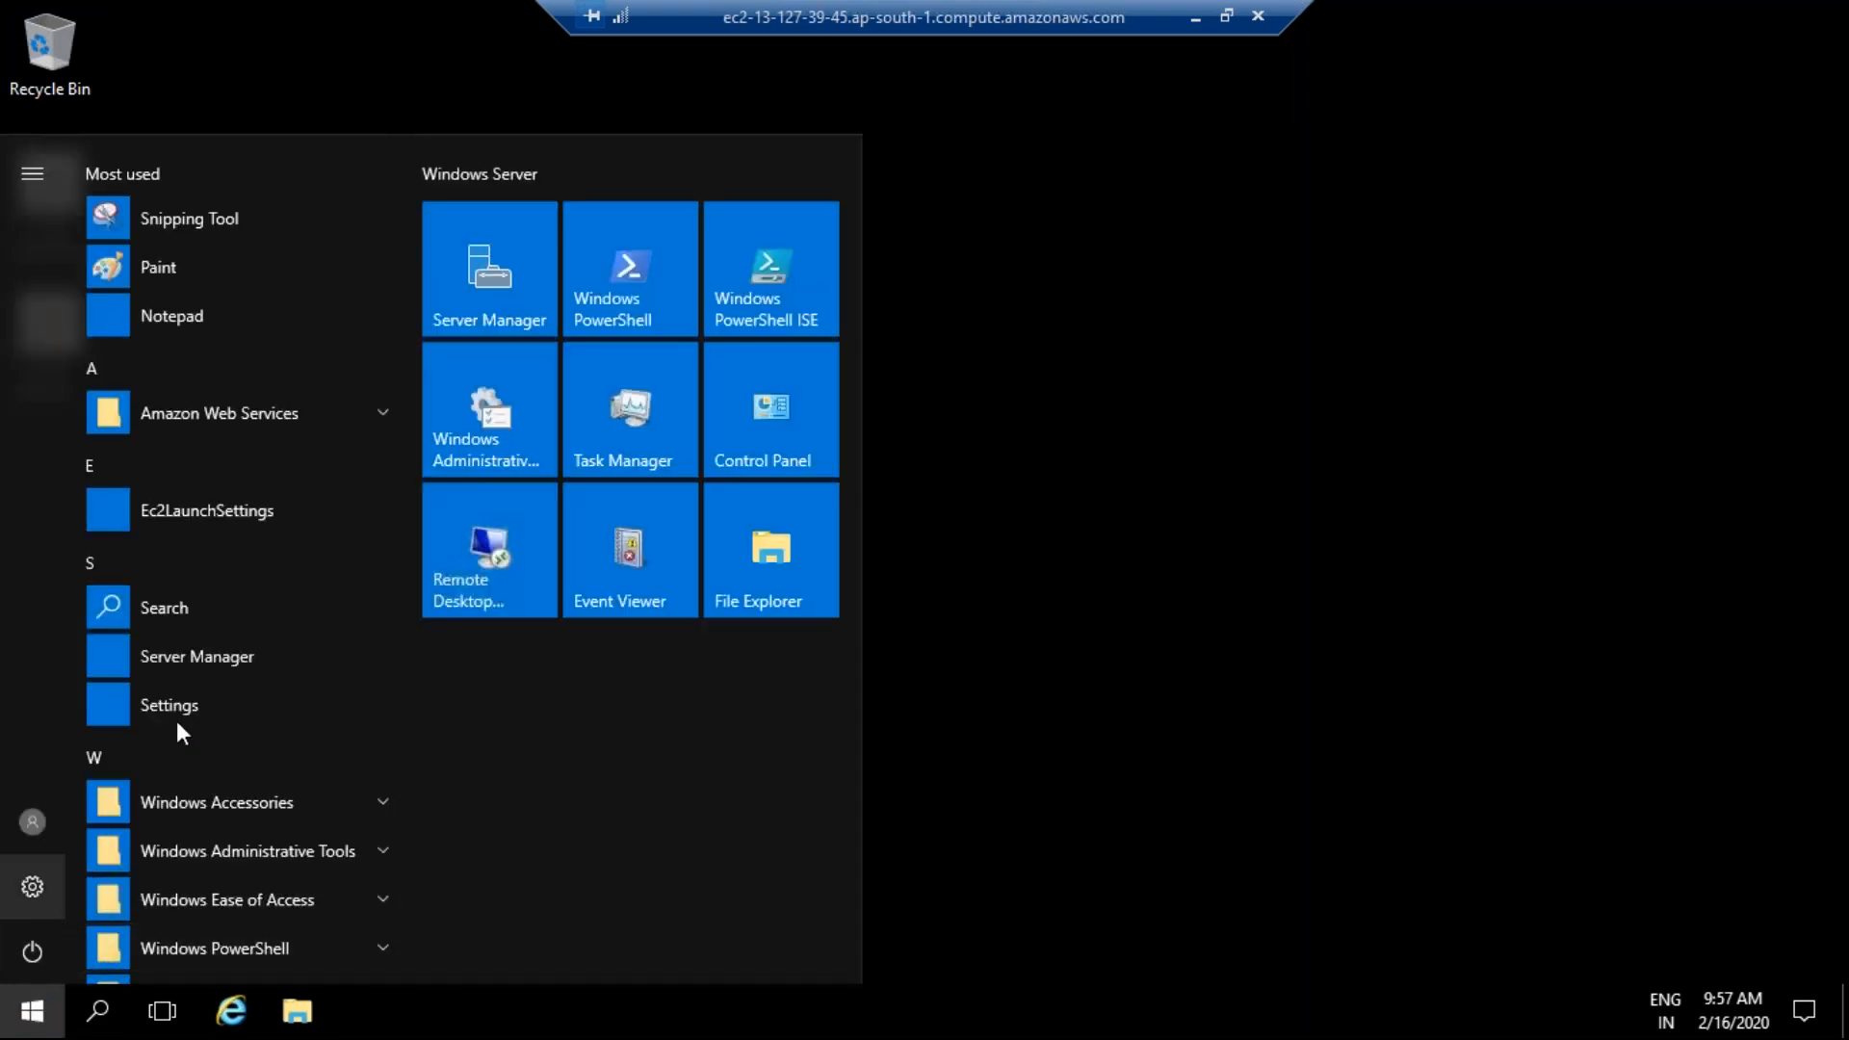
# - Launch Ec2LaunchSettings, then restore the remote session to a movable window and close it
pyautogui.click(232, 510)
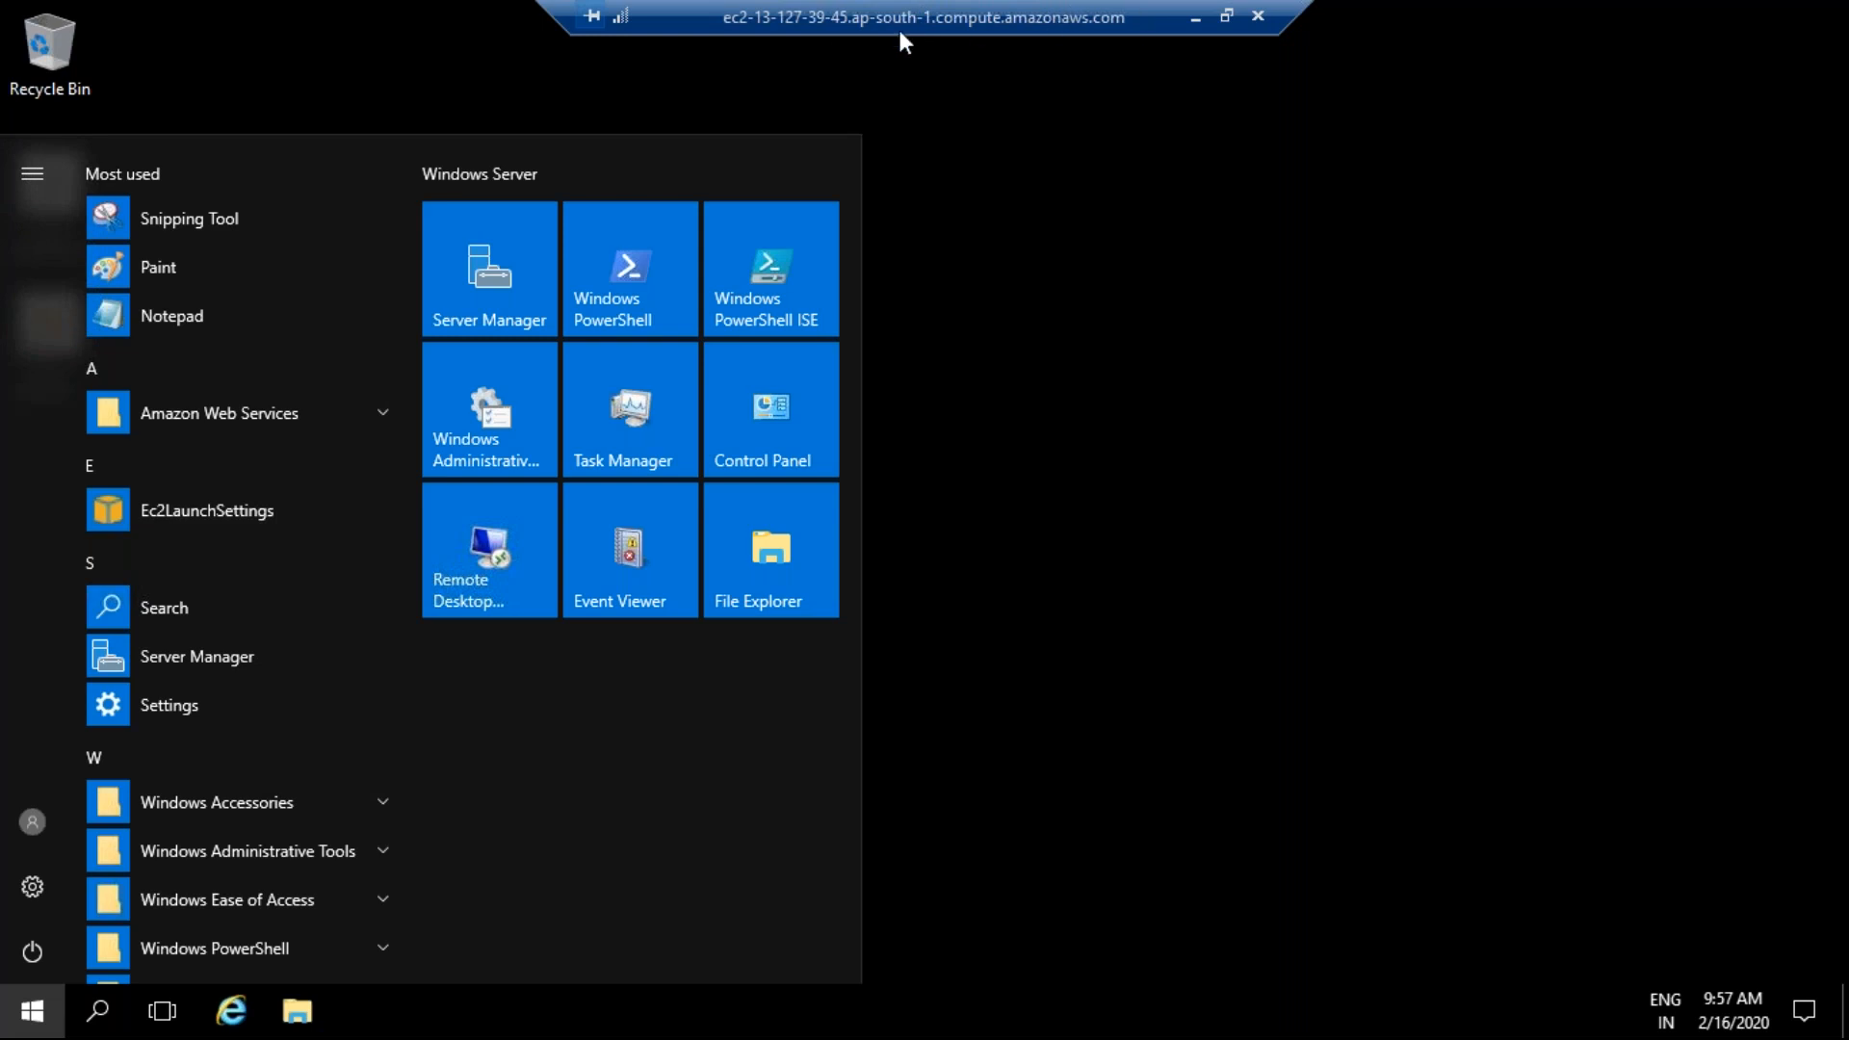
pyautogui.moveTo(561, 14); pyautogui.dragTo(116, 125)
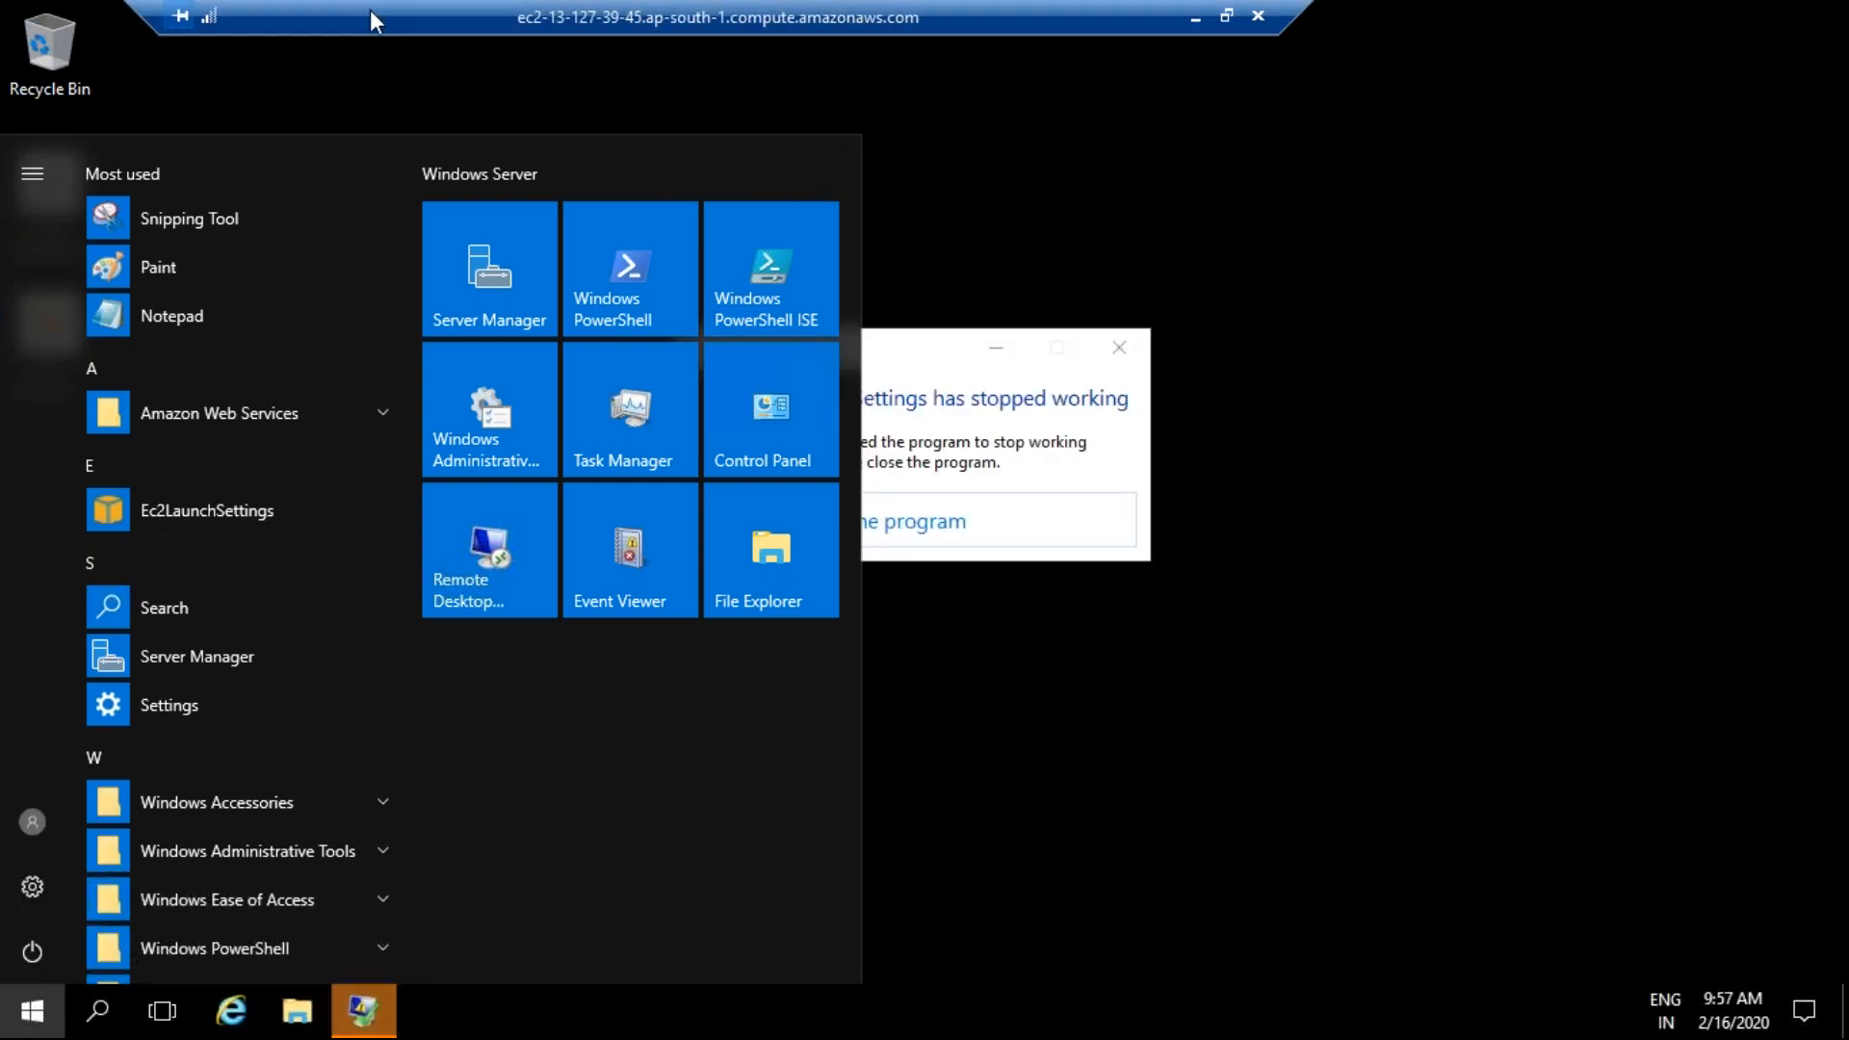
pyautogui.doubleClick(372, 15)
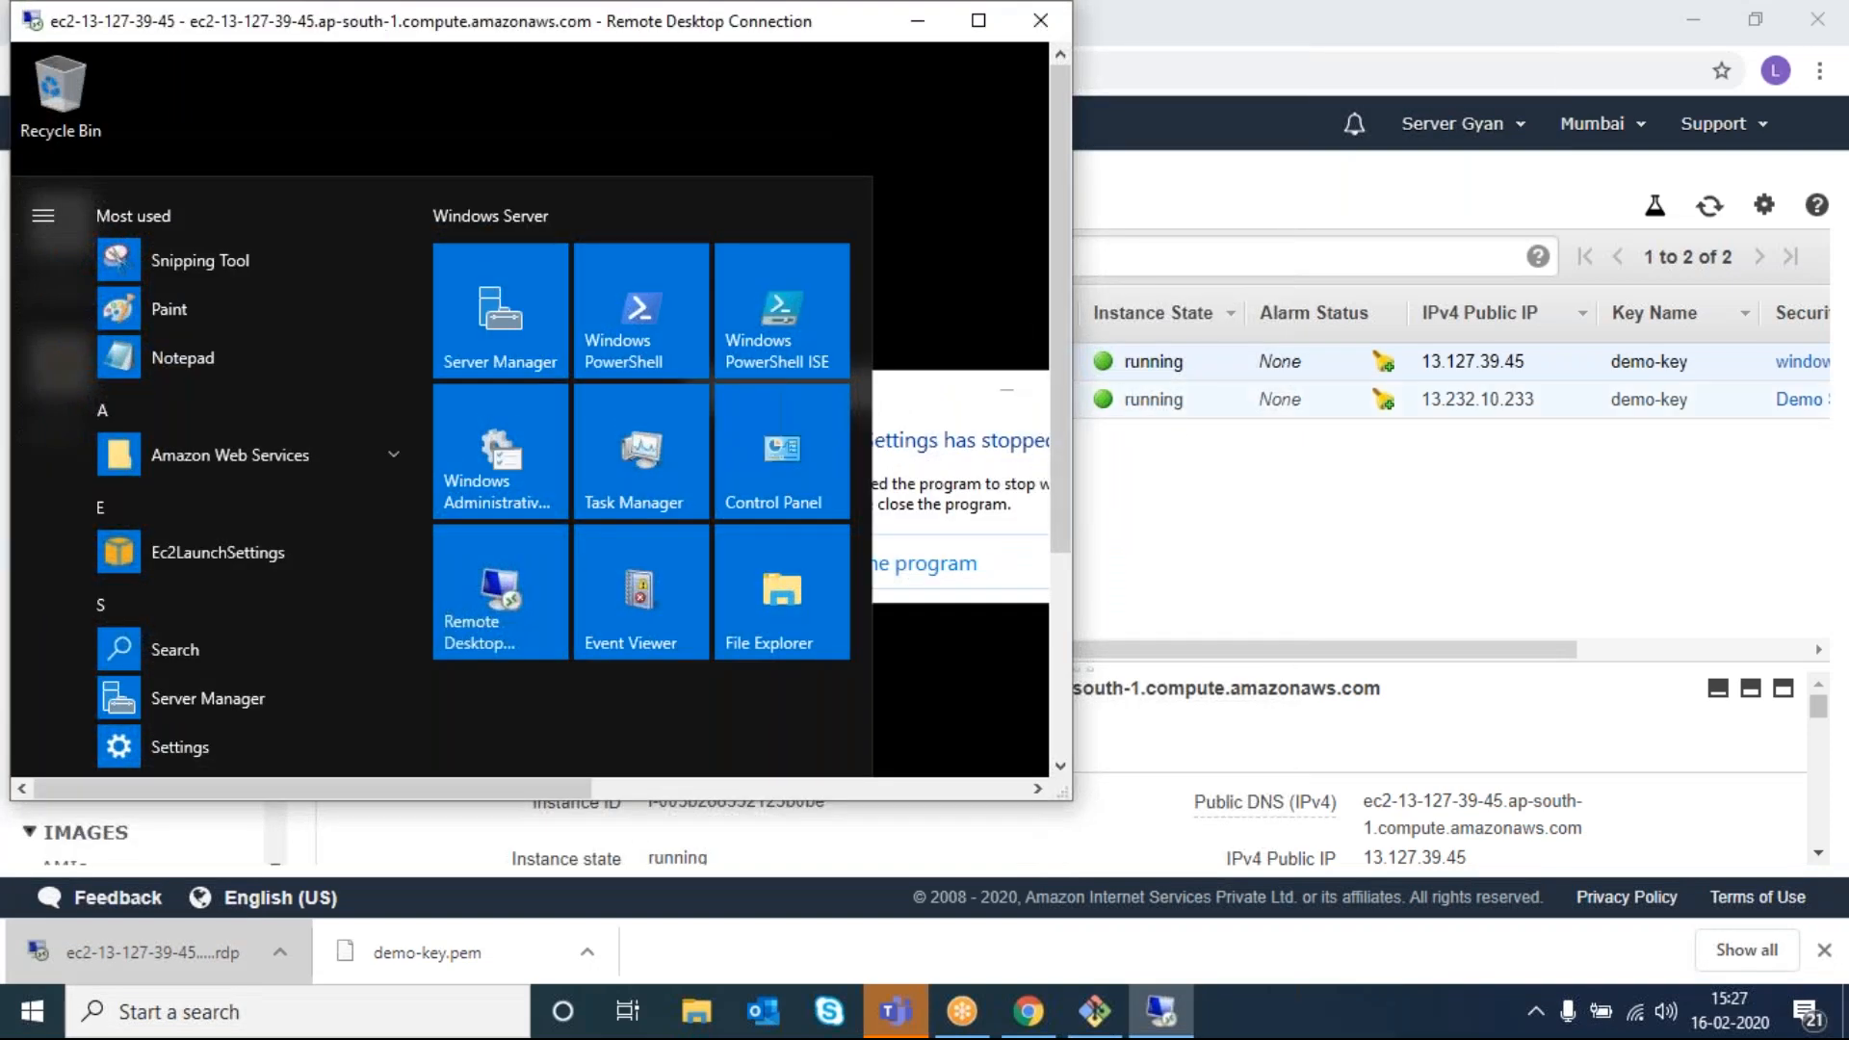
pyautogui.moveTo(402, 23); pyautogui.dragTo(465, 103)
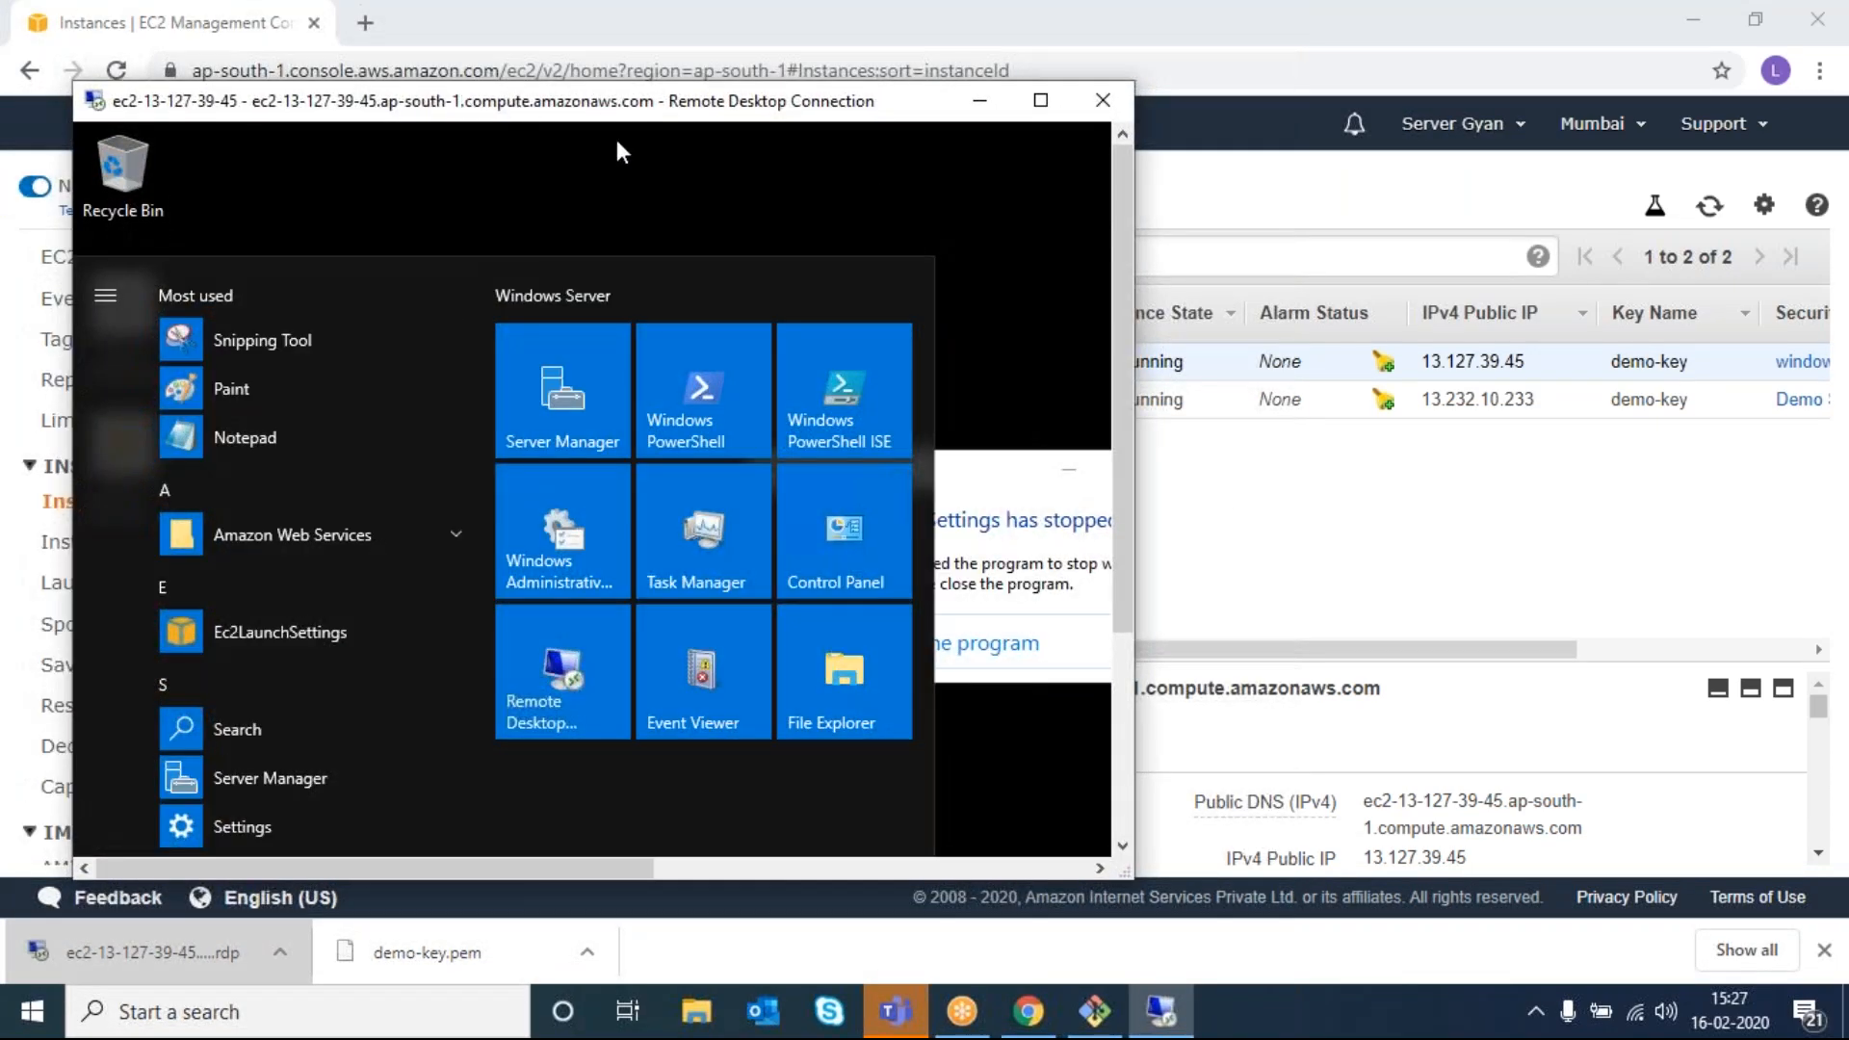
pyautogui.click(1100, 91)
# - Reconnect via the downloaded .rdp file with the administrator password, accepting the certificate and closing the crash error
pyautogui.click(689, 530)
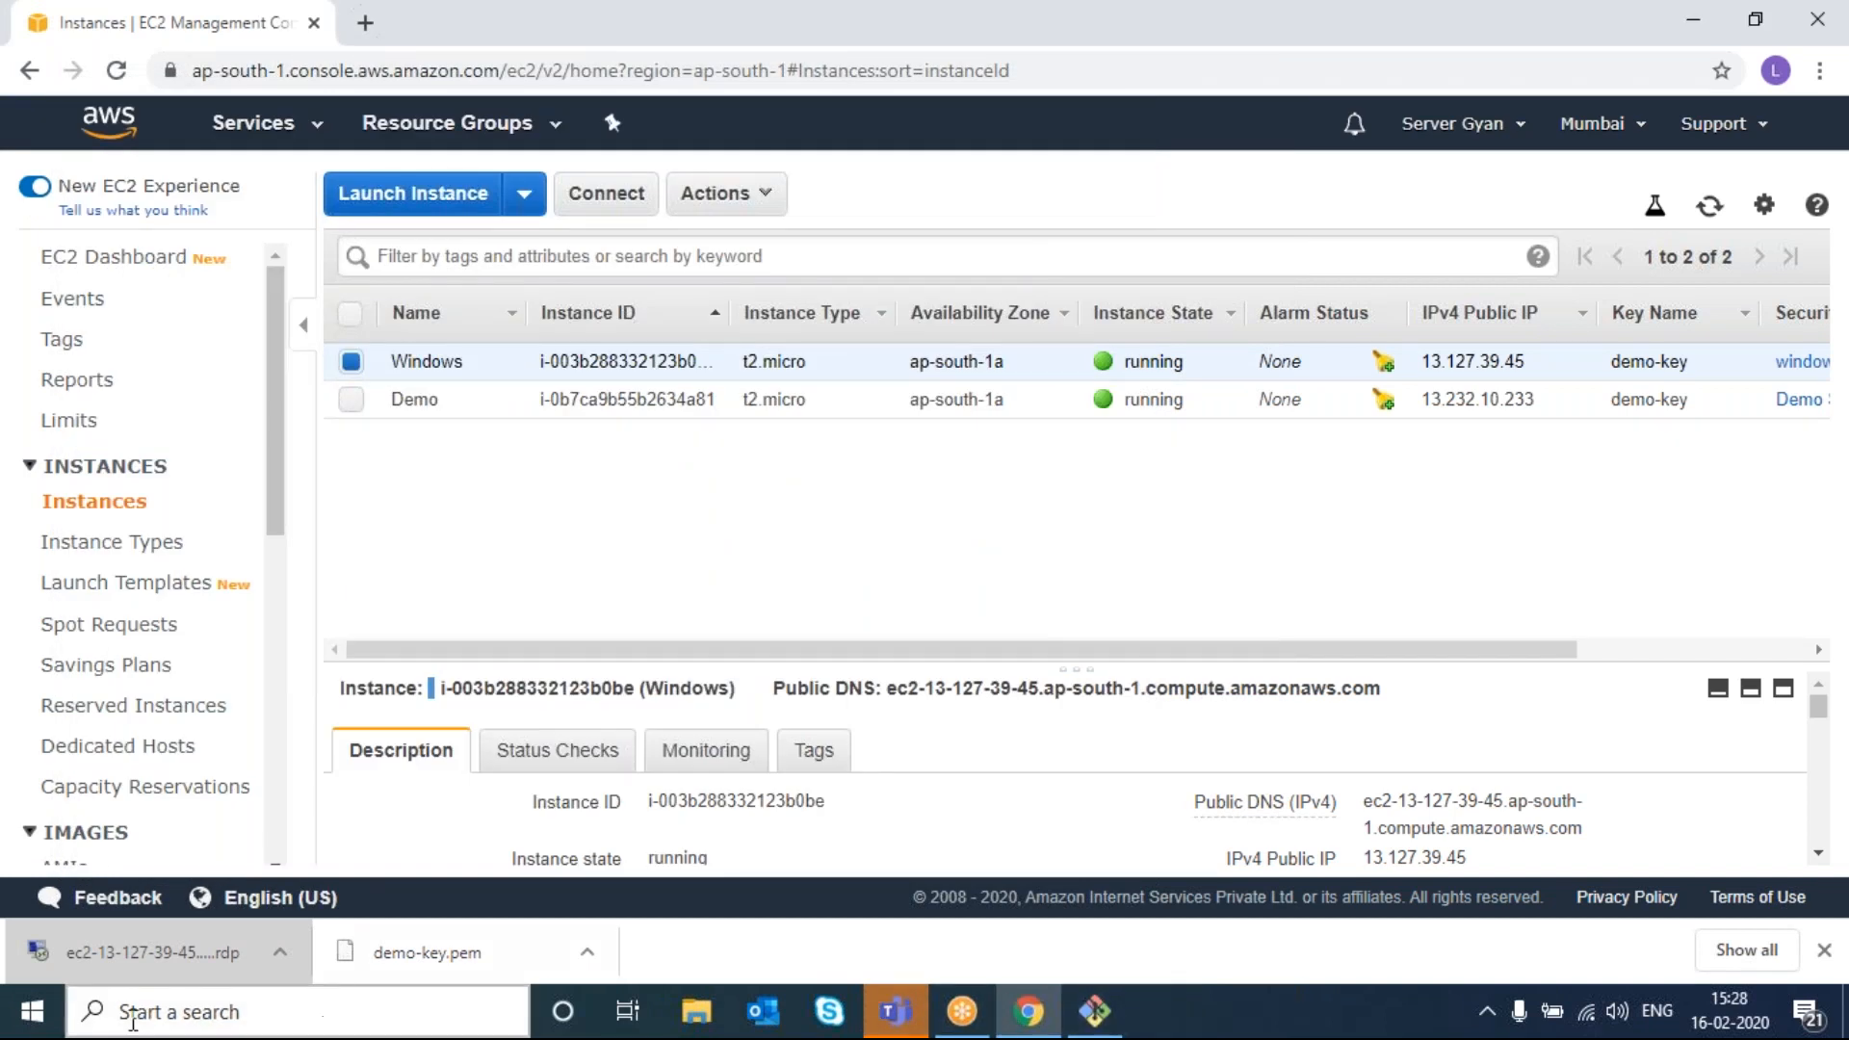
pyautogui.click(89, 960)
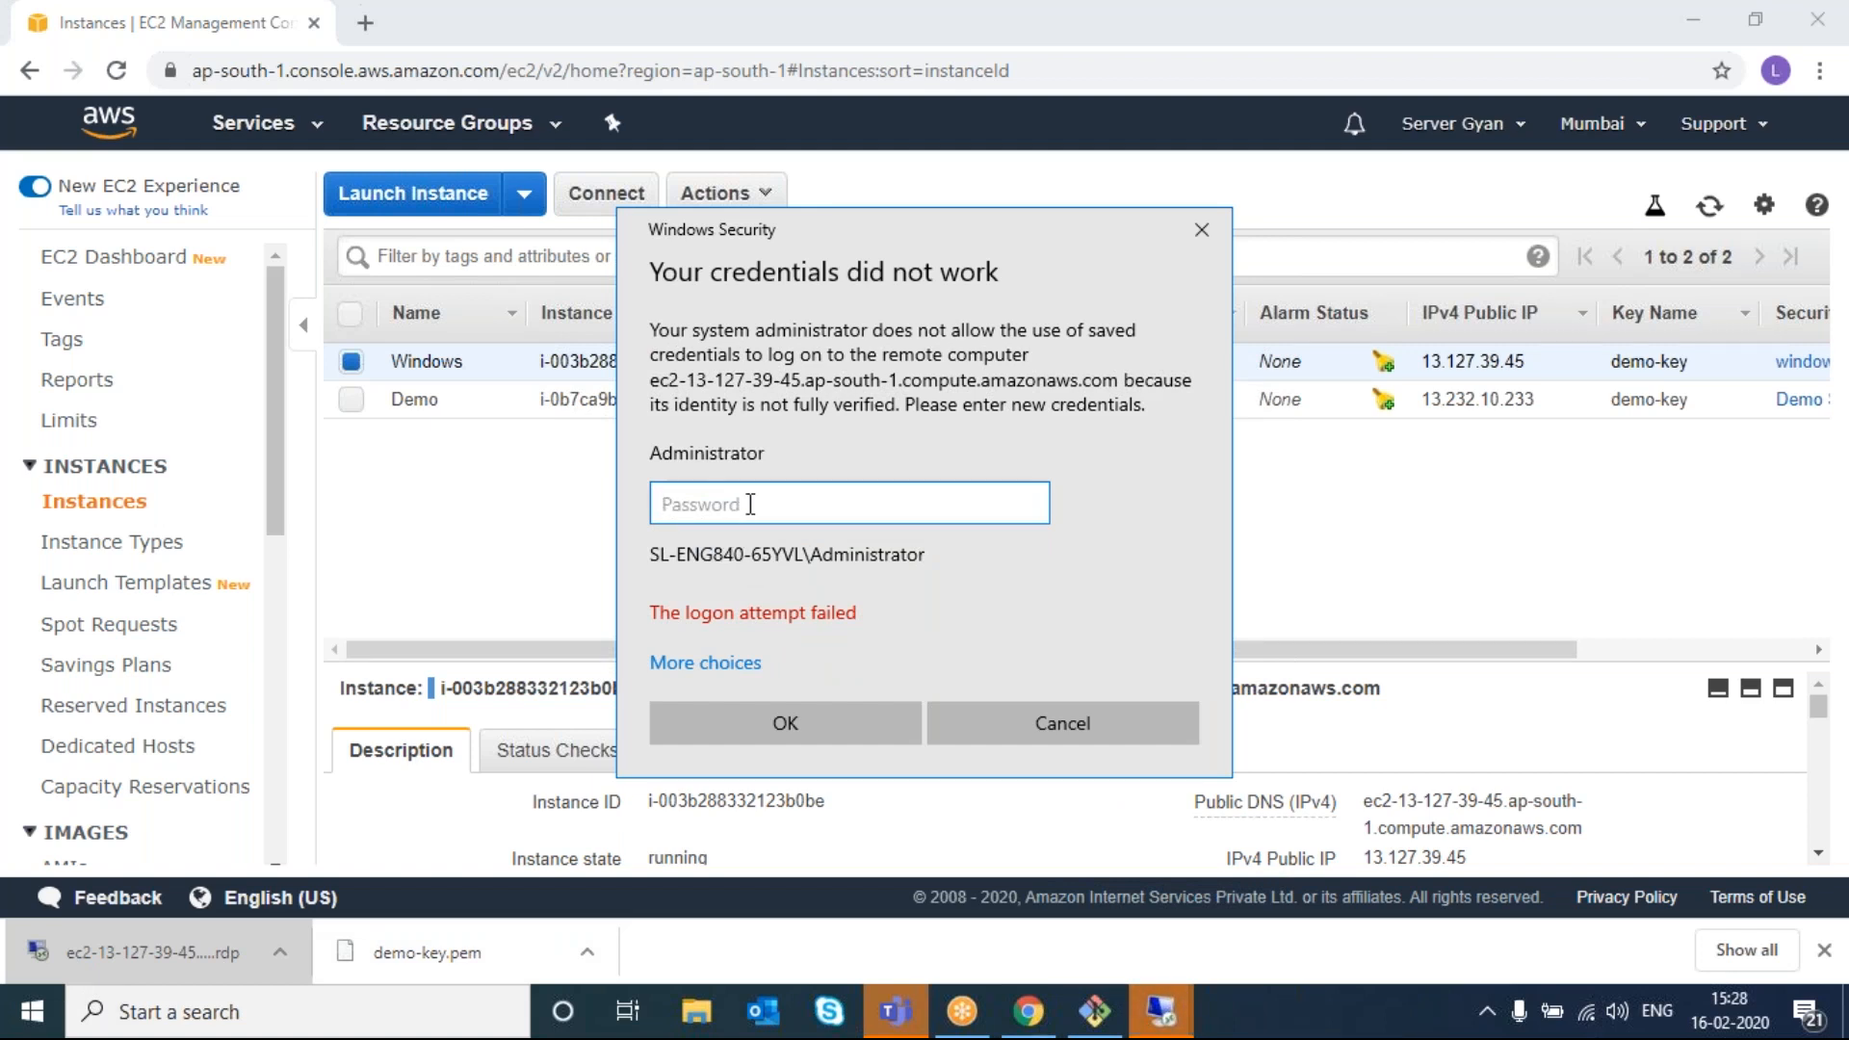
pyautogui.hotkey('ctrl', 'v')
pyautogui.click(849, 728)
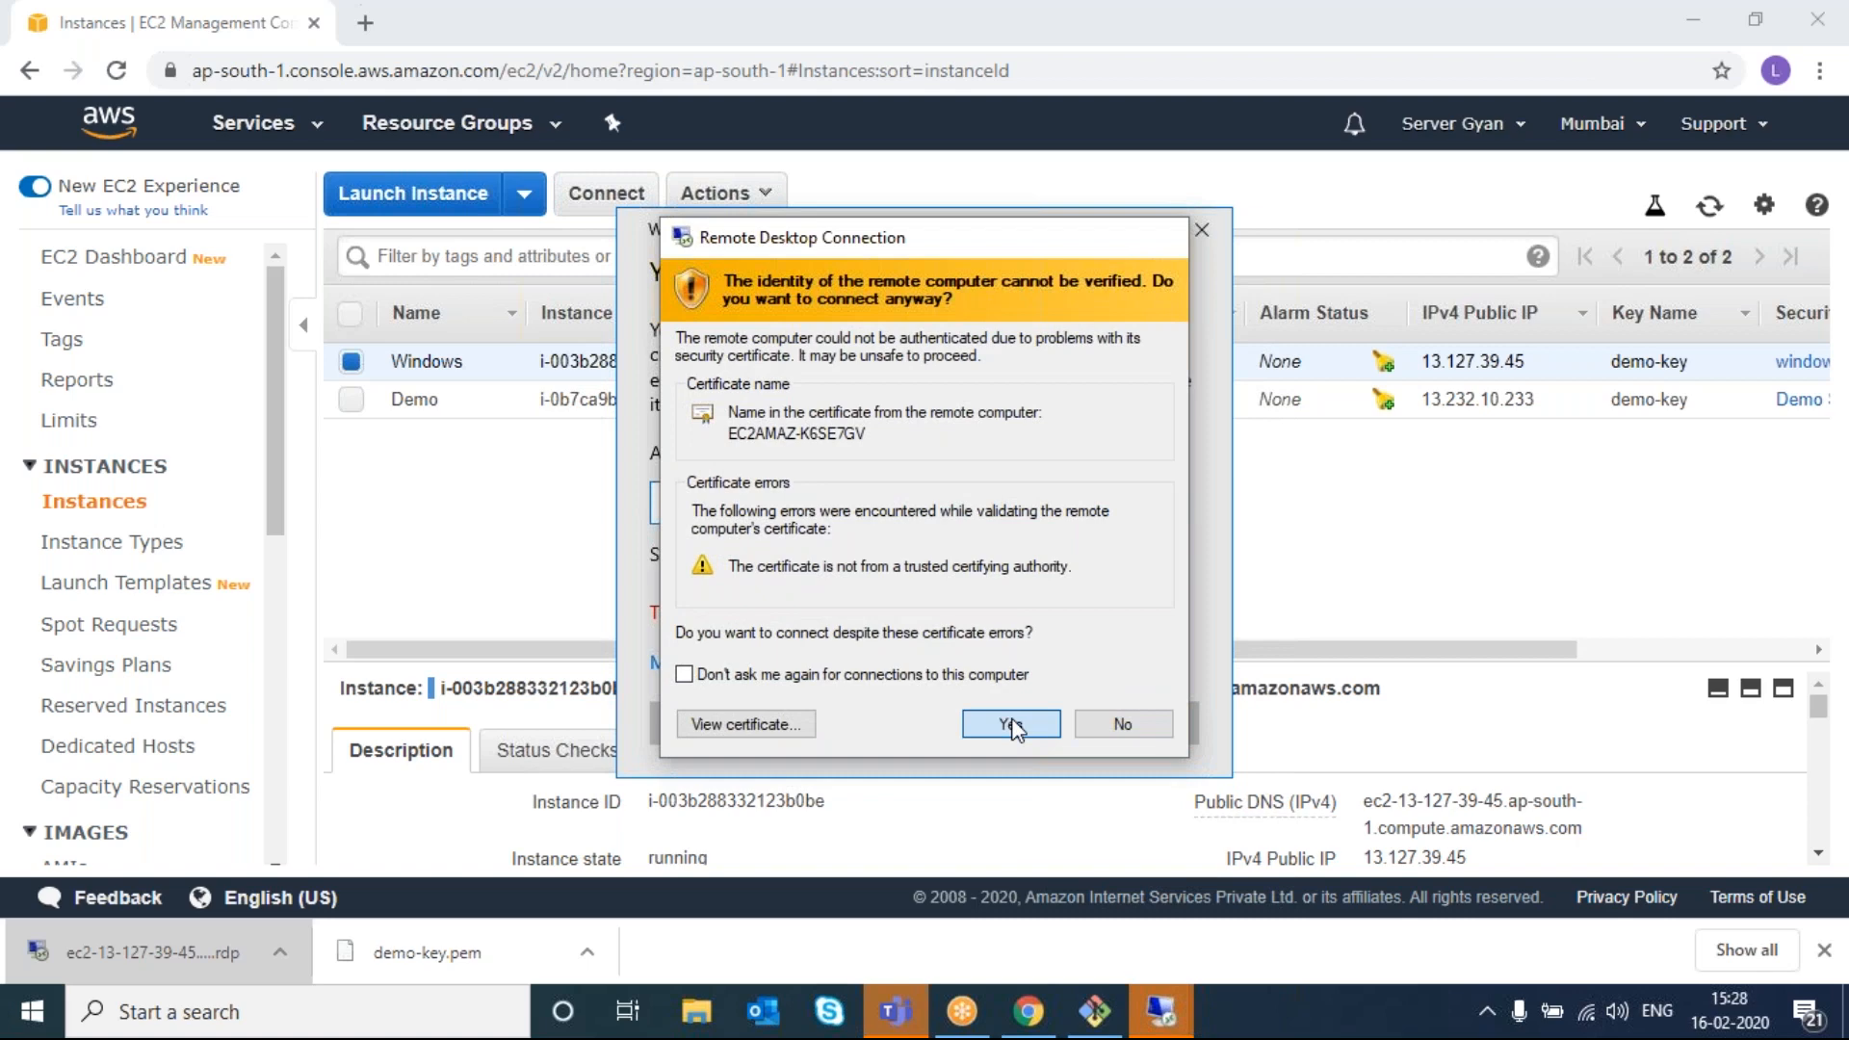
pyautogui.click(1008, 724)
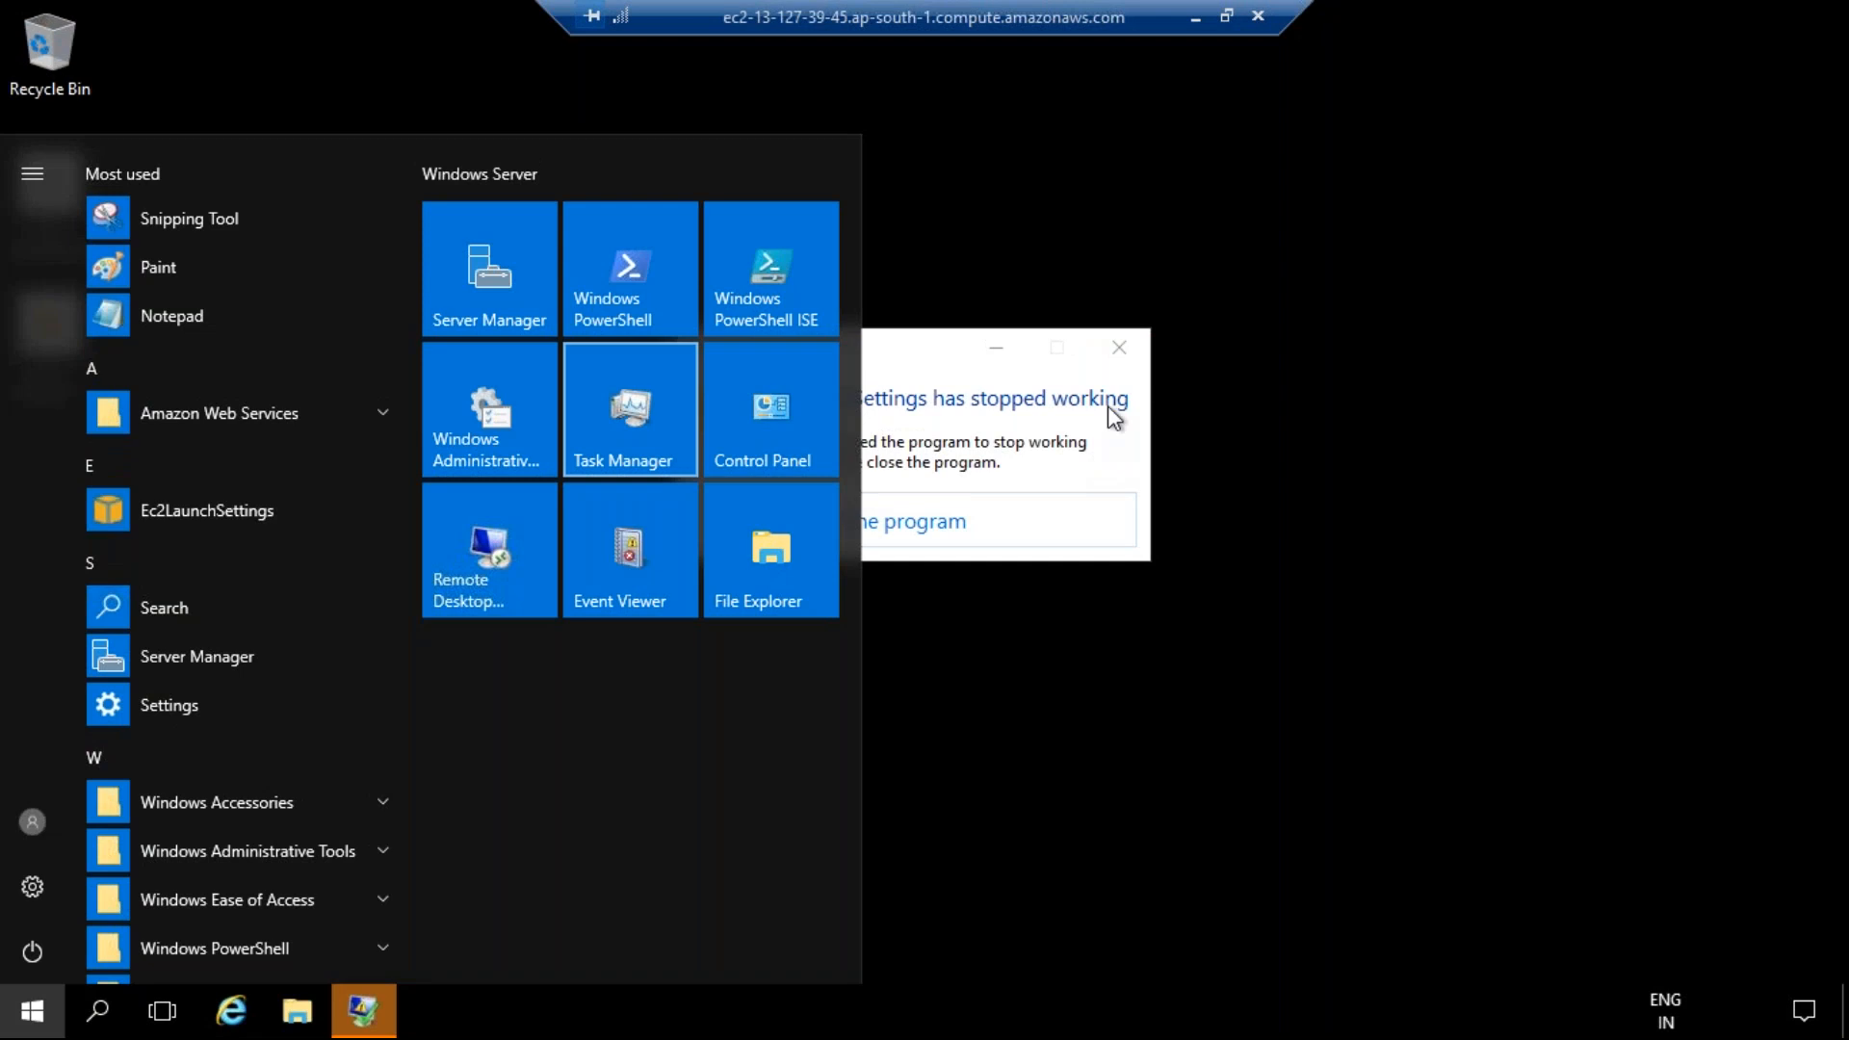
pyautogui.click(1115, 351)
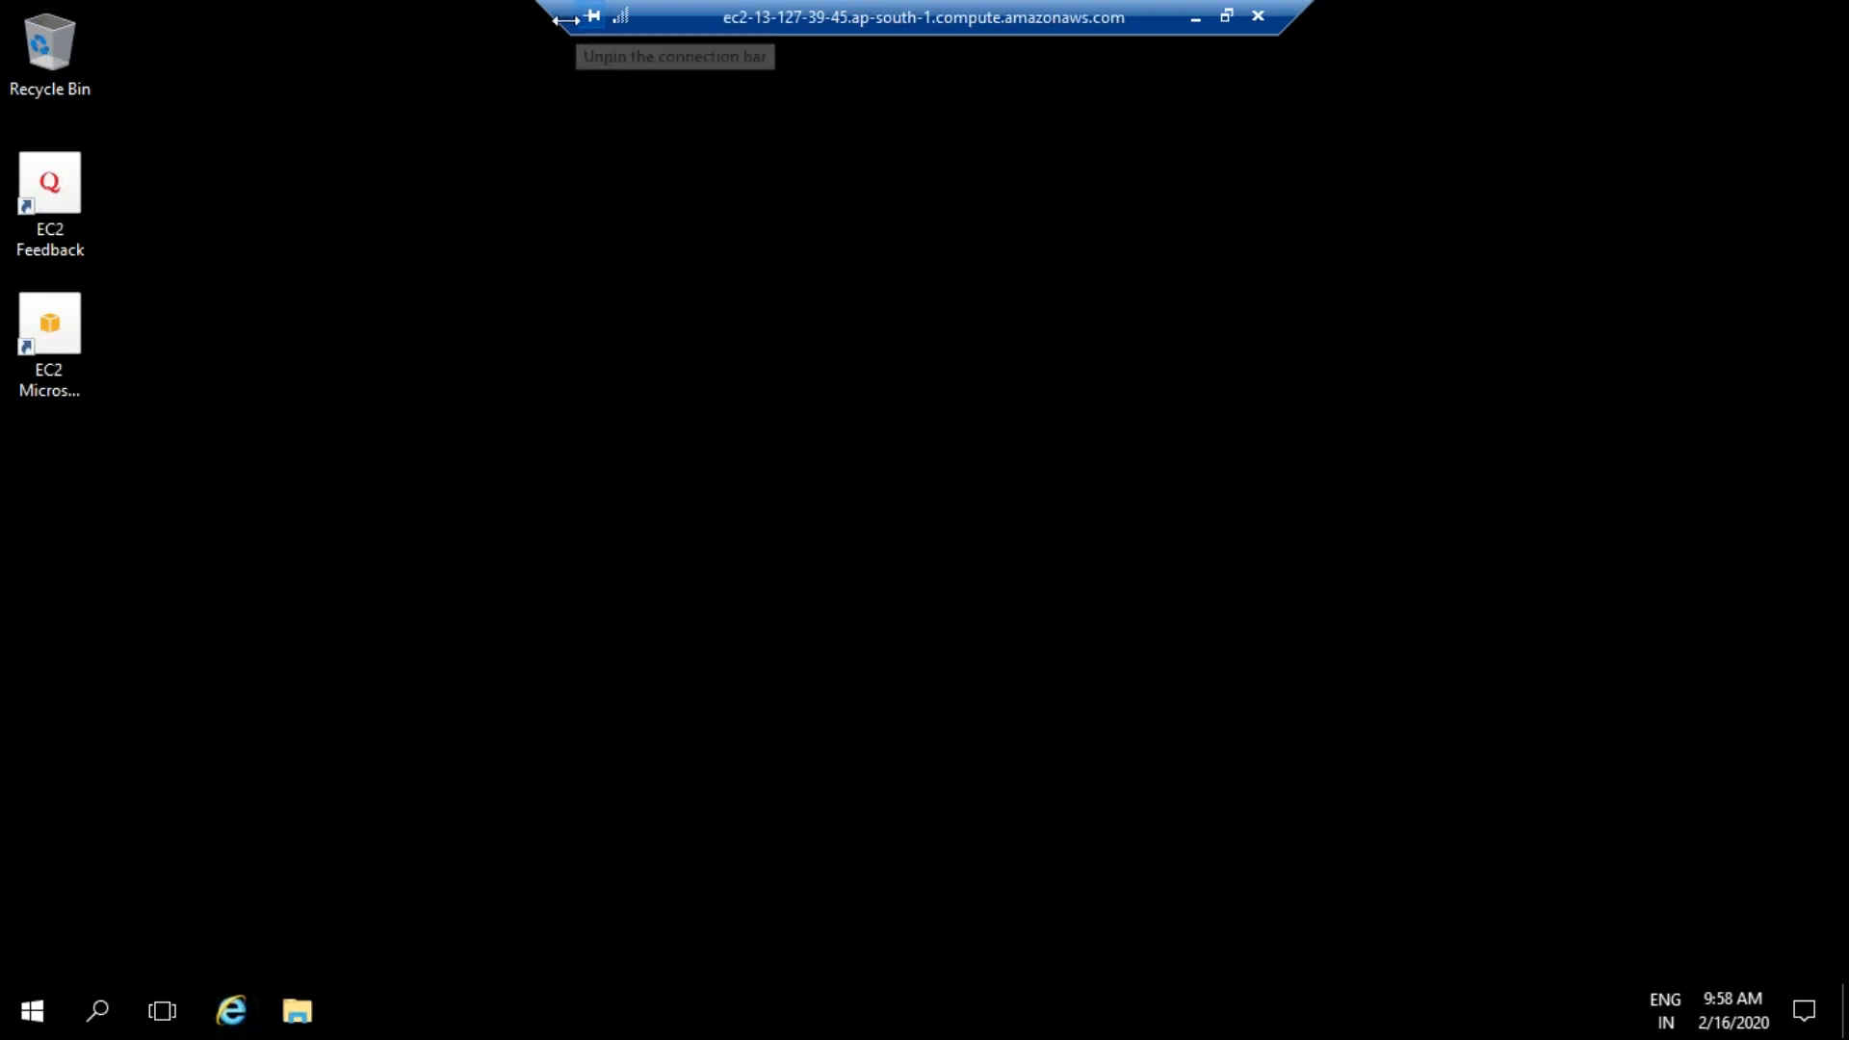
# - Dismiss the poor-connection warning and search the remote server's Start menu for 'co'
pyautogui.click(609, 27)
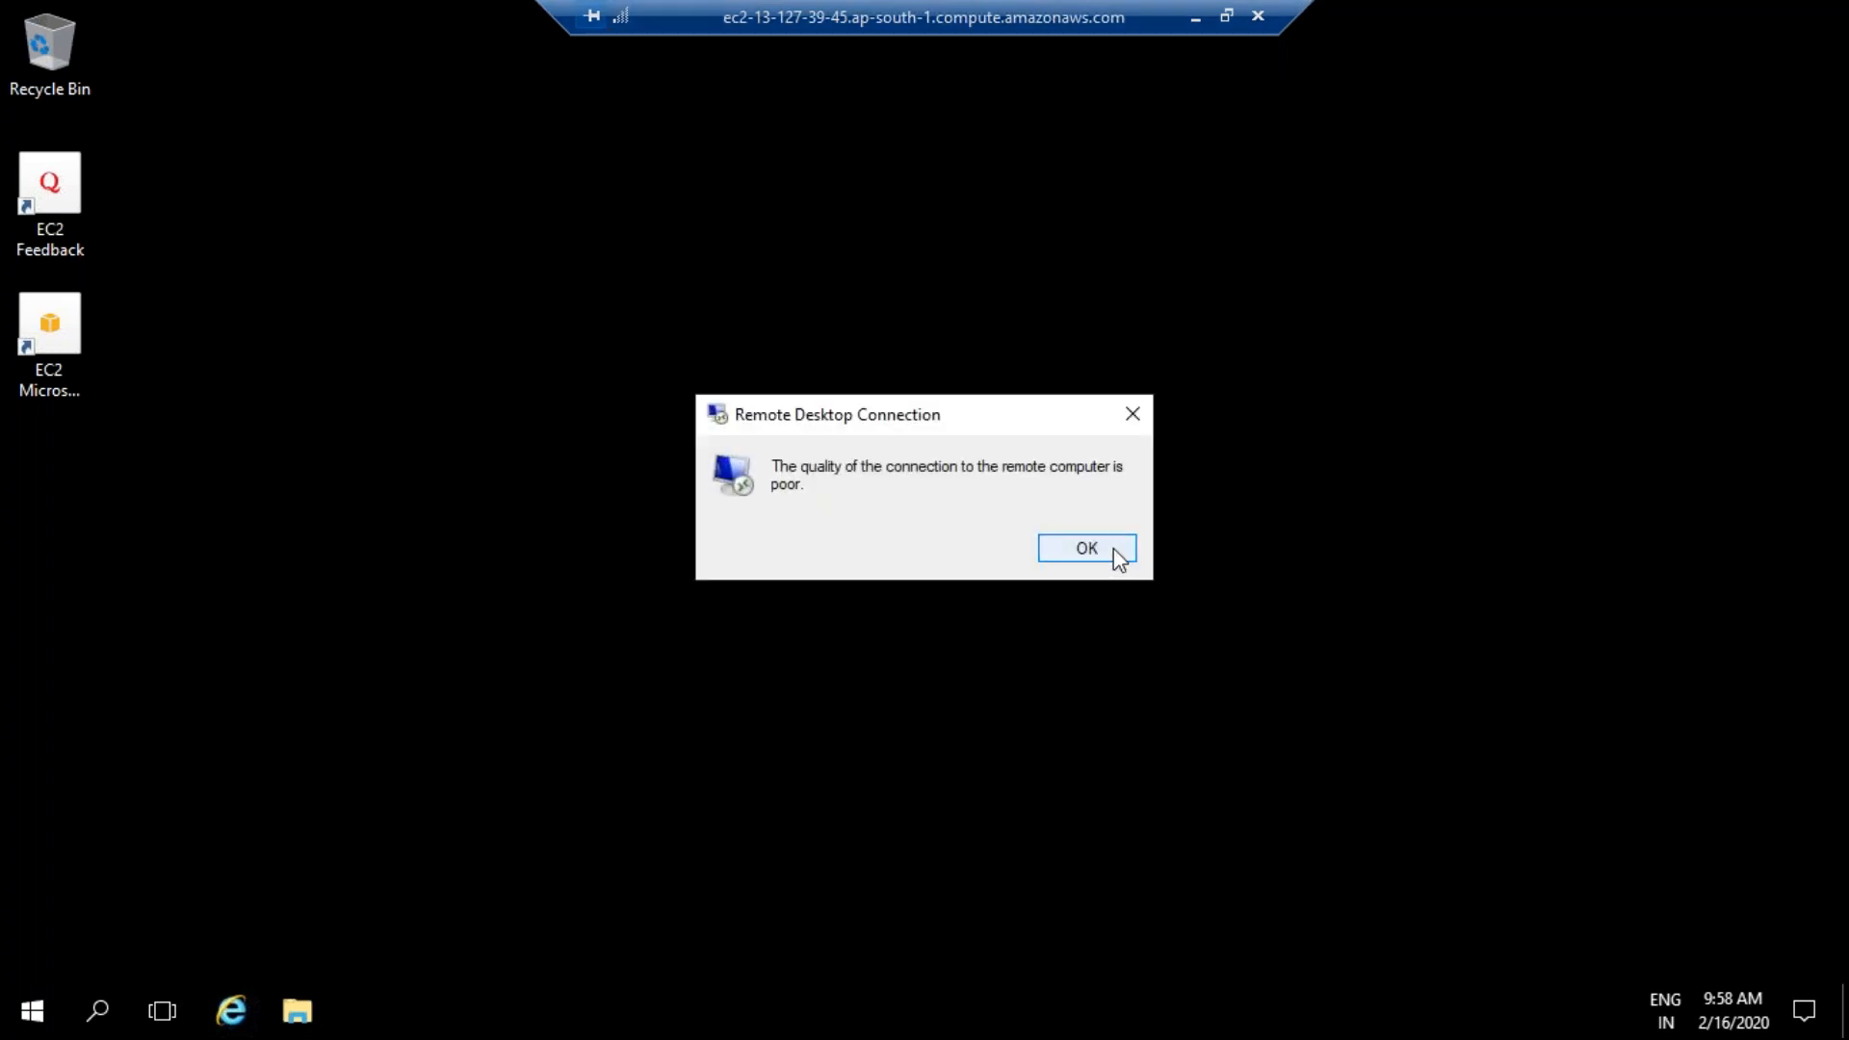
pyautogui.click(1133, 414)
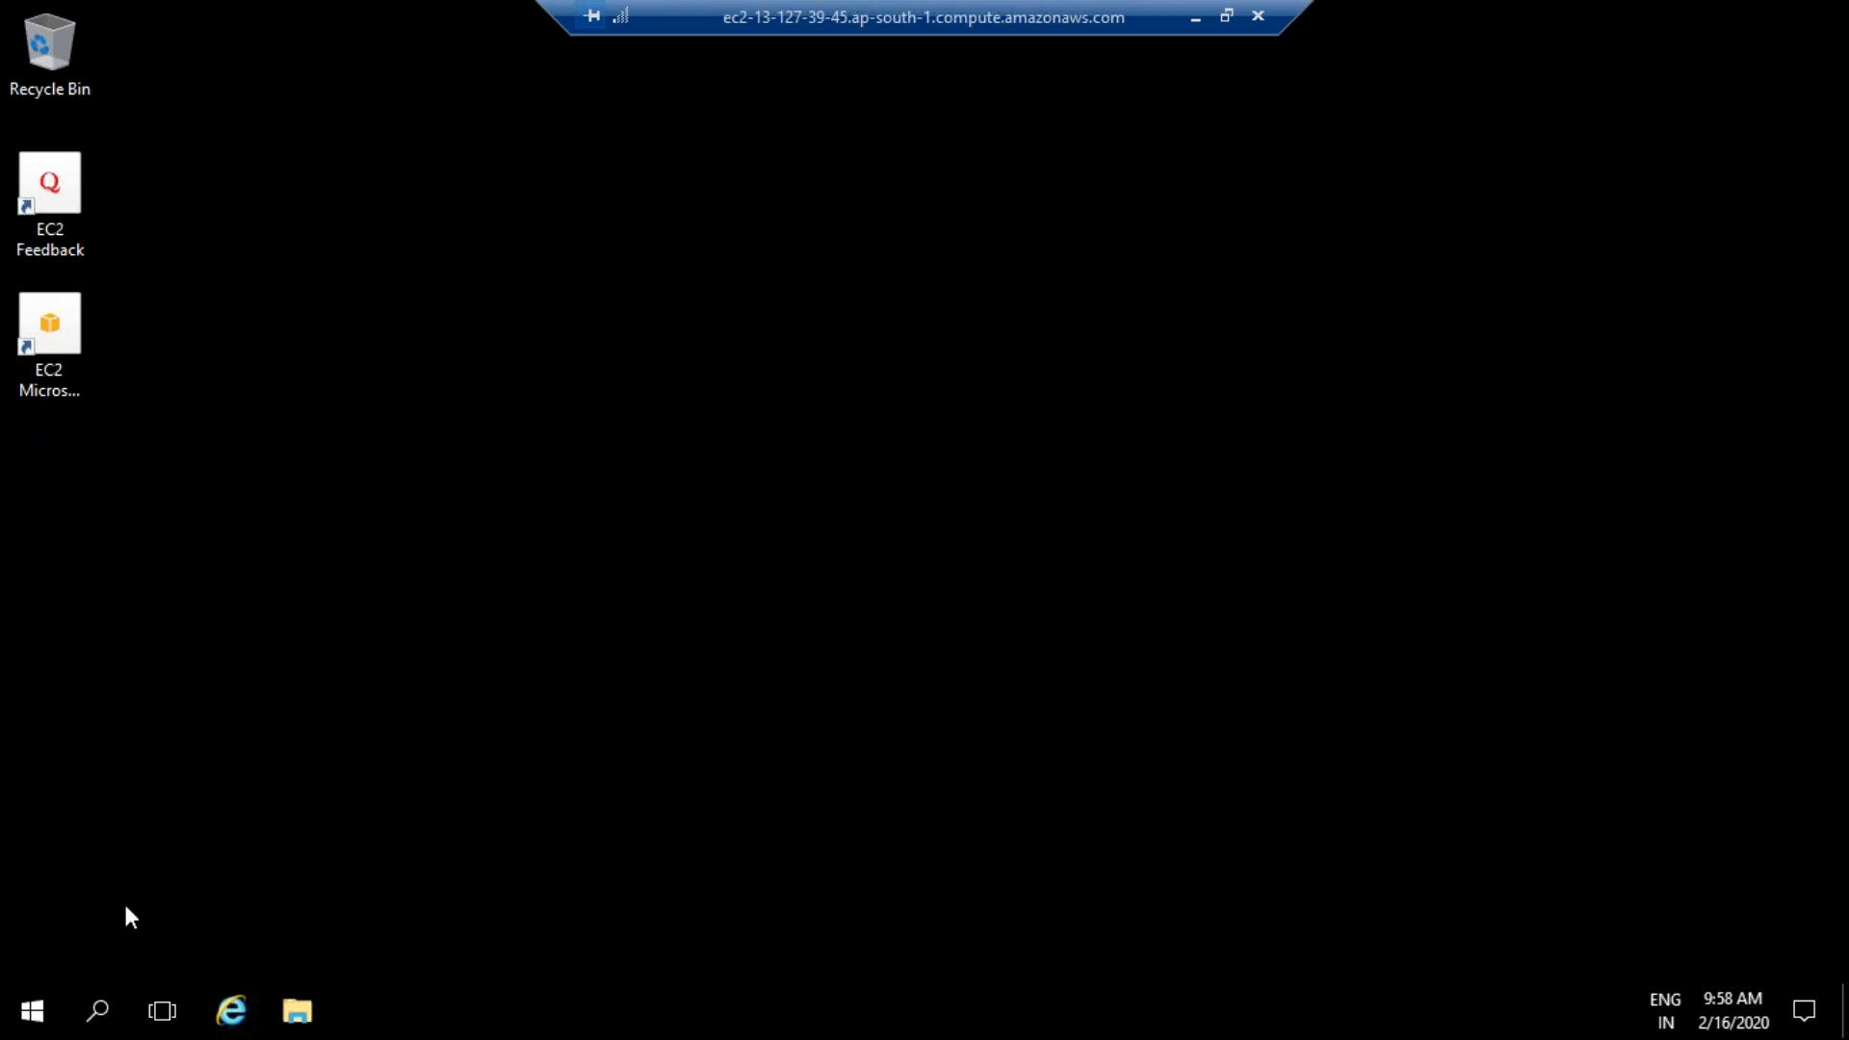
pyautogui.click(32, 1010)
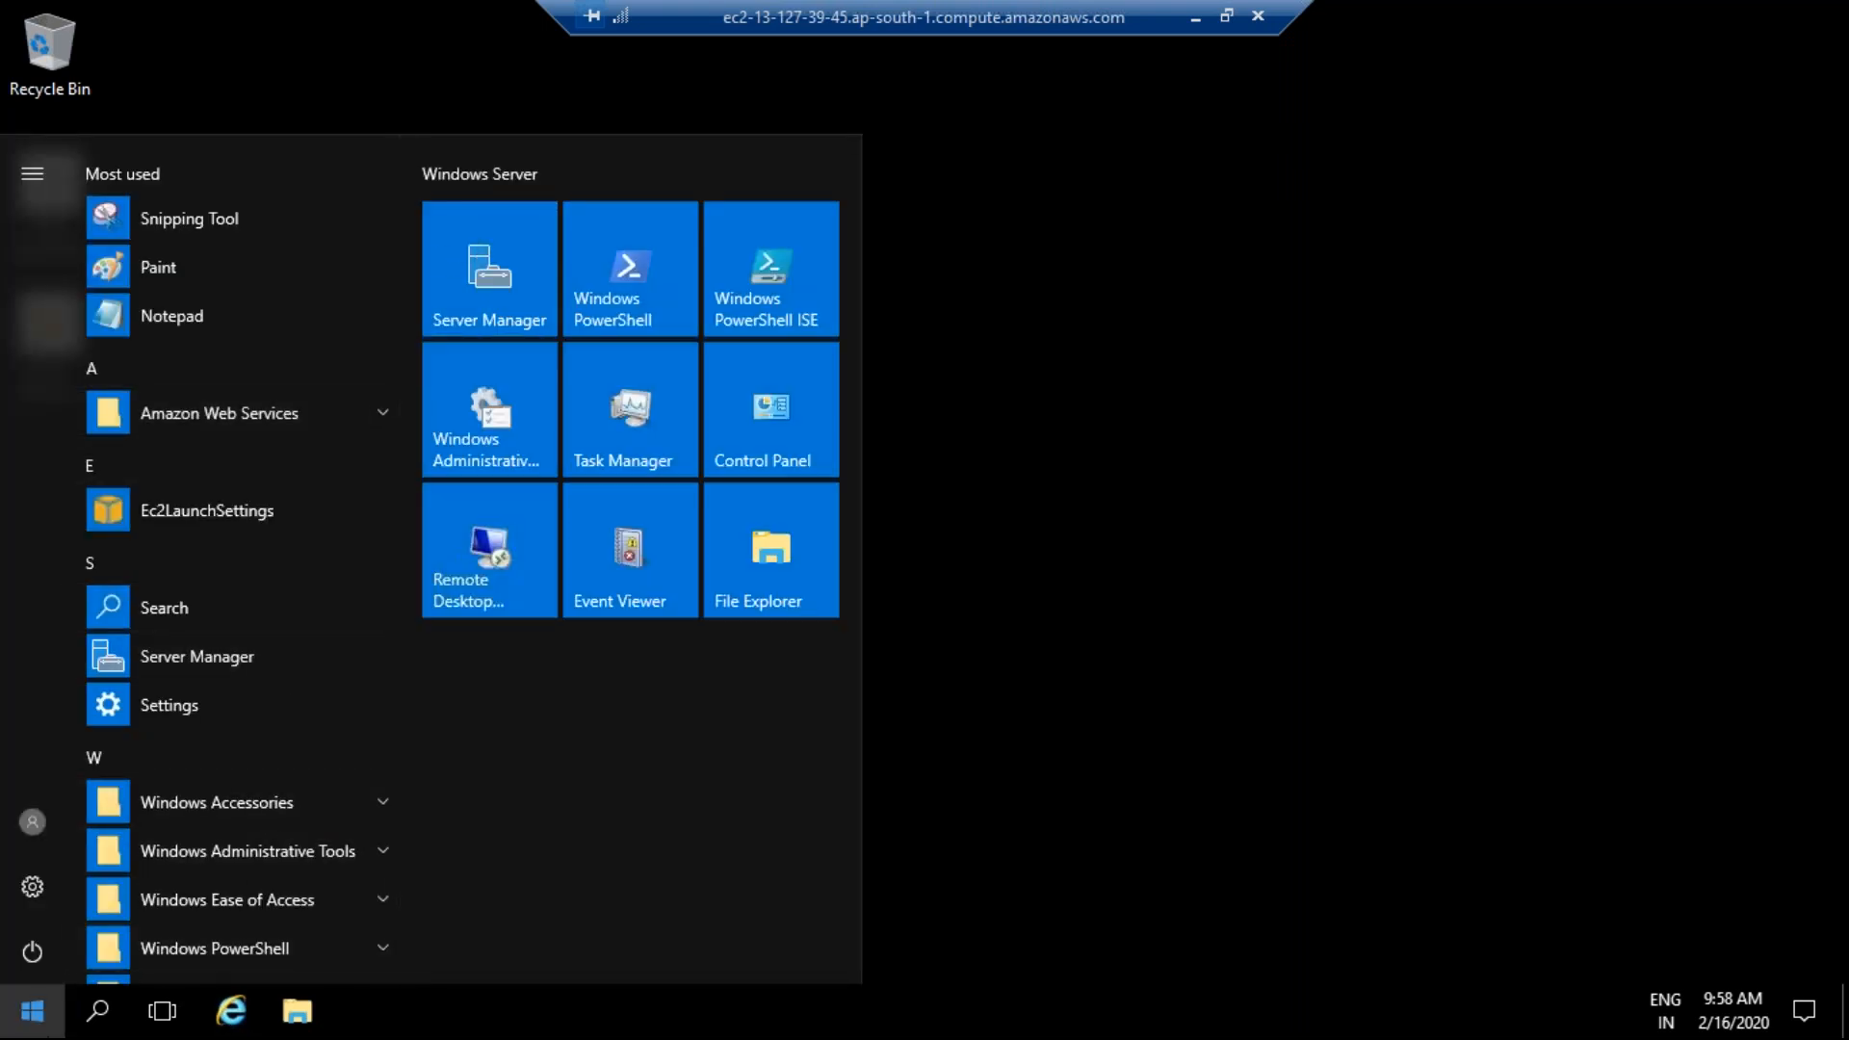
pyautogui.click(96, 1010)
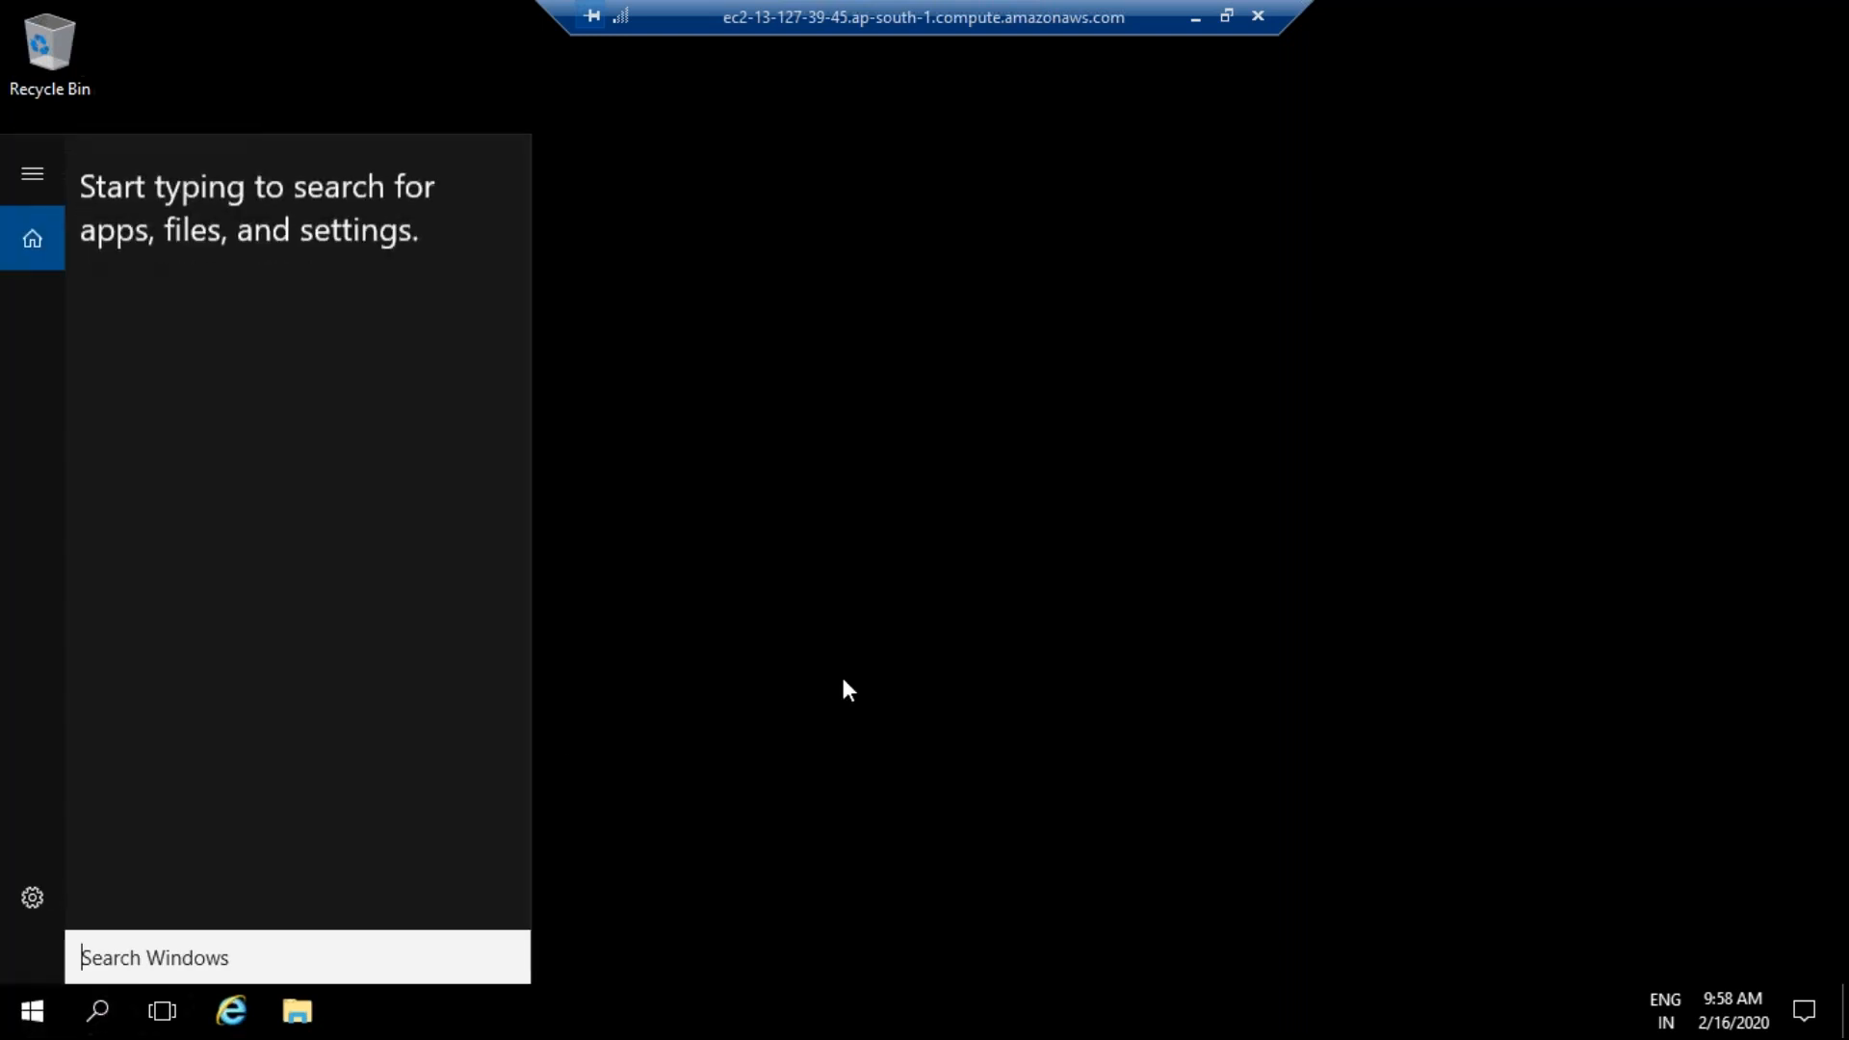
pyautogui.write('co t')
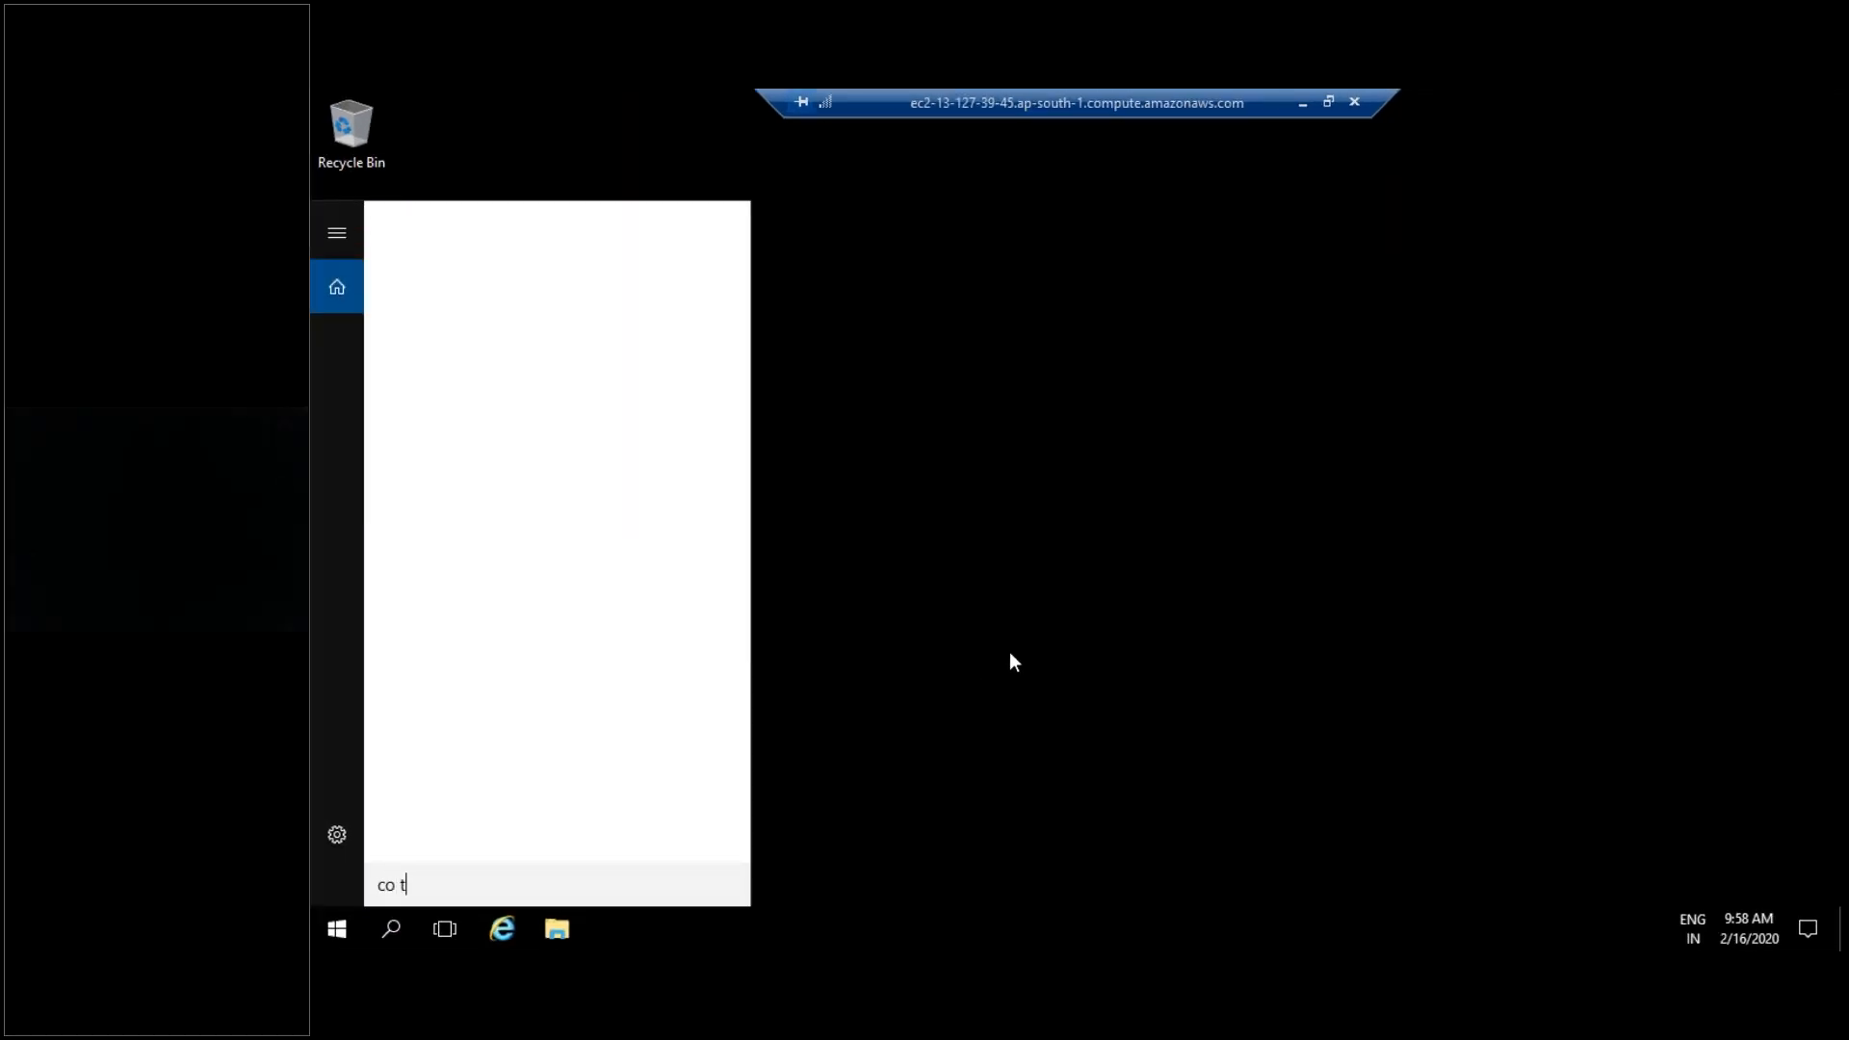
pyautogui.press('BackSpace')
pyautogui.press('BackSpace')
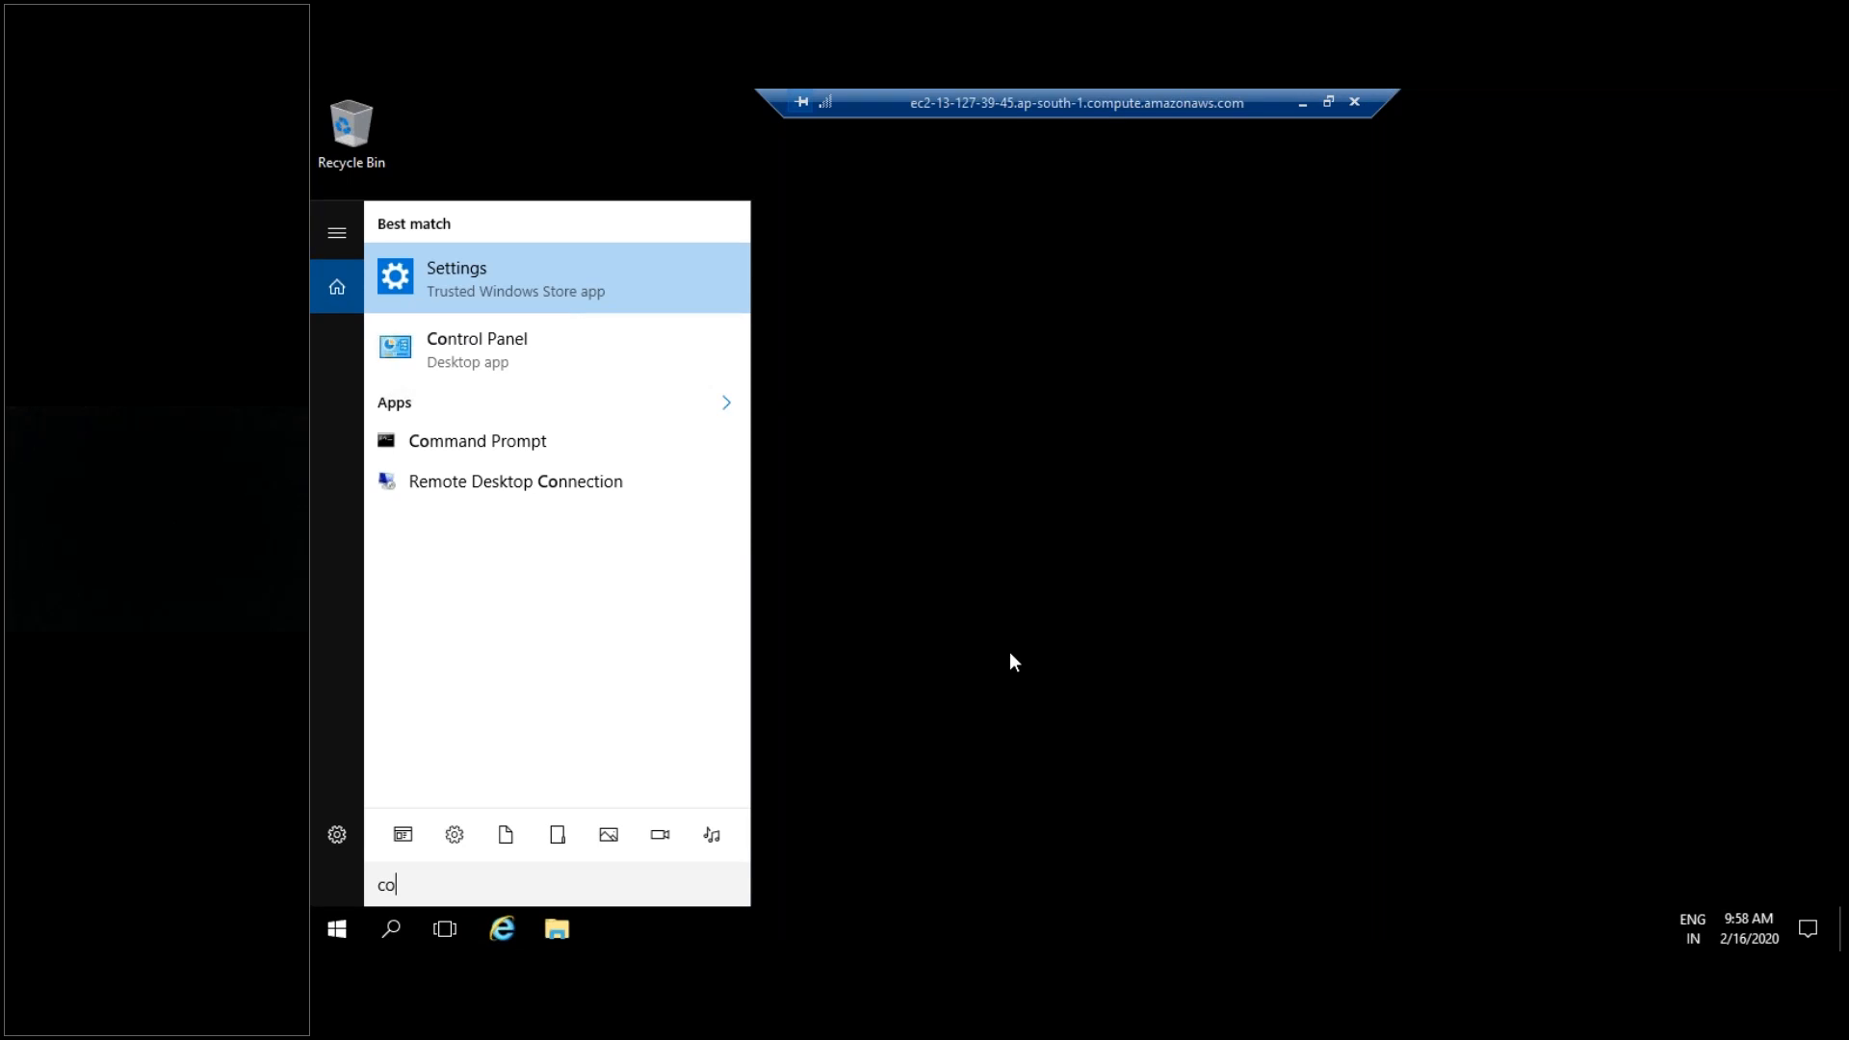
# - Go from Control Panel to the Administrator account's Change the password page
pyautogui.click(475, 349)
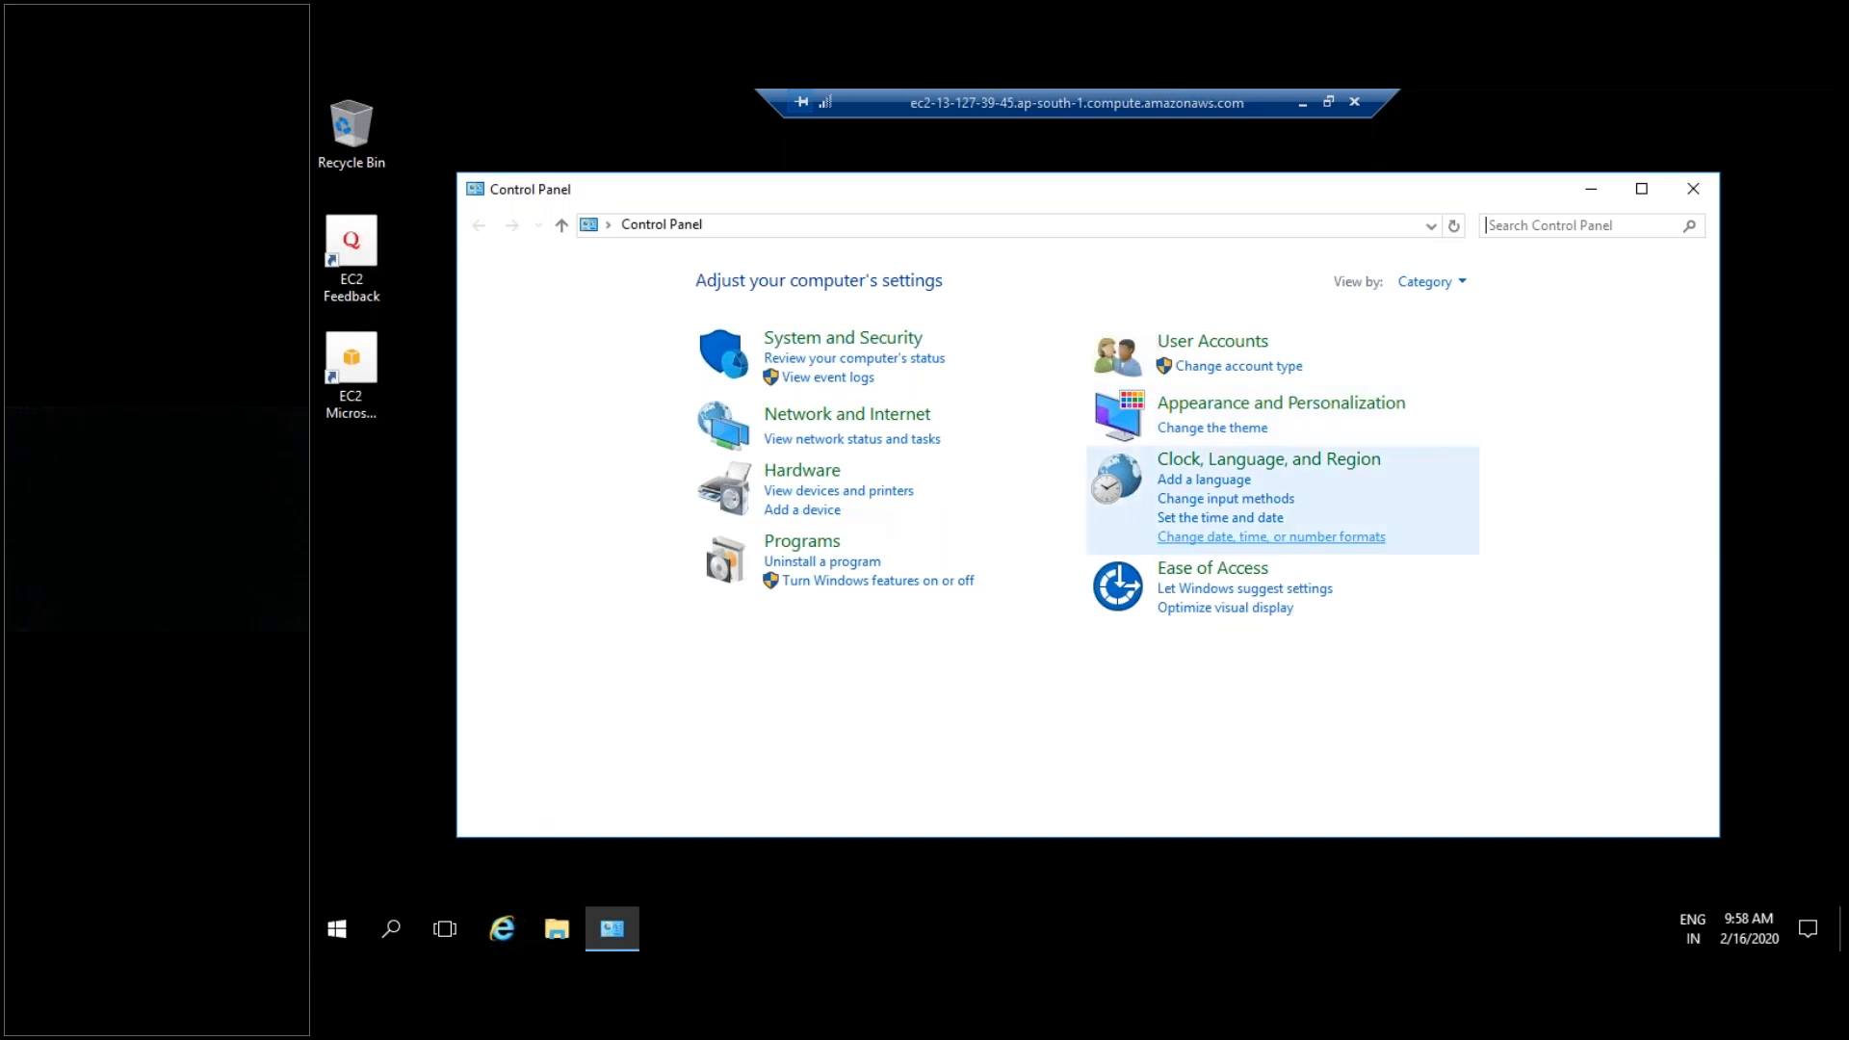
pyautogui.click(1239, 366)
pyautogui.click(916, 380)
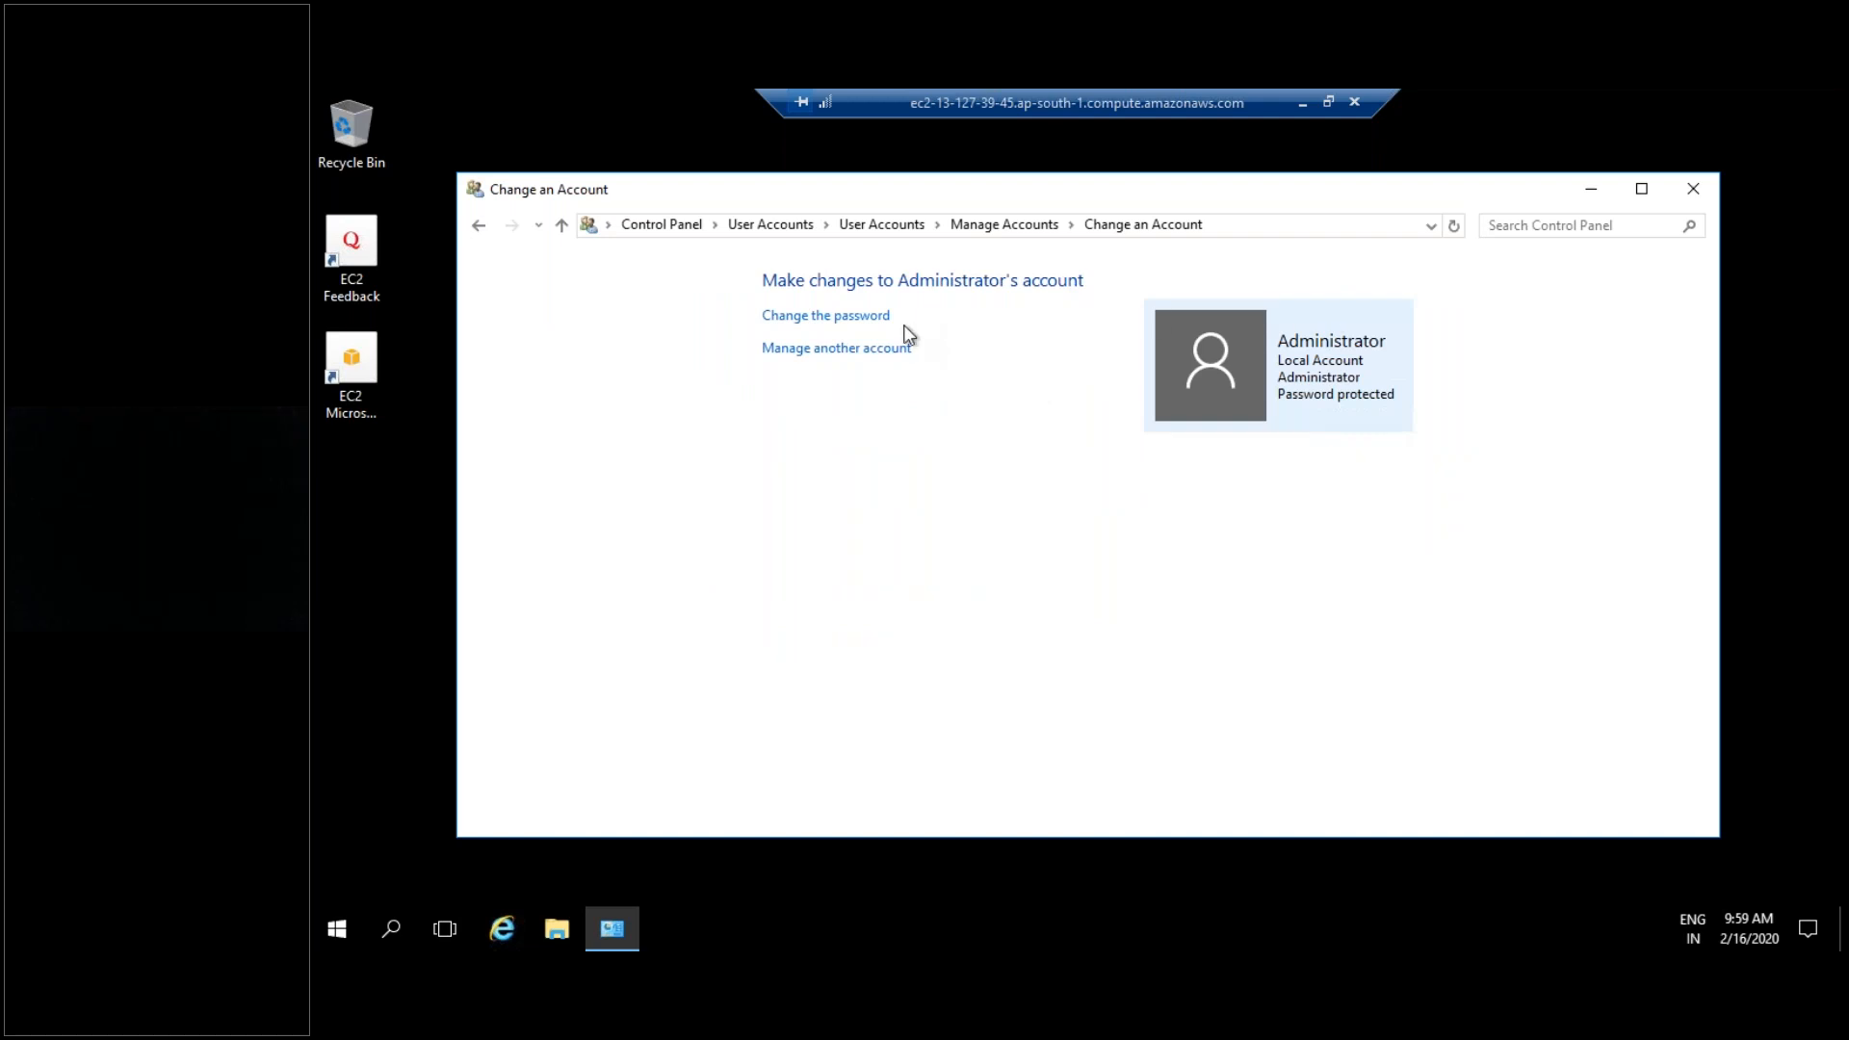
pyautogui.click(838, 317)
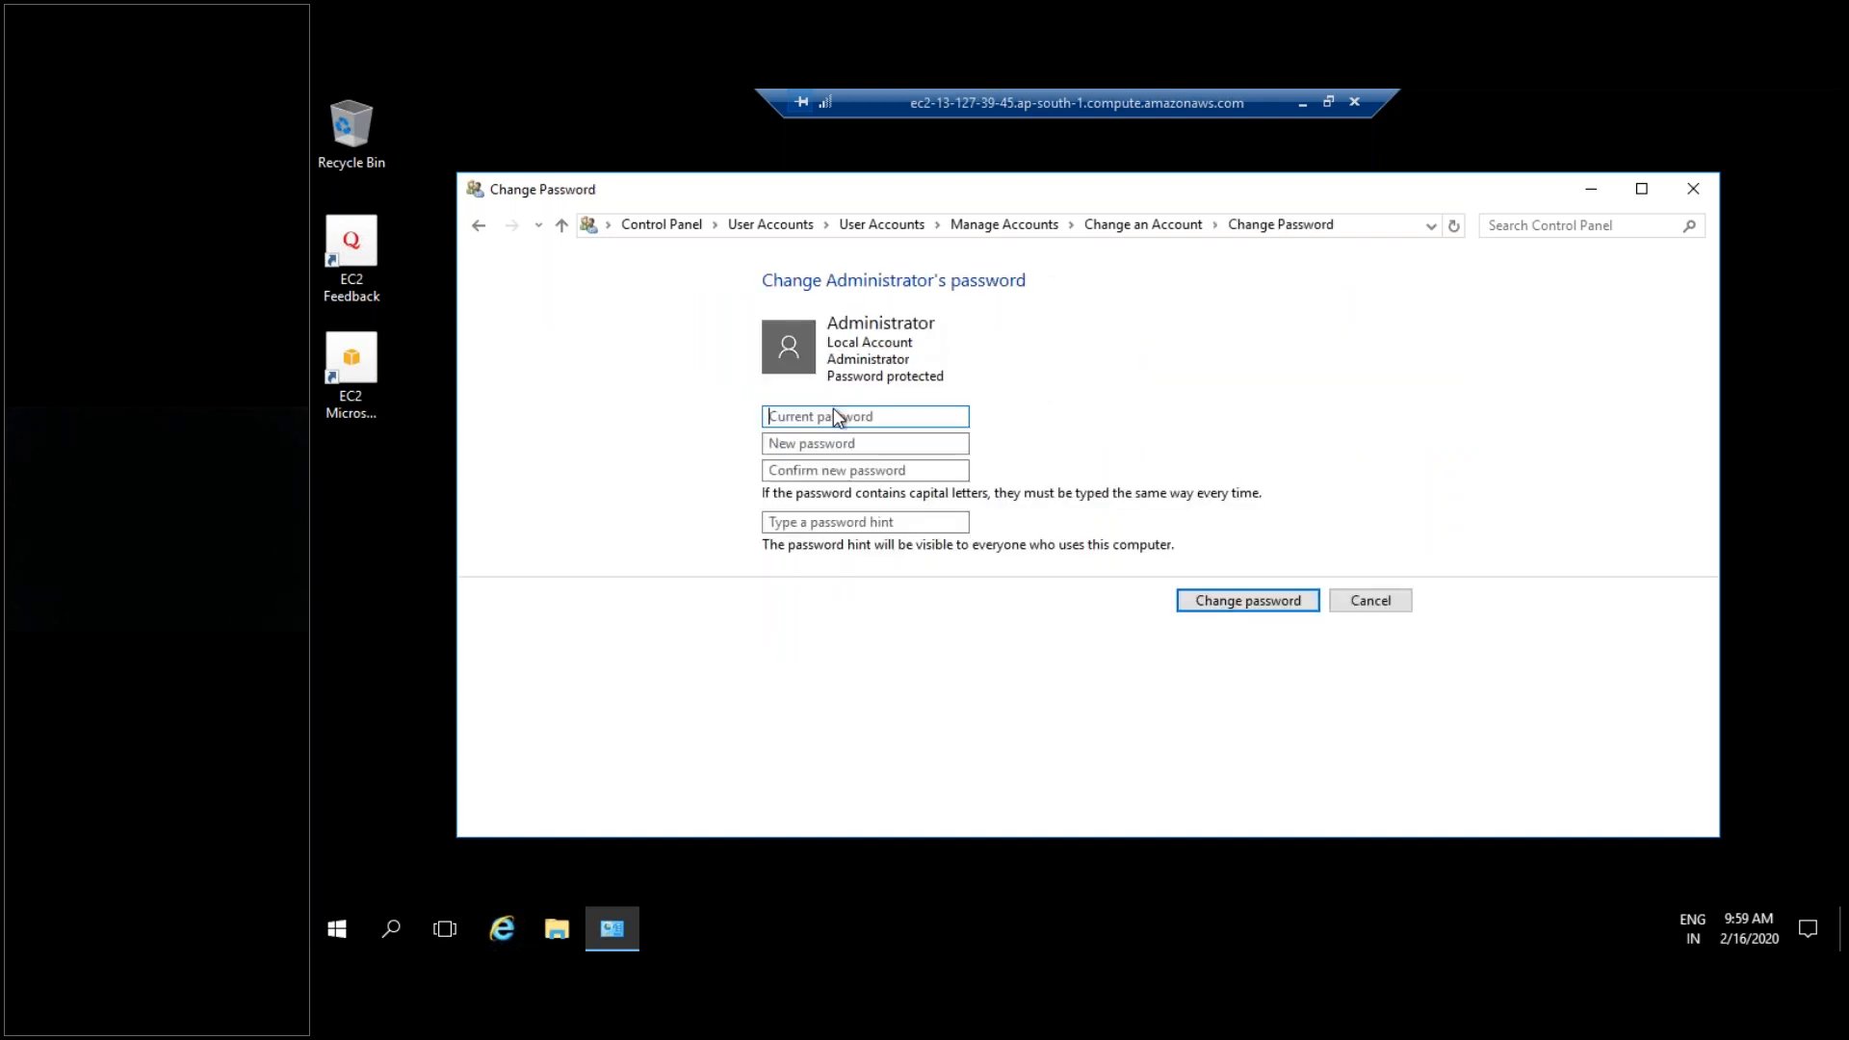
# - Enter the current administrator password, then cancel the change and close Control Panel
pyautogui.hotkey('ctrl', 'v')
pyautogui.click(832, 443)
pyautogui.click(917, 522)
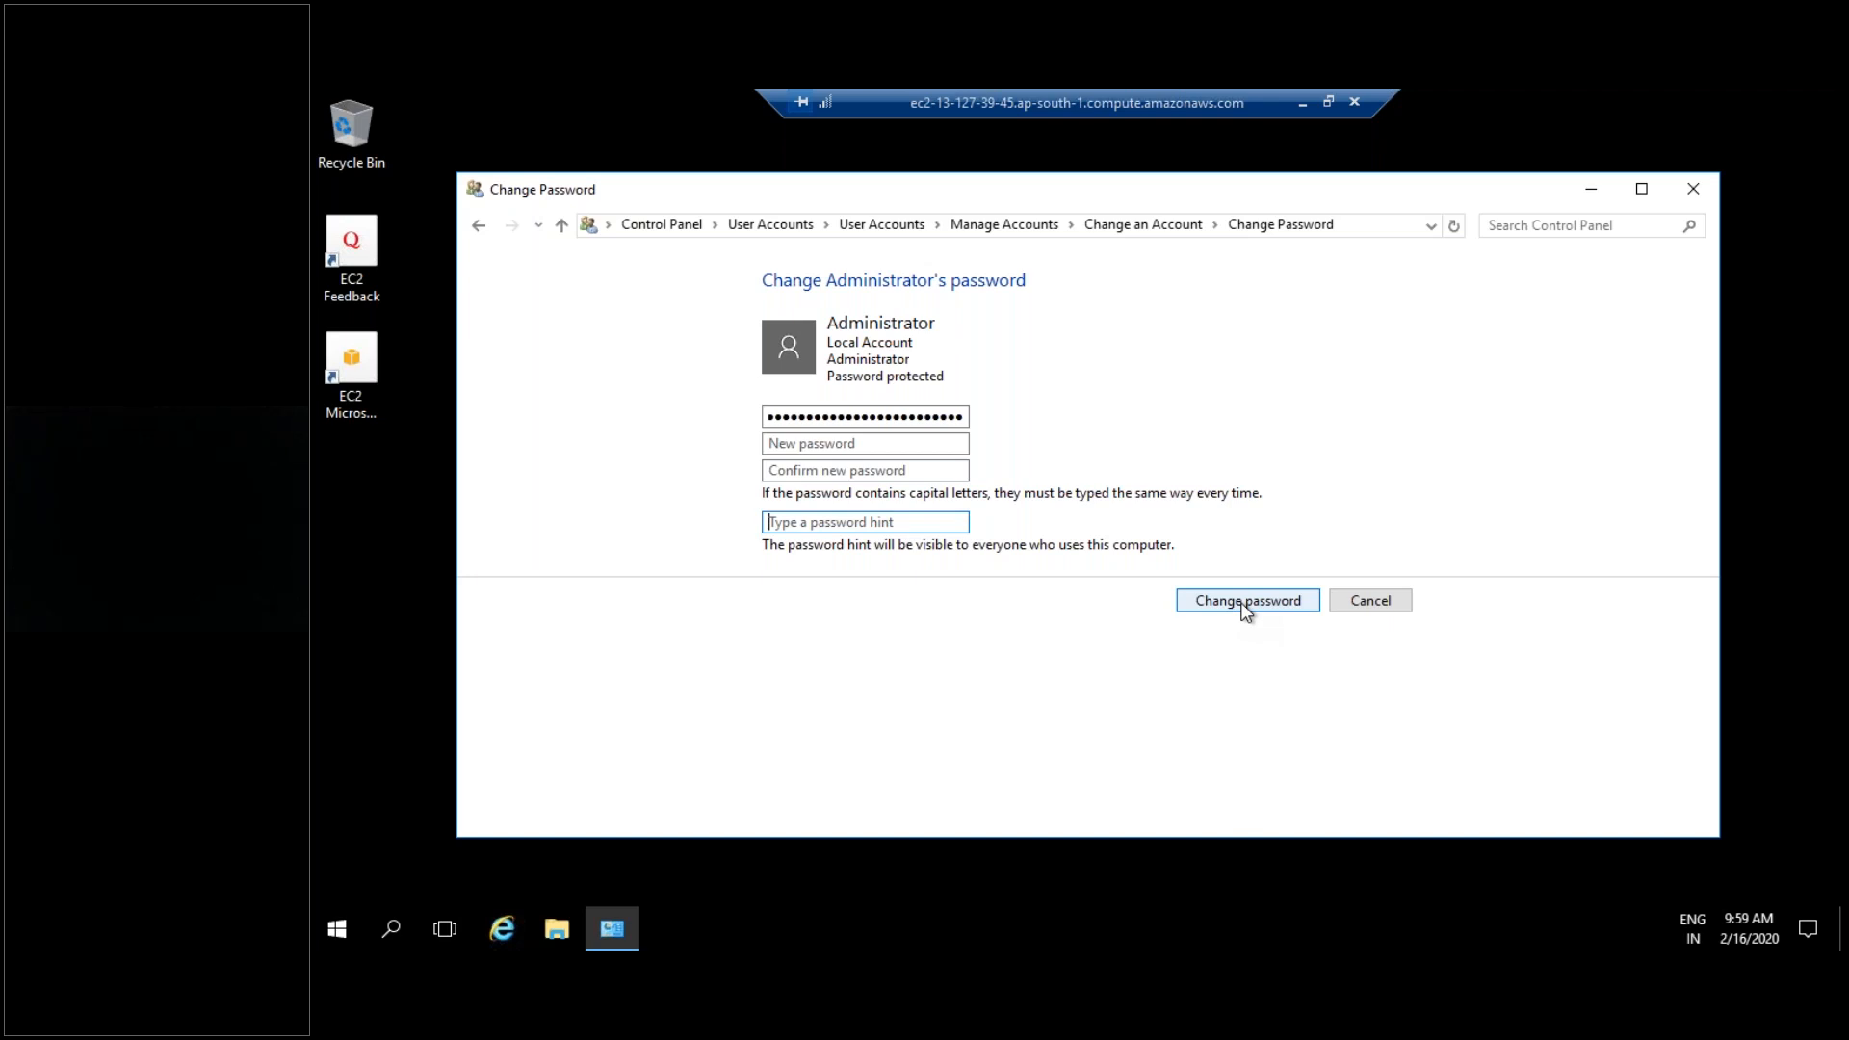
pyautogui.click(1369, 602)
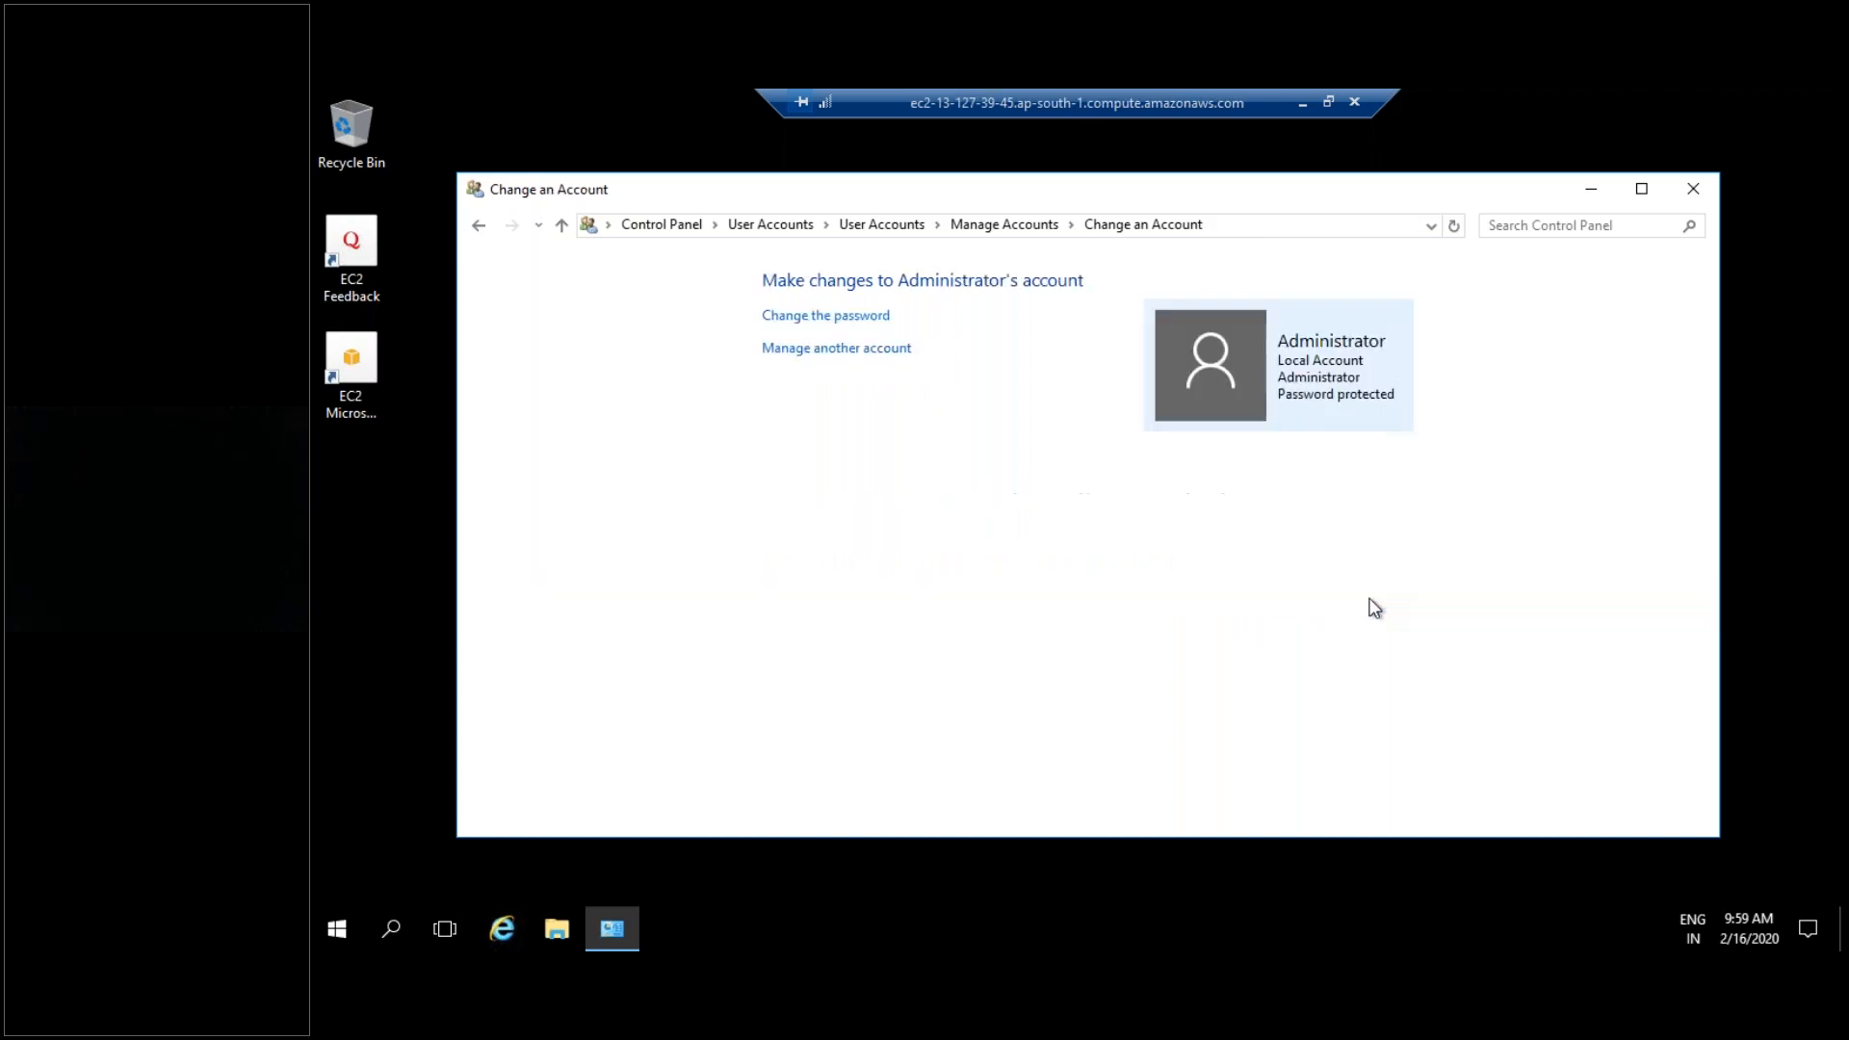
pyautogui.click(1693, 188)
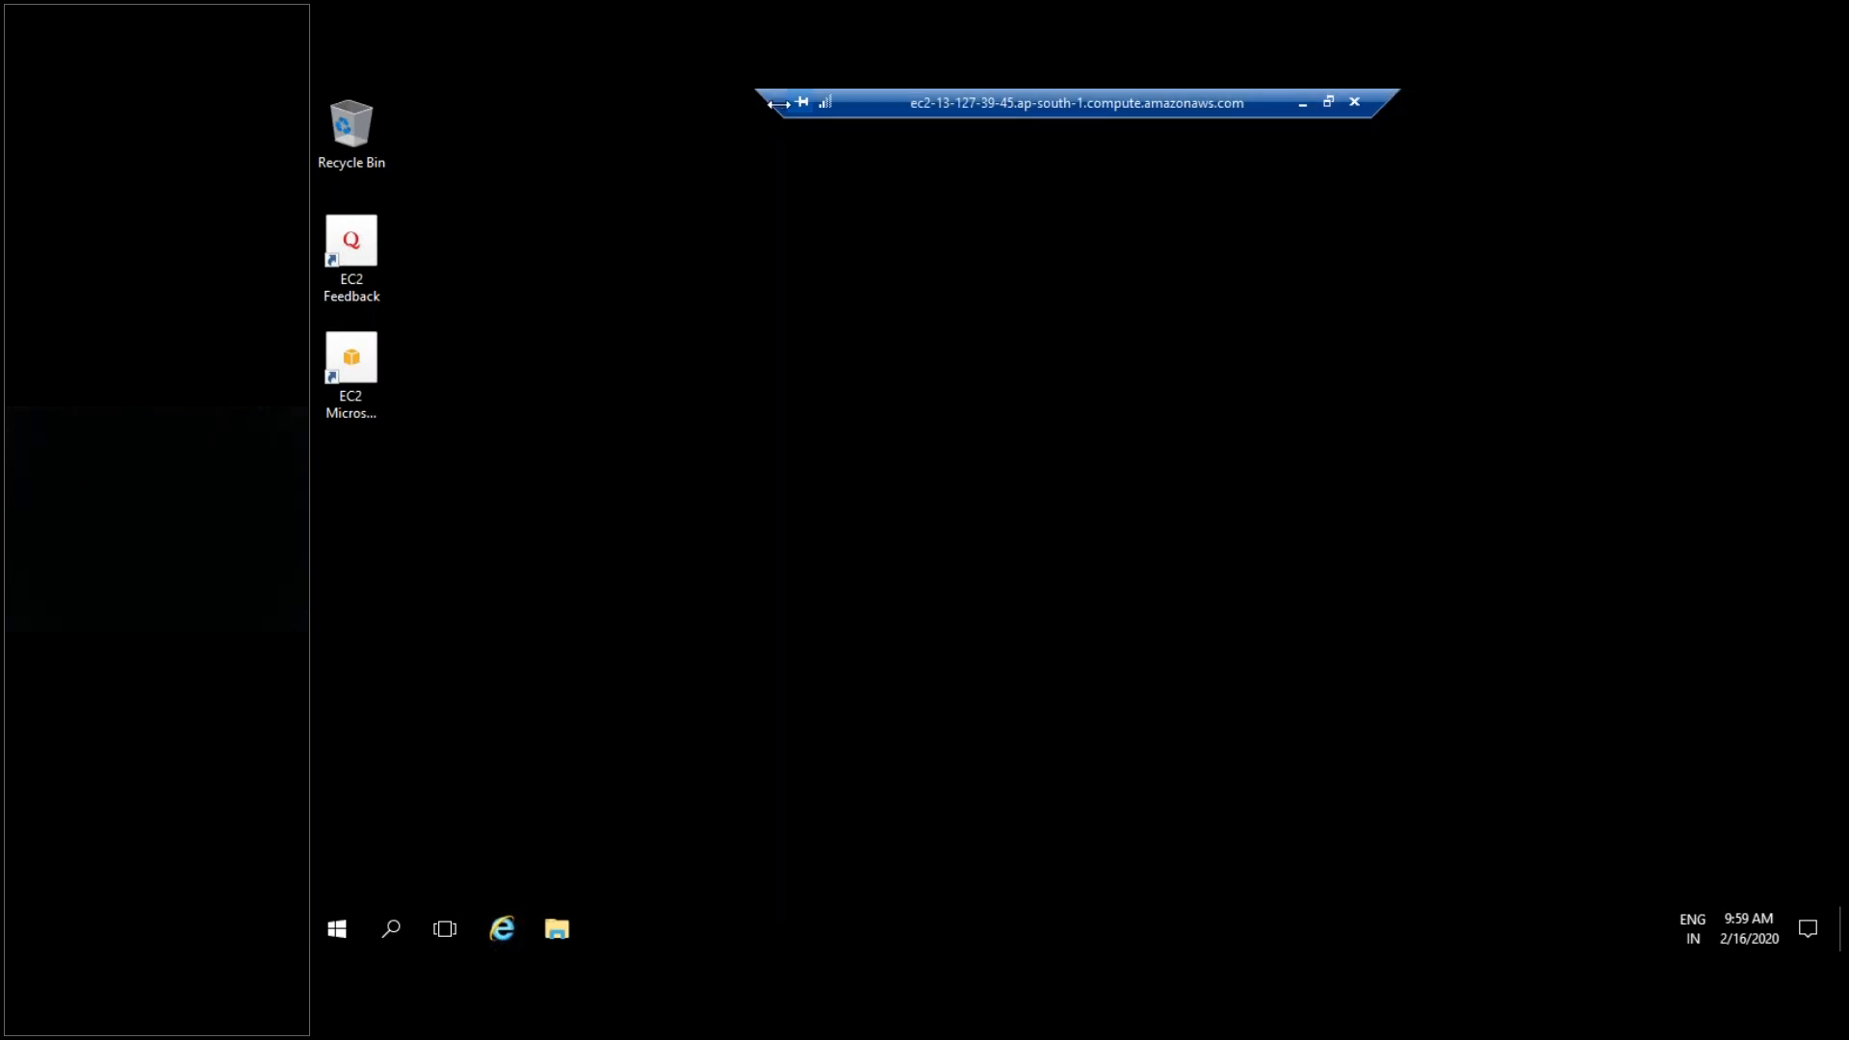
# - Take the remote session out of full screen and move its window down and right
pyautogui.moveTo(780, 110); pyautogui.dragTo(671, 110)
pyautogui.doubleClick(770, 110)
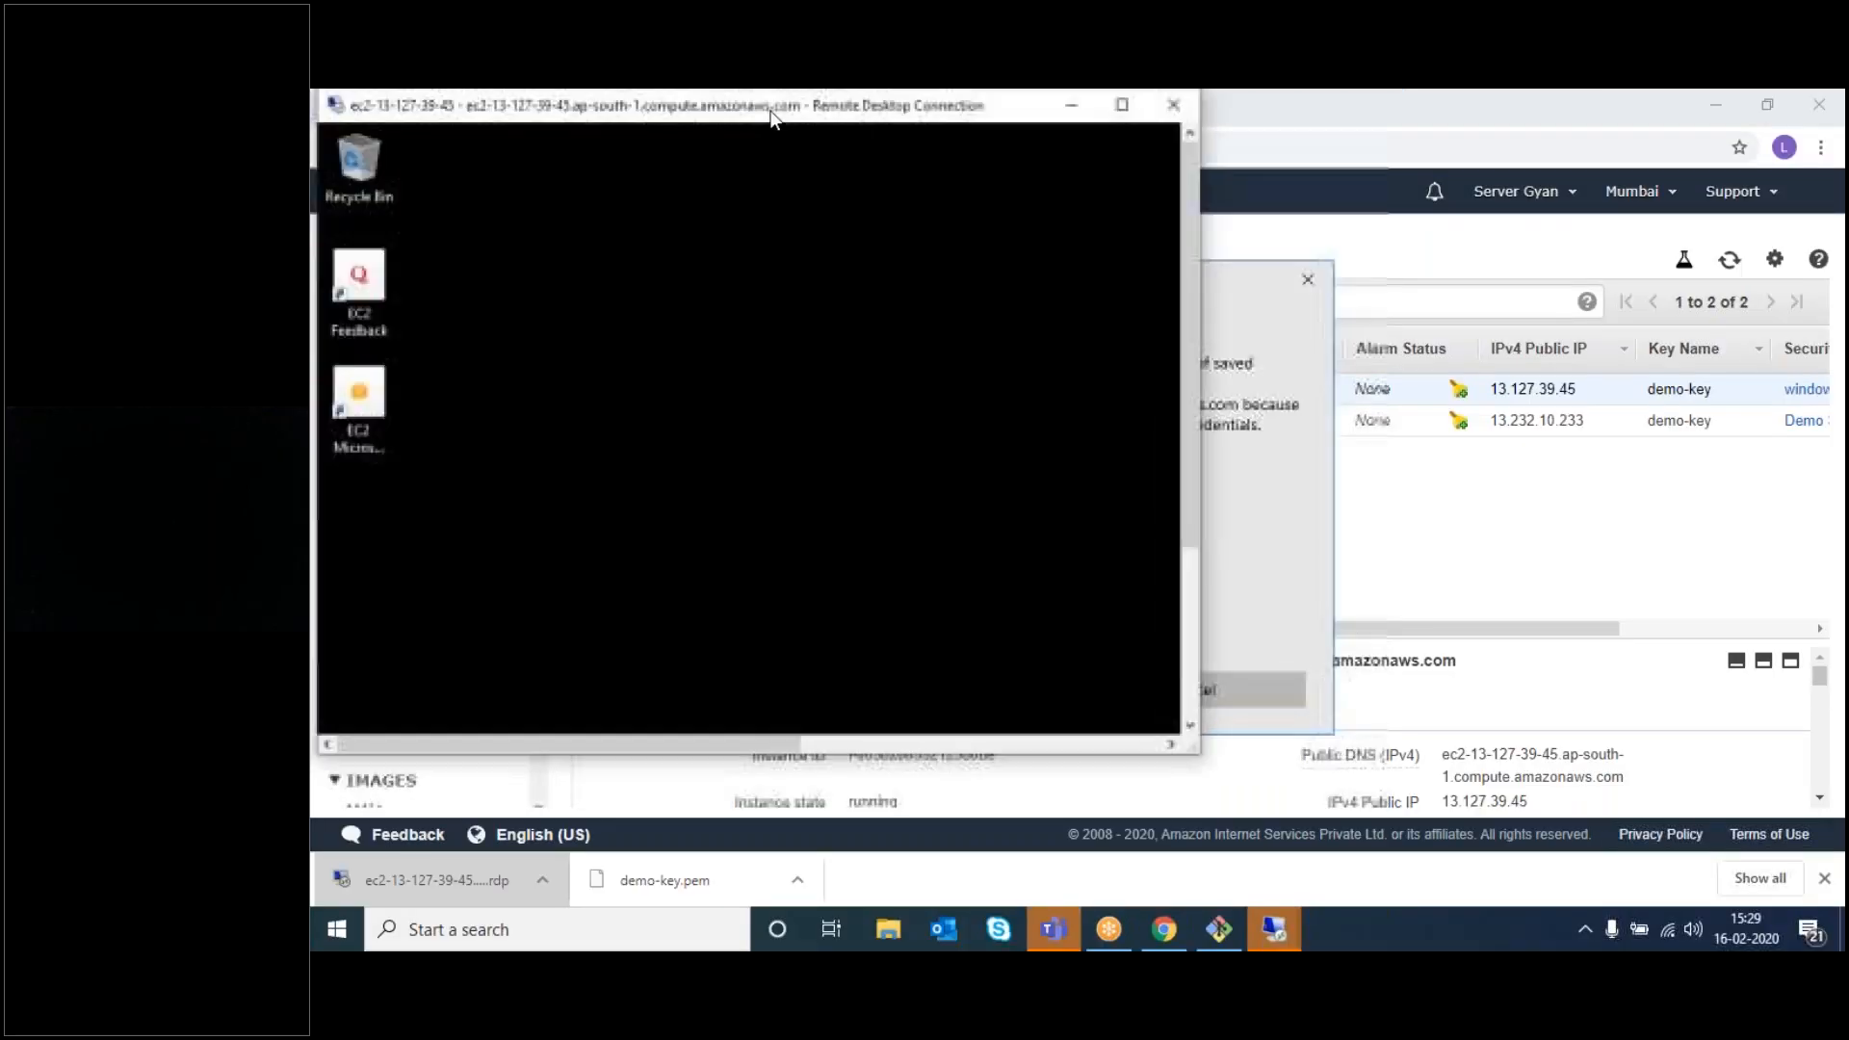
pyautogui.moveTo(718, 118); pyautogui.dragTo(766, 221)
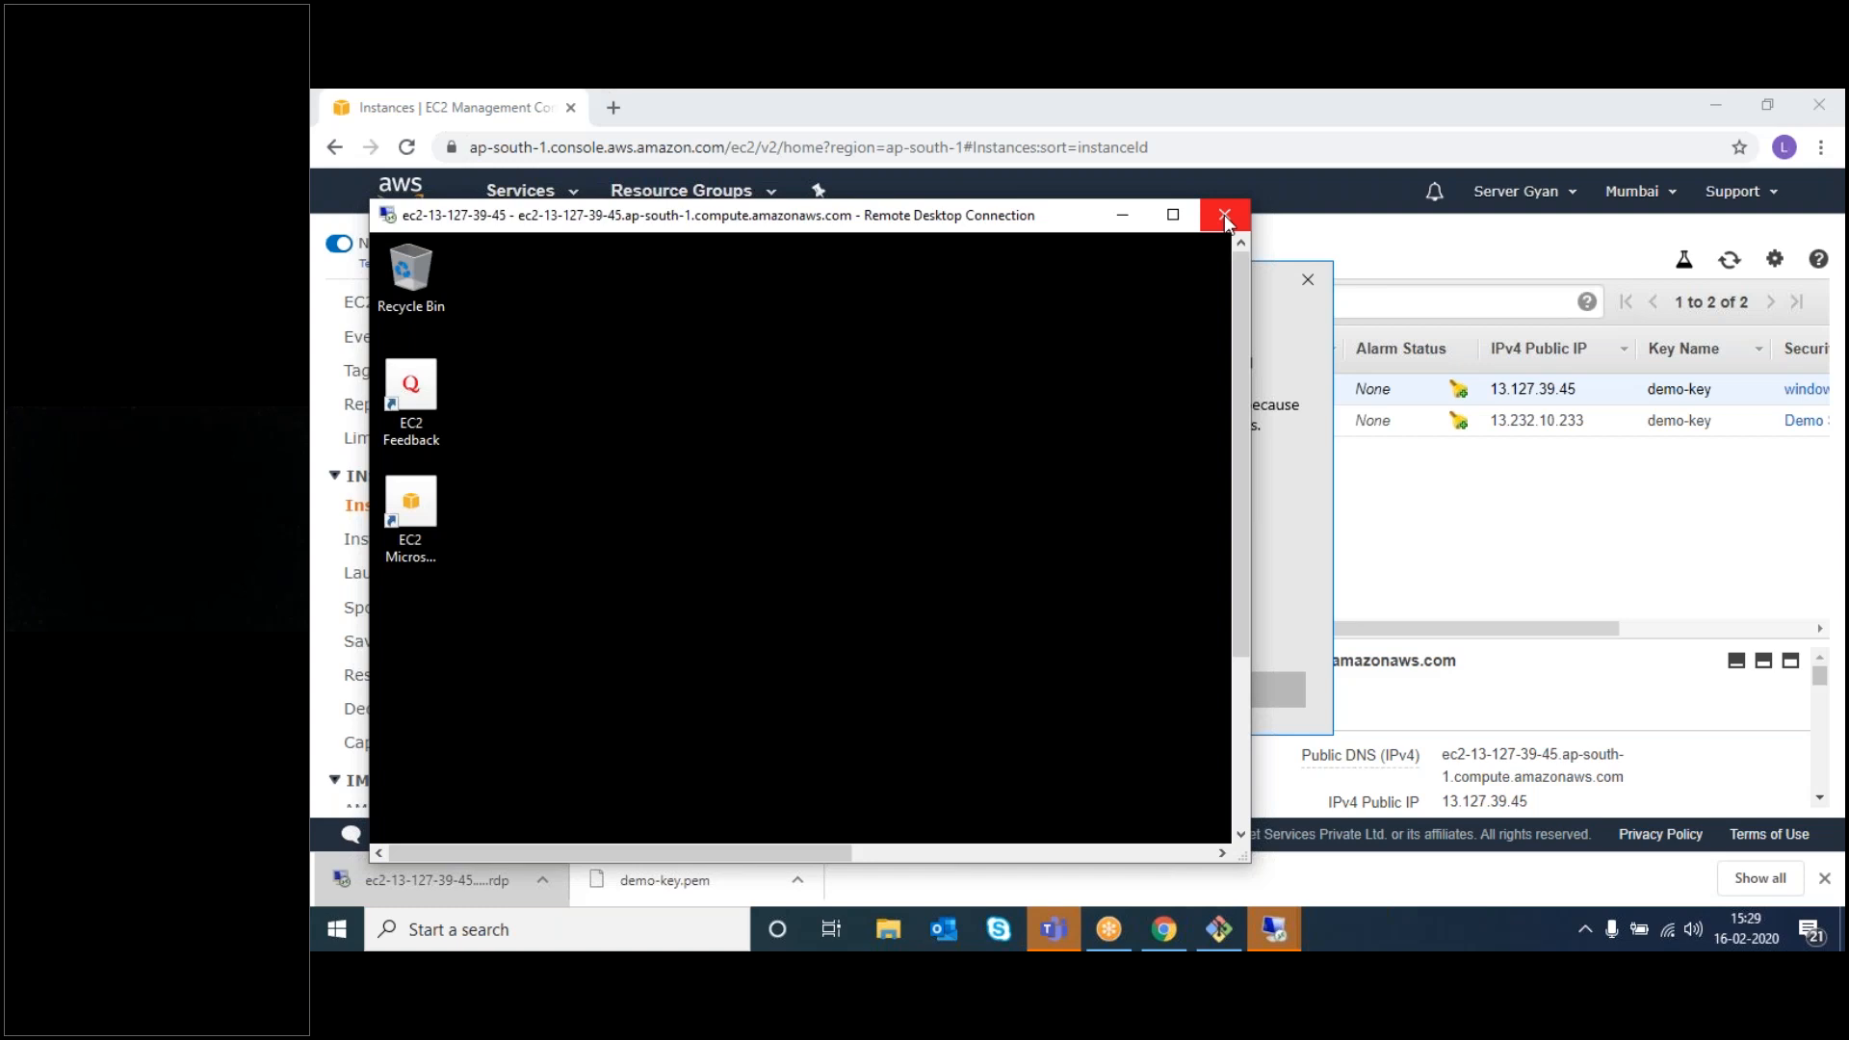
pyautogui.press('XF86AudioRaiseVolume')
# - Close the remote session, suppressing future disconnect warnings, and dismiss the credentials prompt
pyautogui.click(1221, 218)
pyautogui.click(728, 576)
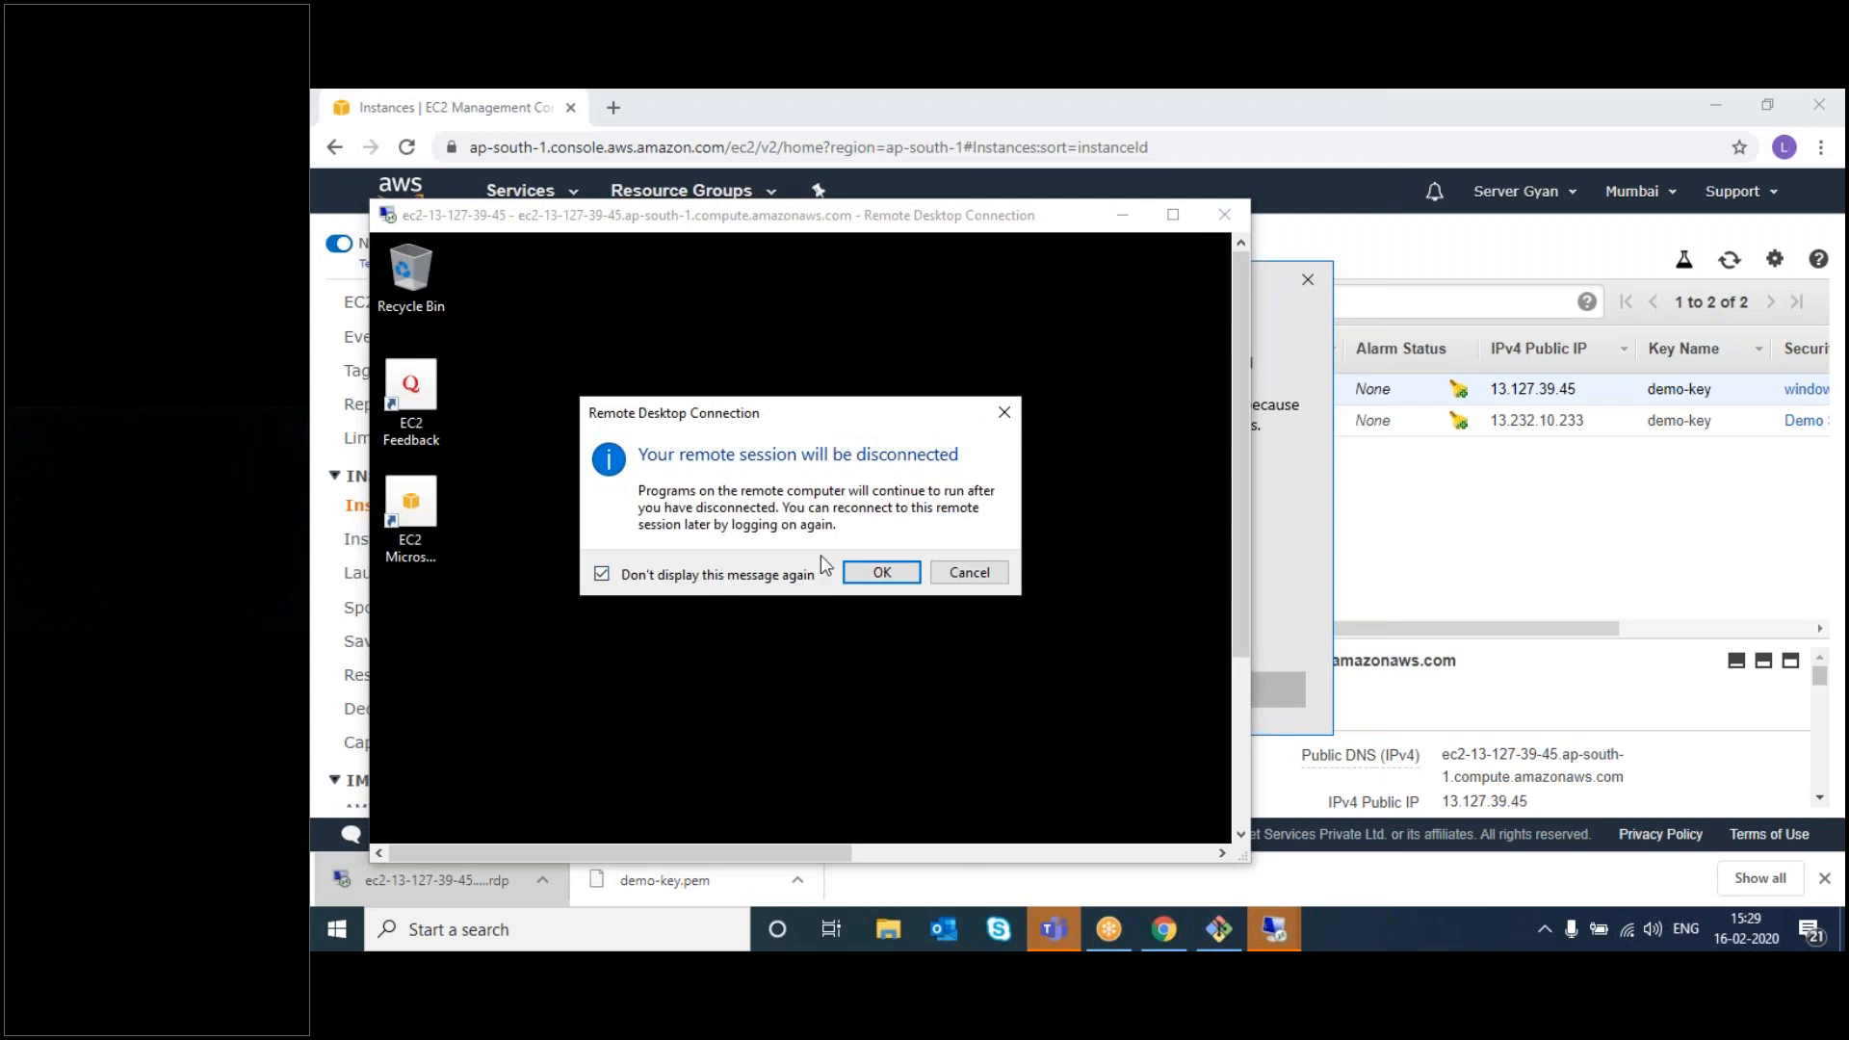
pyautogui.click(877, 572)
pyautogui.click(1113, 678)
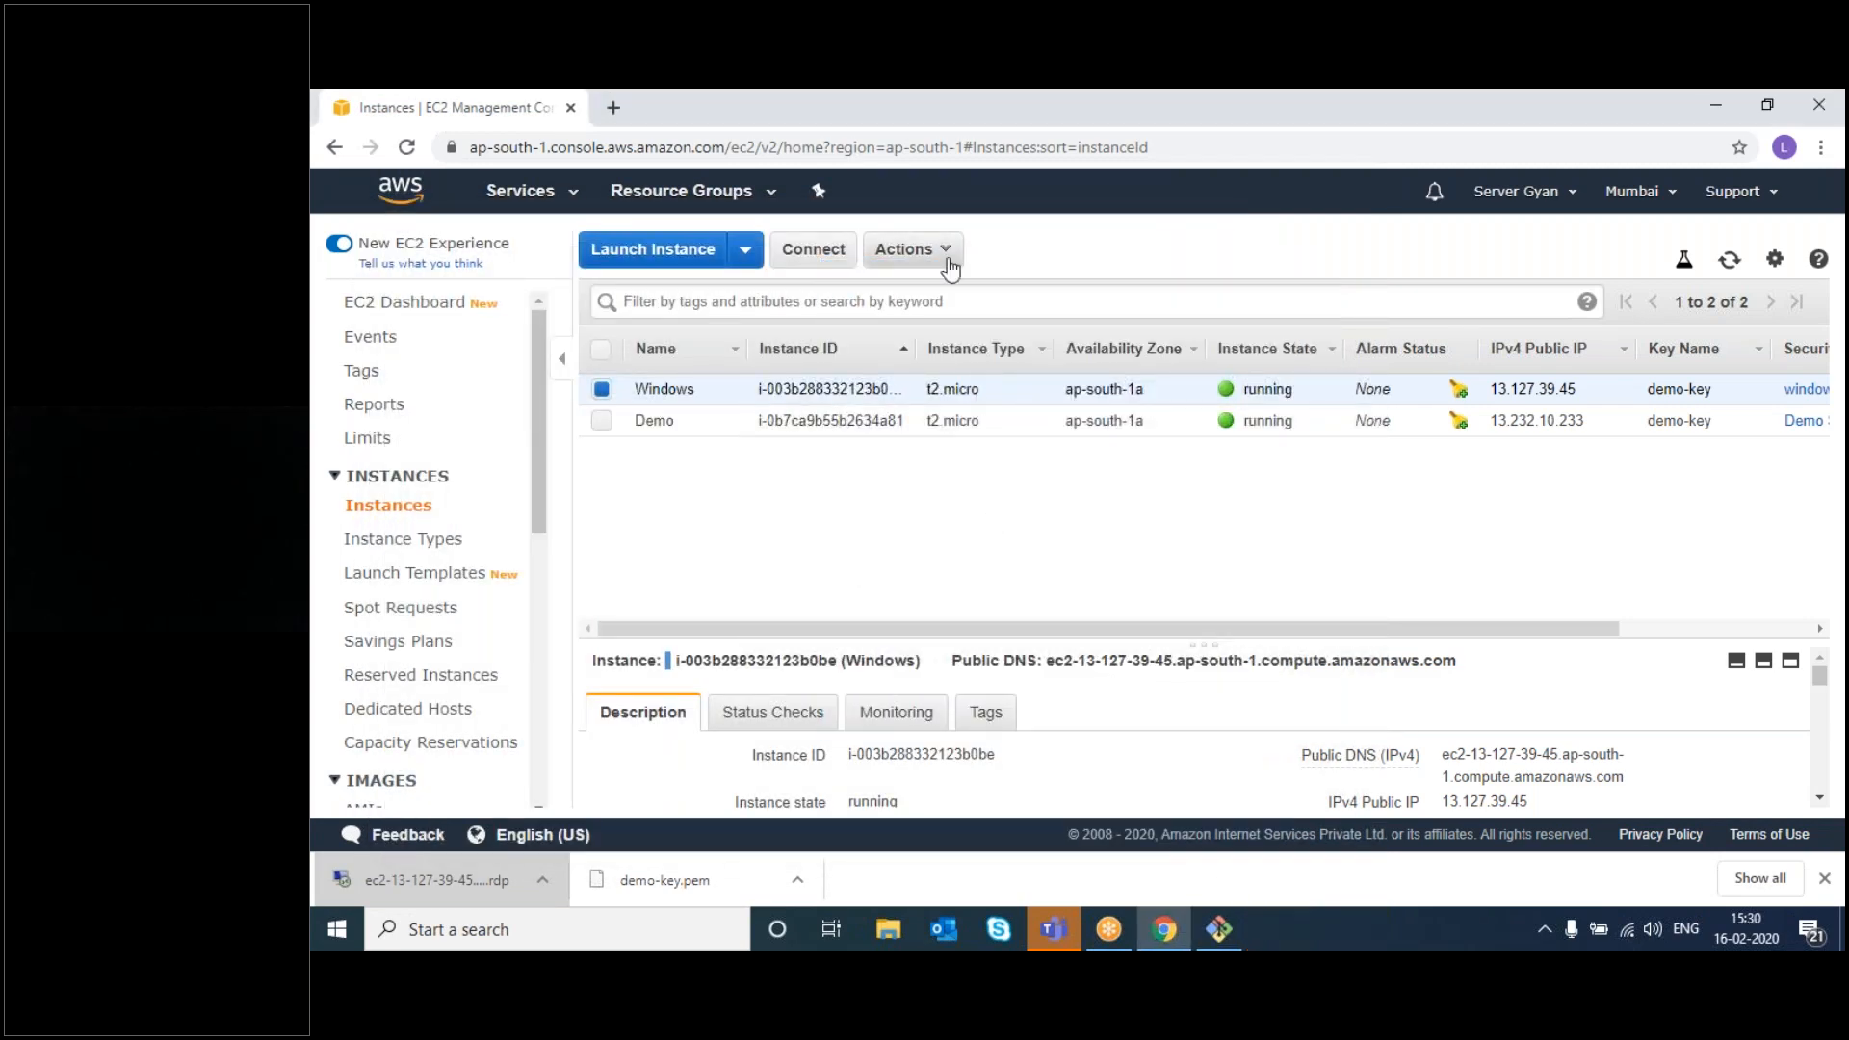
# - Terminate the Windows EC2 instance through Instance State > Terminate
pyautogui.click(948, 252)
pyautogui.moveTo(963, 403)
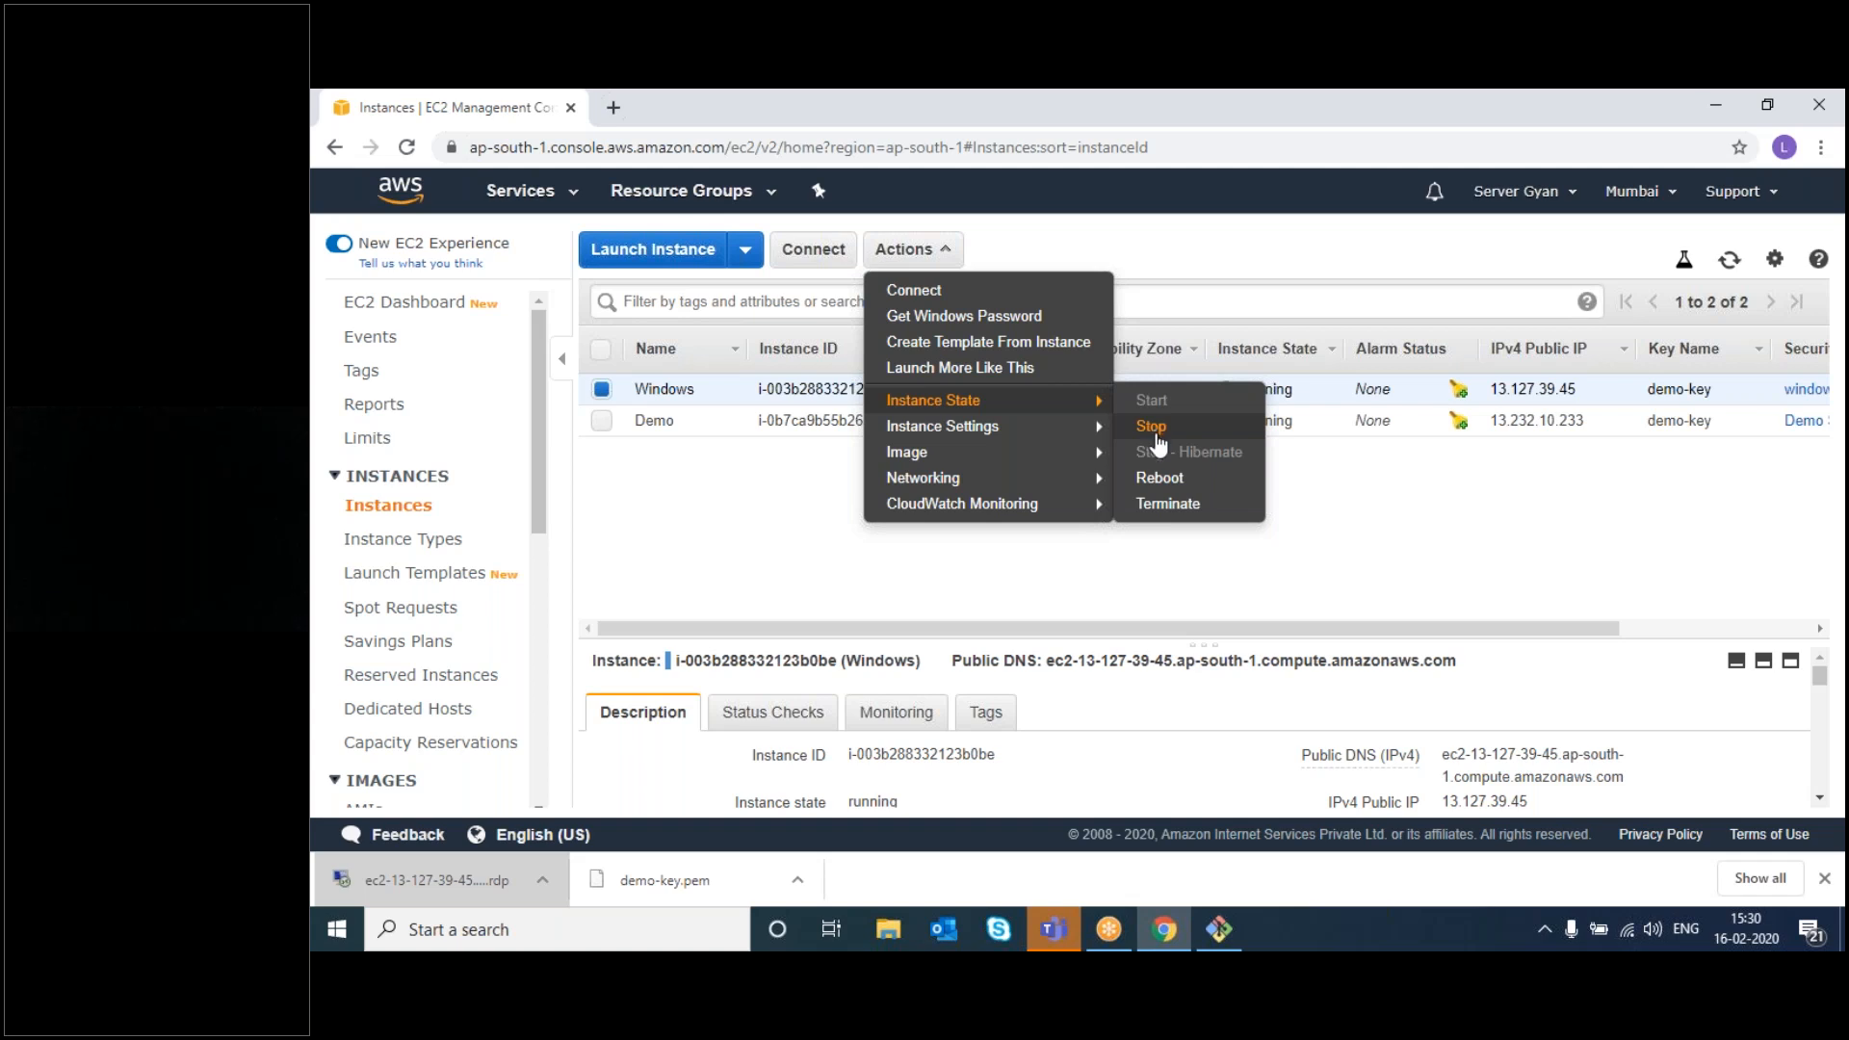
pyautogui.click(1180, 518)
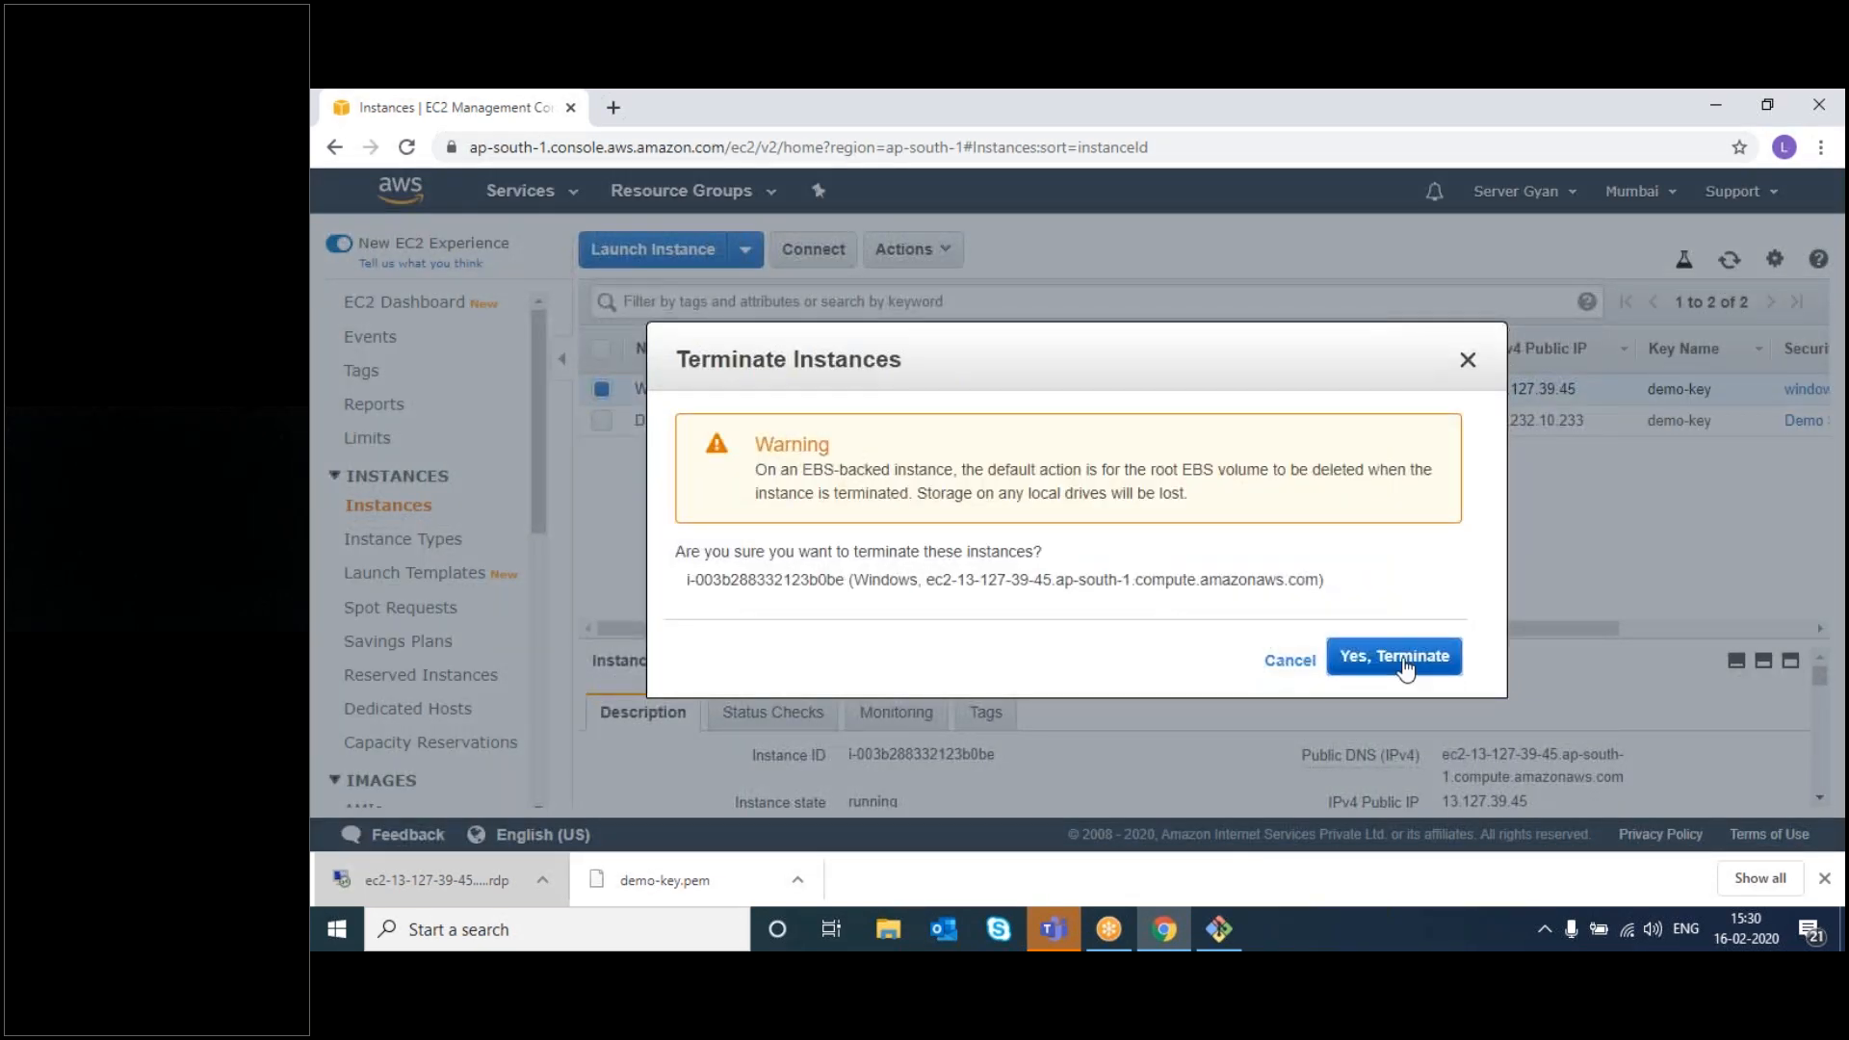
pyautogui.click(1405, 660)
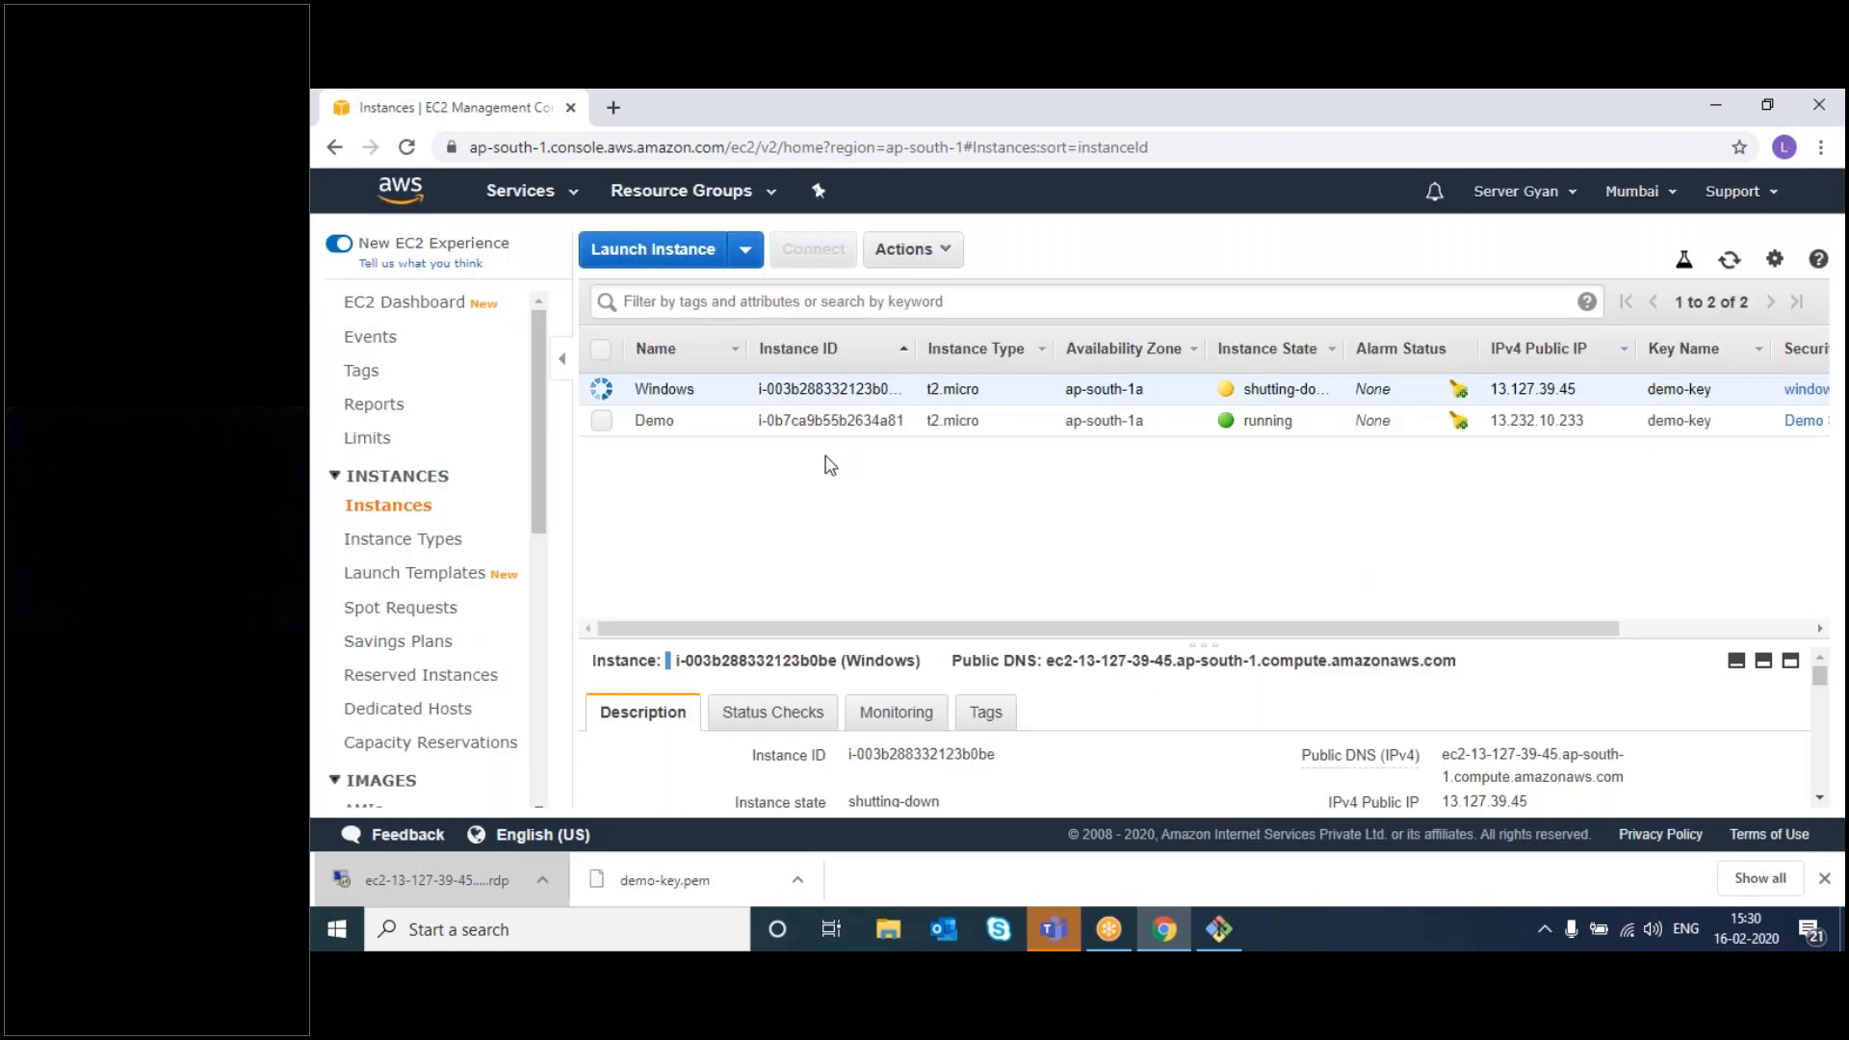
# - Select the Demo instance as well and confirm its termination
pyautogui.click(602, 421)
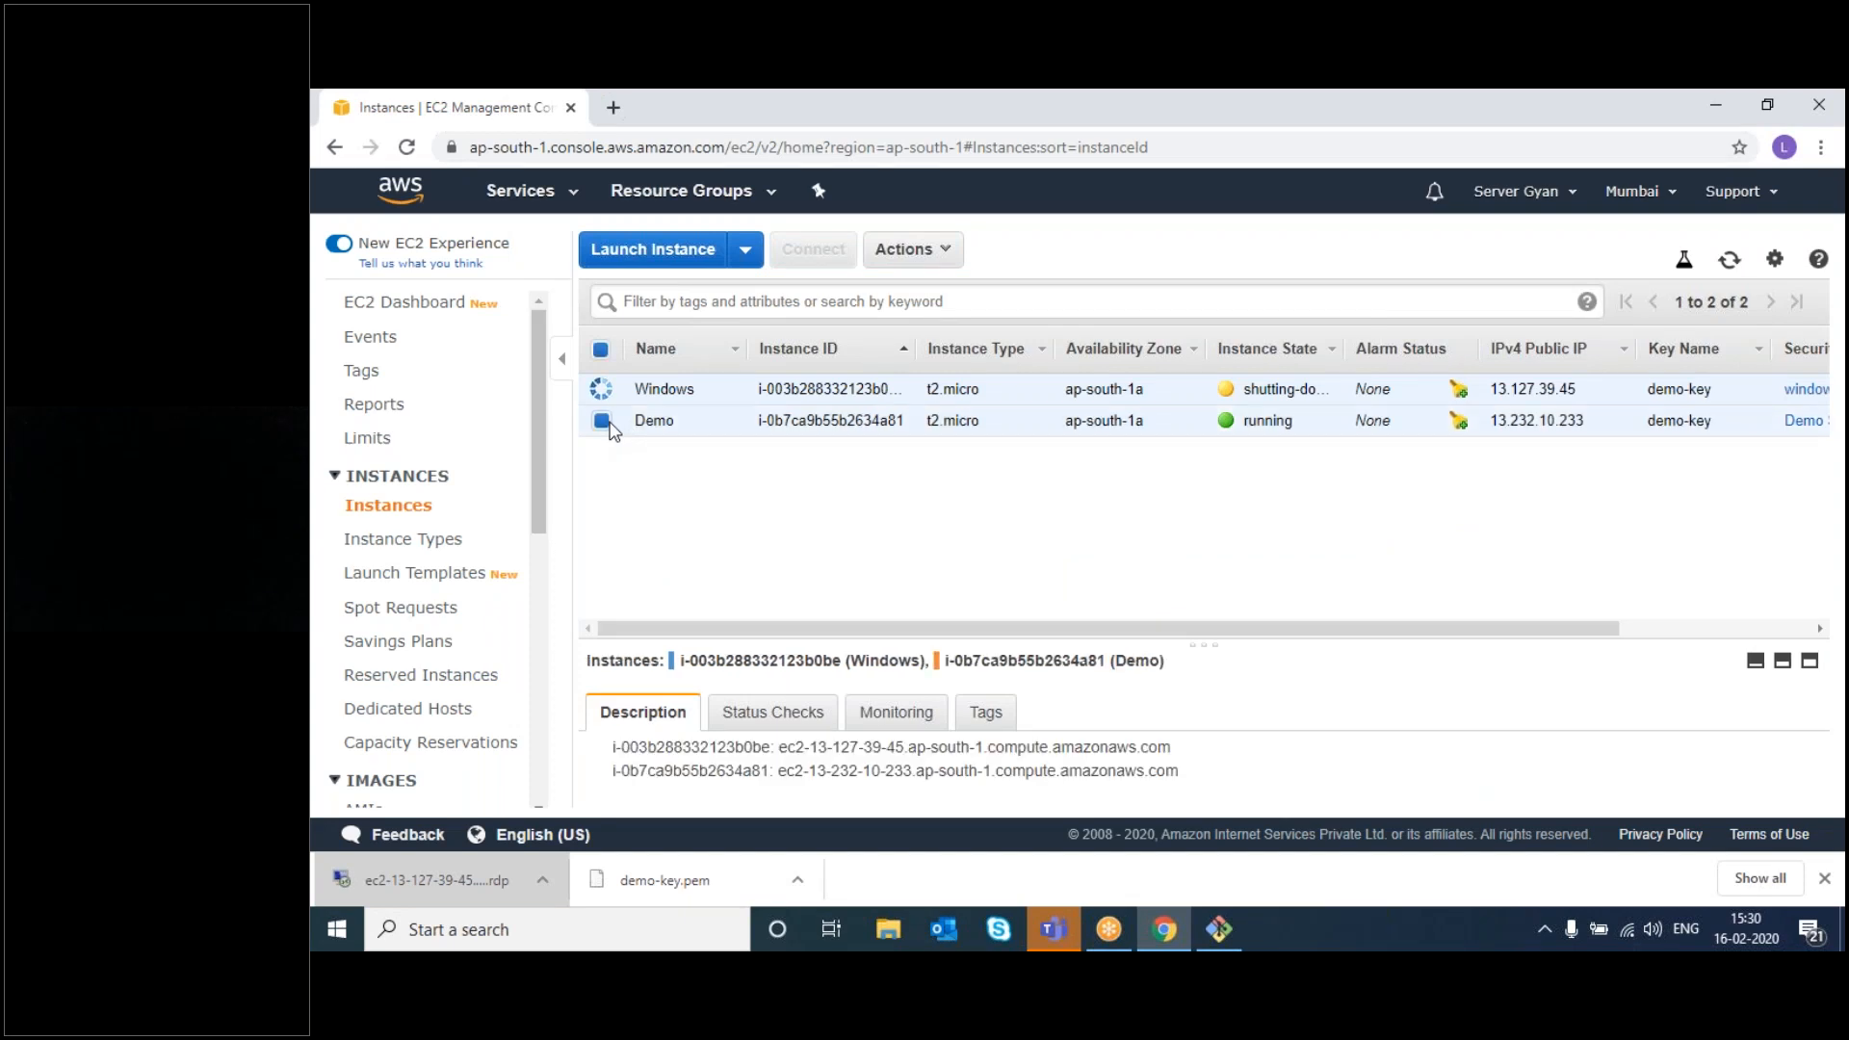
pyautogui.click(905, 249)
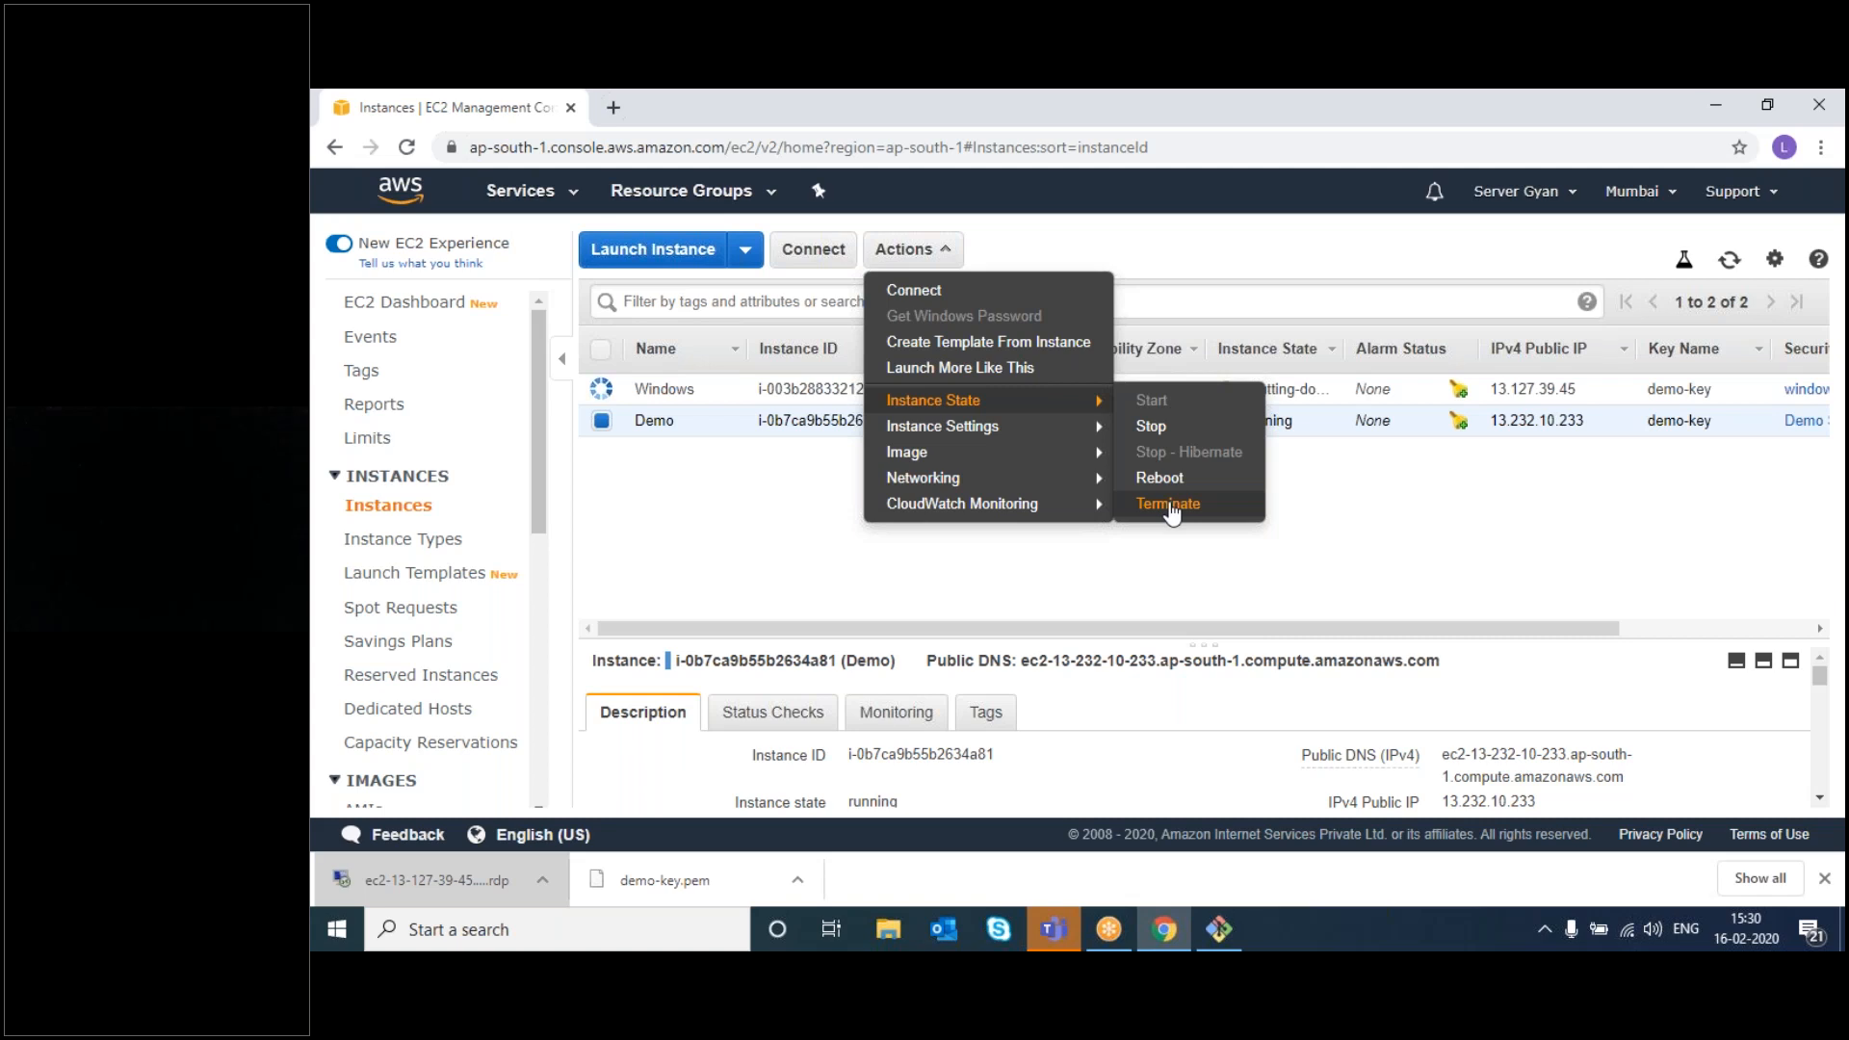
pyautogui.click(1168, 503)
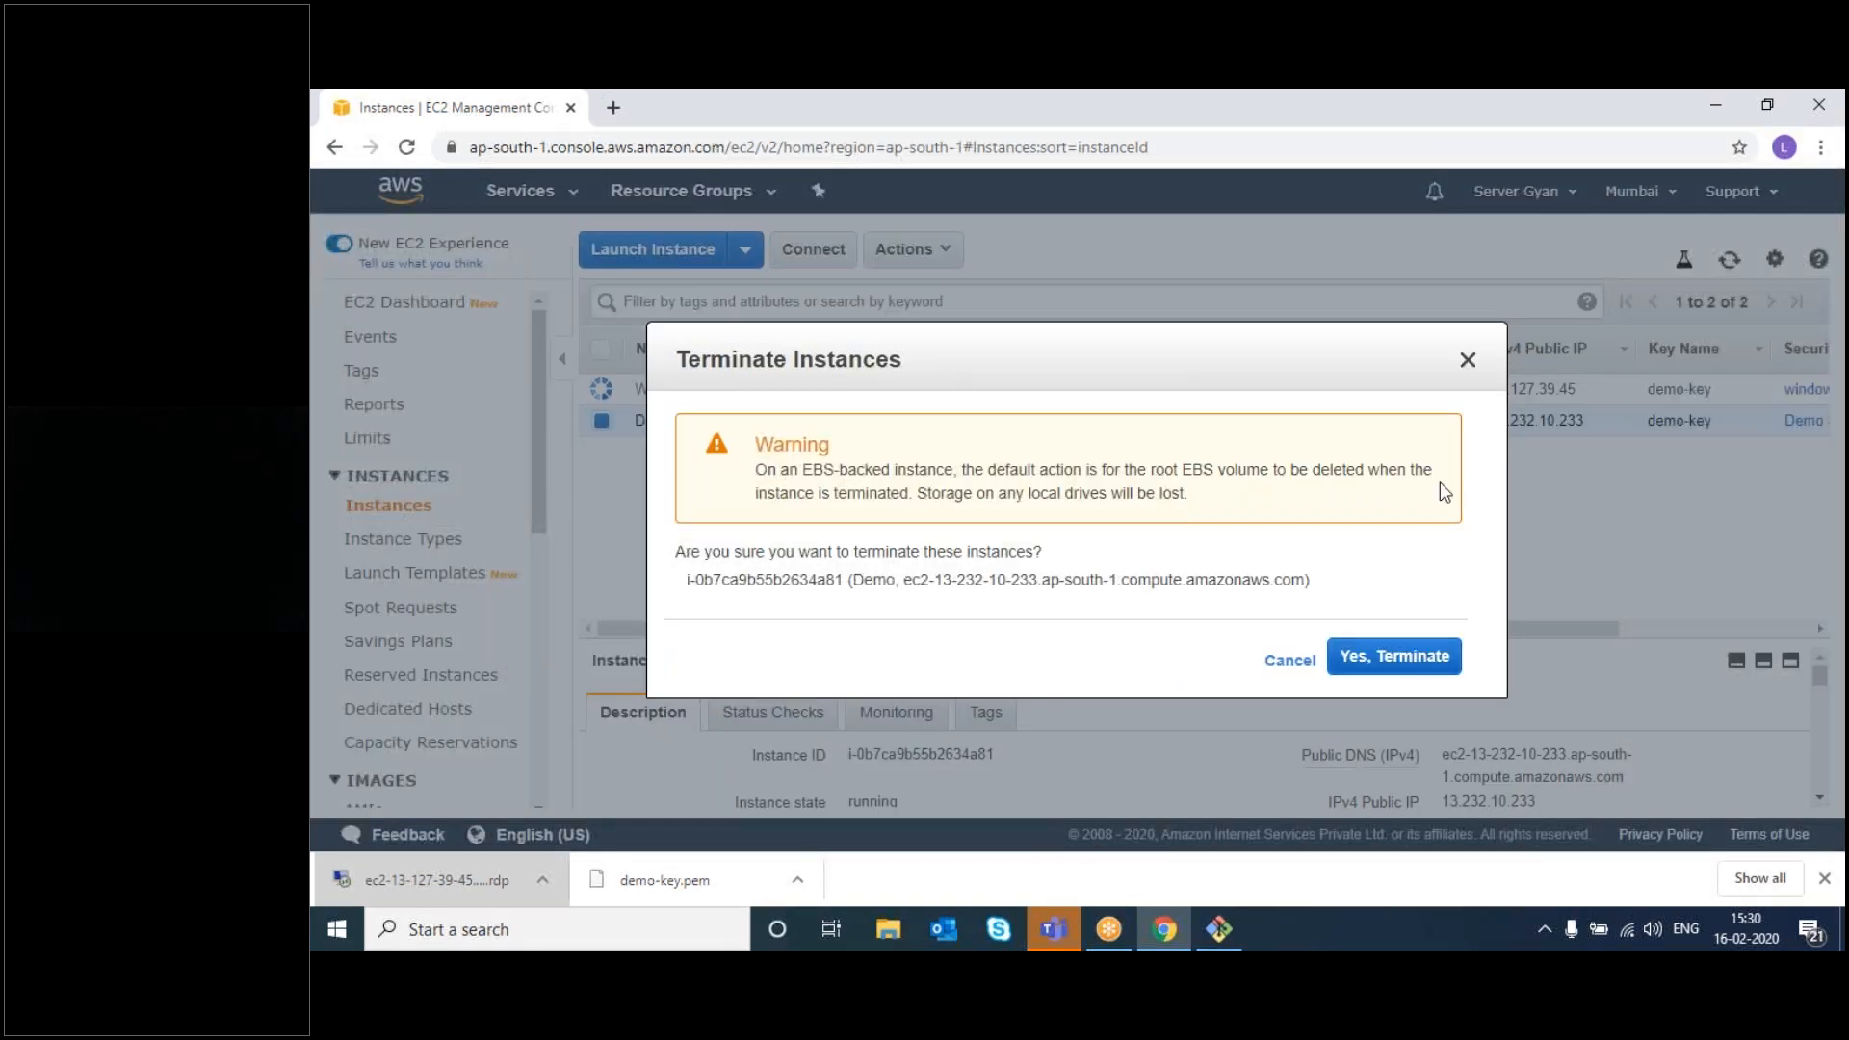
pyautogui.click(1384, 661)
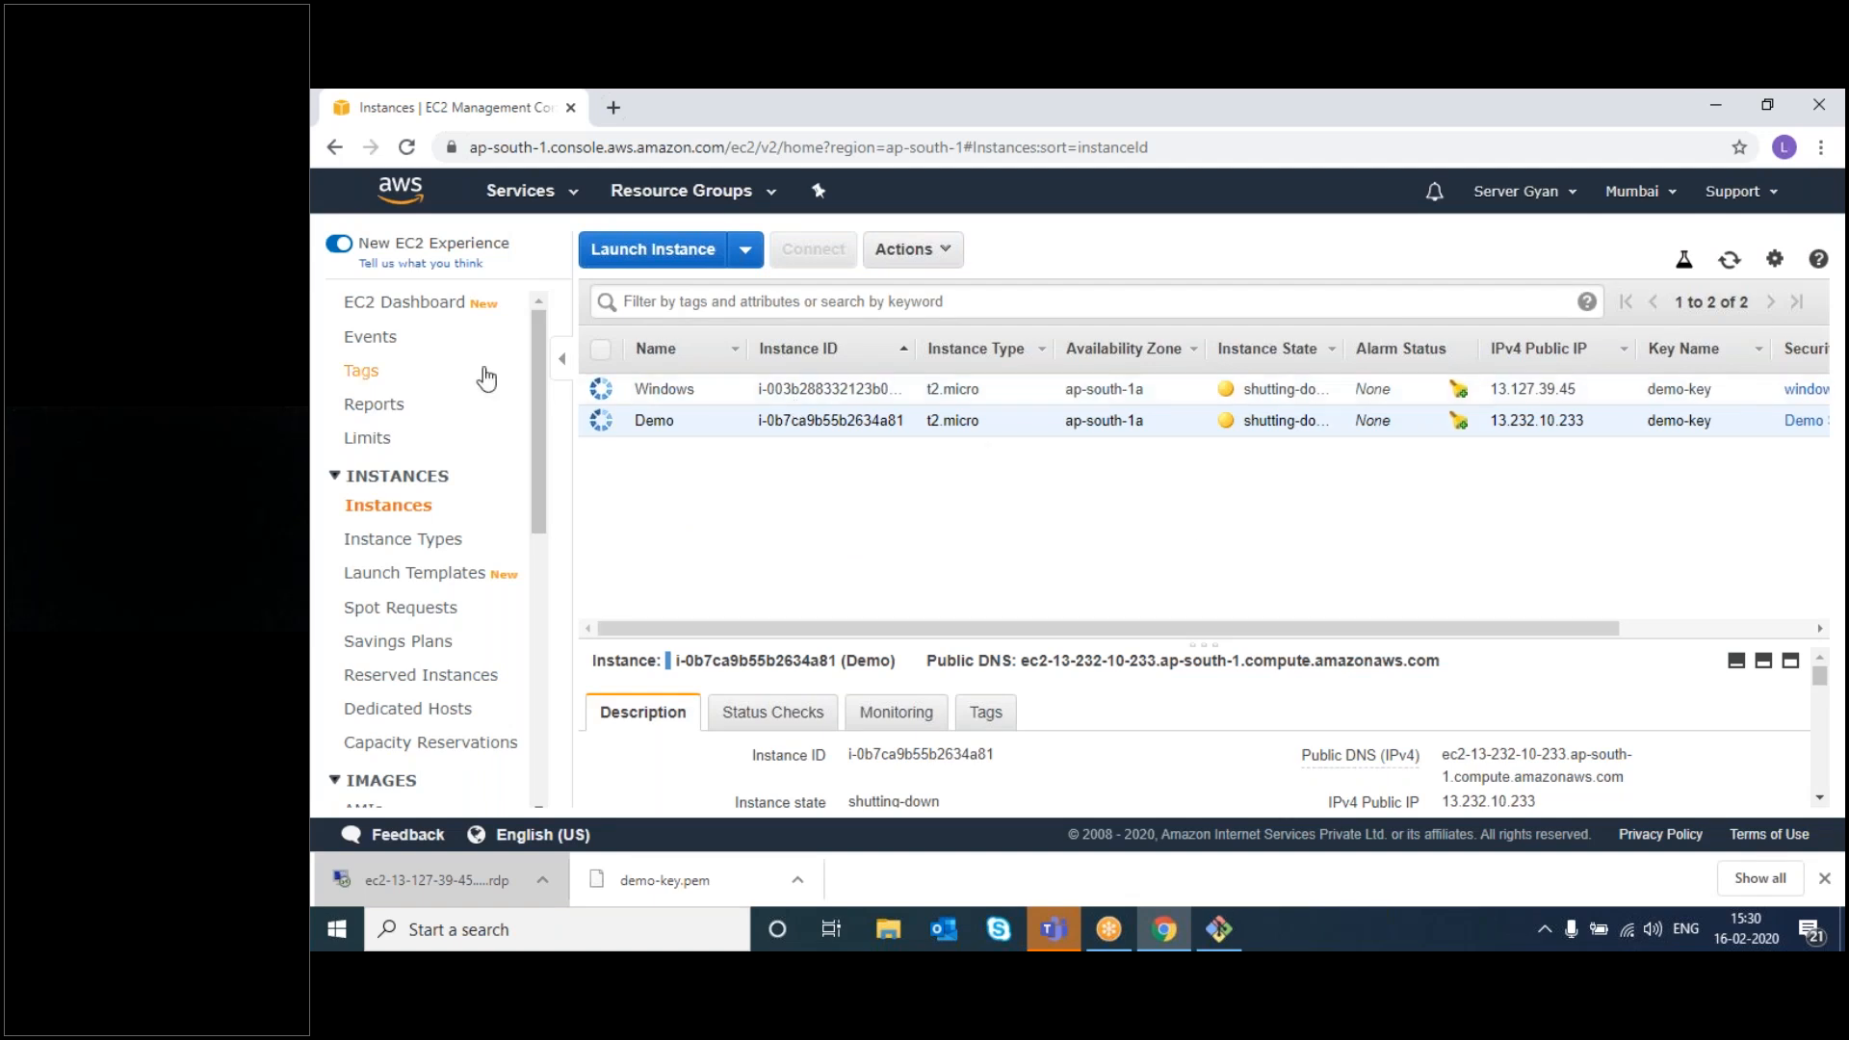
# - Release Elastic IP 13.234.2.226 from the EC2 Elastic IPs list
pyautogui.click(400, 315)
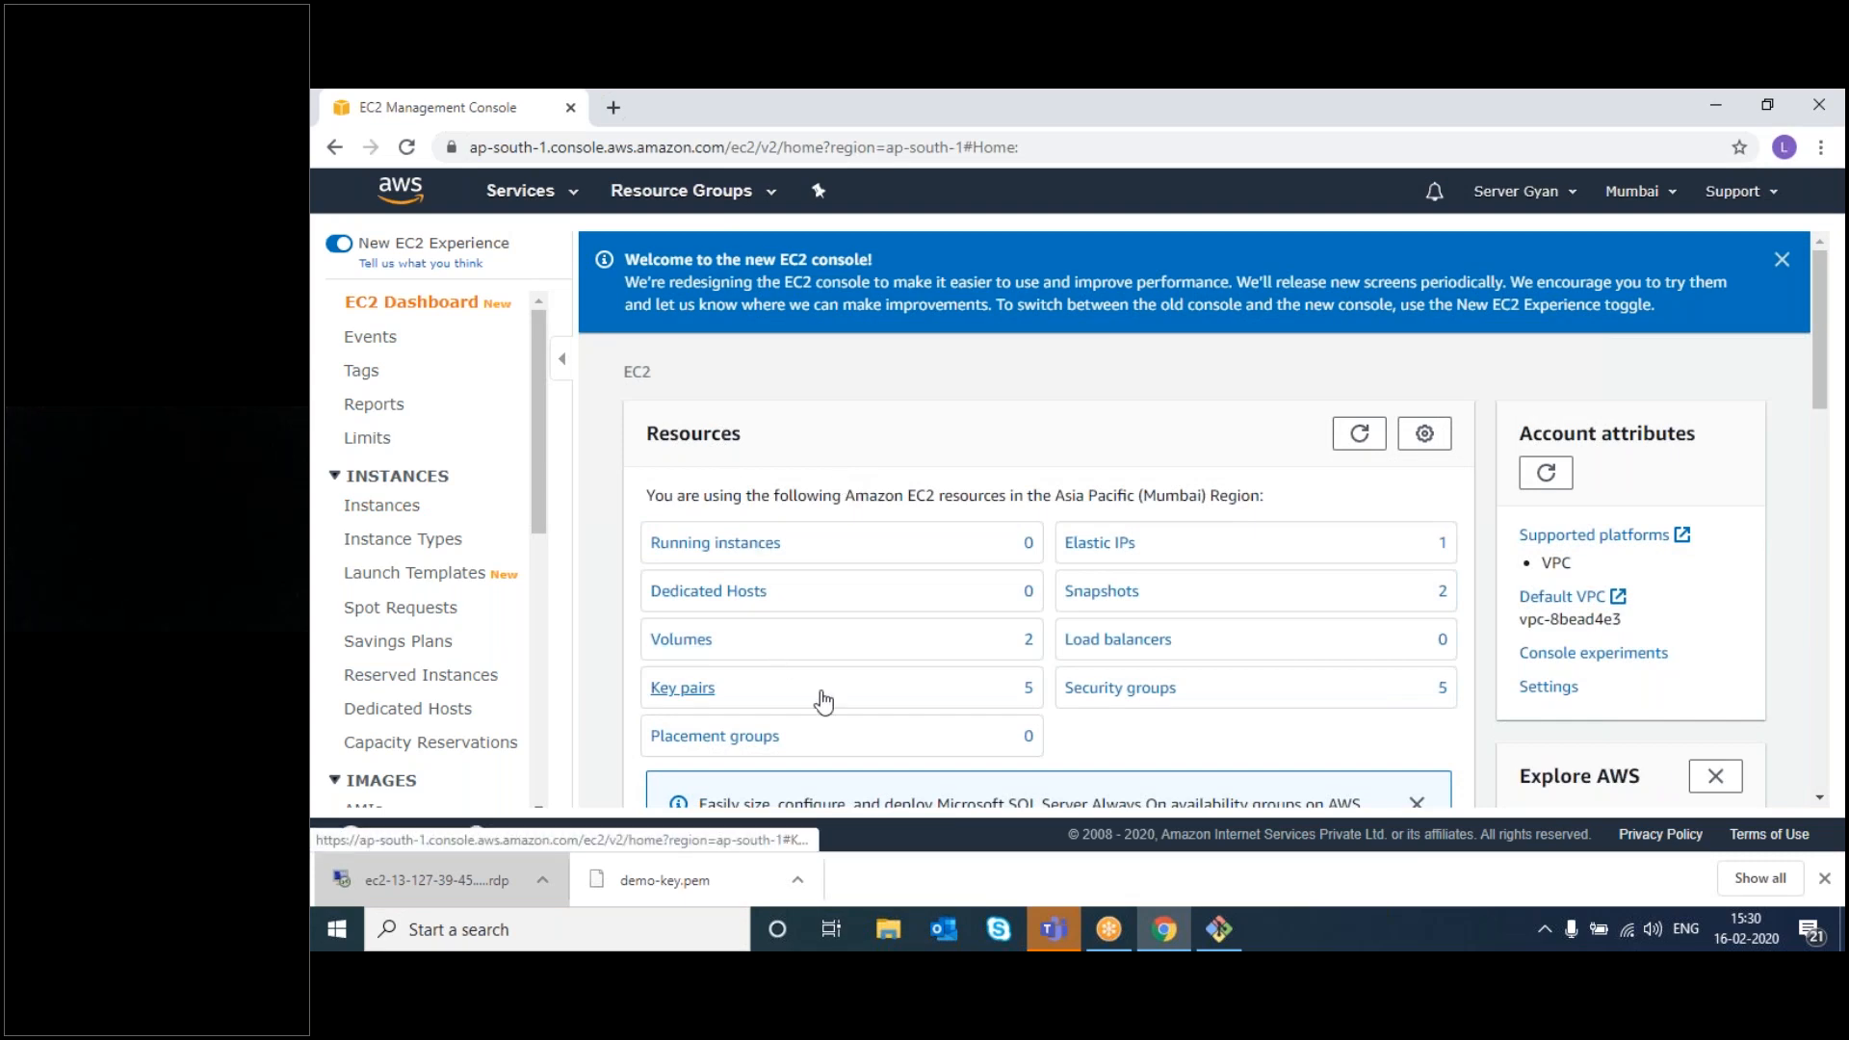
pyautogui.click(1095, 545)
pyautogui.click(1043, 508)
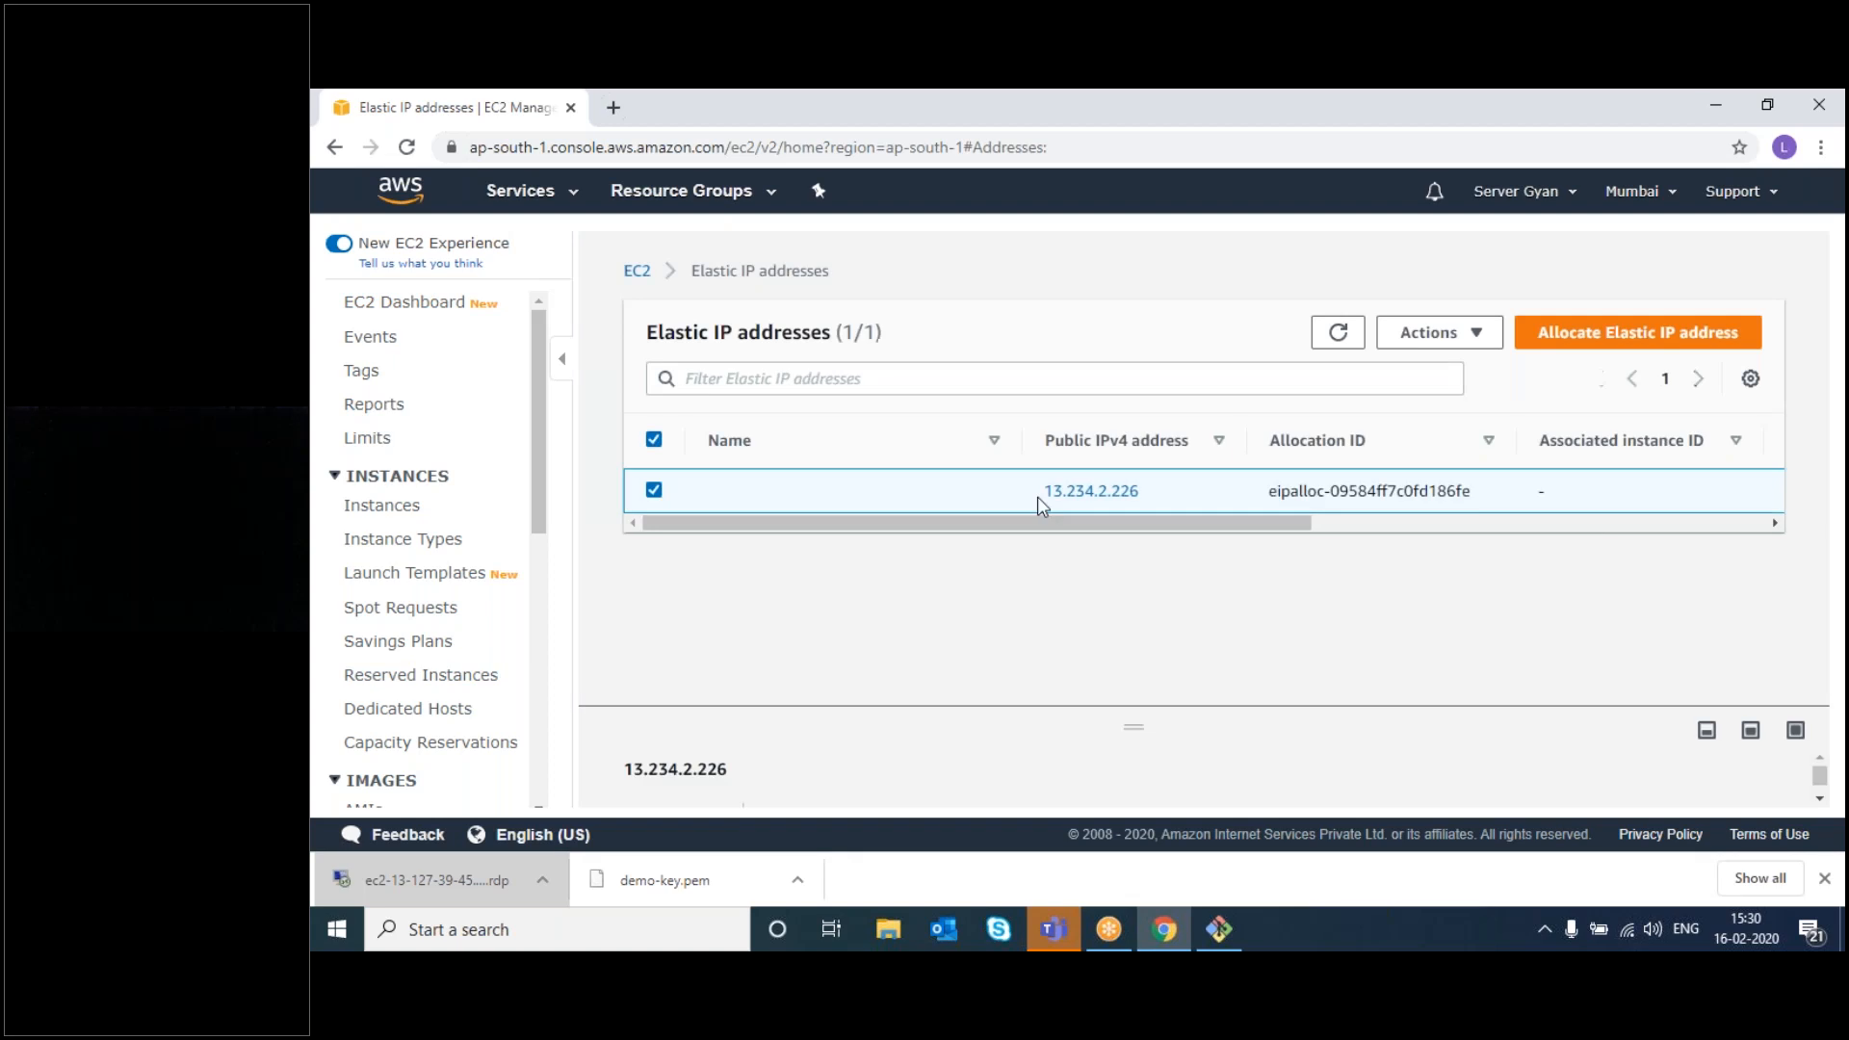
pyautogui.click(1433, 337)
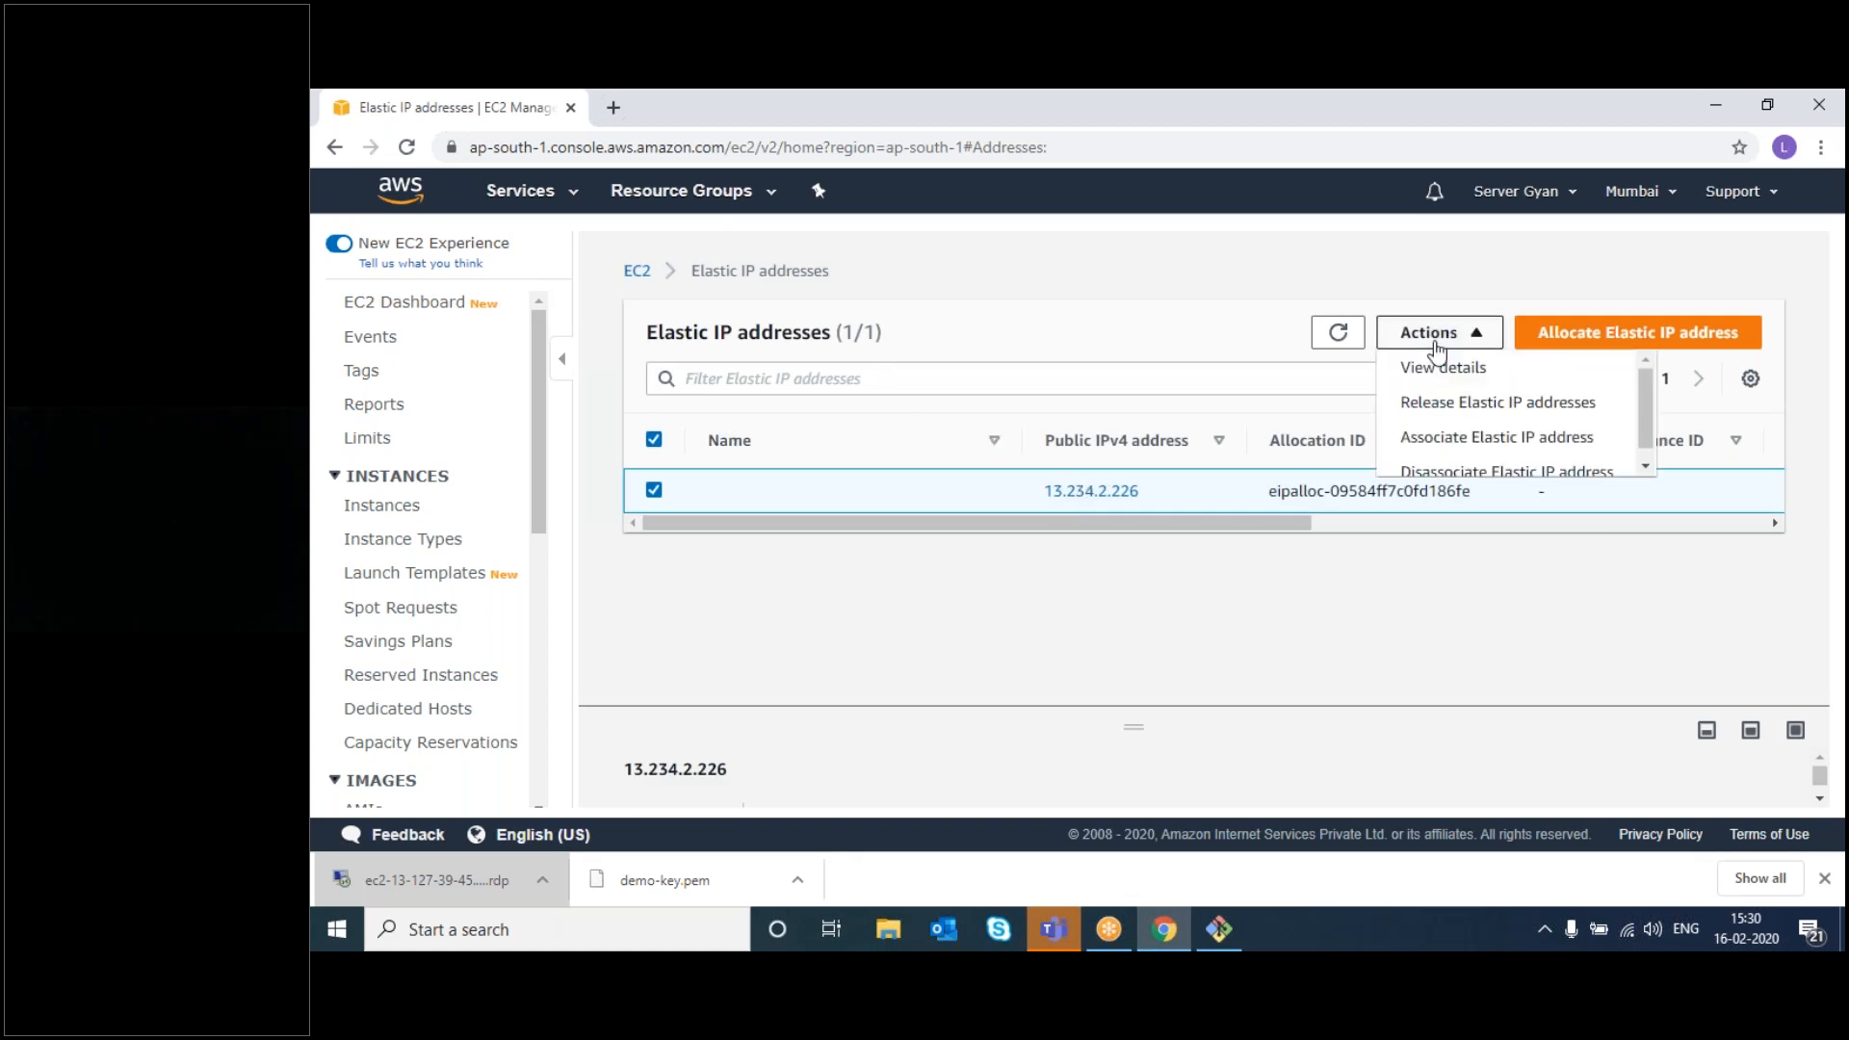
pyautogui.click(1449, 402)
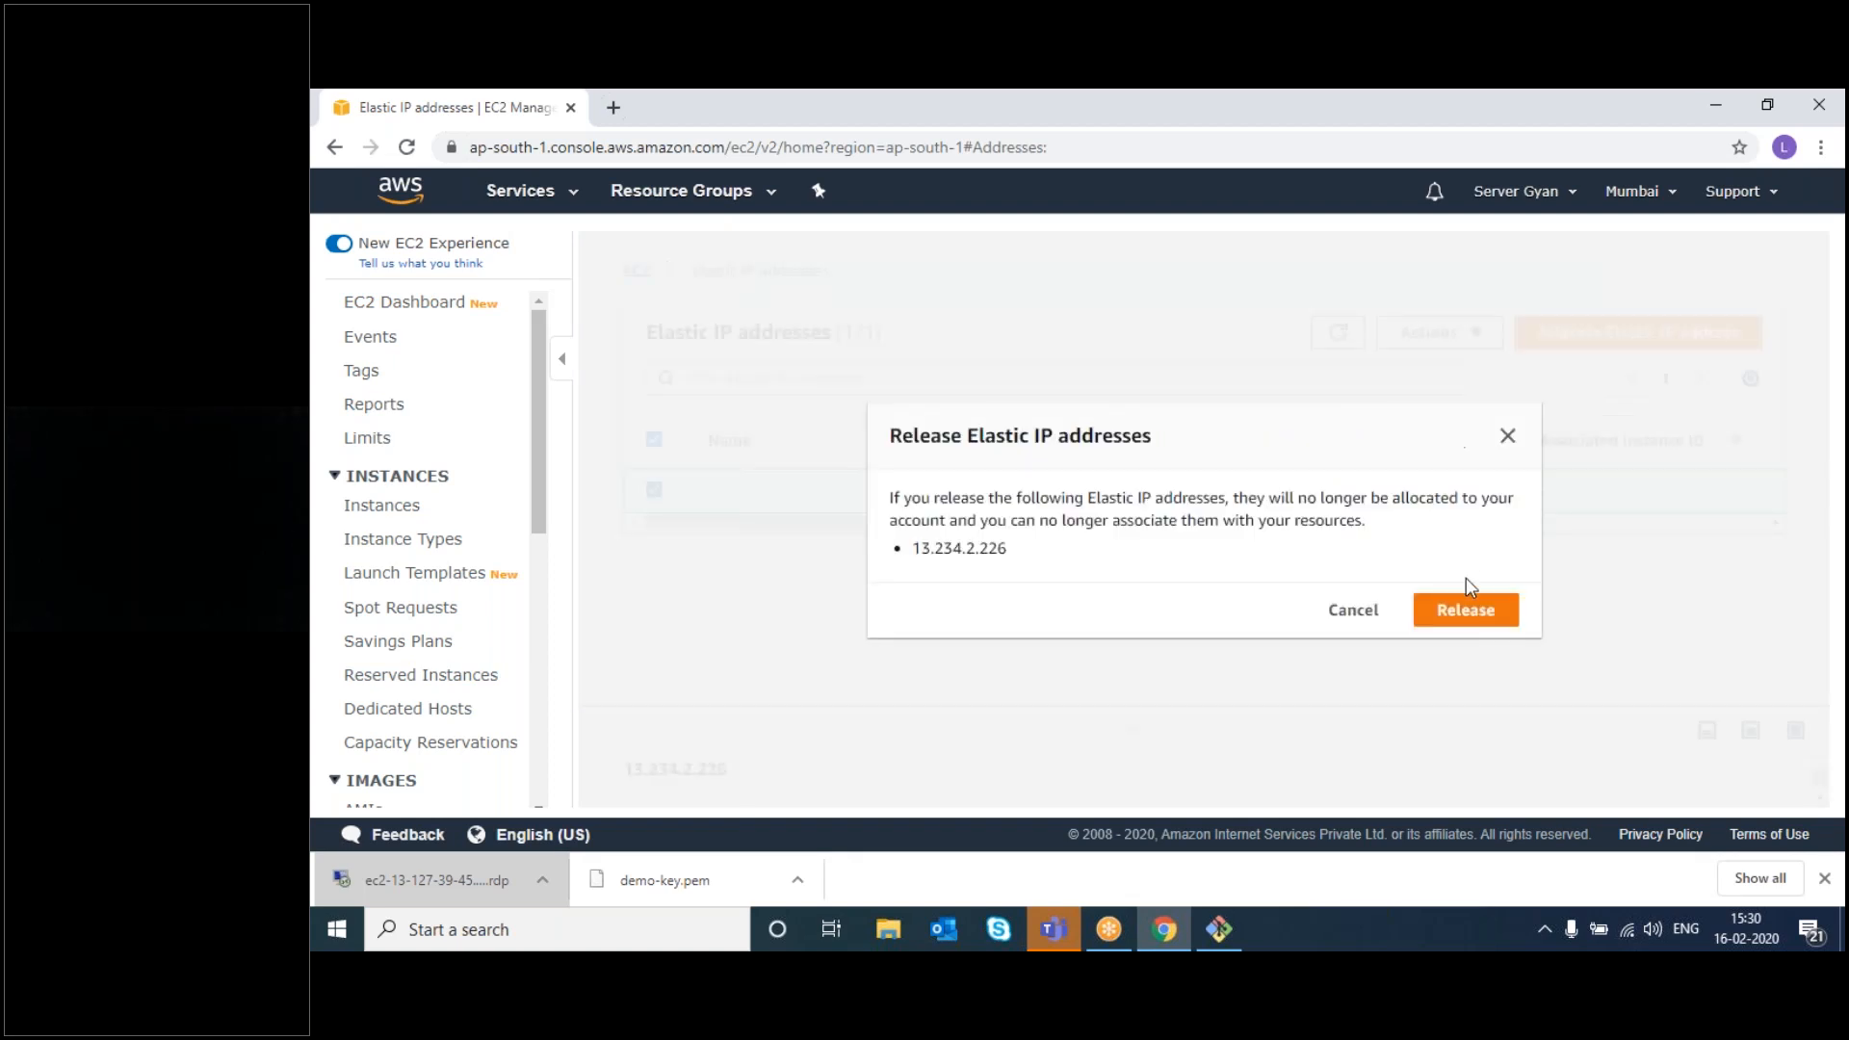
pyautogui.click(1466, 606)
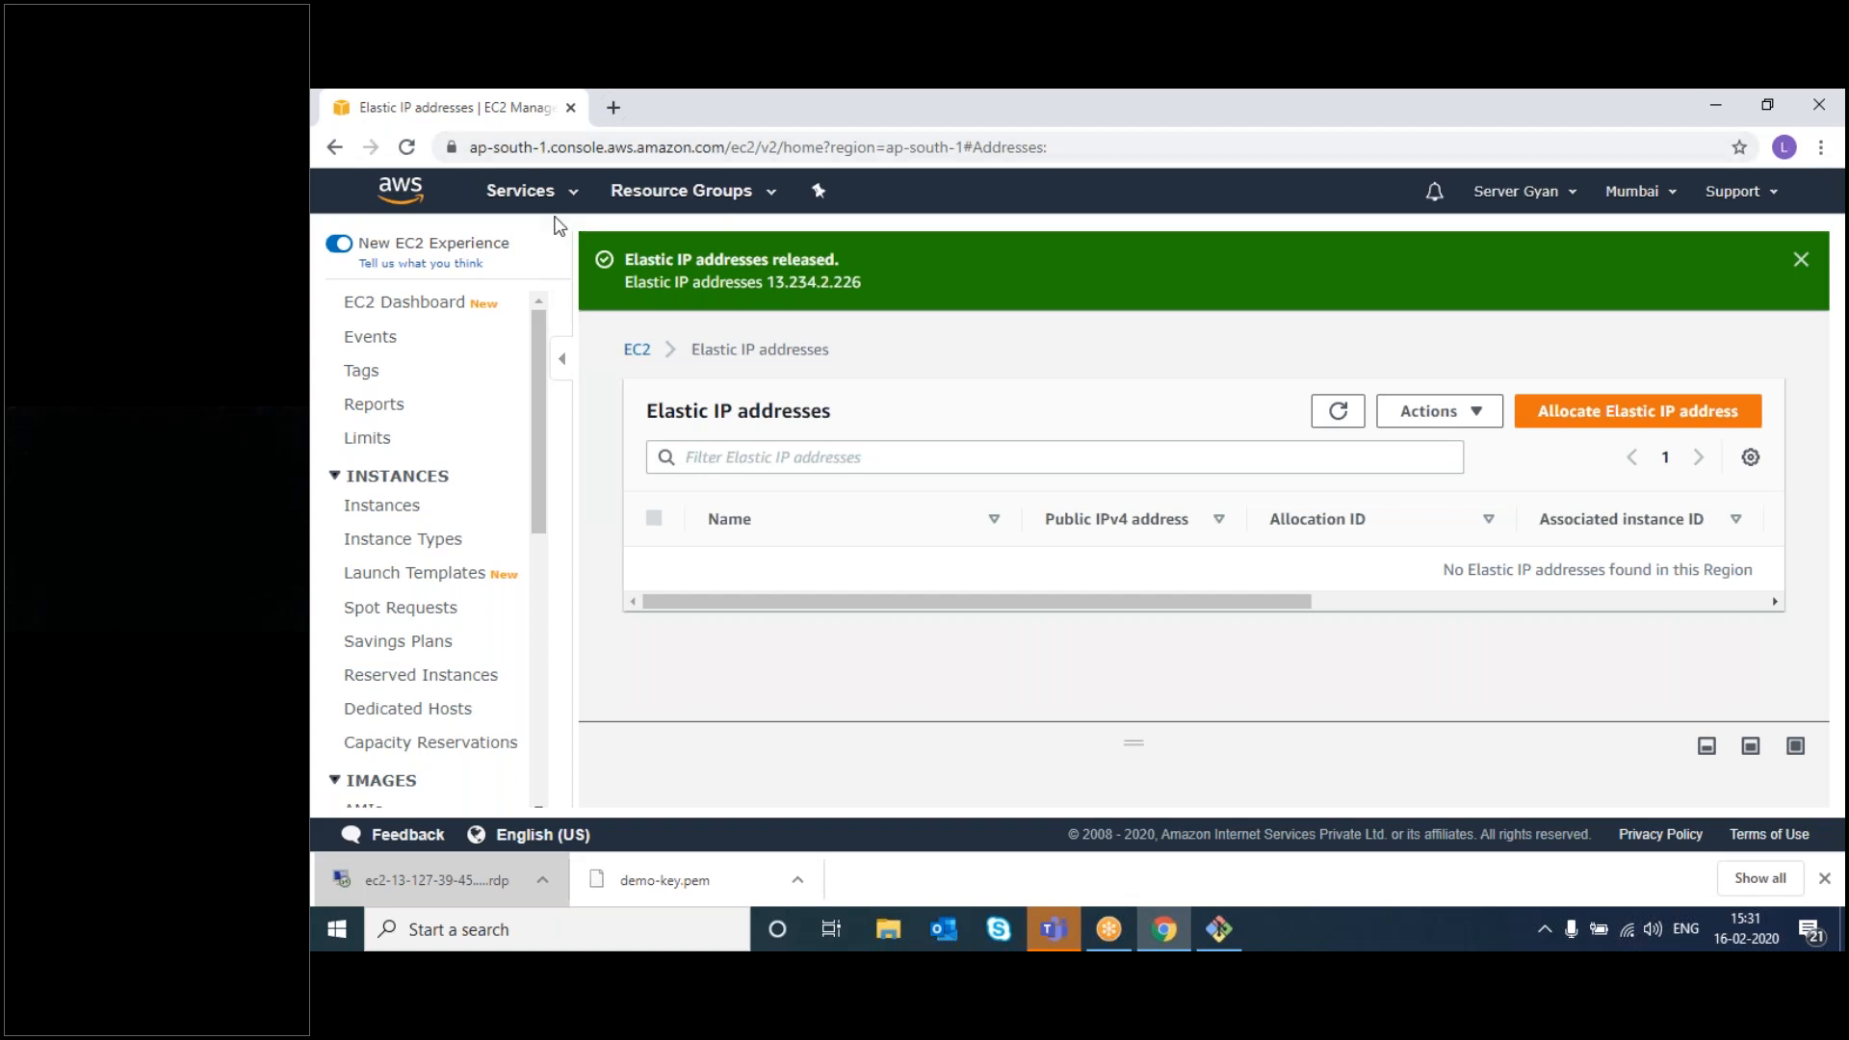
pyautogui.click(529, 192)
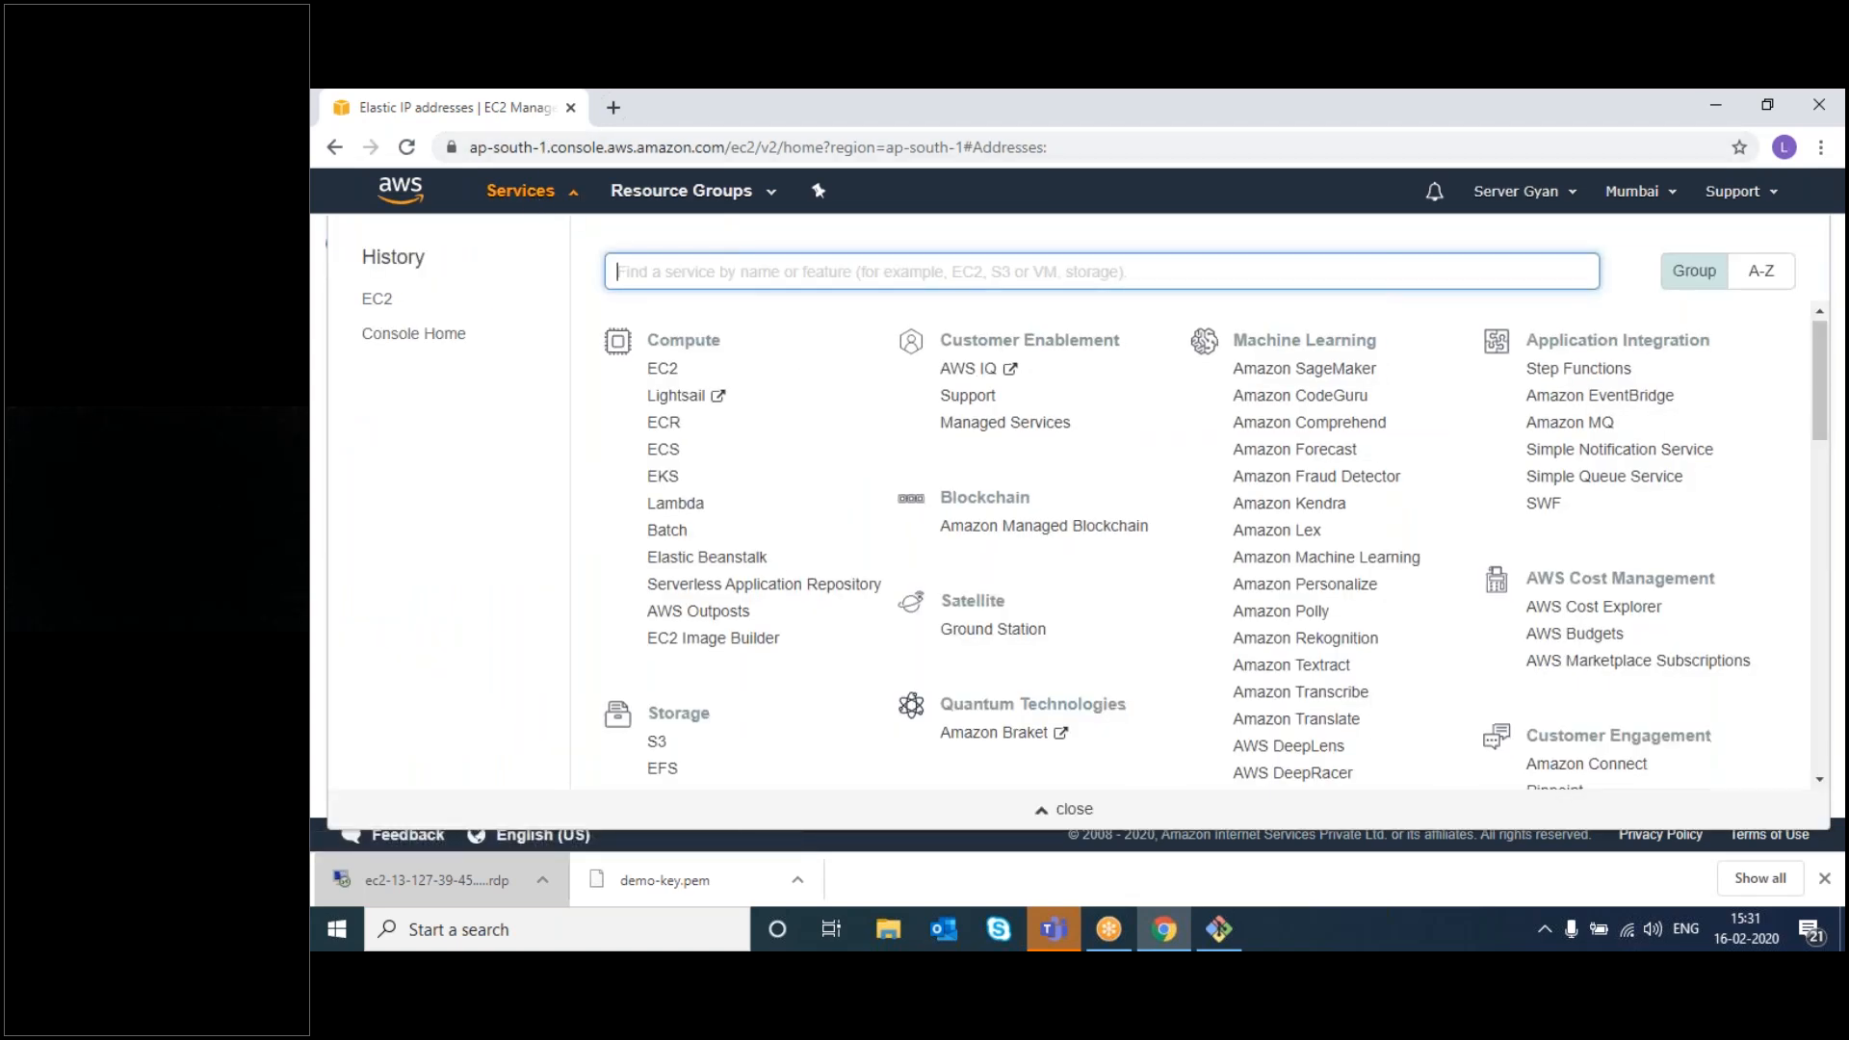
# - Open the S3 console from the Storage services and start a new browser tab
pyautogui.scroll(-1, 818, 511)
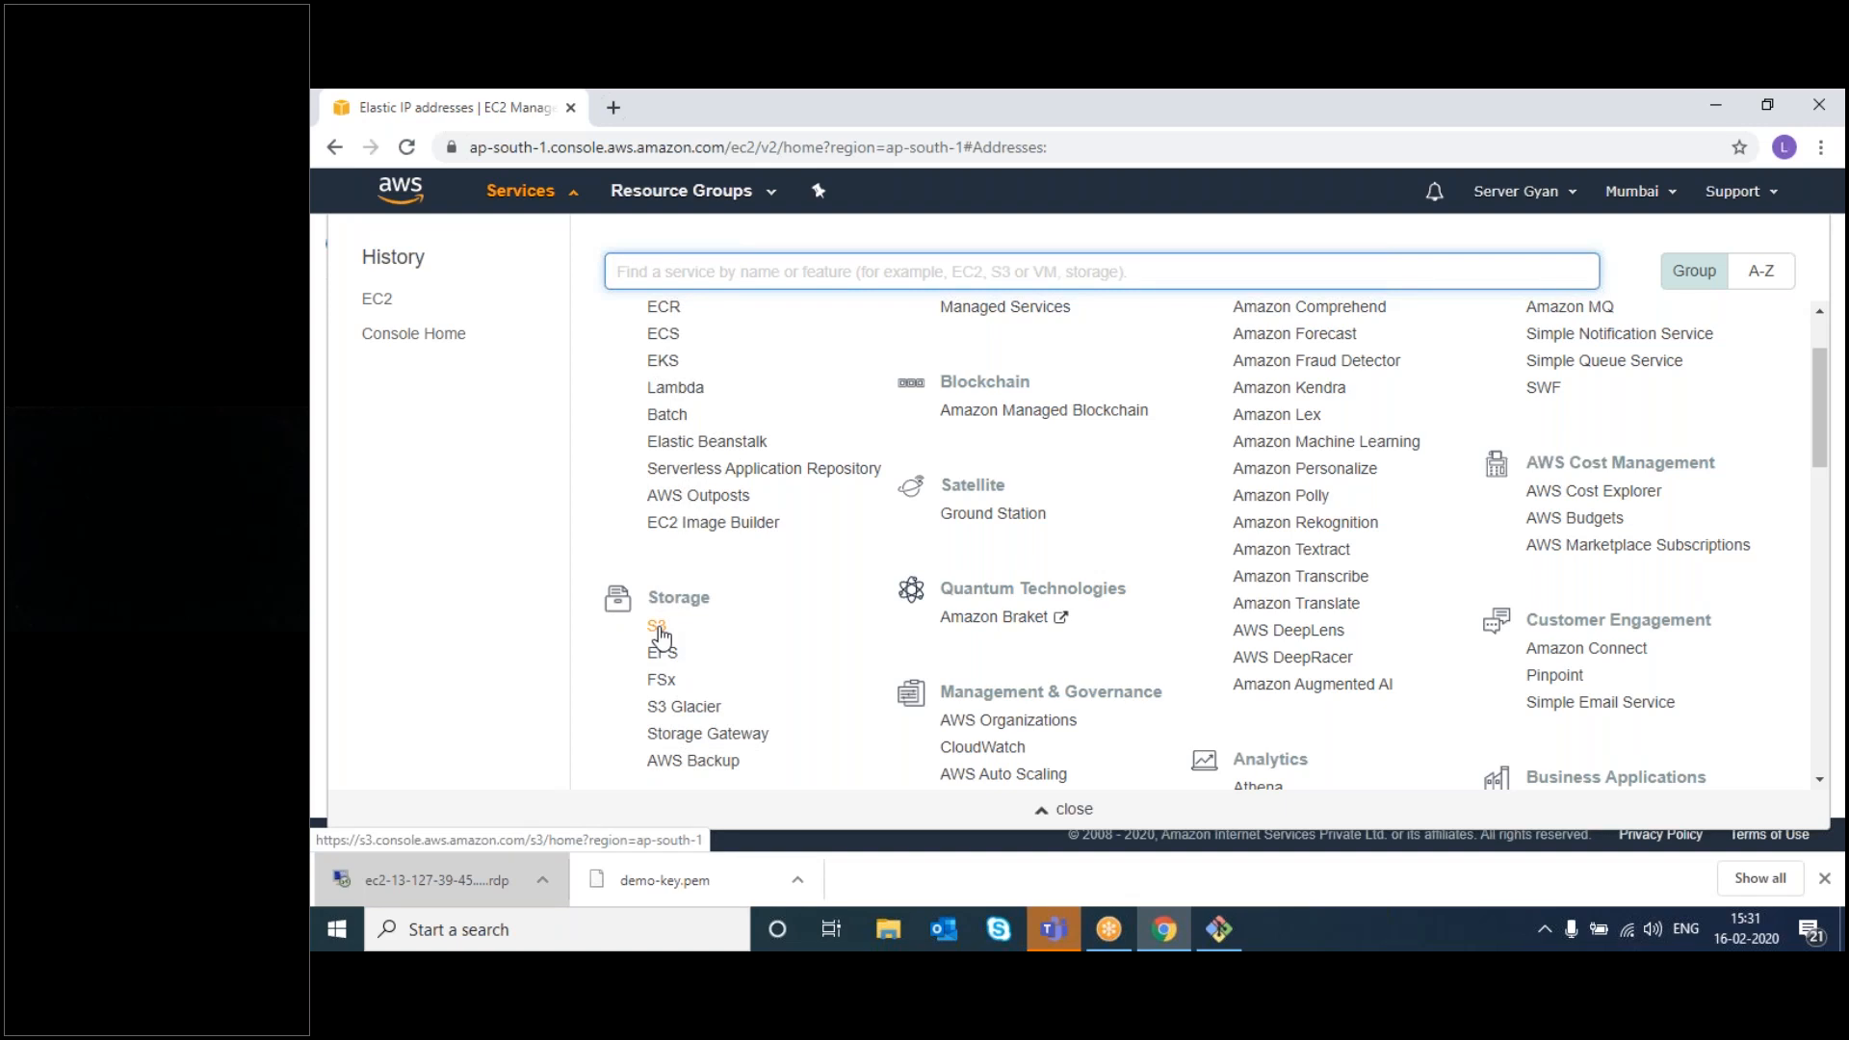
pyautogui.click(657, 628)
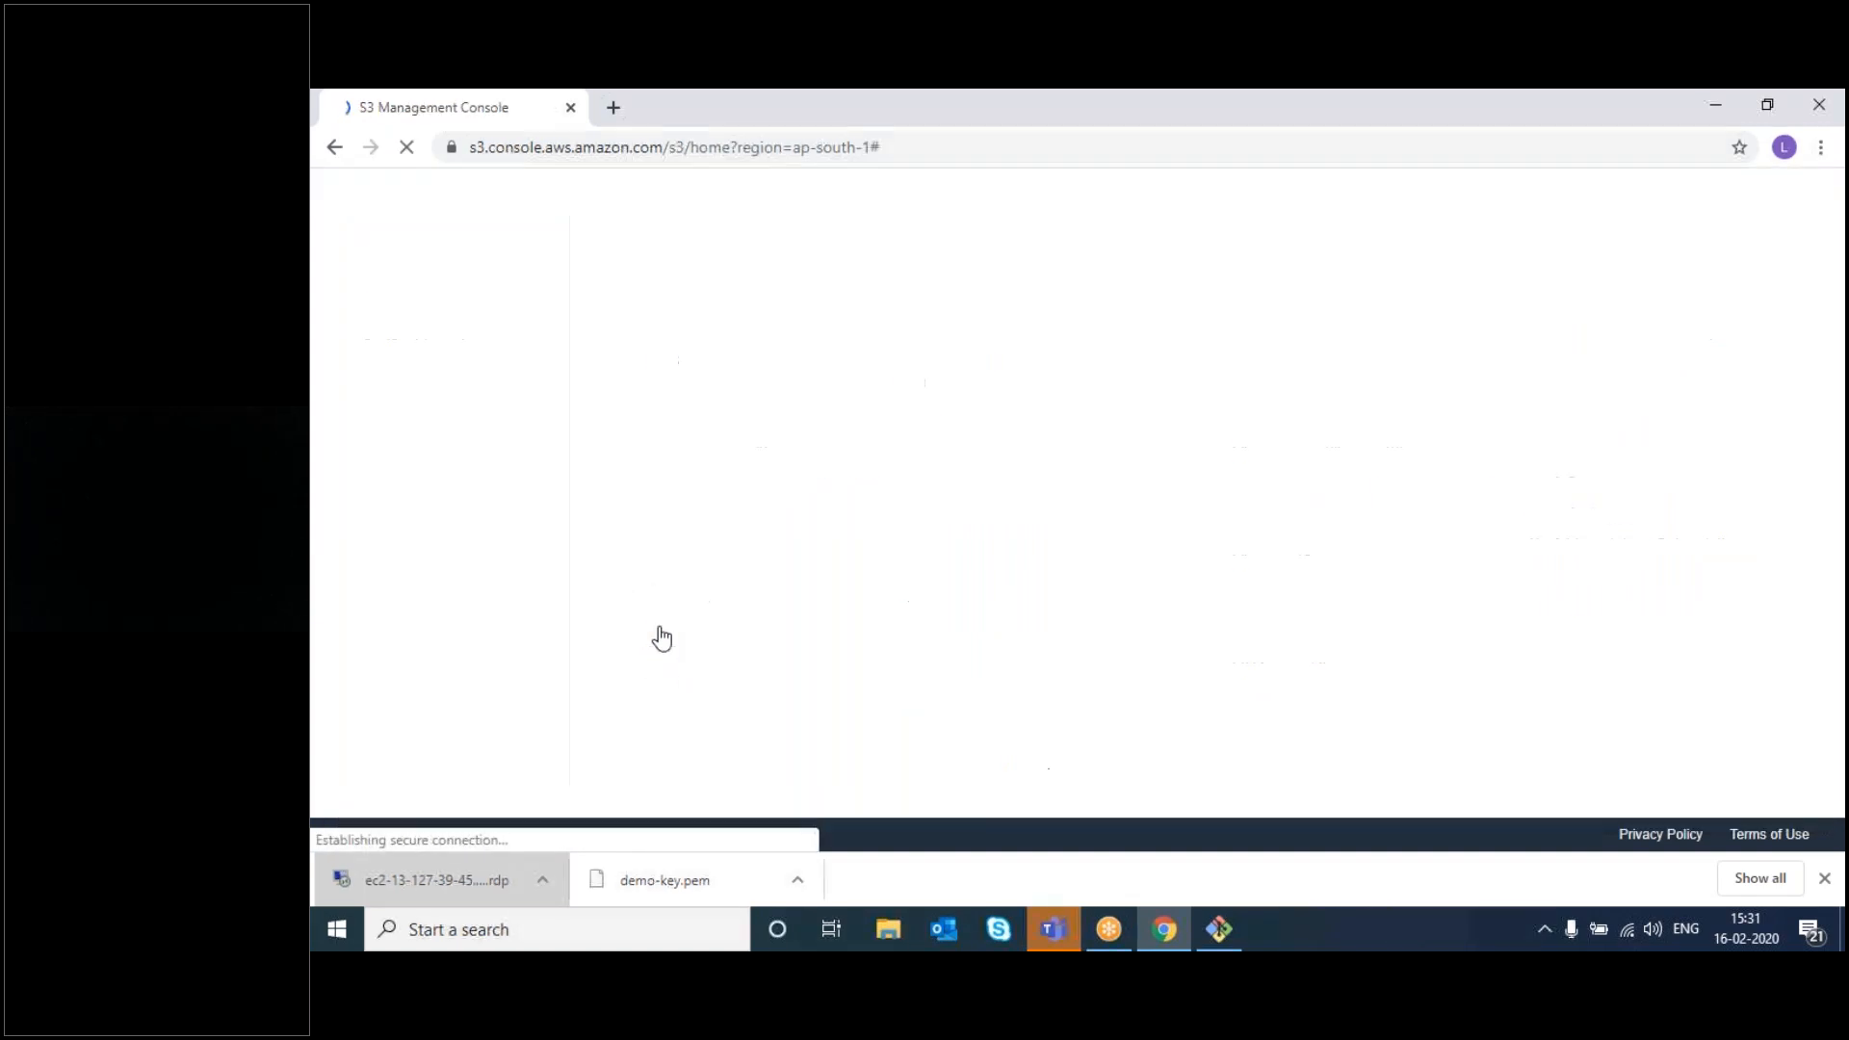
pyautogui.click(616, 109)
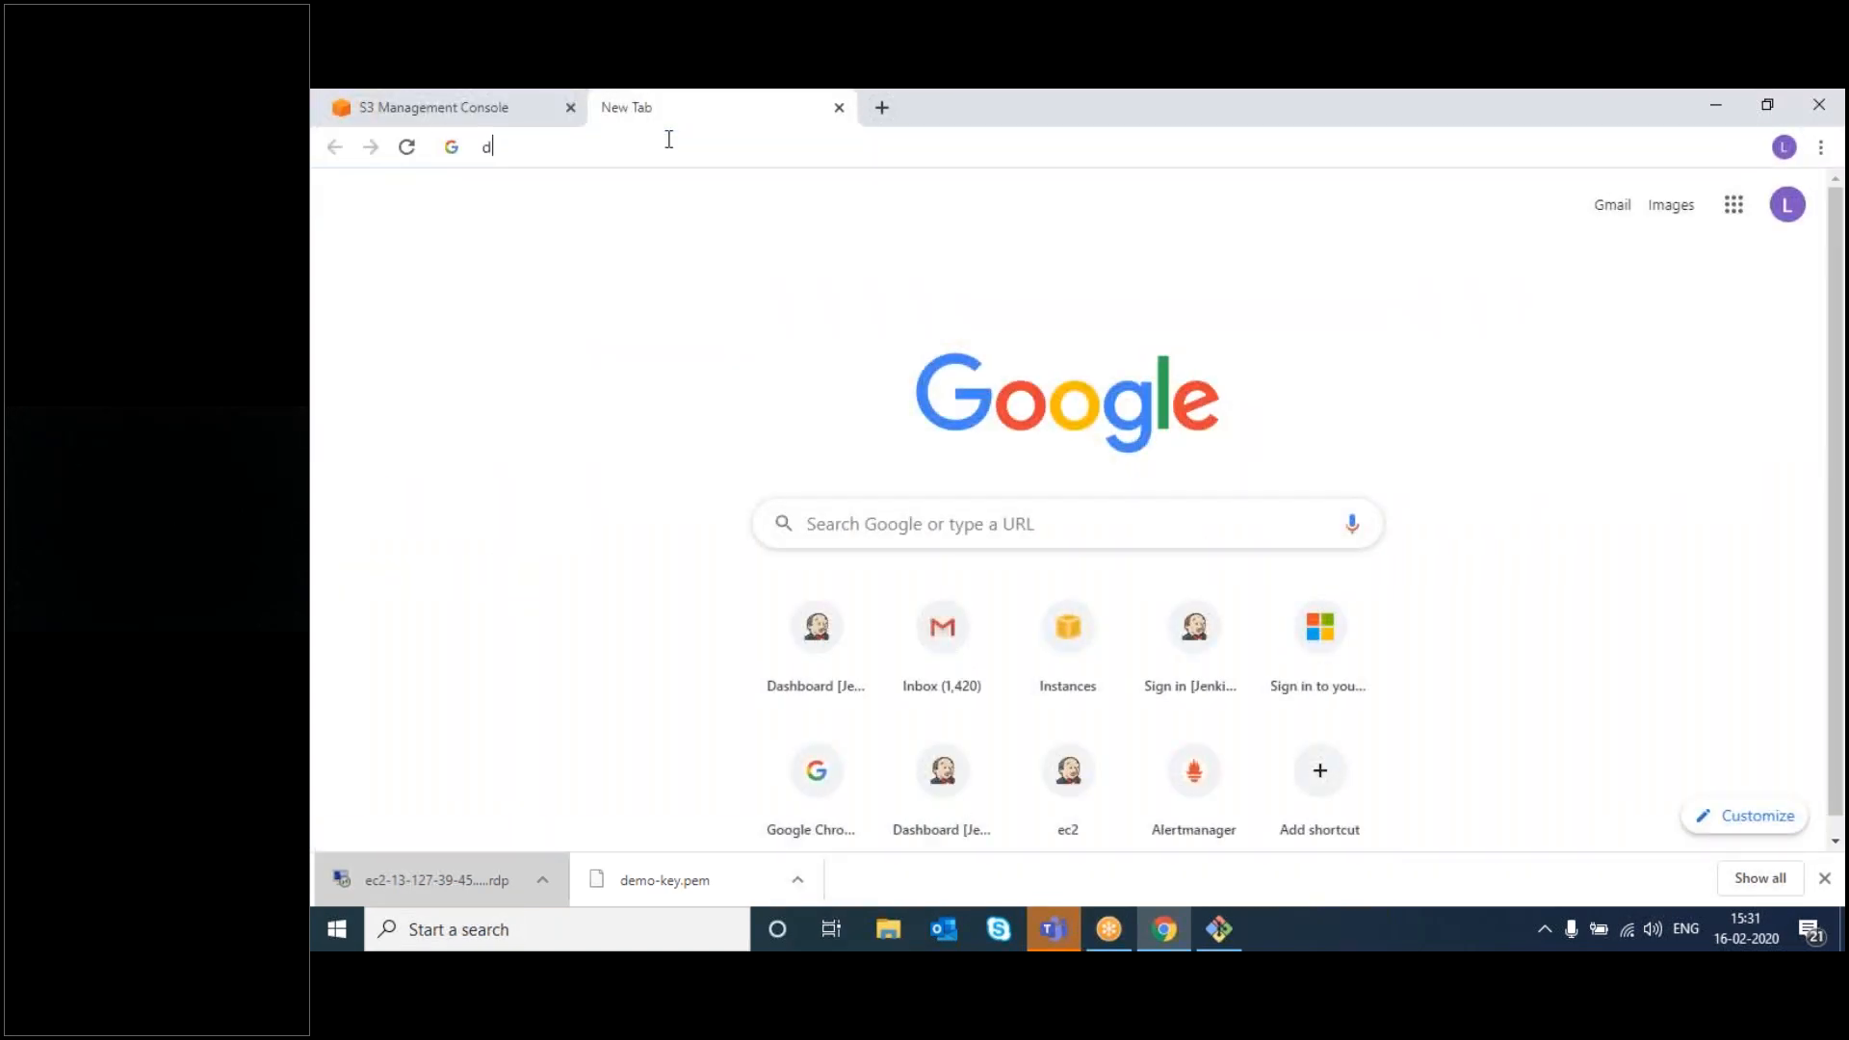
# - Load draw.io in the new tab's address bar
pyautogui.write('draw.io')
pyautogui.press('Return')
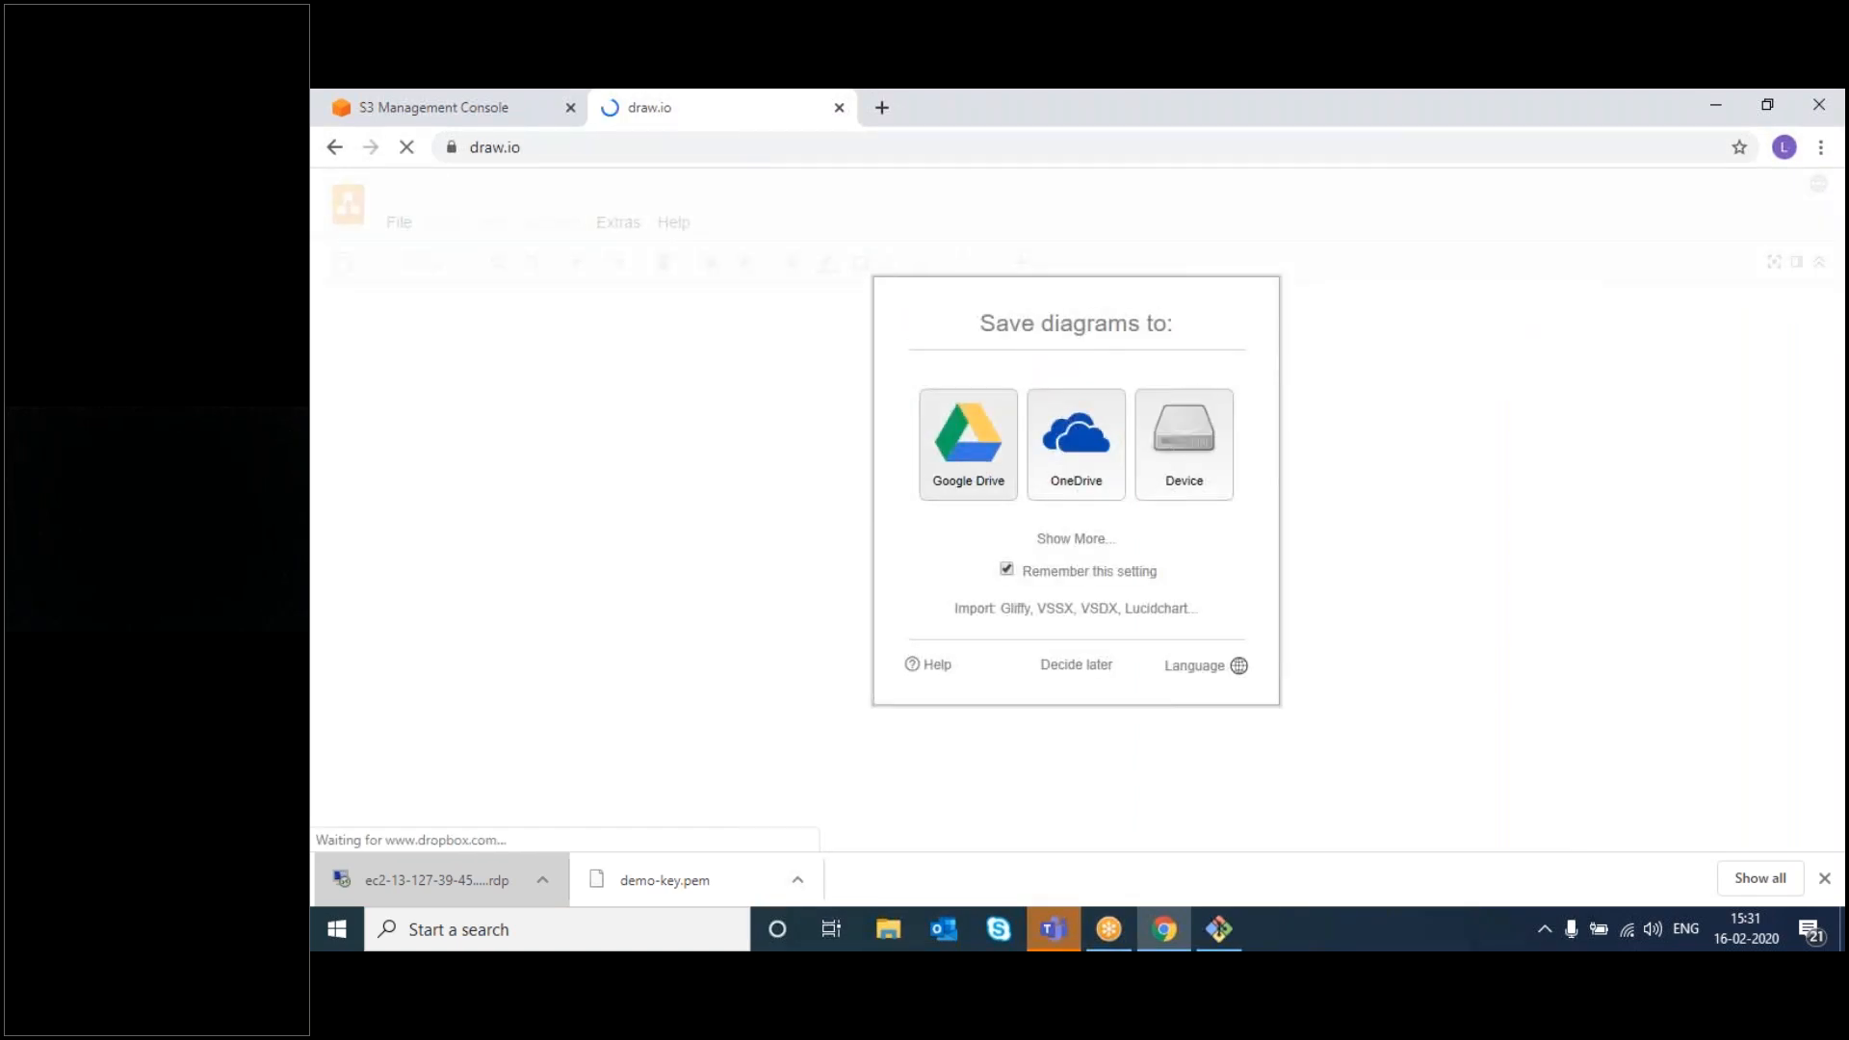
# - Choose Google Drive for saving diagrams, authorise it, and pick a different Google account
pyautogui.click(1018, 463)
pyautogui.click(1035, 461)
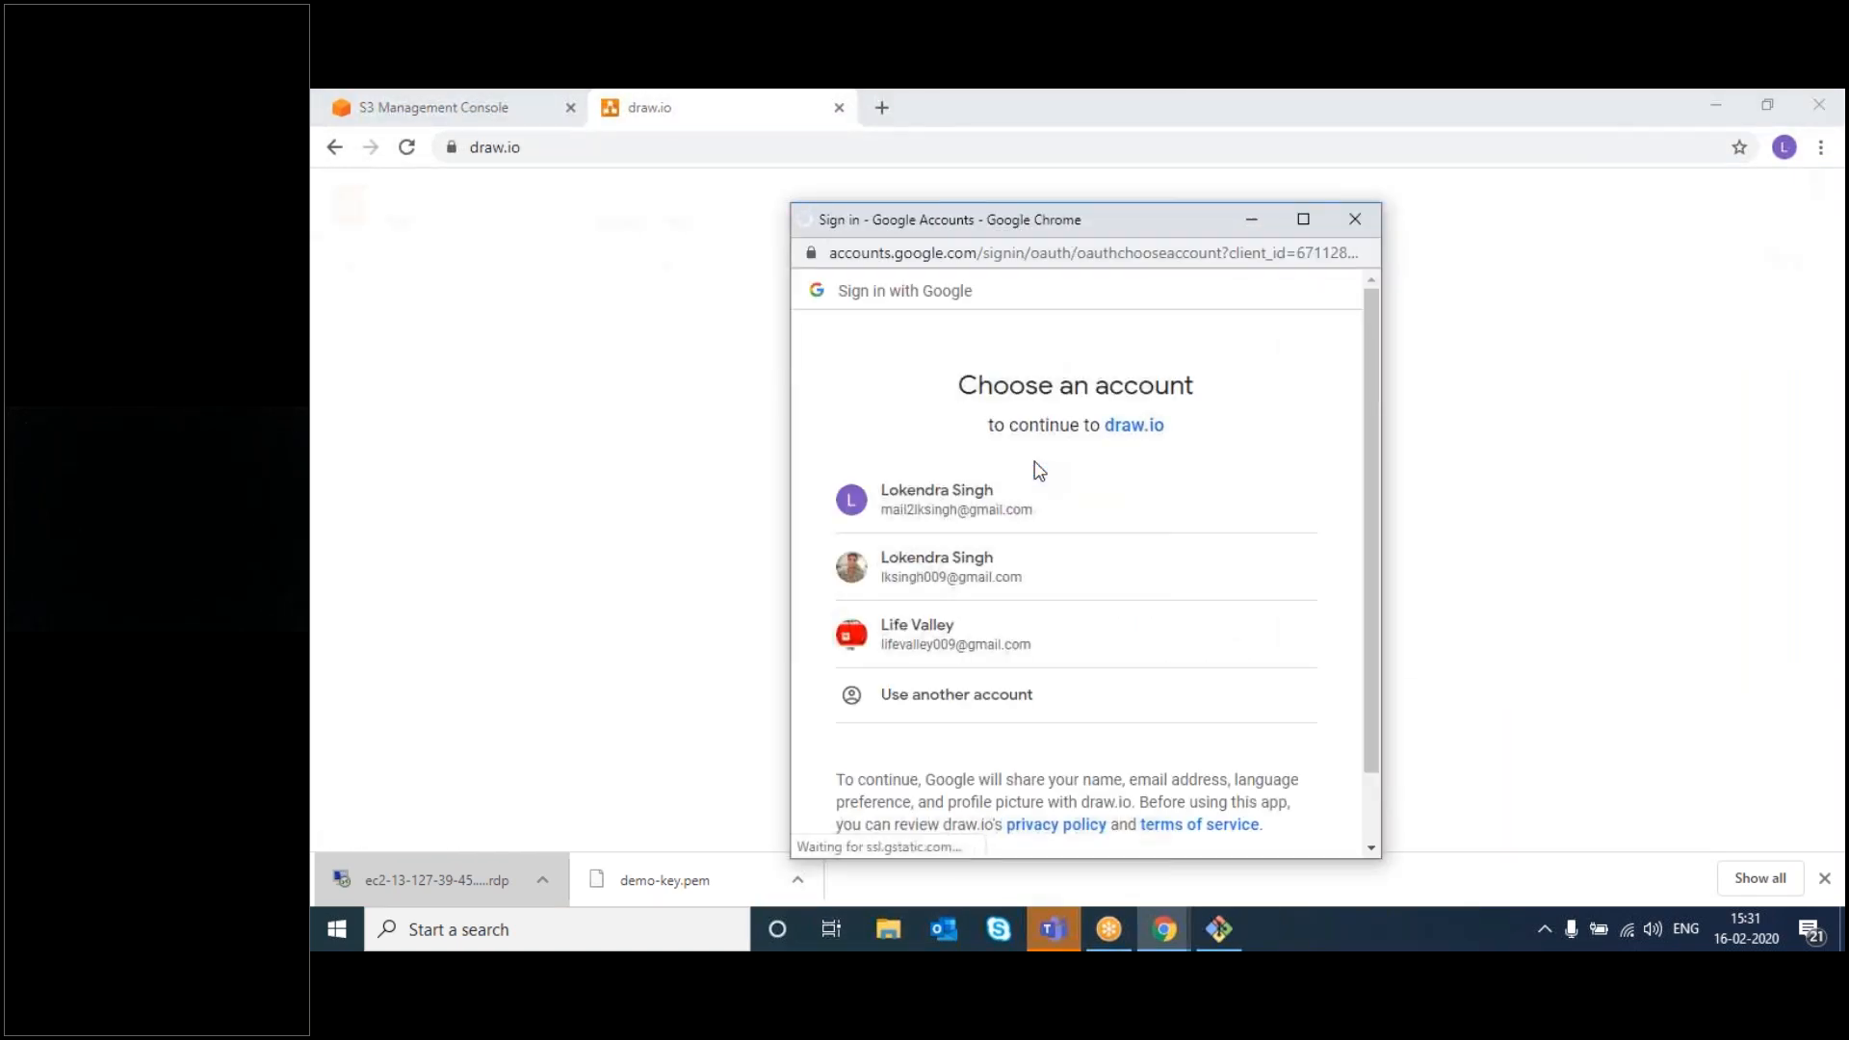
pyautogui.rightClick(946, 710)
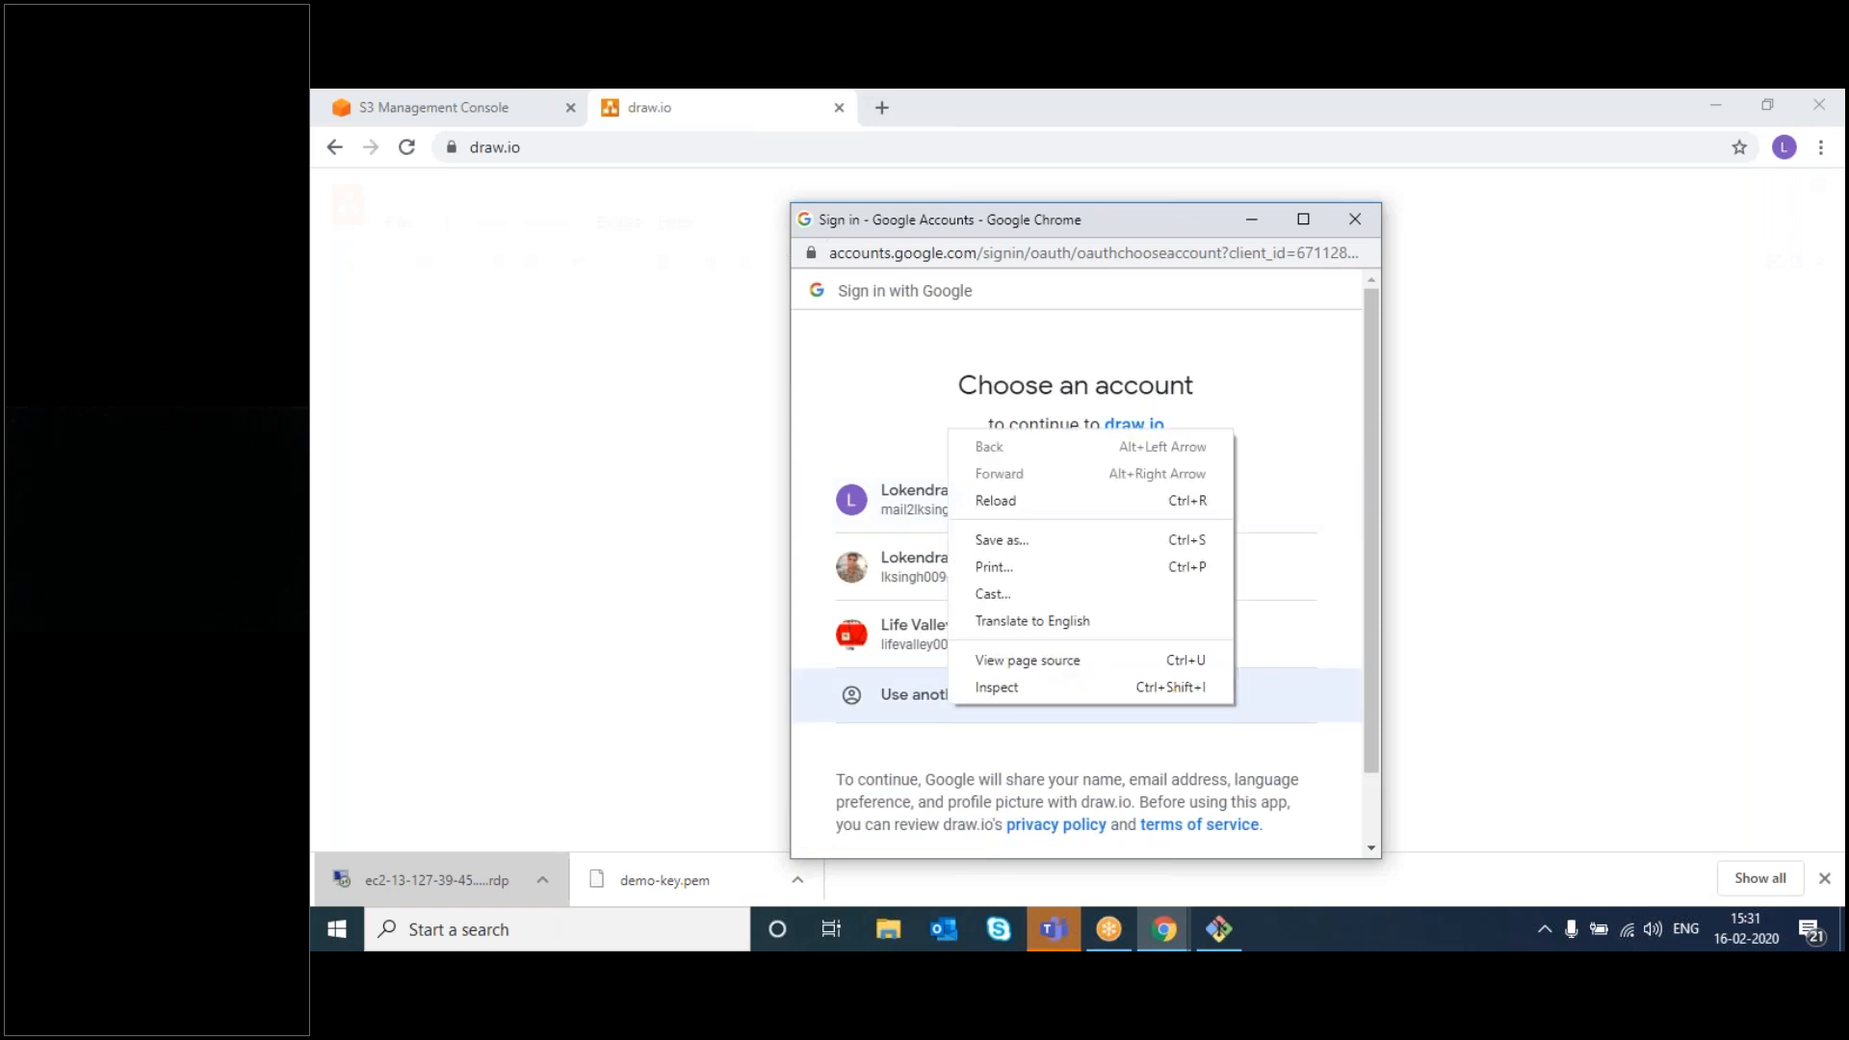
pyautogui.click(924, 713)
pyautogui.click(924, 713)
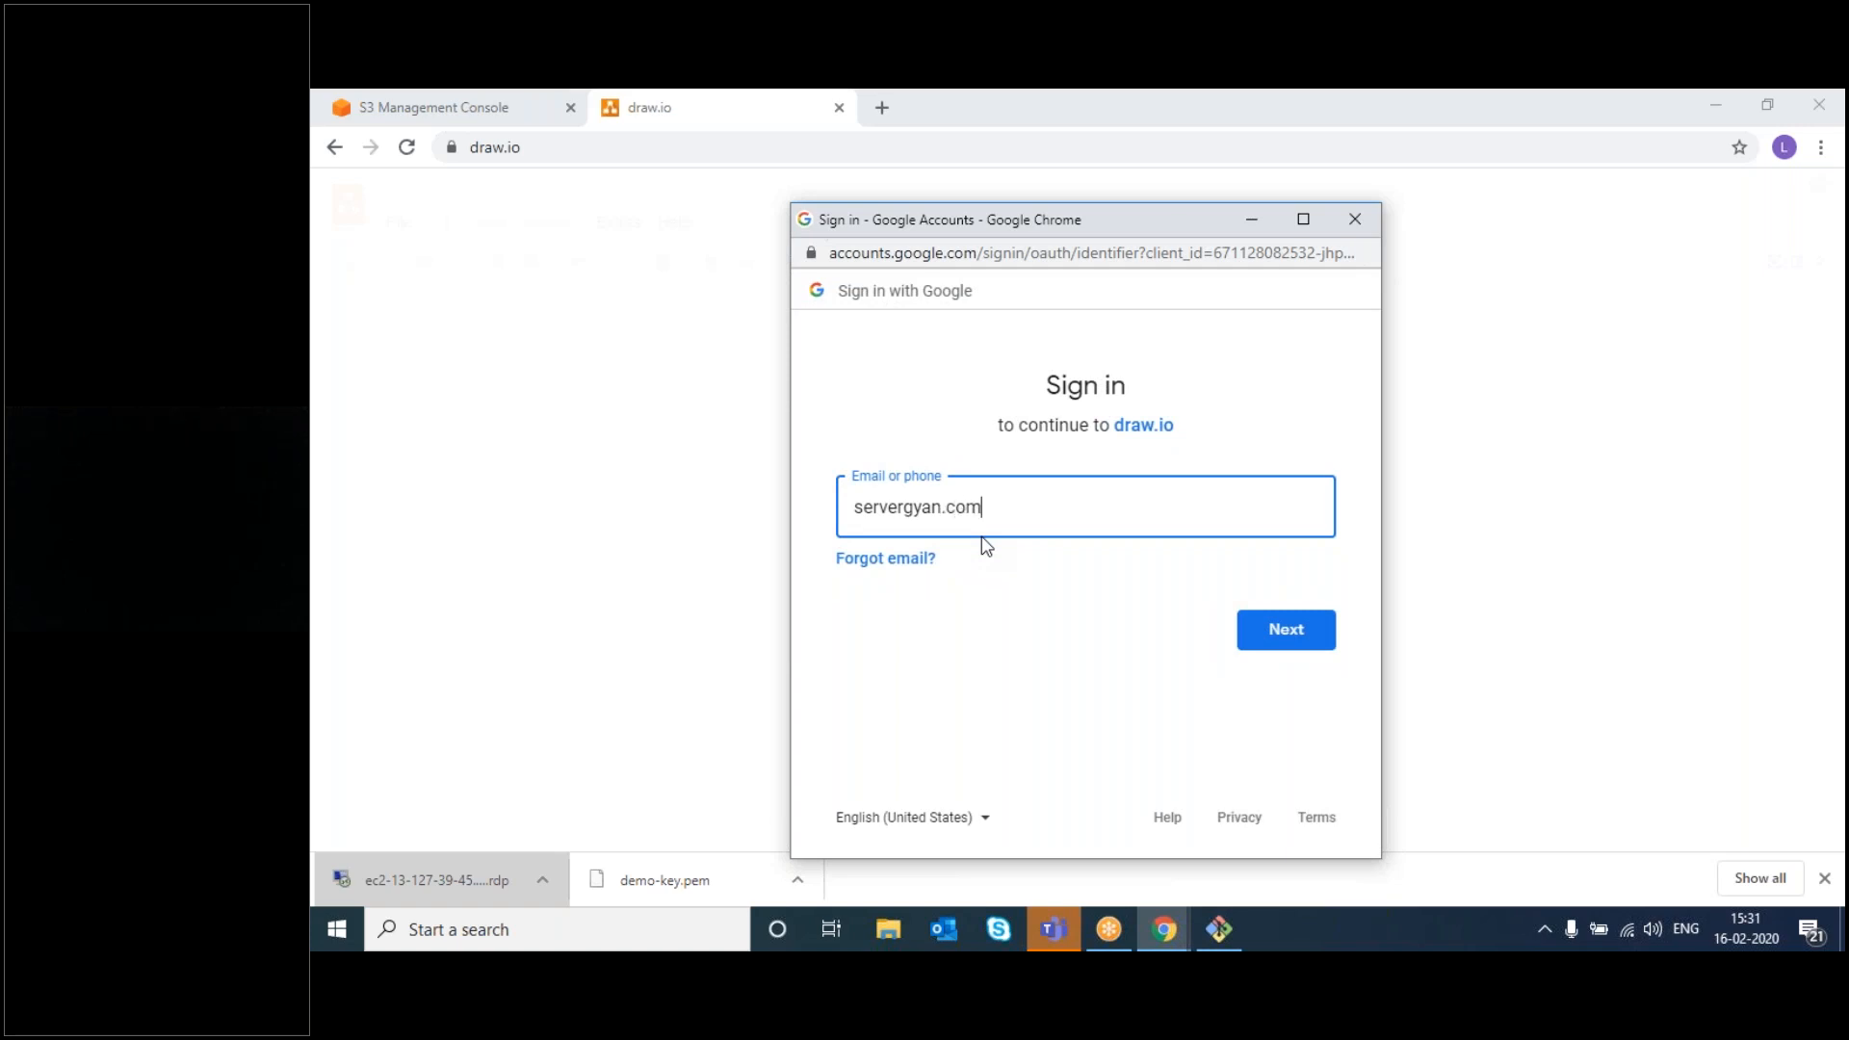
# - Enter the Google account's e-mail address, correcting the mistyped first entry
pyautogui.press('Return')
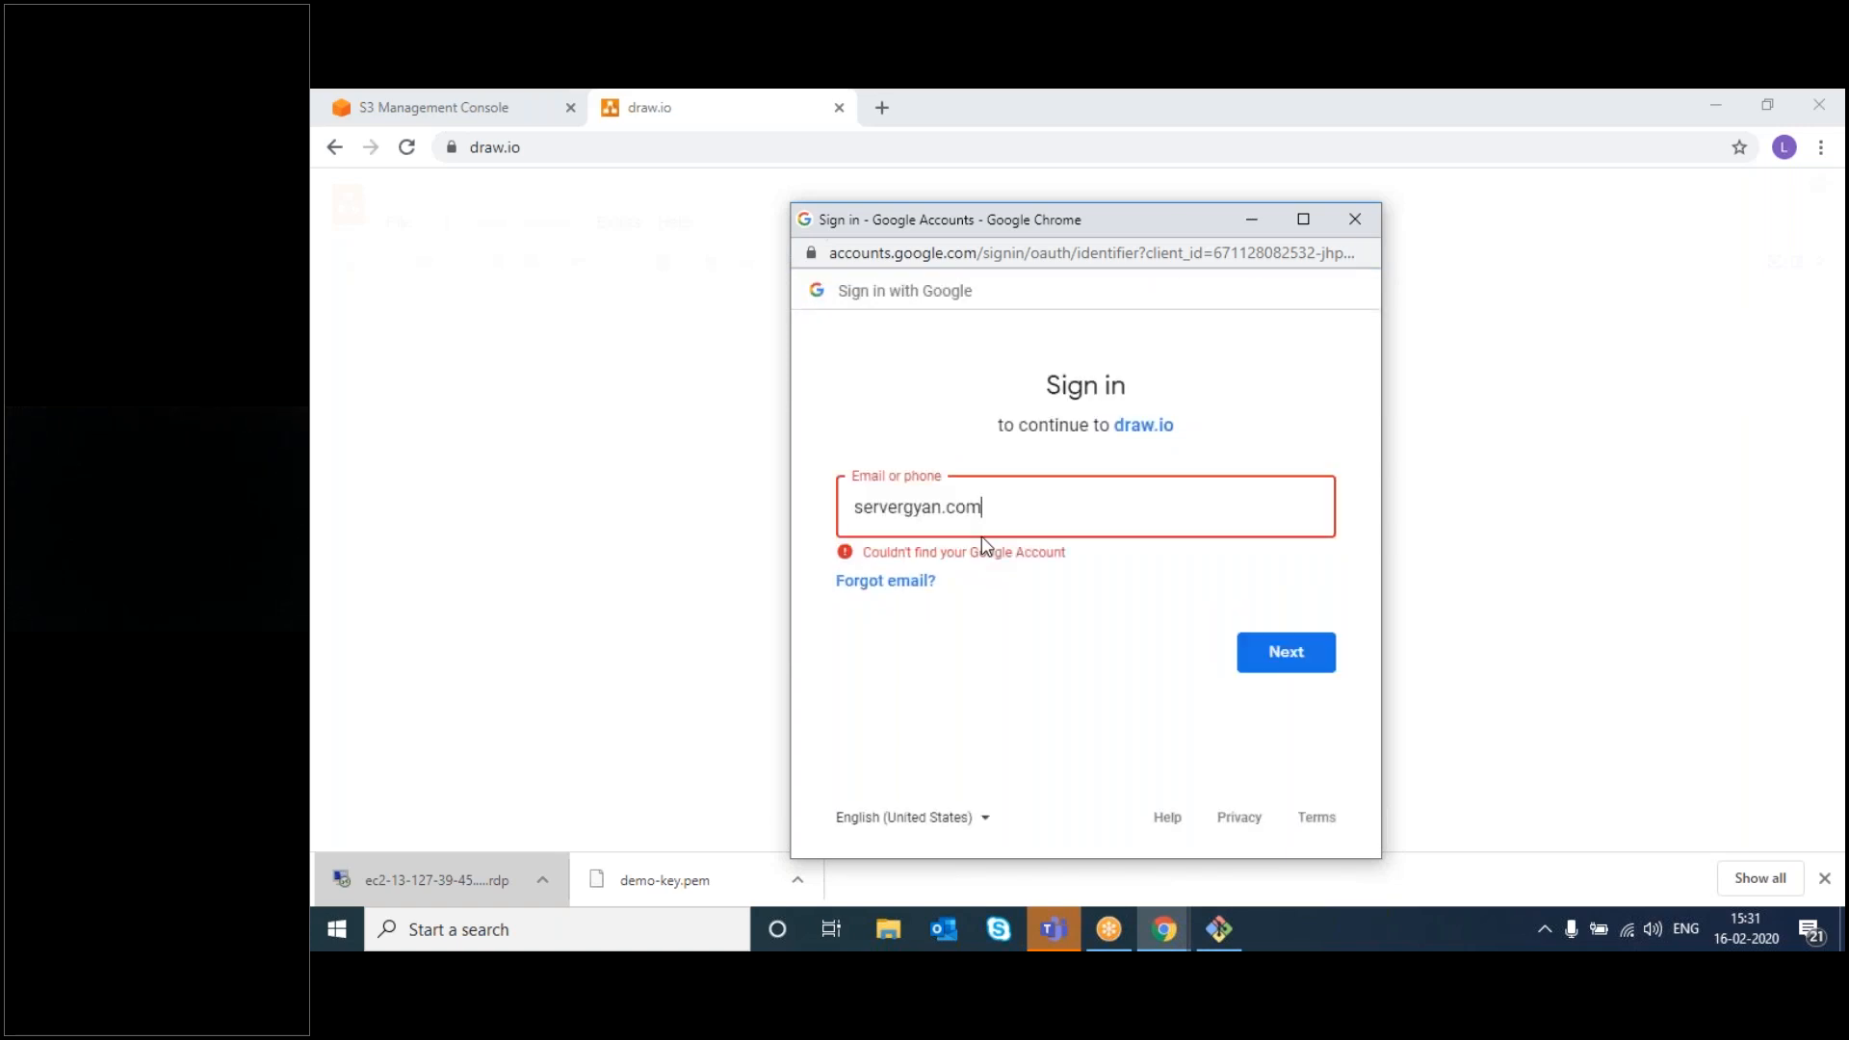
pyautogui.tripleClick(981, 507)
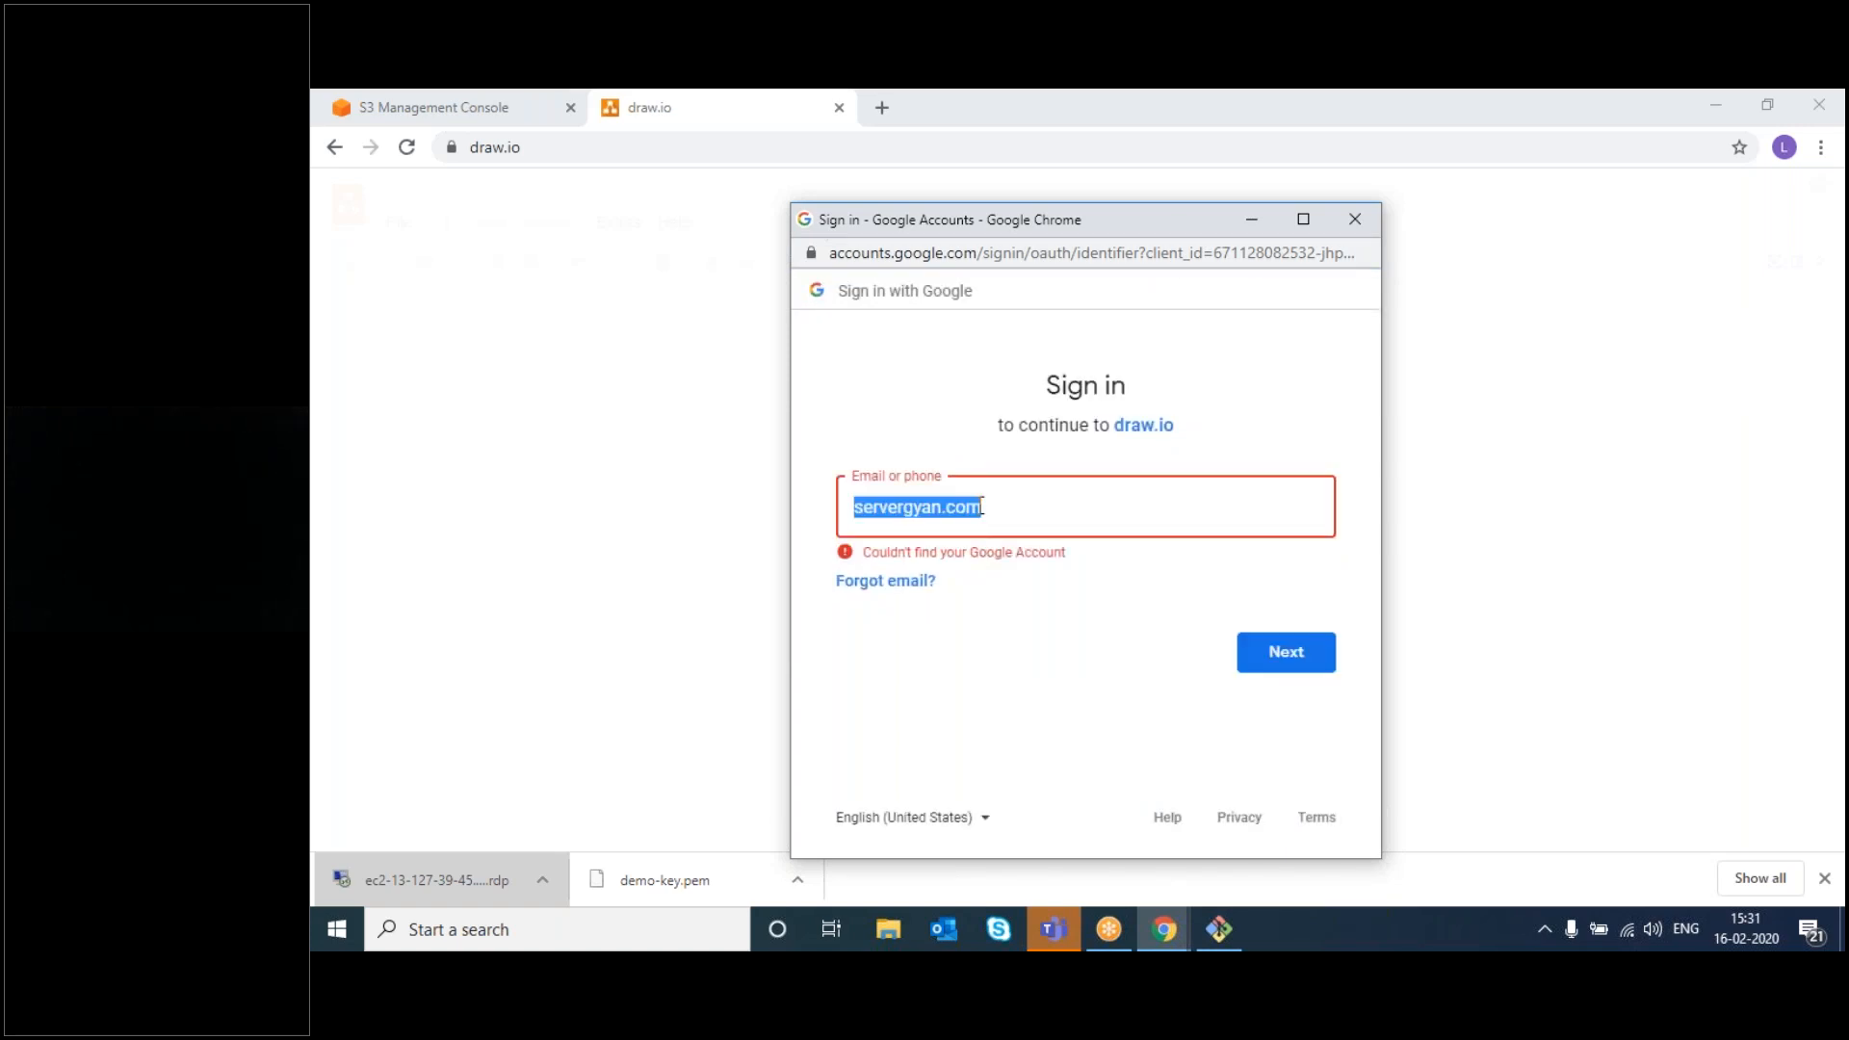
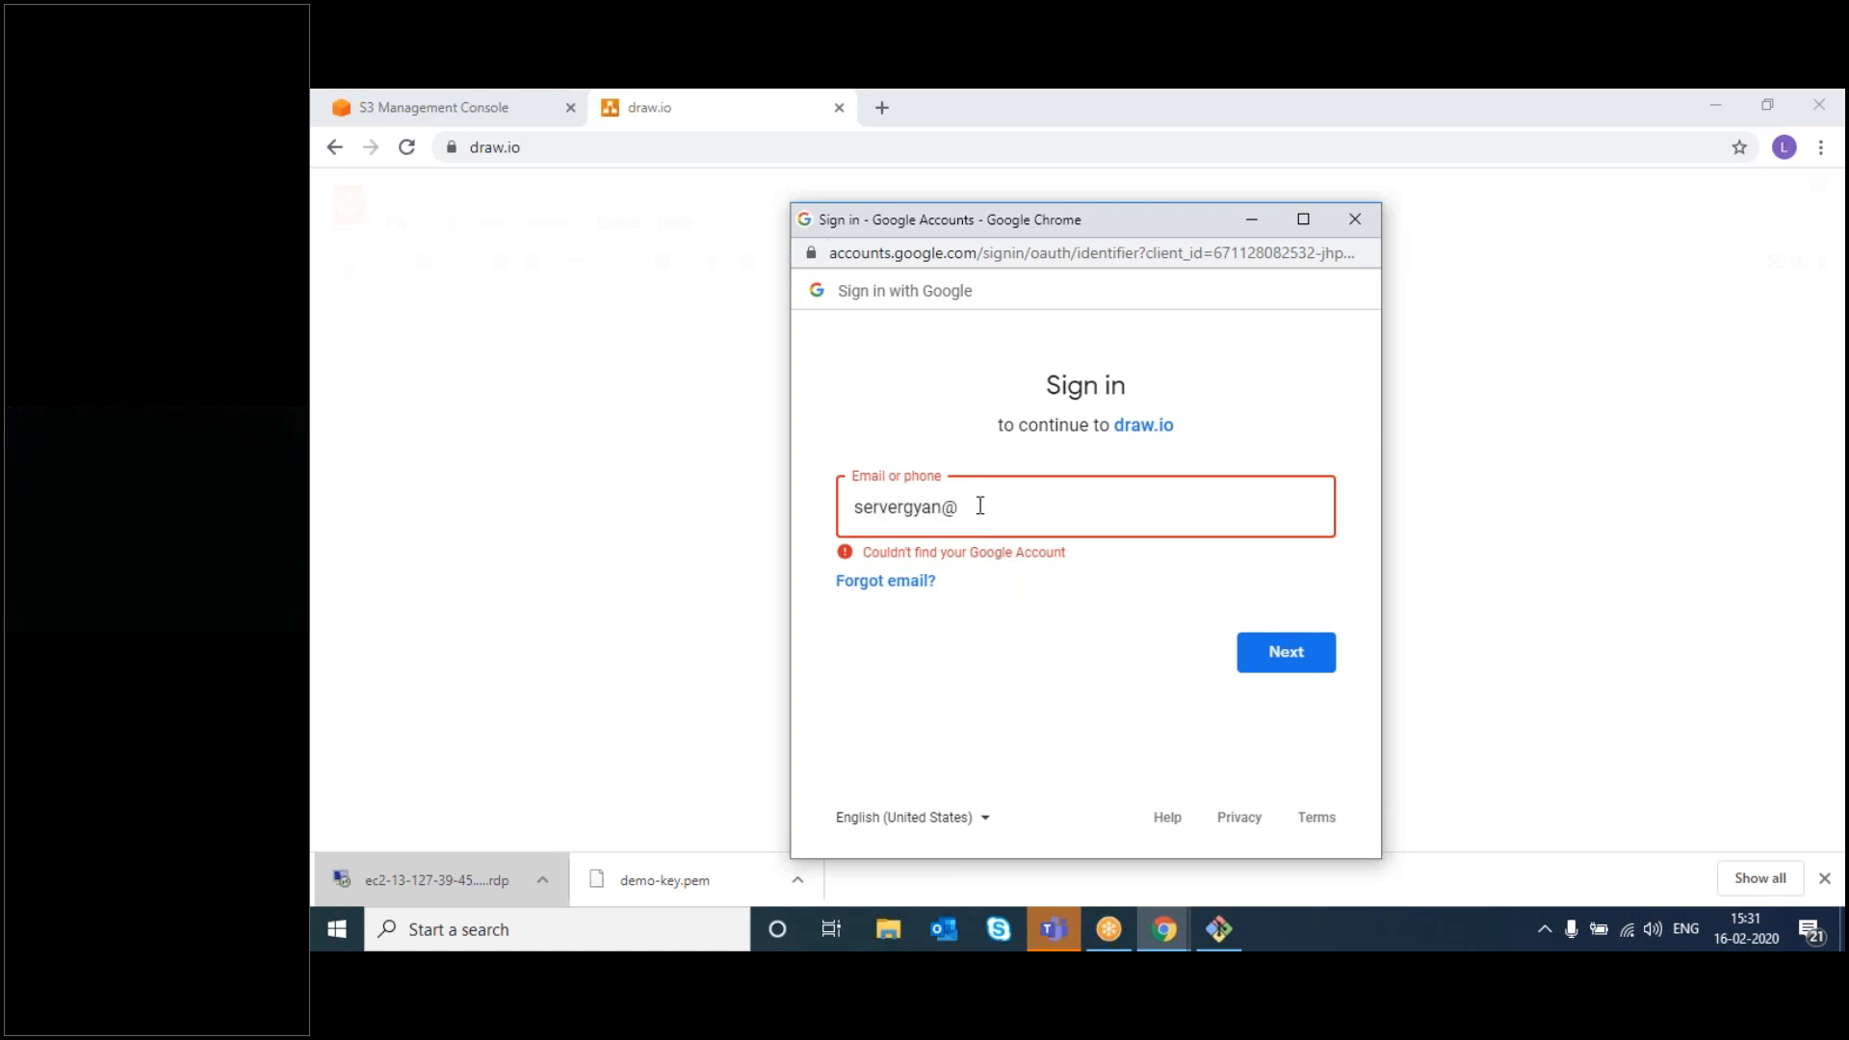
pyautogui.press('Return')
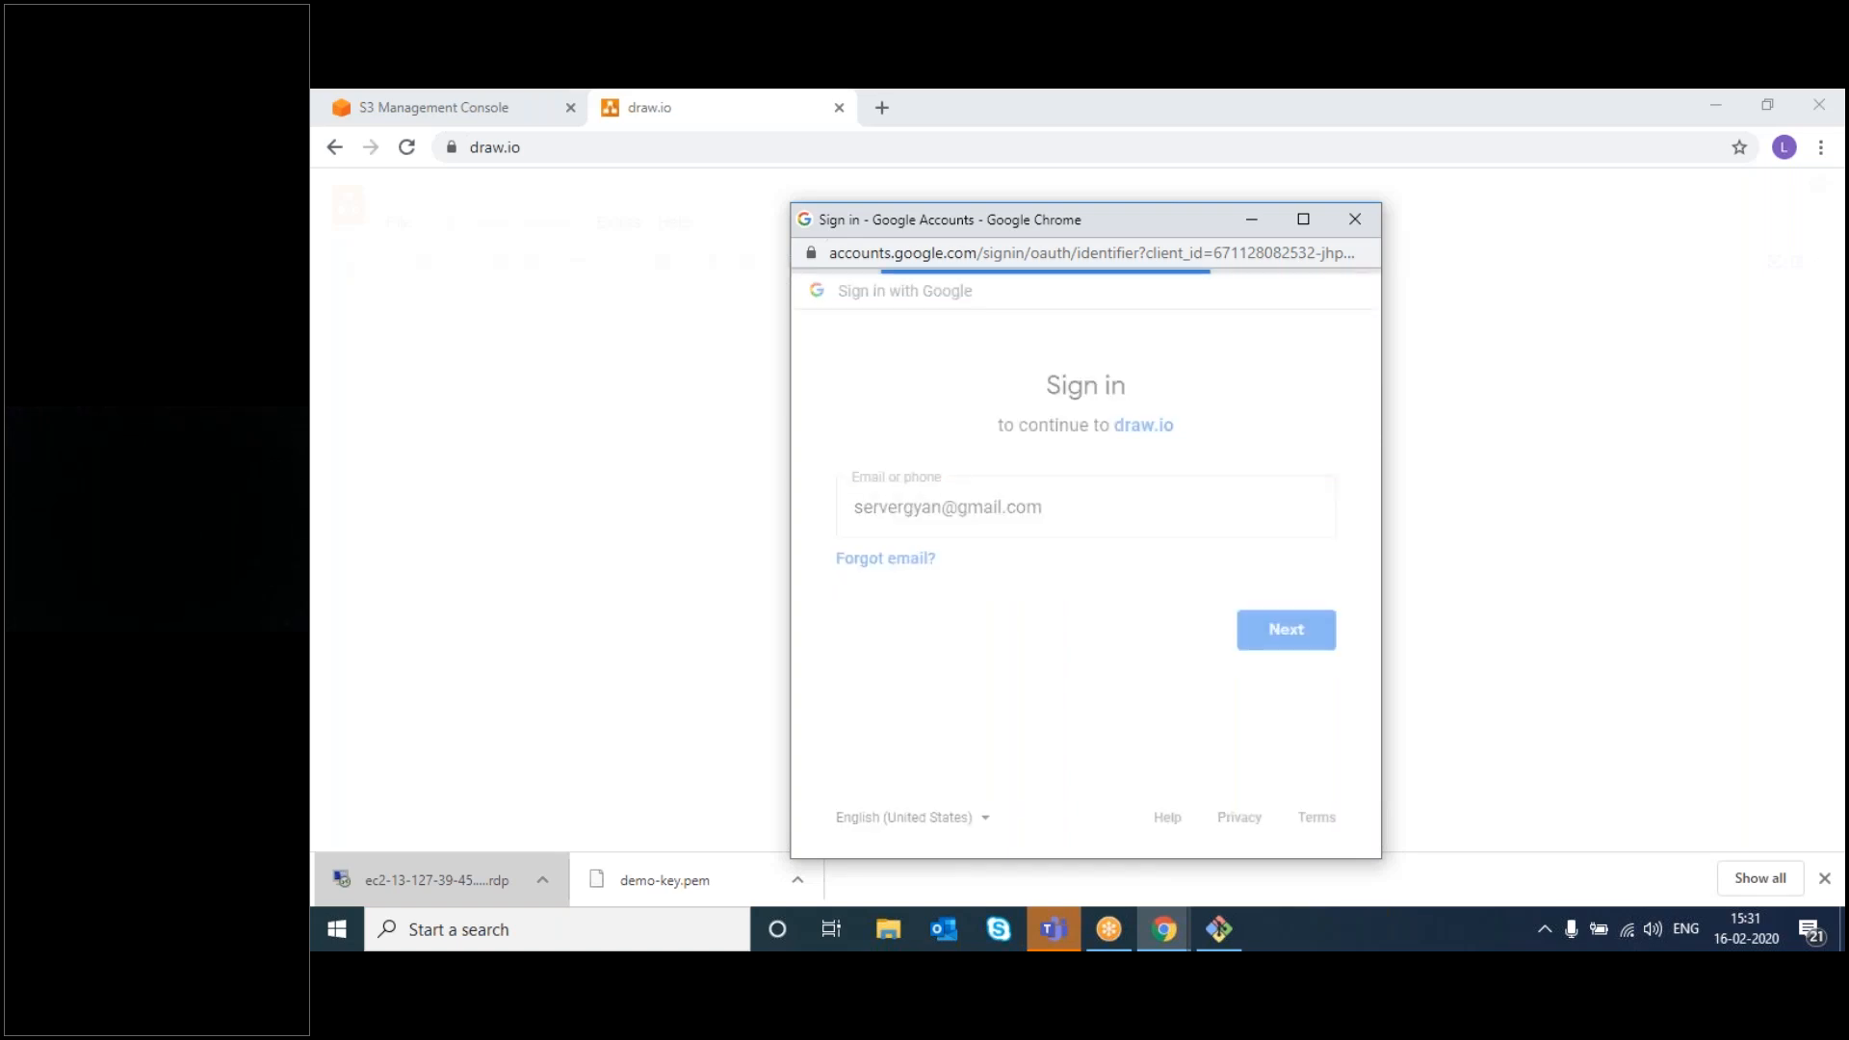
# - Enter the account password and allow draw.io access to the Google account
pyautogui.write('••')
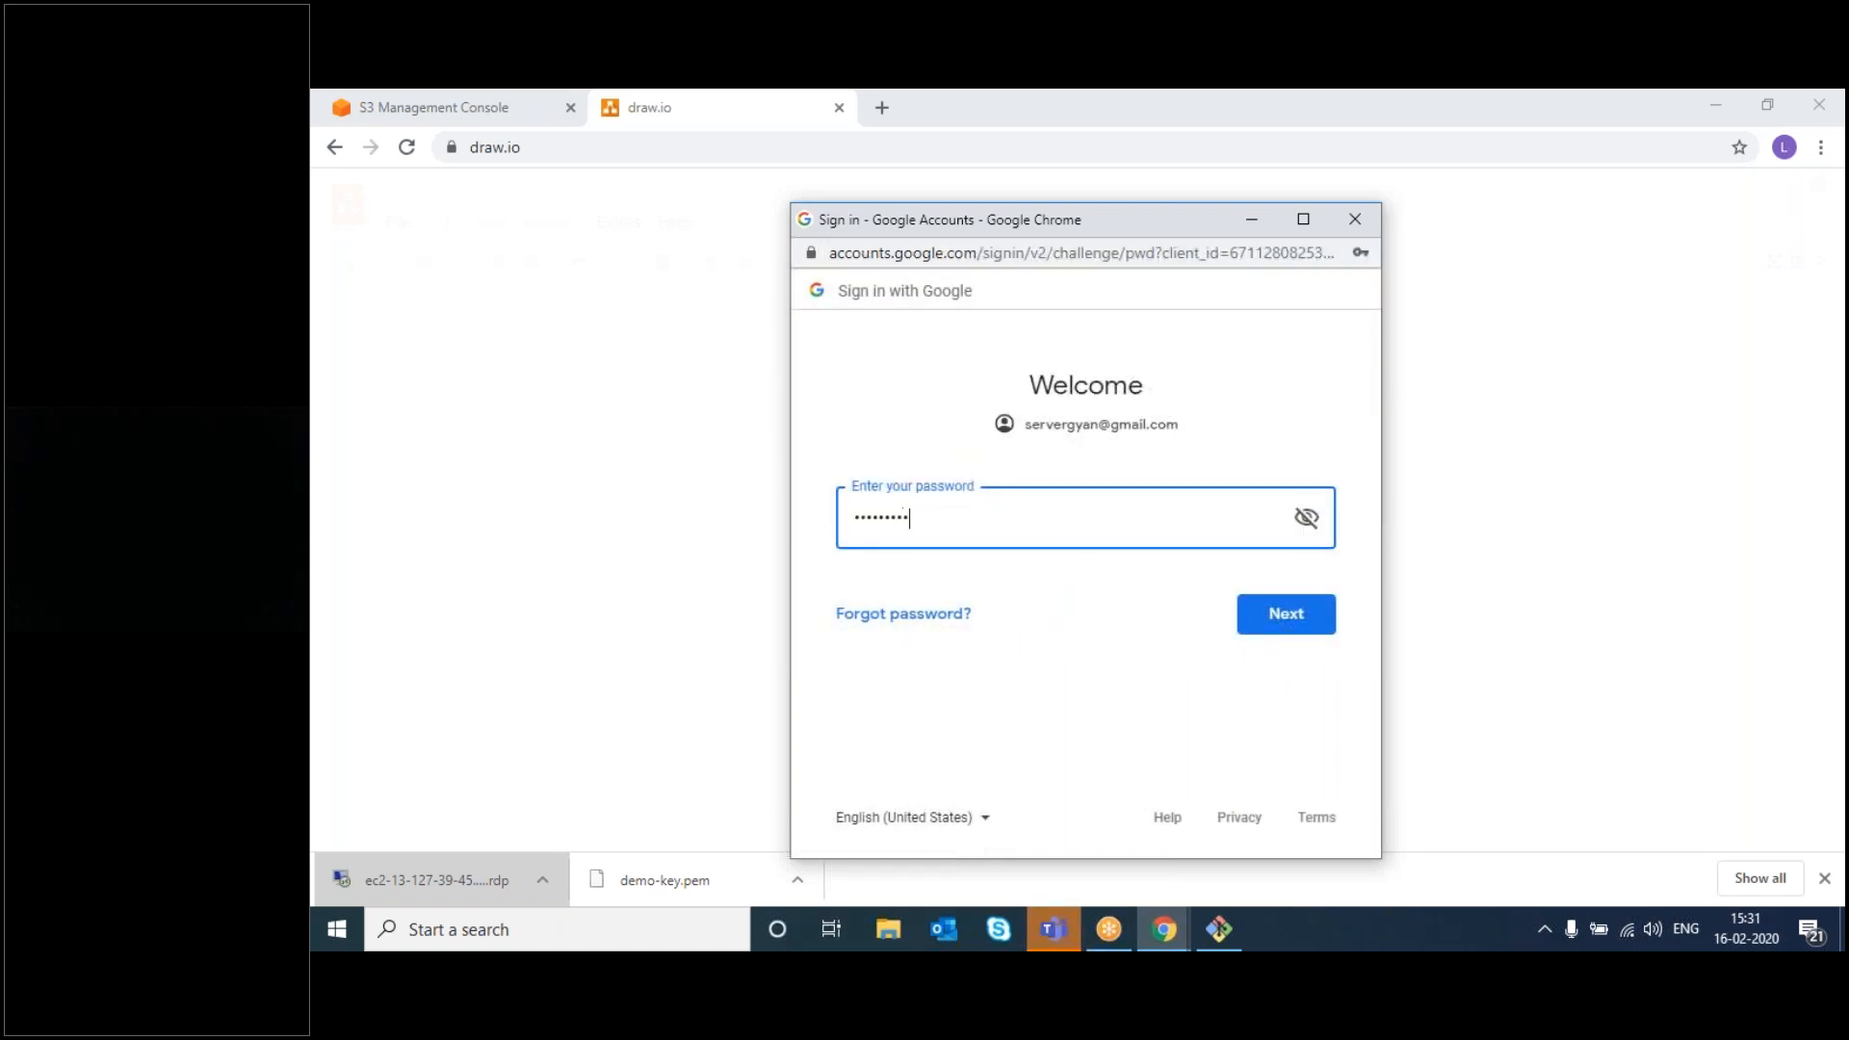
pyautogui.write('••••••••')
pyautogui.press('Return')
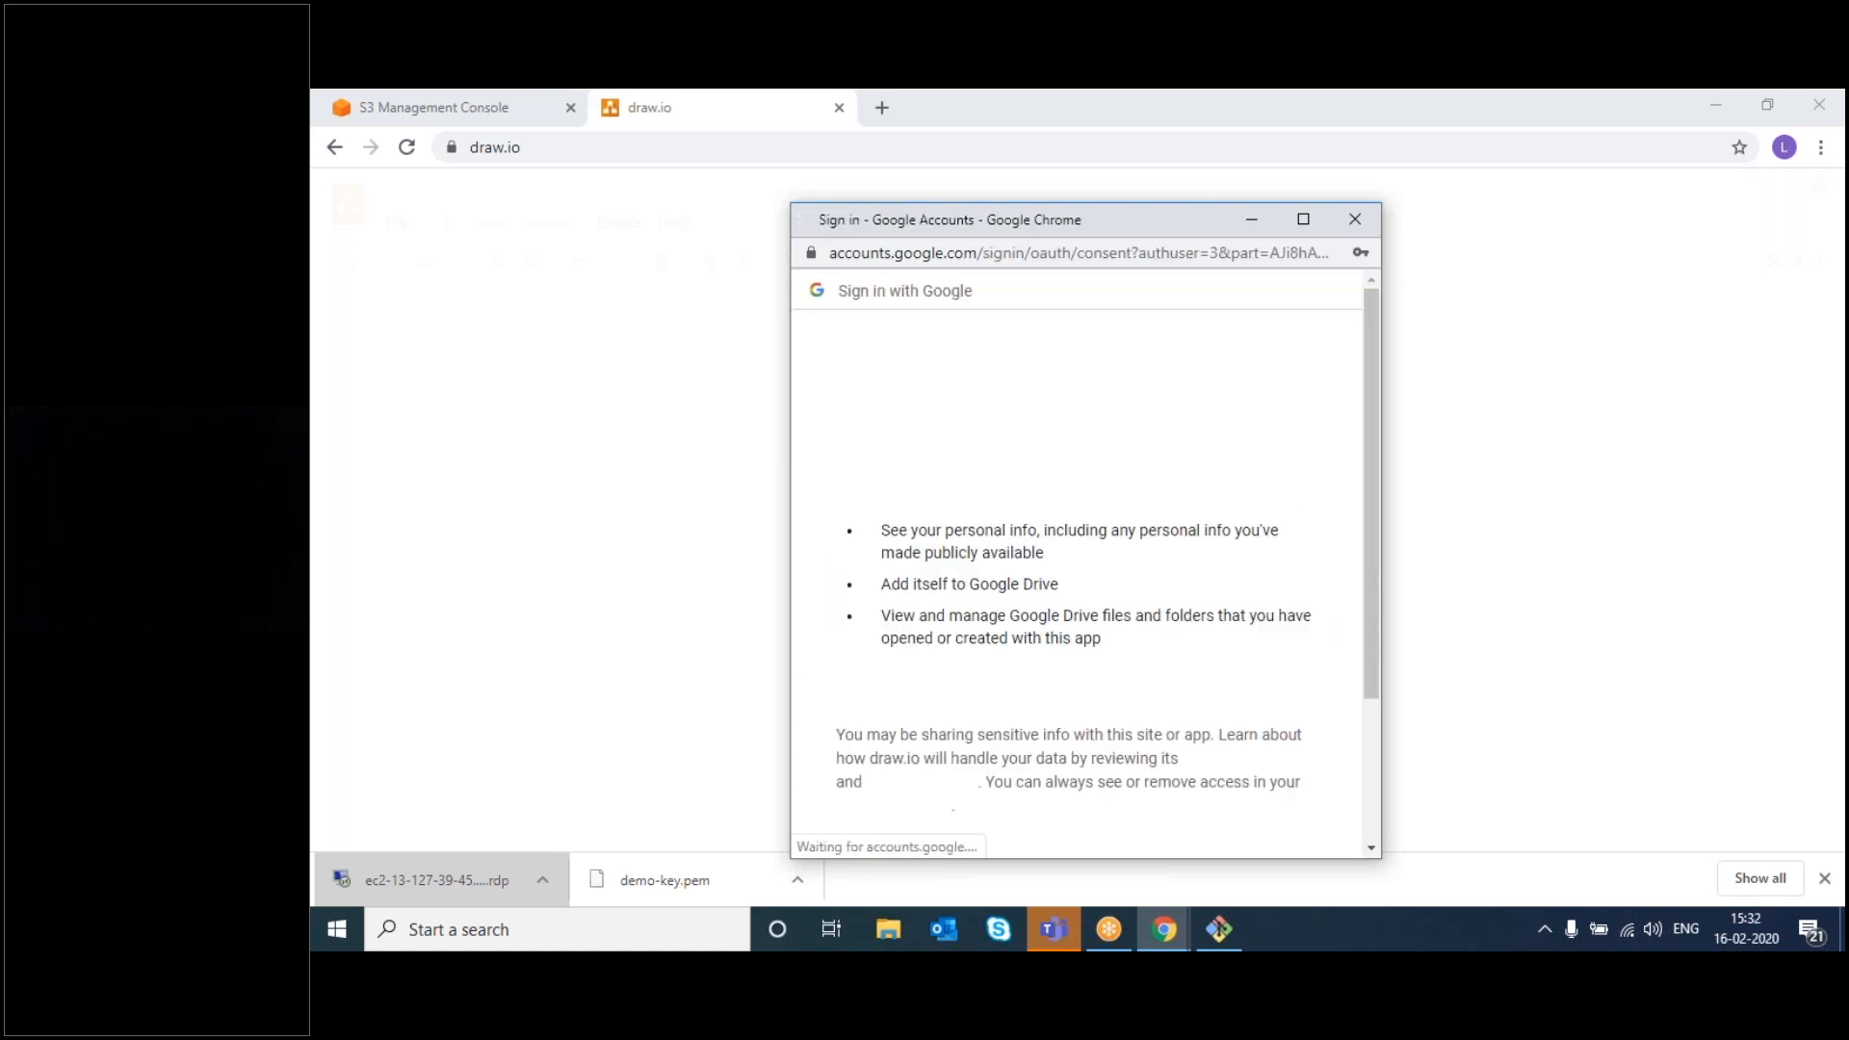
pyautogui.scroll(-3, 1105, 681)
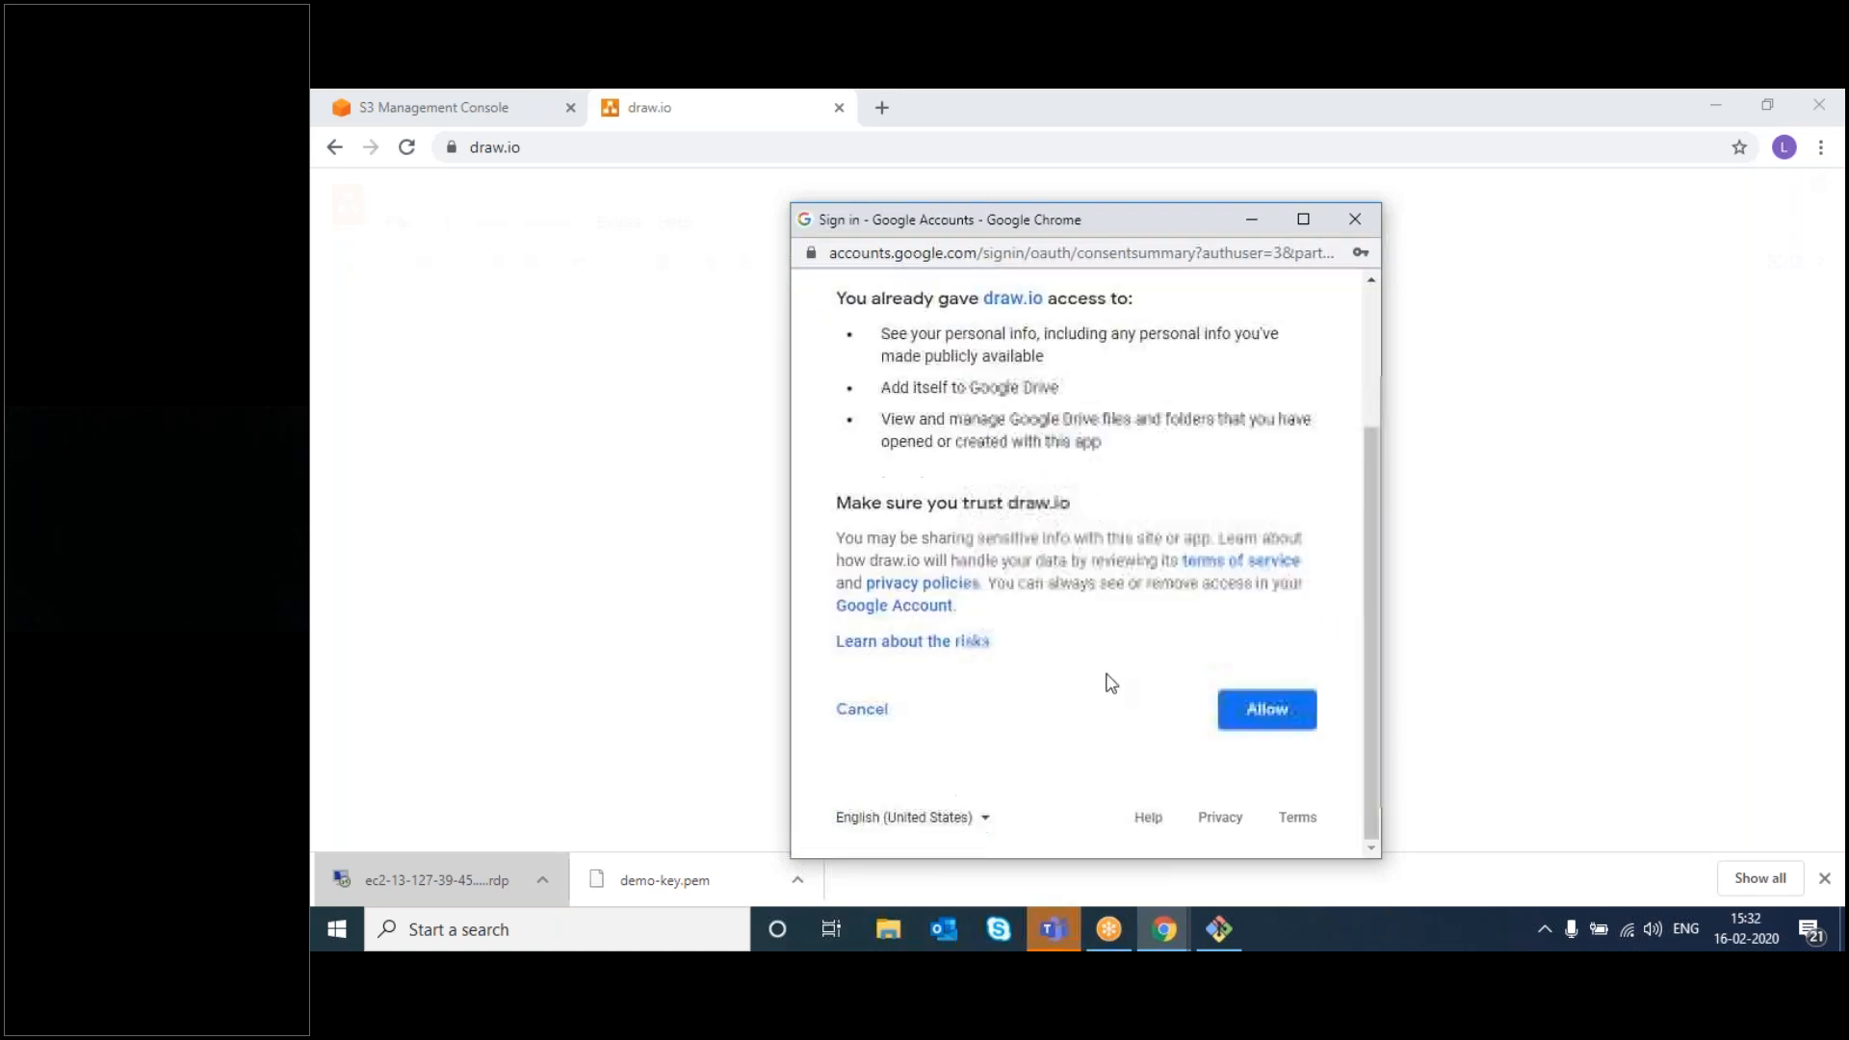
pyautogui.click(1266, 709)
# - Create a blank diagram, Untitled Diagram.drawio, in the Google Drive root folder
pyautogui.click(1051, 457)
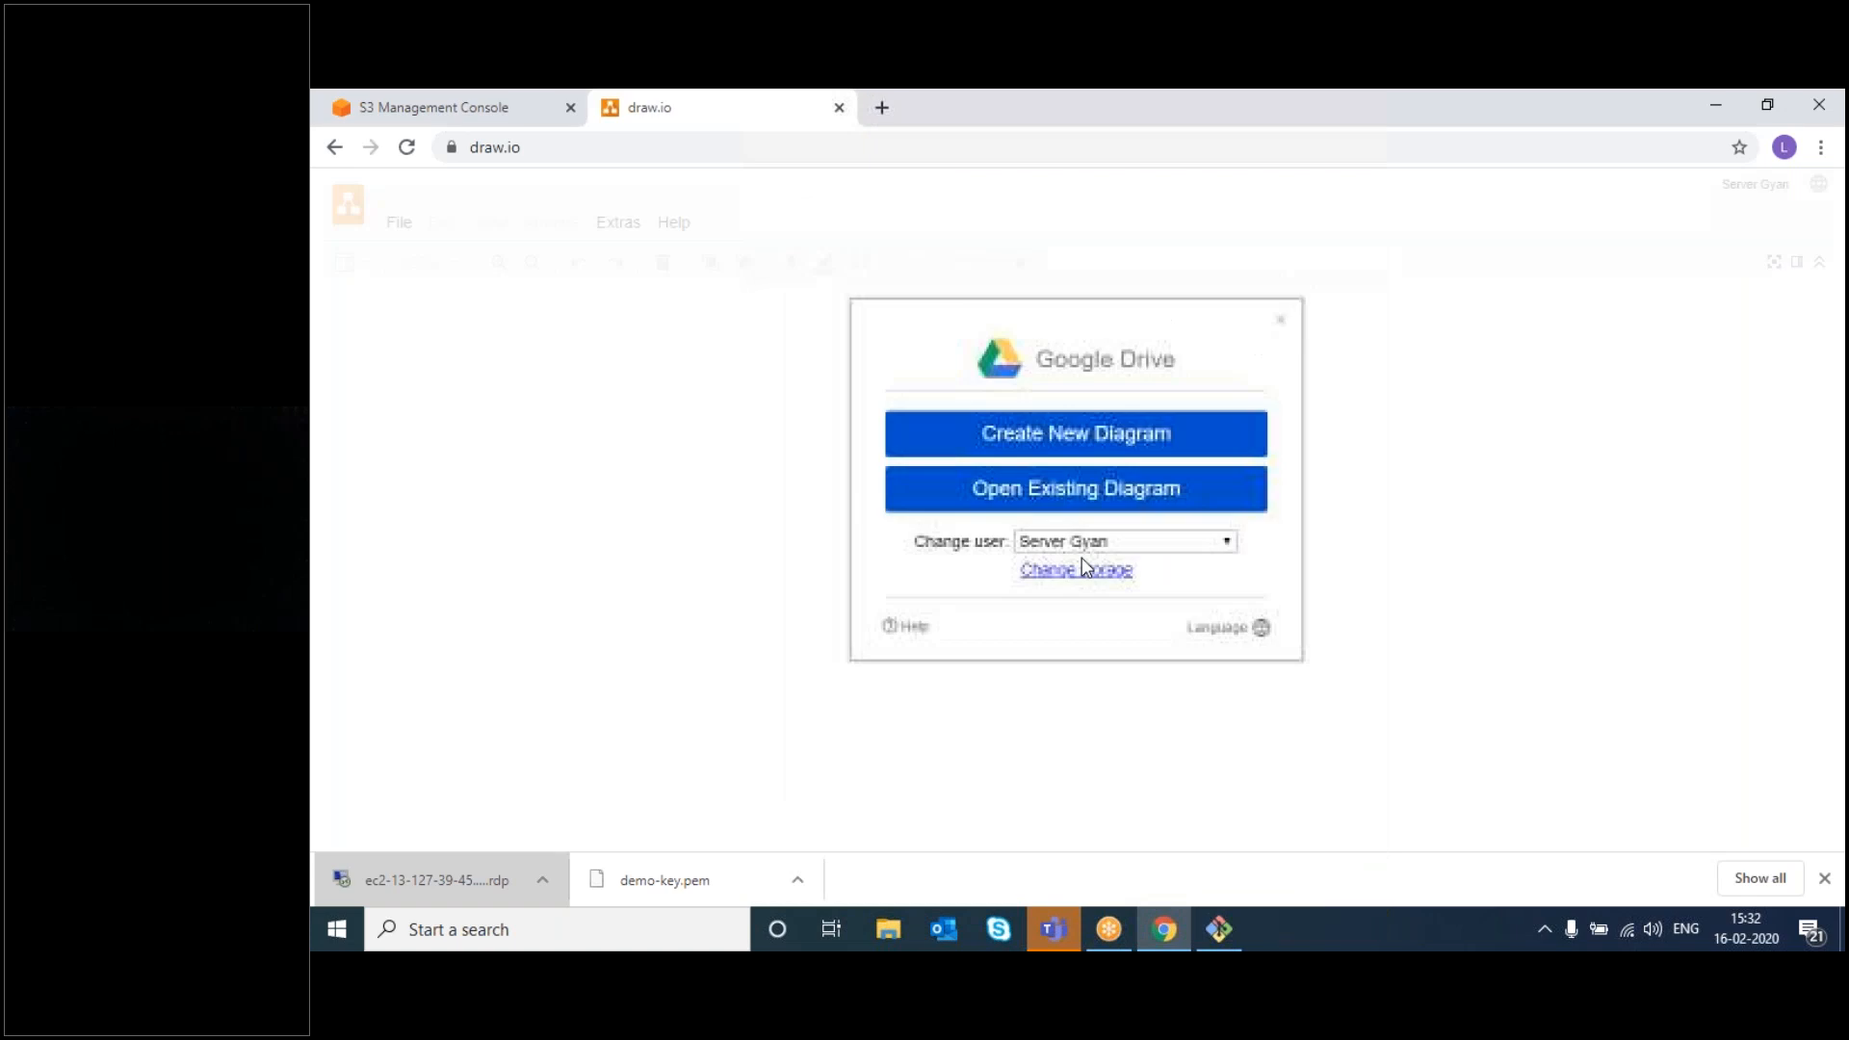
pyautogui.click(1049, 430)
pyautogui.doubleClick(977, 421)
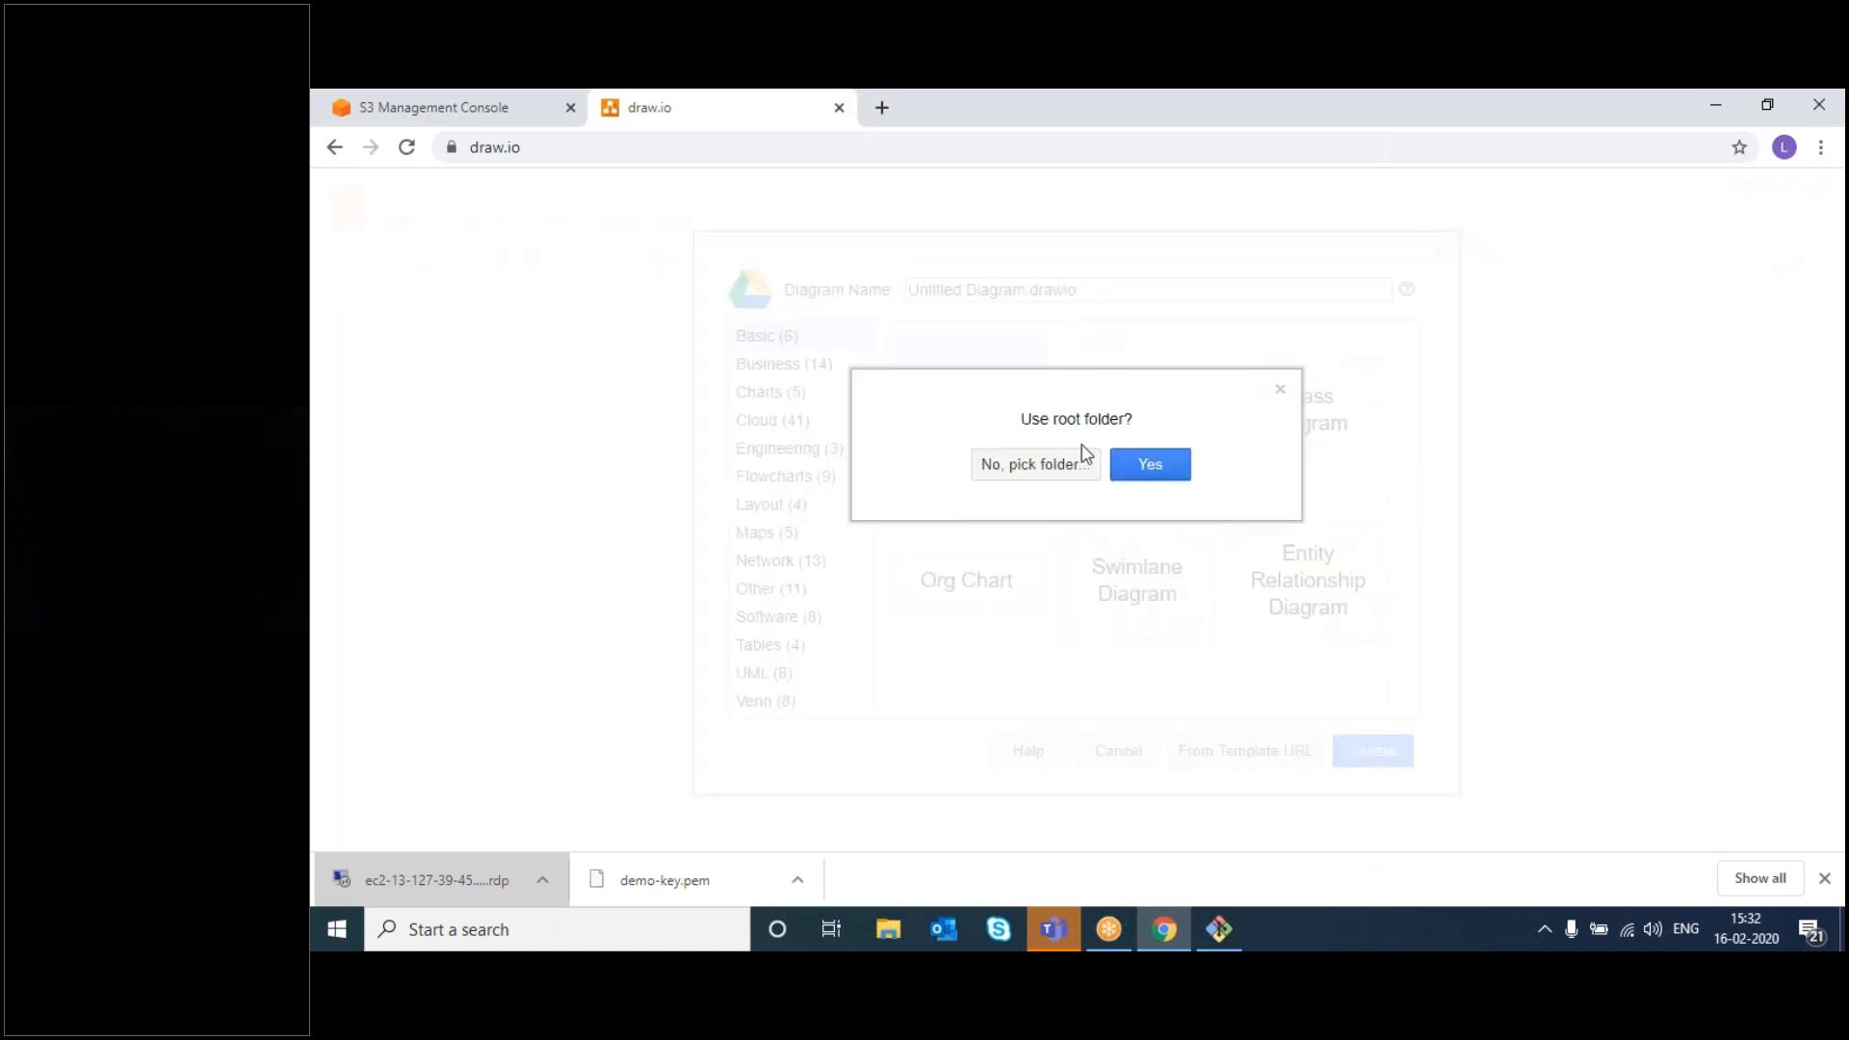
pyautogui.click(1152, 464)
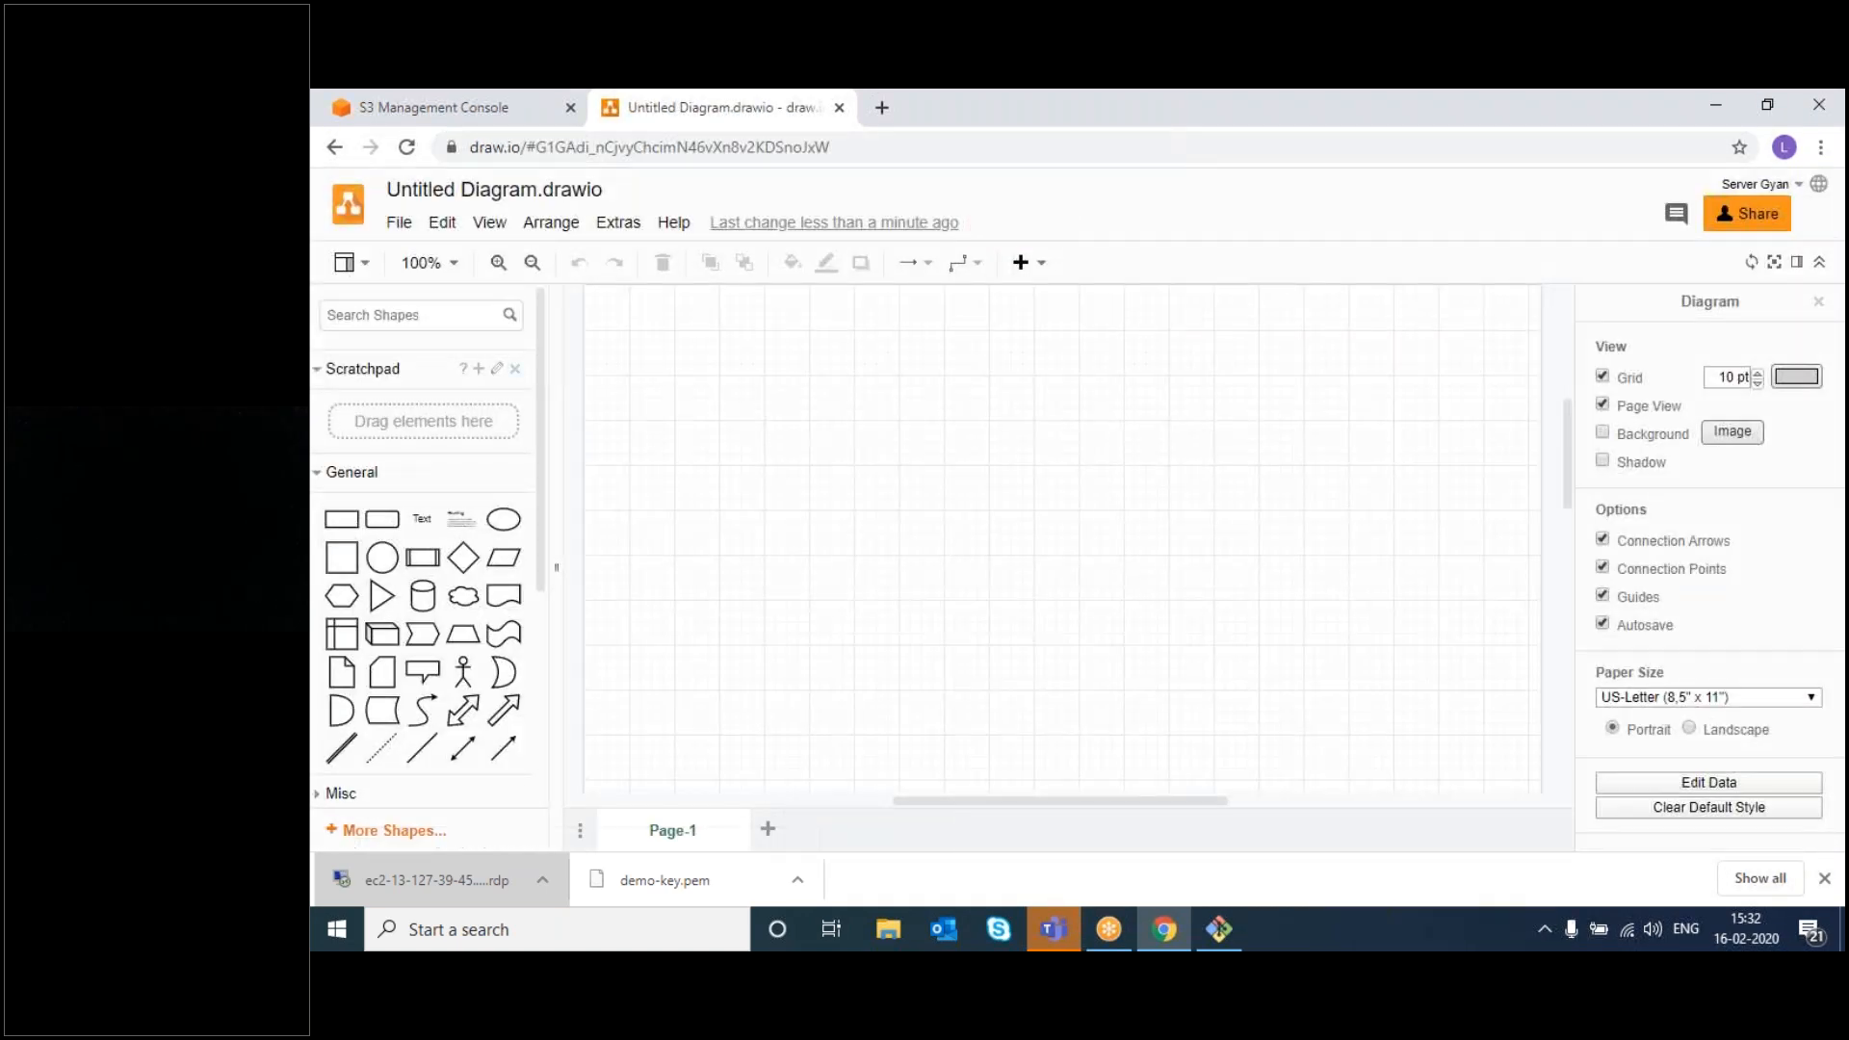
# - Draw a rounded rectangle and stretch it into a large, wide container
pyautogui.moveTo(382, 519); pyautogui.dragTo(621, 445)
pyautogui.moveTo(753, 510); pyautogui.dragTo(1417, 768)
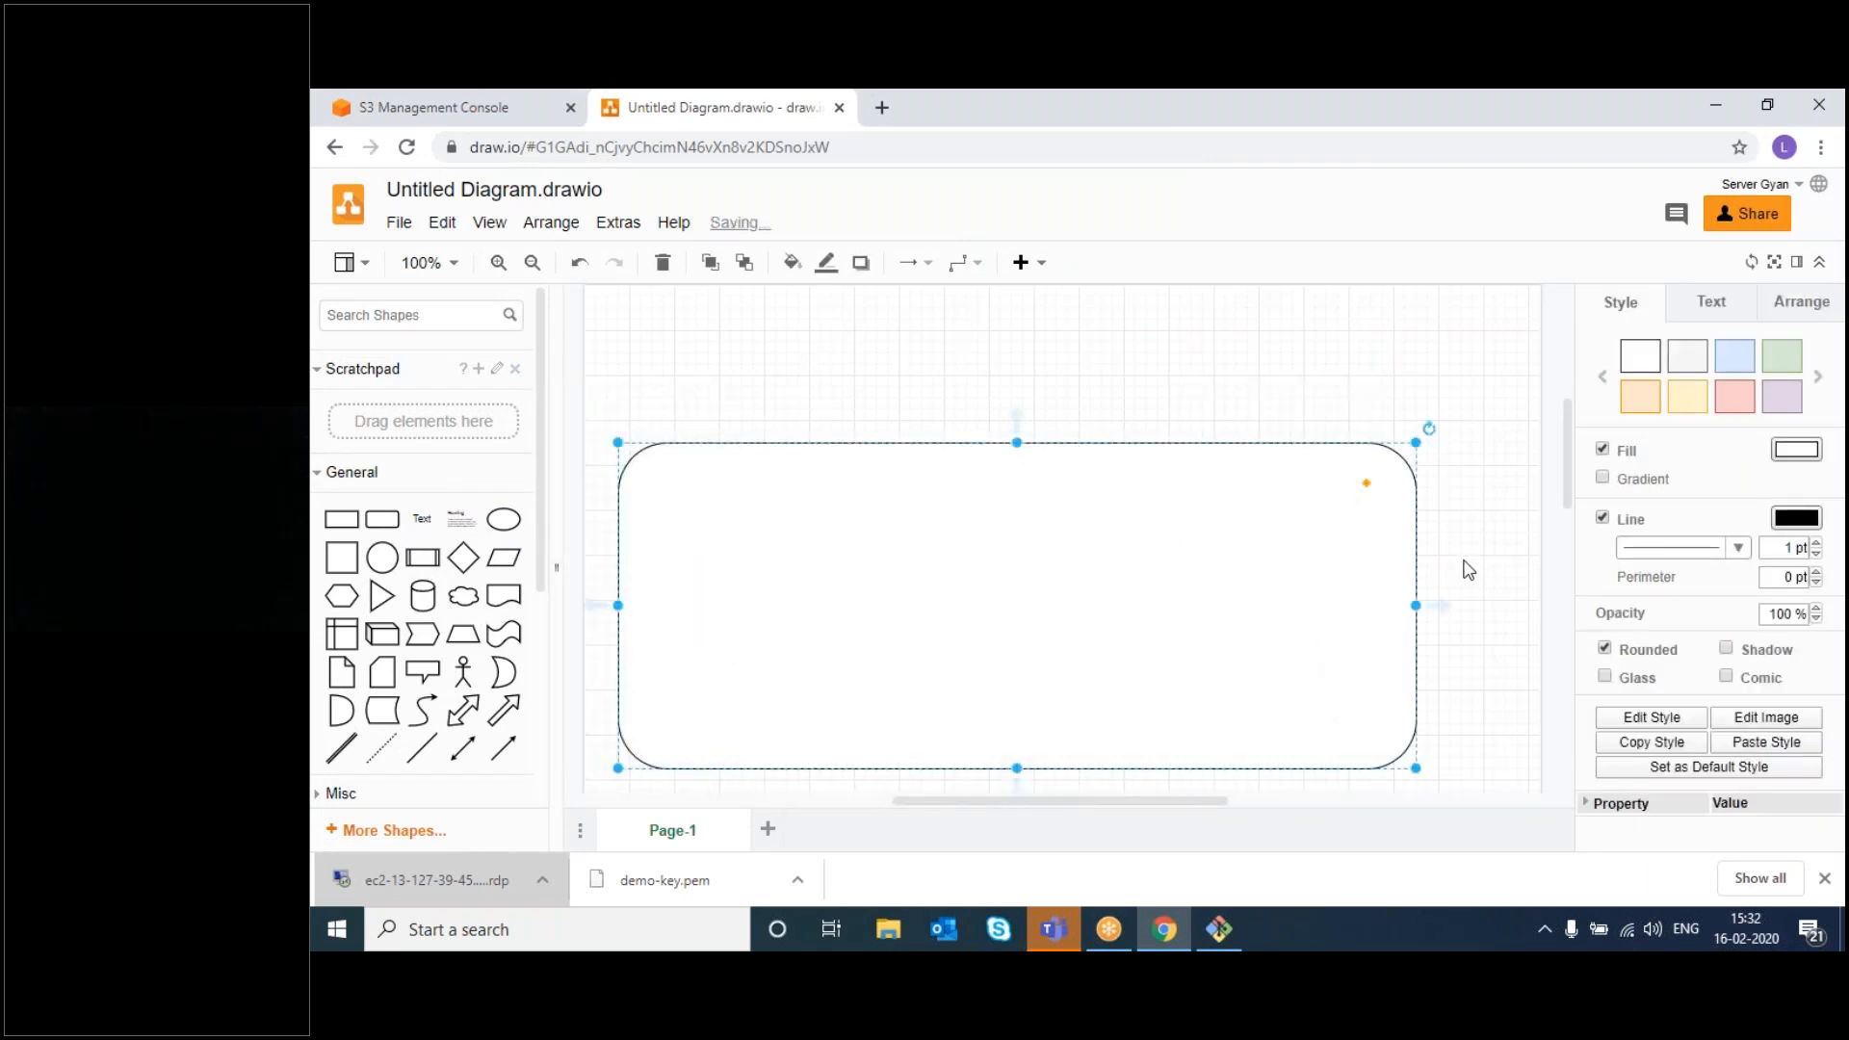
pyautogui.click(1414, 448)
pyautogui.click(1393, 472)
pyautogui.moveTo(1415, 442); pyautogui.dragTo(1471, 363)
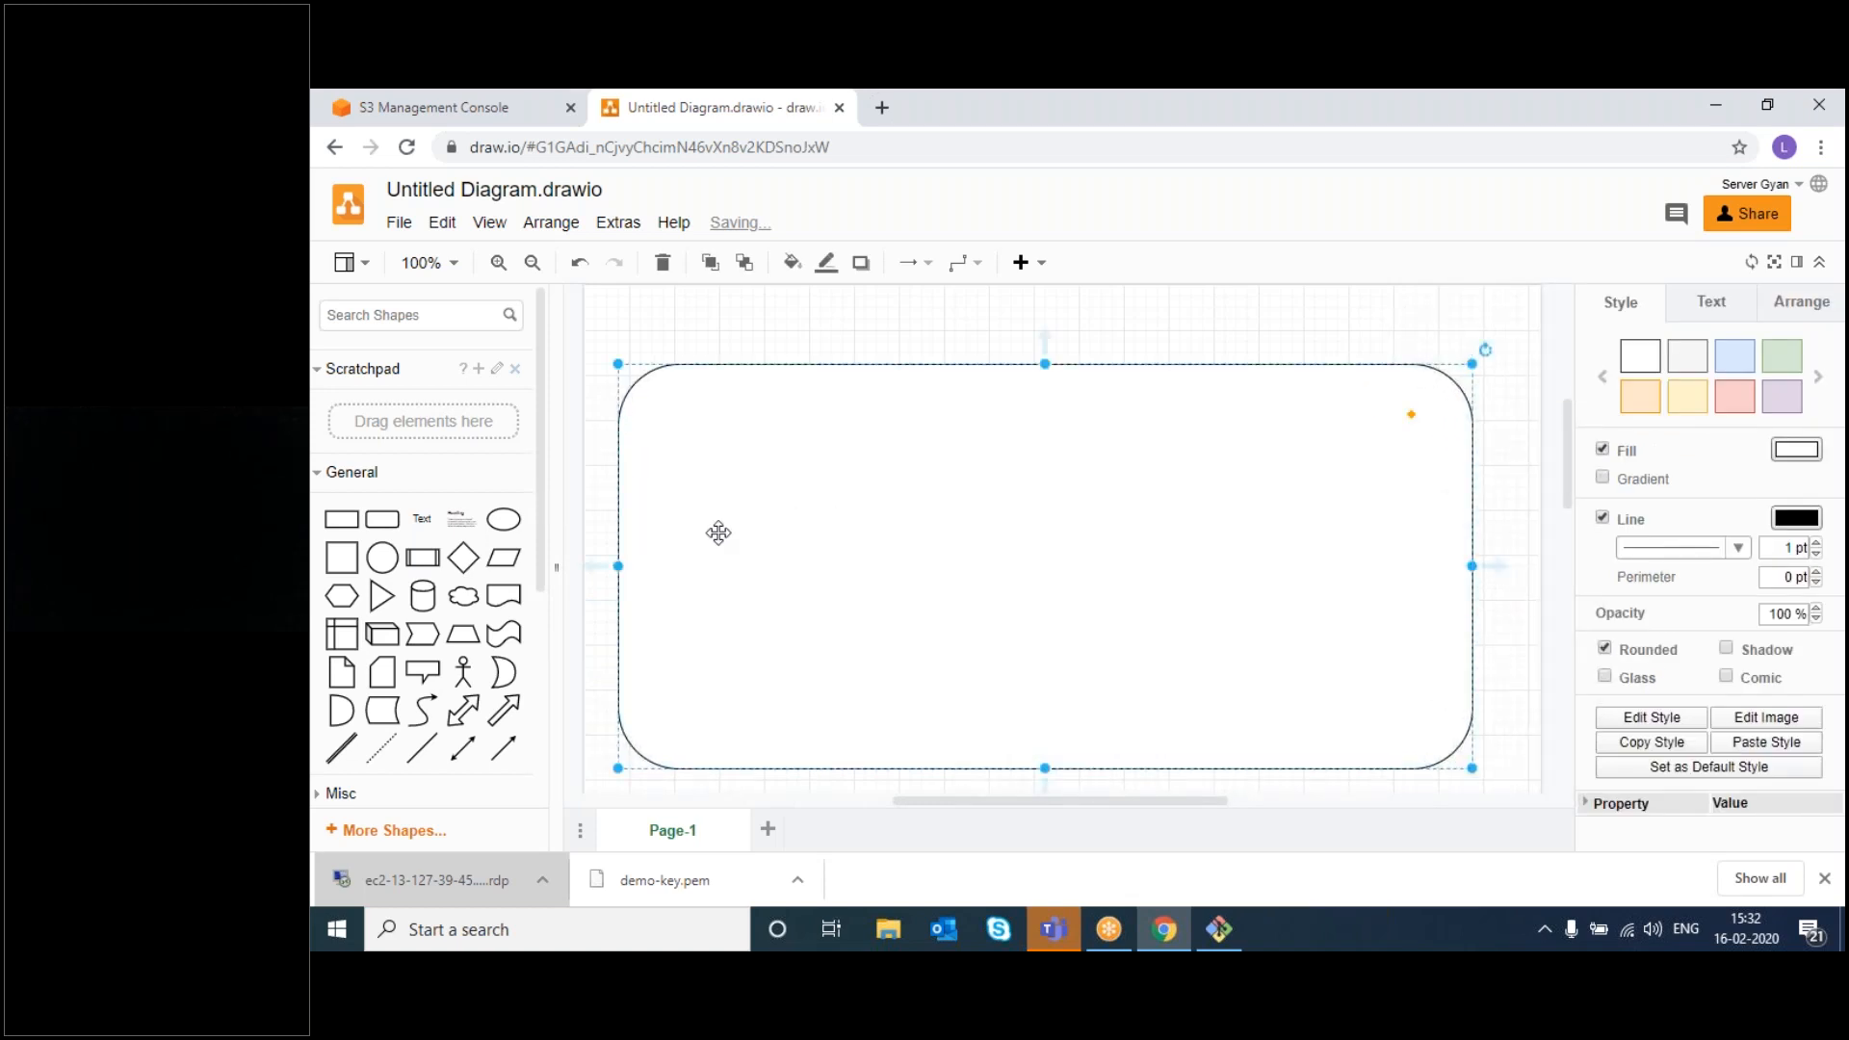
# - Add a smaller tall rounded box inside the container and begin labelling it 'Block Storage'
pyautogui.moveTo(379, 520); pyautogui.dragTo(686, 417)
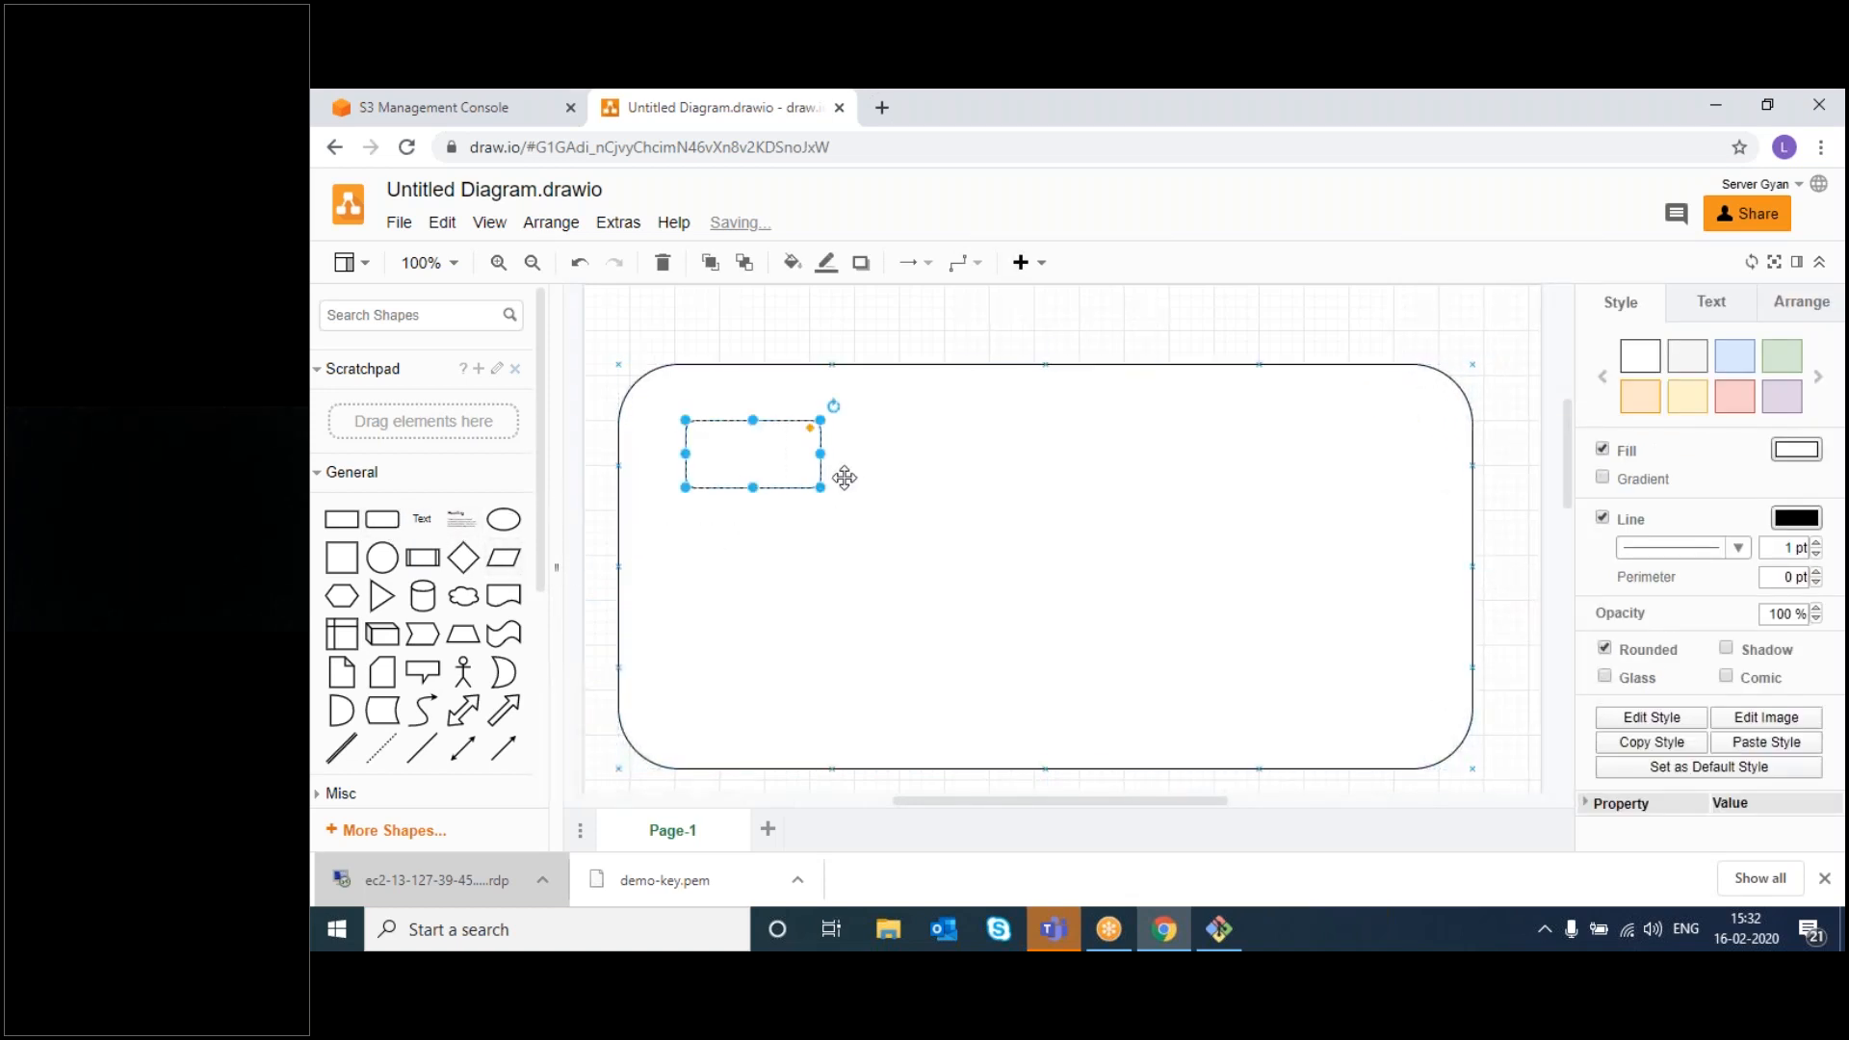
pyautogui.moveTo(820, 487); pyautogui.dragTo(910, 745)
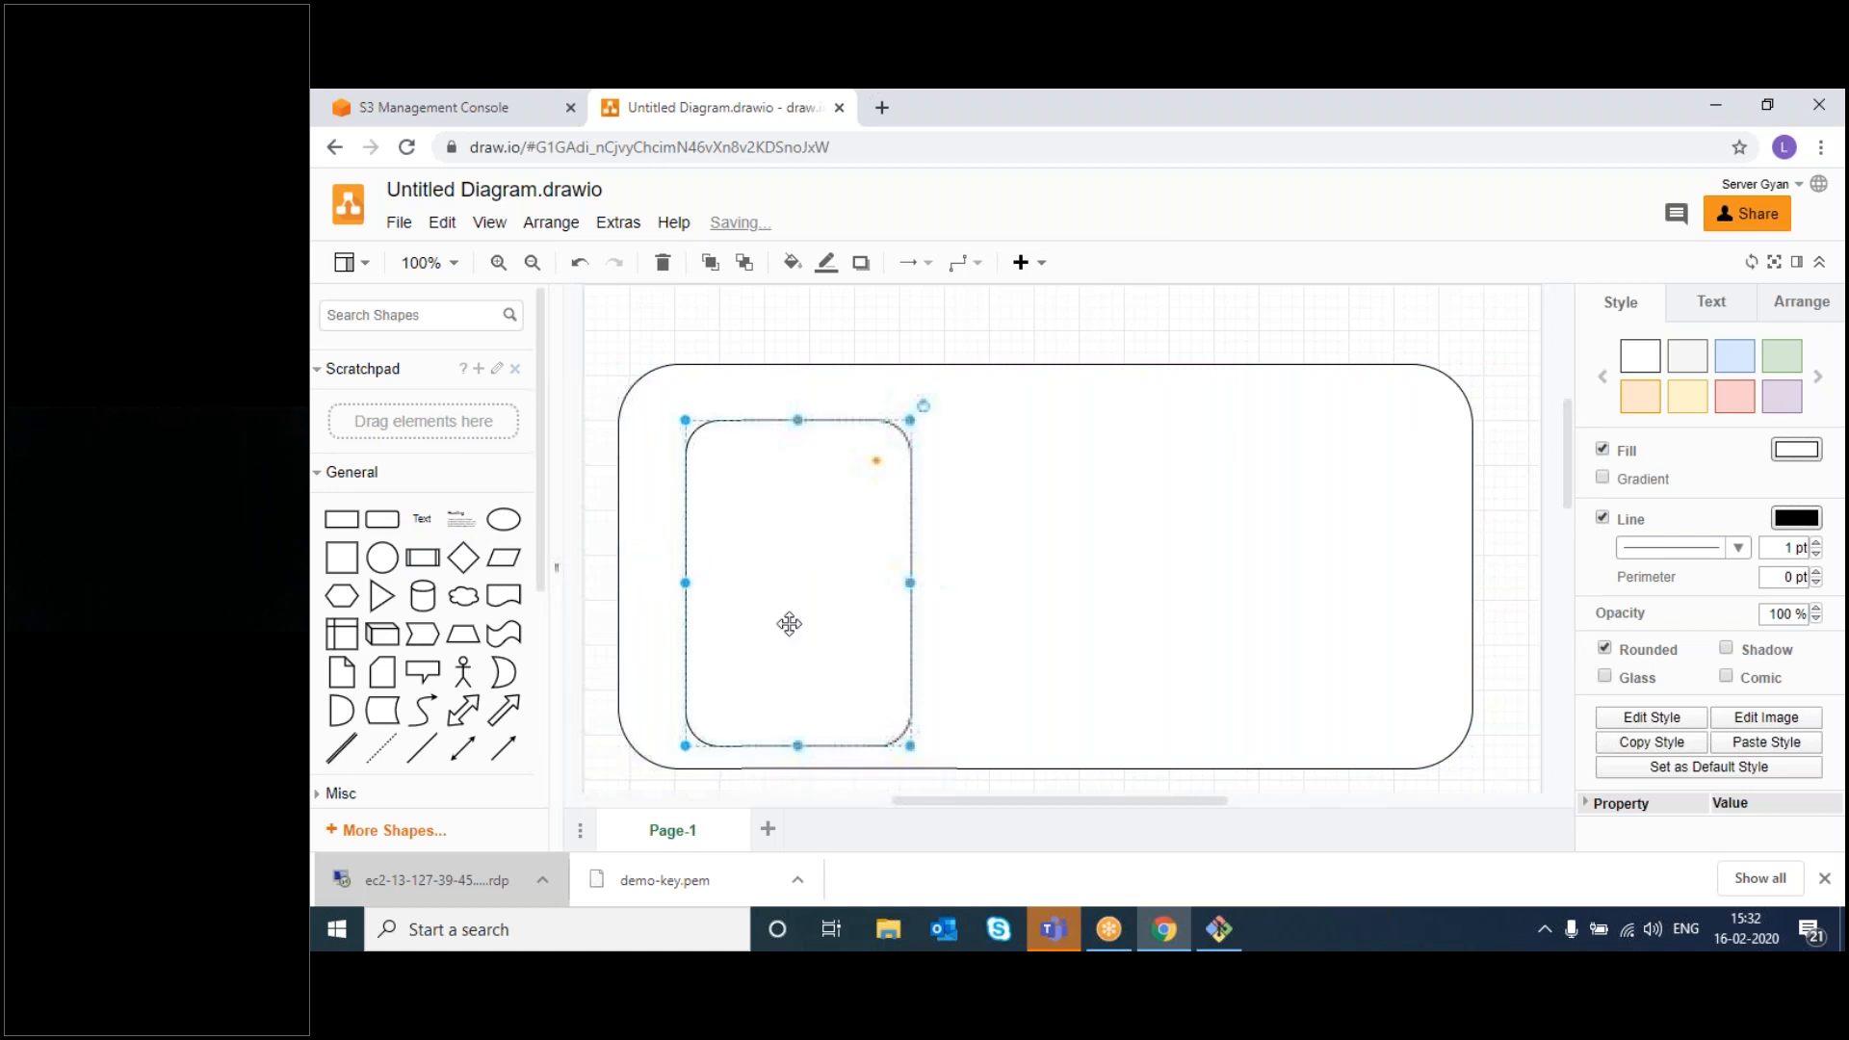
pyautogui.doubleClick(789, 624)
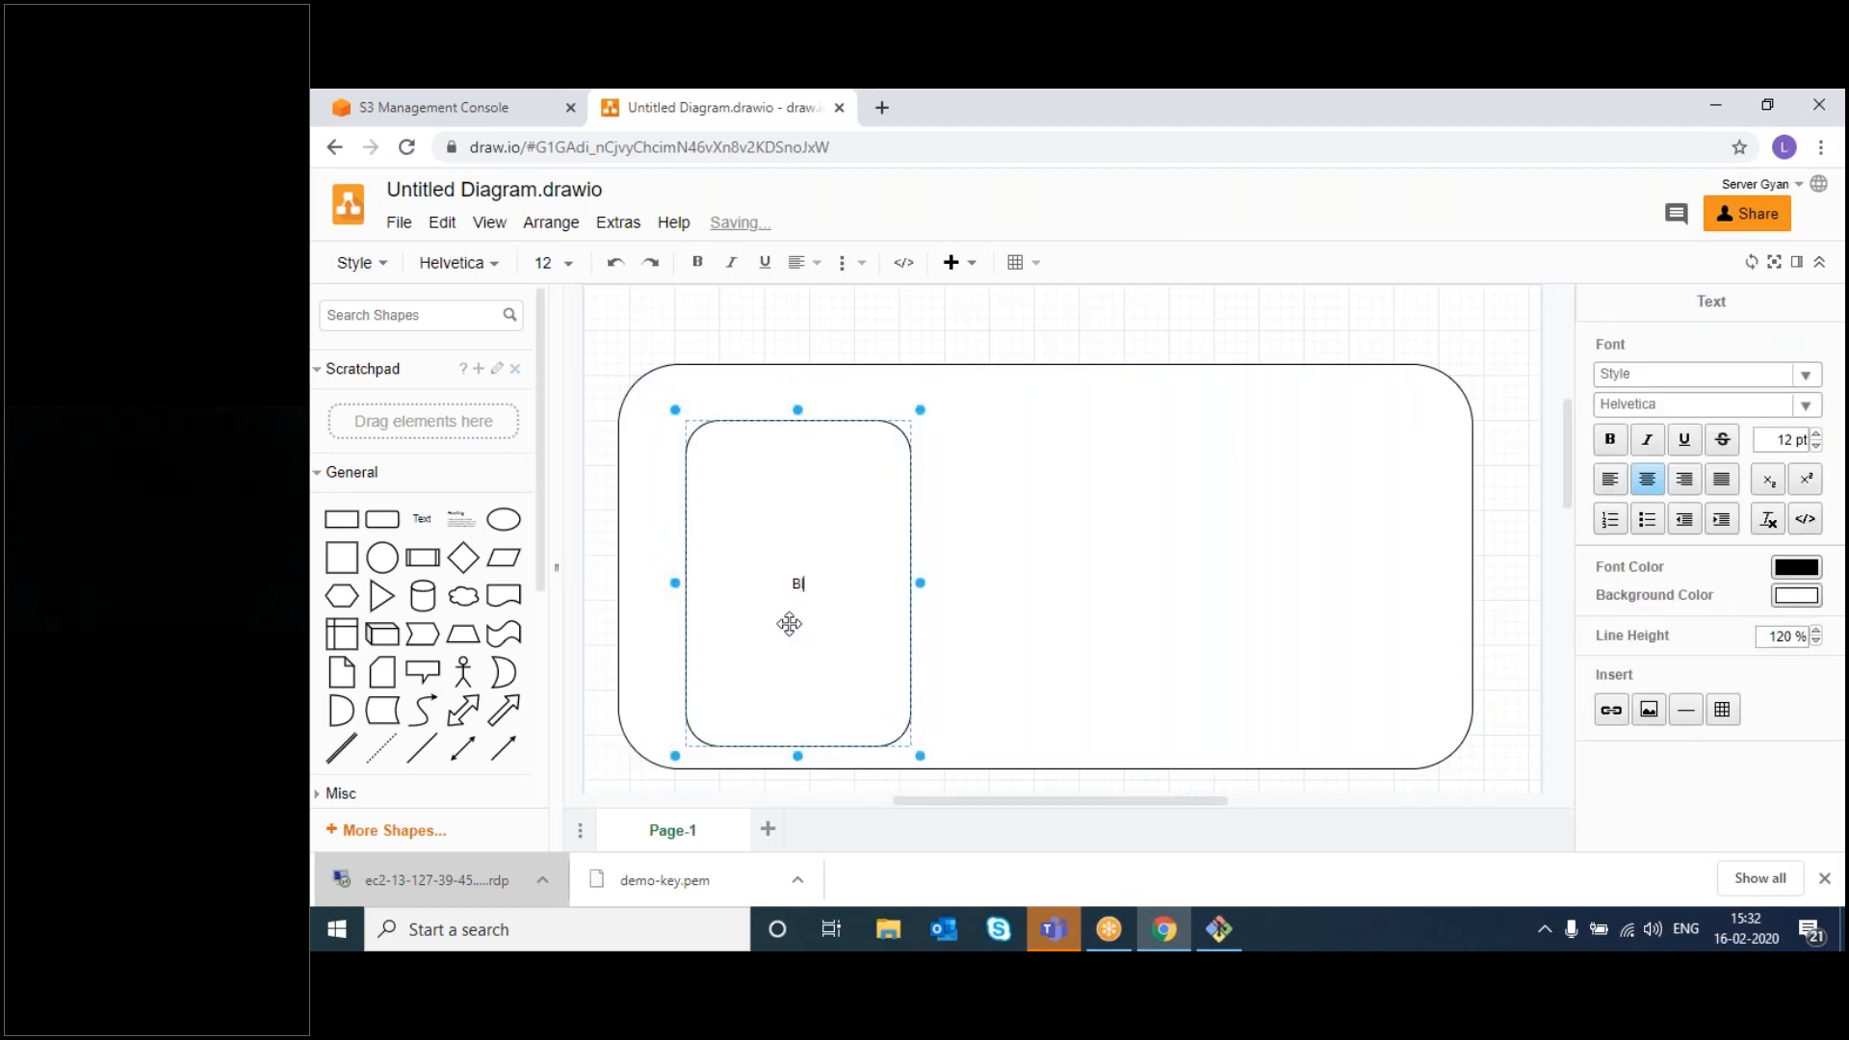
pyautogui.write('Block Stoar')
pyautogui.press('BackSpace')
pyautogui.press('BackSpace')
# - Finish the 'Block Storage' label and reposition the large container
pyautogui.write('rage')
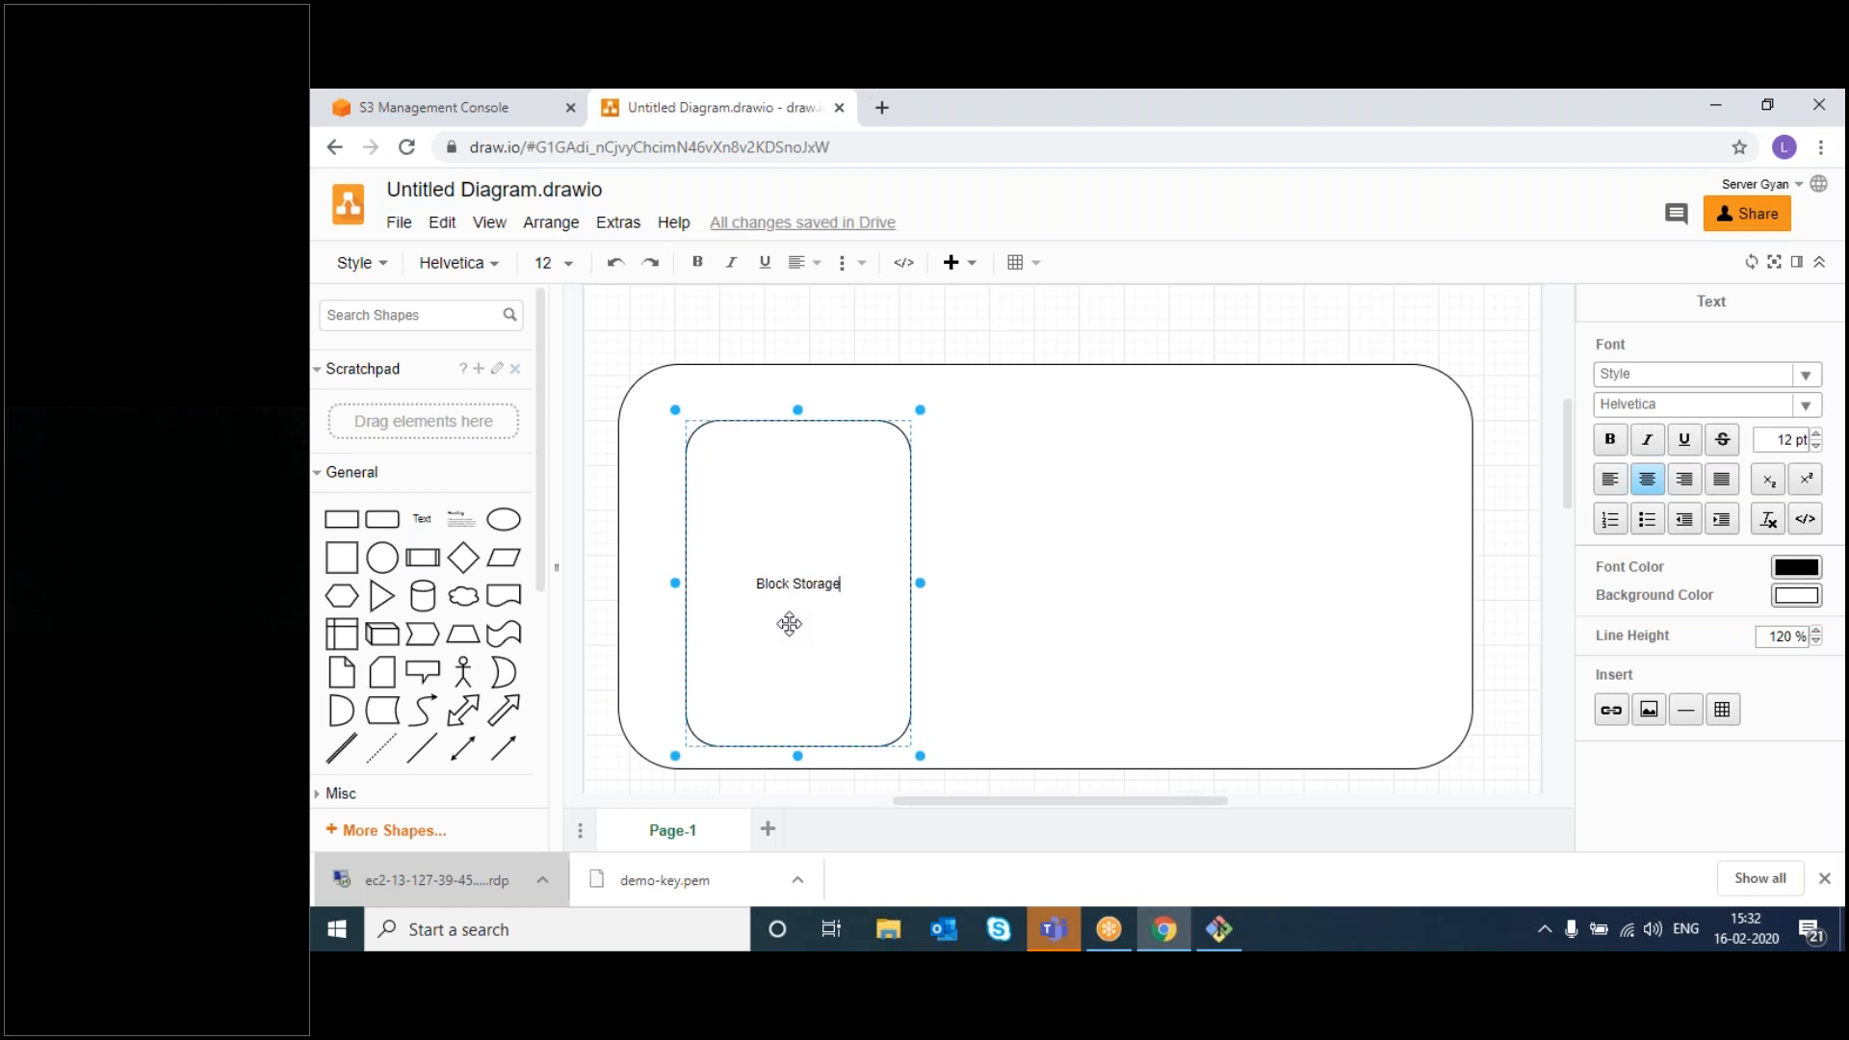
pyautogui.click(788, 624)
pyautogui.rightClick(789, 622)
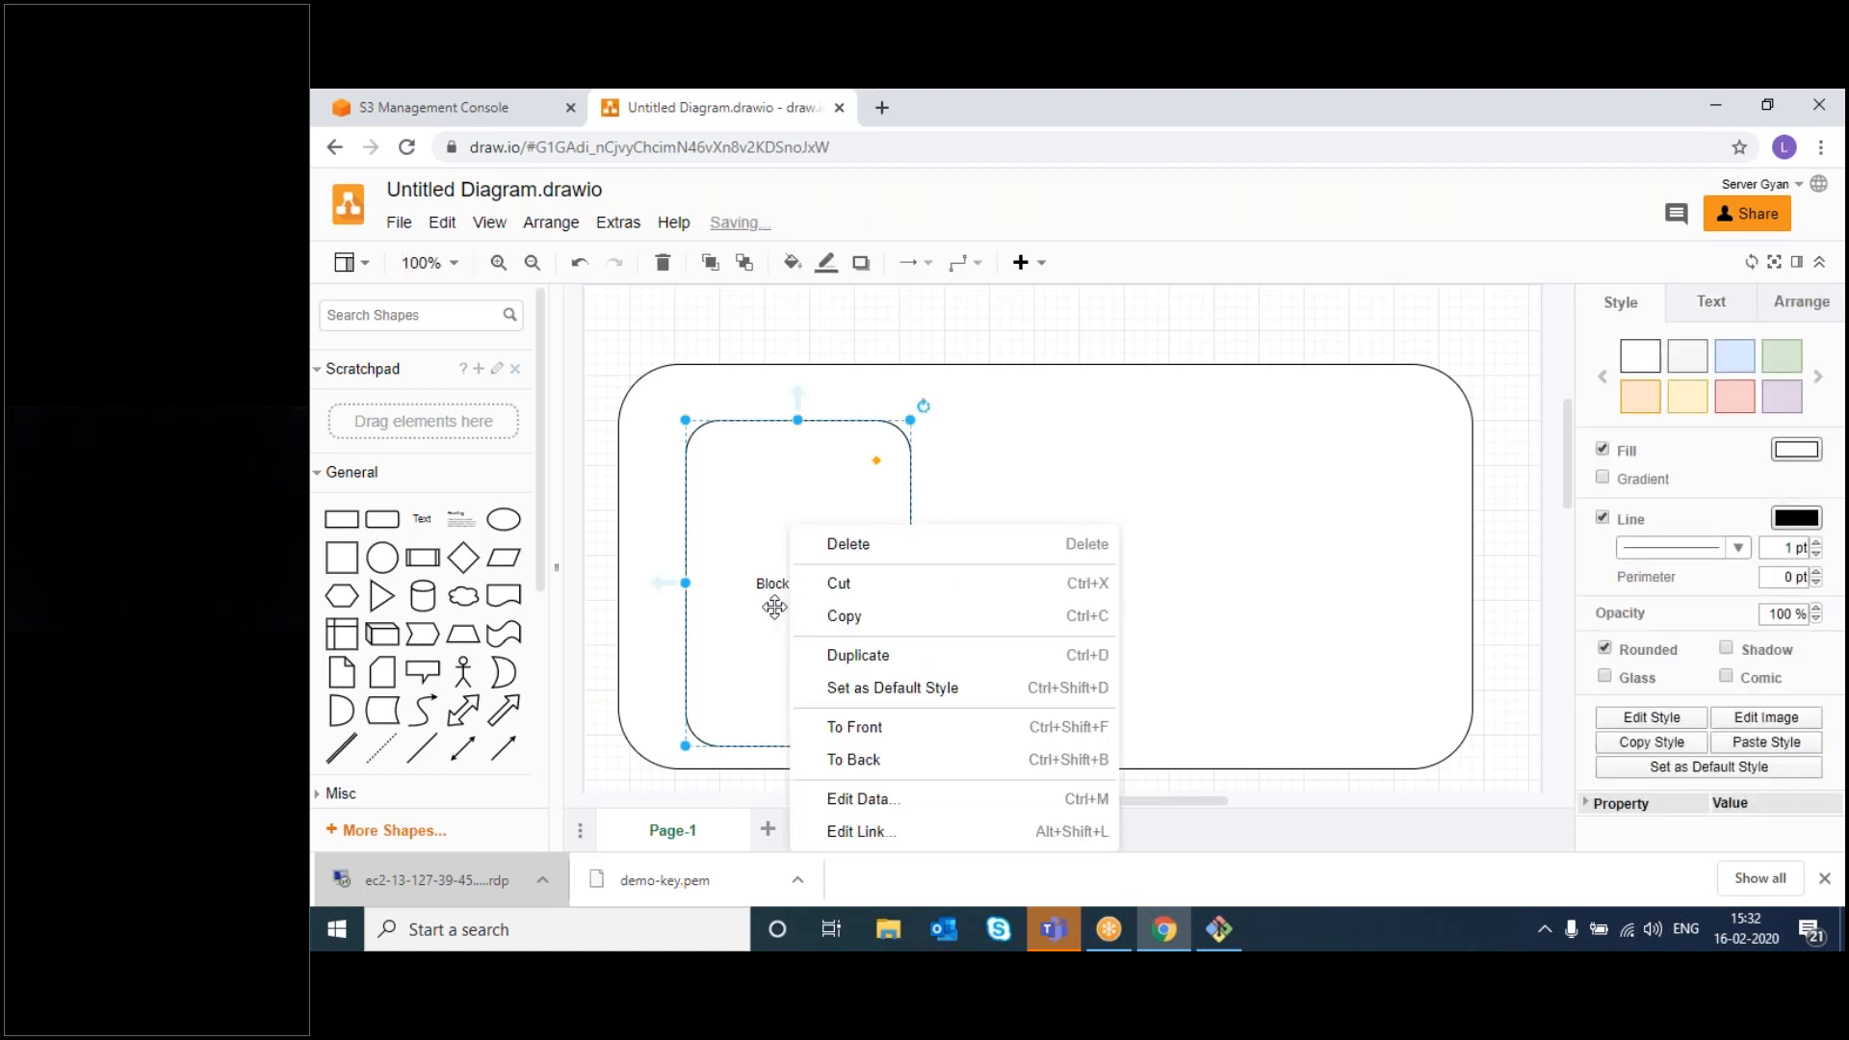
pyautogui.moveTo(1101, 429); pyautogui.dragTo(775, 575)
pyautogui.moveTo(1008, 547); pyautogui.dragTo(1333, 421)
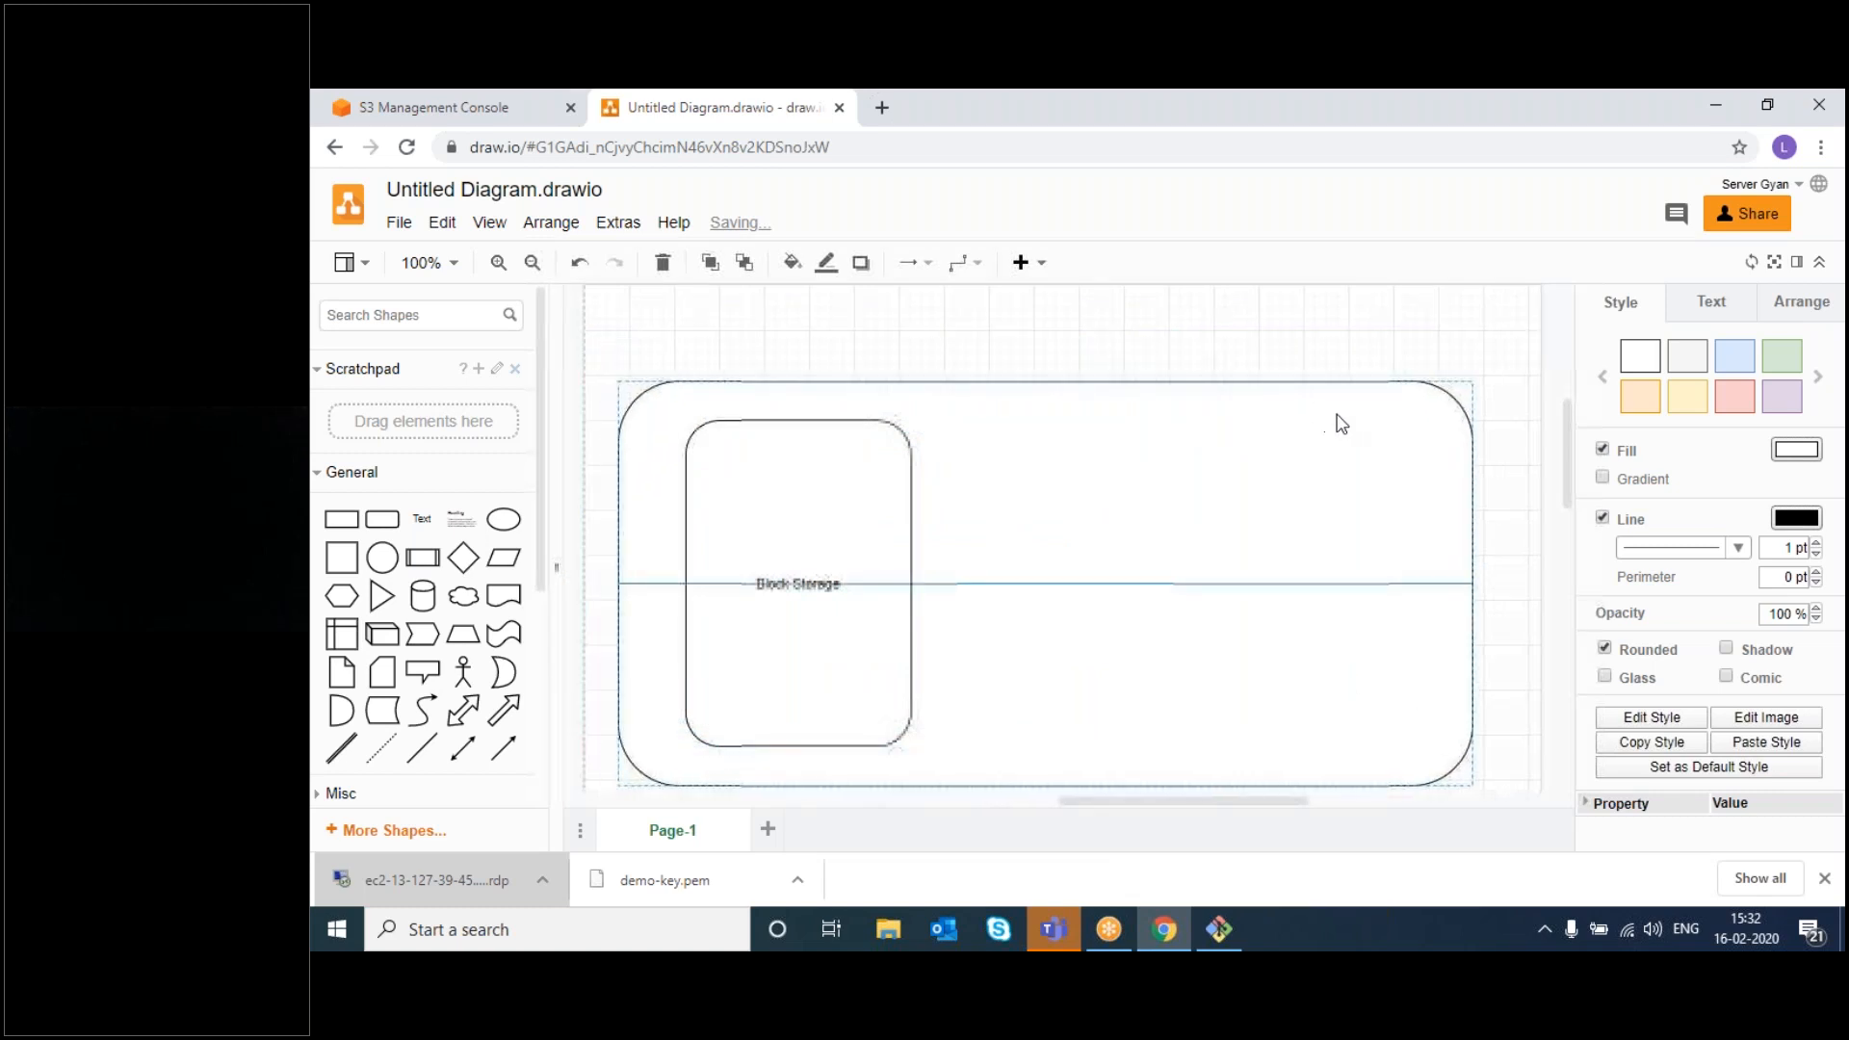
# - Copy the Block Storage box to the container's right and relabel the copy 'Object Storage'
pyautogui.click(724, 576)
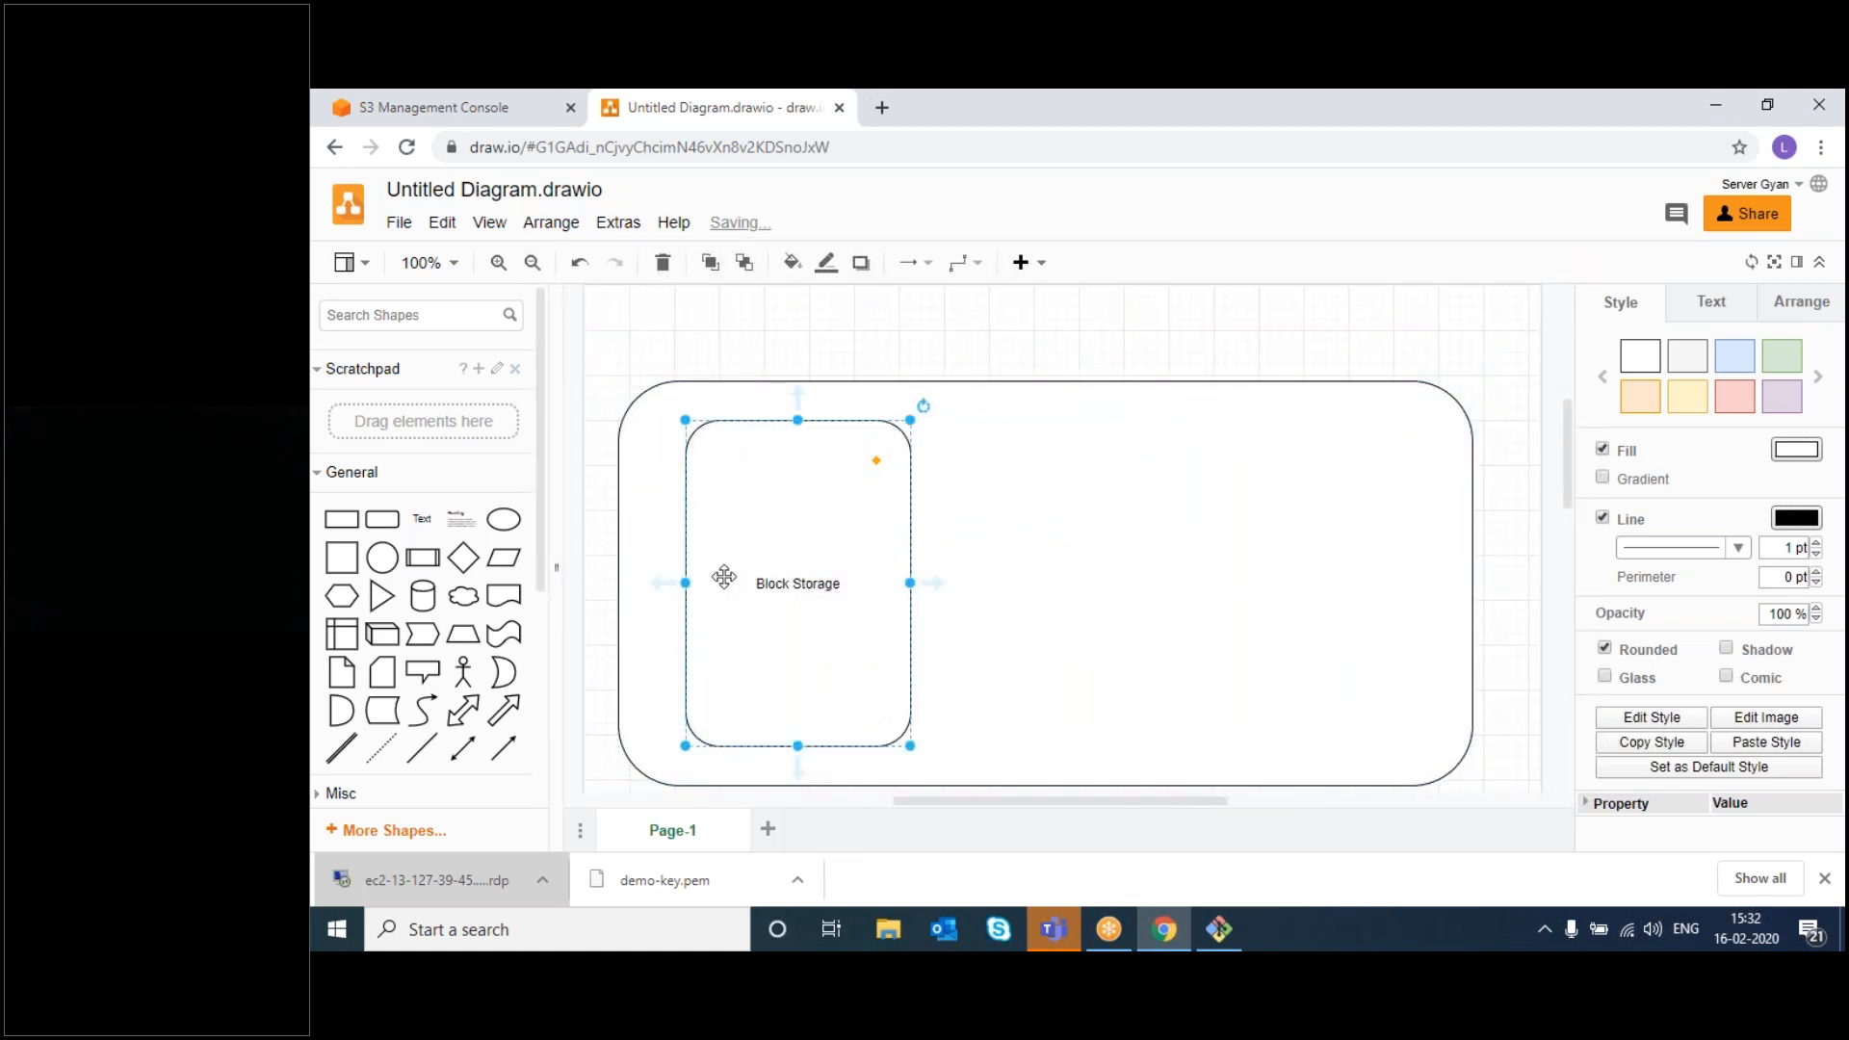
pyautogui.moveTo(724, 576); pyautogui.dragTo(1095, 576)
pyautogui.doubleClick(1127, 590)
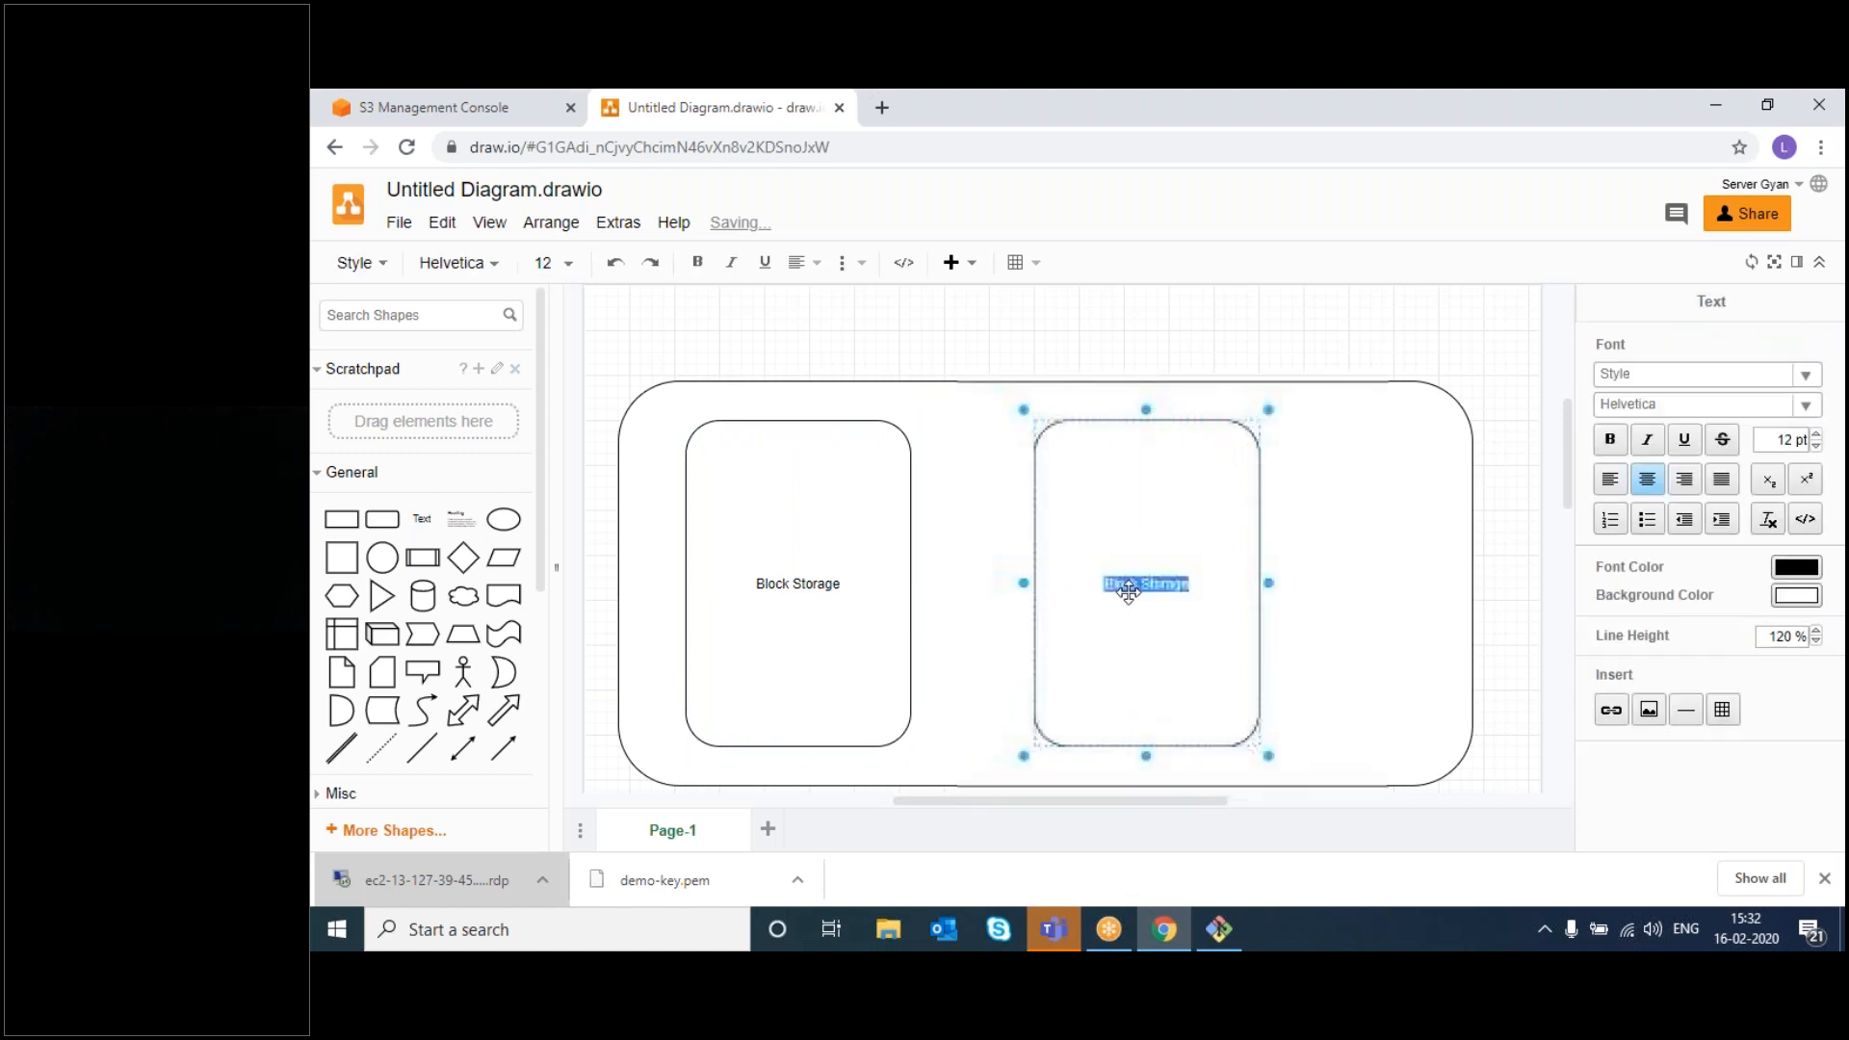
pyautogui.click(1129, 593)
pyautogui.doubleClick(1131, 581)
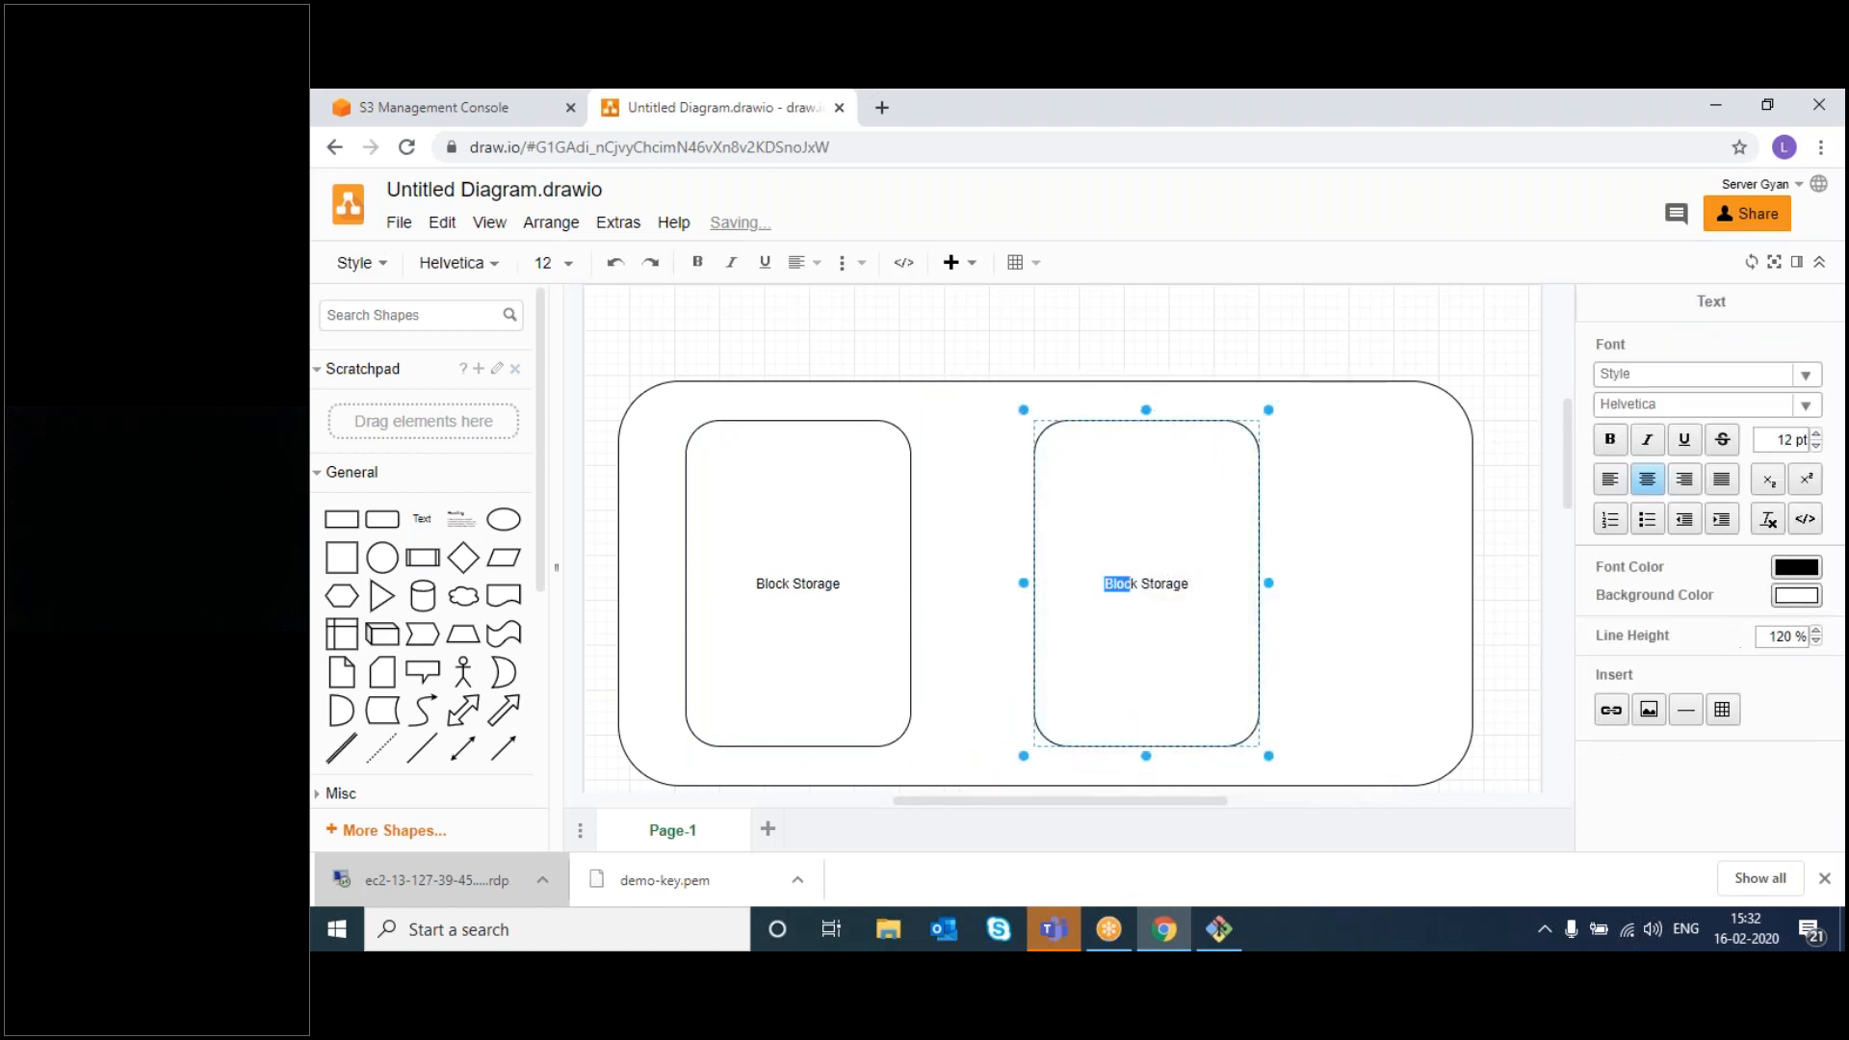
pyautogui.write('Obje')
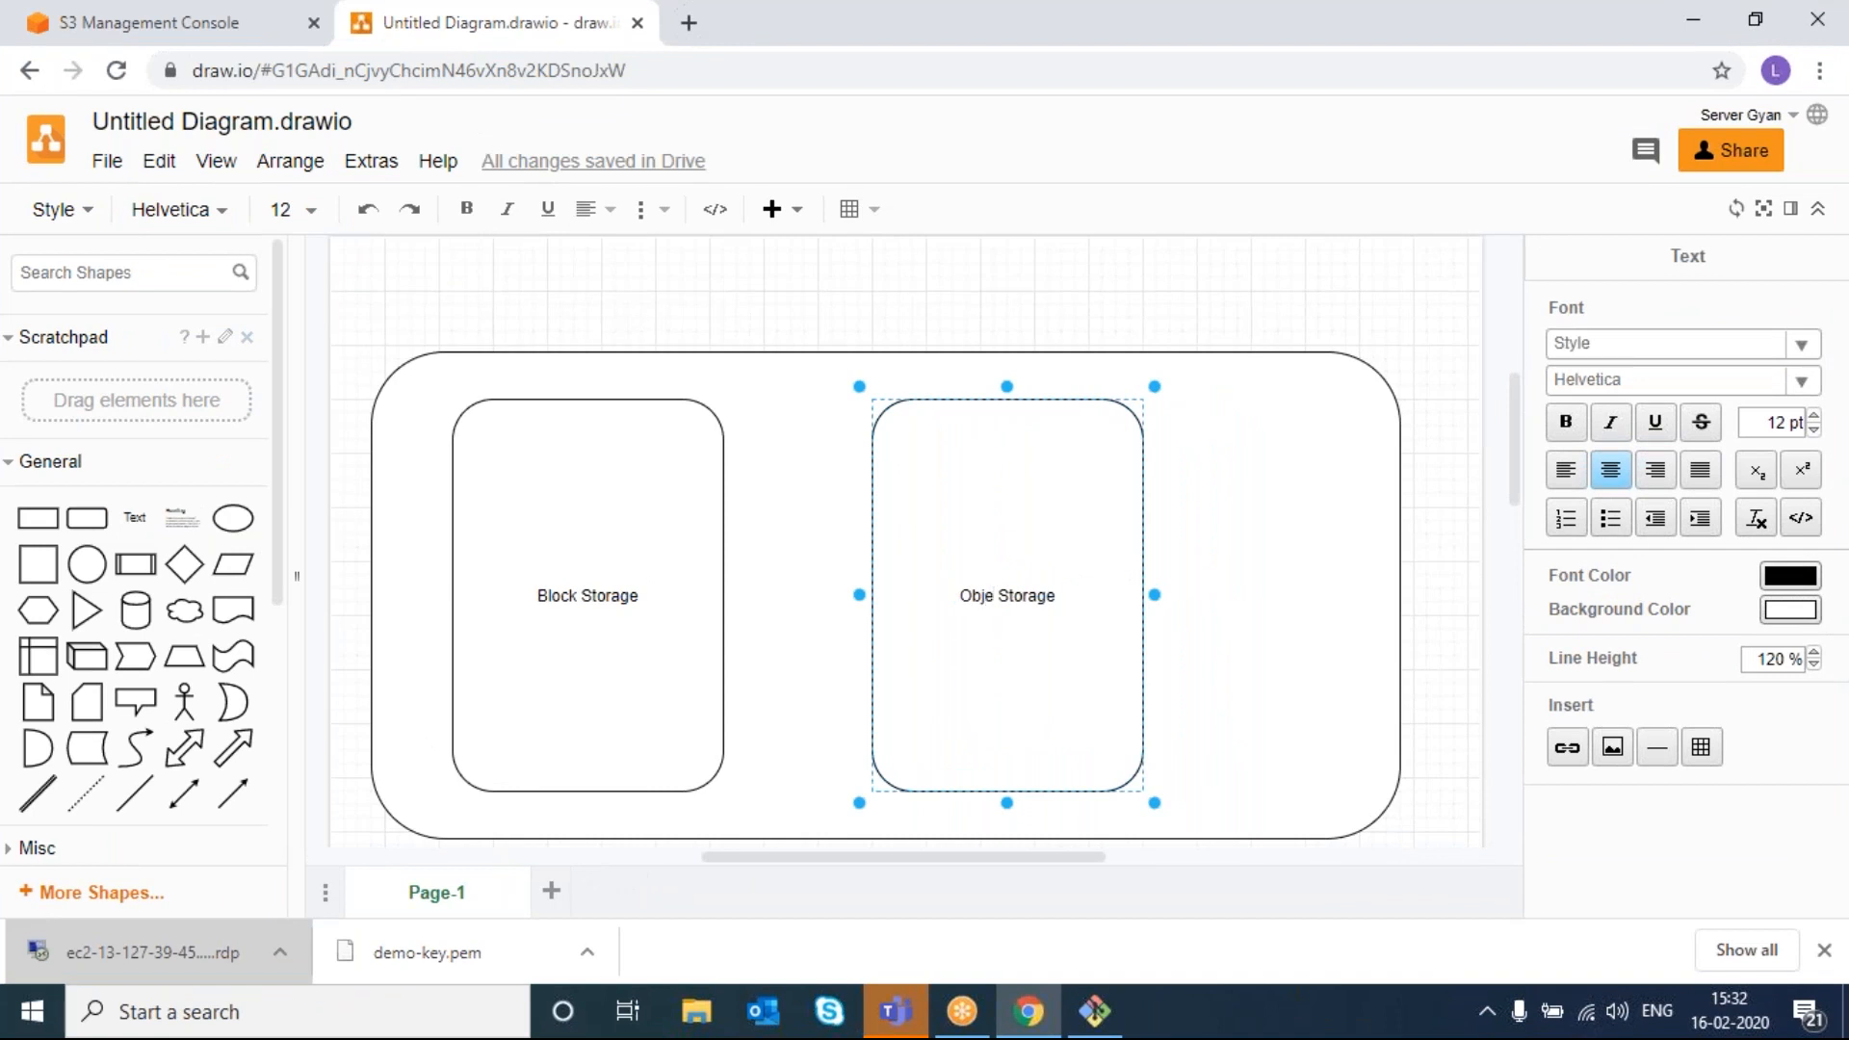
pyautogui.write('ct')
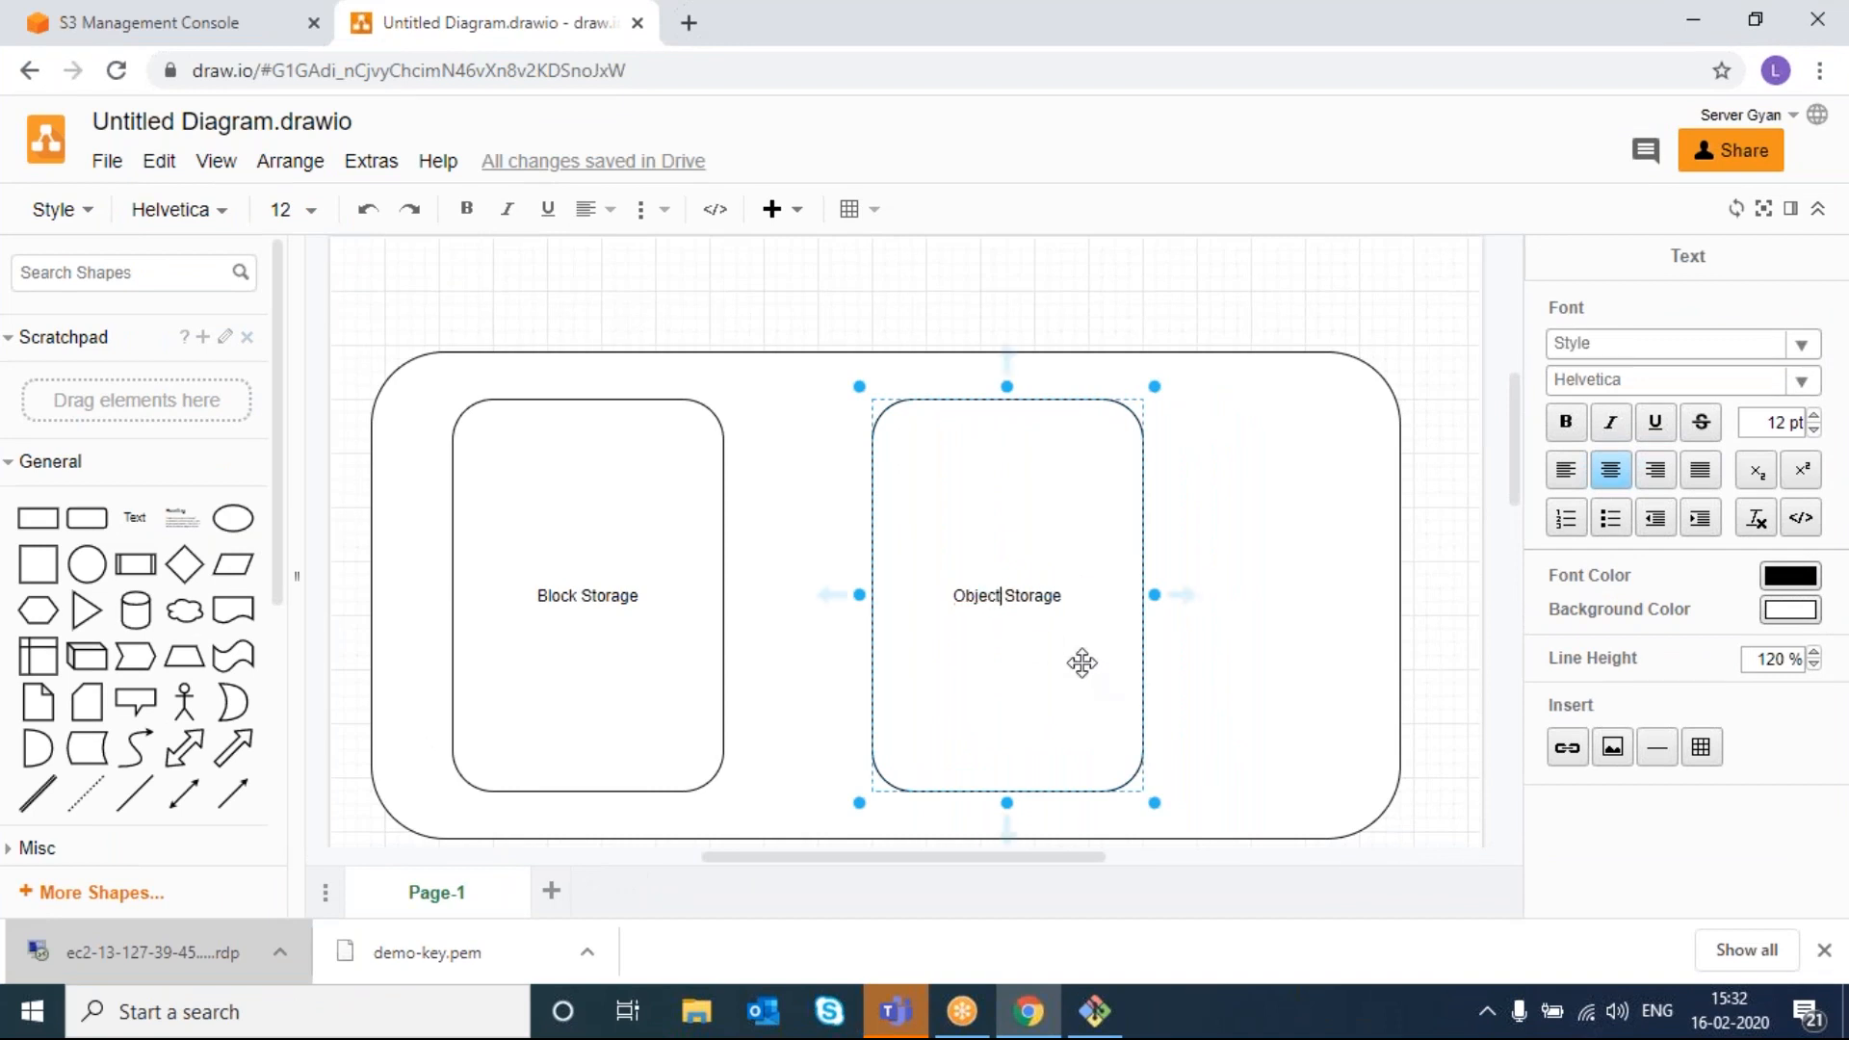
pyautogui.press('Escape')
pyautogui.rightClick(1188, 648)
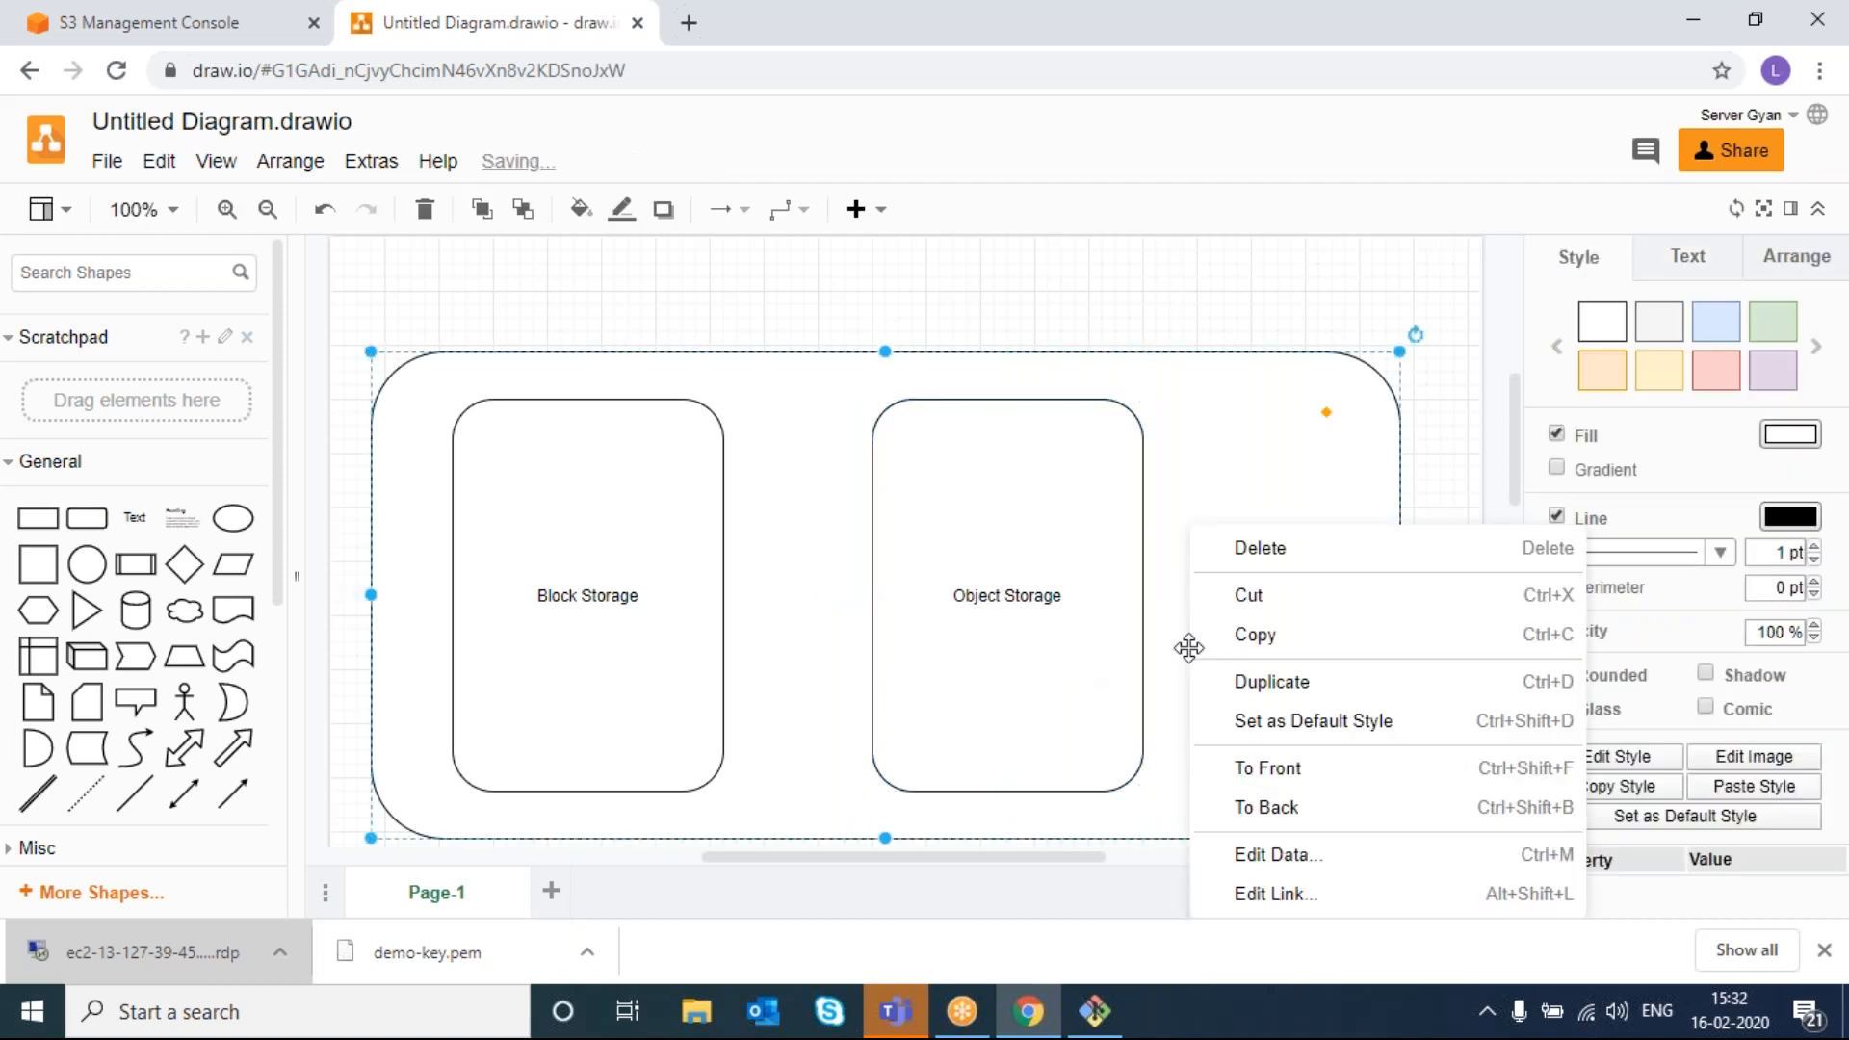
pyautogui.click(1184, 446)
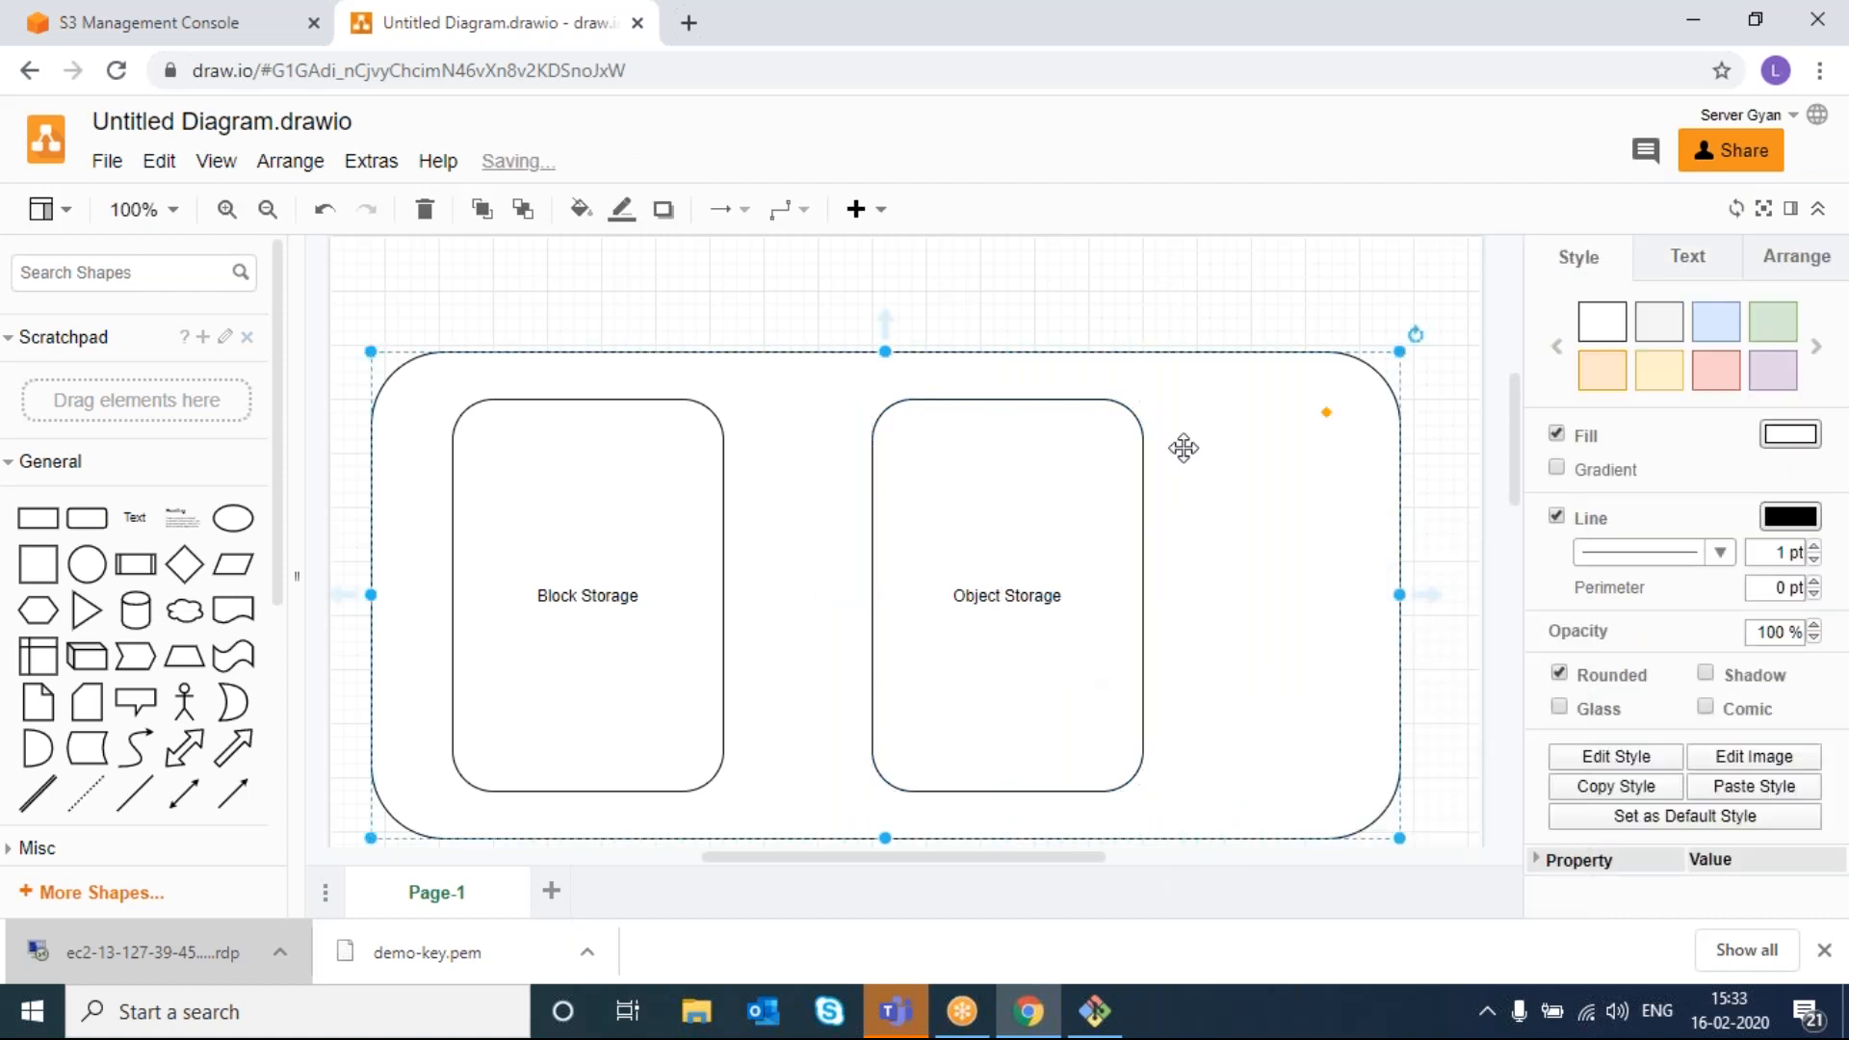
# - Close the Diagram format panel and slide Object Storage toward the container's right edge
pyautogui.scroll(-1, 1183, 448)
pyautogui.scroll(1, 1183, 448)
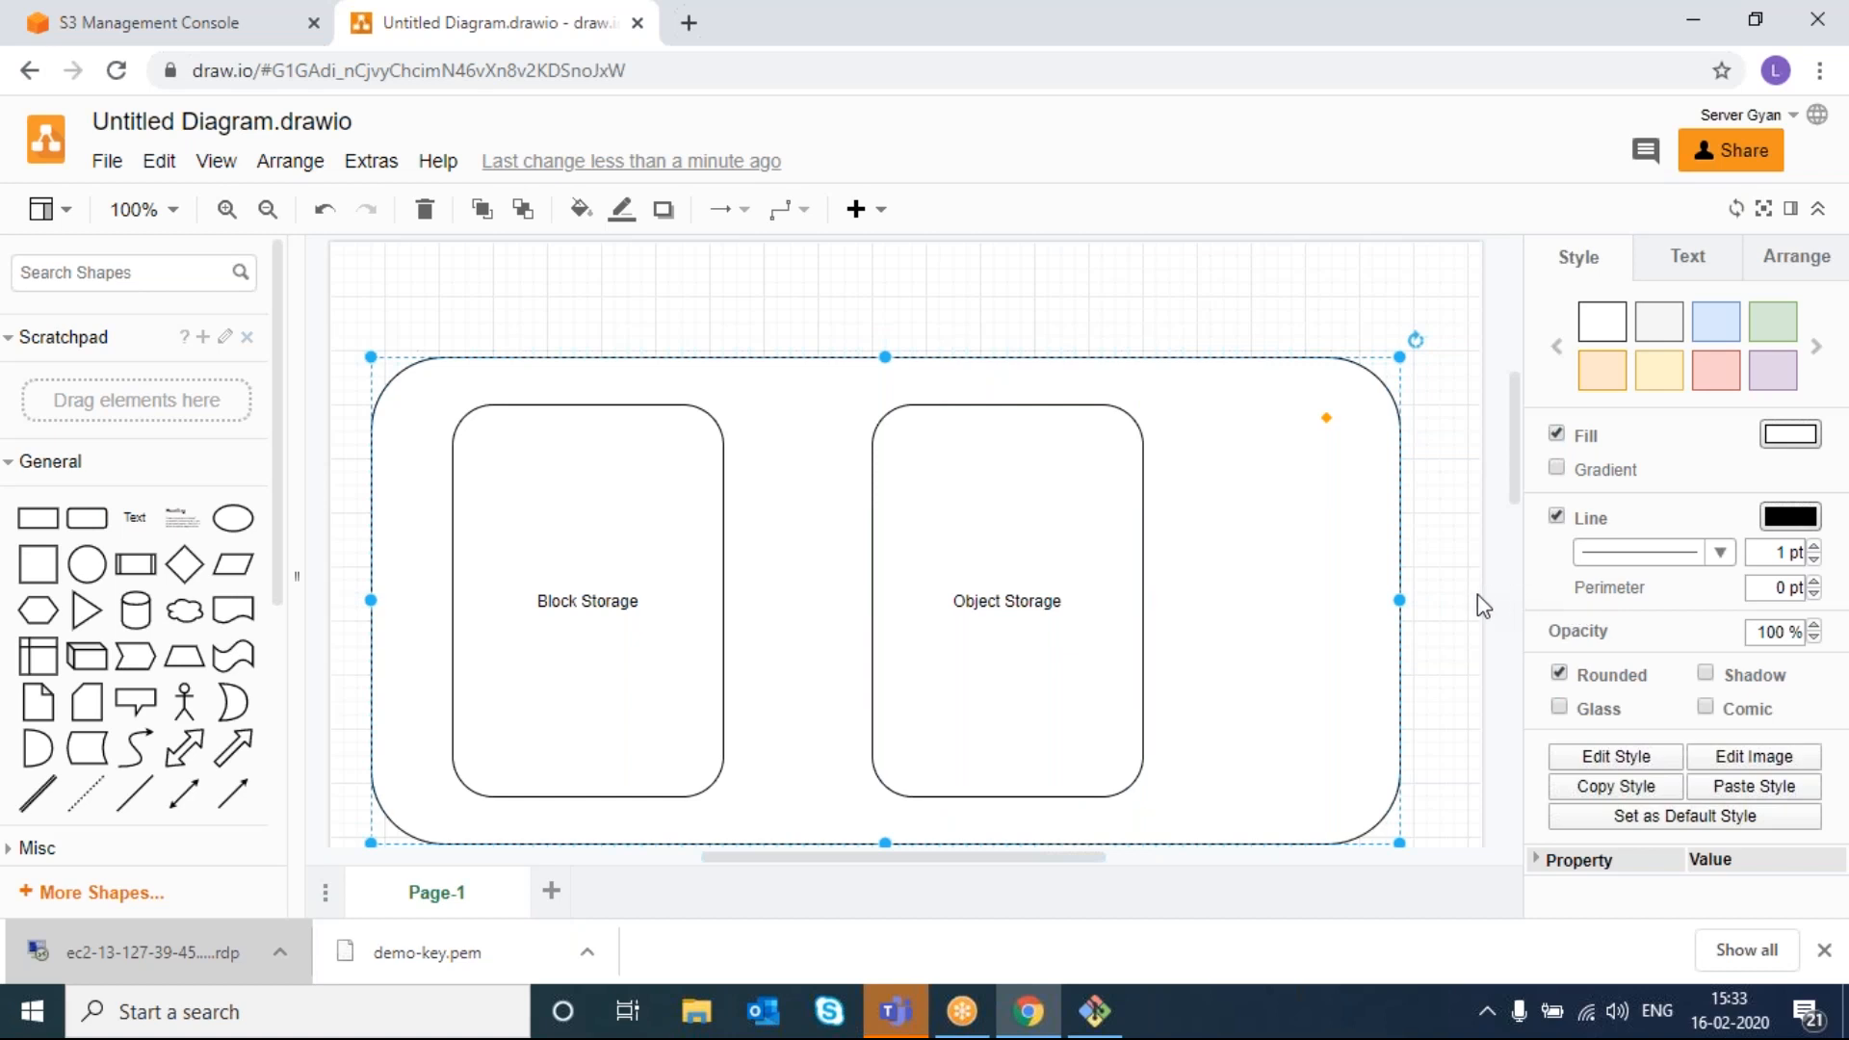
pyautogui.click(1500, 613)
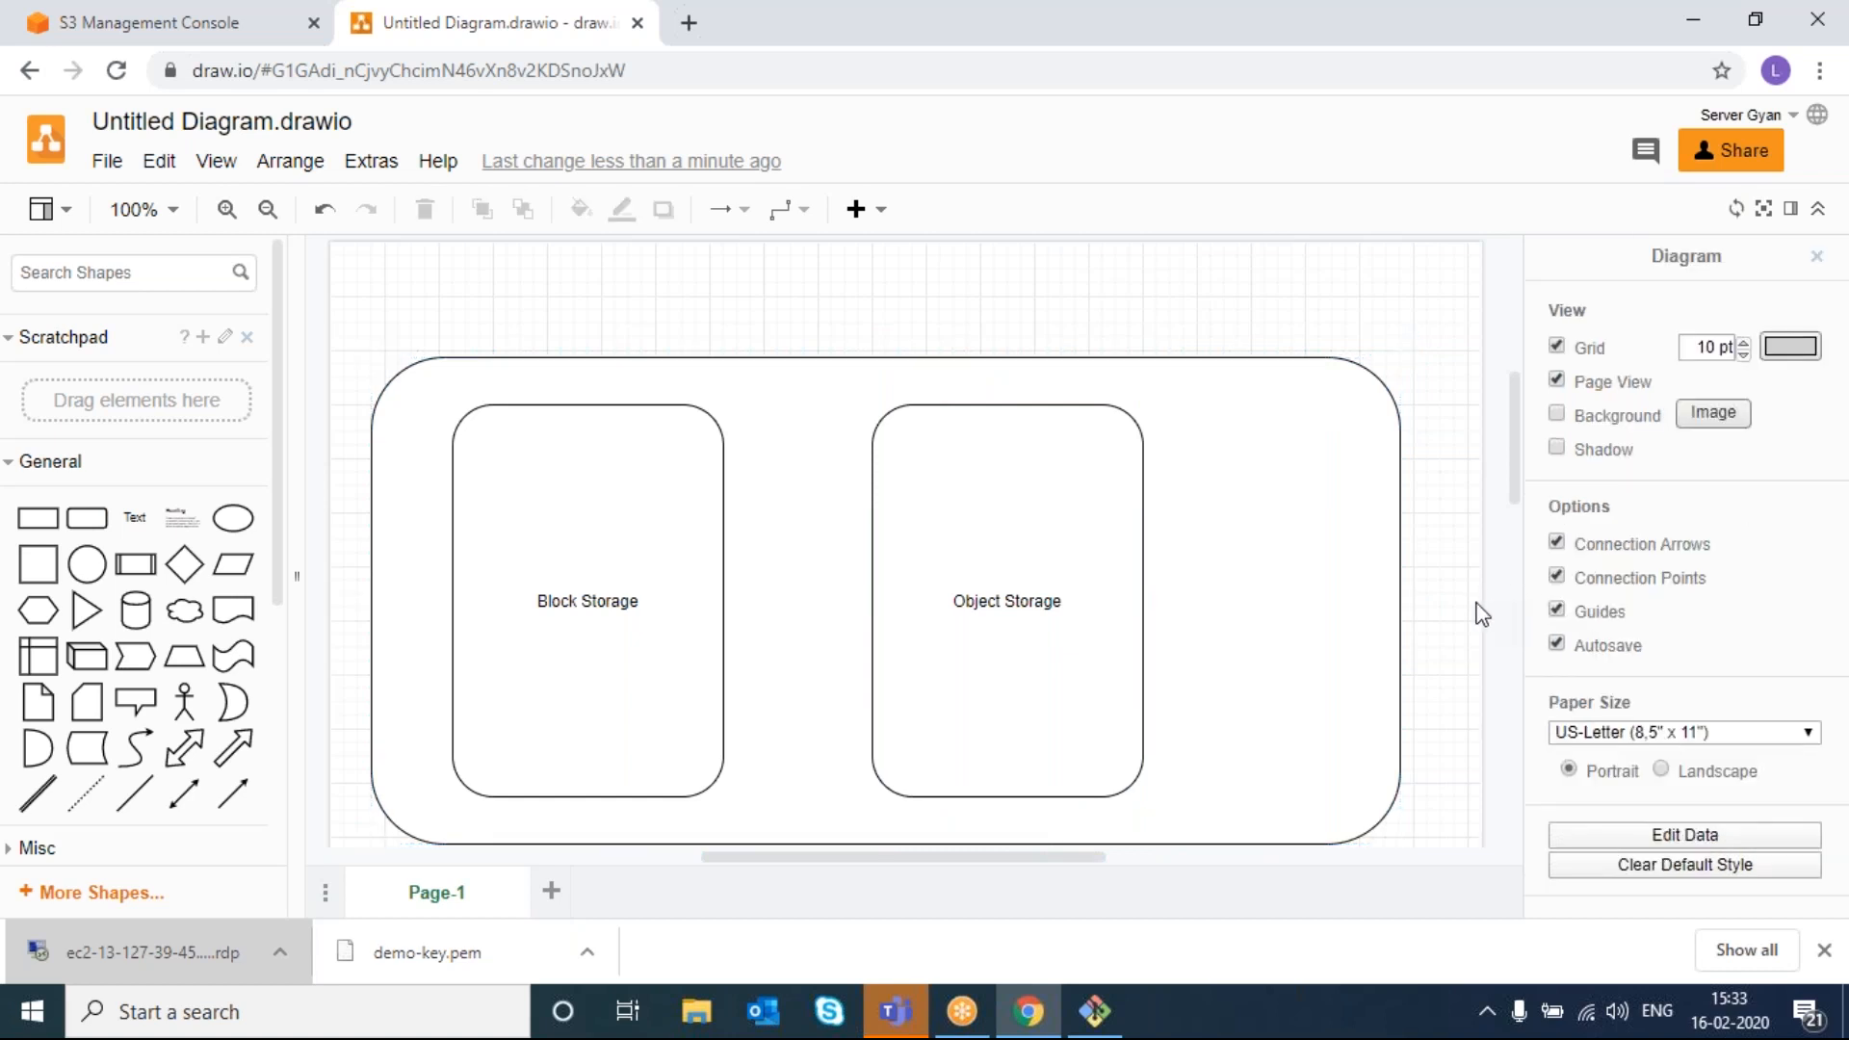
pyautogui.click(1514, 598)
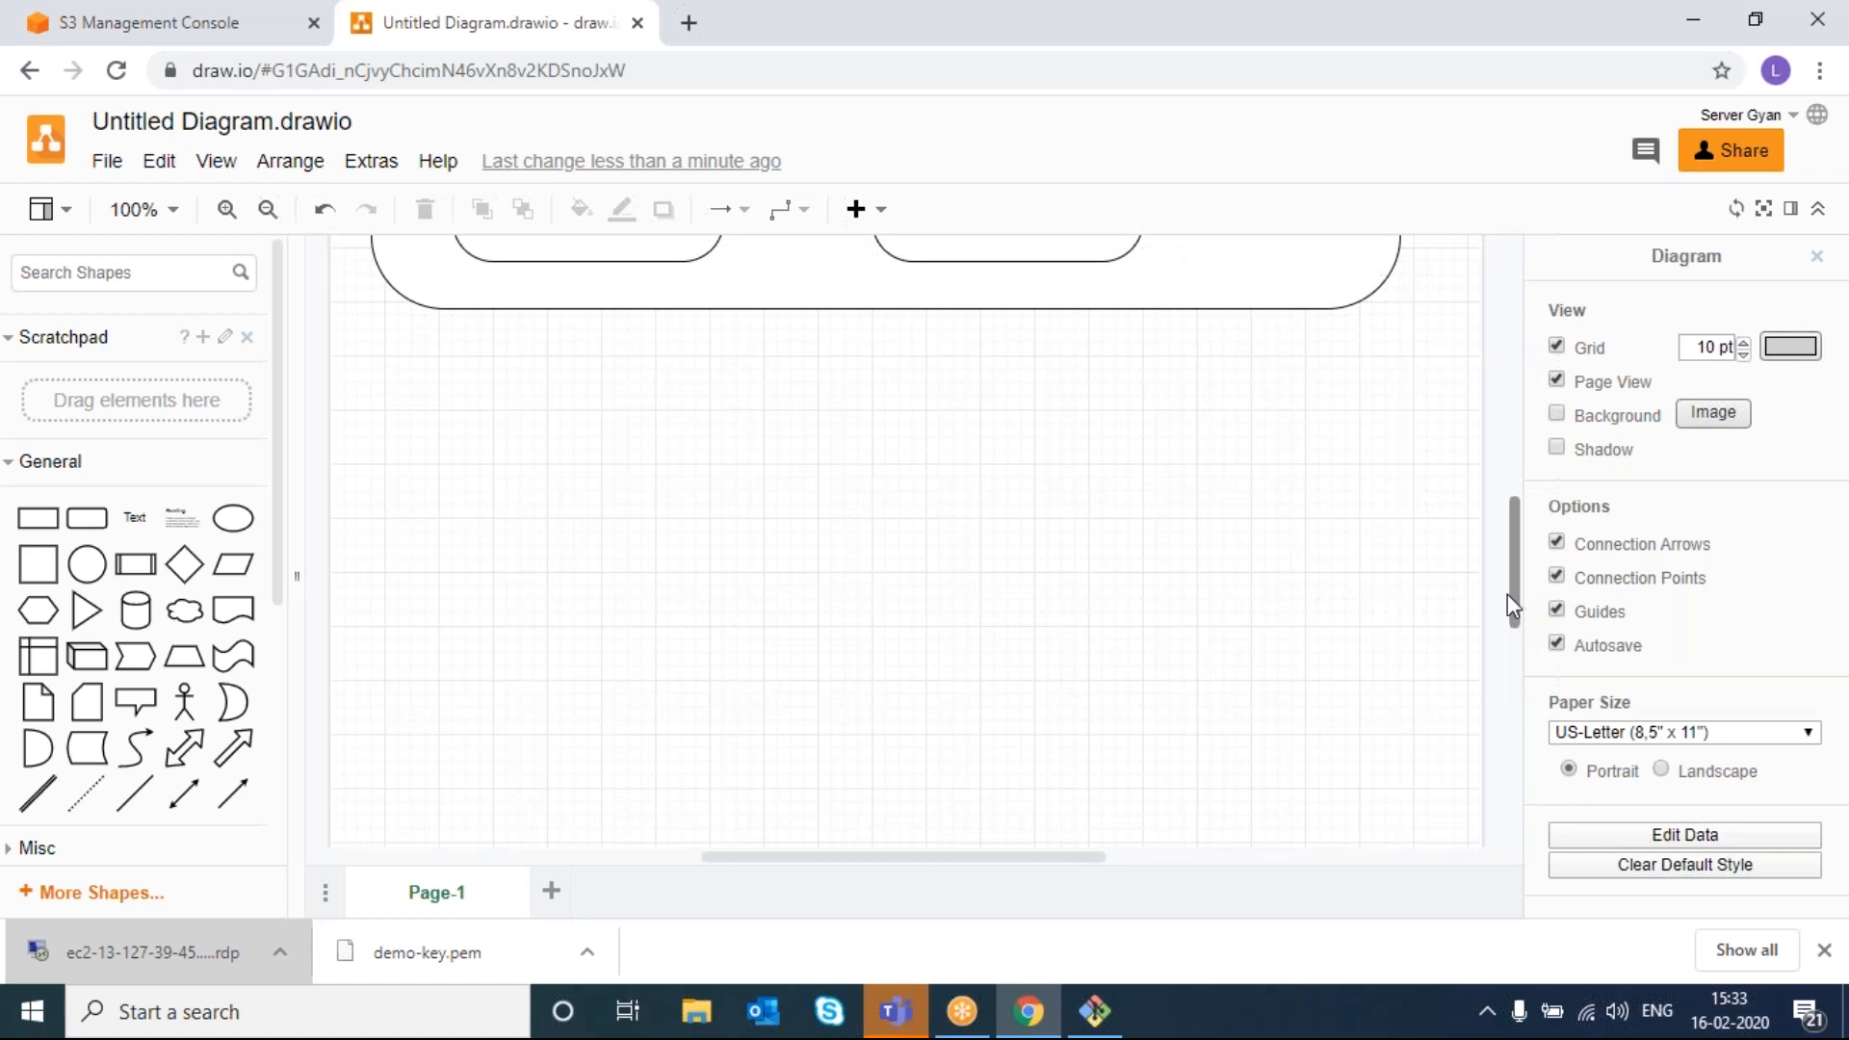
pyautogui.moveTo(1522, 592); pyautogui.dragTo(1504, 460)
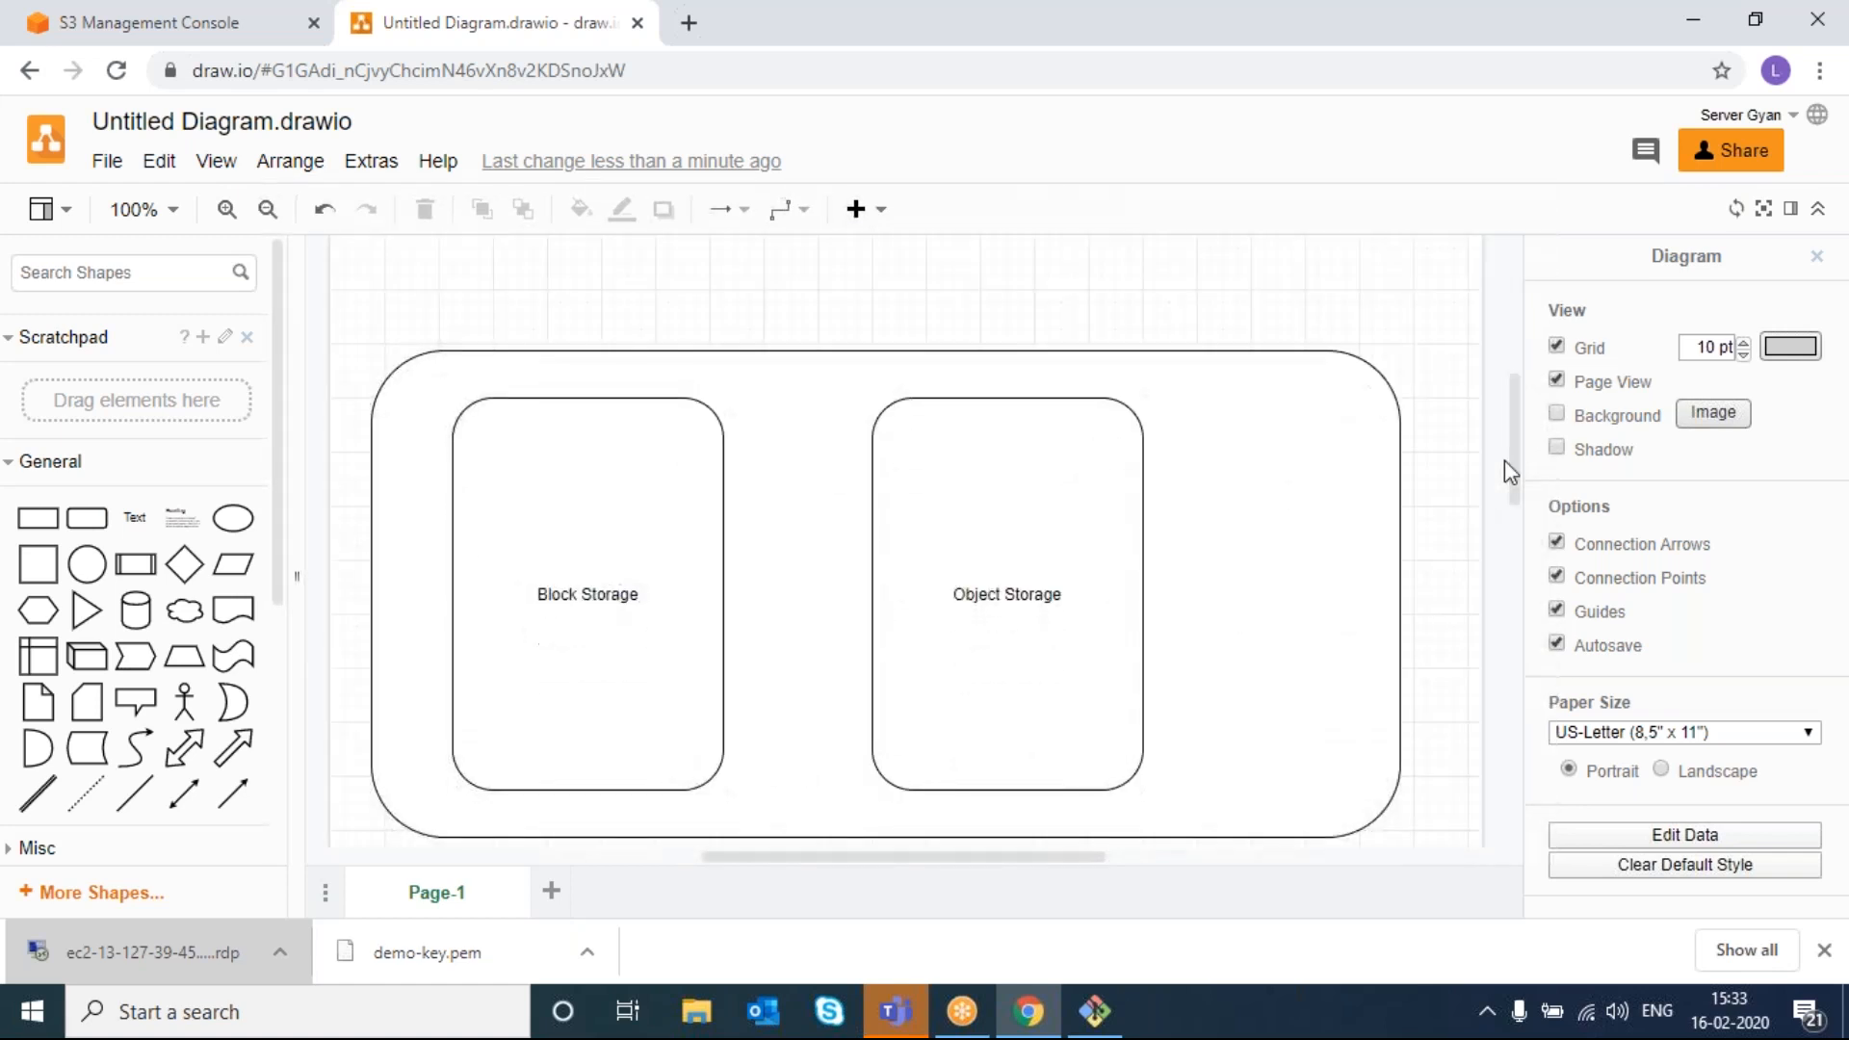
pyautogui.click(1817, 256)
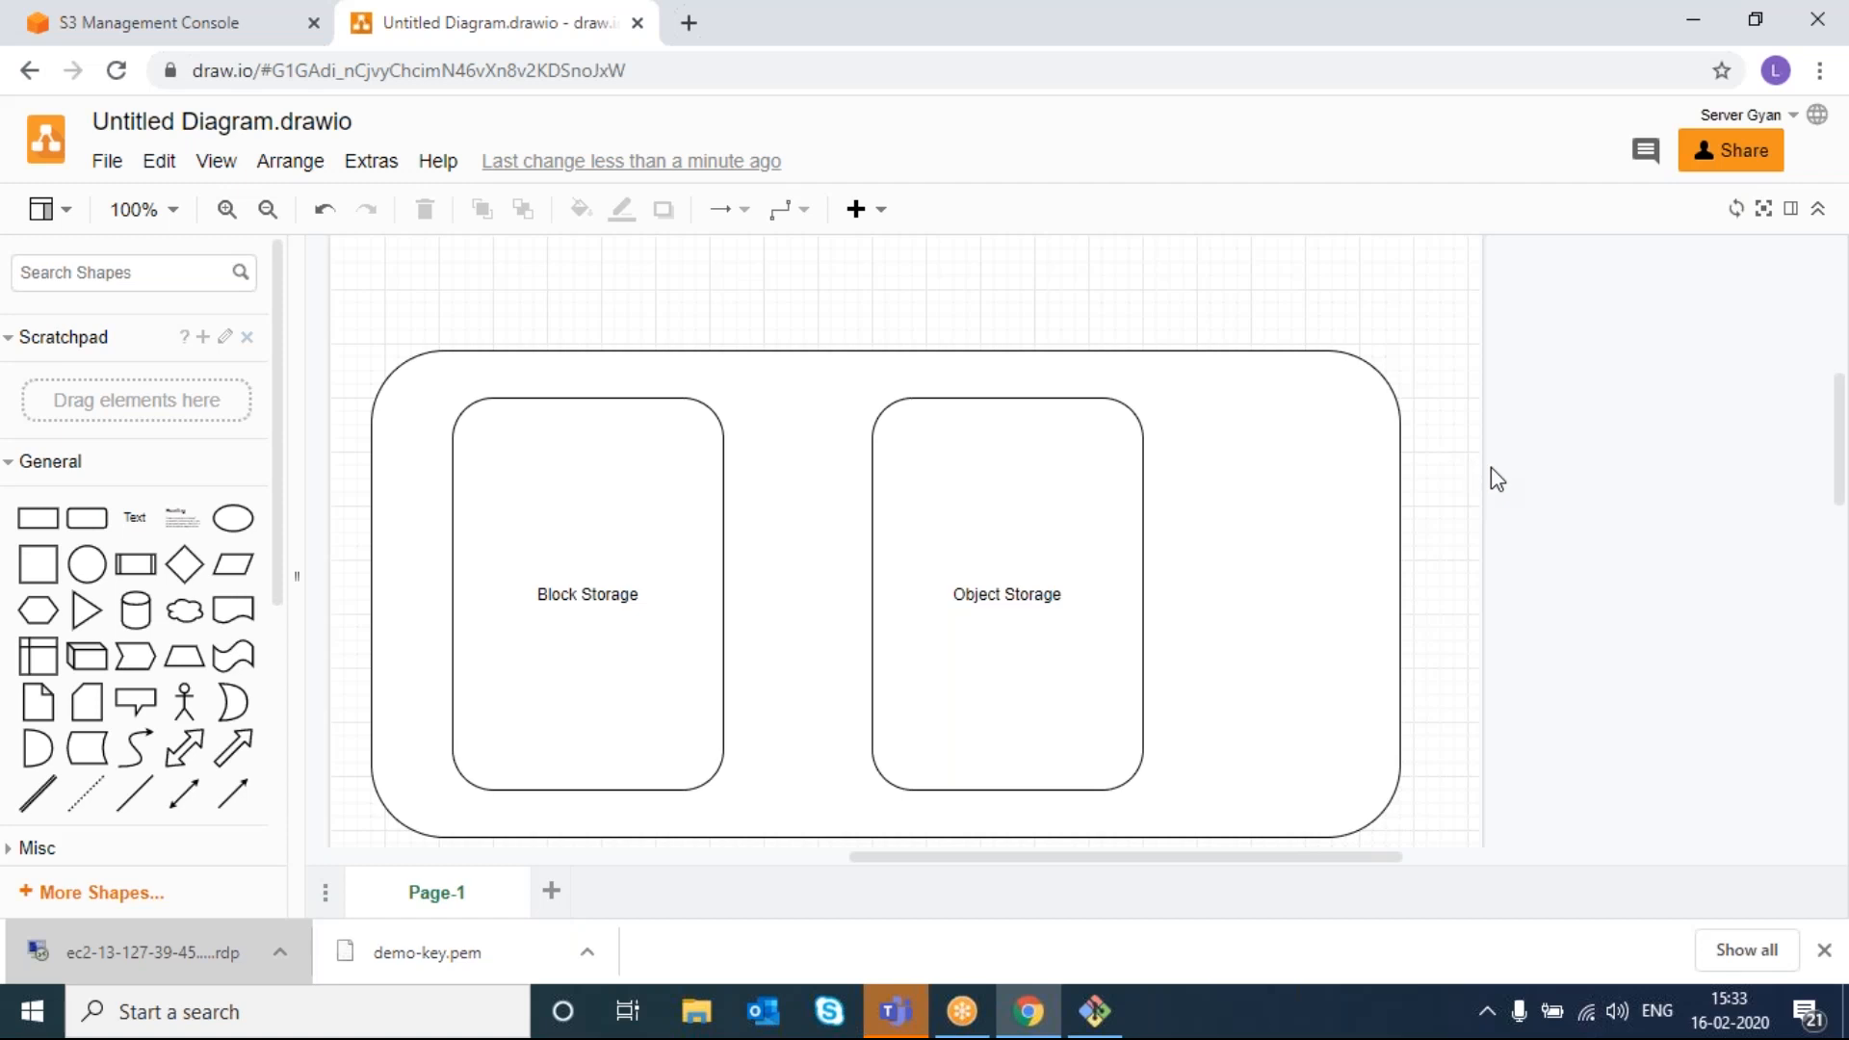
pyautogui.click(1054, 619)
pyautogui.moveTo(1054, 619); pyautogui.dragTo(1251, 622)
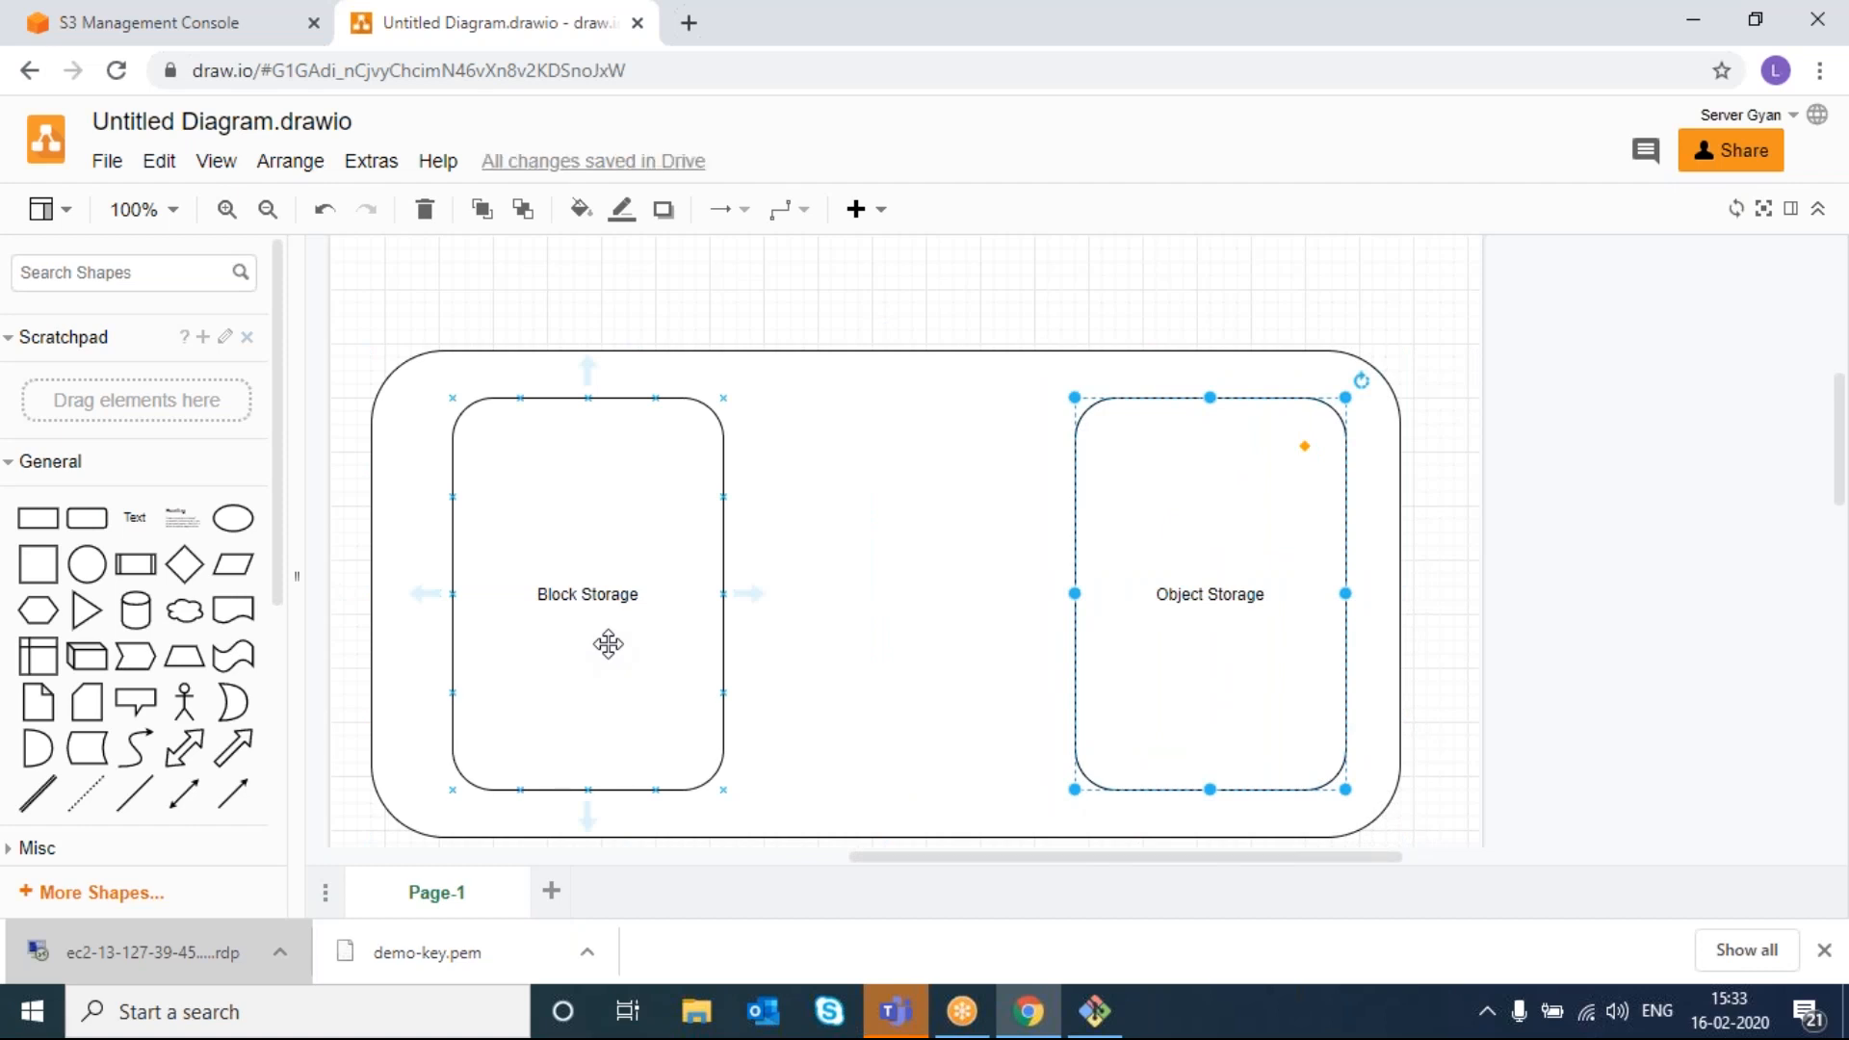
# - Add Page-2 and draw a wide rounded container on it
pyautogui.click(554, 892)
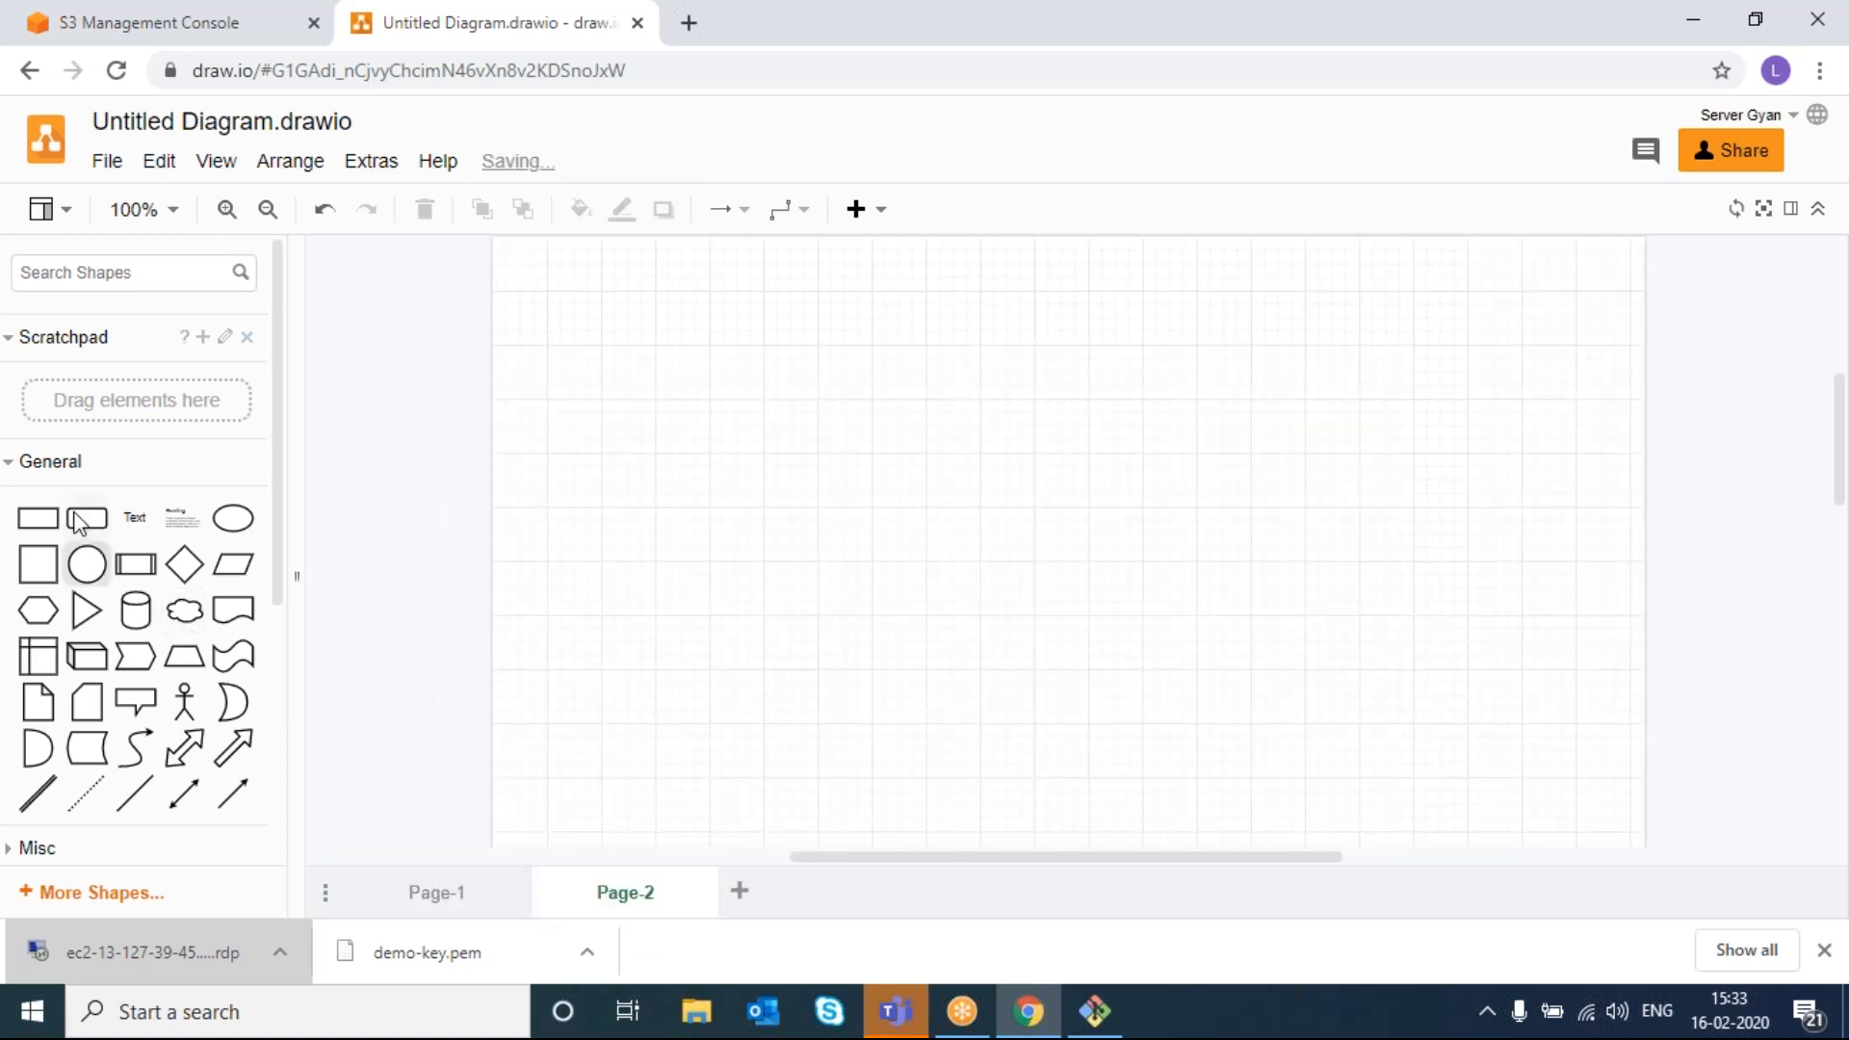
pyautogui.moveTo(87, 518); pyautogui.dragTo(511, 441)
pyautogui.moveTo(619, 507); pyautogui.dragTo(1444, 872)
pyautogui.moveTo(1130, 511); pyautogui.dragTo(1115, 597)
# - Add a tall inner box labelled 'HDD' / '500GB' on two lines, with a small box inside it
pyautogui.moveTo(86, 518); pyautogui.dragTo(493, 387)
pyautogui.moveTo(573, 471); pyautogui.dragTo(574, 713)
pyautogui.moveTo(656, 551); pyautogui.dragTo(764, 551)
pyautogui.doubleClick(642, 534)
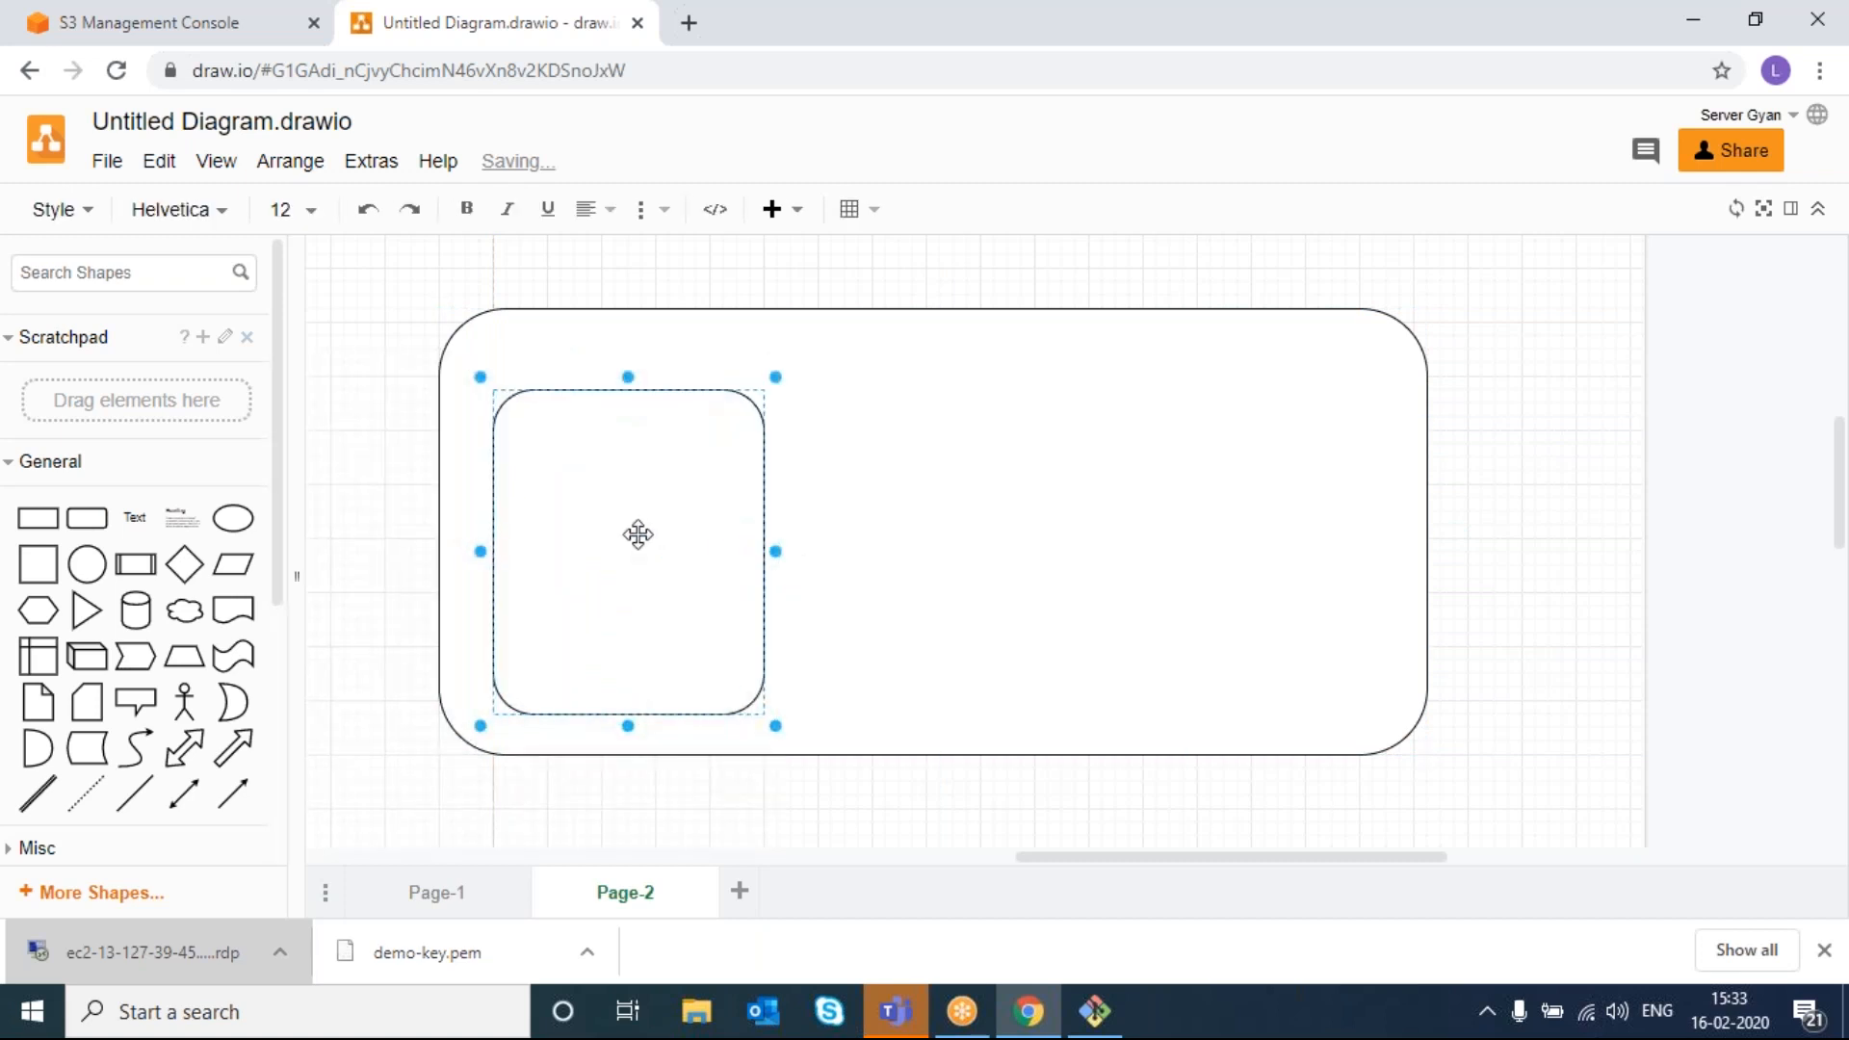
pyautogui.write('HDD')
pyautogui.press('Return')
pyautogui.write('500GB')
pyautogui.click(927, 584)
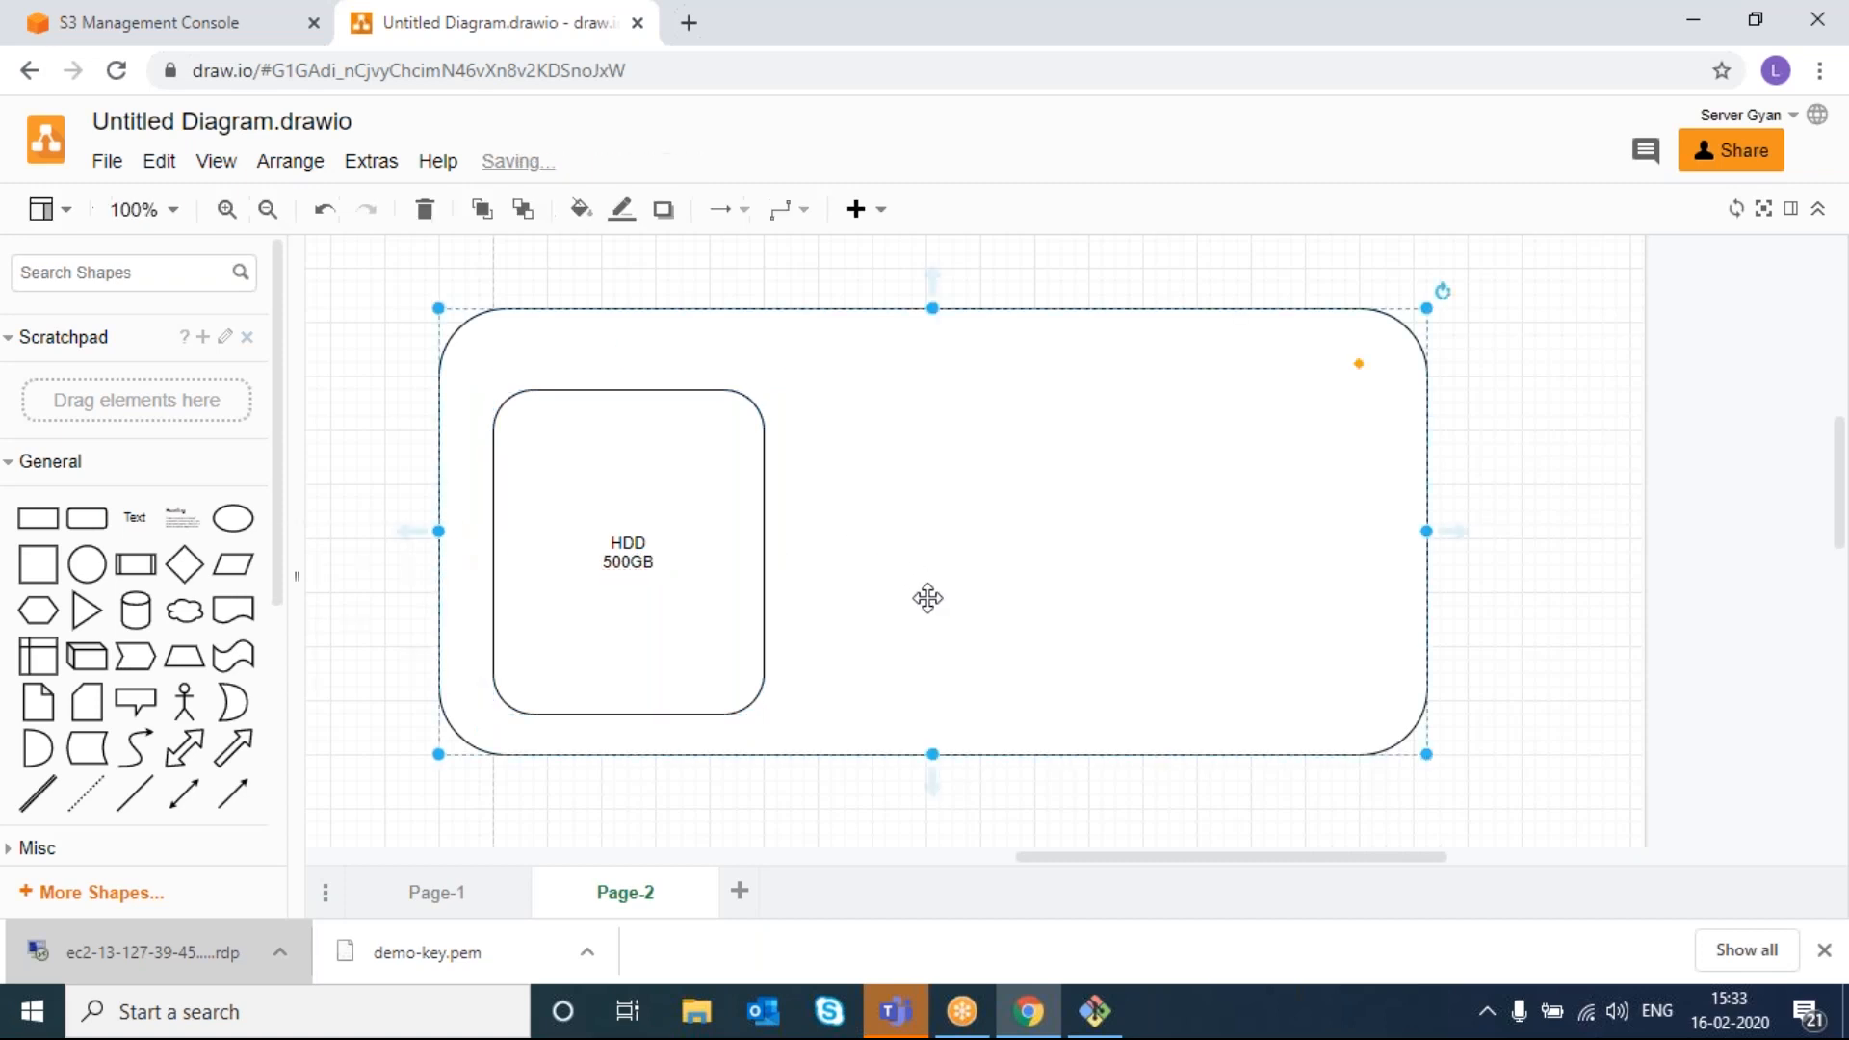
pyautogui.moveTo(80, 518); pyautogui.dragTo(547, 592)
pyautogui.moveTo(709, 672); pyautogui.dragTo(630, 647)
# - Label the small box '10GB' and add a second tall box in the container's right half
pyautogui.doubleClick(594, 627)
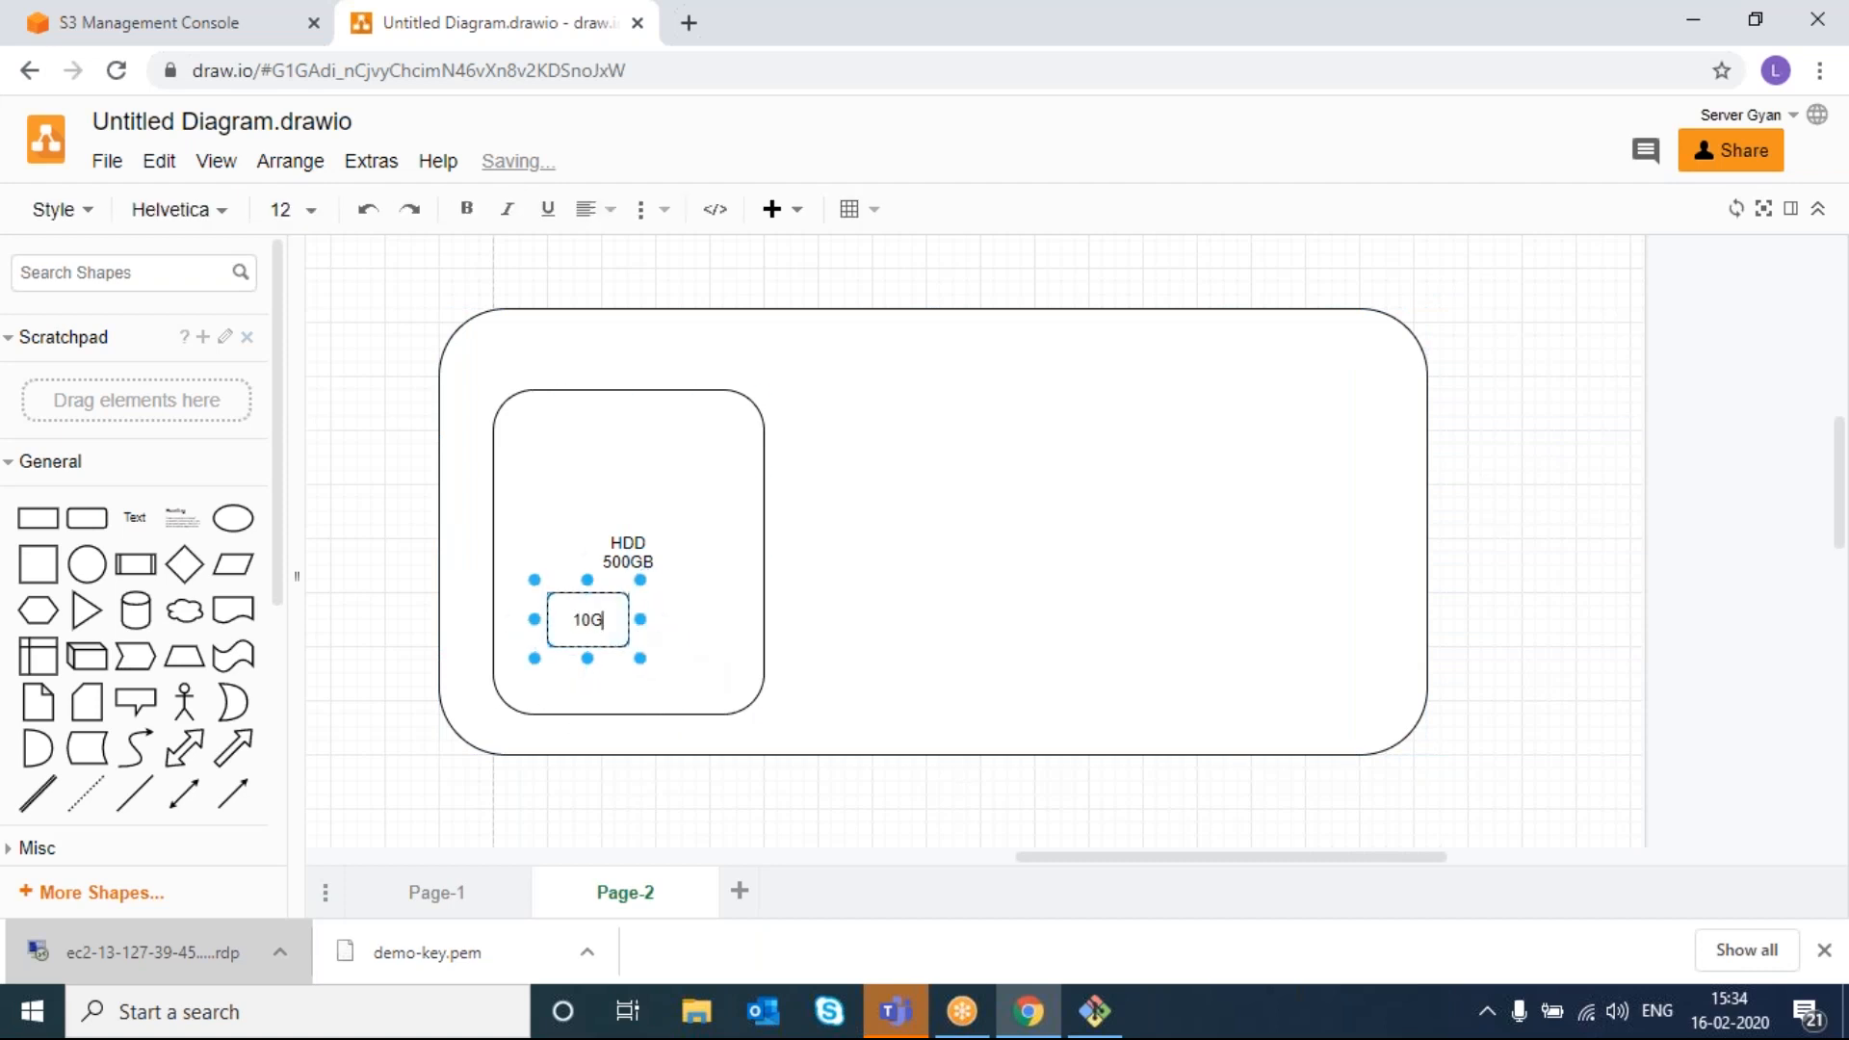
pyautogui.click(829, 626)
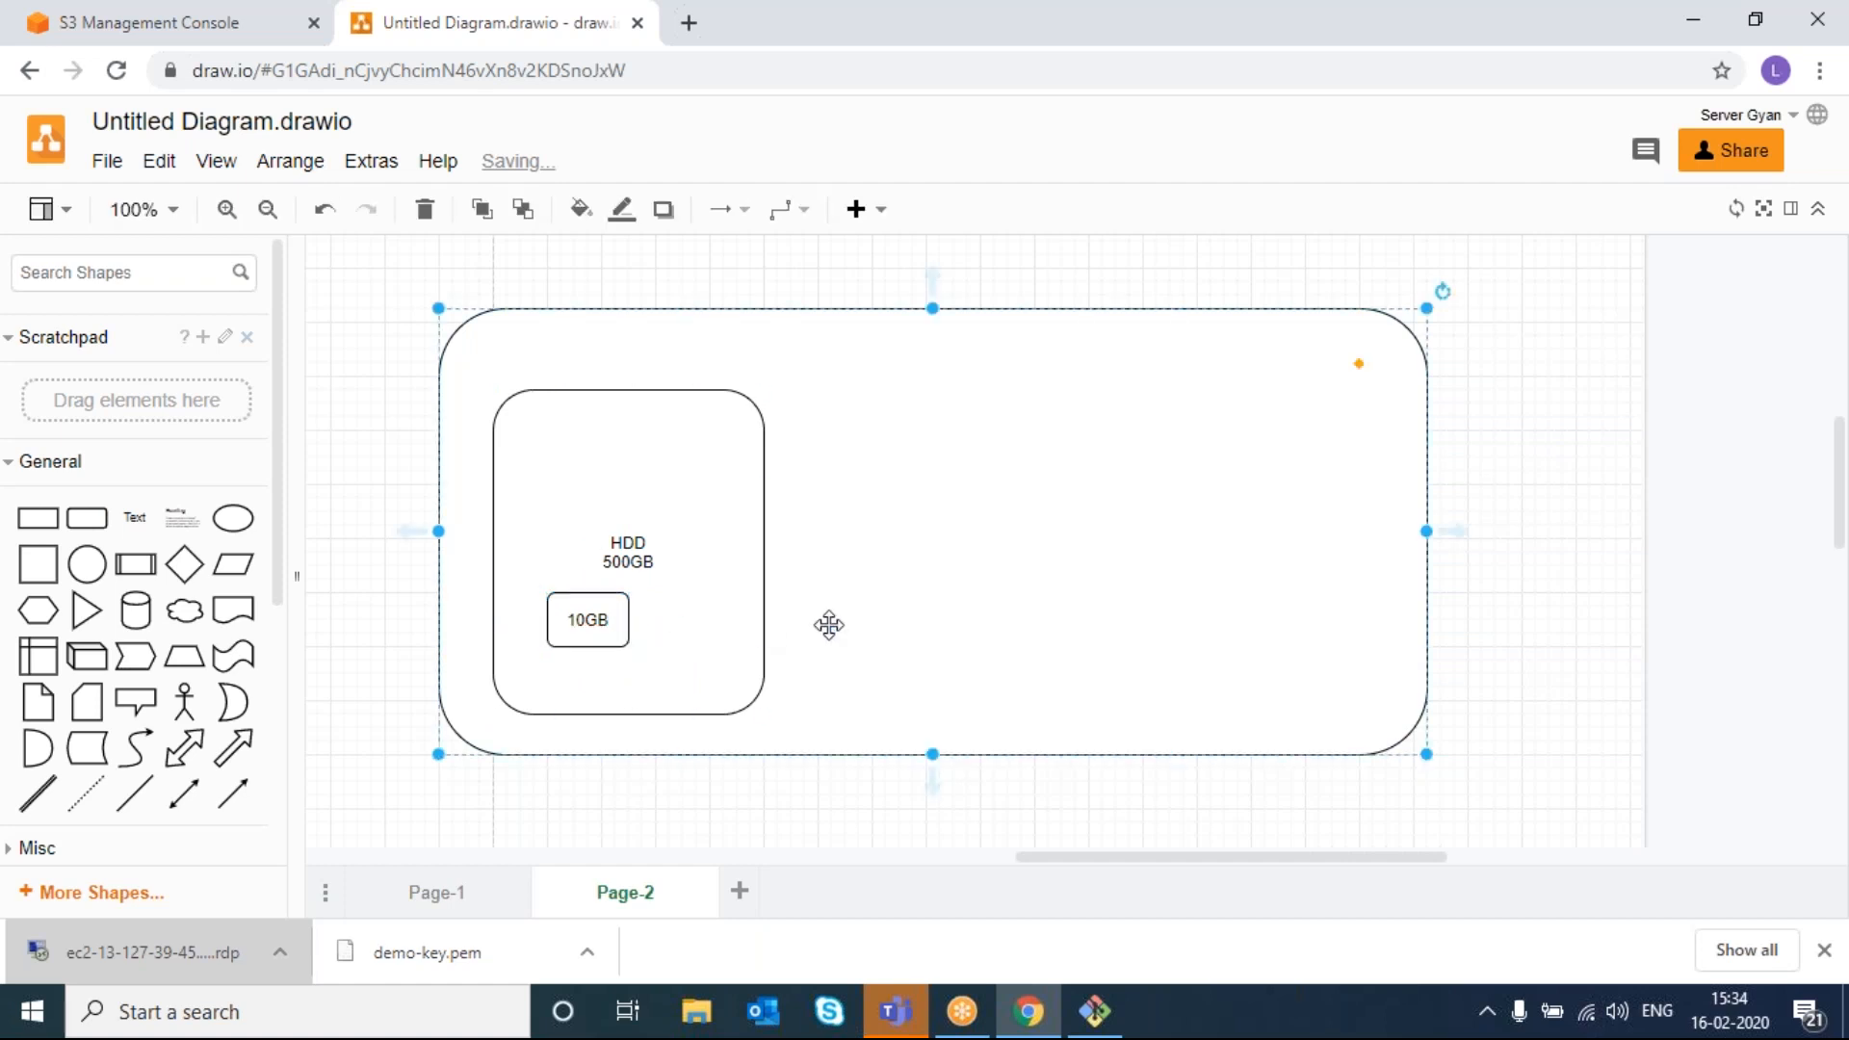
pyautogui.moveTo(87, 518); pyautogui.dragTo(904, 381)
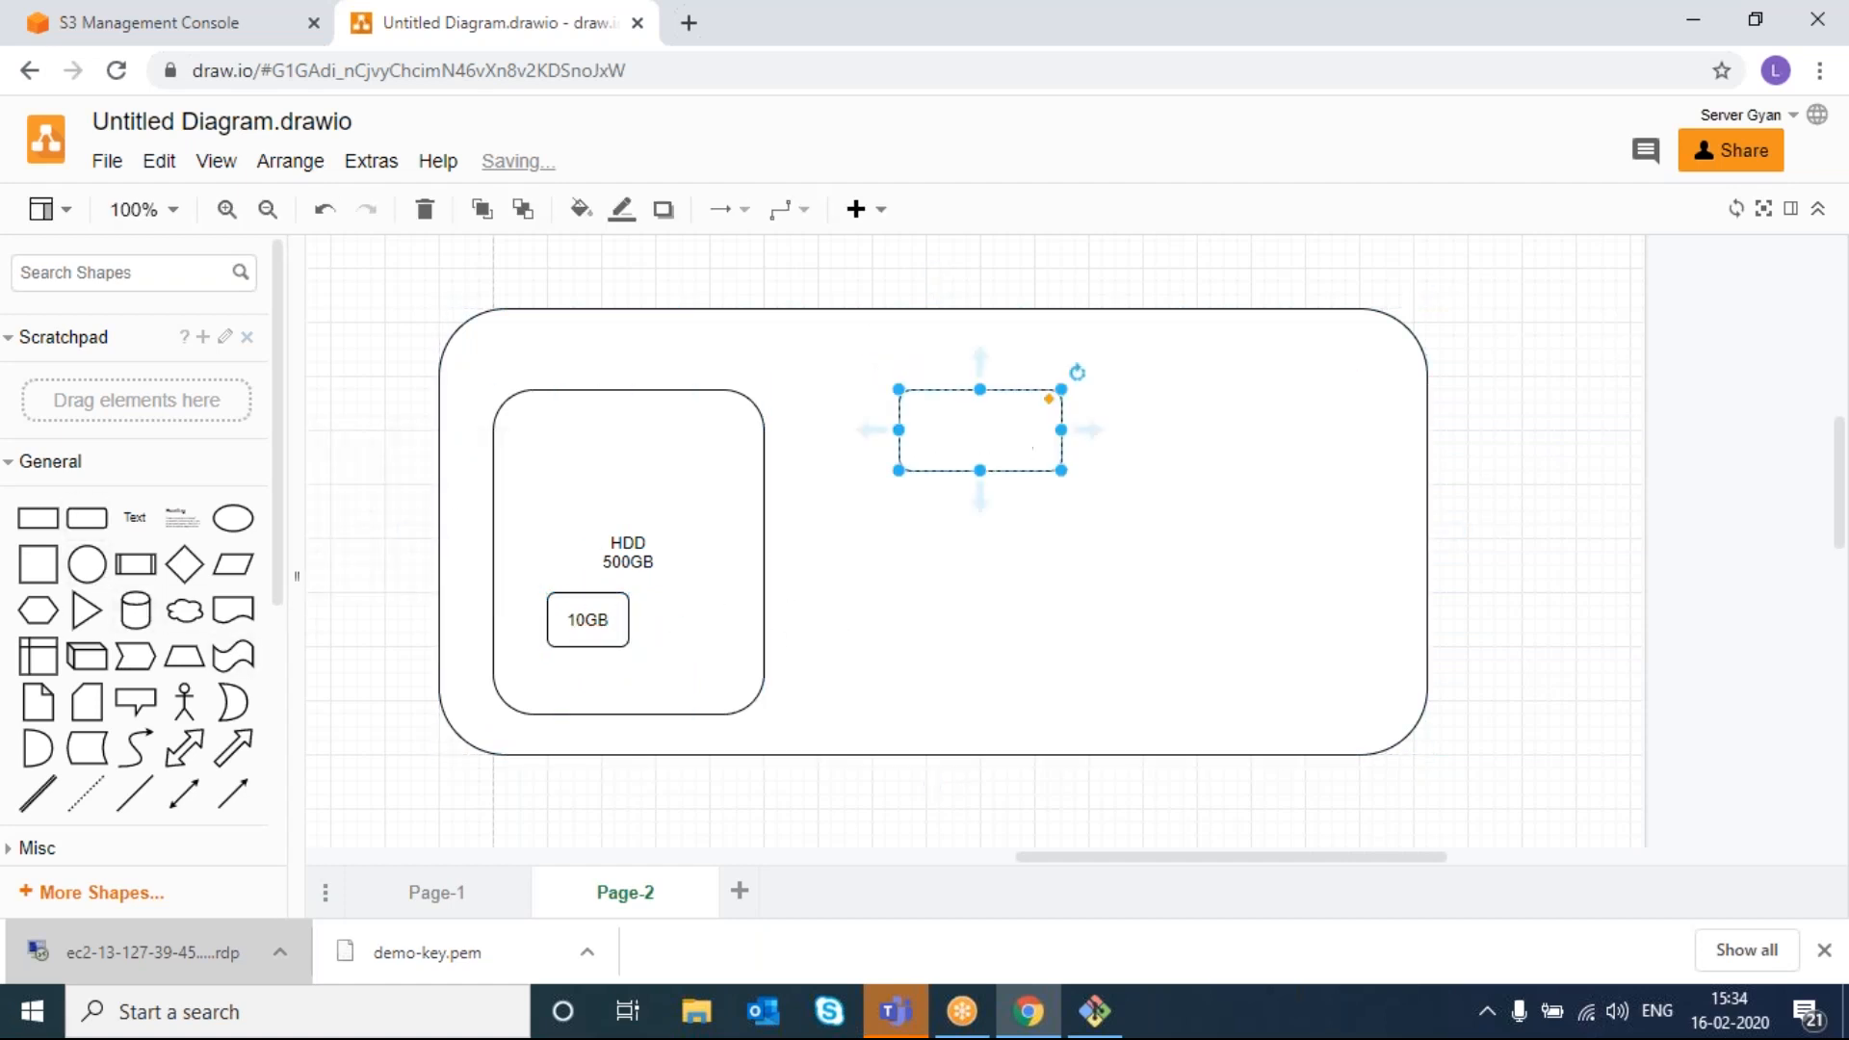
pyautogui.moveTo(1063, 470); pyautogui.dragTo(1199, 729)
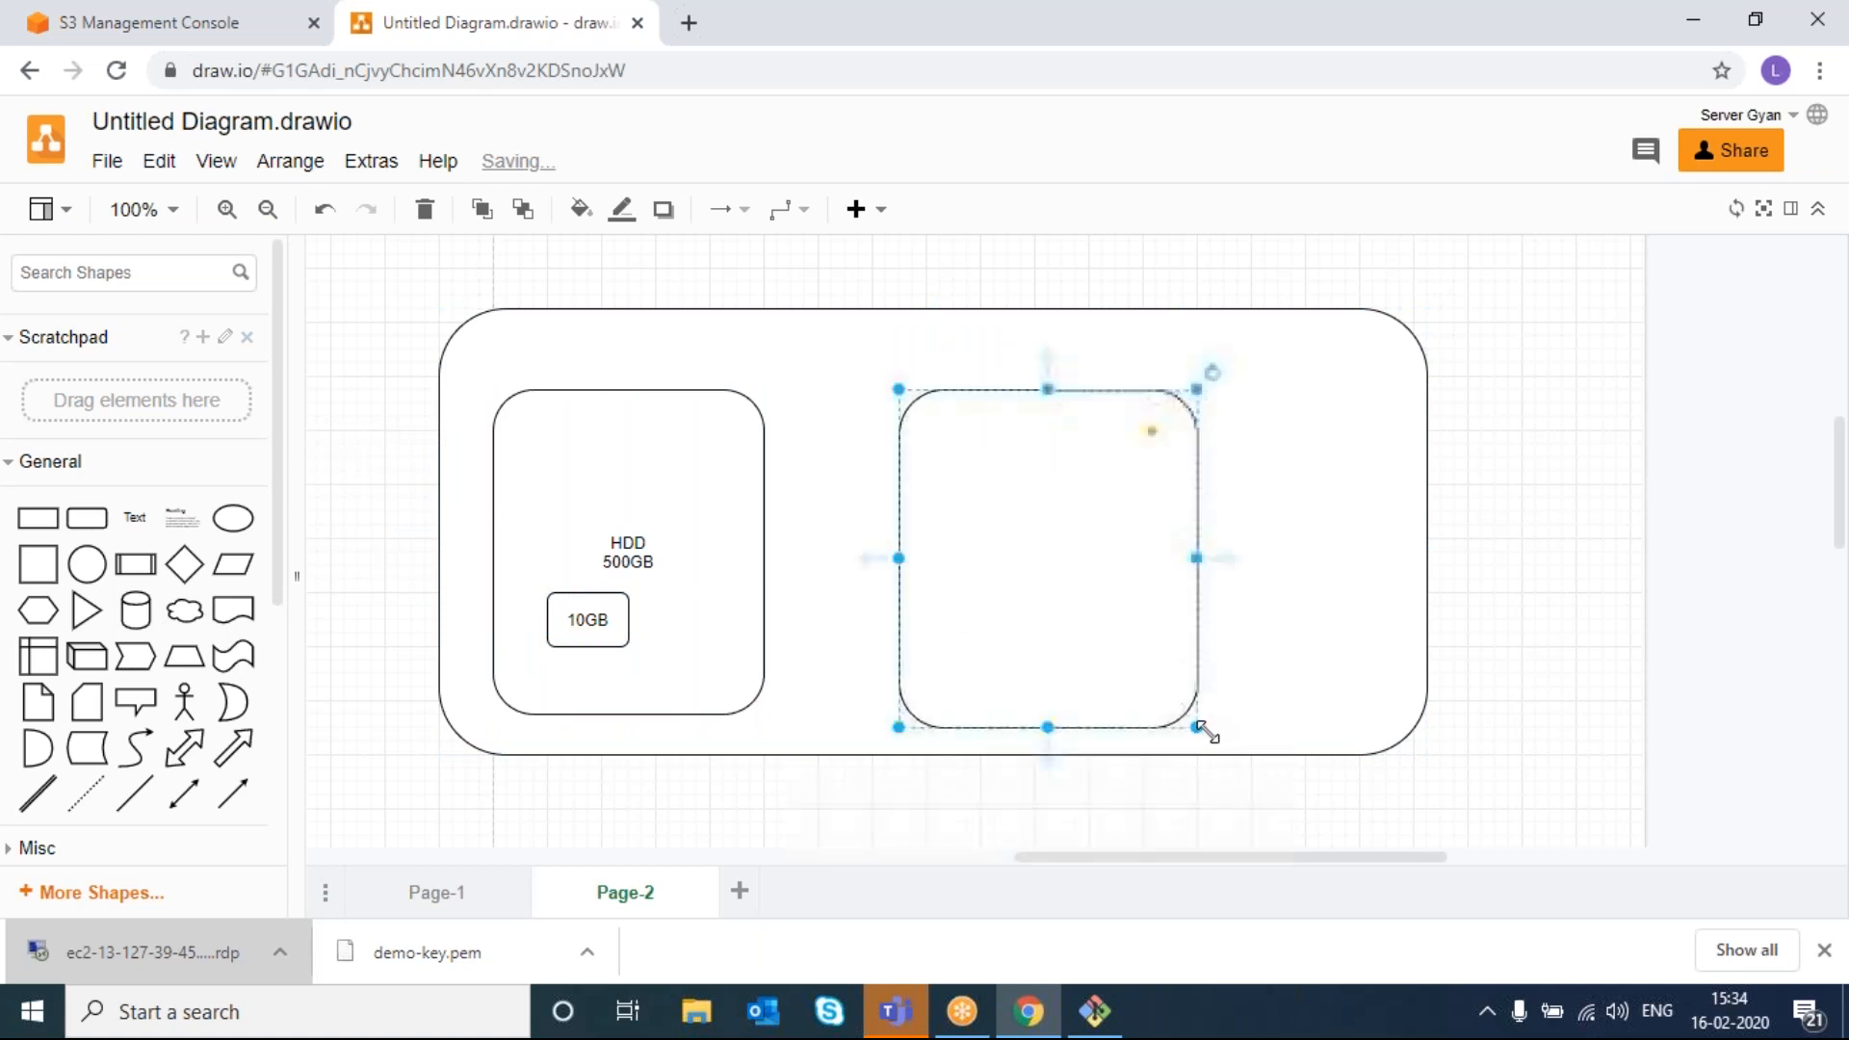
# - Duplicate the 10GB box and align the copy inside the right box
pyautogui.click(616, 636)
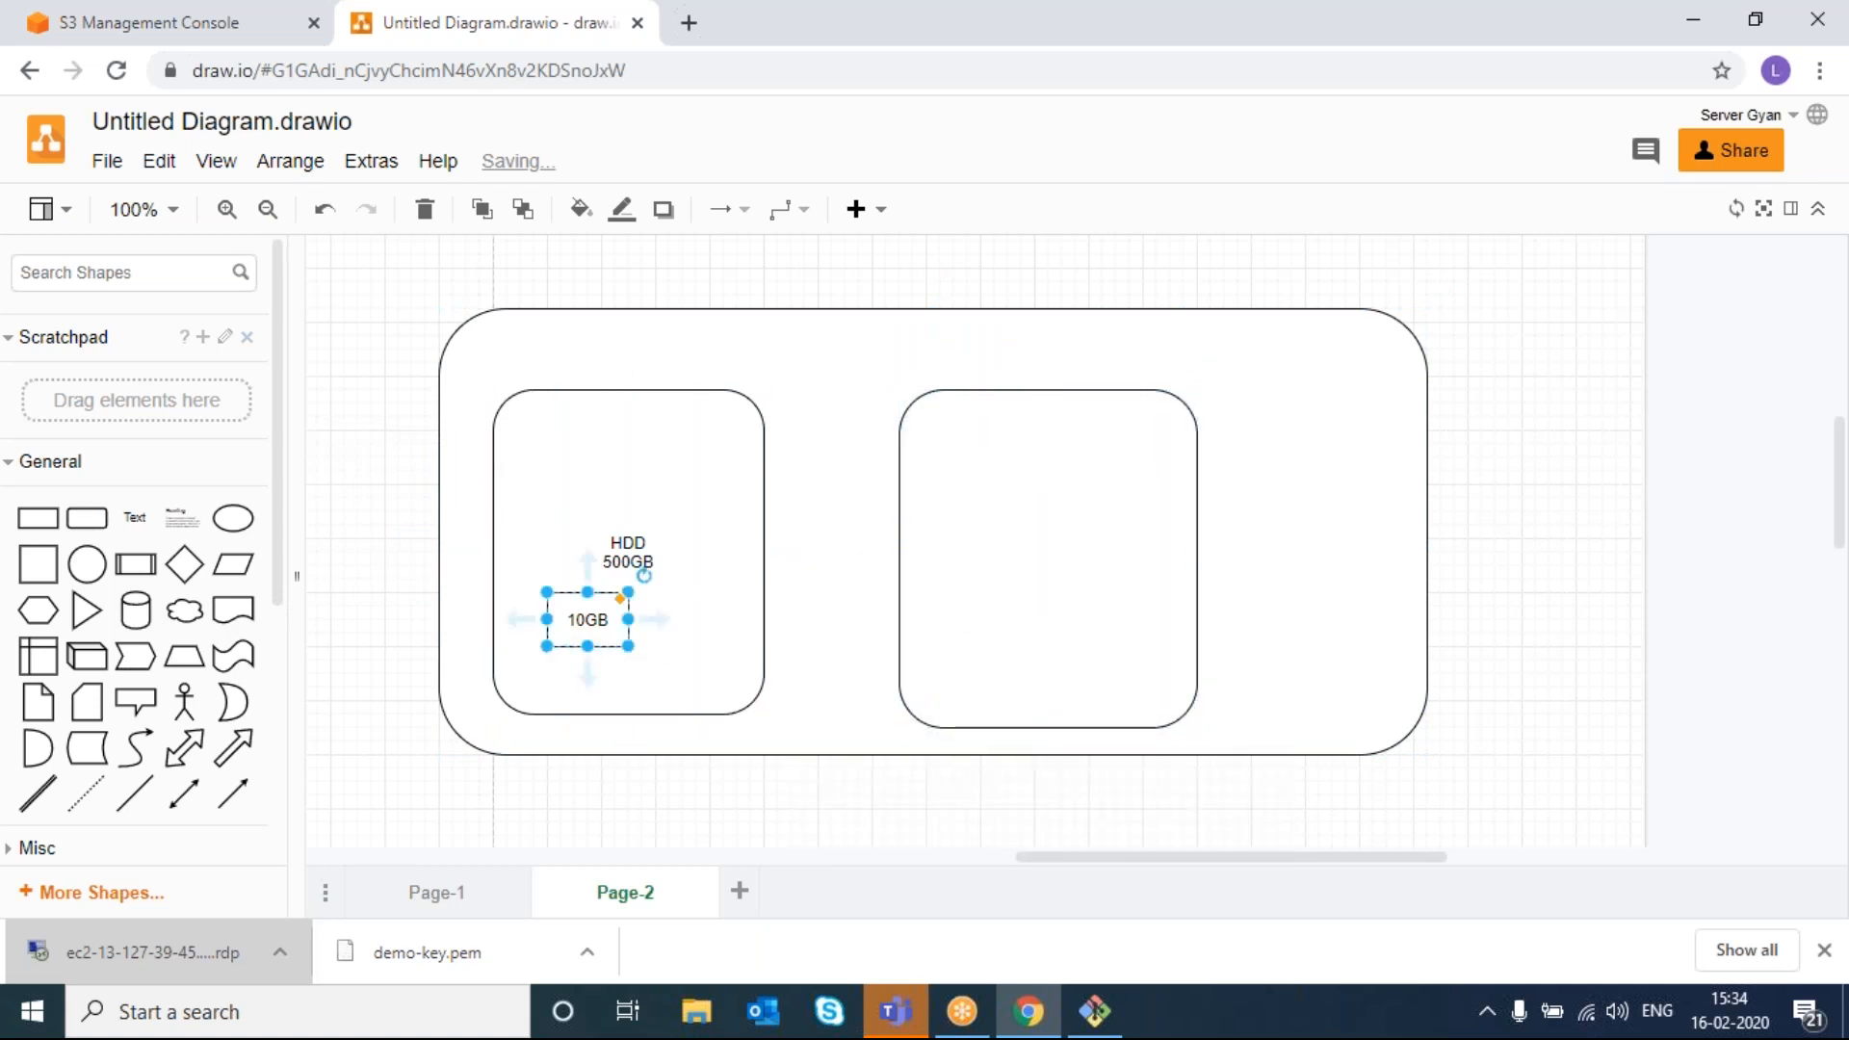
pyautogui.press('Delete')
pyautogui.hotkey('ctrl', 'z')
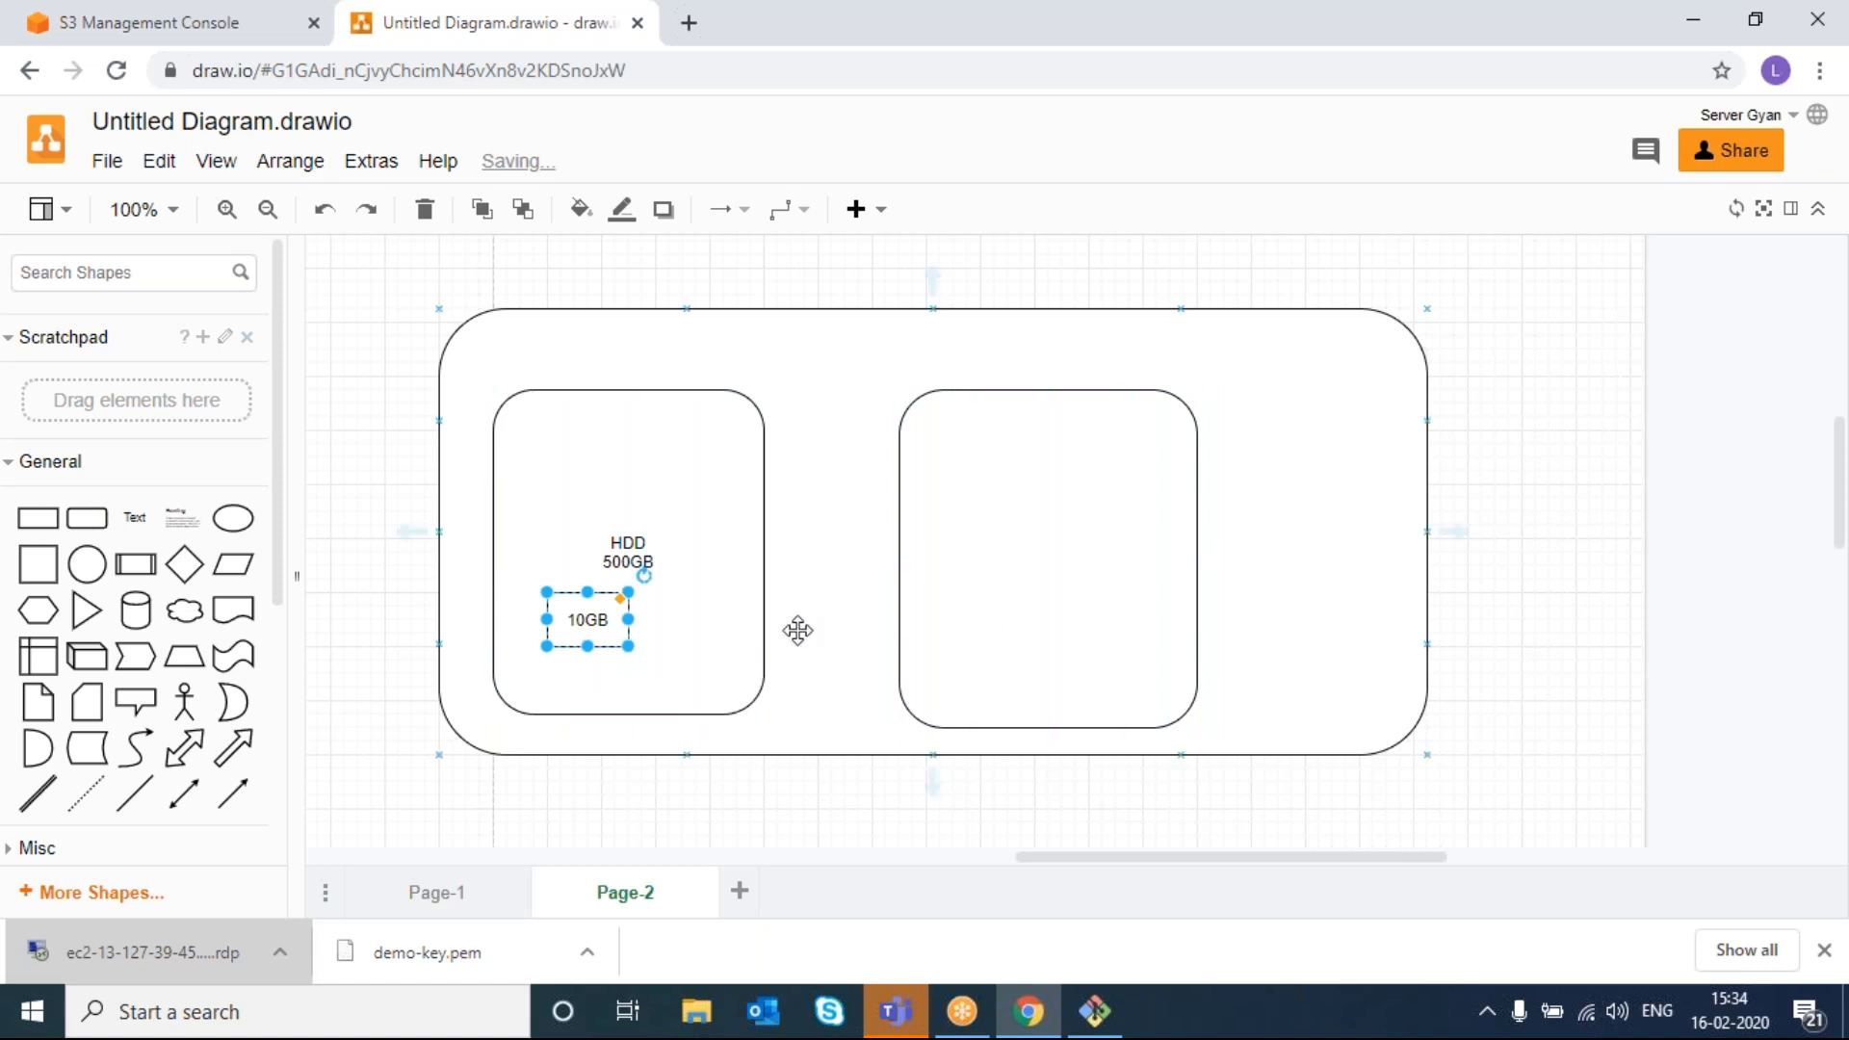
pyautogui.hotkey('ctrl', 'd')
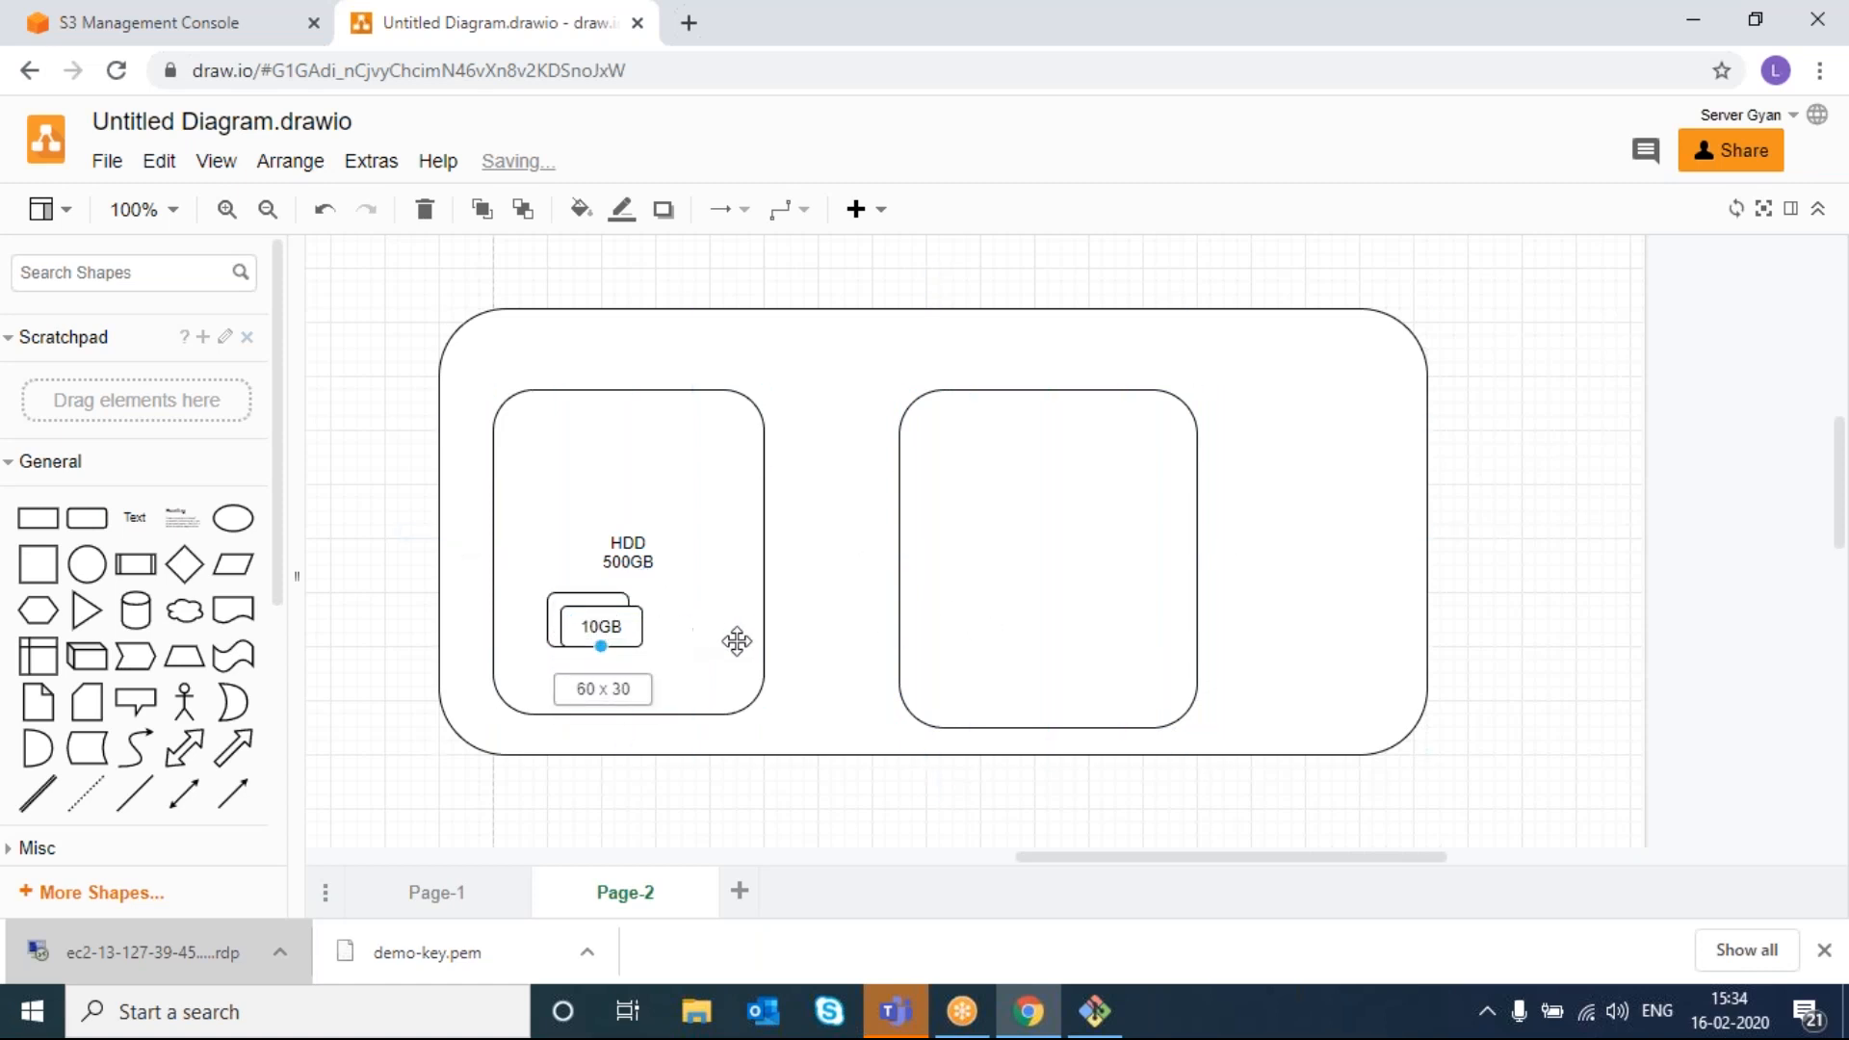
pyautogui.moveTo(641, 660); pyautogui.dragTo(959, 645)
pyautogui.click(845, 672)
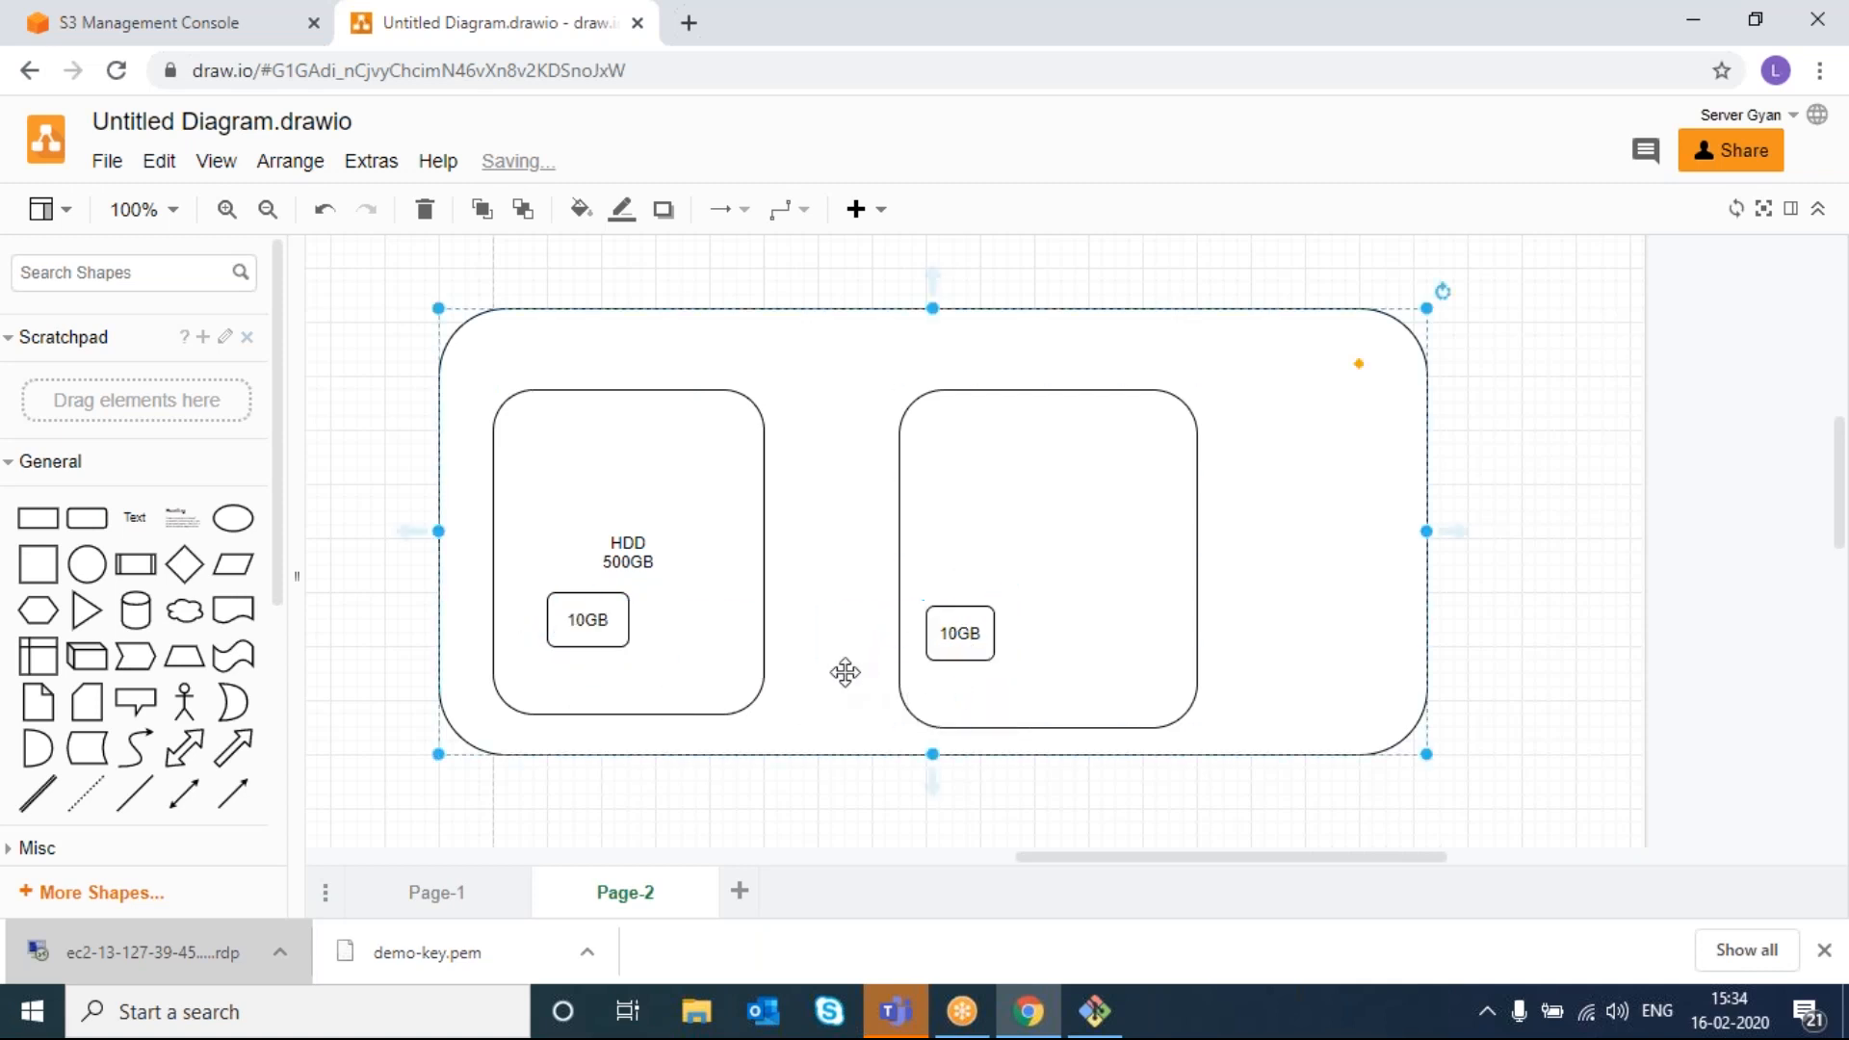
pyautogui.moveTo(939, 643); pyautogui.dragTo(951, 629)
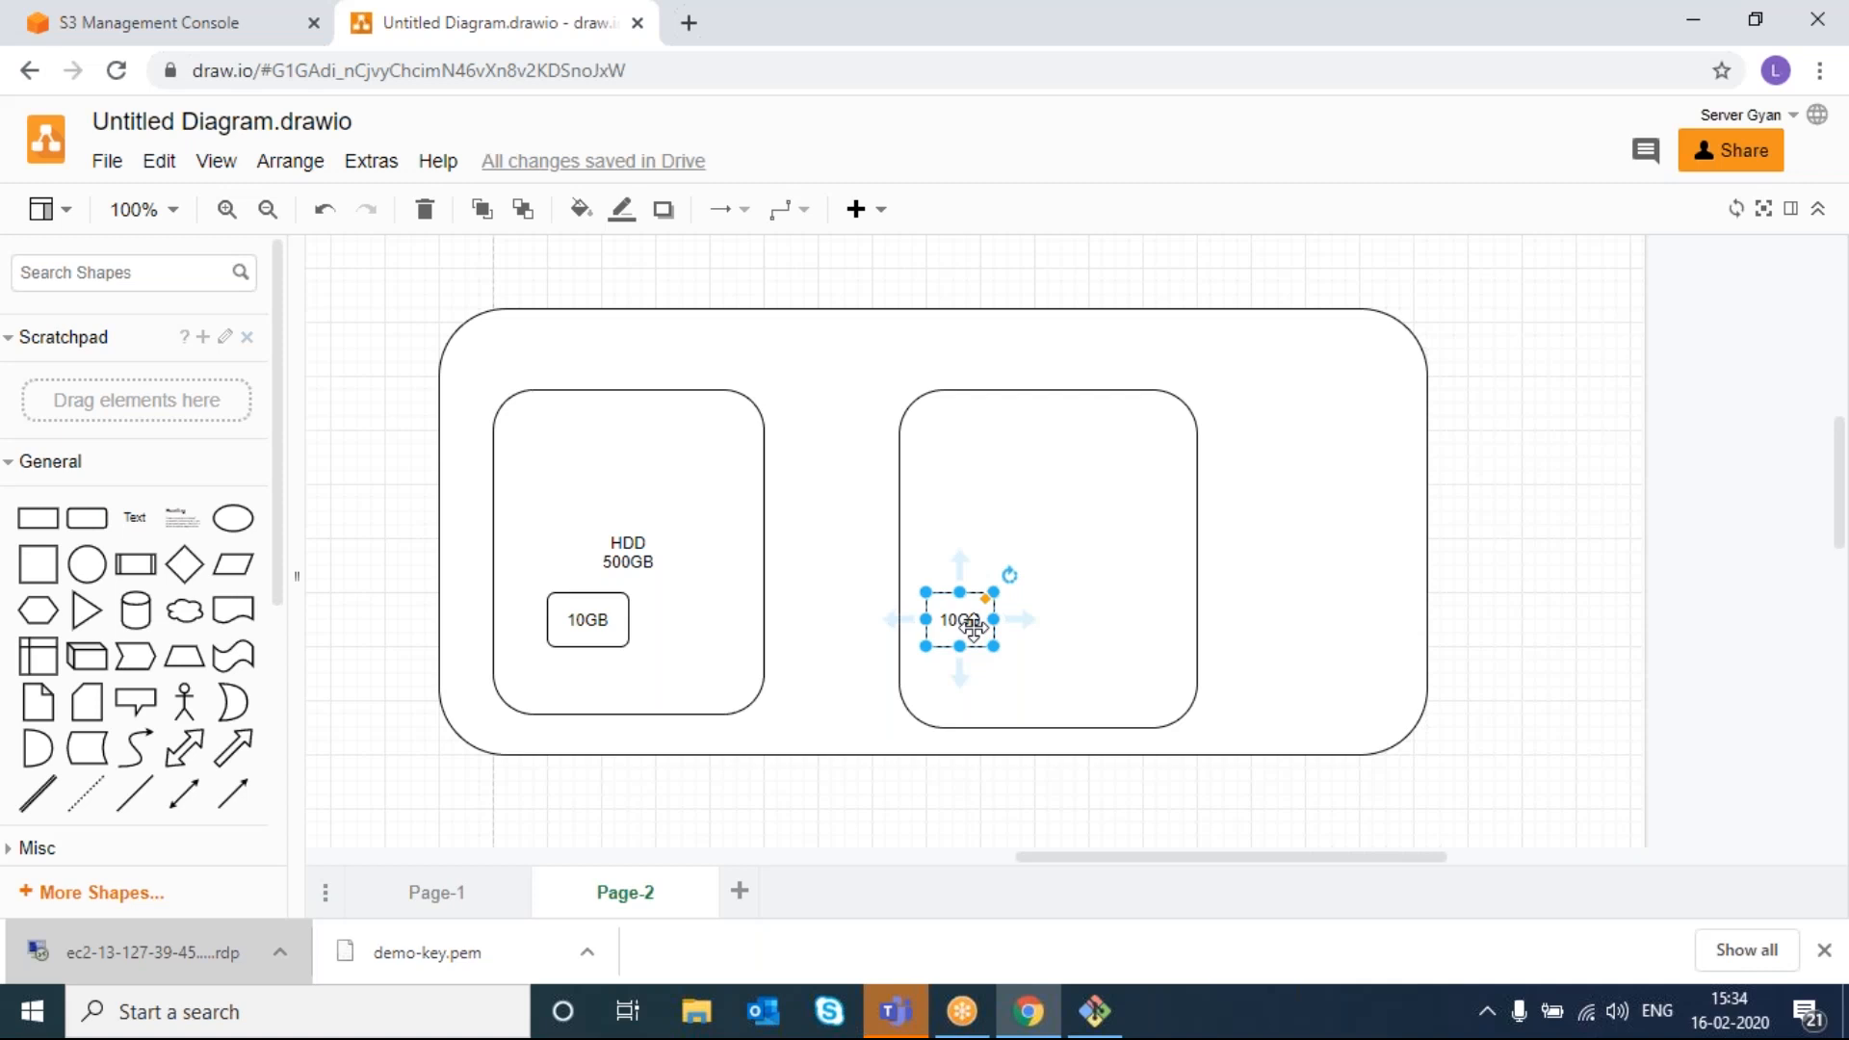
pyautogui.click(875, 668)
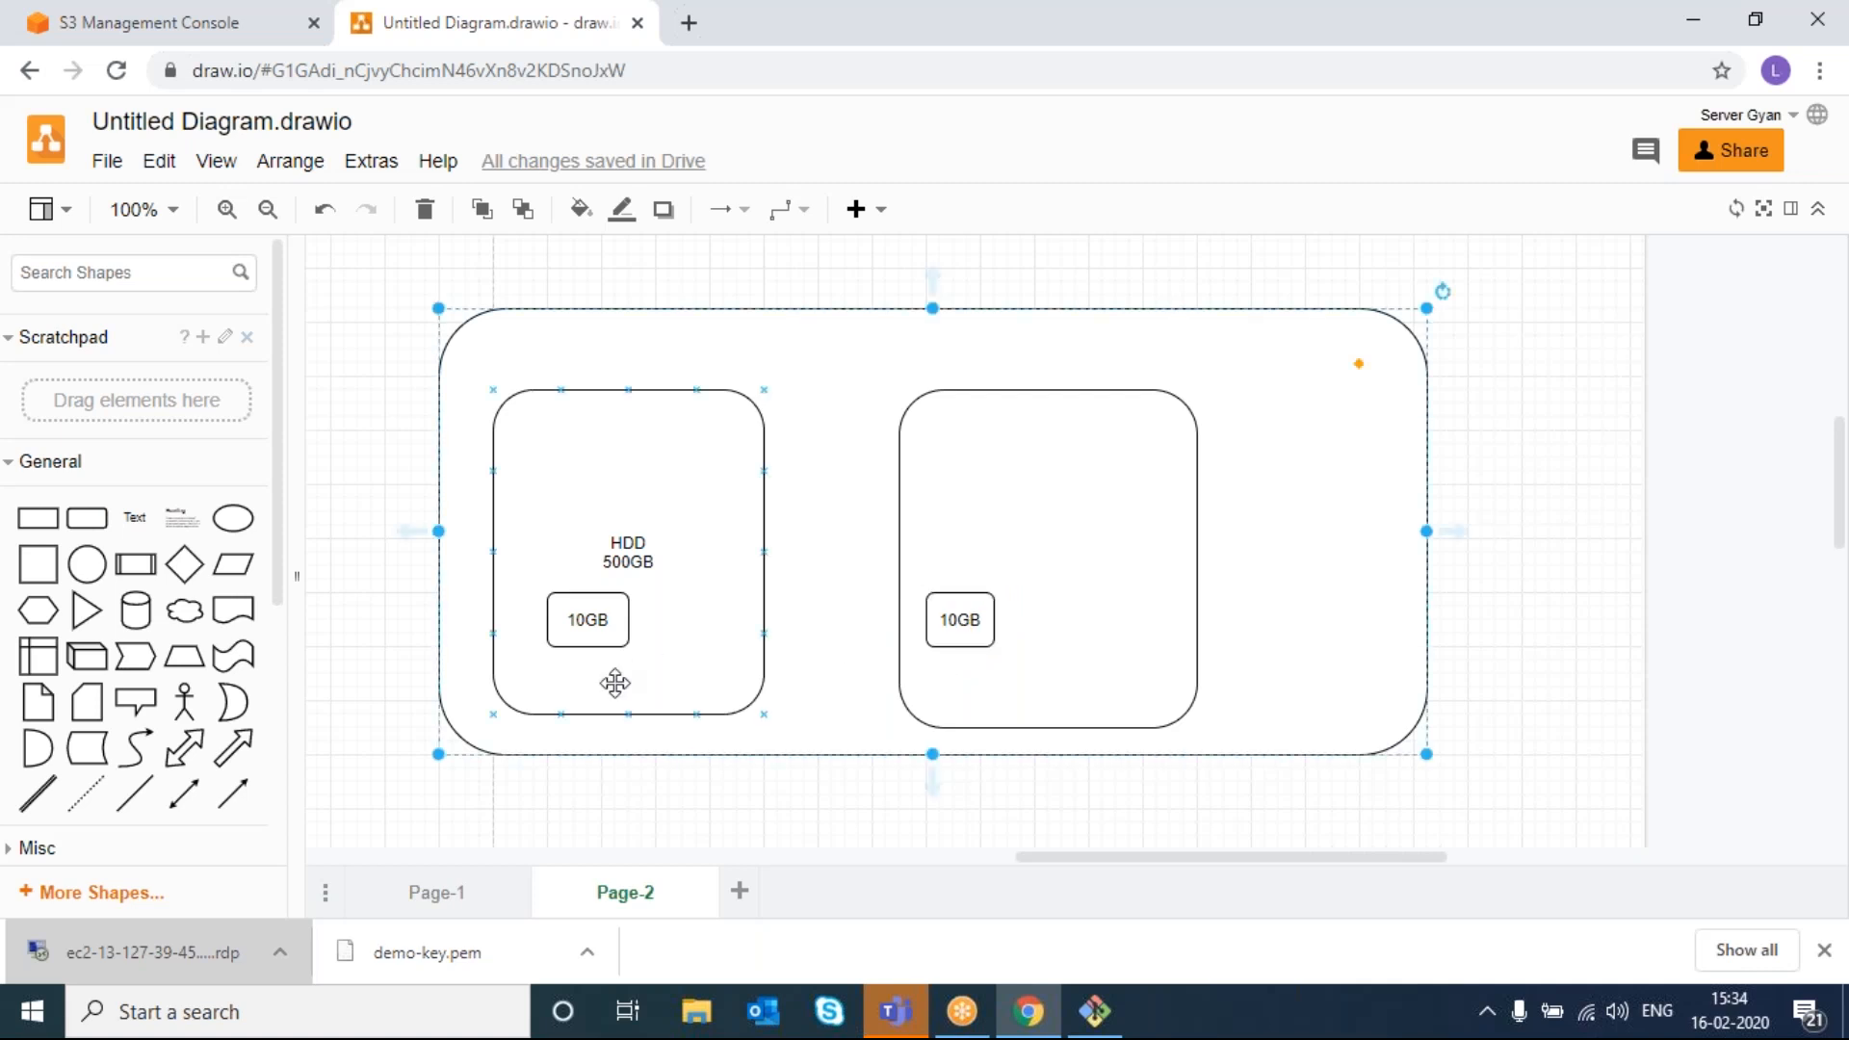
# - Change the left small box's label from '10GB' to '10.2 GB'
pyautogui.doubleClick(584, 624)
pyautogui.press('Escape')
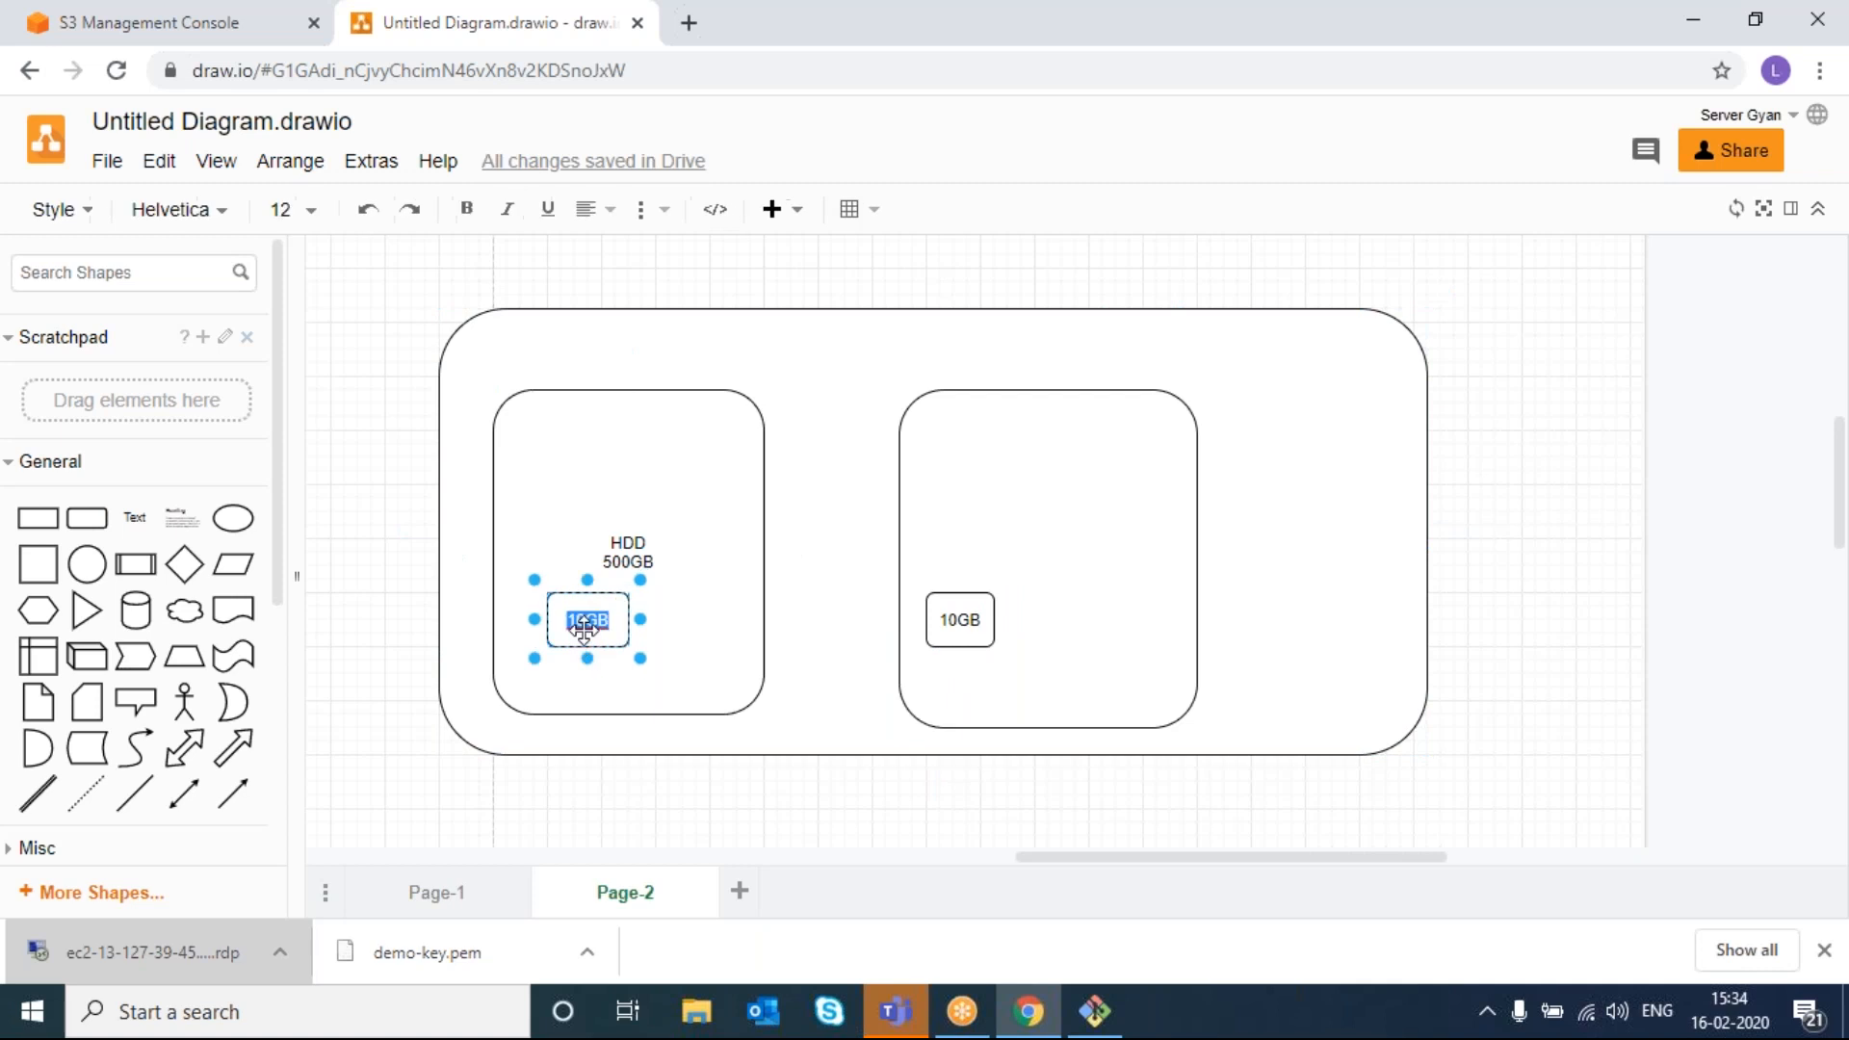
pyautogui.doubleClick(584, 617)
pyautogui.click(569, 620)
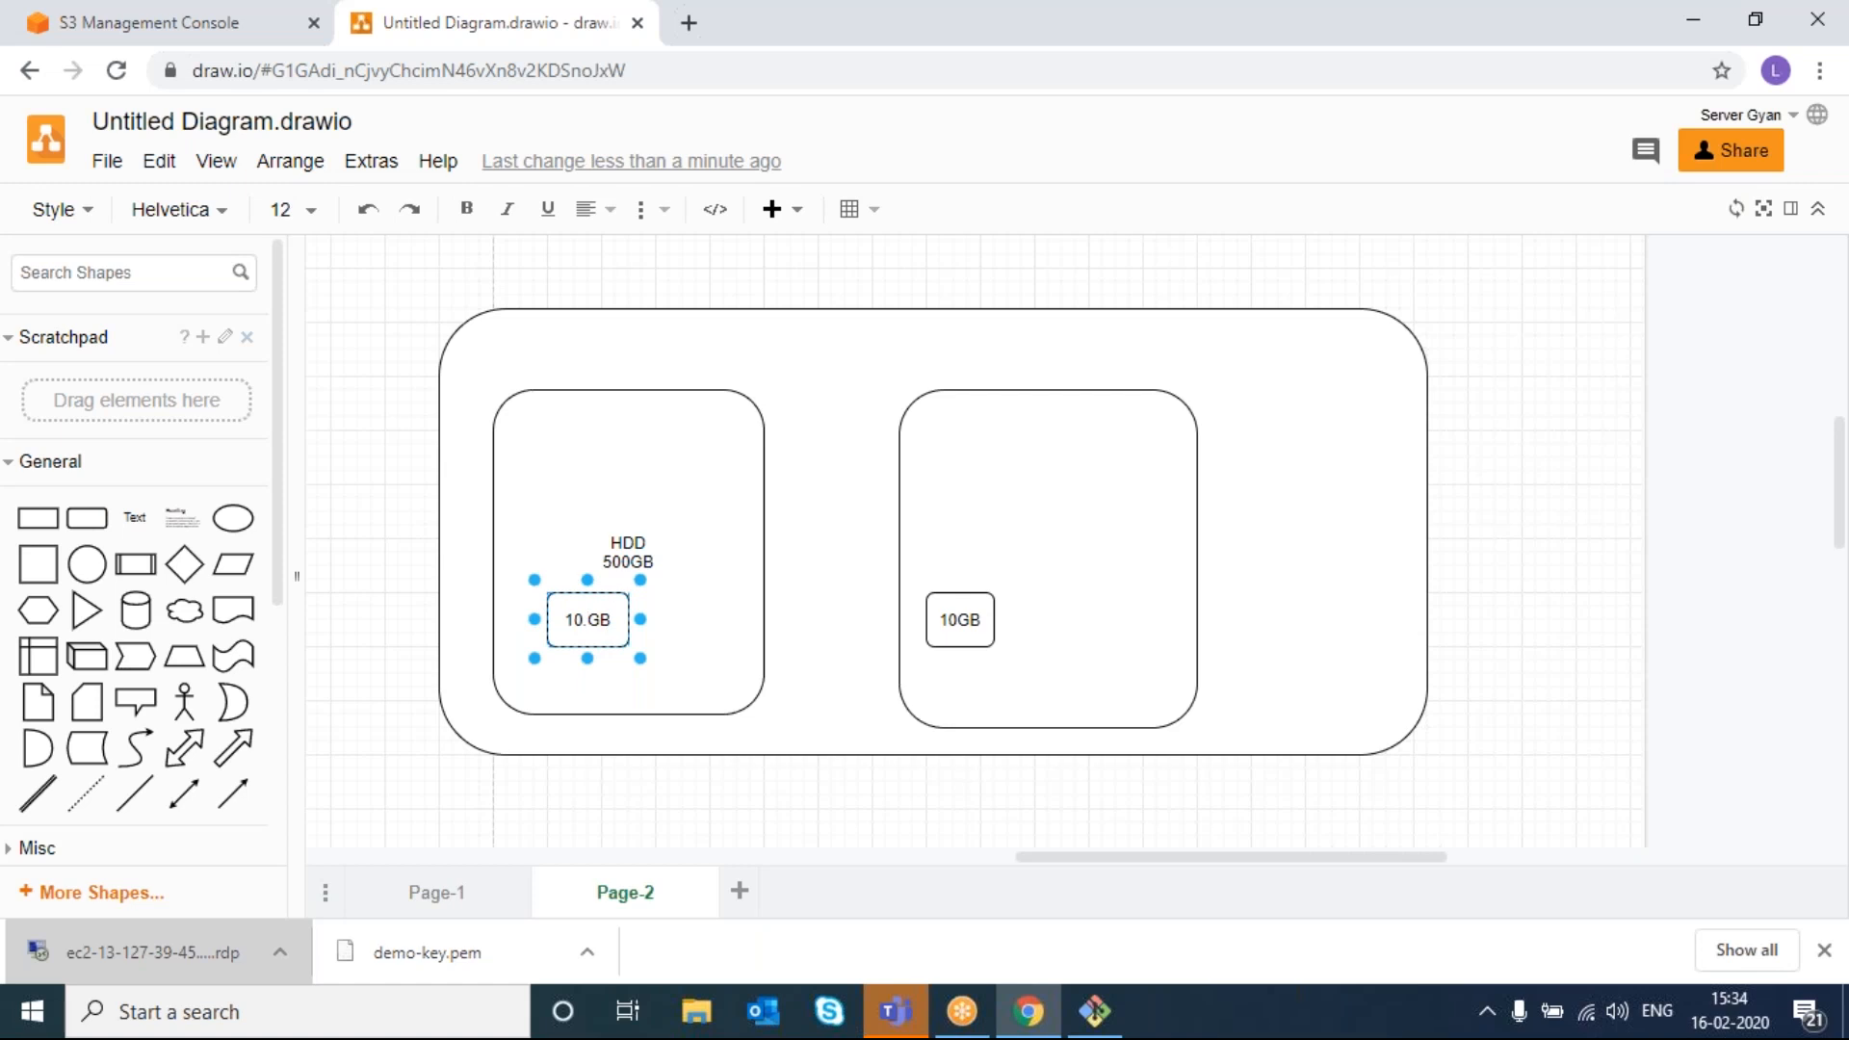
pyautogui.write('.2')
pyautogui.click(653, 679)
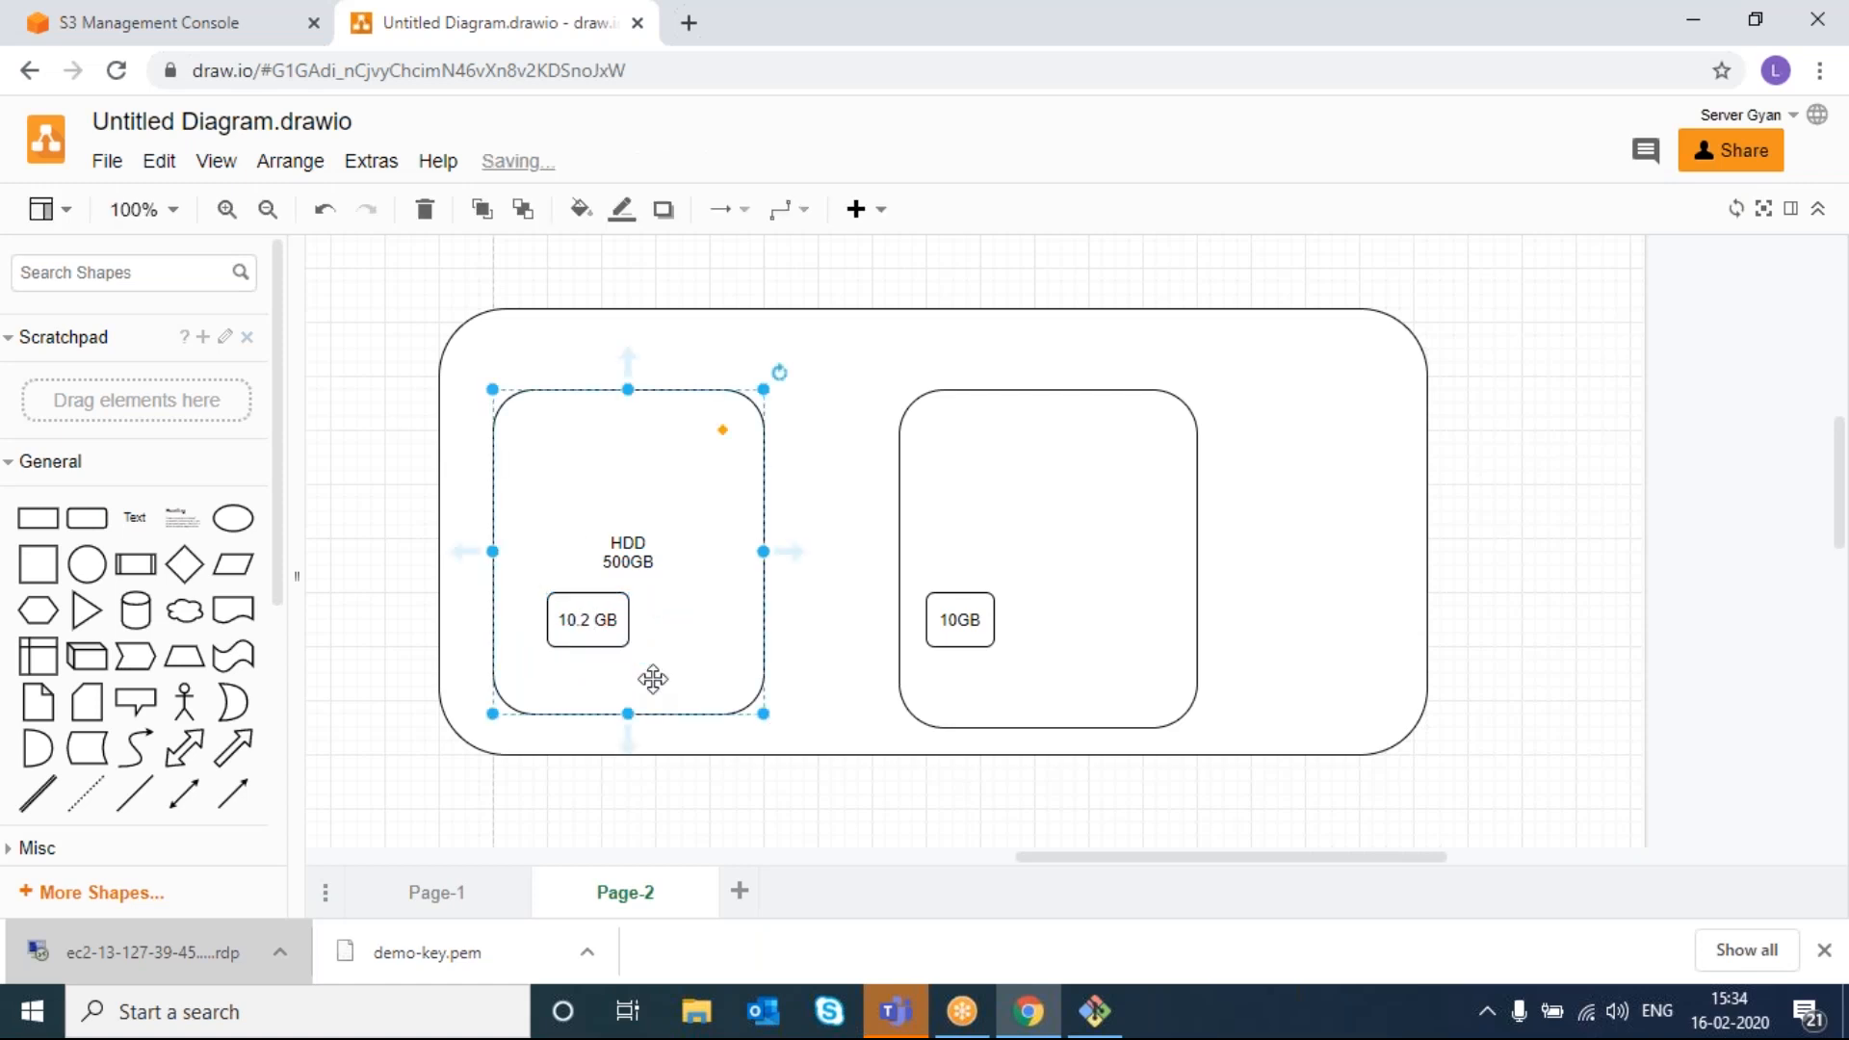
pyautogui.rightClick(590, 626)
pyautogui.press('Escape')
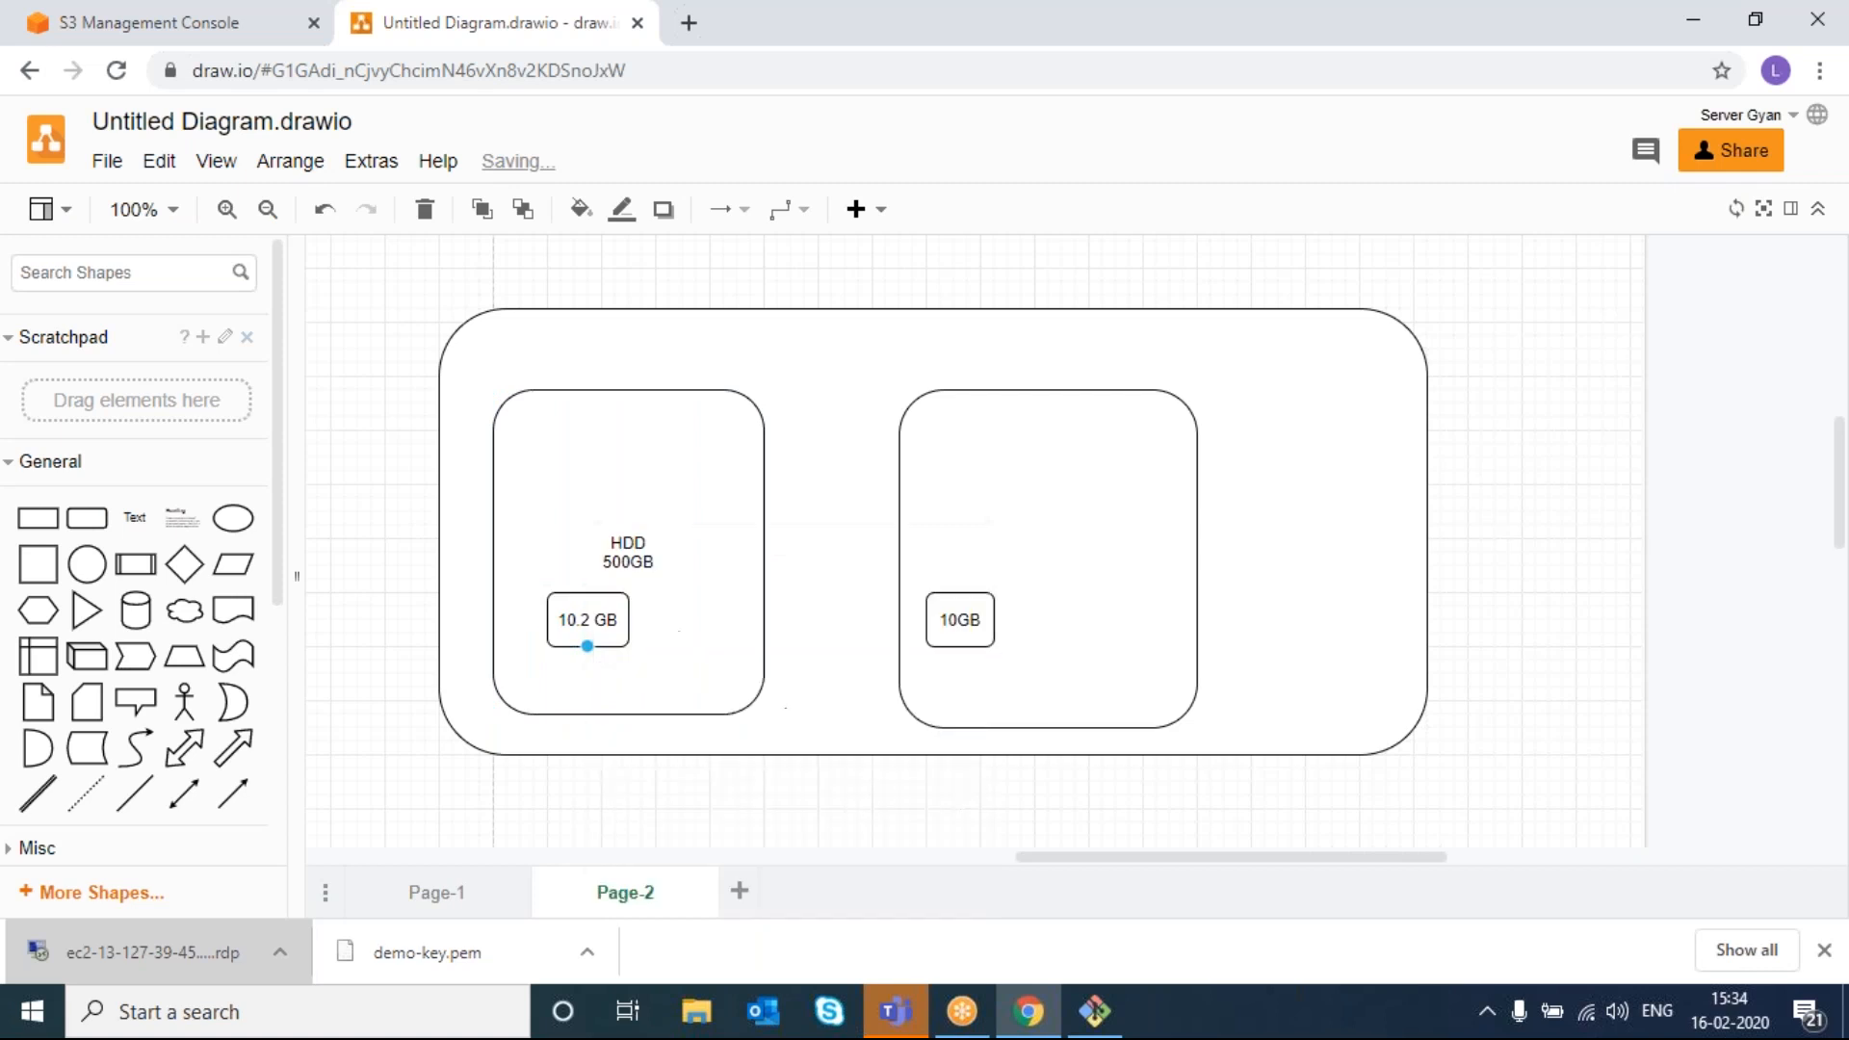
pyautogui.click(581, 625)
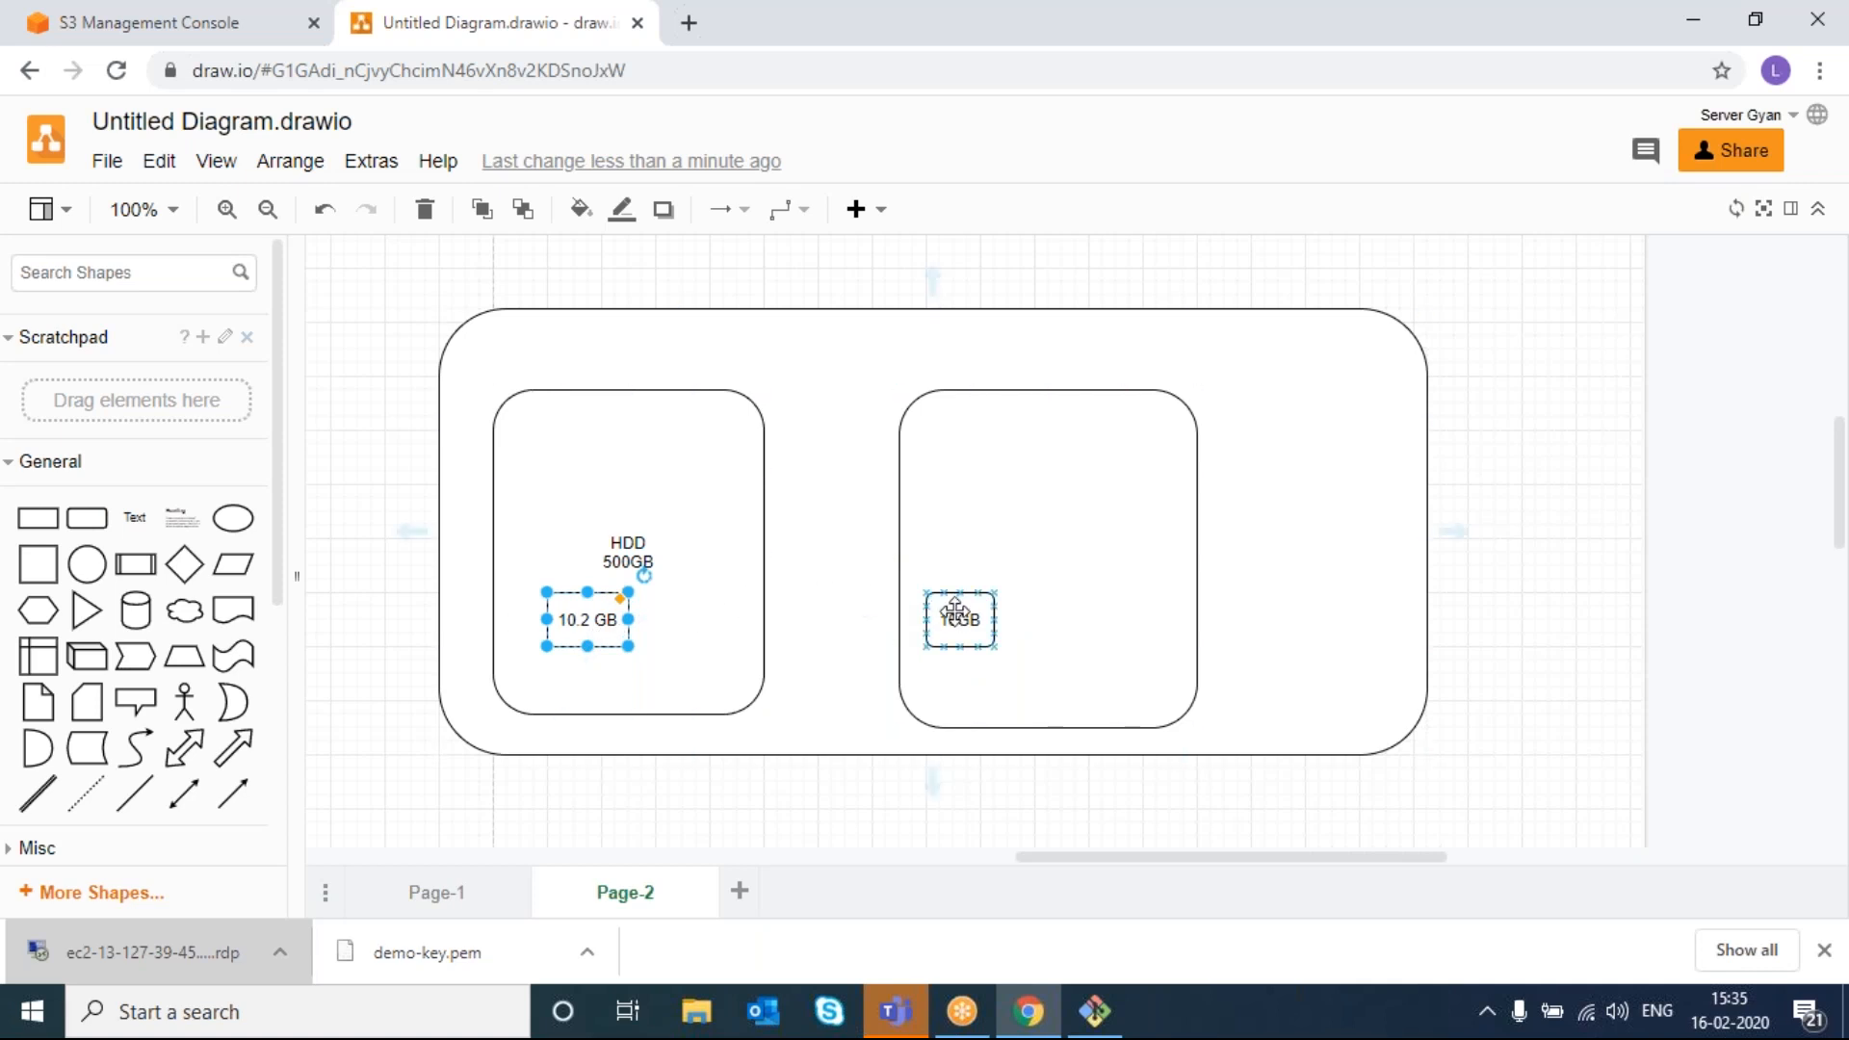
# - Link the 10.2 GB box to the right 10GB box with a stepped connector, lowering its middle segment
pyautogui.click(639, 619)
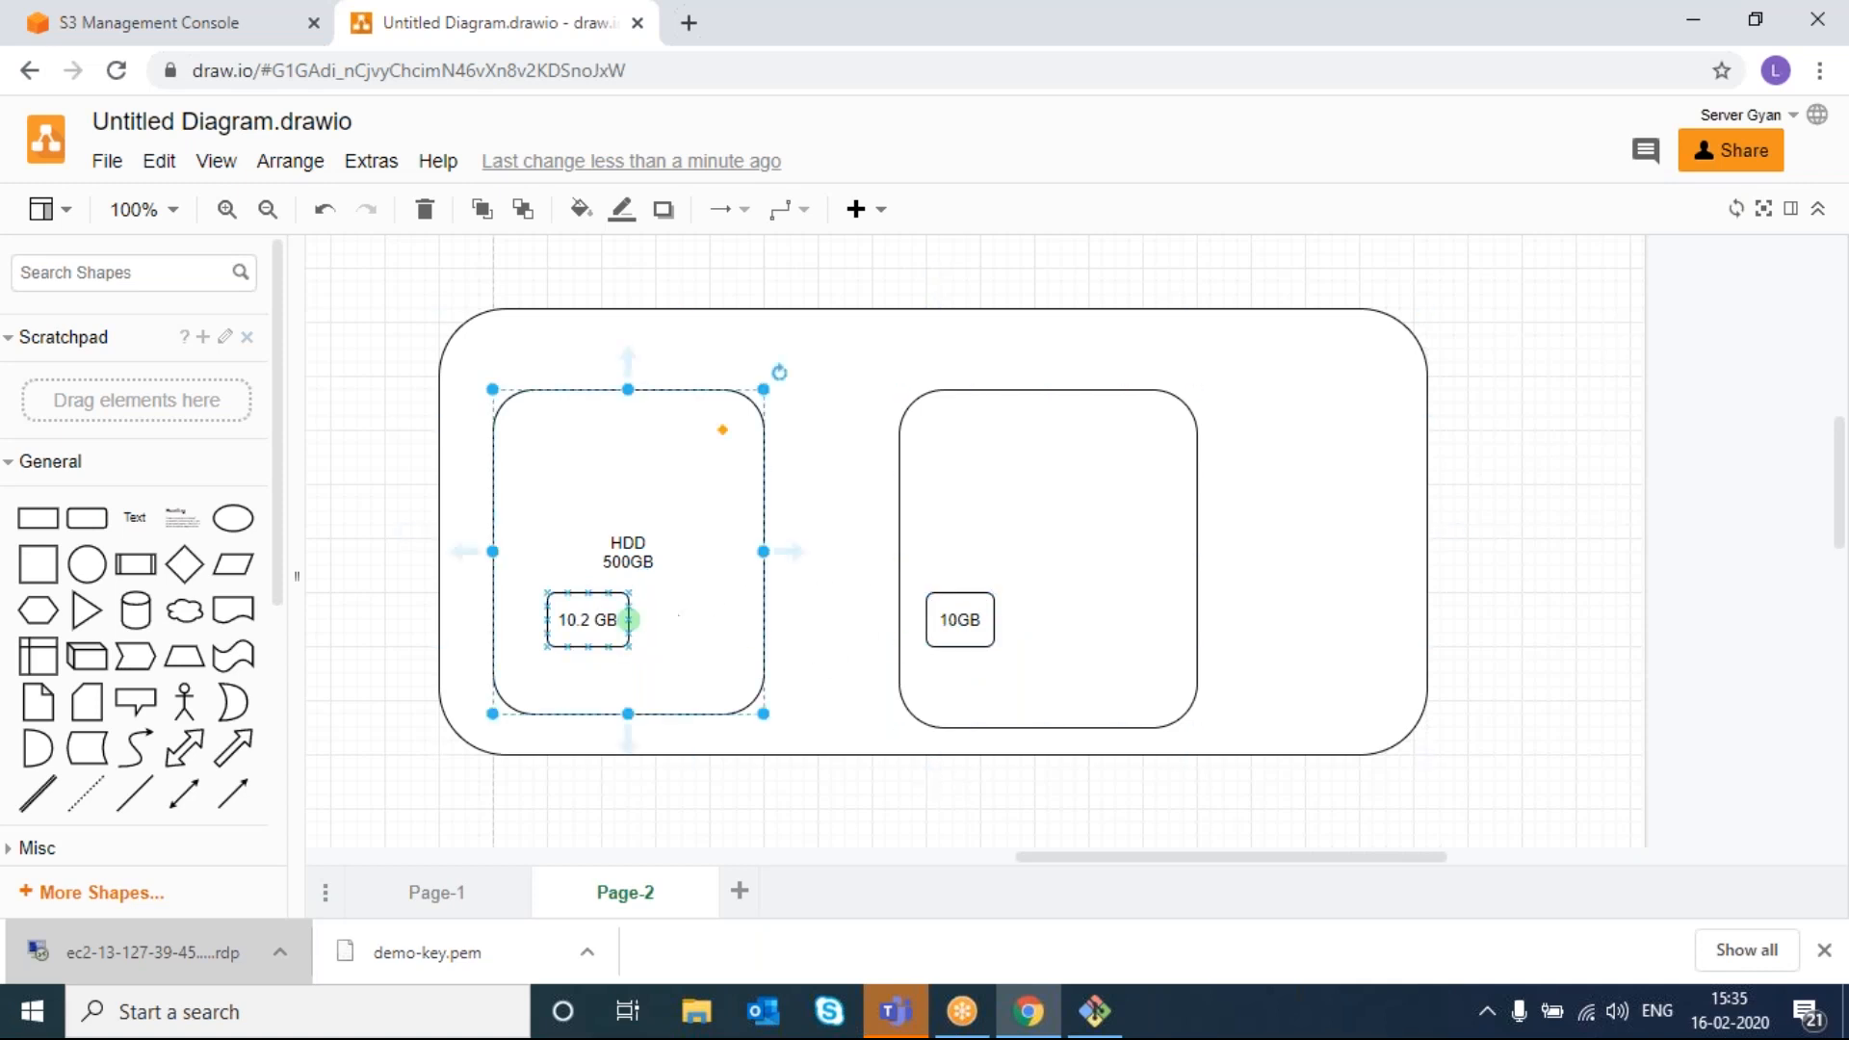
pyautogui.moveTo(639, 619); pyautogui.dragTo(935, 616)
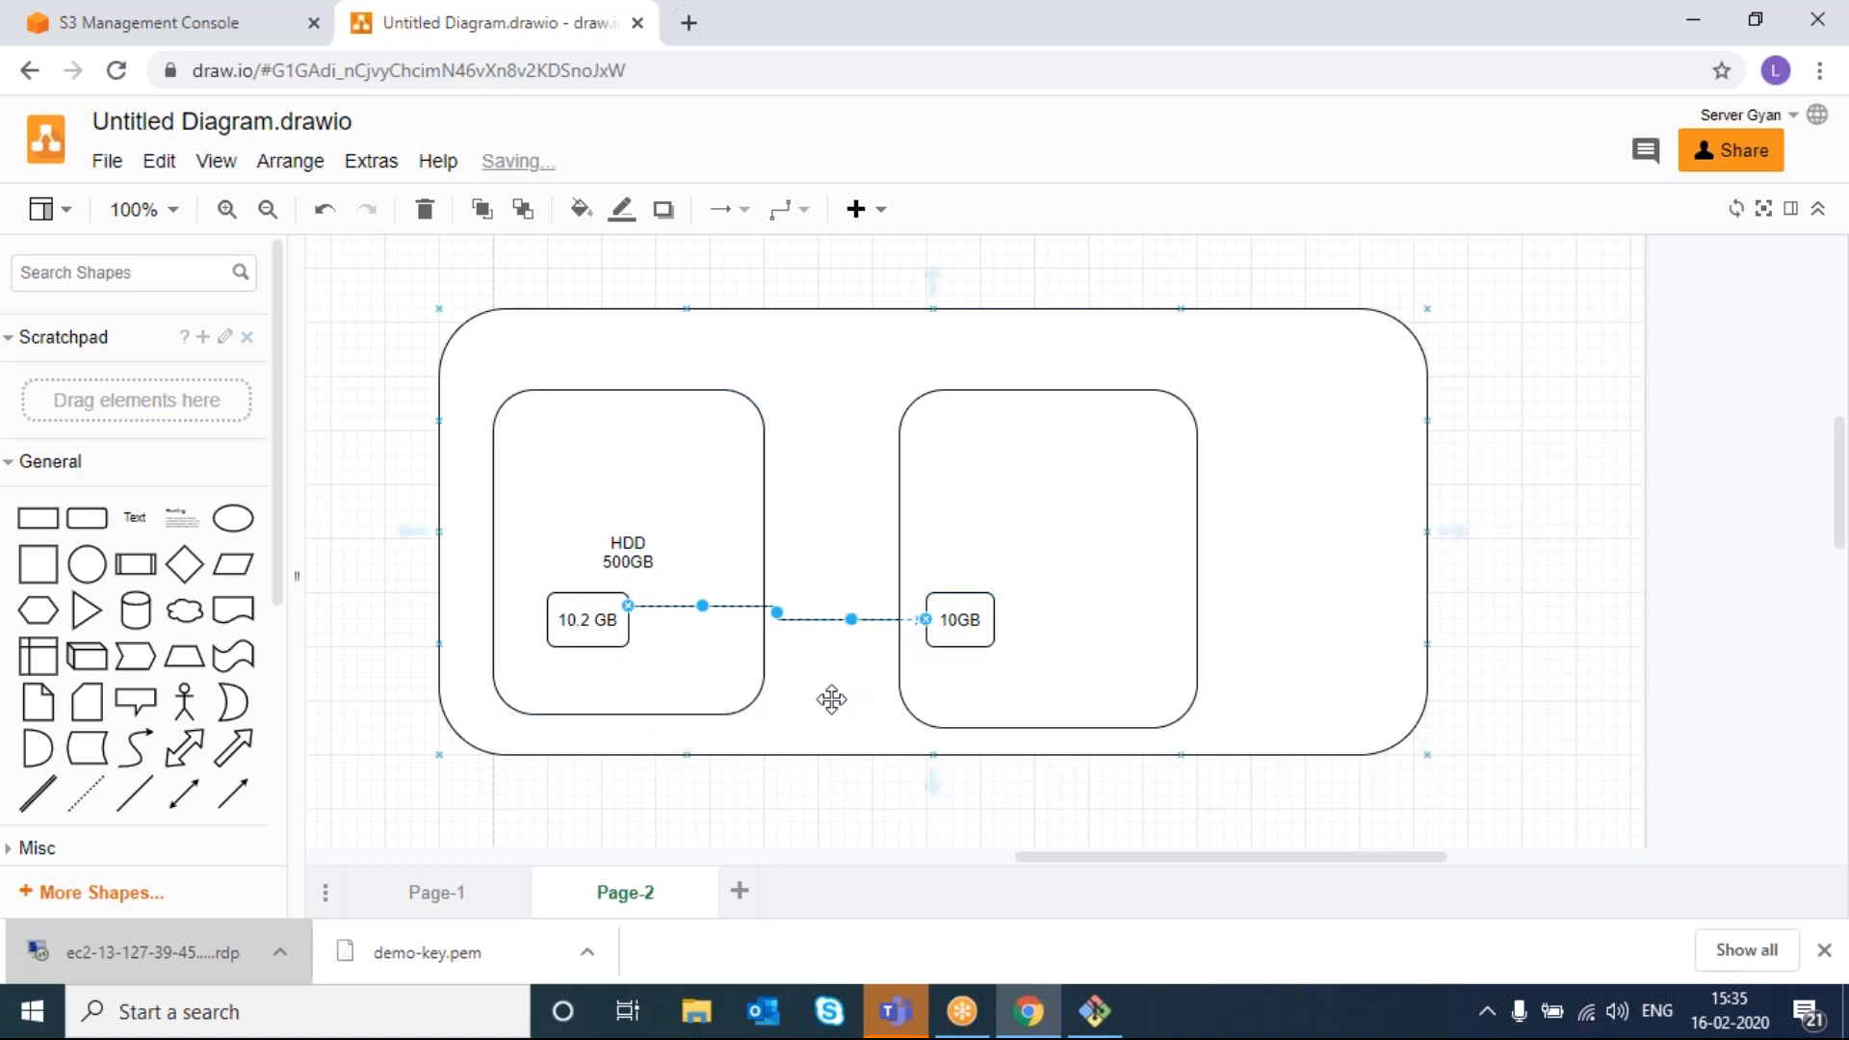
pyautogui.click(832, 699)
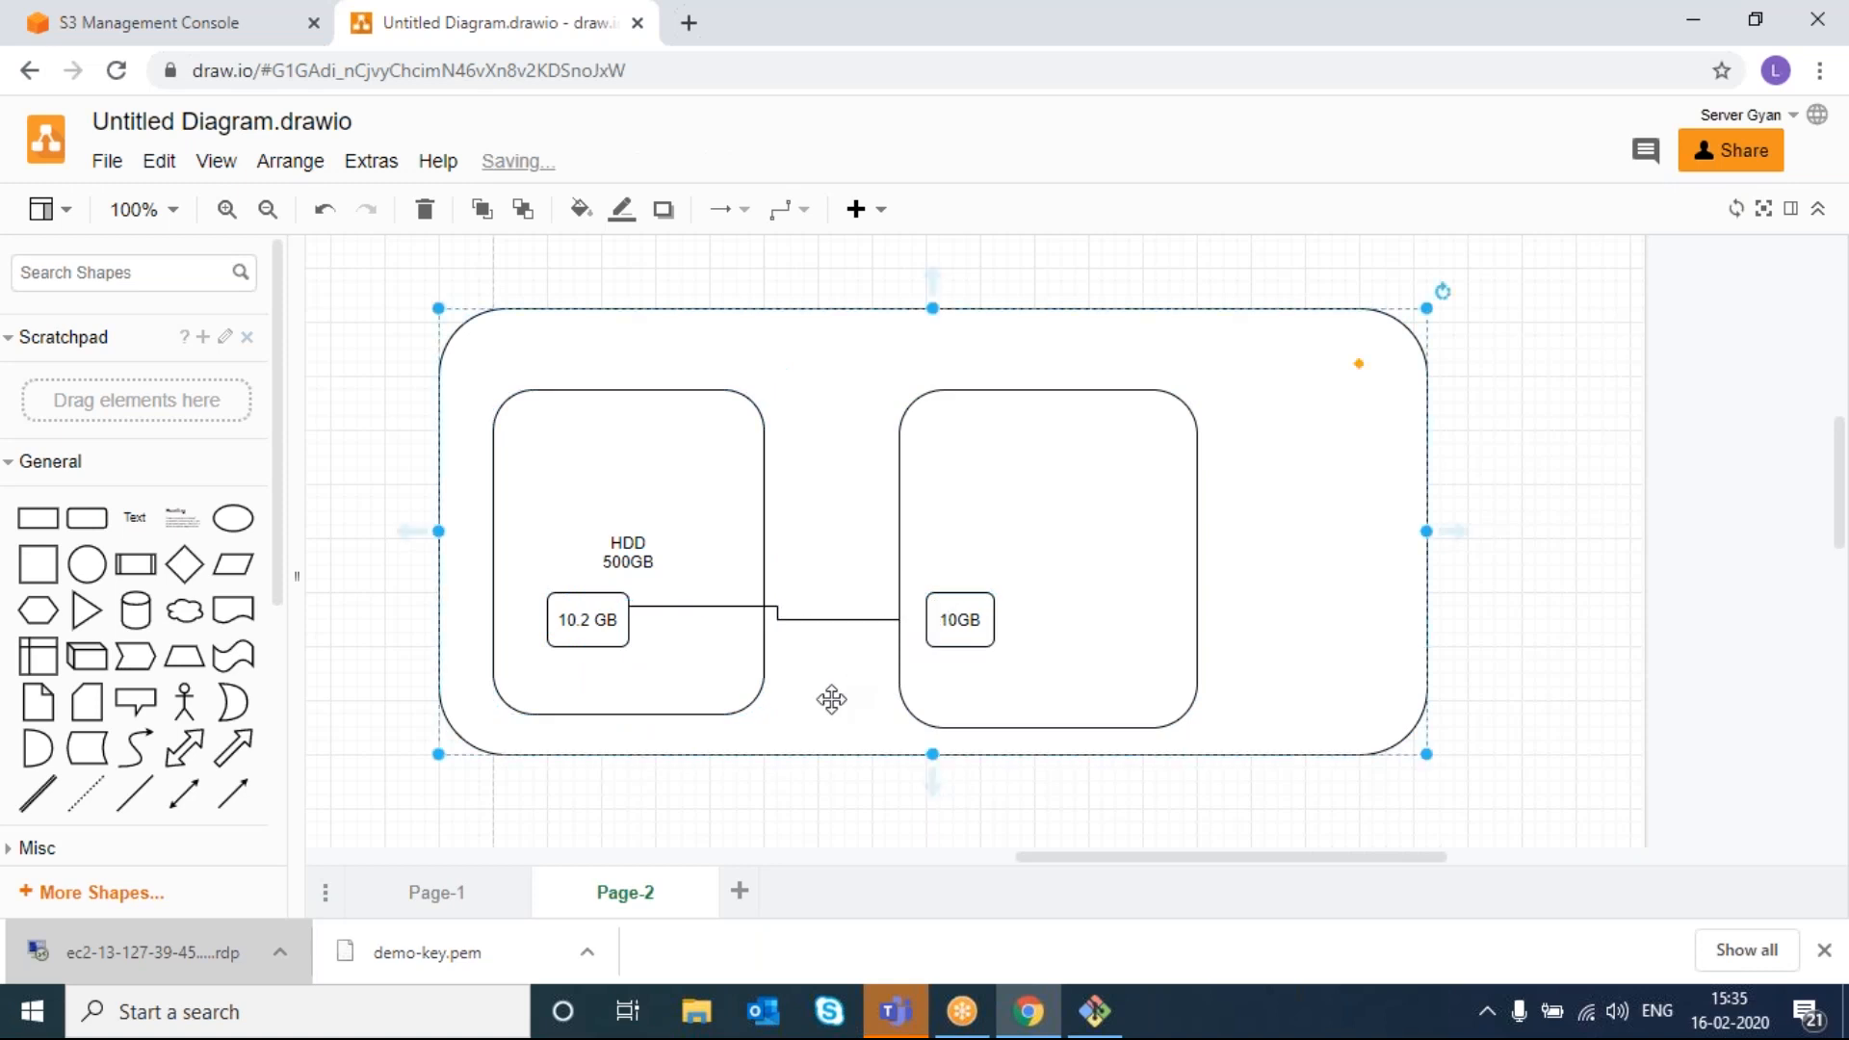
pyautogui.click(817, 631)
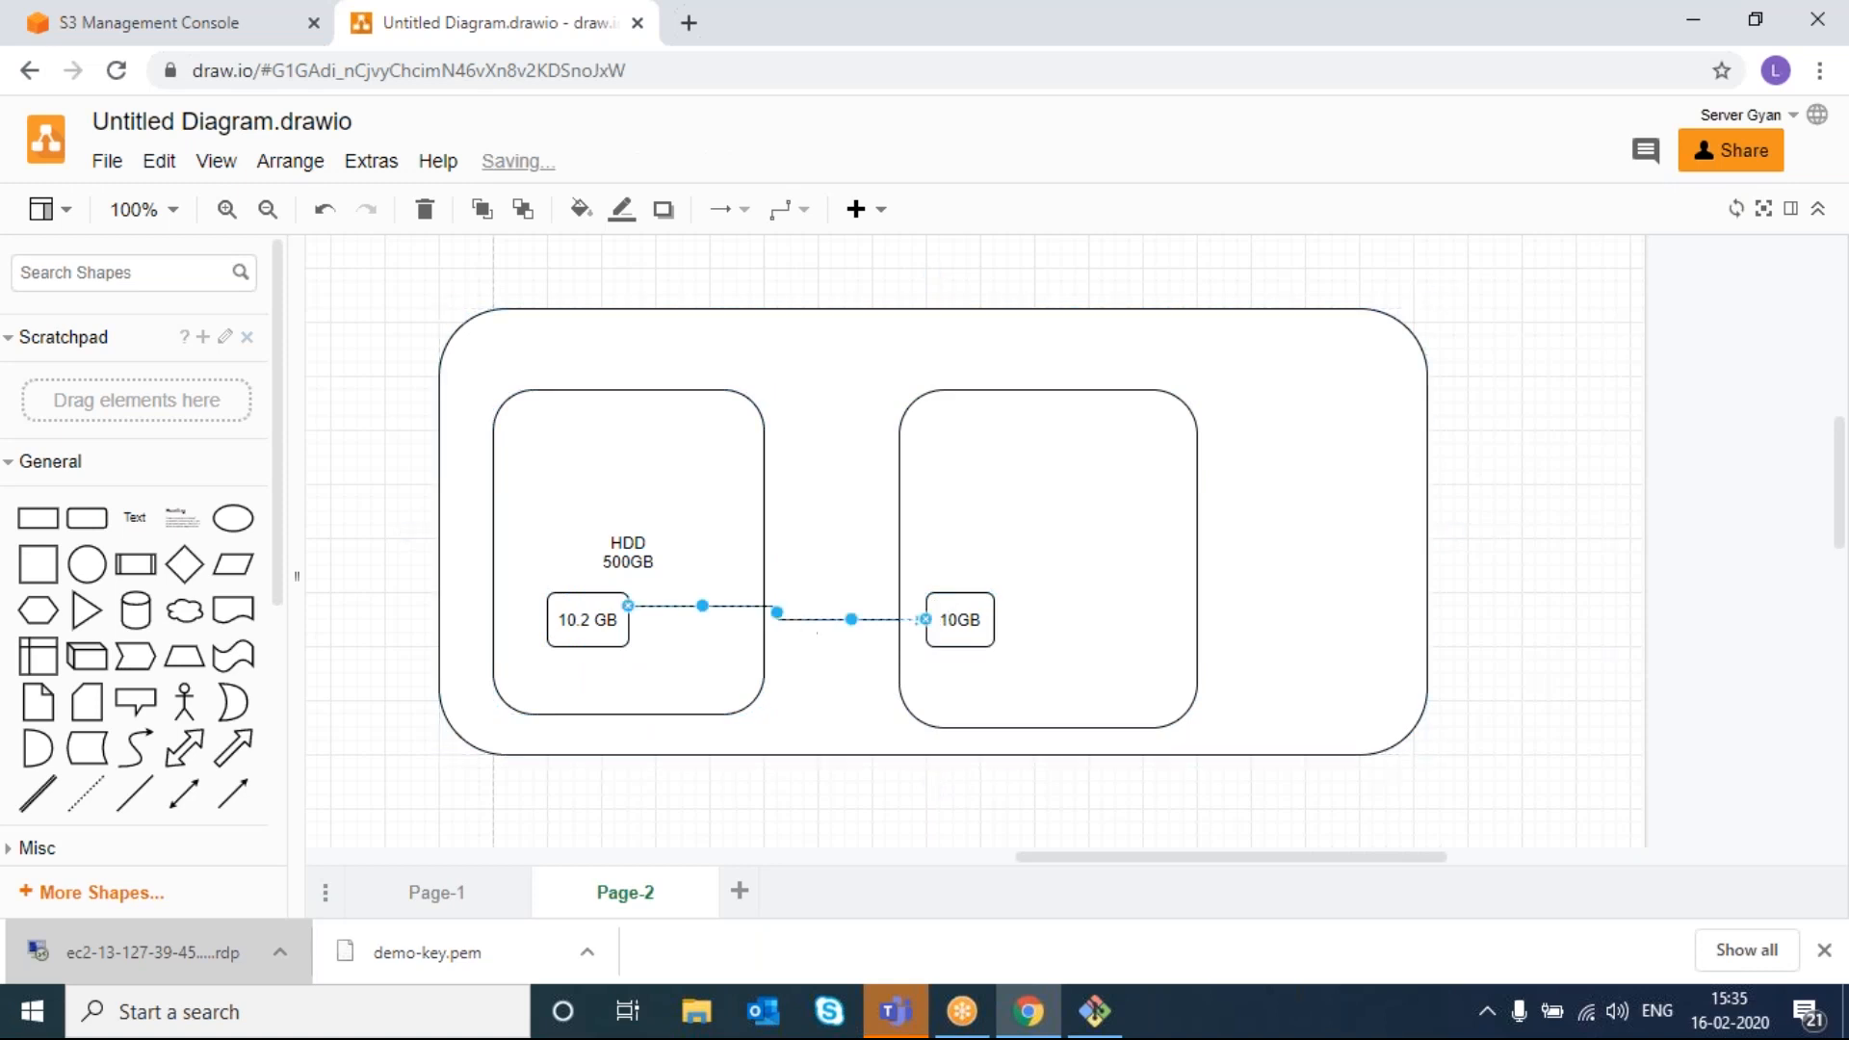
pyautogui.moveTo(852, 619)
pyautogui.mouseDown()
pyautogui.moveTo(891, 617)
pyautogui.moveTo(891, 681)
pyautogui.moveTo(867, 647)
pyautogui.mouseUp()
# - Narrow the outer container to 580 wide
pyautogui.doubleClick(827, 699)
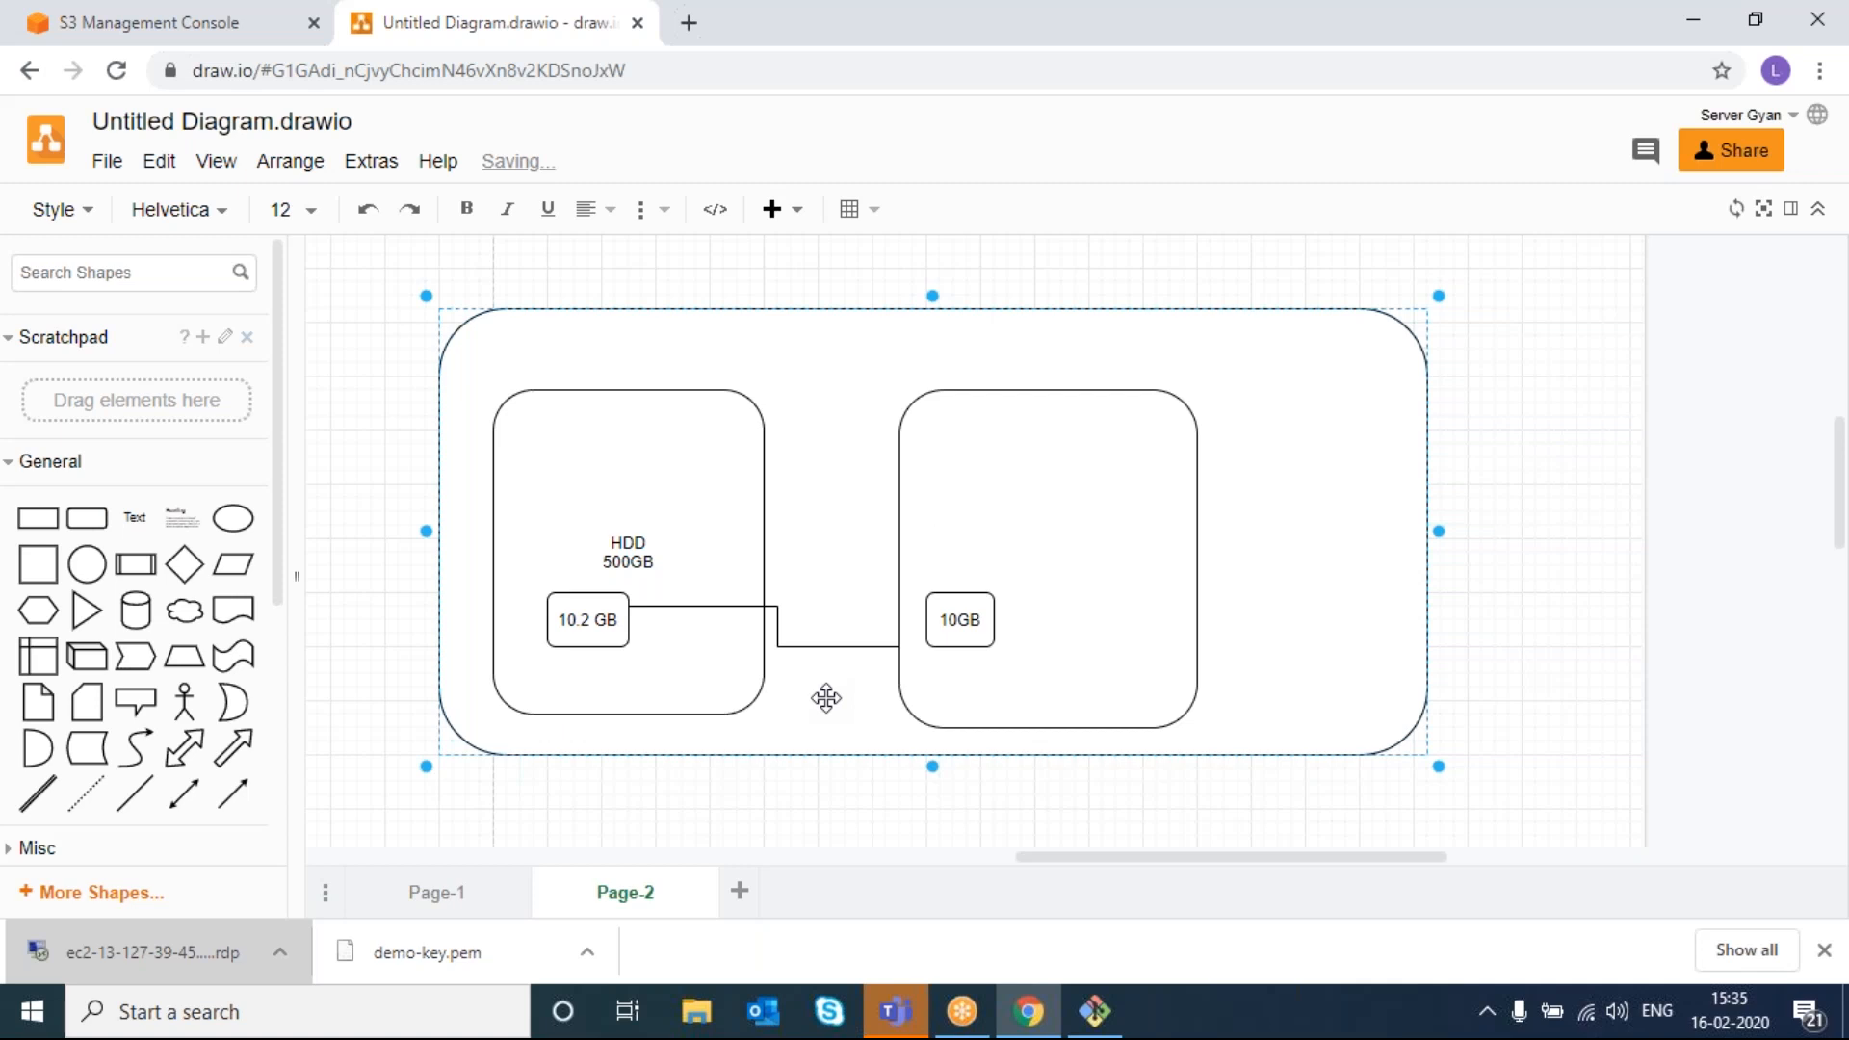
pyautogui.click(1314, 559)
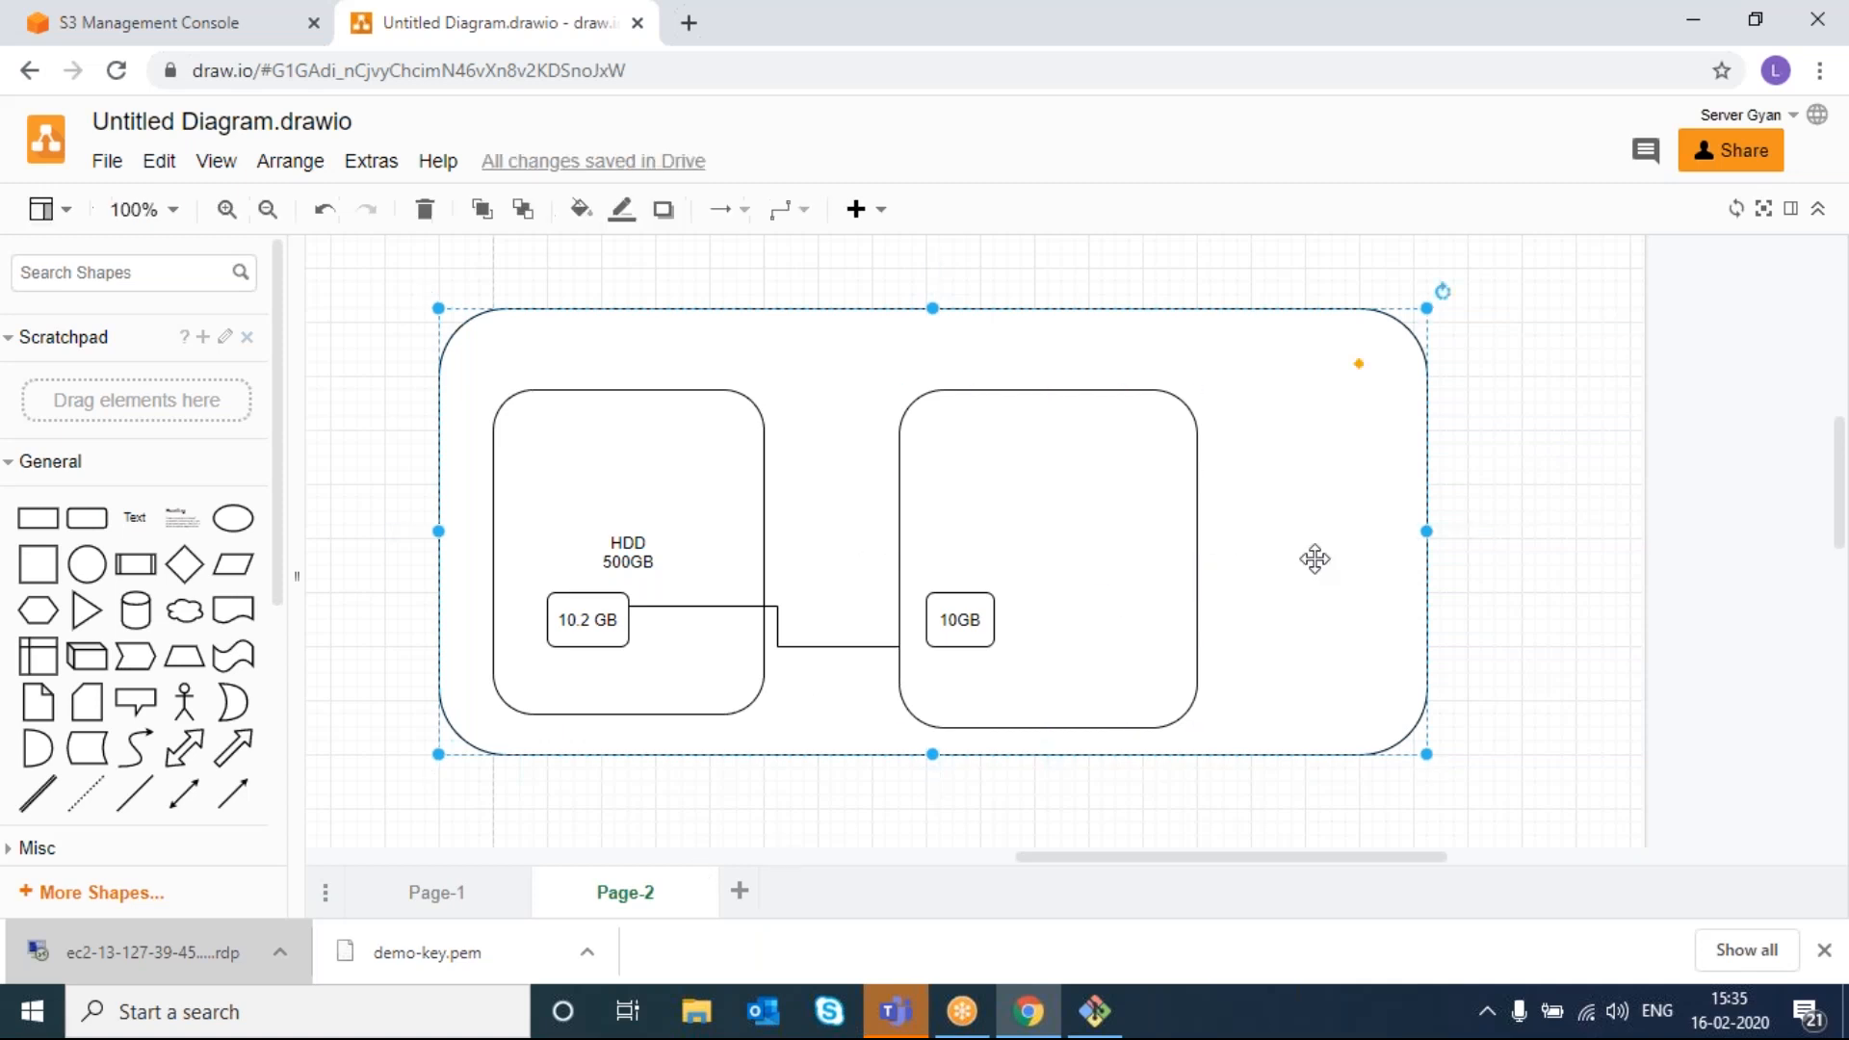
pyautogui.moveTo(1426, 531); pyautogui.dragTo(987, 541)
# - Move the right inner box closer and shrink the first container to fit its boxes
pyautogui.click(1094, 549)
pyautogui.click(1186, 523)
pyautogui.moveTo(1203, 529); pyautogui.dragTo(1108, 529)
pyautogui.click(532, 525)
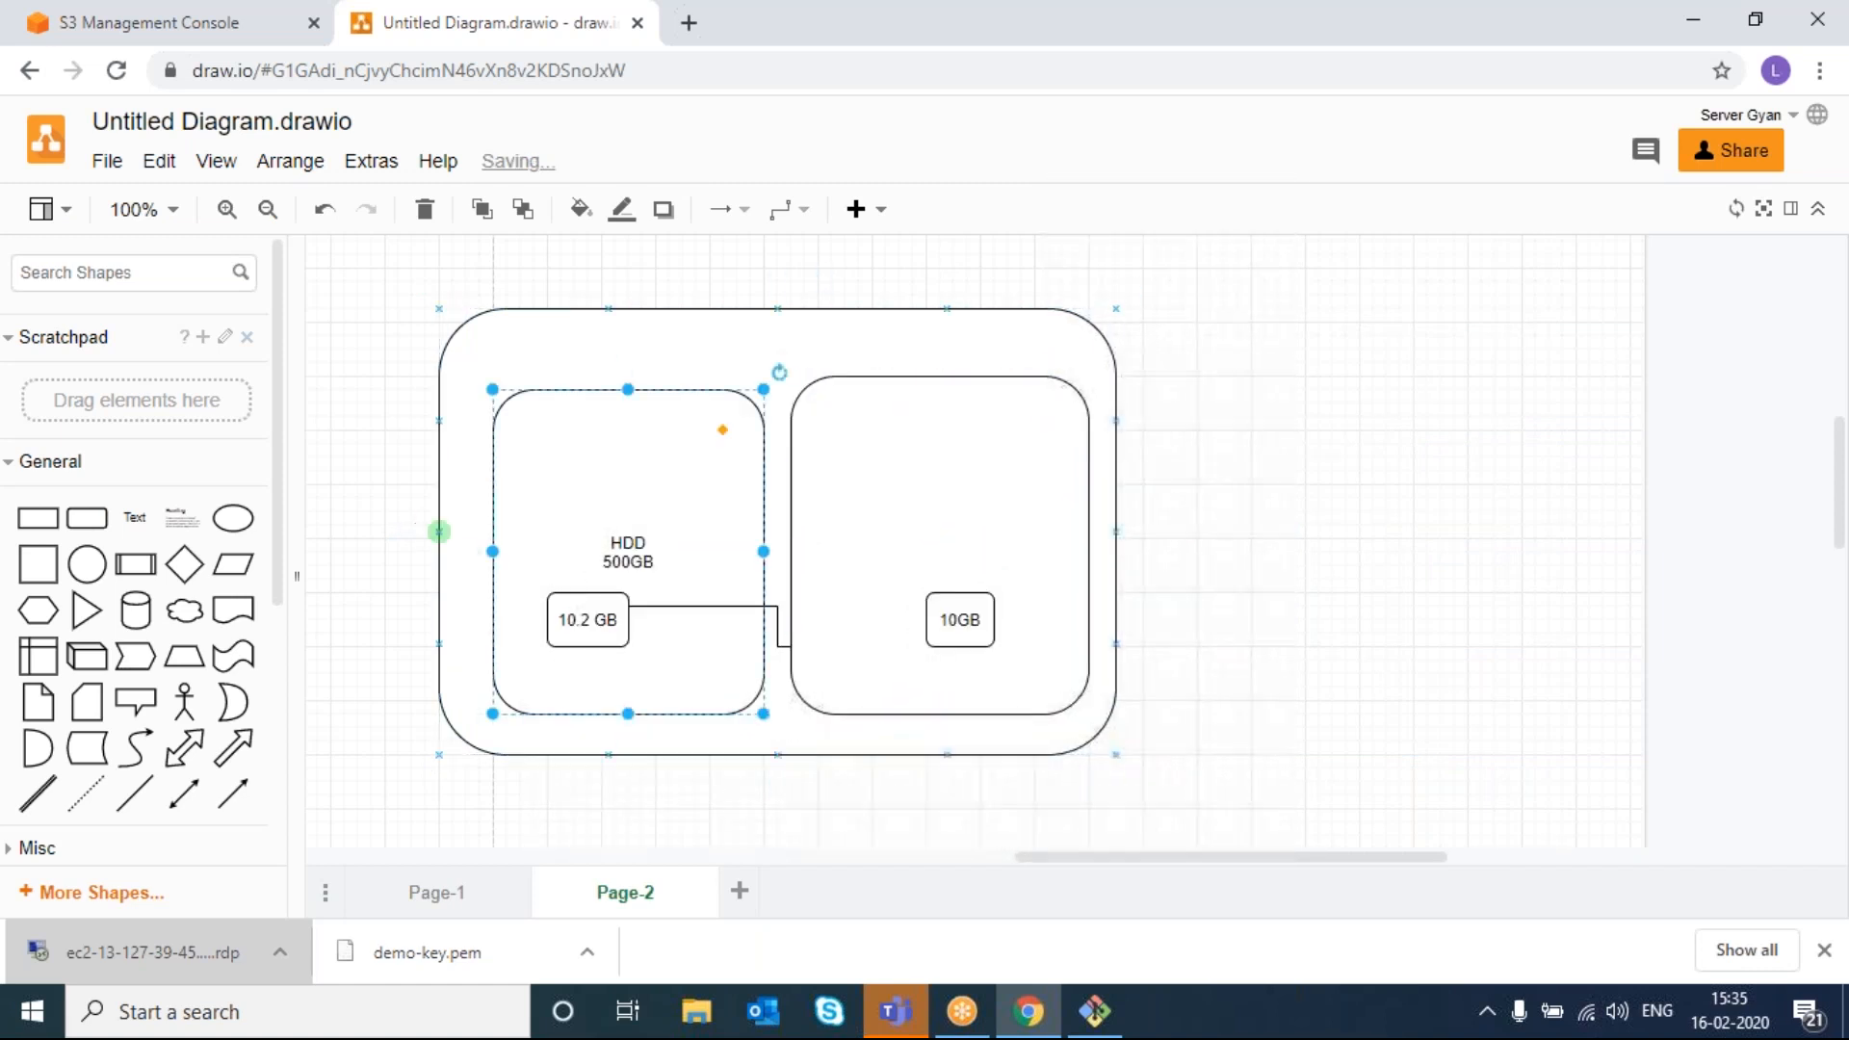
# - Draw a second large rounded container to the right with a tall narrow box inside
pyautogui.moveTo(87, 518); pyautogui.dragTo(1200, 316)
pyautogui.moveTo(1361, 392); pyautogui.dragTo(1734, 742)
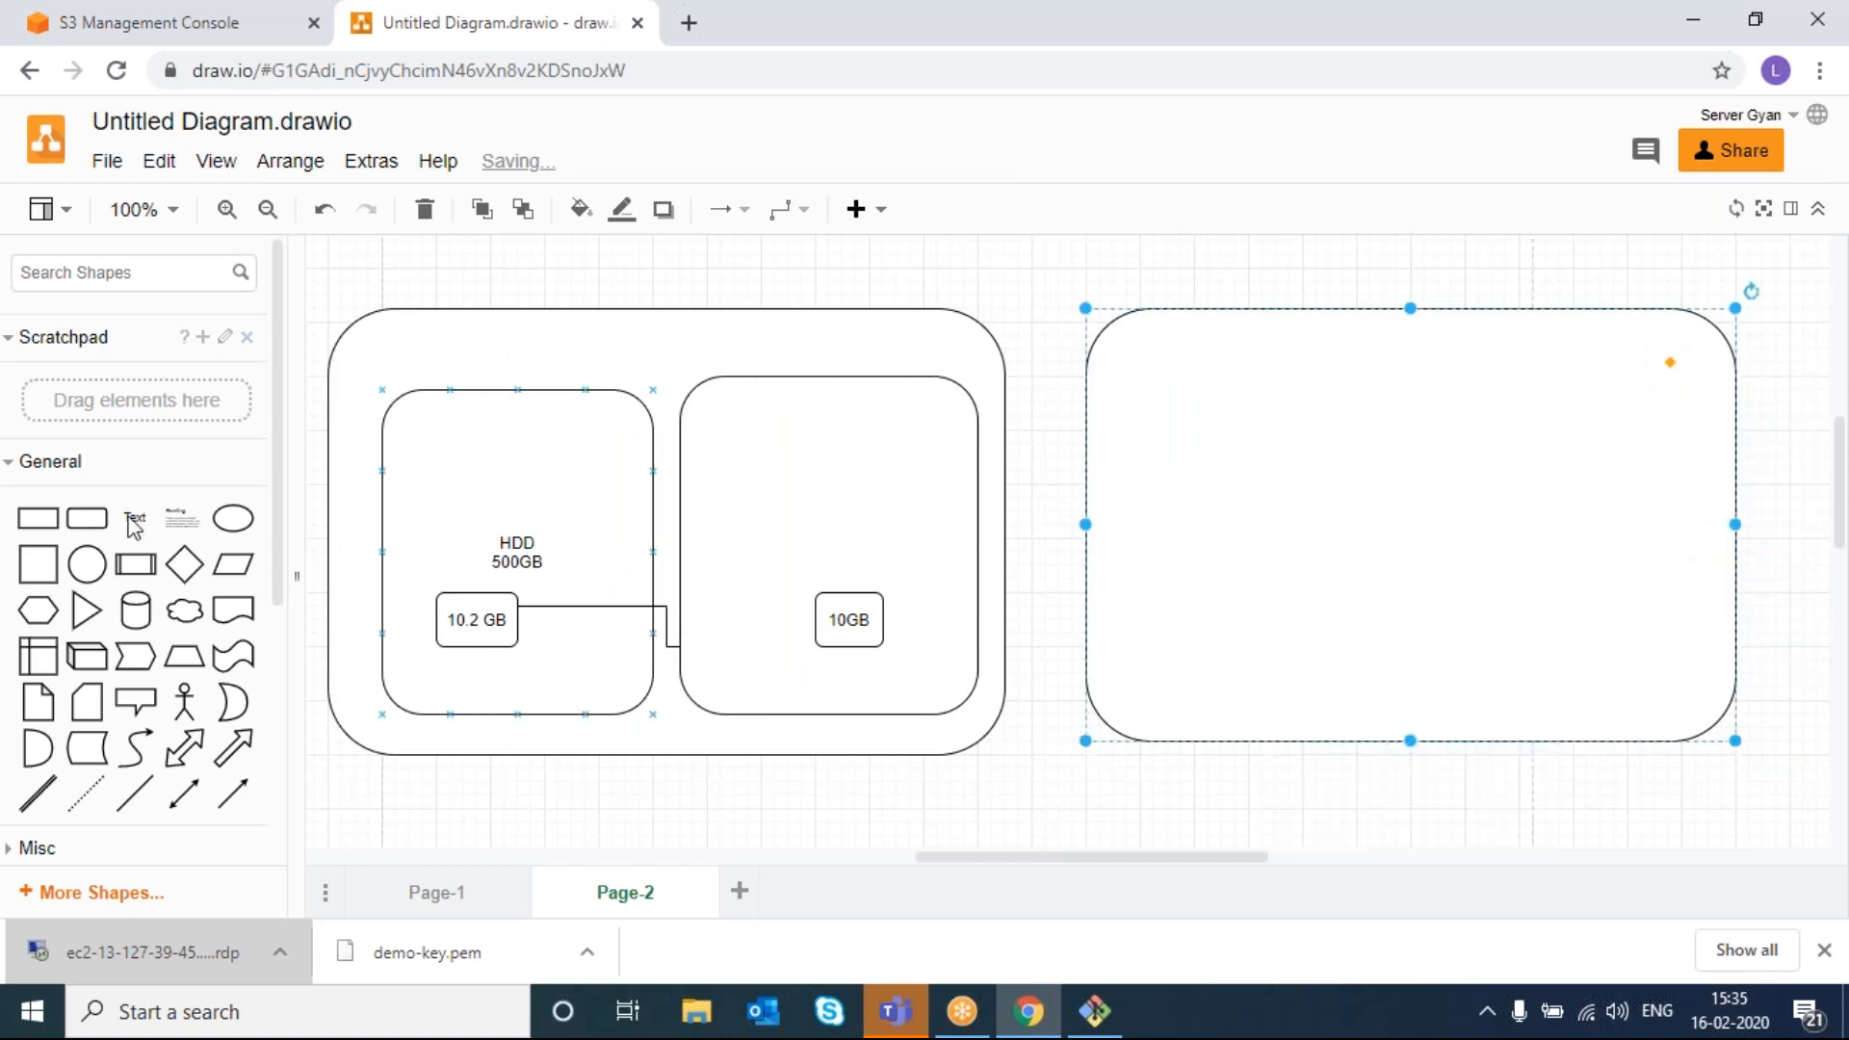
pyautogui.moveTo(86, 518); pyautogui.dragTo(1140, 390)
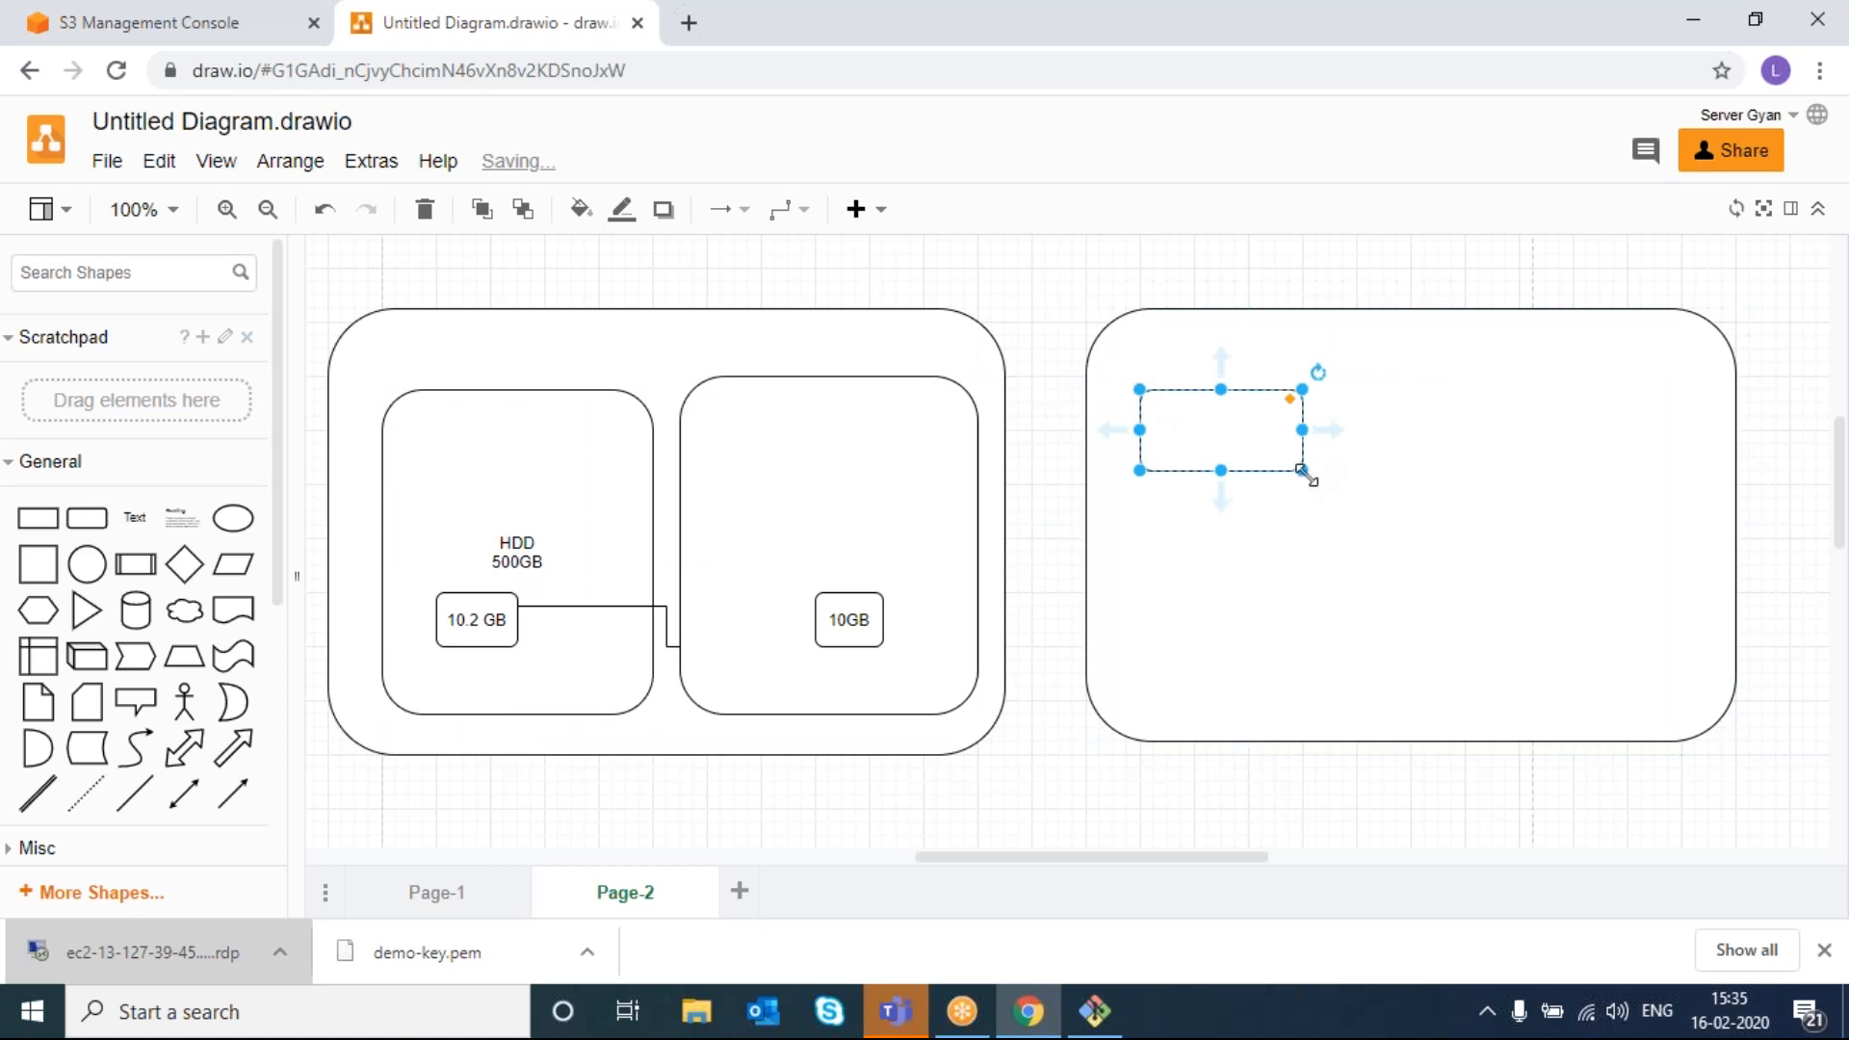
pyautogui.moveTo(1300, 472); pyautogui.dragTo(1275, 672)
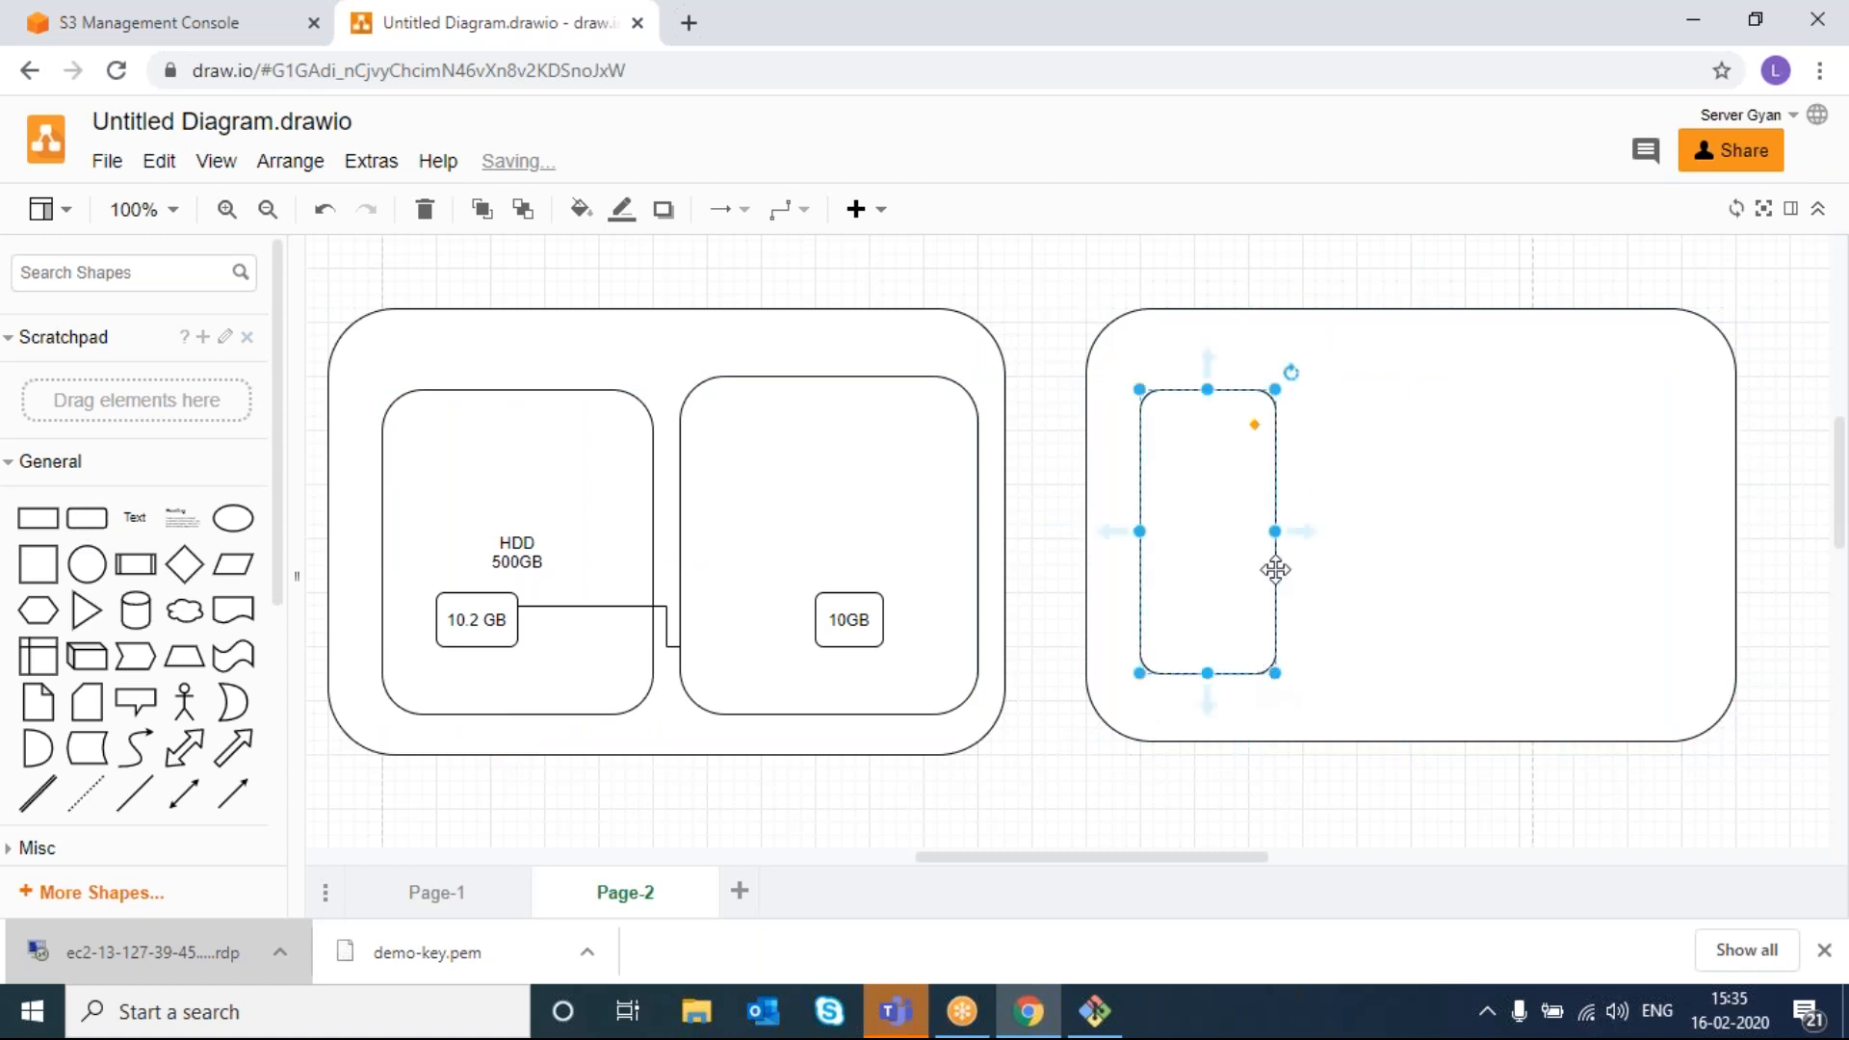
pyautogui.moveTo(1281, 538); pyautogui.dragTo(1329, 531)
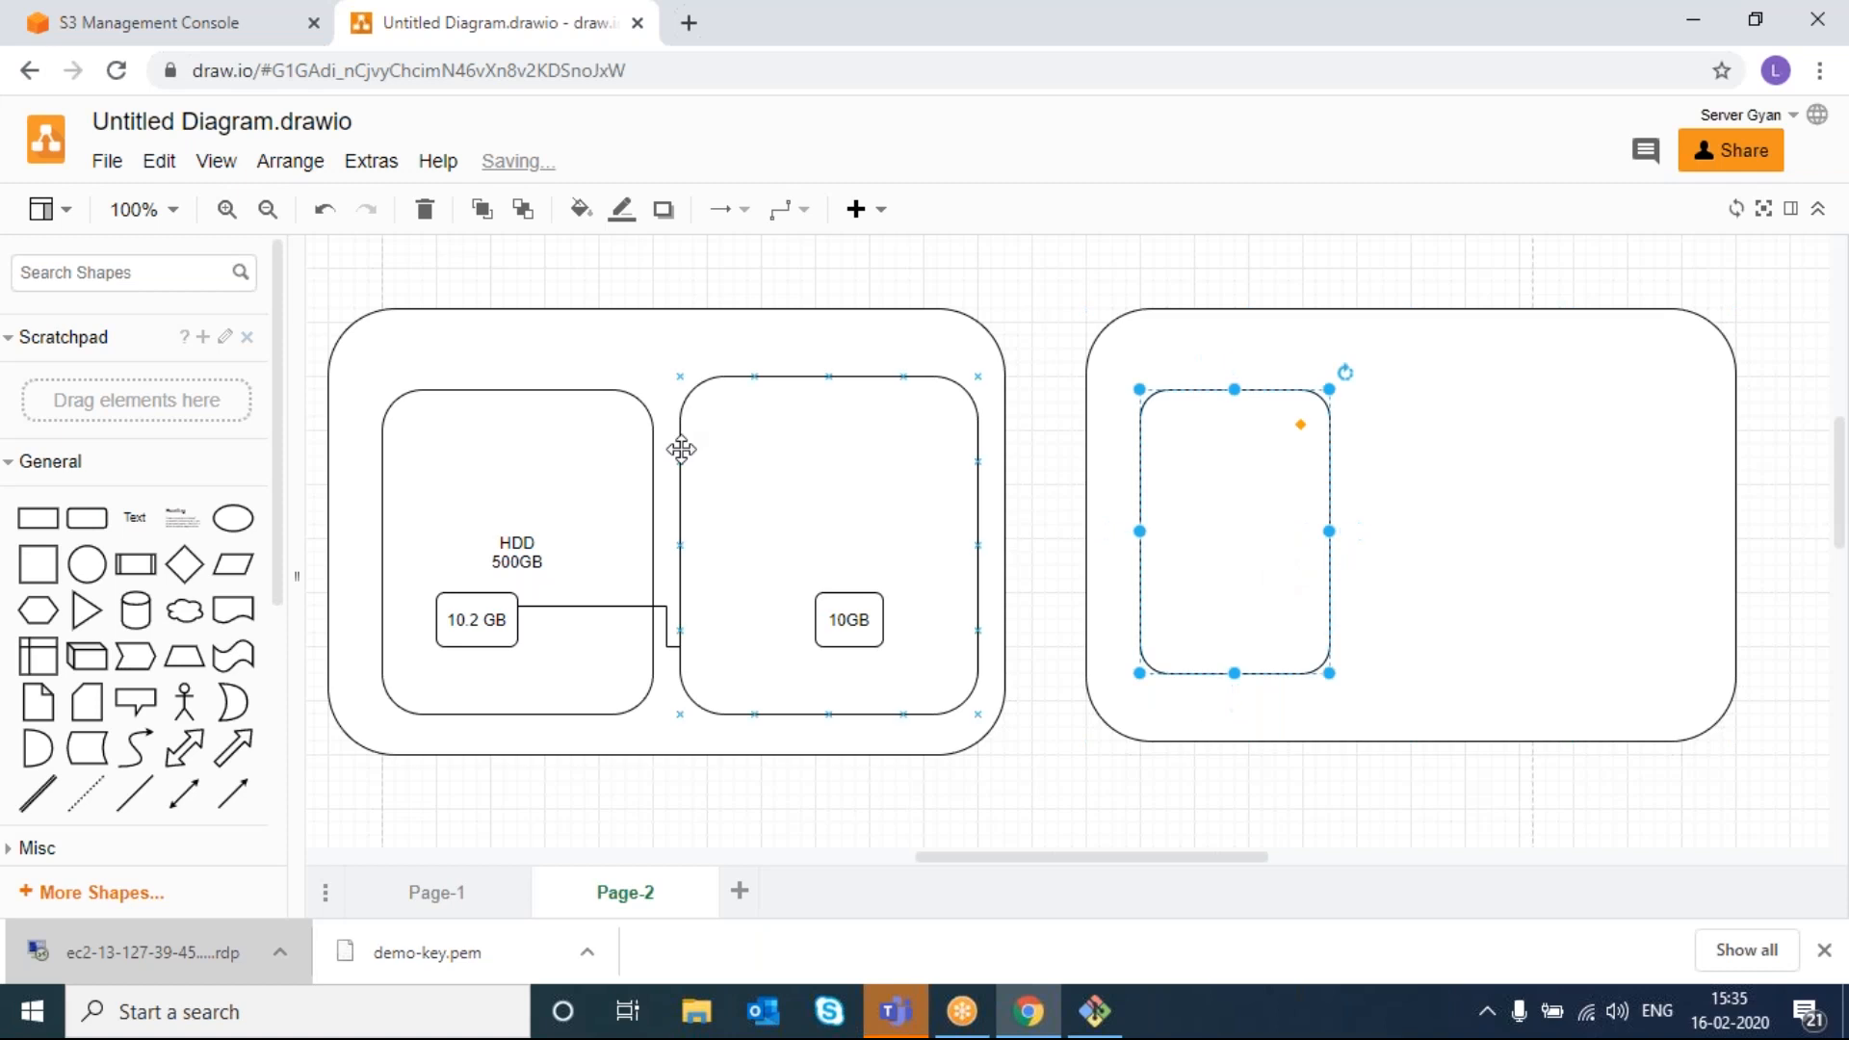
# - Add a small box labelled '10GB' inside the tall box
pyautogui.moveTo(87, 517); pyautogui.dragTo(1156, 539)
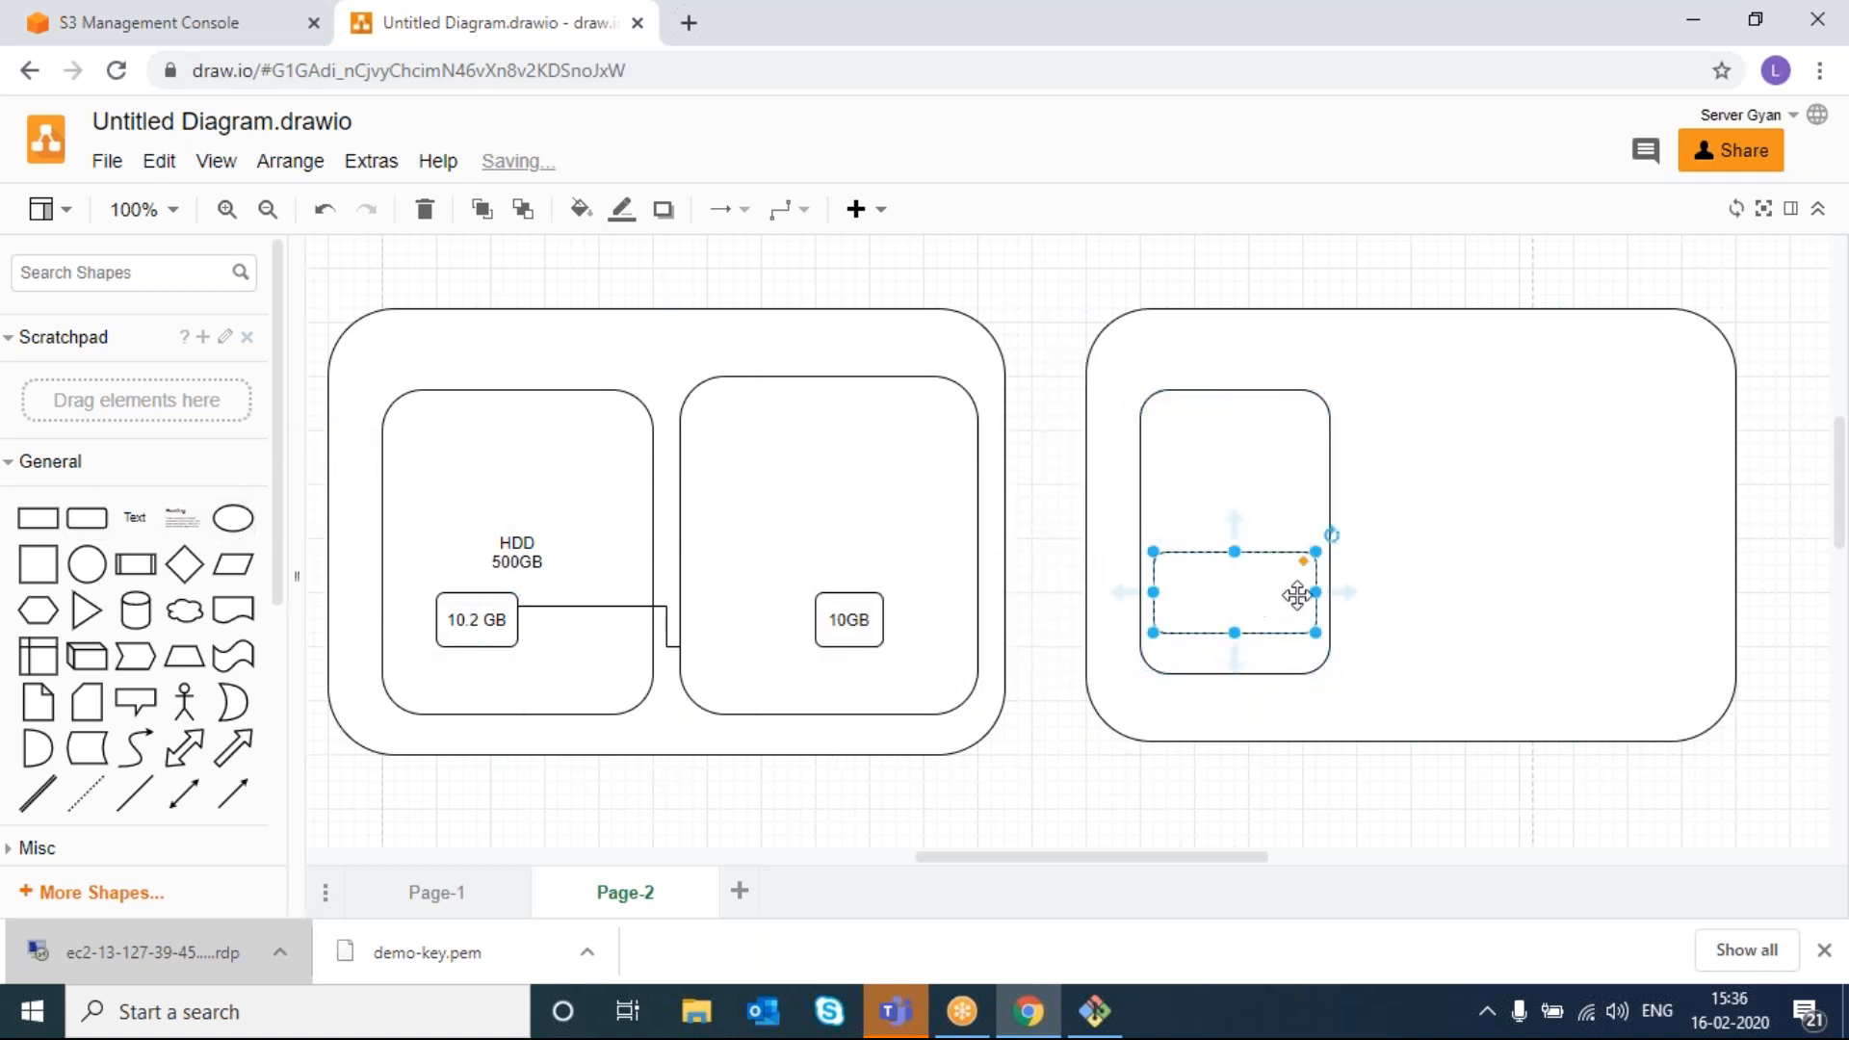
pyautogui.moveTo(1317, 590); pyautogui.dragTo(1234, 590)
pyautogui.doubleClick(1189, 585)
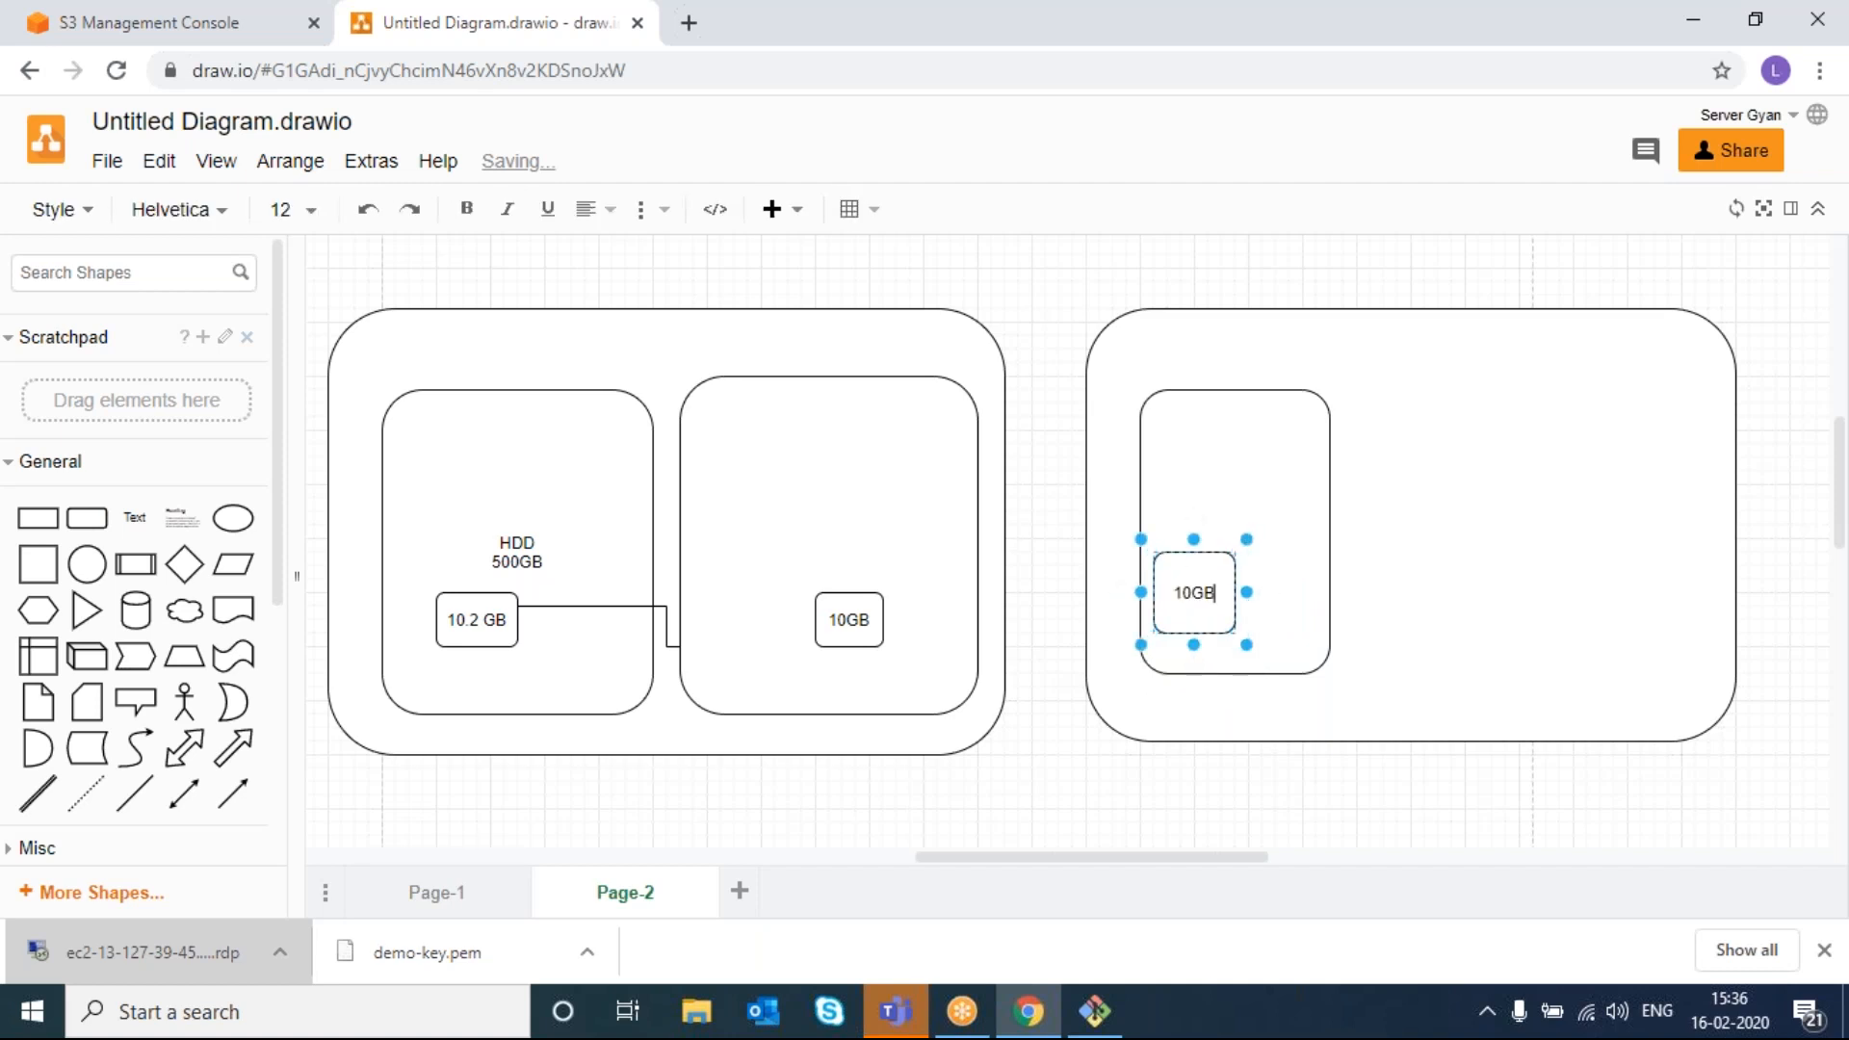
pyautogui.click(1374, 571)
# - Duplicate the tall box and its 10GB box to the container's right, then caption the first container
pyautogui.click(1240, 559)
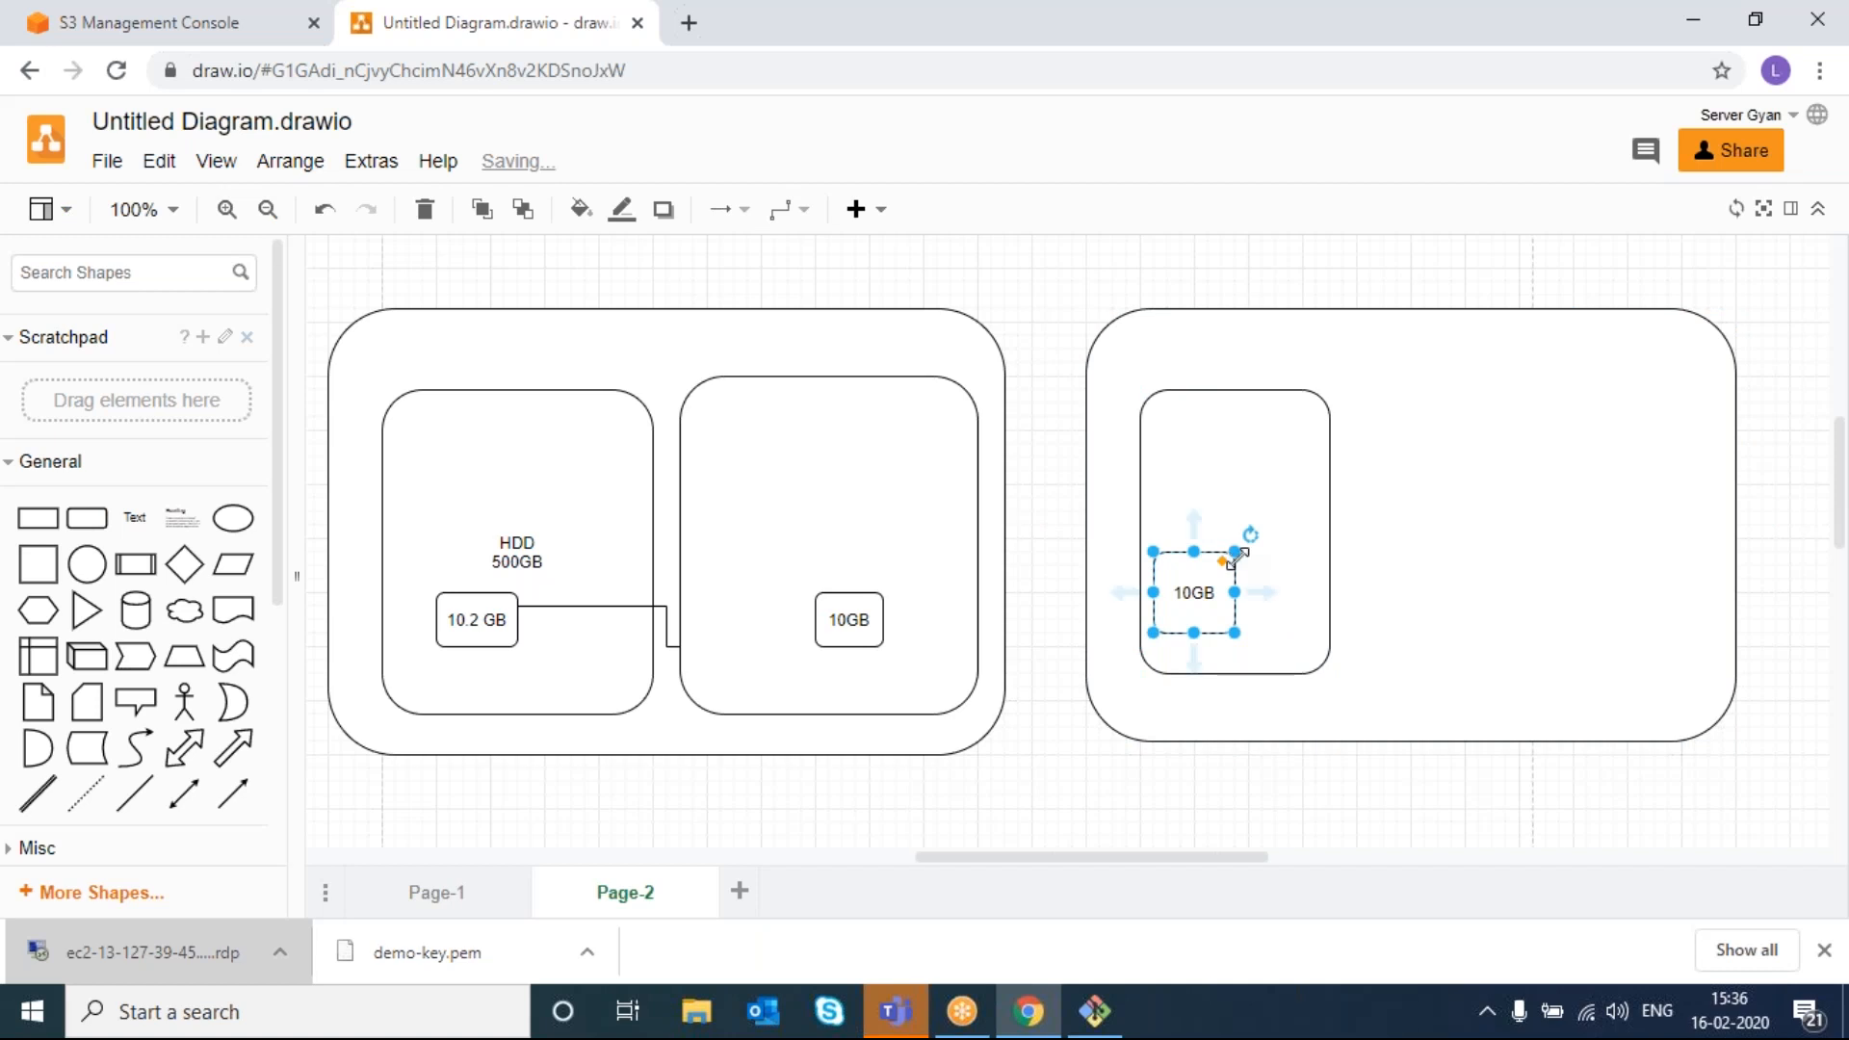
pyautogui.click(1272, 539)
pyautogui.hotkey('ctrl', 'd')
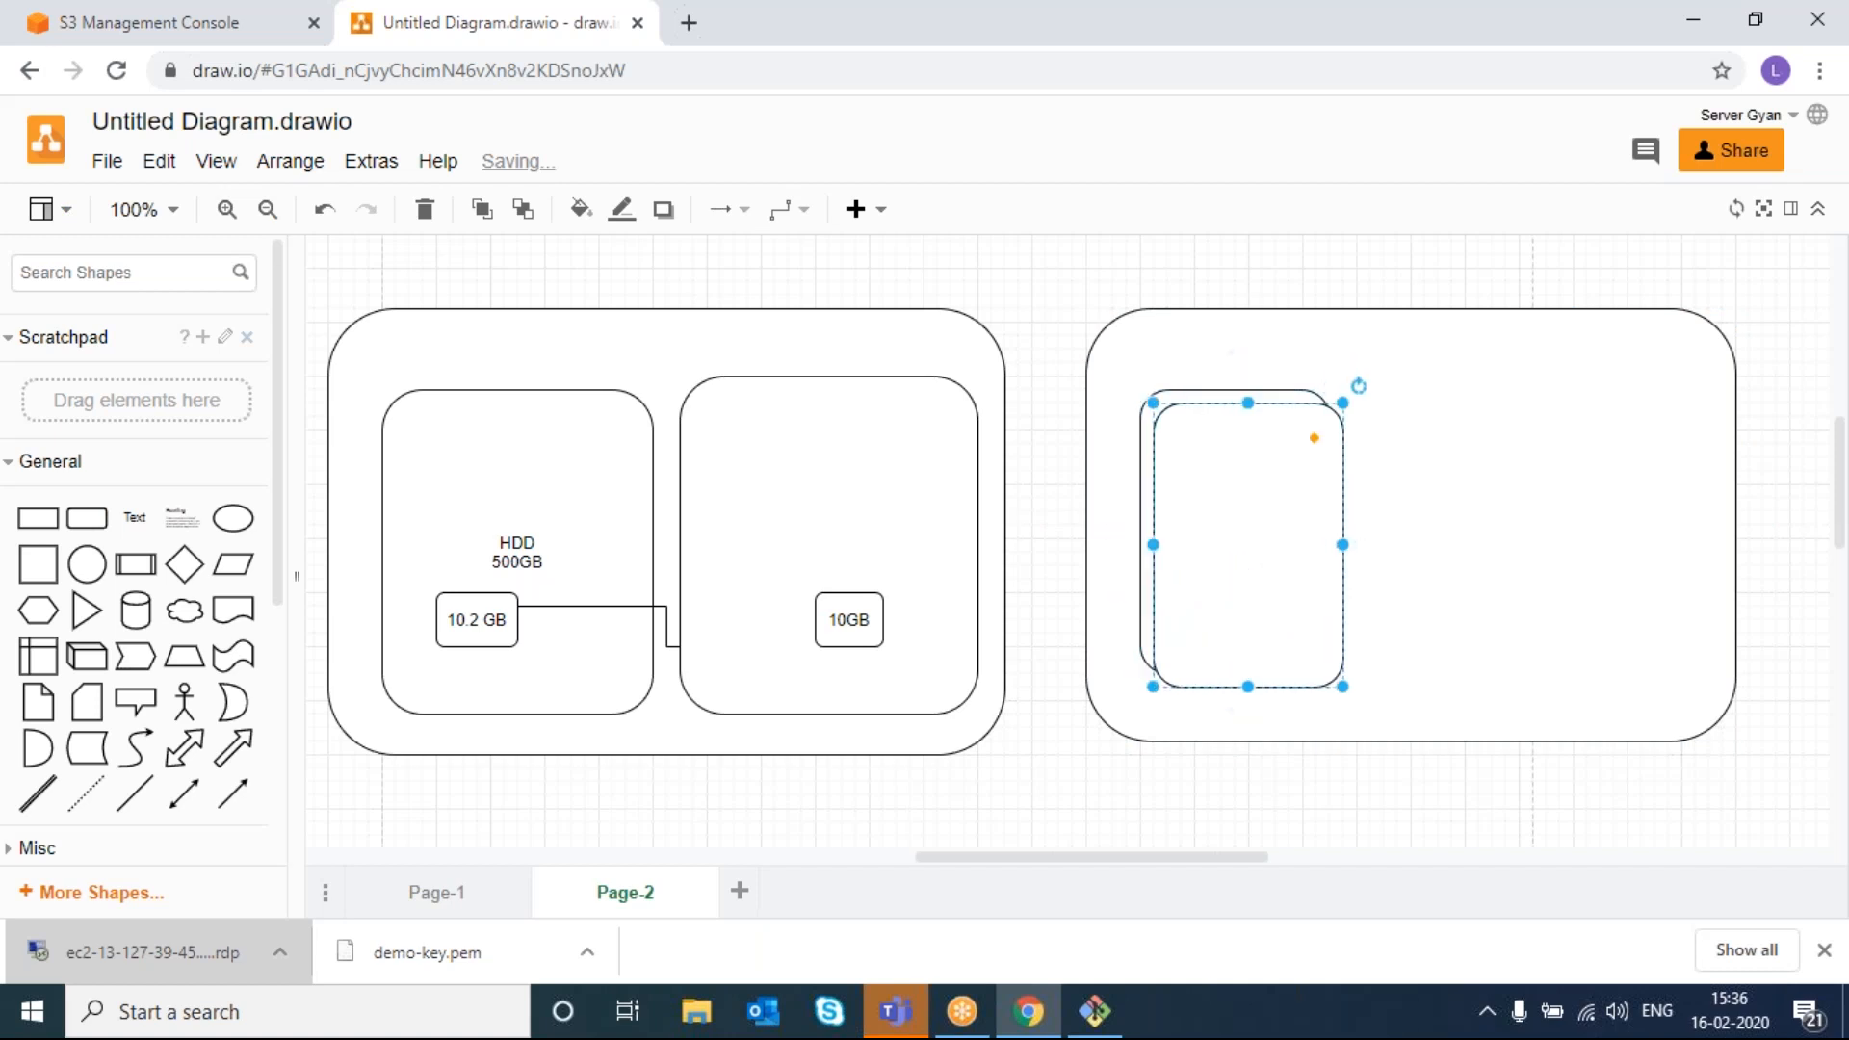
pyautogui.moveTo(1266, 538); pyautogui.dragTo(1578, 517)
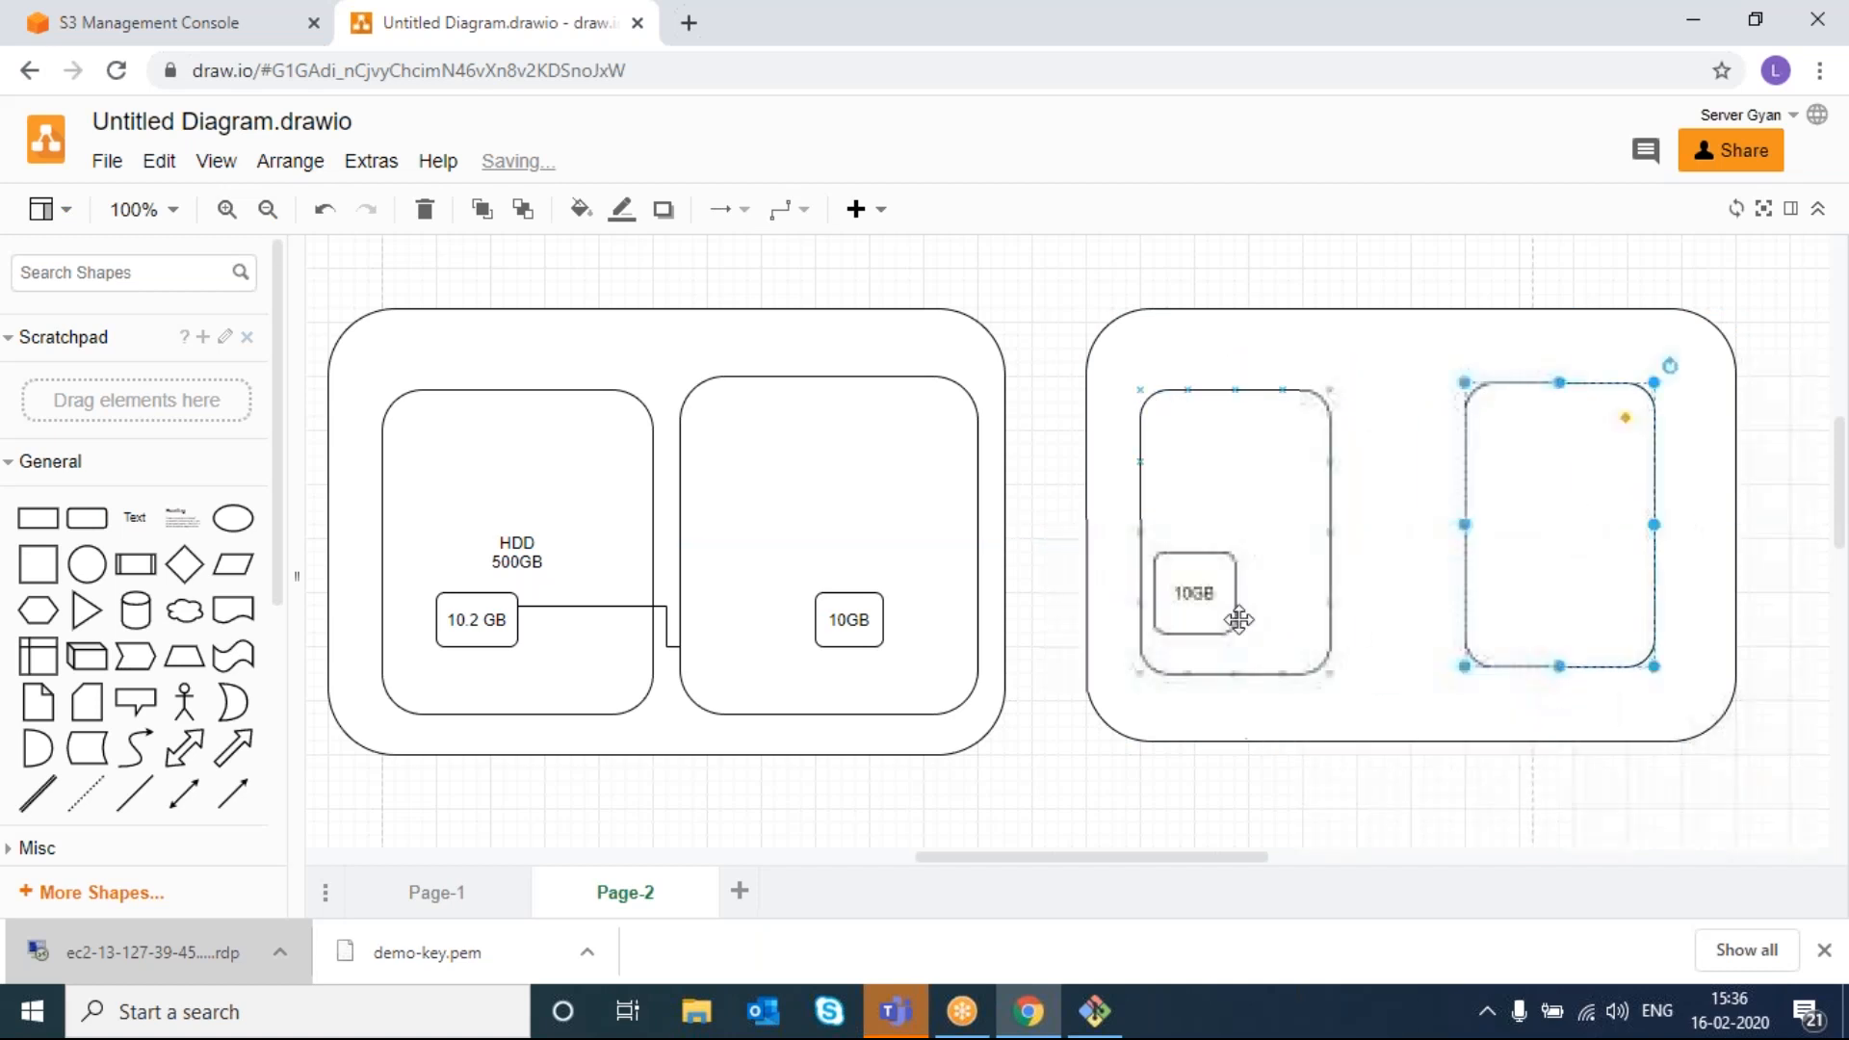
pyautogui.click(1203, 614)
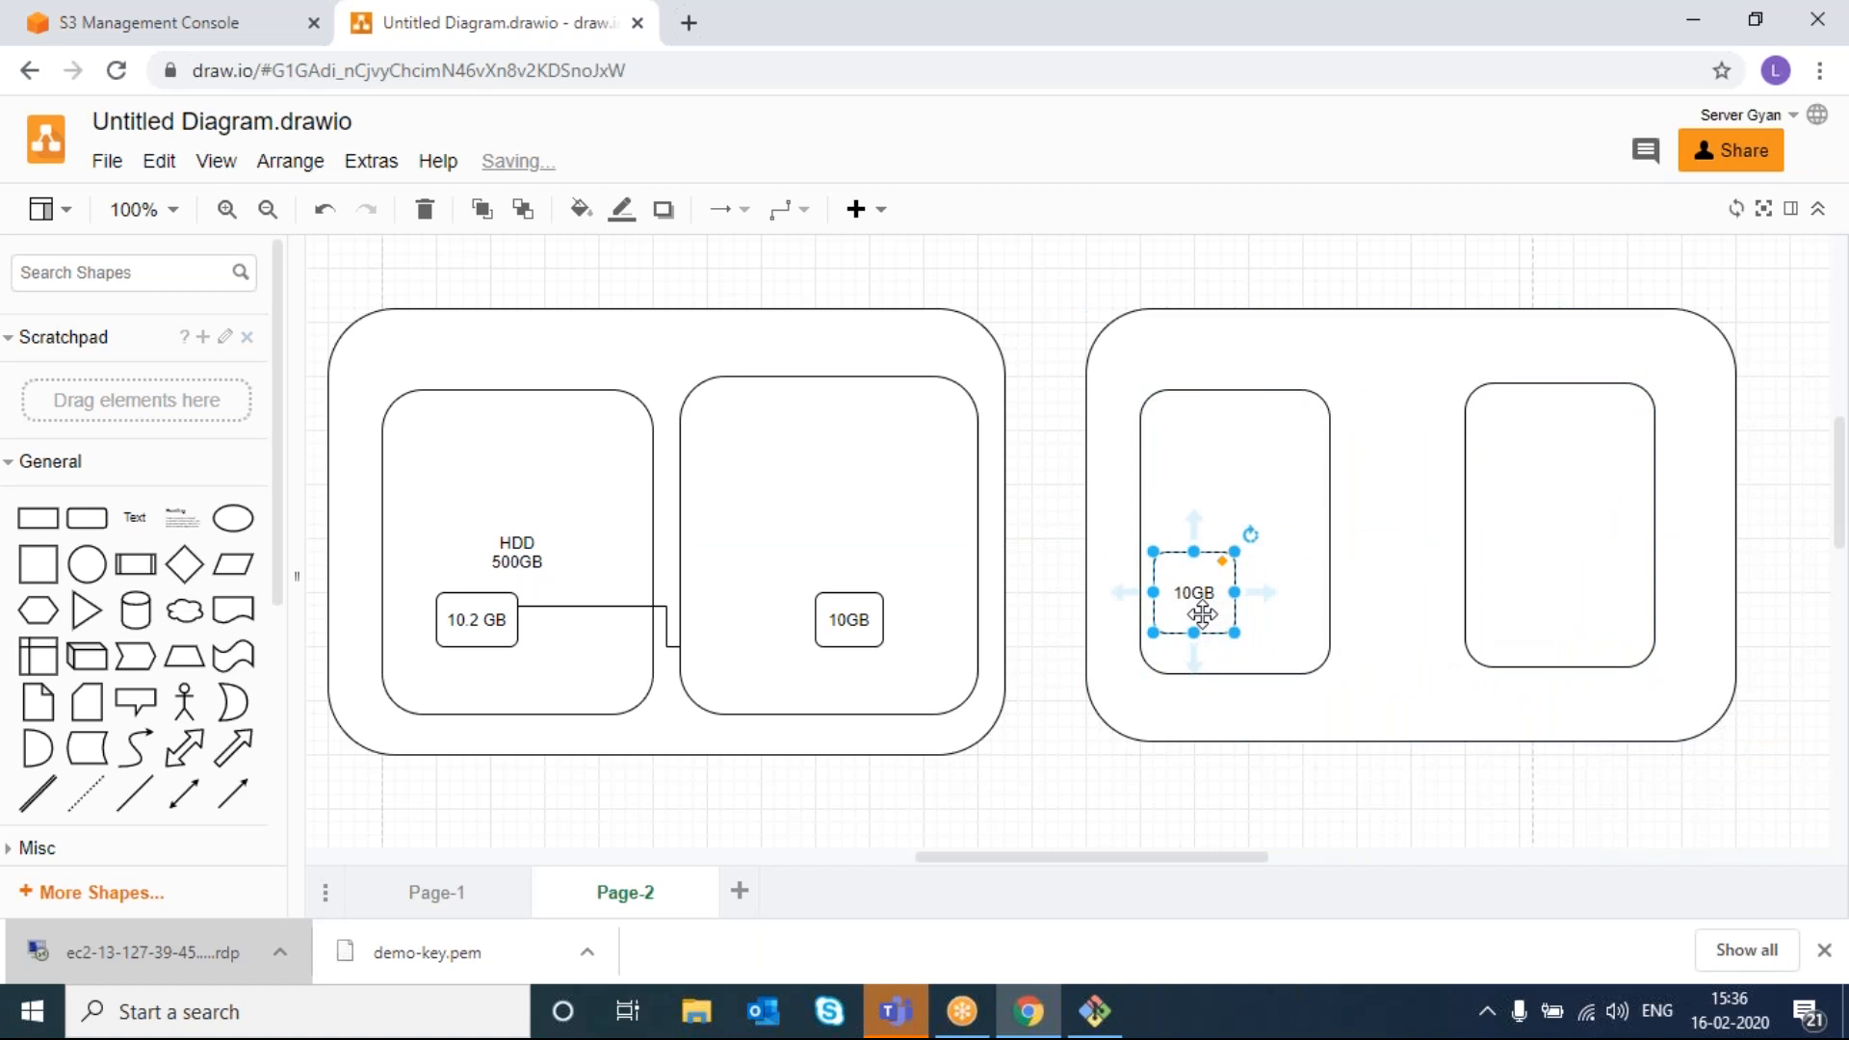
pyautogui.moveTo(1203, 614); pyautogui.dragTo(1530, 582)
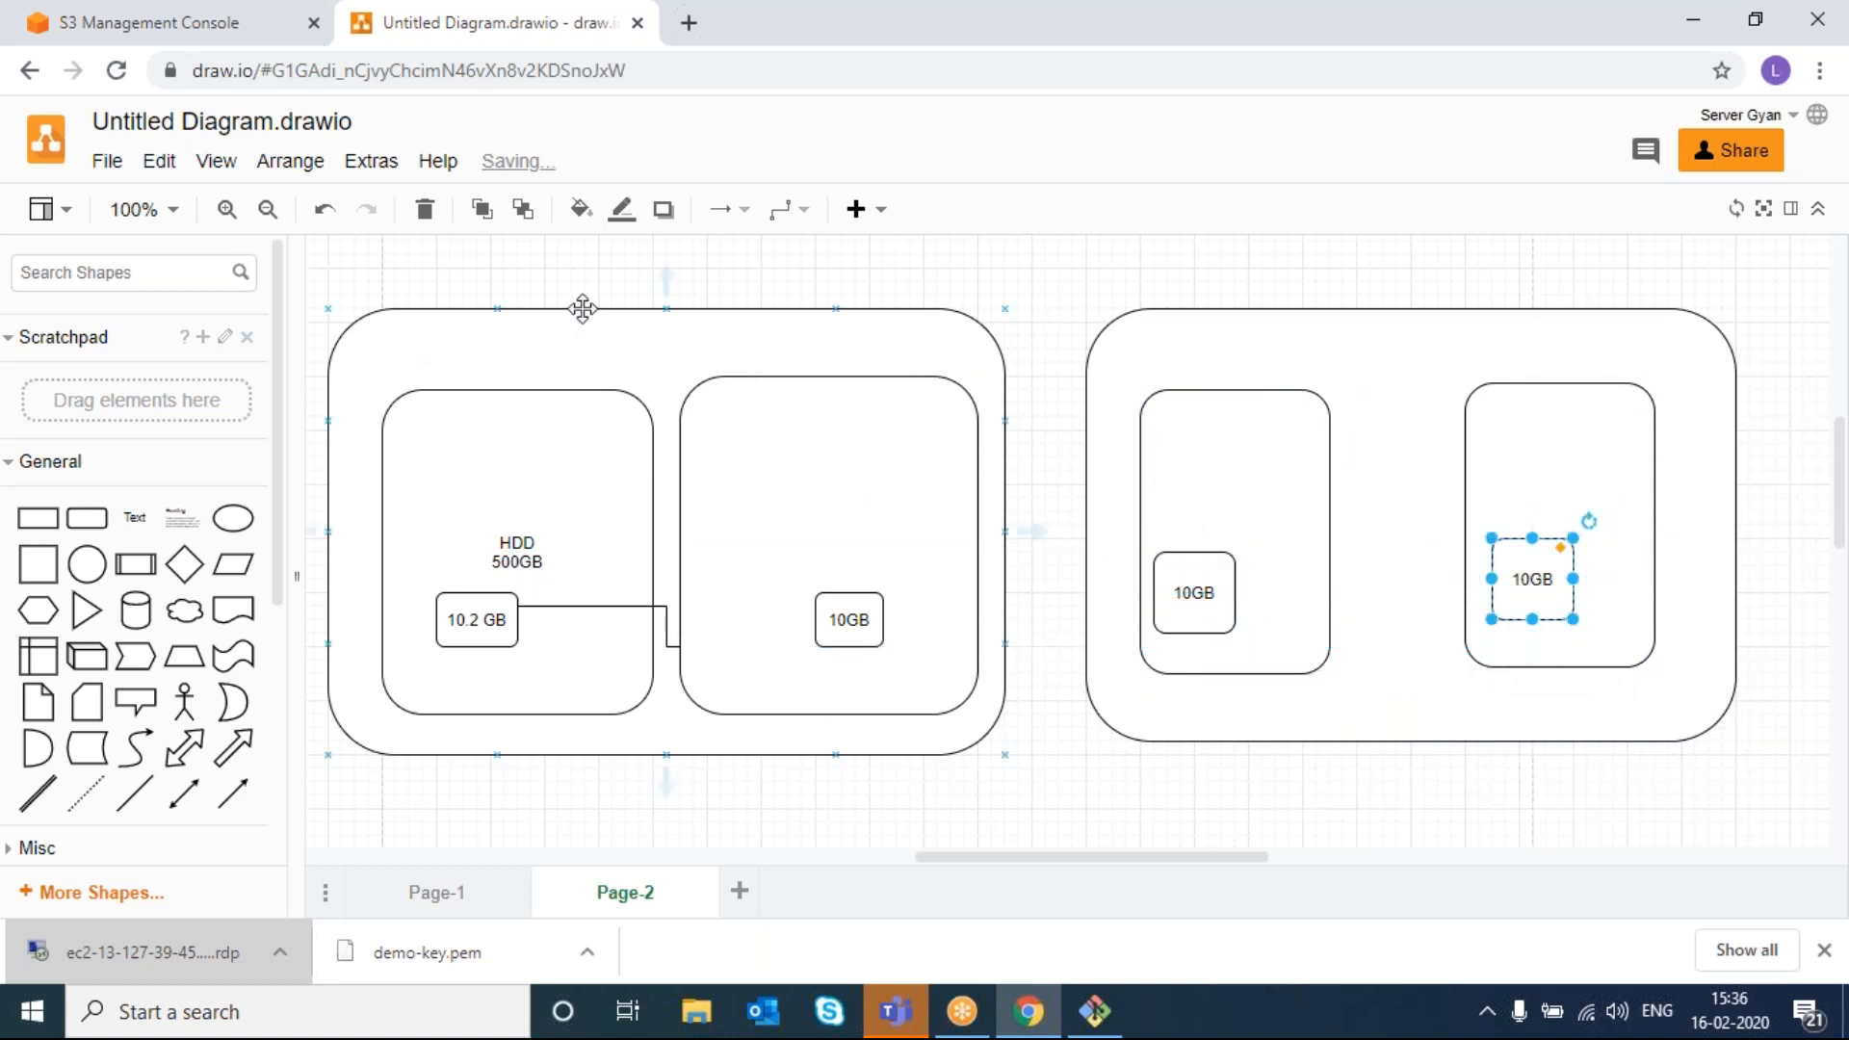
pyautogui.doubleClick(752, 815)
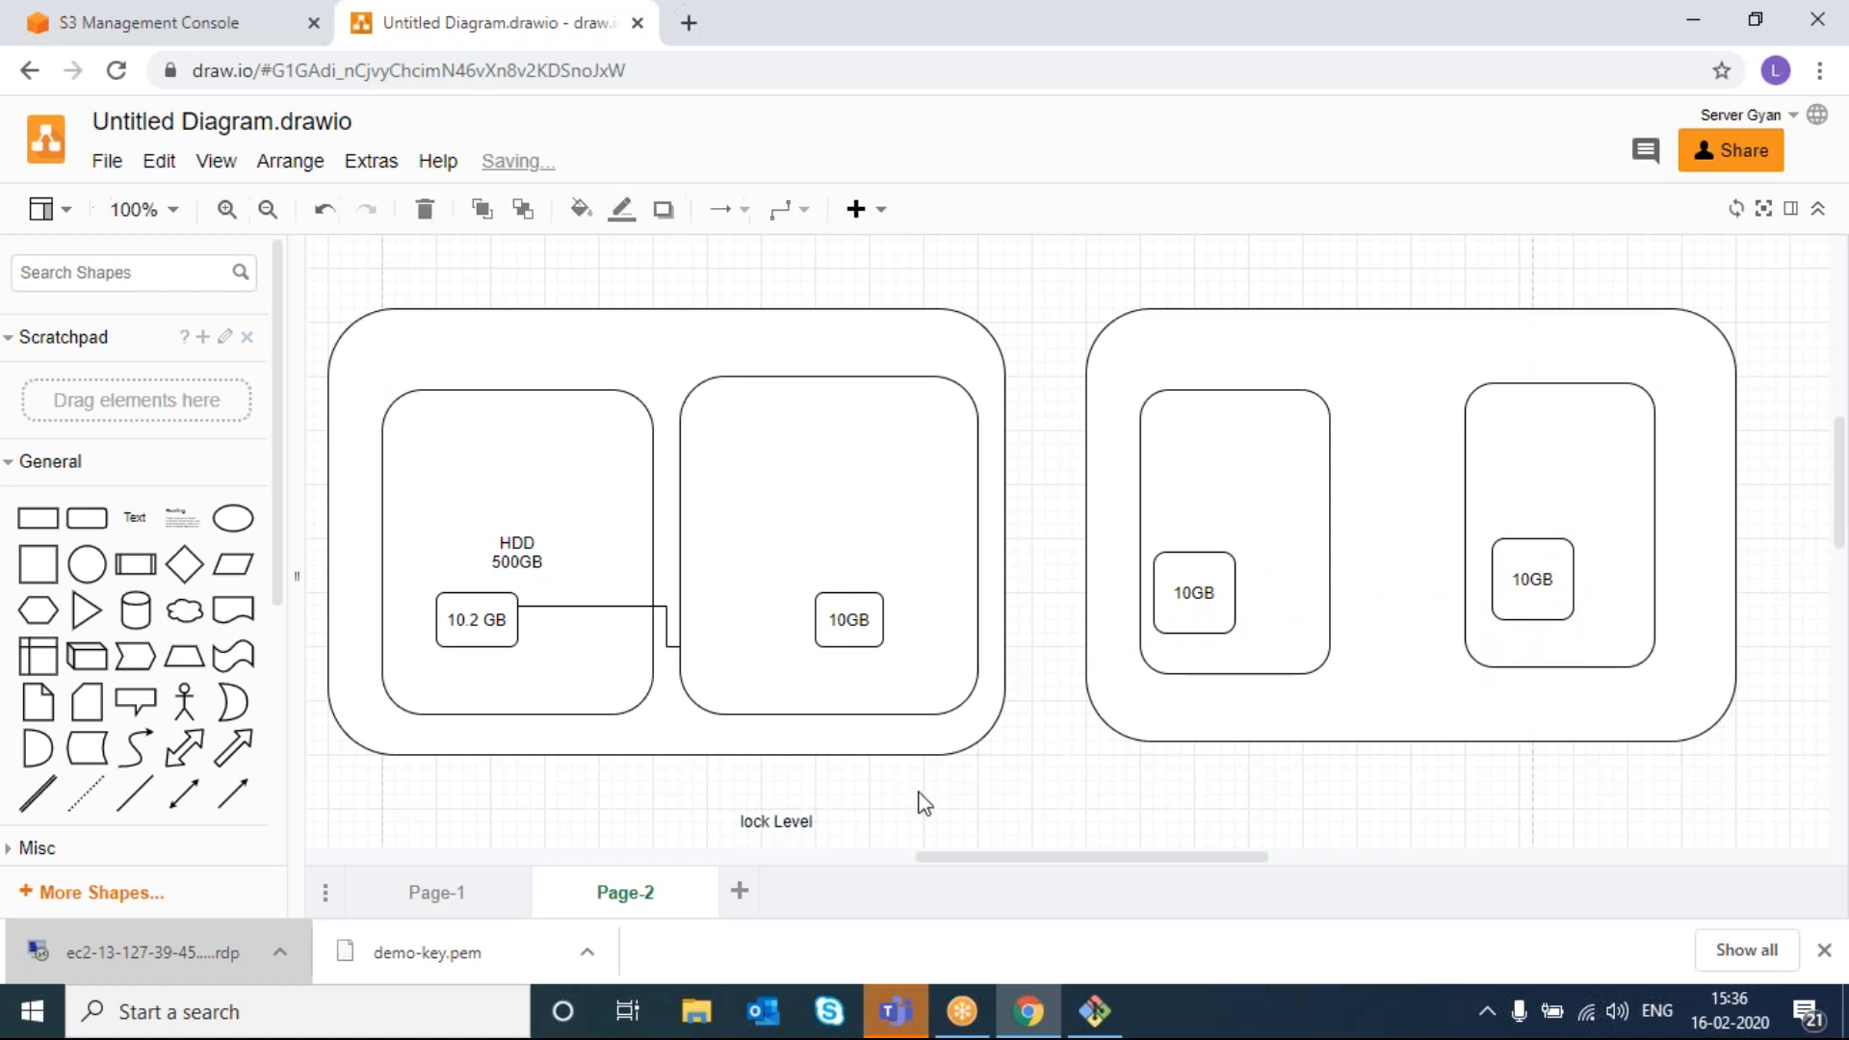
# - Correct the caption to 'Block Level' and move it to the top of the left container
pyautogui.moveTo(740, 820); pyautogui.dragTo(813, 821)
pyautogui.click(740, 822)
pyautogui.write('B')
pyautogui.click(906, 820)
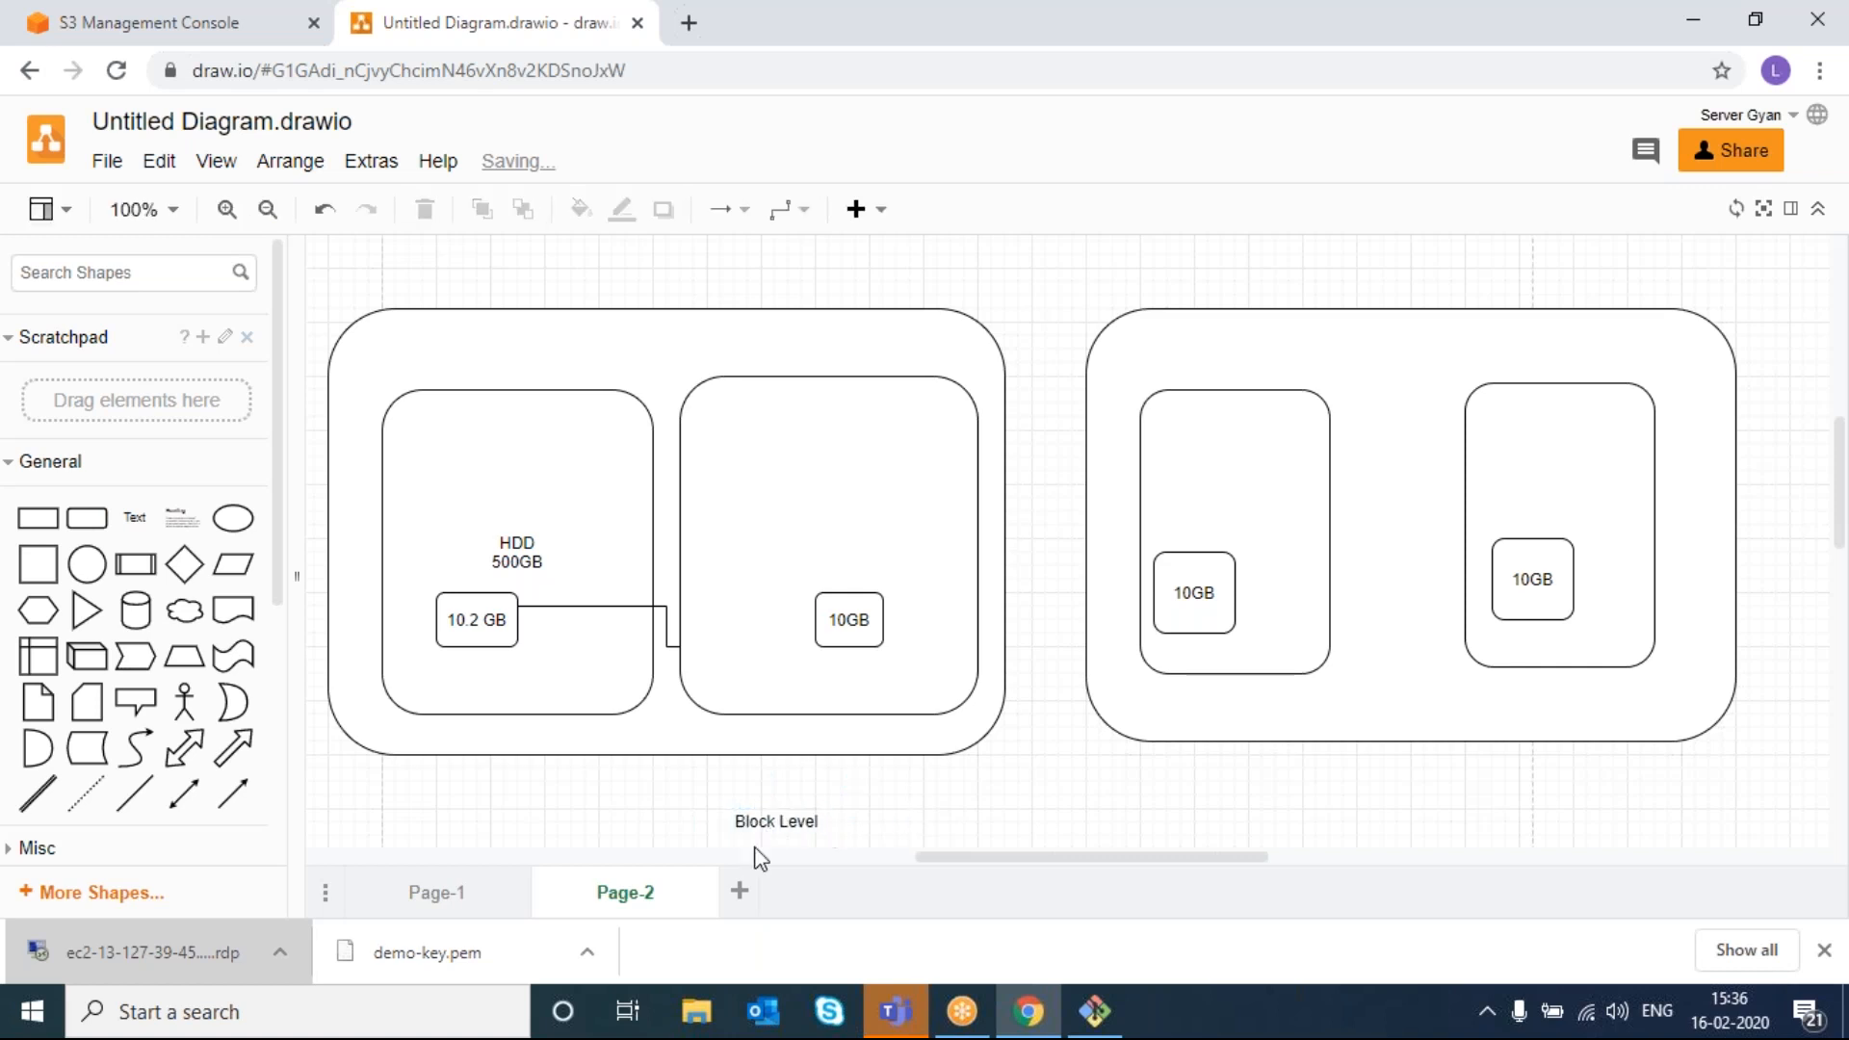
pyautogui.moveTo(765, 819); pyautogui.dragTo(643, 334)
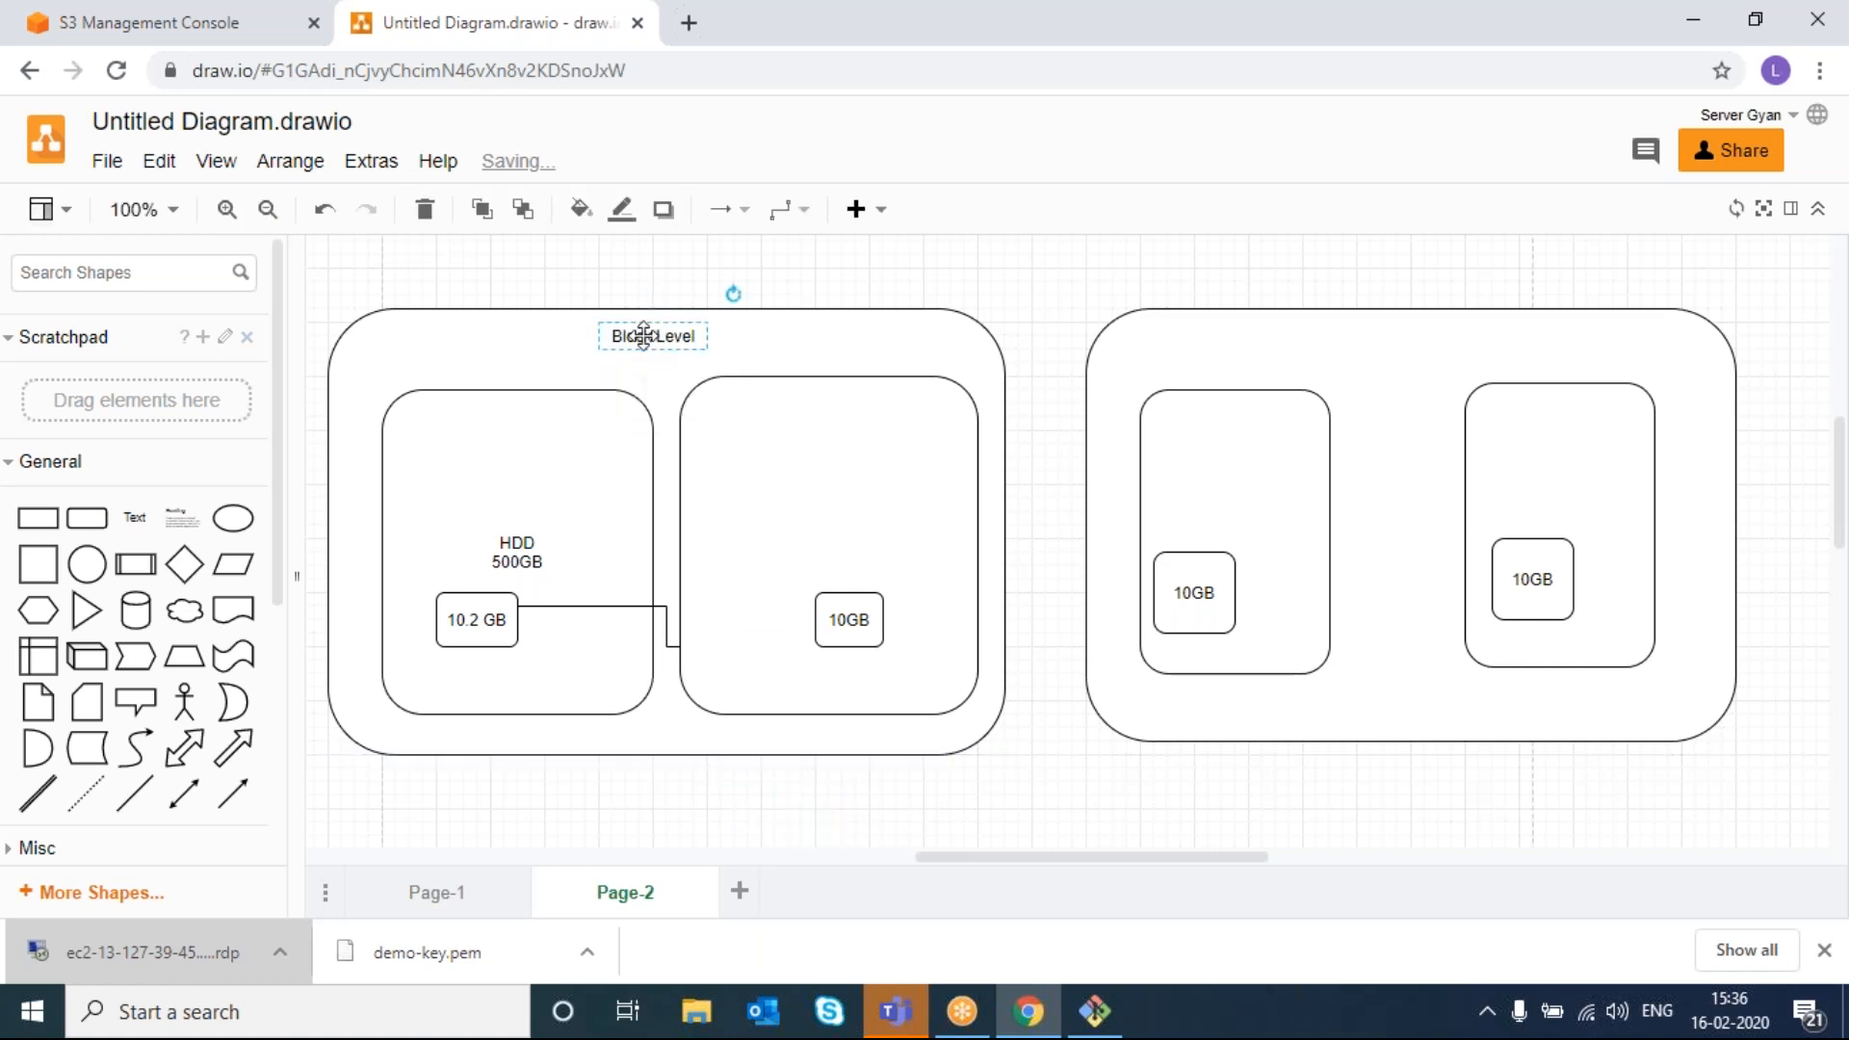
# - Make Block Level 24 pt and add an 'Object Level' caption below the right container
pyautogui.press('F2')
pyautogui.click(311, 210)
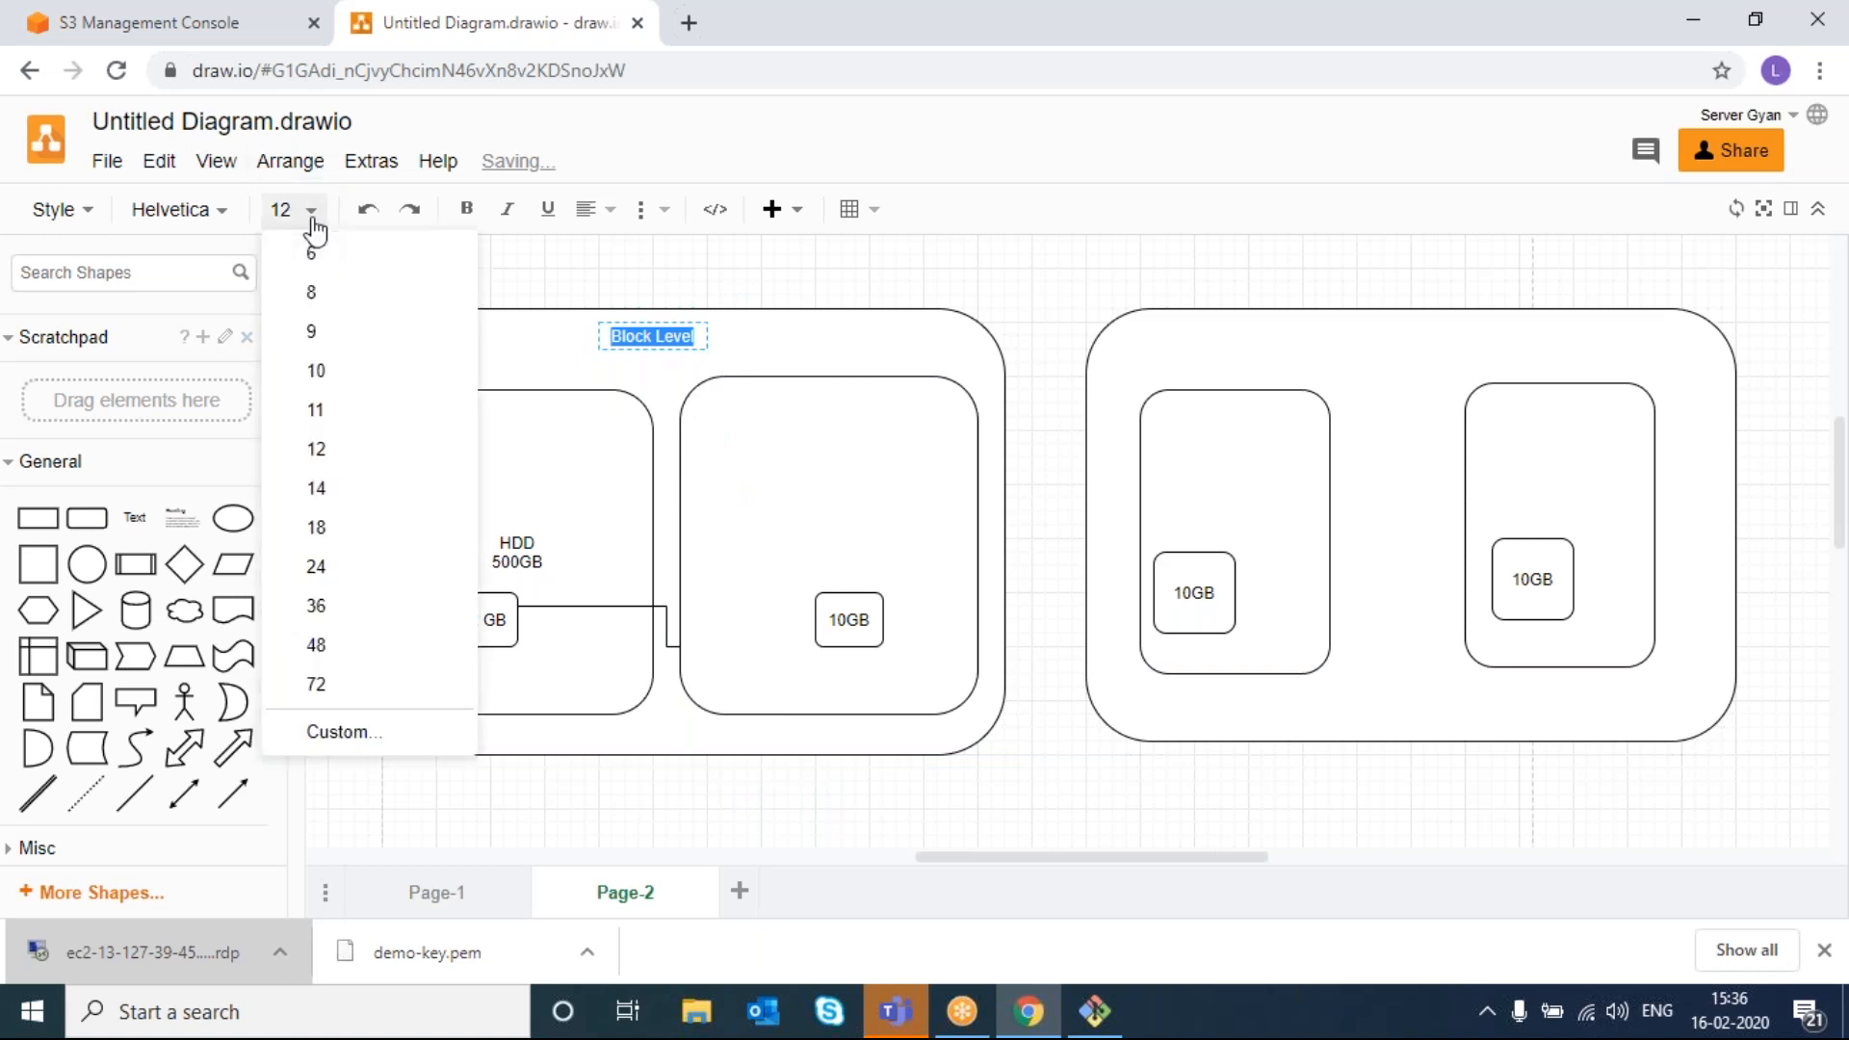
pyautogui.click(341, 578)
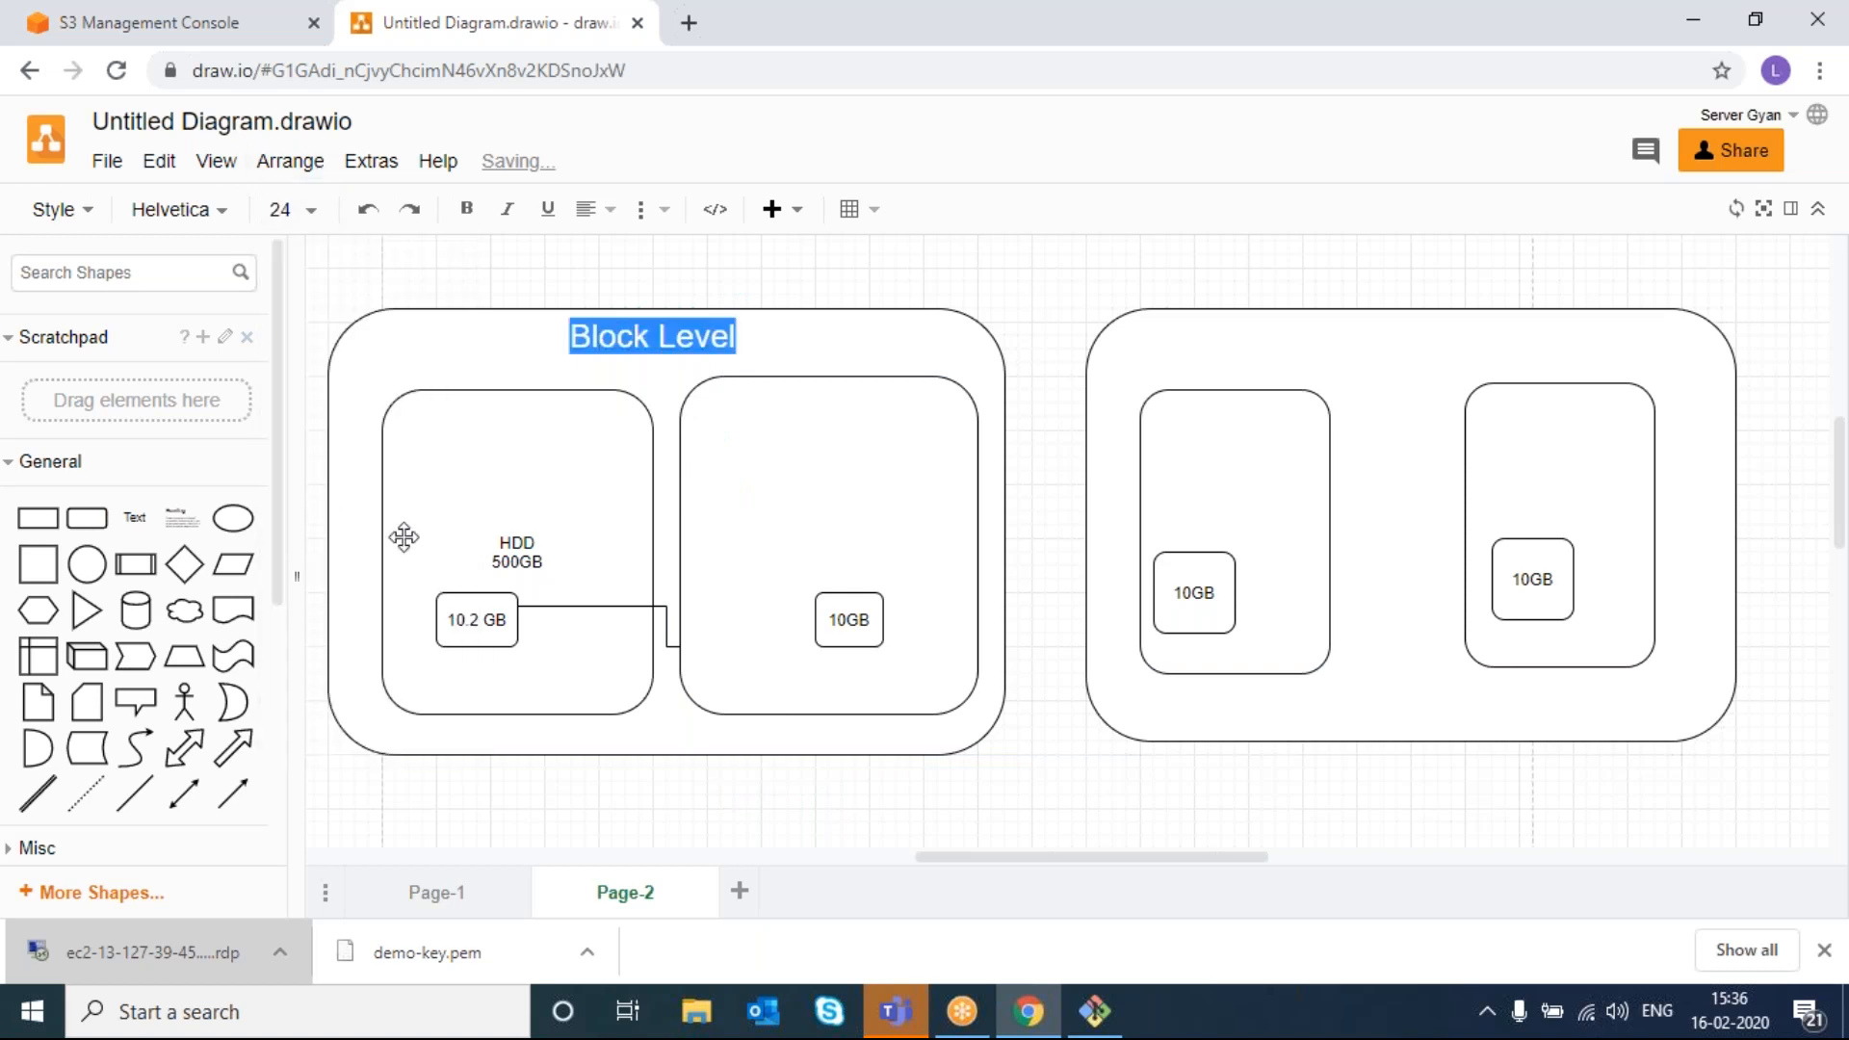
pyautogui.click(1288, 787)
pyautogui.doubleClick(1289, 787)
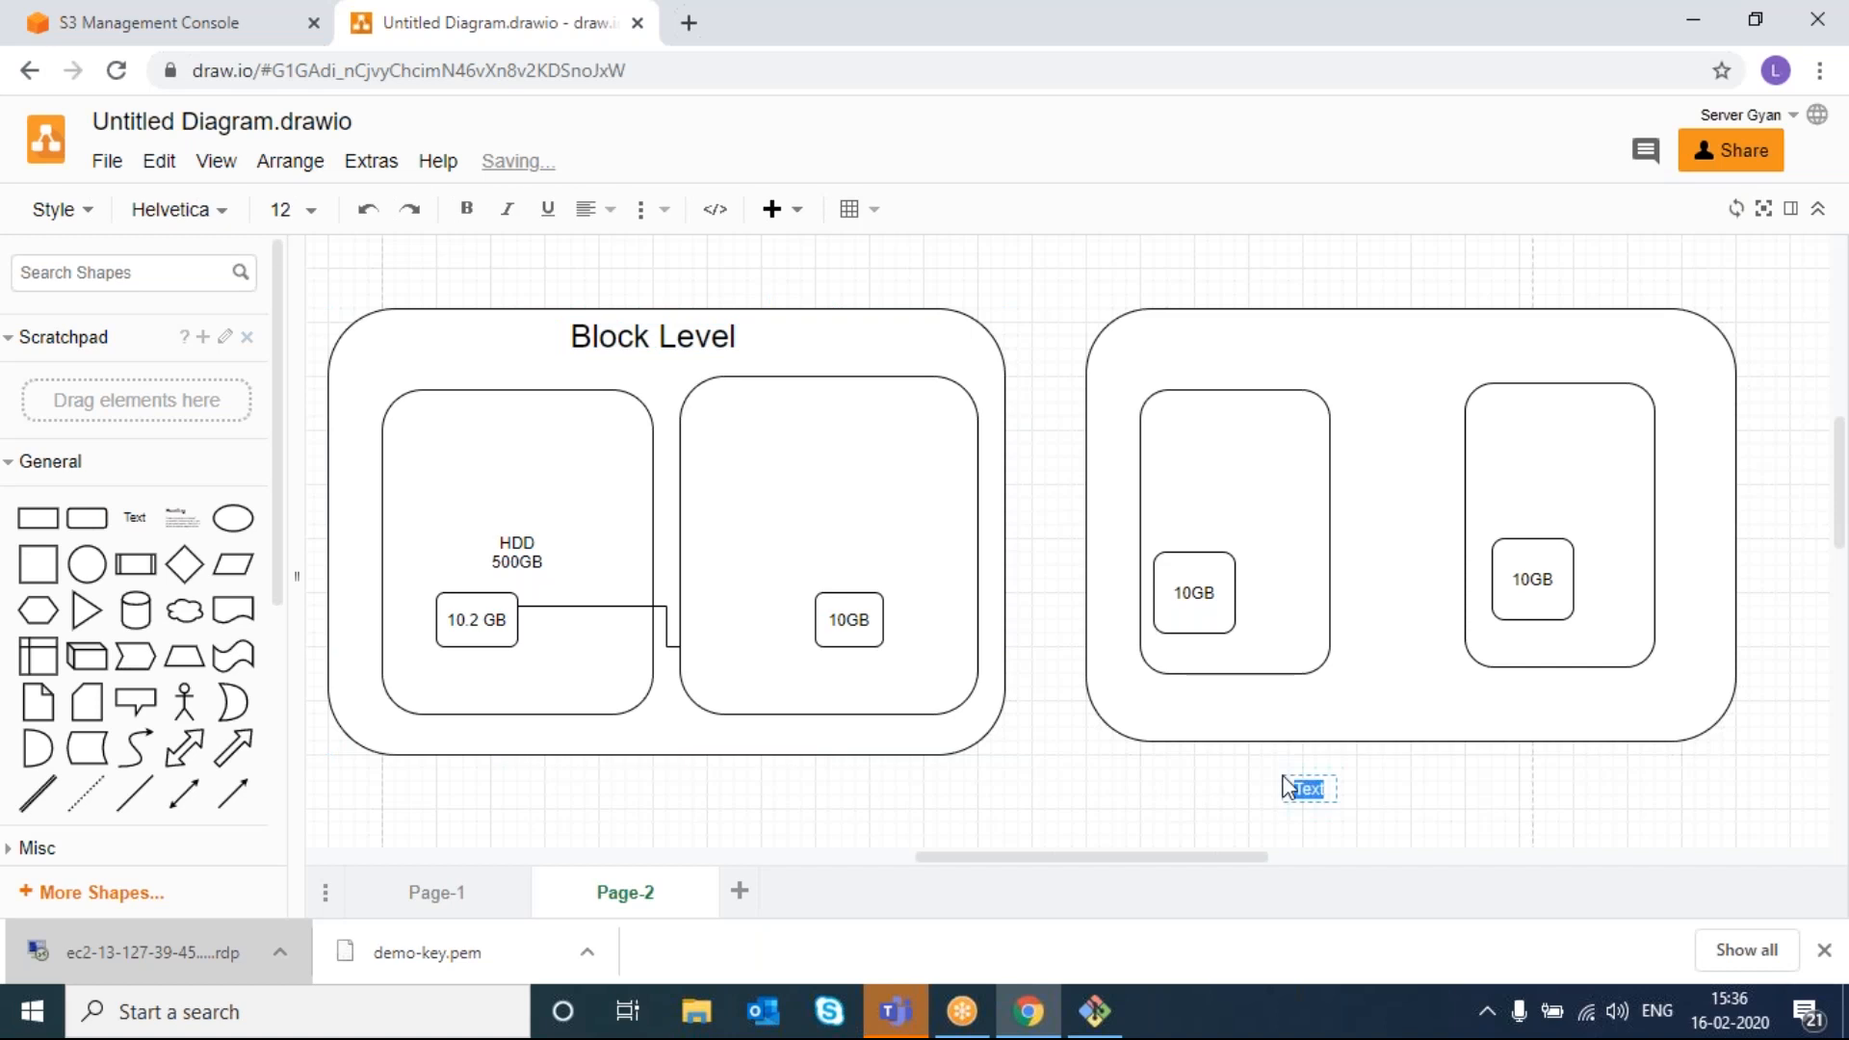
pyautogui.write('Object Level')
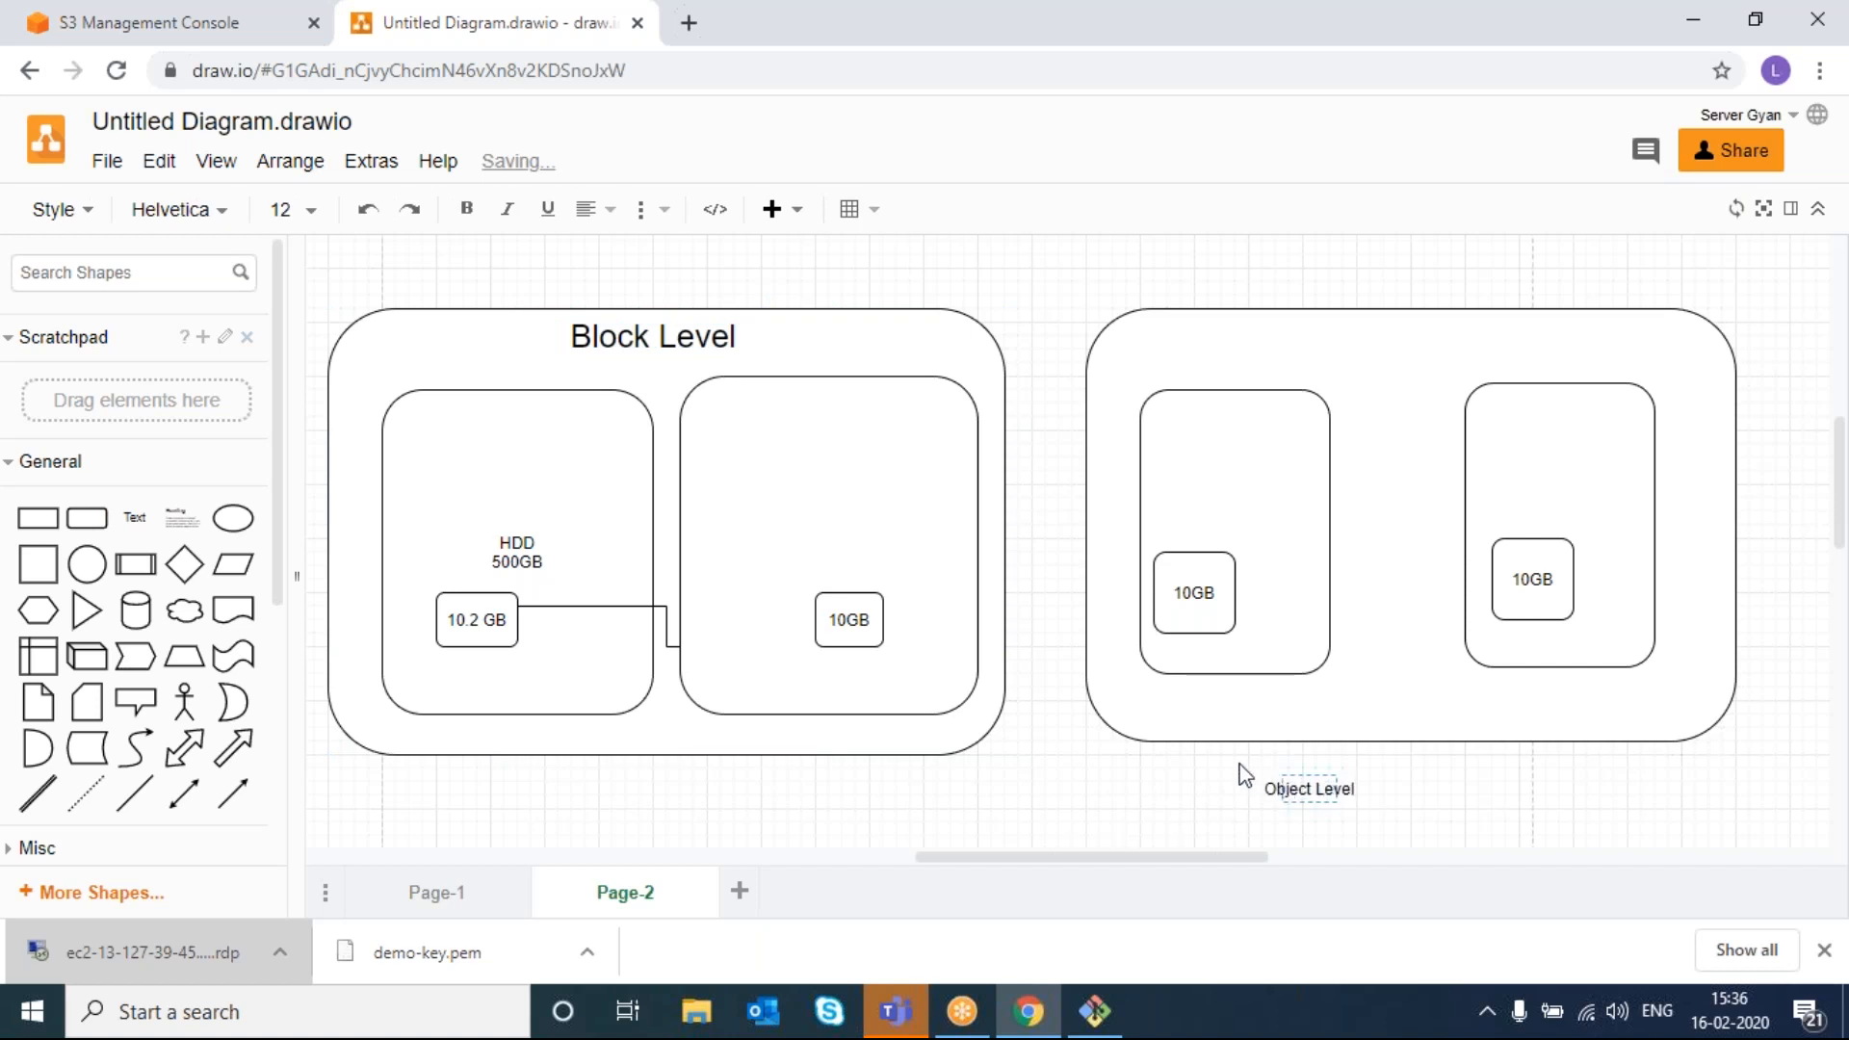
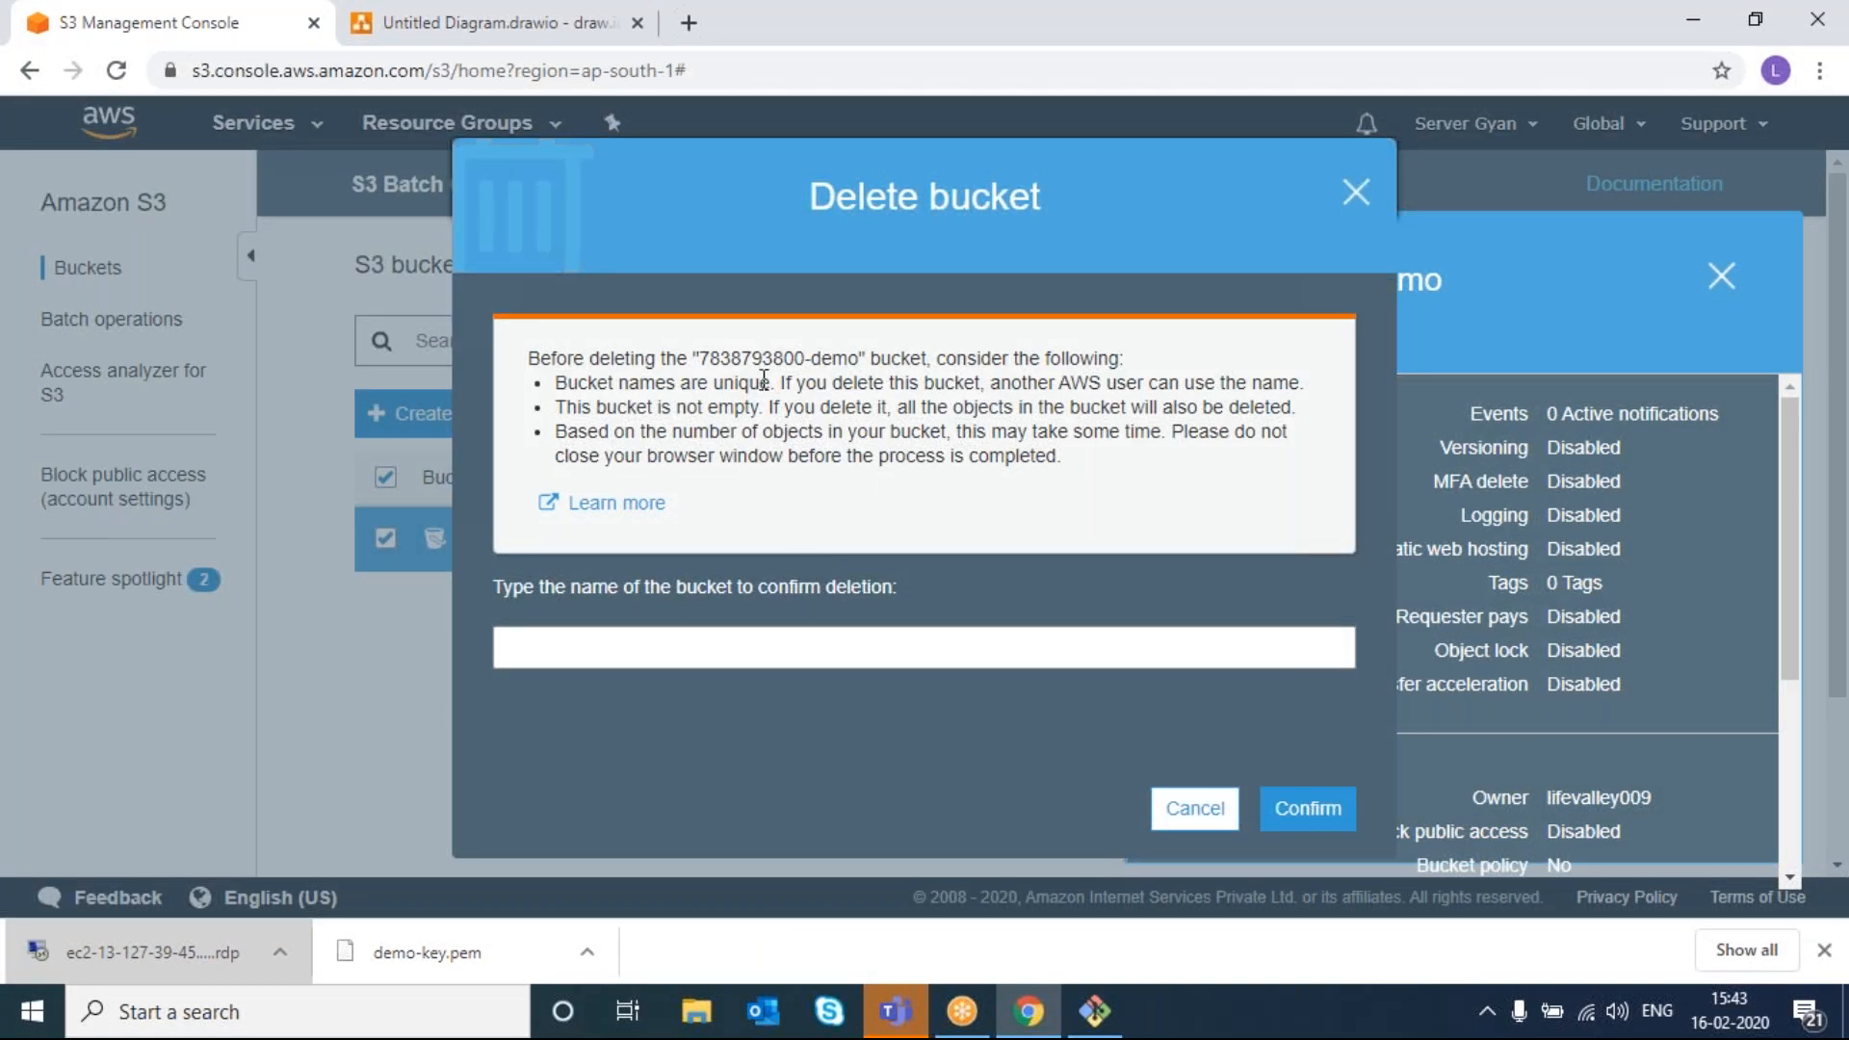
# - Delete the numeric-named demo bucket by pasting its name into the confirmation field
pyautogui.moveTo(696, 358); pyautogui.dragTo(859, 358)
pyautogui.hotkey('ctrl', 'c')
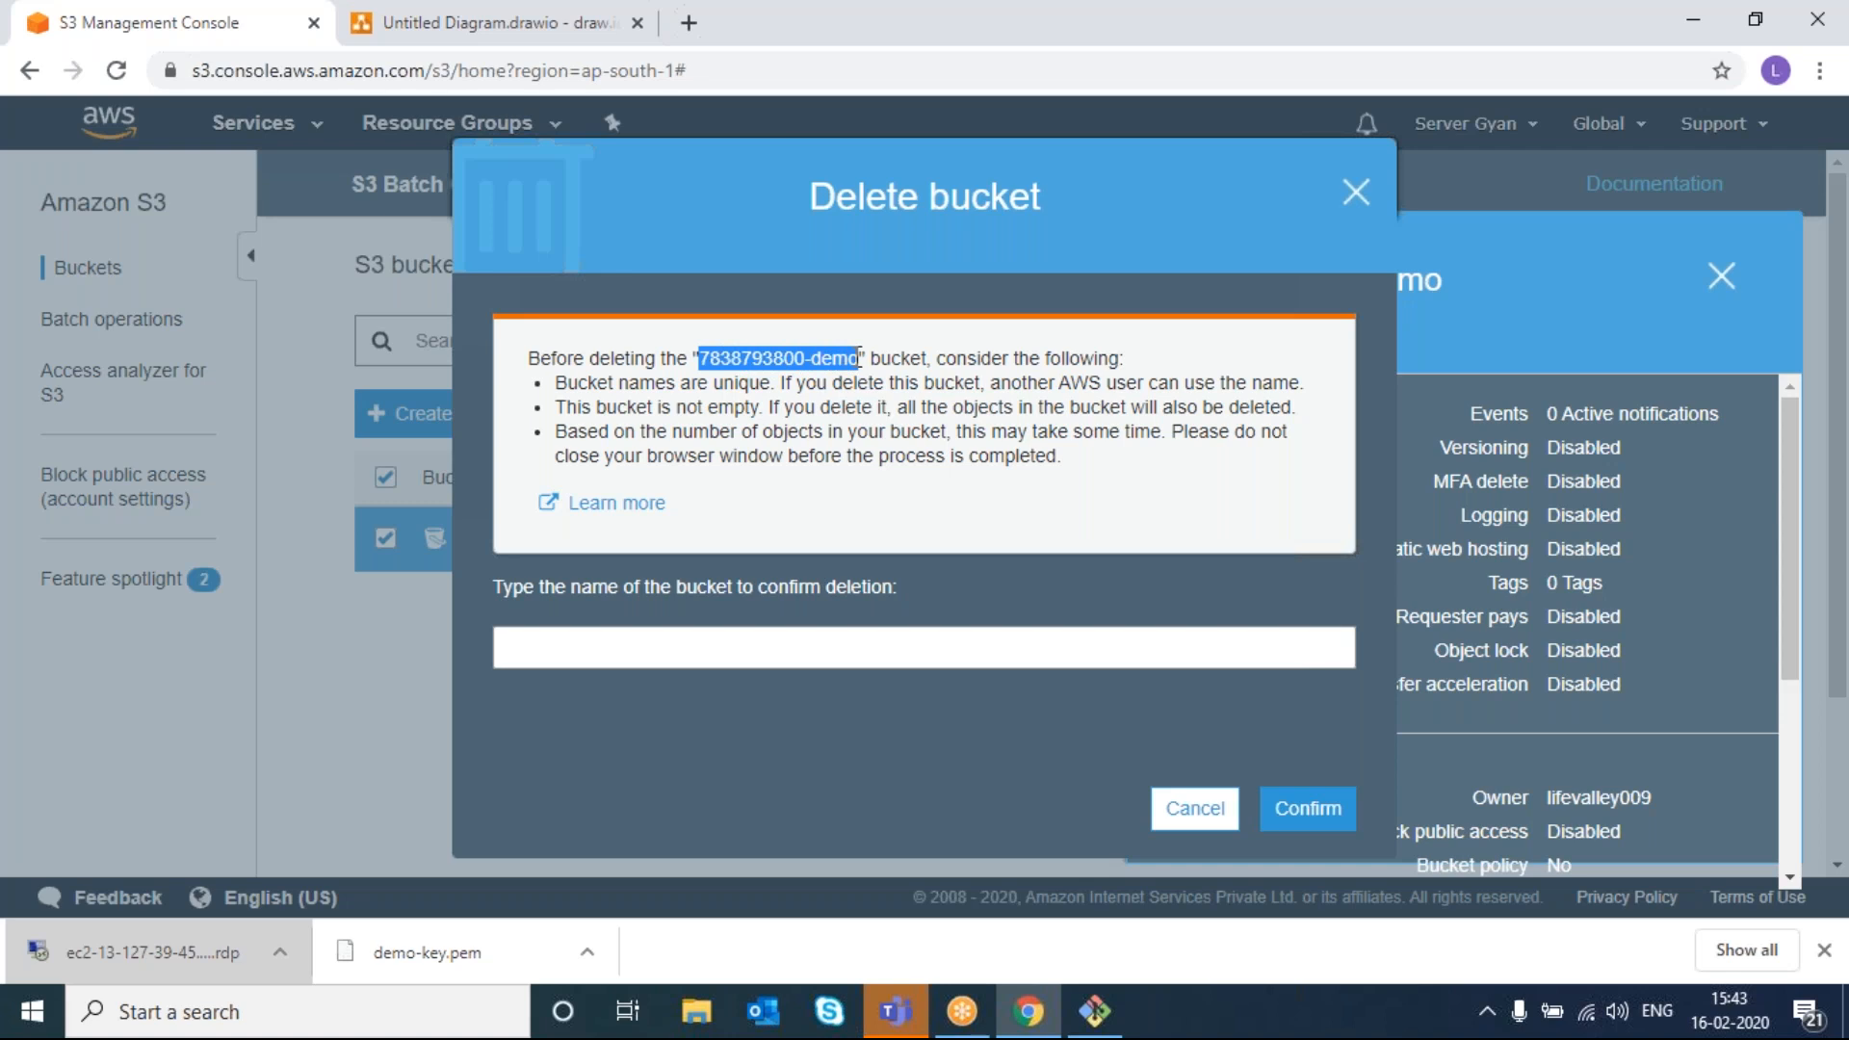
pyautogui.click(836, 653)
pyautogui.hotkey('ctrl', 'v')
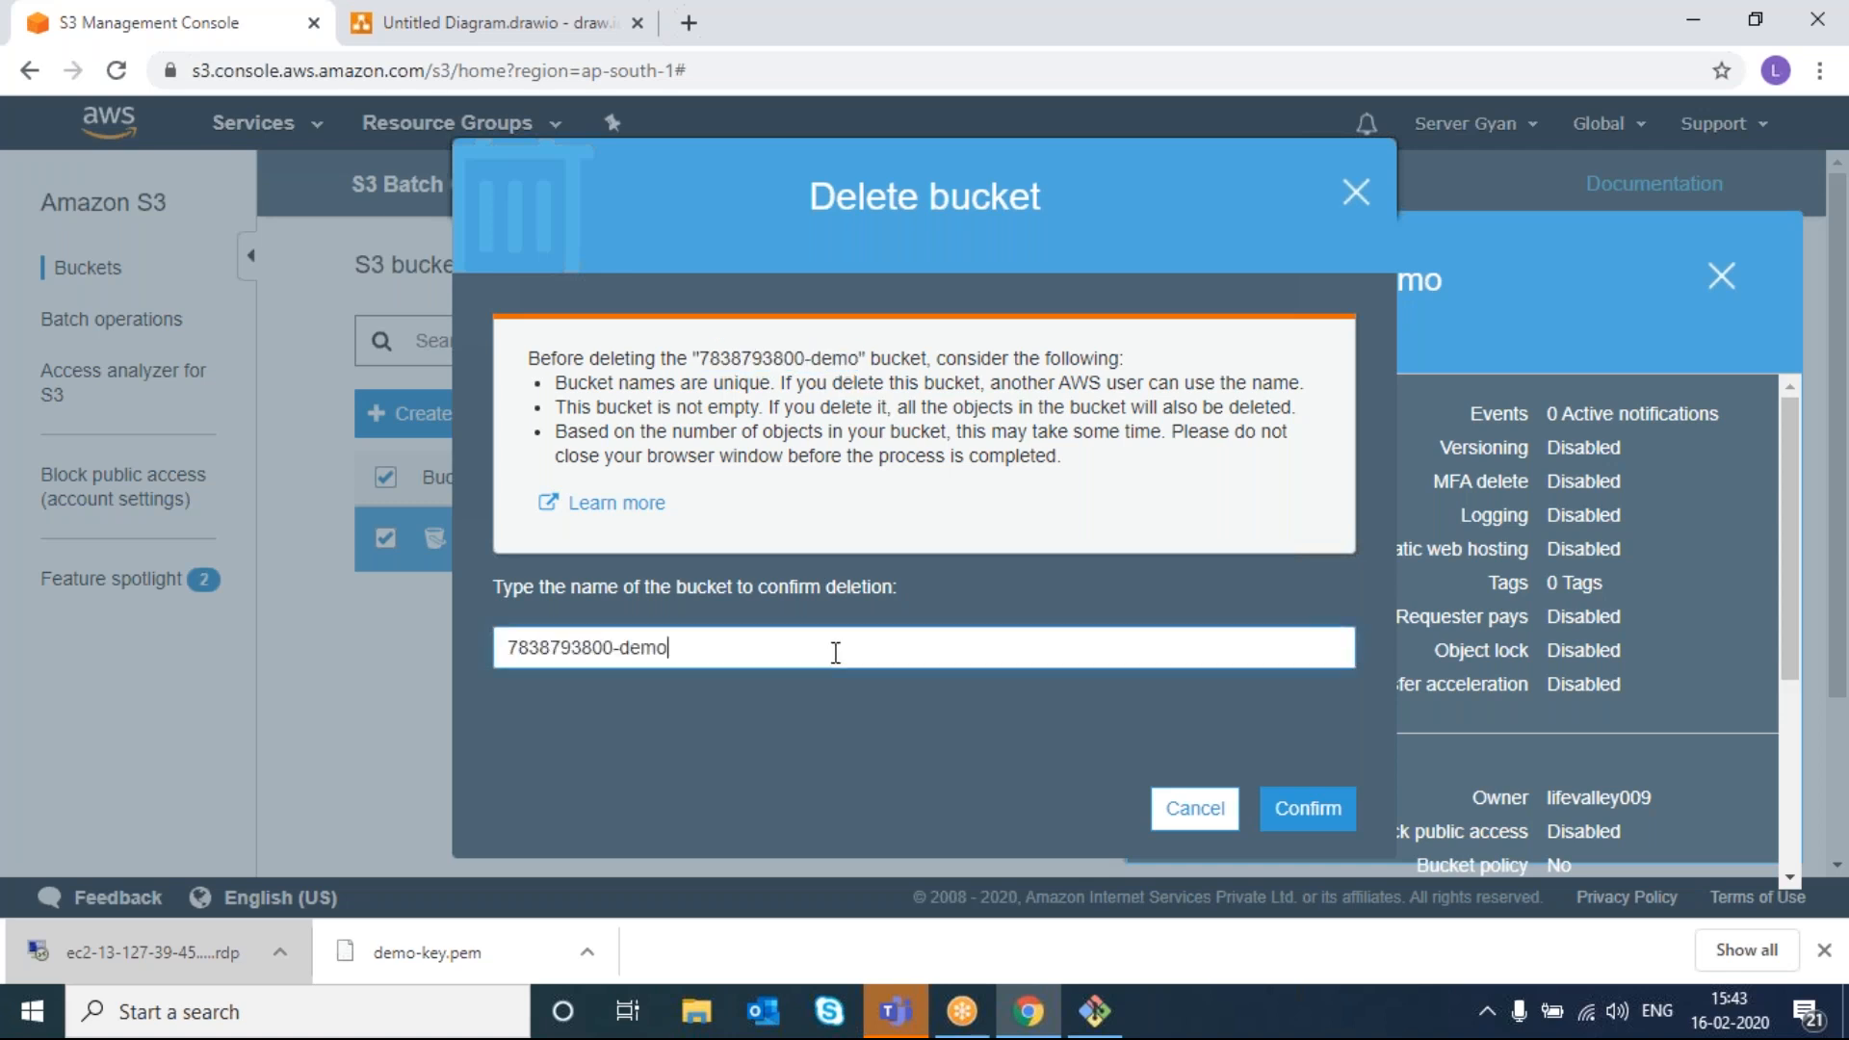
pyautogui.click(1284, 814)
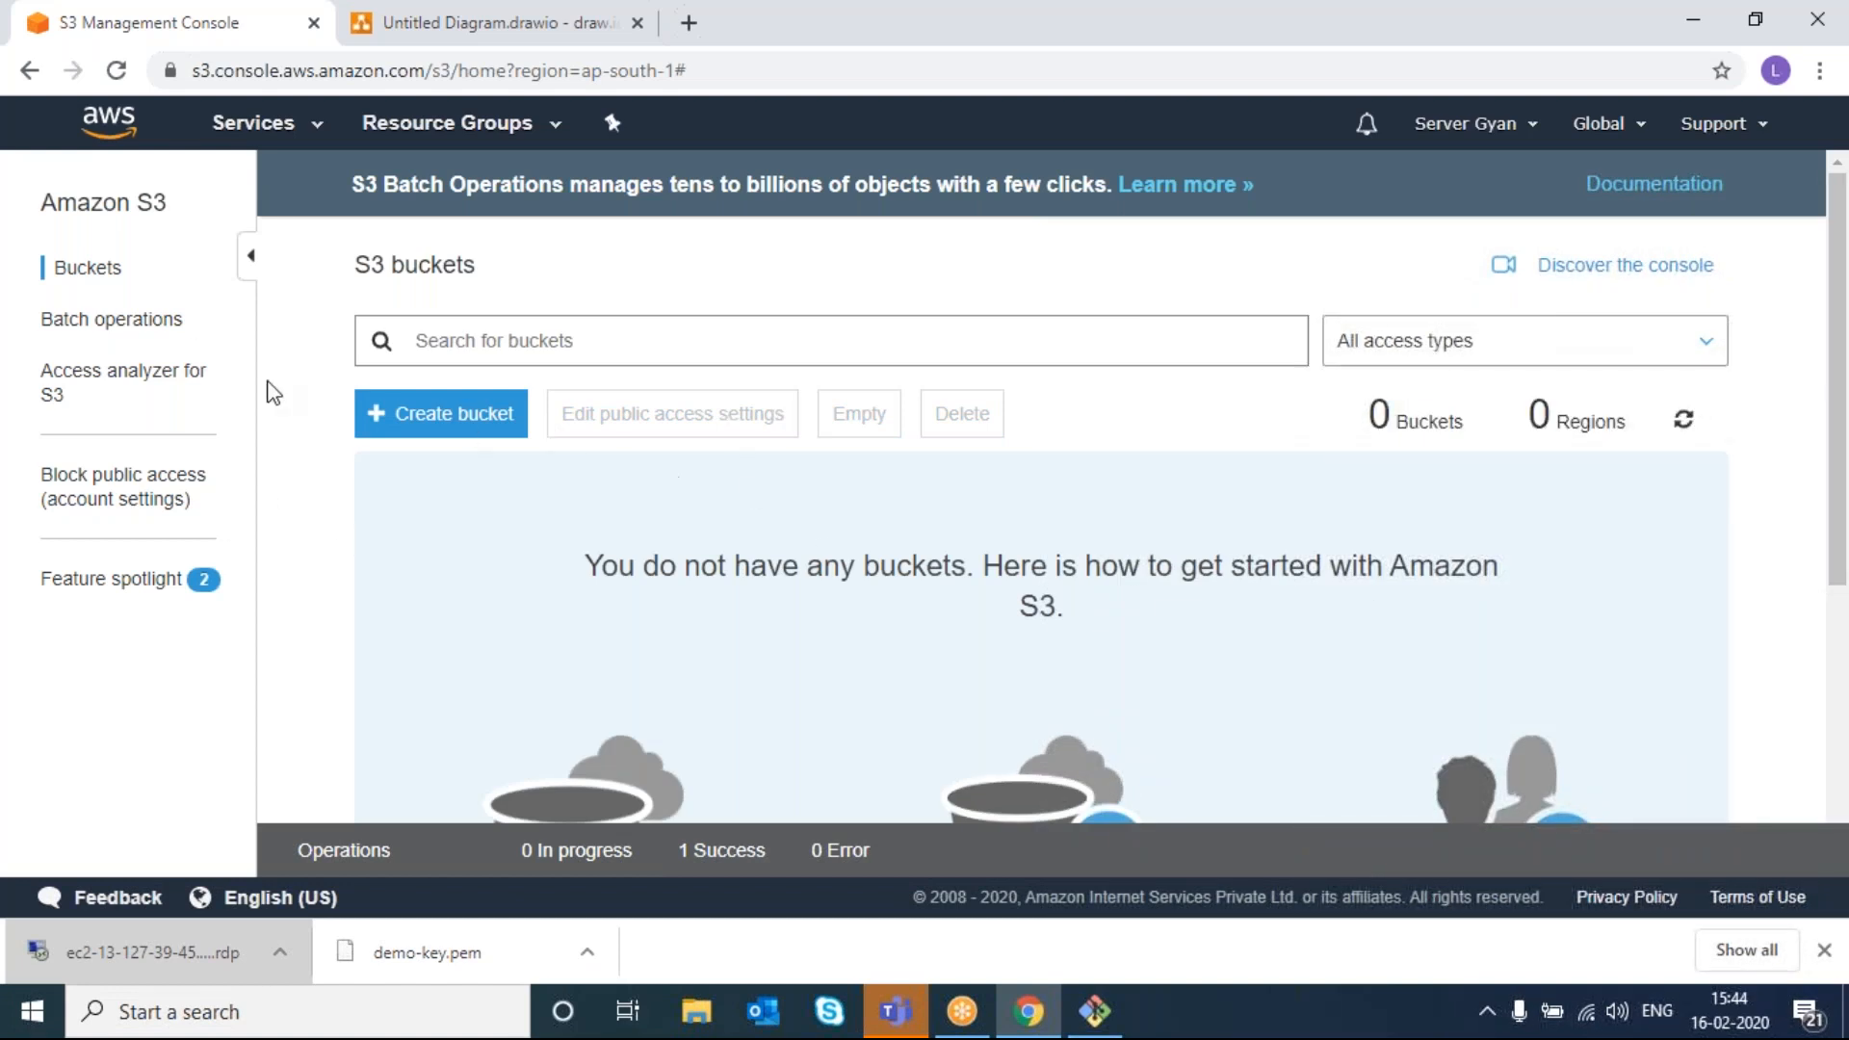
# - Return to the empty bucket list, highlight 'Create a new bucket', then go to the draw.io diagram
pyautogui.click(83, 266)
pyautogui.scroll(-1, 1212, 580)
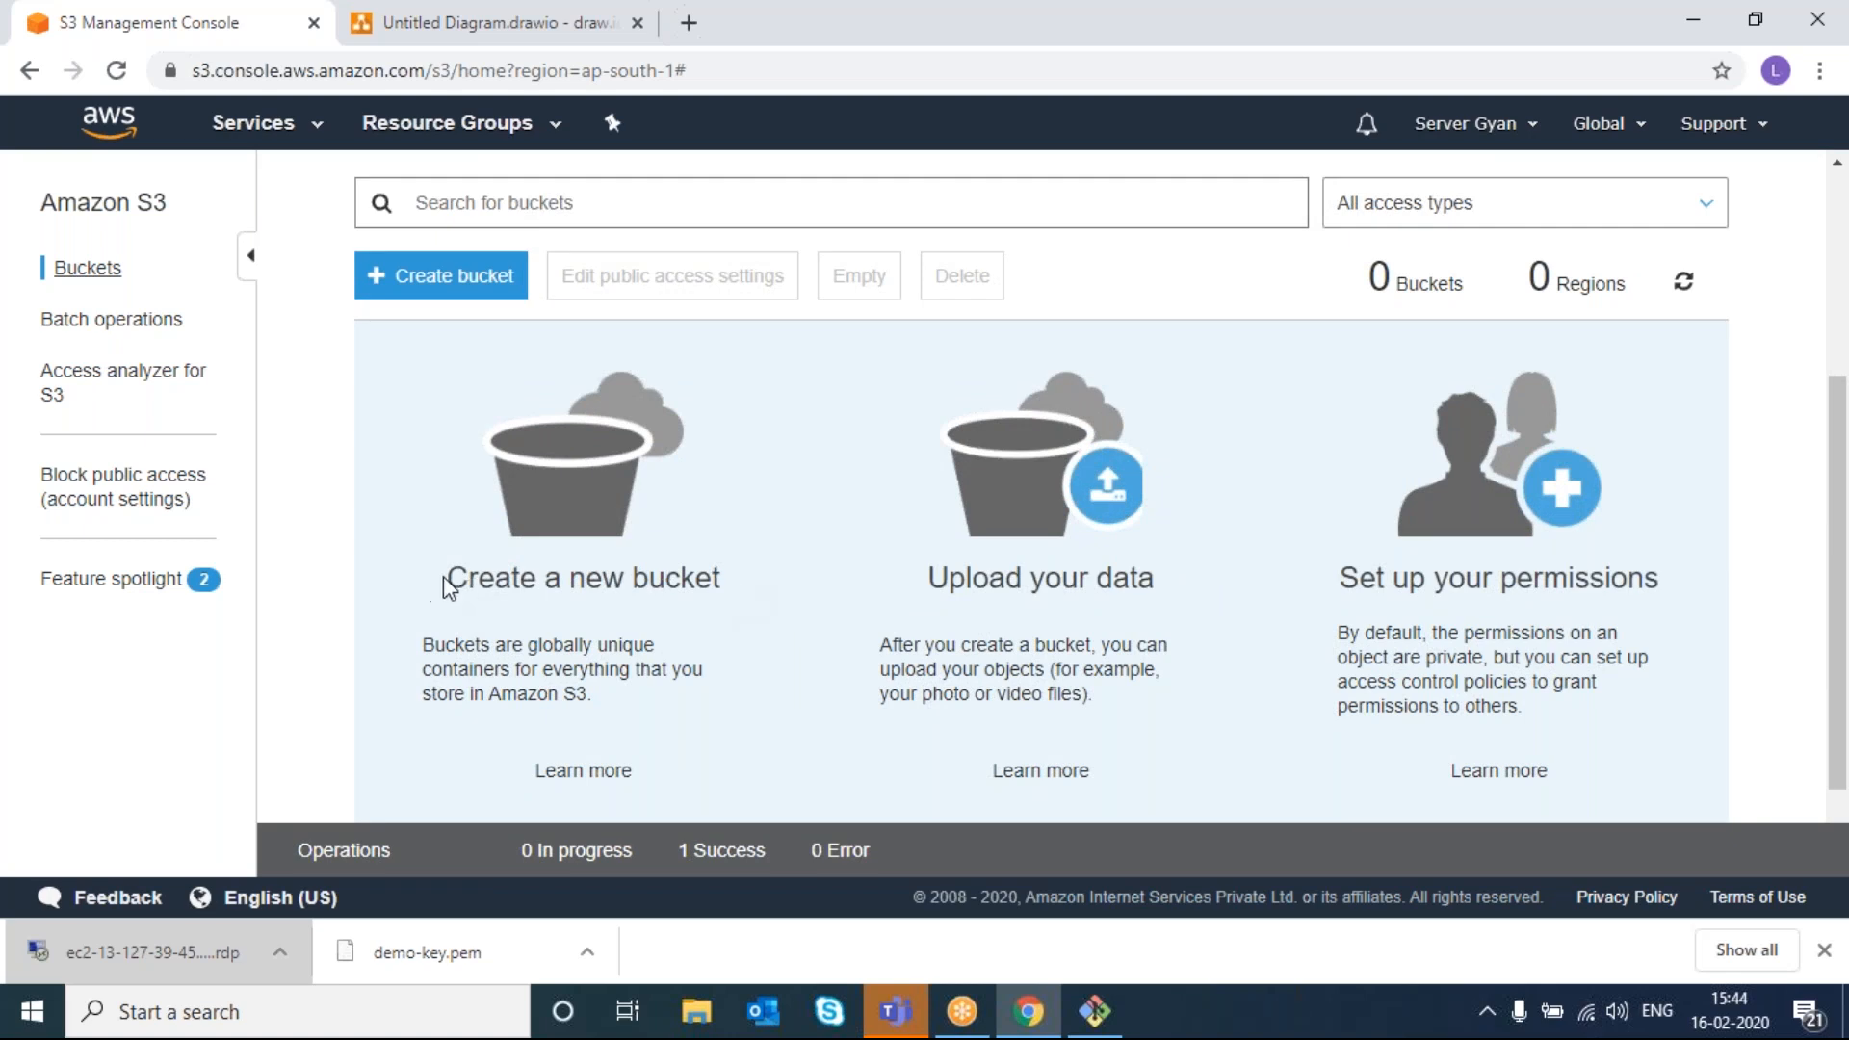
pyautogui.moveTo(445, 579); pyautogui.dragTo(723, 593)
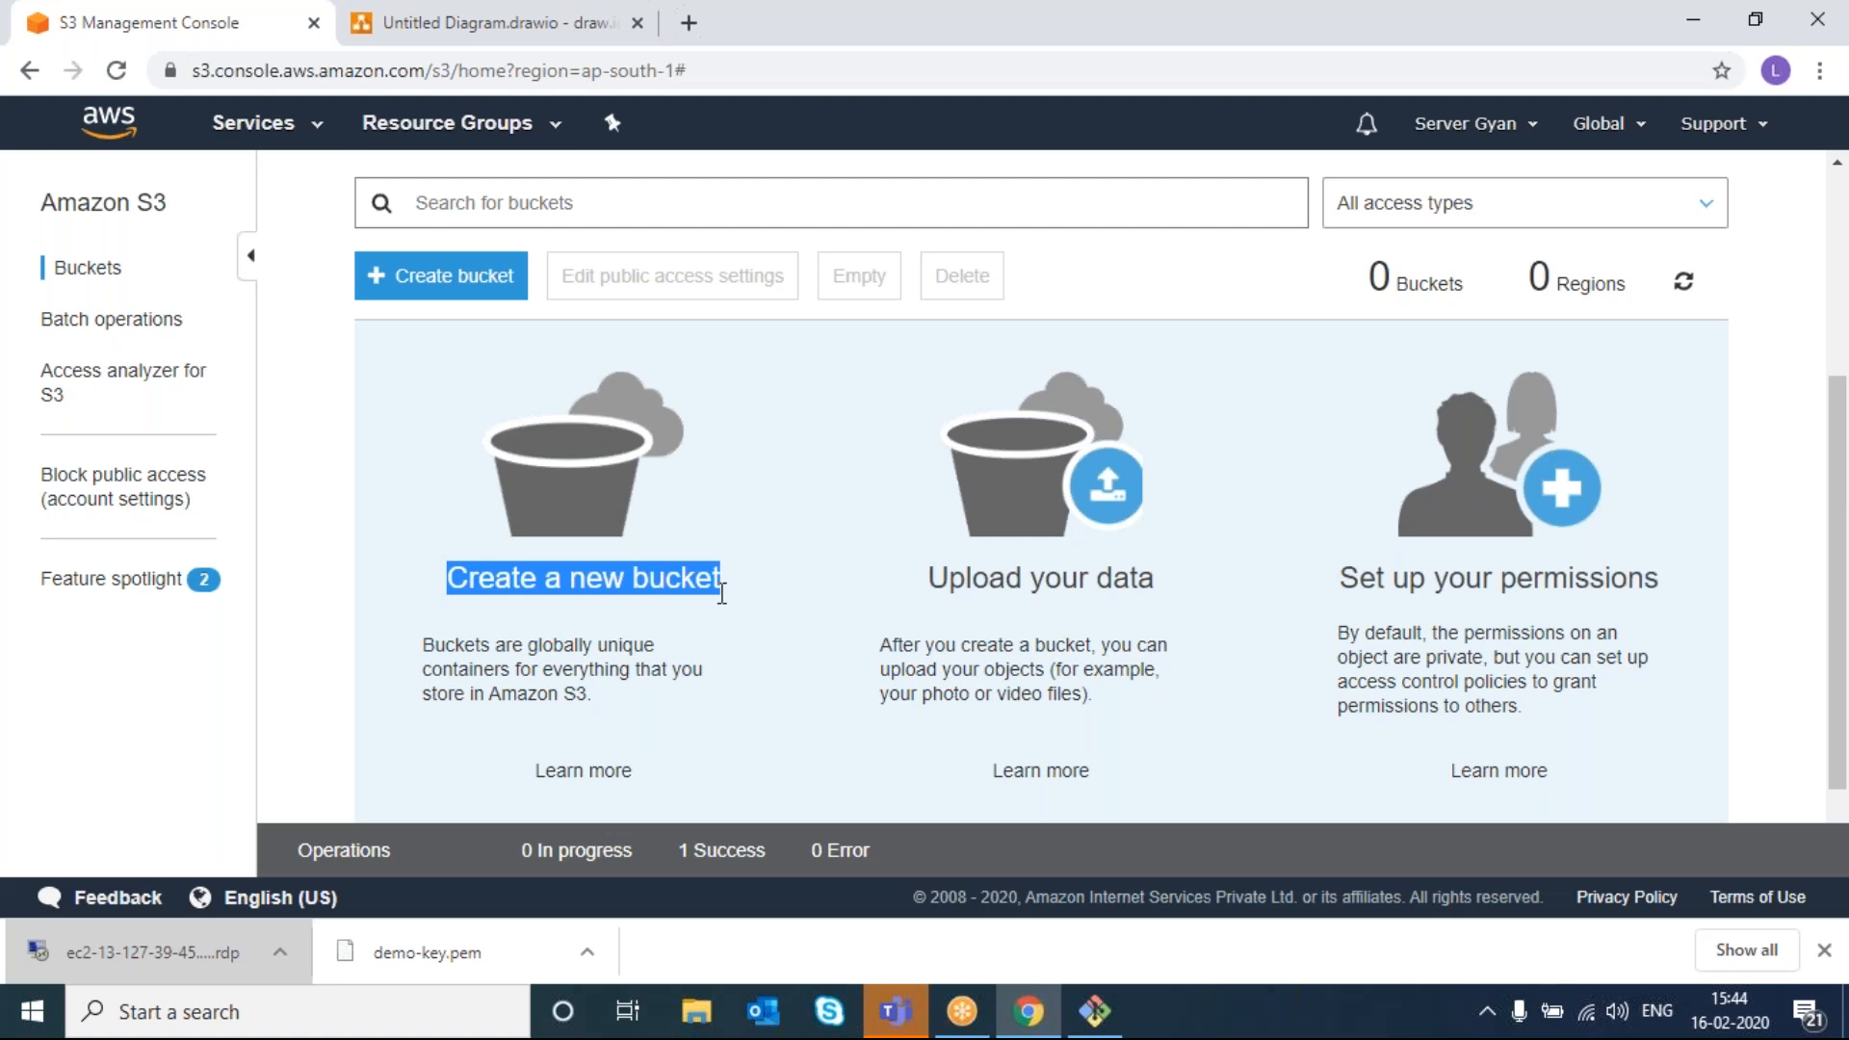
pyautogui.click(414, 24)
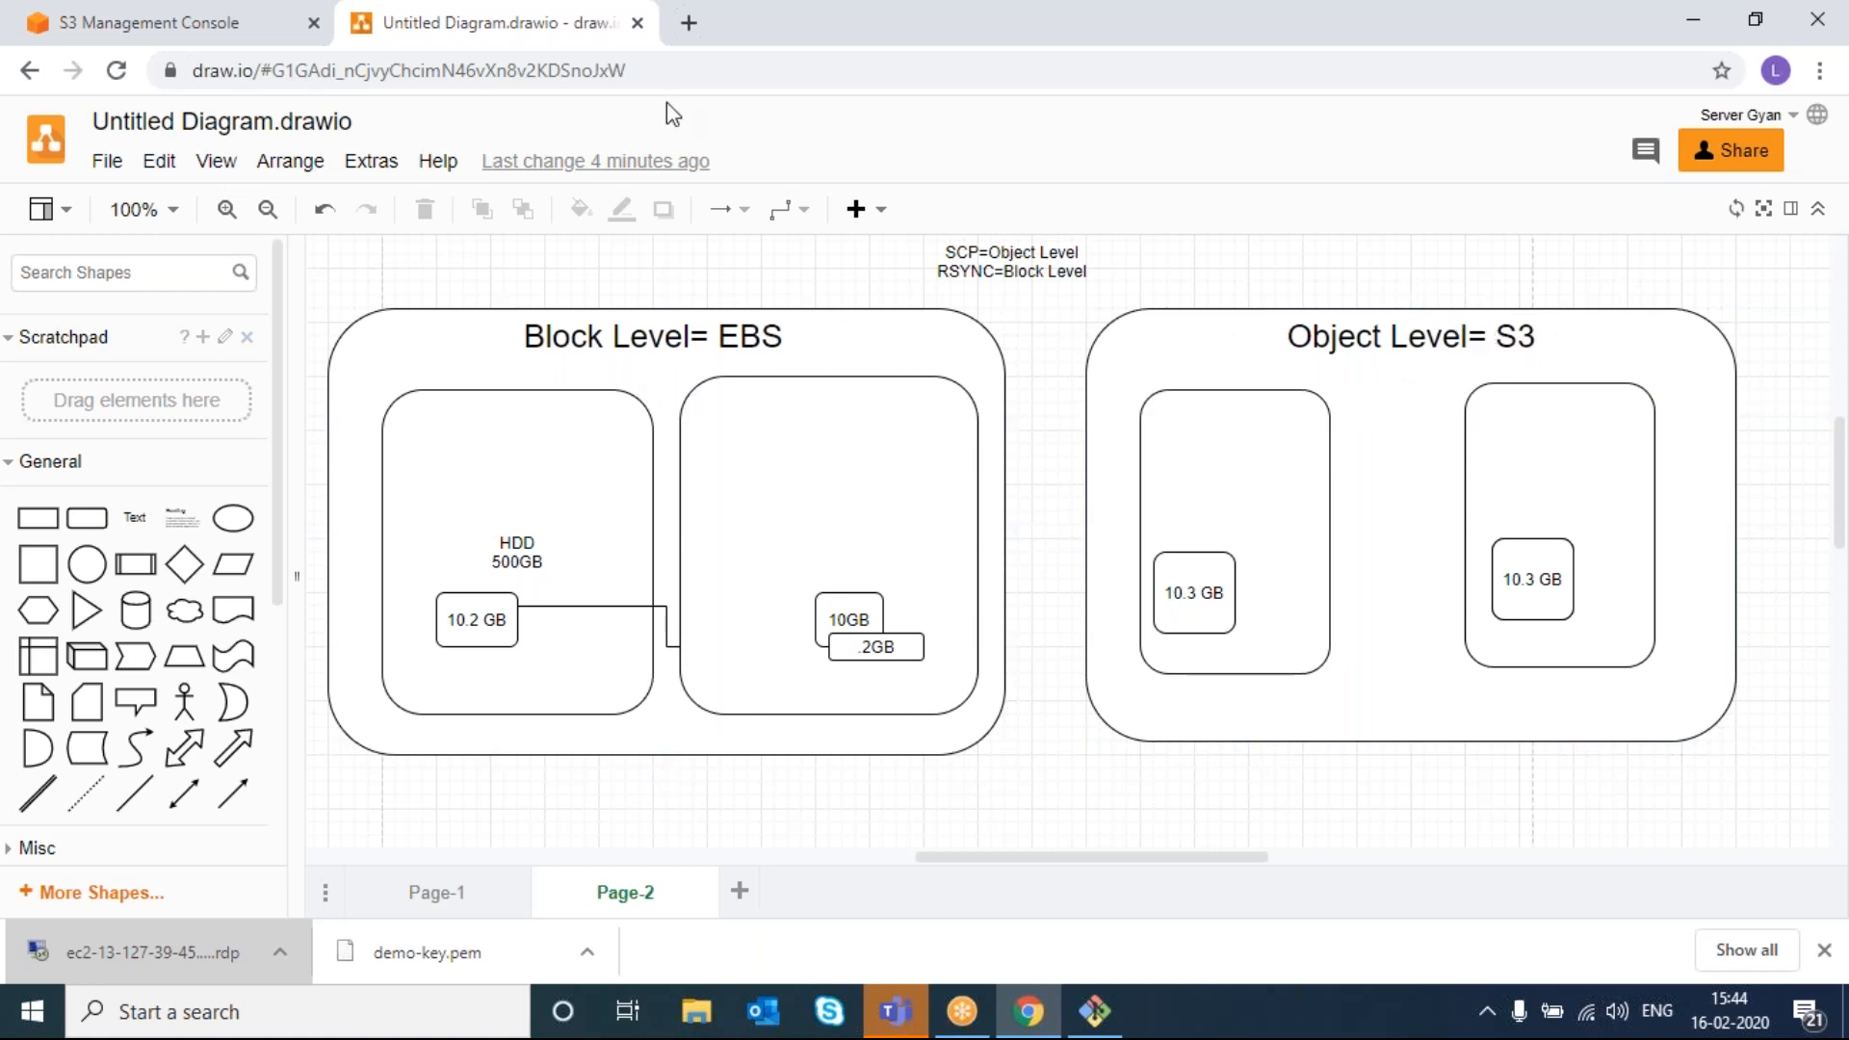
# - Switch back to the S3 Management Console tab listing 0 buckets
pyautogui.click(235, 28)
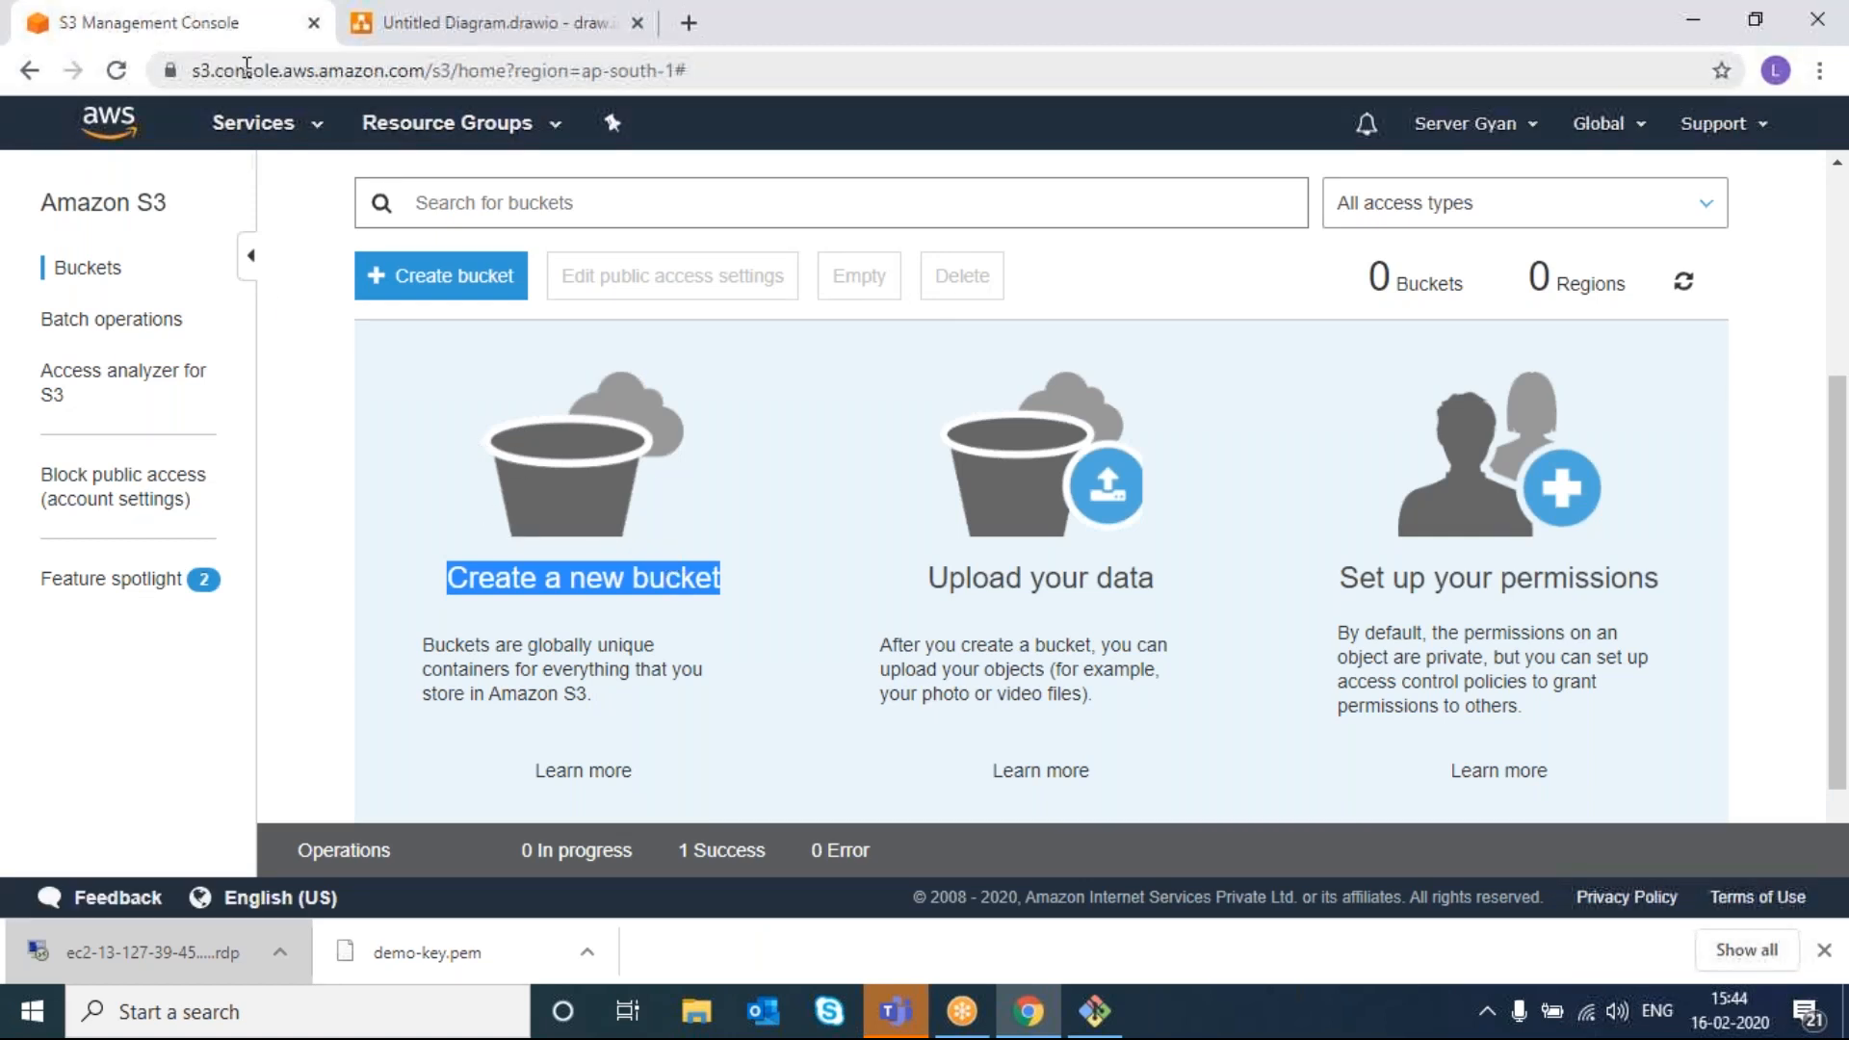
pyautogui.click(213, 69)
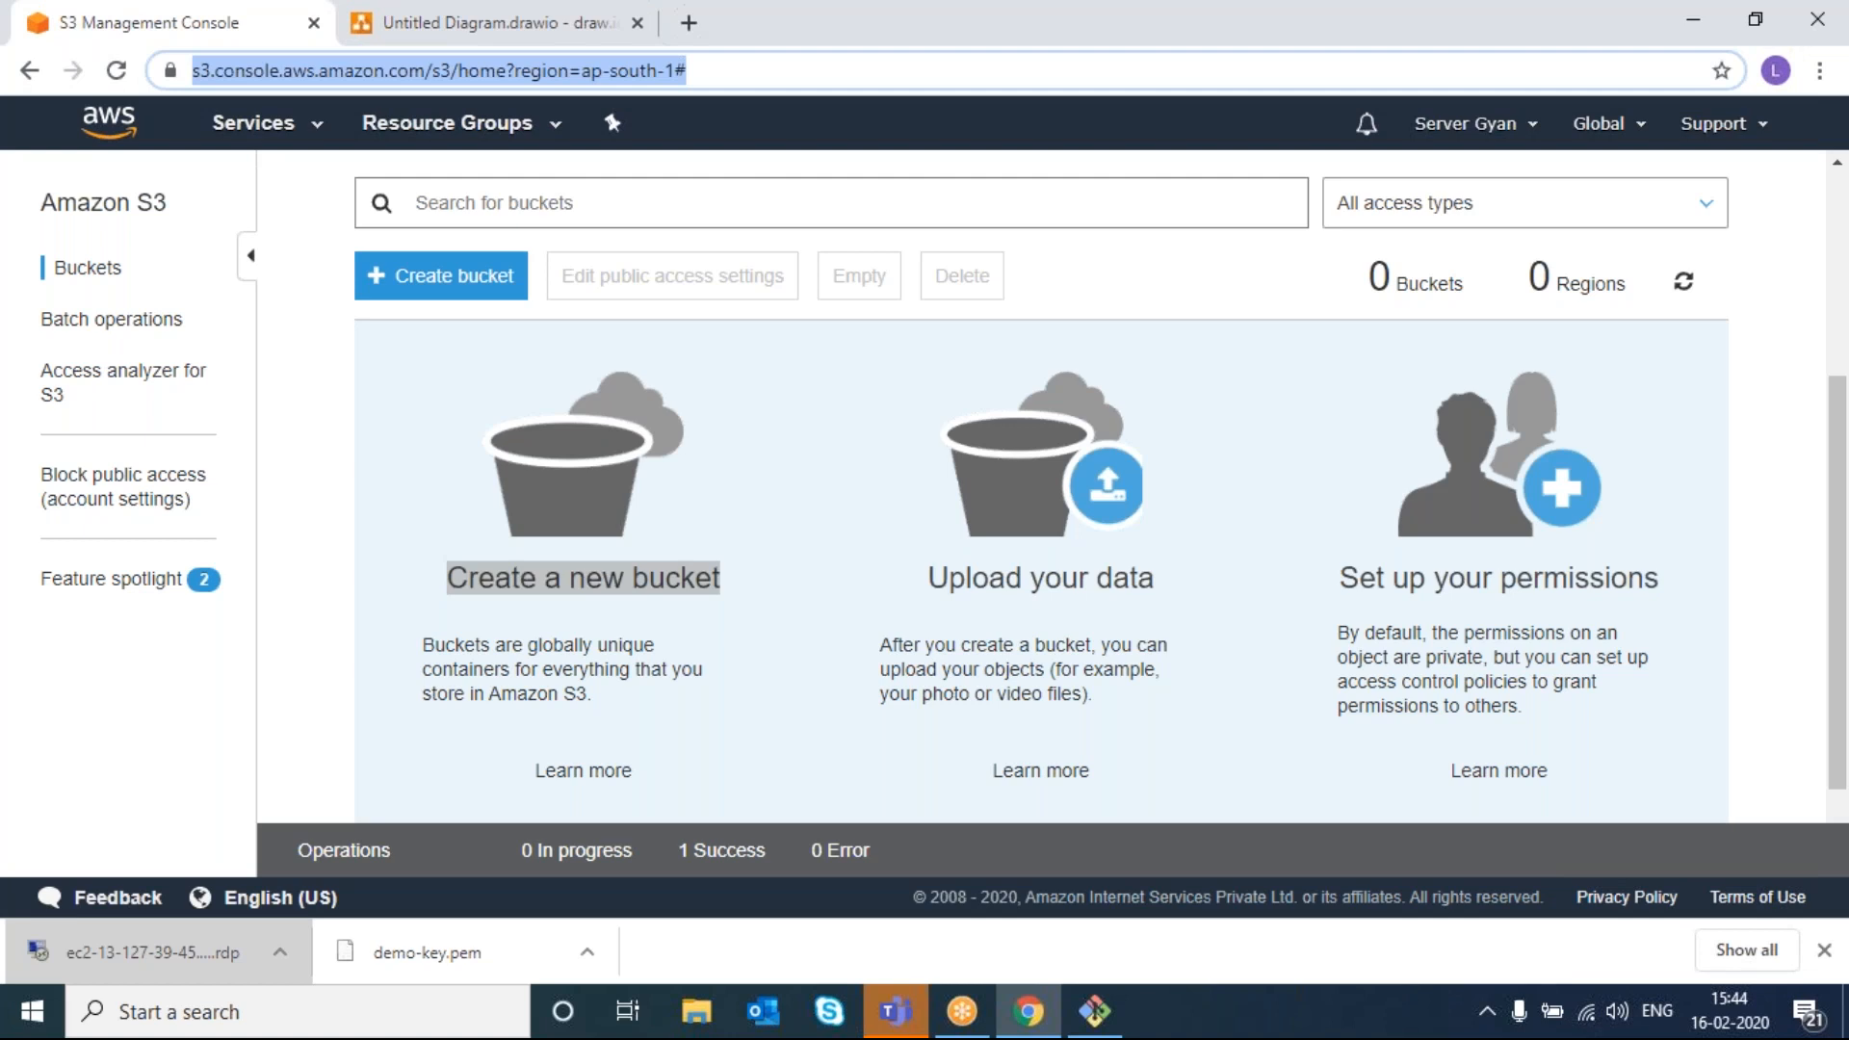
pyautogui.click(252, 122)
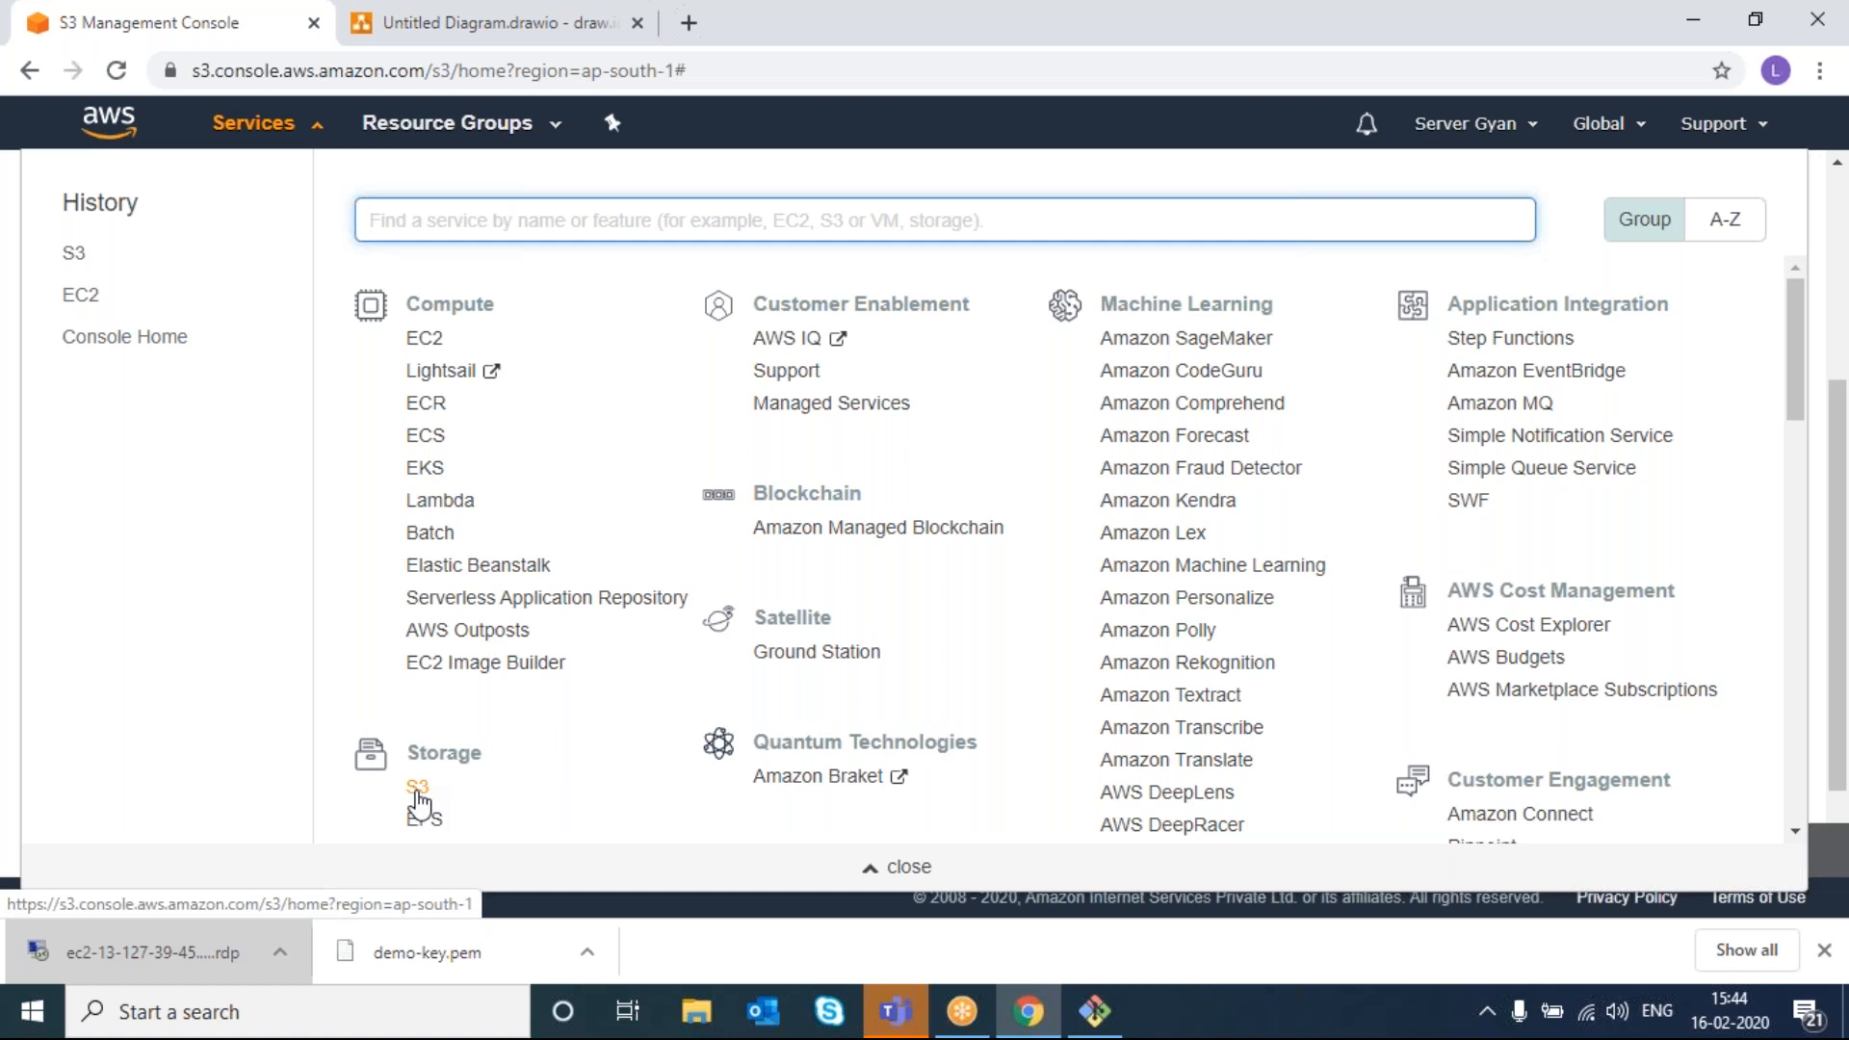
pyautogui.click(417, 800)
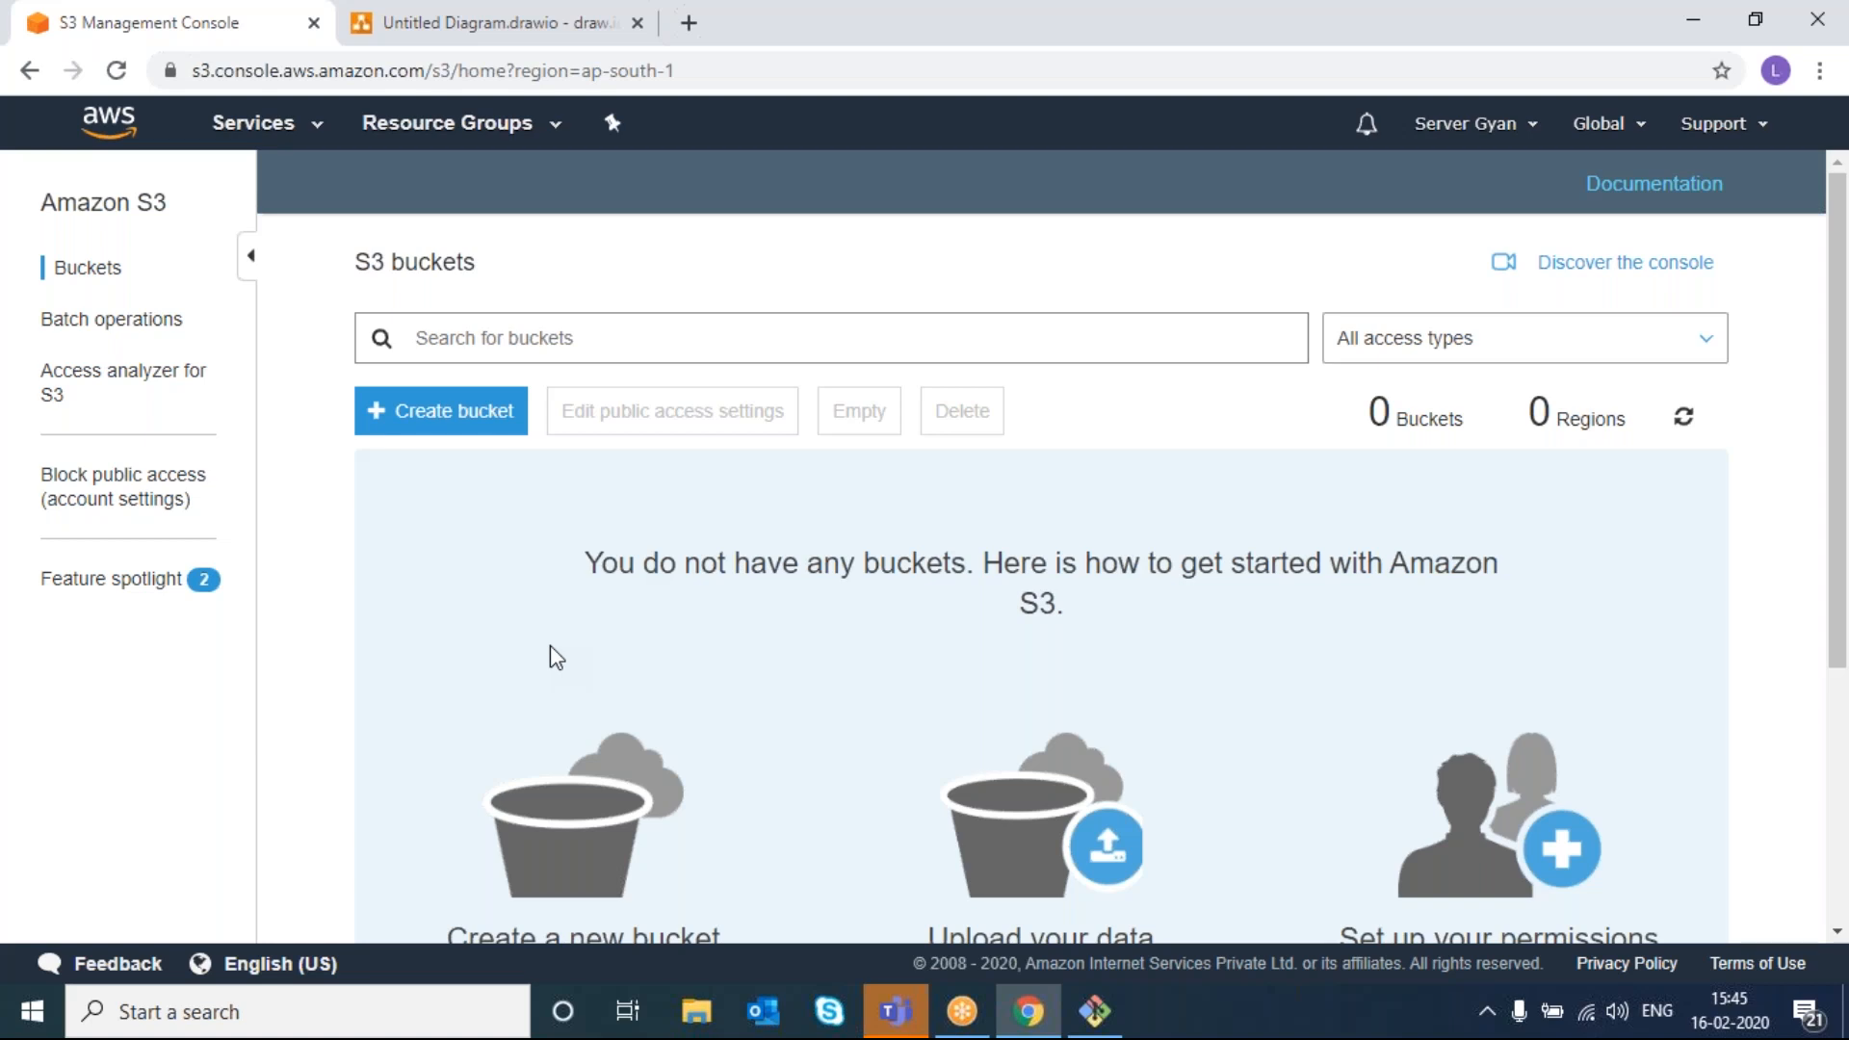
pyautogui.moveTo(966, 1027)
pyautogui.click(966, 1027)
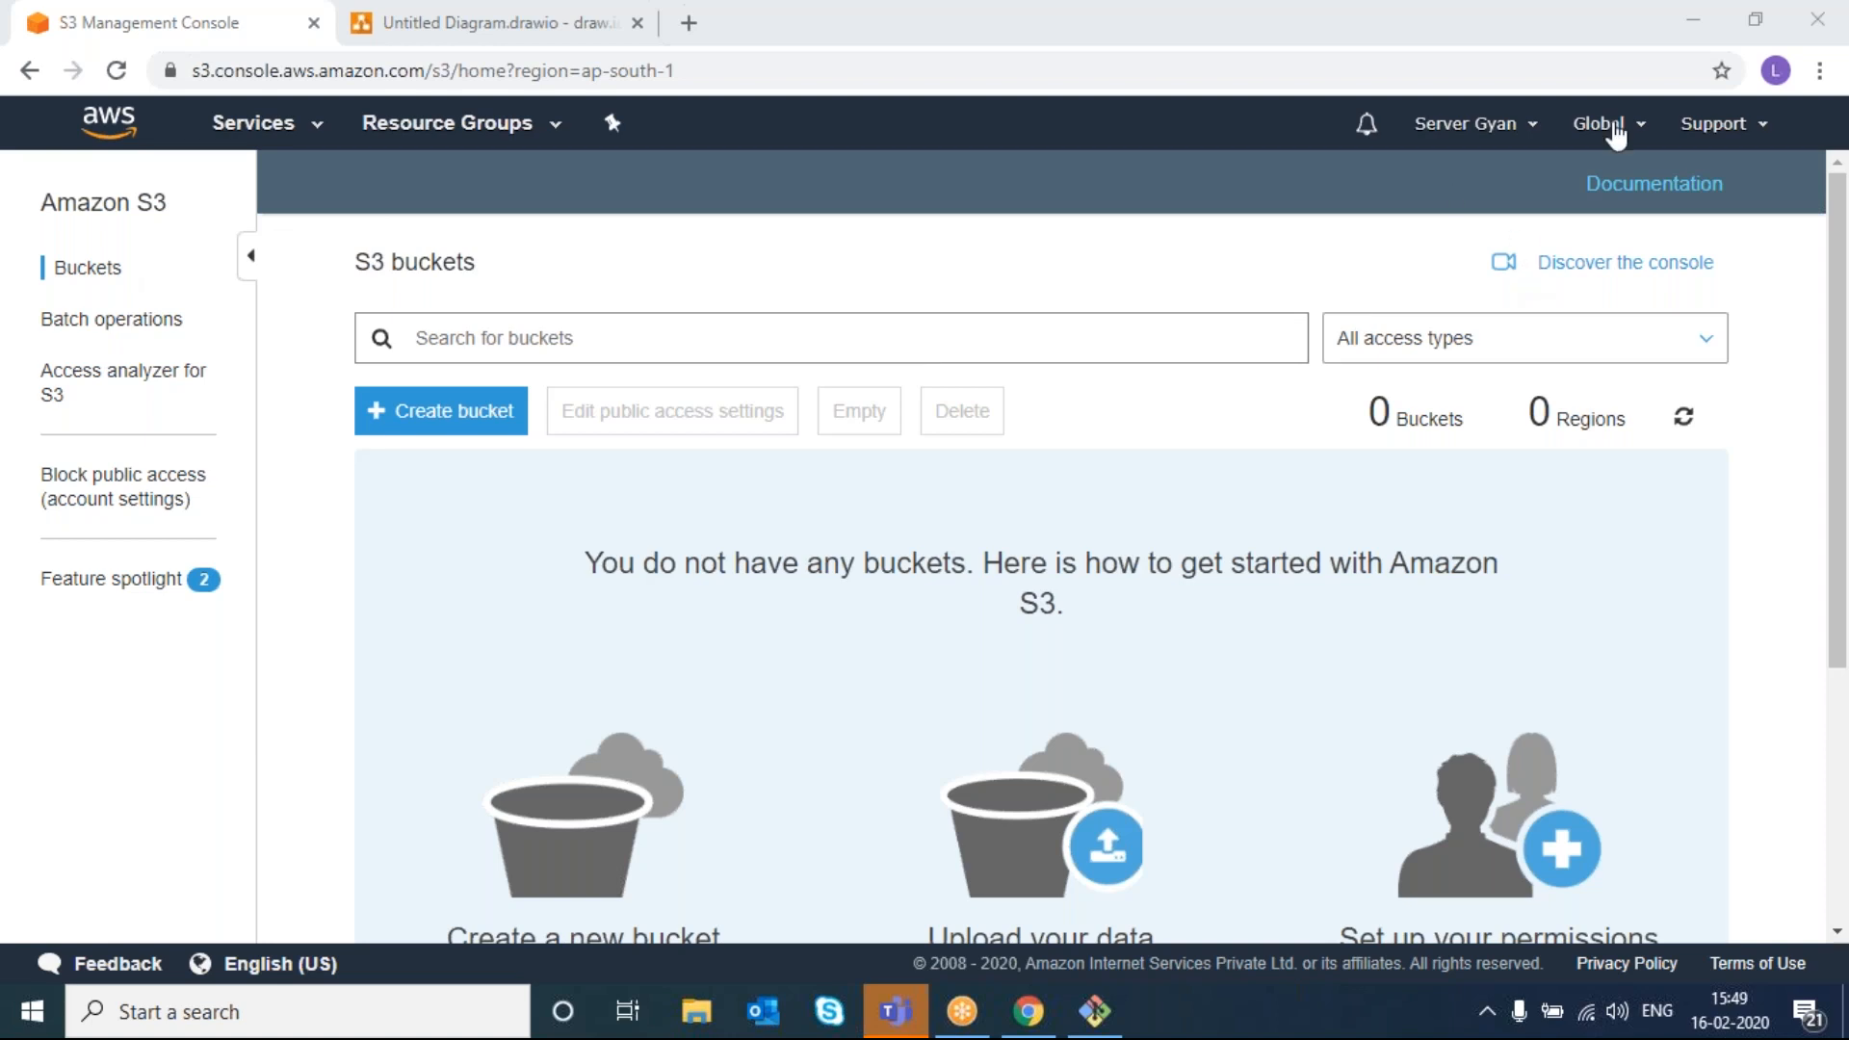
# - Delete the 15 GiB EC2 volume new-1 in the Mumbai region, then return to S3
pyautogui.click(1616, 125)
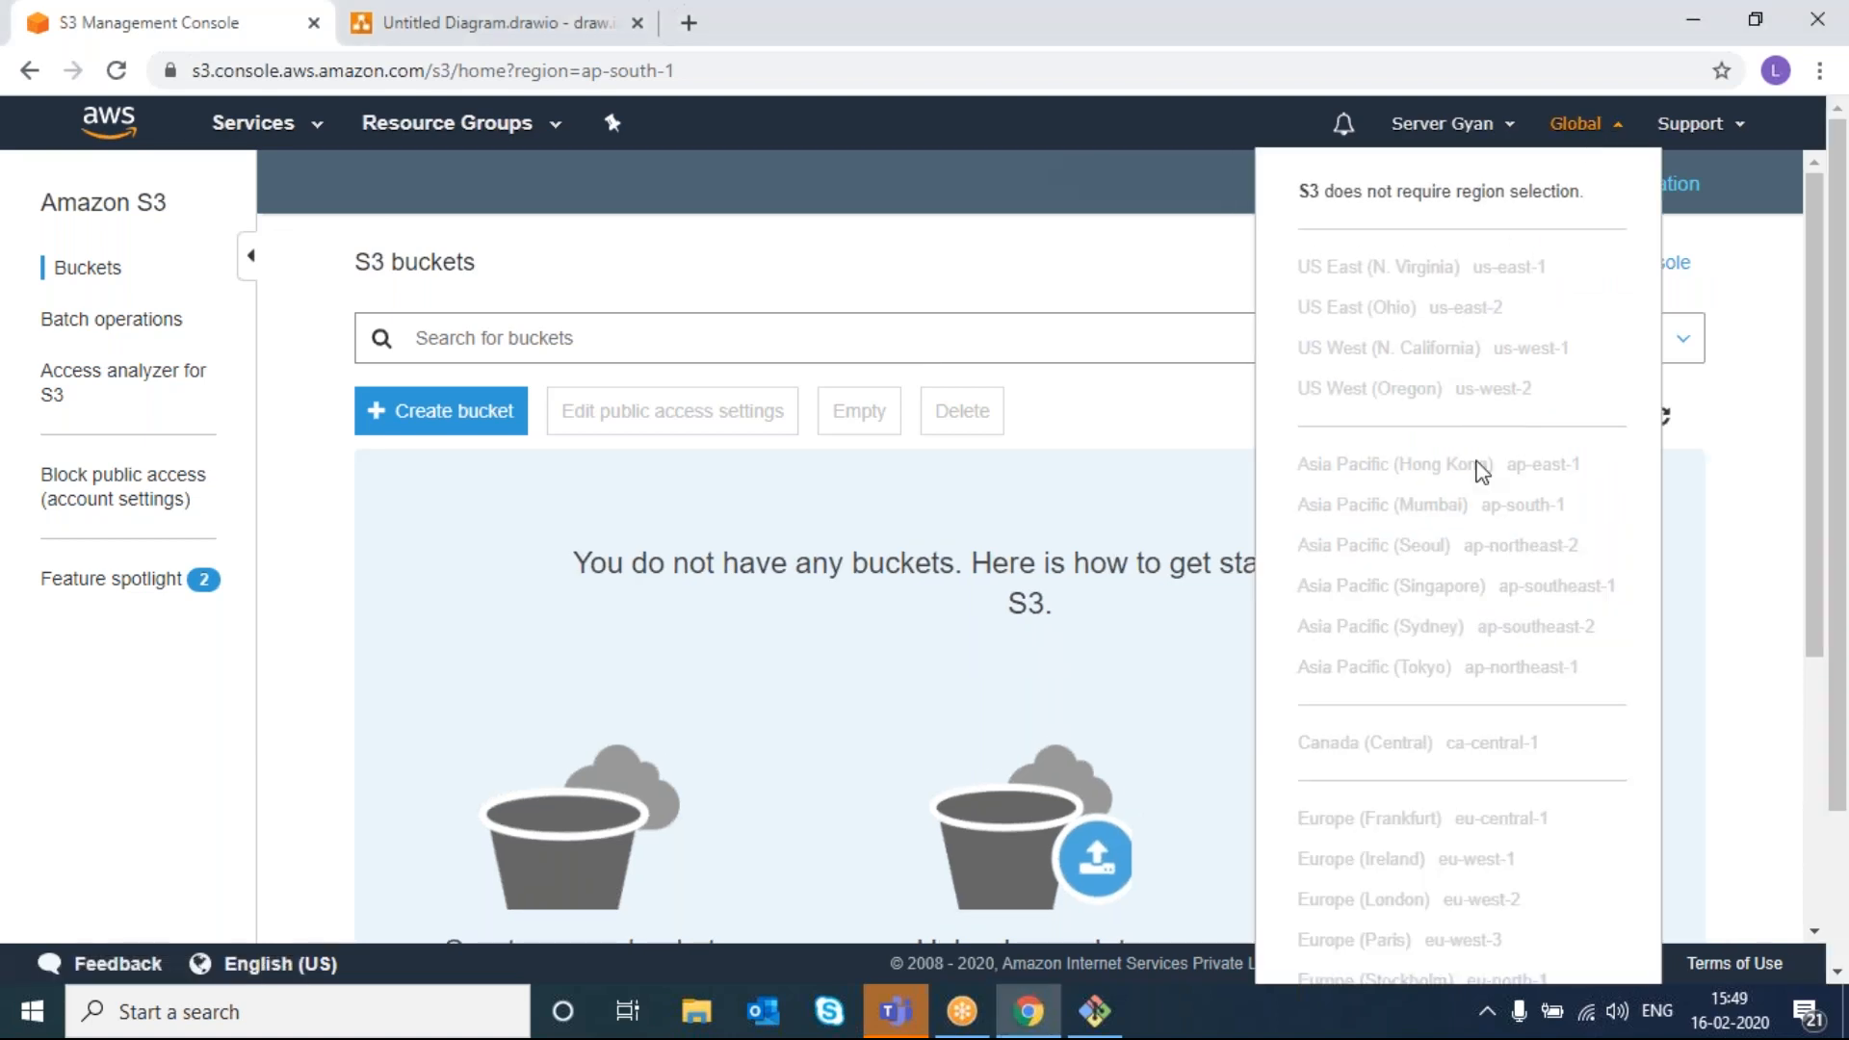
pyautogui.click(266, 141)
pyautogui.click(77, 301)
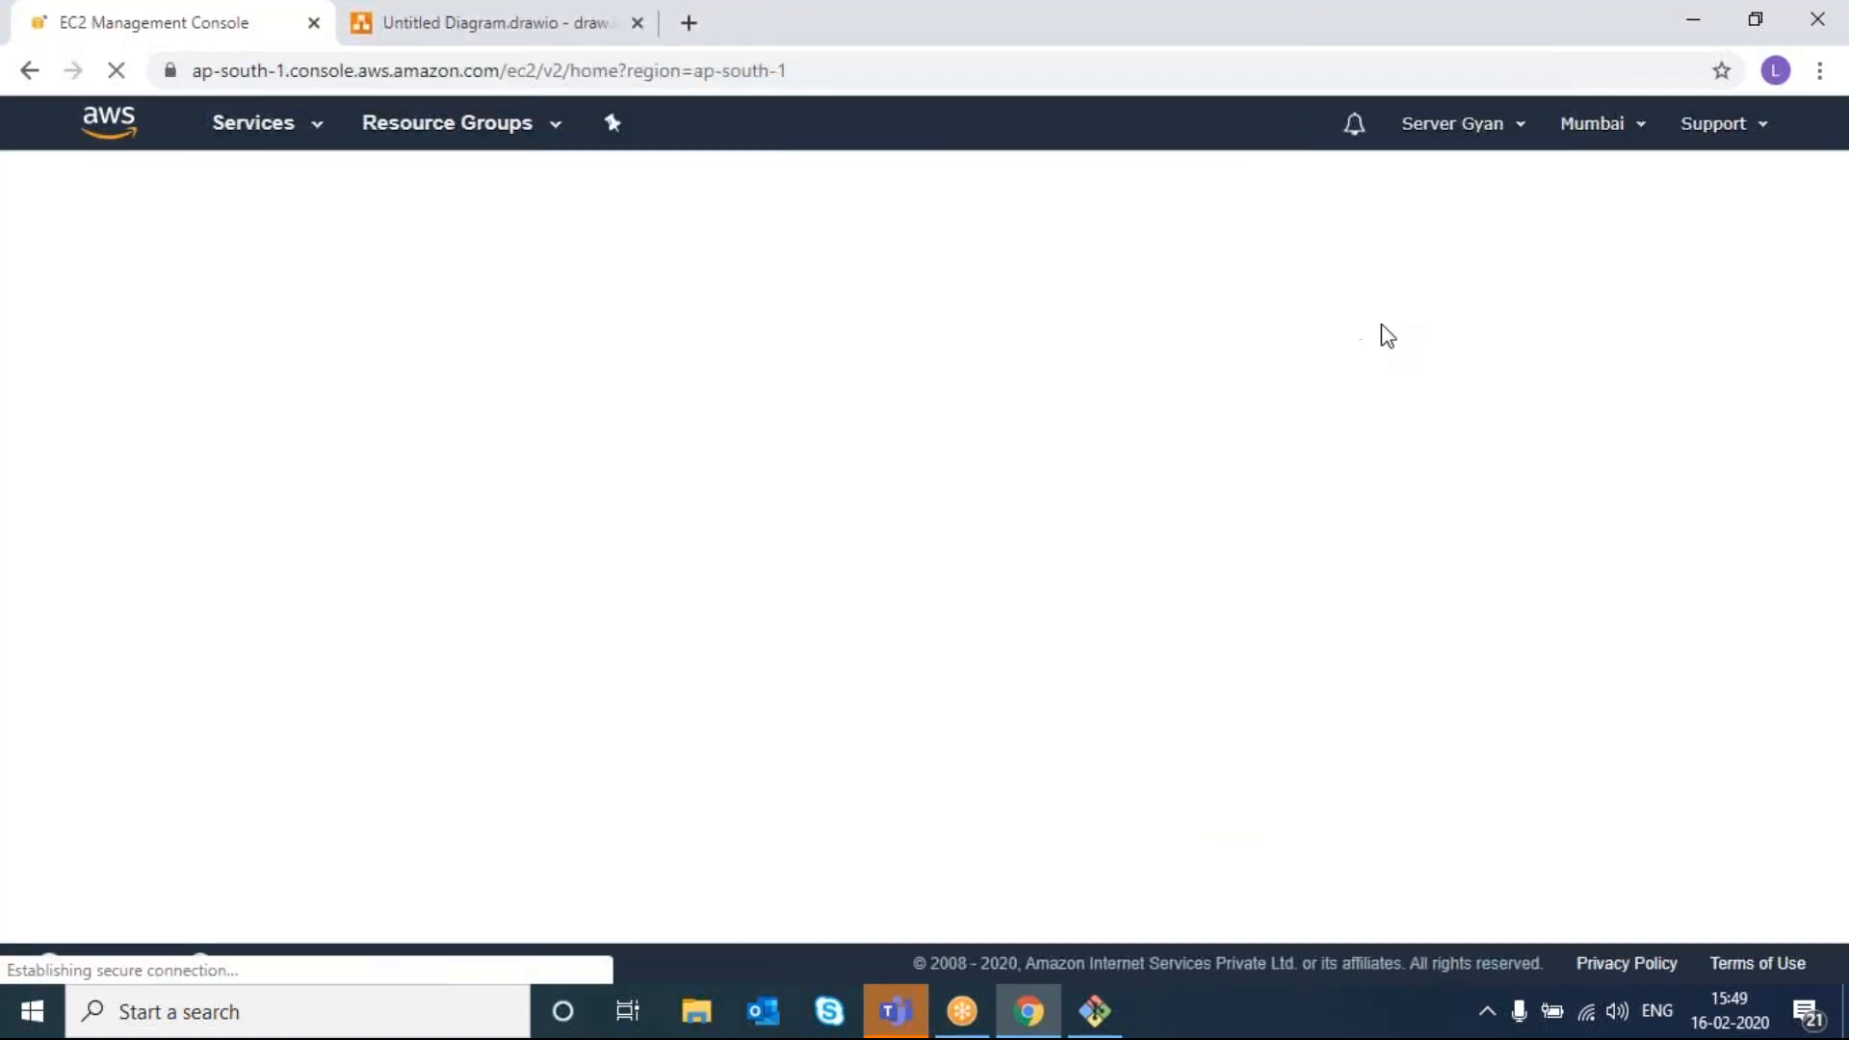
pyautogui.click(1594, 123)
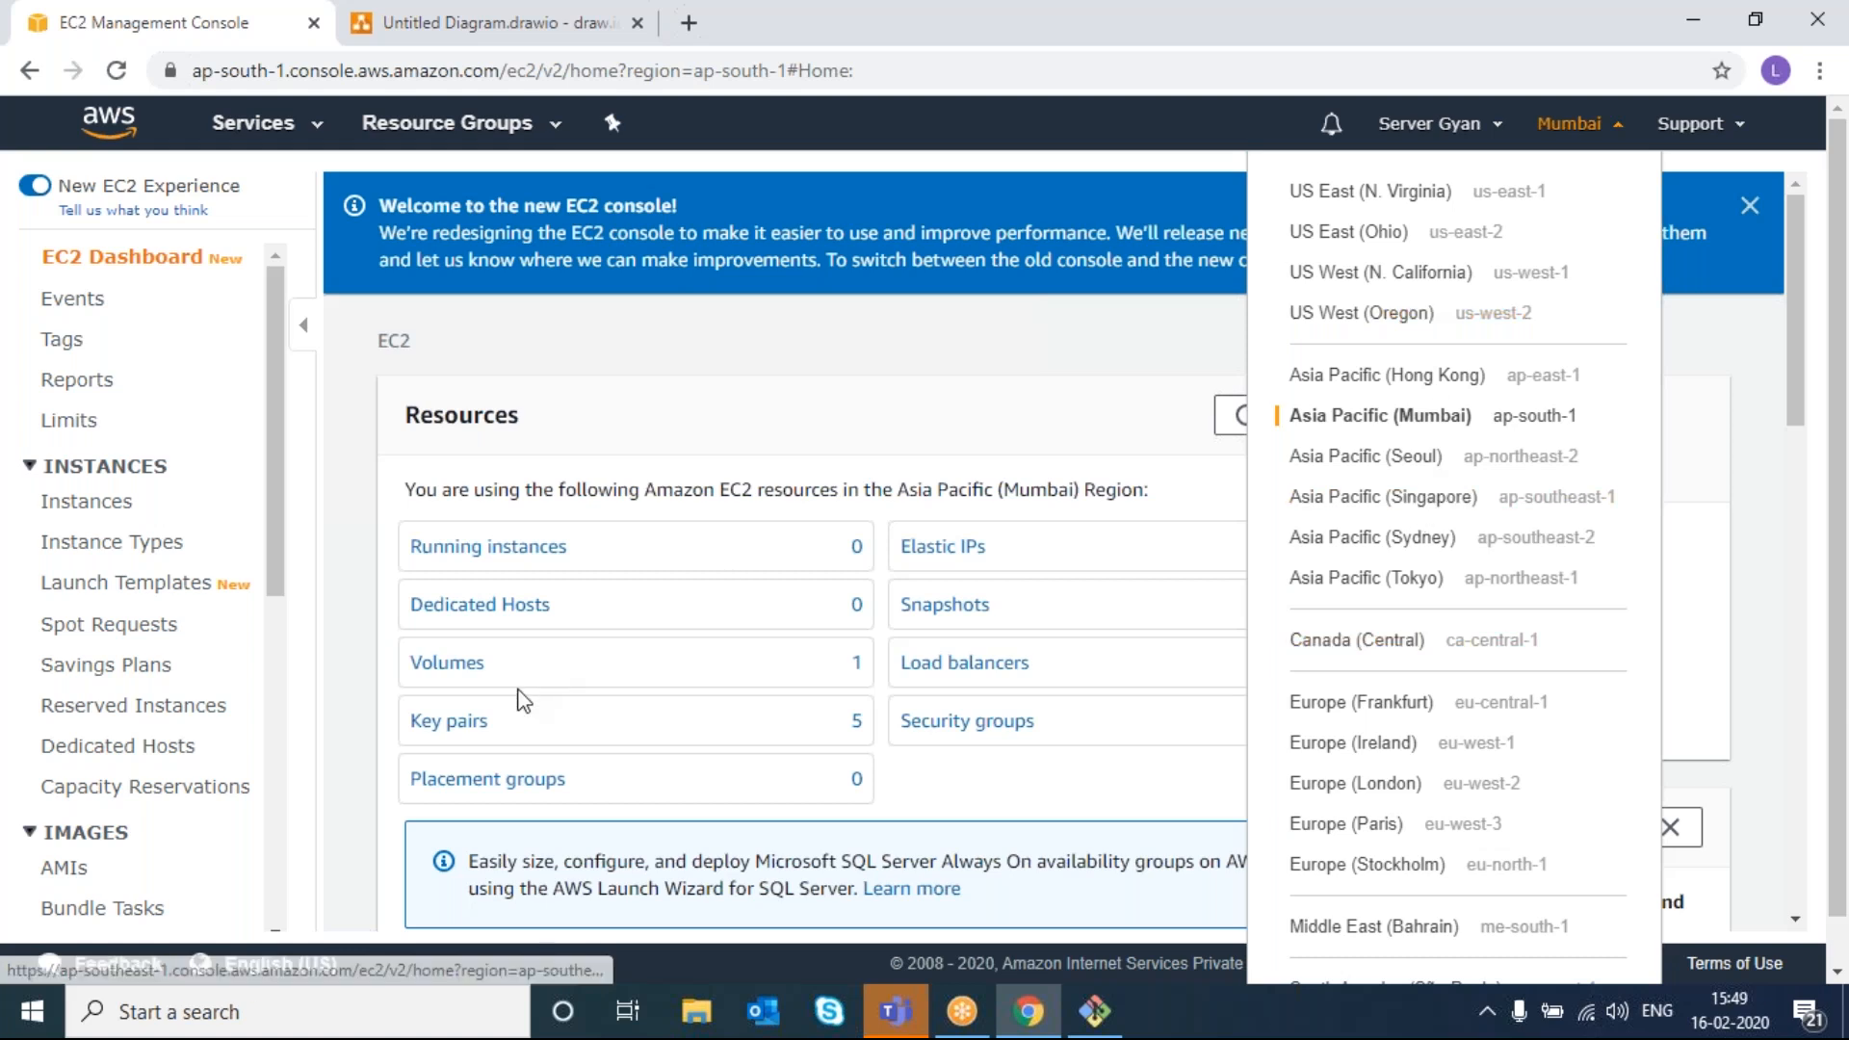
pyautogui.click(452, 659)
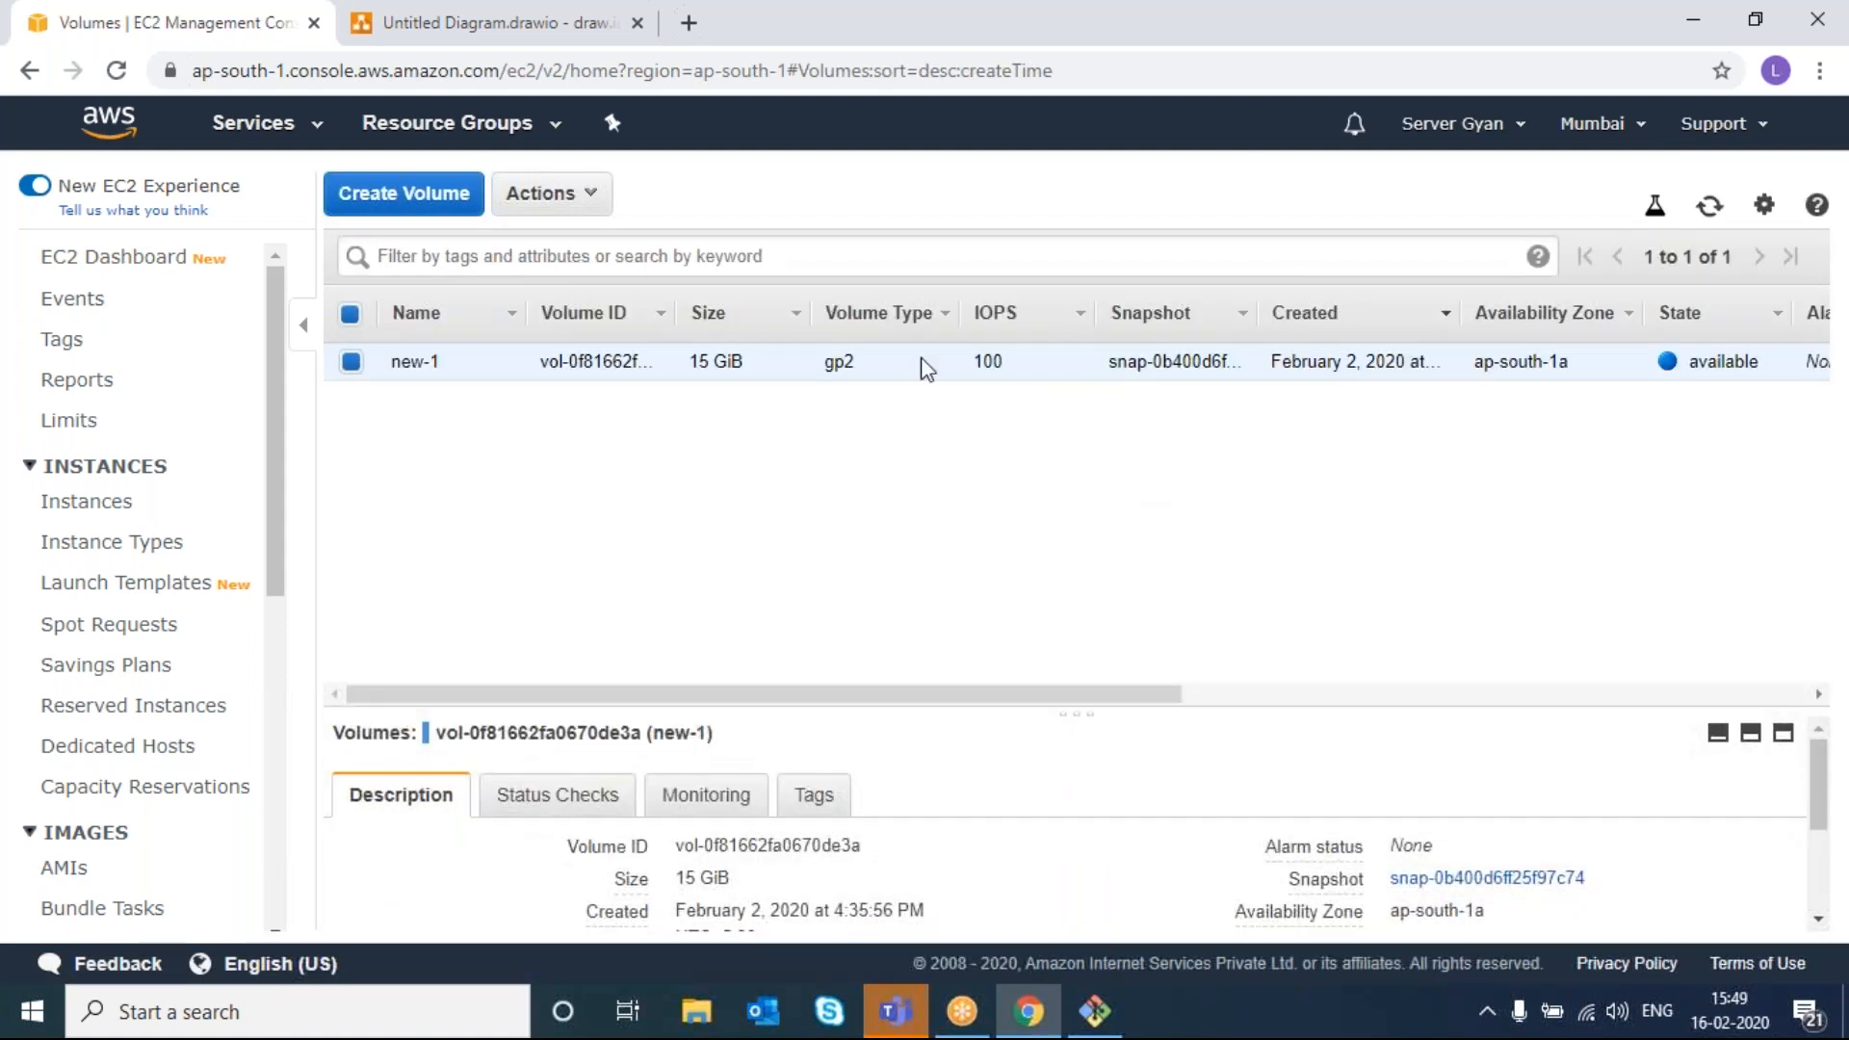
pyautogui.click(589, 197)
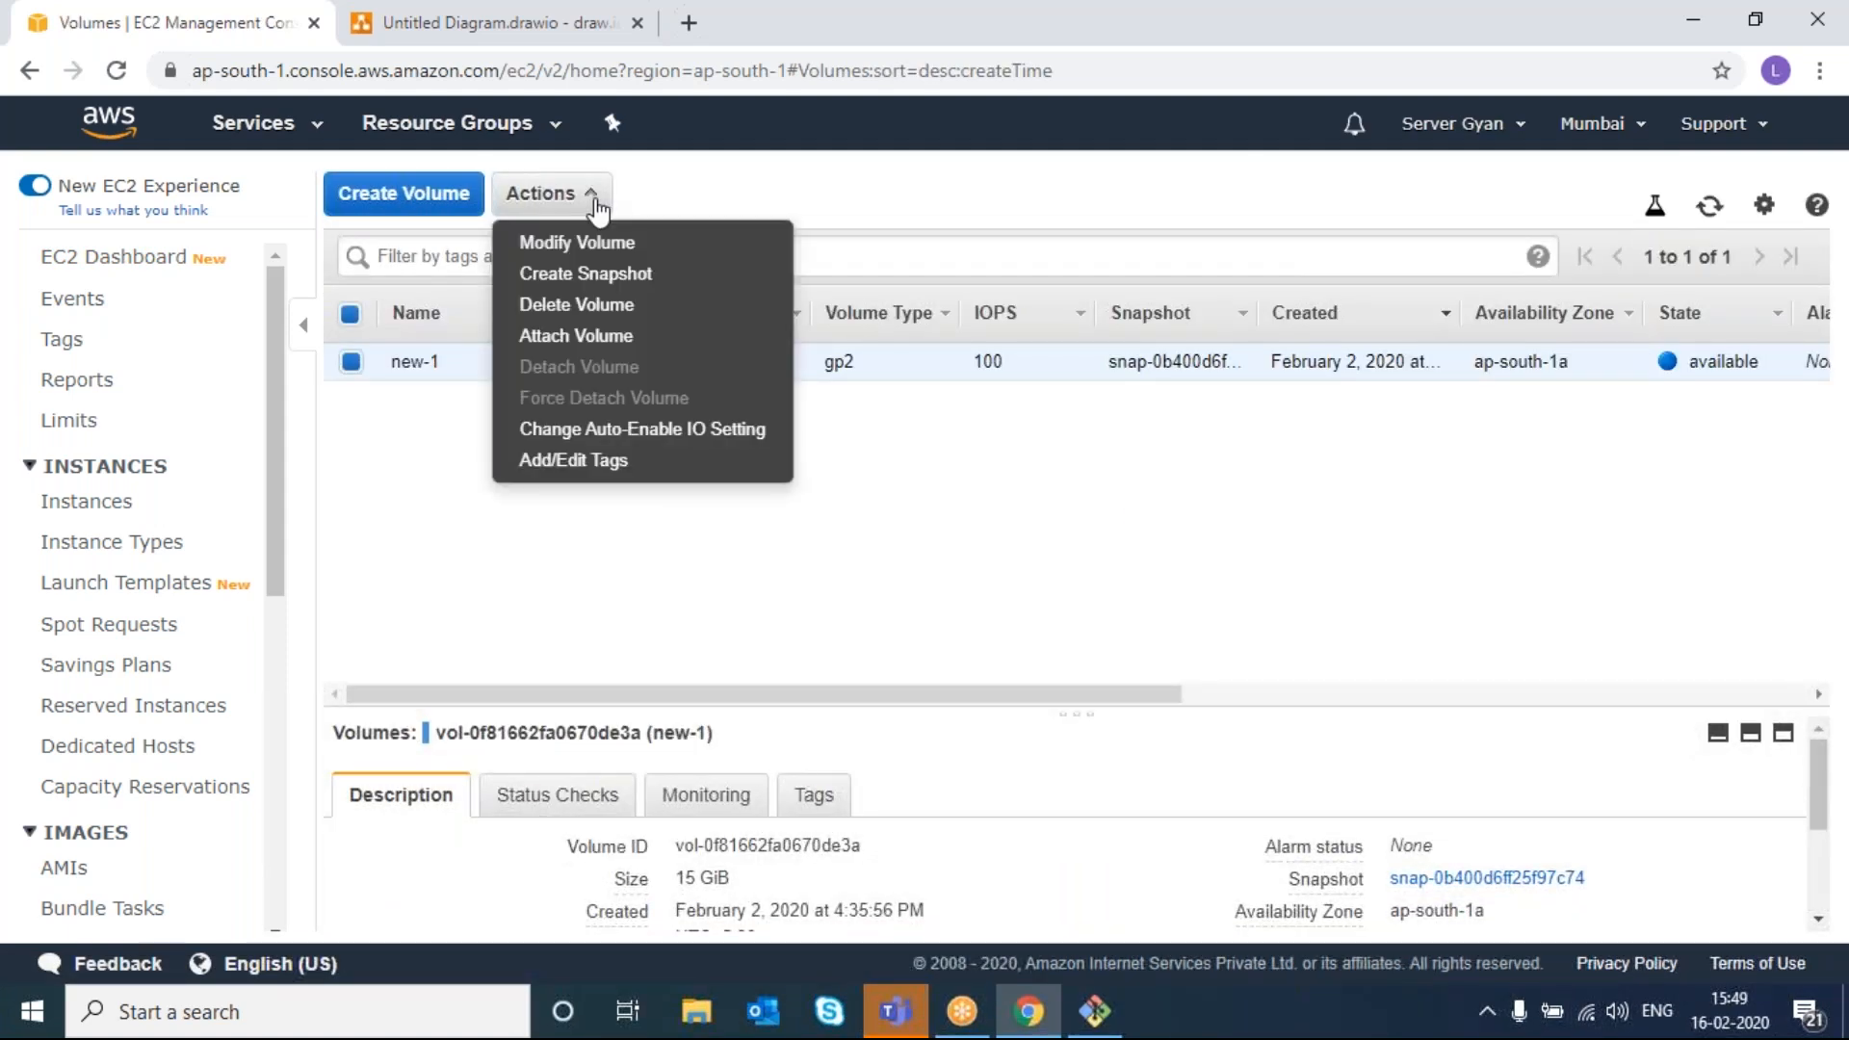
pyautogui.click(590, 307)
pyautogui.click(1259, 647)
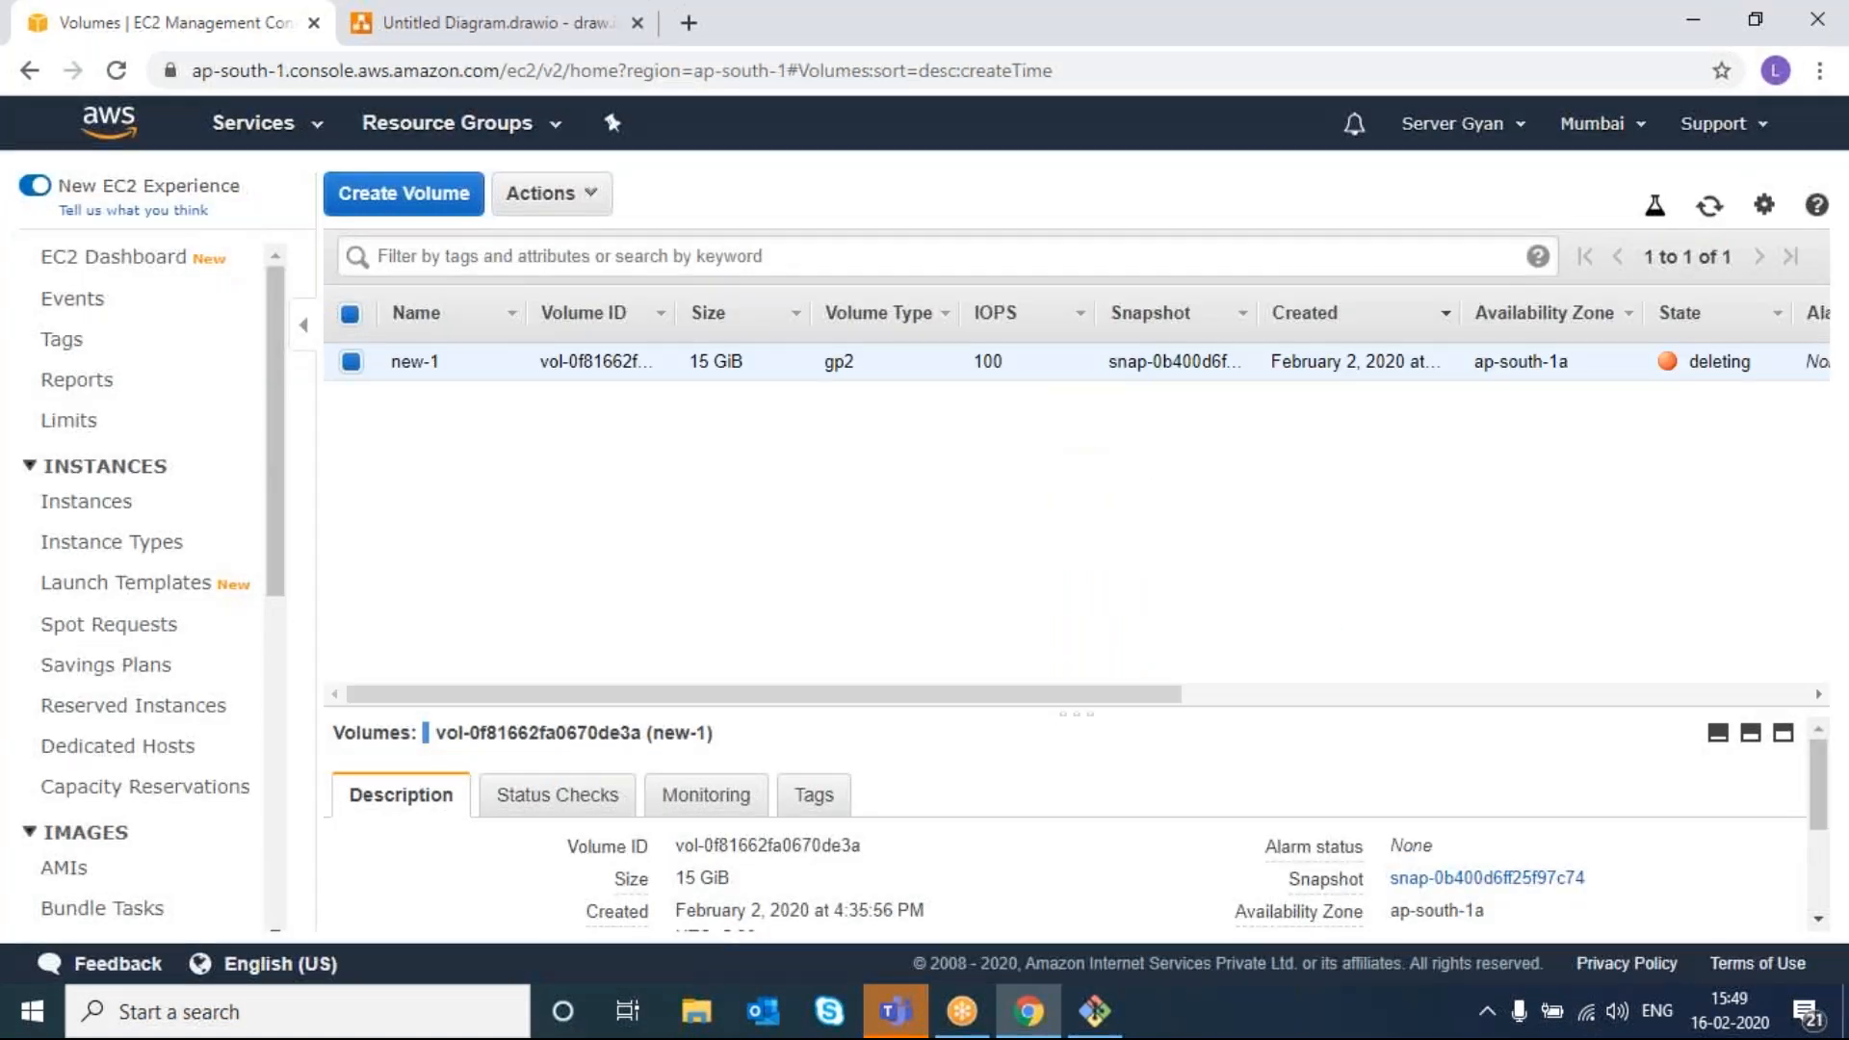
pyautogui.click(250, 138)
pyautogui.click(73, 306)
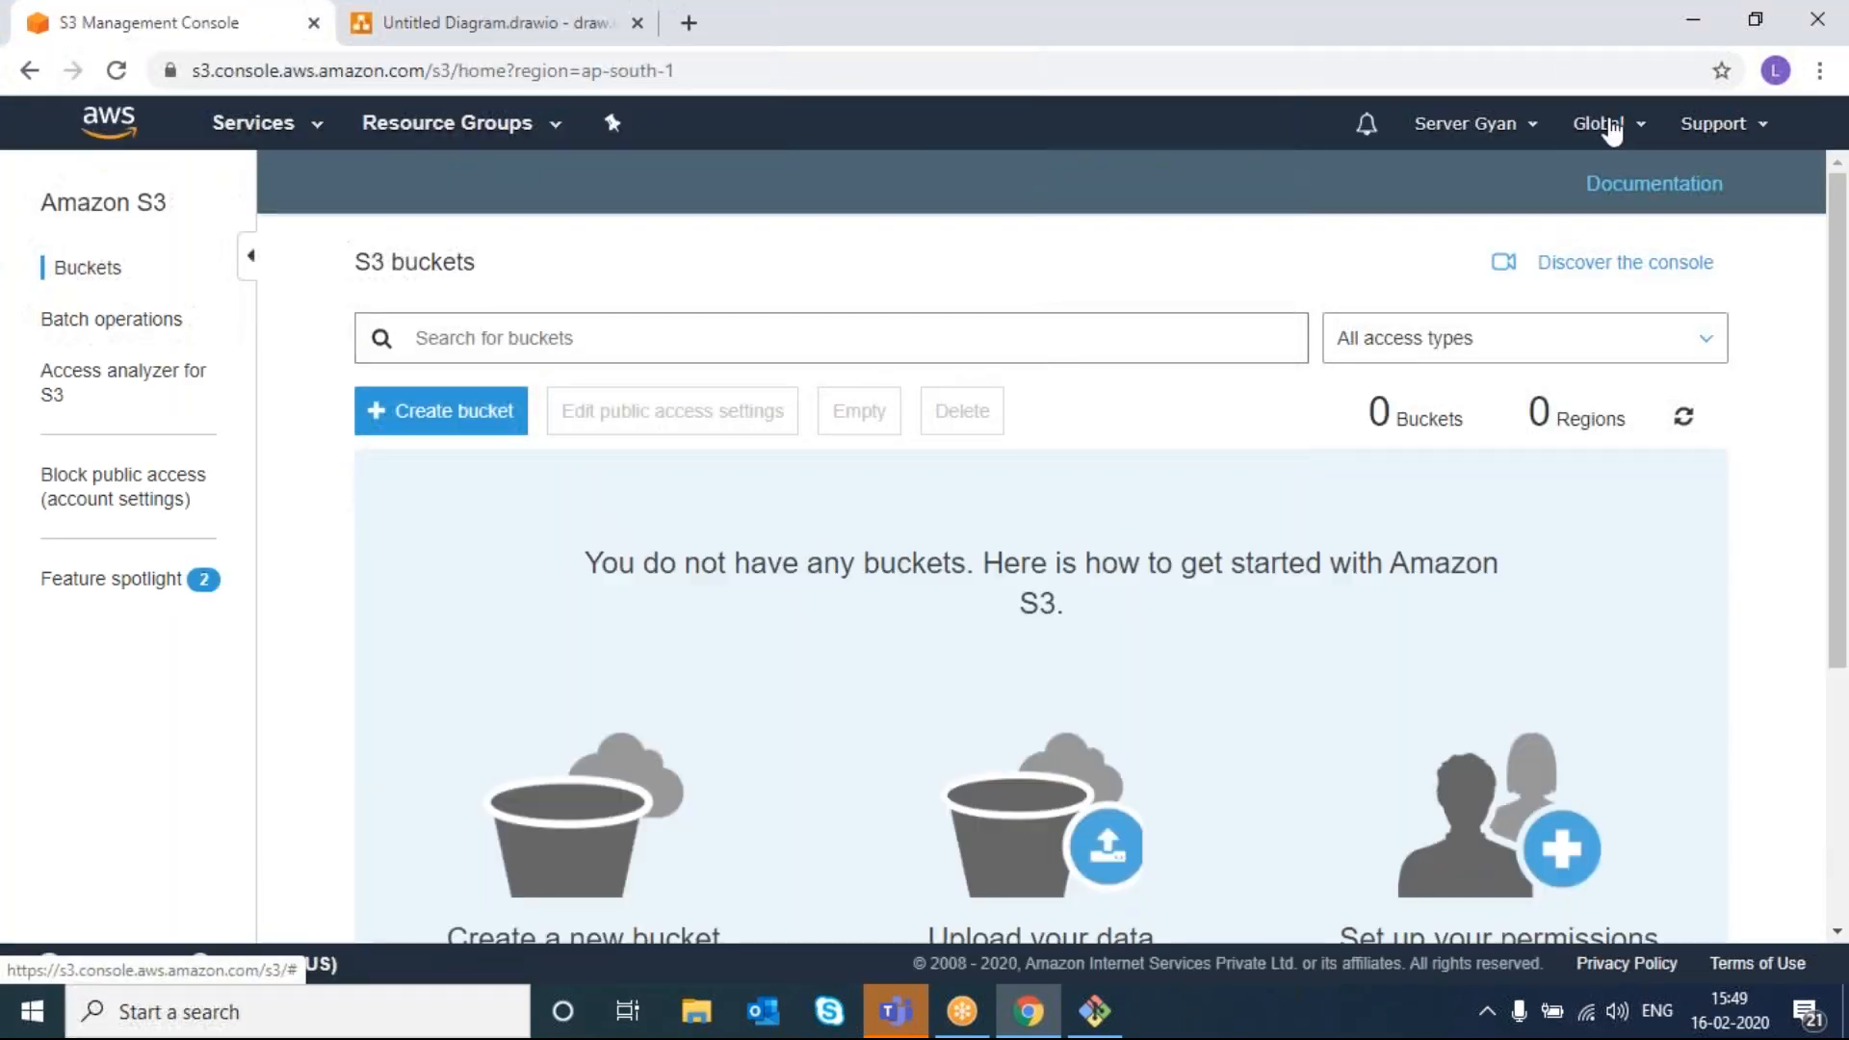
# - Open the S3 region list and highlight the note that S3 needs no region selection
pyautogui.click(1610, 128)
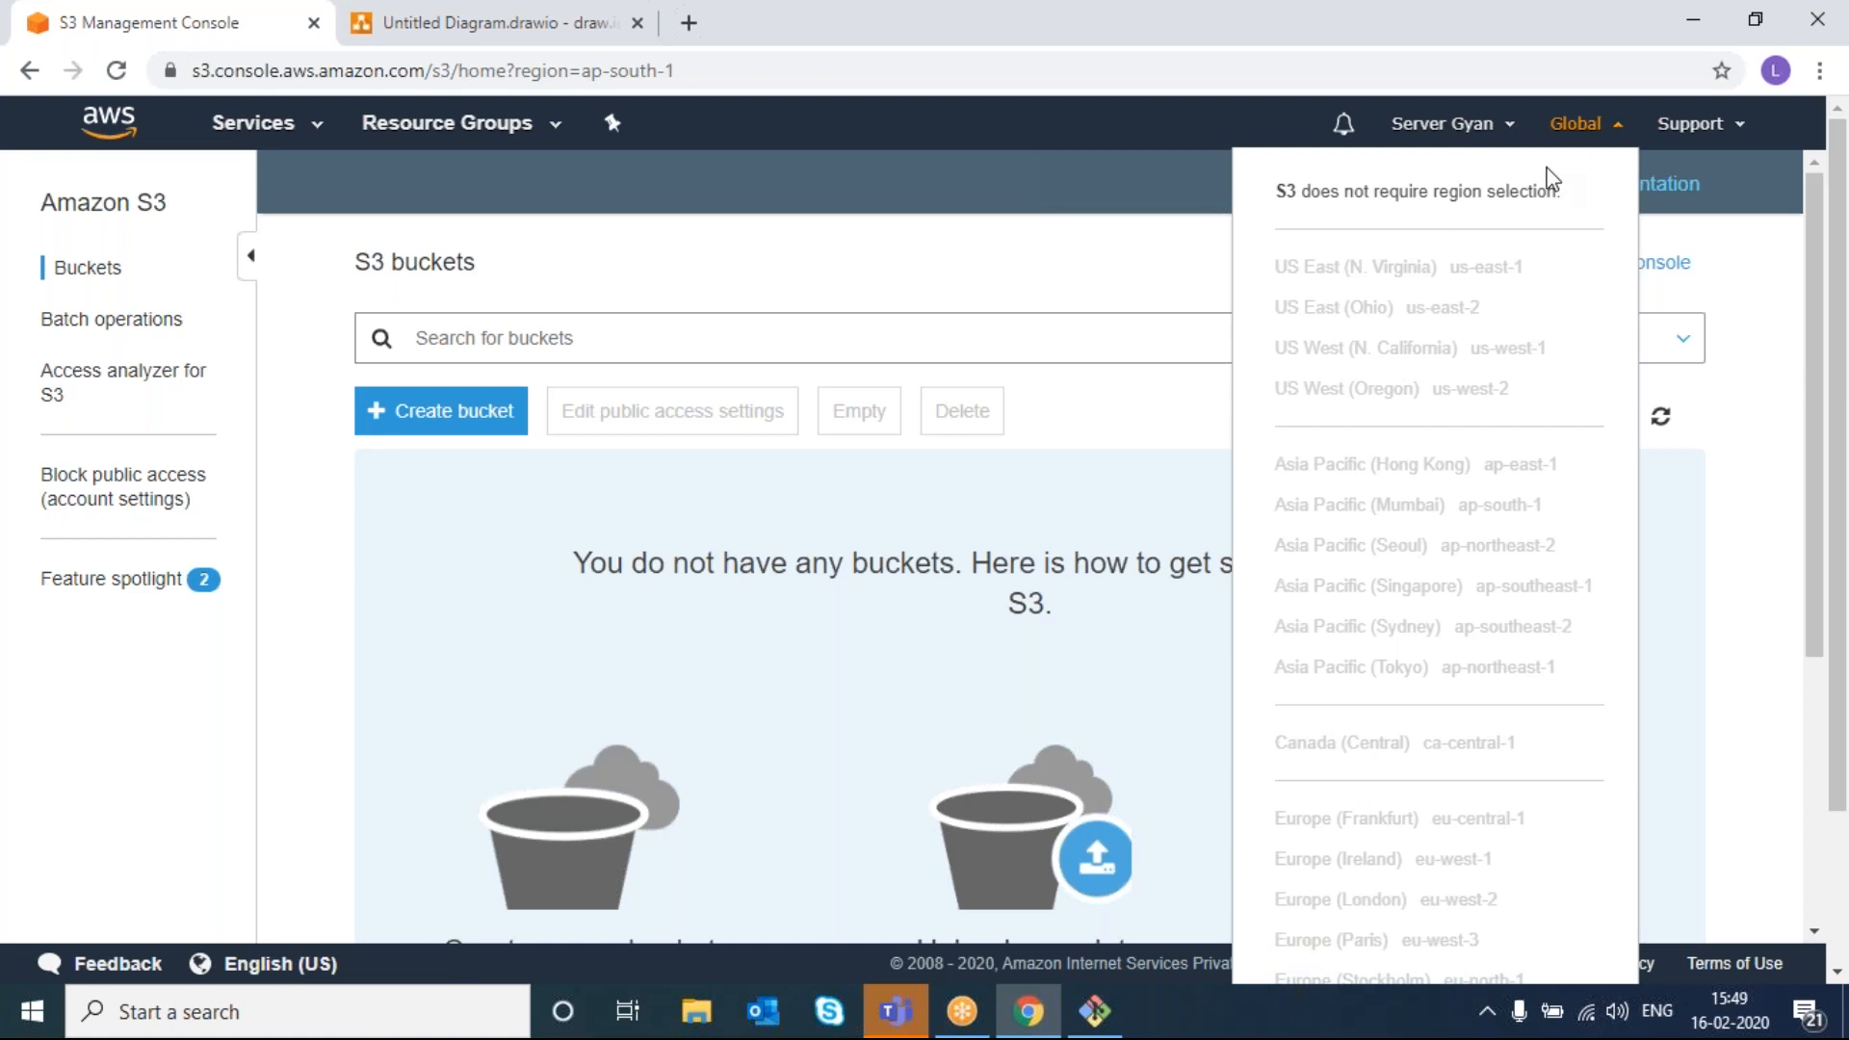
pyautogui.moveTo(1277, 191); pyautogui.dragTo(1529, 216)
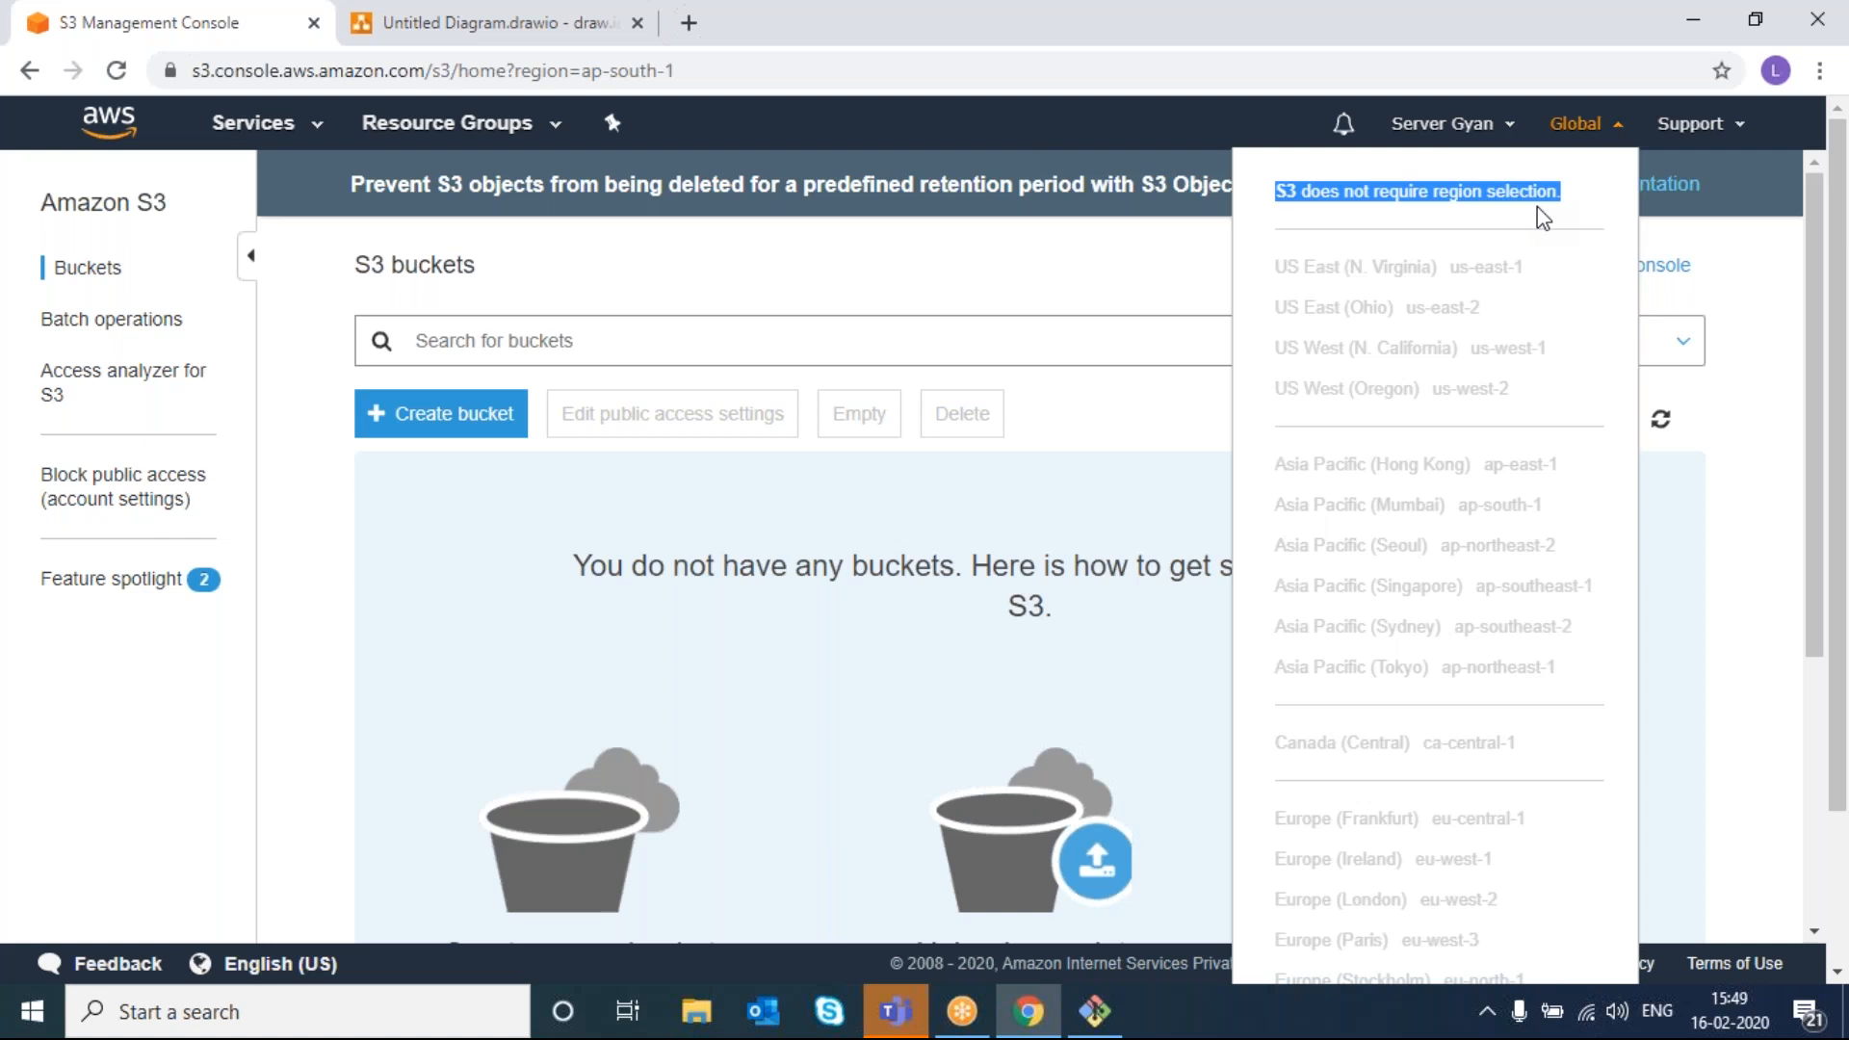
# - Dismiss the Global region dropdown, leaving the S3 page with 0 buckets
pyautogui.click(640, 255)
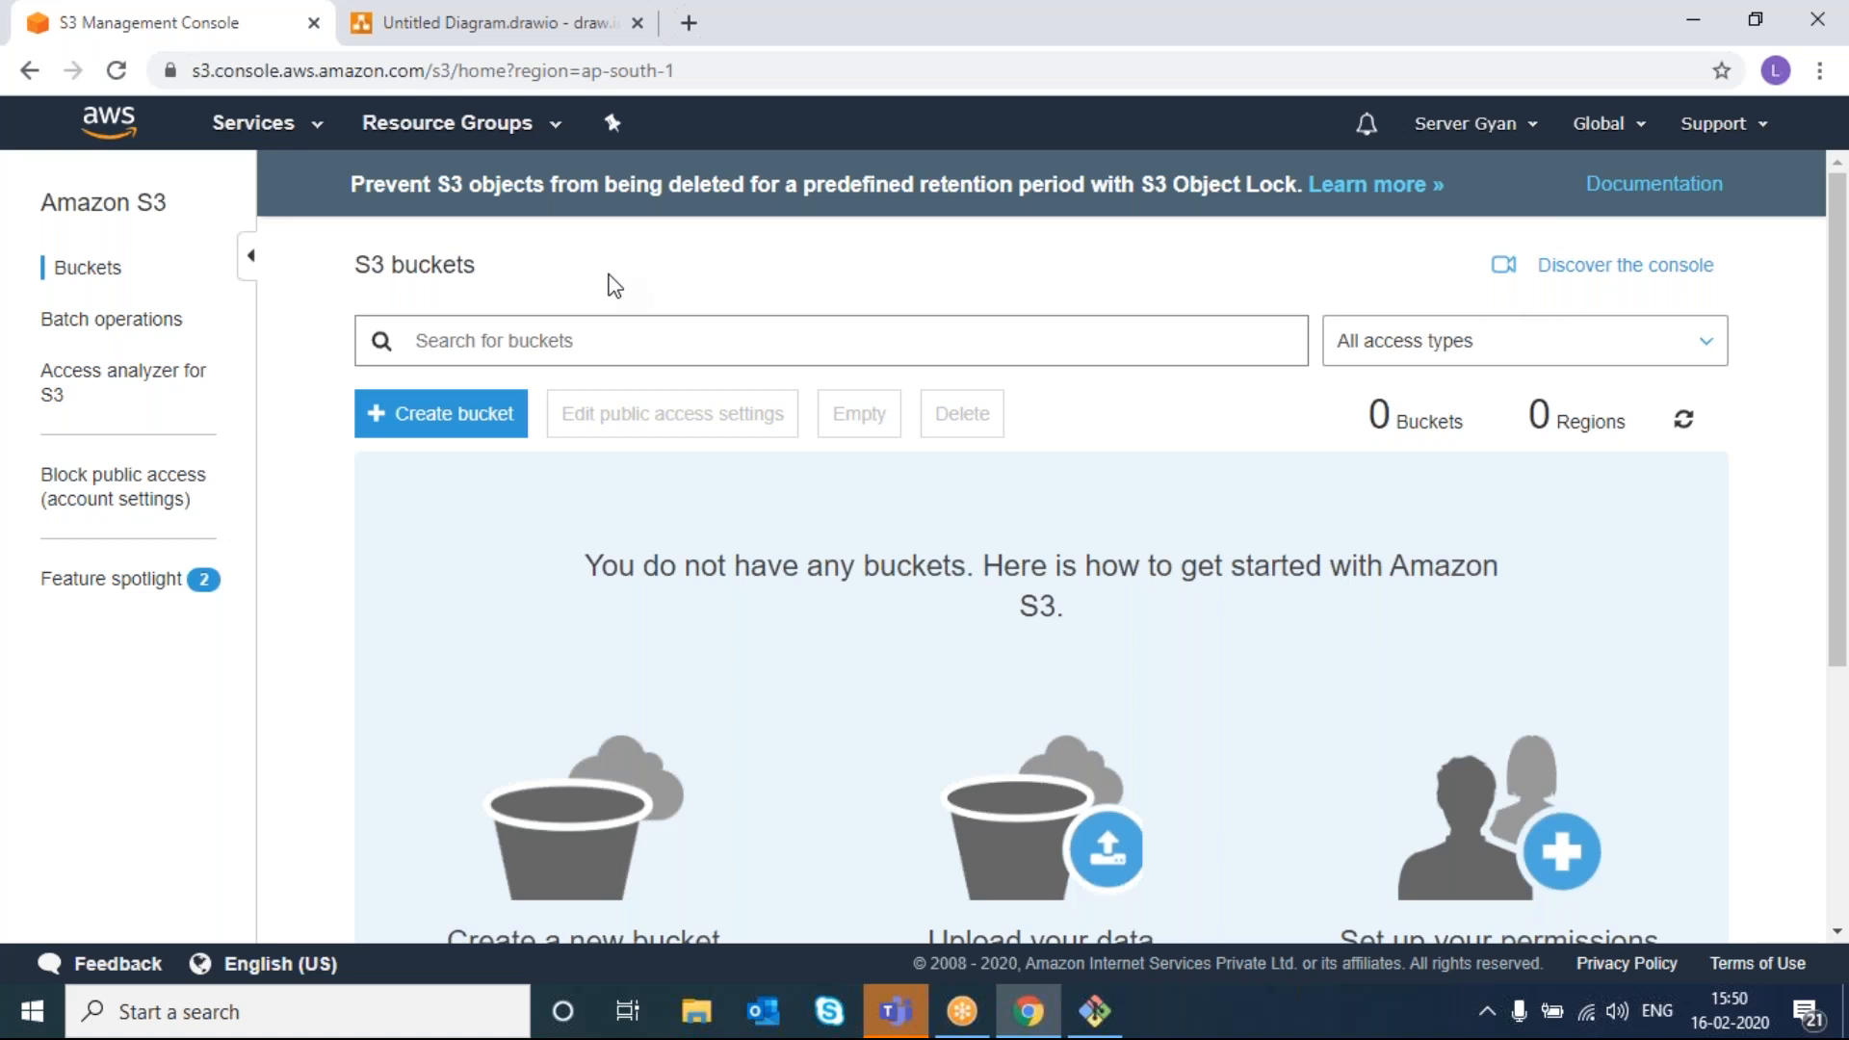
# - Start a new bucket and enter 'test' as its name
pyautogui.click(401, 421)
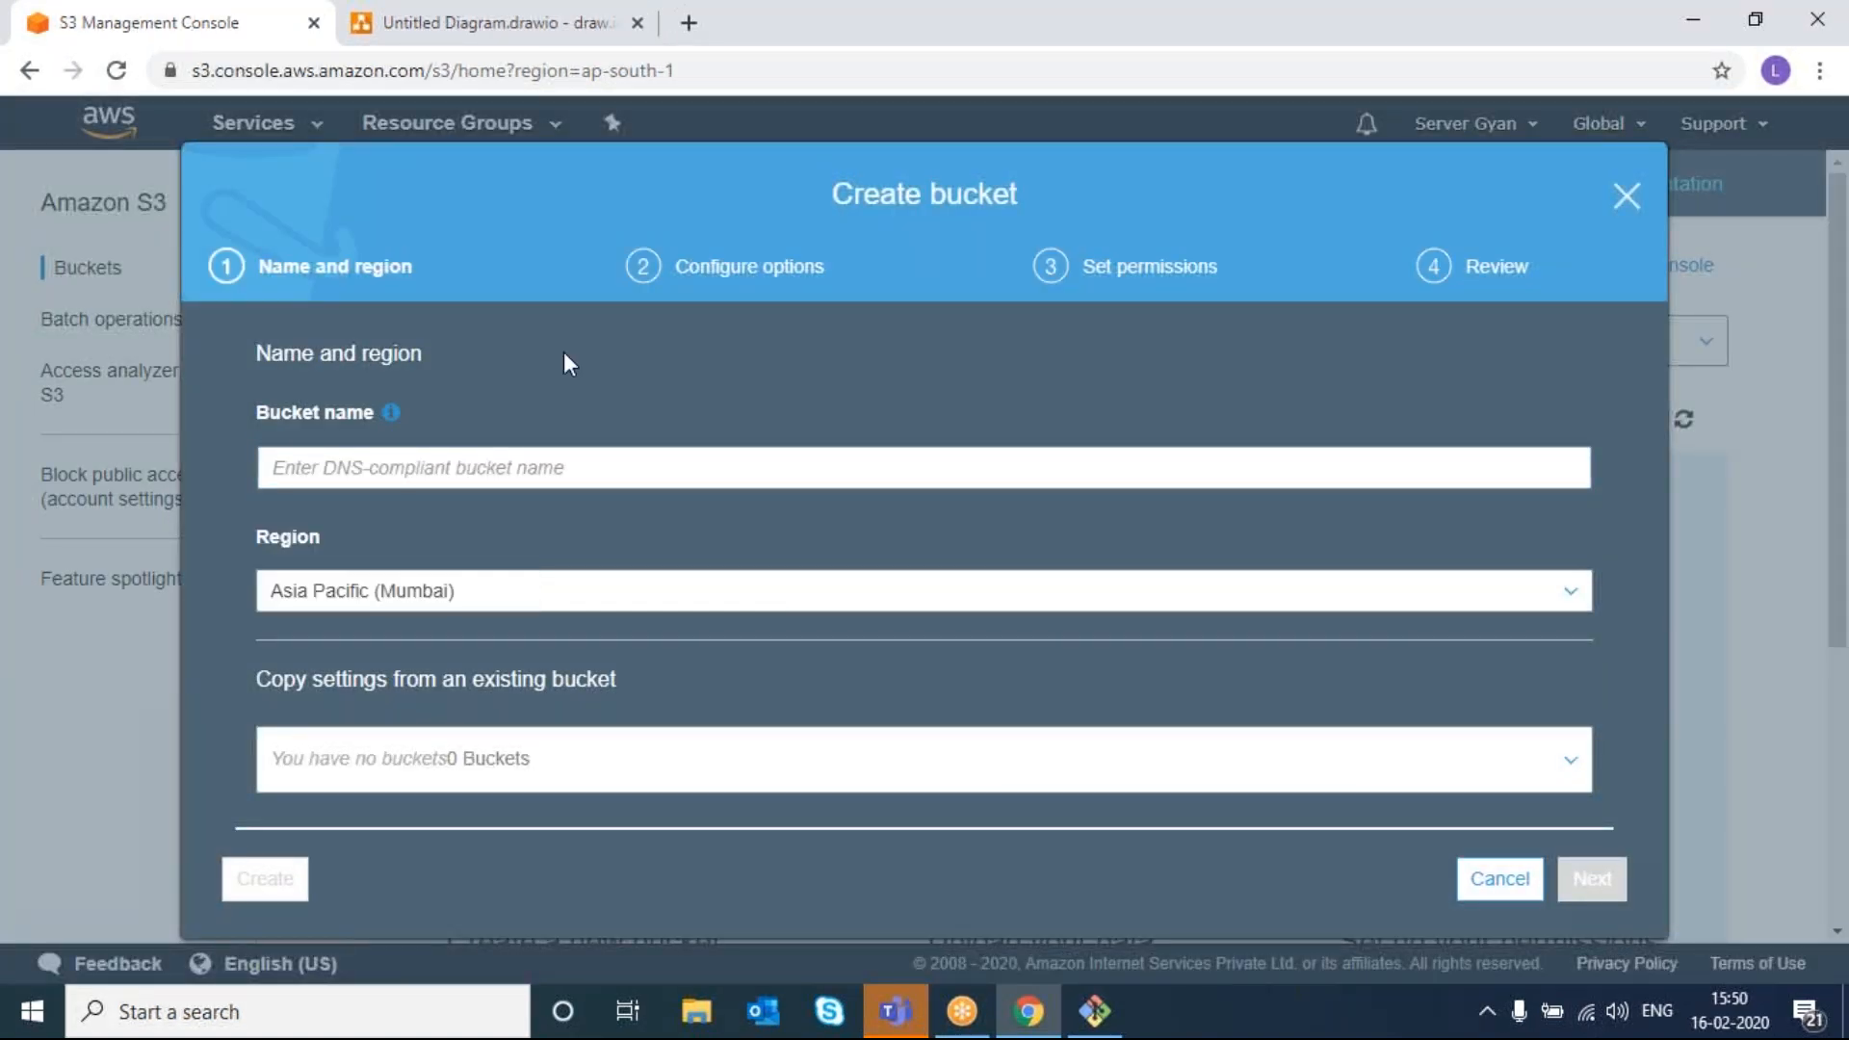
pyautogui.click(1463, 48)
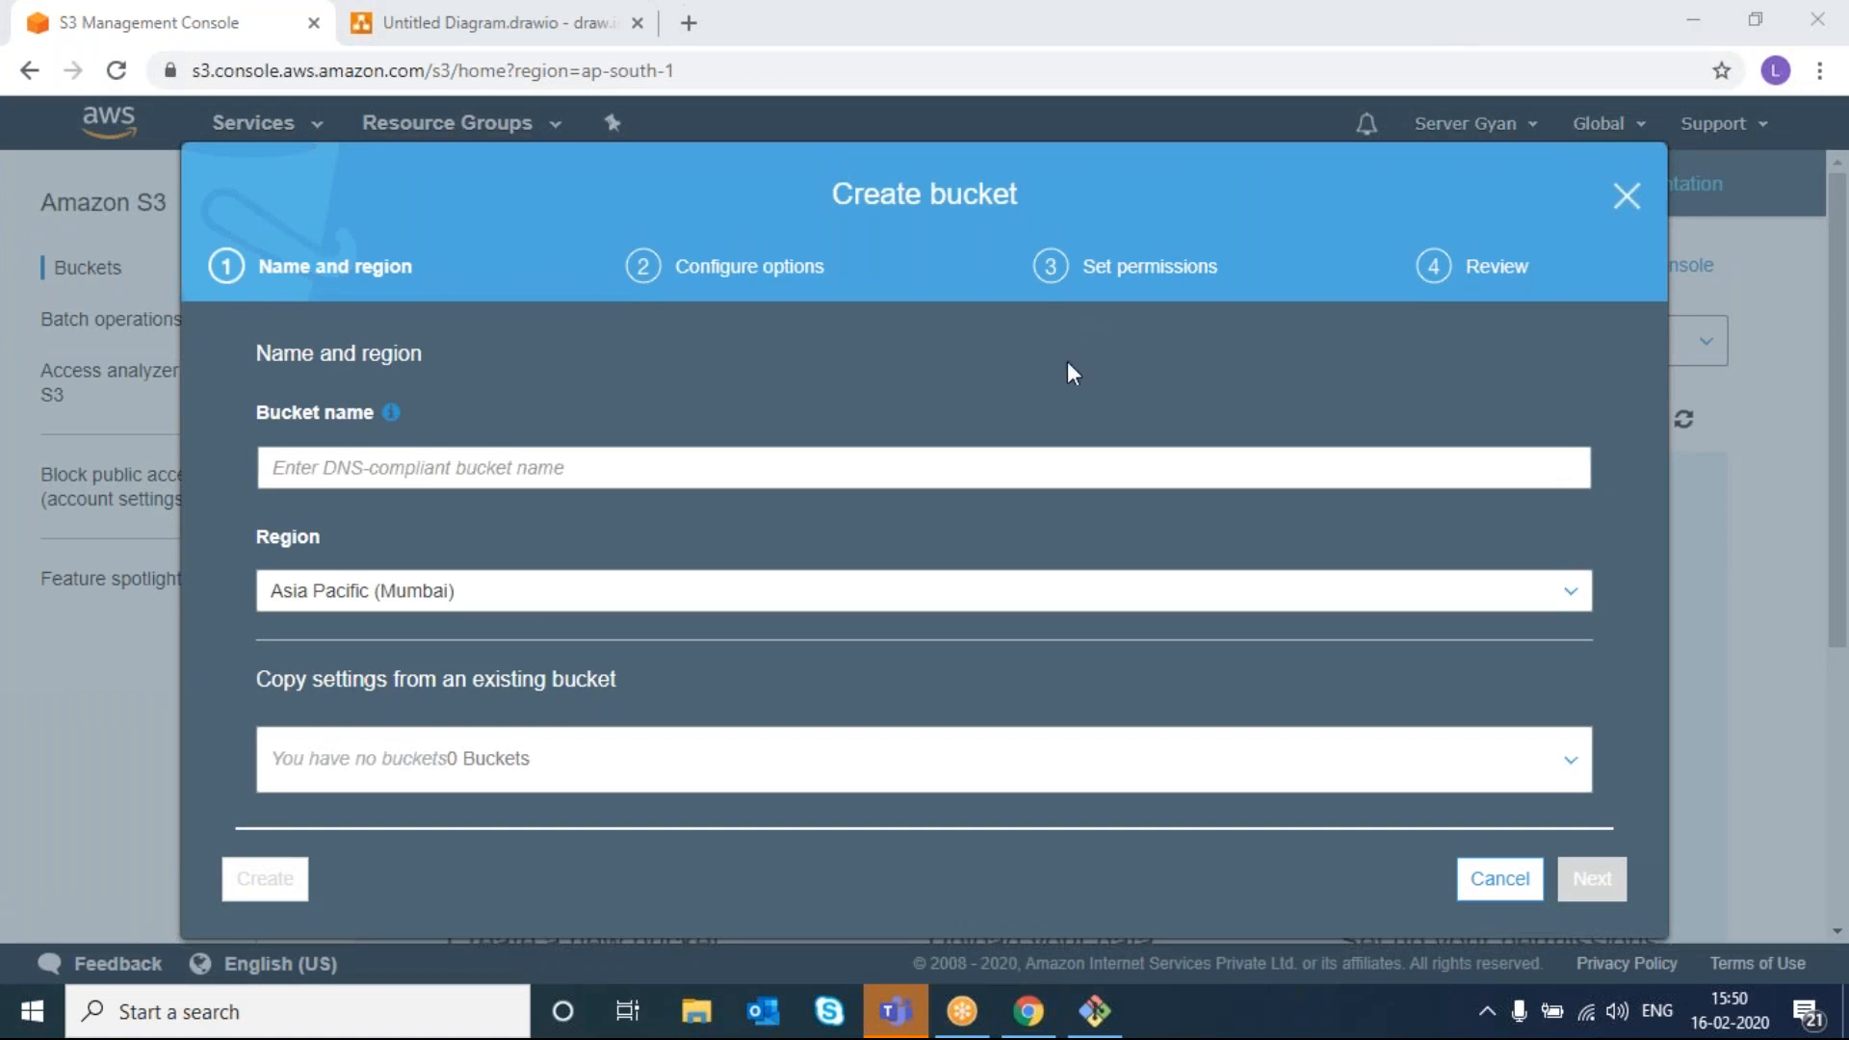
pyautogui.rightClick(626, 459)
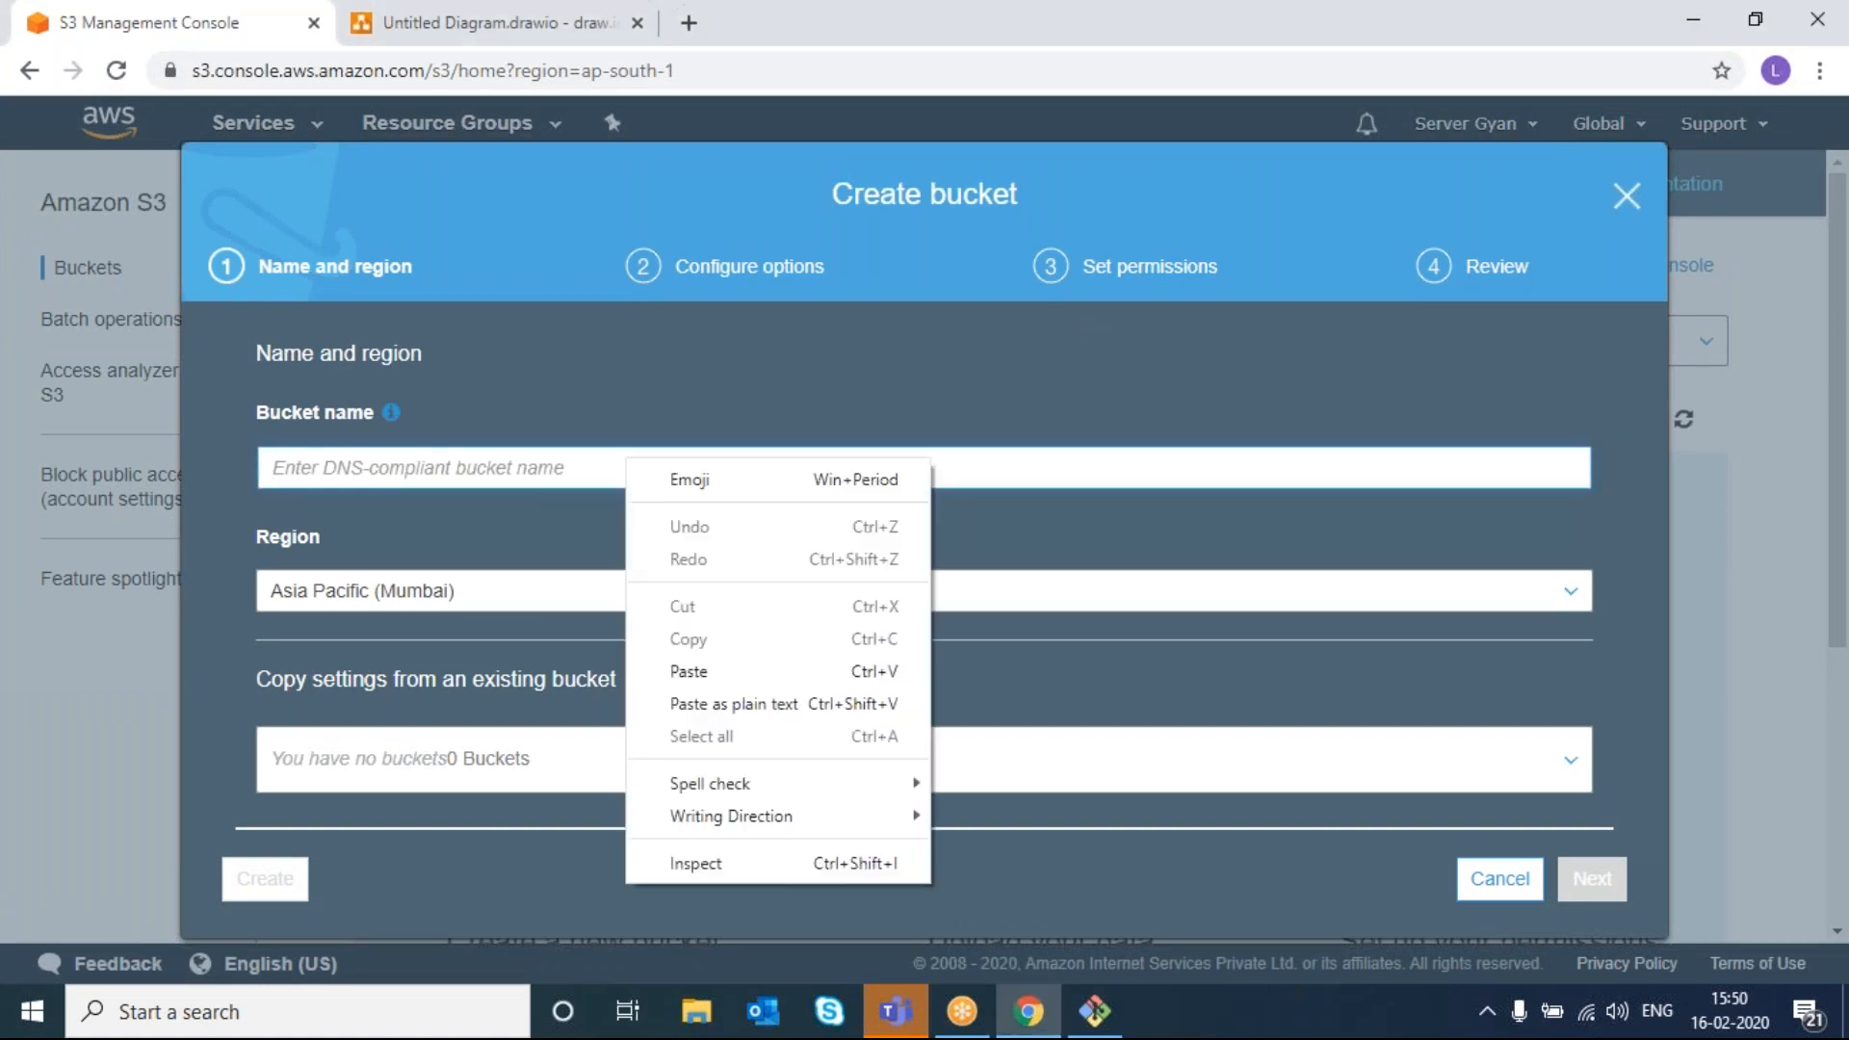
pyautogui.click(563, 473)
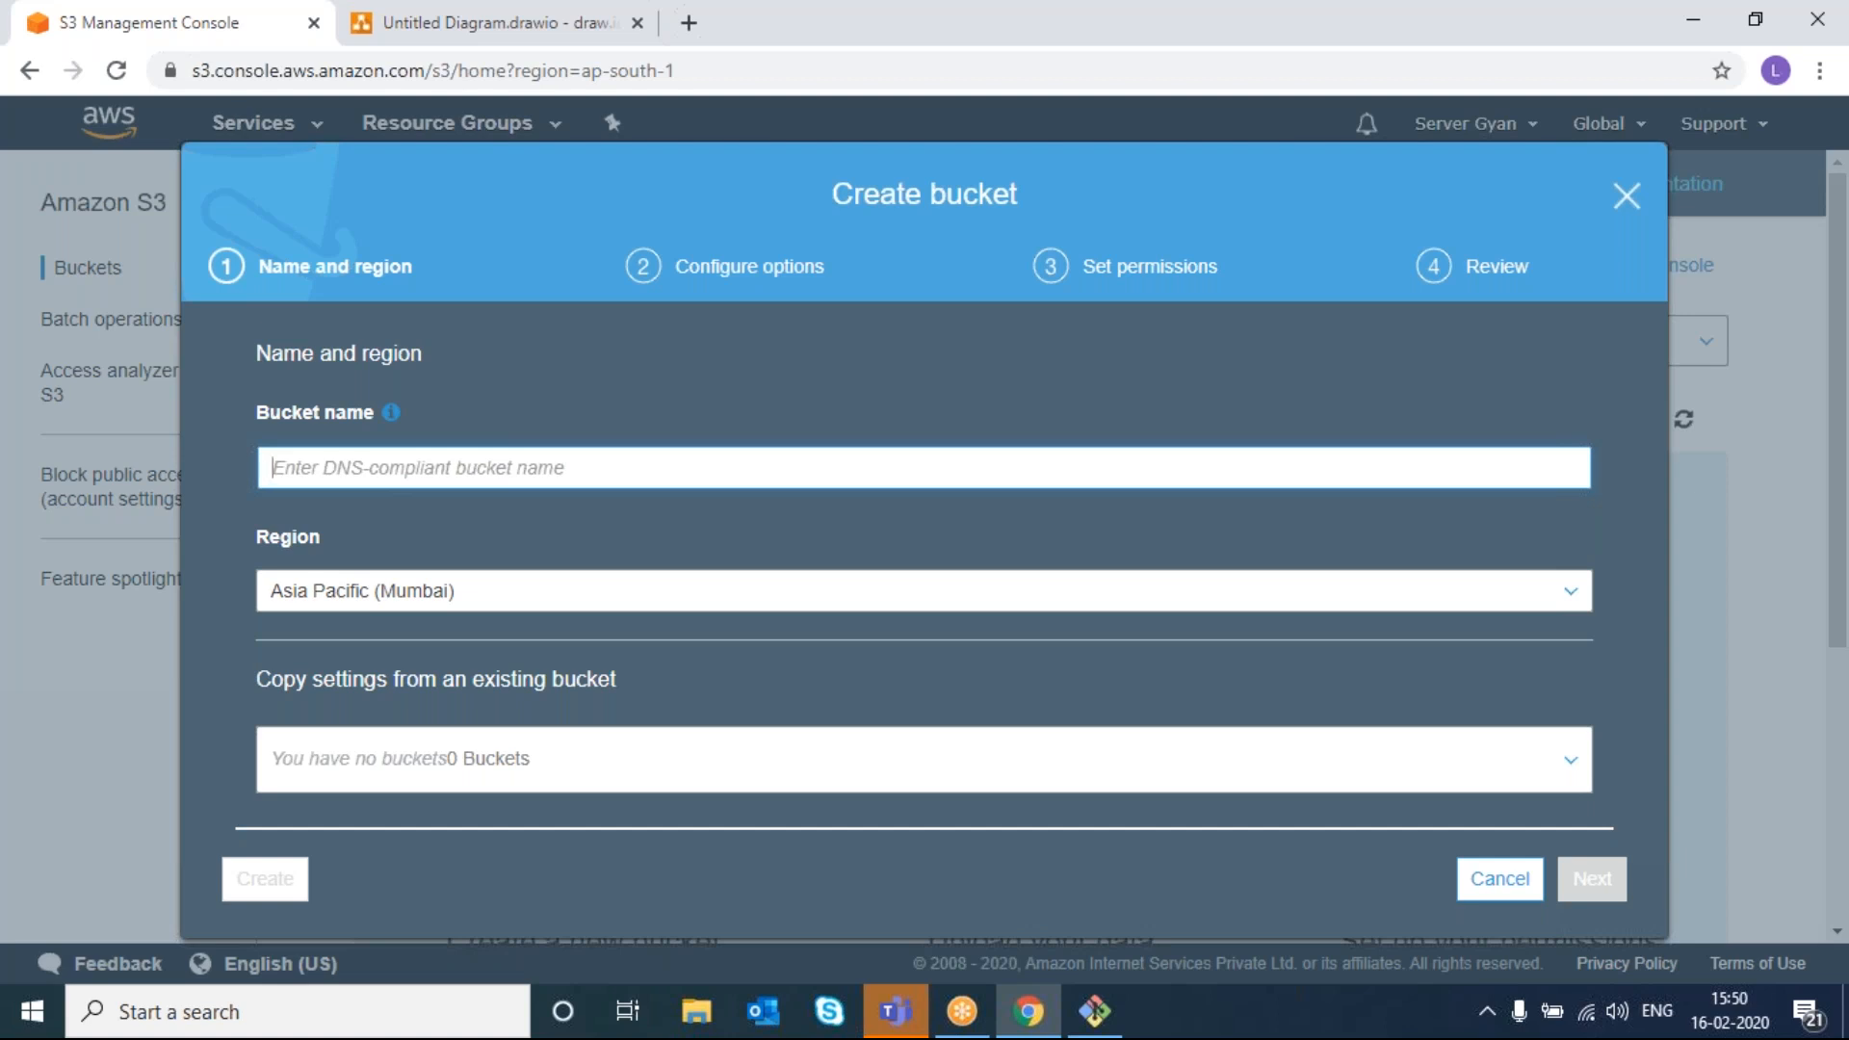
pyautogui.write('test')
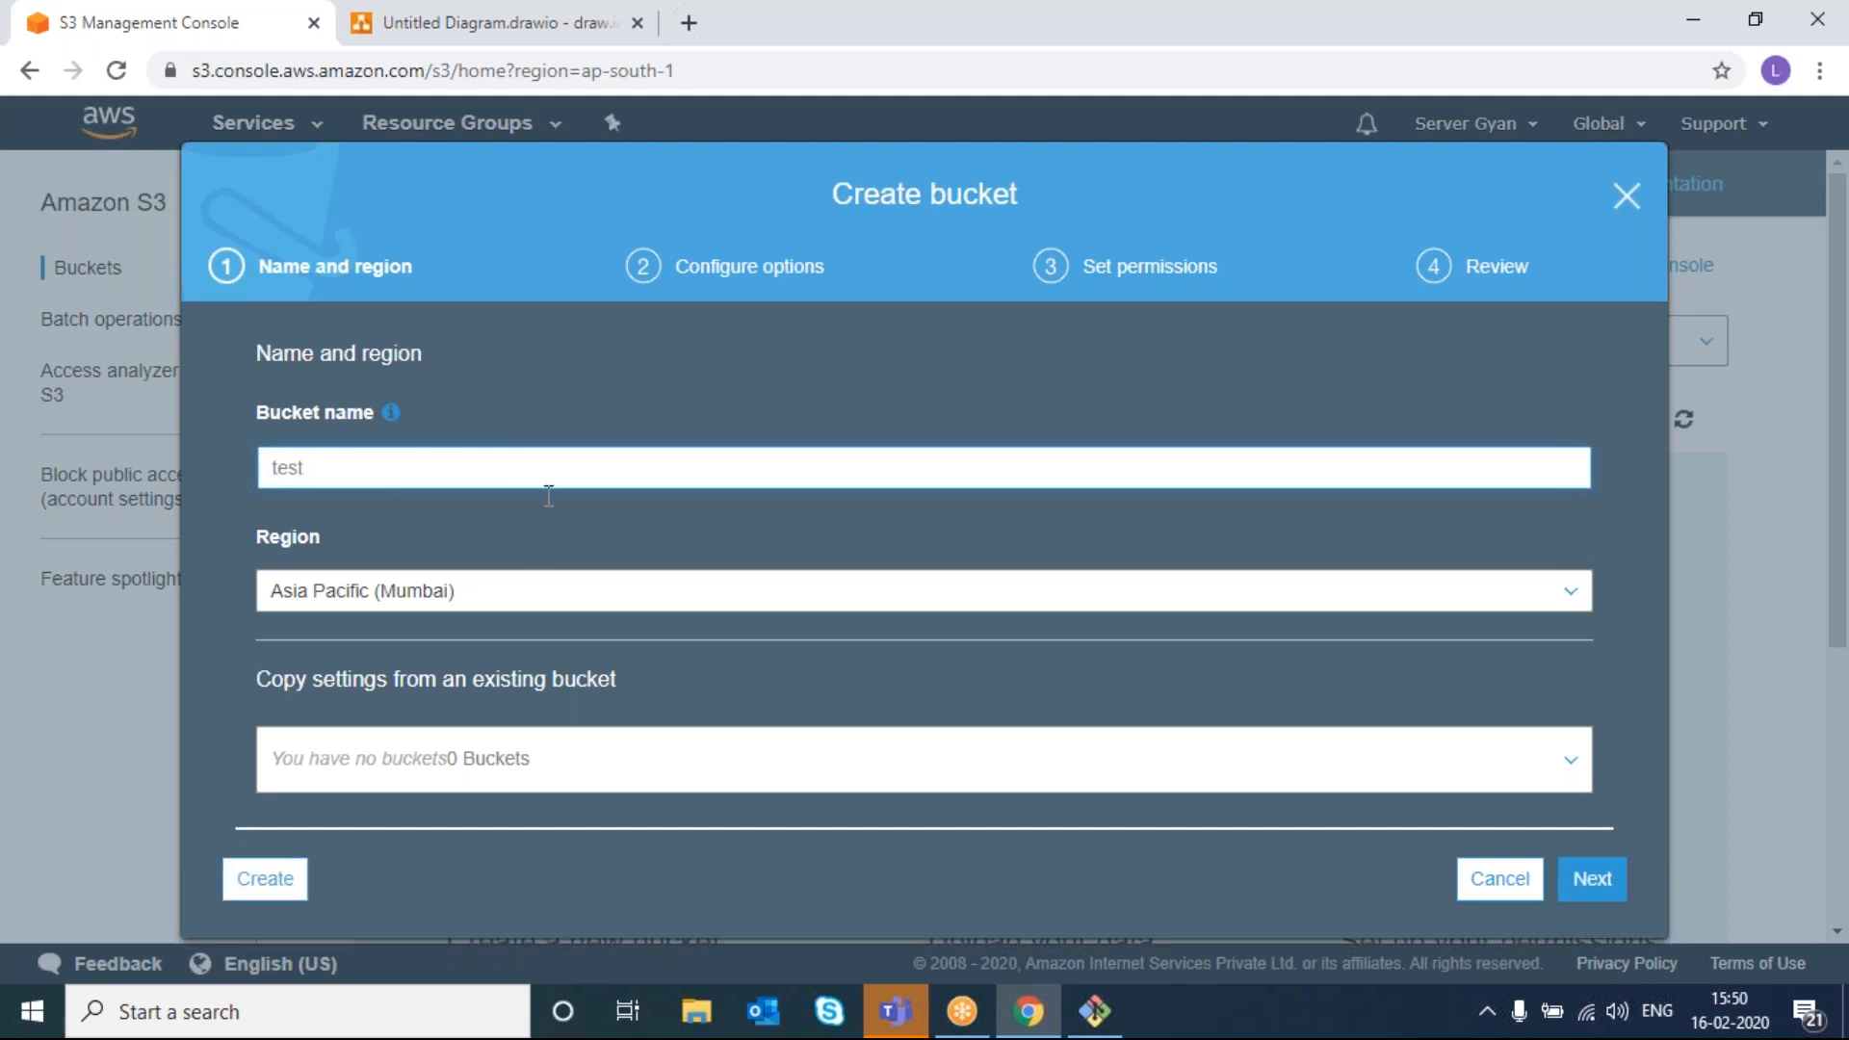
# - Browse the bucket's Region list through the available regions
pyautogui.click(391, 603)
pyautogui.scroll(-6, 392, 628)
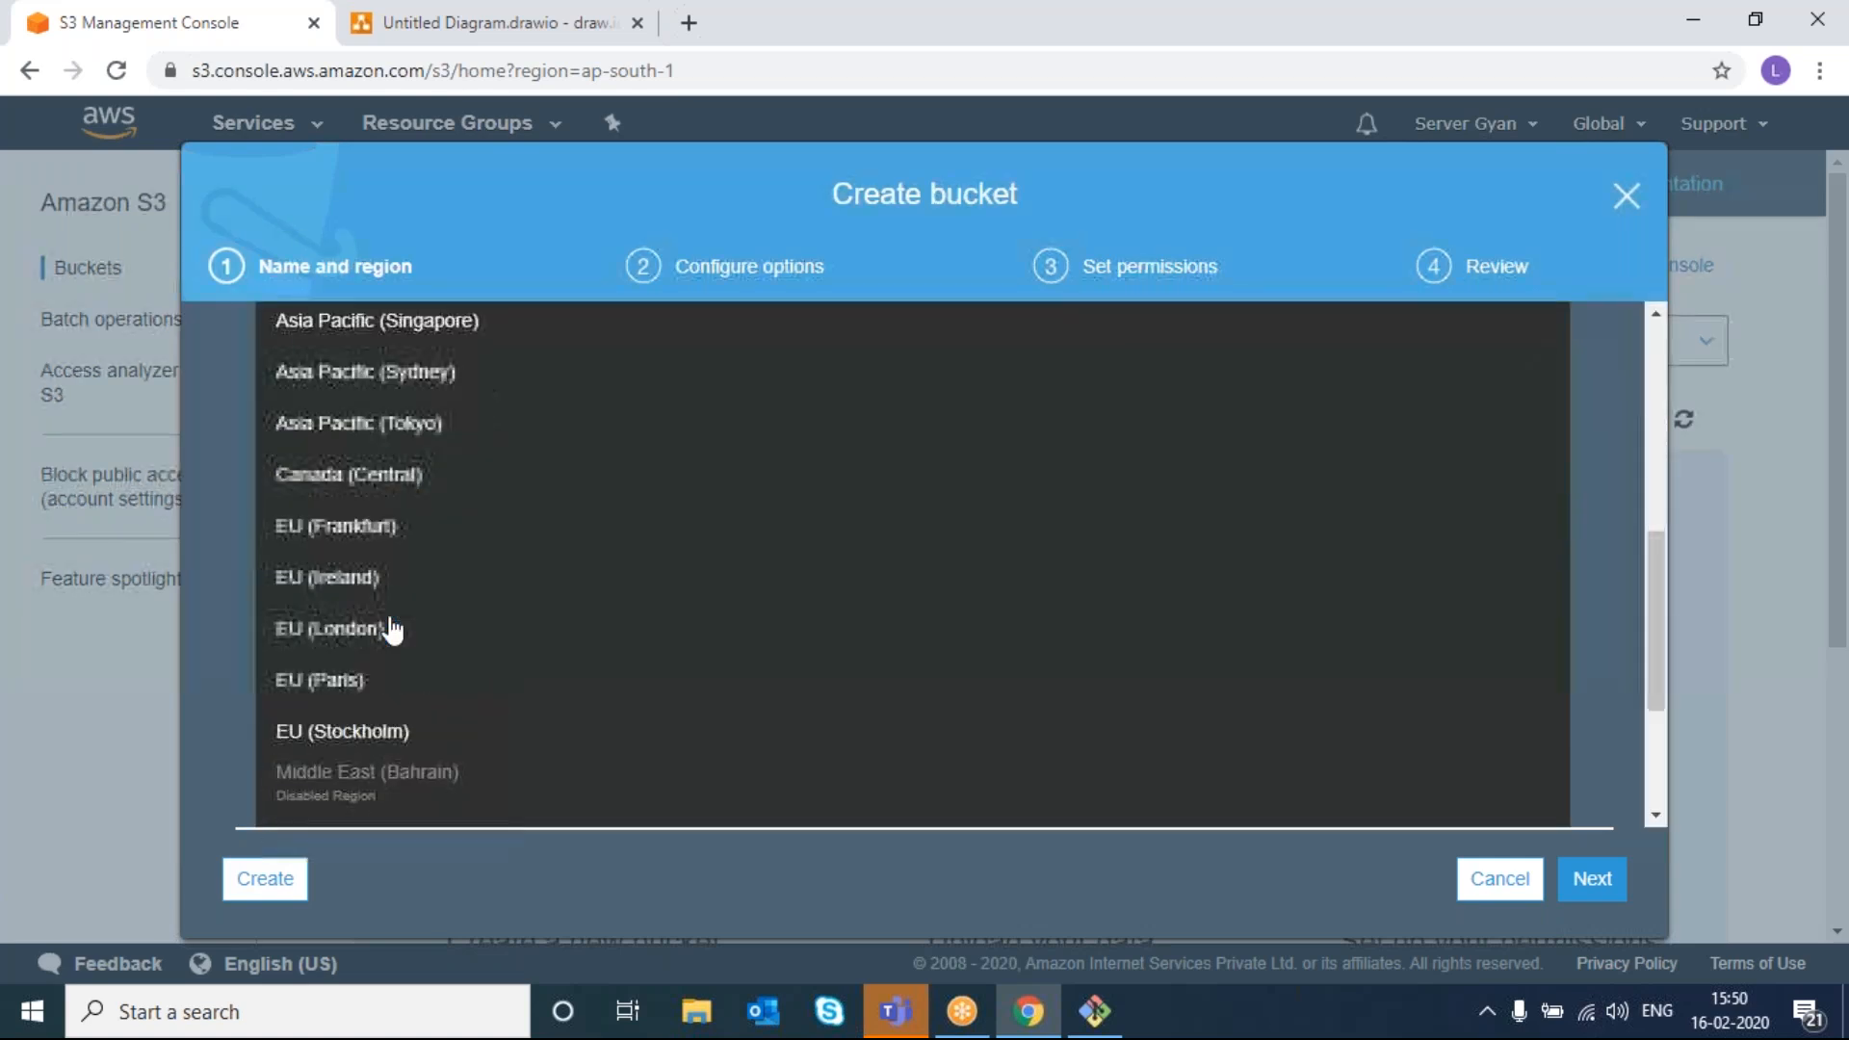
pyautogui.scroll(6, 392, 628)
pyautogui.scroll(2, 392, 627)
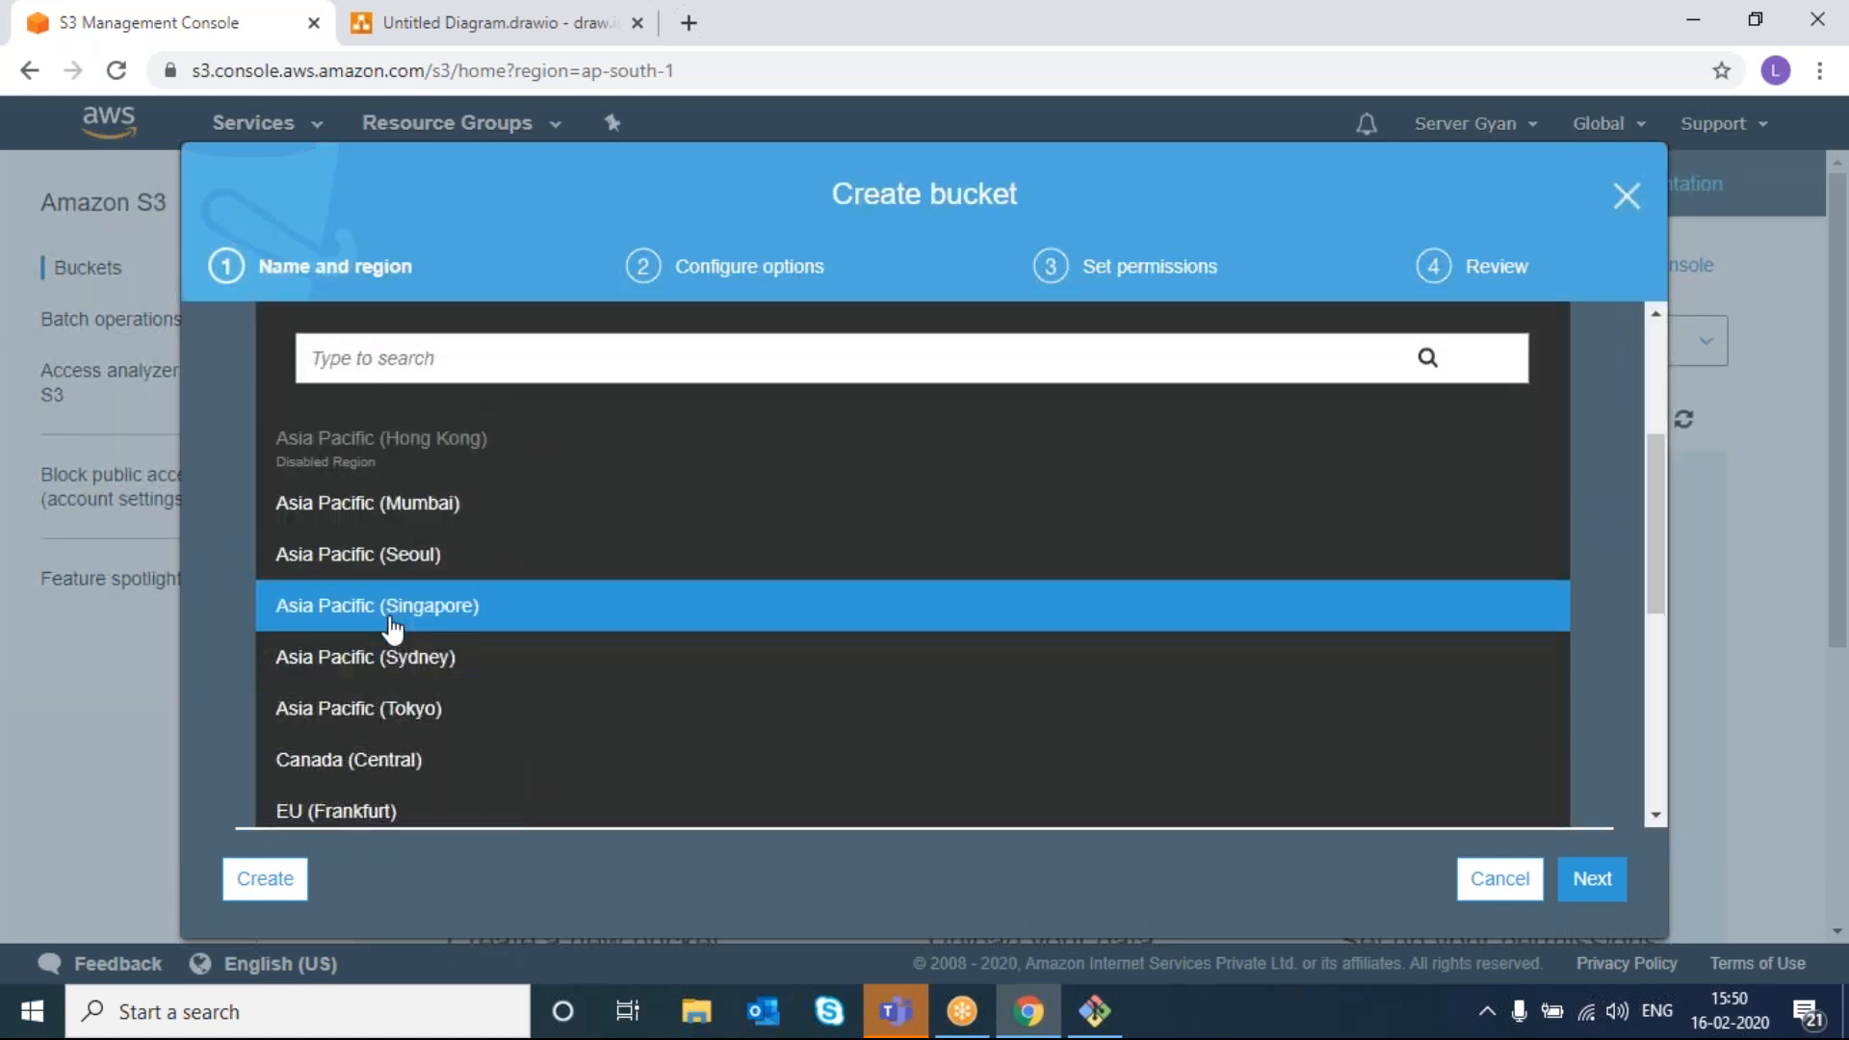
pyautogui.scroll(-6, 391, 627)
pyautogui.scroll(6, 390, 628)
pyautogui.scroll(3, 1252, 329)
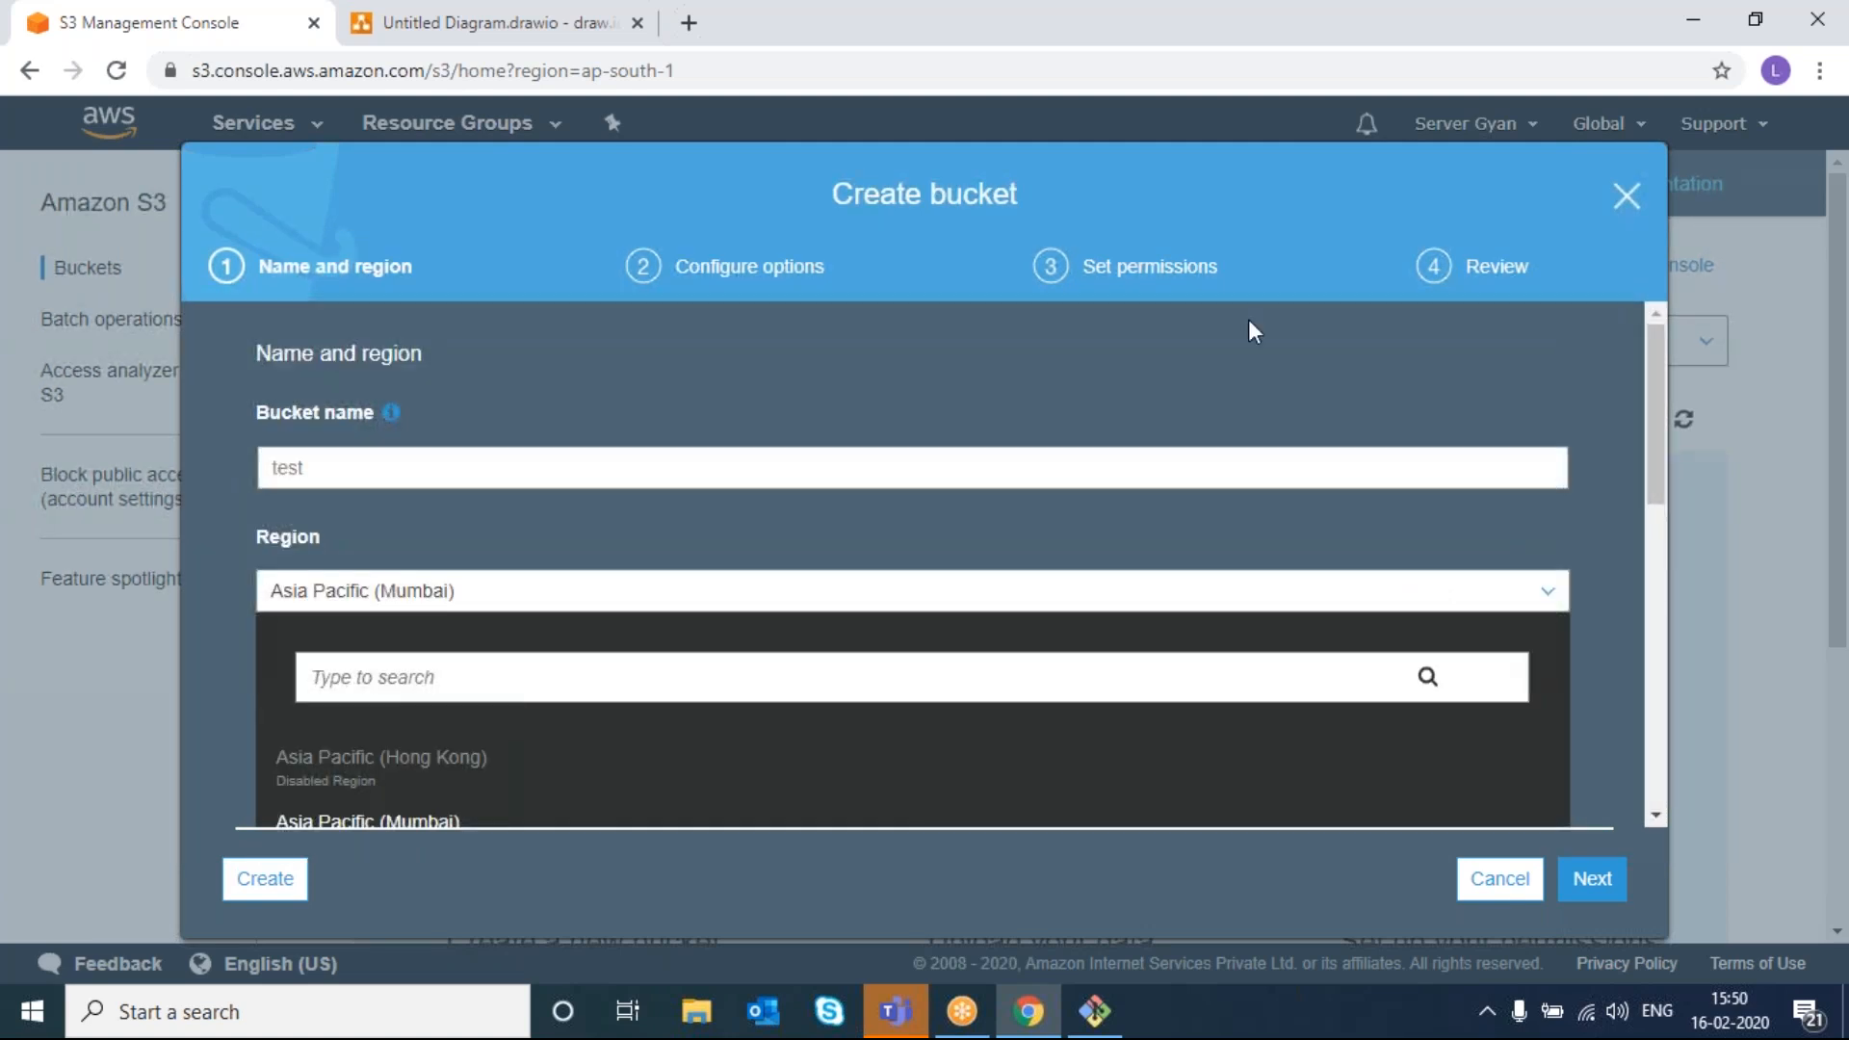
# - Cancel the Create bucket dialog and glance at the Global region list
pyautogui.click(1625, 205)
pyautogui.click(1603, 126)
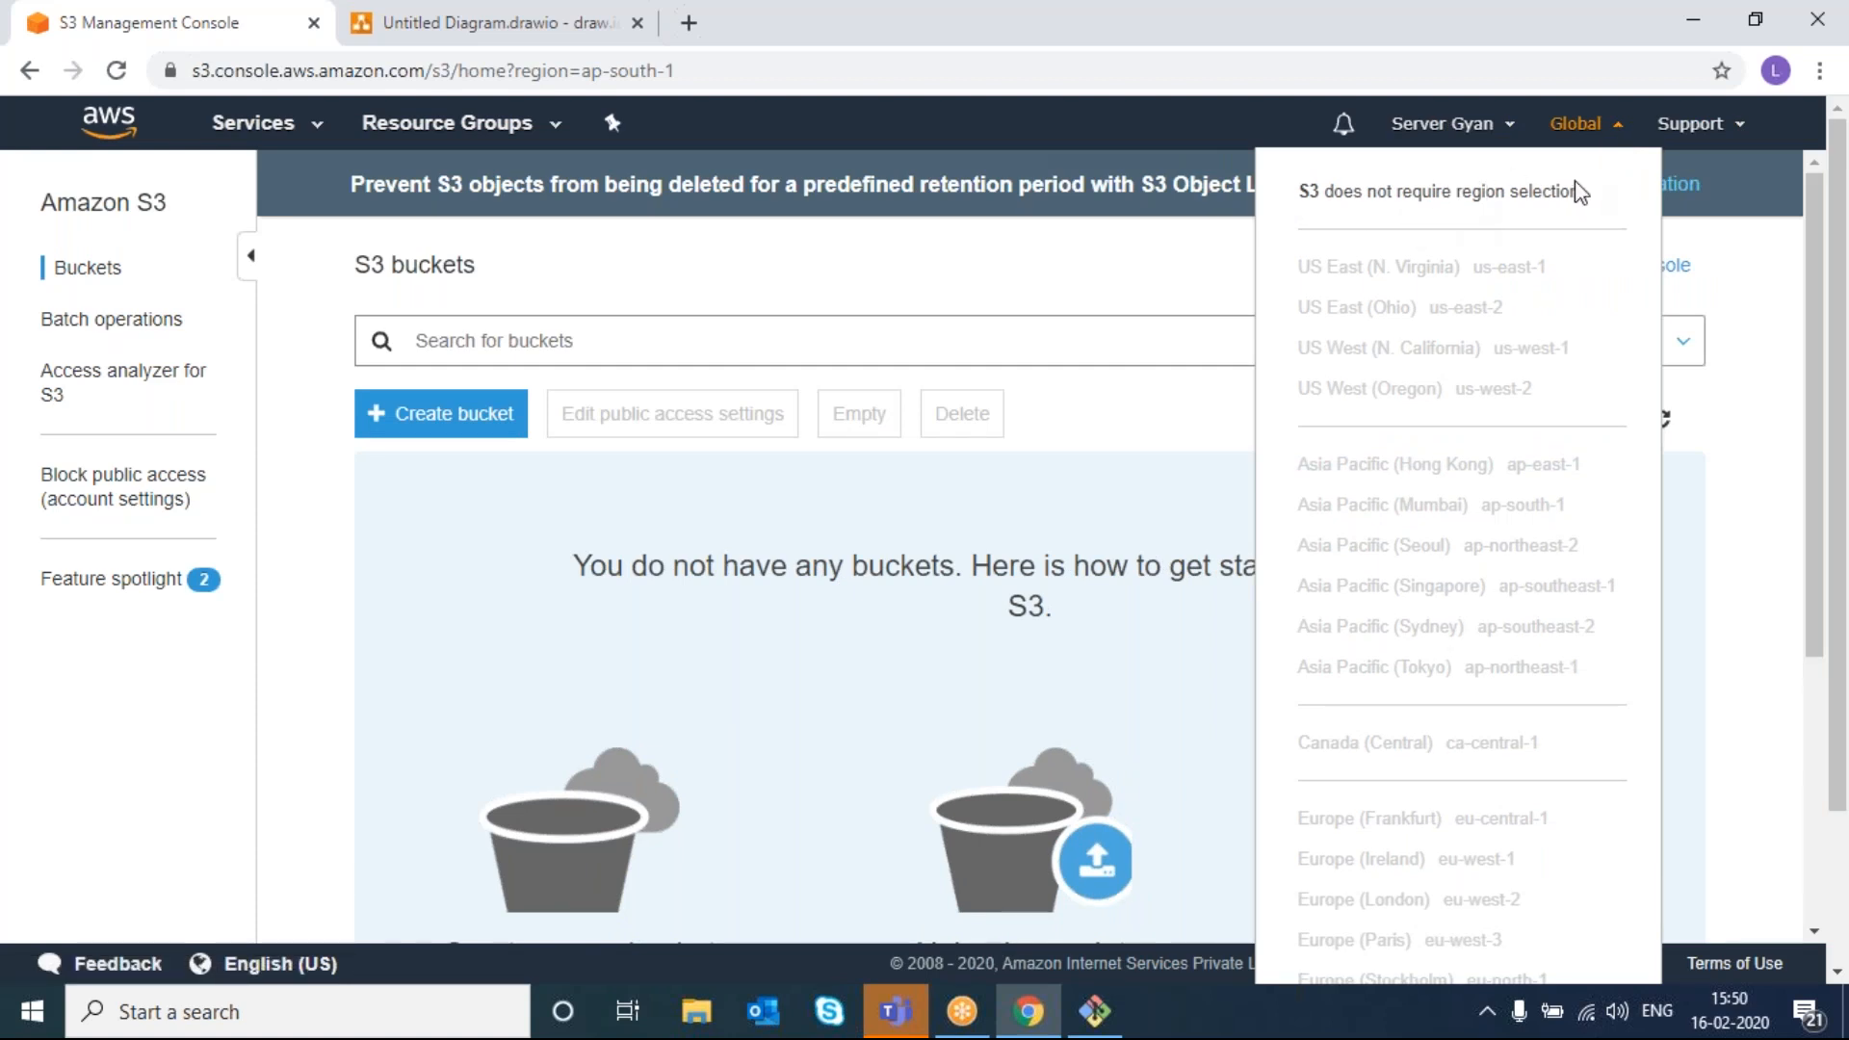
pyautogui.click(976, 514)
# - Open a fresh Create bucket dialog and scroll through its Region list
pyautogui.click(448, 412)
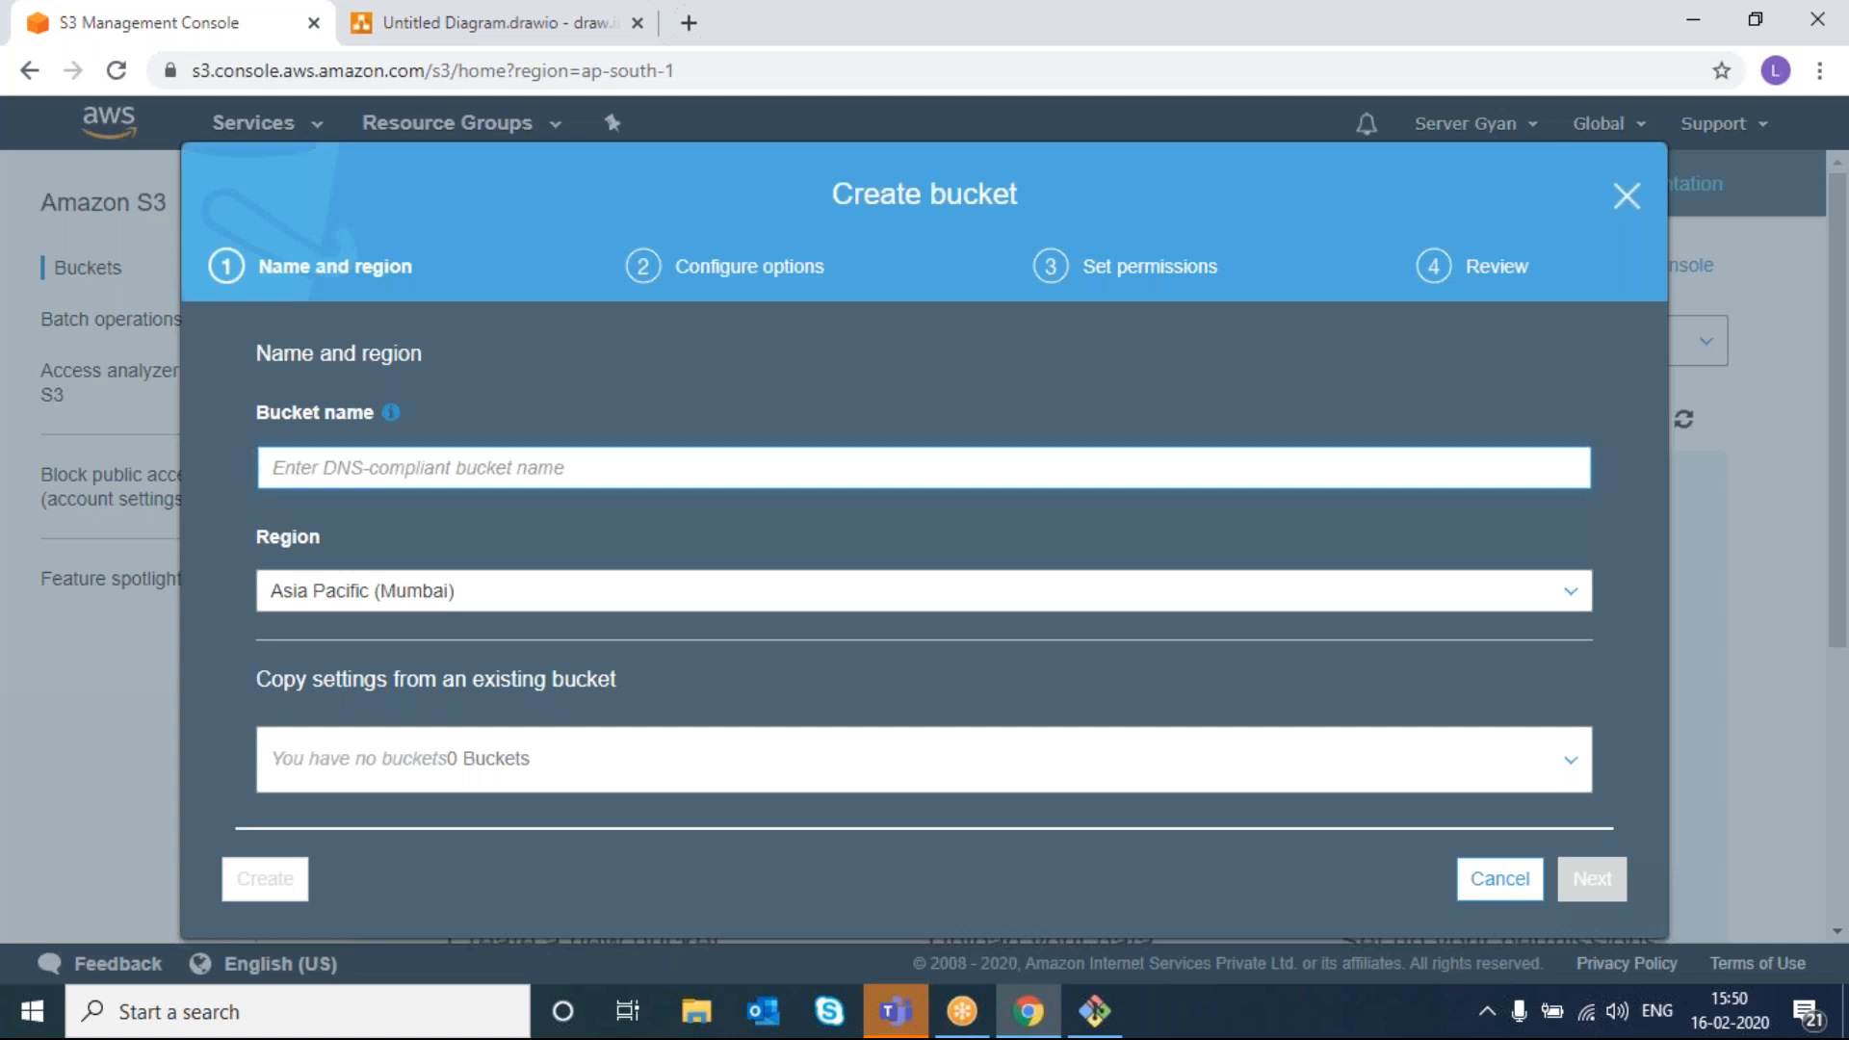
pyautogui.click(363, 596)
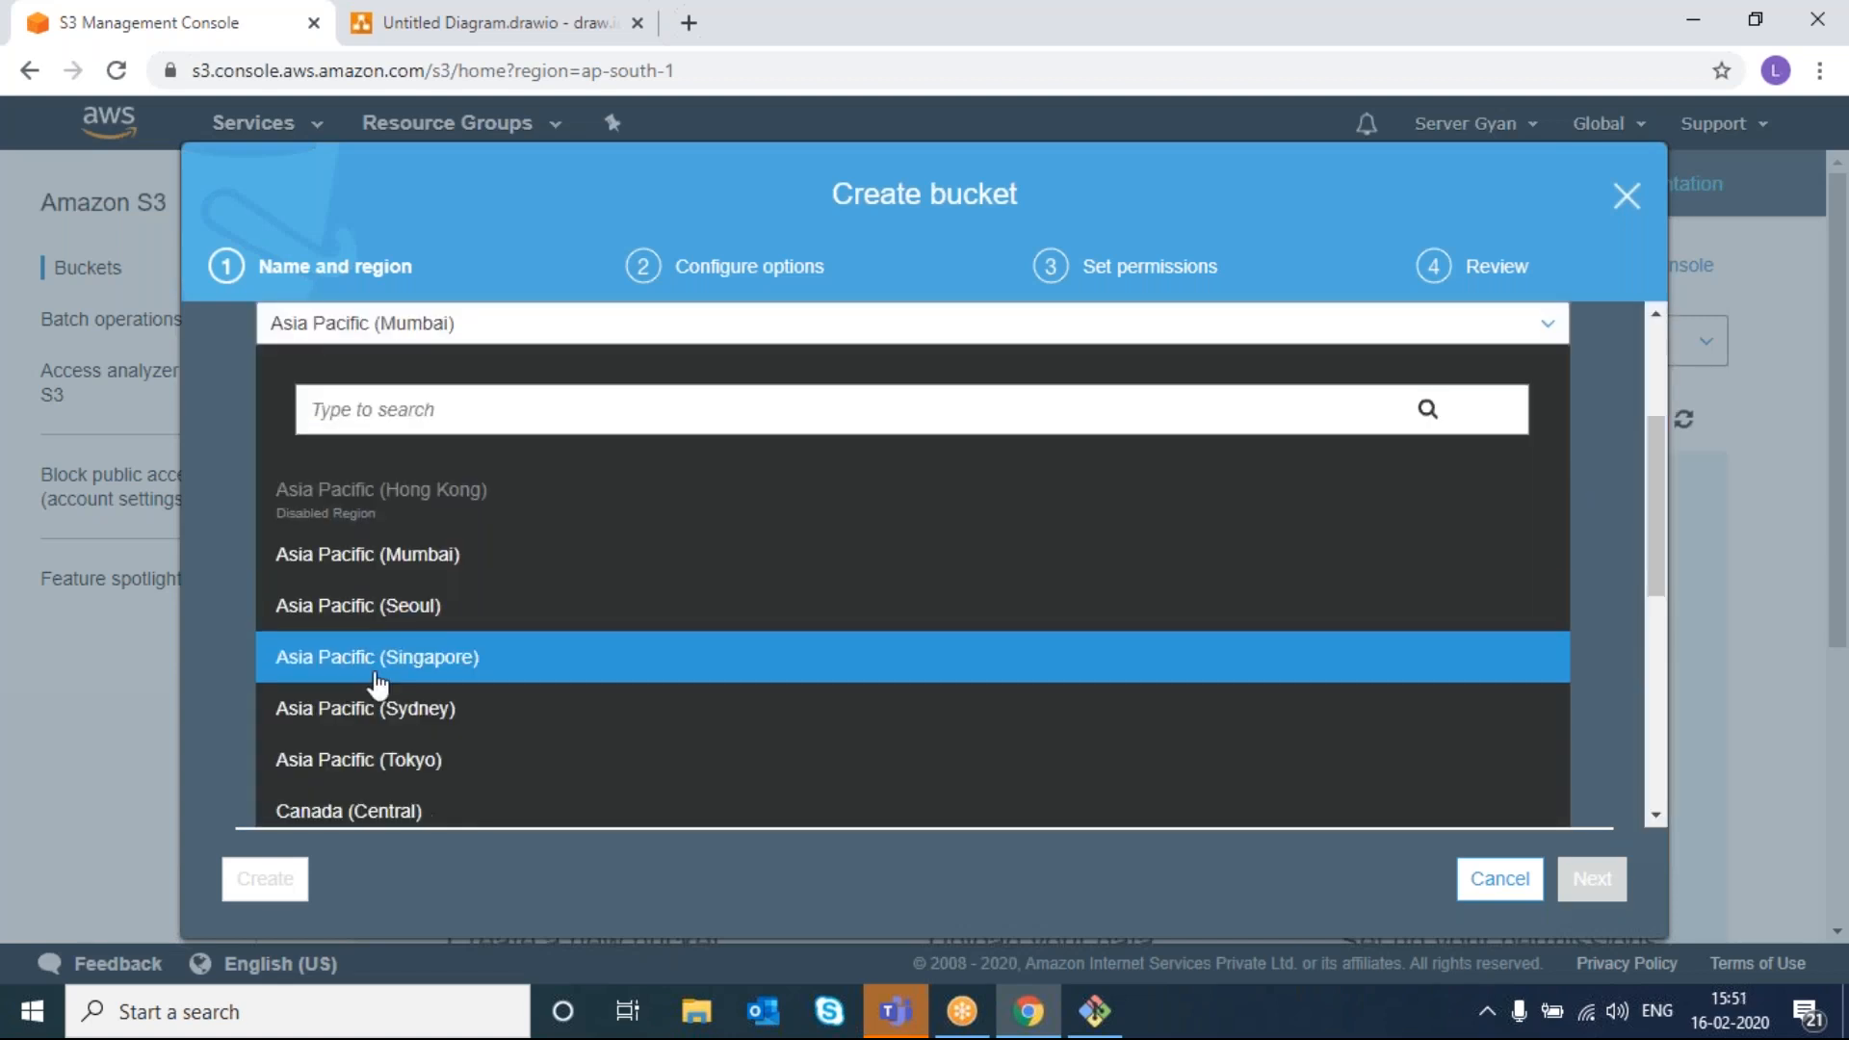
pyautogui.scroll(-3, 377, 686)
pyautogui.scroll(6, 377, 686)
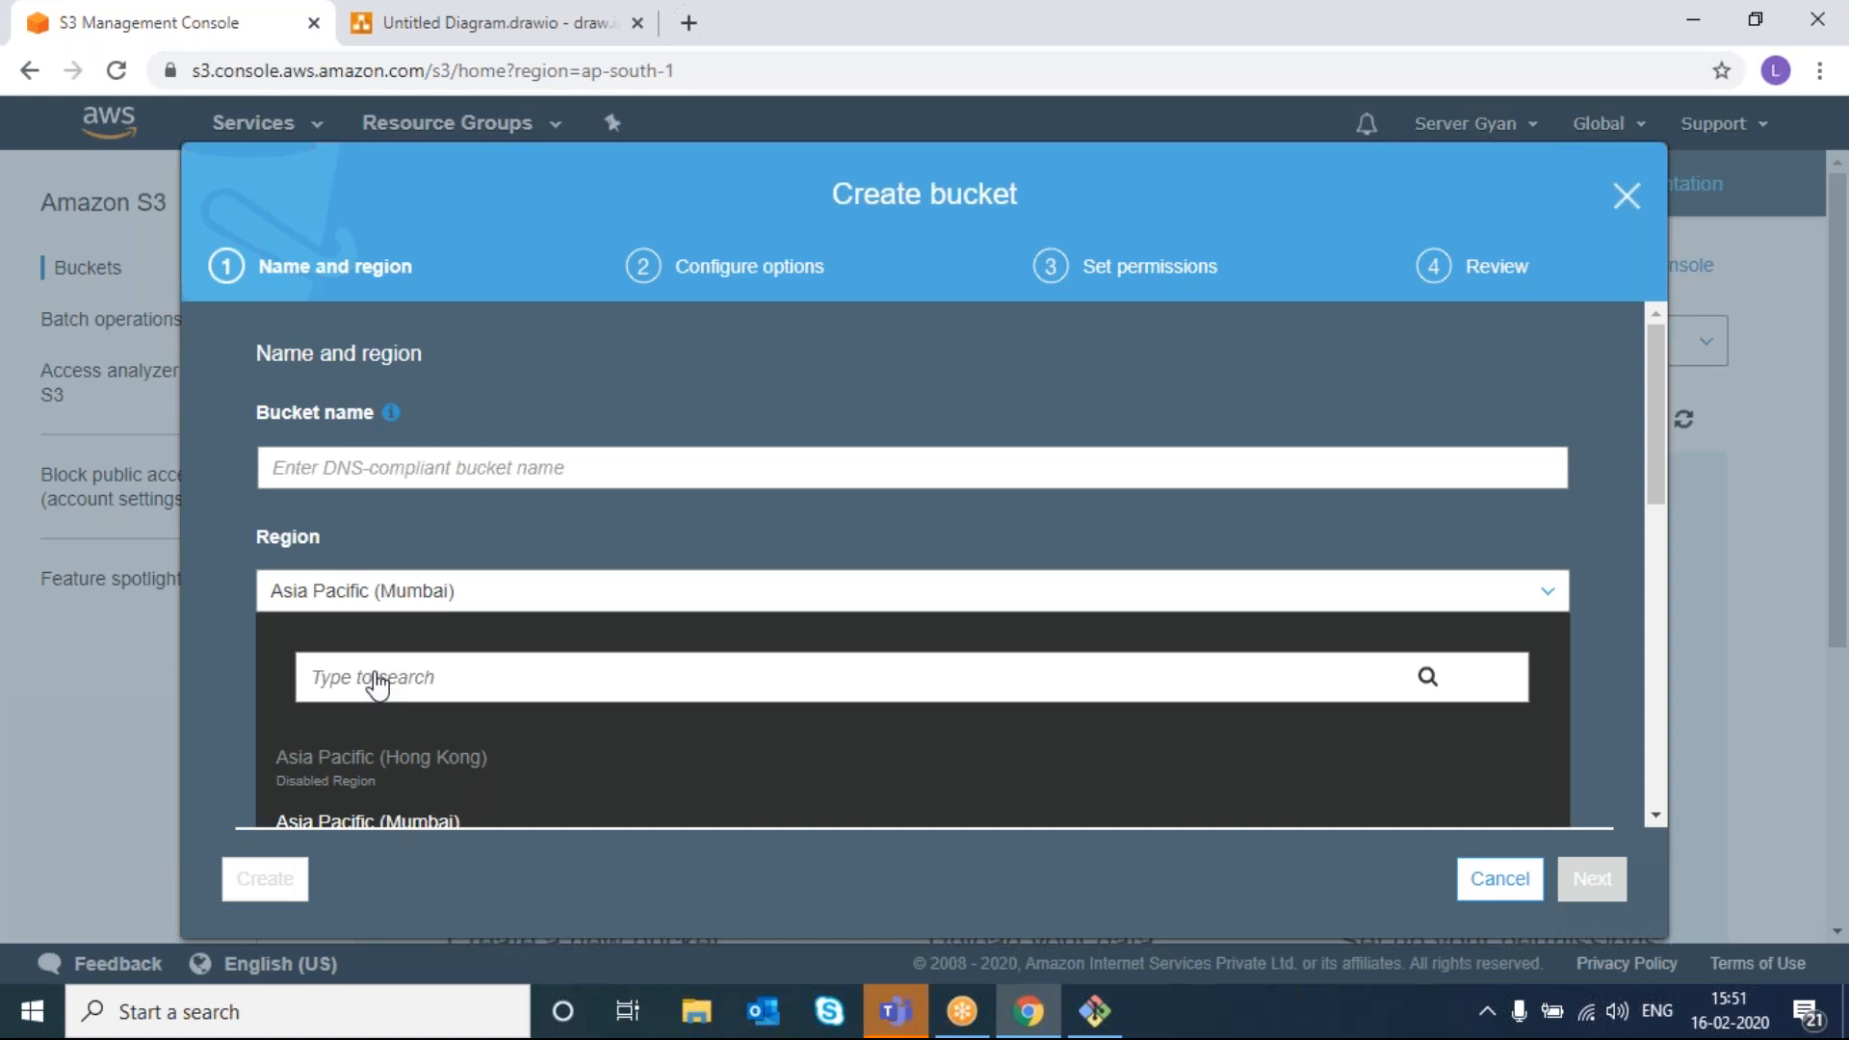
# - Switch the region to Asia Pacific (Seoul), then back to Asia Pacific (Mumbai)
pyautogui.click(443, 603)
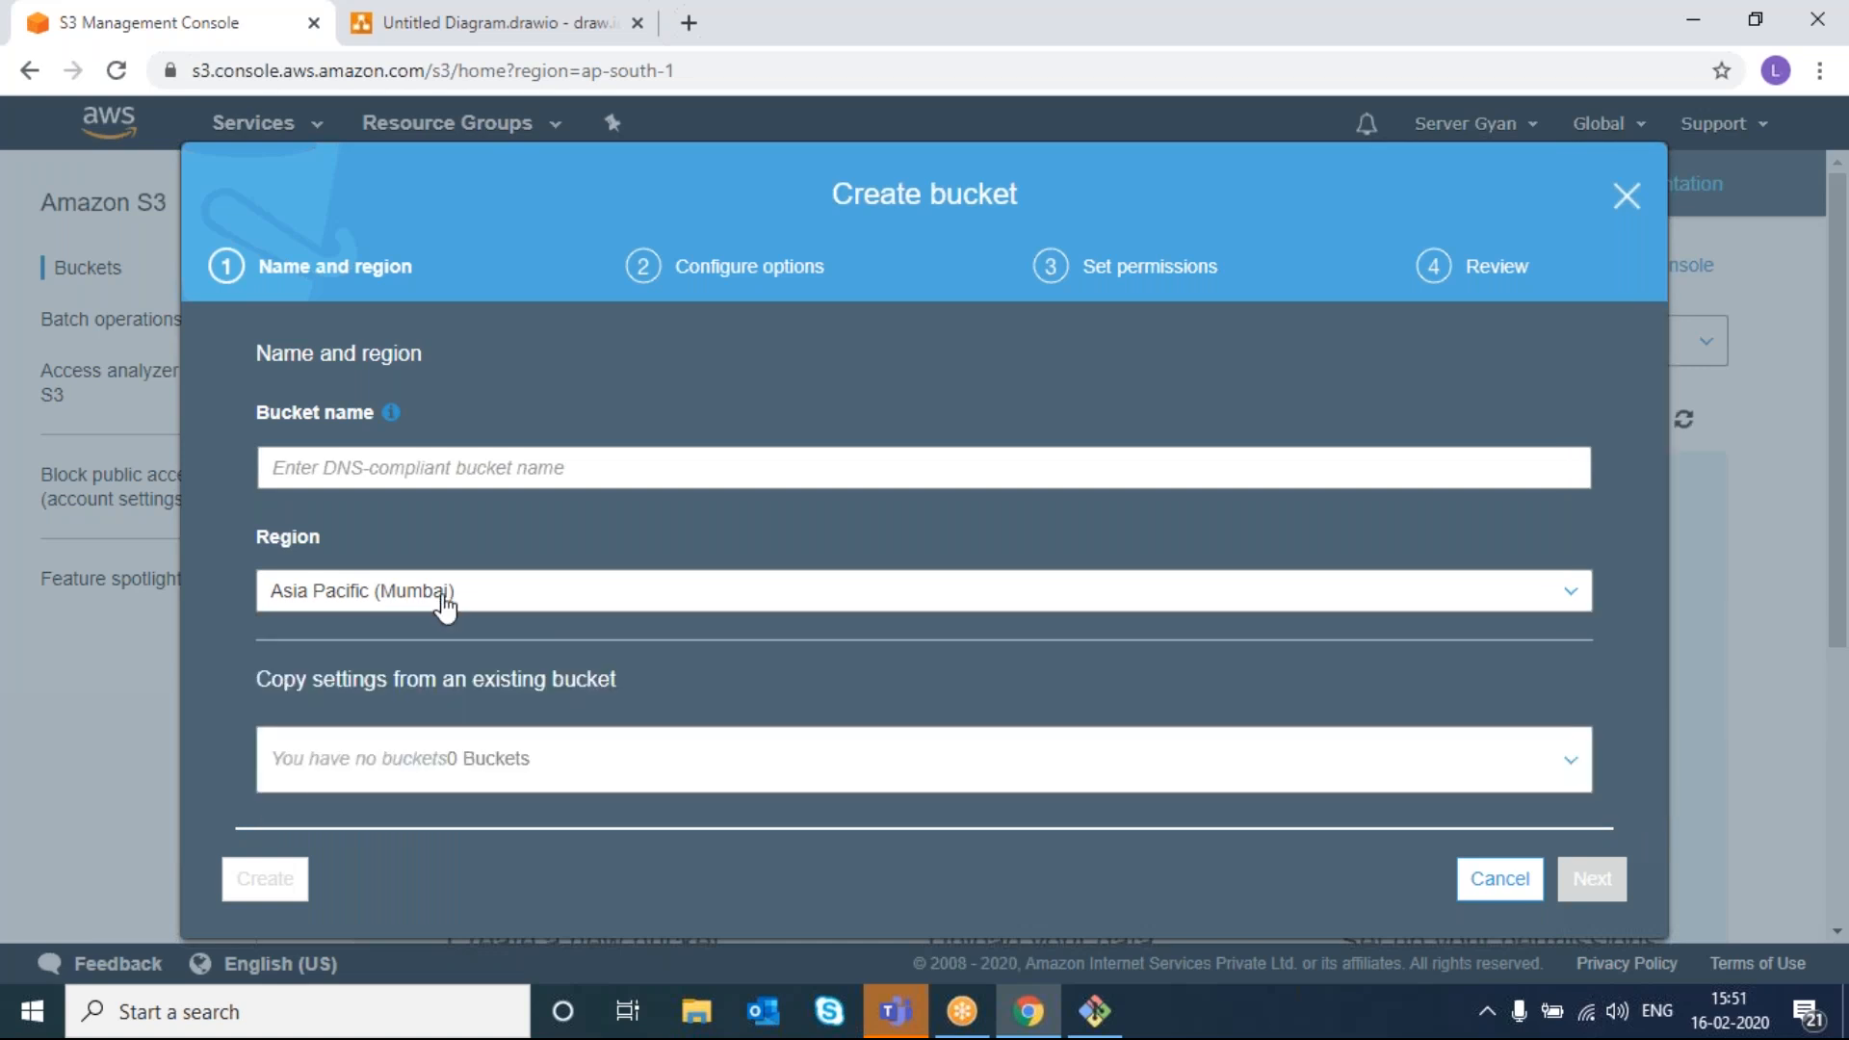
pyautogui.click(443, 603)
pyautogui.click(441, 605)
pyautogui.click(441, 605)
pyautogui.click(436, 553)
# - Try creating a bucket named 'test', which is rejected as already existing
pyautogui.click(488, 489)
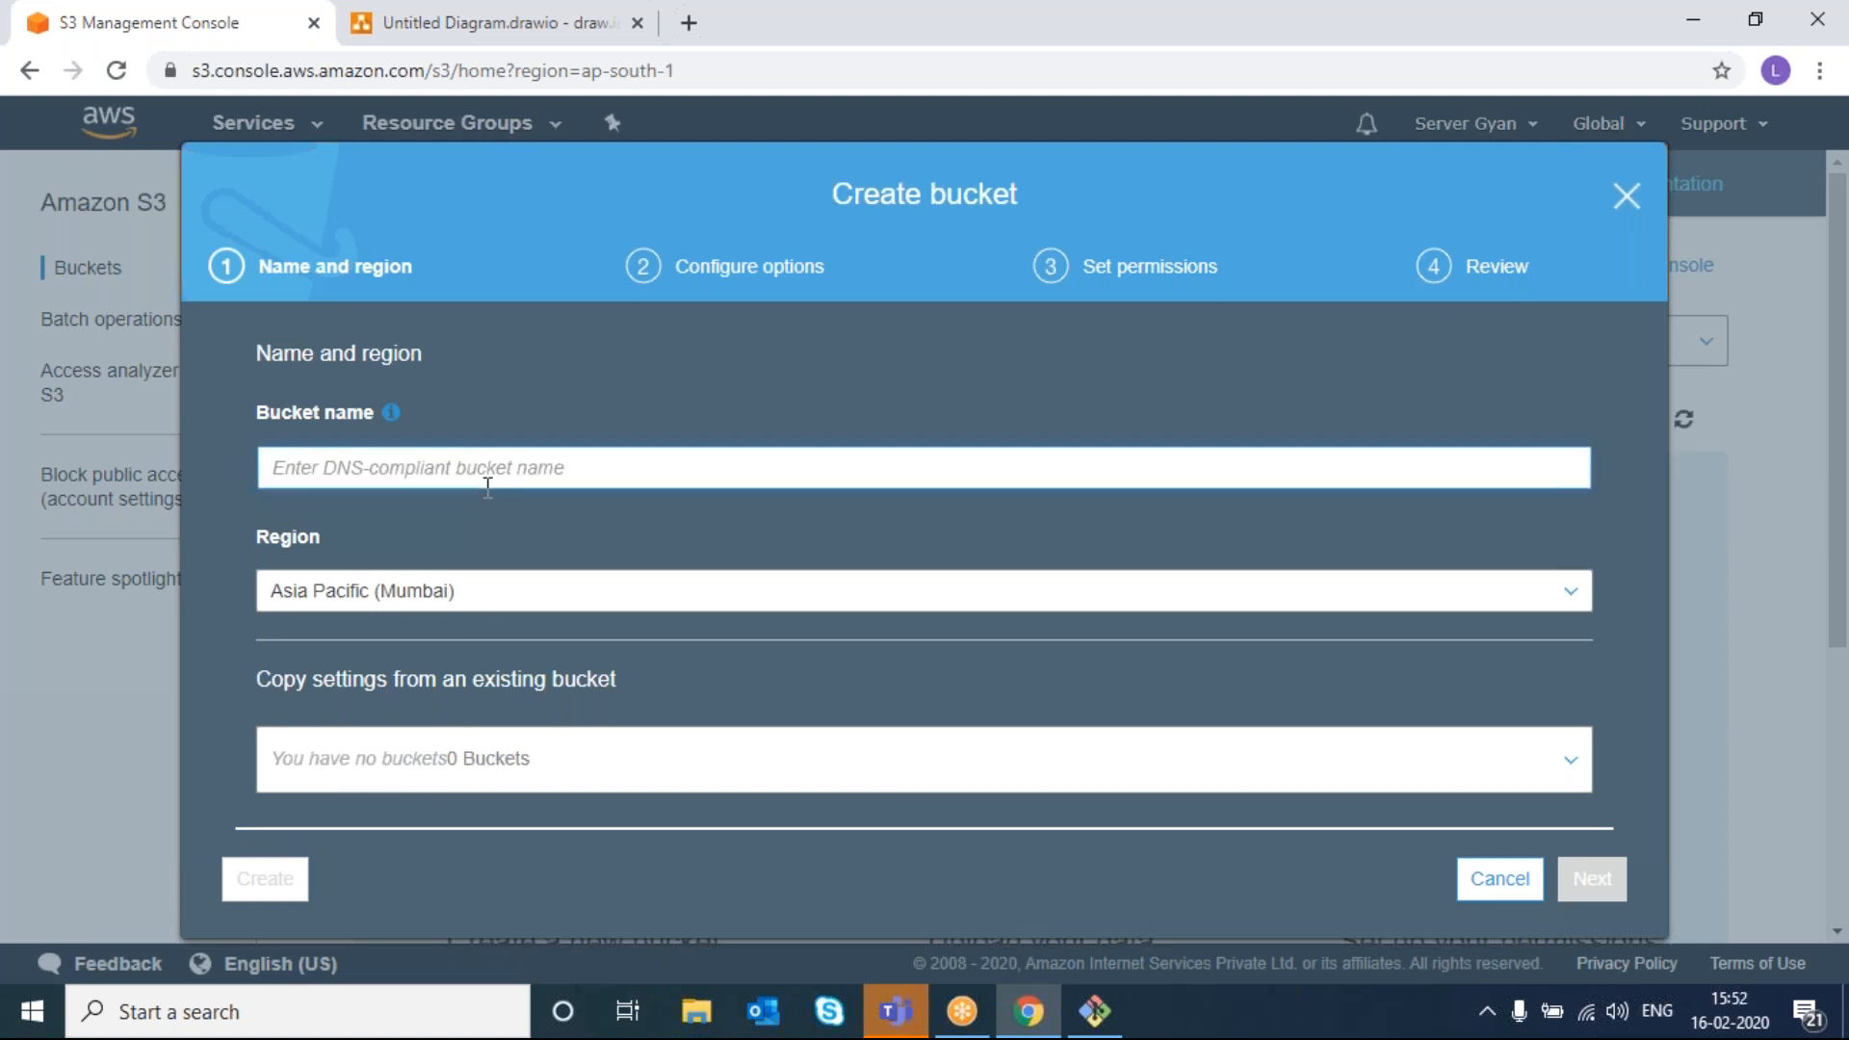
pyautogui.write('test')
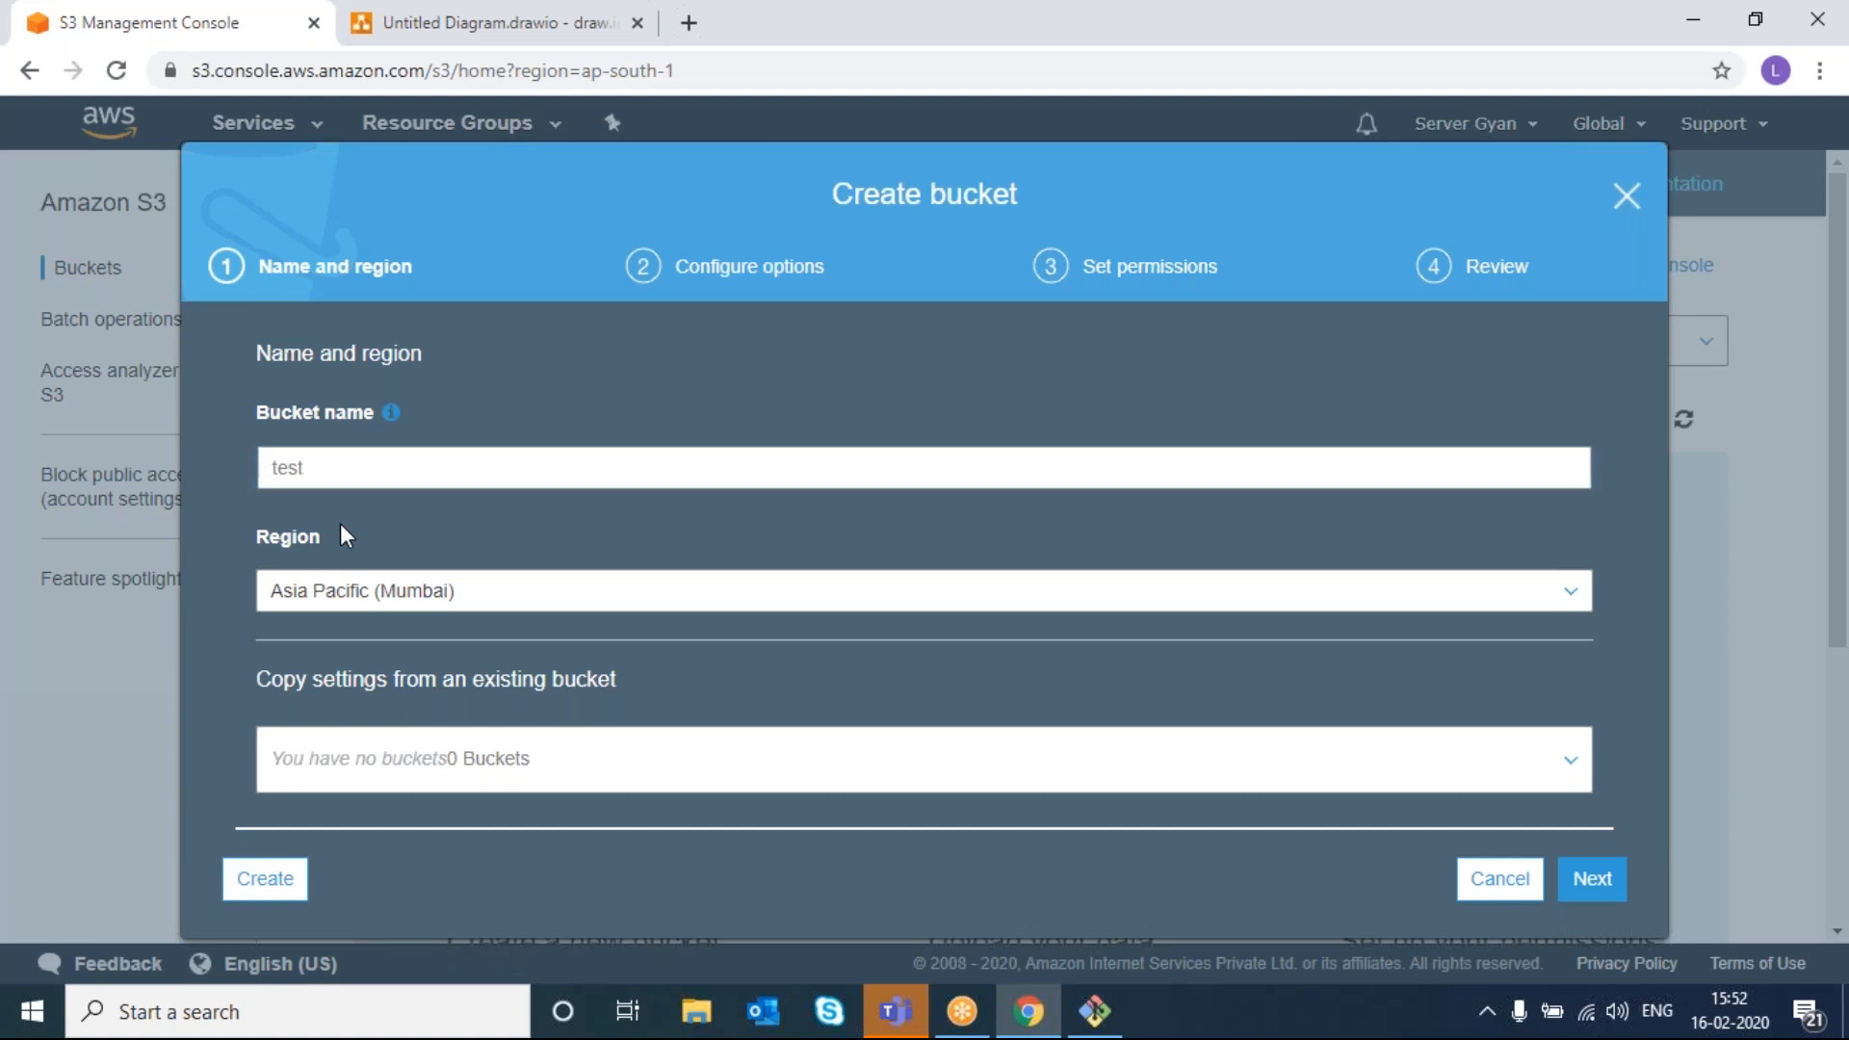
pyautogui.rightClick(379, 824)
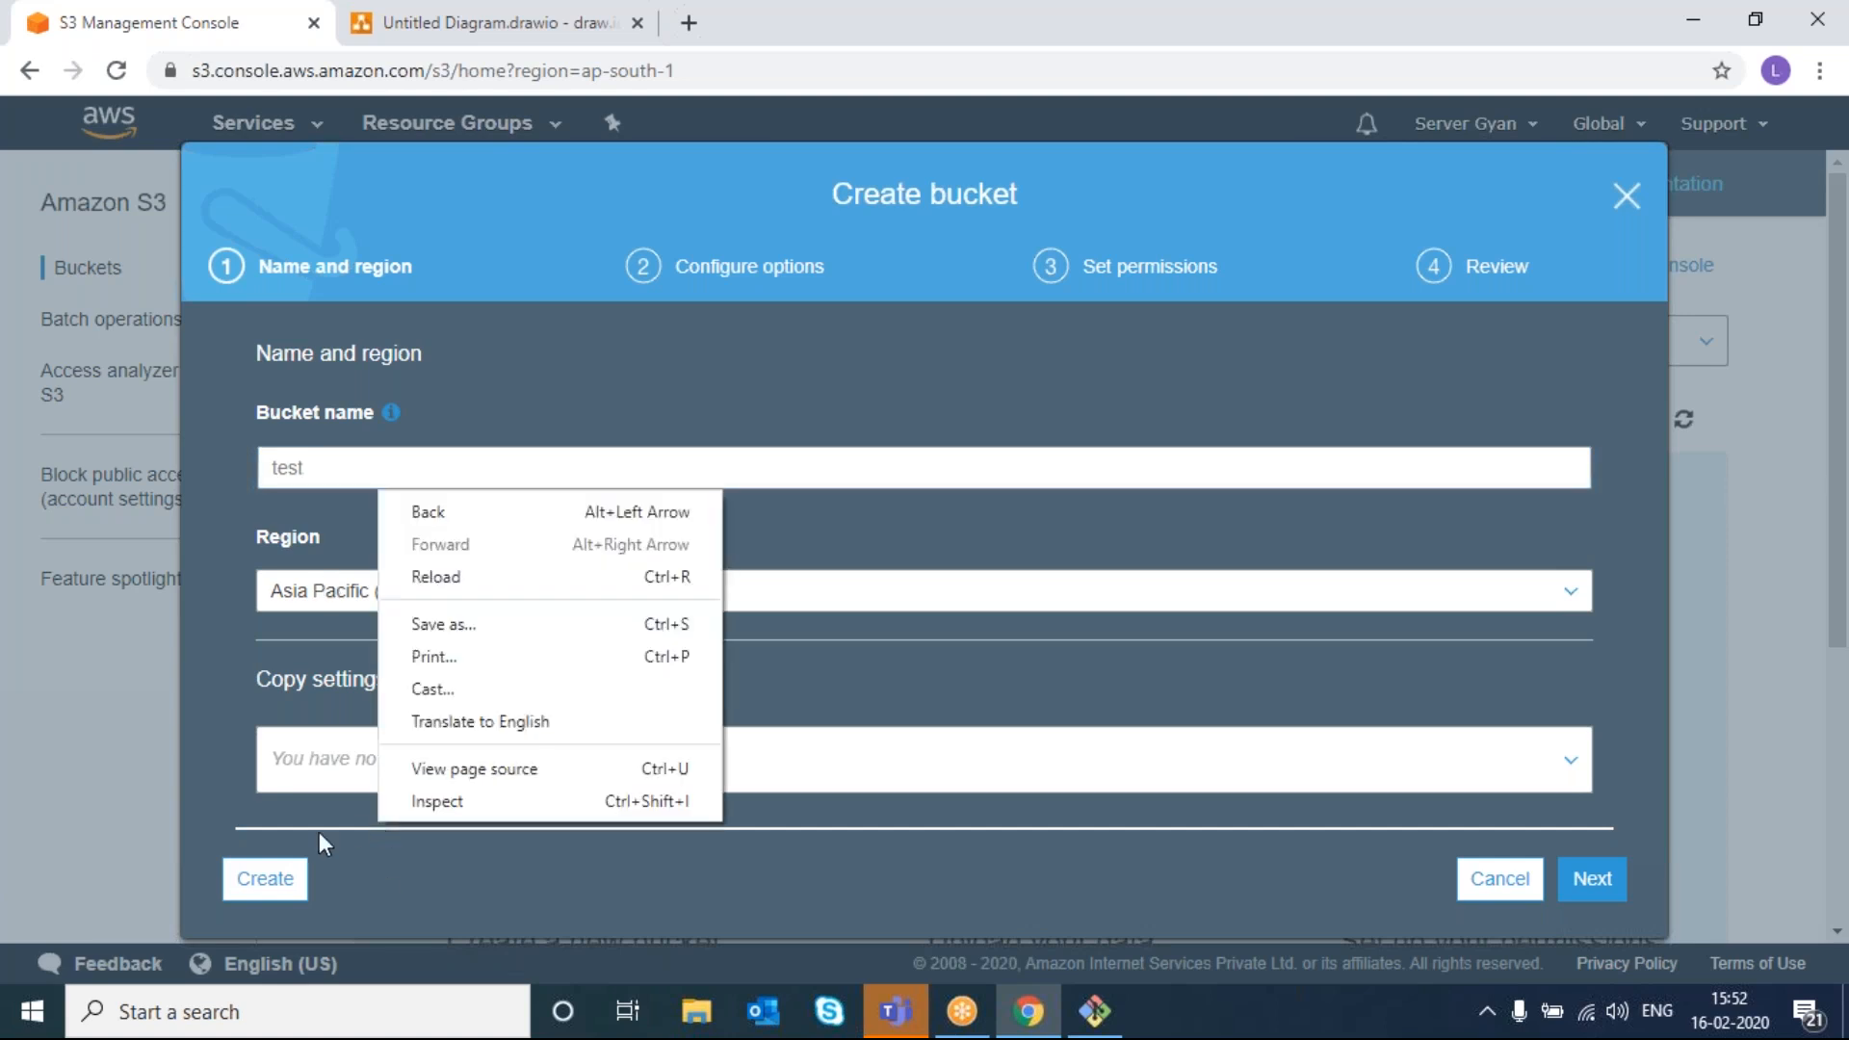
pyautogui.click(260, 878)
pyautogui.click(260, 878)
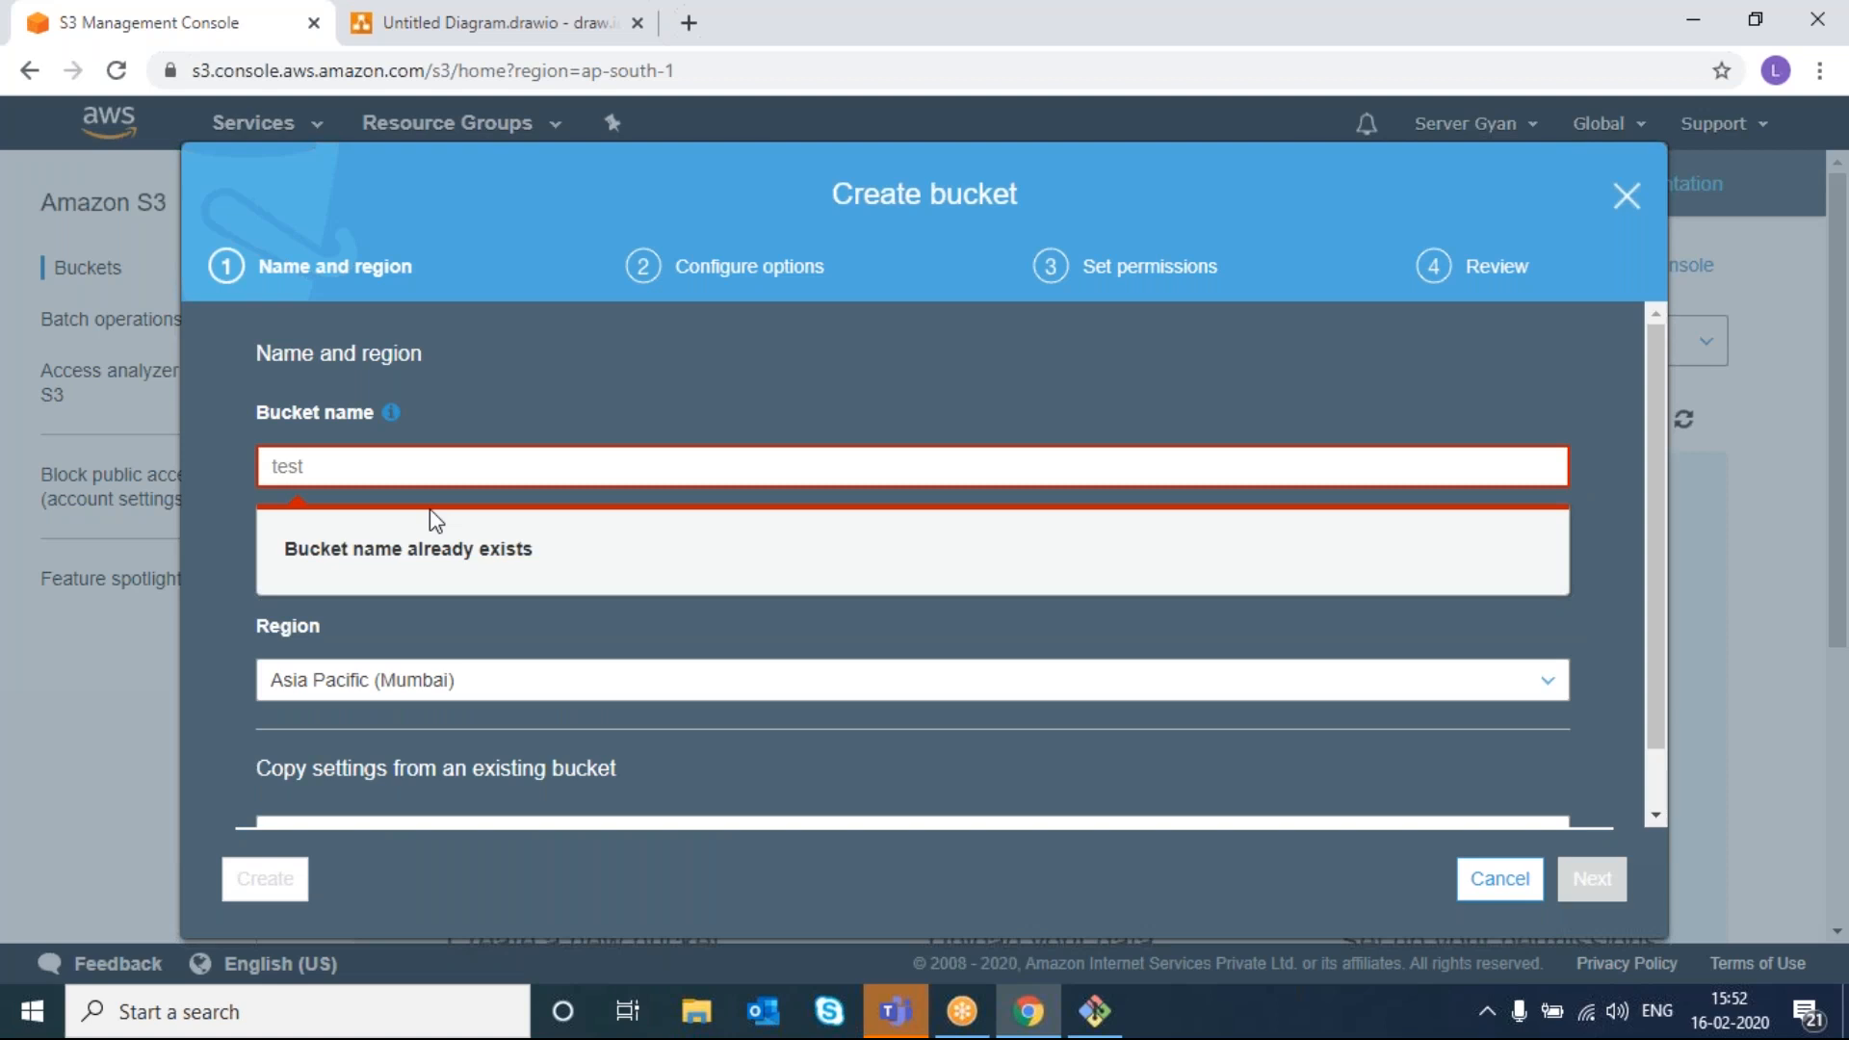
pyautogui.click(517, 471)
# - Replace 'test' with a numeric bucket name and create the bucket in Mumbai
pyautogui.press('BackSpace')
pyautogui.press('BackSpace')
pyautogui.press('BackSpace')
pyautogui.press('BackSpace')
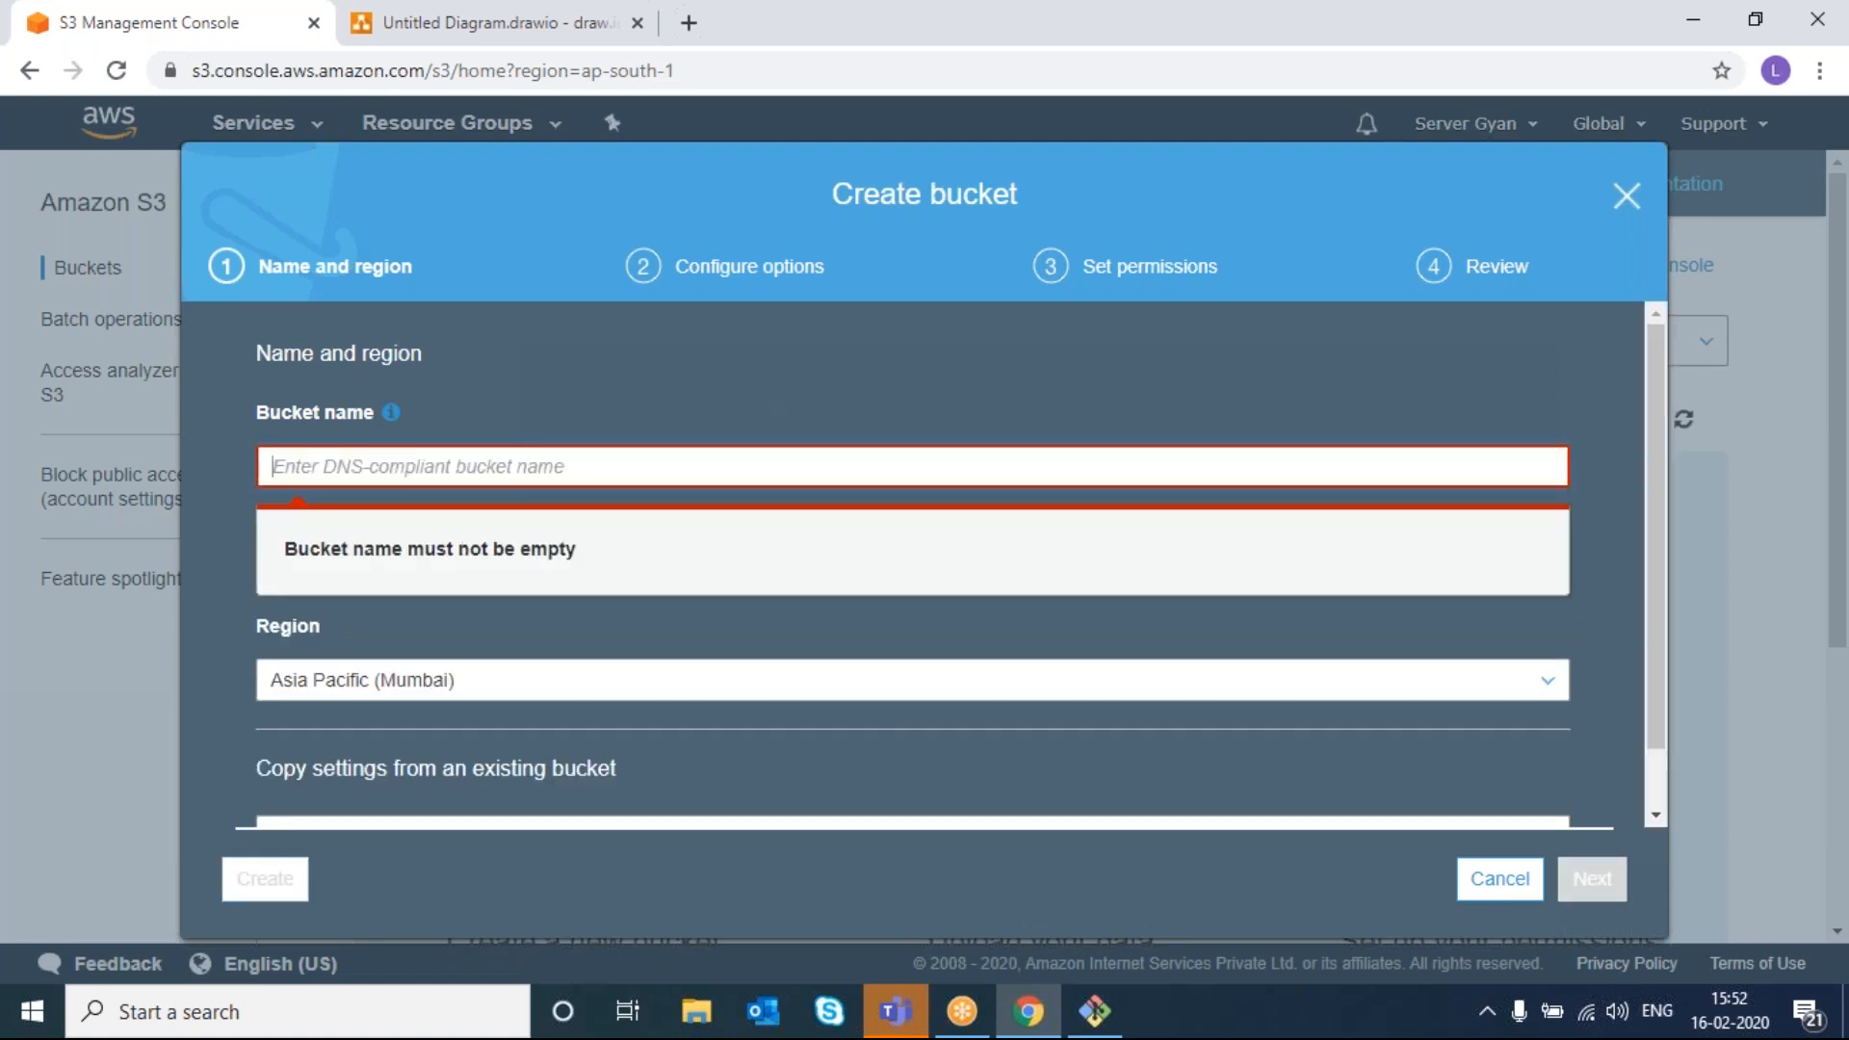
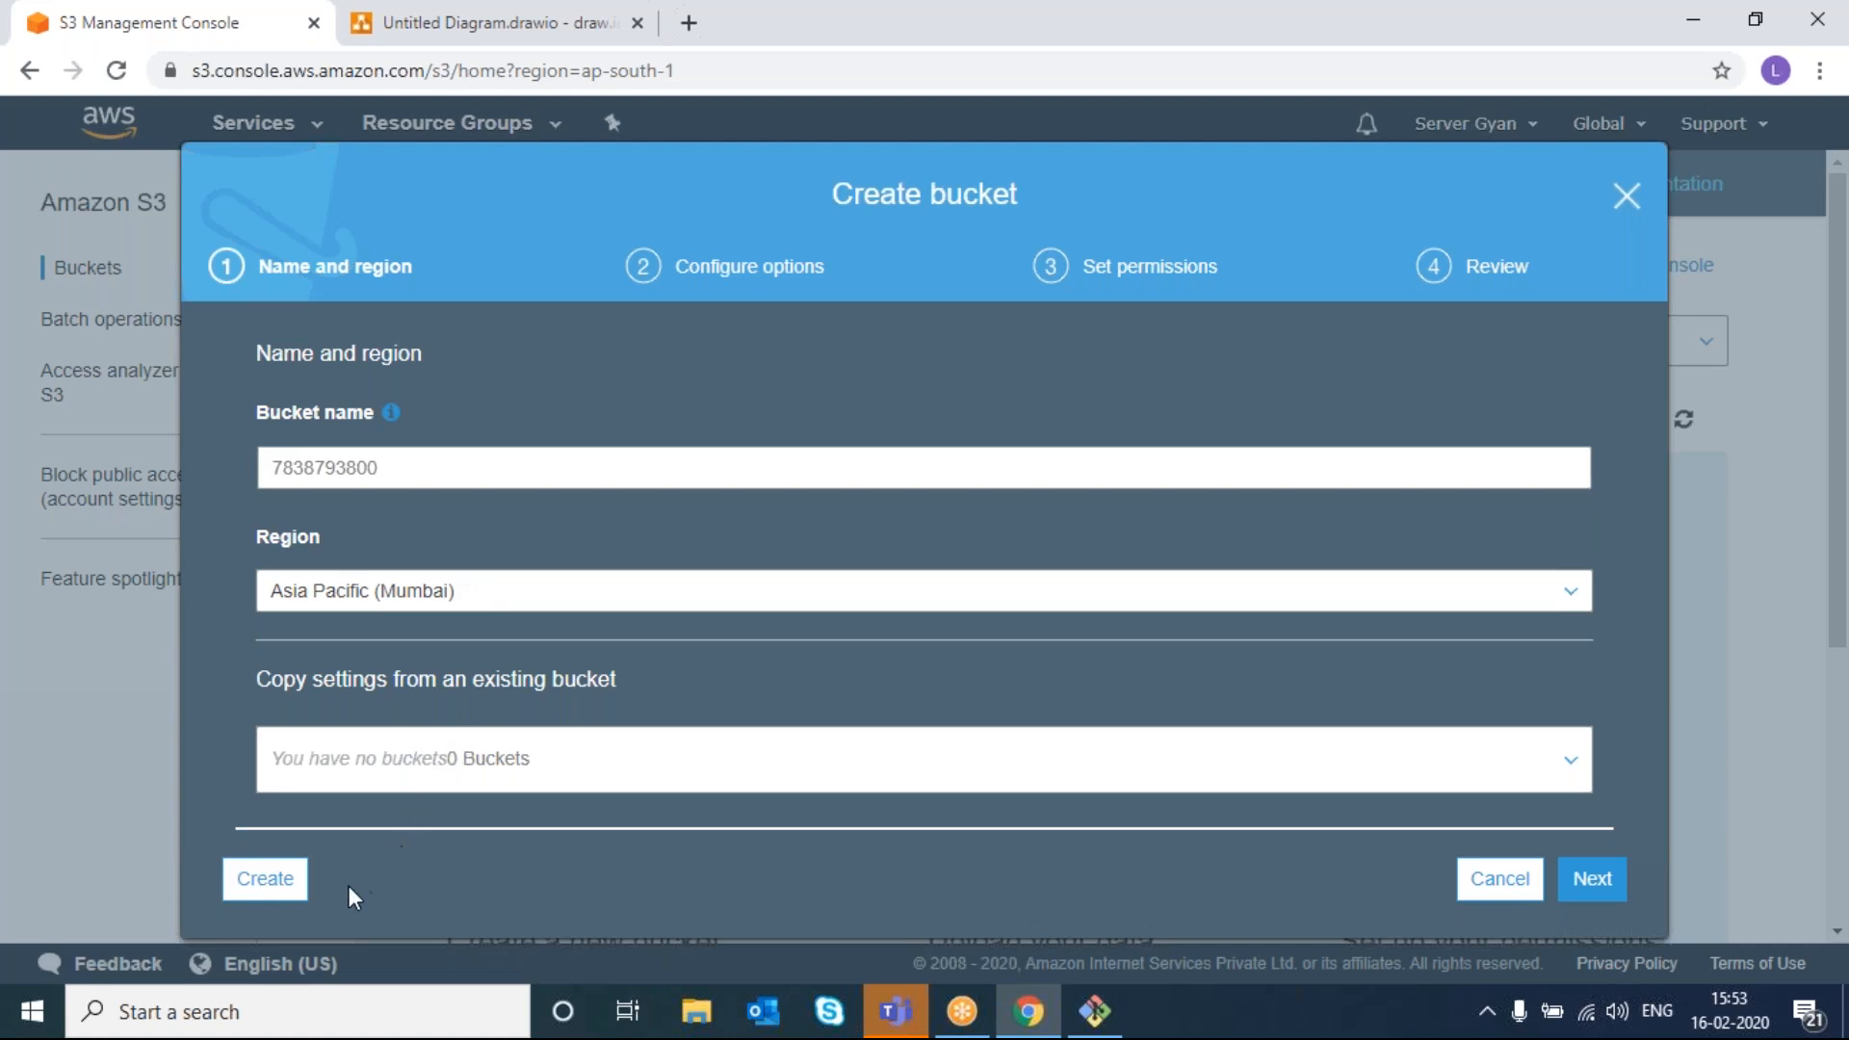
pyautogui.rightClick(279, 879)
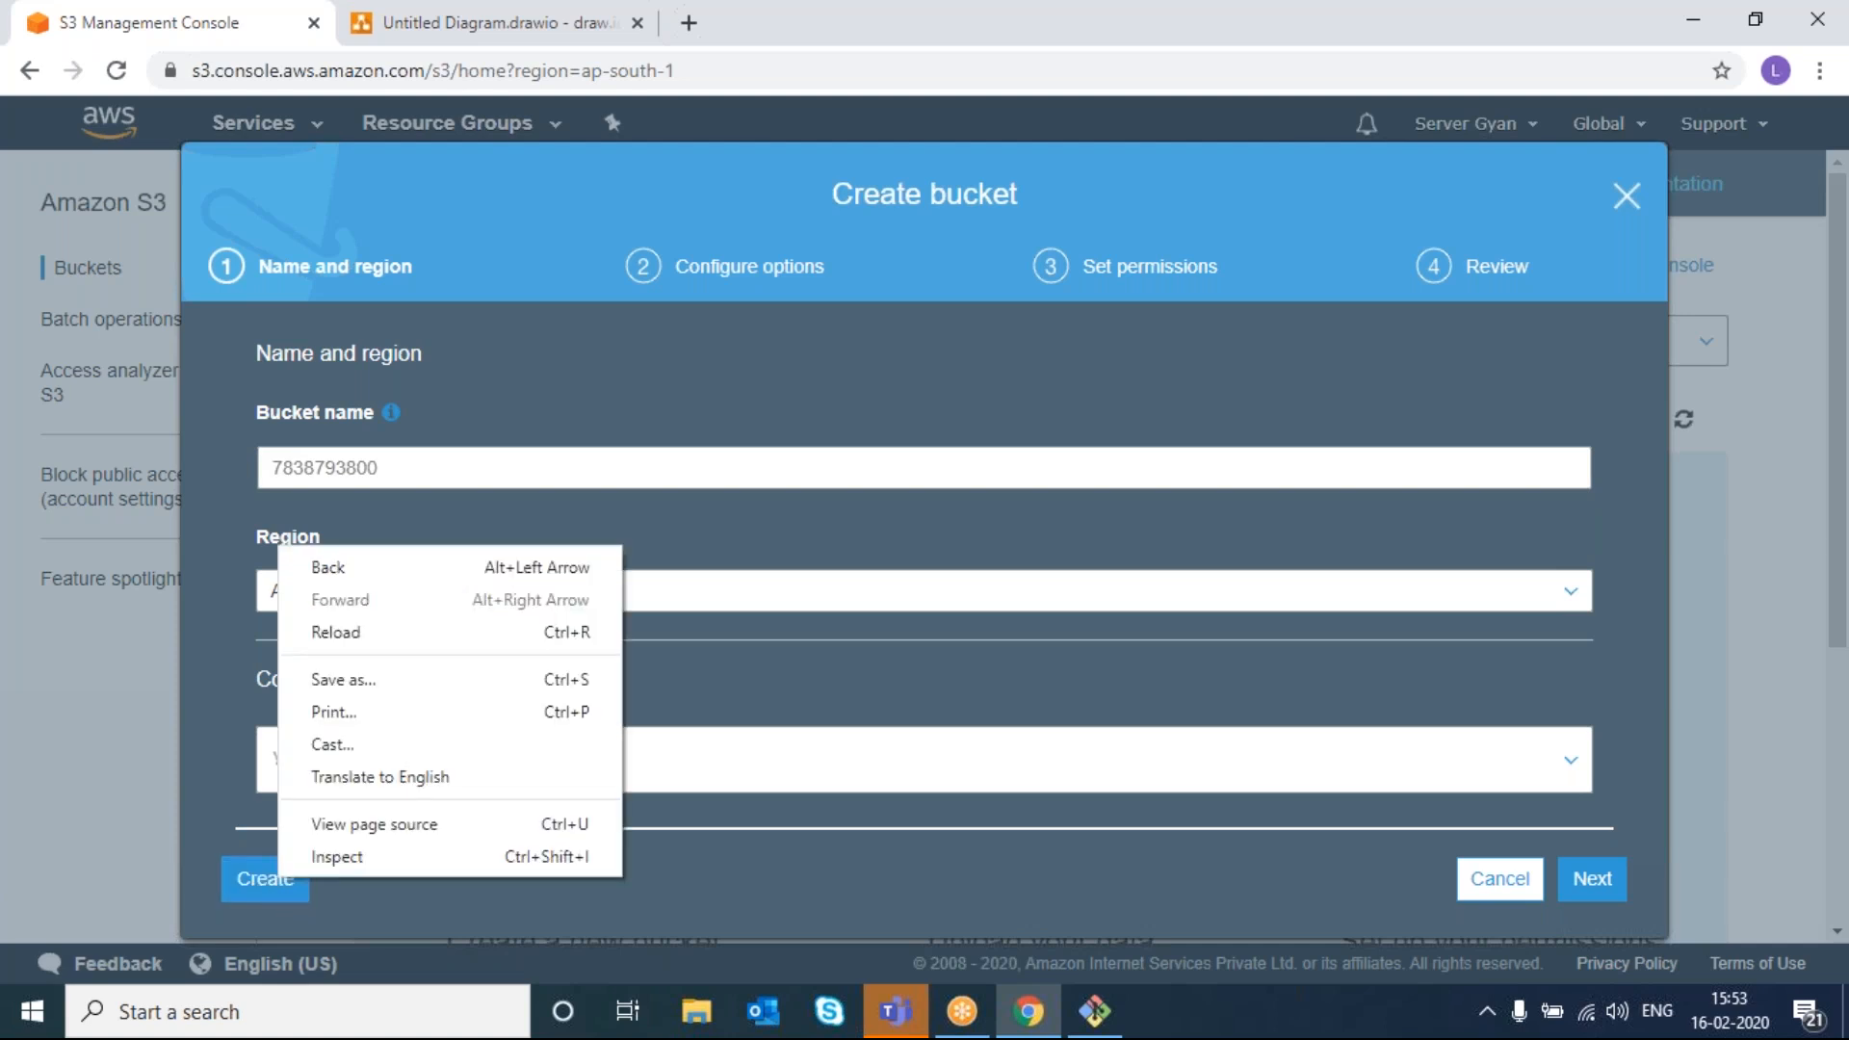
pyautogui.click(276, 879)
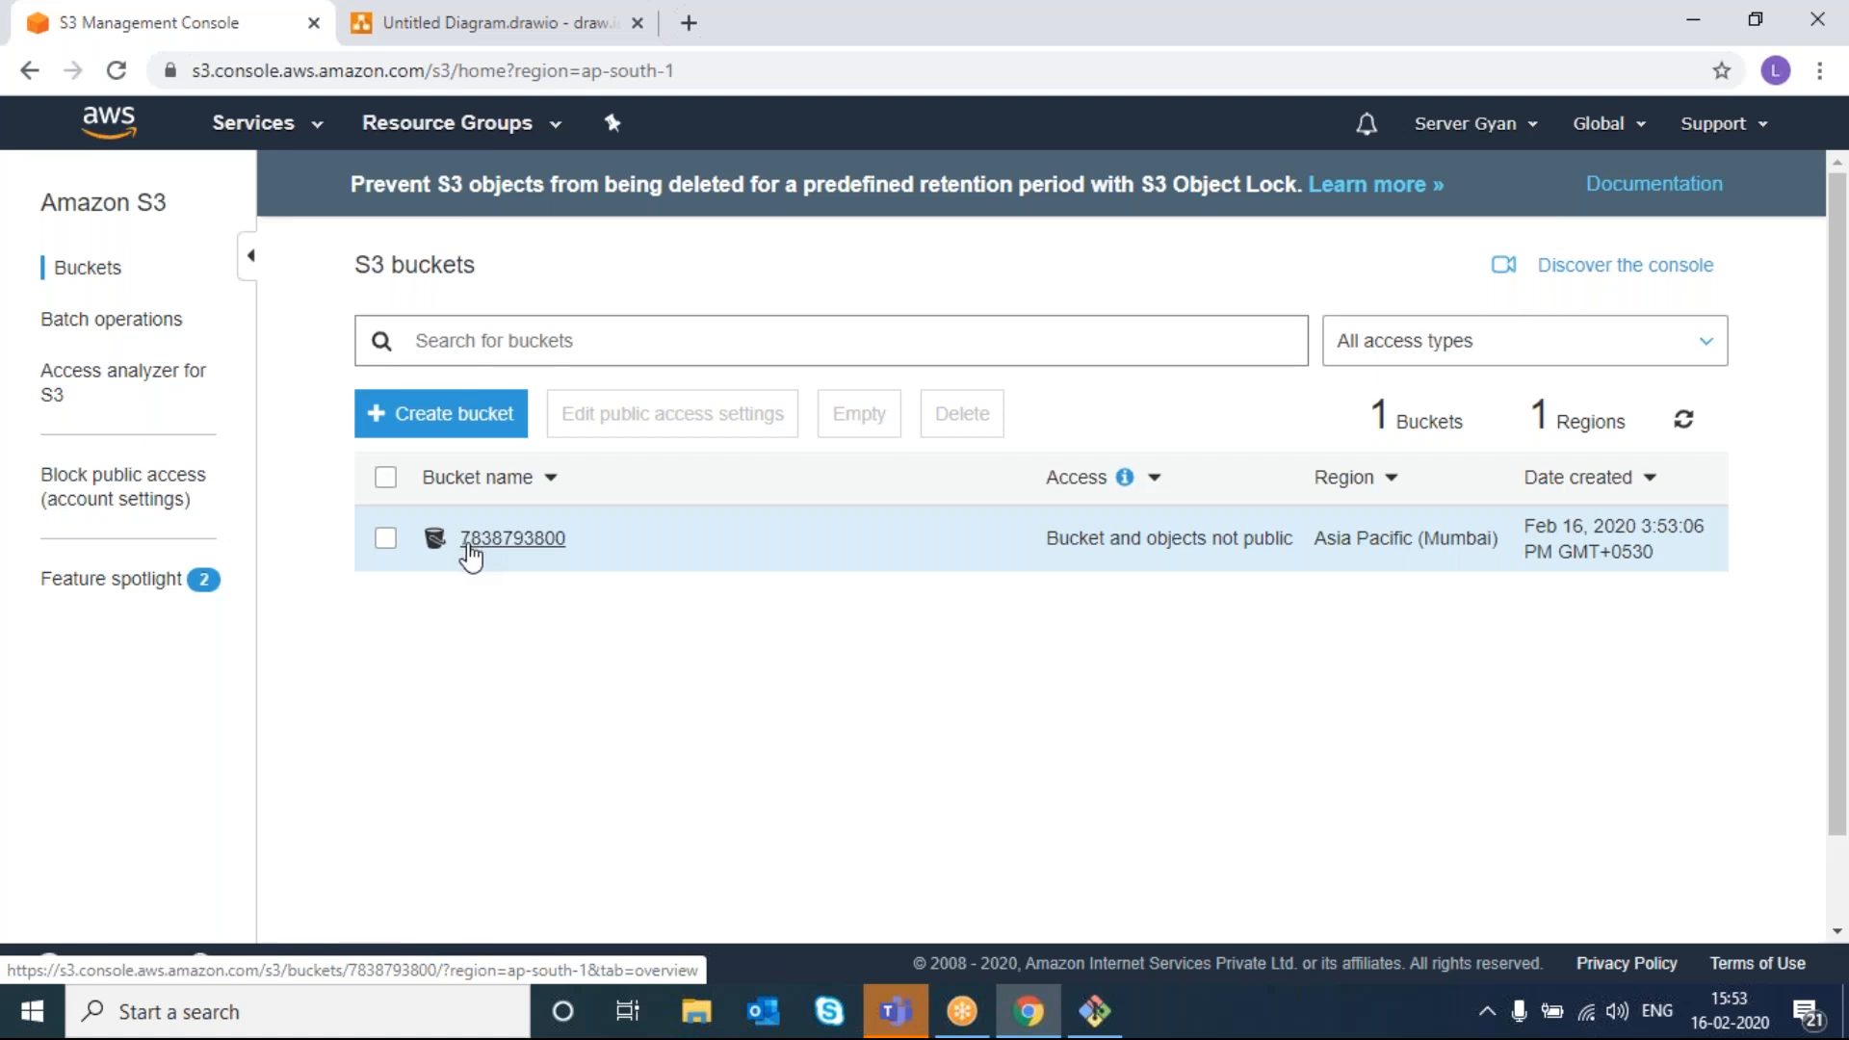
pyautogui.click(463, 424)
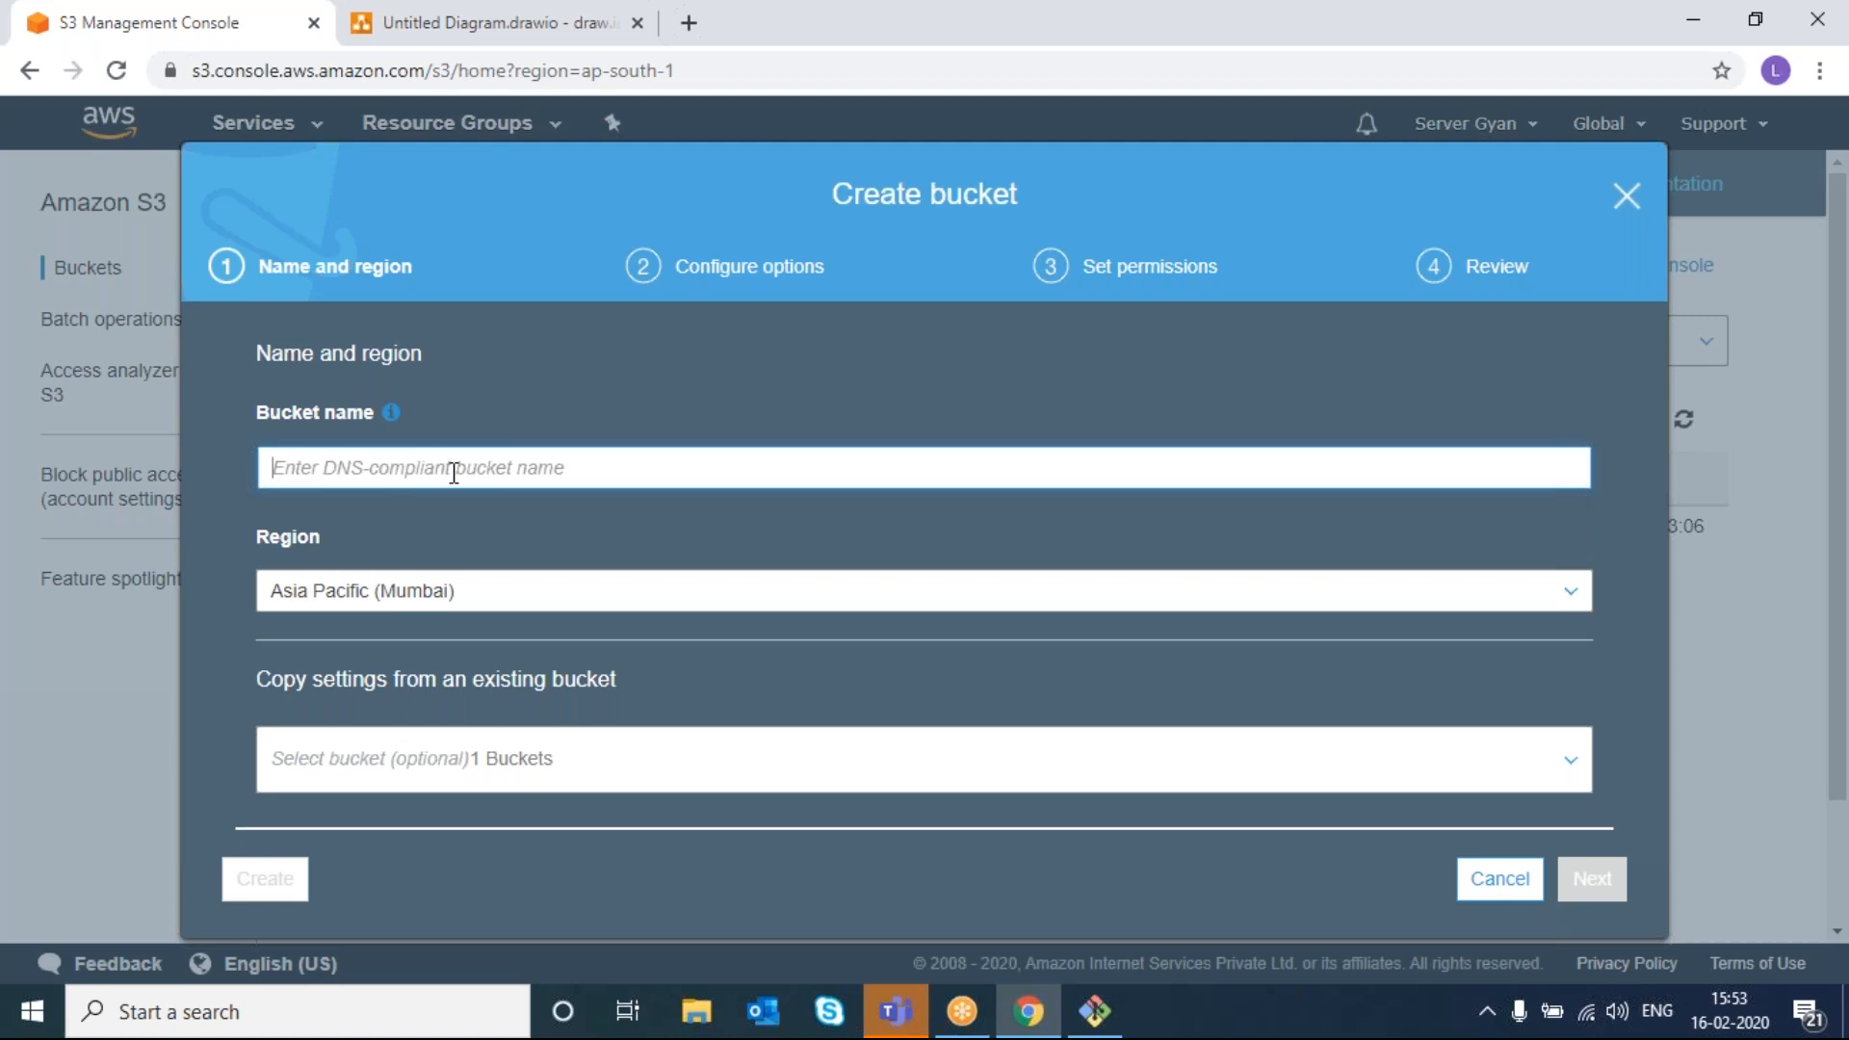
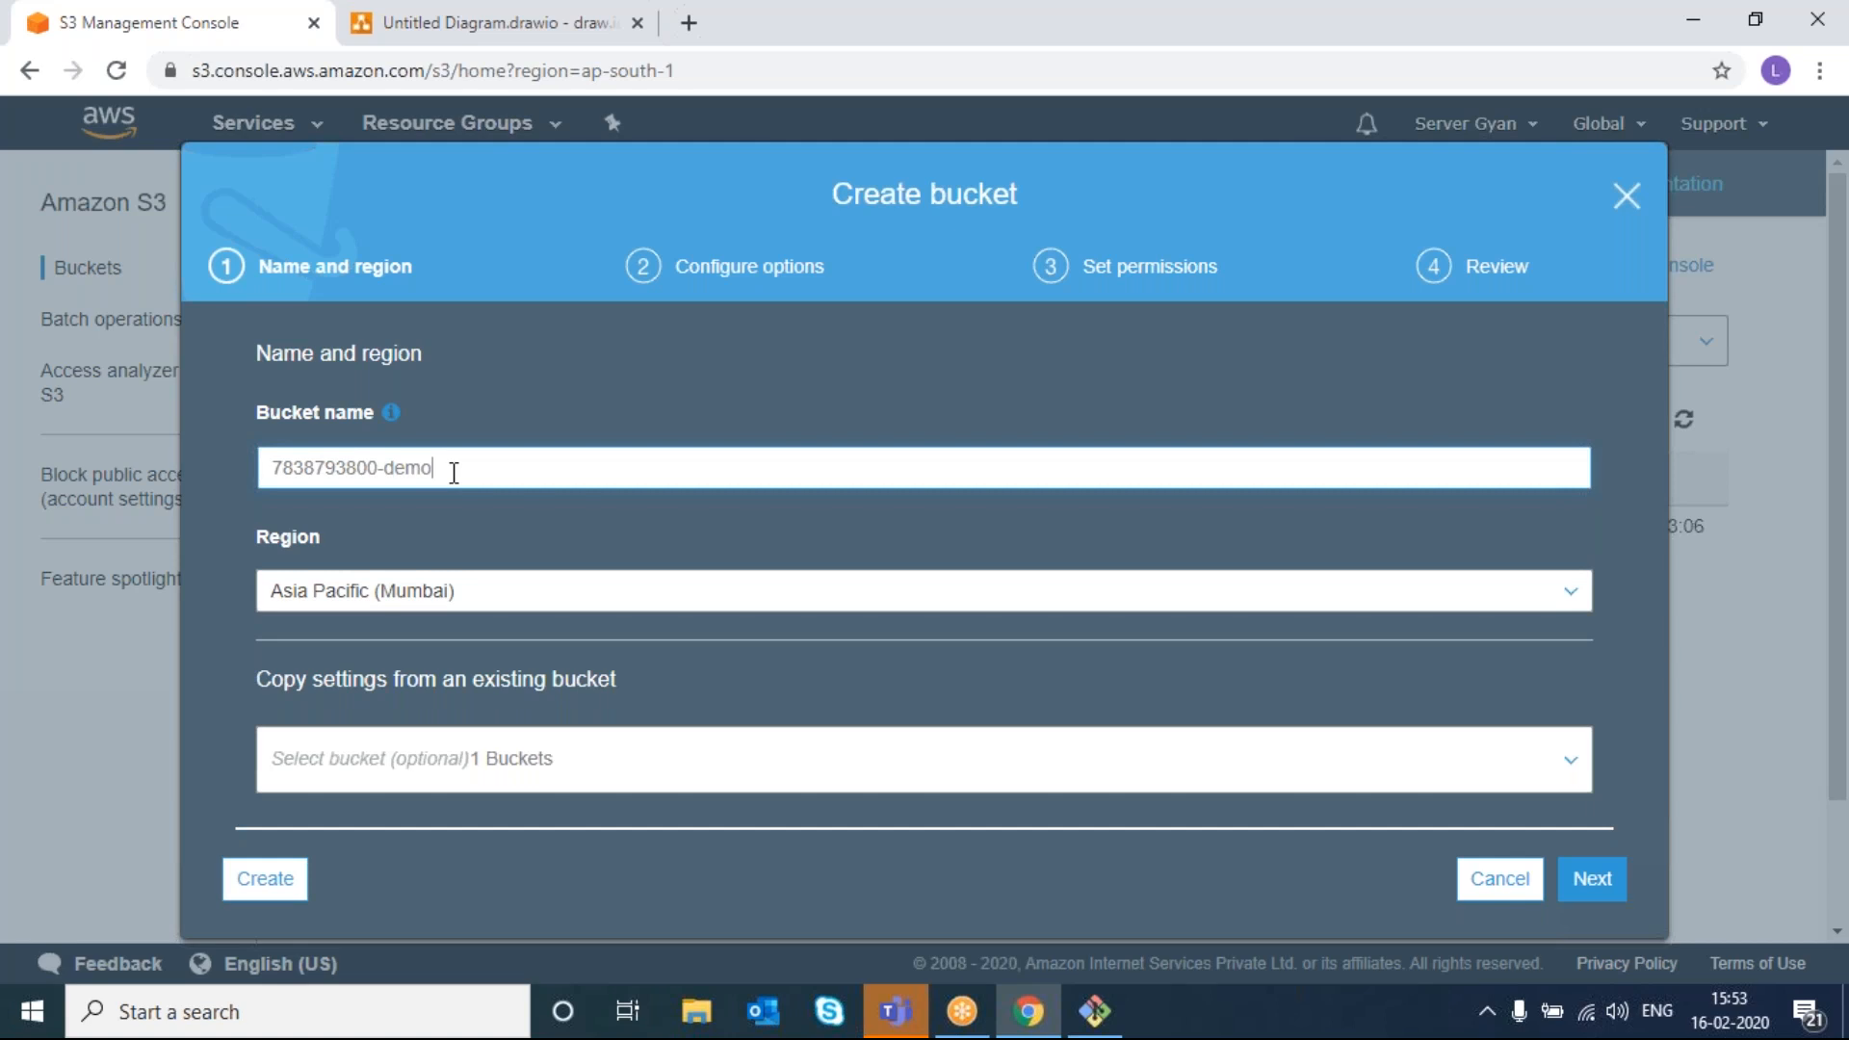
pyautogui.click(475, 597)
pyautogui.click(465, 660)
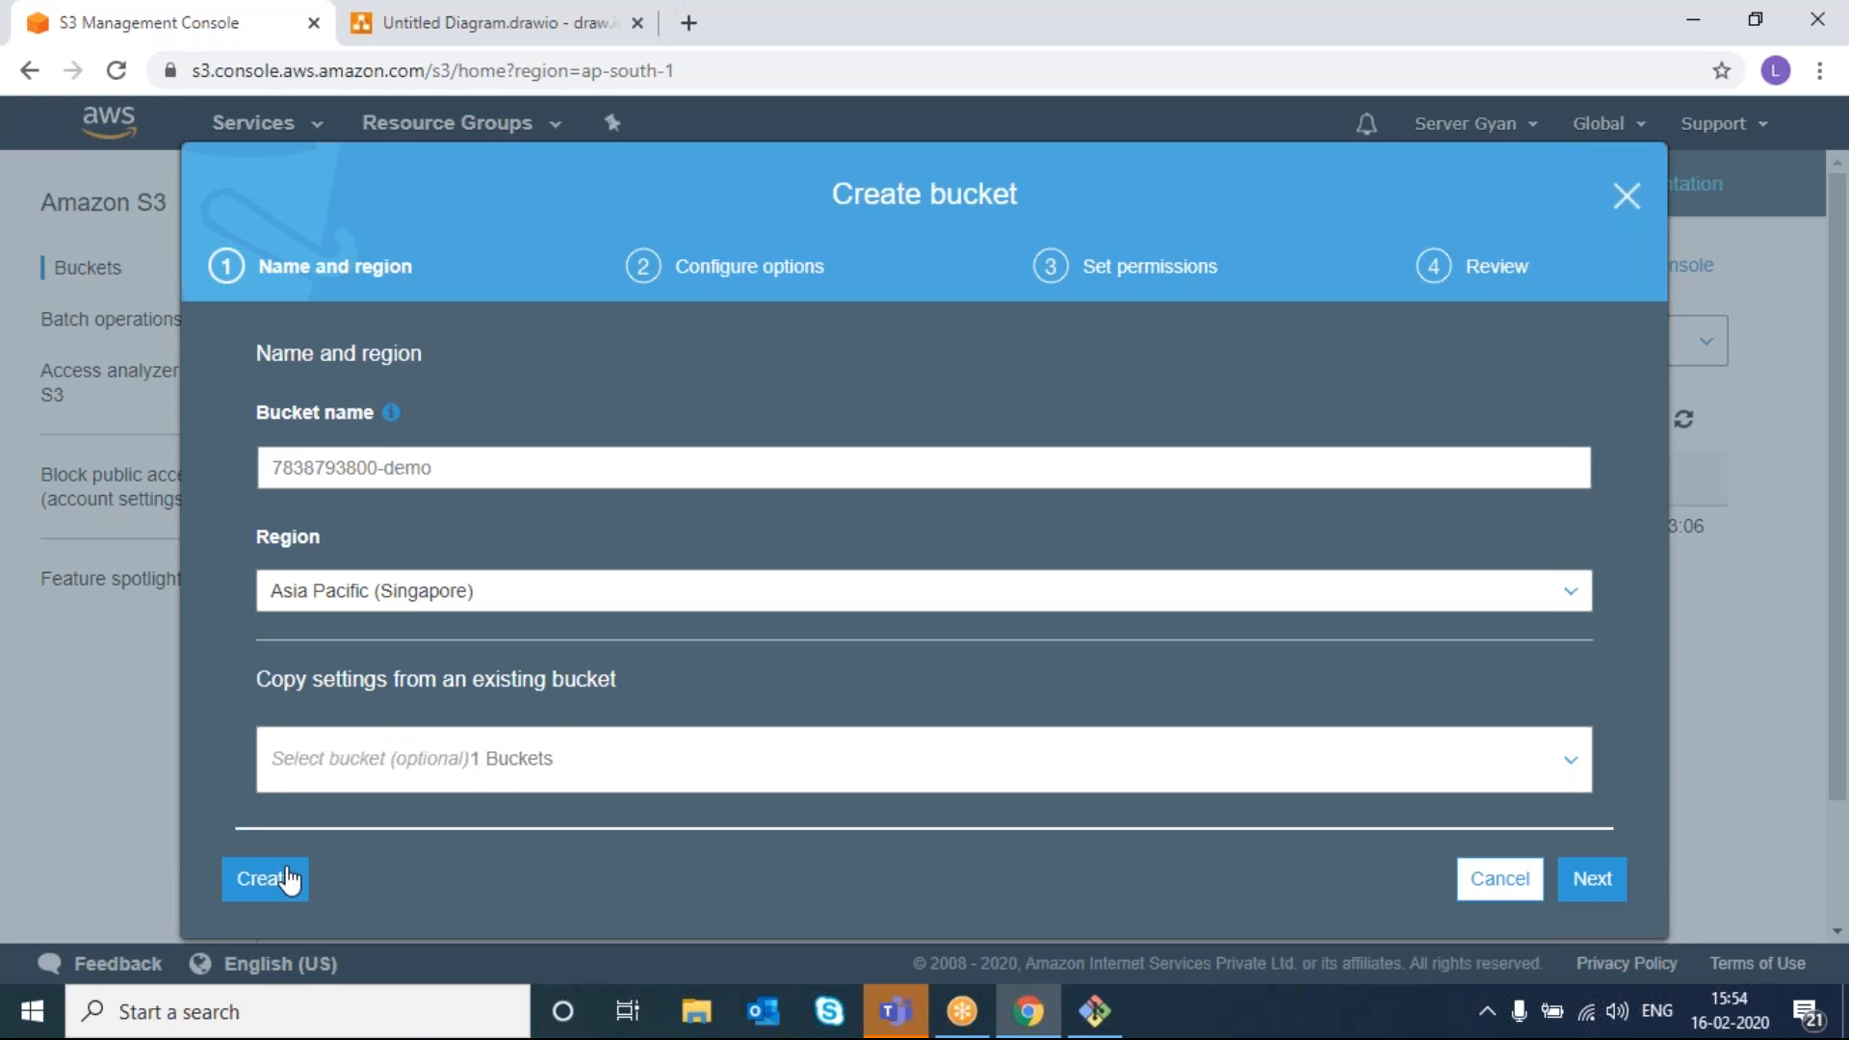
pyautogui.click(289, 881)
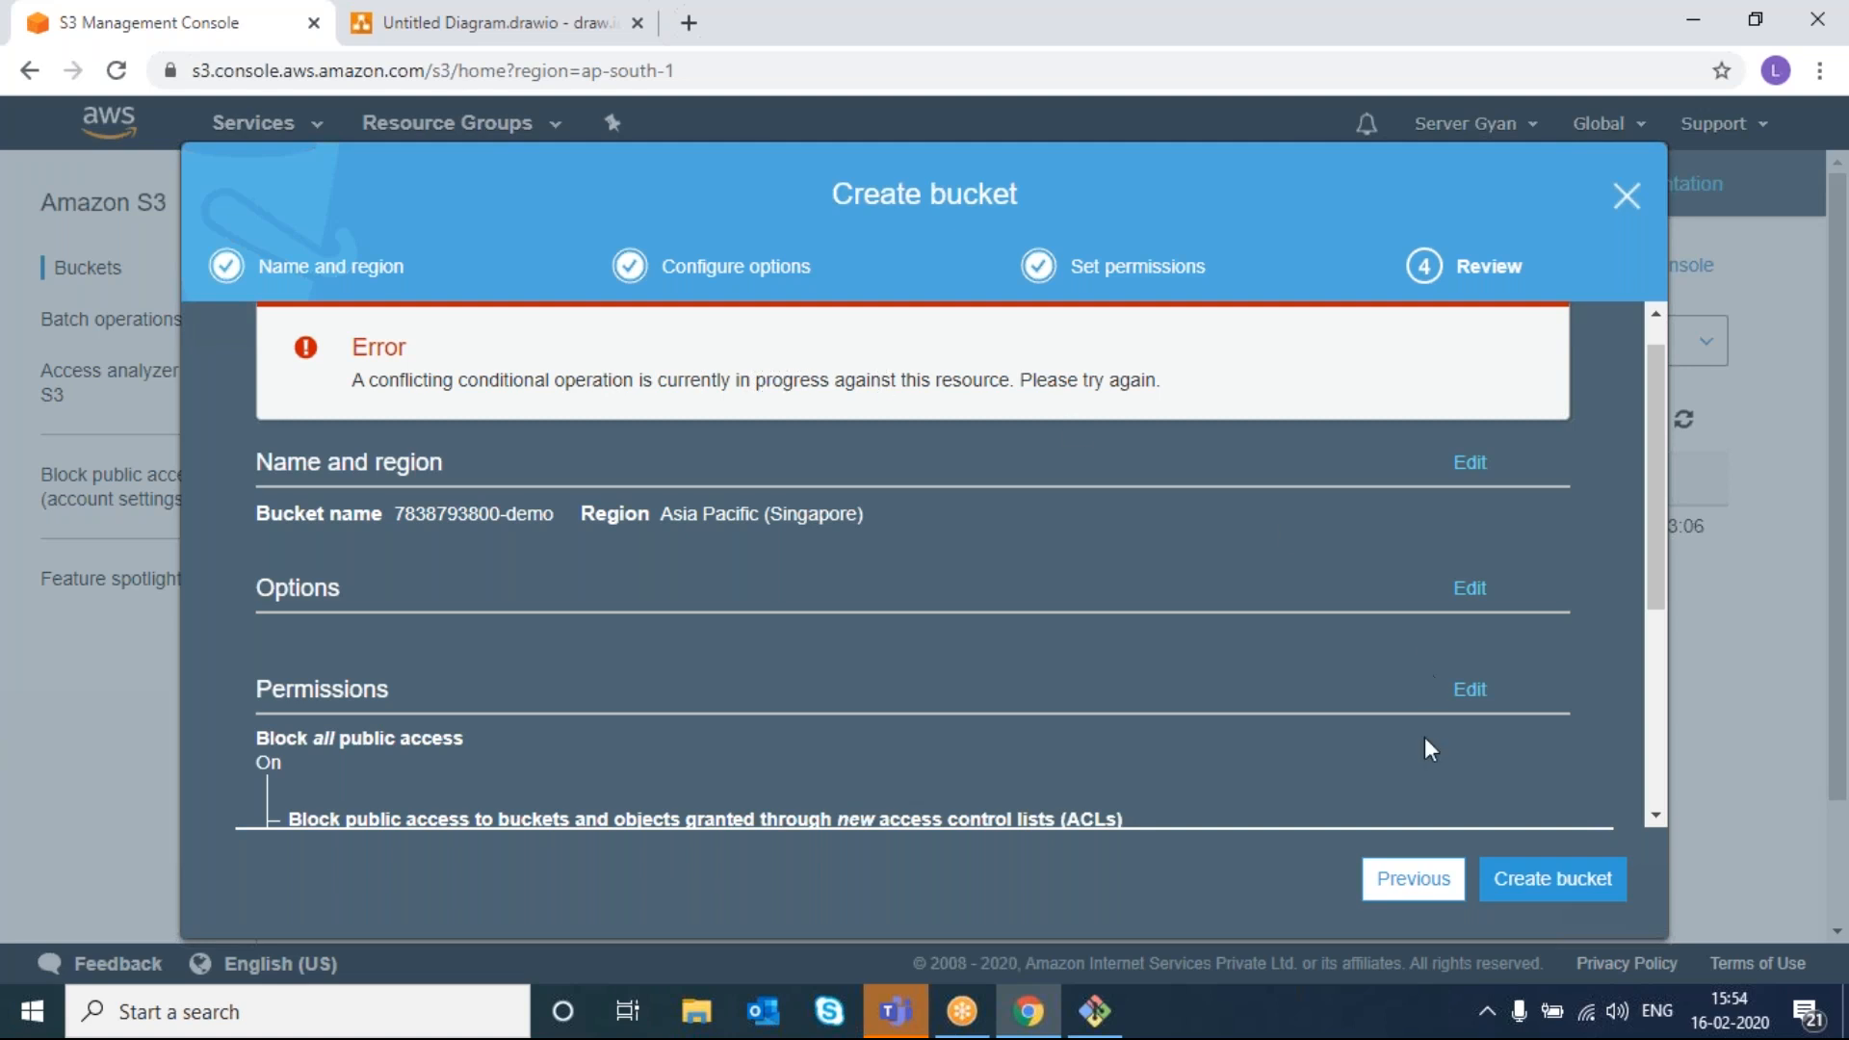
pyautogui.scroll(-4, 356, 793)
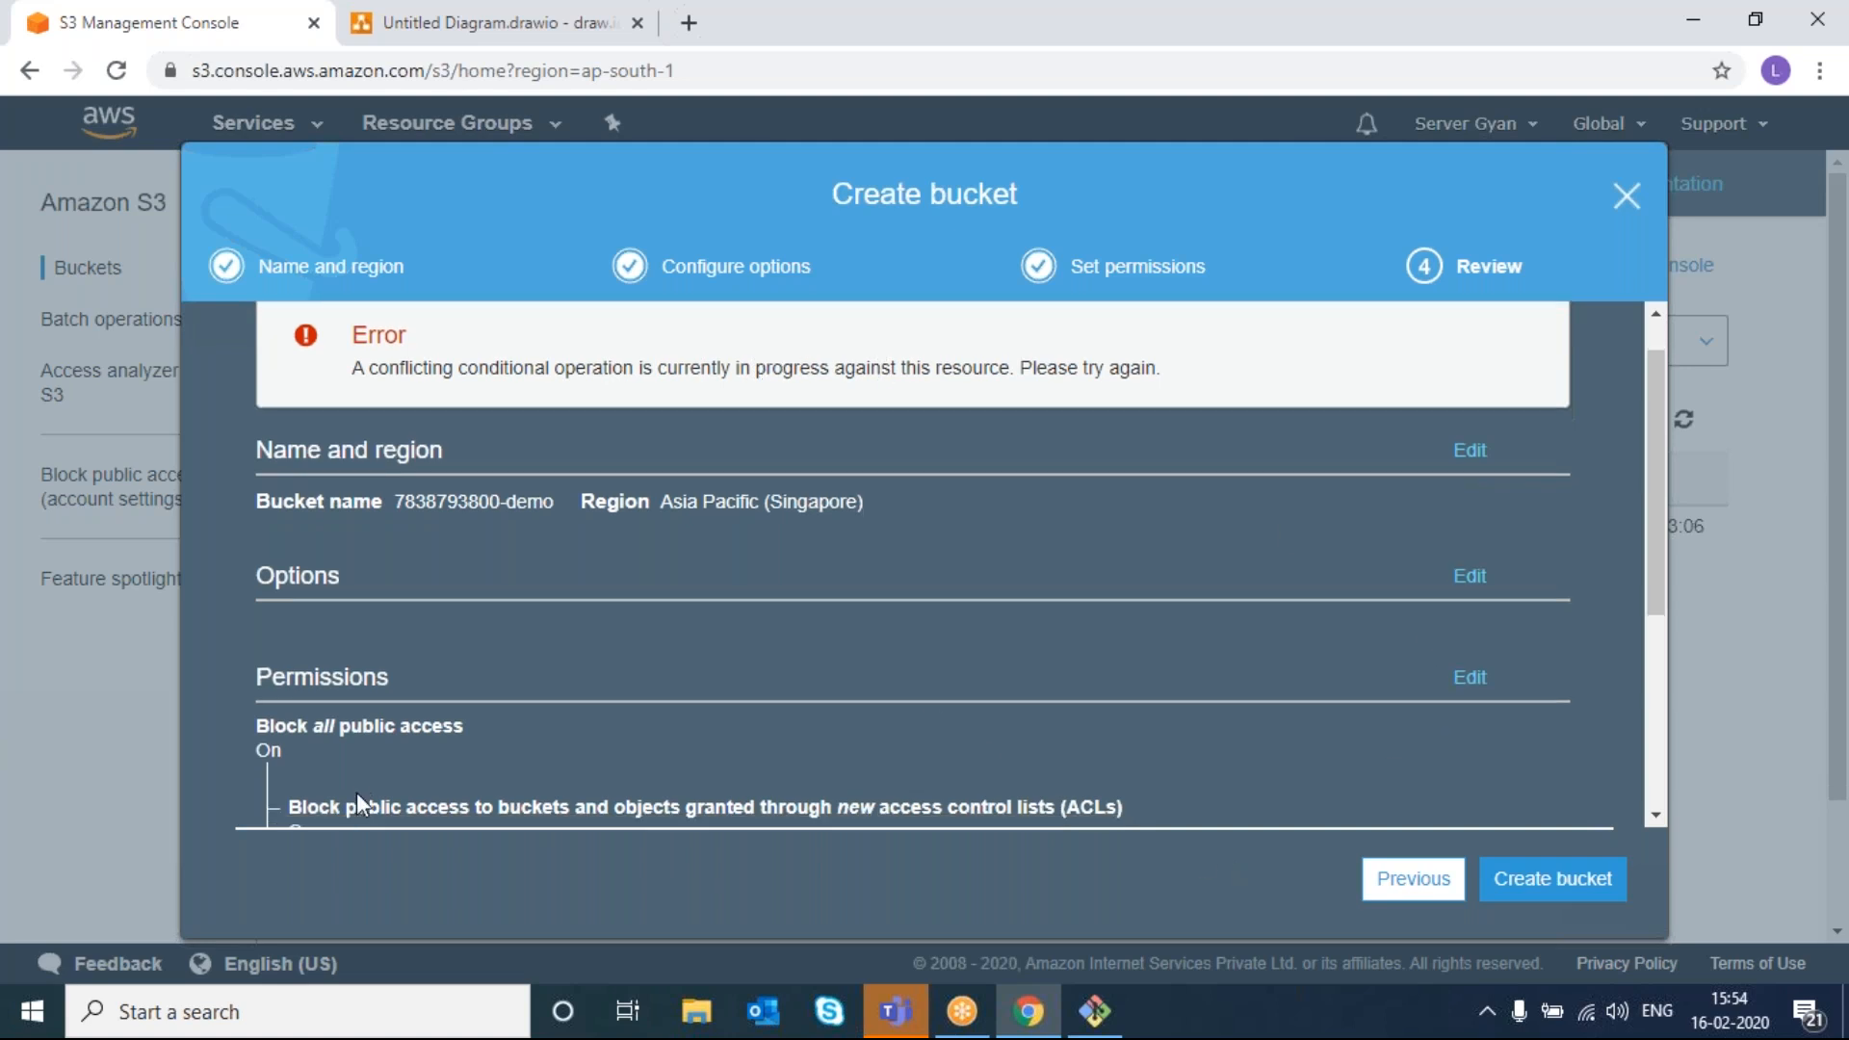
pyautogui.scroll(3, 356, 793)
pyautogui.scroll(1, 356, 793)
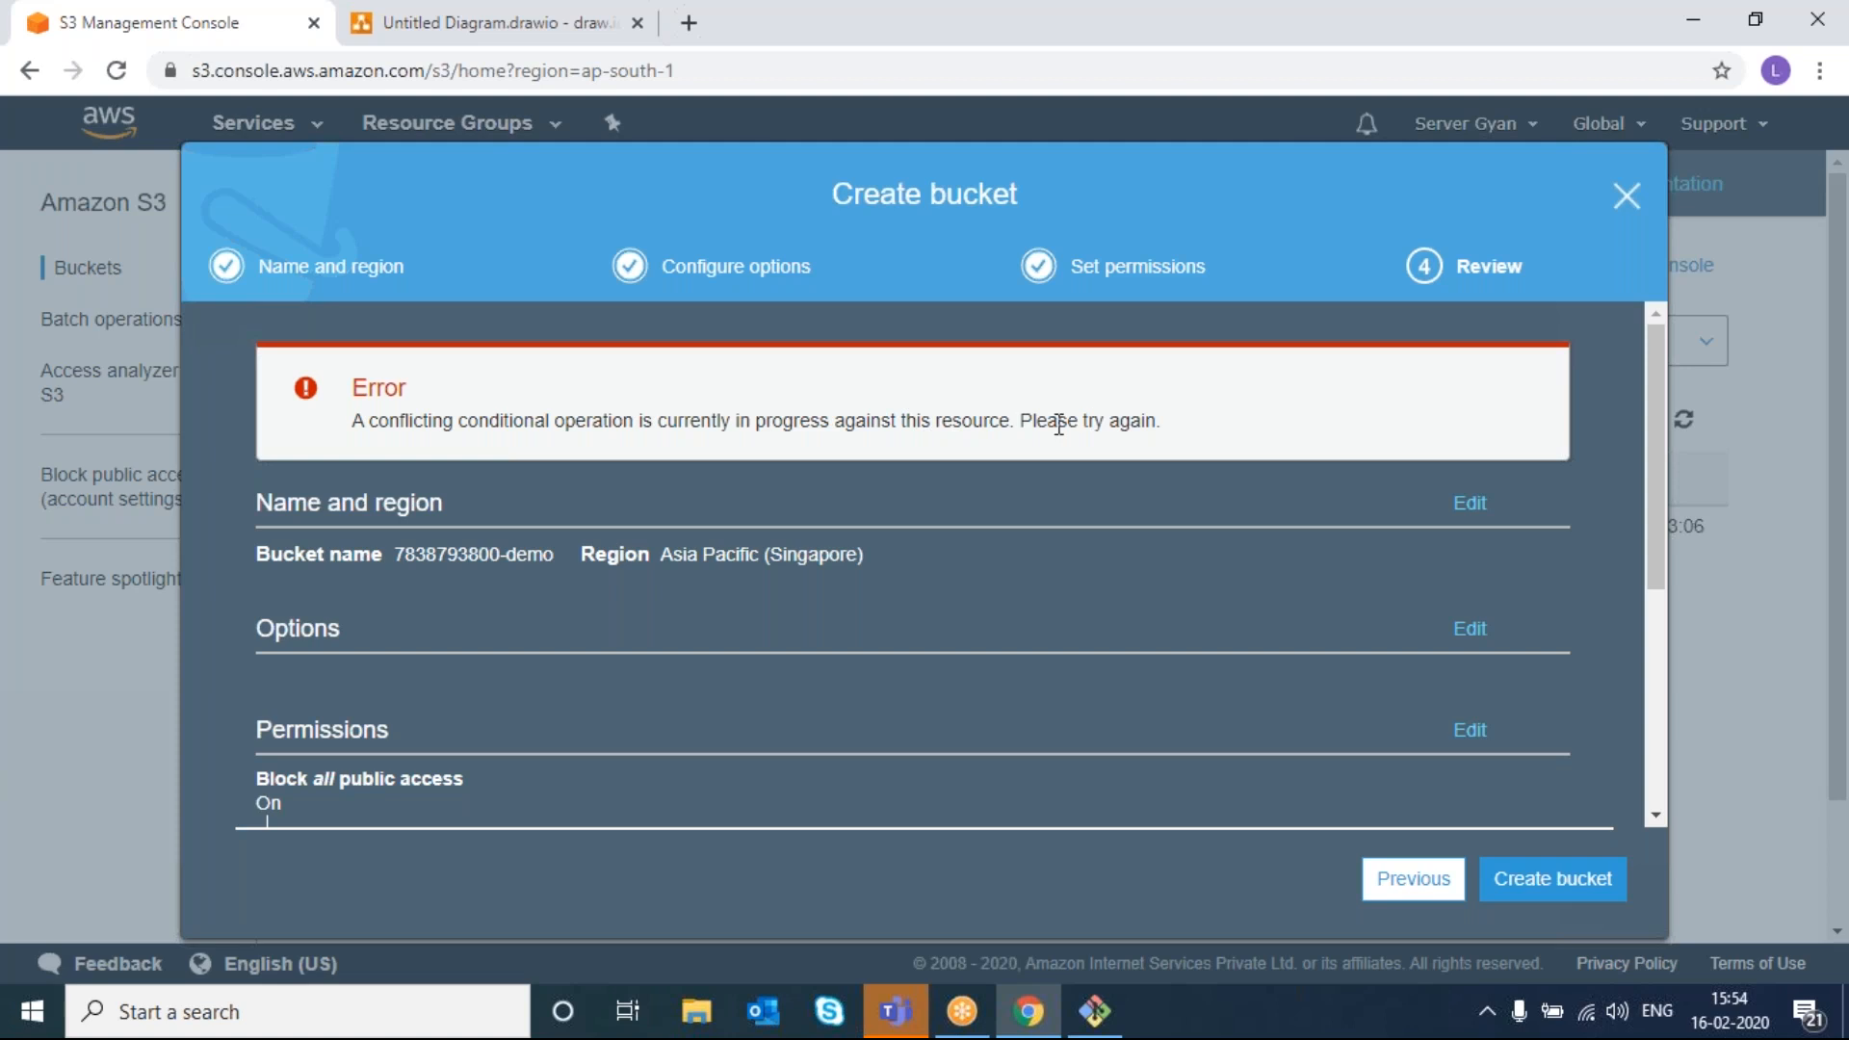
pyautogui.tripleClick(1020, 425)
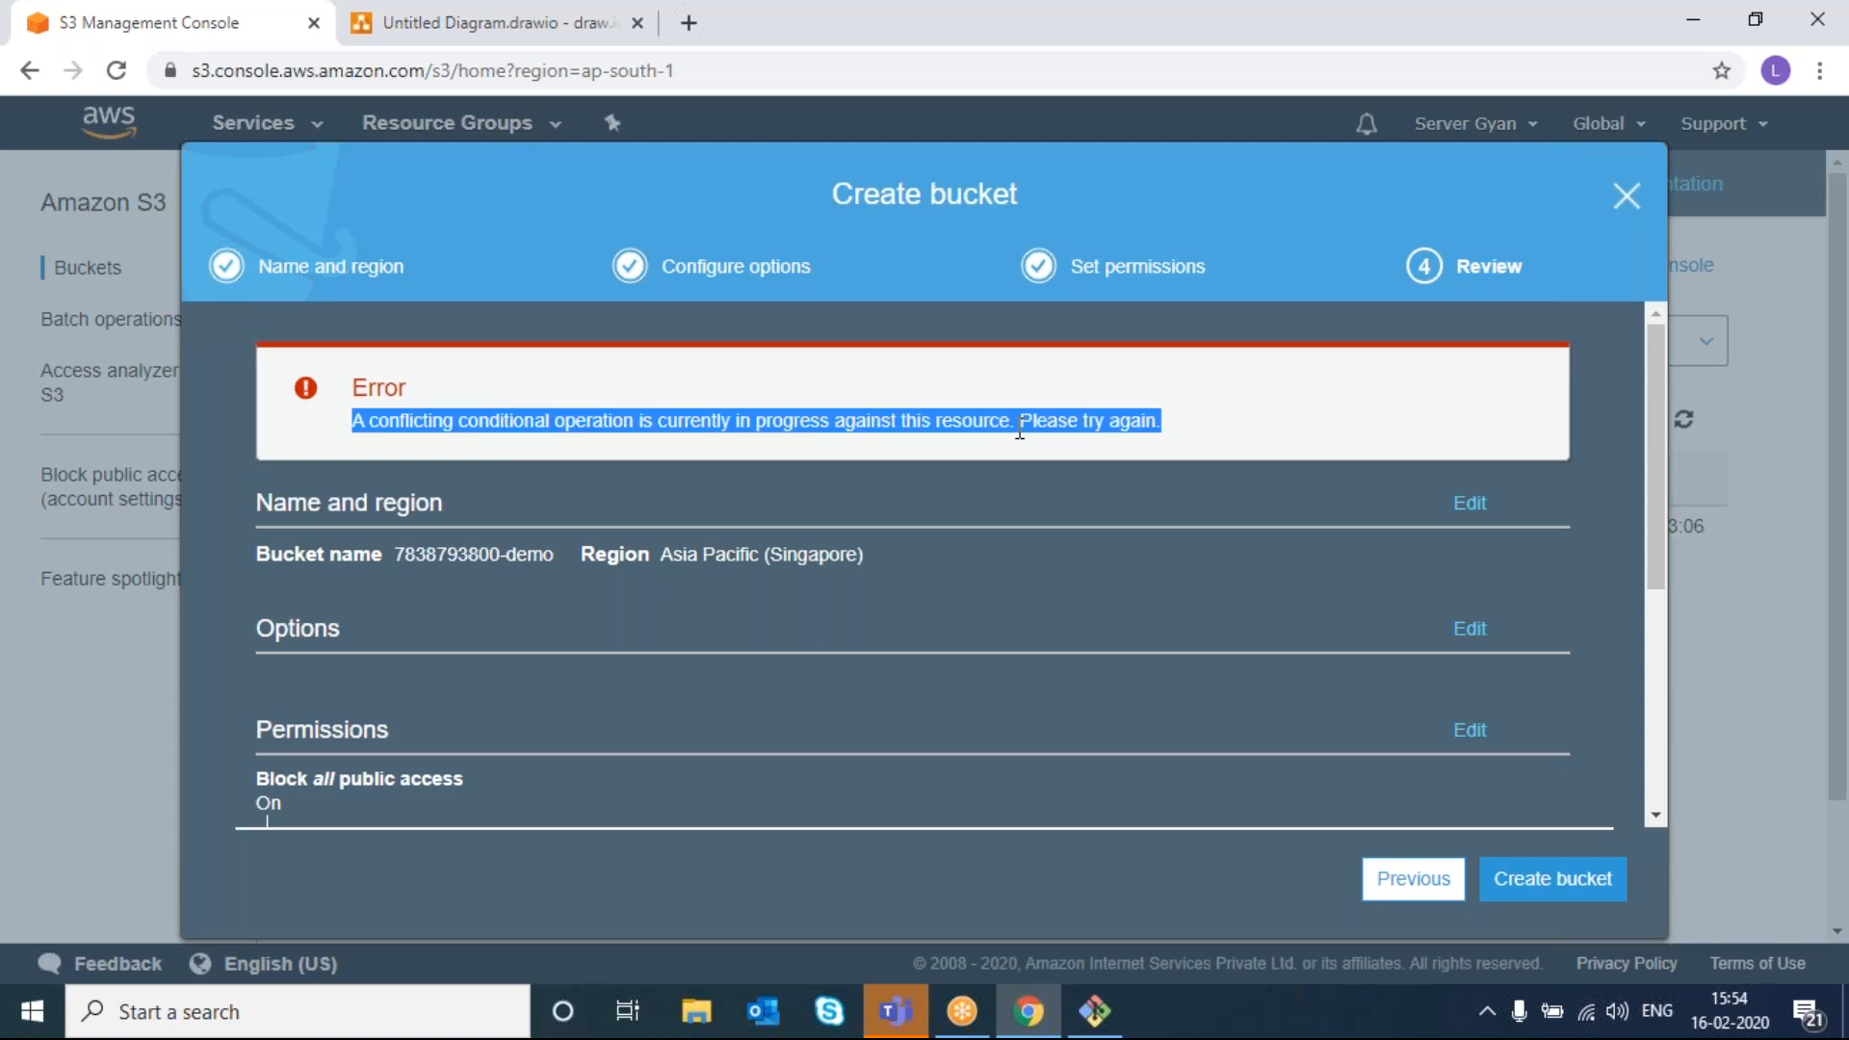
pyautogui.click(1624, 195)
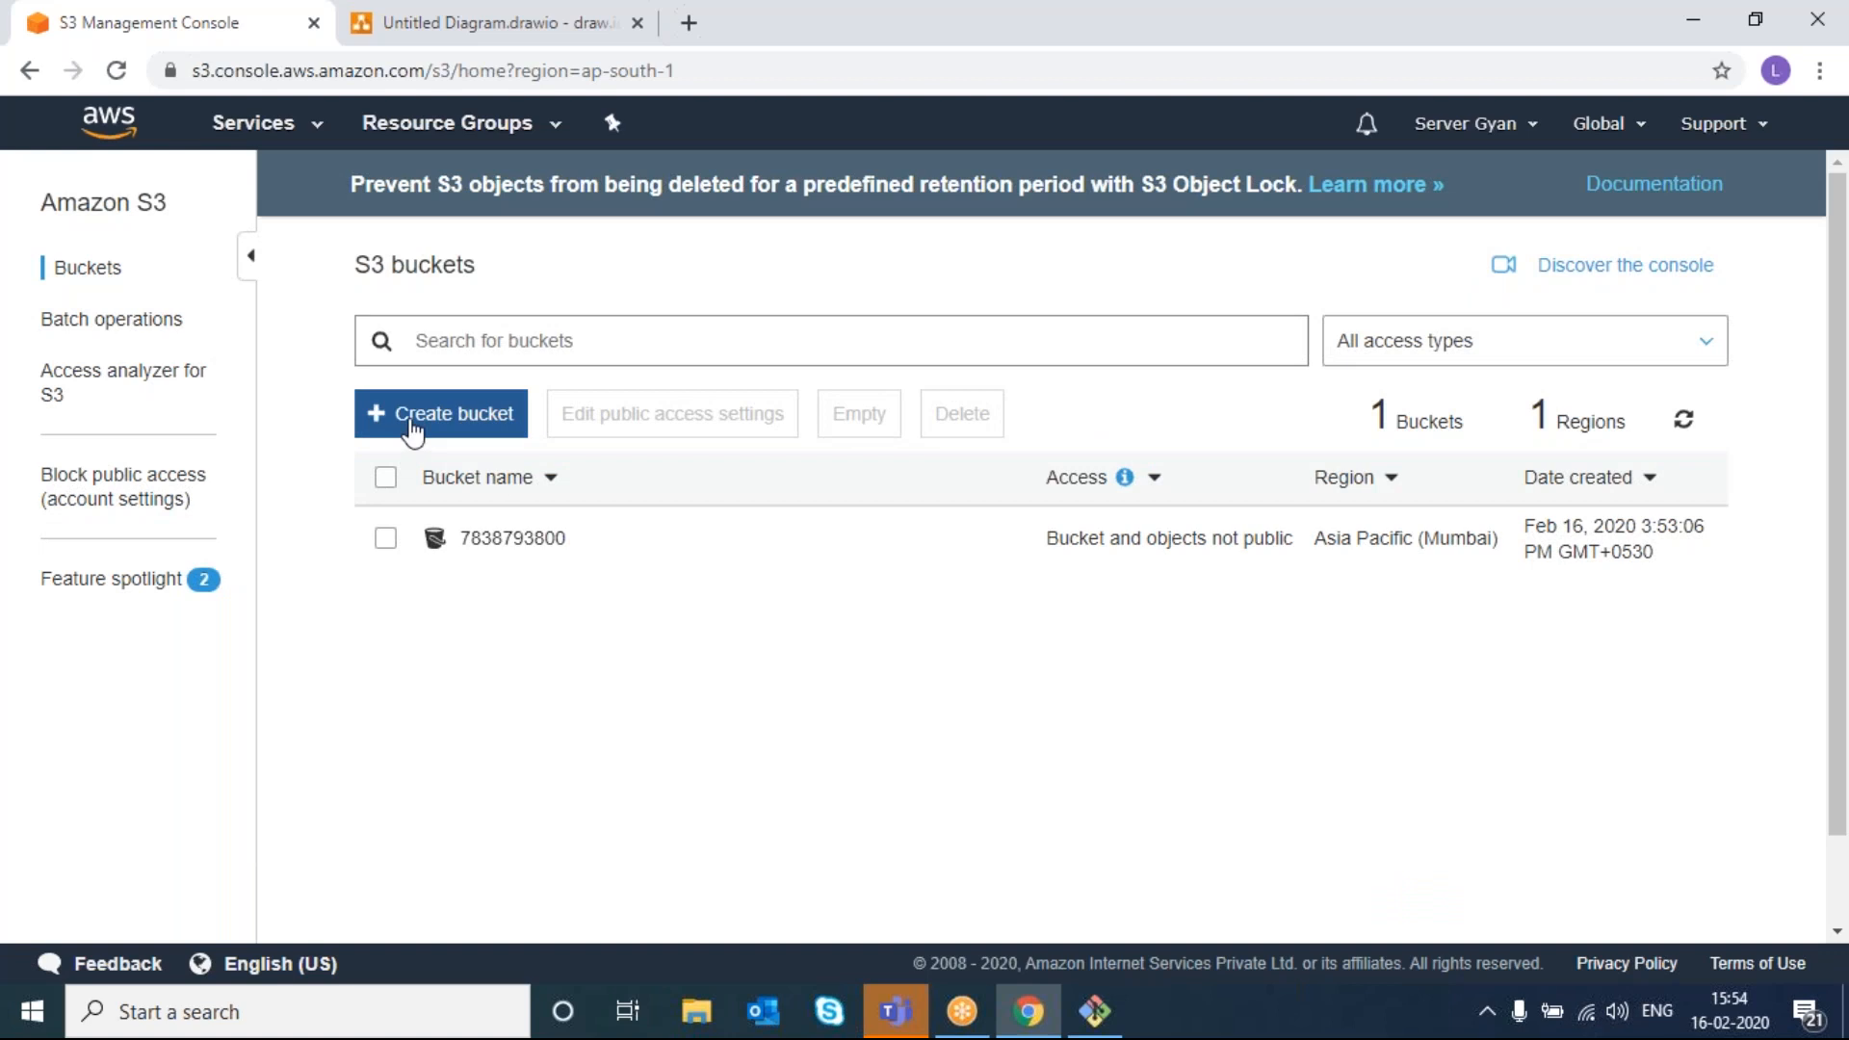
# - Create bucket 78387938-demo in Asia Pacific (Singapore), then highlight the regions count
pyautogui.click(414, 422)
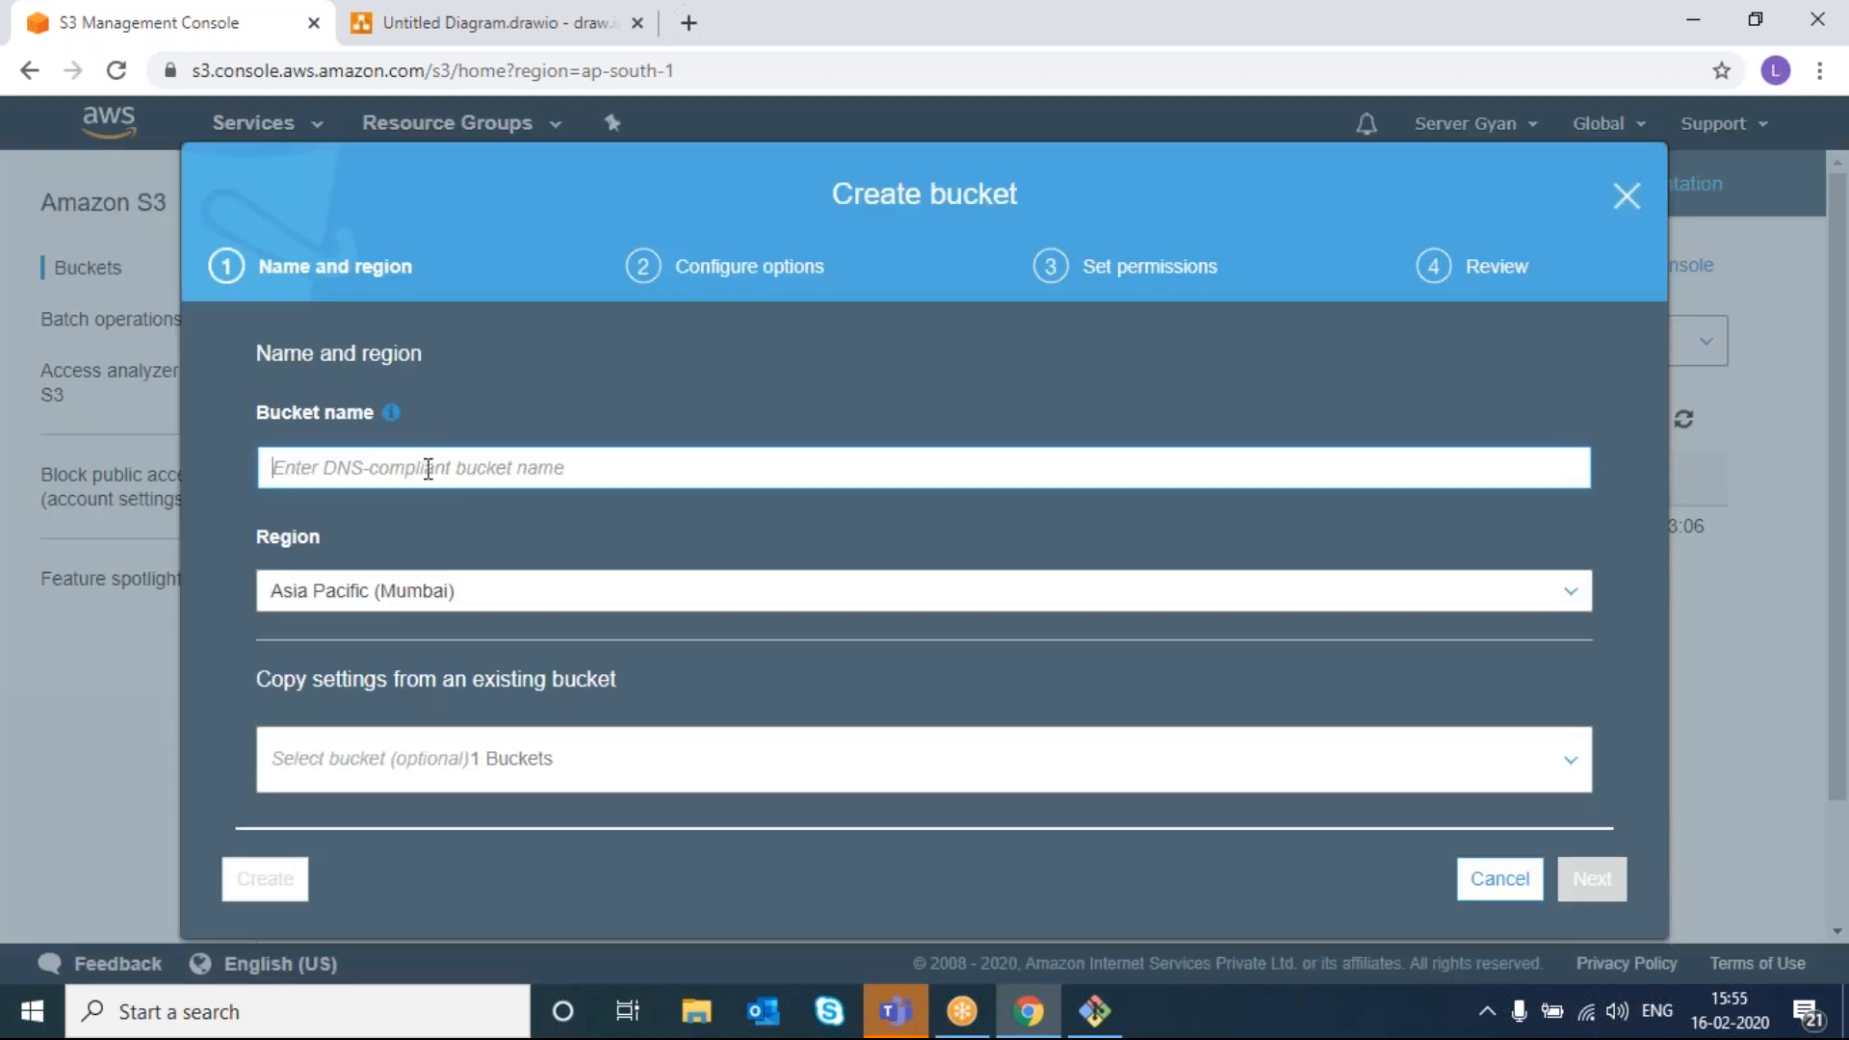
pyautogui.write('78387')
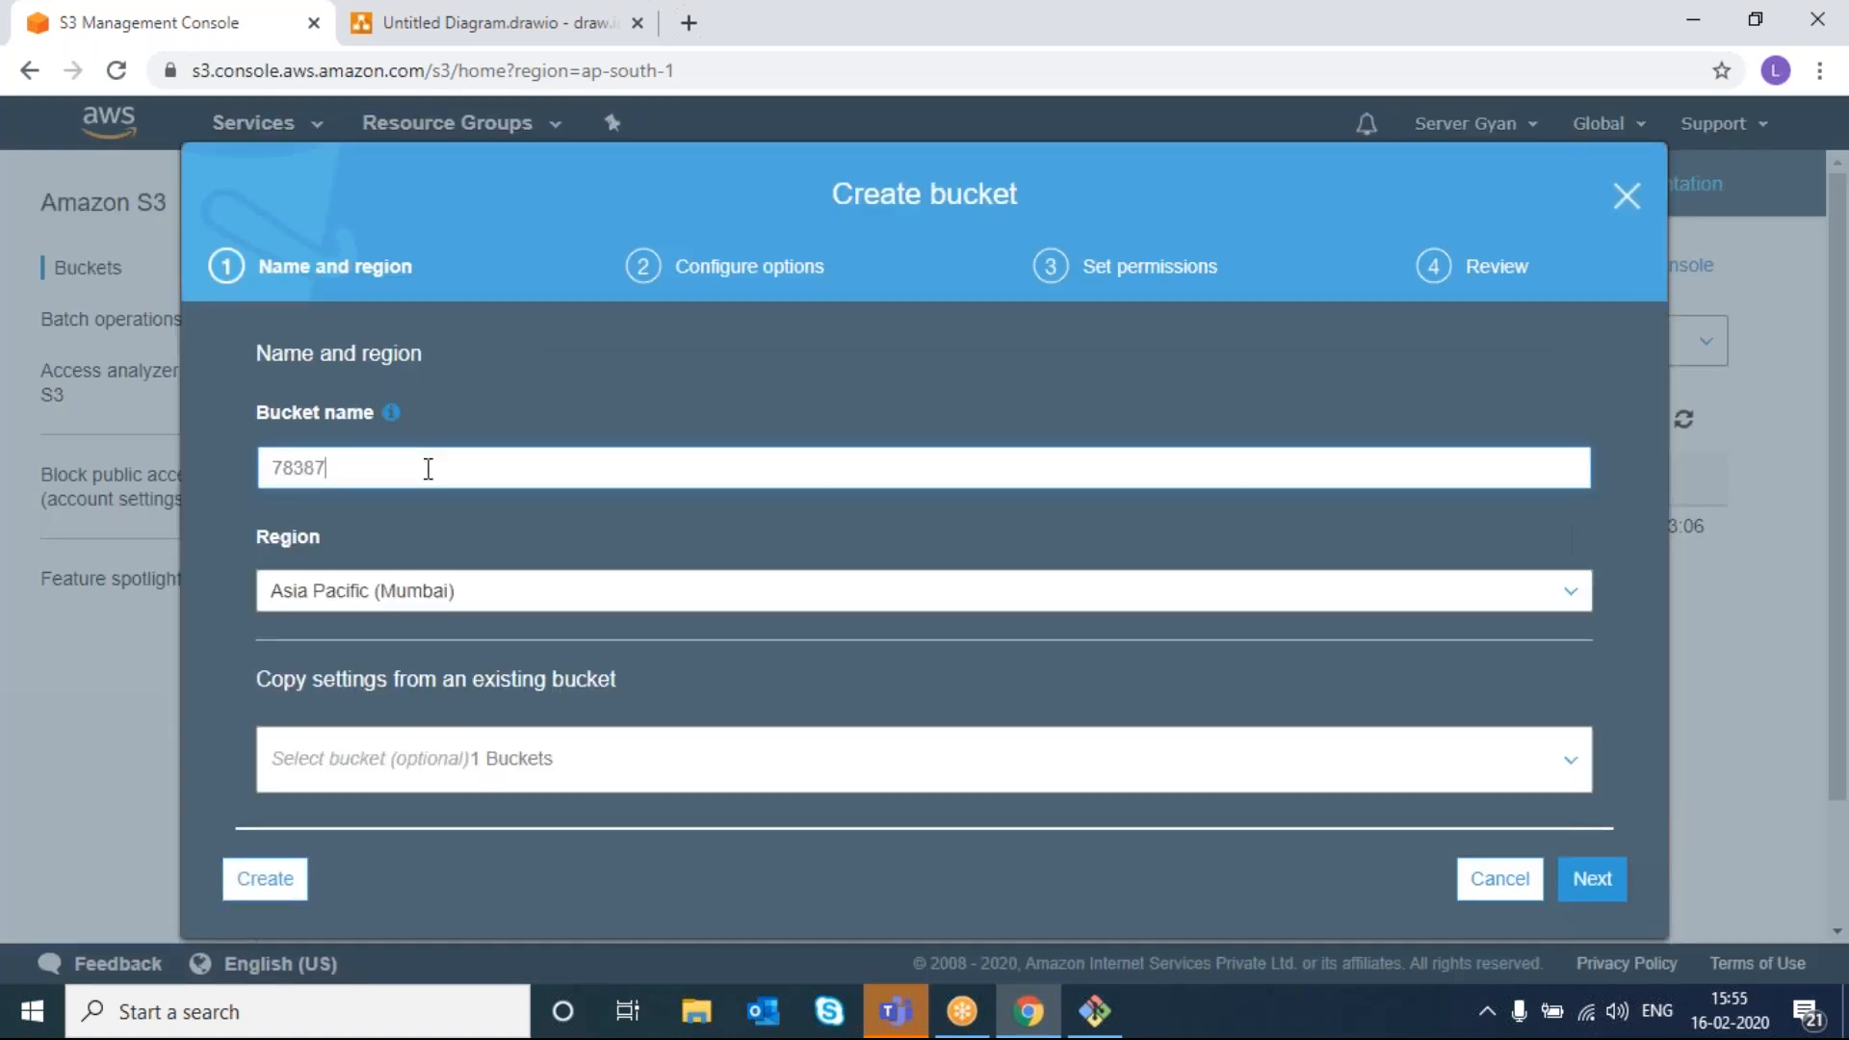
pyautogui.write('938-d3')
pyautogui.press('BackSpace')
pyautogui.press('BackSpace')
pyautogui.write('d3mo')
pyautogui.hotkey('shift', 'Left')
pyautogui.hotkey('shift', 'Left')
pyautogui.hotkey('shift', 'Left')
pyautogui.press('BackSpace')
pyautogui.write('emo')
pyautogui.click(424, 599)
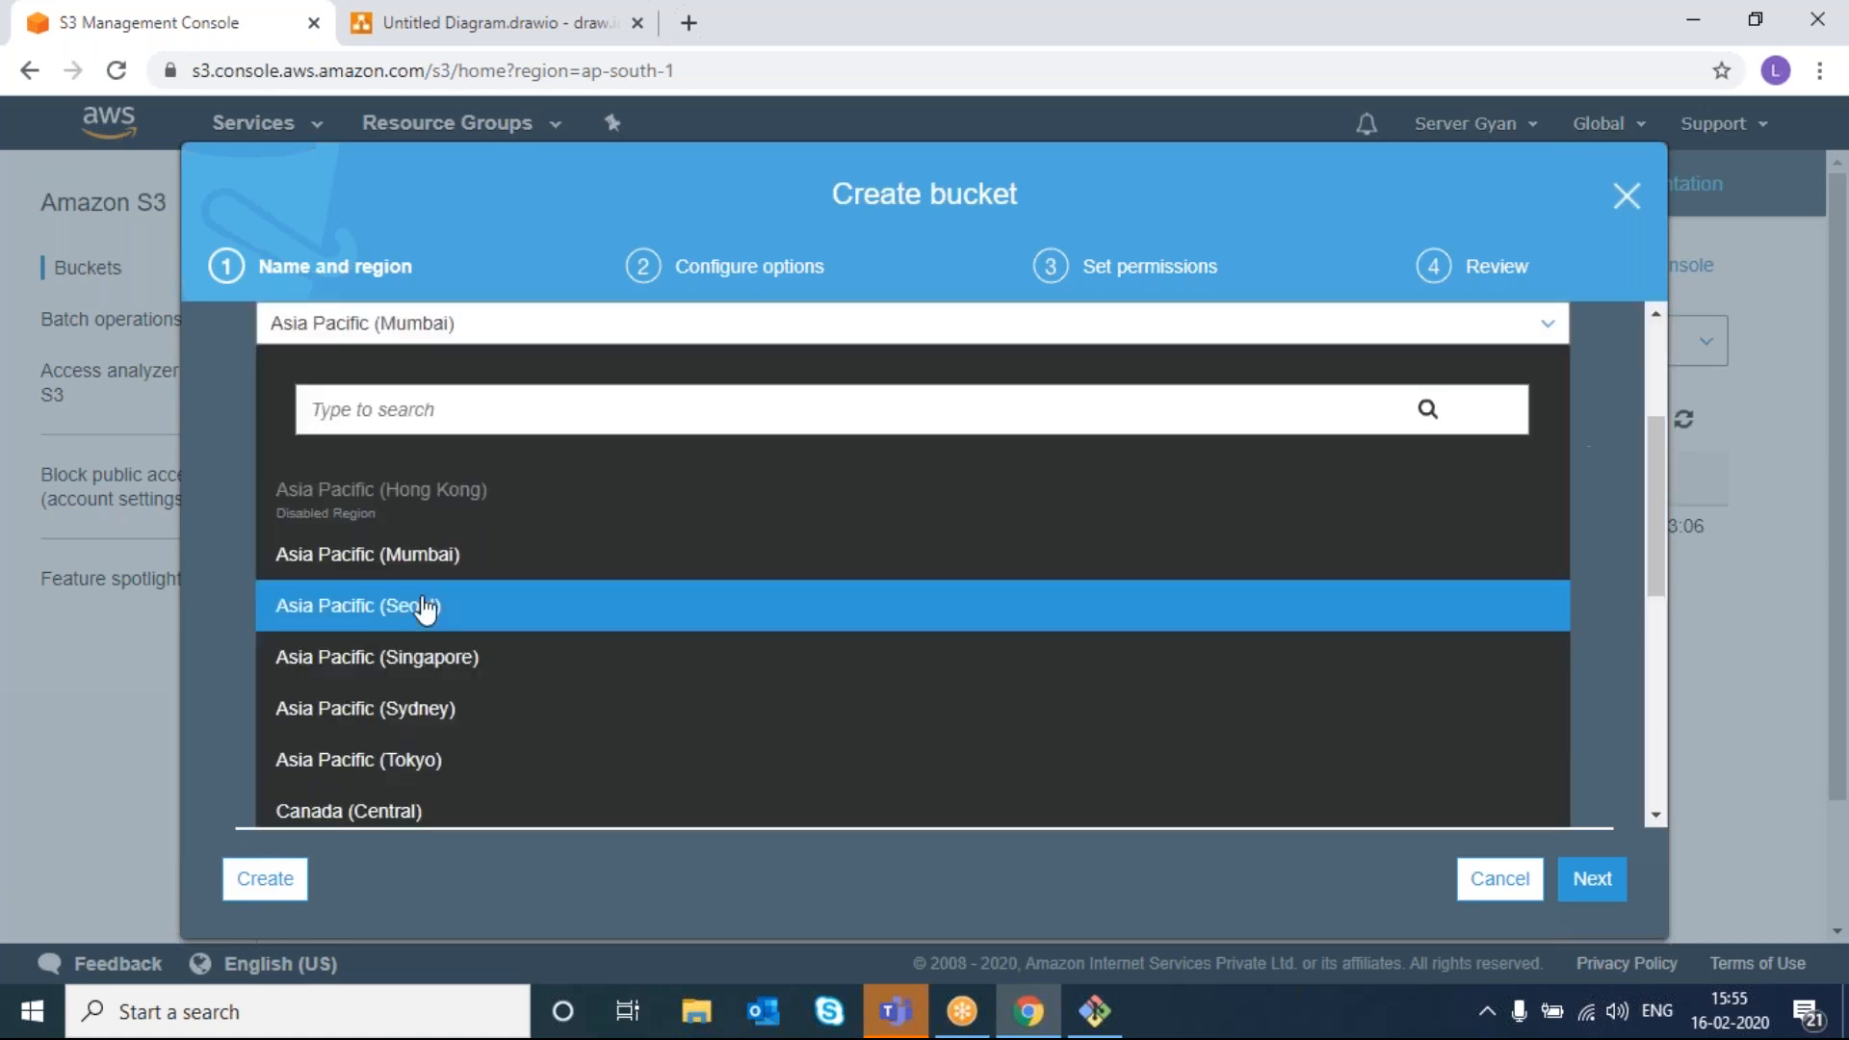
pyautogui.click(416, 661)
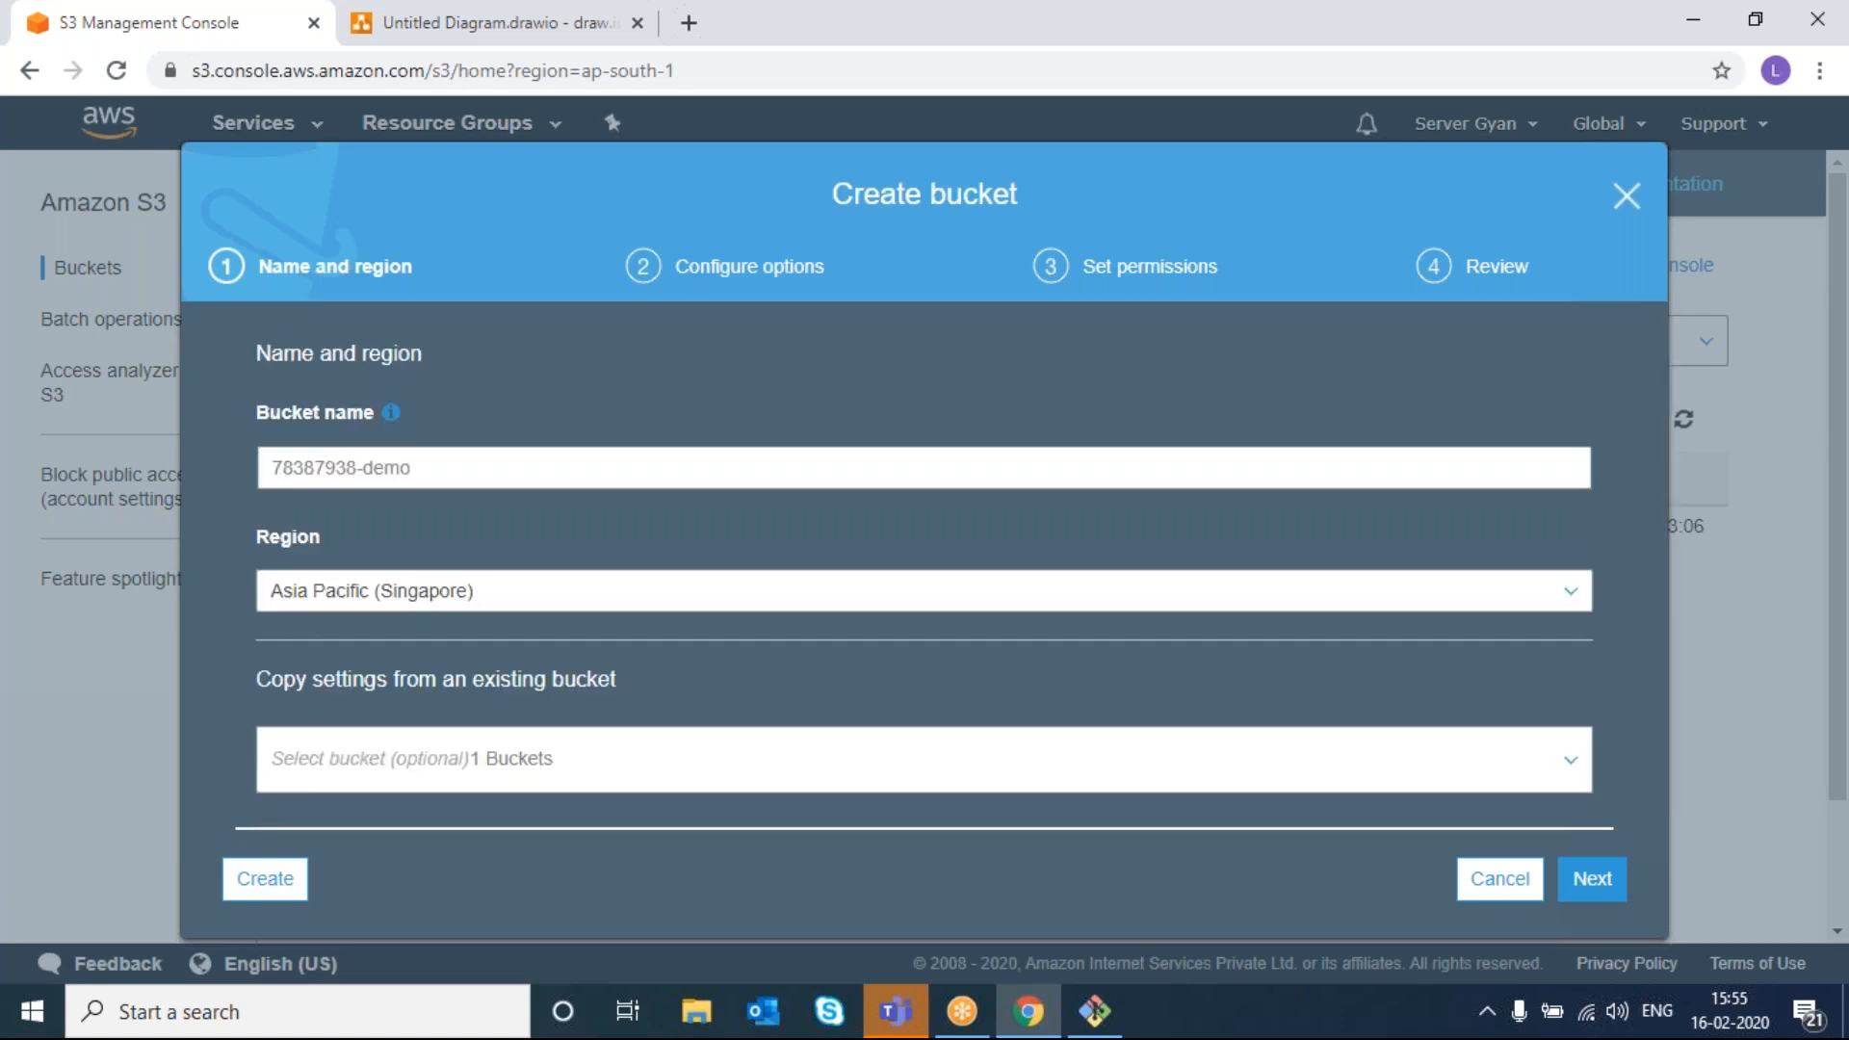
pyautogui.rightClick(509, 838)
pyautogui.click(304, 876)
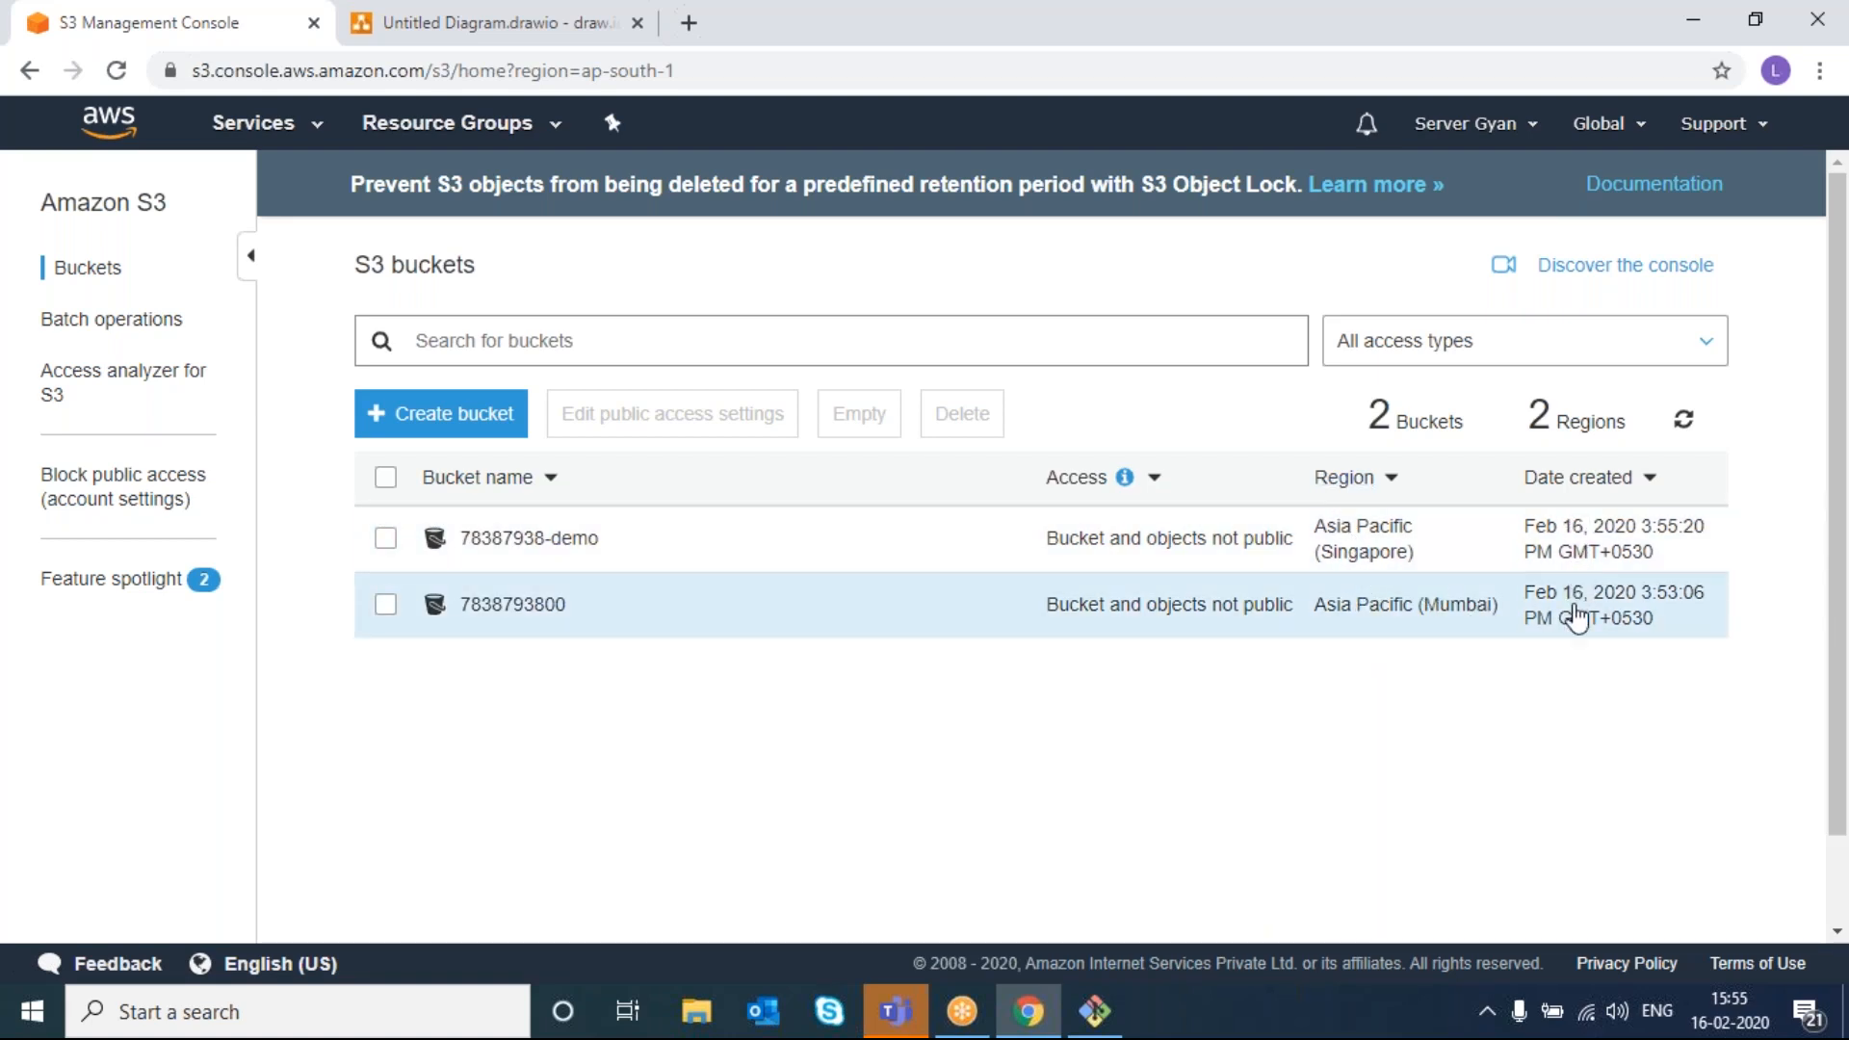
pyautogui.moveTo(1518, 423); pyautogui.dragTo(1580, 421)
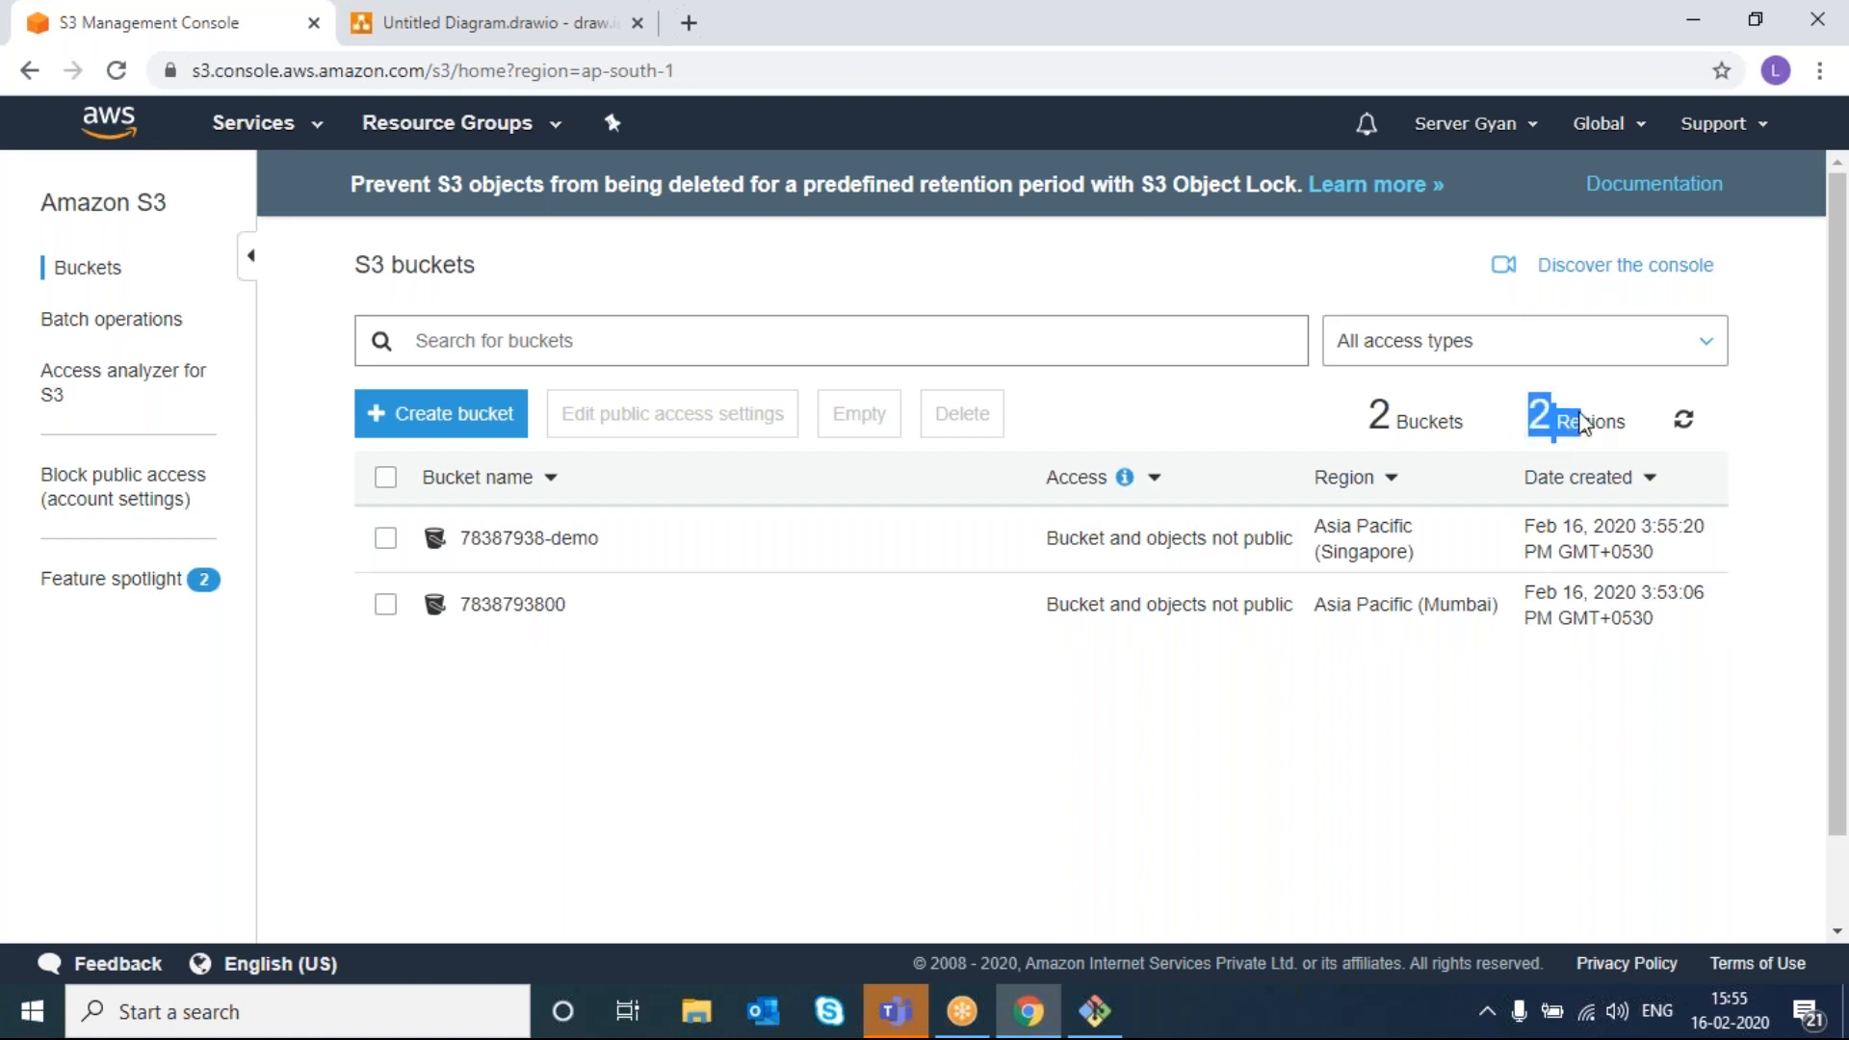
# - Create bucket lokendra-demo in Asia Pacific (Tokyo) and highlight the 3-bucket, 3-region counts
pyautogui.click(1493, 422)
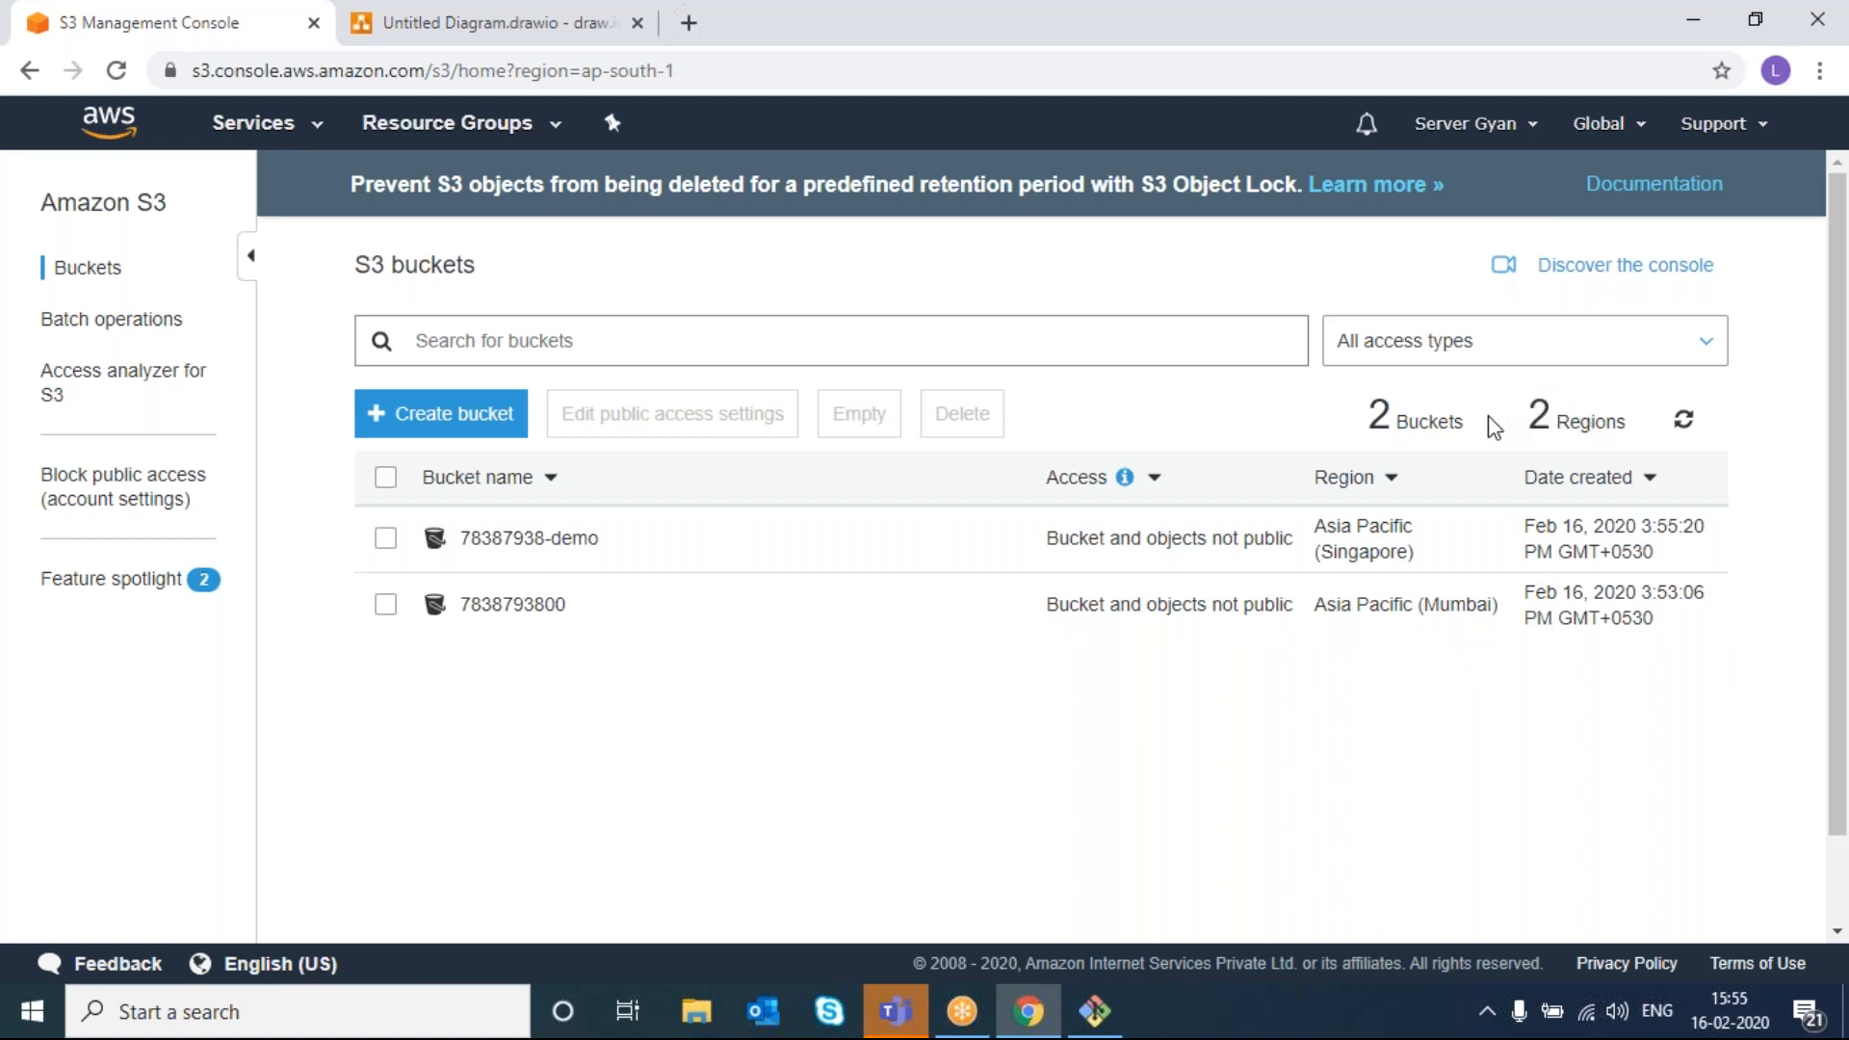
pyautogui.click(478, 413)
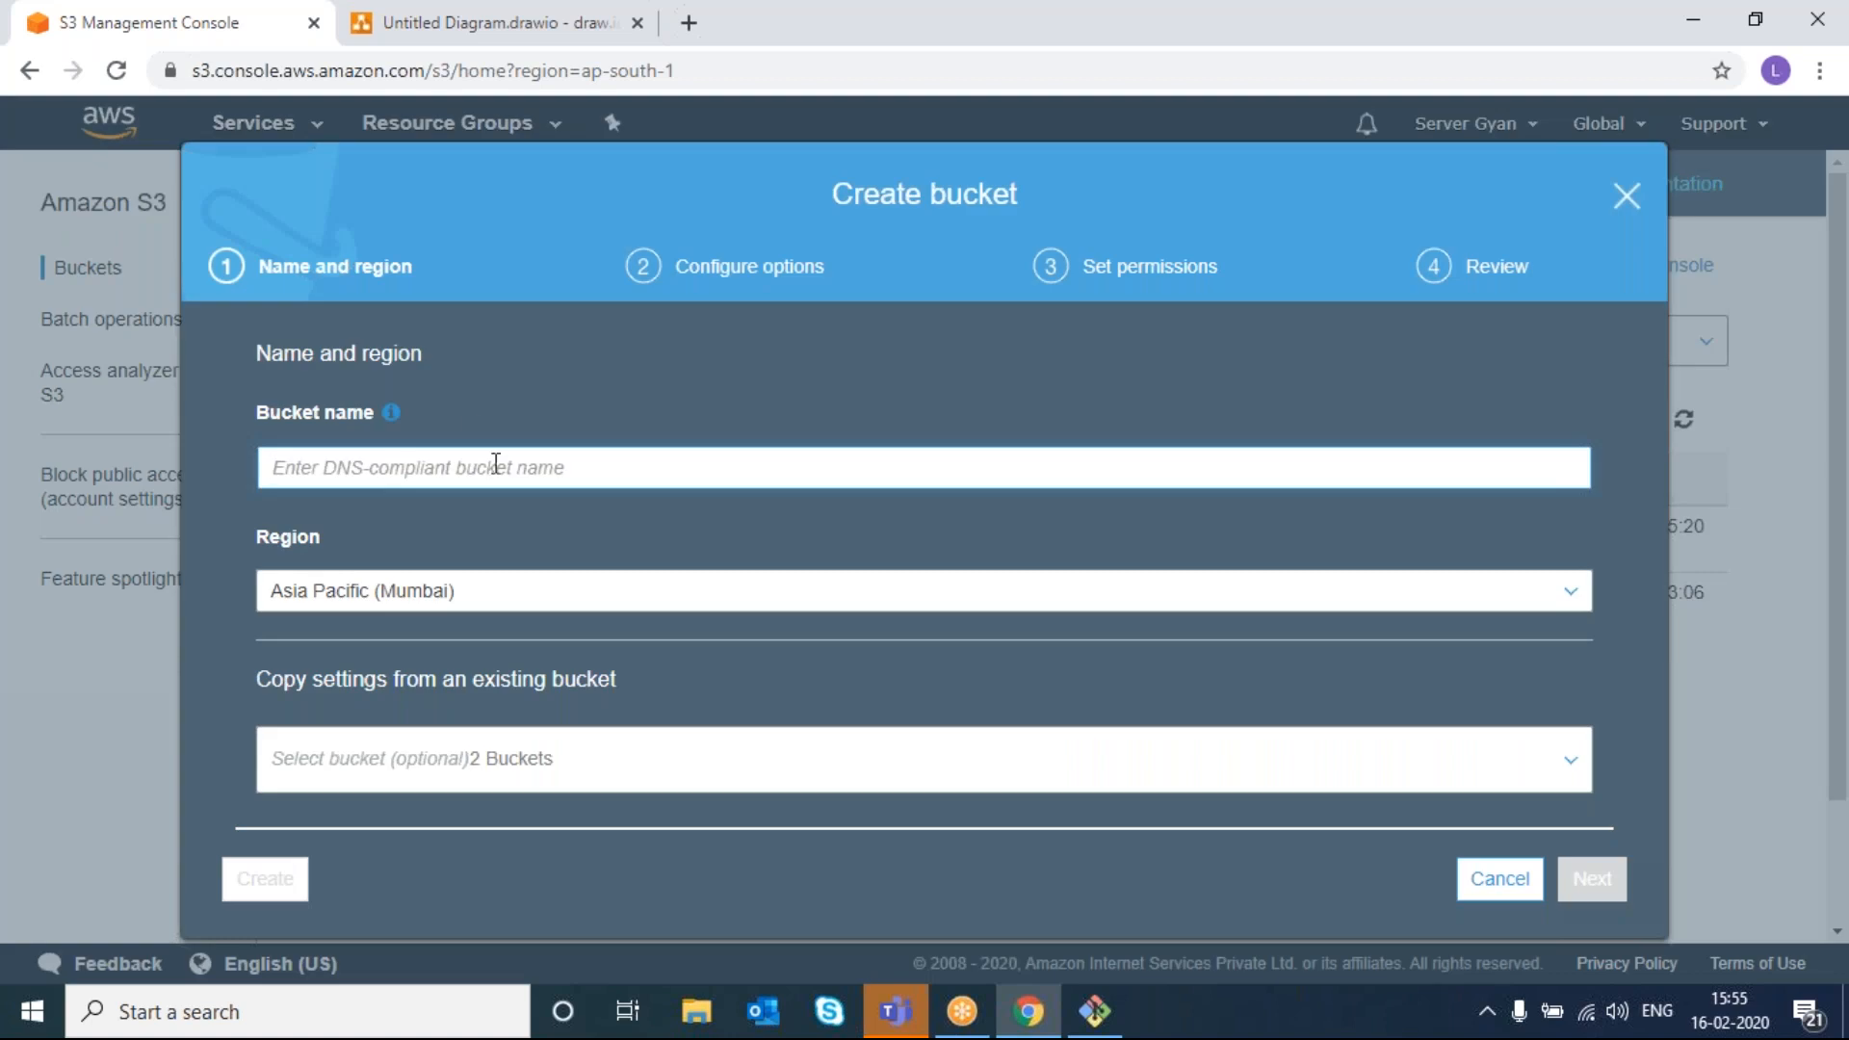
pyautogui.write('lokendra')
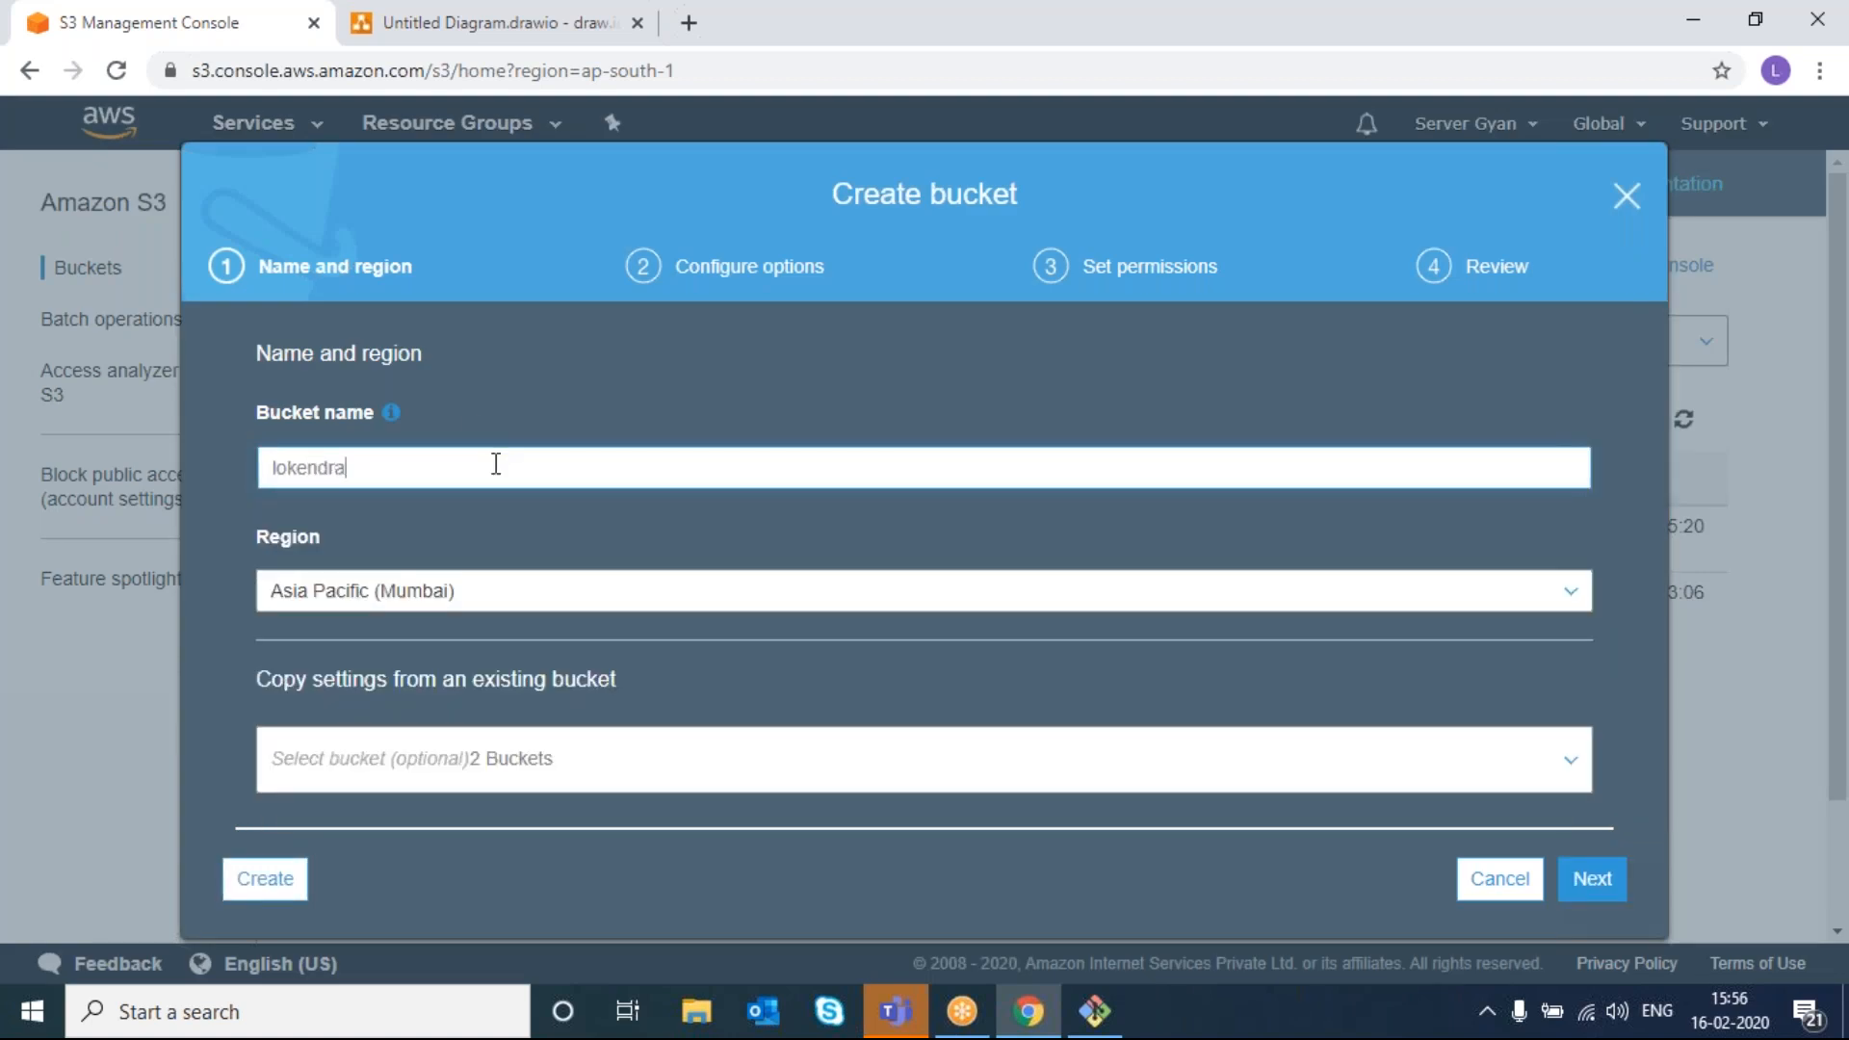
pyautogui.write('-demo')
pyautogui.click(478, 552)
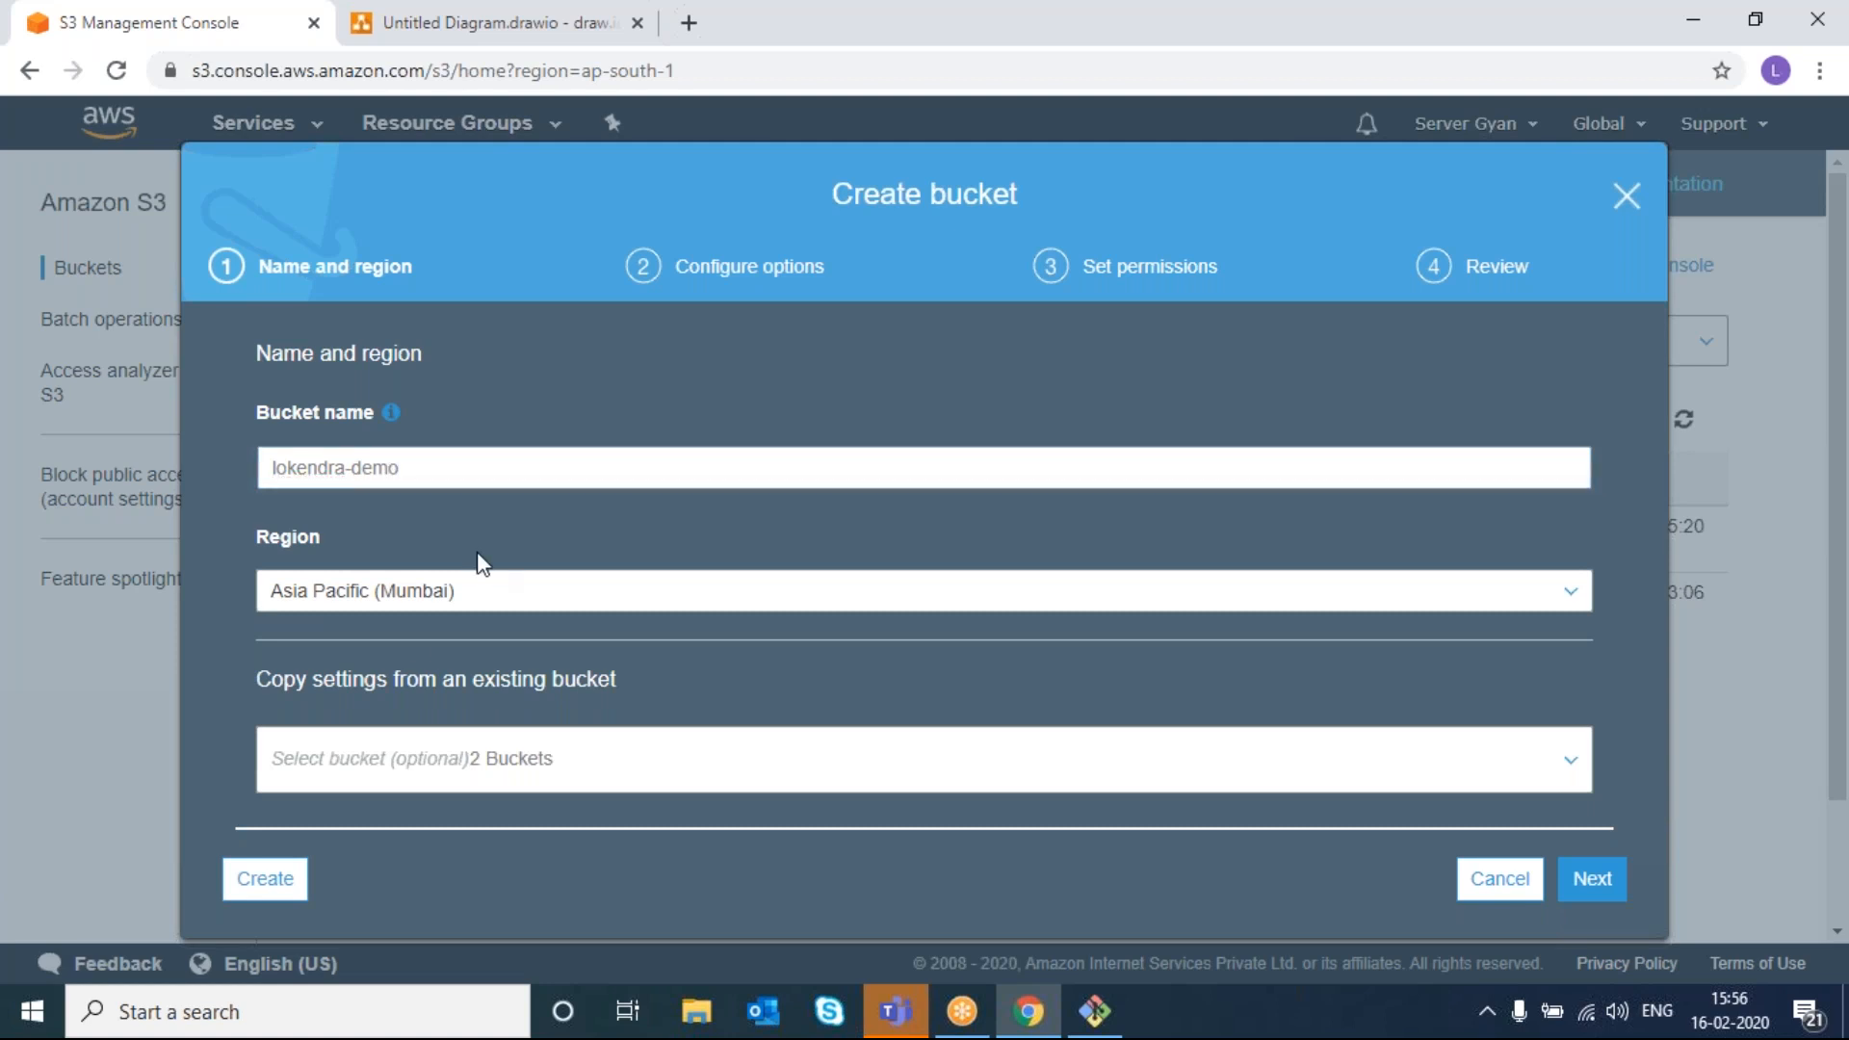
pyautogui.click(434, 592)
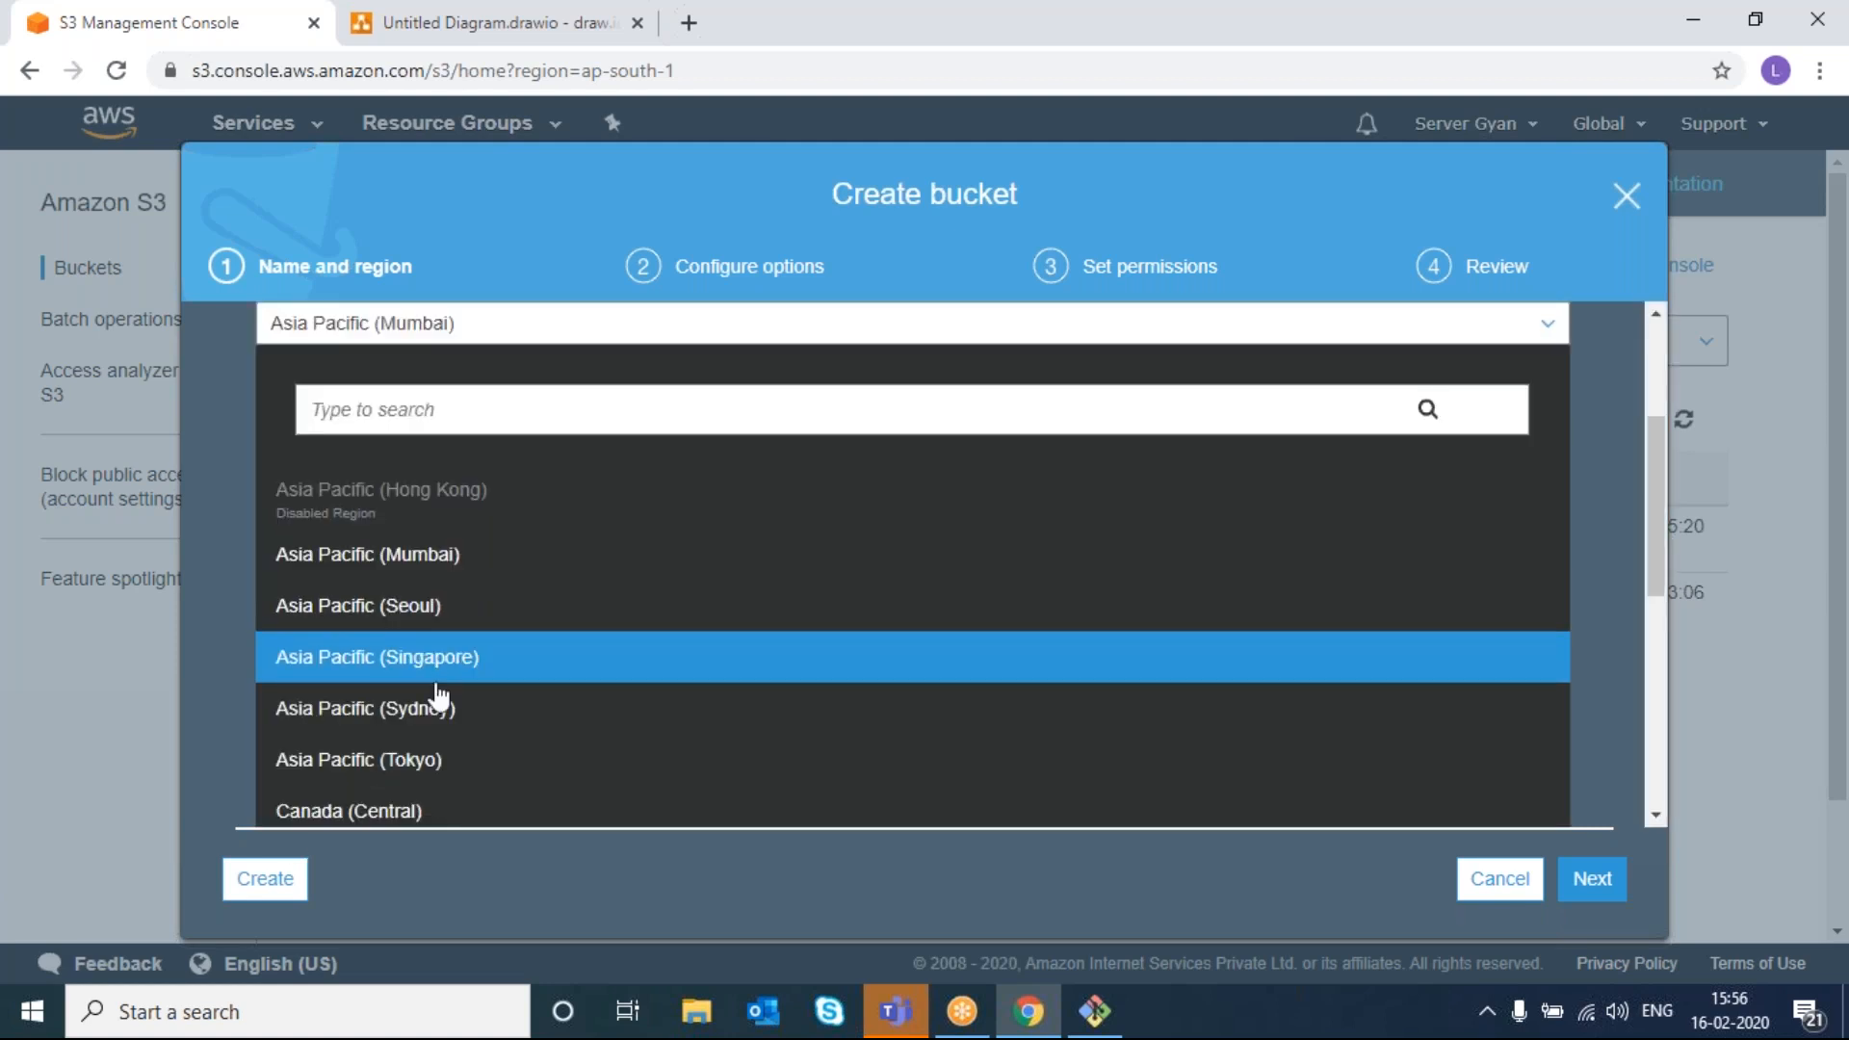
pyautogui.click(438, 760)
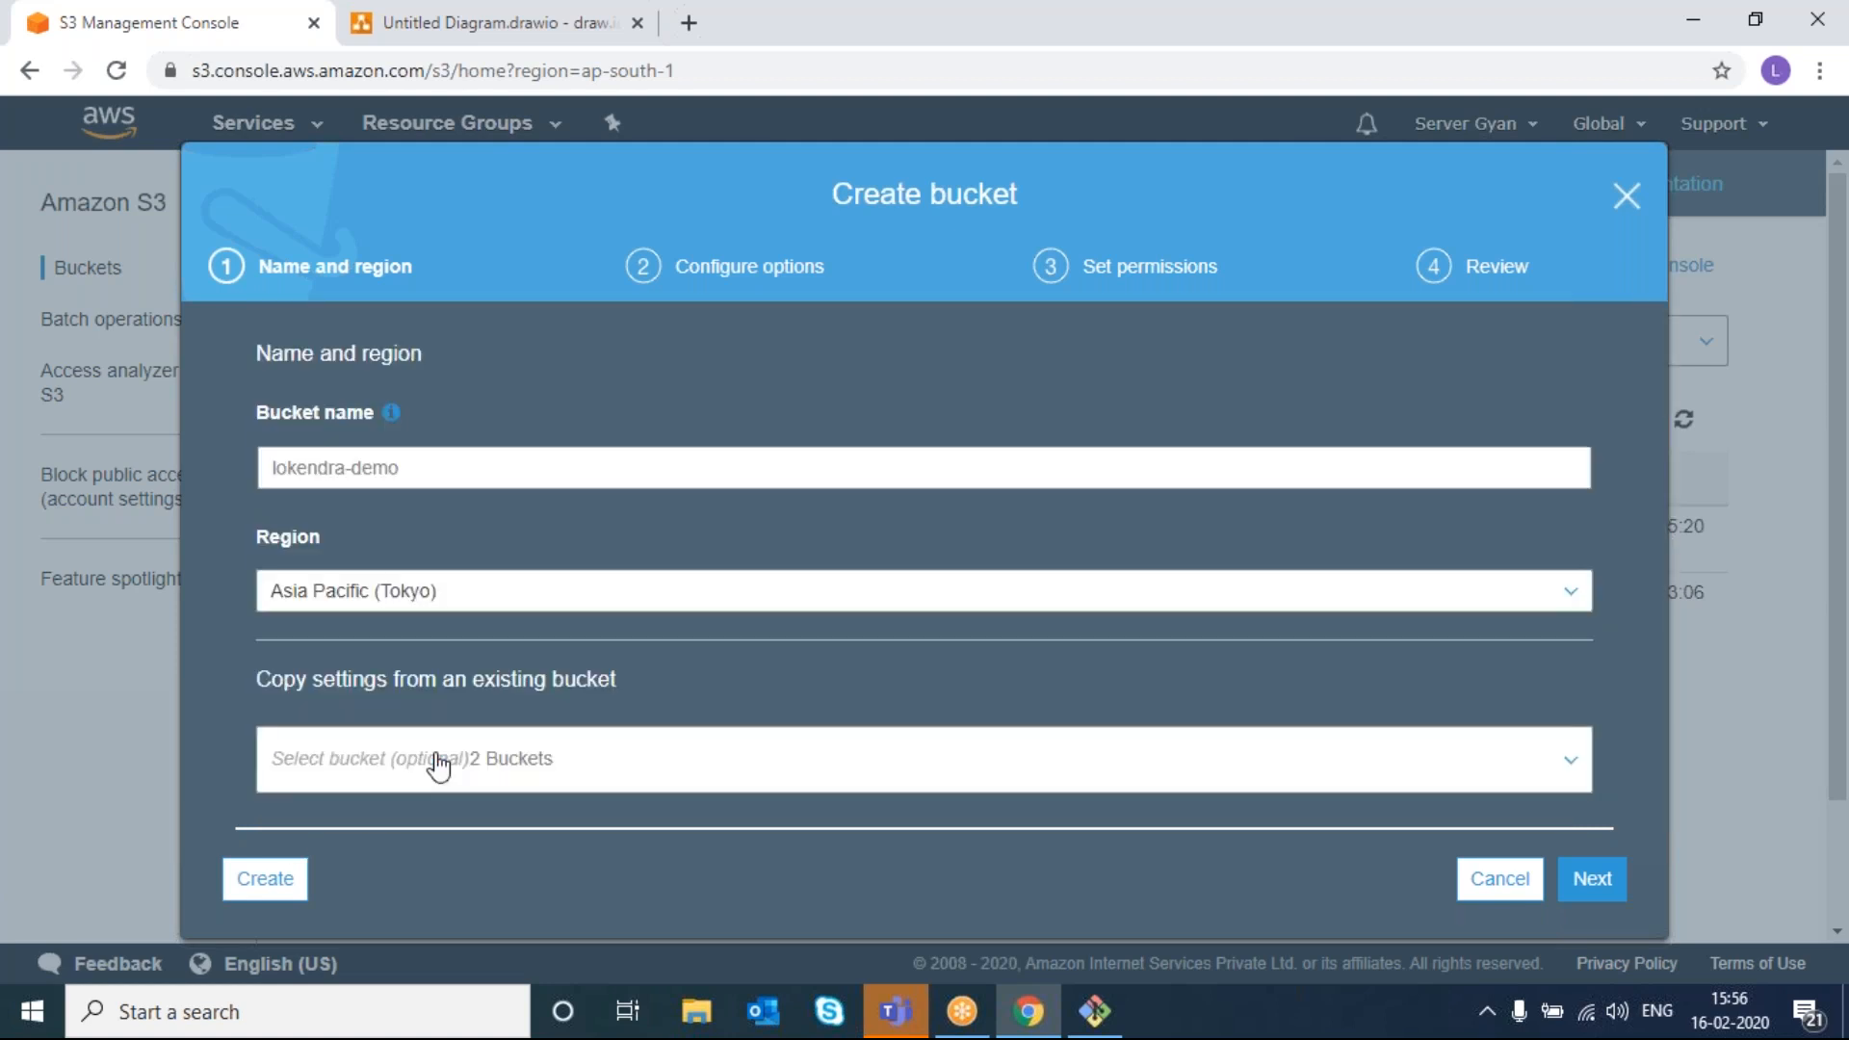
pyautogui.click(260, 876)
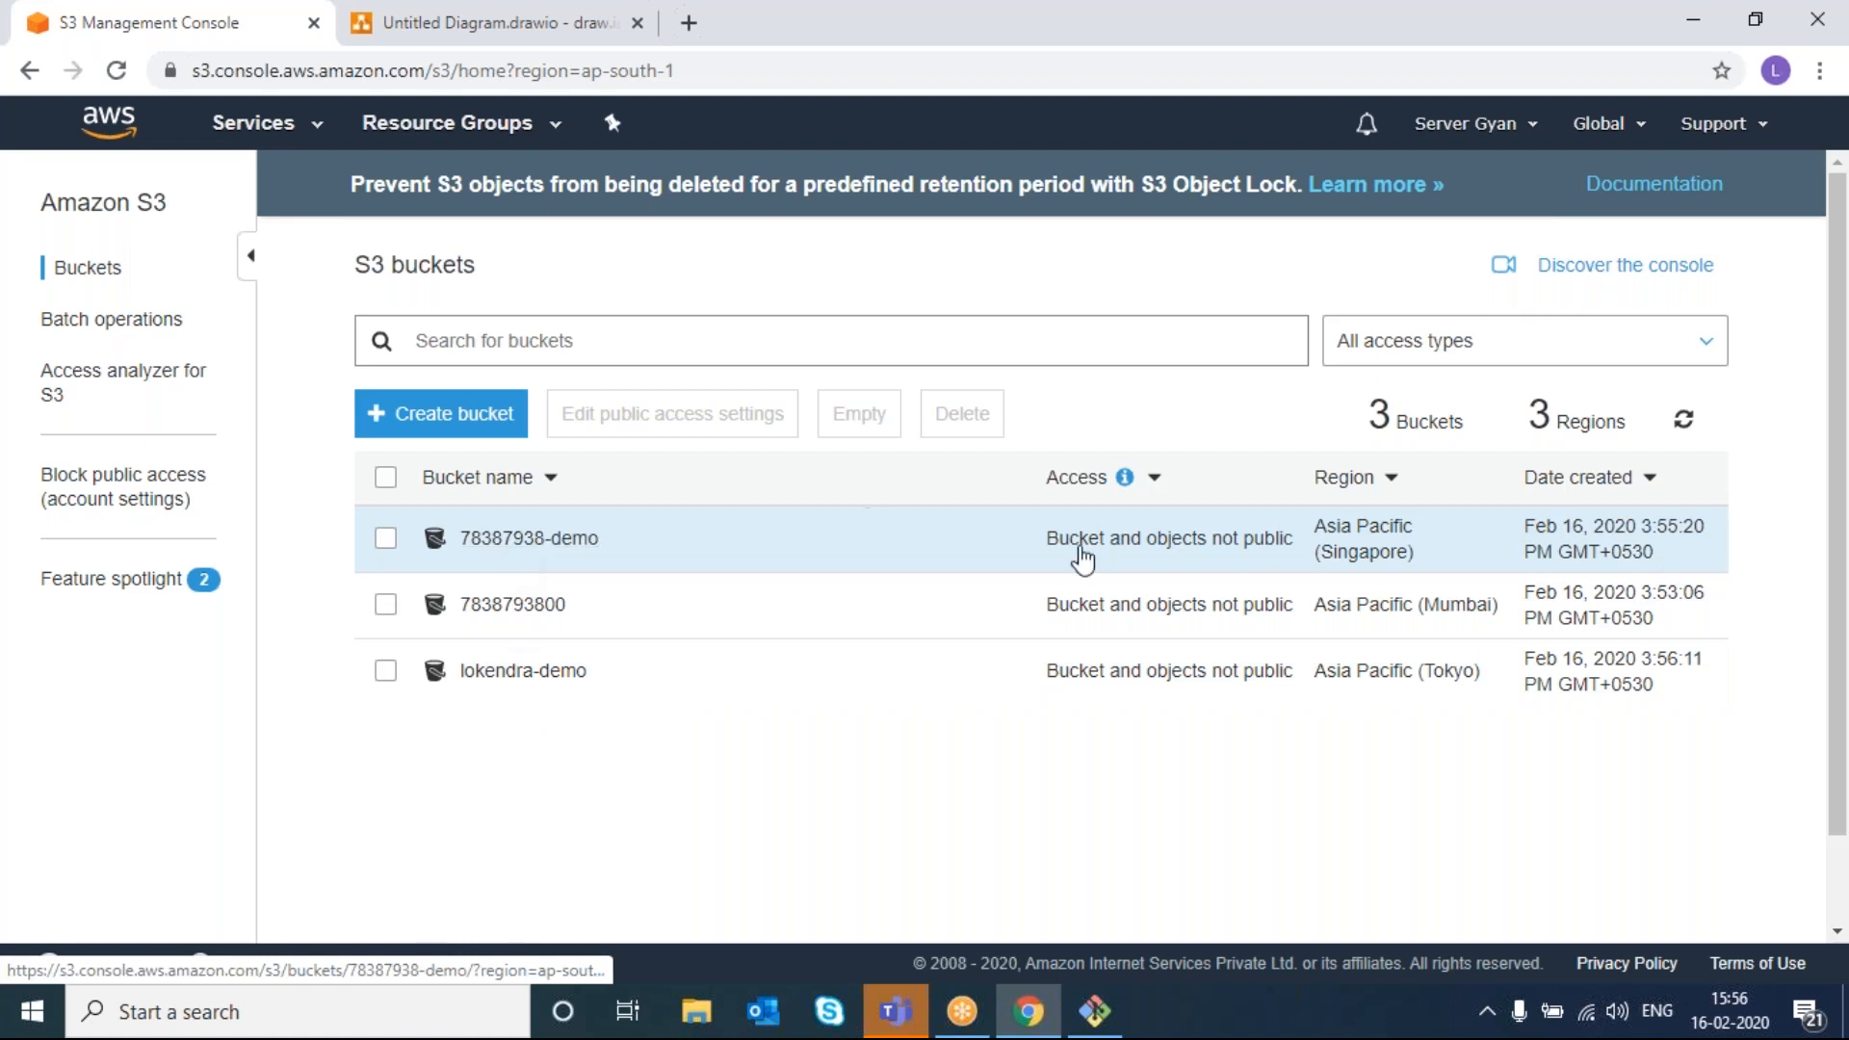
pyautogui.moveTo(1363, 406)
pyautogui.mouseDown()
pyautogui.moveTo(1416, 417)
pyautogui.moveTo(1381, 416)
pyautogui.moveTo(1360, 443)
pyautogui.mouseUp()
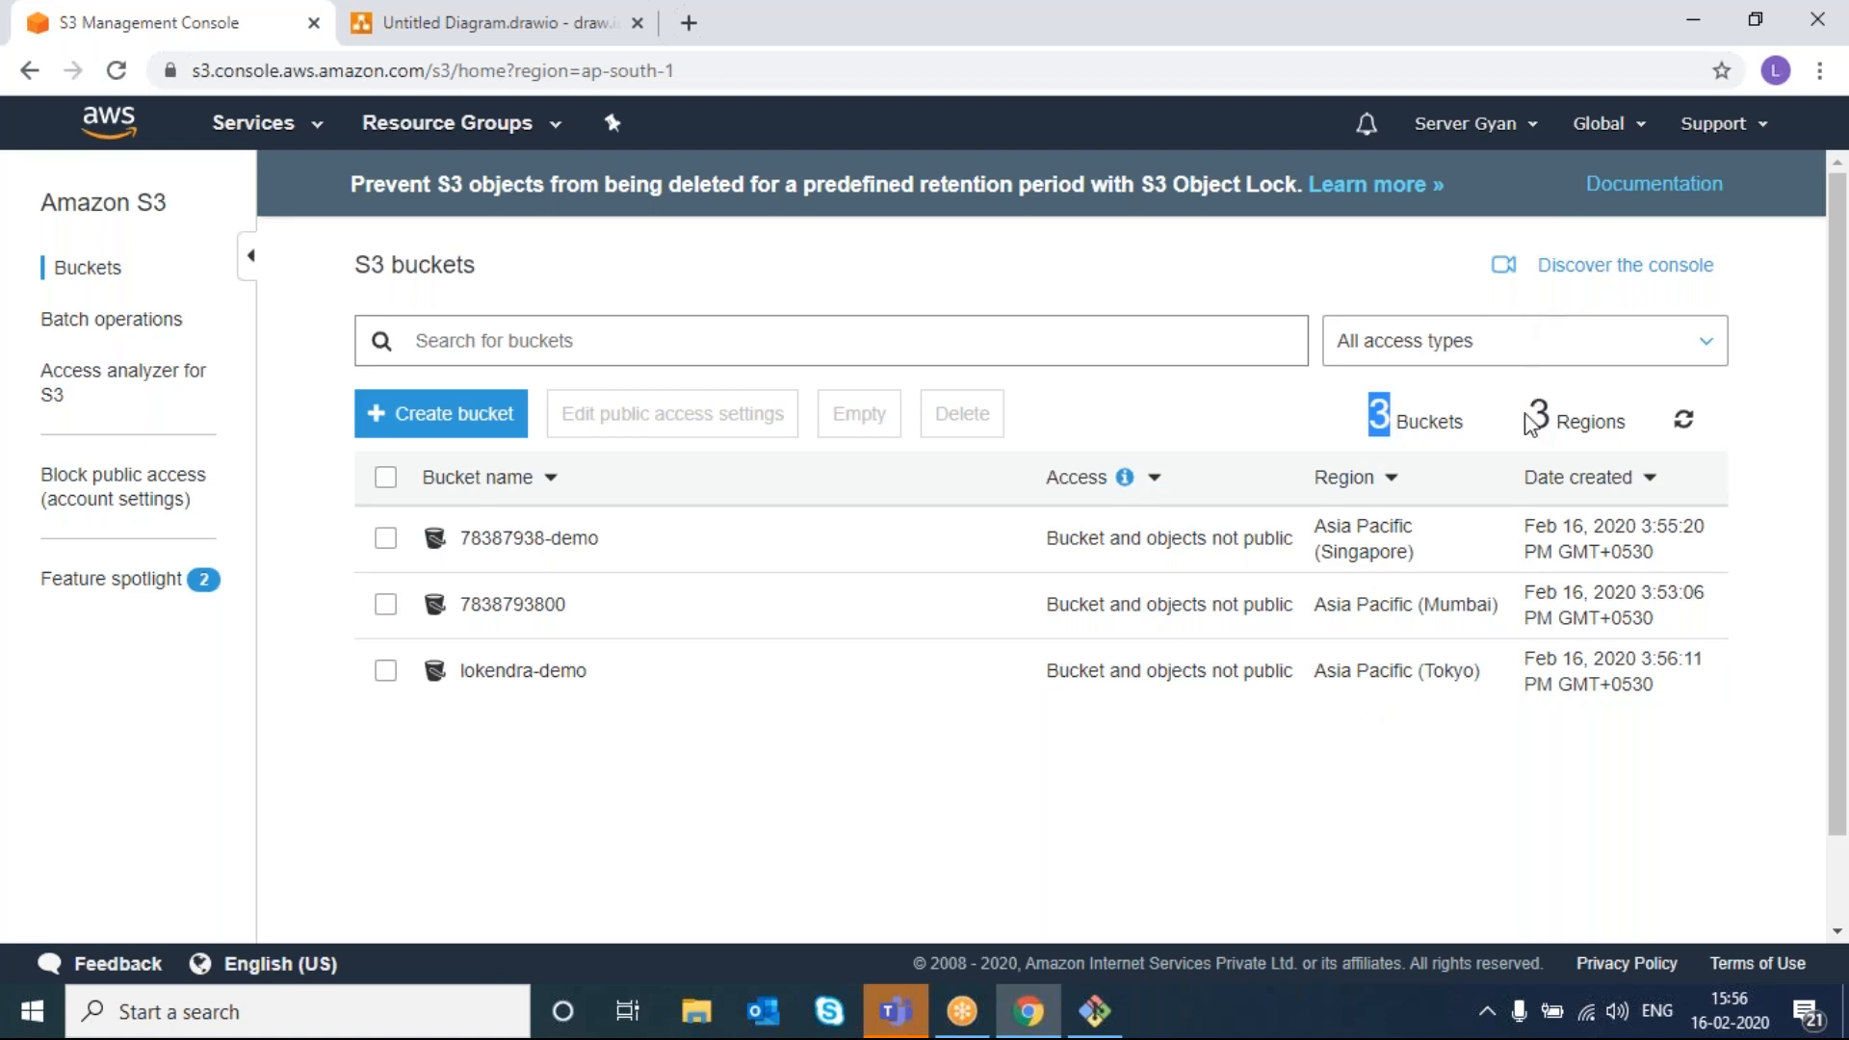
pyautogui.moveTo(1521, 418); pyautogui.dragTo(1589, 424)
pyautogui.click(1587, 423)
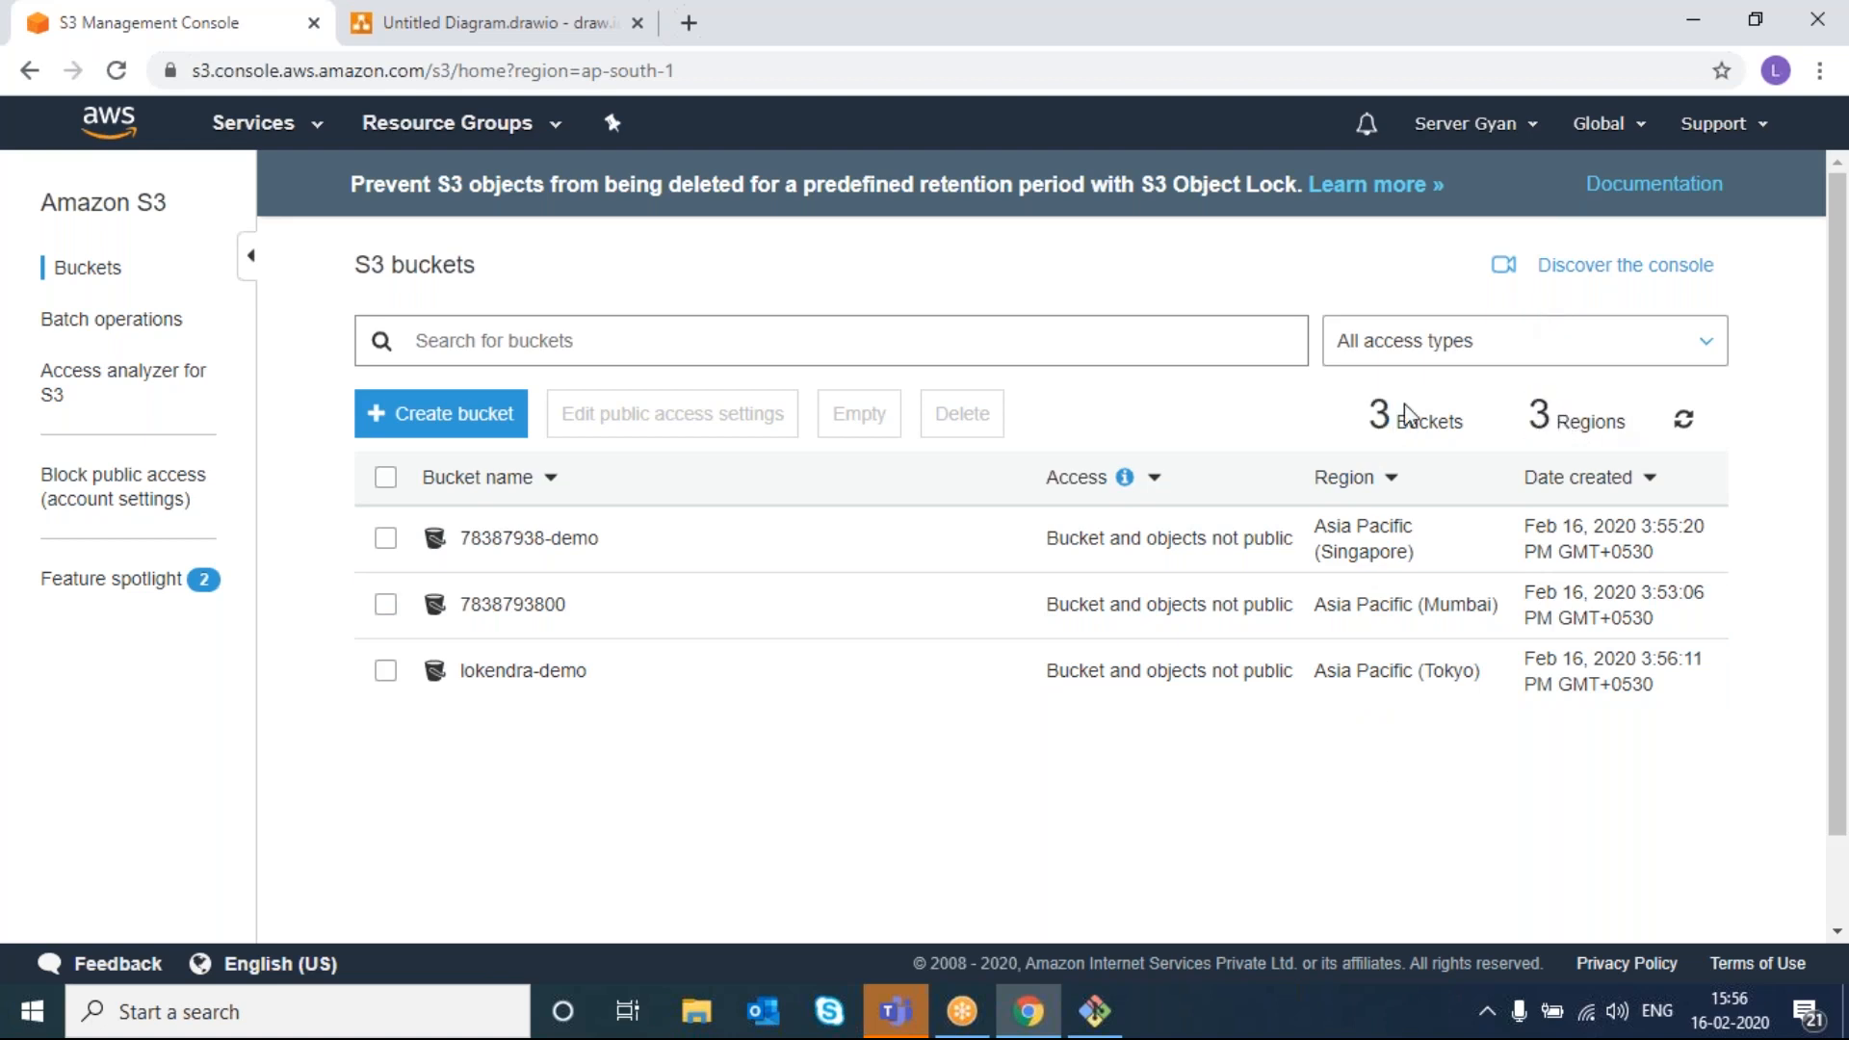
pyautogui.click(414, 415)
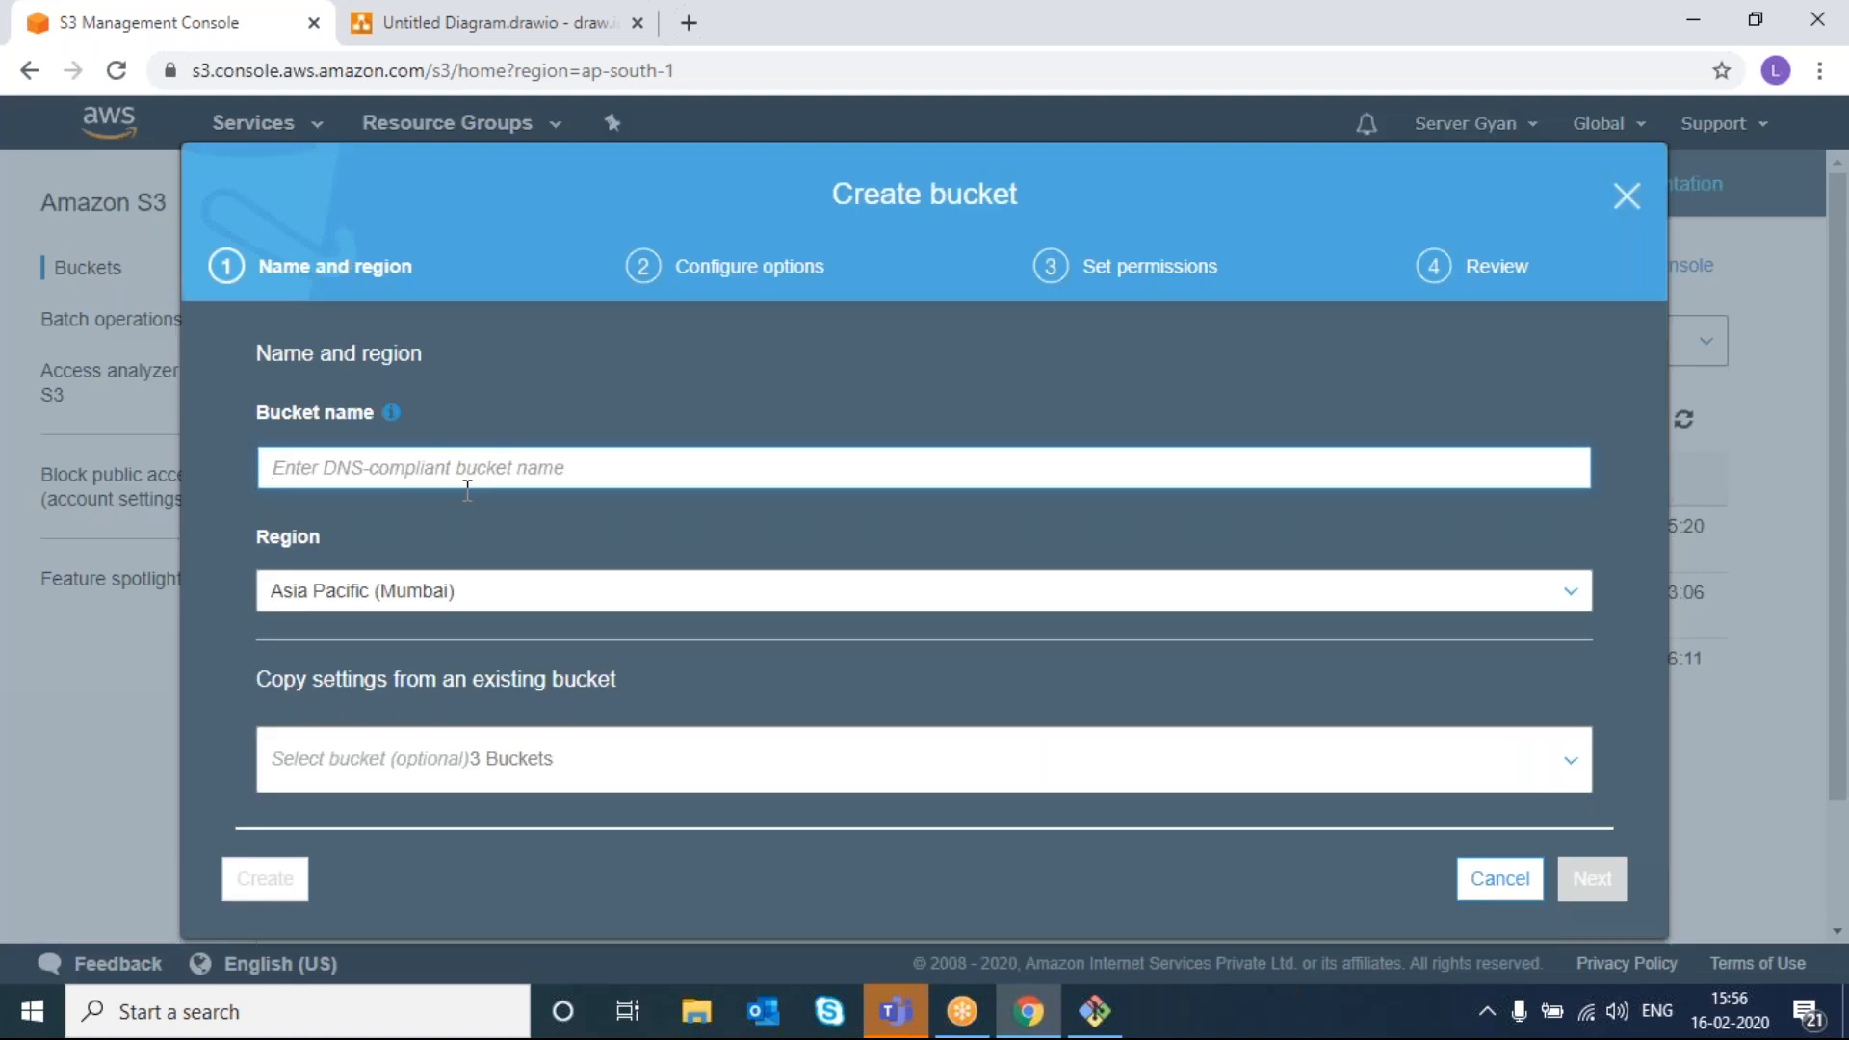
pyautogui.write('78383838383')
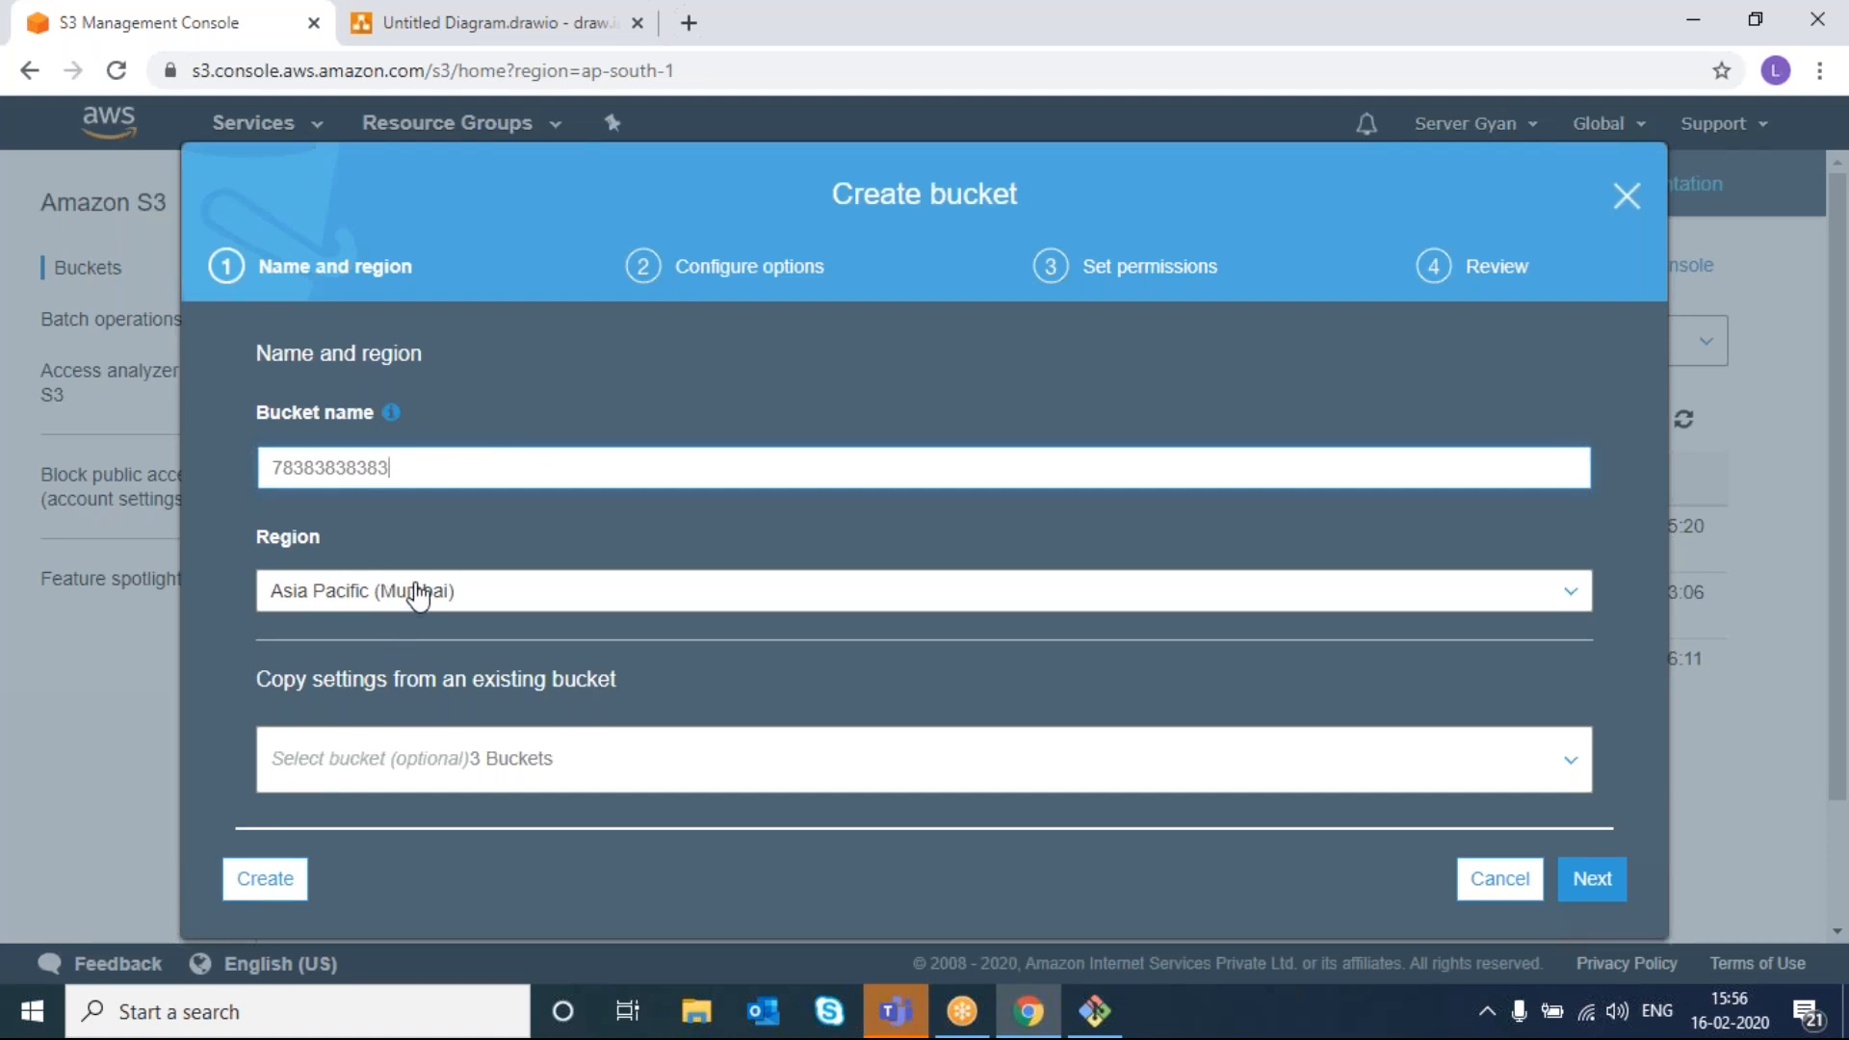
pyautogui.click(262, 879)
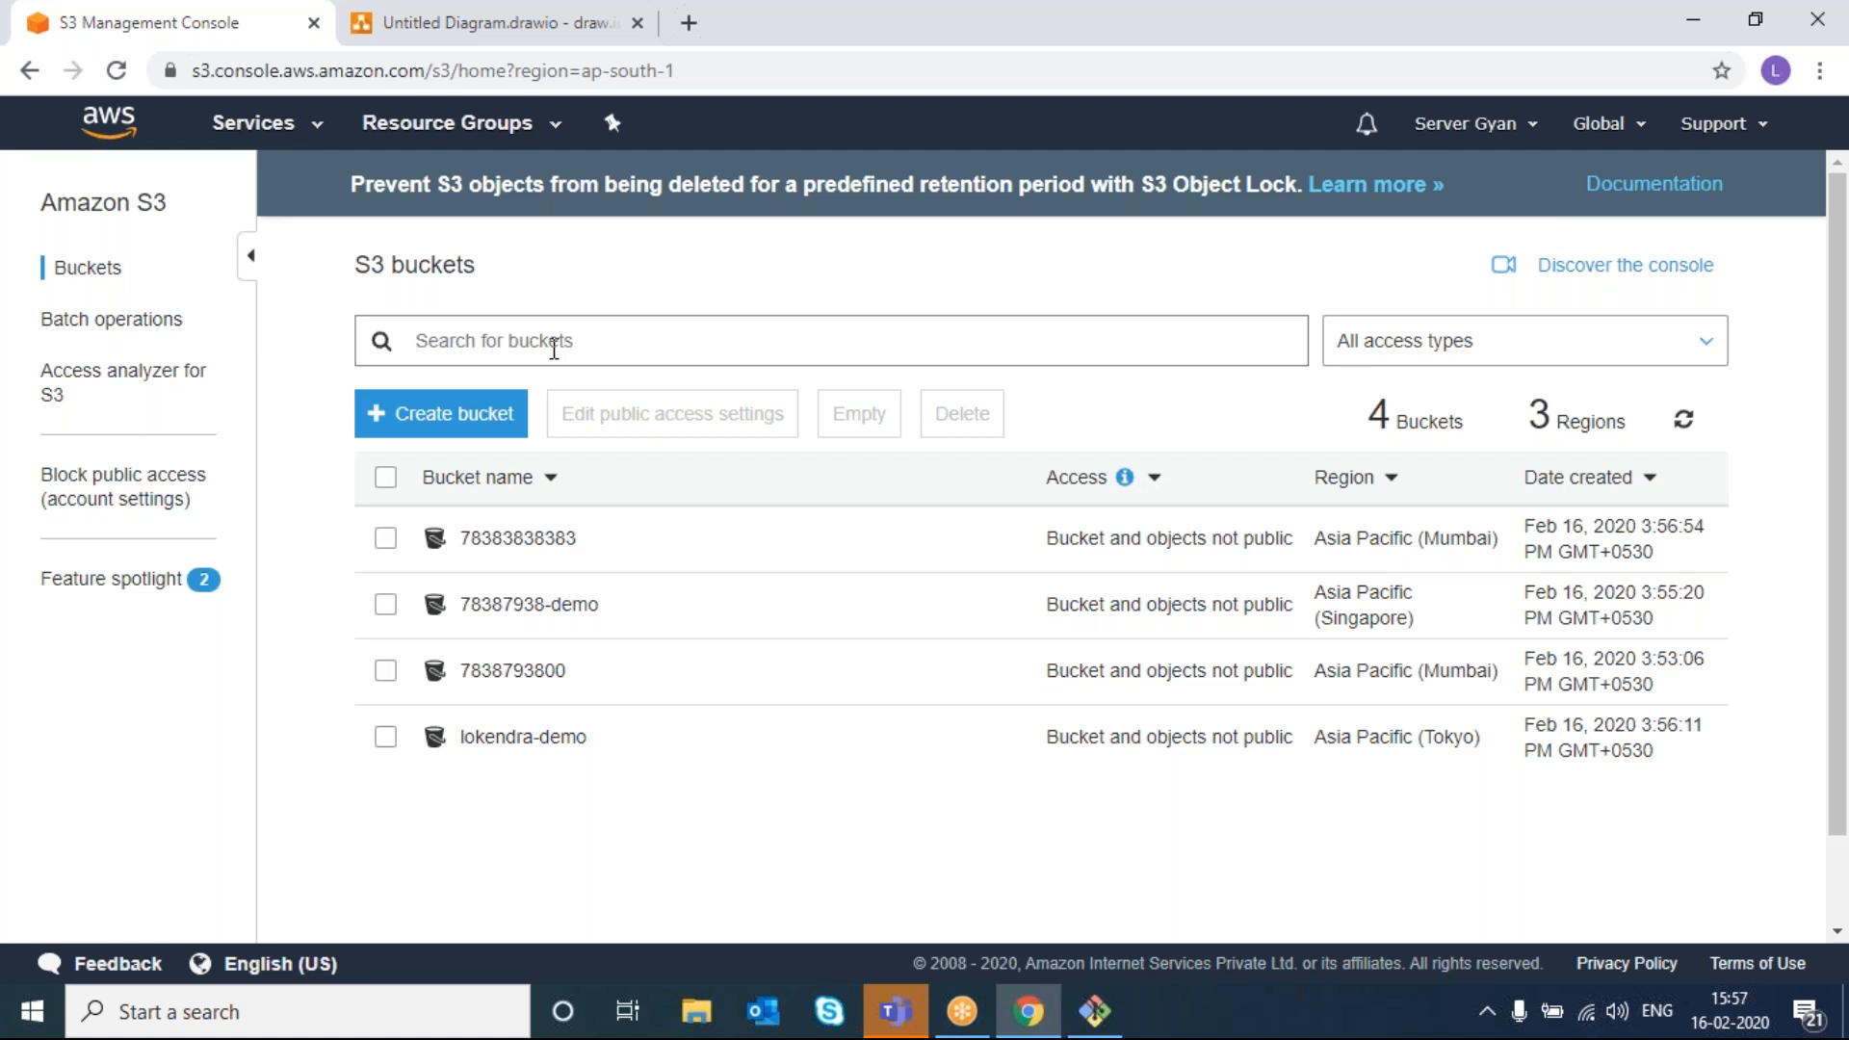
# - Create bucket zlokendra-demo in the EU (Stockholm) region
pyautogui.click(479, 413)
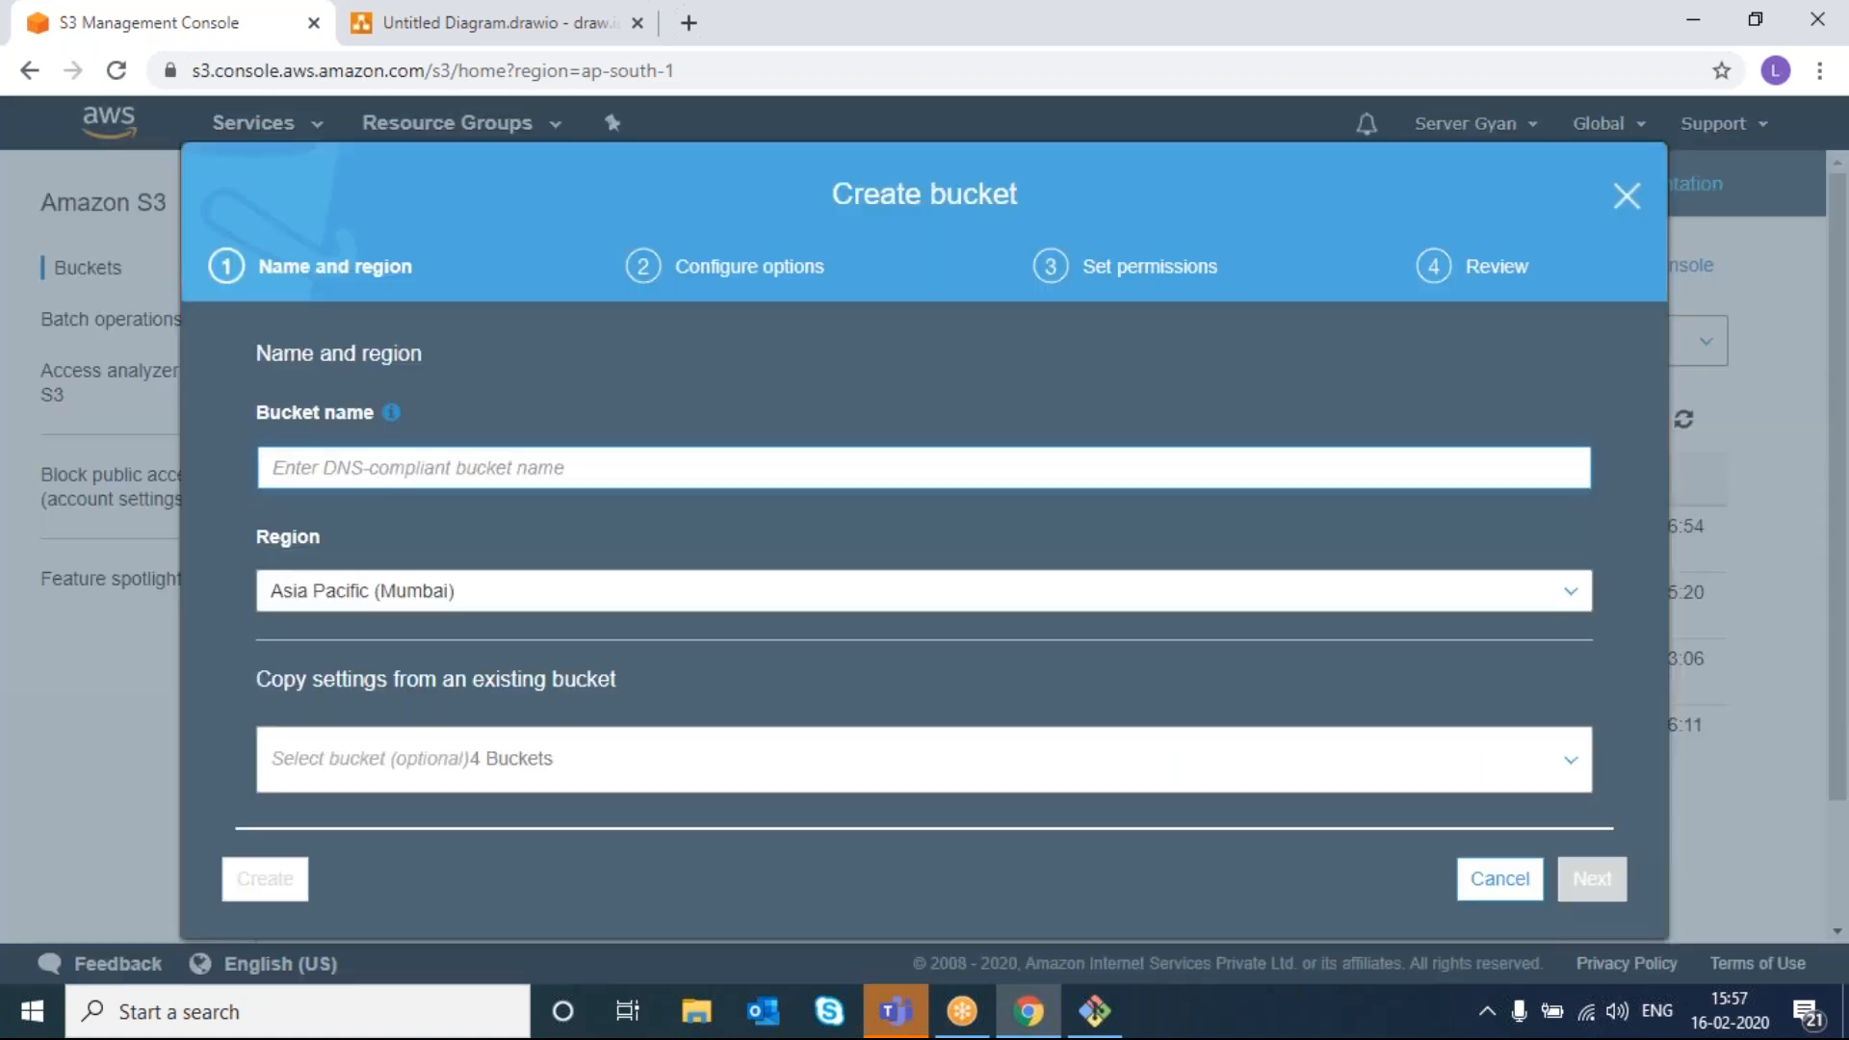
pyautogui.write('zlokendr')
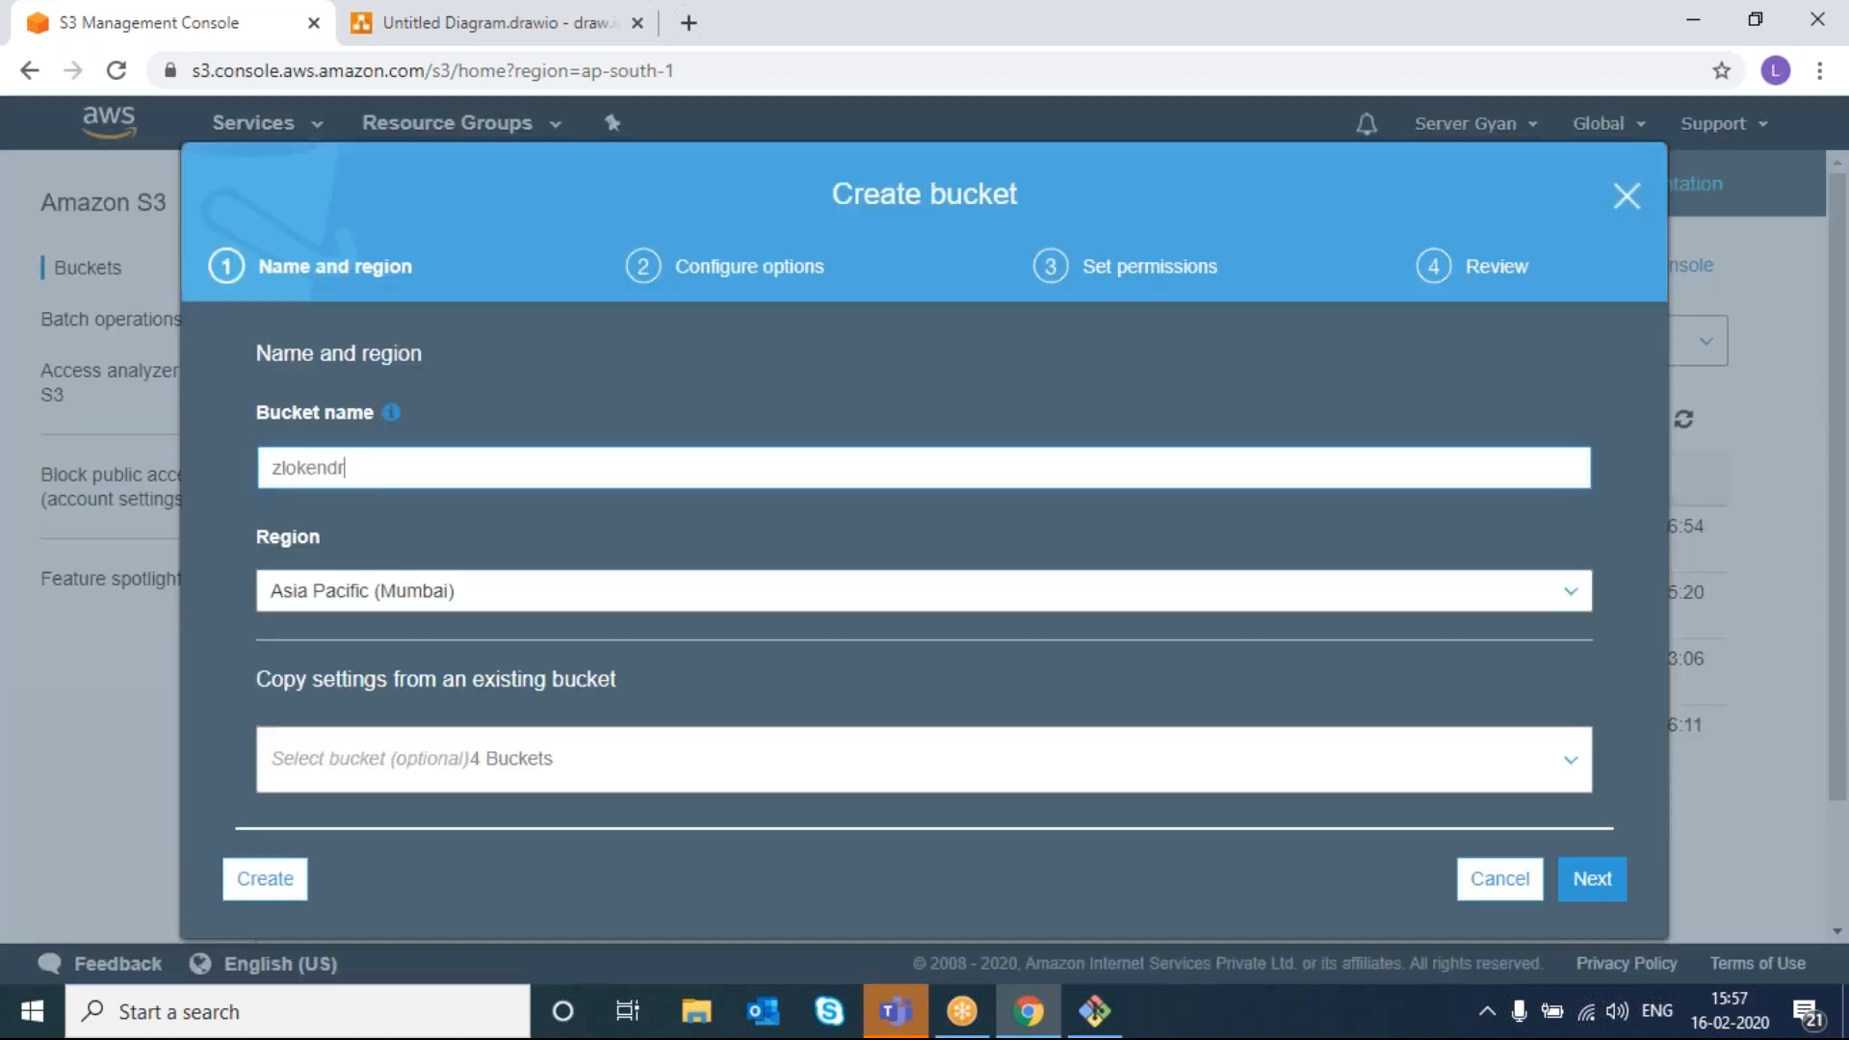
pyautogui.write('a-demo')
pyautogui.click(423, 593)
pyautogui.click(424, 593)
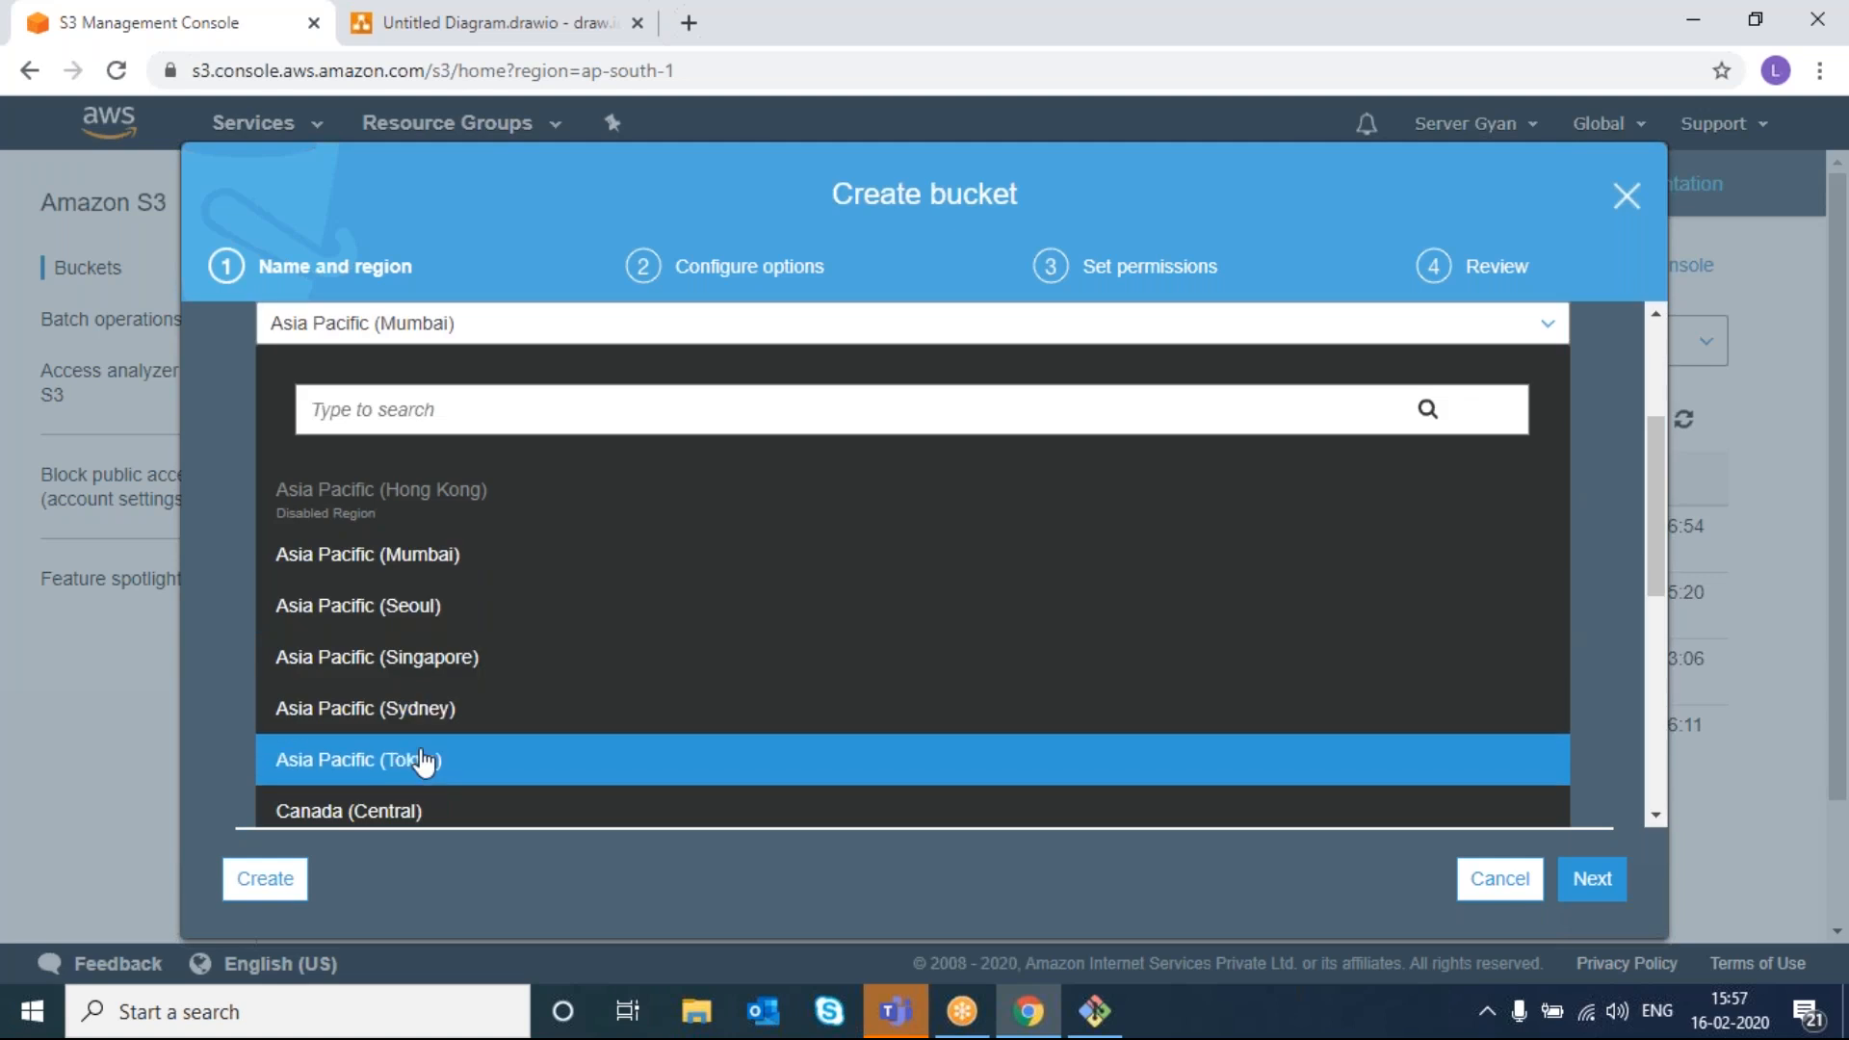
pyautogui.scroll(-3, 424, 760)
pyautogui.click(332, 702)
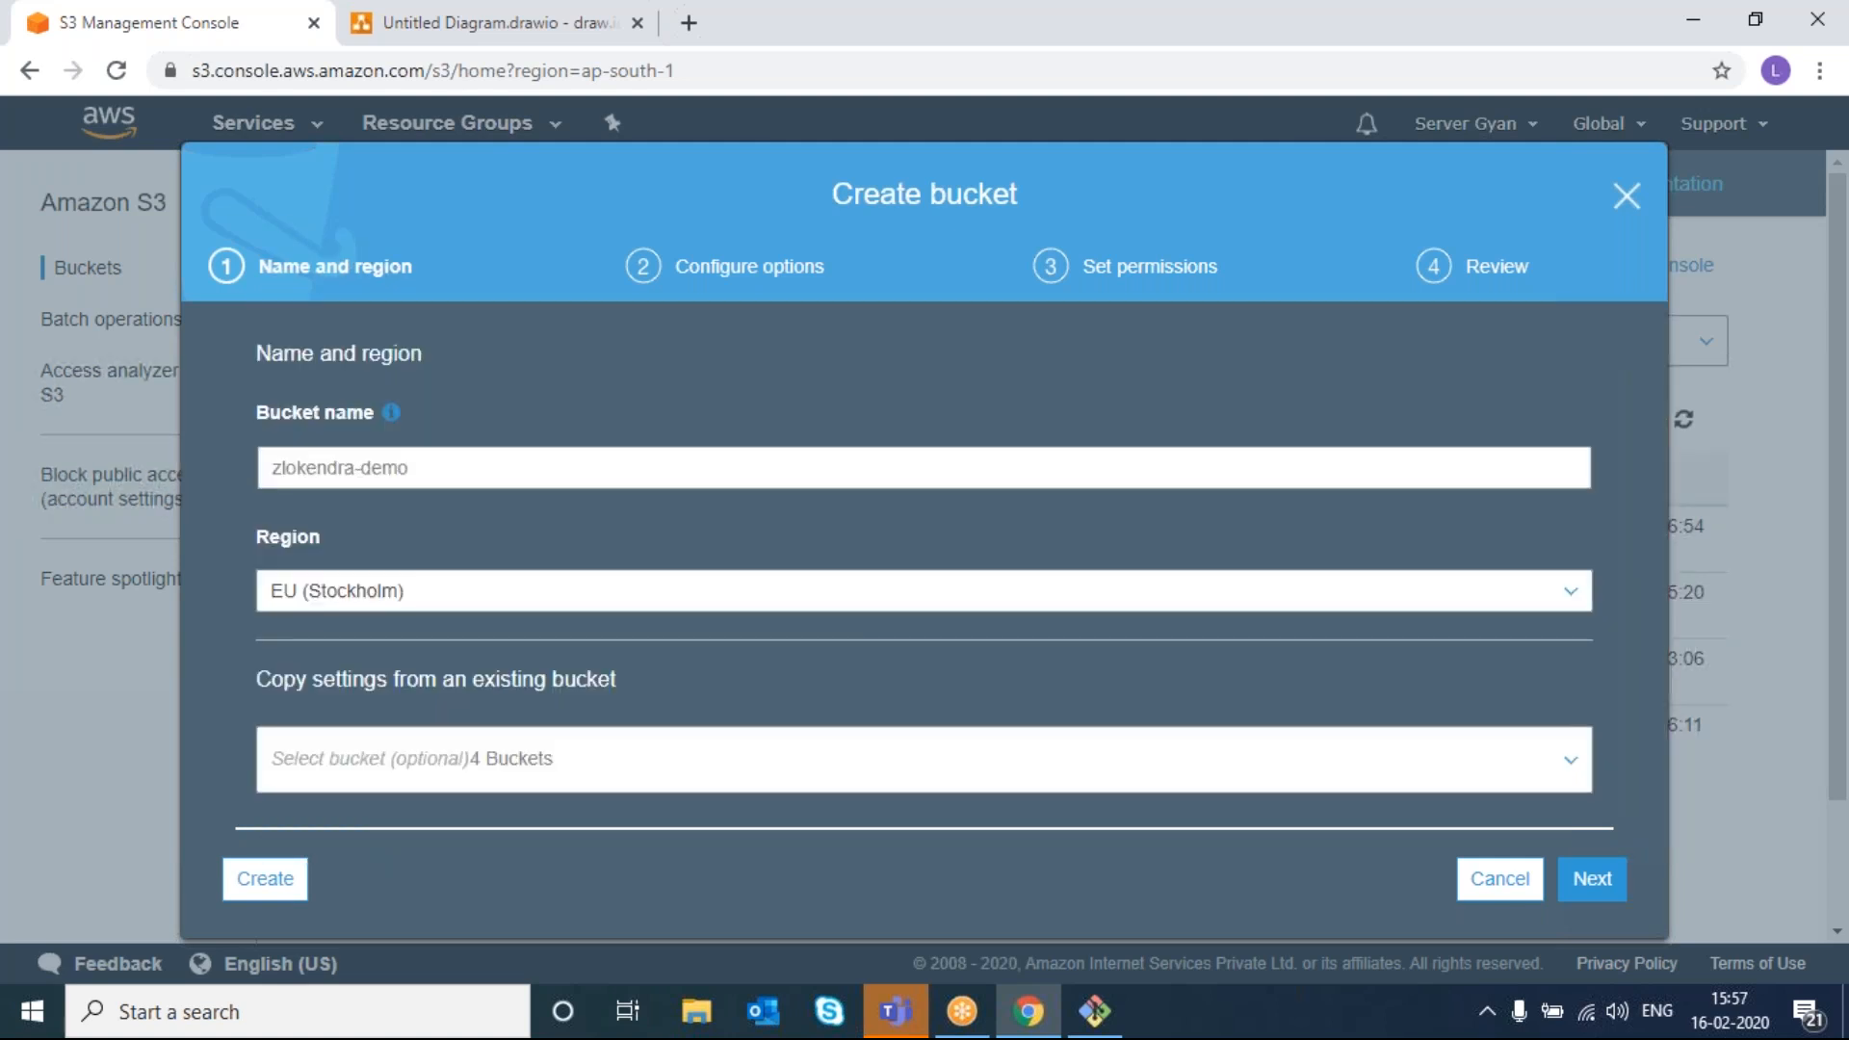
pyautogui.click(269, 881)
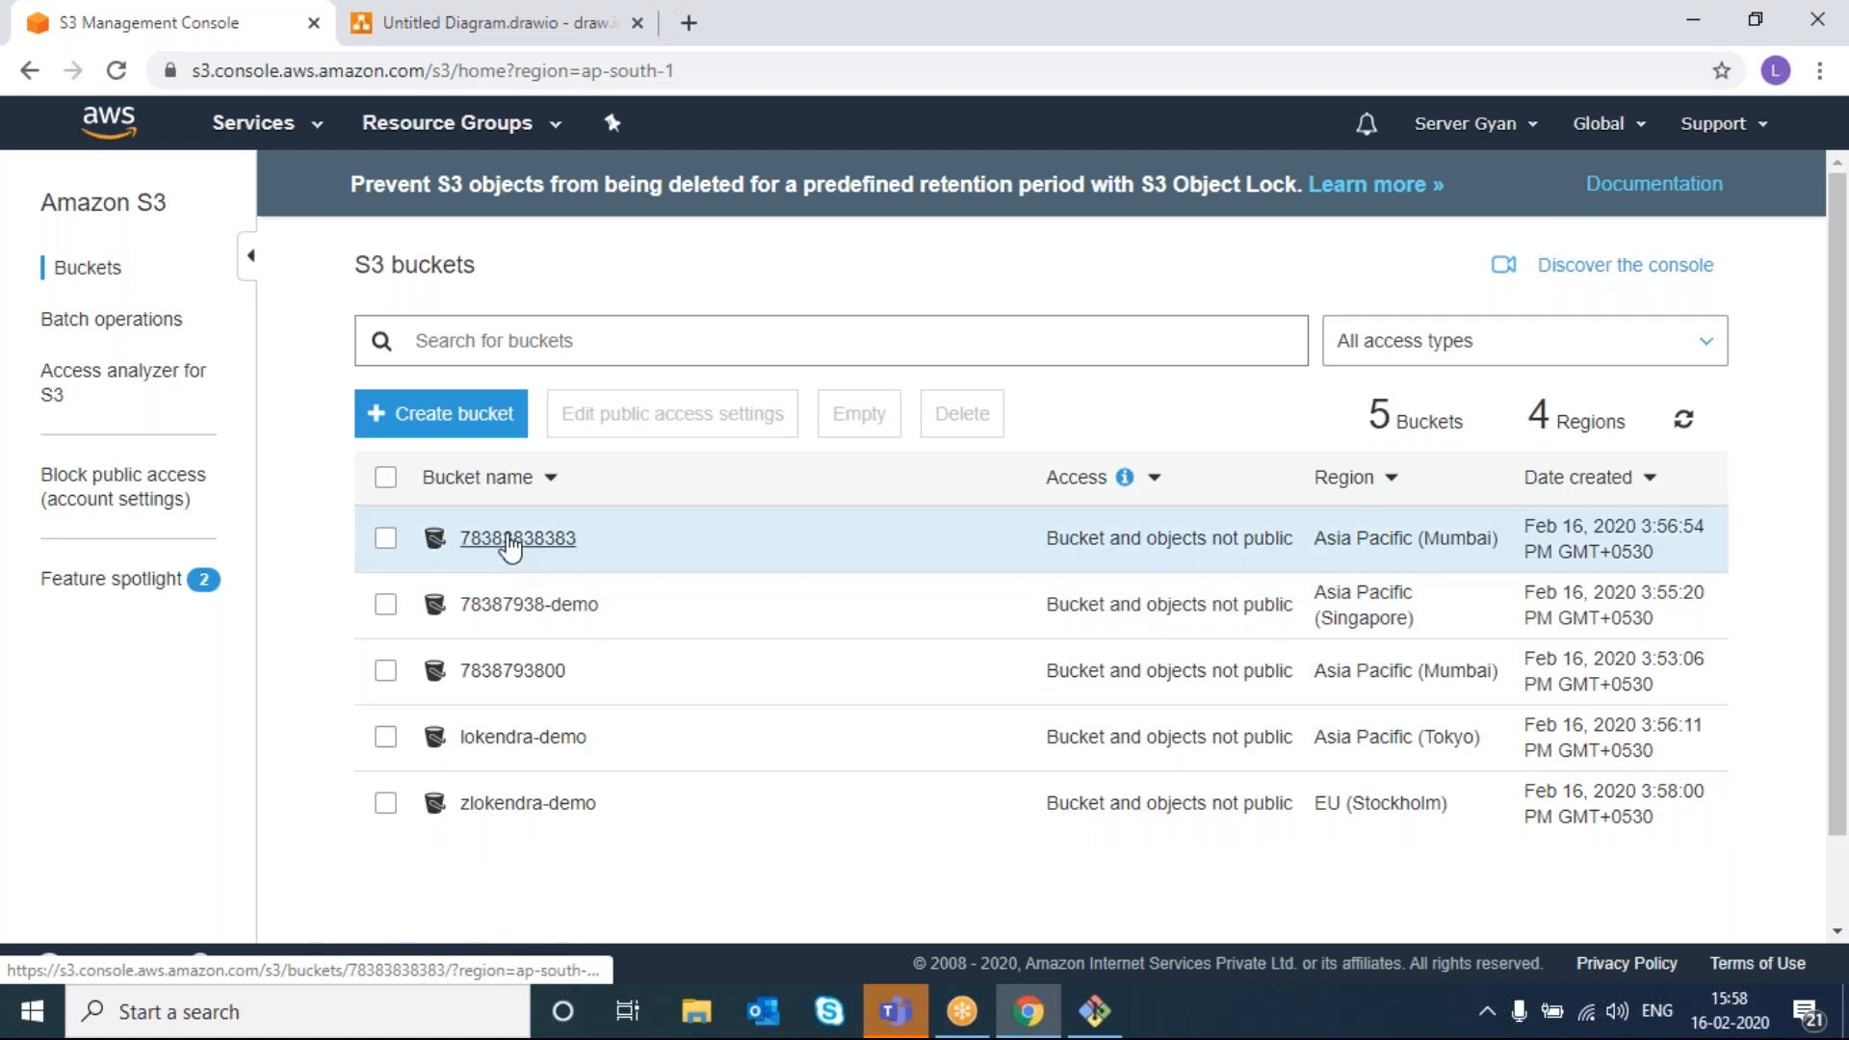
pyautogui.click(435, 414)
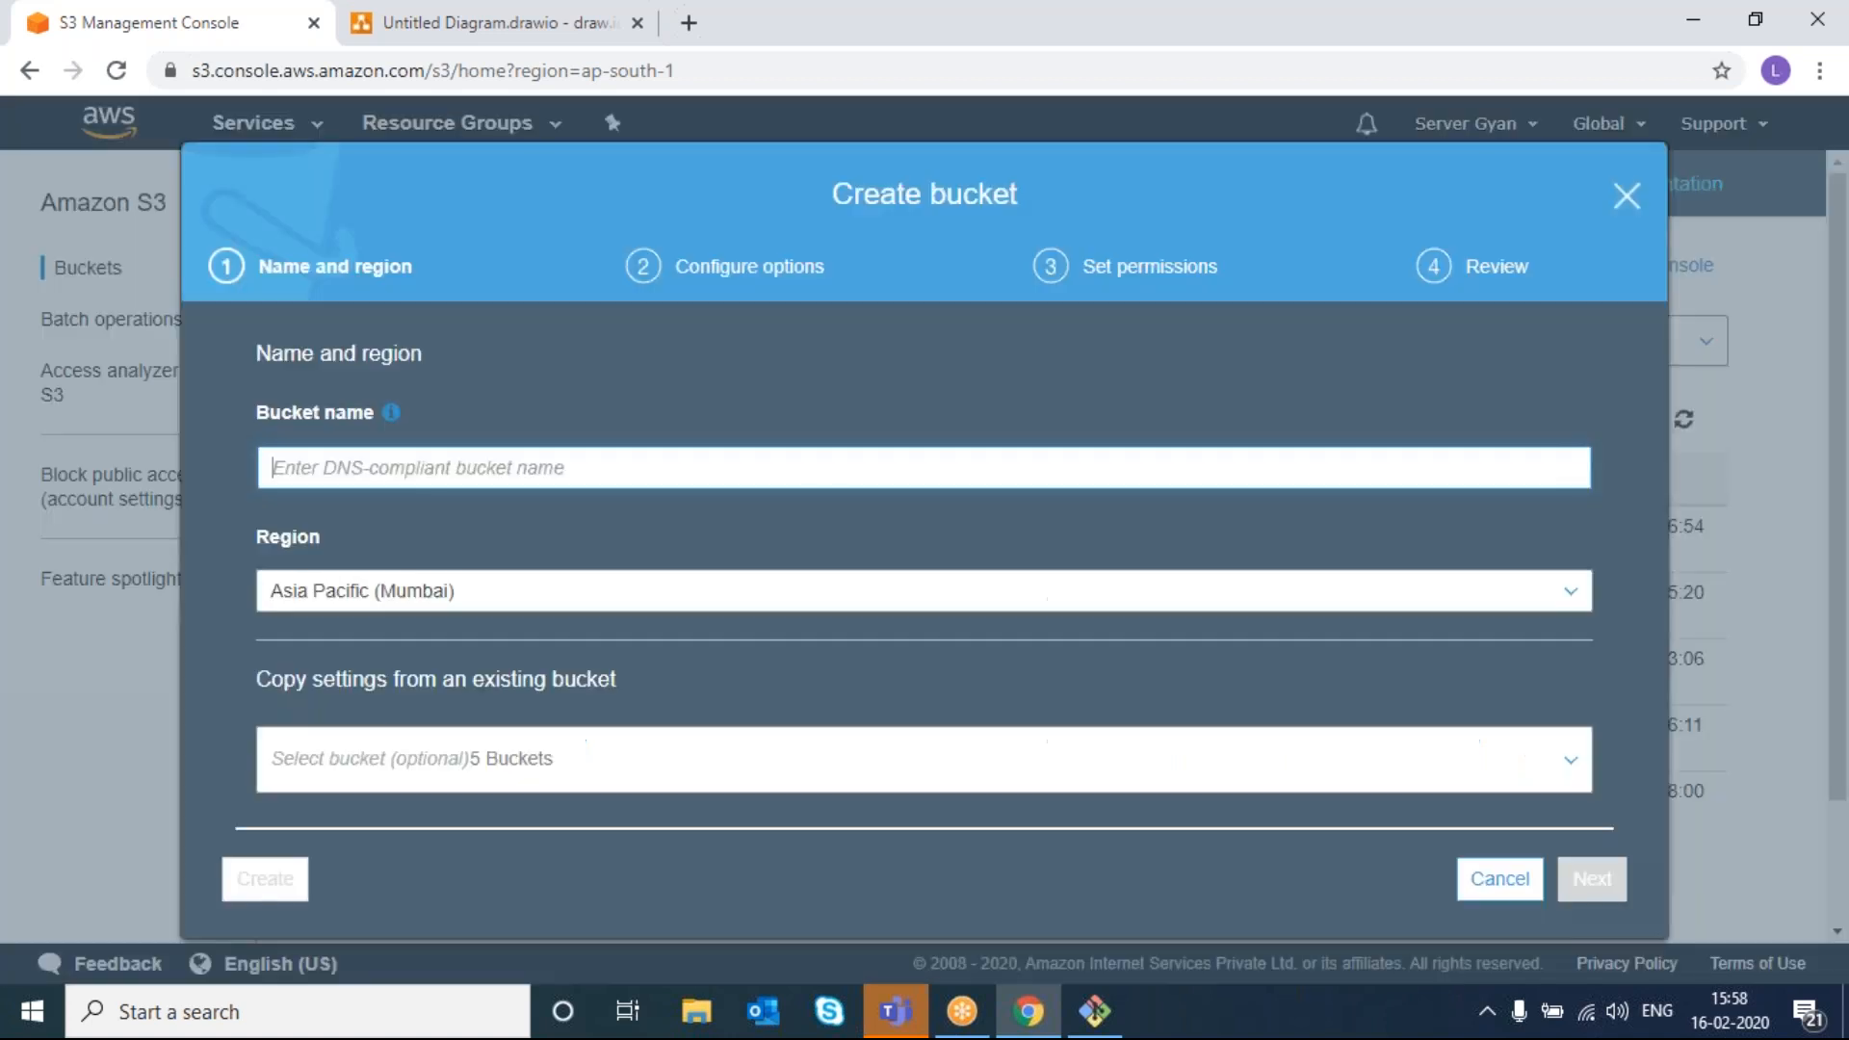
pyautogui.write('1')
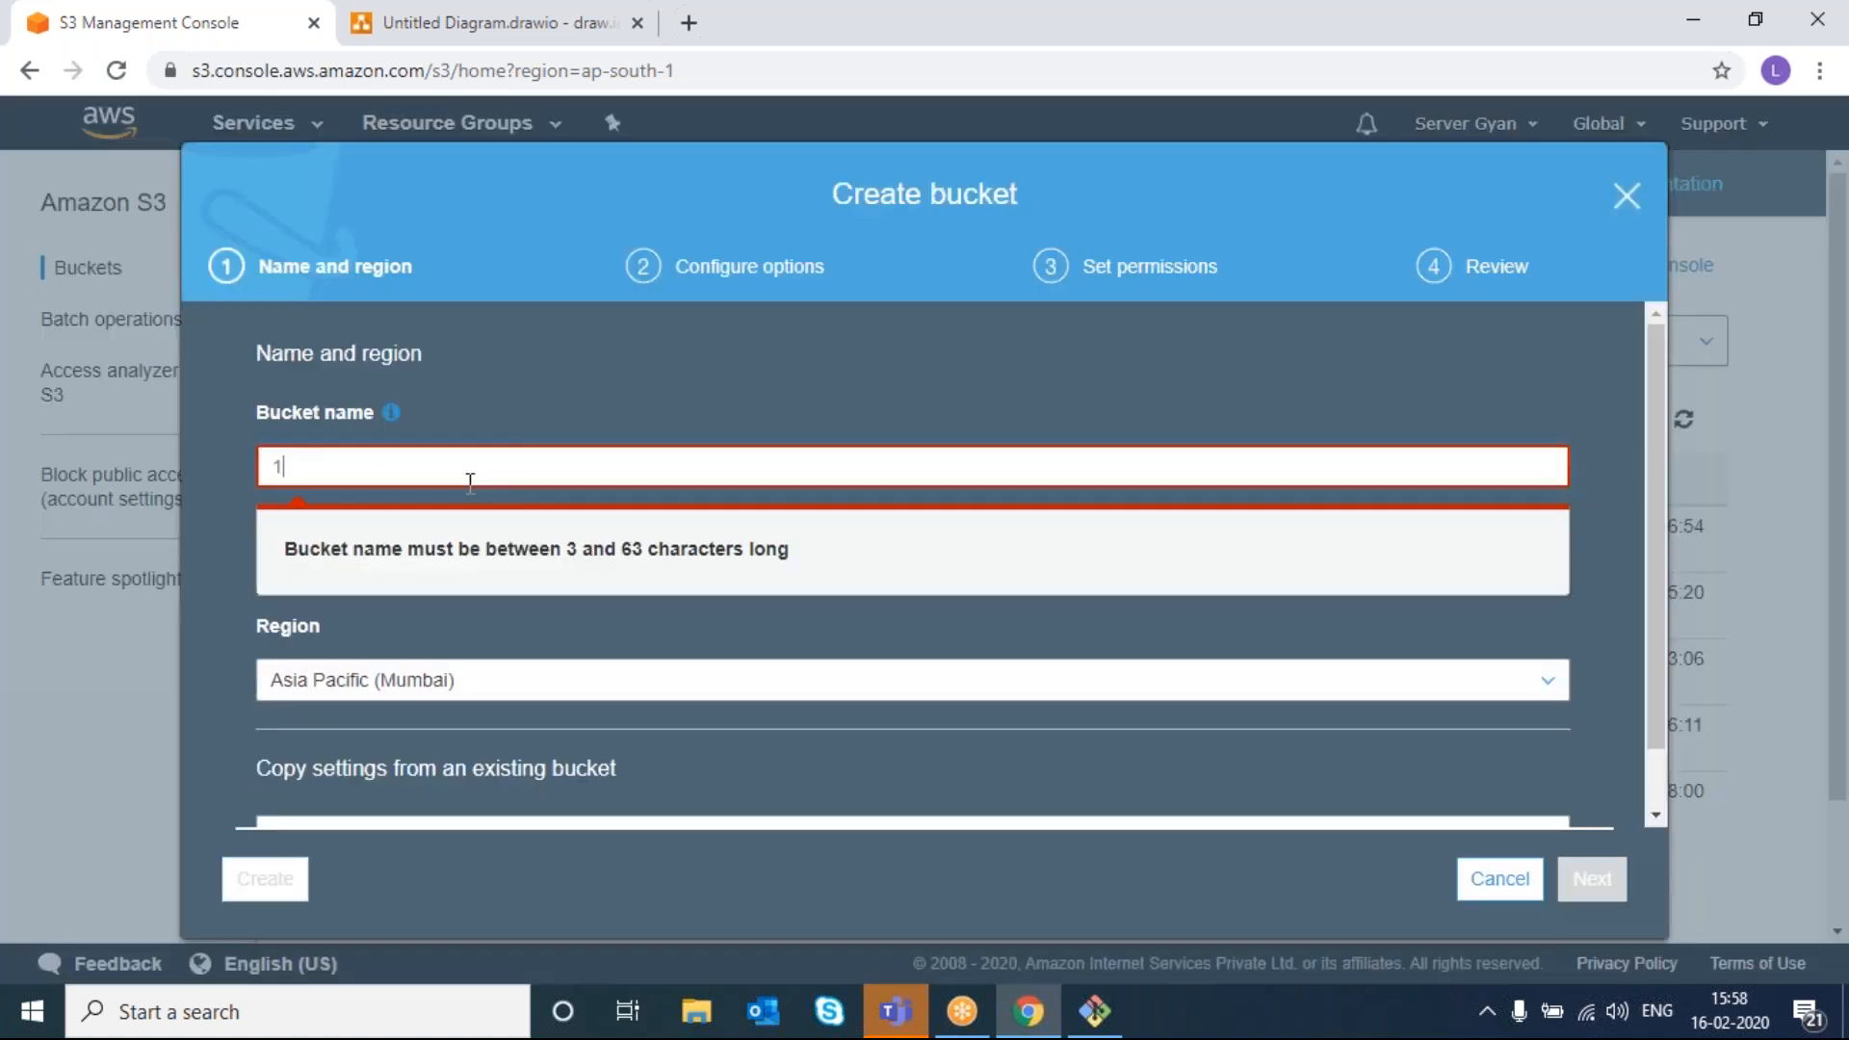
pyautogui.write('1111123232')
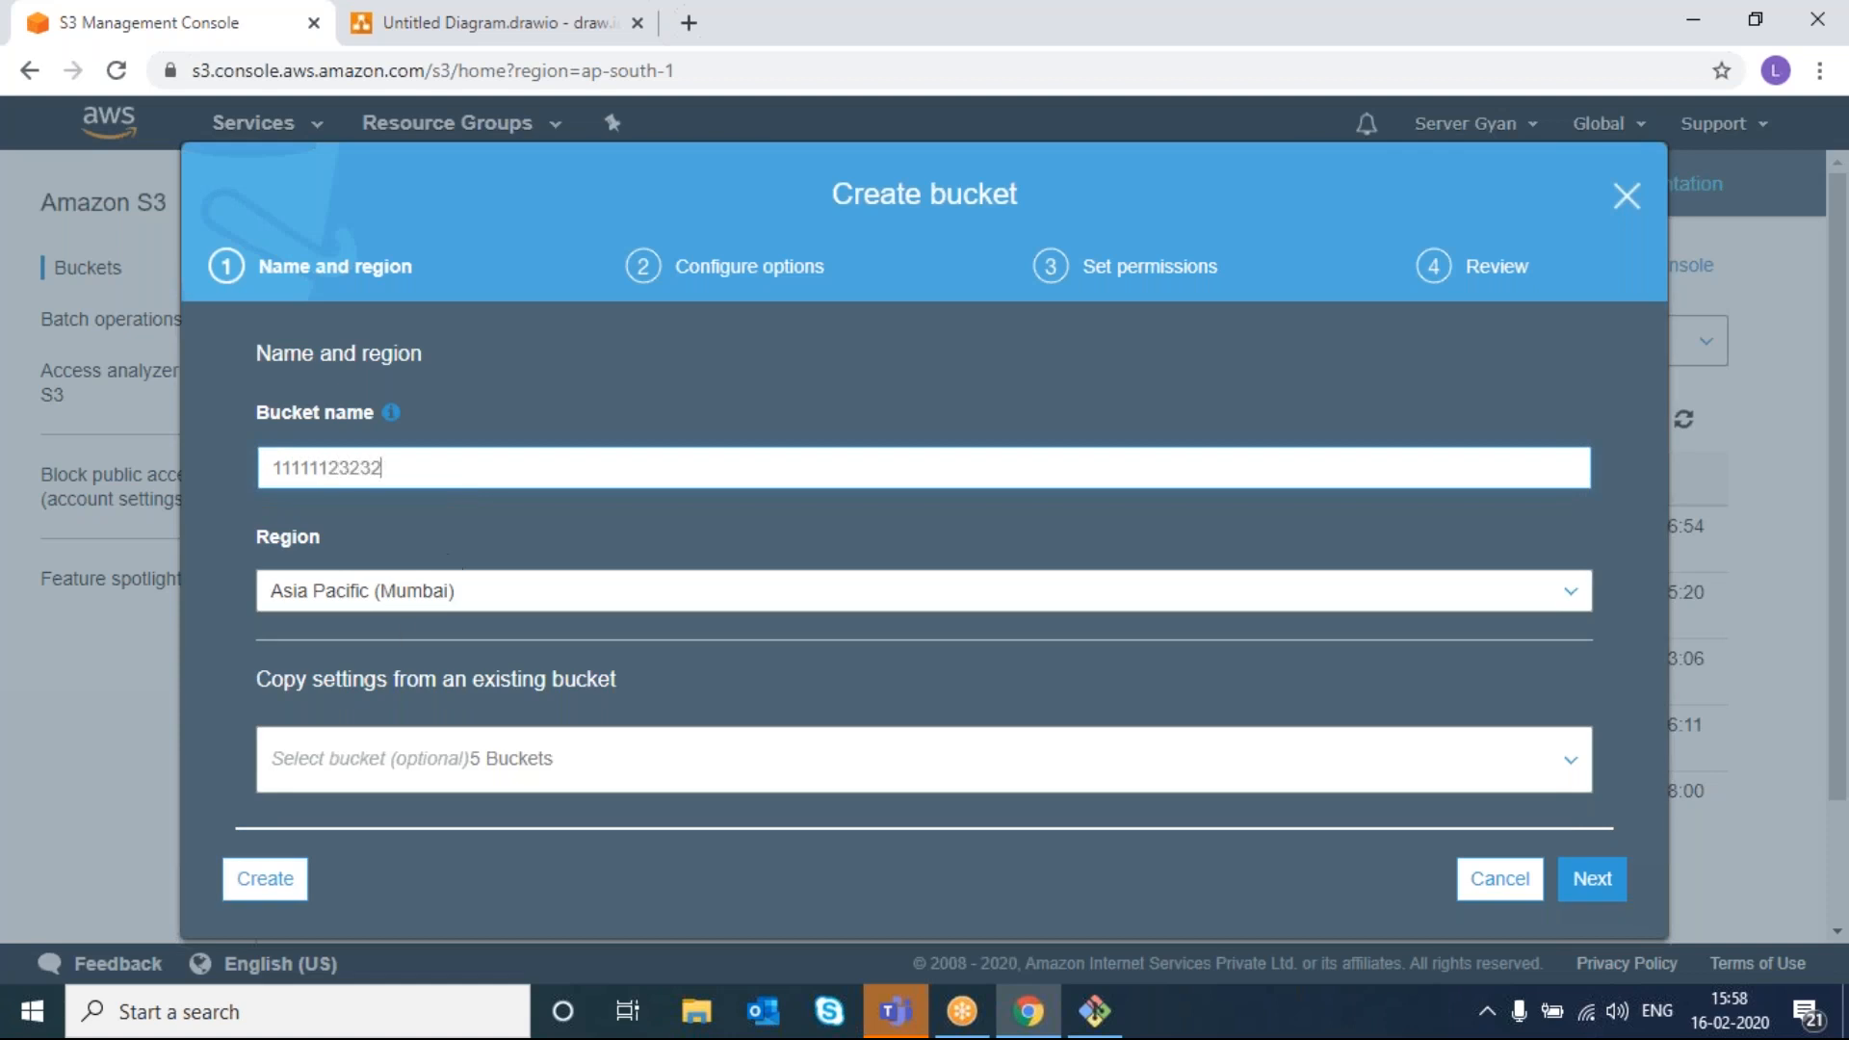
pyautogui.click(265, 878)
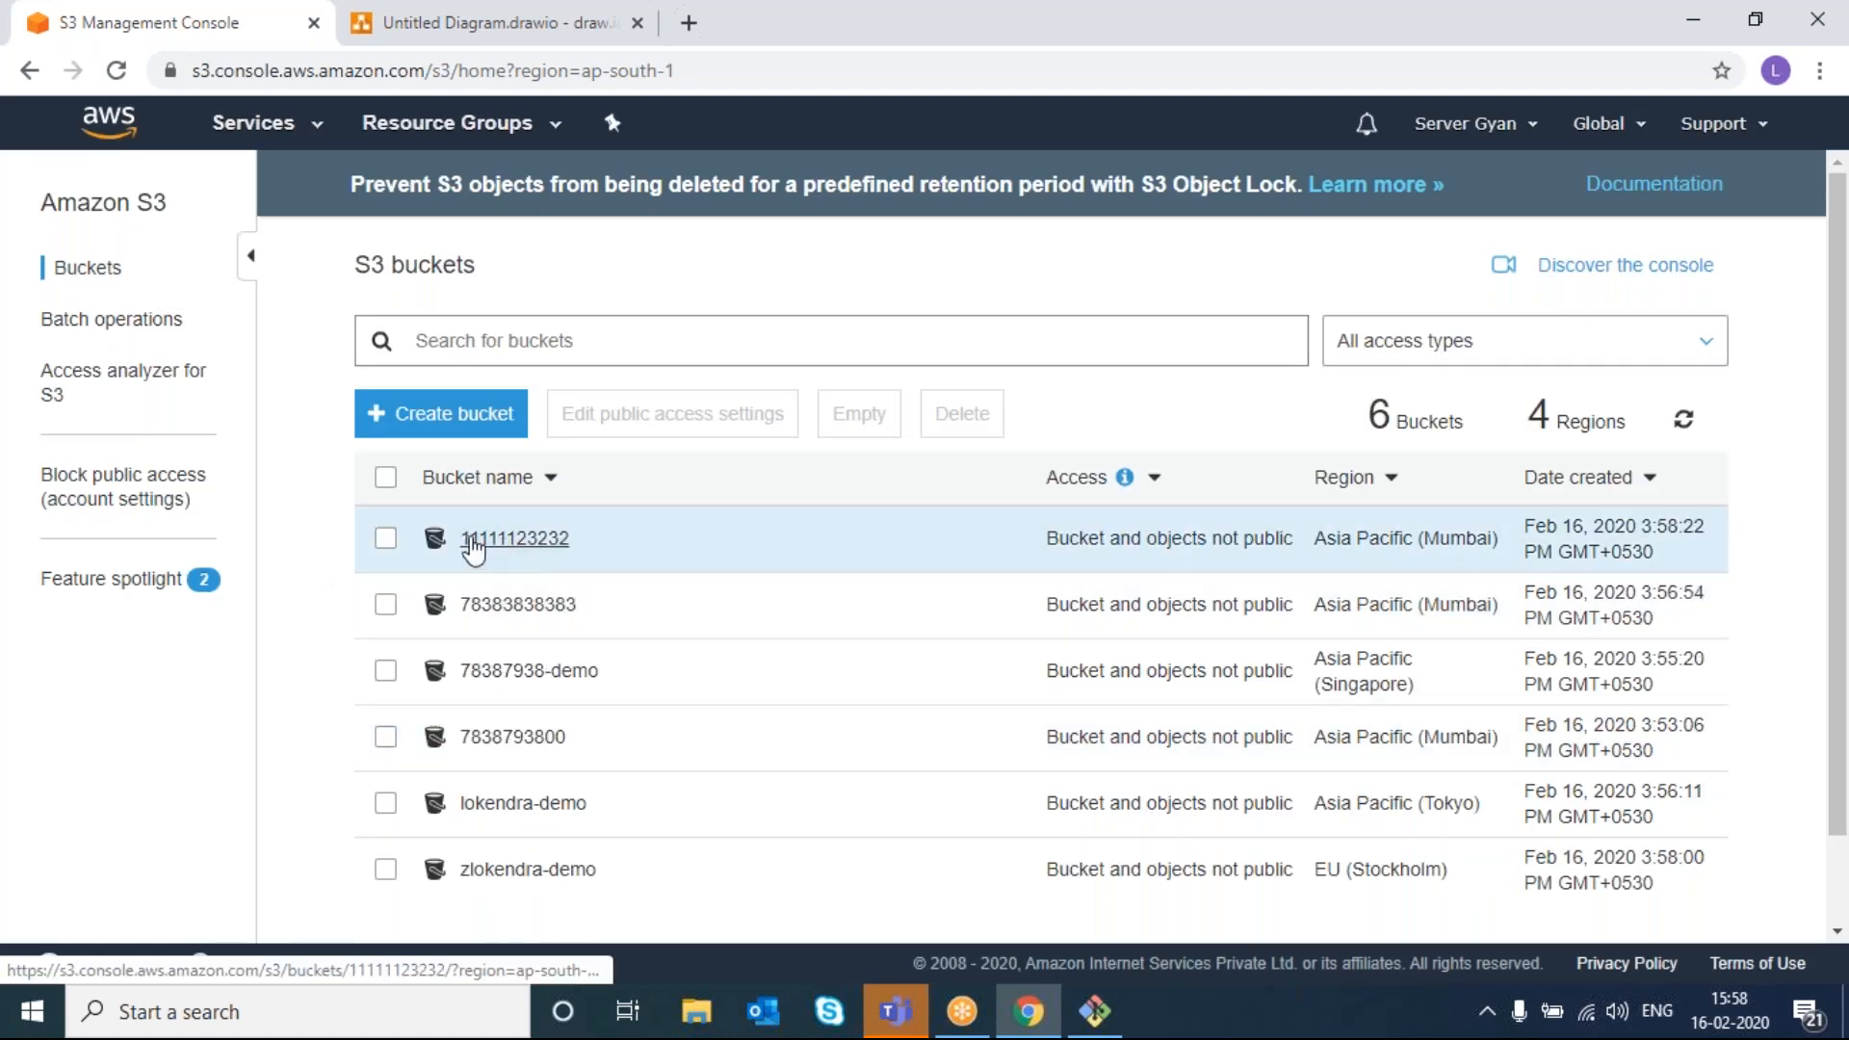
# - Review the six-bucket S3 list, then bring the Git Bash terminal to the front
pyautogui.scroll(-2, 589, 643)
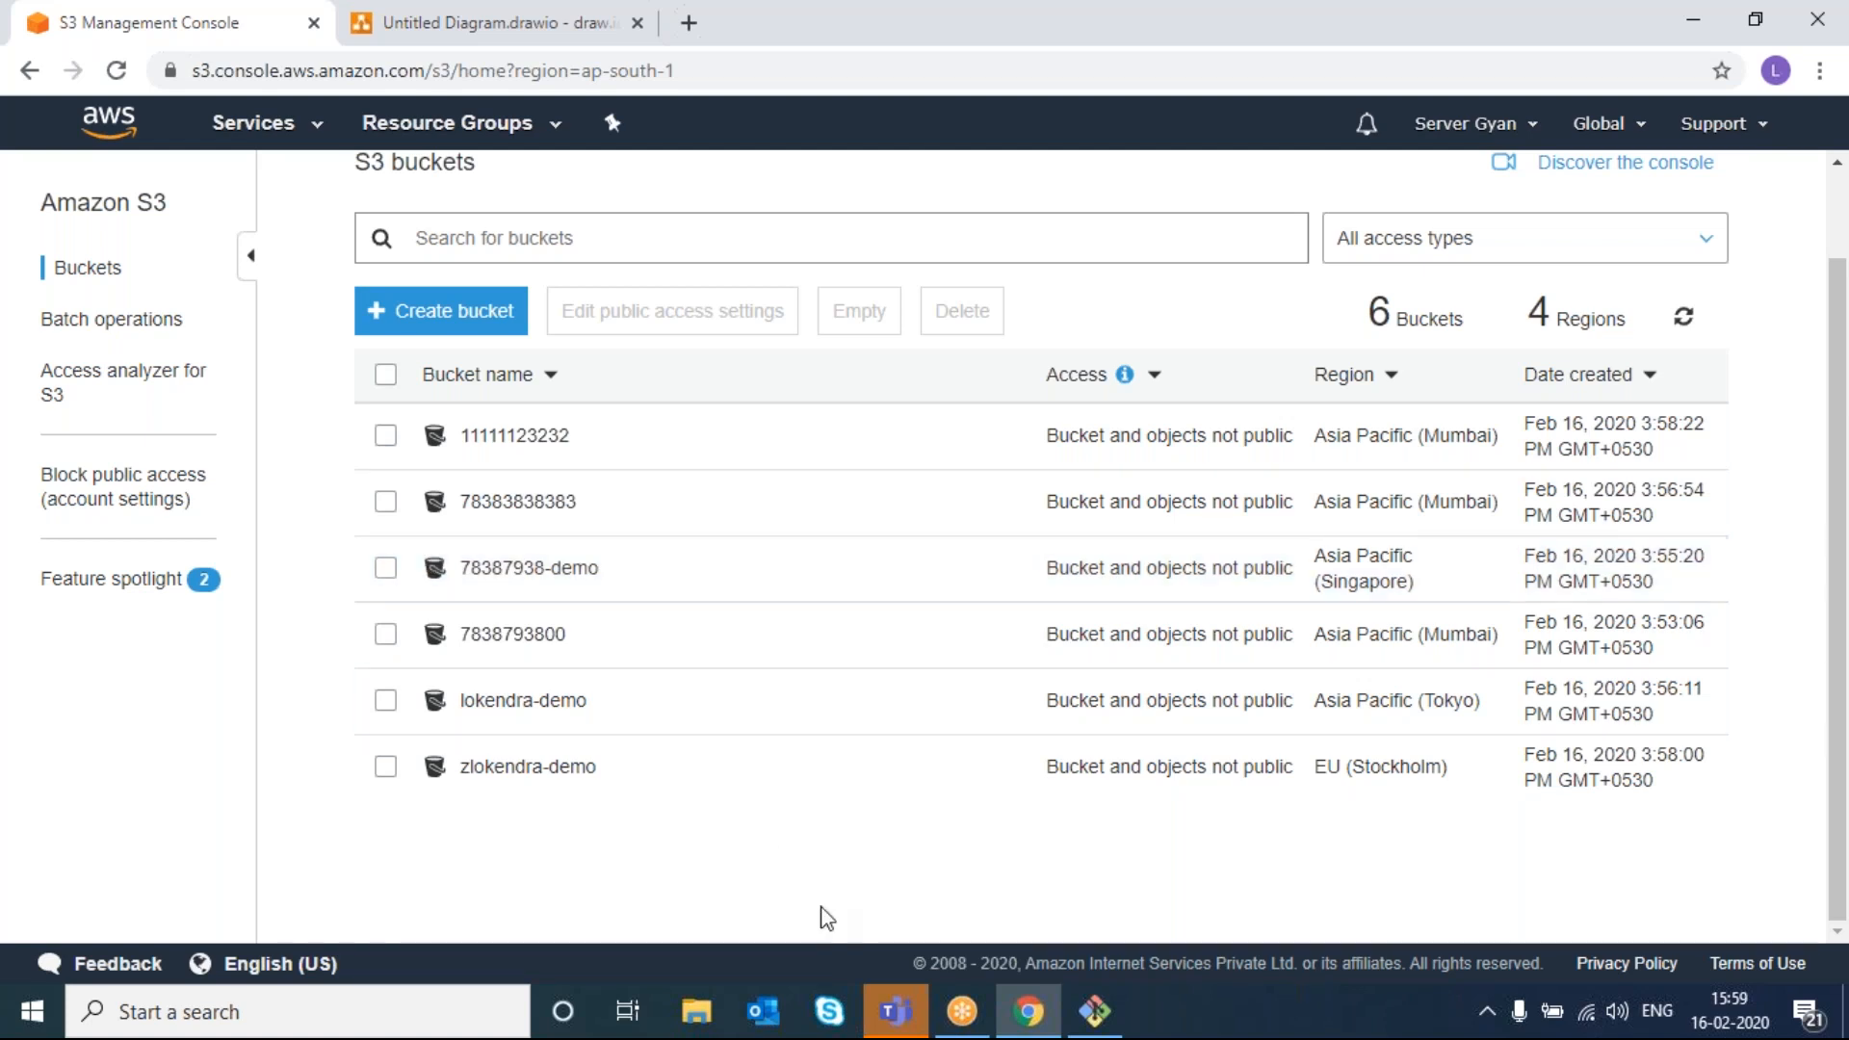
pyautogui.click(1080, 1006)
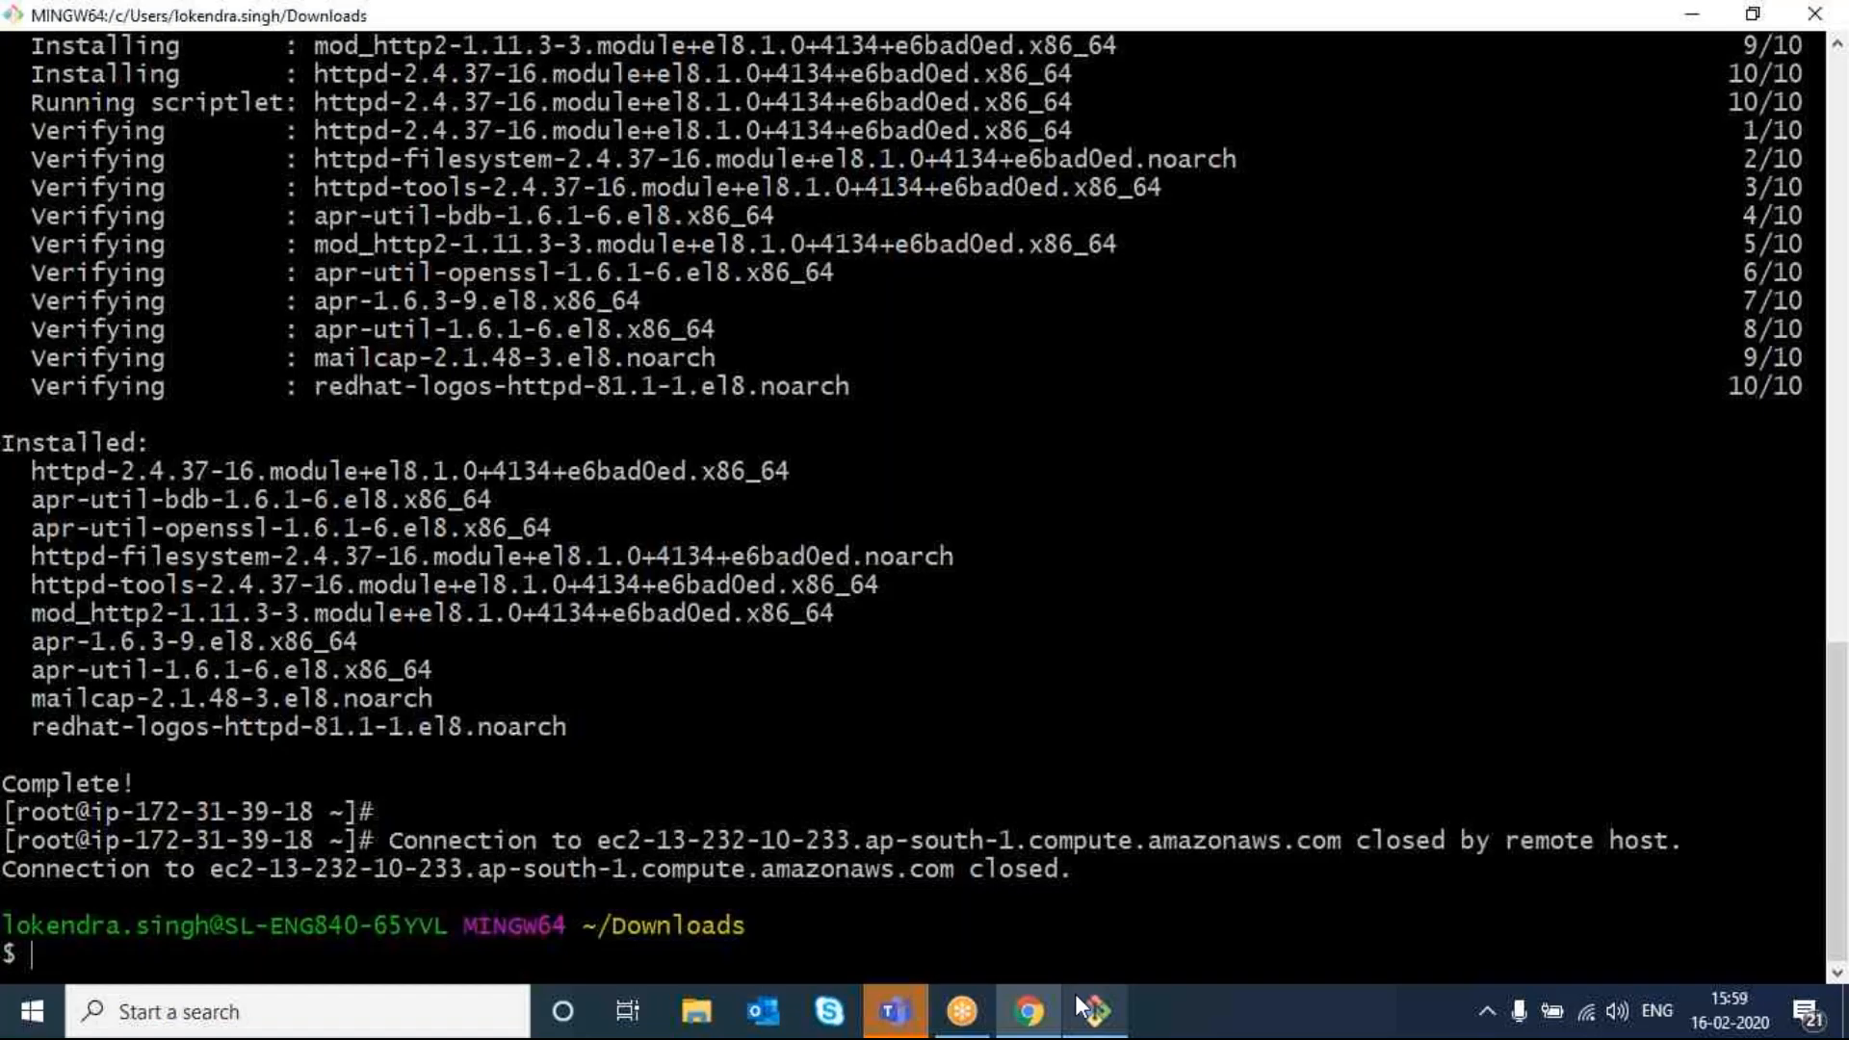
# - Go to the Desktop folder from home and list its files
pyautogui.write('cd')
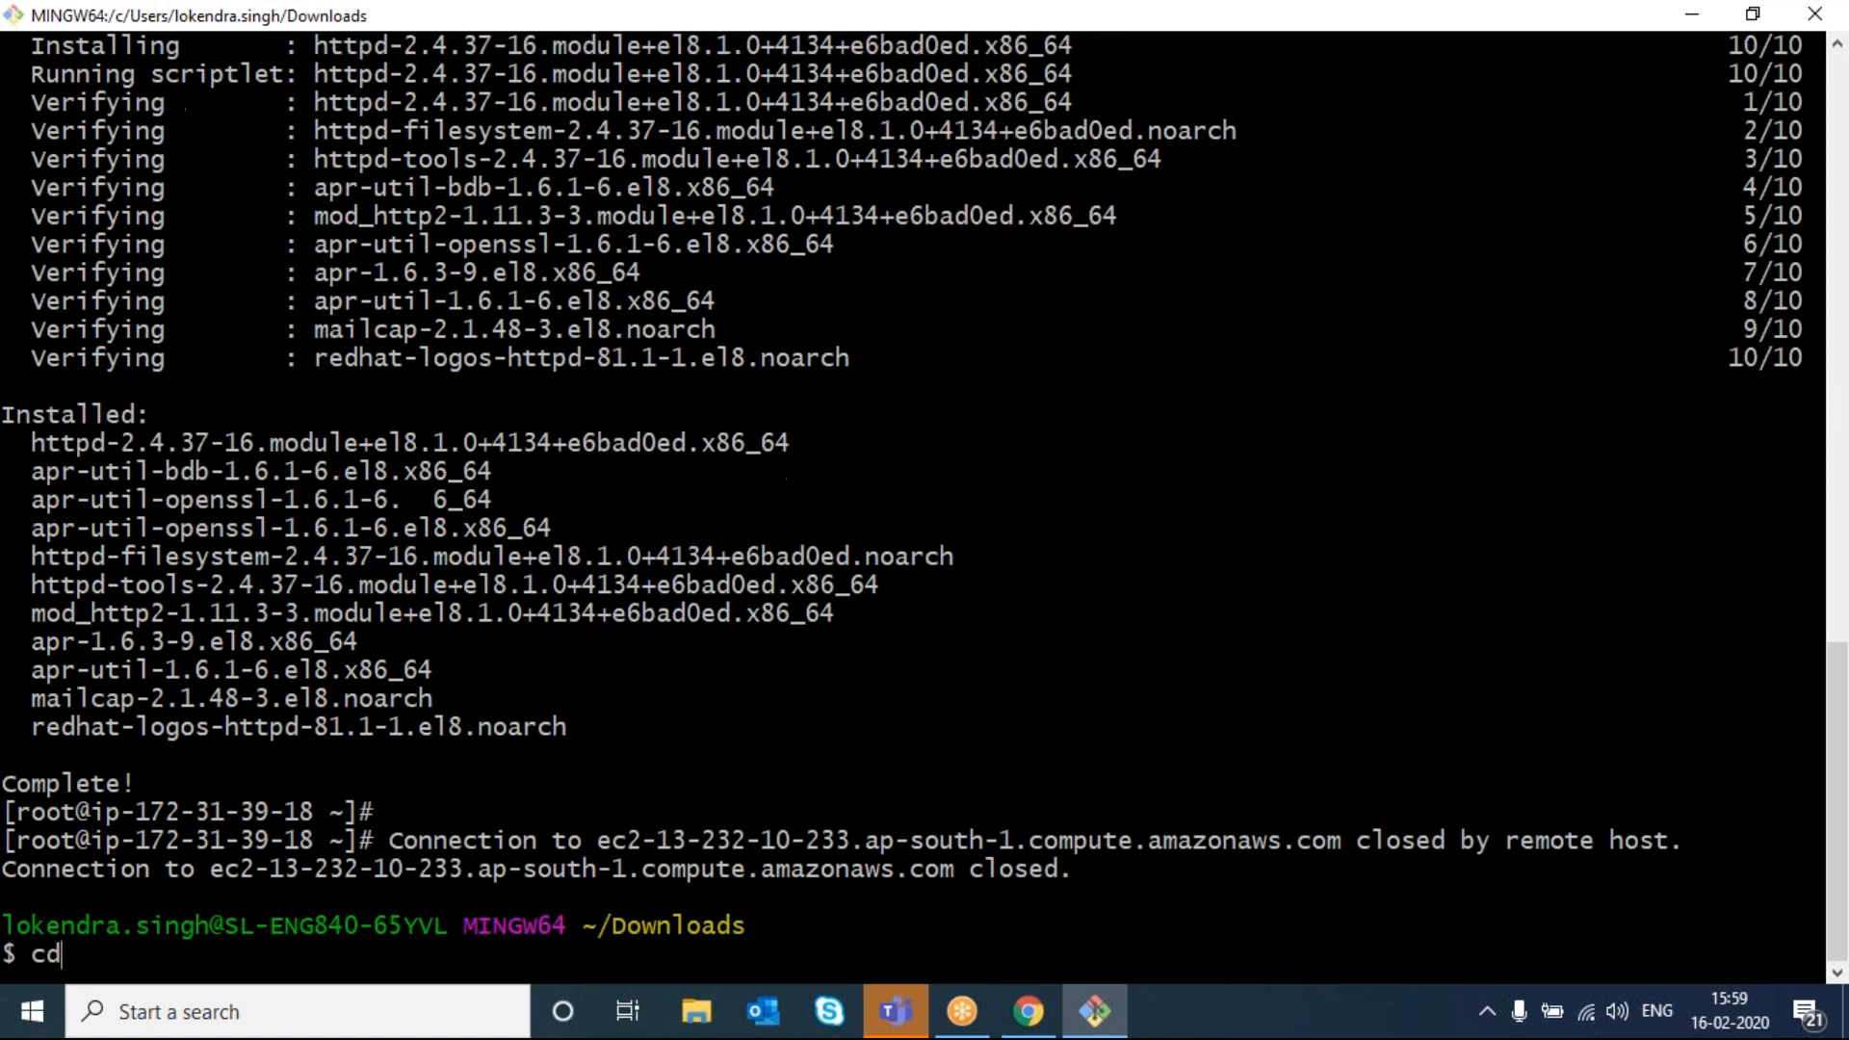
pyautogui.press('Return')
pyautogui.write('cd Dow')
pyautogui.press('BackSpace')
pyautogui.press('BackSpace')
pyautogui.write('es')
pyautogui.press('Tab')
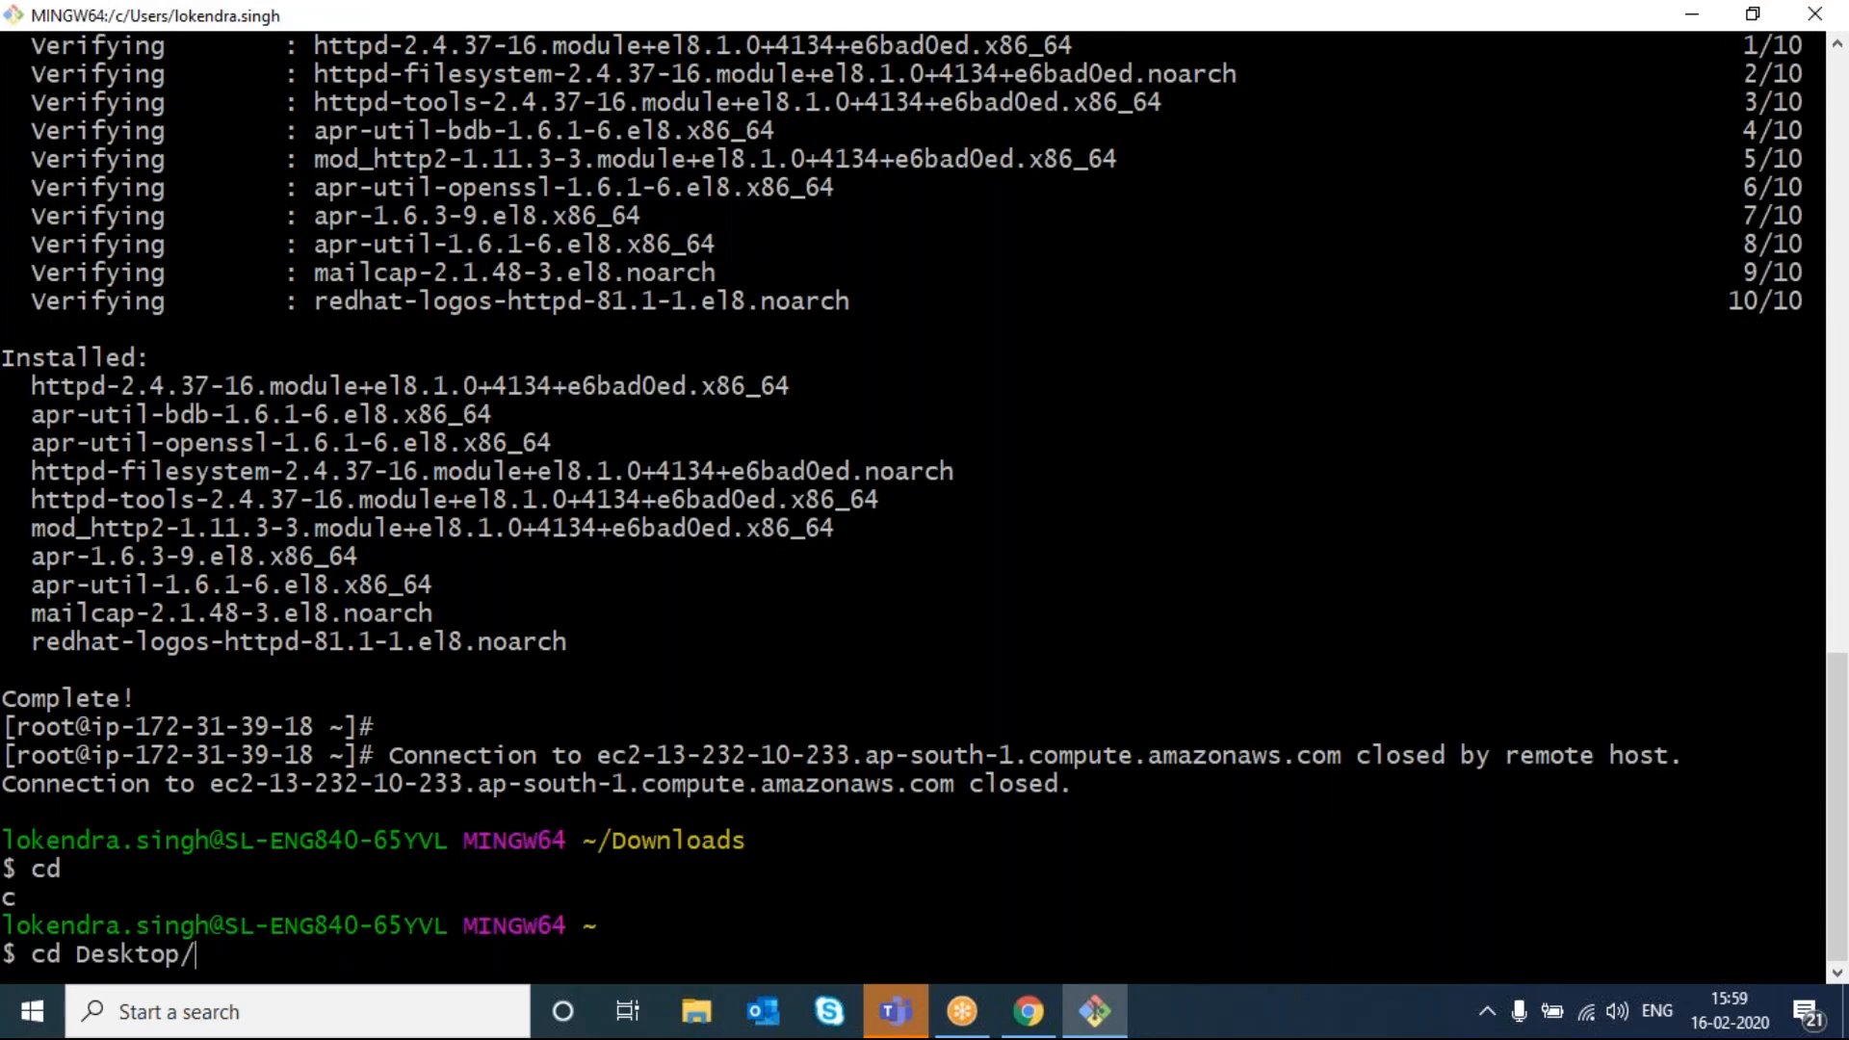
pyautogui.press('Return')
pyautogui.write('ls')
pyautogui.press('Return')
# - Write 'This is s3 bucket' into index.html with vi, save it, and return to the browser
pyautogui.write('vim')
pyautogui.press('BackSpace')
pyautogui.press('BackSpace')
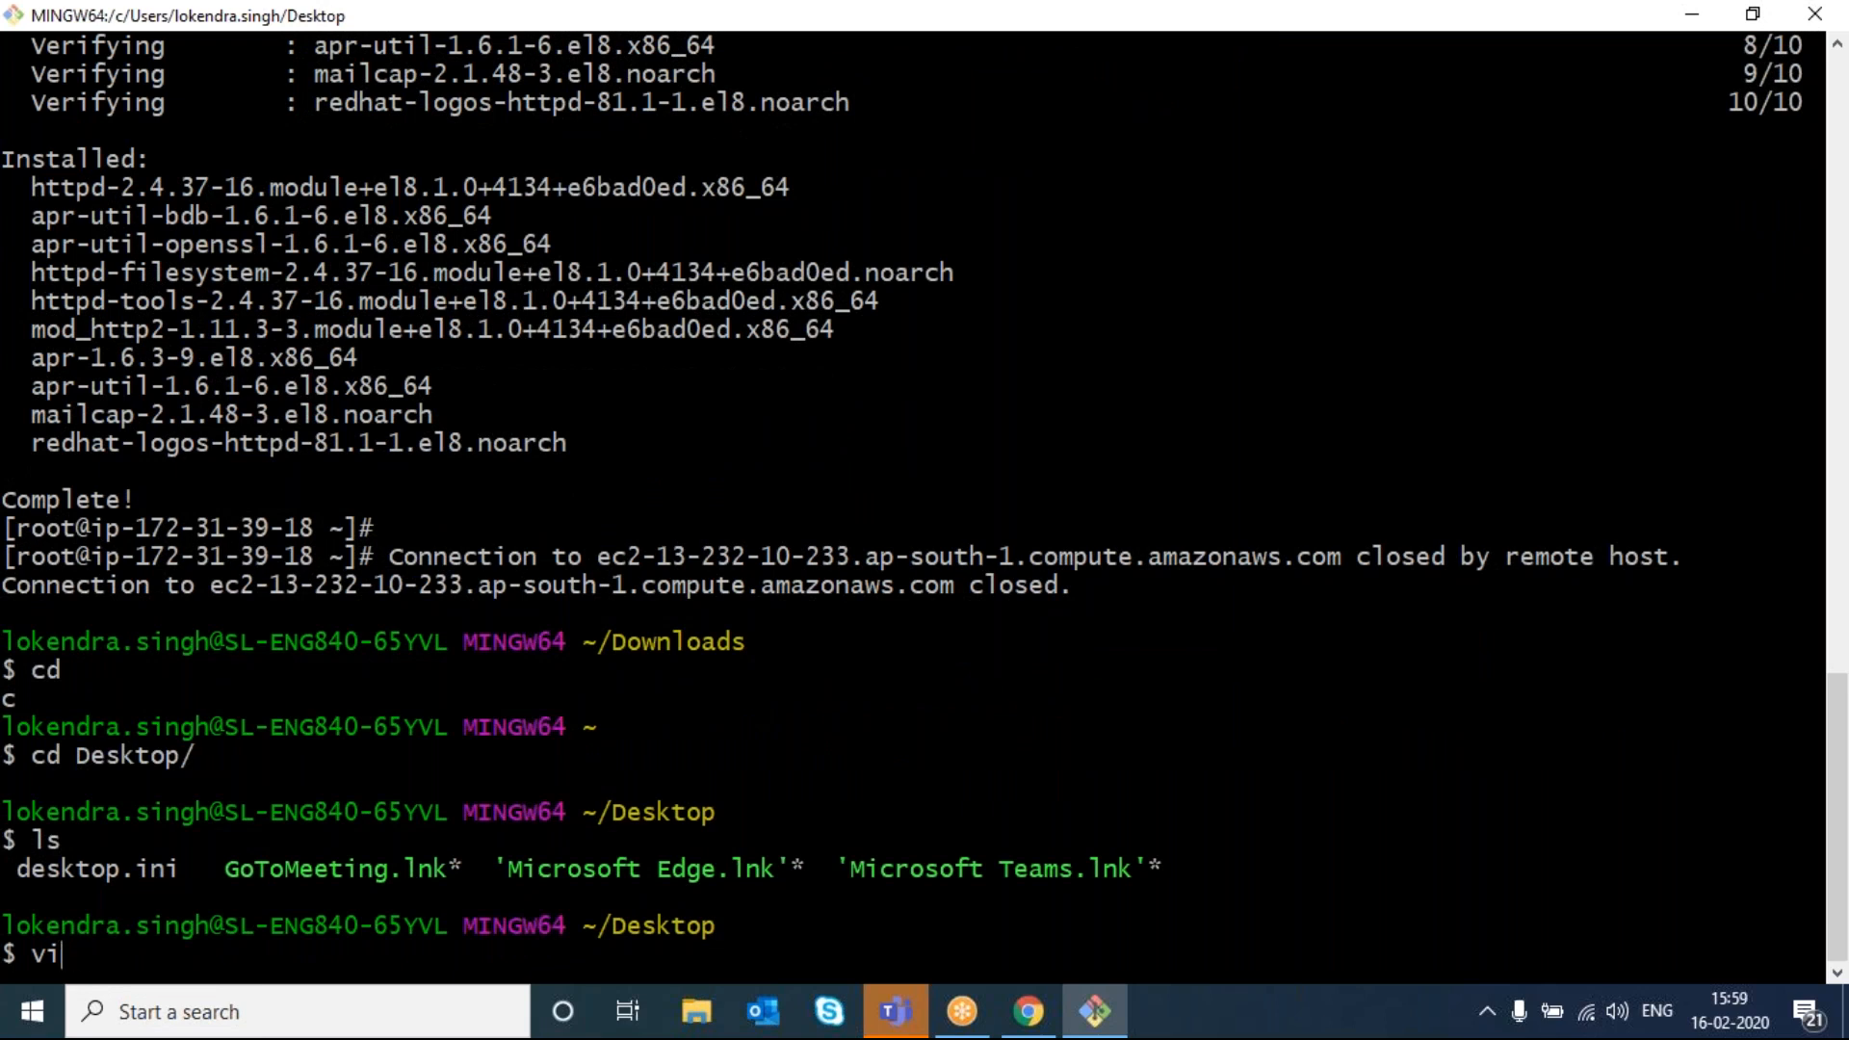
pyautogui.write('index.html')
pyautogui.press('BackSpace')
pyautogui.write('ml')
pyautogui.press('Return')
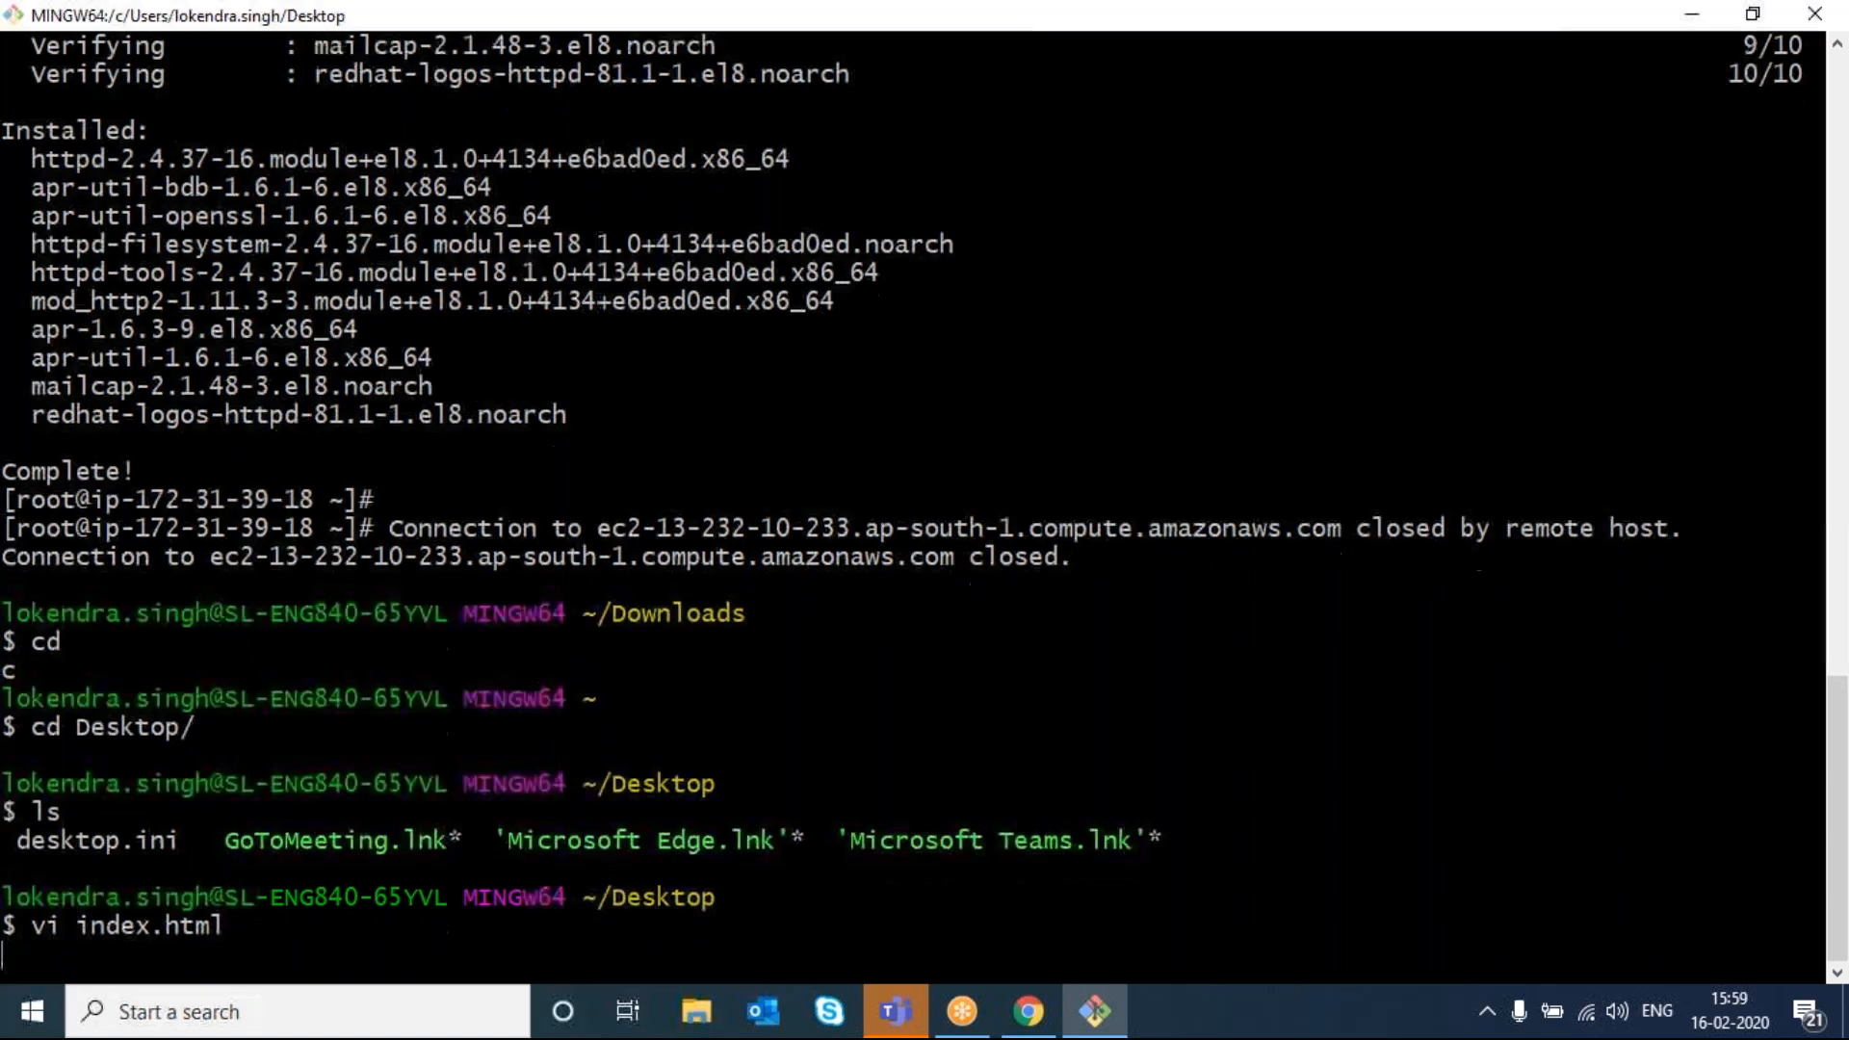
pyautogui.write('iThis is ')
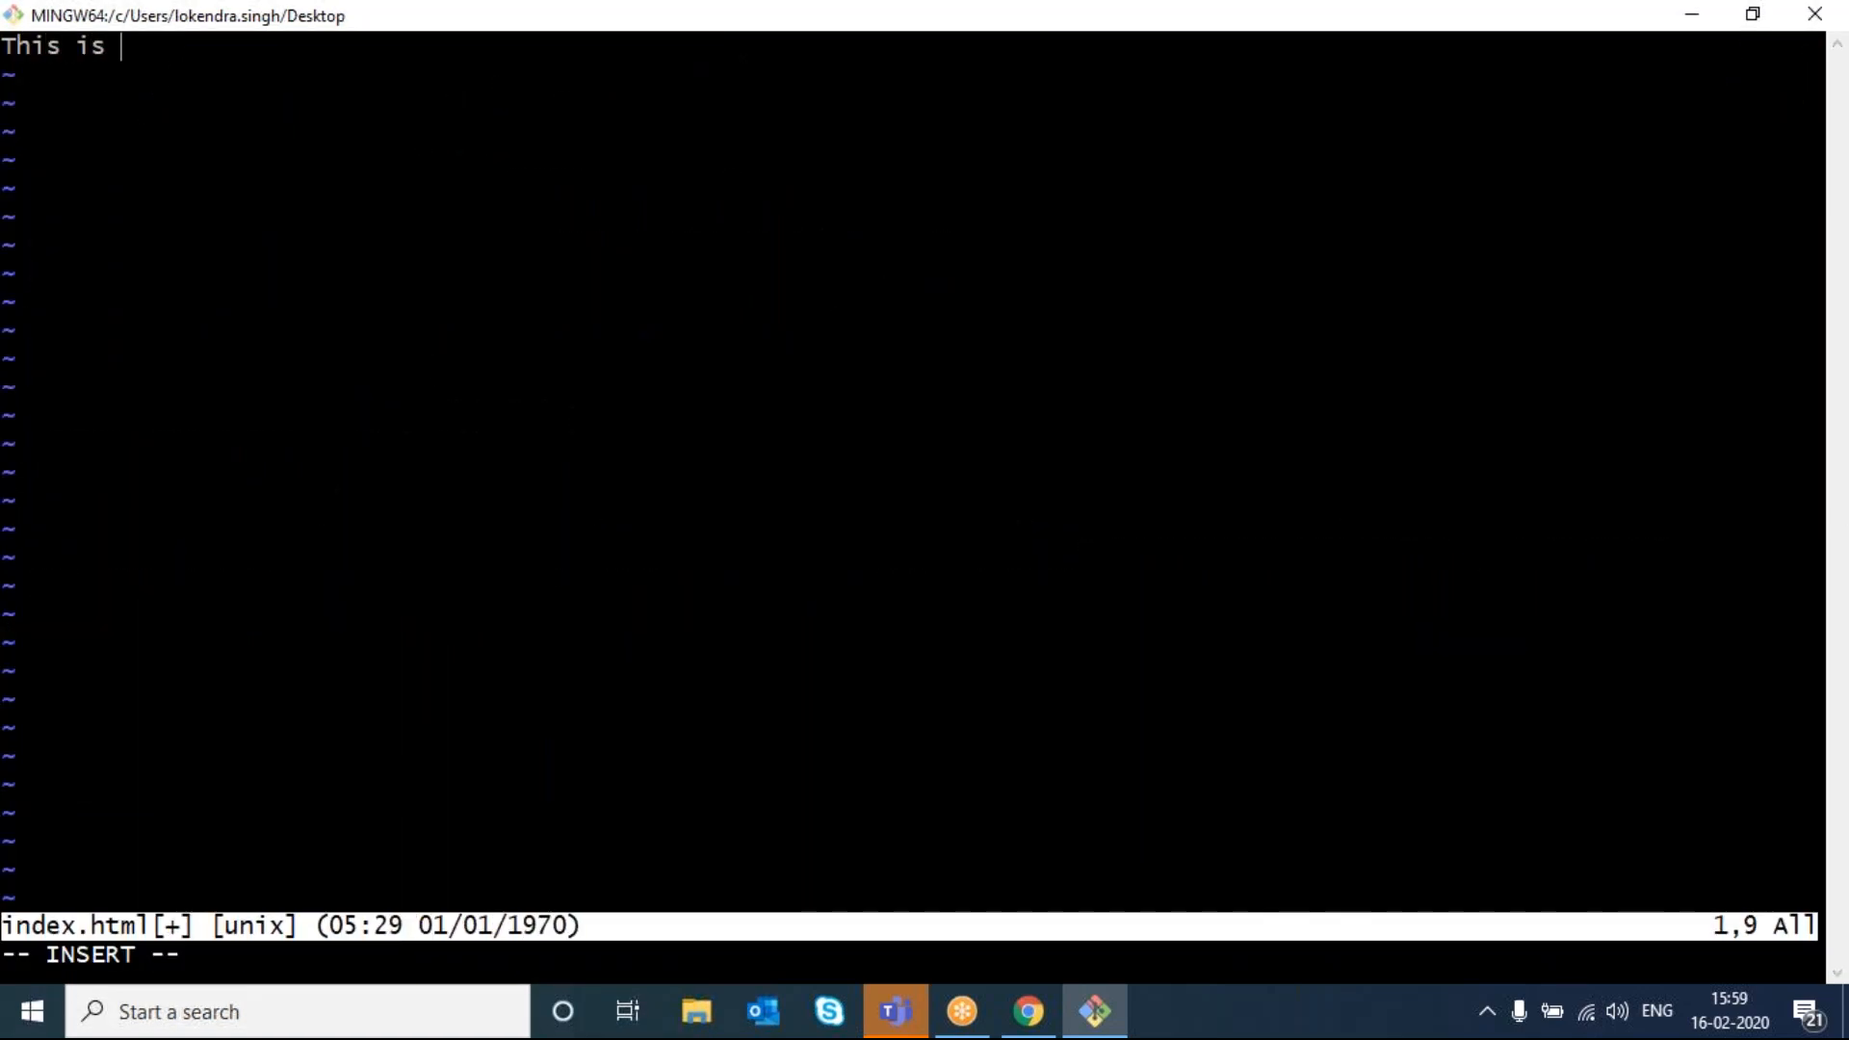
pyautogui.write('s3 bucket')
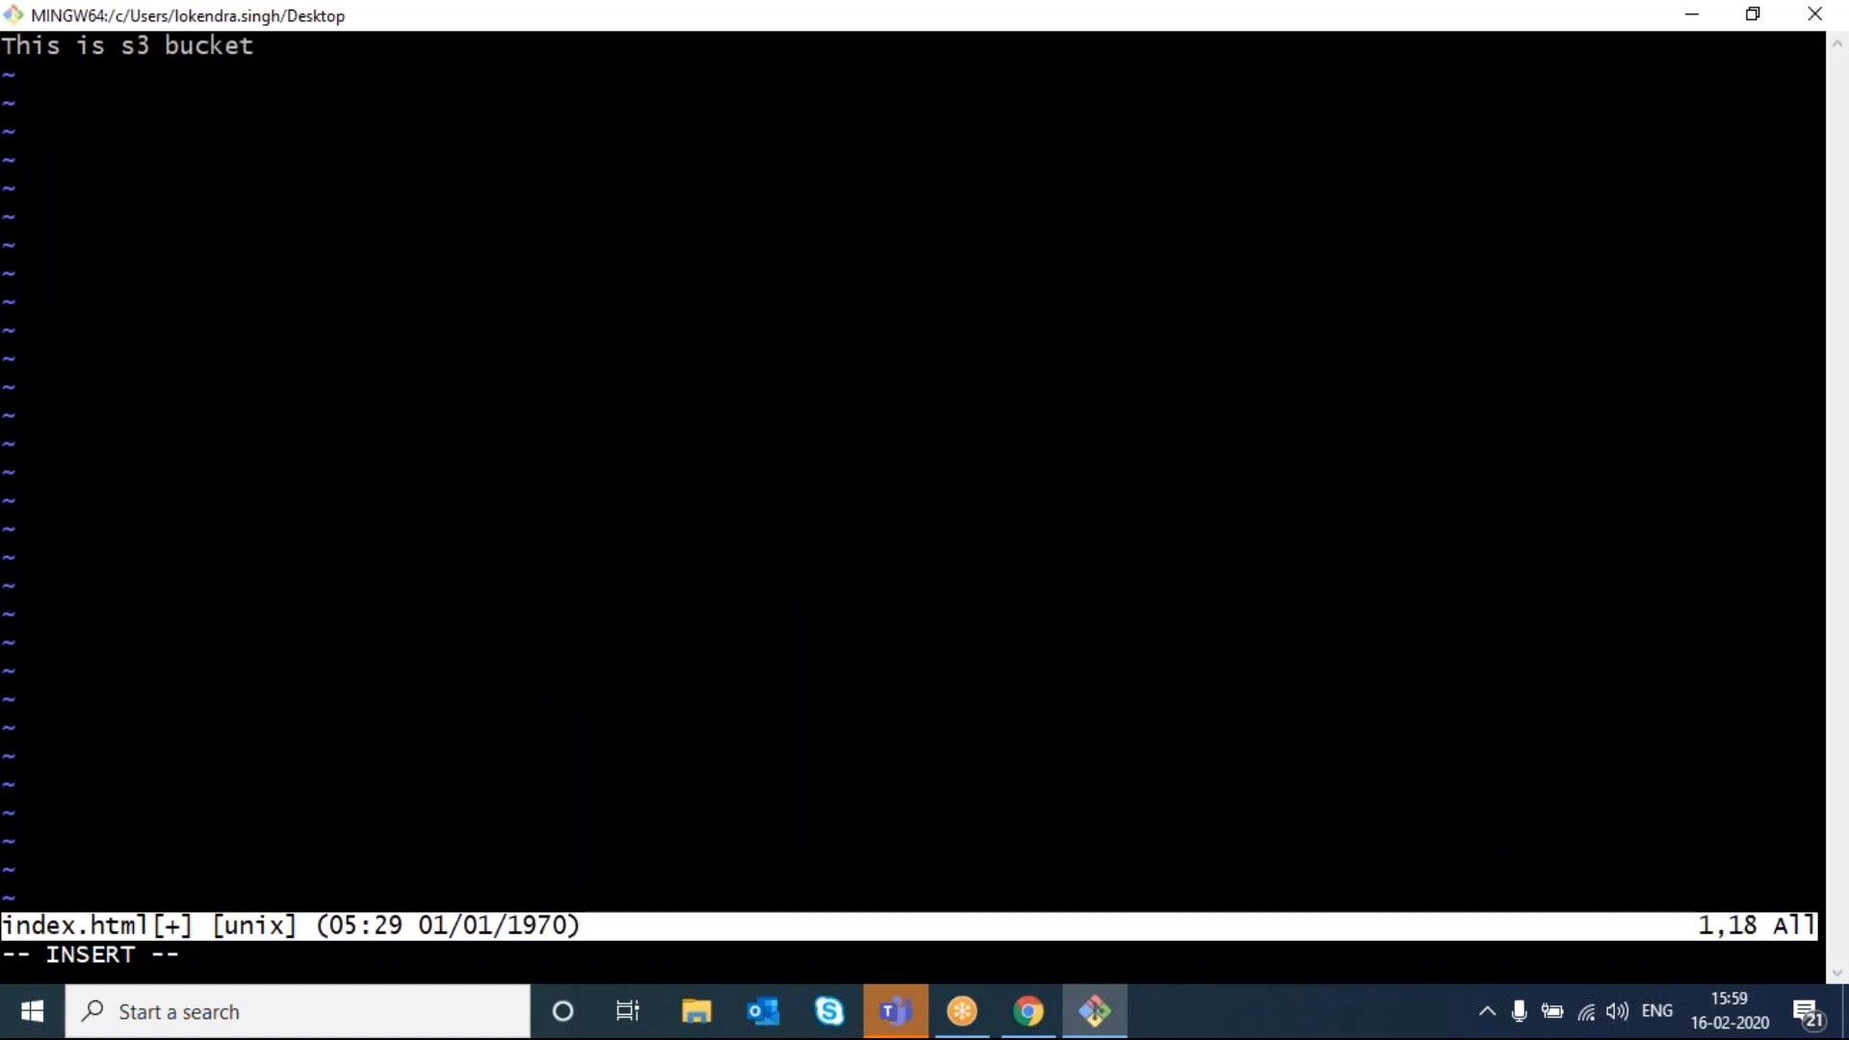
pyautogui.press('Escape')
pyautogui.hotkey('shift', 'z')
pyautogui.hotkey('shift', 'z')
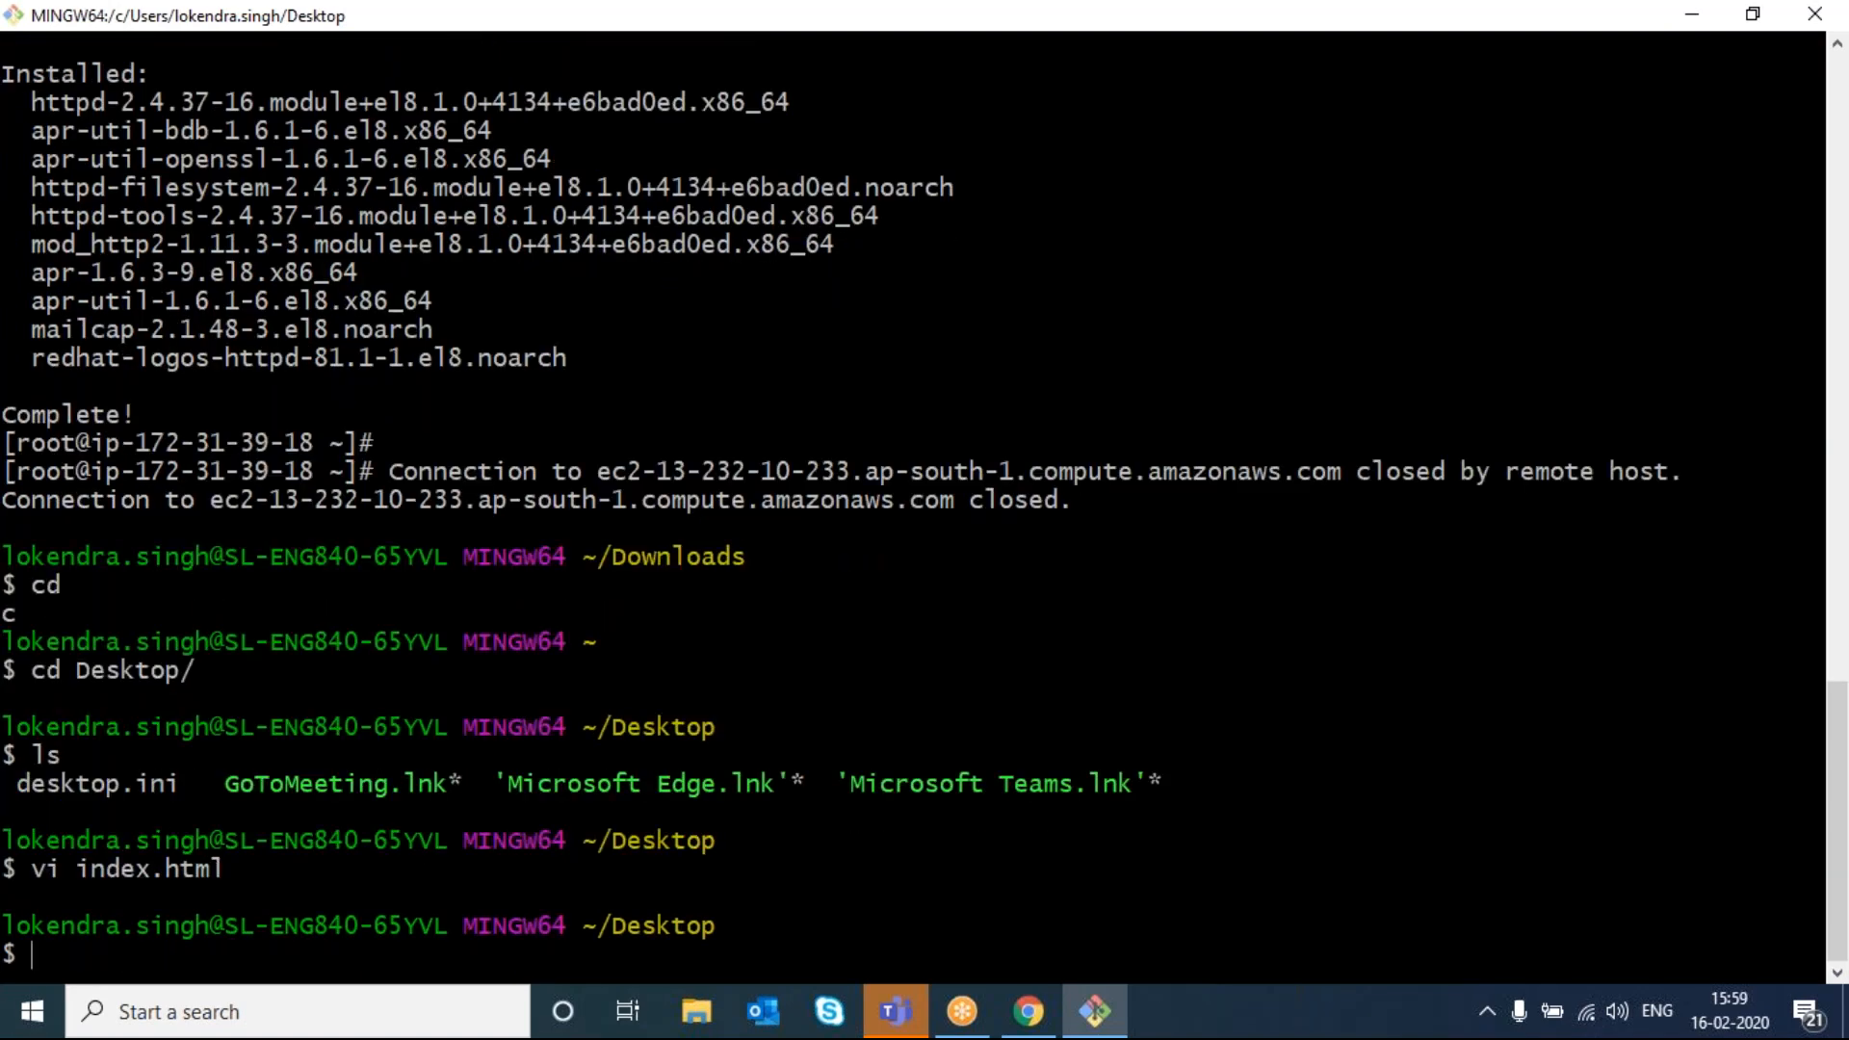
pyautogui.hotkey('alt', 'Tab')
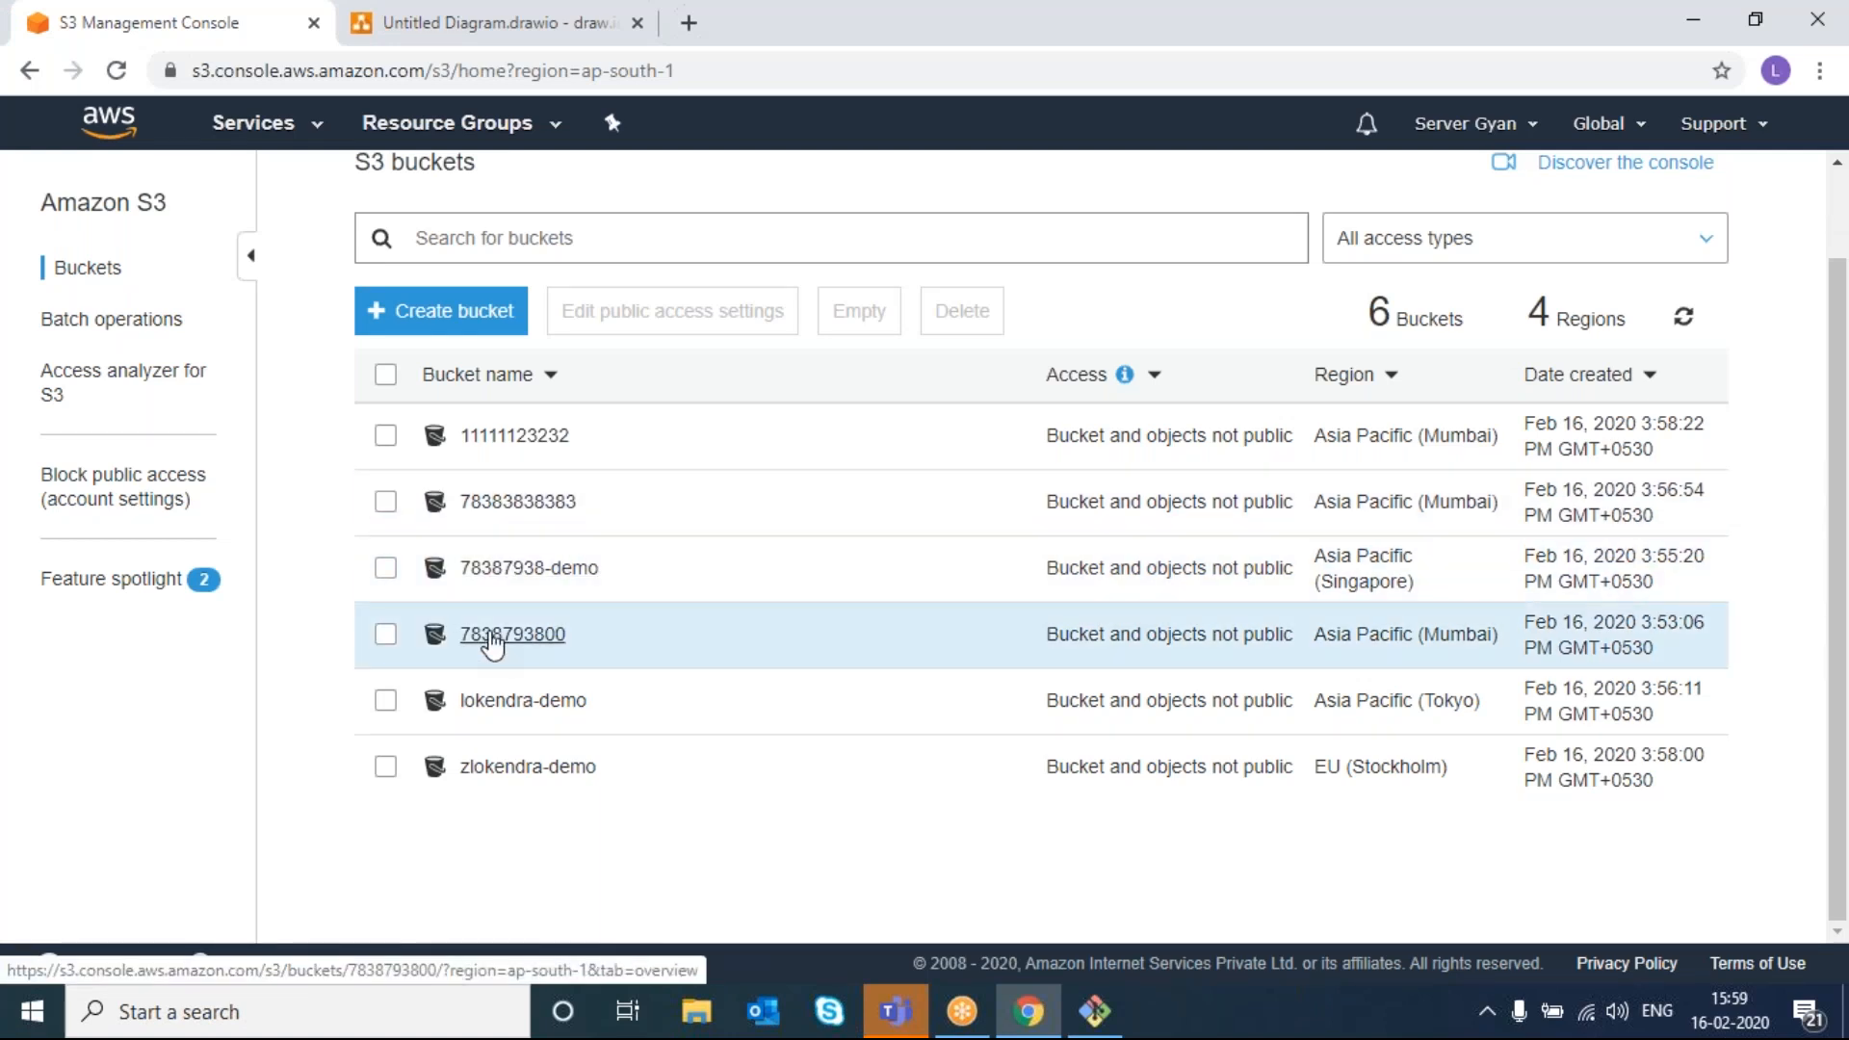
# - Upload index.html from the Desktop into the 78387938-demo bucket
pyautogui.click(521, 575)
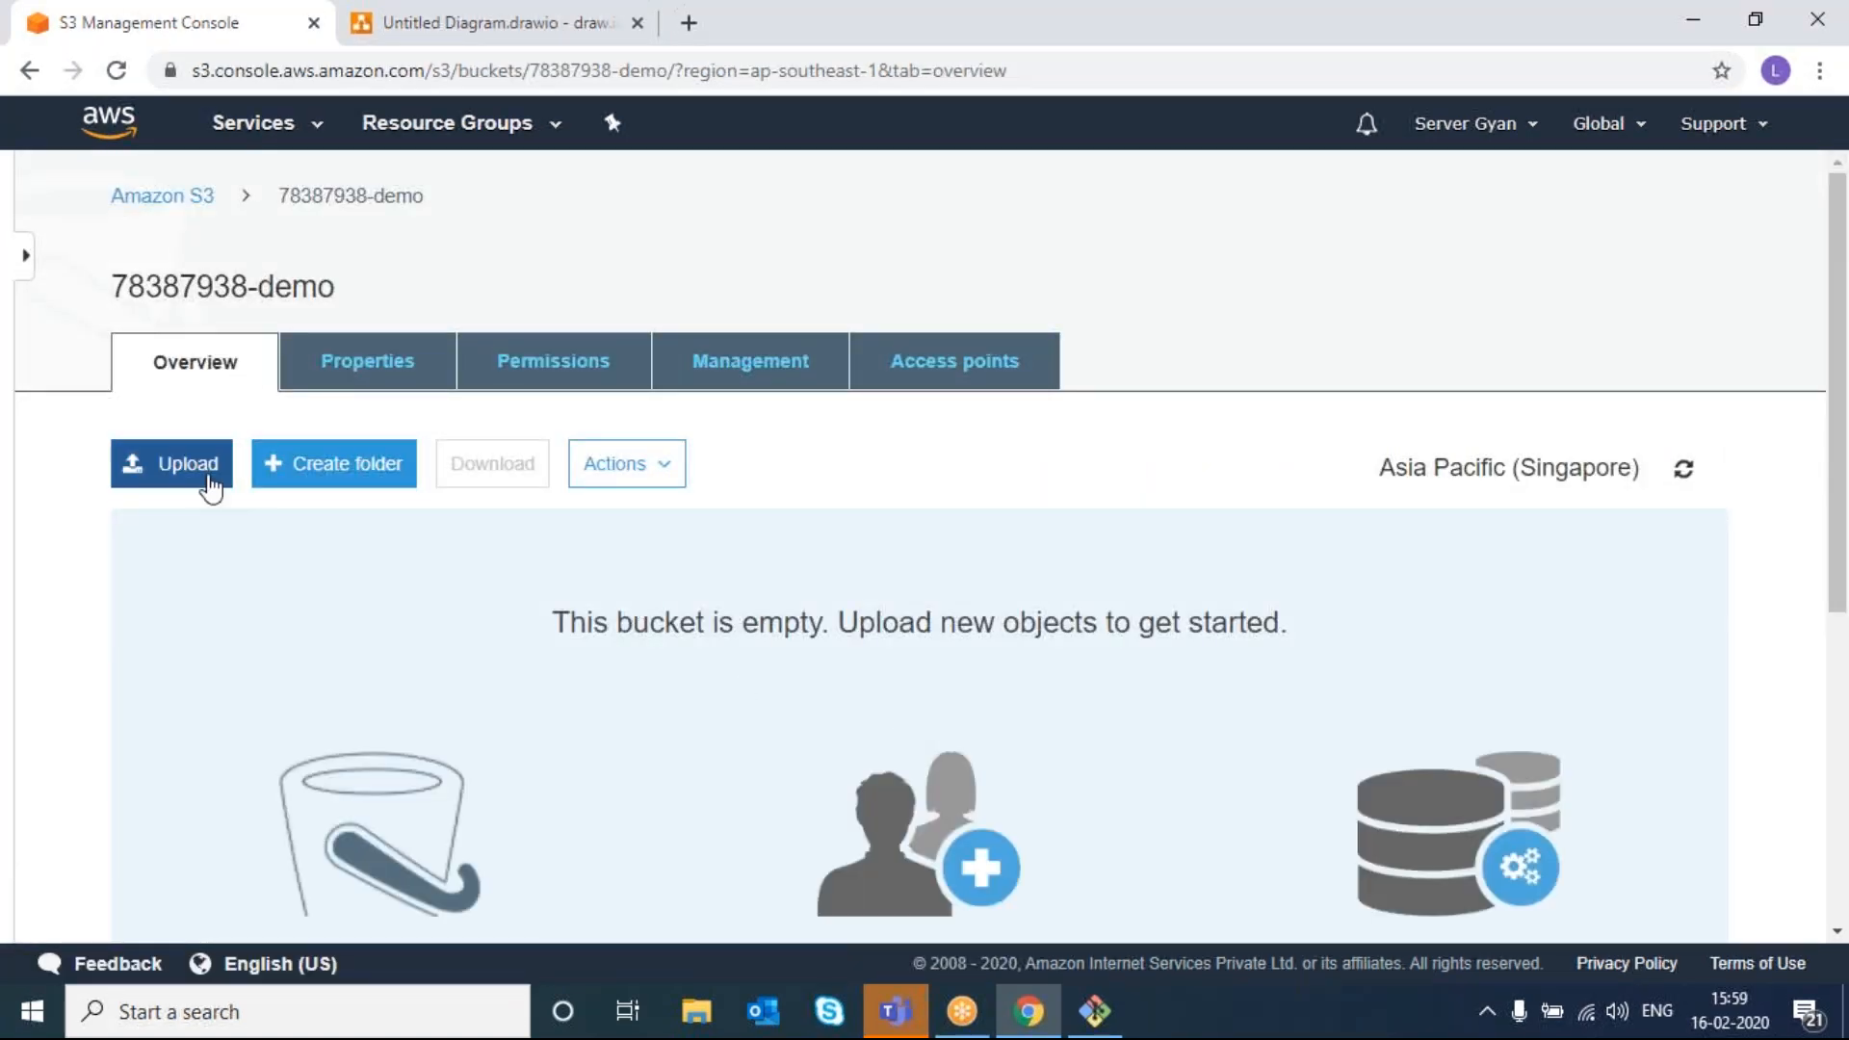
pyautogui.click(159, 468)
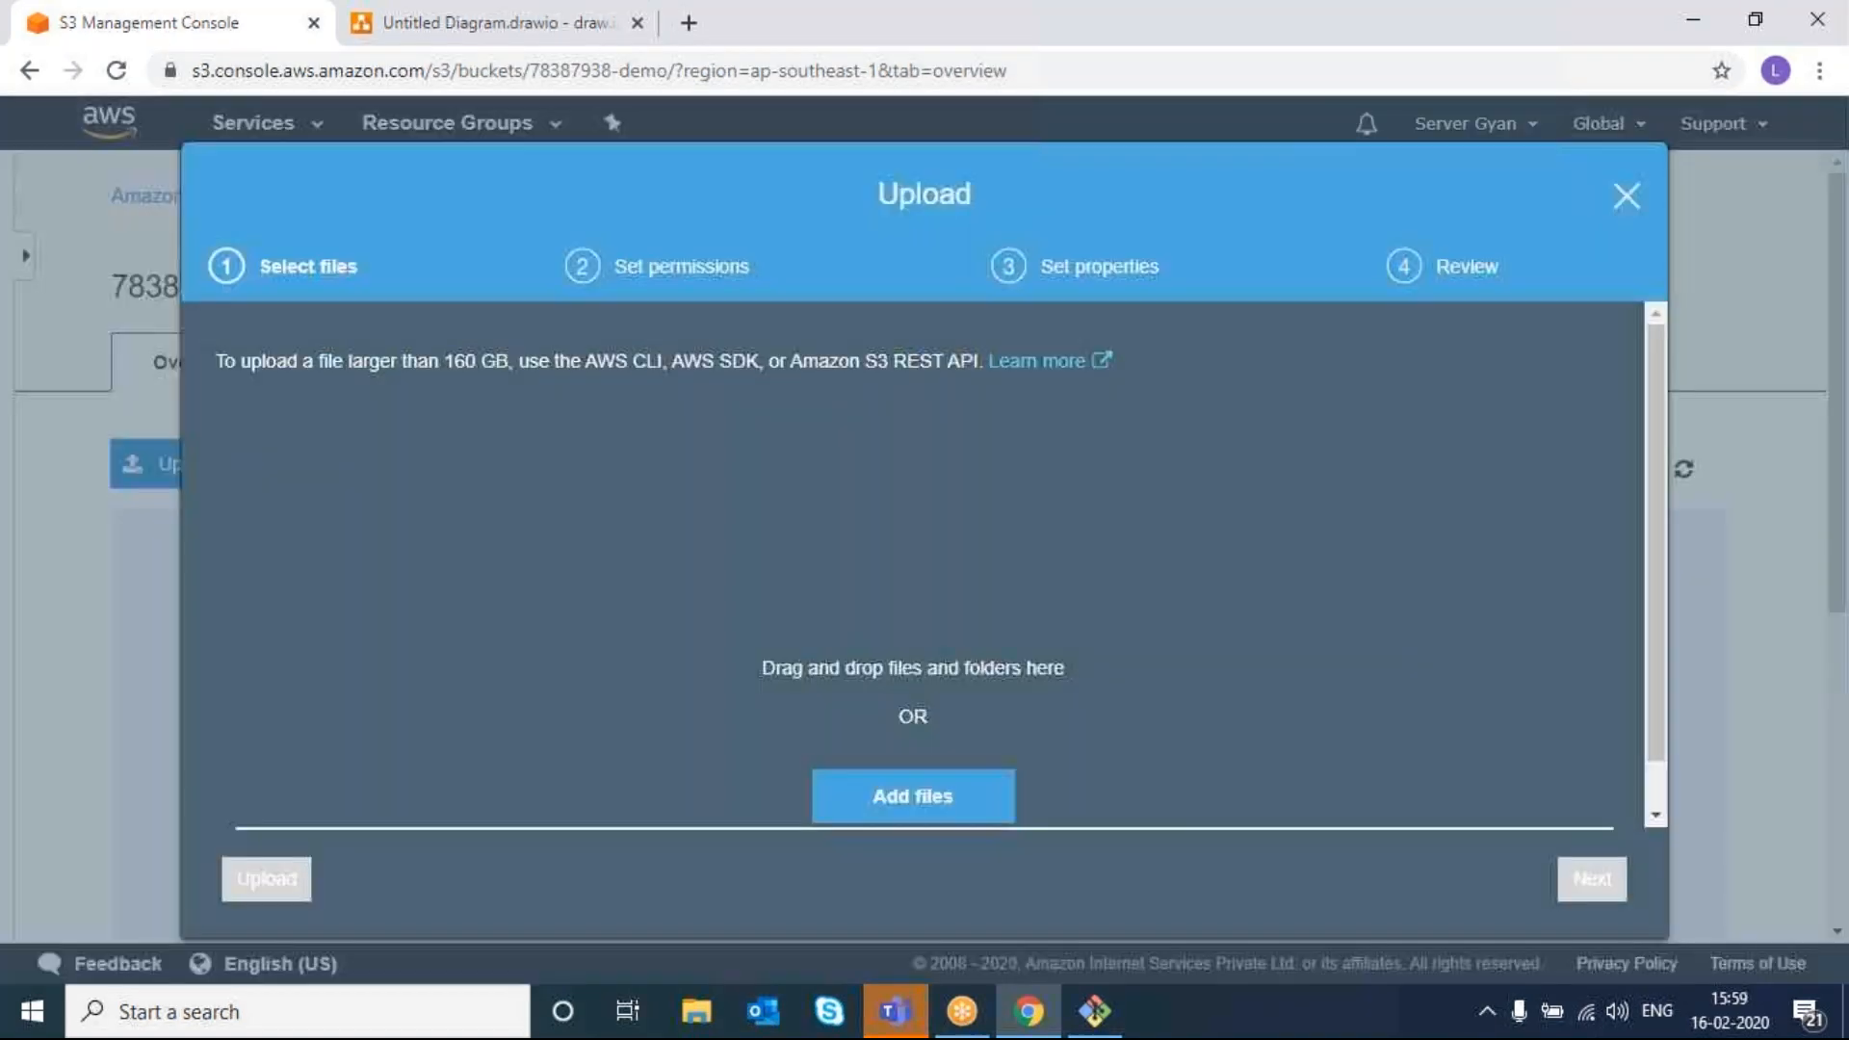
pyautogui.rightClick(899, 790)
pyautogui.click(900, 790)
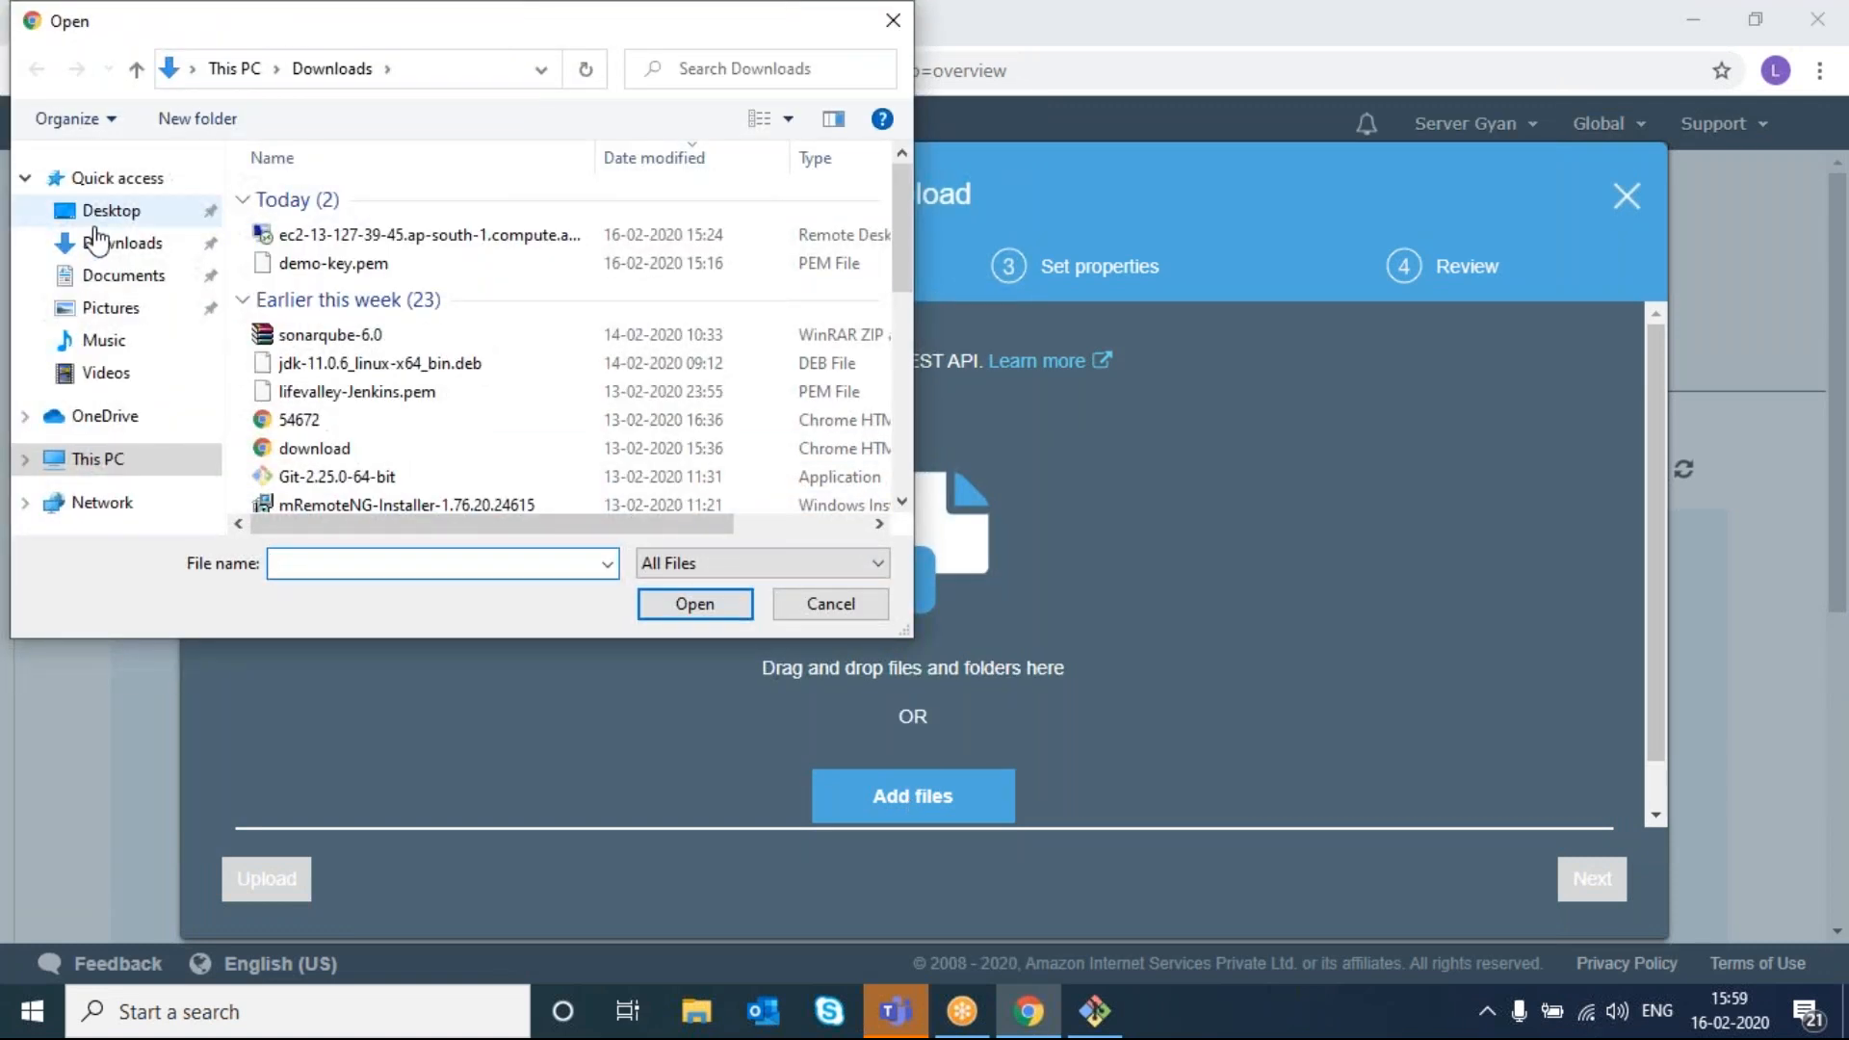
pyautogui.click(101, 211)
pyautogui.doubleClick(515, 253)
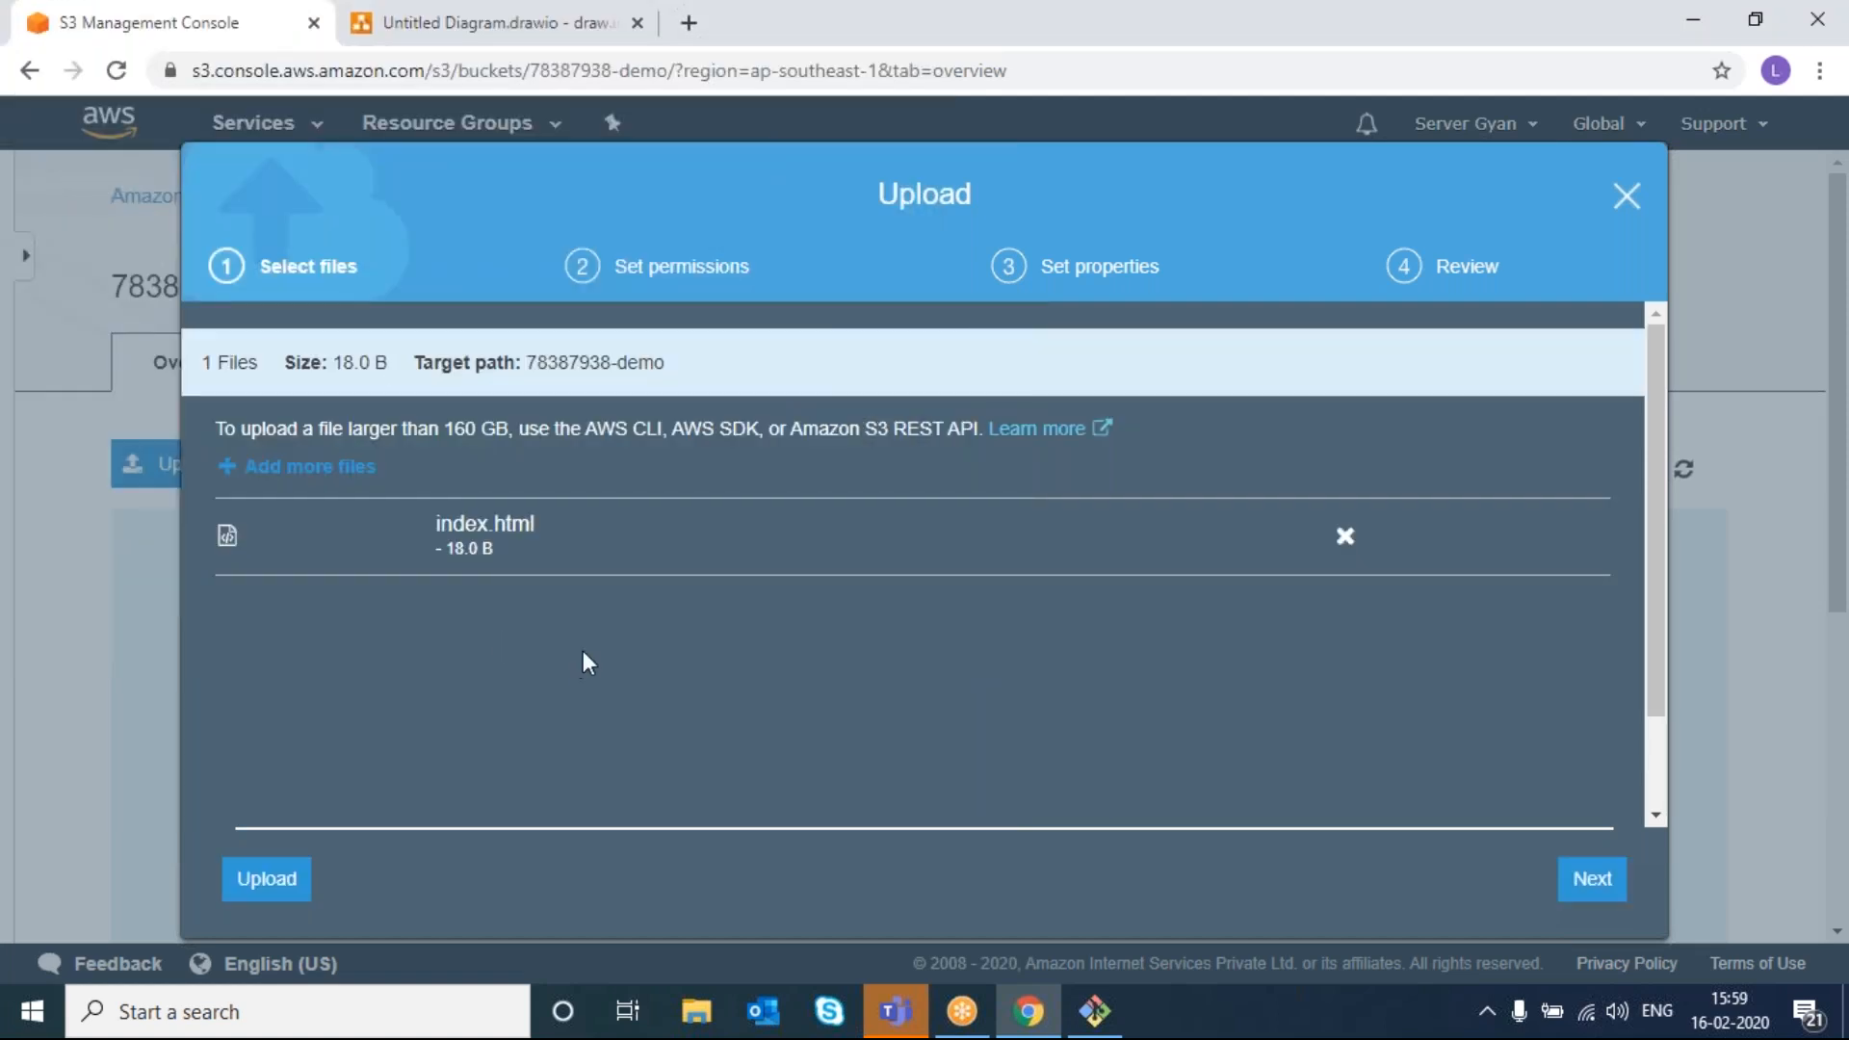
pyautogui.click(267, 879)
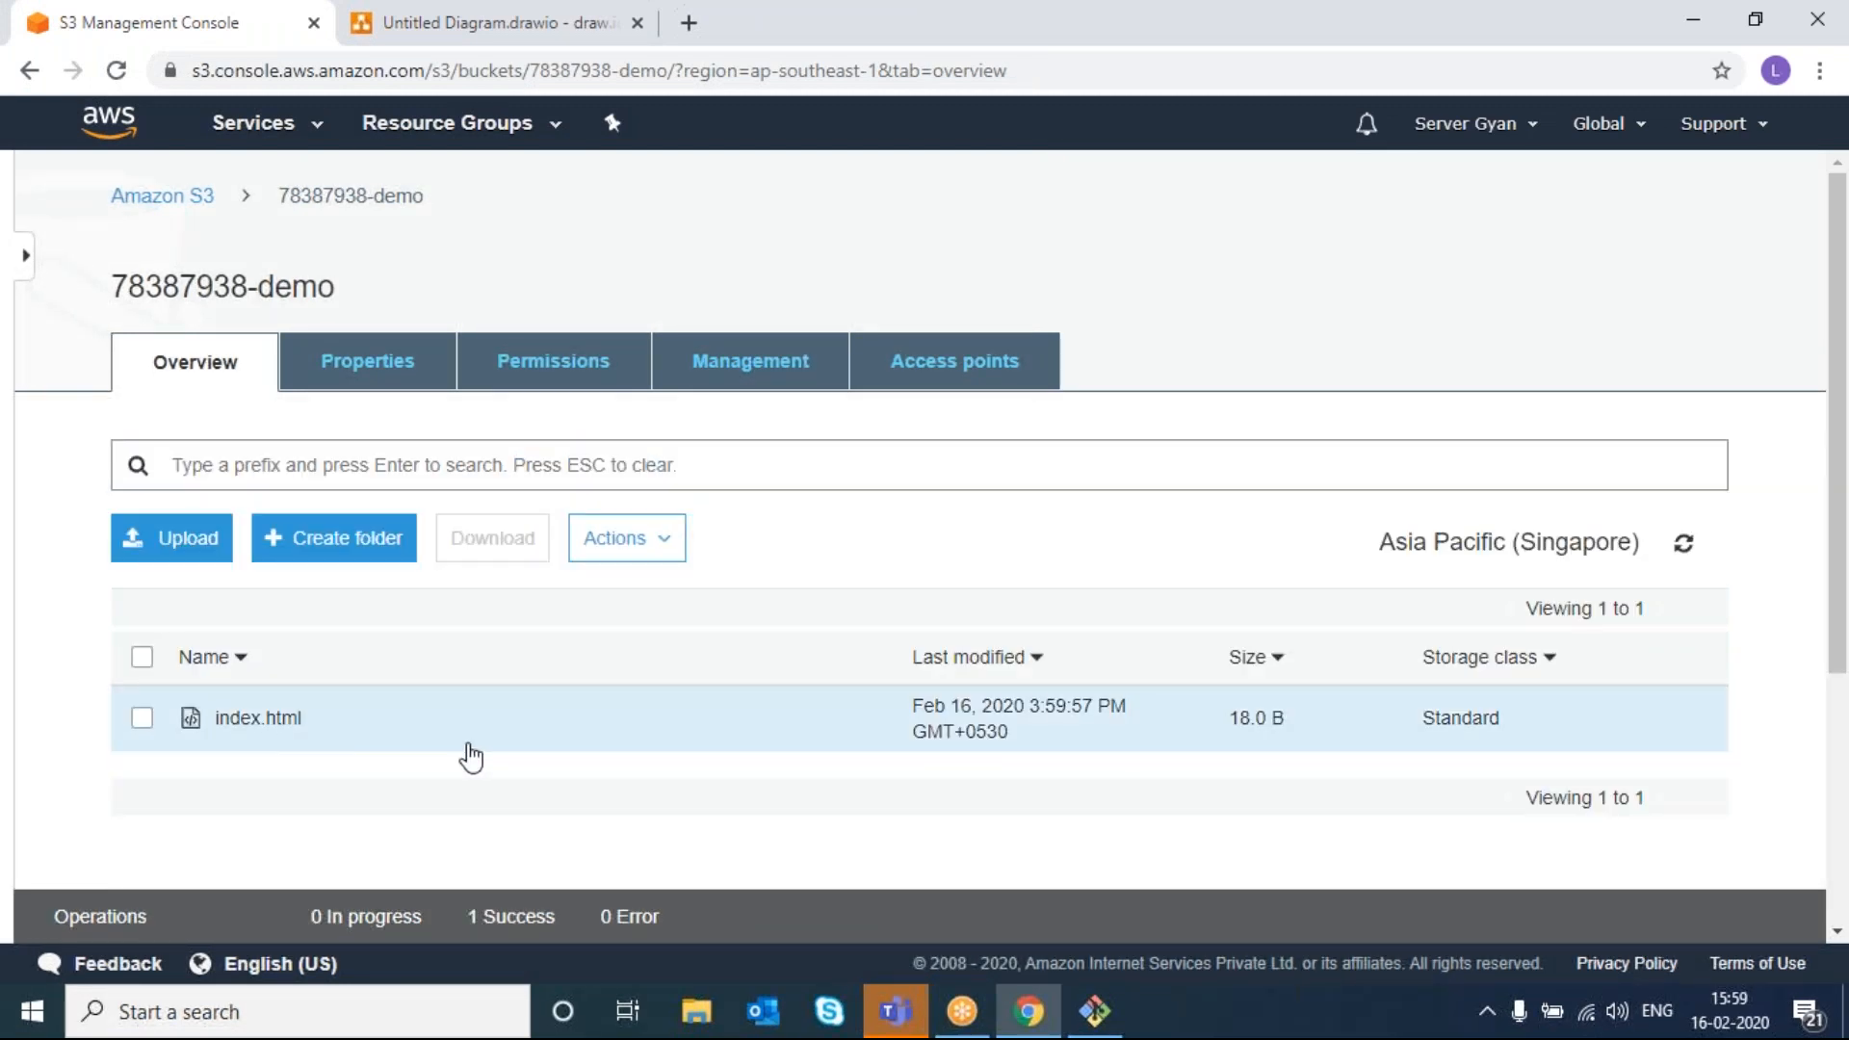
pyautogui.scroll(-1, 549, 756)
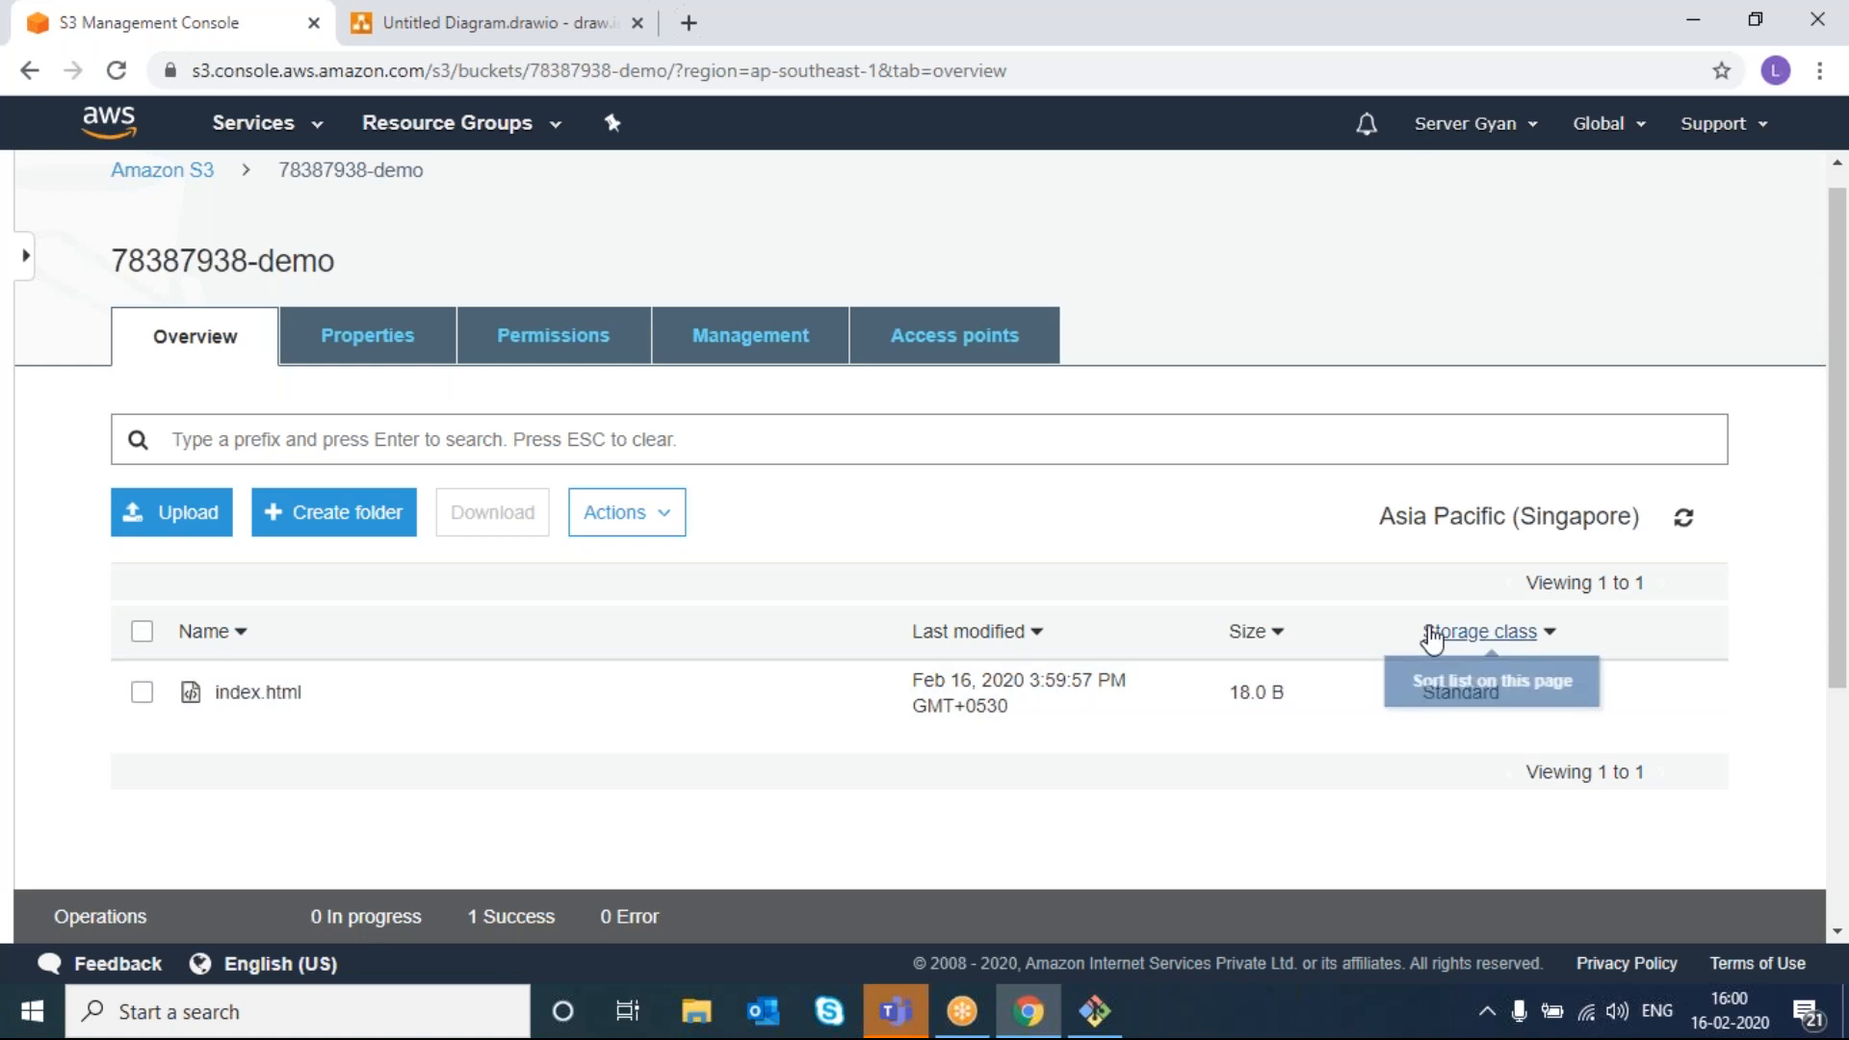
pyautogui.click(1508, 640)
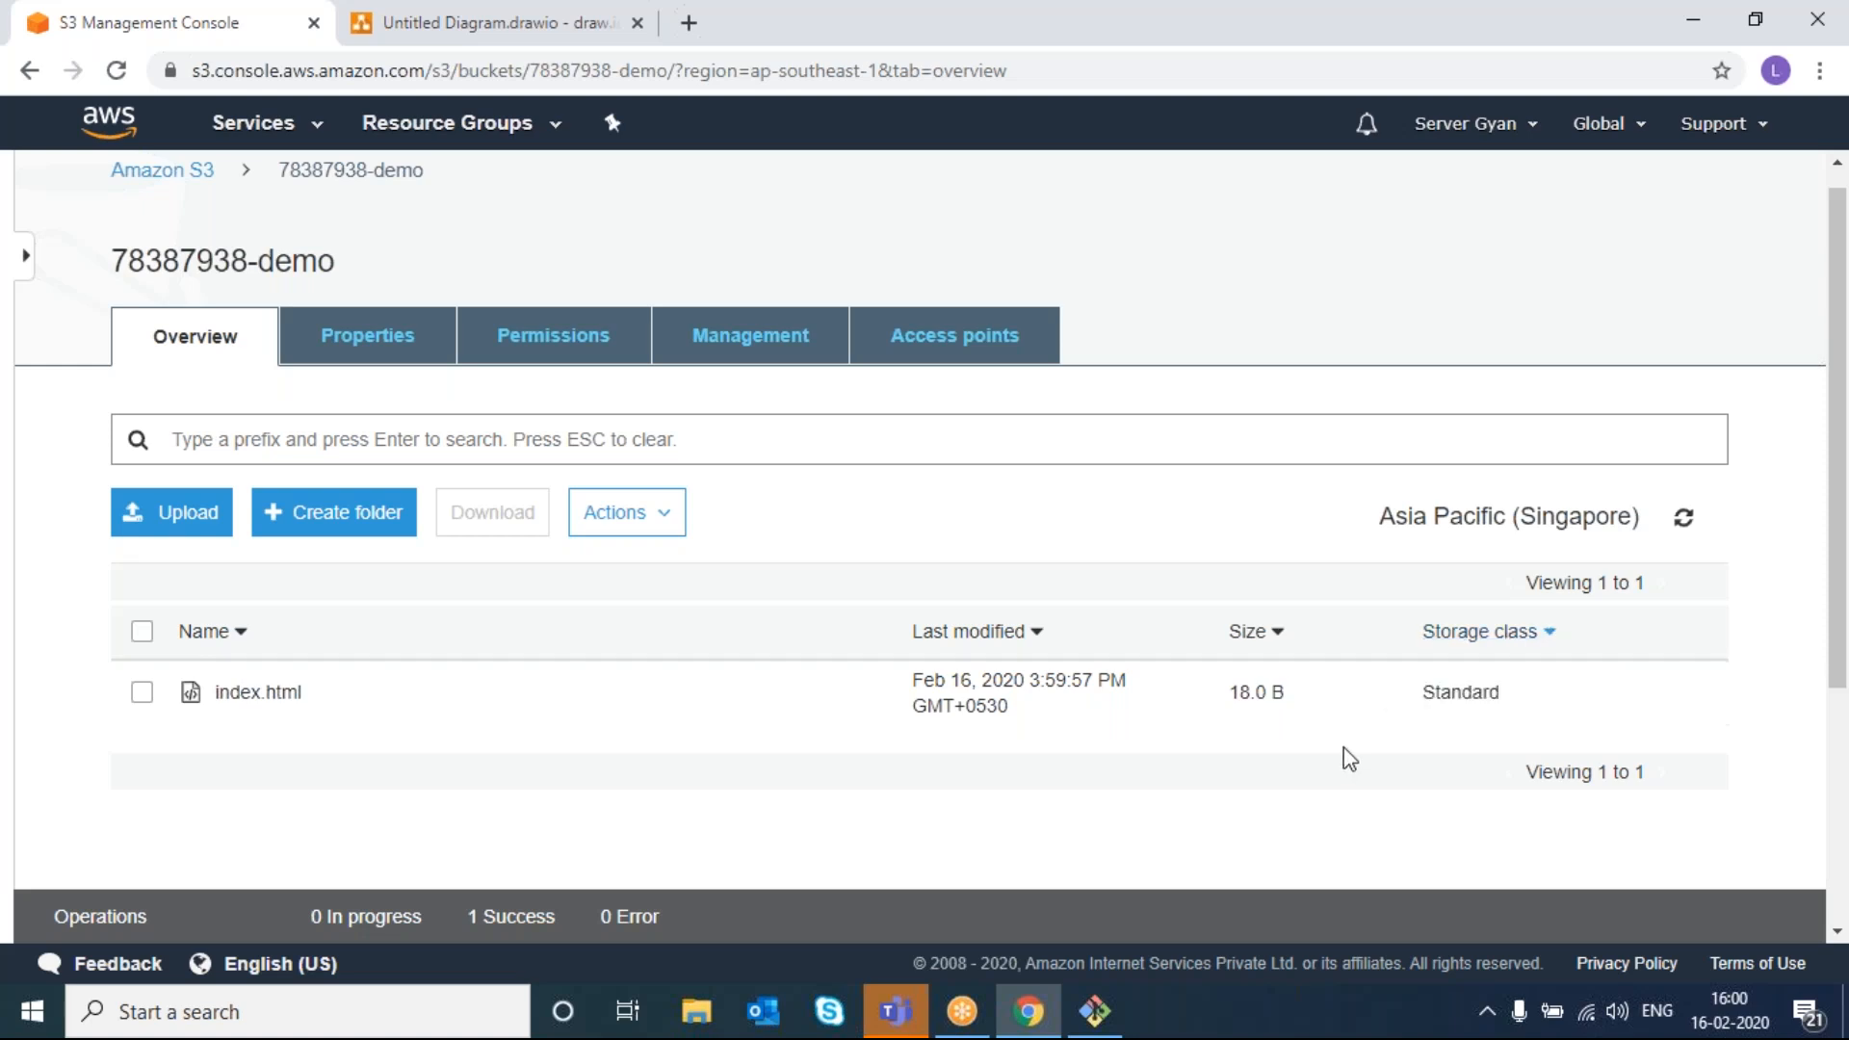
pyautogui.click(1459, 713)
pyautogui.scroll(-5, 1444, 640)
pyautogui.scroll(3, 1444, 638)
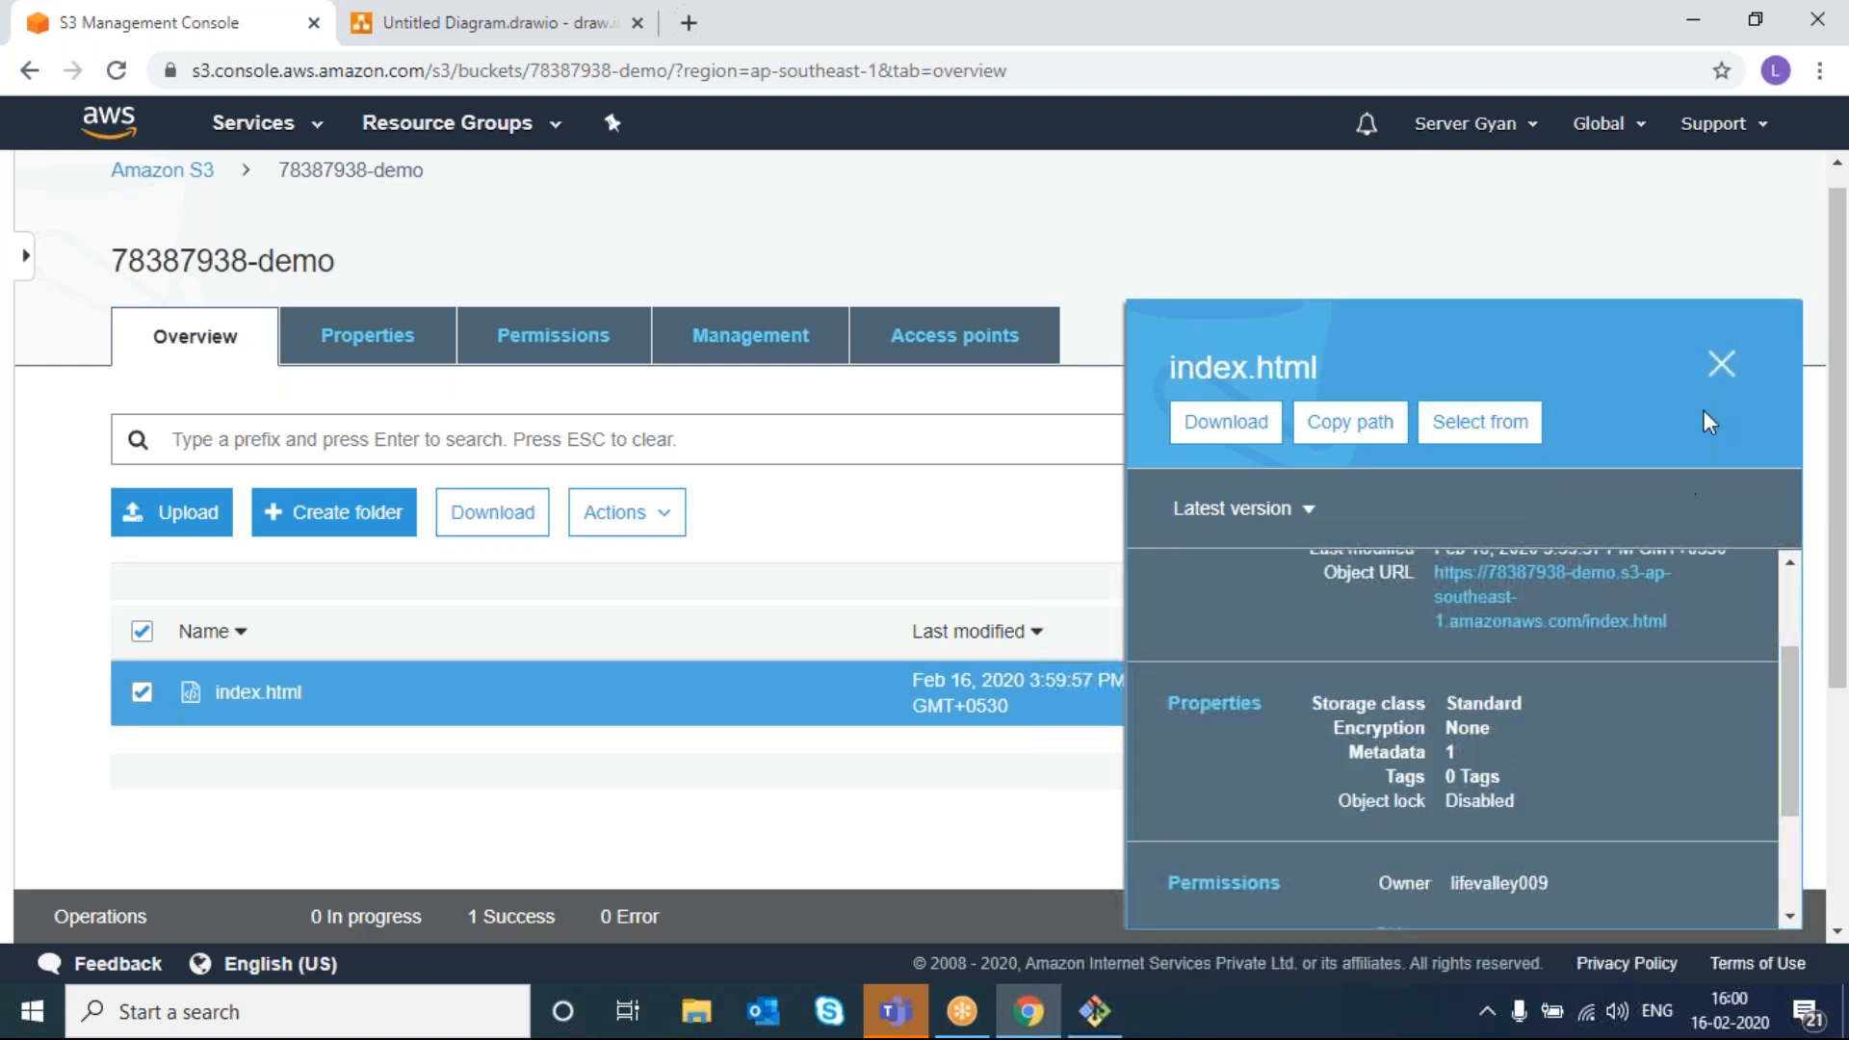
pyautogui.click(1719, 366)
pyautogui.click(252, 708)
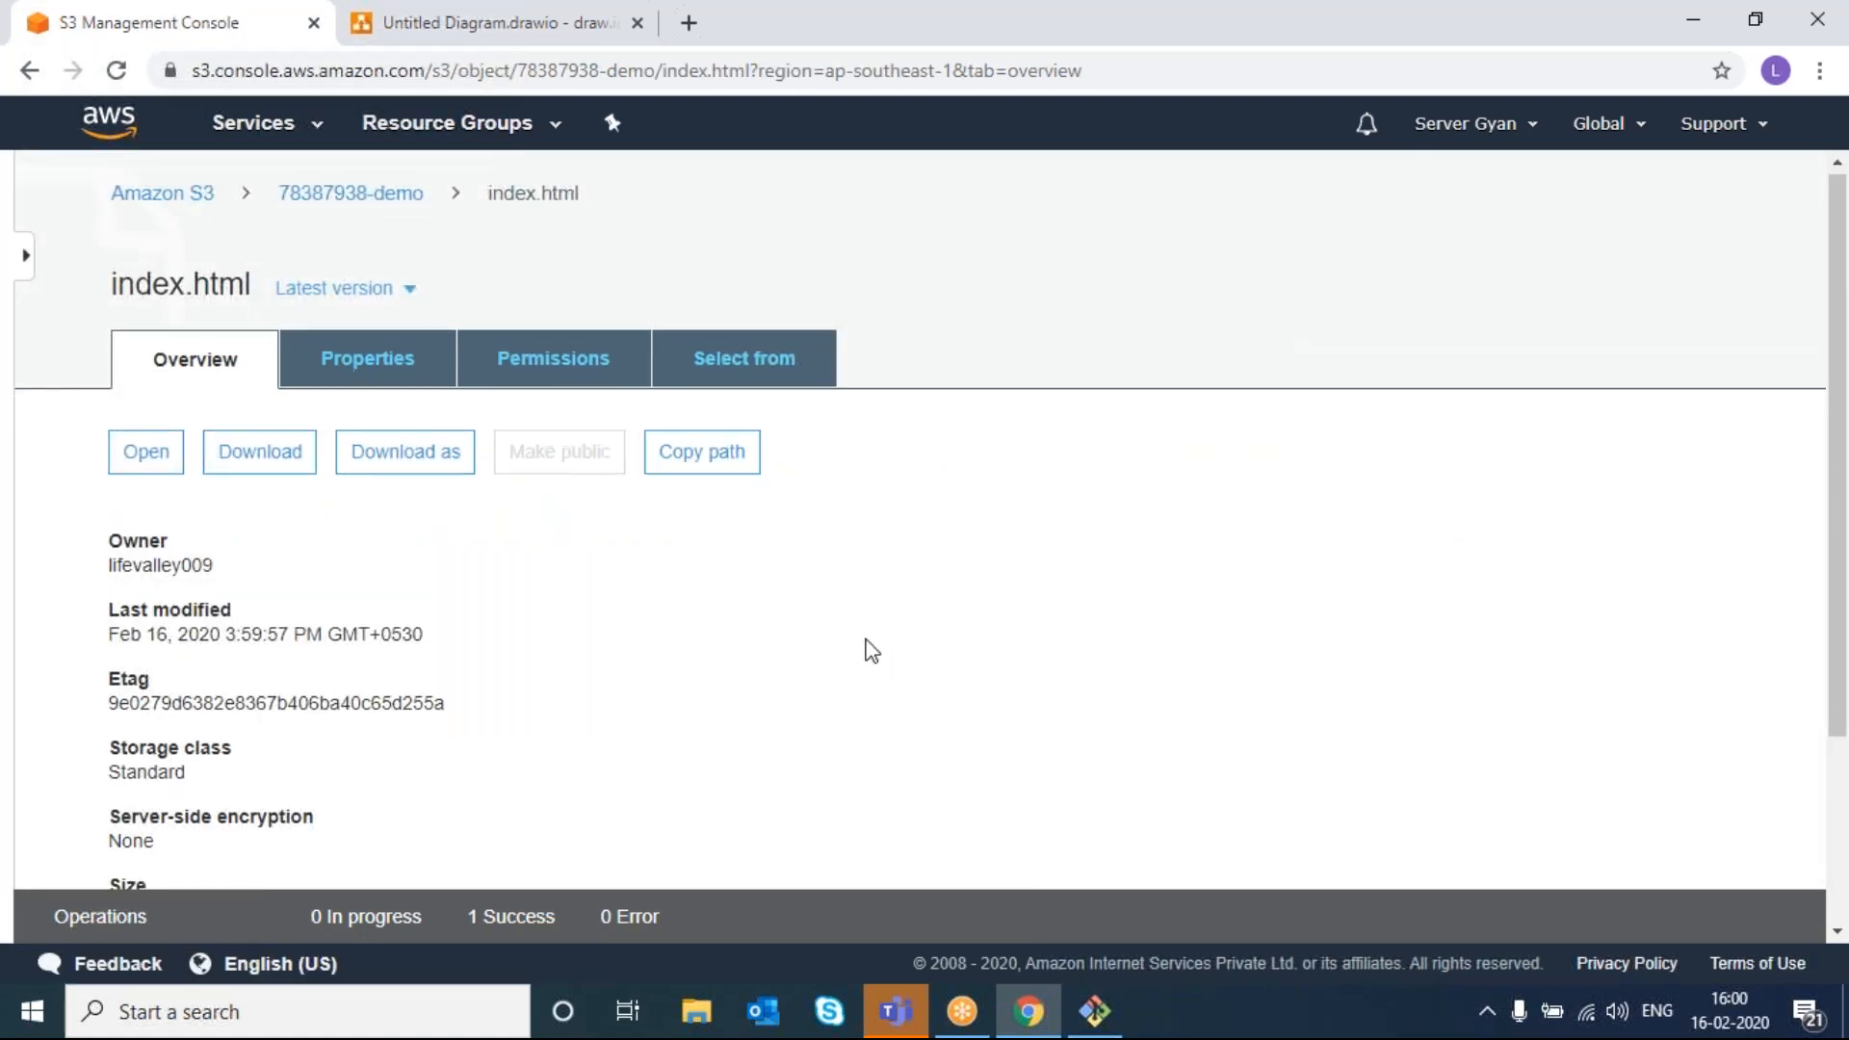
pyautogui.scroll(-3, 866, 640)
pyautogui.rightClick(866, 641)
pyautogui.click(512, 585)
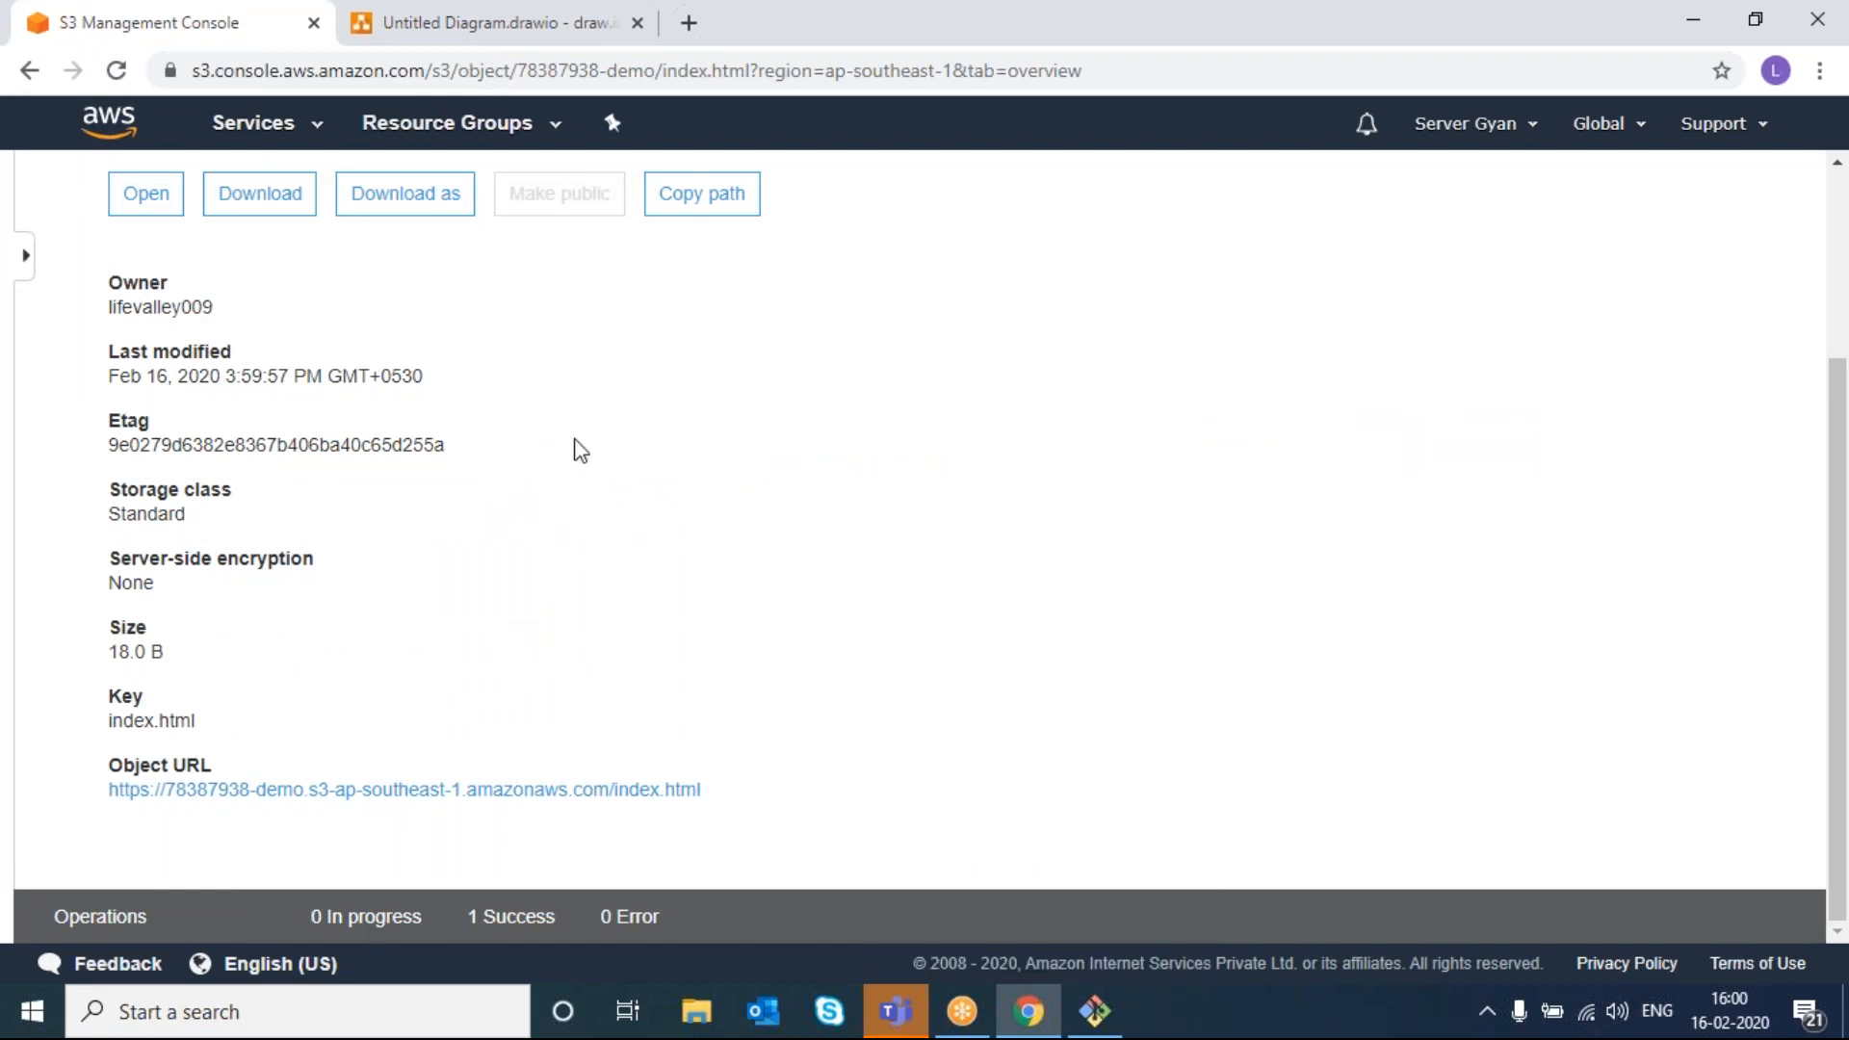
pyautogui.scroll(3, 562, 194)
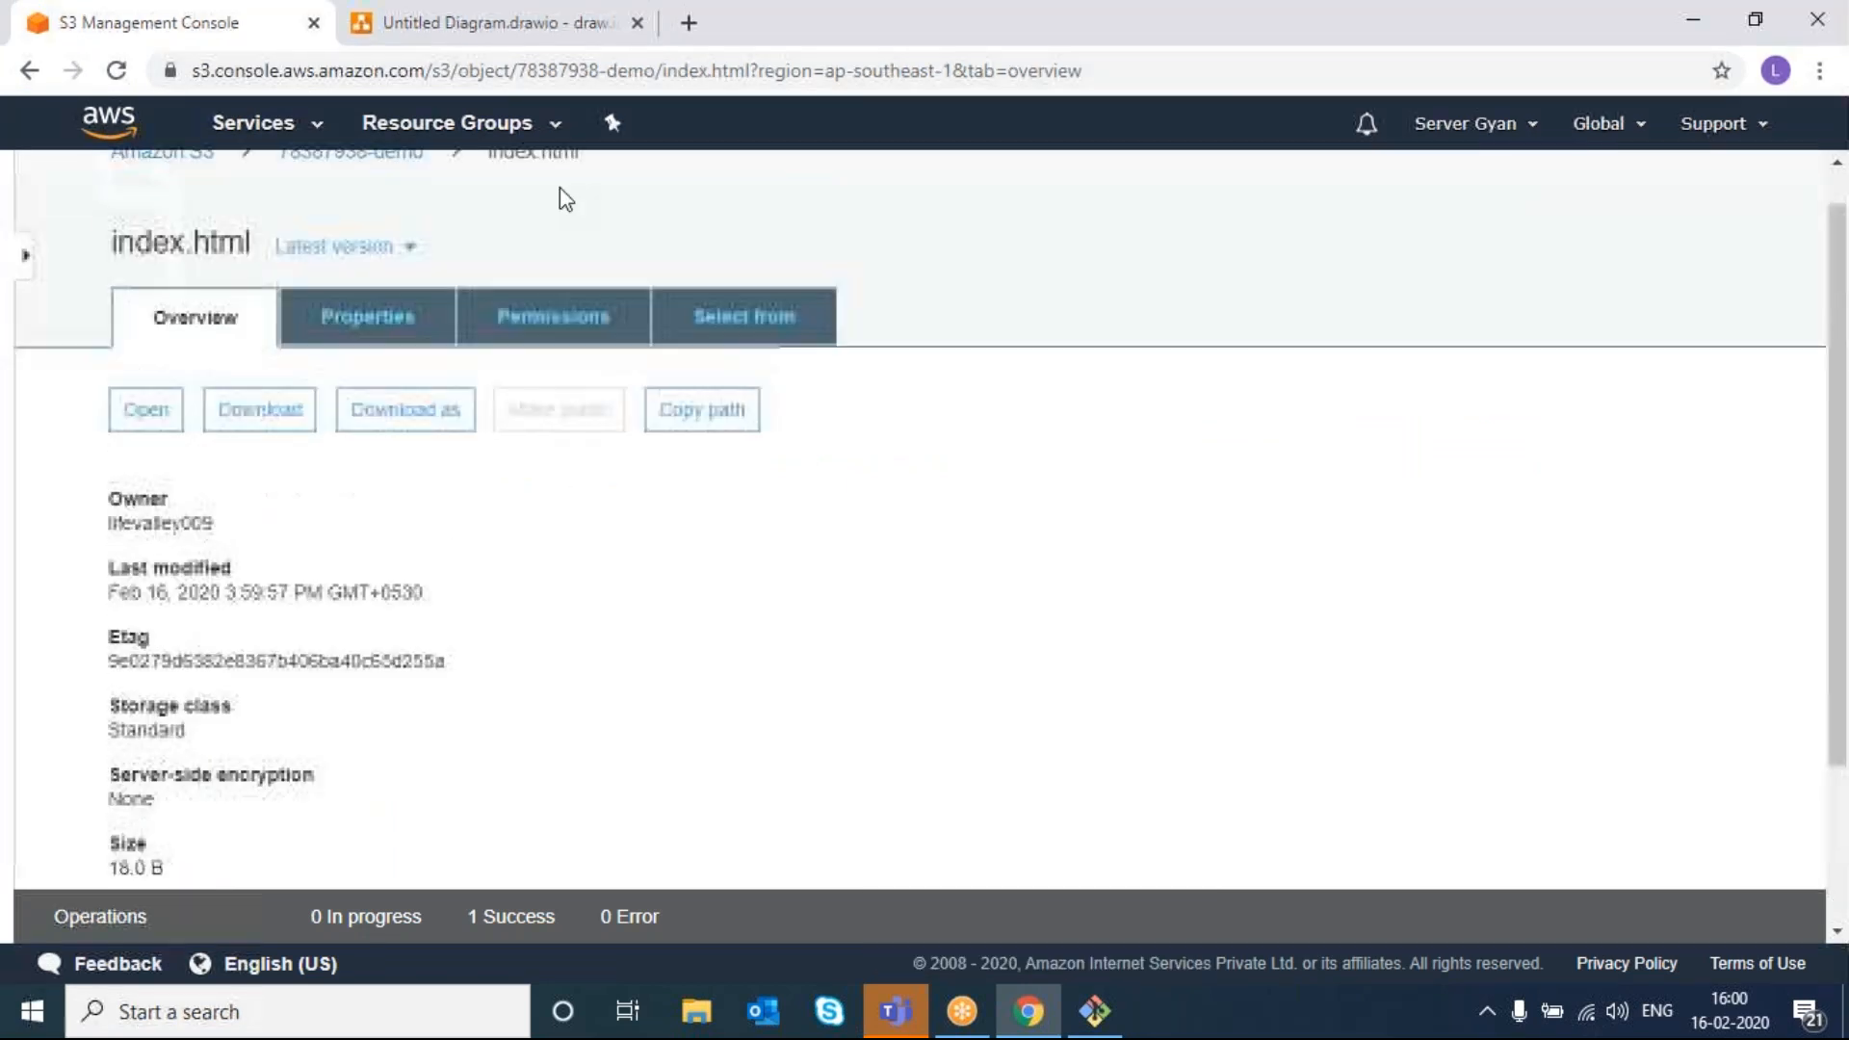
pyautogui.click(392, 337)
pyautogui.rightClick(665, 679)
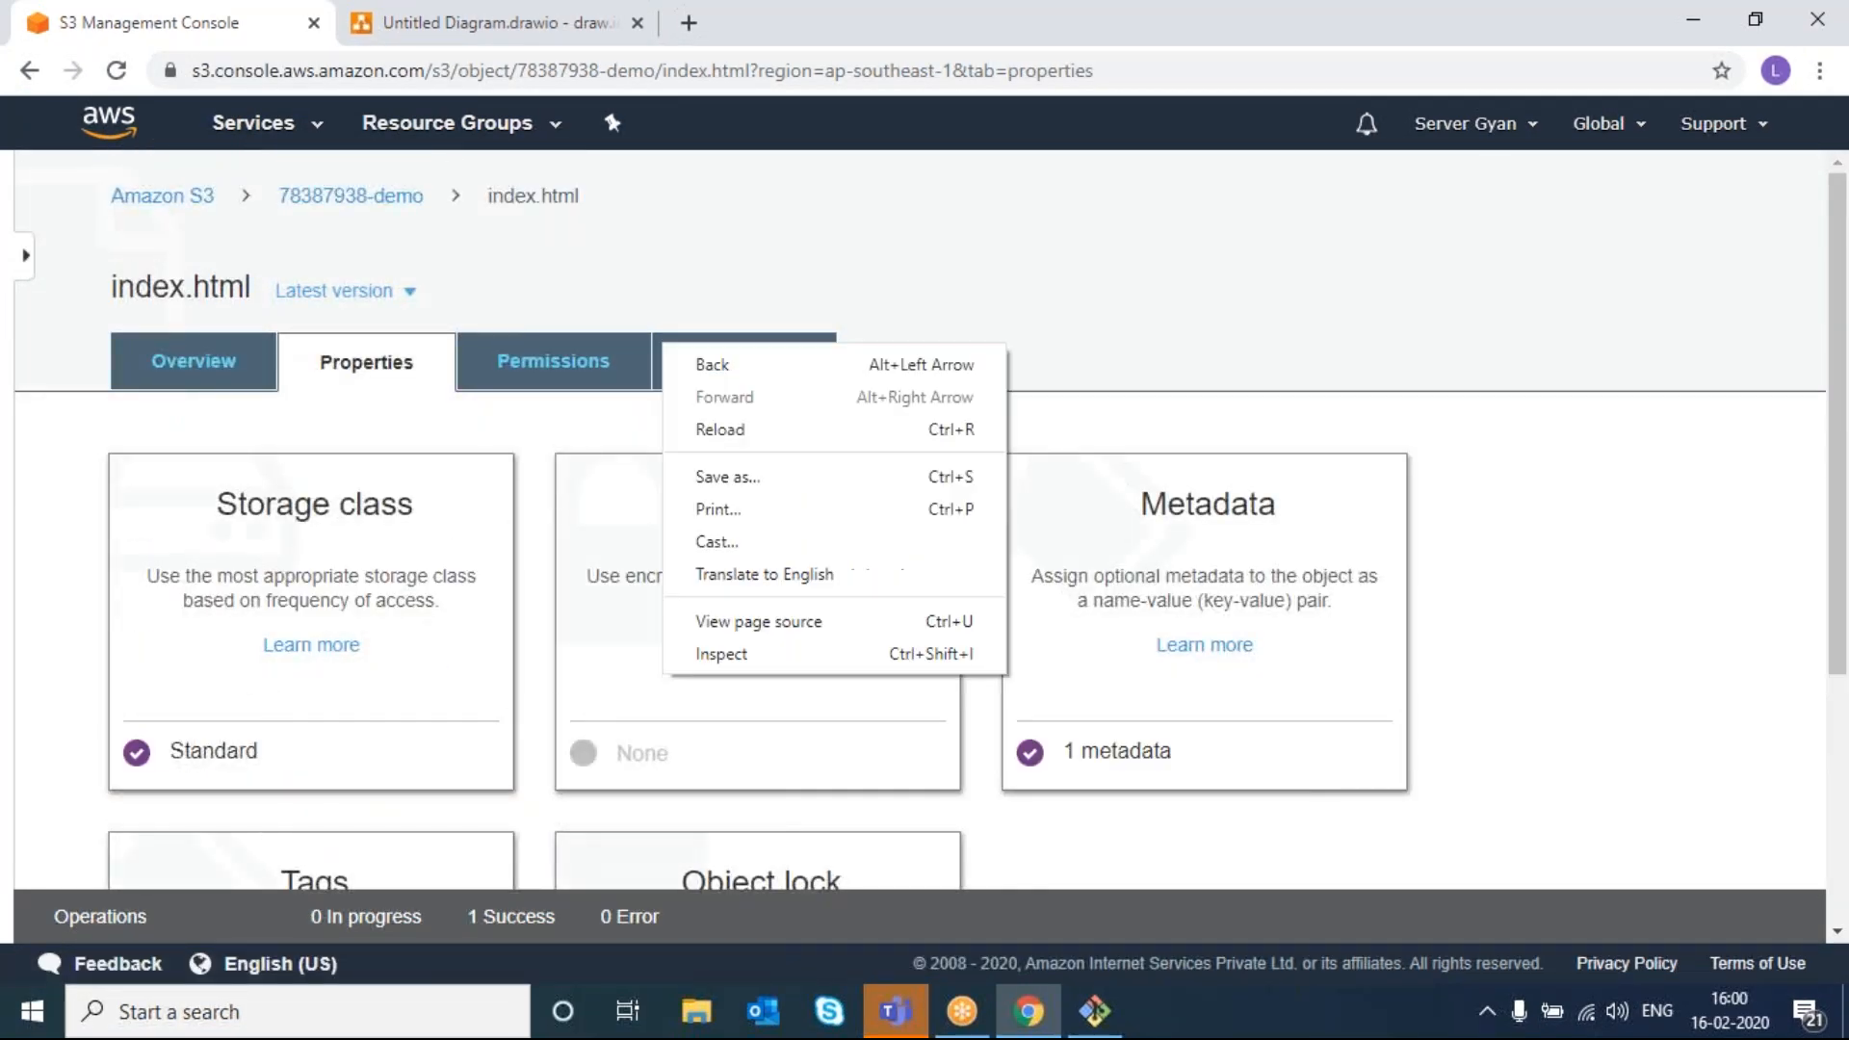
pyautogui.click(389, 199)
pyautogui.click(143, 719)
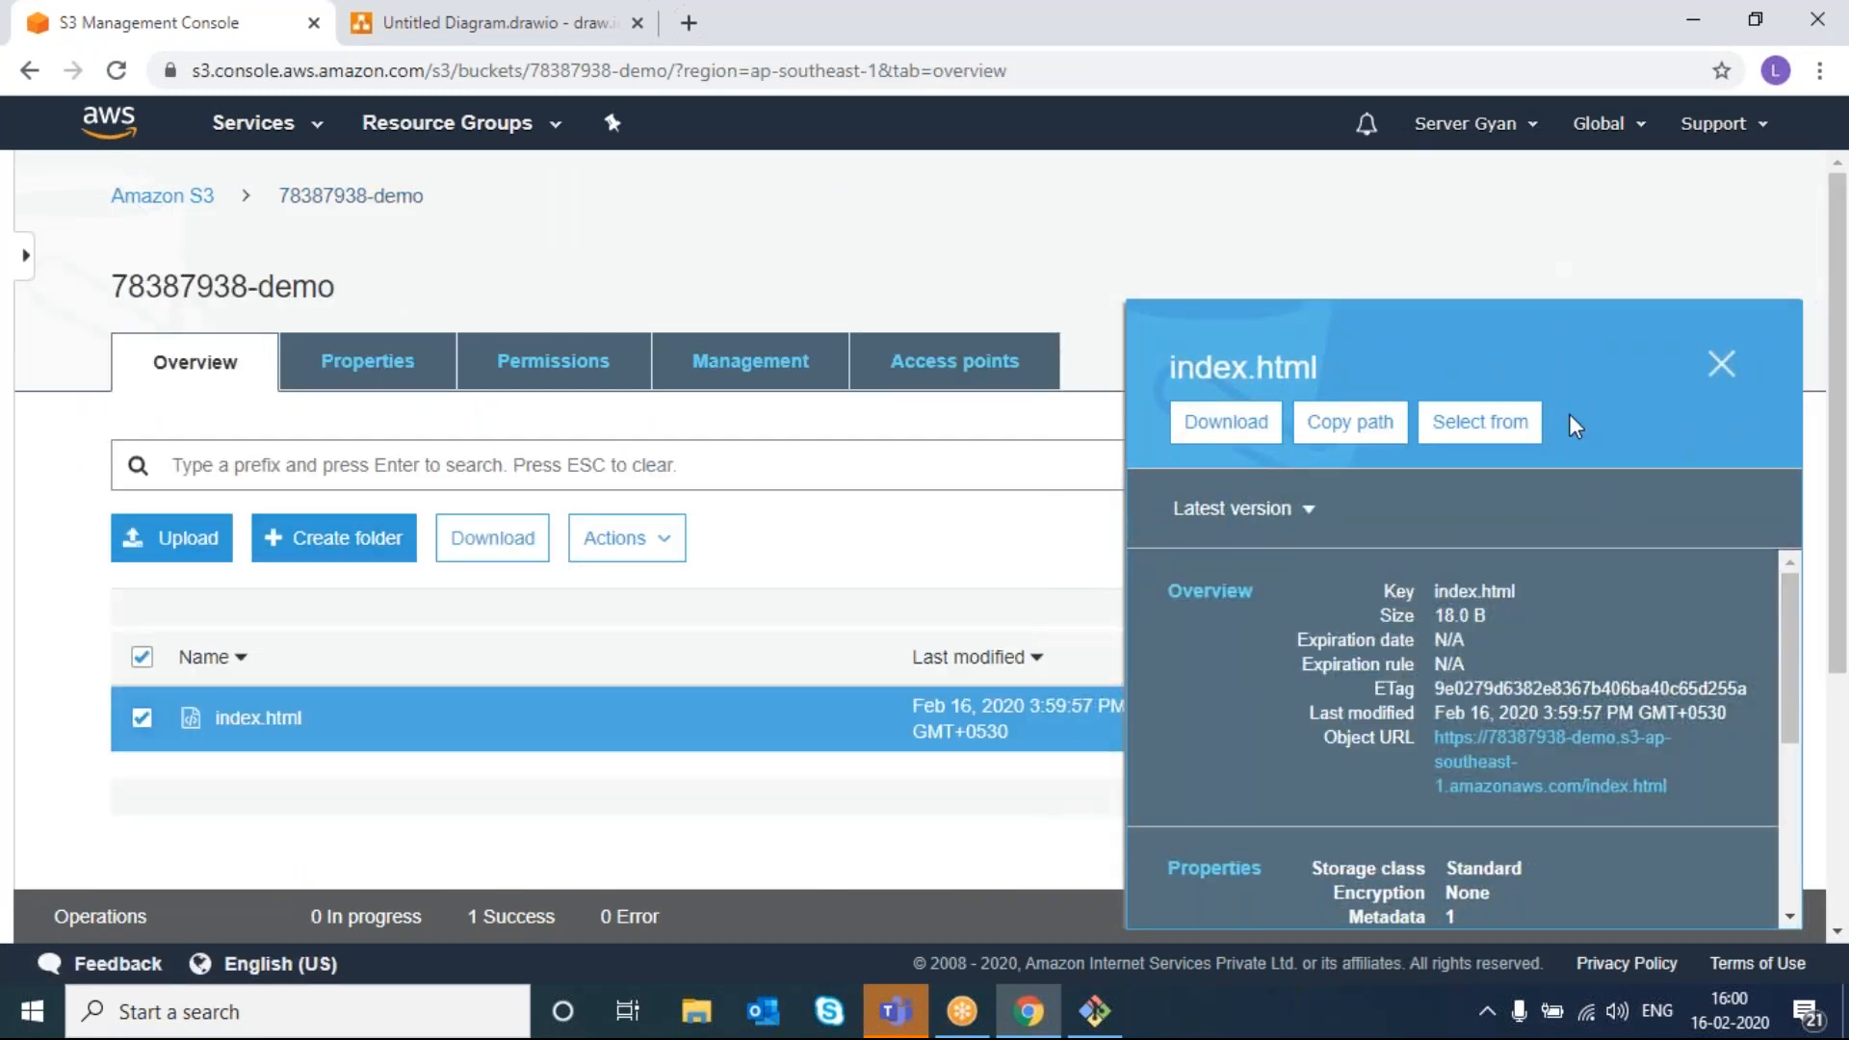
pyautogui.click(1724, 367)
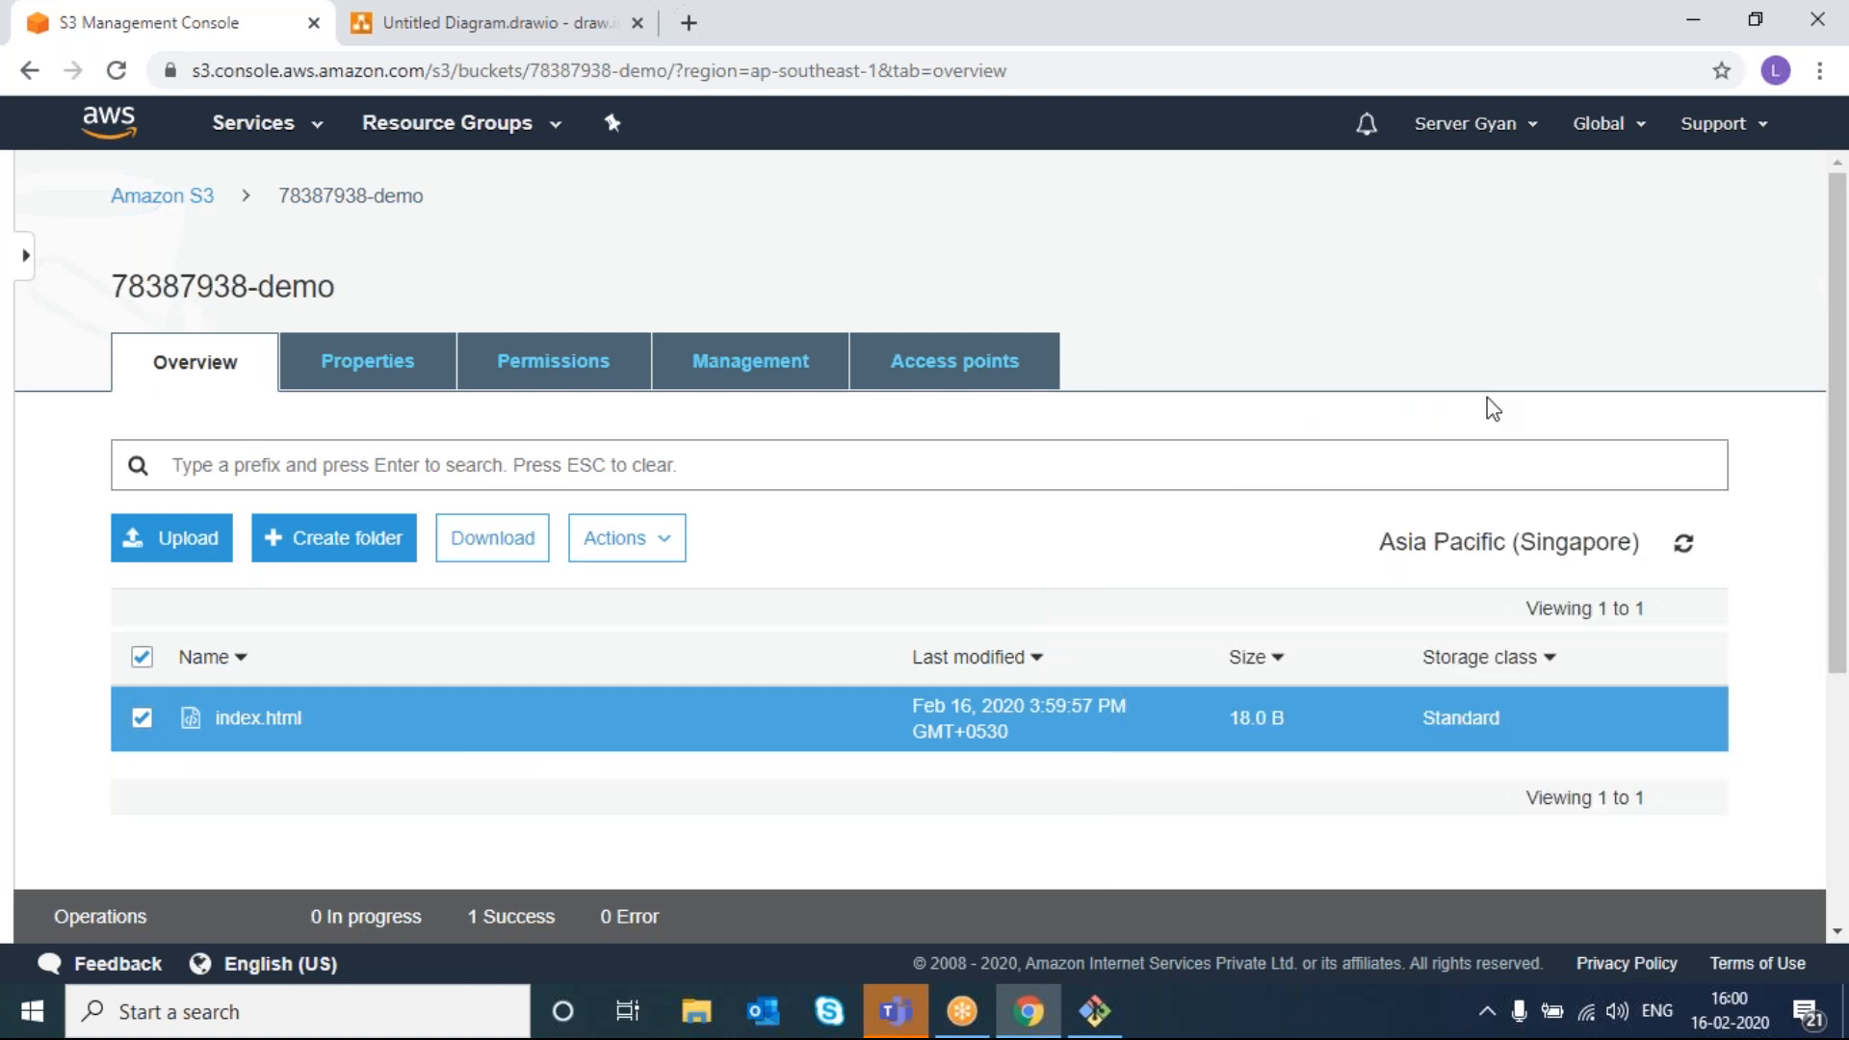
pyautogui.click(671, 568)
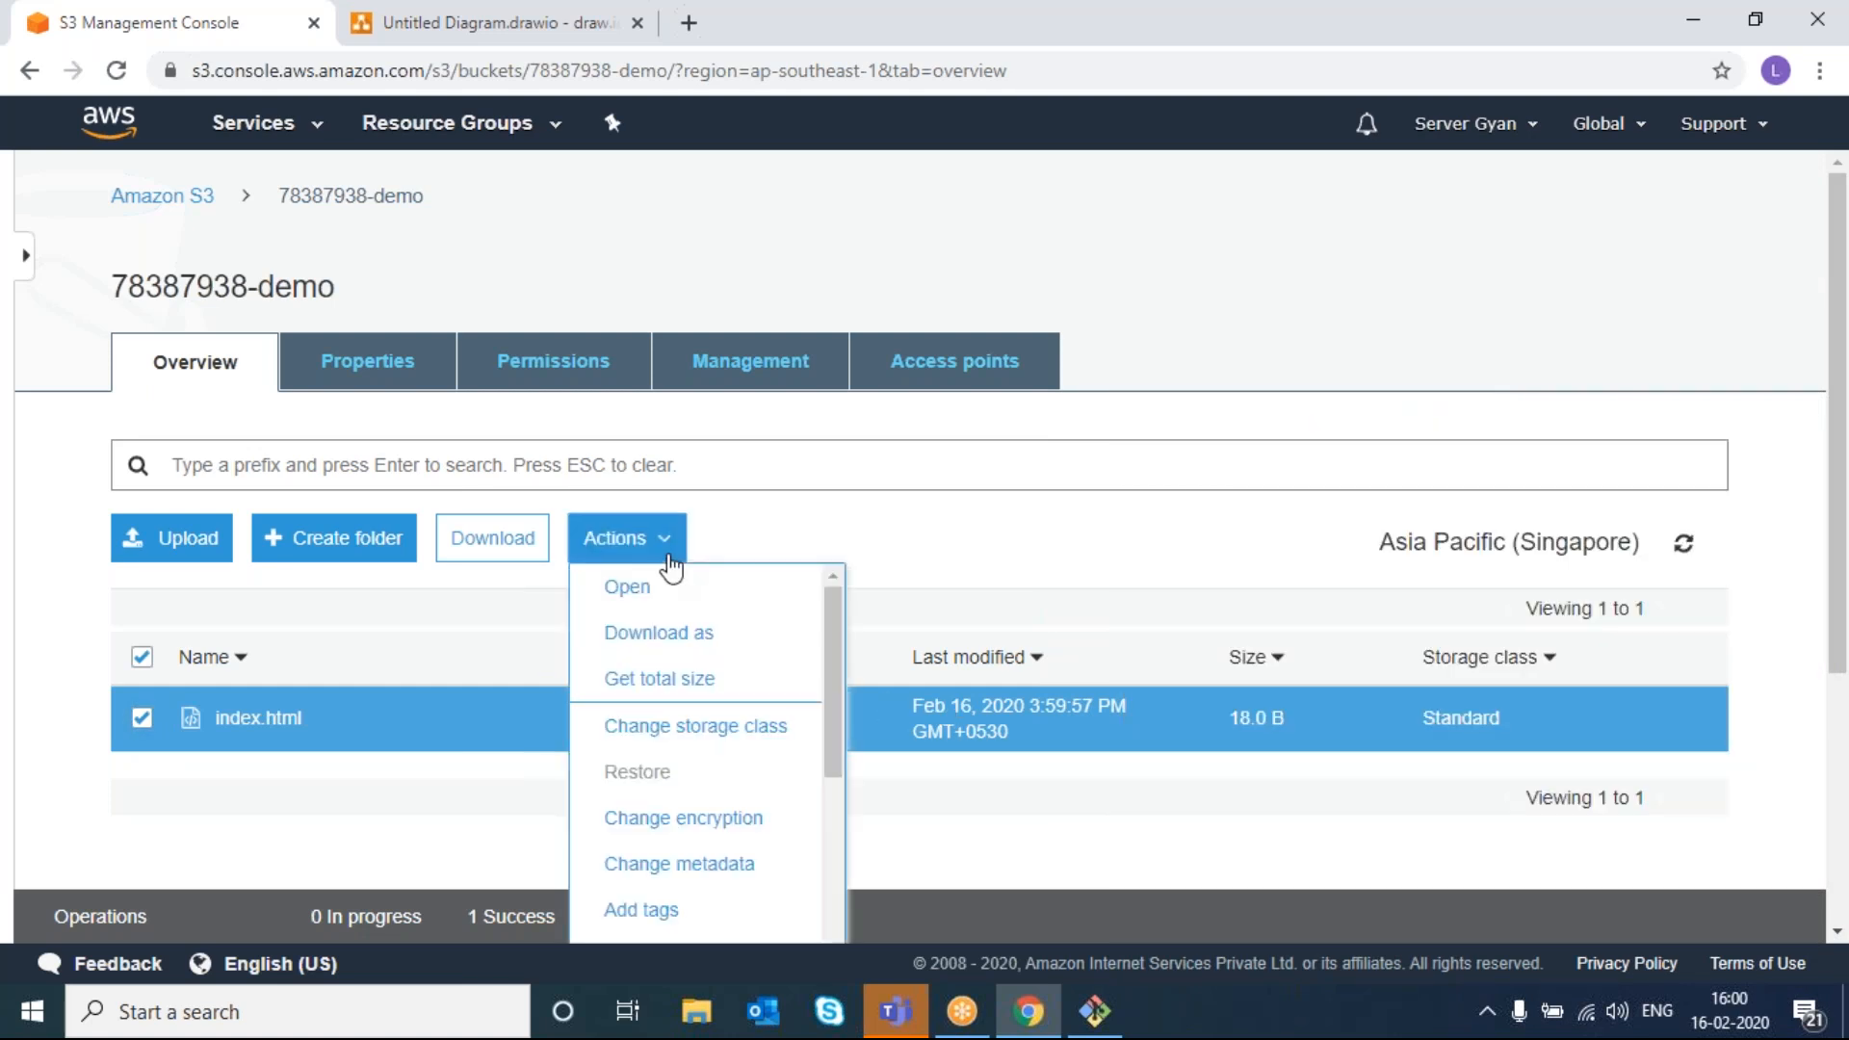
# - Bring up index.html's storage class comparison table and scroll through it
pyautogui.click(713, 735)
pyautogui.scroll(-1, 836, 664)
pyautogui.scroll(-2, 836, 662)
pyautogui.scroll(2, 836, 663)
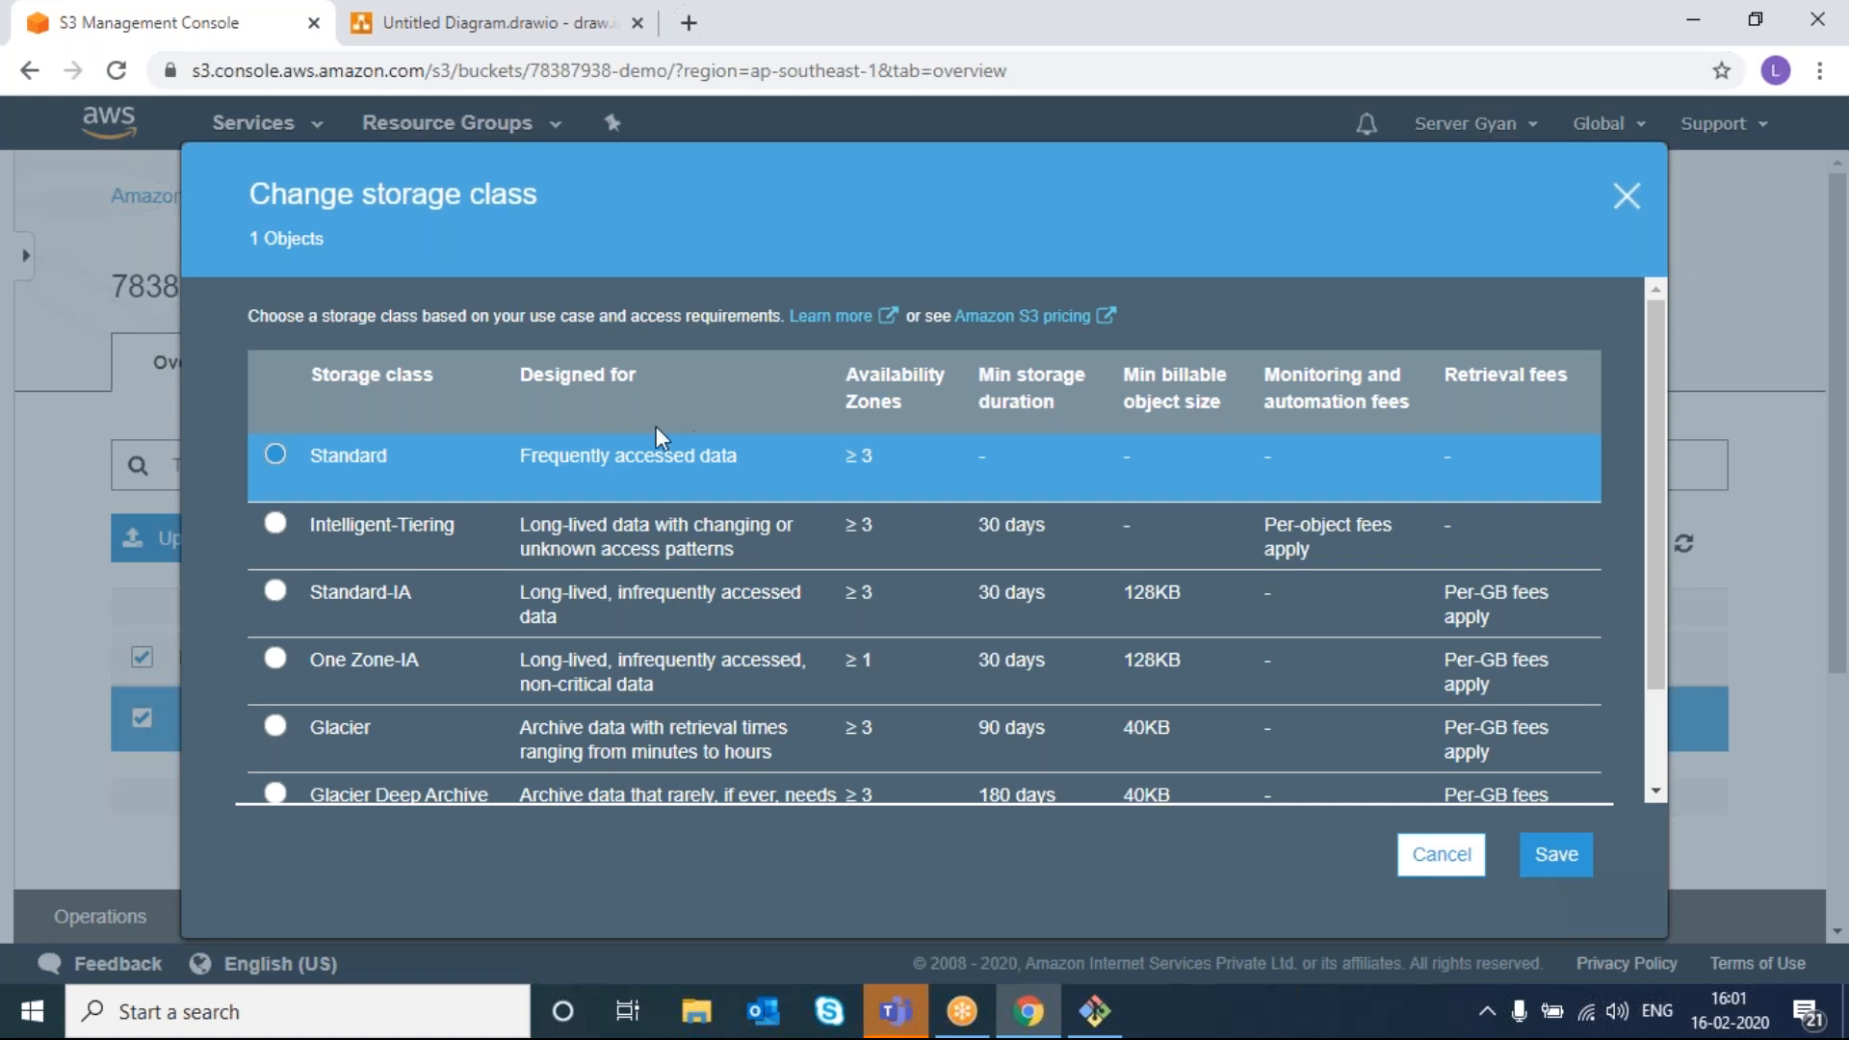
pyautogui.scroll(-1, 462, 518)
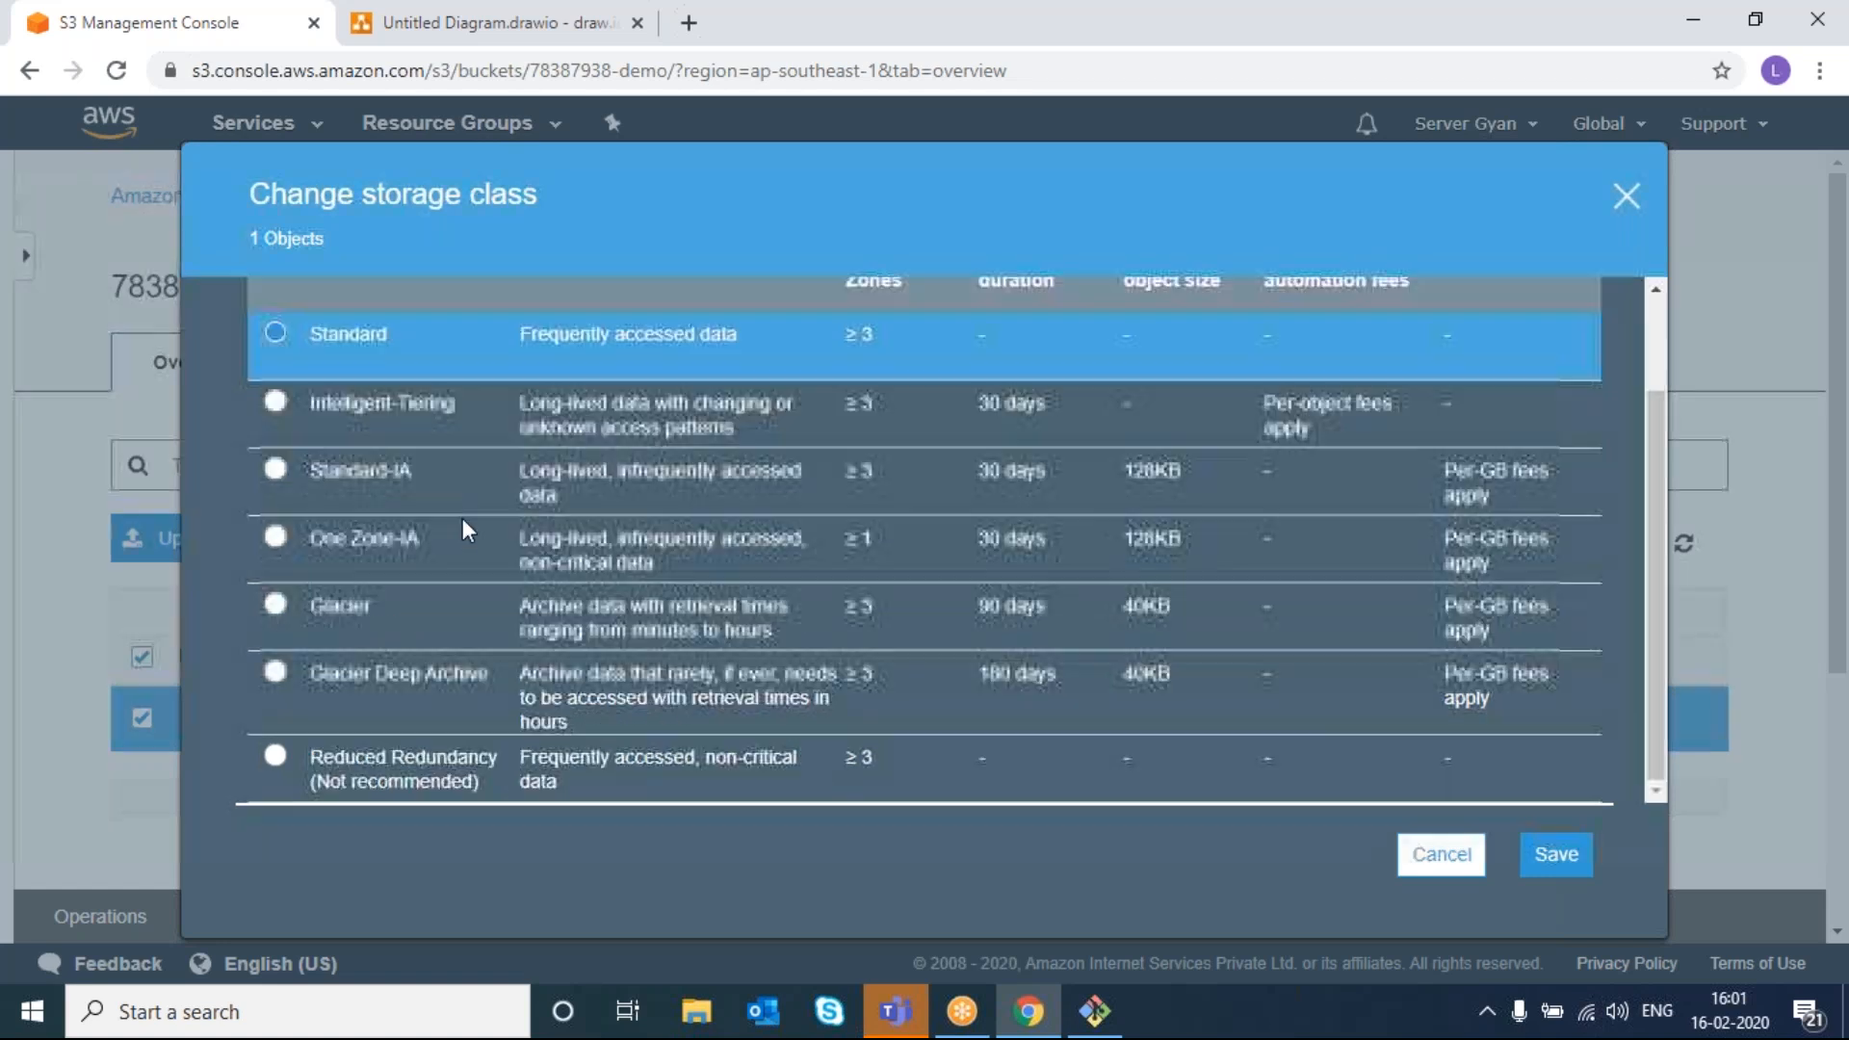
pyautogui.scroll(1, 462, 518)
pyautogui.scroll(-1, 462, 520)
pyautogui.scroll(1, 462, 521)
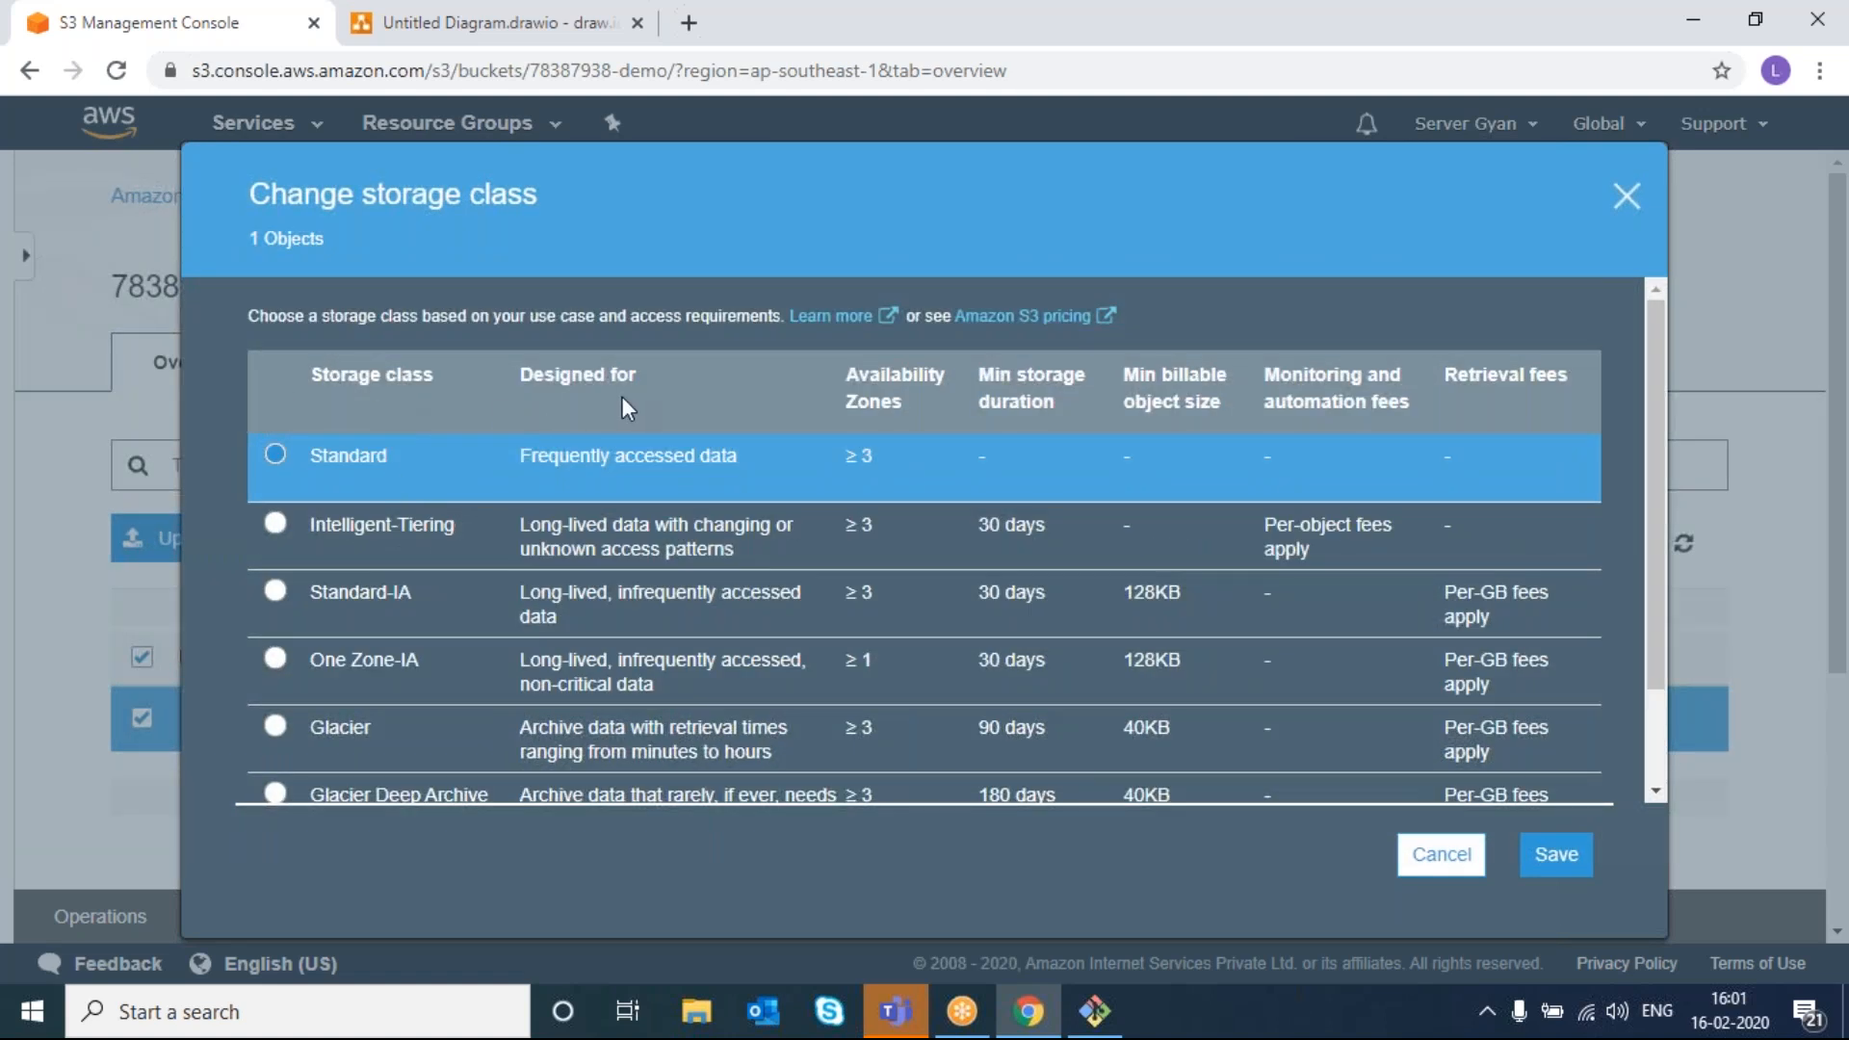
# - Highlight the Designed for, Availability Zones, Monitoring and automation fees, and Retrieval fees headings
pyautogui.doubleClick(599, 374)
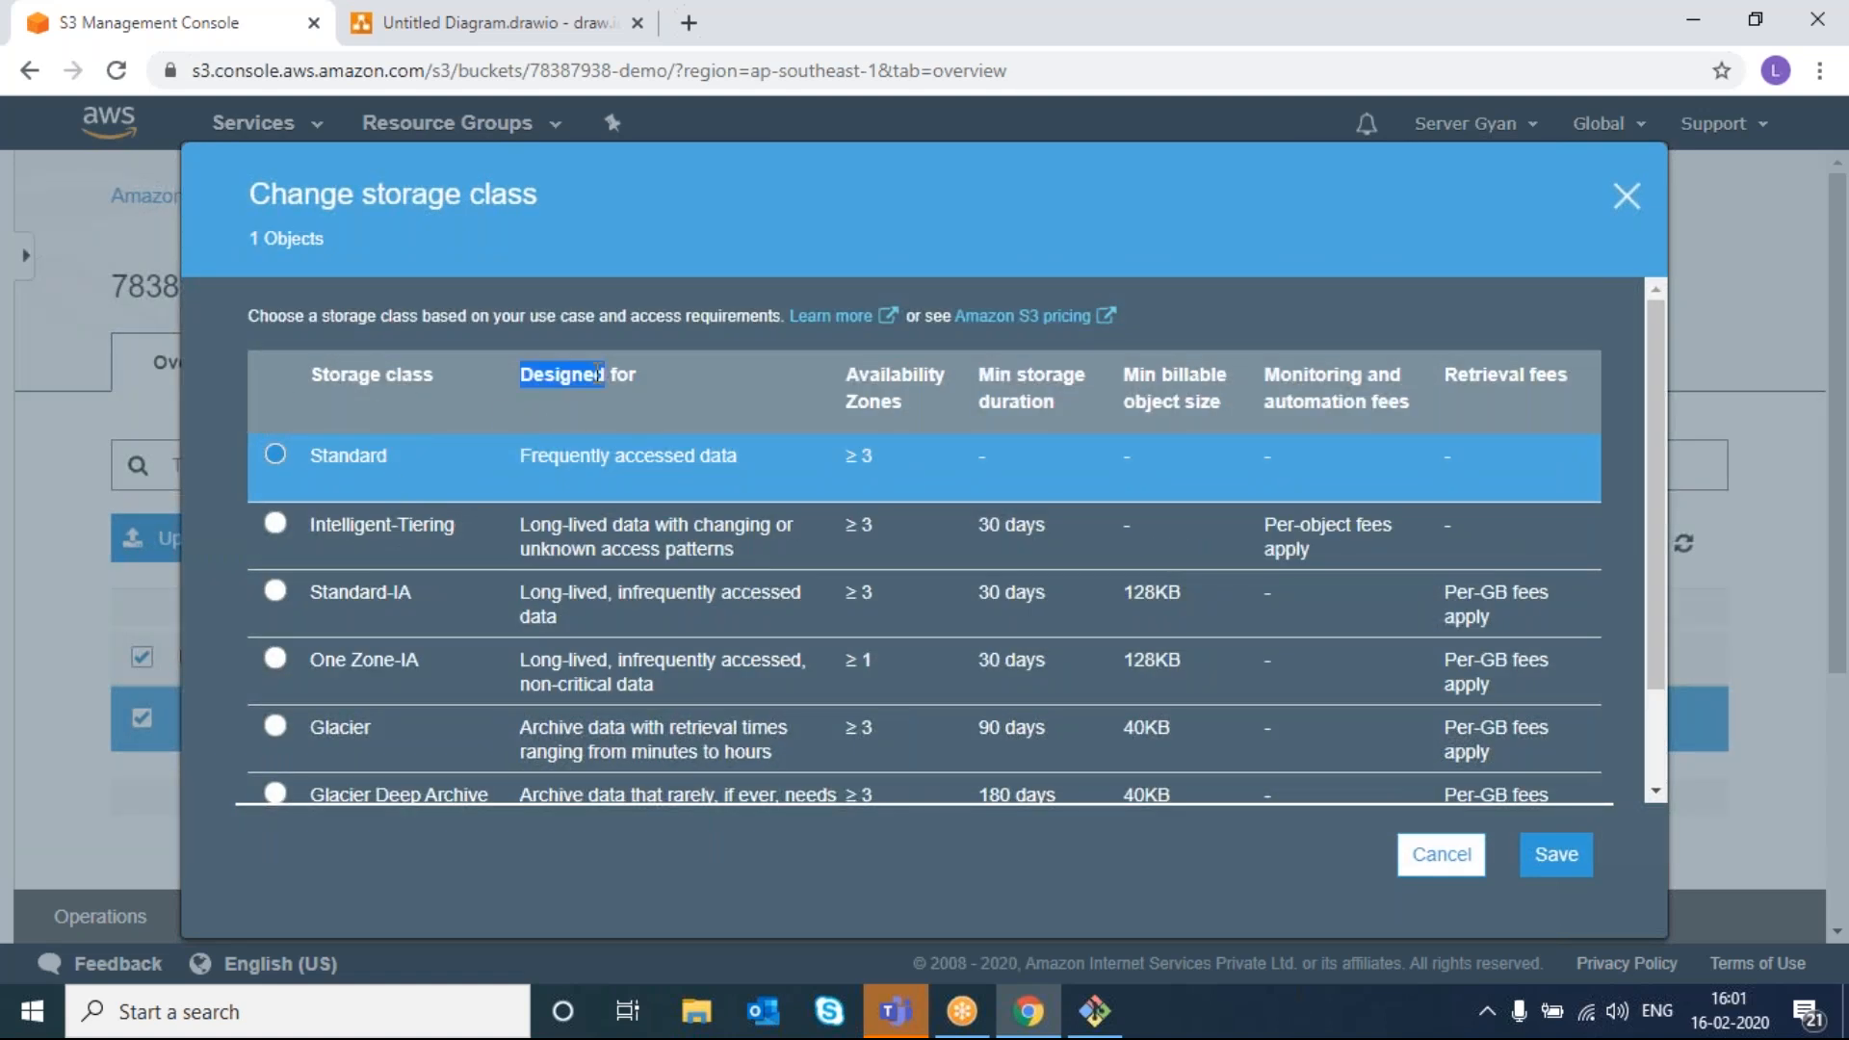
pyautogui.doubleClick(874, 402)
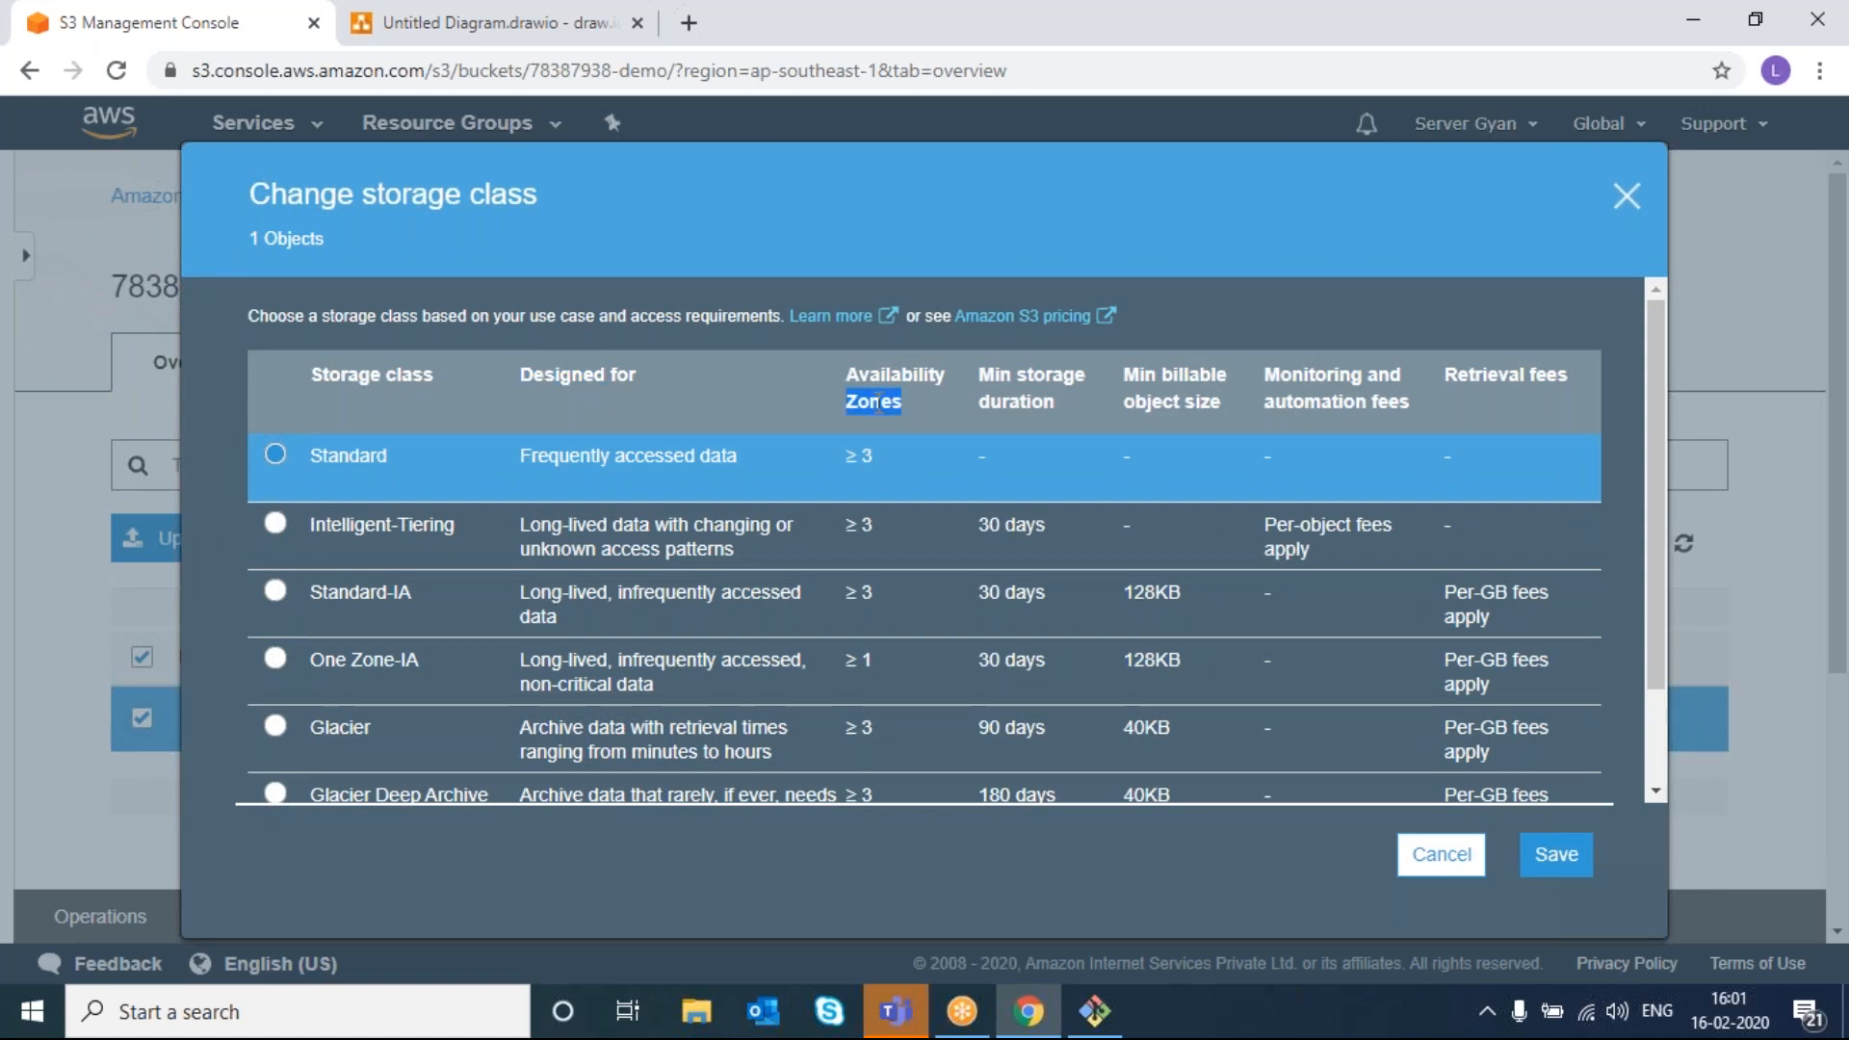
pyautogui.click(1042, 389)
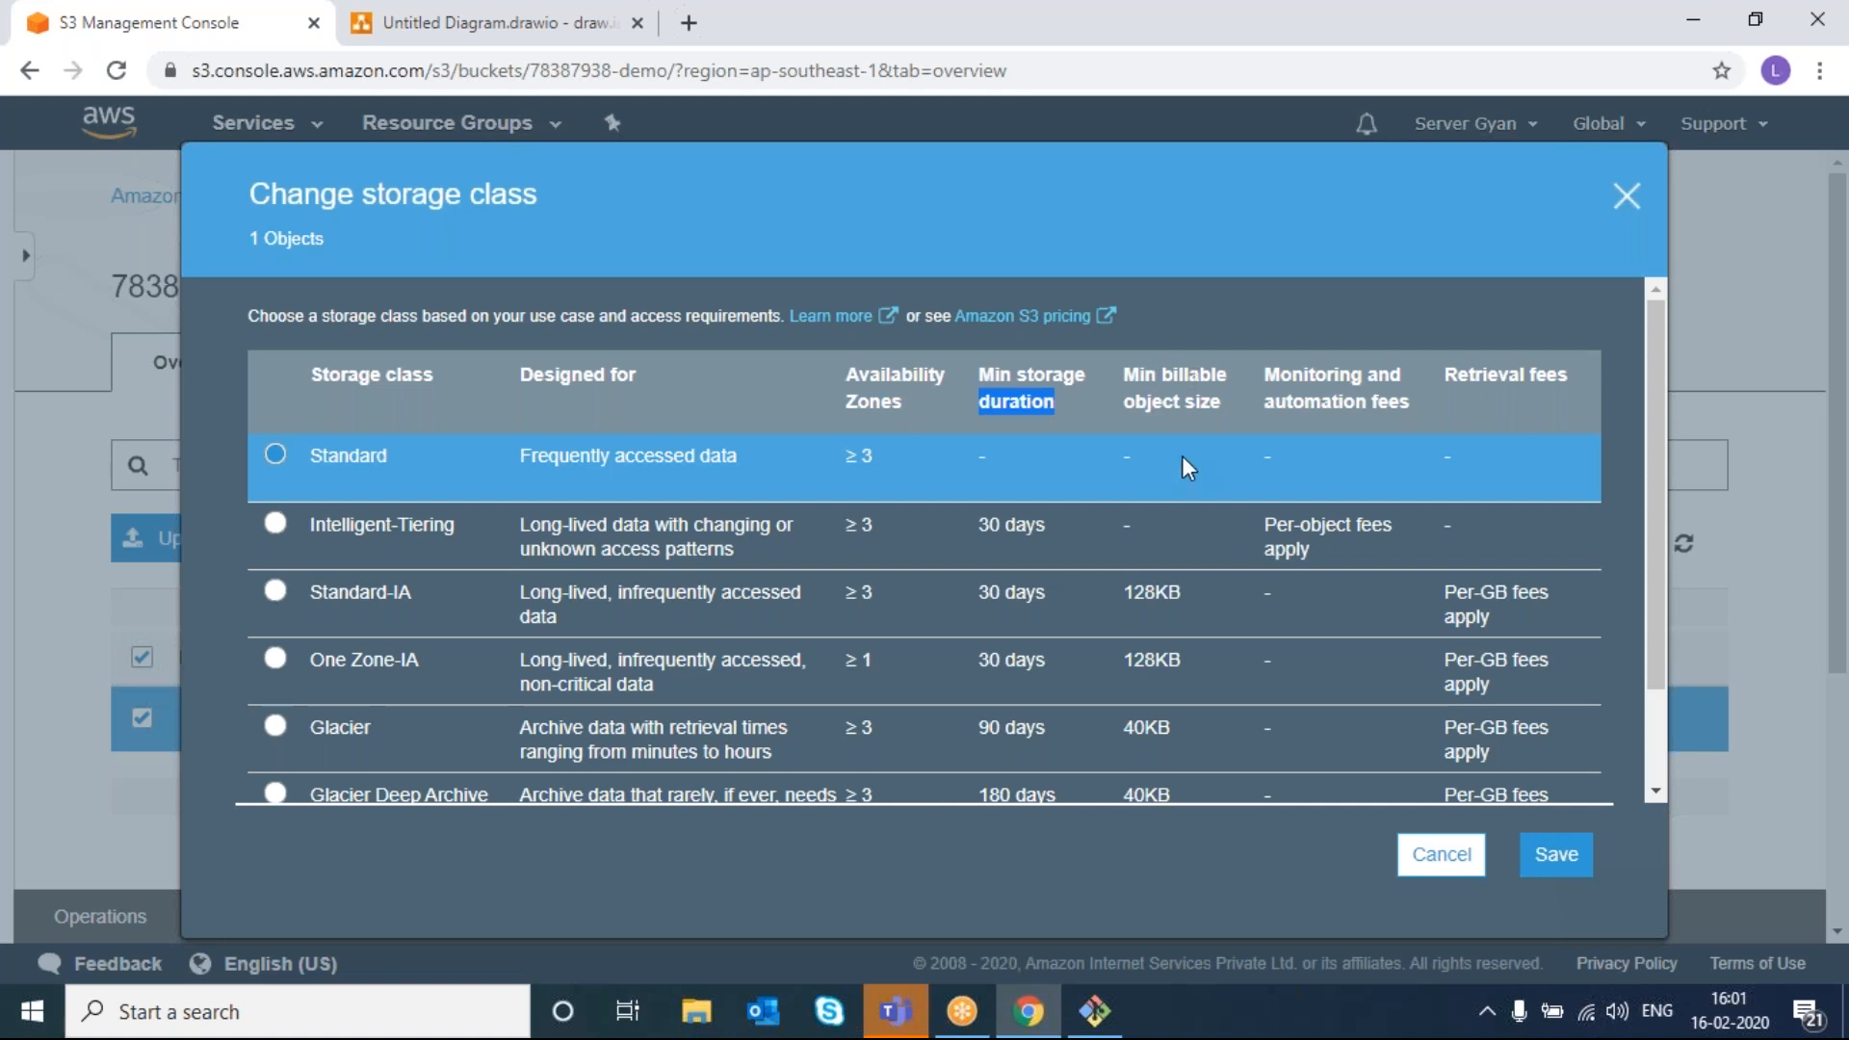
pyautogui.doubleClick(1315, 400)
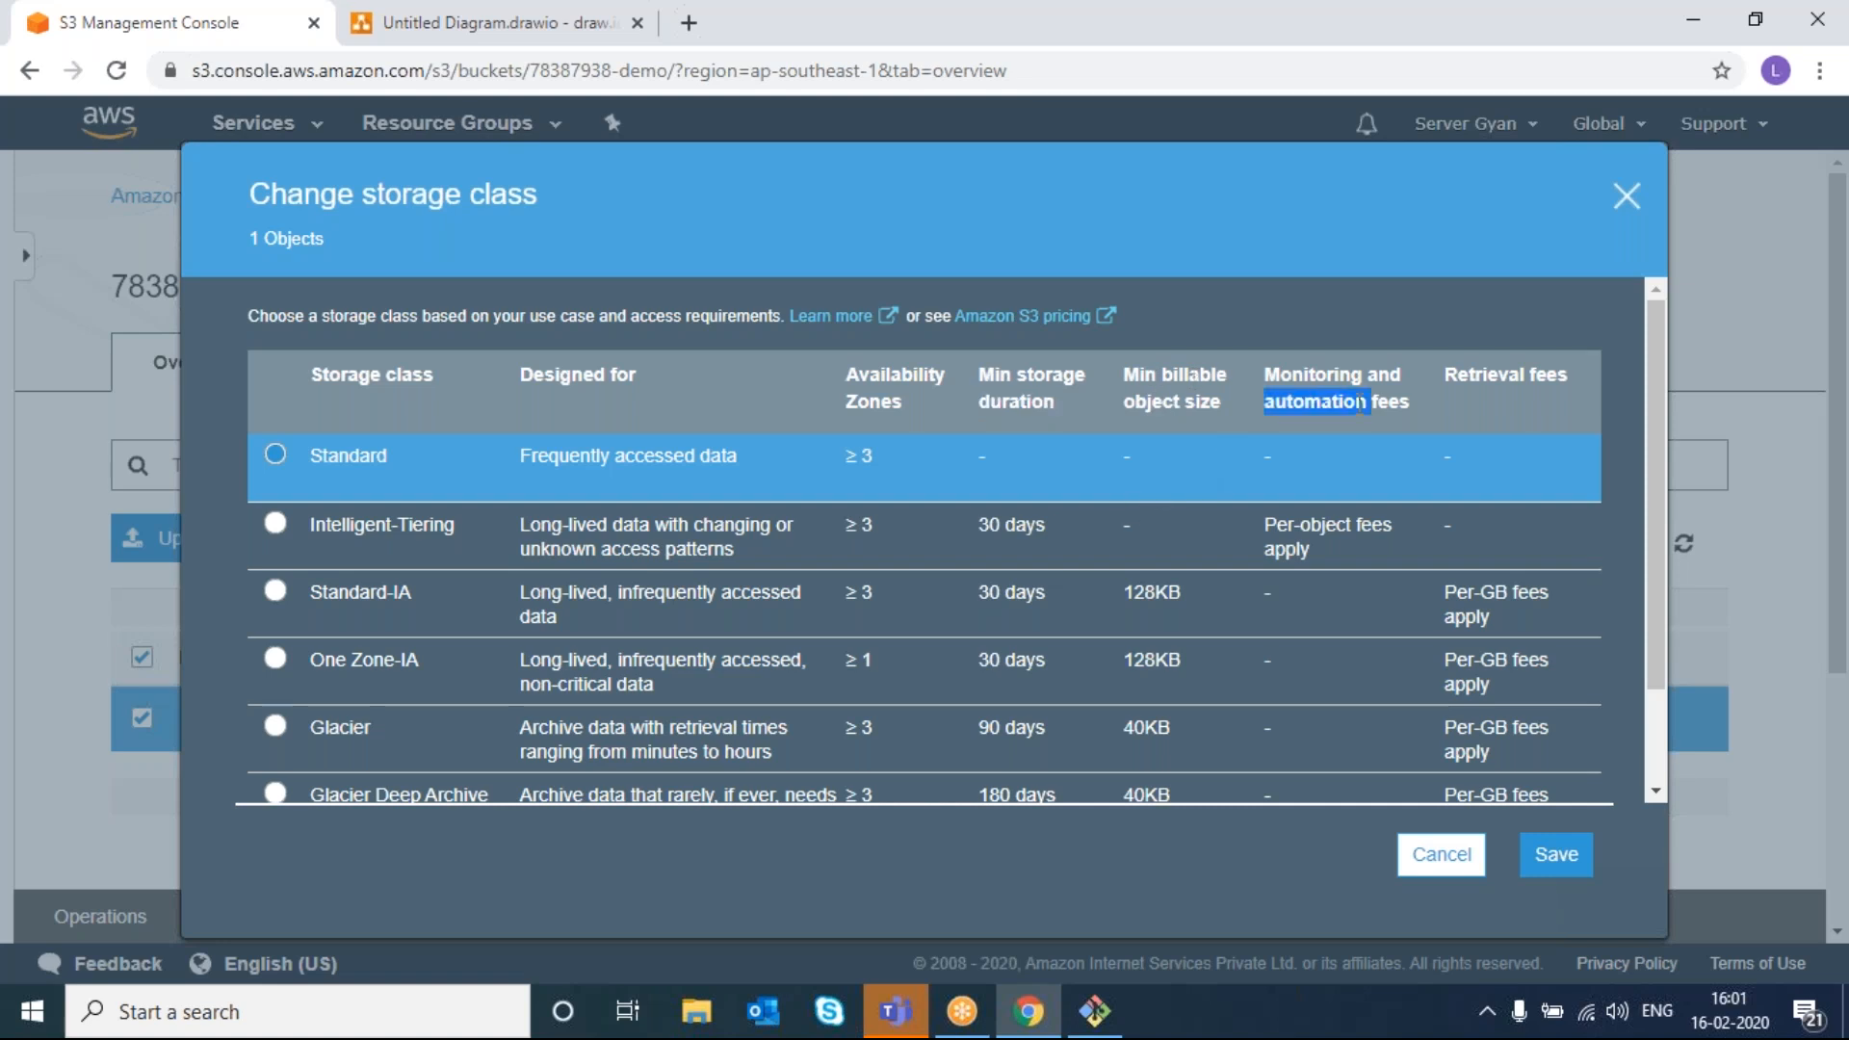
pyautogui.tripleClick(1499, 376)
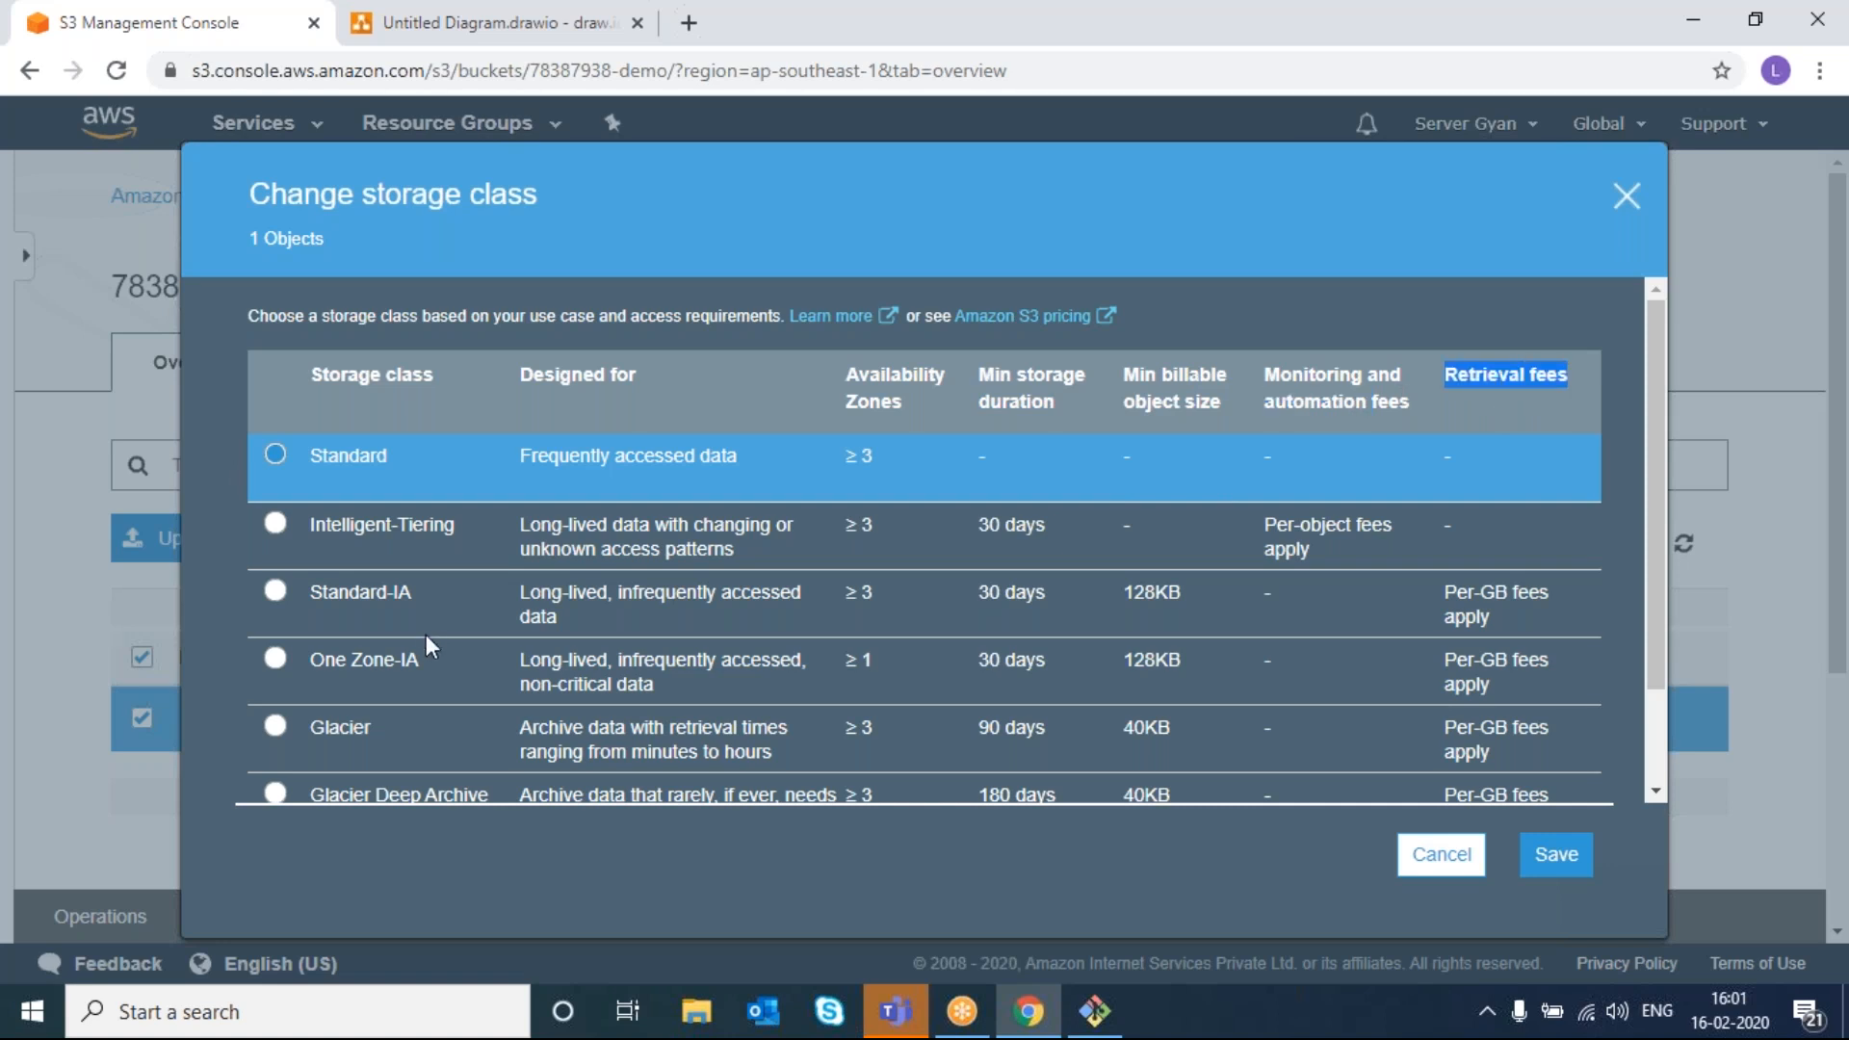
# - Review the storage class table, highlighting Standard's Frequently accessed data description
pyautogui.scroll(-1, 426, 638)
pyautogui.scroll(1, 427, 638)
pyautogui.scroll(-1, 426, 634)
pyautogui.scroll(1, 426, 634)
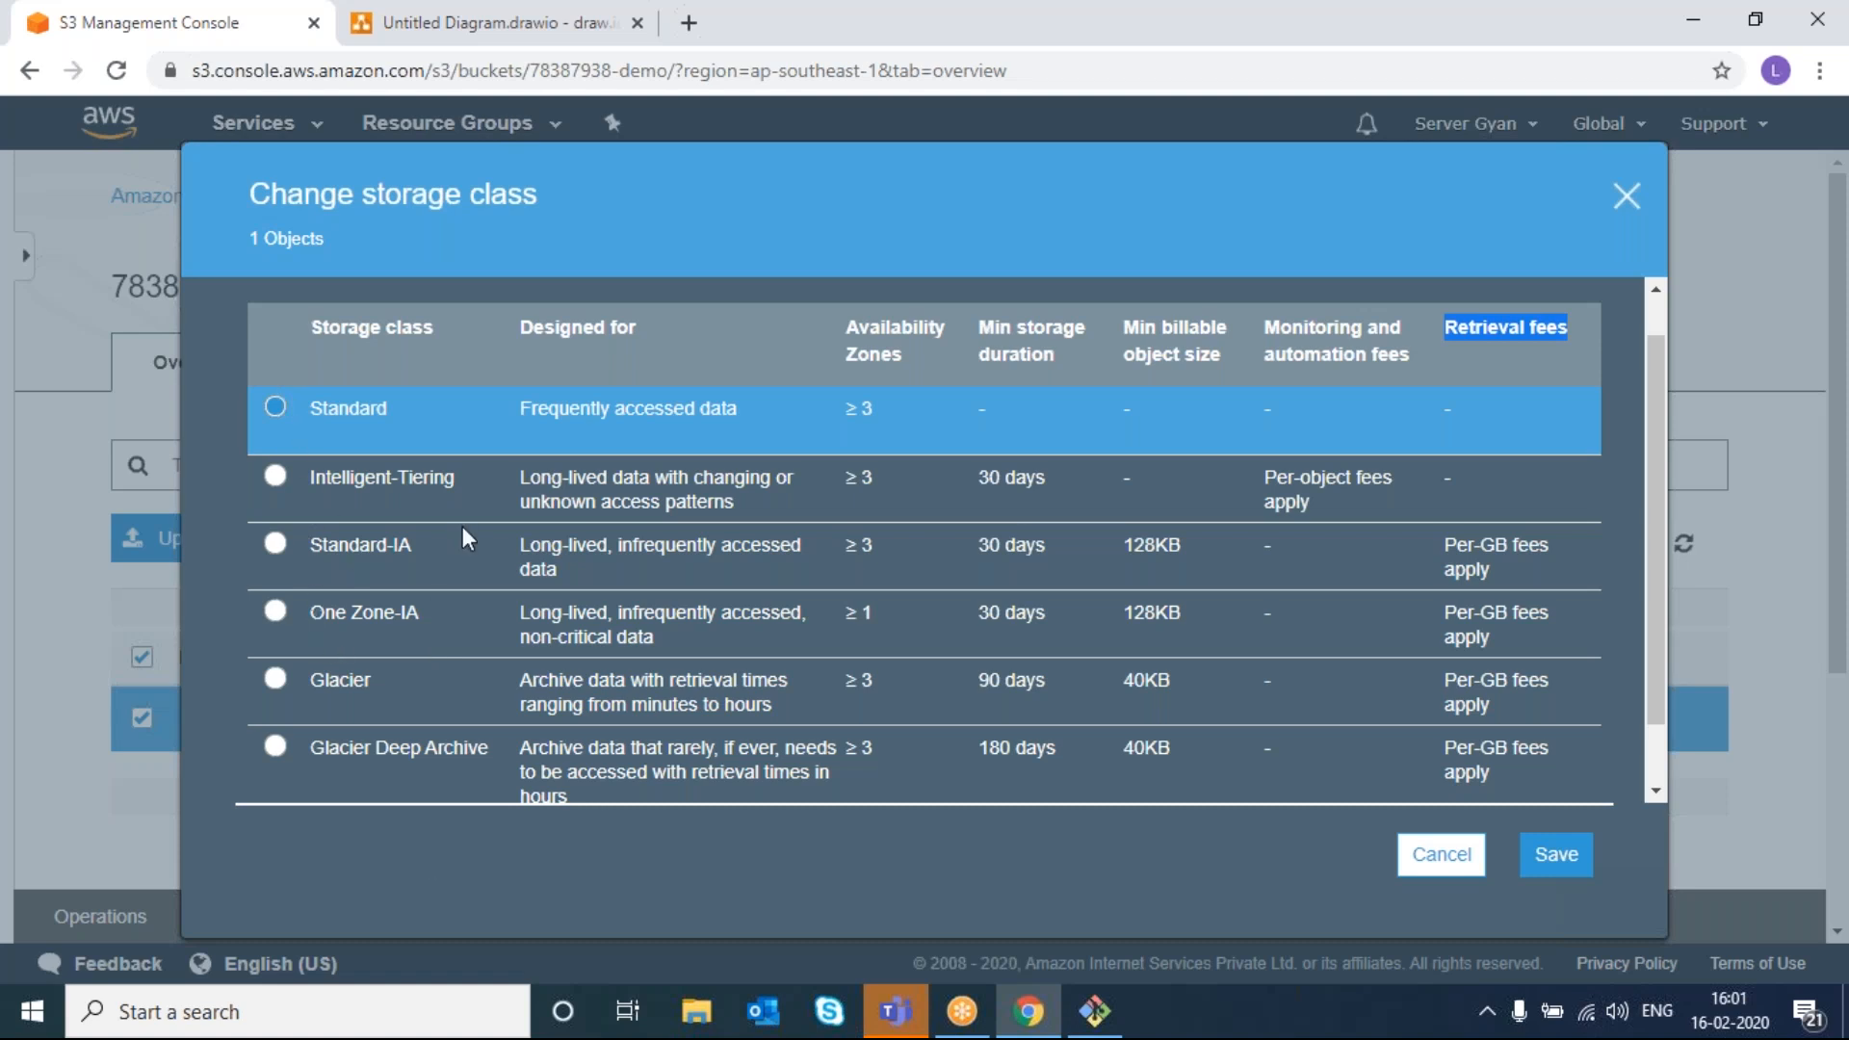
pyautogui.scroll(-2, 462, 526)
pyautogui.scroll(3, 330, 503)
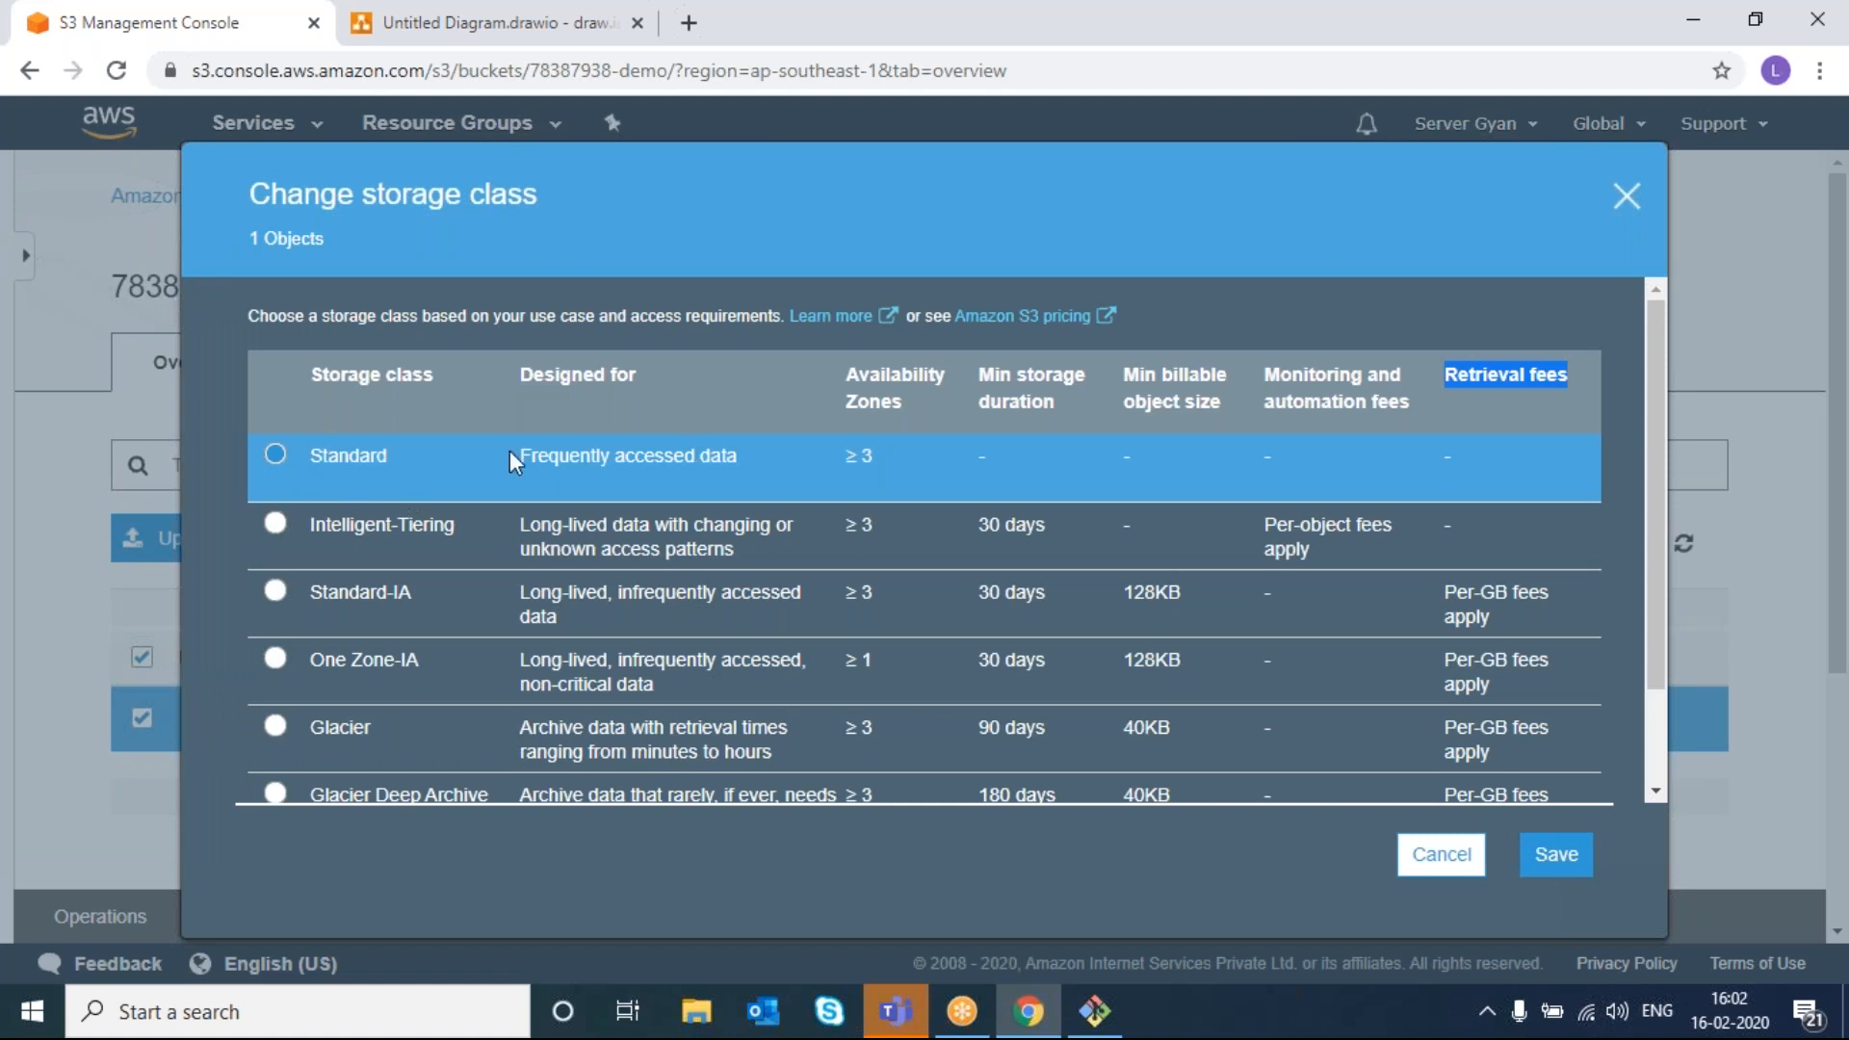
pyautogui.tripleClick(540, 452)
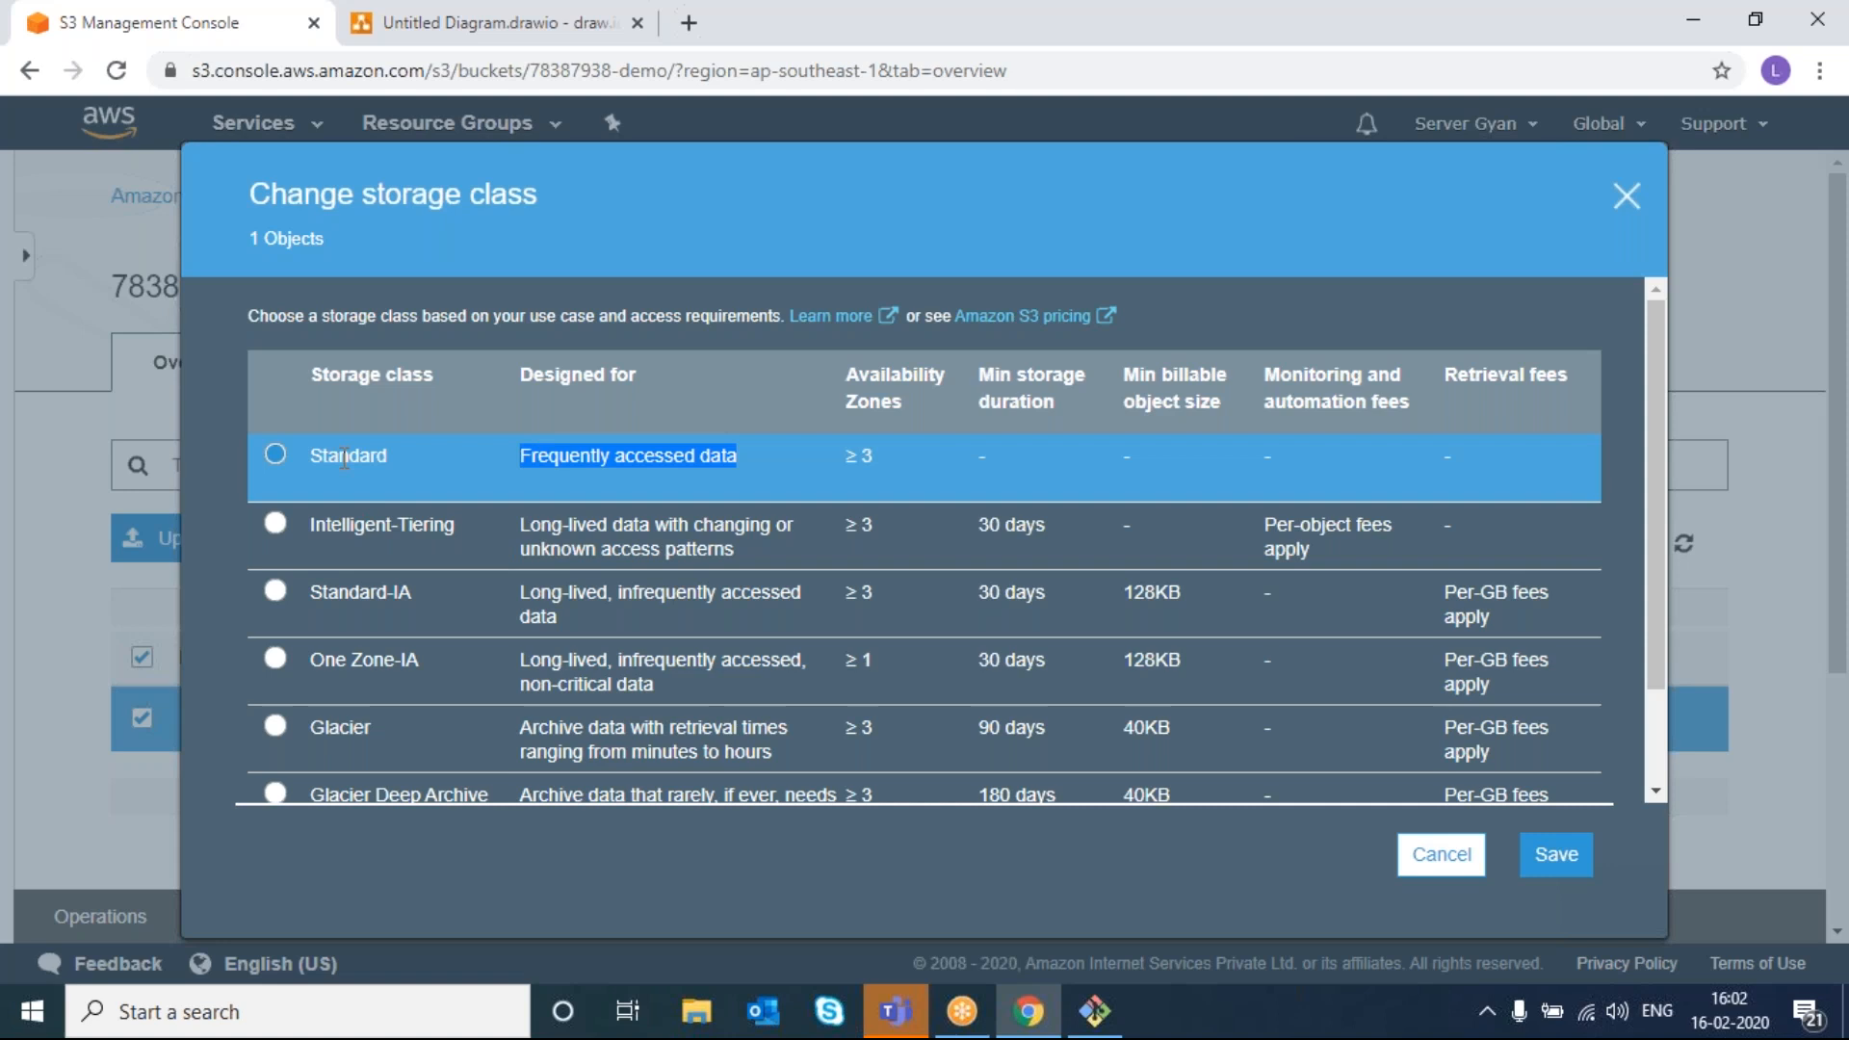
# - Select Intelligent-Tiering, then Standard-IA, highlighting its zone count, 30-day minimum and 128KB minimum size
pyautogui.click(395, 529)
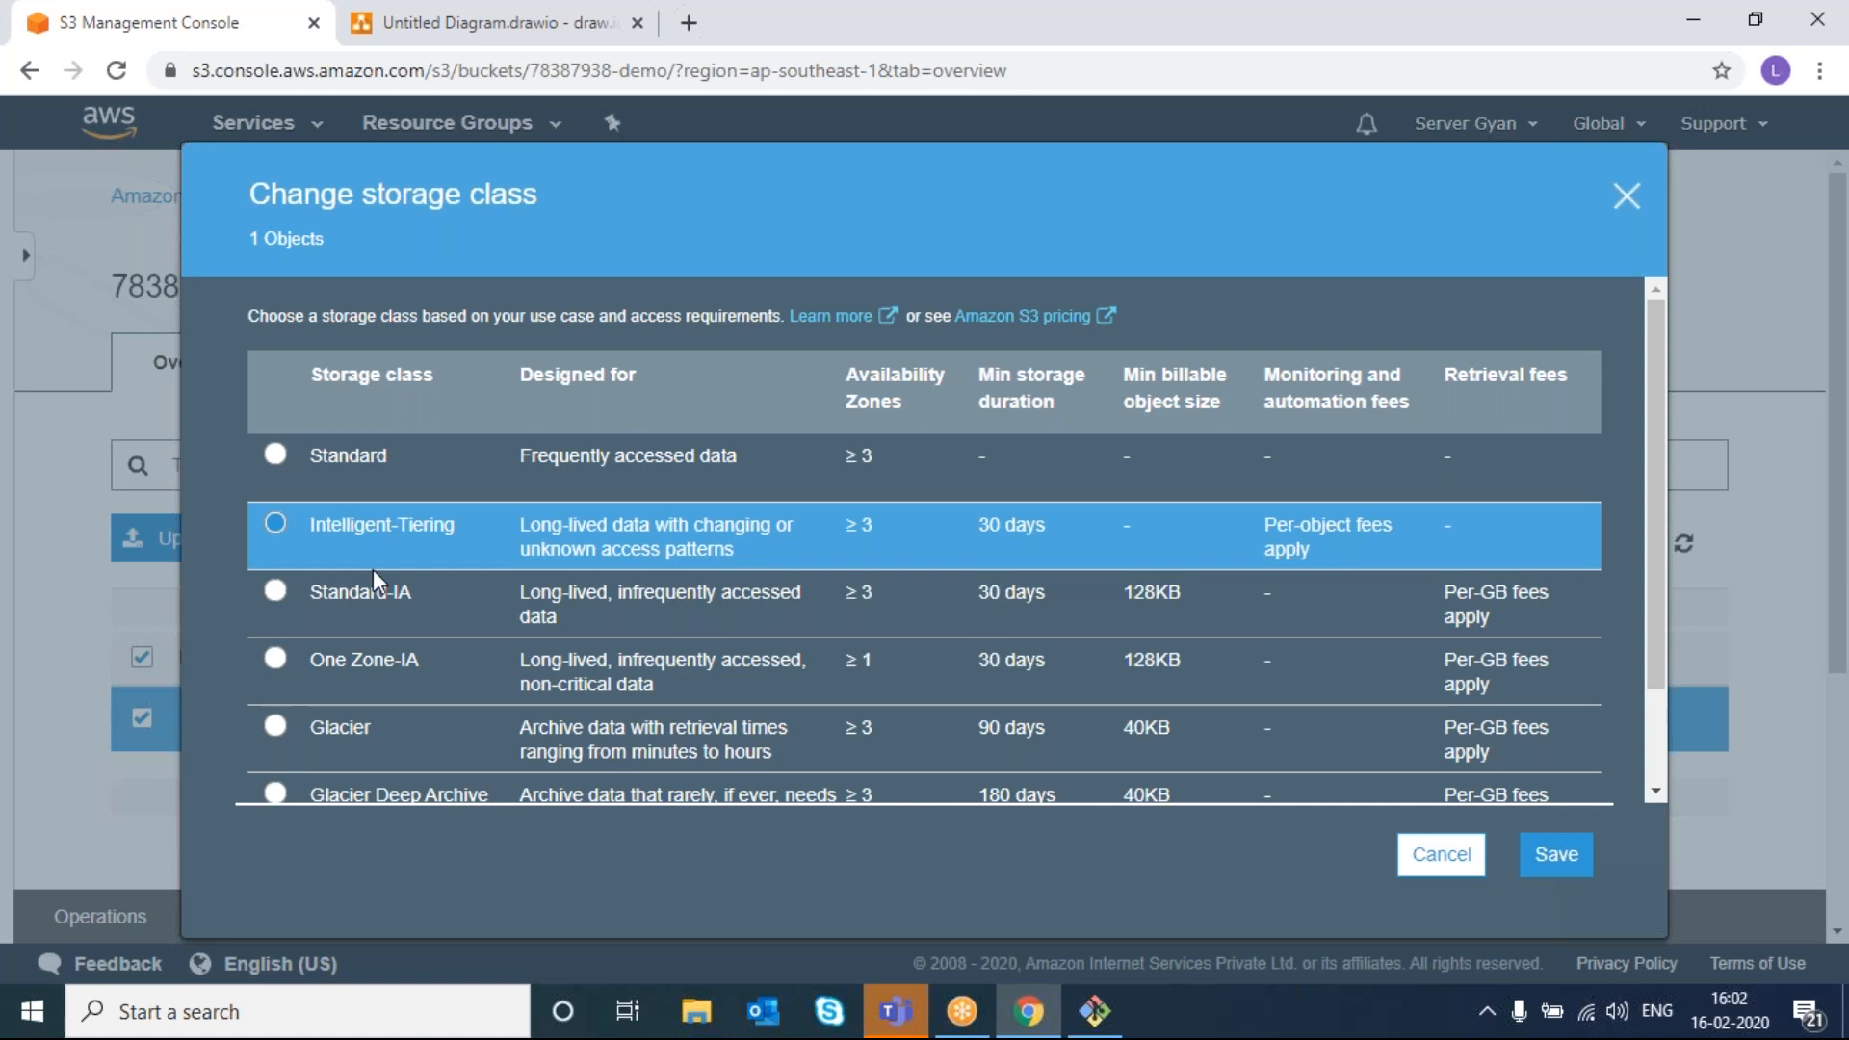
pyautogui.click(287, 592)
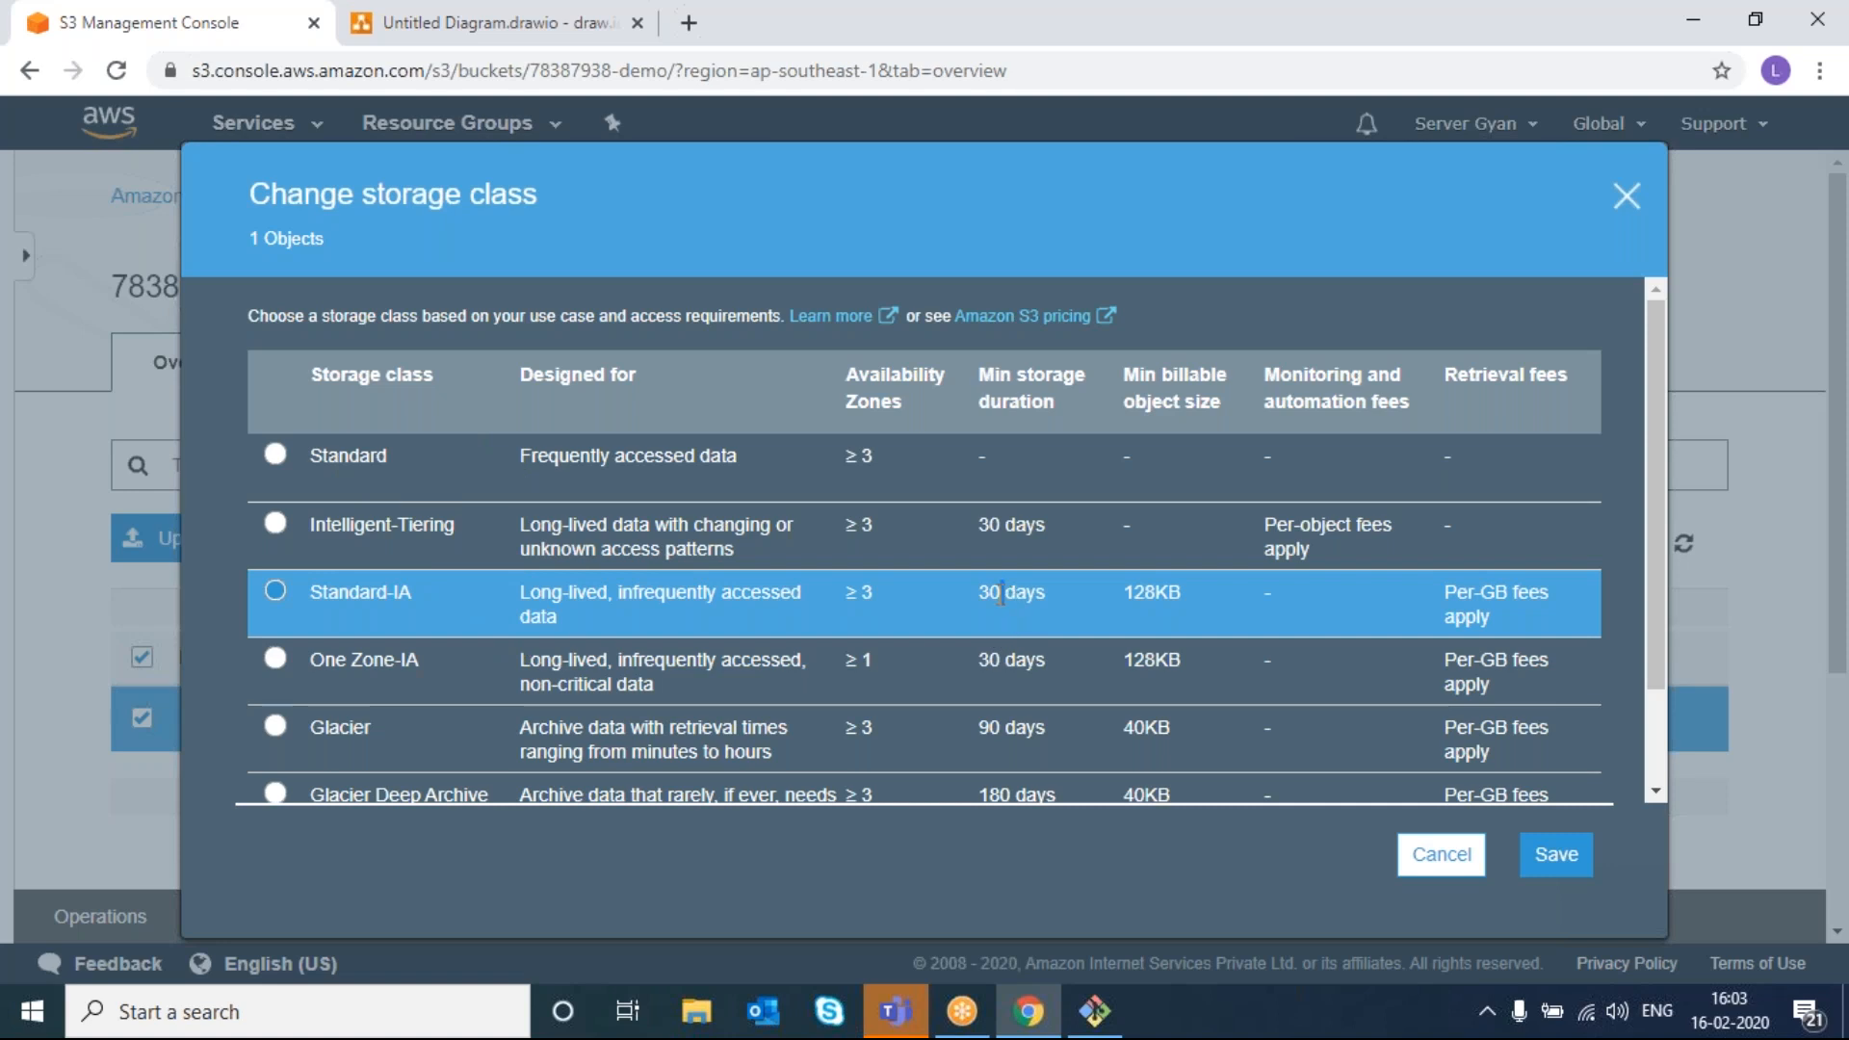
pyautogui.moveTo(878, 593); pyautogui.dragTo(844, 593)
pyautogui.tripleClick(1000, 592)
pyautogui.tripleClick(1130, 592)
# - Run ll in Git Bash to show index.html at 18 bytes, then return to the browser
pyautogui.click(1094, 1011)
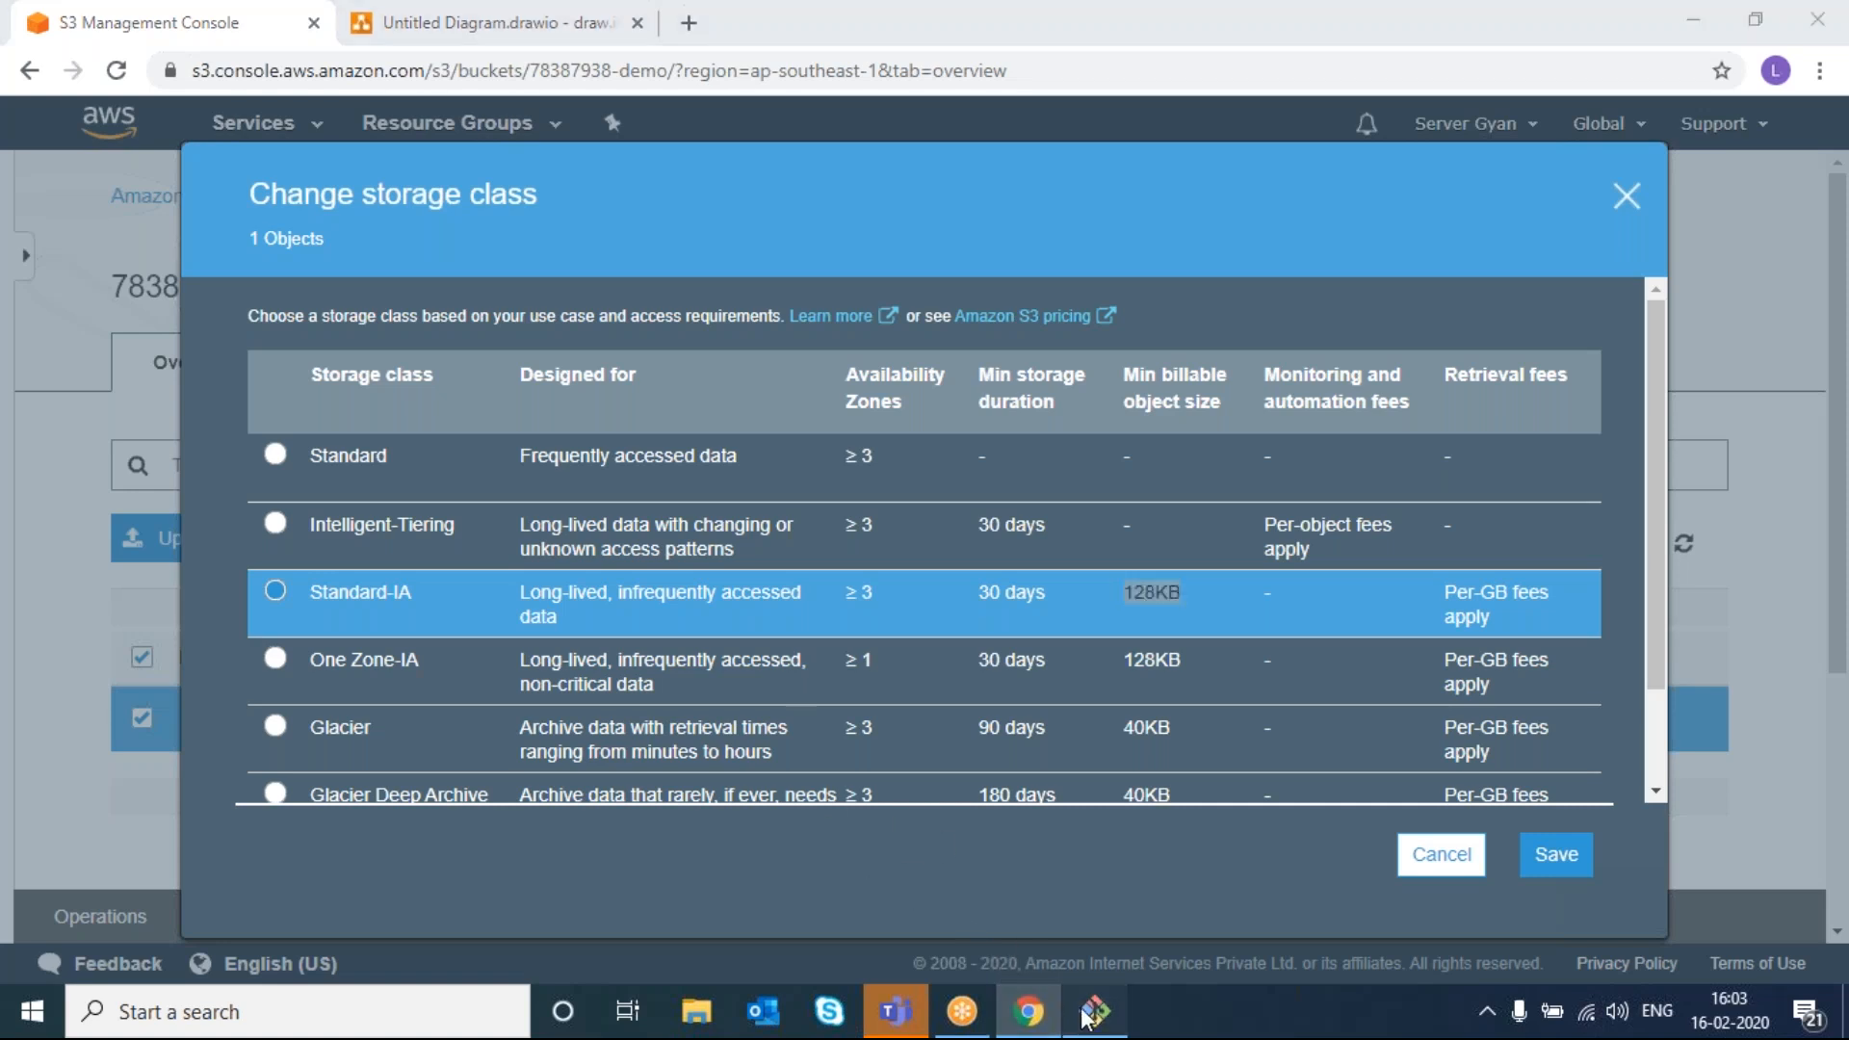
pyautogui.write('ll')
pyautogui.press('Return')
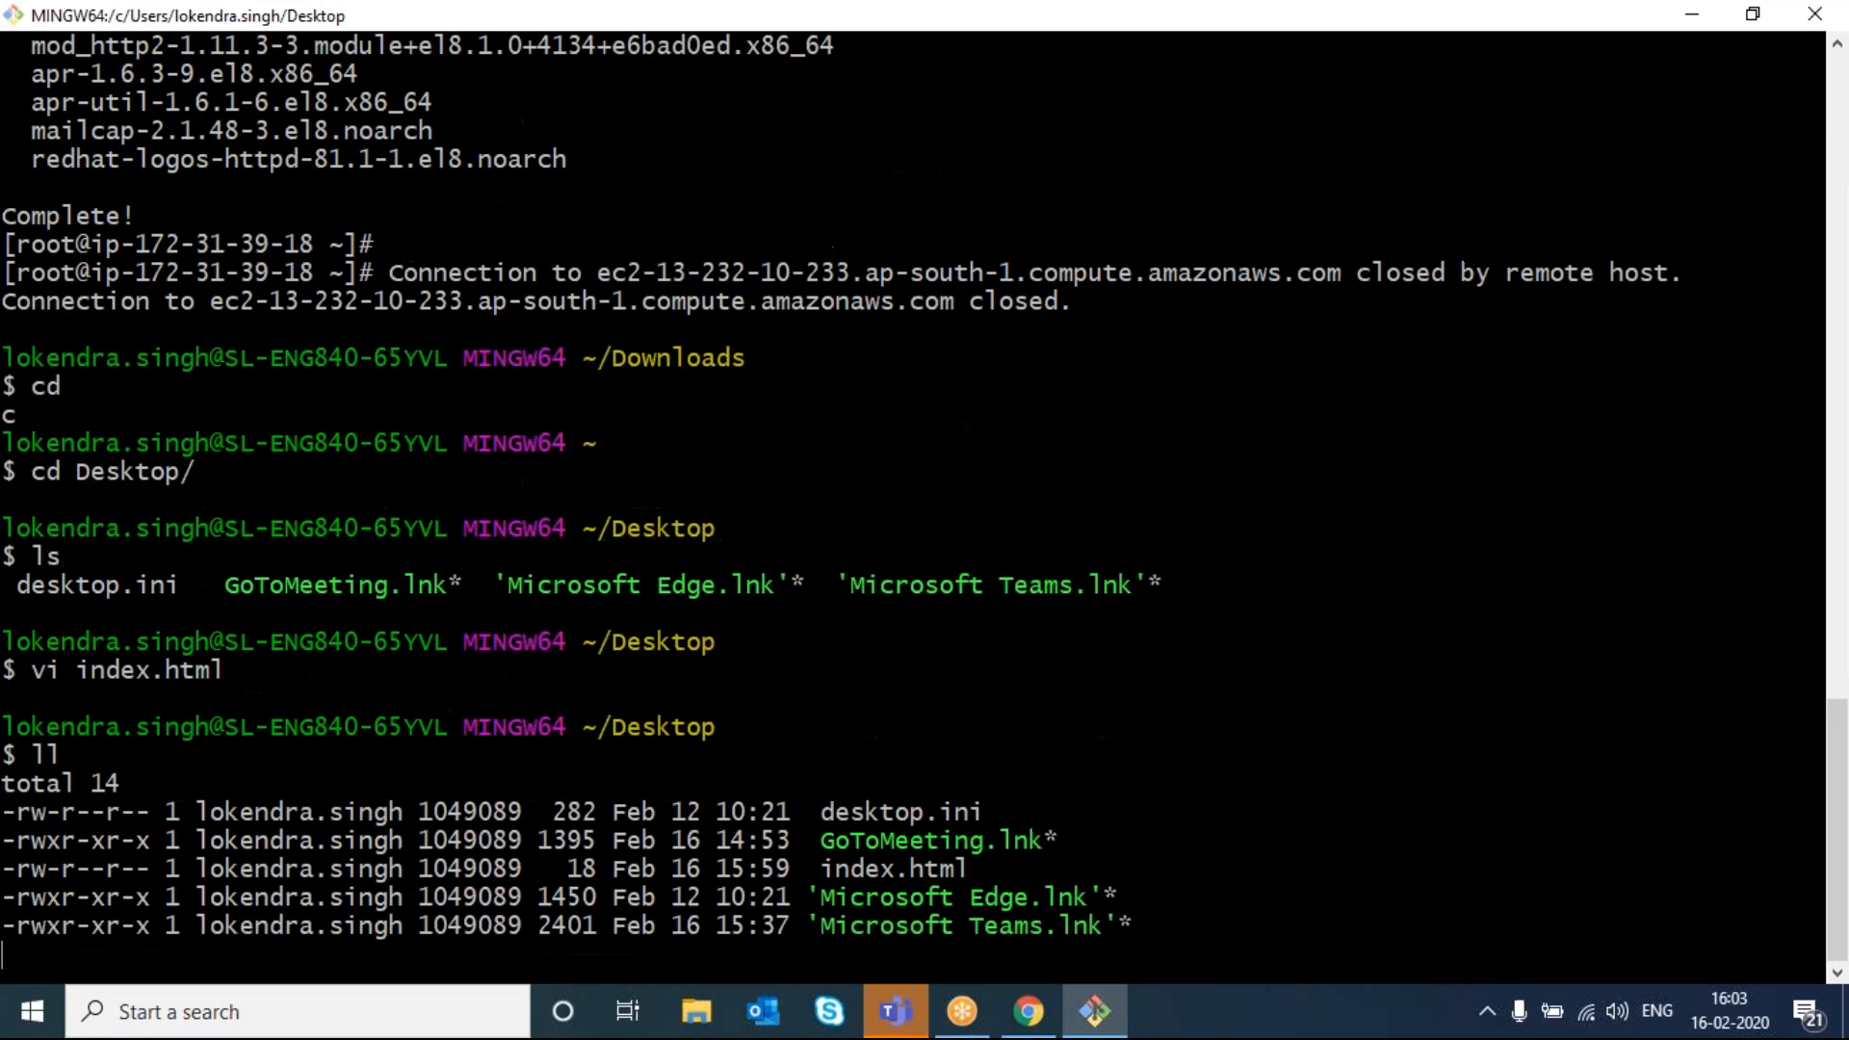
pyautogui.doubleClick(575, 757)
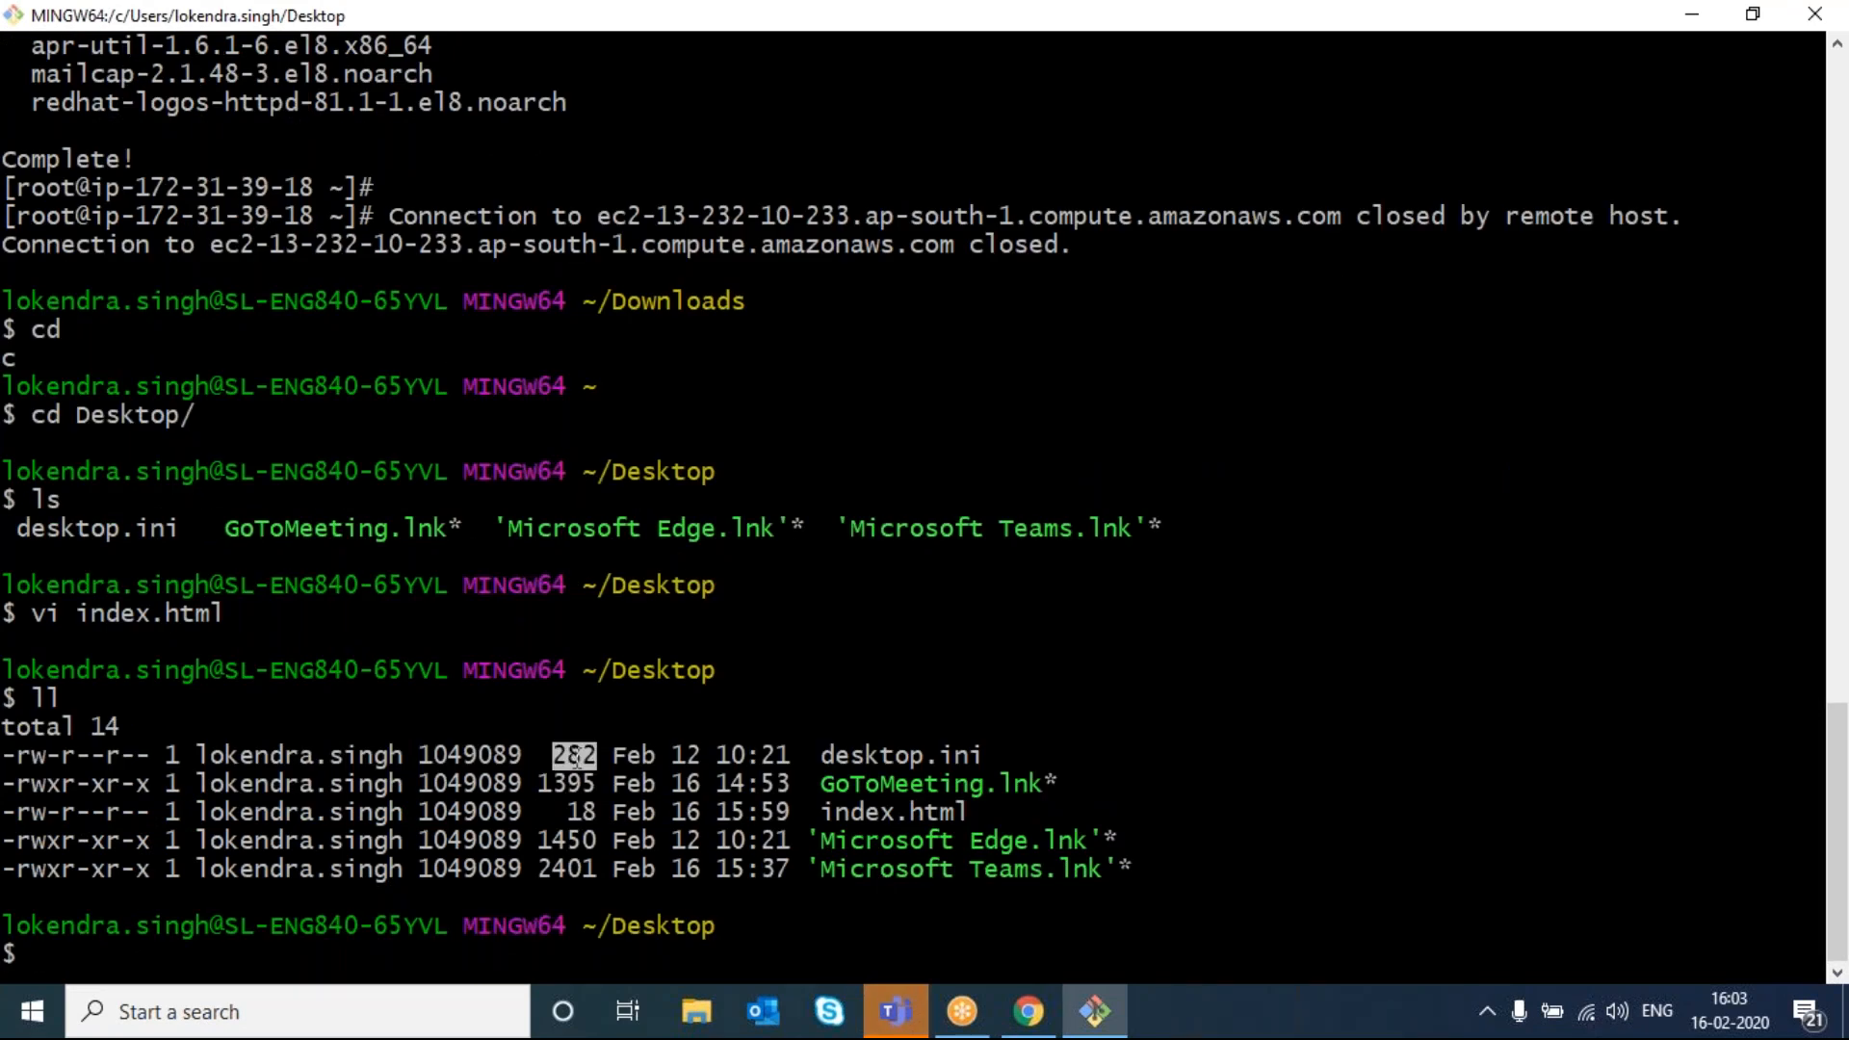
pyautogui.doubleClick(582, 807)
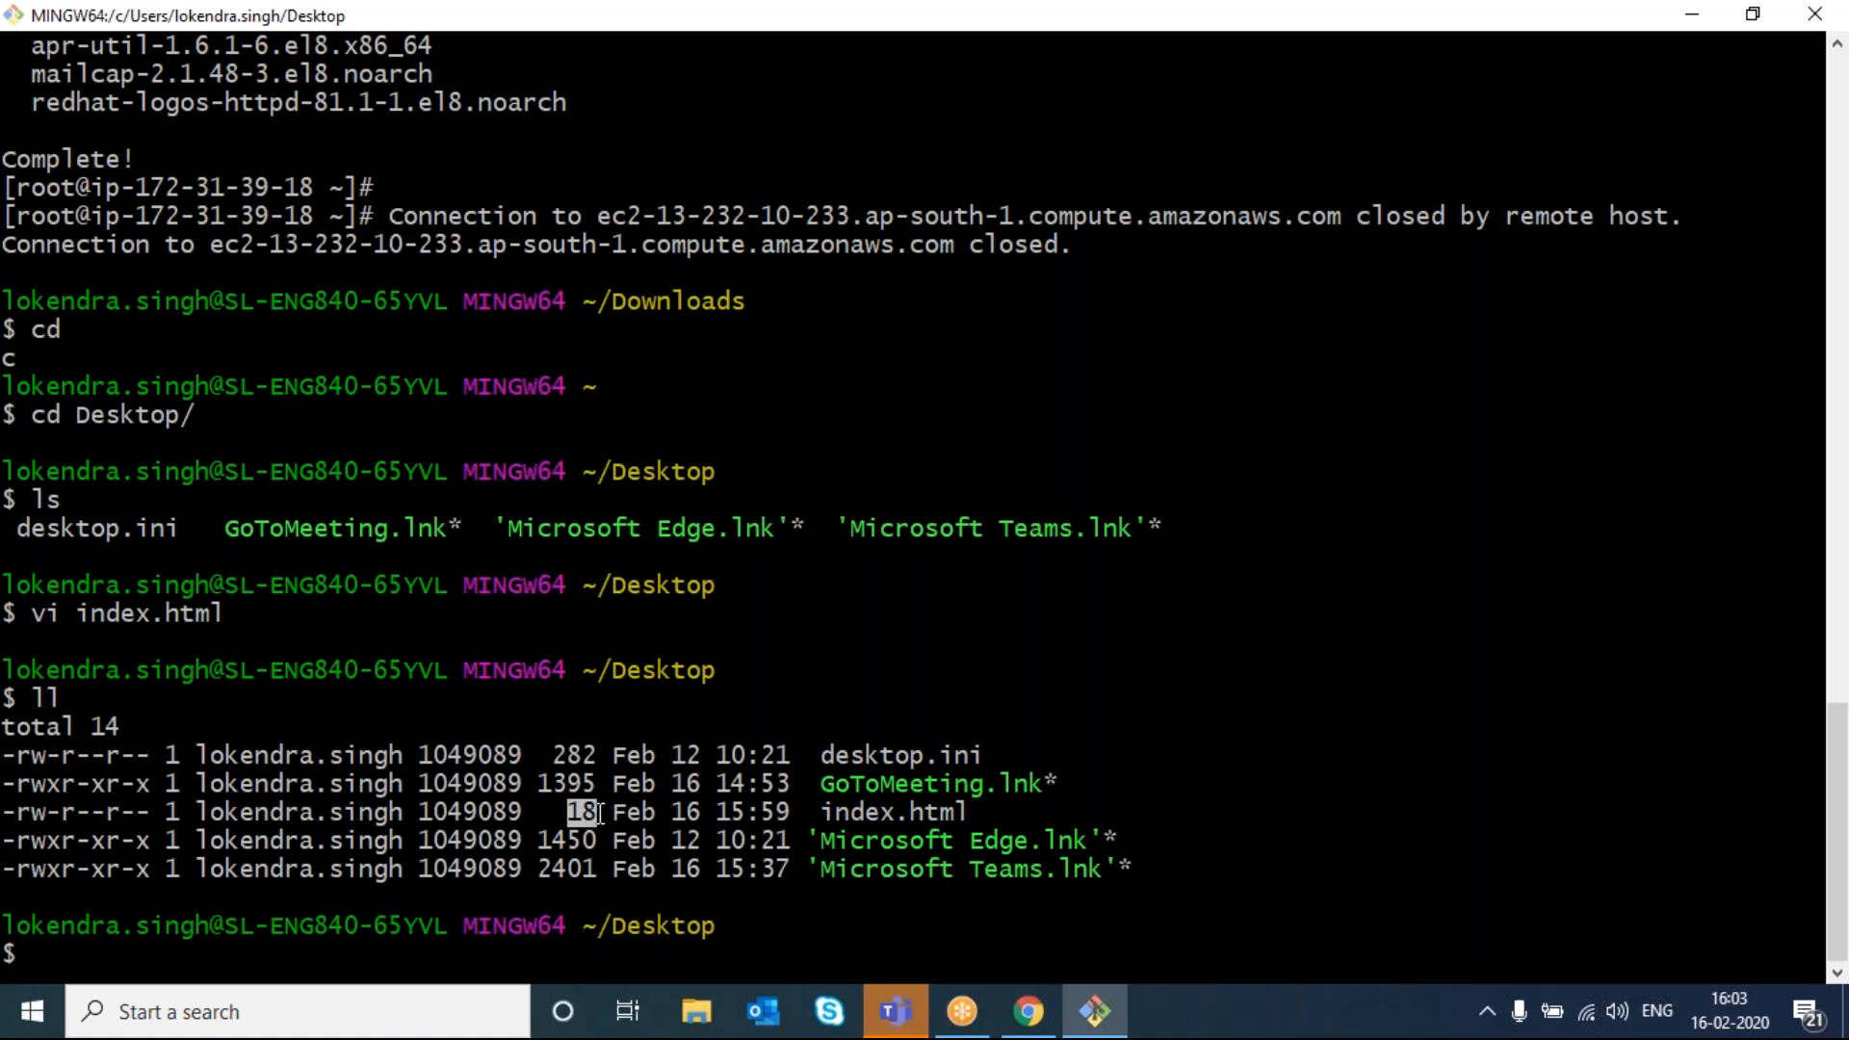
pyautogui.click(1028, 1011)
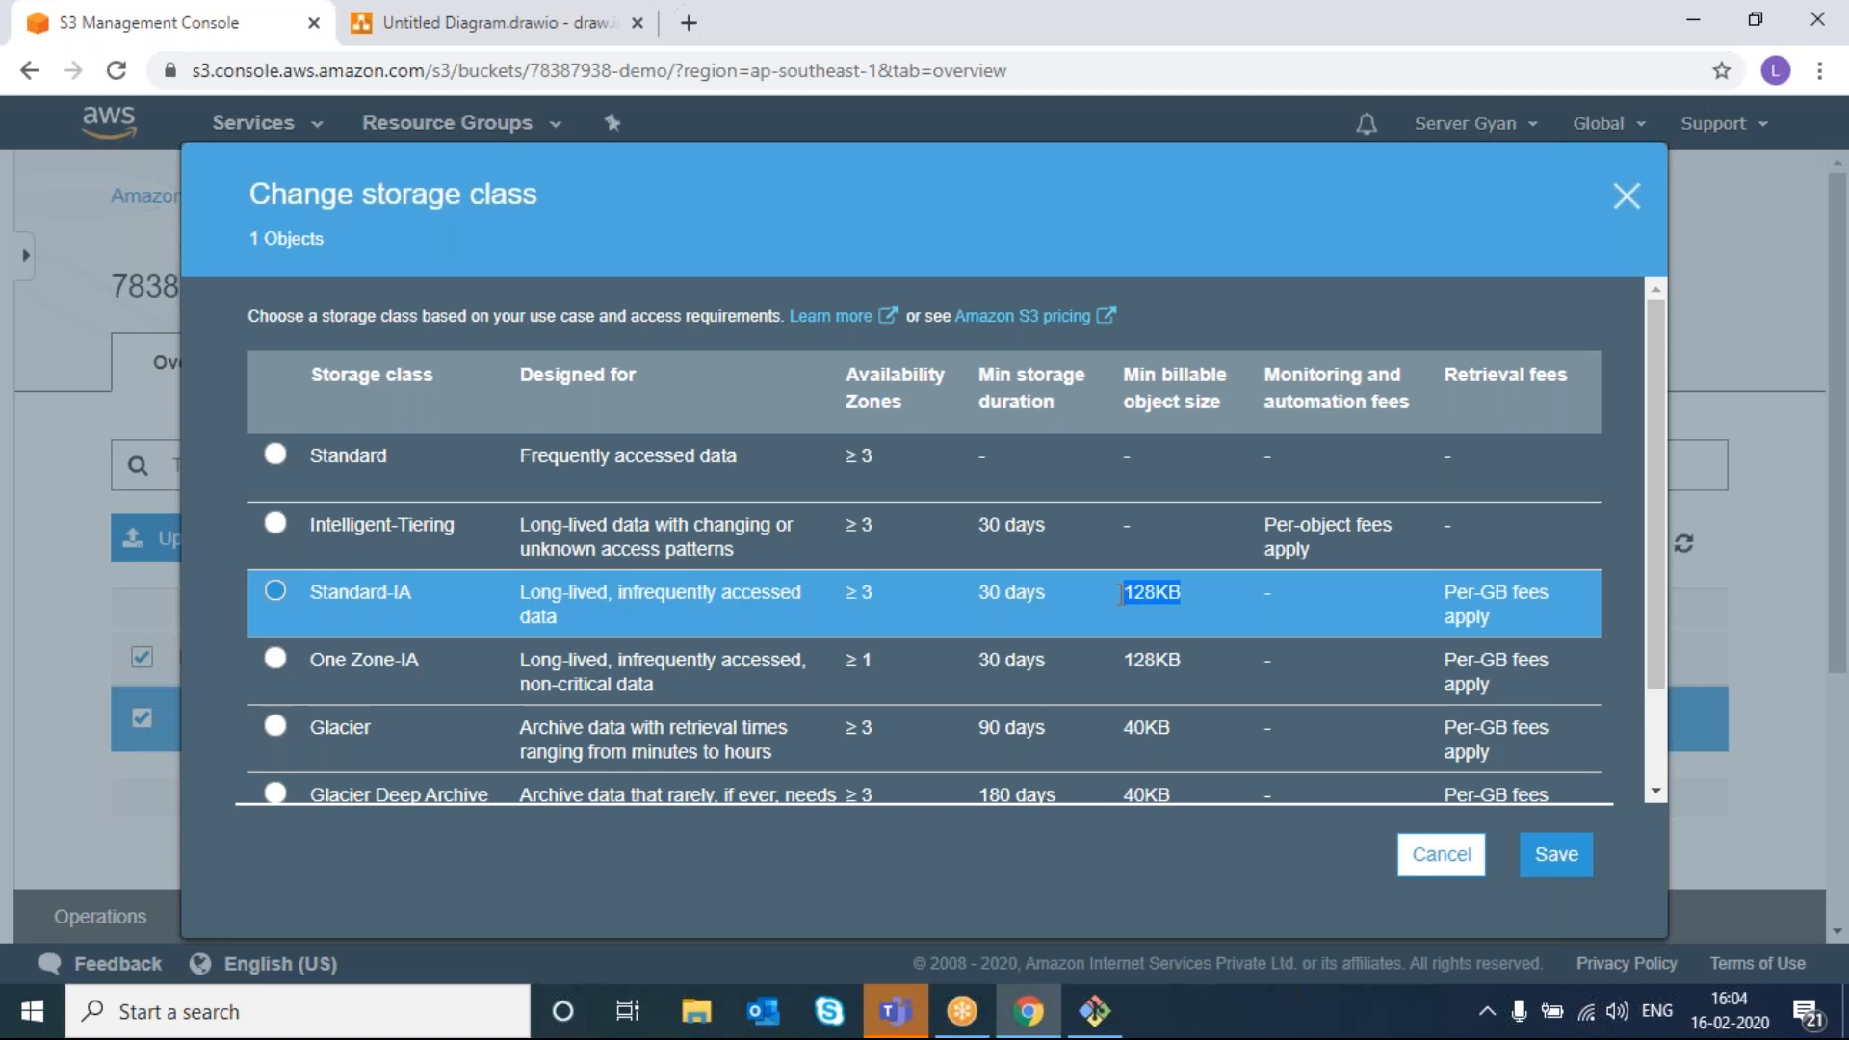
# - Select One Zone-IA as the storage class and read its description
pyautogui.click(335, 667)
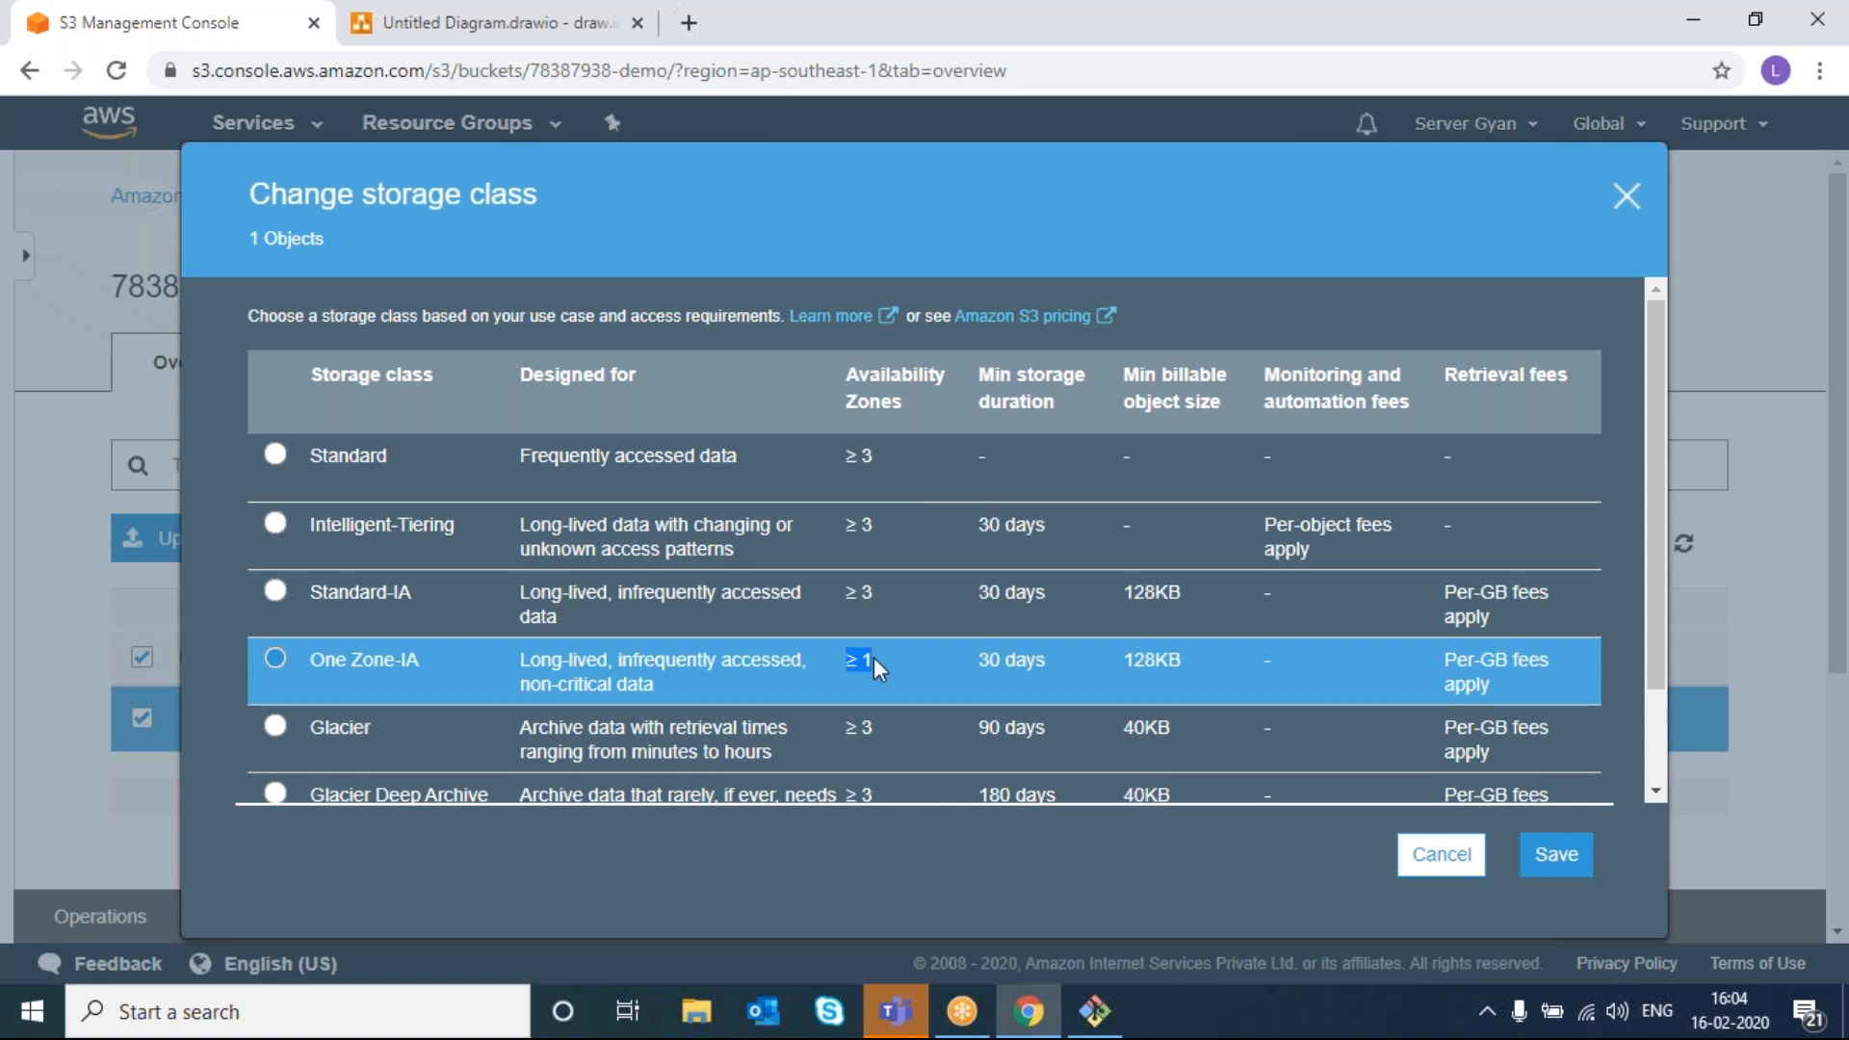
pyautogui.doubleClick(554, 666)
pyautogui.click(695, 678)
pyautogui.moveTo(525, 691); pyautogui.dragTo(591, 684)
pyautogui.tripleClick(591, 684)
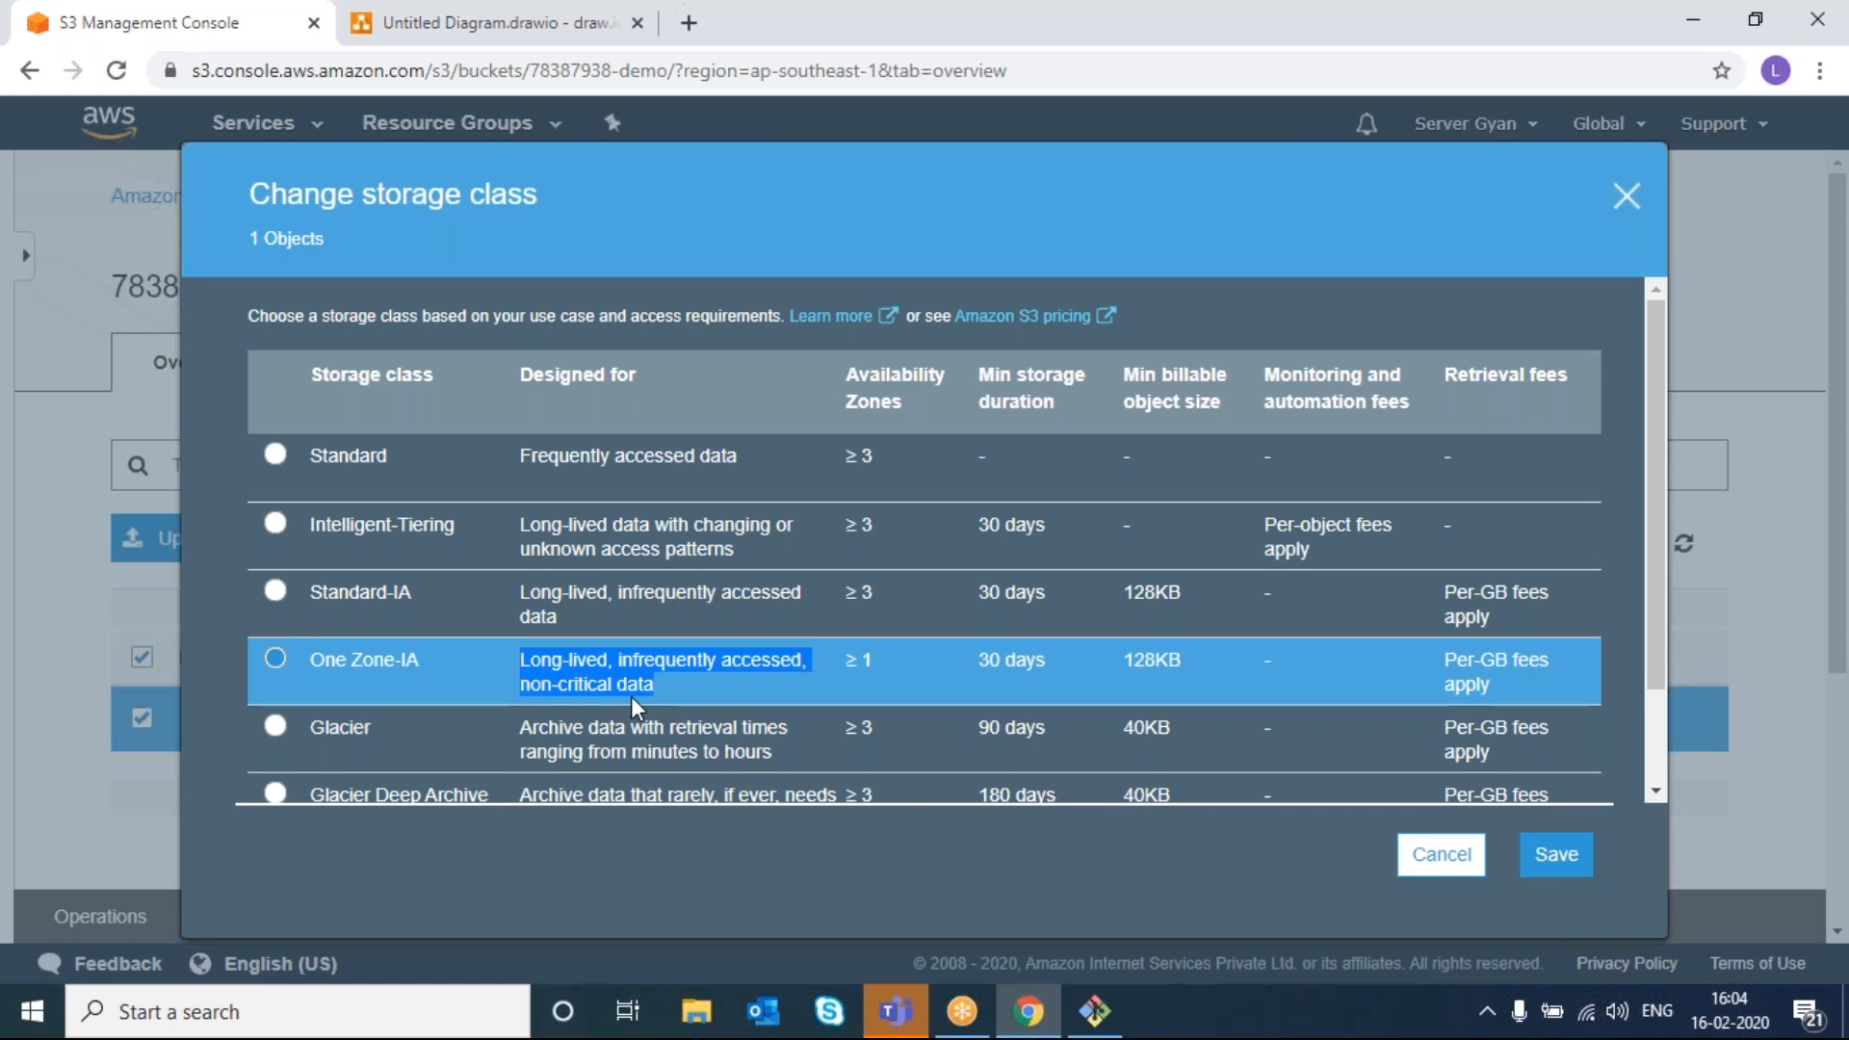
pyautogui.scroll(-2, 631, 696)
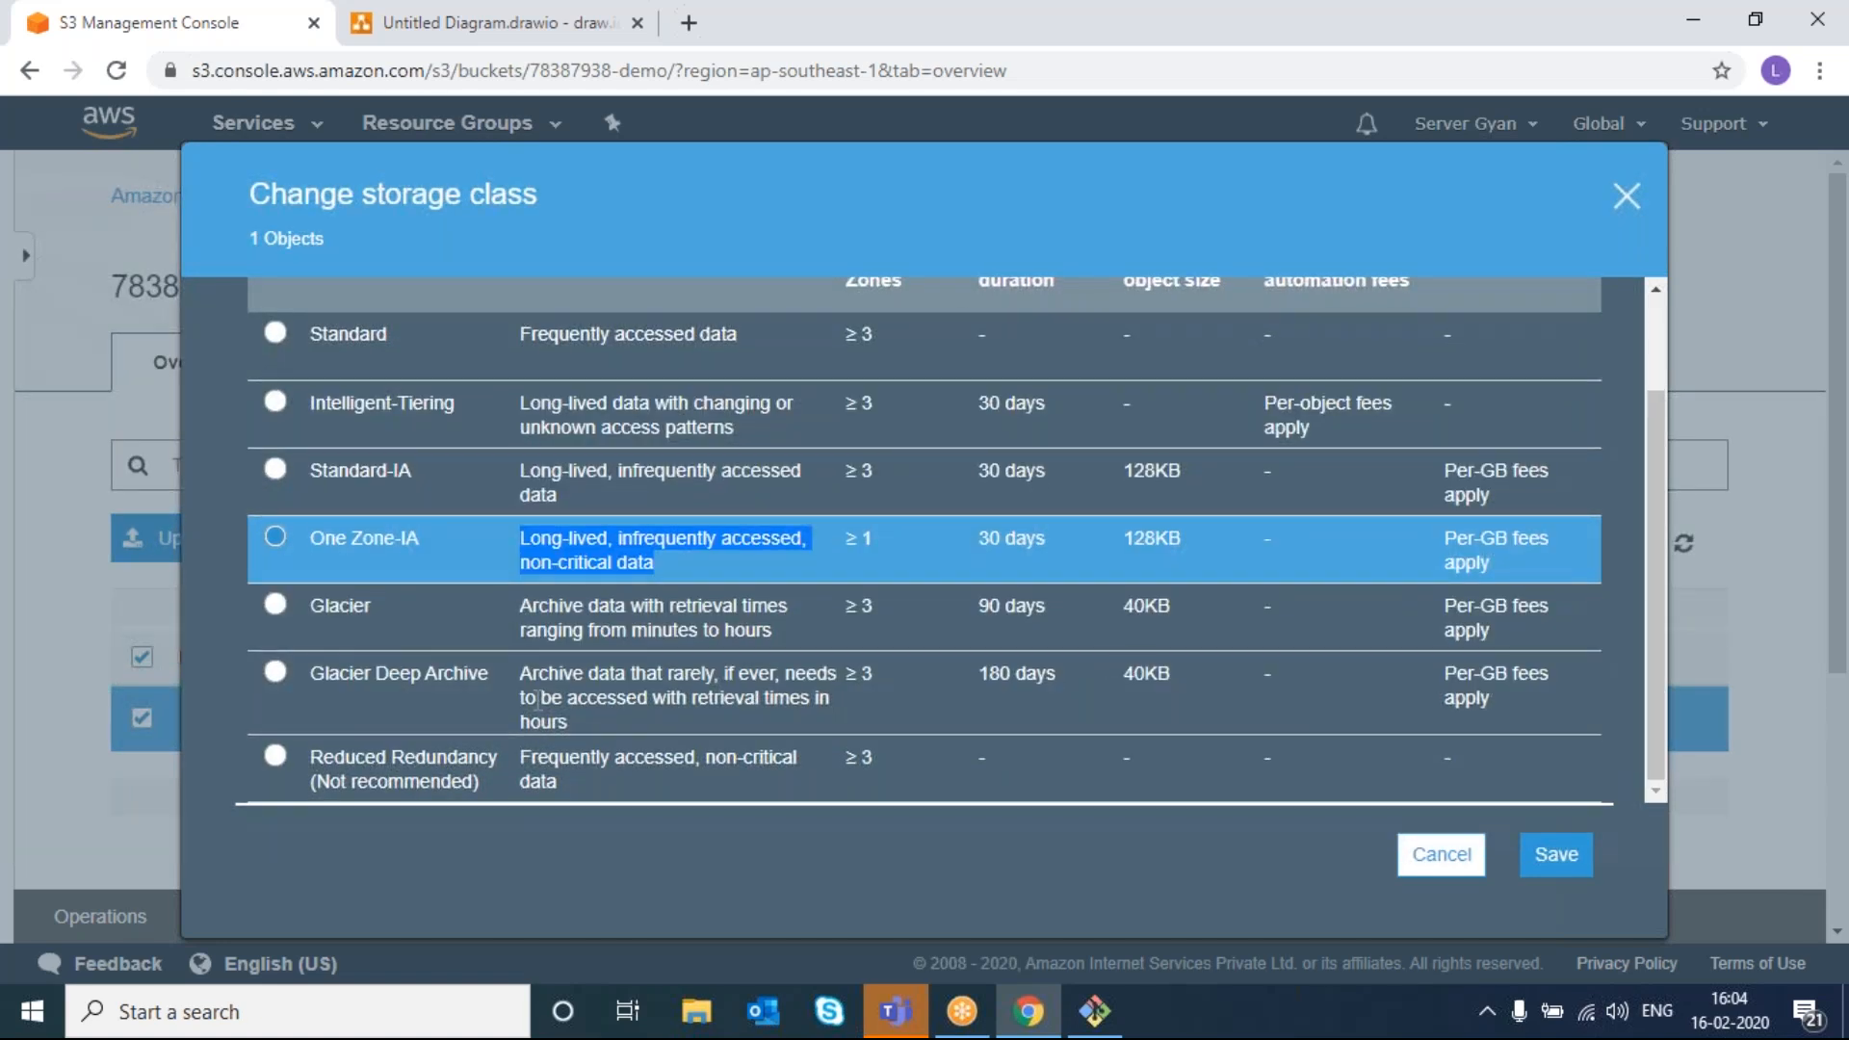
pyautogui.click(540, 630)
# - Try Glacier, then Glacier Deep Archive, reviewing their 90-day, 40KB and 180-day minimums
pyautogui.click(540, 629)
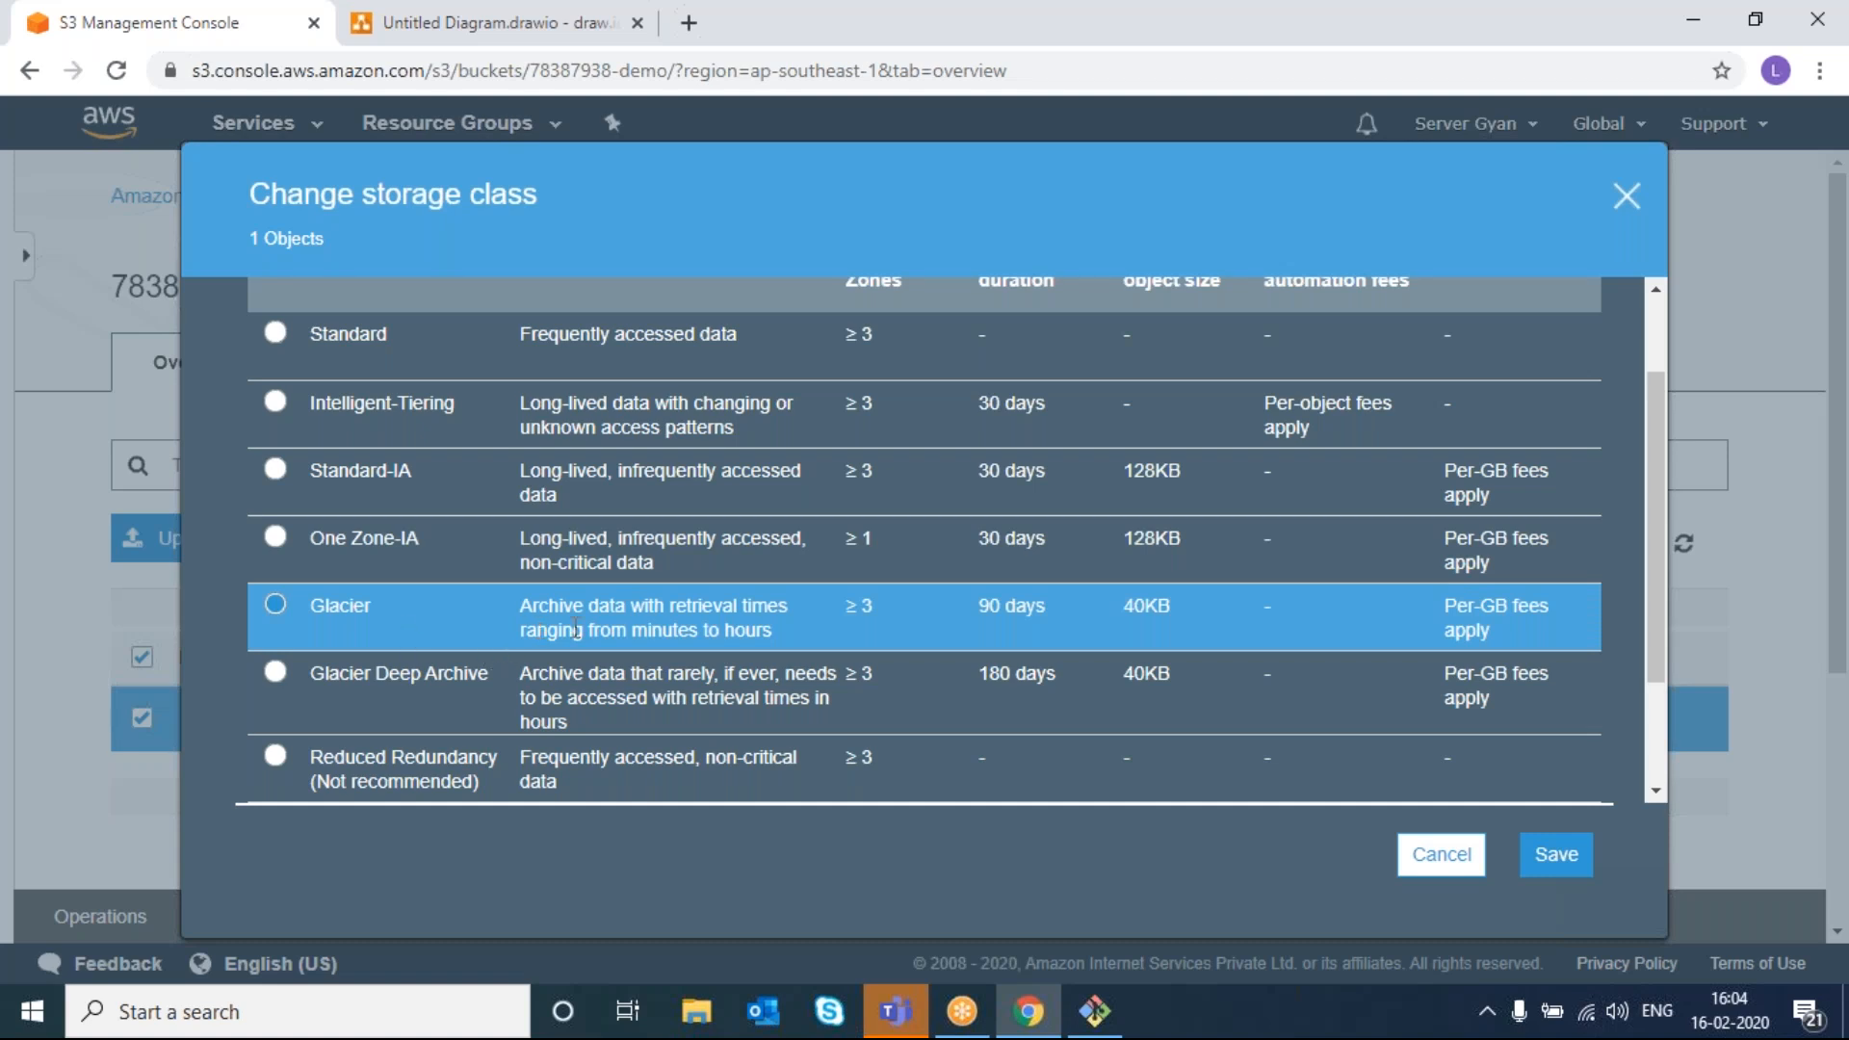
pyautogui.moveTo(579, 631); pyautogui.dragTo(507, 626)
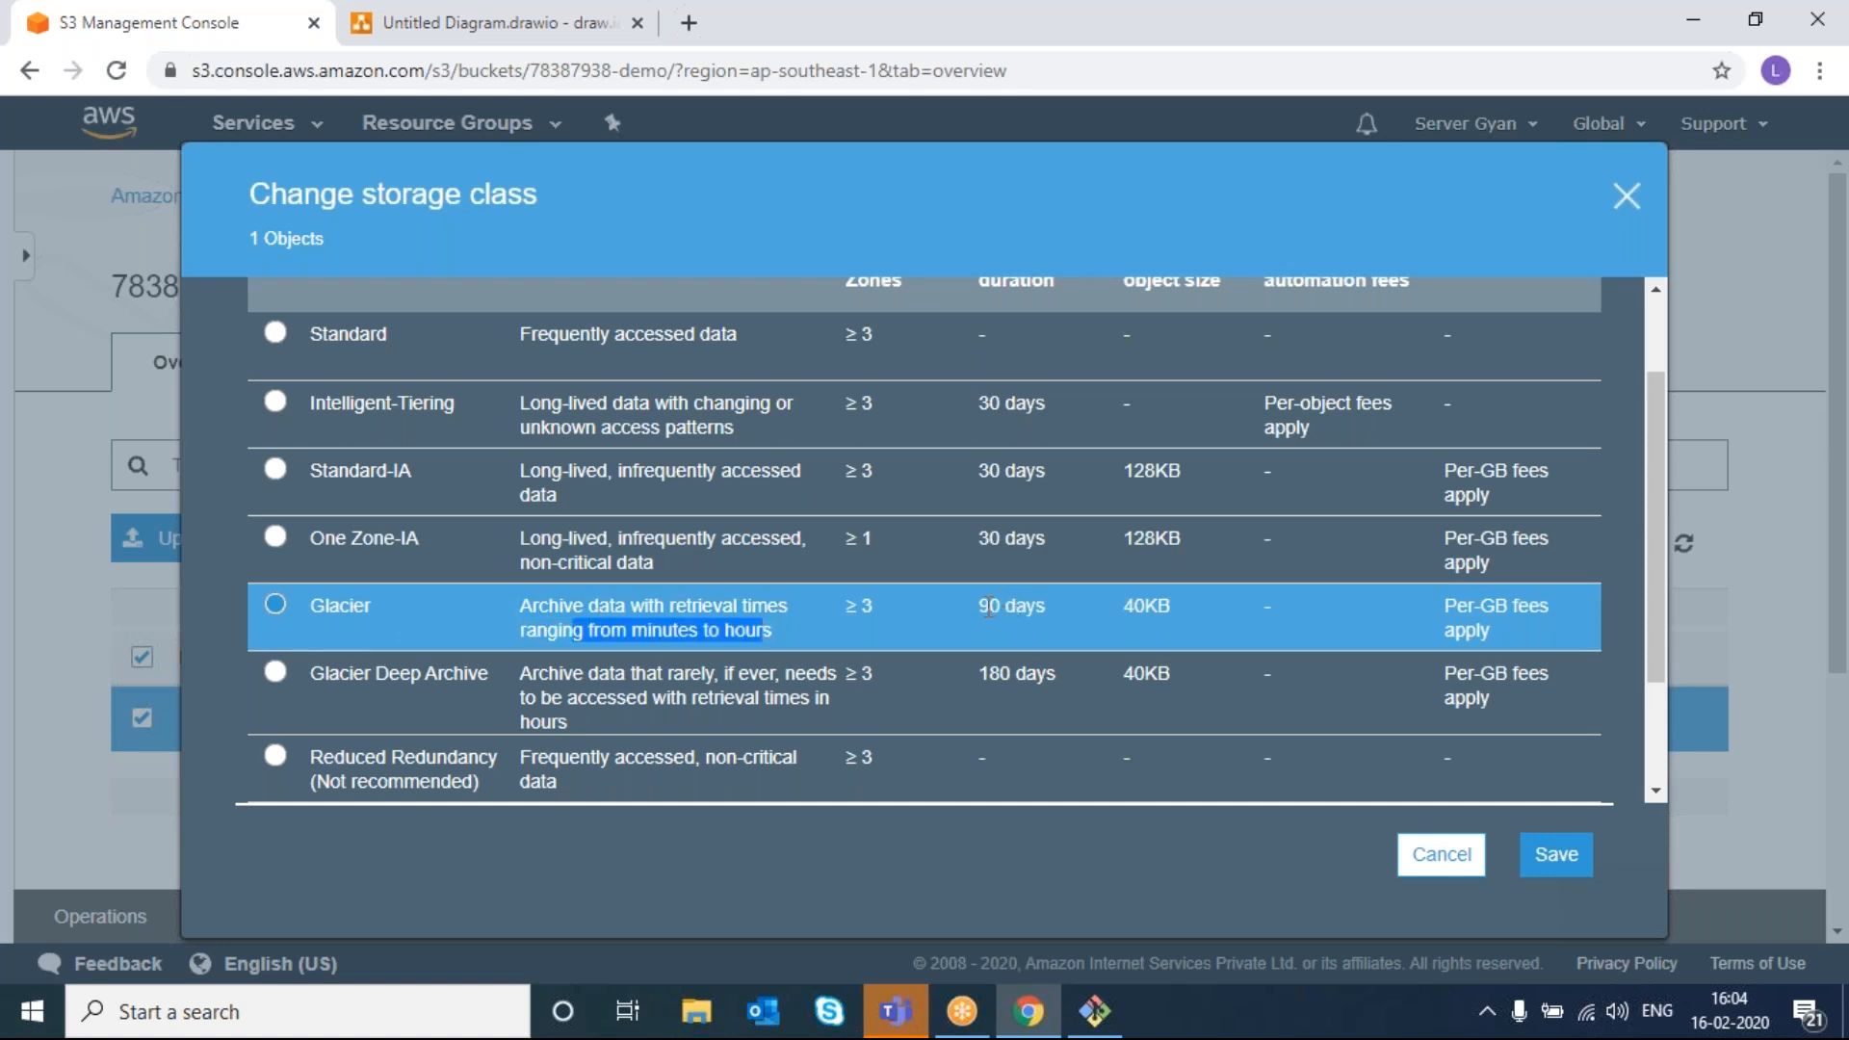
pyautogui.moveTo(1001, 606); pyautogui.dragTo(981, 607)
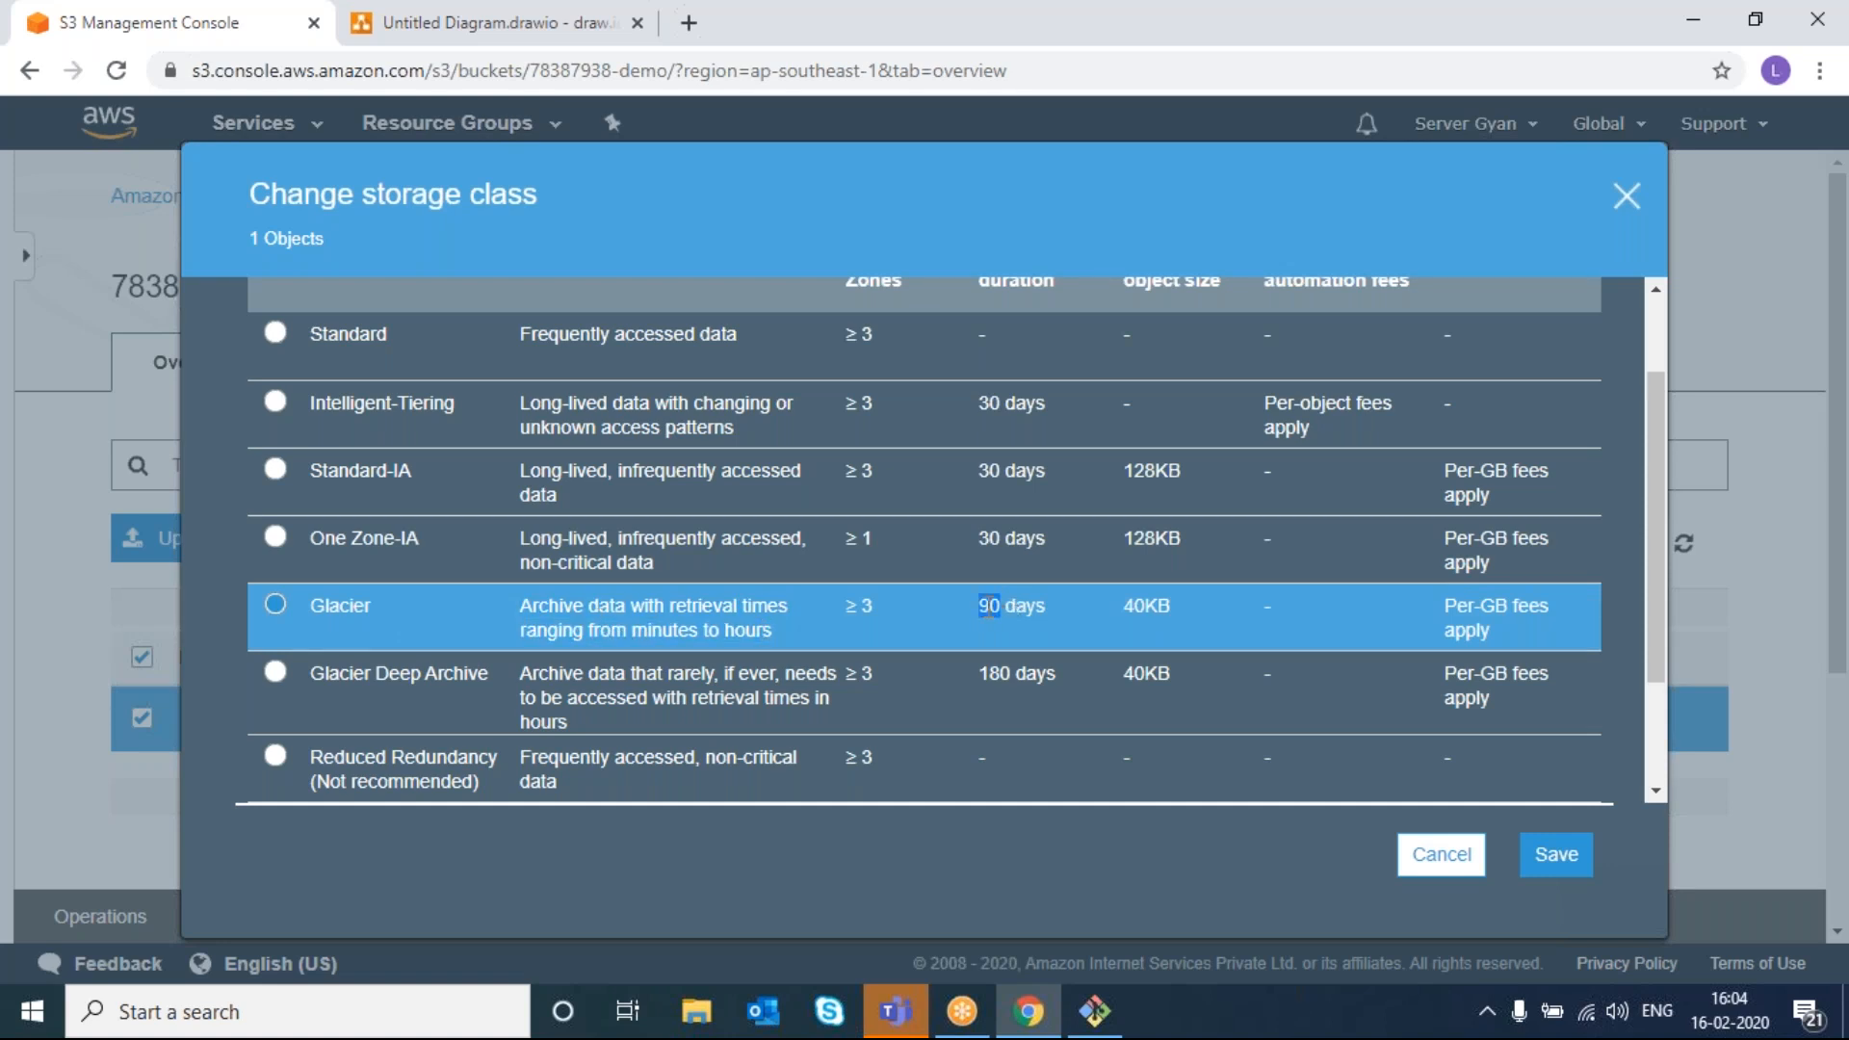
pyautogui.doubleClick(1140, 603)
pyautogui.click(994, 671)
pyautogui.doubleClick(995, 671)
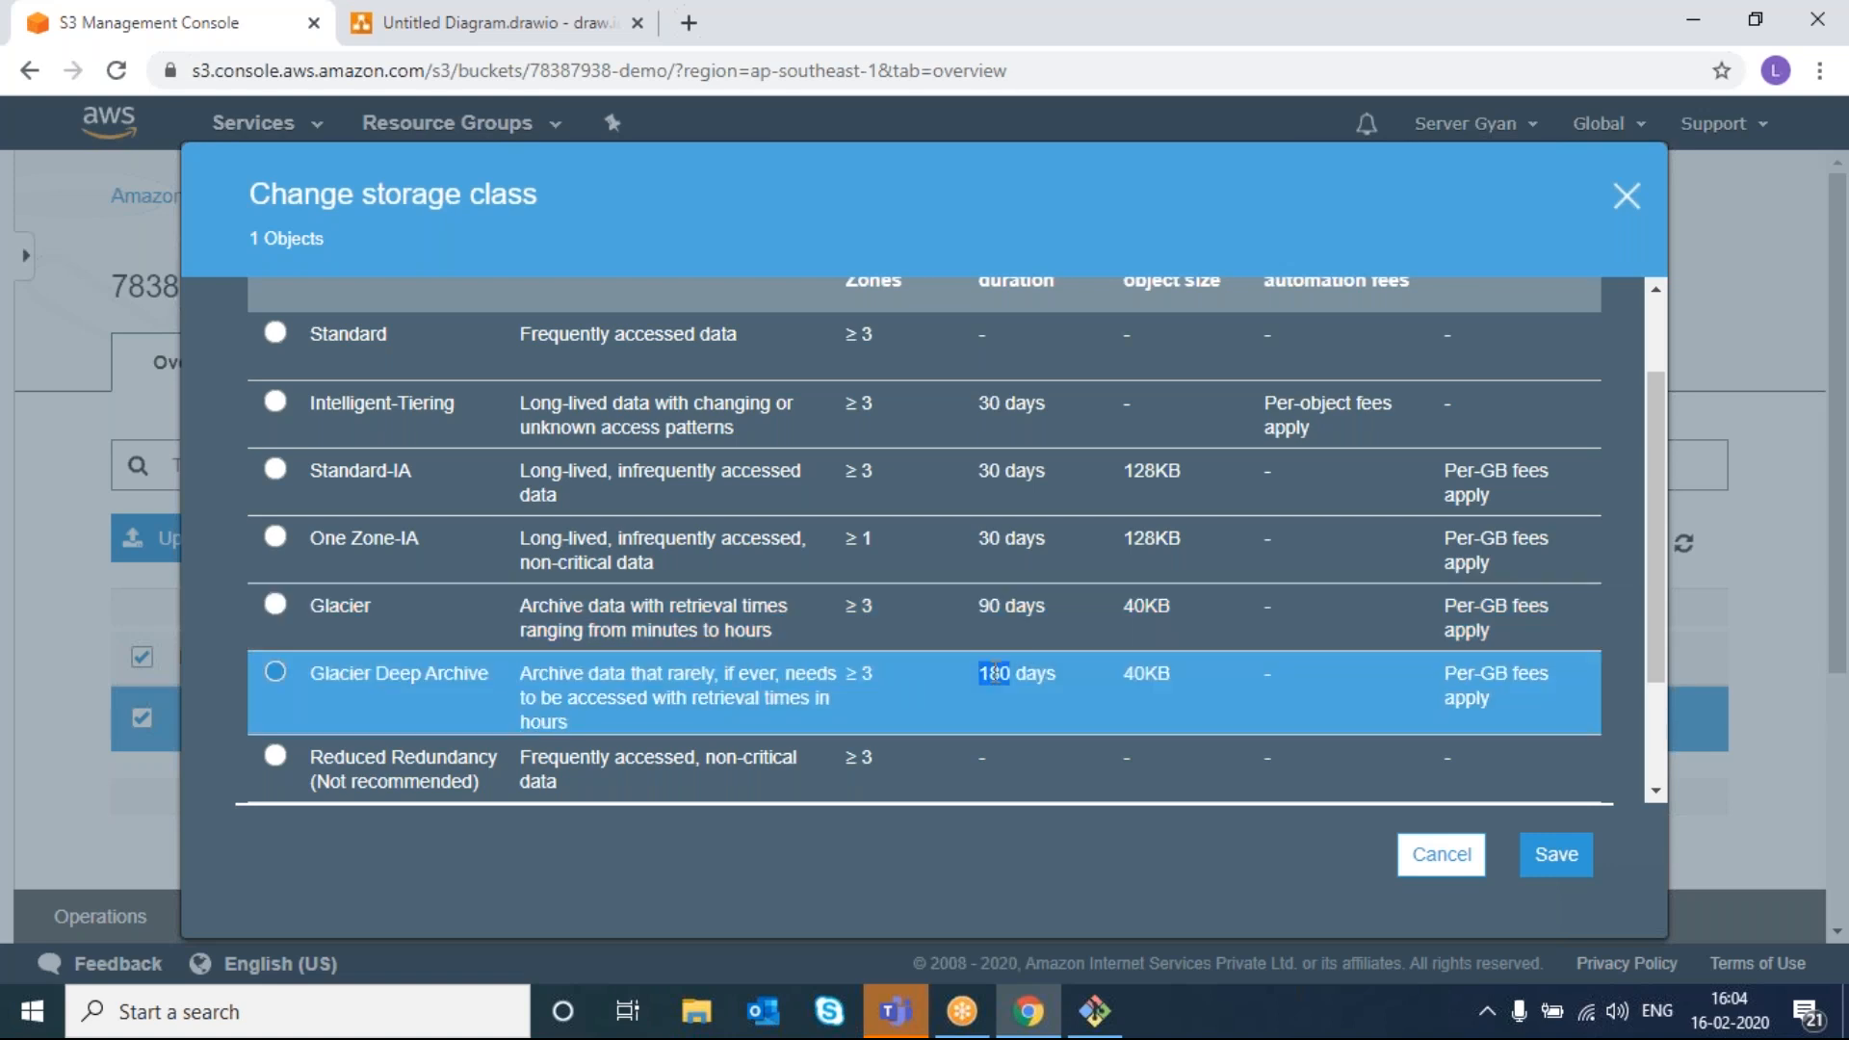
pyautogui.scroll(-1, 995, 671)
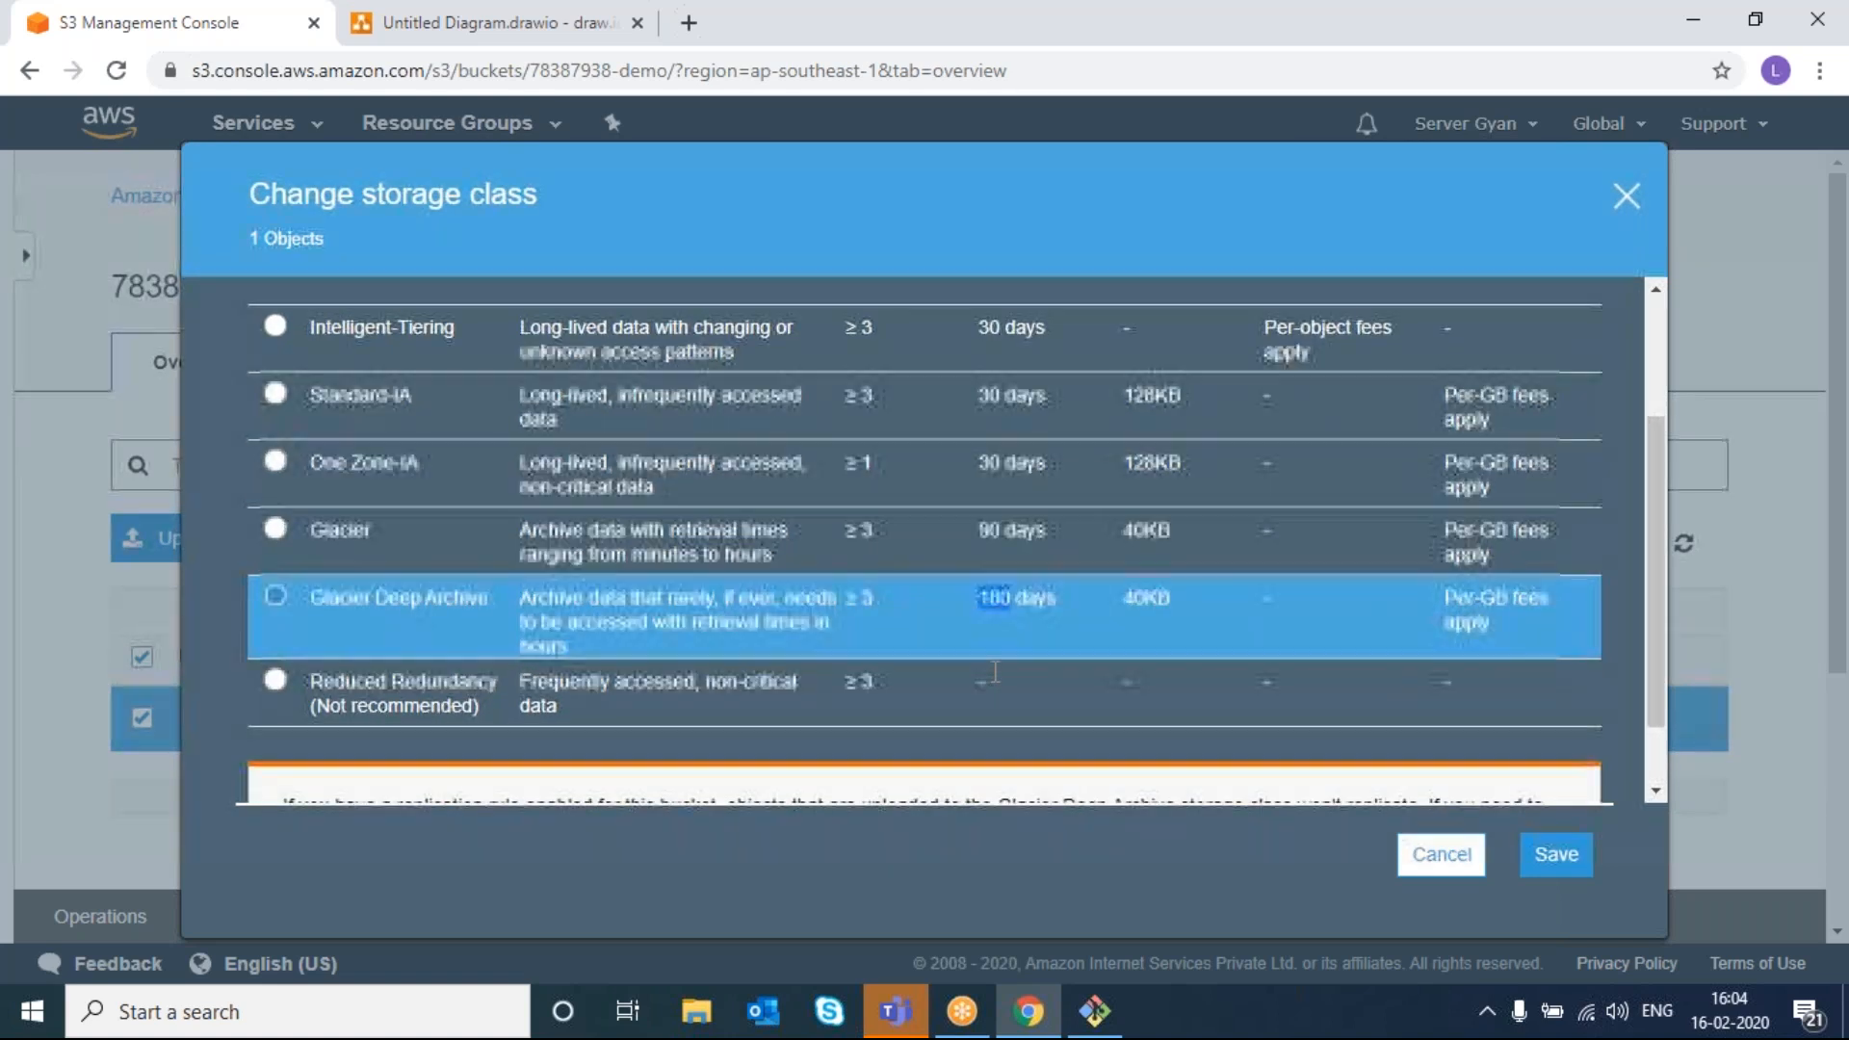
# - Select Reduced Redundancy and read its not-recommended warning
pyautogui.click(277, 682)
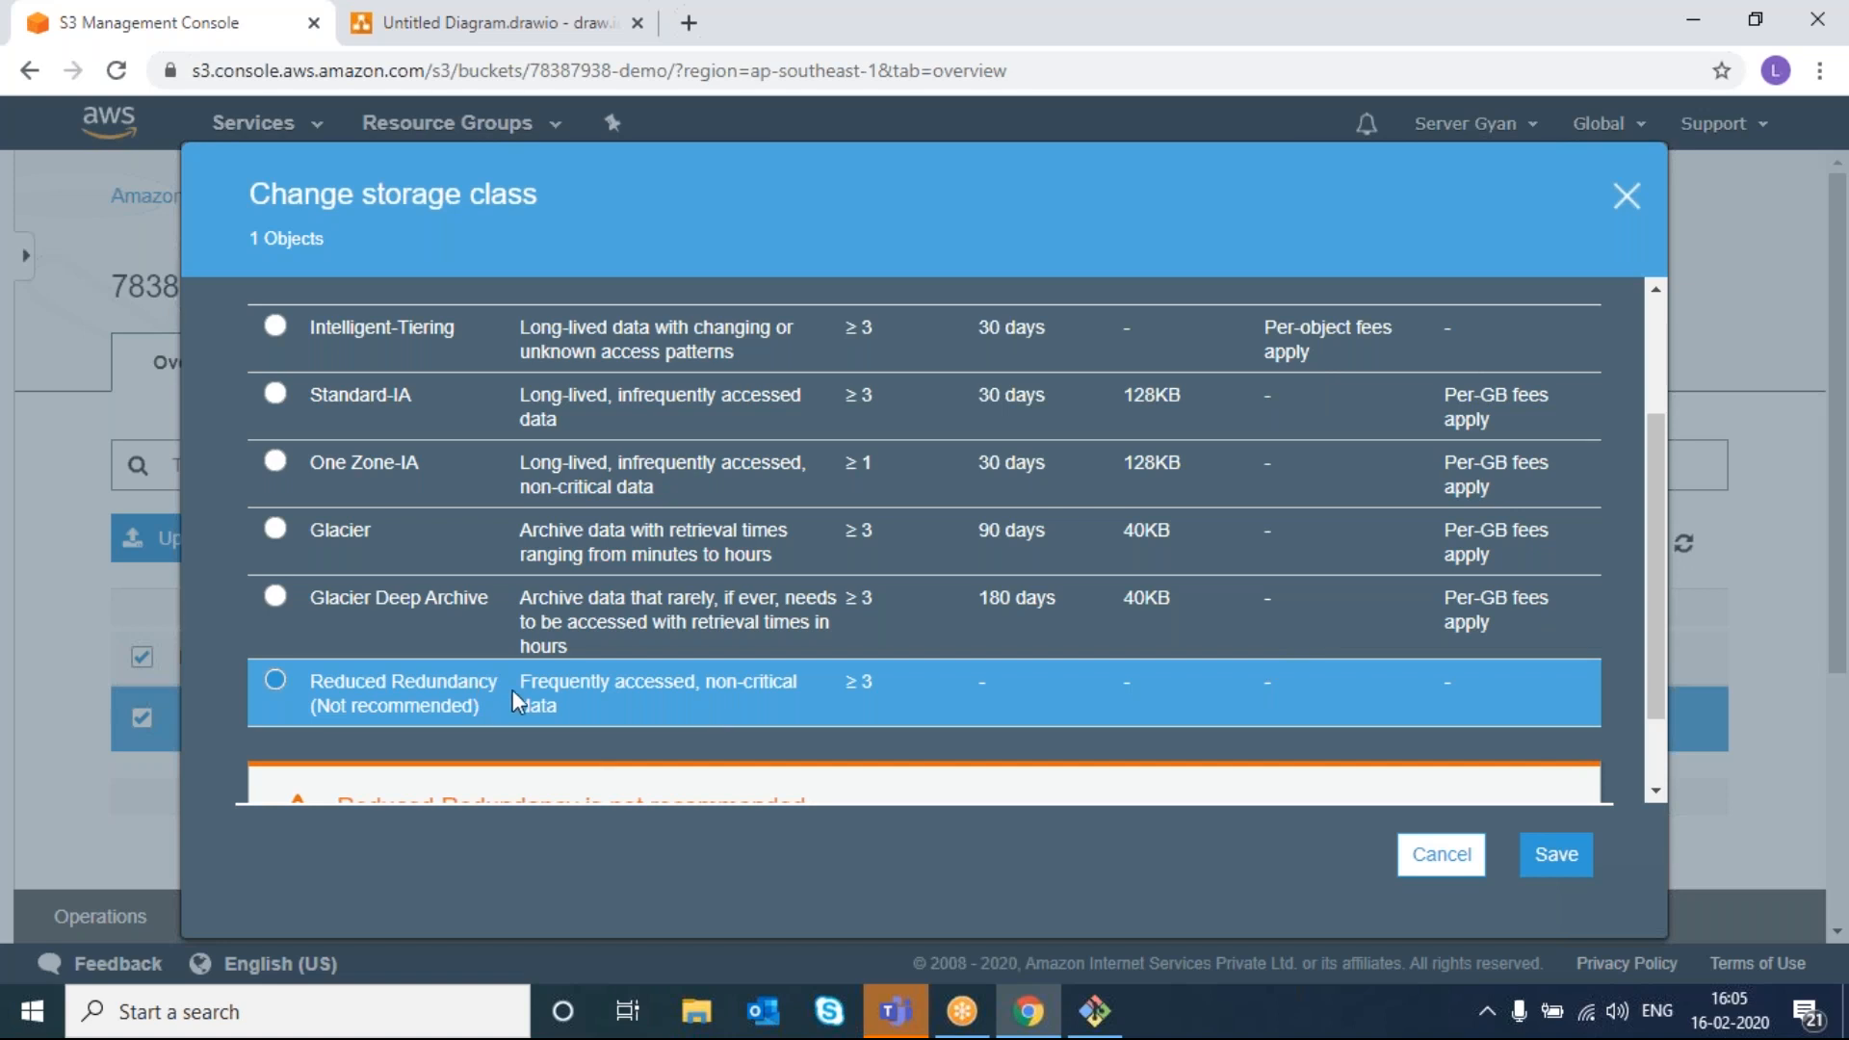
pyautogui.moveTo(517, 684); pyautogui.dragTo(559, 703)
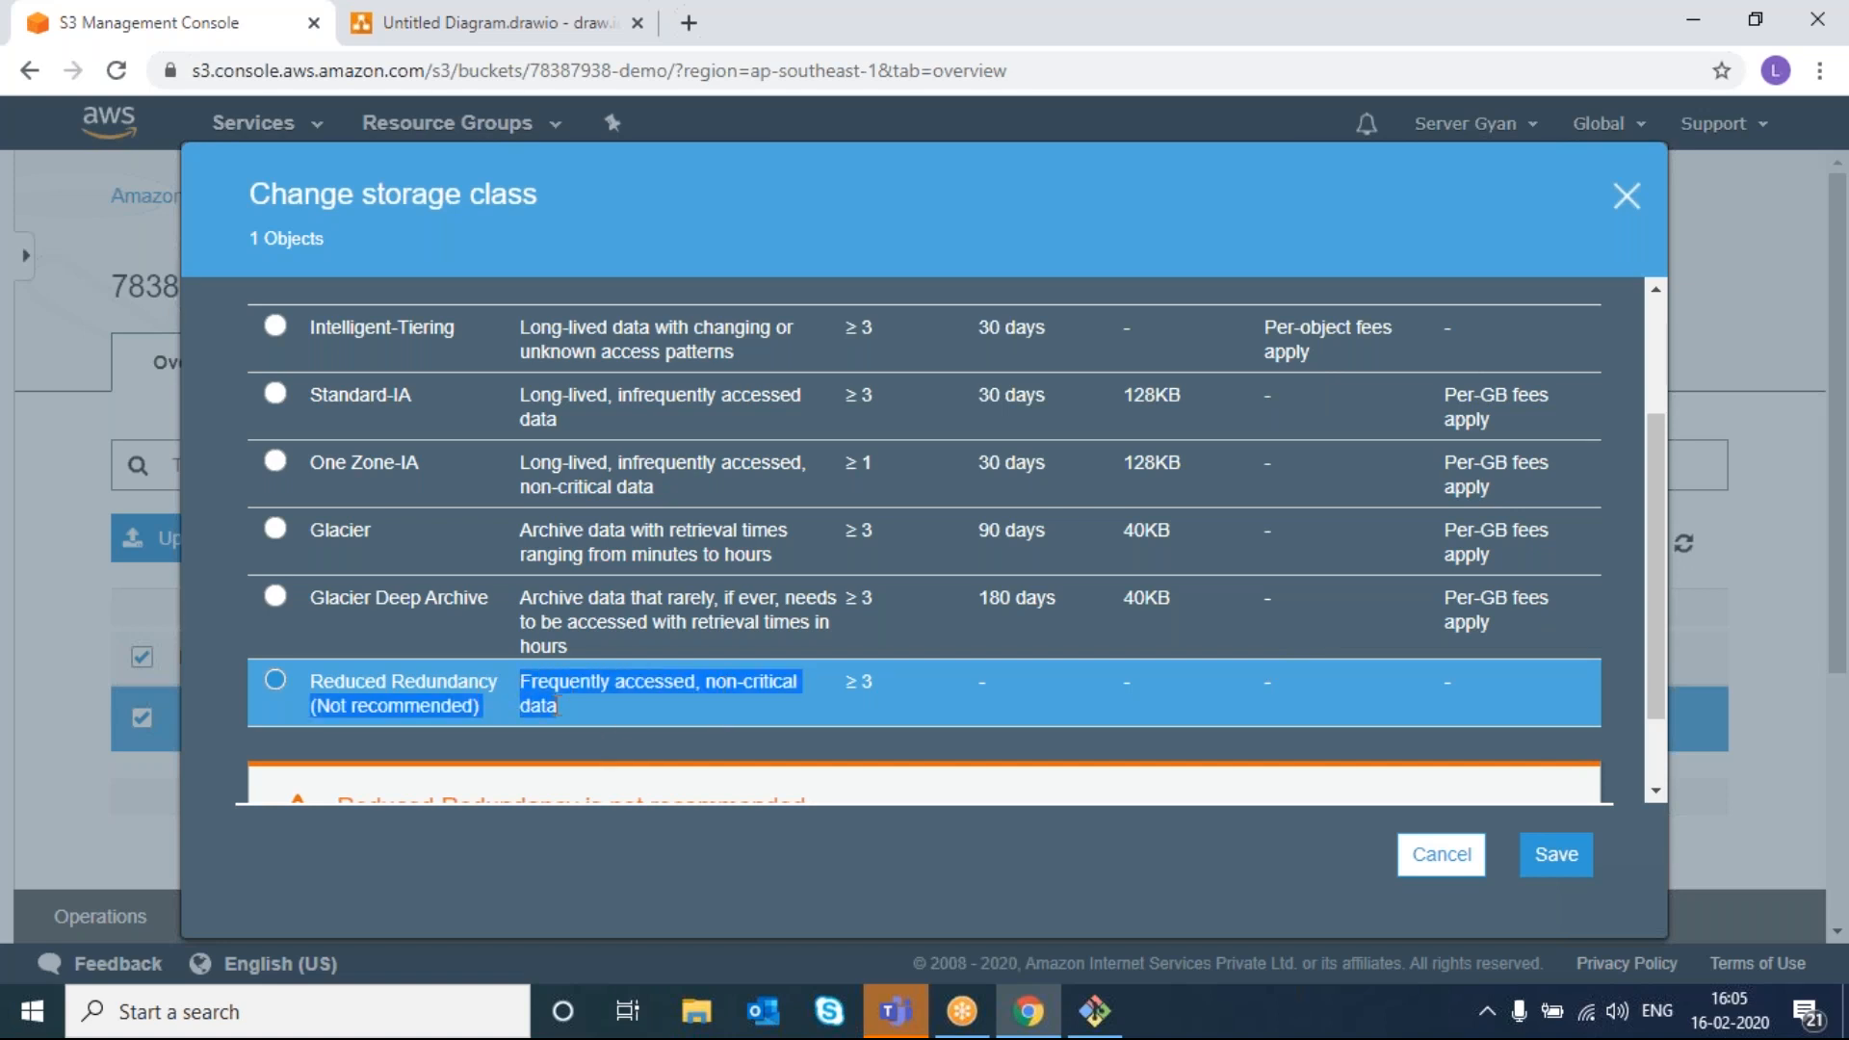
pyautogui.click(558, 706)
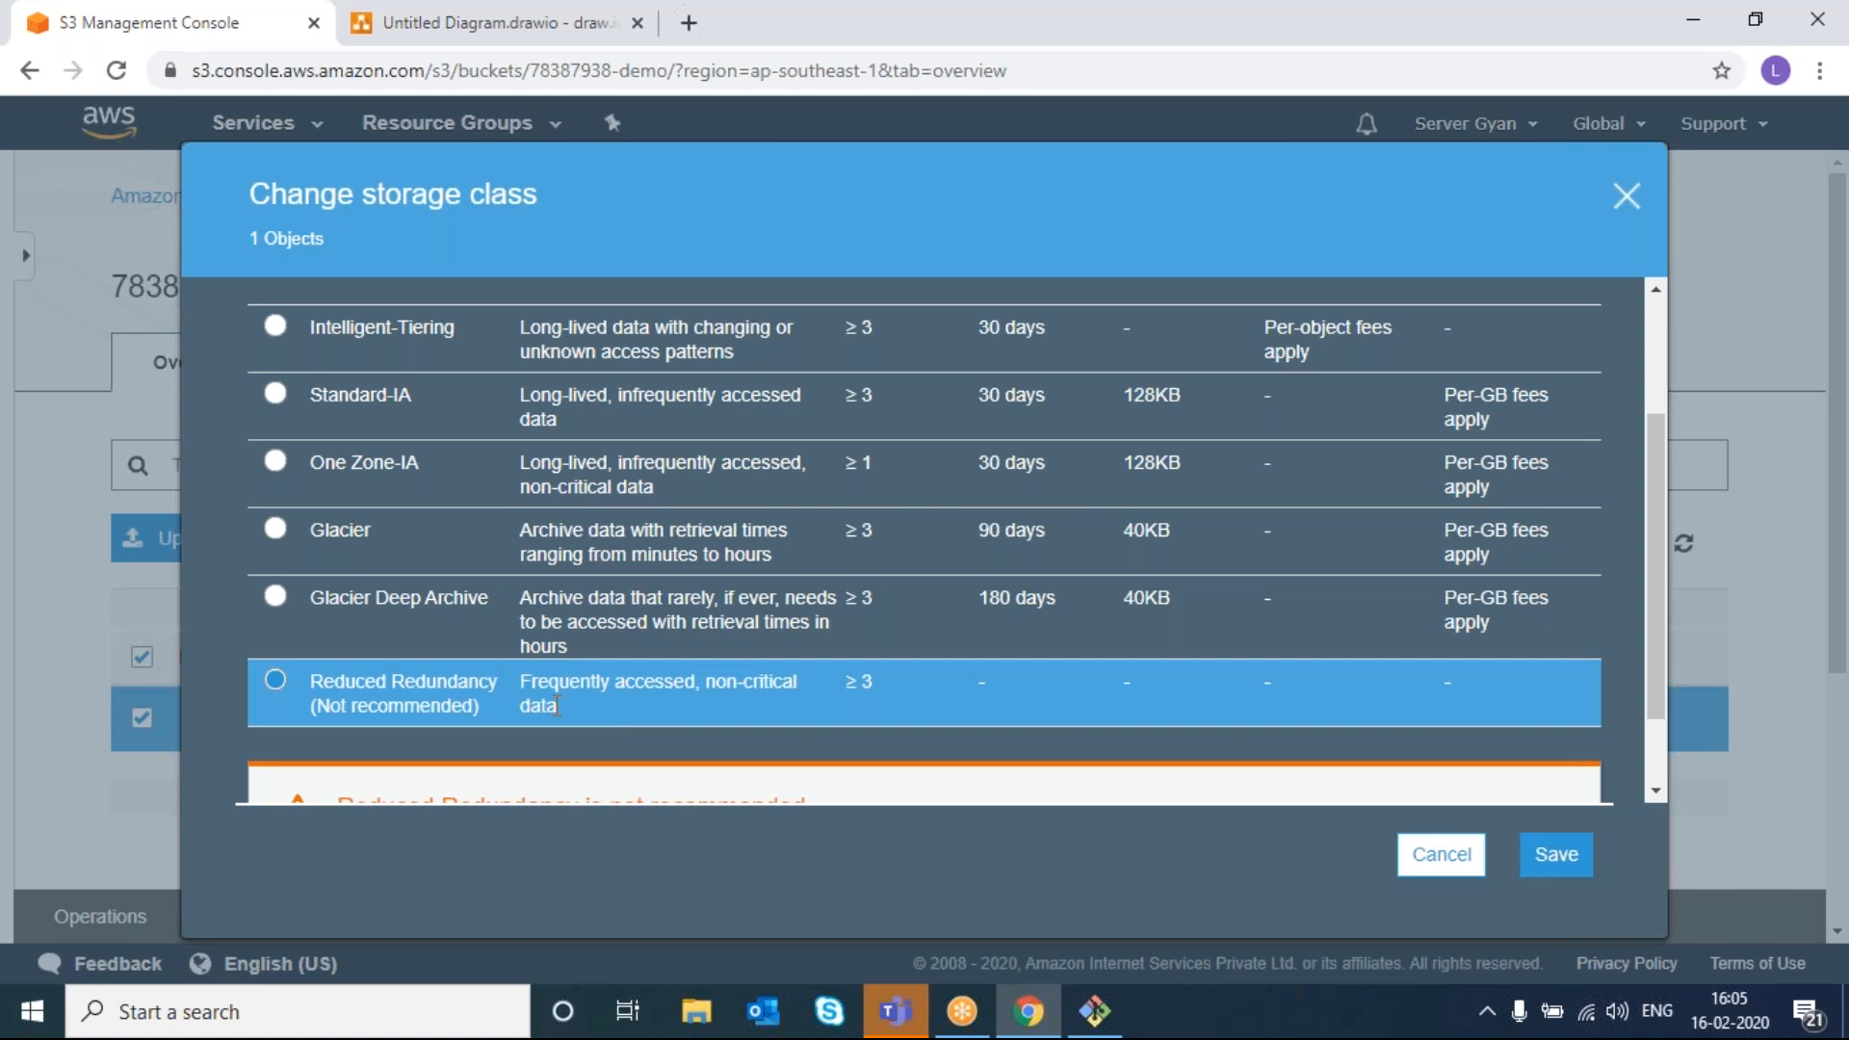
pyautogui.scroll(-2, 558, 706)
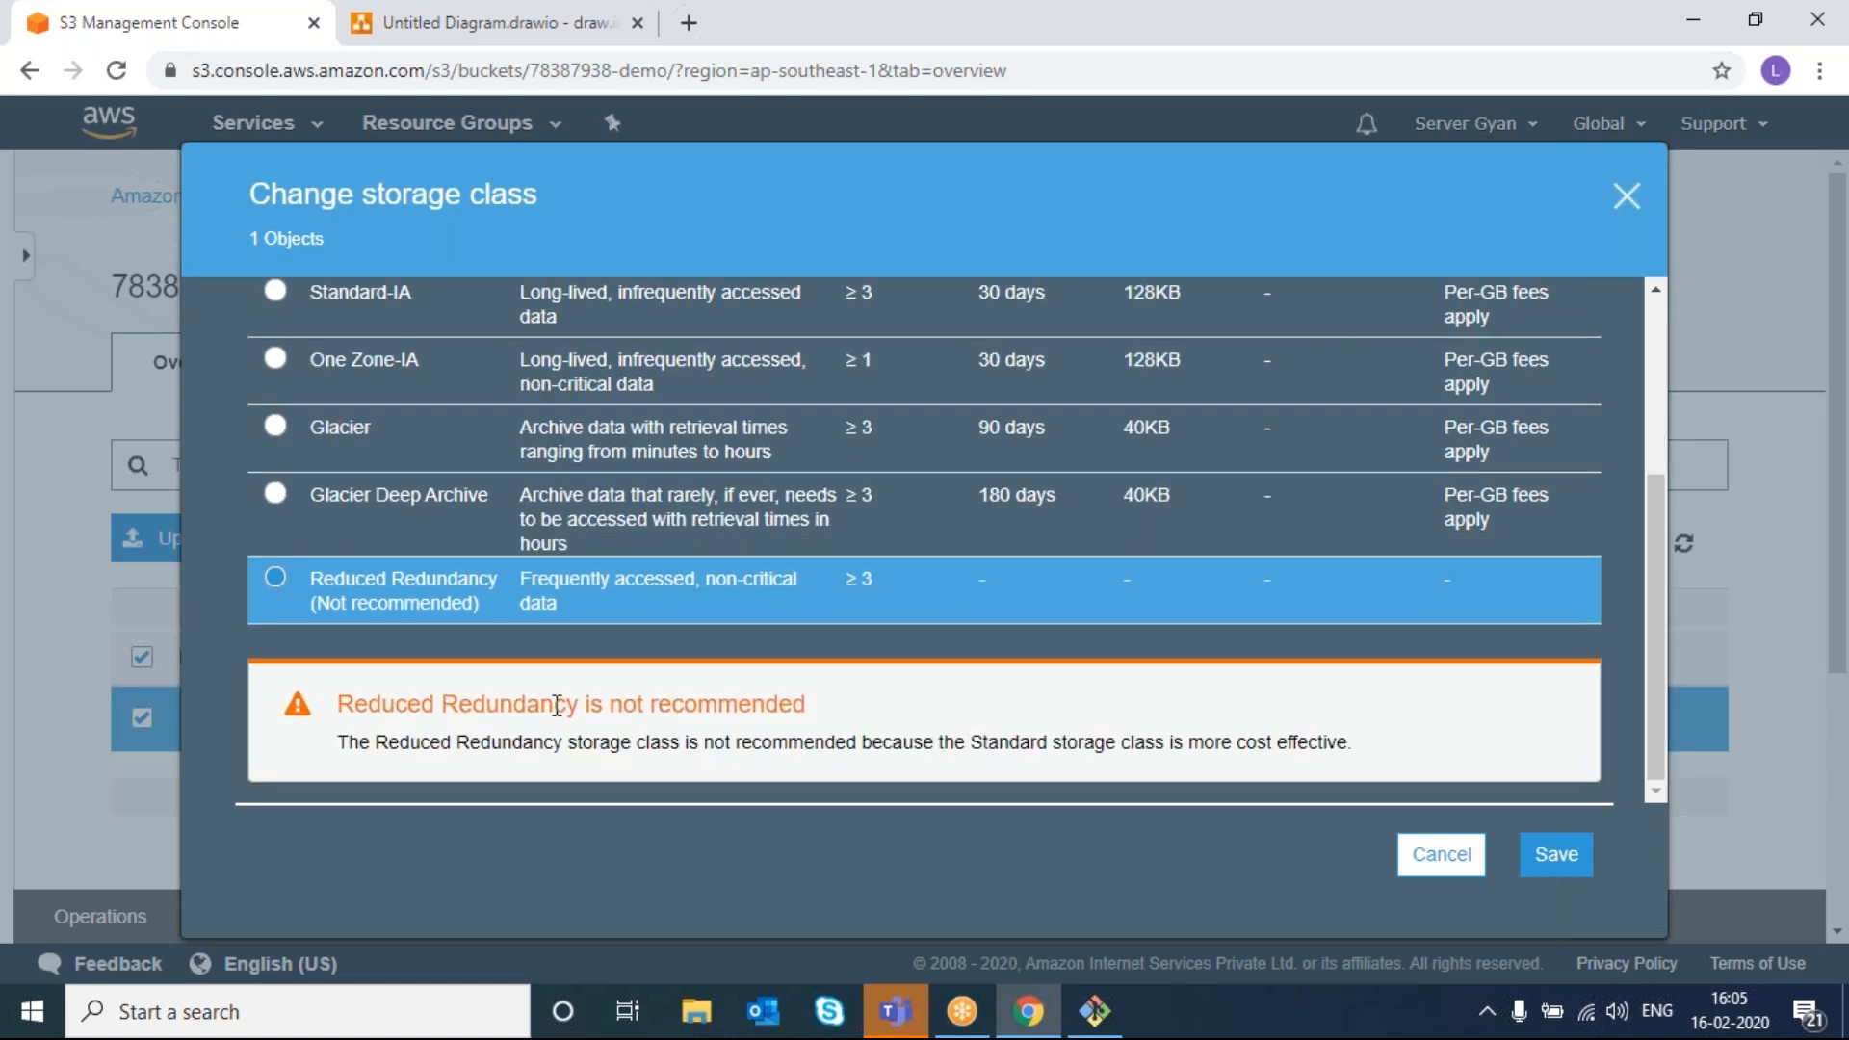
# - Back at the top of the list, try Intelligent-Tiering, then Standard, then Intelligent-Tiering again
pyautogui.scroll(3, 558, 706)
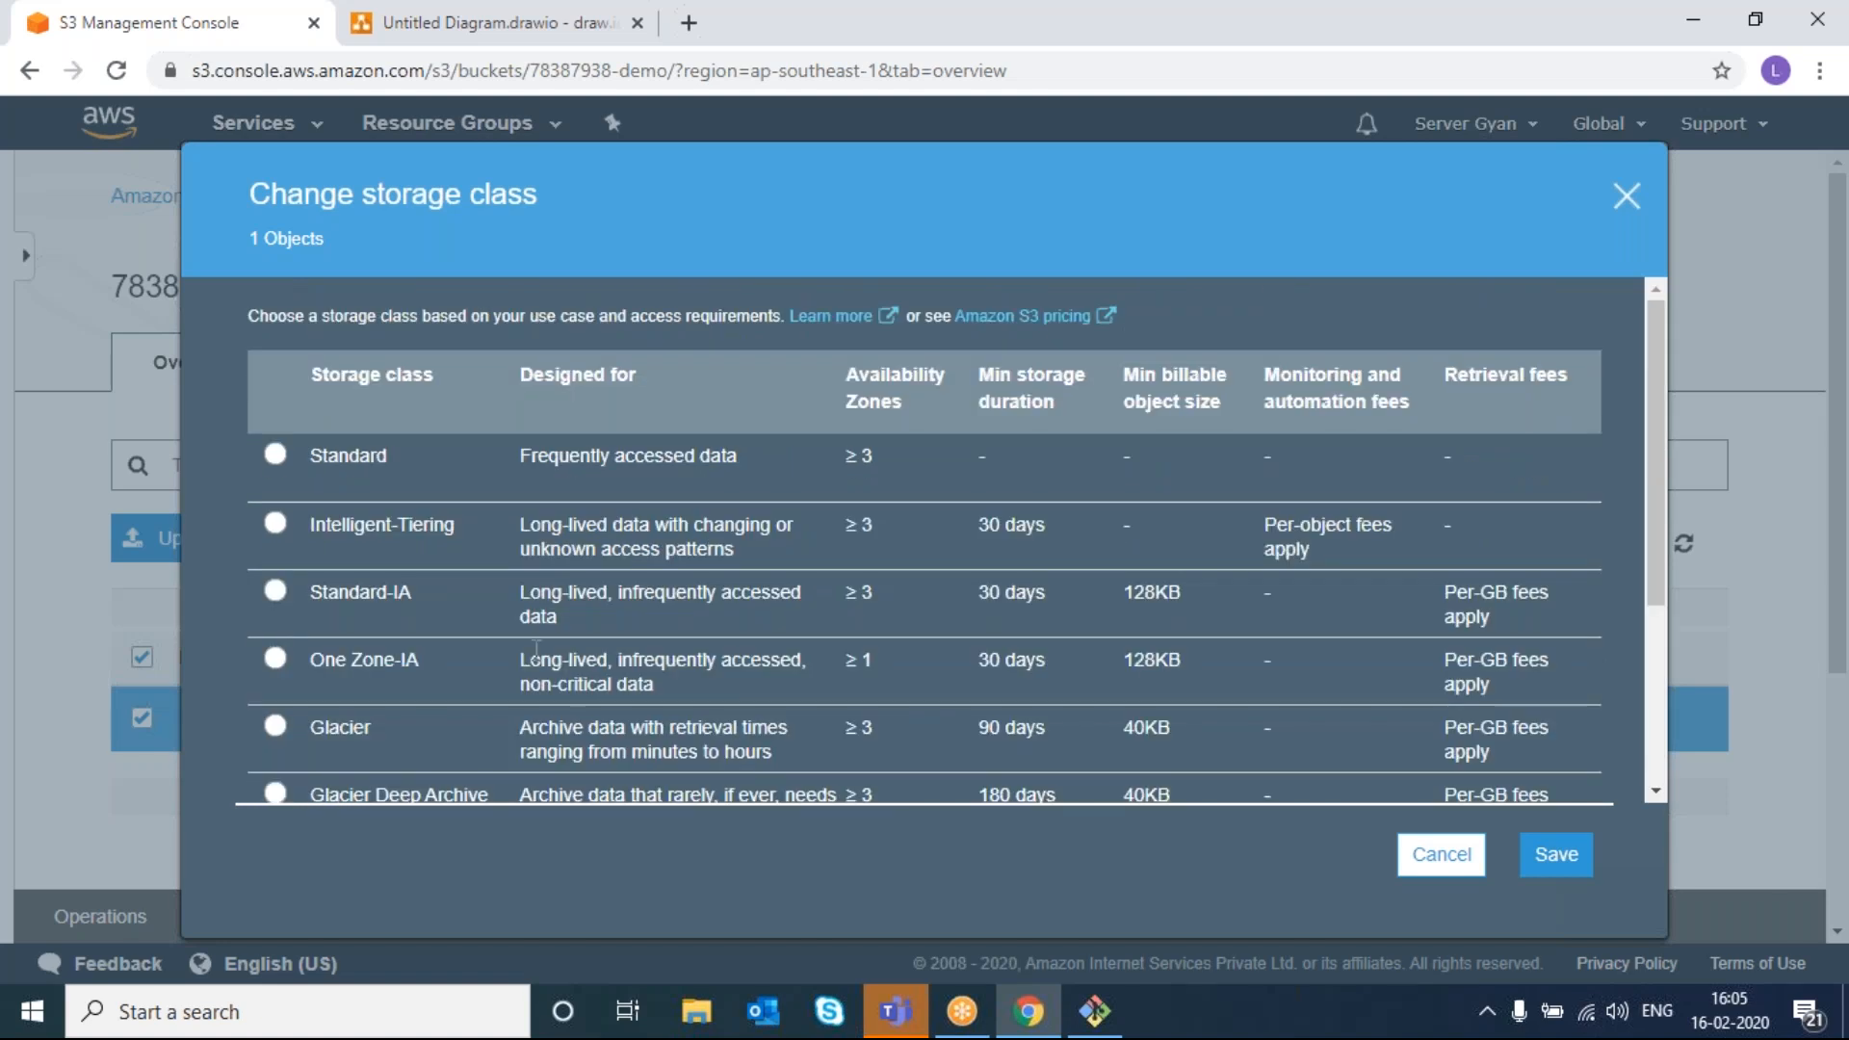
pyautogui.scroll(-3, 574, 670)
pyautogui.scroll(3, 574, 670)
pyautogui.scroll(-3, 610, 470)
pyautogui.scroll(3, 610, 470)
pyautogui.click(277, 531)
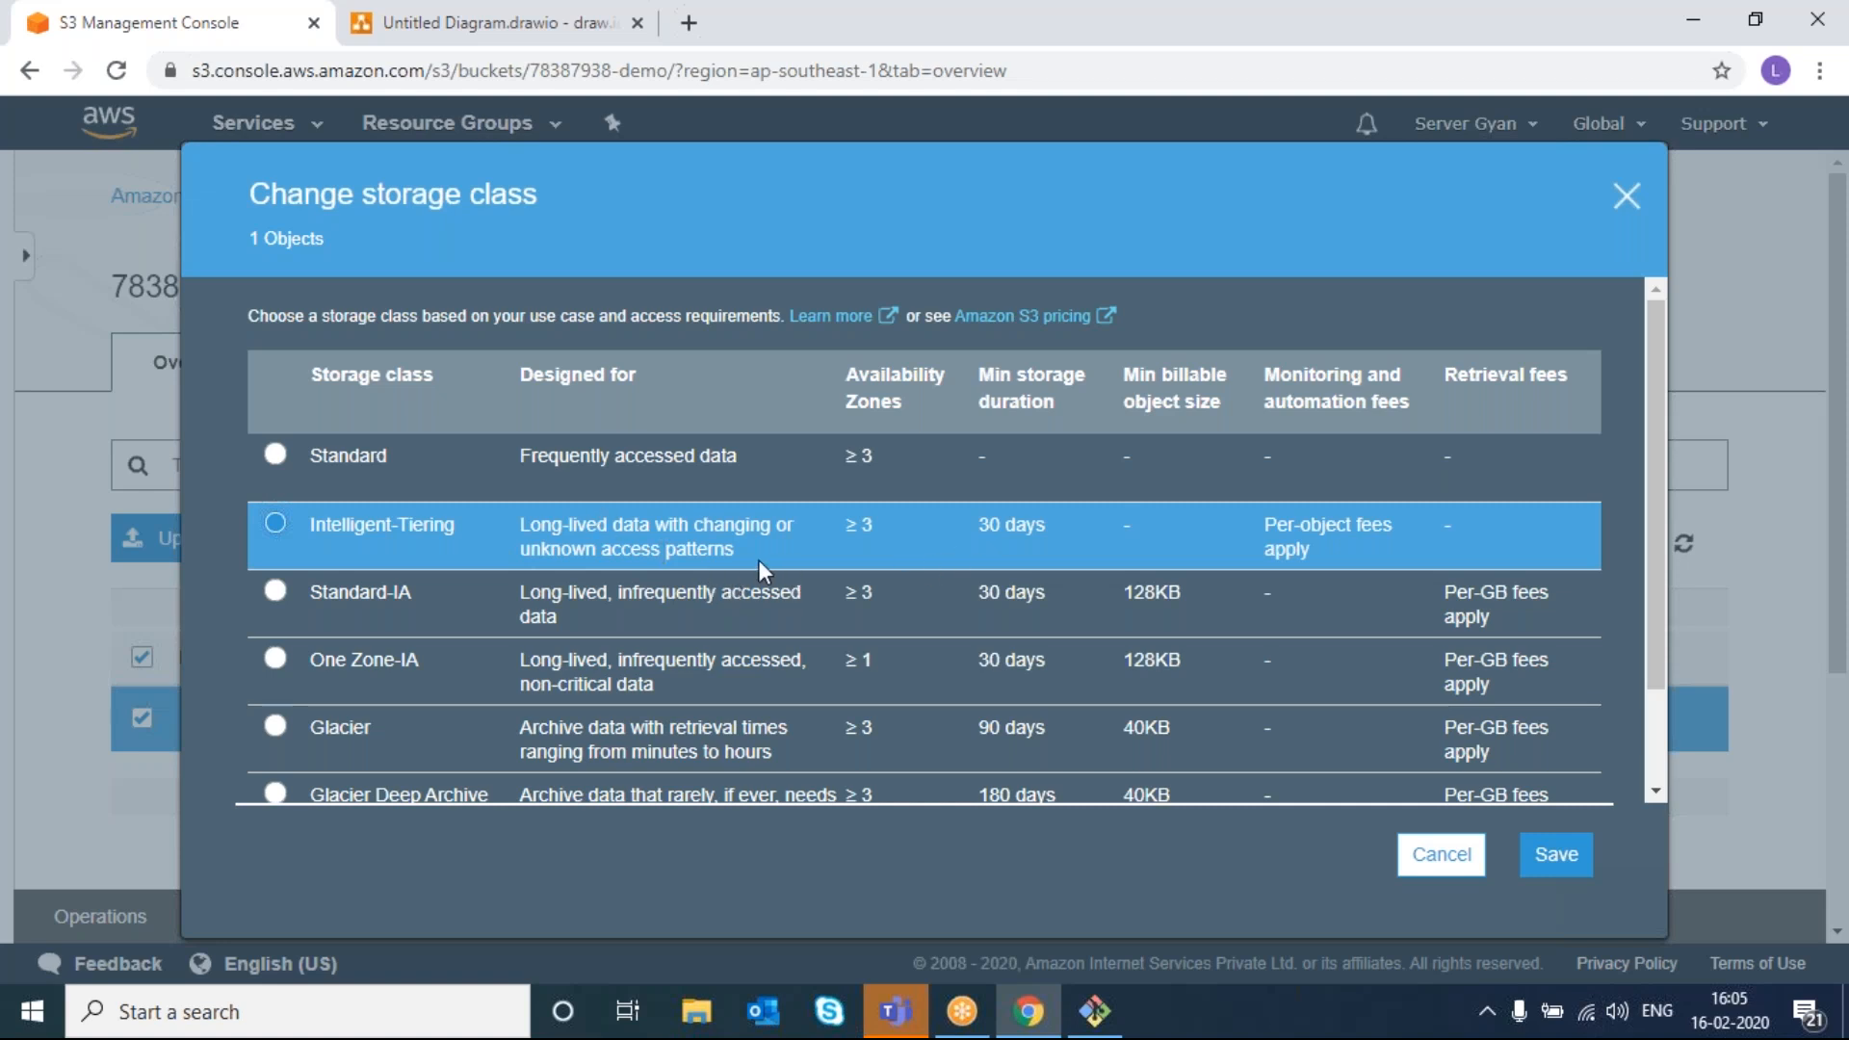
pyautogui.tripleClick(752, 466)
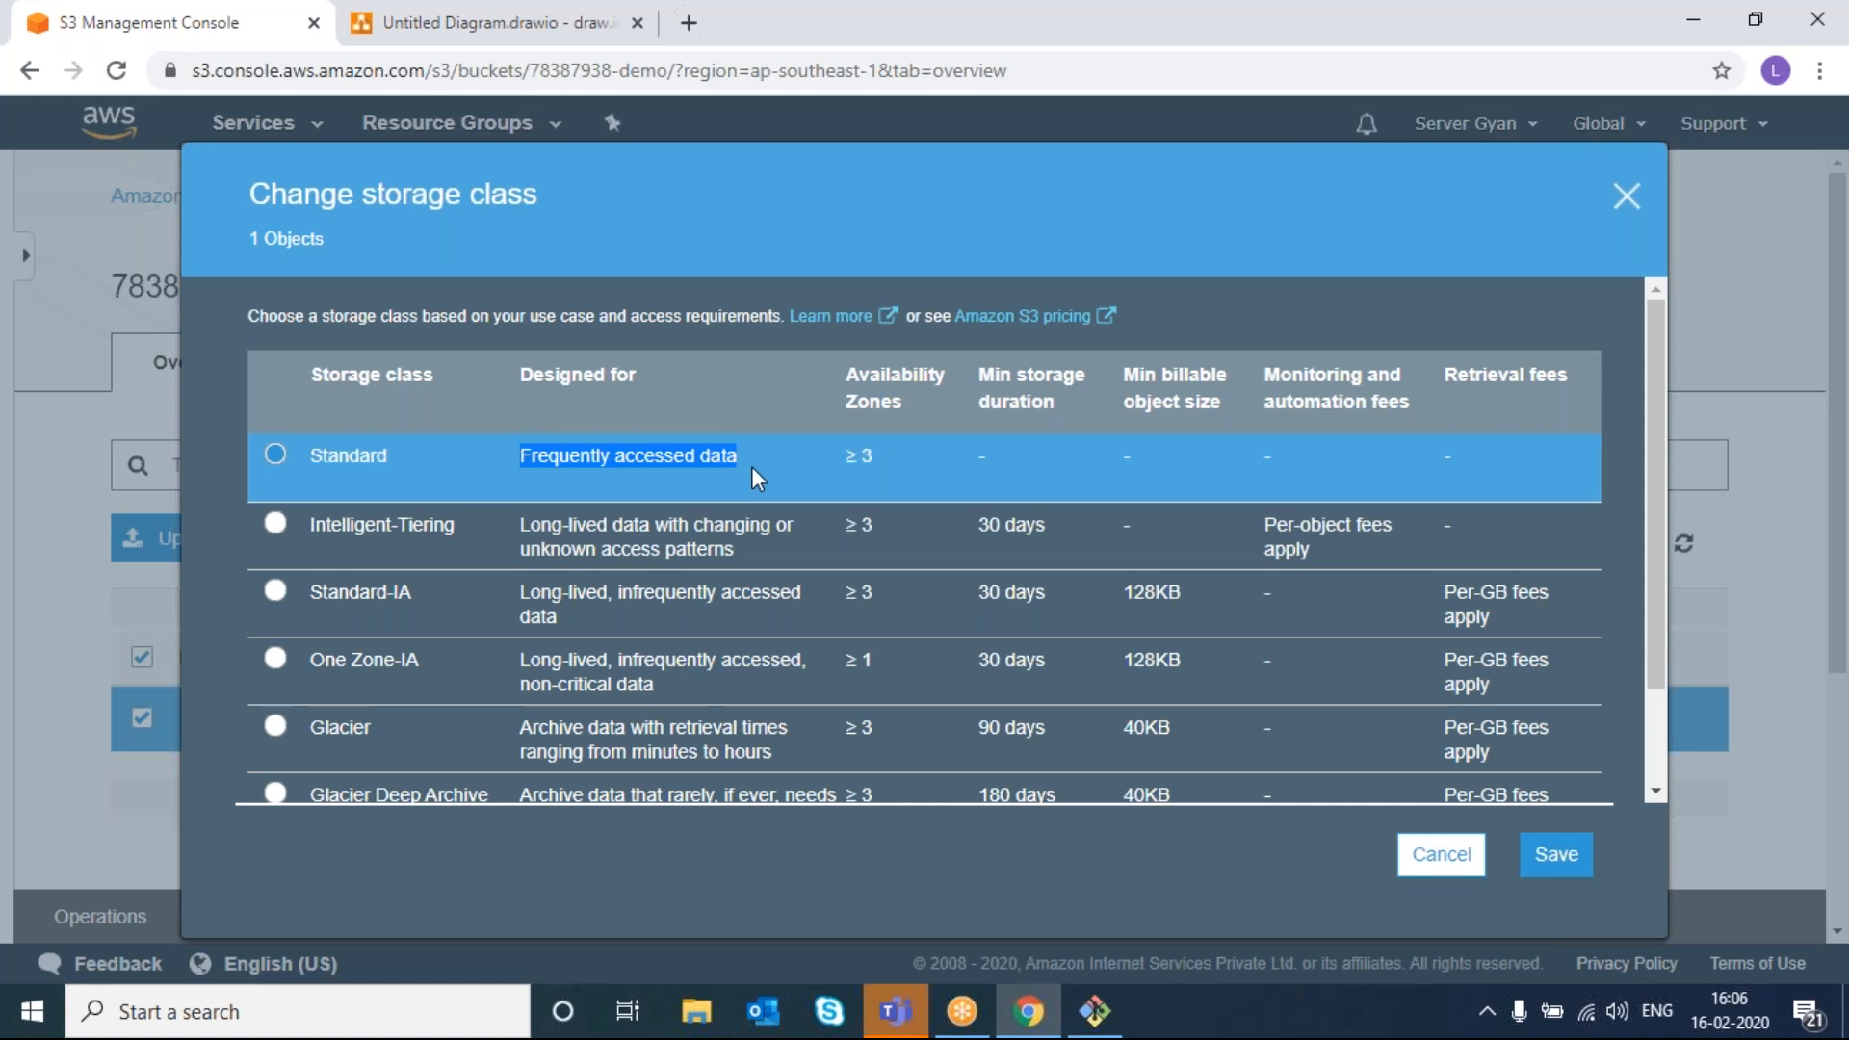
pyautogui.doubleClick(701, 548)
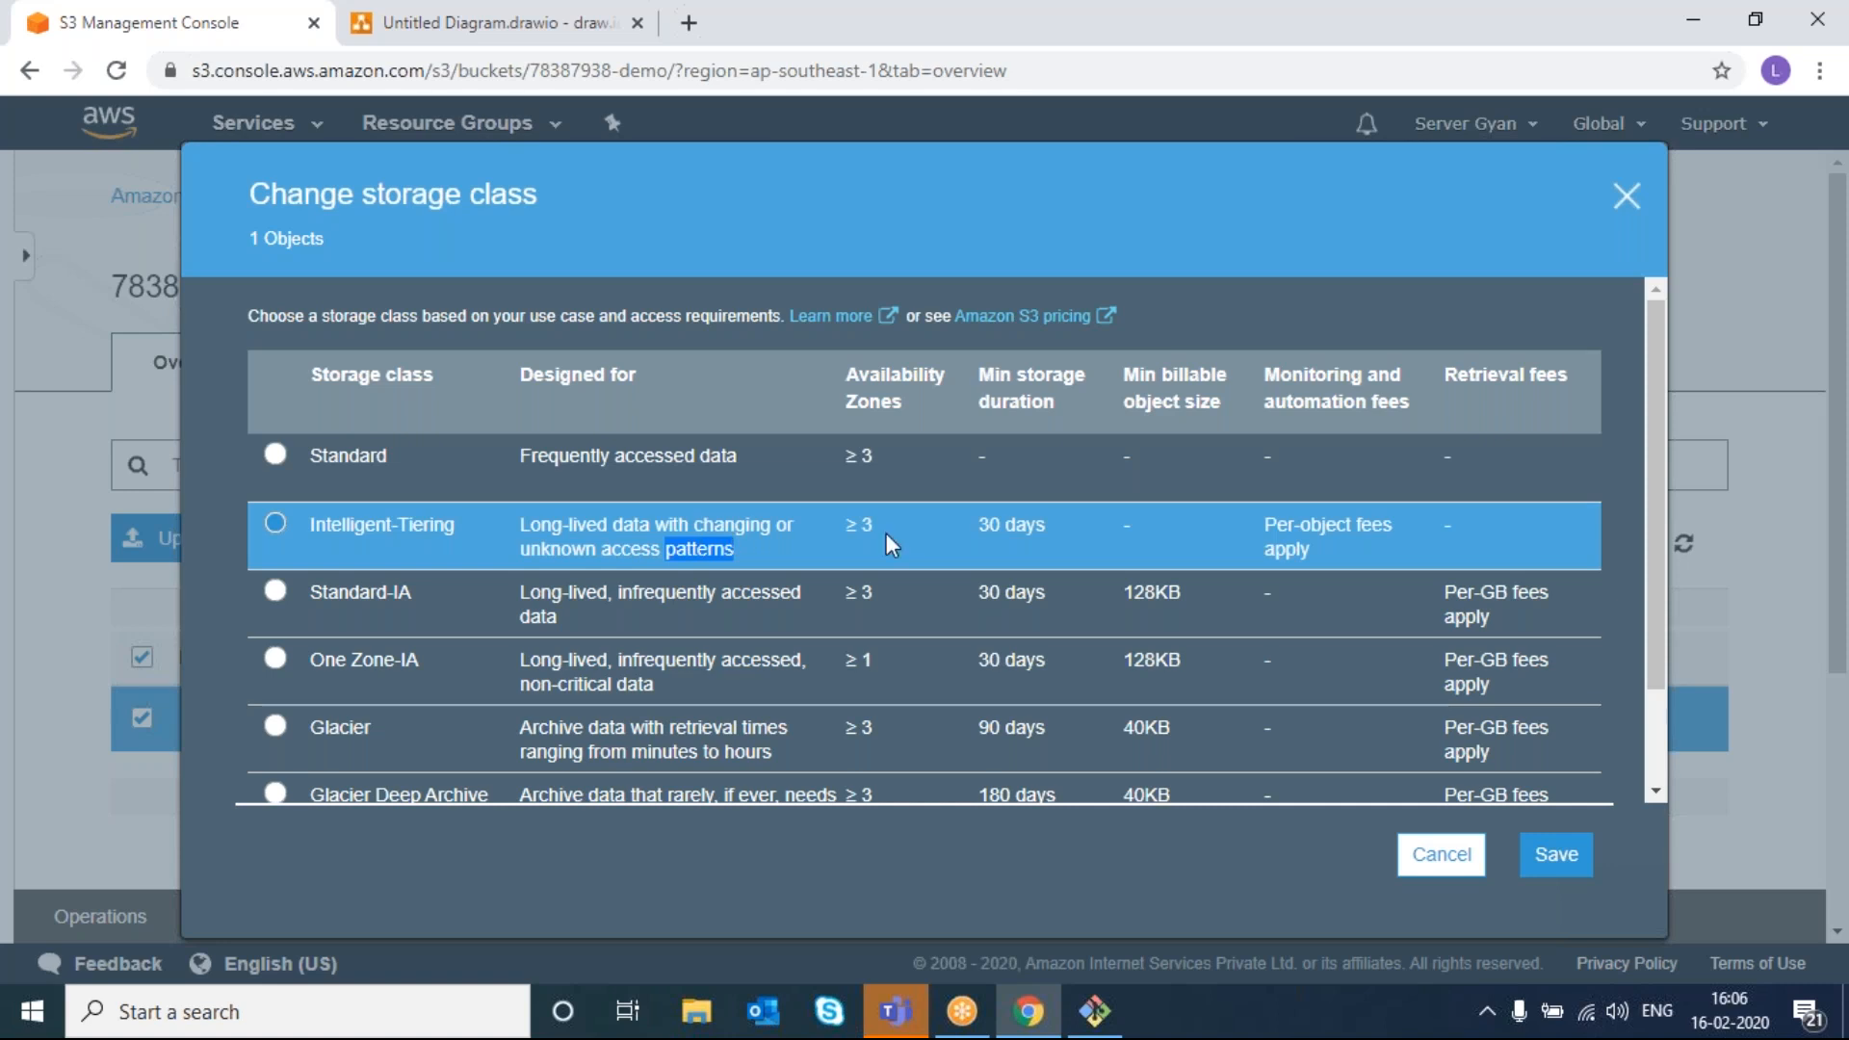
# - Pick One Zone-IA and review its single availability zone and 30-day minimum
pyautogui.click(337, 674)
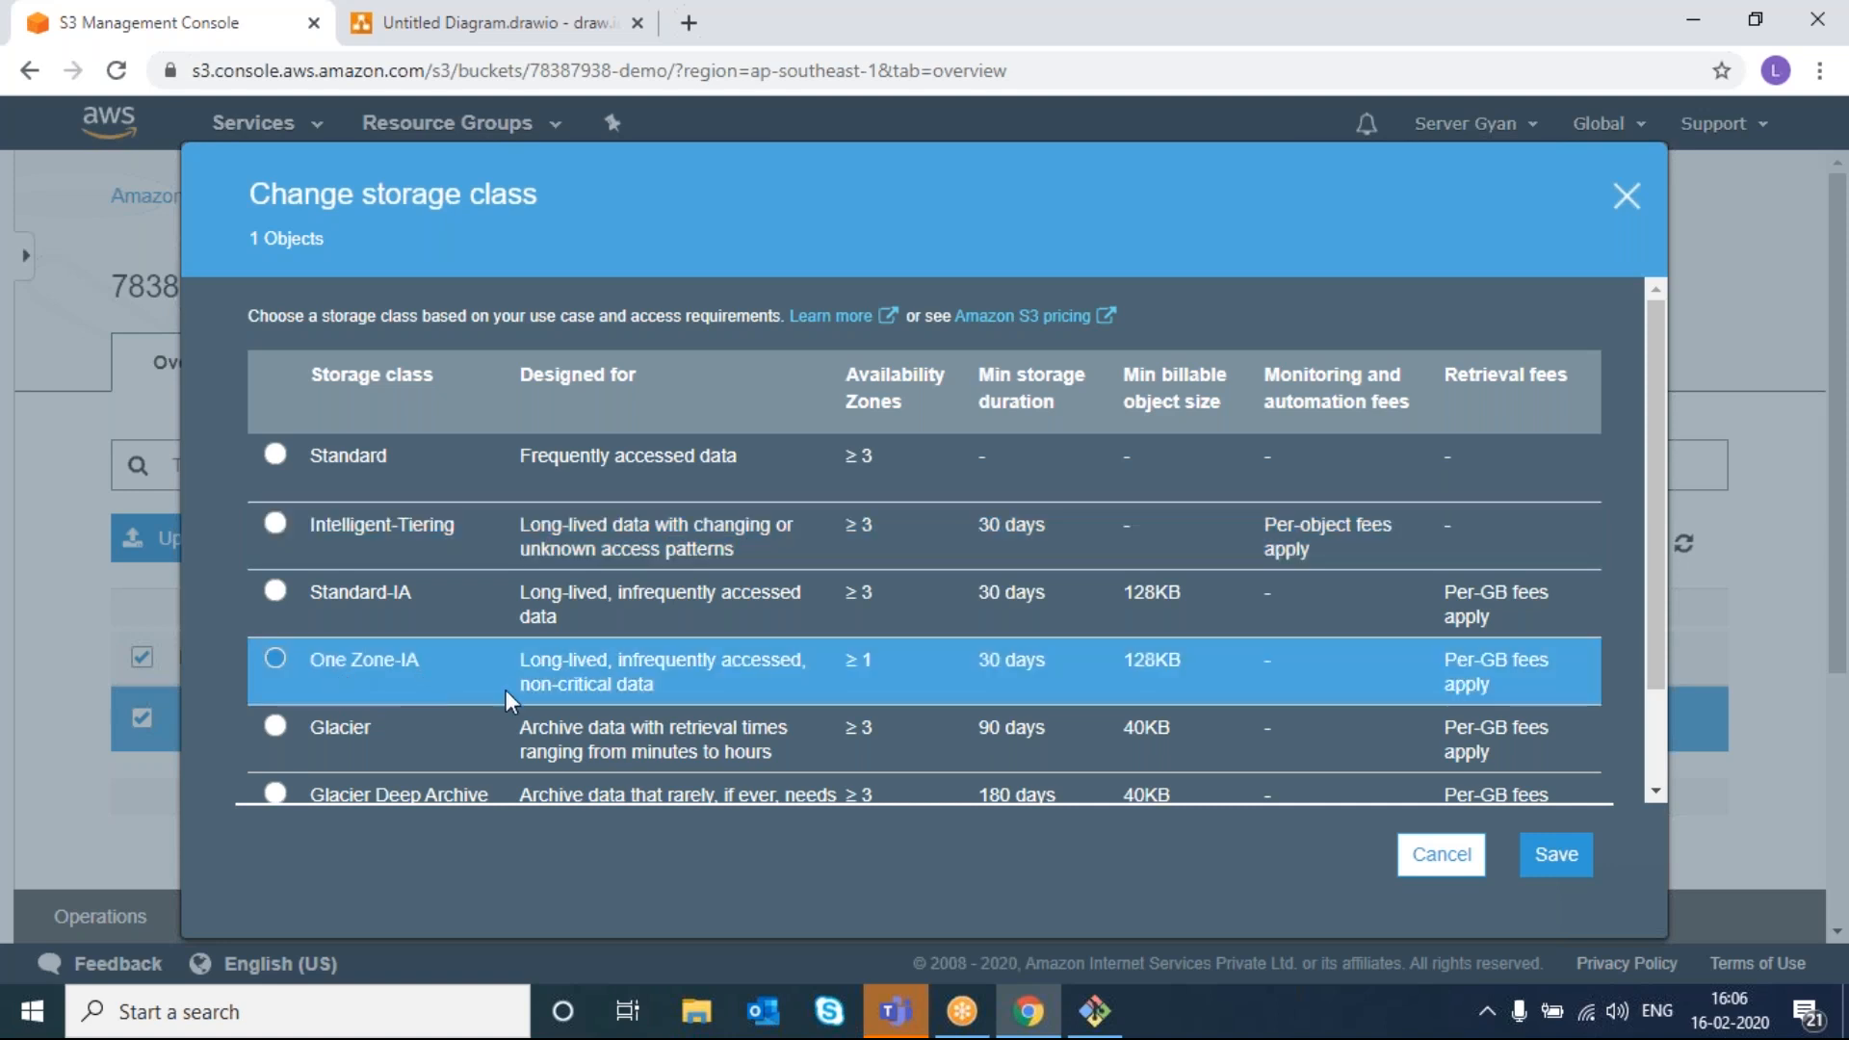
pyautogui.doubleClick(852, 659)
pyautogui.moveTo(876, 661); pyautogui.dragTo(782, 660)
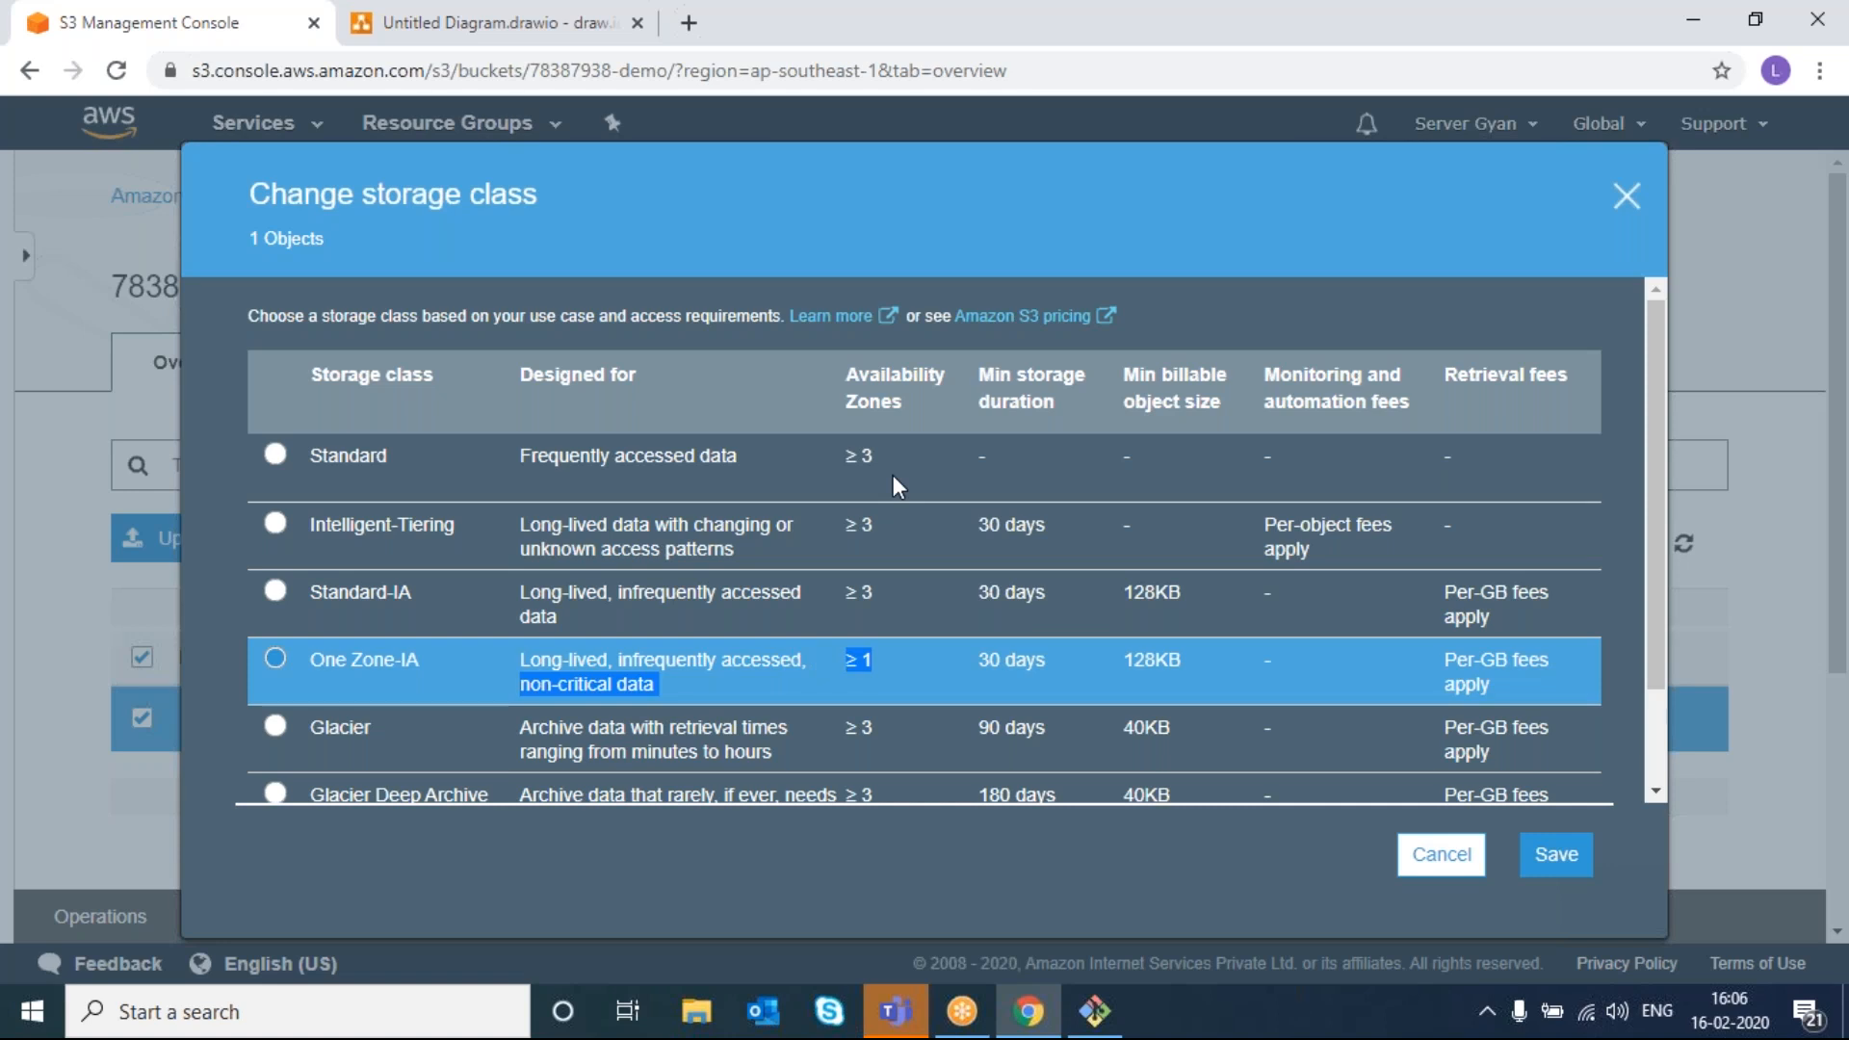
pyautogui.doubleClick(866, 662)
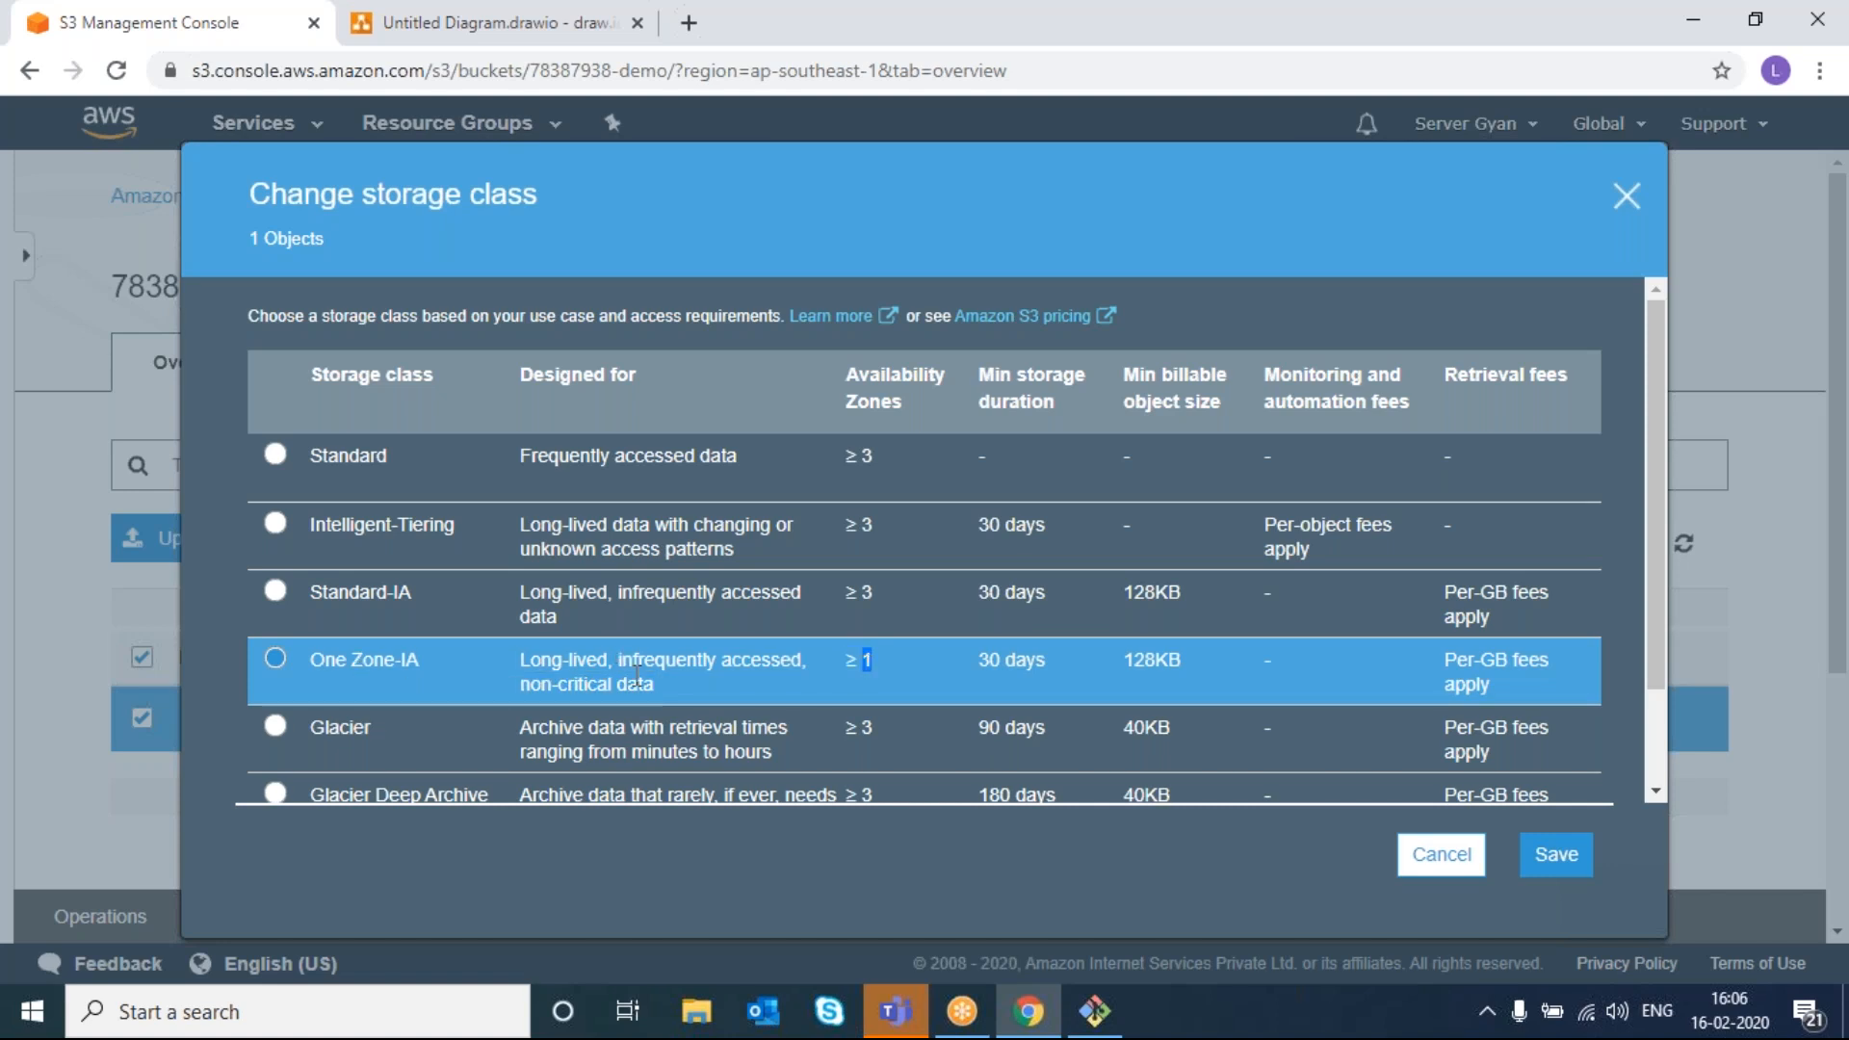
pyautogui.doubleClick(989, 661)
pyautogui.scroll(-1, 989, 674)
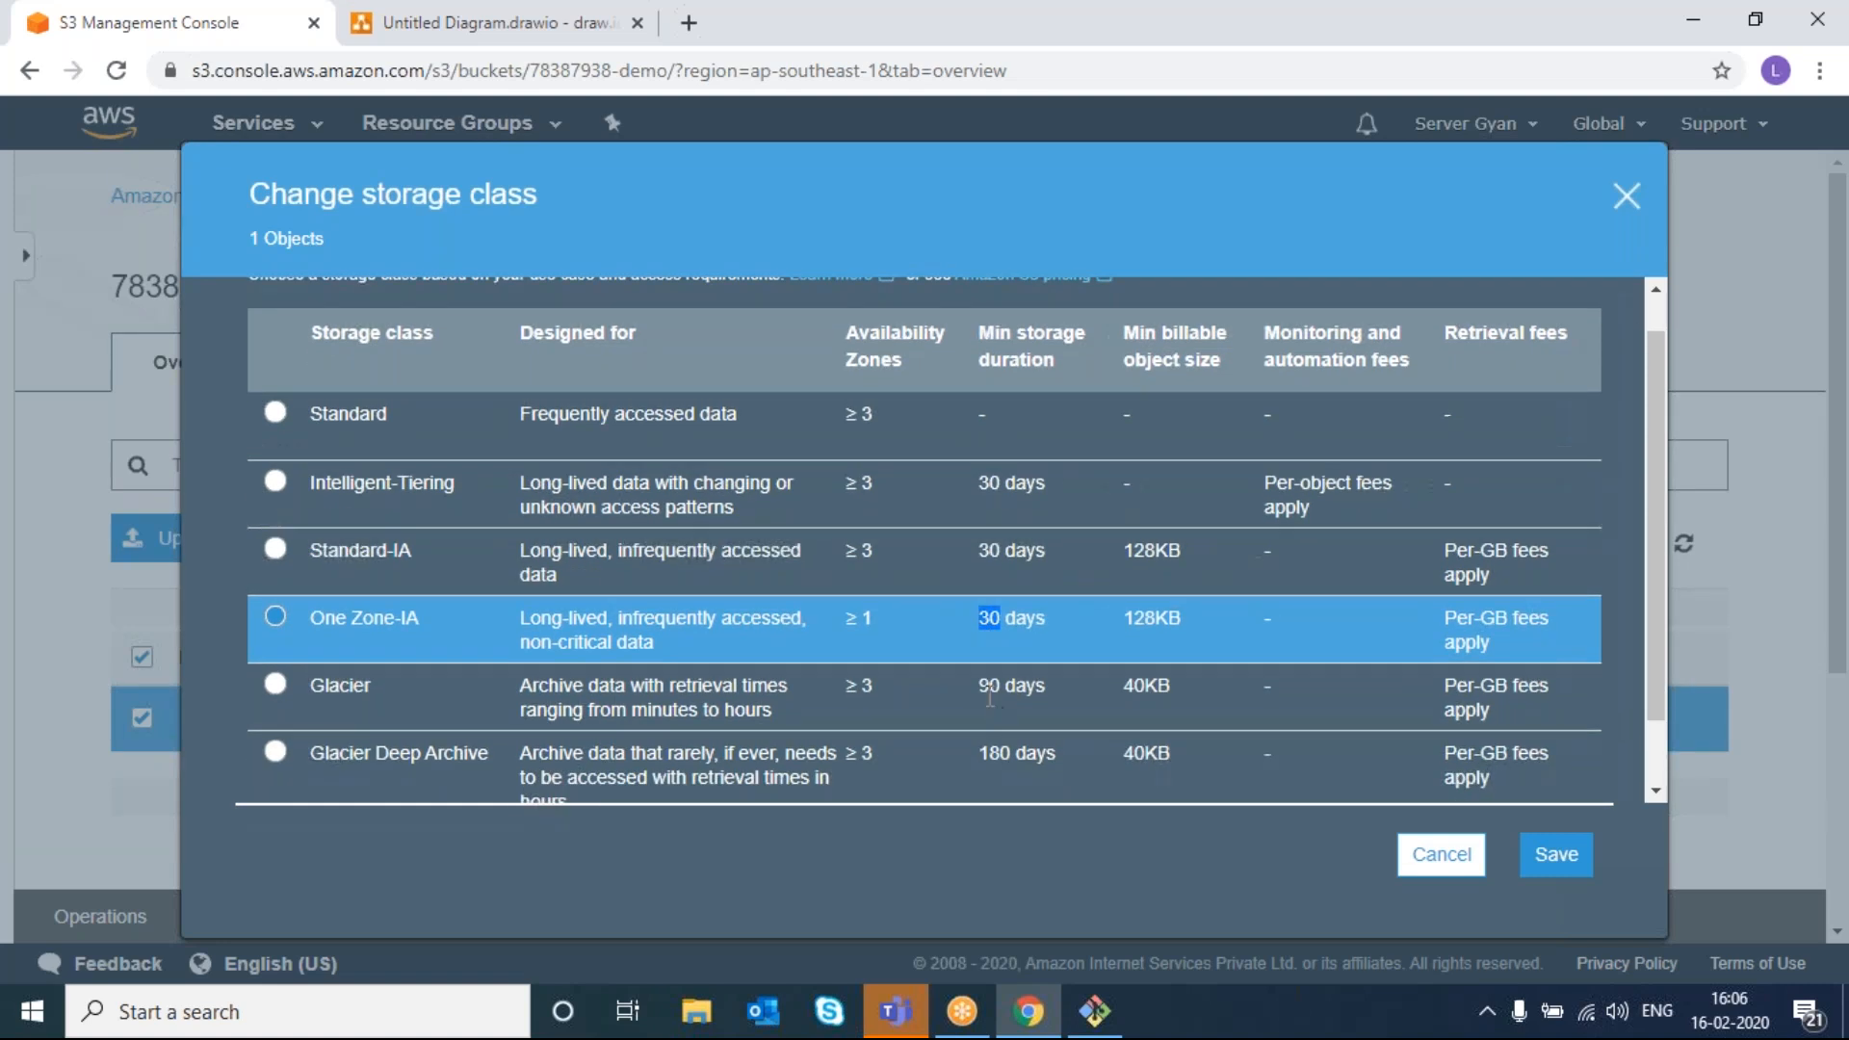
pyautogui.scroll(-2, 989, 694)
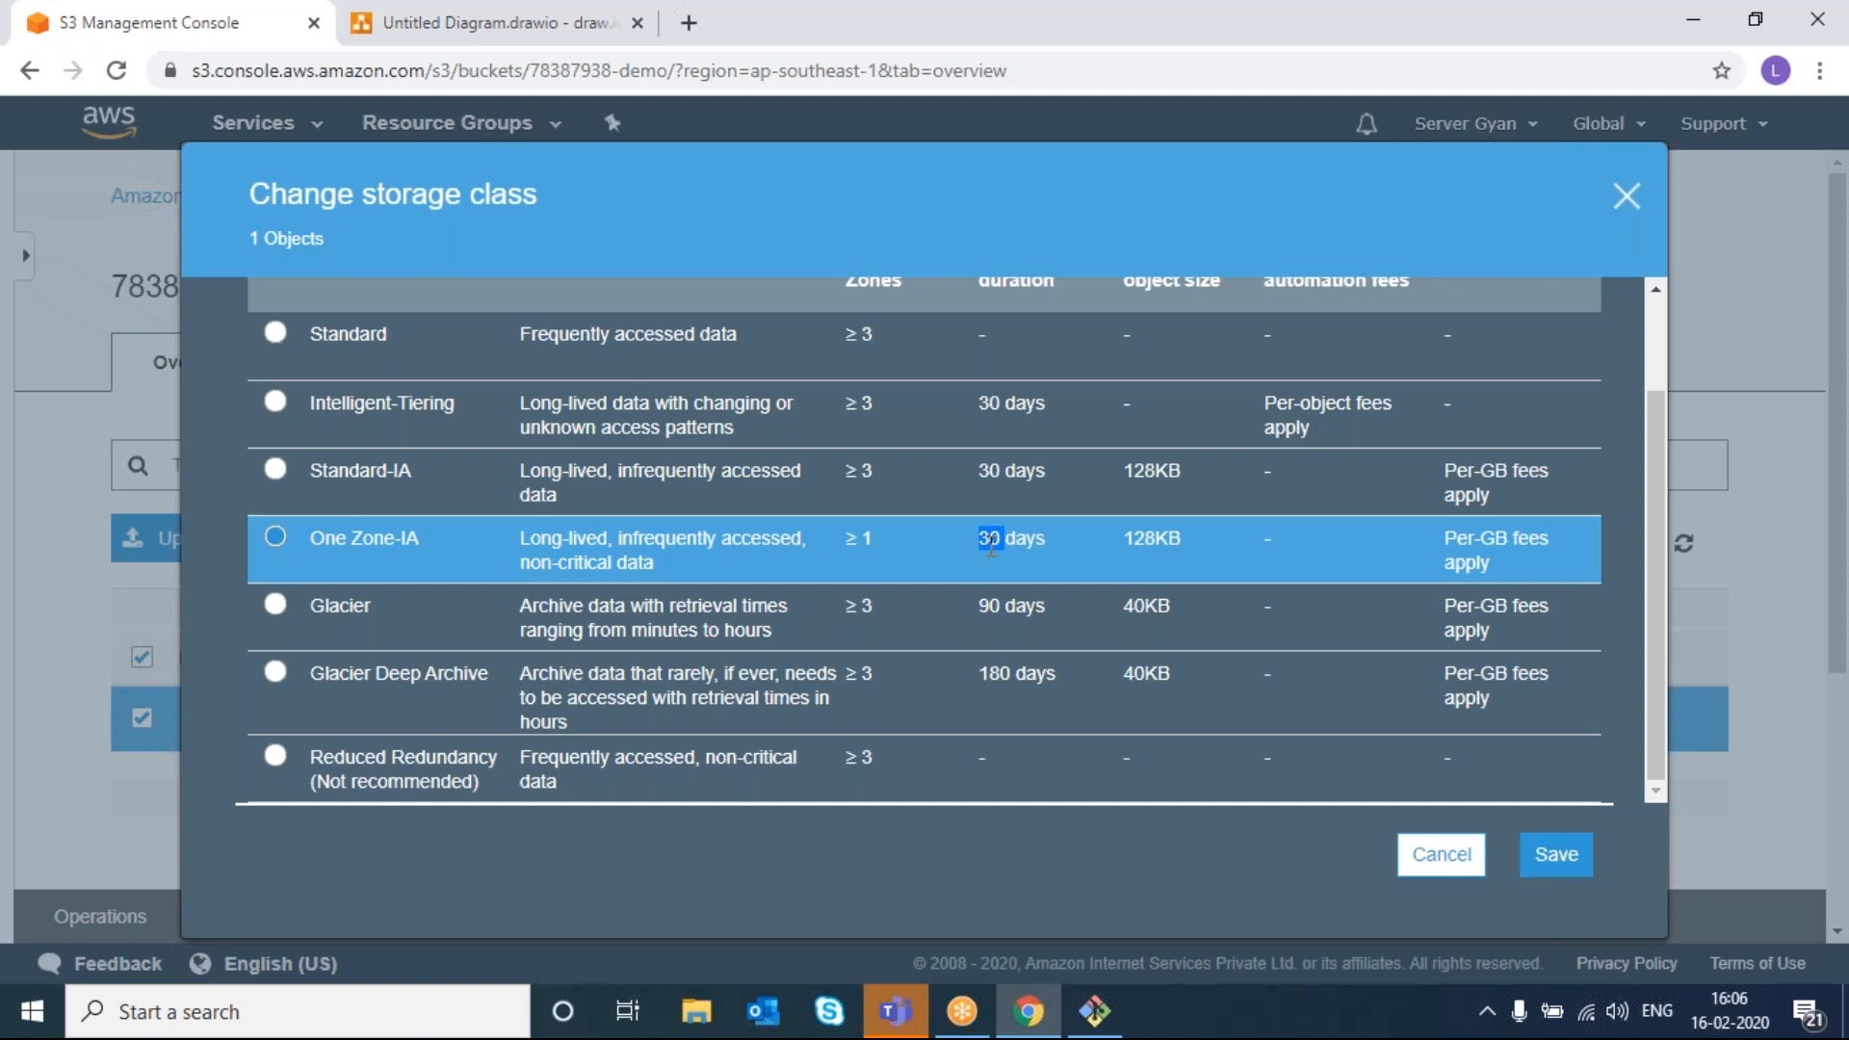
# - Cancel the Change storage class dialog, leaving index.html on Standard
pyautogui.rightClick(1451, 865)
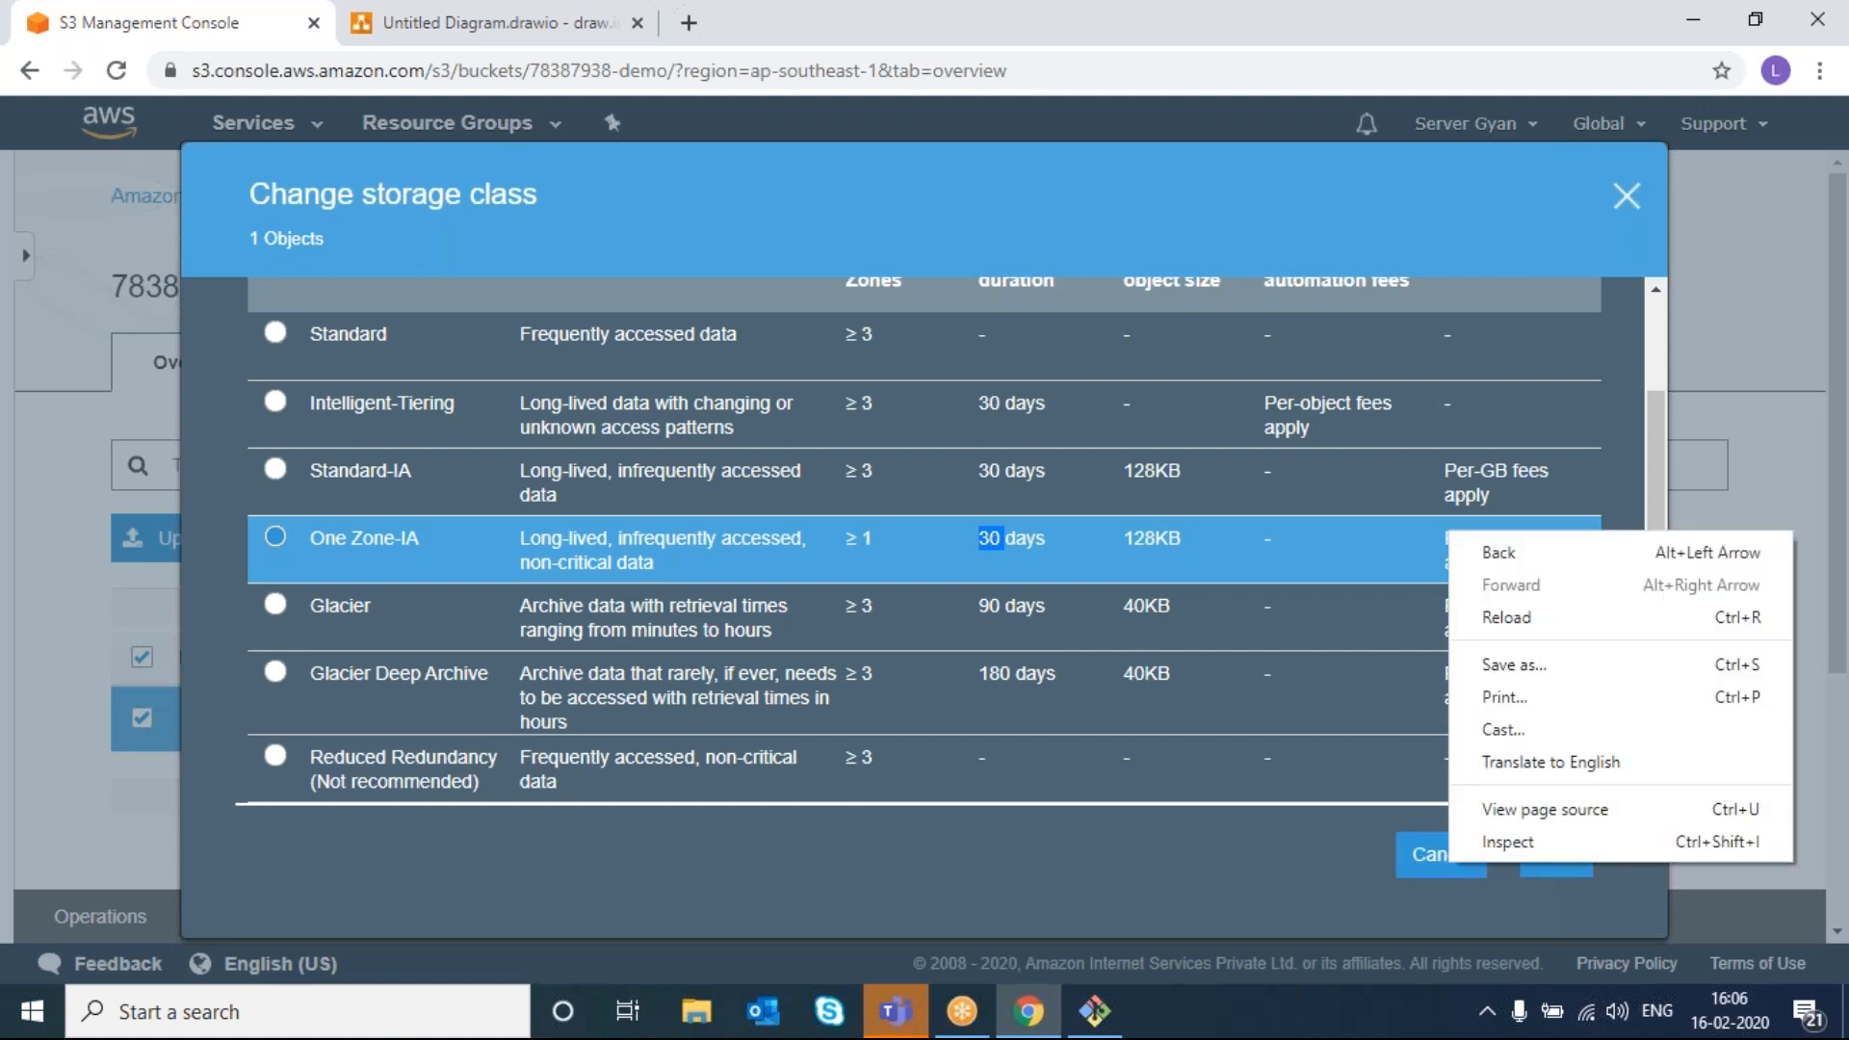
pyautogui.click(1414, 857)
pyautogui.click(1414, 857)
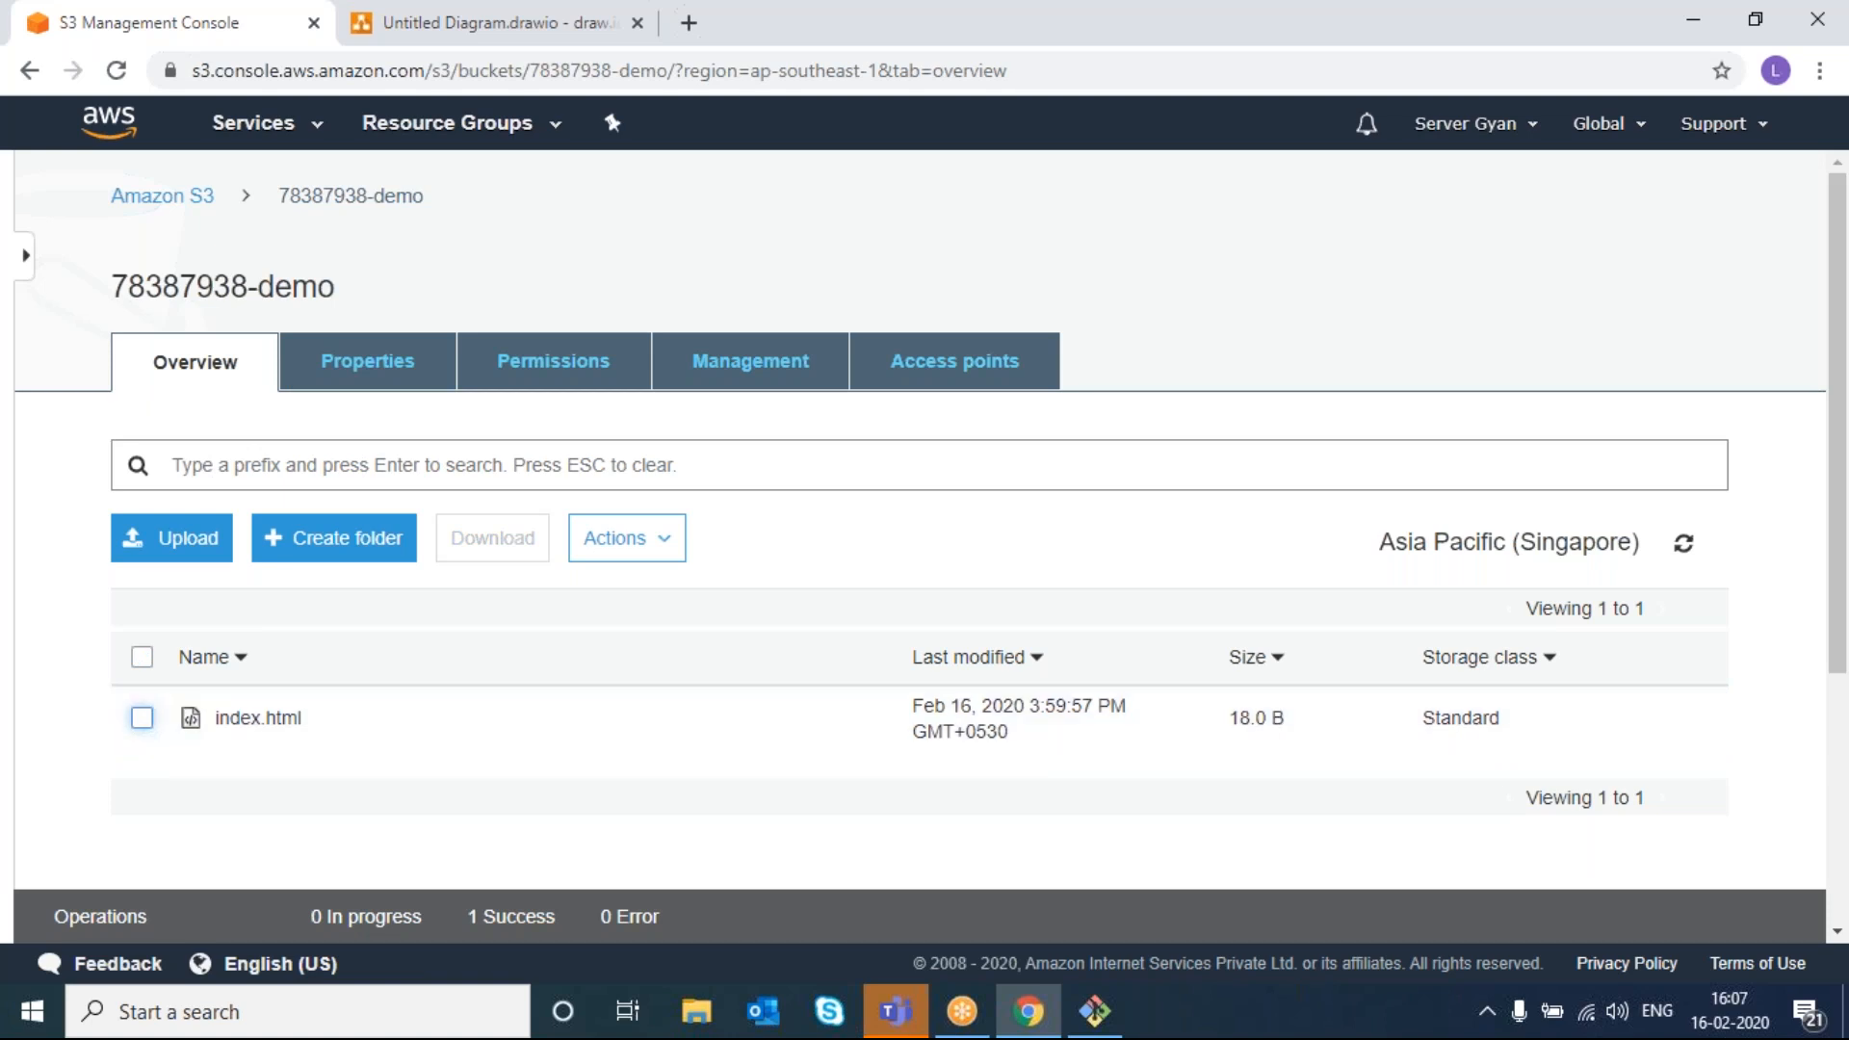
pyautogui.click(363, 536)
pyautogui.write('demo')
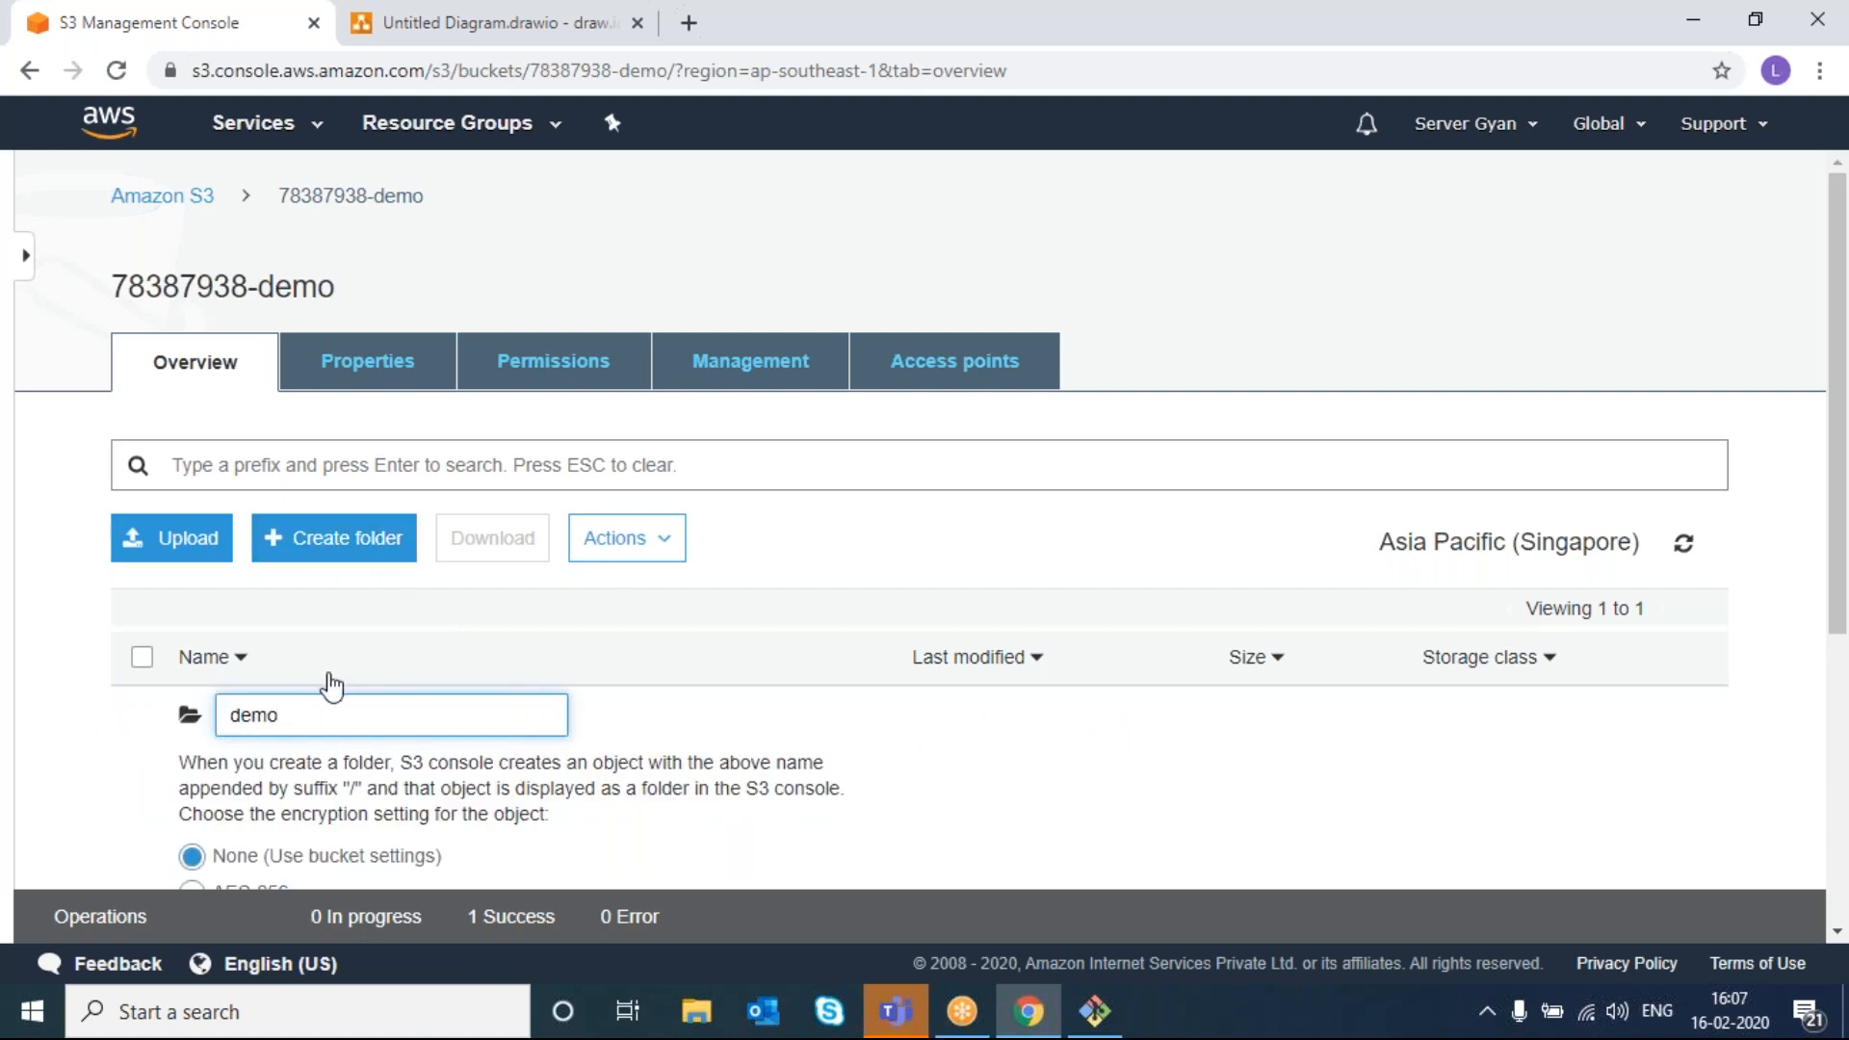
pyautogui.press('Return')
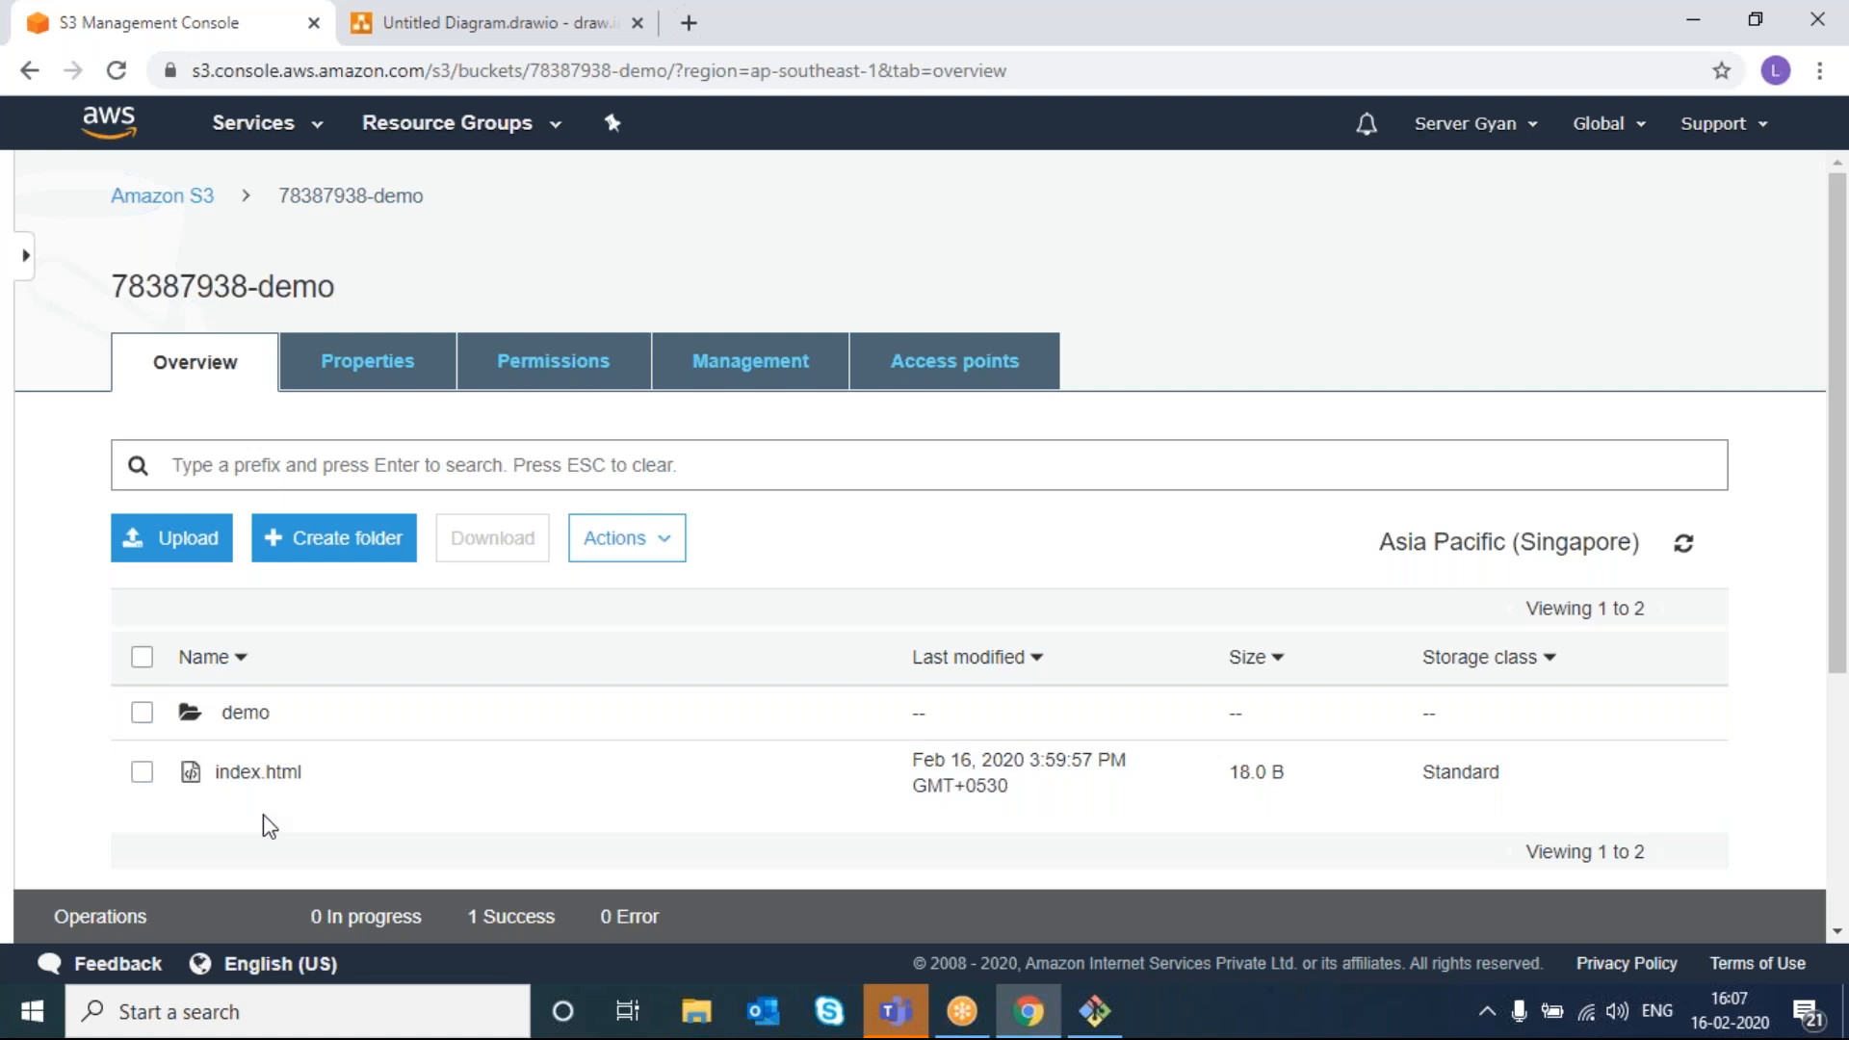
pyautogui.click(241, 713)
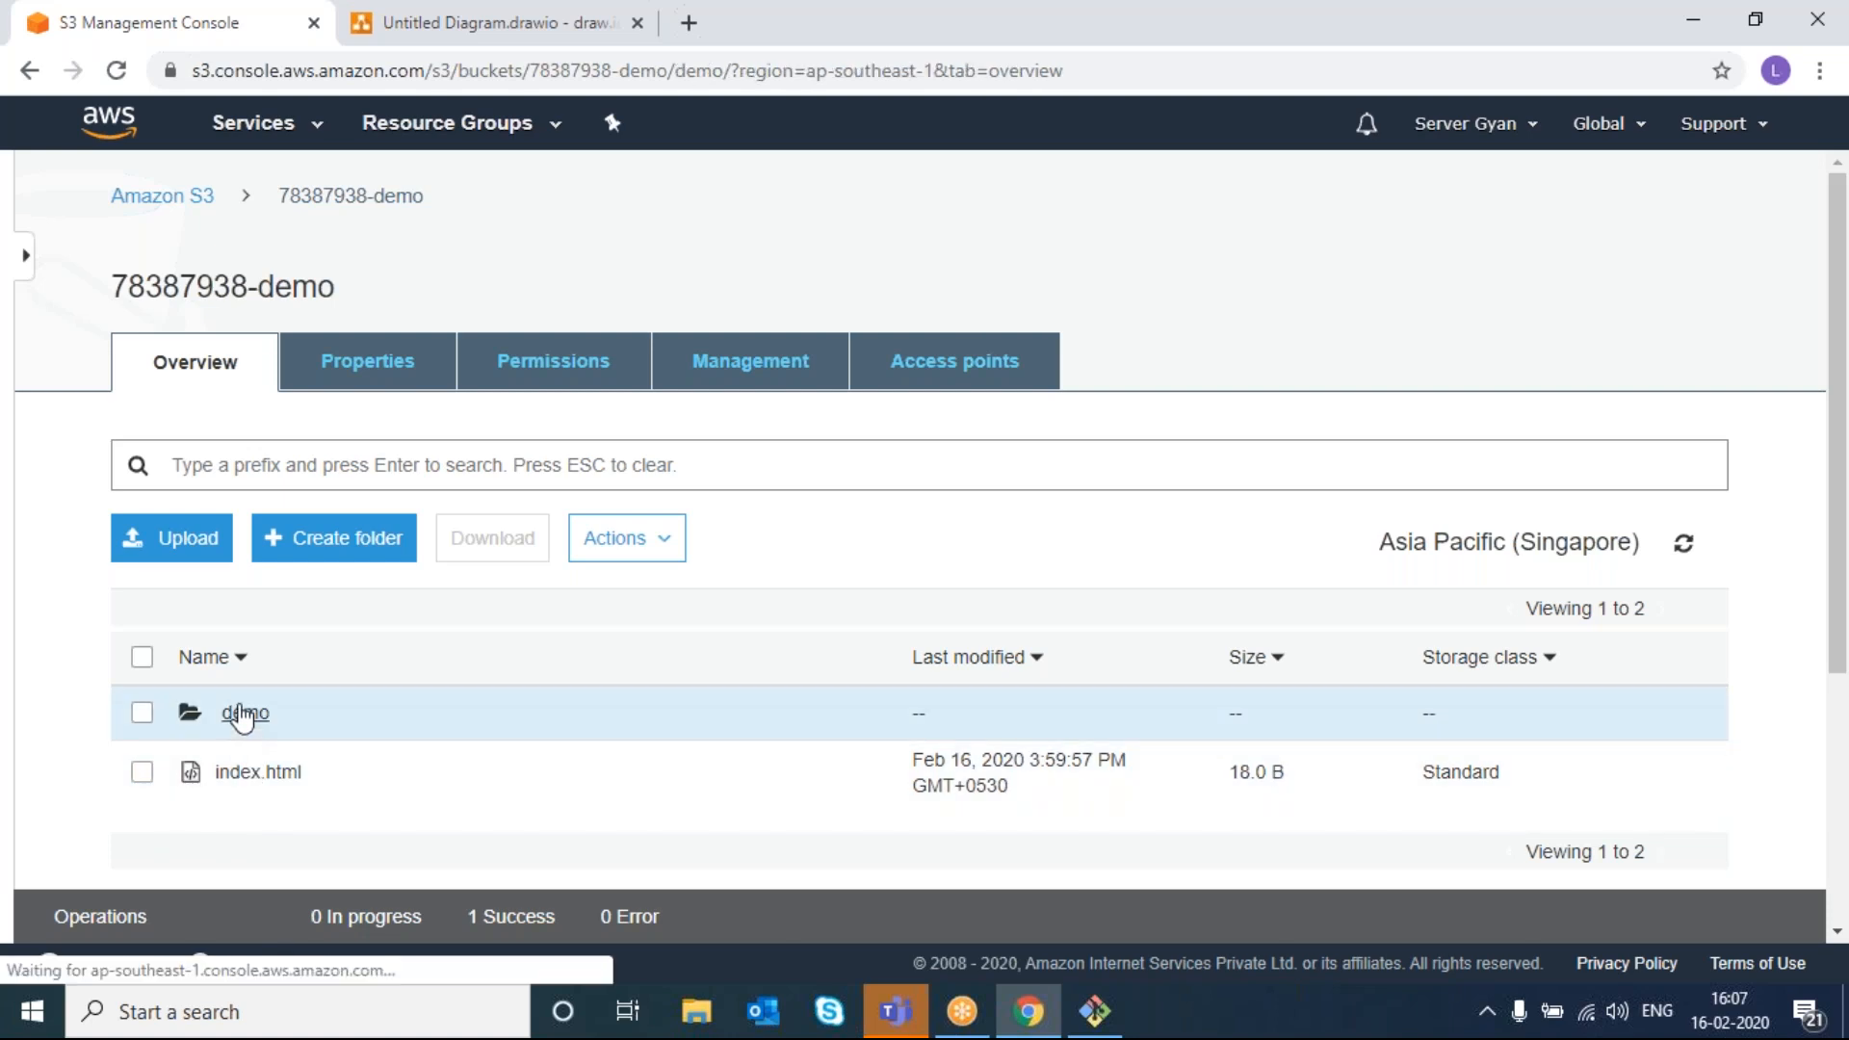
pyautogui.scroll(-2, 395, 680)
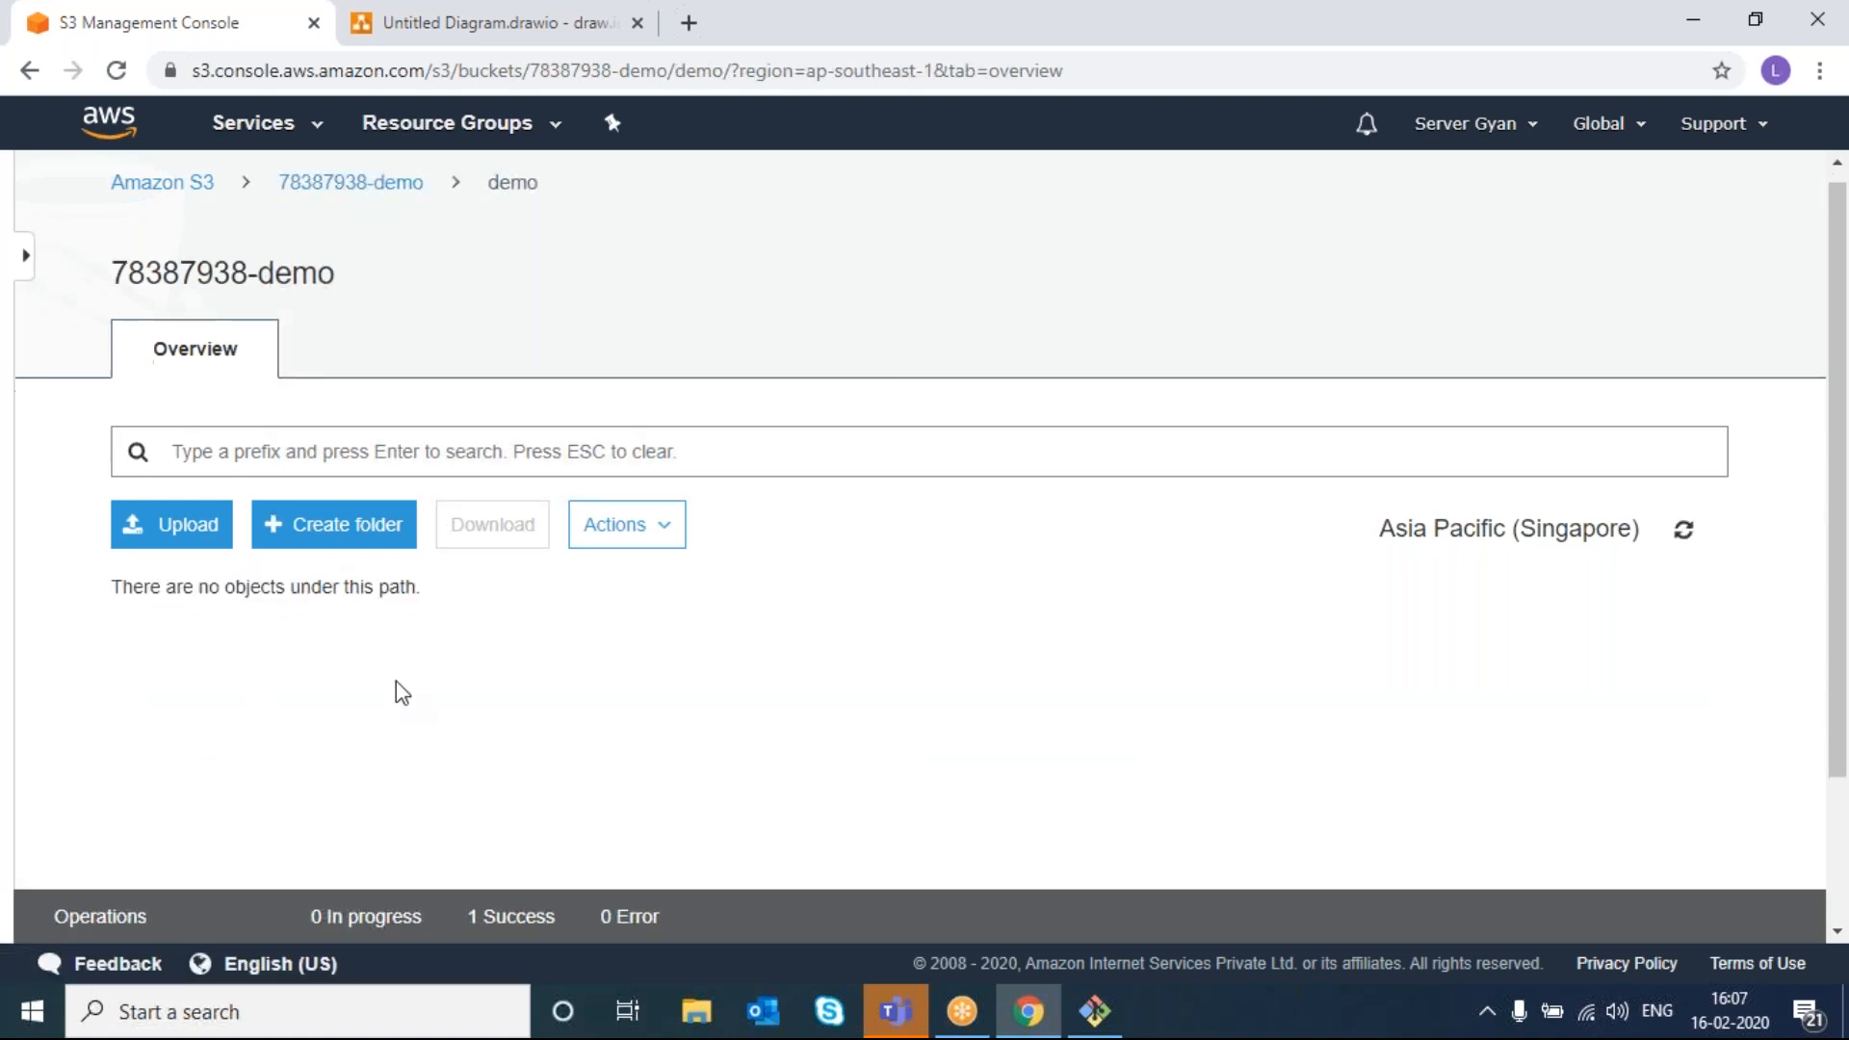
pyautogui.scroll(1, 396, 680)
pyautogui.scroll(1, 512, 314)
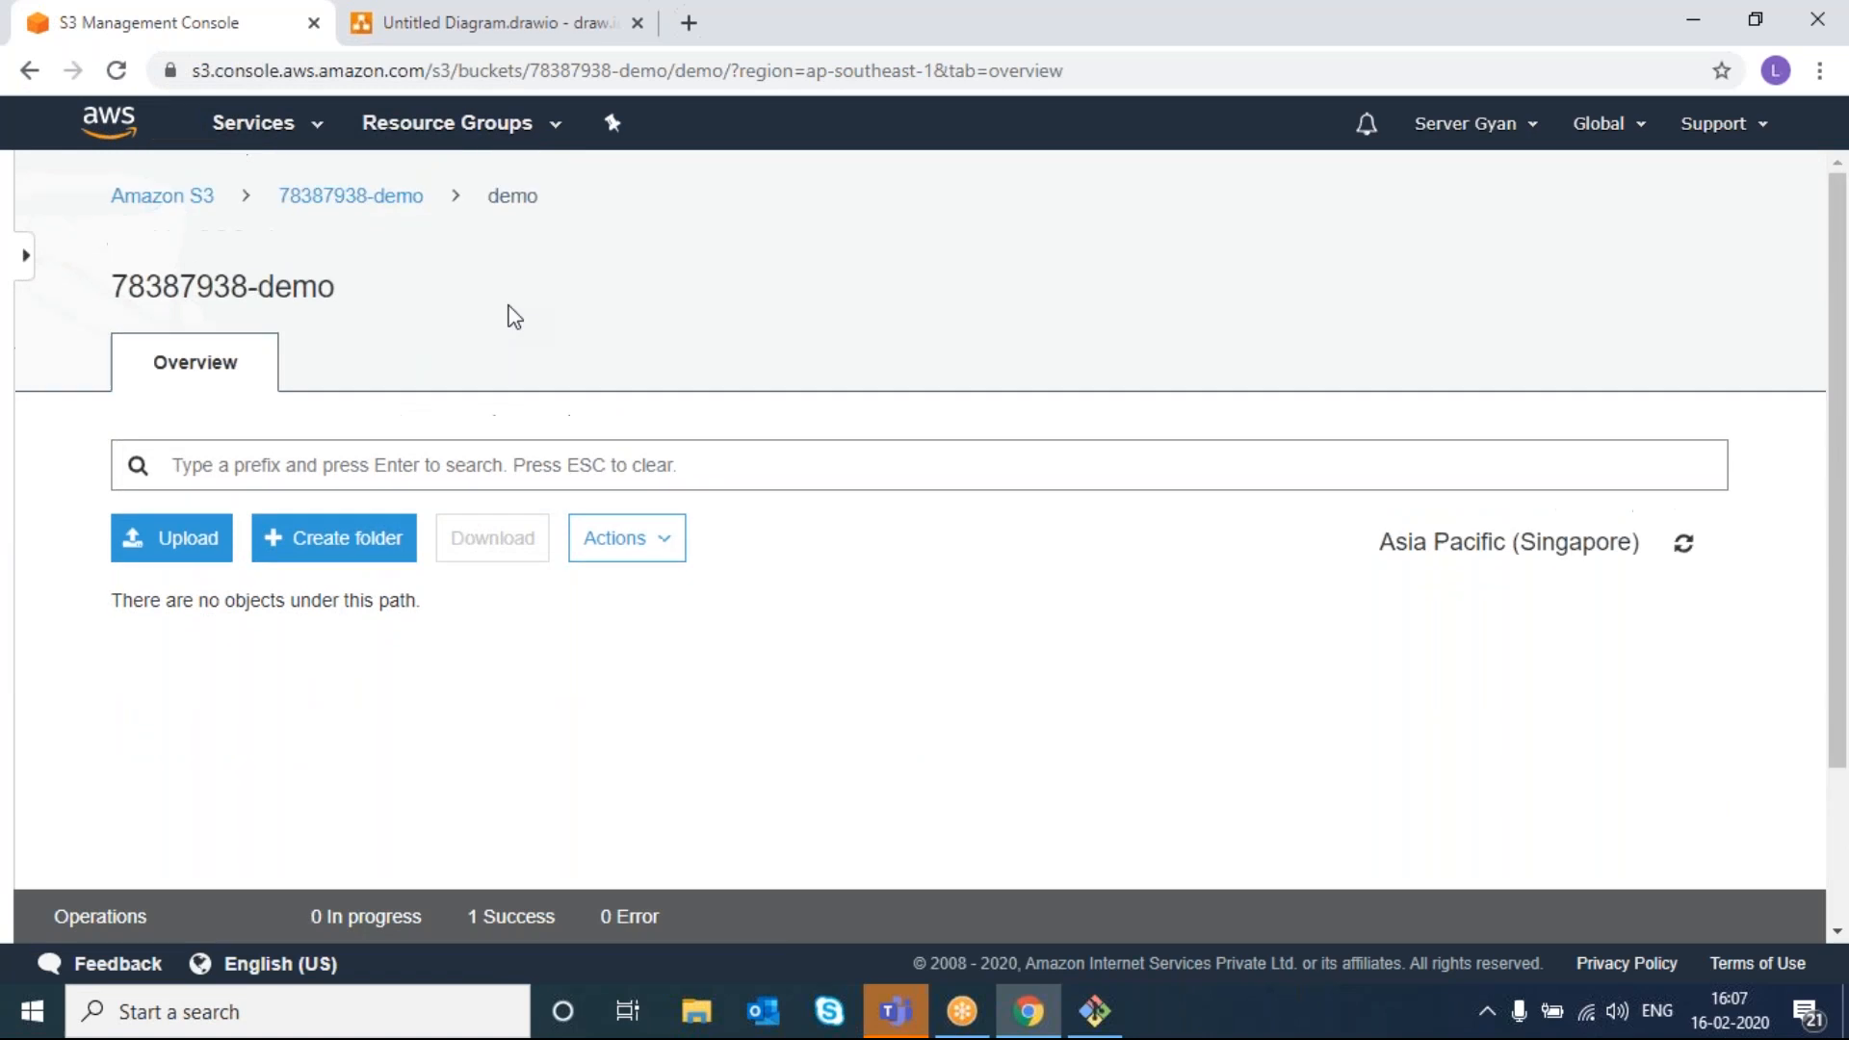
pyautogui.click(382, 207)
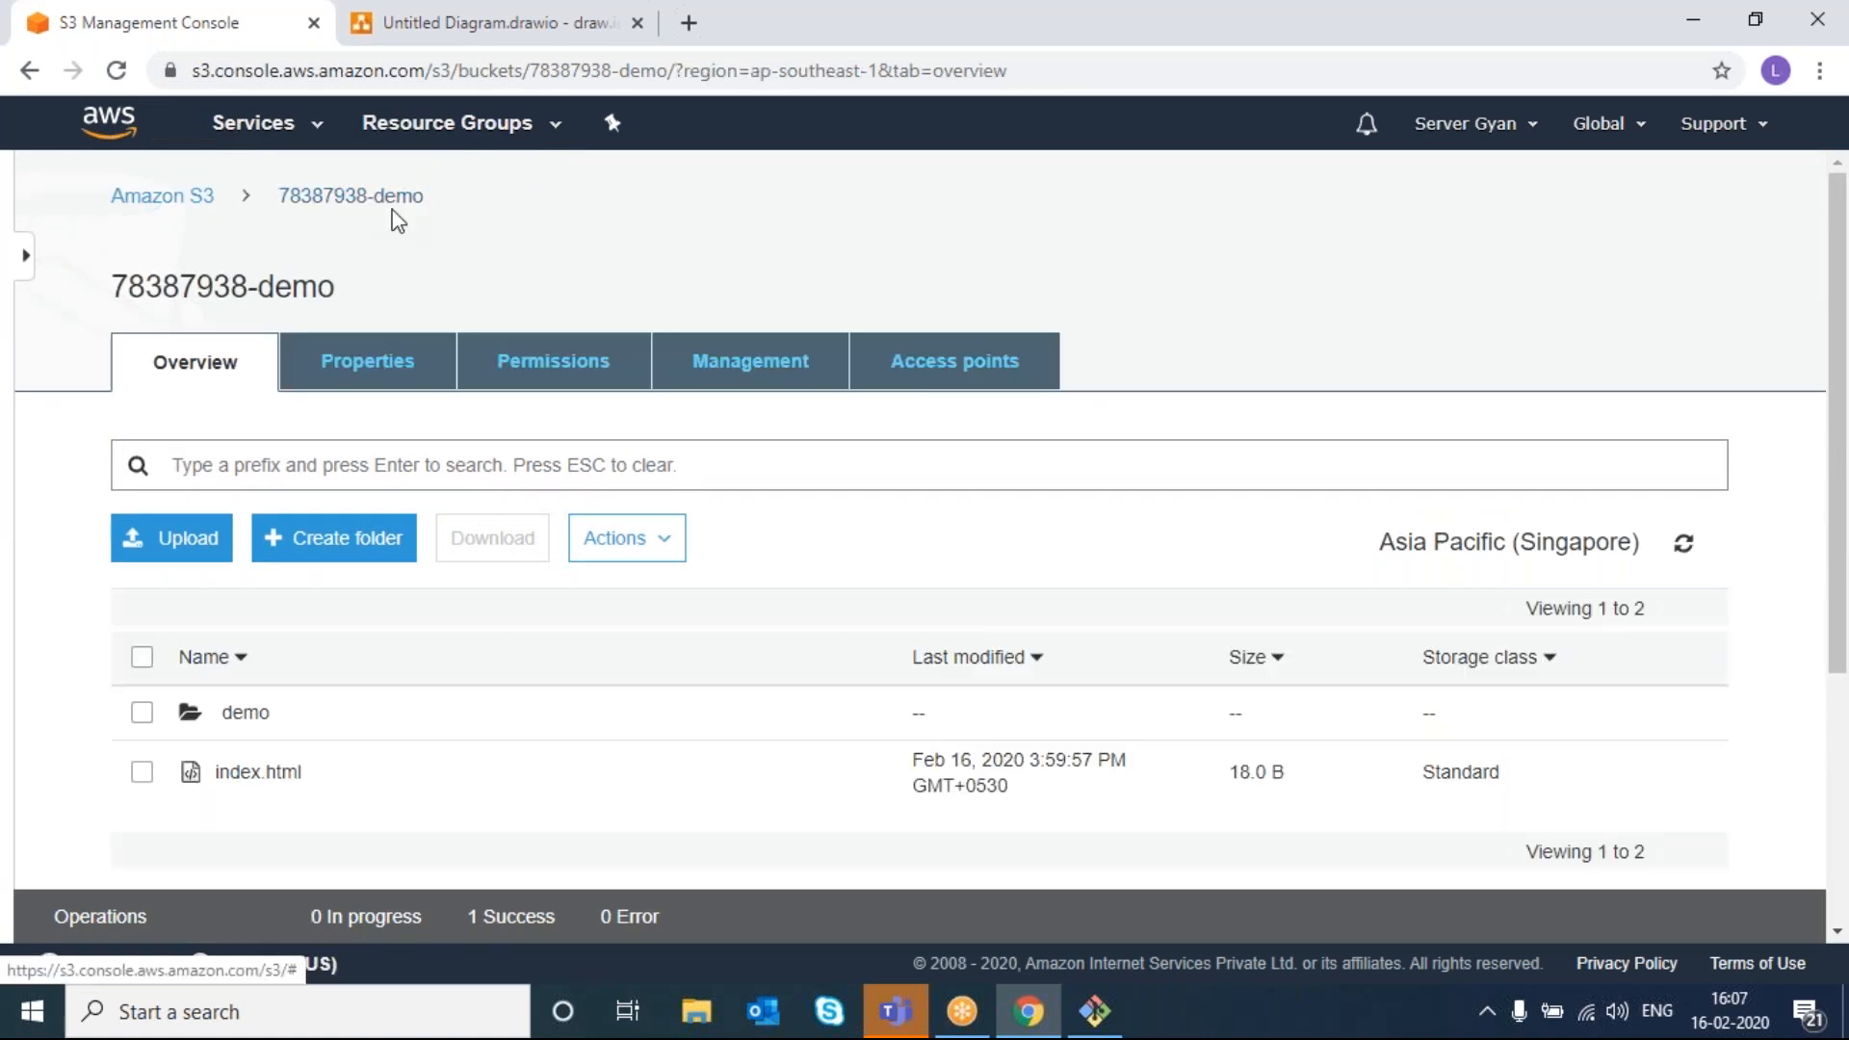
# - Review the 78387938-demo Properties: Versioning, Server access logging and Static website hosting Disabled
pyautogui.click(357, 381)
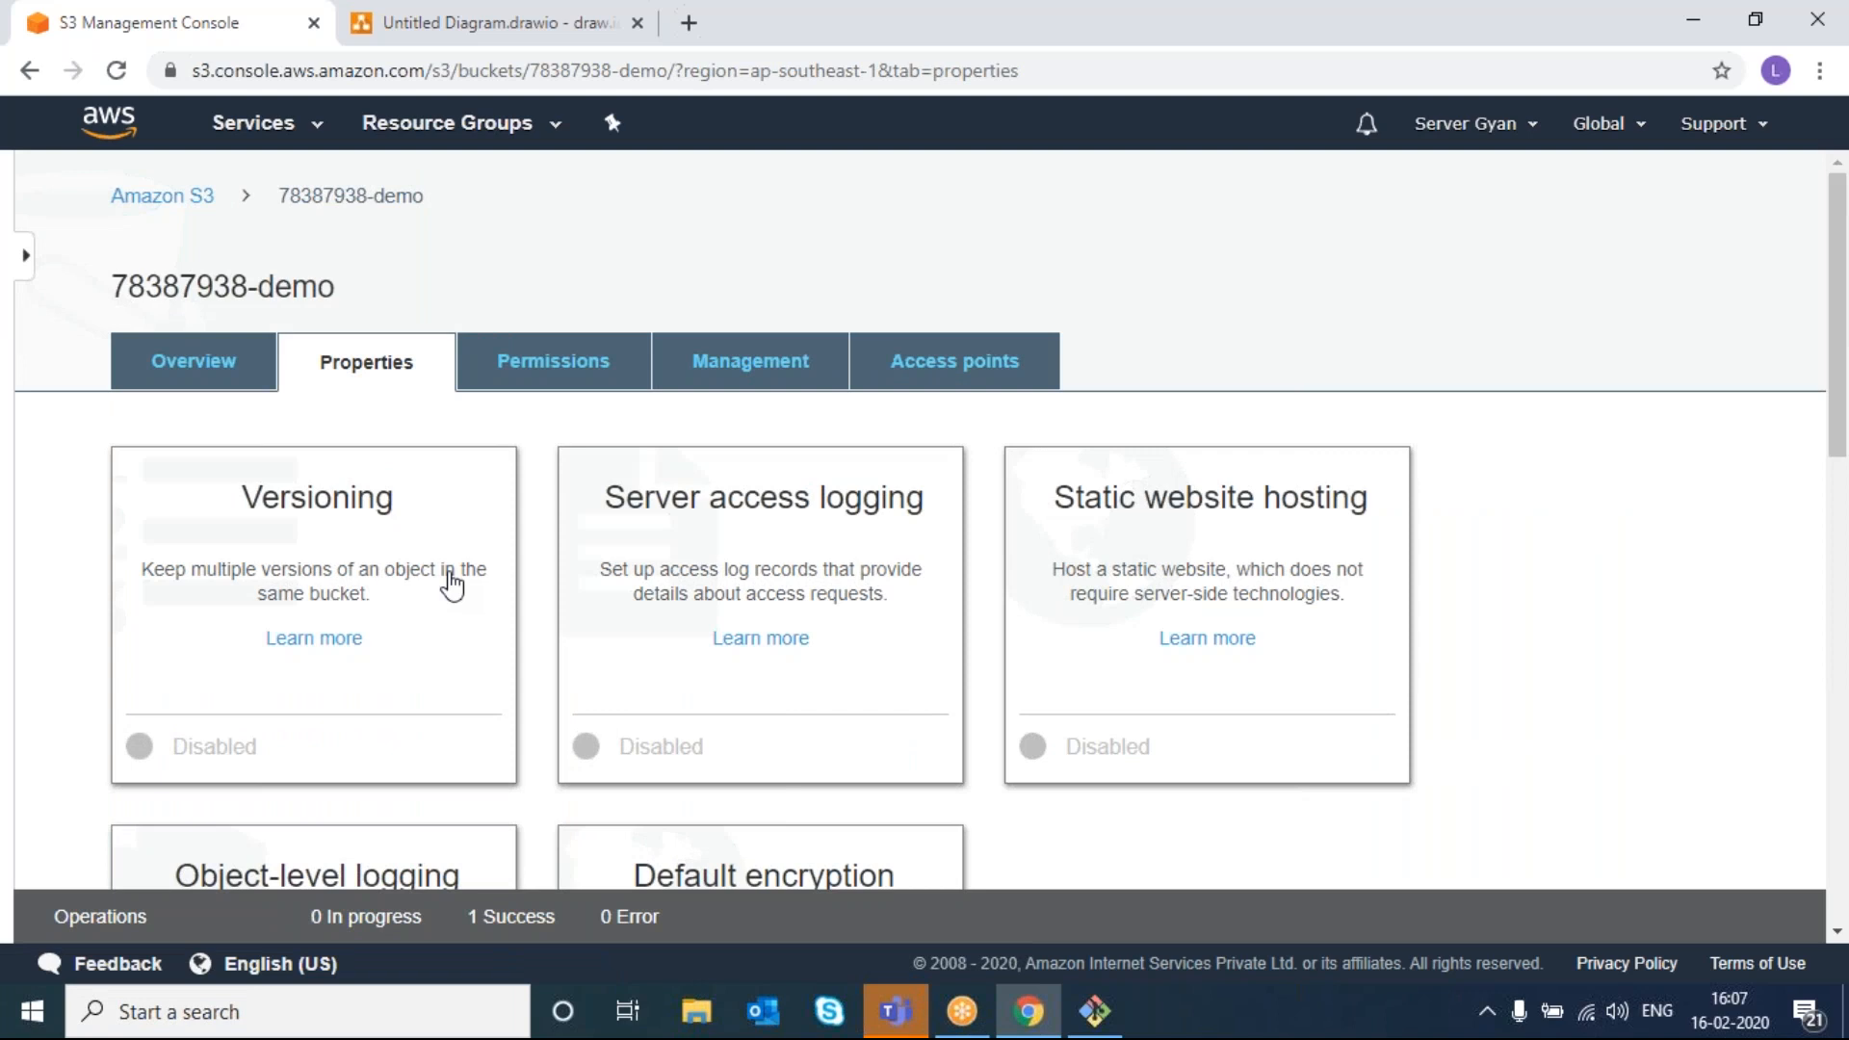
pyautogui.scroll(-2, 452, 584)
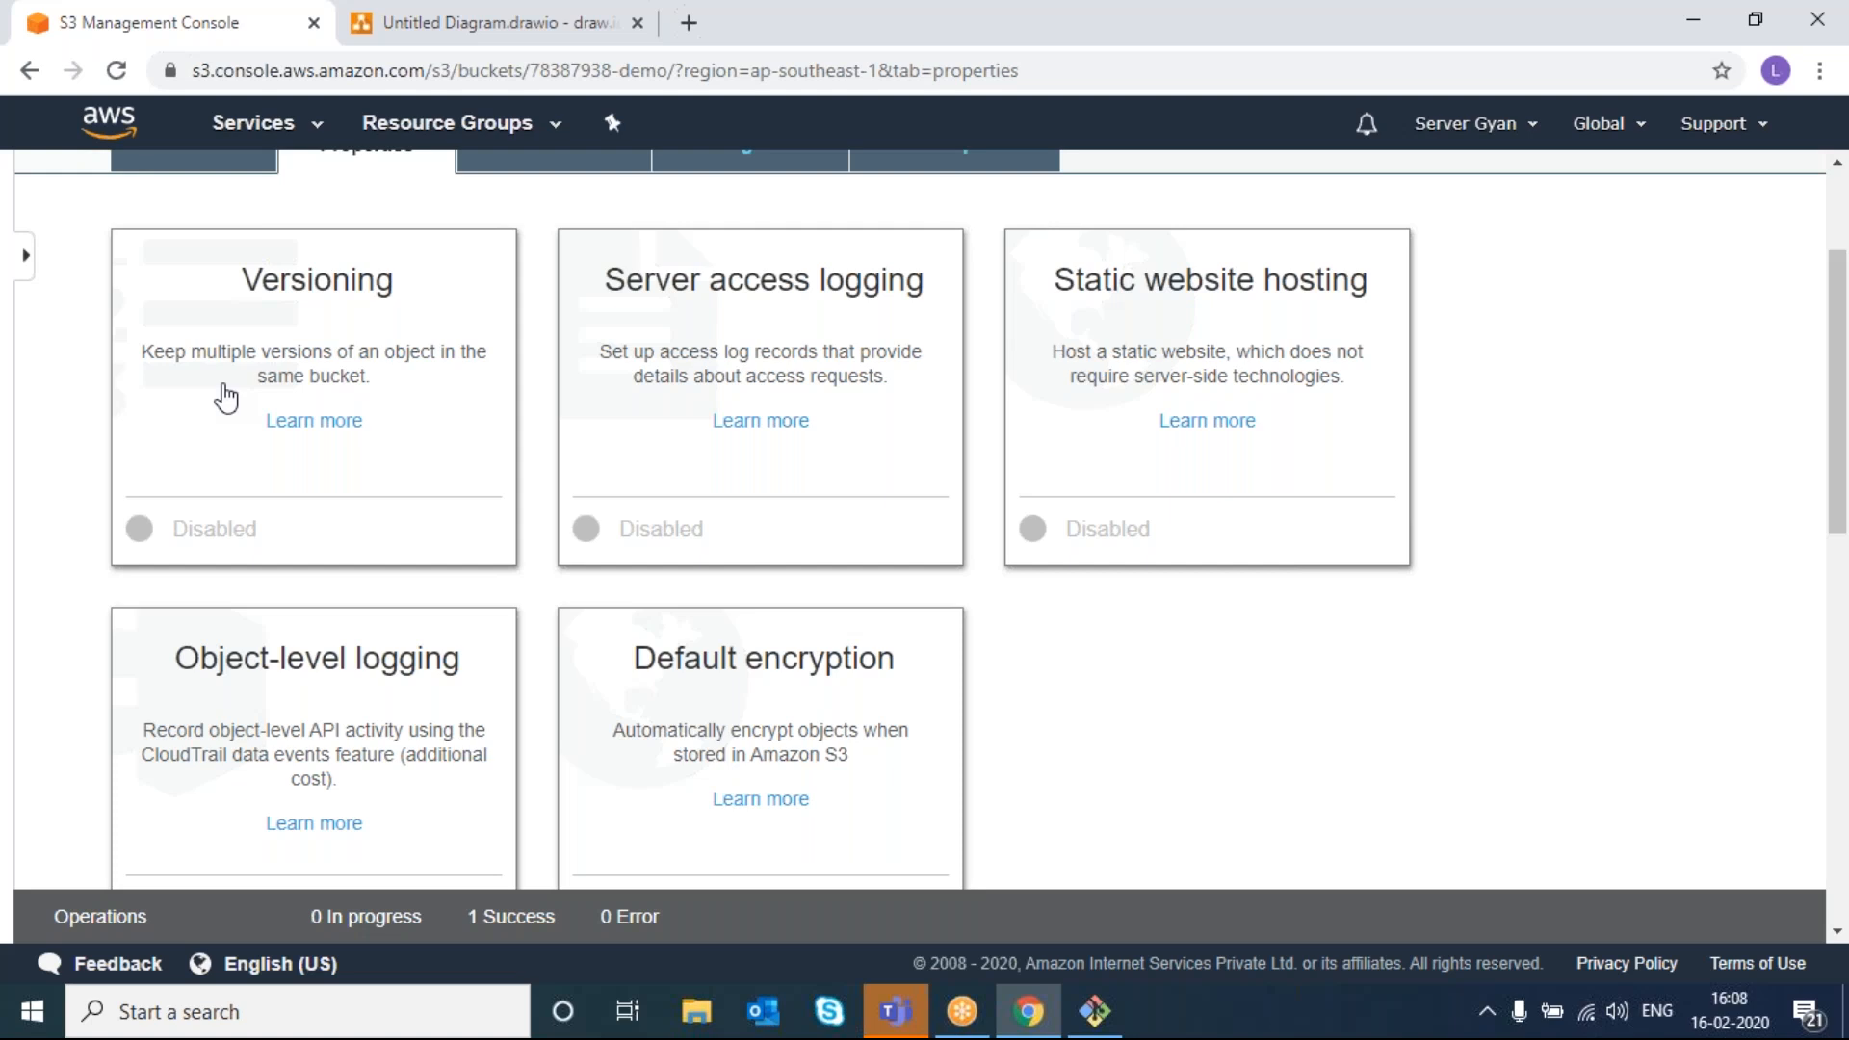
# - Open index.html in vim from the Git Bash terminal
pyautogui.click(1107, 1023)
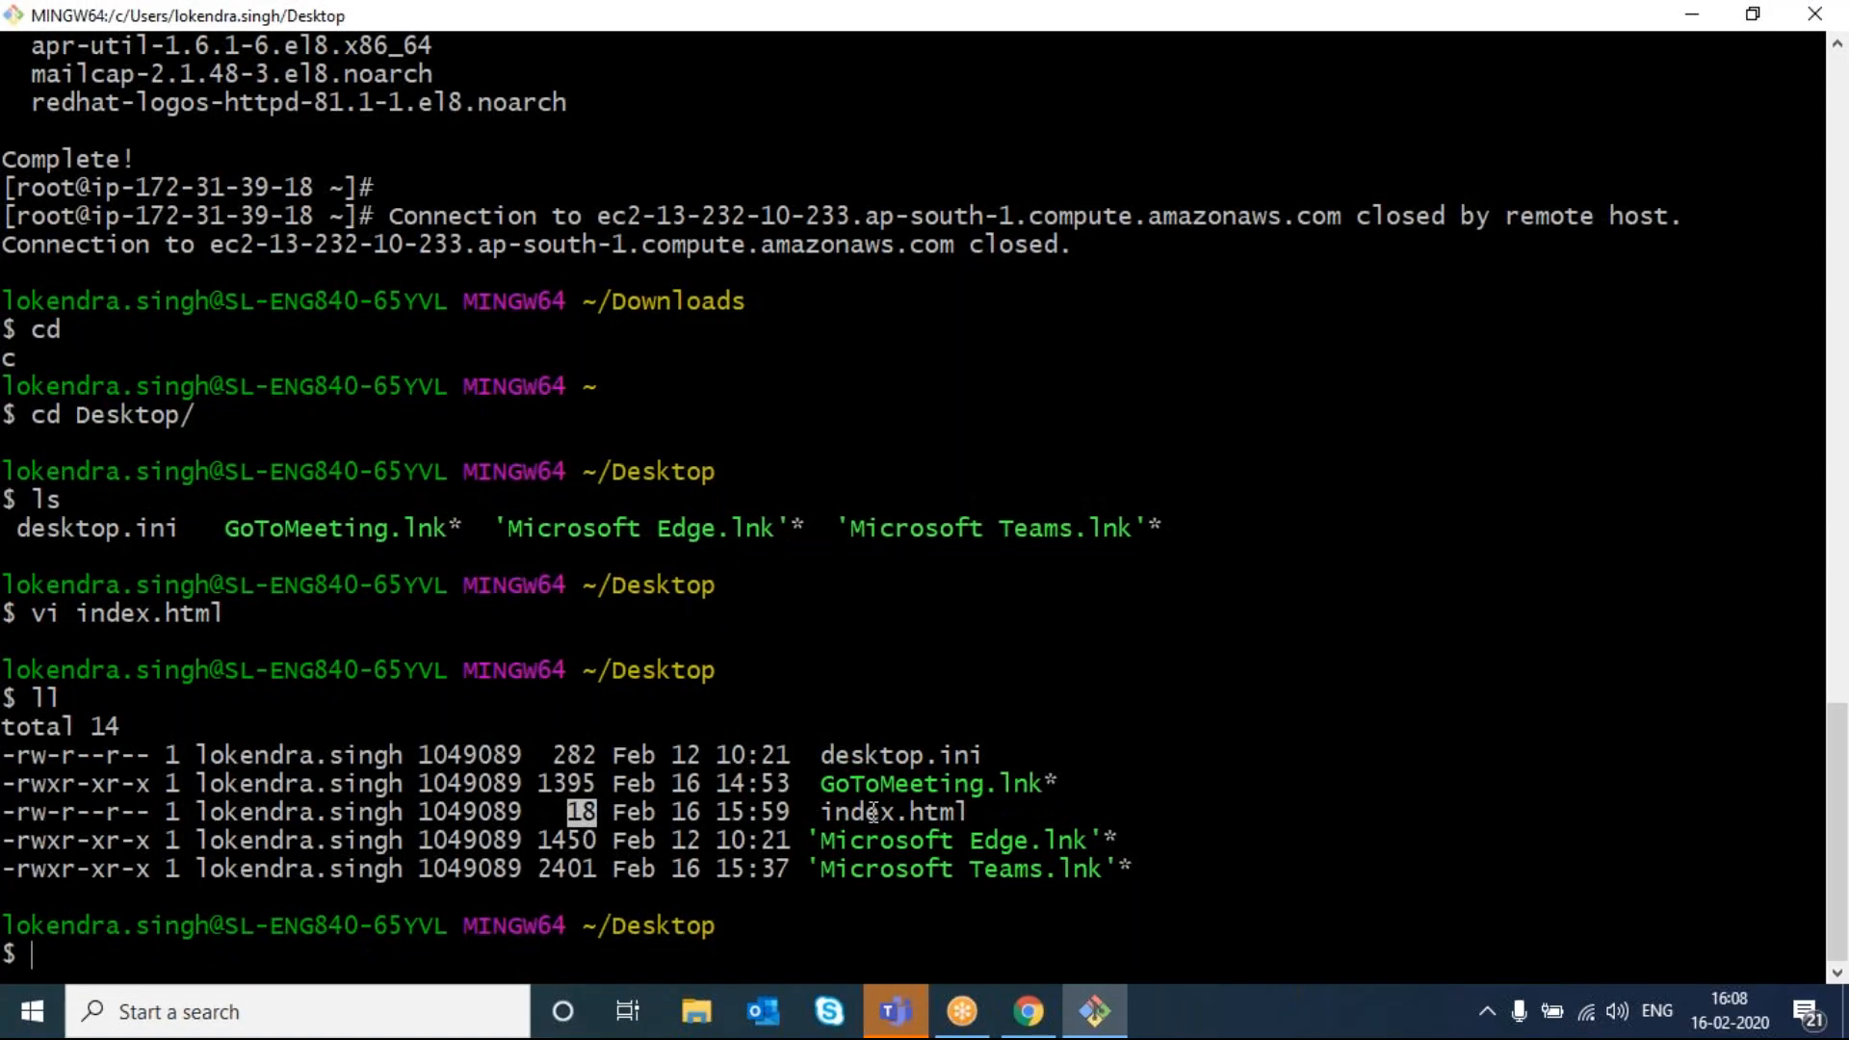
pyautogui.doubleClick(873, 820)
pyautogui.hotkey('ctrl', 'c')
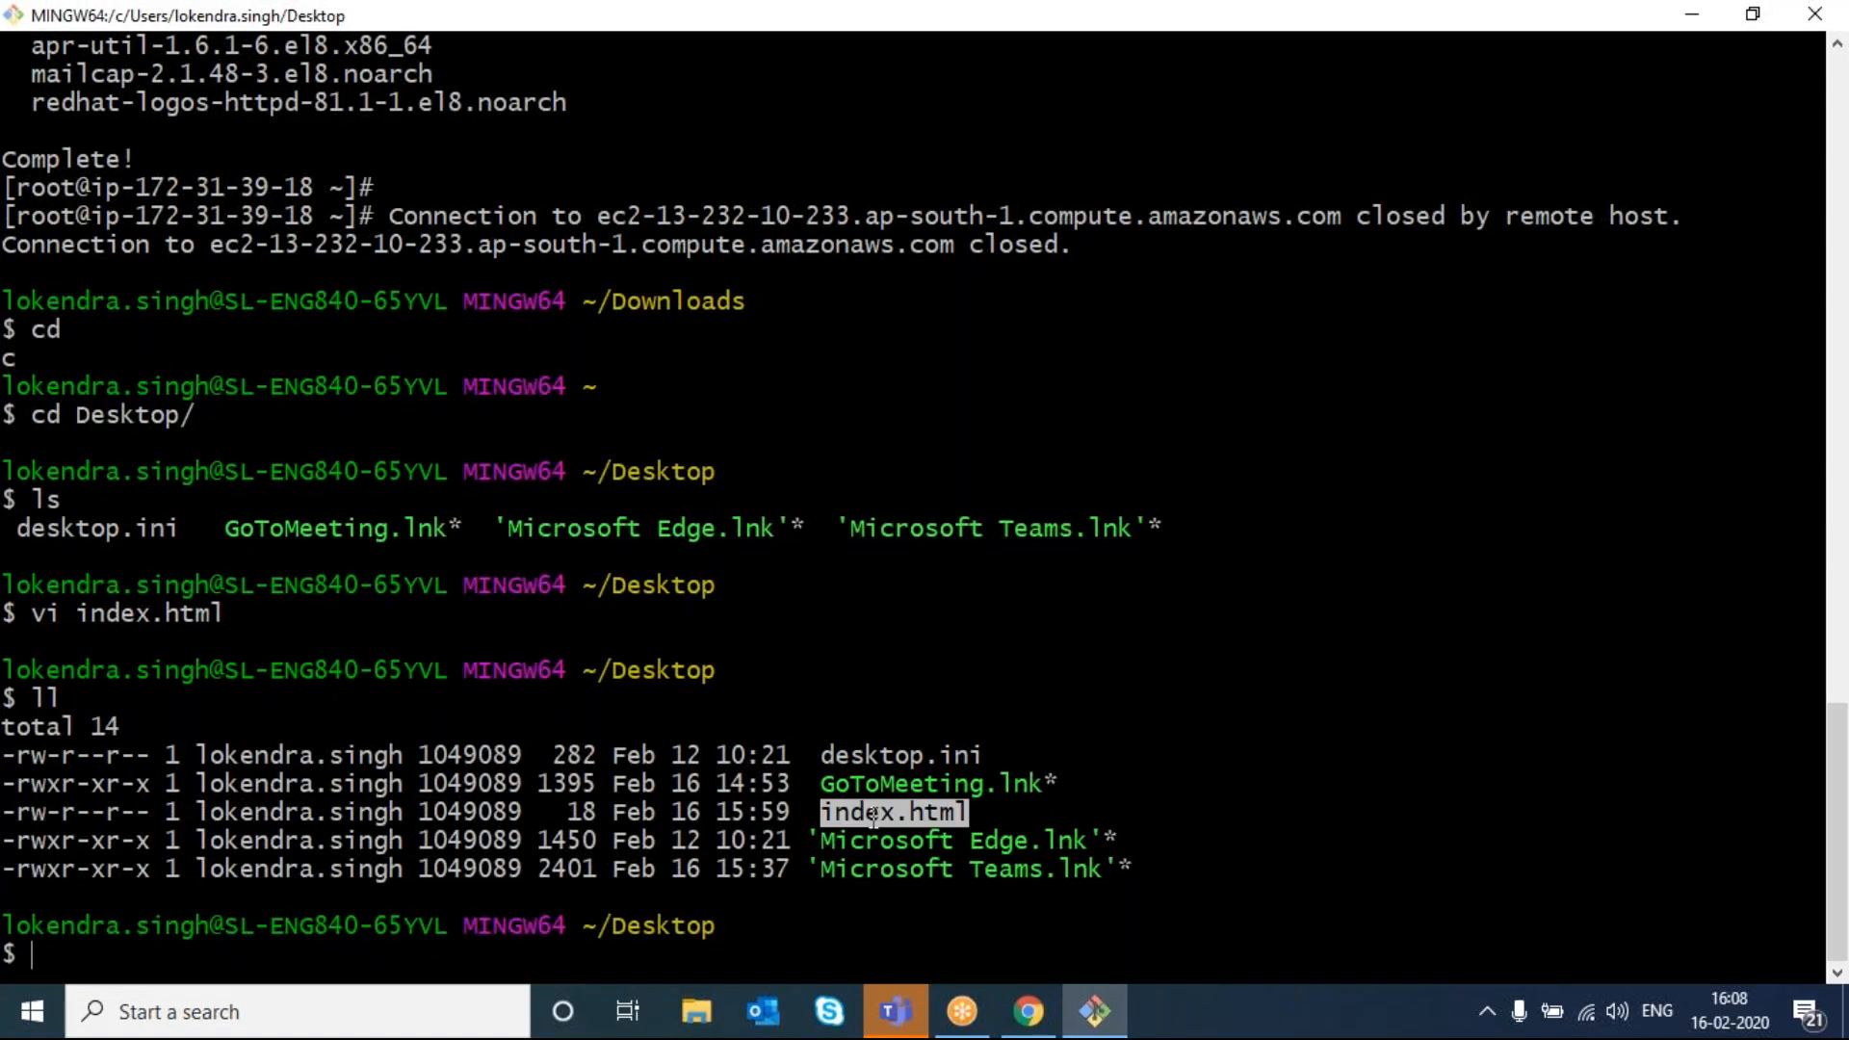
pyautogui.write('vim')
pyautogui.press('BackSpace')
pyautogui.press('BackSpace')
pyautogui.press('shift+Insert')
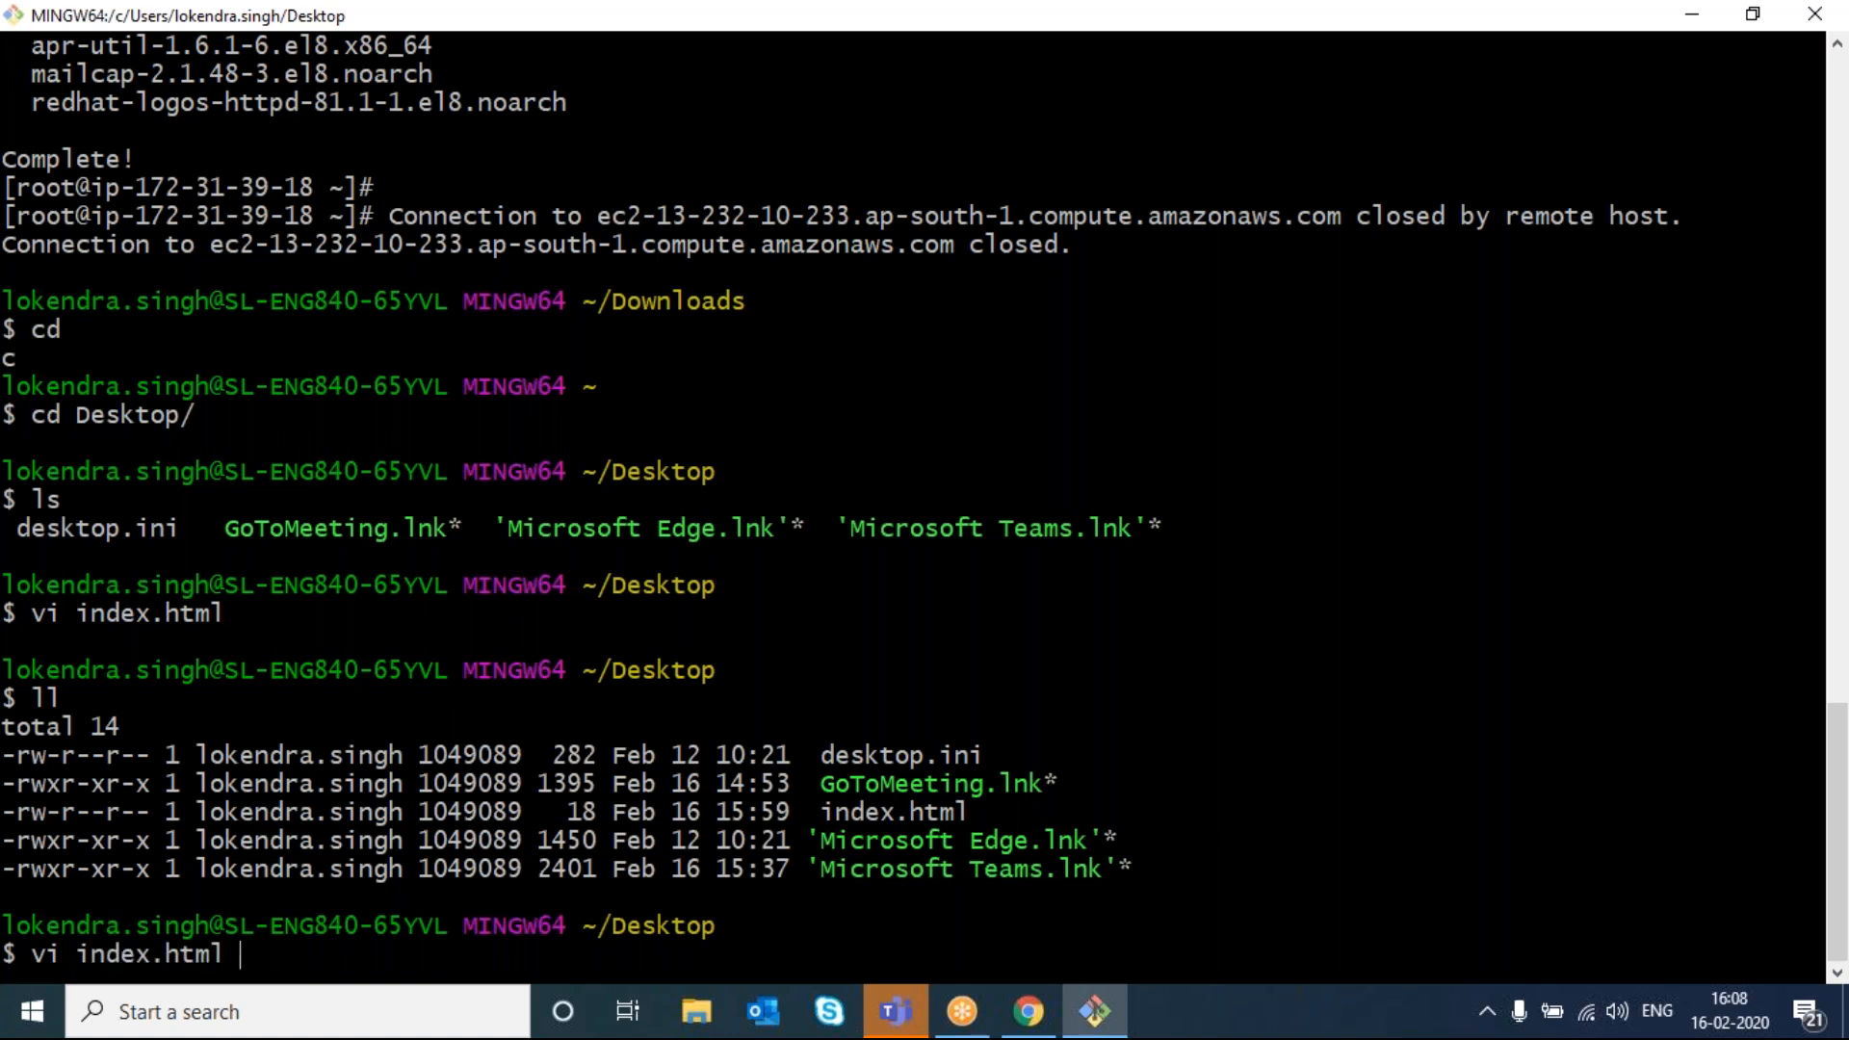
pyautogui.press('Return')
# - Add the line 'This is new line' to index.html and save with :wq
pyautogui.press('g')
pyautogui.press('g')
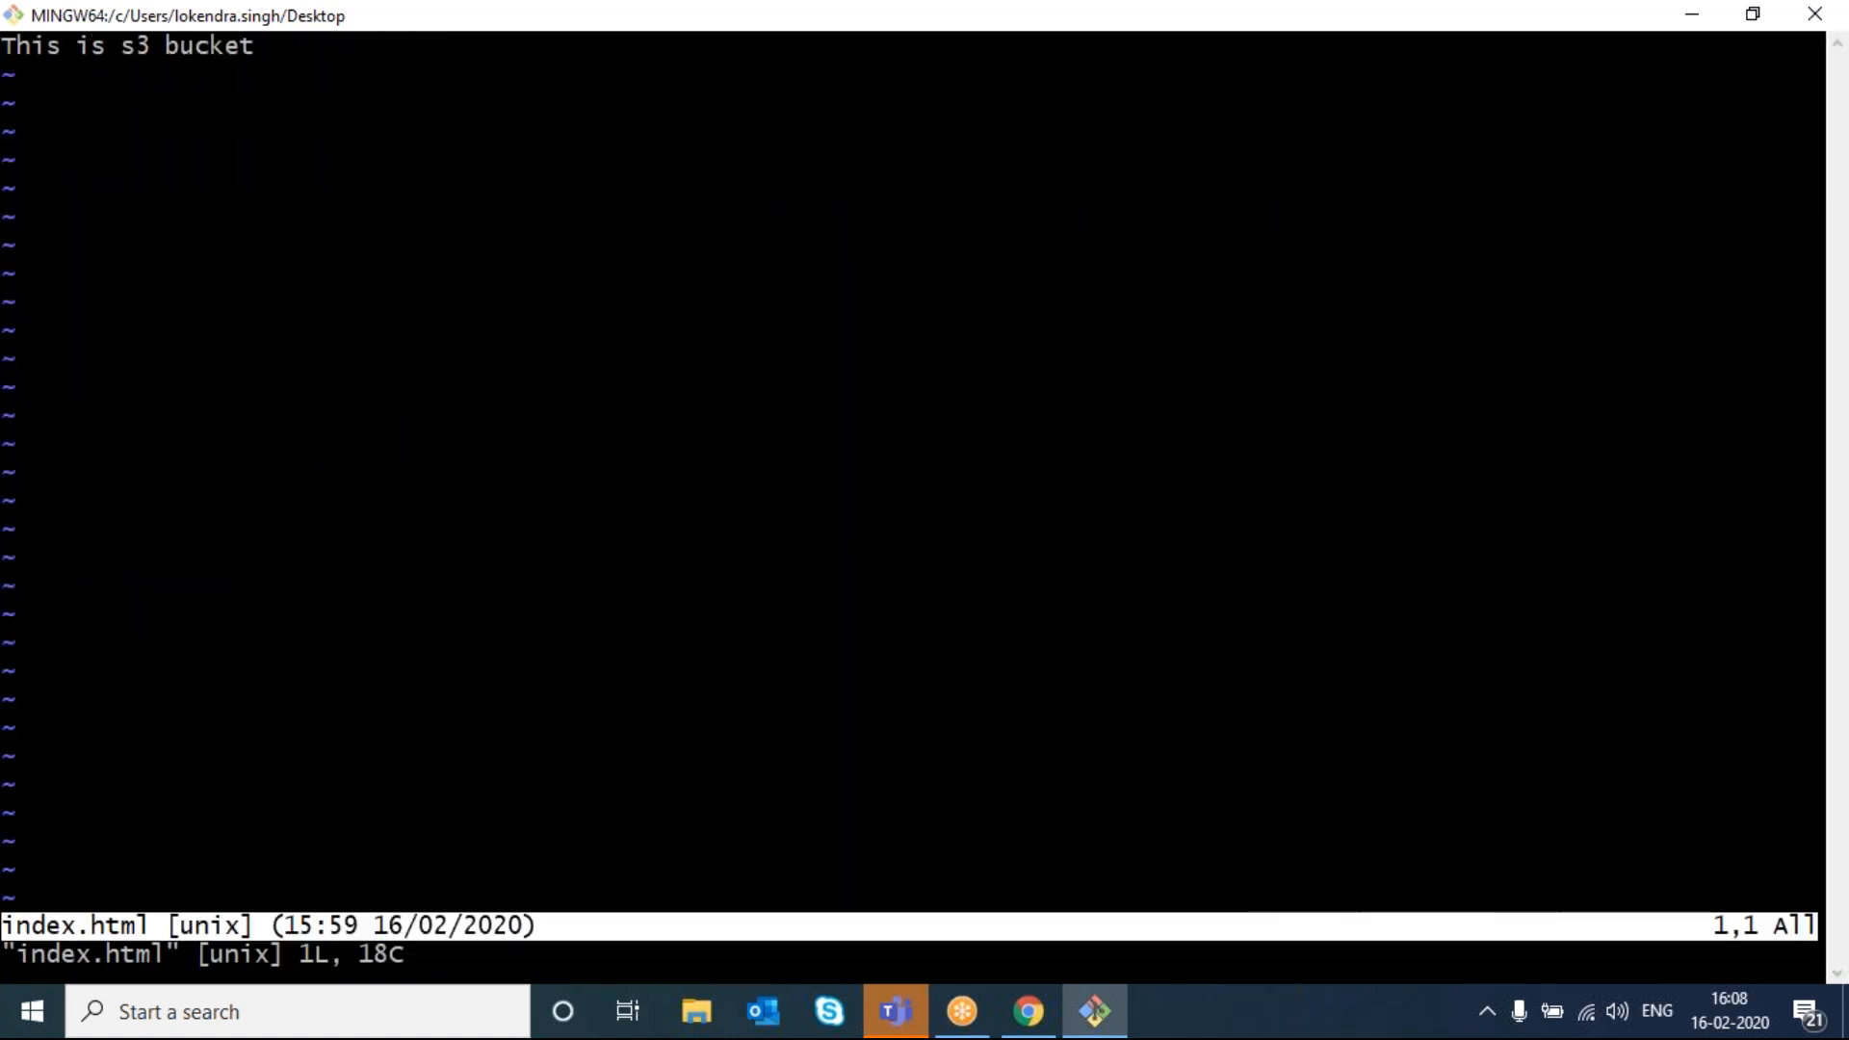
pyautogui.write('oThis si i')
pyautogui.press('BackSpace')
pyautogui.press('BackSpace')
pyautogui.press('BackSpace')
pyautogui.press('BackSpace')
pyautogui.write('is new line')
pyautogui.press('Escape')
pyautogui.write(':wq')
pyautogui.press('Return')
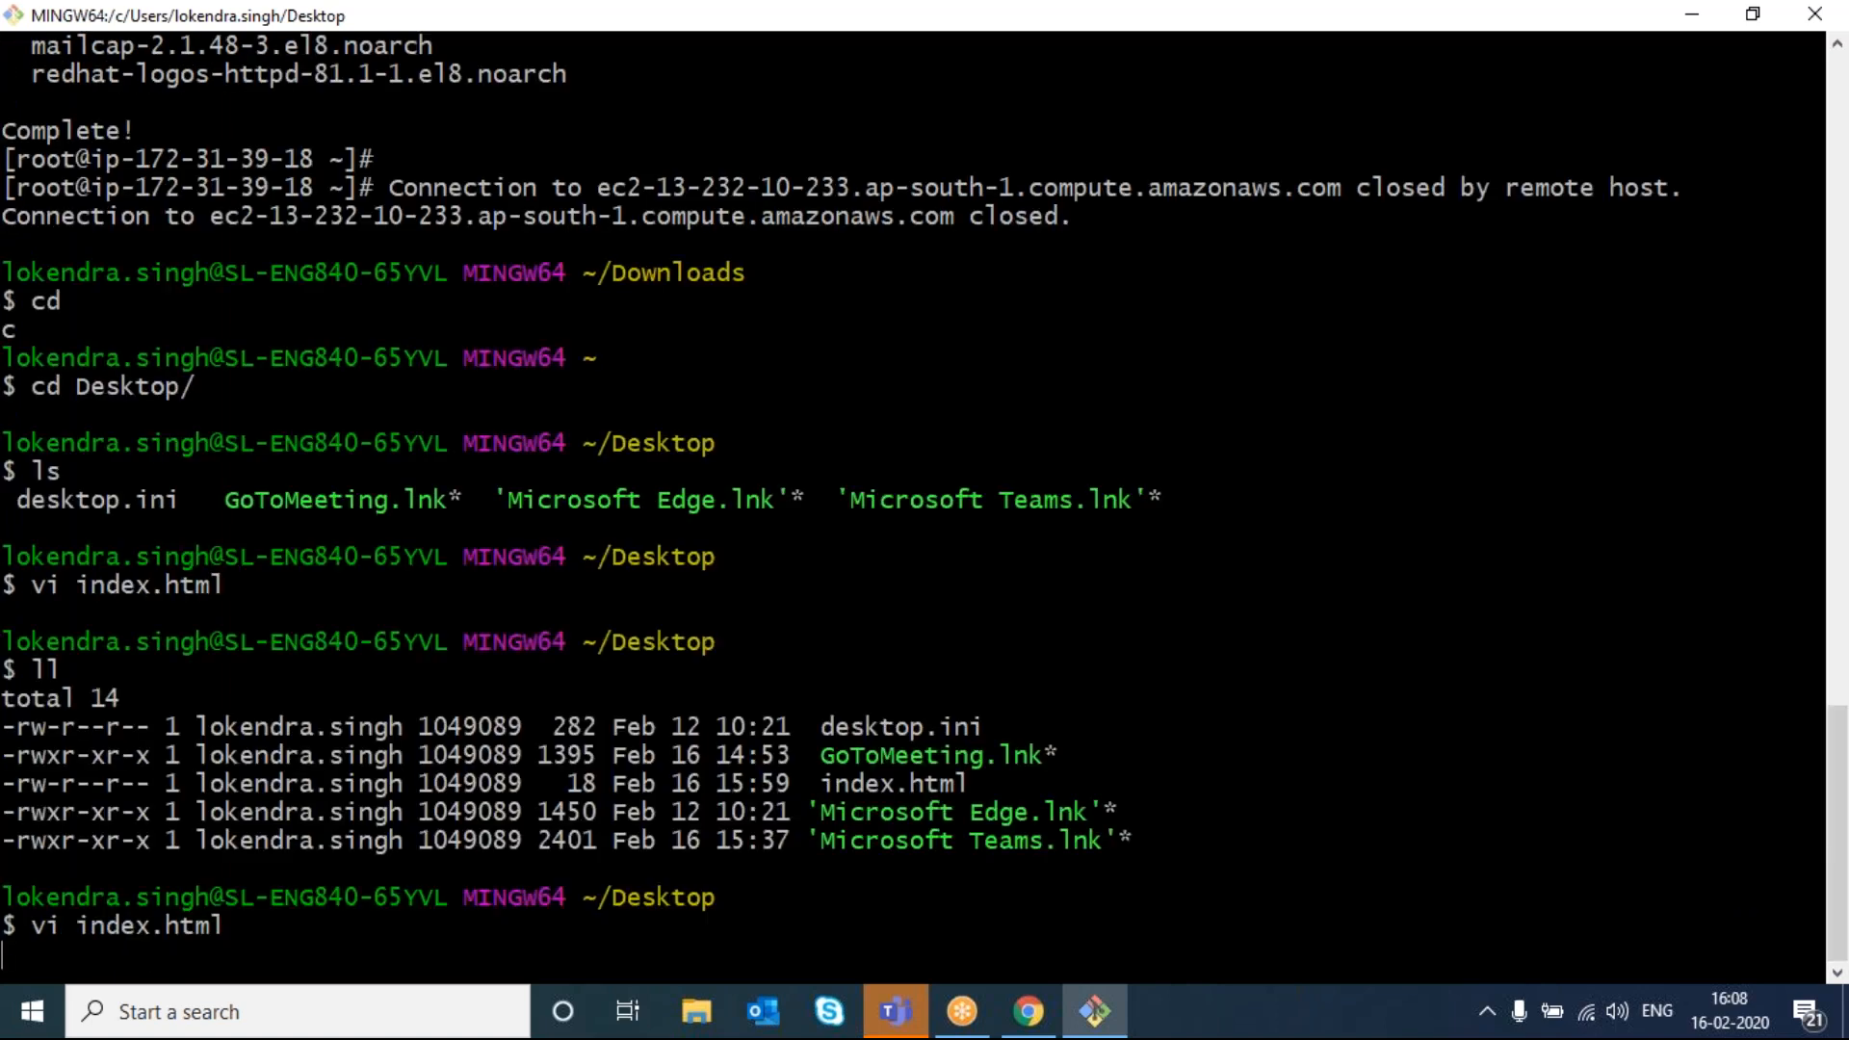
# - Start uploading the edited index file from the Desktop, then cancel the wizard
pyautogui.click(1029, 1011)
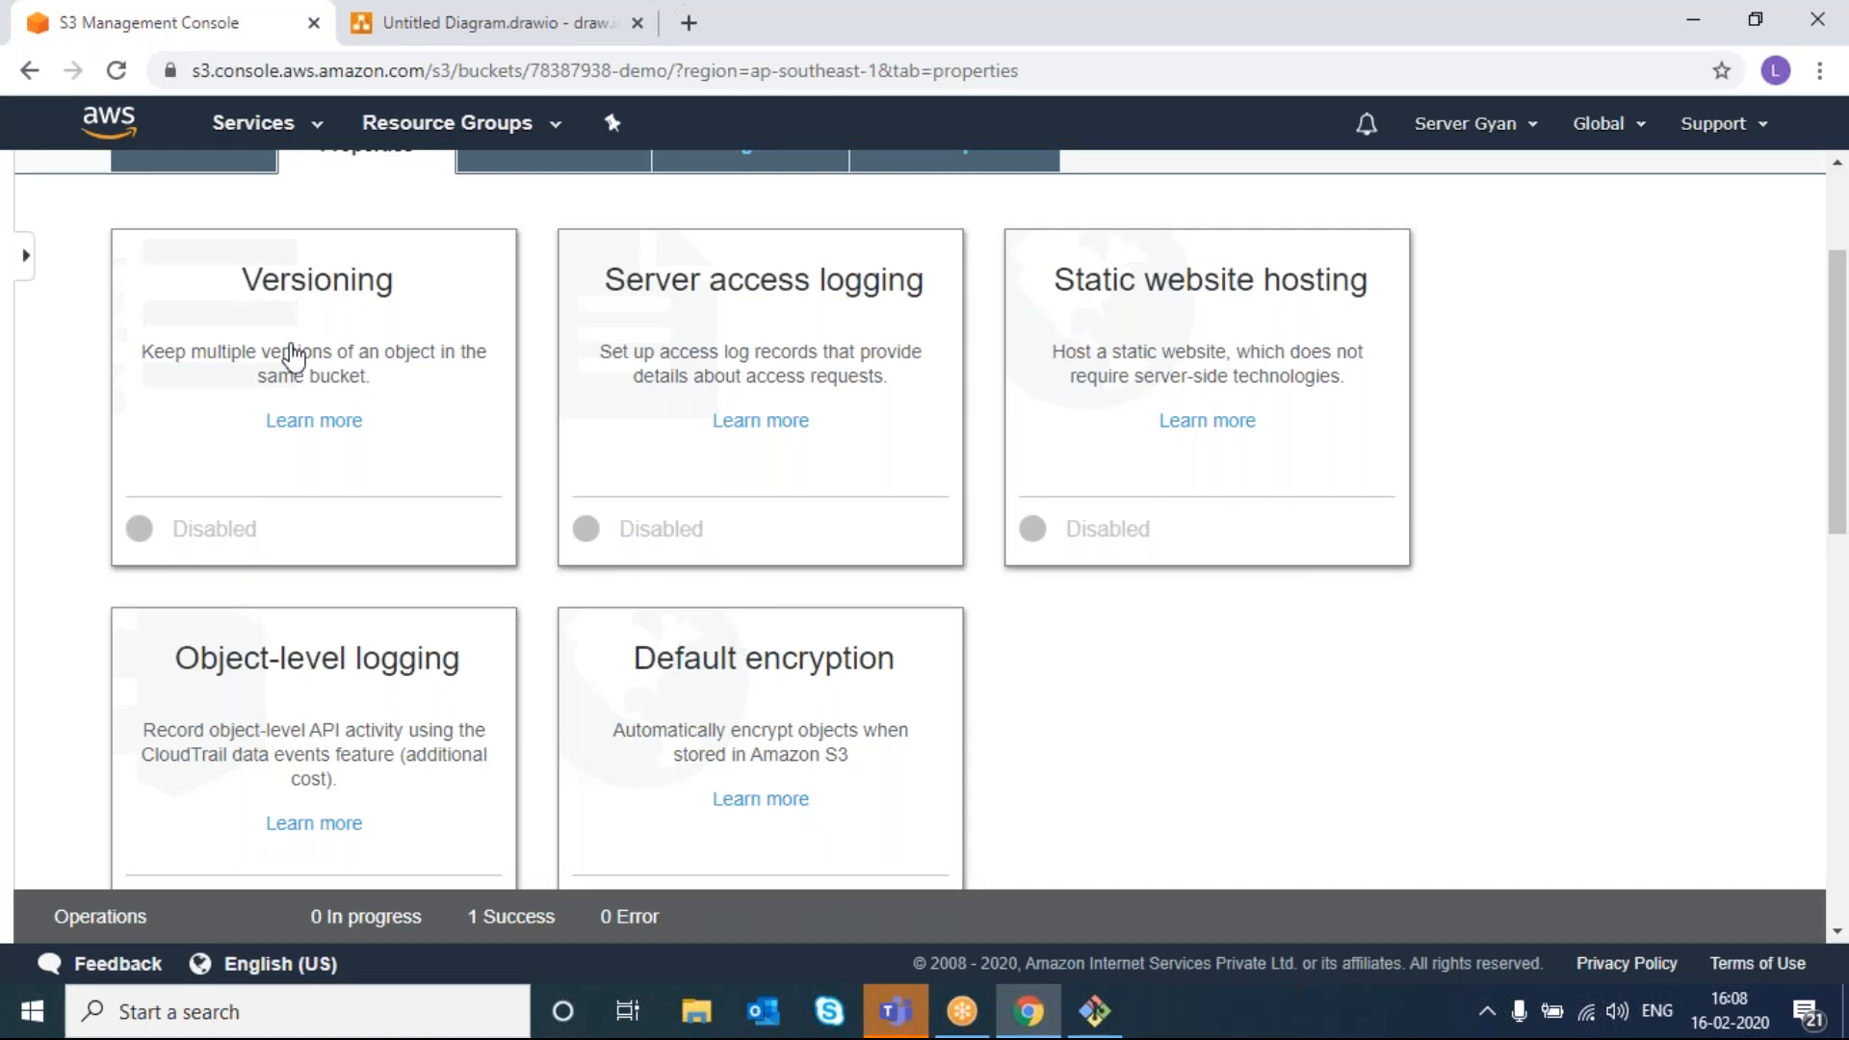
pyautogui.scroll(3, 343, 446)
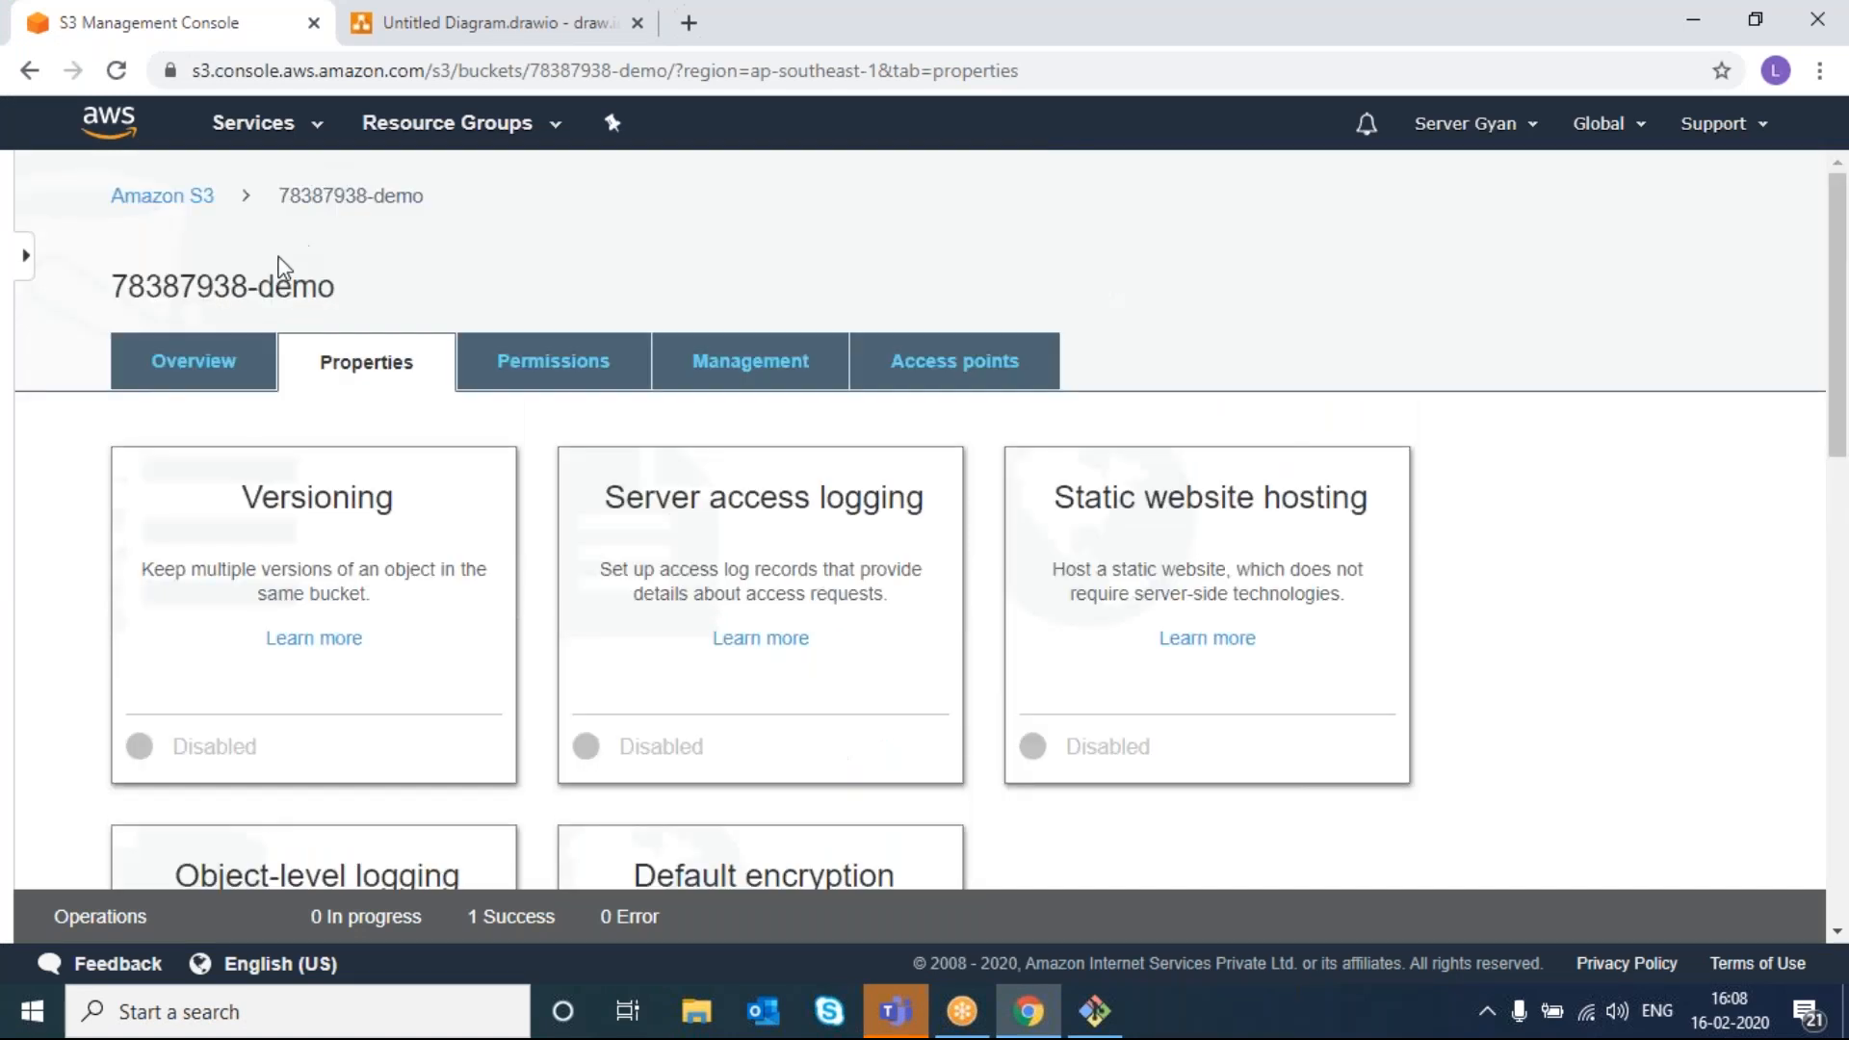
pyautogui.click(212, 370)
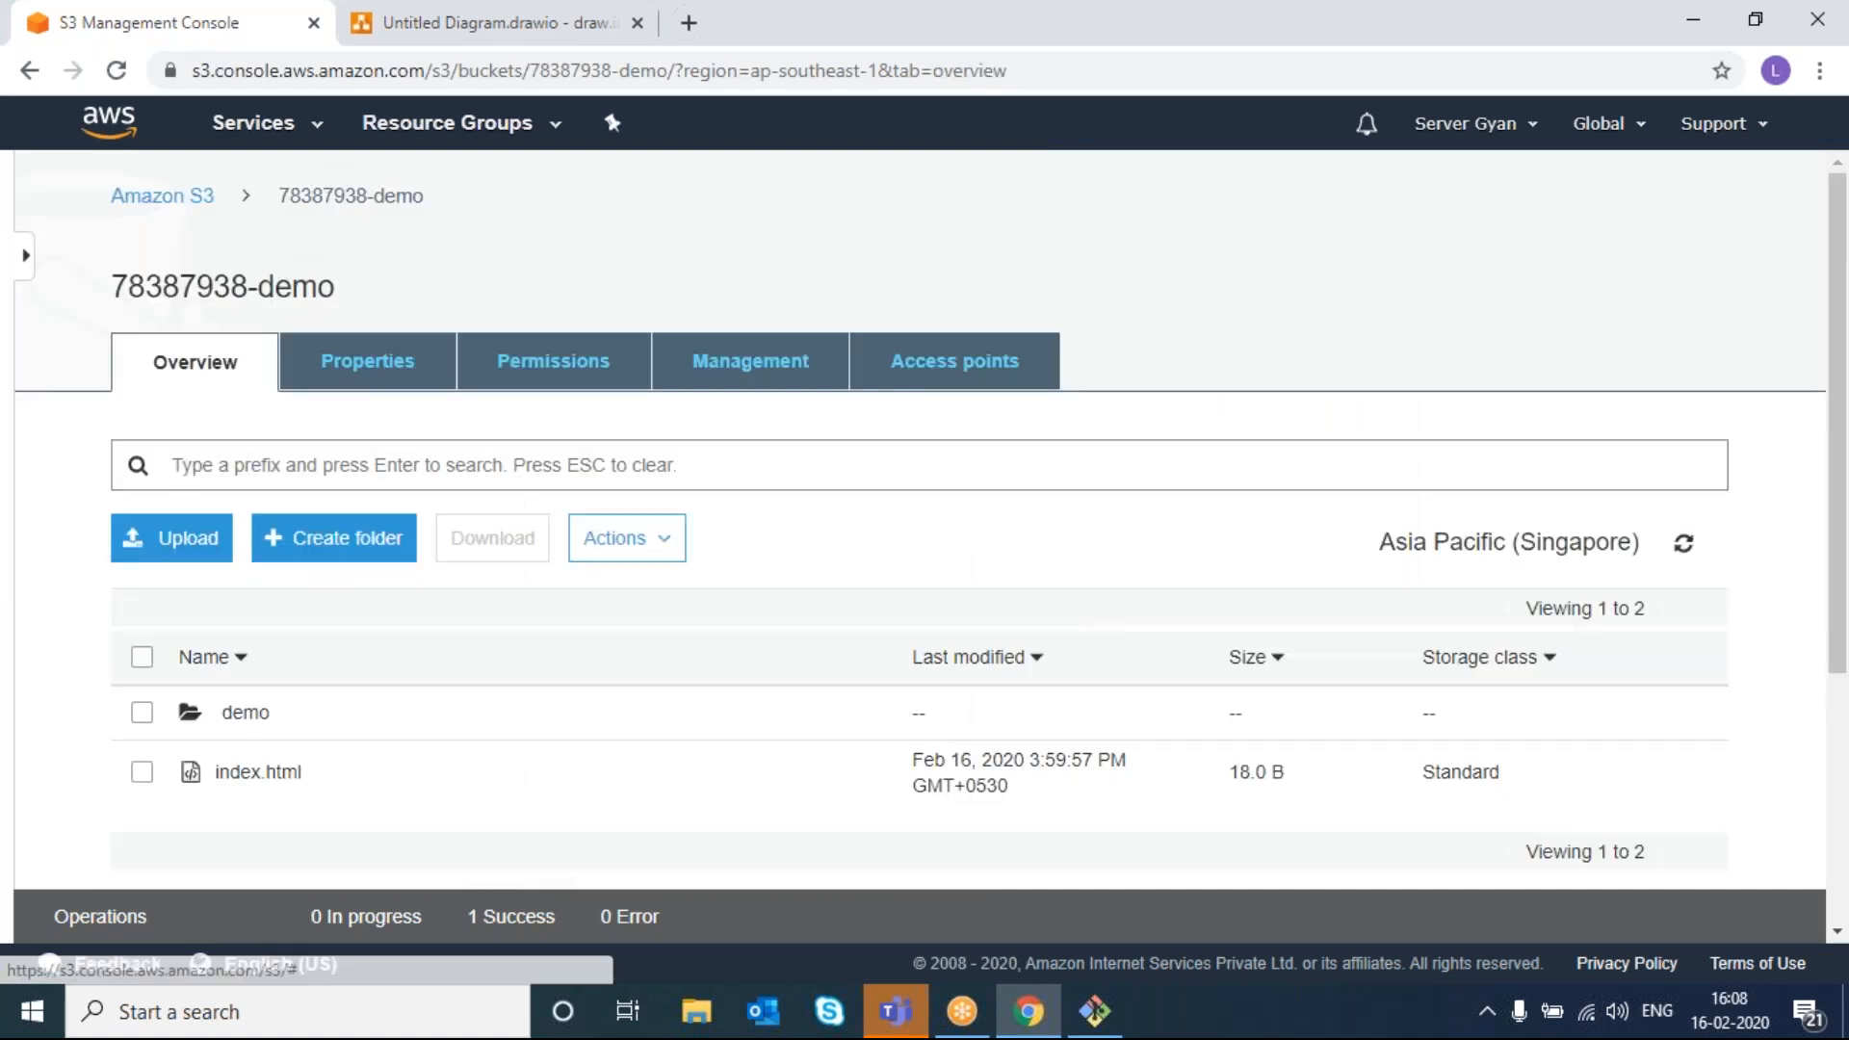
pyautogui.click(183, 537)
pyautogui.click(882, 817)
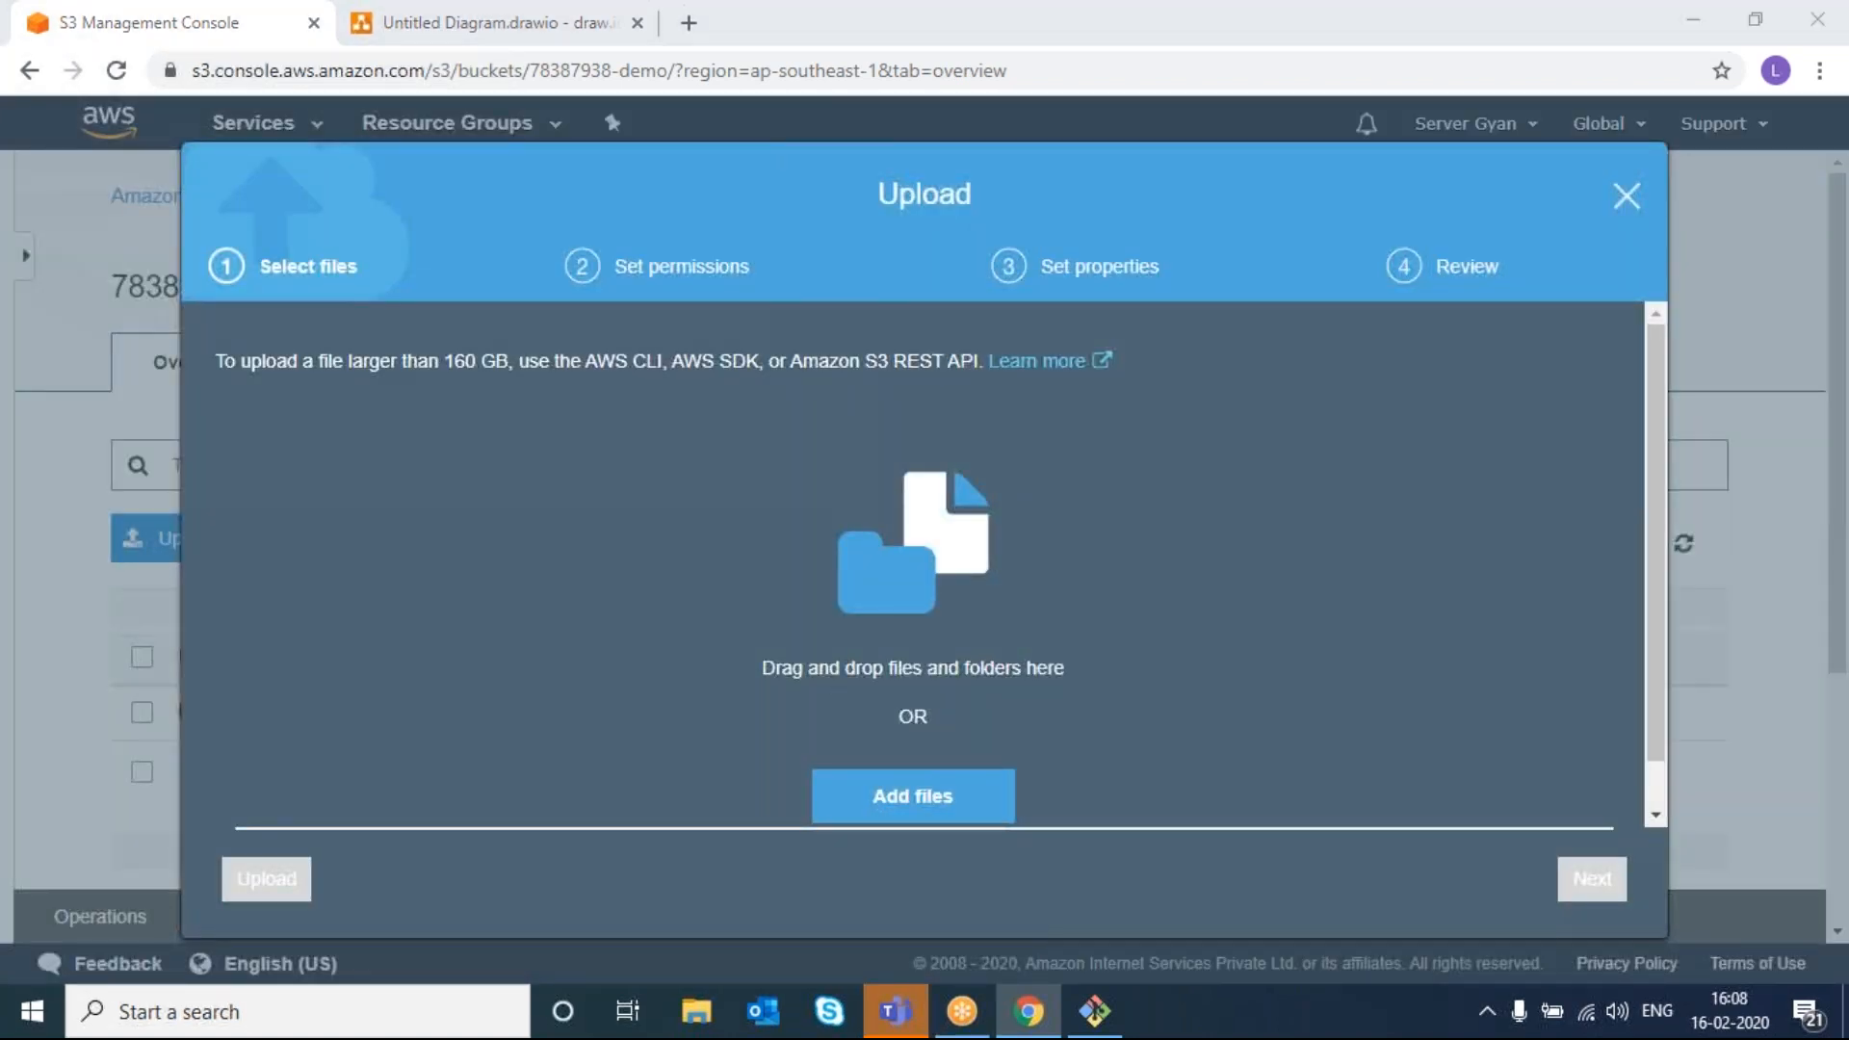
pyautogui.doubleClick(488, 220)
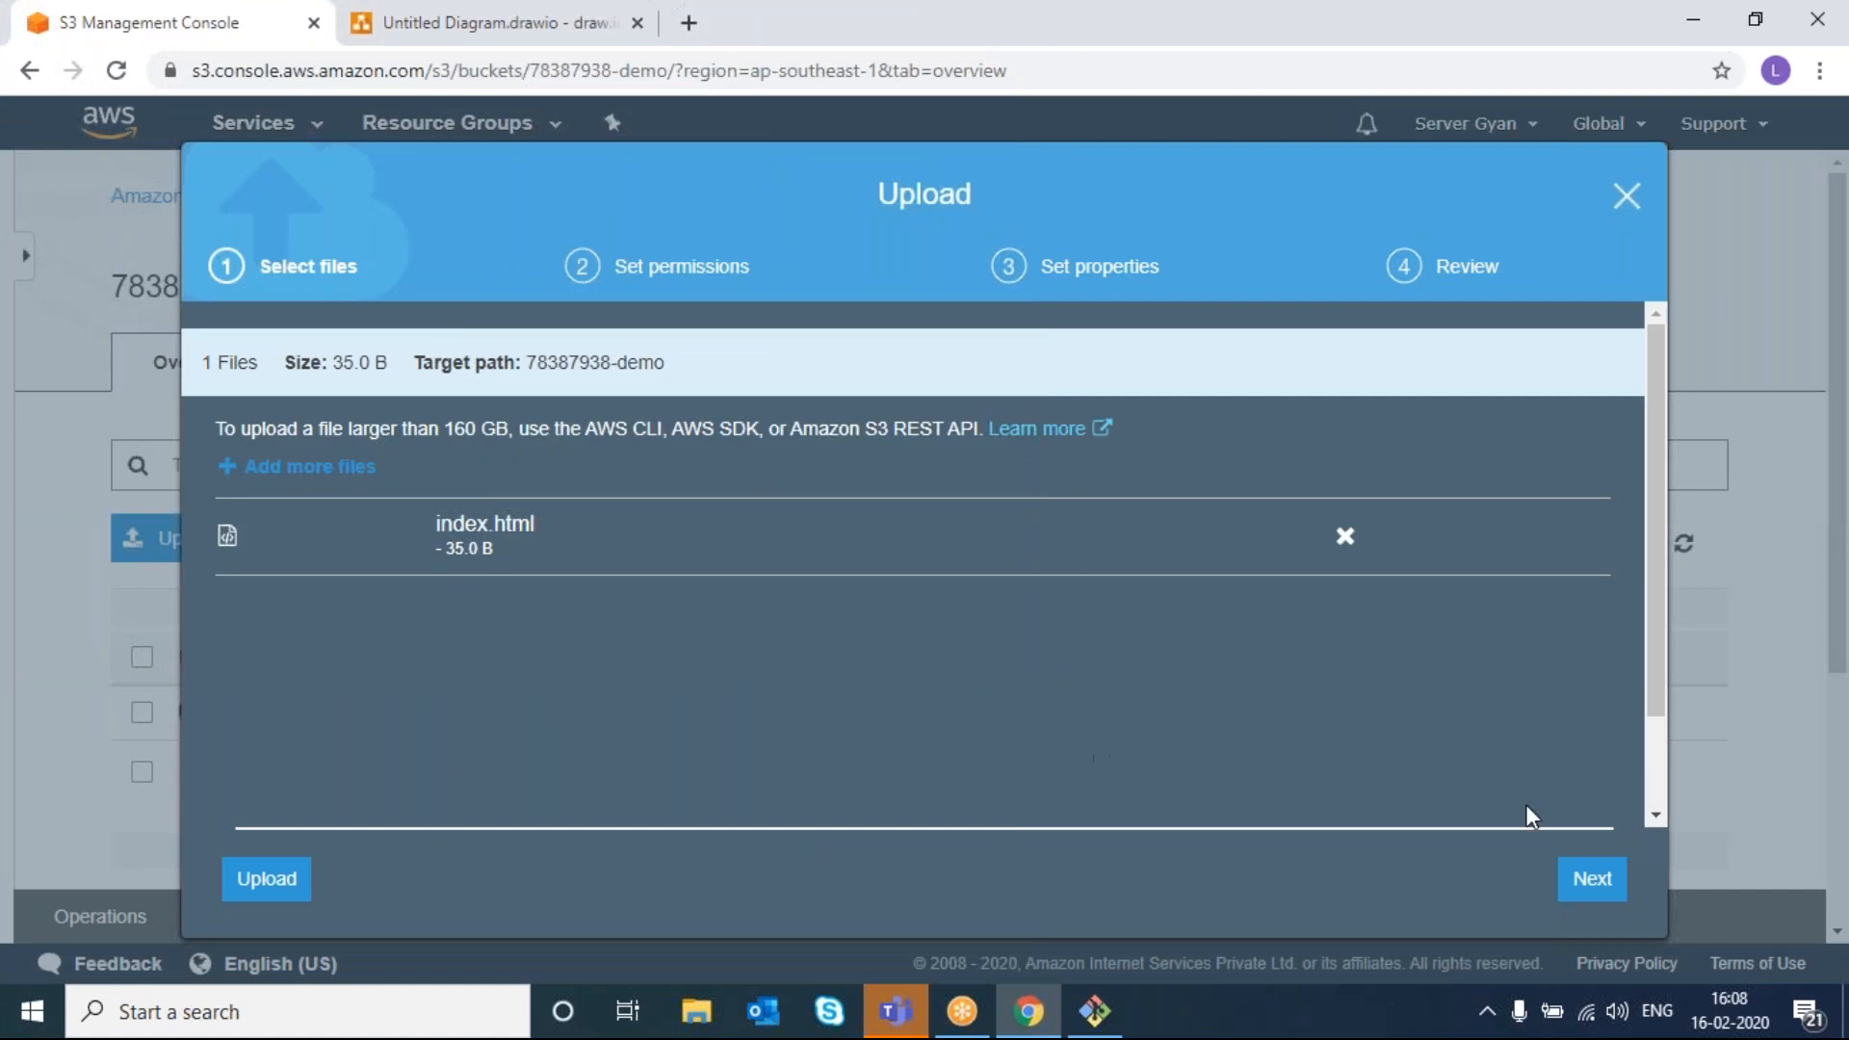
pyautogui.click(1627, 197)
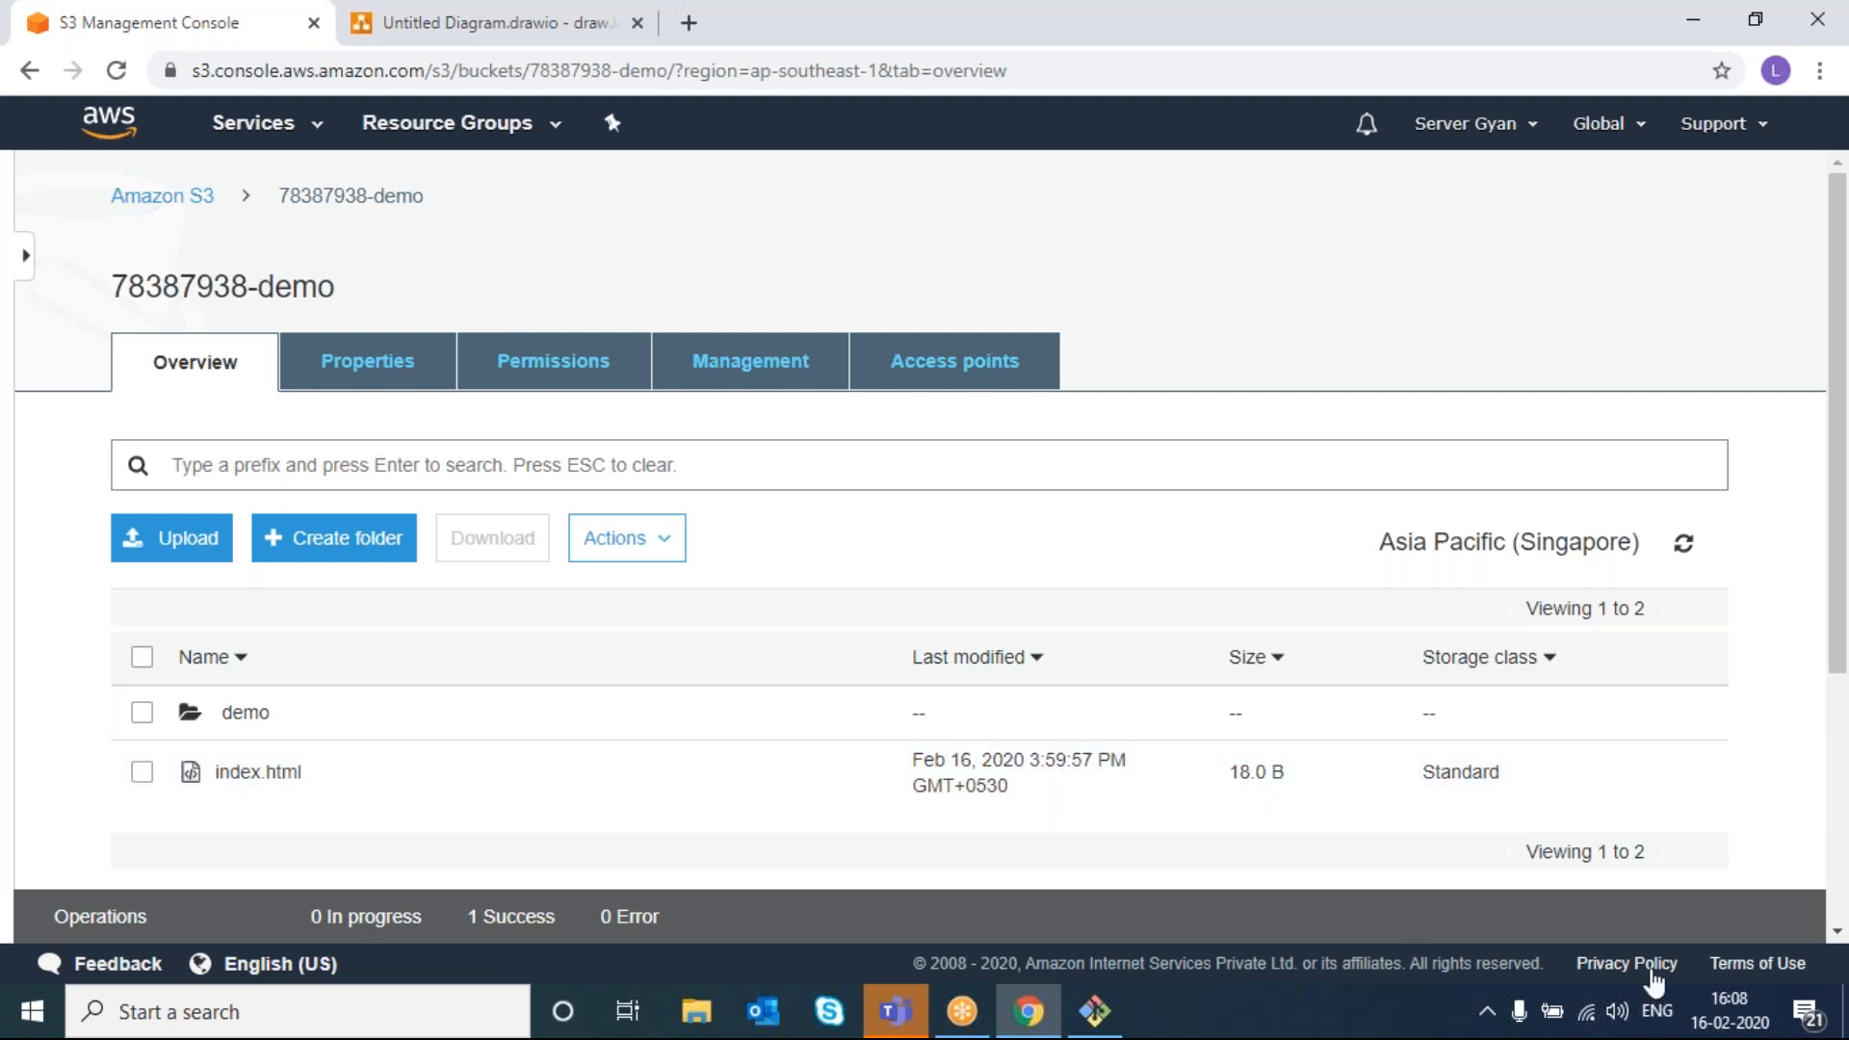
# - Upload the edited 35.0 B index.html from the Desktop to the bucket
pyautogui.rightClick(151, 532)
pyautogui.click(152, 532)
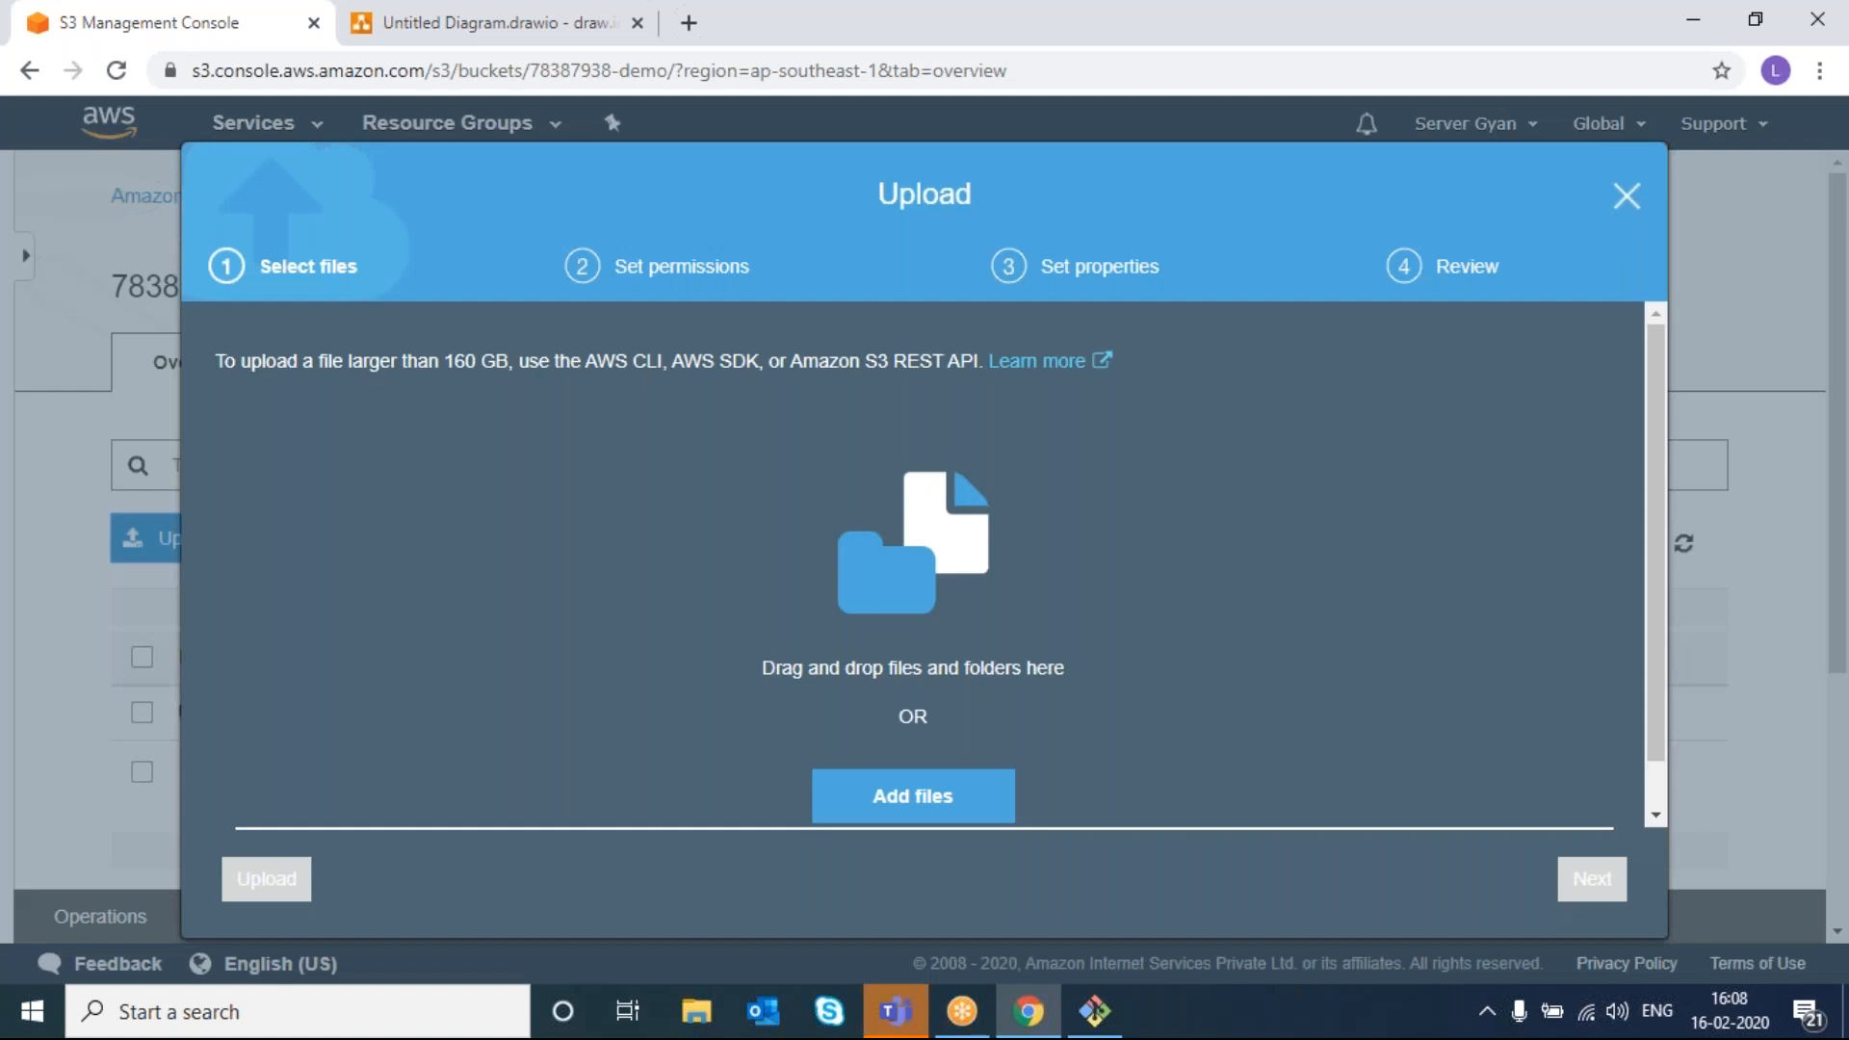
pyautogui.click(915, 807)
pyautogui.doubleClick(482, 262)
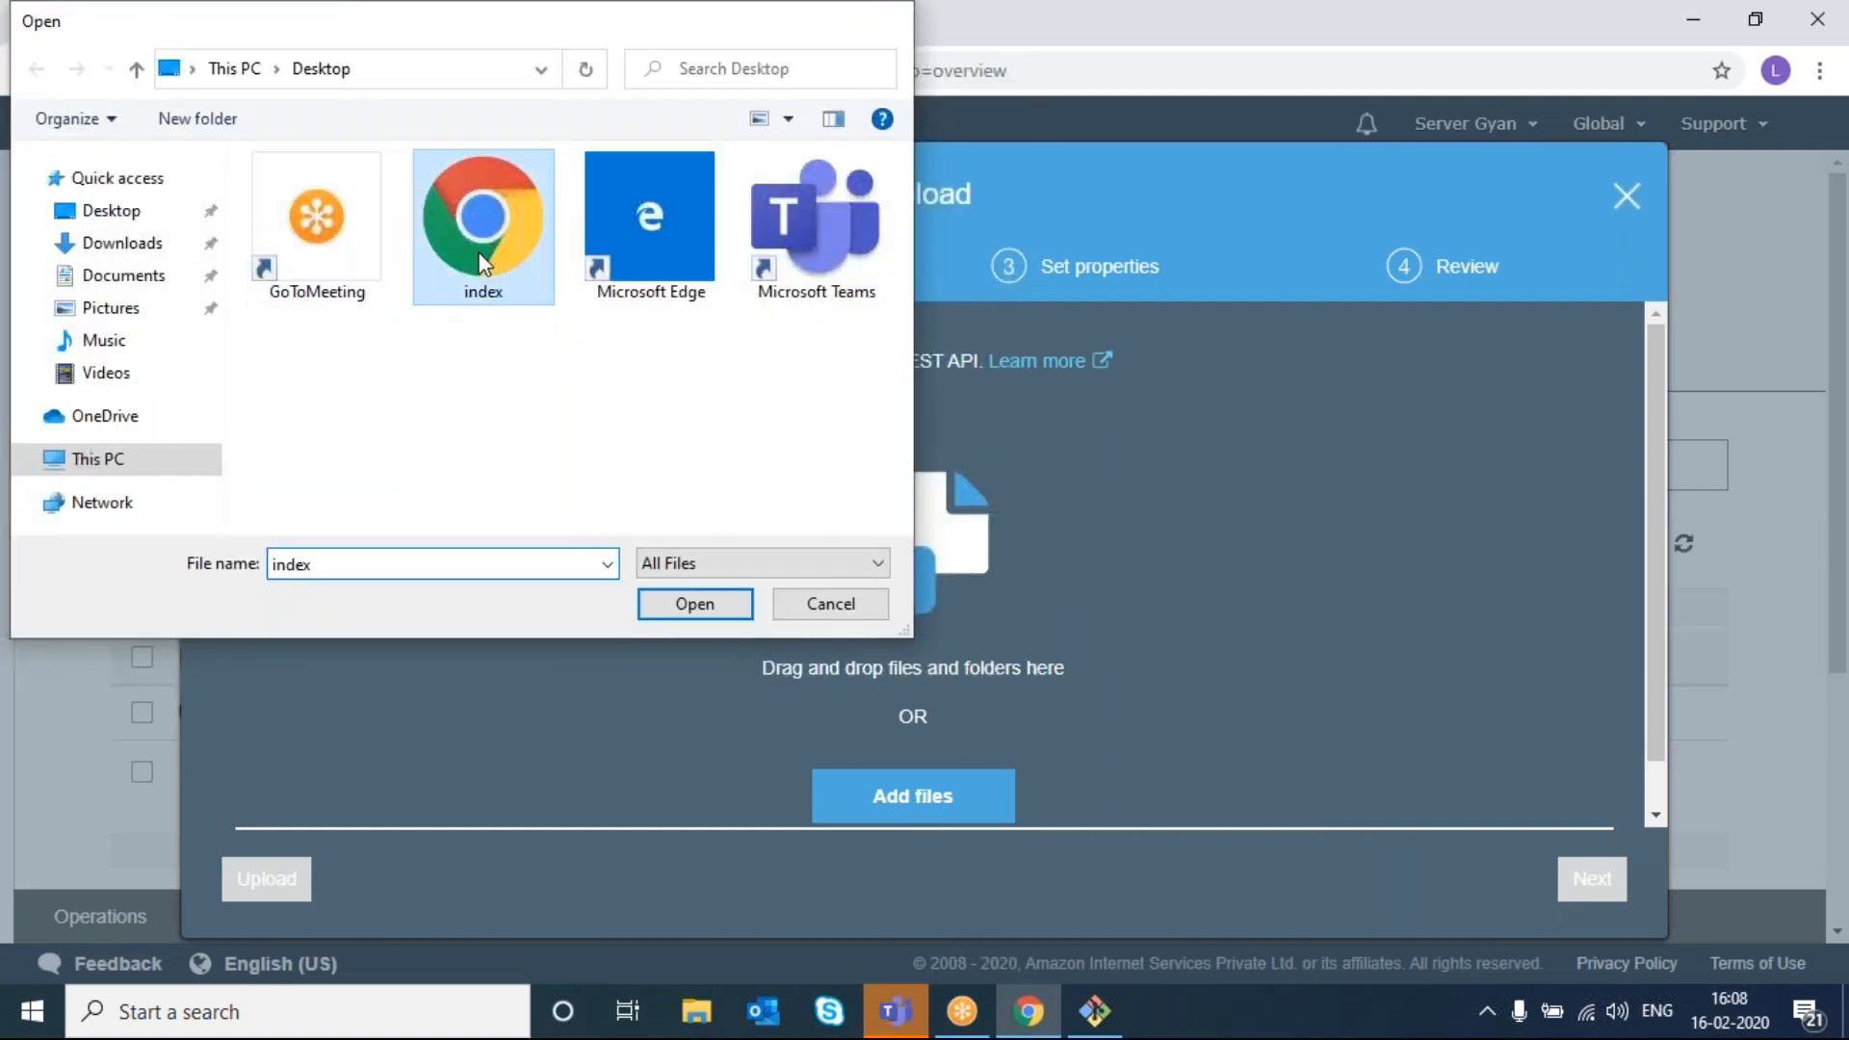
pyautogui.click(267, 878)
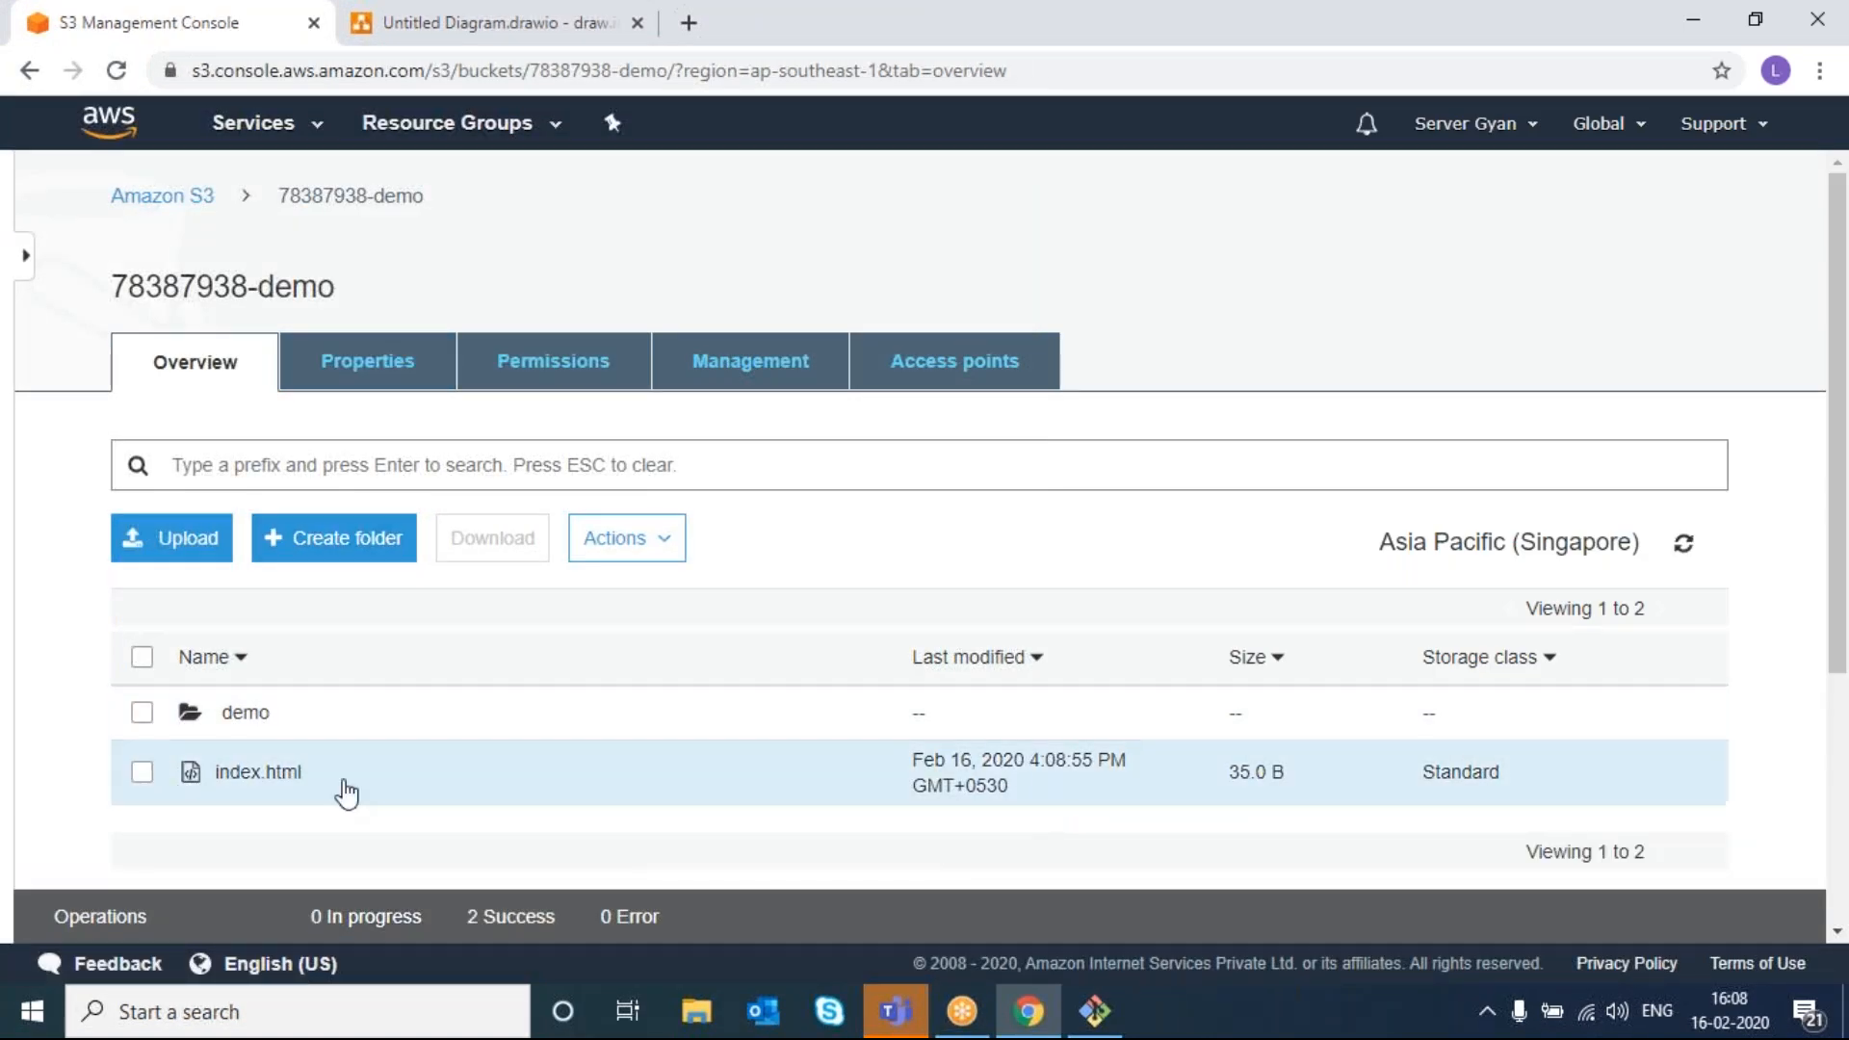
pyautogui.click(141, 772)
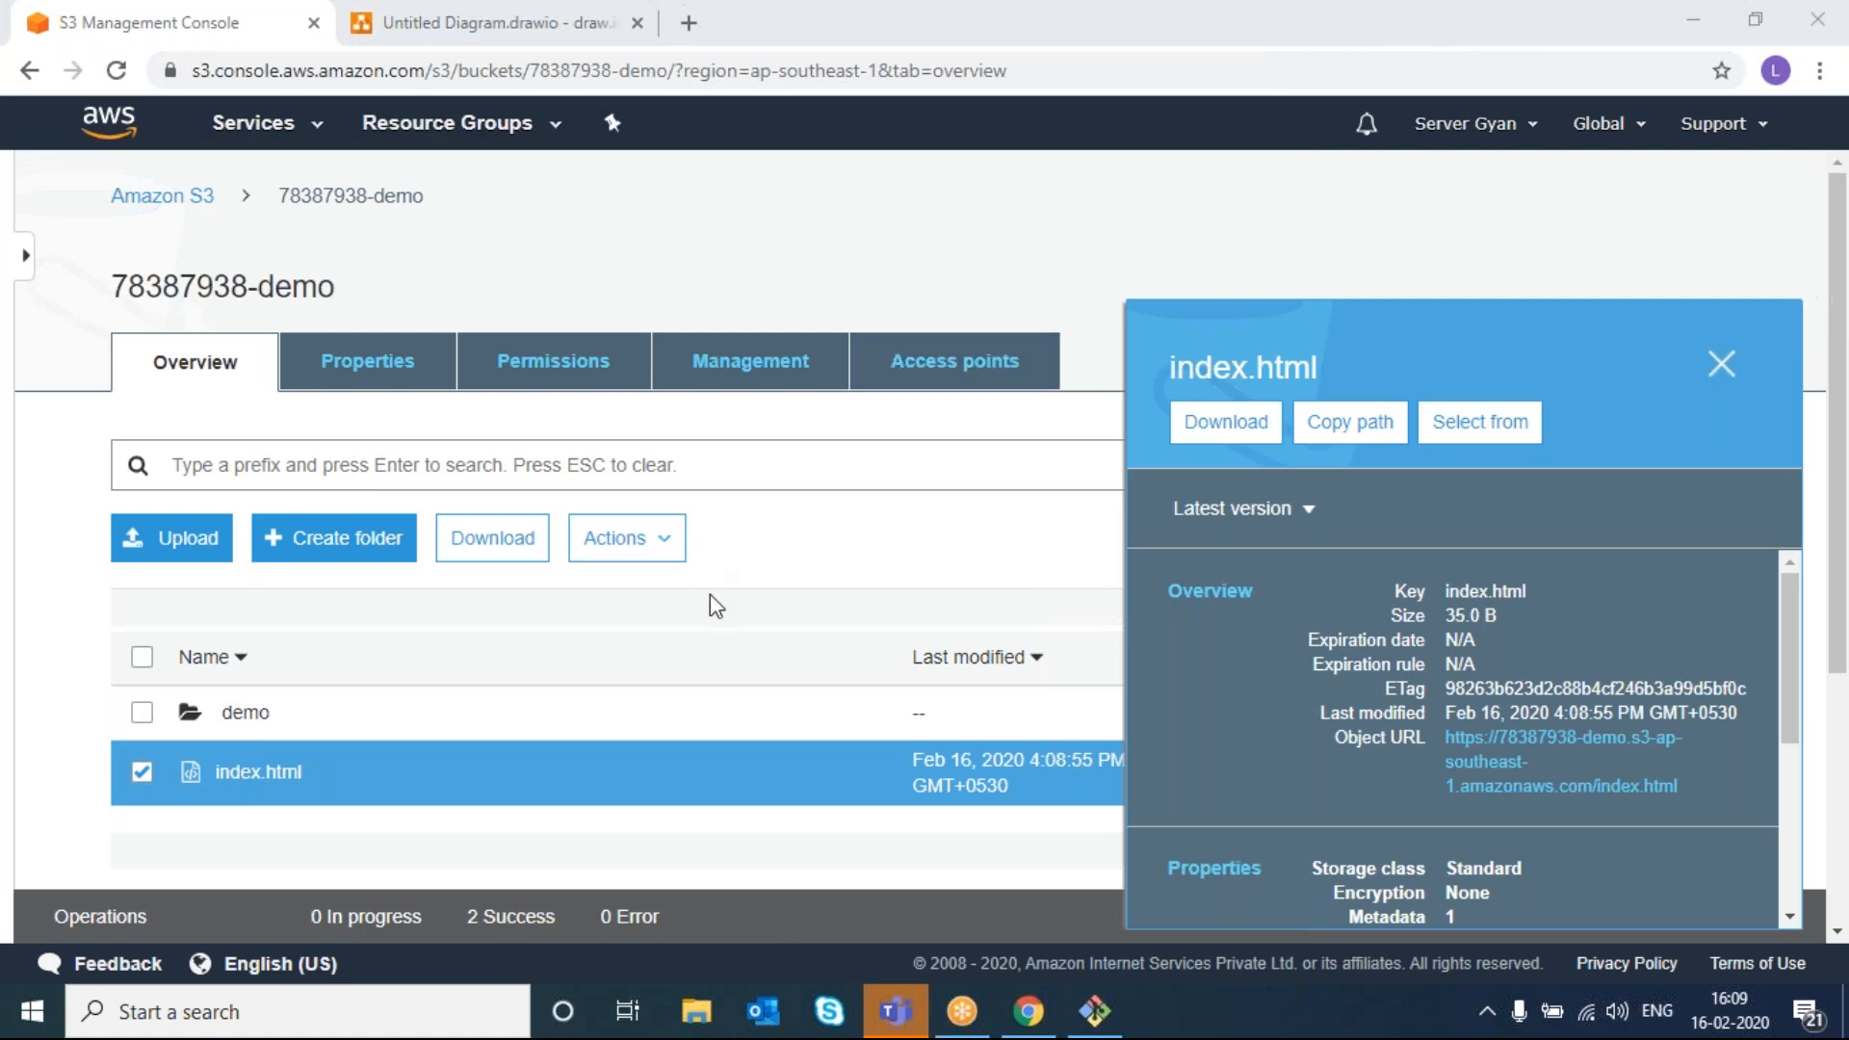
pyautogui.rightClick(241, 780)
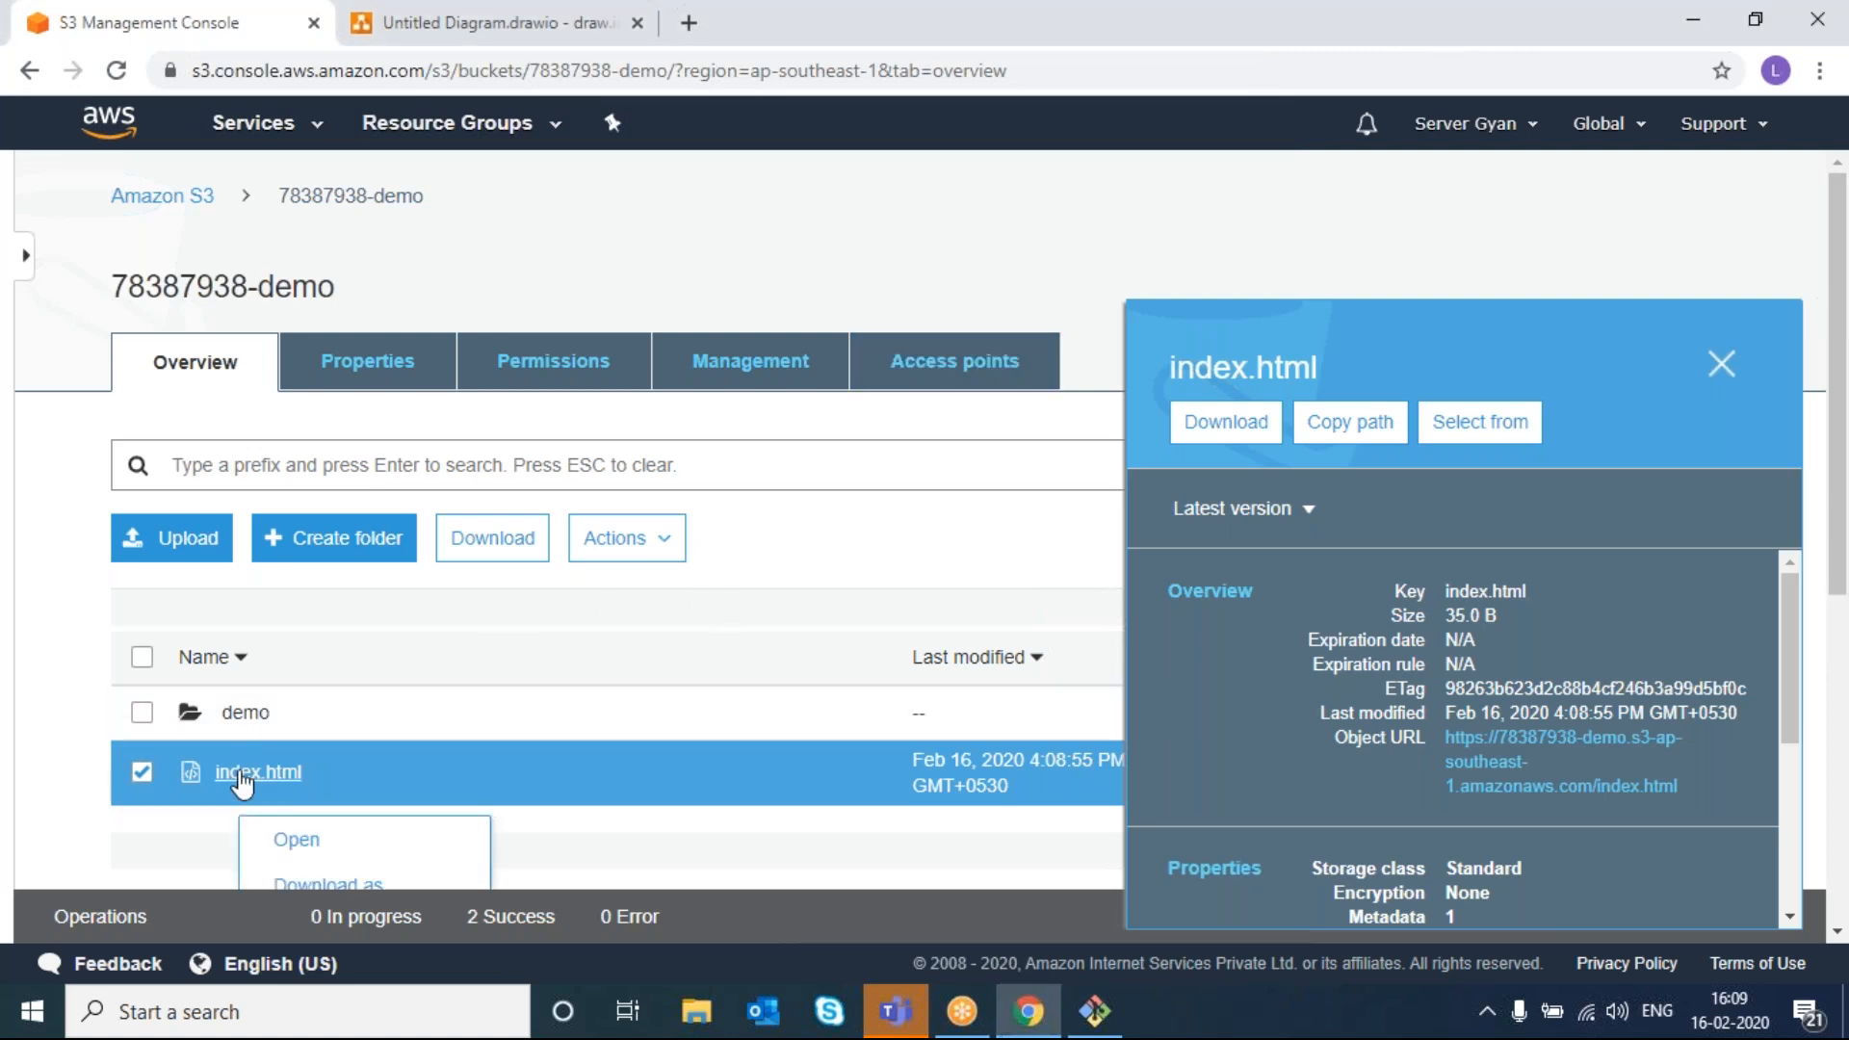
pyautogui.click(241, 775)
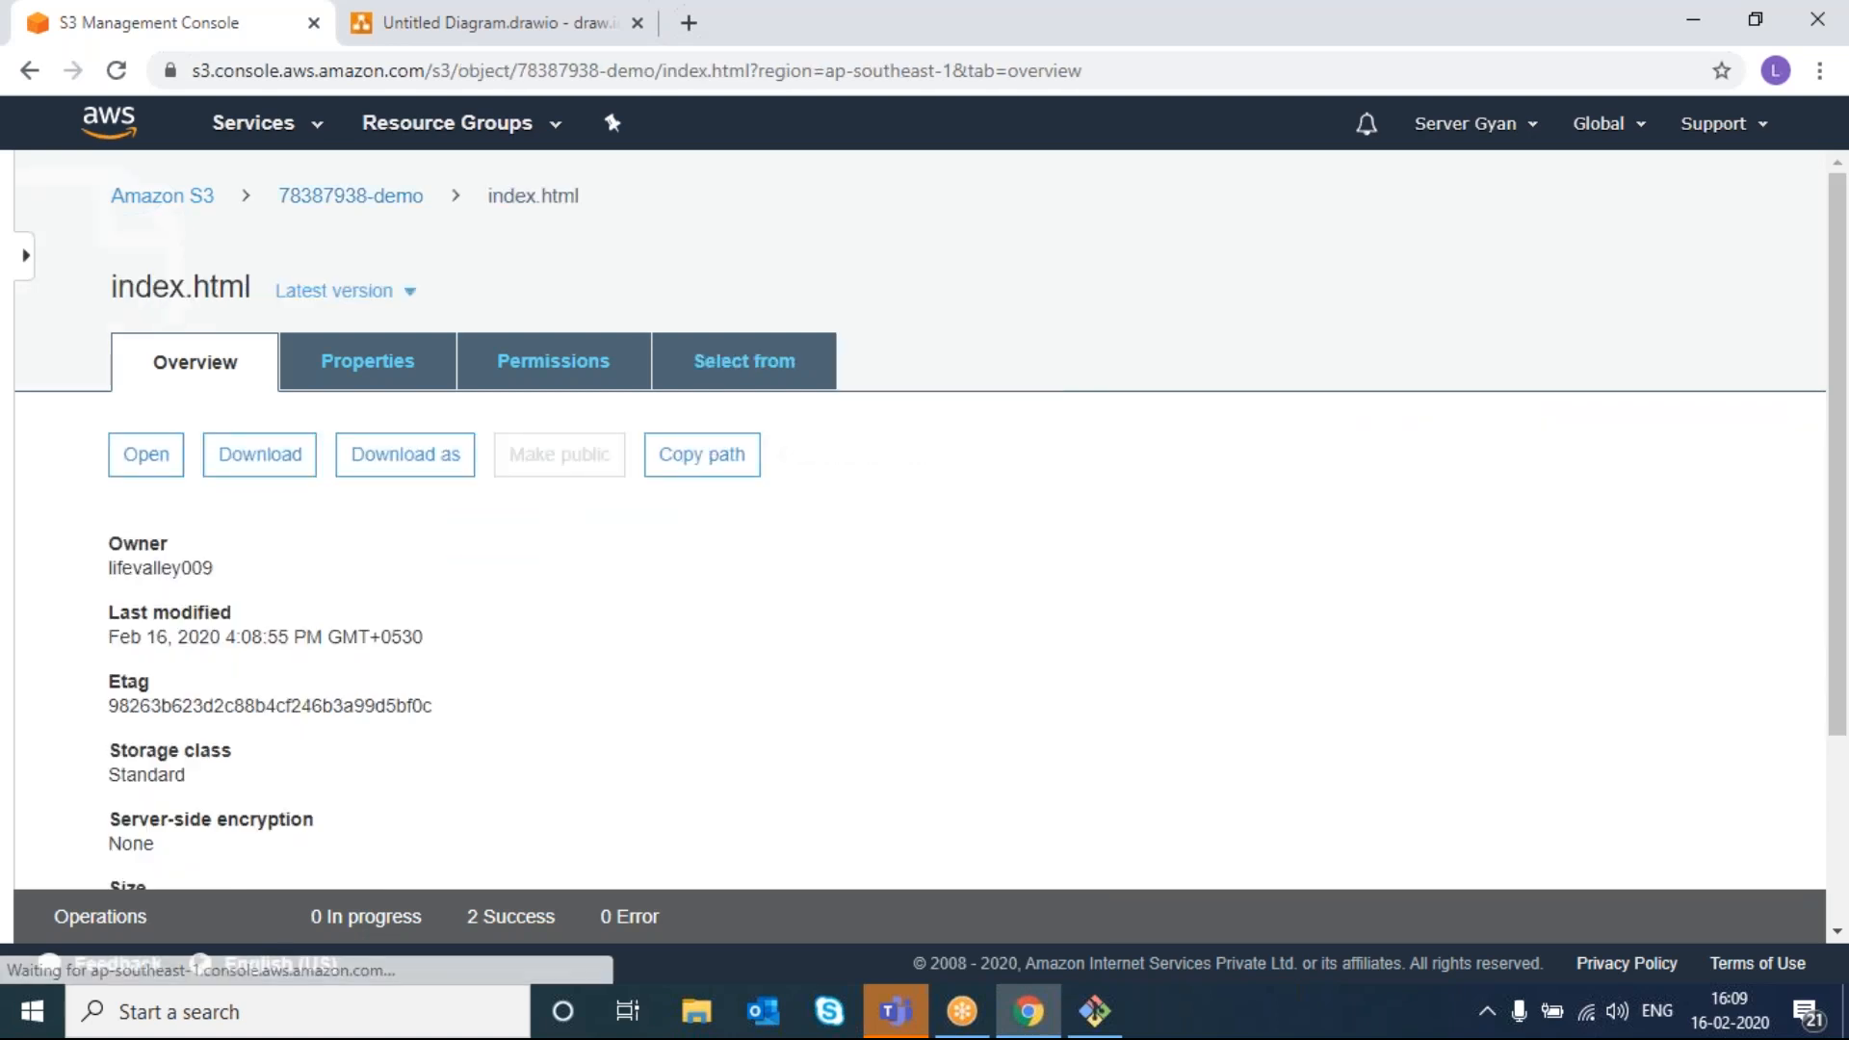
pyautogui.click(392, 296)
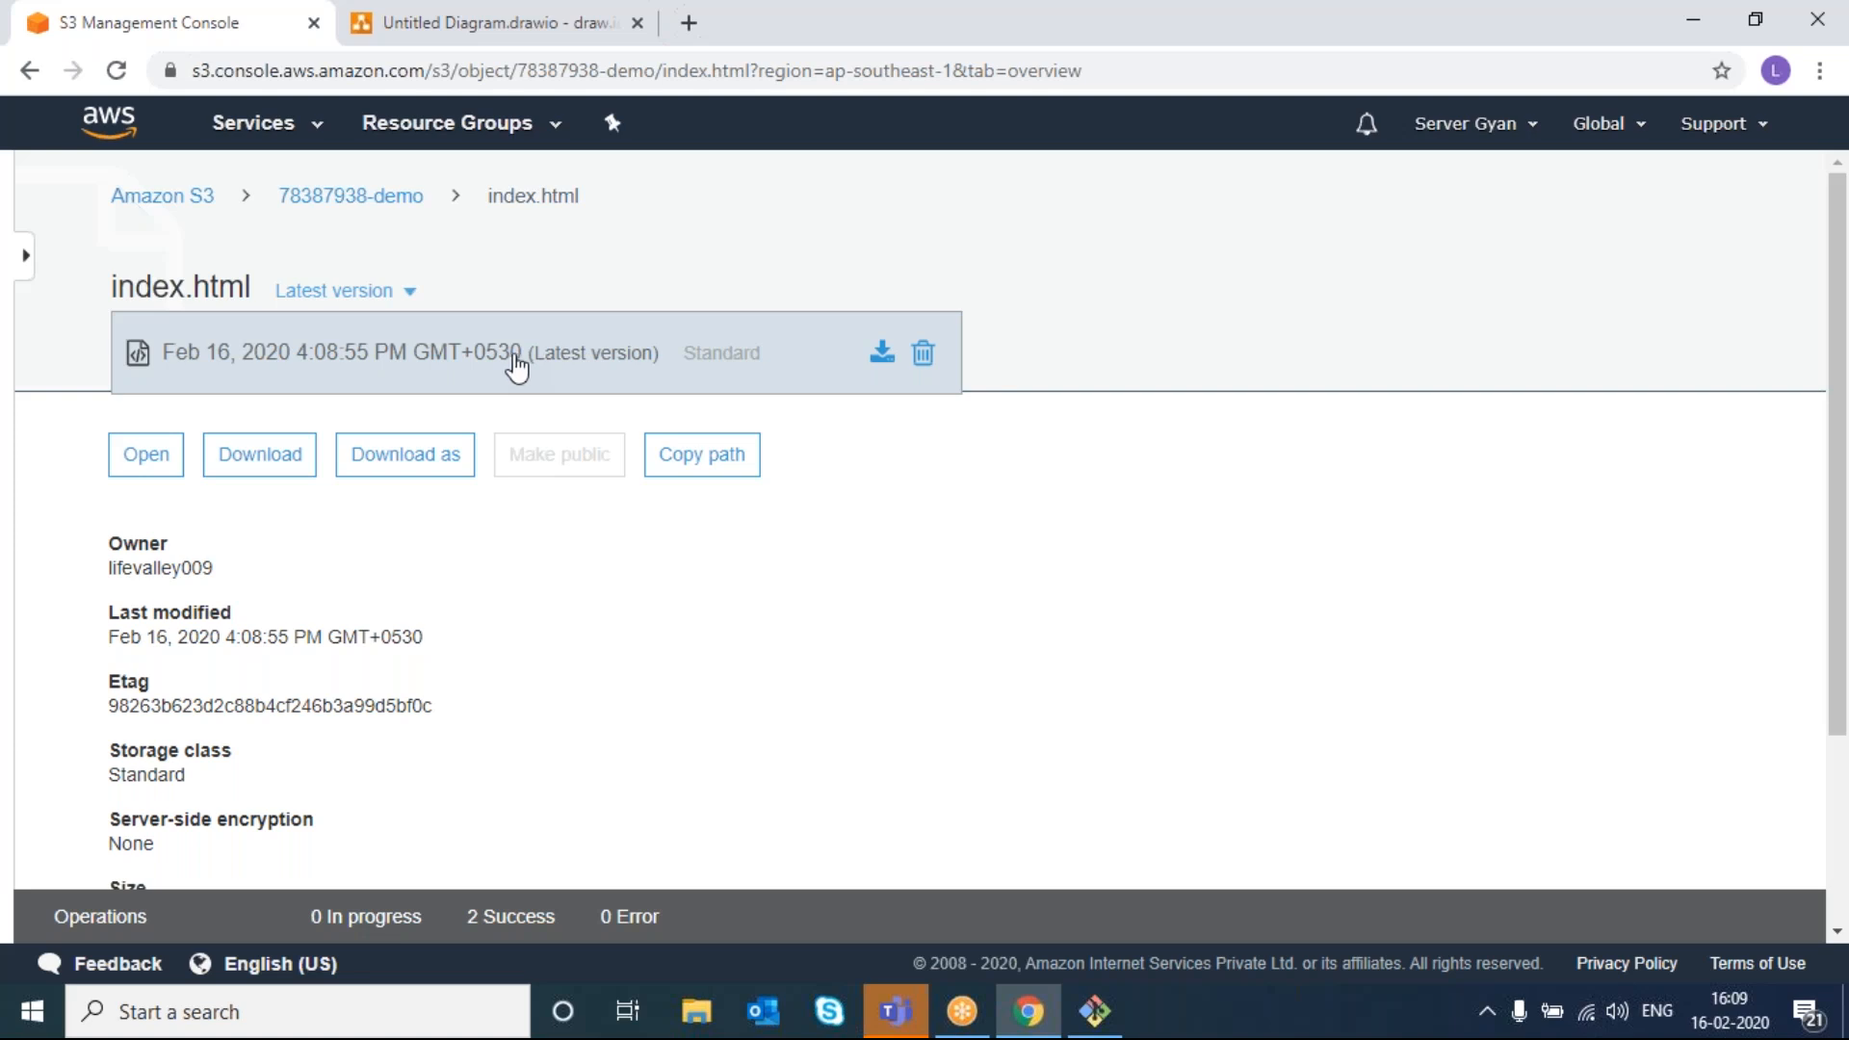
pyautogui.click(316, 206)
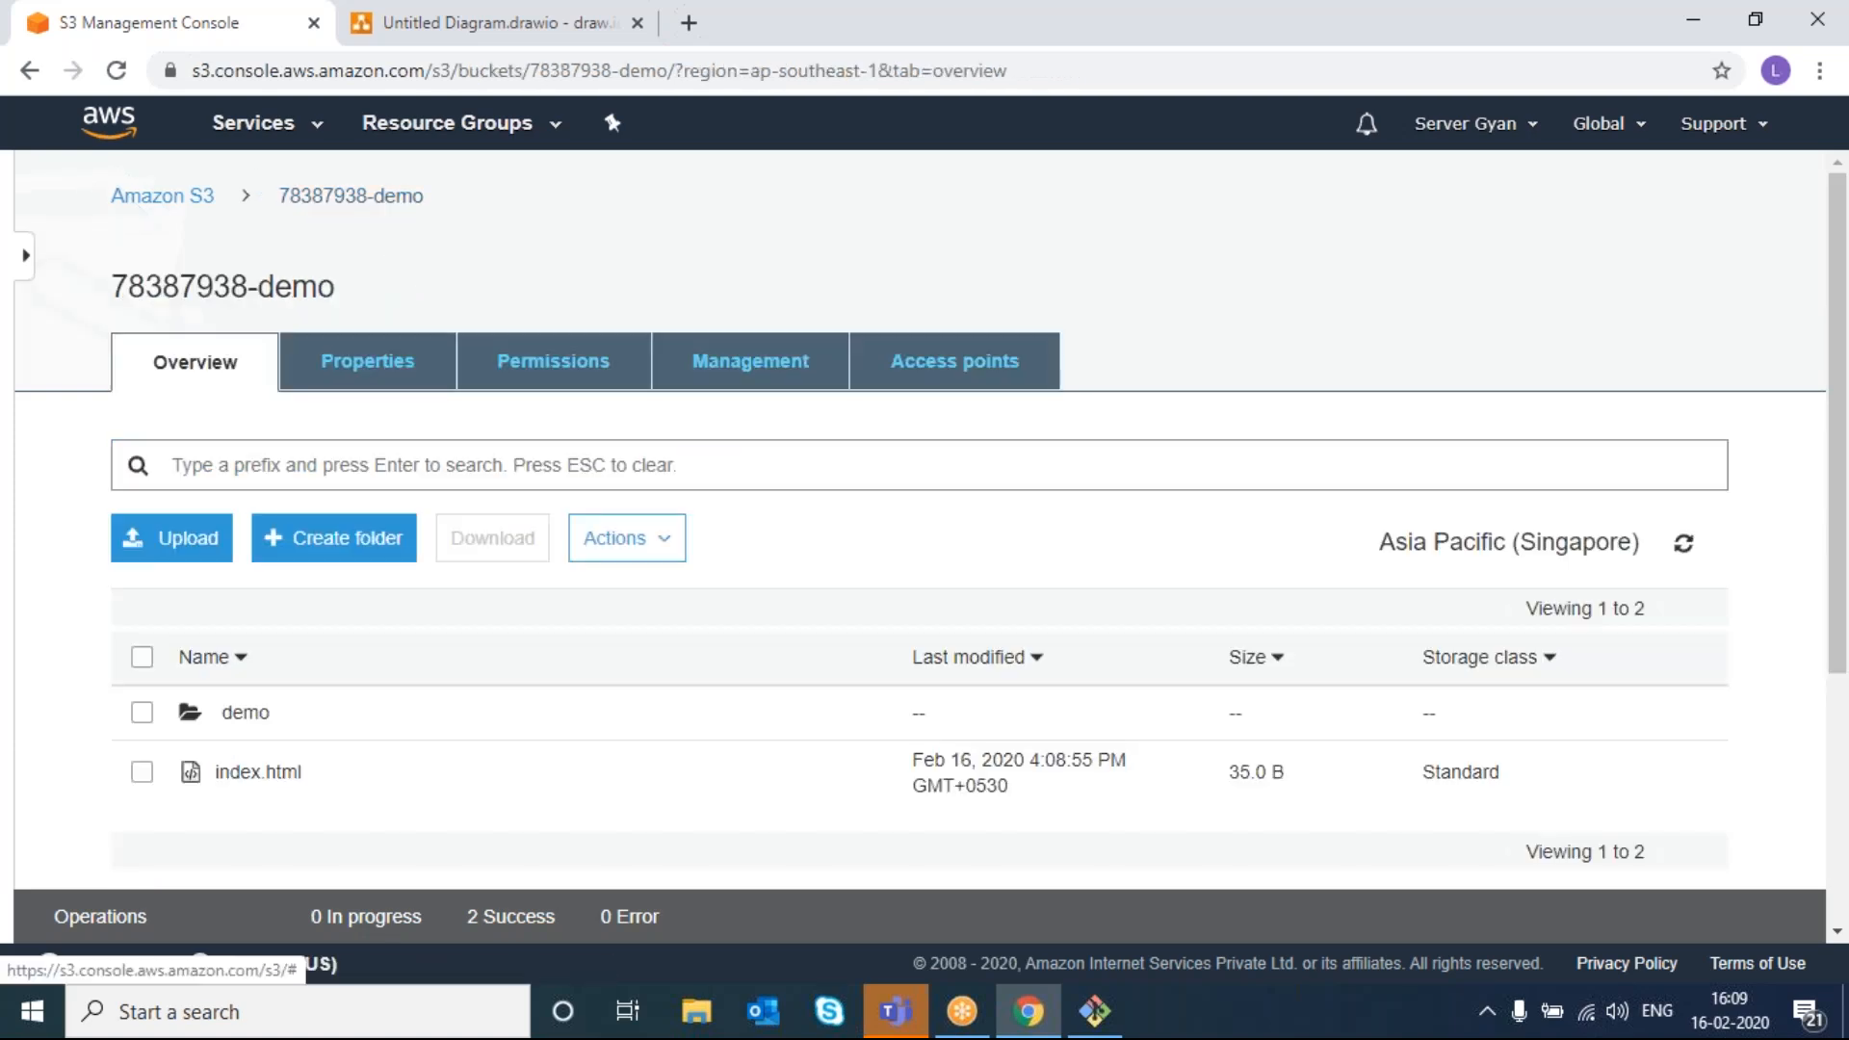
pyautogui.click(363, 379)
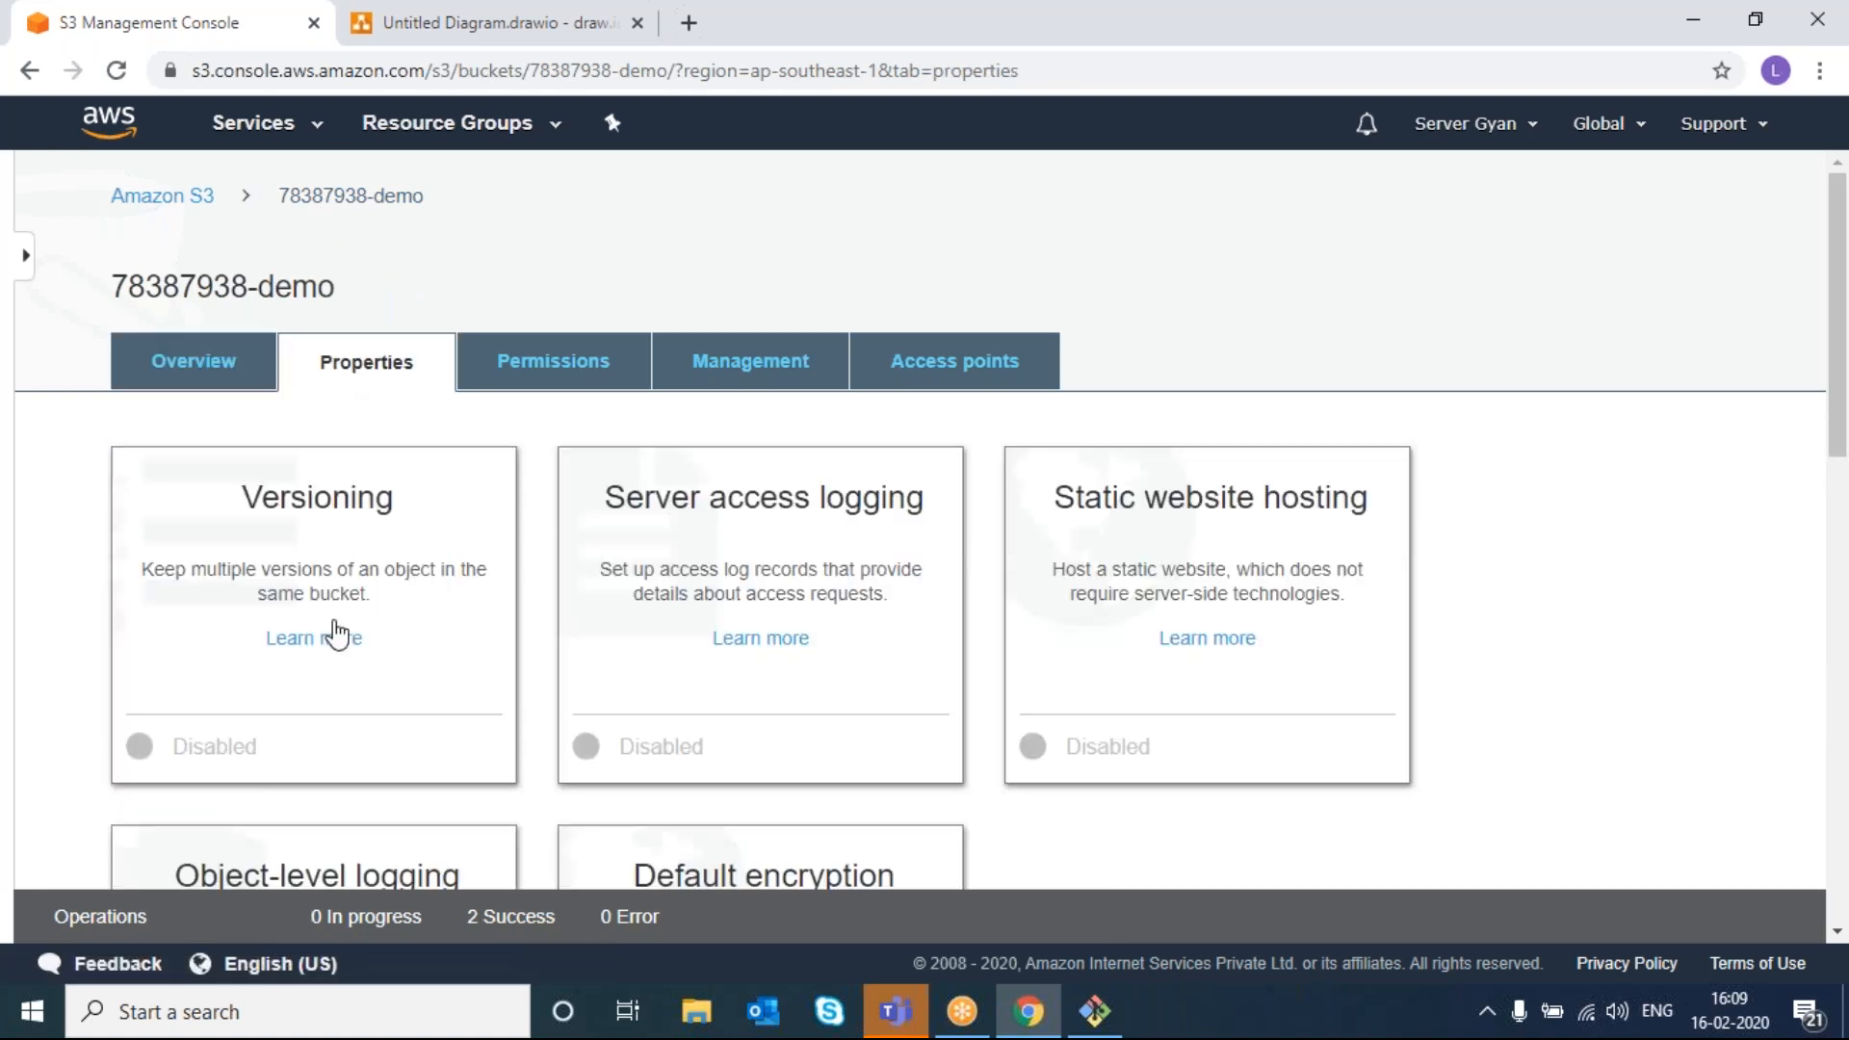
pyautogui.scroll(-1, 335, 635)
pyautogui.click(153, 649)
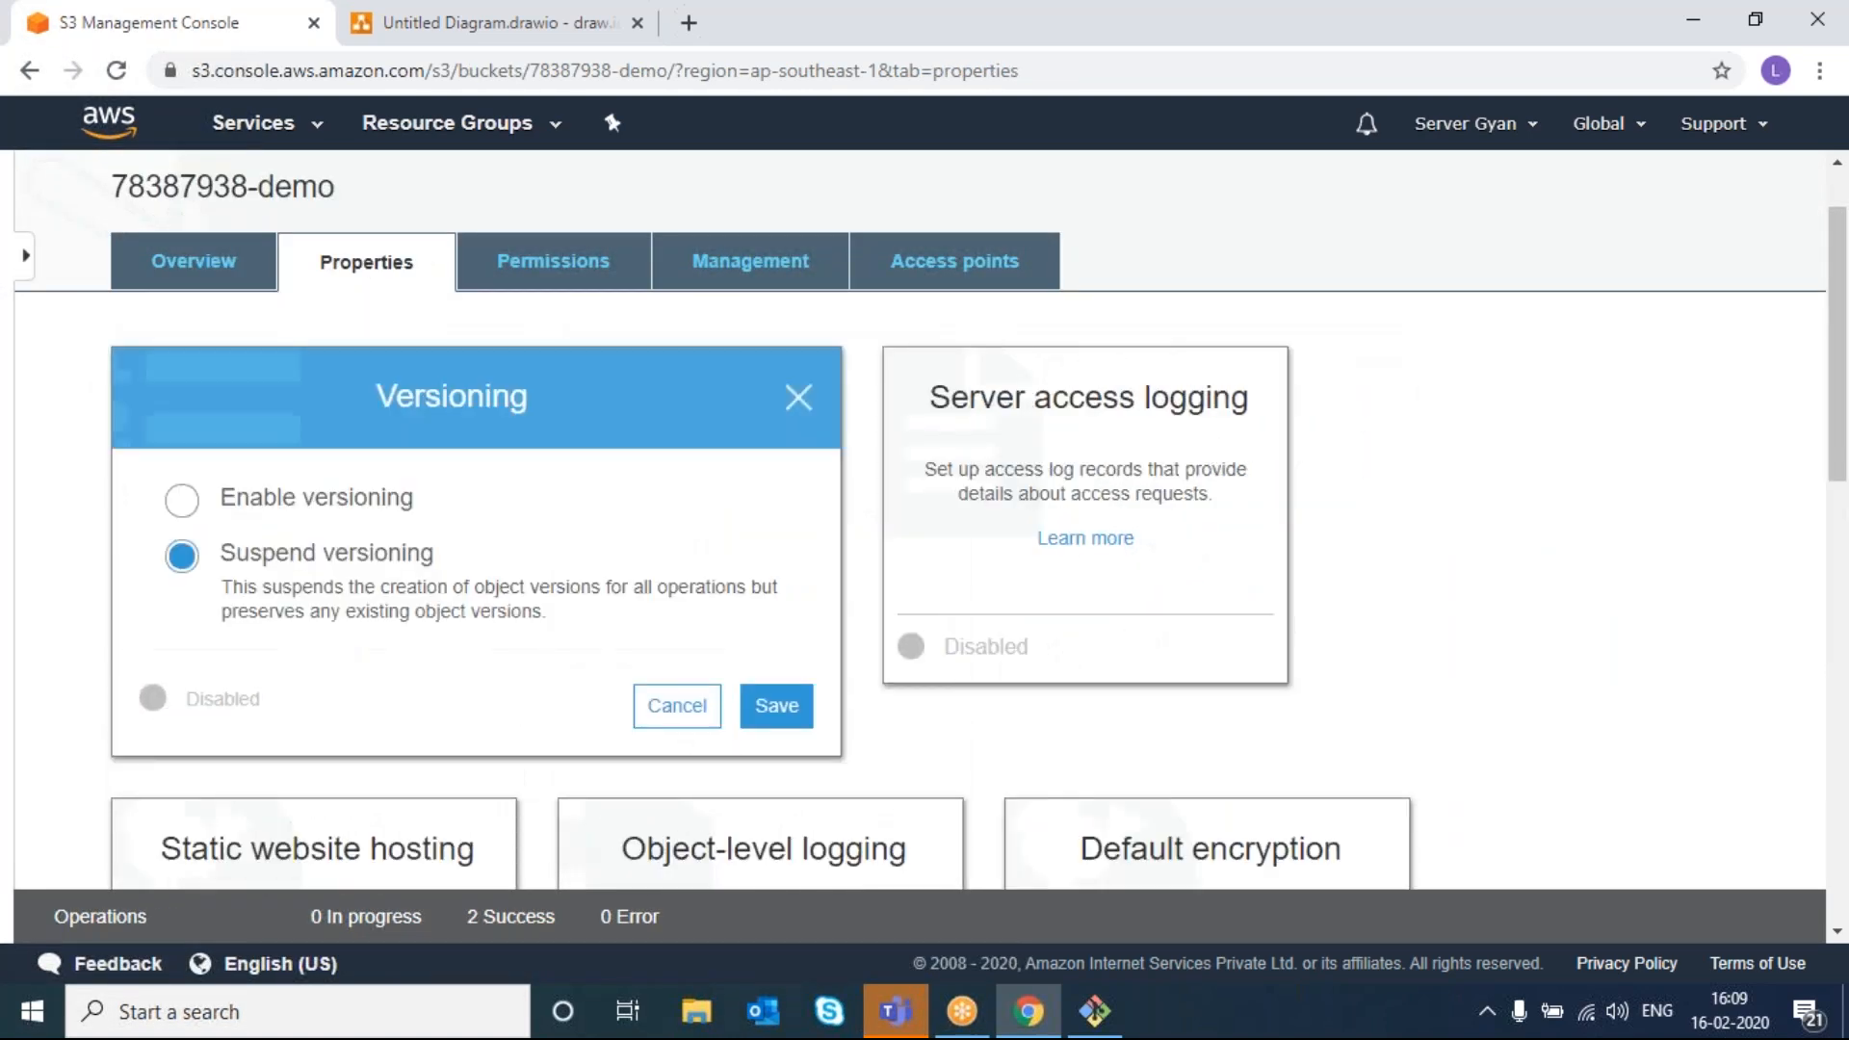
pyautogui.click(184, 502)
pyautogui.click(266, 556)
pyautogui.click(270, 500)
pyautogui.click(778, 716)
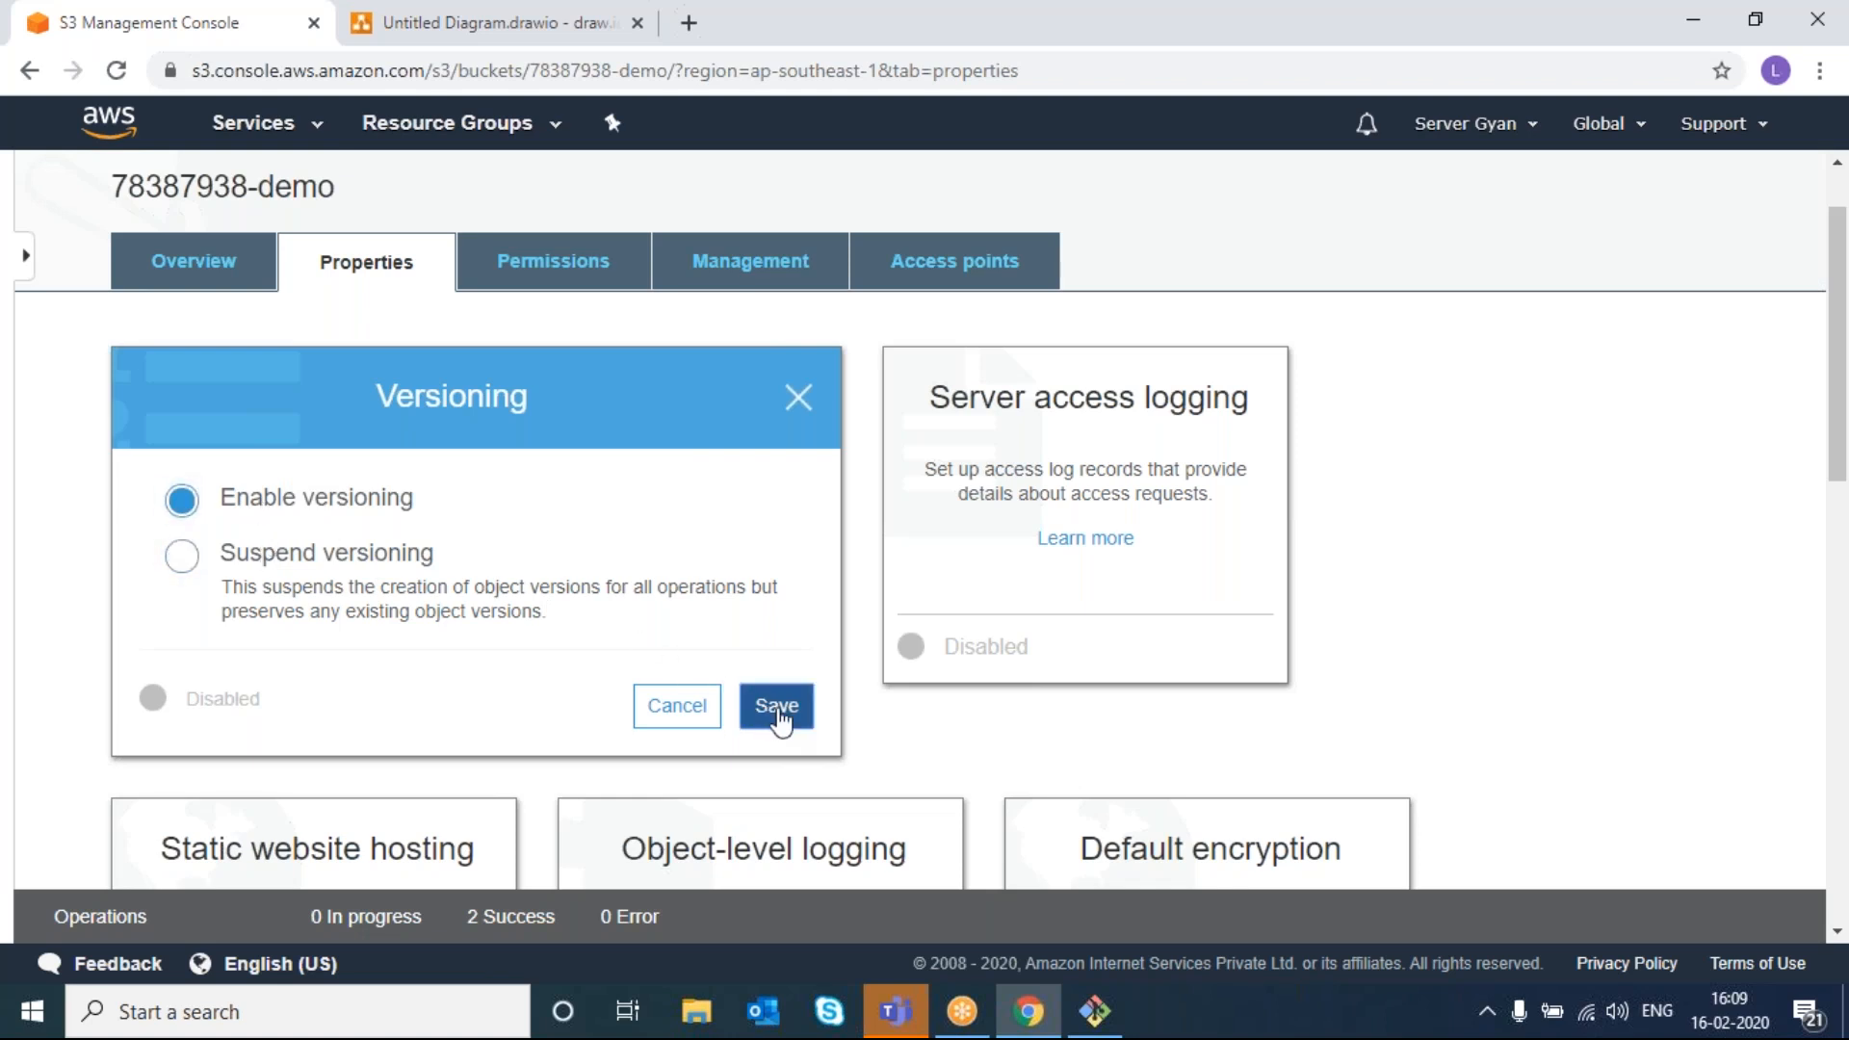
pyautogui.rightClick(337, 480)
pyautogui.click(322, 482)
pyautogui.click(316, 488)
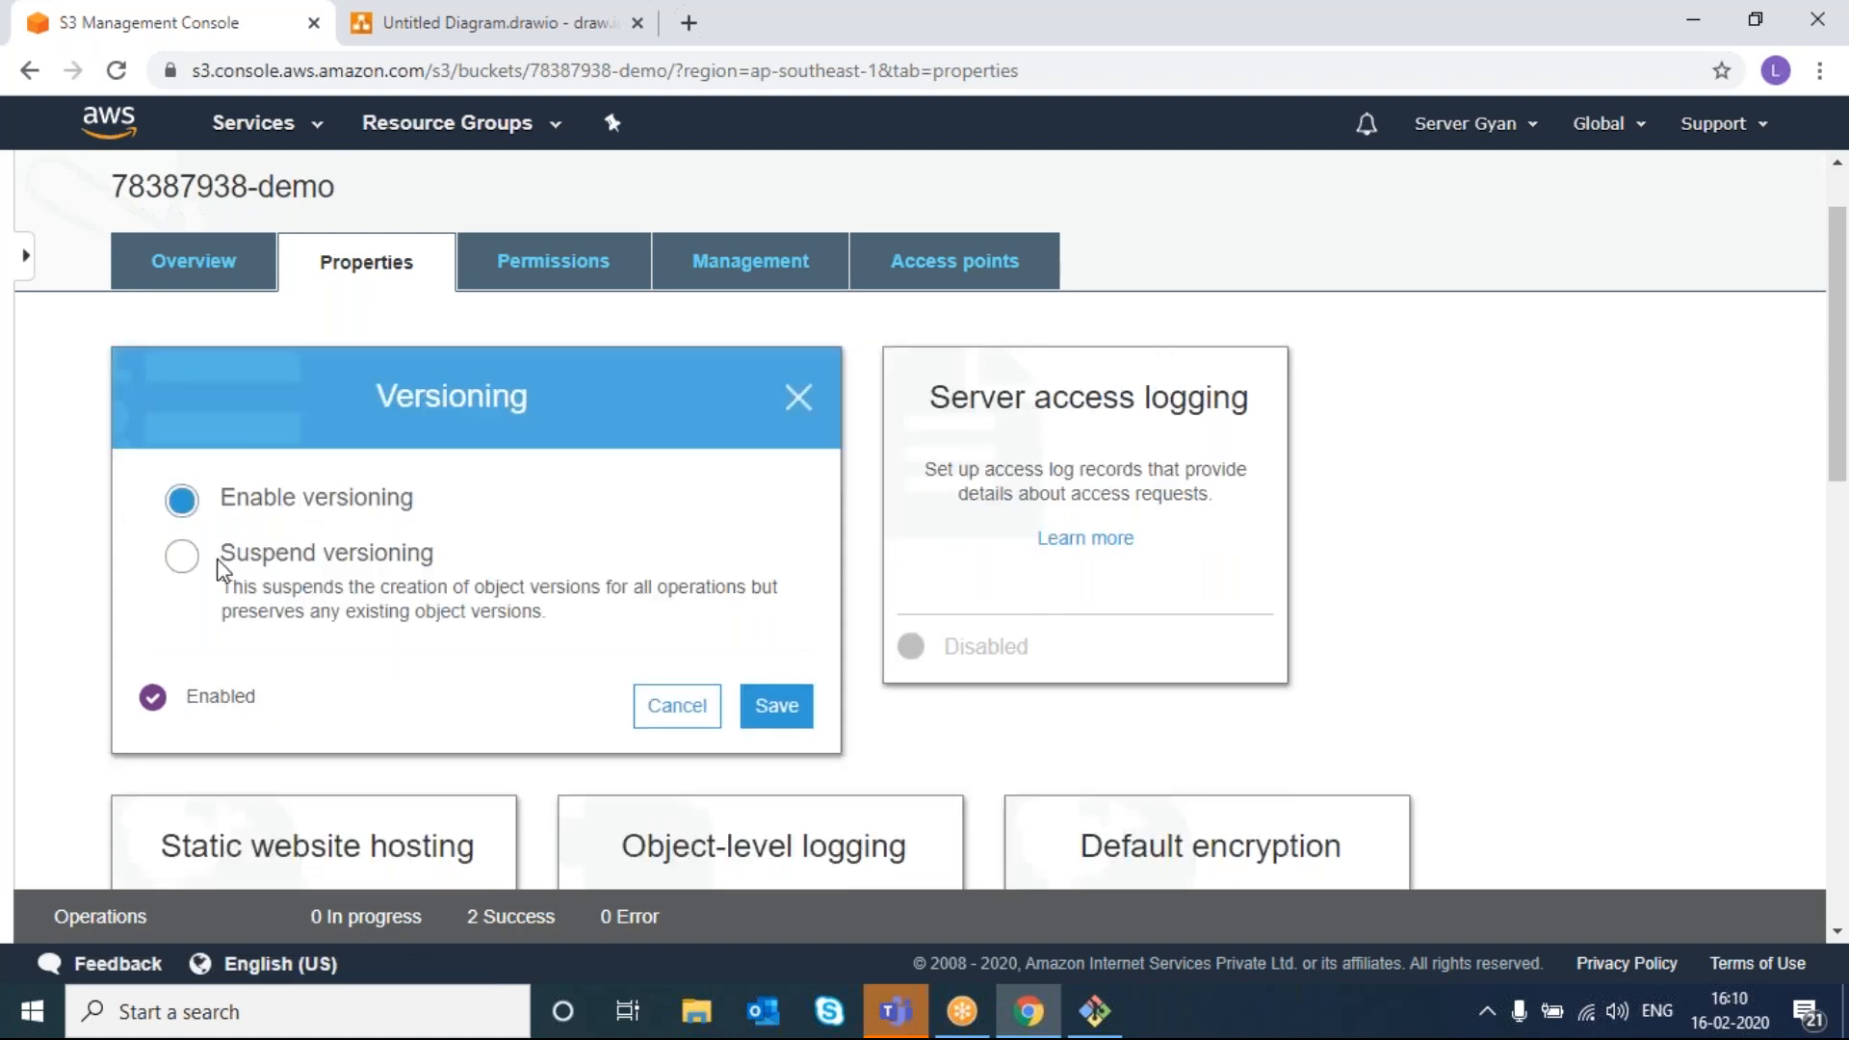
pyautogui.click(179, 568)
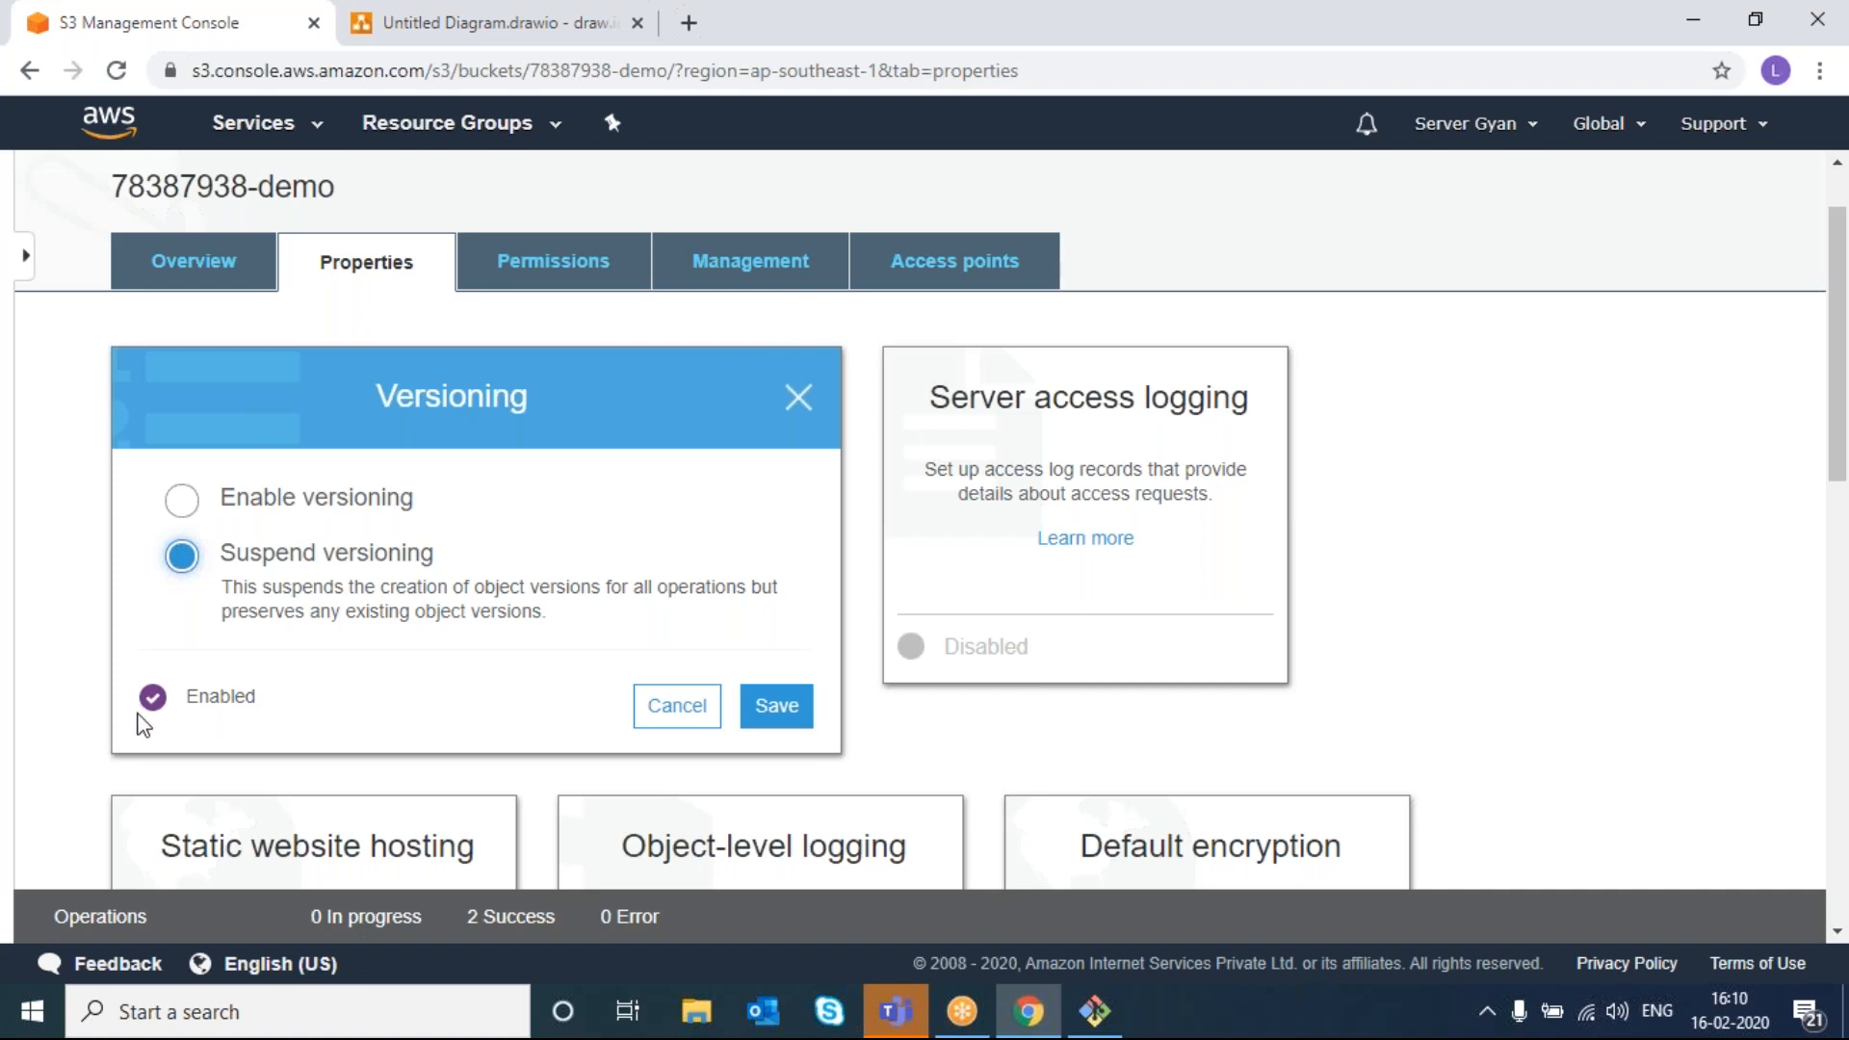
pyautogui.click(181, 500)
pyautogui.click(183, 566)
pyautogui.click(677, 707)
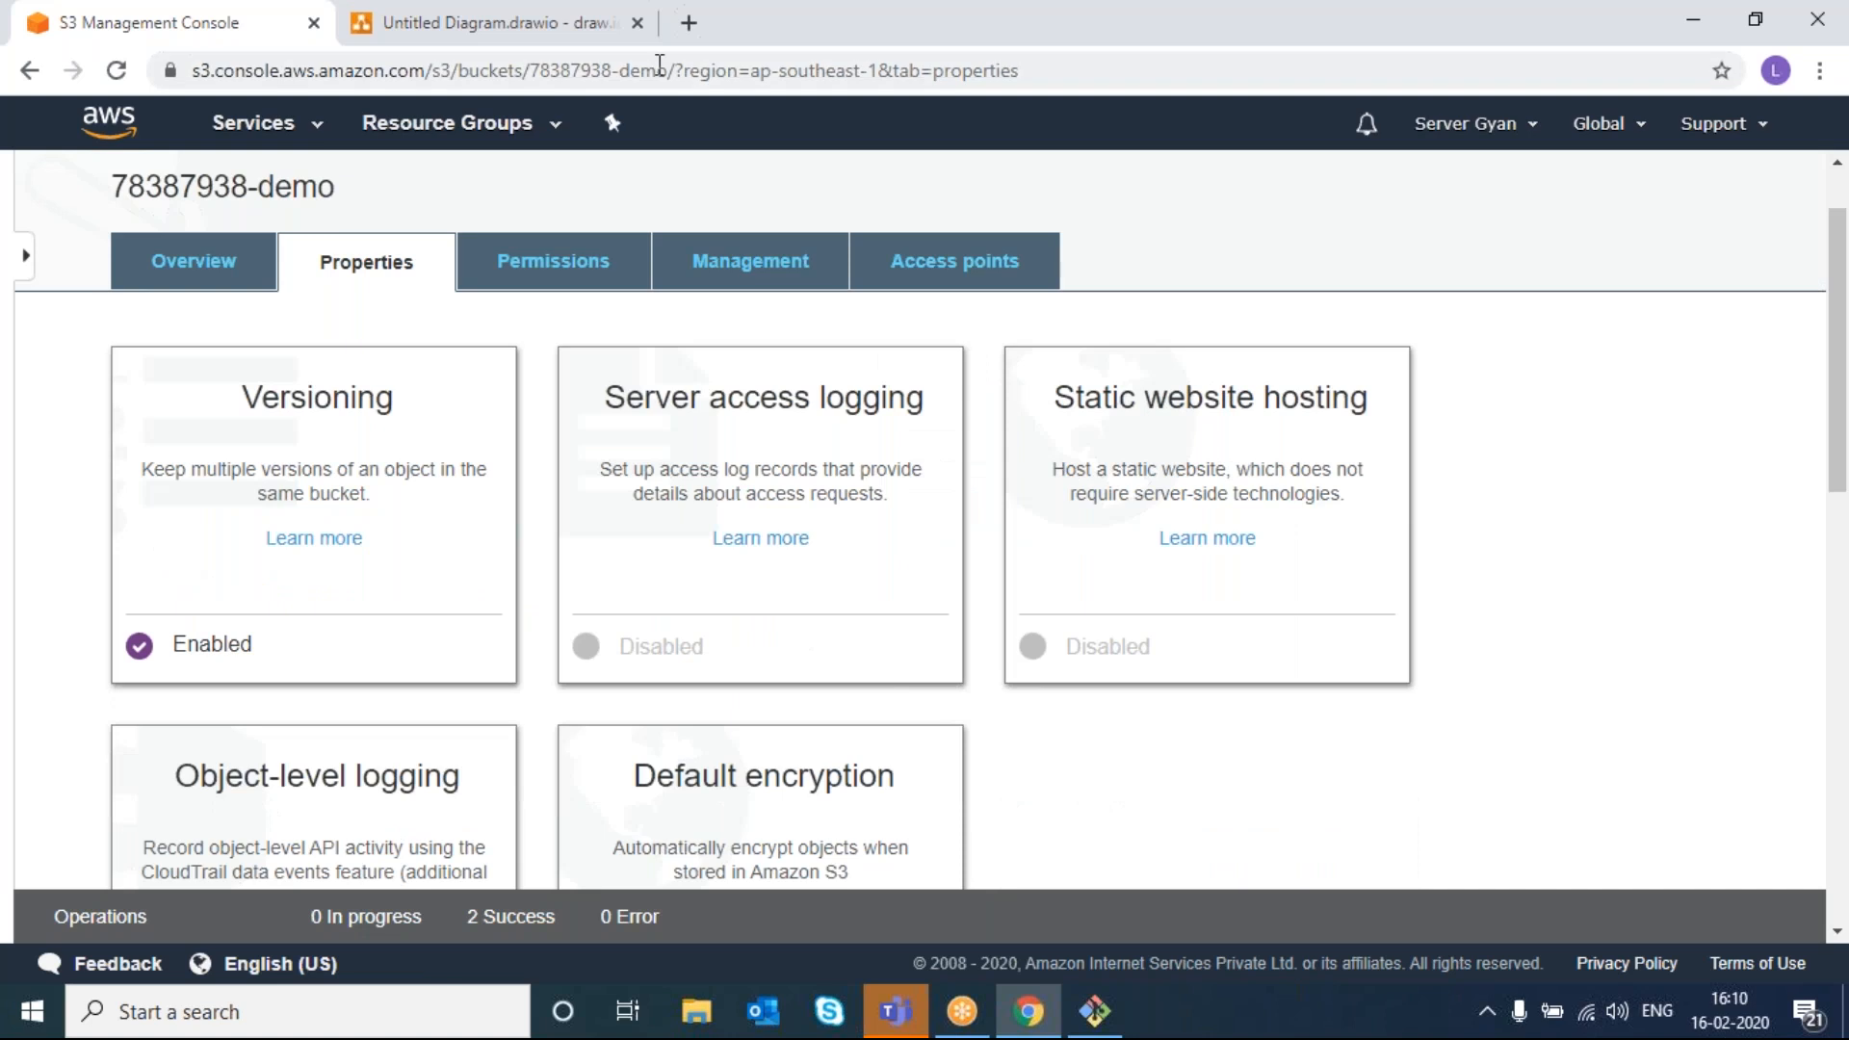
# - Bring up the bucket's object list in the S3 console
pyautogui.hotkey('alt', 'Tab')
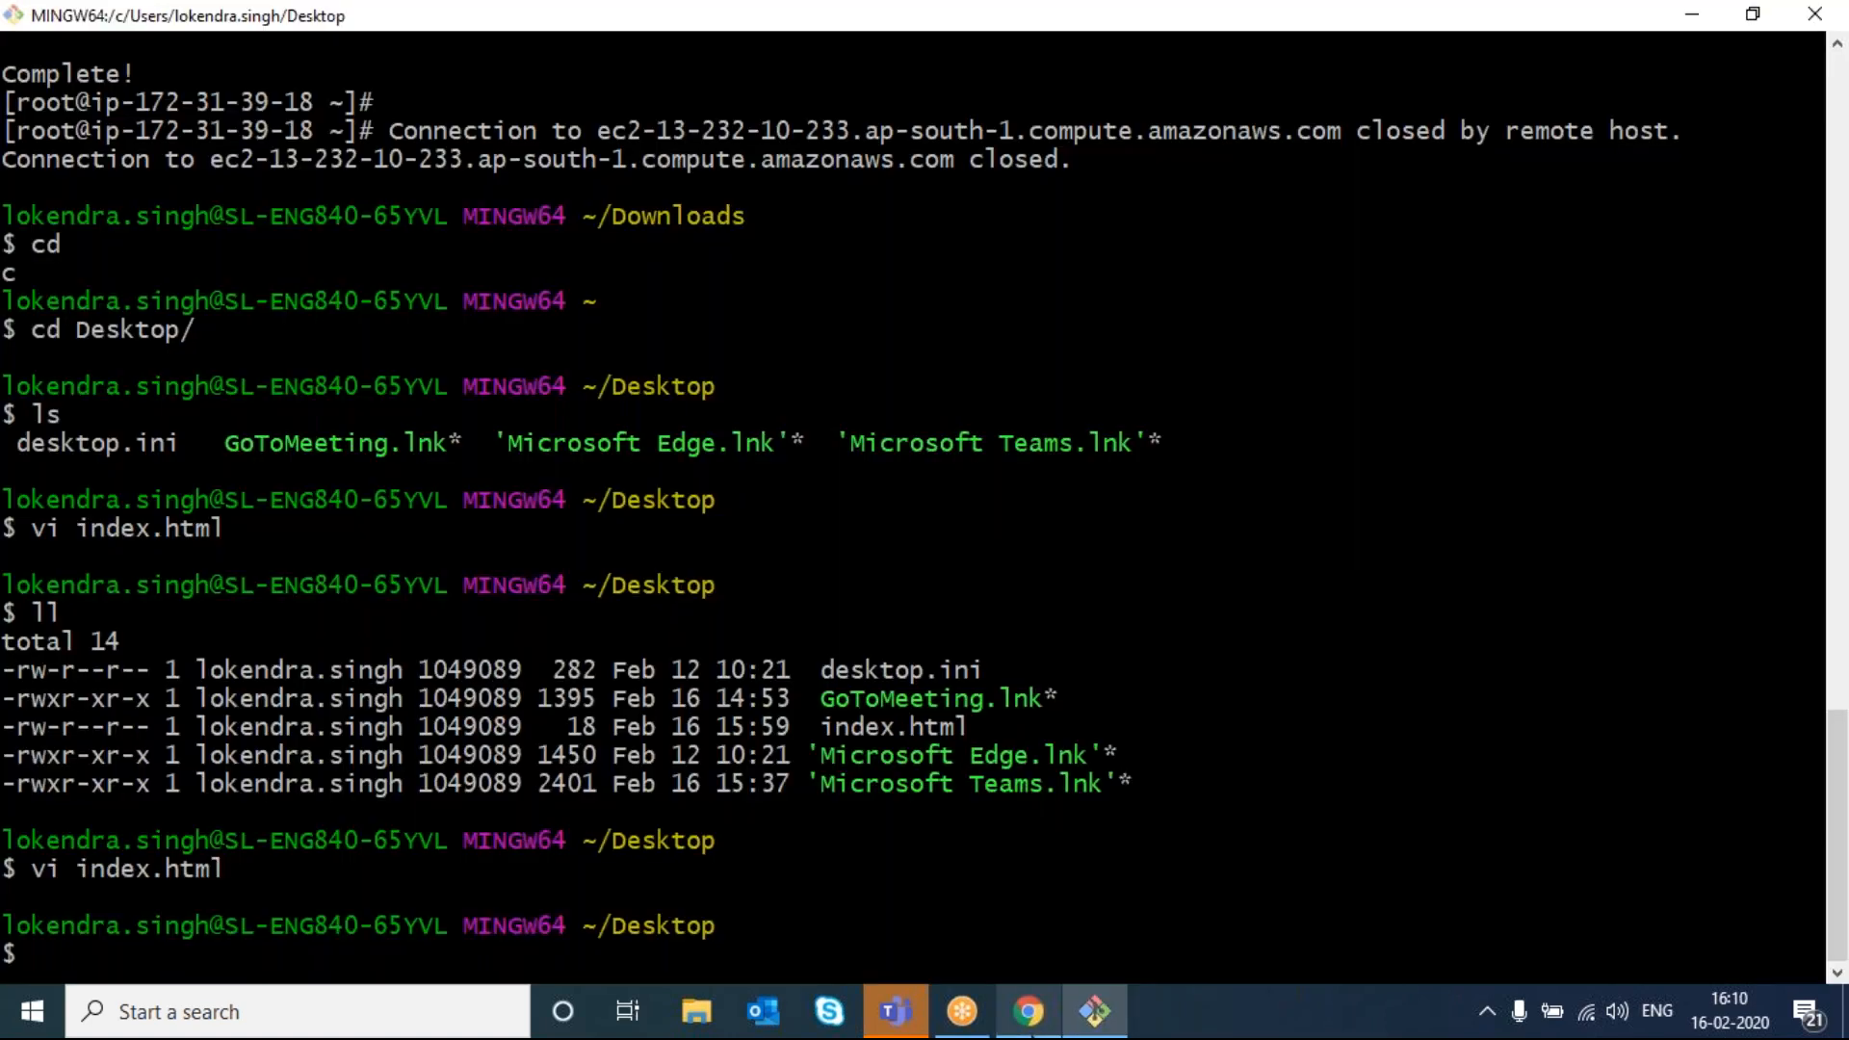
pyautogui.rightClick(1027, 1013)
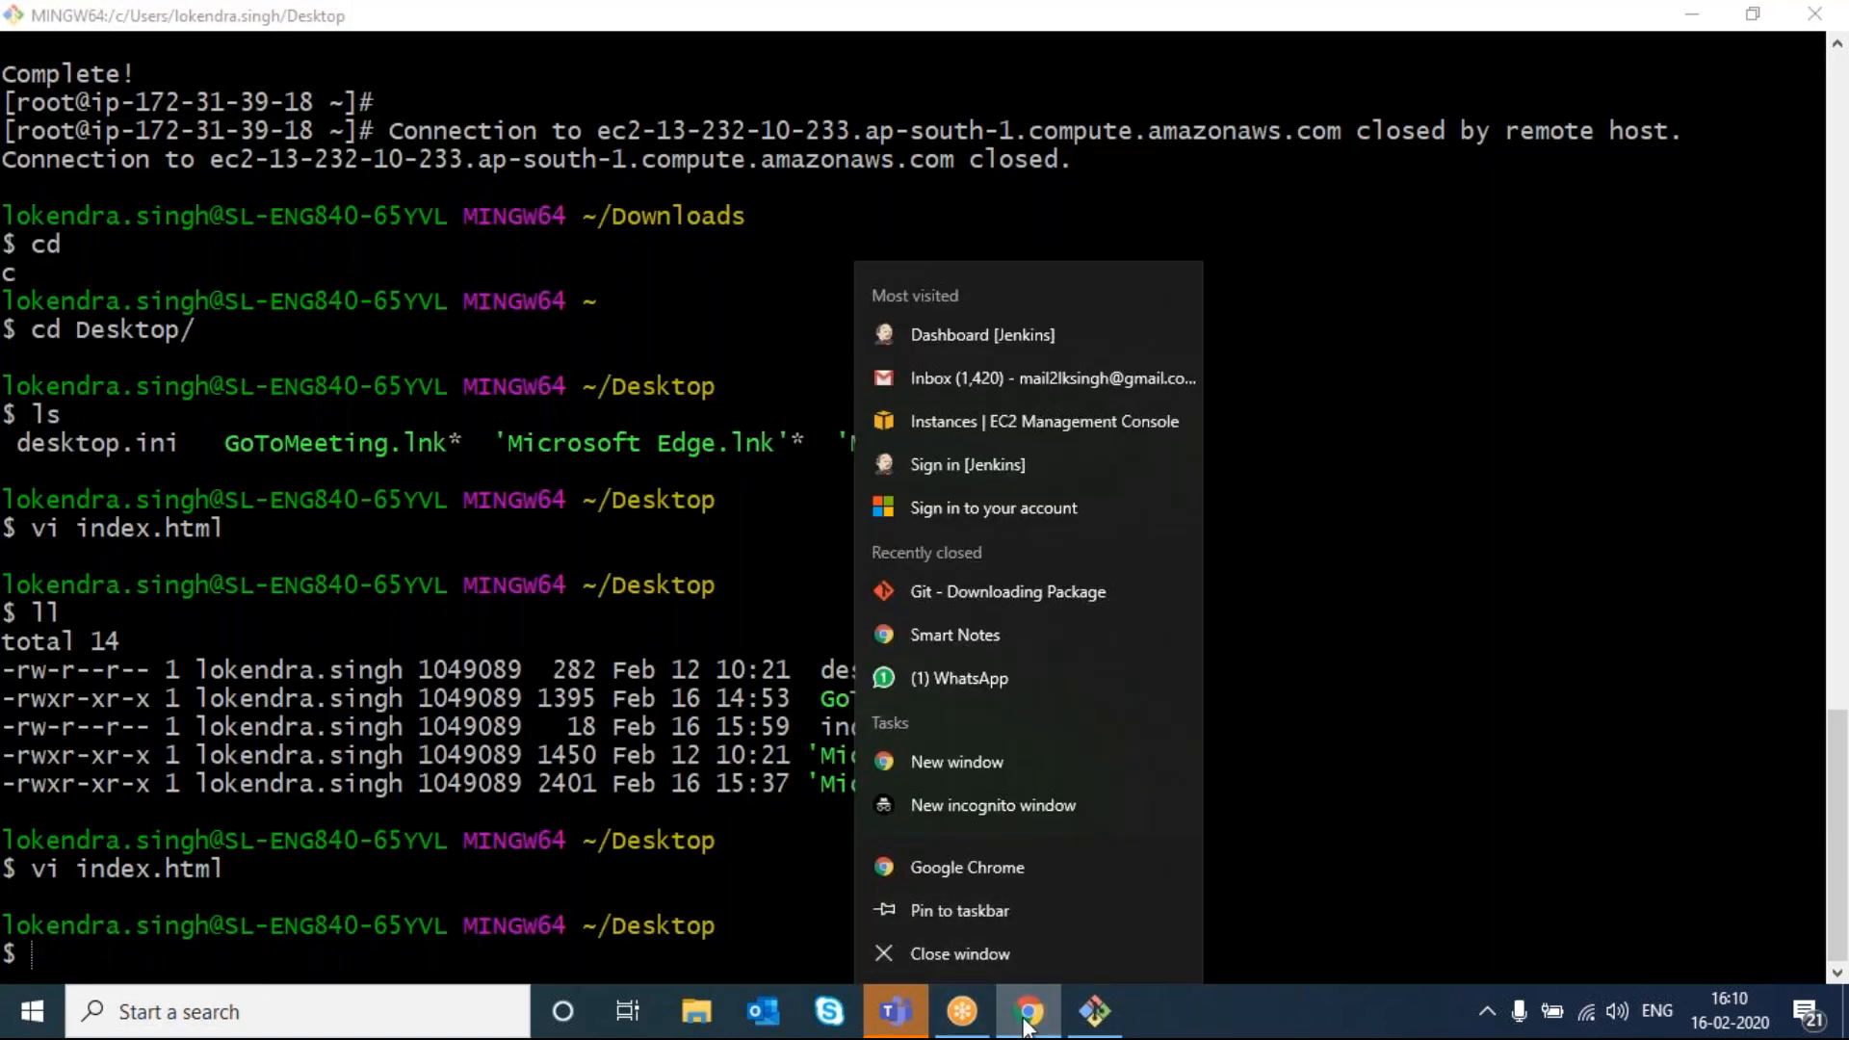
pyautogui.click(1027, 1021)
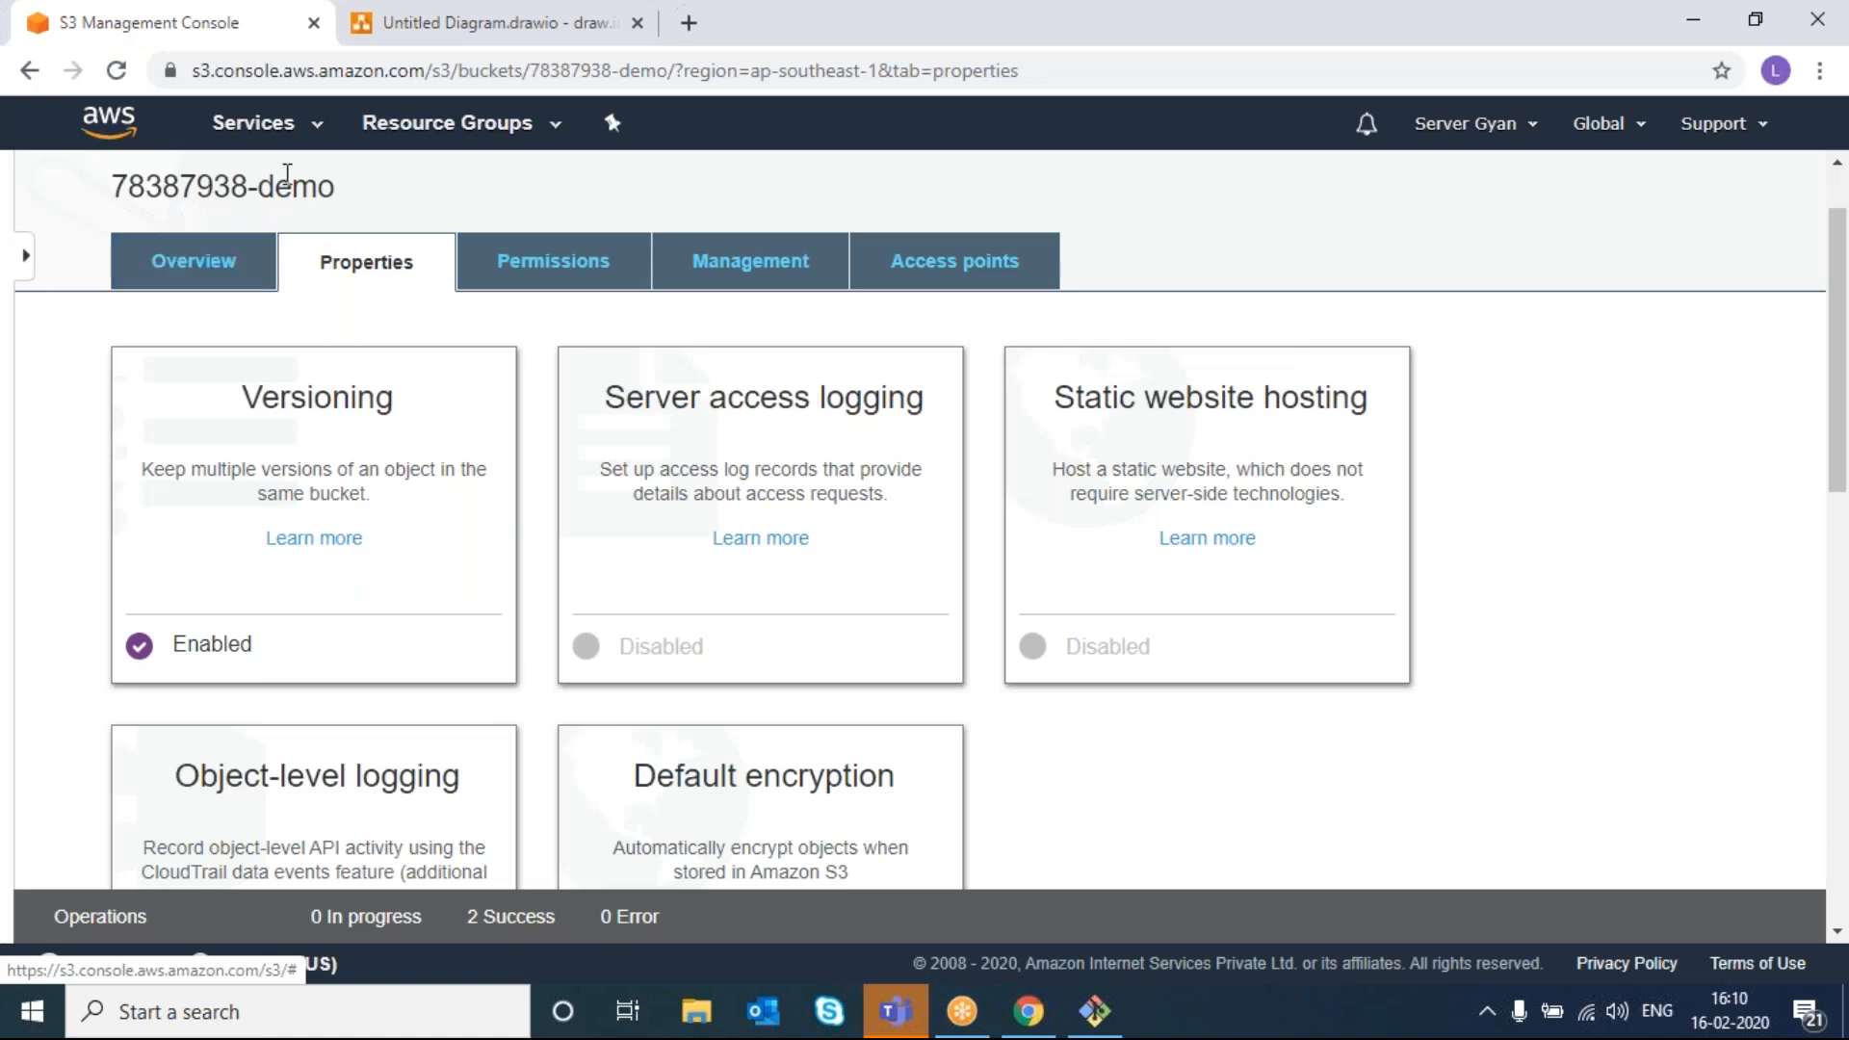
pyautogui.click(205, 268)
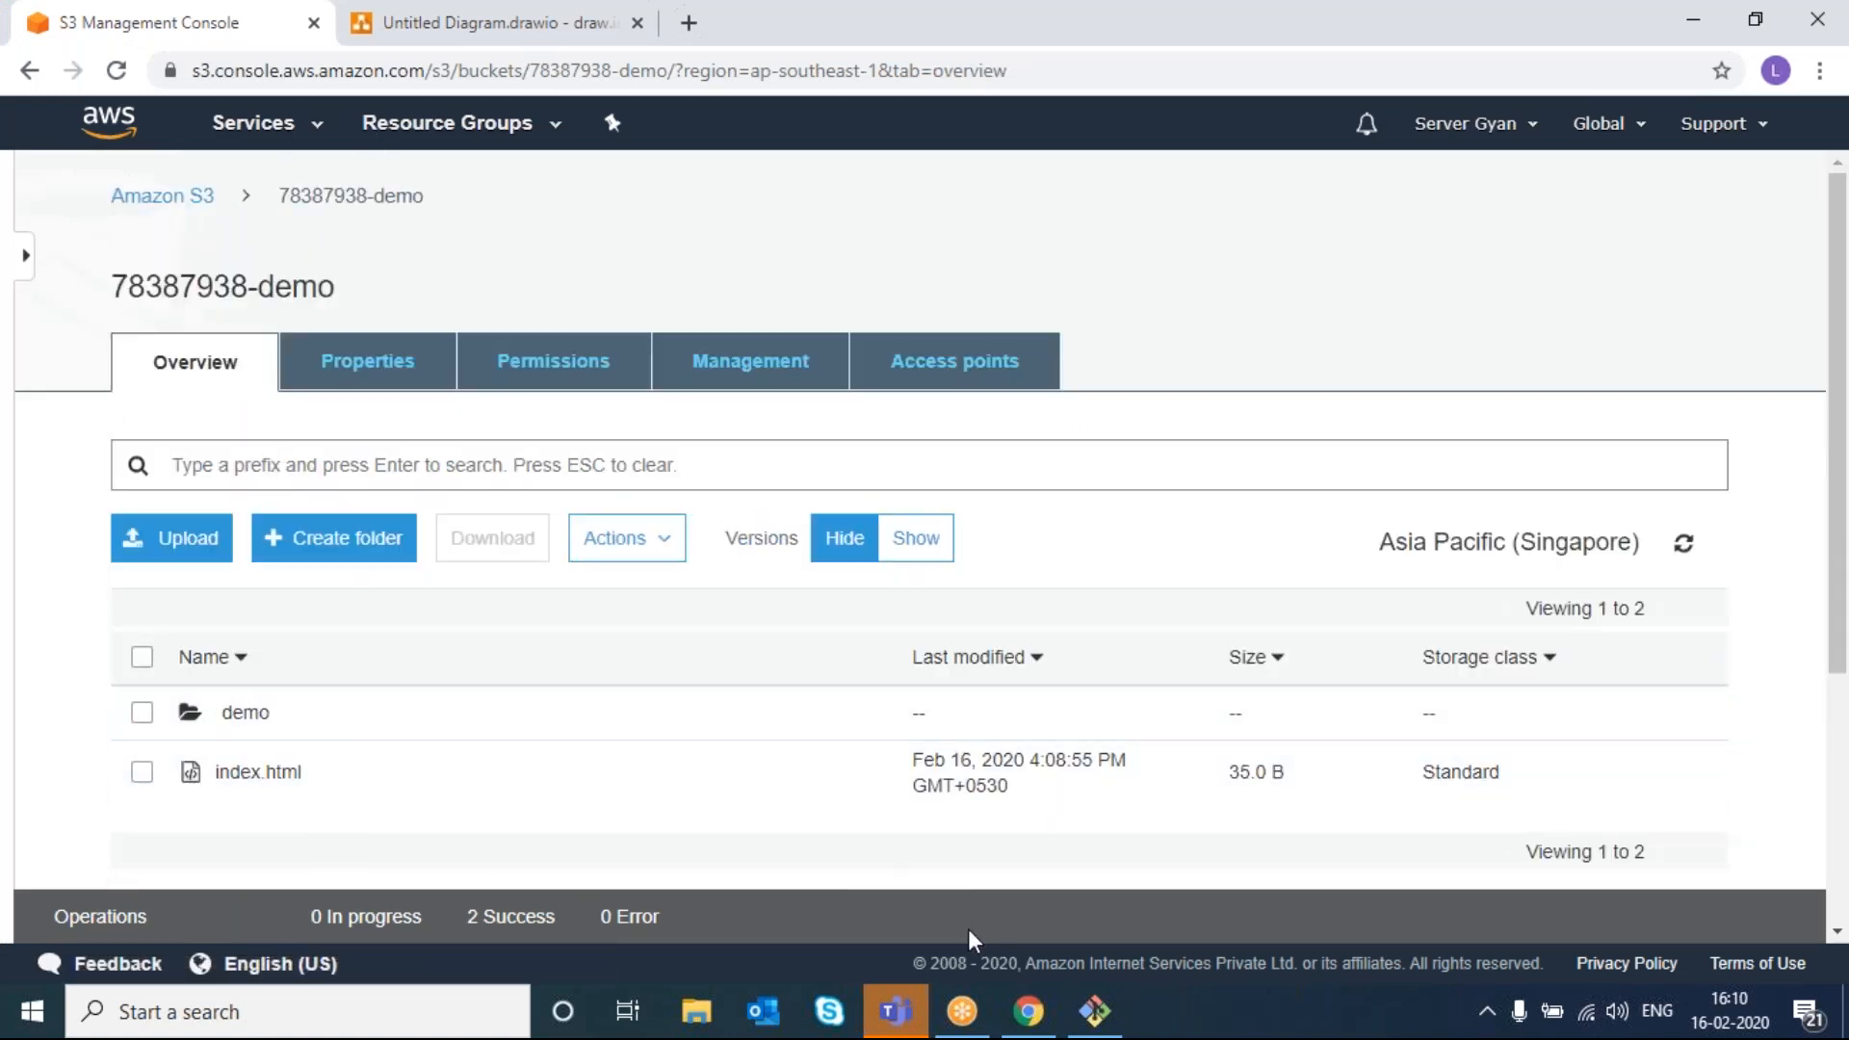
# - Reopen index.html in vim, add a third line introducing the author, and save
pyautogui.click(1095, 1023)
pyautogui.press('Up')
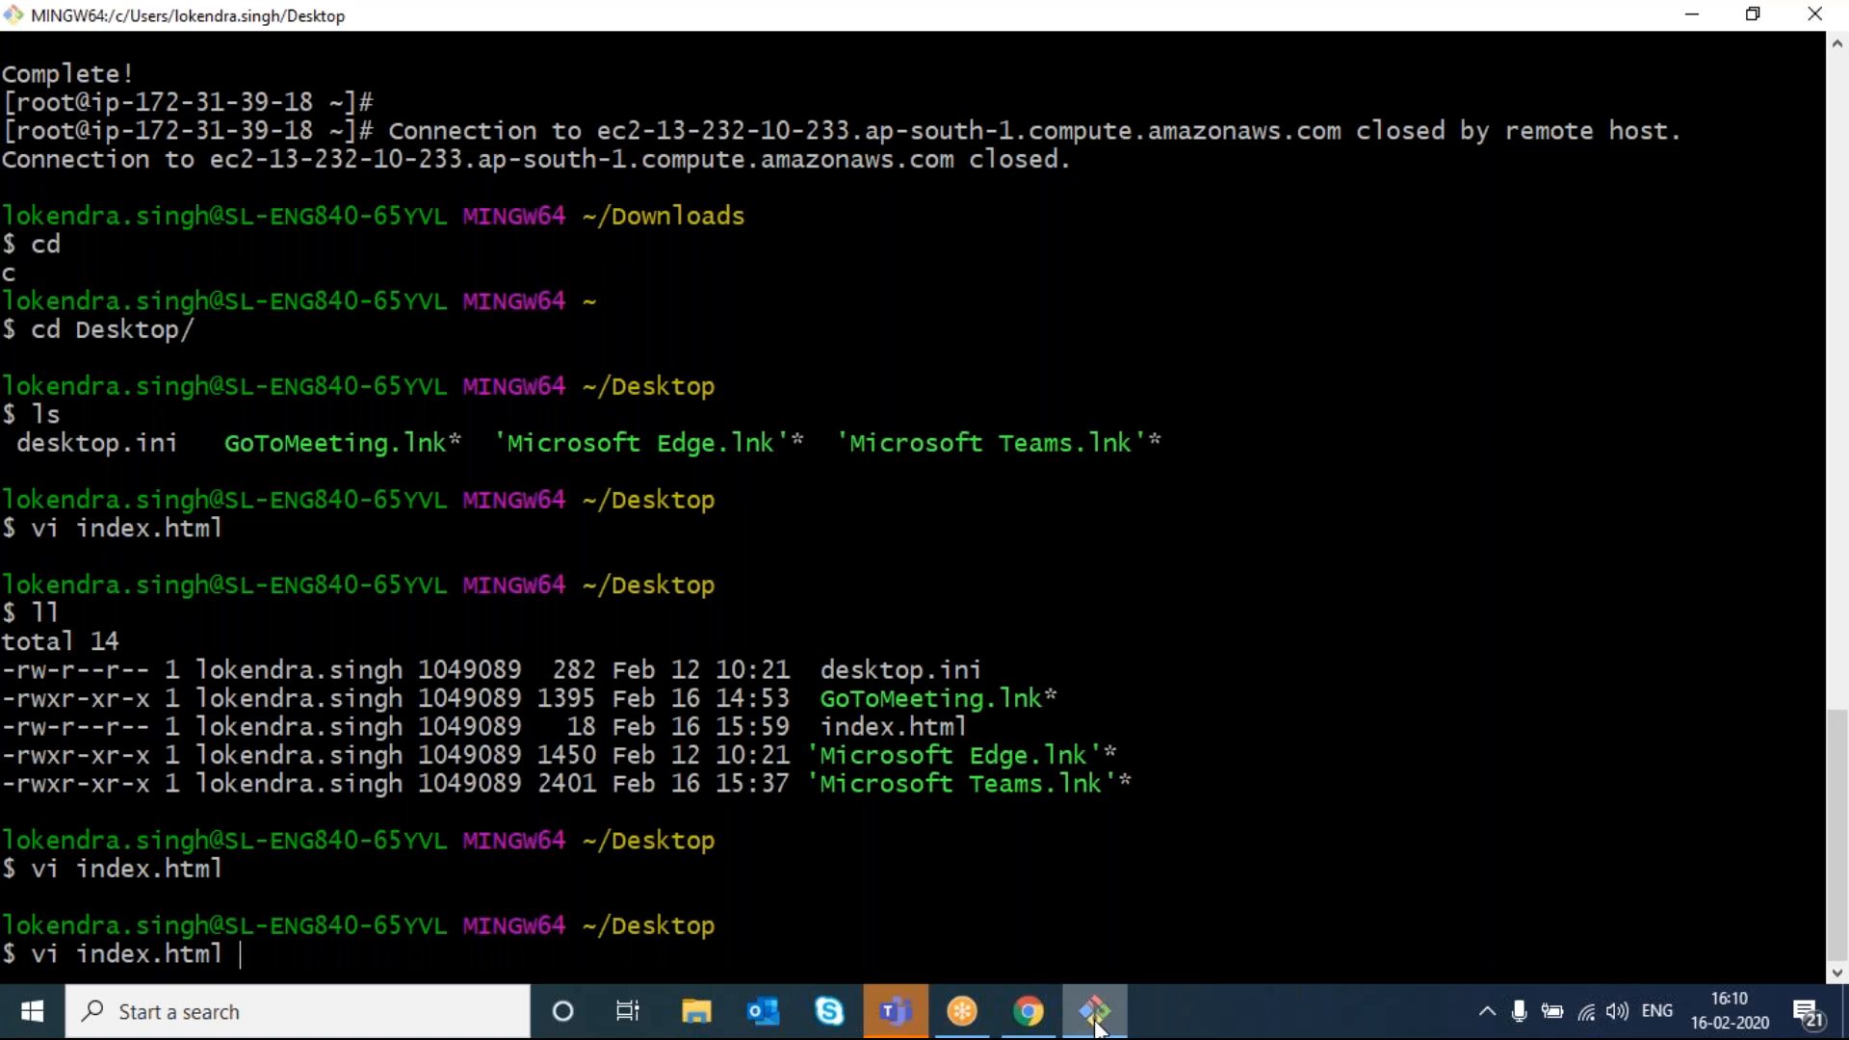
pyautogui.press('Return')
pyautogui.write('o')
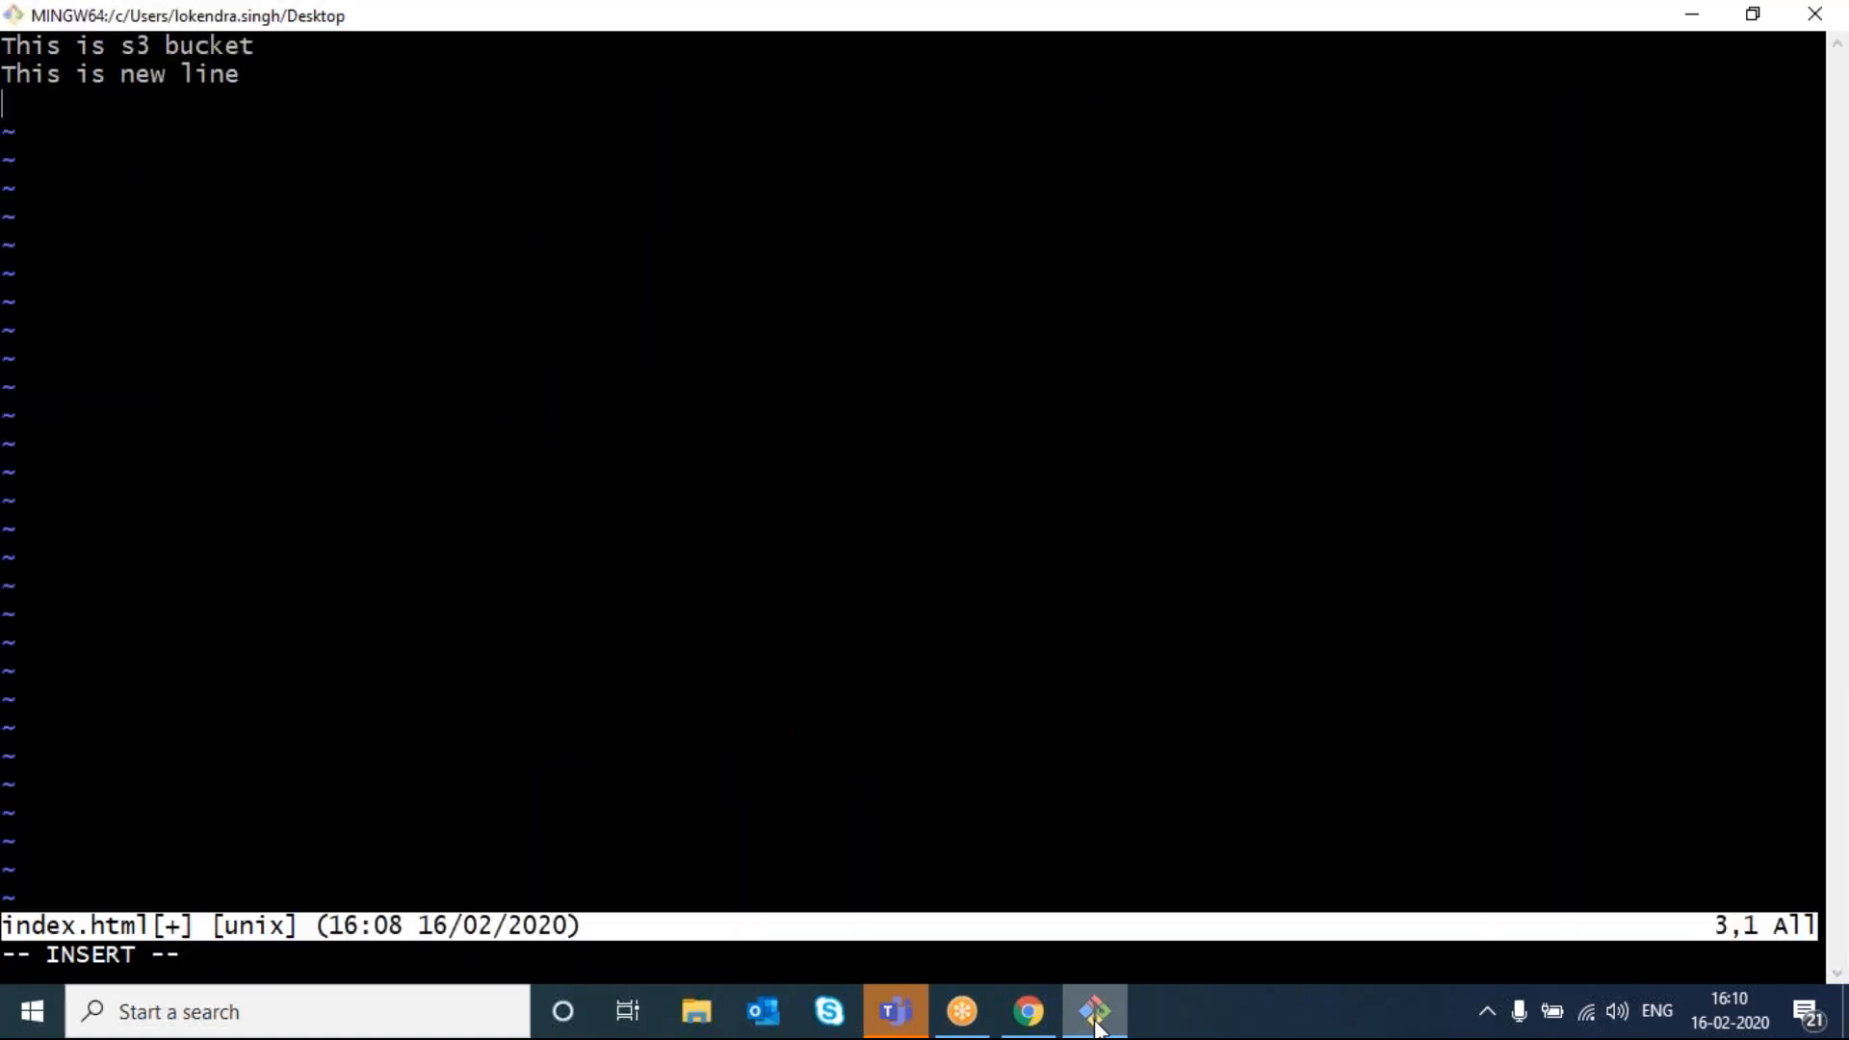
pyautogui.write('This')
pyautogui.write('Loke')
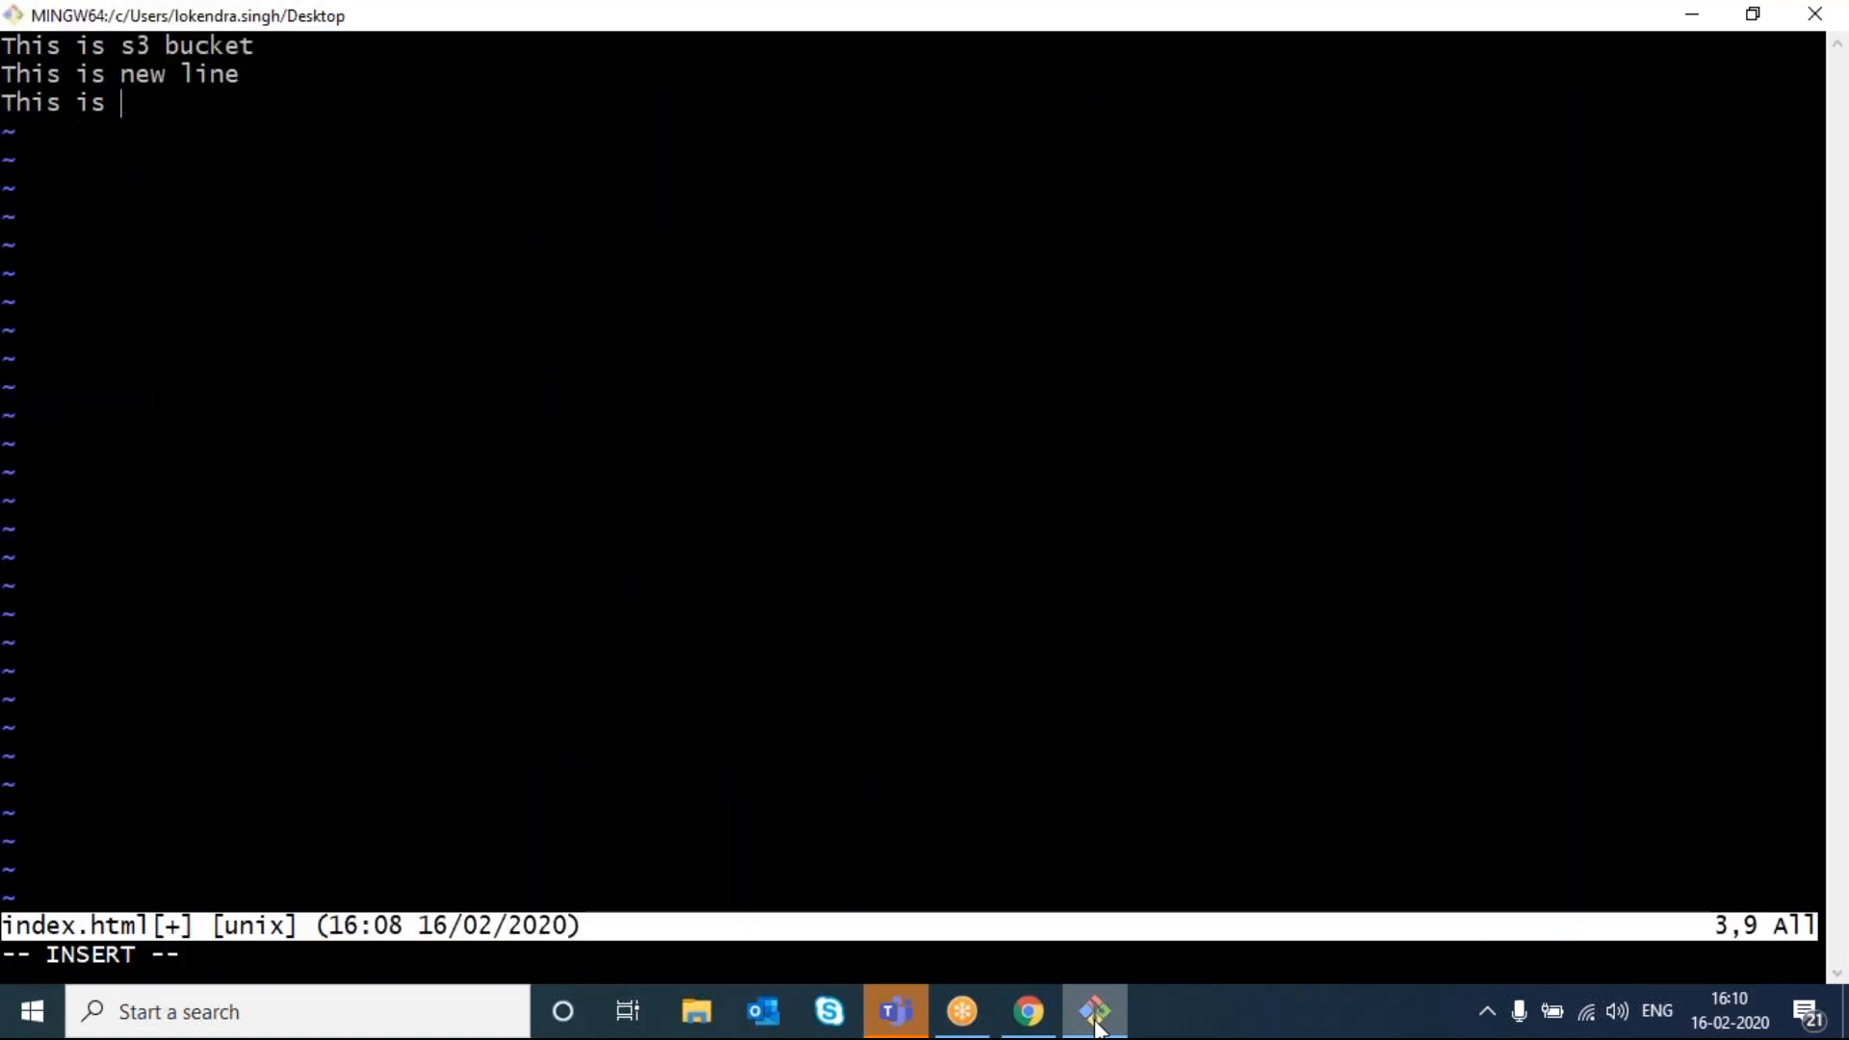
pyautogui.write('ndra')
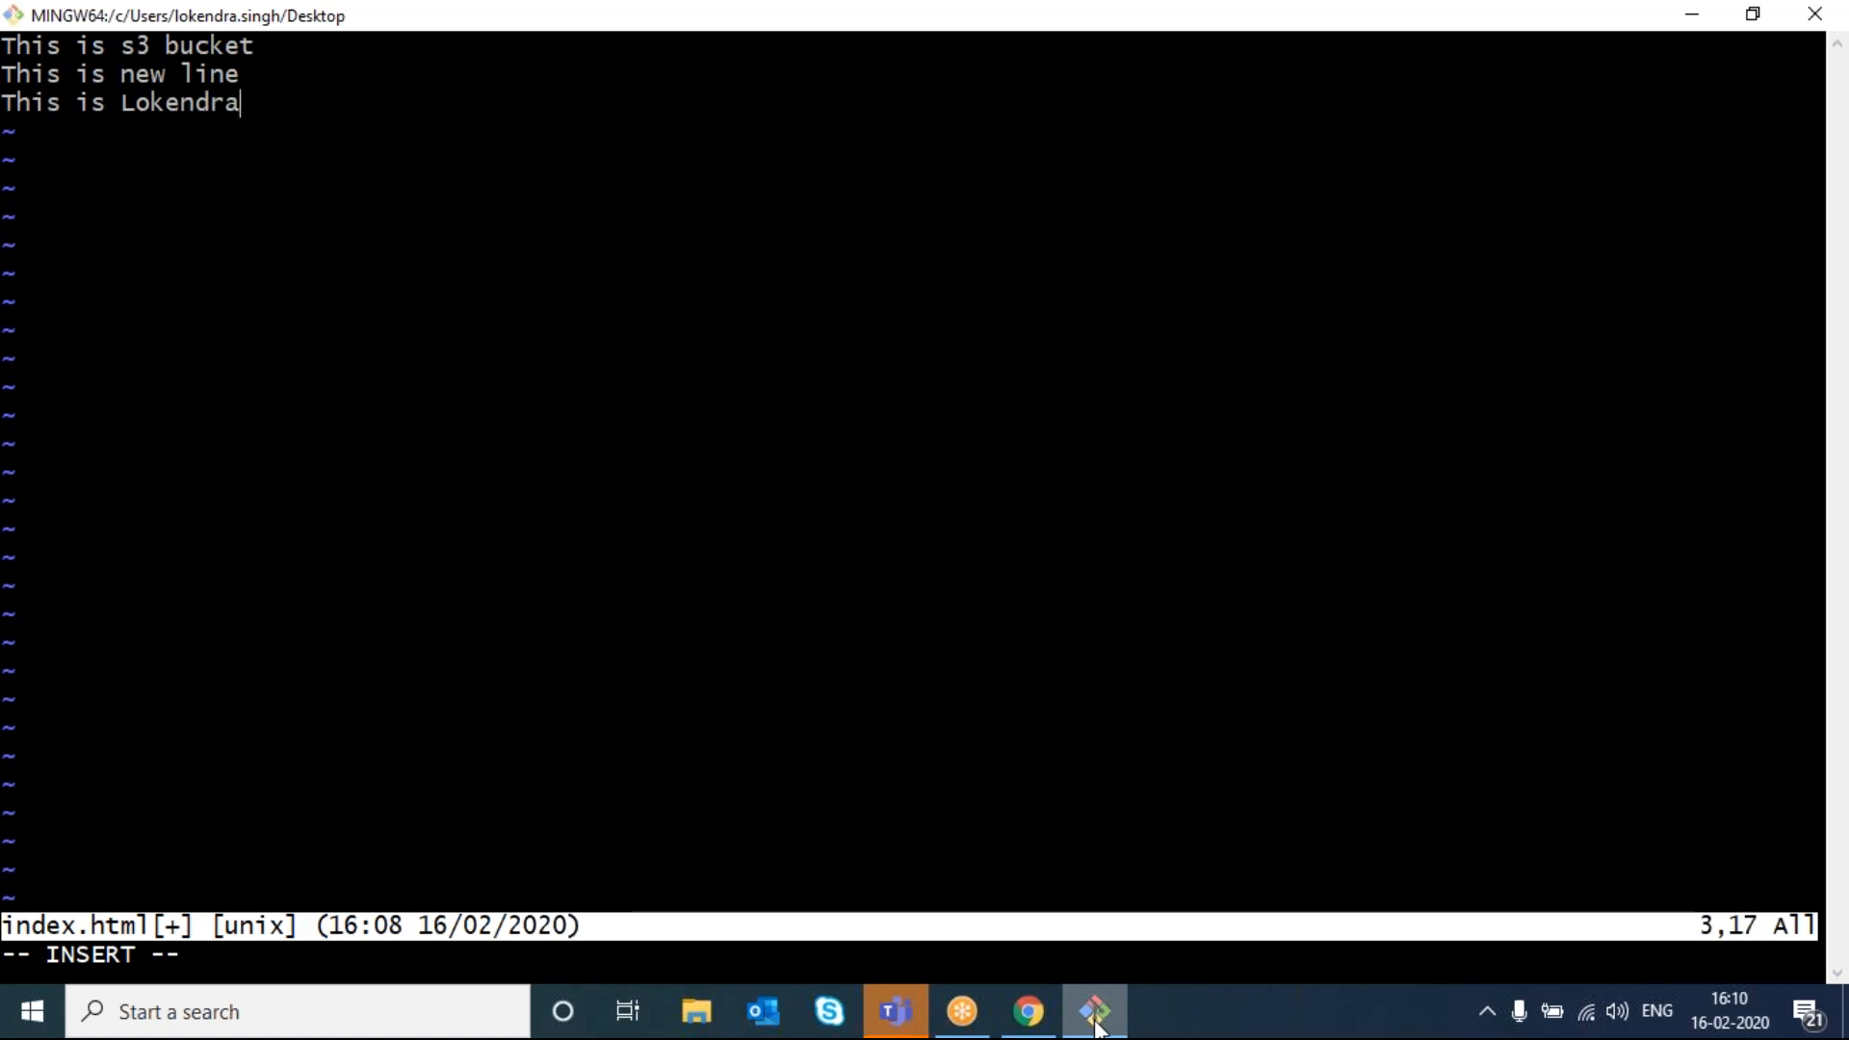
pyautogui.press('Escape')
pyautogui.hotkey('shift', 'z')
pyautogui.hotkey('shift', 'z')
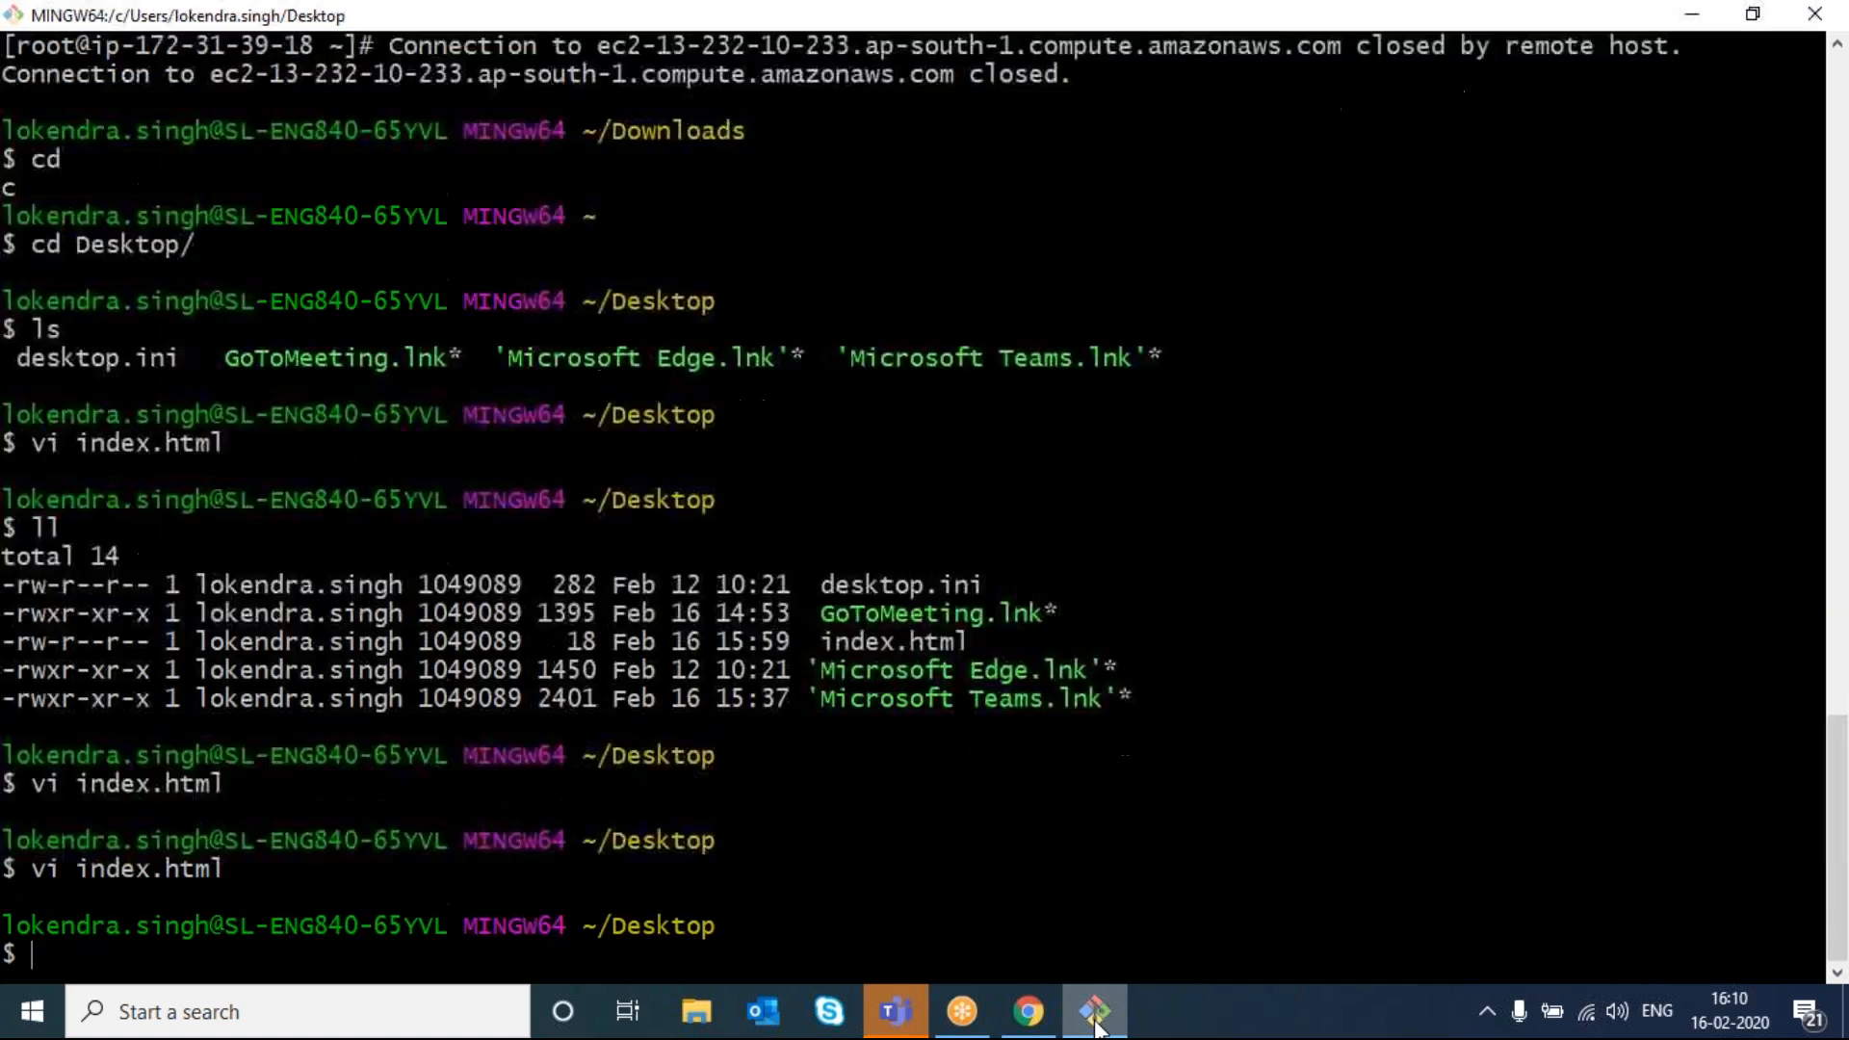
# - Upload the edited 52.0 B index.html from the Desktop to the bucket
pyautogui.click(1029, 1011)
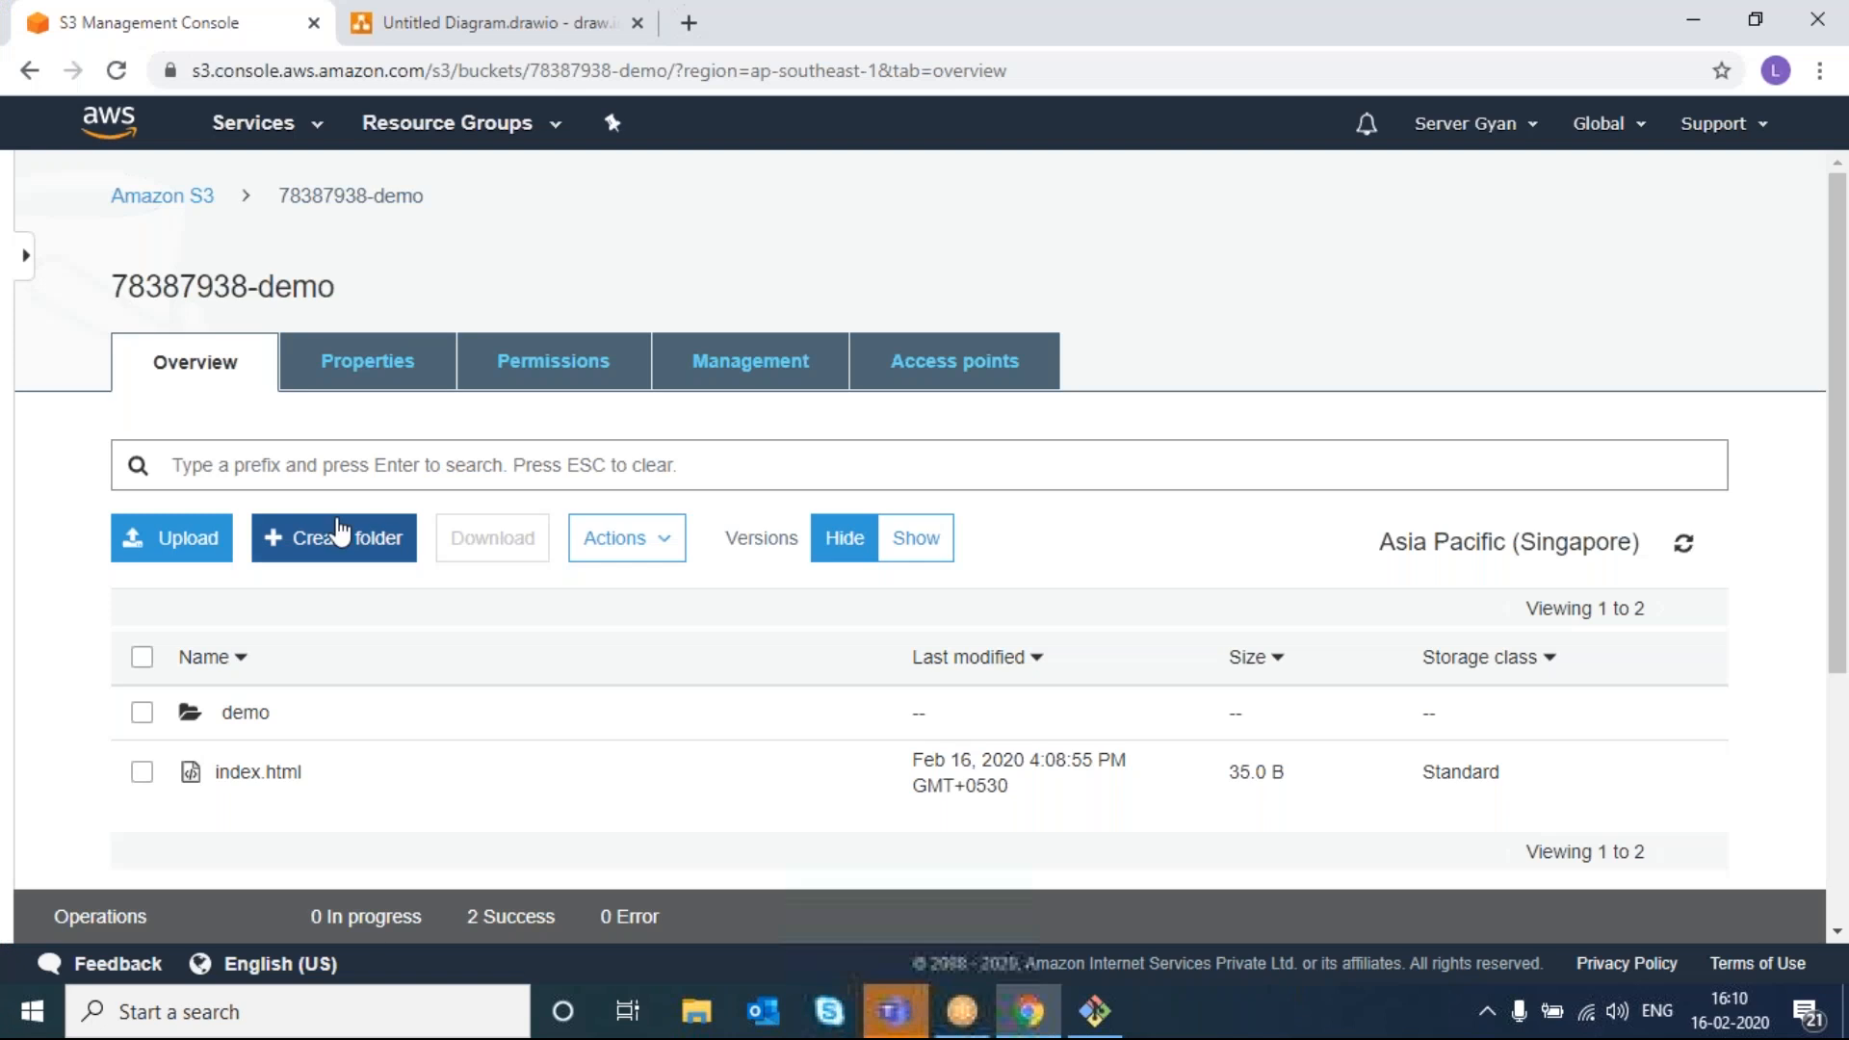
pyautogui.click(183, 553)
pyautogui.click(903, 803)
pyautogui.click(475, 265)
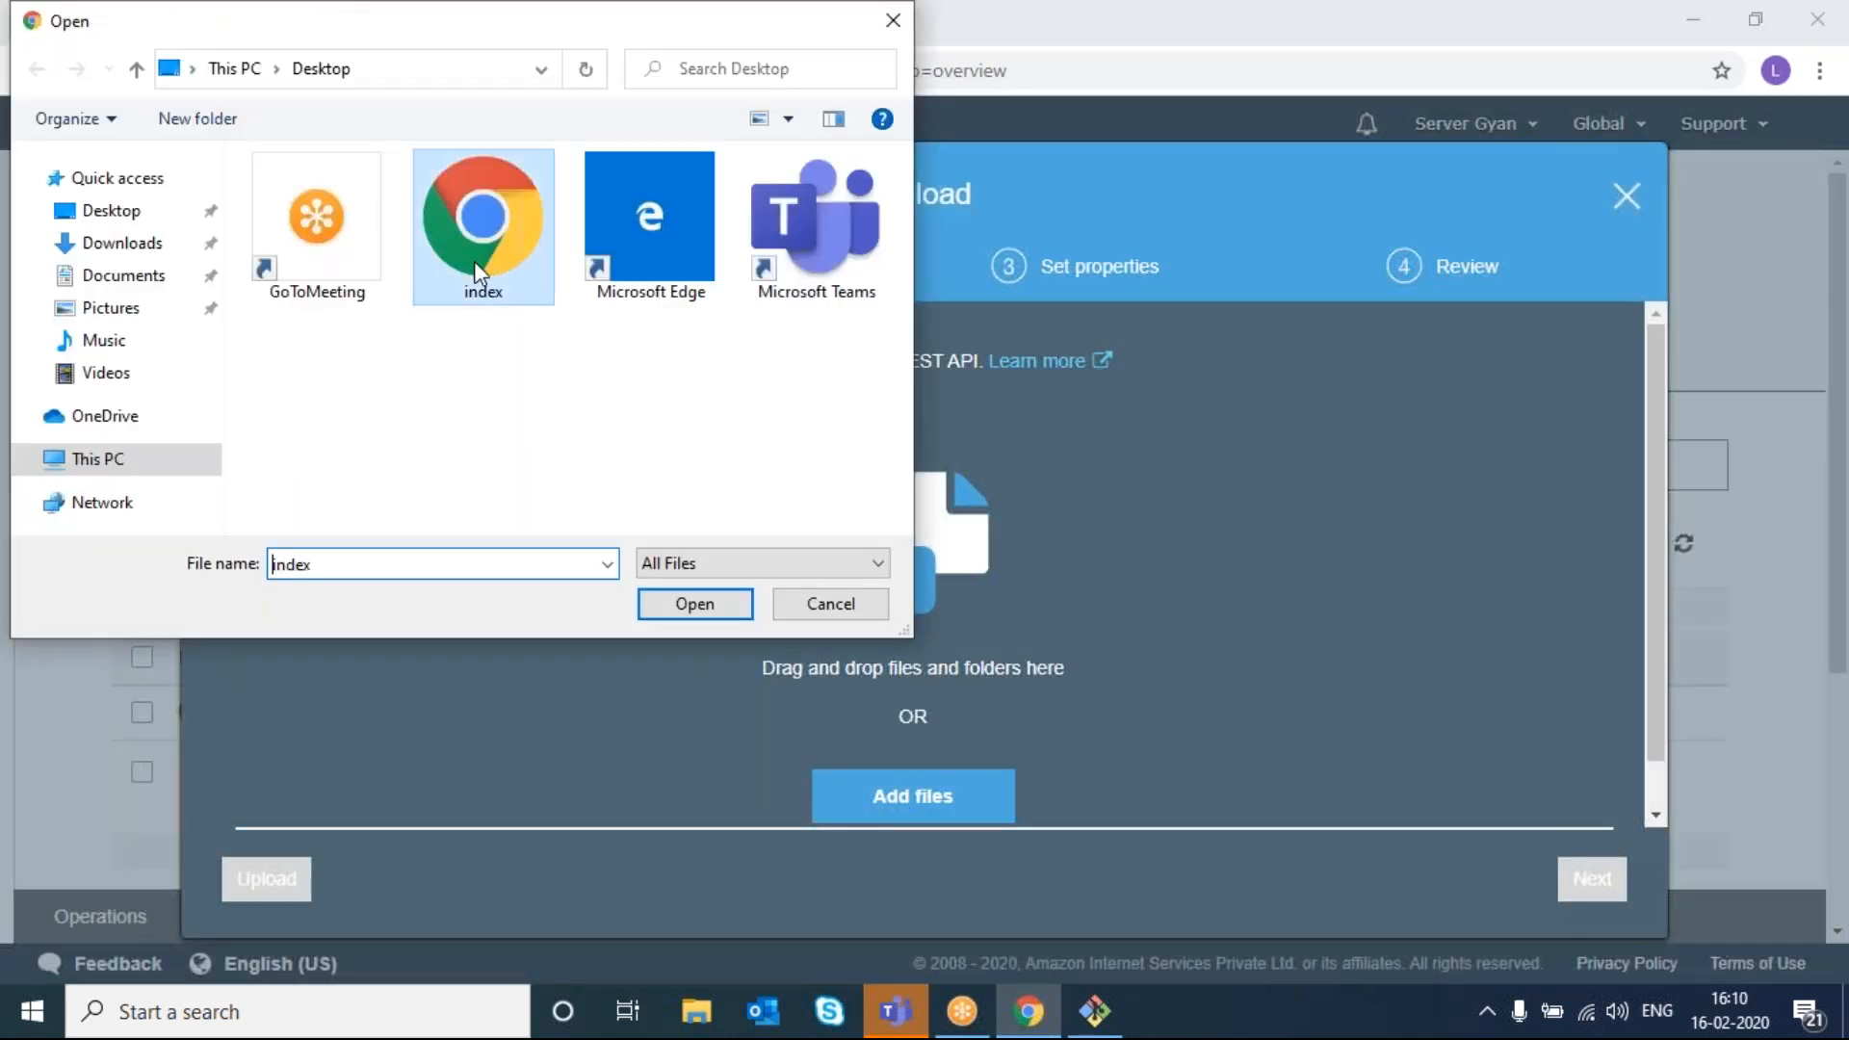
pyautogui.doubleClick(474, 262)
pyautogui.click(275, 879)
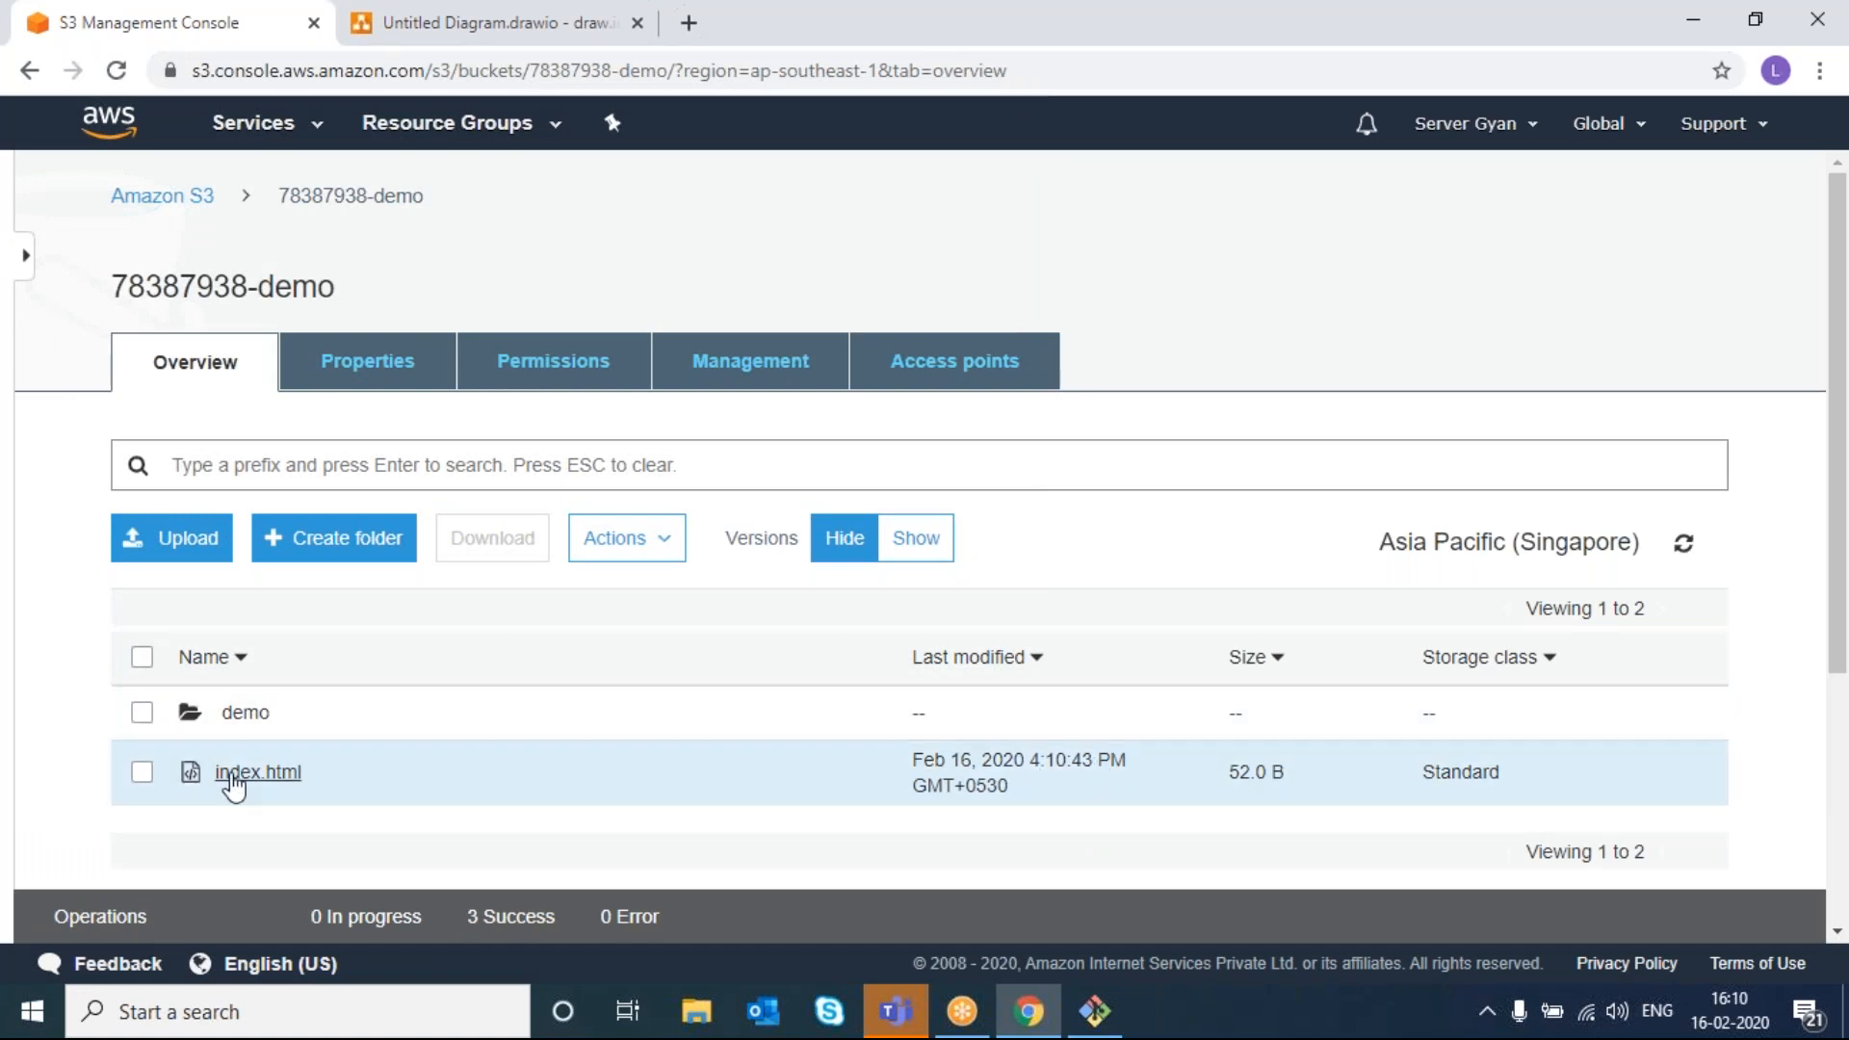
# - Open index.html and list its versions: 4:10:43 PM and 4:08:55 PM
pyautogui.click(234, 782)
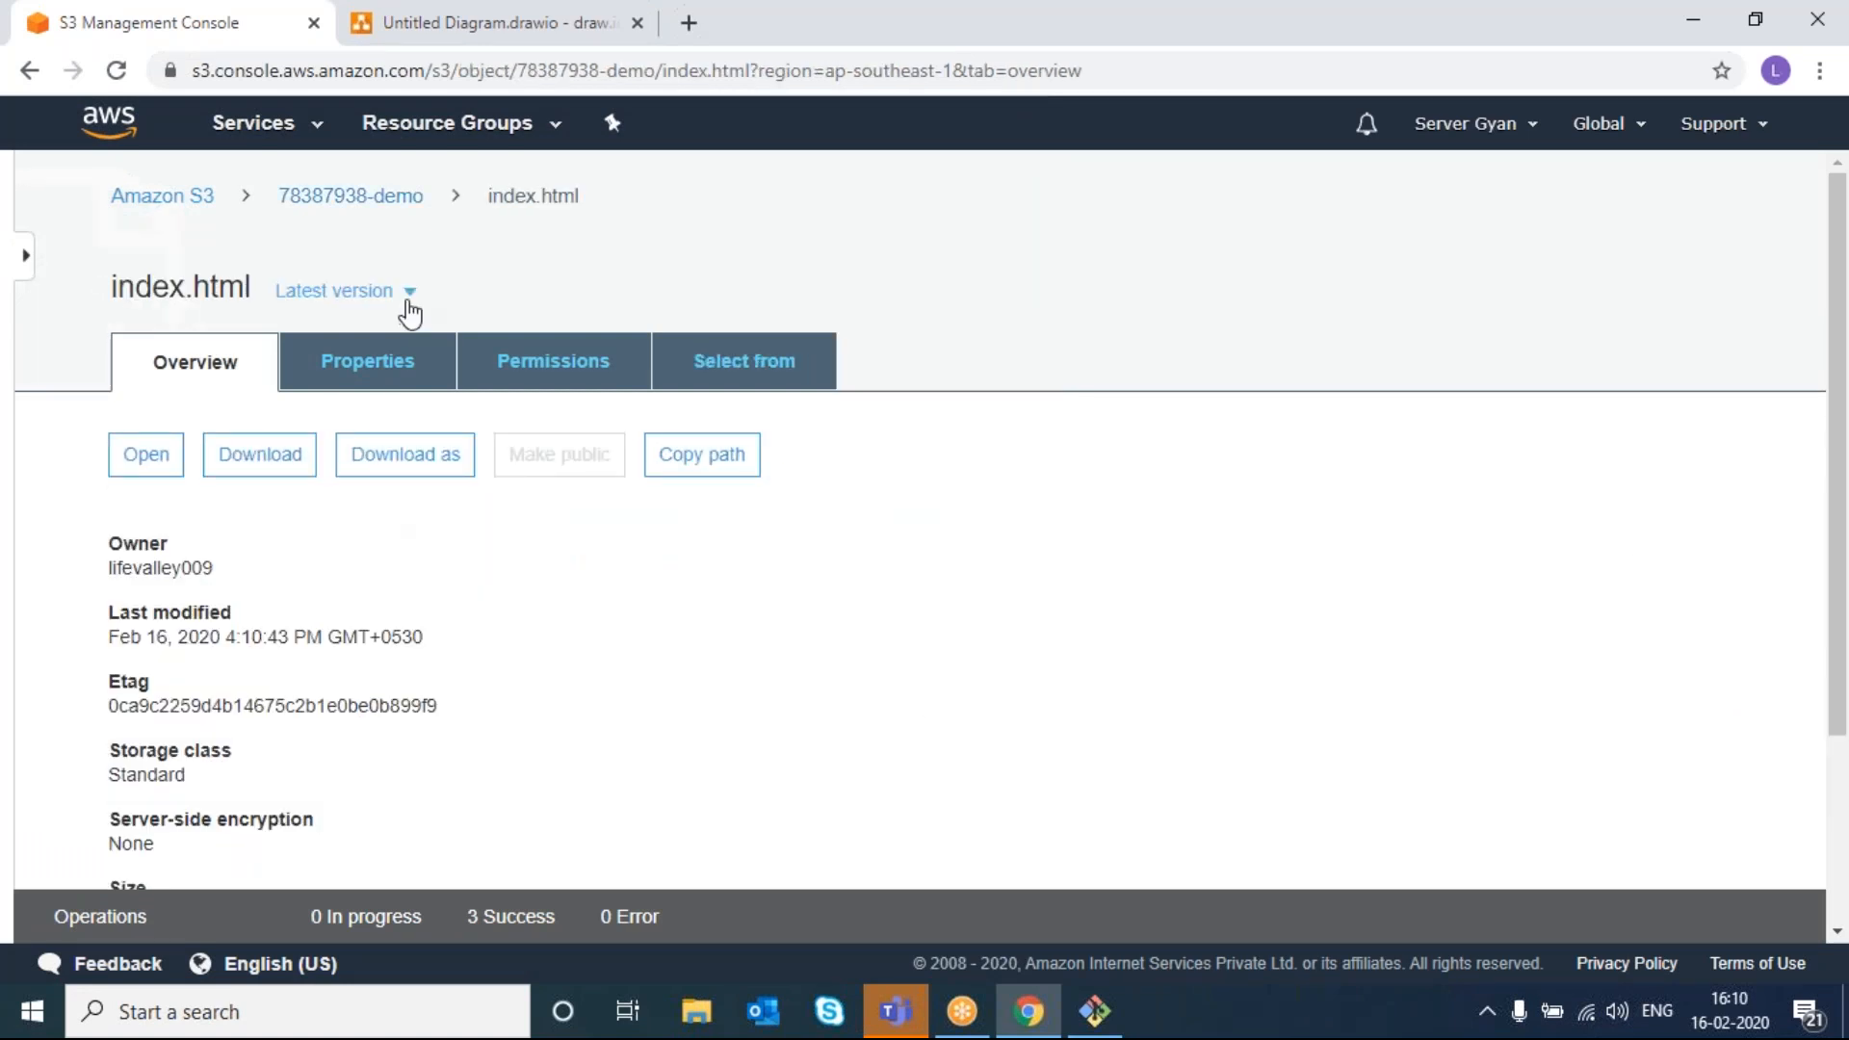
pyautogui.click(408, 301)
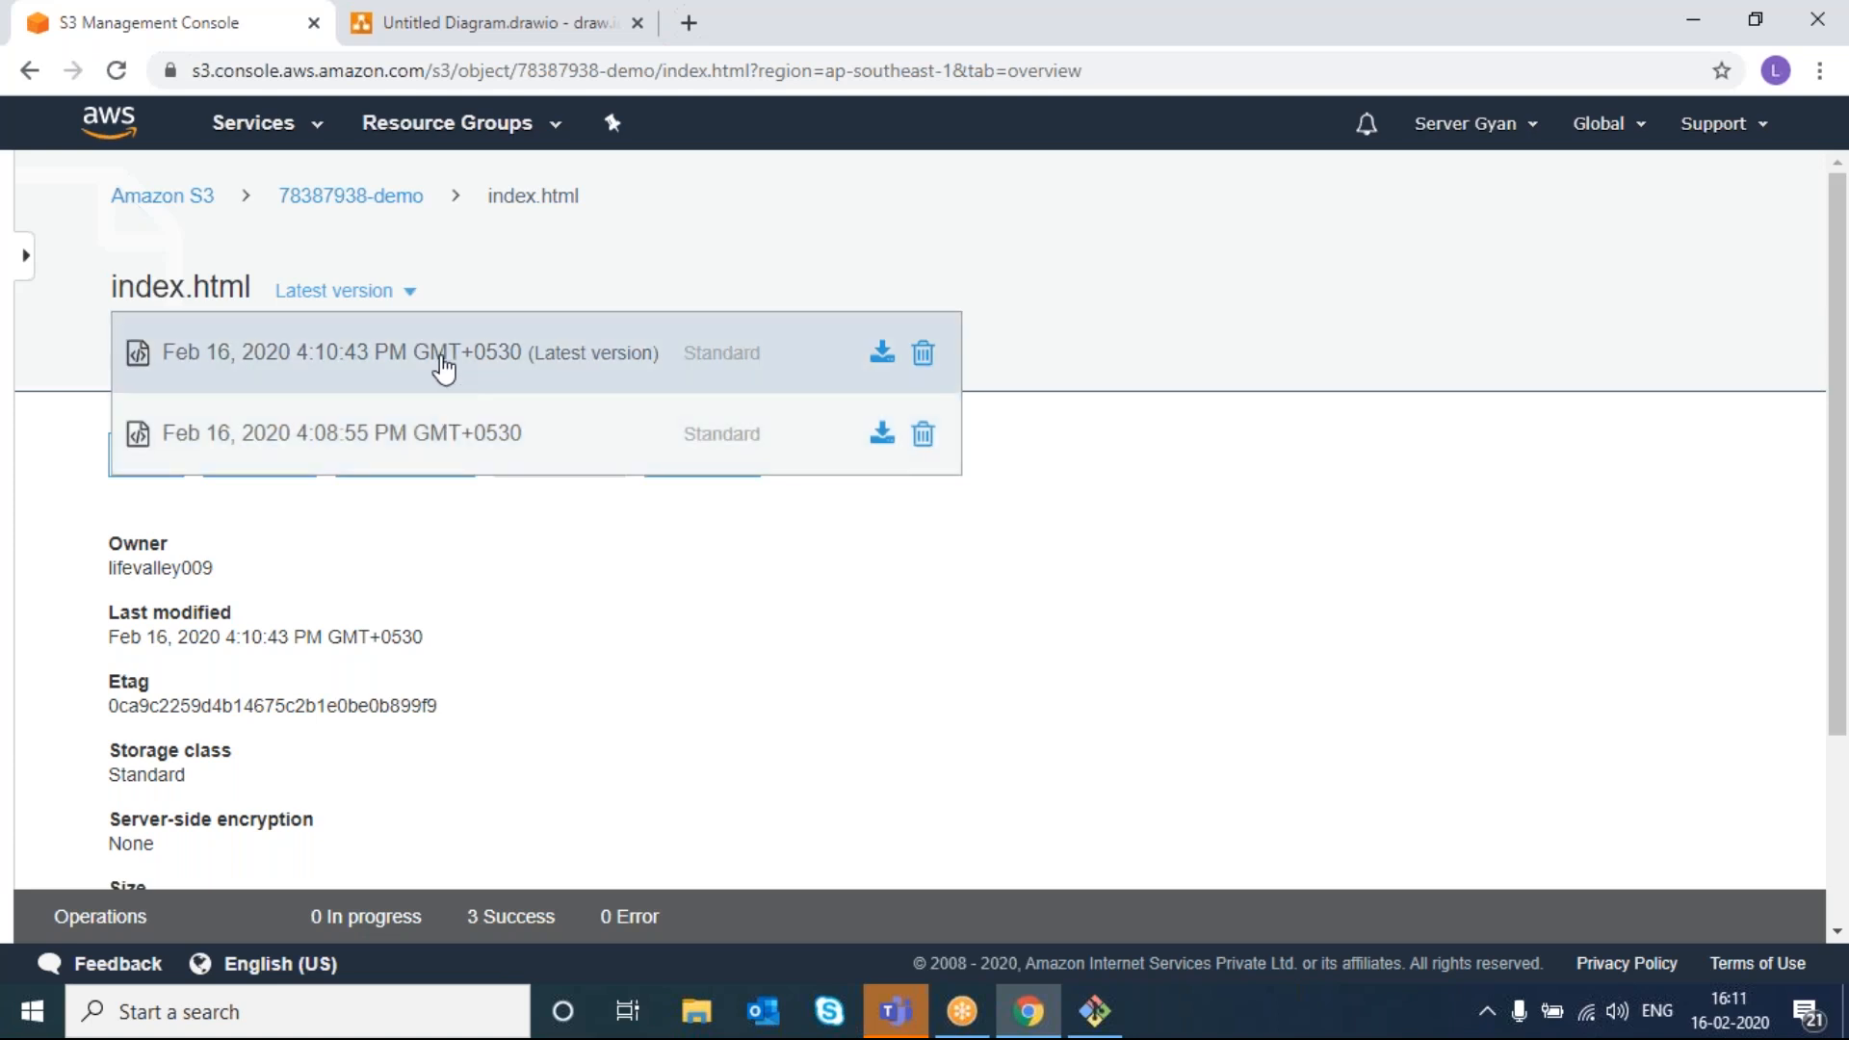
pyautogui.moveTo(491, 198)
pyautogui.mouseDown()
pyautogui.moveTo(535, 197)
pyautogui.moveTo(505, 198)
pyautogui.mouseUp()
# - In the 78387938-demo bucket's Properties, set Versioning to Suspend versioning and save
pyautogui.click(506, 198)
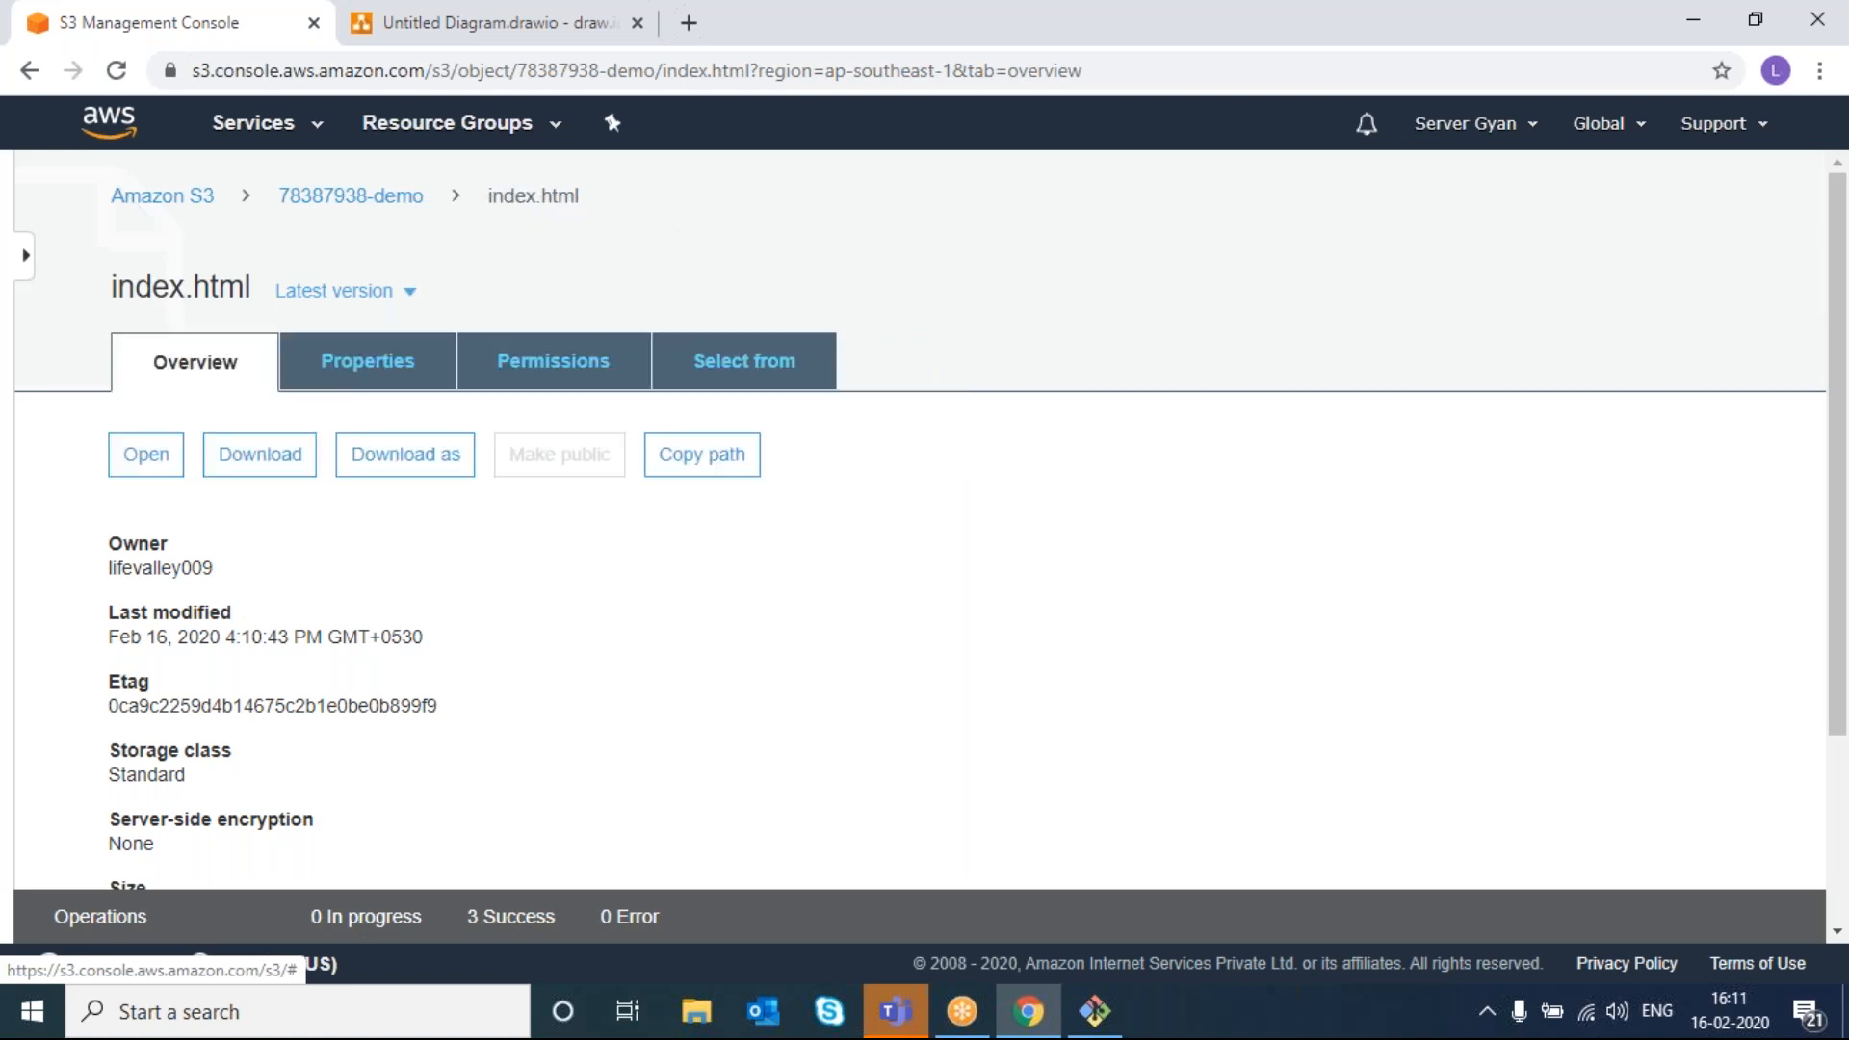
pyautogui.click(330, 199)
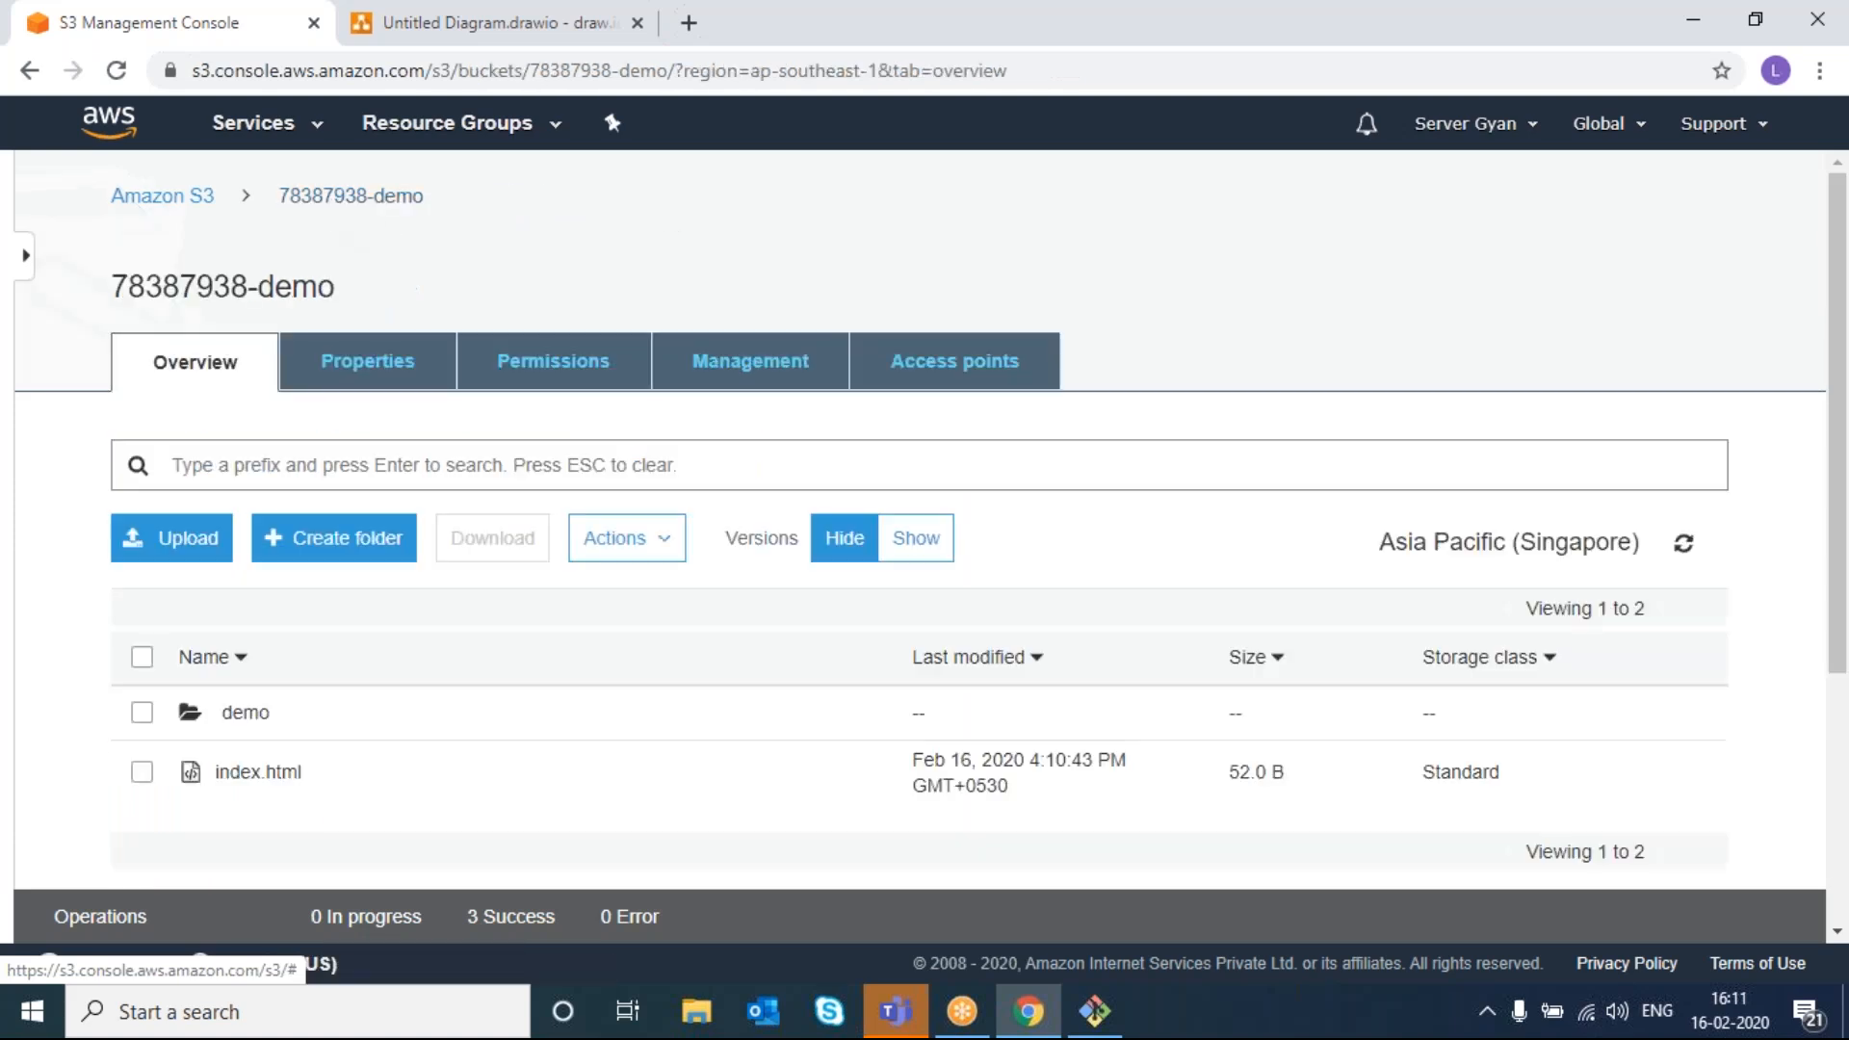
pyautogui.click(347, 369)
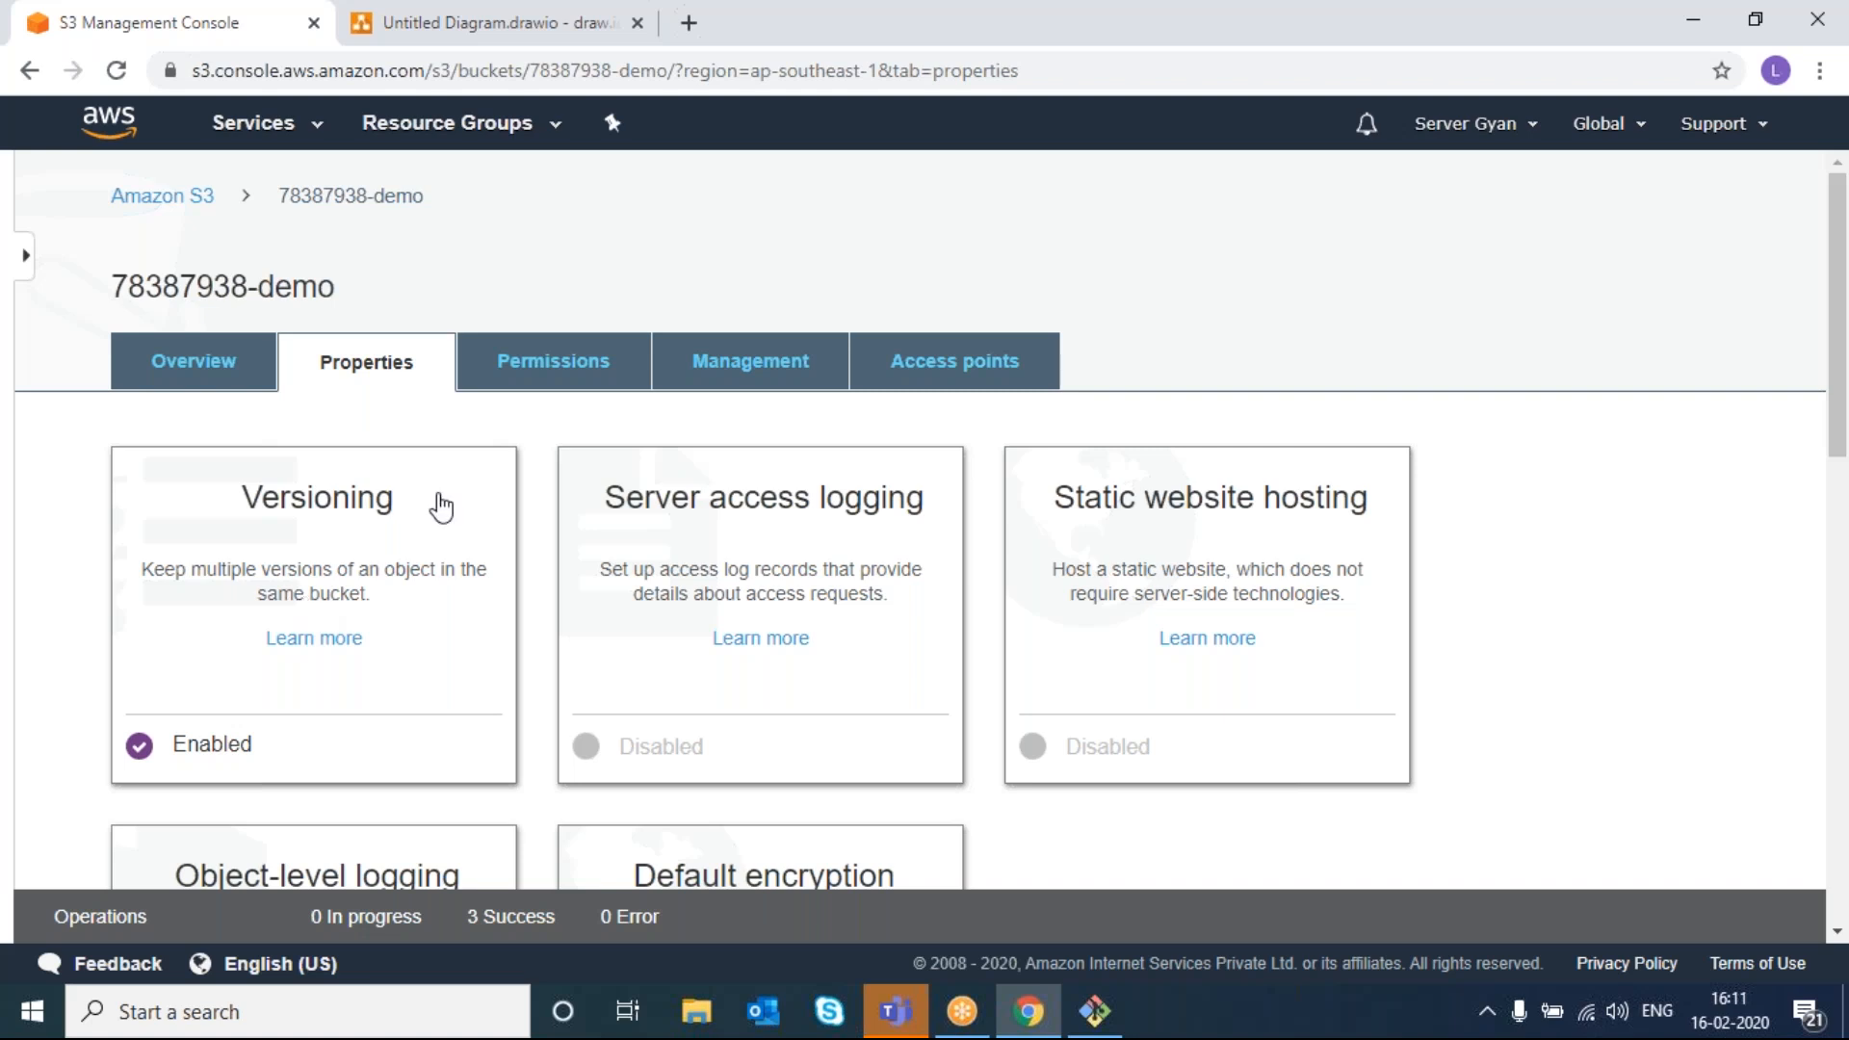
pyautogui.click(417, 537)
pyautogui.click(183, 658)
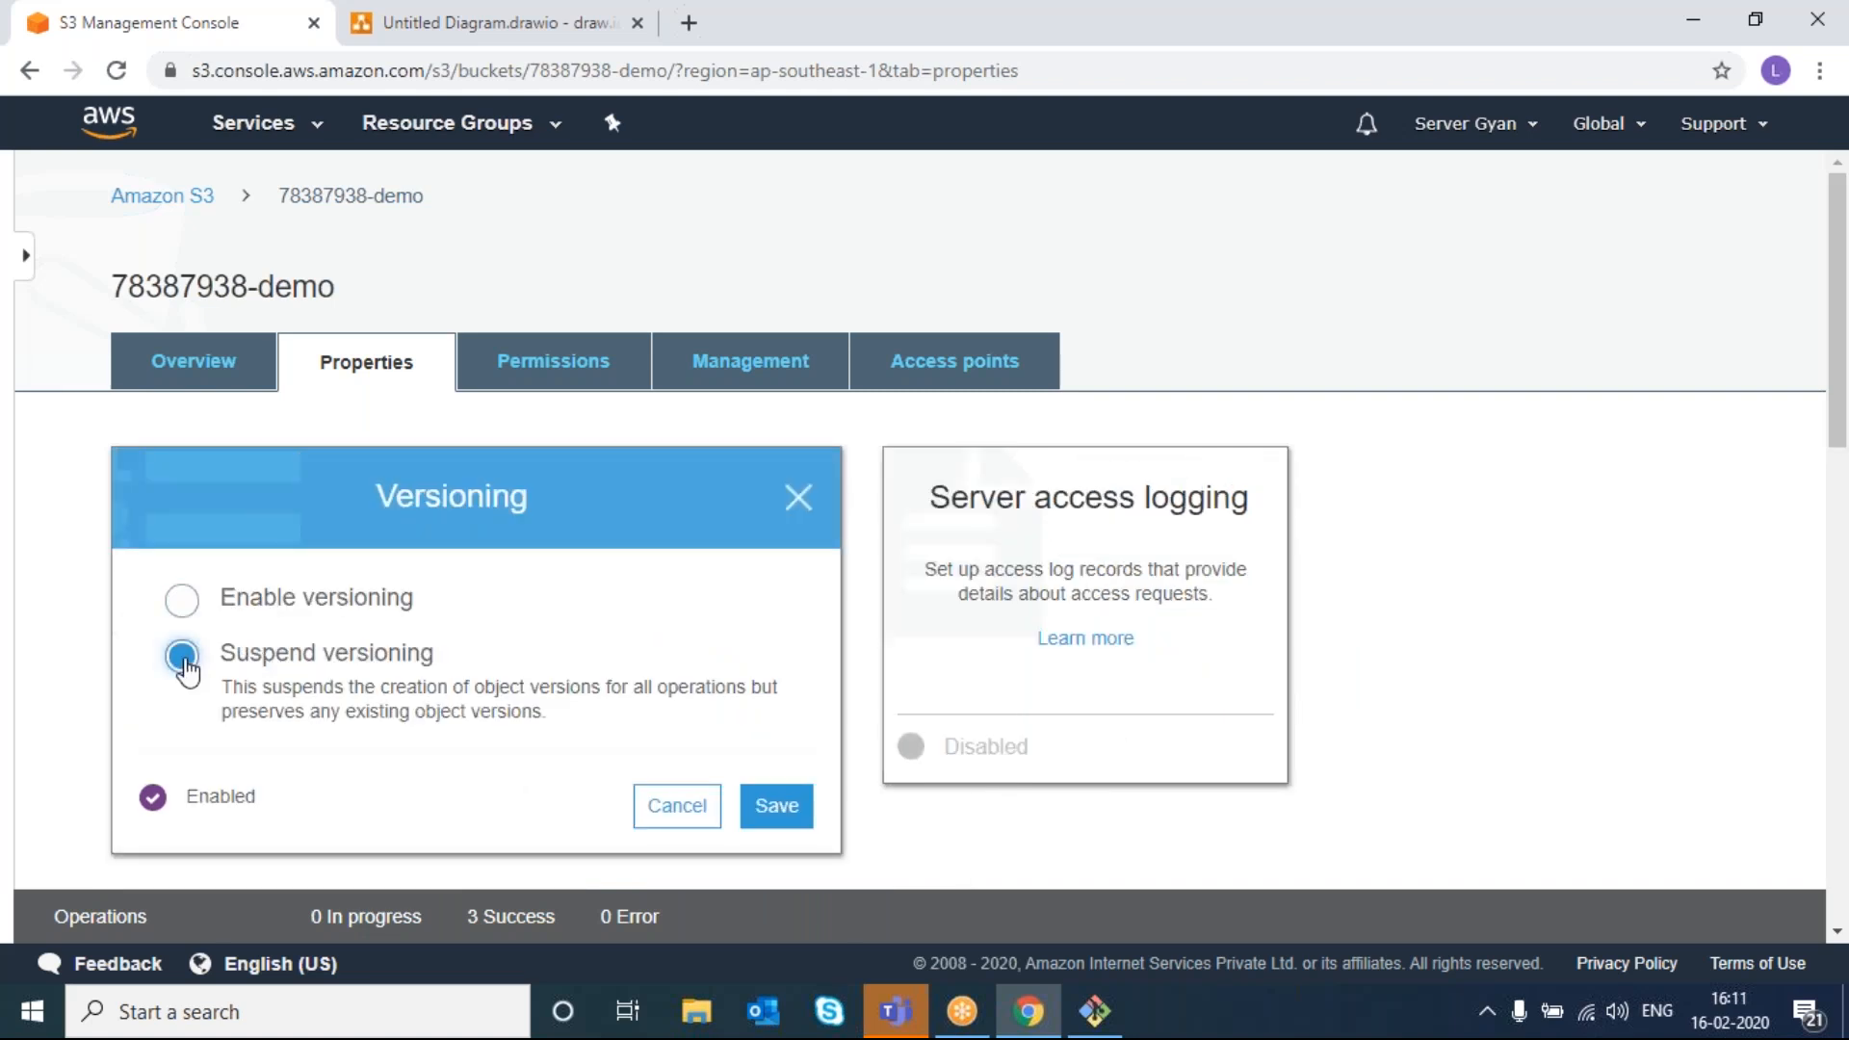
pyautogui.click(768, 807)
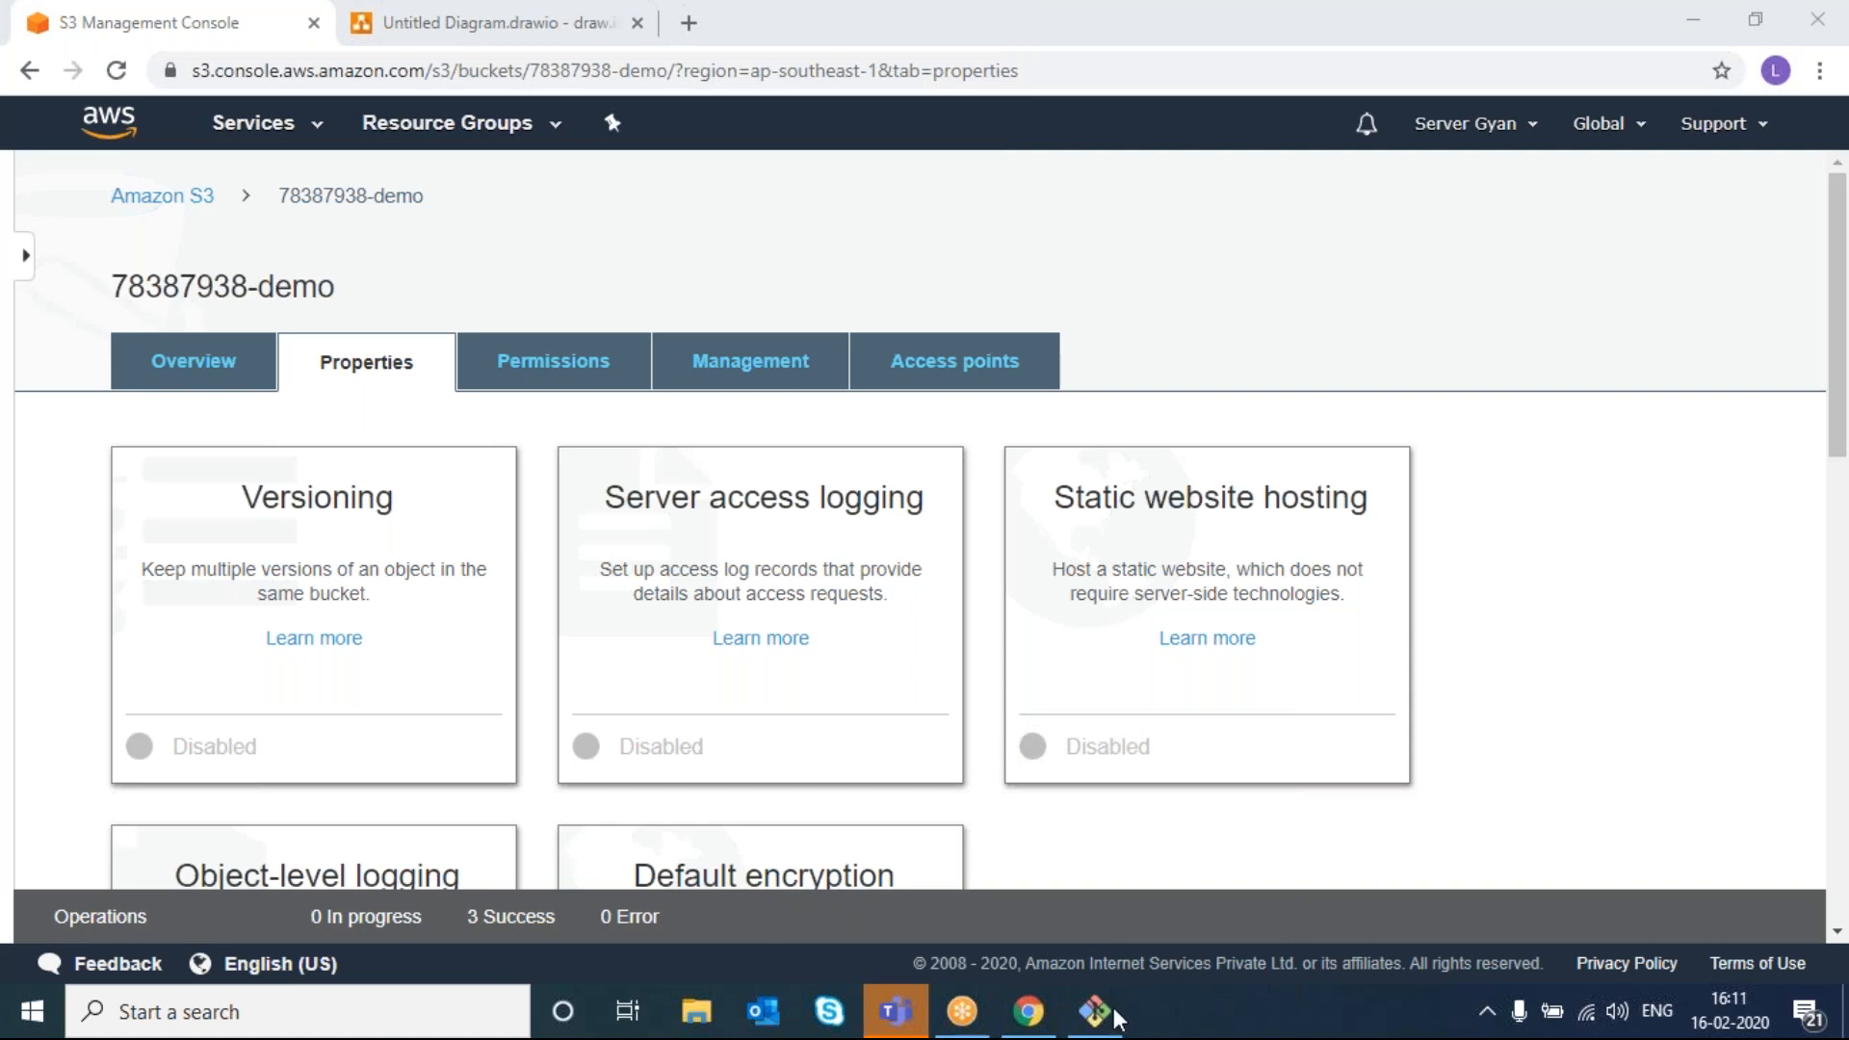
# - Append the fourth line 'This is ServerGyan' to index.html in vim and save it
pyautogui.click(1095, 1012)
pyautogui.press('Up')
pyautogui.press('Return')
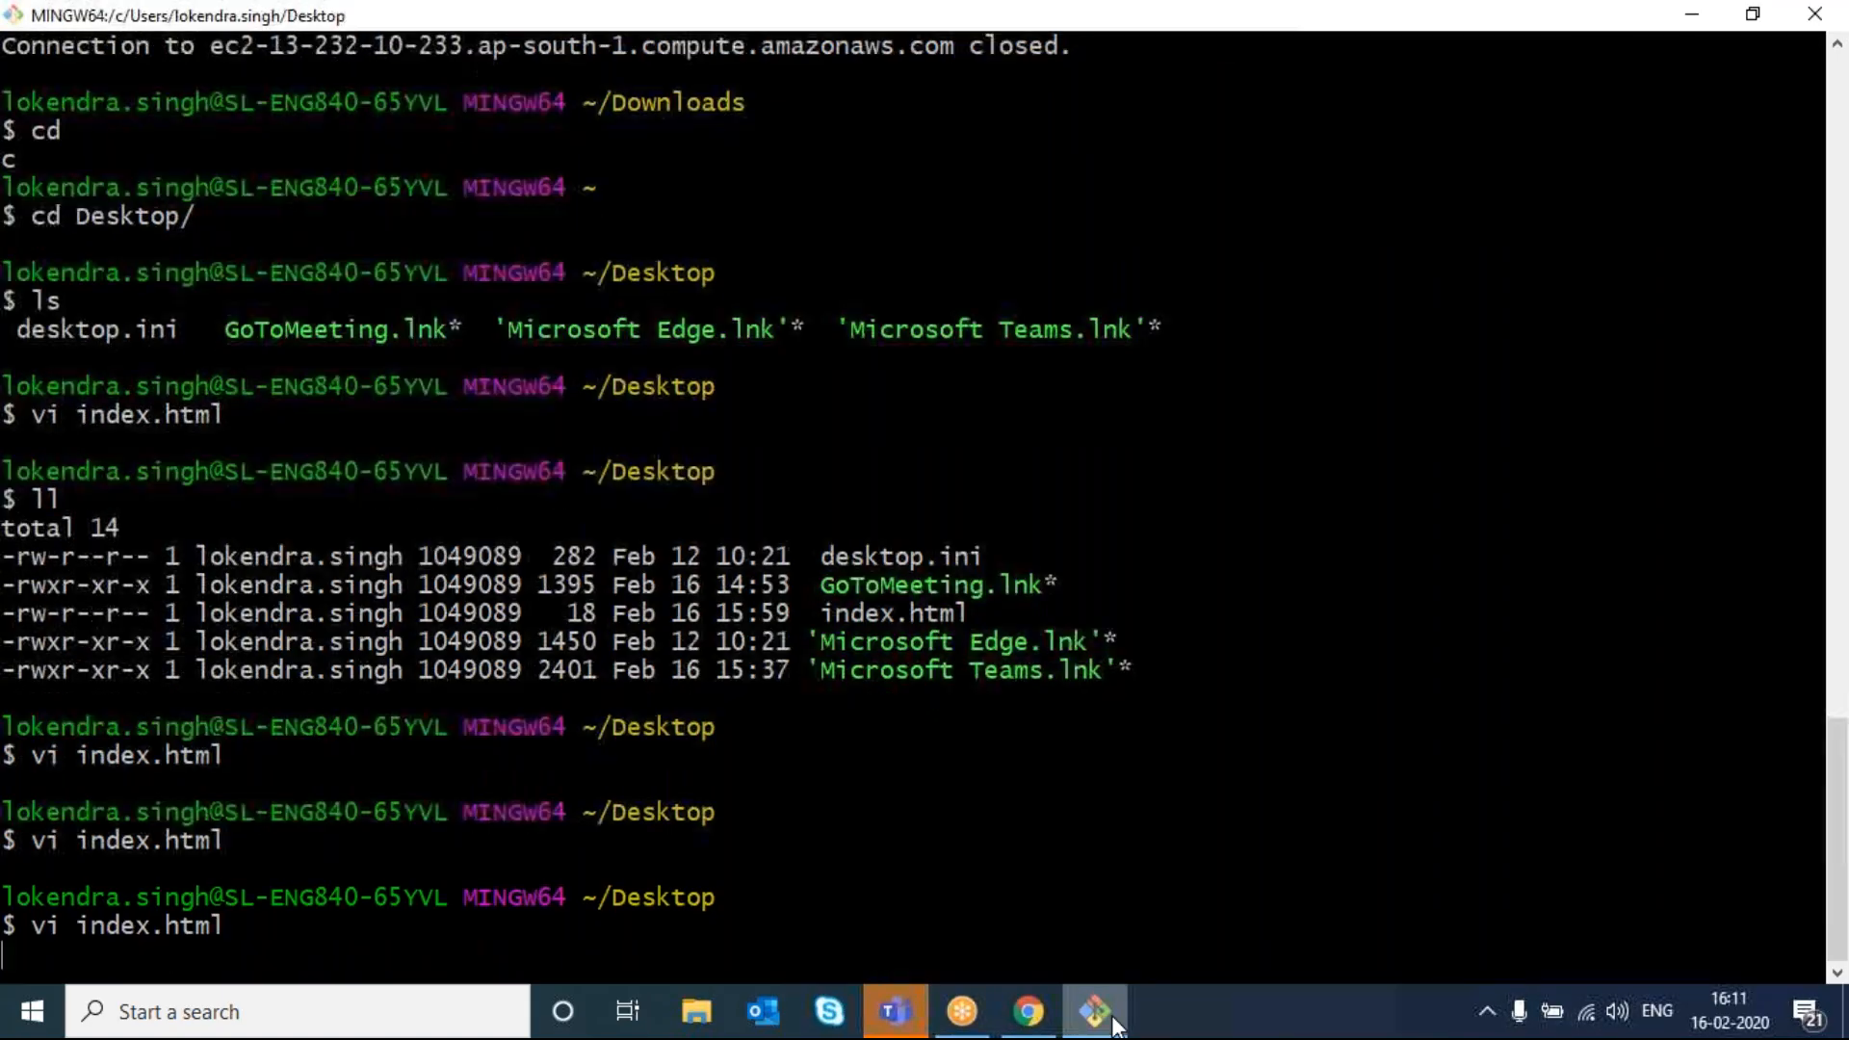
pyautogui.write('oThis is ServerG')
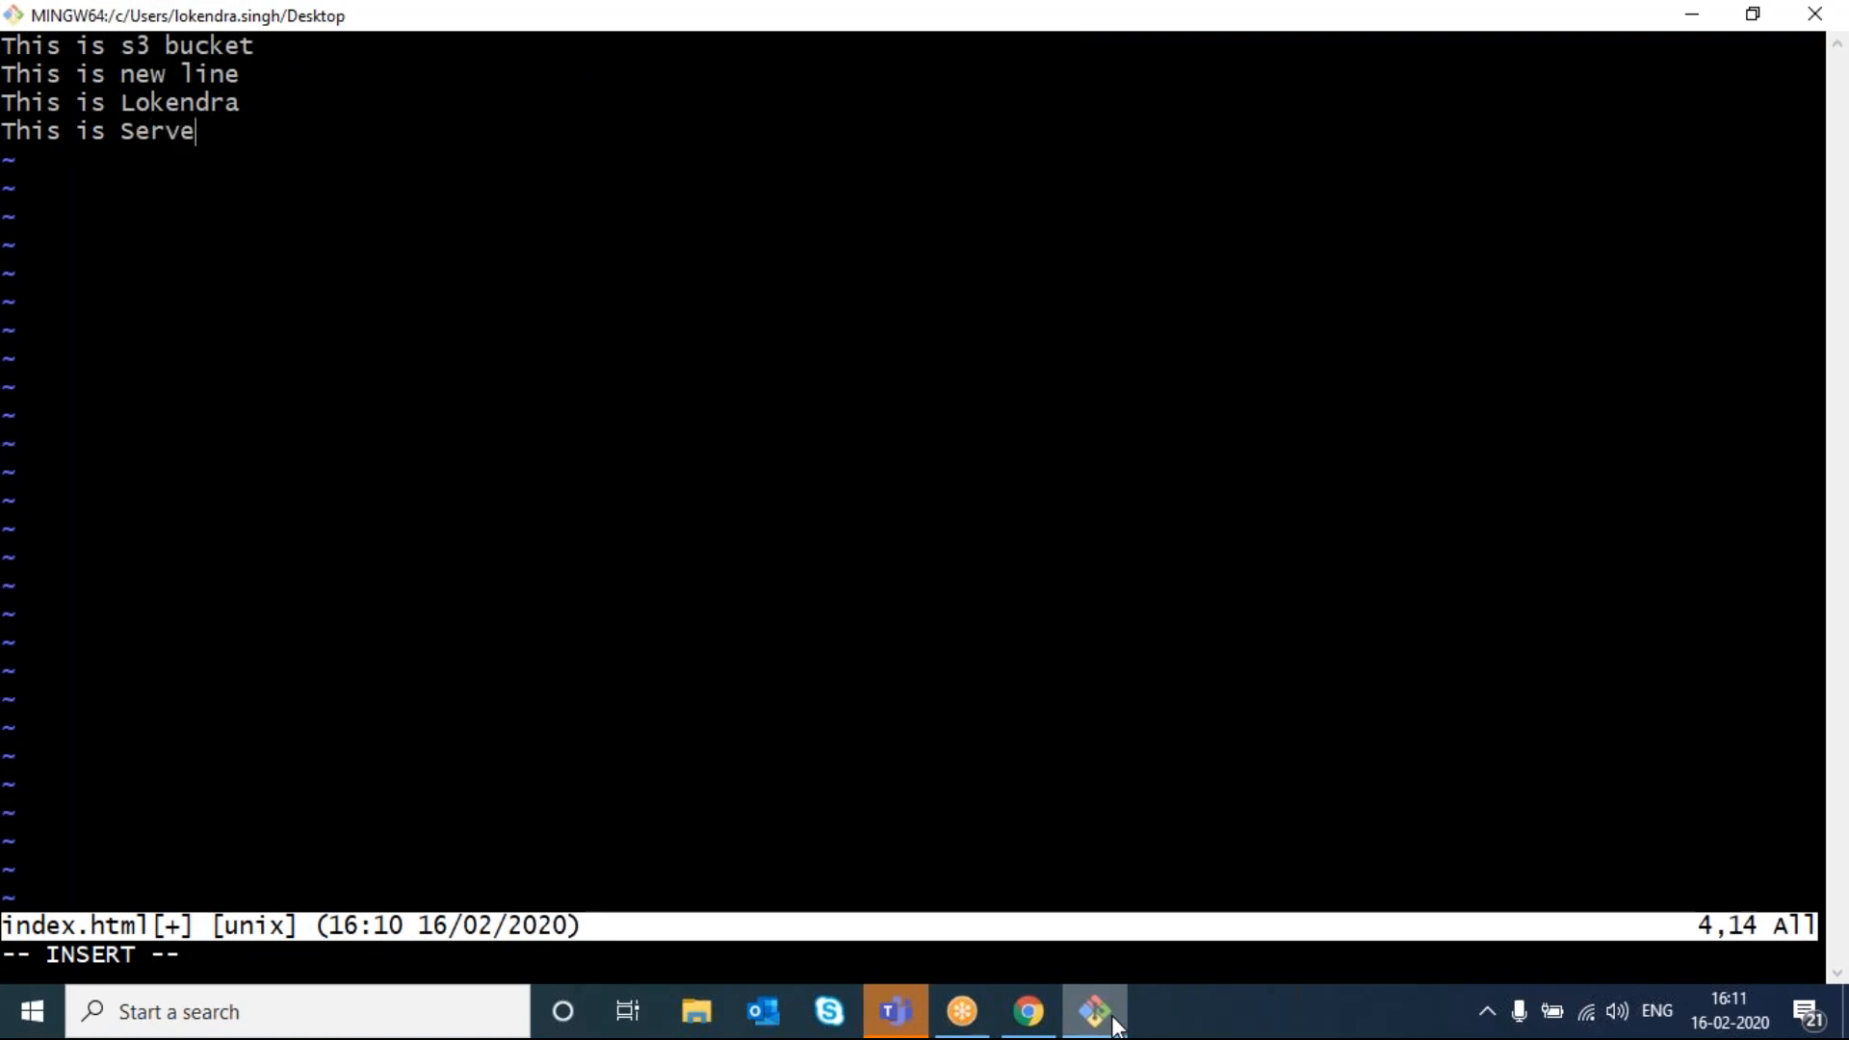
pyautogui.write('yan')
pyautogui.press('Escape')
pyautogui.write(':wq')
pyautogui.press('Return')
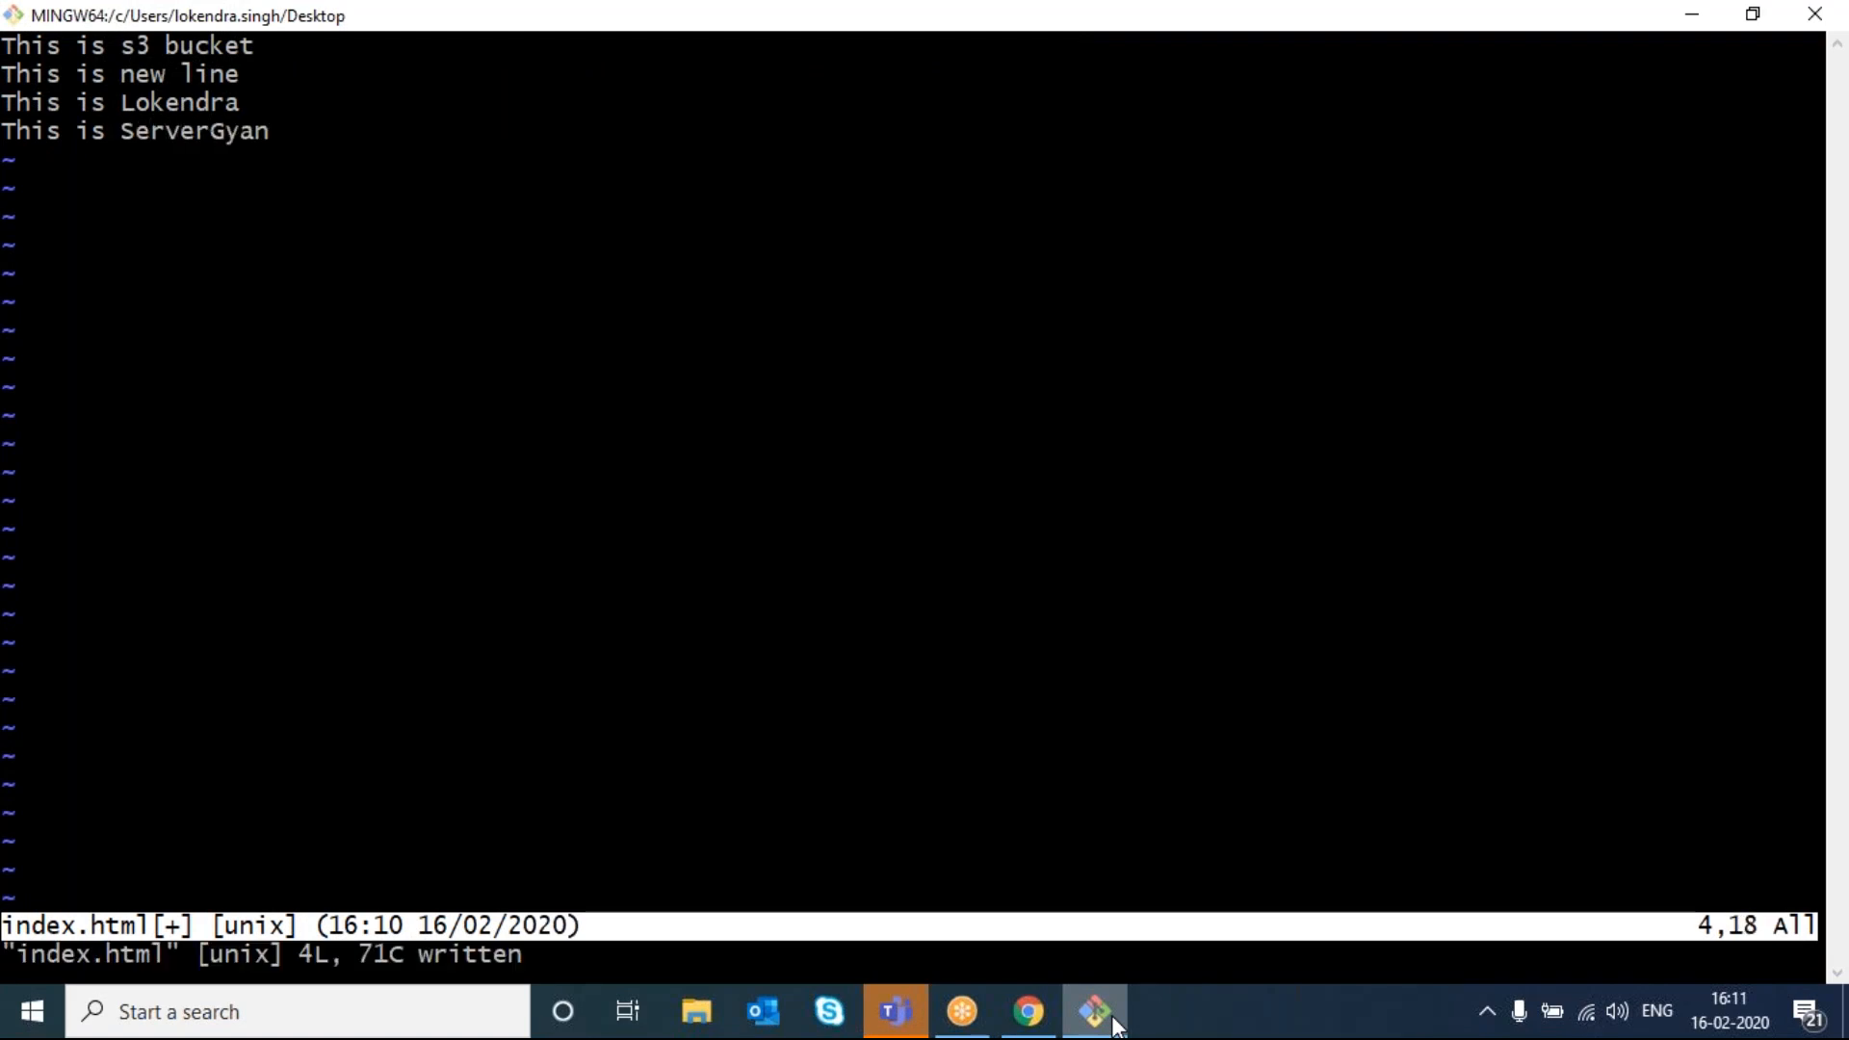
pyautogui.click(1028, 1012)
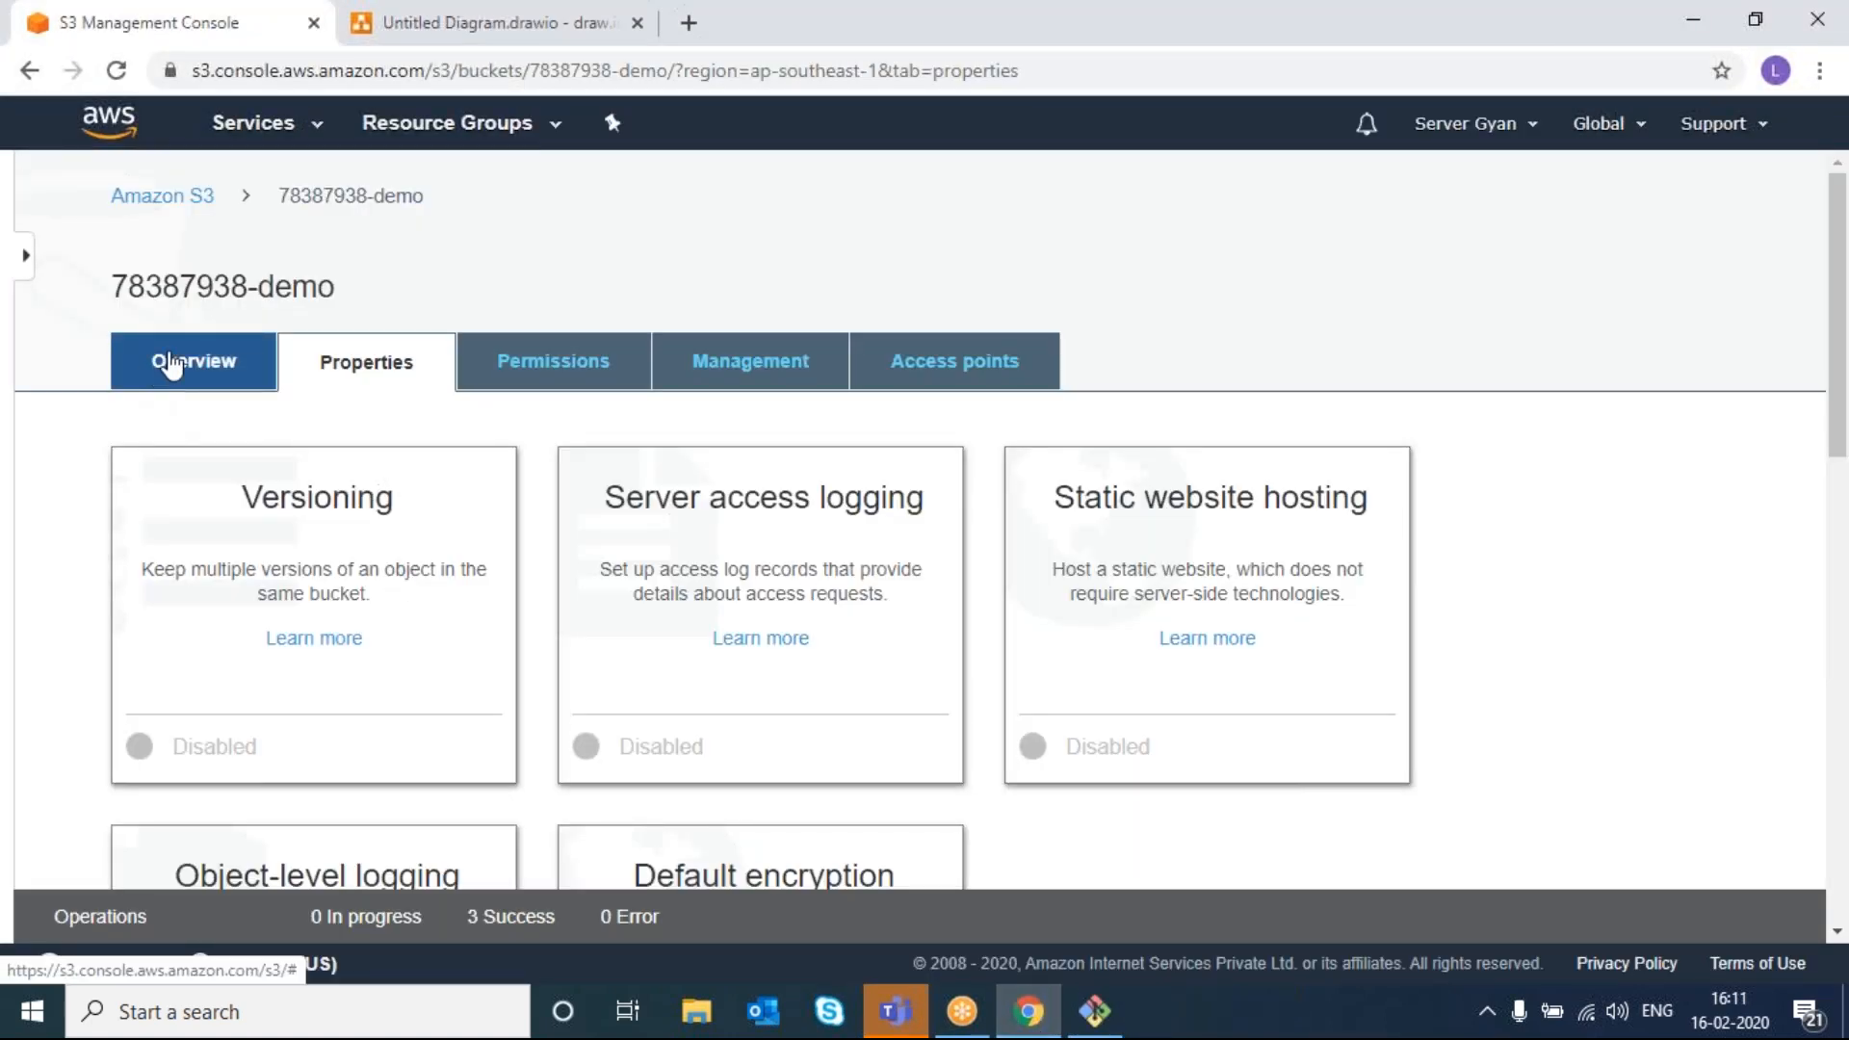
# - Upload the updated index.html to the bucket as a new version
pyautogui.click(146, 376)
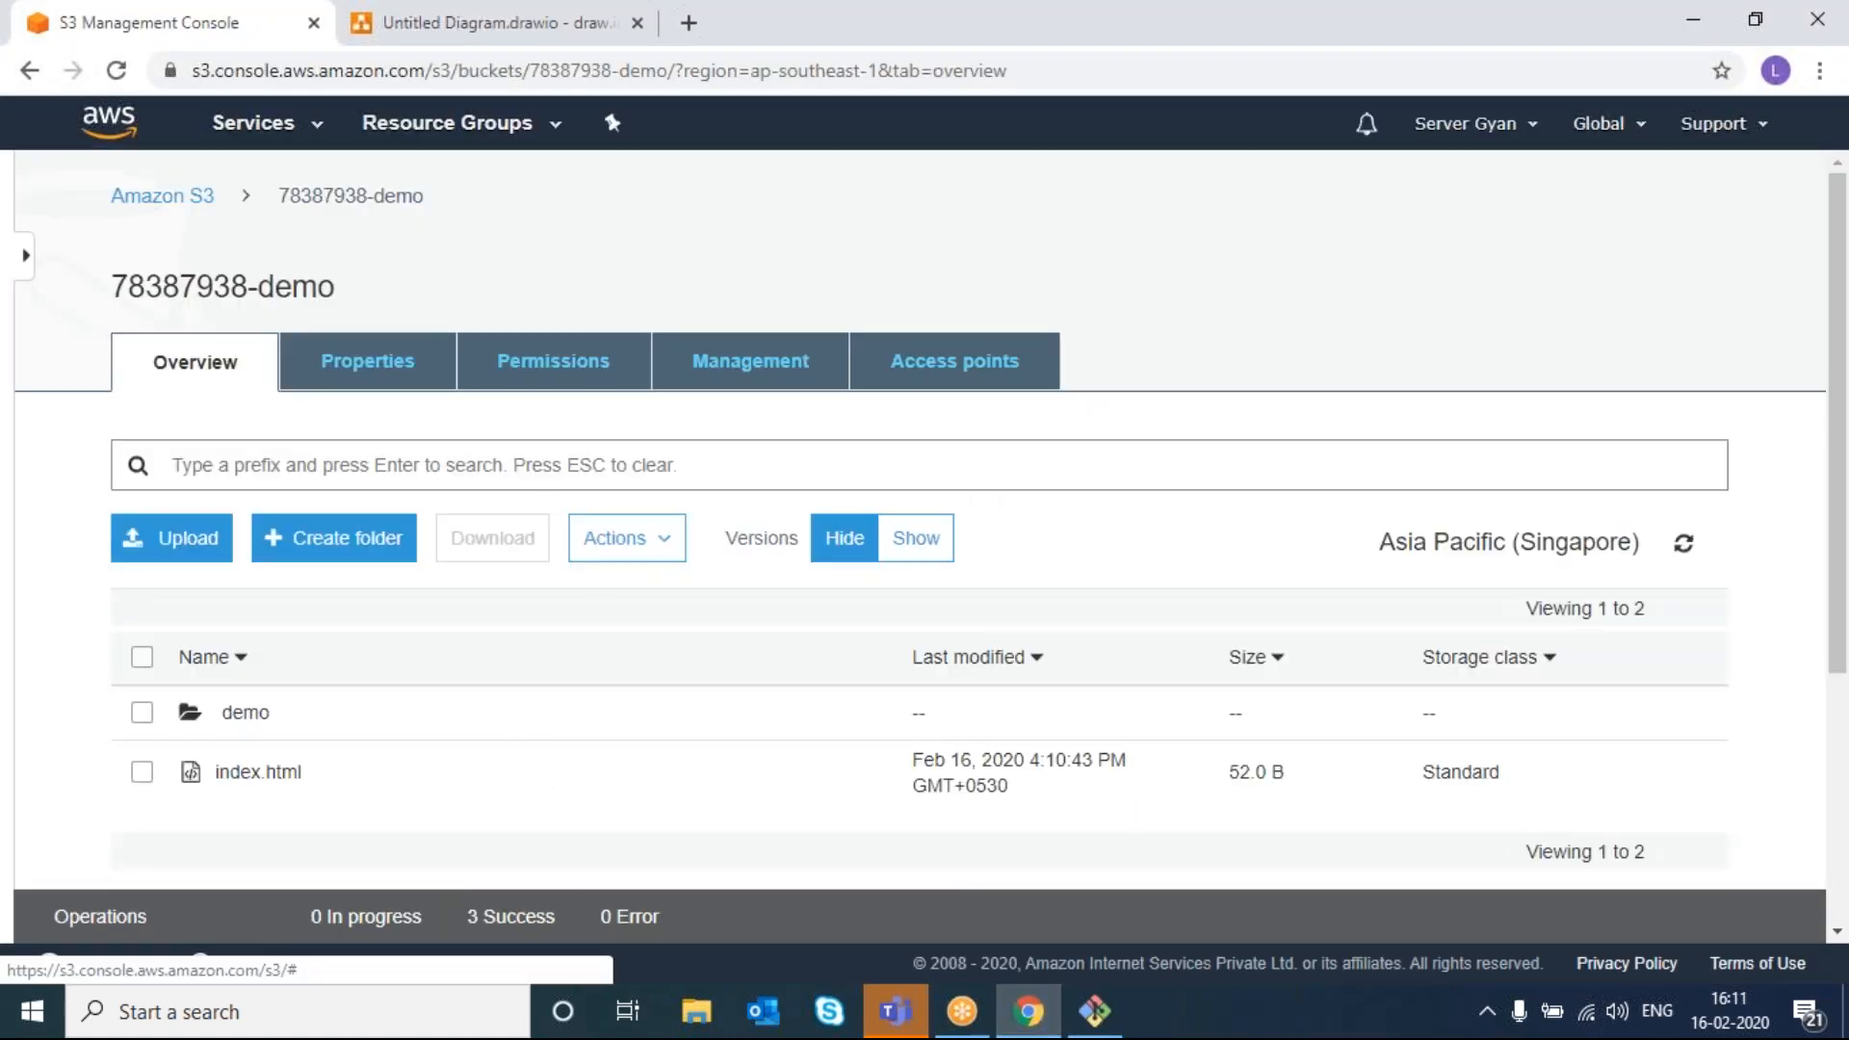
pyautogui.click(193, 537)
pyautogui.click(911, 803)
pyautogui.doubleClick(465, 258)
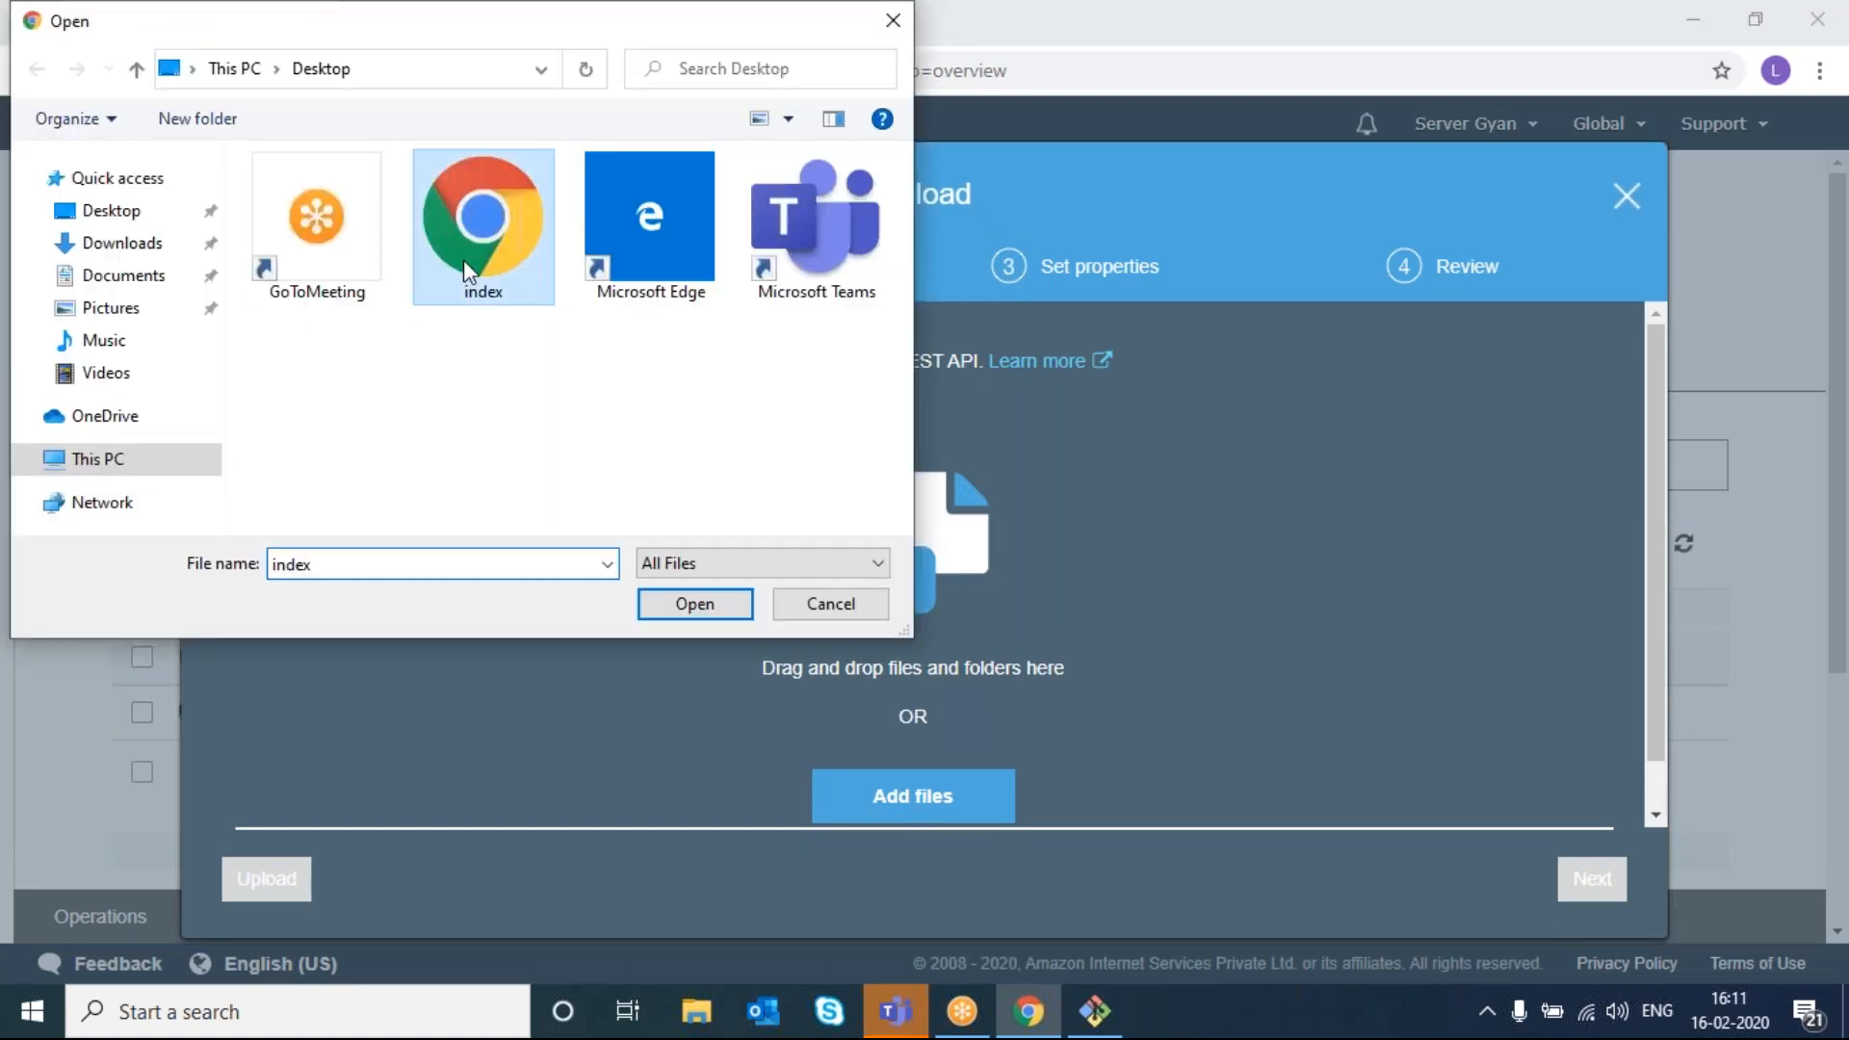
pyautogui.click(286, 890)
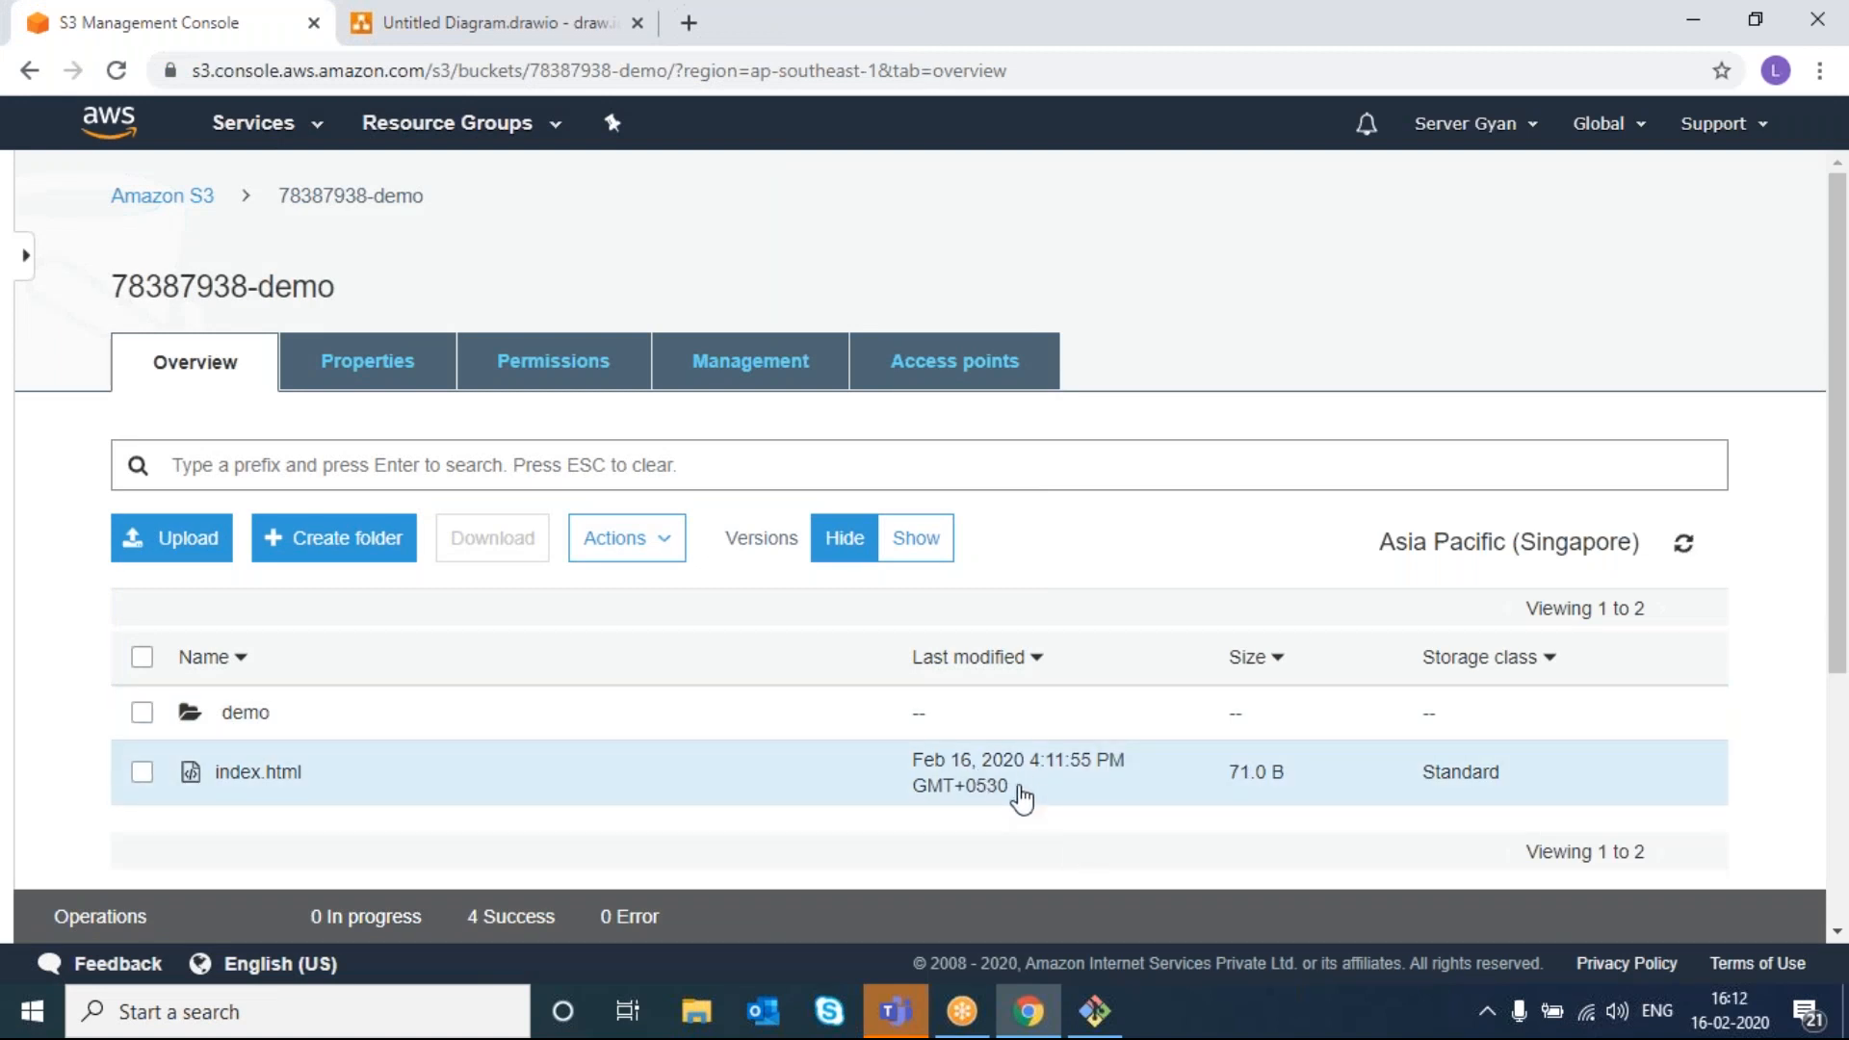
# - Delete index.html's older 4:10:43 PM version, keeping only the 4:11:55 PM latest version
pyautogui.click(207, 780)
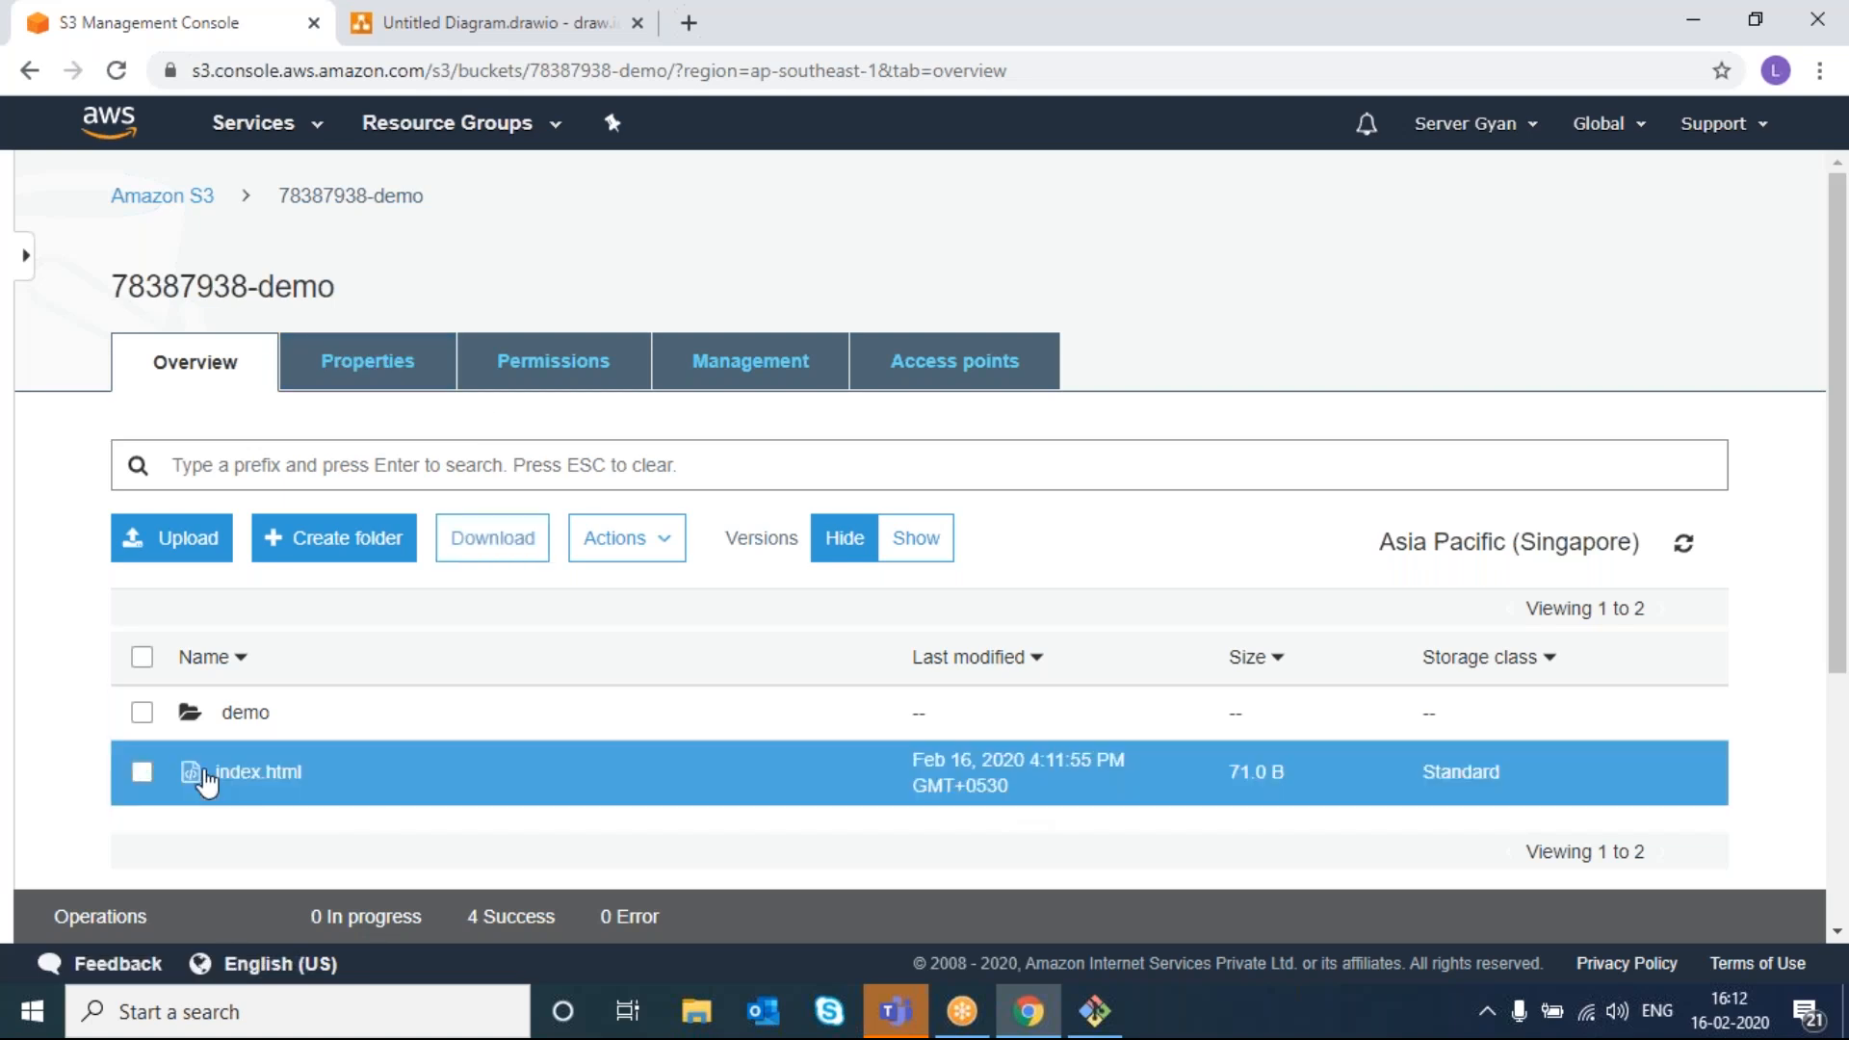
pyautogui.click(229, 776)
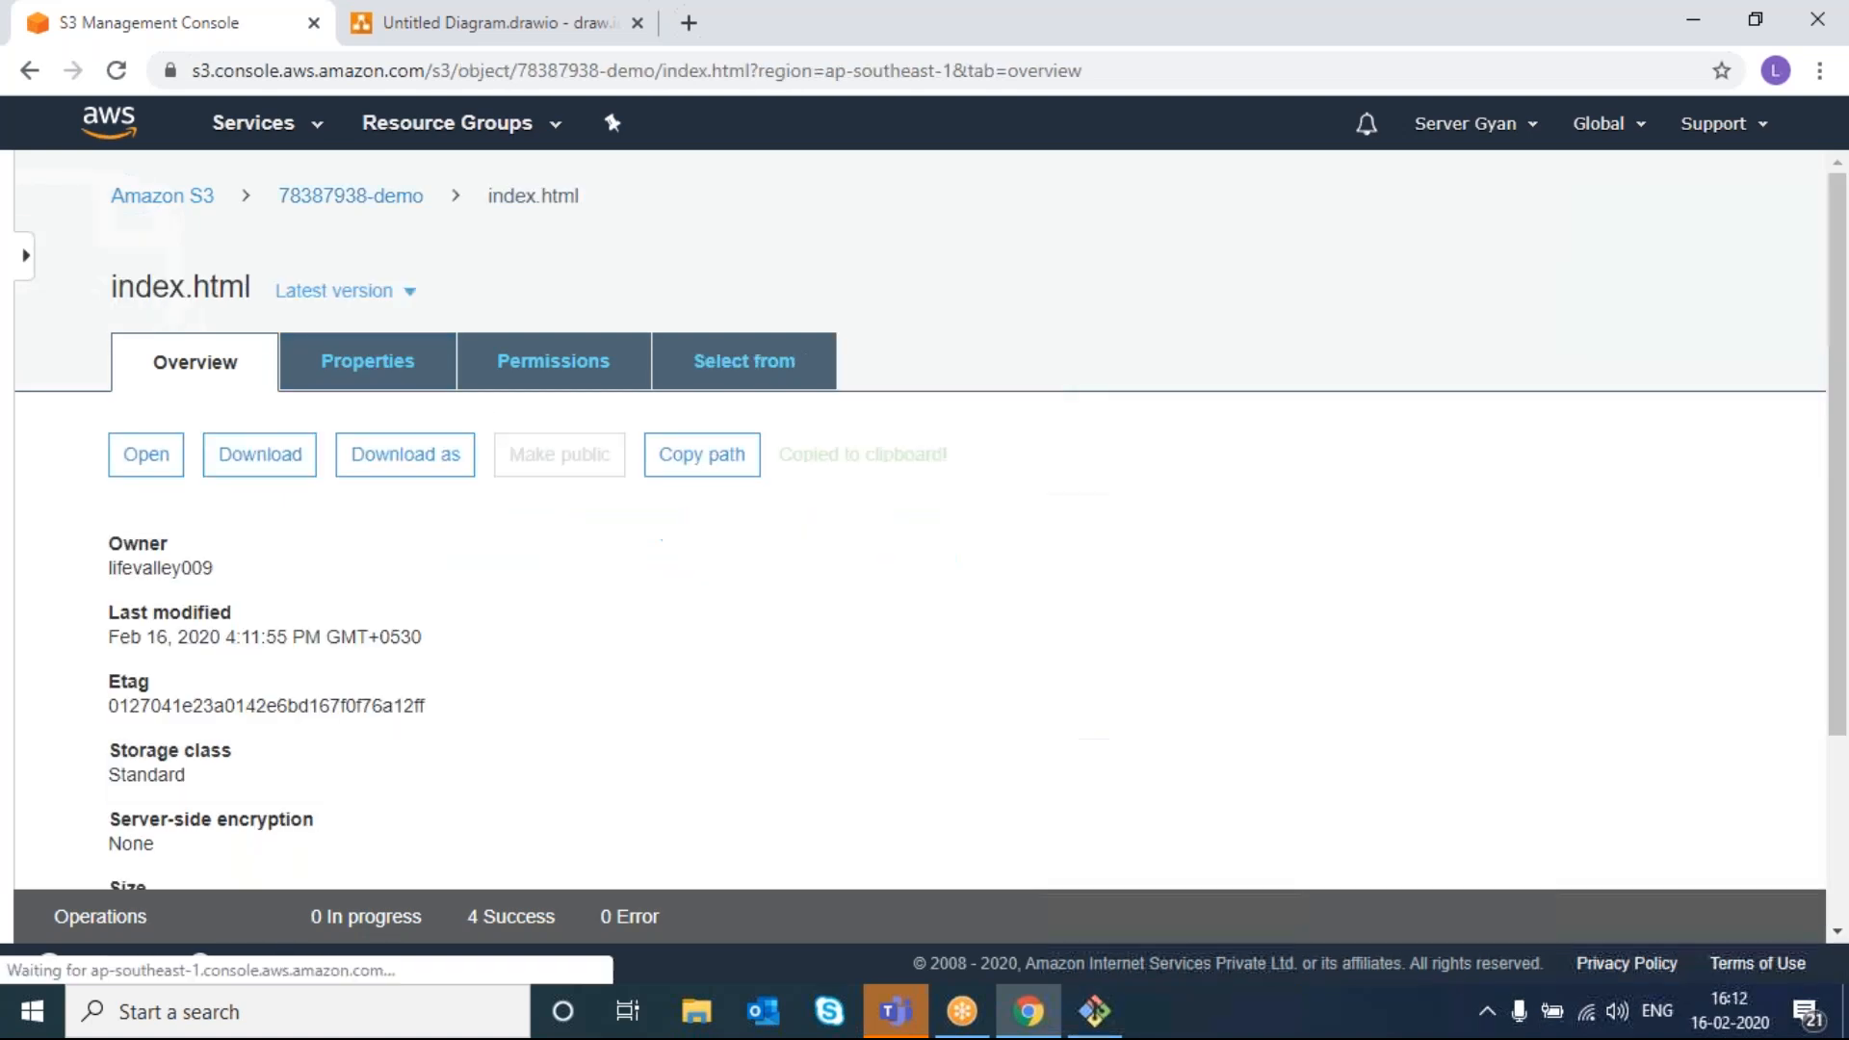
pyautogui.click(380, 295)
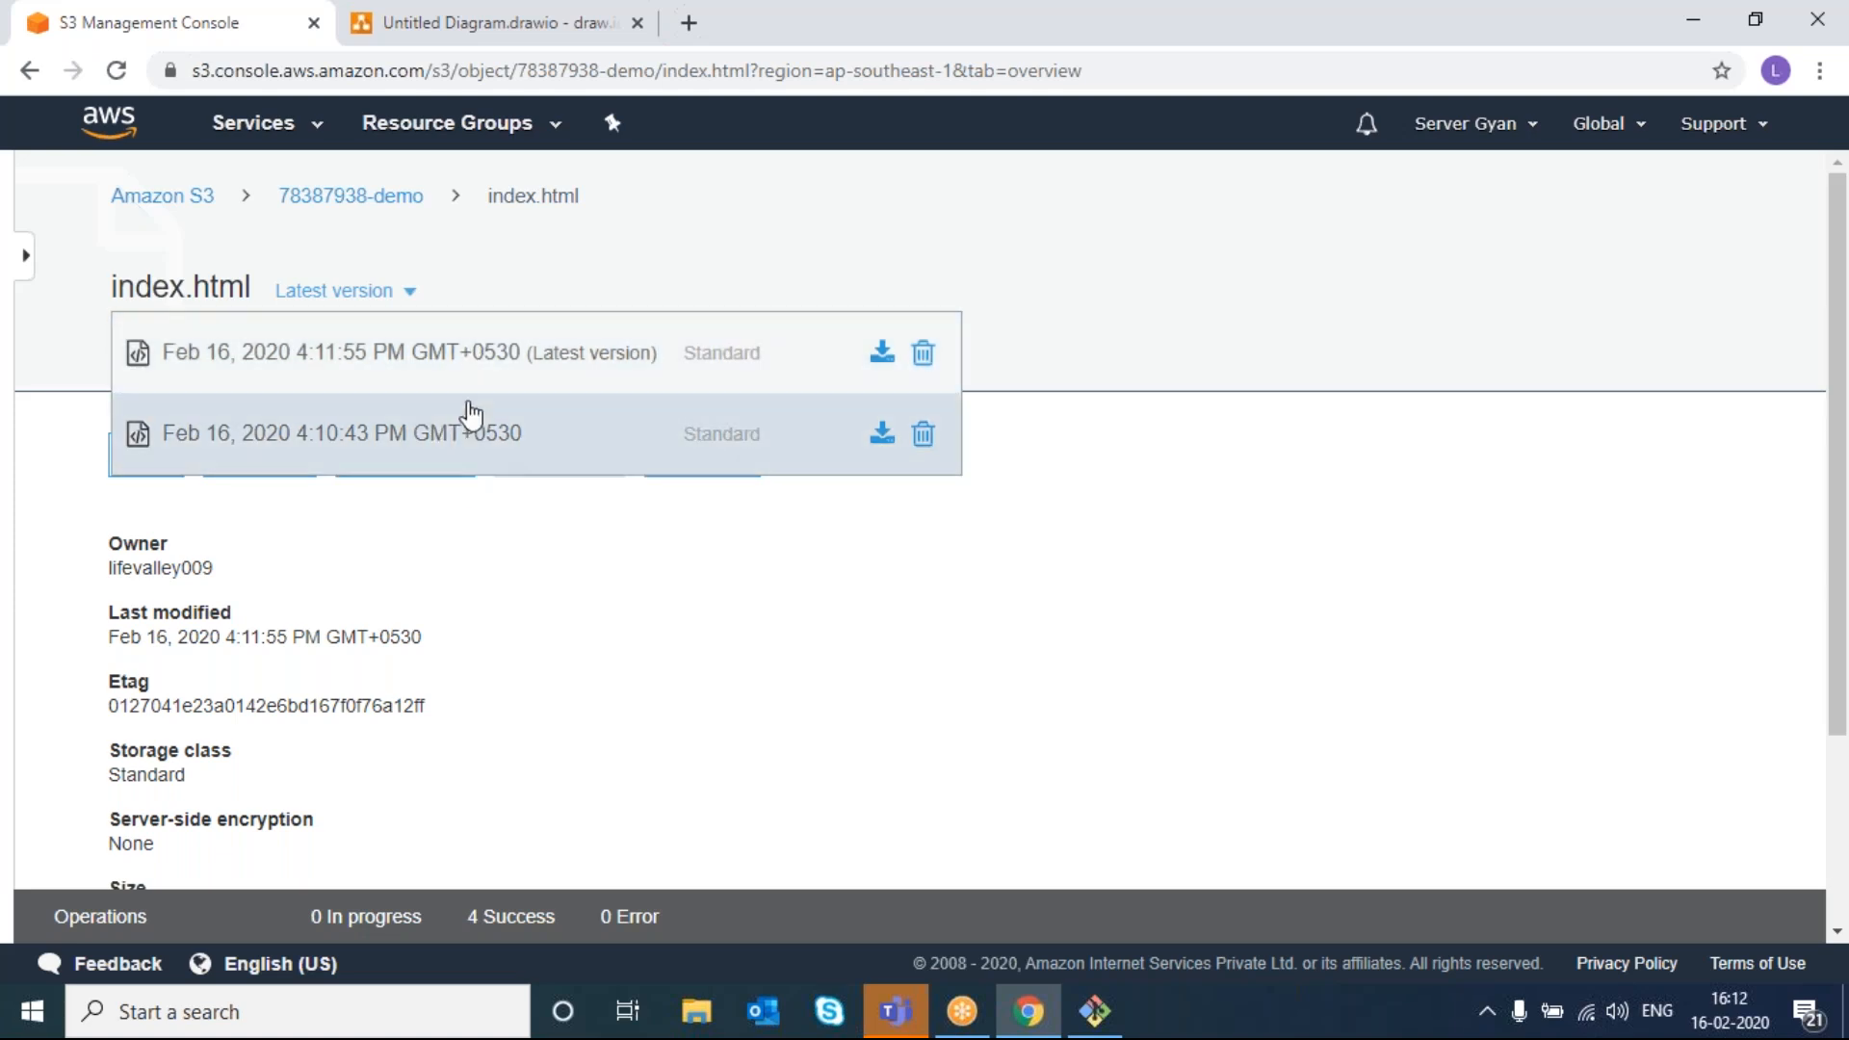
pyautogui.scroll(-1, 500, 423)
pyautogui.scroll(1, 500, 424)
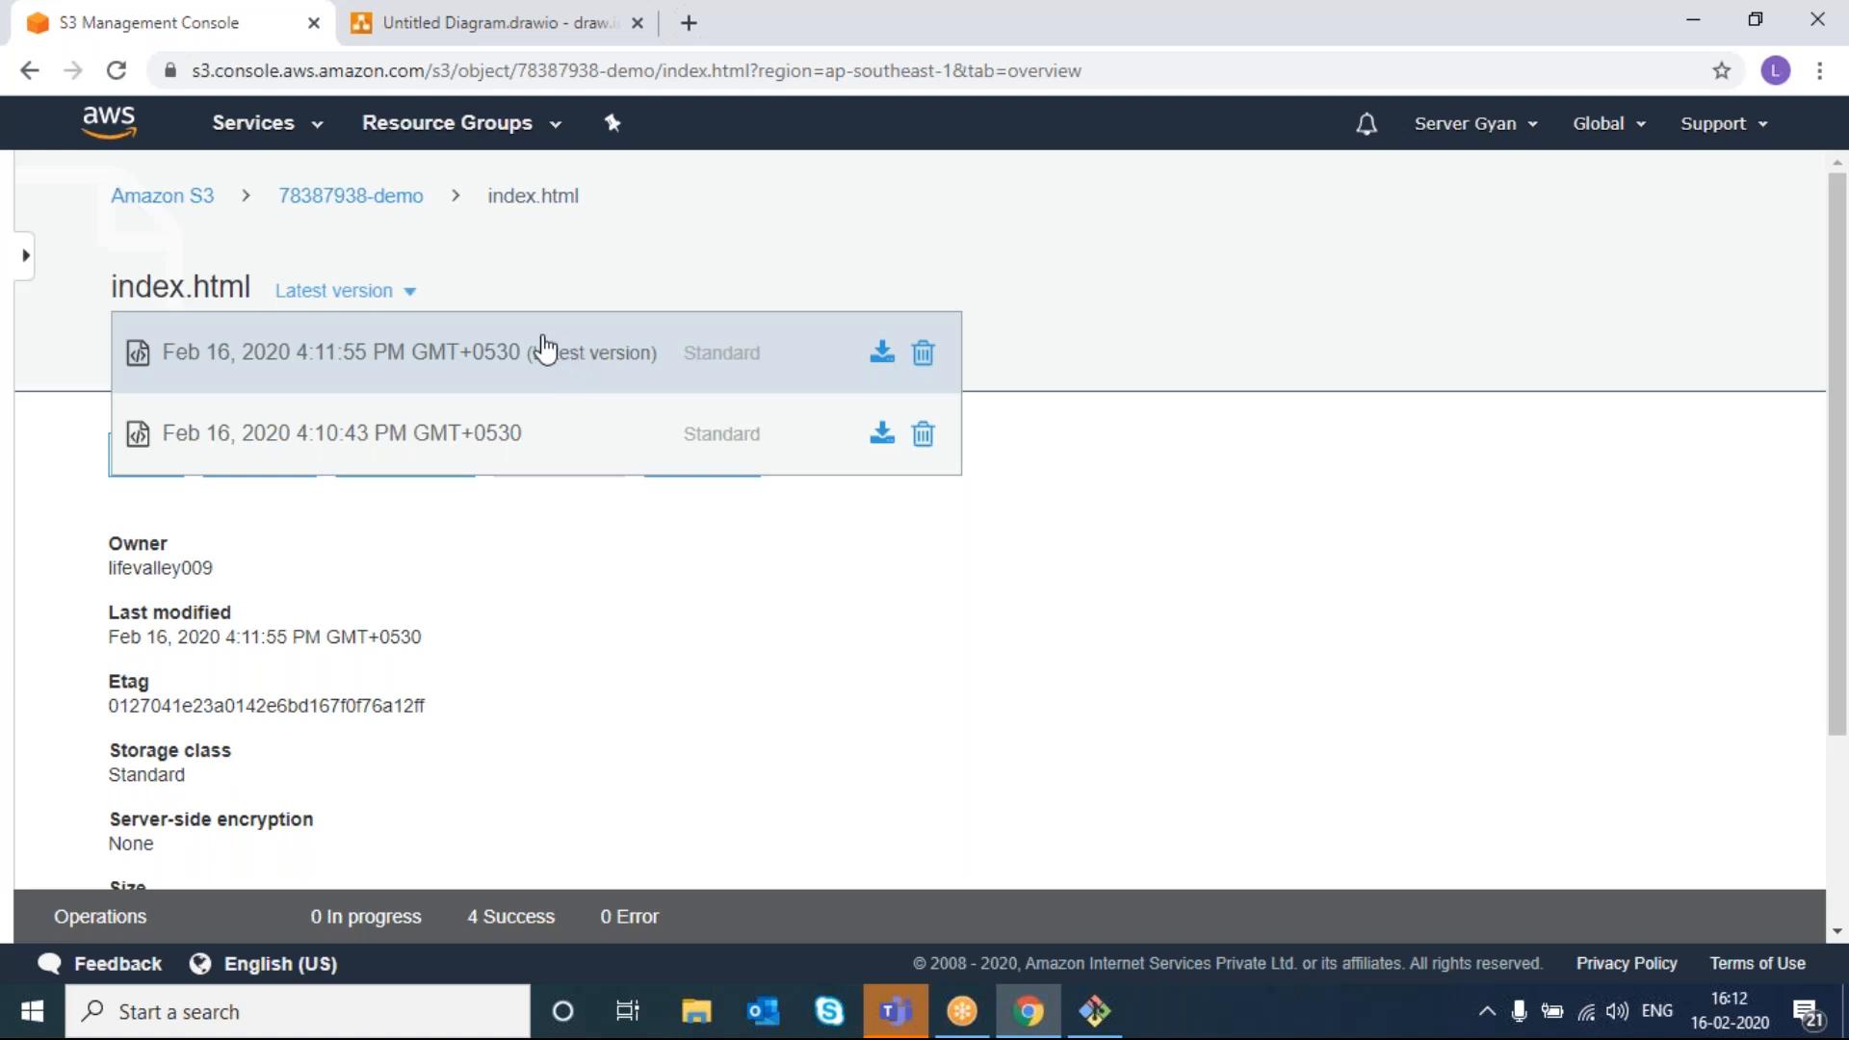
pyautogui.click(923, 434)
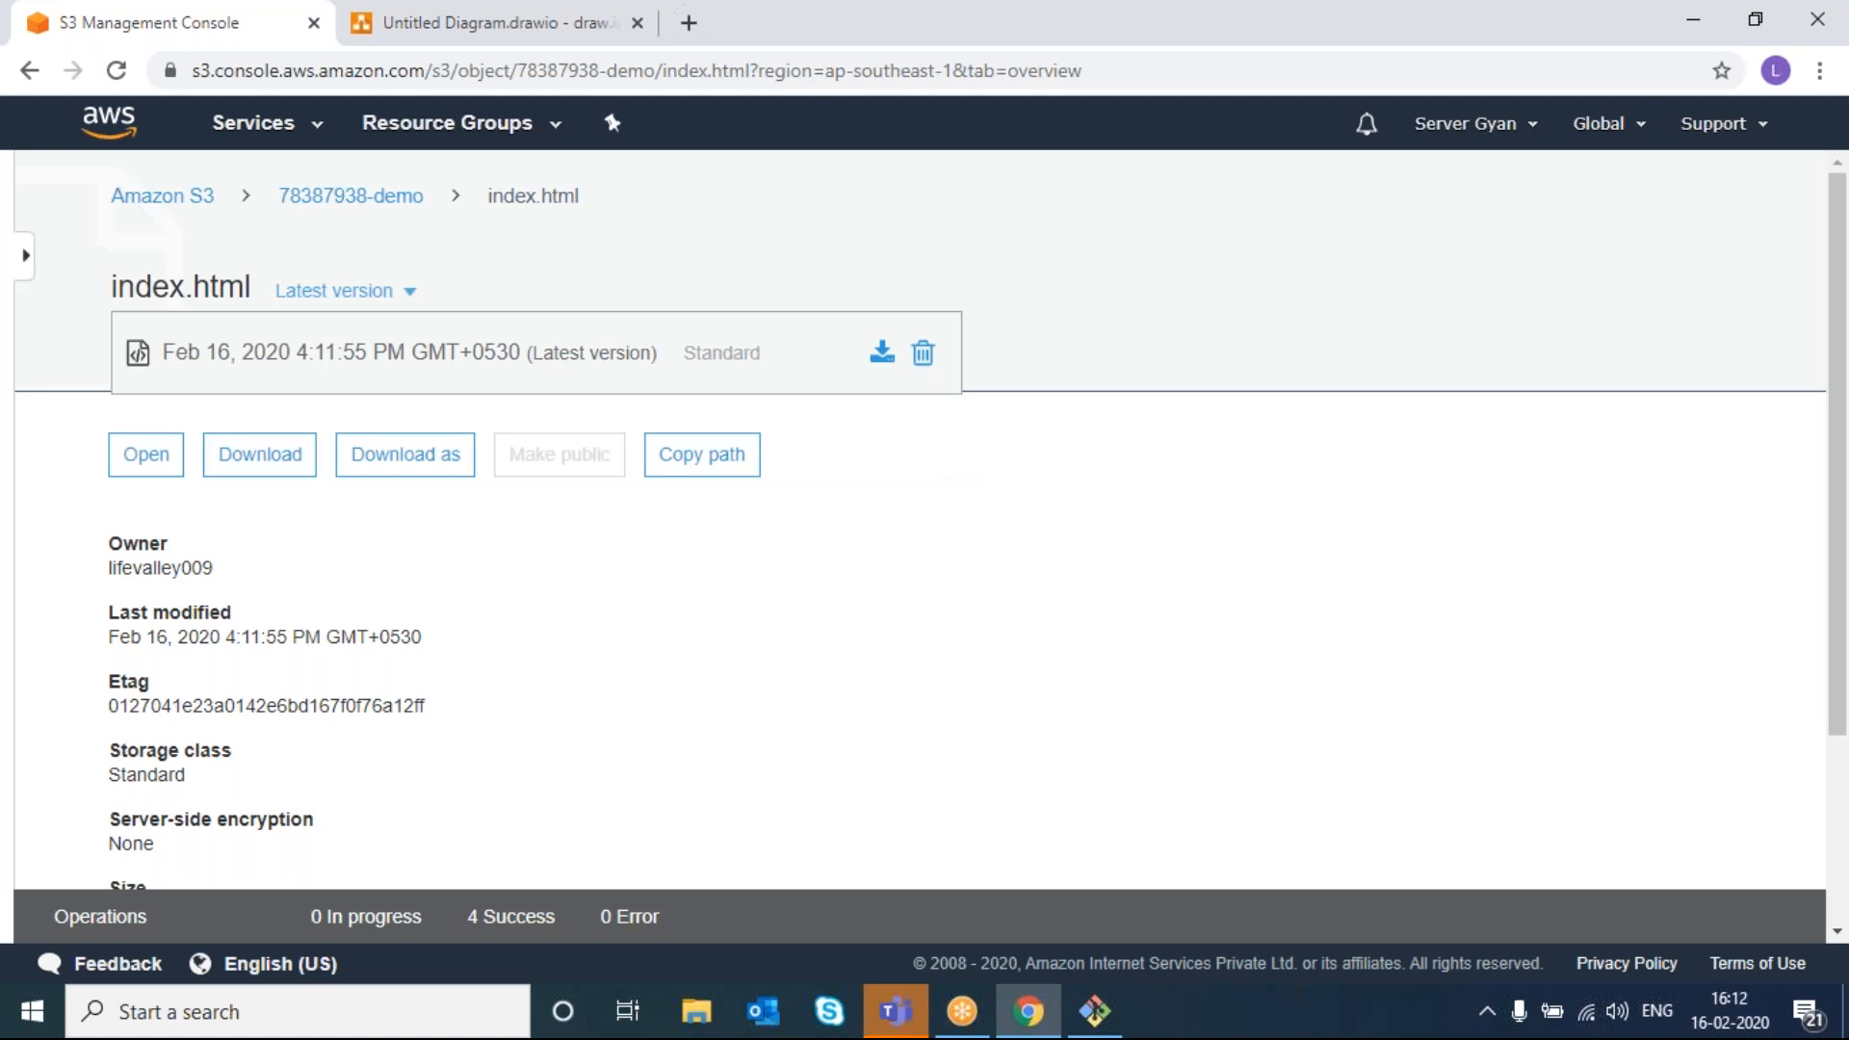
pyautogui.click(906, 613)
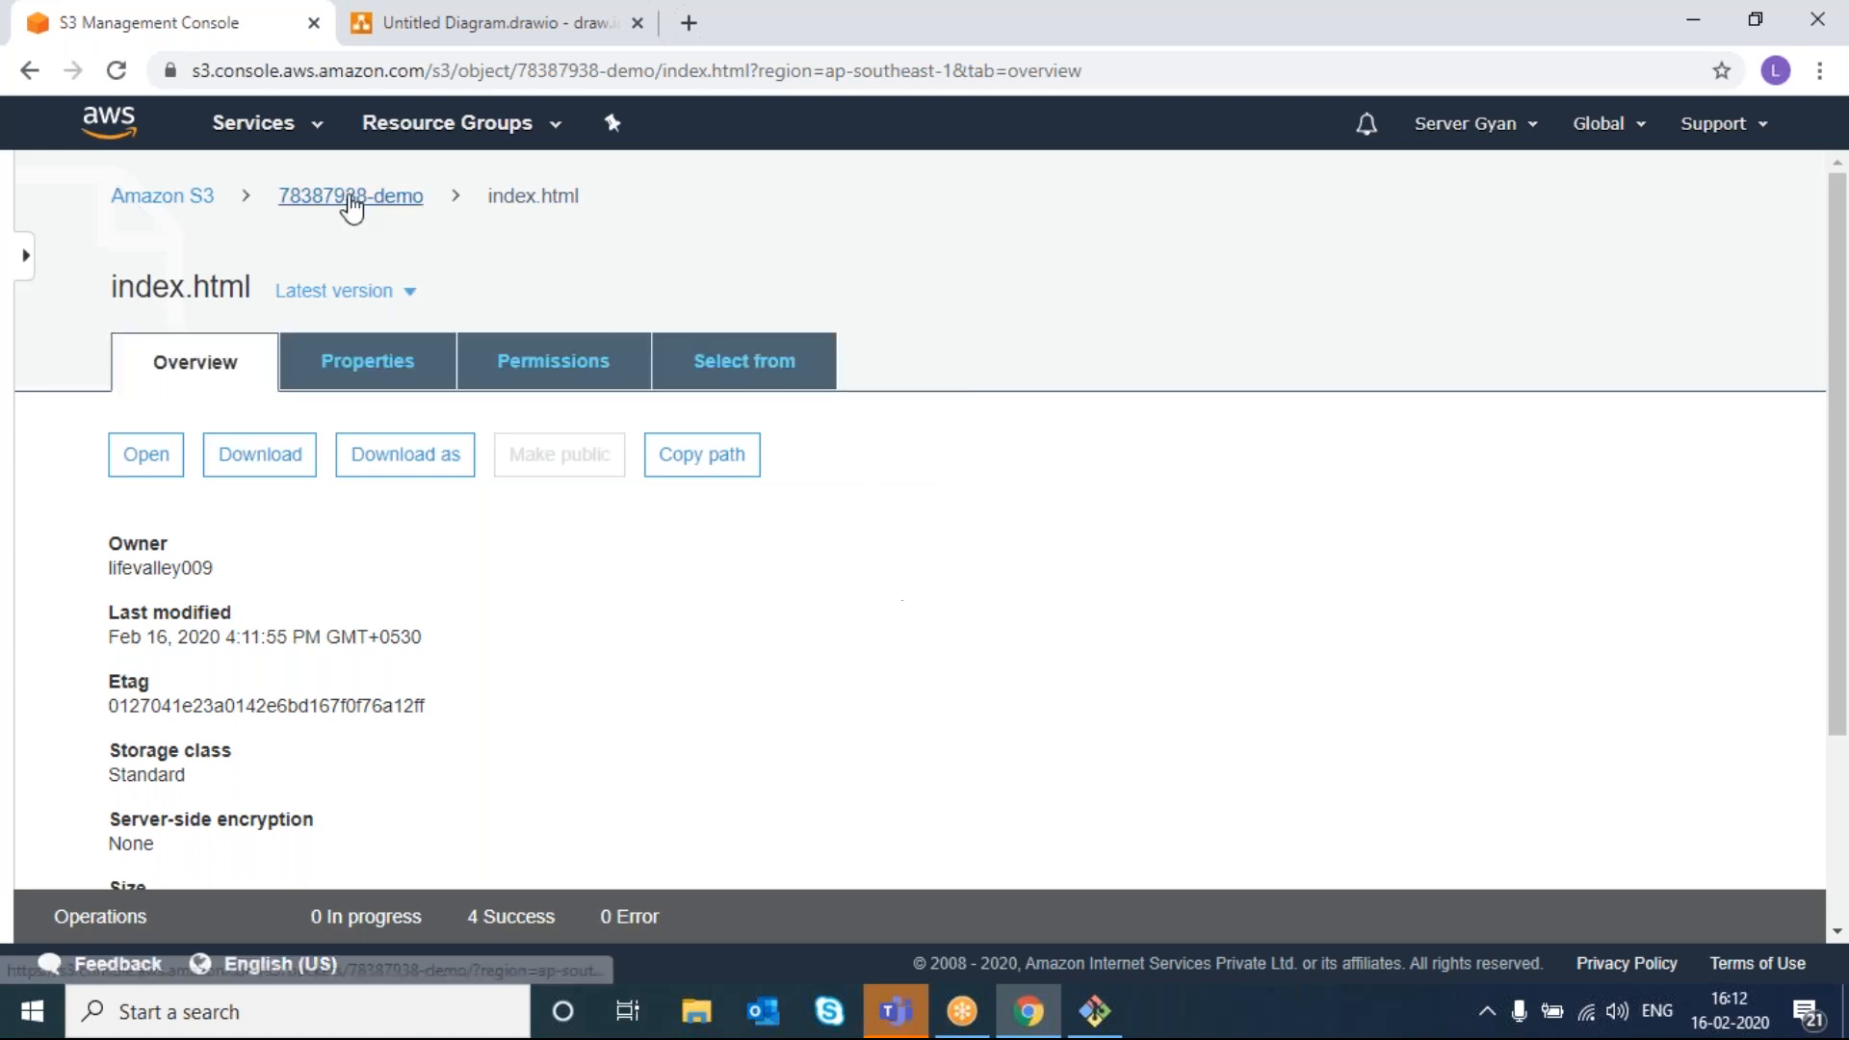
pyautogui.click(390, 294)
pyautogui.click(389, 295)
pyautogui.click(390, 306)
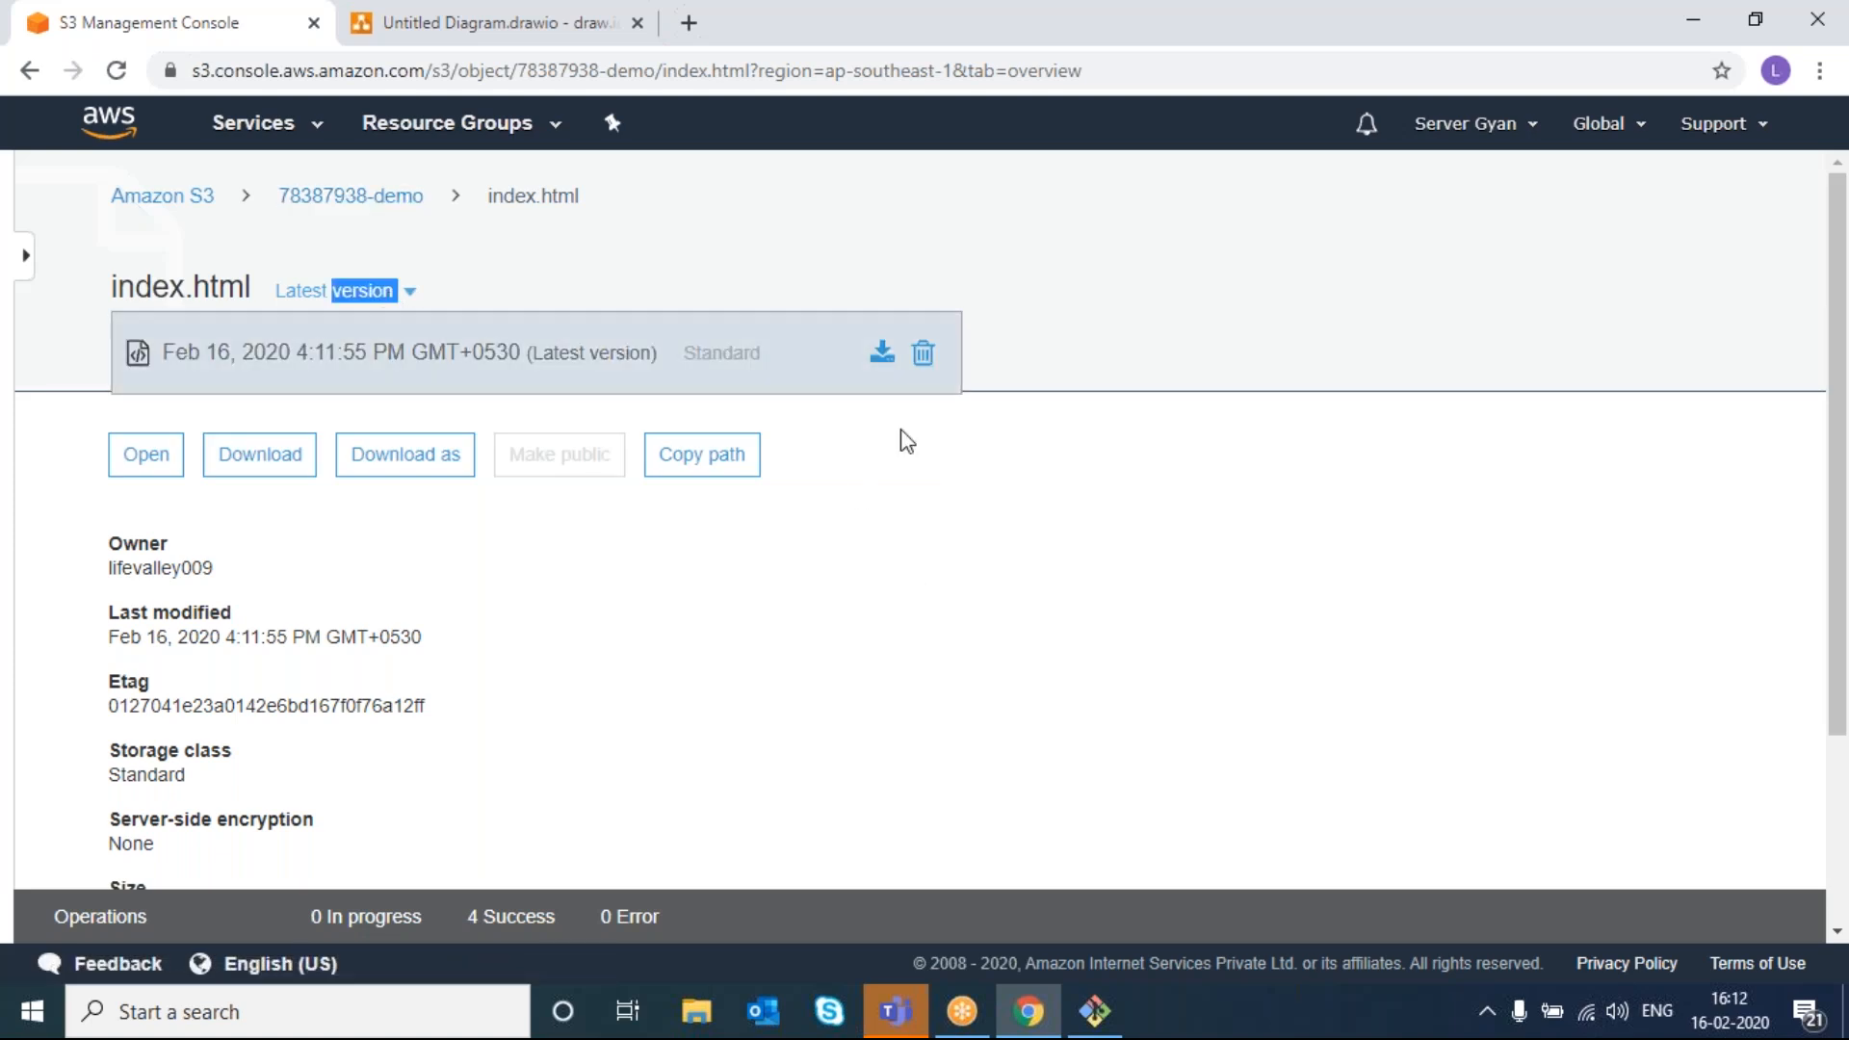
pyautogui.click(1067, 857)
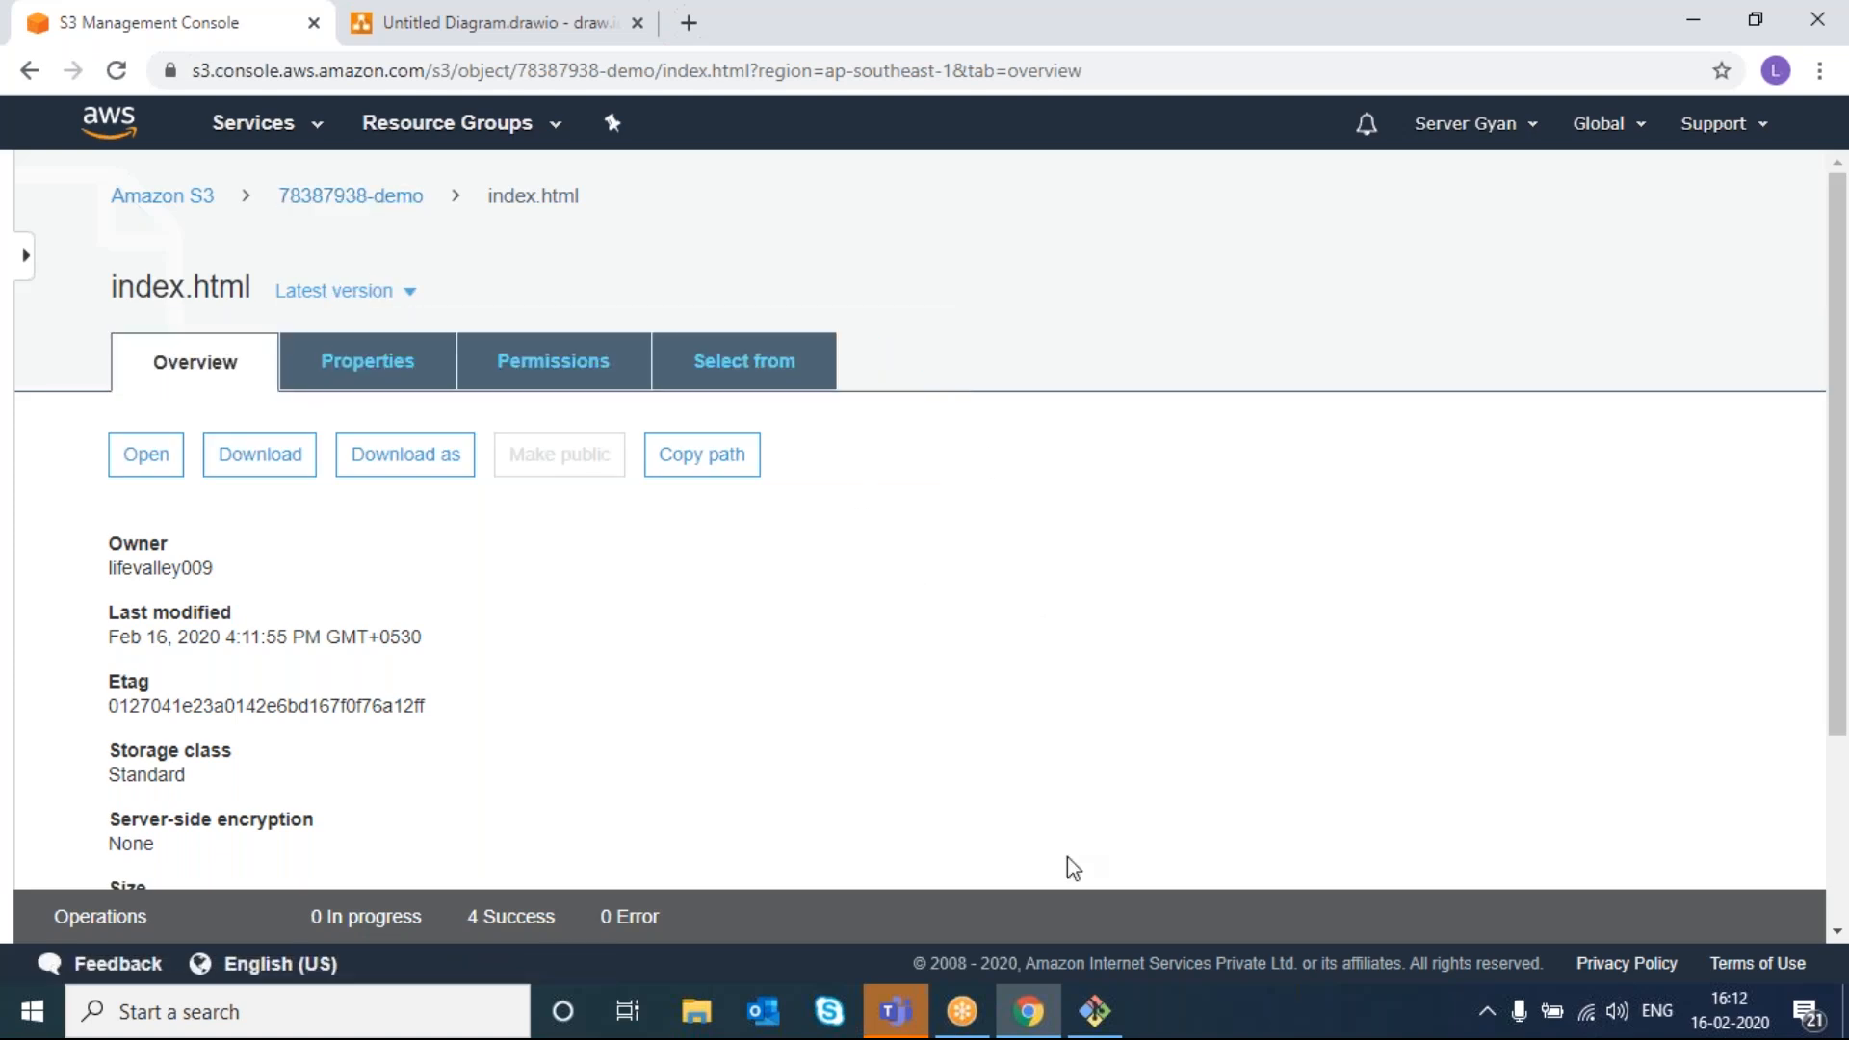
# - In Git Bash, delete the 'This is new line' line from index.html with vi and save it
pyautogui.click(1032, 1028)
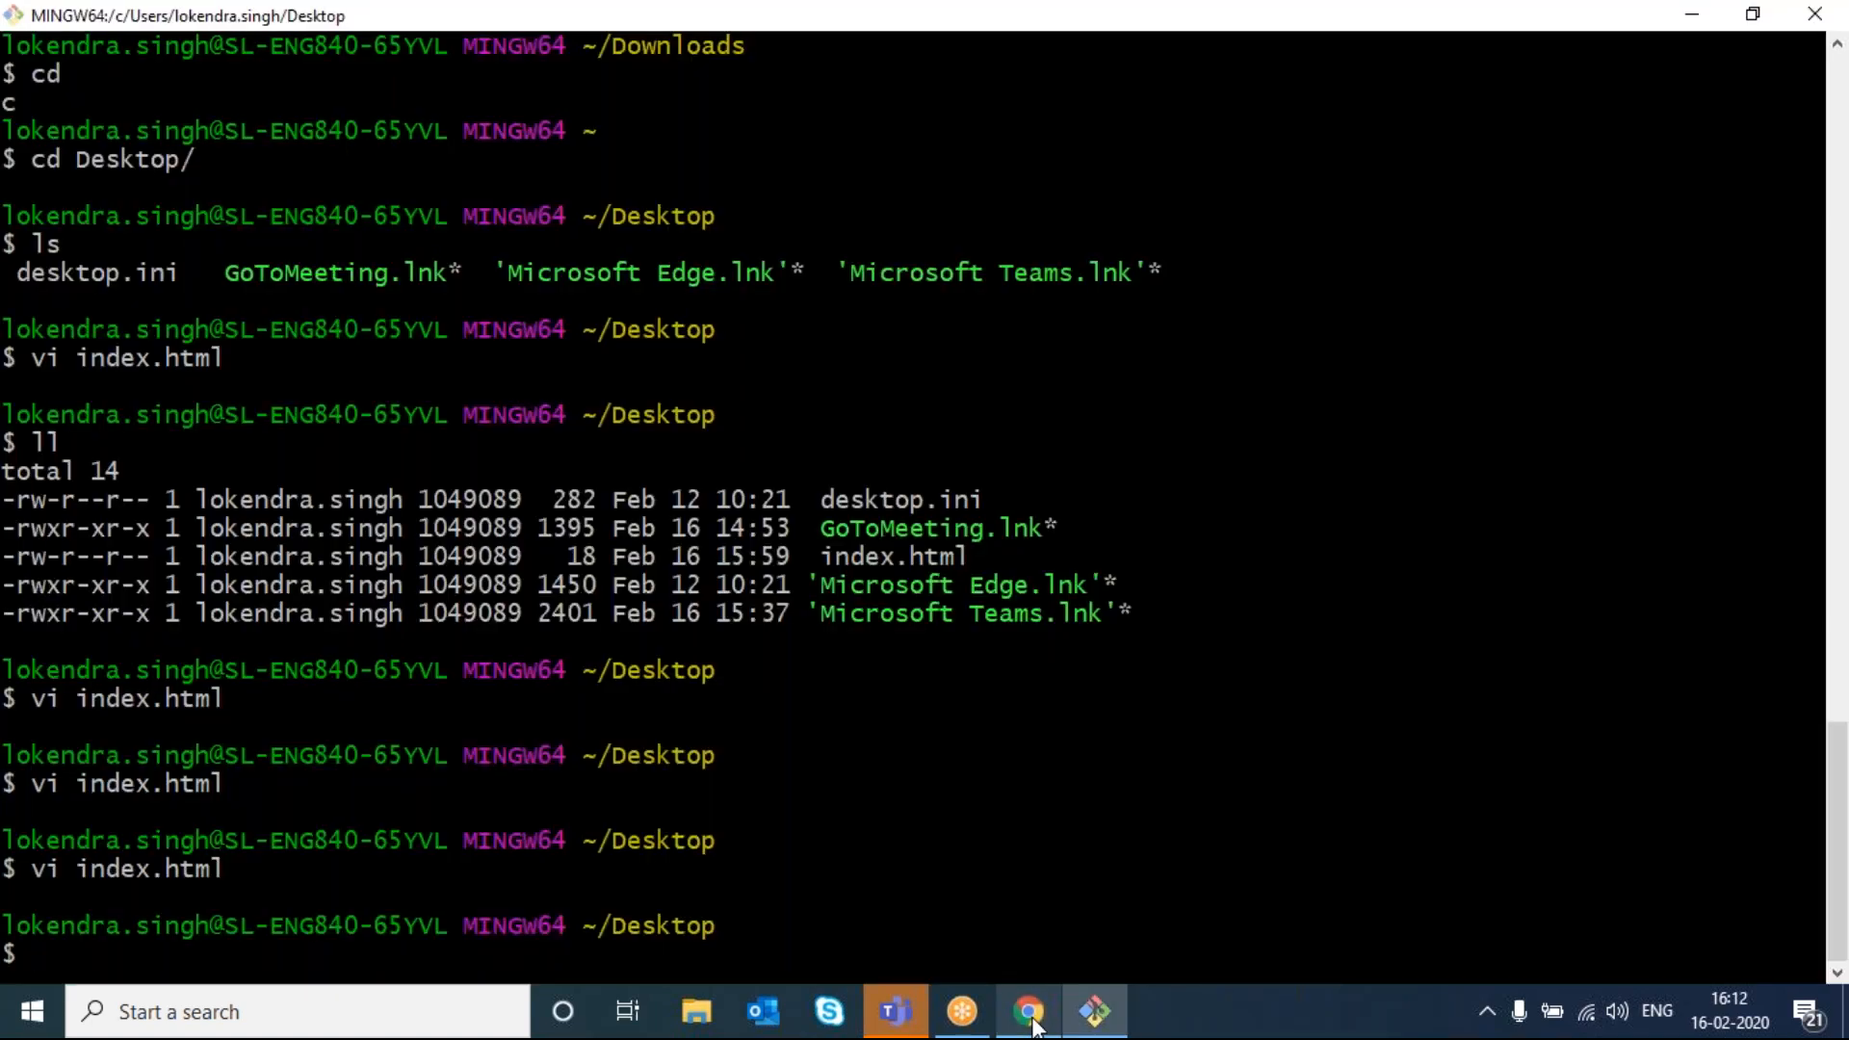
pyautogui.write('vi i')
pyautogui.press('Tab')
pyautogui.press('Return')
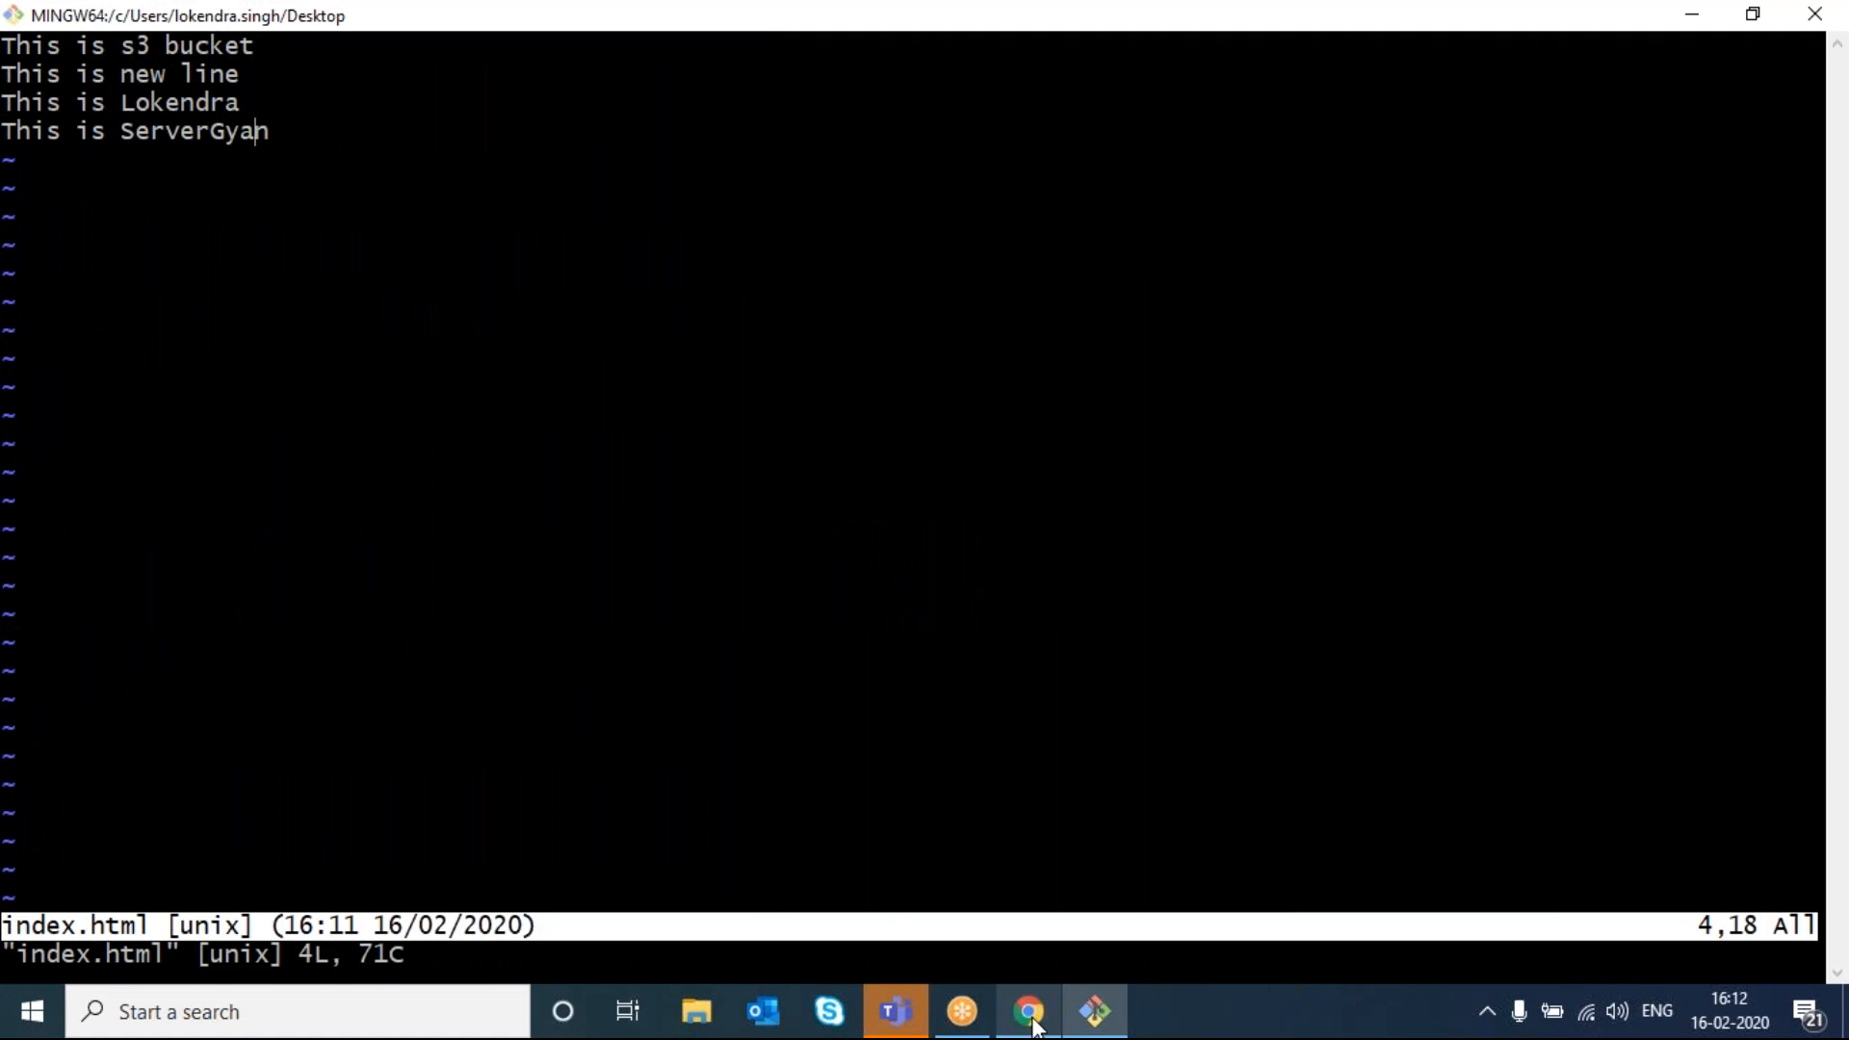
pyautogui.press('Up')
pyautogui.press('Up')
pyautogui.press('d')
pyautogui.hotkey('shift', 'z')
pyautogui.hotkey('shift', 'z')
pyautogui.click(1027, 1012)
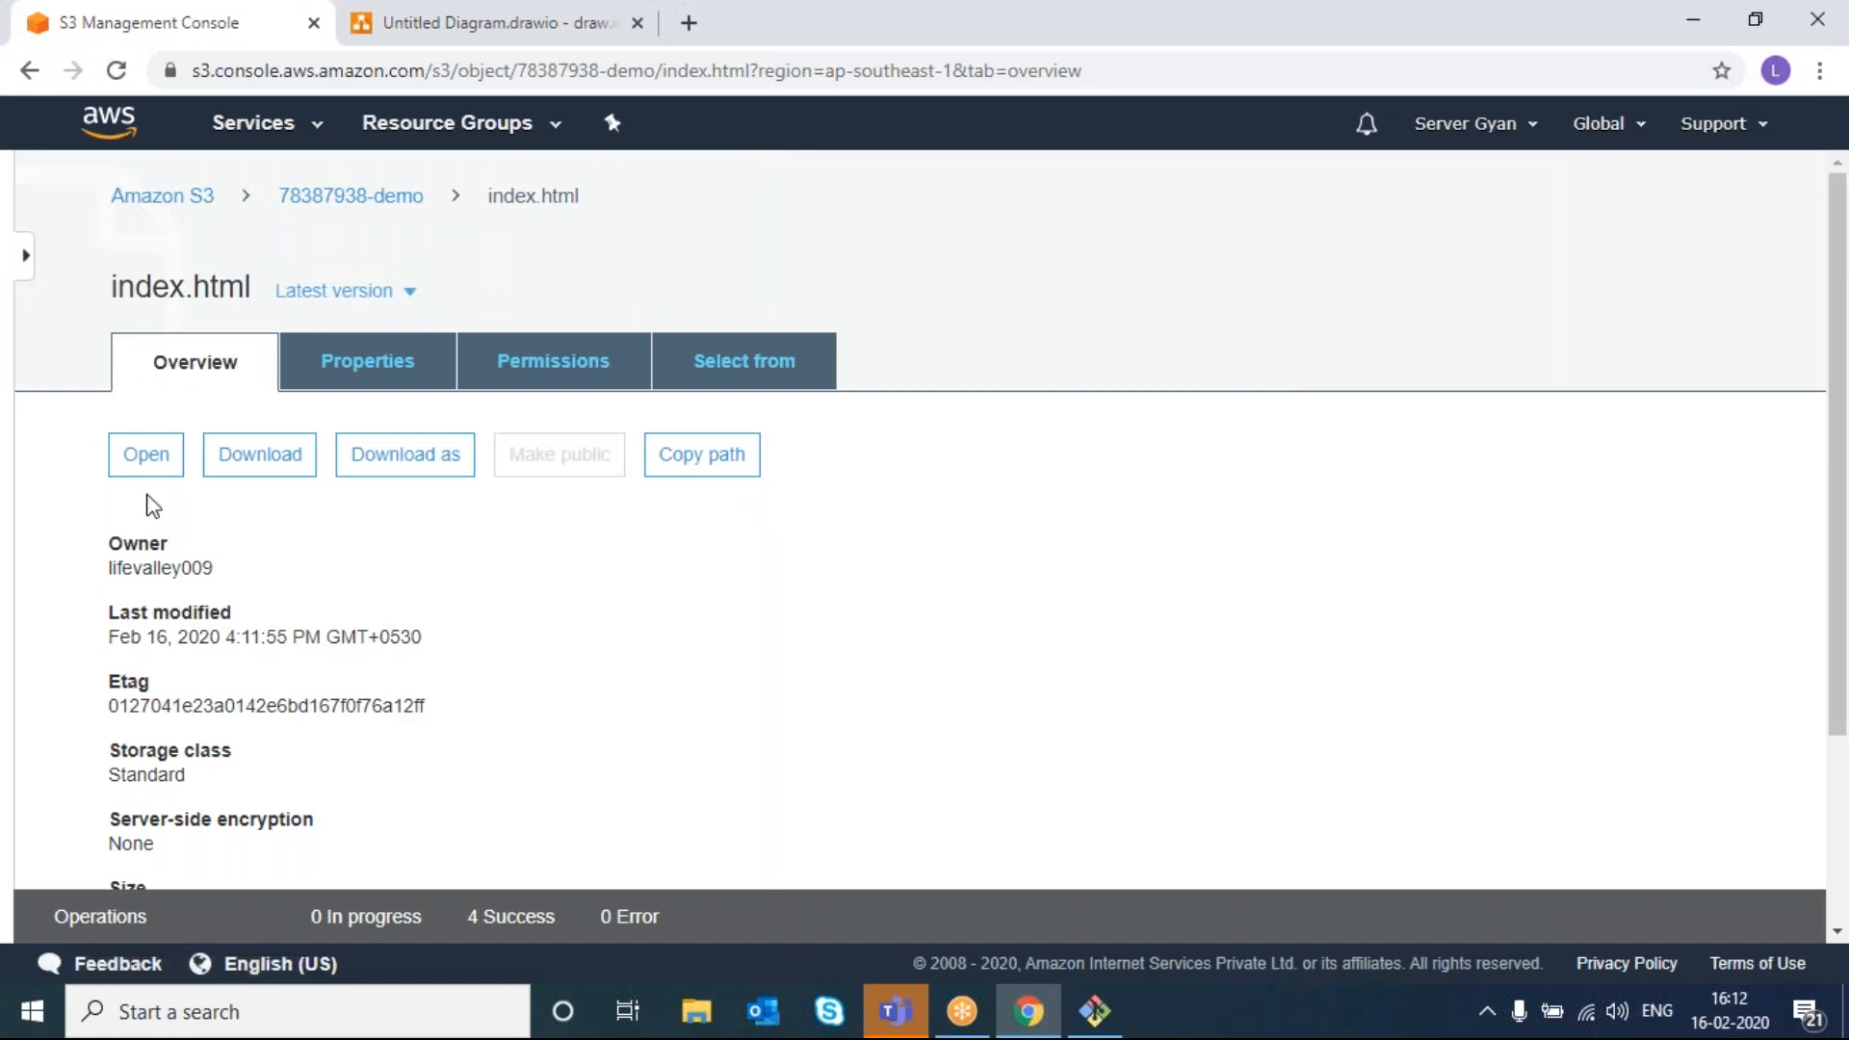
# - Upload the edited 54.0 B index.html from the Desktop to the 78387938-demo bucket
pyautogui.click(350, 200)
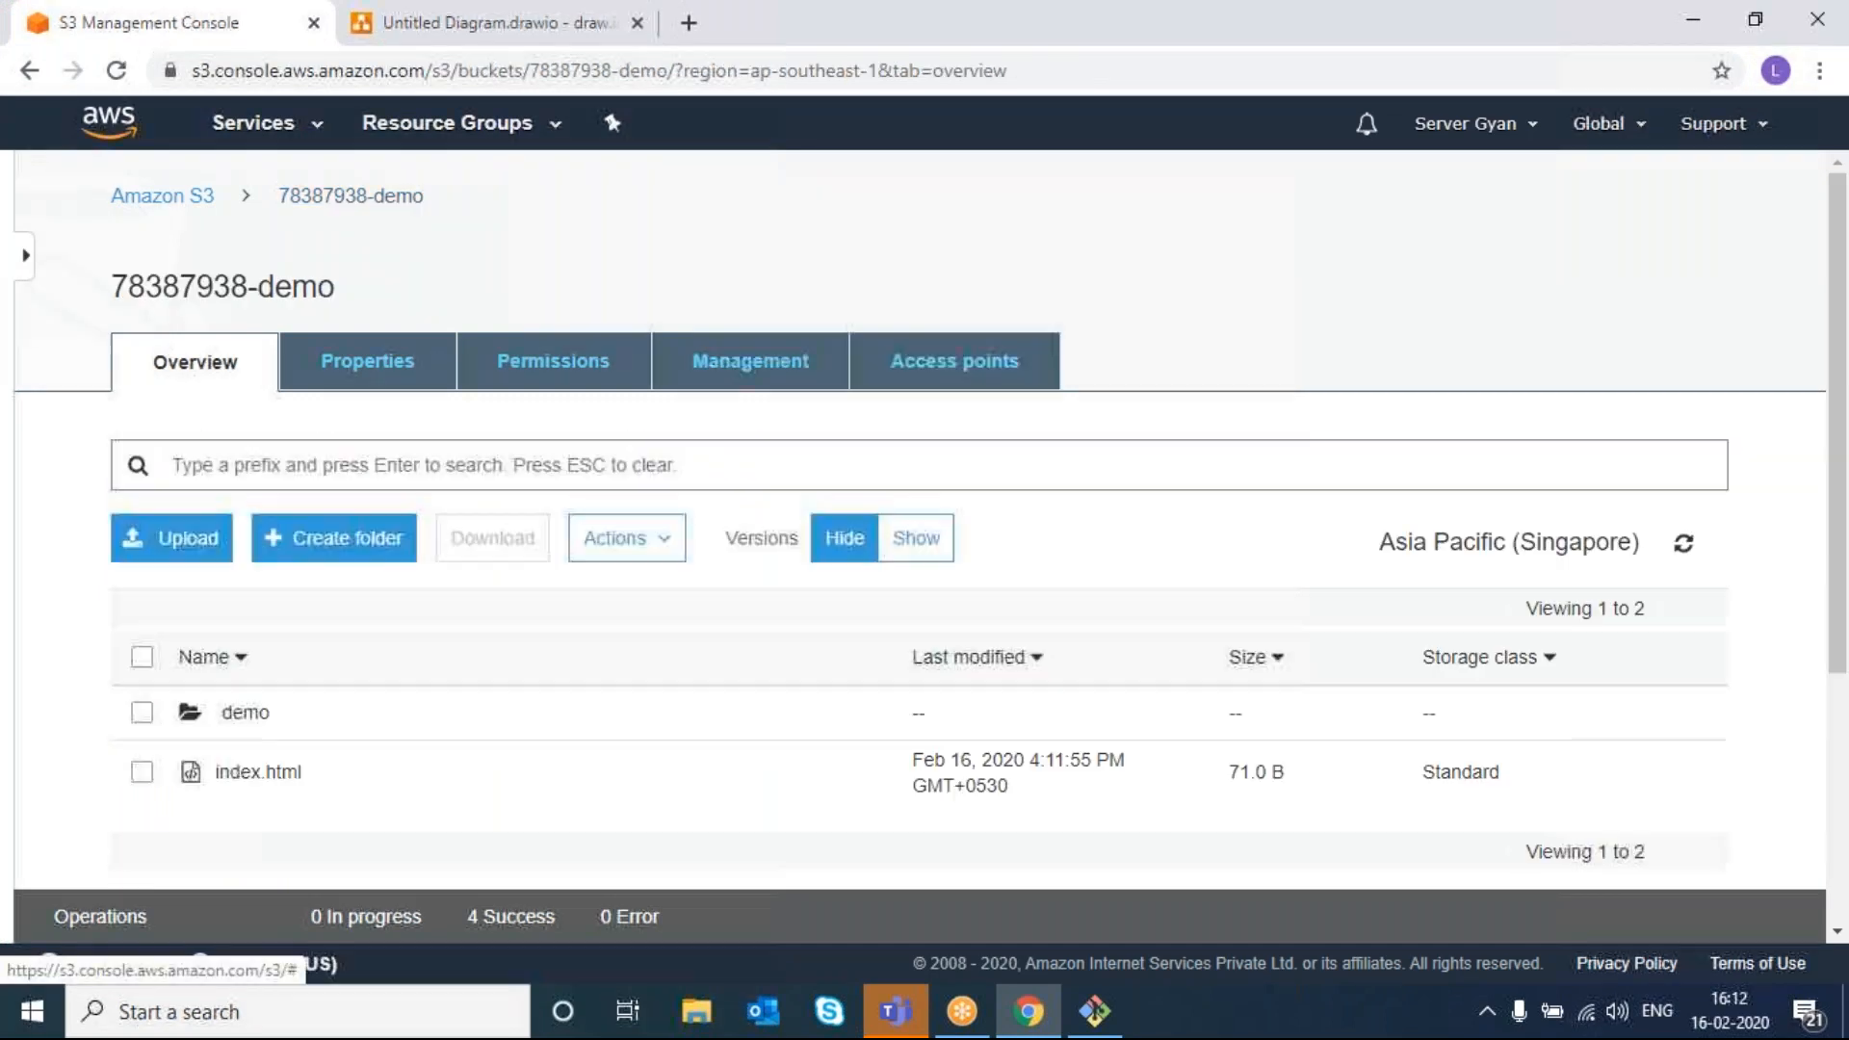
pyautogui.click(183, 553)
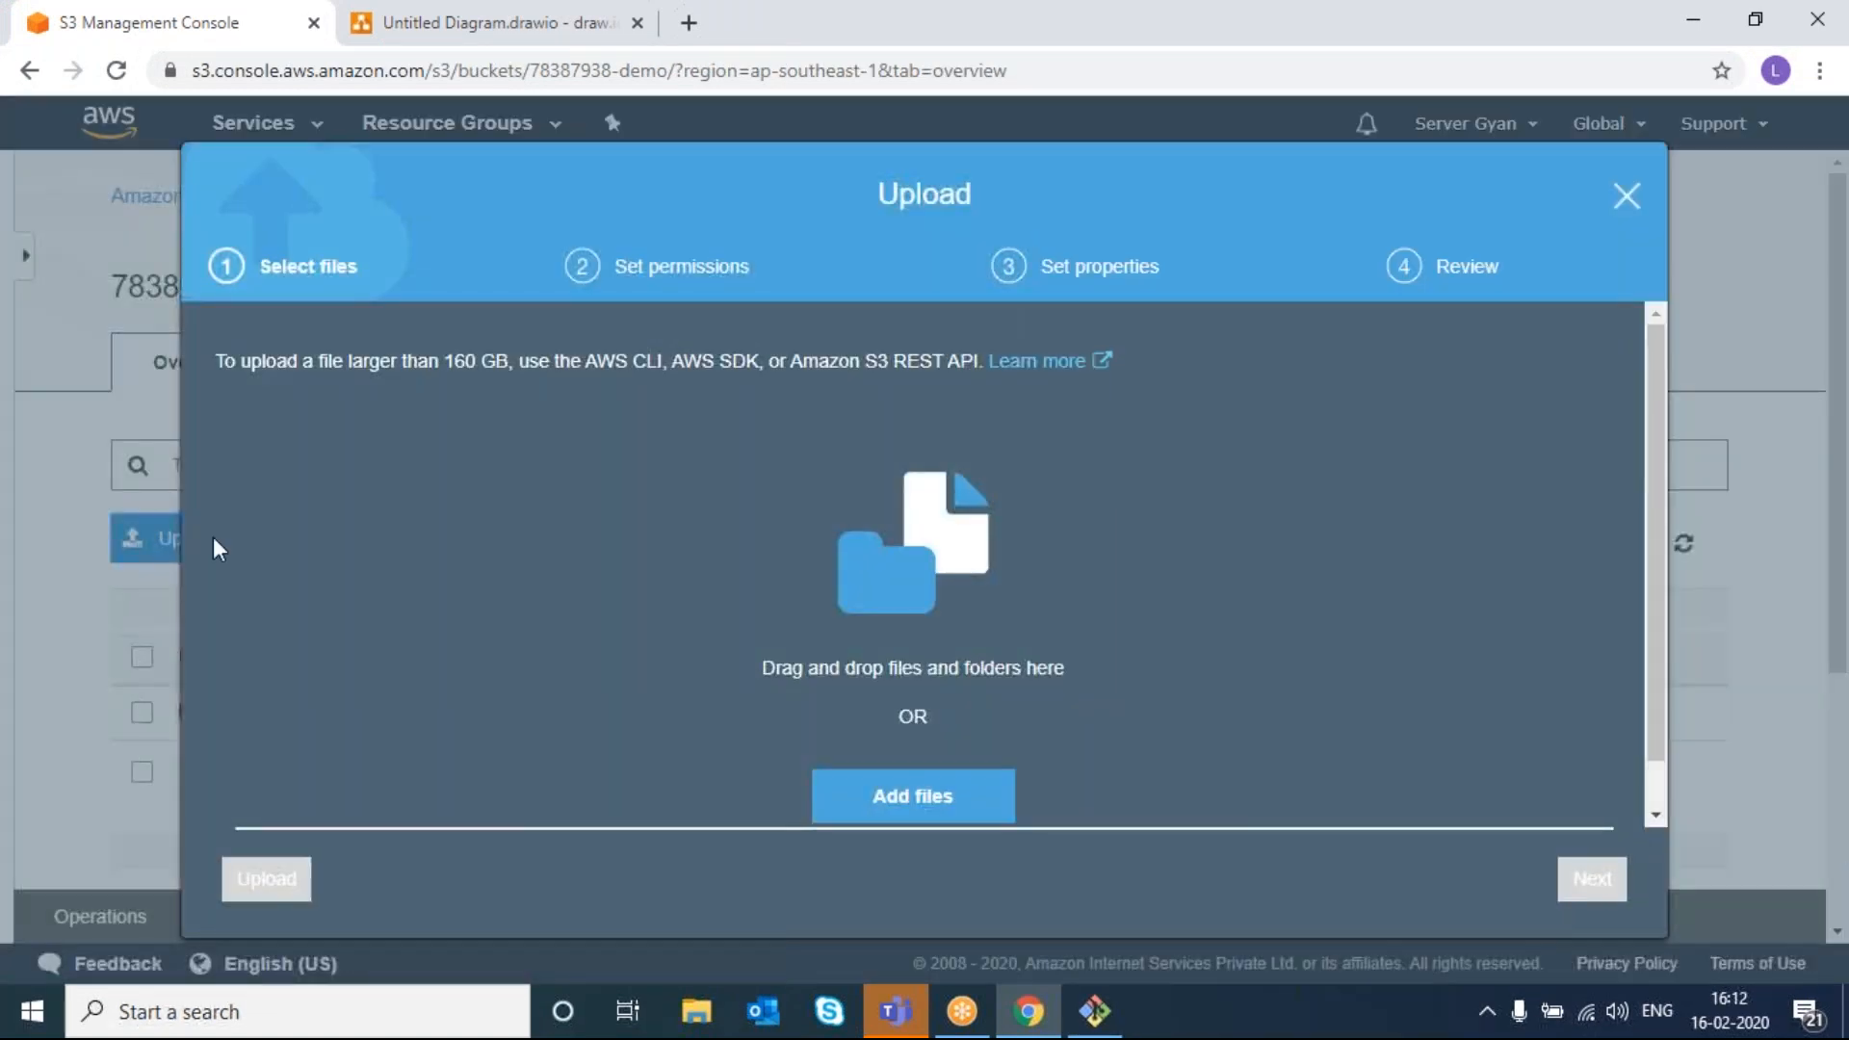
pyautogui.click(897, 788)
pyautogui.click(439, 231)
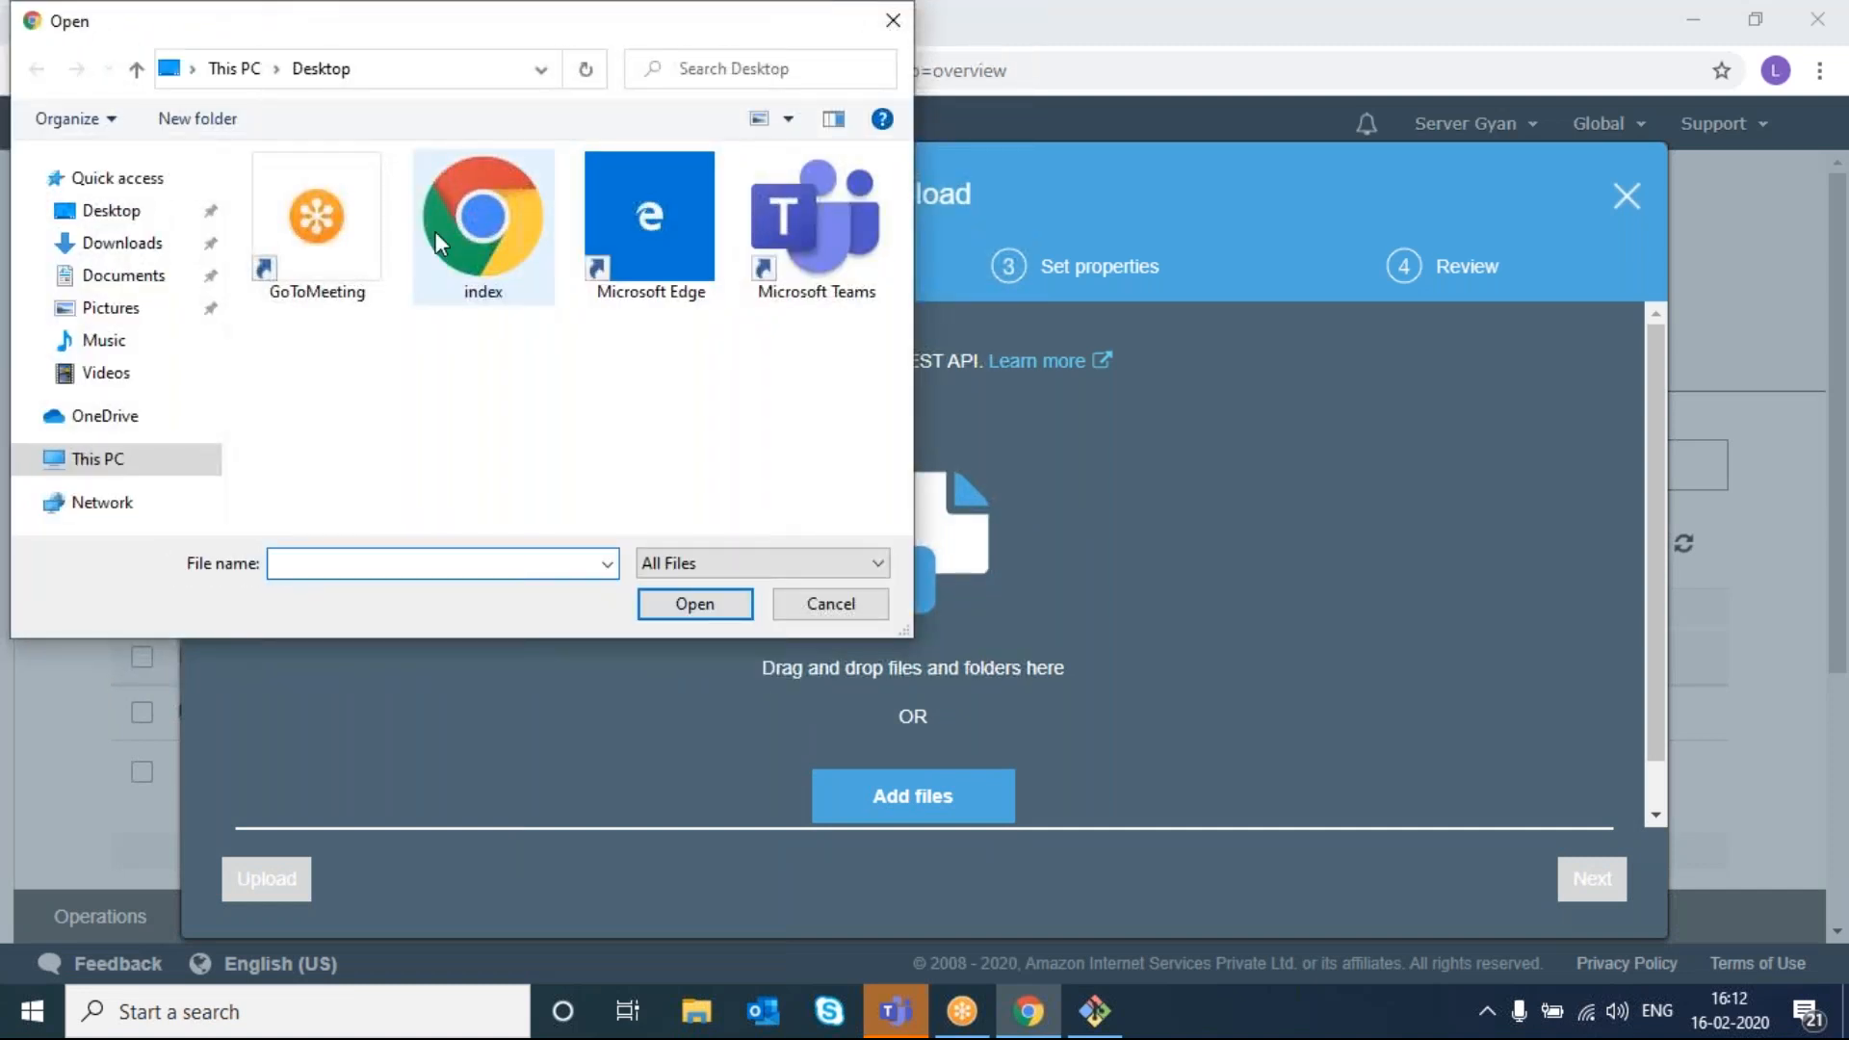
pyautogui.doubleClick(441, 233)
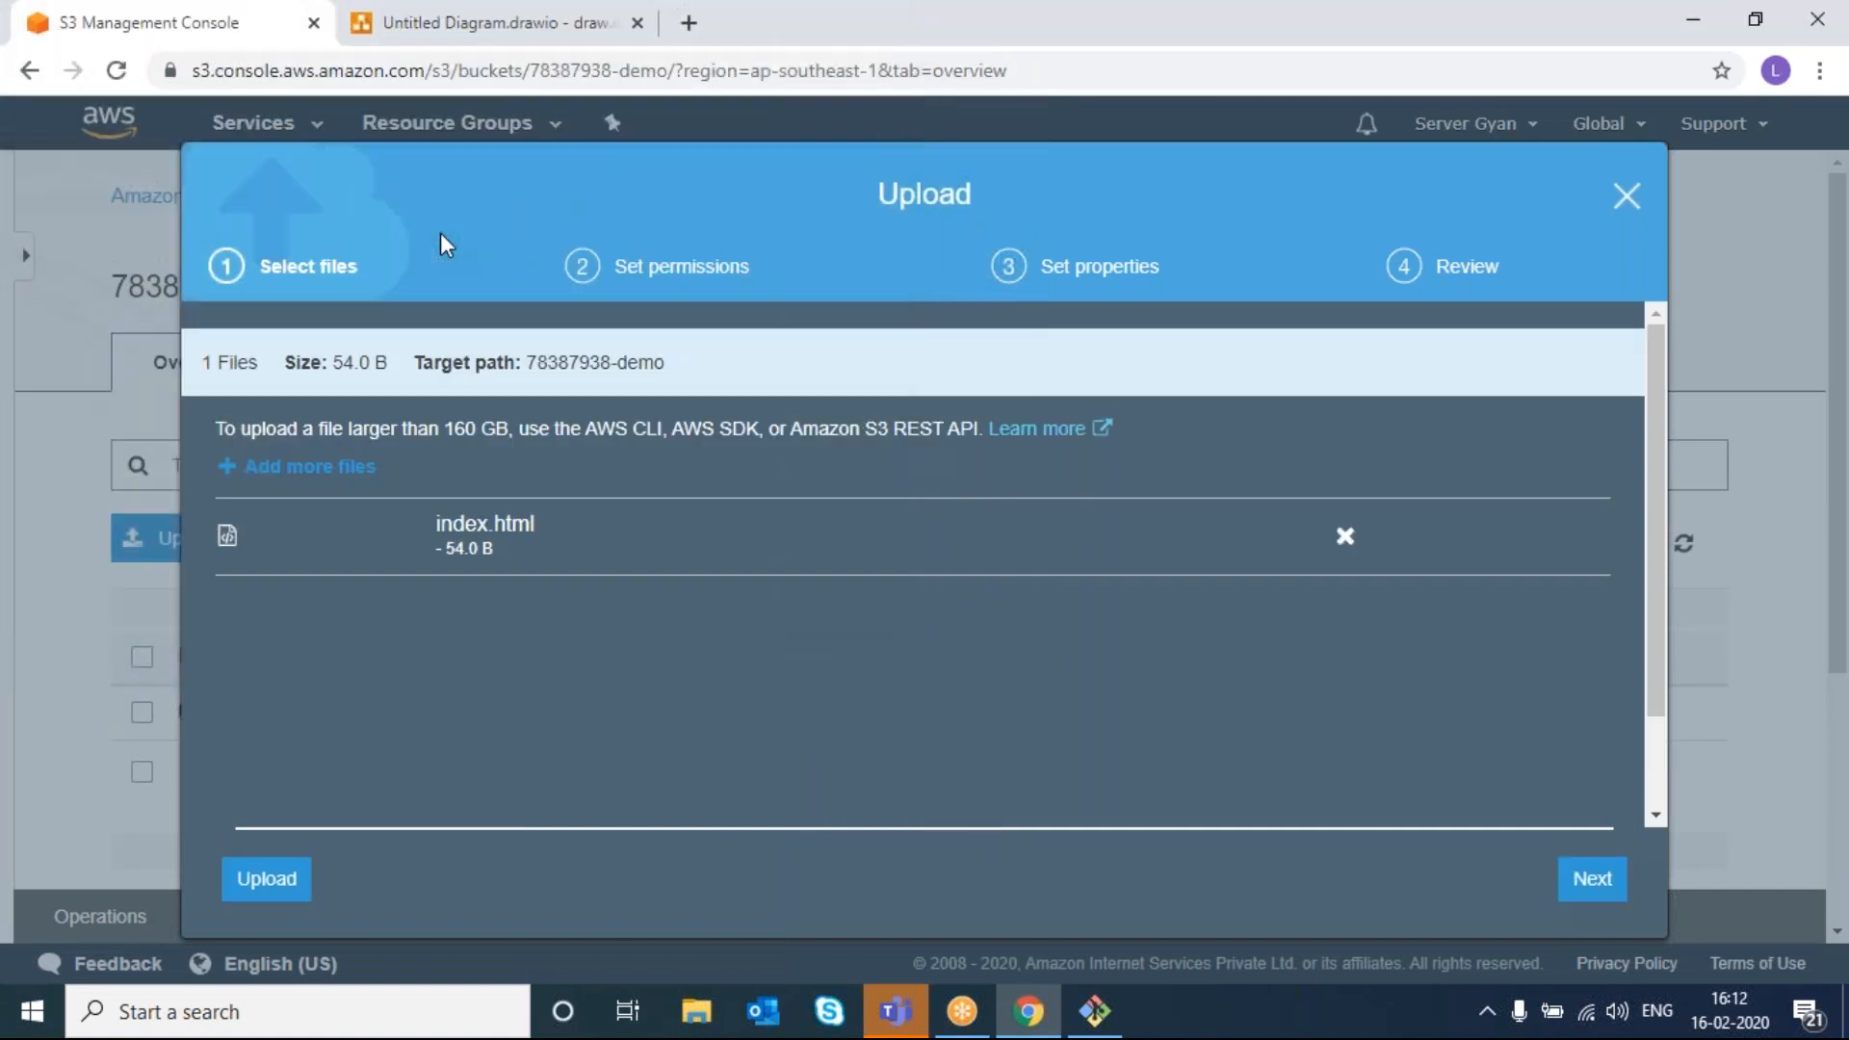
pyautogui.click(249, 890)
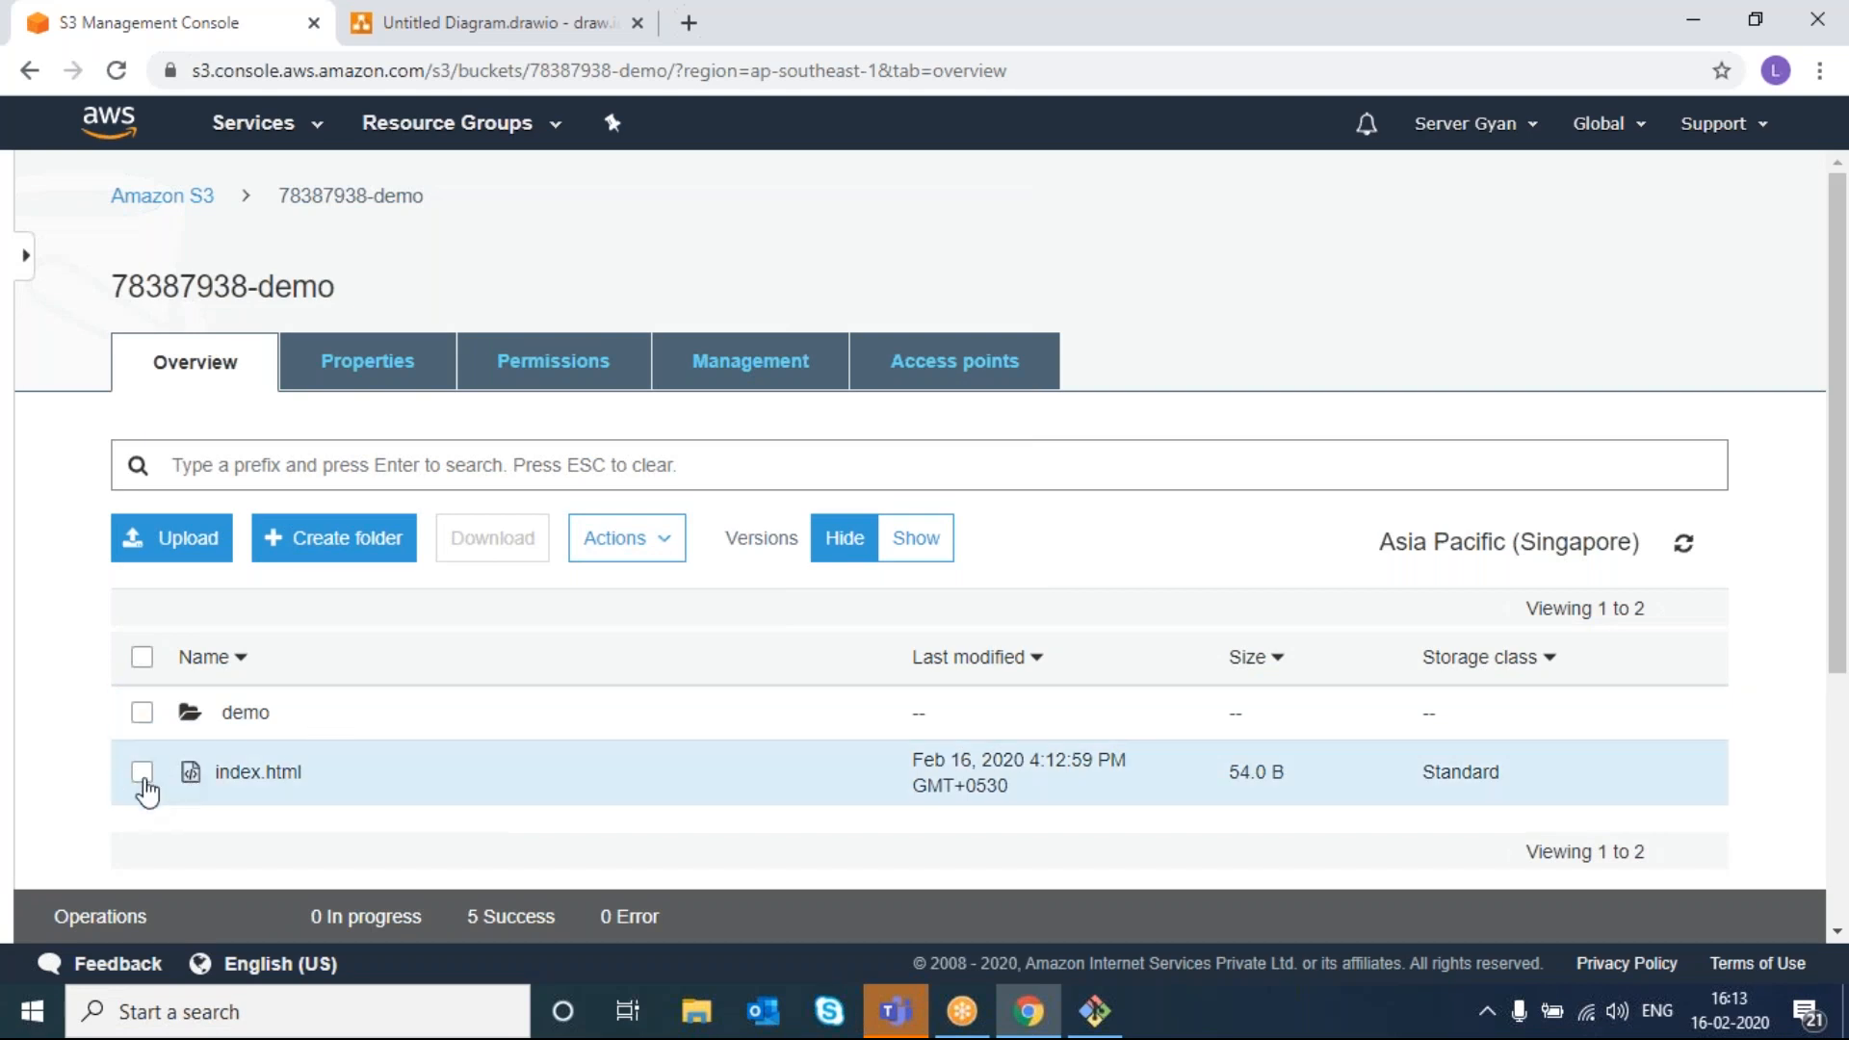
# - Check that index.html's version list shows only the 4:12:59 PM version
pyautogui.click(235, 776)
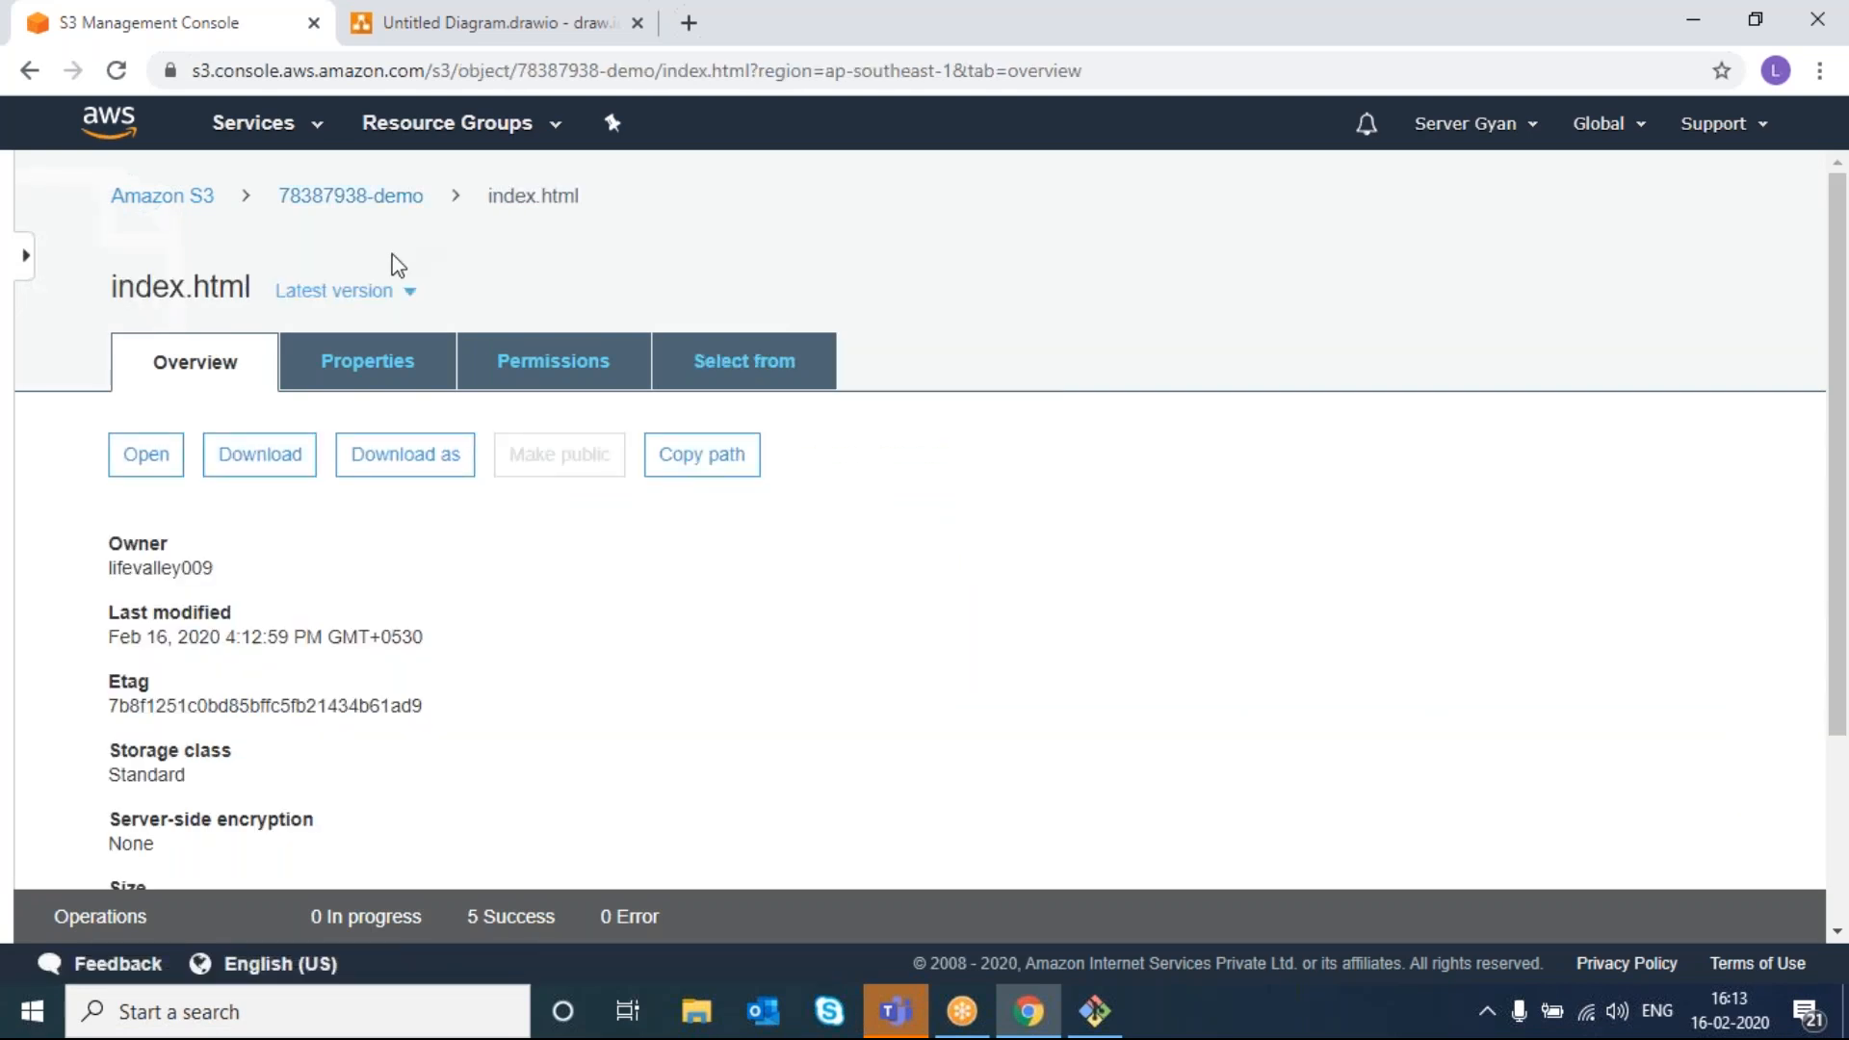
pyautogui.rightClick(372, 291)
pyautogui.doubleClick(356, 291)
pyautogui.click(356, 290)
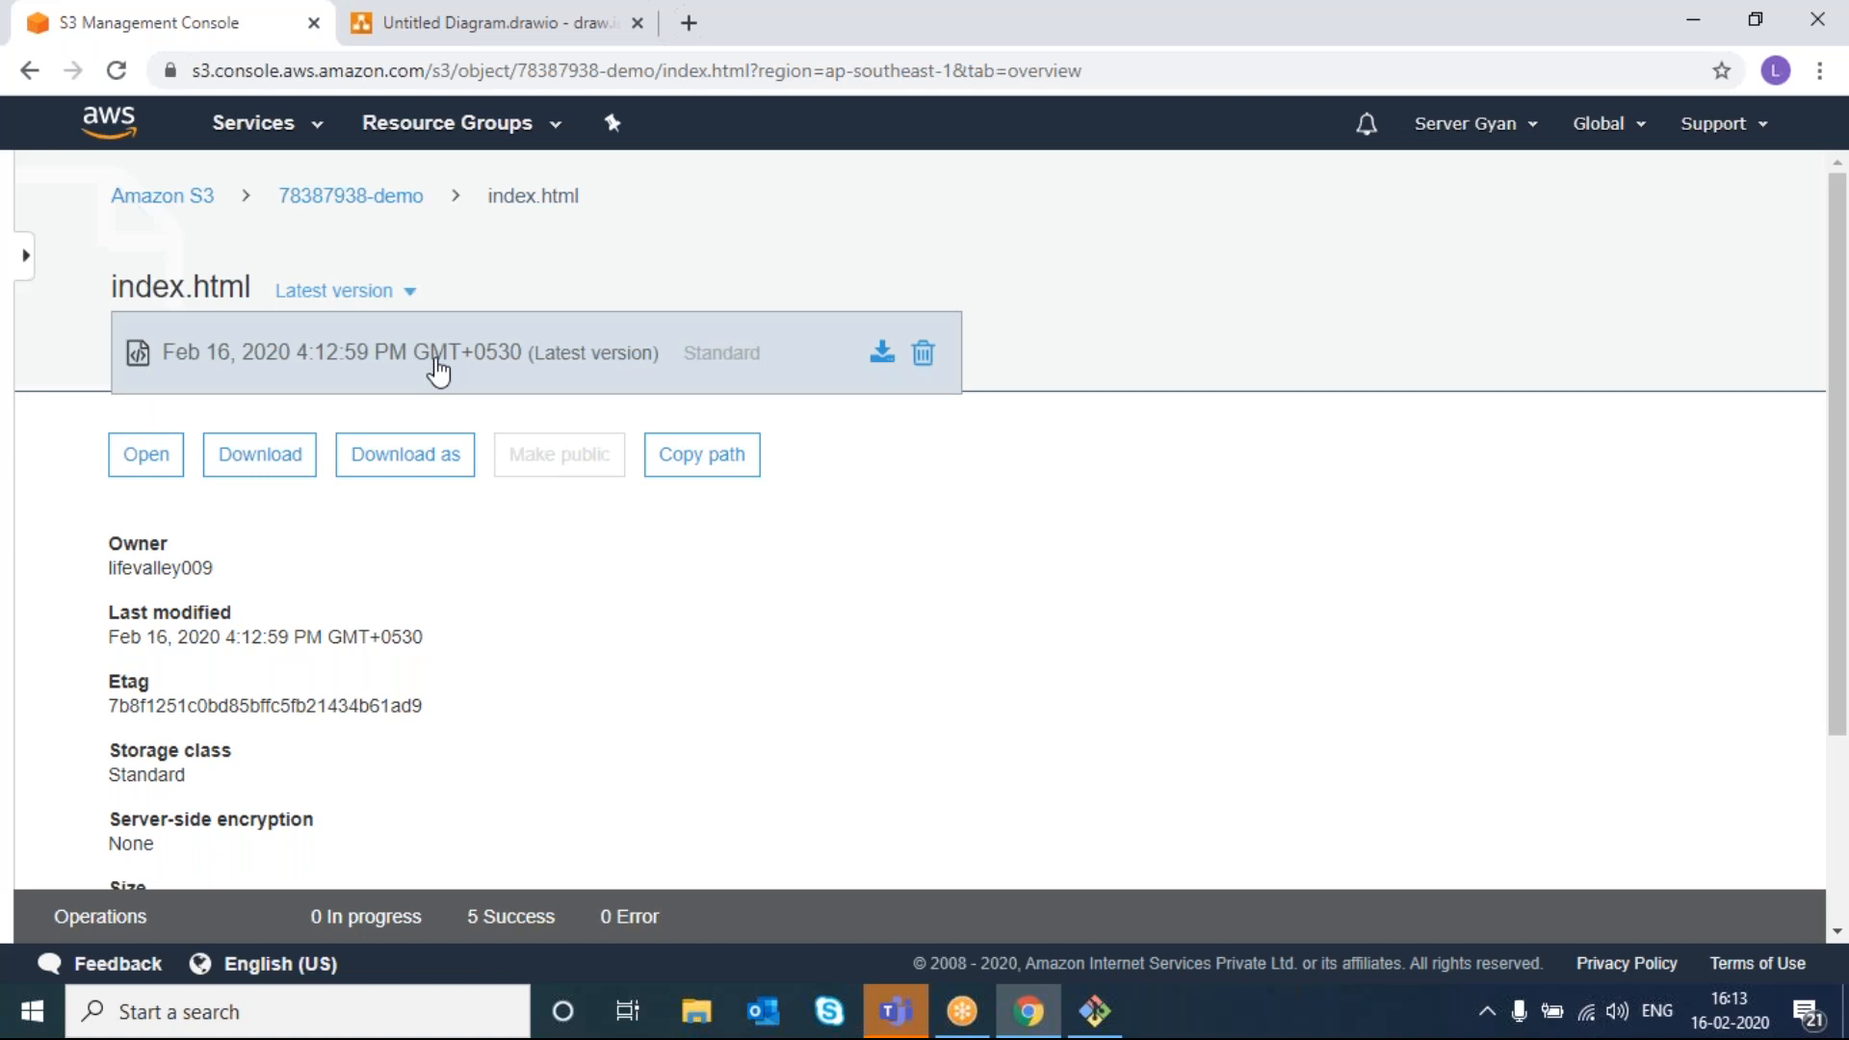
# - Open the 78387938-demo bucket's Versioning properties, which still show versioning suspended
pyautogui.click(350, 197)
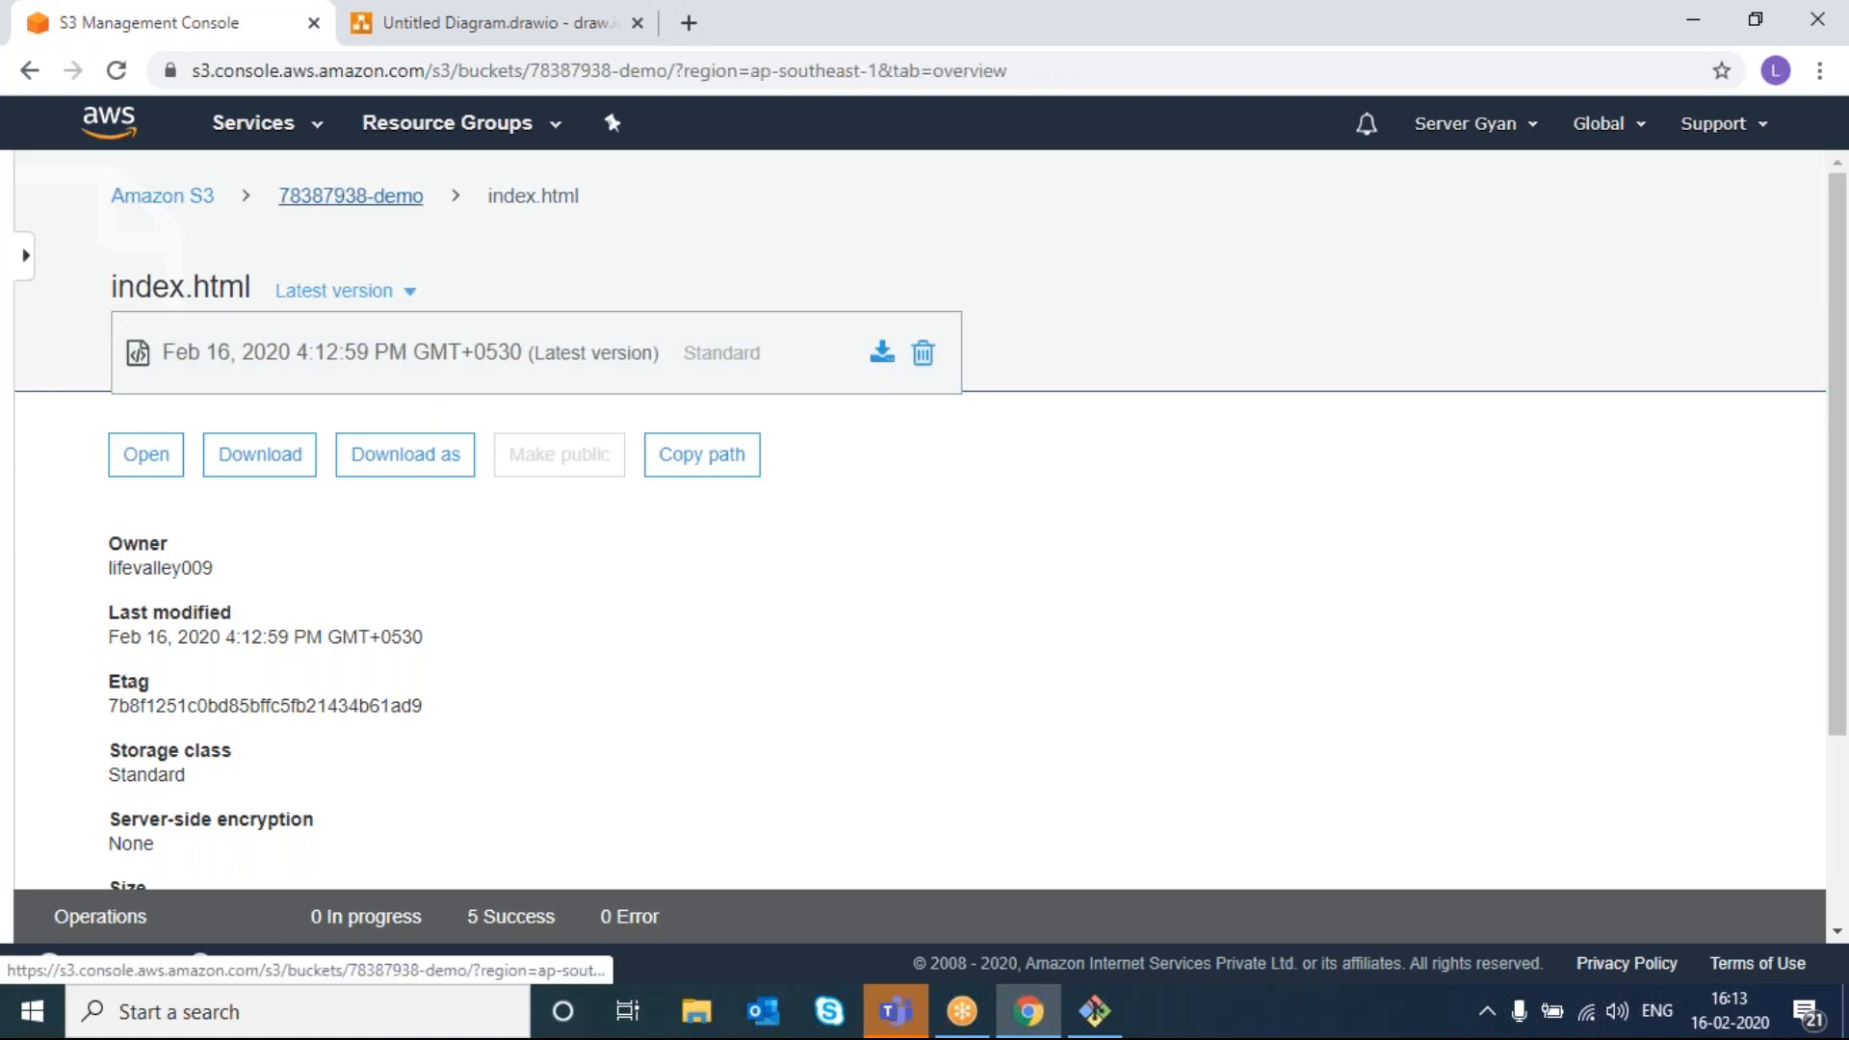
pyautogui.click(369, 369)
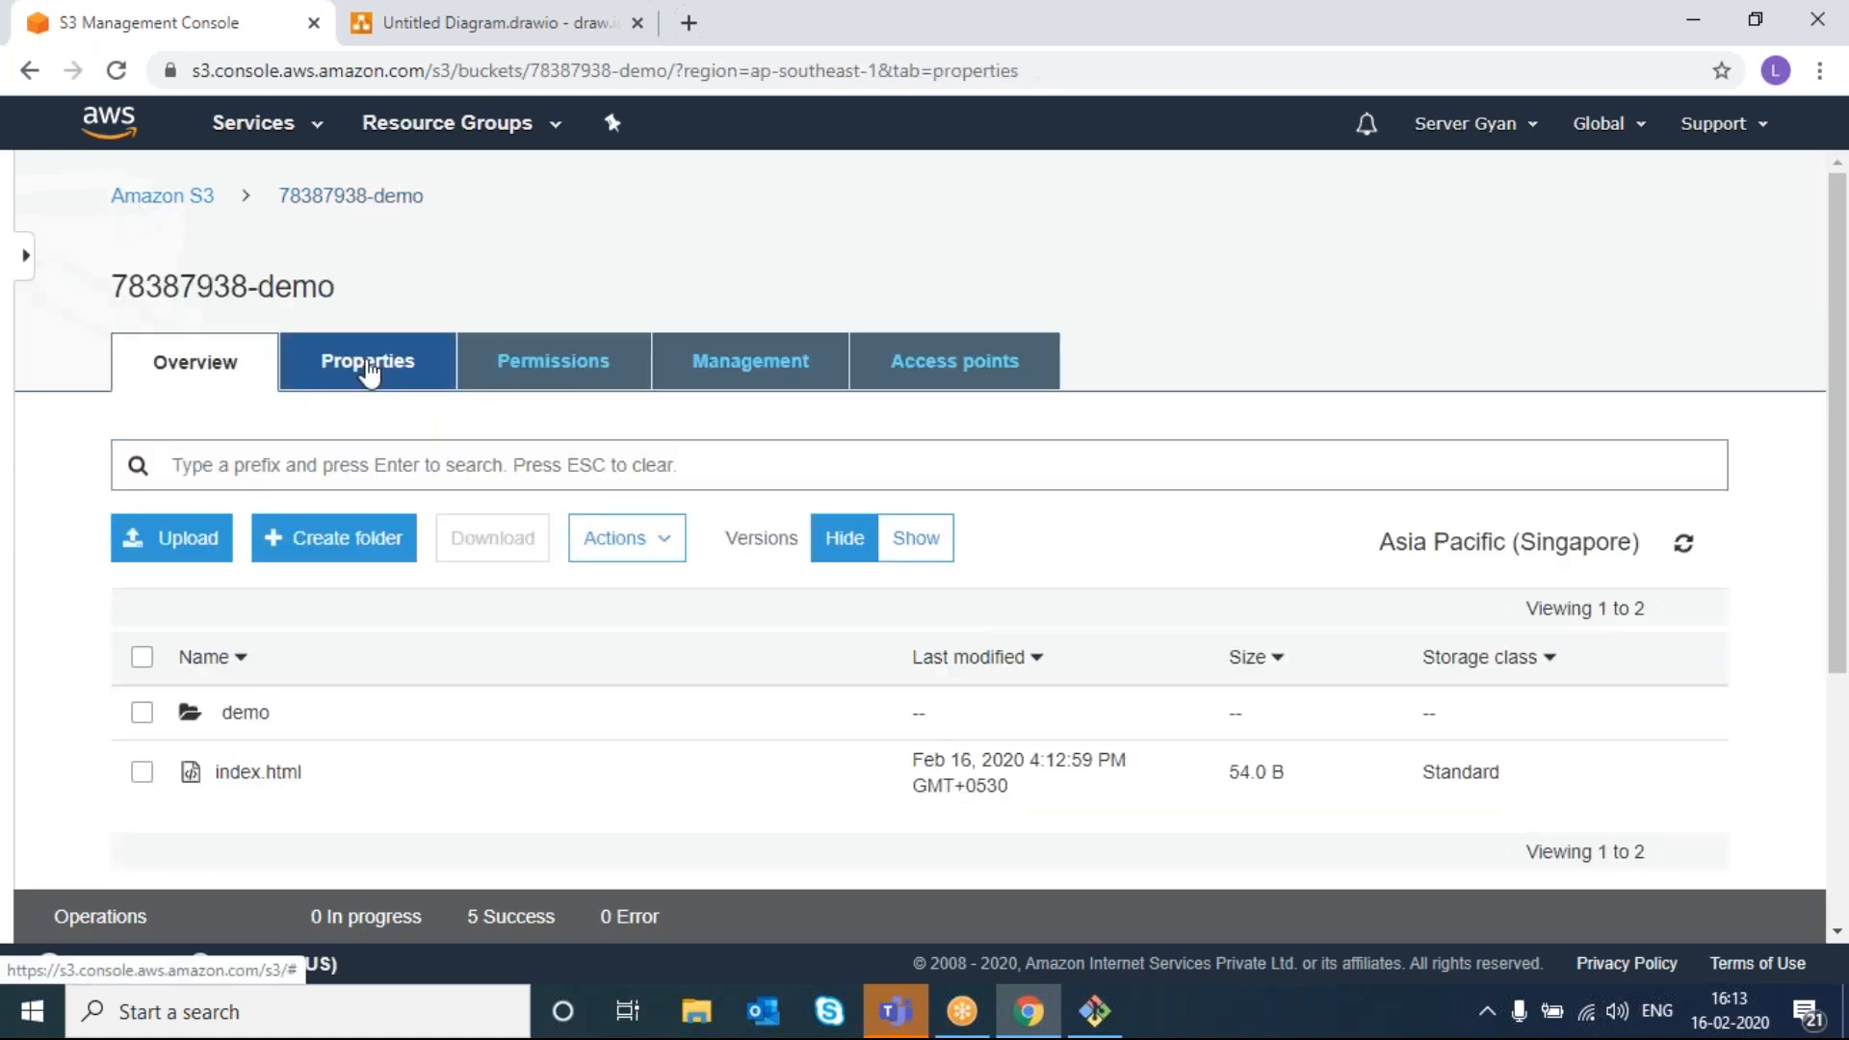
pyautogui.scroll(-1, 674, 567)
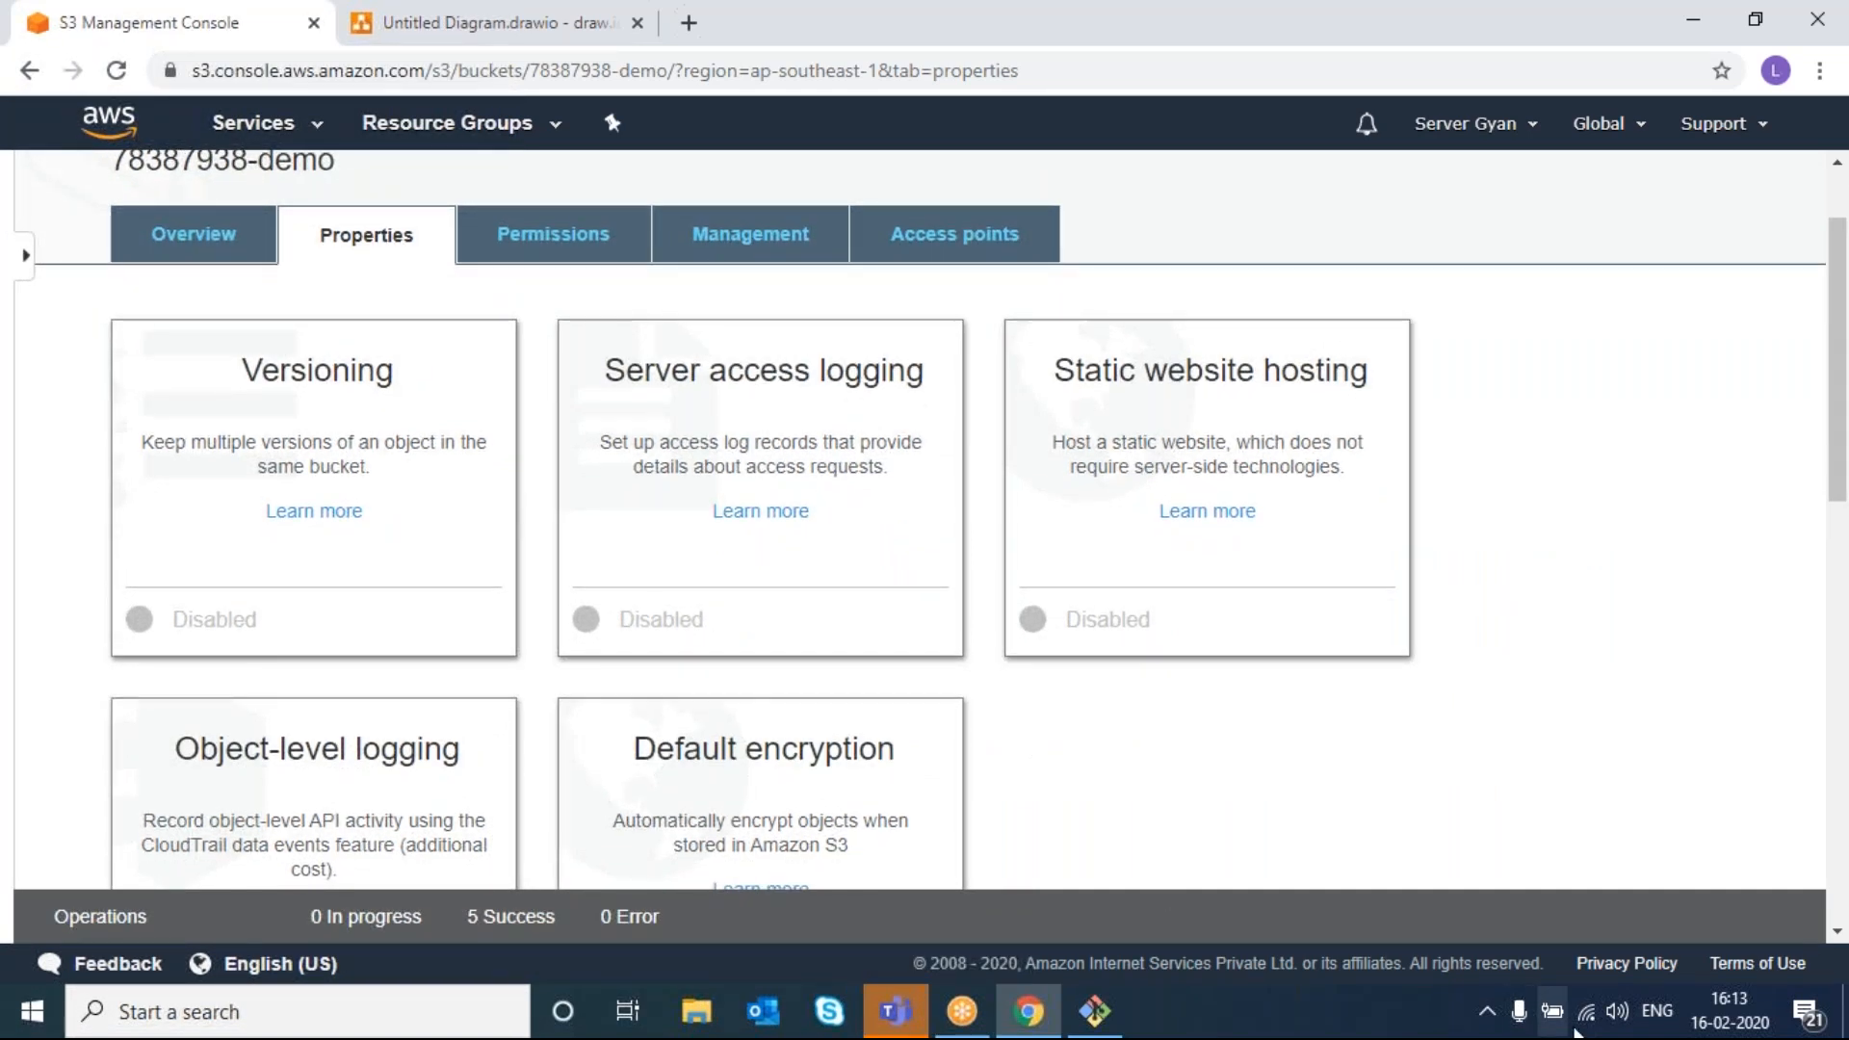
pyautogui.click(1620, 1018)
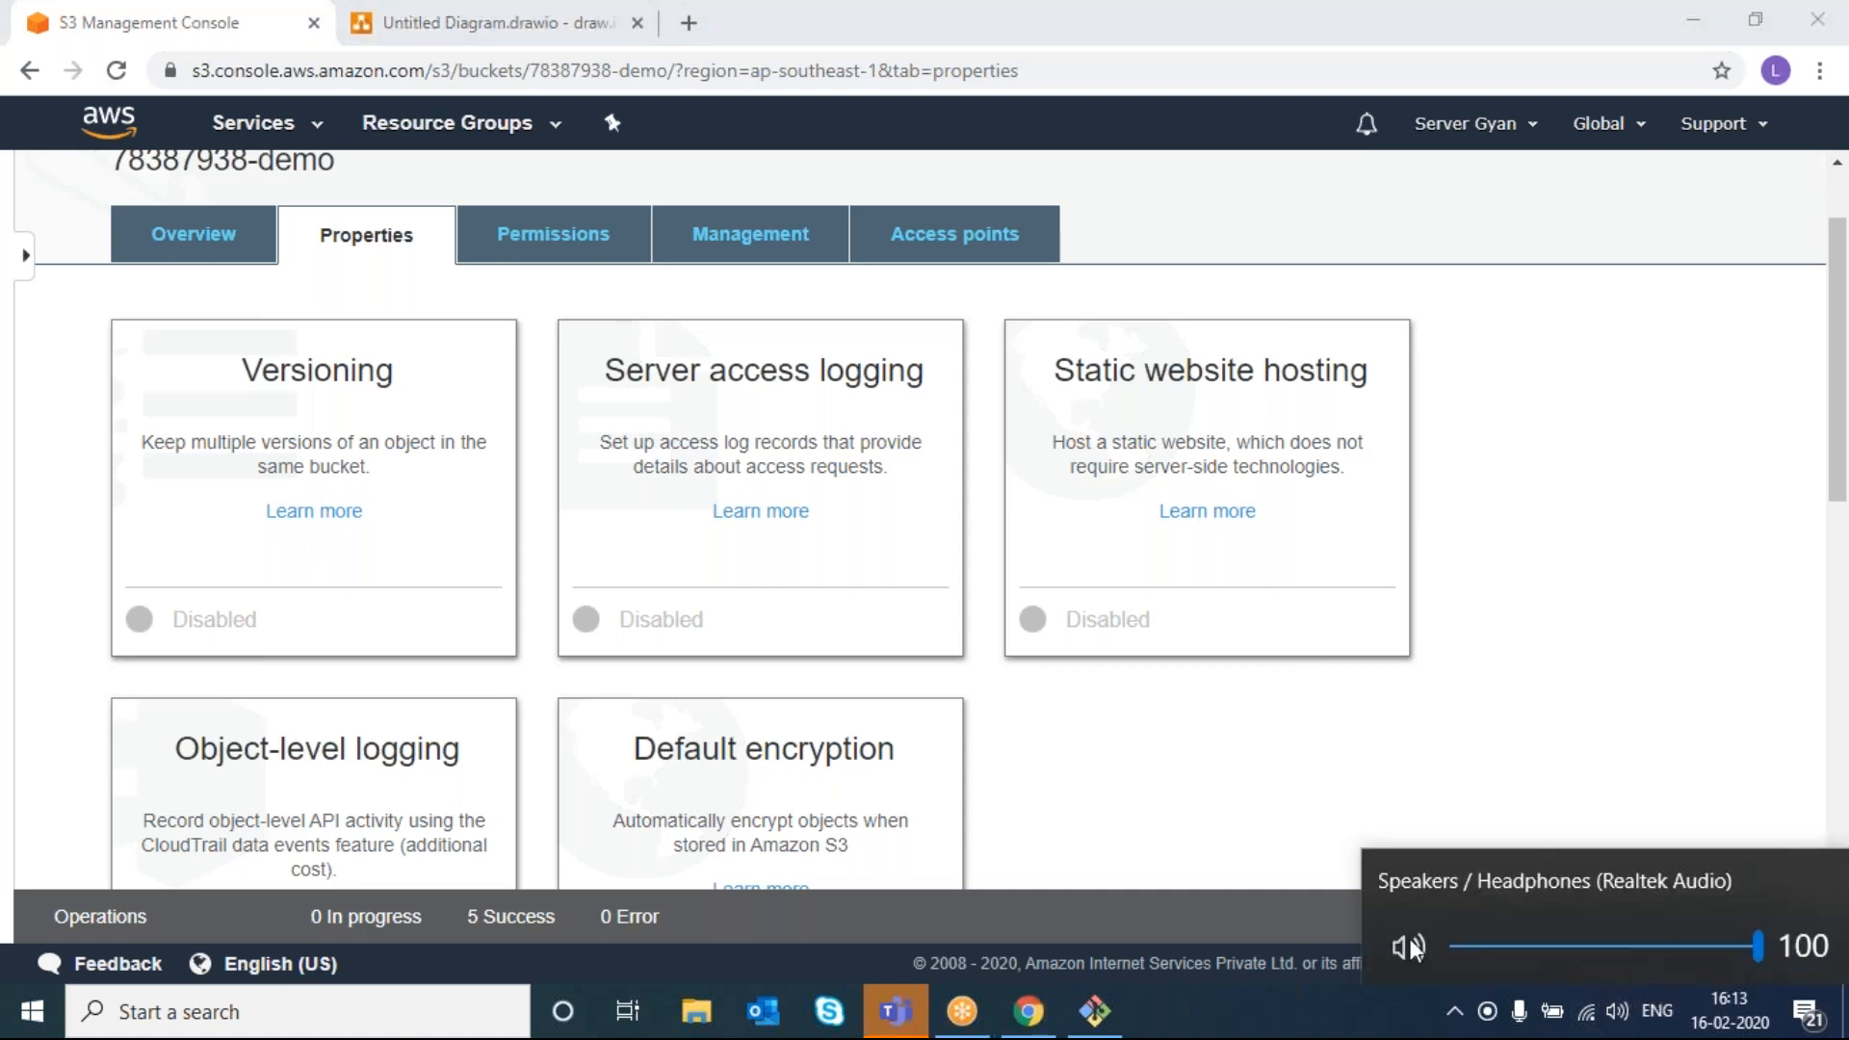
pyautogui.click(1493, 798)
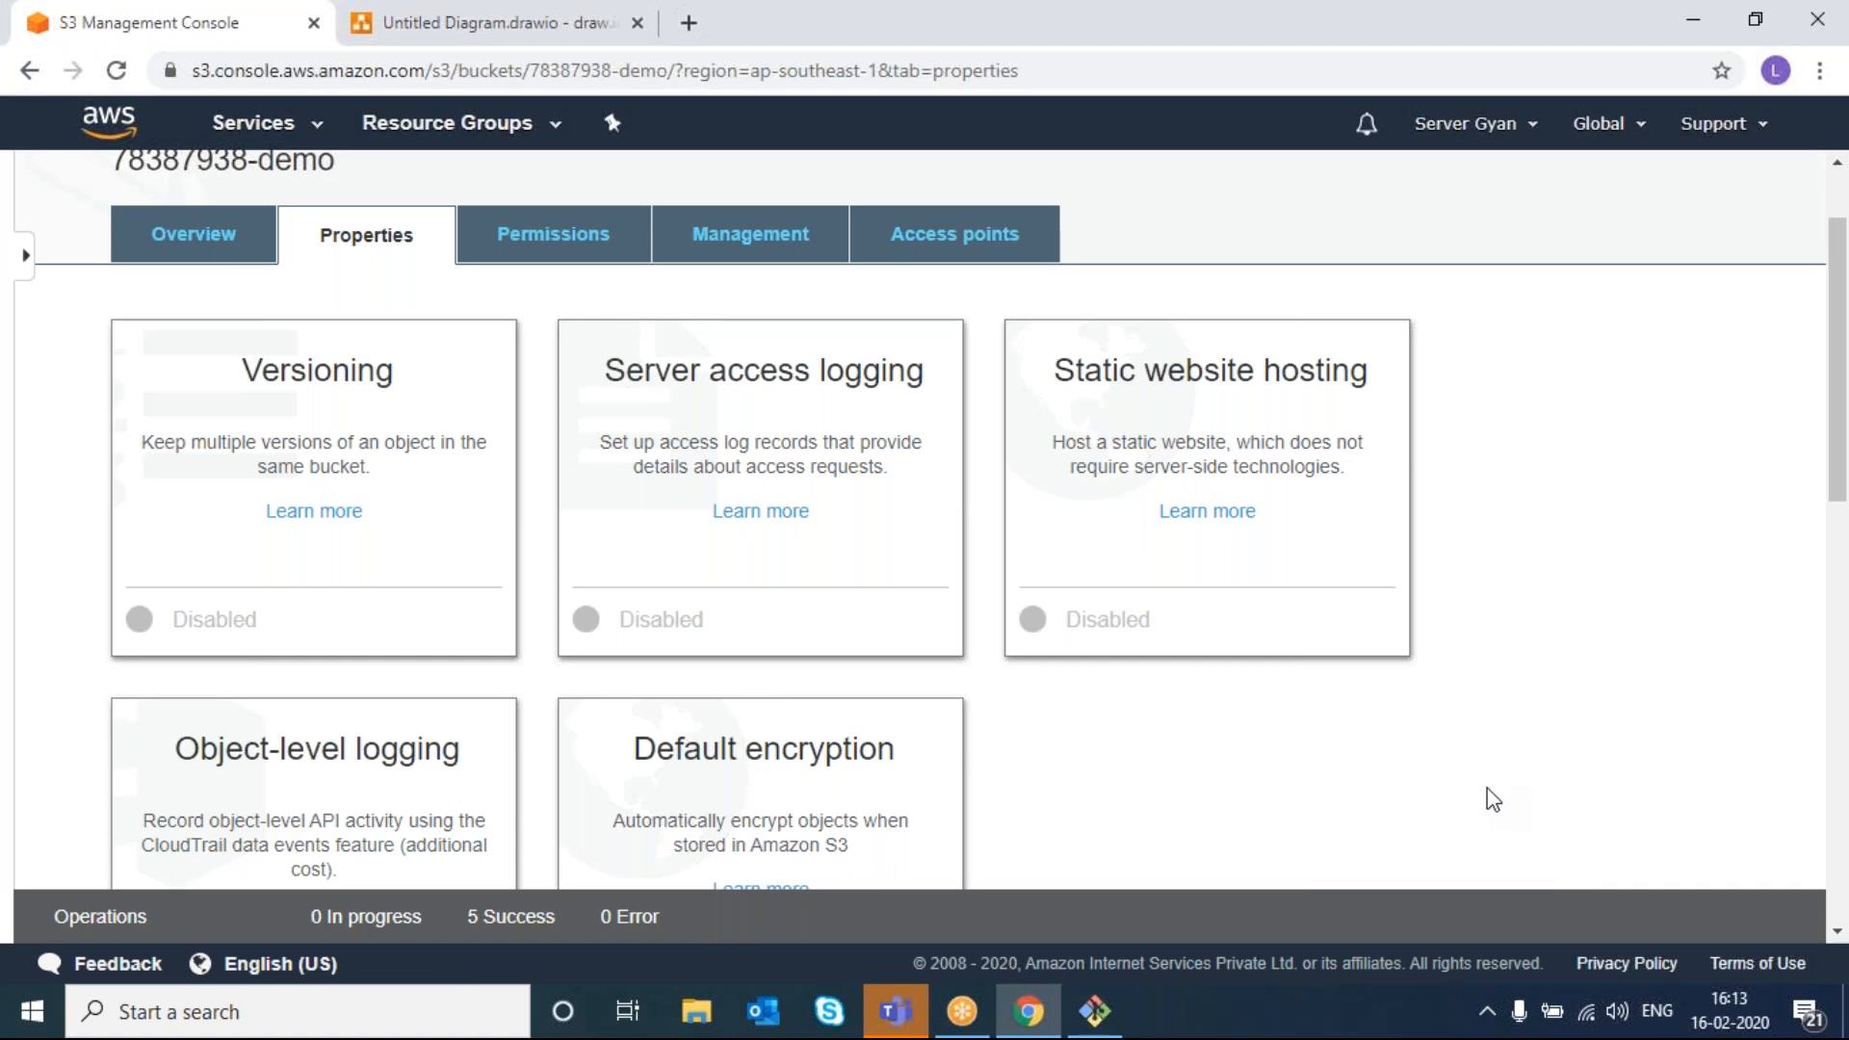
pyautogui.doubleClick(206, 469)
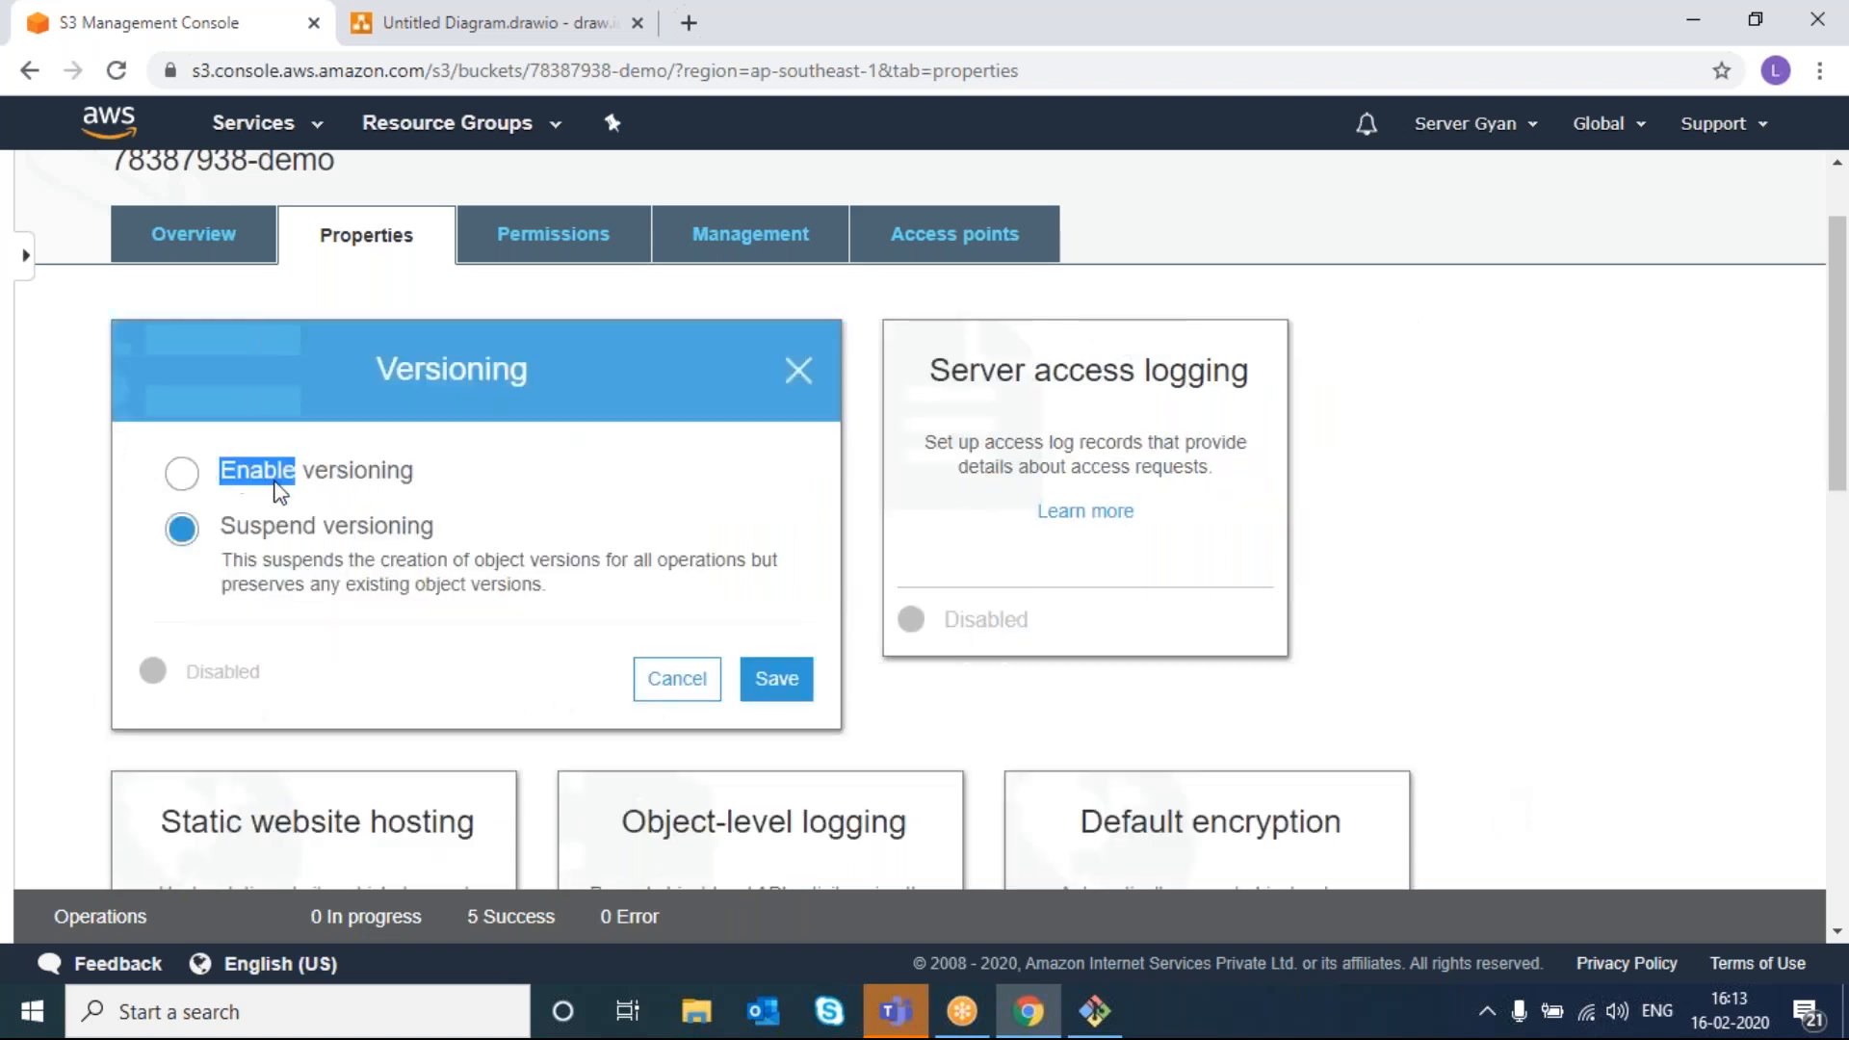
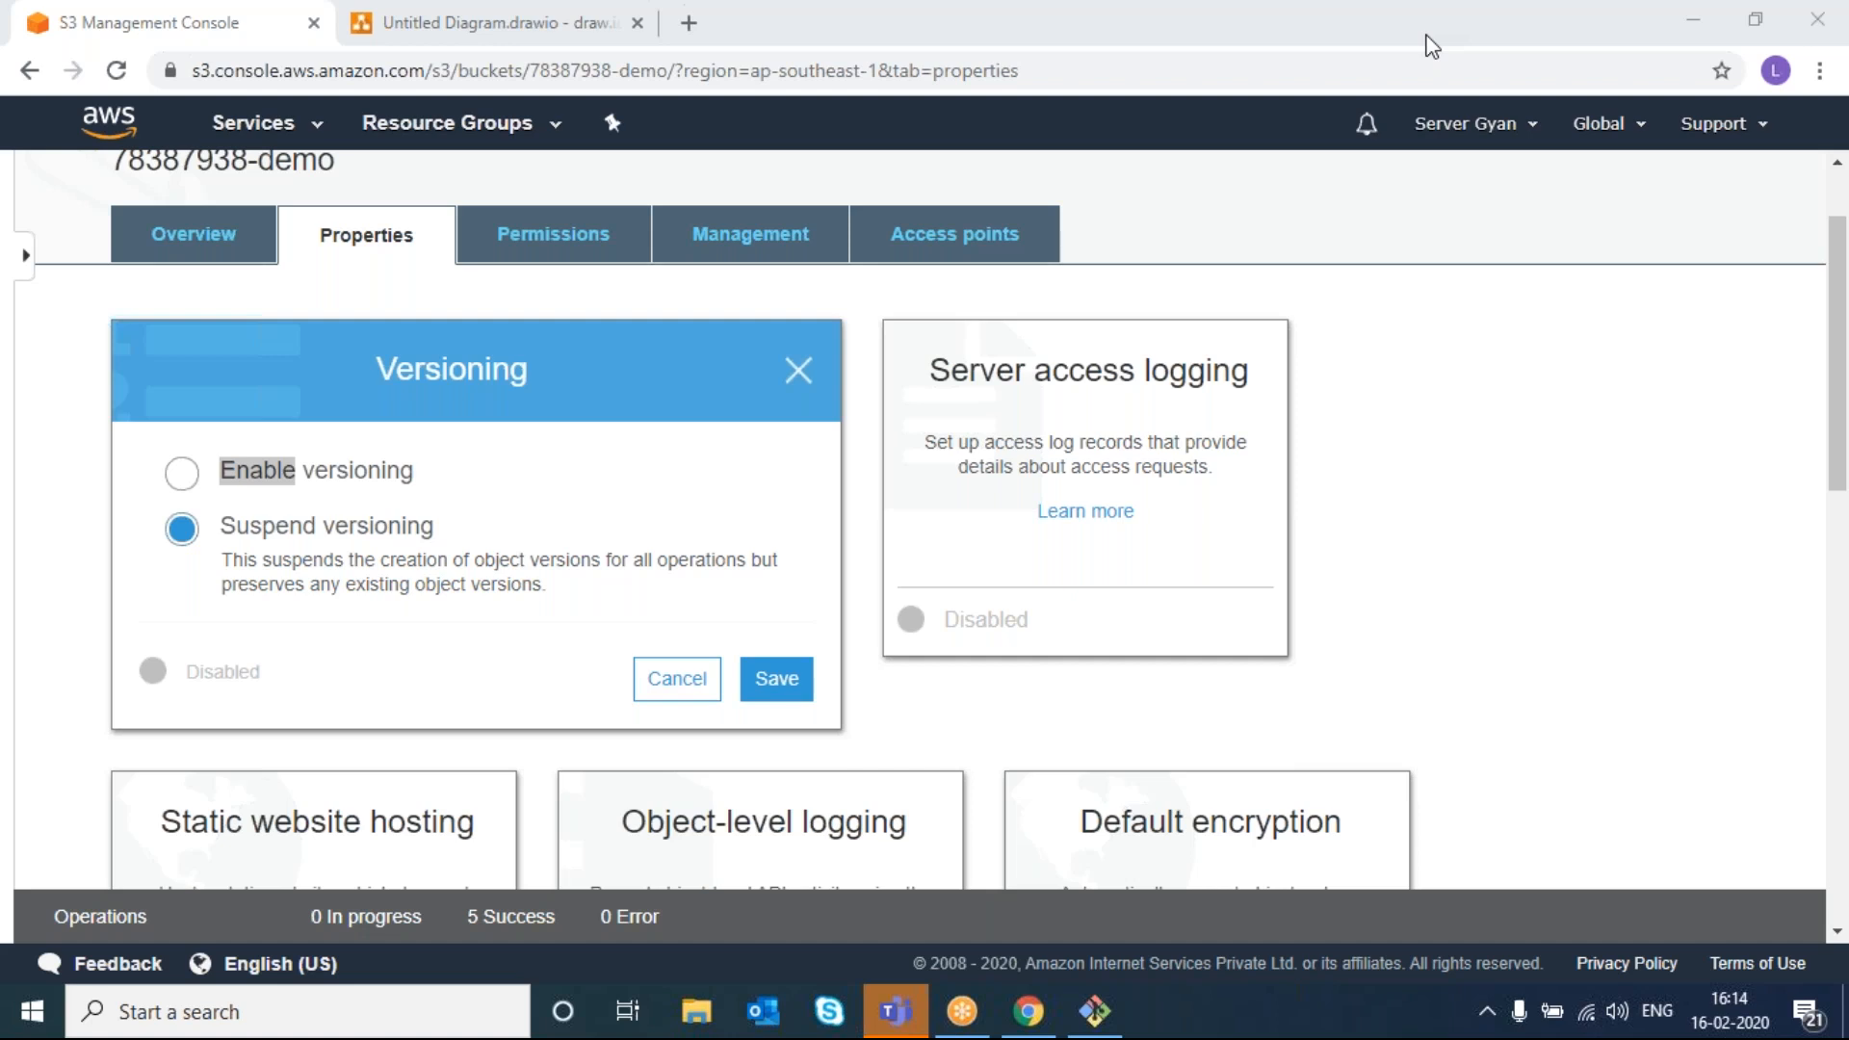
# - Close the Versioning edit panel without saving, leaving versioning disabled
pyautogui.click(1455, 508)
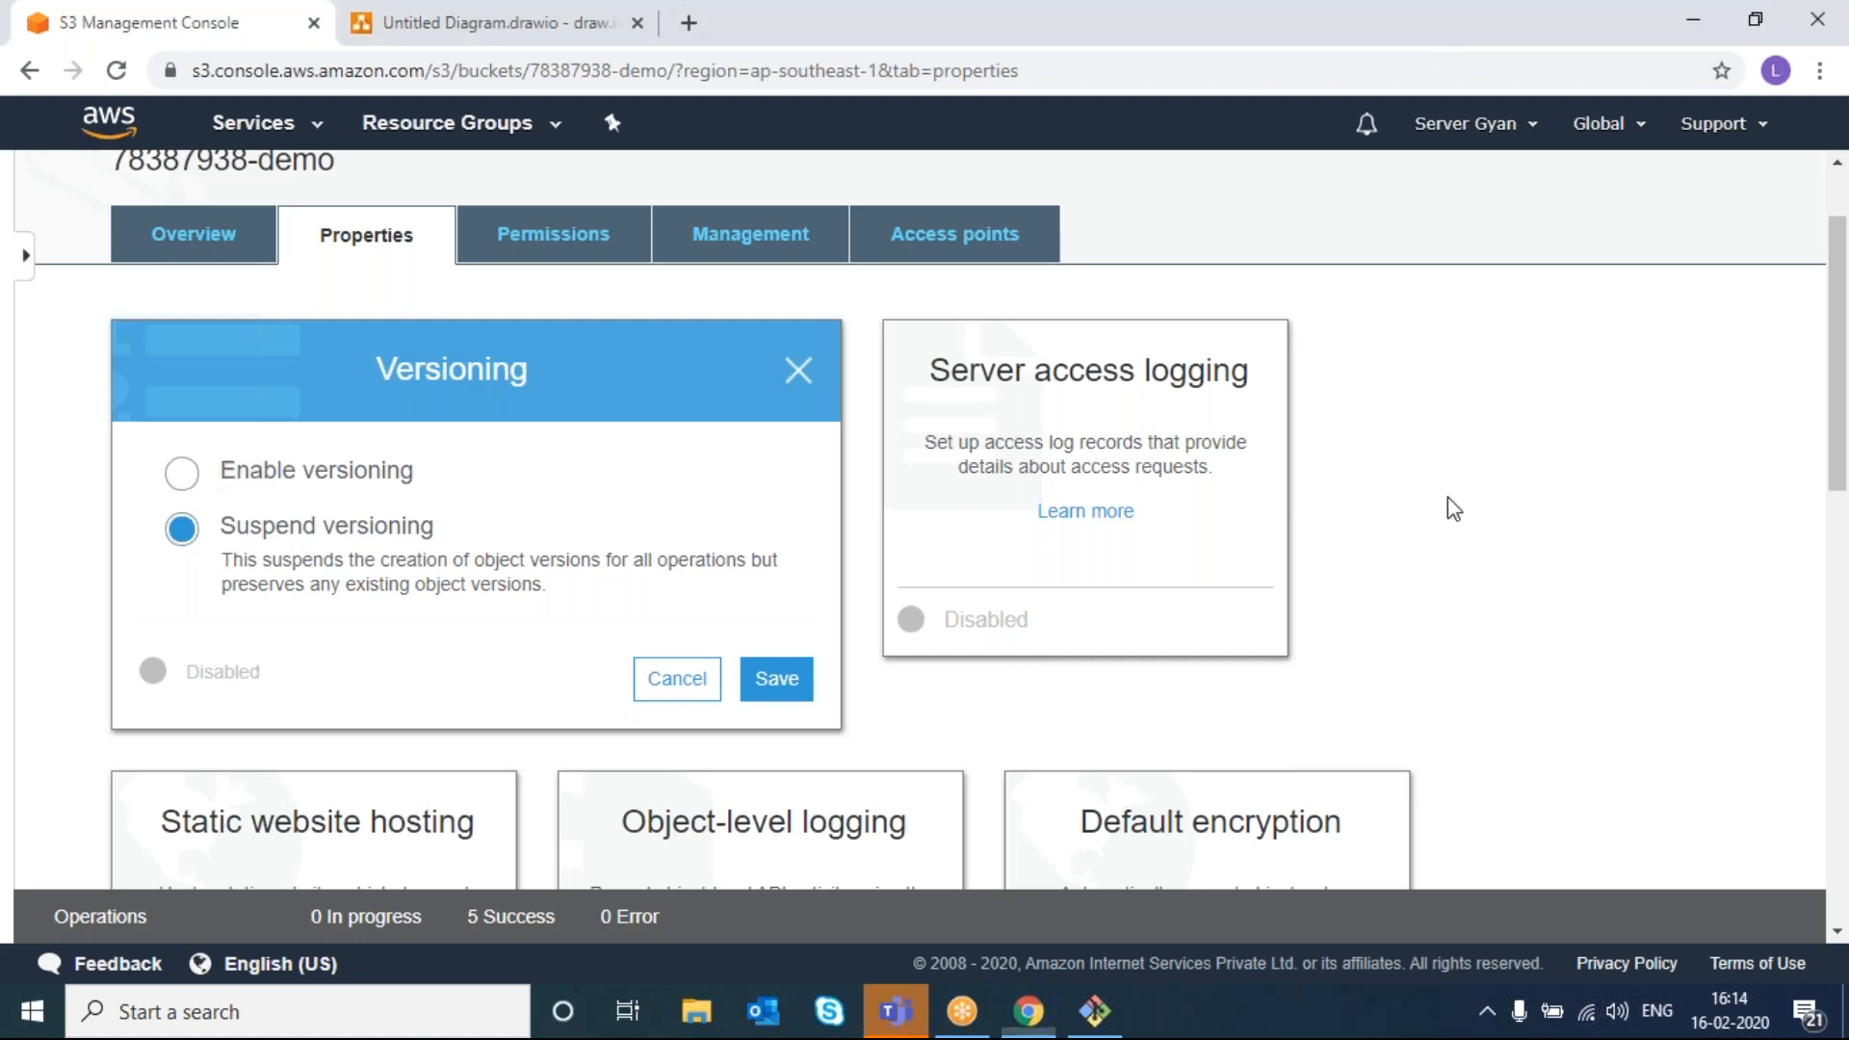
pyautogui.click(797, 370)
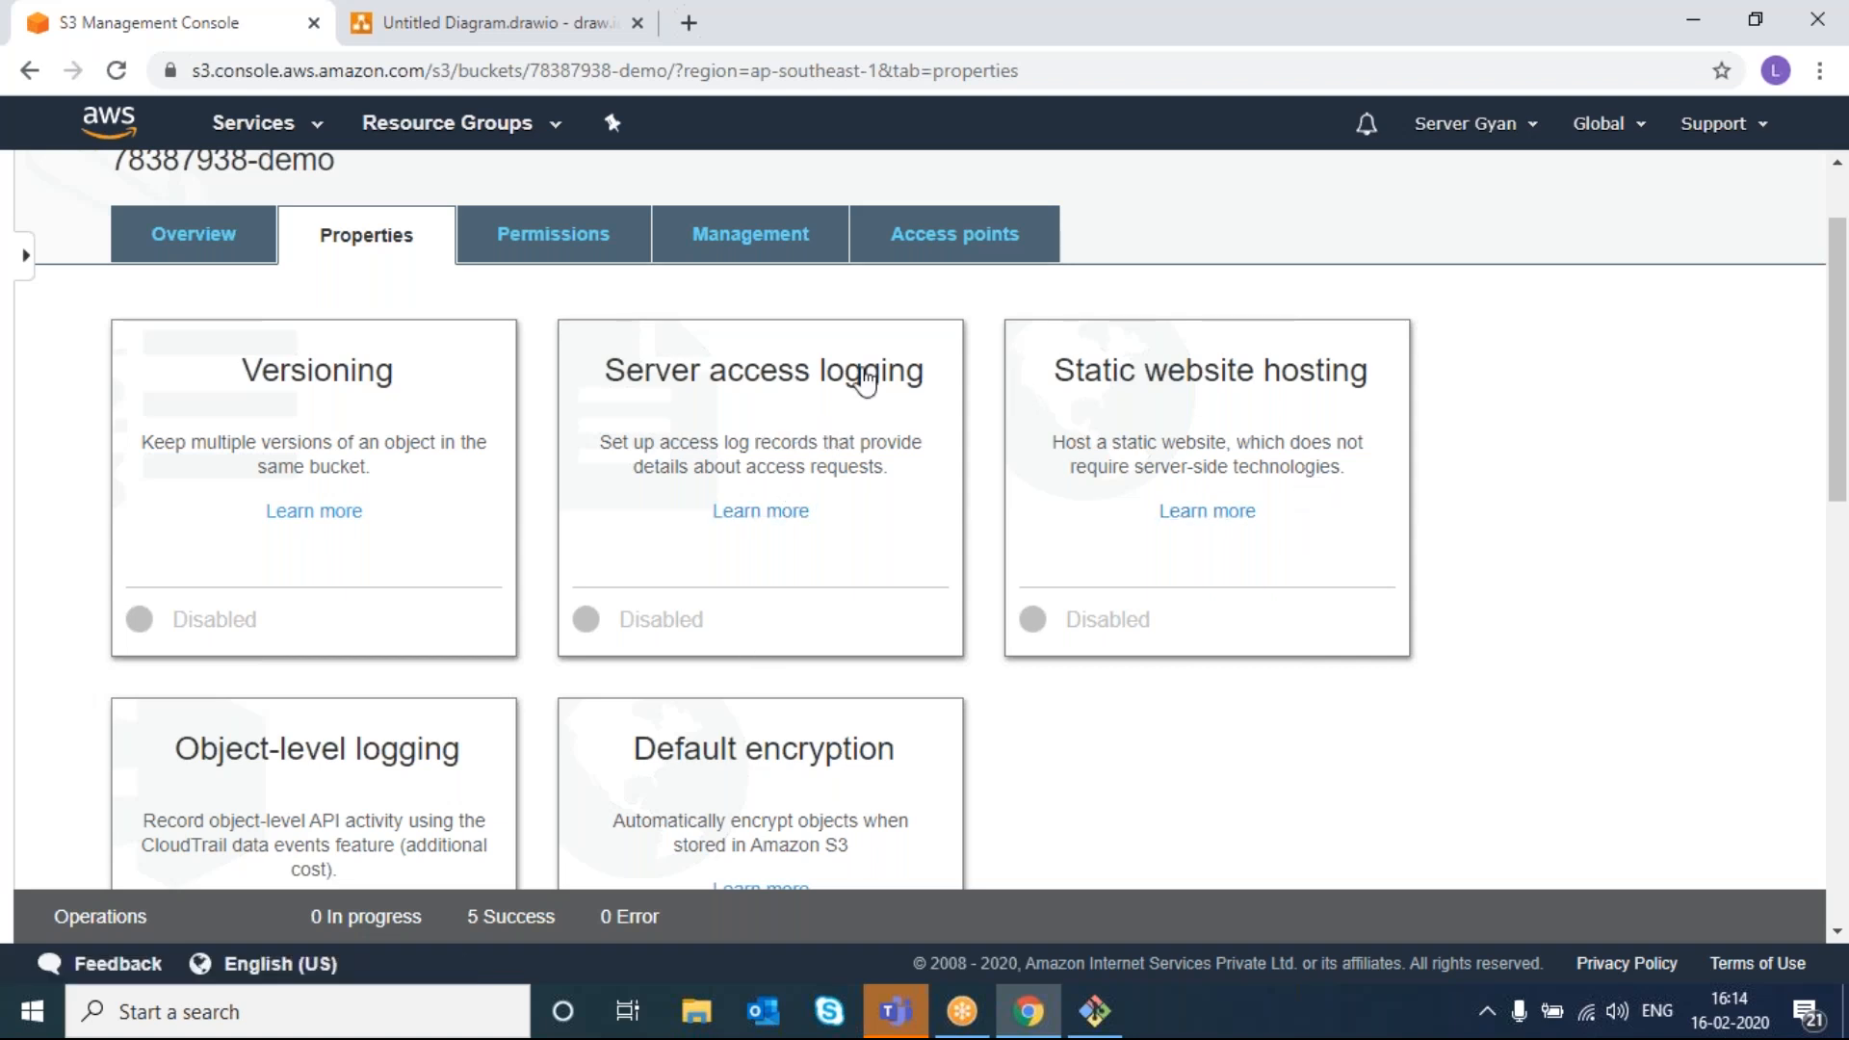
# - Enable server access logging with 78387938-demo as its own target bucket and no prefix, then save
pyautogui.click(768, 390)
pyautogui.click(630, 473)
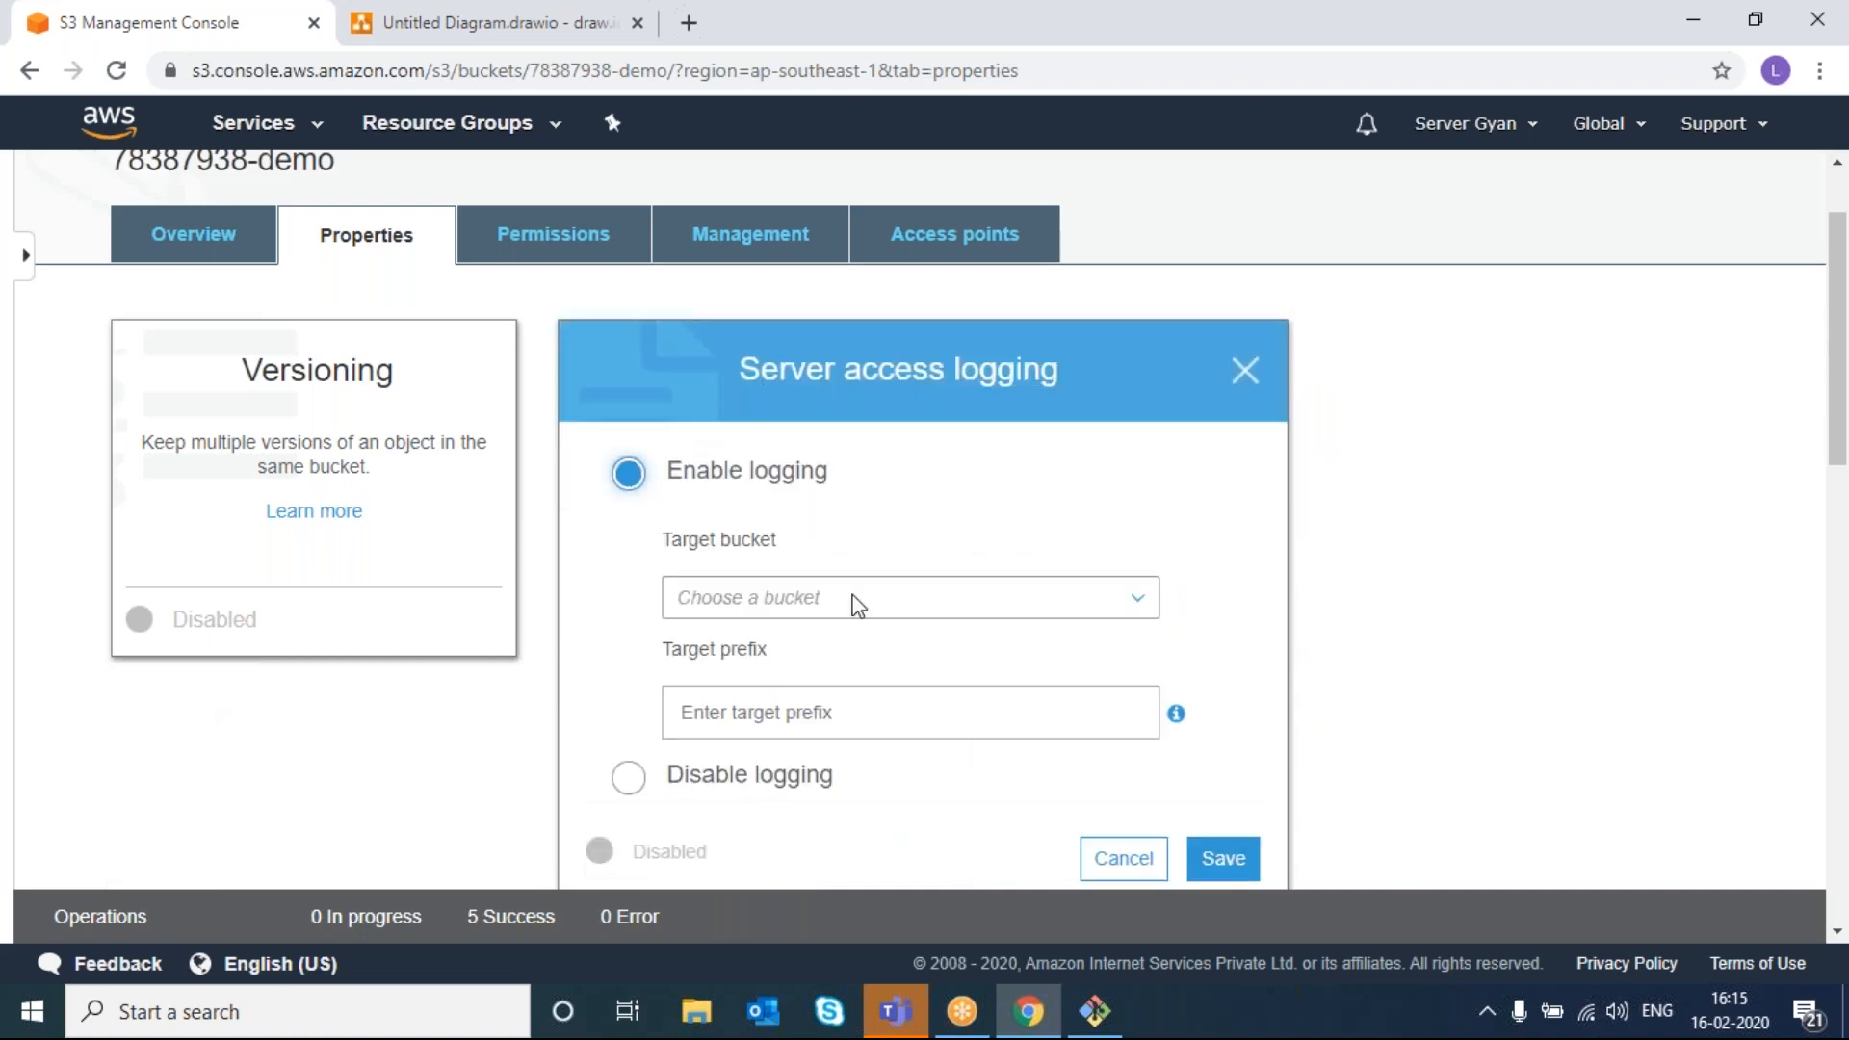
pyautogui.click(856, 604)
pyautogui.rightClick(856, 605)
pyautogui.click(799, 651)
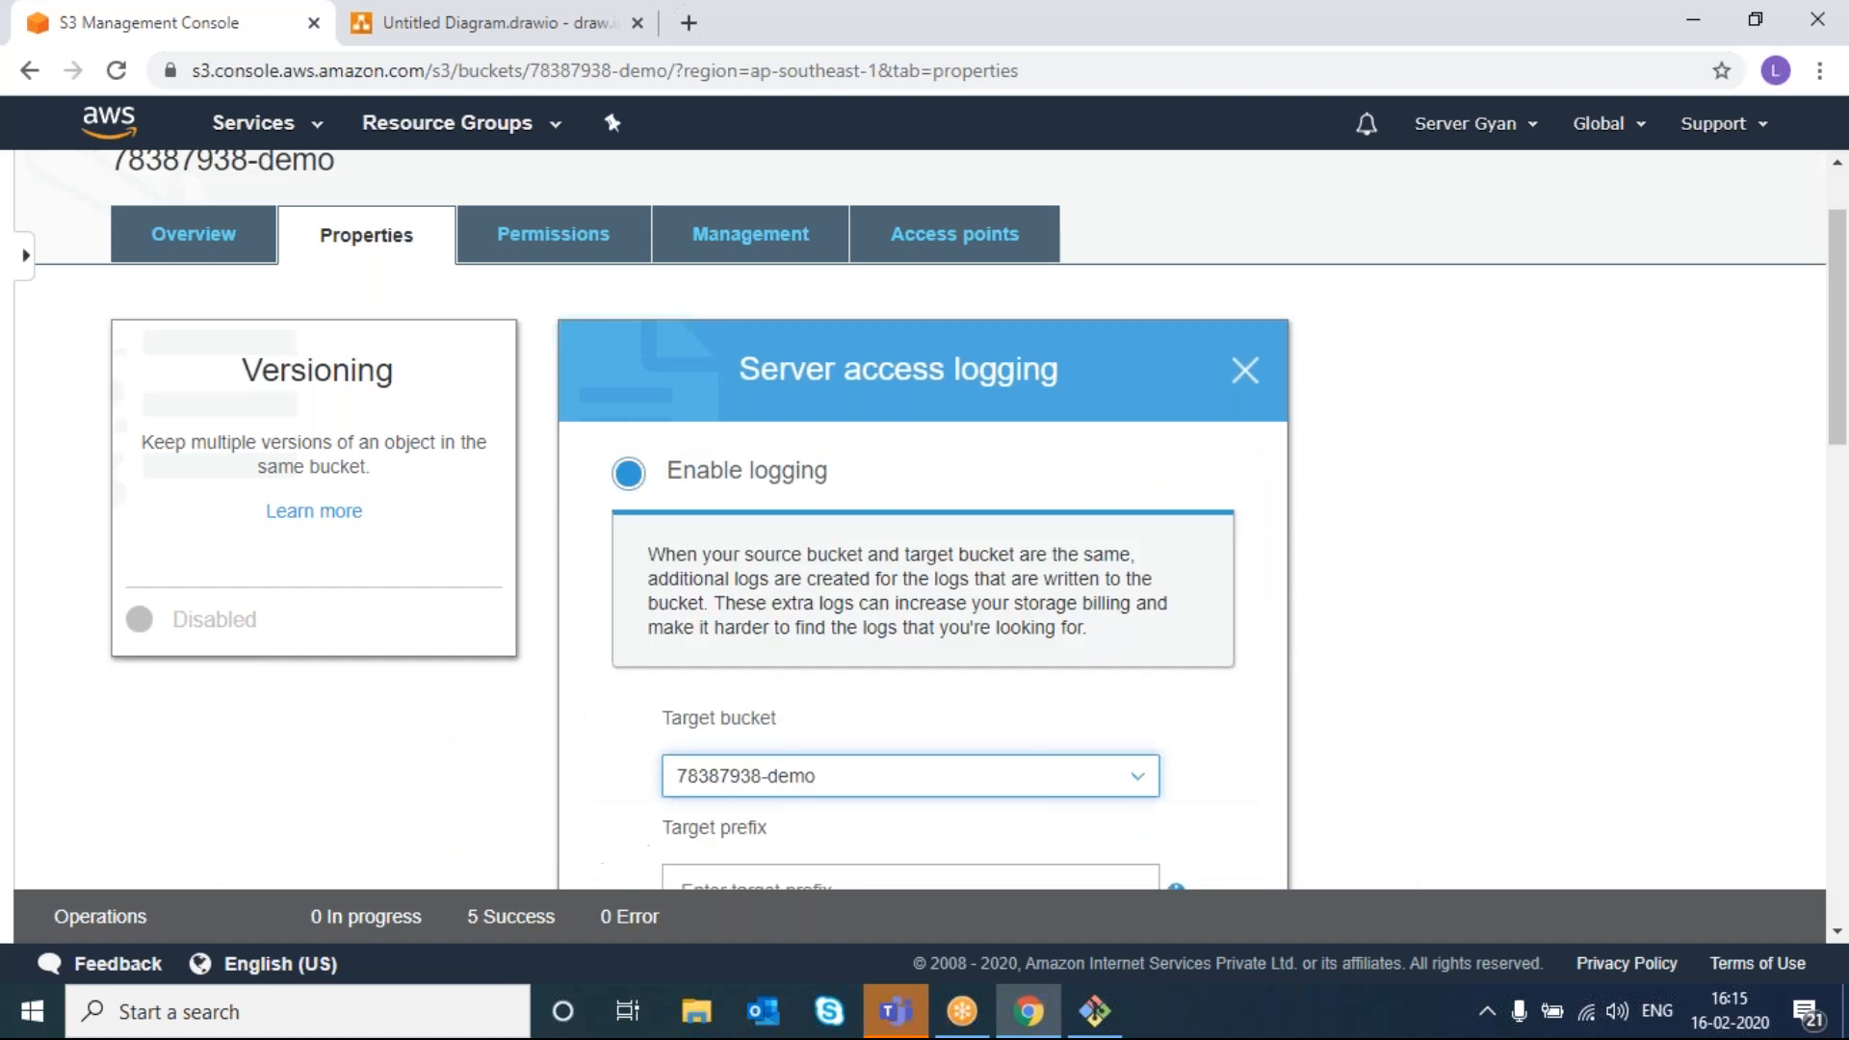
pyautogui.scroll(-1, 840, 761)
pyautogui.scroll(-1, 840, 760)
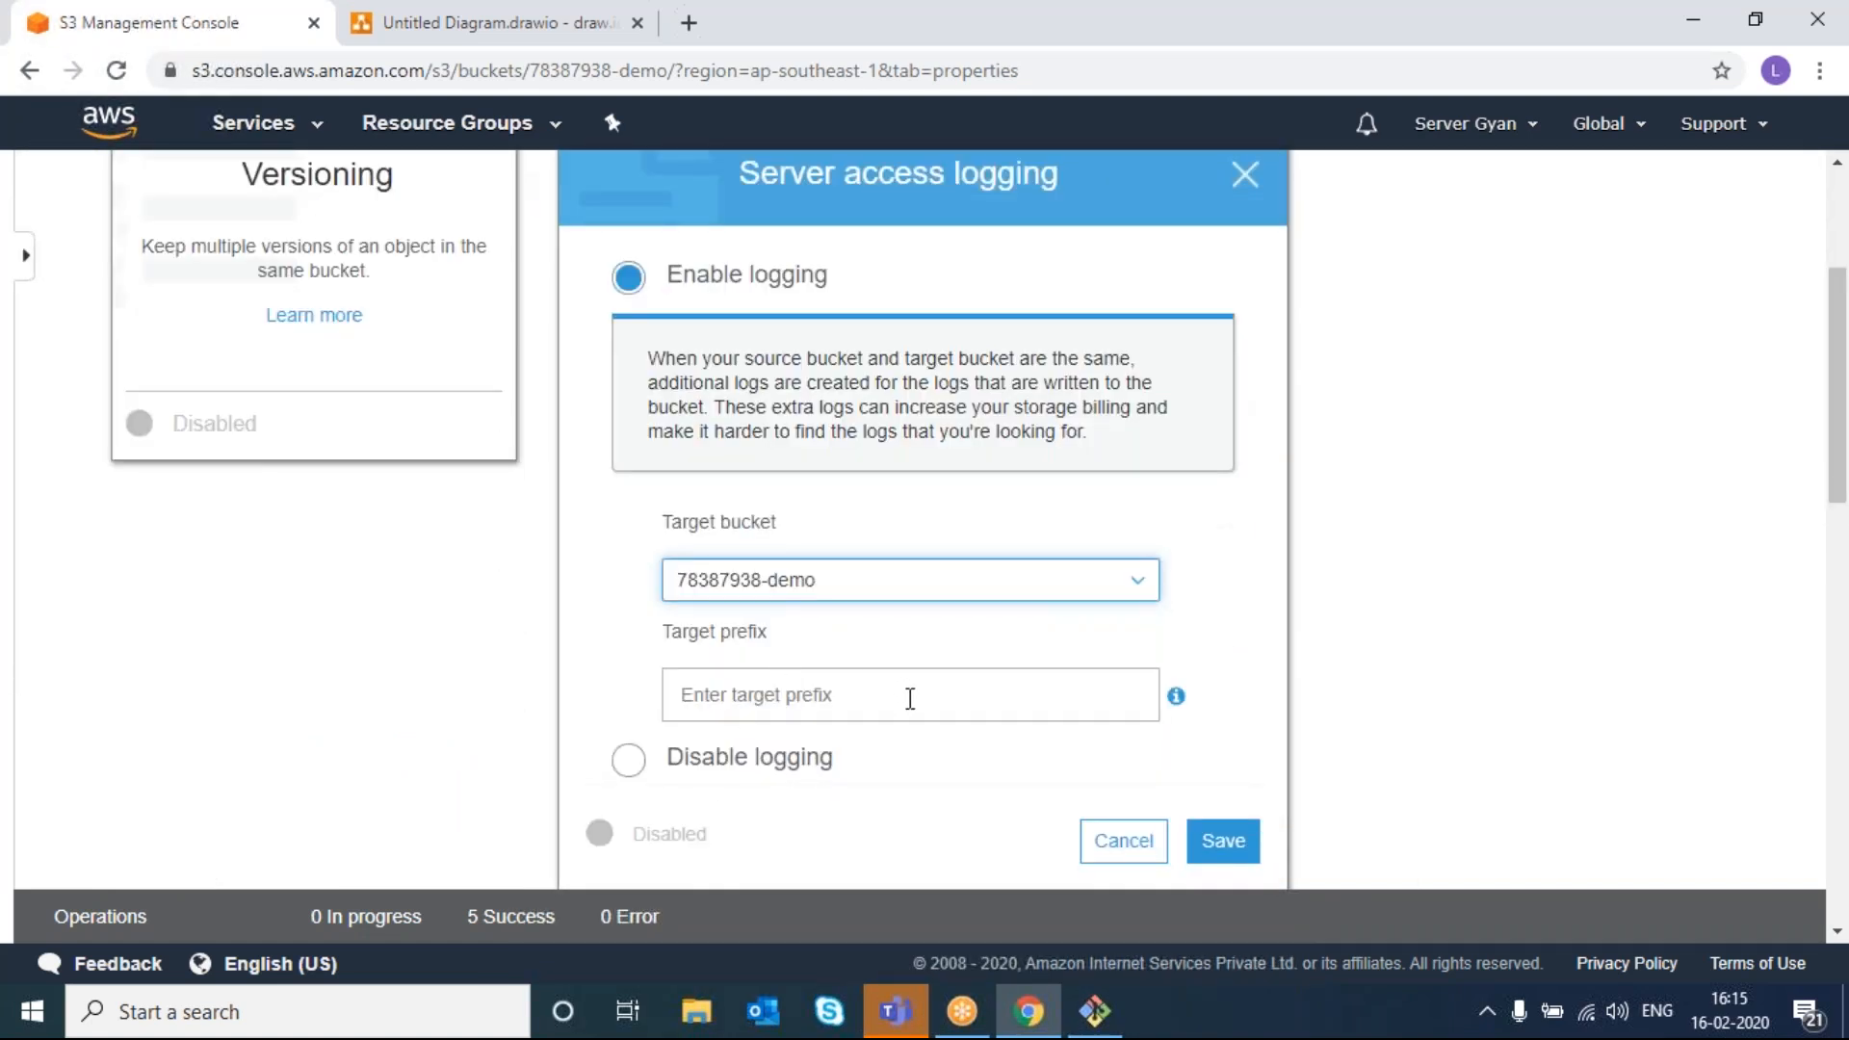
pyautogui.click(1224, 841)
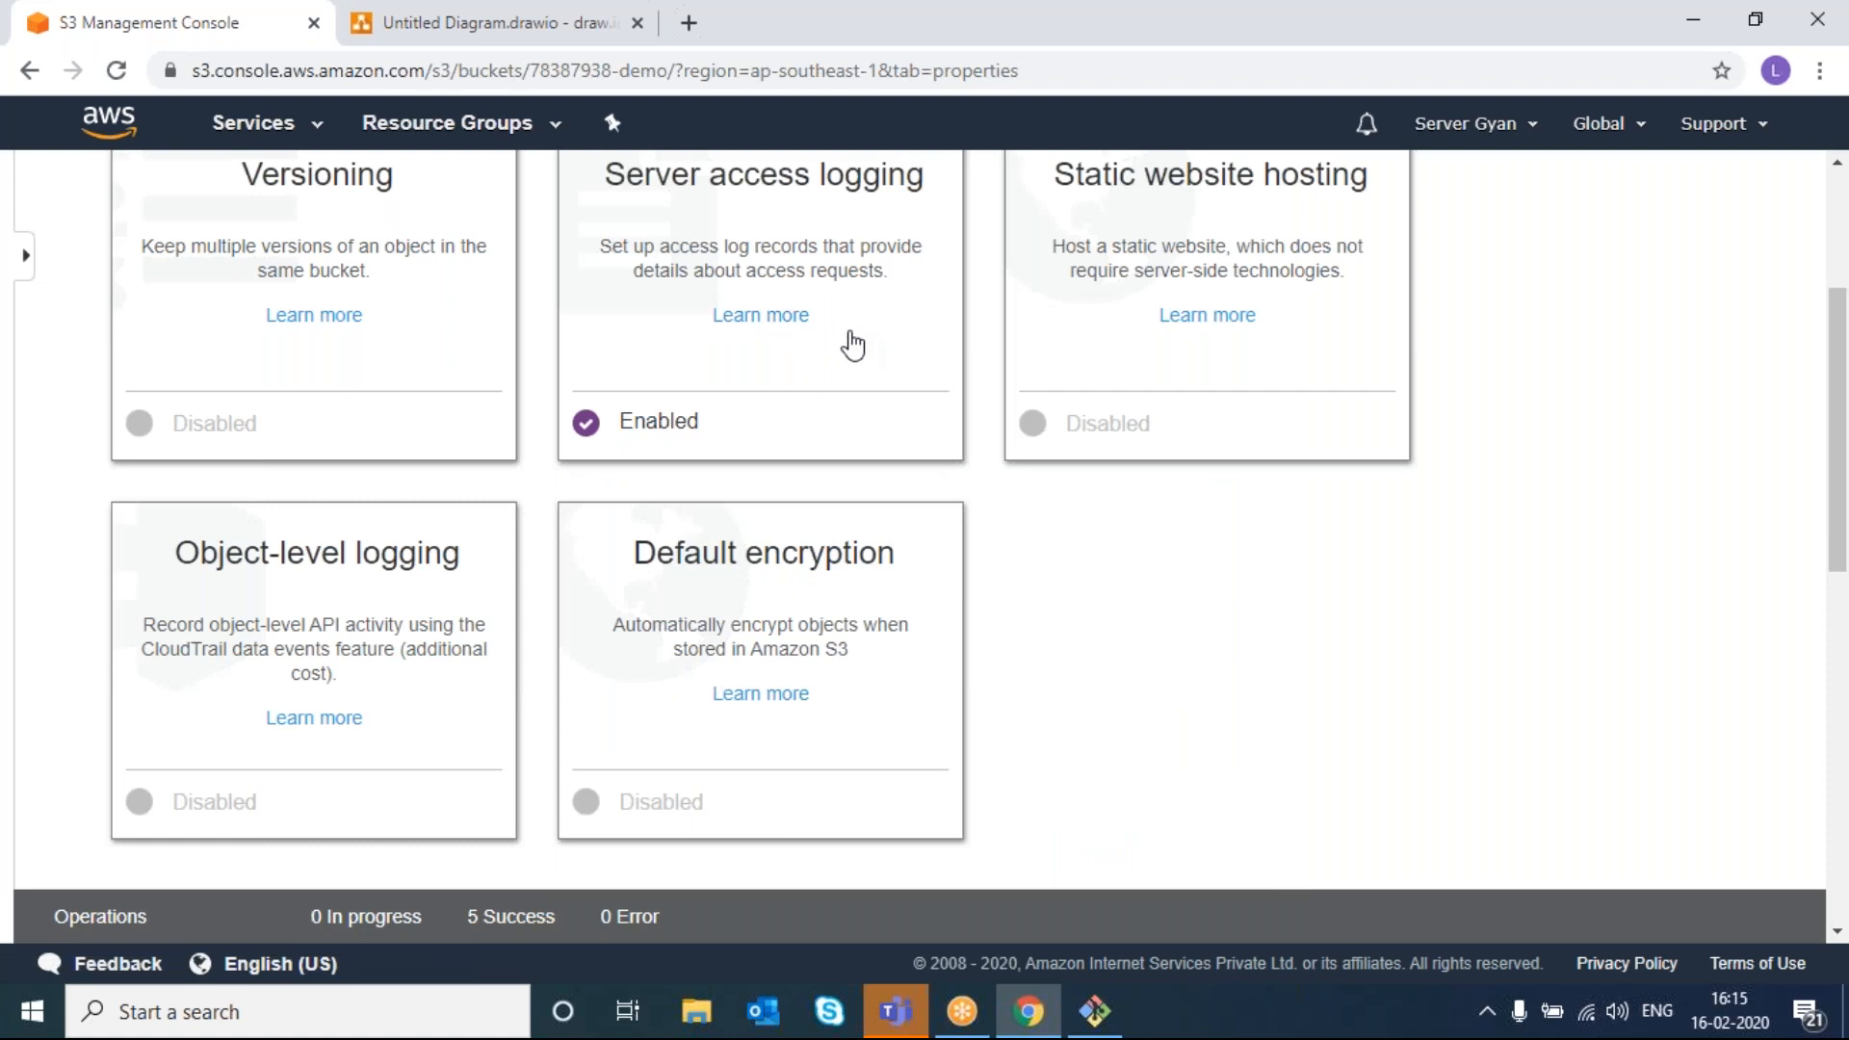
pyautogui.scroll(2, 852, 343)
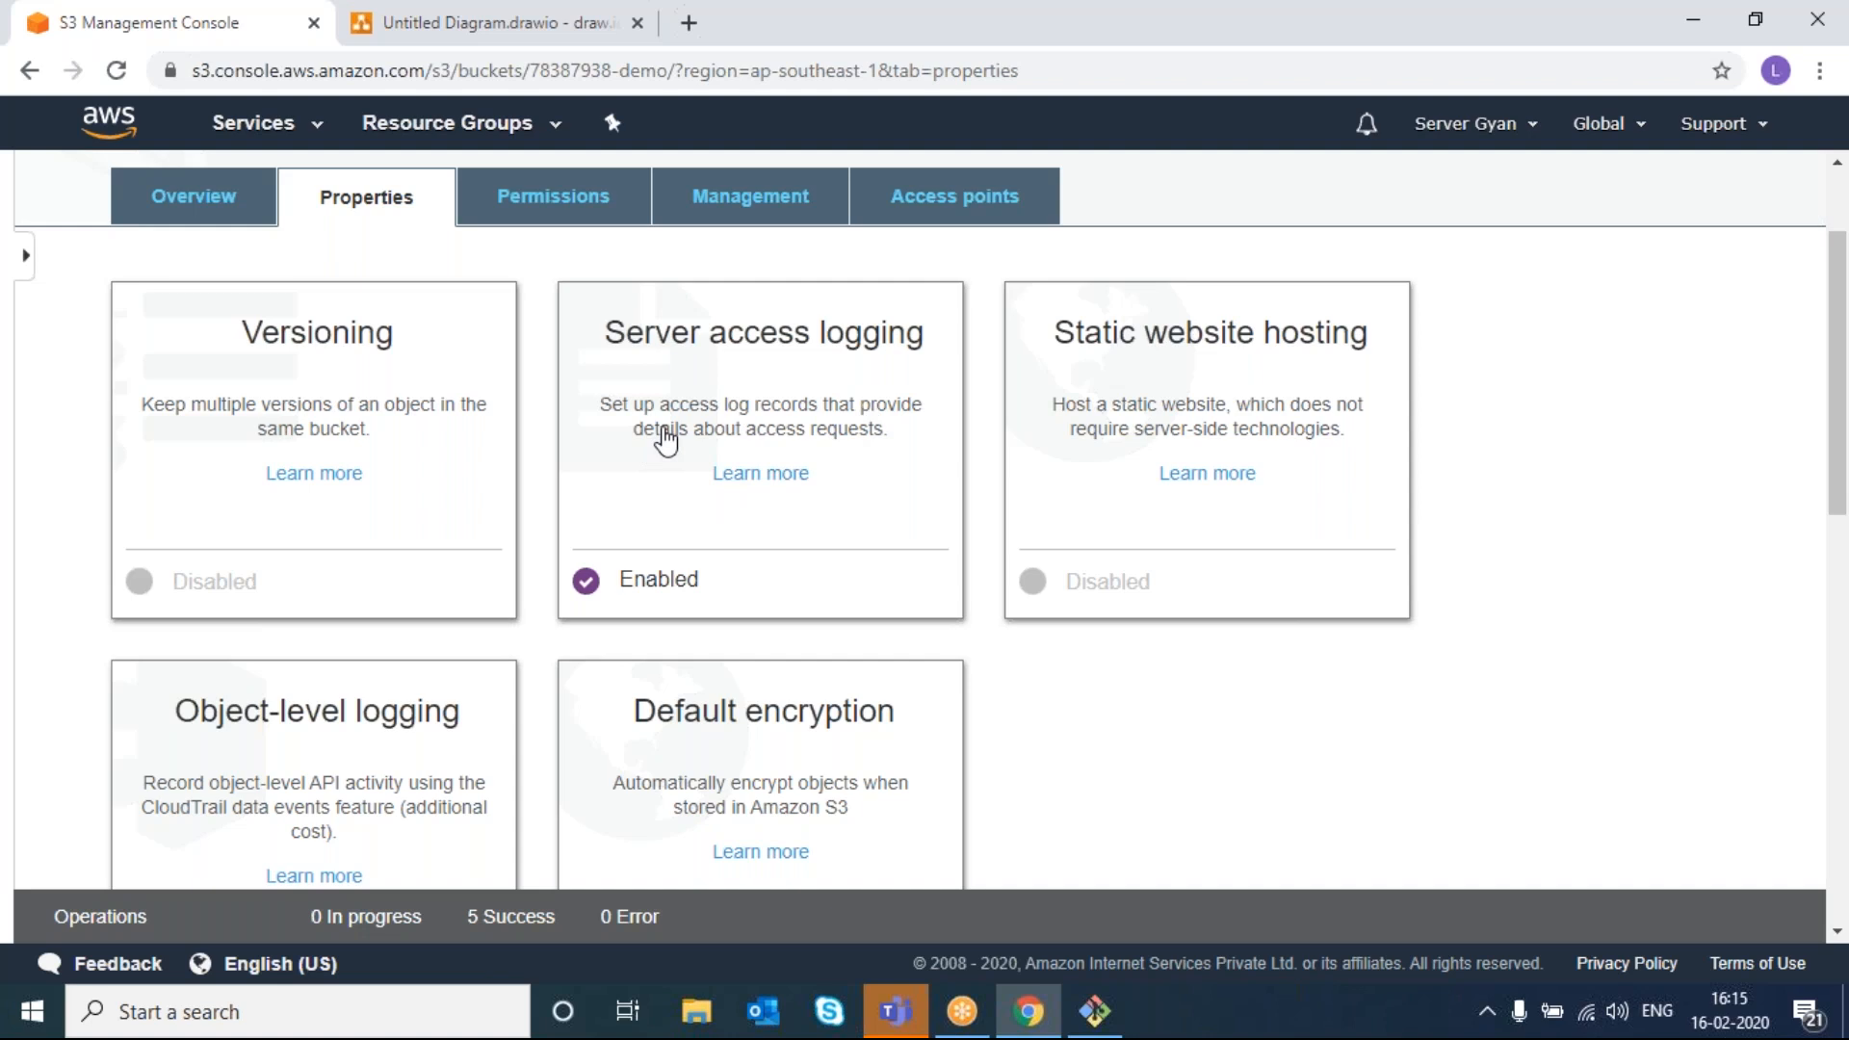
# - Enable static website hosting with index.html as the index document and save
pyautogui.click(1181, 373)
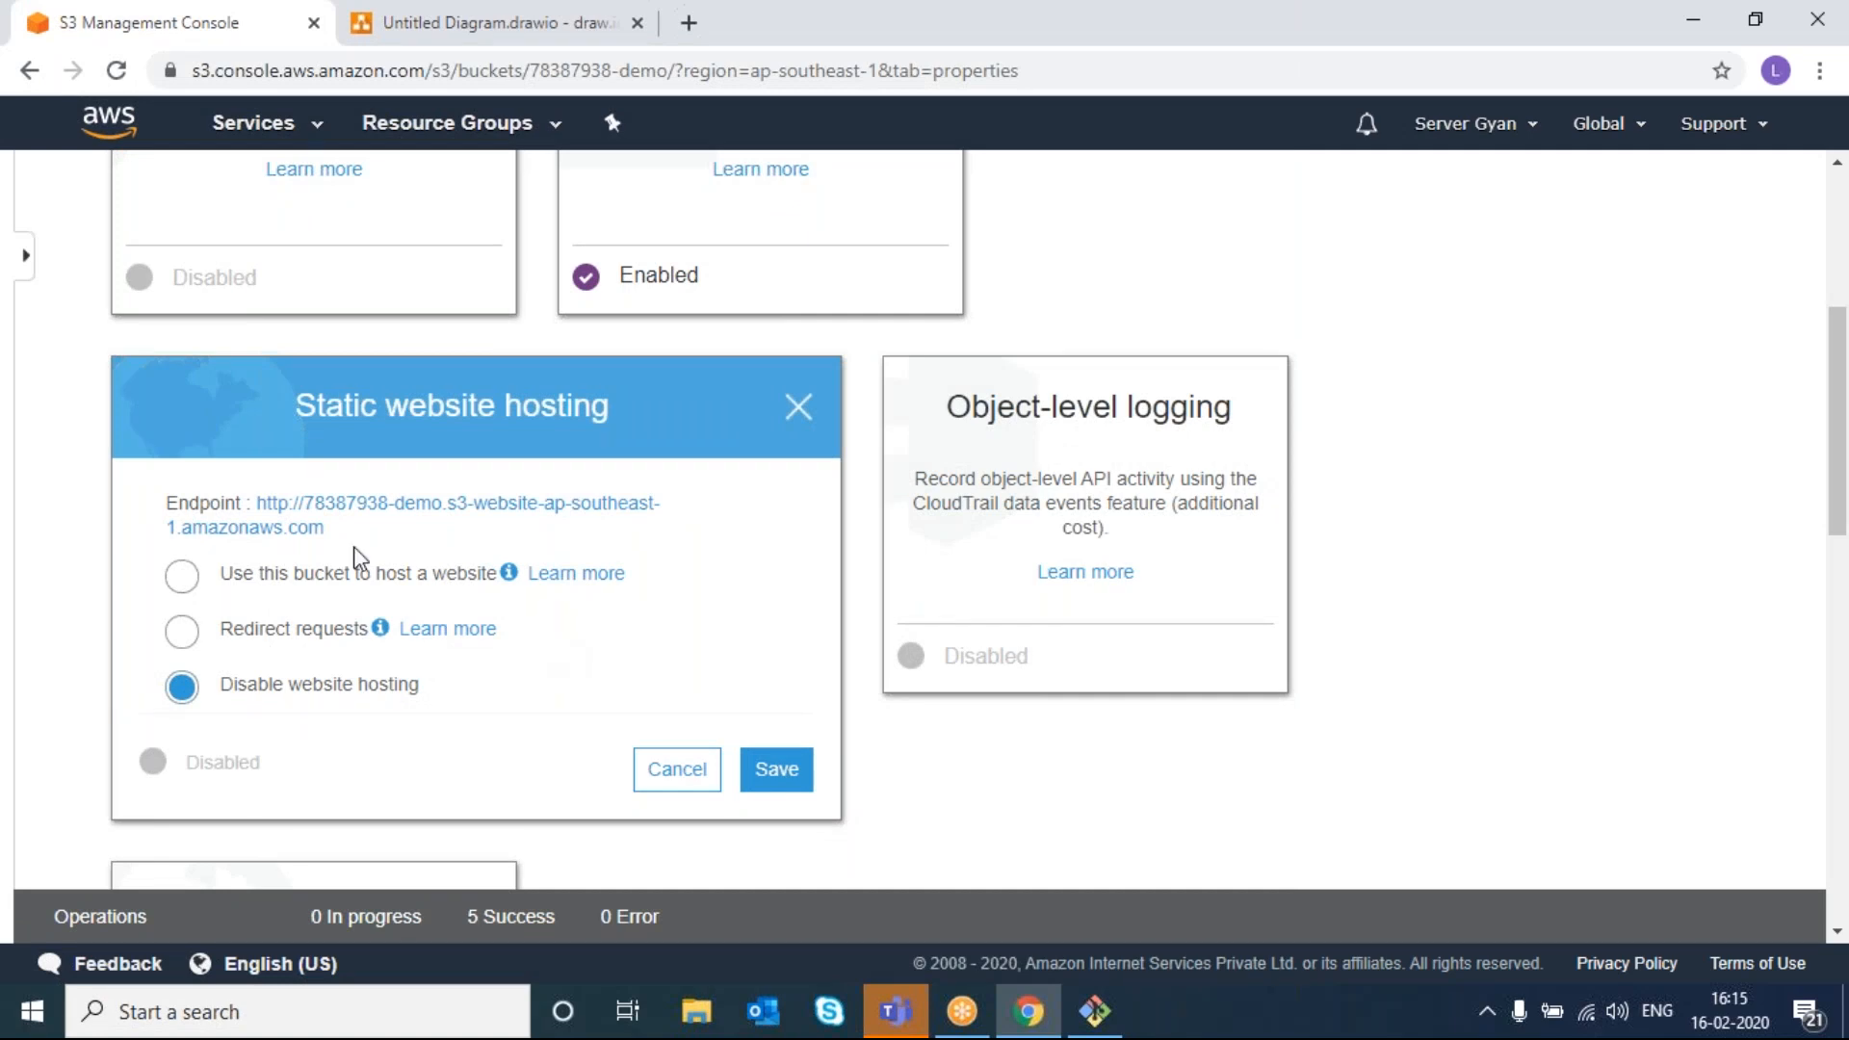
pyautogui.click(183, 578)
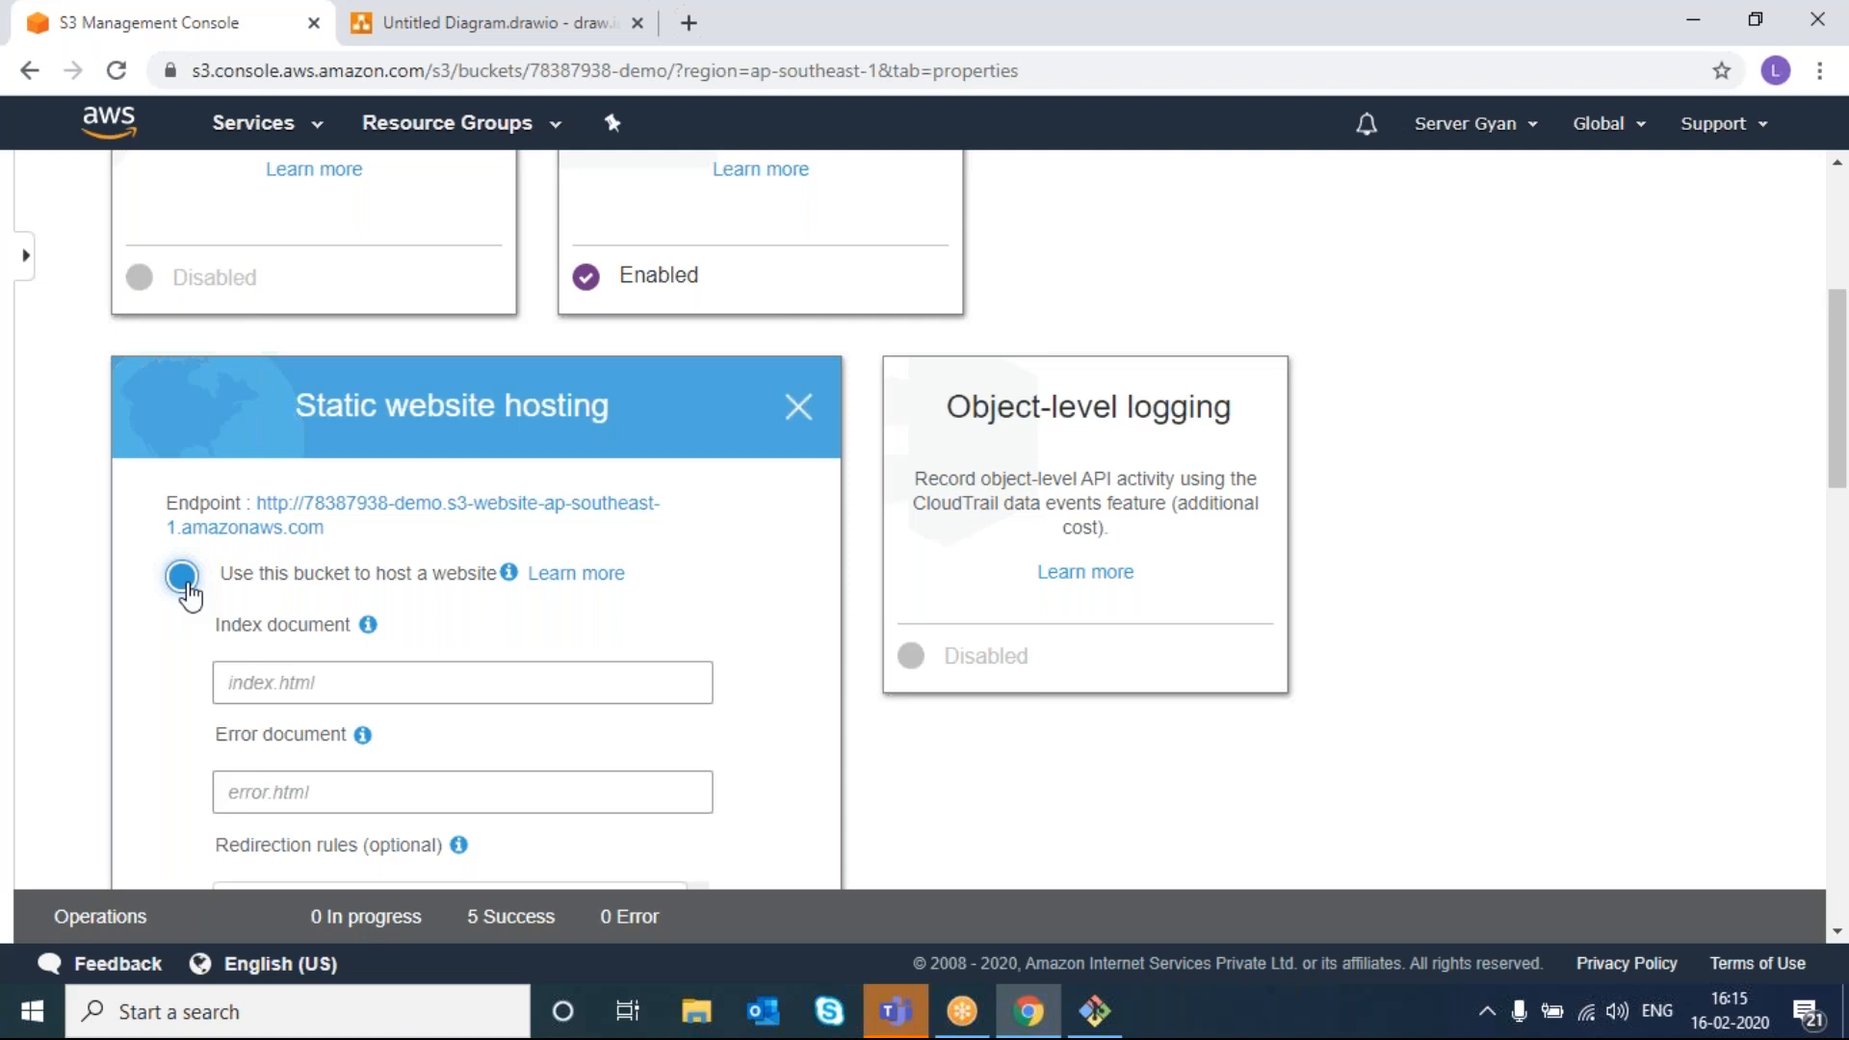
pyautogui.click(258, 685)
pyautogui.write('i')
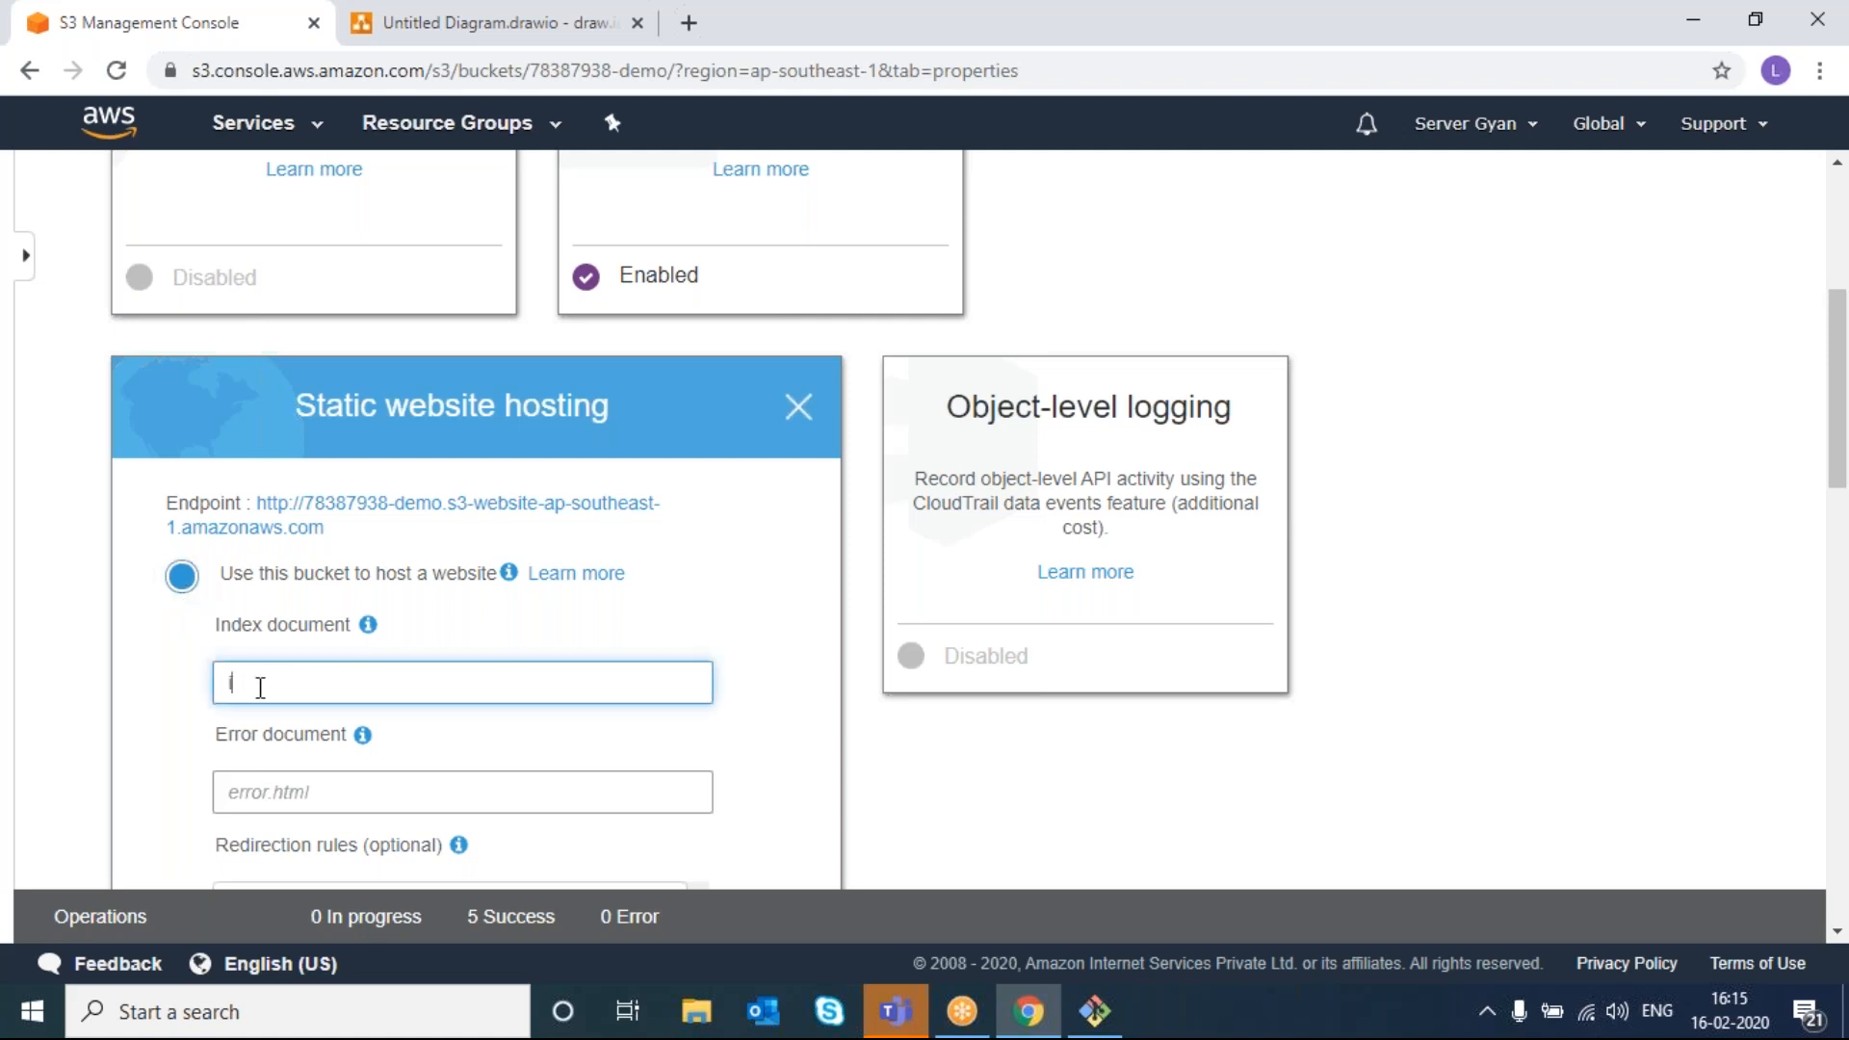
pyautogui.write('ndex.html')
pyautogui.scroll(-1, 396, 763)
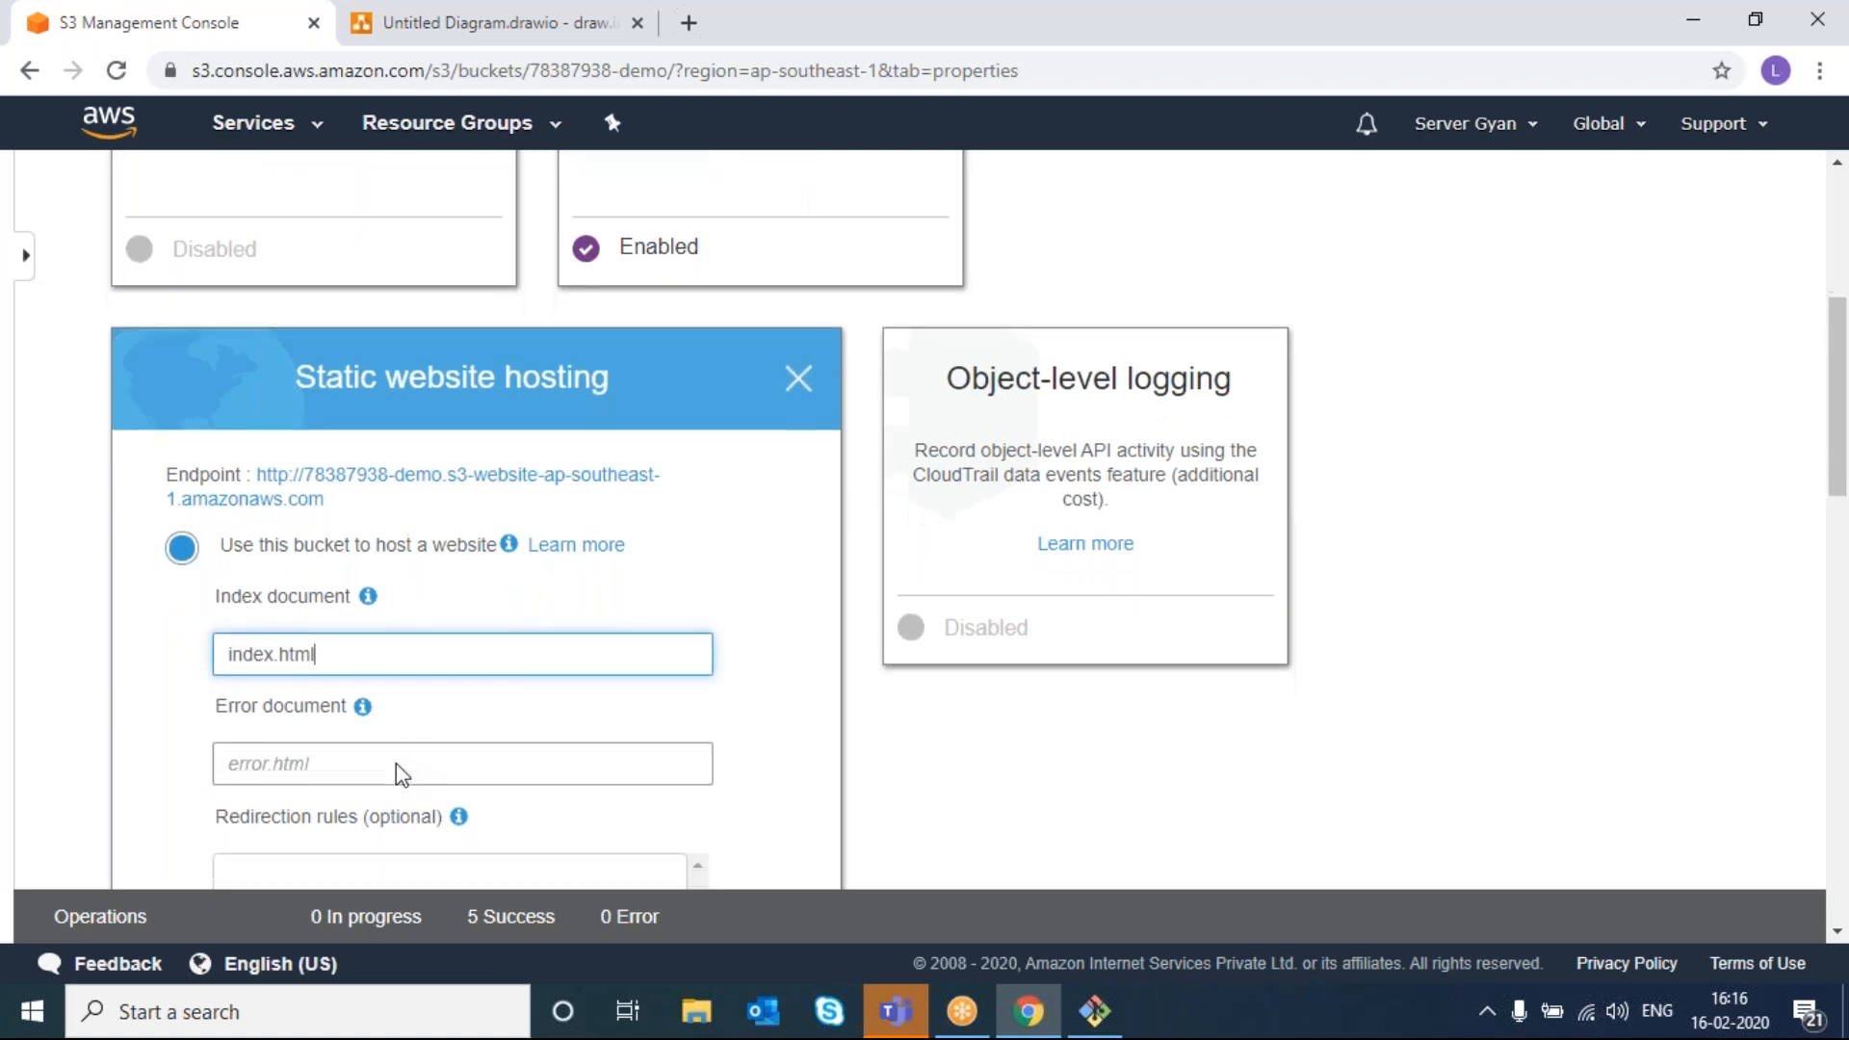
pyautogui.scroll(-2, 421, 743)
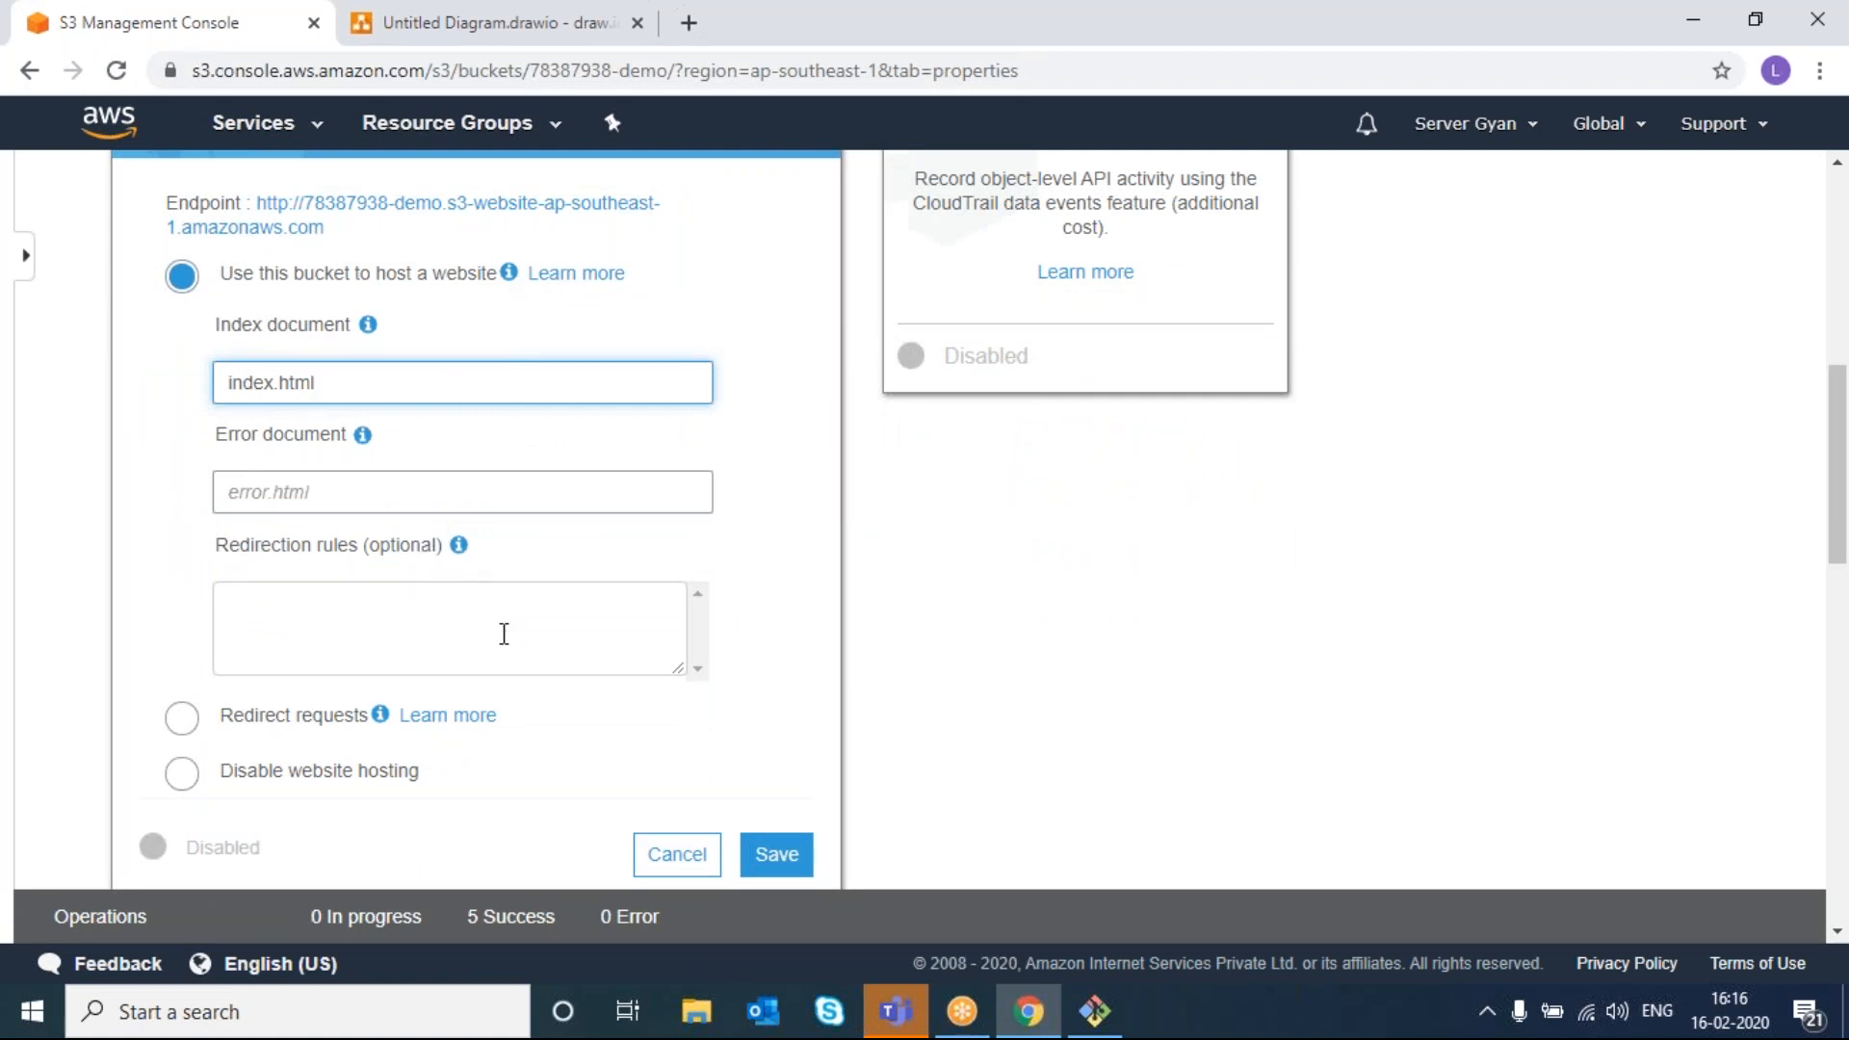
pyautogui.rightClick(780, 859)
pyautogui.press('Escape')
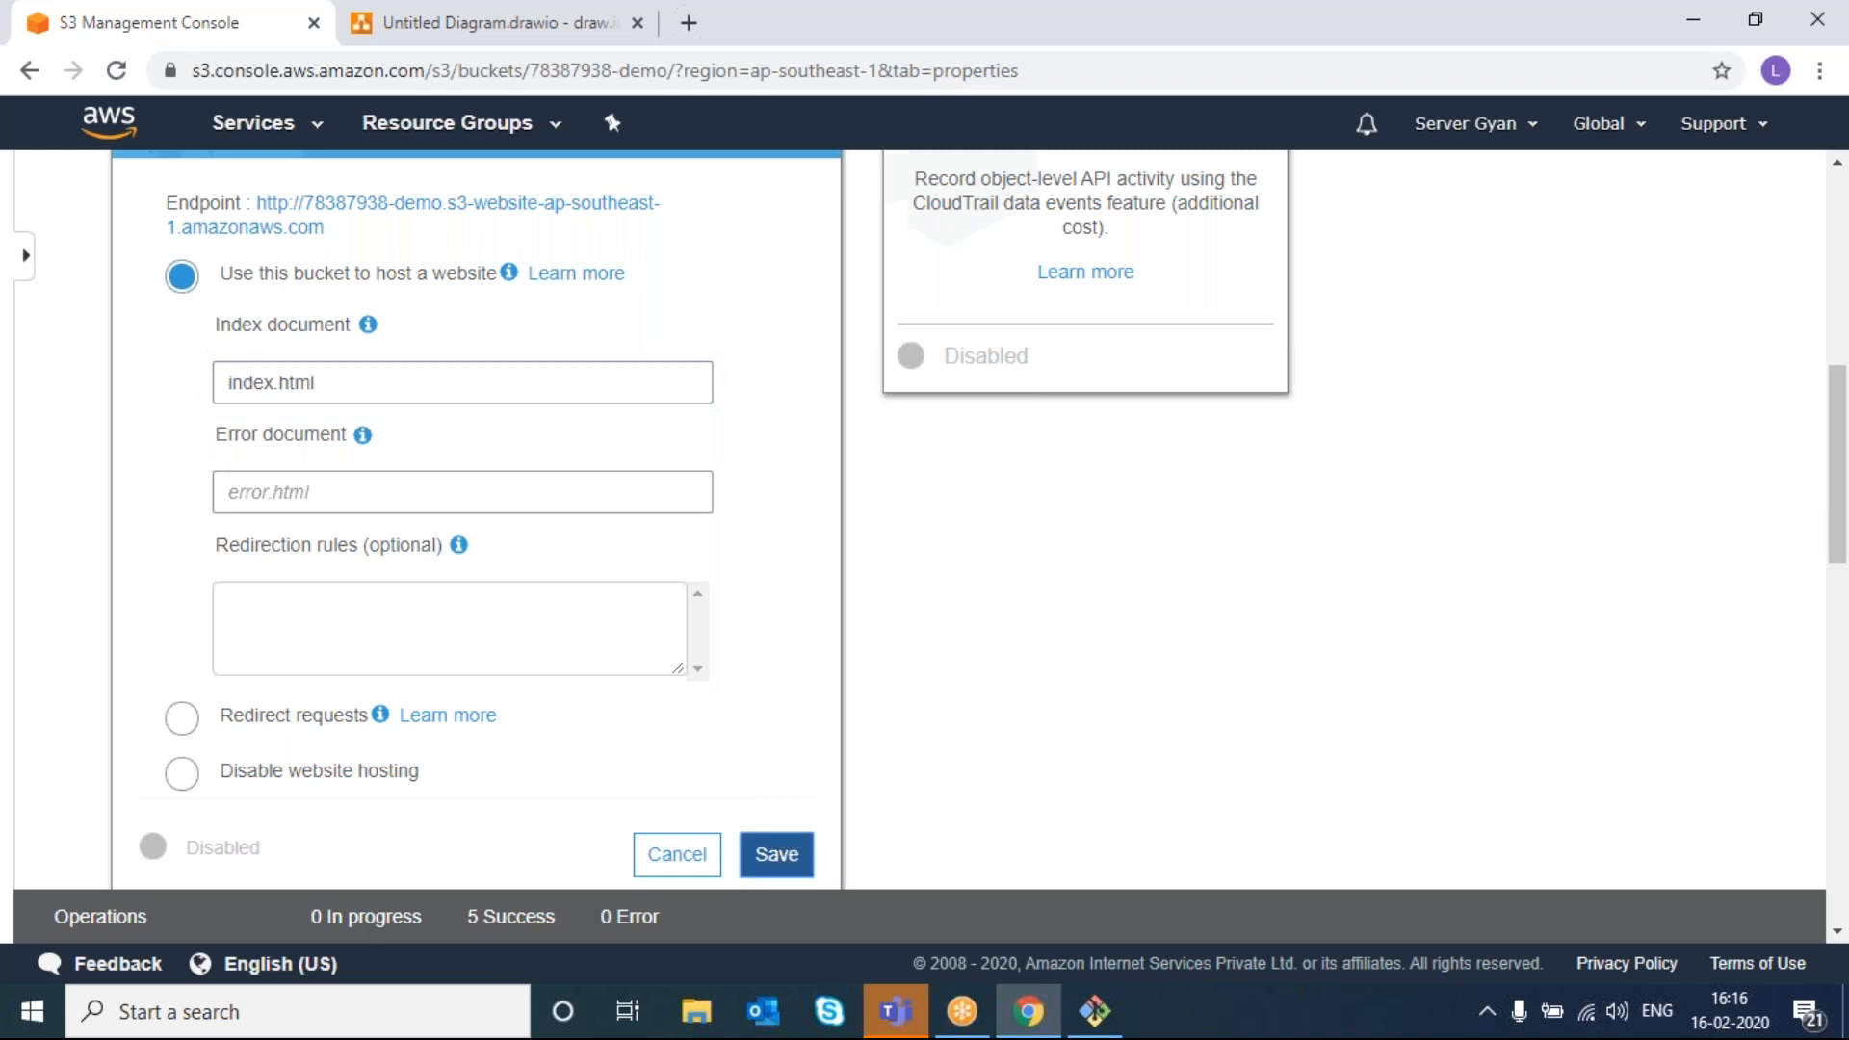
pyautogui.click(780, 857)
# - Reopen the Static website hosting card to view the bucket's endpoint URL
pyautogui.scroll(4, 1001, 476)
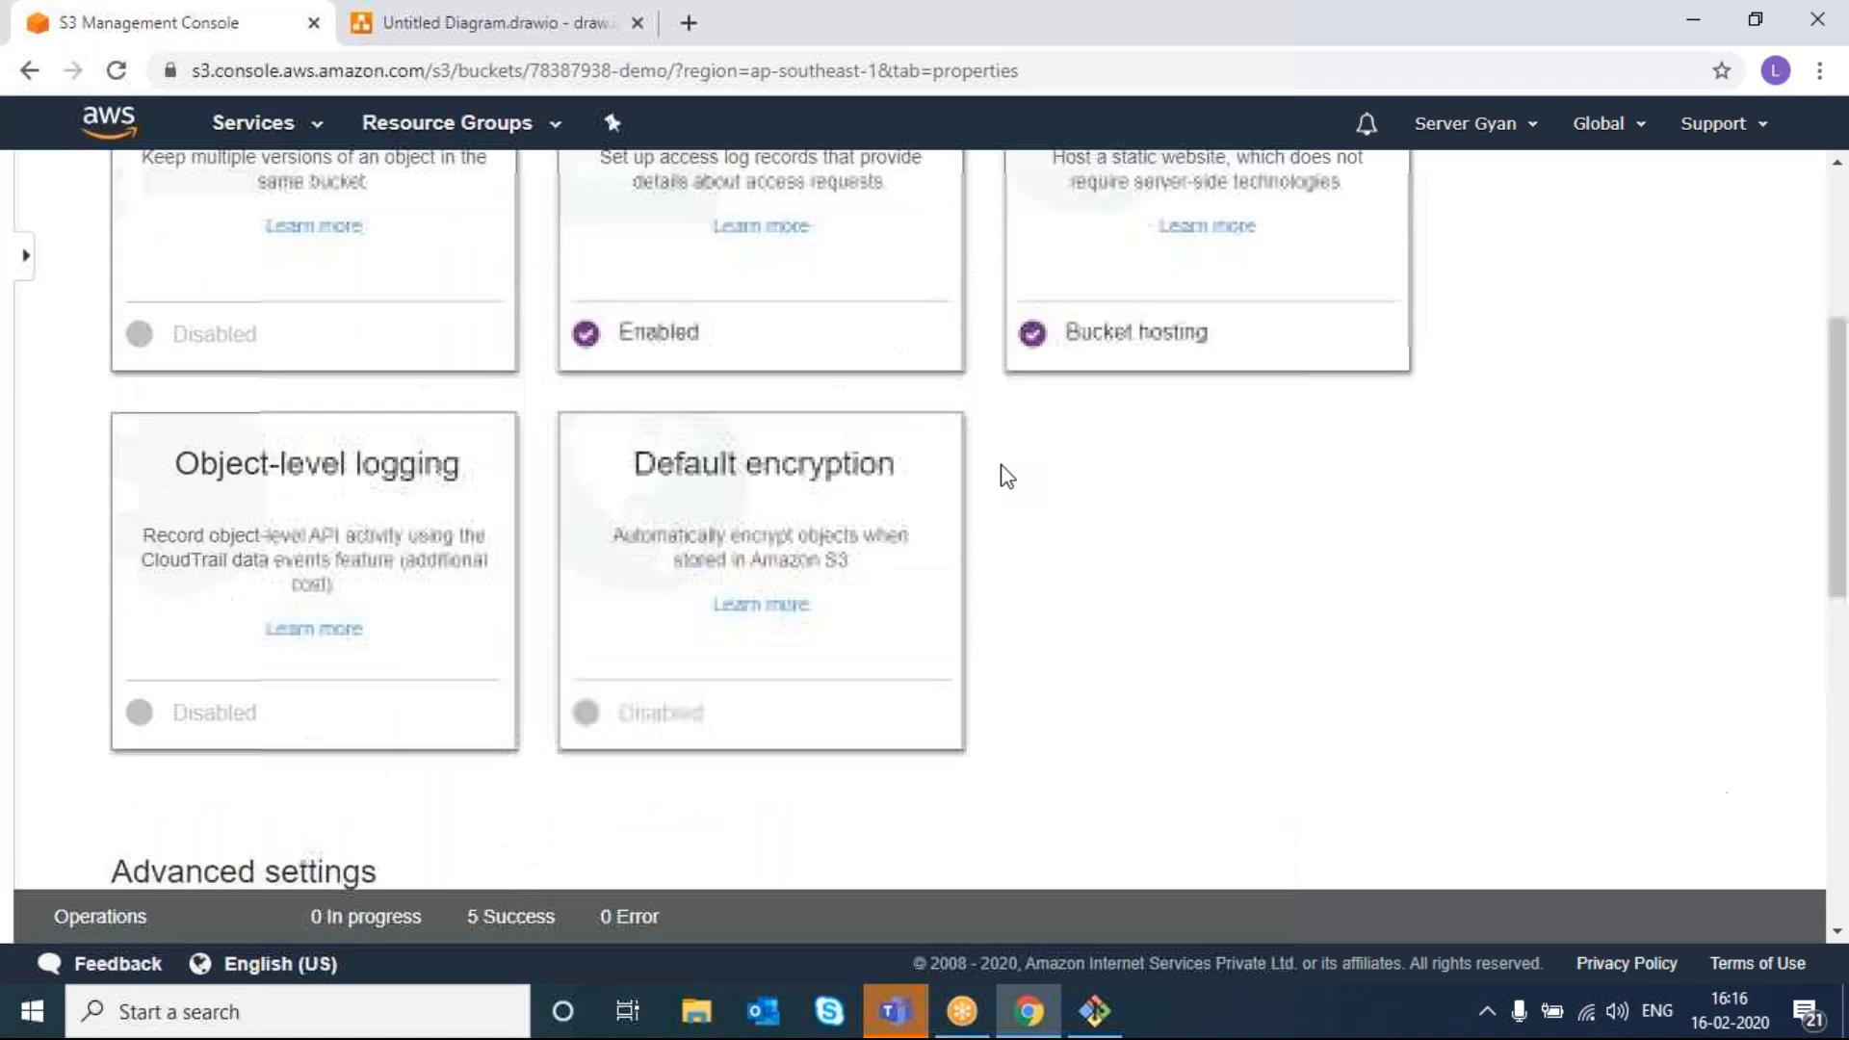
pyautogui.scroll(3, 1001, 476)
pyautogui.click(1118, 530)
pyautogui.scroll(-3, 764, 617)
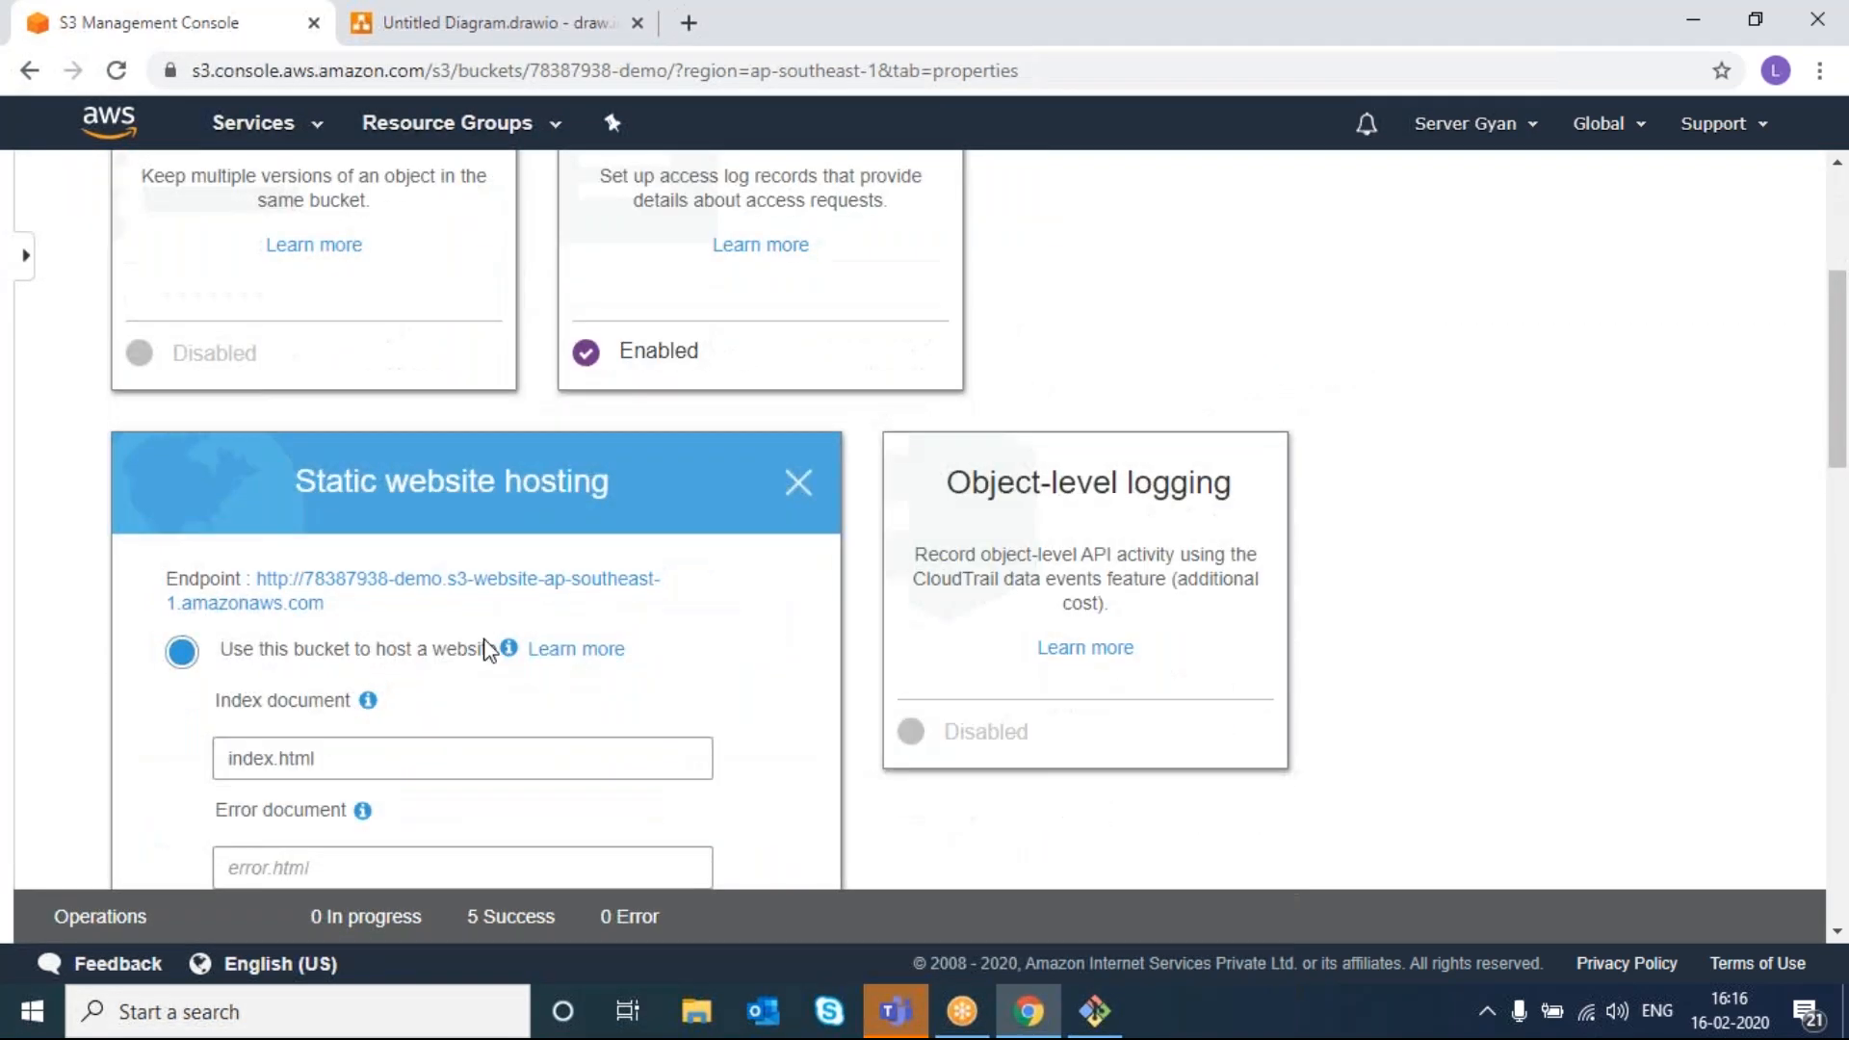
# - Open the website endpoint in a new tab, which returns 403 Forbidden, and decline translation
pyautogui.rightClick(456, 588)
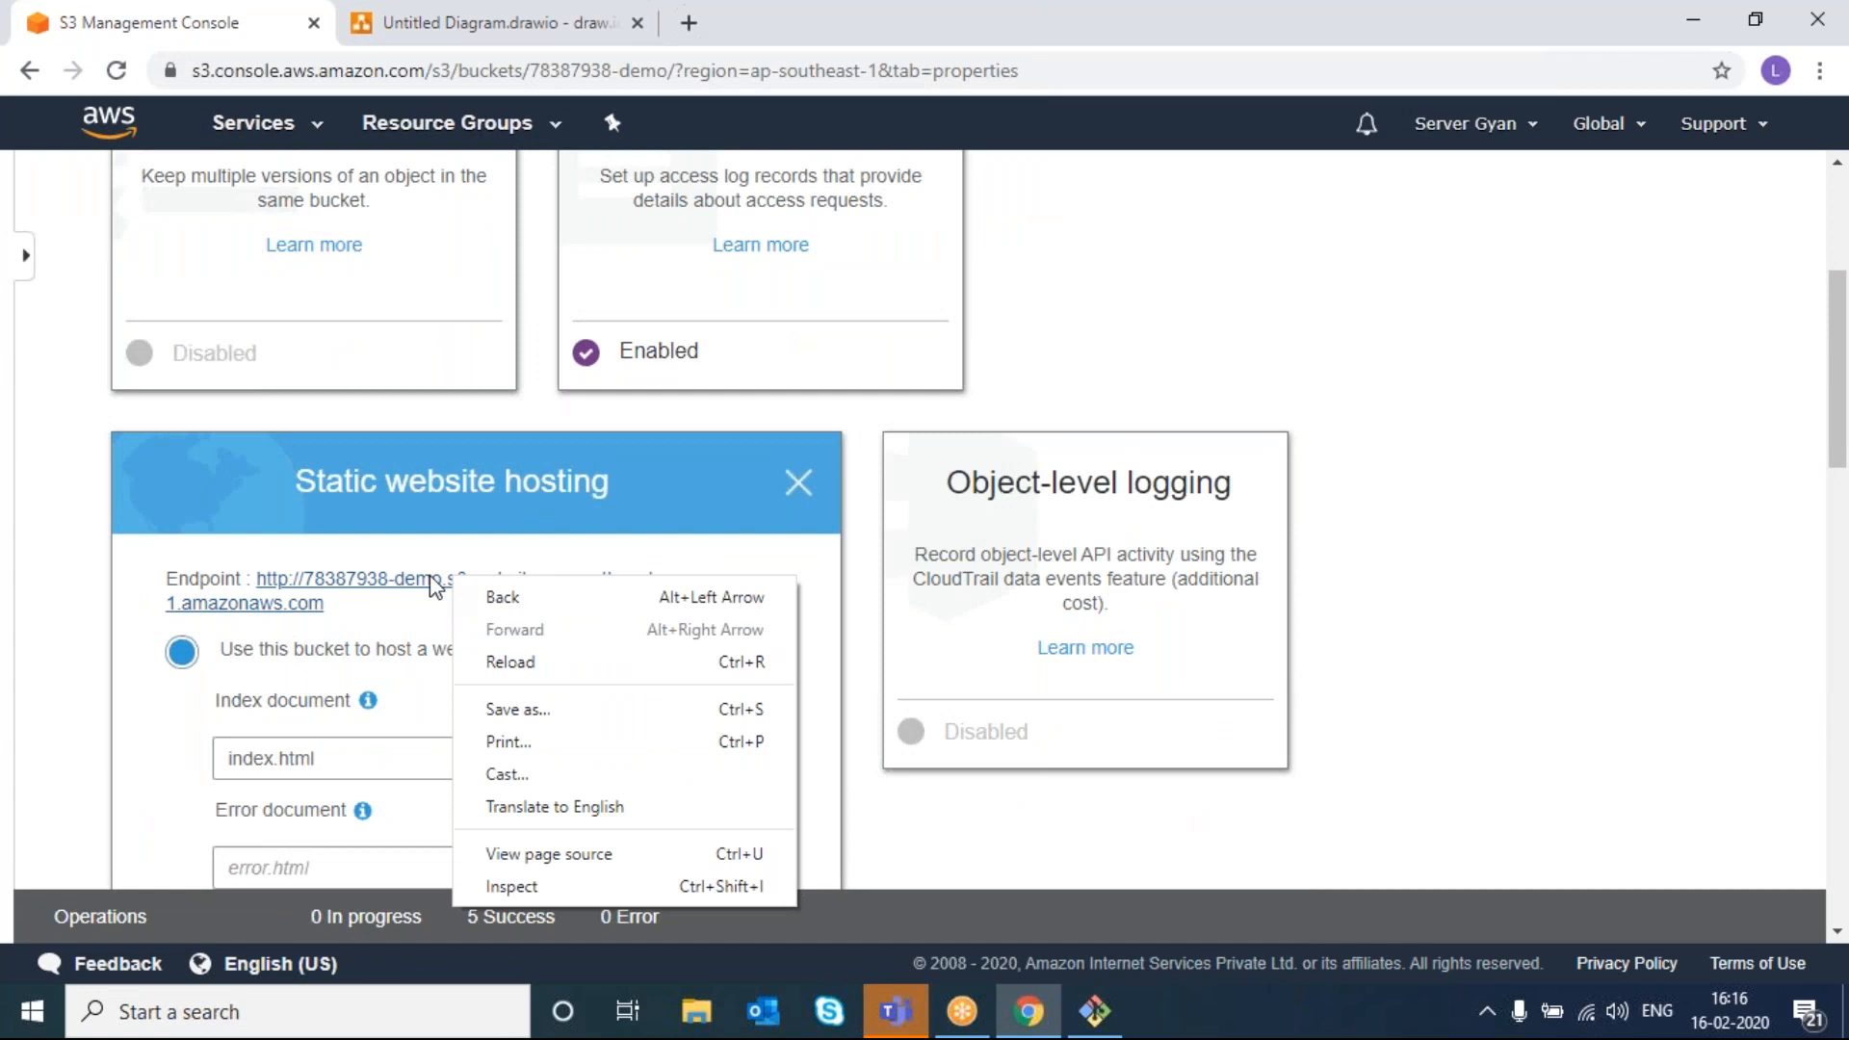
pyautogui.click(429, 578)
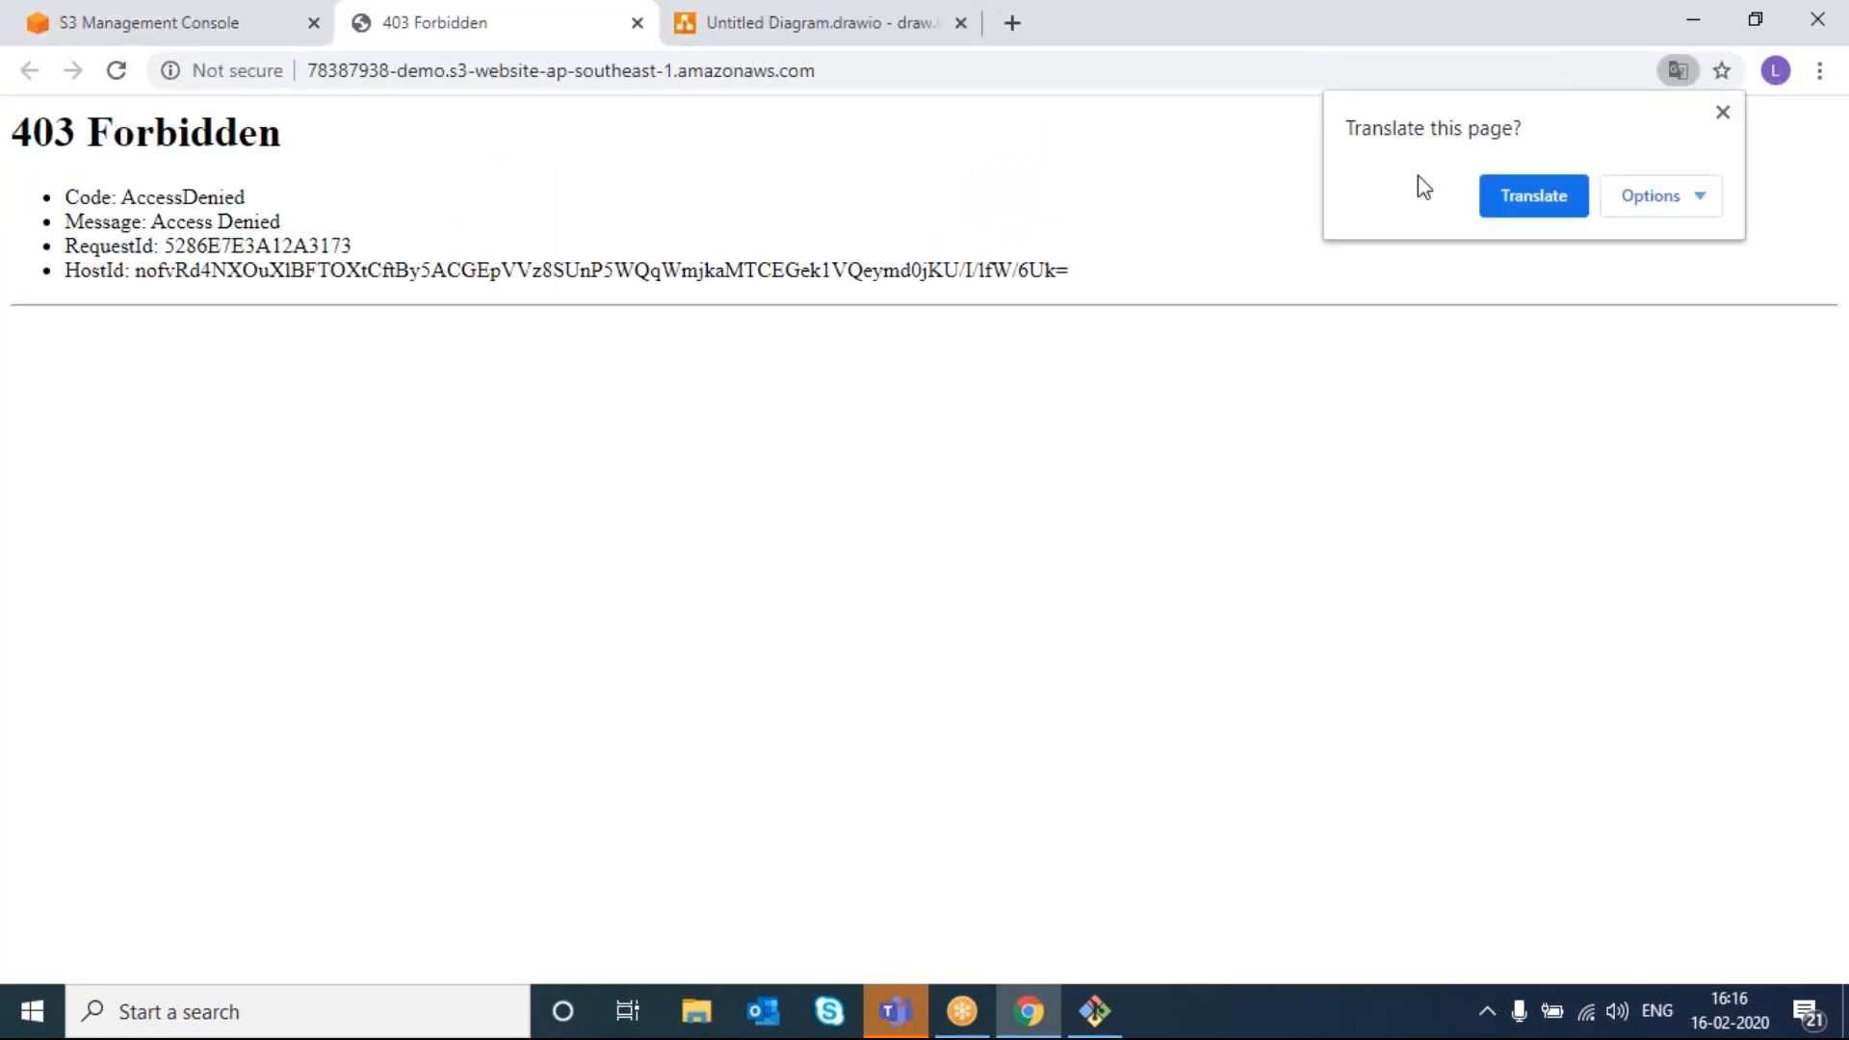
pyautogui.click(1722, 112)
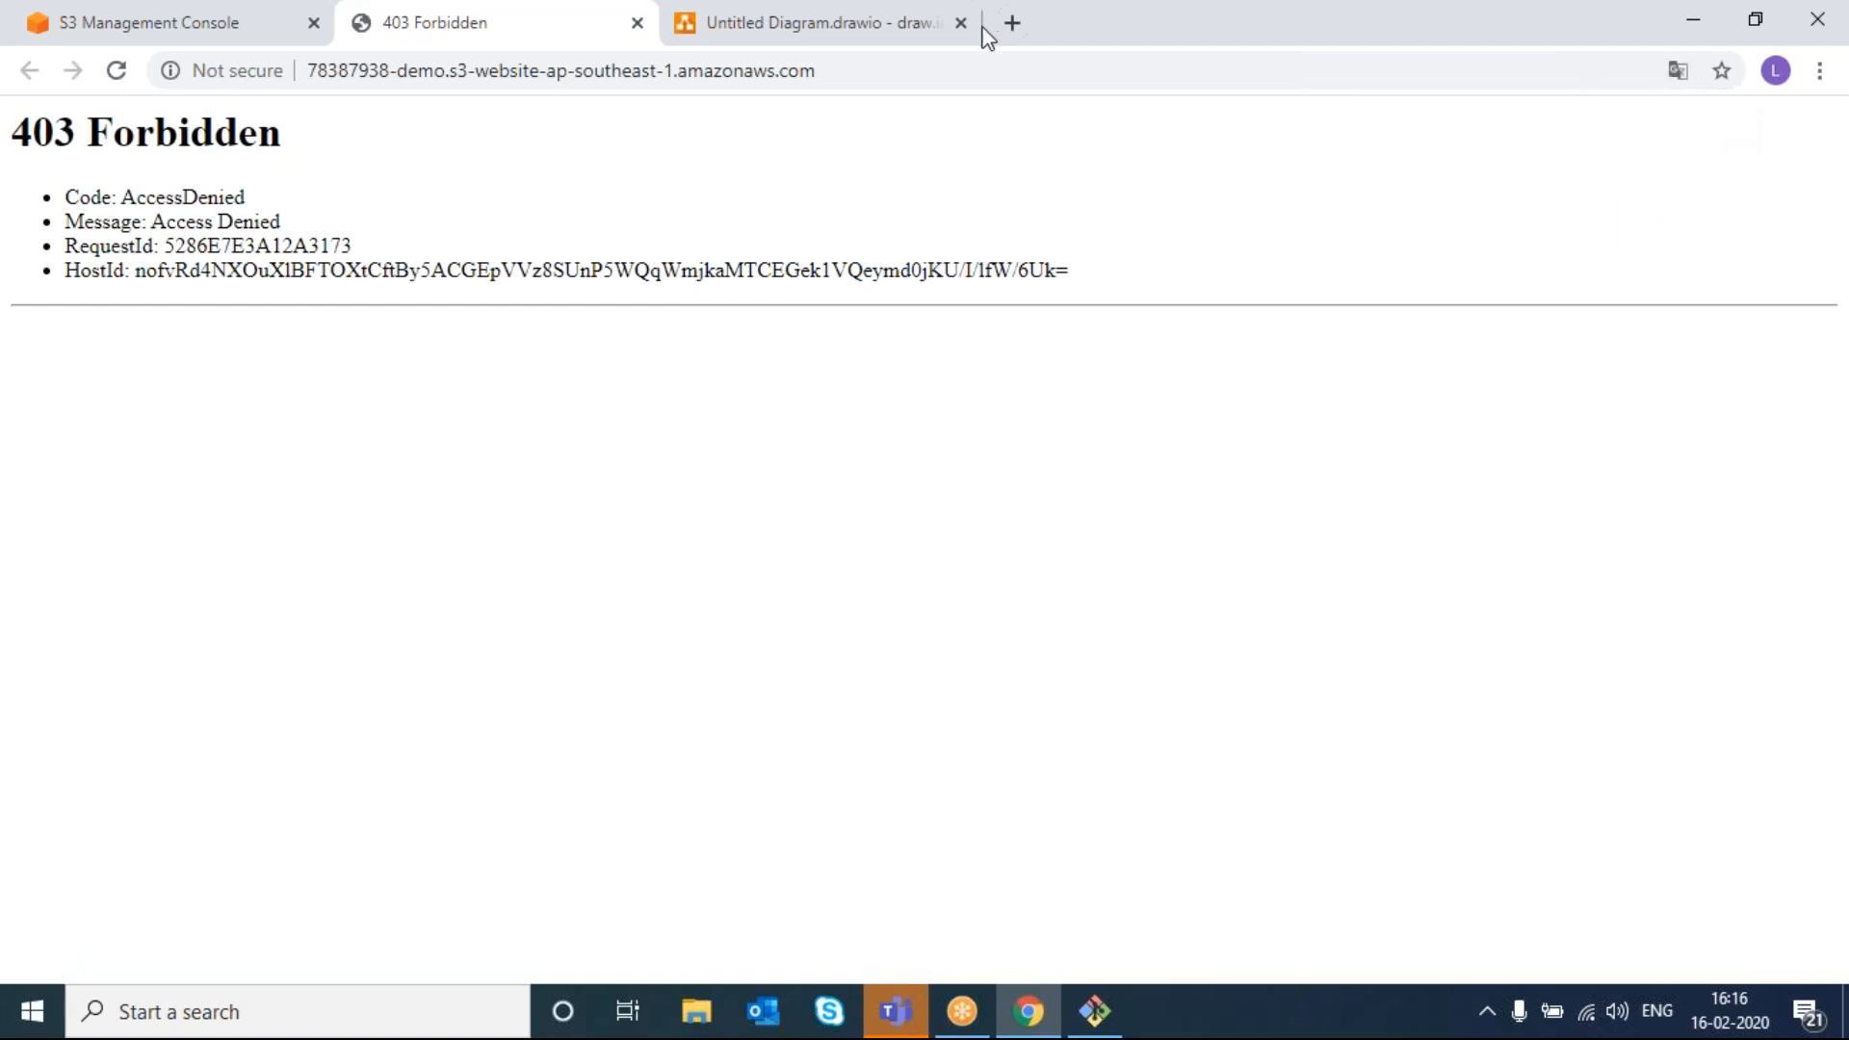
# - Return to the S3 console and show the bucket's Permissions
pyautogui.click(923, 39)
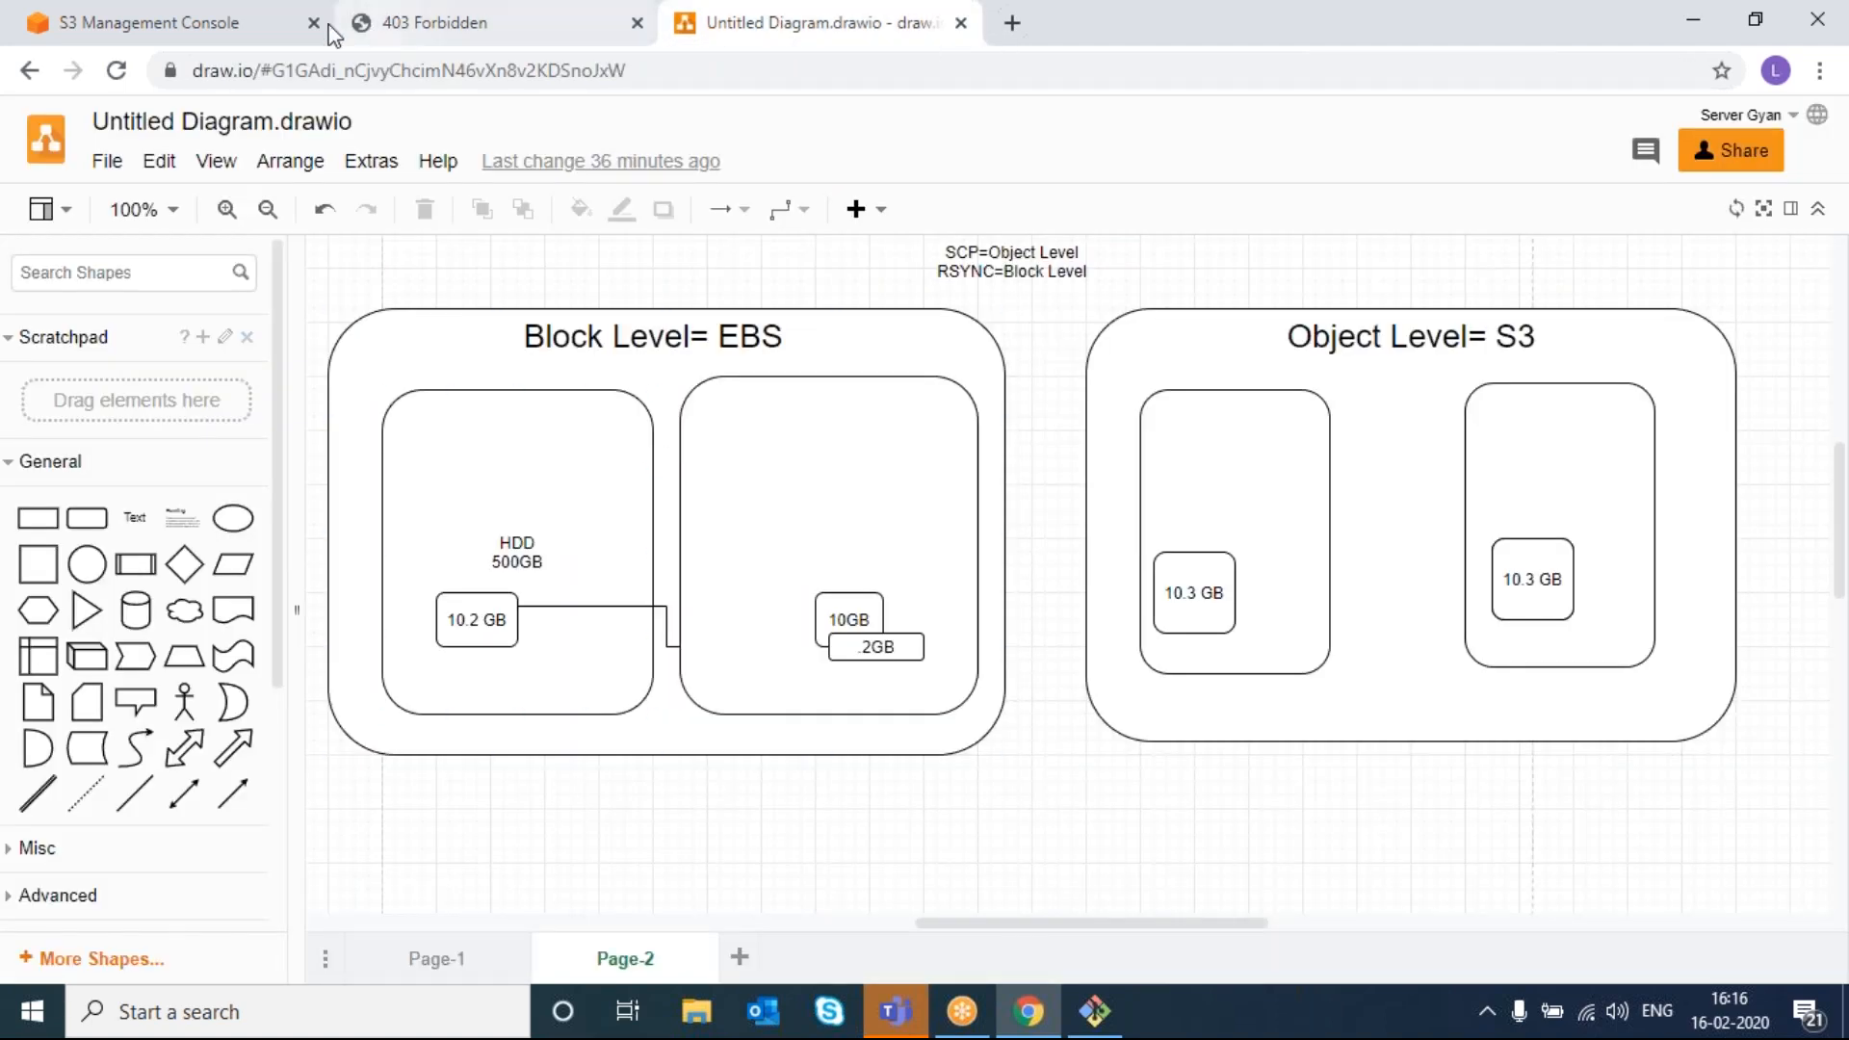
pyautogui.click(277, 39)
pyautogui.scroll(4, 494, 629)
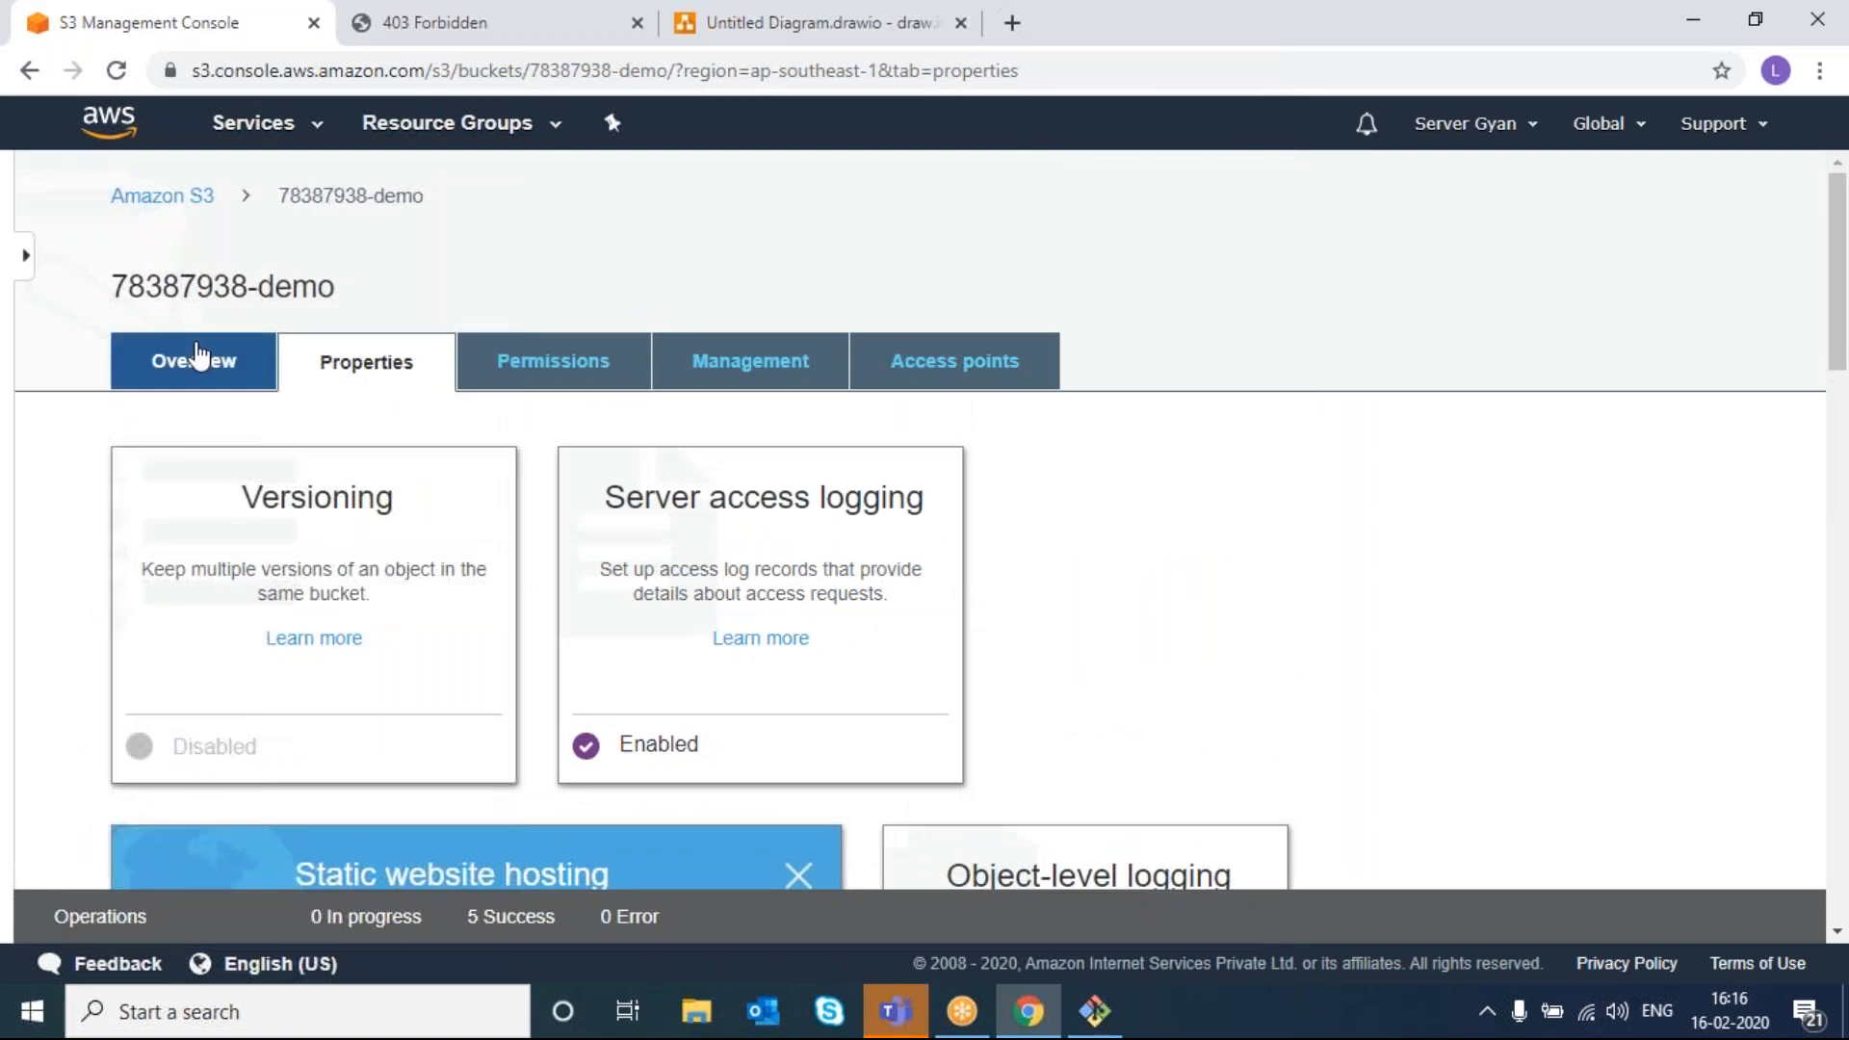
pyautogui.click(565, 371)
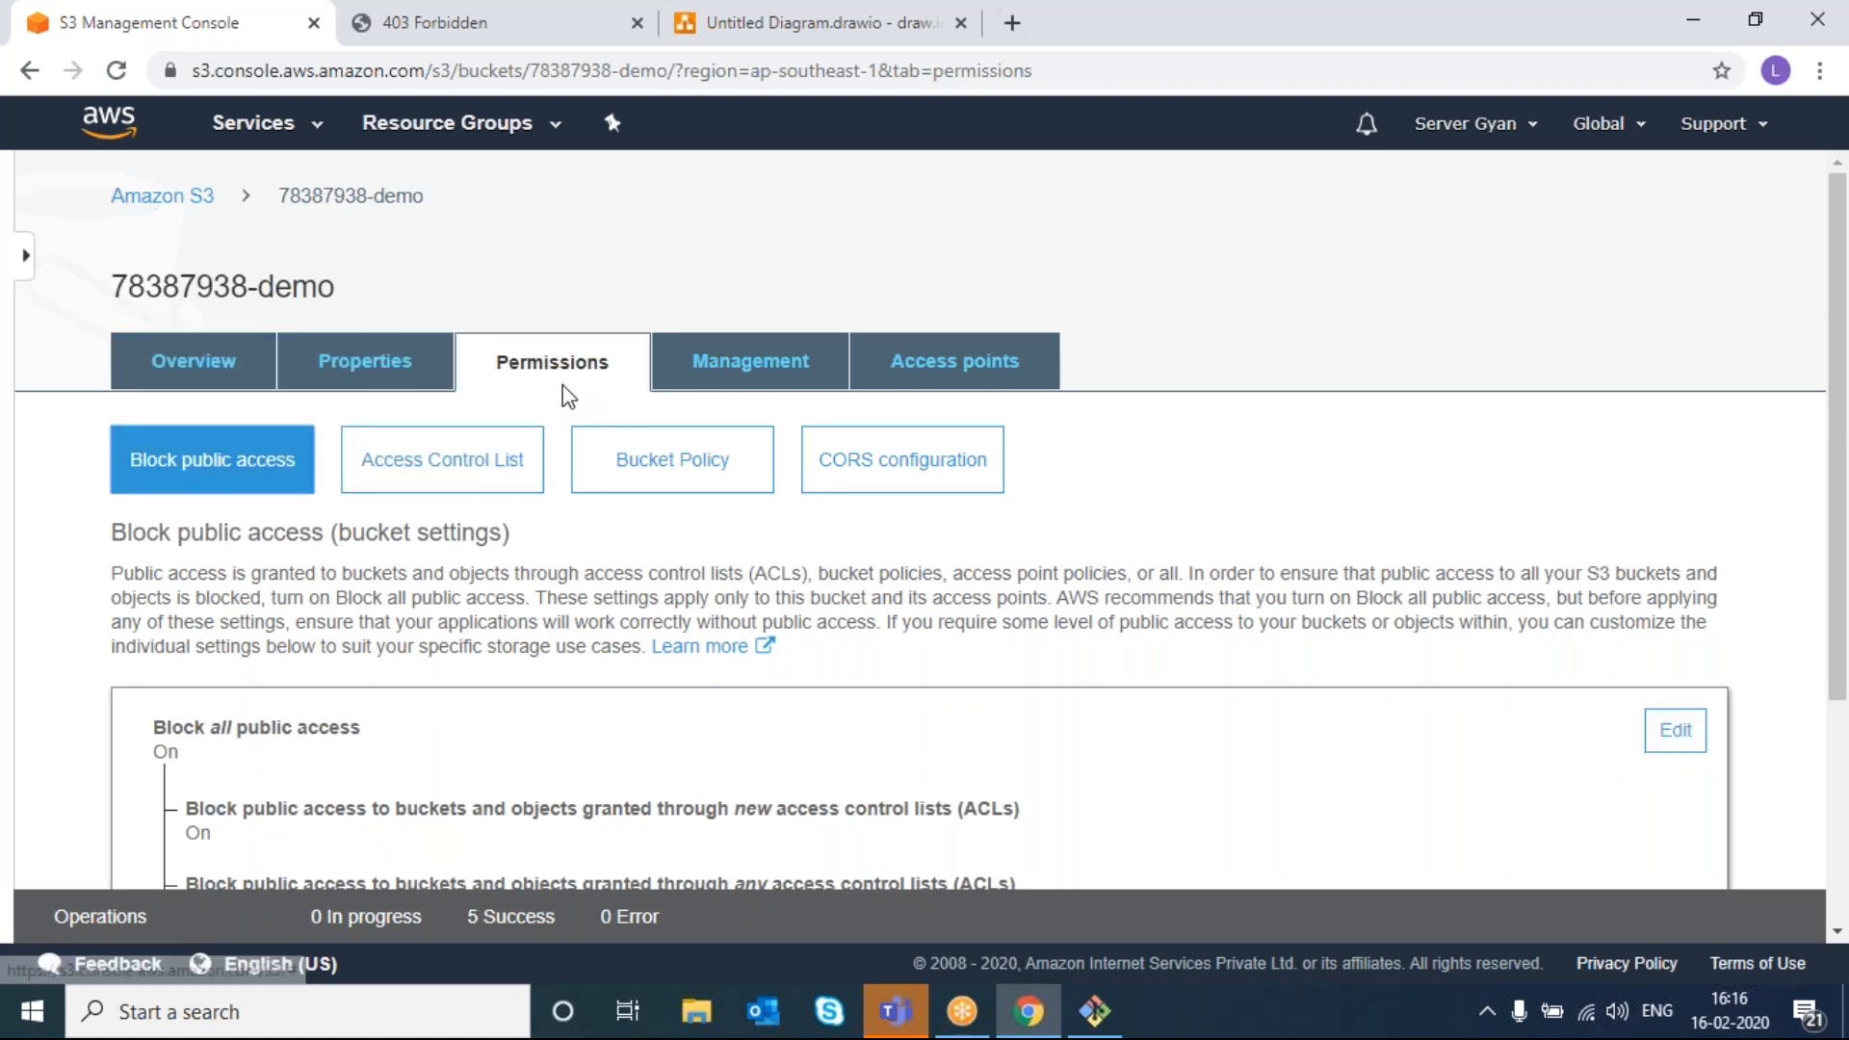
# - Turn off Block all public access and confirm the change by typing 'confirm'
pyautogui.click(1671, 739)
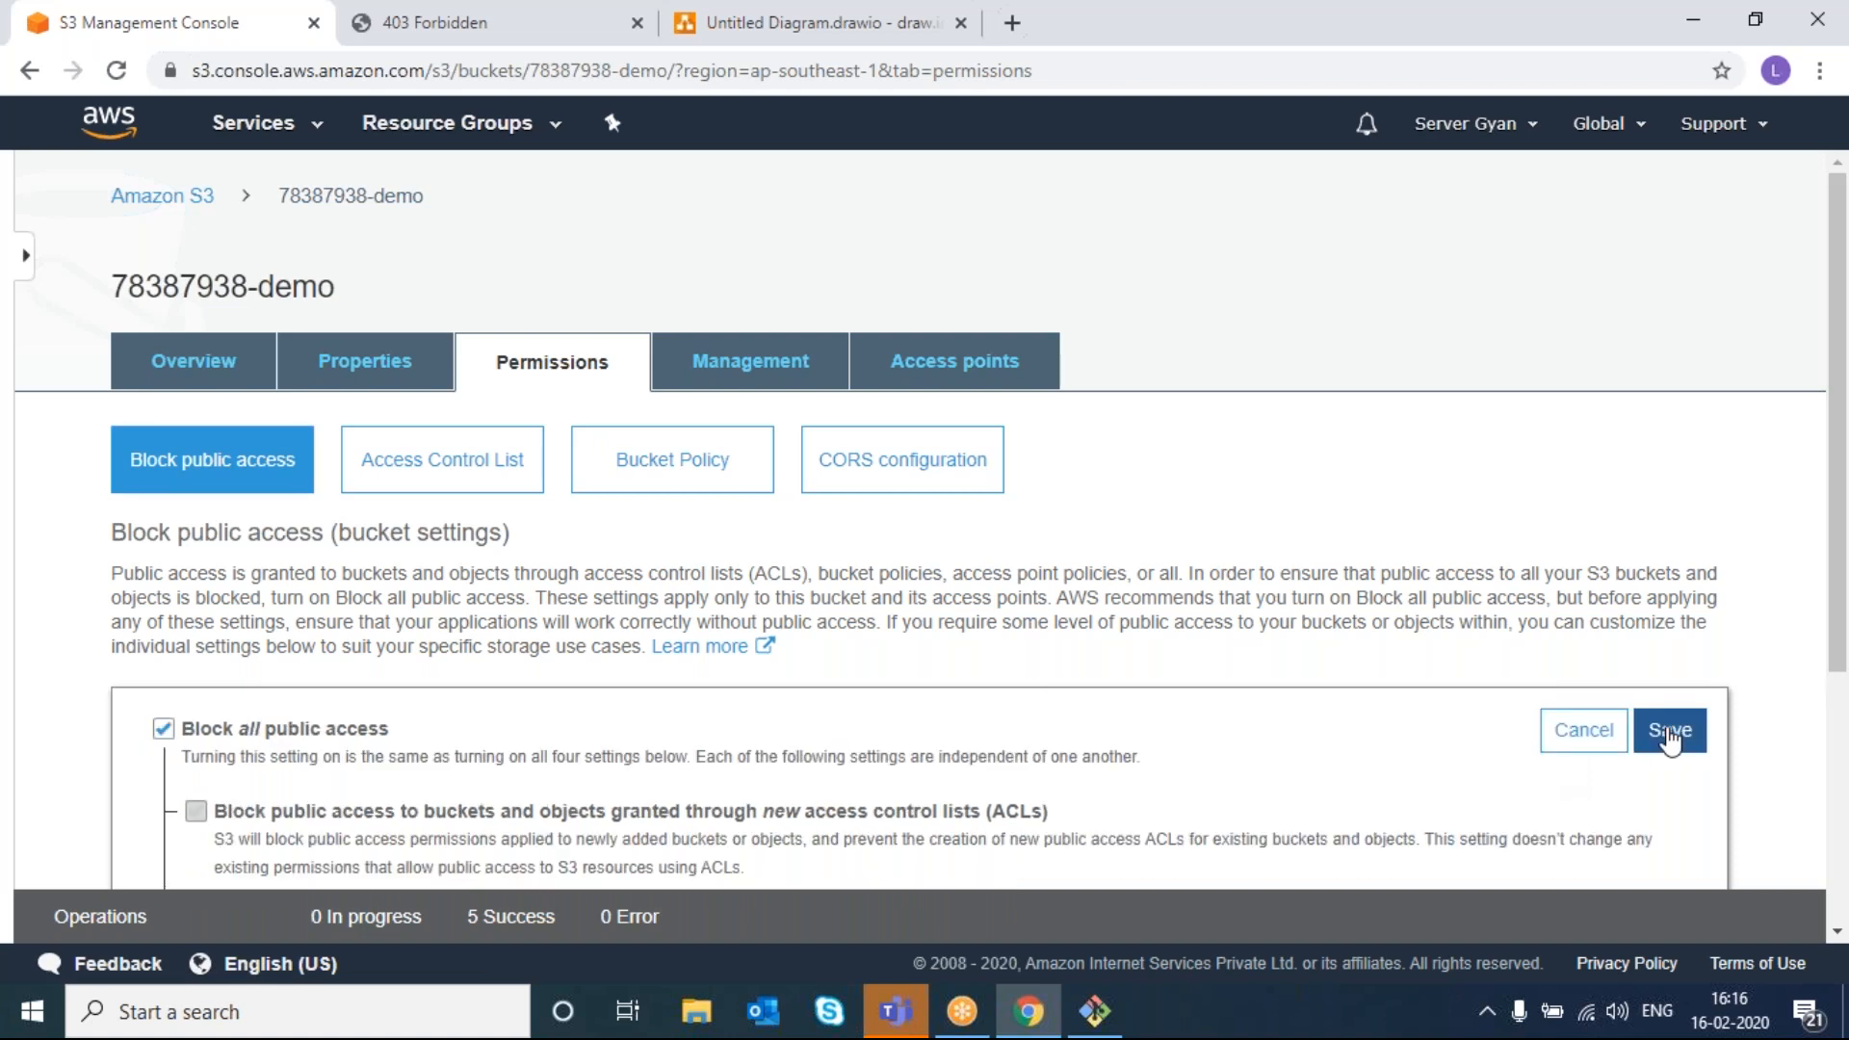
pyautogui.click(163, 730)
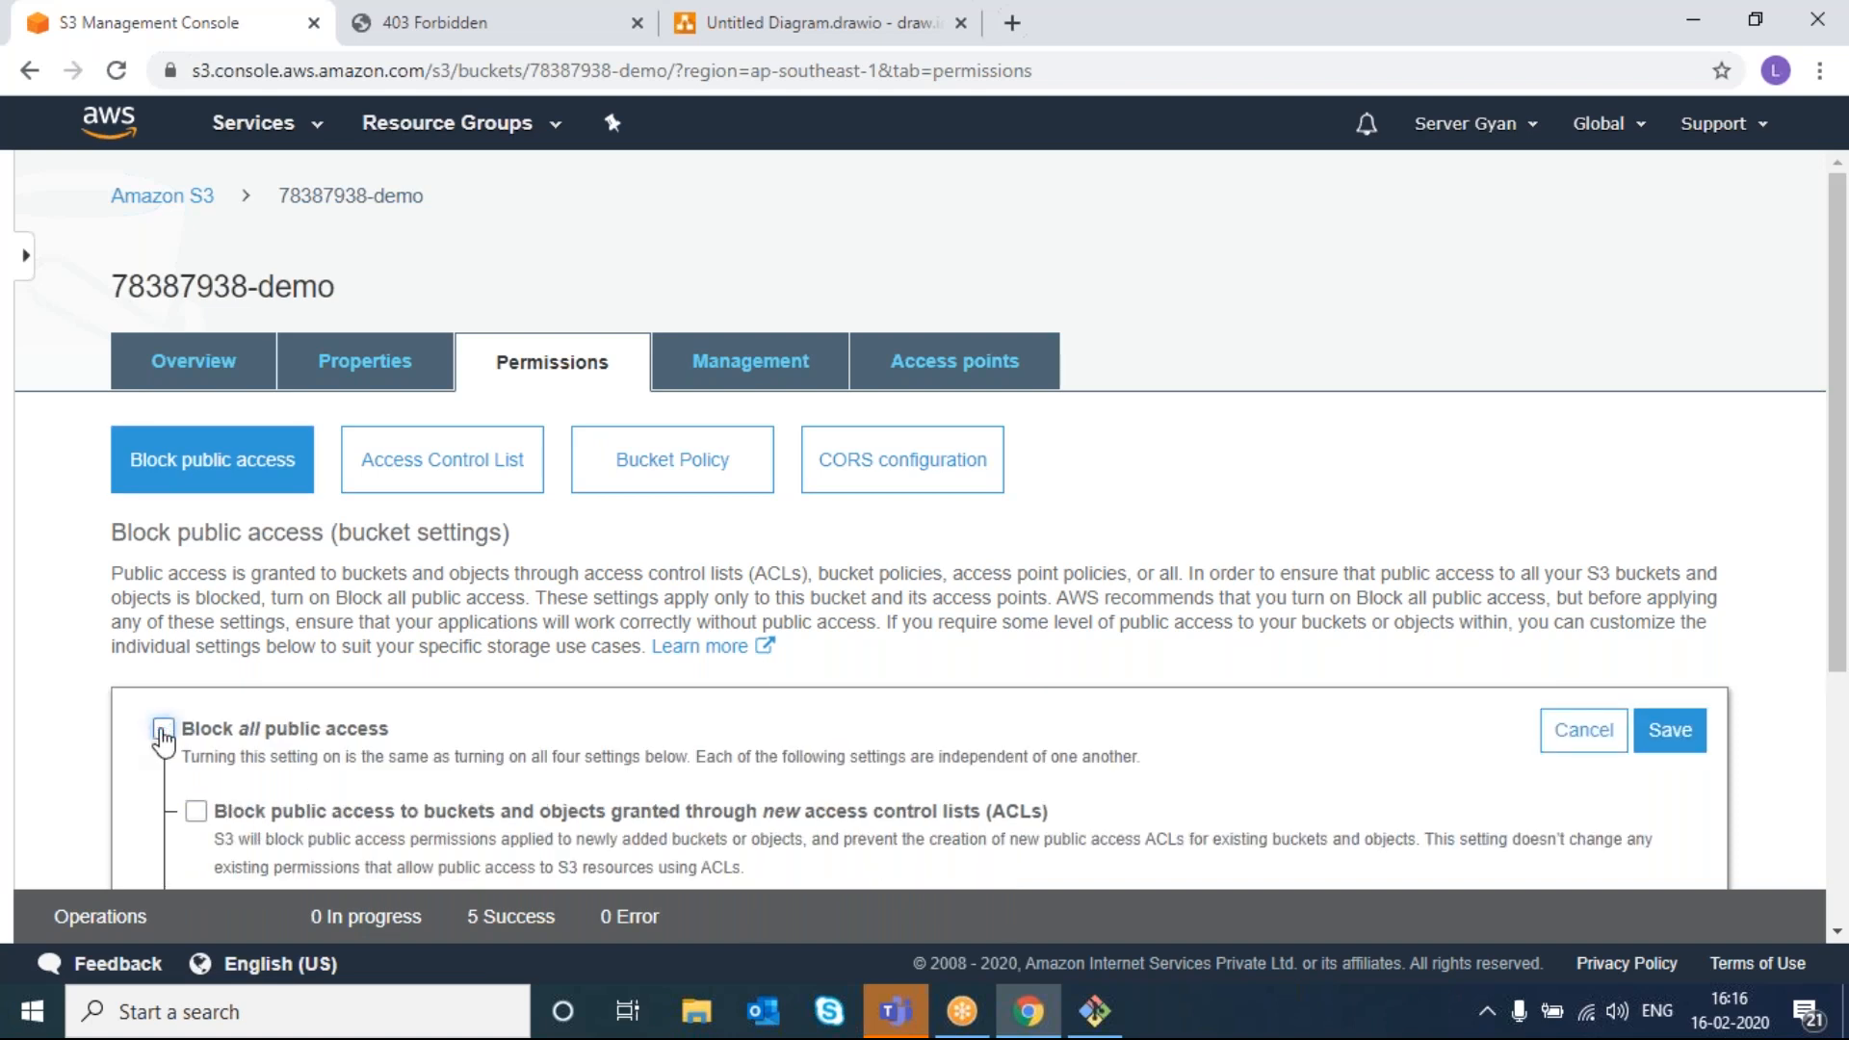
pyautogui.click(1686, 742)
pyautogui.rightClick(784, 672)
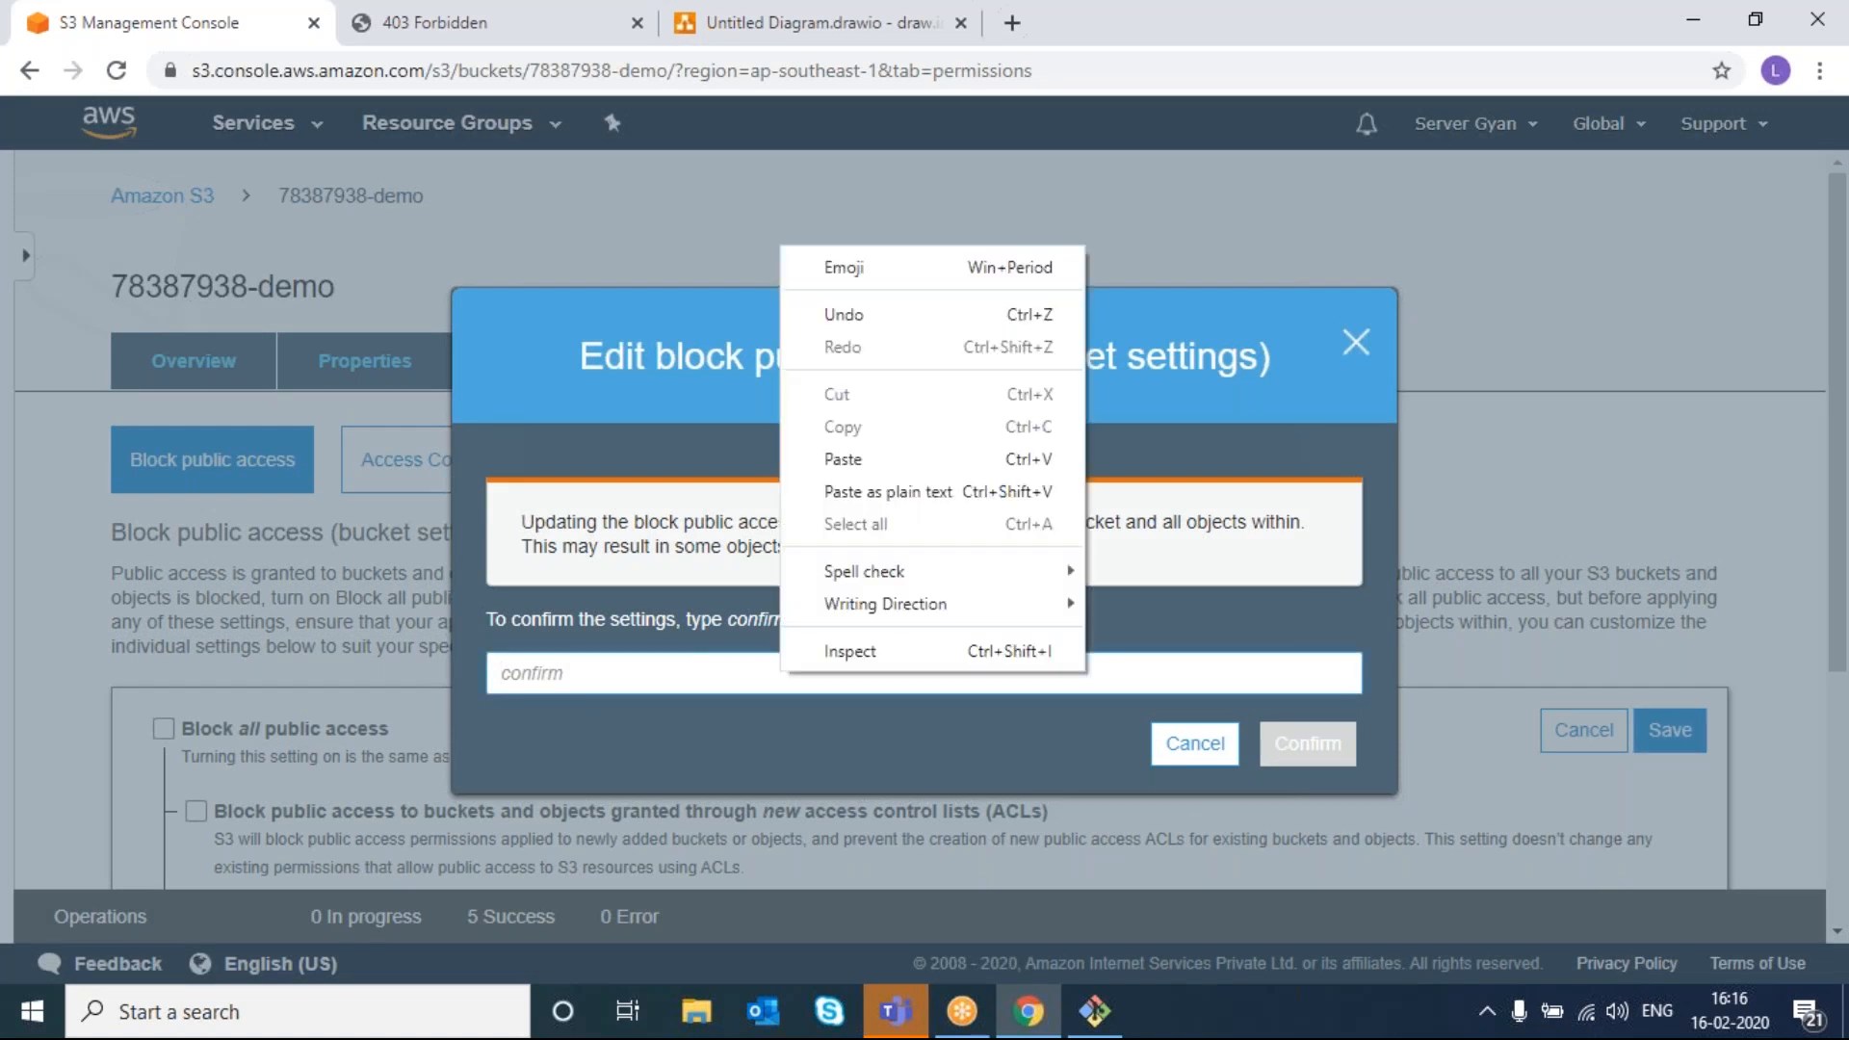
pyautogui.press('Escape')
pyautogui.write('confirm')
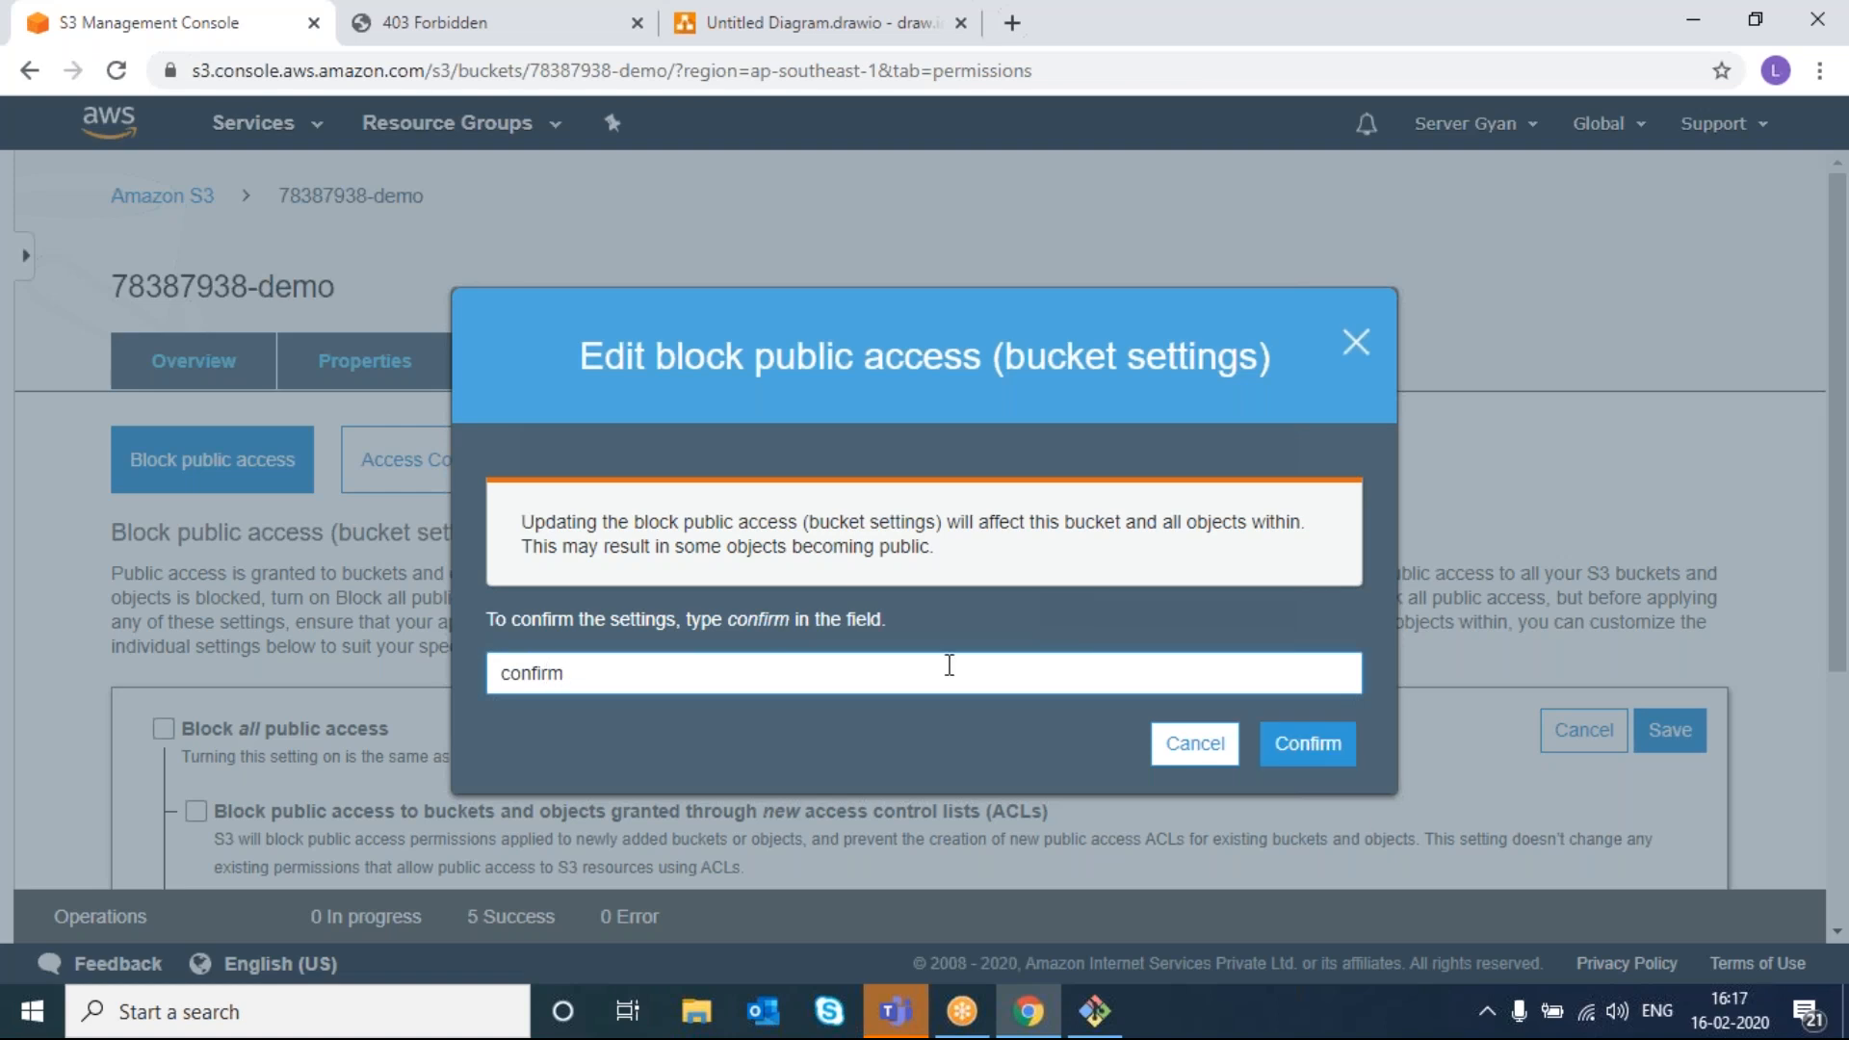
pyautogui.click(1306, 744)
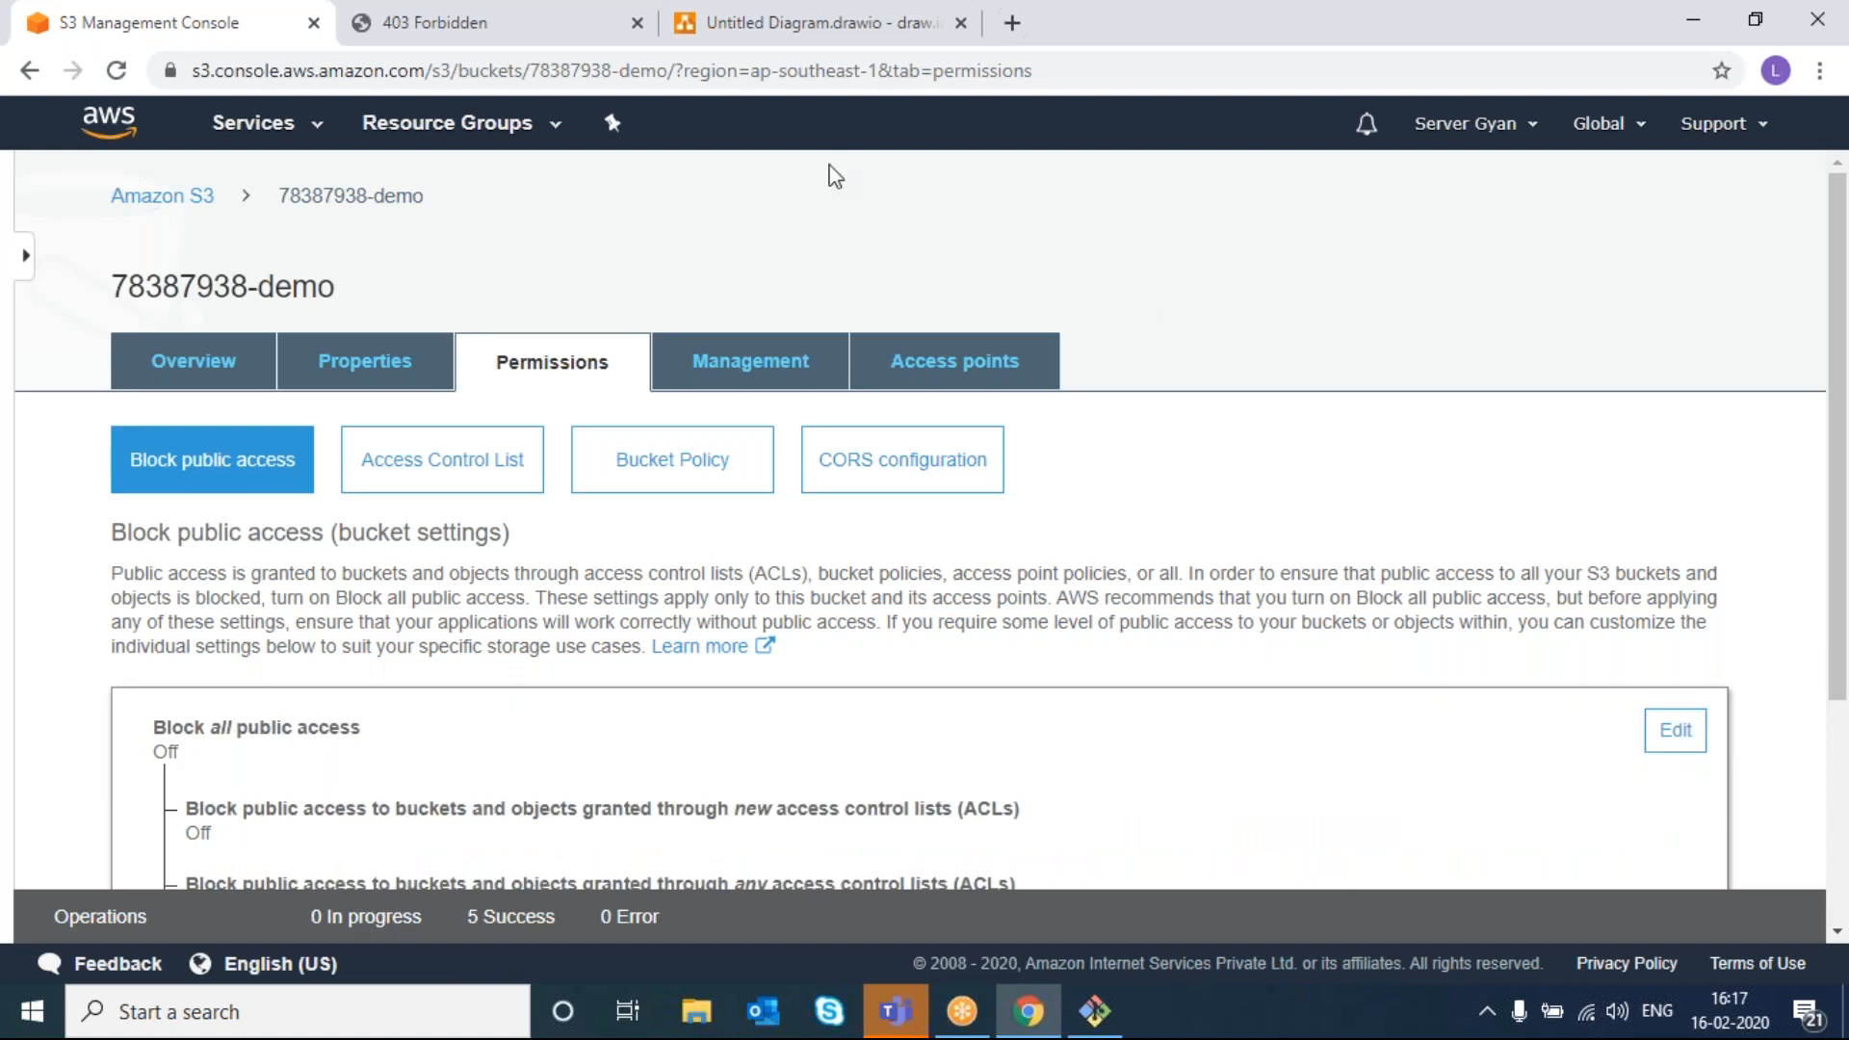
# - Reload the website endpoint several times; it still returns 403 Access Denied
pyautogui.click(510, 31)
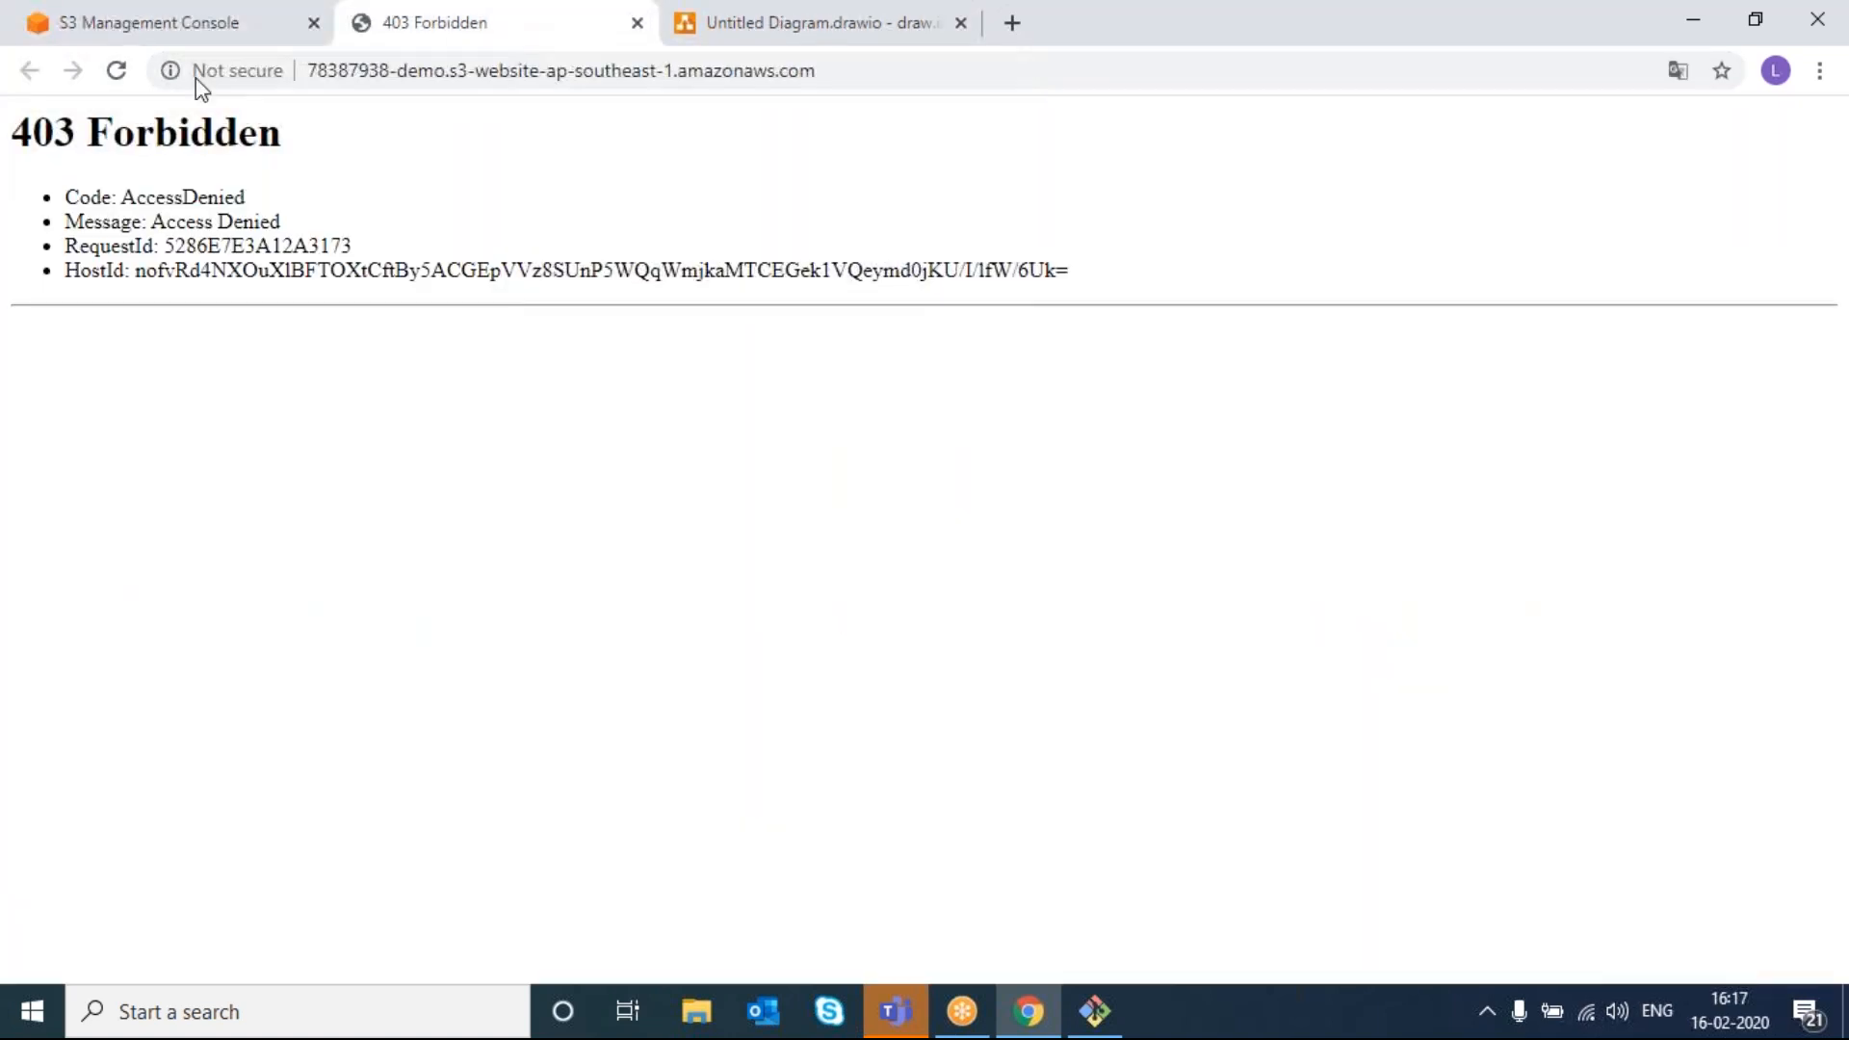
pyautogui.click(116, 70)
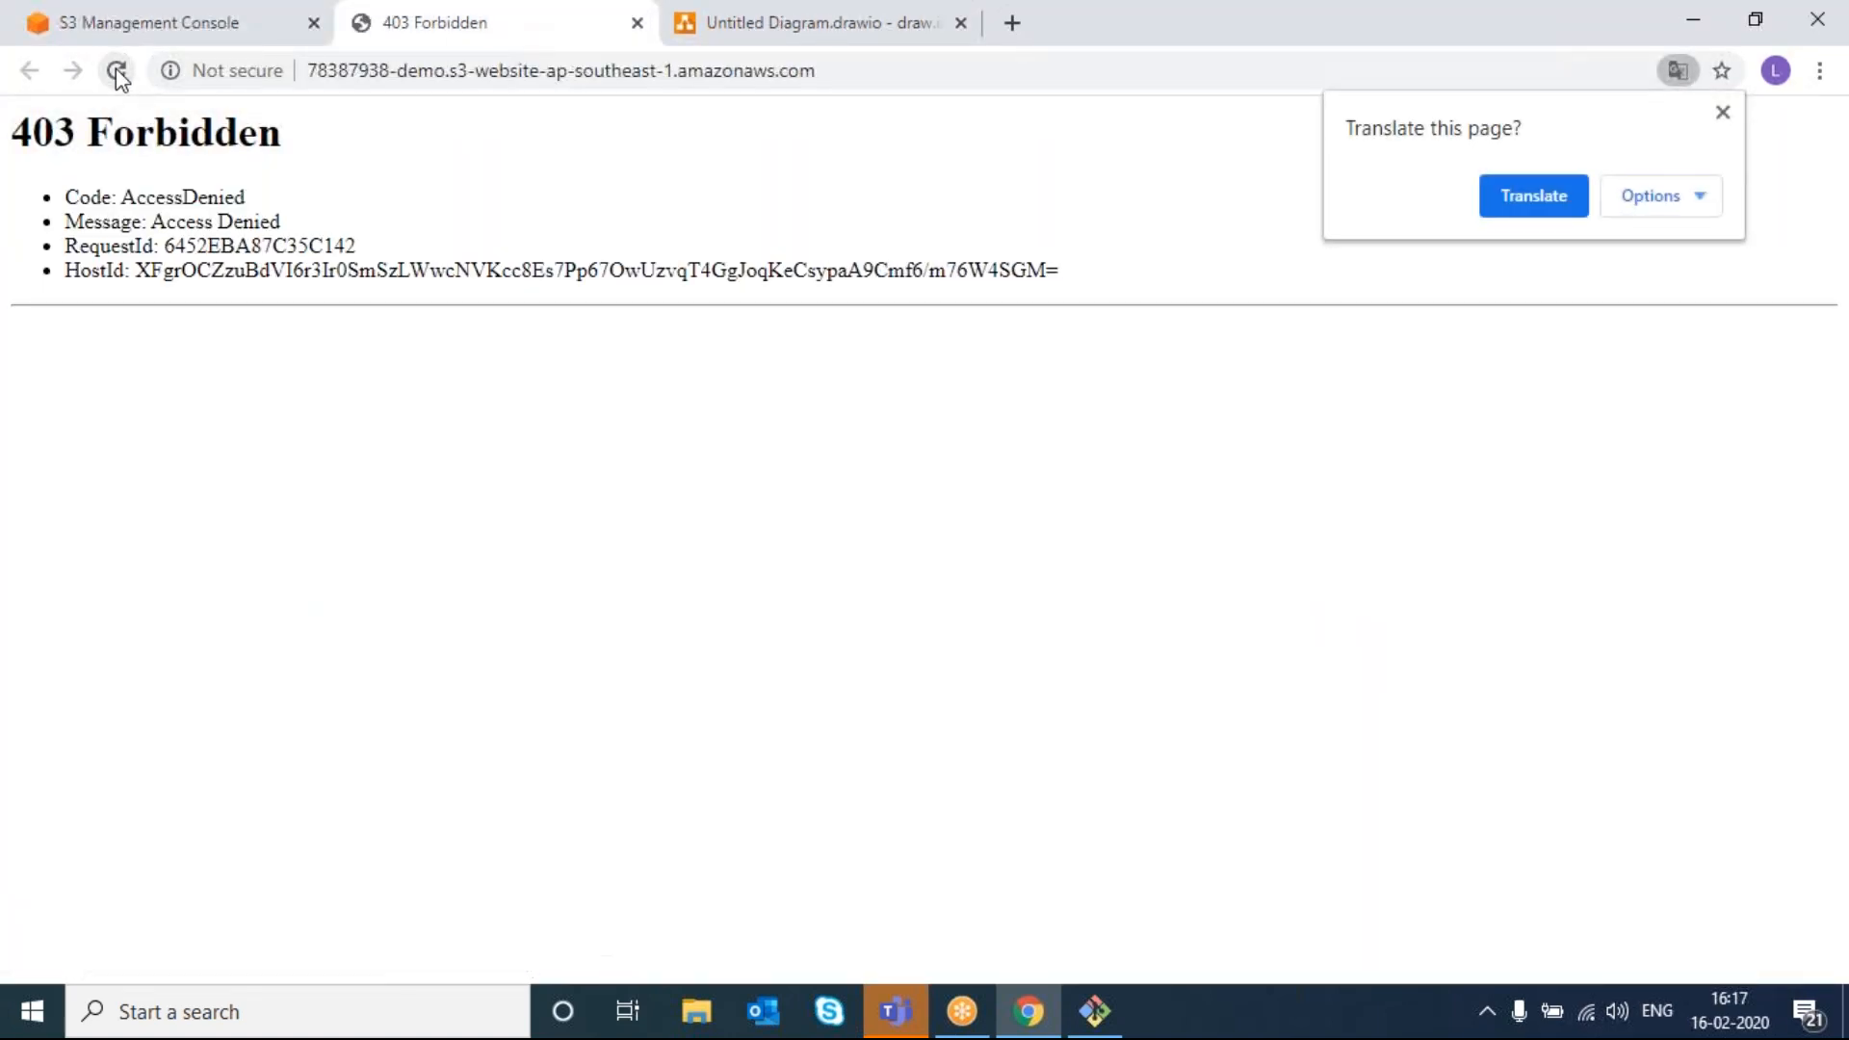
pyautogui.click(116, 70)
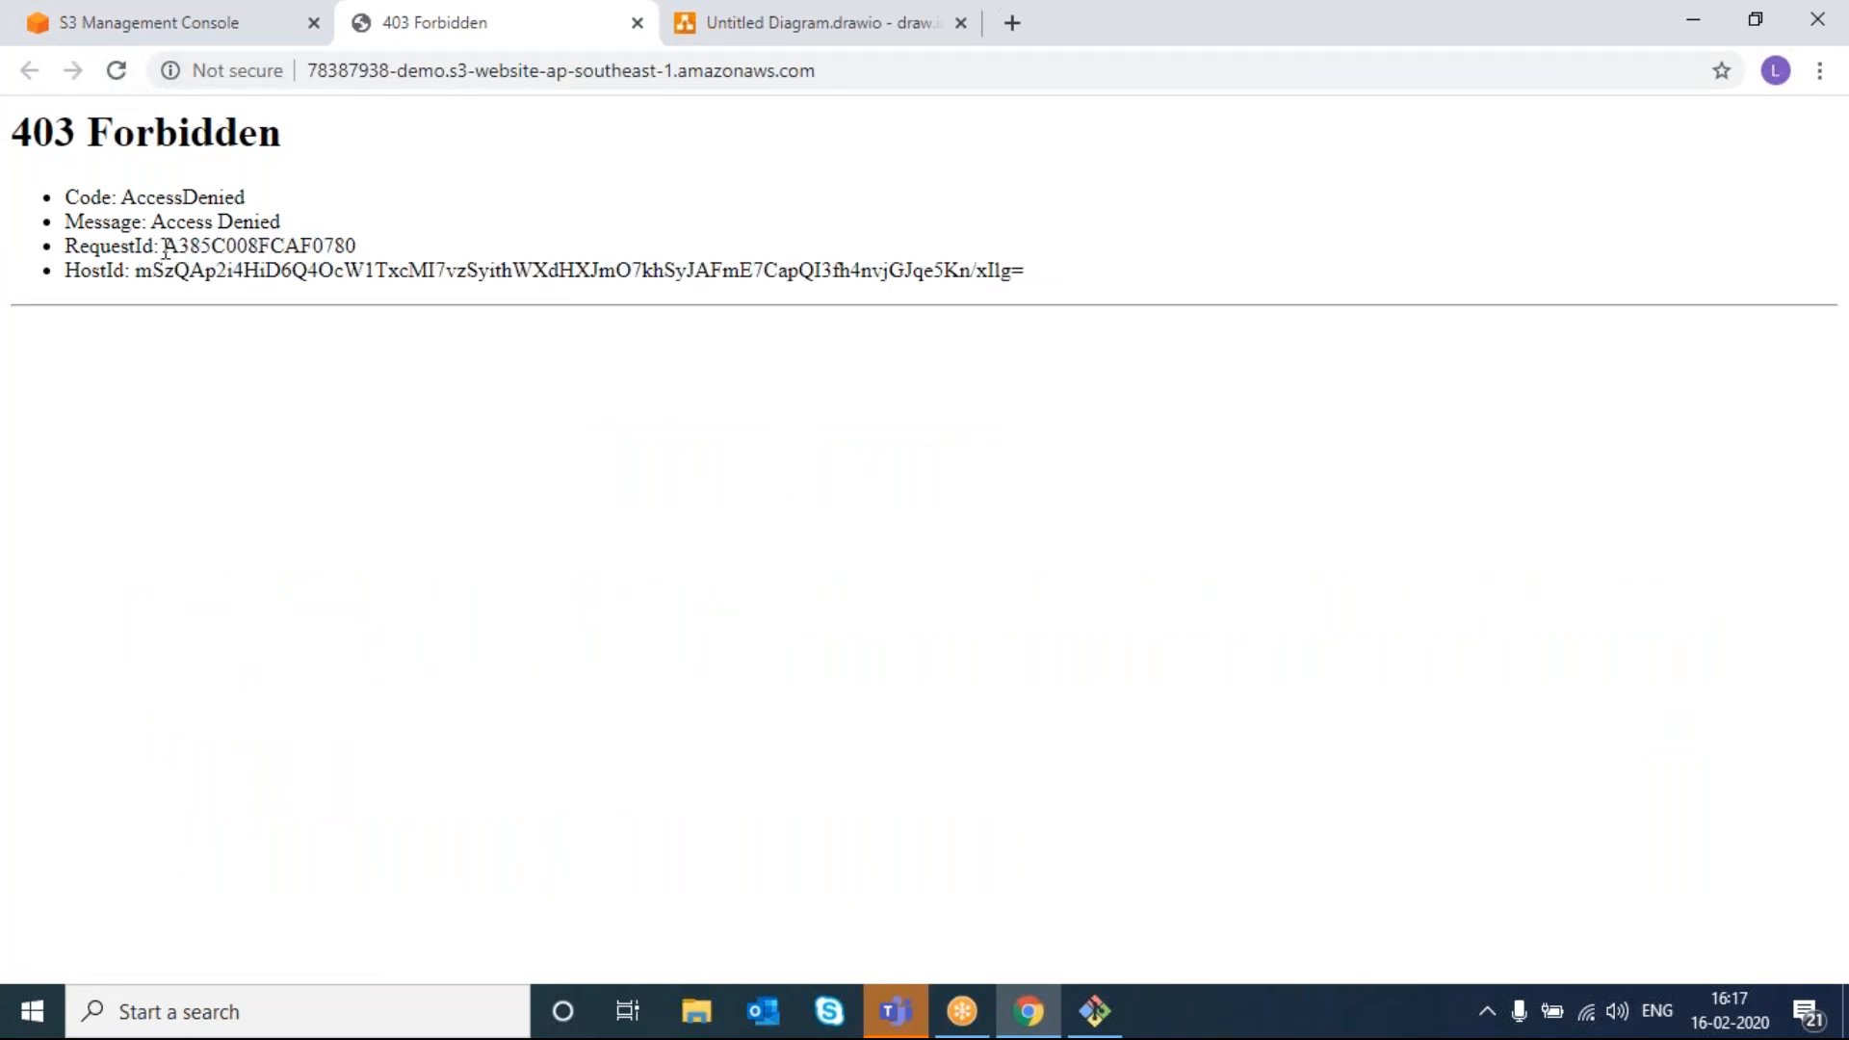
pyautogui.moveTo(165, 245); pyautogui.dragTo(357, 239)
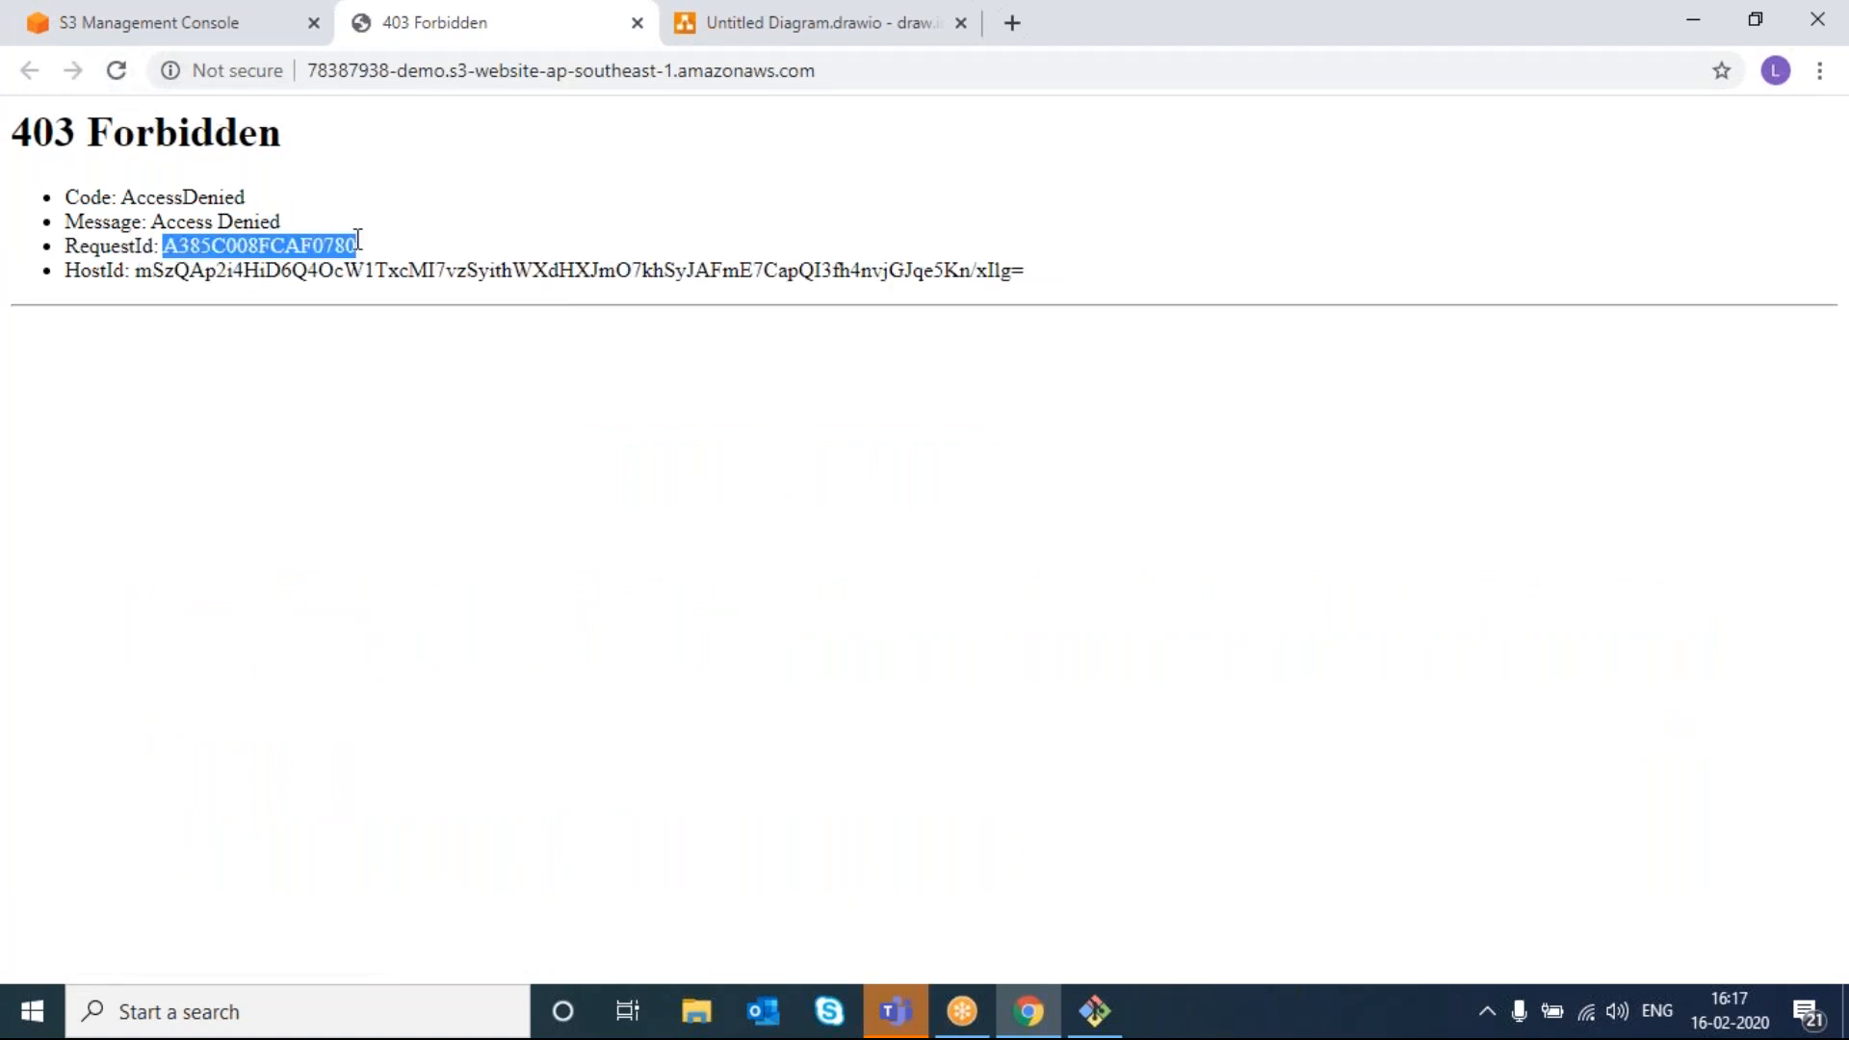
pyautogui.click(106, 71)
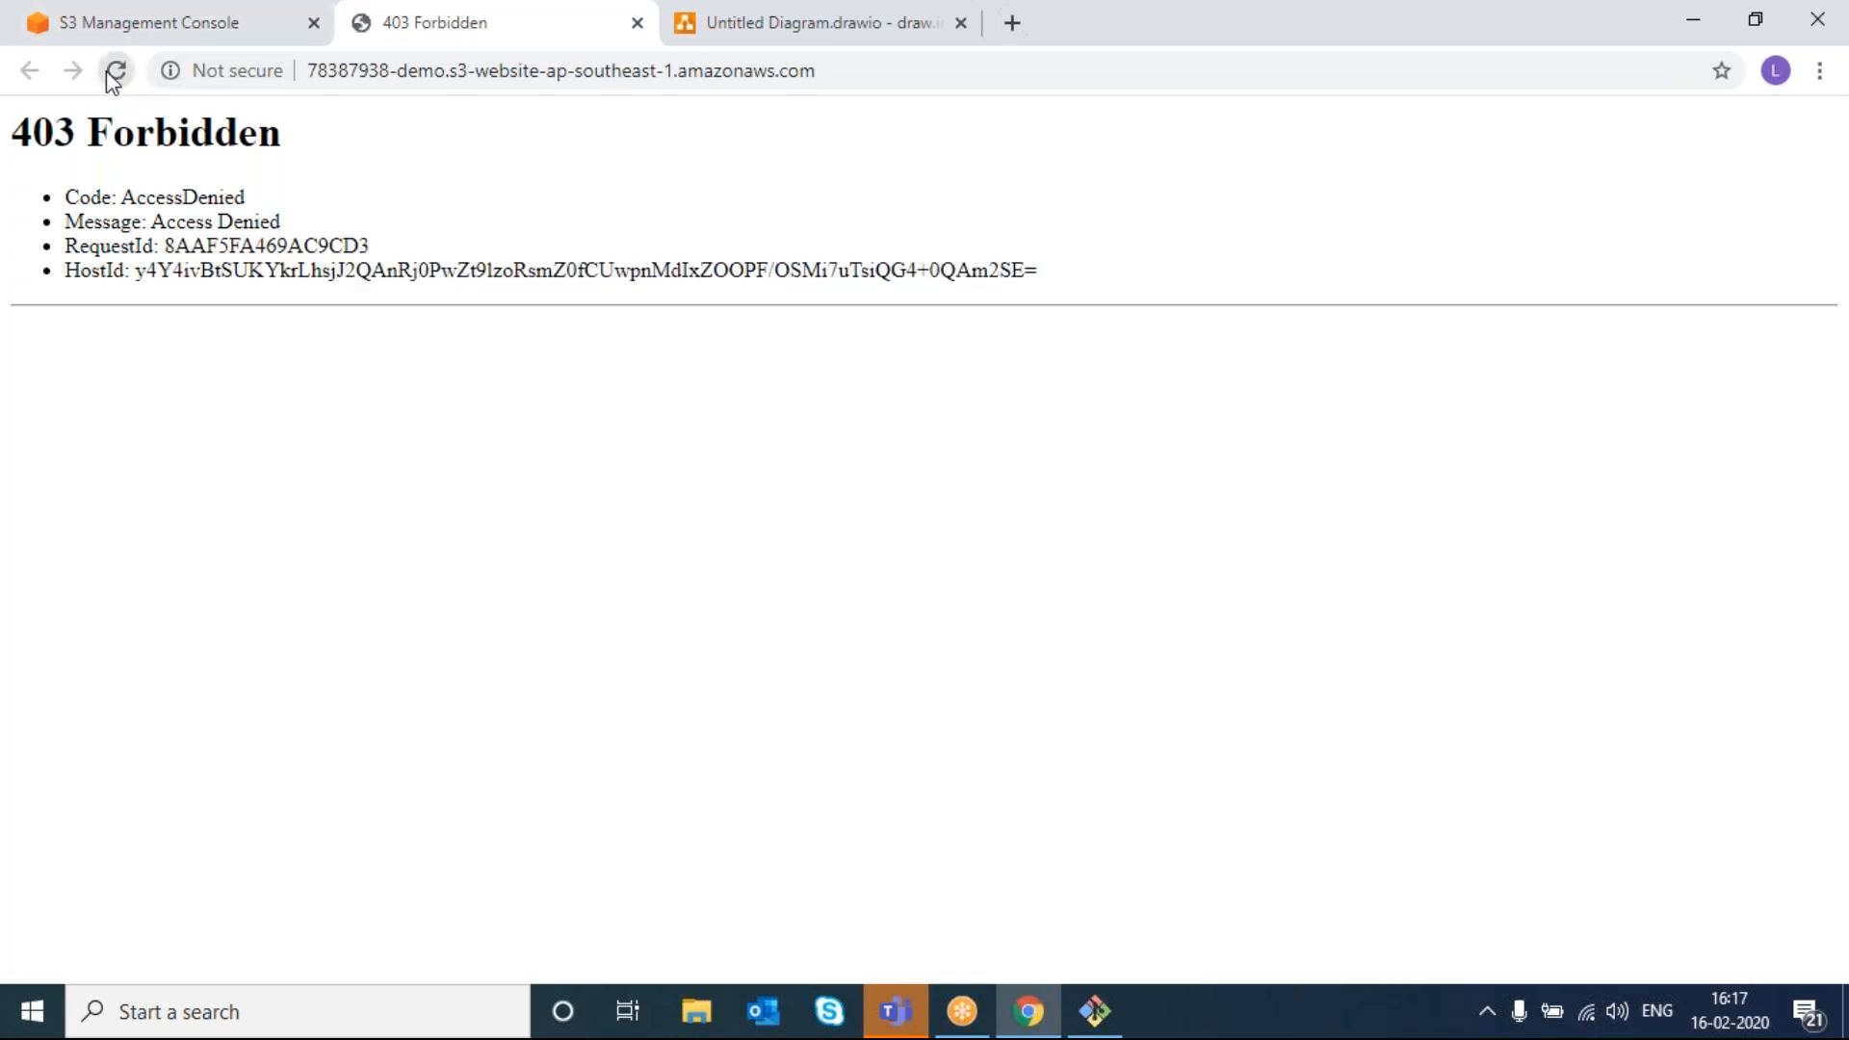
pyautogui.click(144, 34)
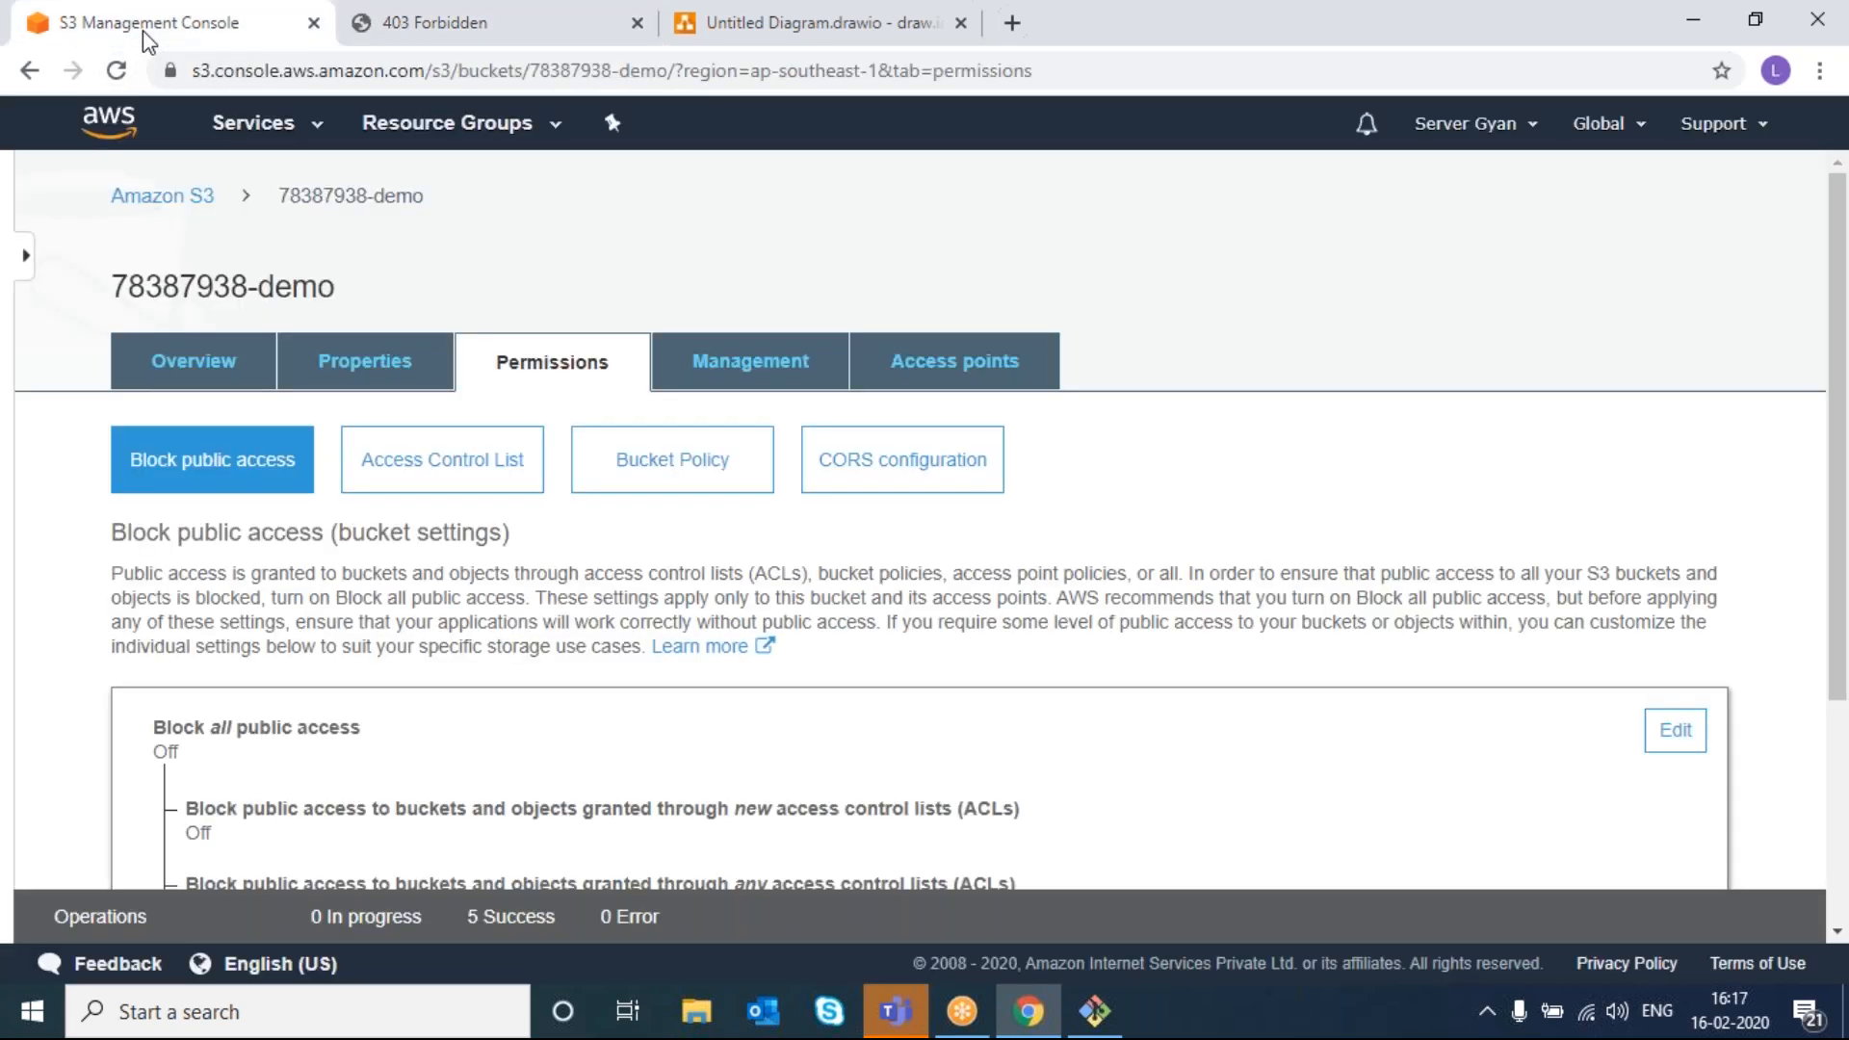
# - Show the bucket's Overview object list and bring up index.html's actions
pyautogui.click(206, 366)
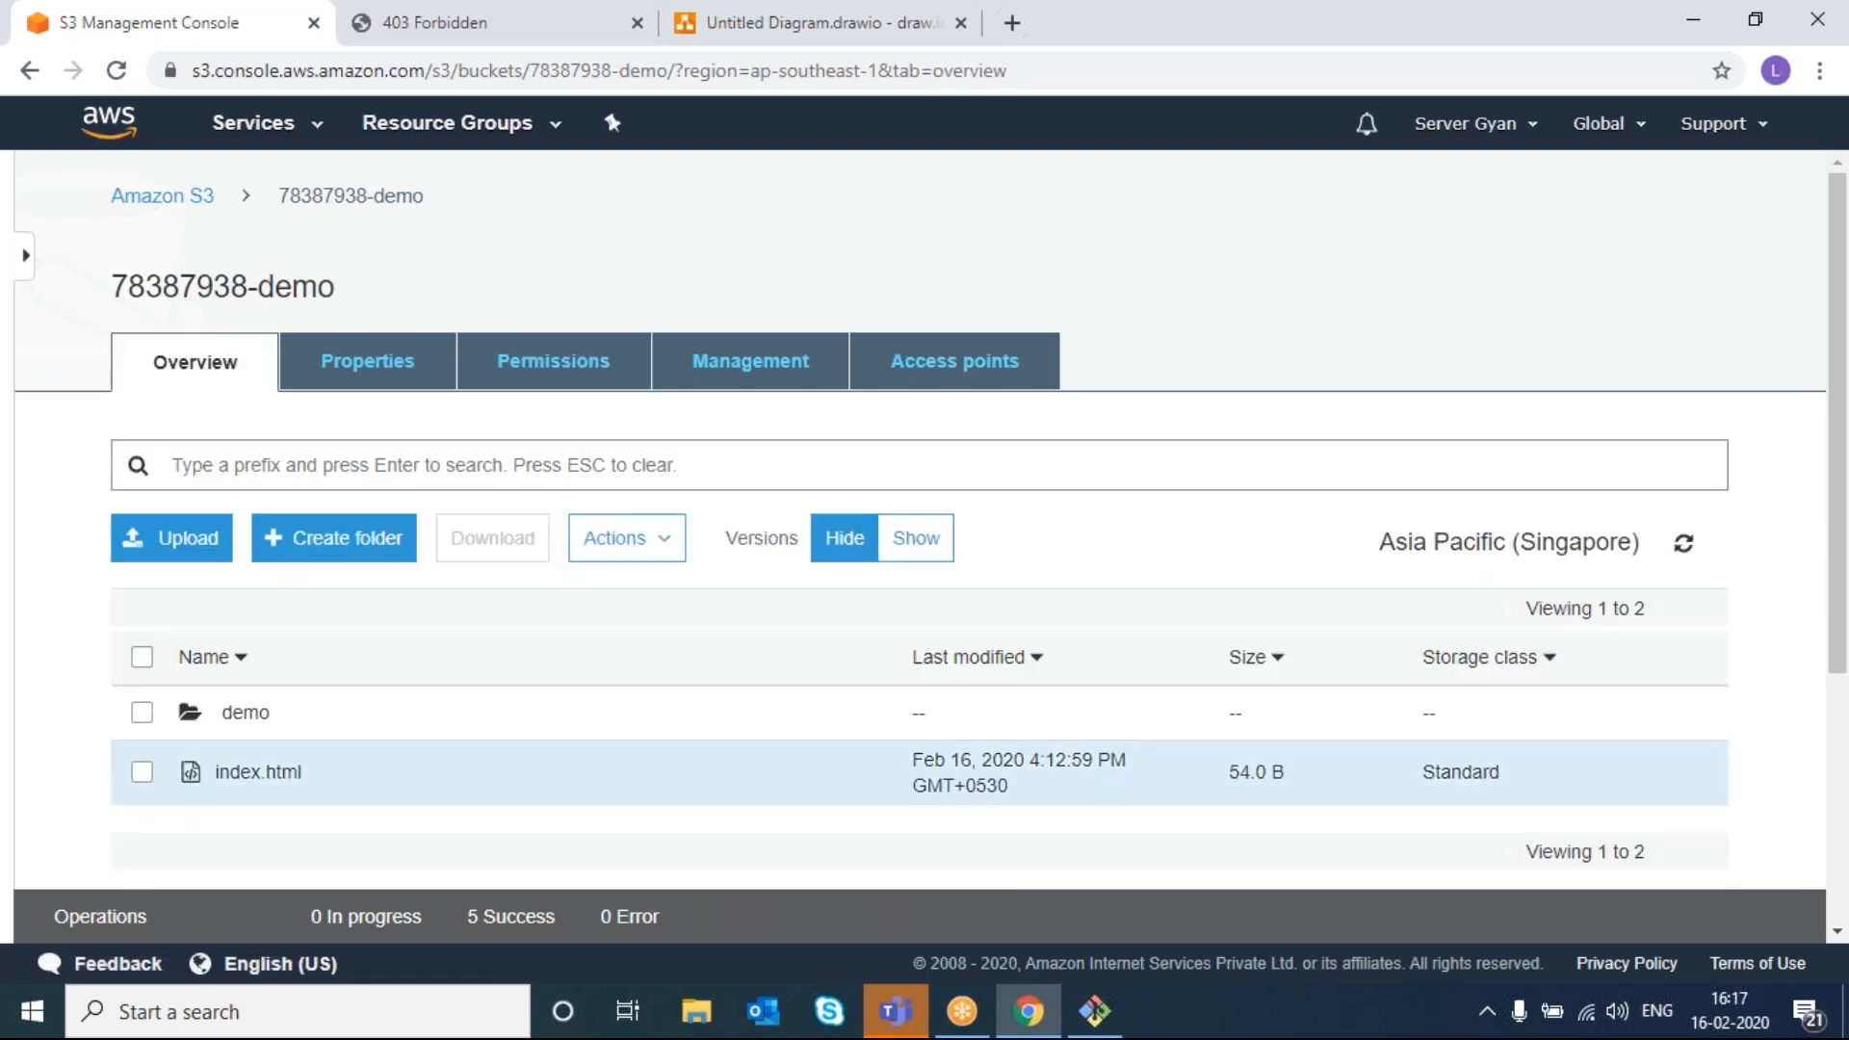
pyautogui.click(118, 71)
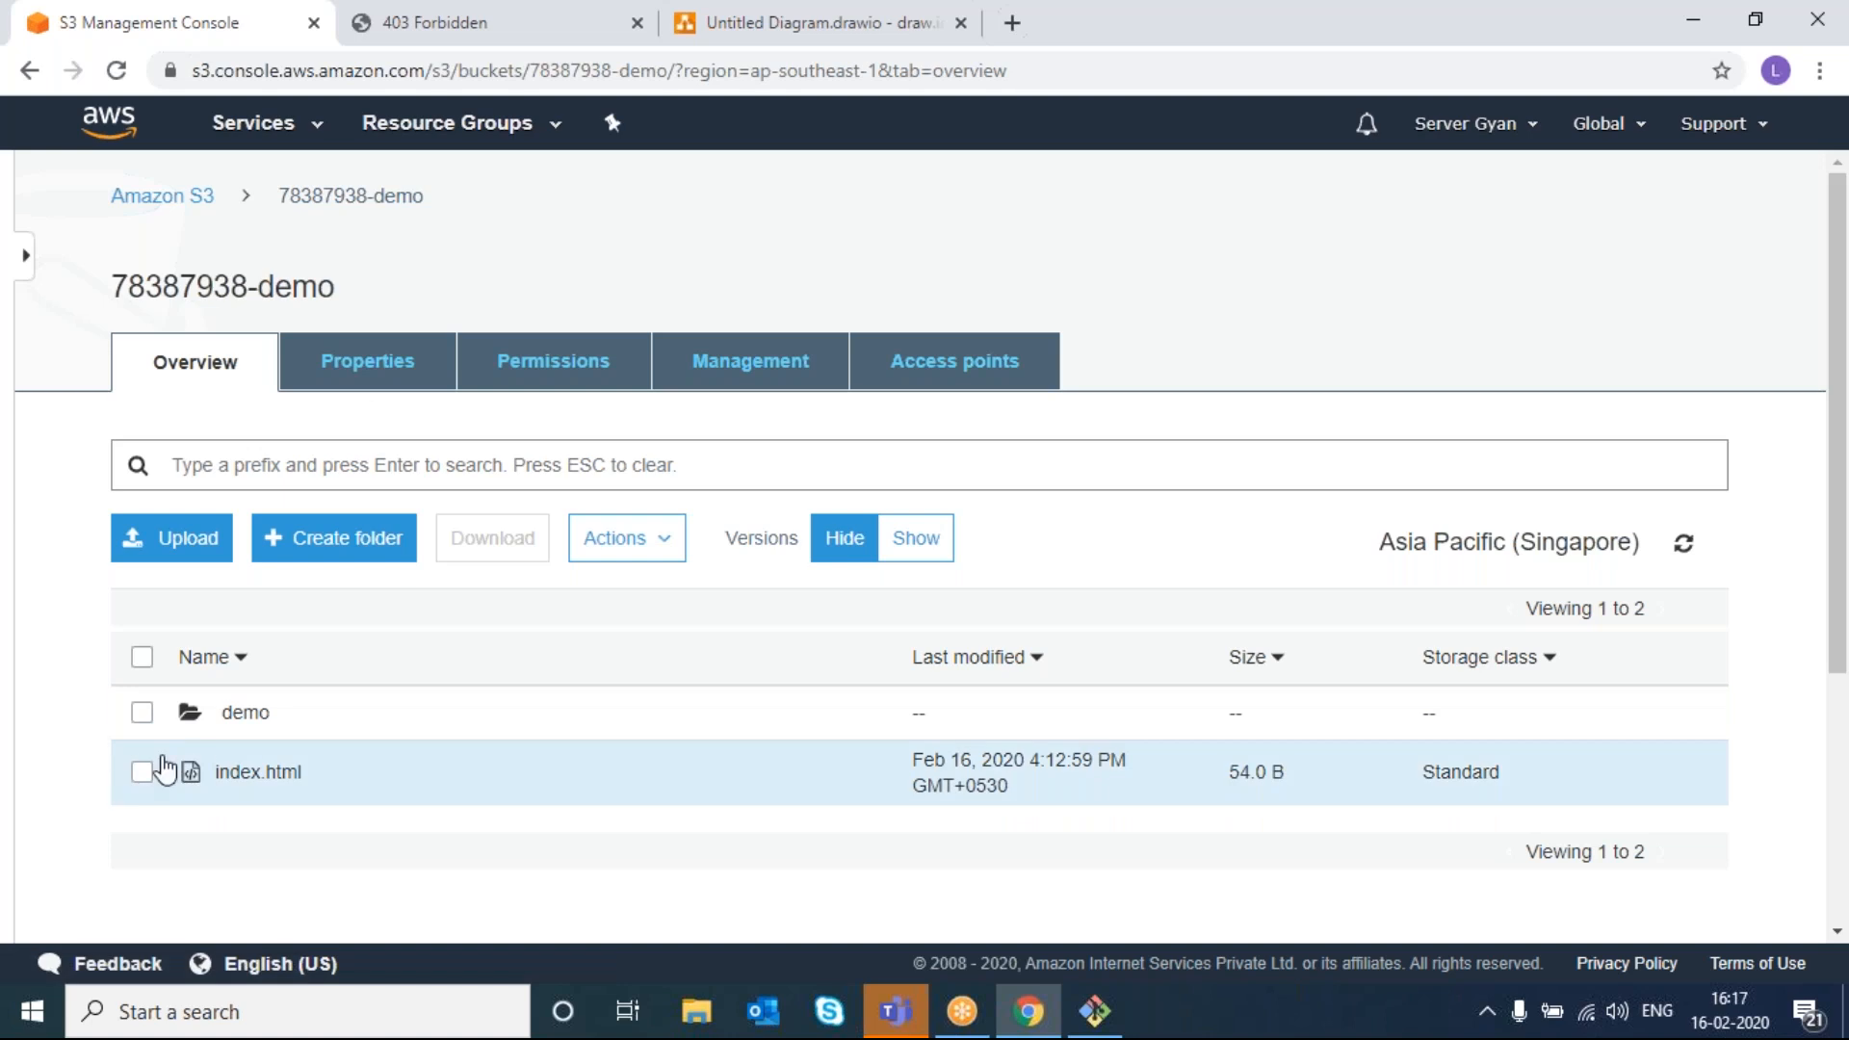
pyautogui.rightClick(143, 782)
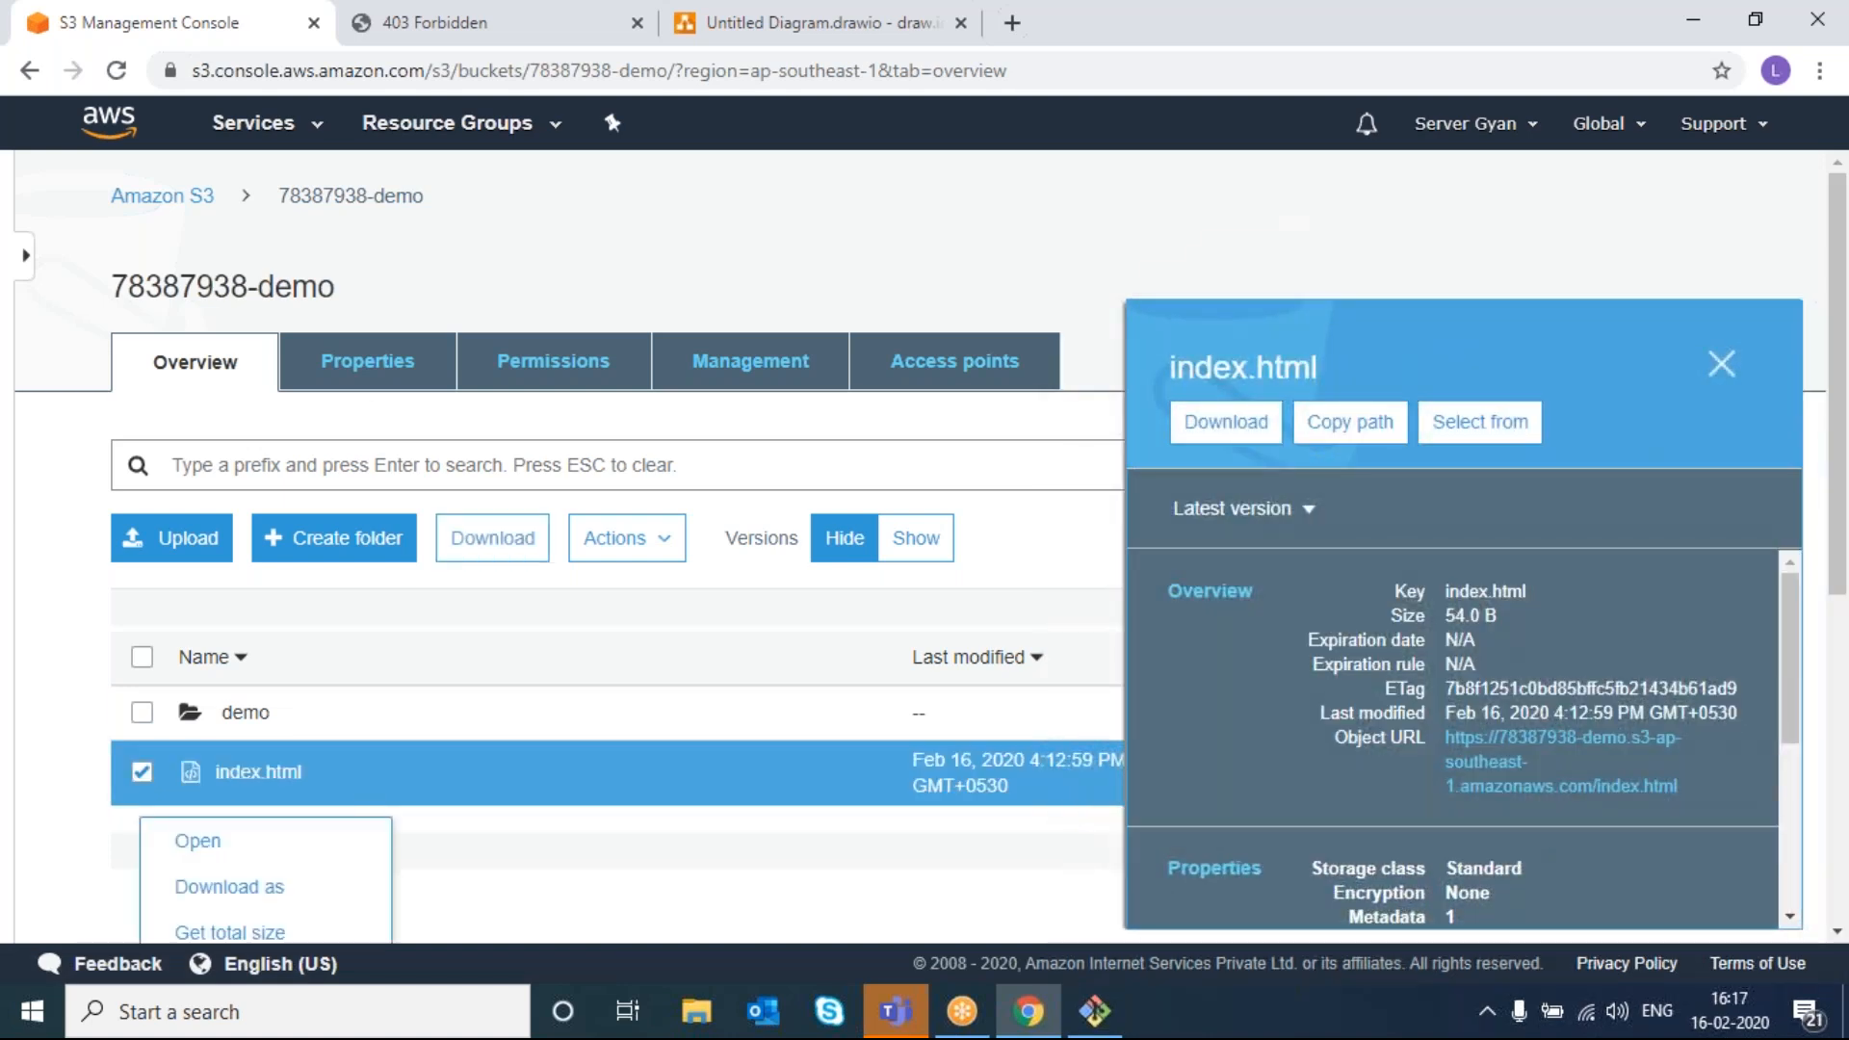
pyautogui.scroll(-2, 820, 862)
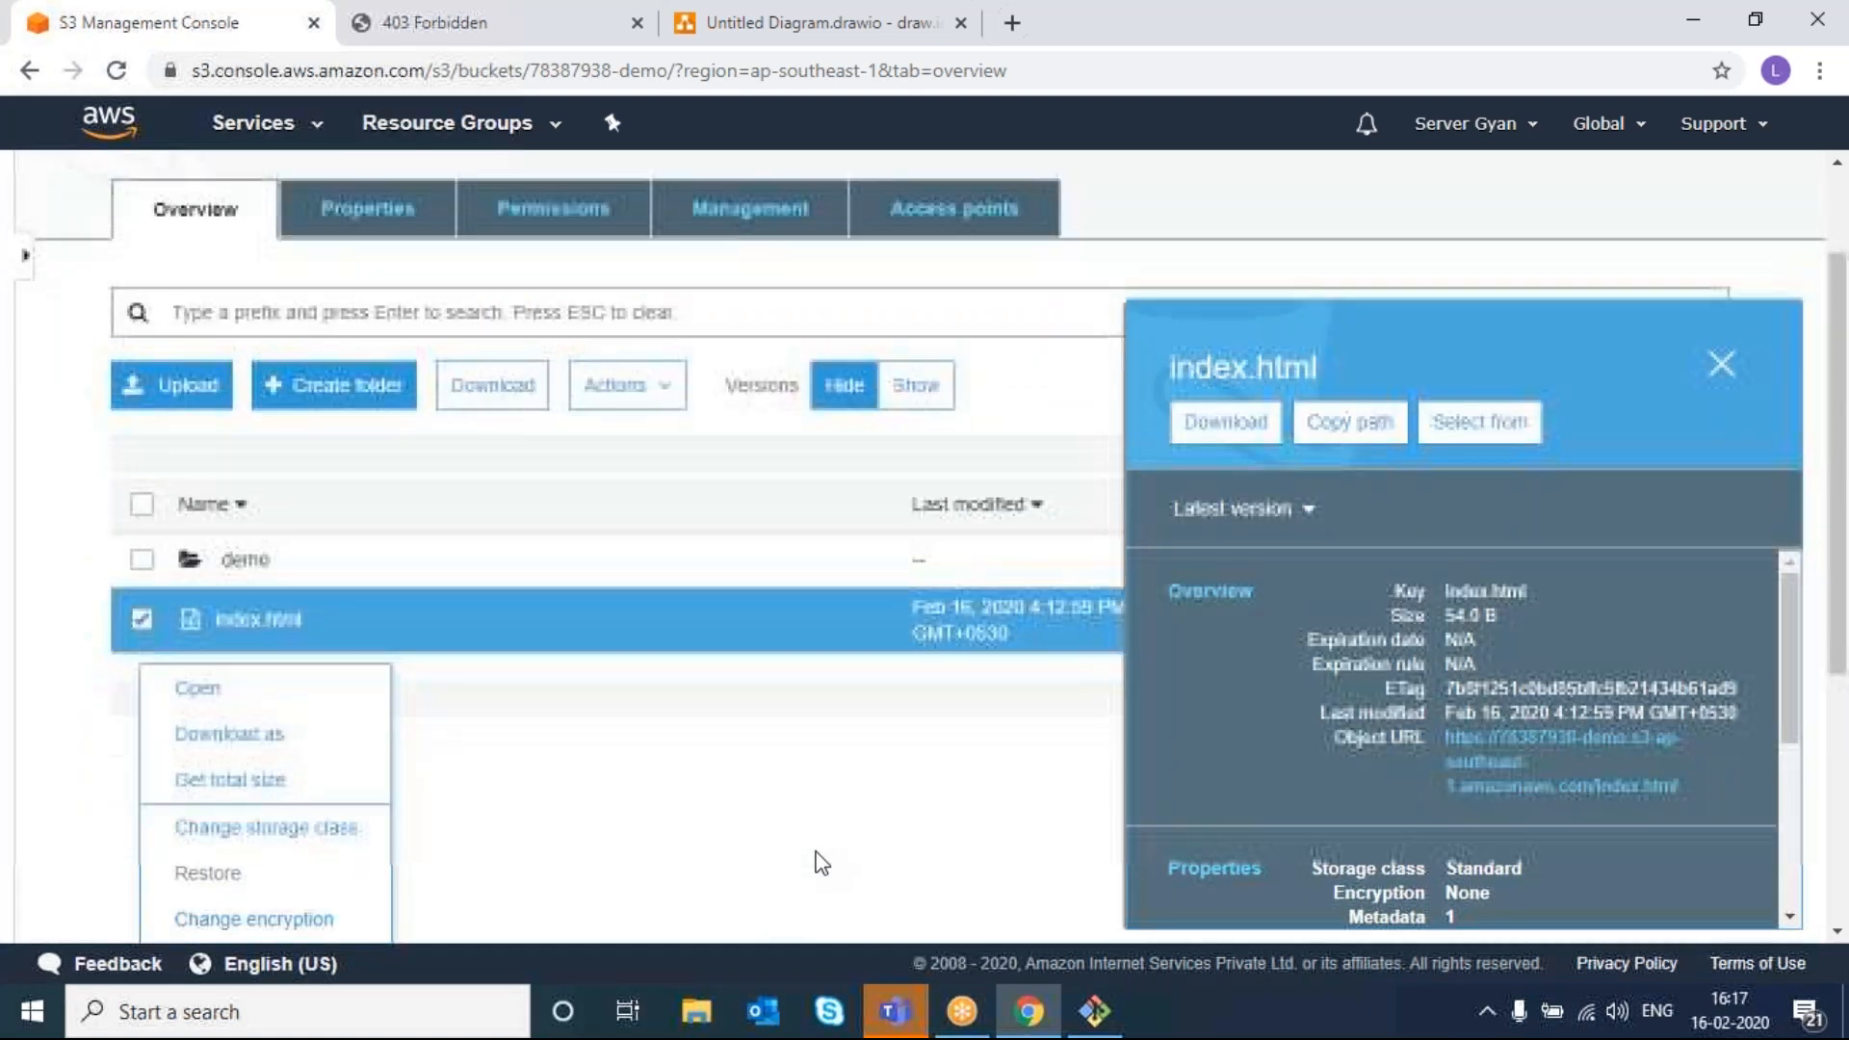
pyautogui.scroll(-2, 820, 862)
pyautogui.rightClick(817, 856)
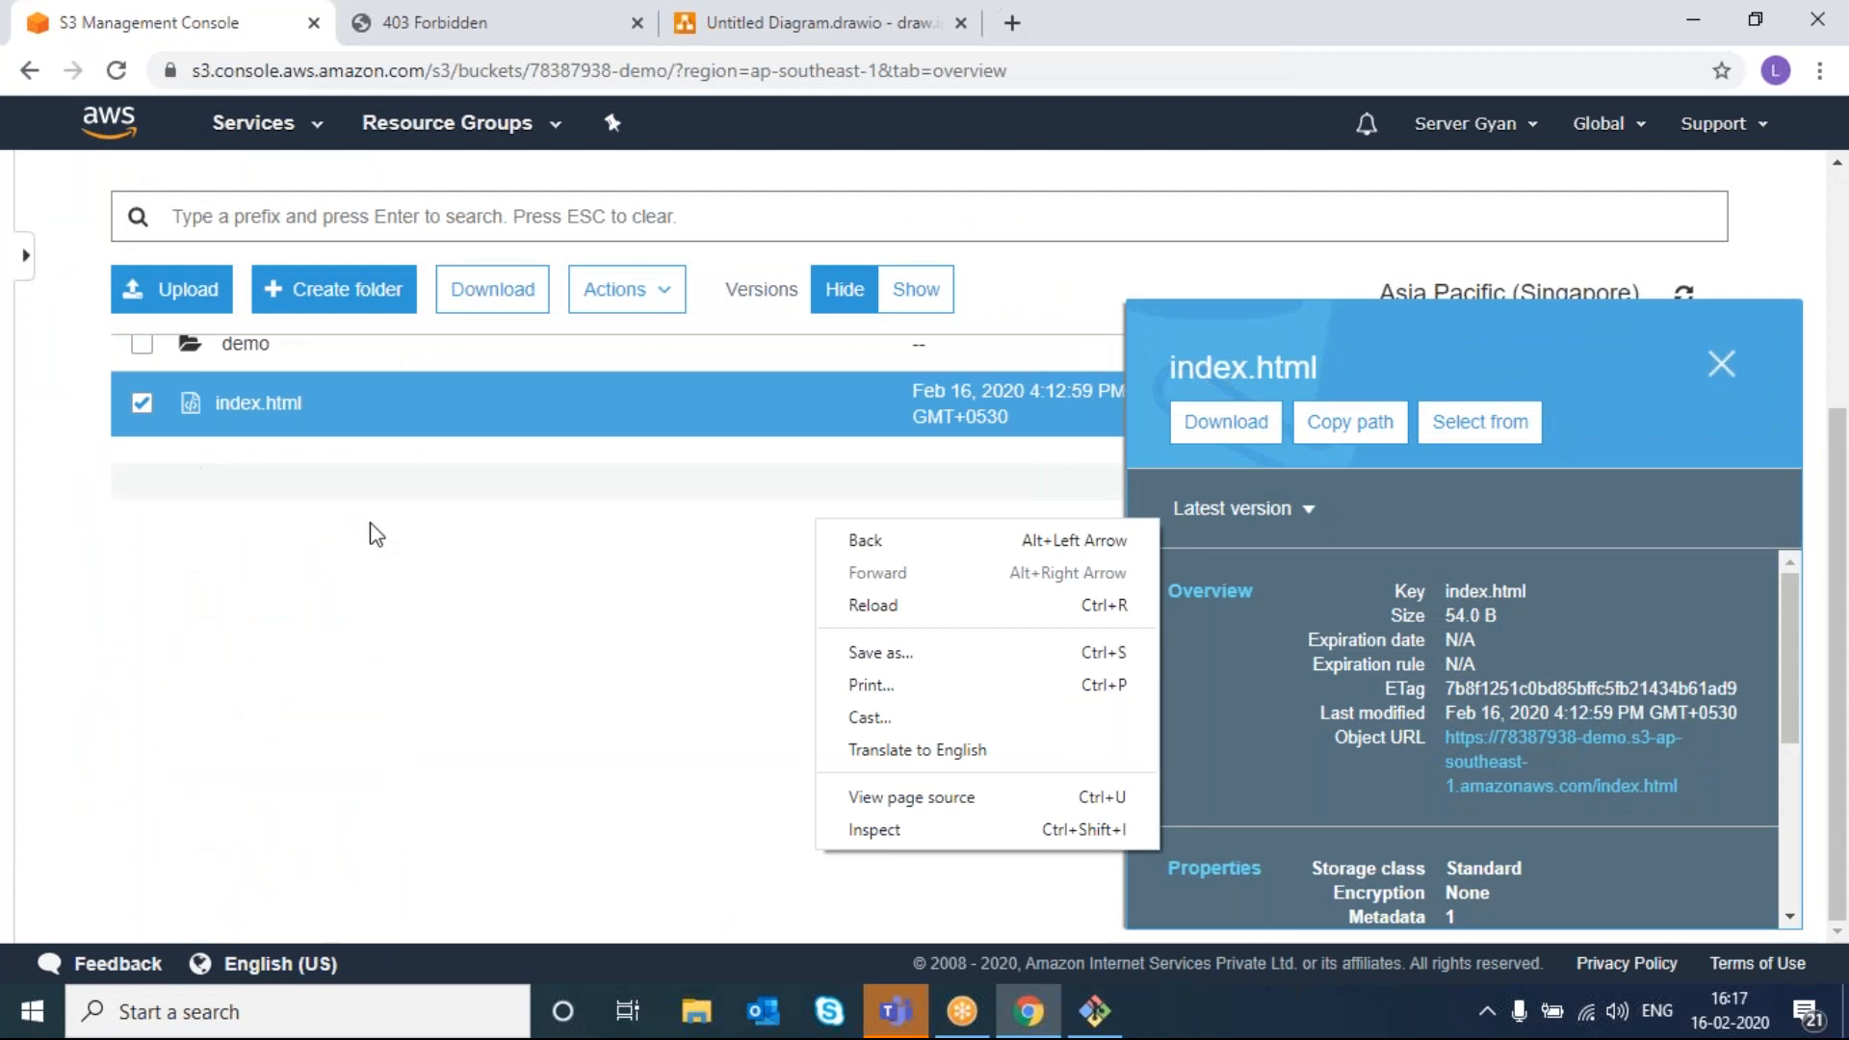
# - Open index.html in its own tab to view its text, then return to the console
pyautogui.doubleClick(143, 404)
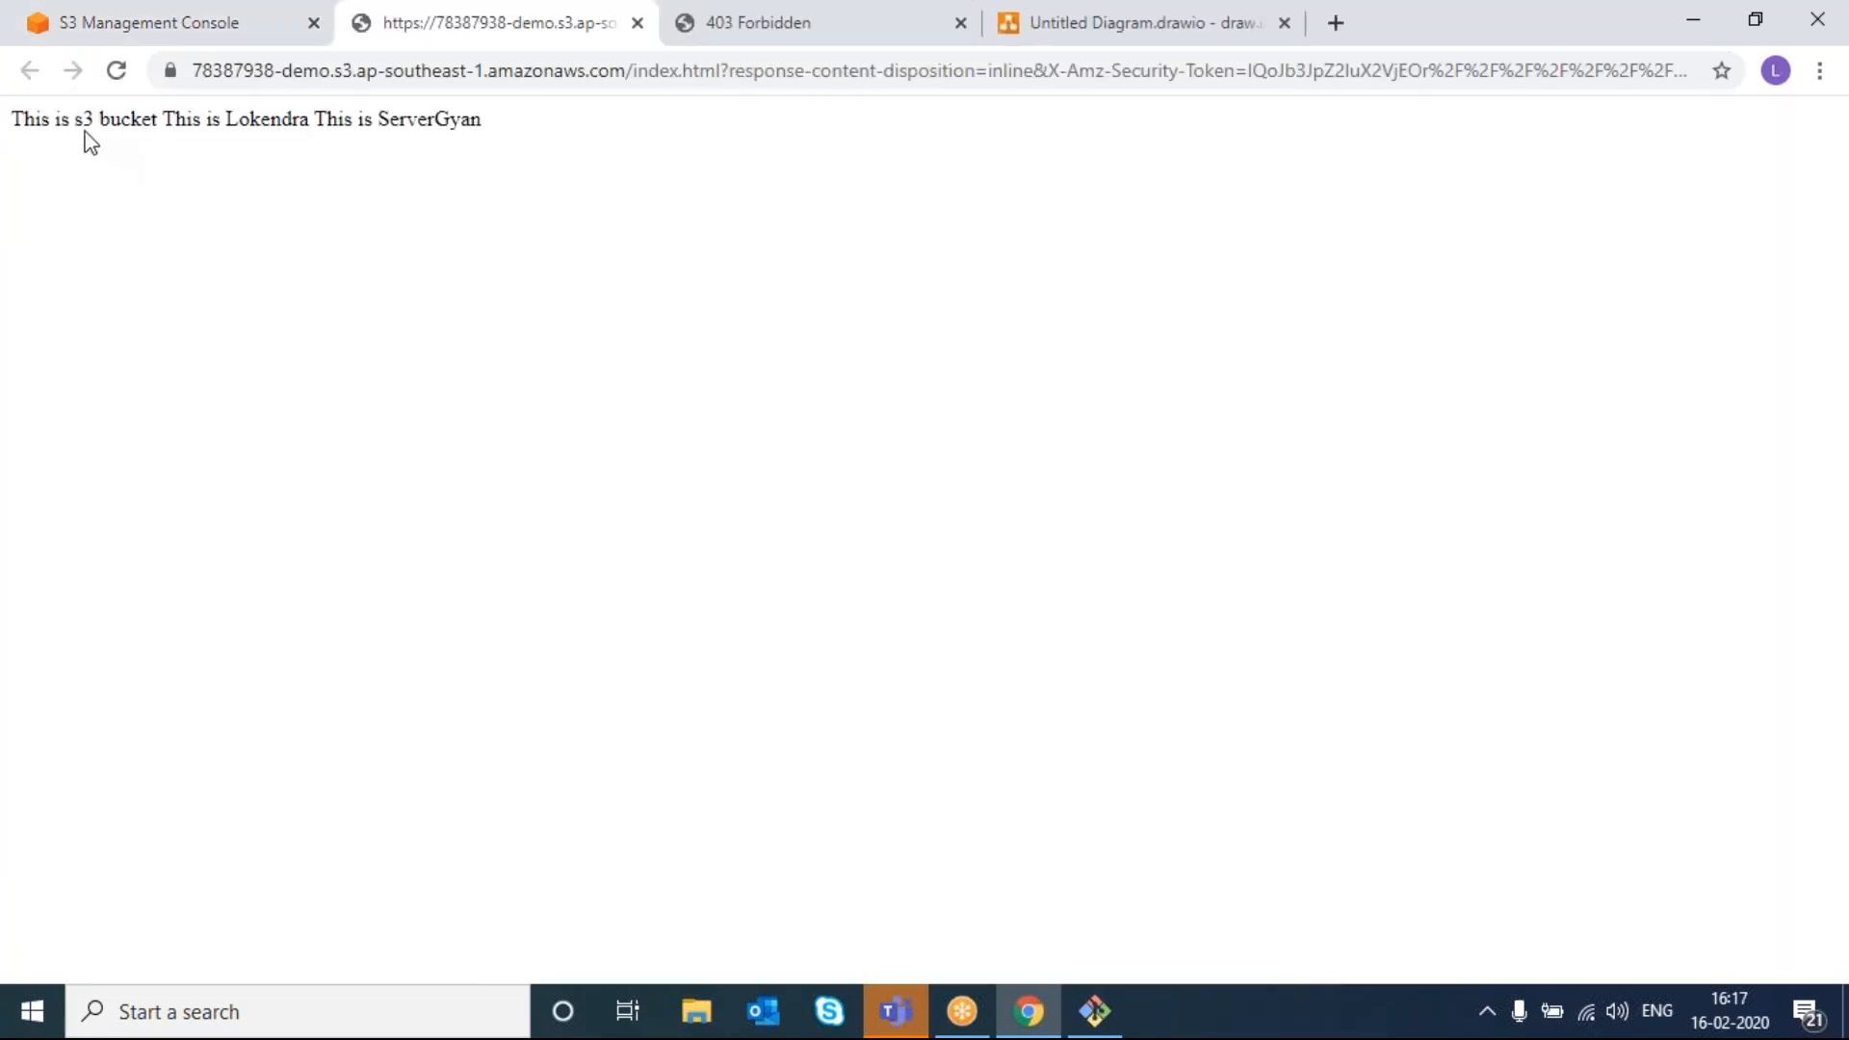
pyautogui.doubleClick(636, 74)
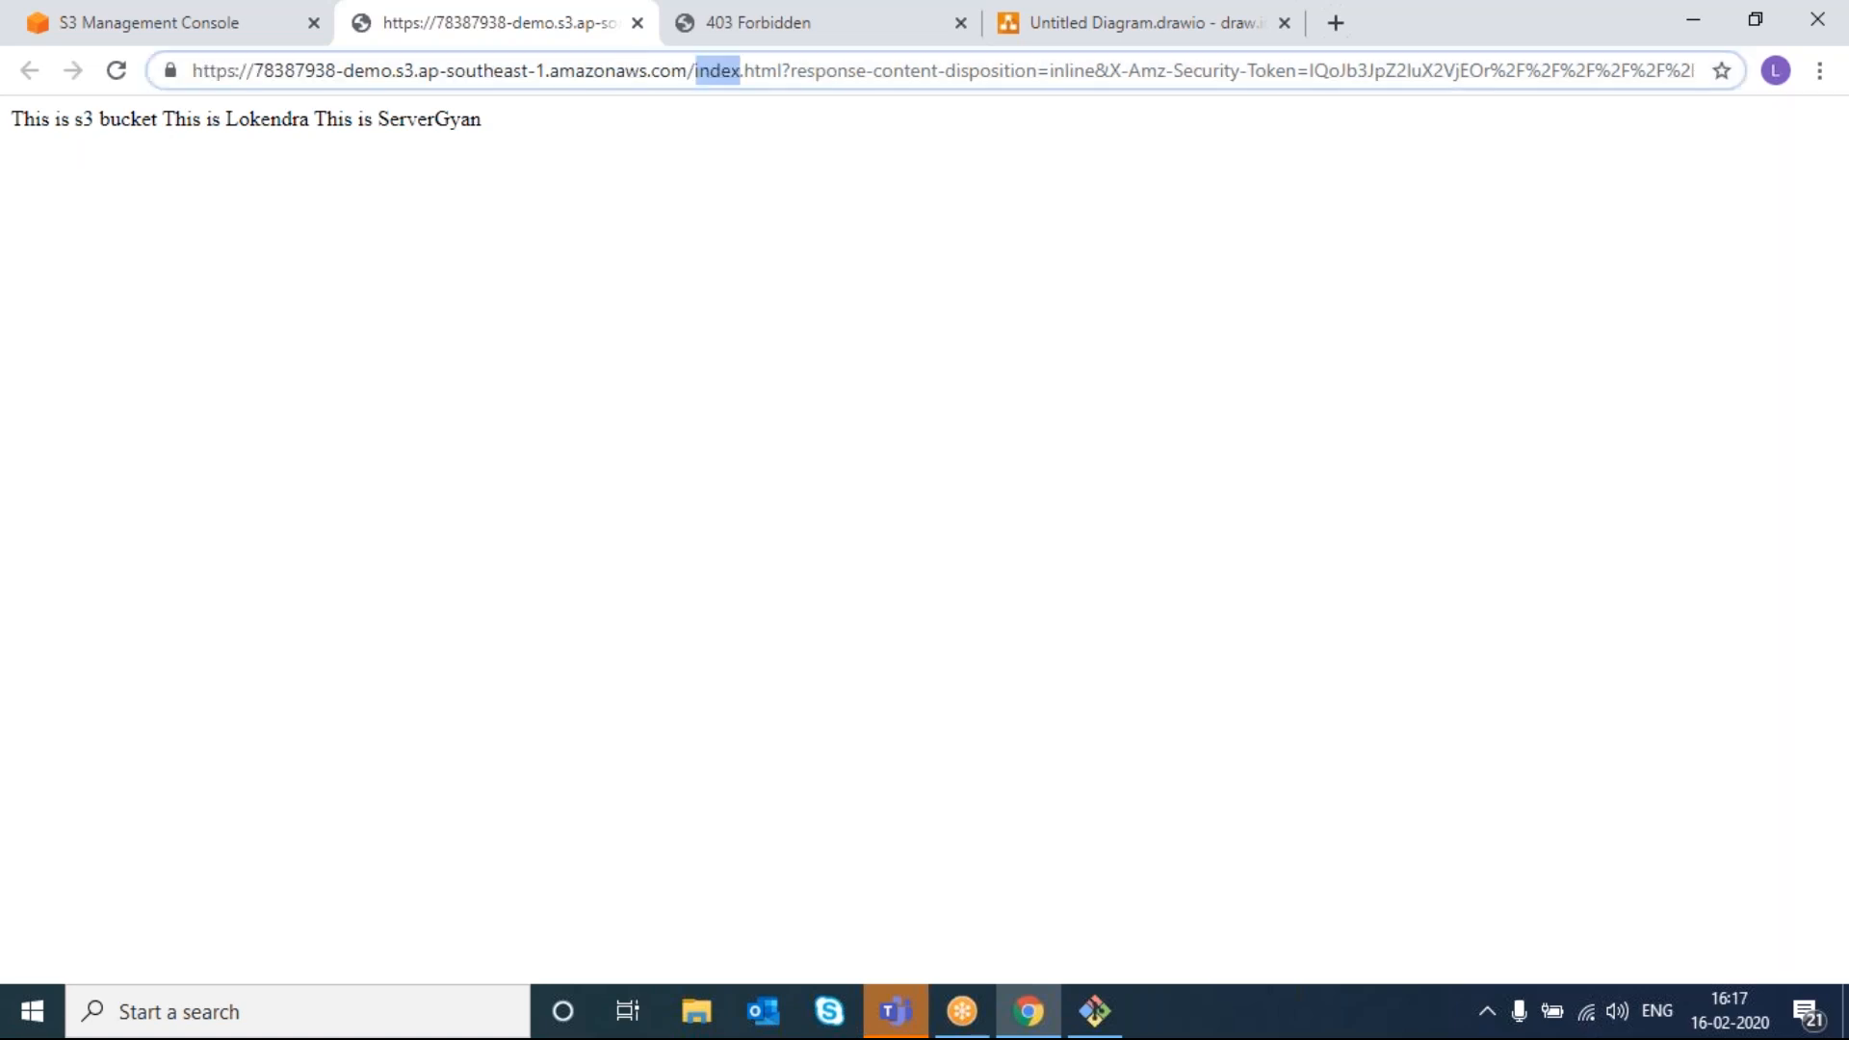
pyautogui.rightClick(527, 185)
pyautogui.click(252, 25)
pyautogui.click(252, 25)
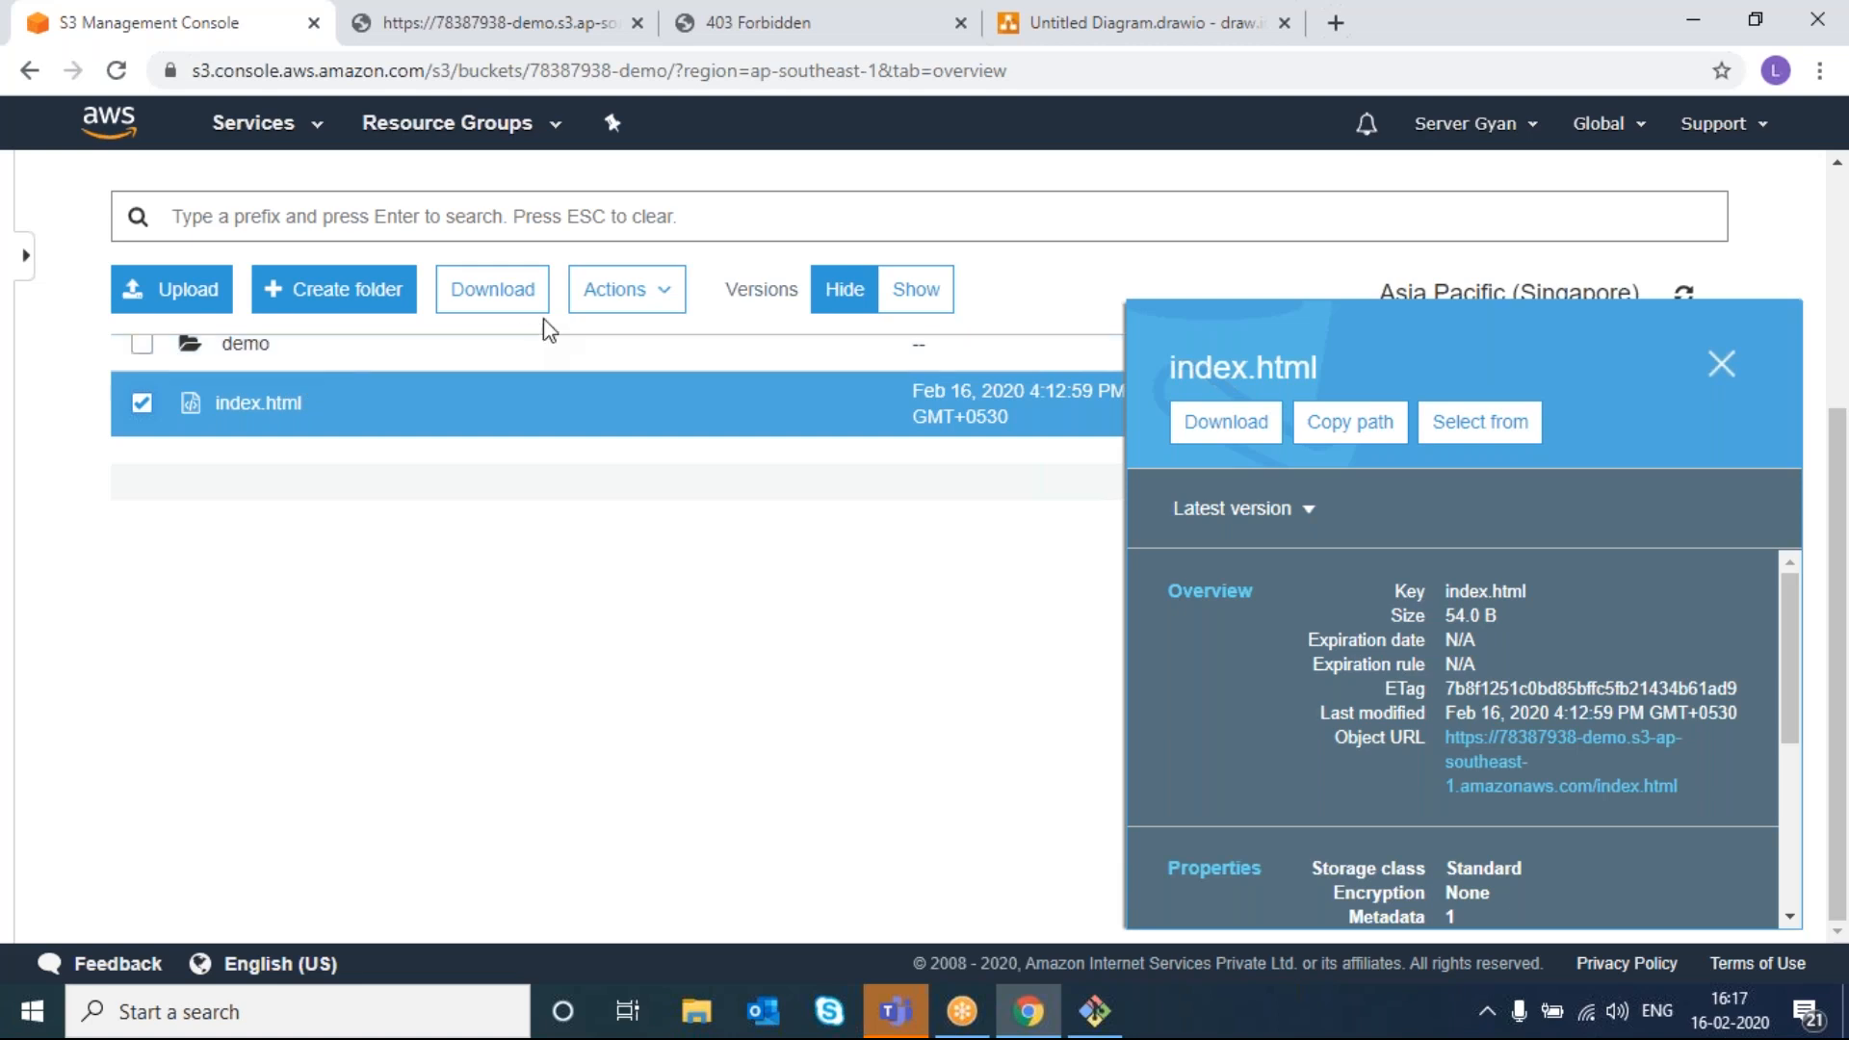
# - Make index.html public via Actions, then reload and close its object tab
pyautogui.click(661, 322)
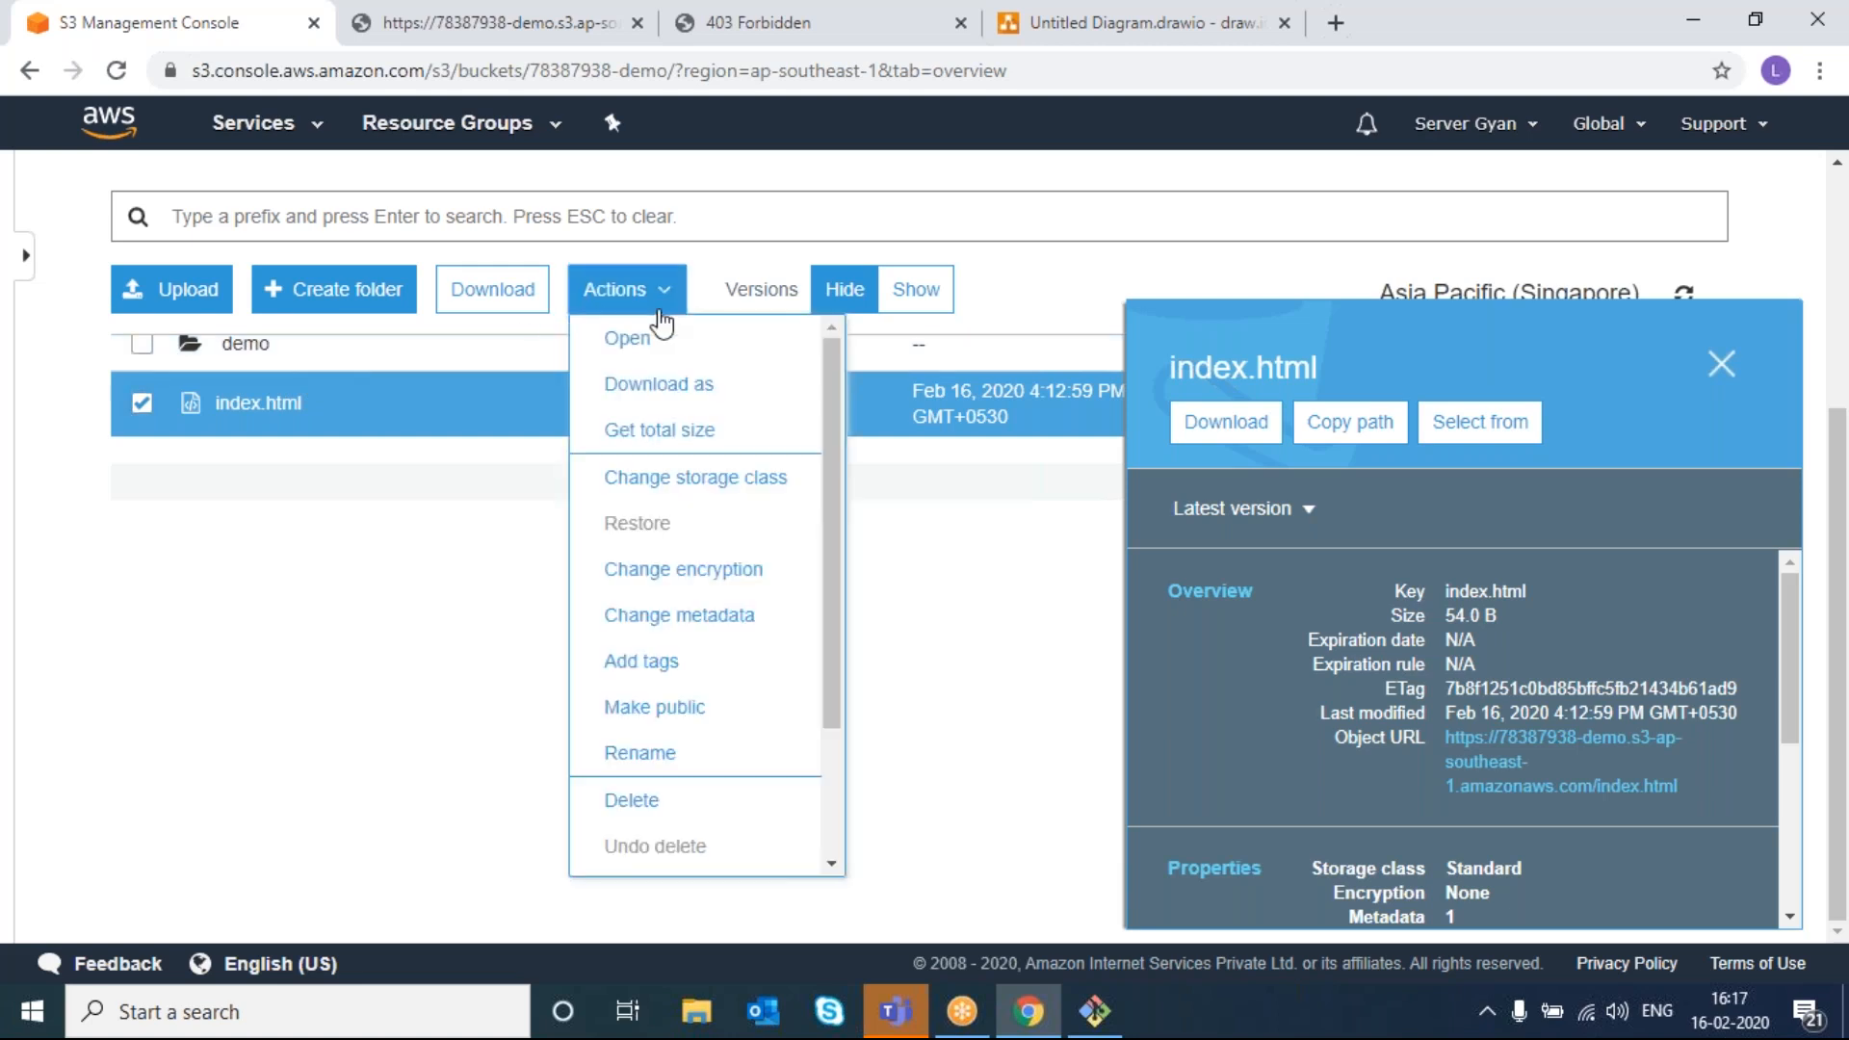
pyautogui.click(698, 712)
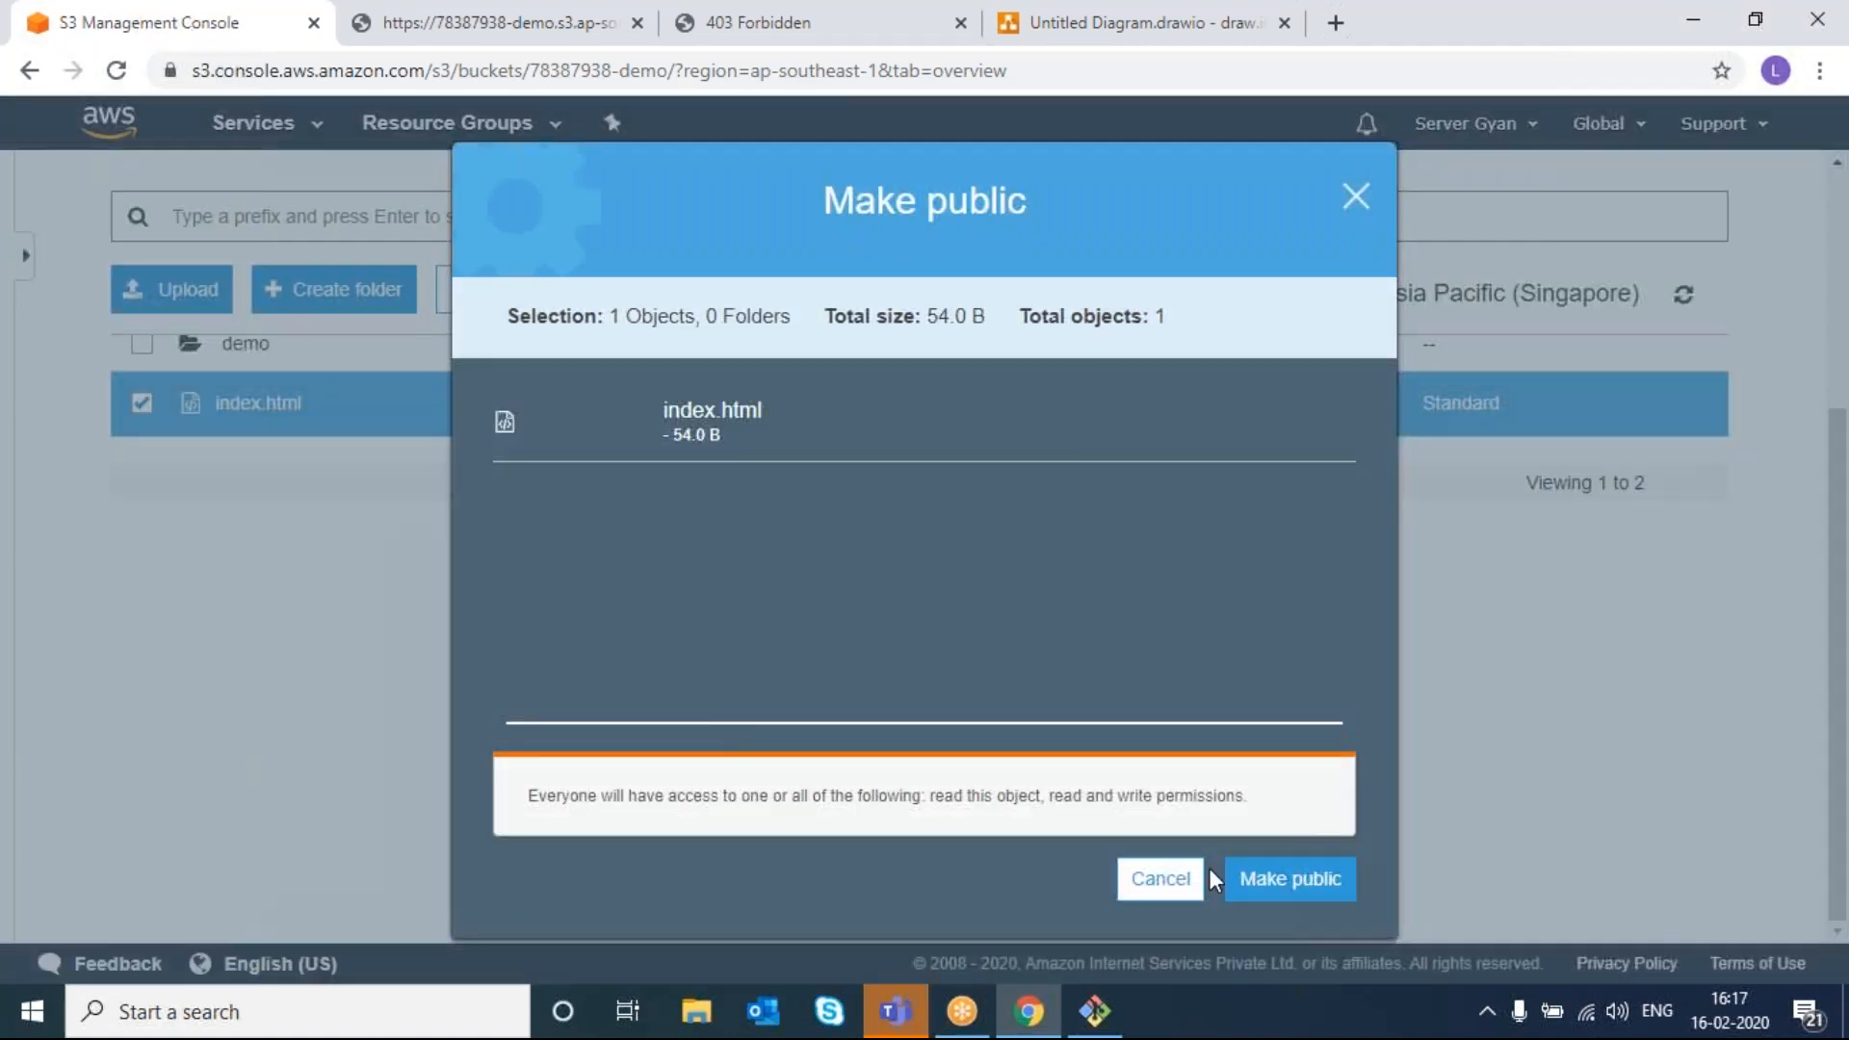
pyautogui.click(1294, 876)
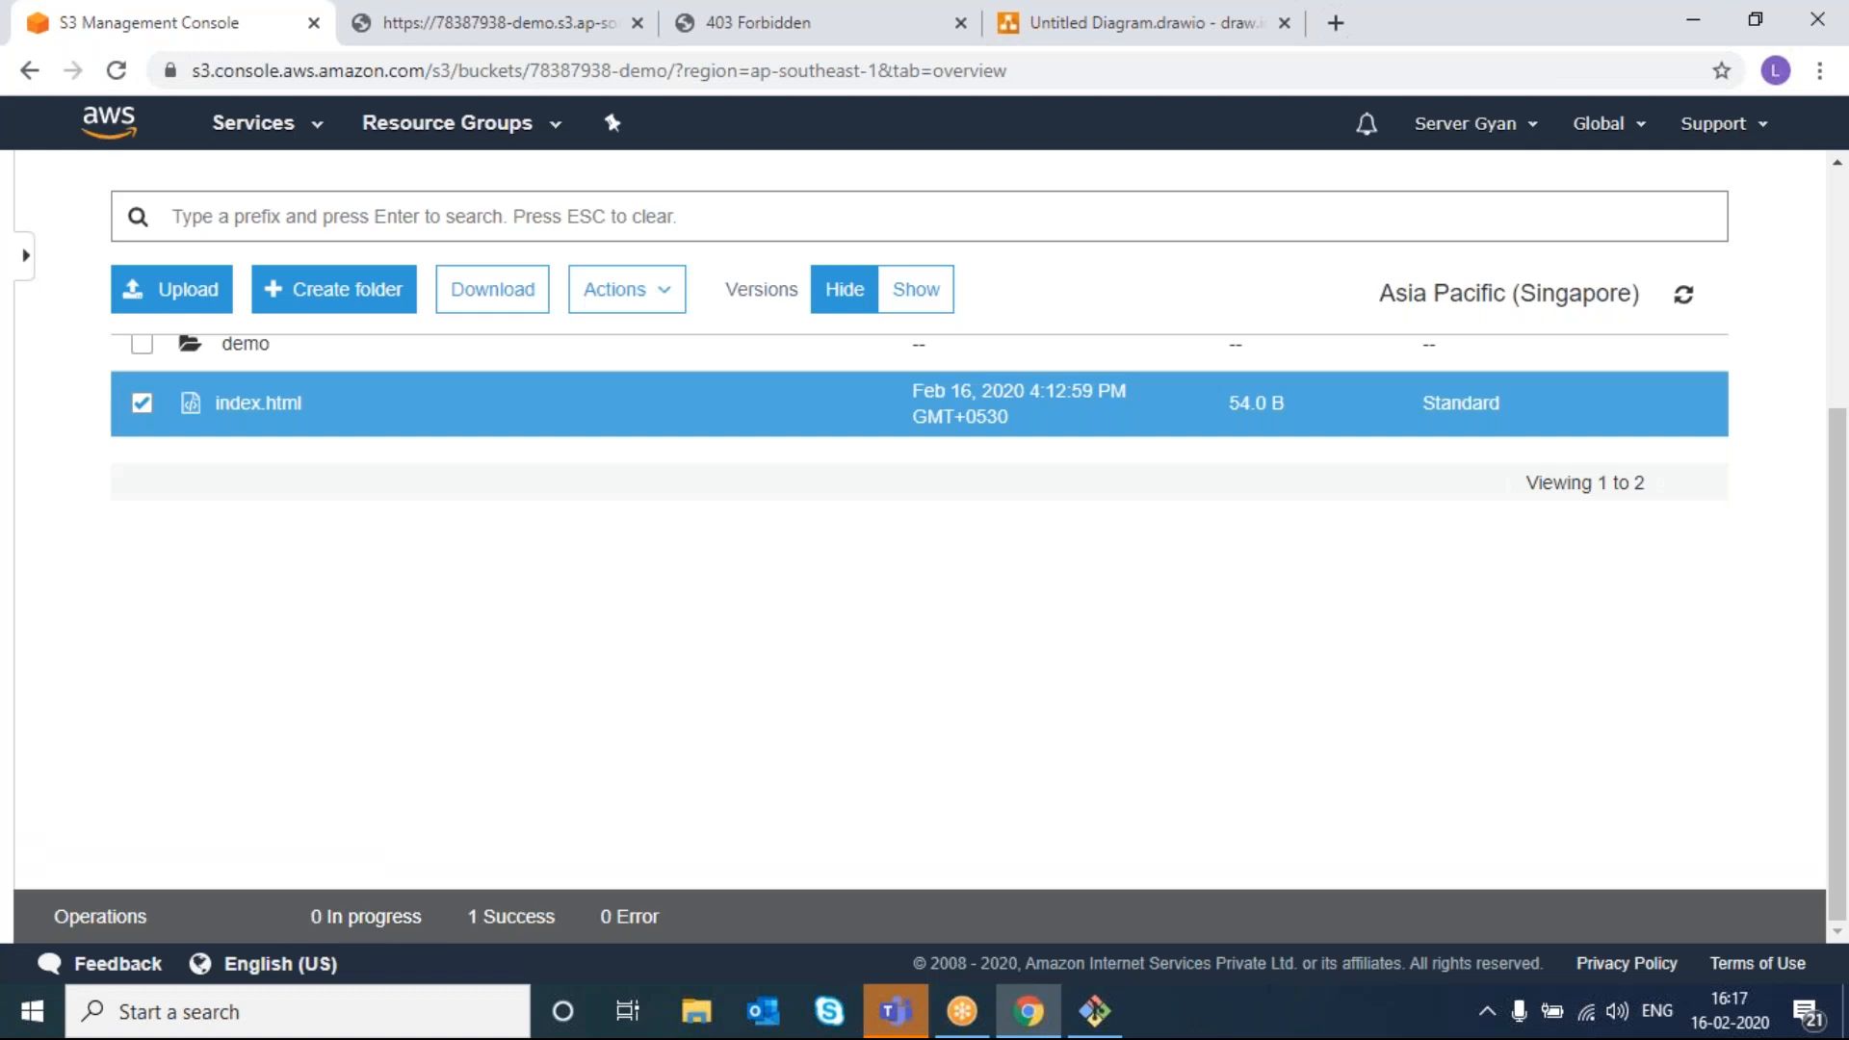
pyautogui.click(521, 29)
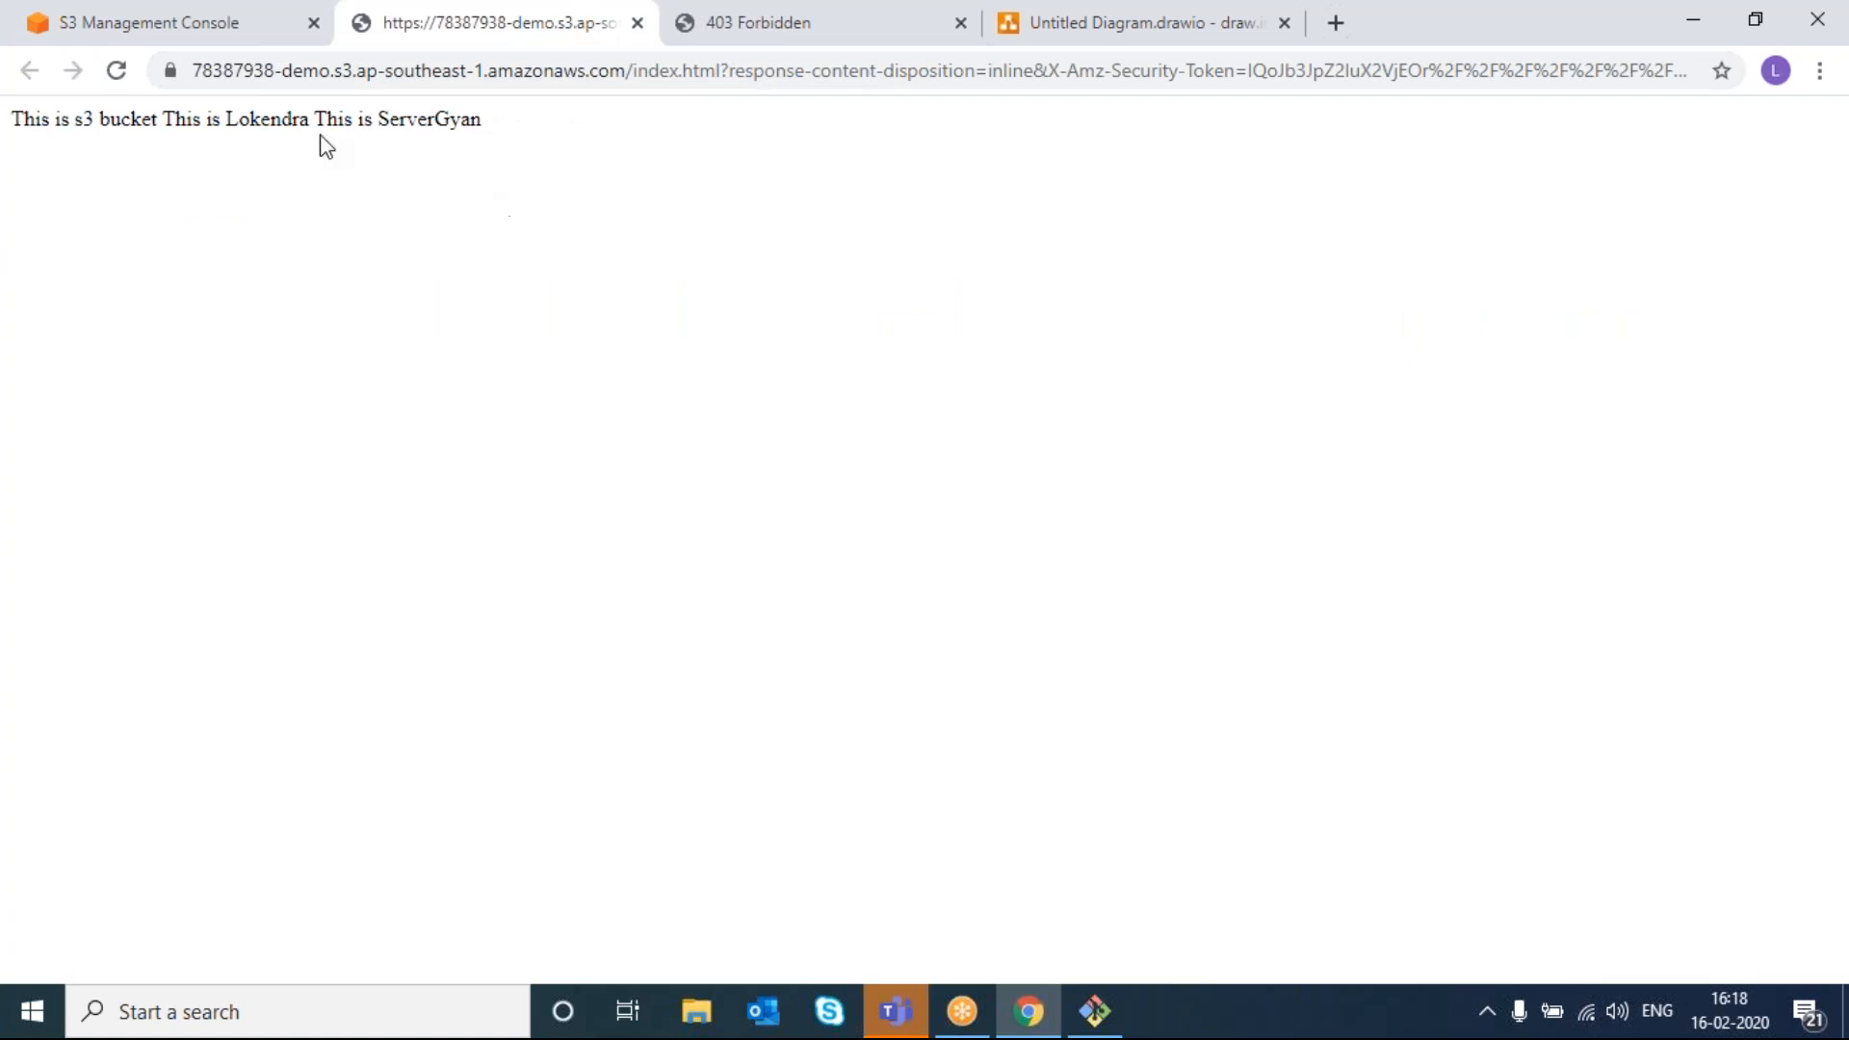
pyautogui.click(116, 70)
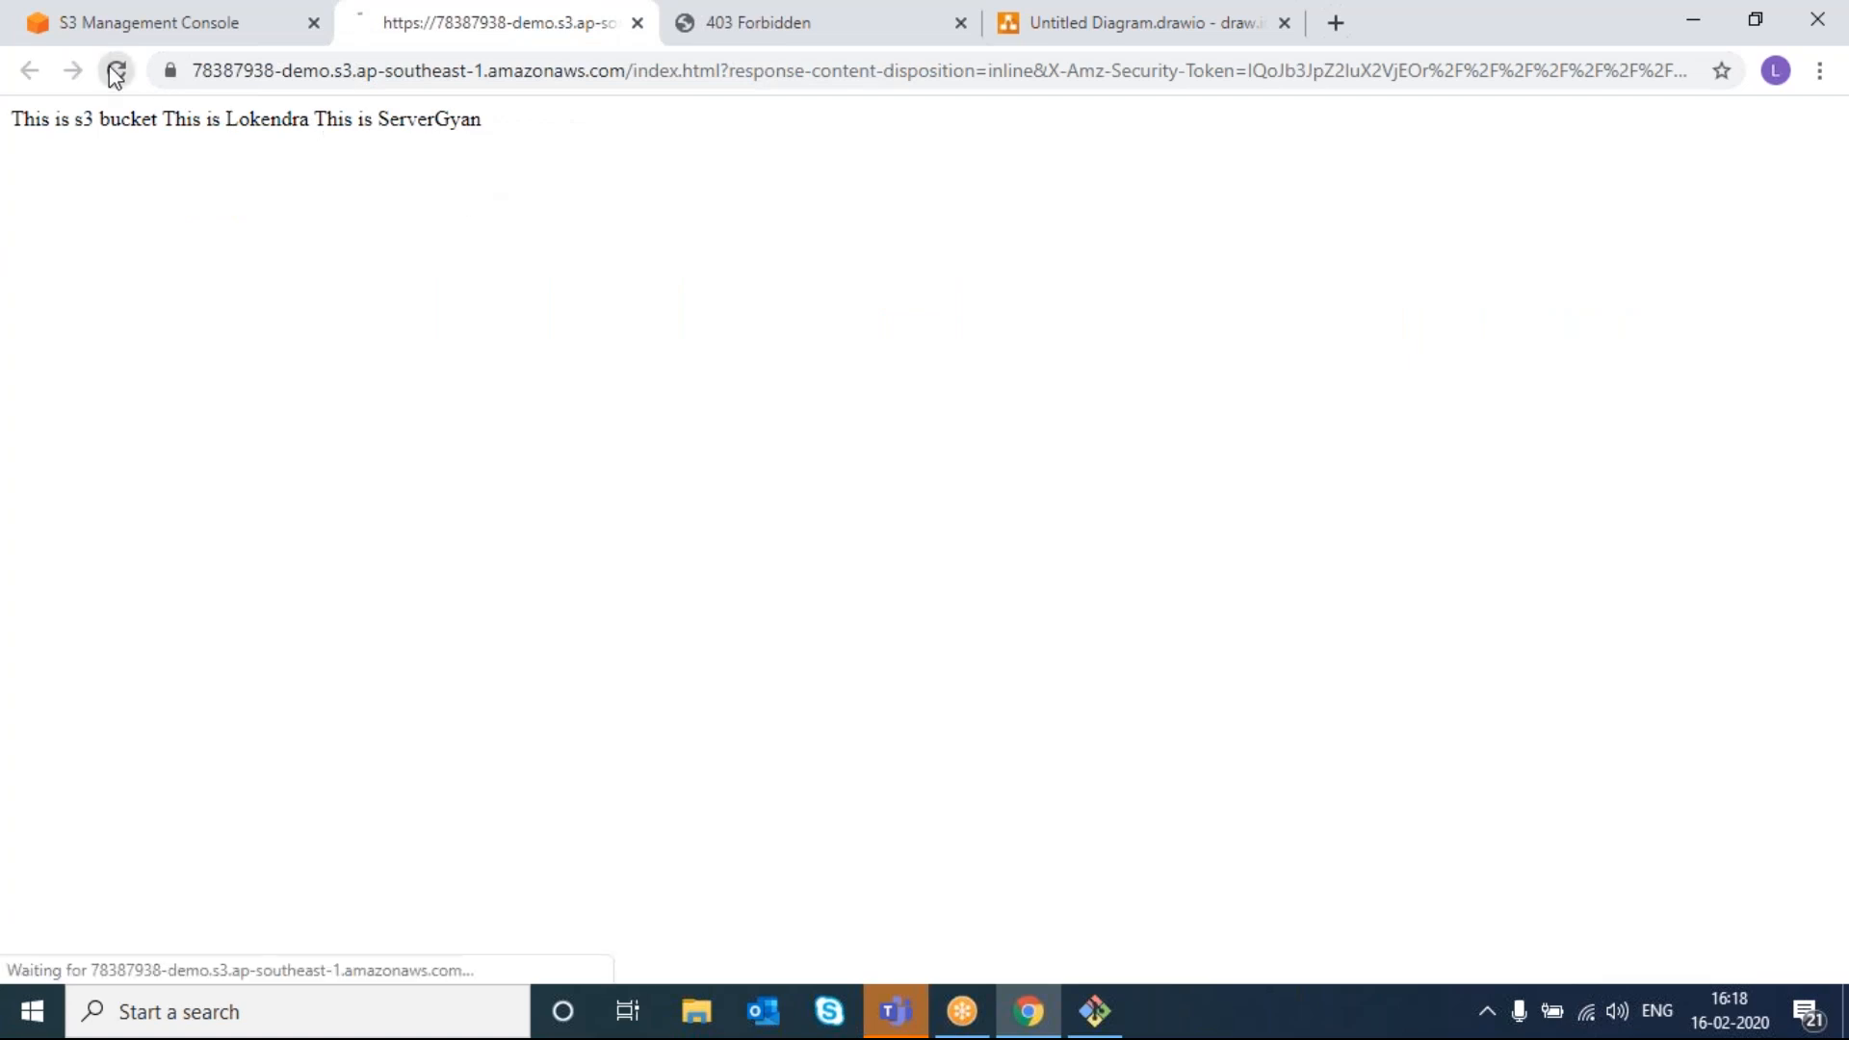
pyautogui.click(629, 25)
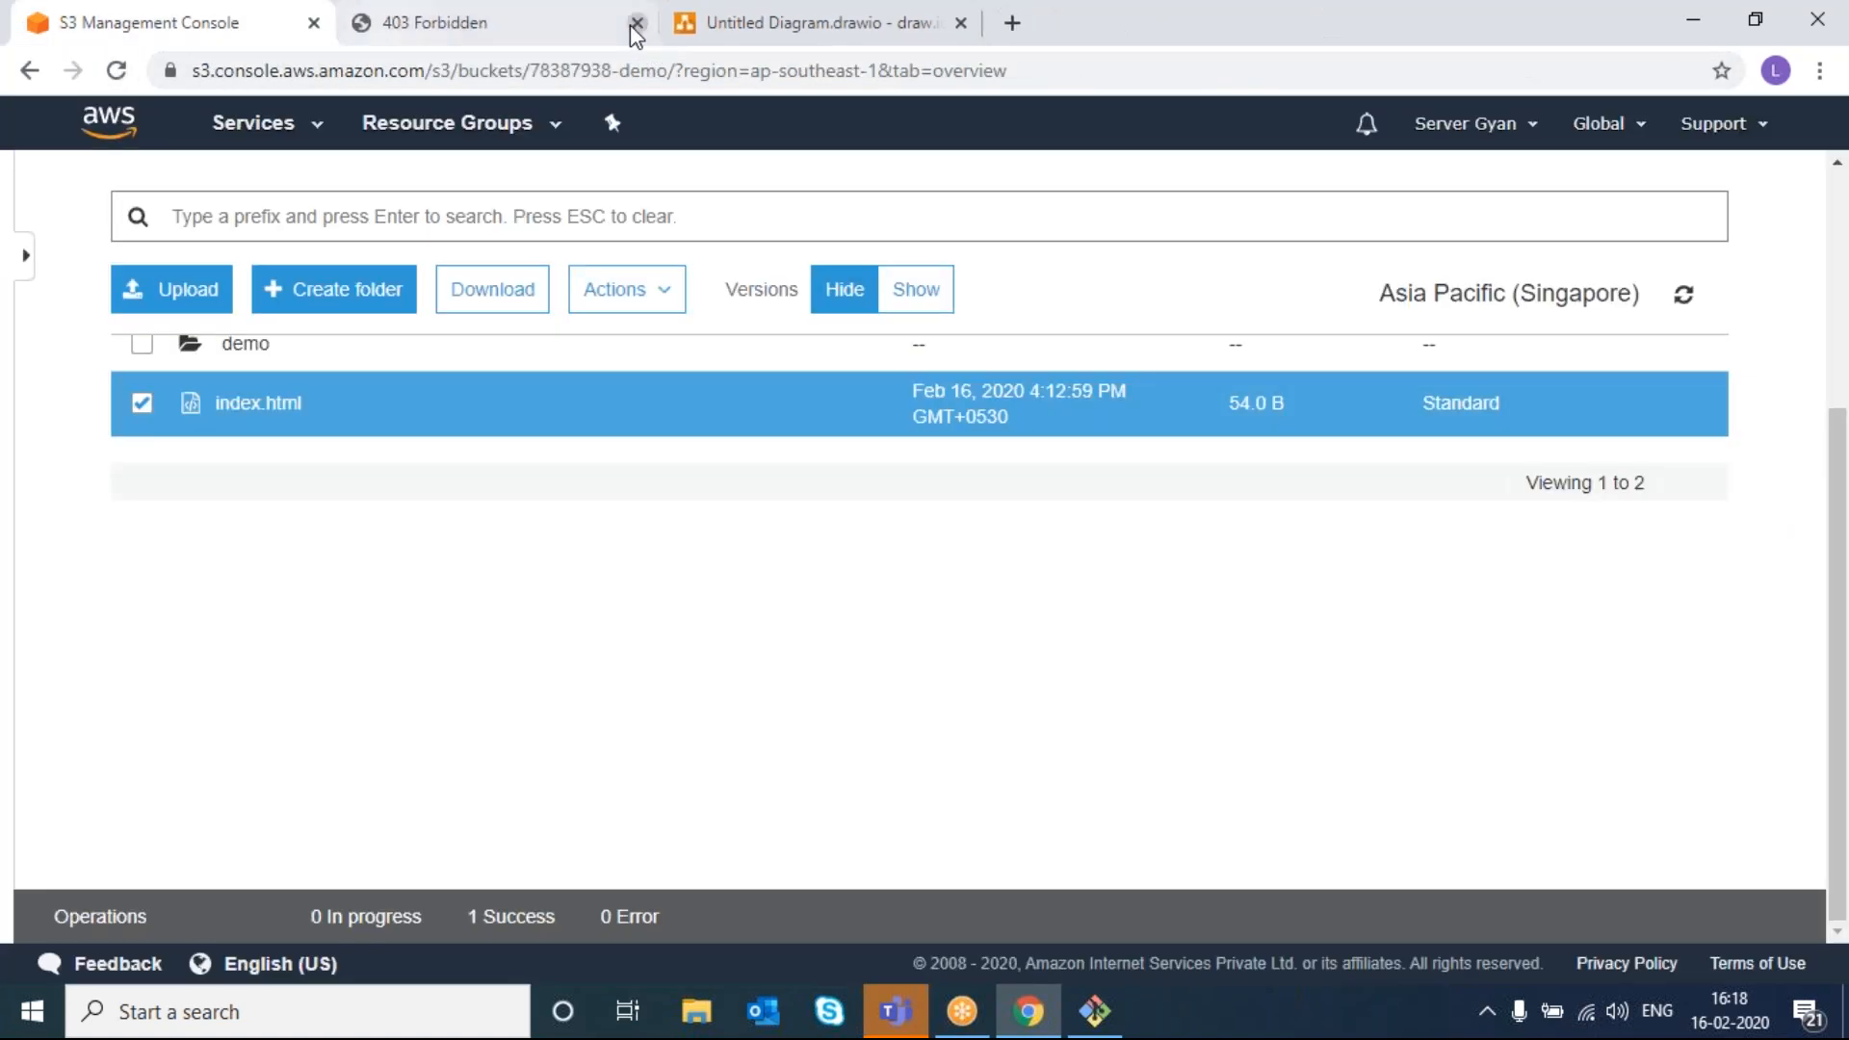
# - Reload the website endpoint until it serves index.html's text instead of 403 Forbidden
pyautogui.click(461, 29)
pyautogui.click(114, 70)
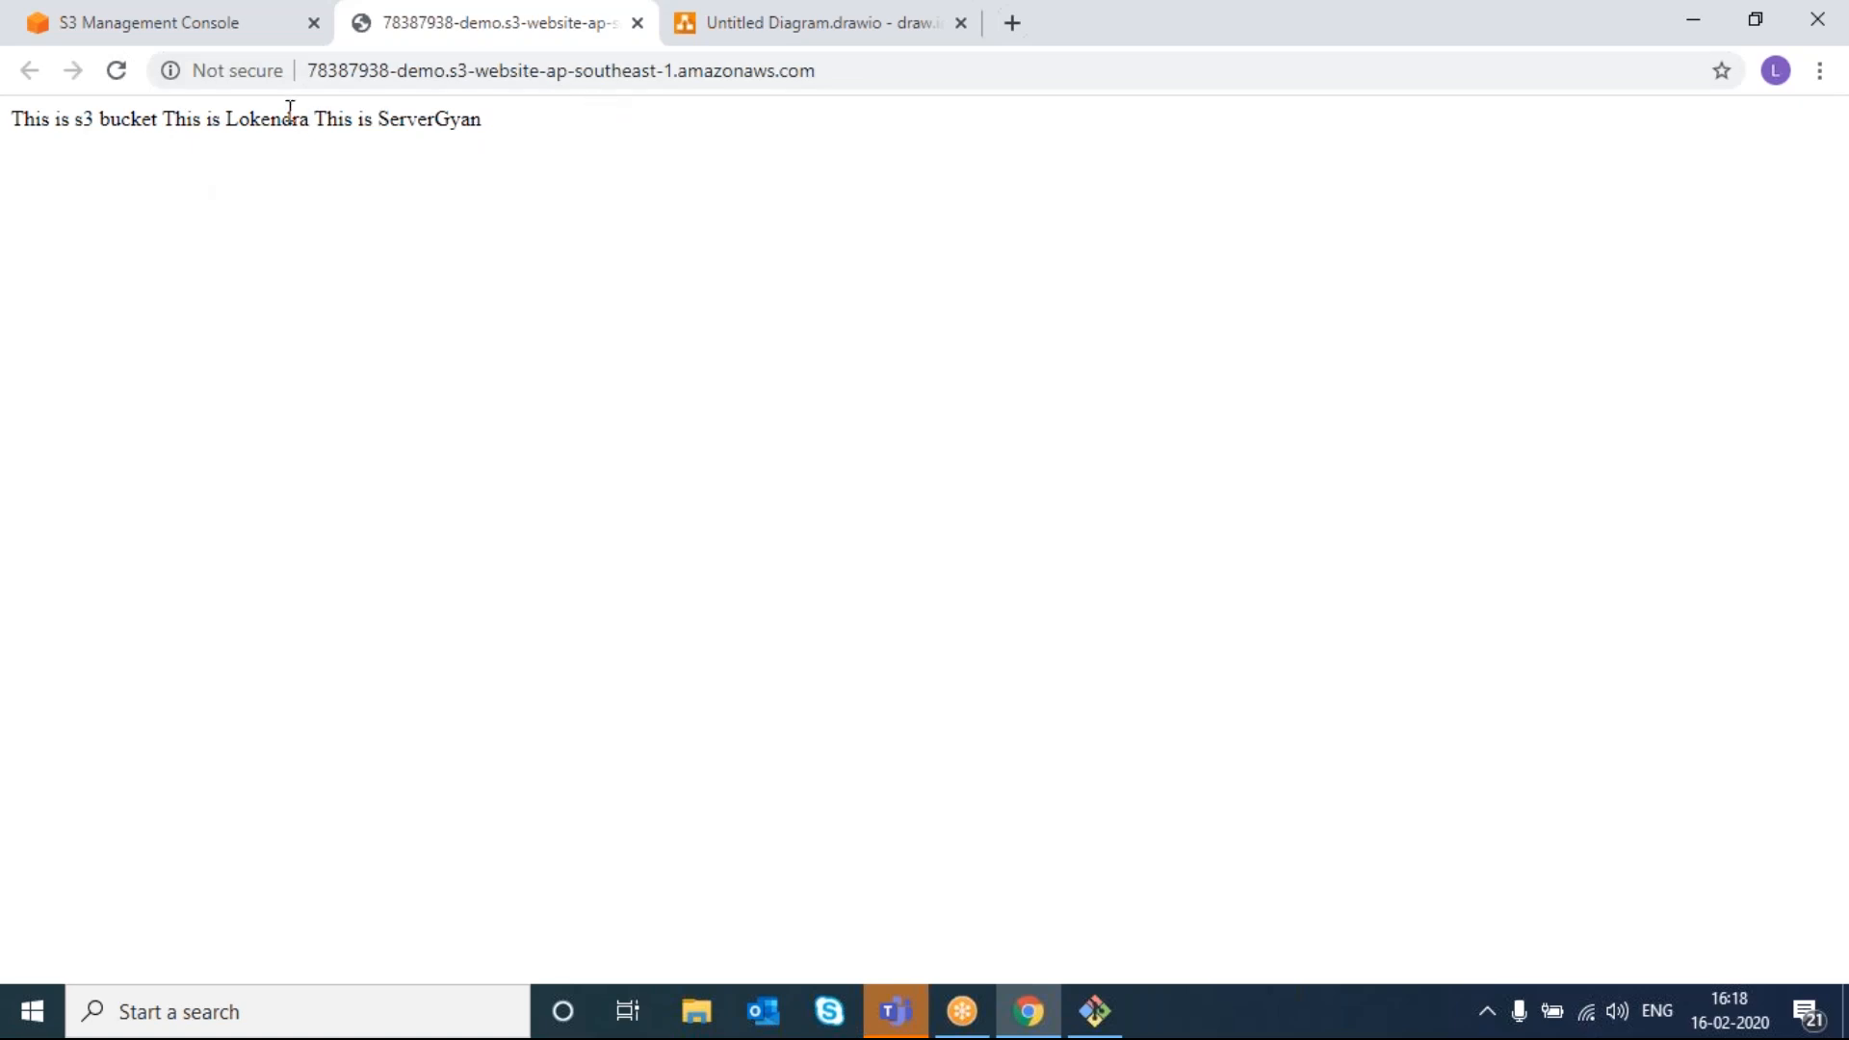
pyautogui.click(117, 73)
pyautogui.click(116, 74)
pyautogui.click(116, 73)
pyautogui.click(117, 74)
pyautogui.click(117, 74)
pyautogui.click(147, 31)
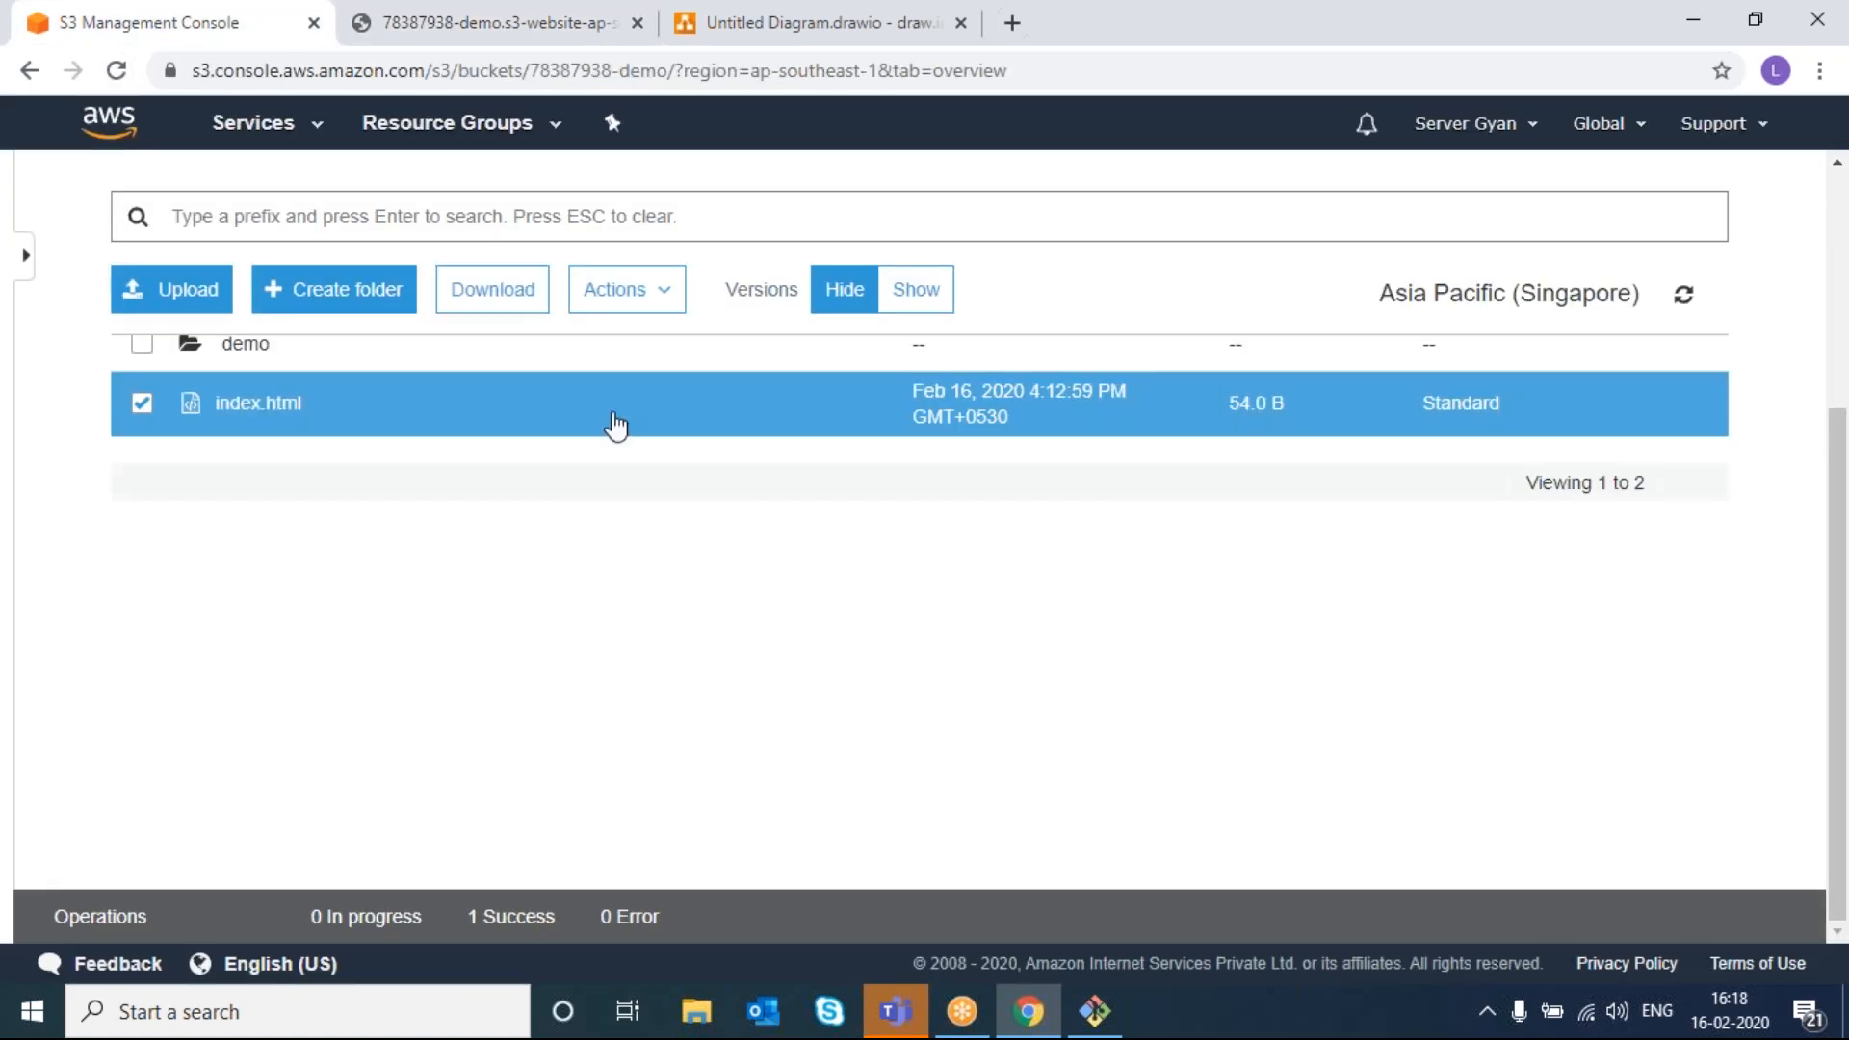
pyautogui.scroll(3, 731, 494)
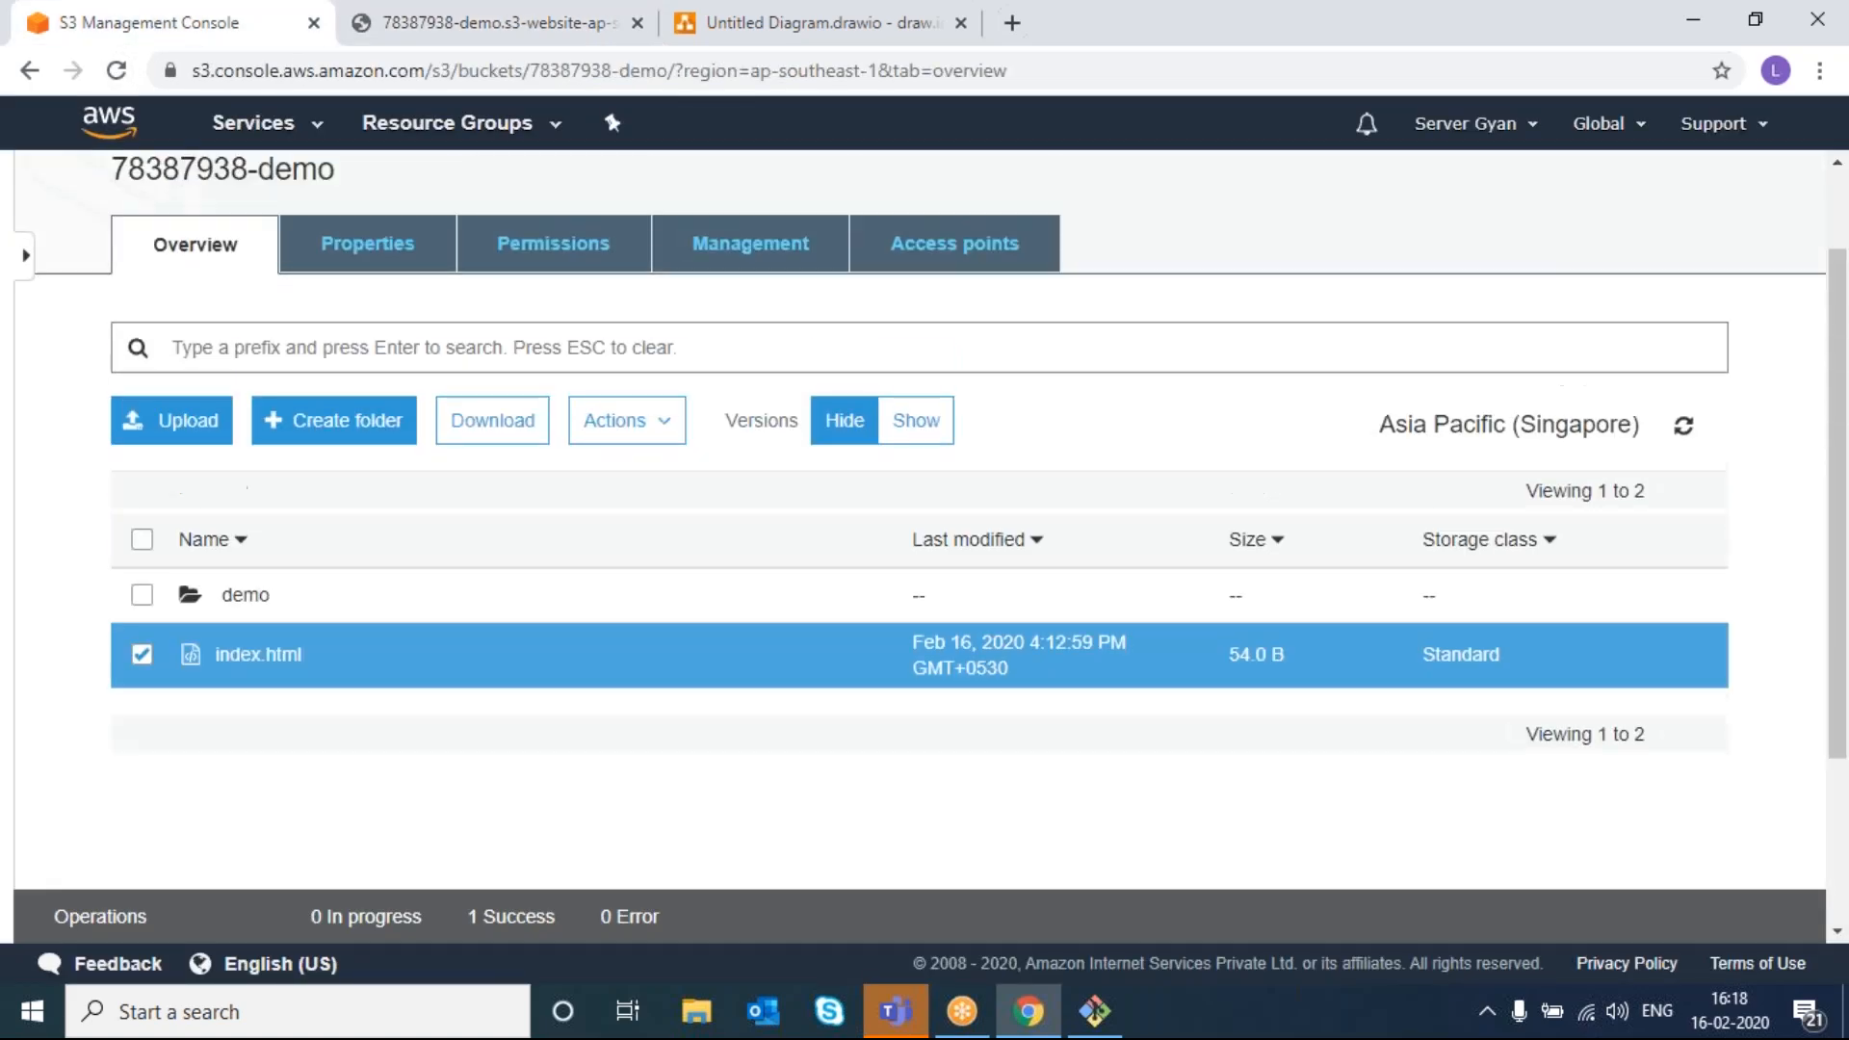
pyautogui.click(252, 636)
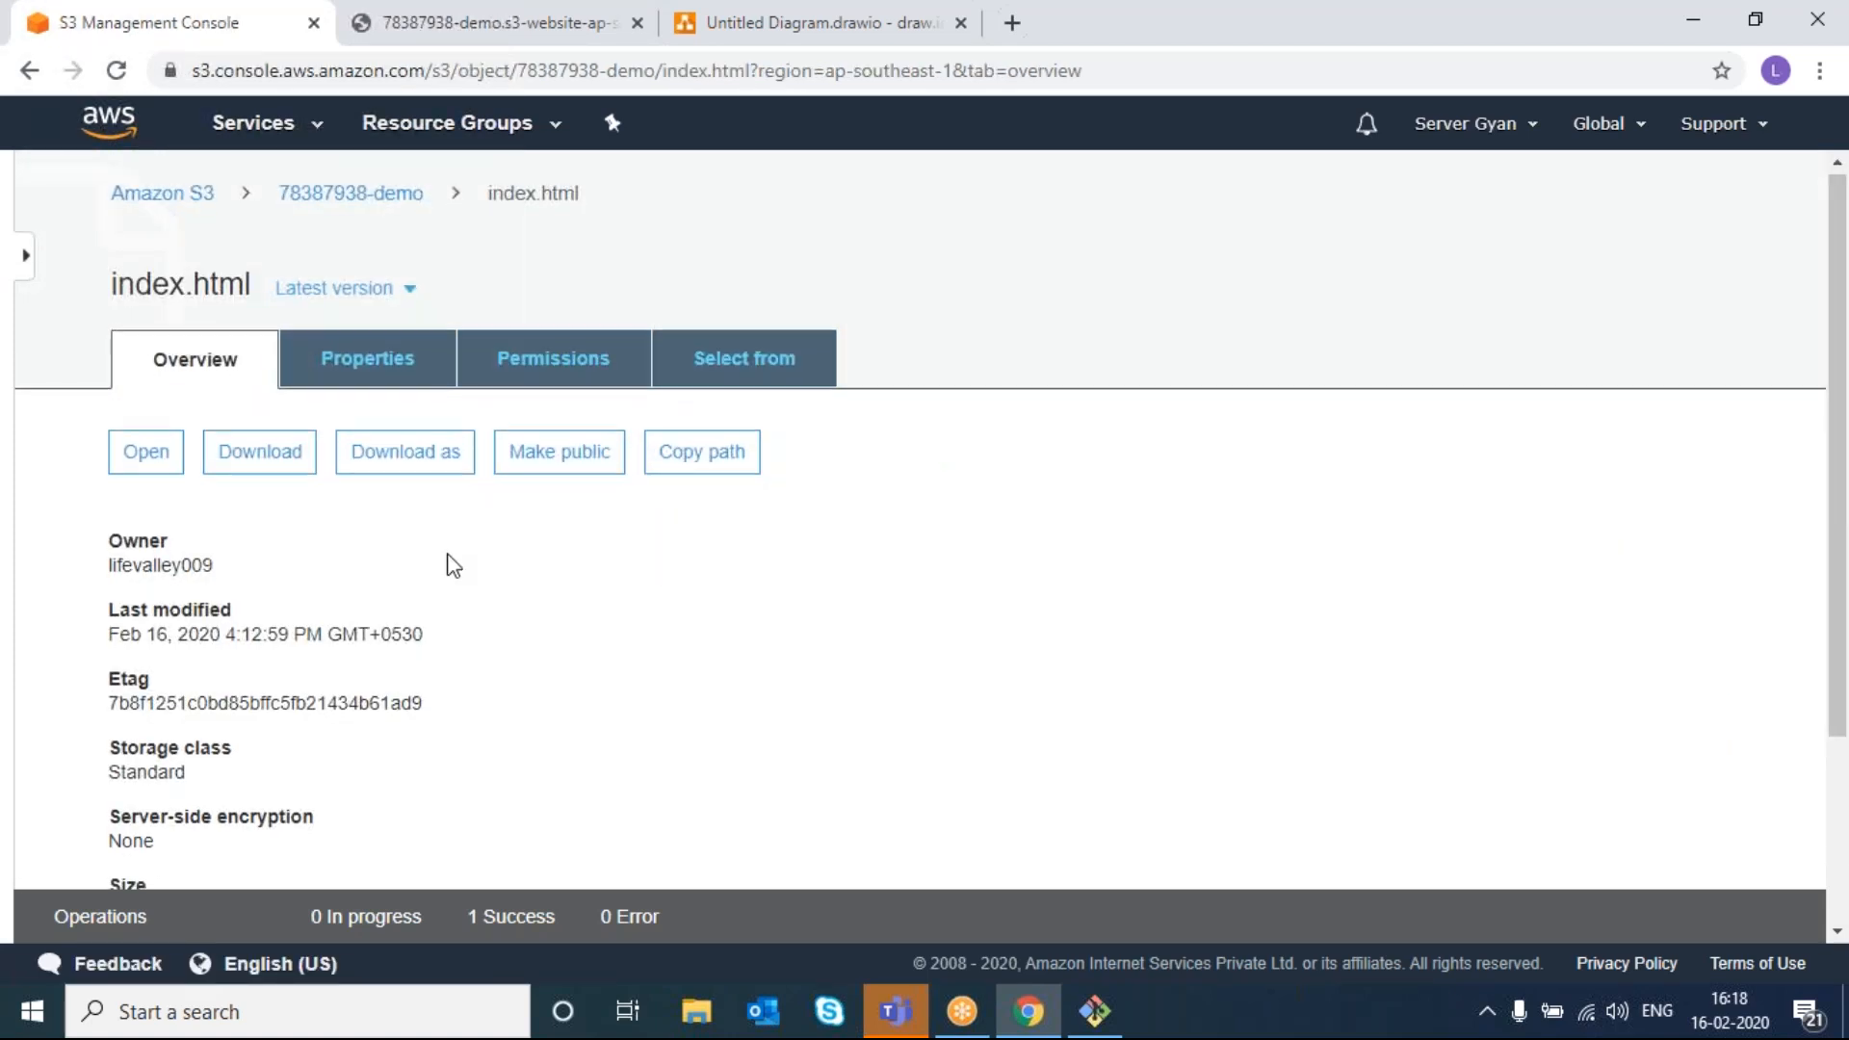
pyautogui.scroll(-3, 450, 566)
pyautogui.scroll(3, 453, 566)
pyautogui.scroll(-2, 447, 563)
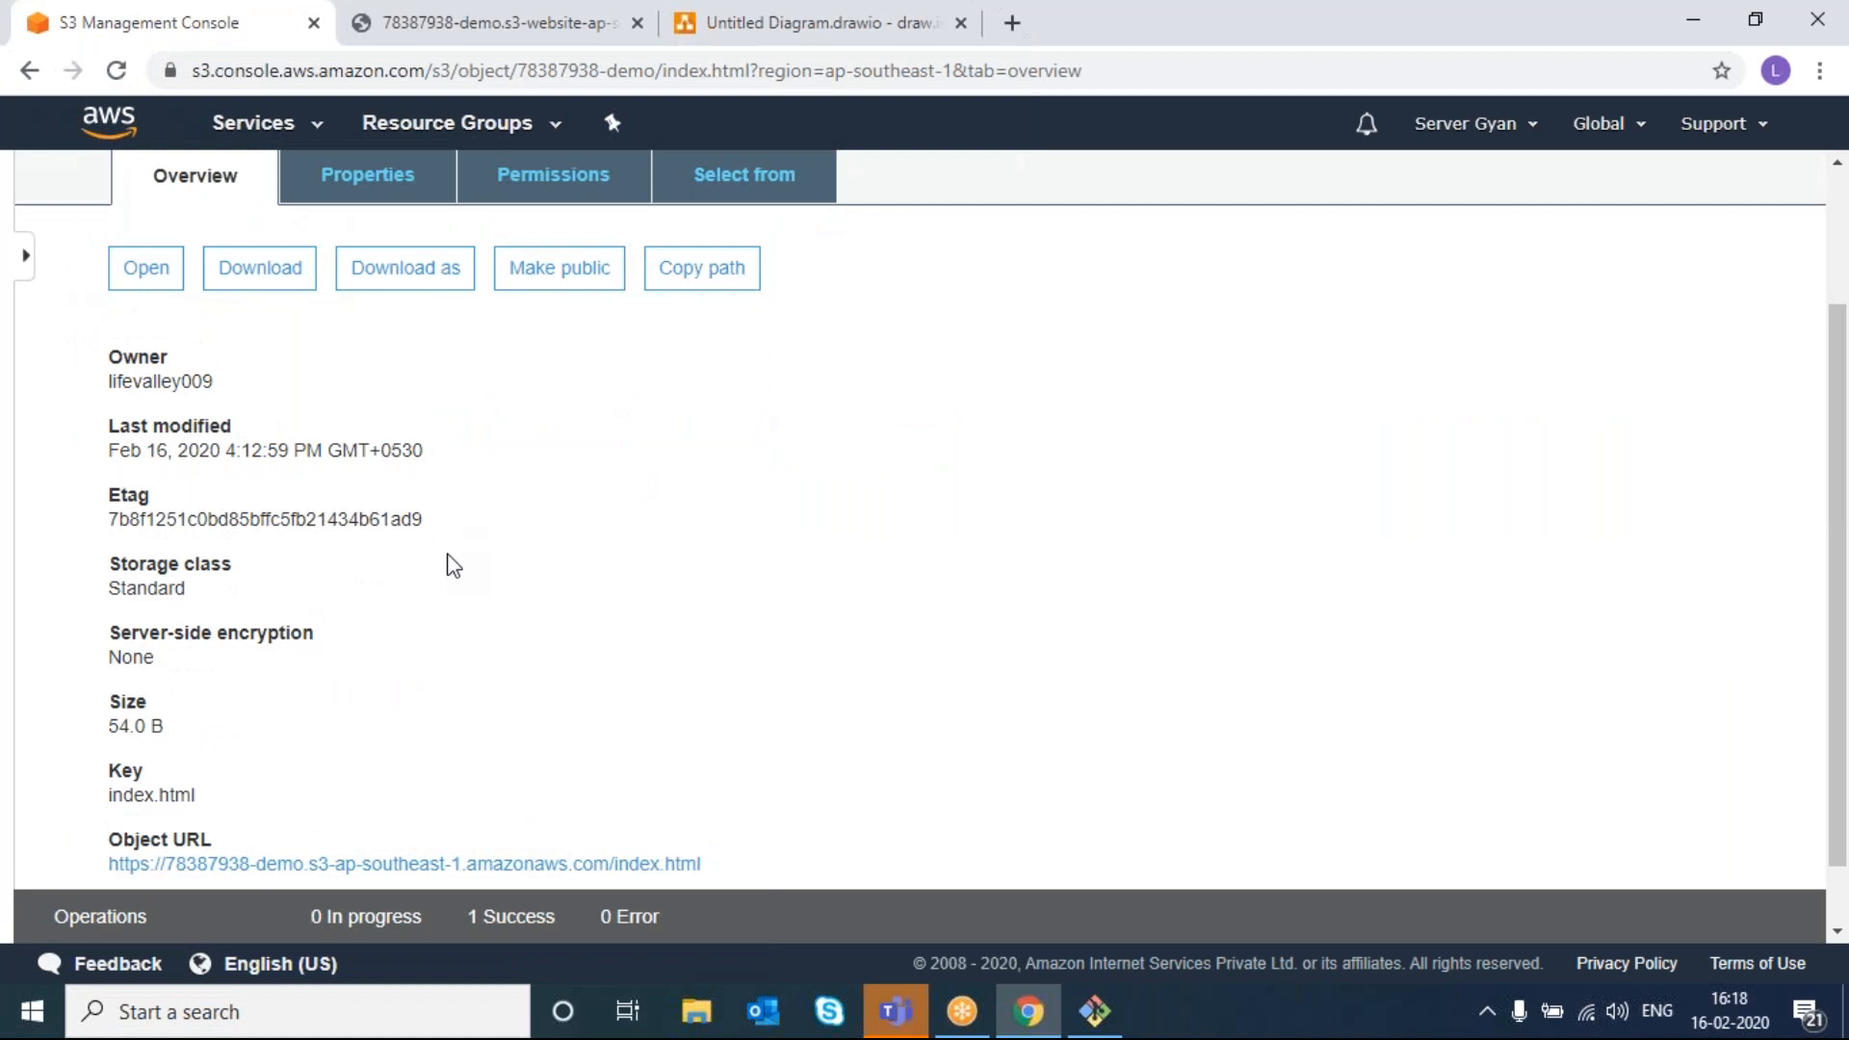
pyautogui.scroll(2, 448, 564)
pyautogui.scroll(1, 306, 256)
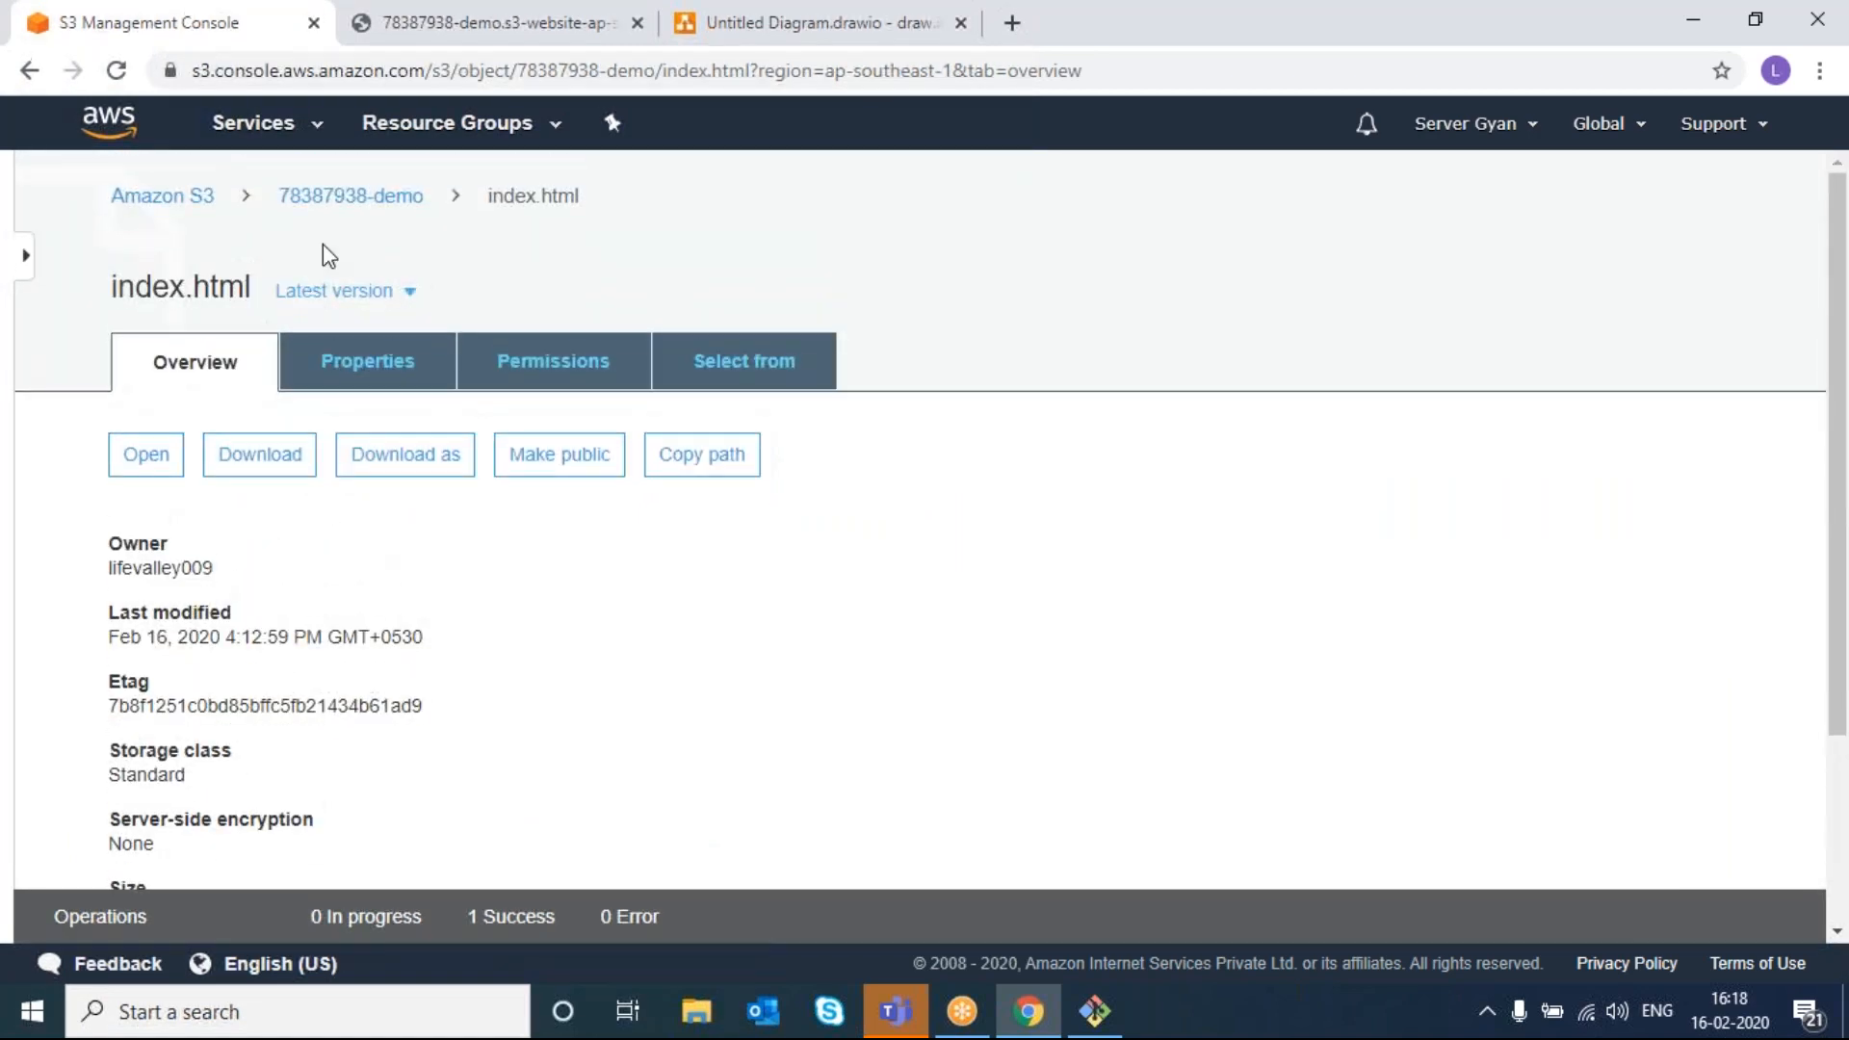
pyautogui.click(341, 202)
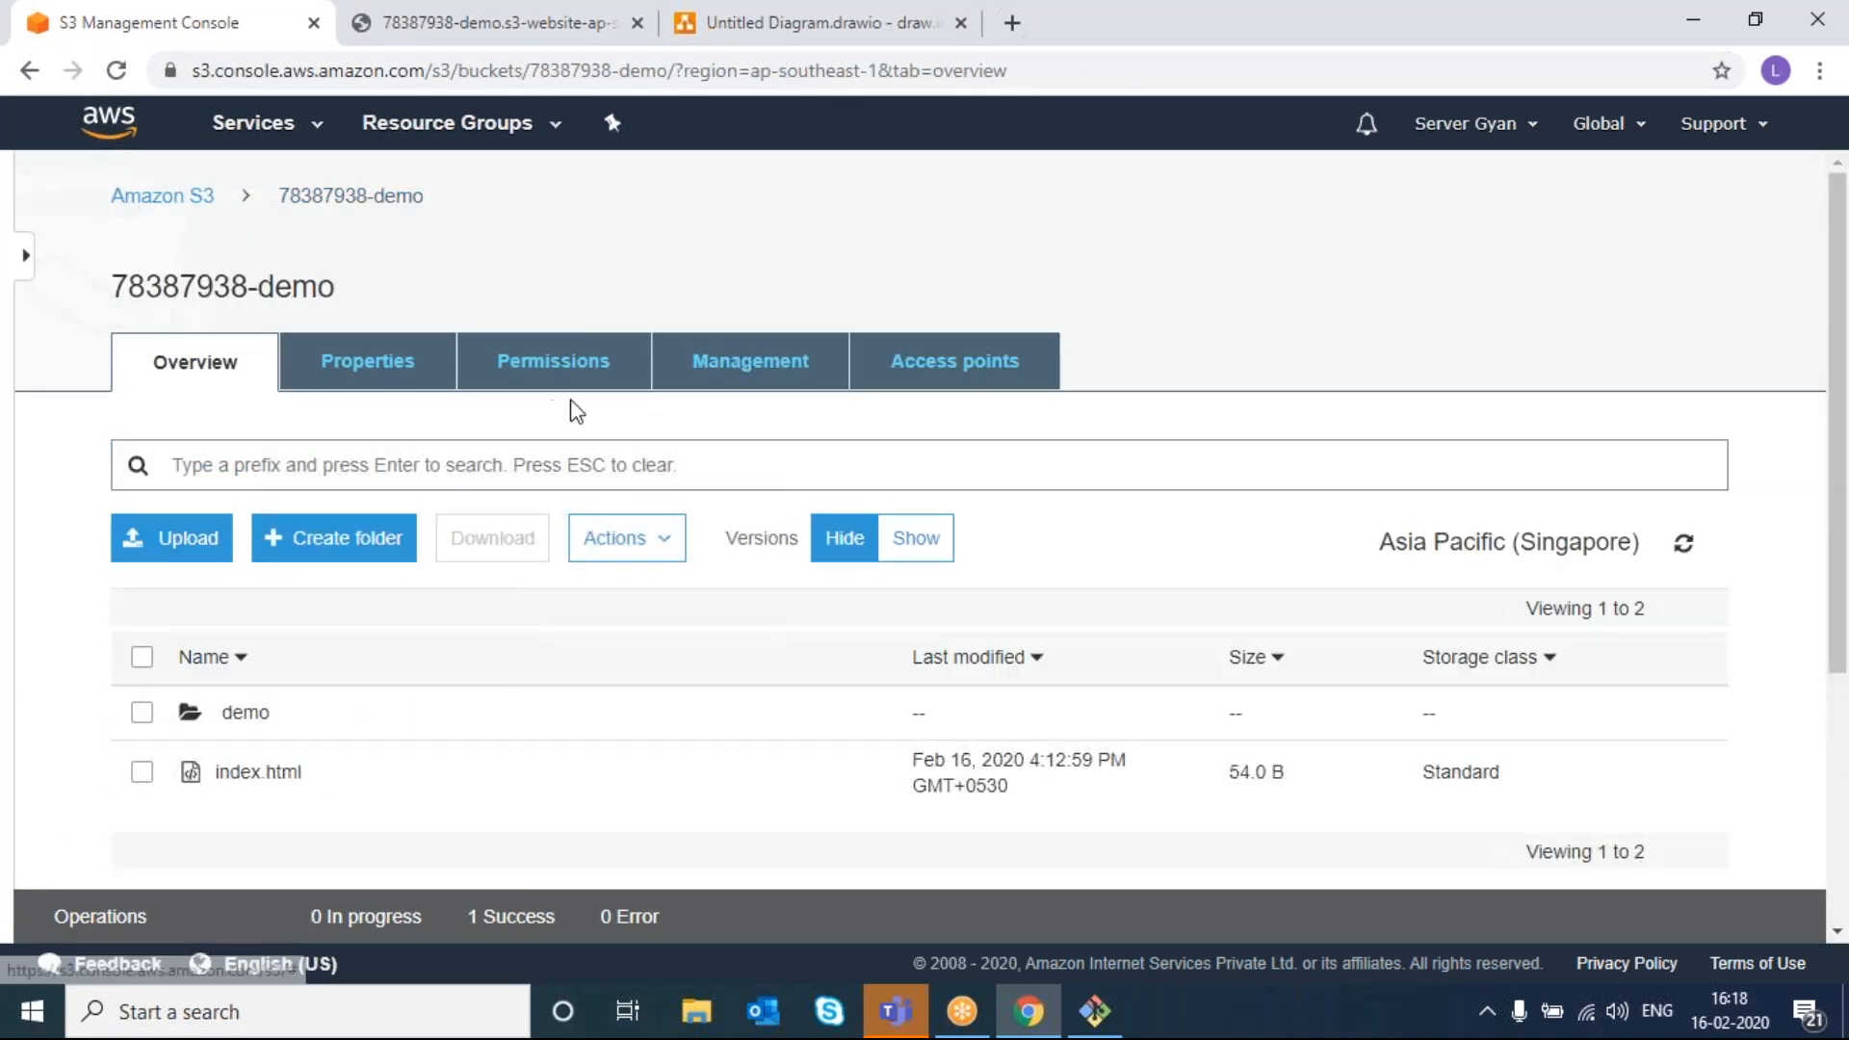
# - In the bucket's Access Control List, add an account entry with a typed canonical ID
pyautogui.click(502, 377)
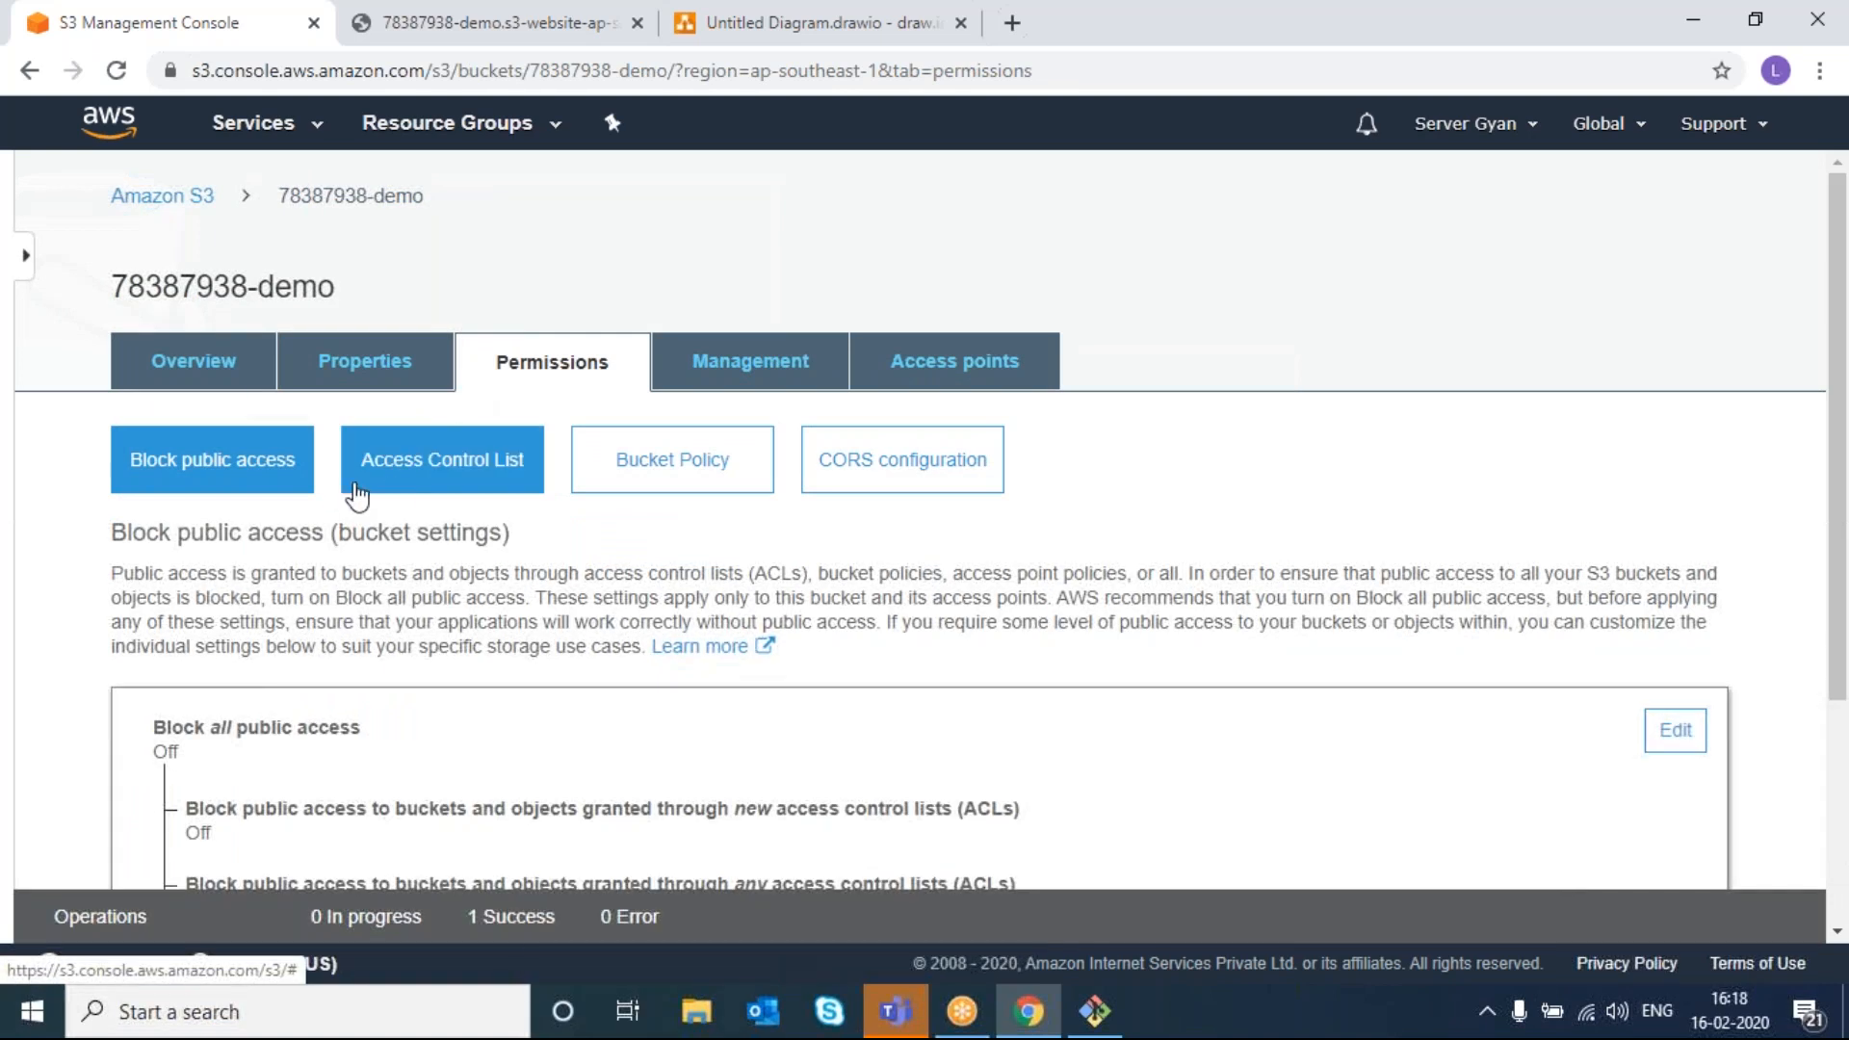
pyautogui.click(394, 491)
pyautogui.scroll(-4, 620, 693)
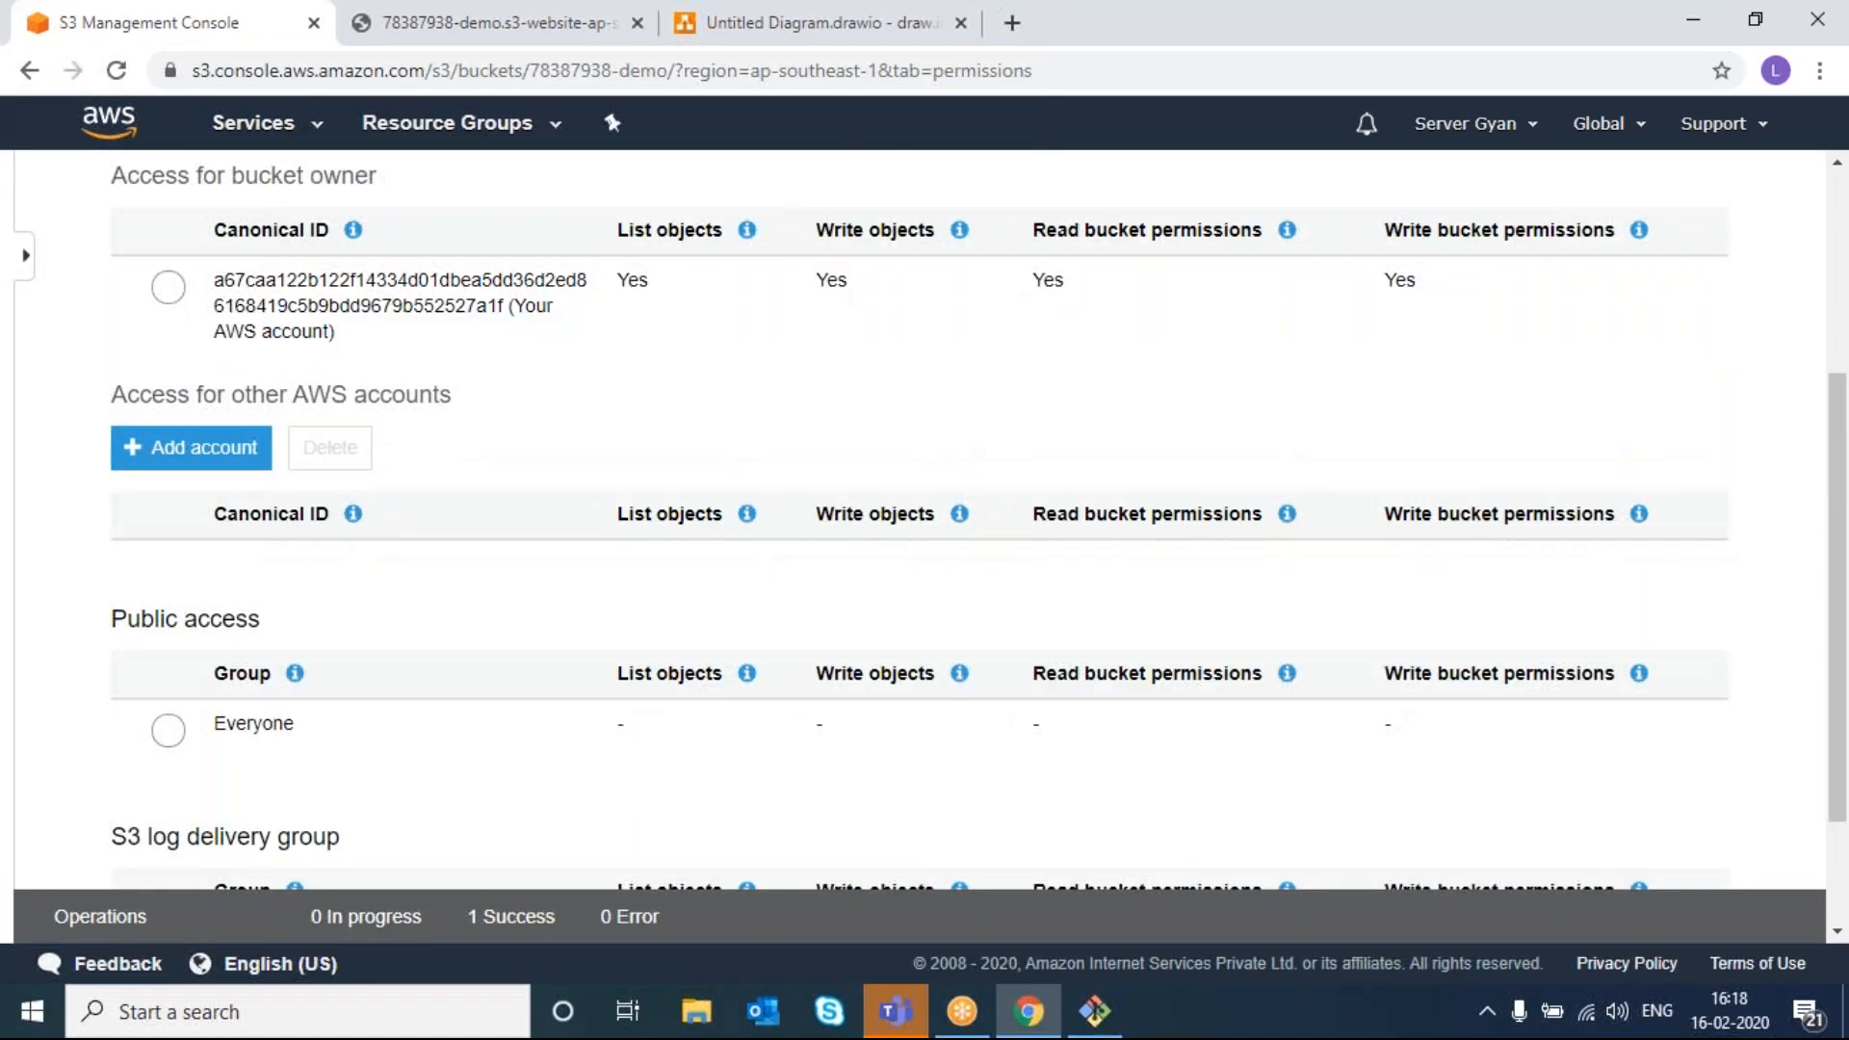
pyautogui.scroll(1, 206, 501)
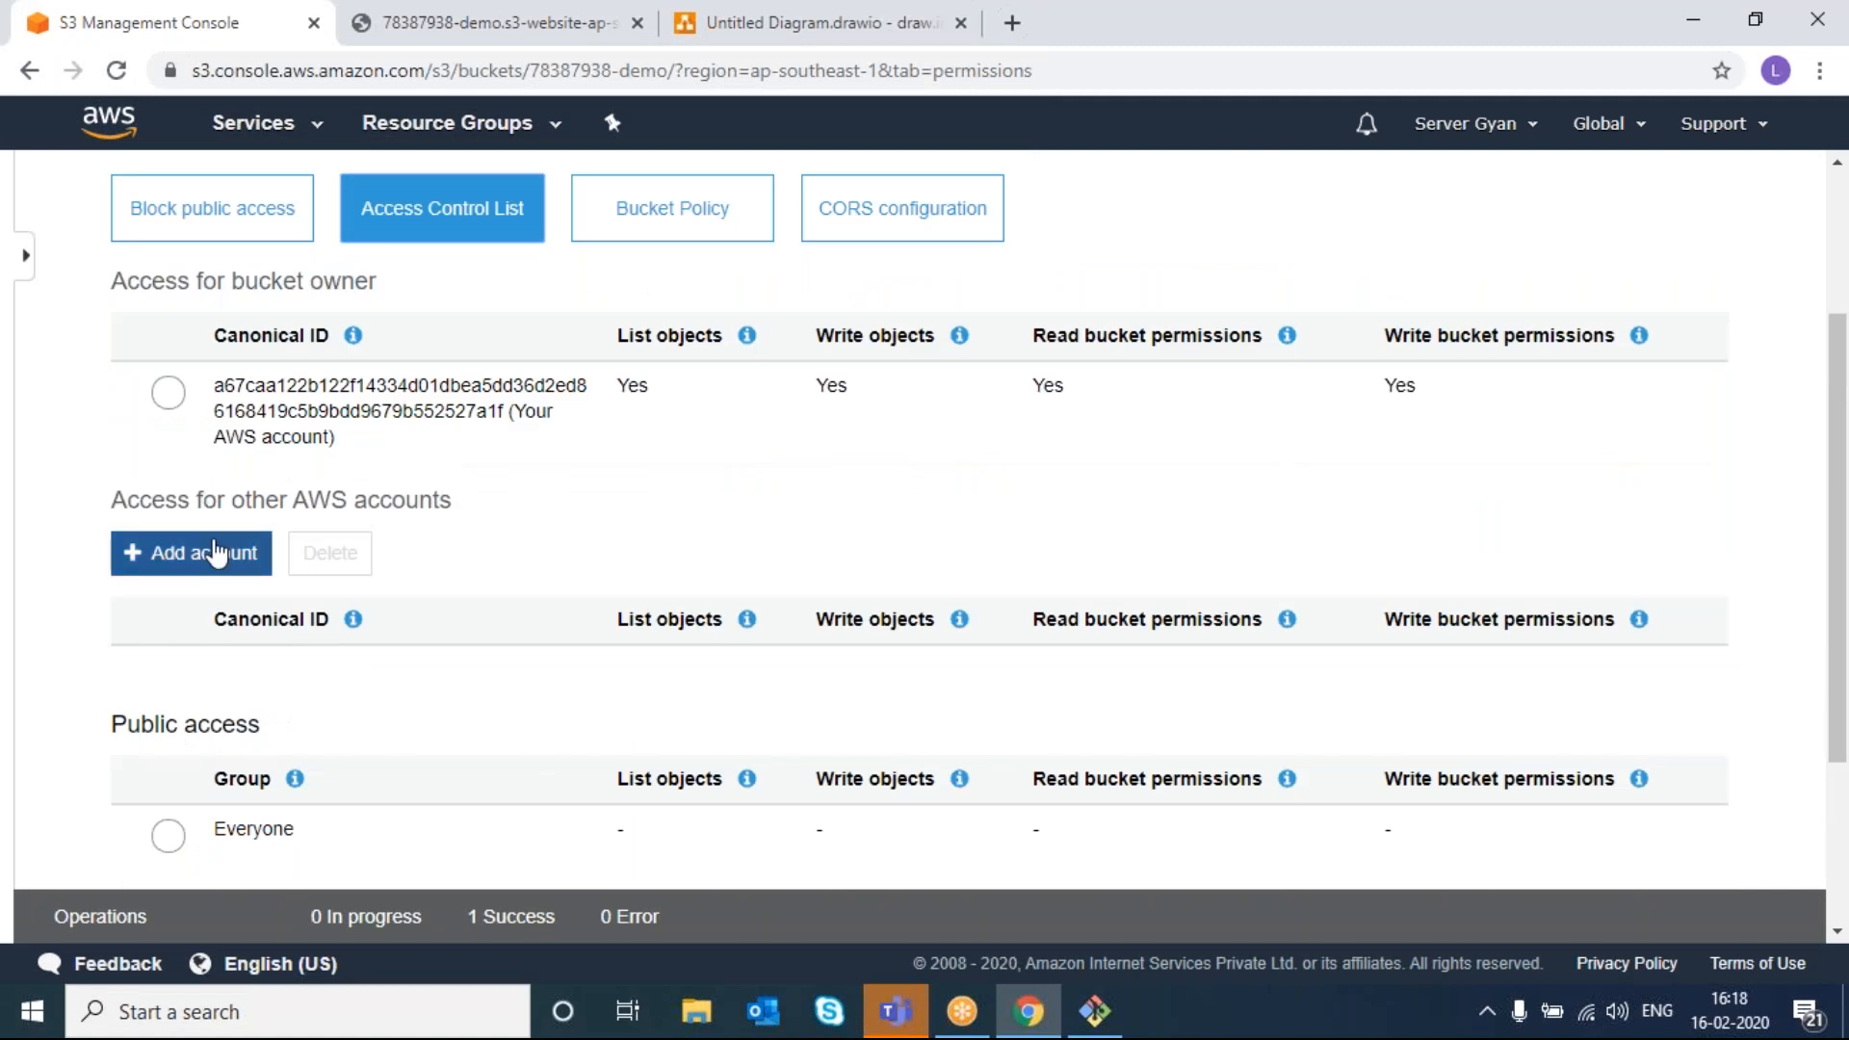
pyautogui.click(215, 553)
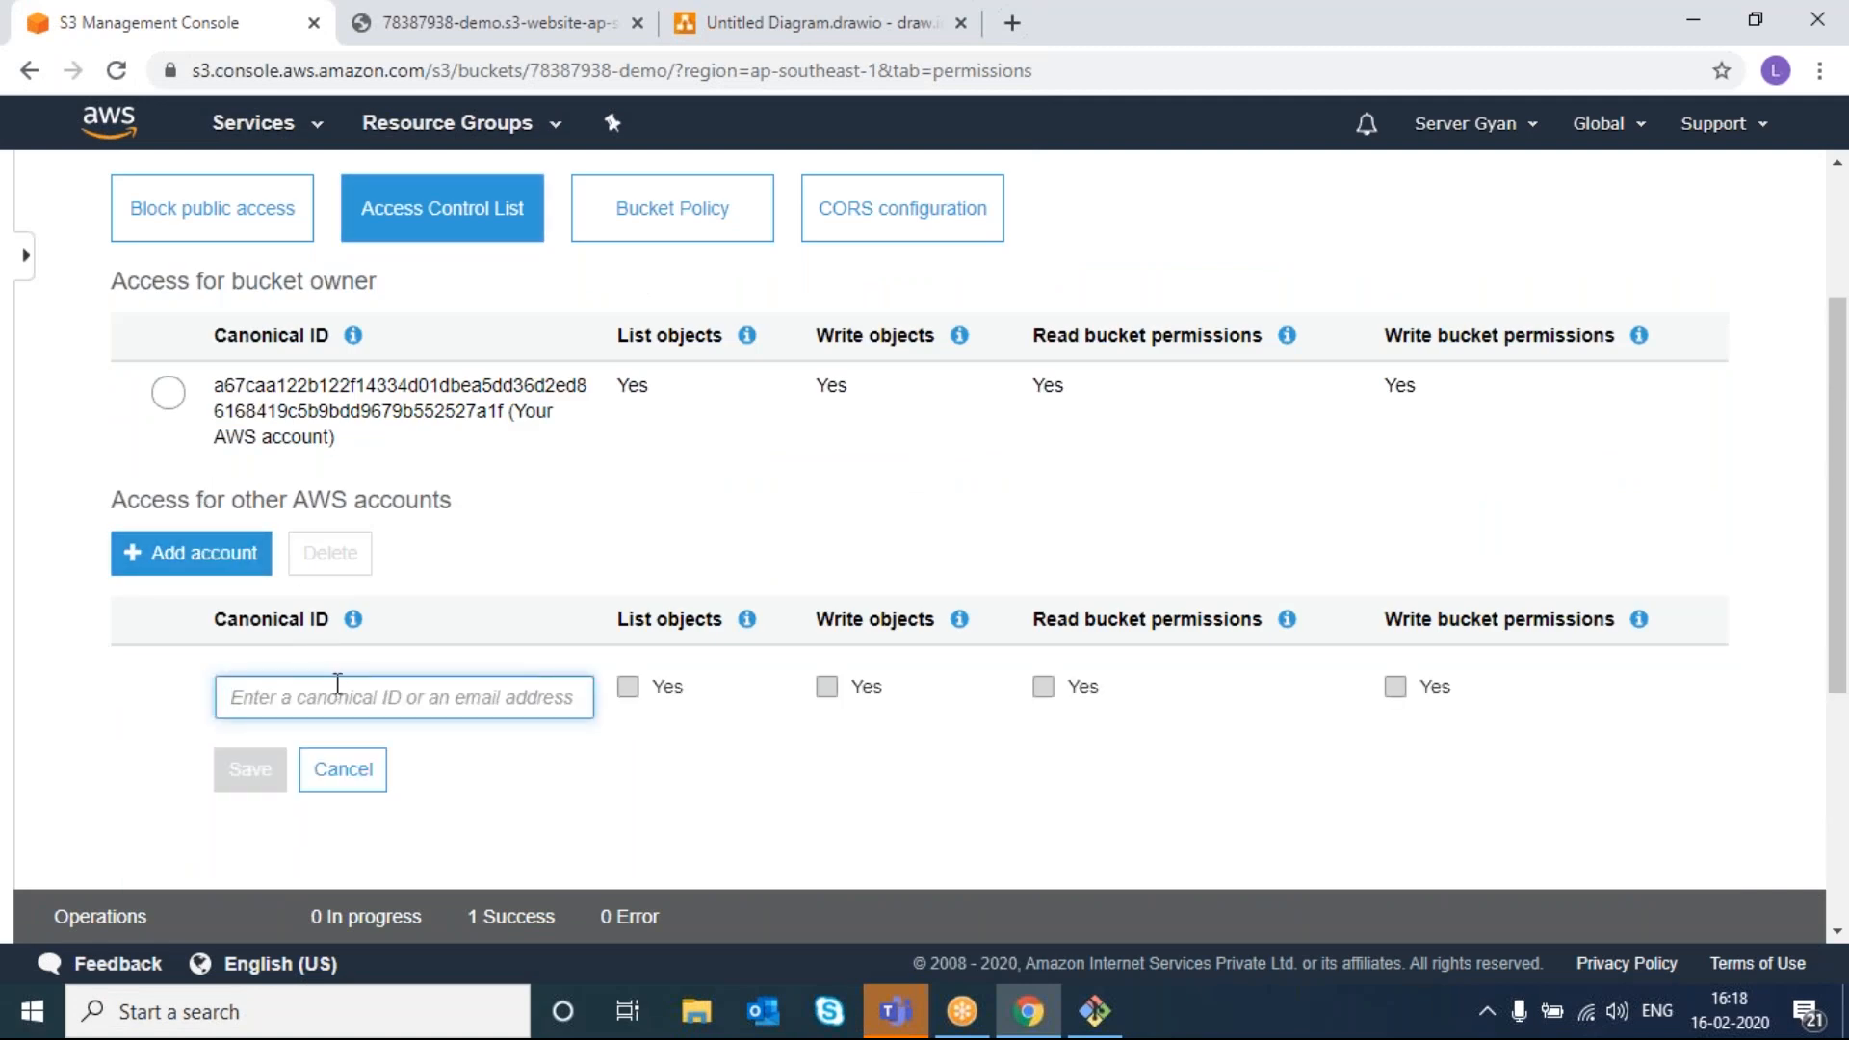
pyautogui.write('9999999998766')
pyautogui.click(511, 838)
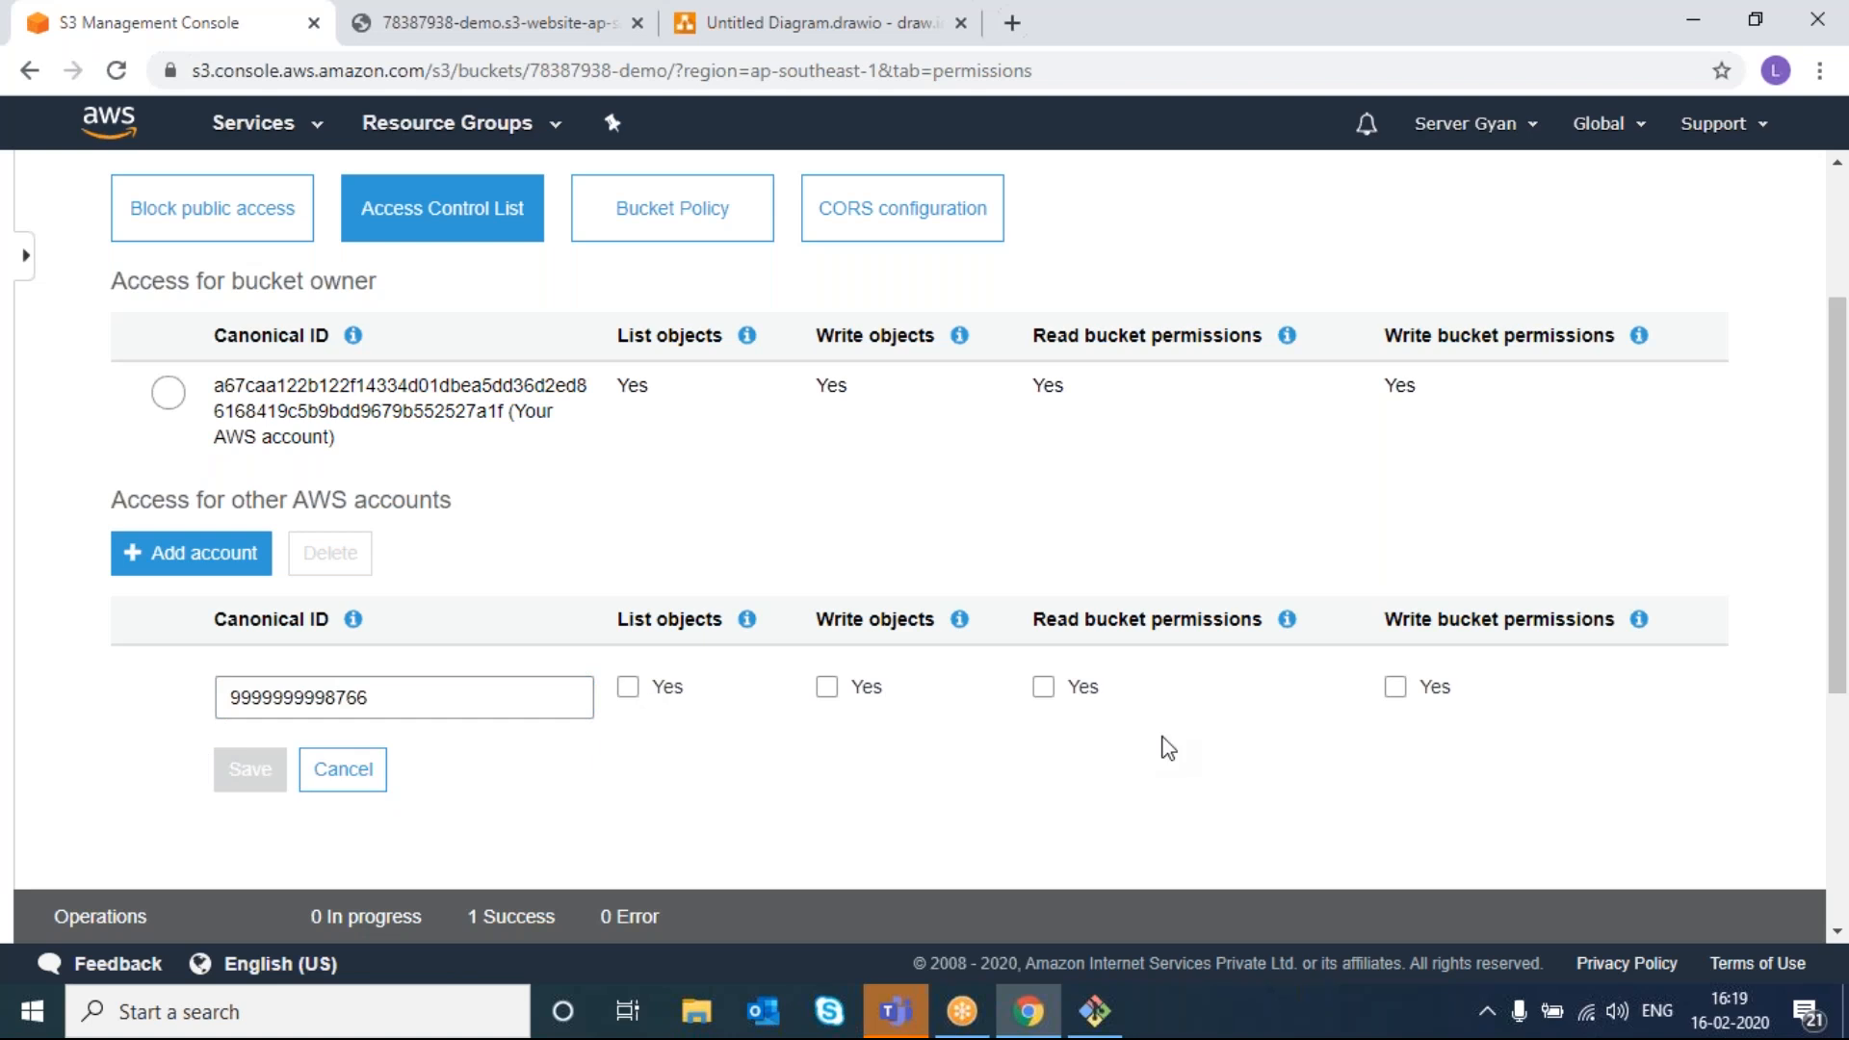
# - Select the entered canonical ID and cancel, discarding the new account row
pyautogui.scroll(1, 1169, 748)
pyautogui.scroll(-2, 1168, 748)
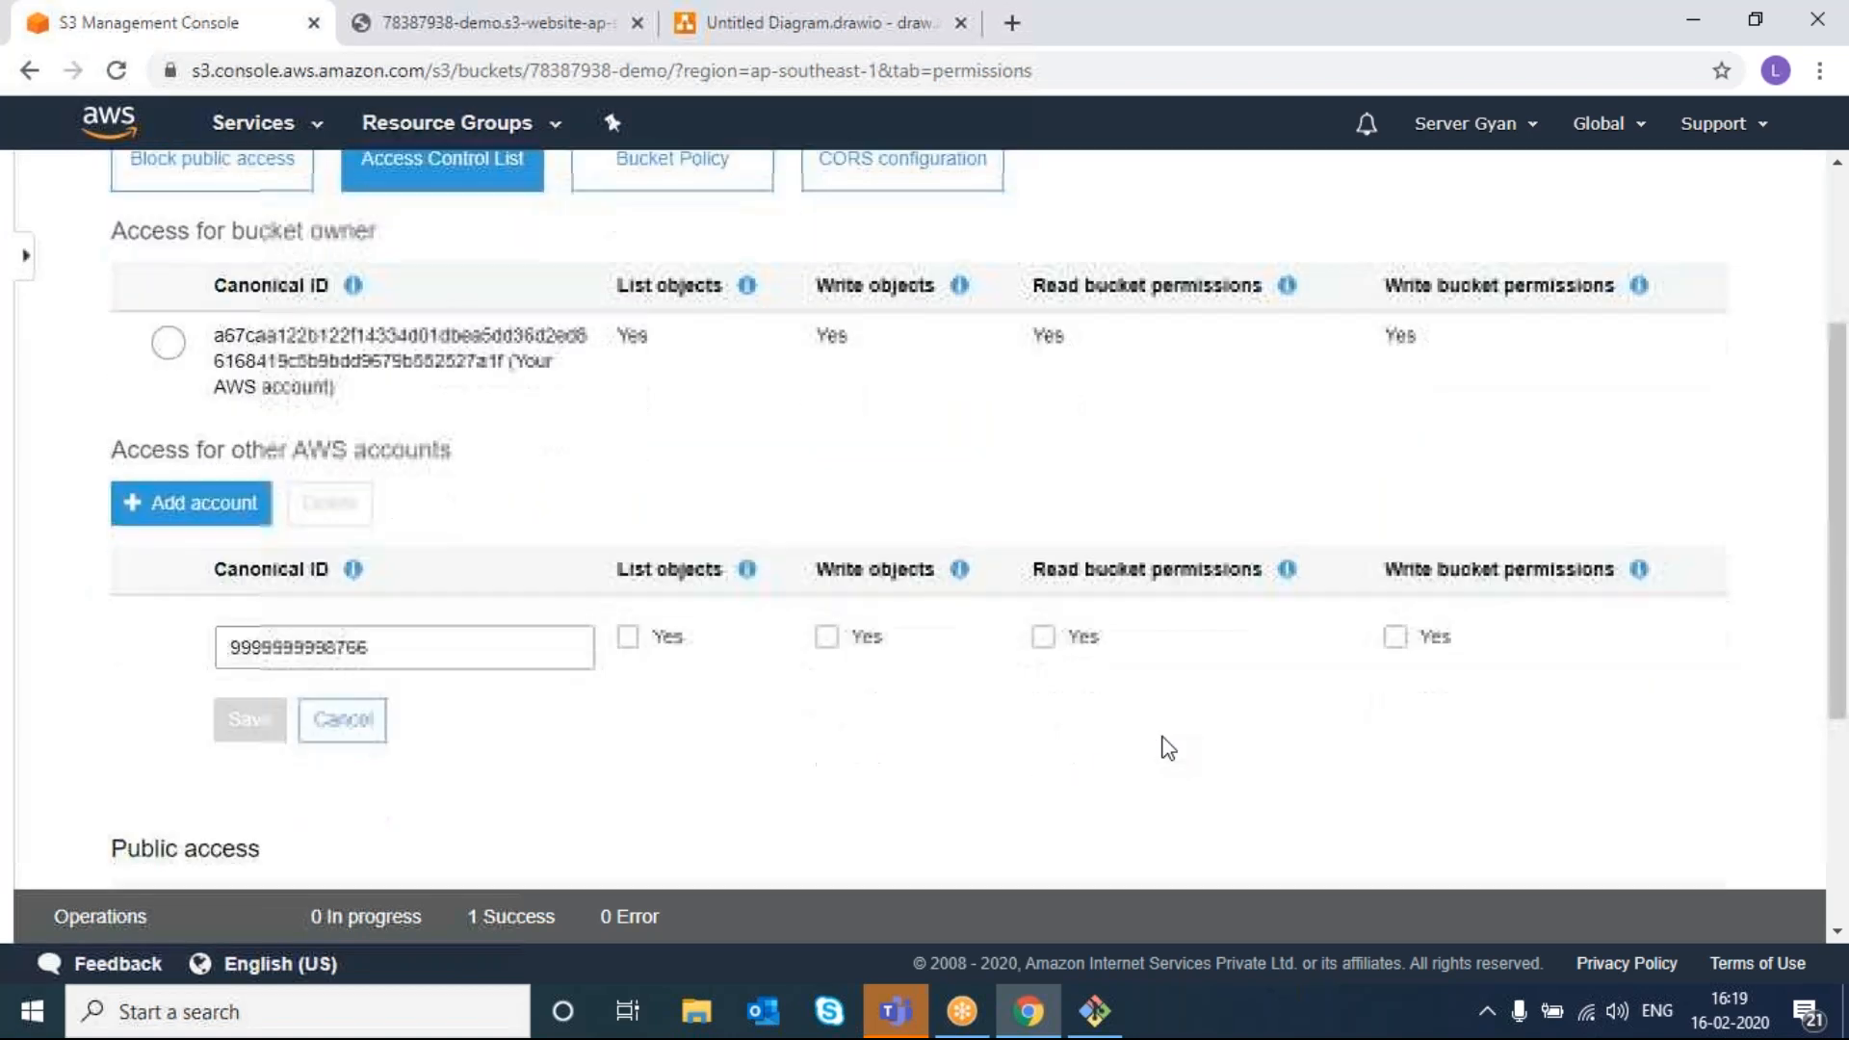
pyautogui.scroll(-2, 1168, 749)
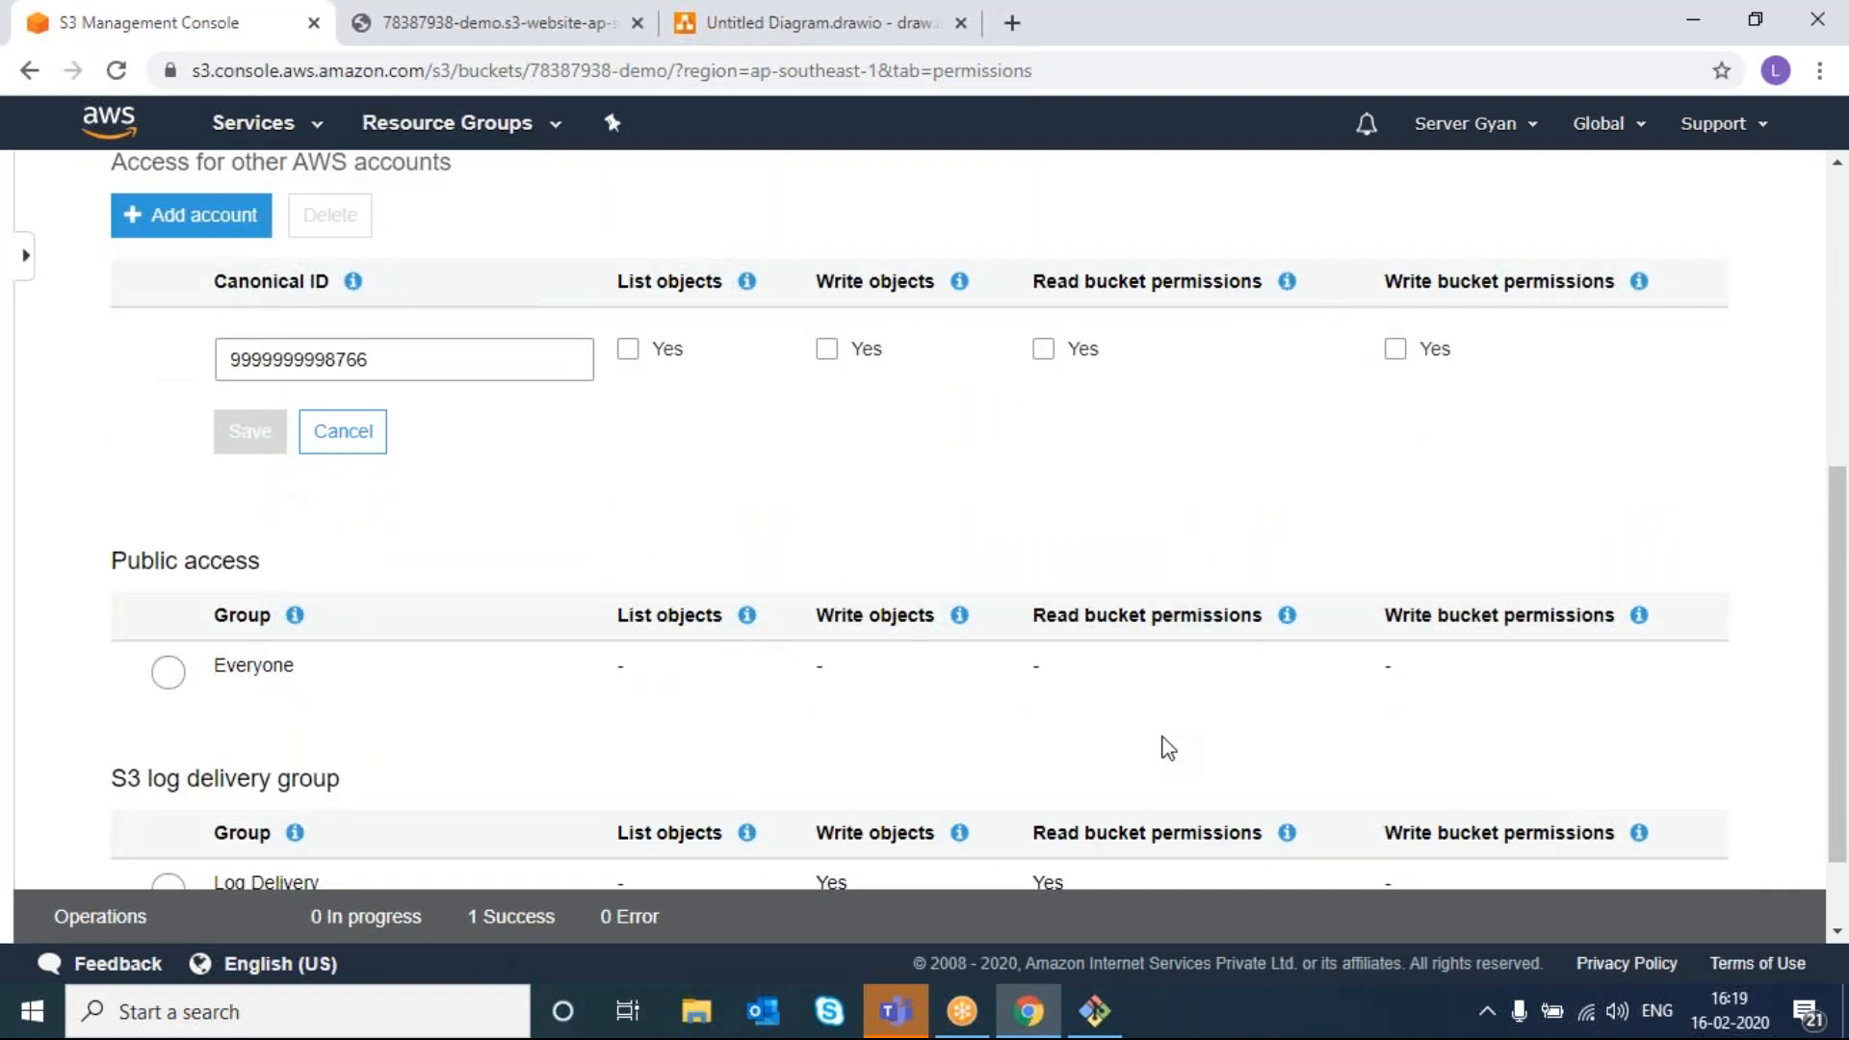
pyautogui.scroll(2, 1168, 748)
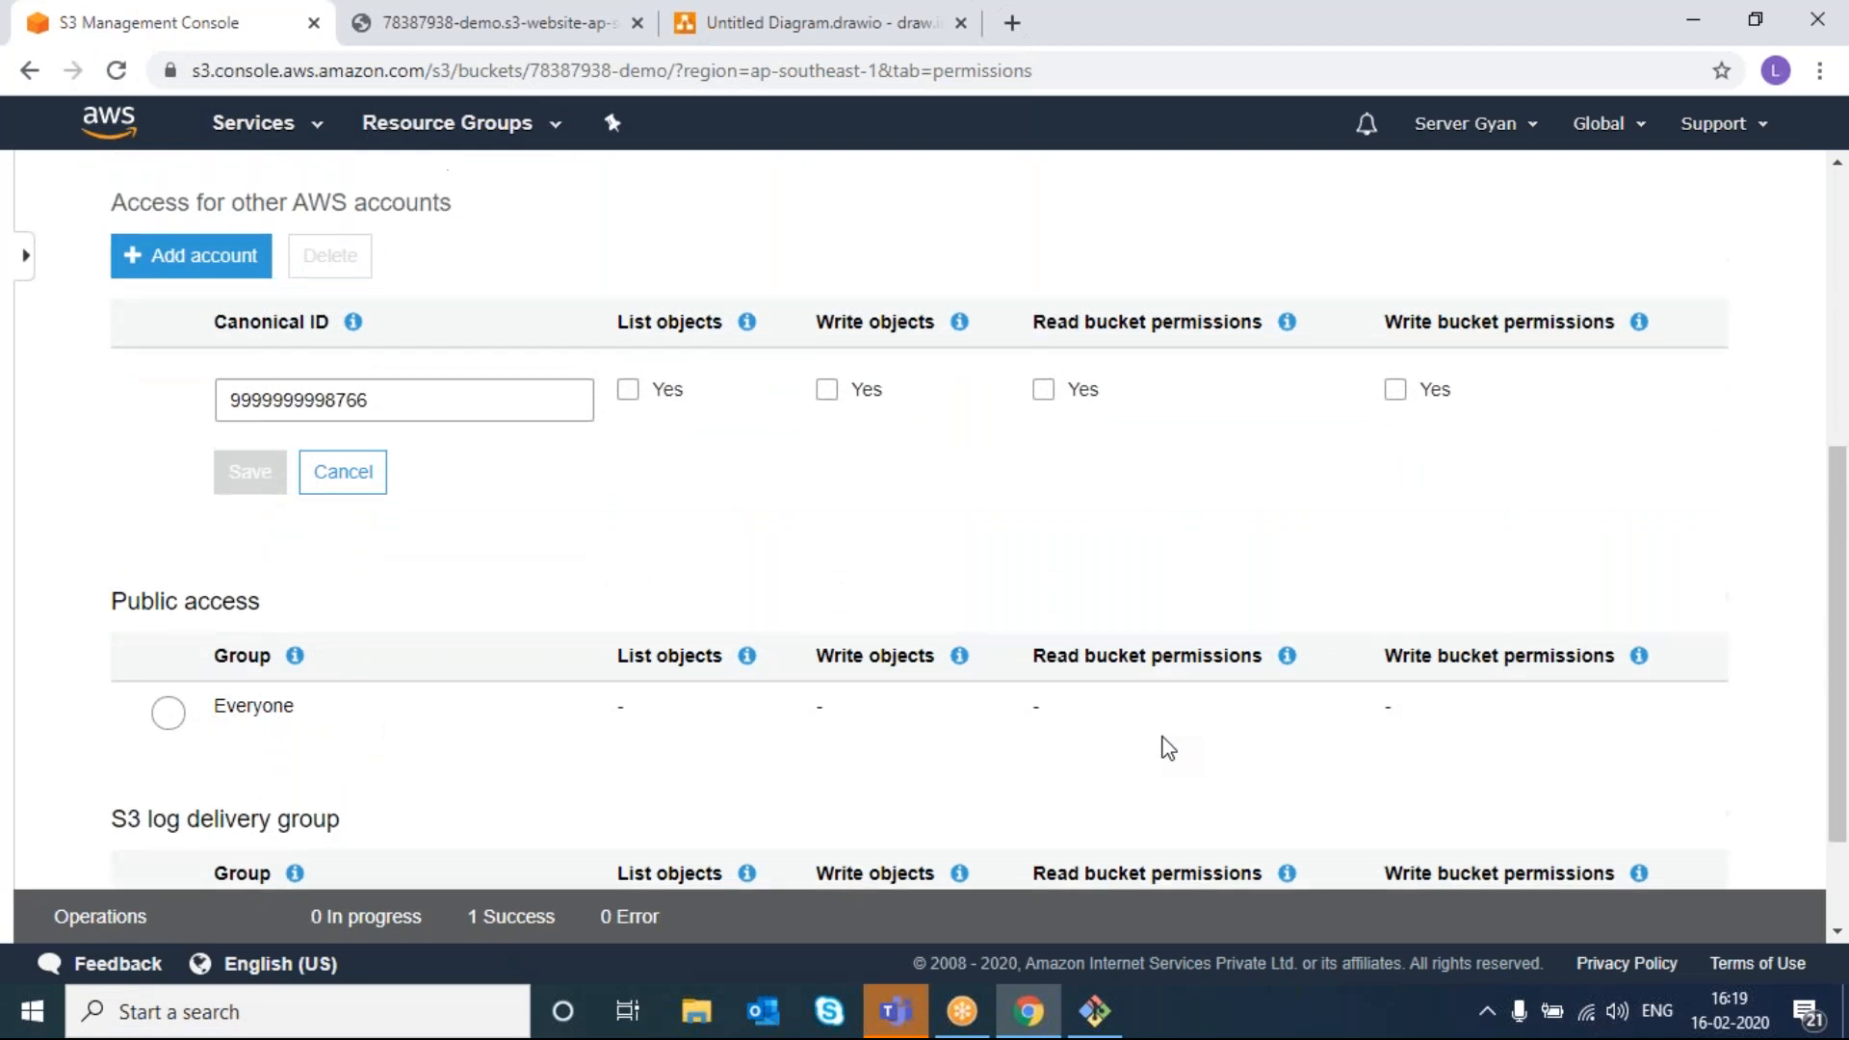
pyautogui.click(463, 591)
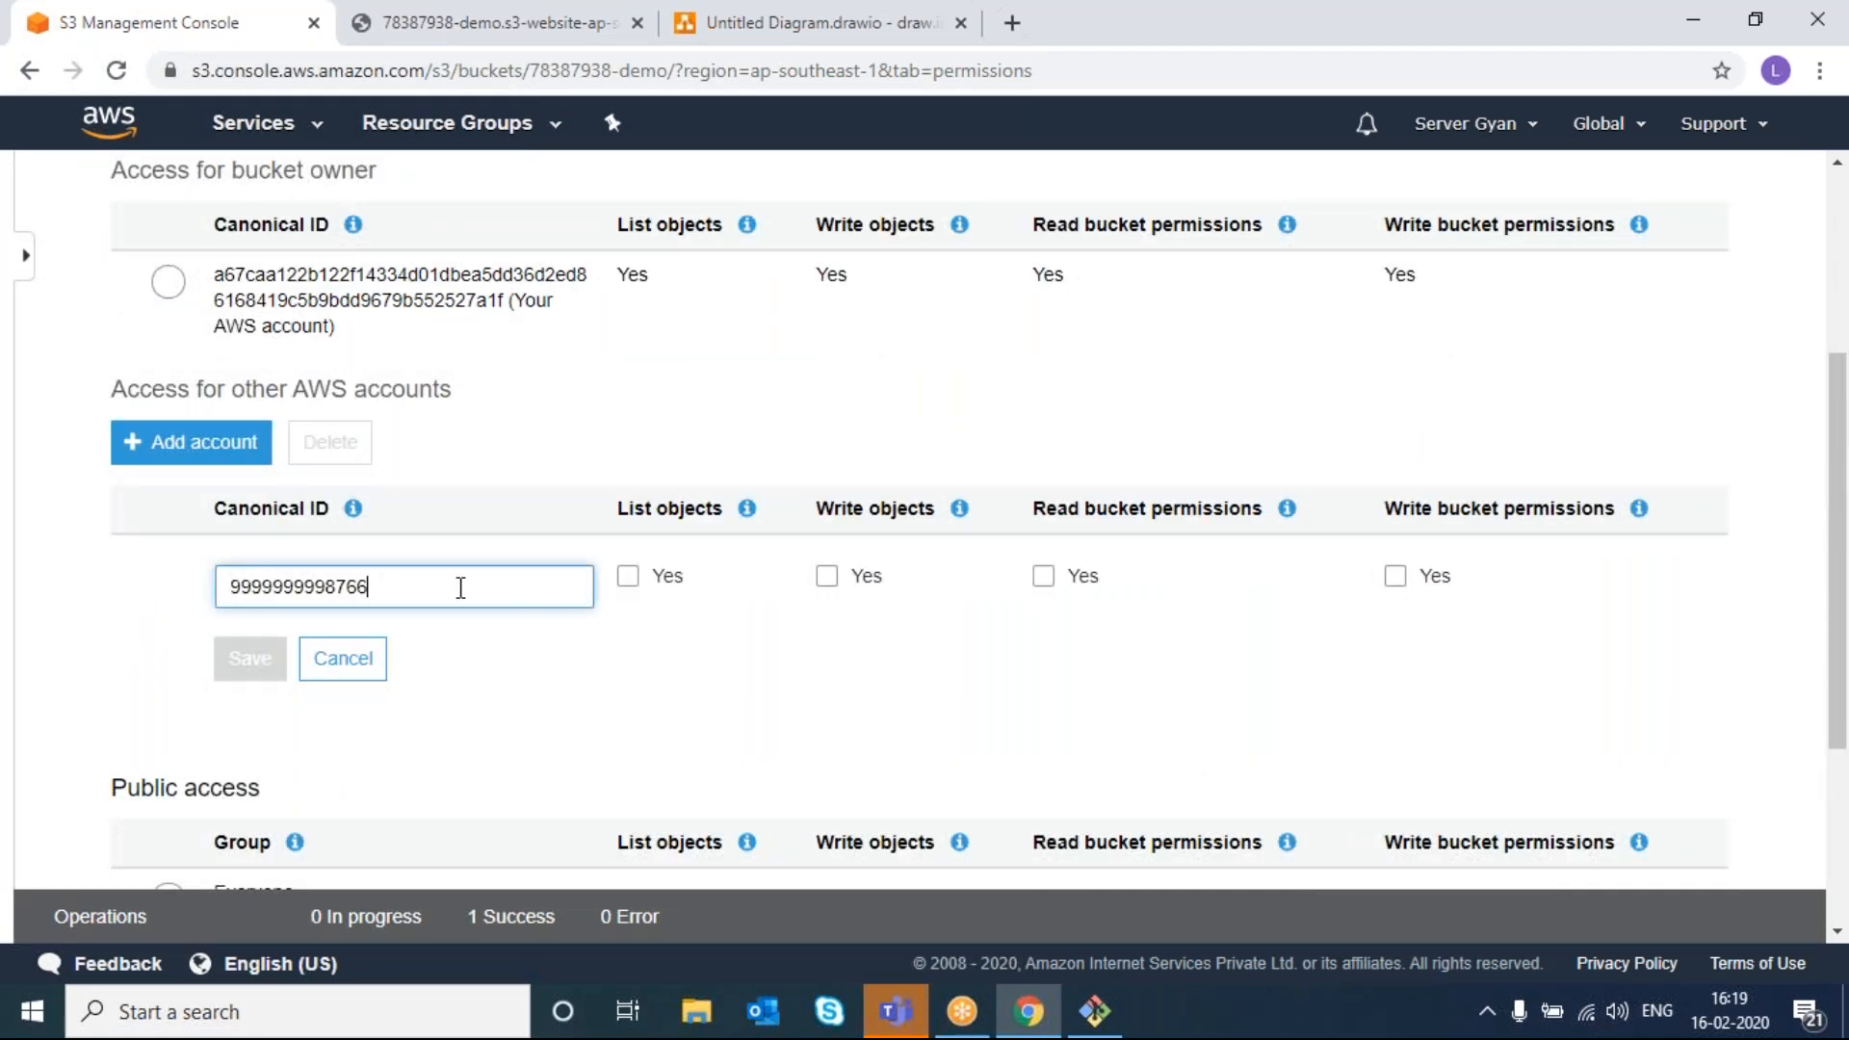
pyautogui.hotkey('ctrl', 'a')
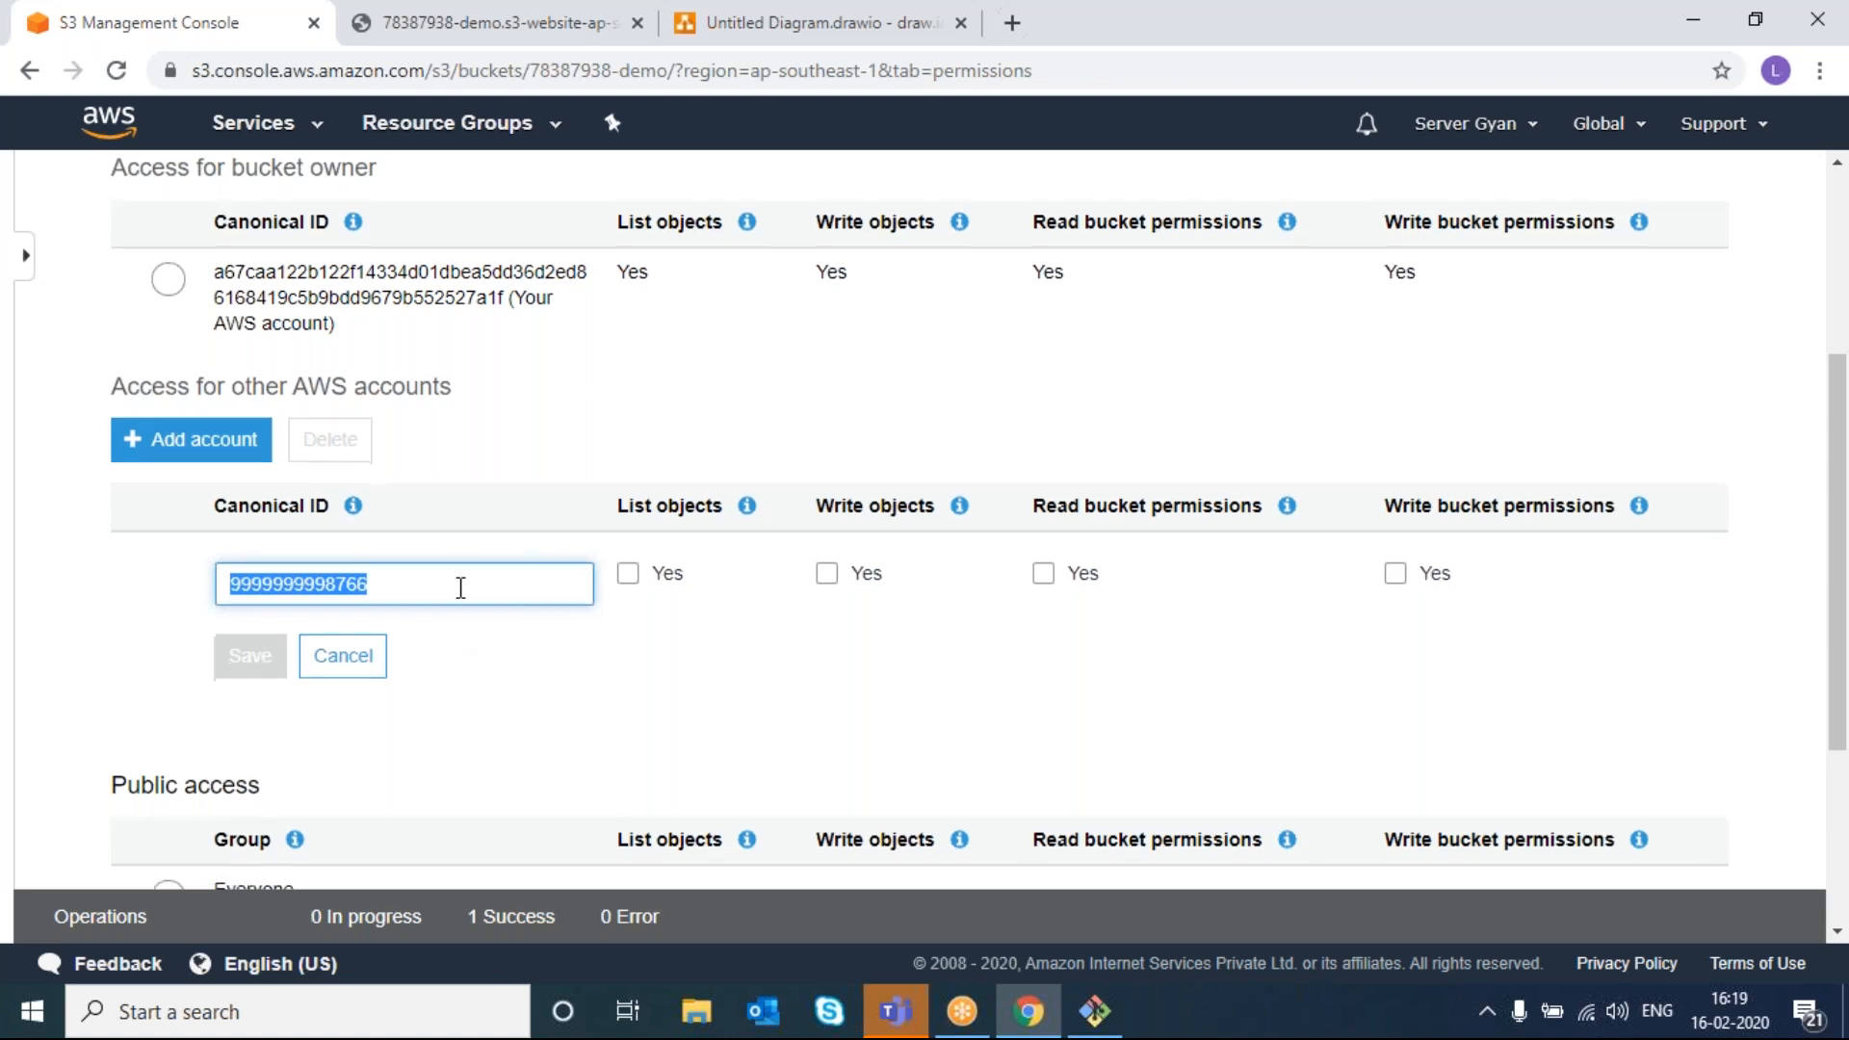
pyautogui.click(343, 658)
pyautogui.scroll(-2, 448, 697)
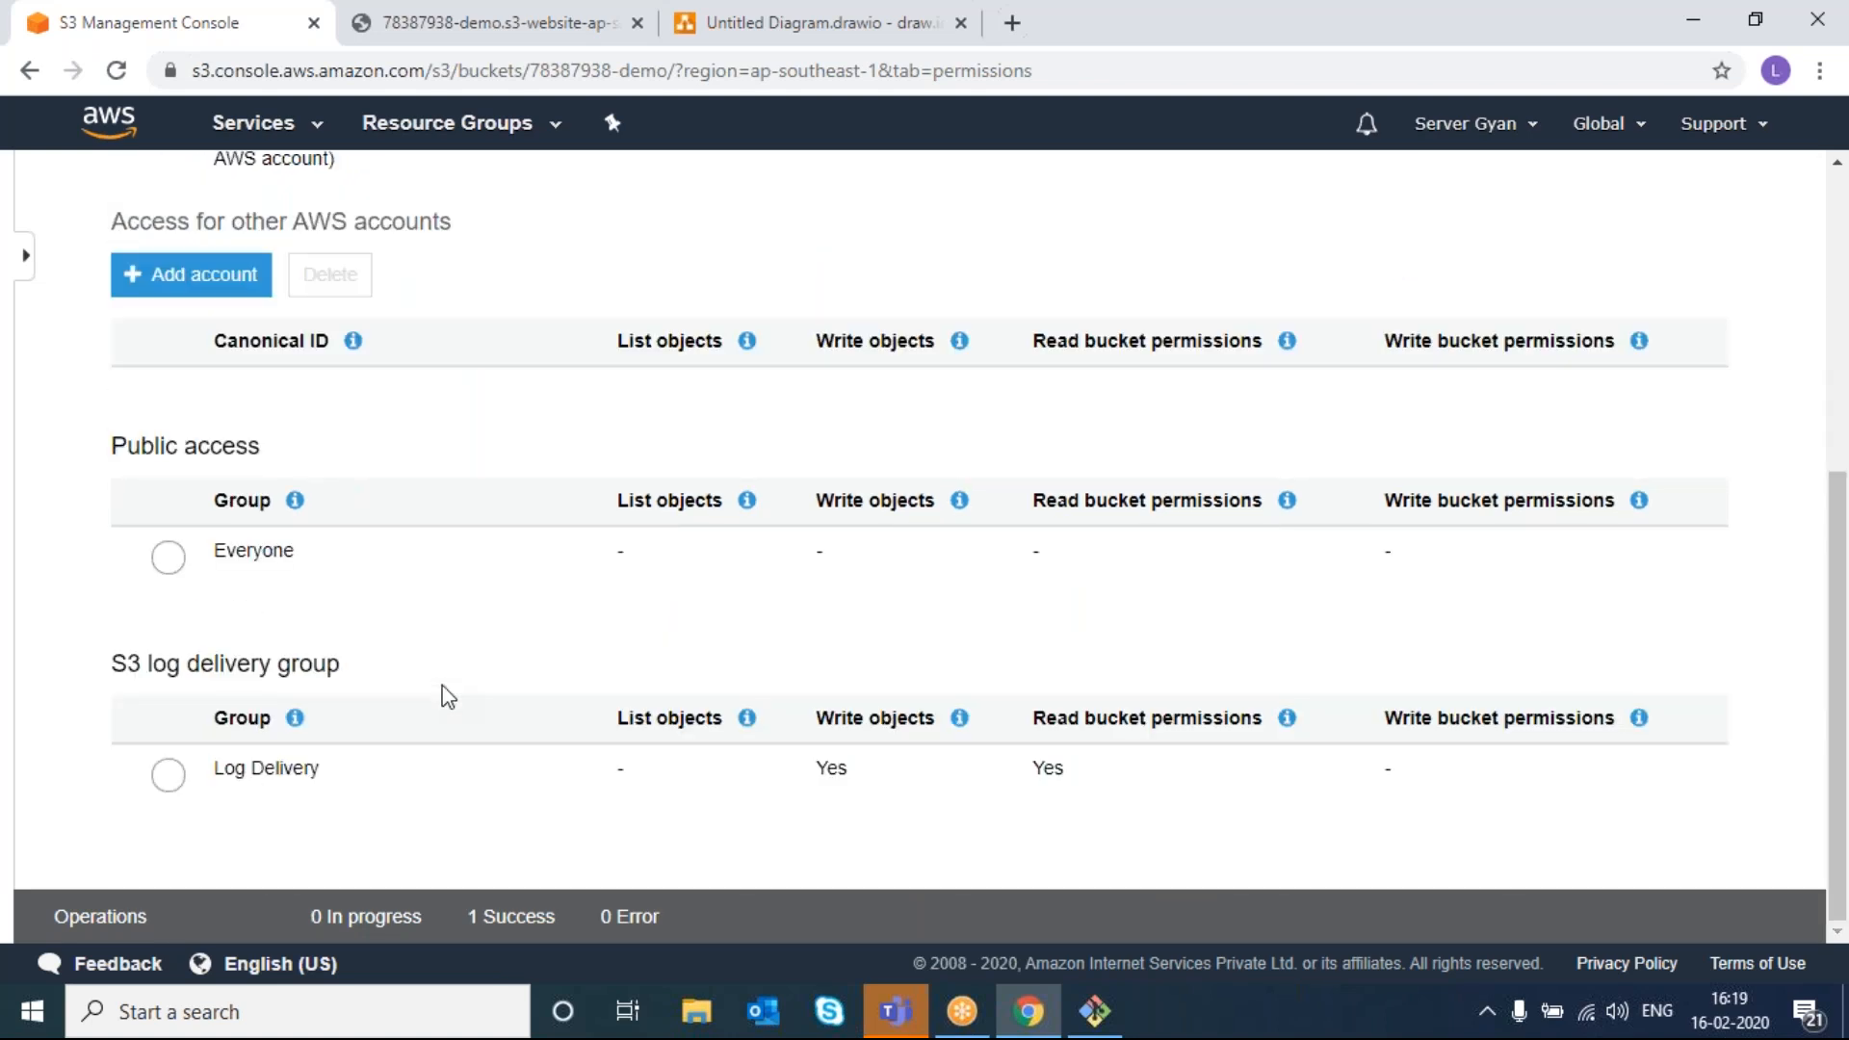
pyautogui.click(170, 559)
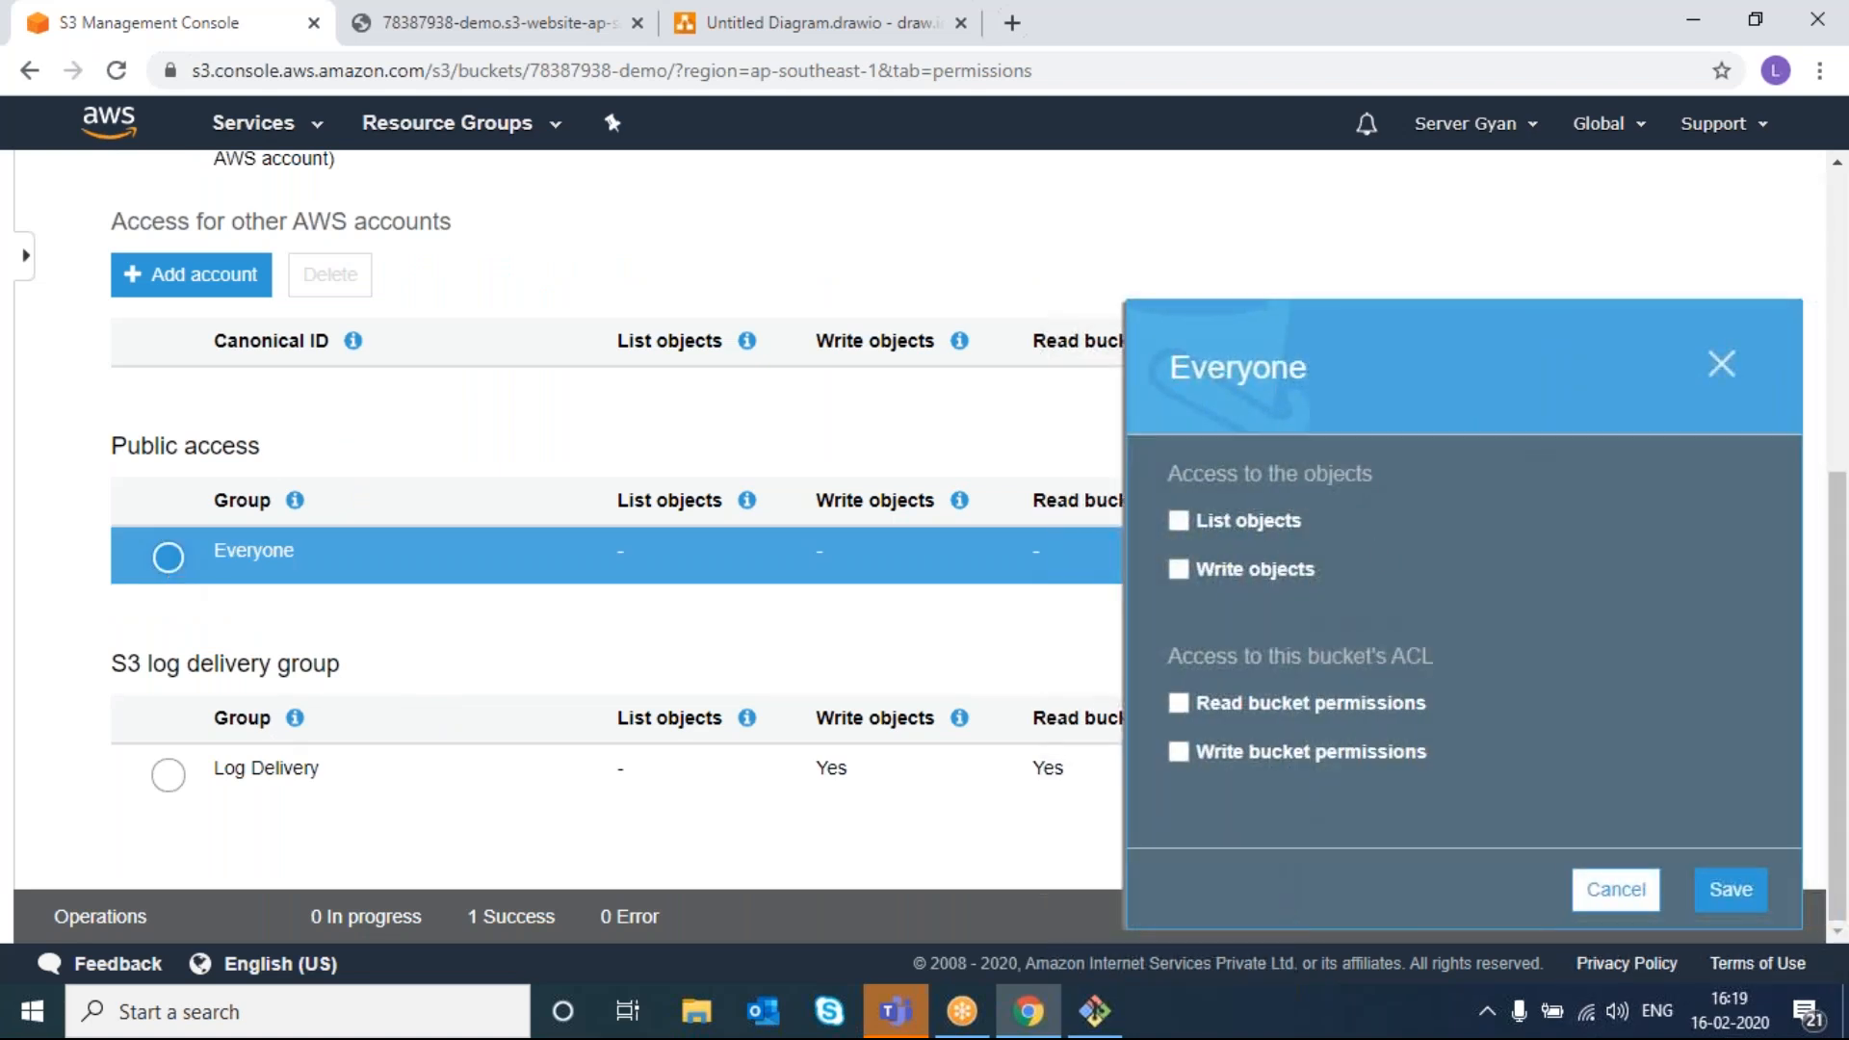
pyautogui.click(1177, 523)
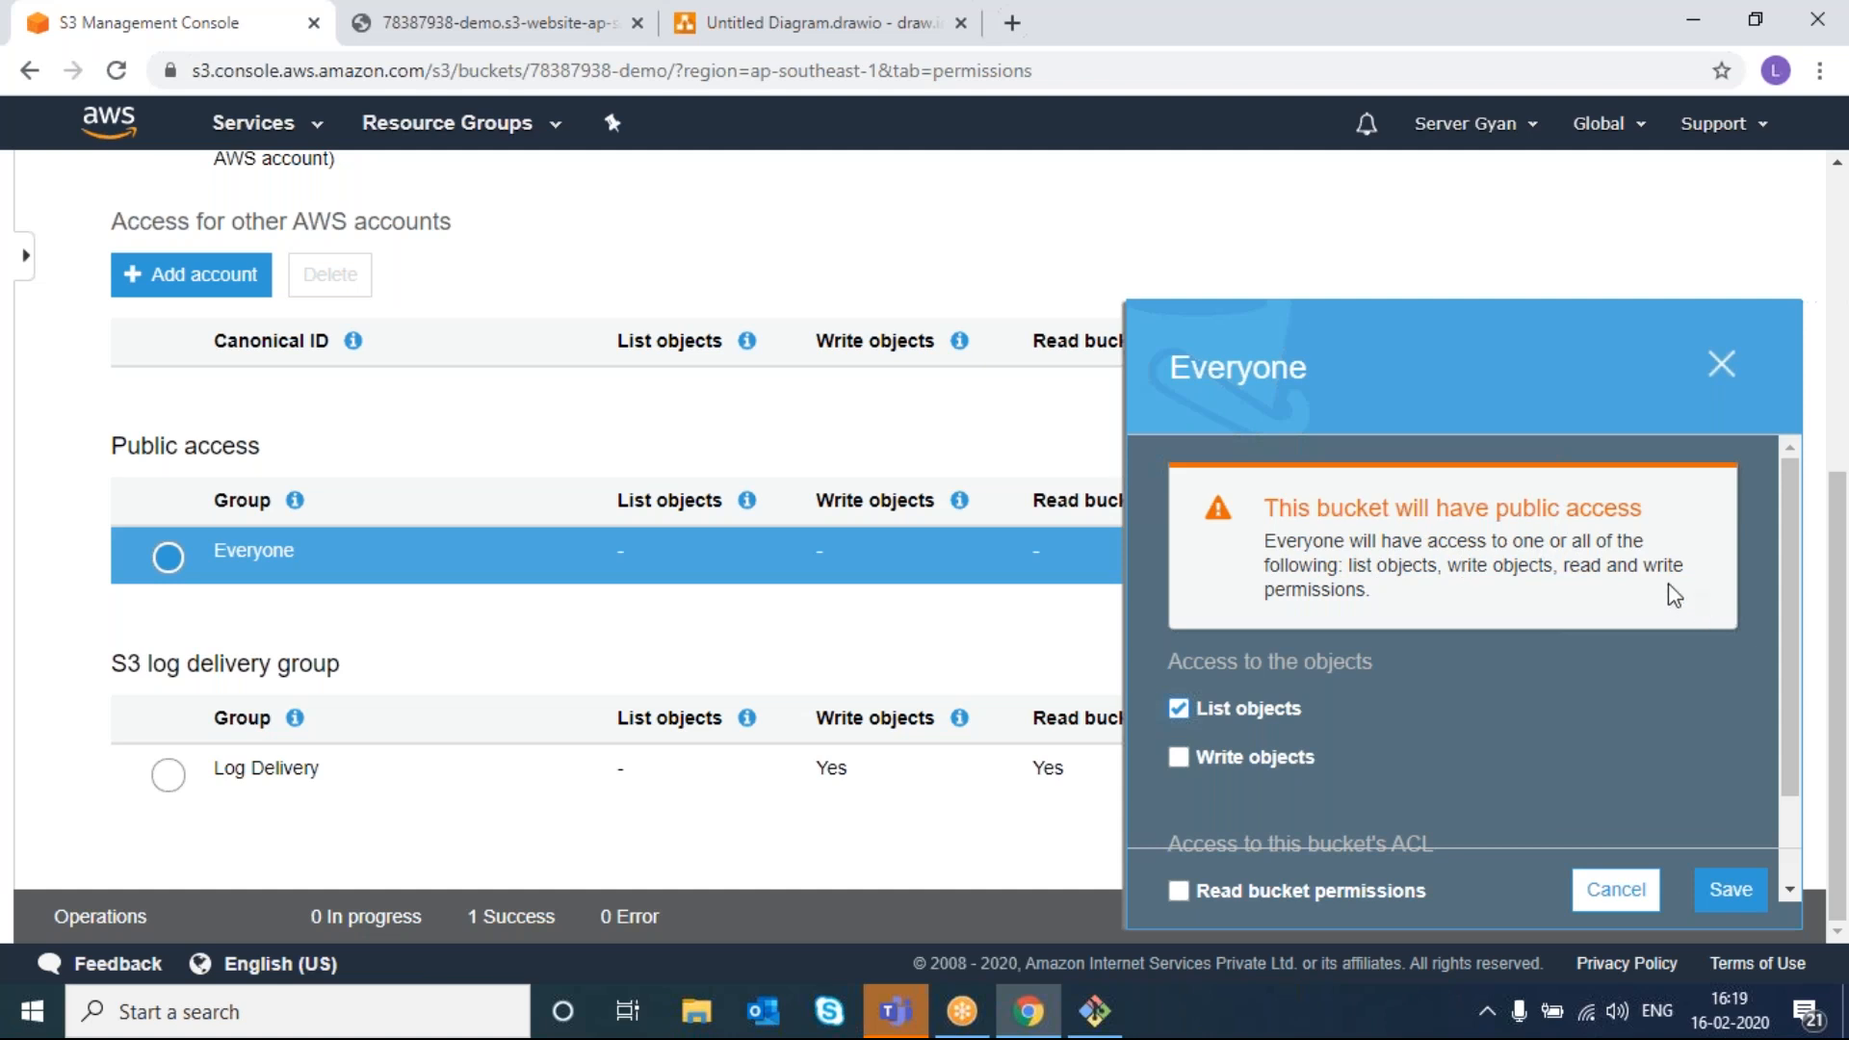
pyautogui.click(1723, 368)
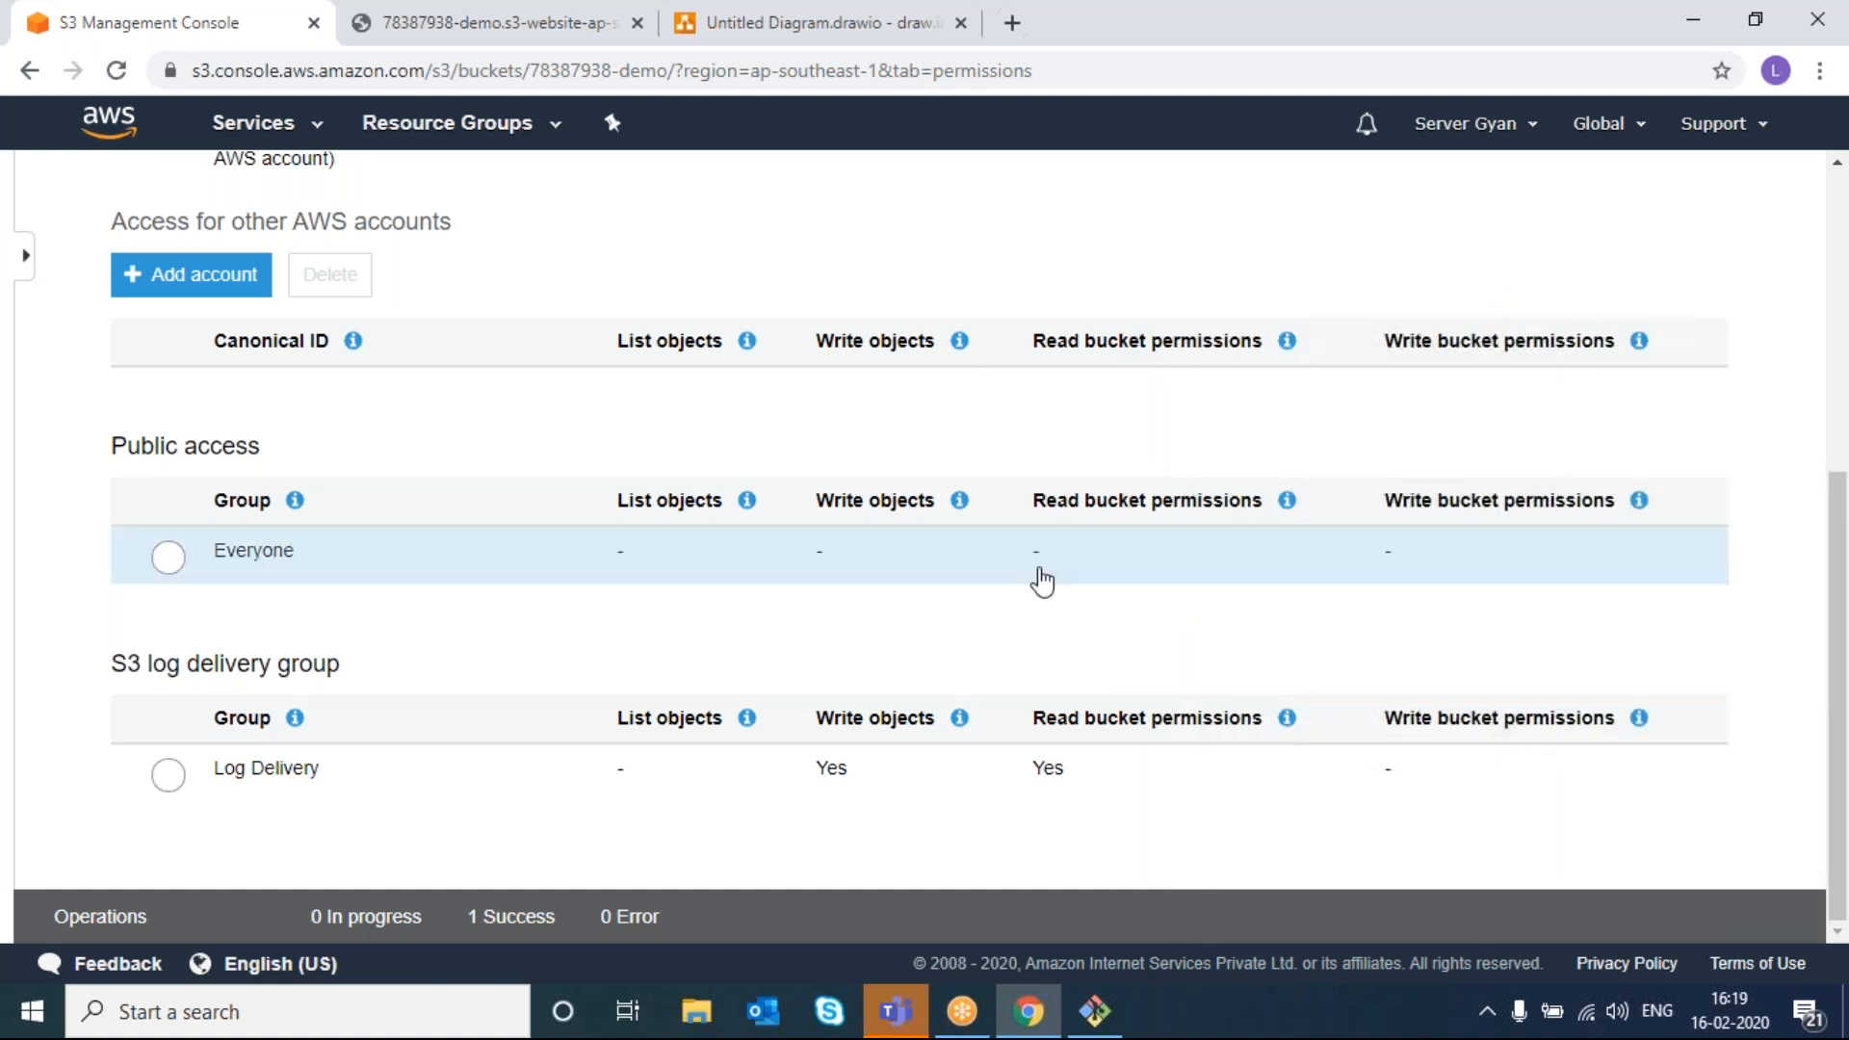
pyautogui.click(171, 559)
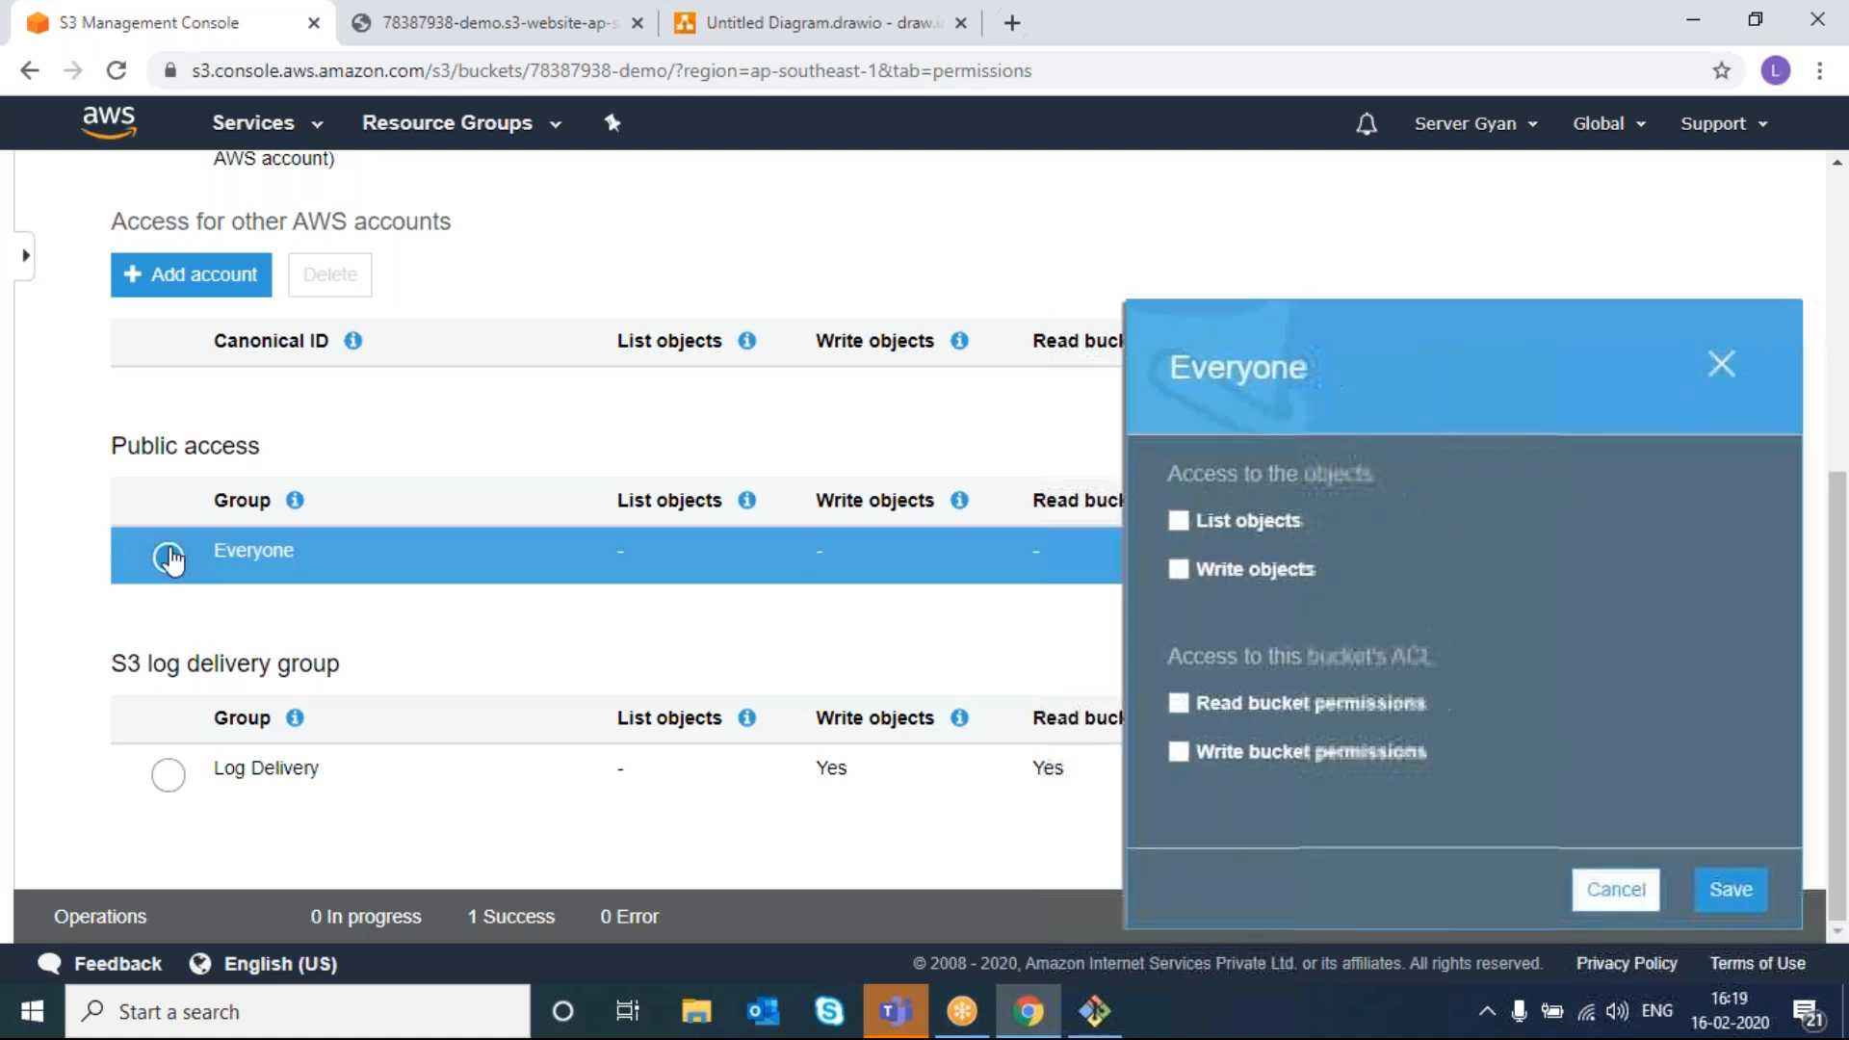
pyautogui.click(1618, 887)
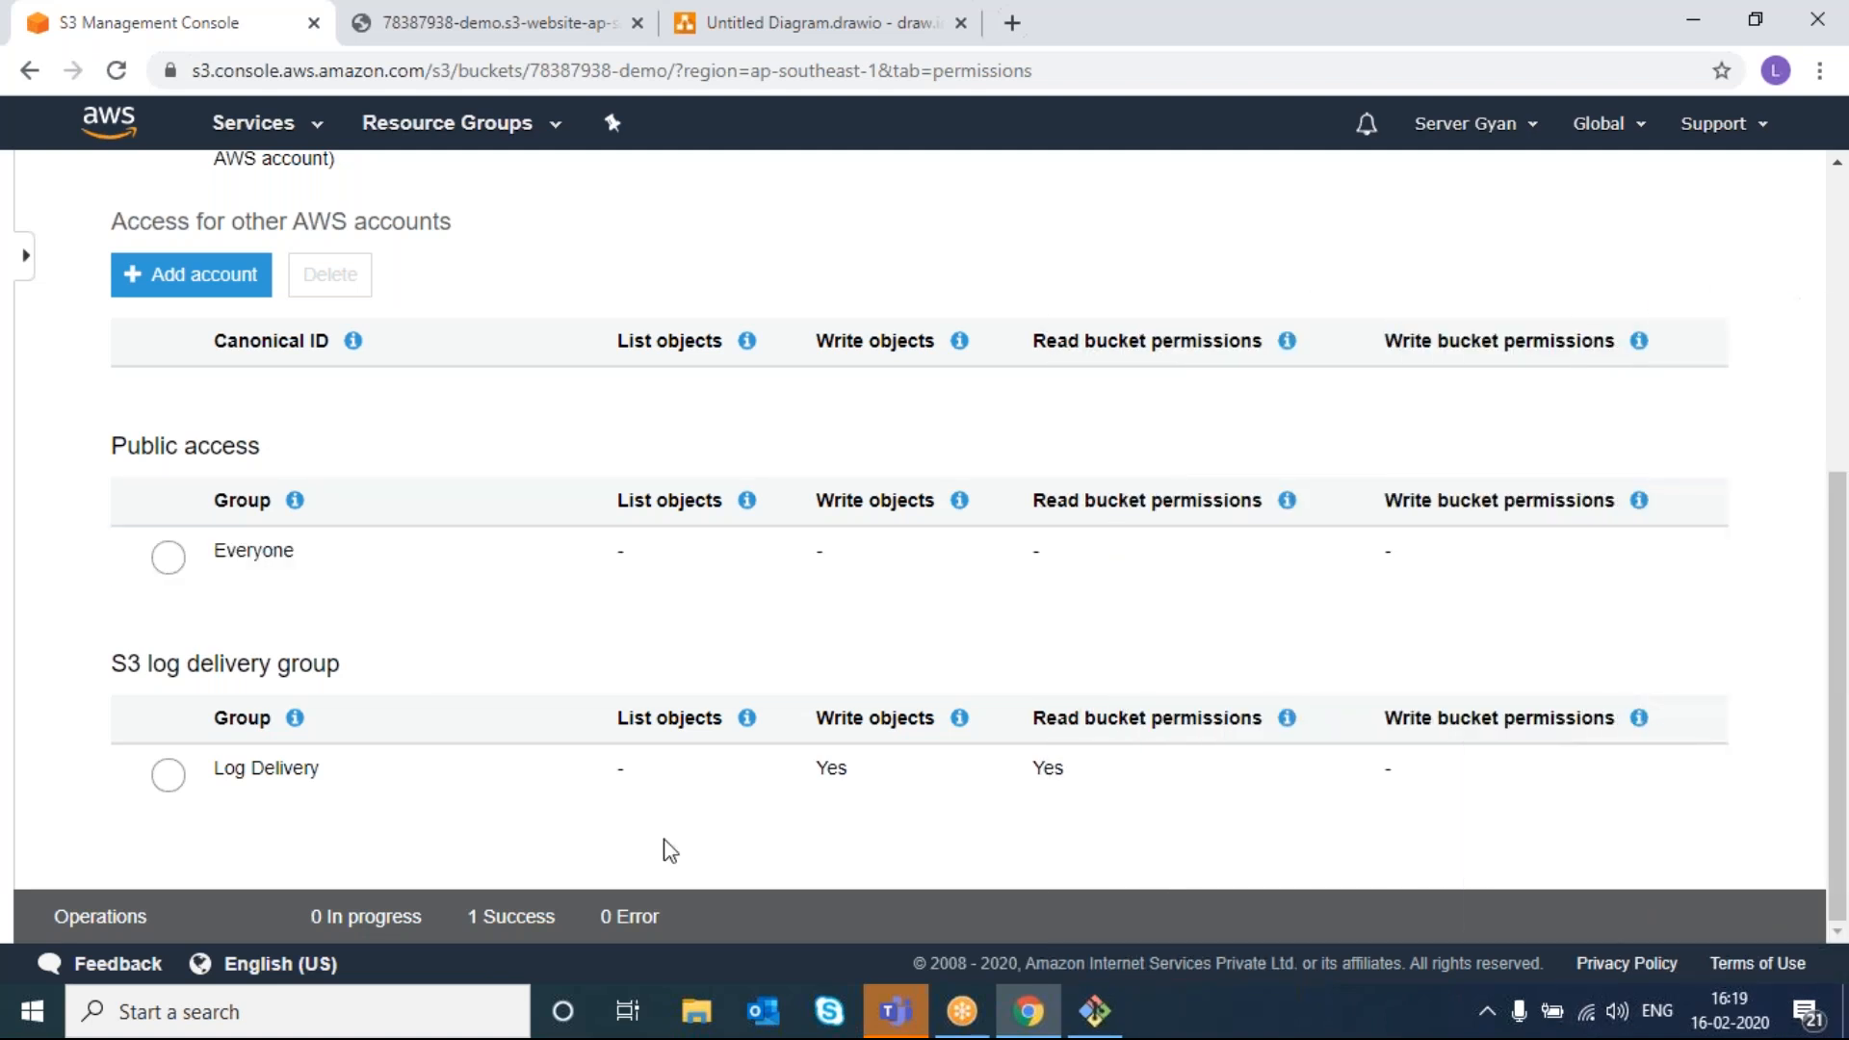
pyautogui.click(166, 776)
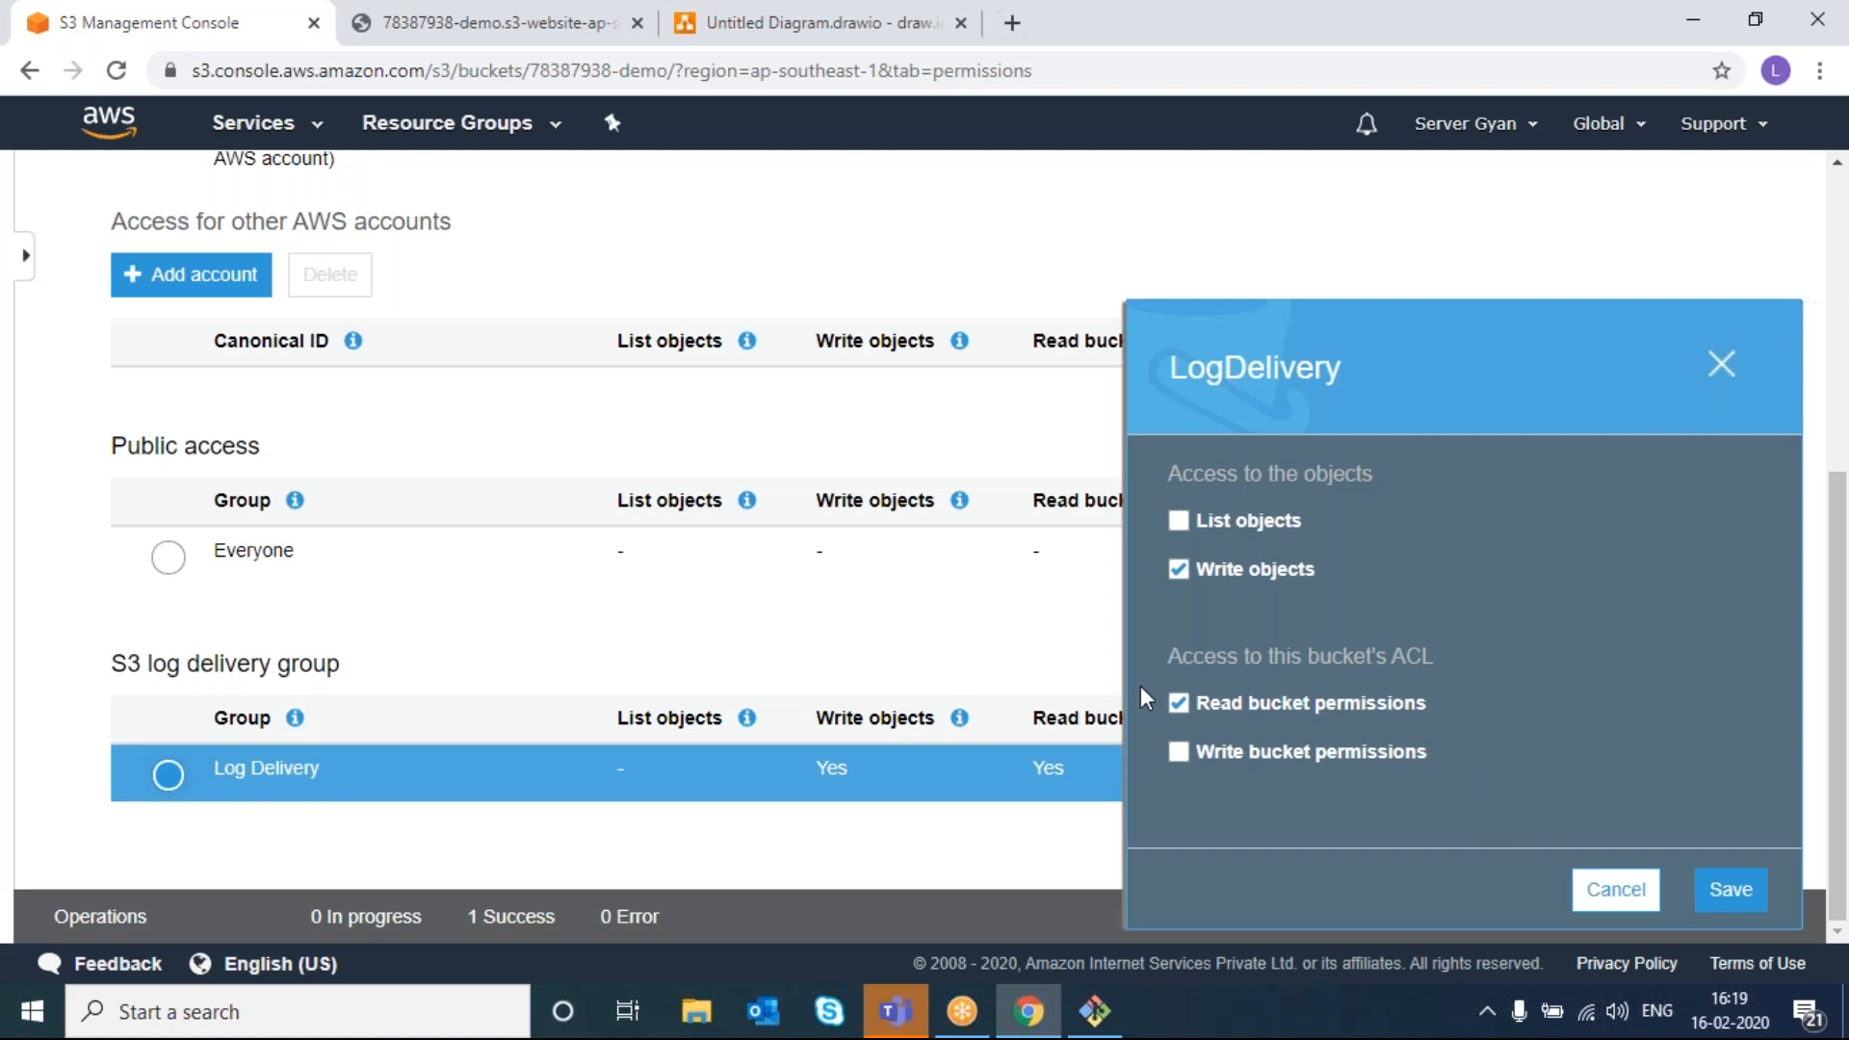
pyautogui.click(1615, 888)
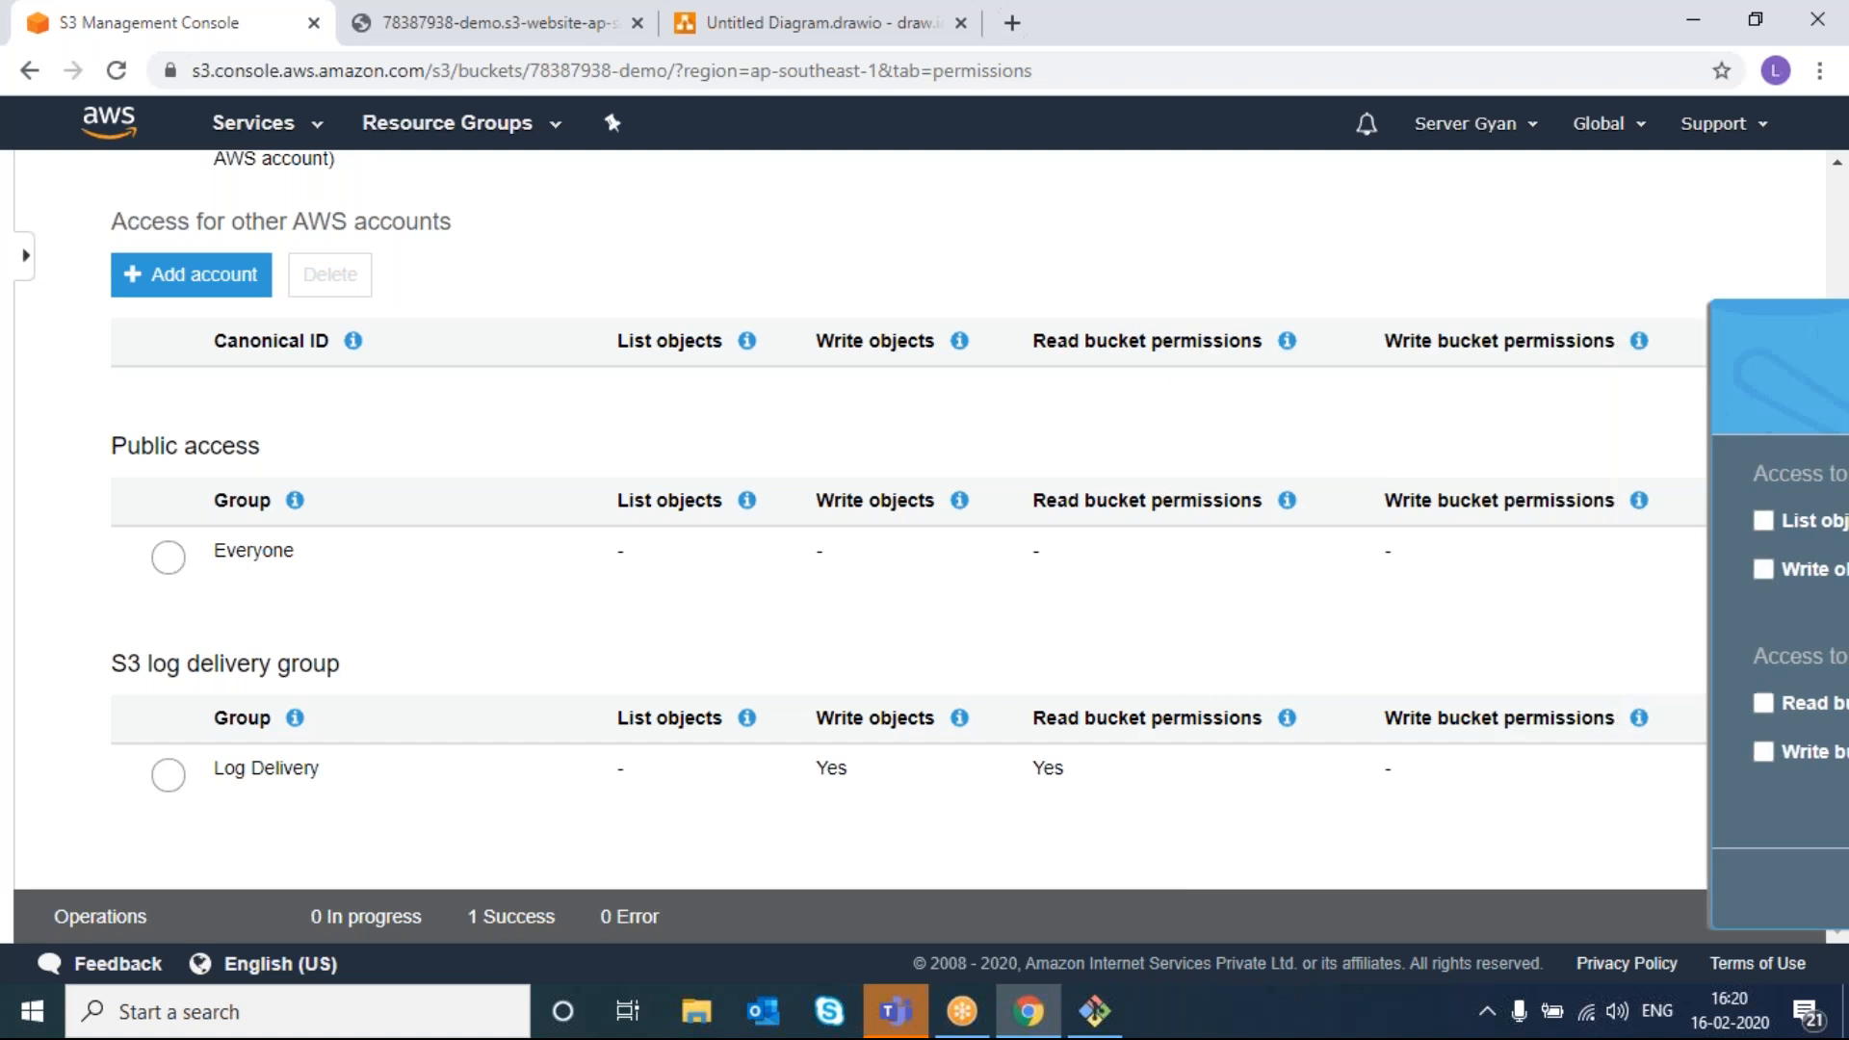
pyautogui.scroll(5, 1017, 675)
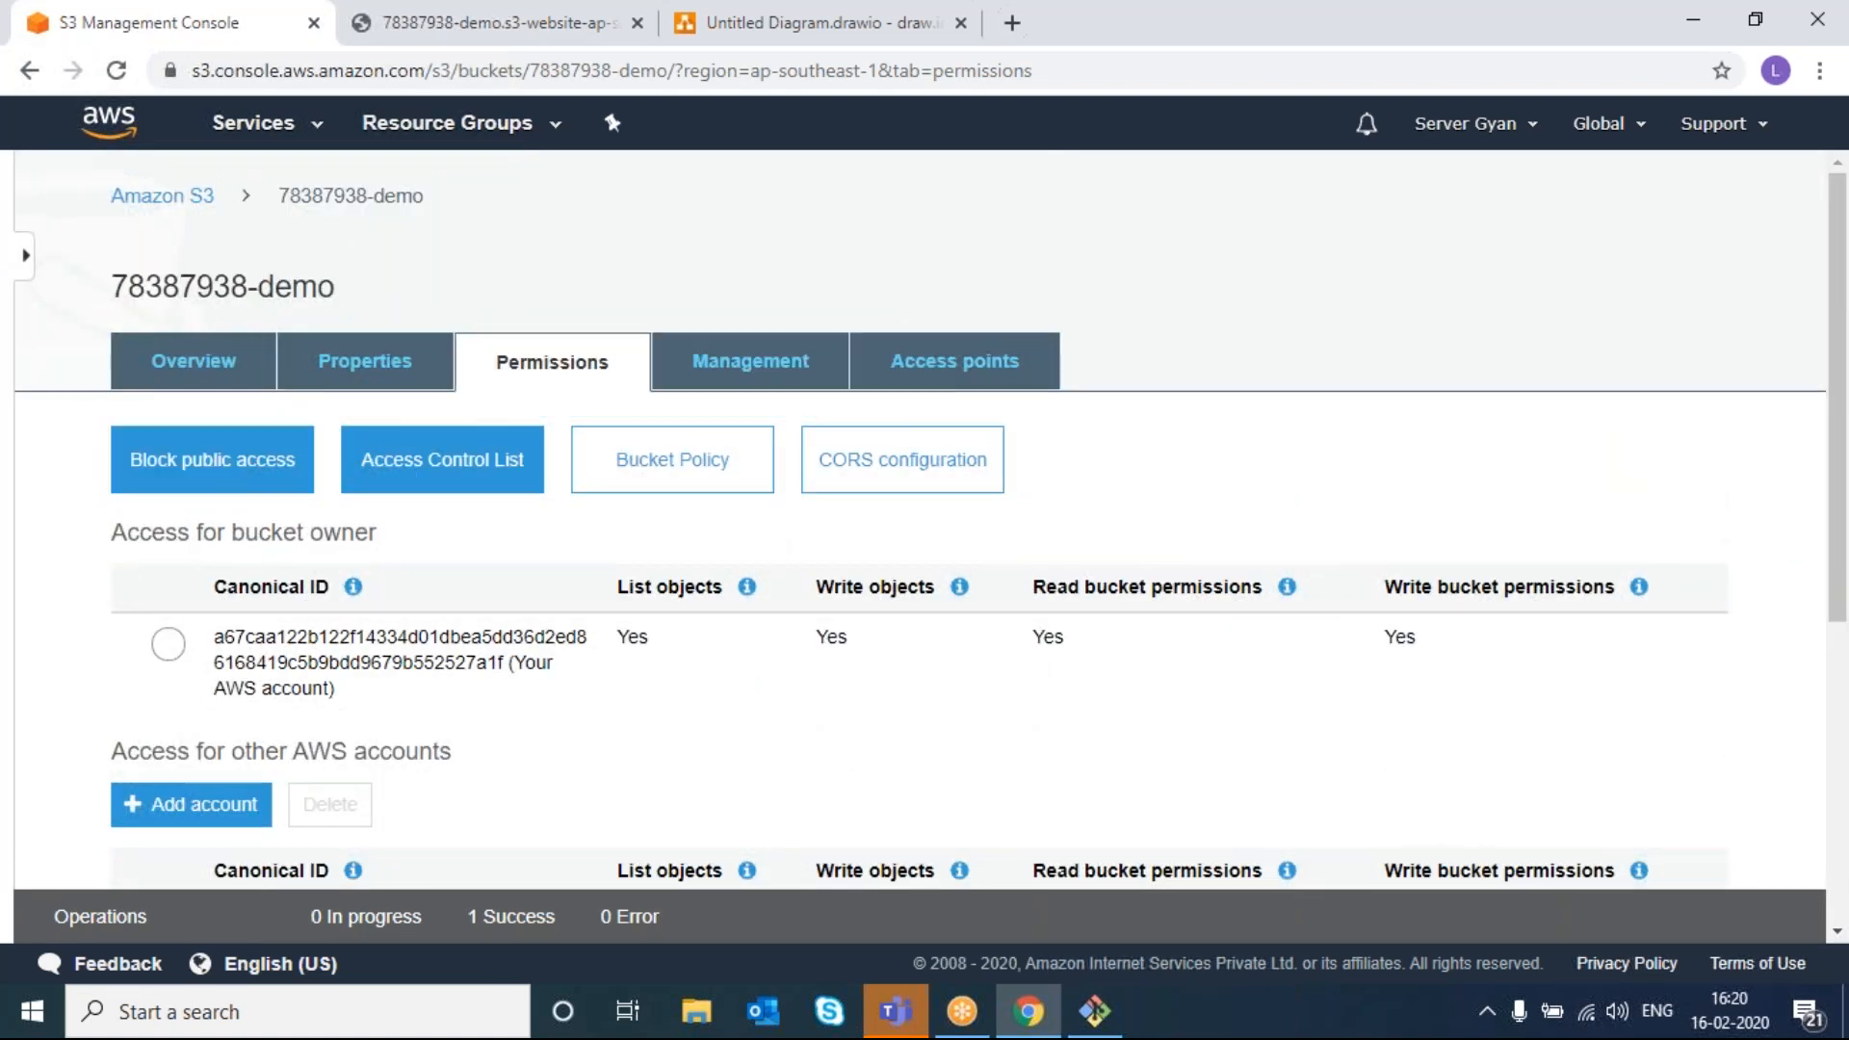
pyautogui.click(688, 486)
pyautogui.scroll(-3, 689, 488)
pyautogui.scroll(3, 689, 488)
pyautogui.click(442, 399)
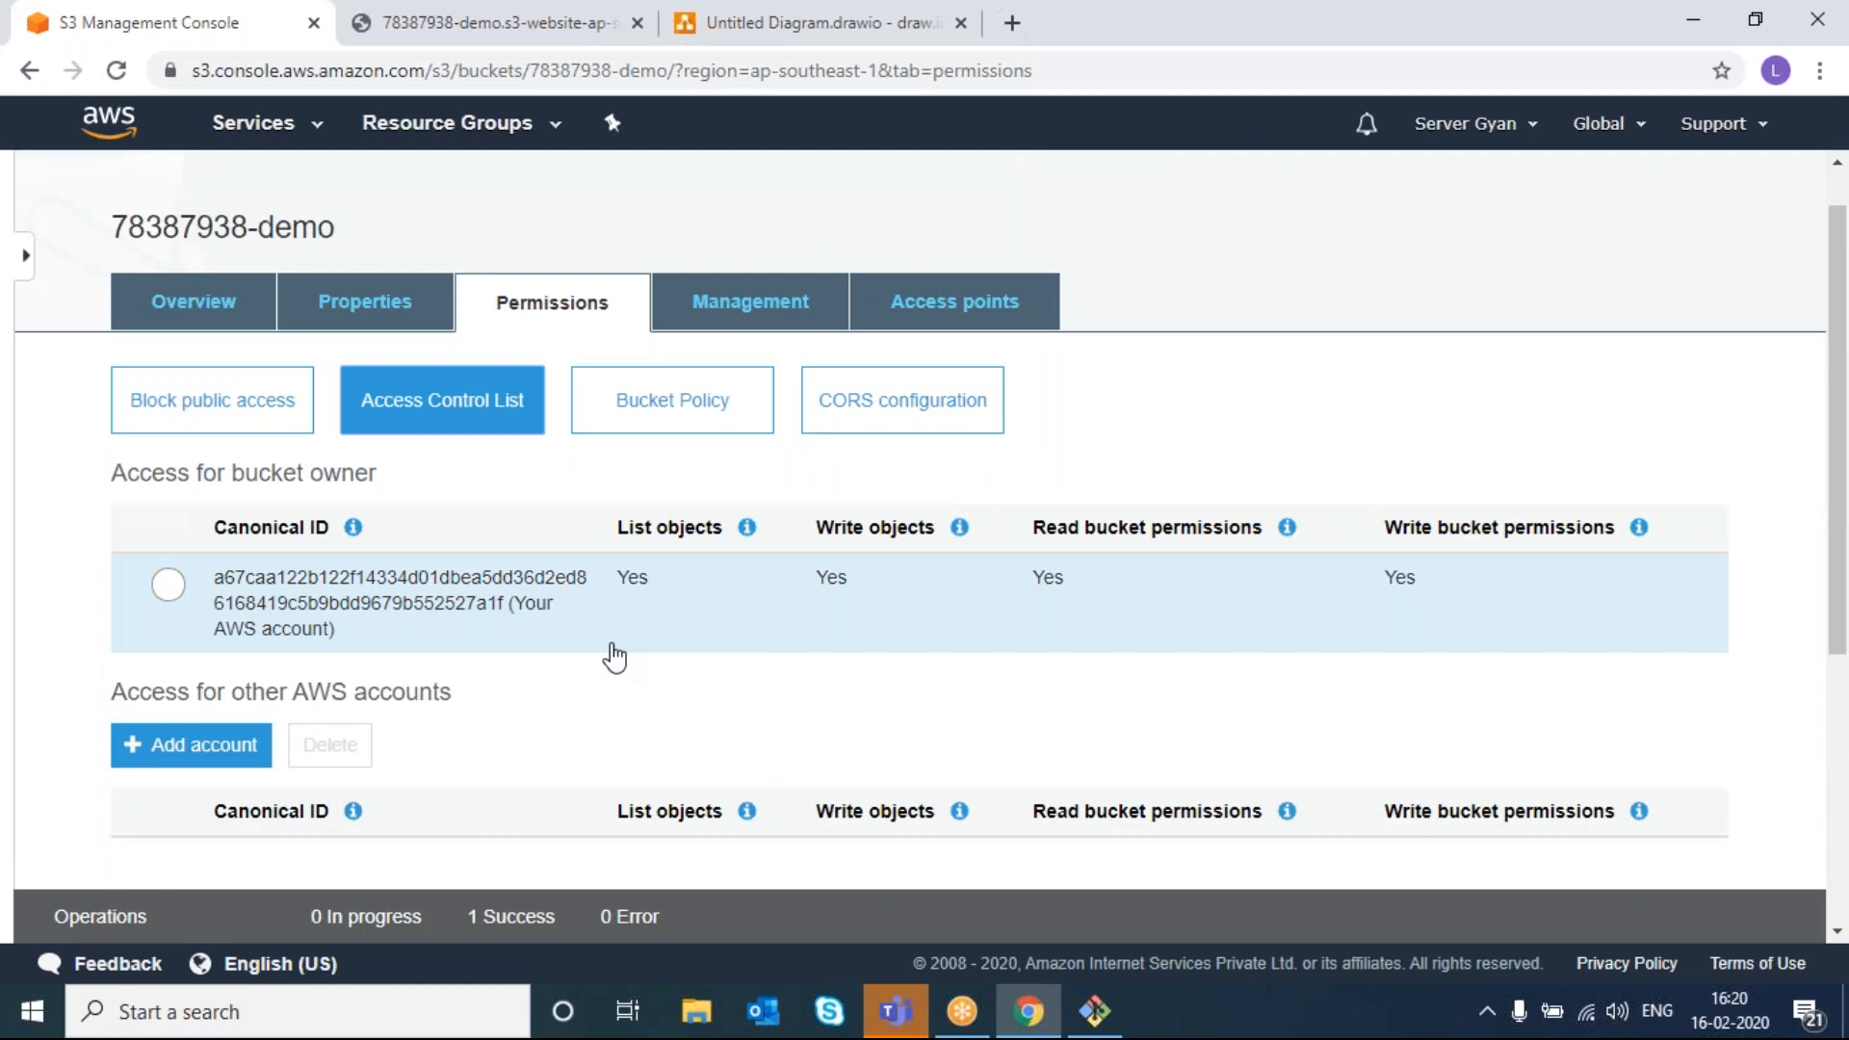
pyautogui.scroll(-1, 613, 657)
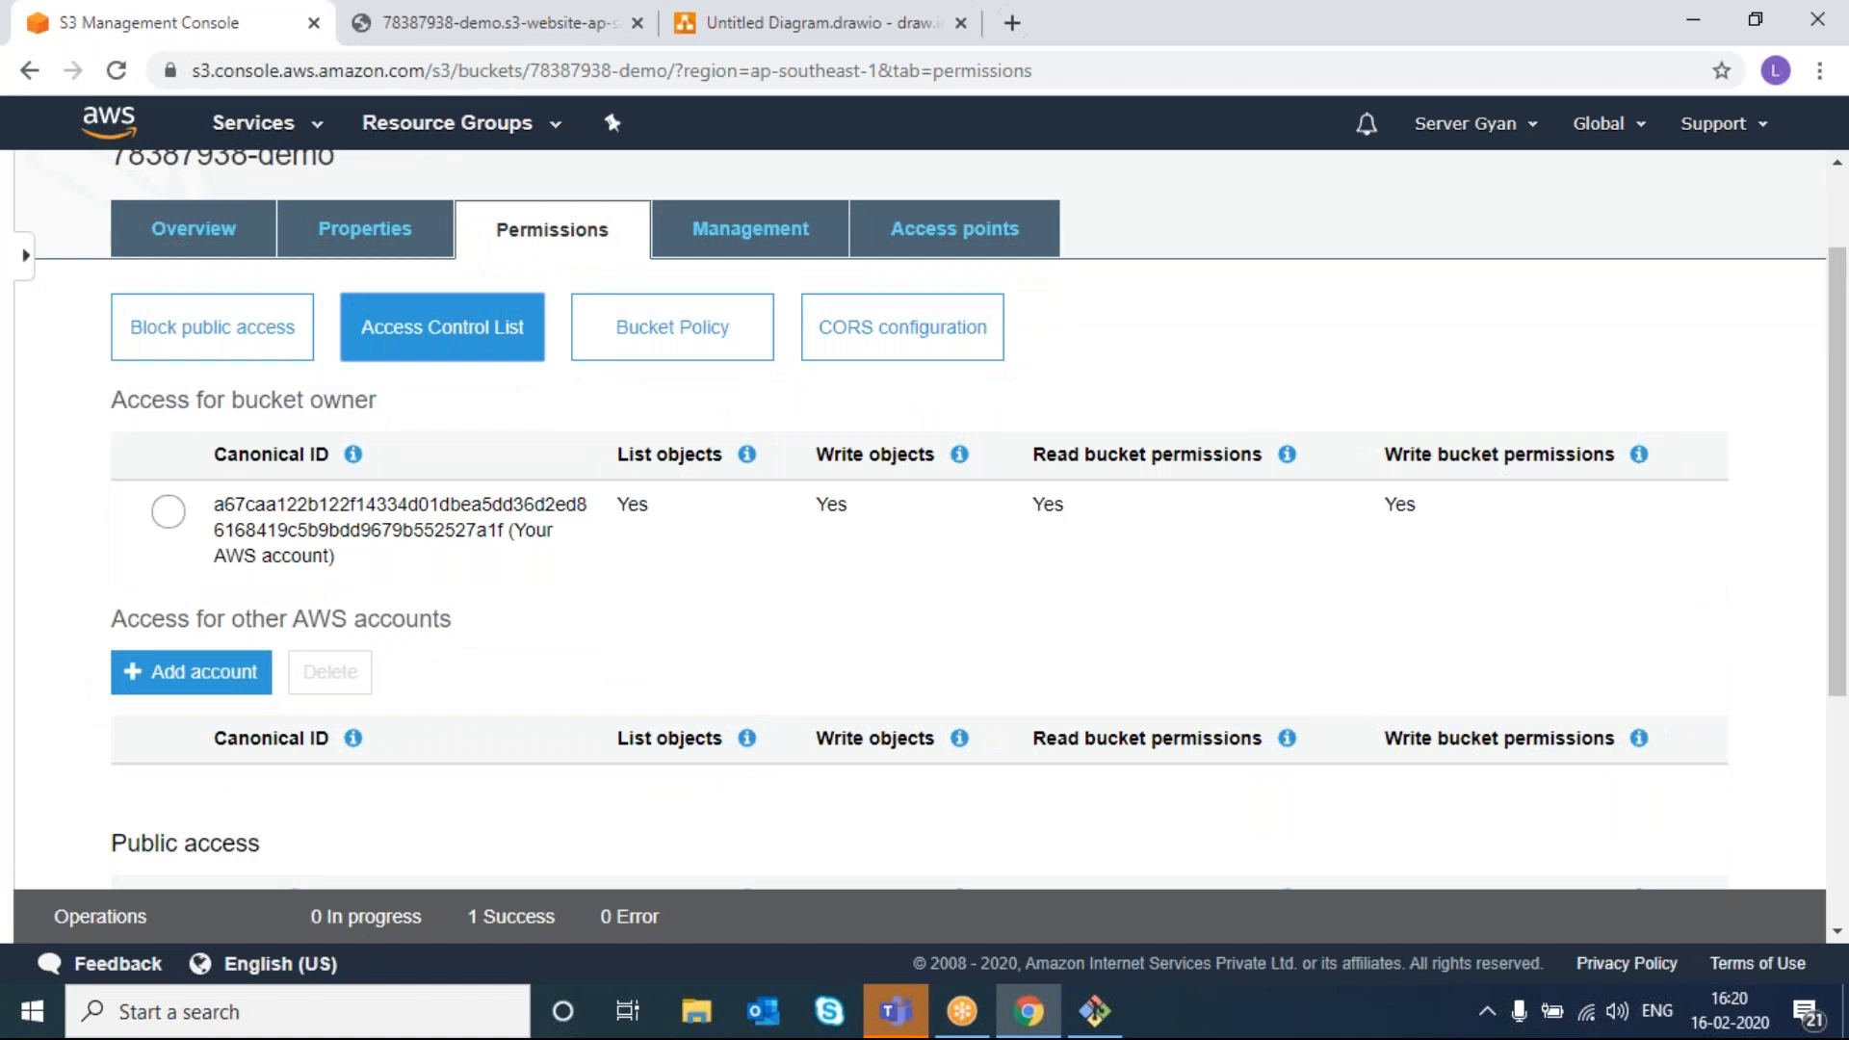
pyautogui.scroll(-2, 920, 520)
pyautogui.click(191, 497)
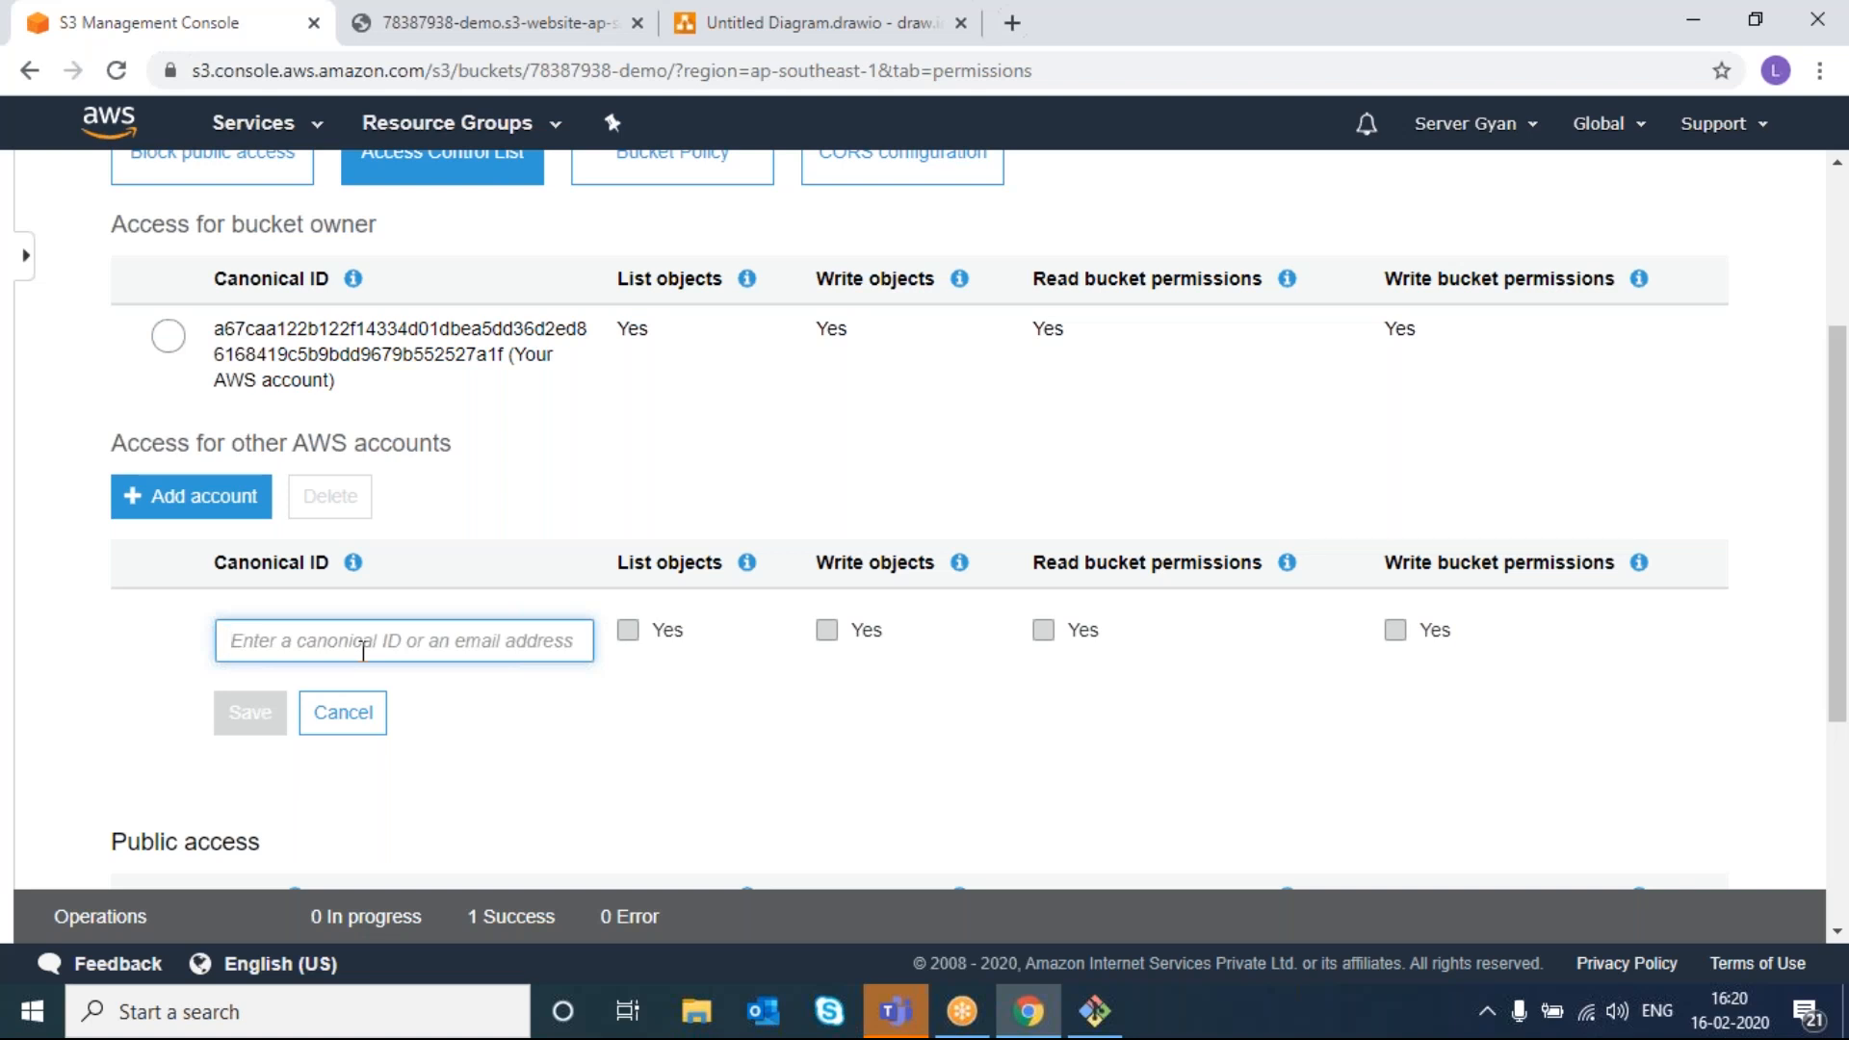
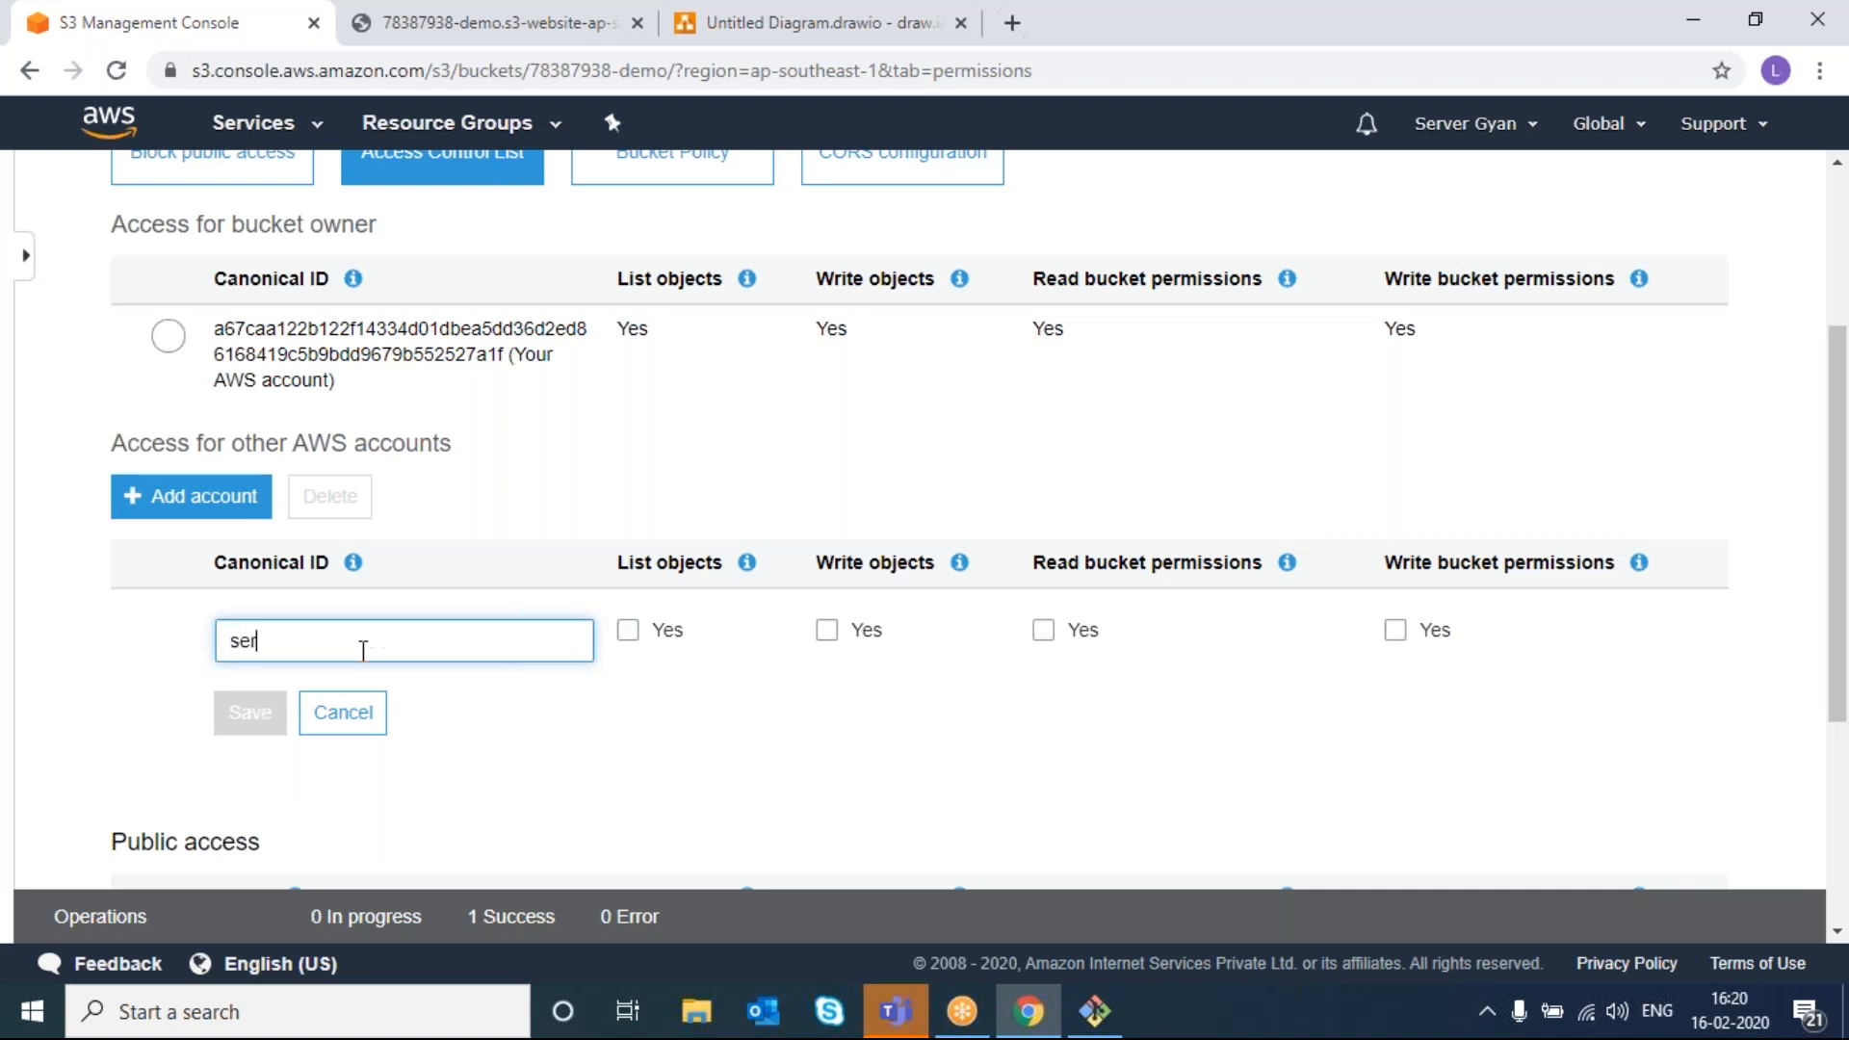
pyautogui.click(470, 718)
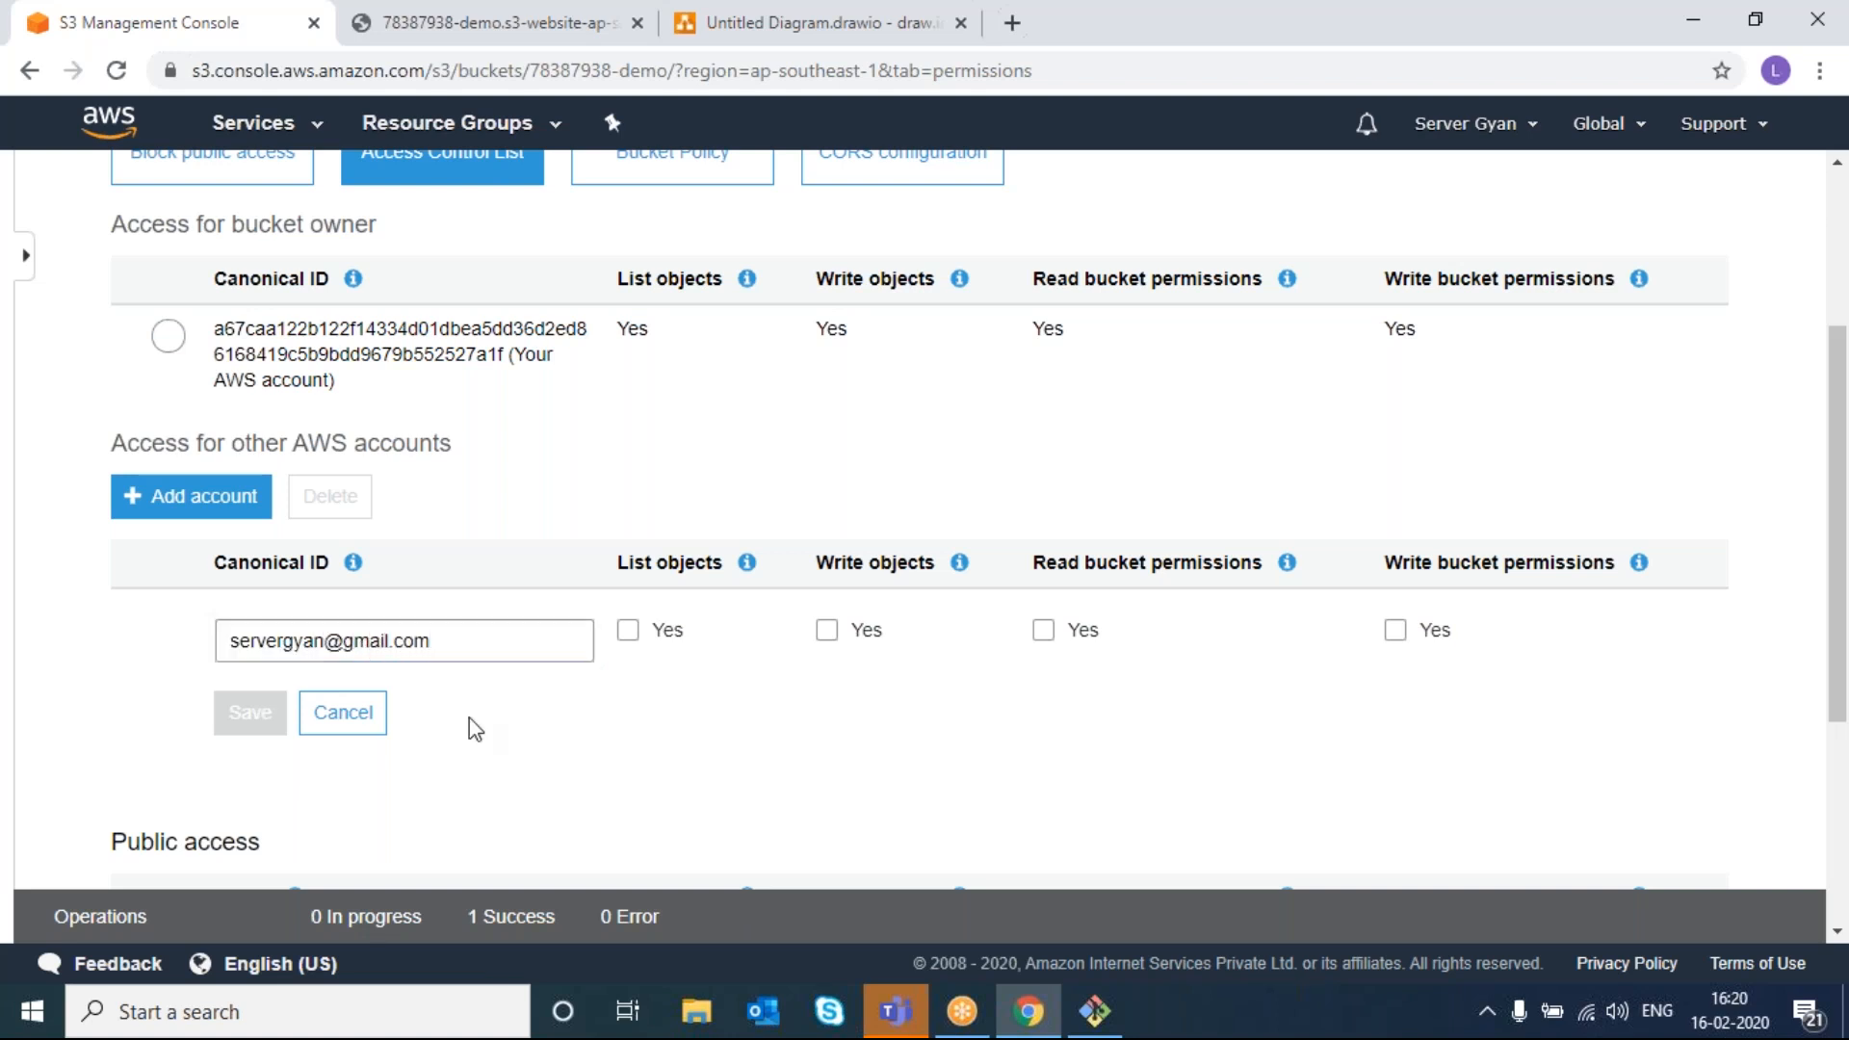
pyautogui.rightClick(470, 718)
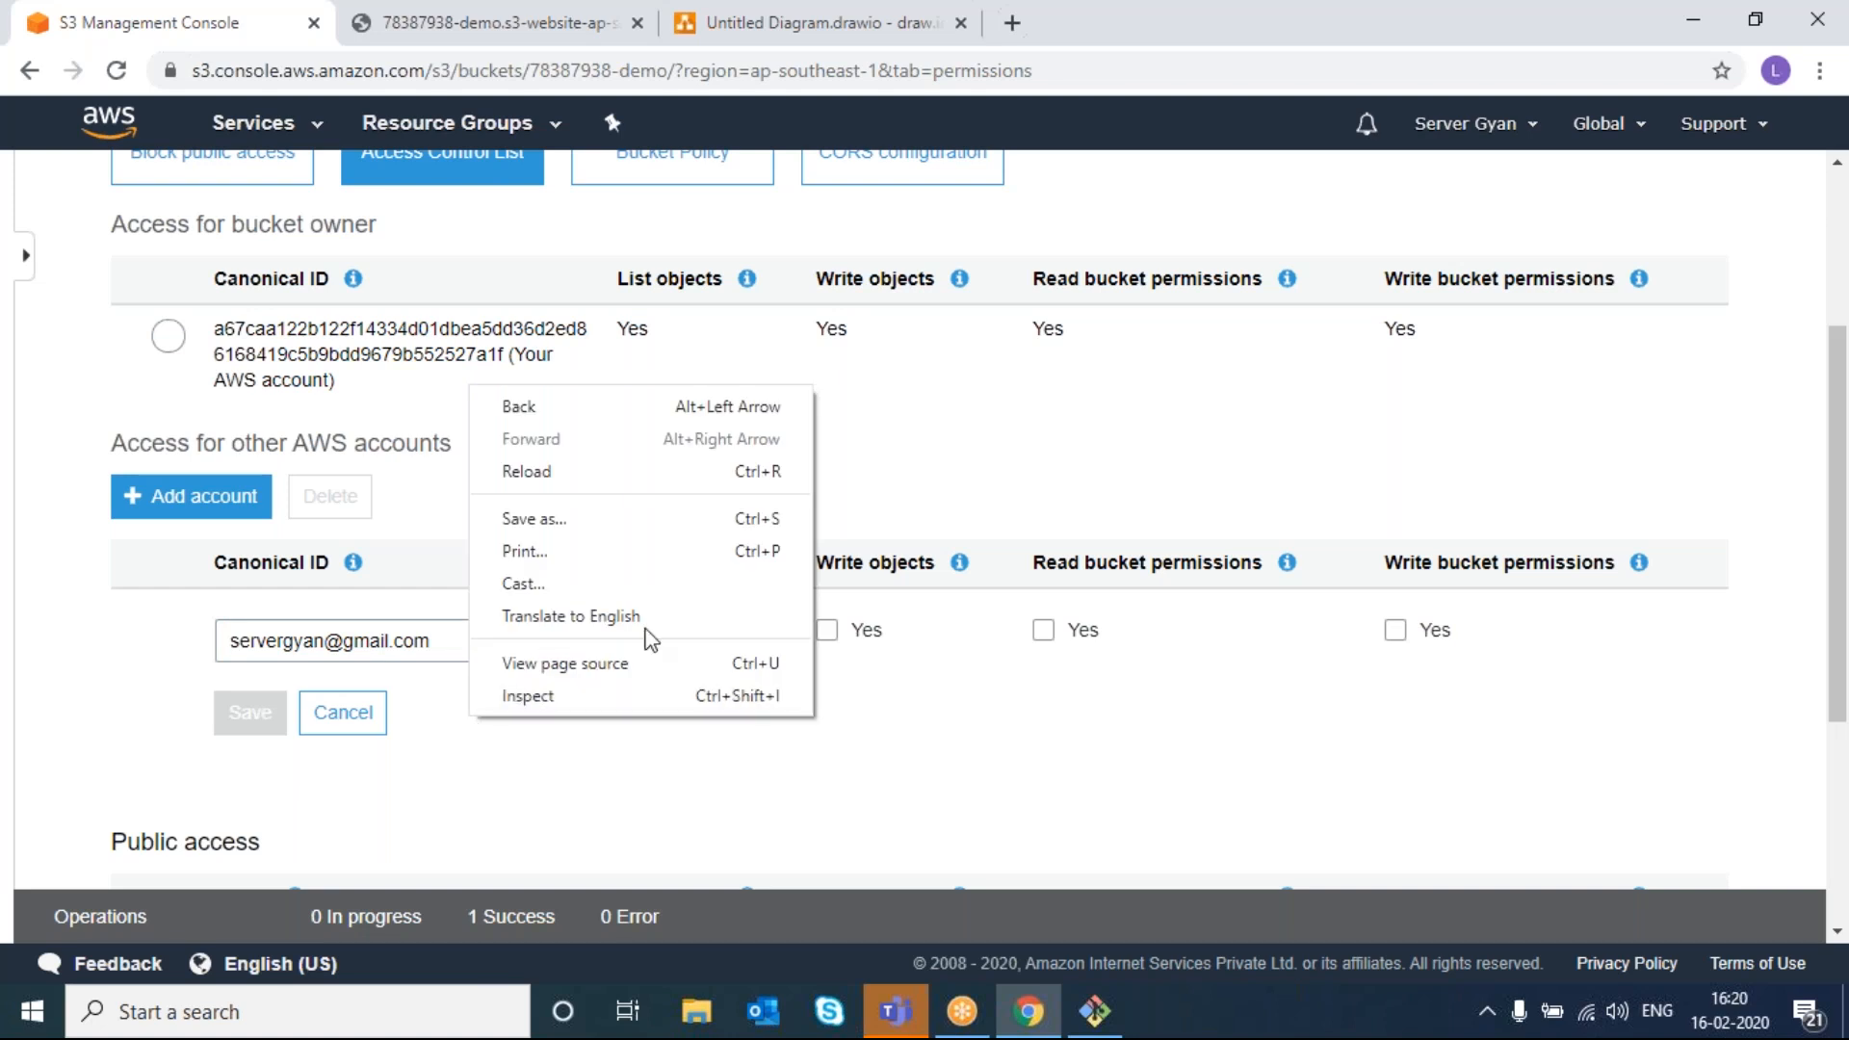
pyautogui.click(879, 748)
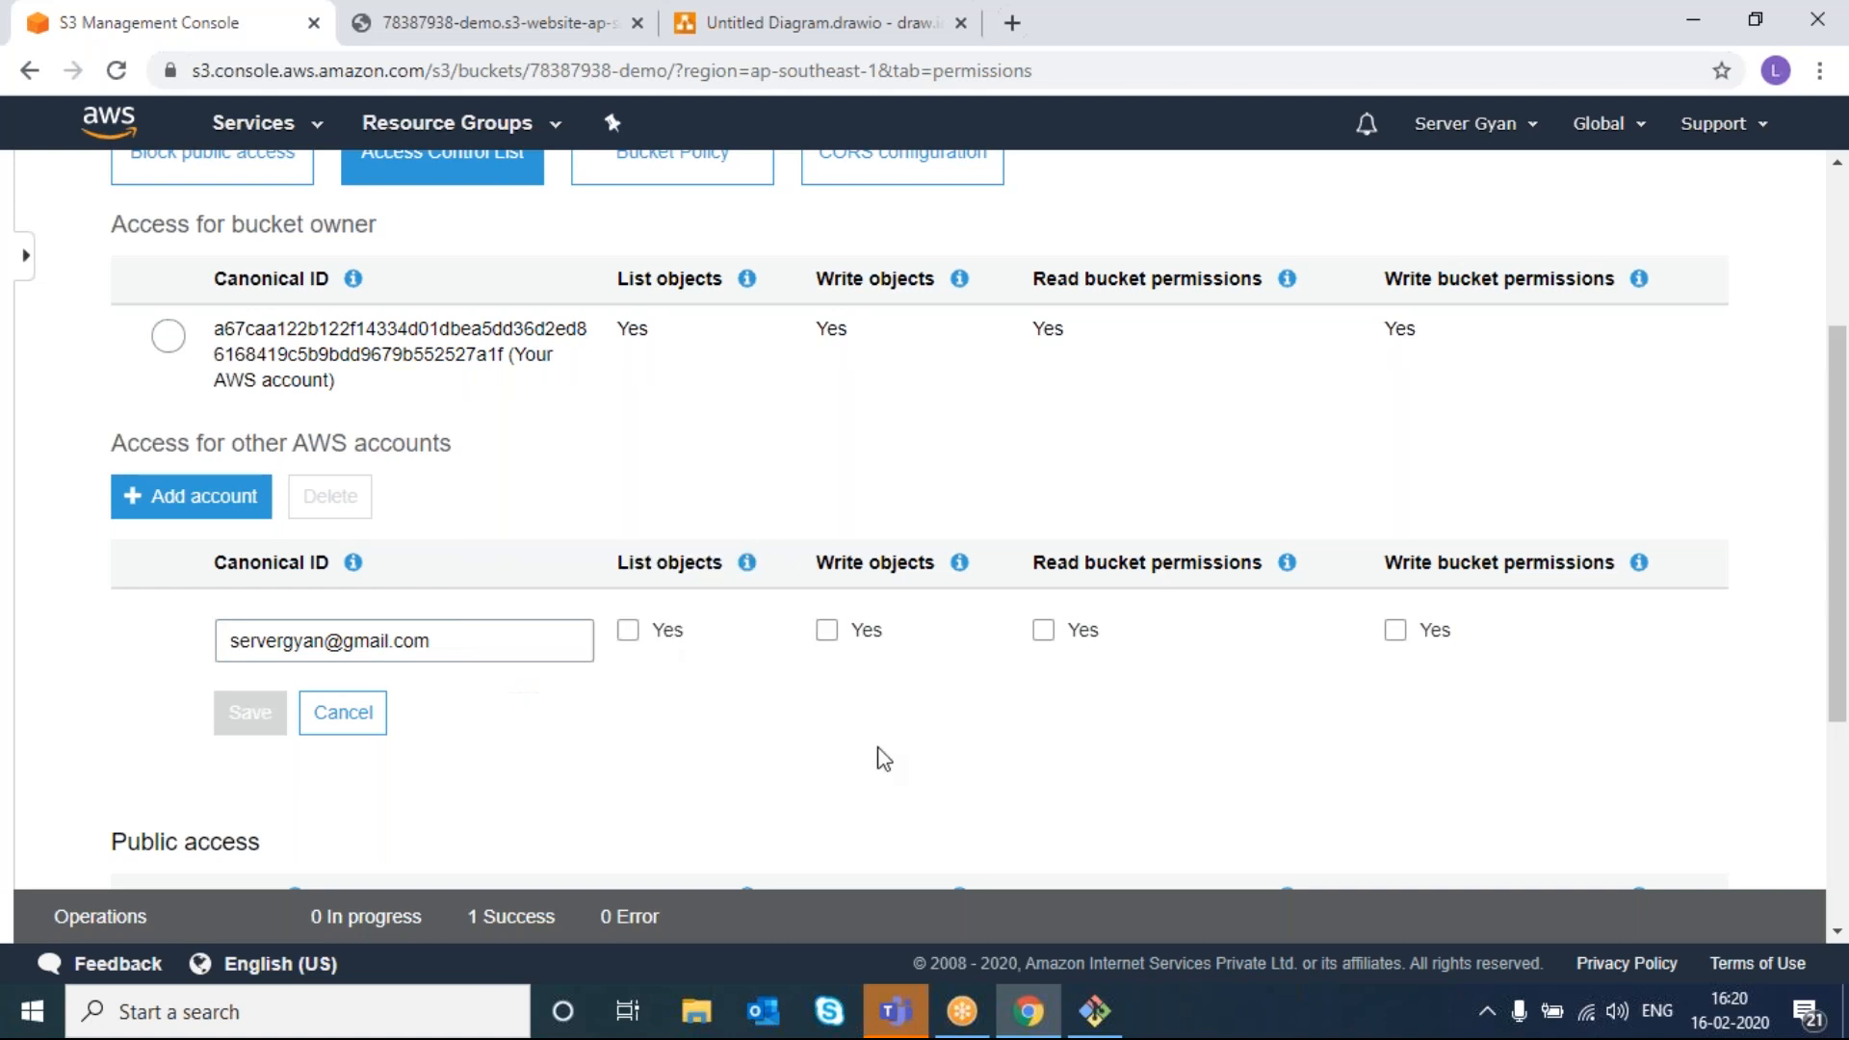
pyautogui.click(627, 636)
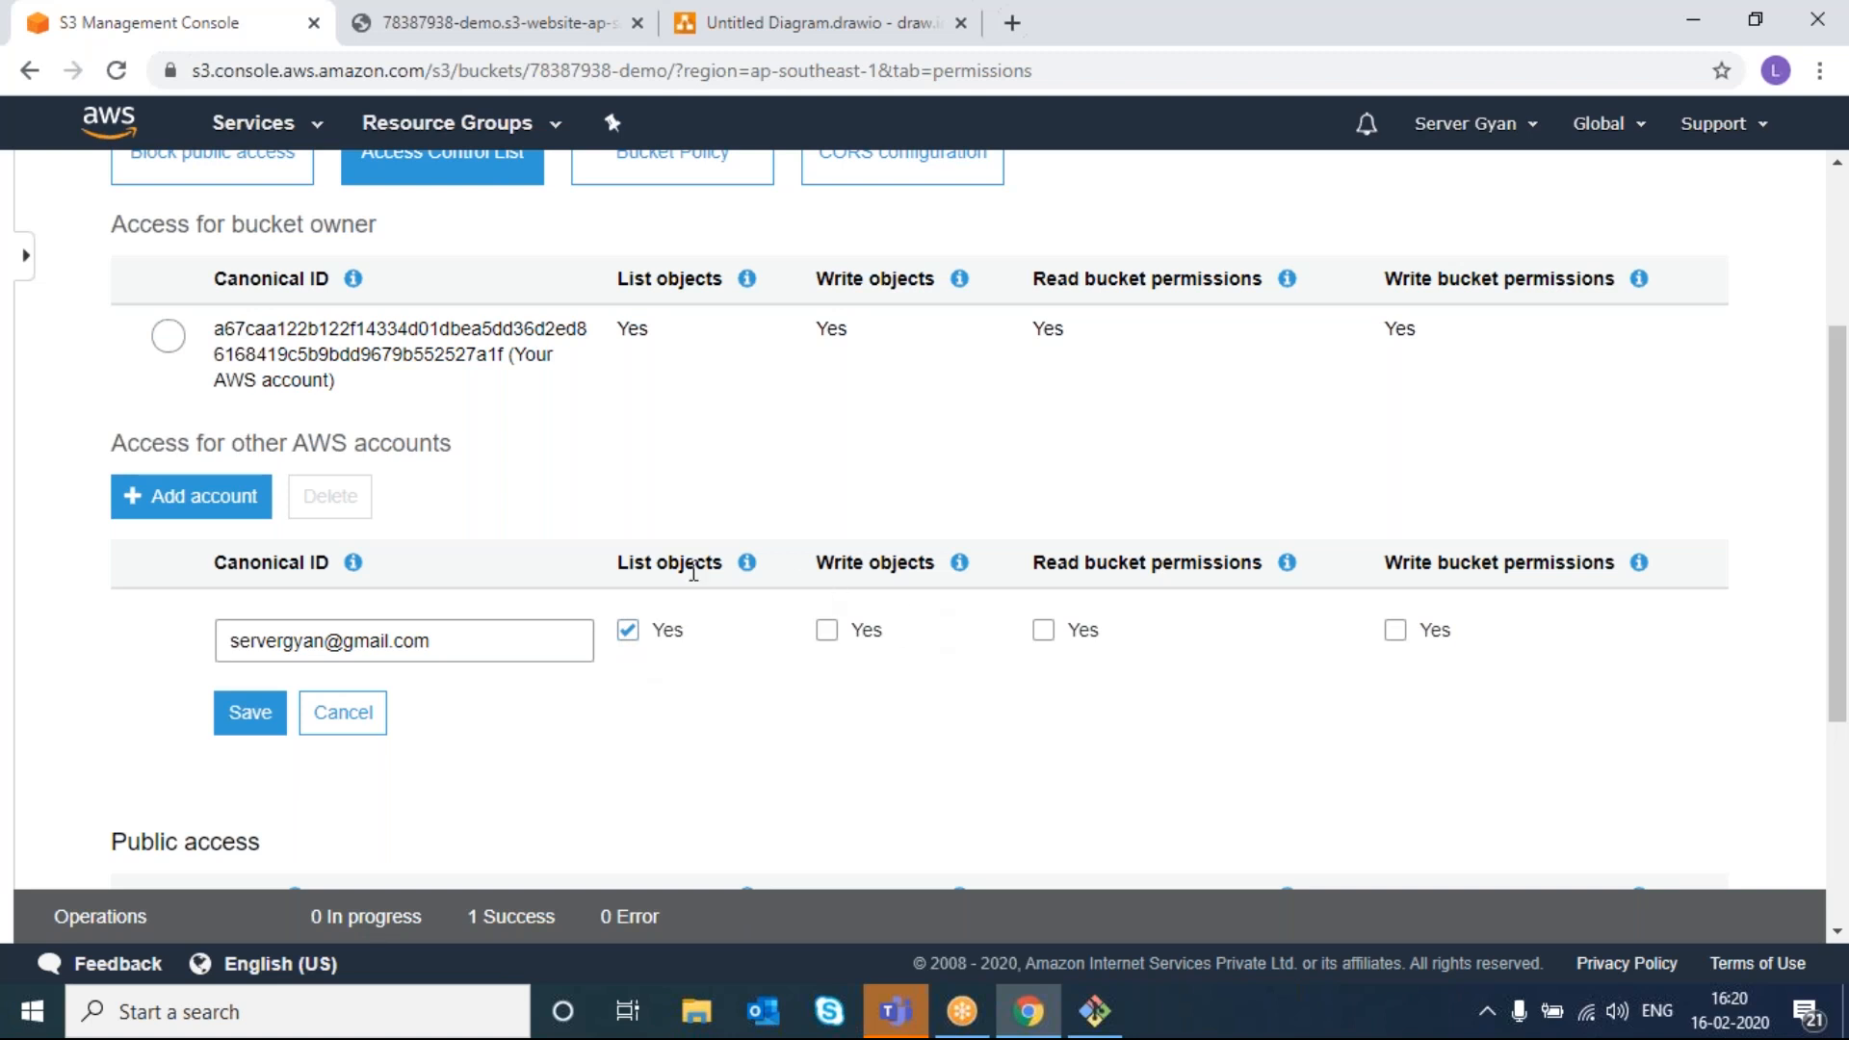
pyautogui.click(1043, 632)
pyautogui.scroll(1, 1048, 838)
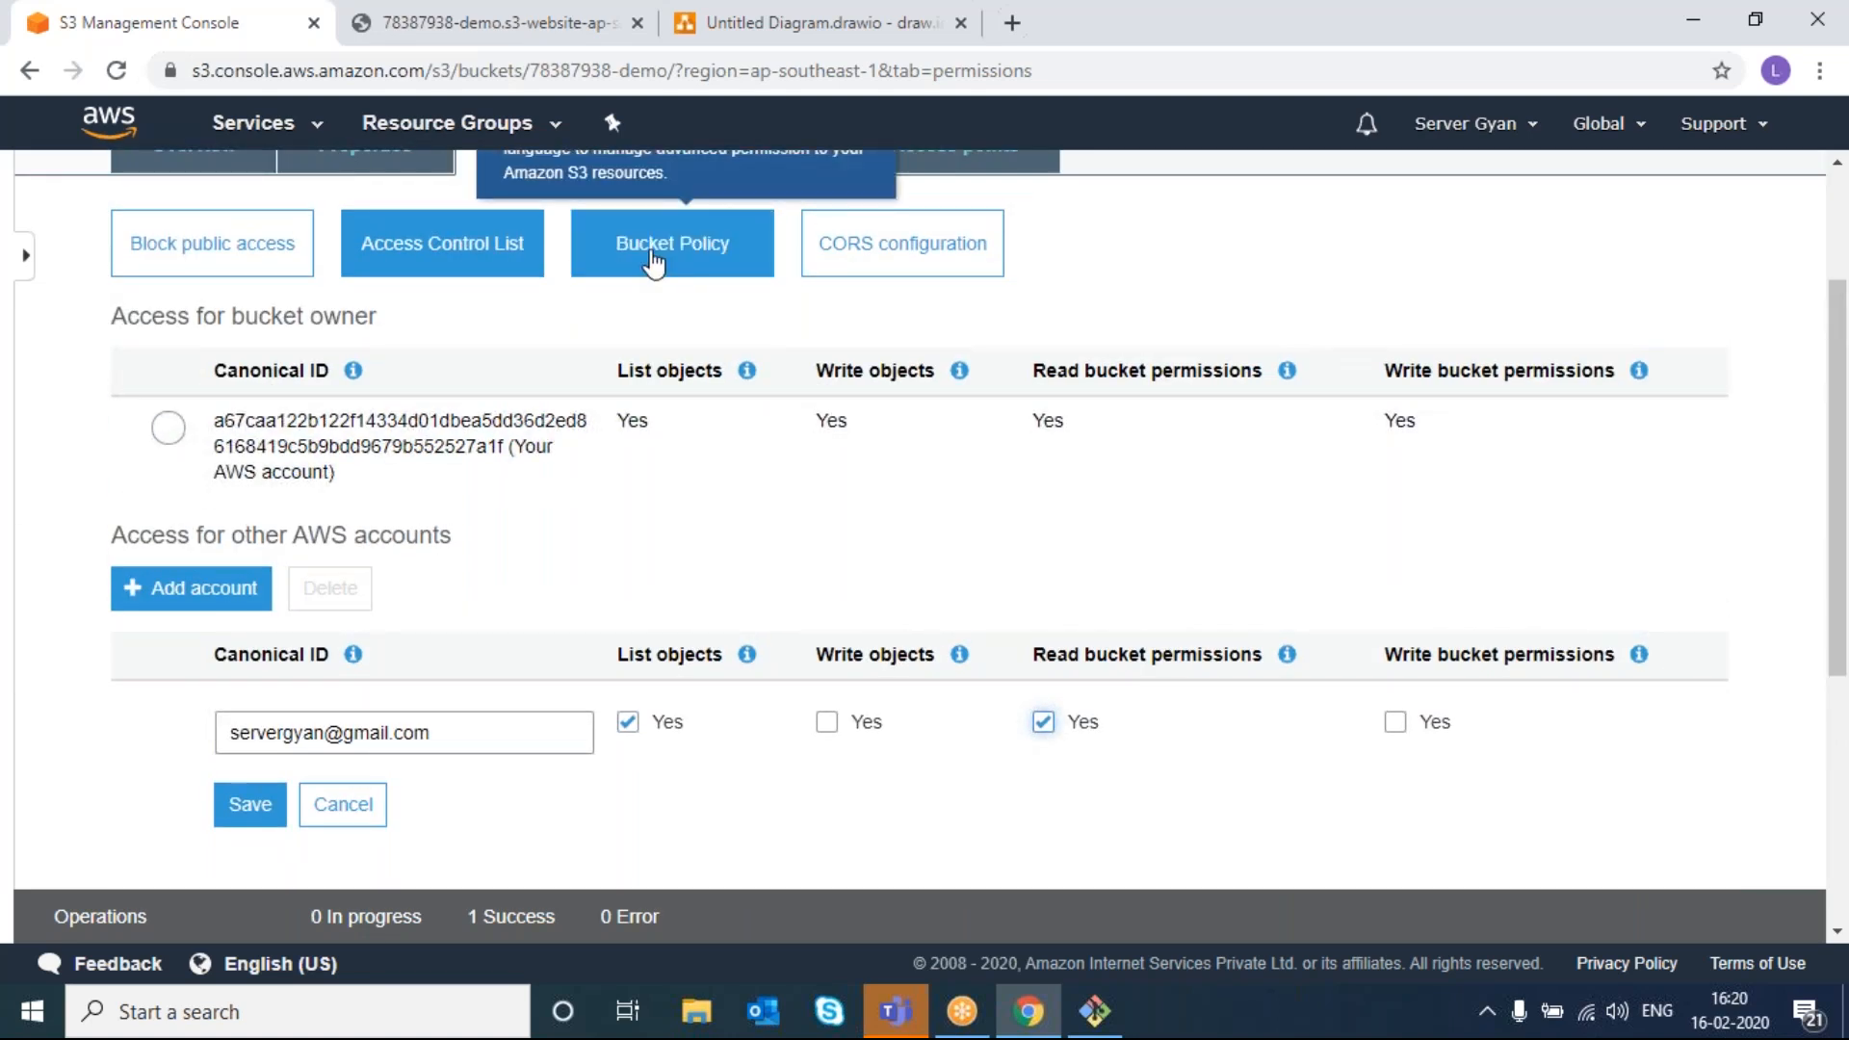
pyautogui.click(252, 811)
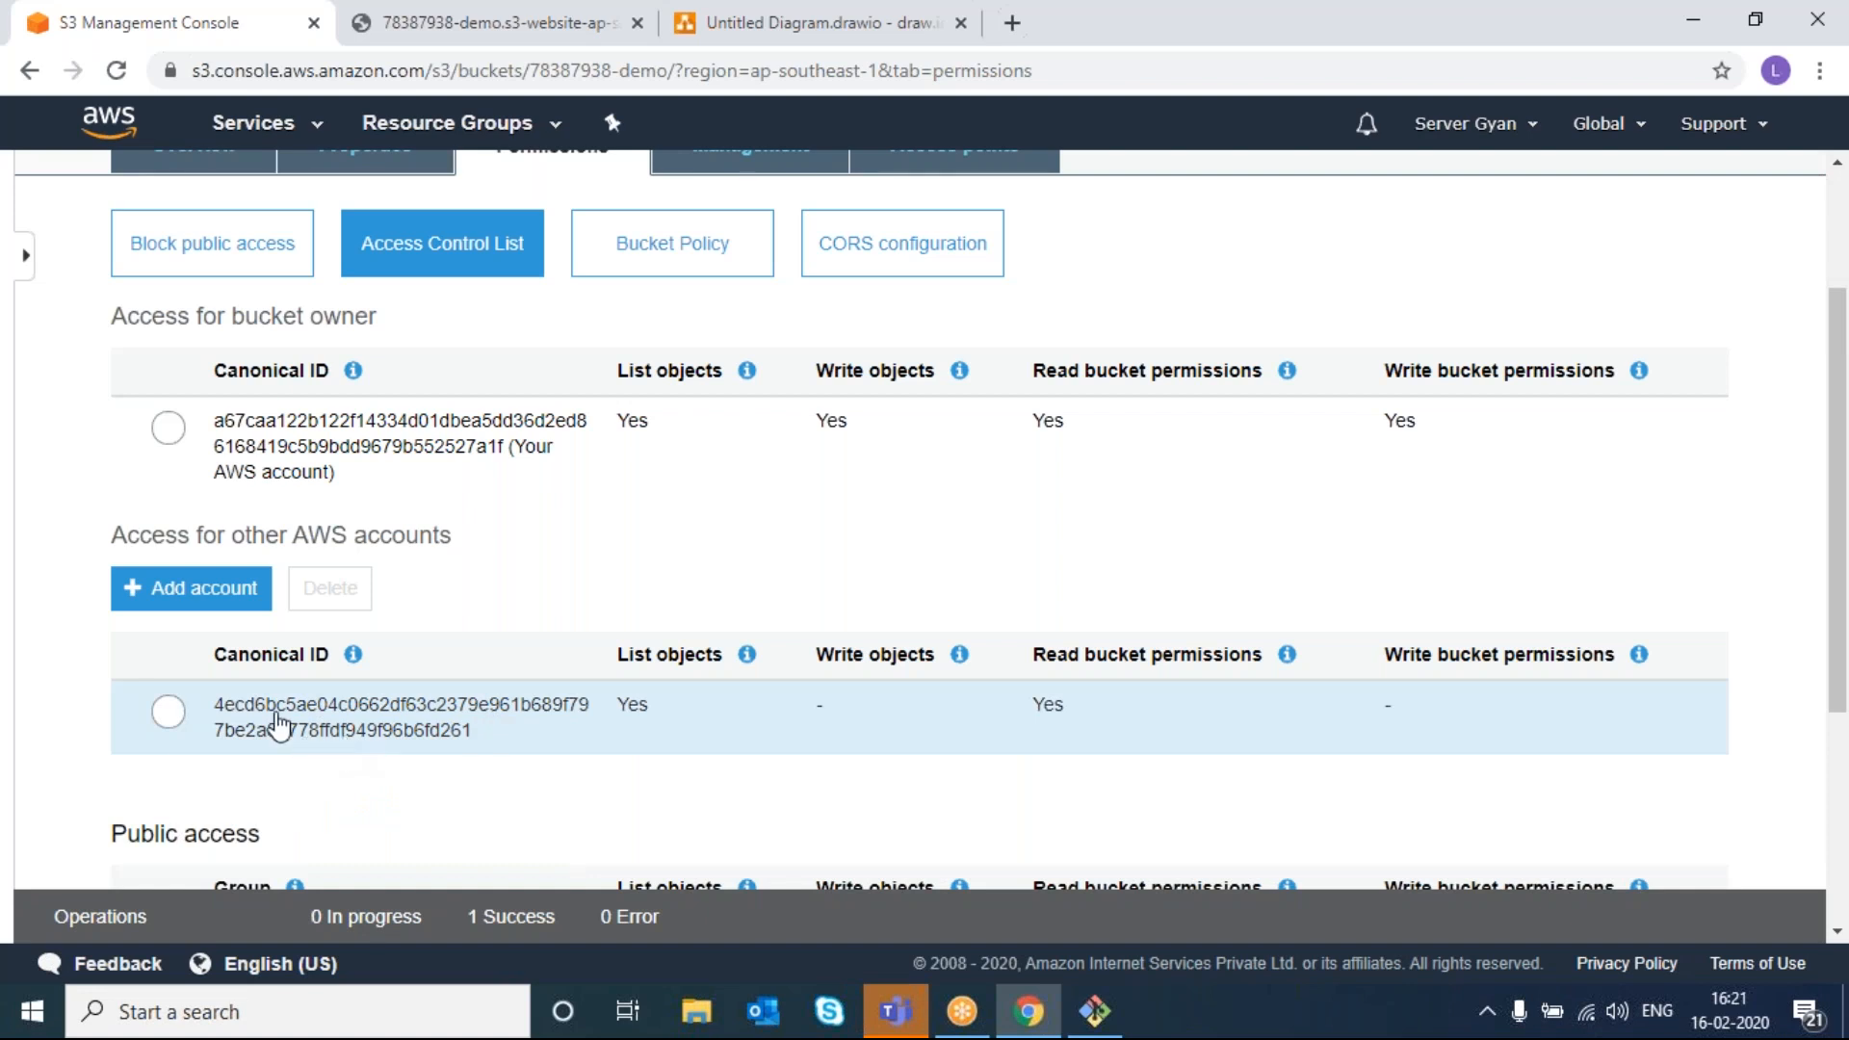
pyautogui.click(168, 713)
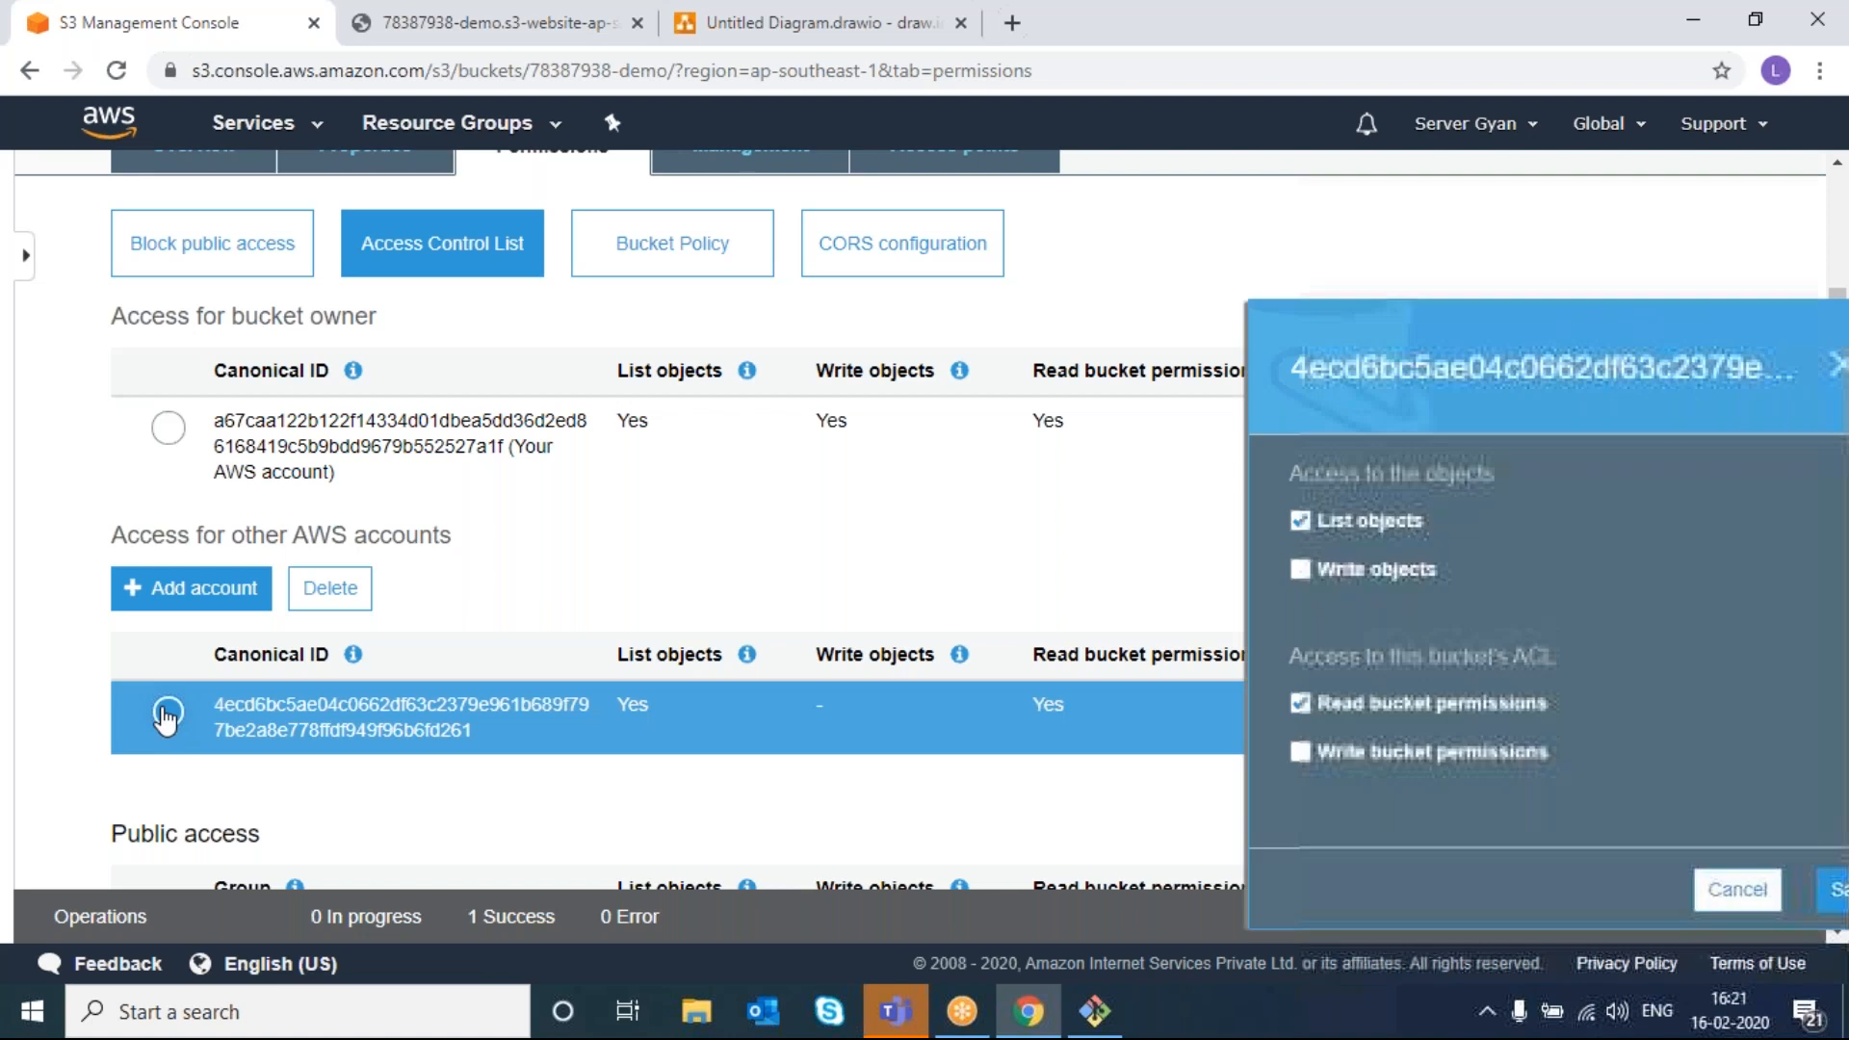
pyautogui.click(358, 606)
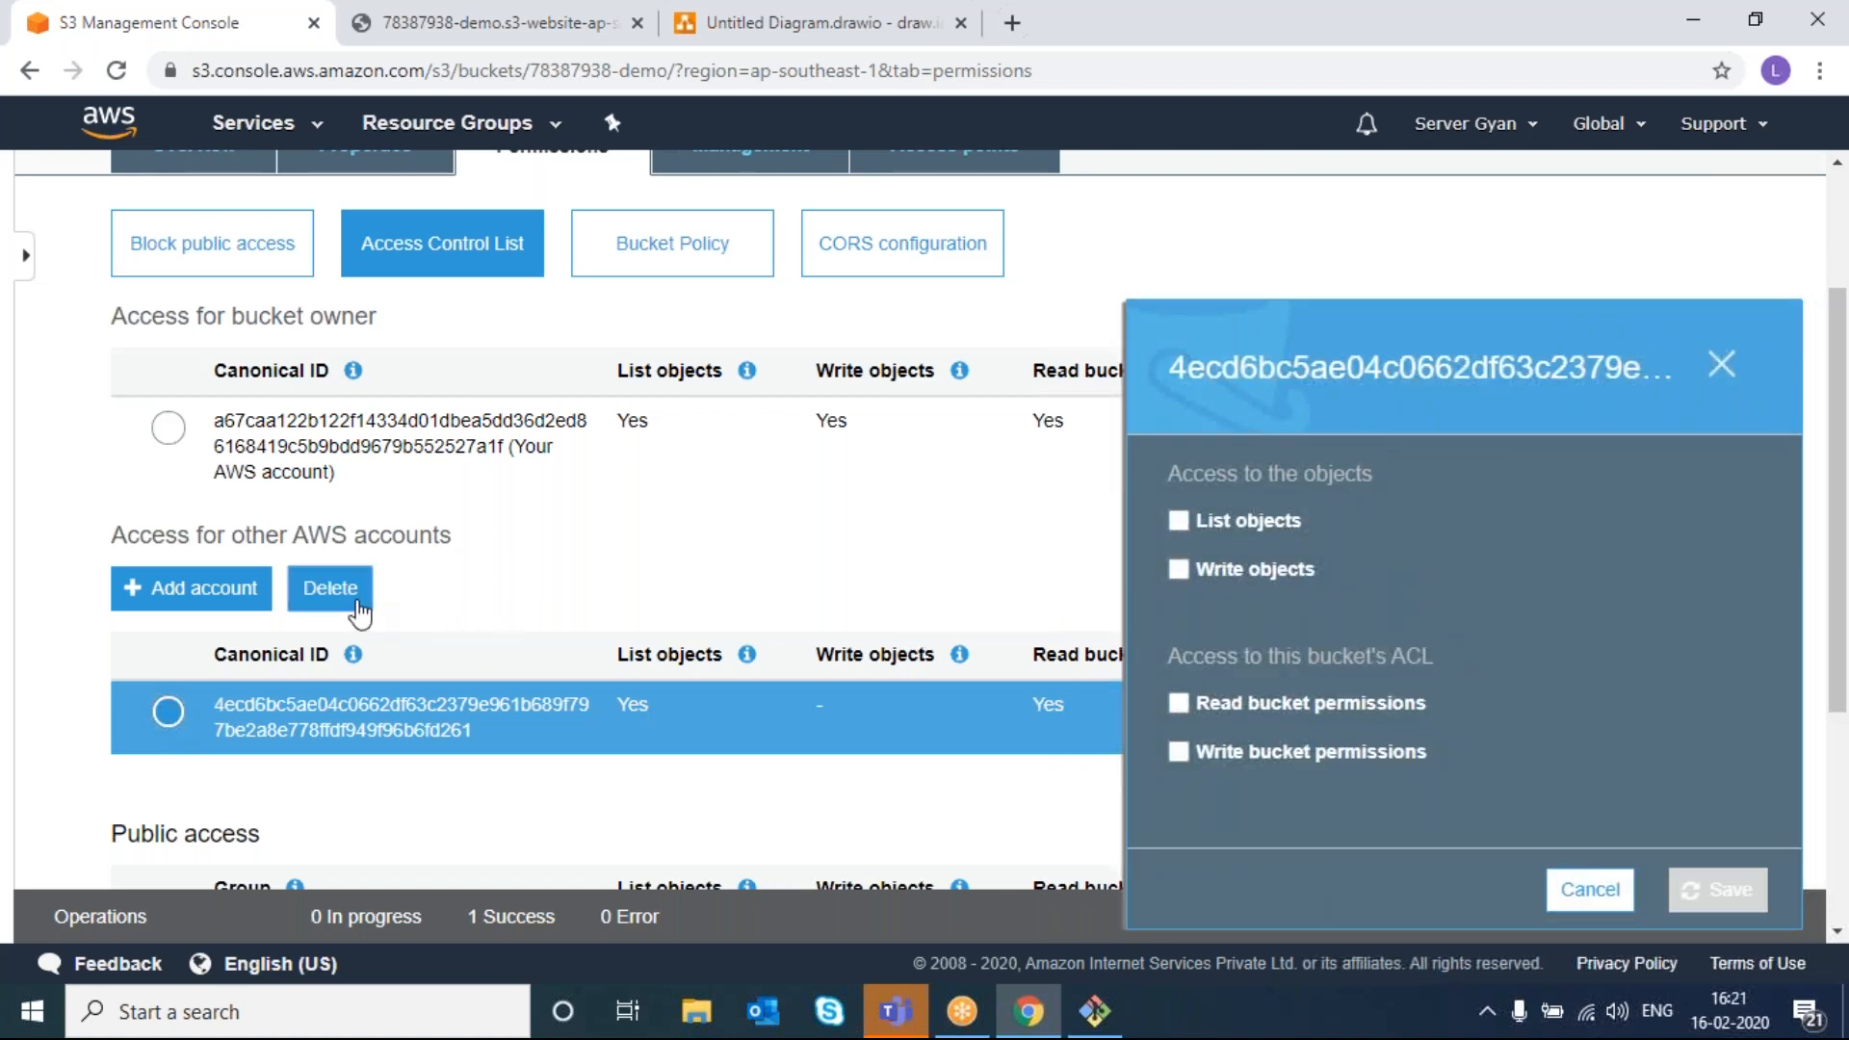
pyautogui.scroll(-1, 581, 683)
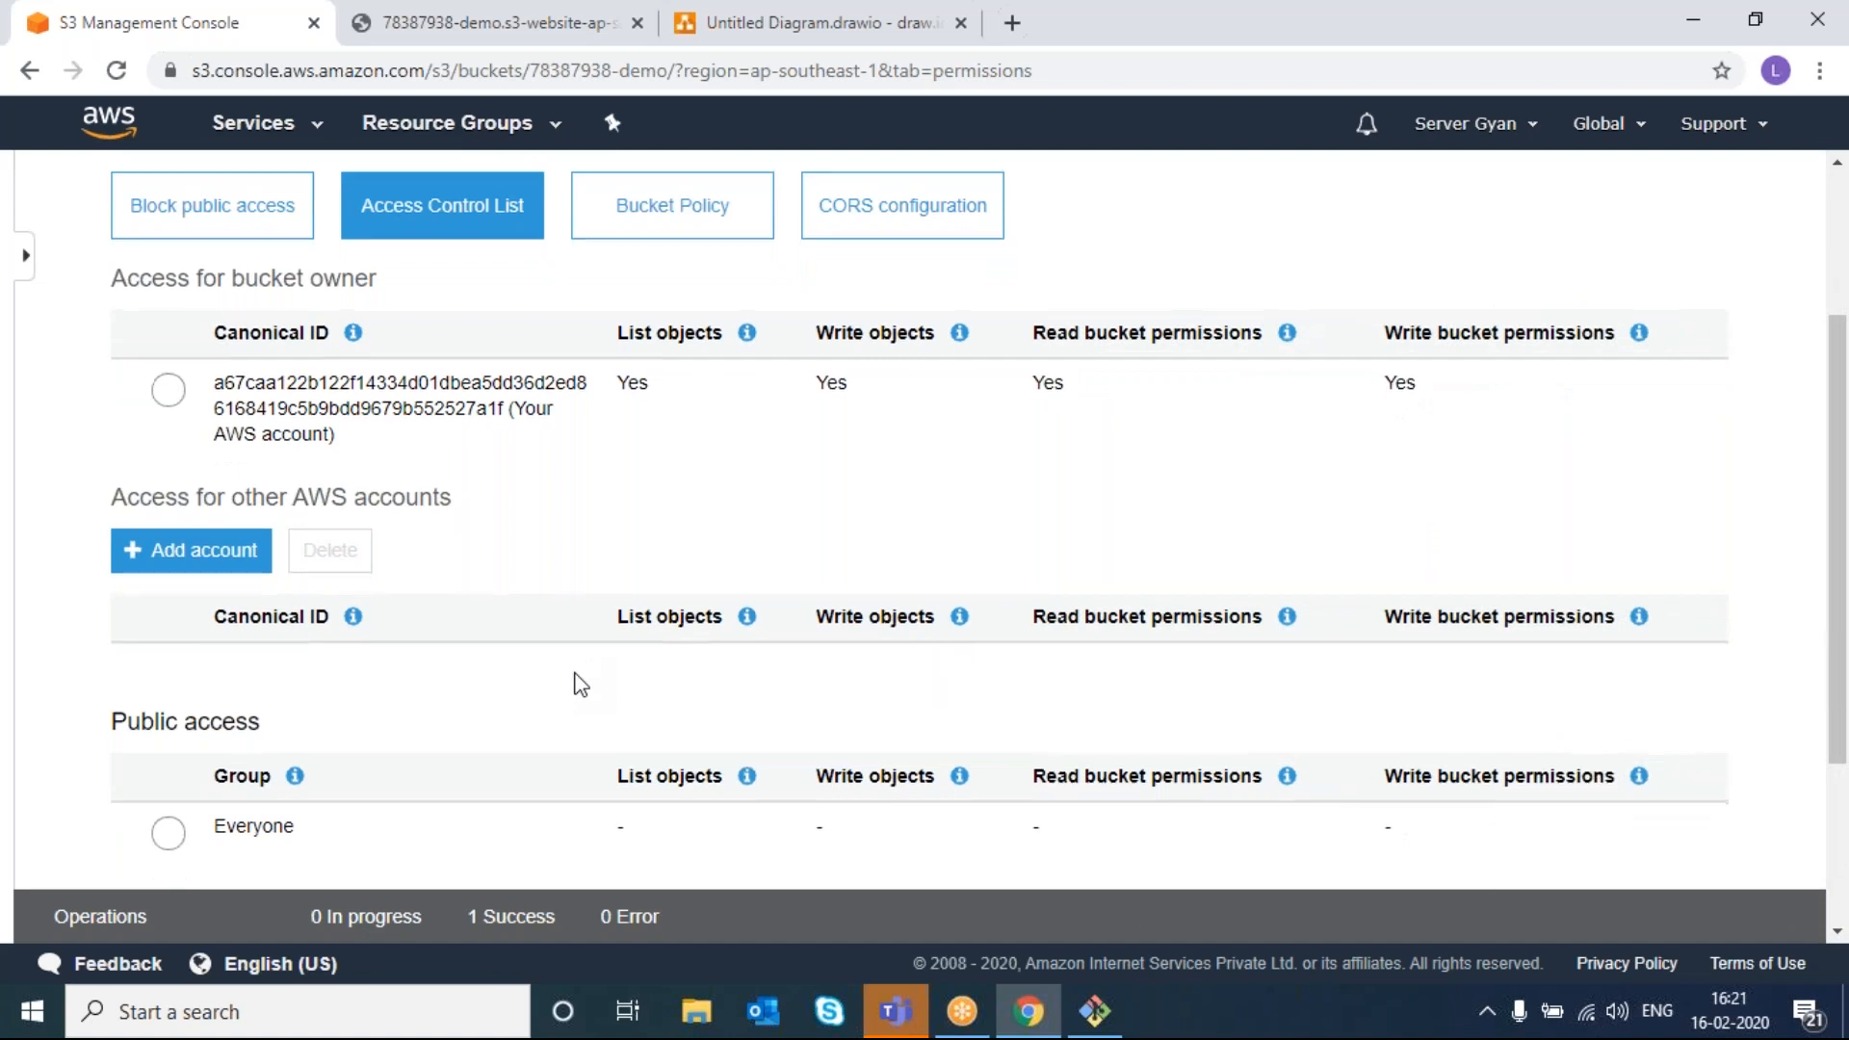
pyautogui.scroll(-3, 581, 684)
pyautogui.scroll(5, 578, 681)
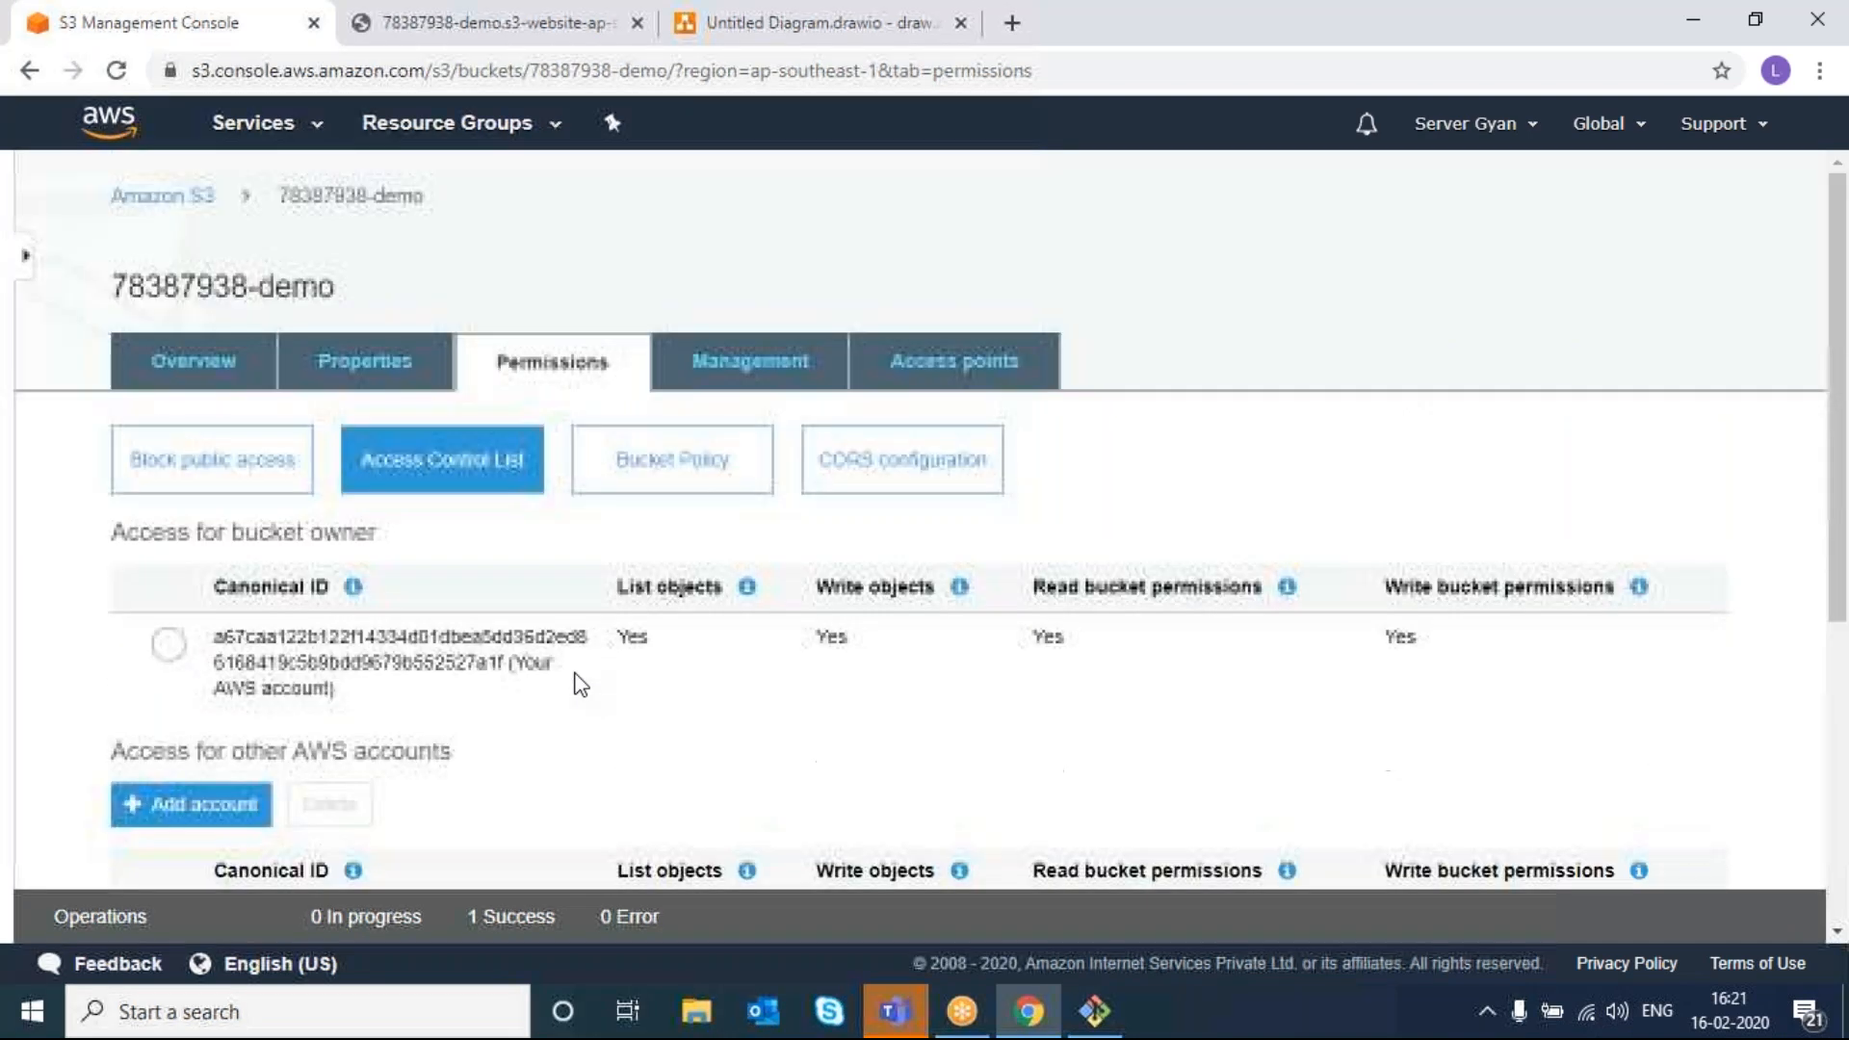
# - Start a lifecycle rule named 'demo', enable current-version transitions, then abandon the dialog
pyautogui.click(776, 370)
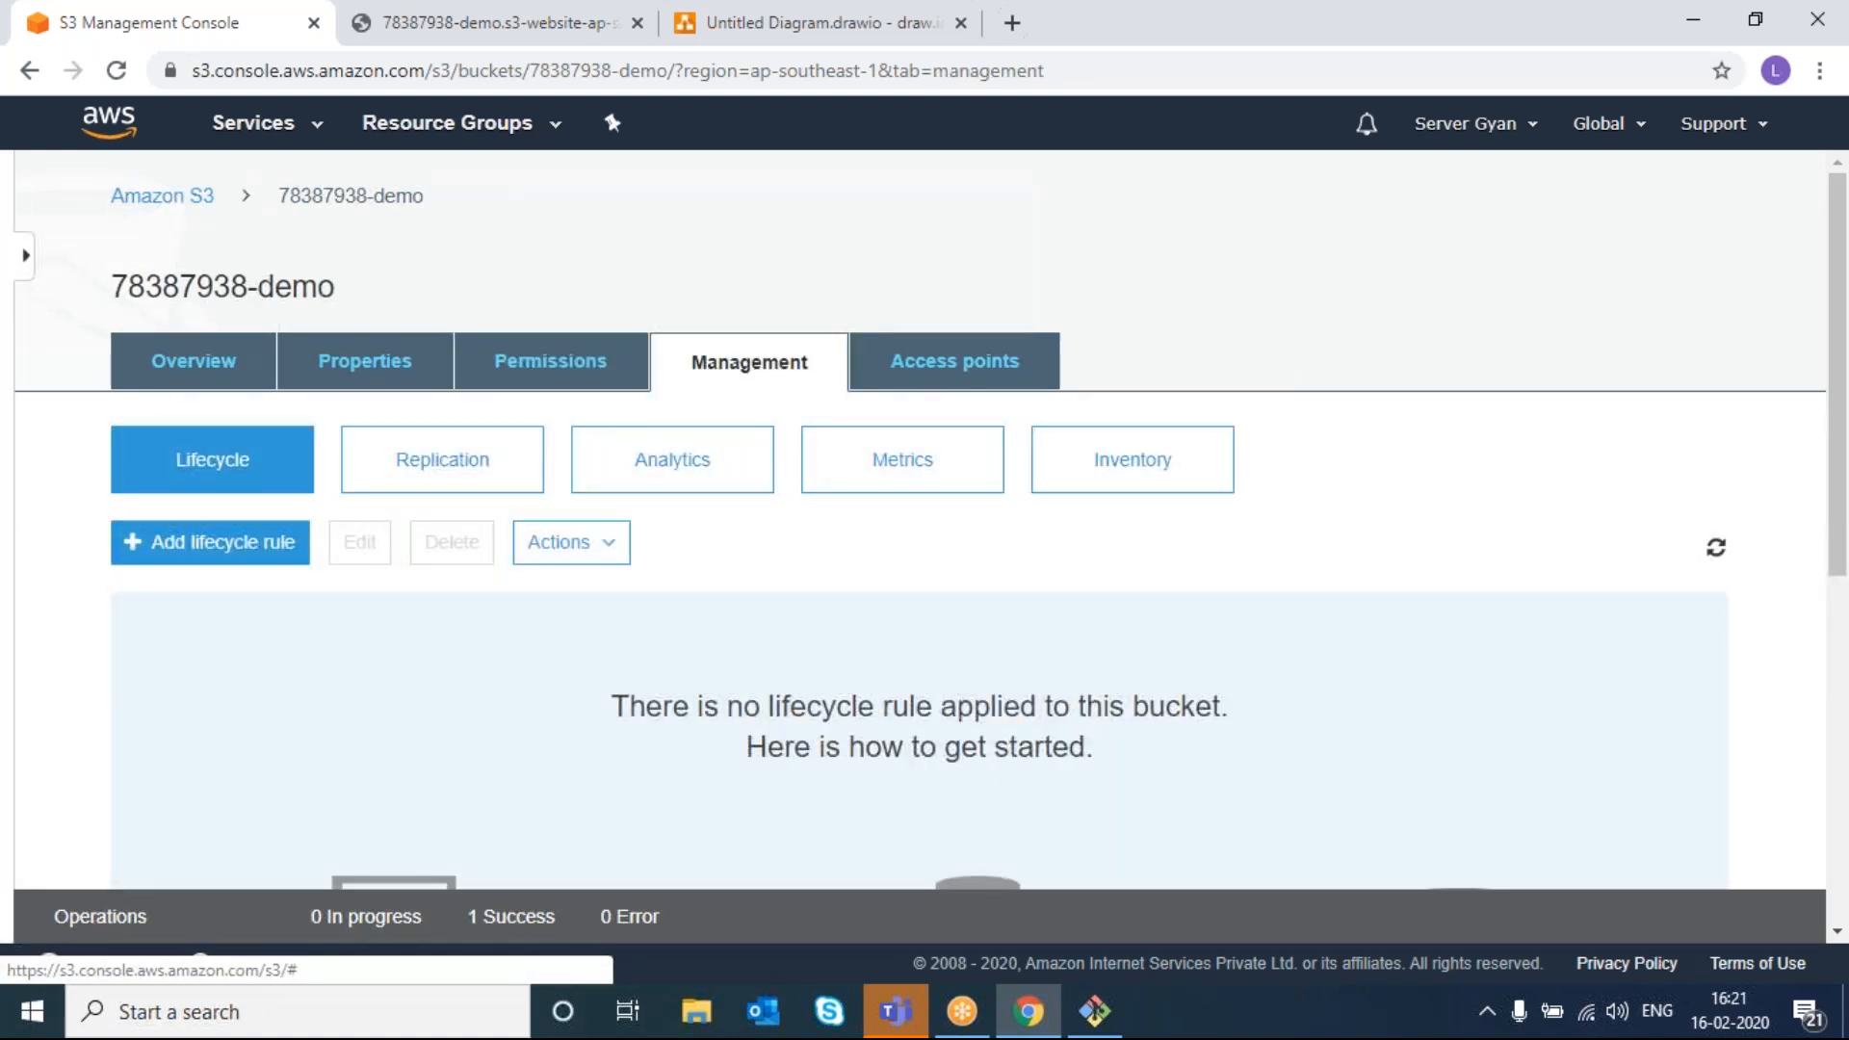
pyautogui.click(238, 545)
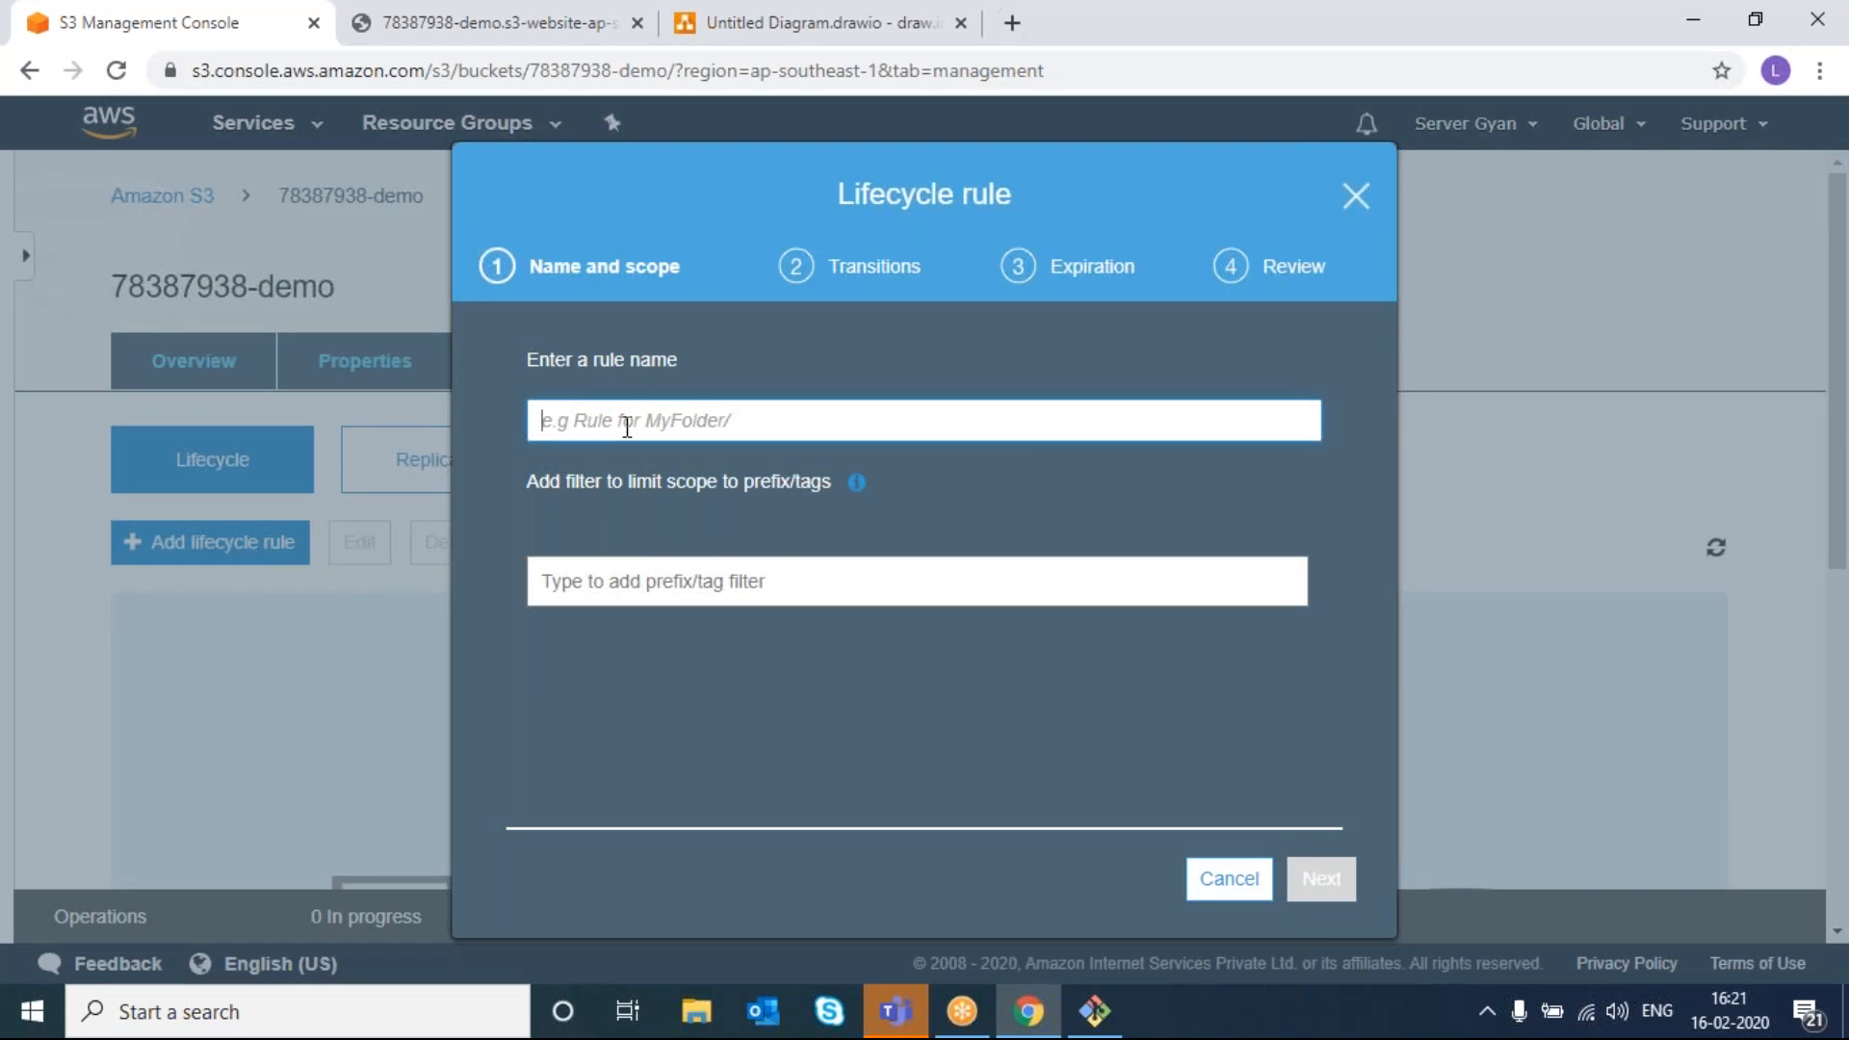
pyautogui.write('demo')
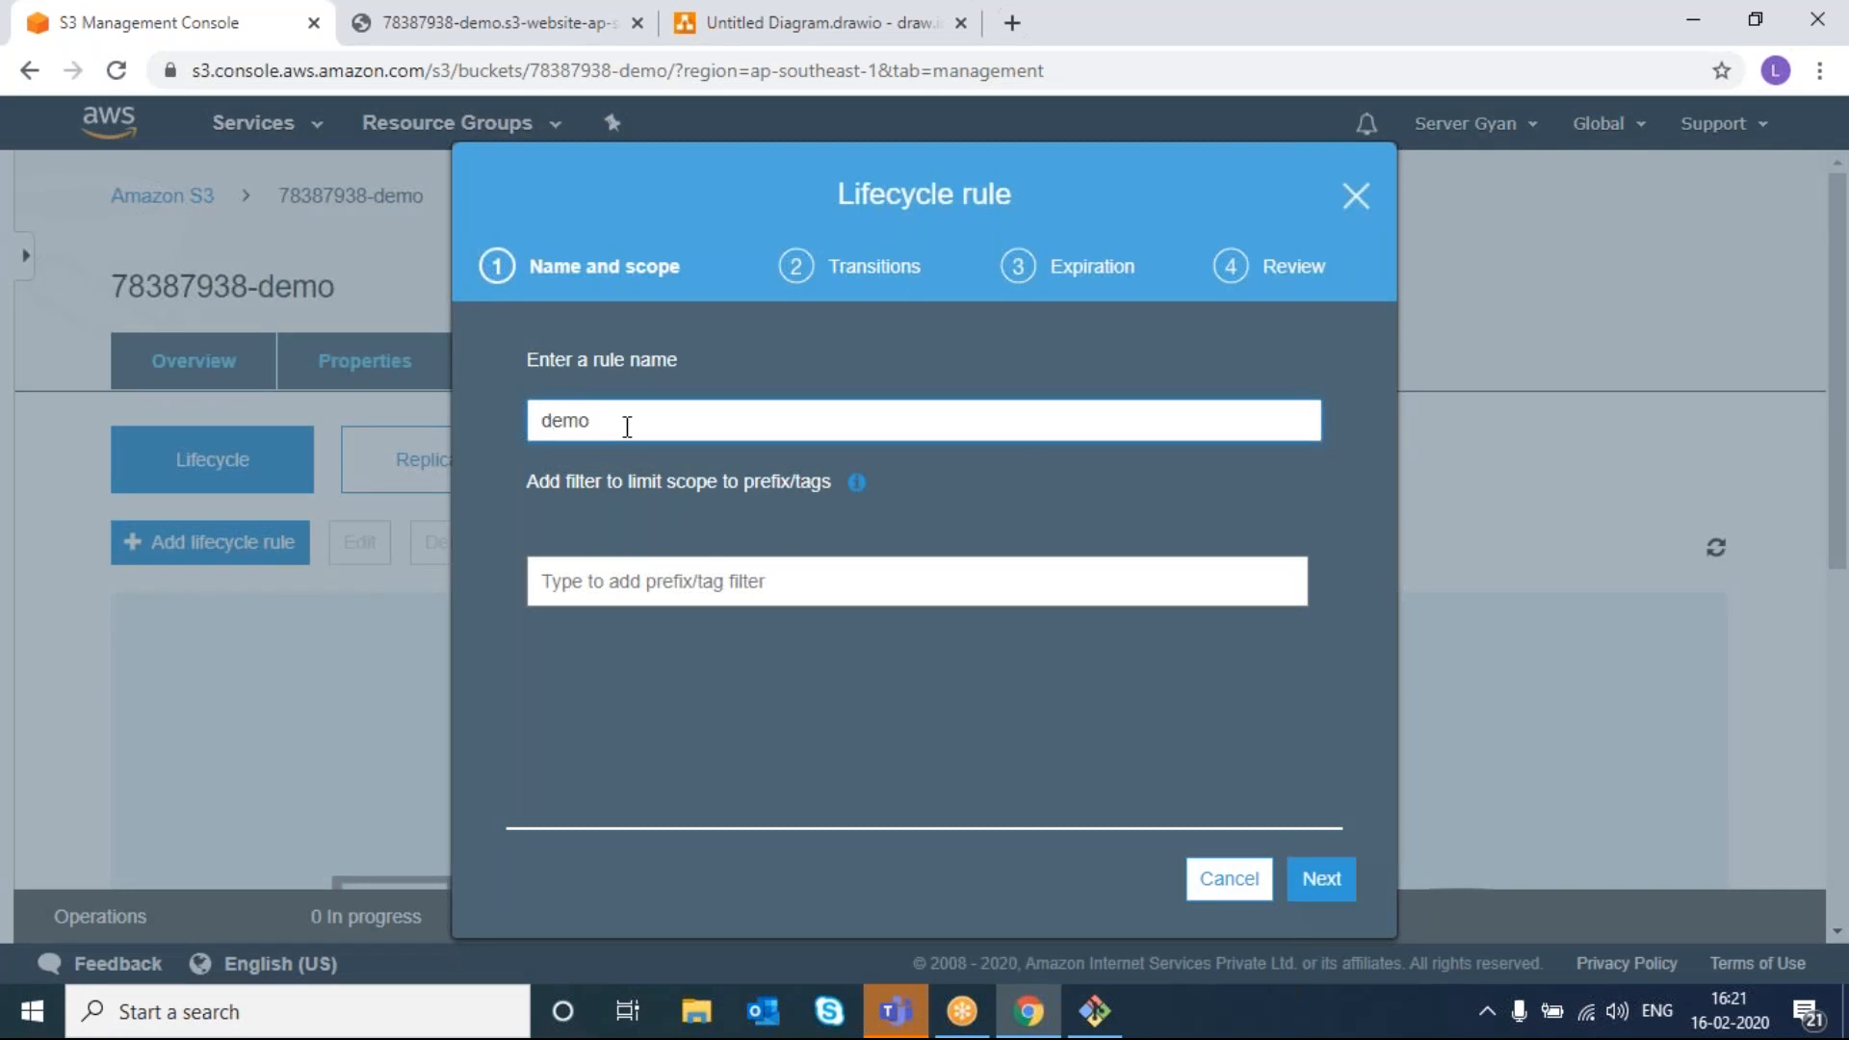
pyautogui.click(706, 705)
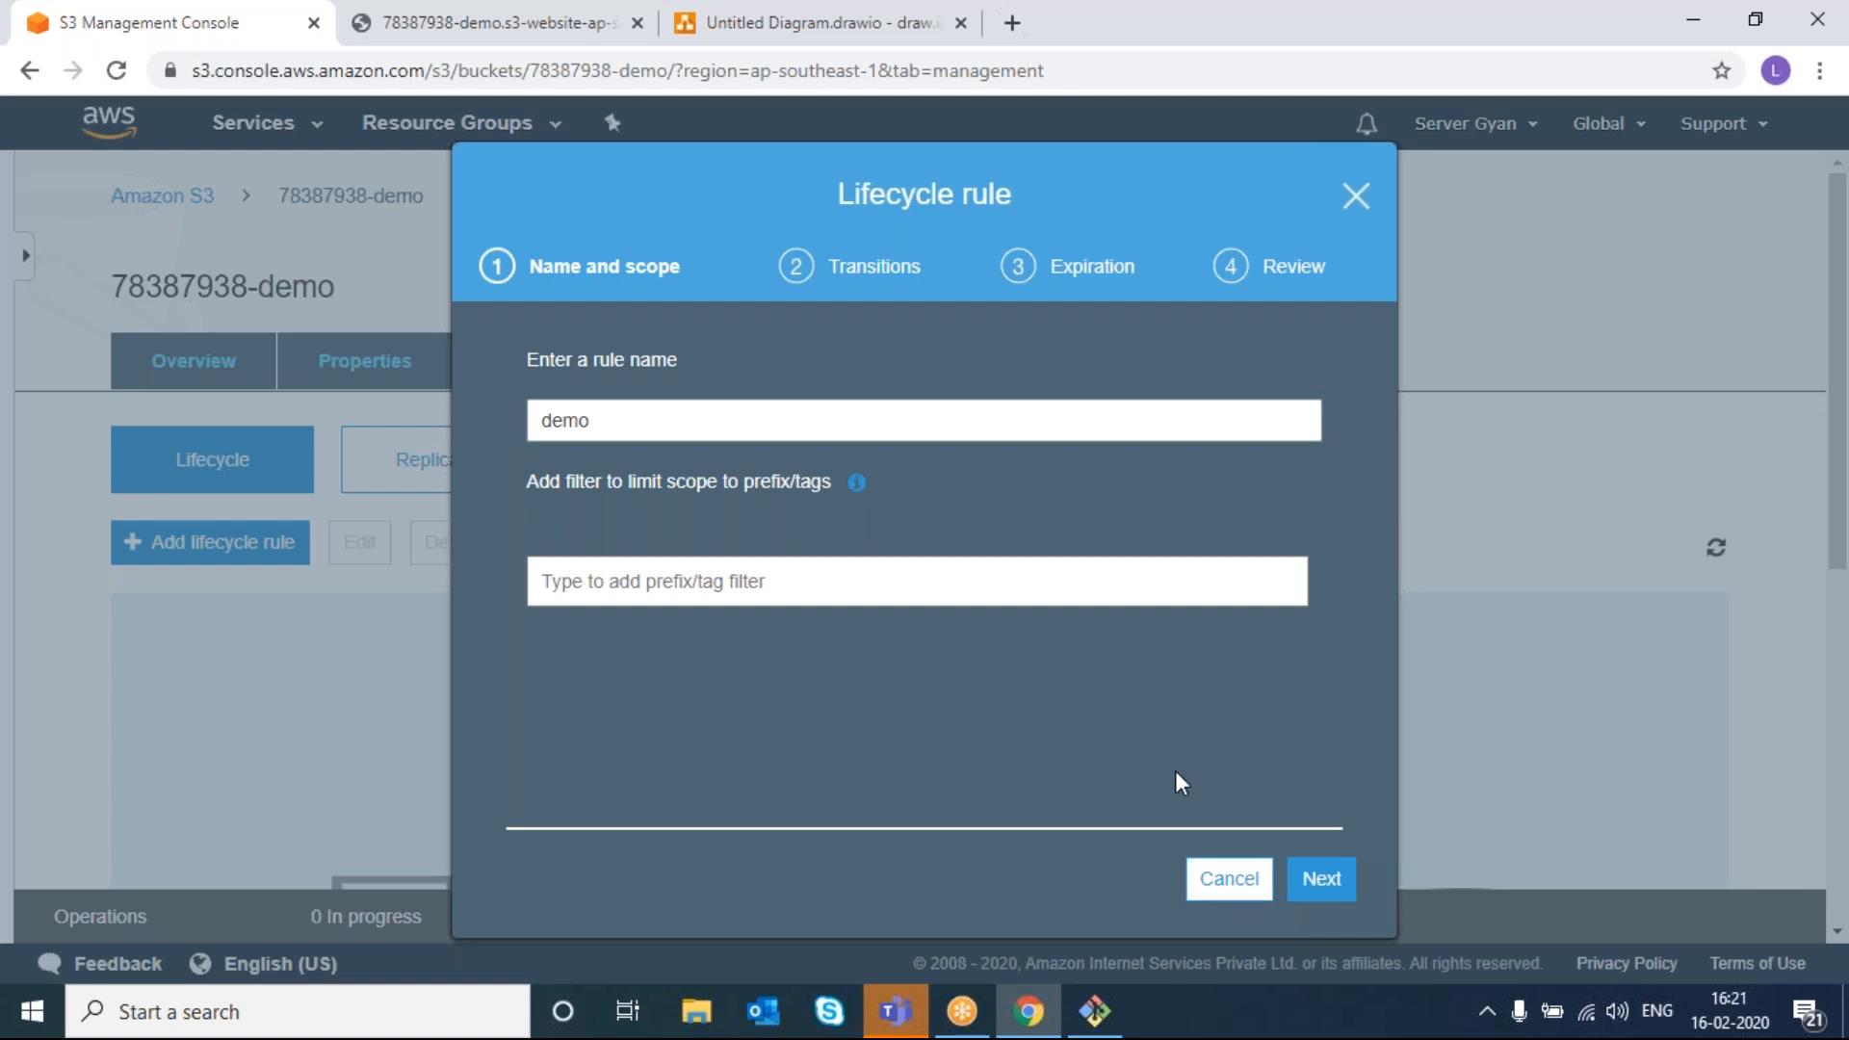
pyautogui.click(1335, 882)
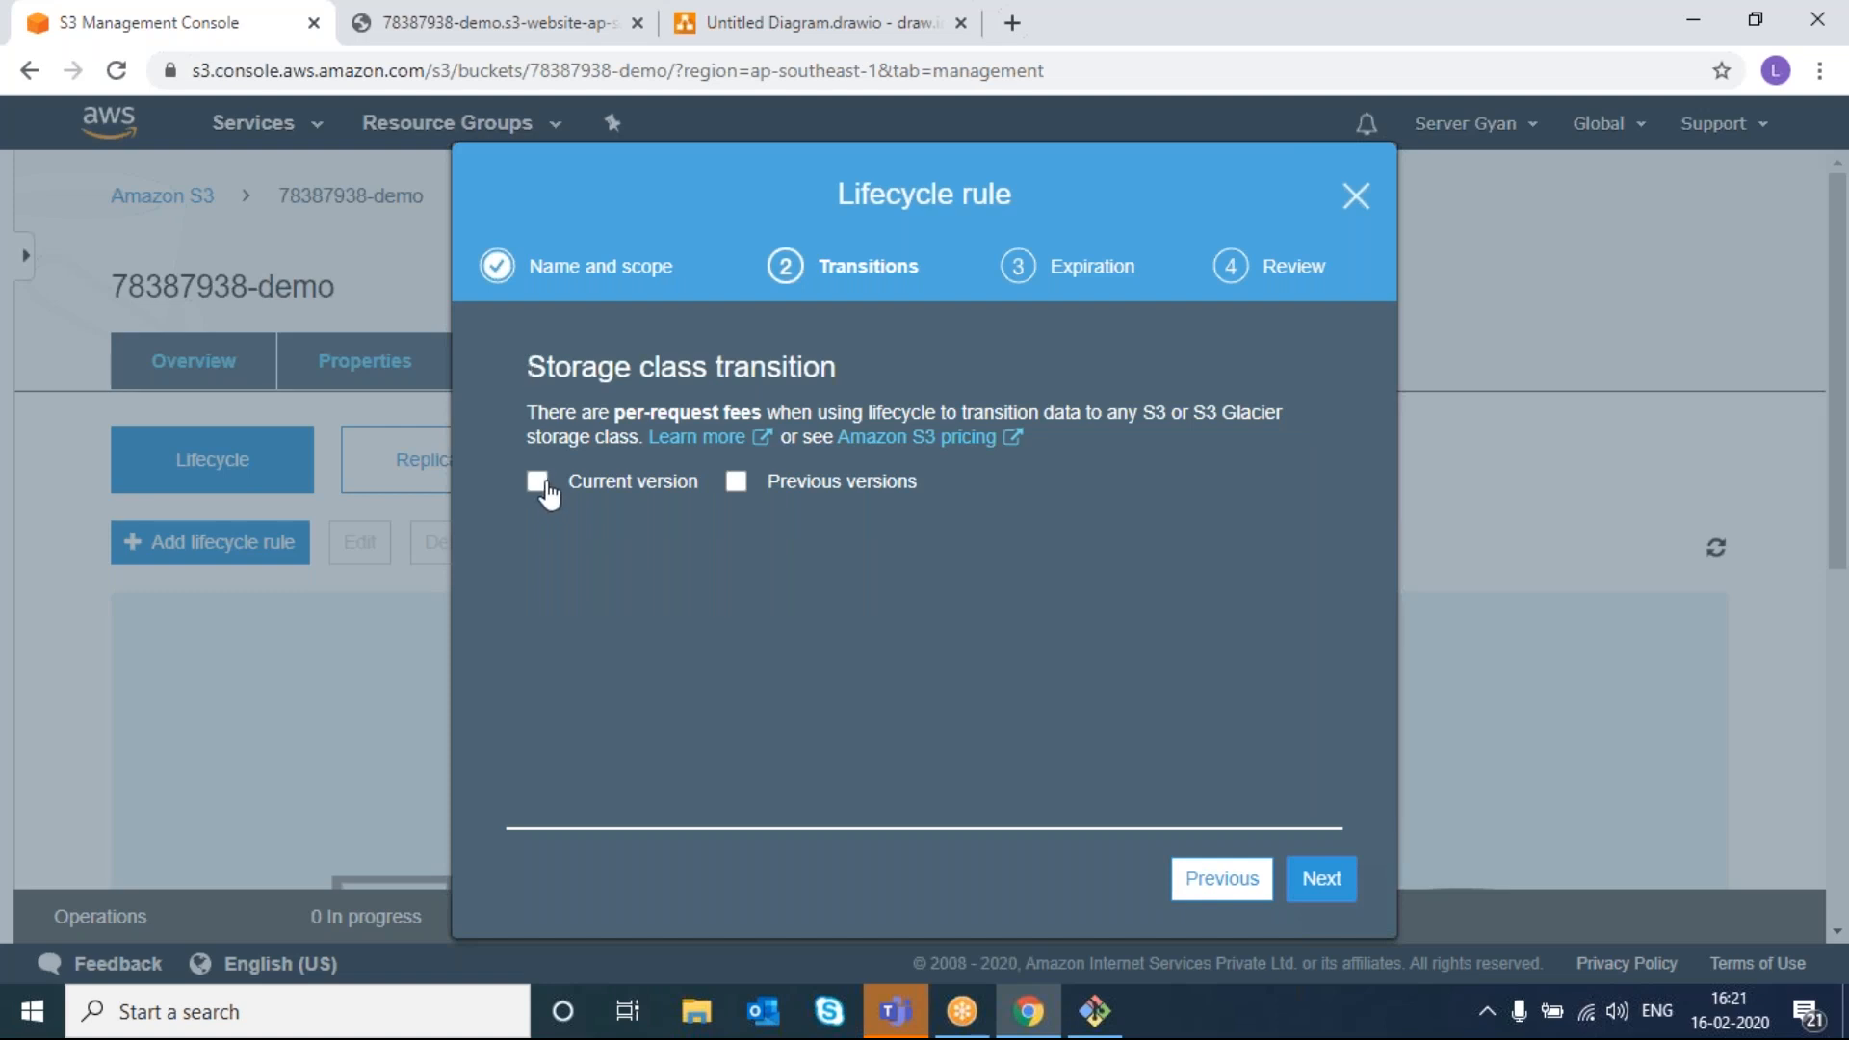
pyautogui.rightClick(540, 485)
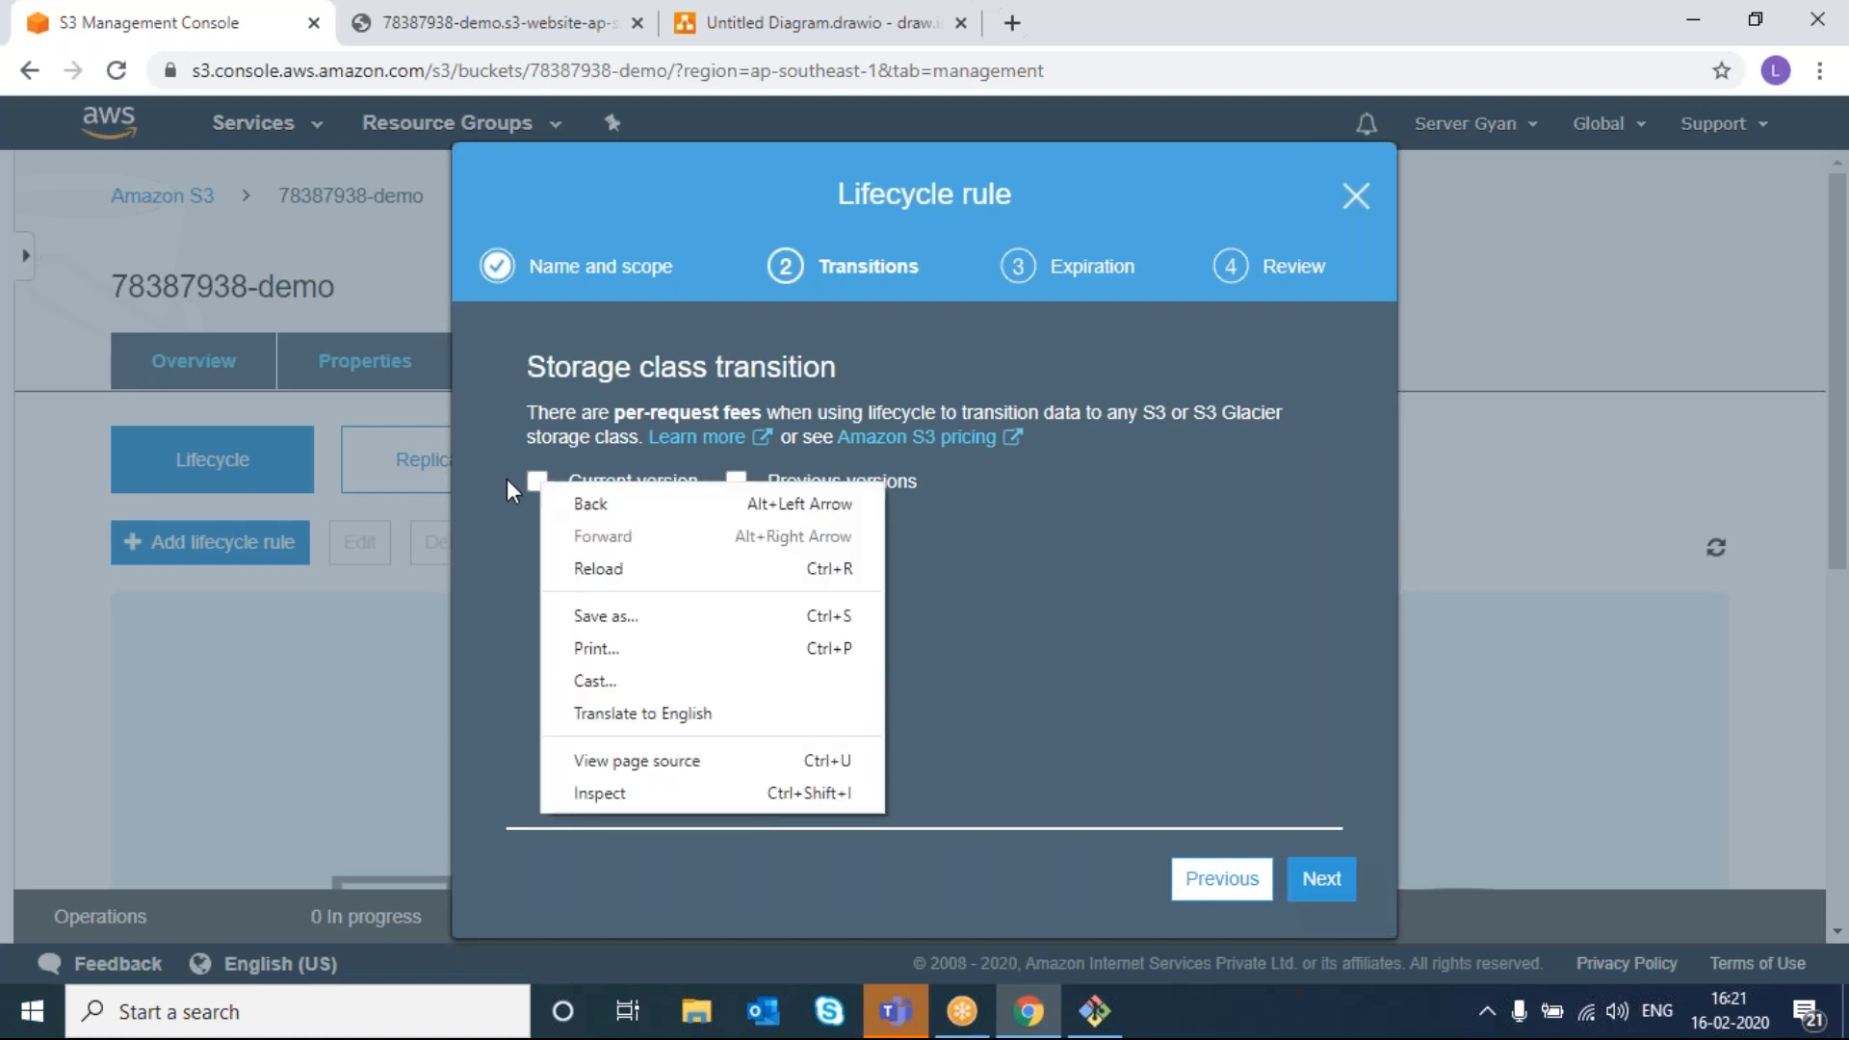
pyautogui.click(508, 481)
pyautogui.click(537, 485)
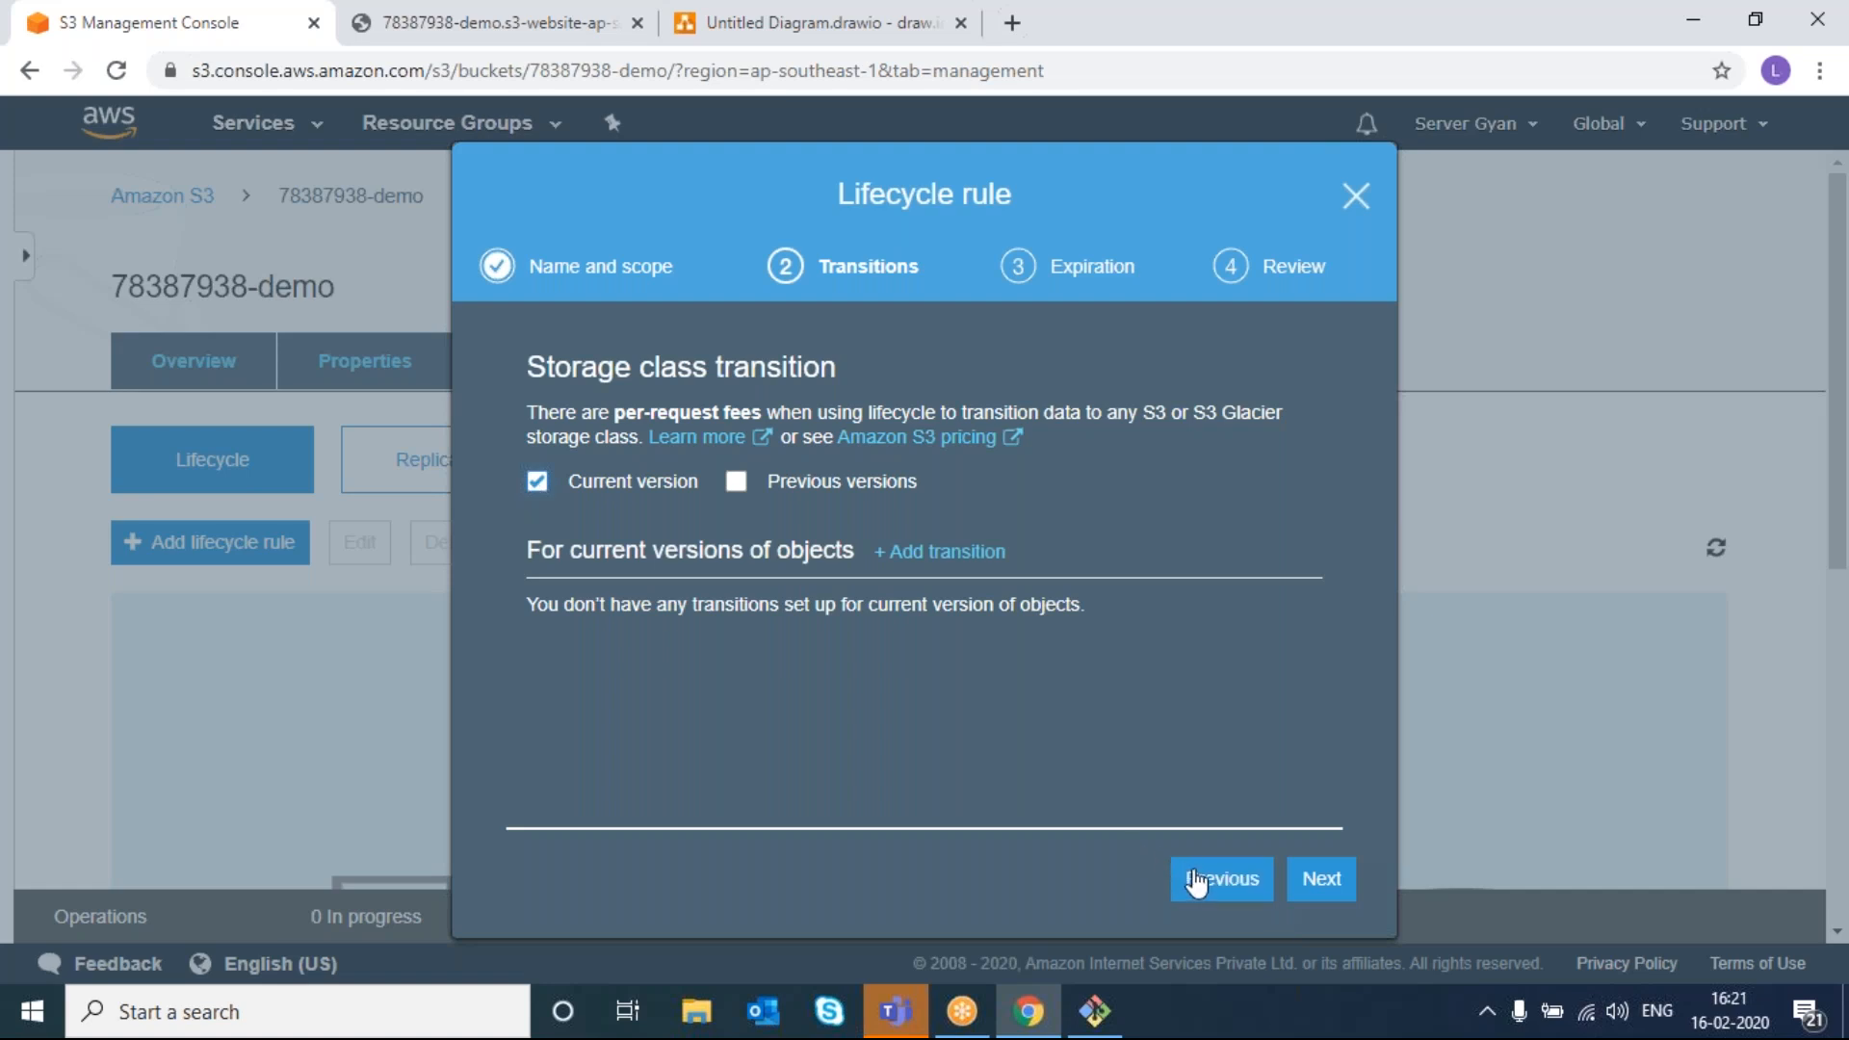
pyautogui.click(1358, 198)
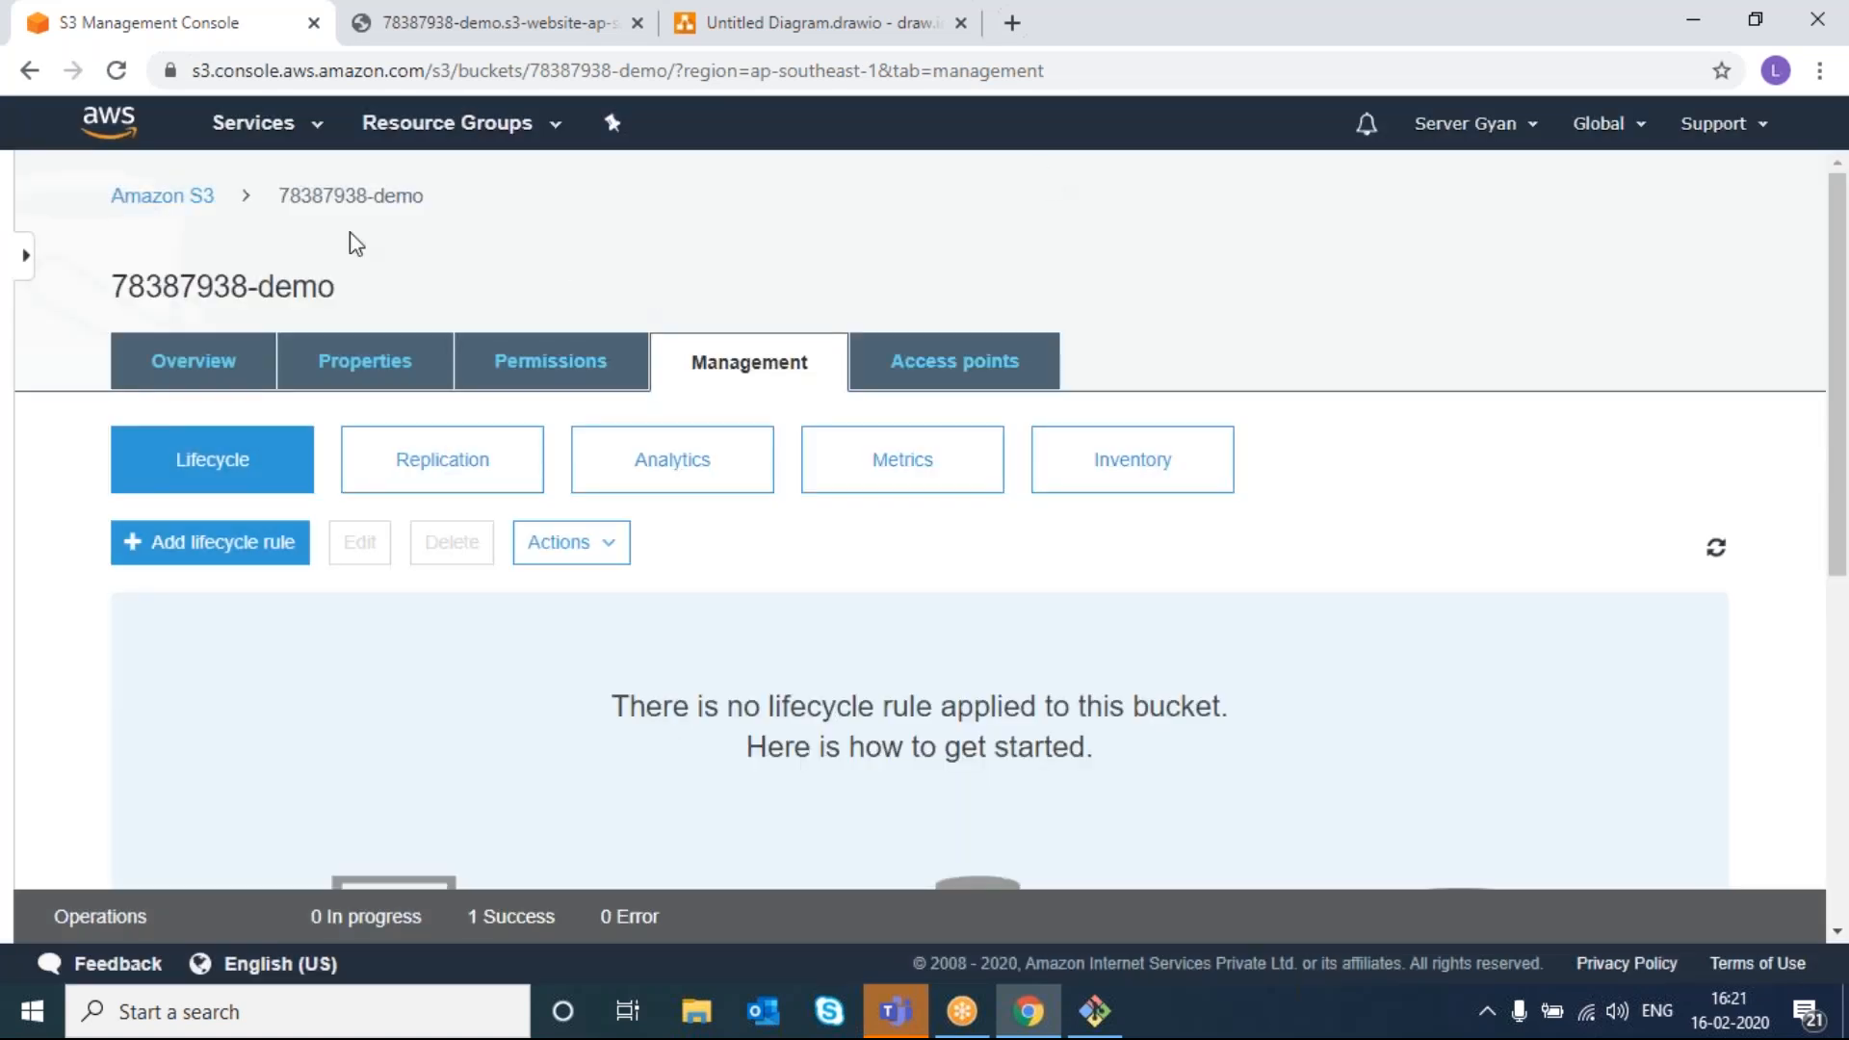
# - Open index.html's object page from Overview and list its versions
pyautogui.click(218, 372)
pyautogui.click(145, 776)
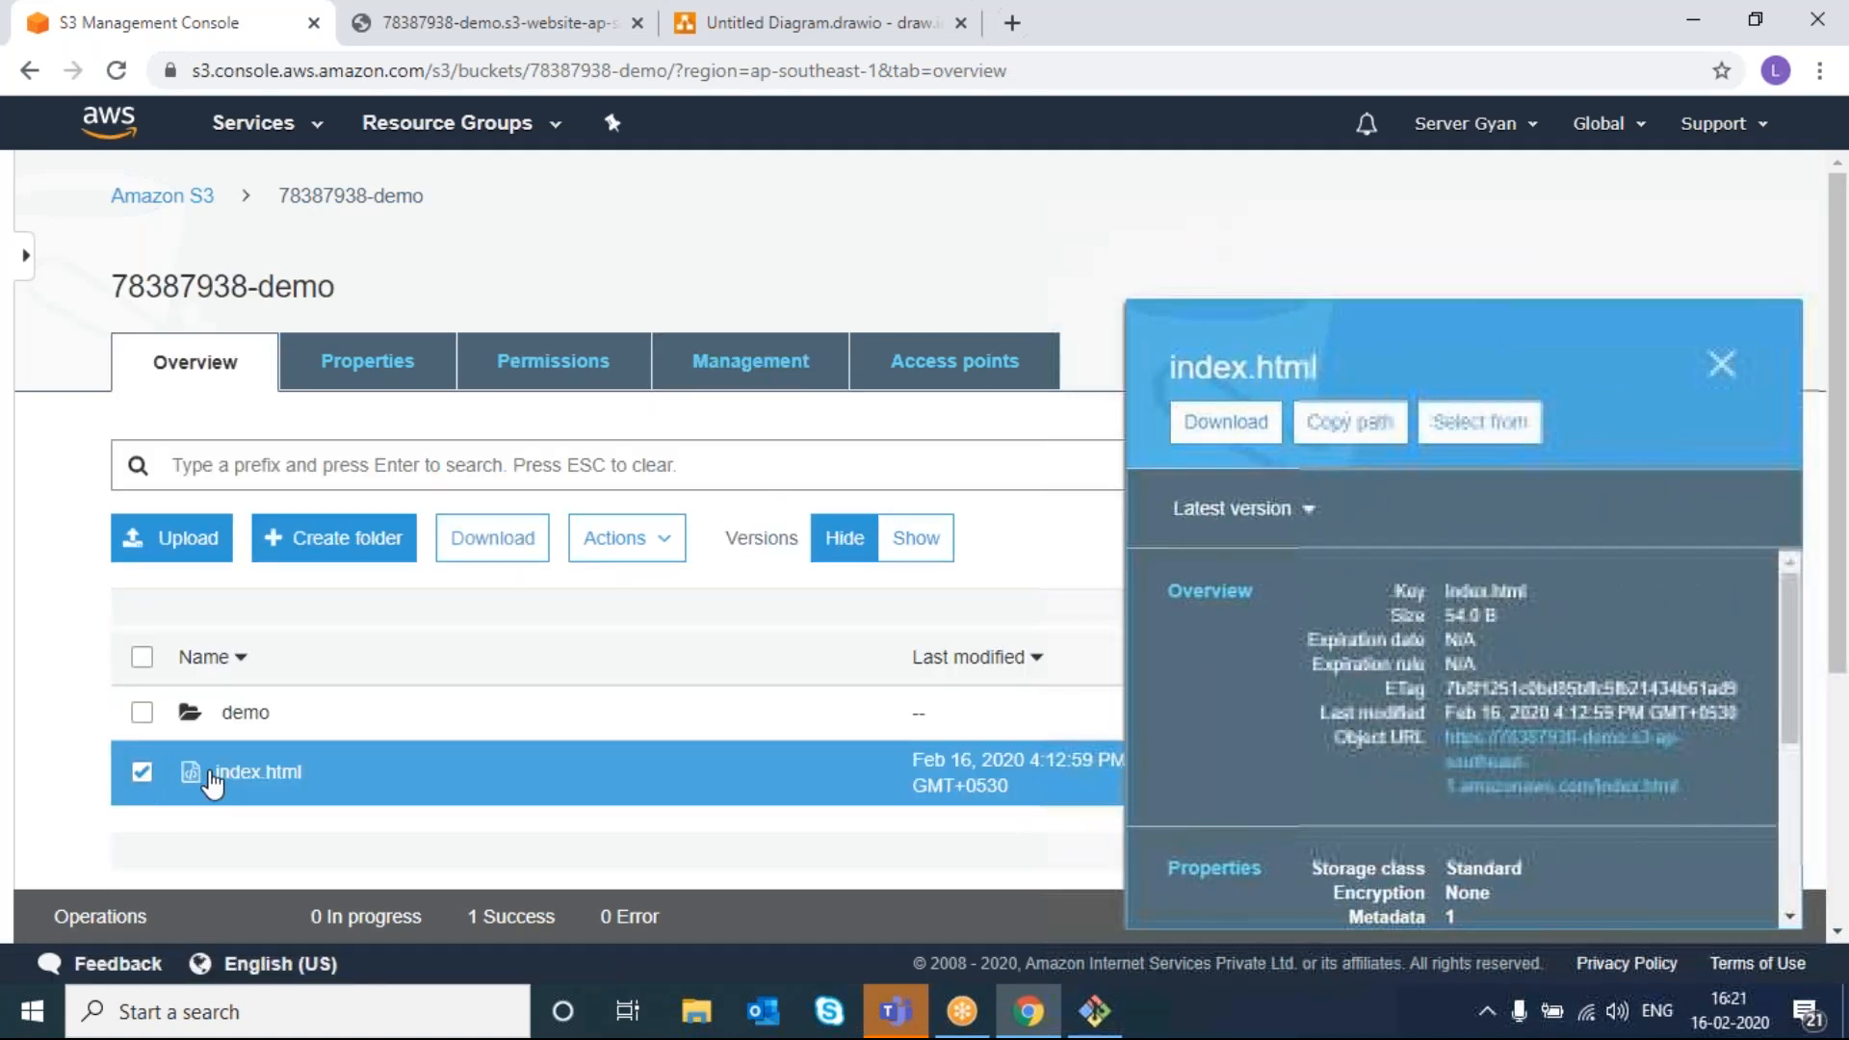
pyautogui.click(234, 772)
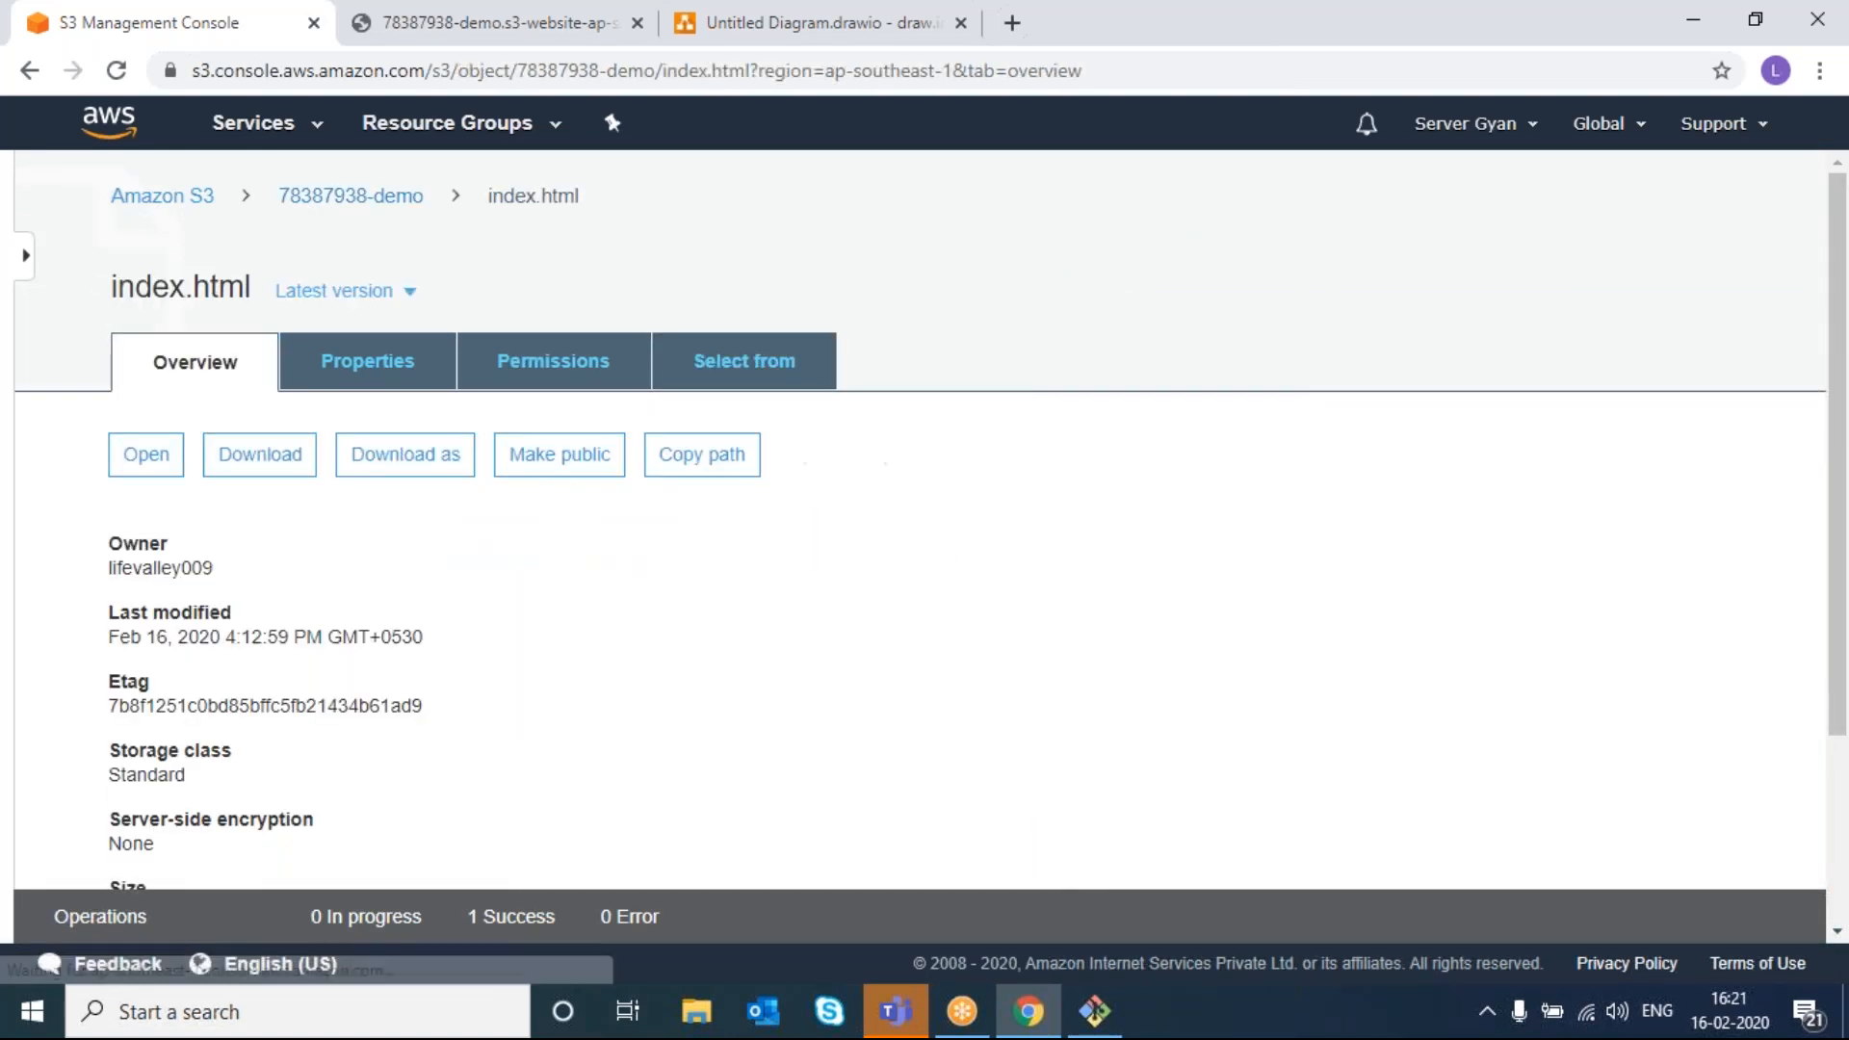
pyautogui.click(375, 291)
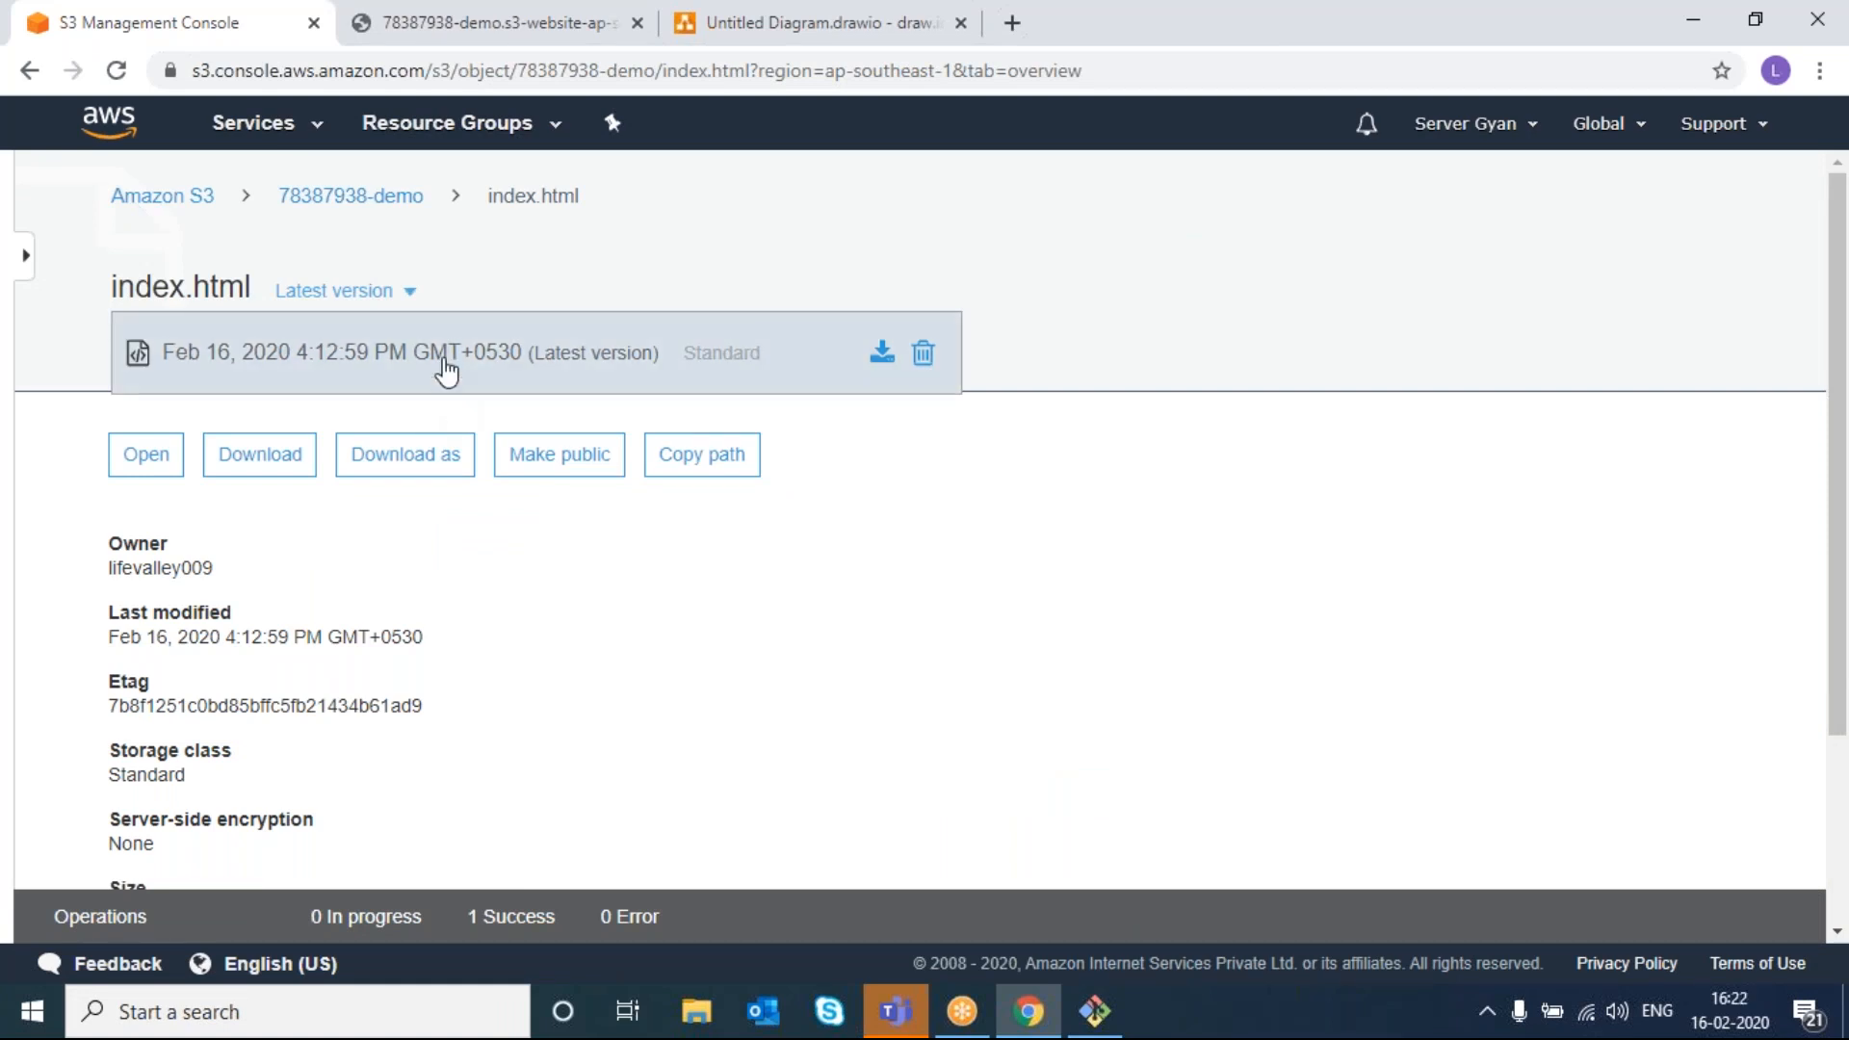
# - From the 78387938-demo bucket's Management tab, add lifecycle rule 'demo' and continue to transitions
pyautogui.click(377, 201)
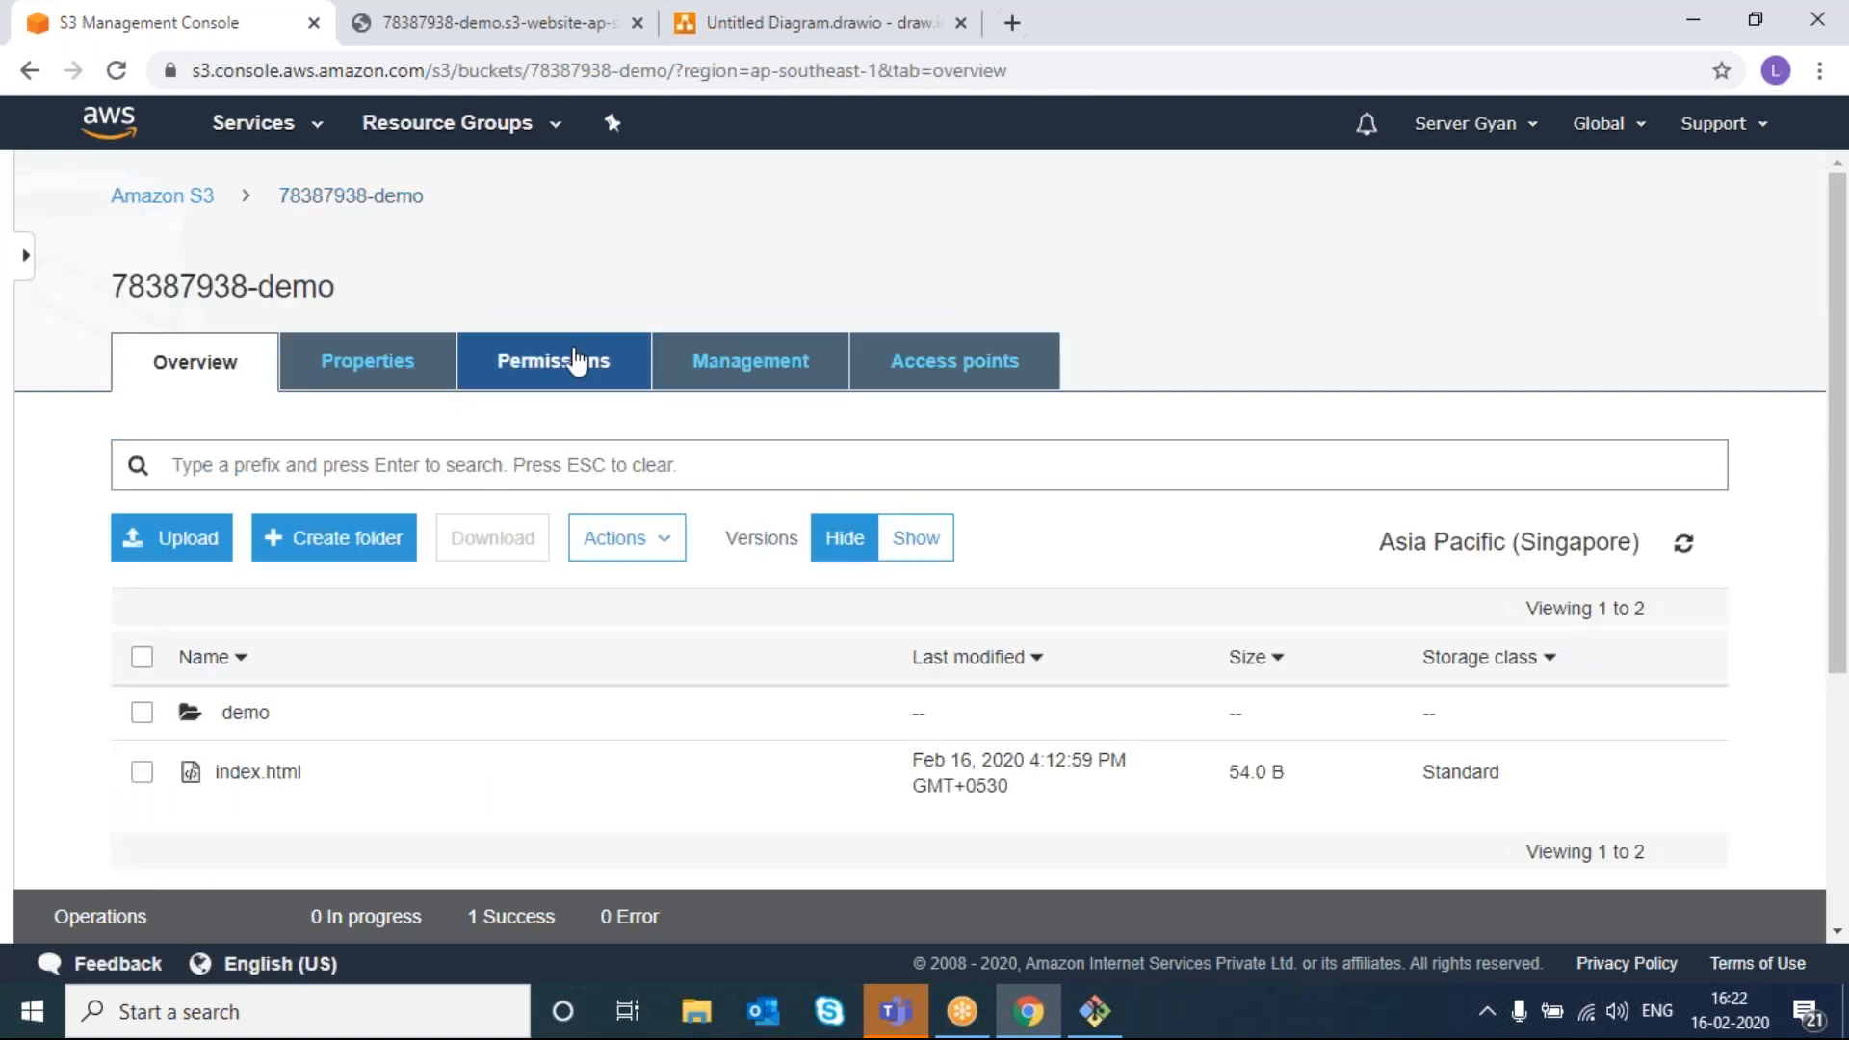
pyautogui.click(711, 364)
pyautogui.click(245, 544)
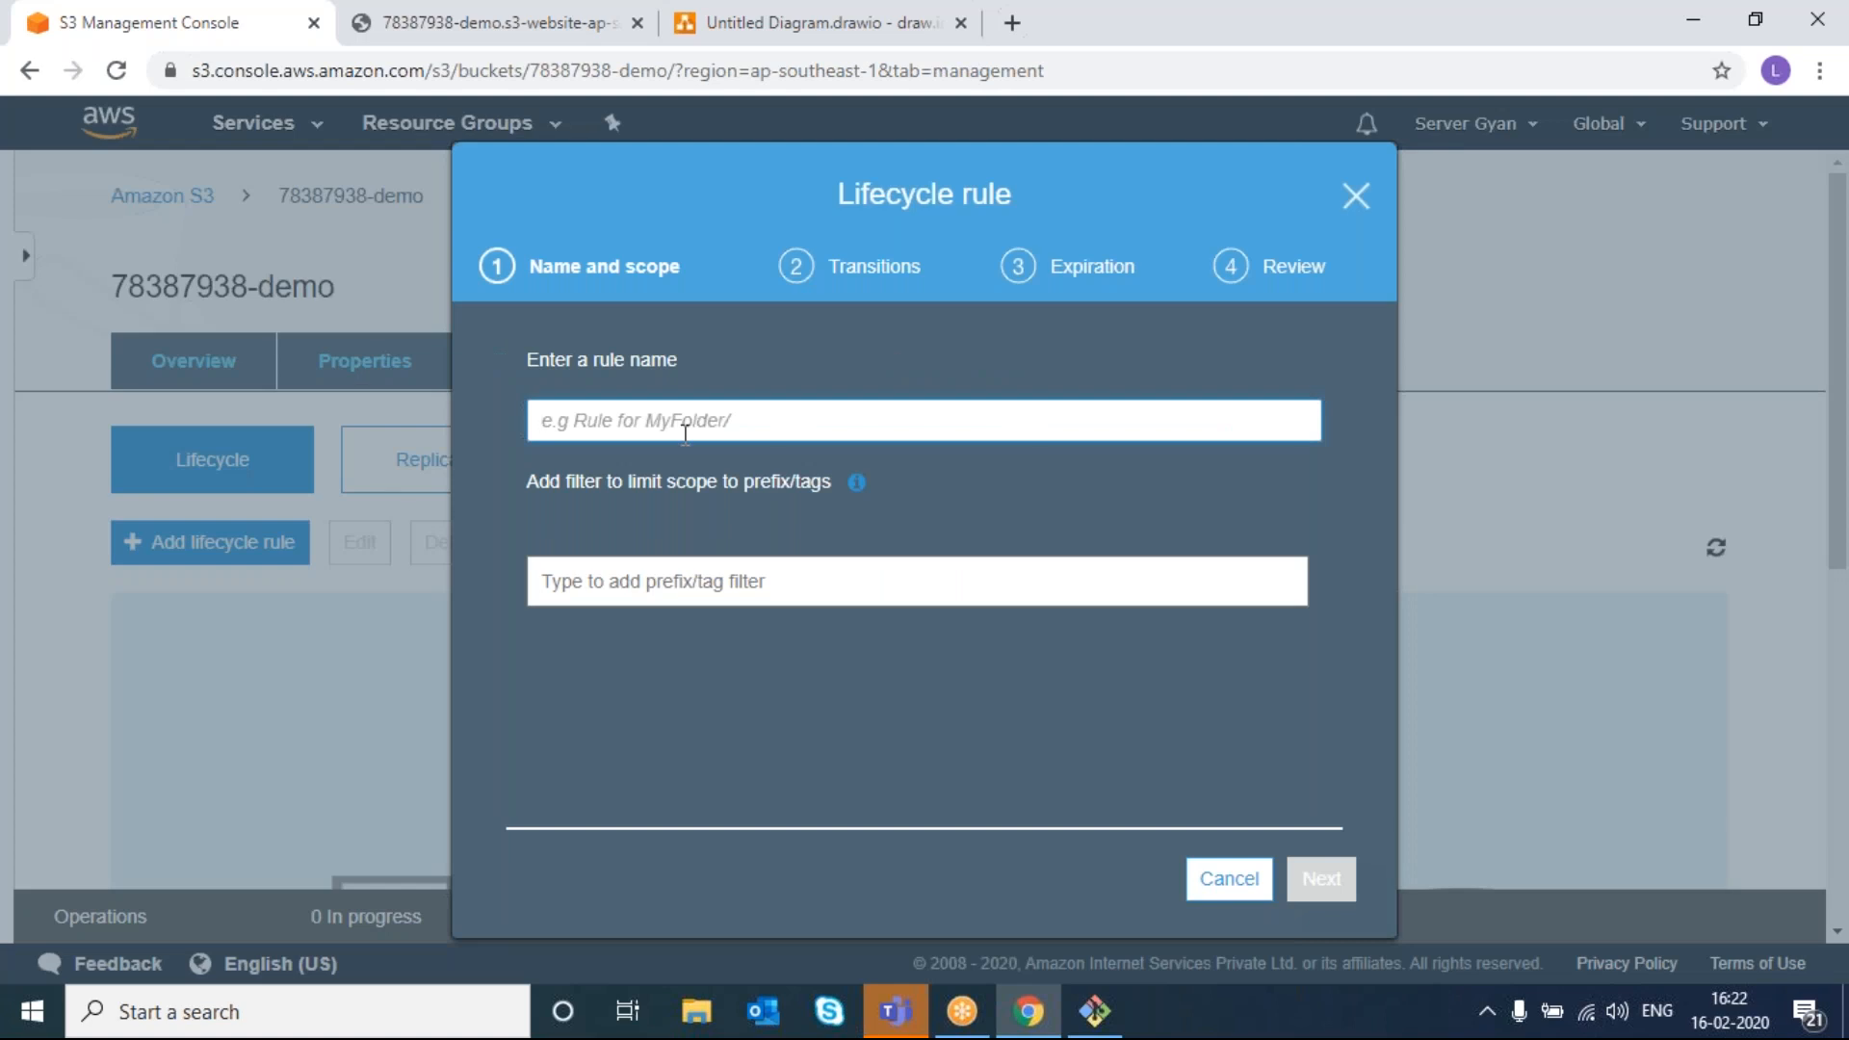
pyautogui.write('demo')
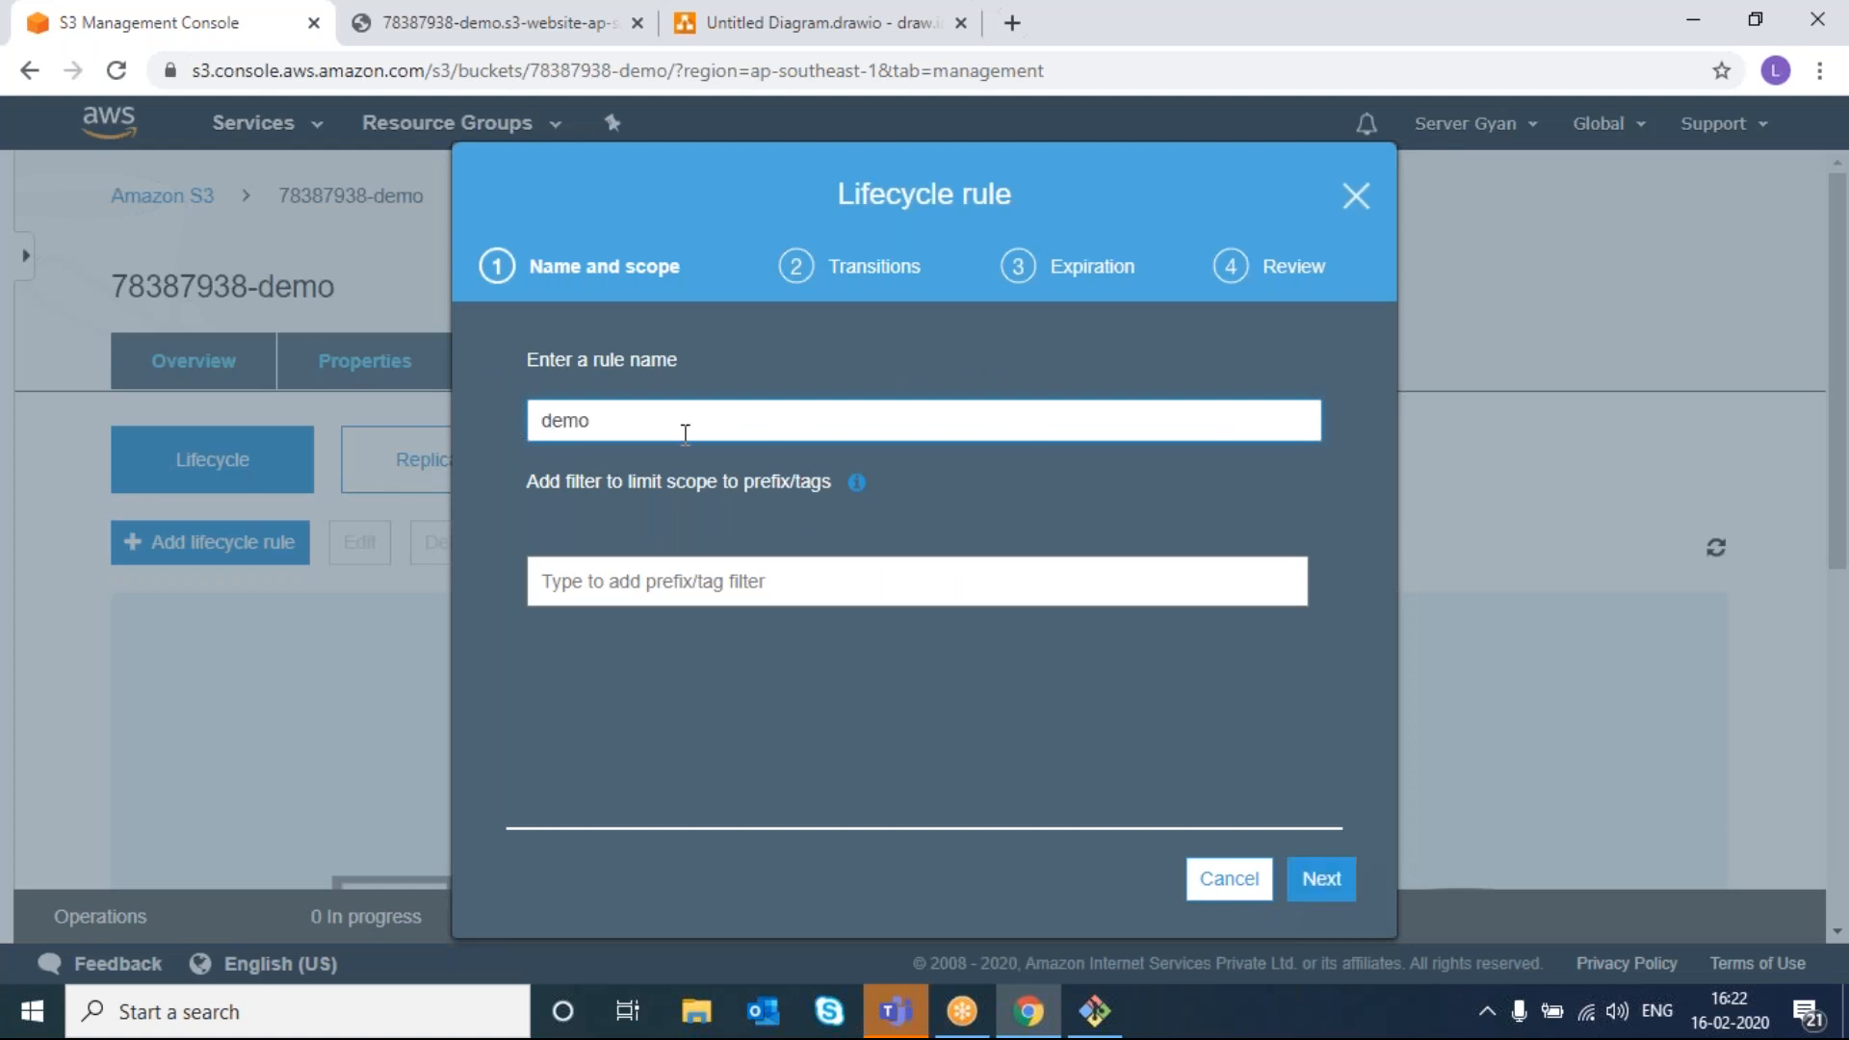
pyautogui.click(1317, 879)
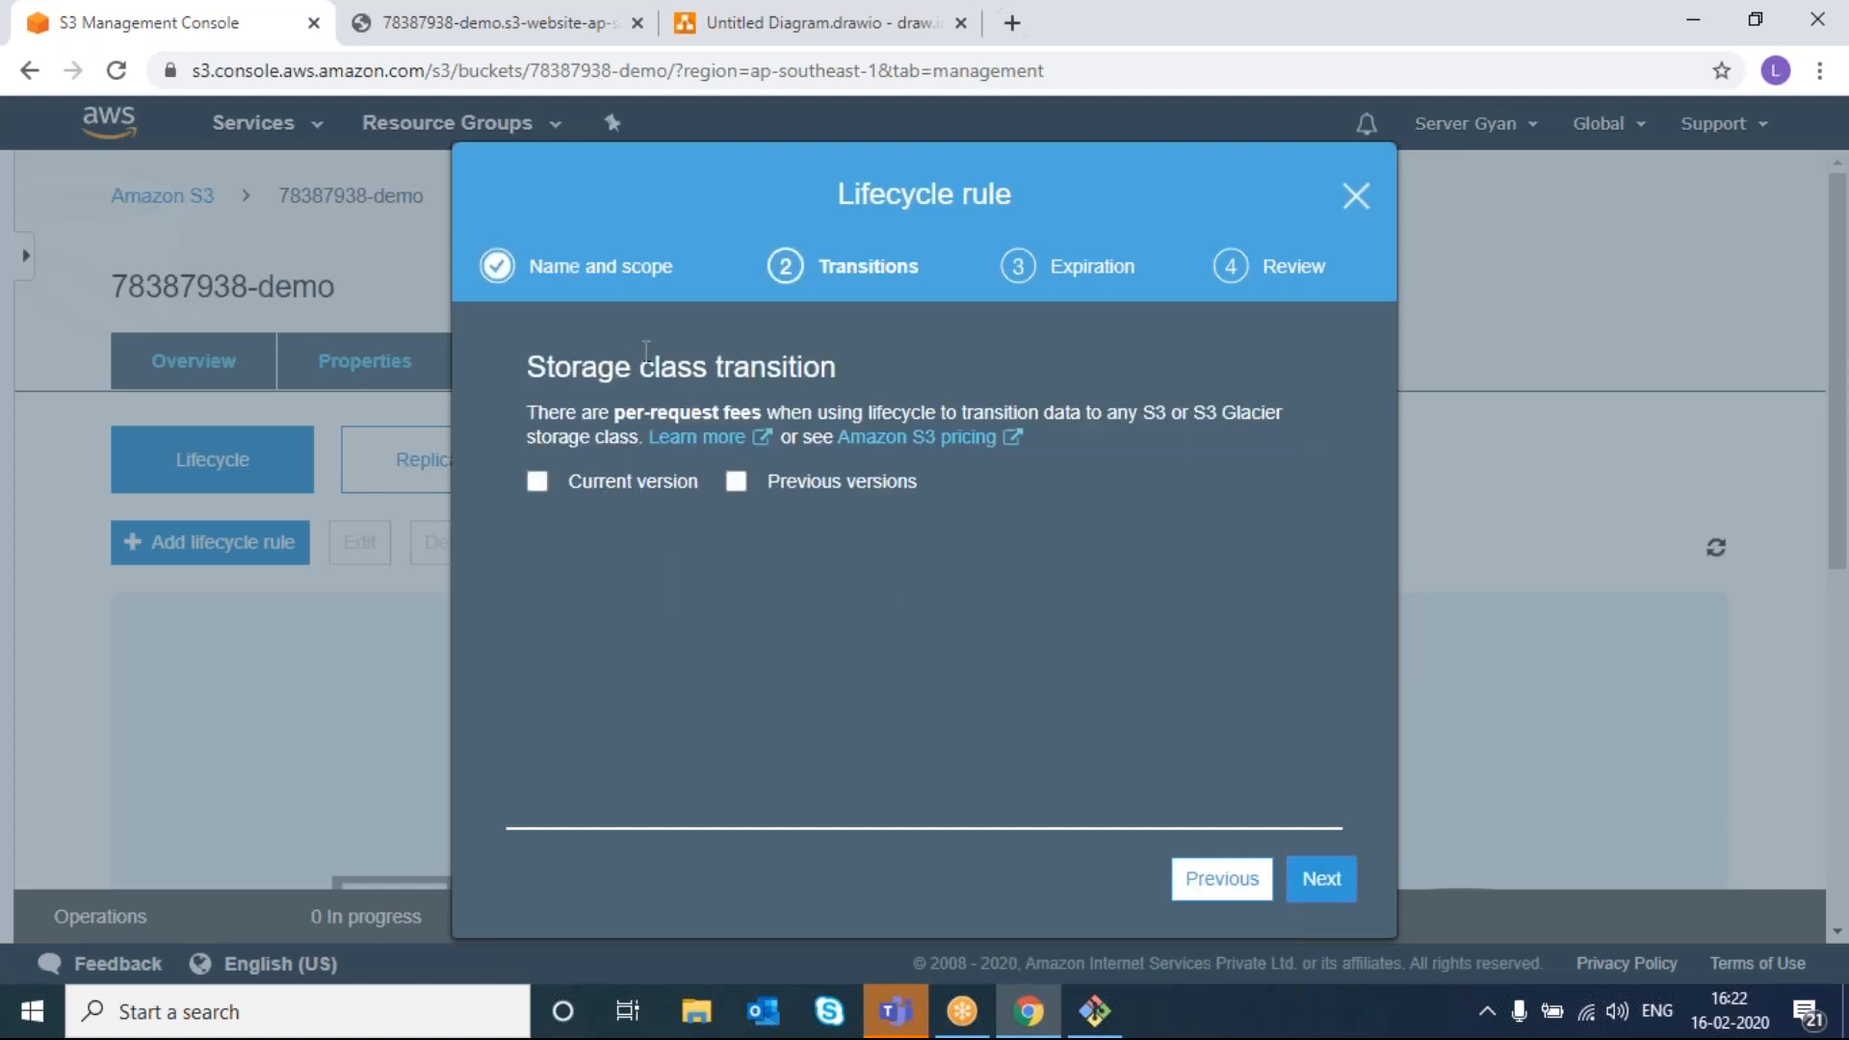
# - Enable transitions for current versions only and add a Standard-IA transition at 30 days
pyautogui.click(739, 486)
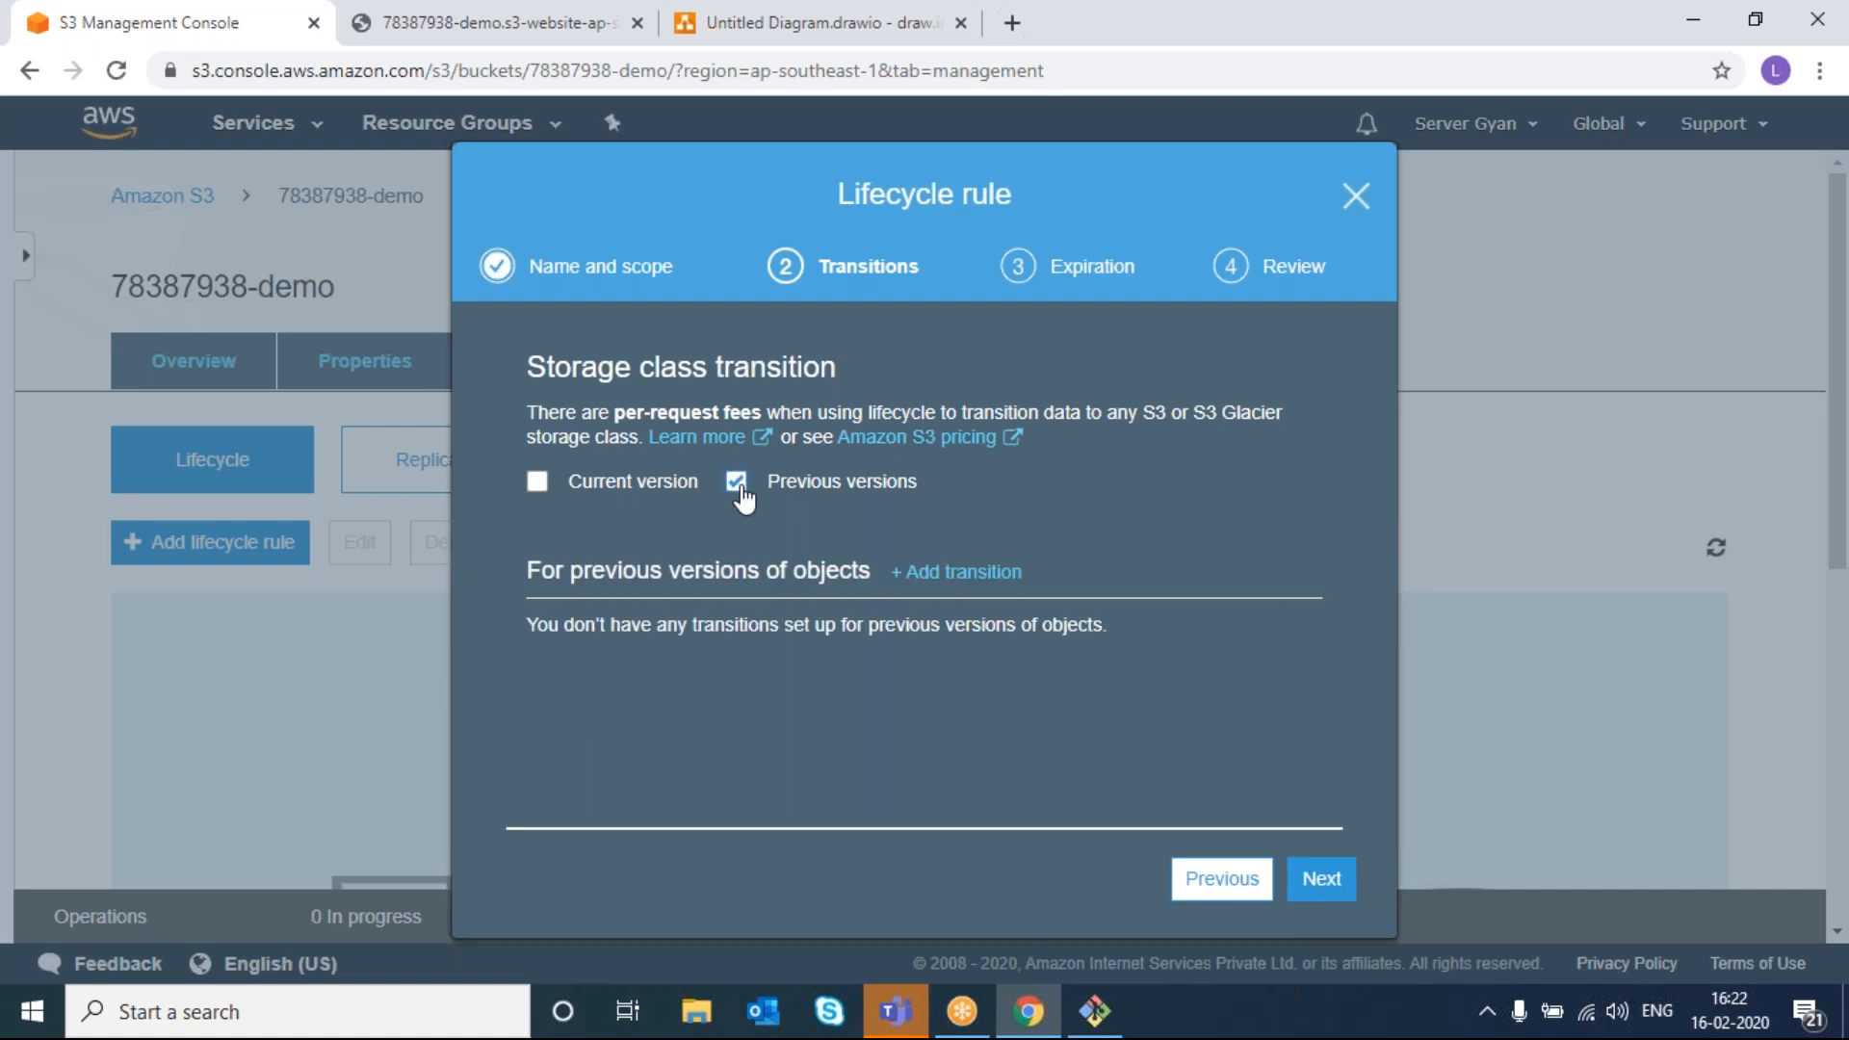
pyautogui.rightClick(738, 486)
pyautogui.click(738, 484)
pyautogui.click(738, 484)
pyautogui.click(543, 486)
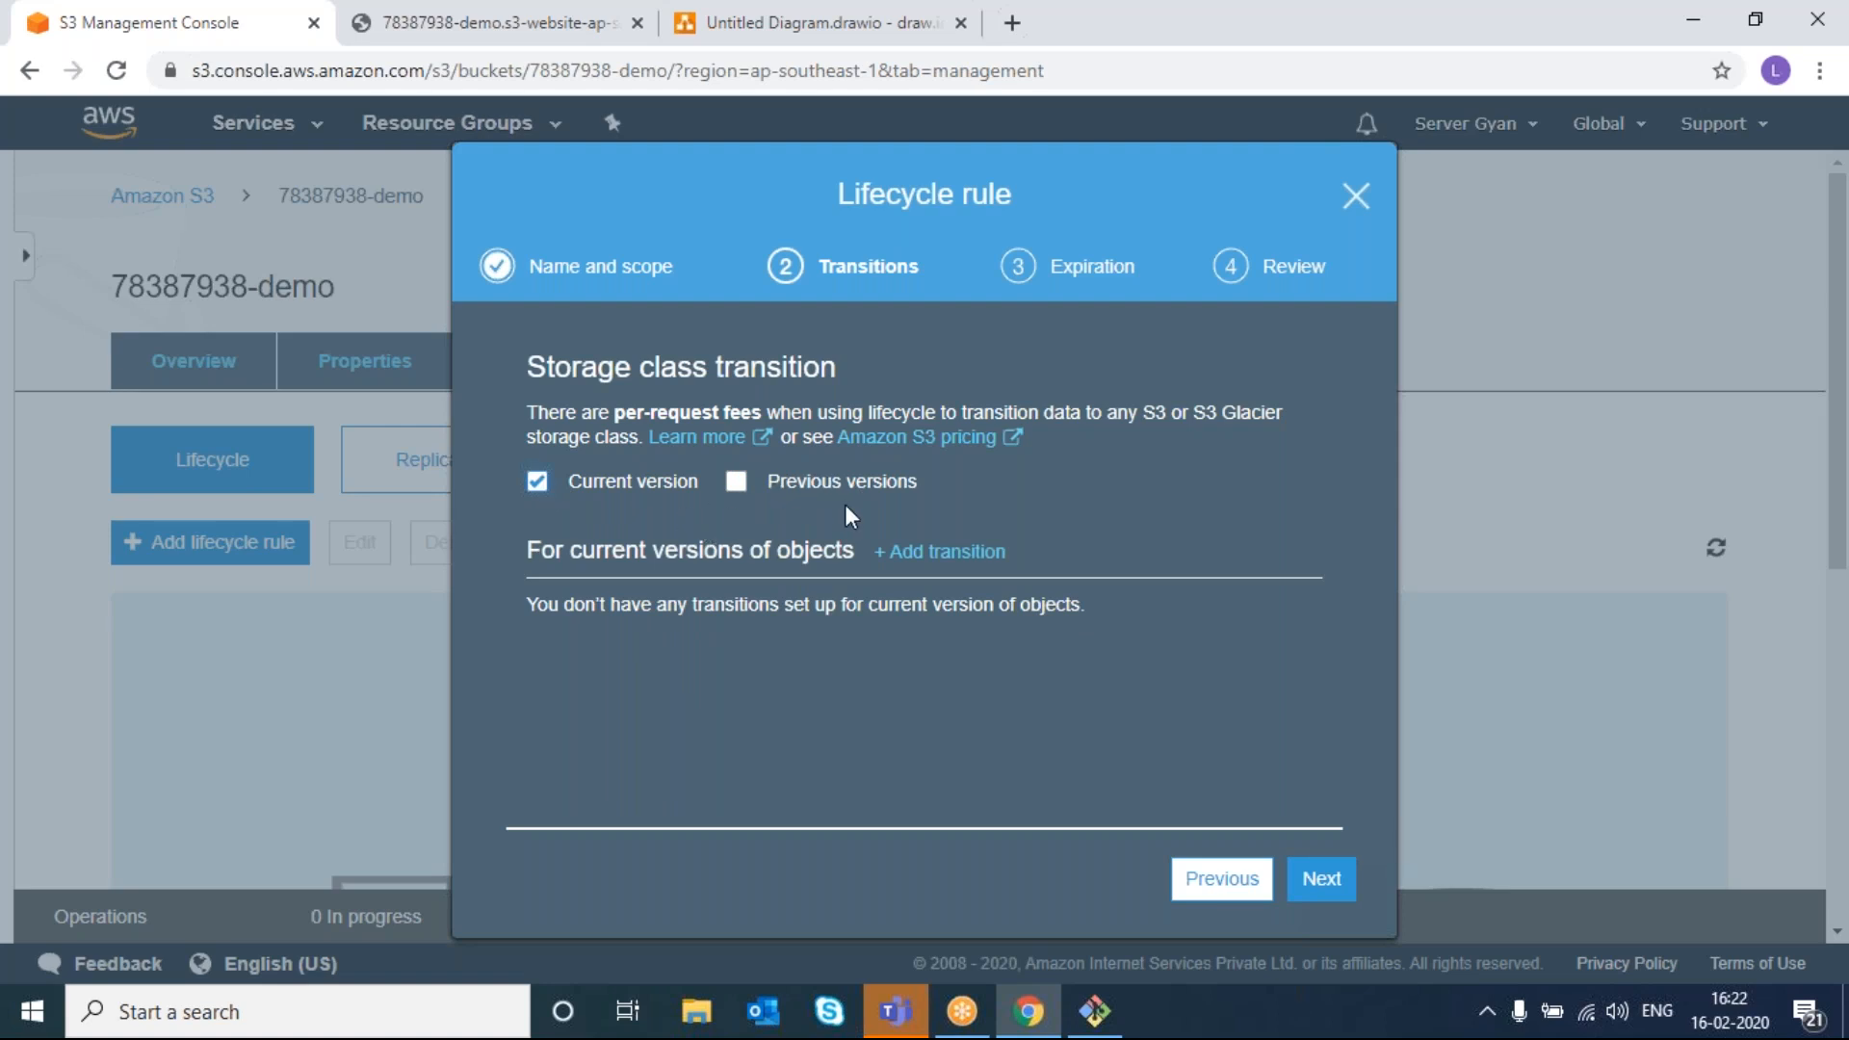
pyautogui.click(938, 551)
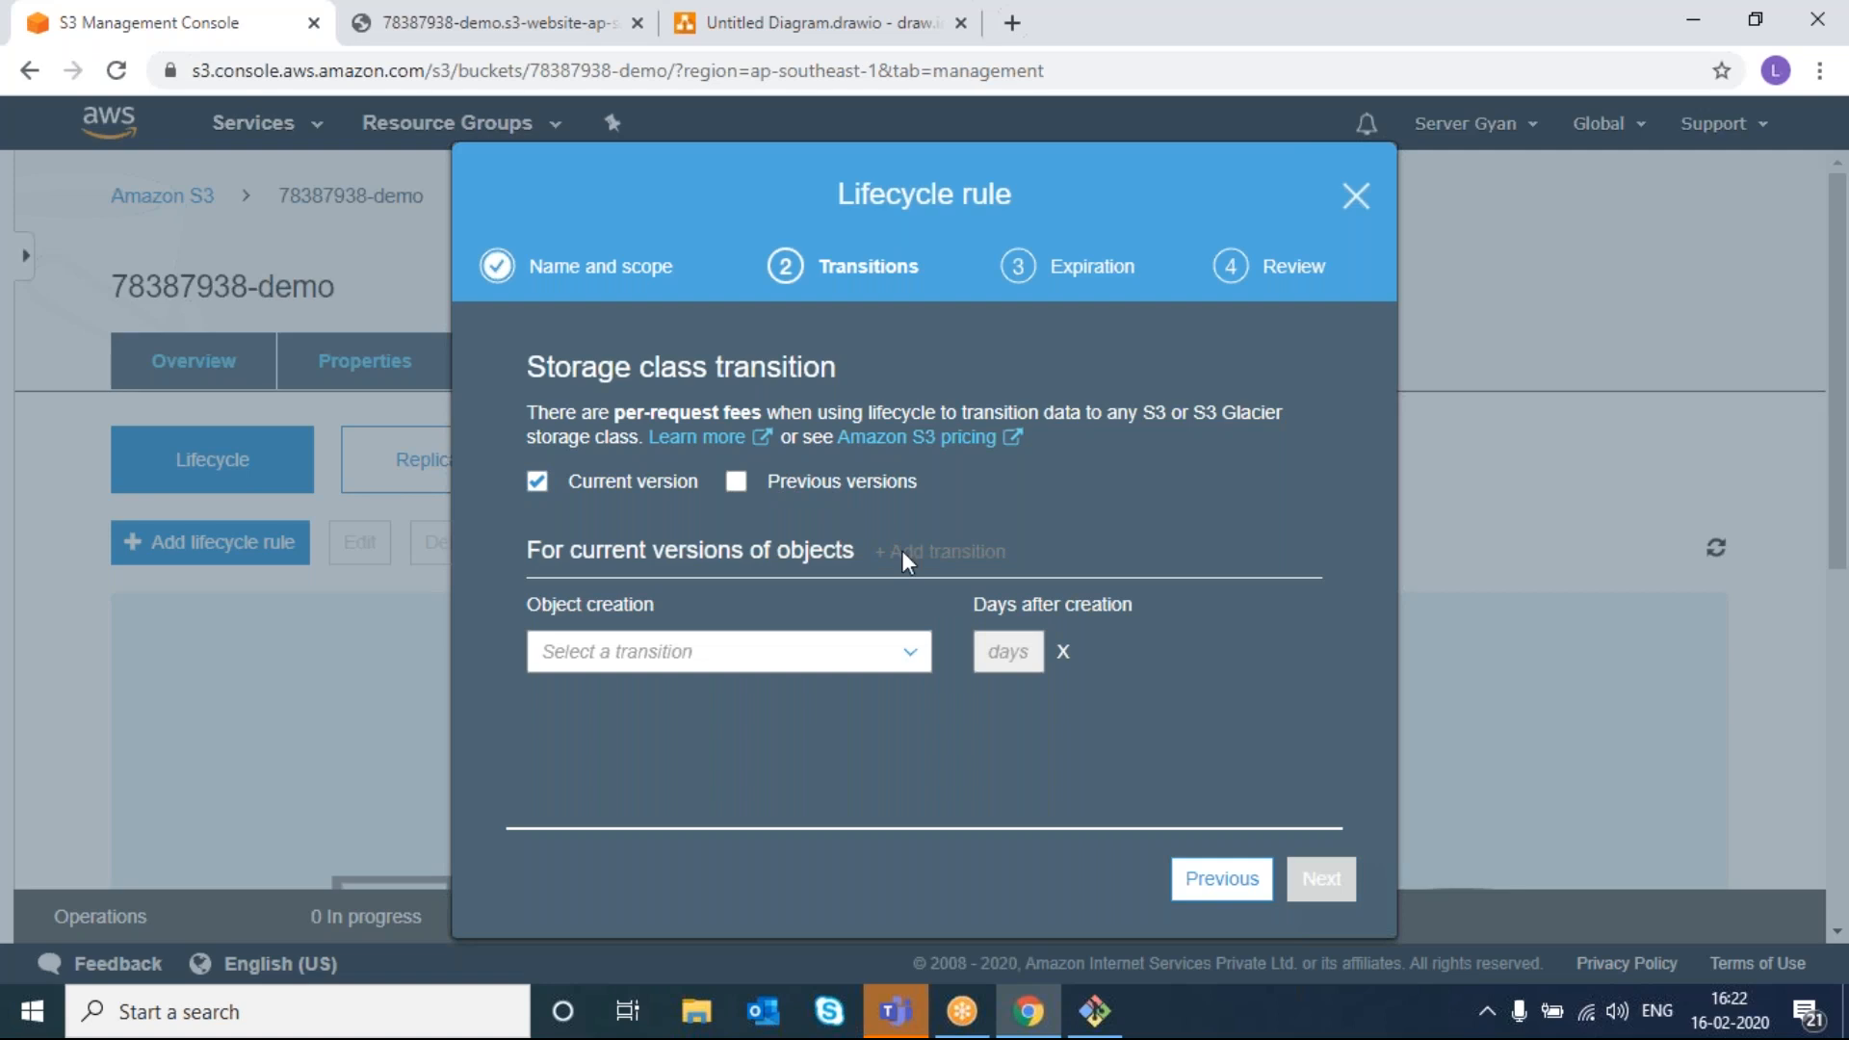
pyautogui.click(796, 657)
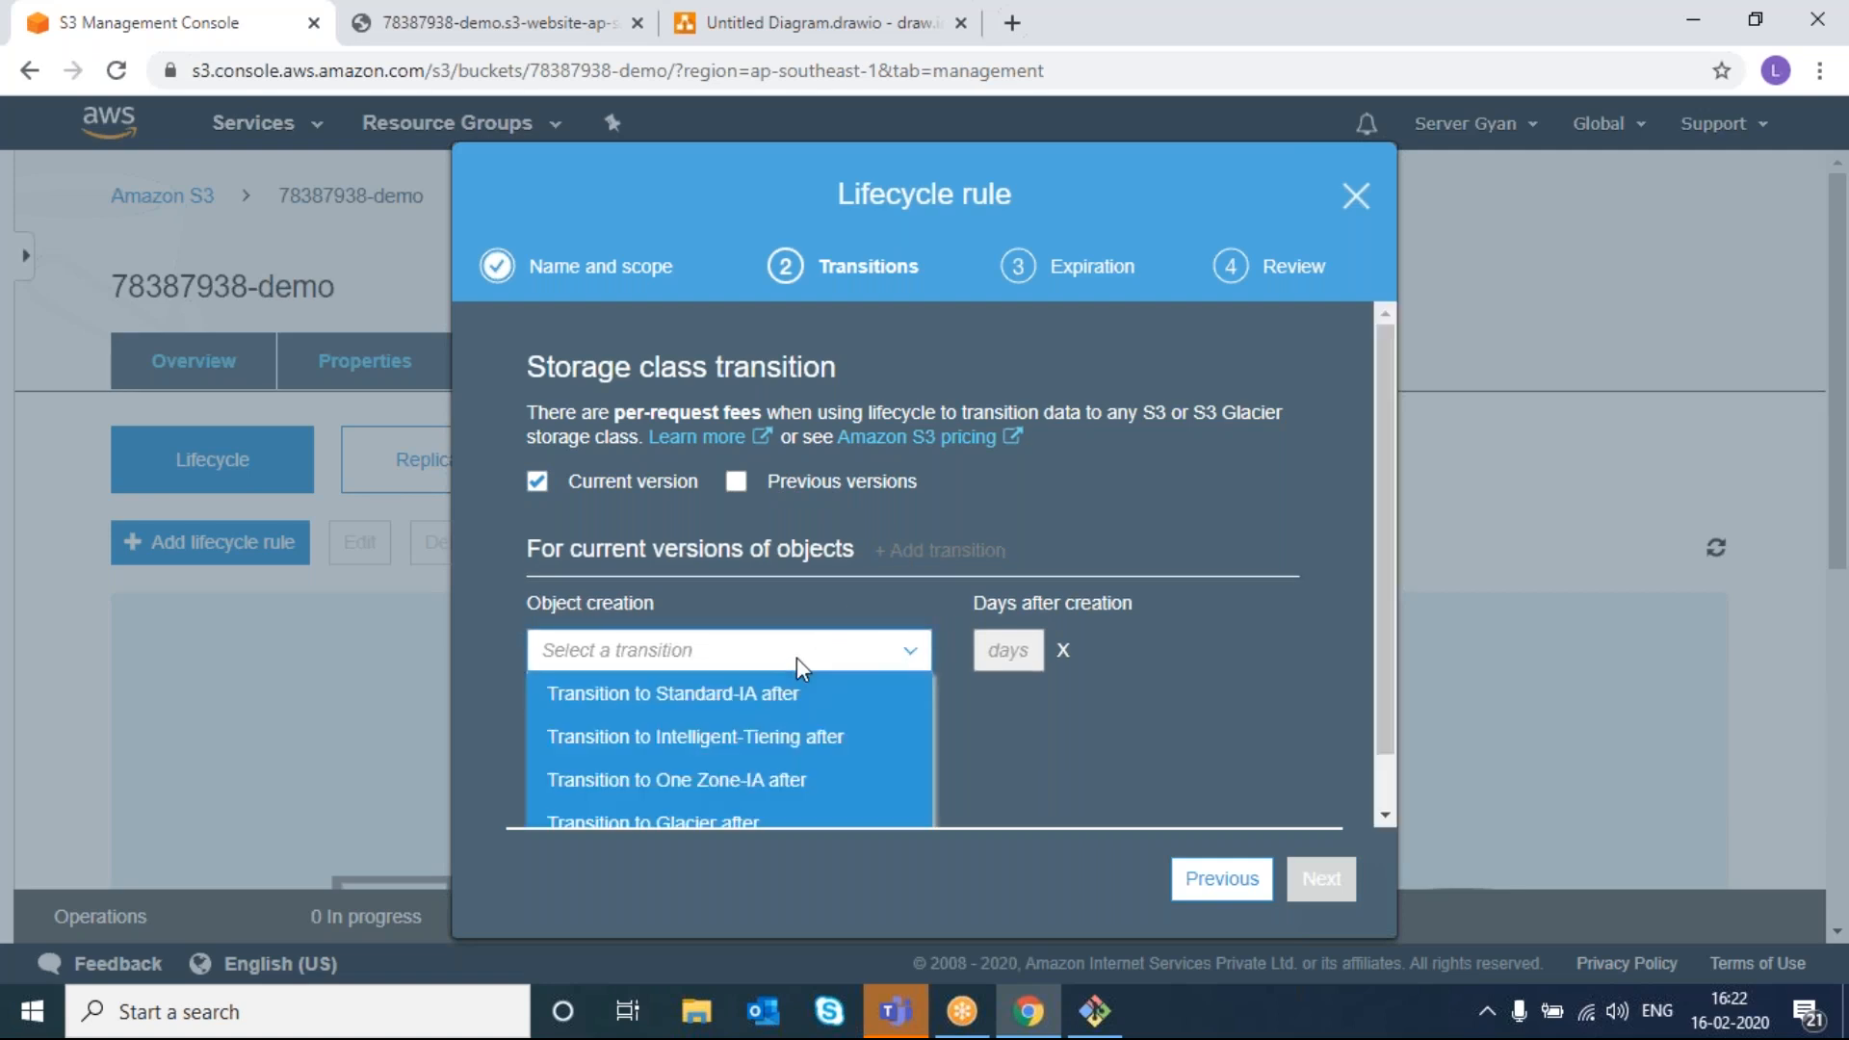
pyautogui.click(795, 711)
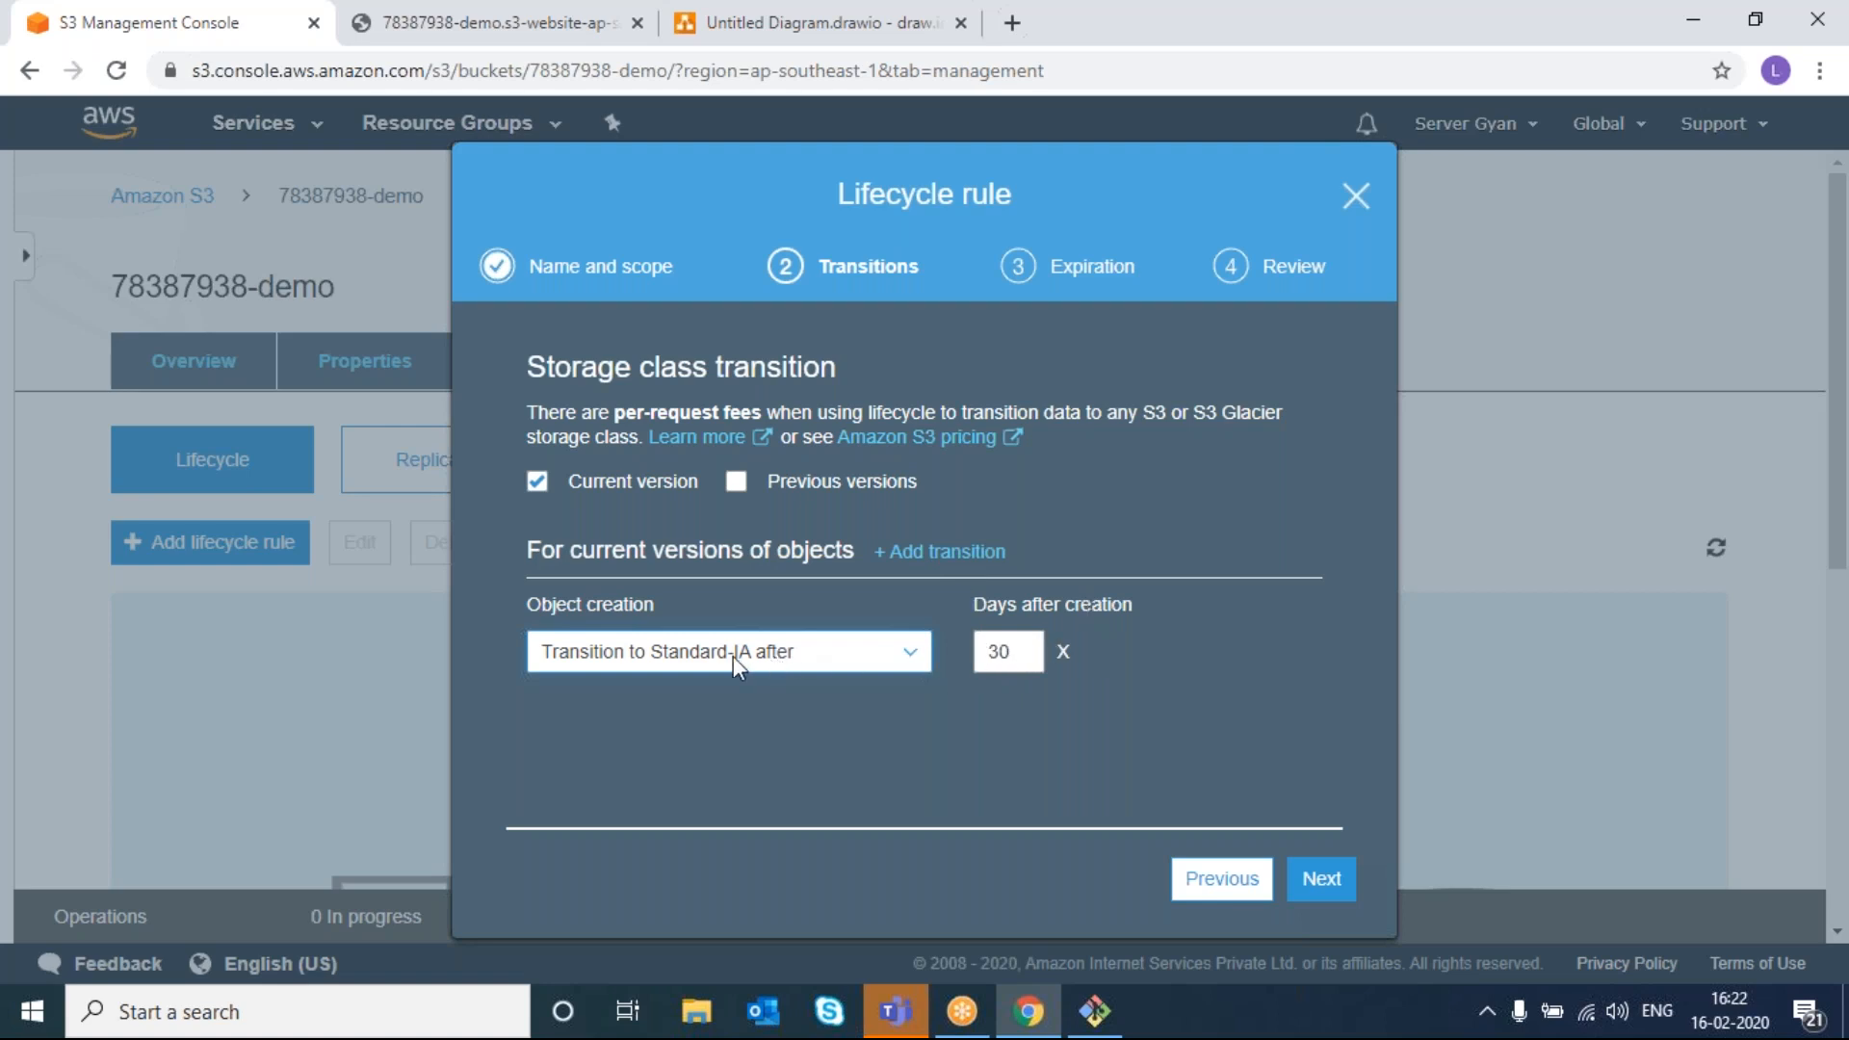
# - Add a second transition to Intelligent-Tiering at 60 days
pyautogui.click(942, 554)
pyautogui.click(750, 713)
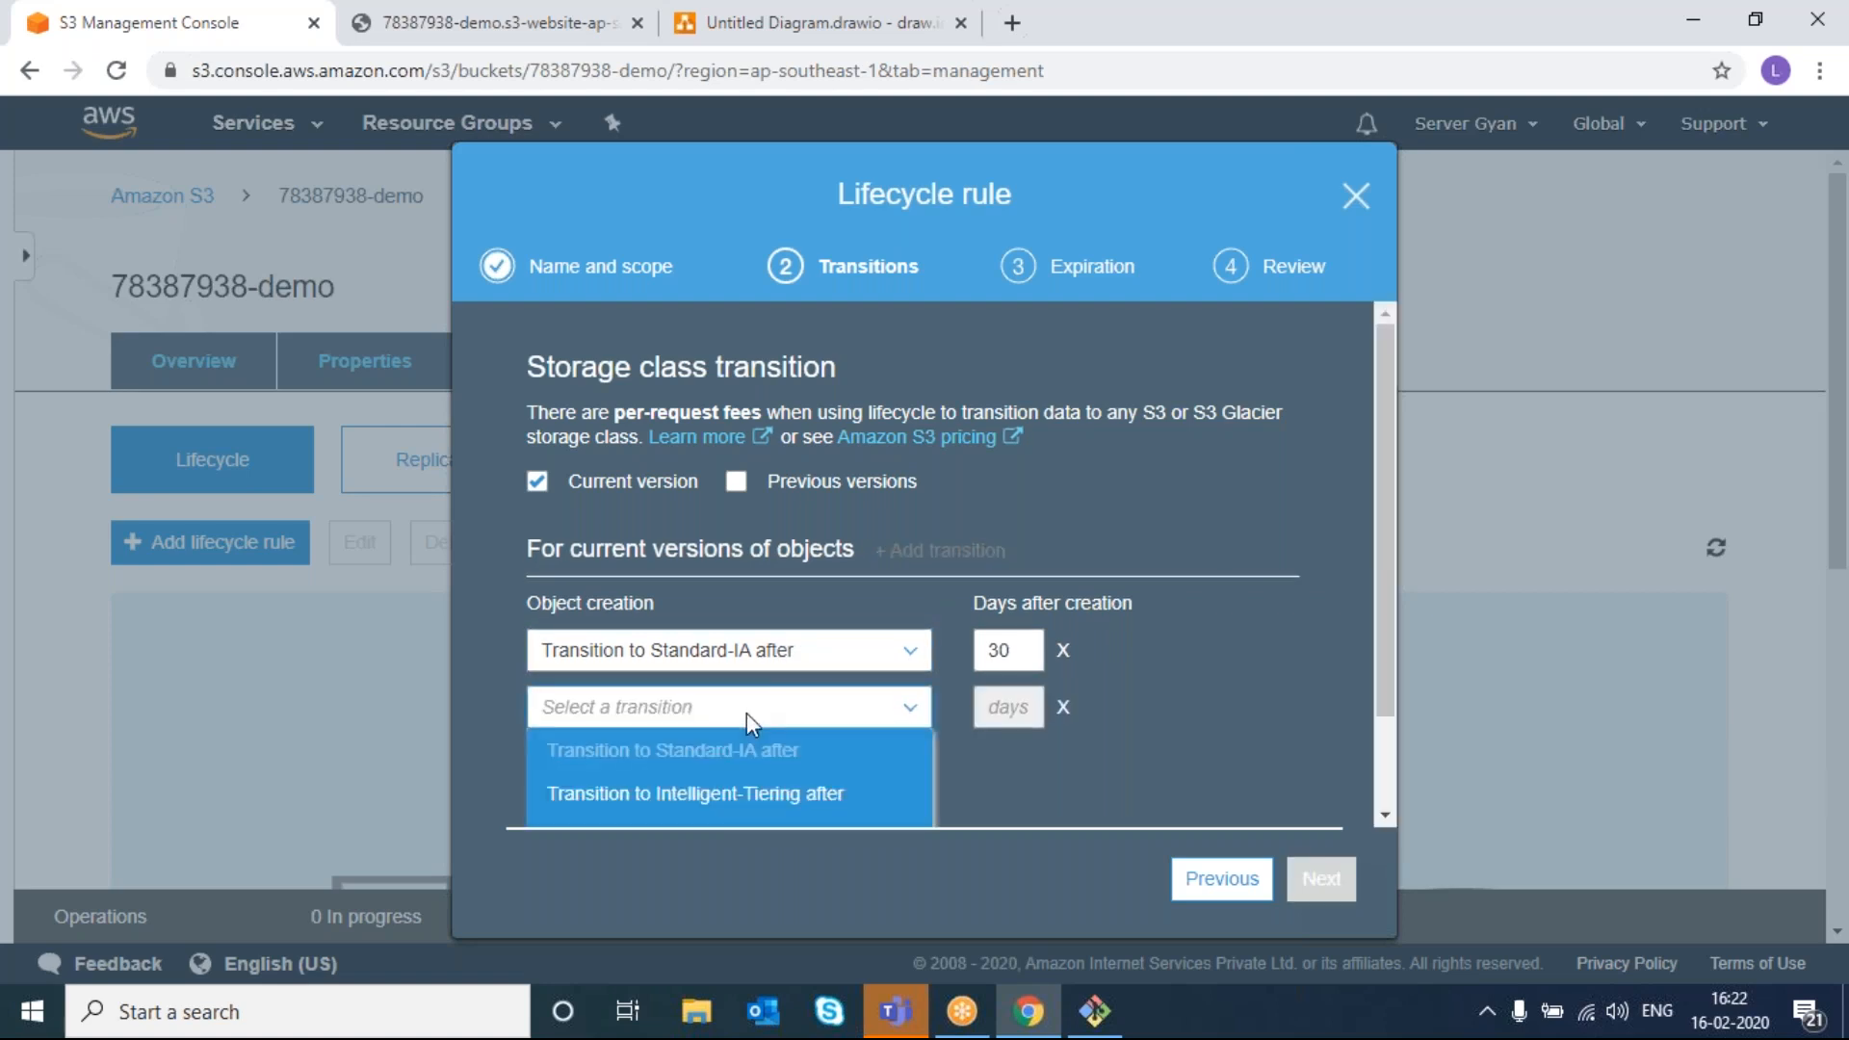
pyautogui.click(732, 787)
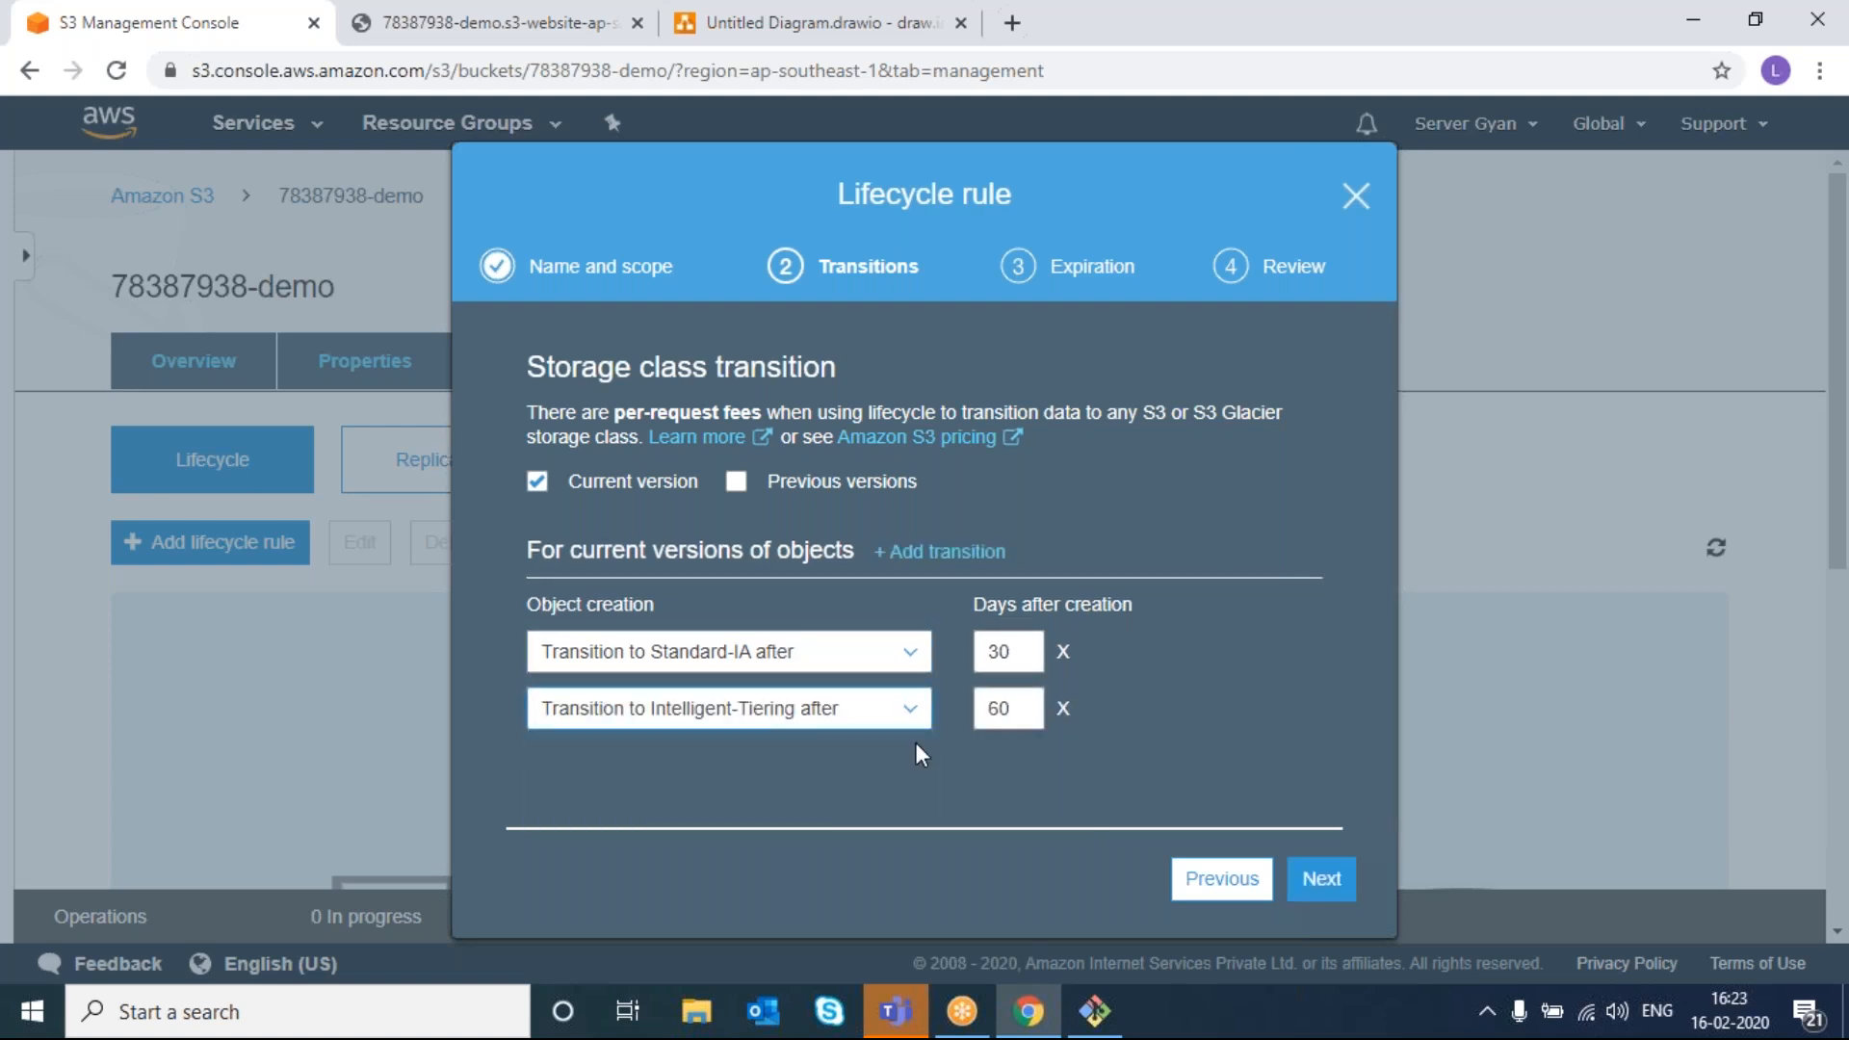
pyautogui.click(887, 712)
pyautogui.click(887, 713)
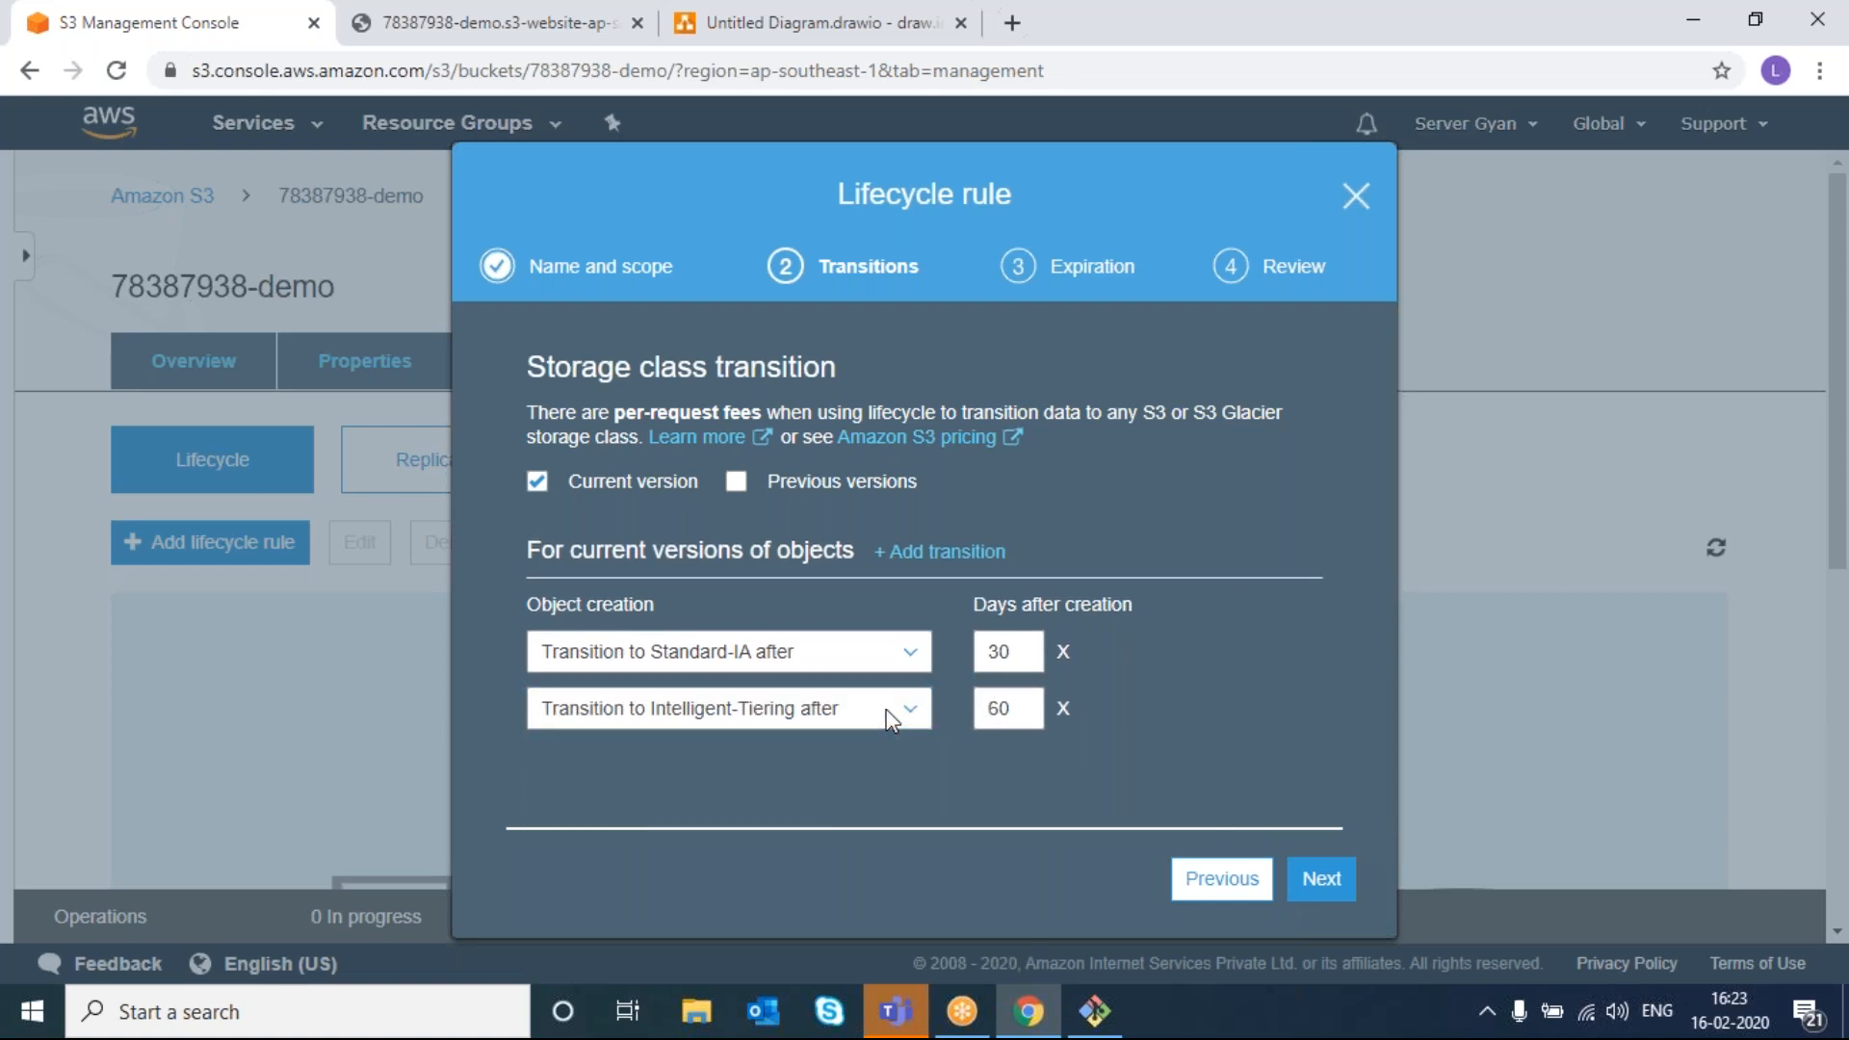
# - Add One Zone-IA at 90 days and Glacier at 120 days transitions
pyautogui.click(891, 550)
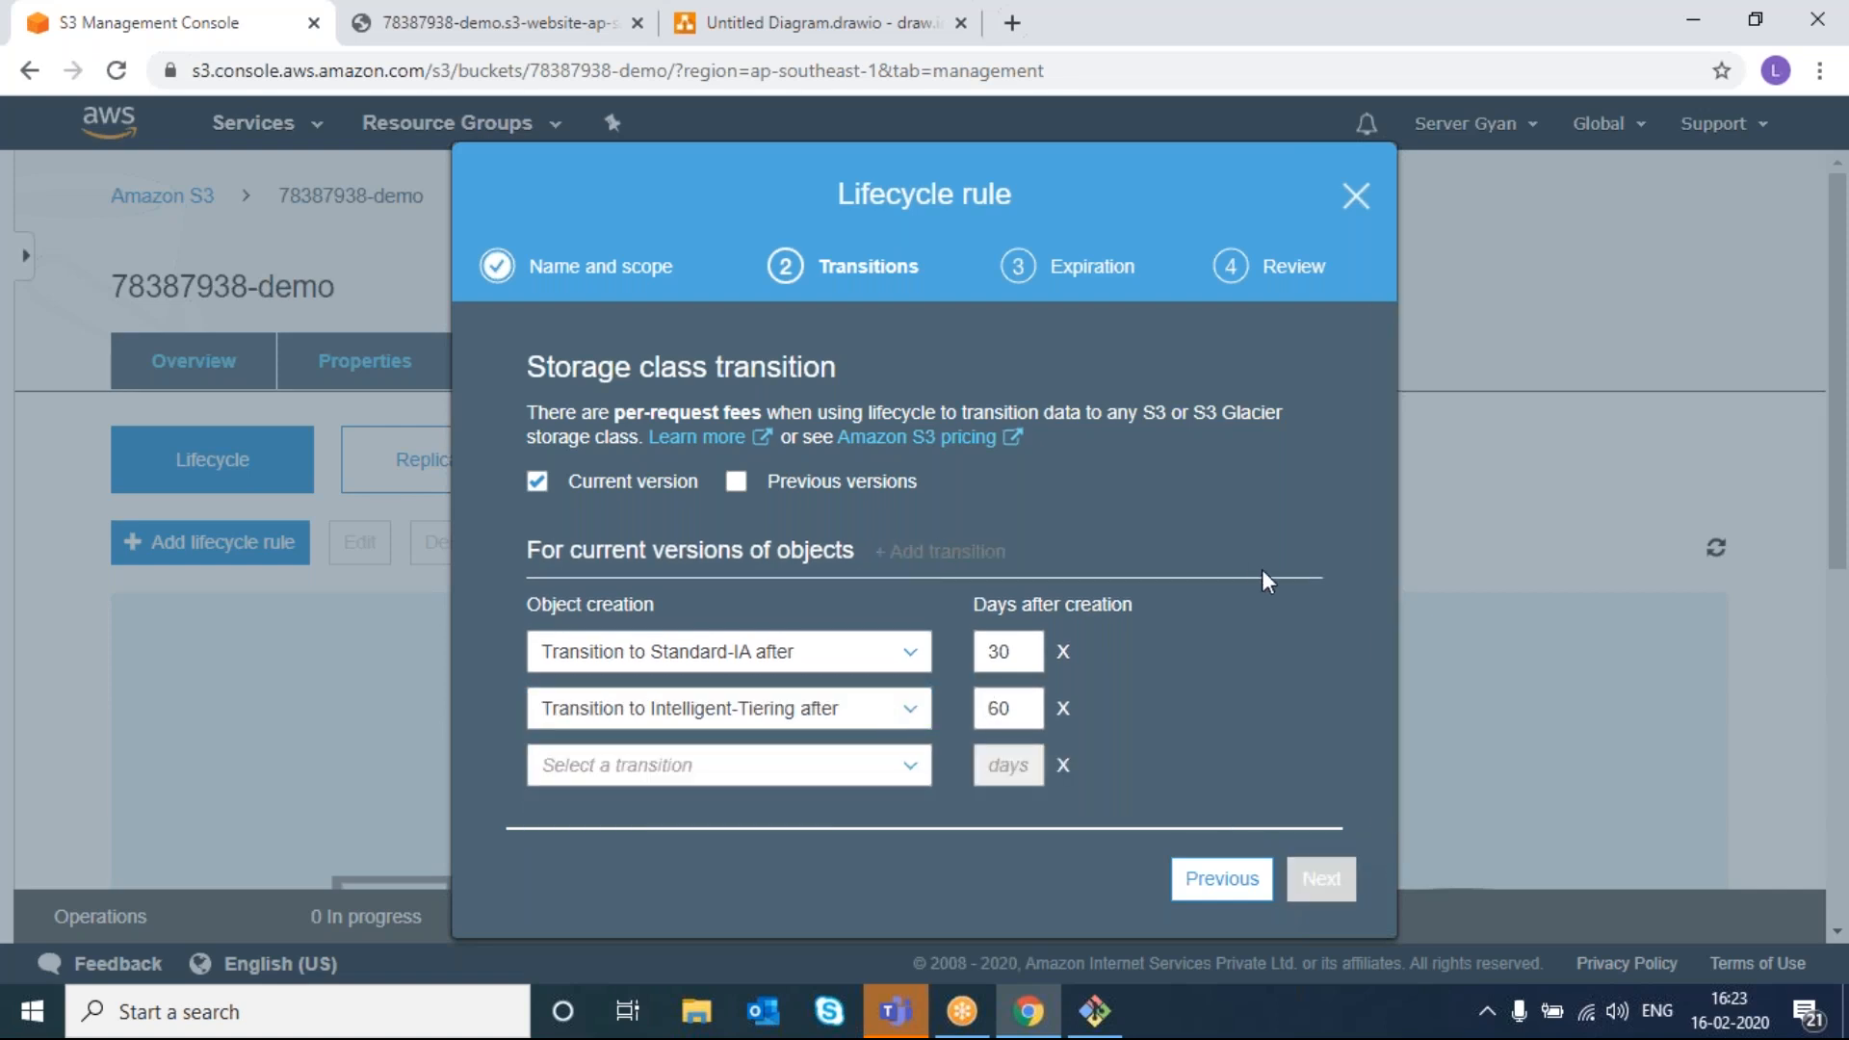
pyautogui.click(910, 765)
pyautogui.scroll(-1, 905, 765)
pyautogui.click(906, 767)
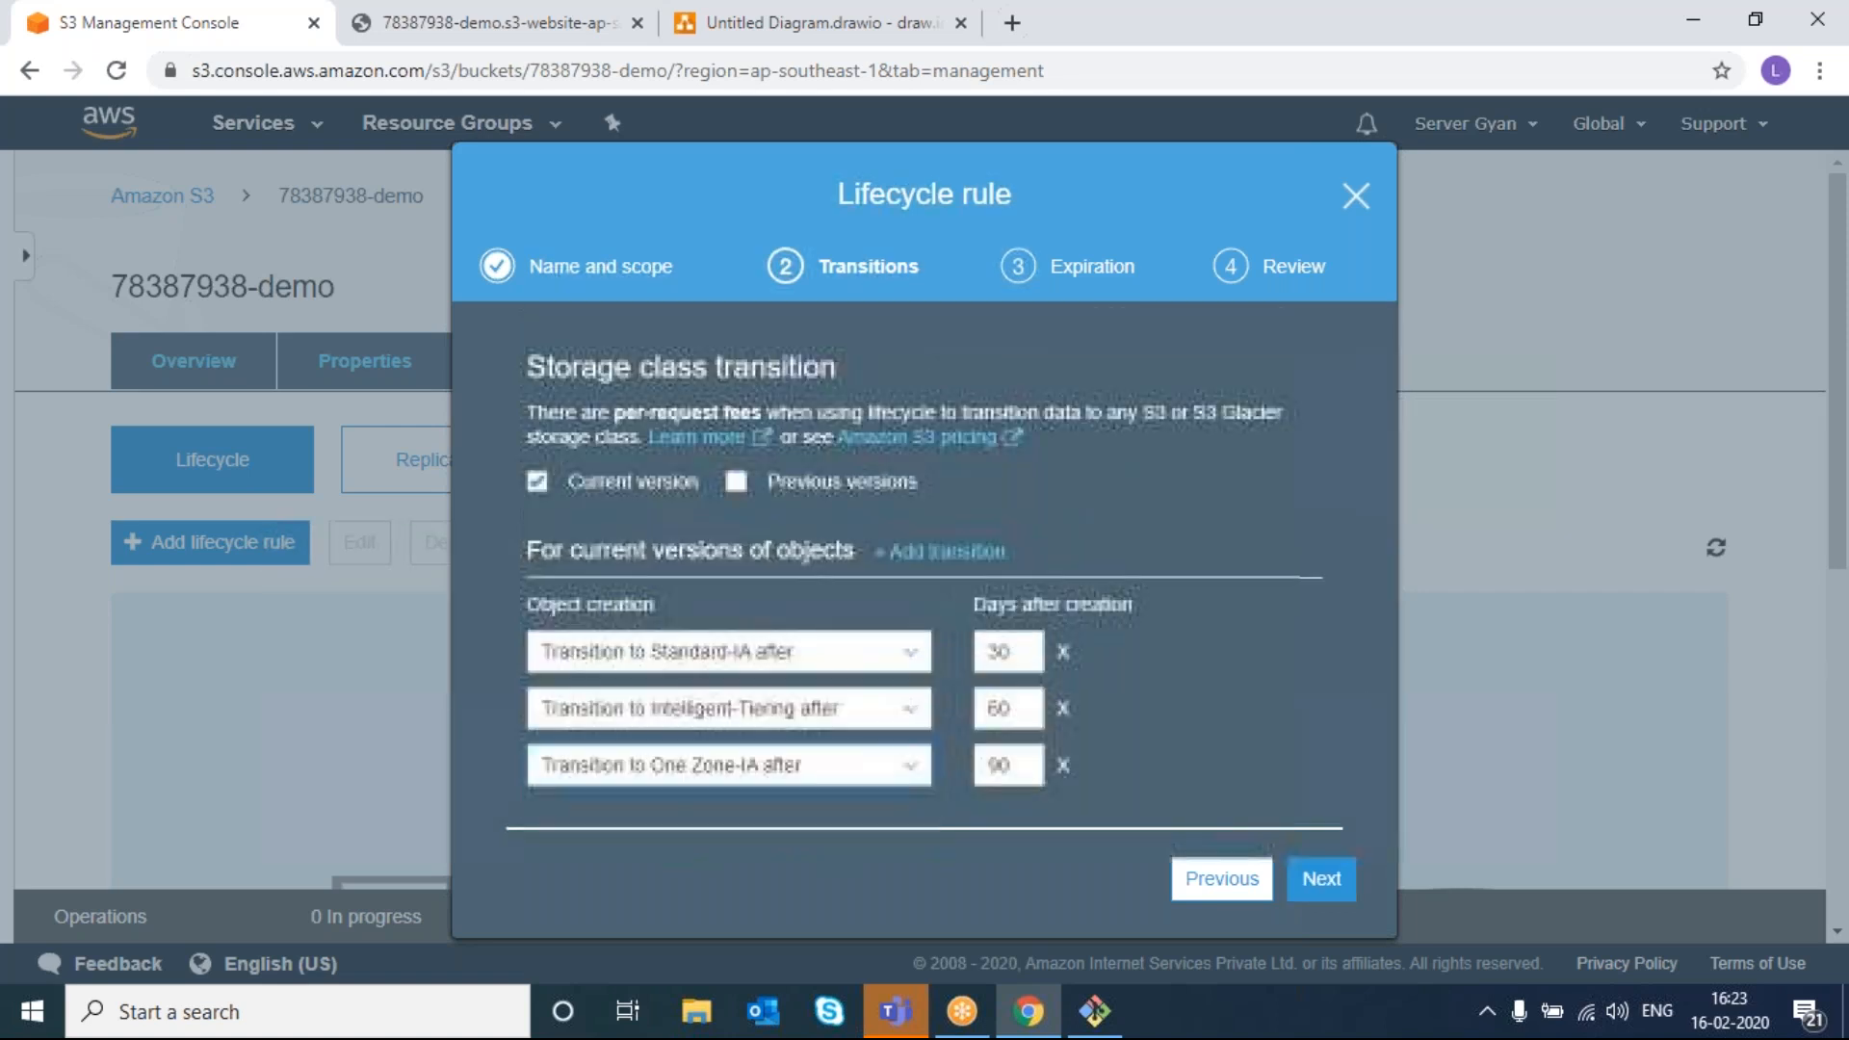
pyautogui.click(953, 551)
pyautogui.click(807, 782)
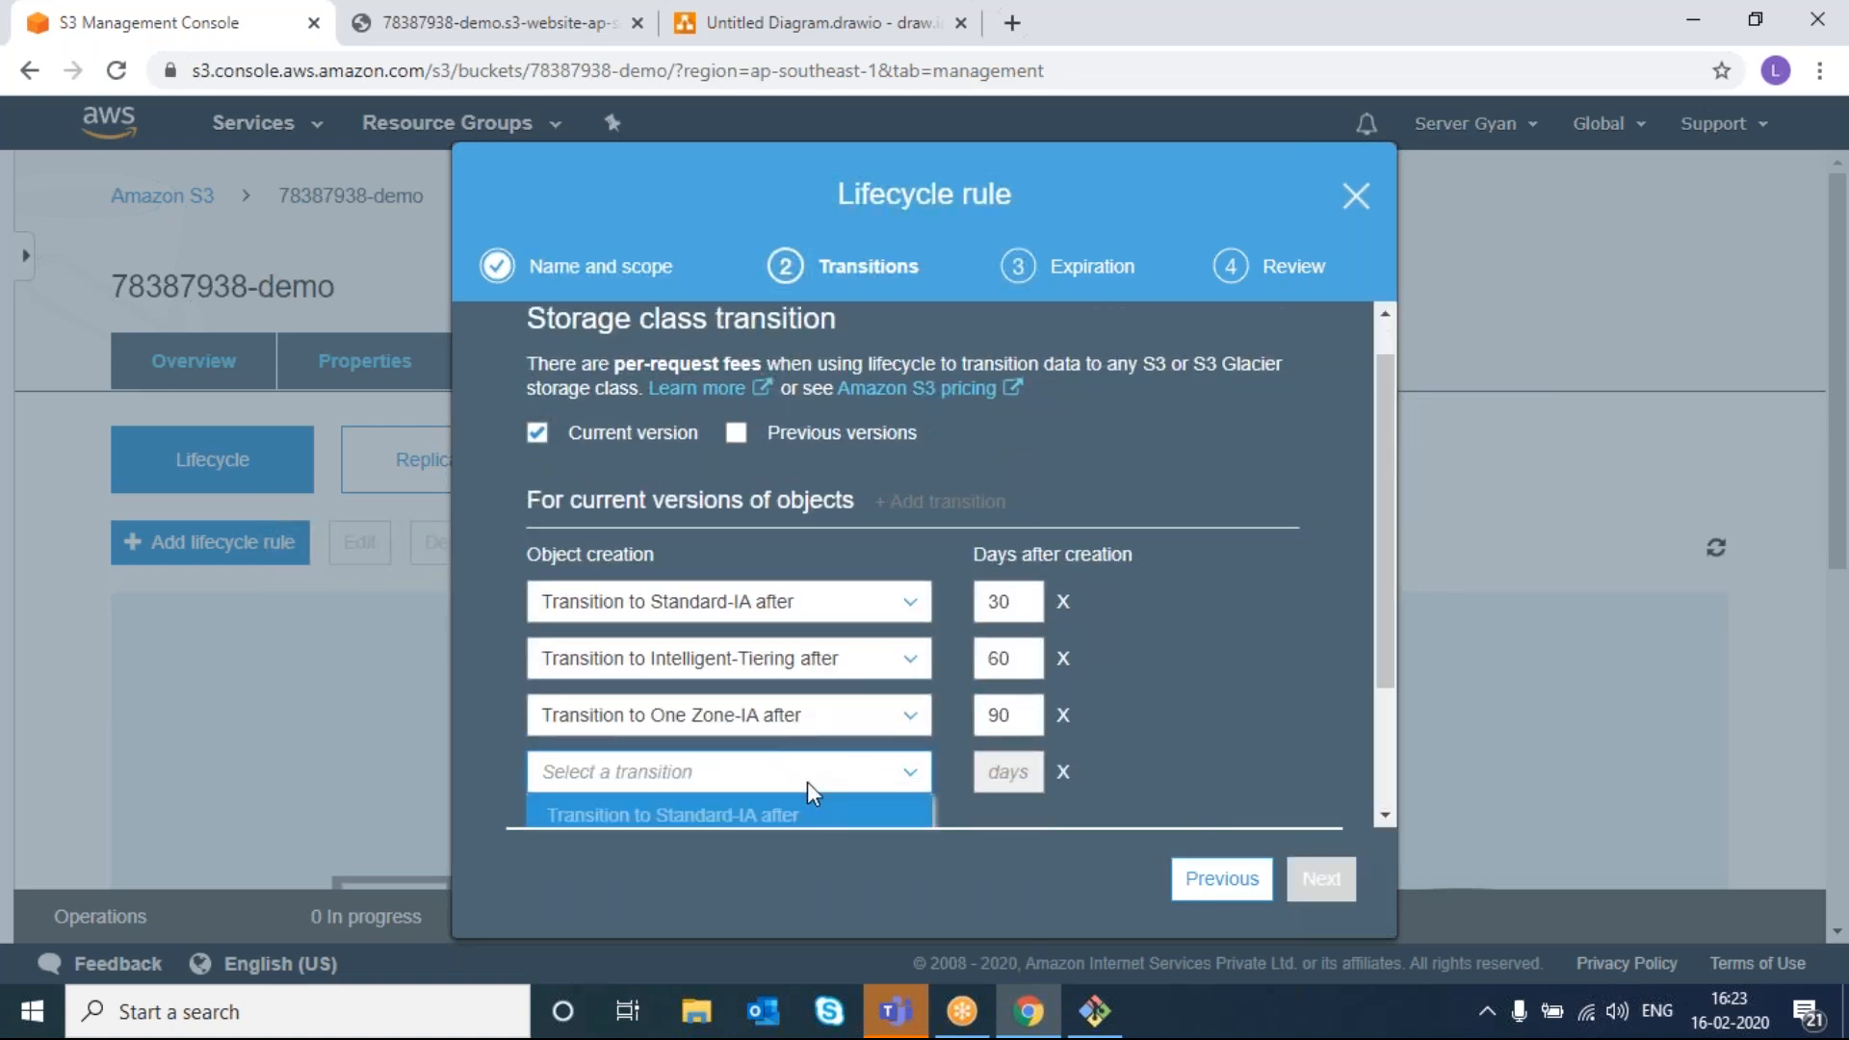
pyautogui.click(763, 766)
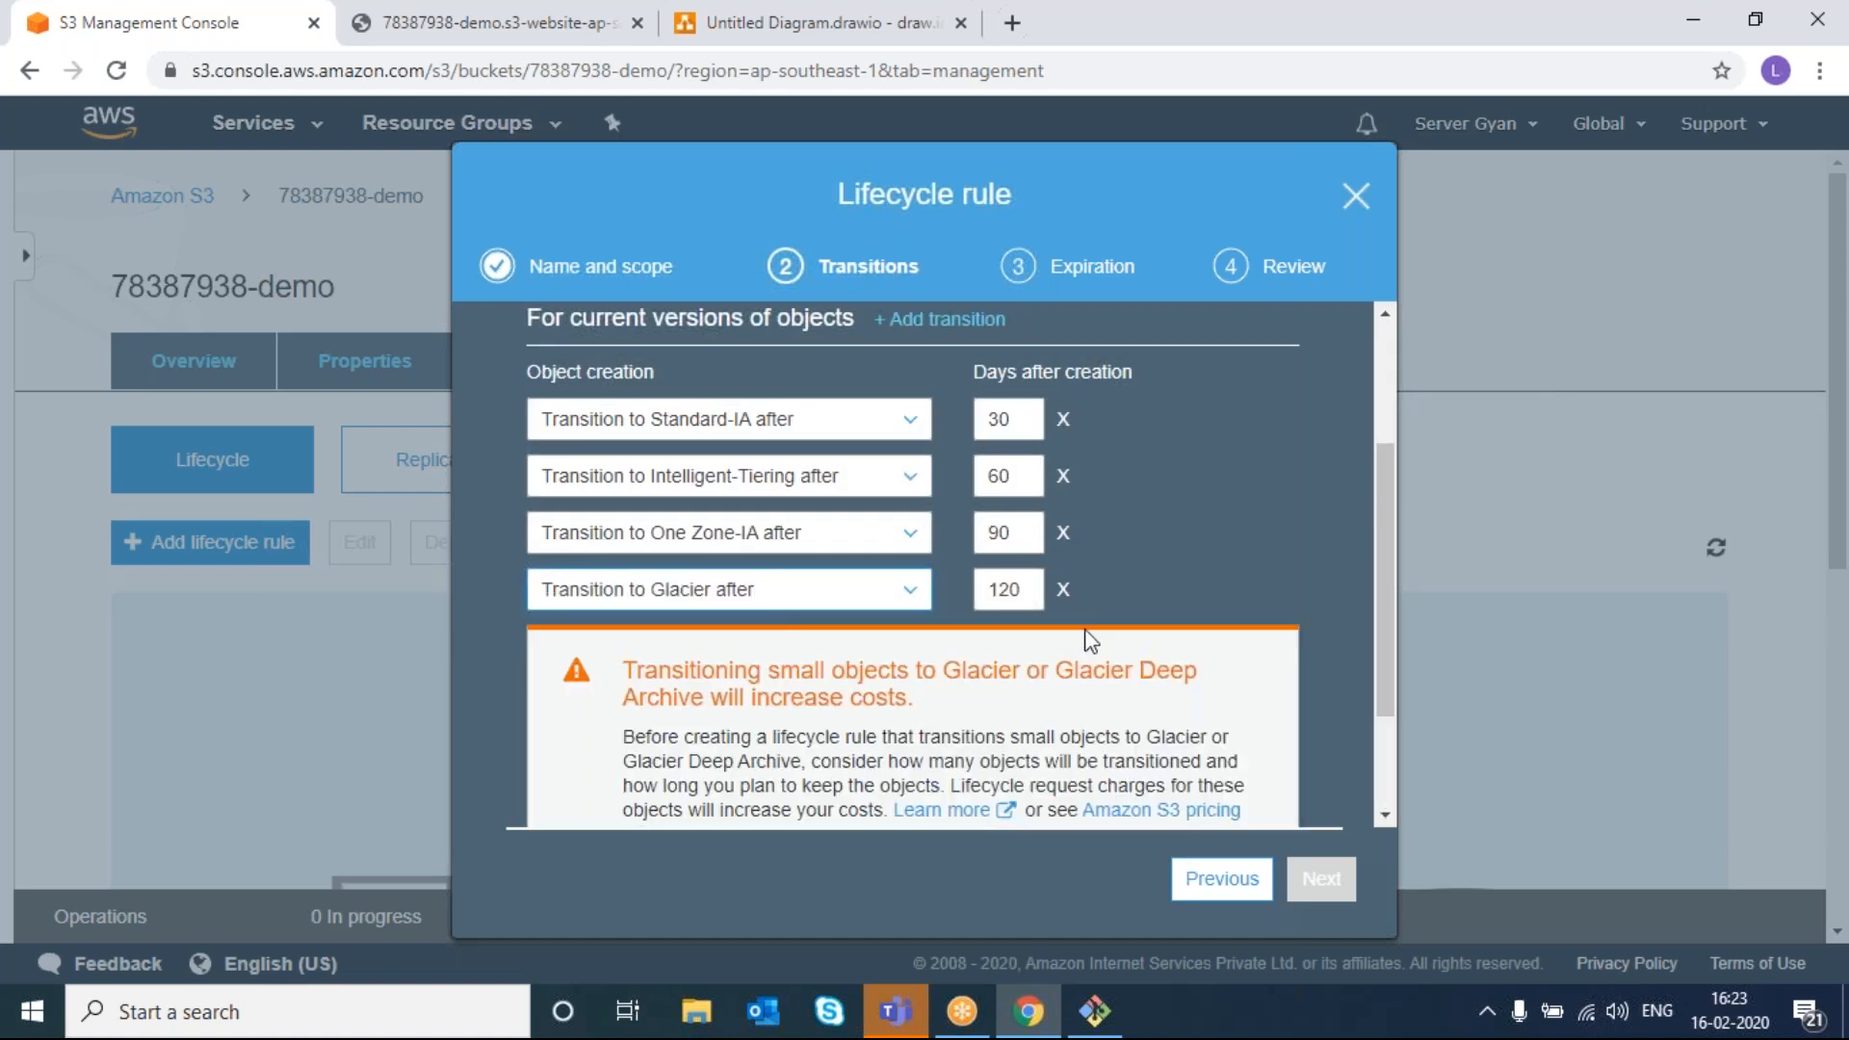
pyautogui.scroll(-2, 1175, 590)
# - Acknowledge the Glacier cost warning and change the Glacier transition to 180 days
pyautogui.click(633, 708)
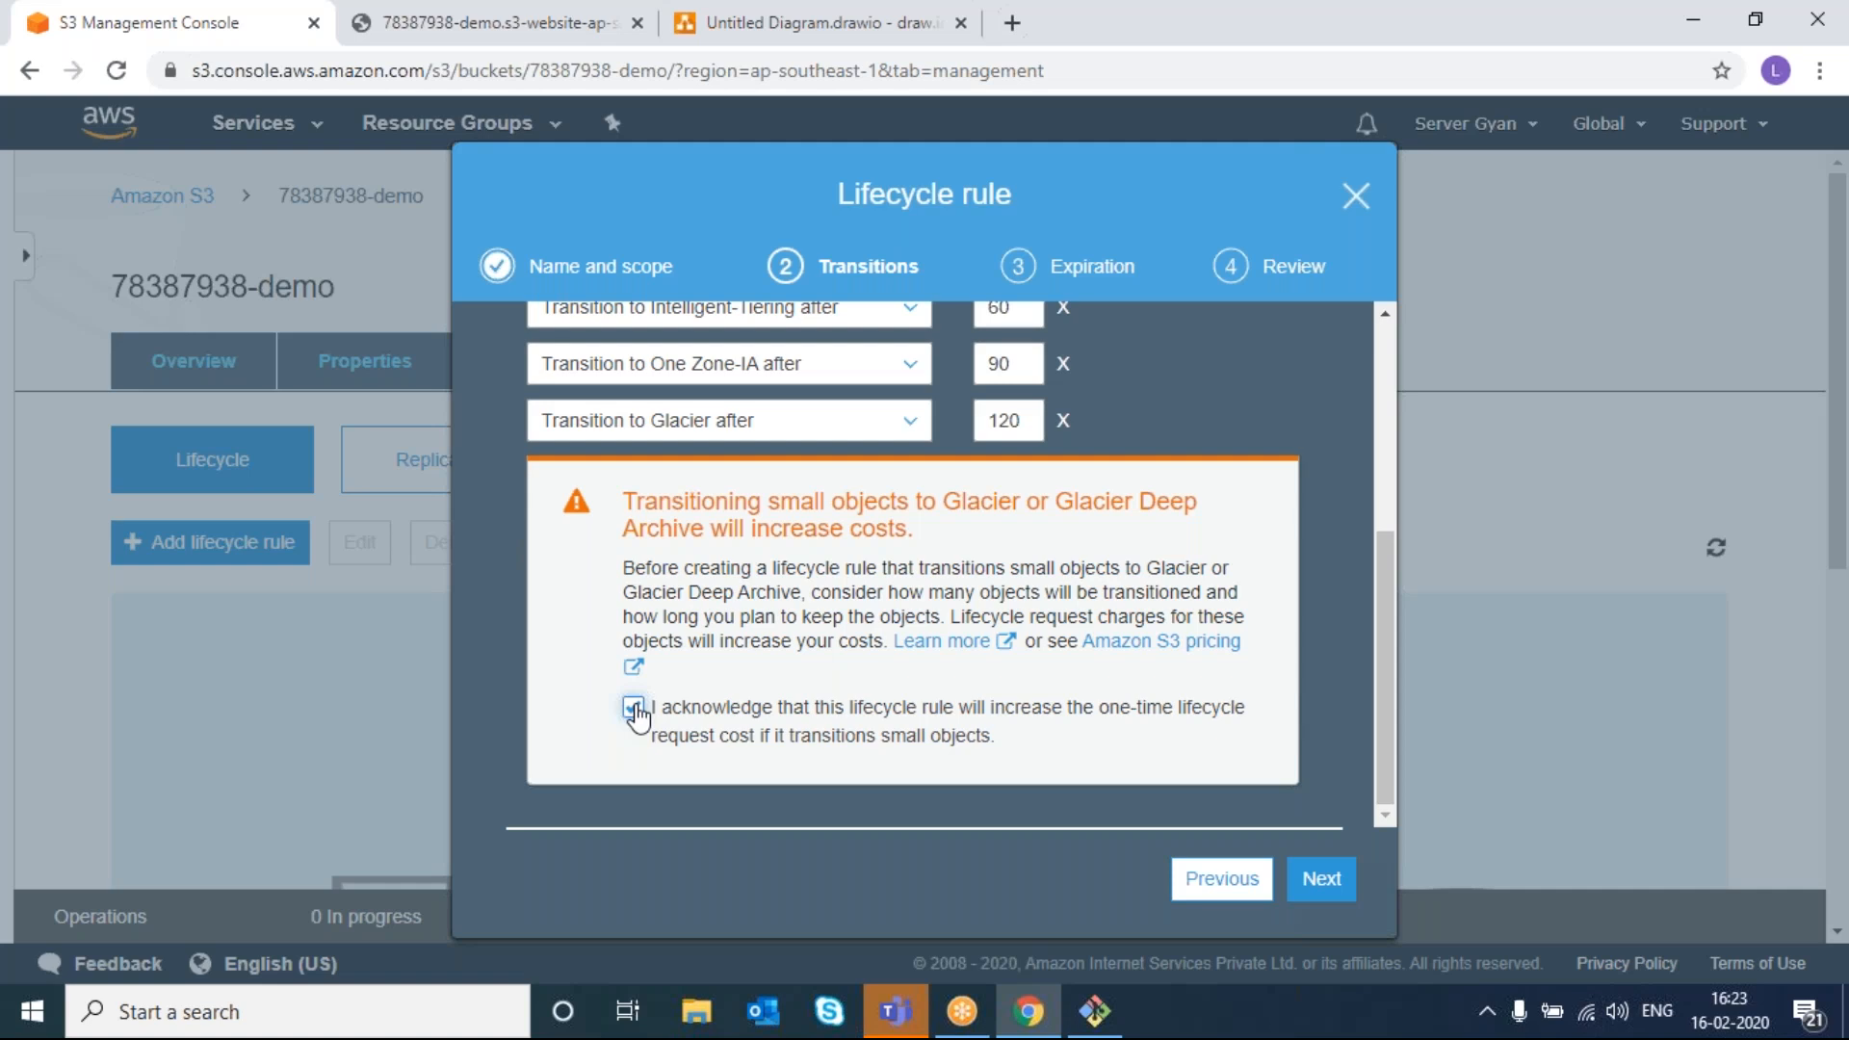
pyautogui.scroll(2, 635, 713)
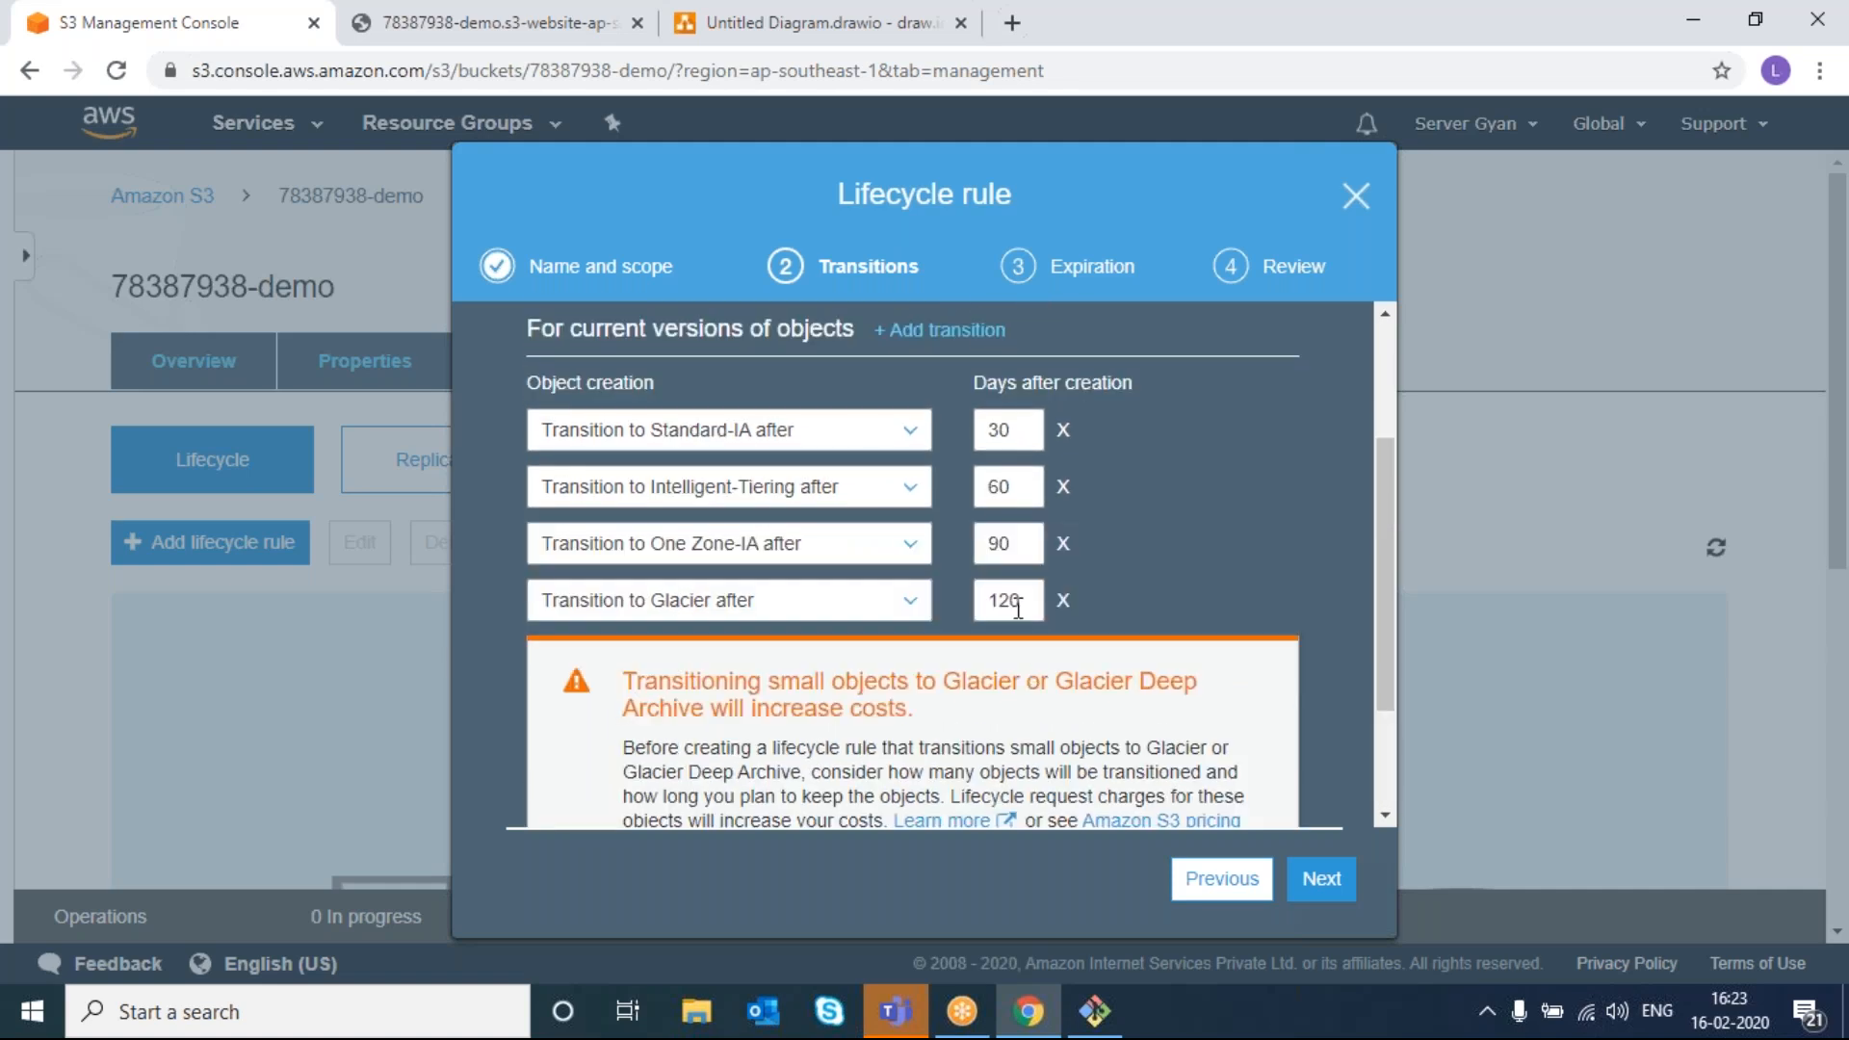
pyautogui.click(1008, 599)
pyautogui.press('BackSpace')
pyautogui.write('8')
pyautogui.click(1125, 556)
# - Try 10 days for Standard-IA, note the 30-day minimum error, and remove that transition
pyautogui.click(1006, 429)
pyautogui.press('BackSpace')
pyautogui.press('BackSpace')
pyautogui.write('10')
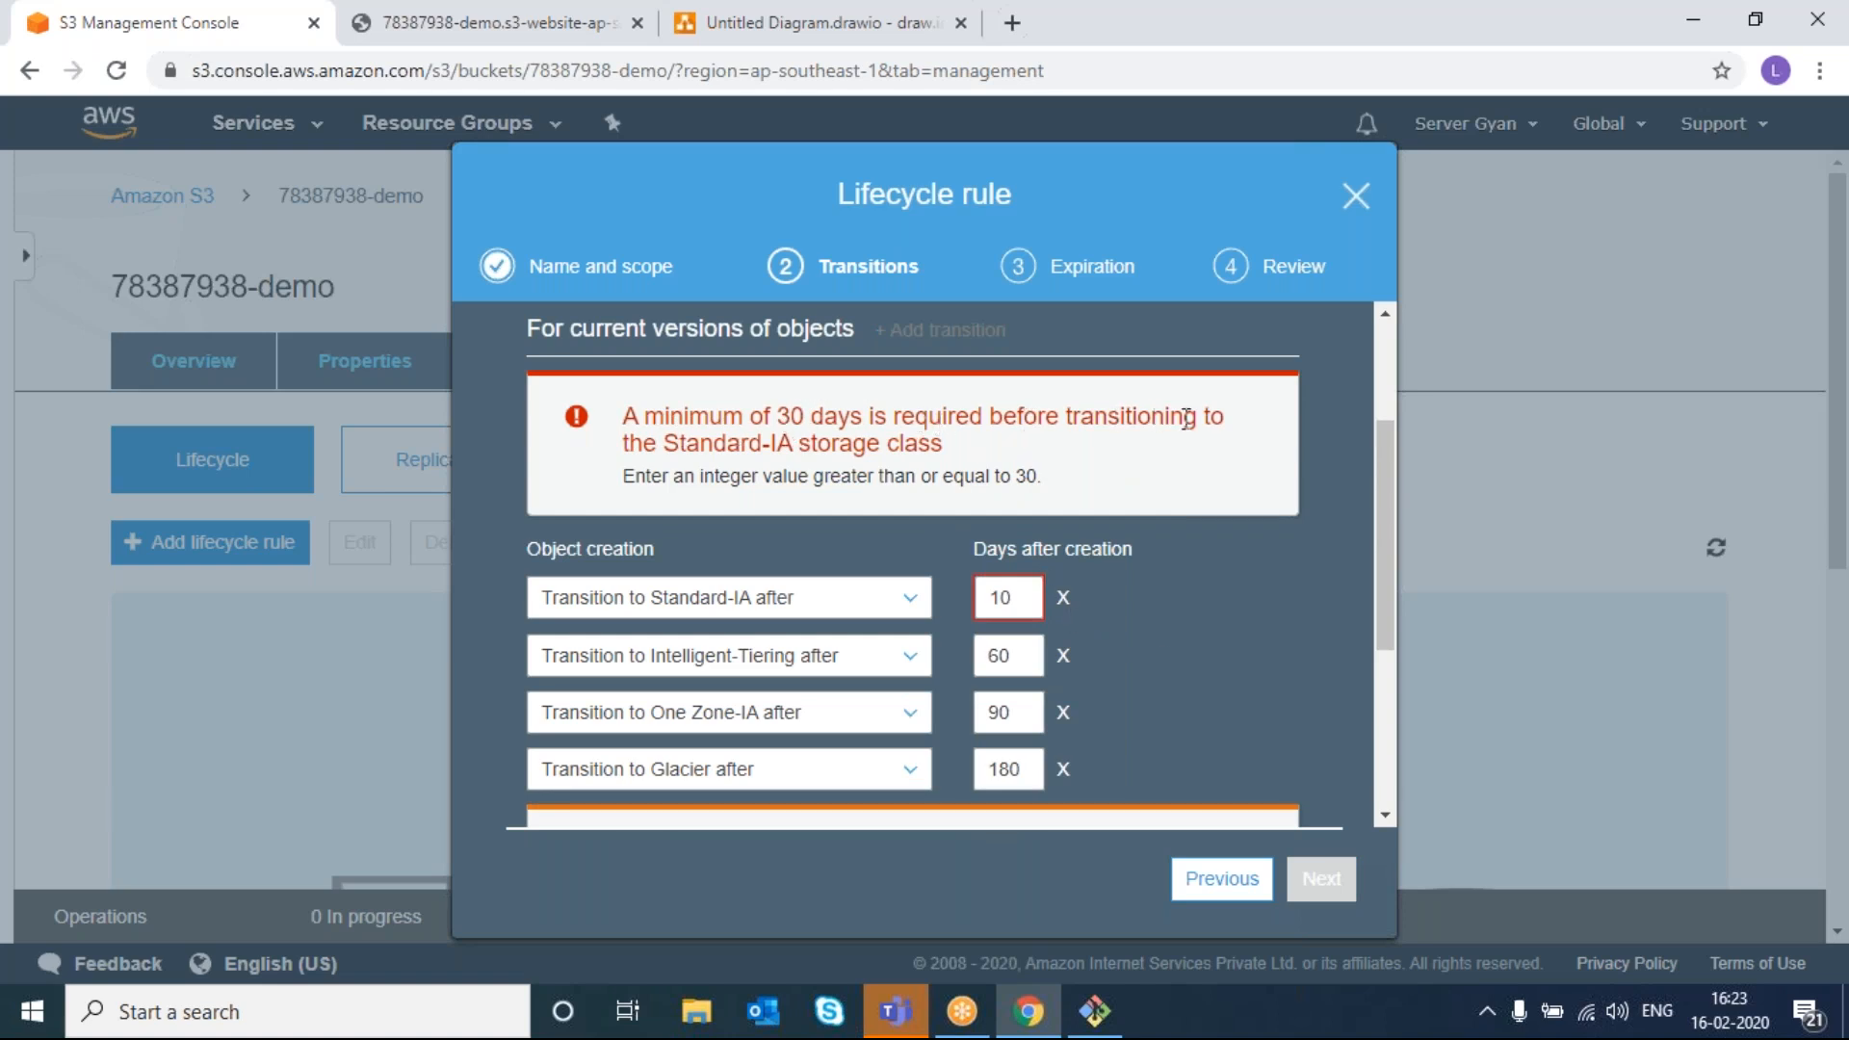
pyautogui.doubleClick(1021, 476)
pyautogui.click(1065, 601)
pyautogui.click(1064, 598)
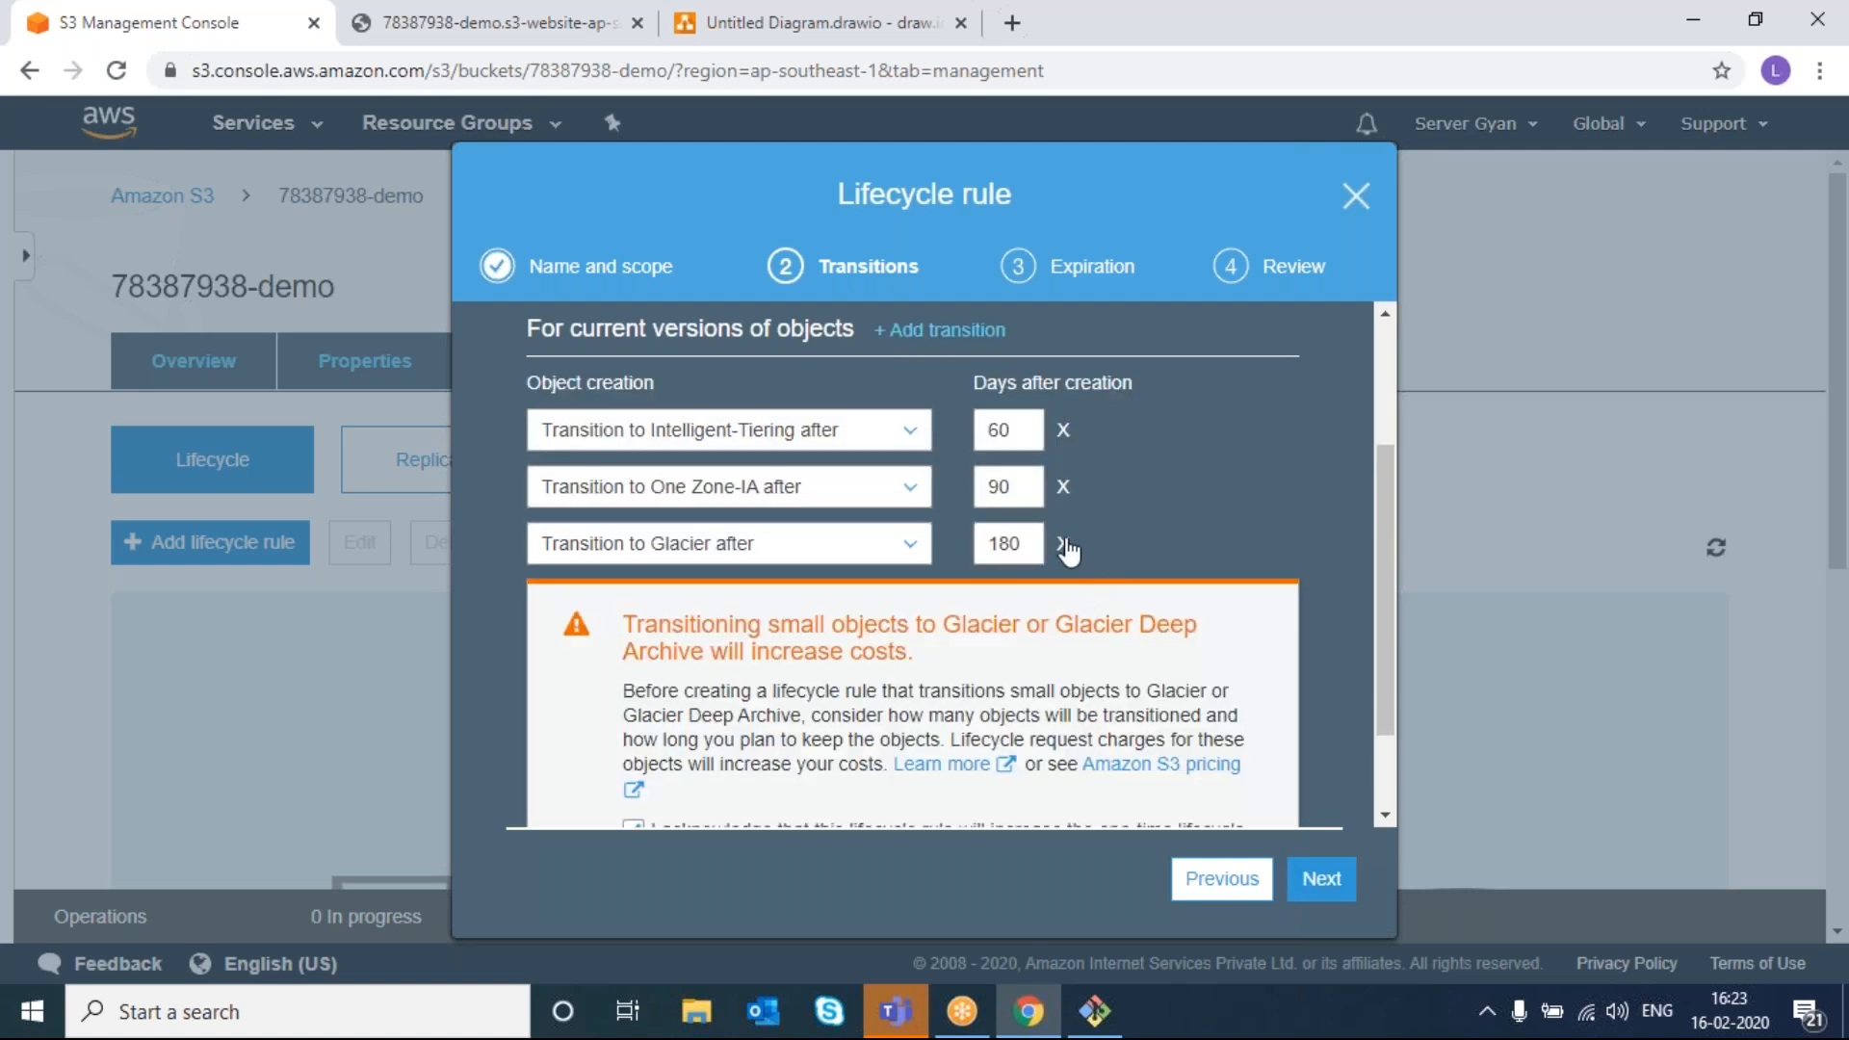
pyautogui.scroll(-2, 1066, 547)
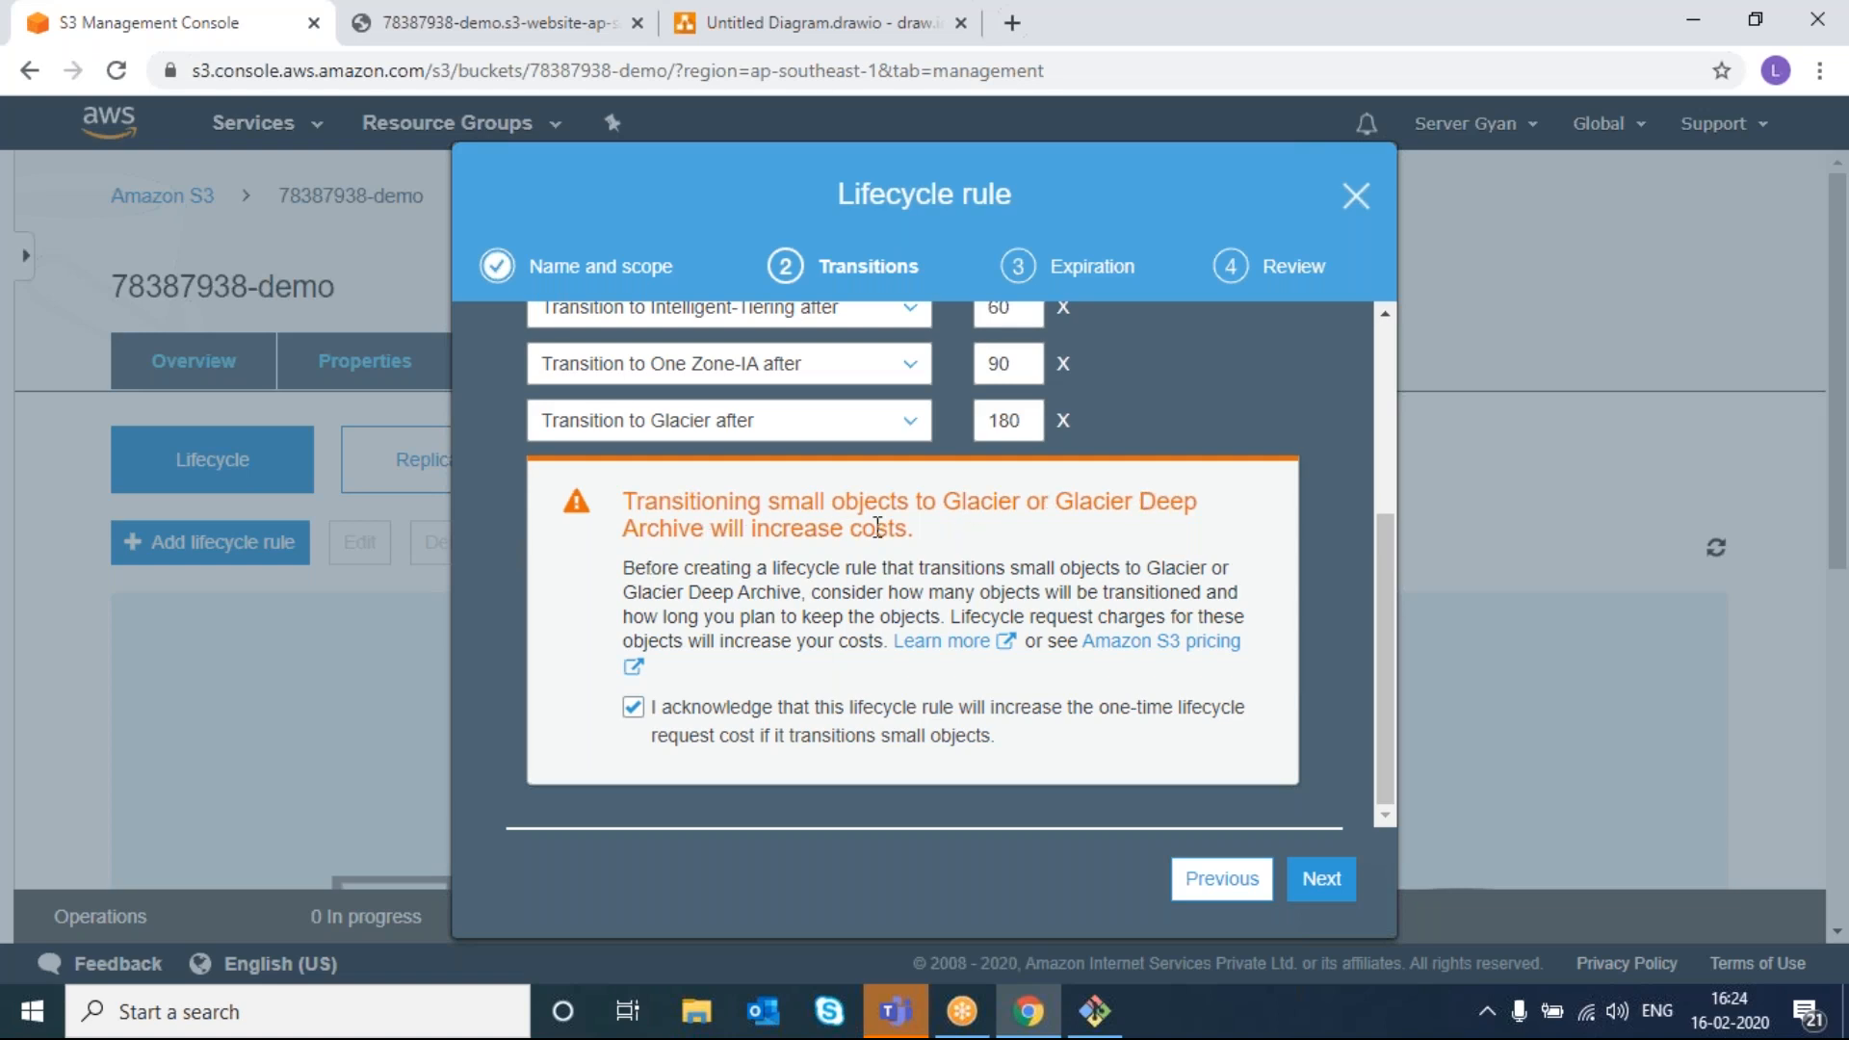
pyautogui.moveTo(626, 501); pyautogui.dragTo(927, 528)
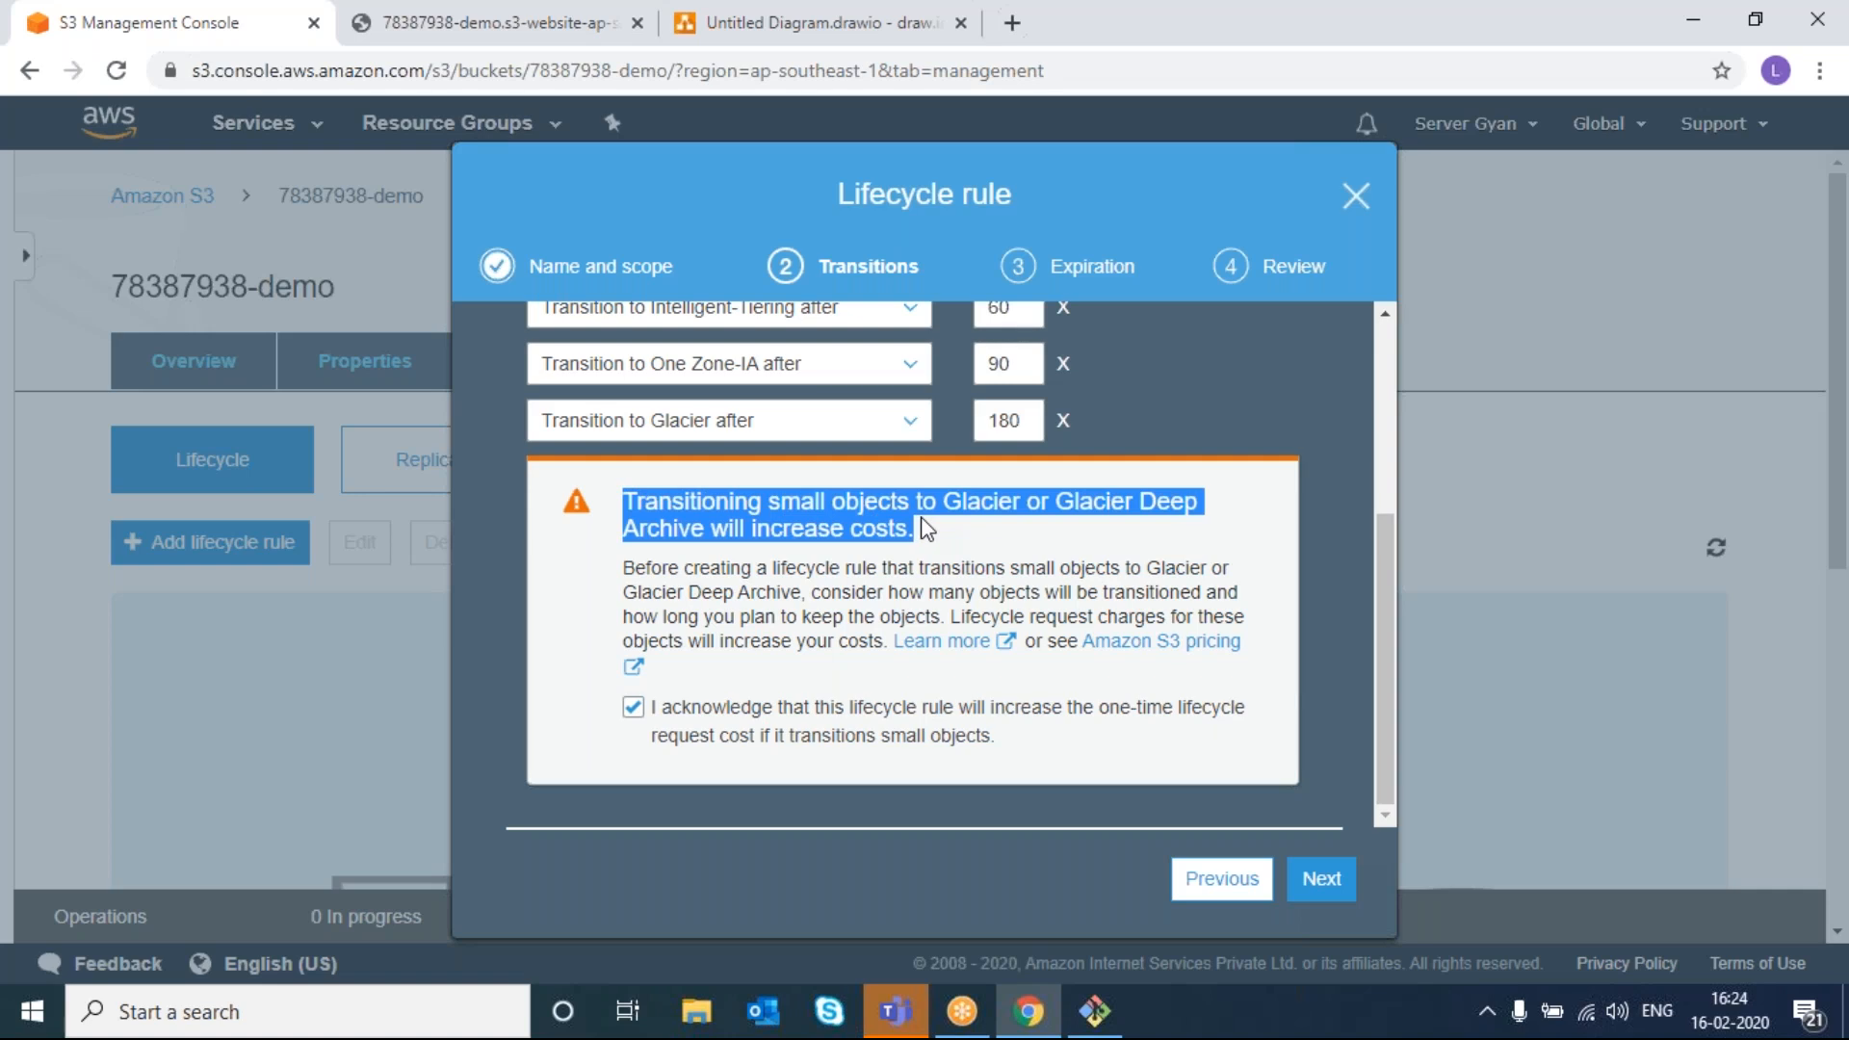
pyautogui.scroll(1, 1050, 438)
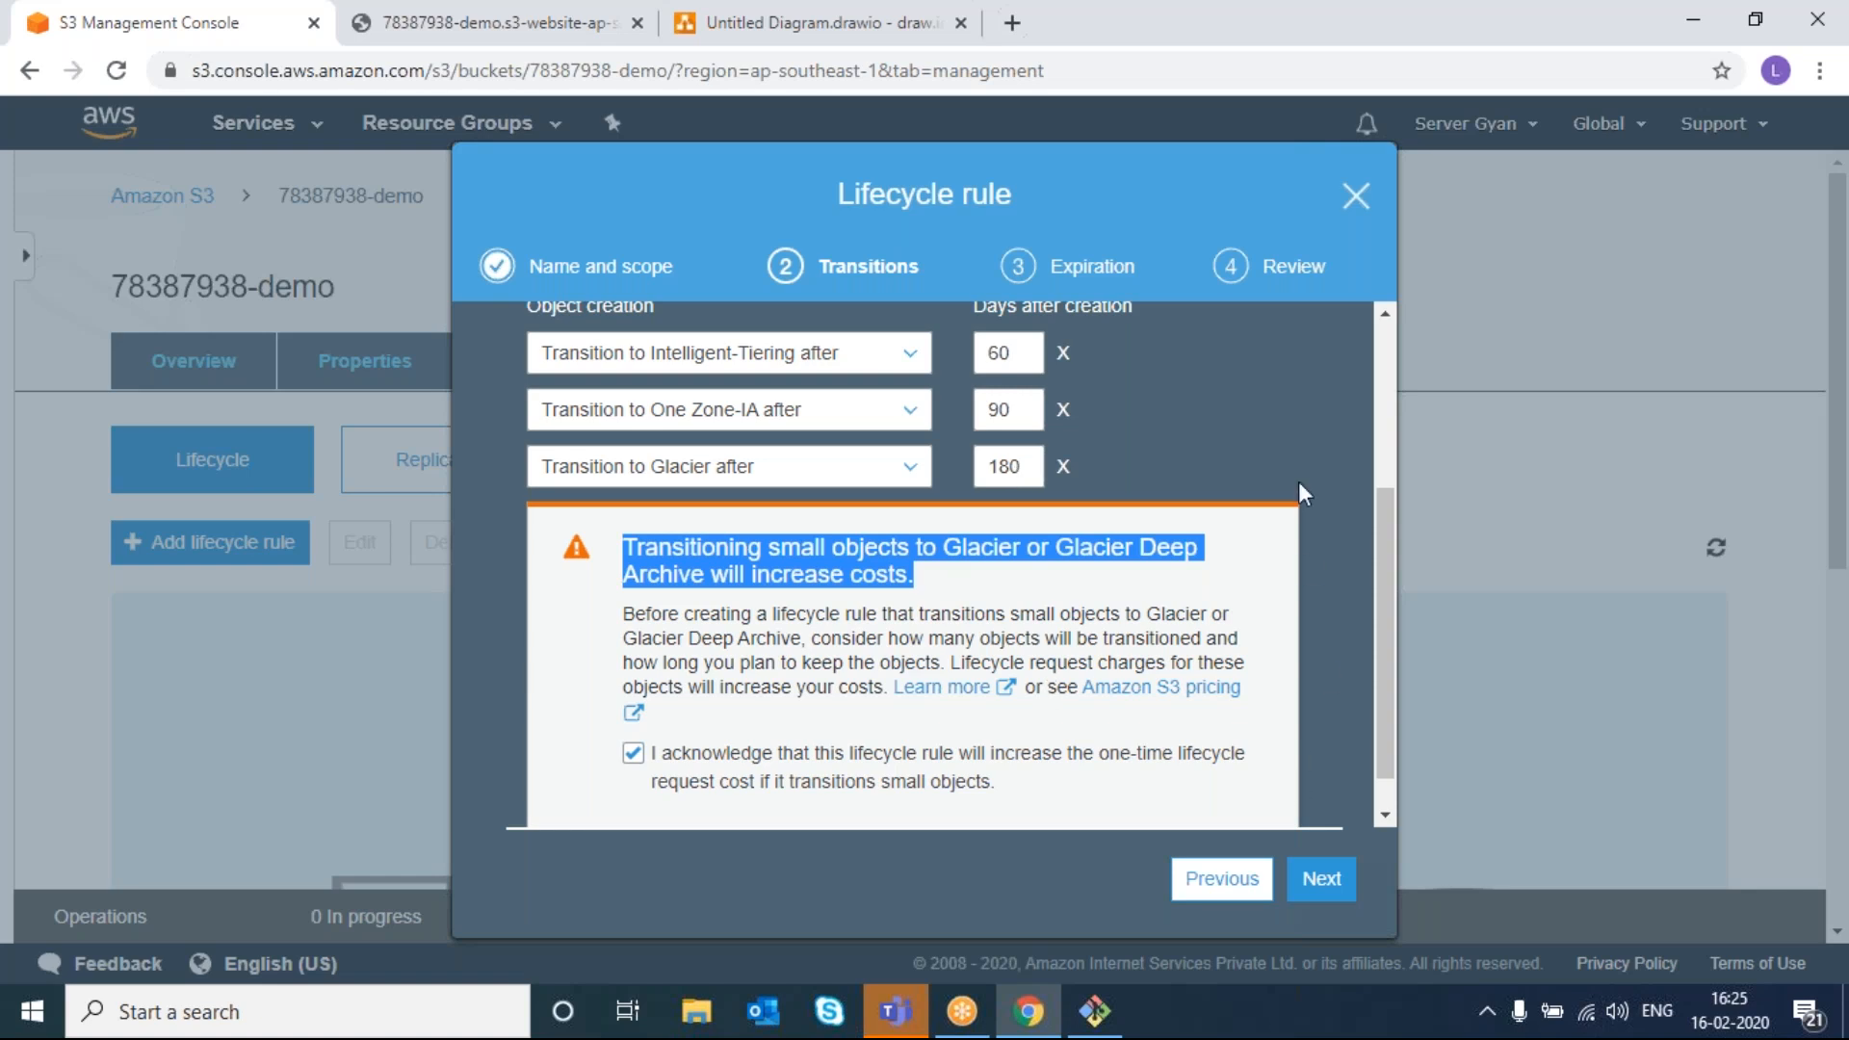
# - Remove the Glacier transition, re-add a Glacier row, then remove it again, keeping 60 and 90 days
pyautogui.click(1063, 467)
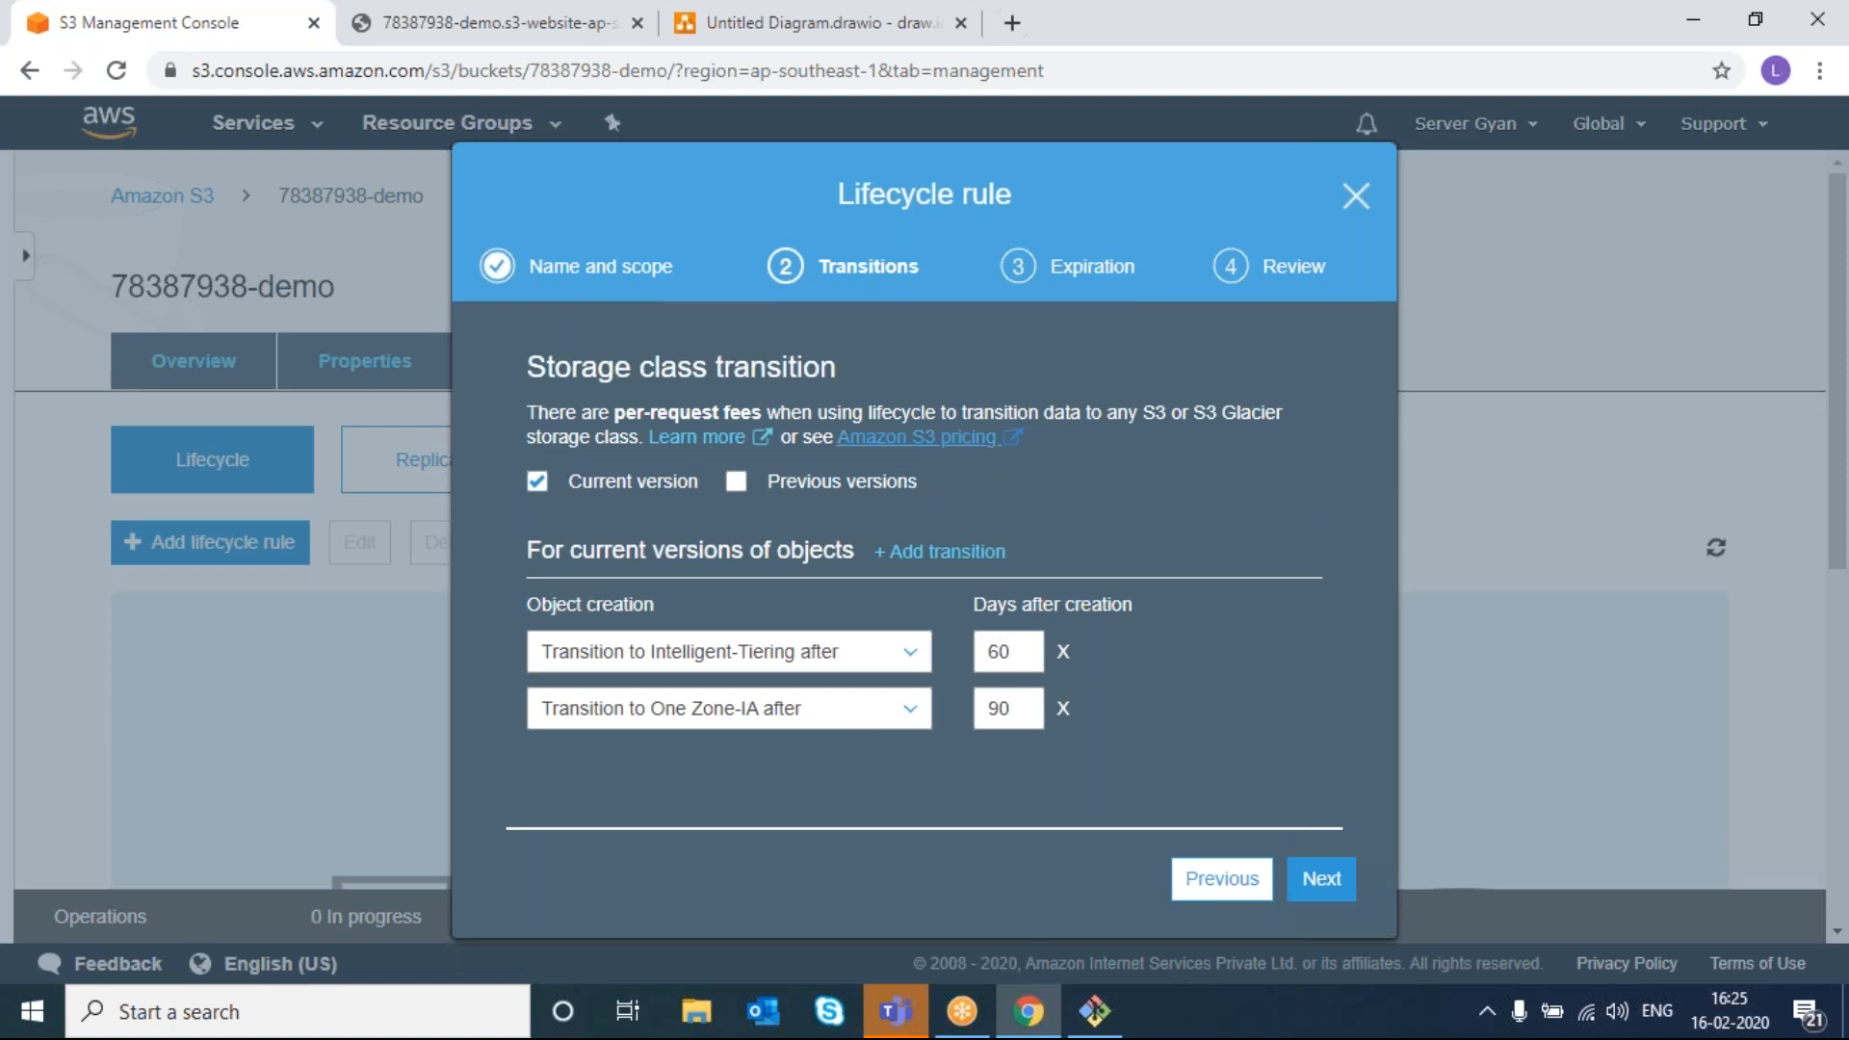
pyautogui.click(958, 552)
pyautogui.click(910, 761)
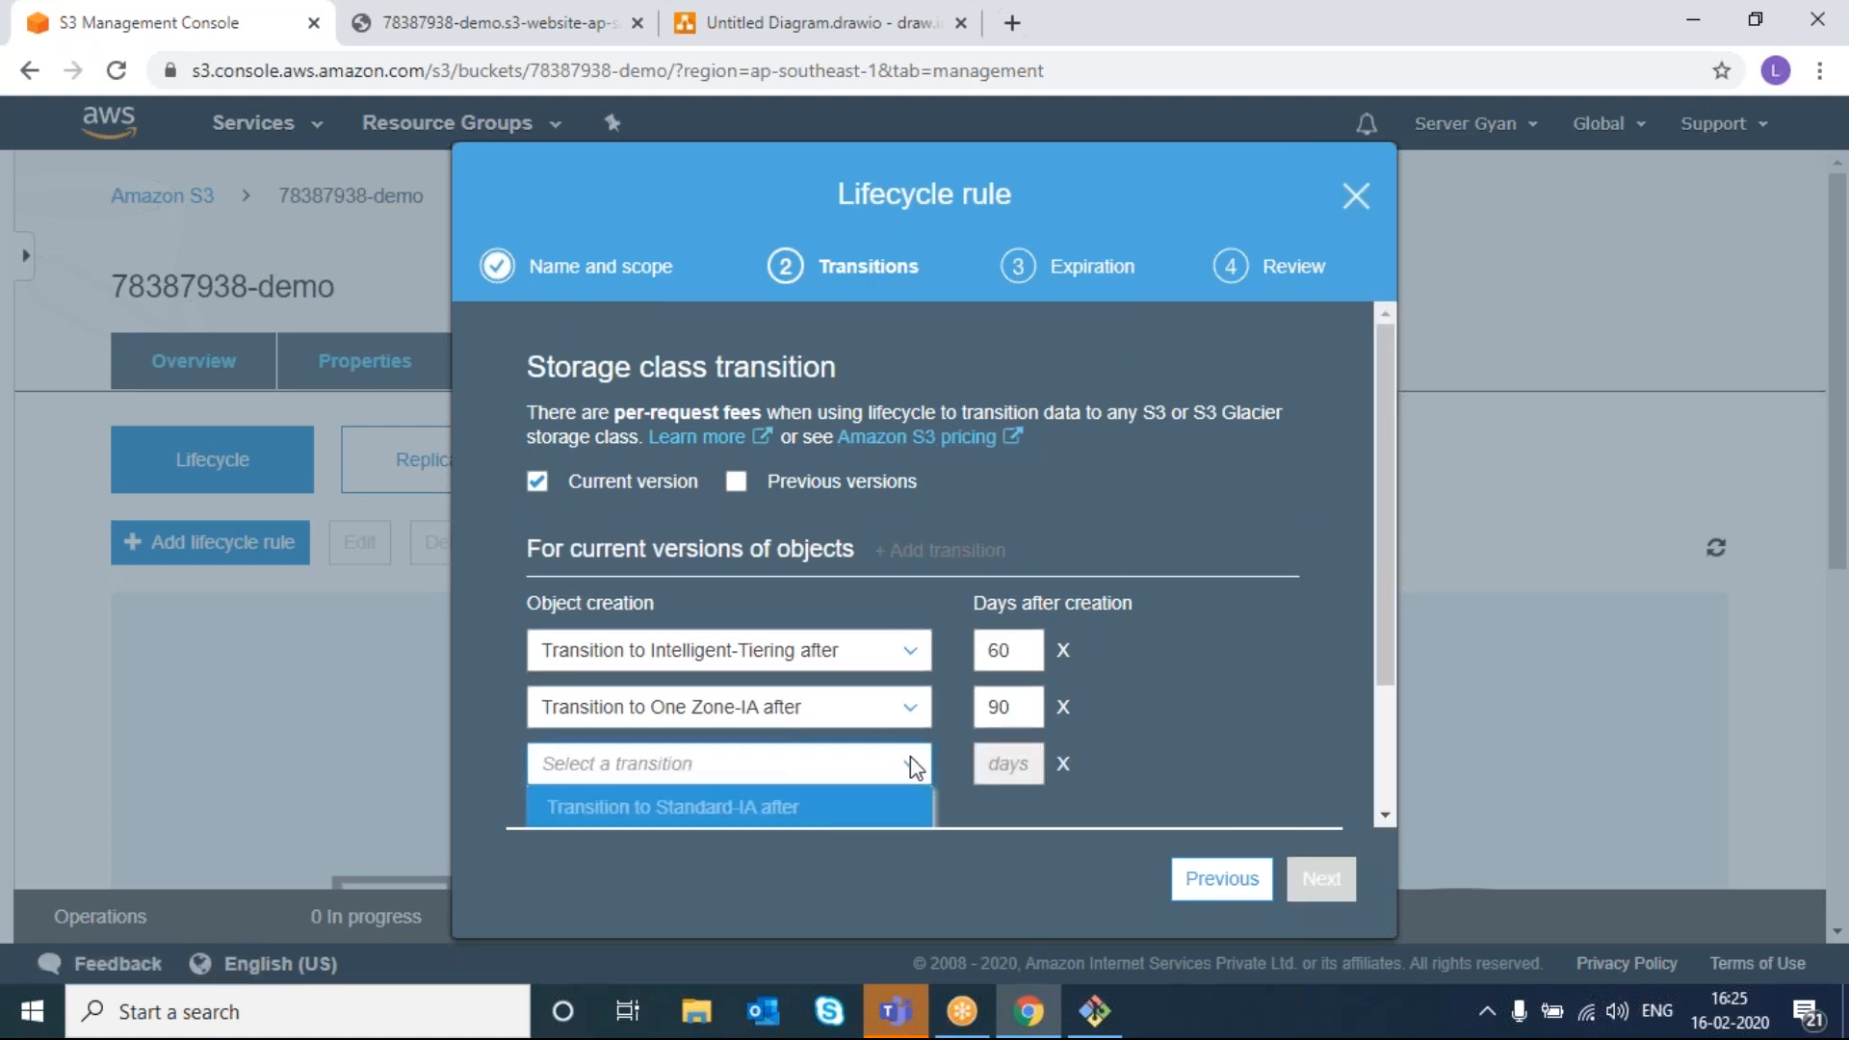
pyautogui.scroll(-2, 1267, 707)
pyautogui.click(653, 762)
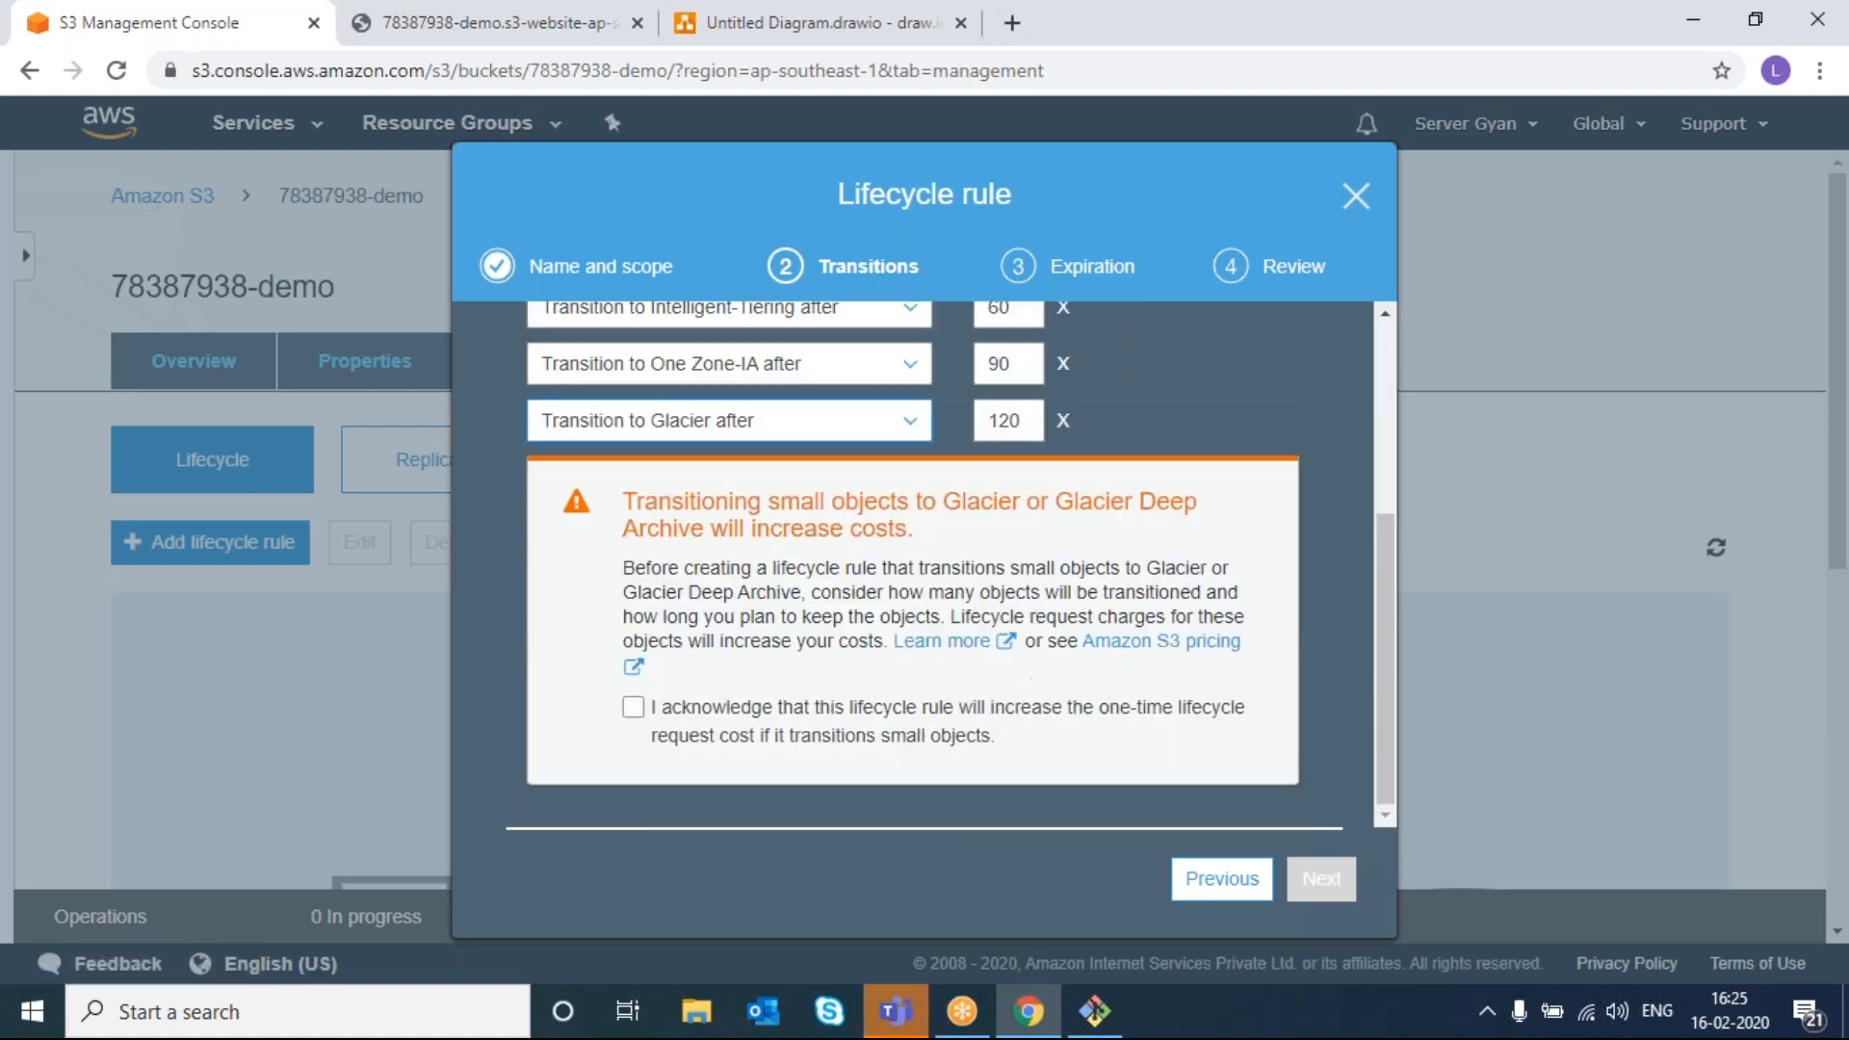
pyautogui.click(856, 424)
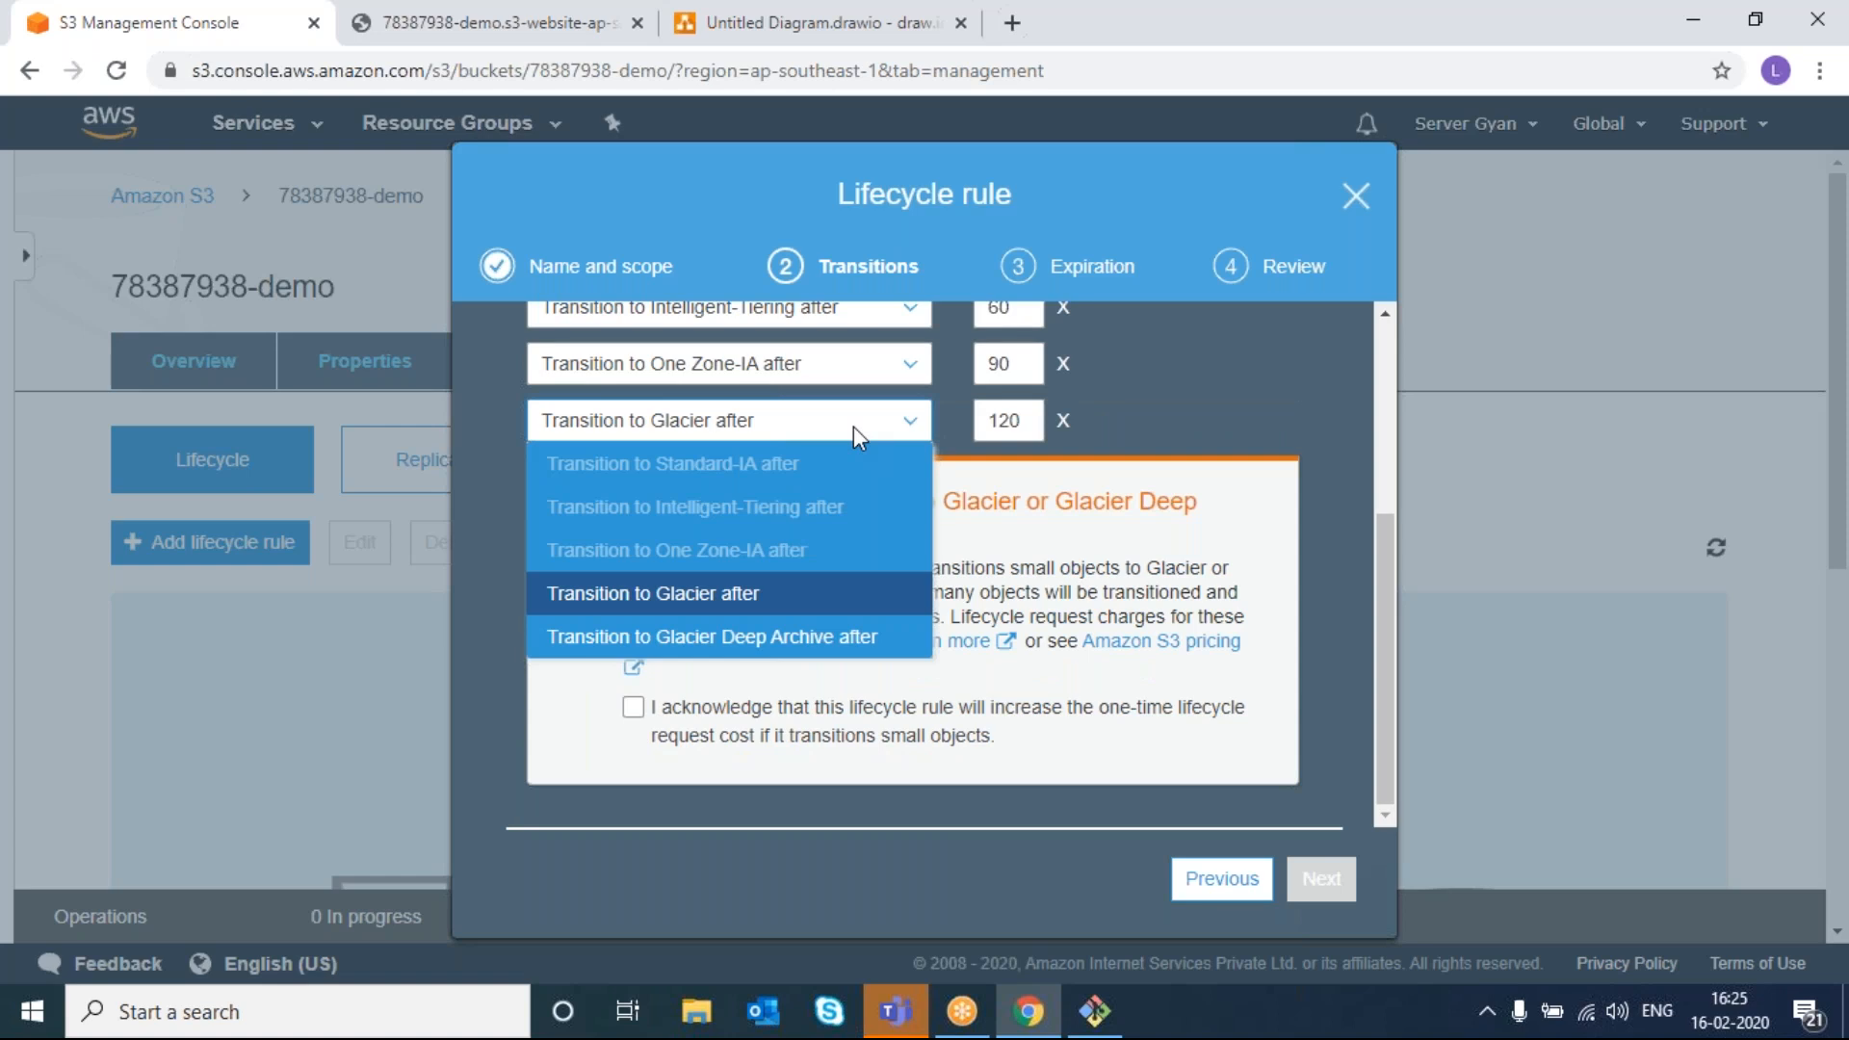
pyautogui.click(828, 595)
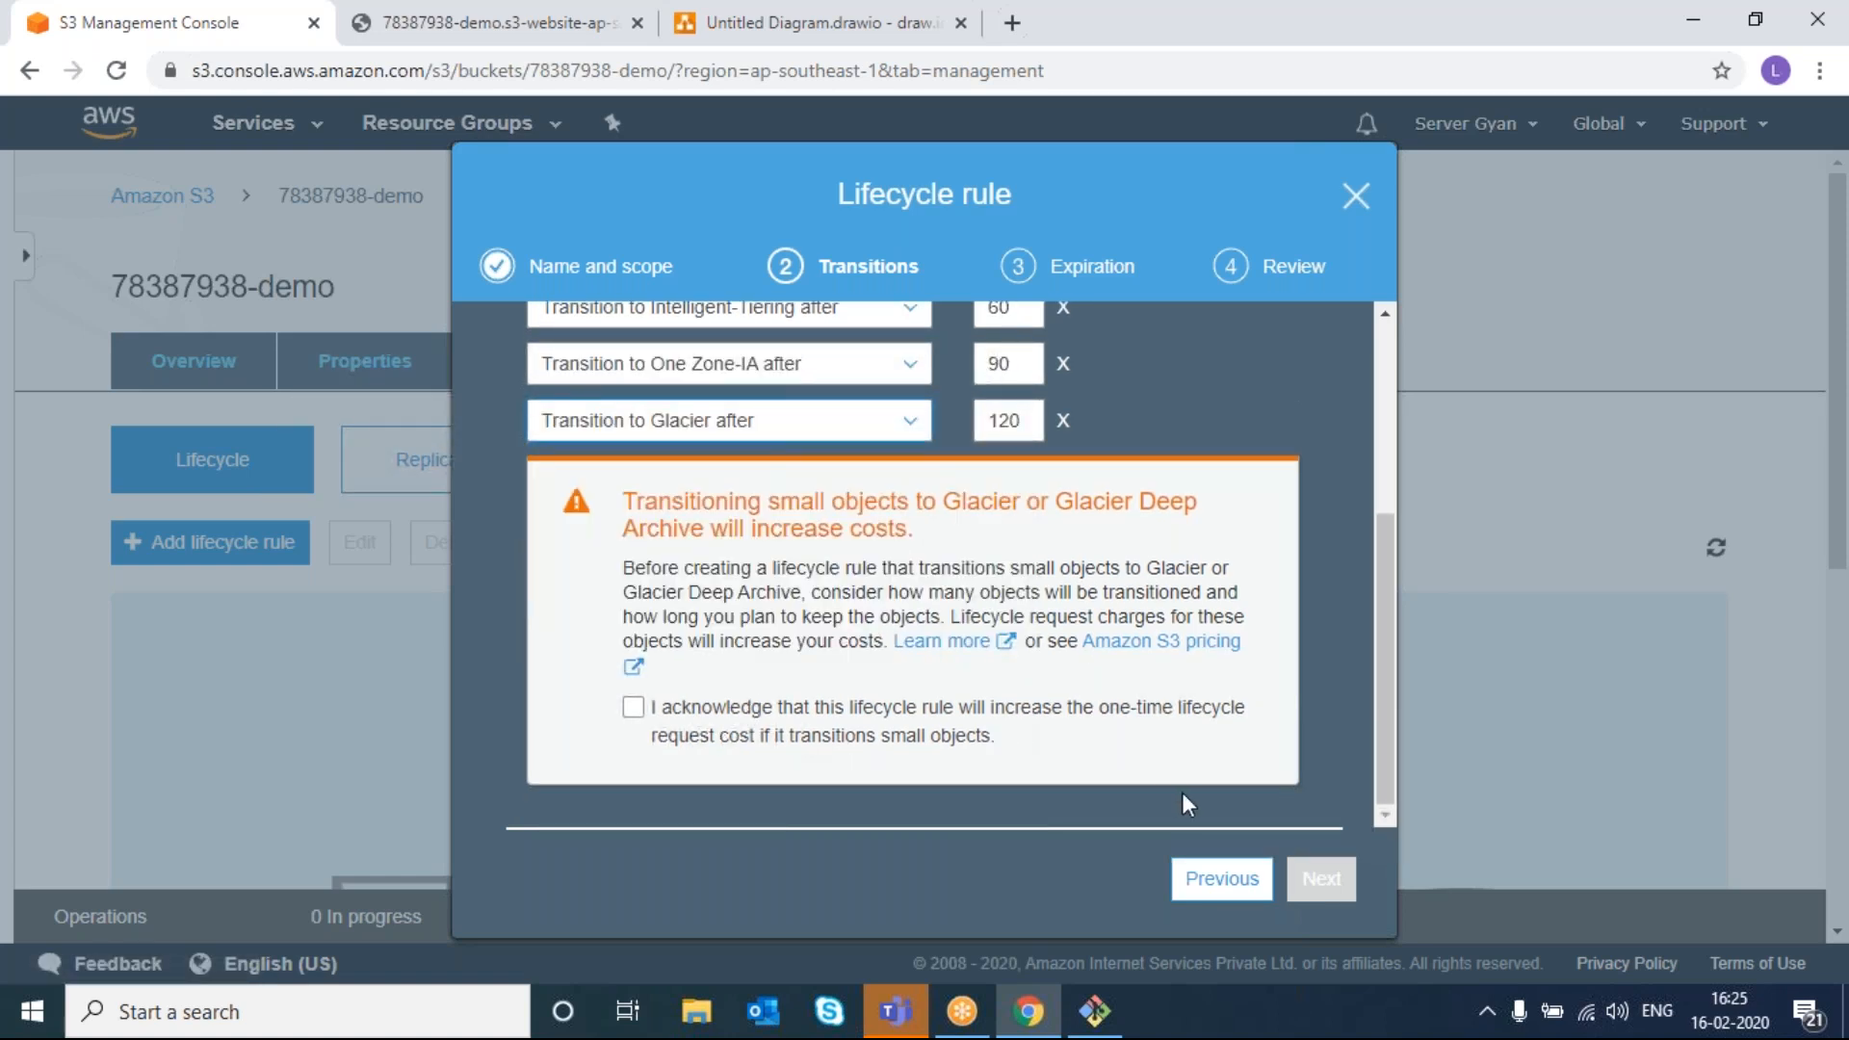
pyautogui.click(1063, 421)
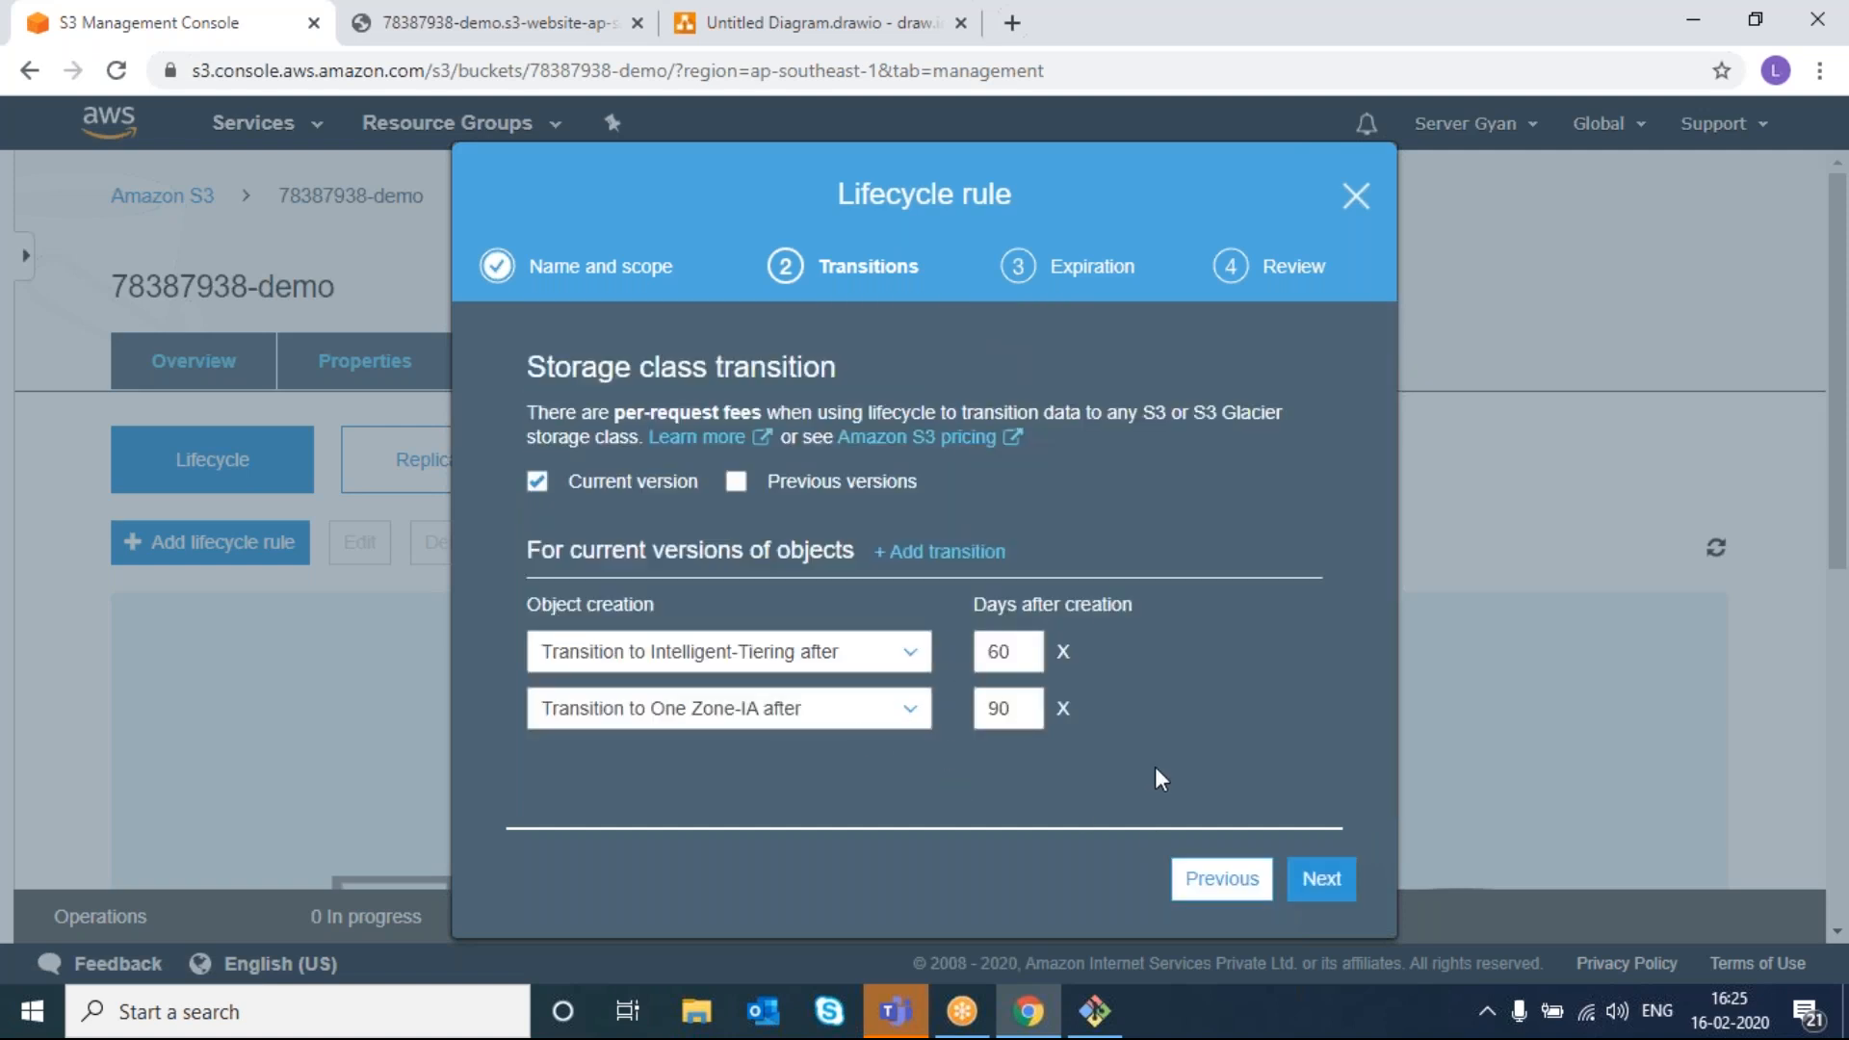
pyautogui.click(1324, 878)
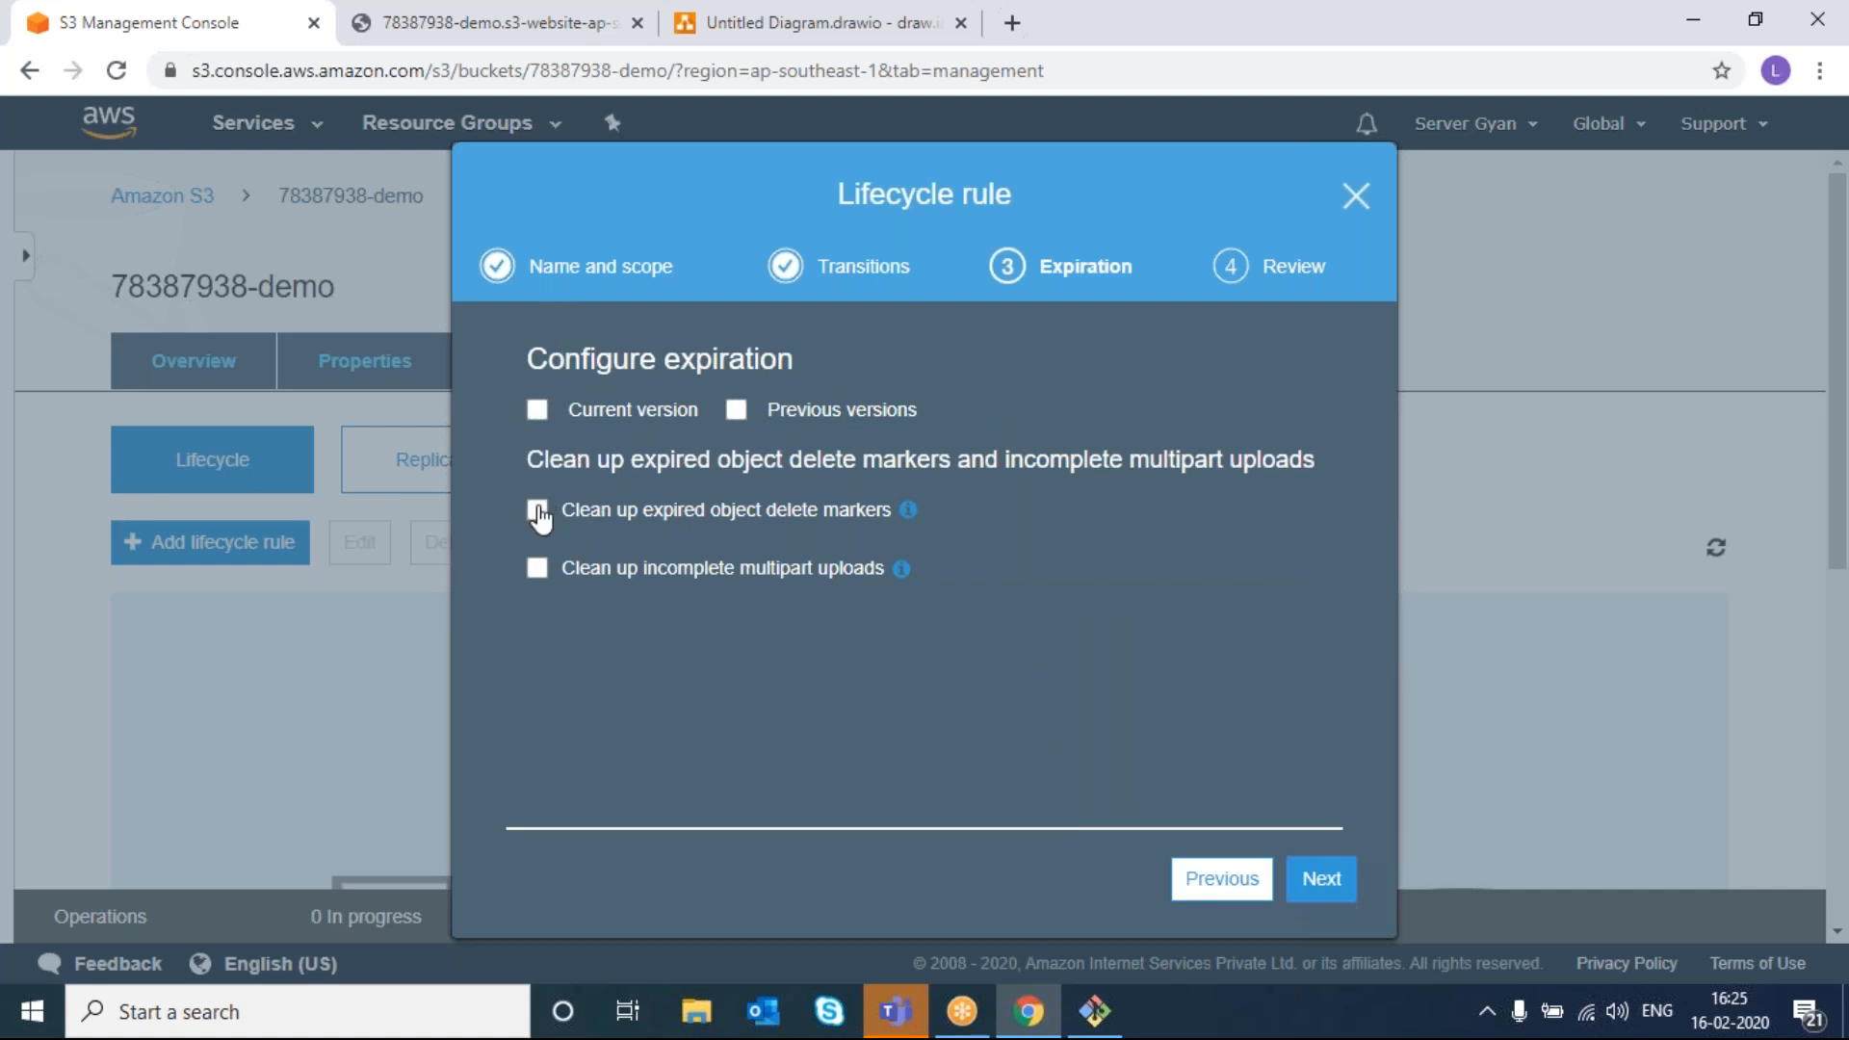
# - Expire current object versions after 3650 days instead of 455, then go to Review
pyautogui.click(541, 421)
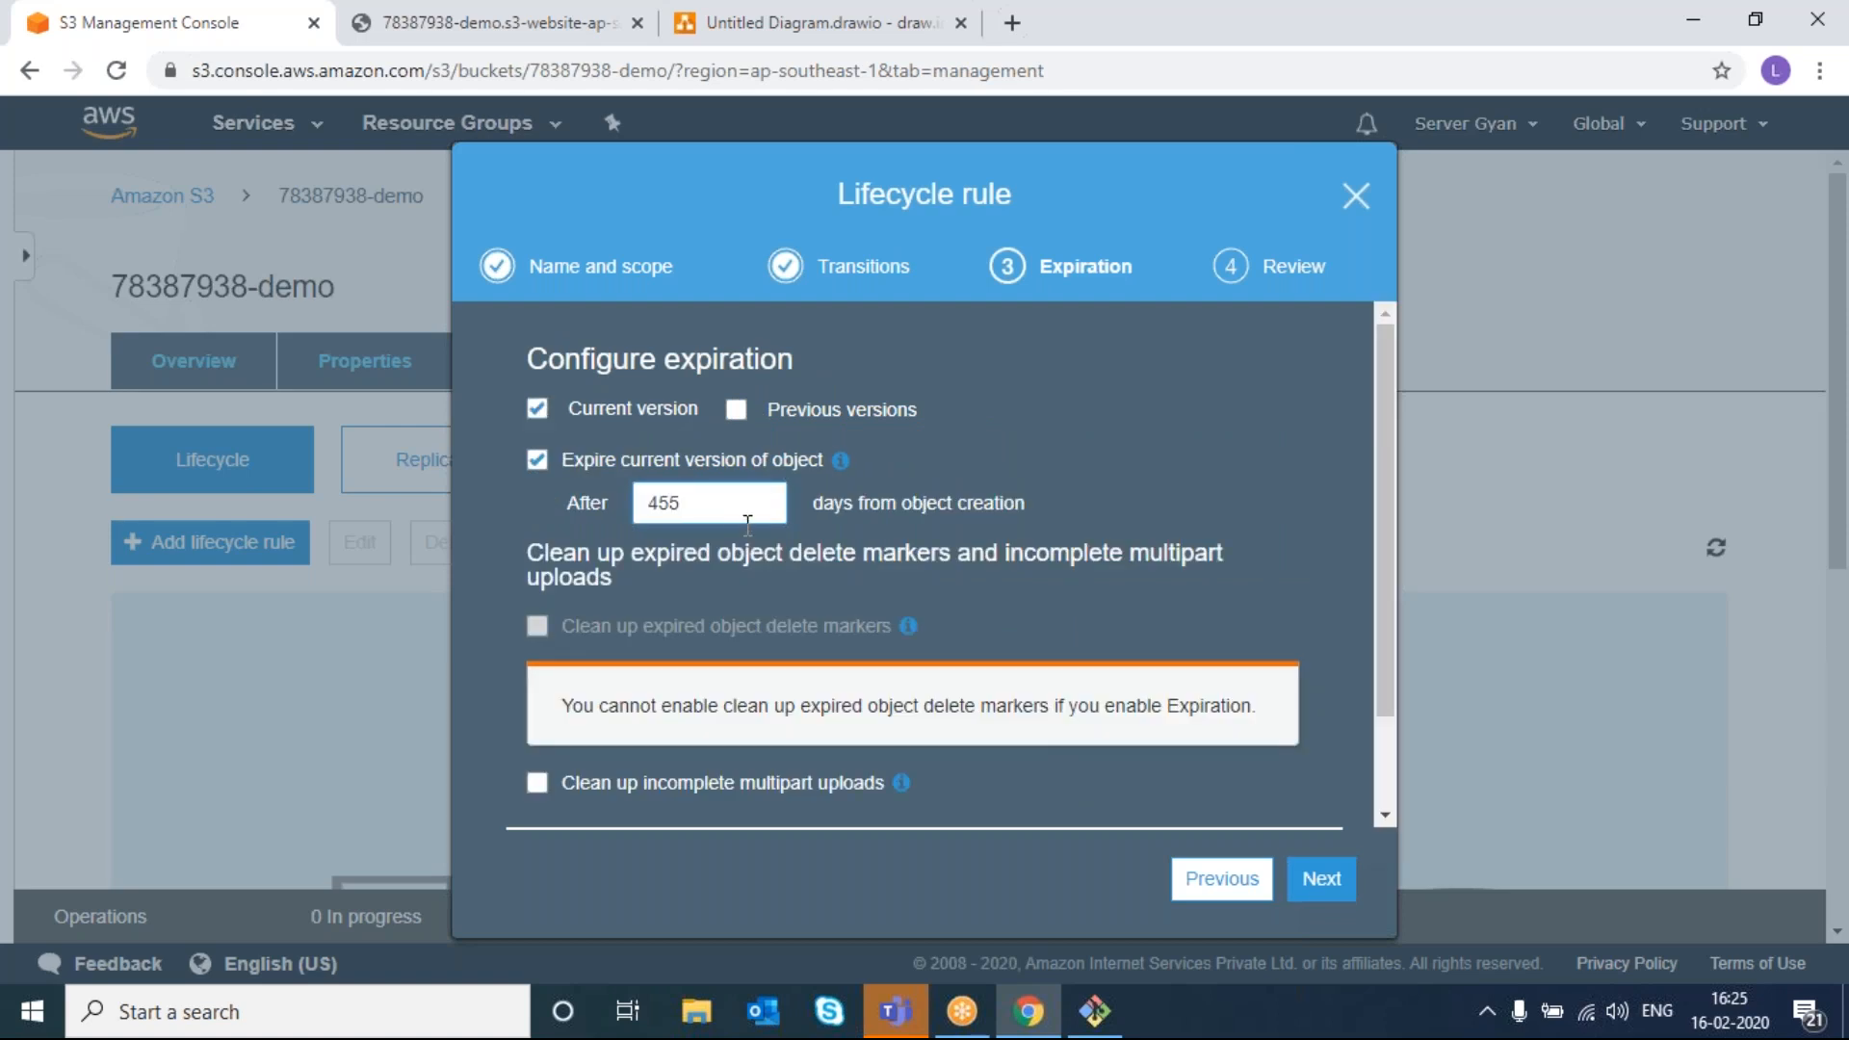
pyautogui.moveTo(647, 497); pyautogui.dragTo(691, 500)
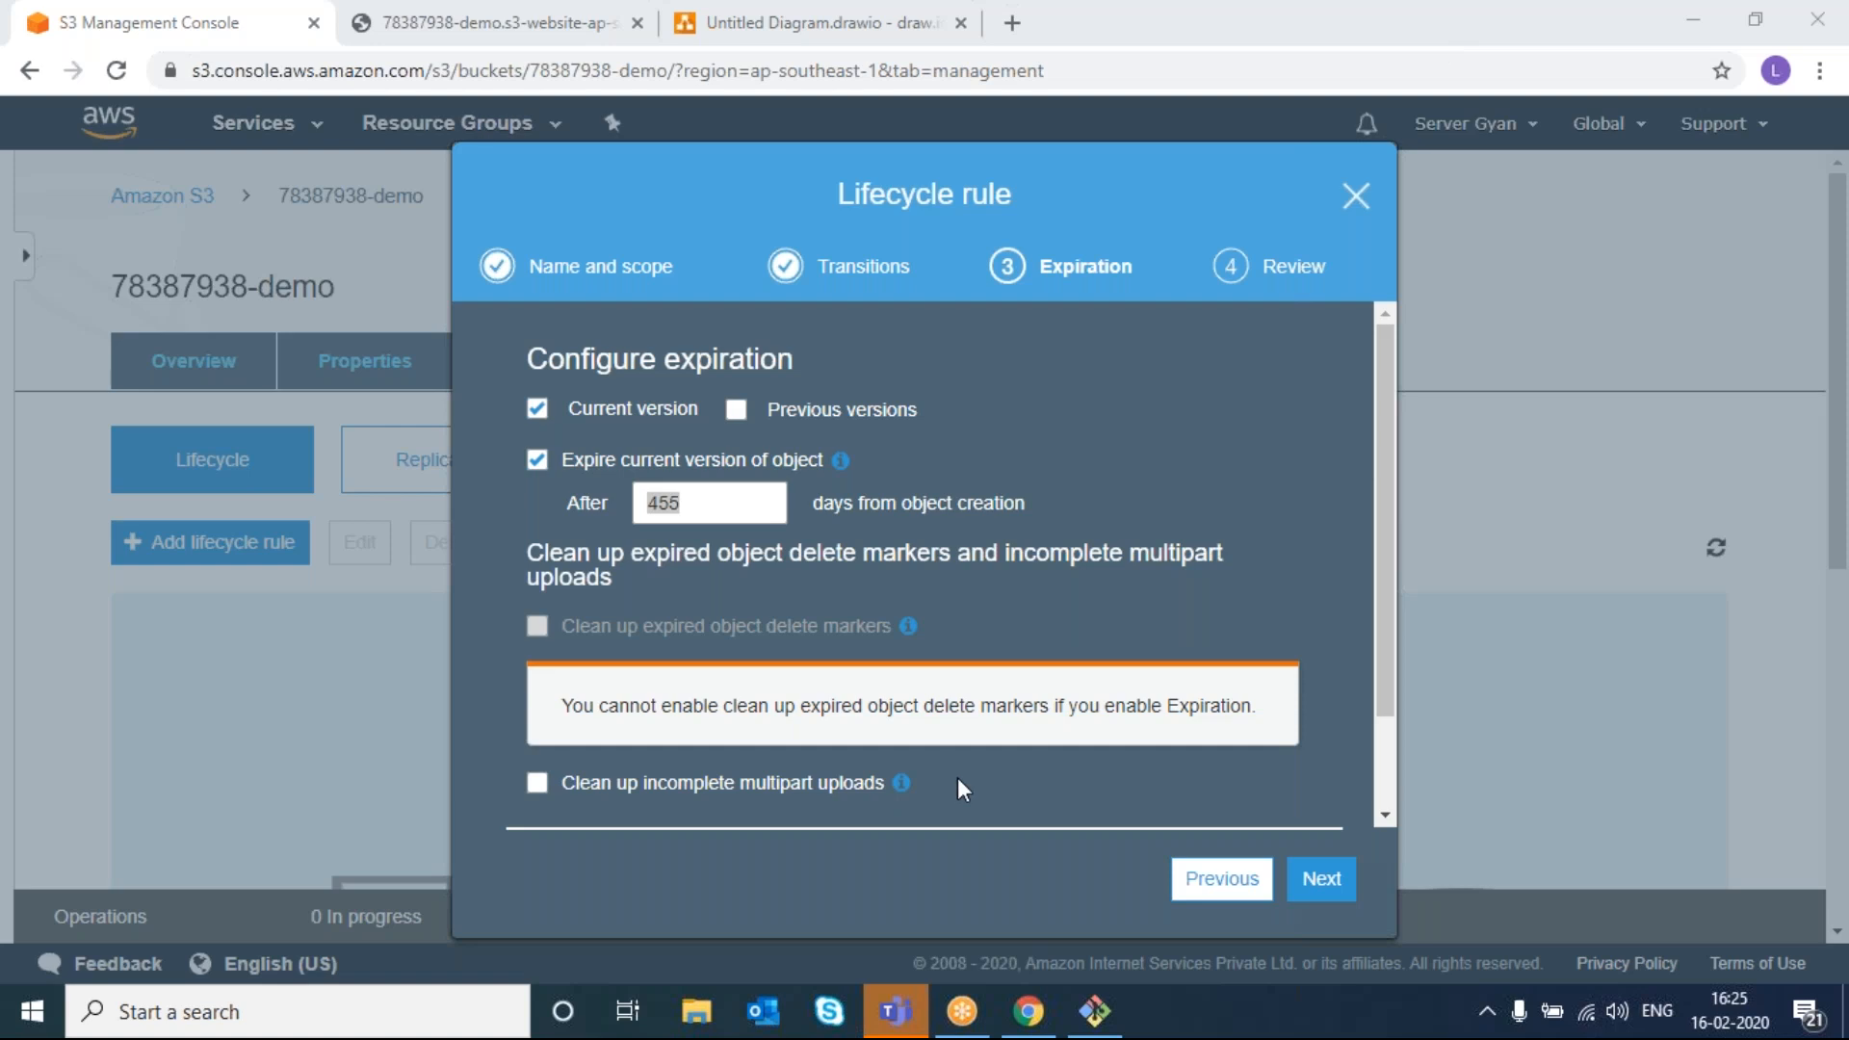
pyautogui.click(721, 512)
pyautogui.press('BackSpace')
pyautogui.press('BackSpace')
pyautogui.press('BackSpace')
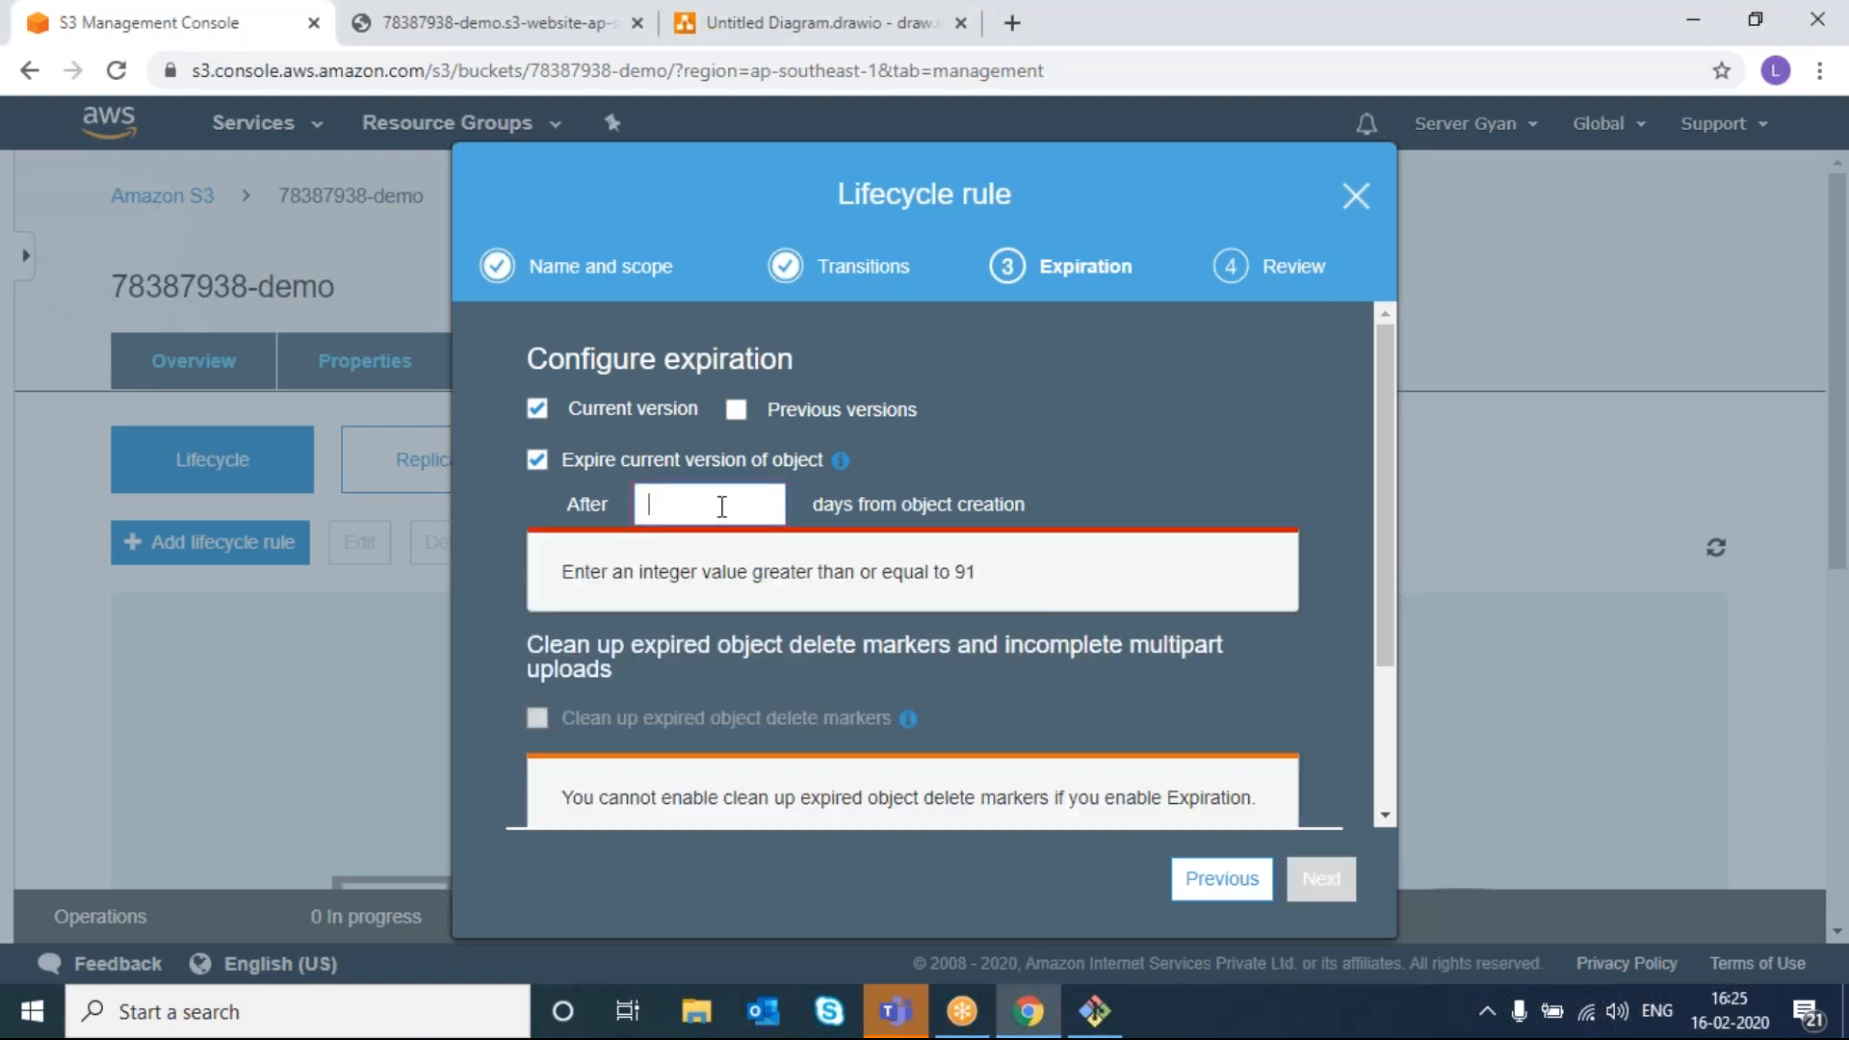
pyautogui.write('3650')
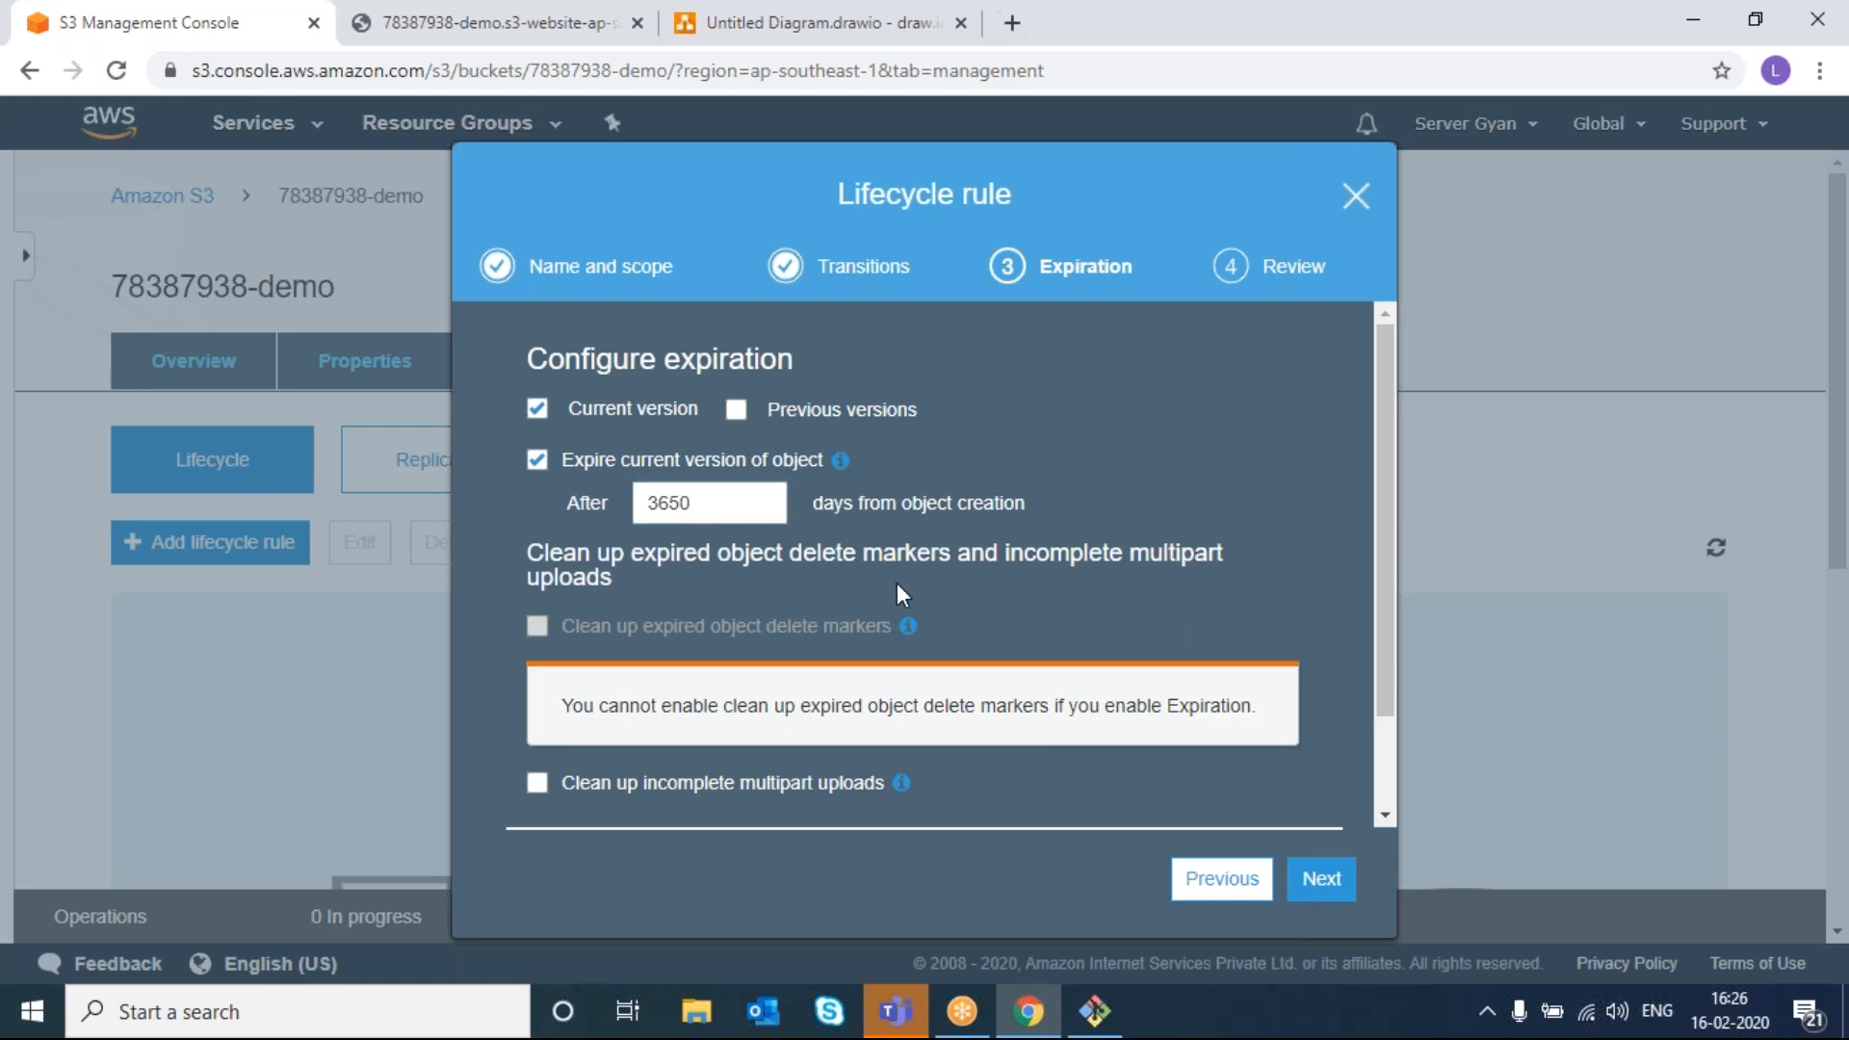
pyautogui.moveTo(718, 504); pyautogui.dragTo(556, 507)
pyautogui.click(767, 499)
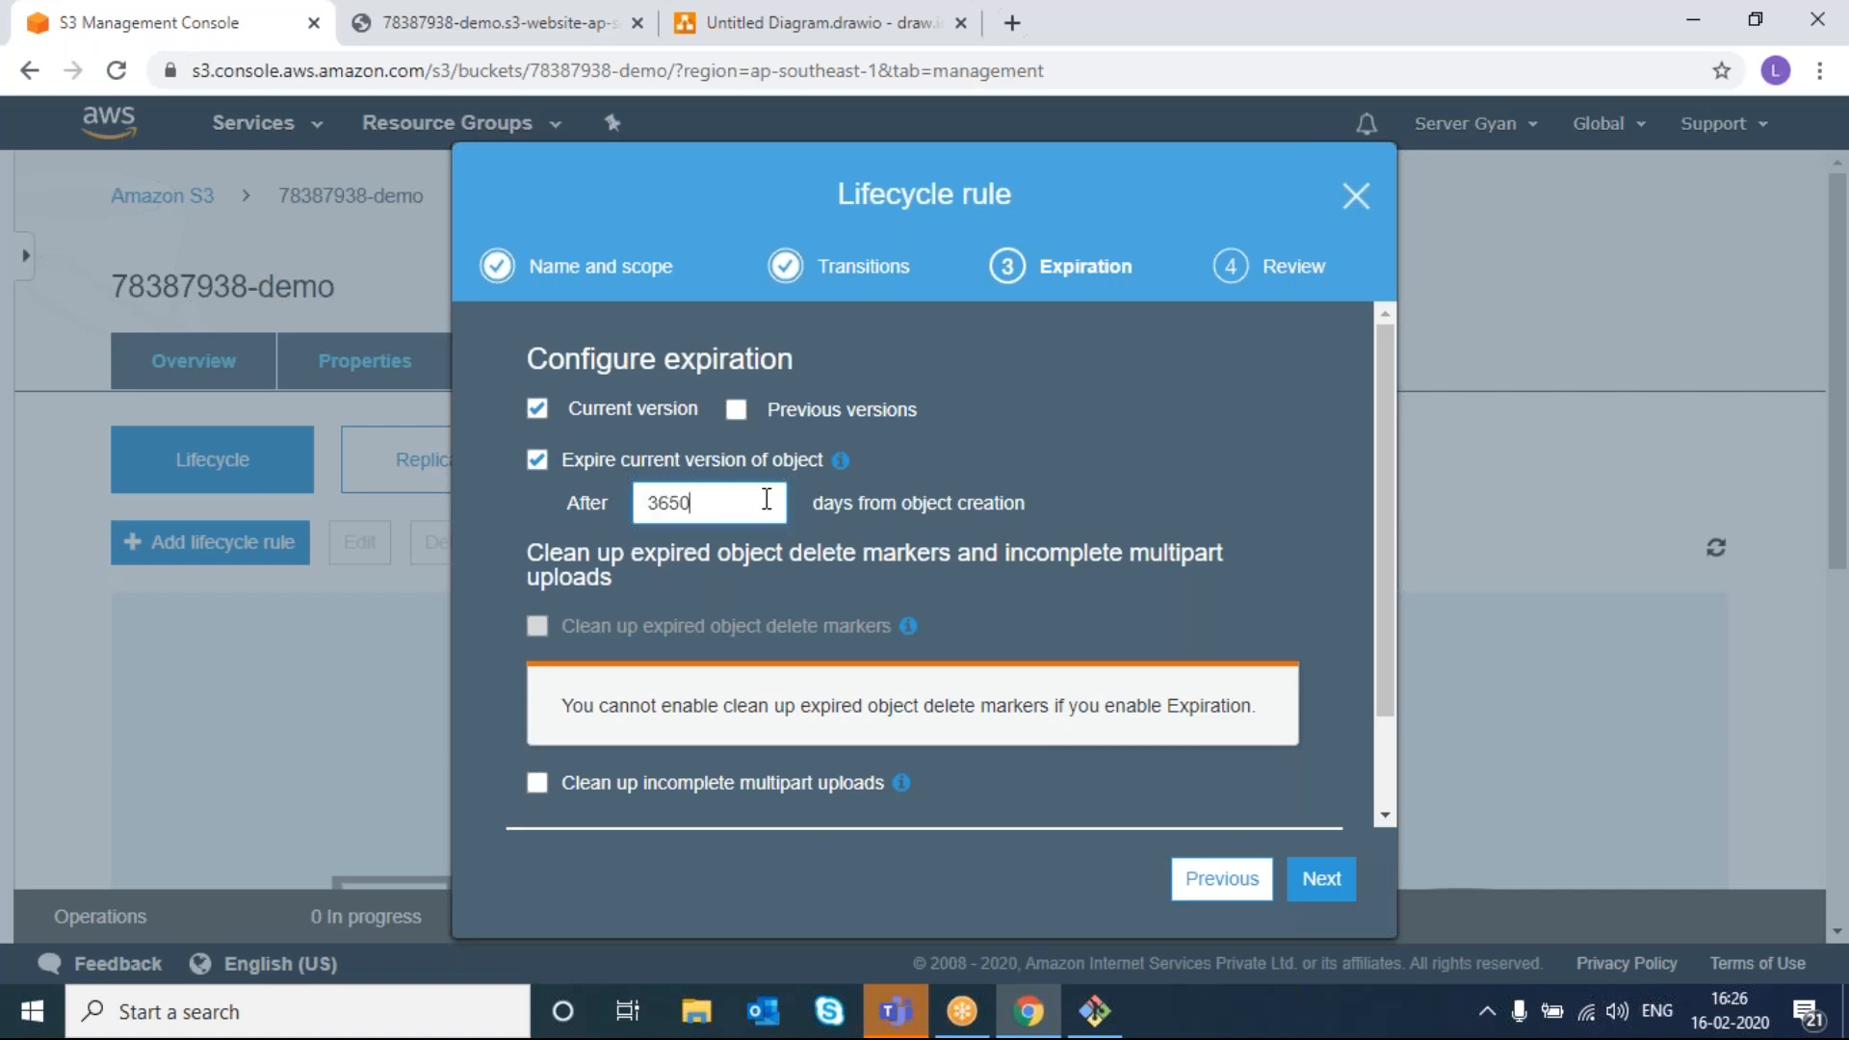
pyautogui.click(1333, 878)
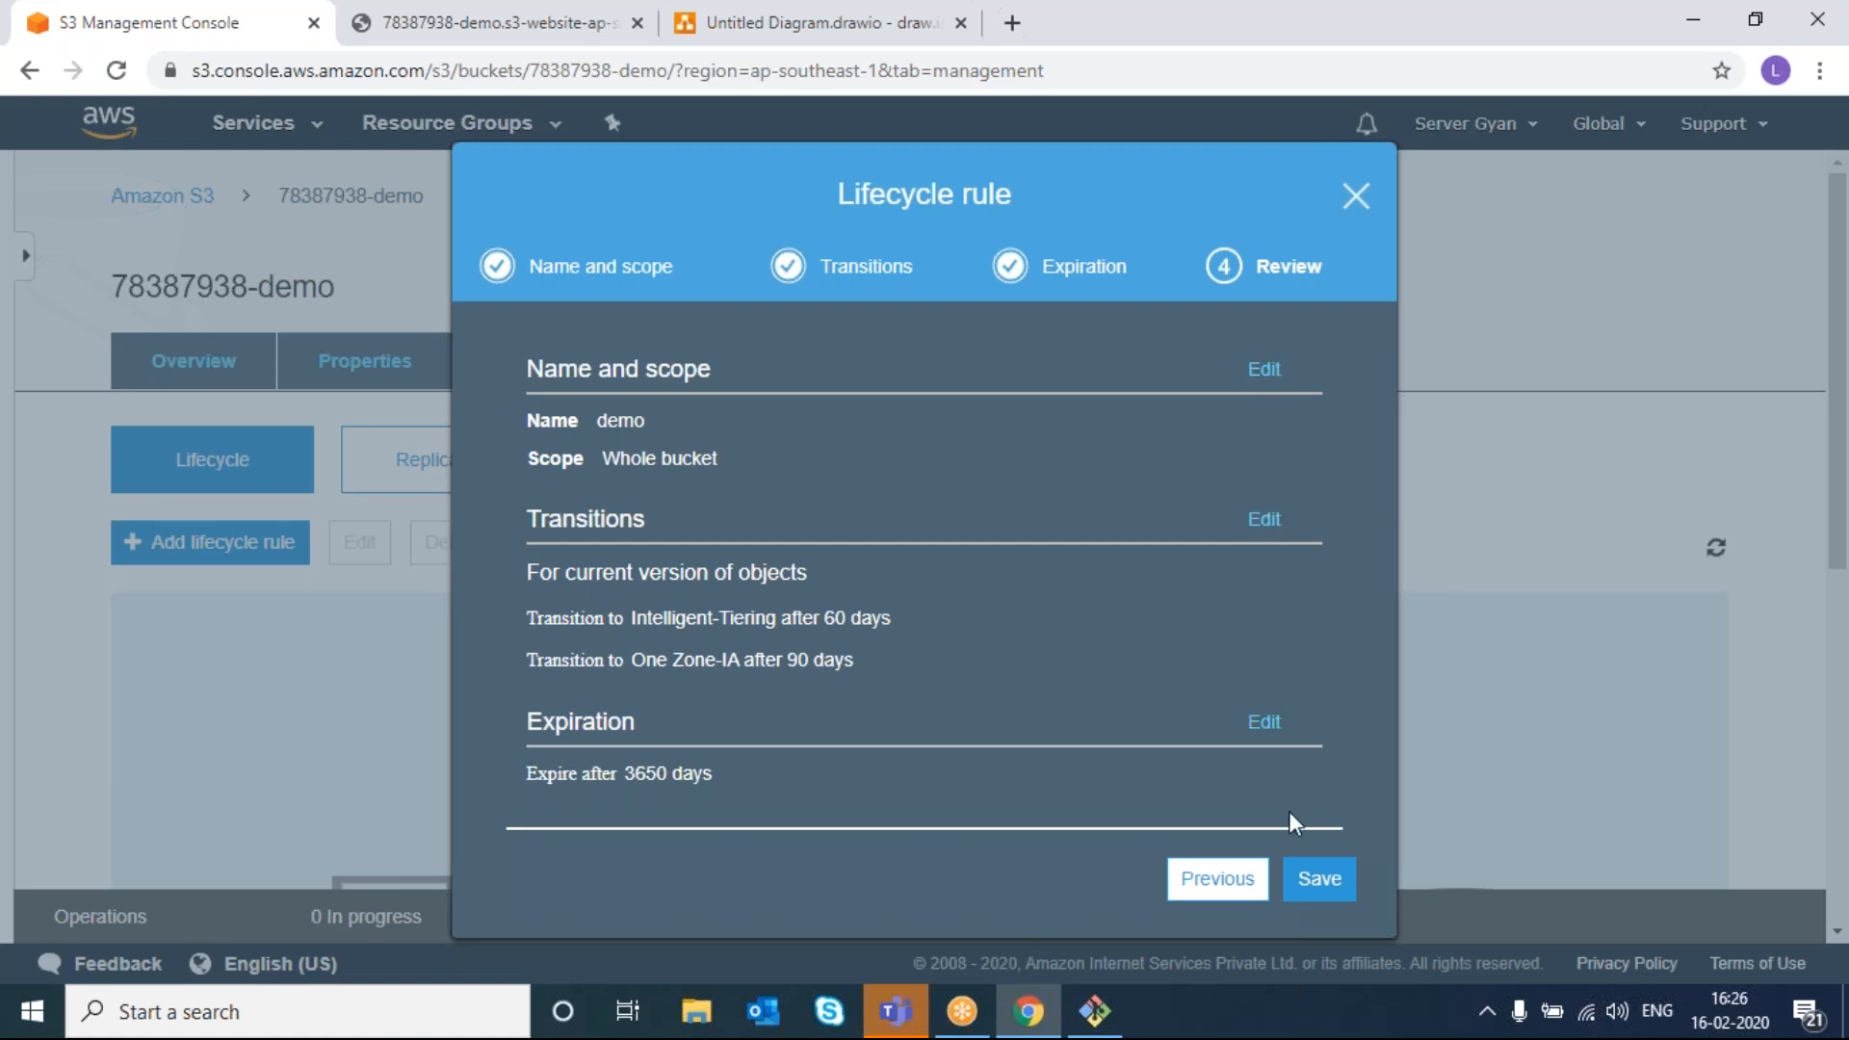
# - Save the demo lifecycle rule and select it in the rules list
pyautogui.click(1319, 880)
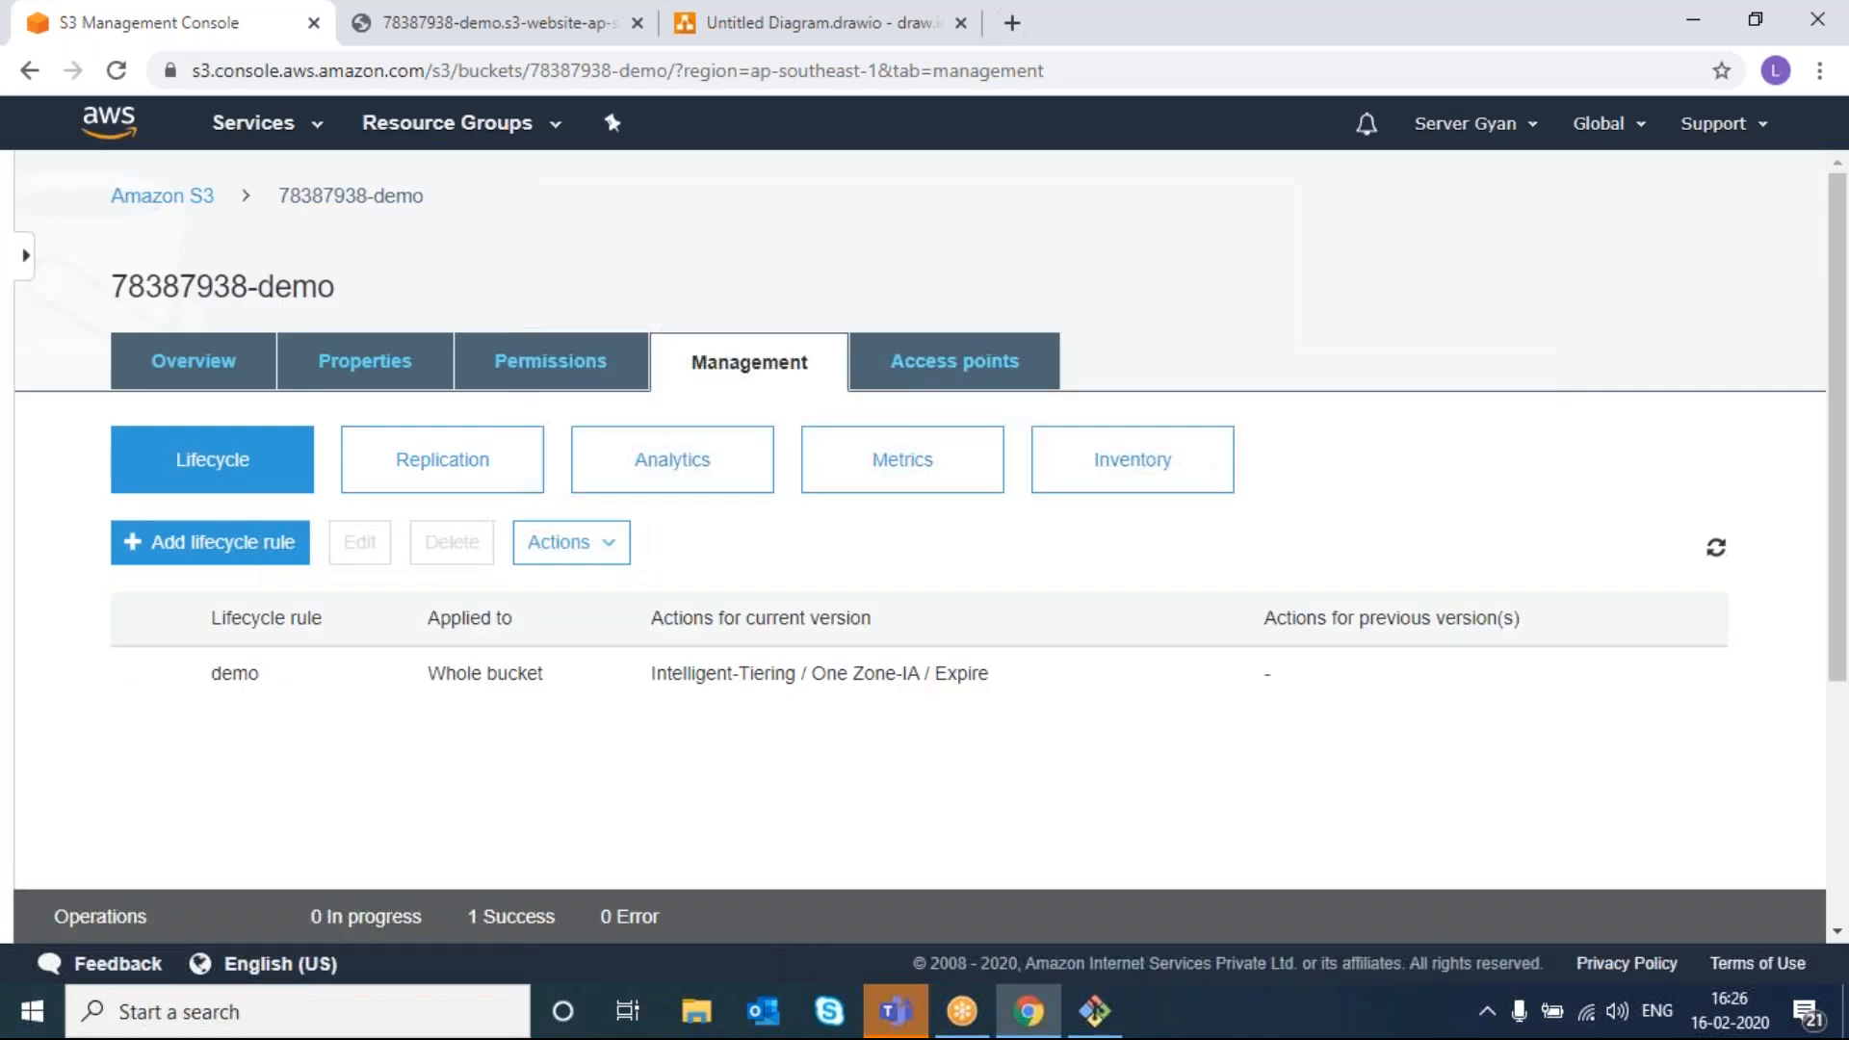
pyautogui.click(693, 689)
pyautogui.click(242, 681)
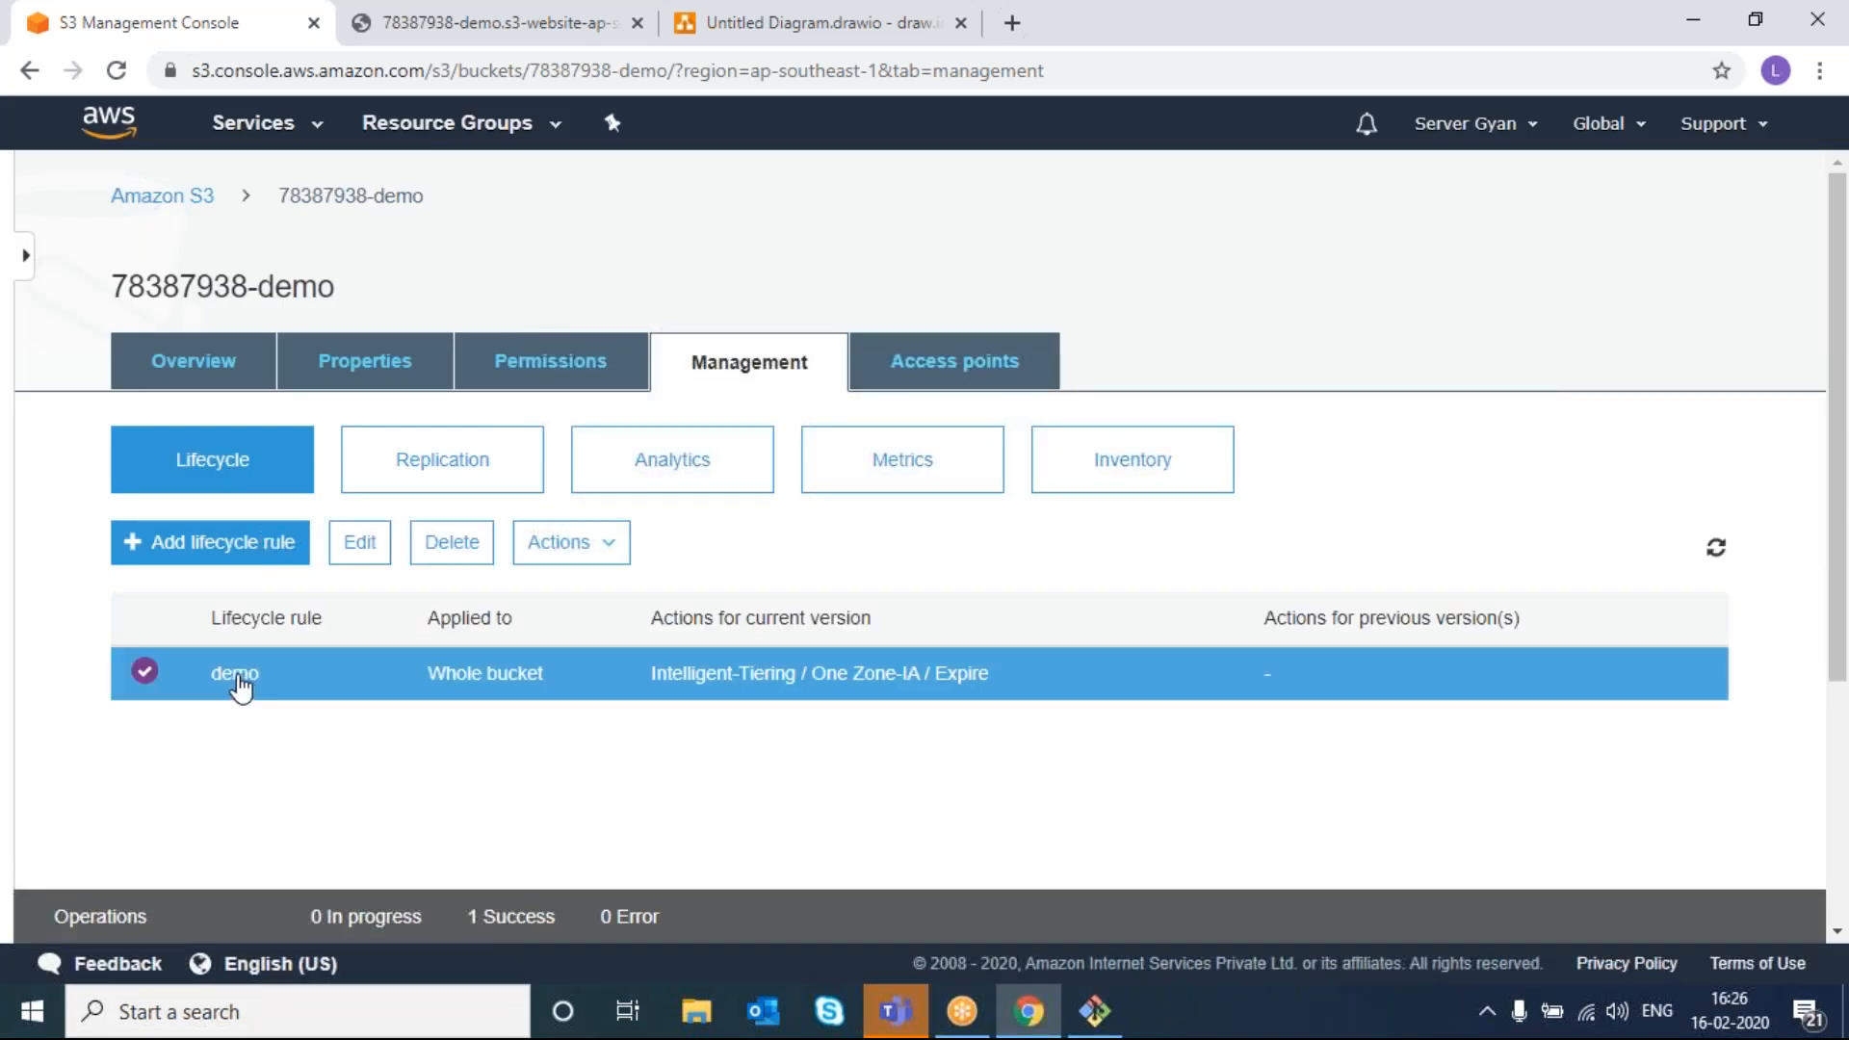
# - Reopen the demo rule, add and remove a Glacier transition, and close without saving
pyautogui.click(359, 542)
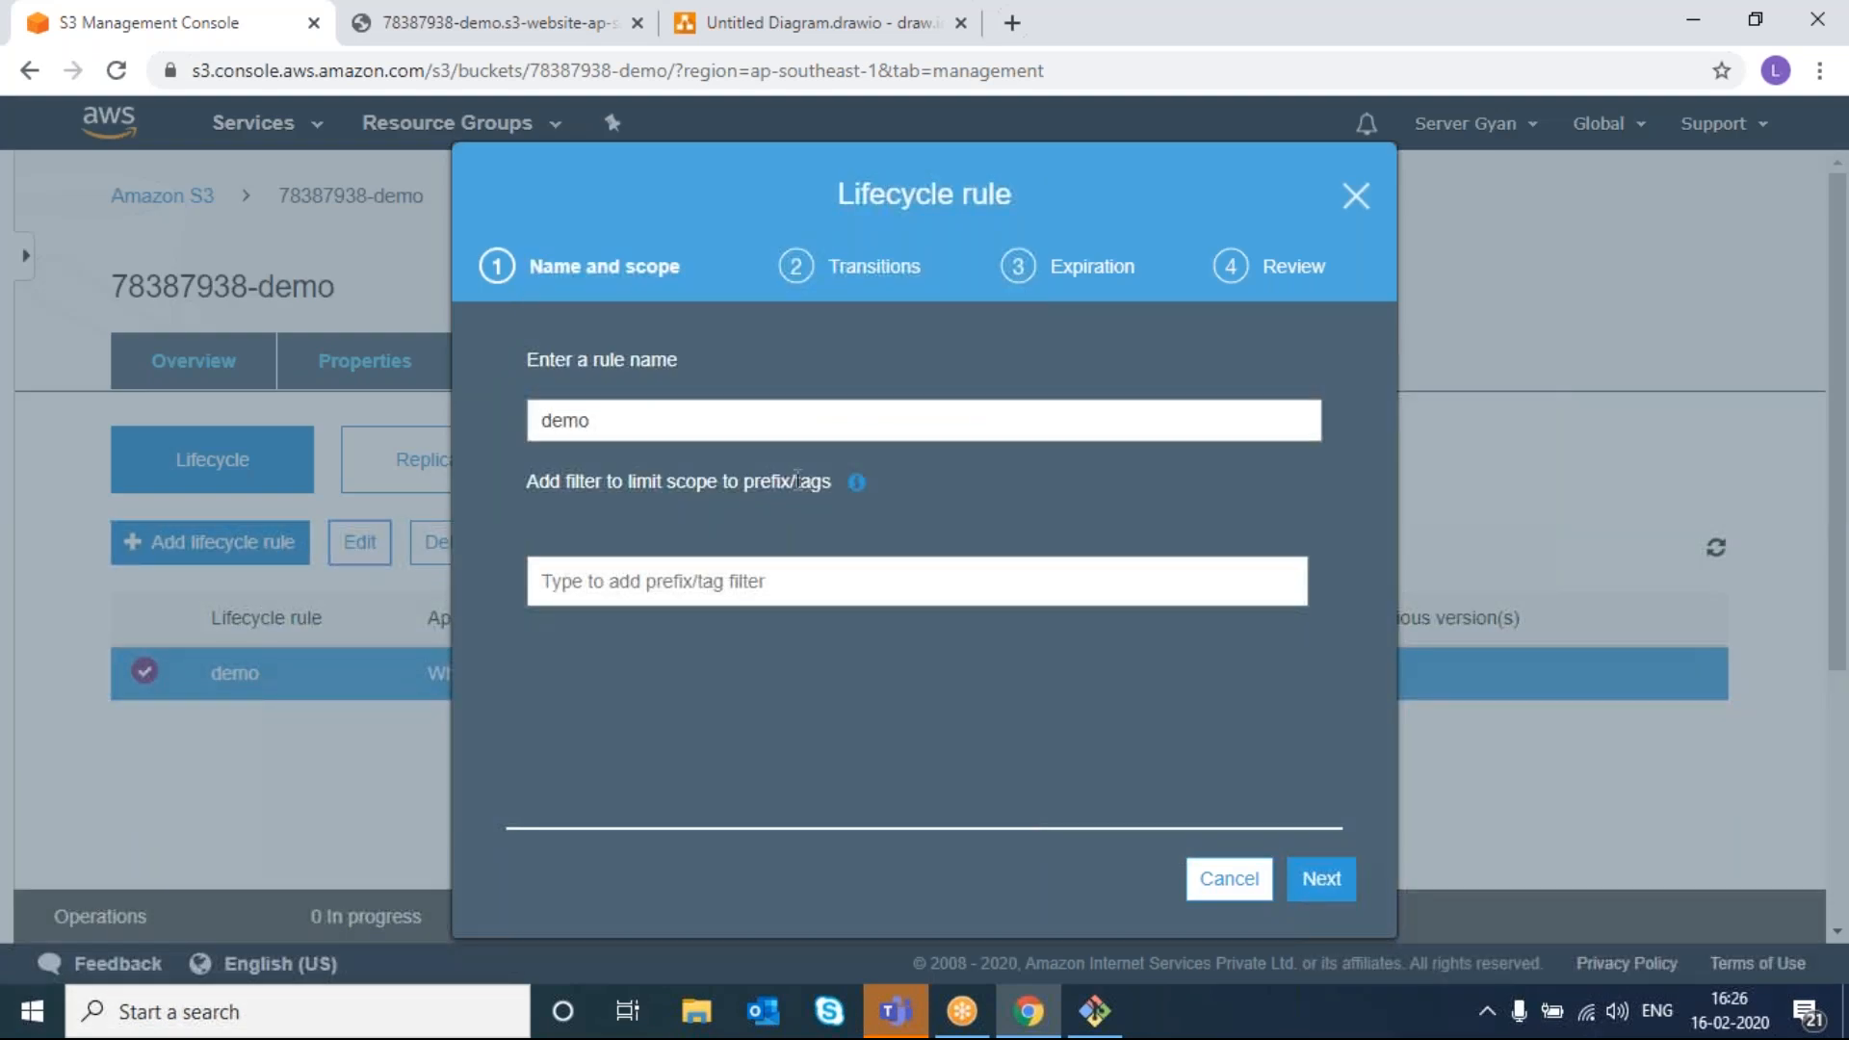
pyautogui.click(1320, 878)
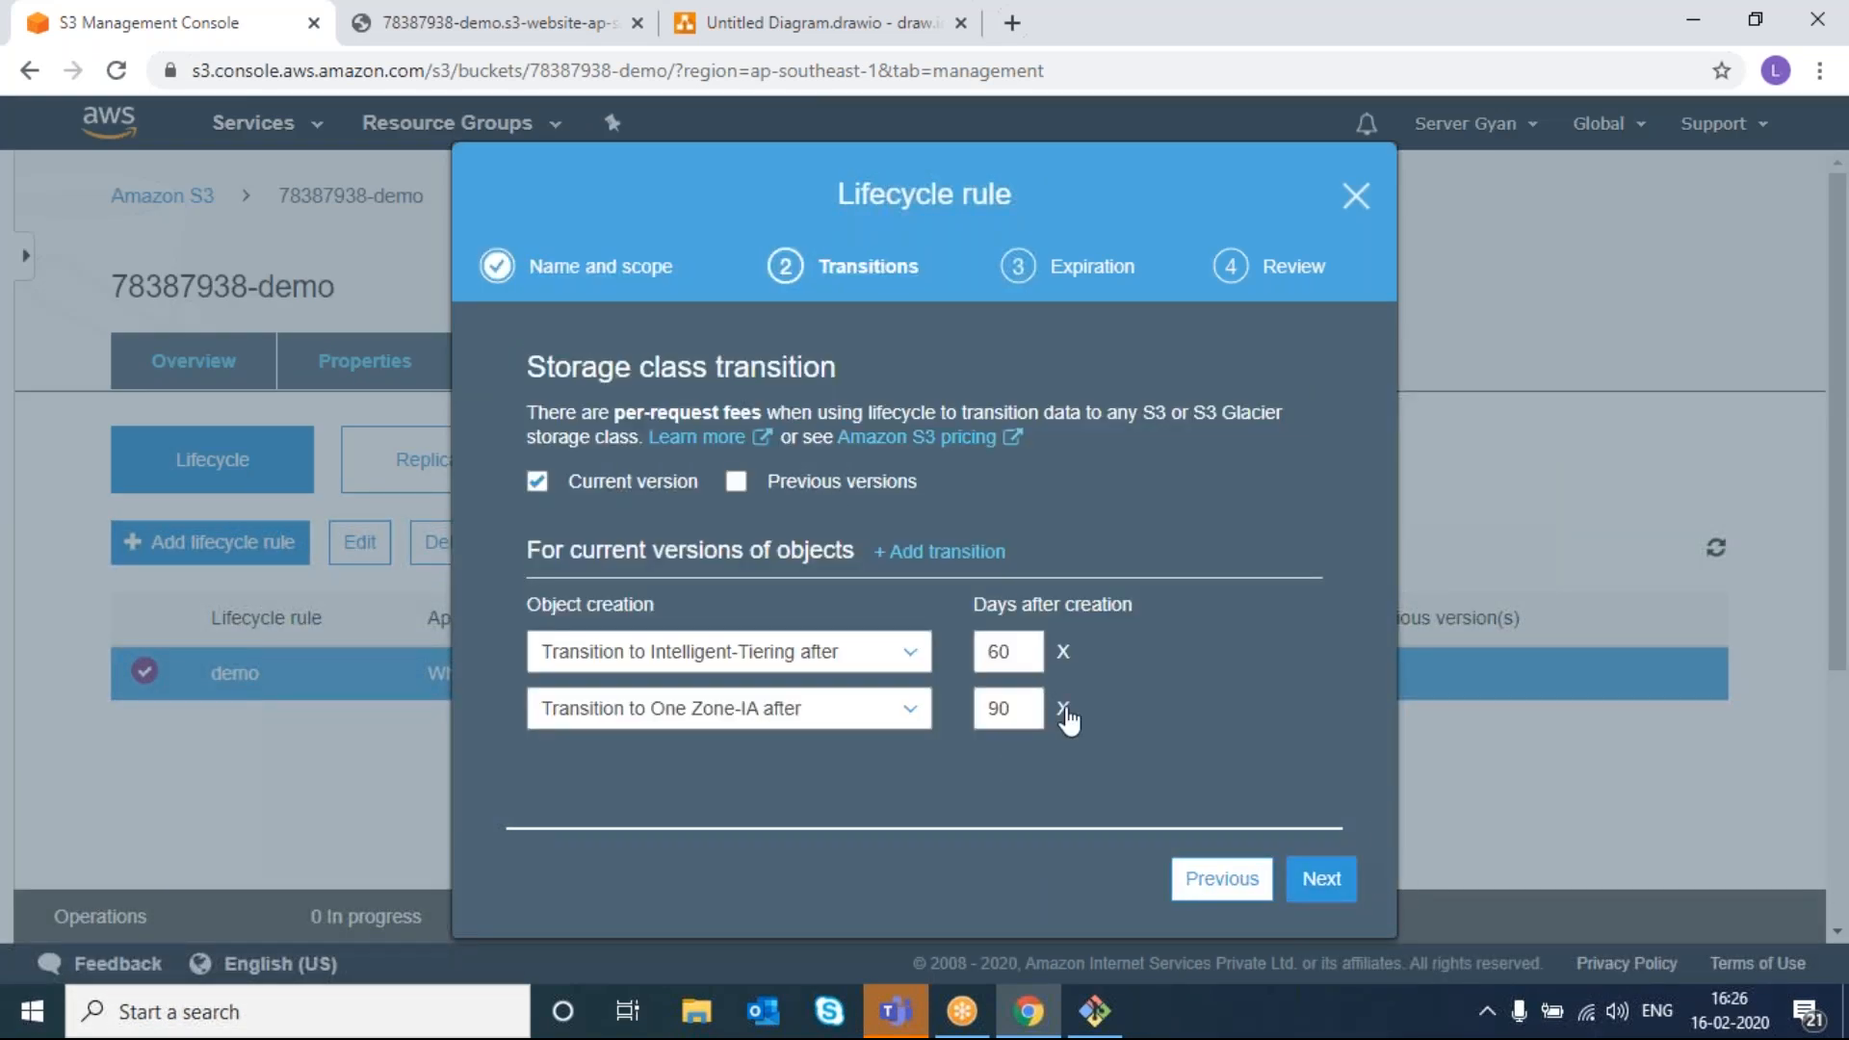
pyautogui.click(949, 551)
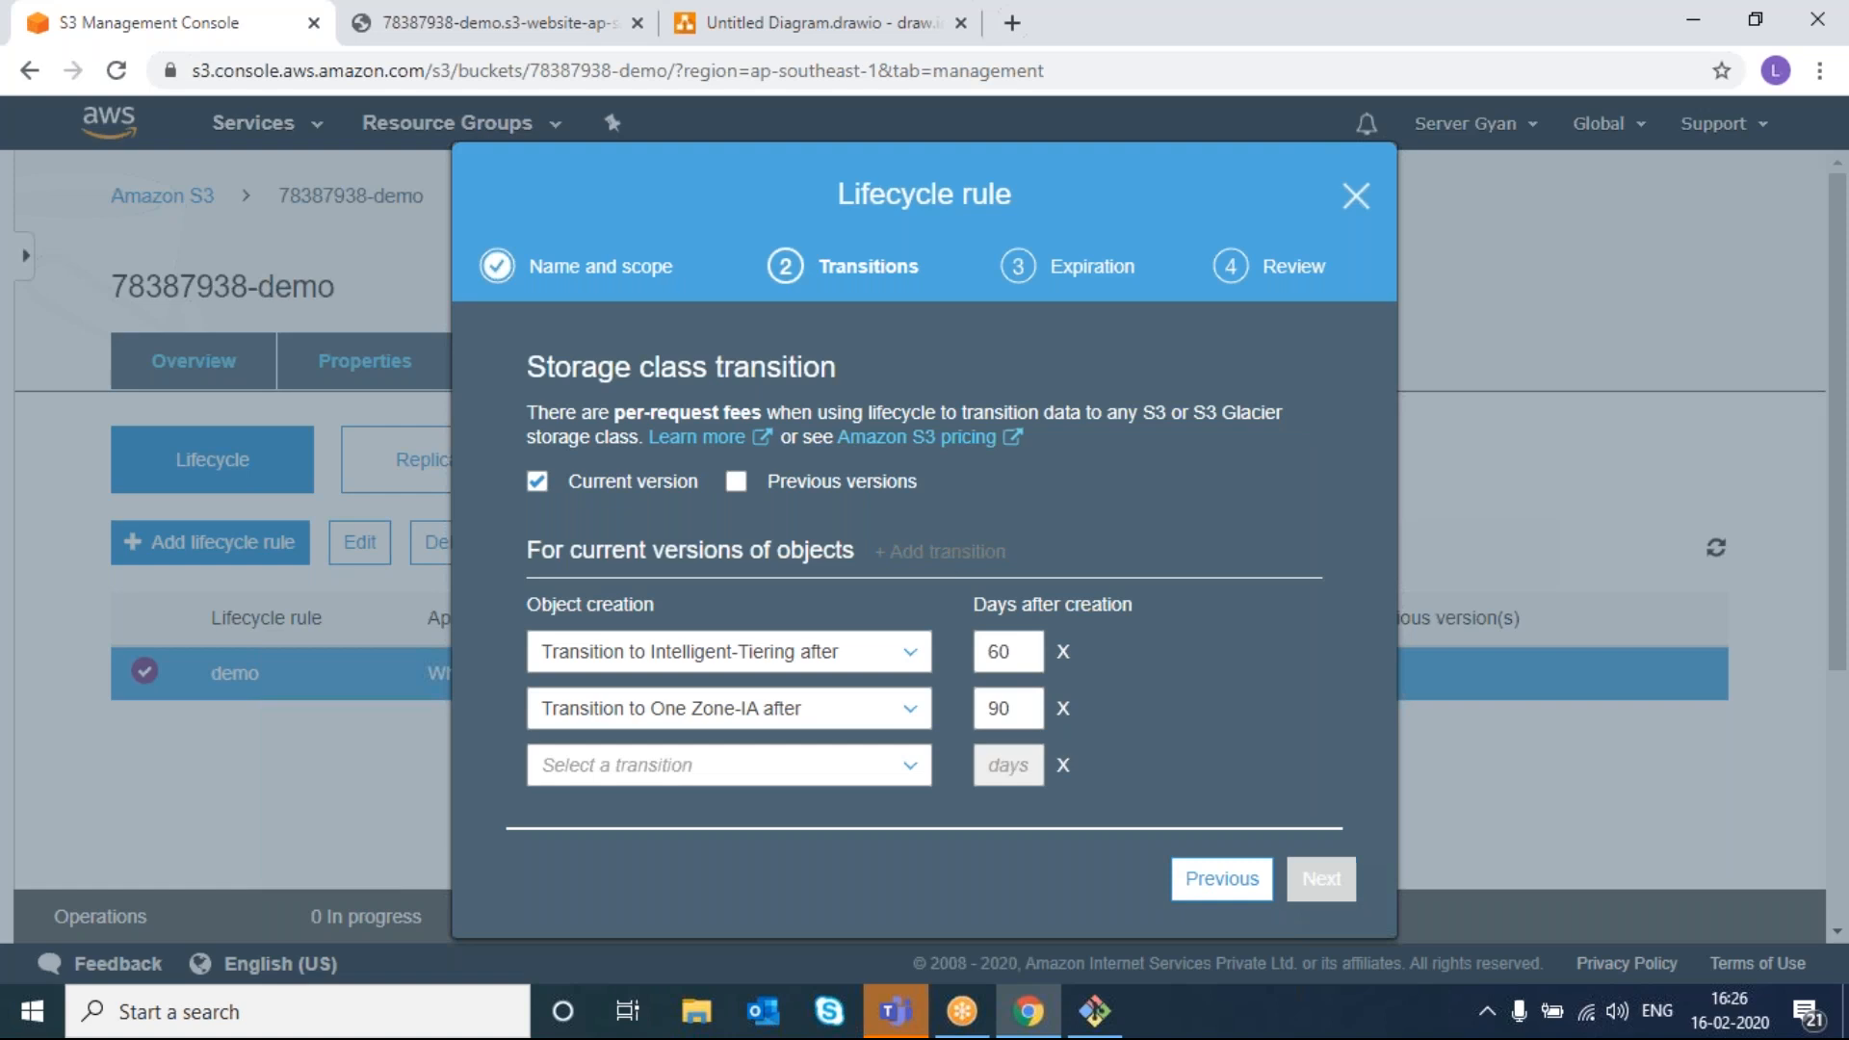
pyautogui.click(809, 764)
pyautogui.scroll(-2, 807, 759)
pyautogui.click(807, 758)
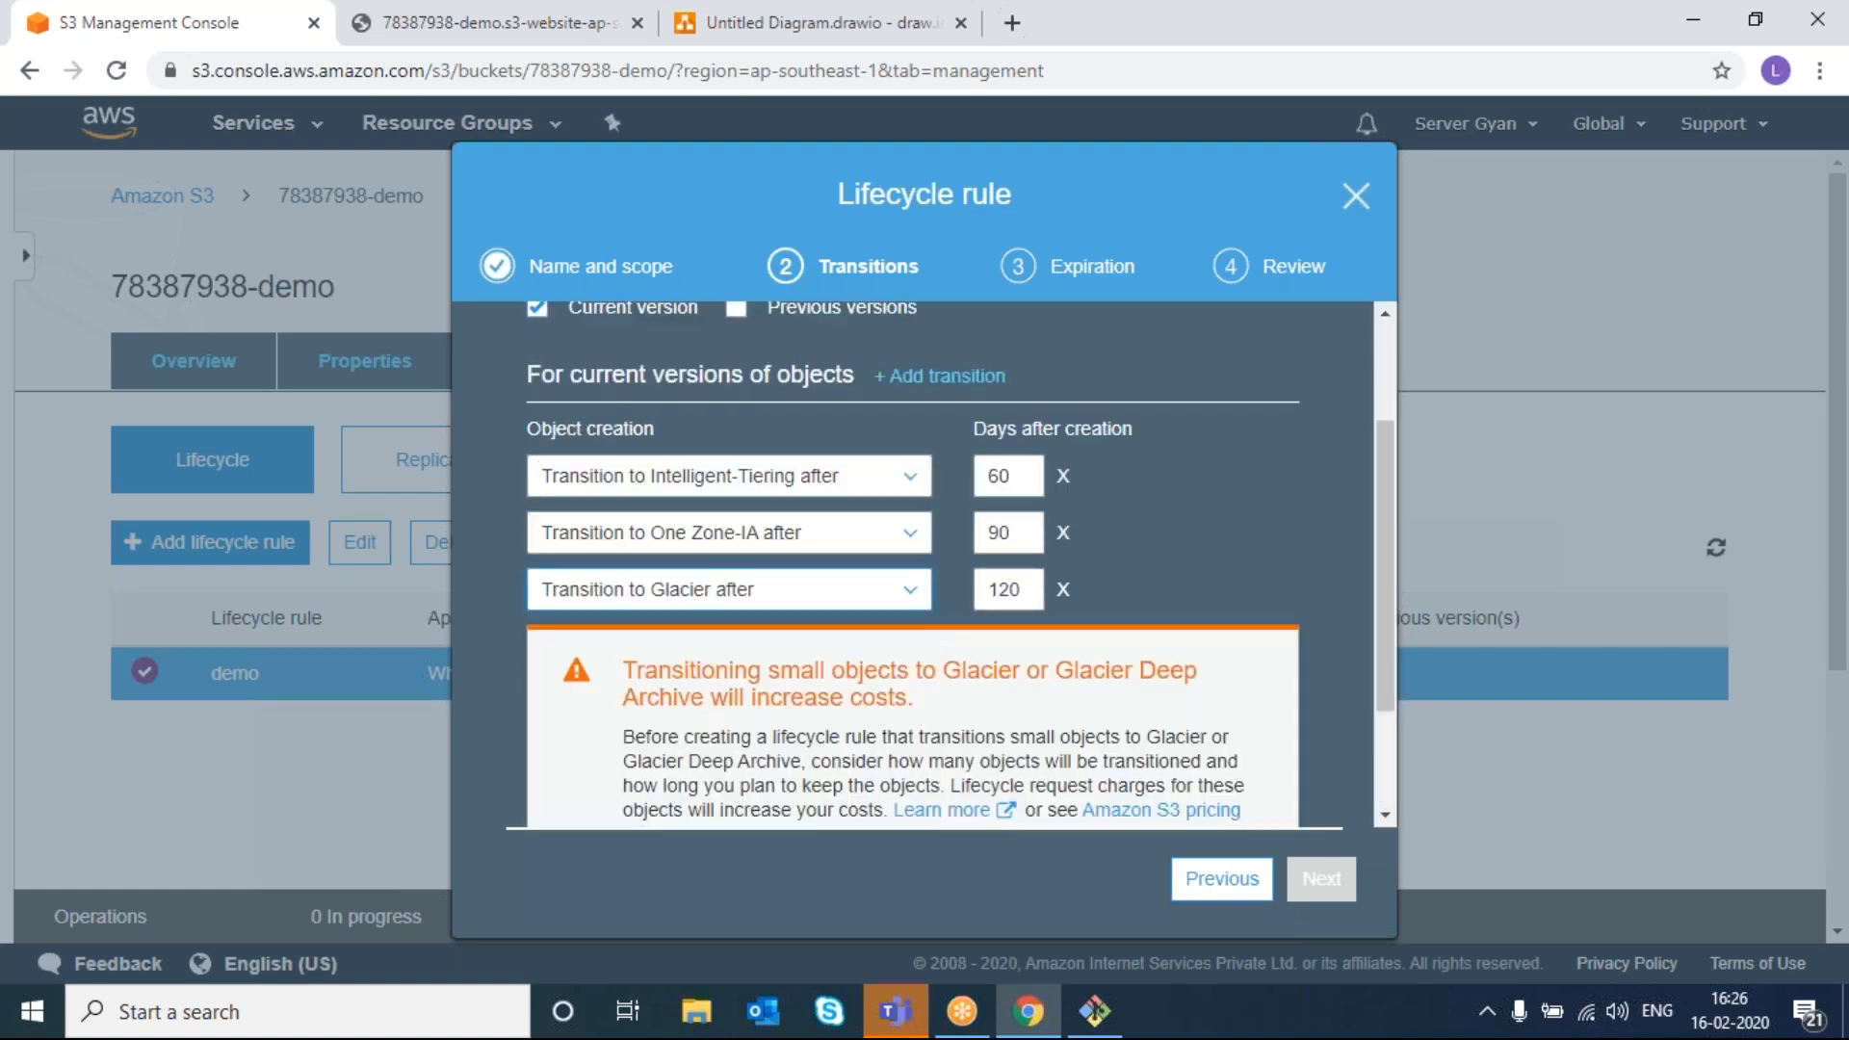
pyautogui.click(1064, 584)
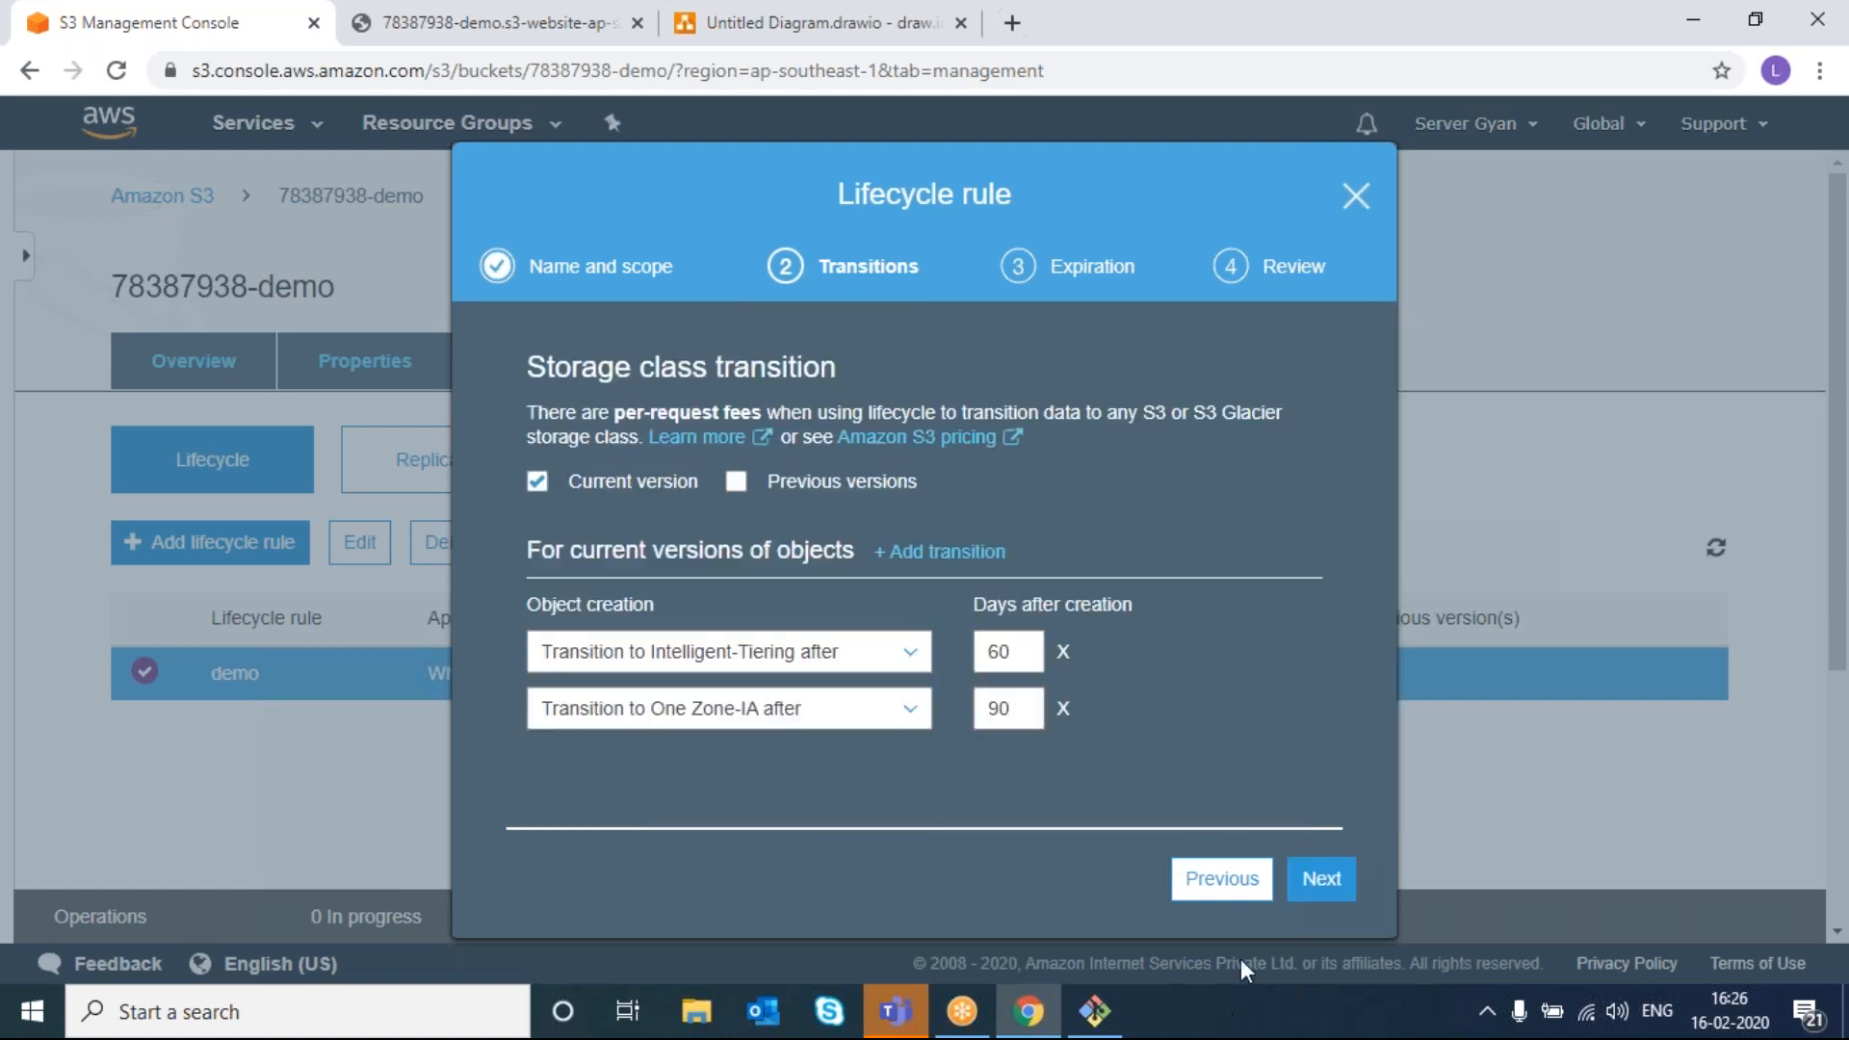
pyautogui.click(1356, 195)
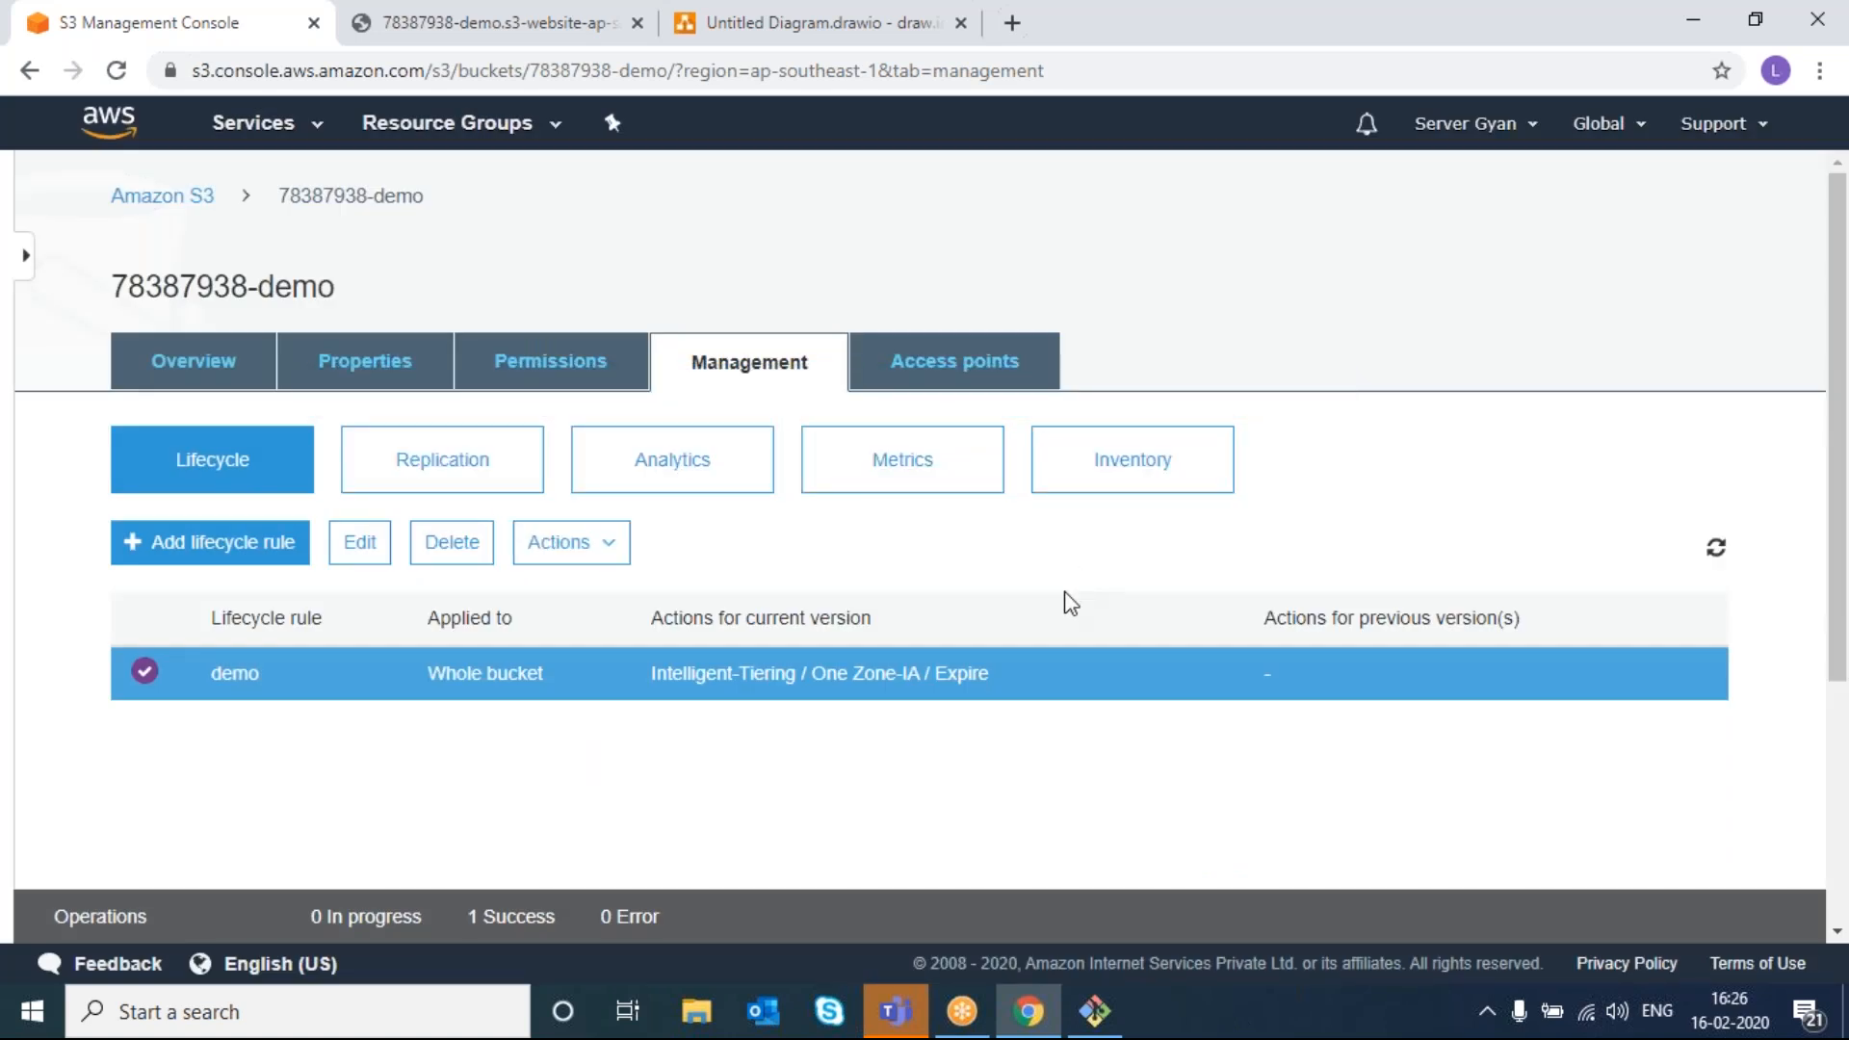
# - Check the Replication rules, then return to the bucket list and open 78387938-demo
pyautogui.click(400, 474)
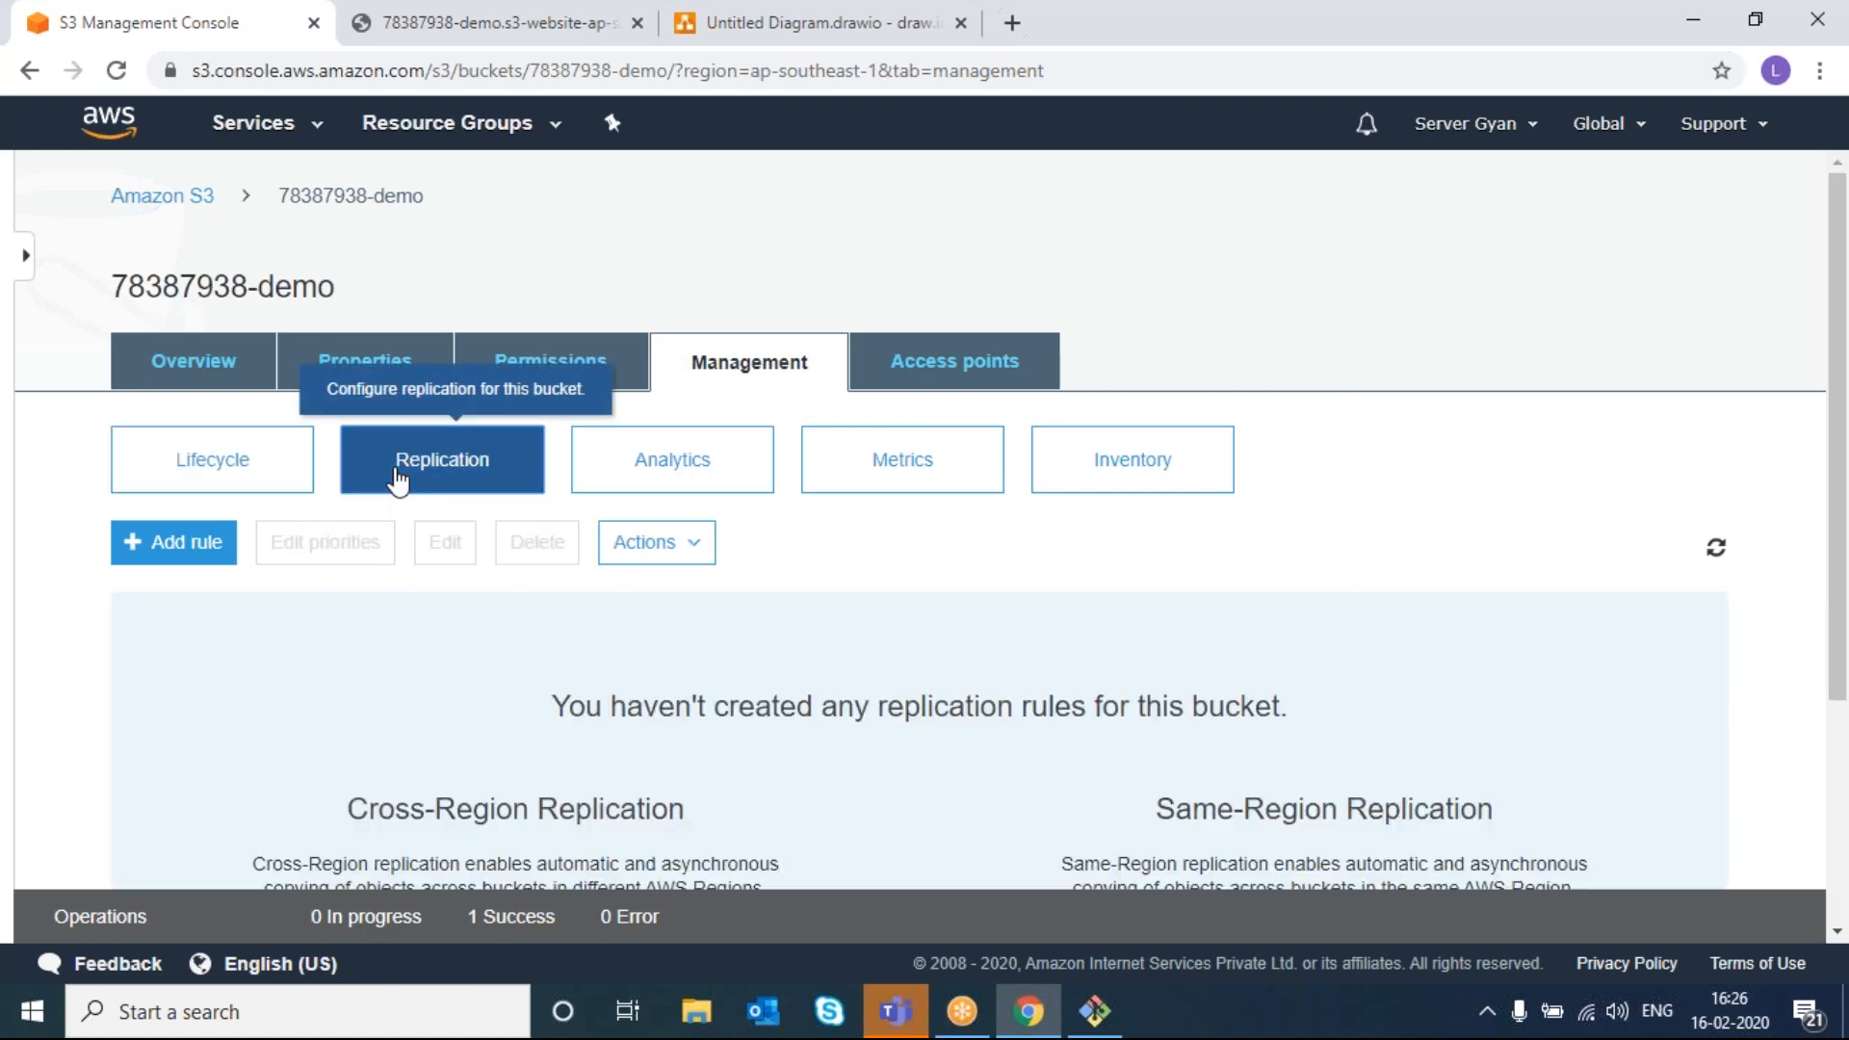
pyautogui.scroll(-2, 675, 679)
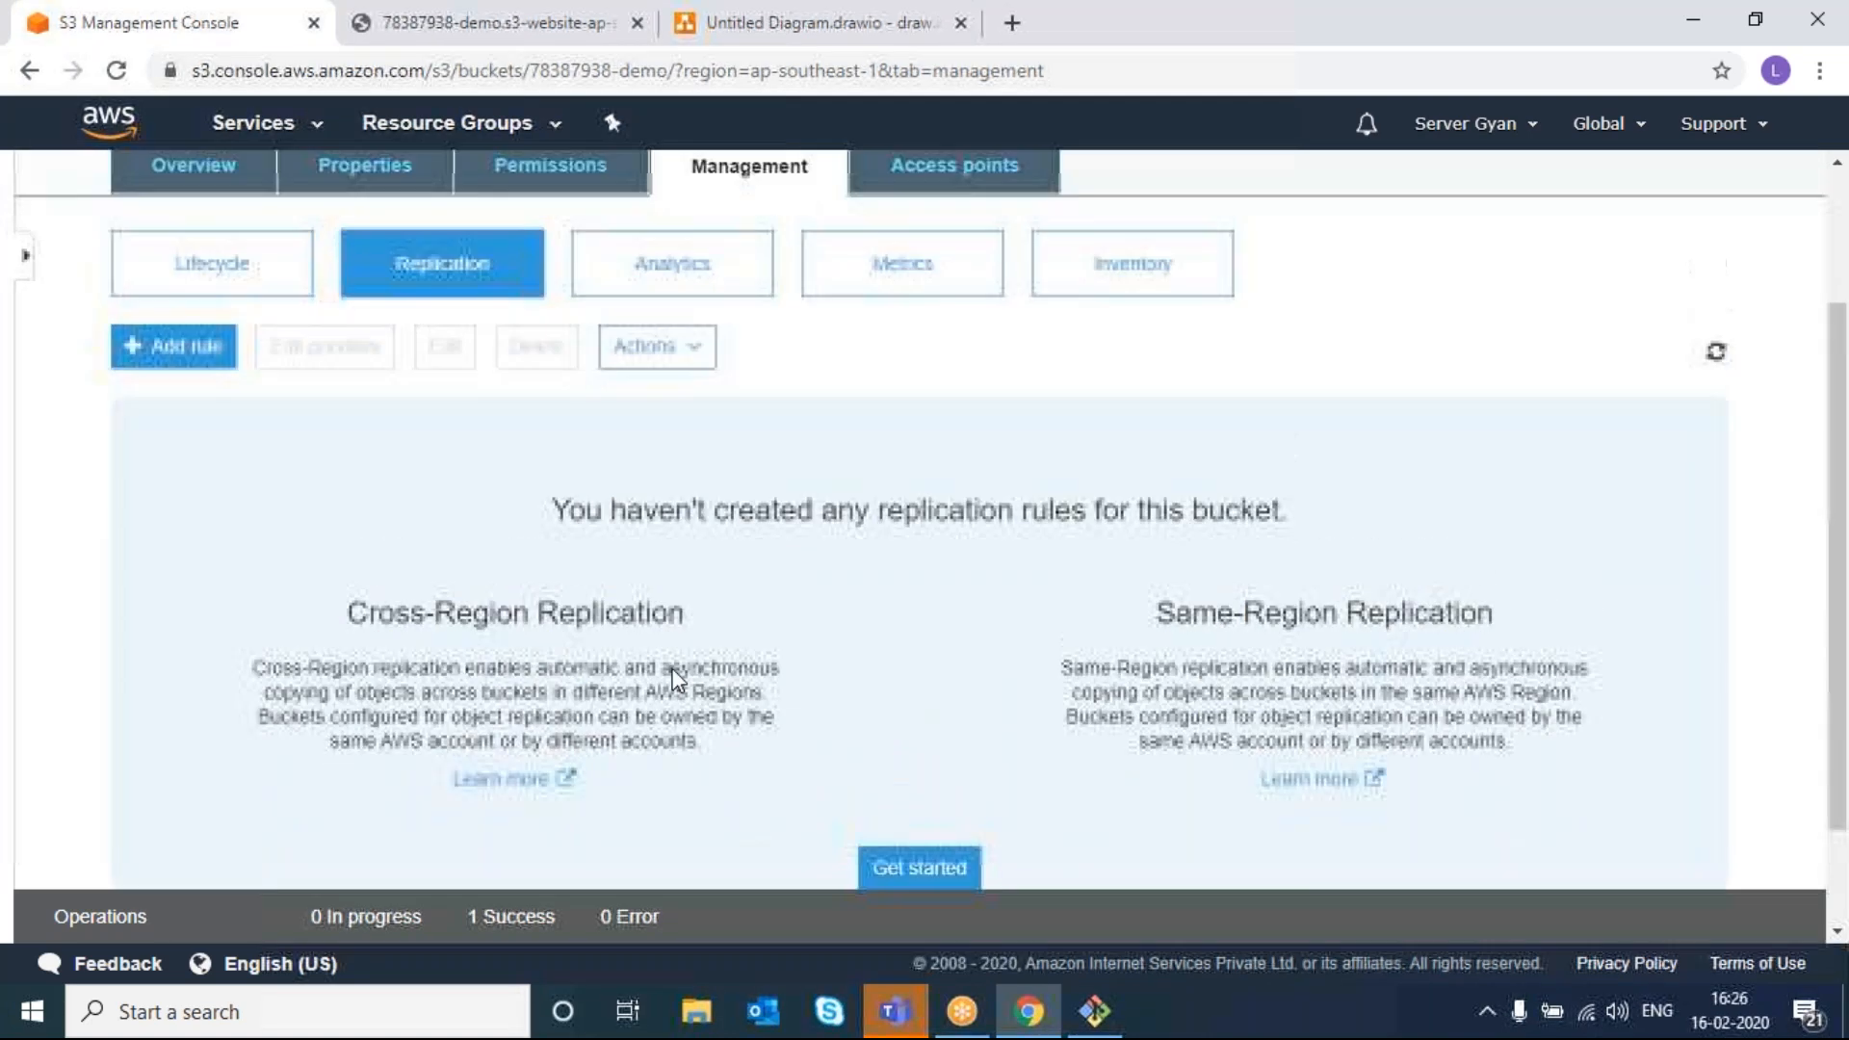
pyautogui.scroll(1, 674, 679)
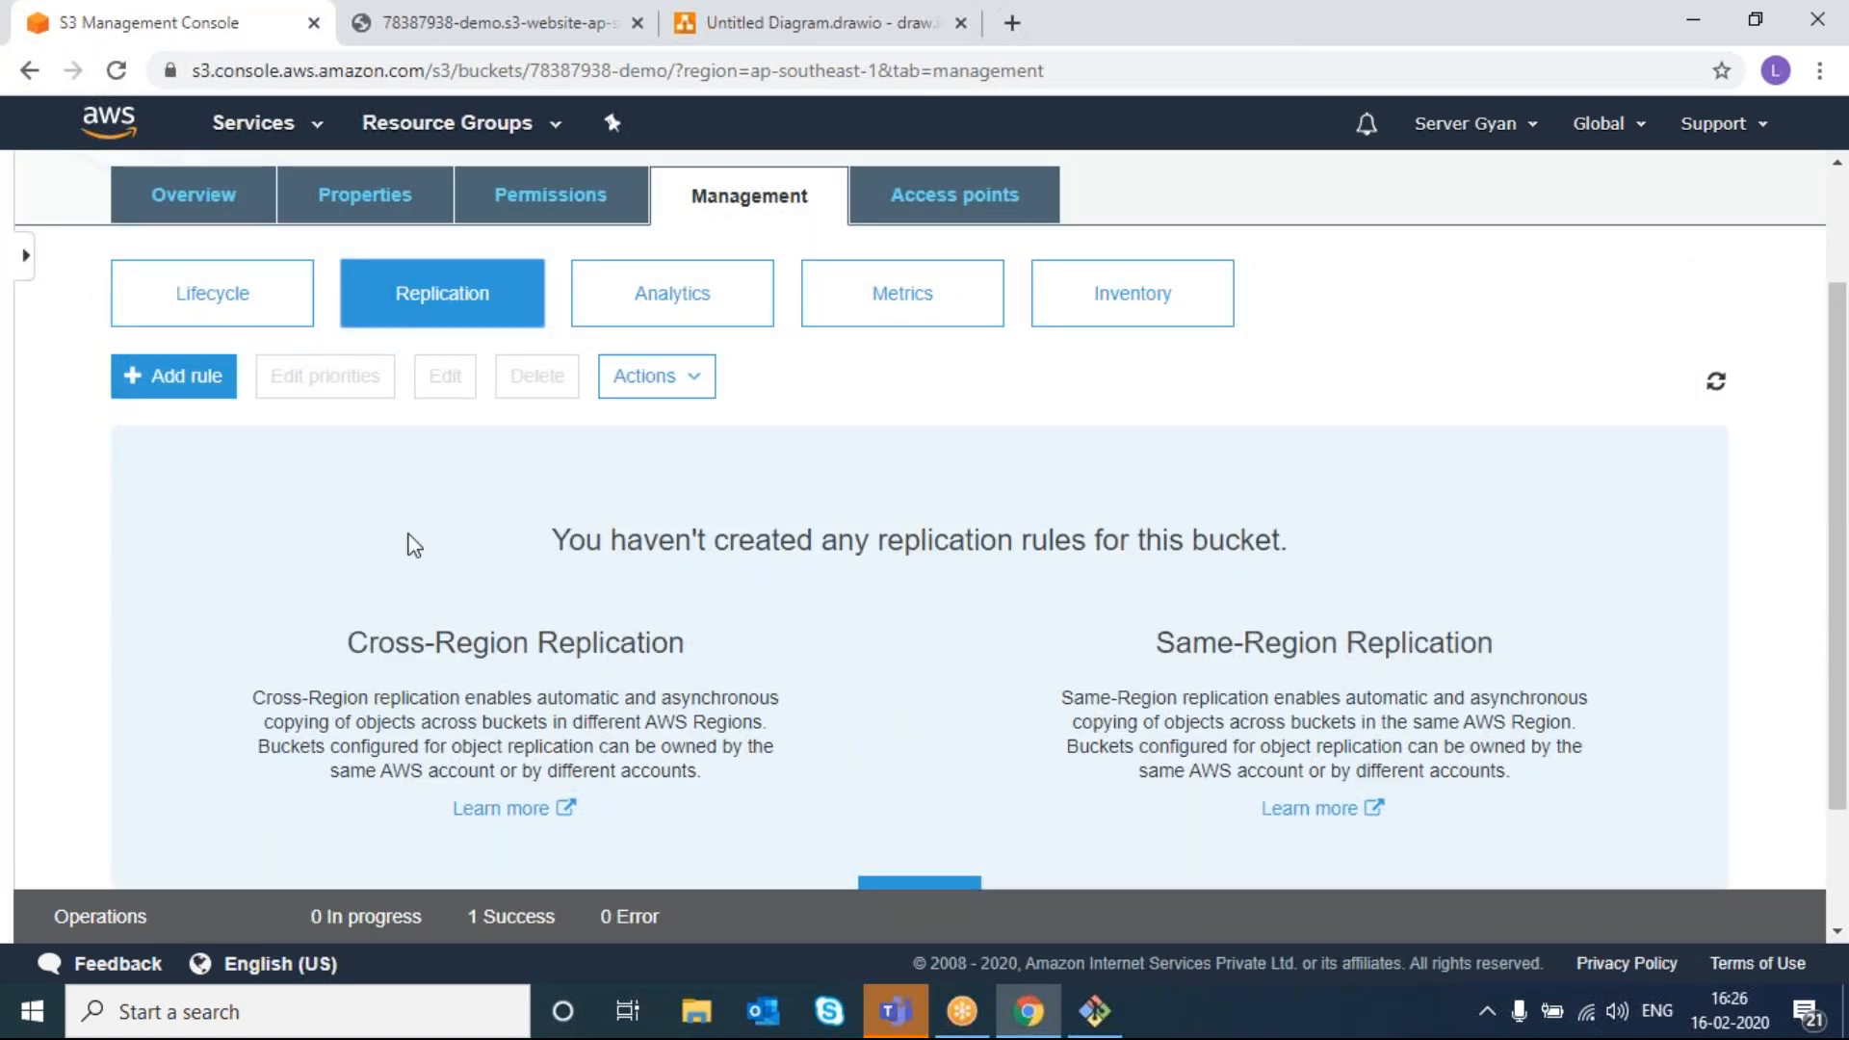
pyautogui.scroll(2, 269, 218)
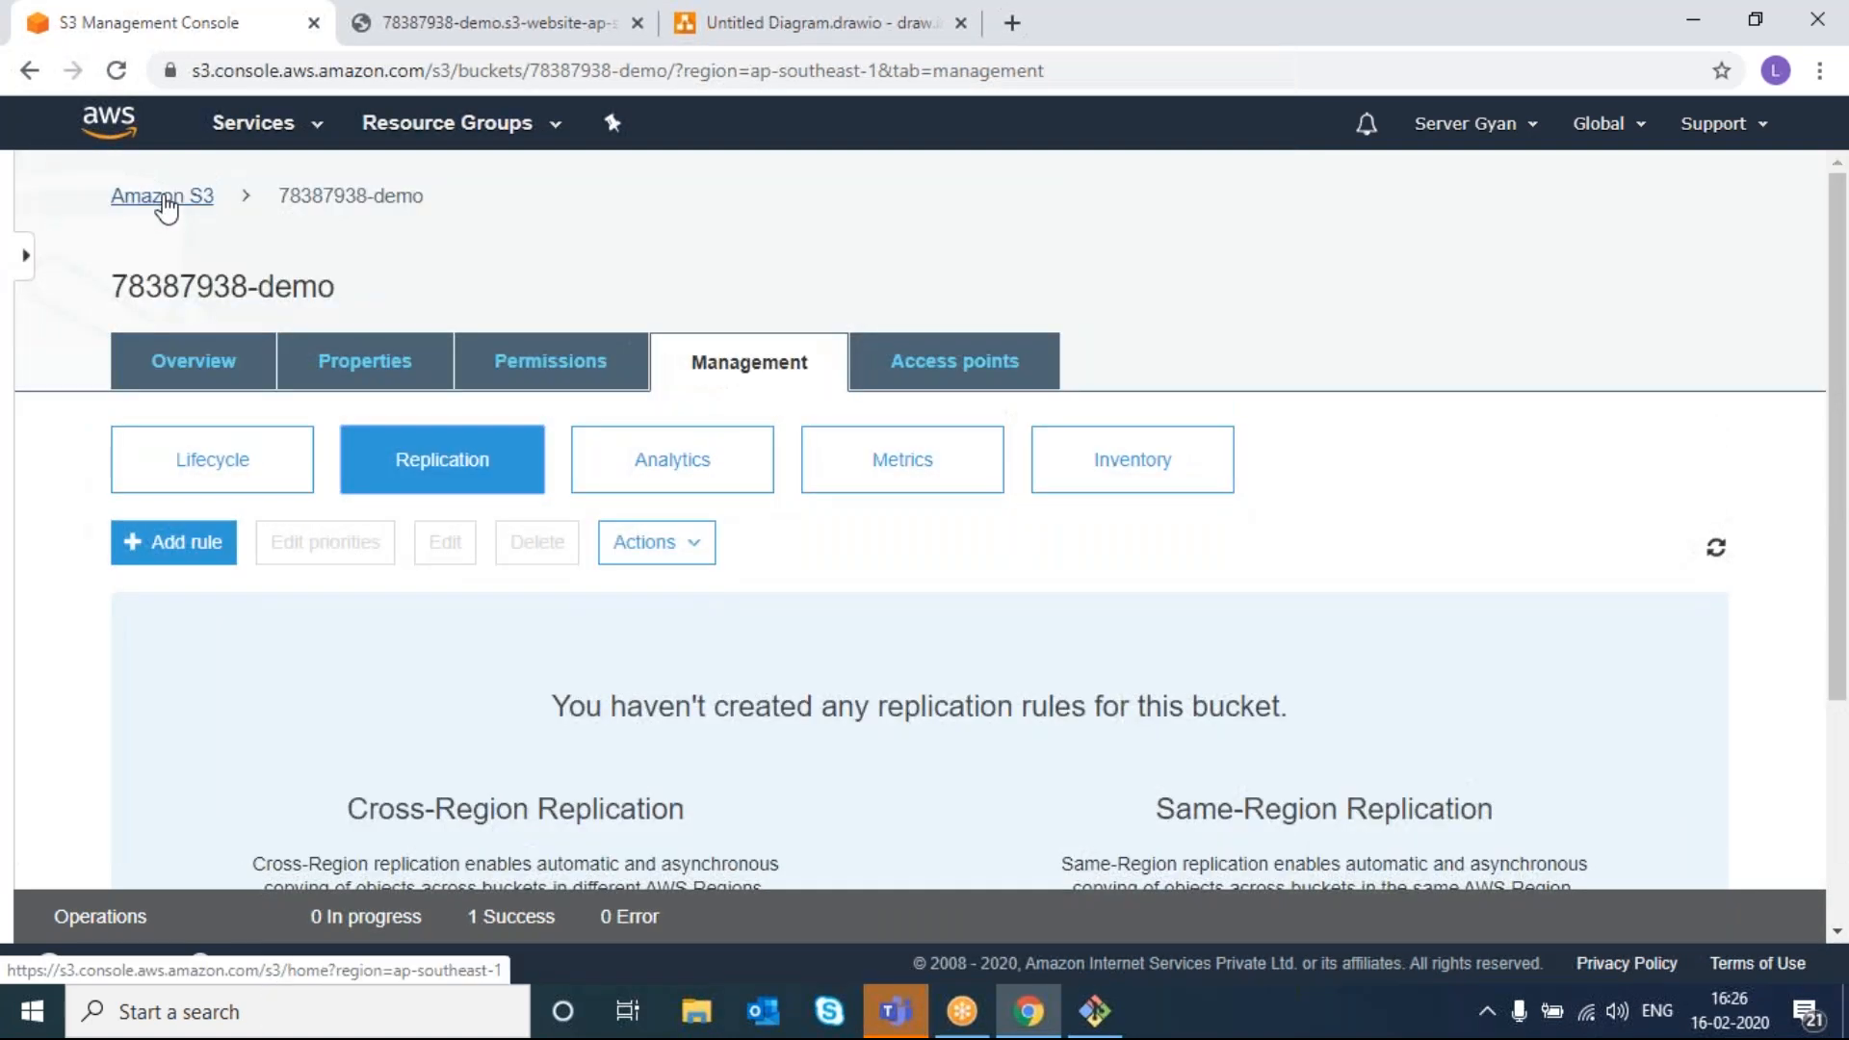
pyautogui.click(163, 197)
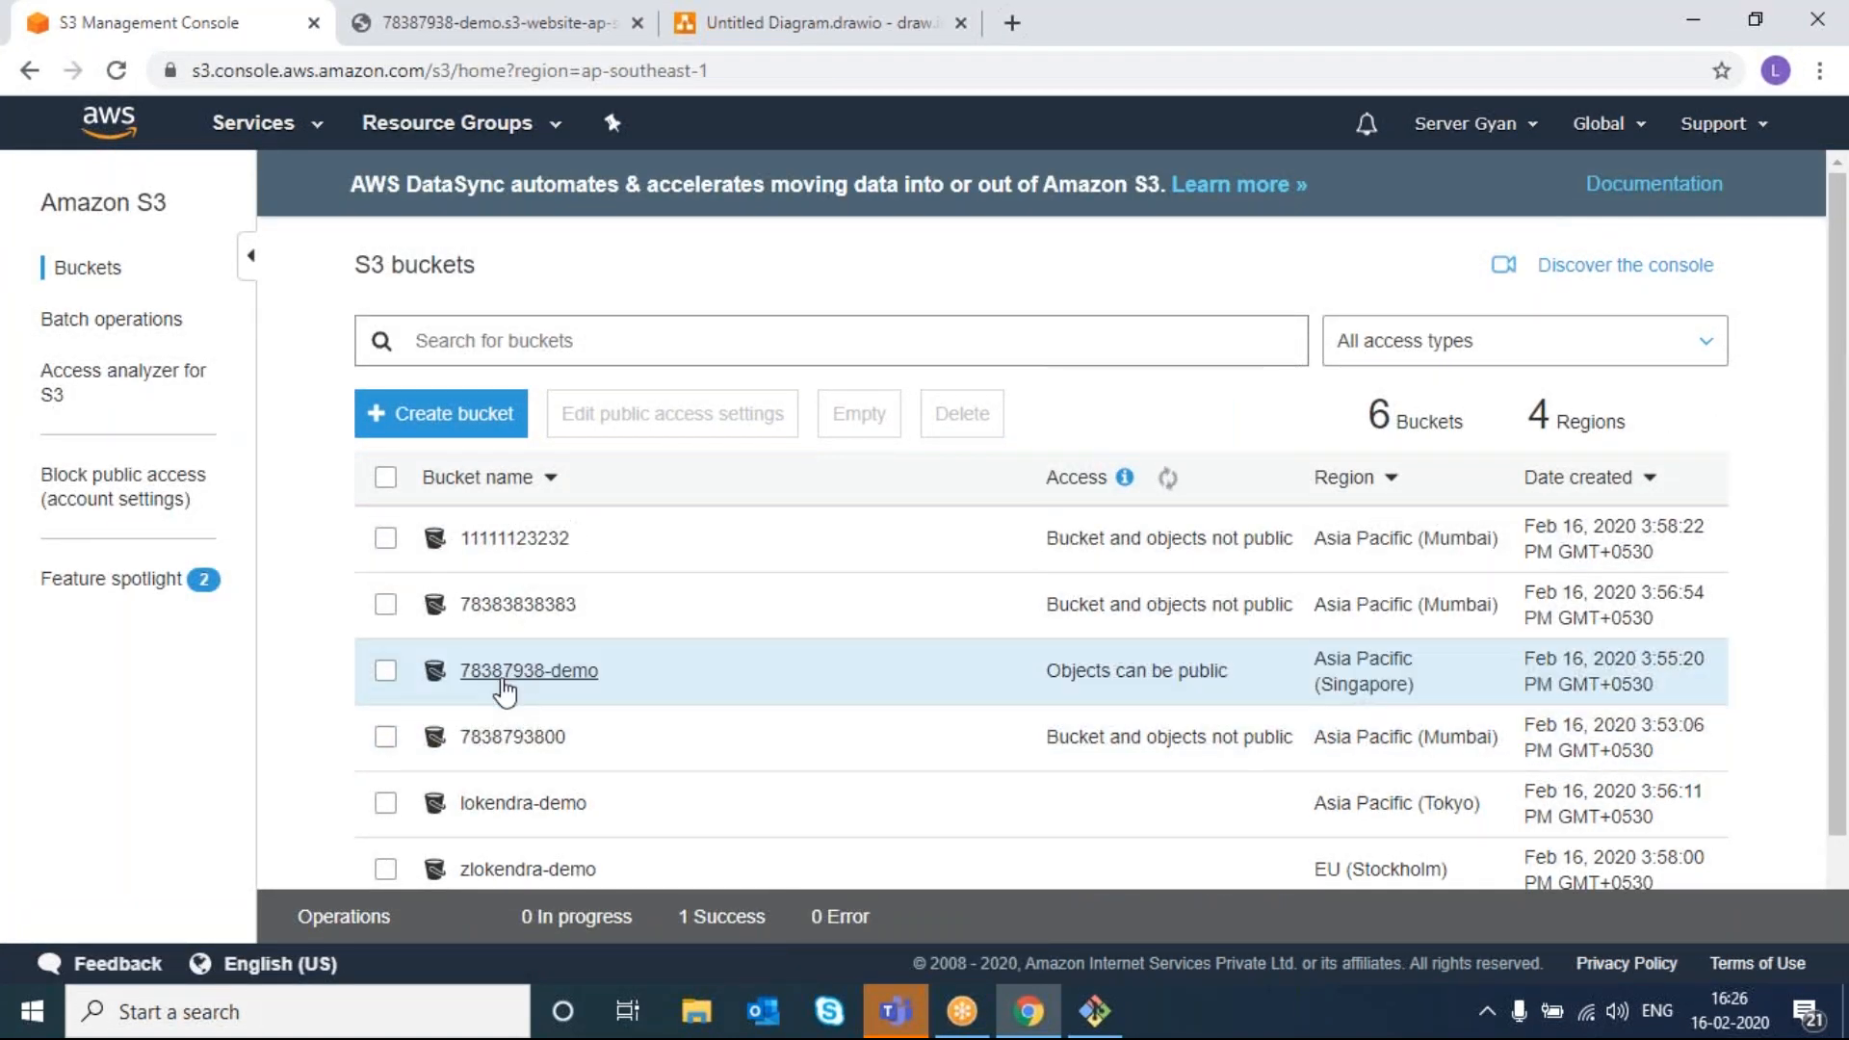
pyautogui.click(503, 680)
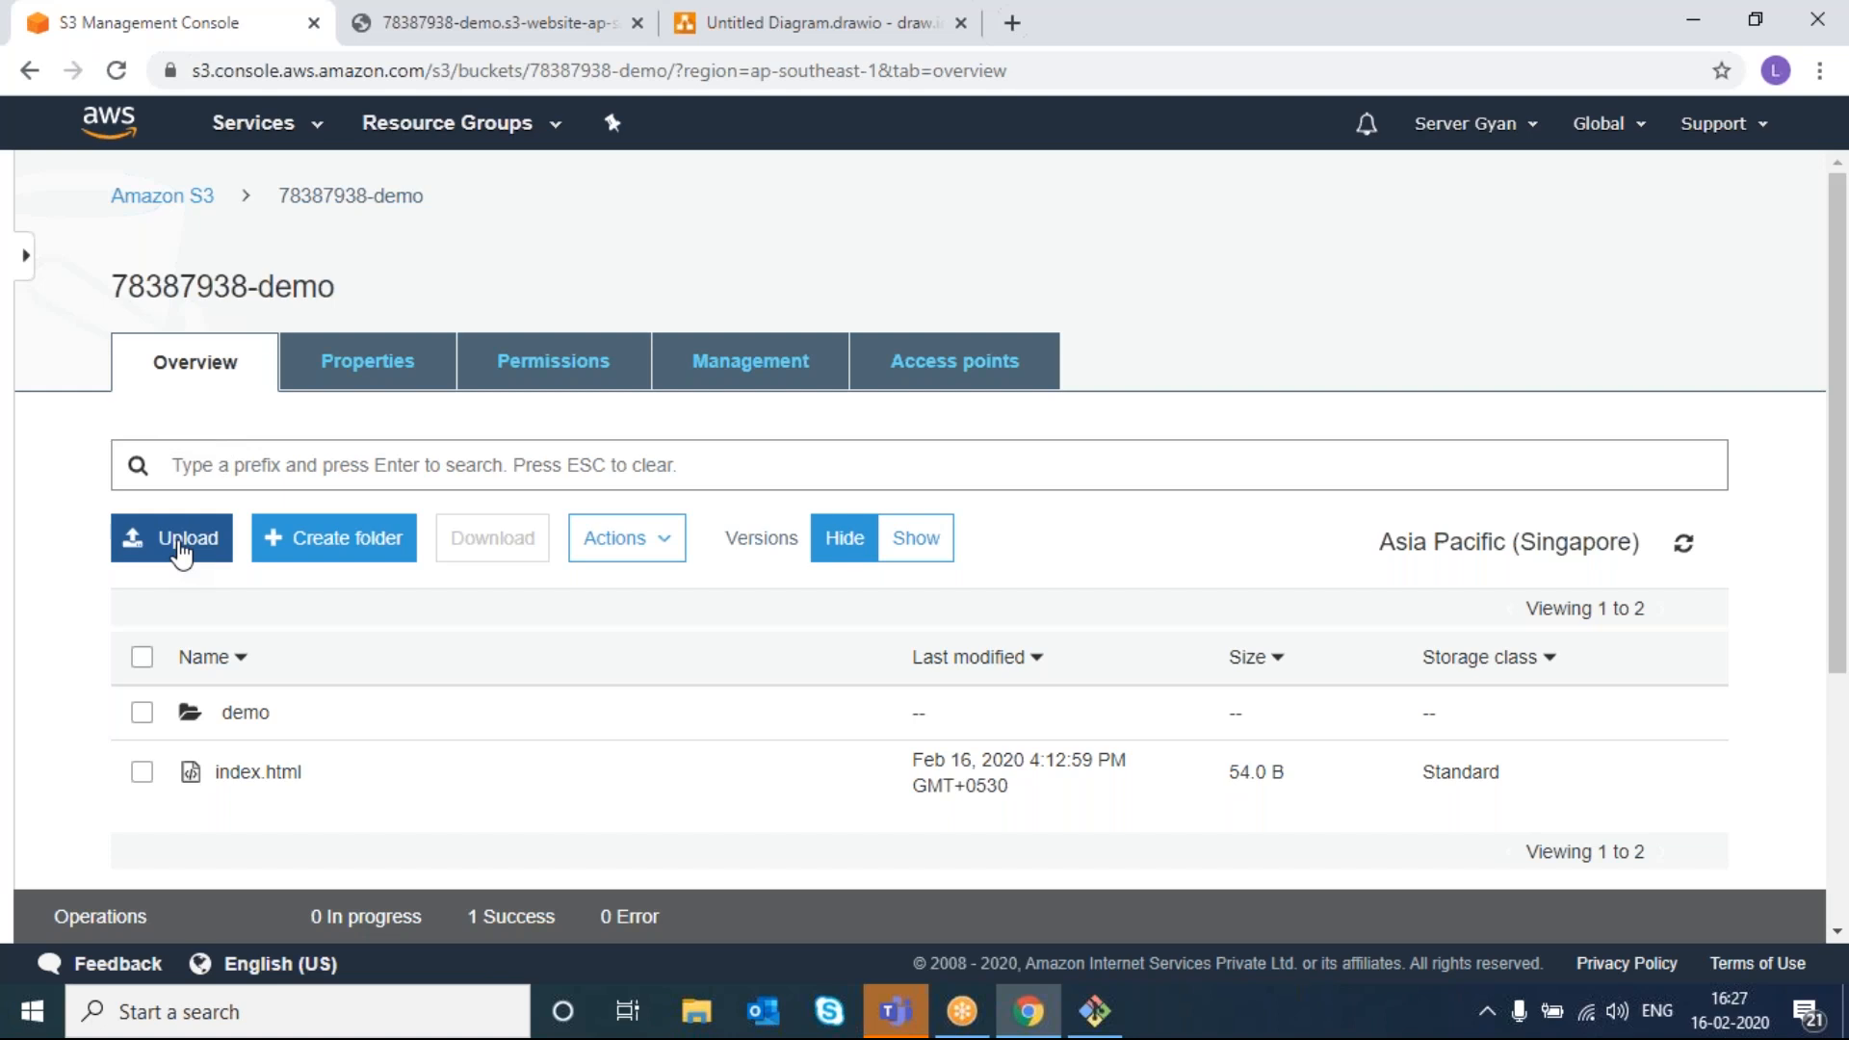
# - Start a new replication rule under Management > Replication and enable versioning on 78387938-demo
pyautogui.click(677, 371)
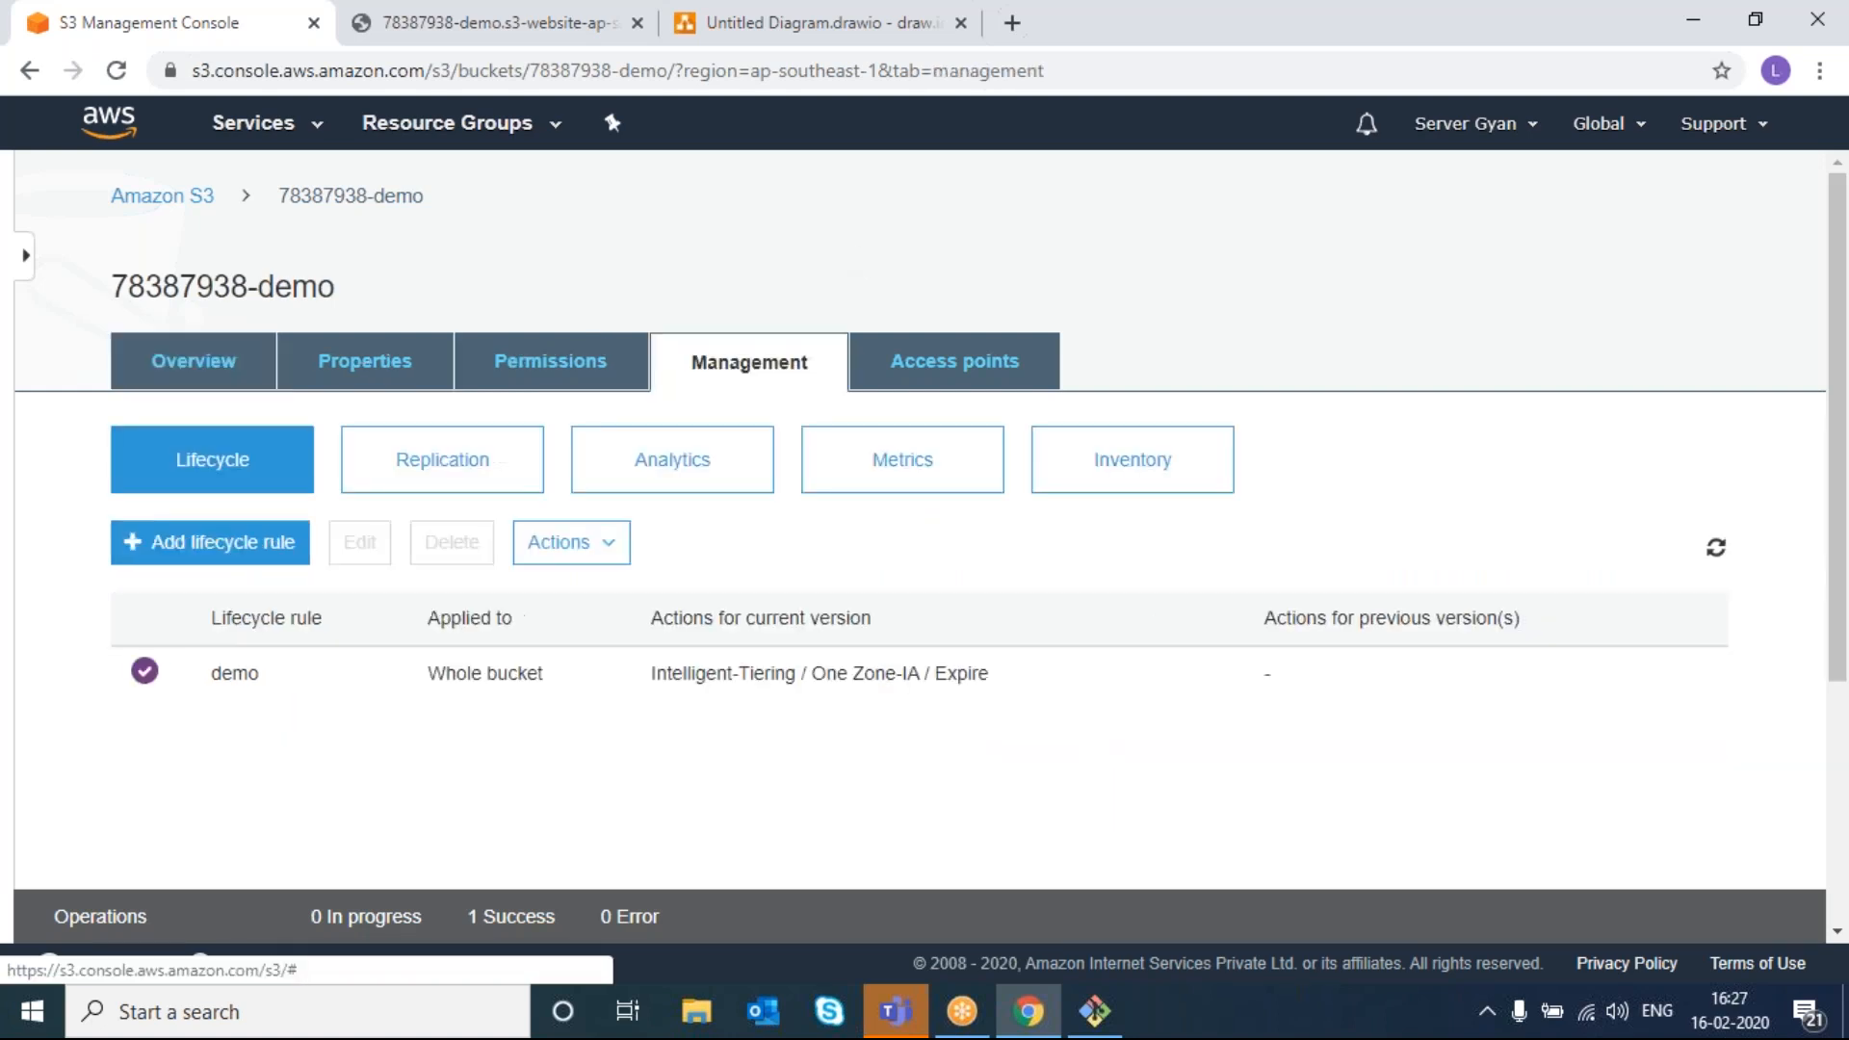
pyautogui.rightClick(438, 463)
pyautogui.click(439, 463)
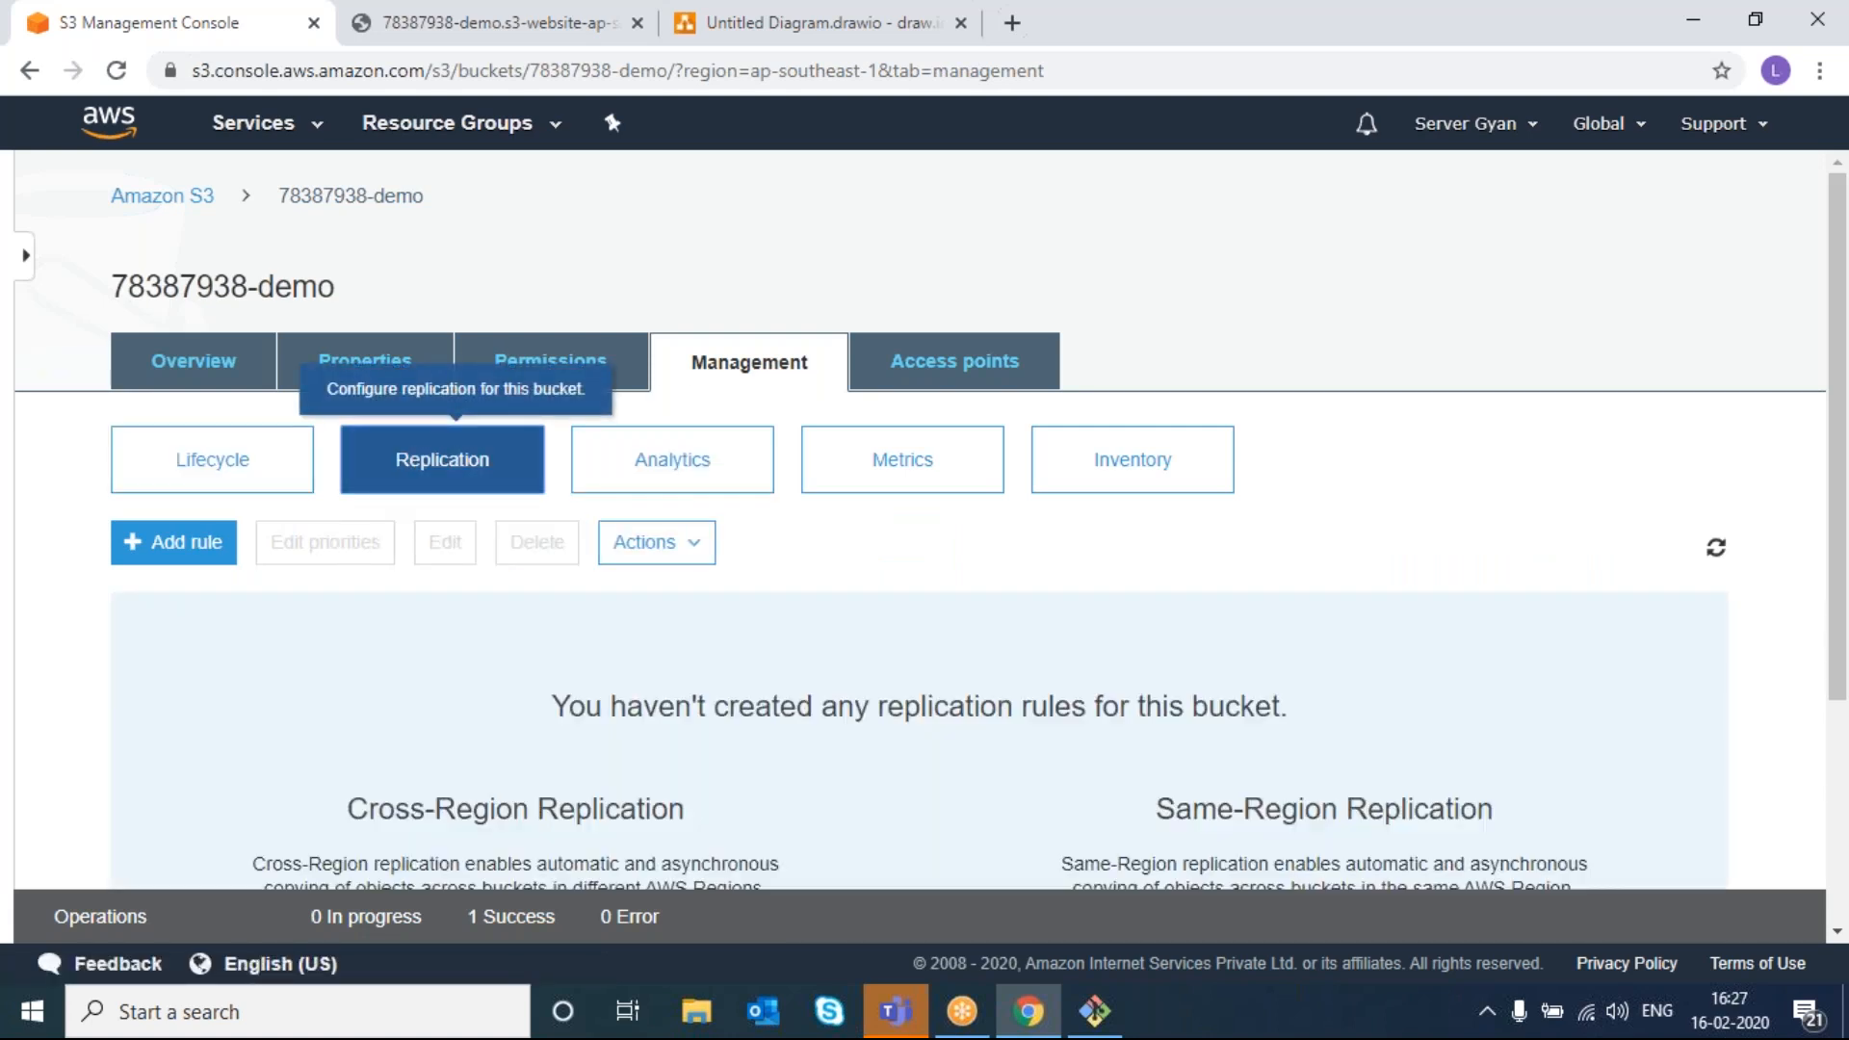
pyautogui.click(188, 559)
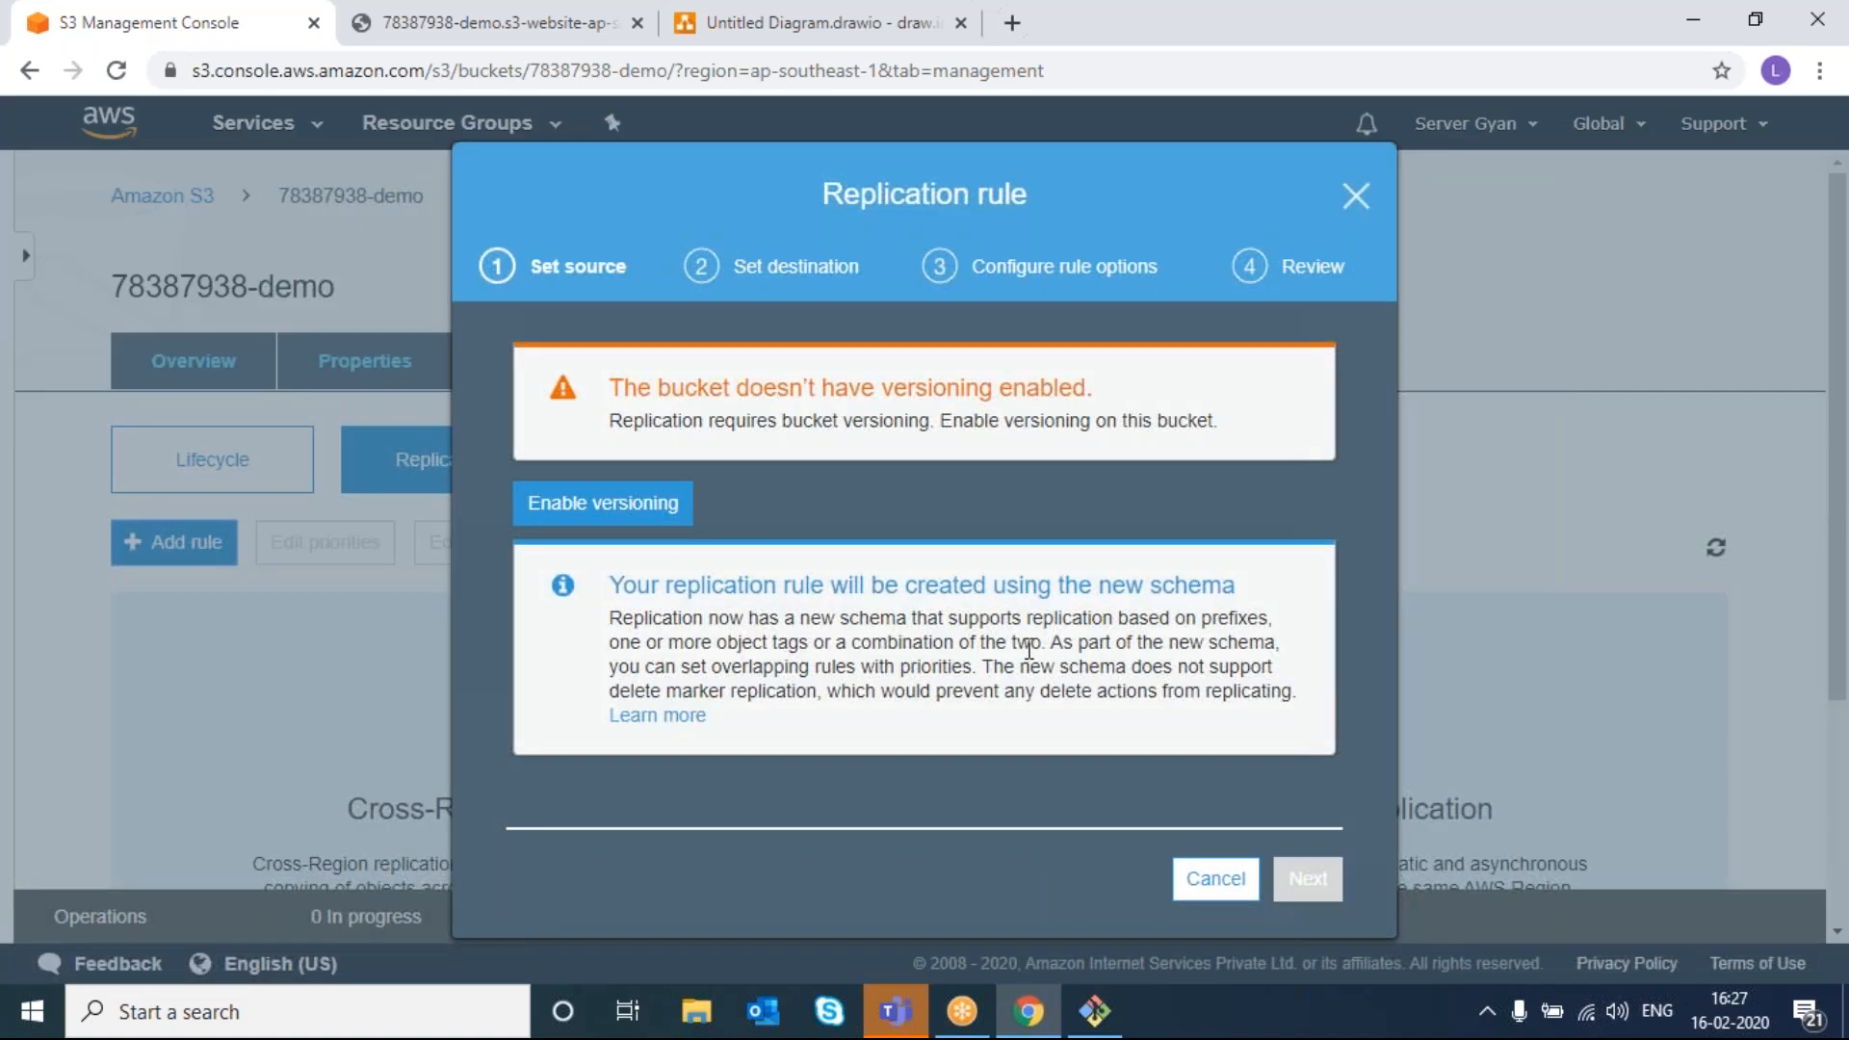
pyautogui.tripleClick(836, 394)
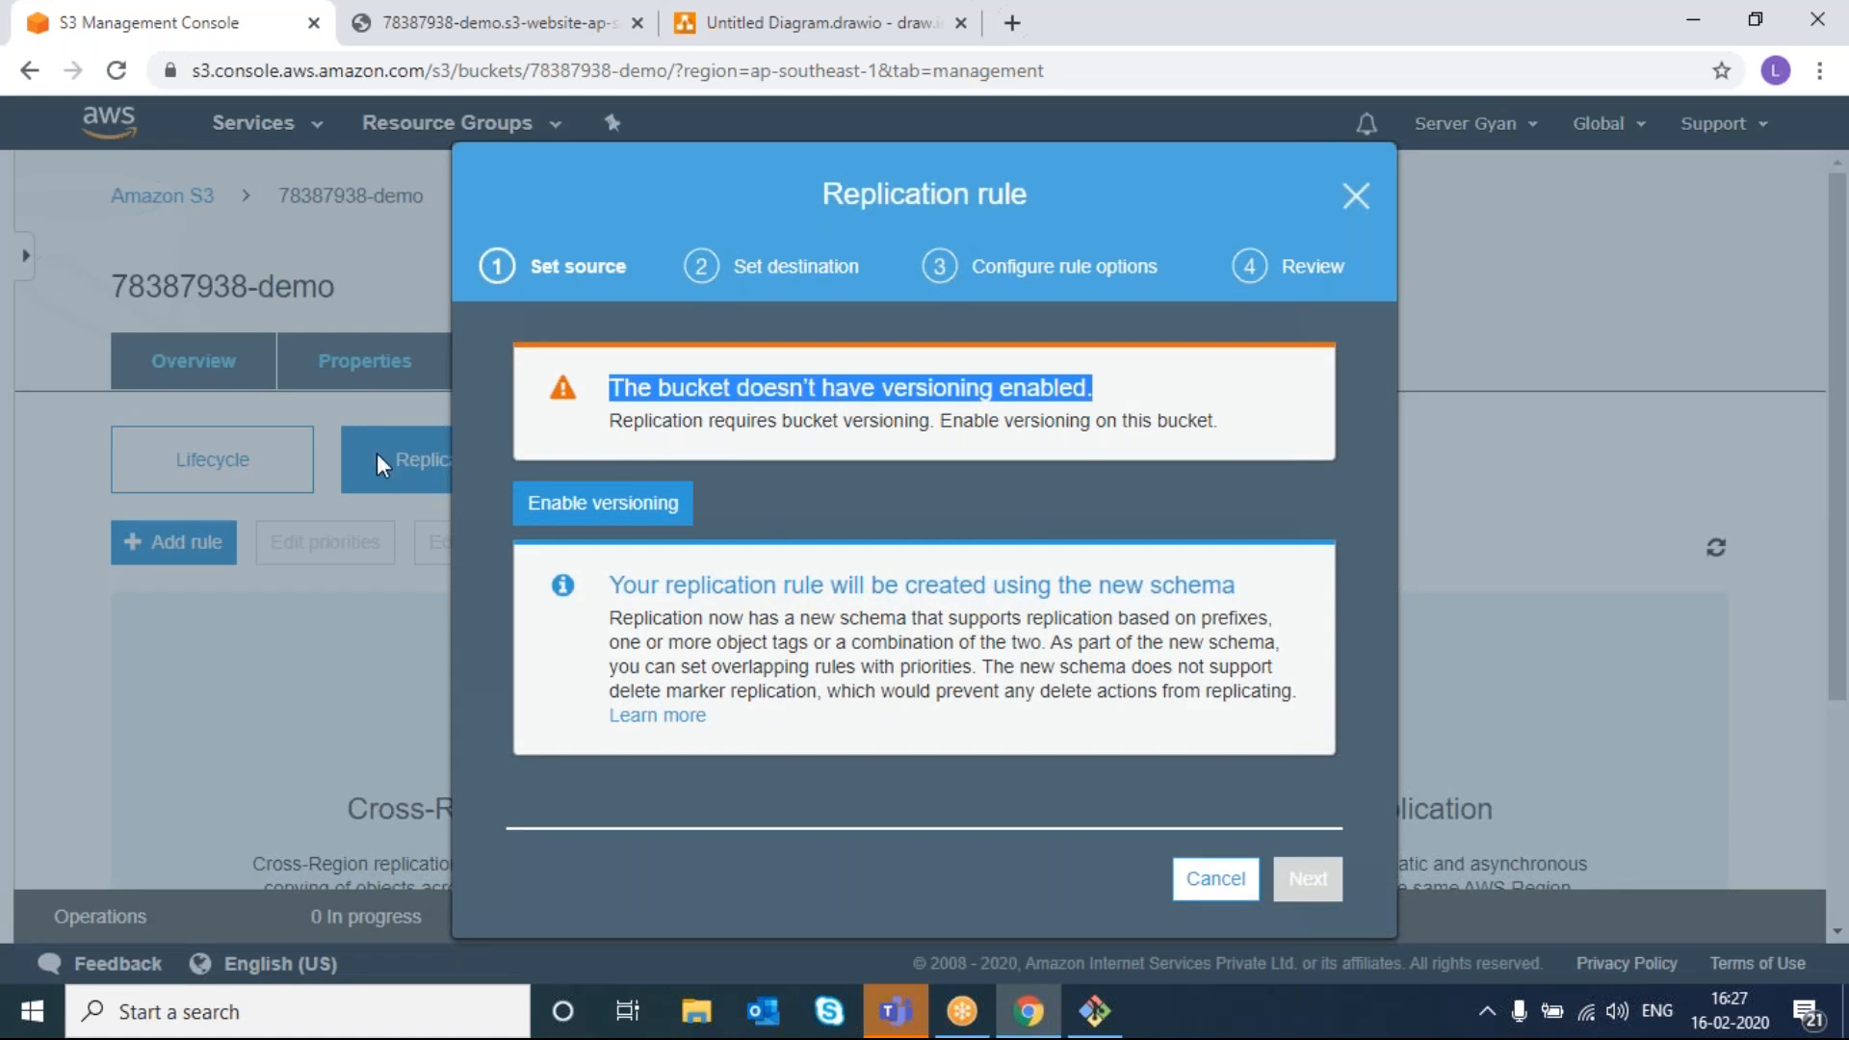
pyautogui.doubleClick(823, 397)
pyautogui.tripleClick(823, 397)
pyautogui.click(583, 505)
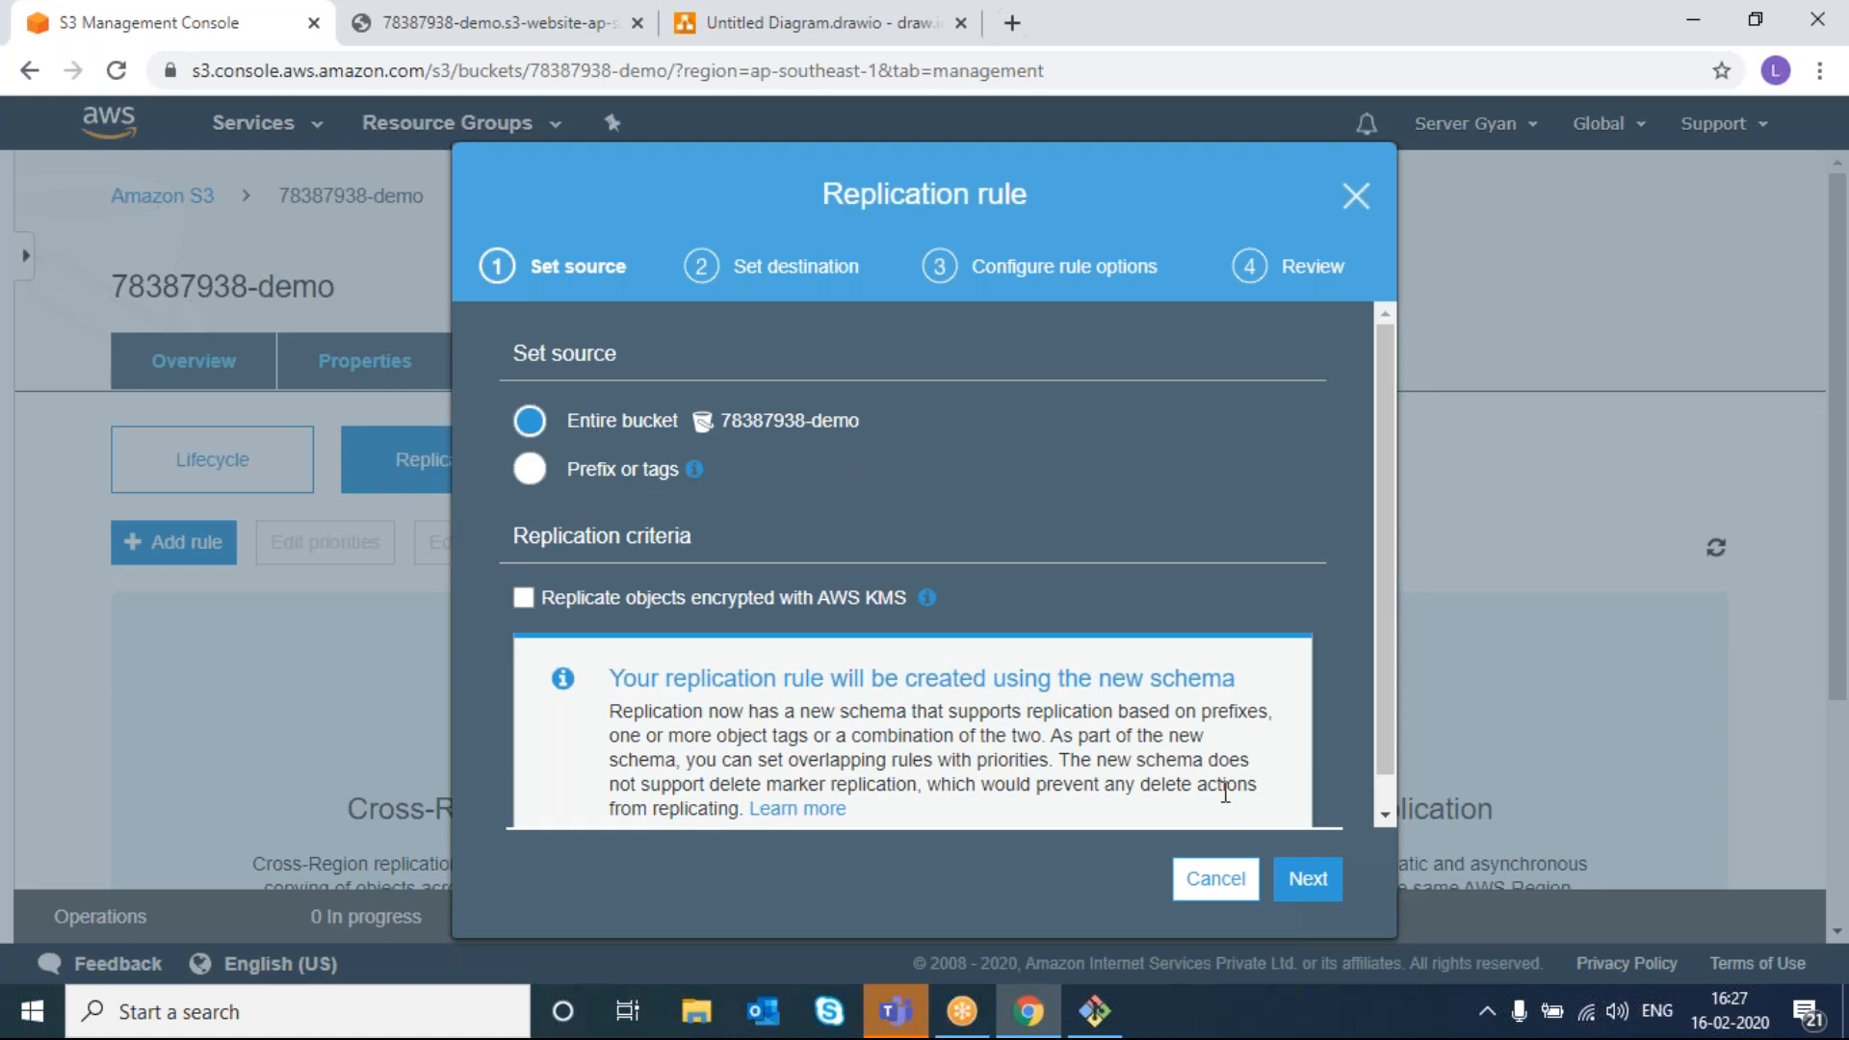
pyautogui.click(1310, 880)
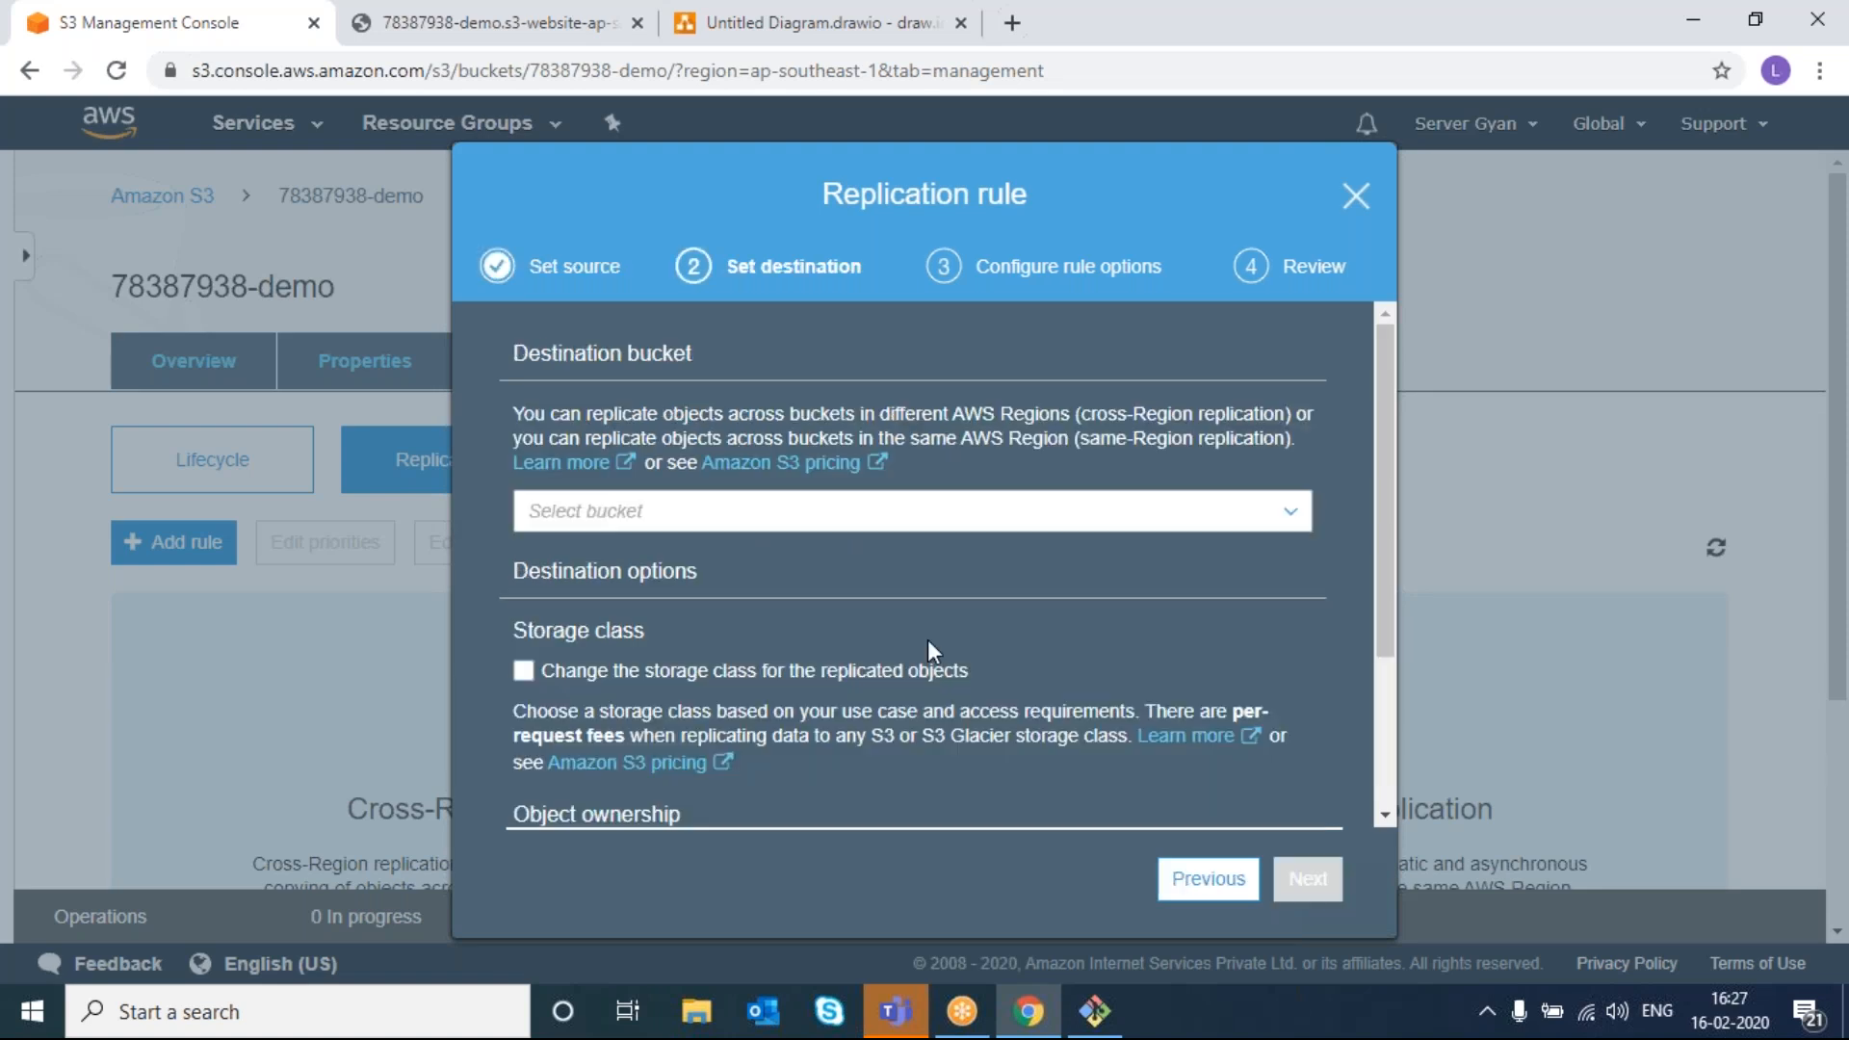
pyautogui.click(816, 520)
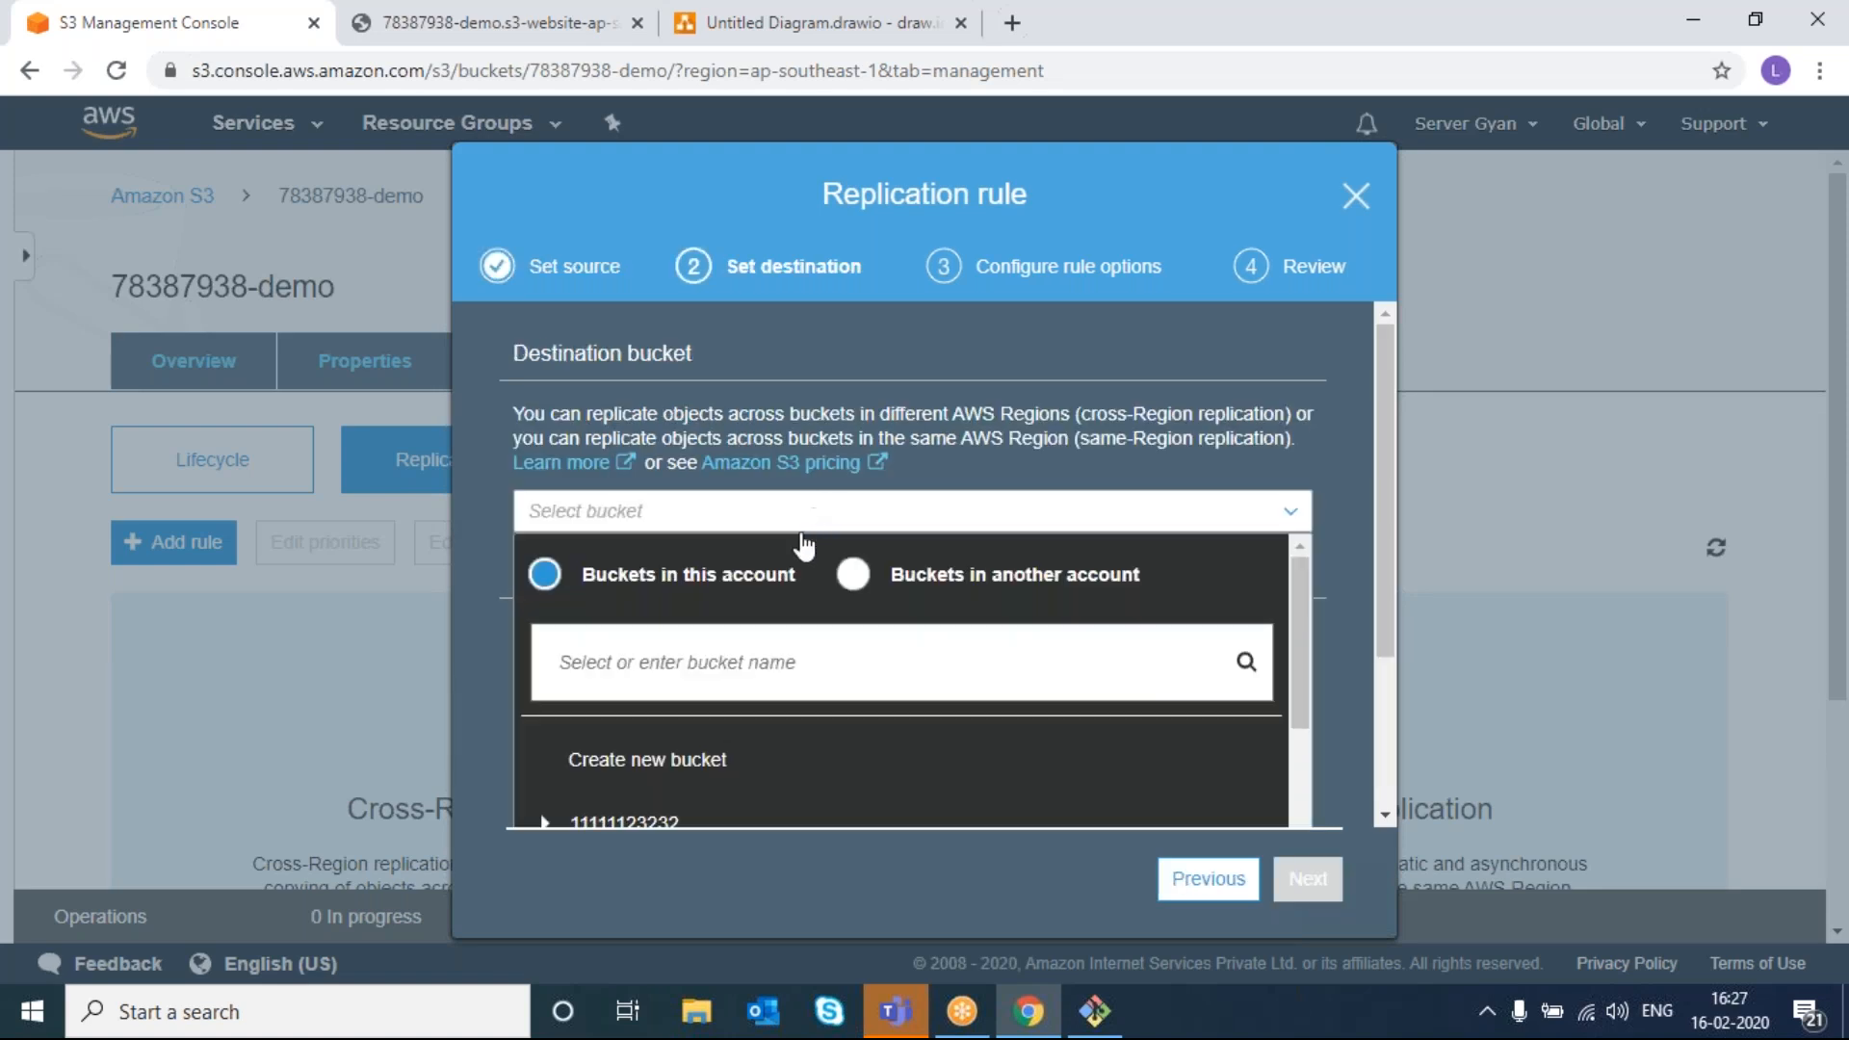
pyautogui.scroll(-3, 761, 635)
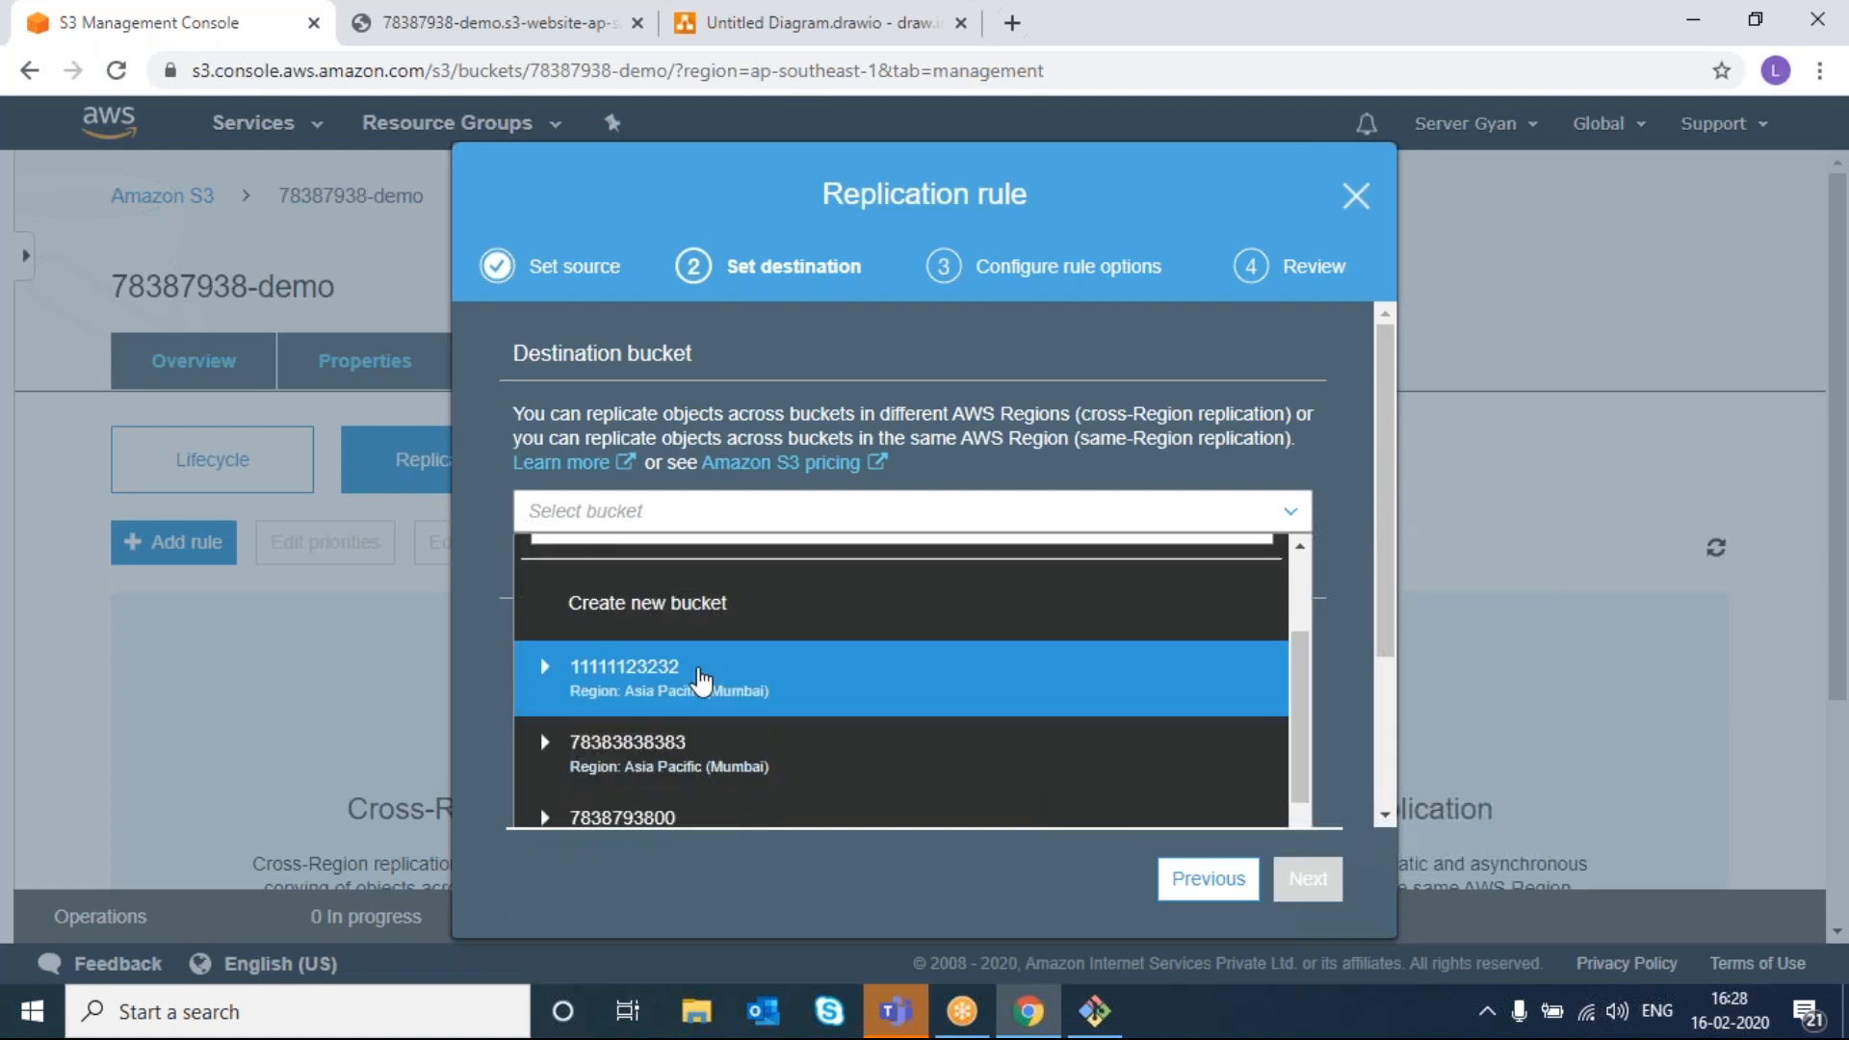
pyautogui.click(700, 679)
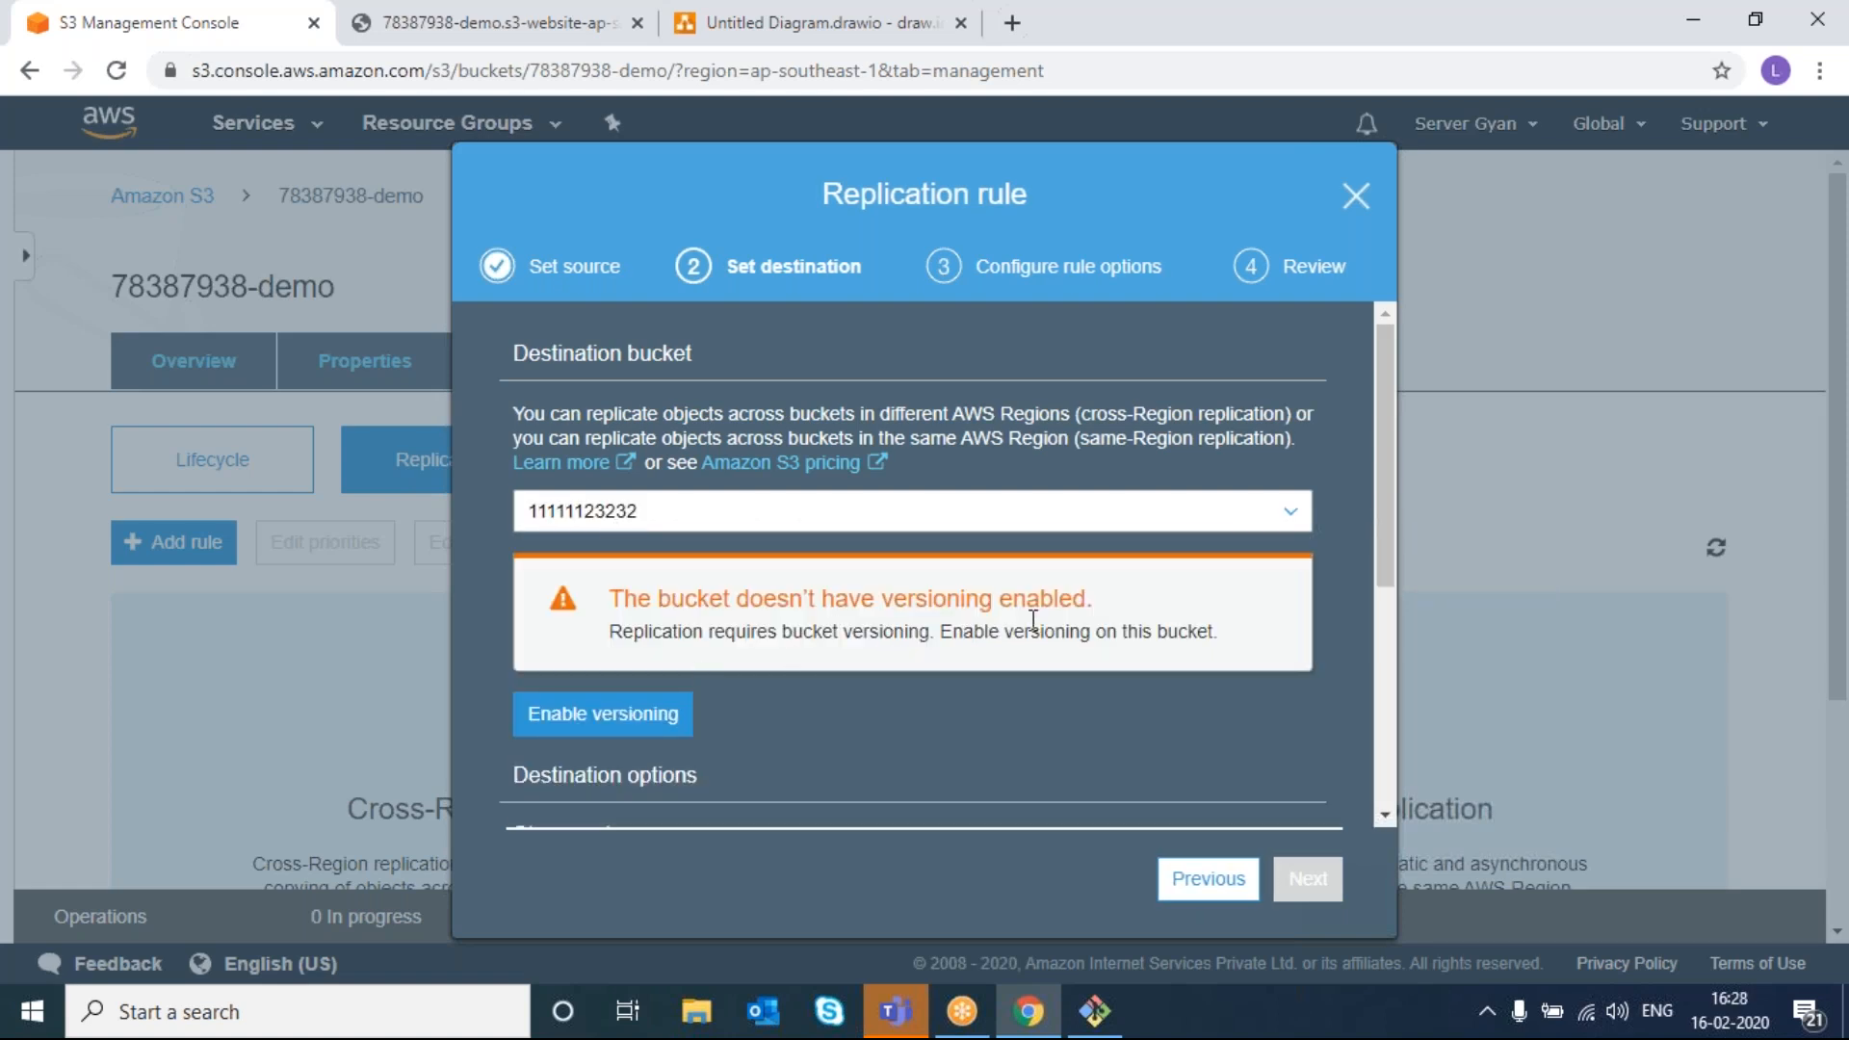
pyautogui.click(624, 713)
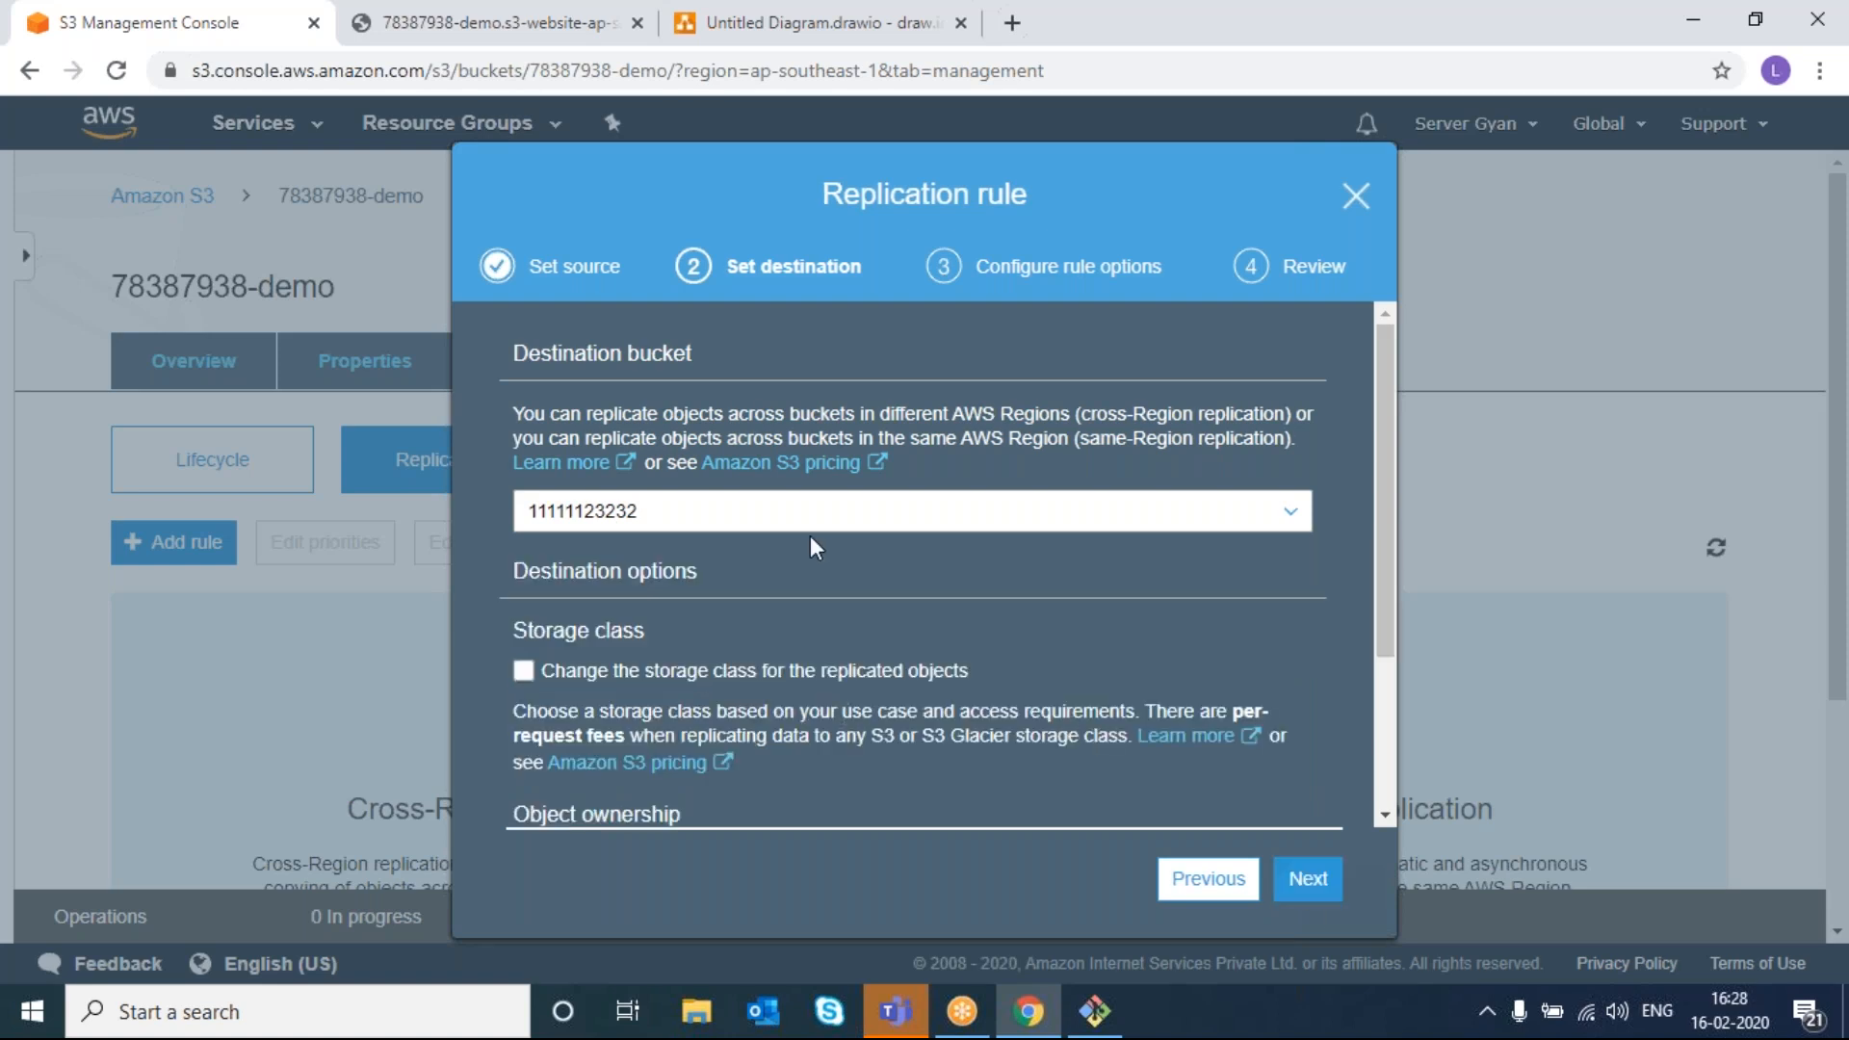
pyautogui.scroll(-2, 813, 546)
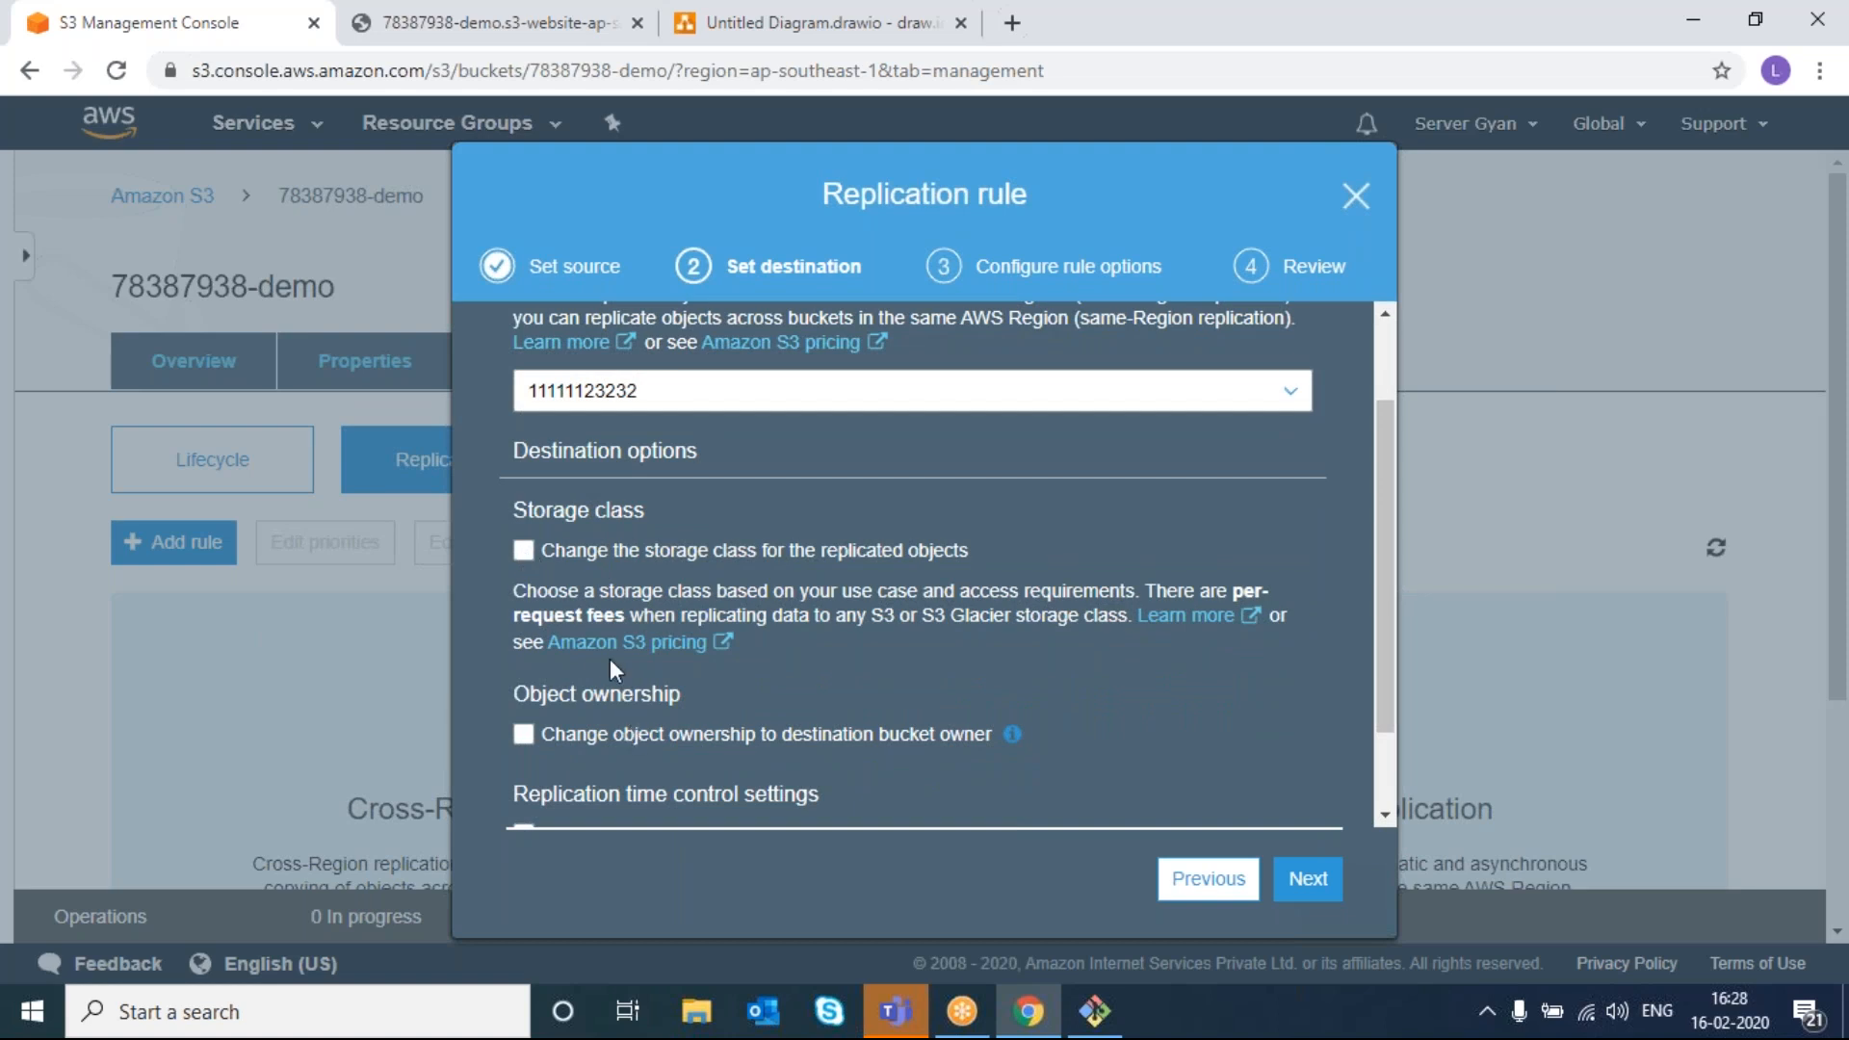
pyautogui.scroll(2, 584, 551)
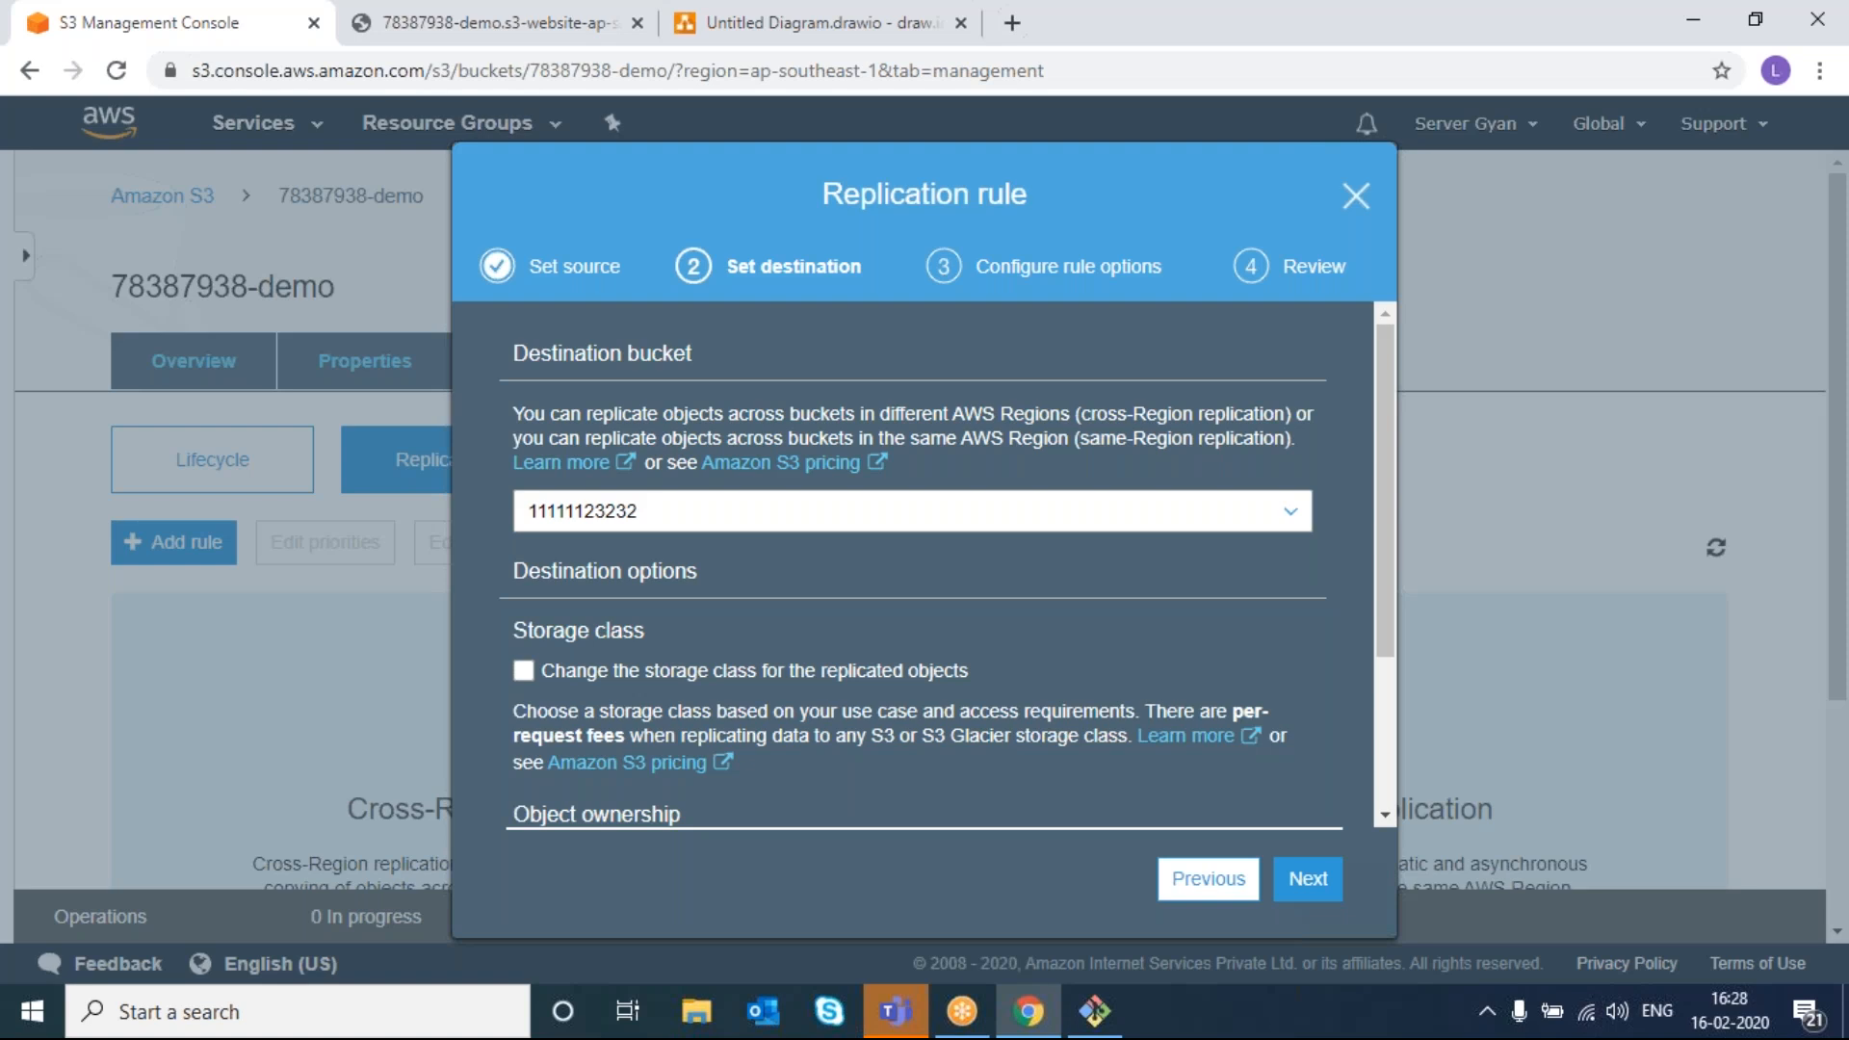
pyautogui.scroll(-3, 765, 754)
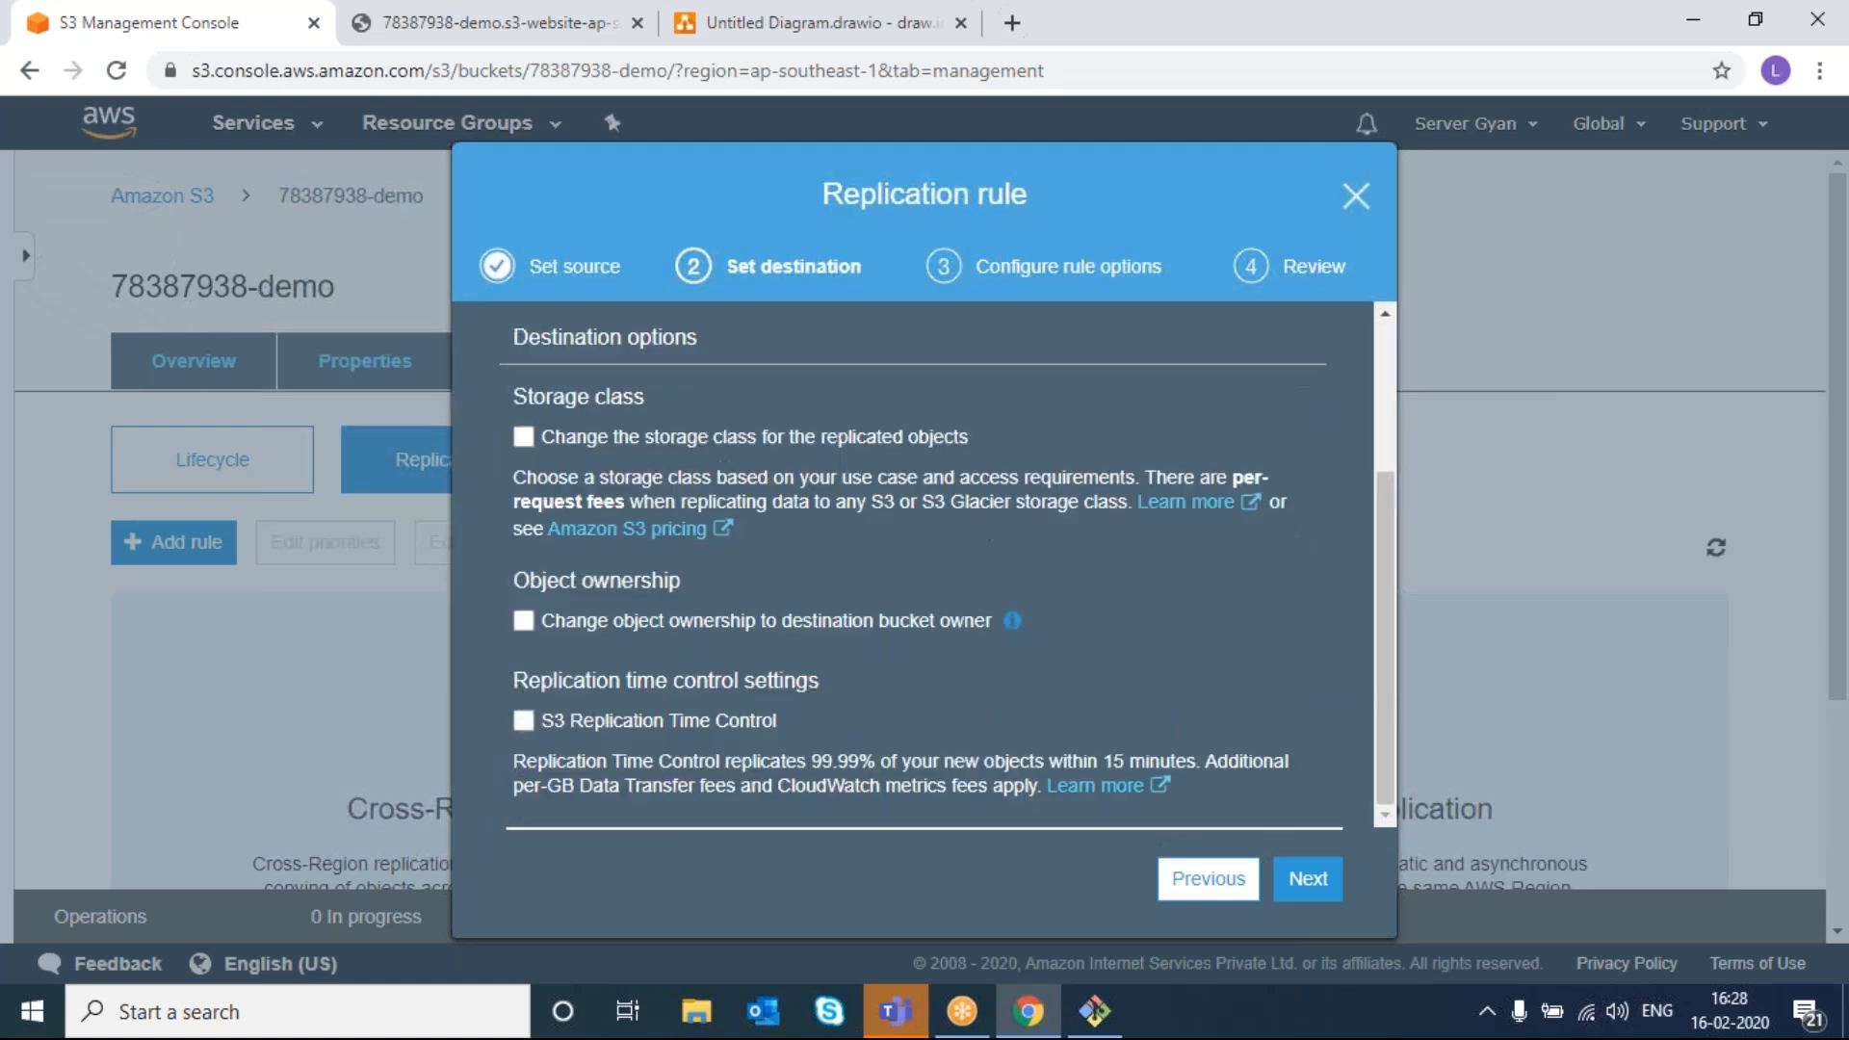
pyautogui.scroll(2, 915, 578)
pyautogui.scroll(-2, 915, 578)
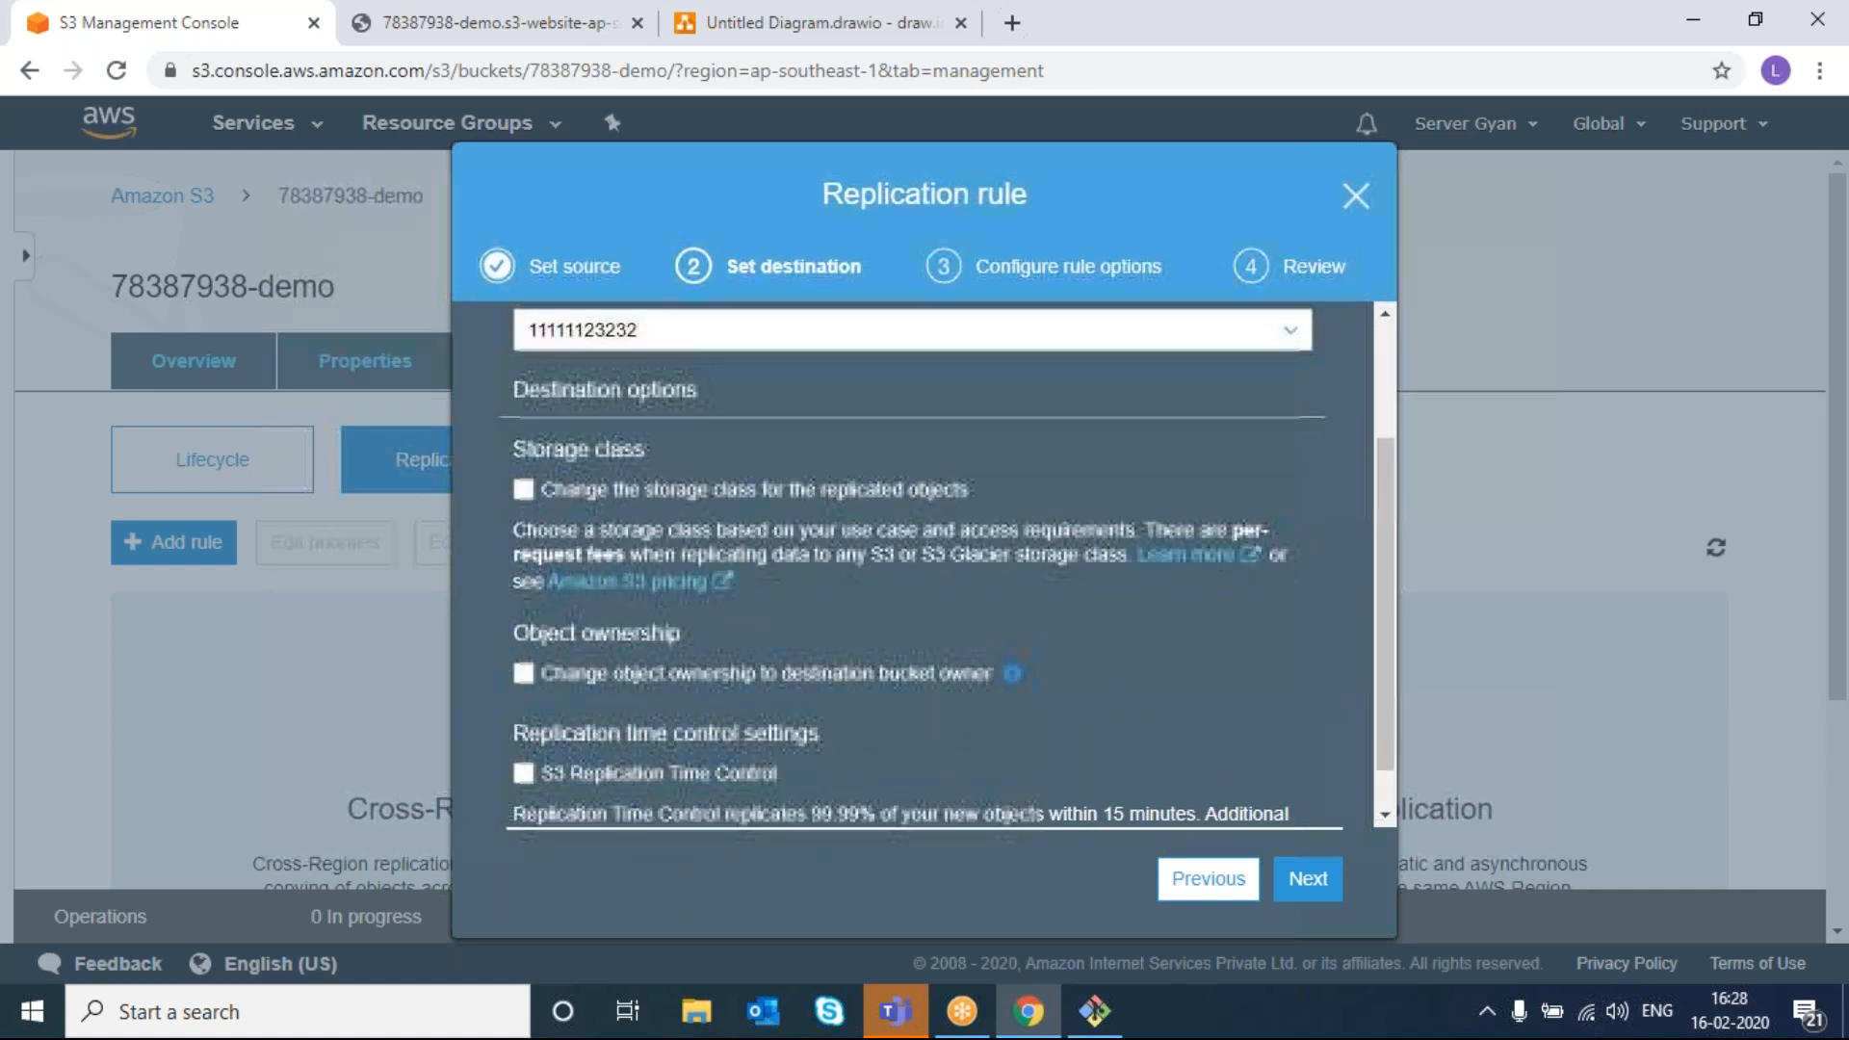
pyautogui.click(1315, 890)
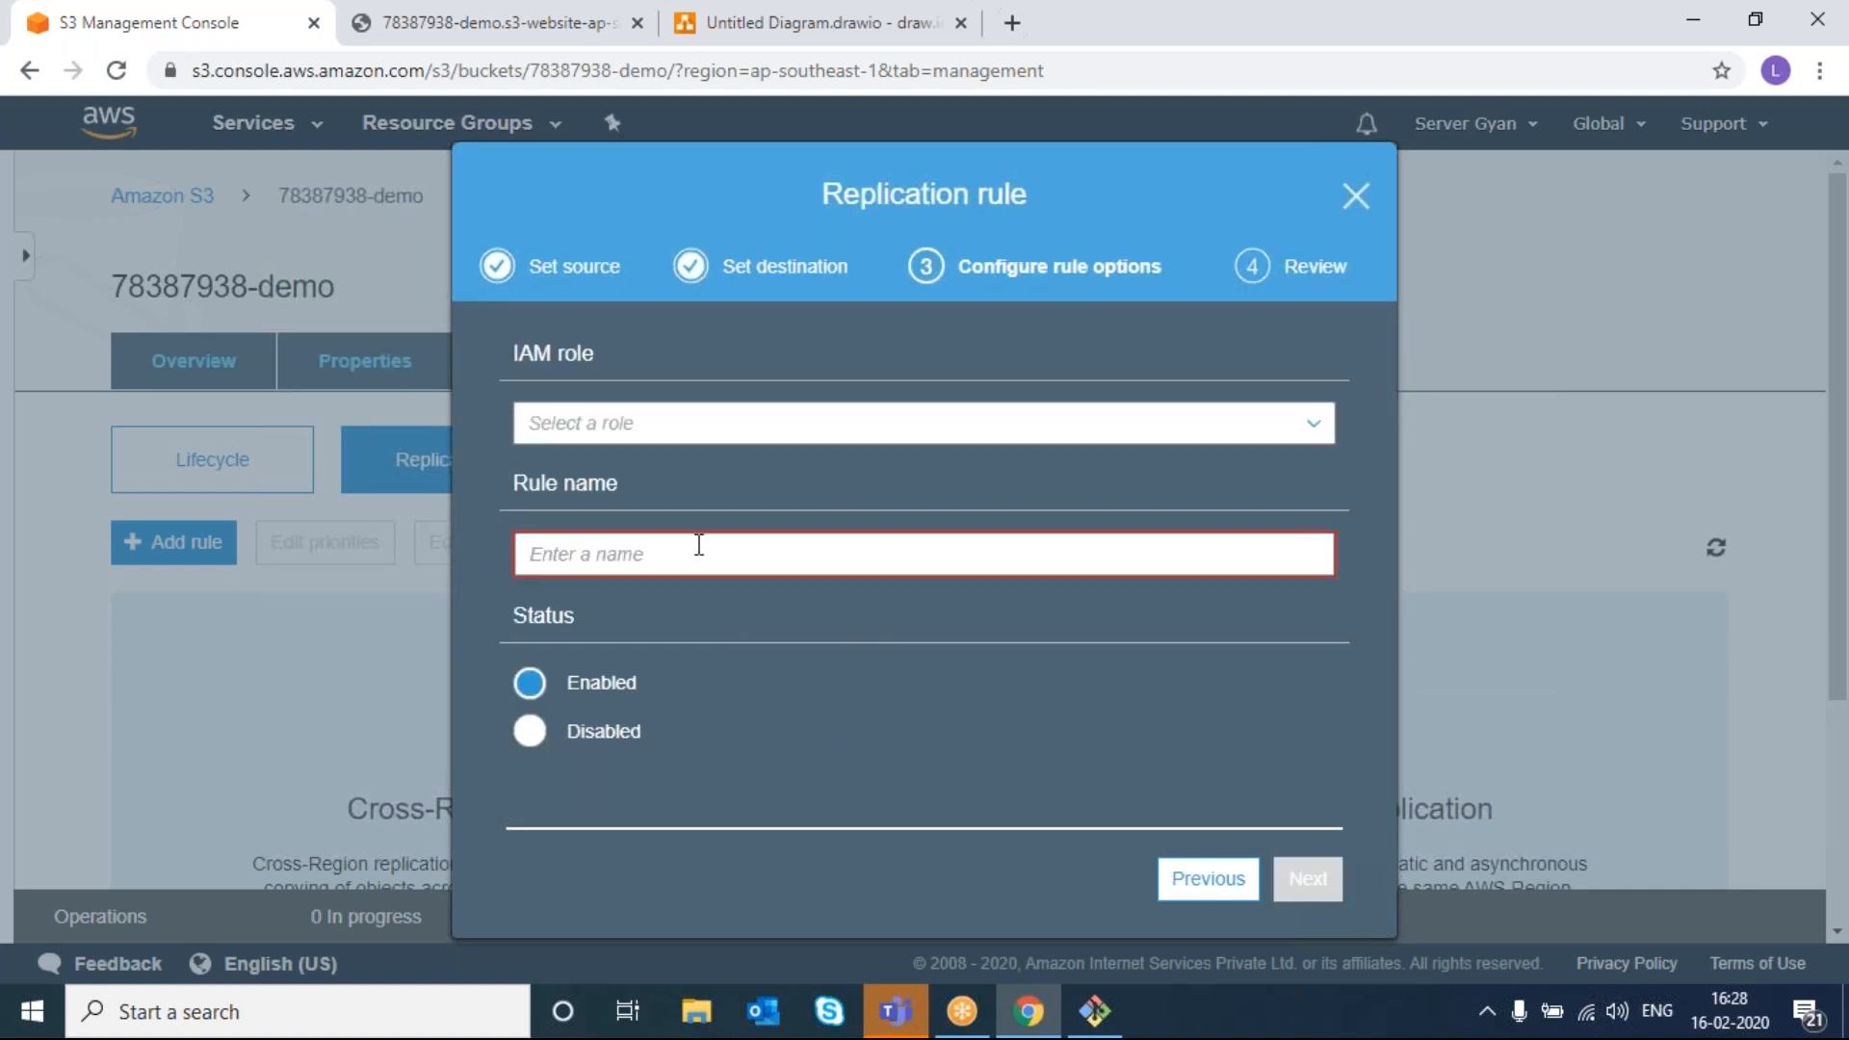
# - Use a newly created IAM role, name the rule 'lok', review and save it
pyautogui.click(665, 426)
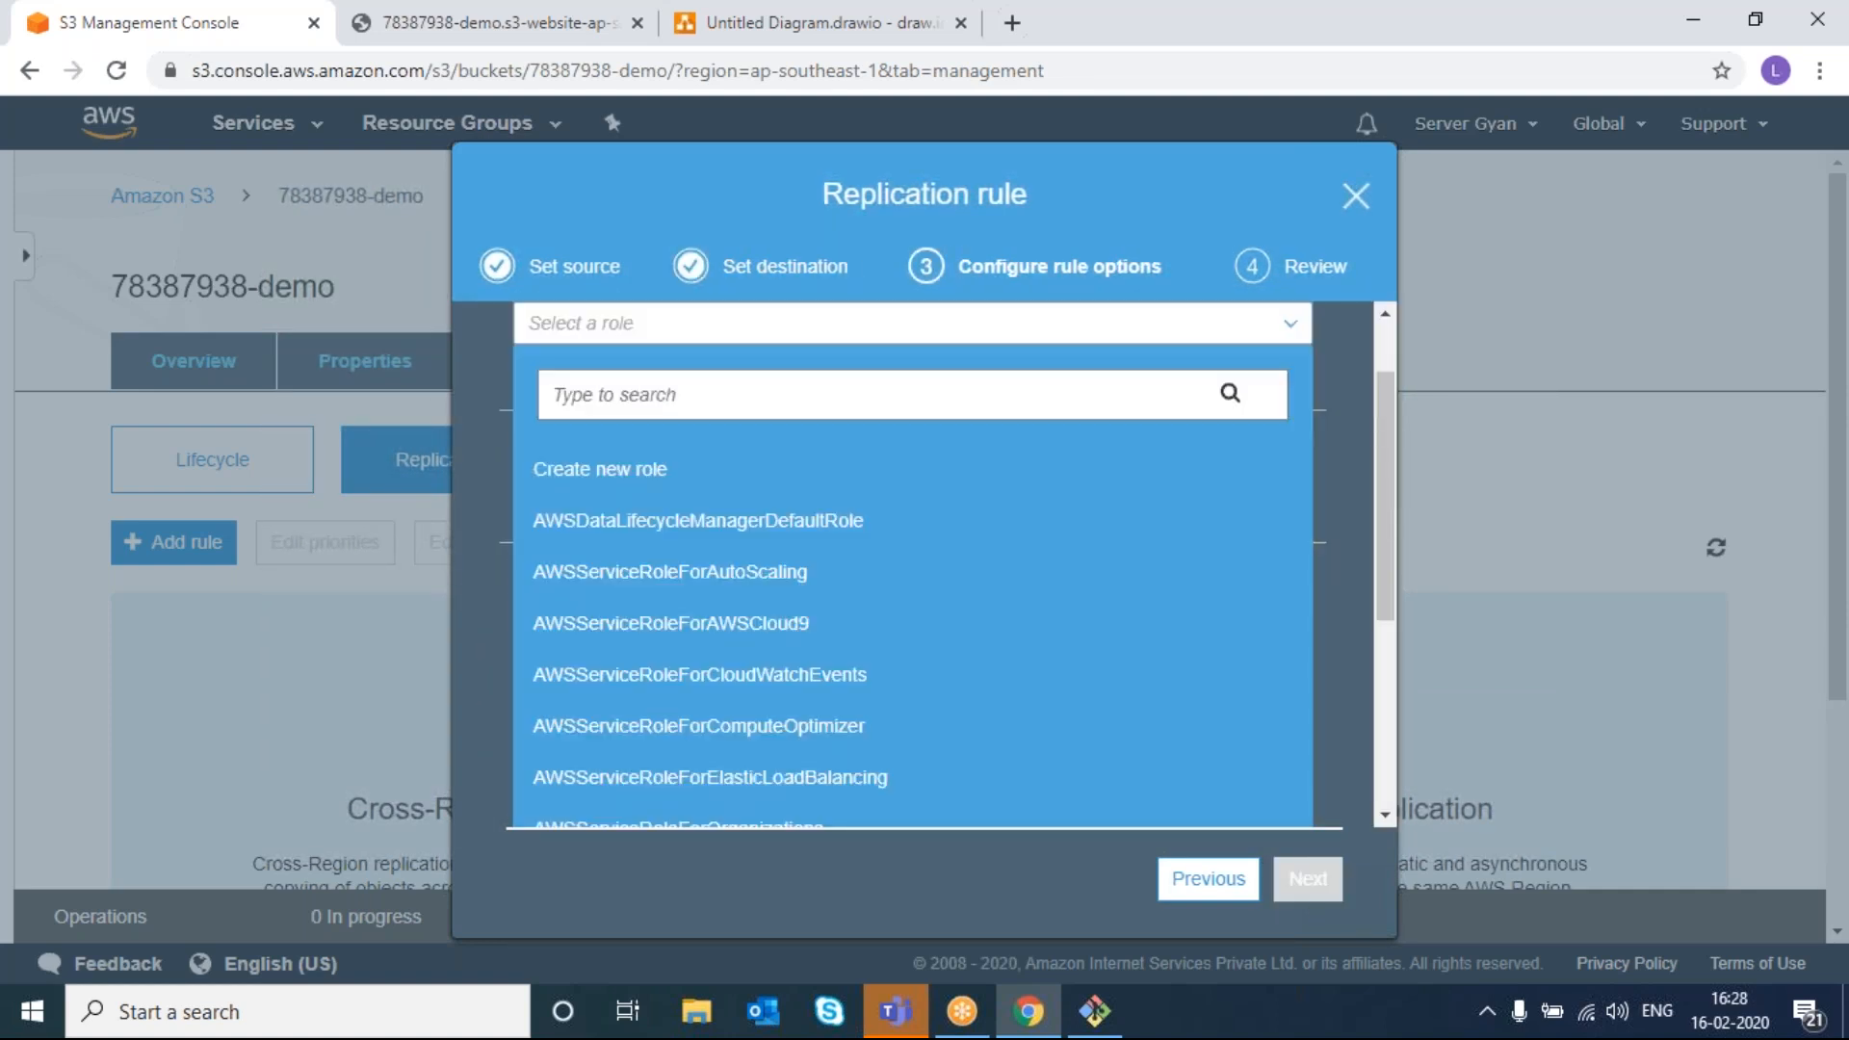
pyautogui.click(673, 501)
pyautogui.click(660, 553)
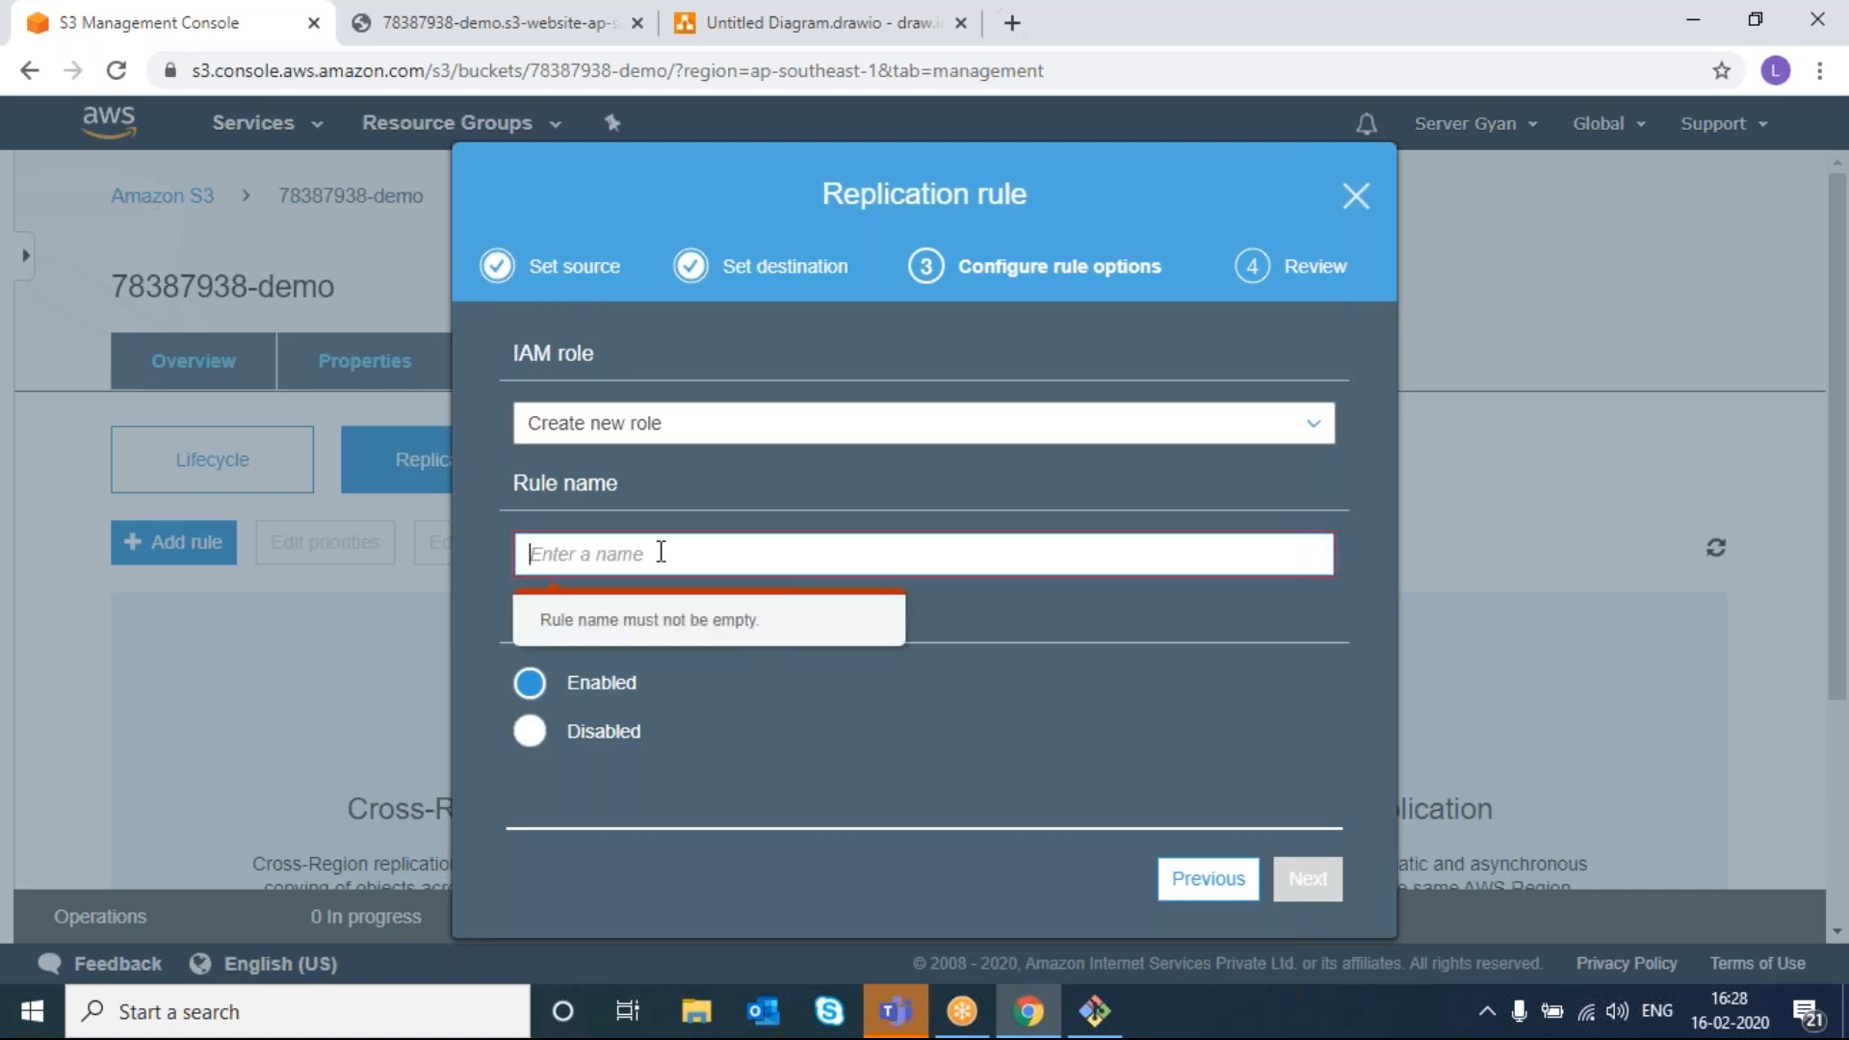
pyautogui.write('lok')
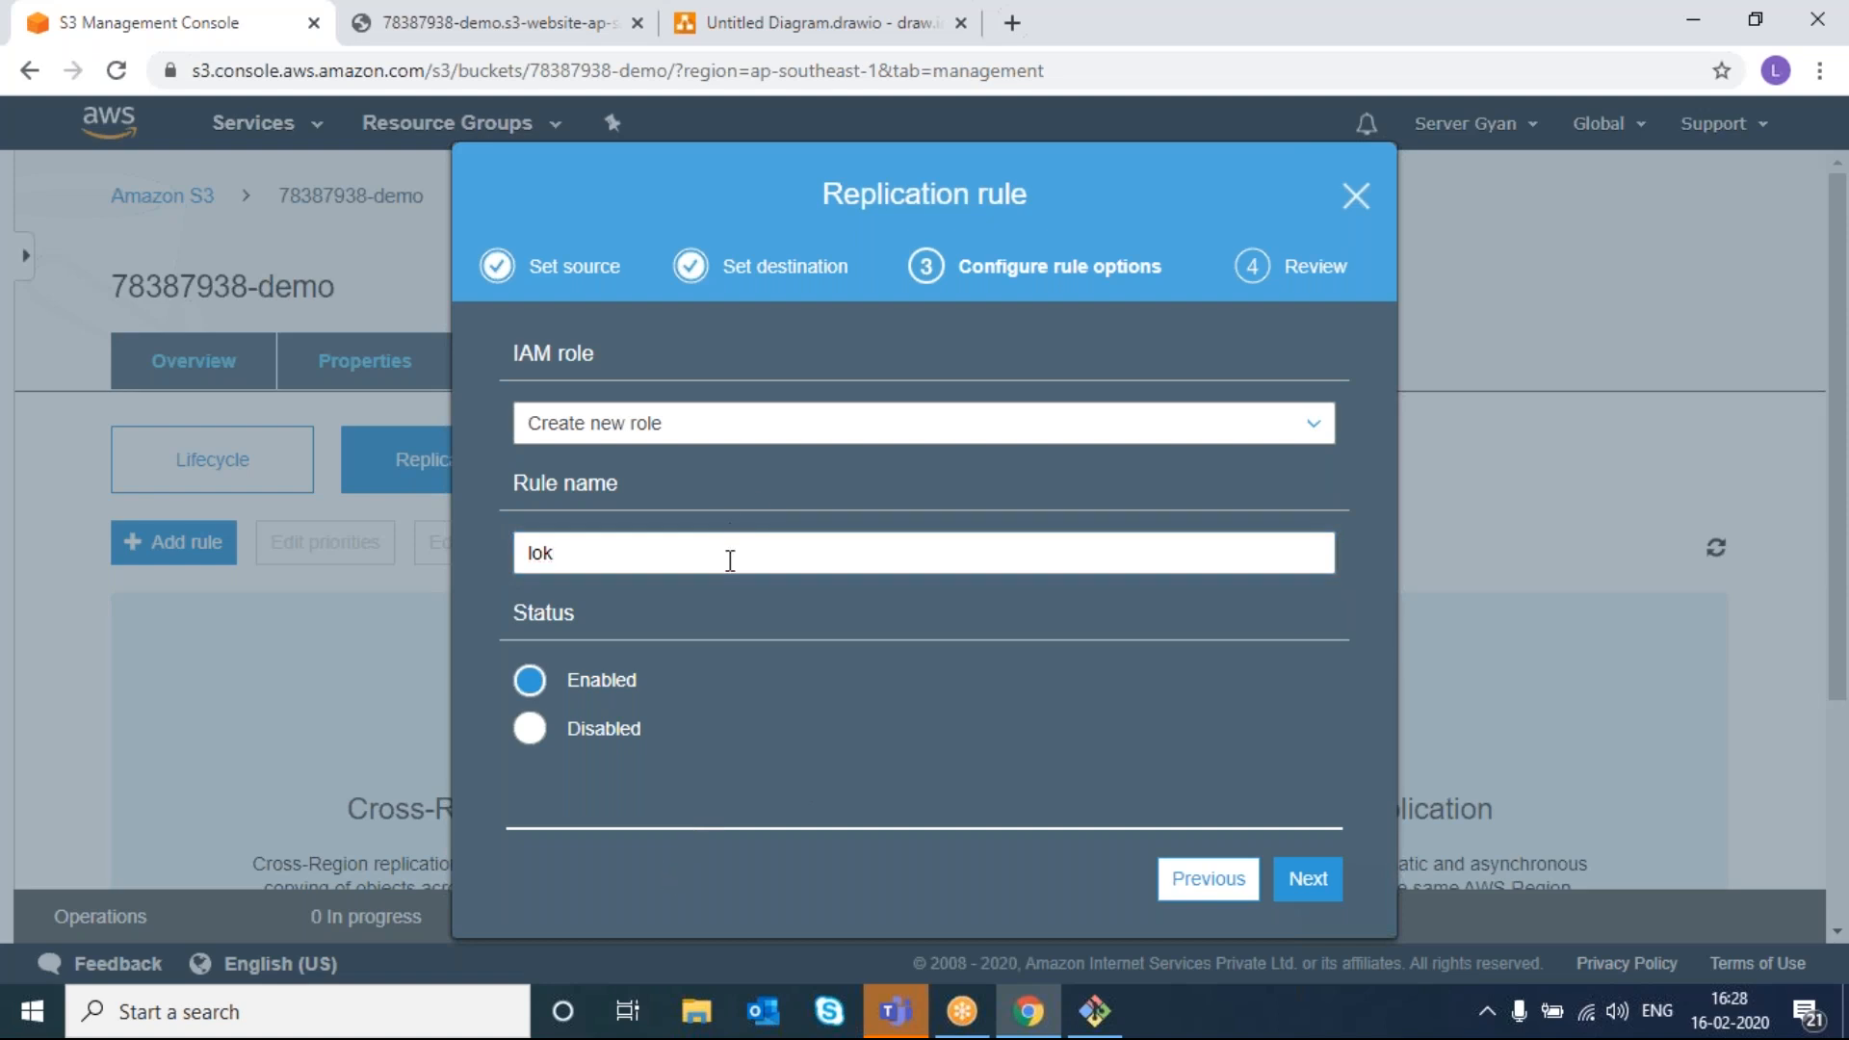
pyautogui.click(1321, 894)
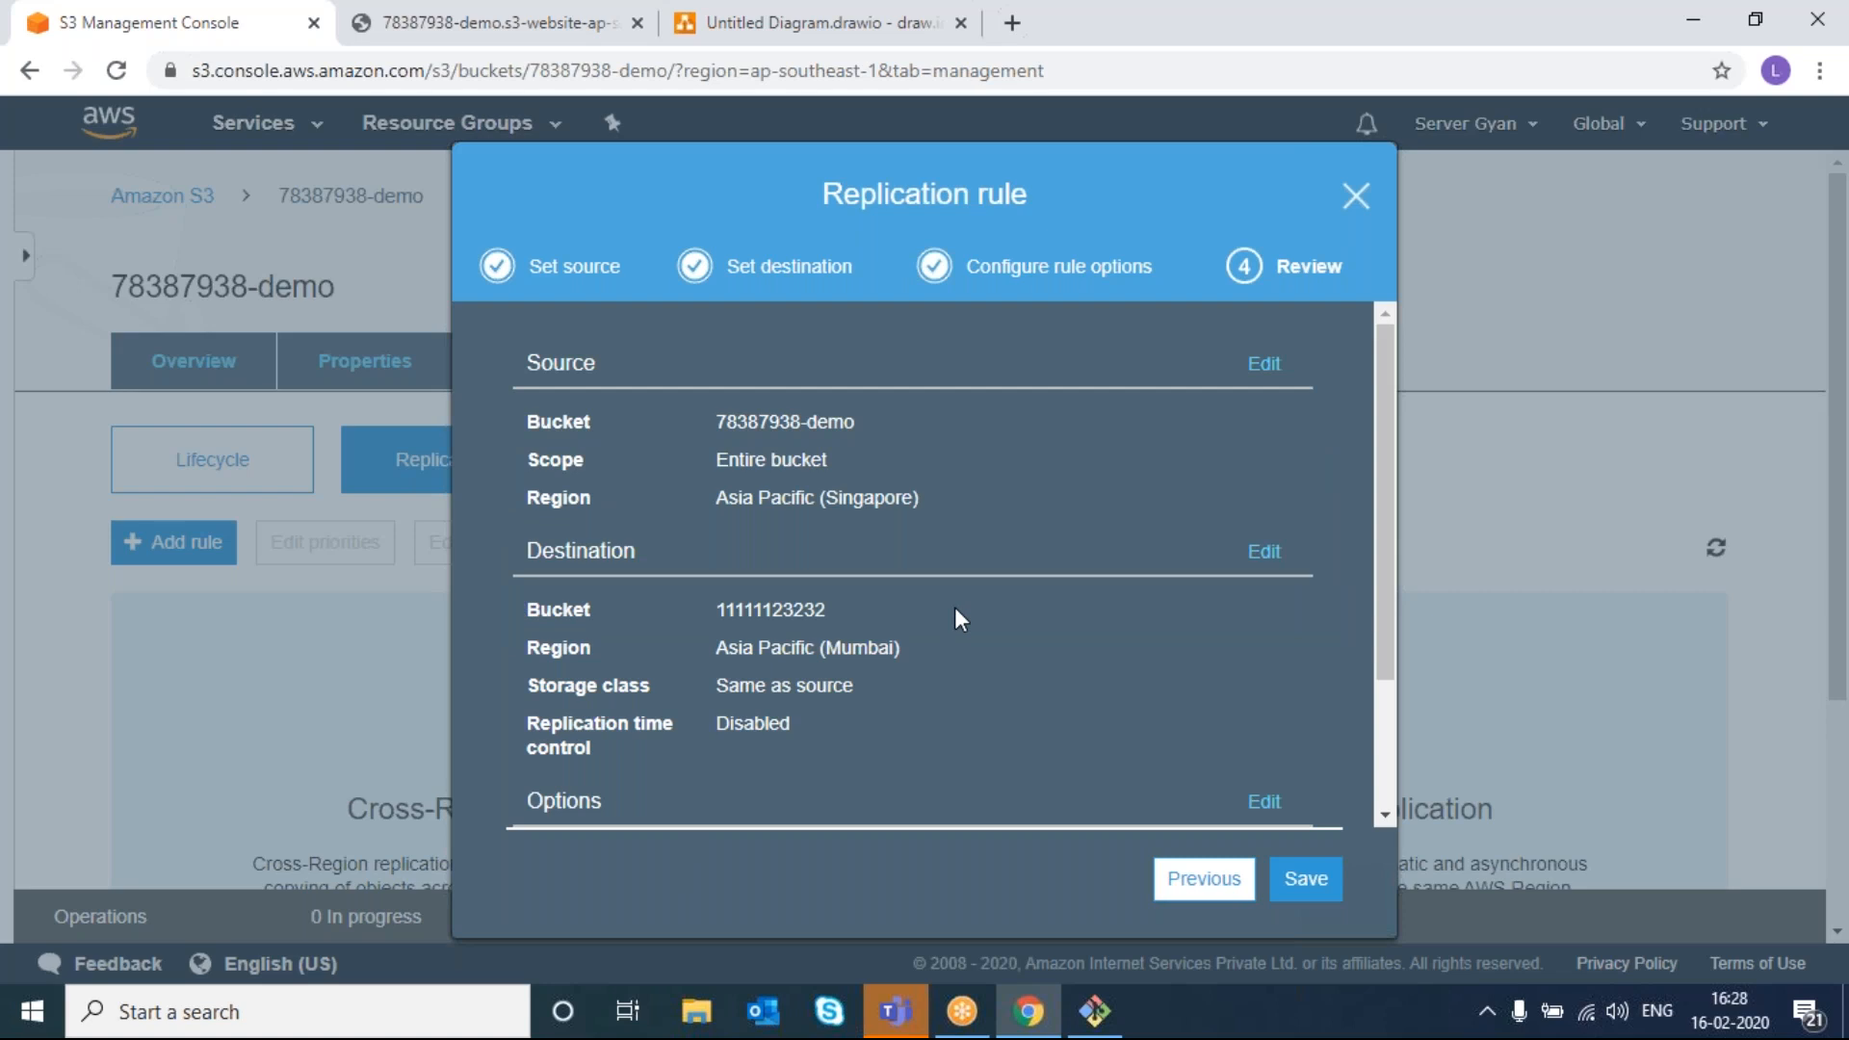
pyautogui.scroll(-2, 958, 618)
pyautogui.scroll(2, 958, 617)
pyautogui.click(1310, 881)
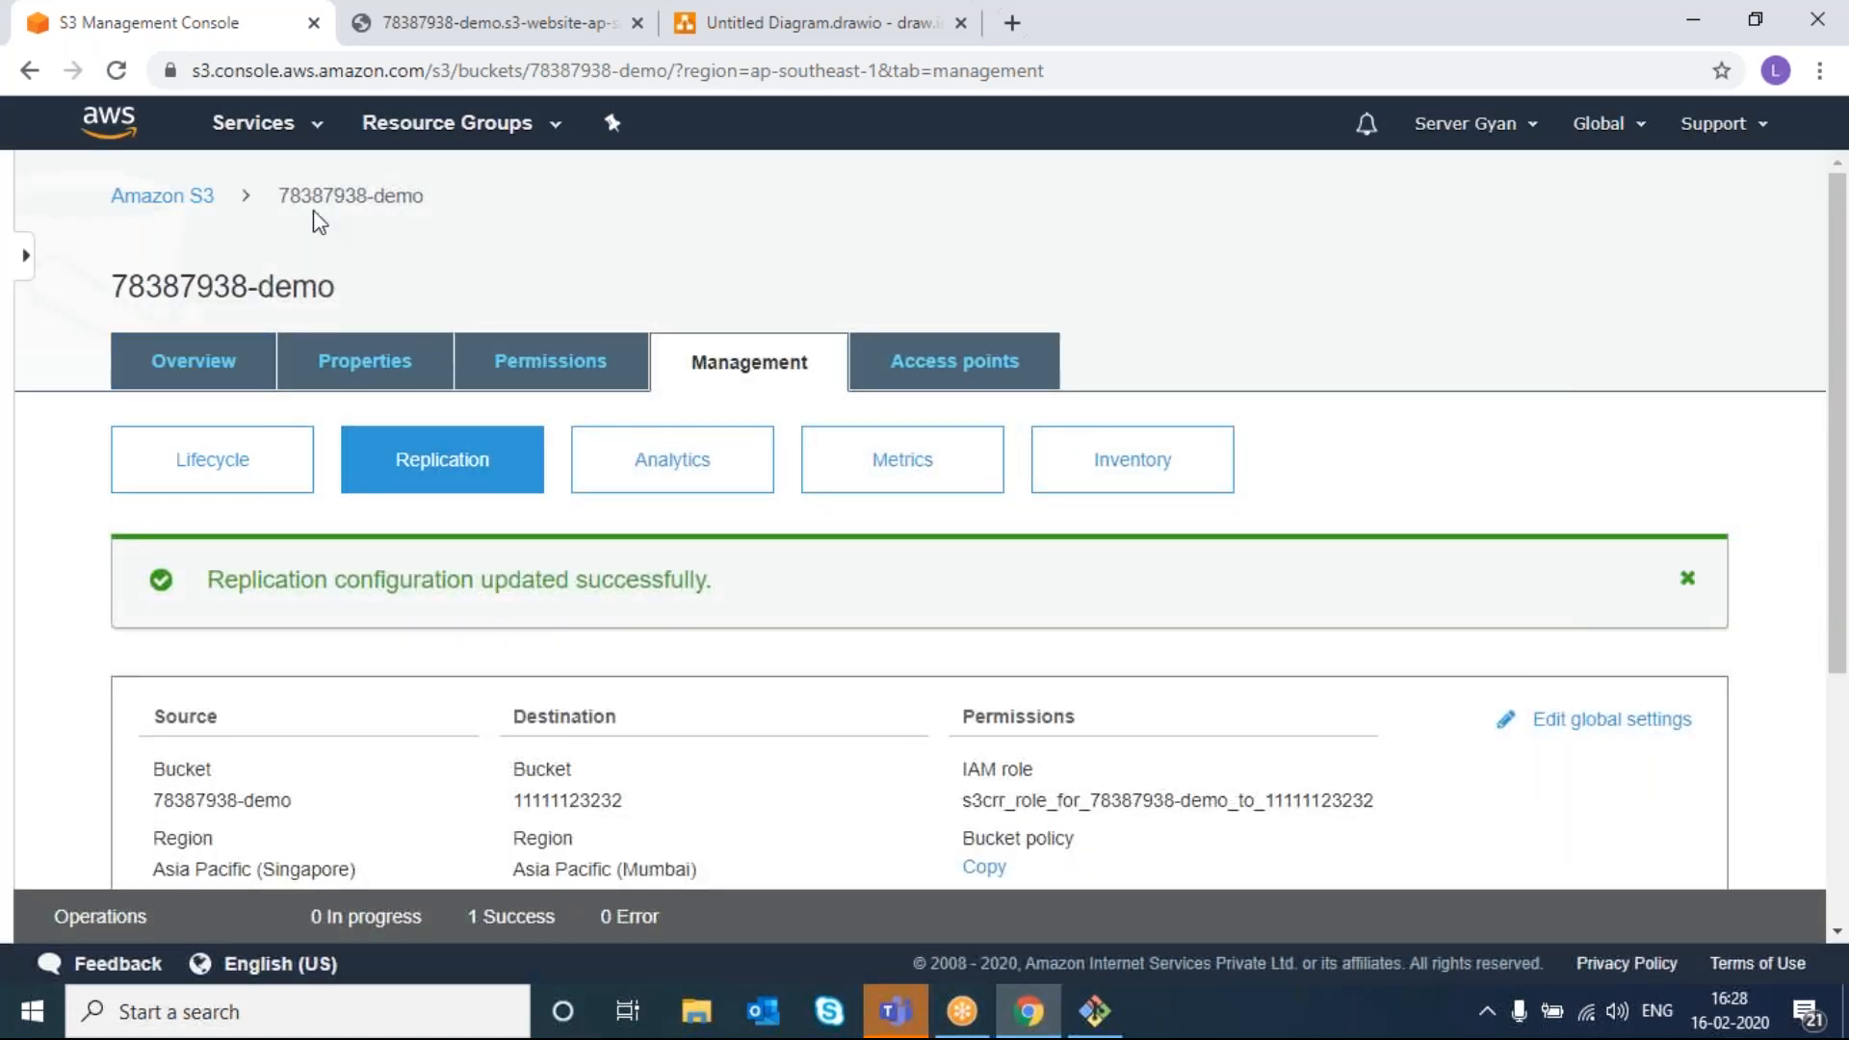
# - Upload demo-key.pem from the Downloads folder into the 78387938-demo bucket
pyautogui.click(219, 373)
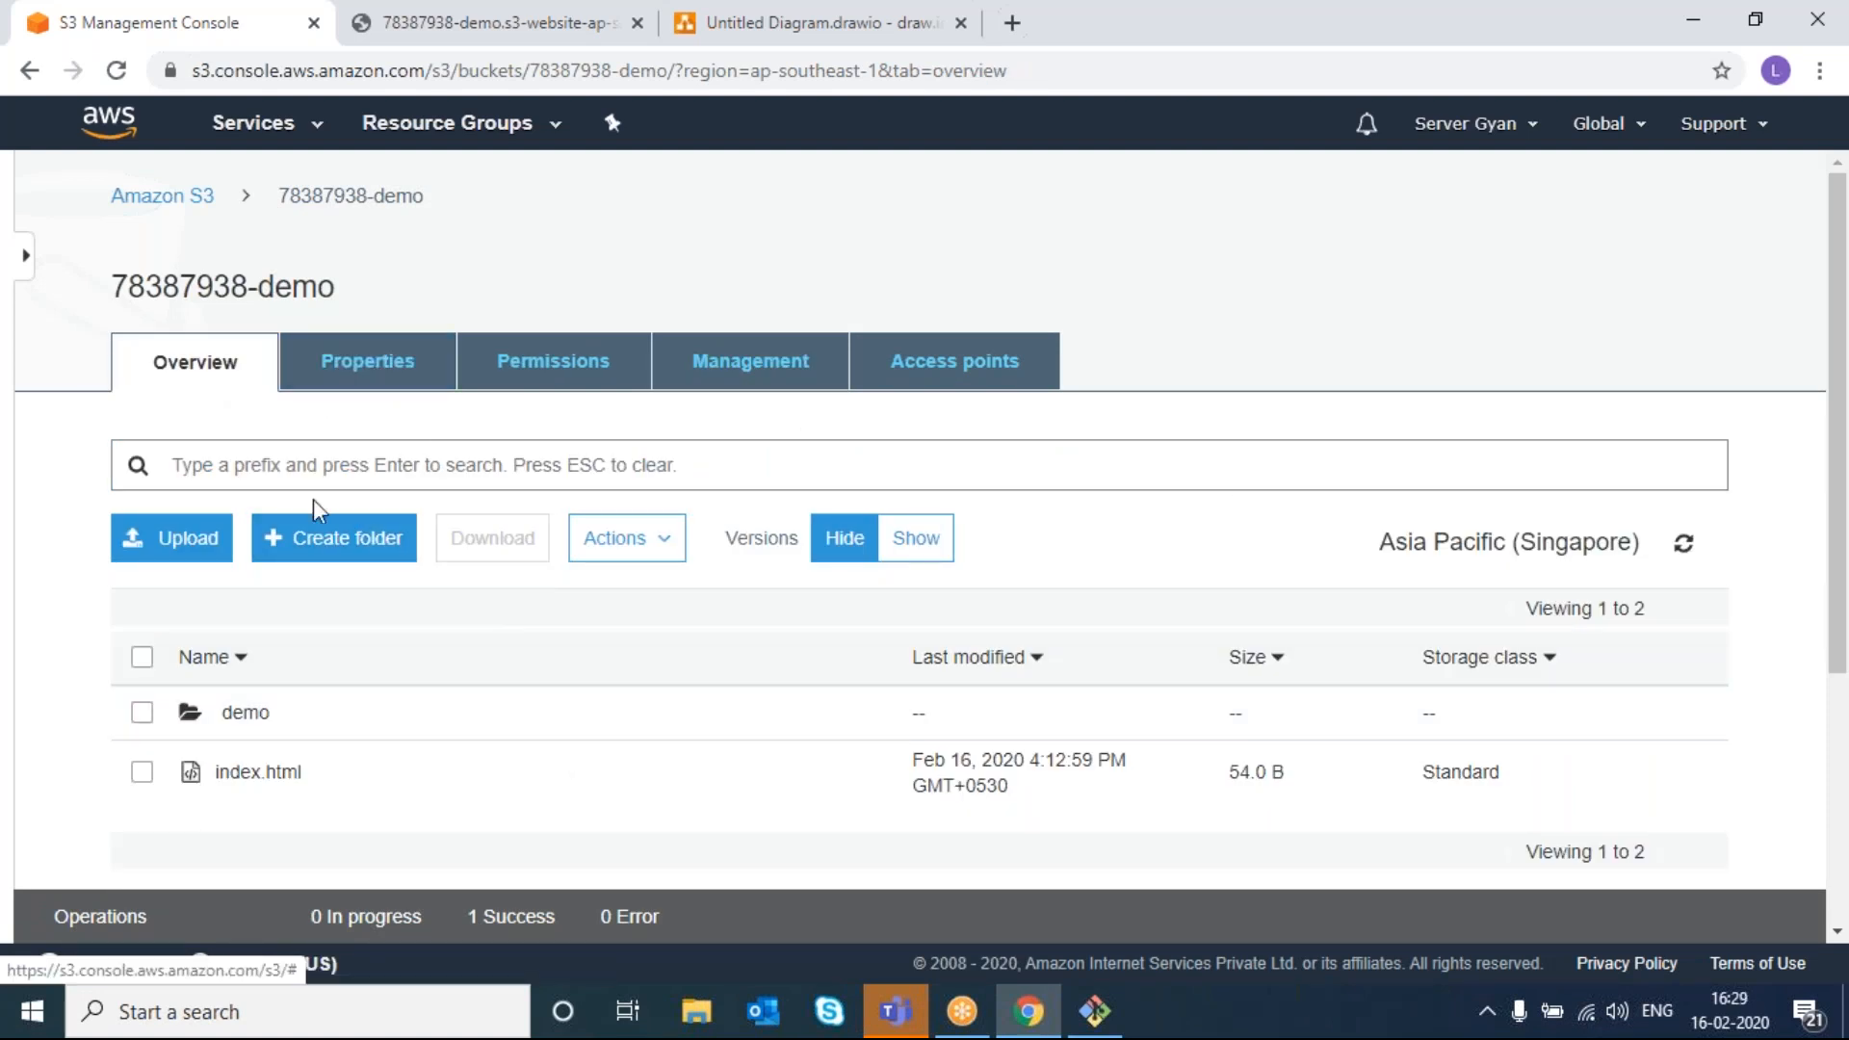
pyautogui.click(179, 538)
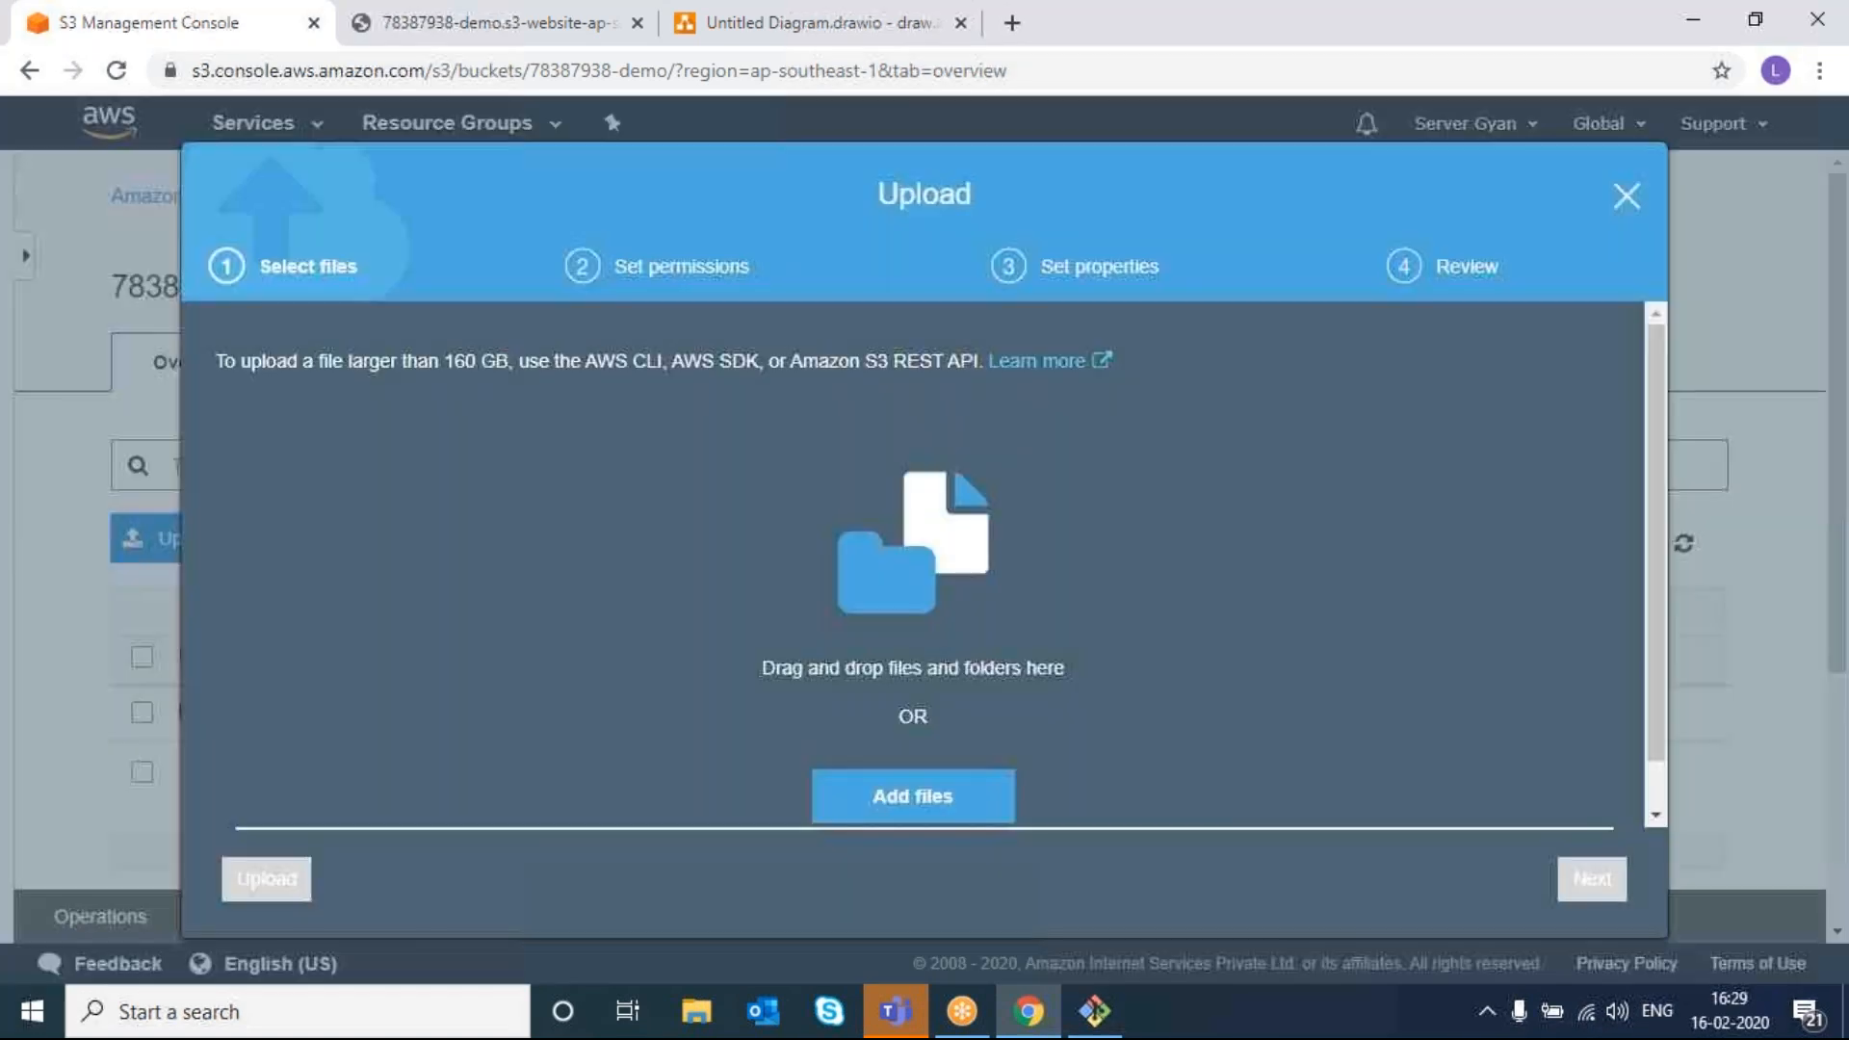
pyautogui.click(865, 794)
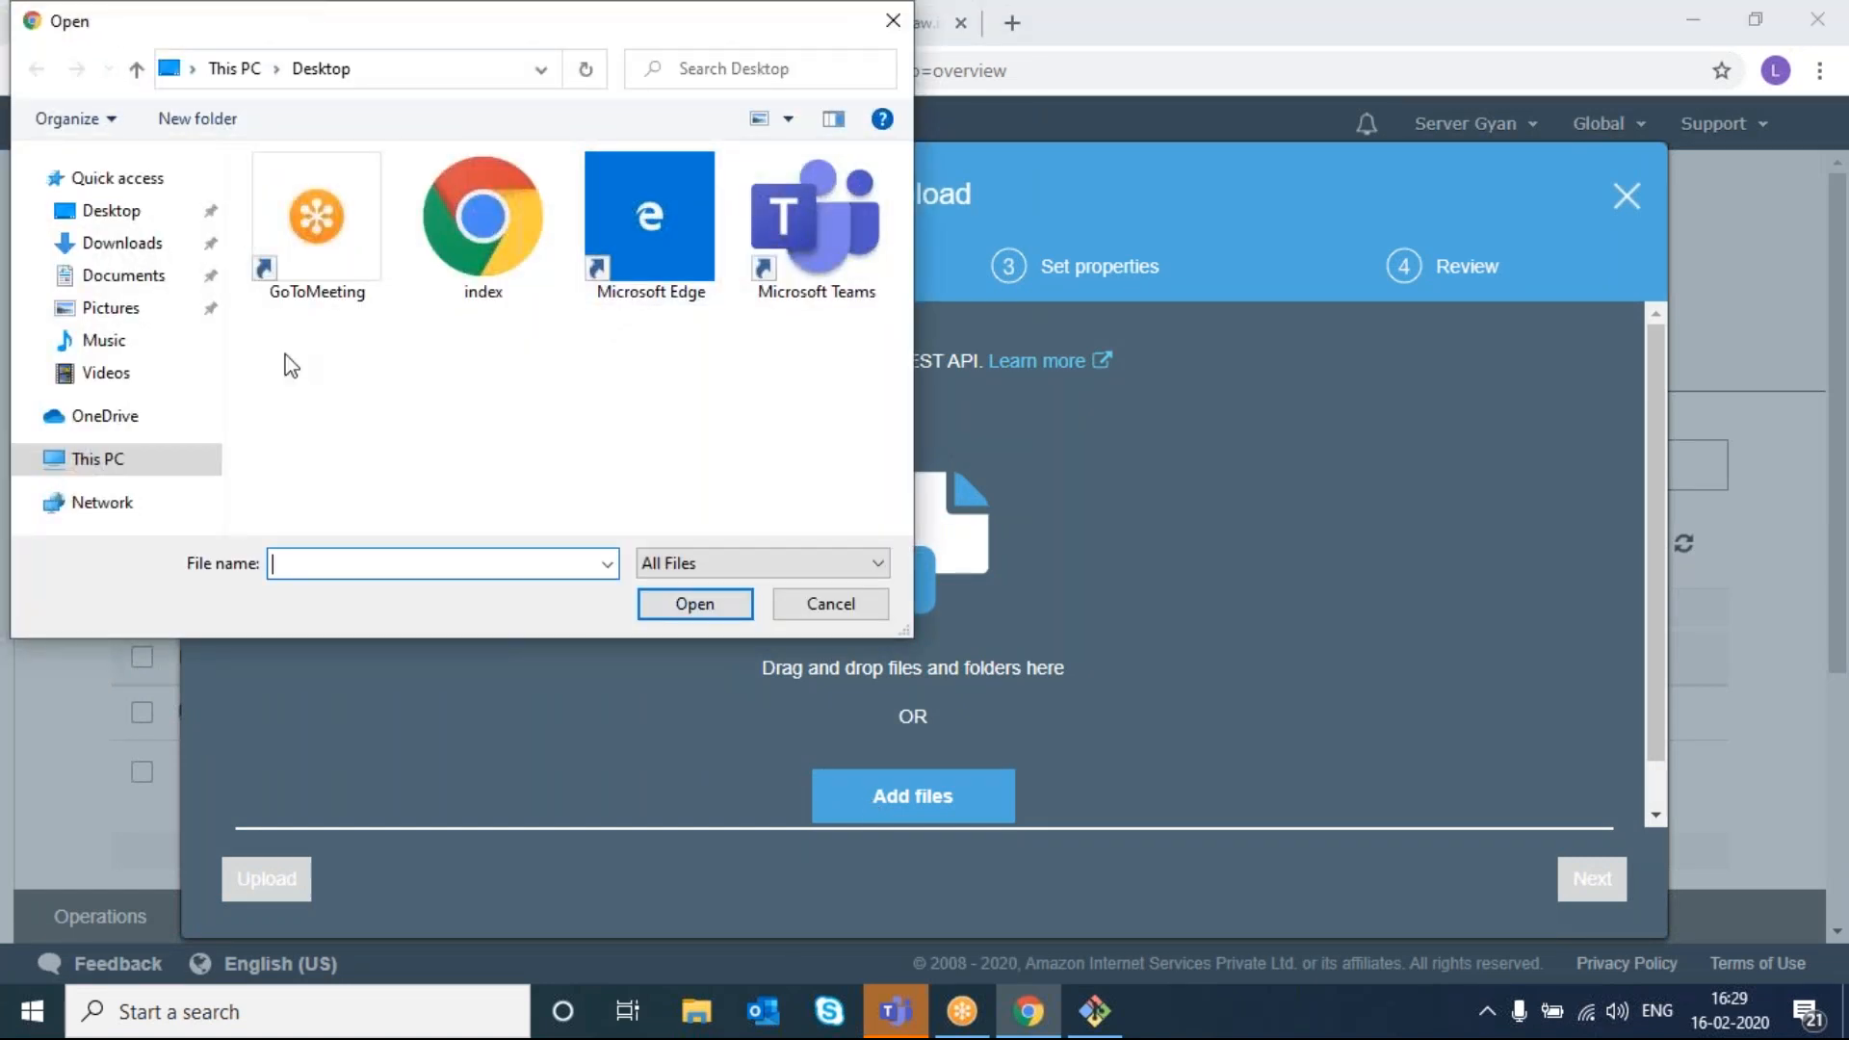
pyautogui.click(122, 244)
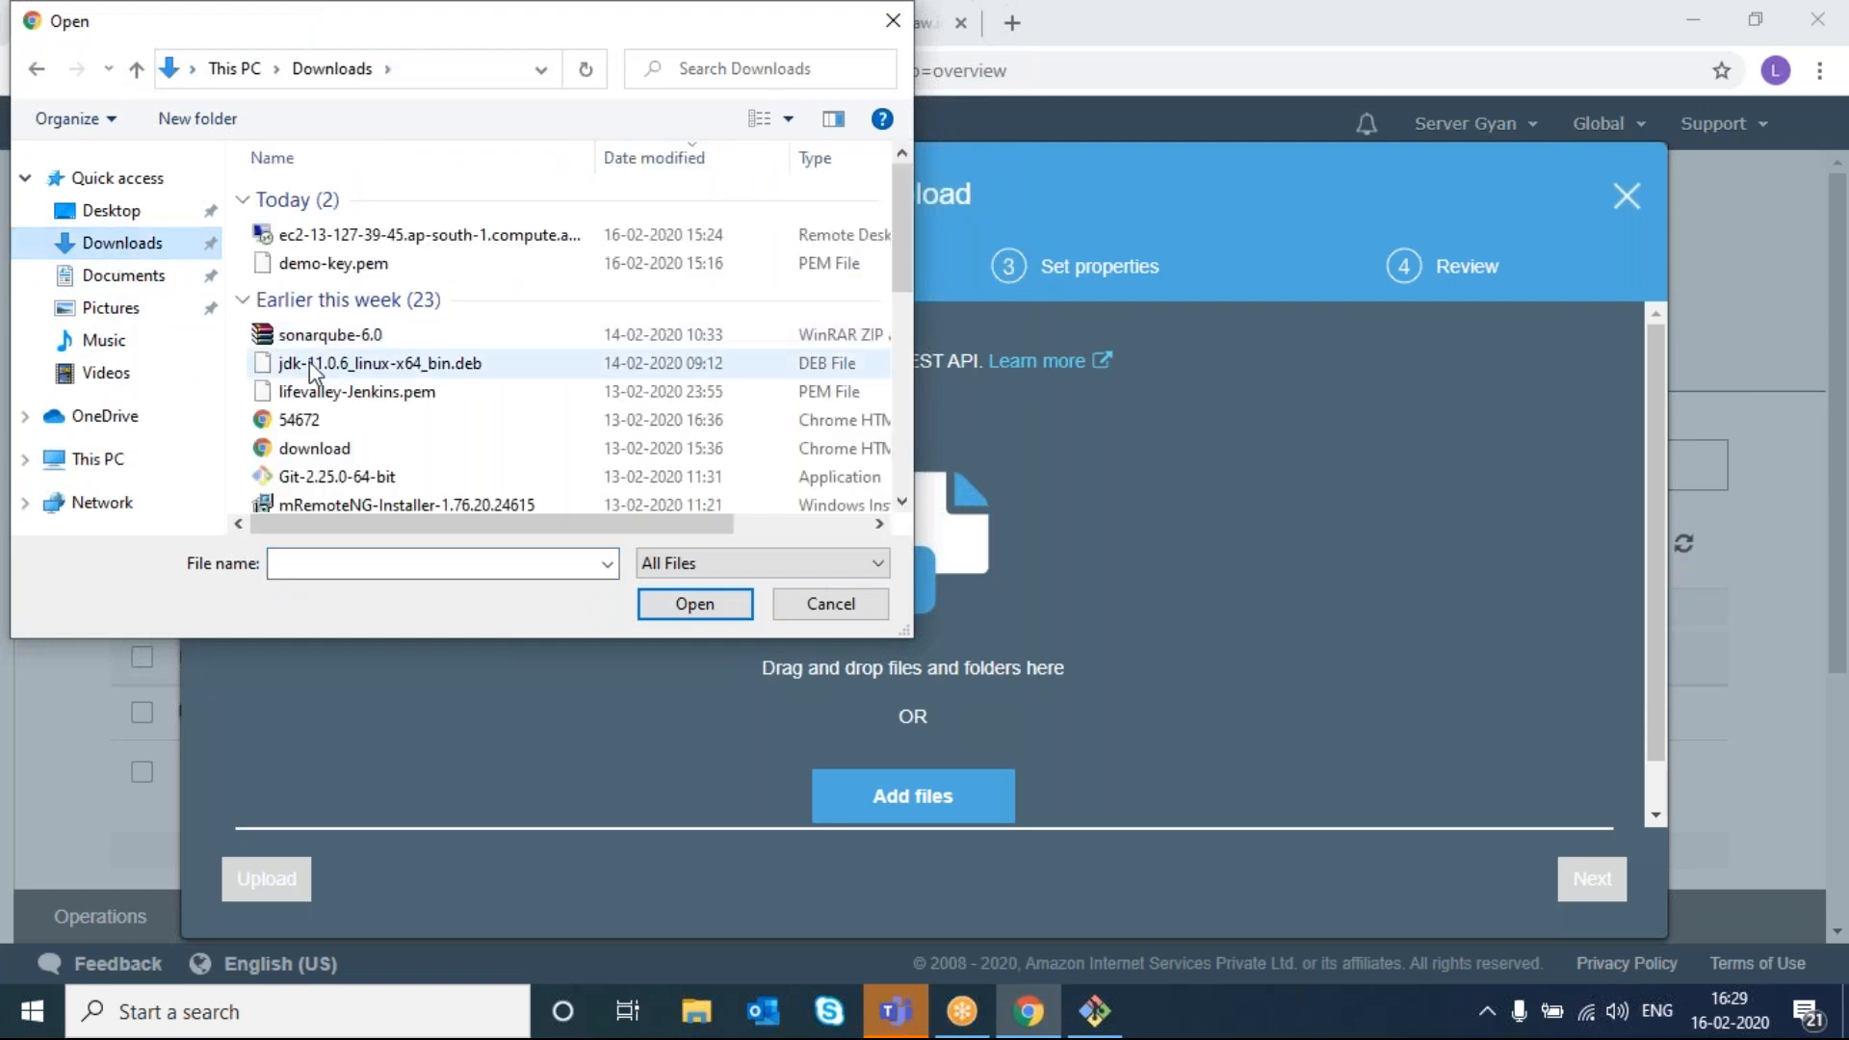
pyautogui.doubleClick(327, 263)
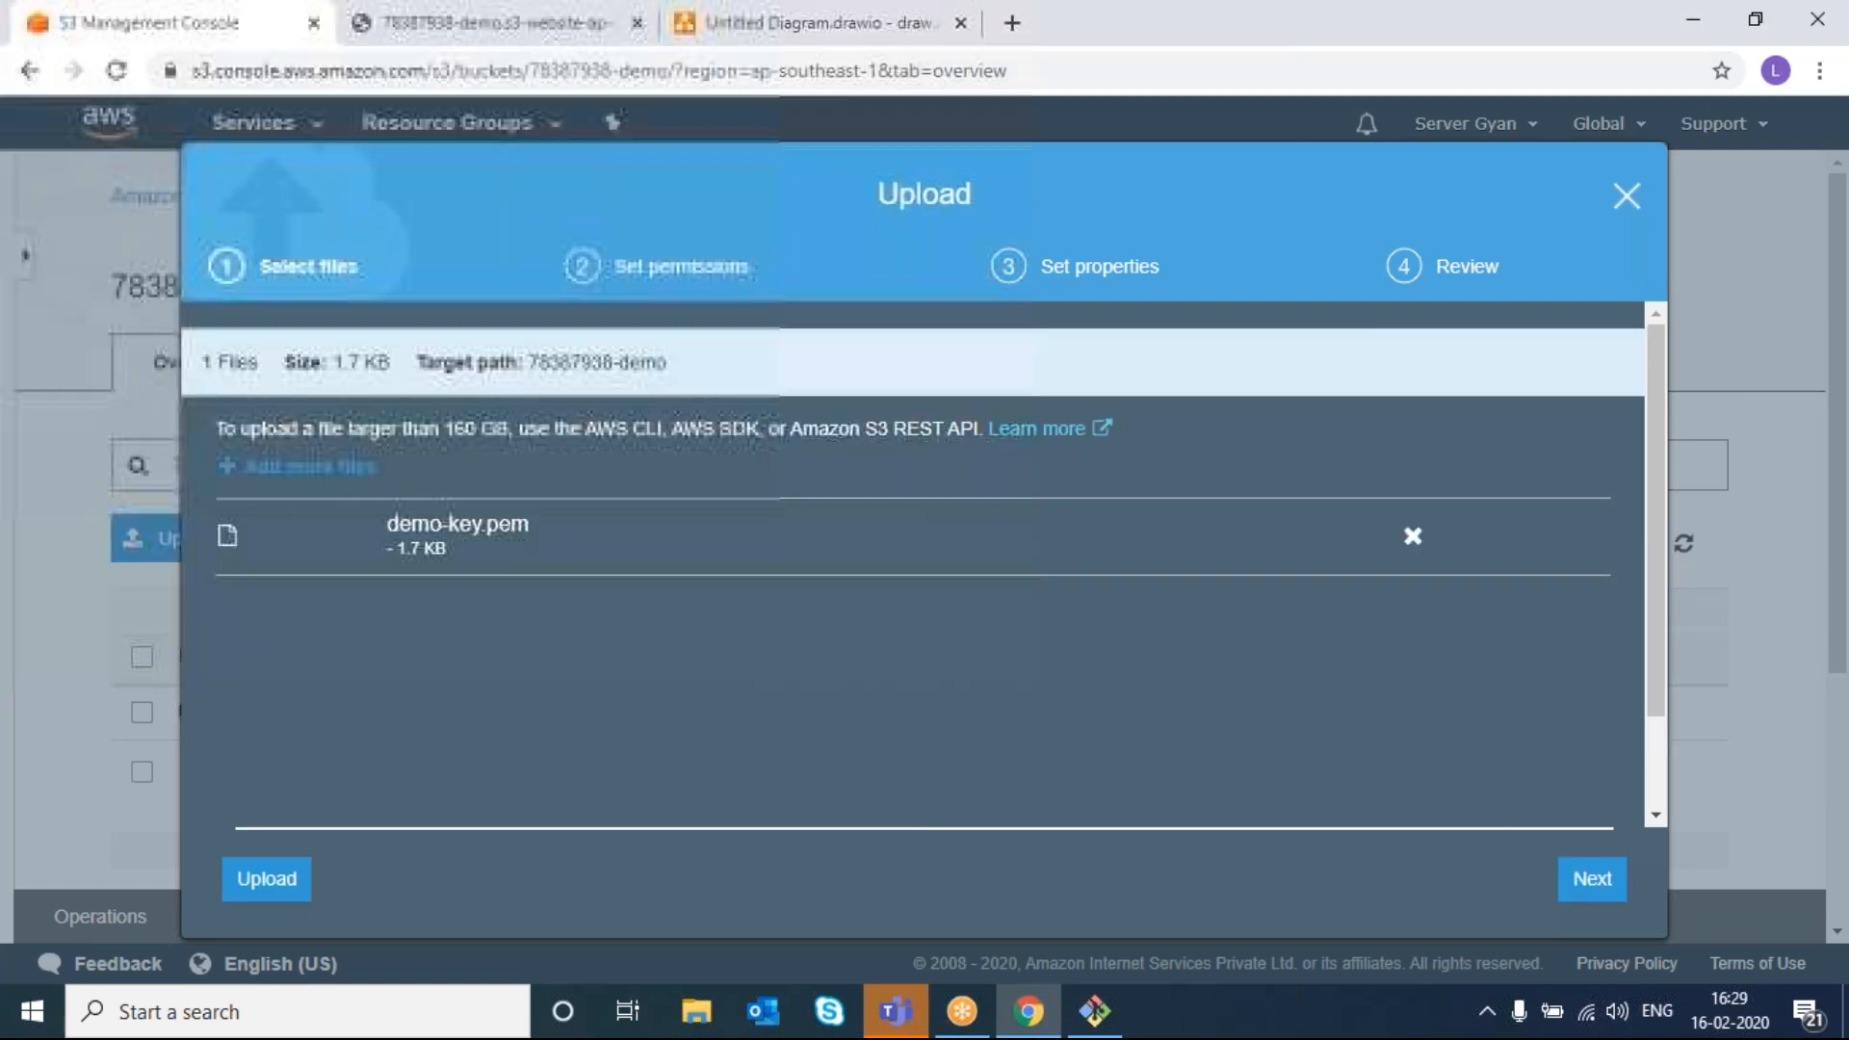
pyautogui.click(262, 880)
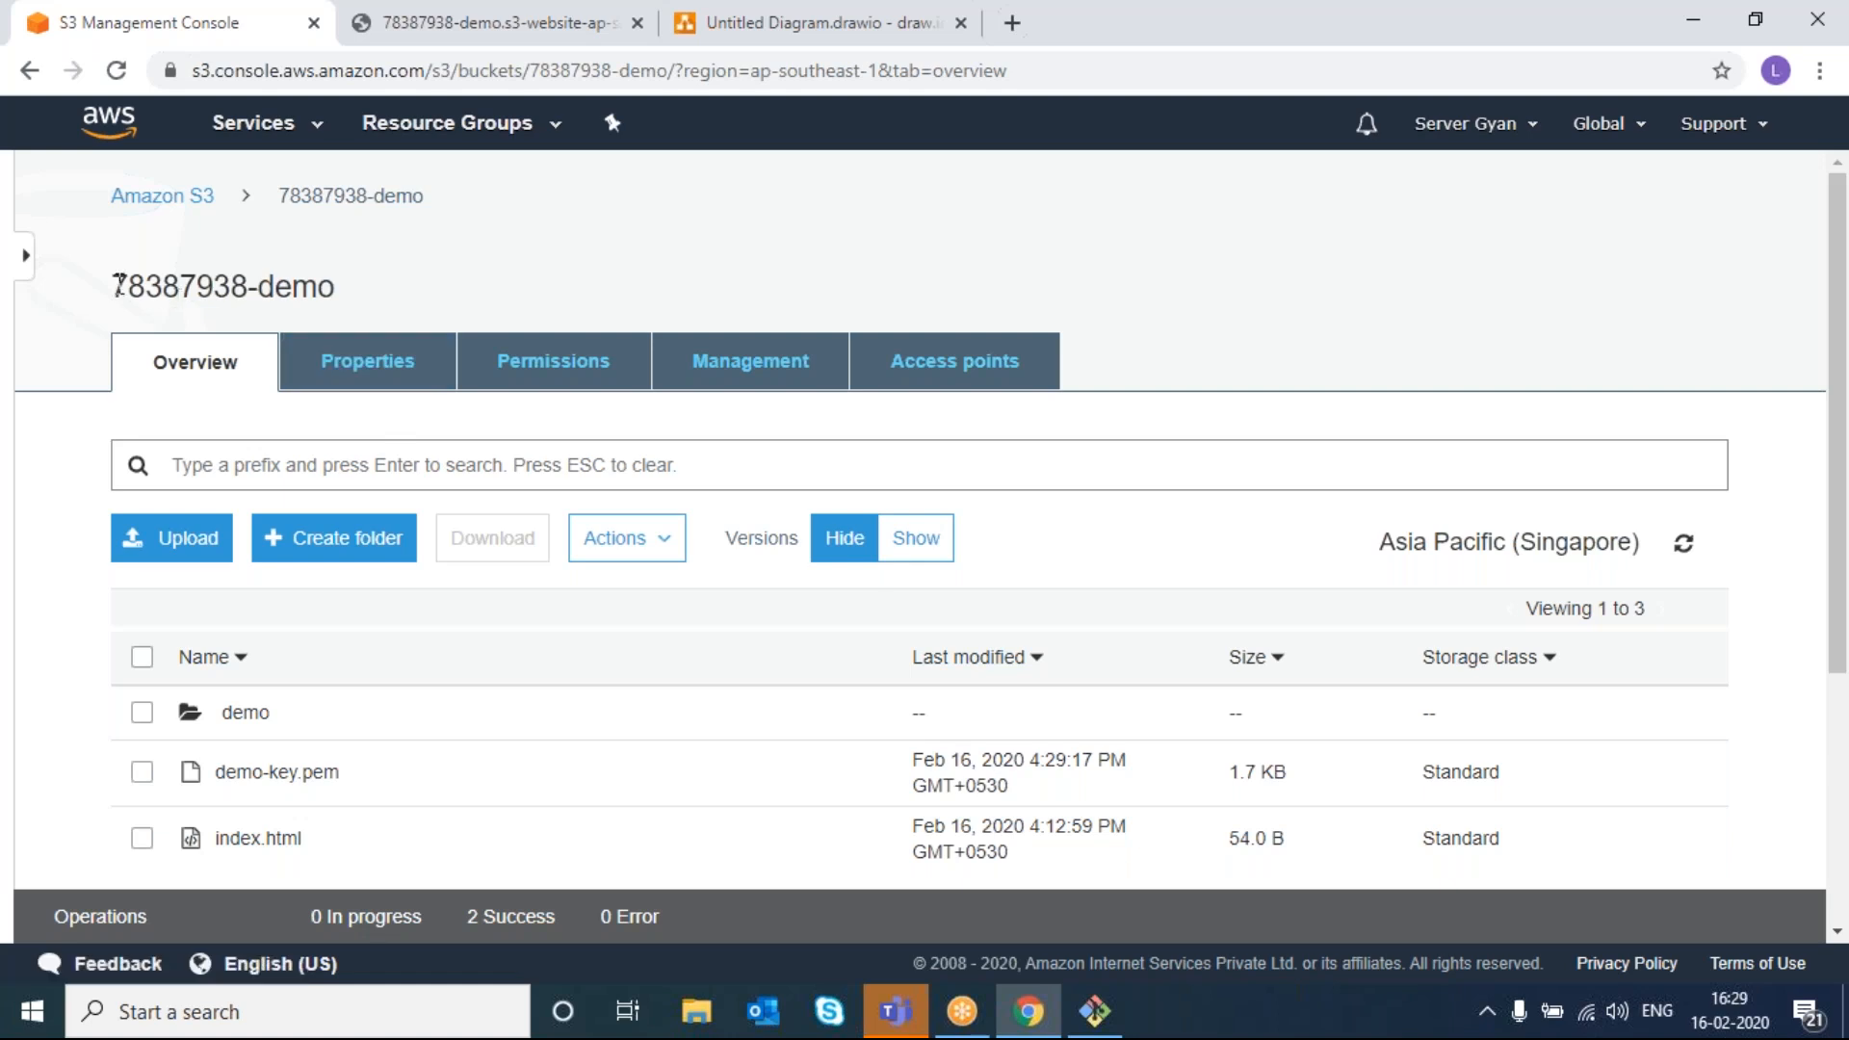
pyautogui.moveTo(114, 286); pyautogui.dragTo(402, 291)
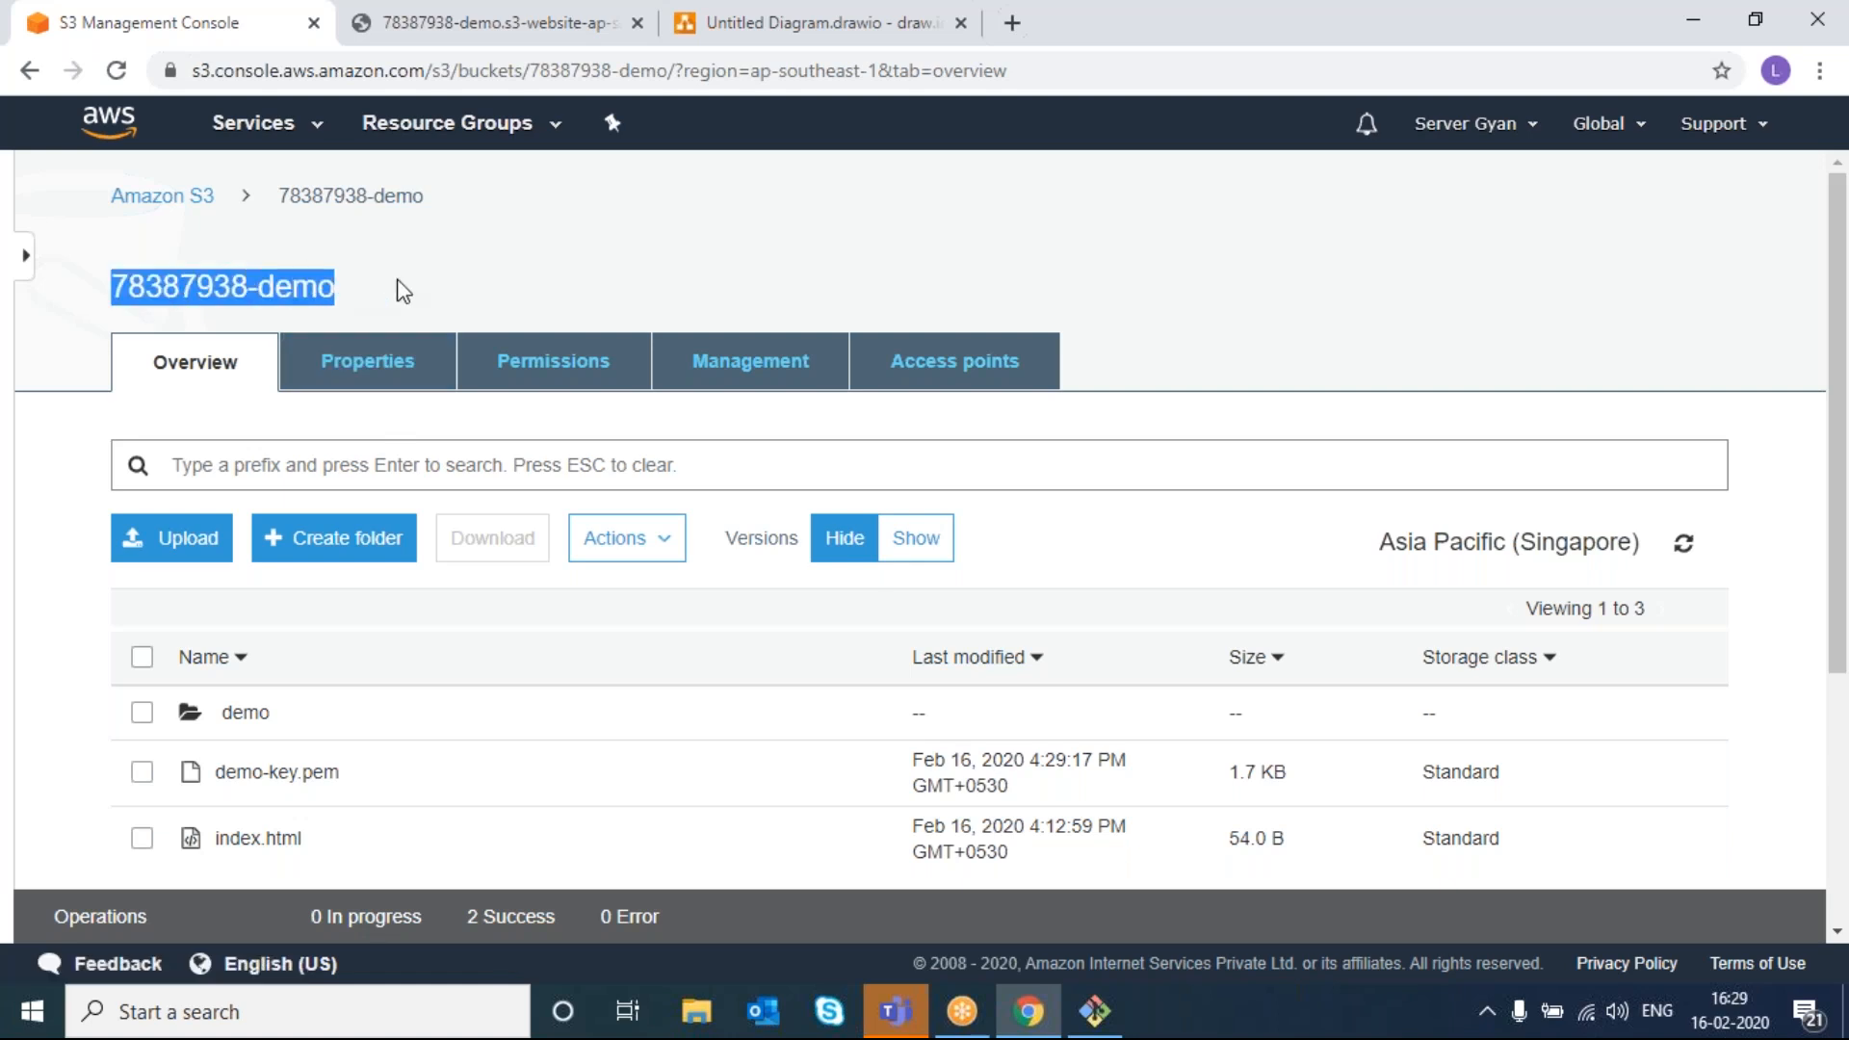
pyautogui.moveTo(317, 286); pyautogui.dragTo(207, 231)
pyautogui.click(181, 205)
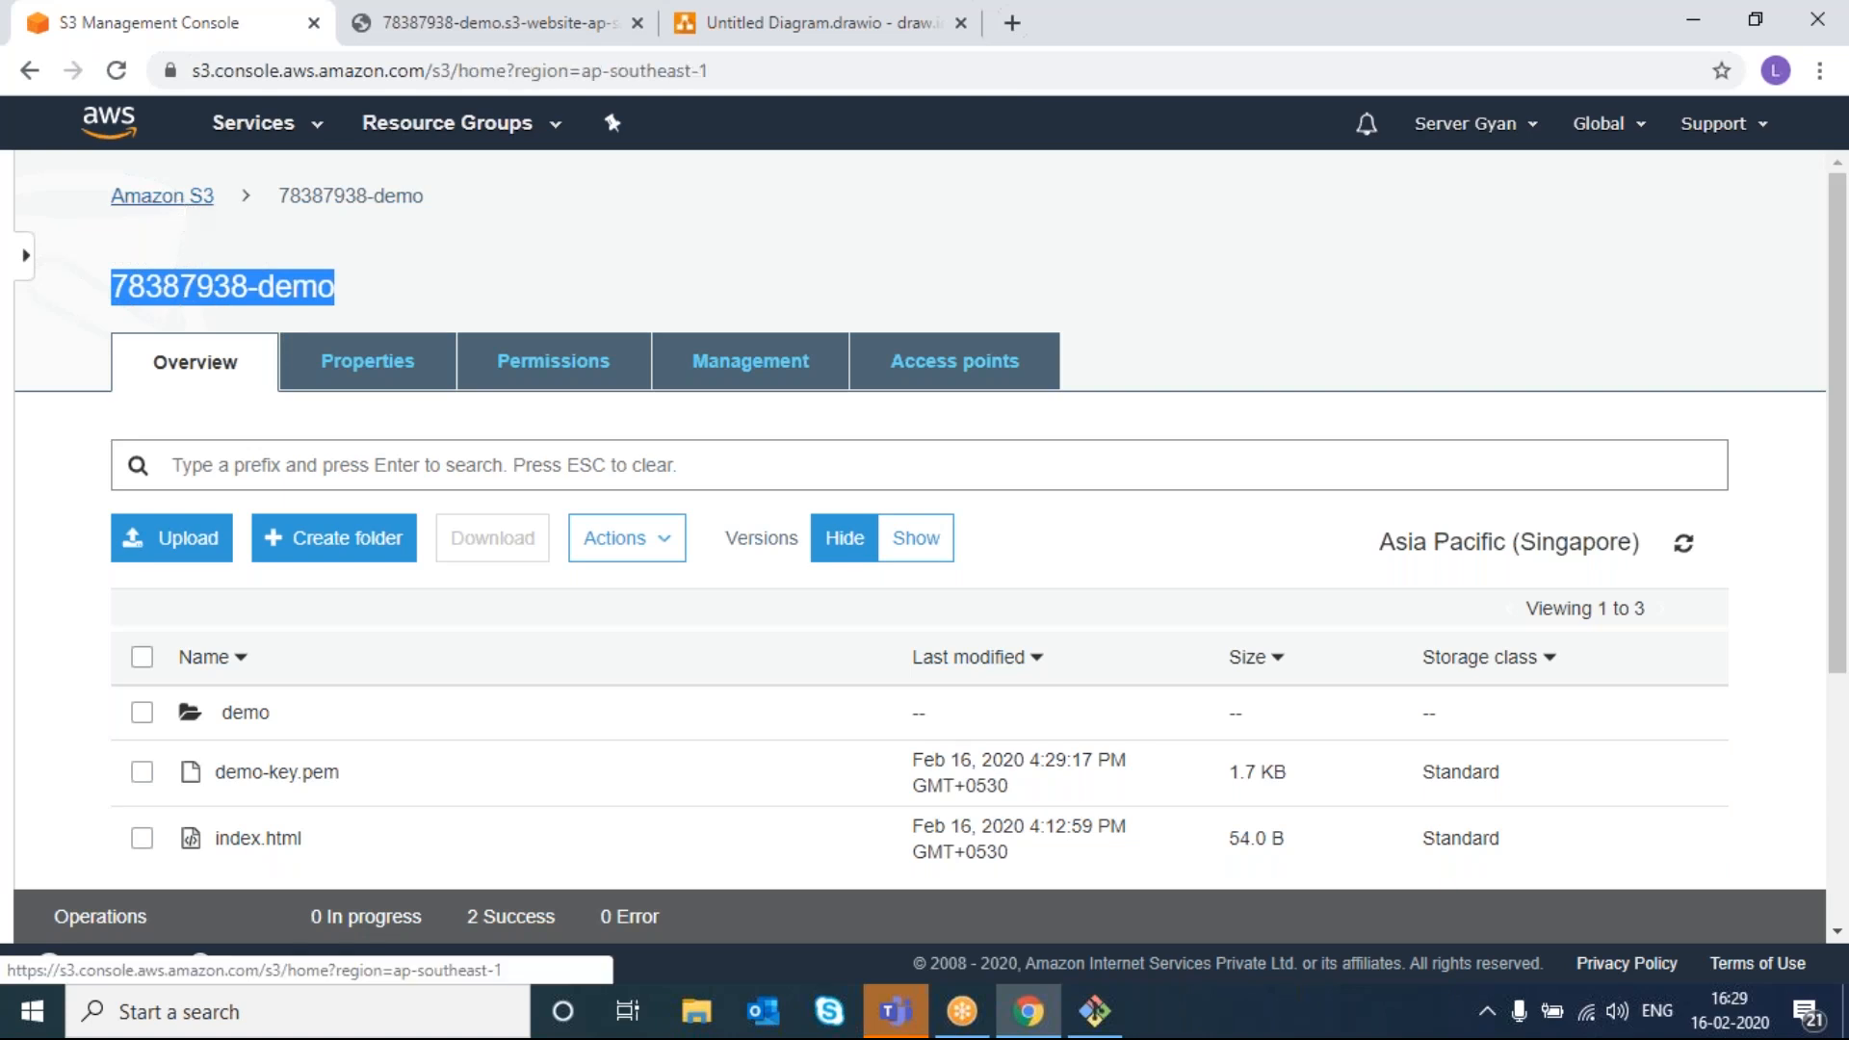
pyautogui.click(469, 542)
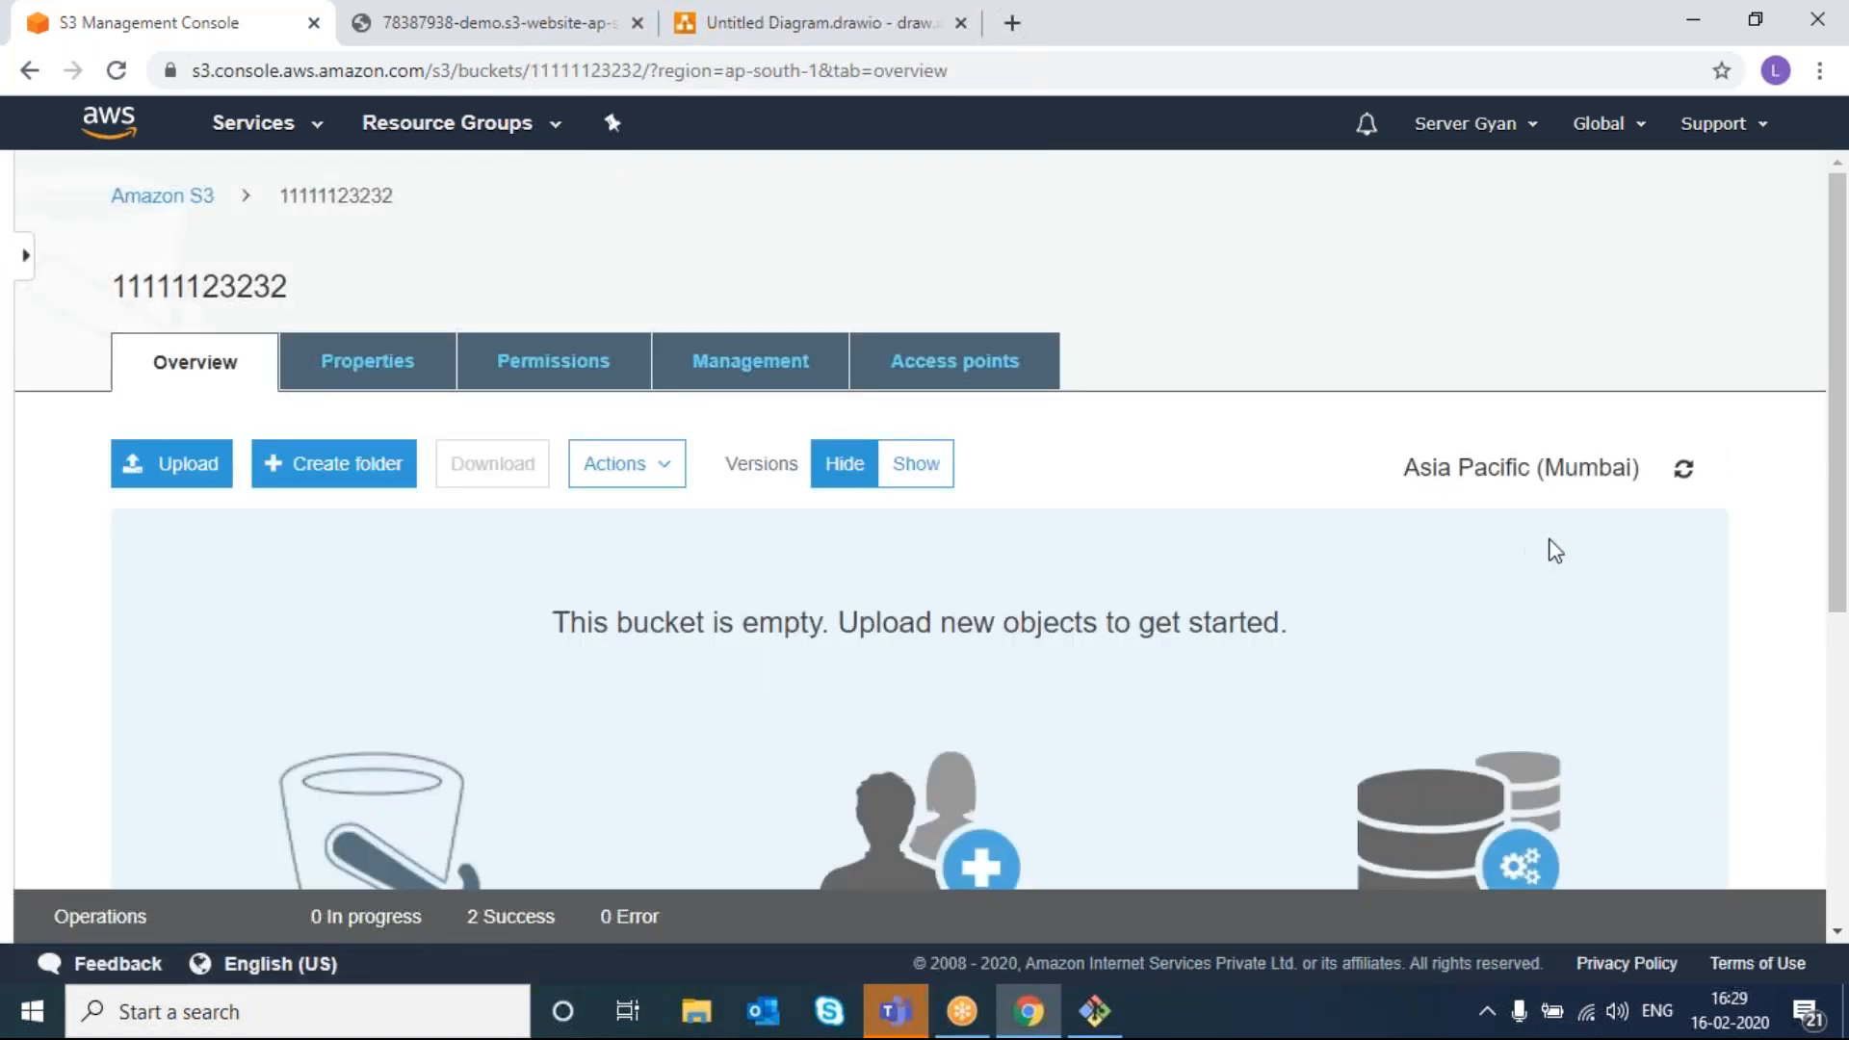
pyautogui.click(1686, 472)
pyautogui.rightClick(1677, 466)
pyautogui.click(1680, 465)
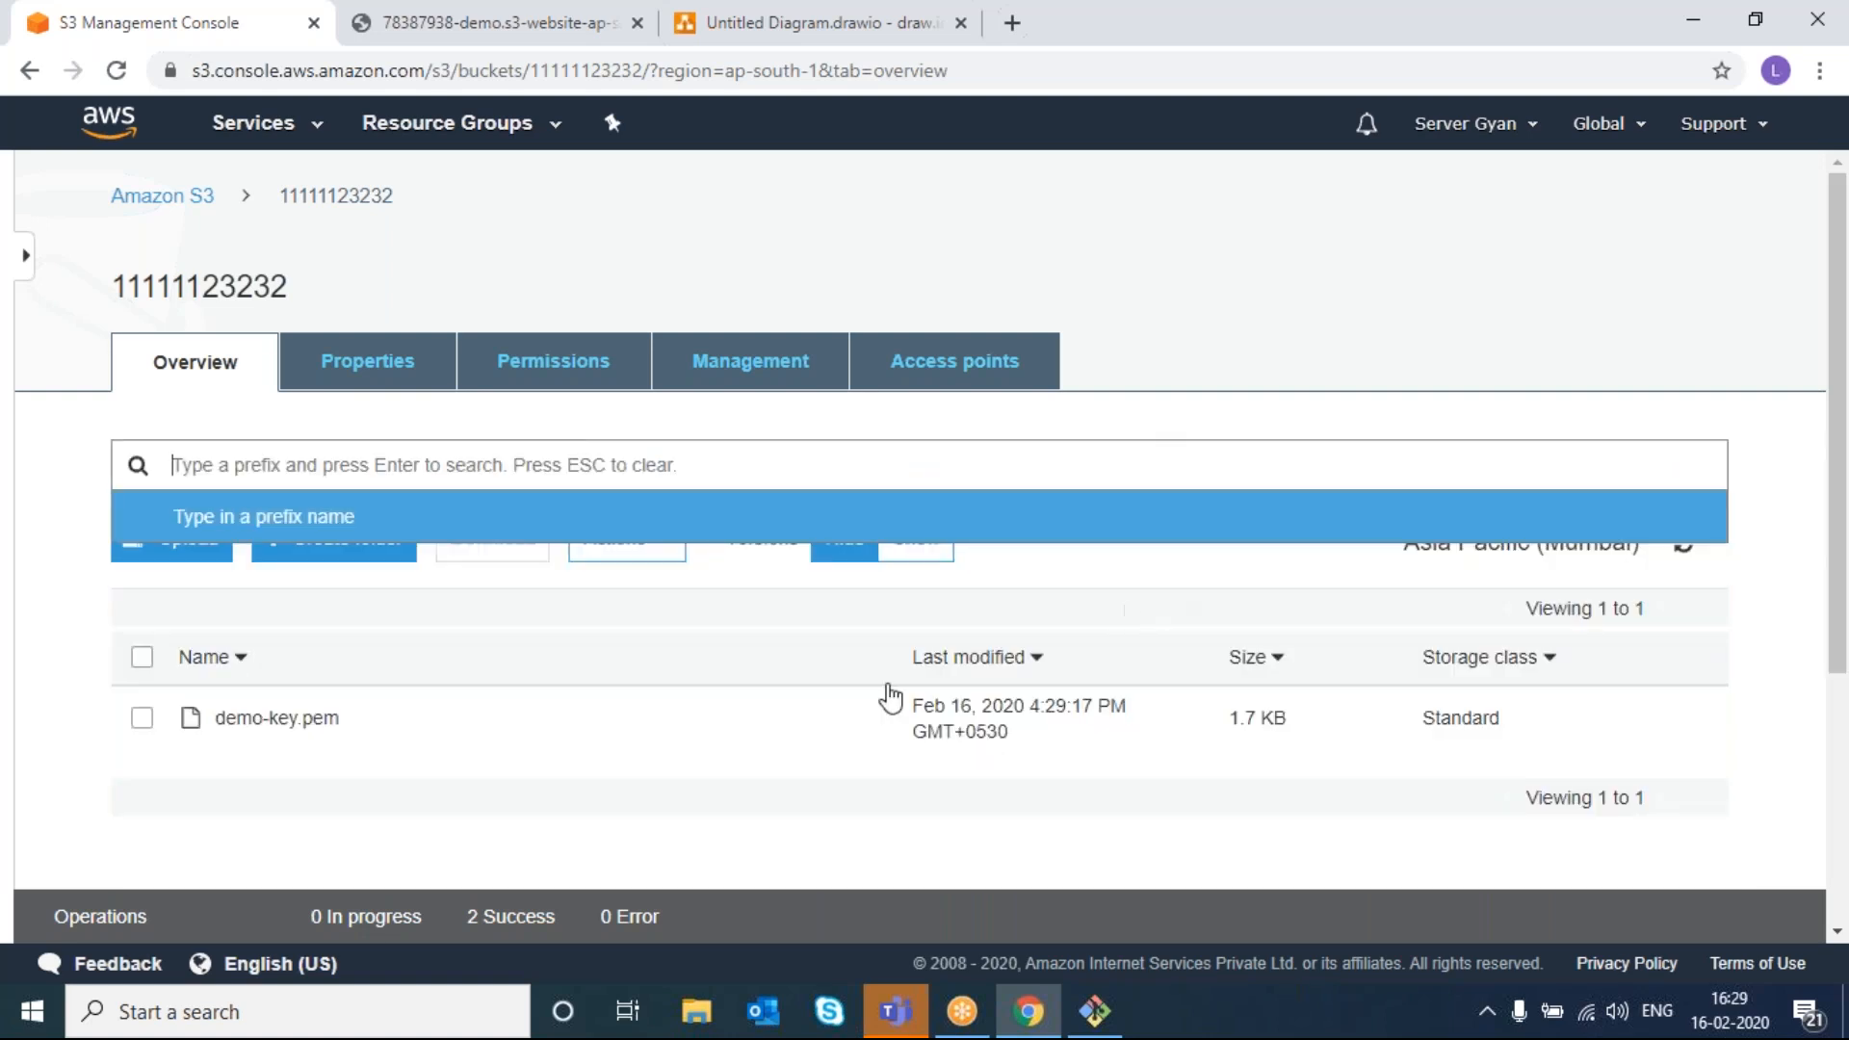
# - Go back to the Amazon S3 list of all buckets
pyautogui.click(928, 826)
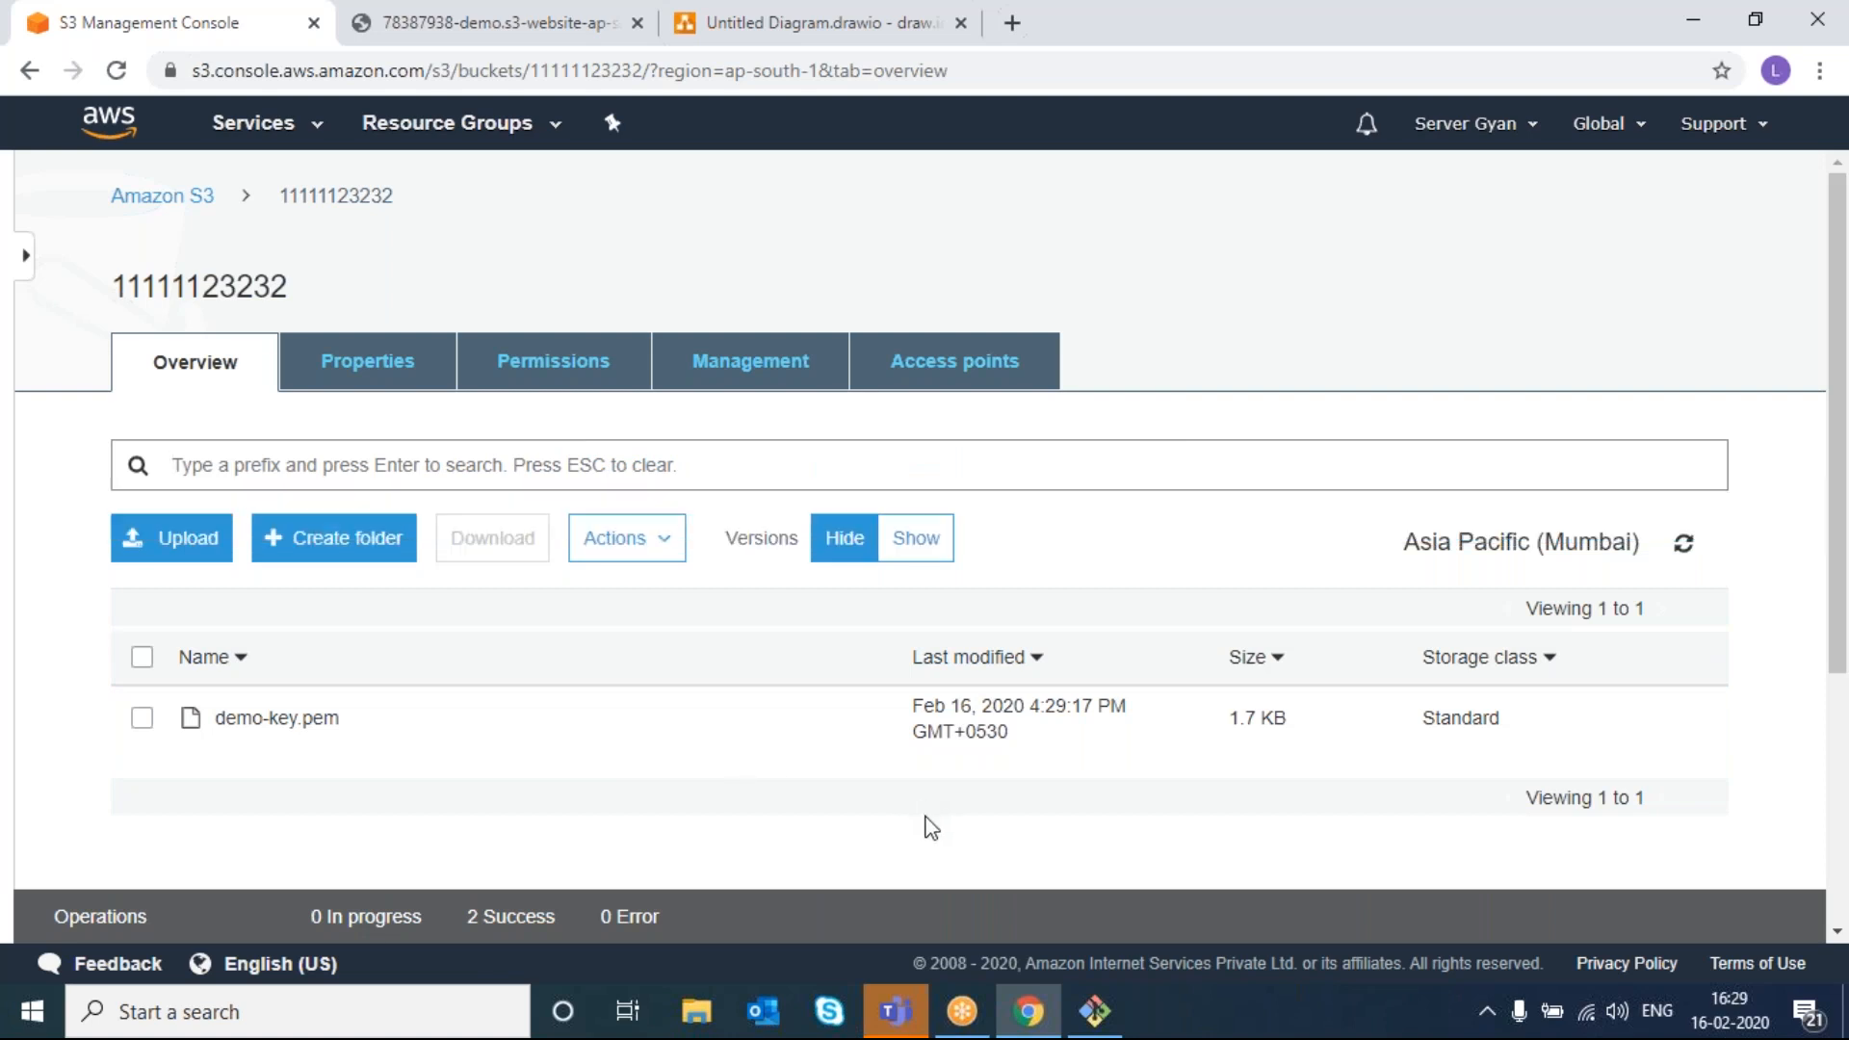
pyautogui.moveTo(121, 289); pyautogui.dragTo(236, 289)
pyautogui.click(164, 197)
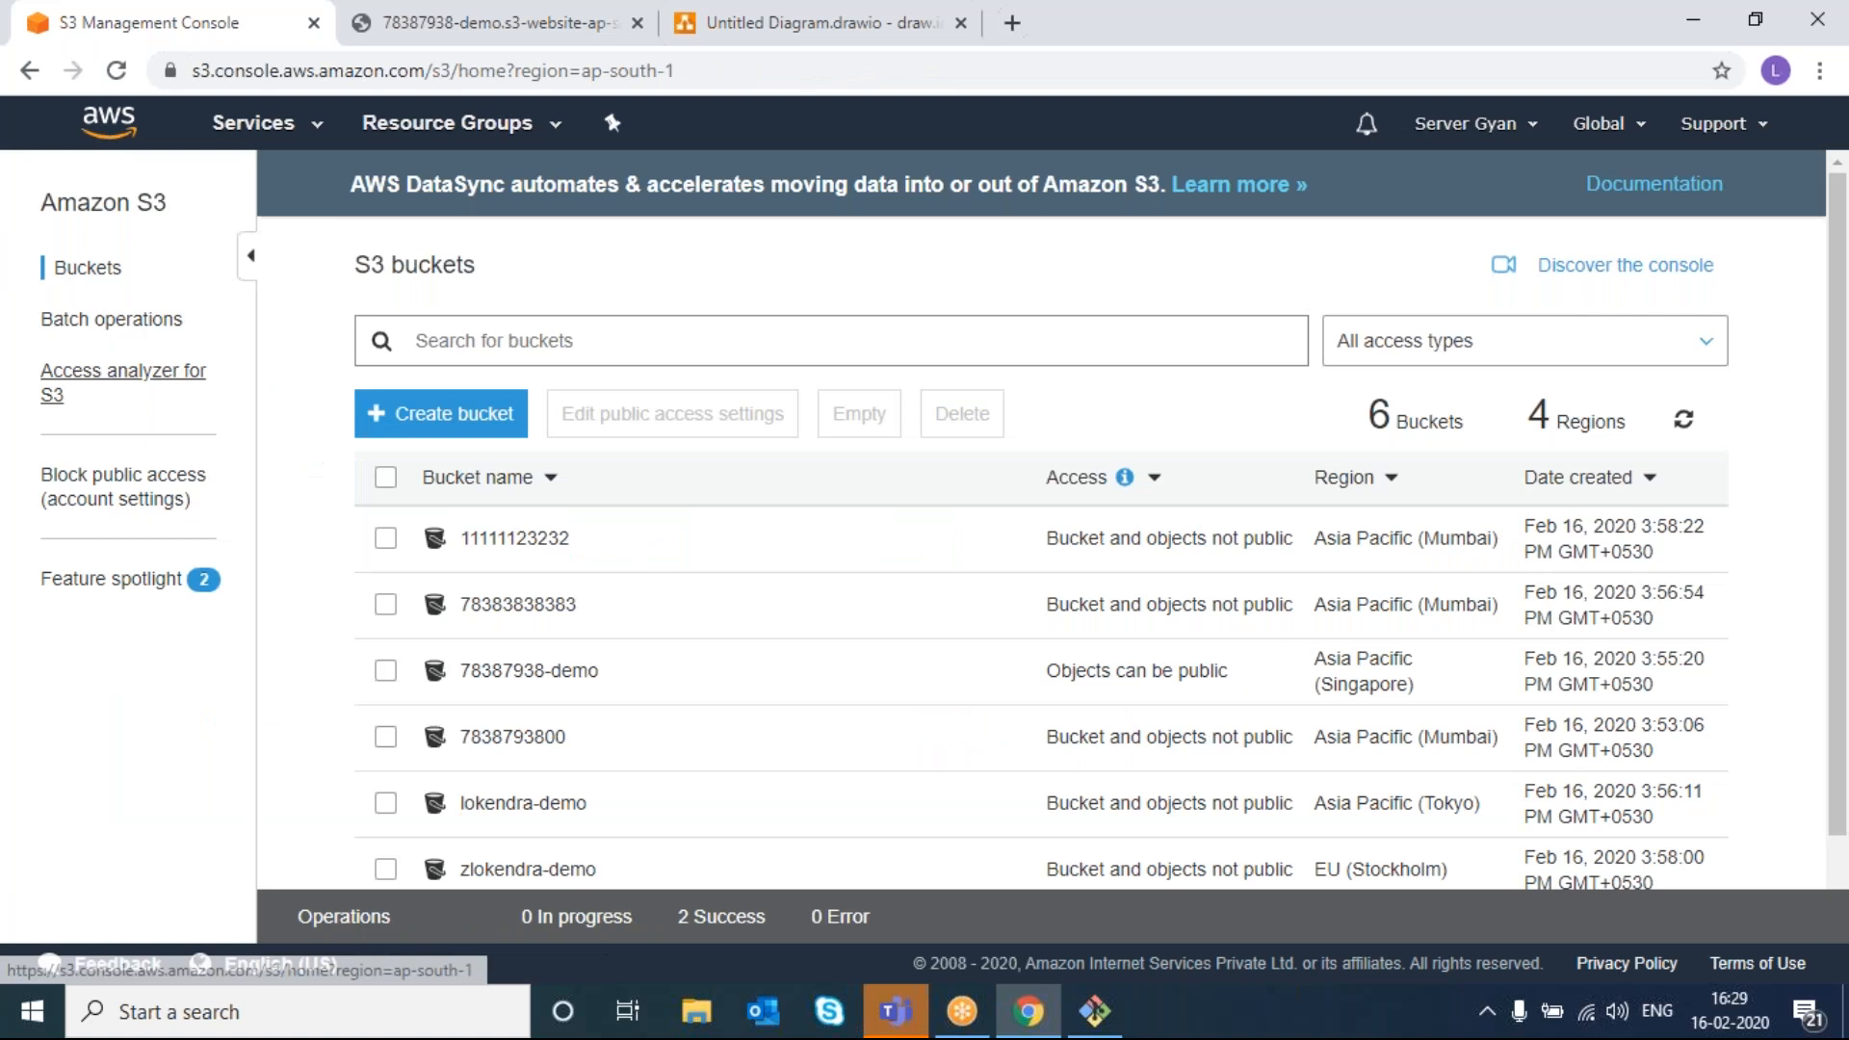
pyautogui.click(497, 680)
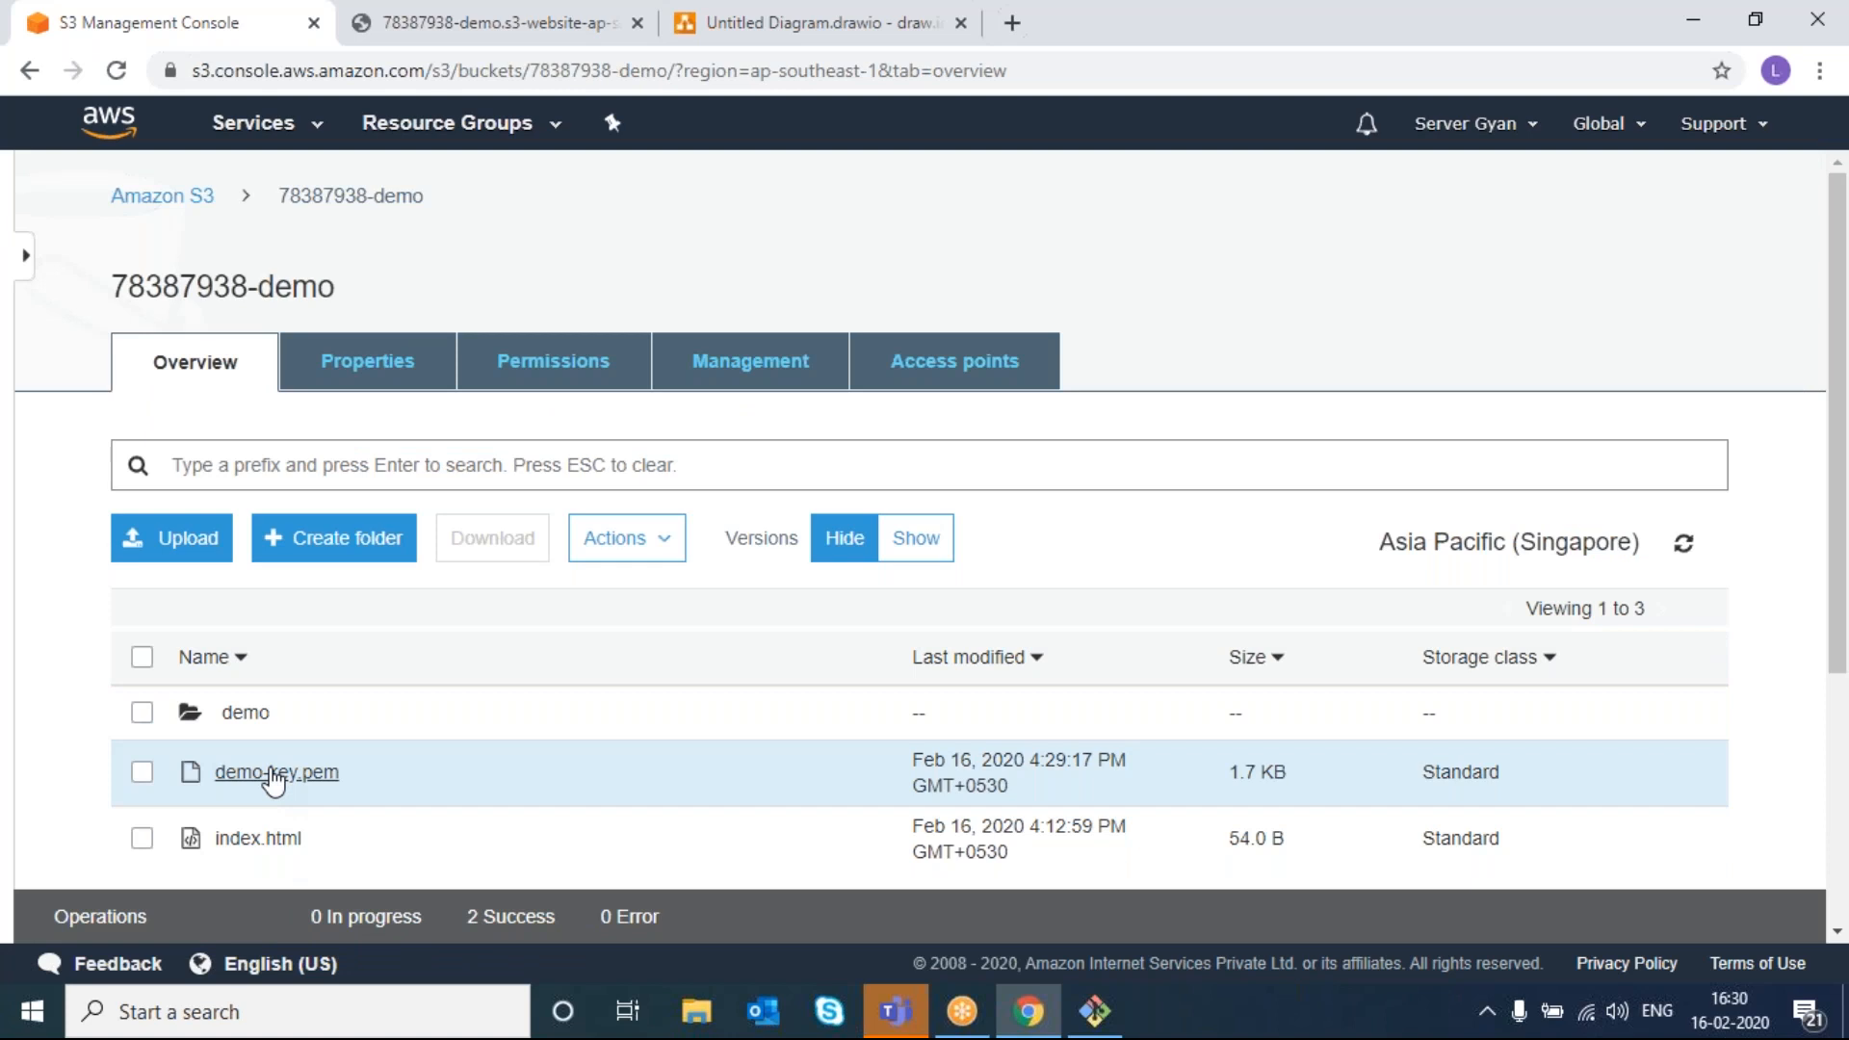
pyautogui.click(186, 550)
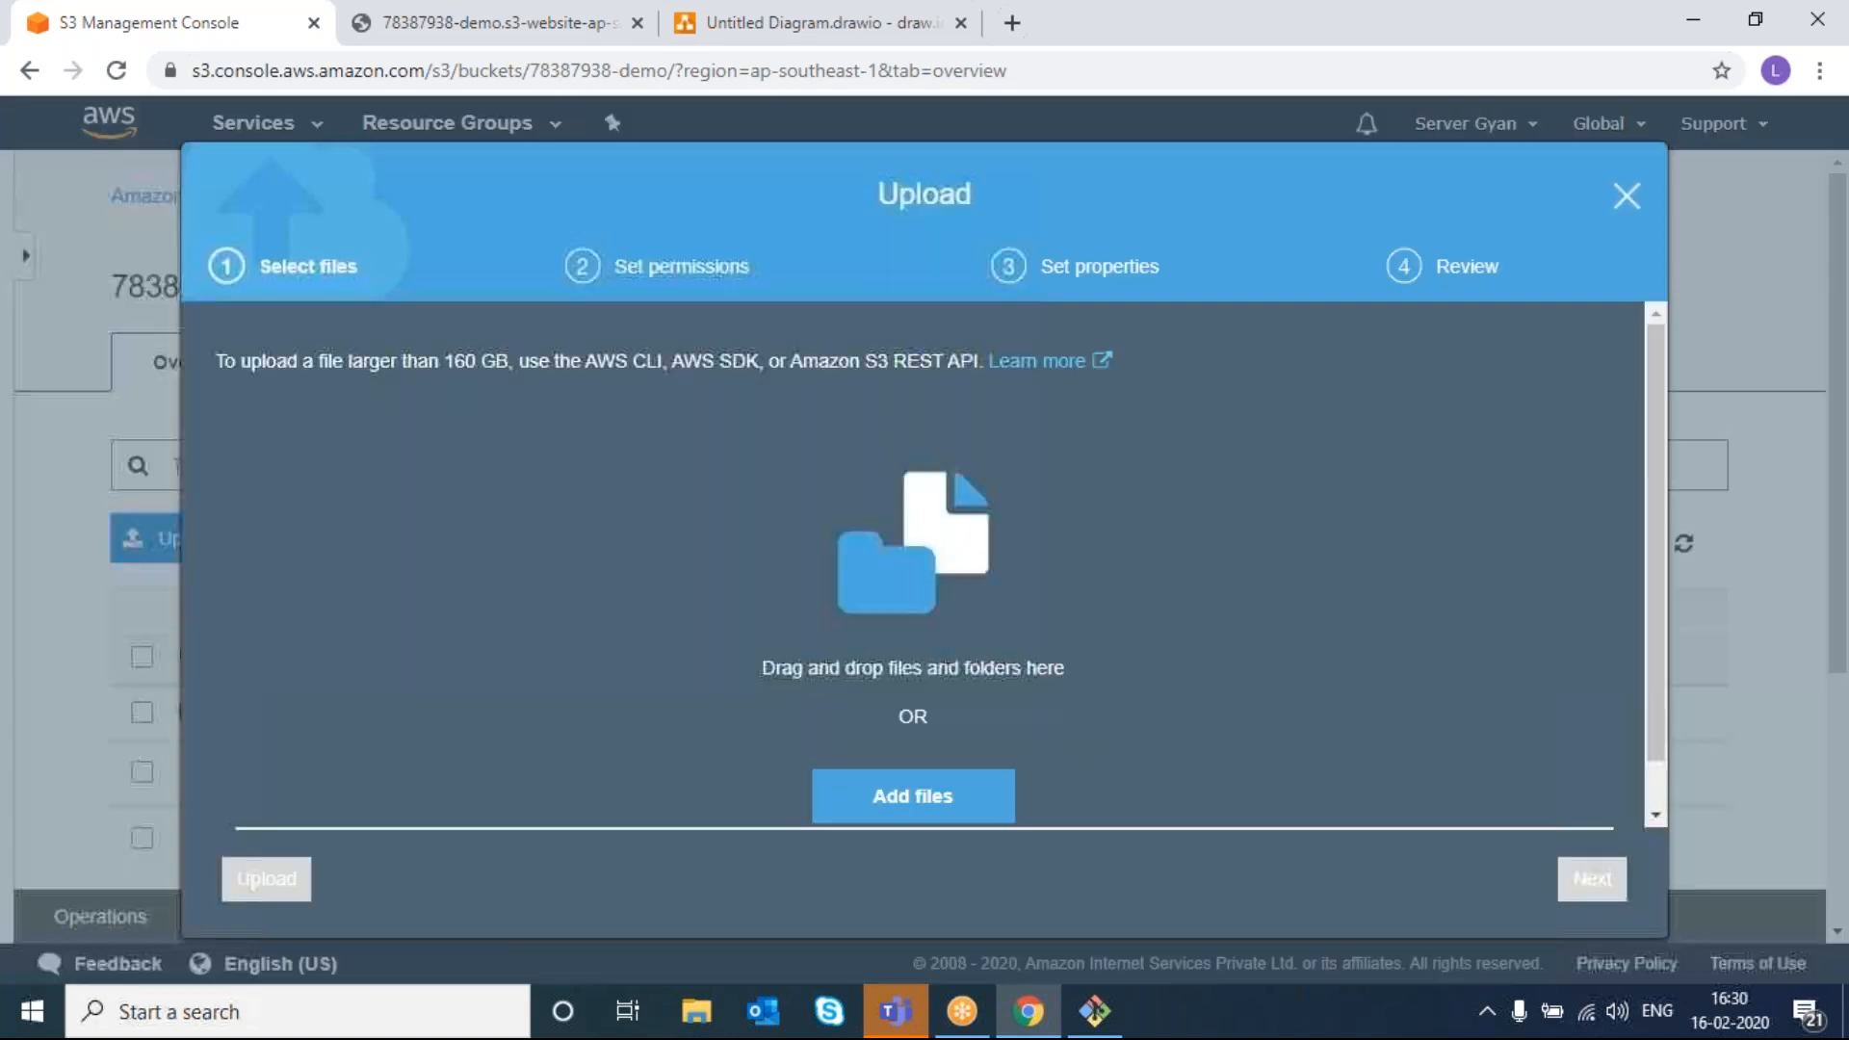
pyautogui.click(884, 778)
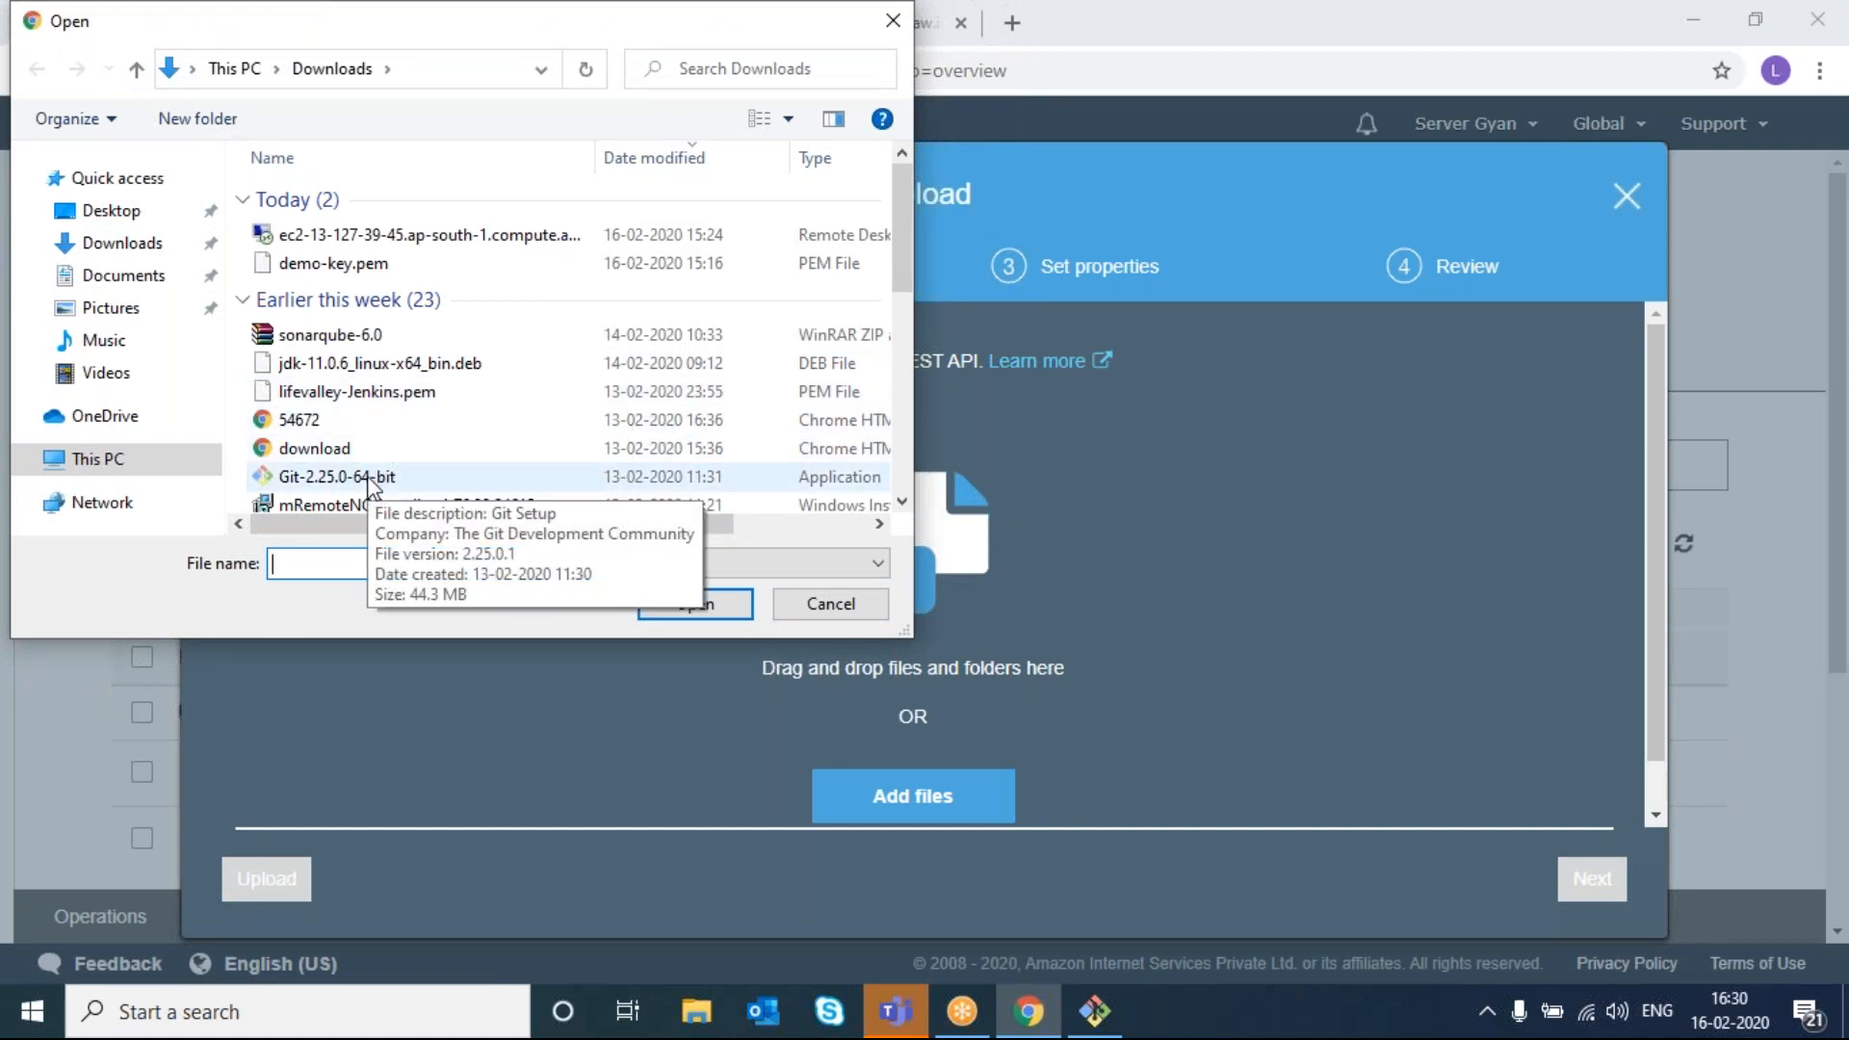
pyautogui.scroll(-1, 371, 486)
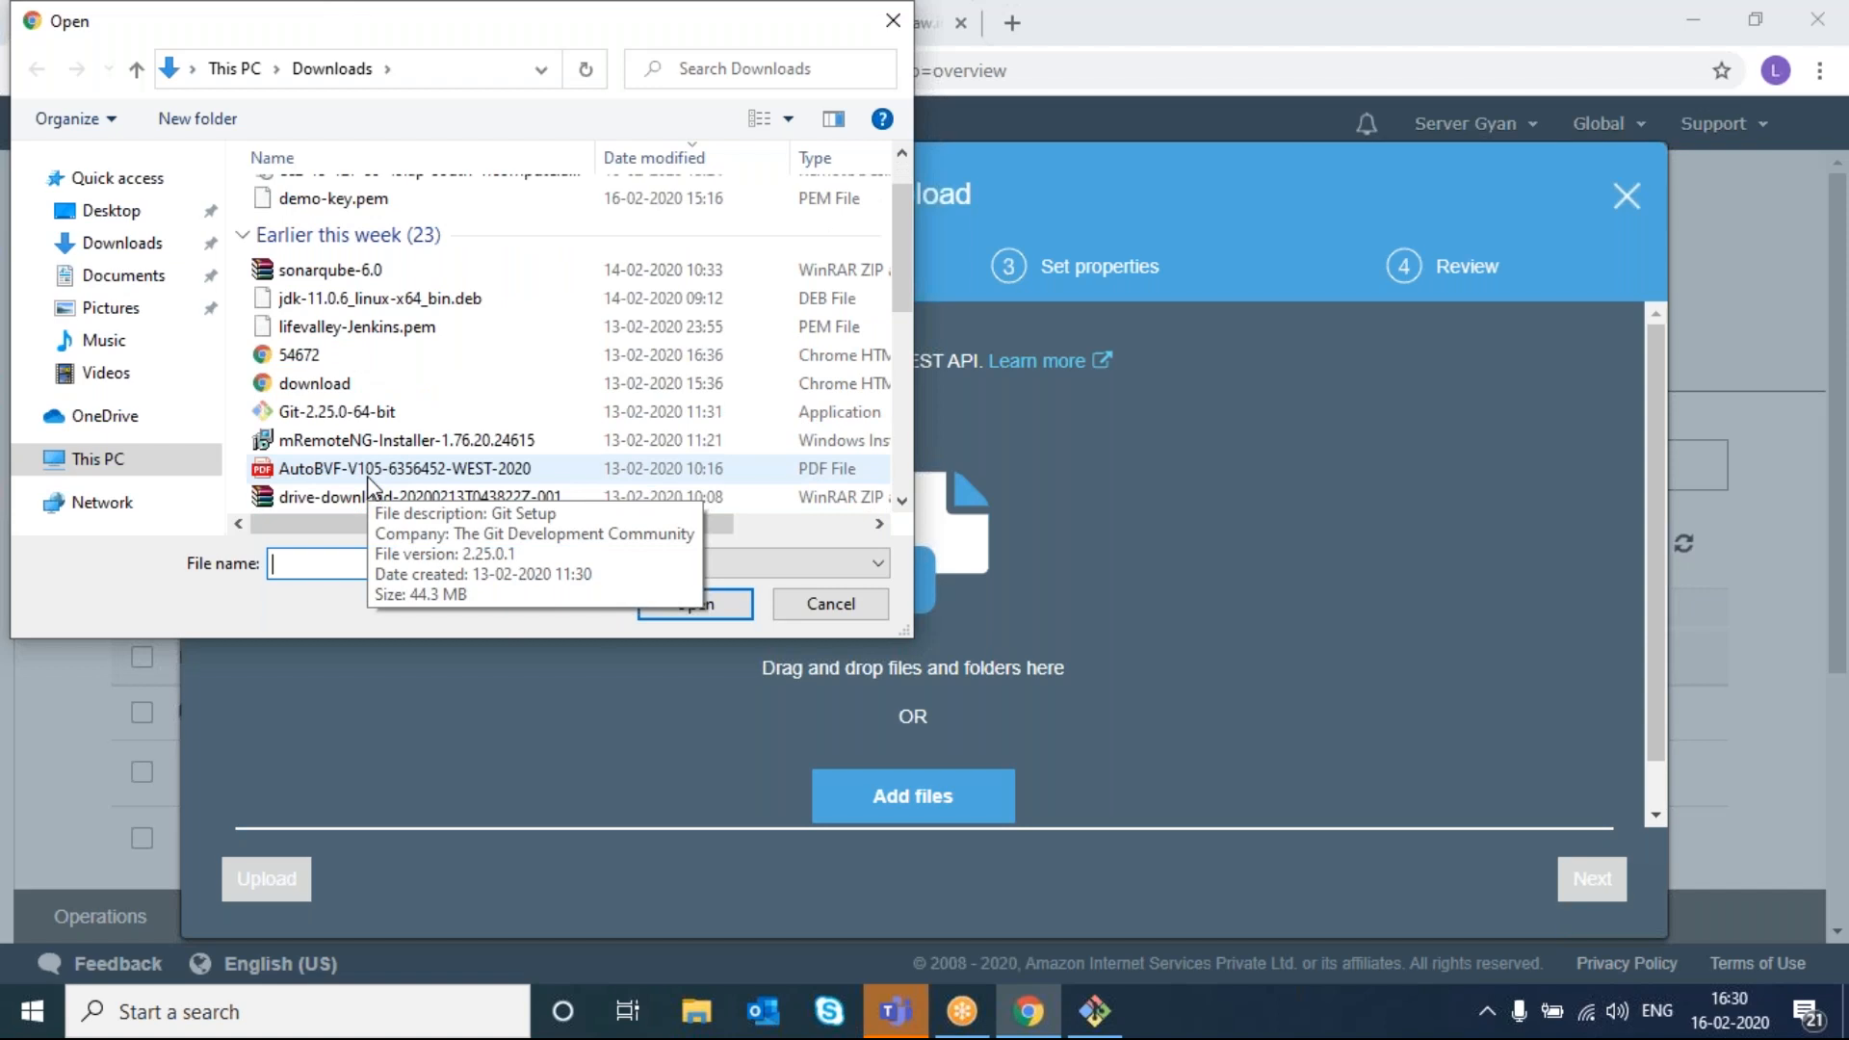
pyautogui.doubleClick(368, 478)
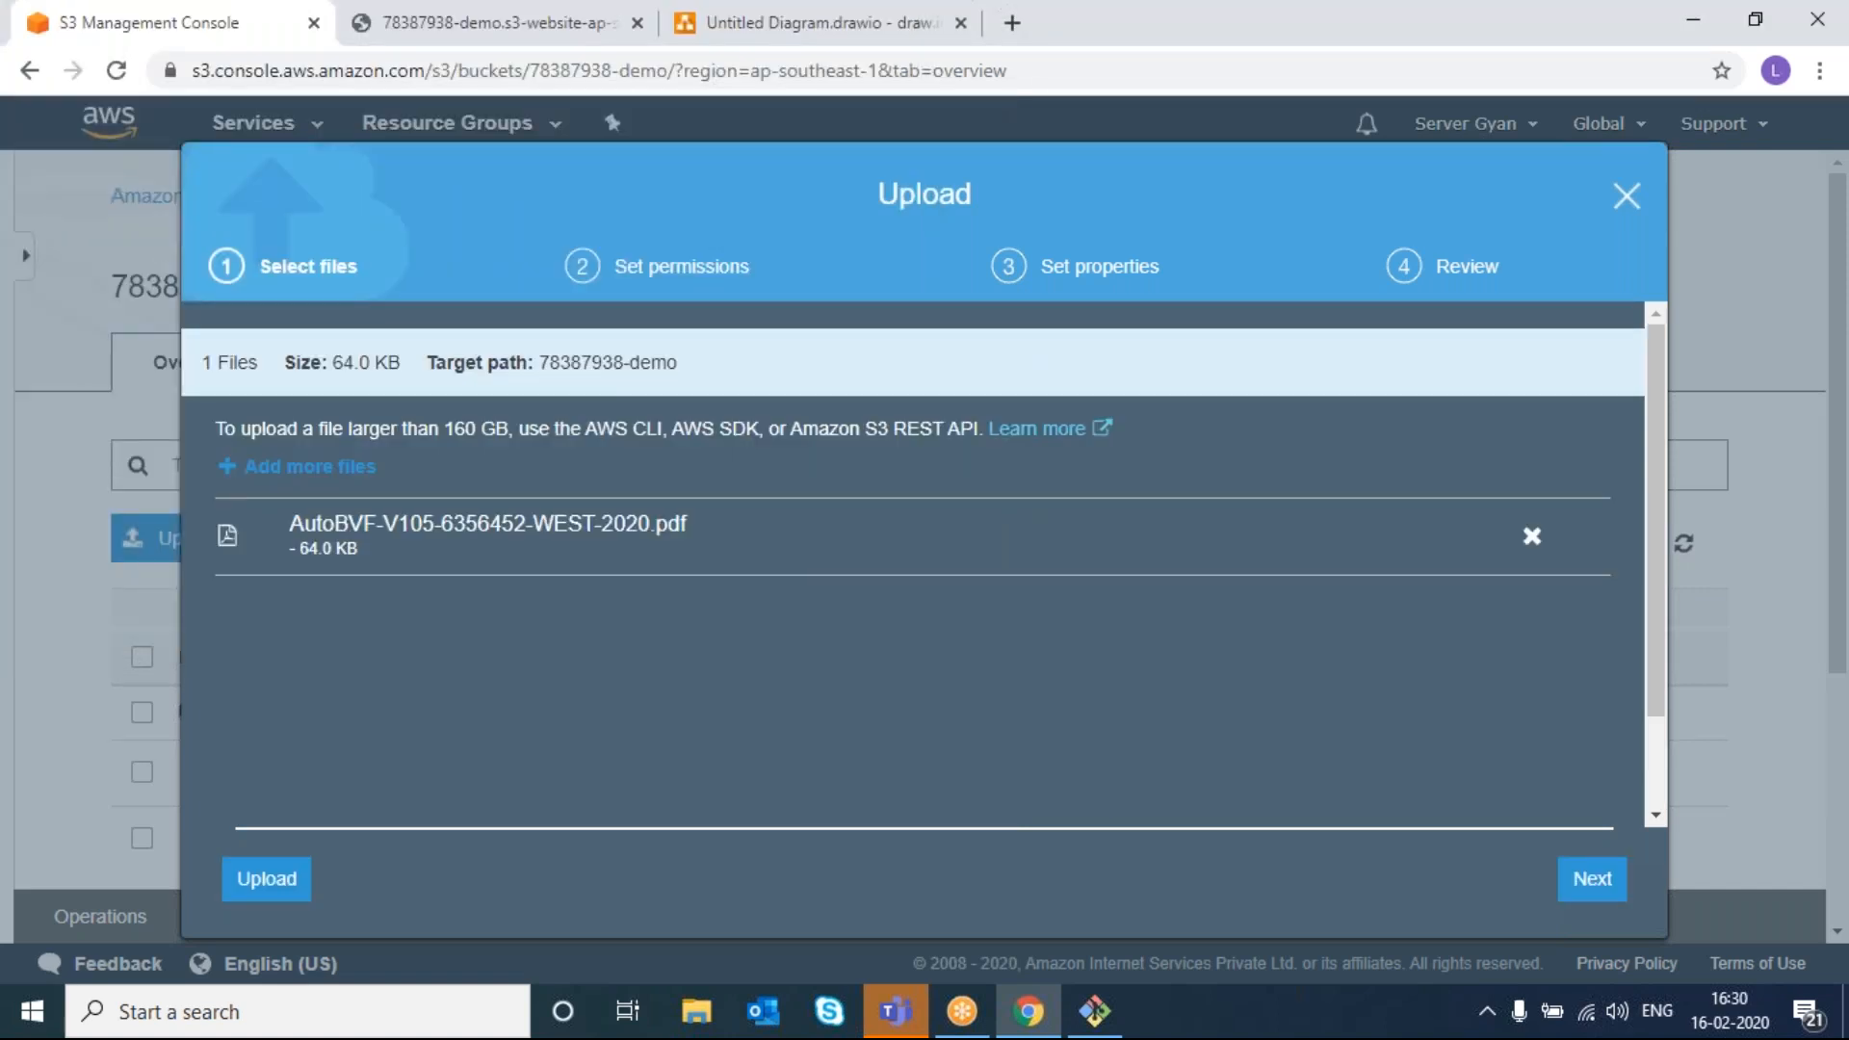
pyautogui.click(280, 884)
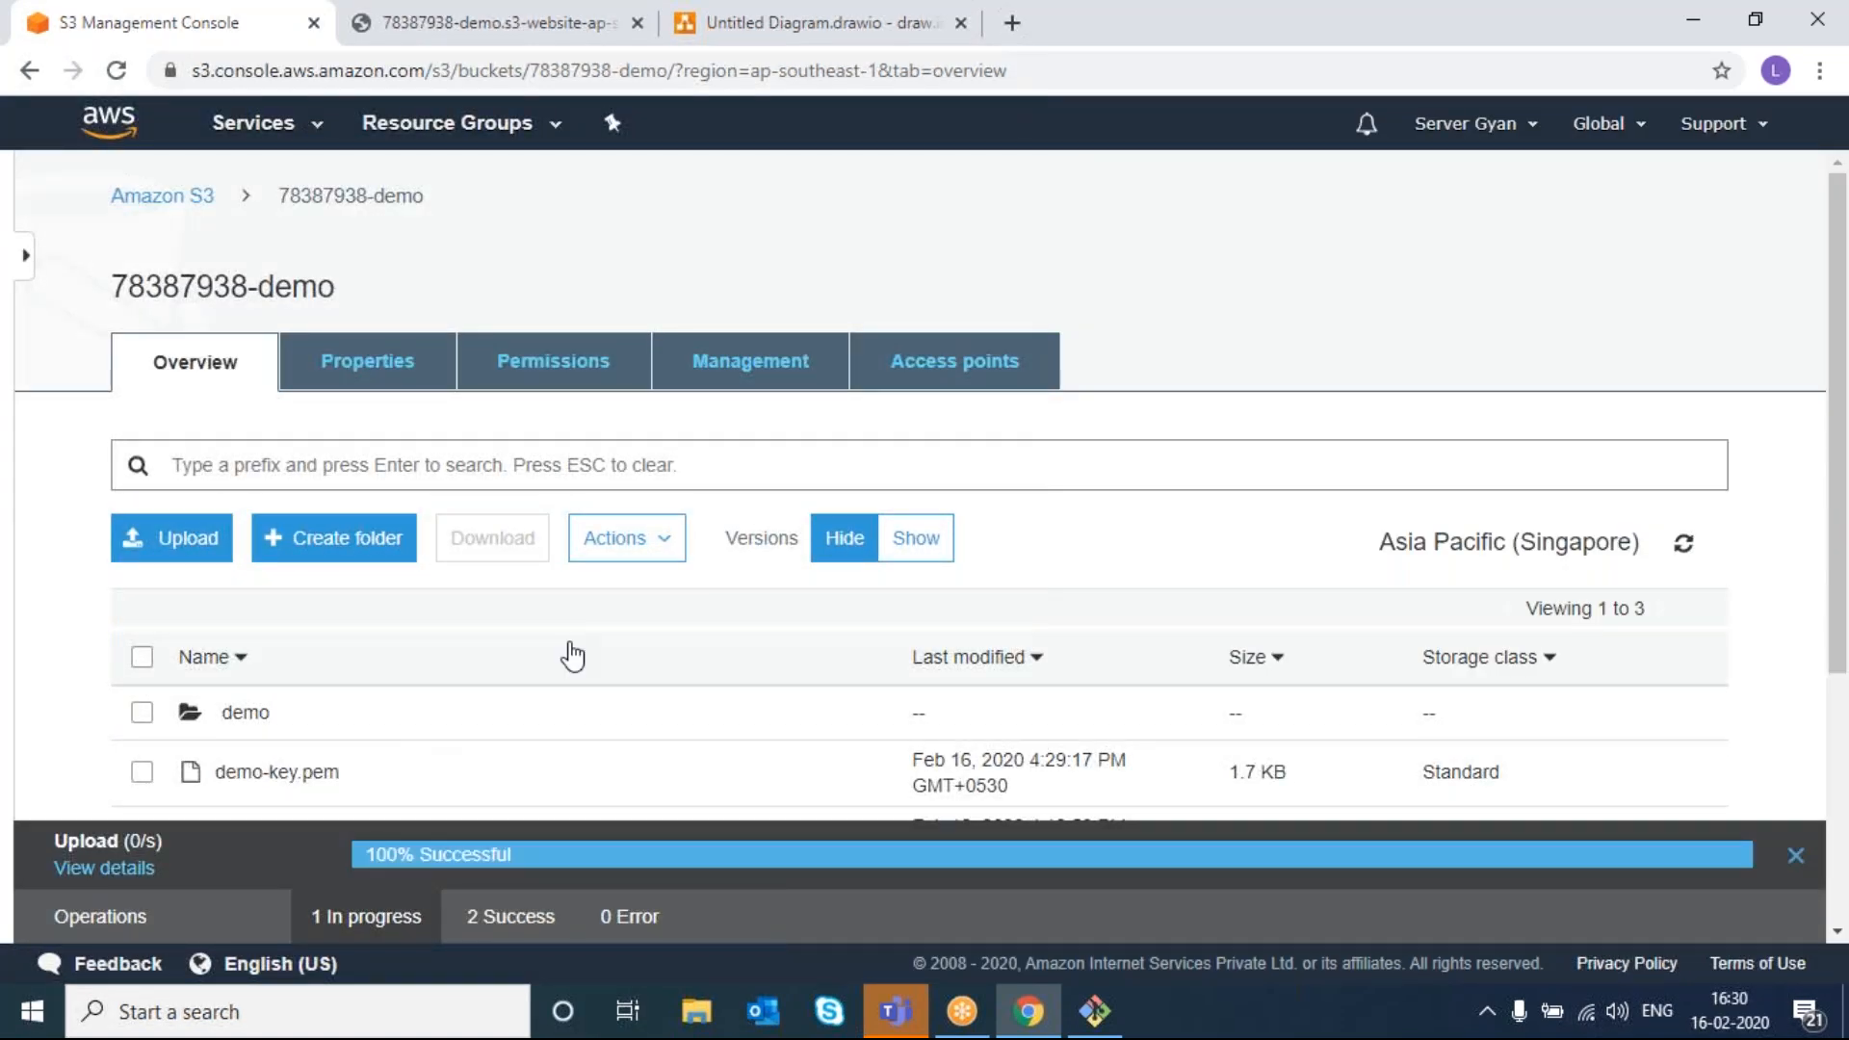
pyautogui.scroll(-2, 569, 652)
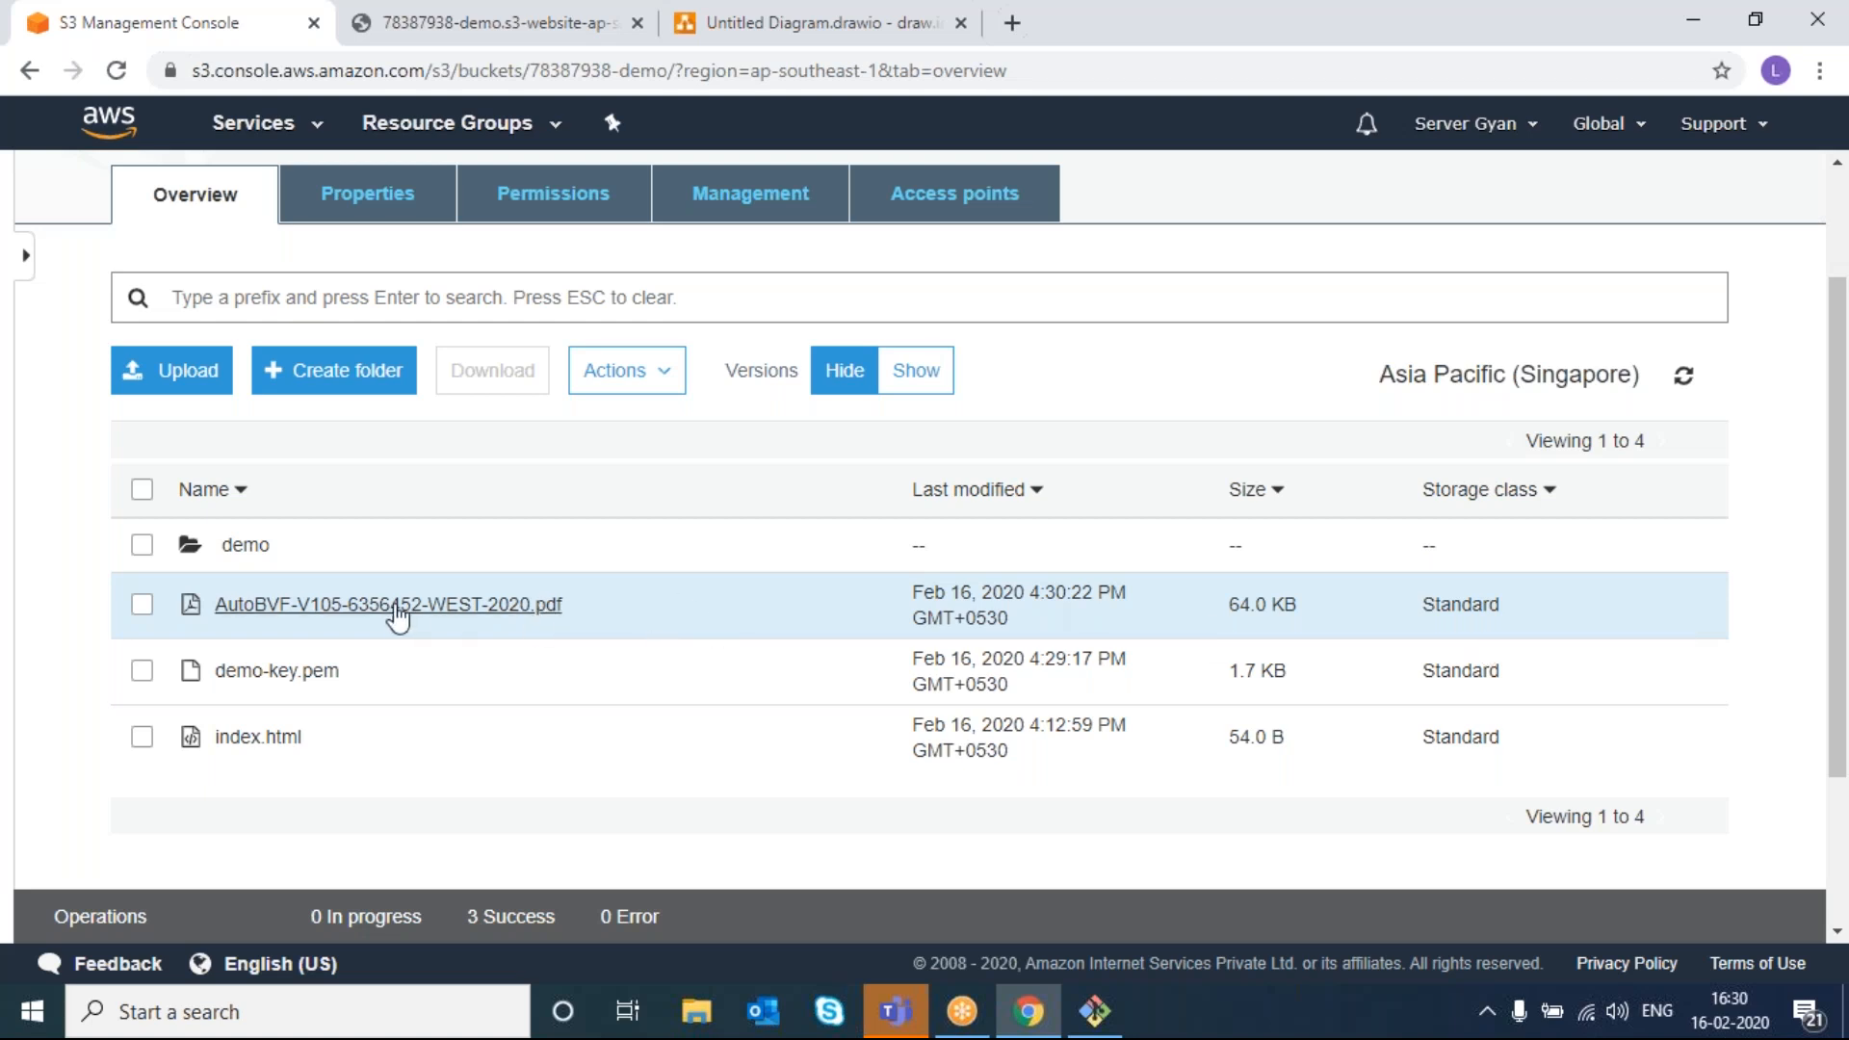
pyautogui.scroll(3, 268, 269)
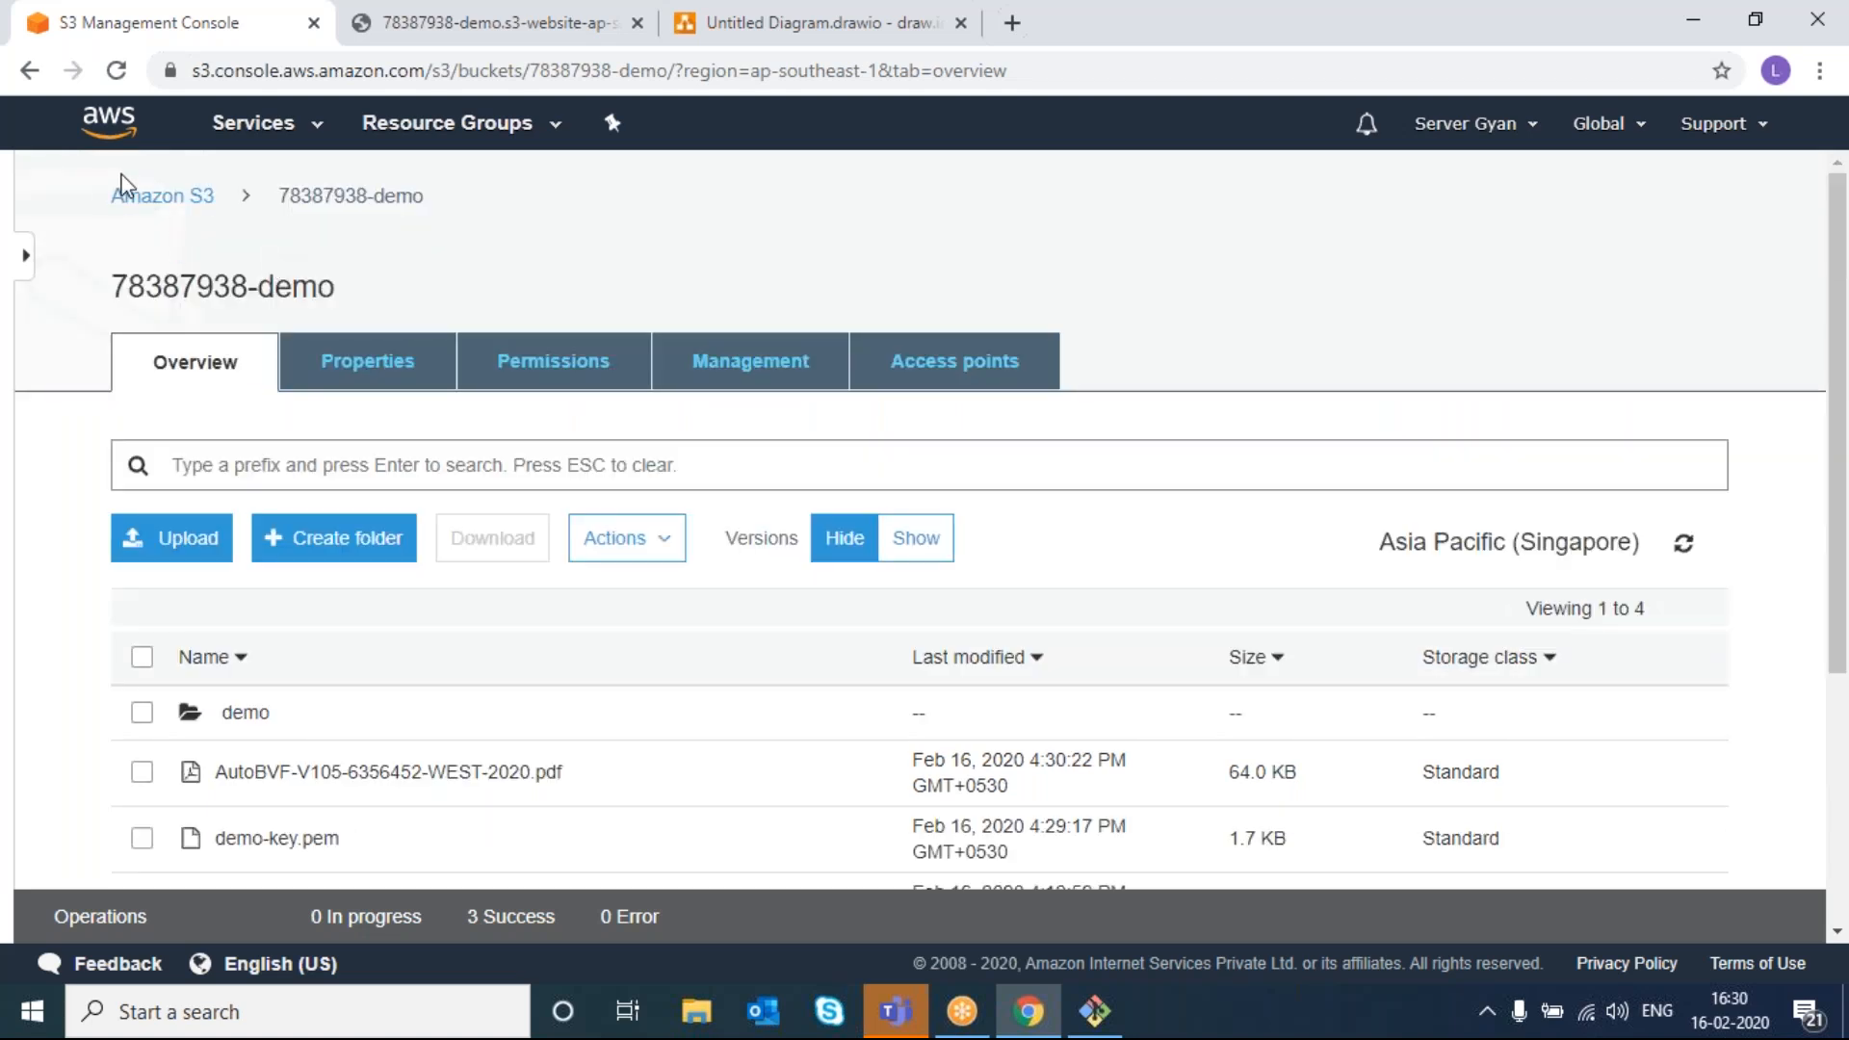
pyautogui.click(135, 195)
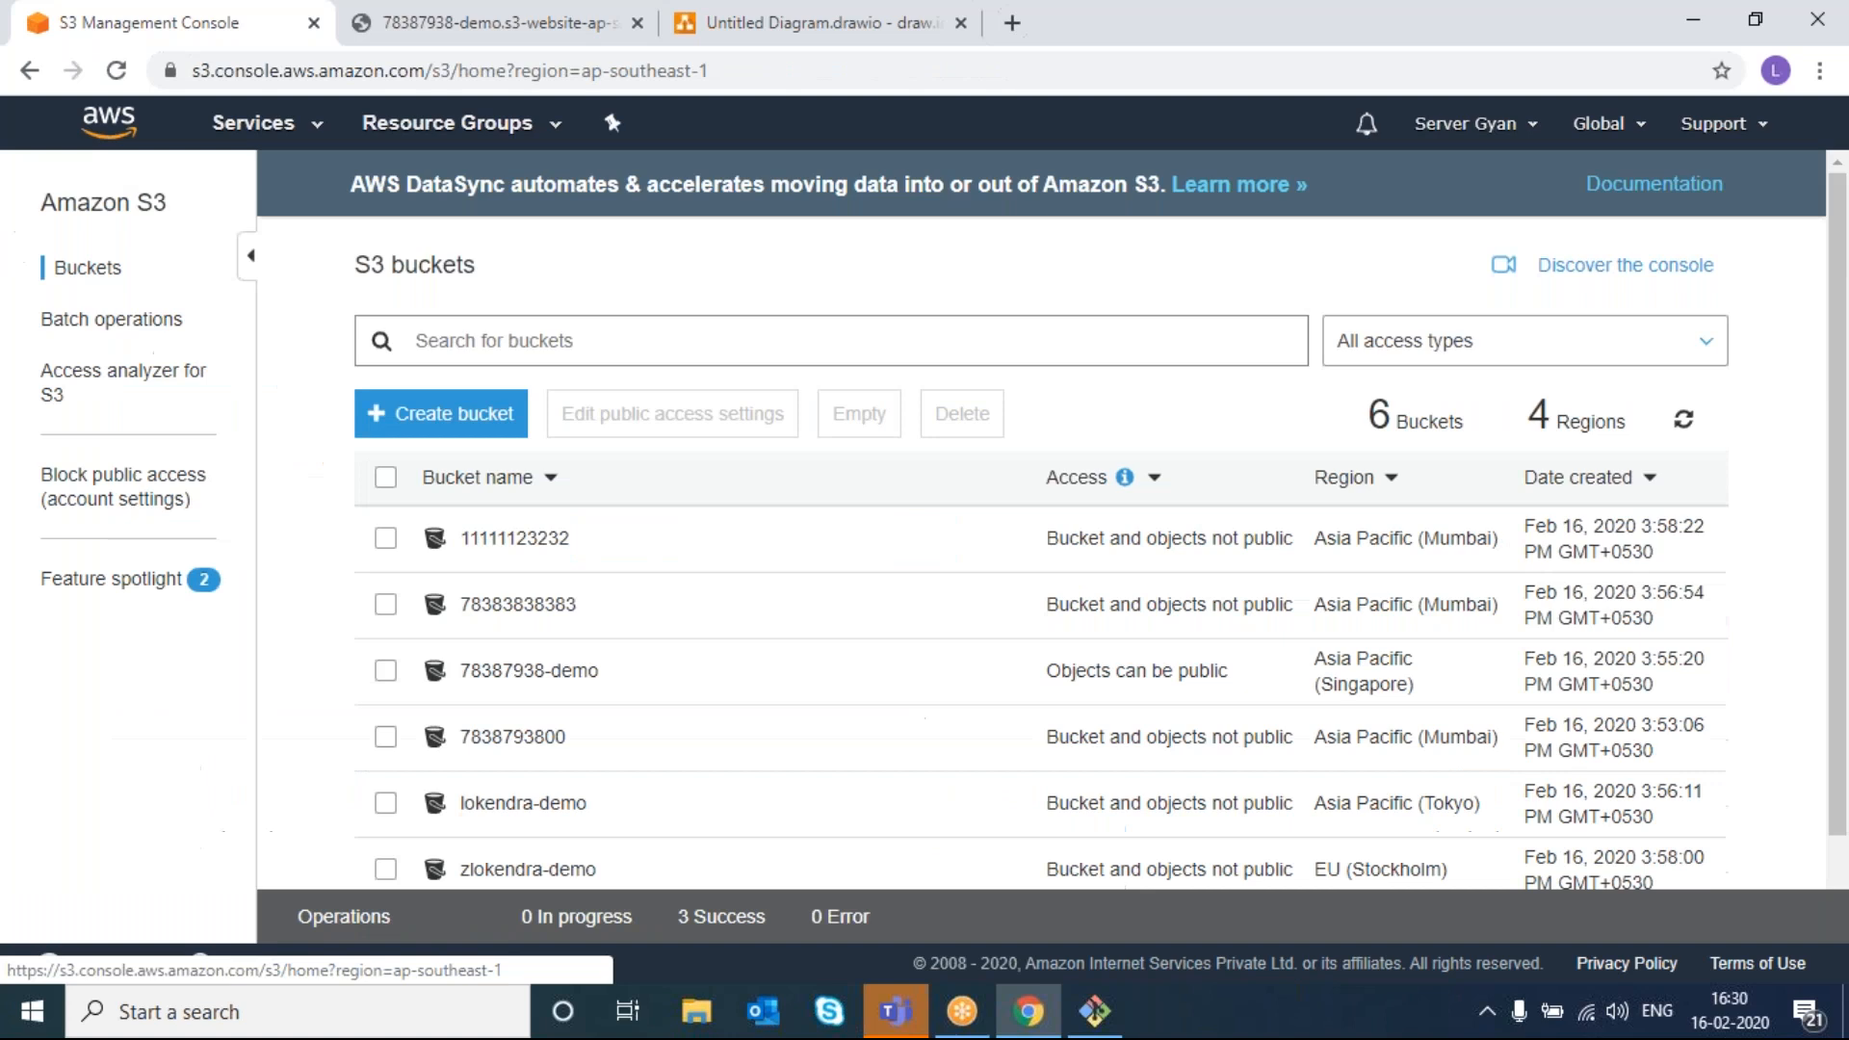
pyautogui.click(500, 556)
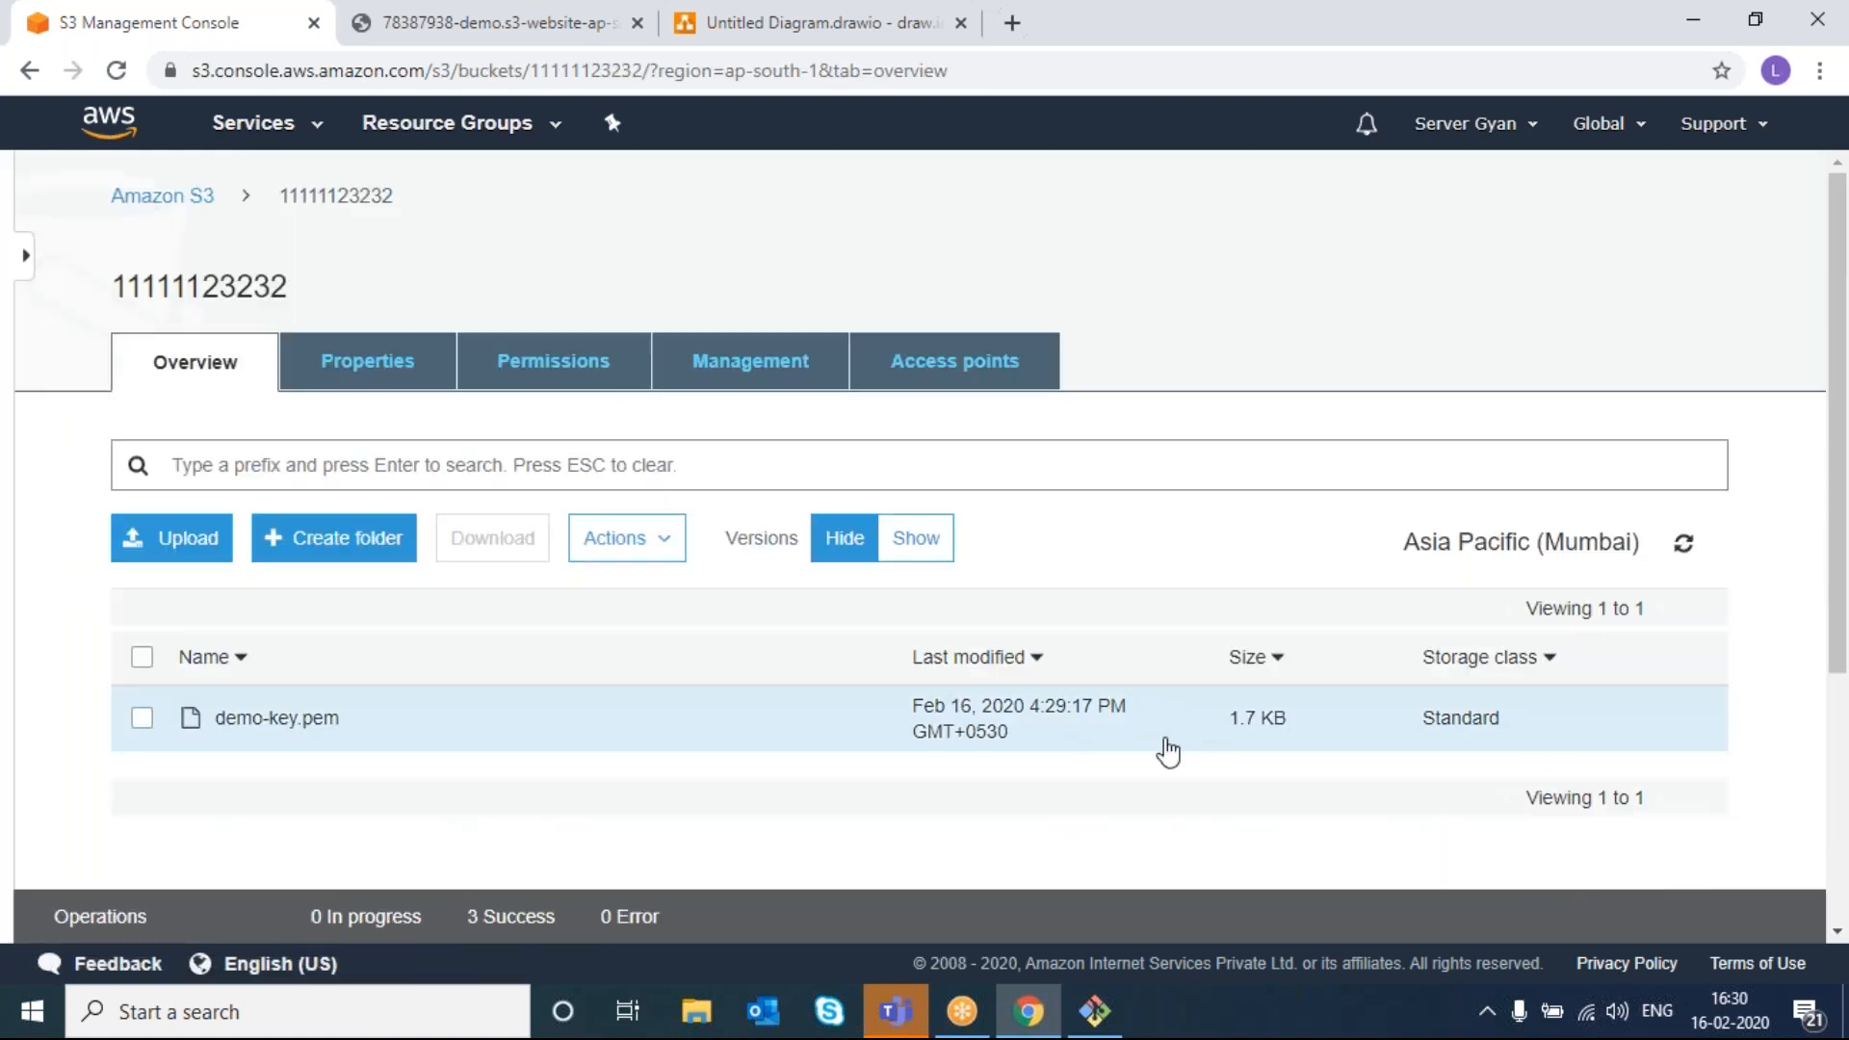
pyautogui.click(1681, 547)
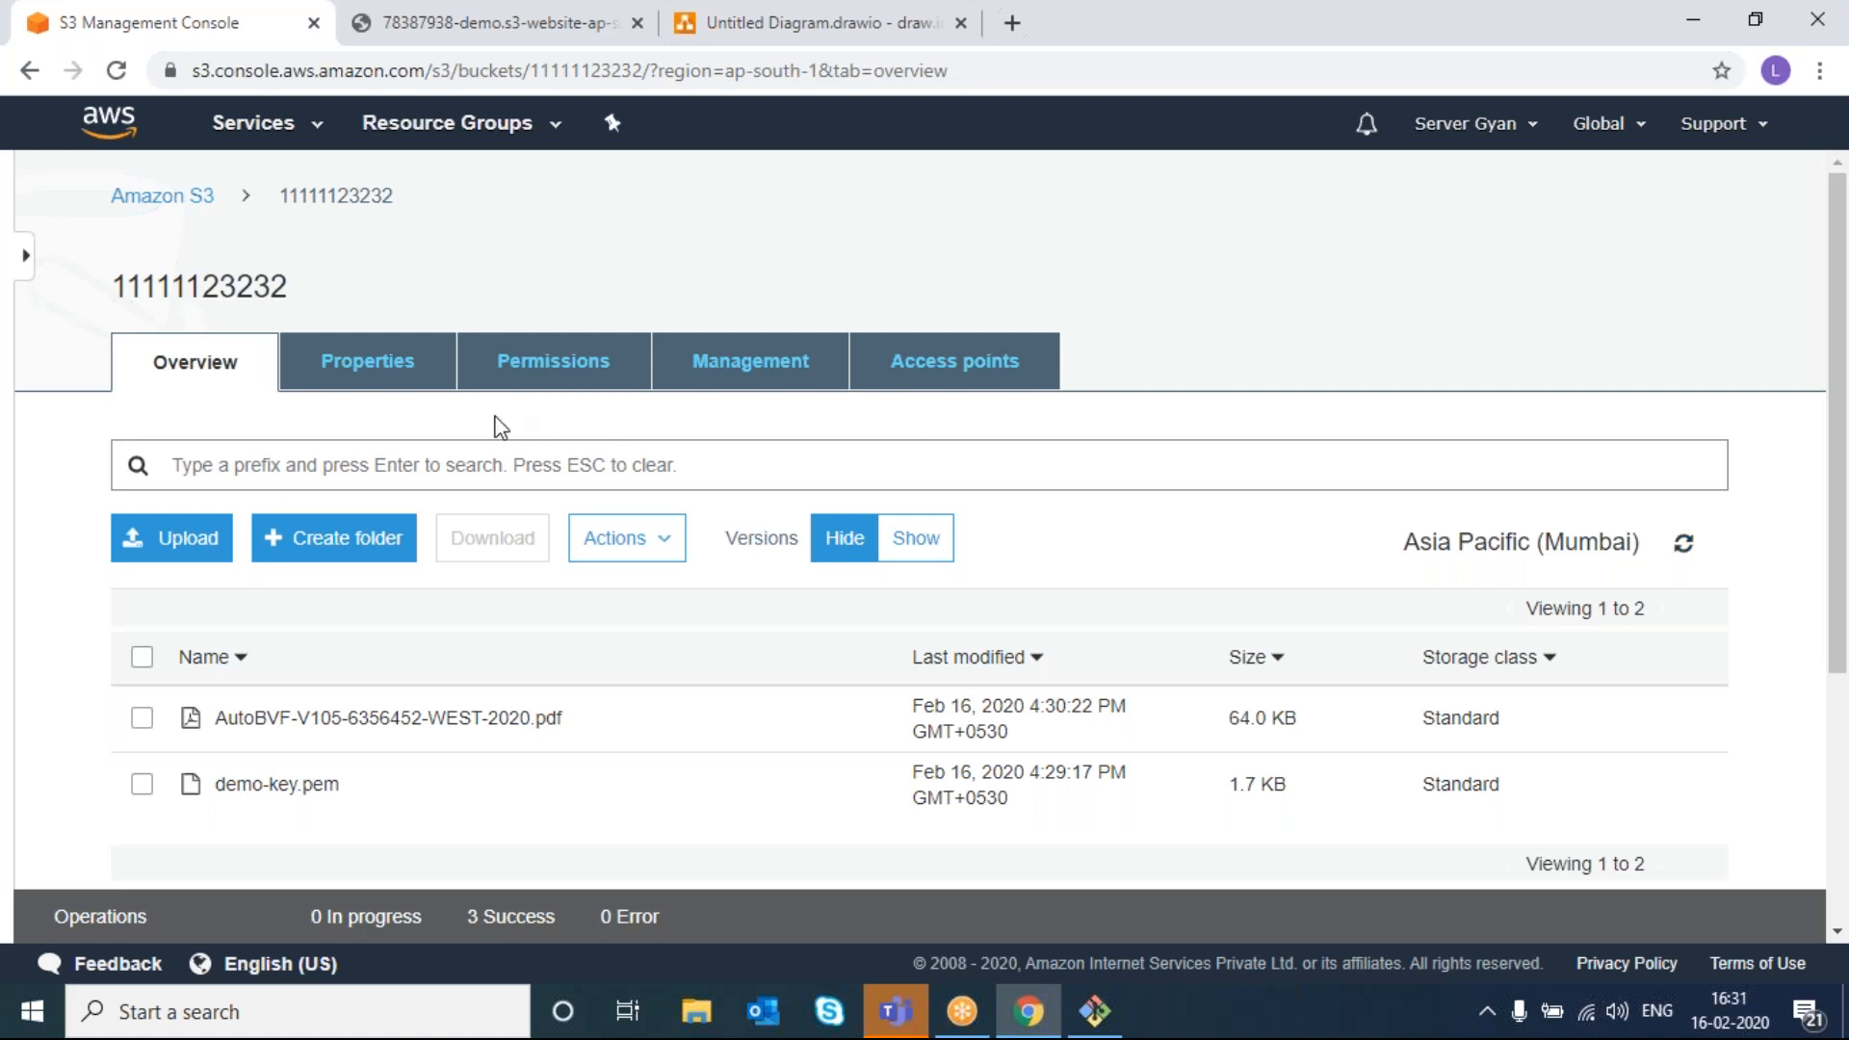
# - Browse the bucket's Properties, Permissions and Management tabs to reach storage class analysis
pyautogui.click(391, 375)
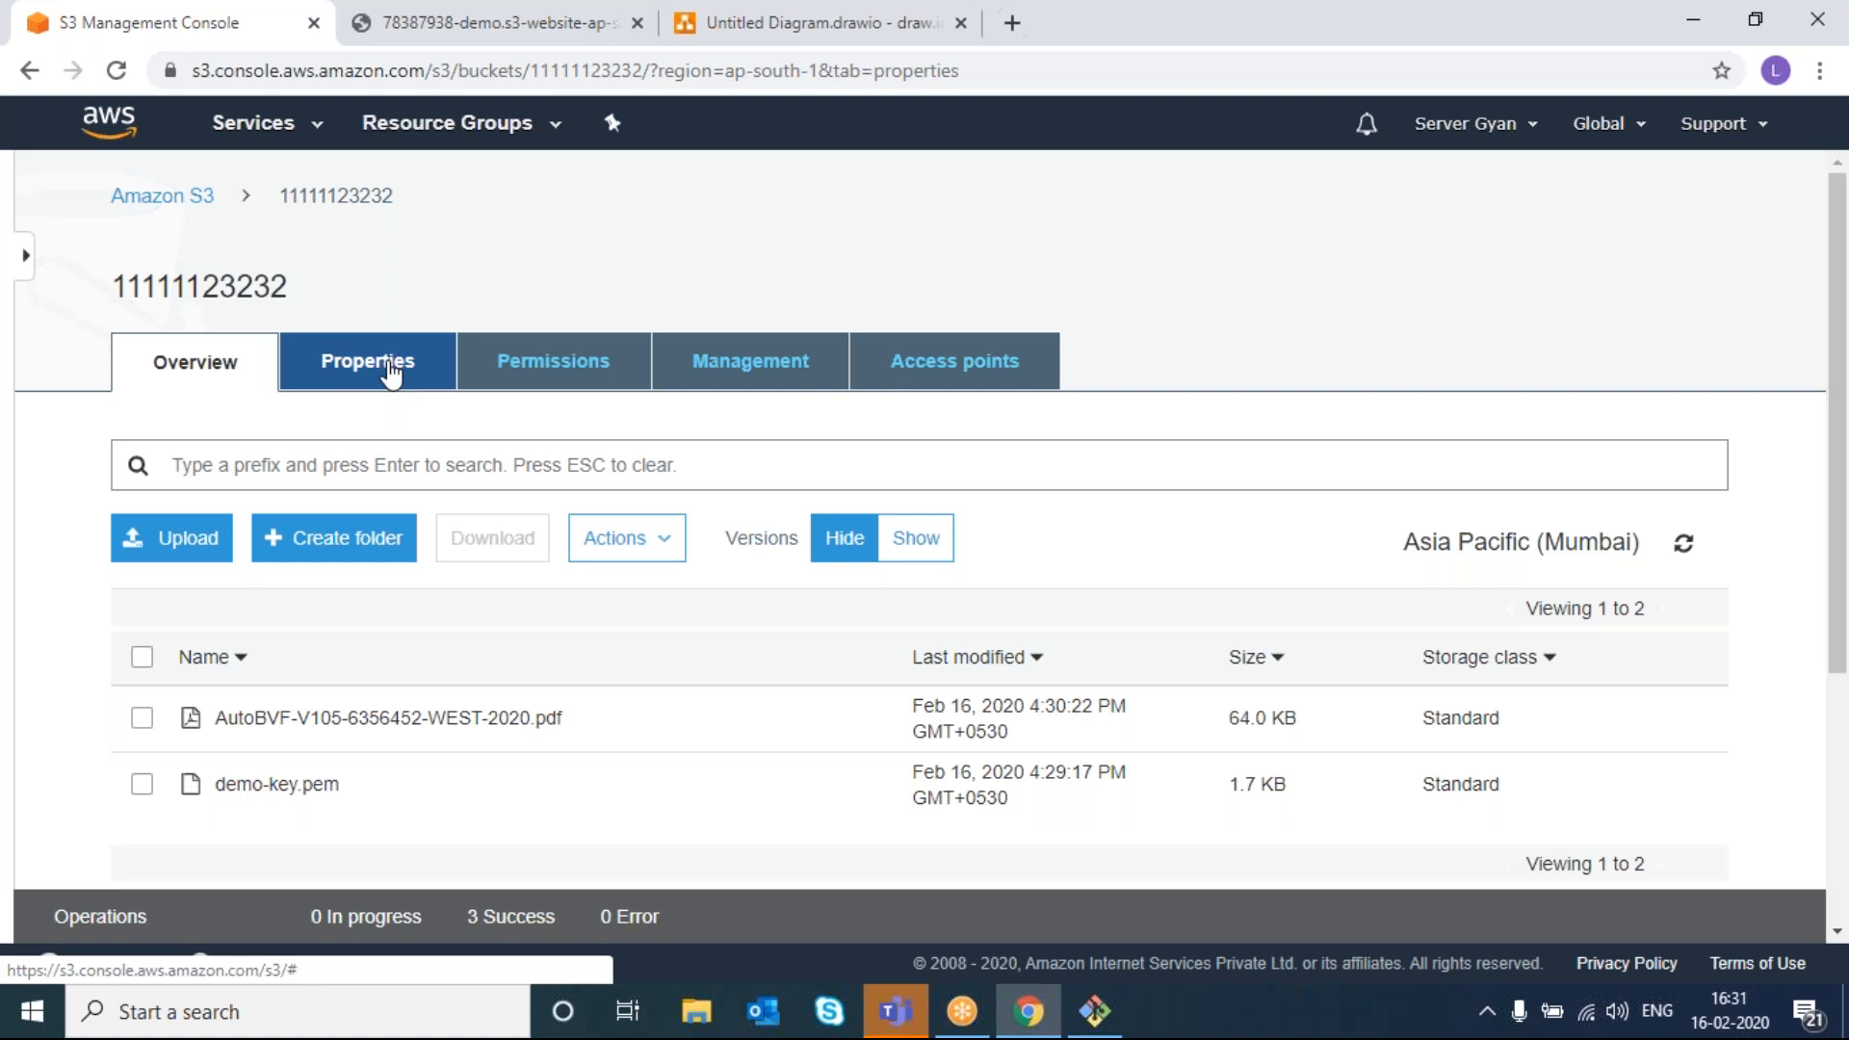
pyautogui.scroll(-3, 475, 661)
pyautogui.scroll(-6, 477, 664)
pyautogui.scroll(9, 477, 665)
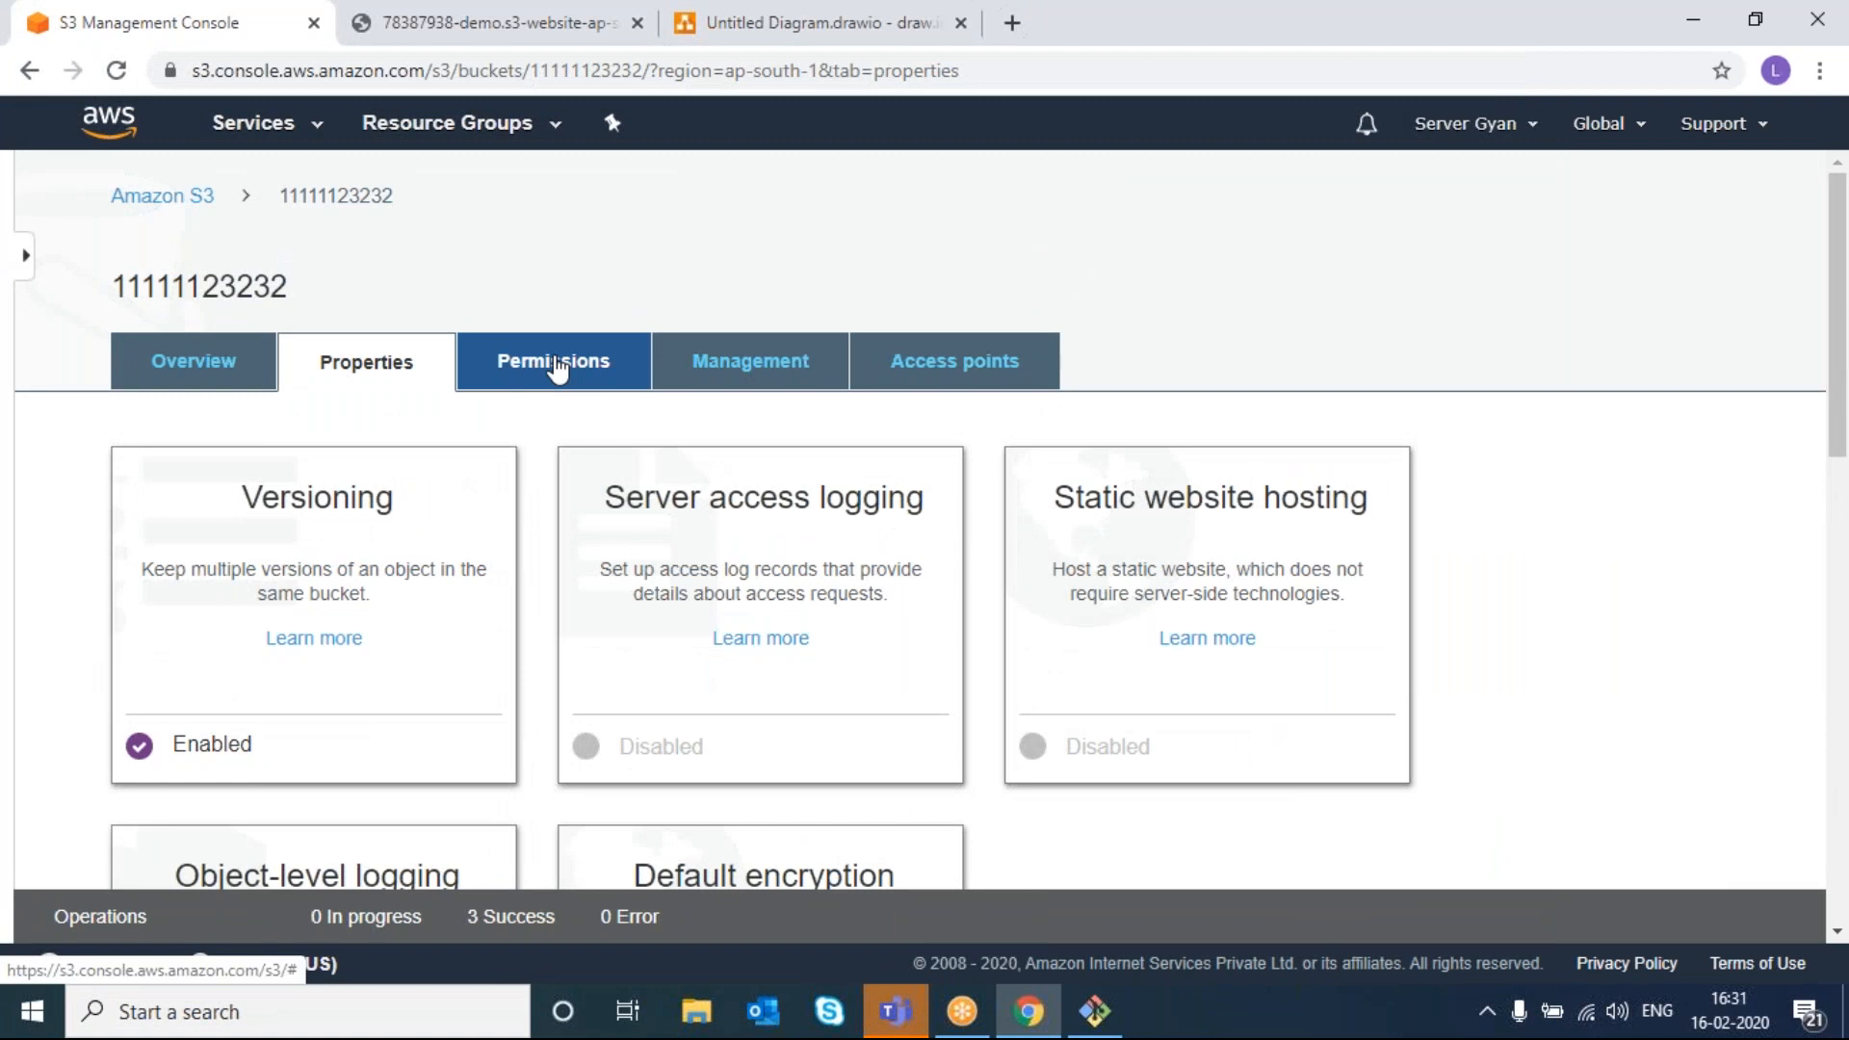
pyautogui.click(555, 364)
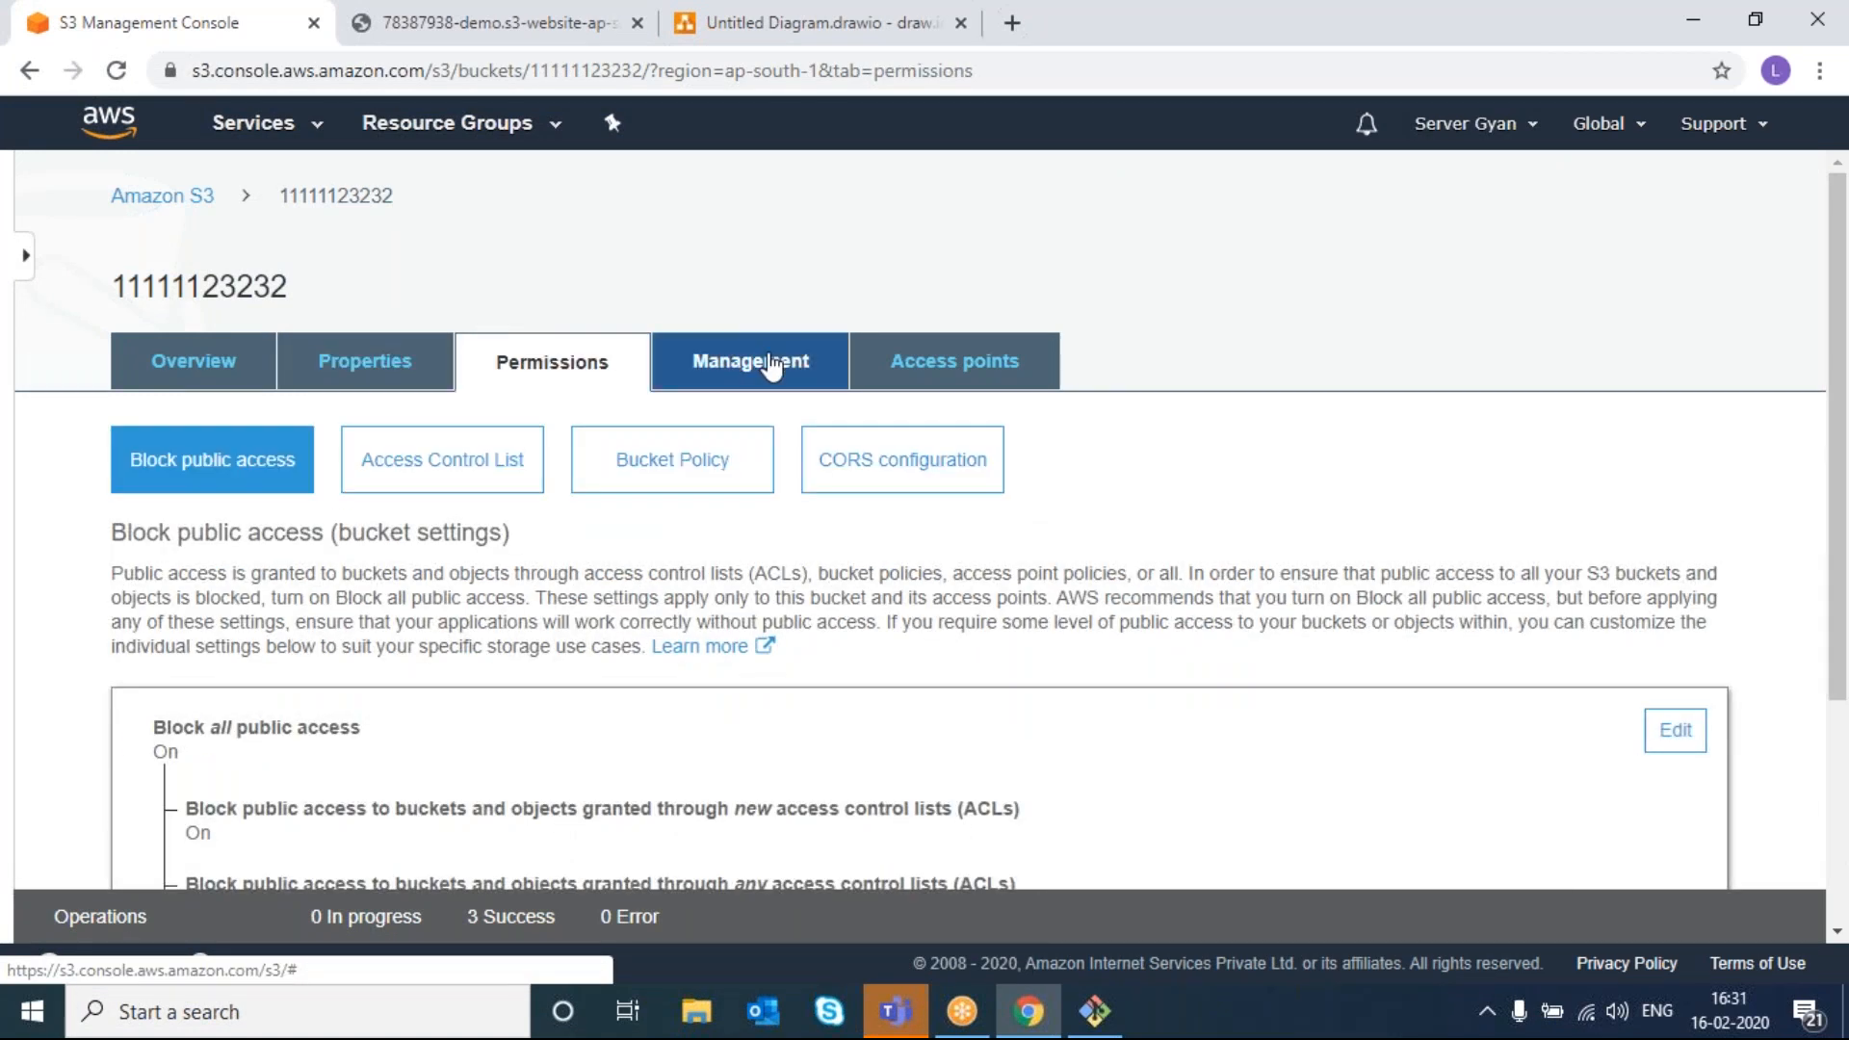
pyautogui.click(771, 366)
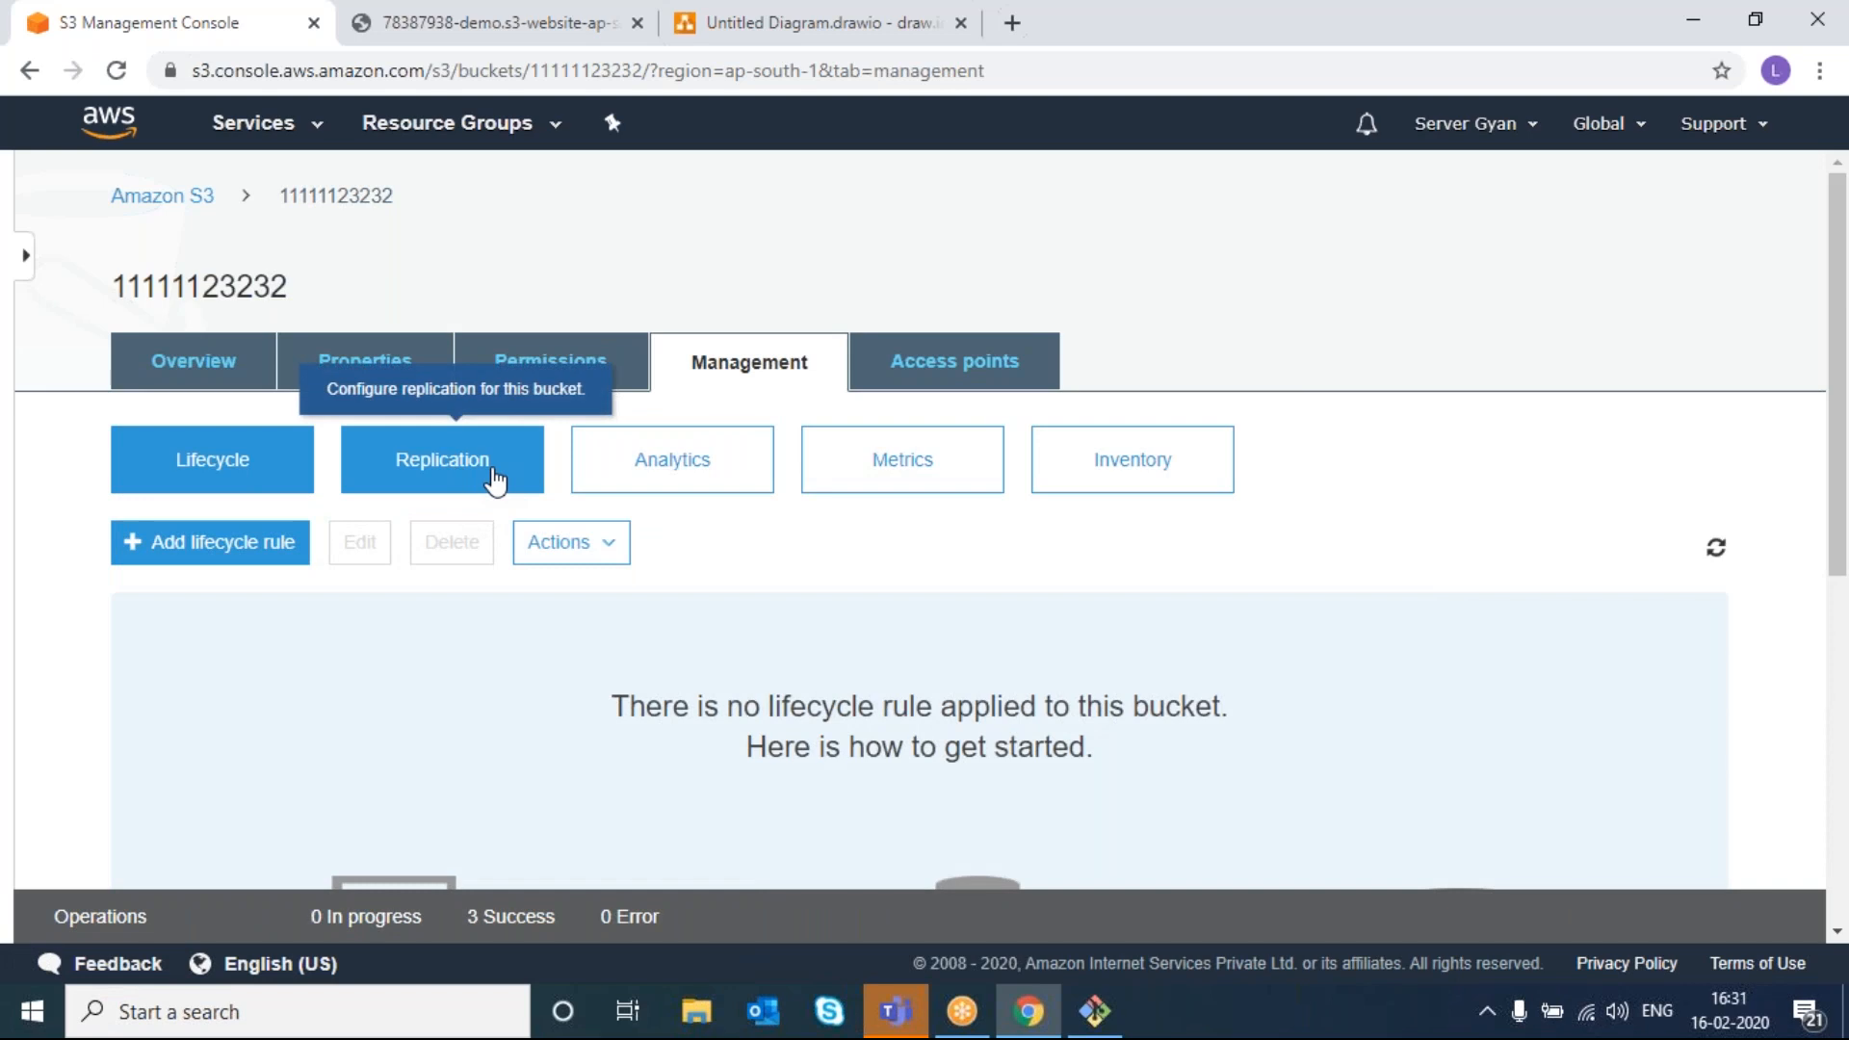
pyautogui.click(672, 474)
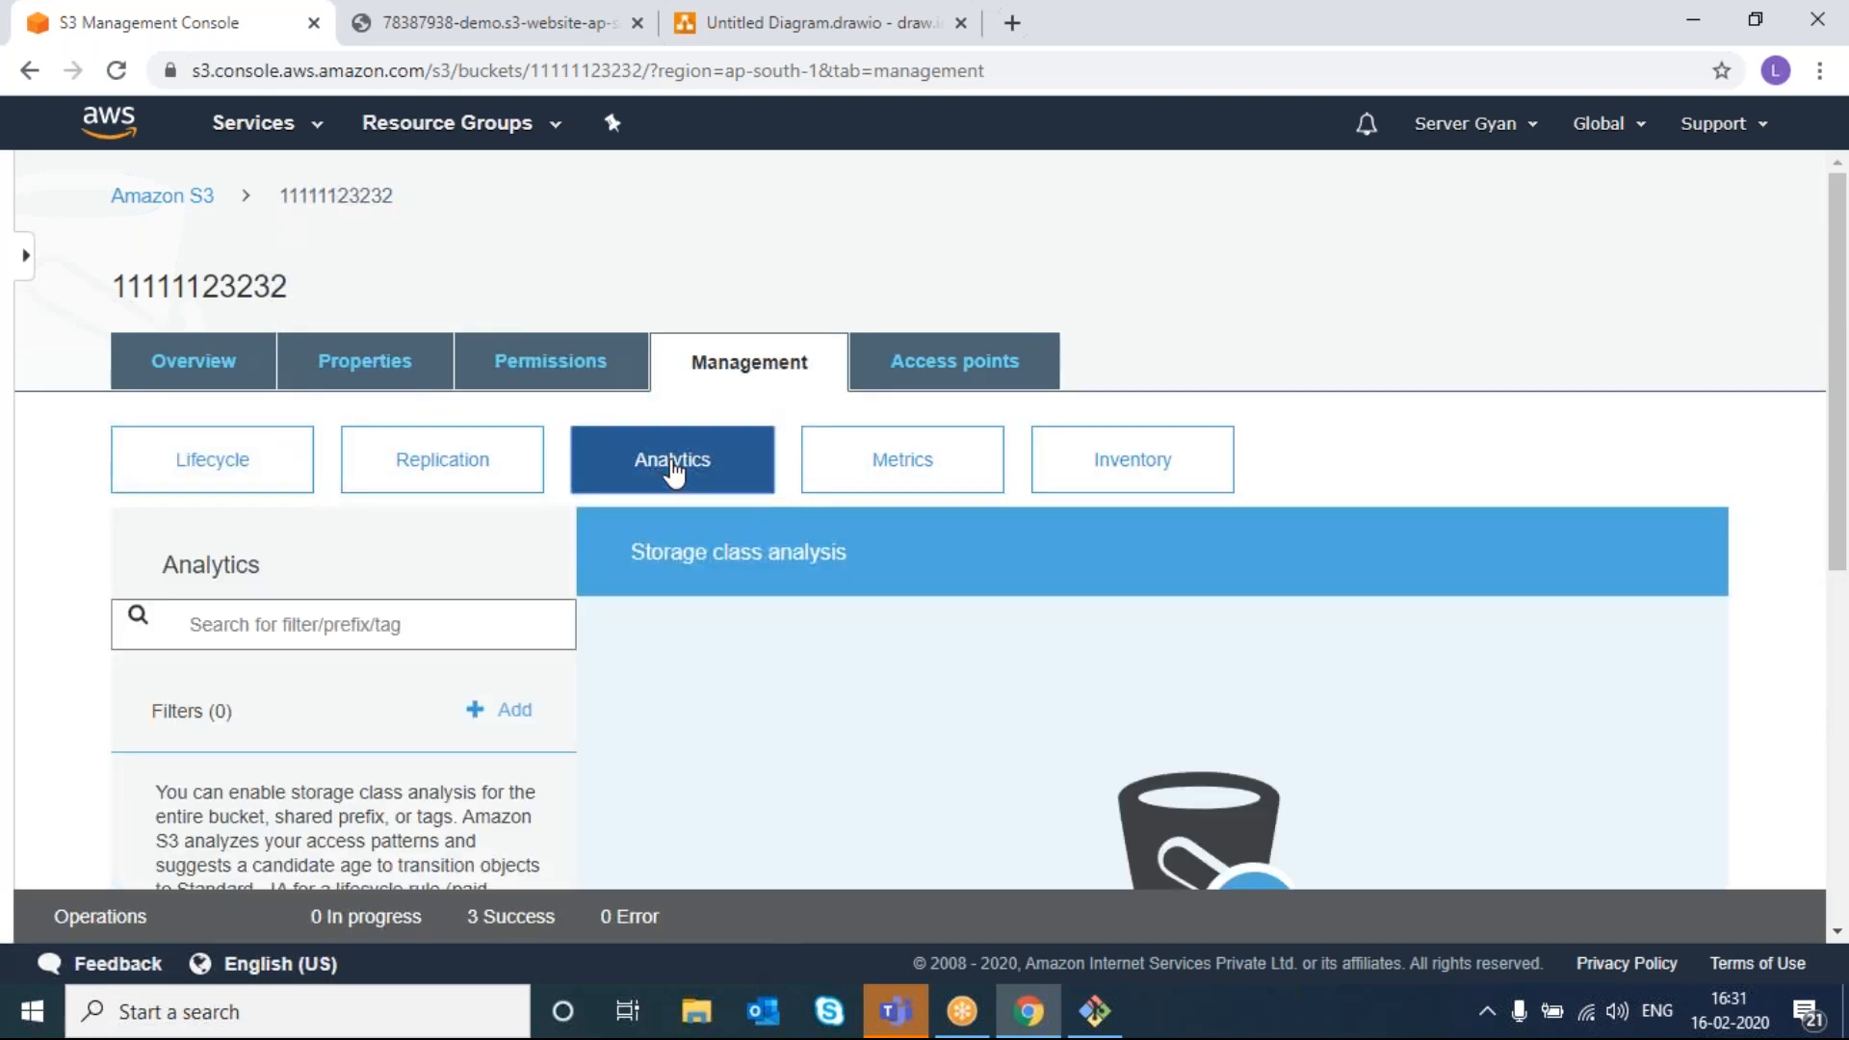
# - Open an empty Add filter form for storage class analysis and read its description
pyautogui.scroll(-4, 703, 783)
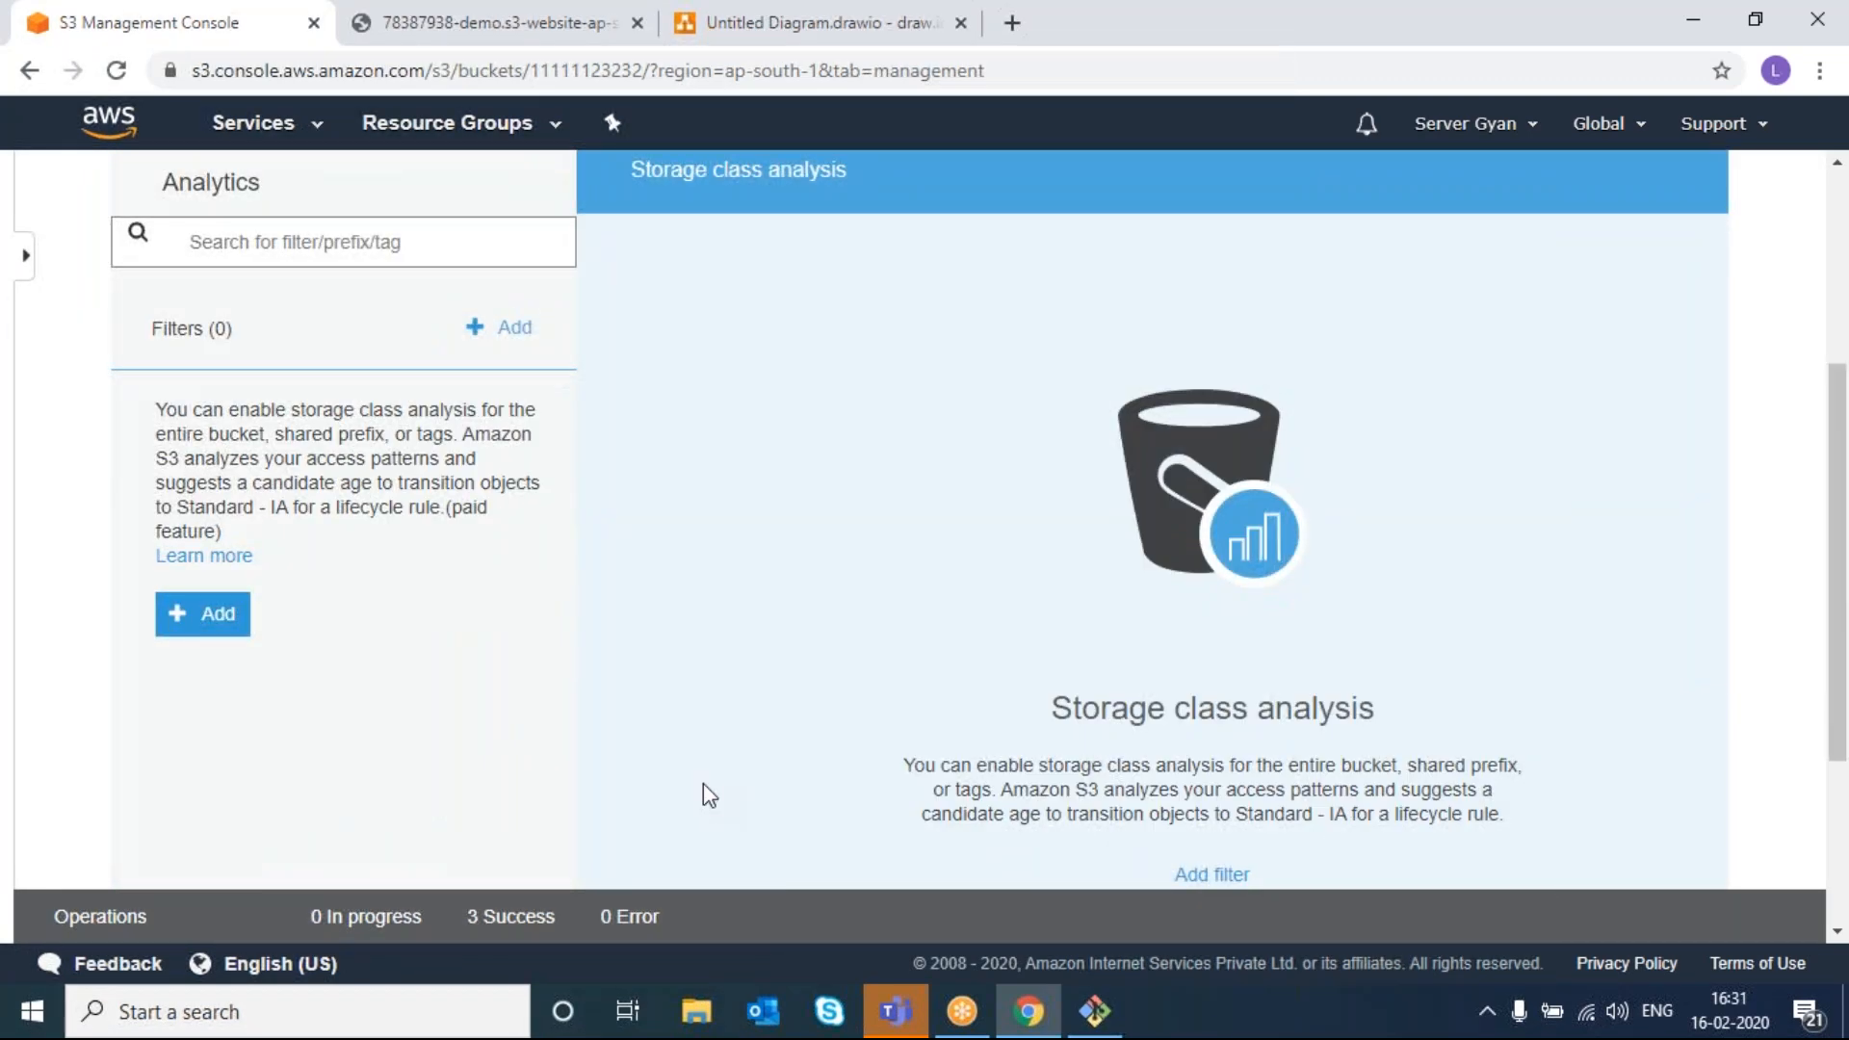
pyautogui.click(204, 614)
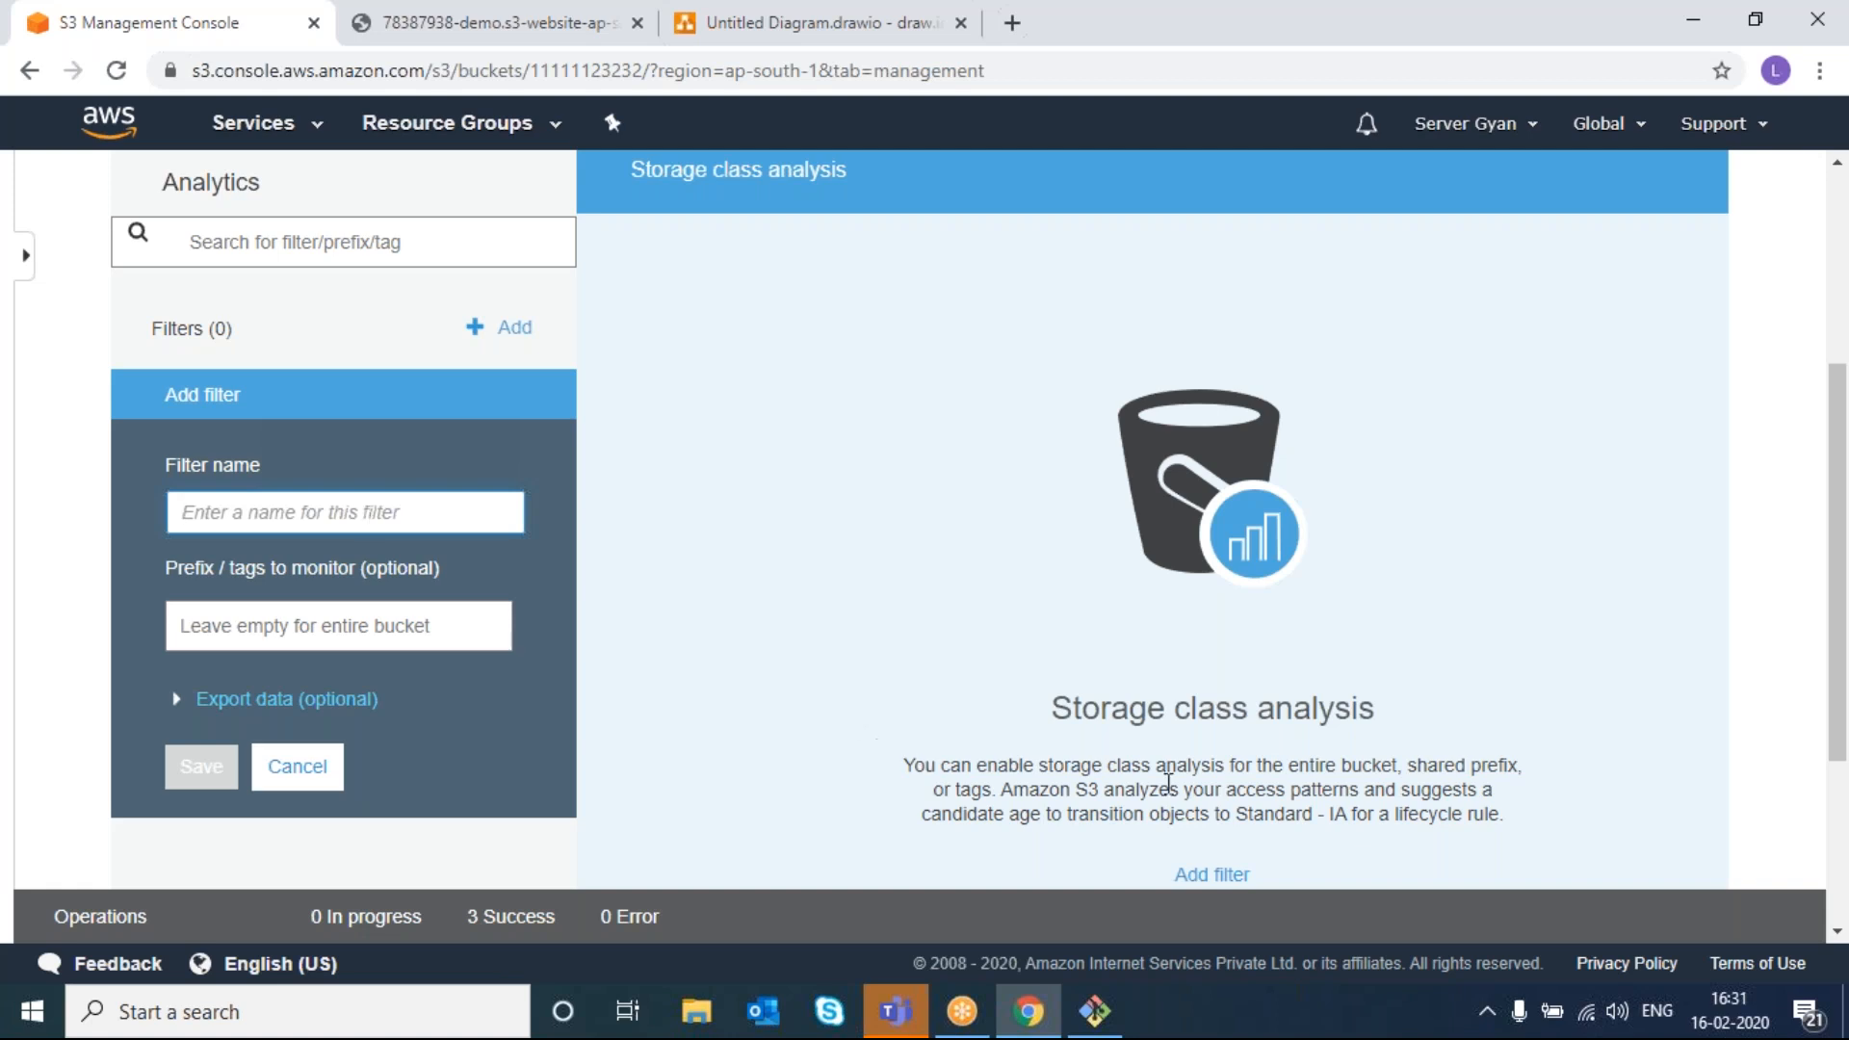
pyautogui.scroll(-2, 1172, 776)
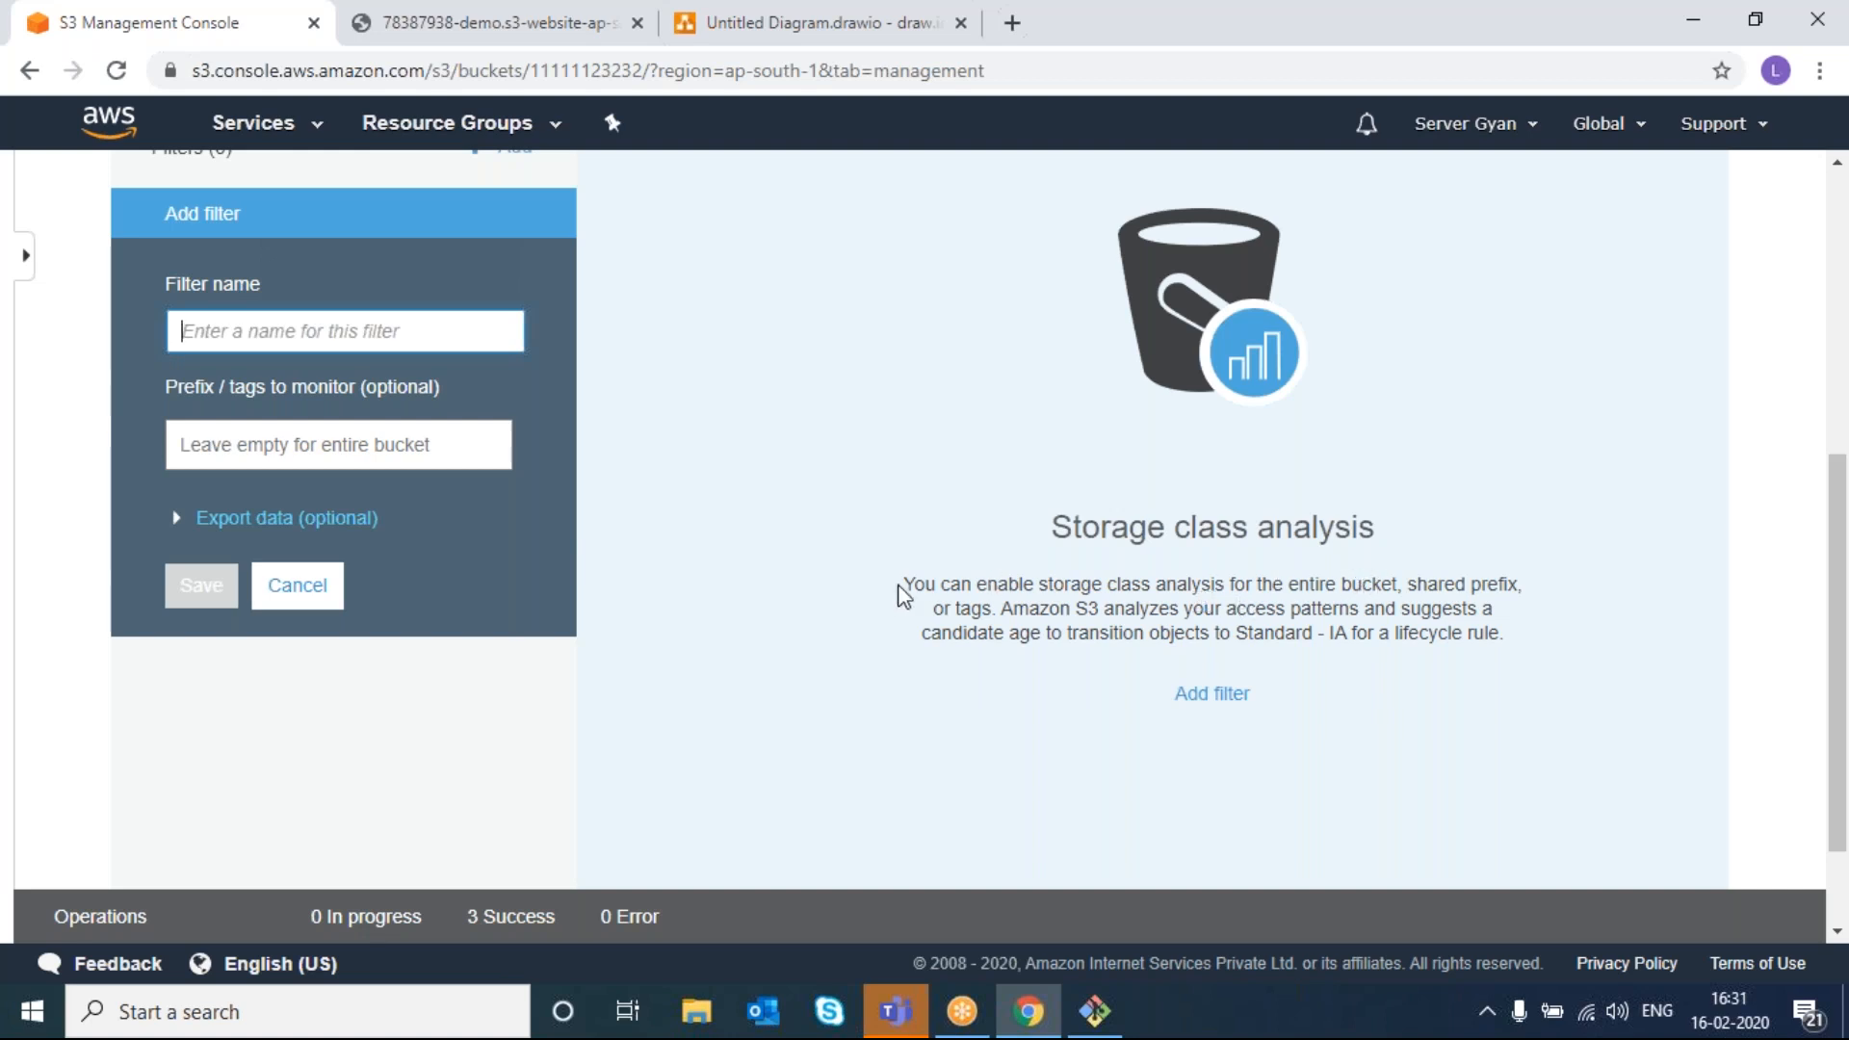
pyautogui.moveTo(903, 583); pyautogui.dragTo(1402, 579)
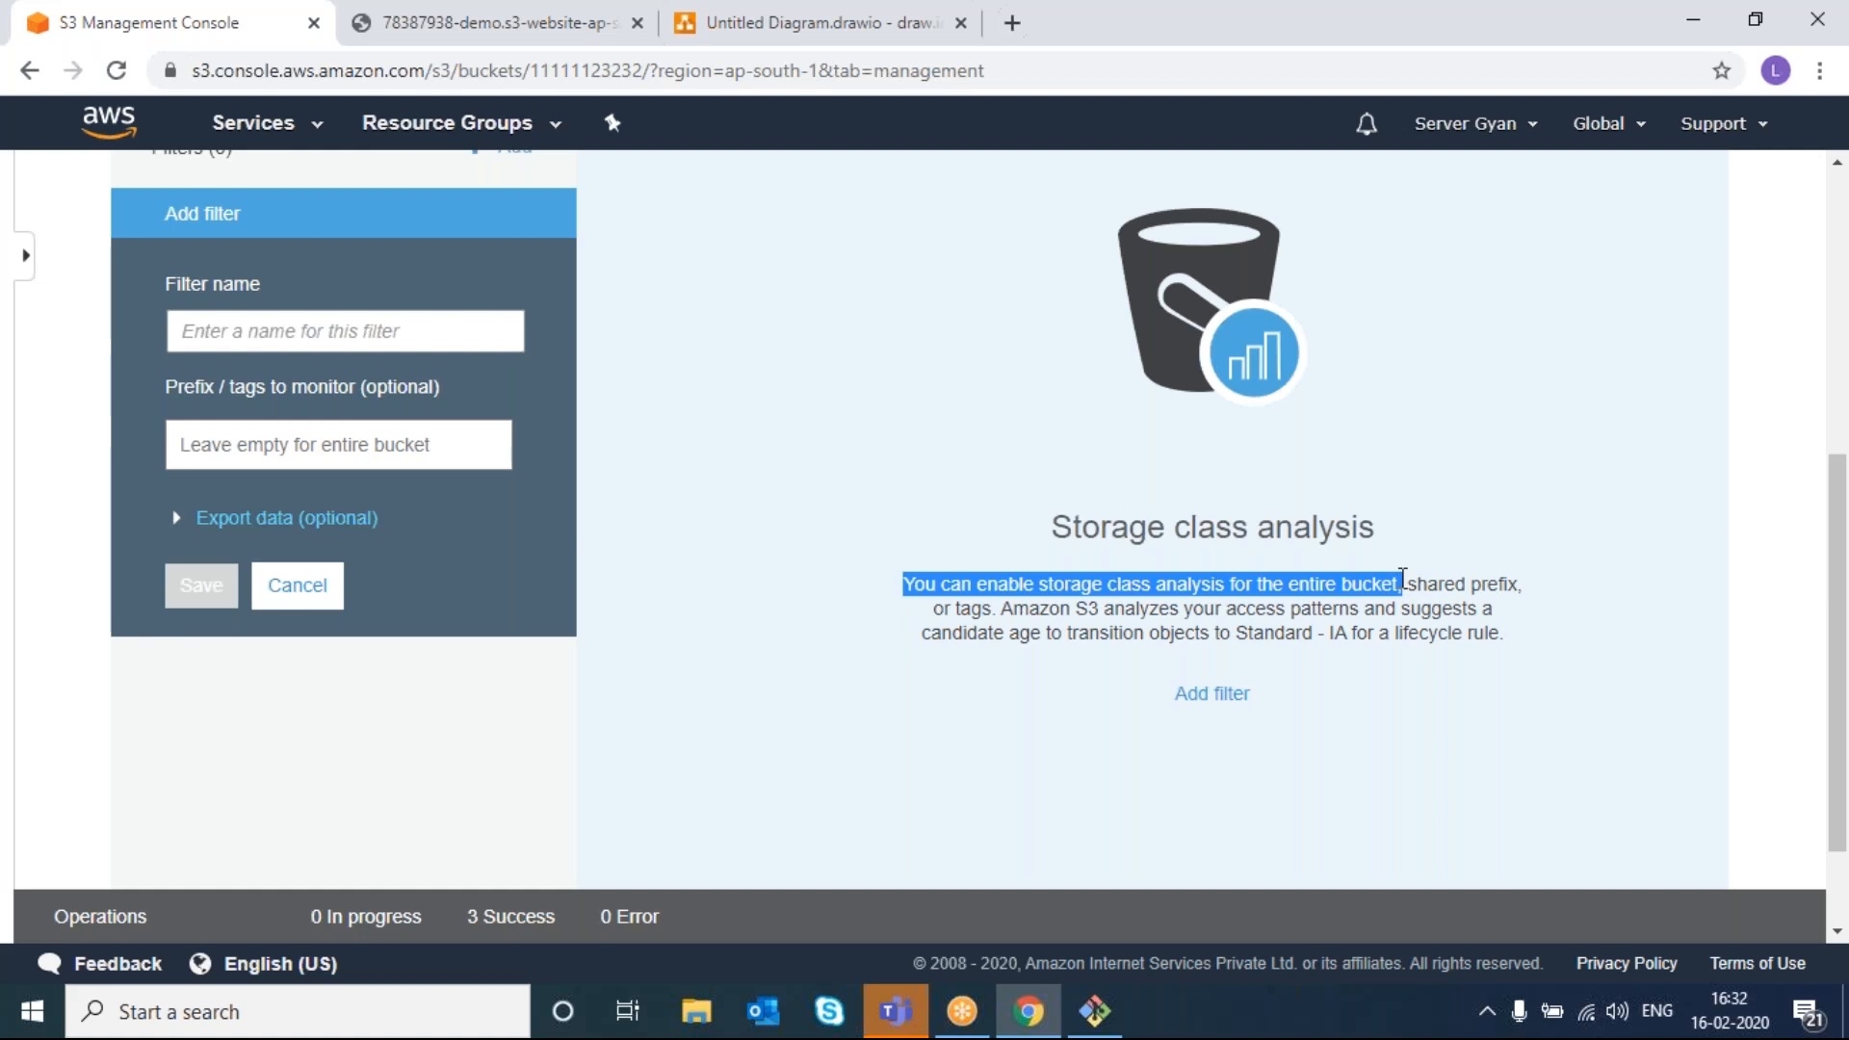
pyautogui.scroll(6, 1403, 579)
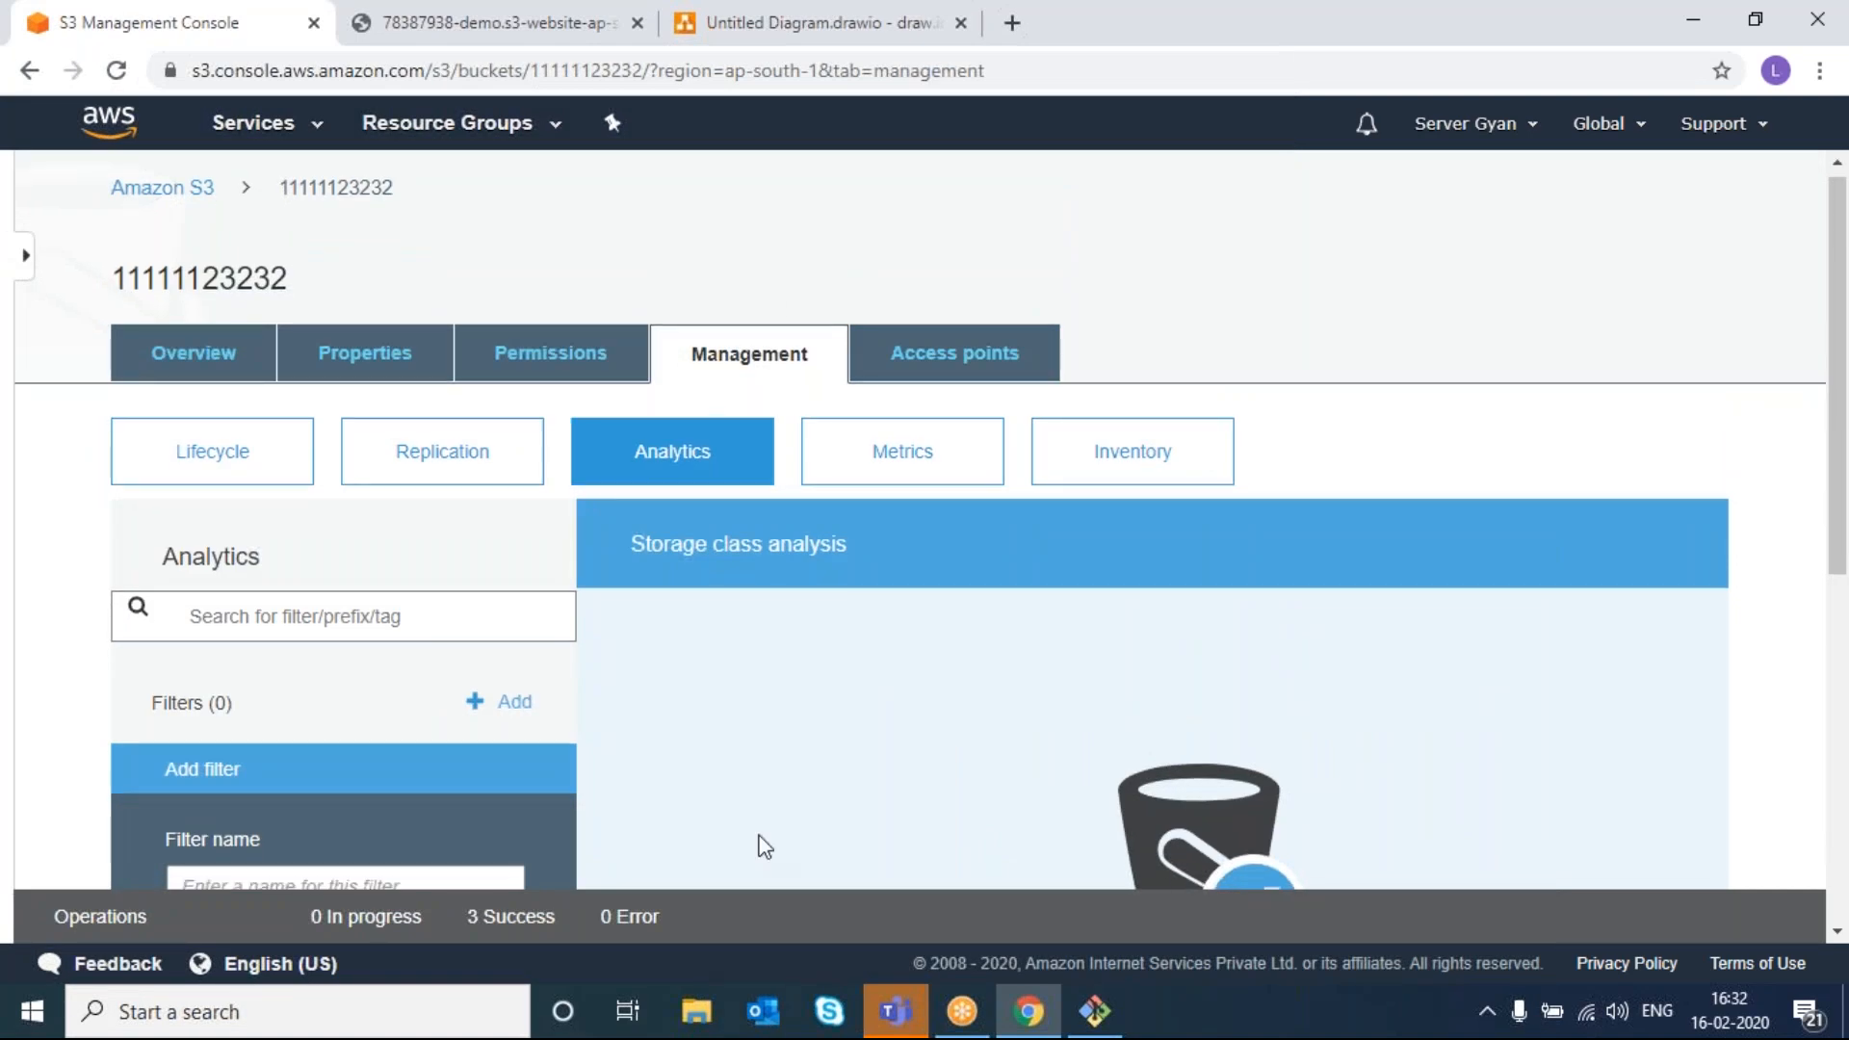
pyautogui.scroll(-1, 761, 838)
# - Show the bucket's Storage, Requests, Data transfer and Replication metrics in turn
pyautogui.click(956, 357)
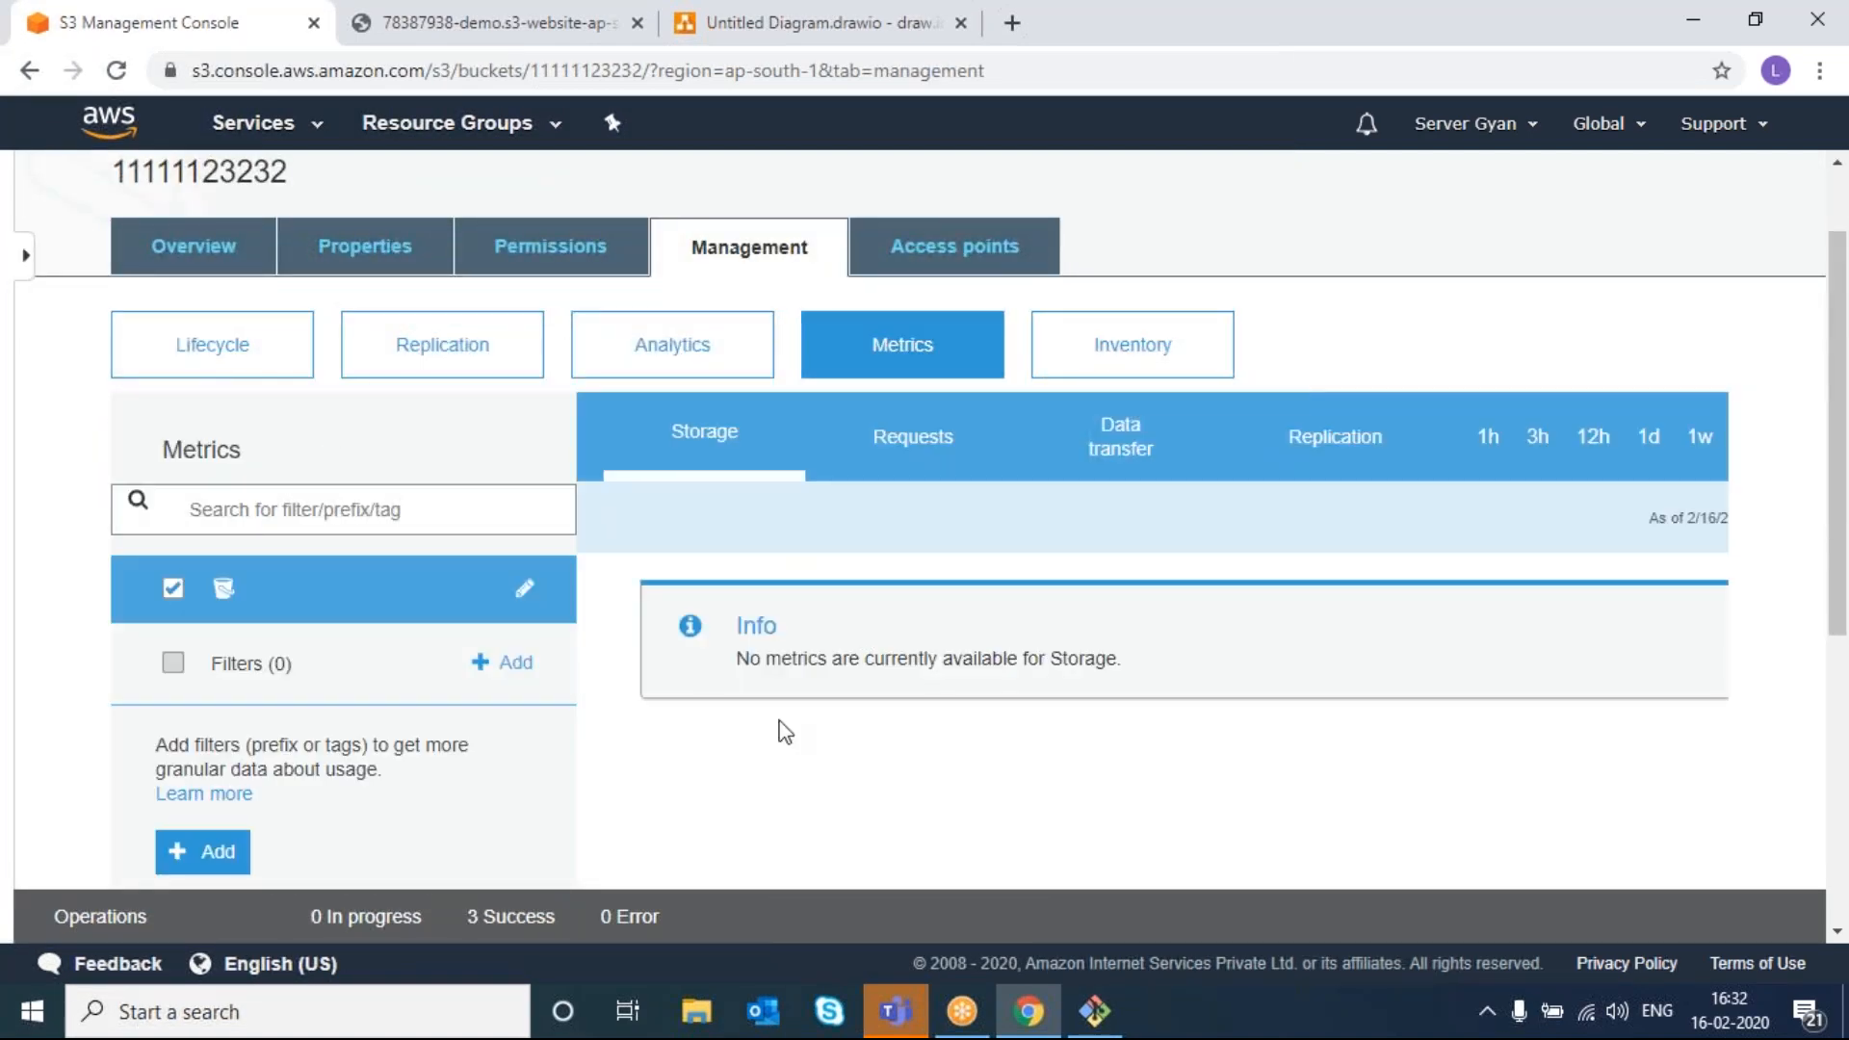
pyautogui.scroll(-2, 785, 732)
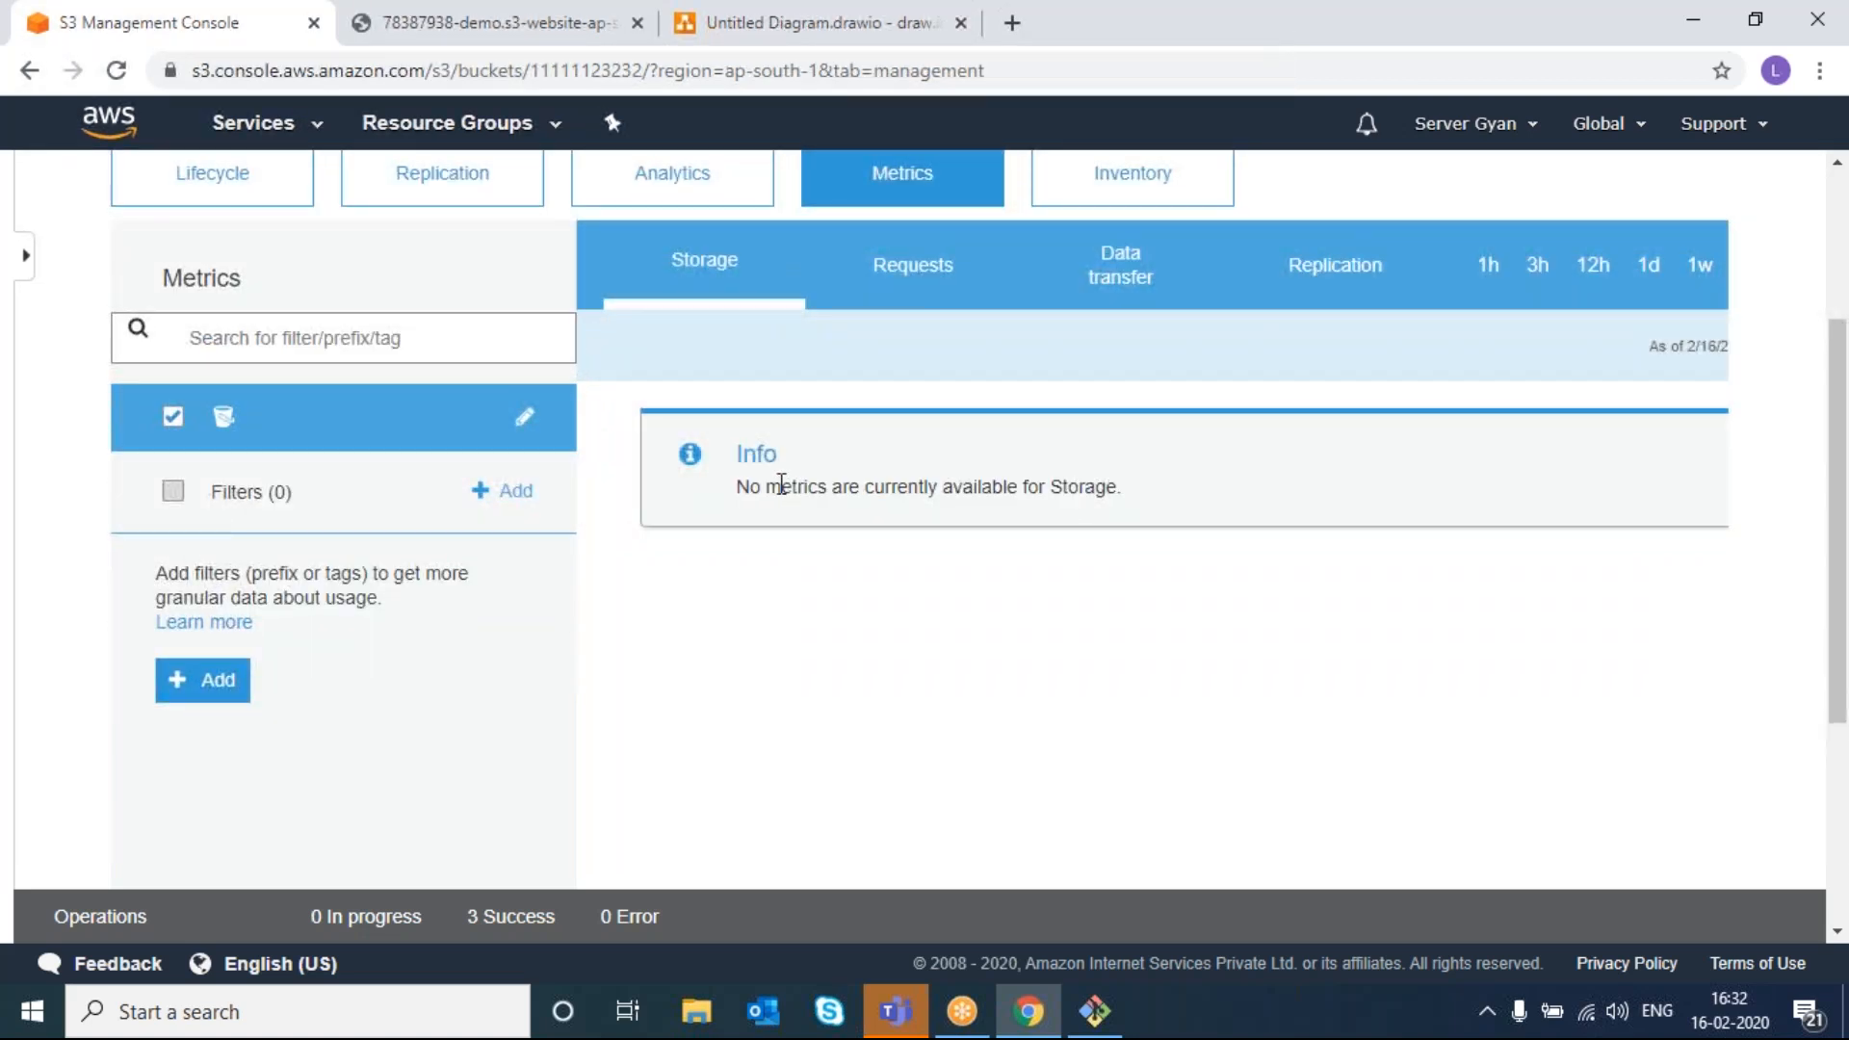
pyautogui.moveTo(735, 492); pyautogui.dragTo(1279, 495)
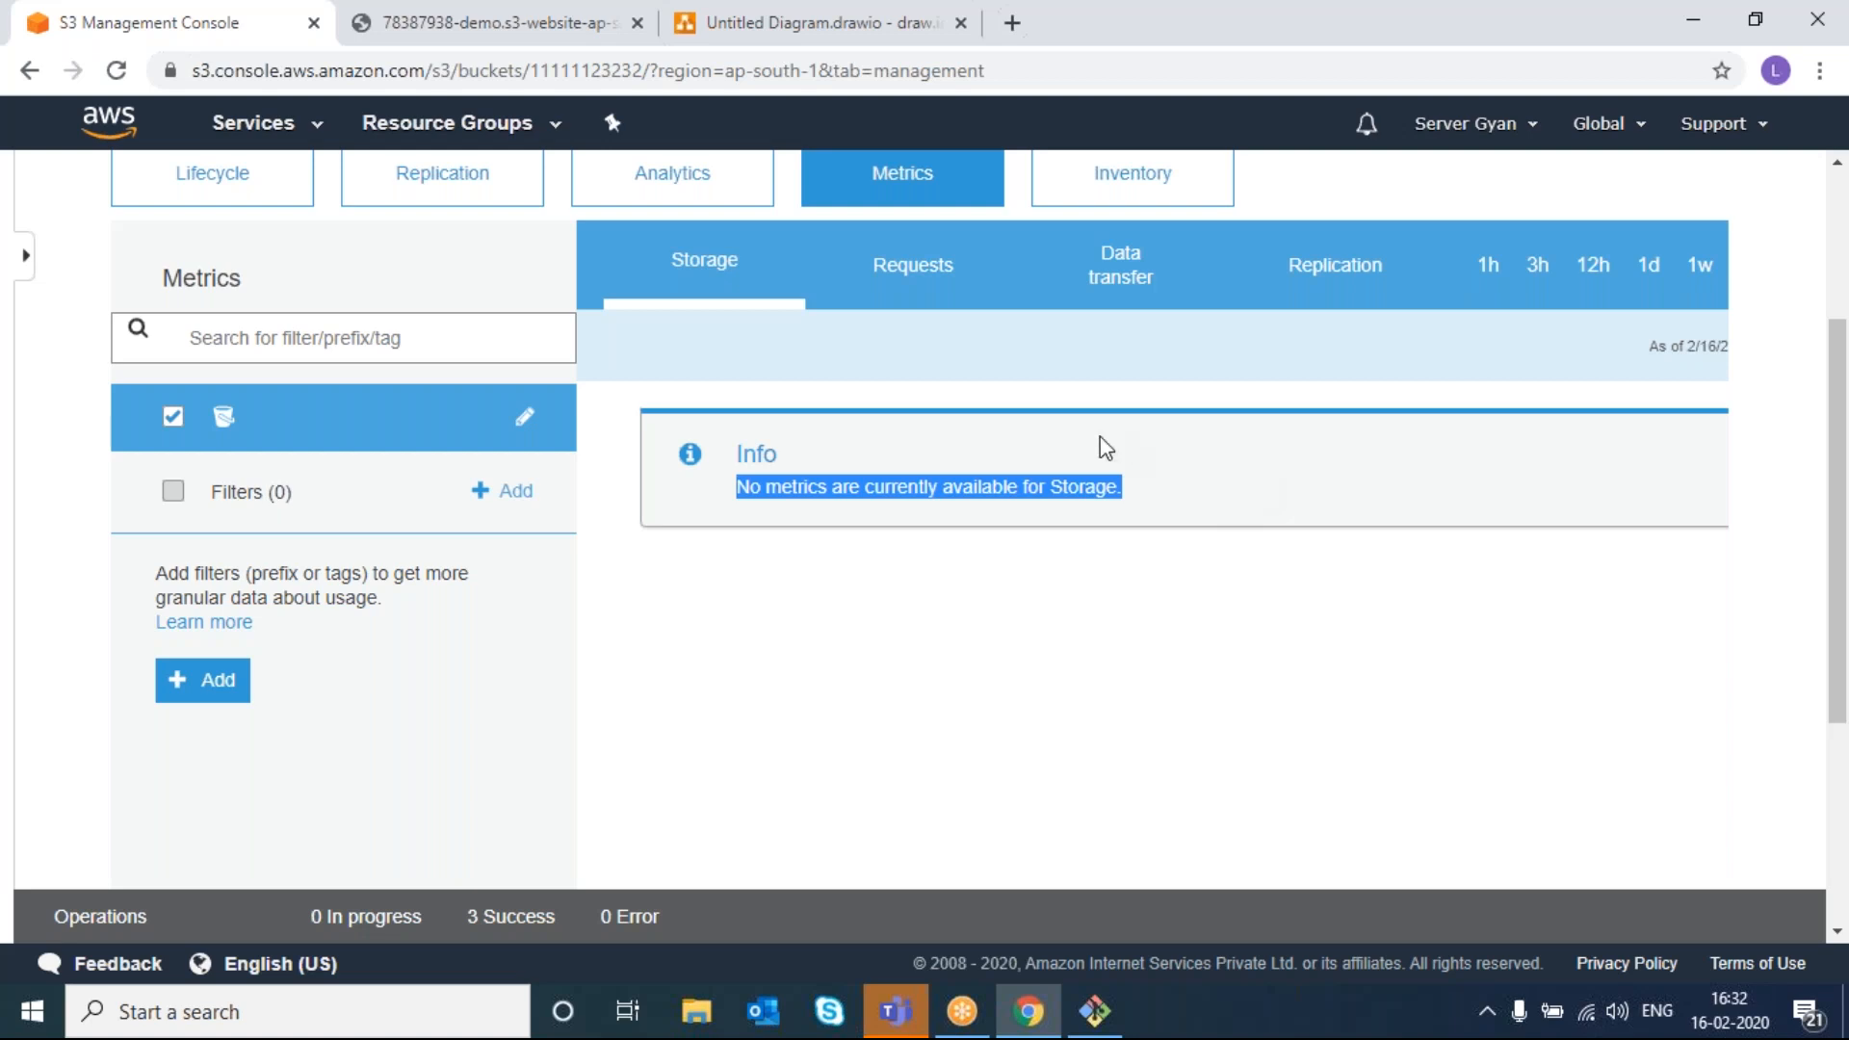
pyautogui.click(918, 279)
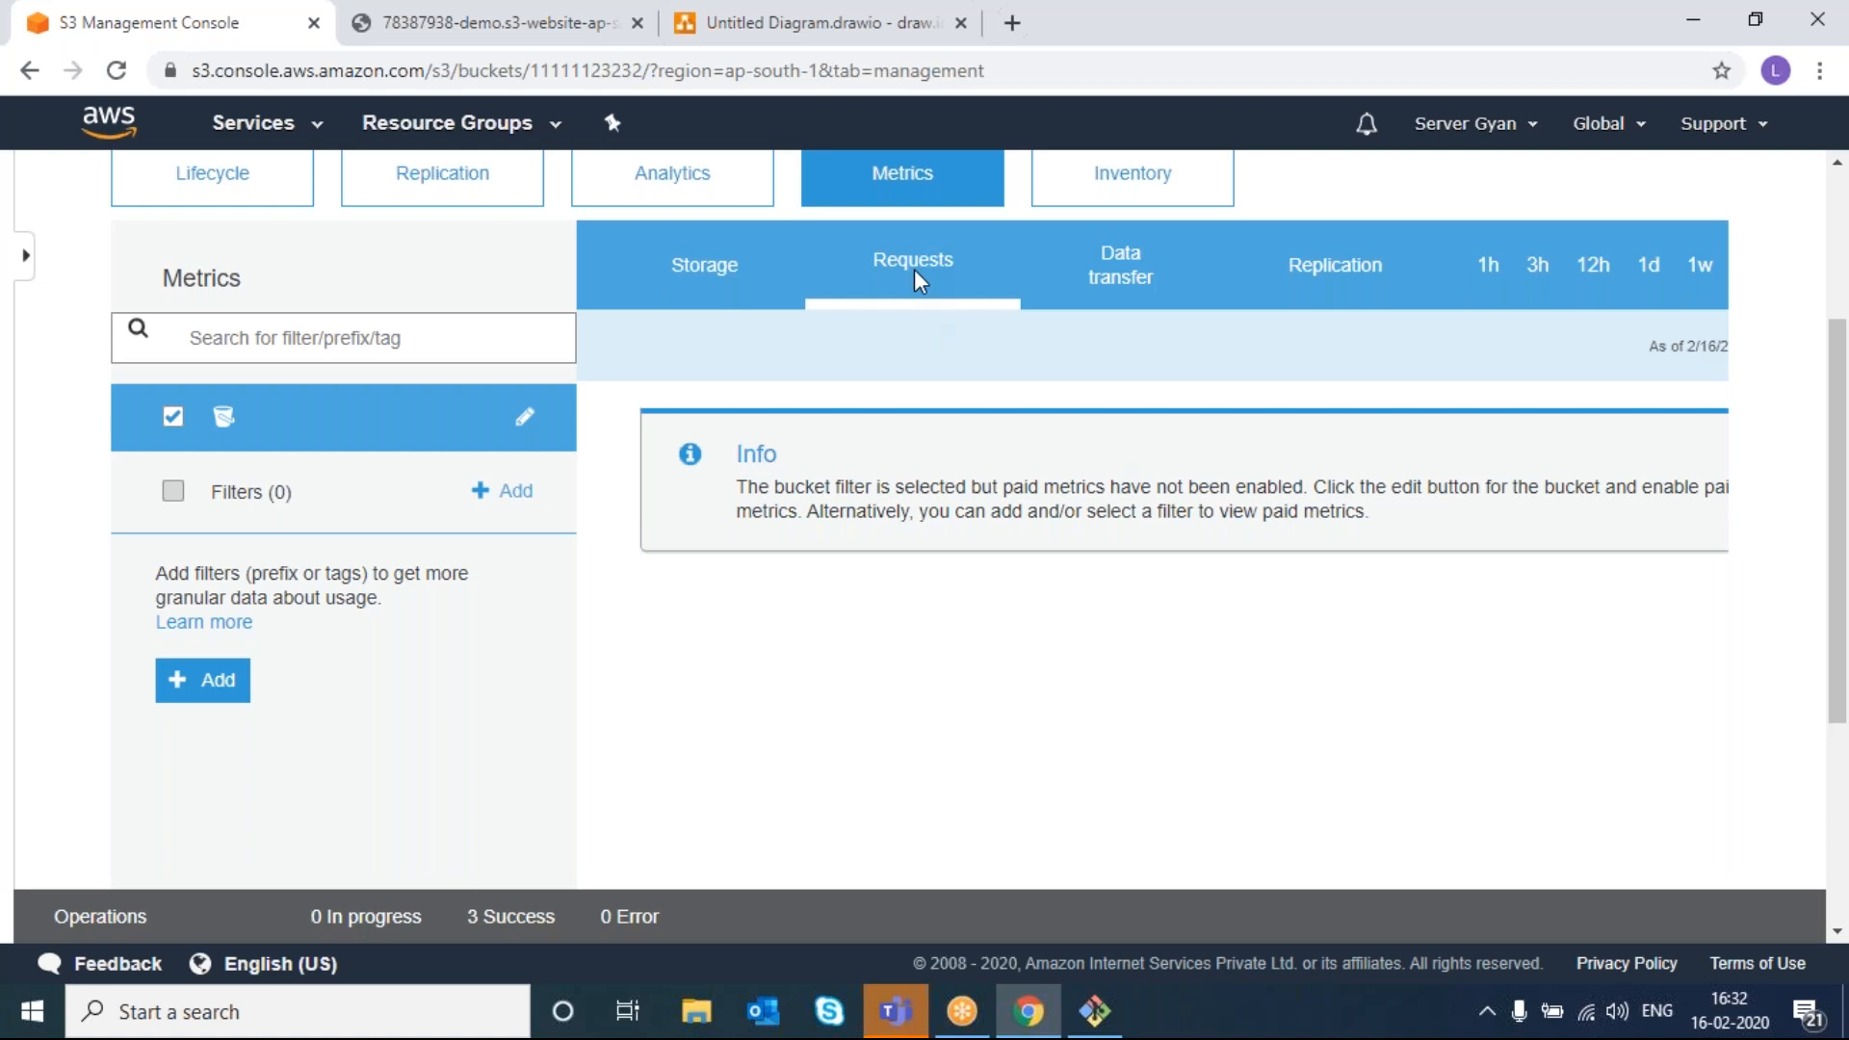
pyautogui.click(1113, 287)
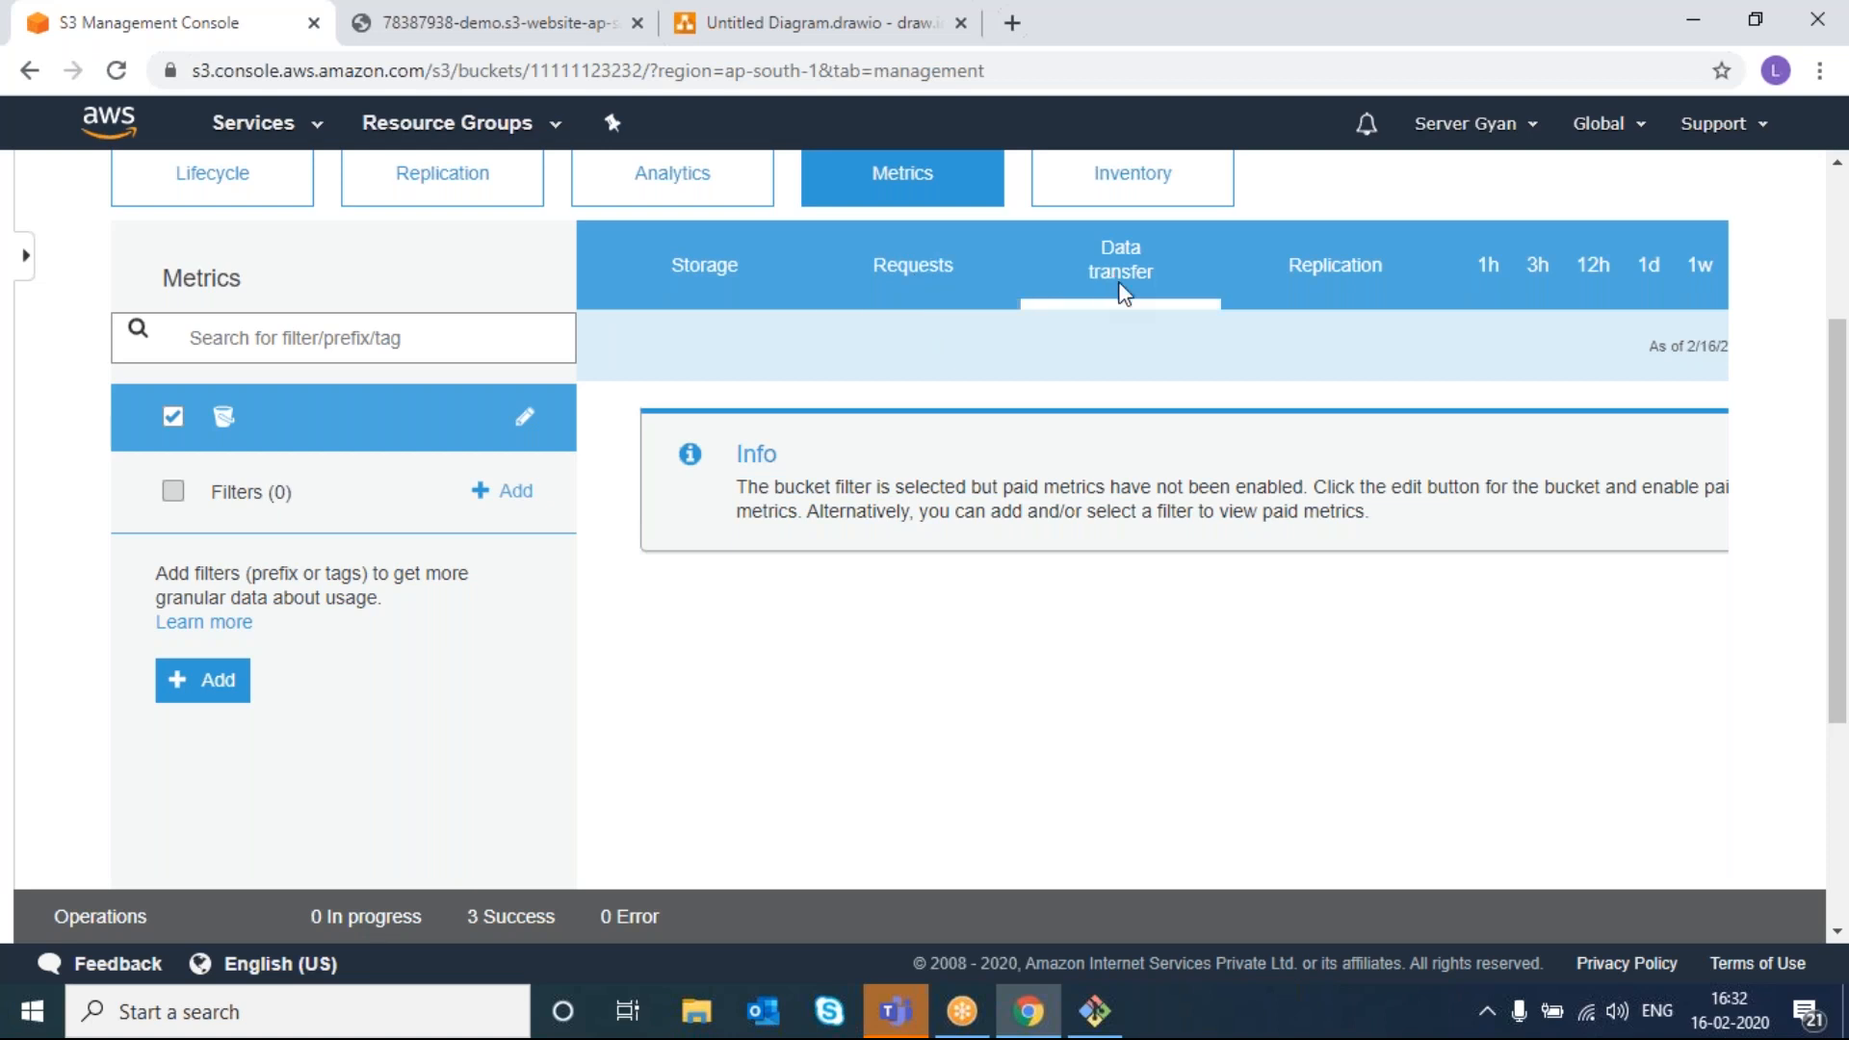
pyautogui.click(706, 268)
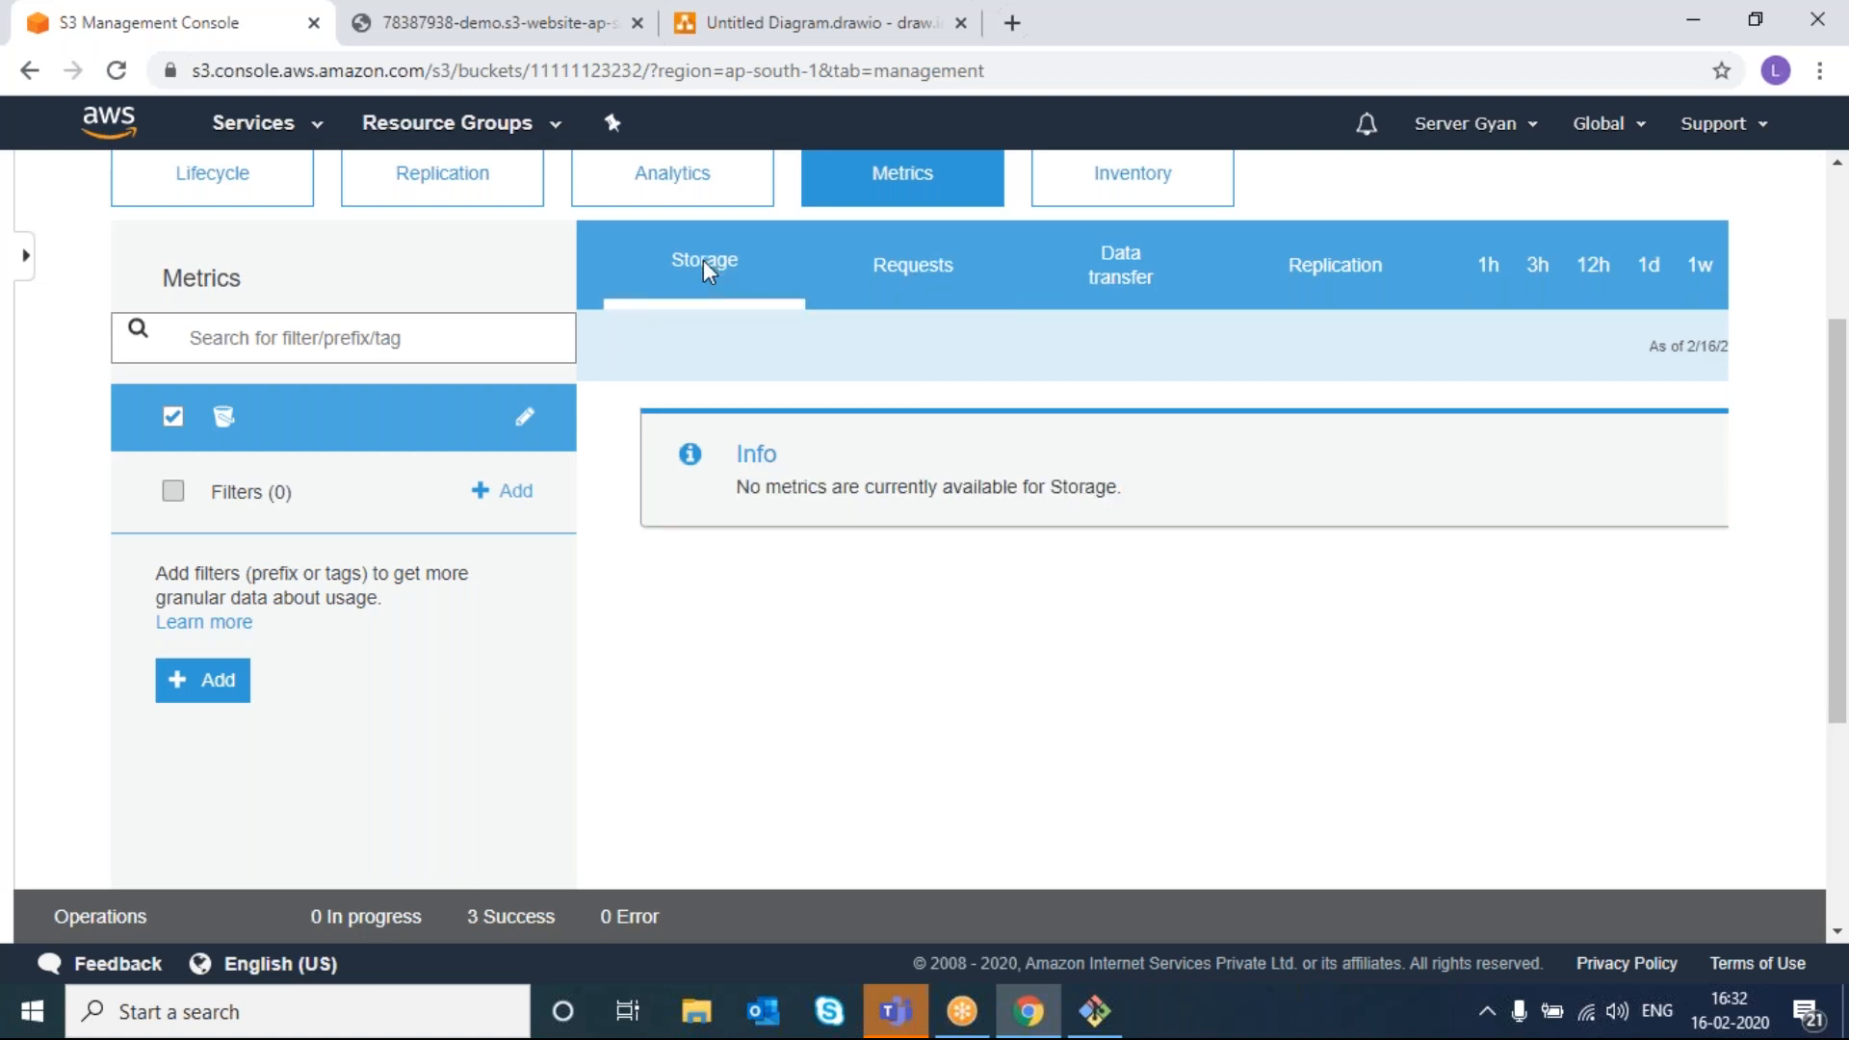
pyautogui.click(913, 291)
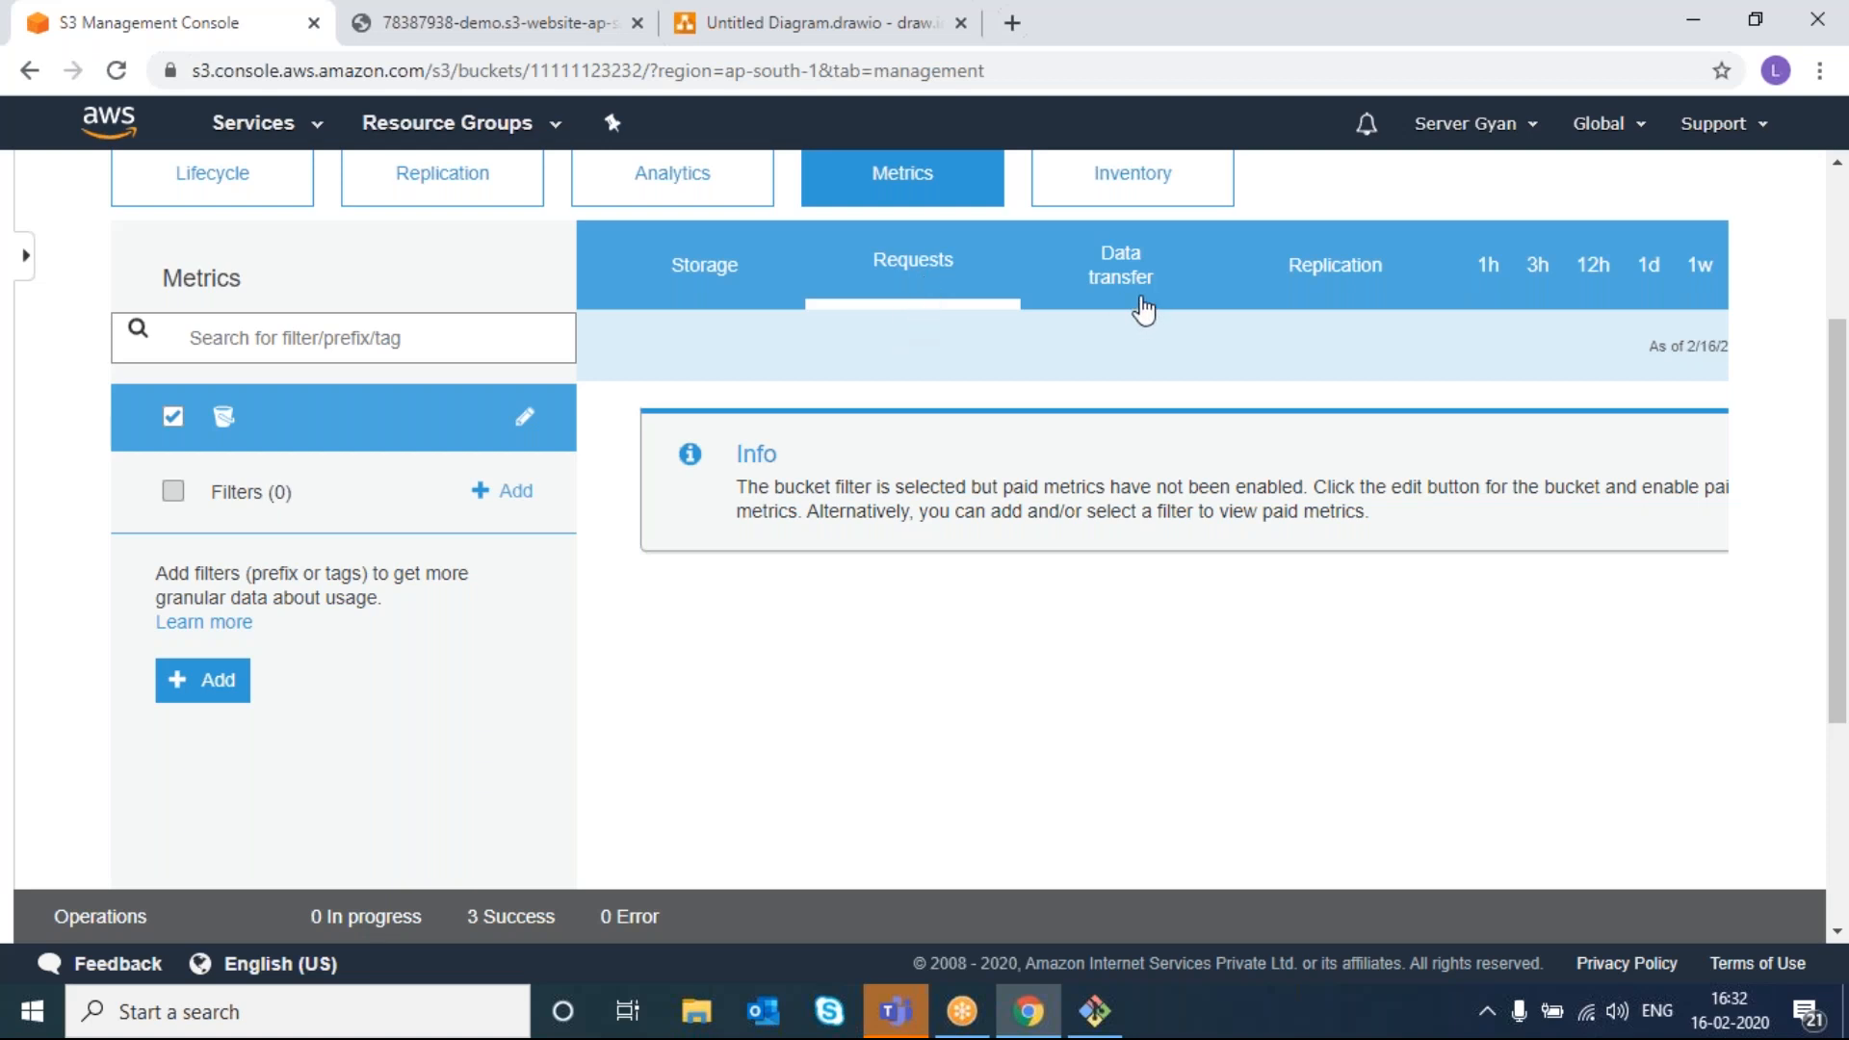
pyautogui.click(1136, 279)
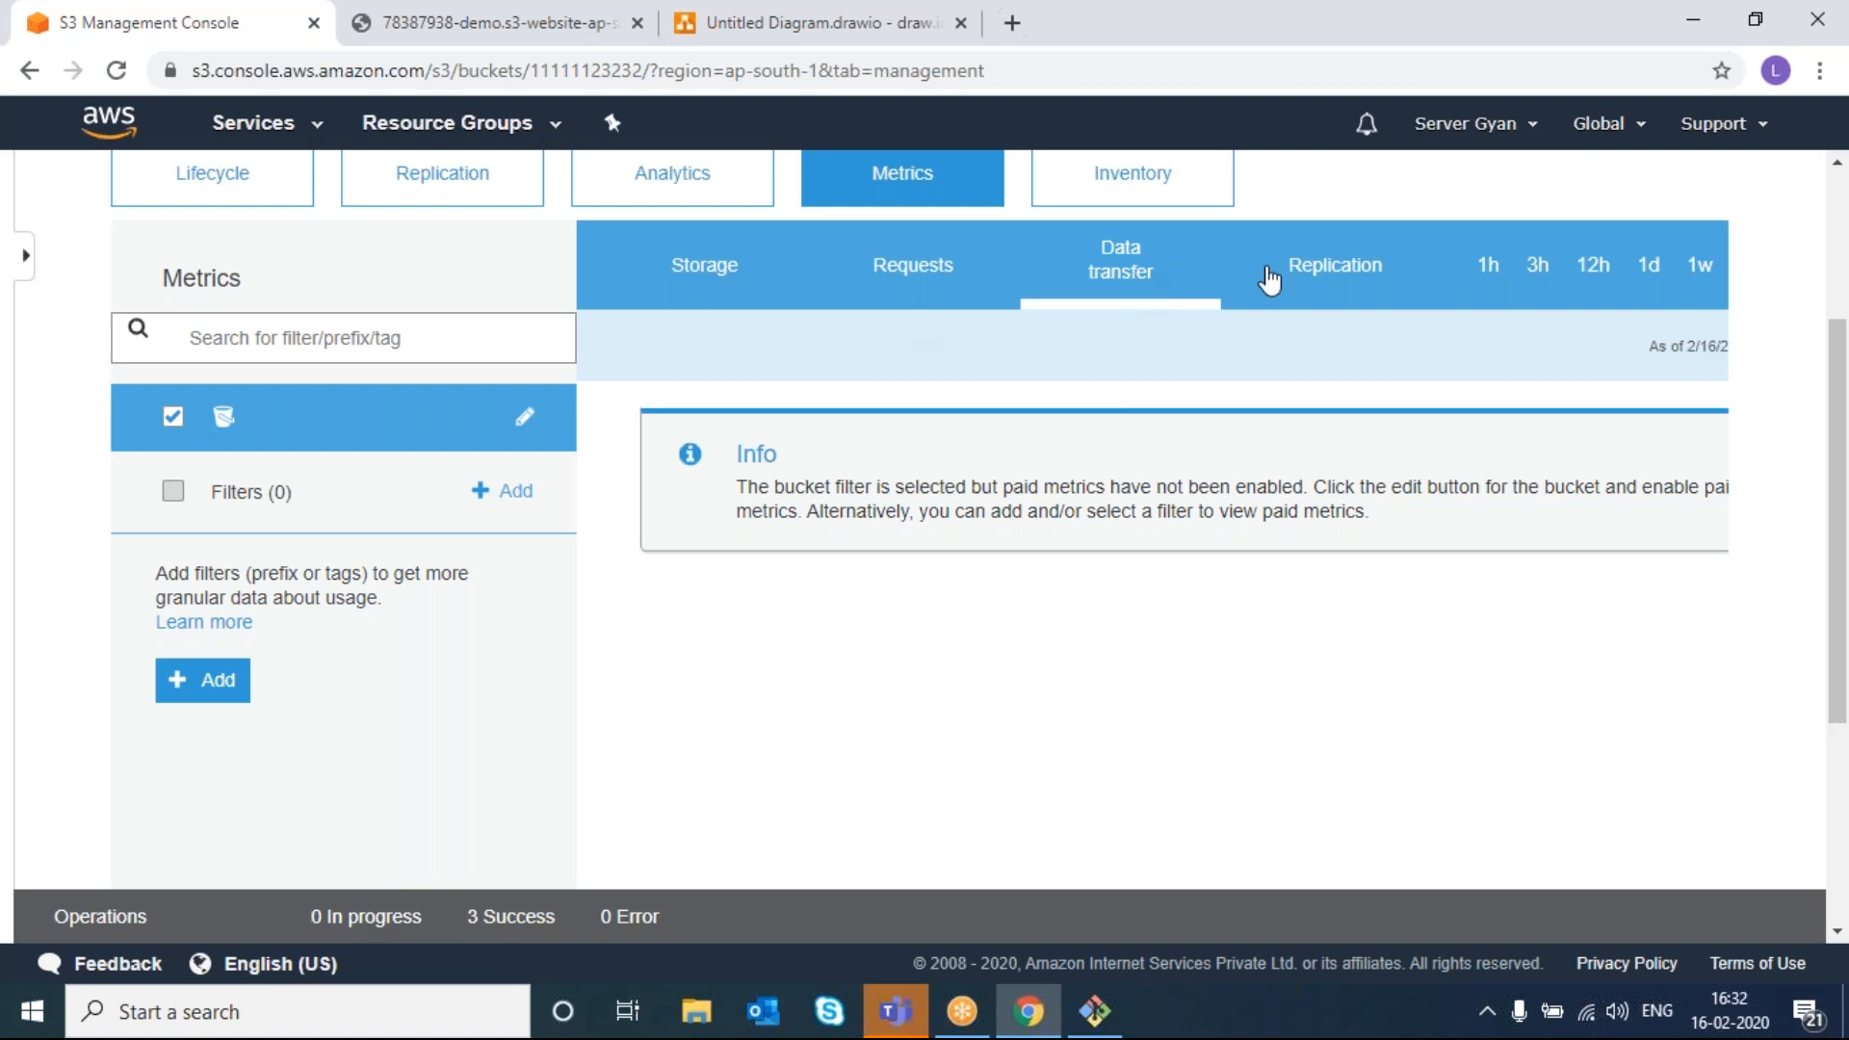
pyautogui.click(1311, 280)
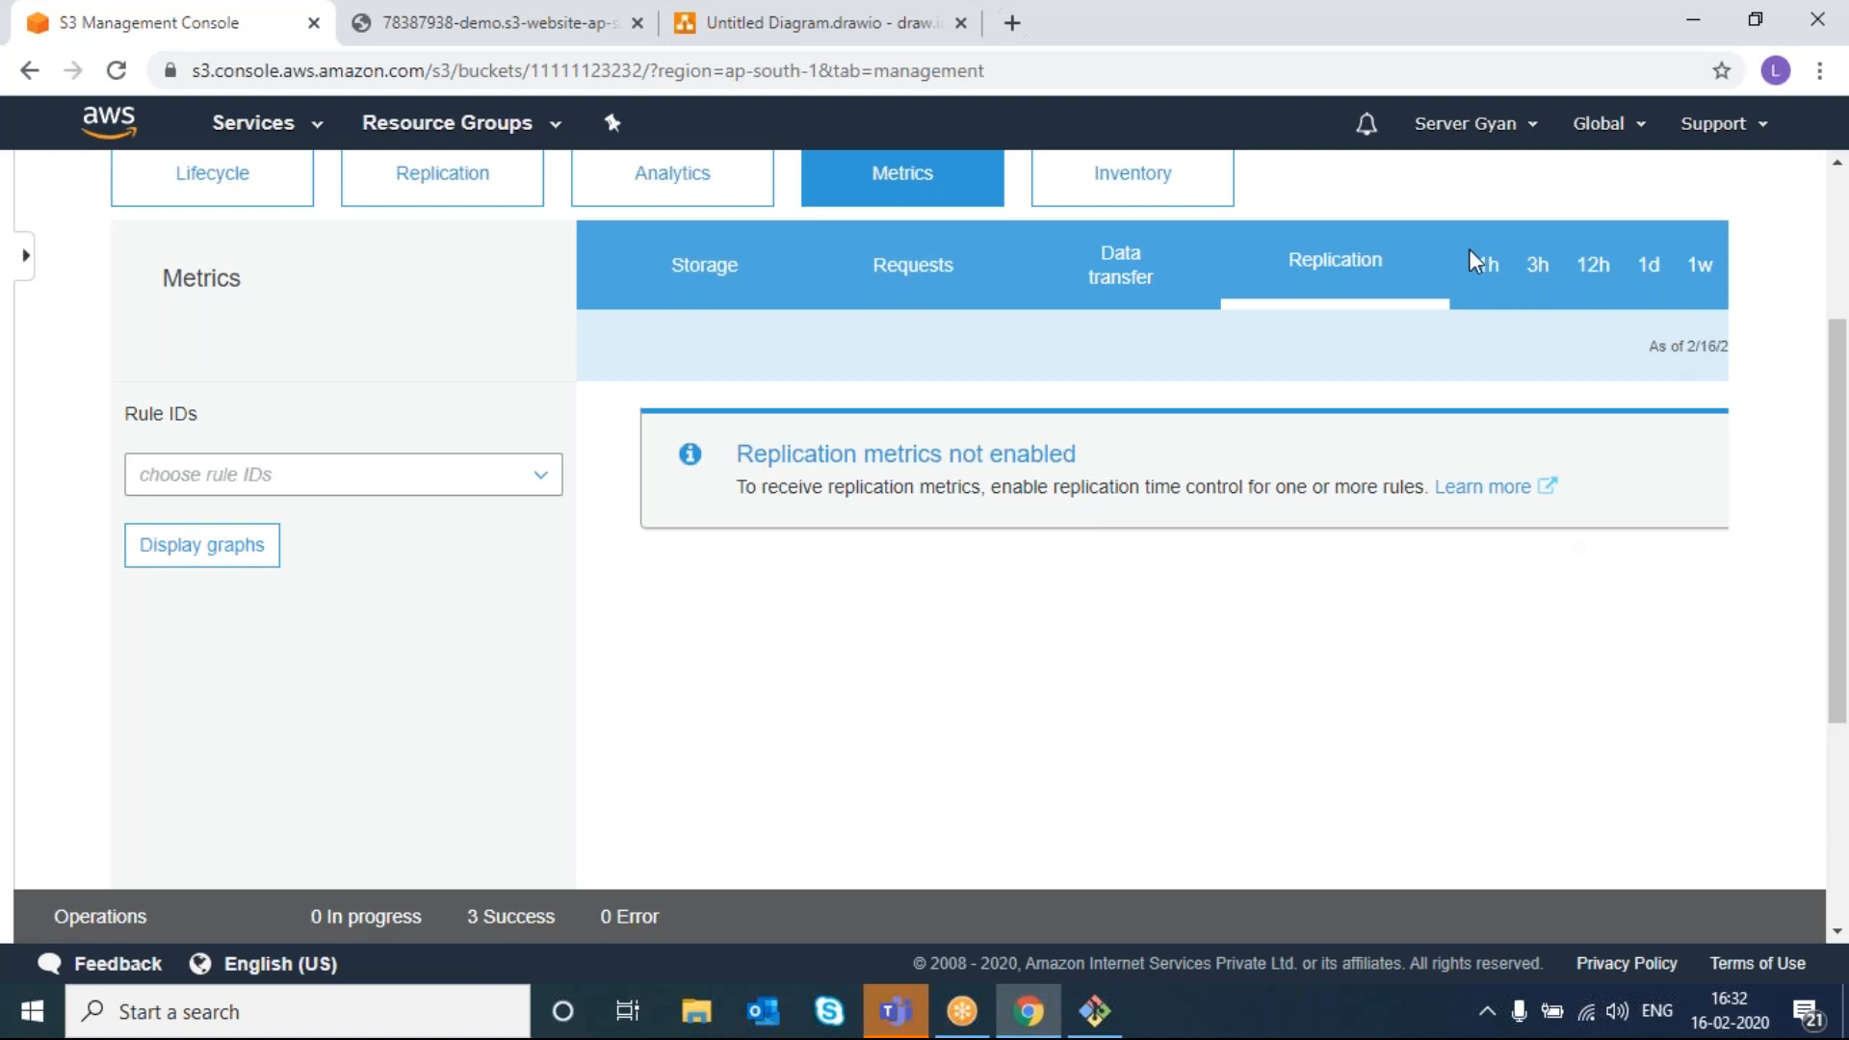
# - Set the replication metrics time range to 1 week, then 2 weeks
pyautogui.hscroll(2, 1608, 281)
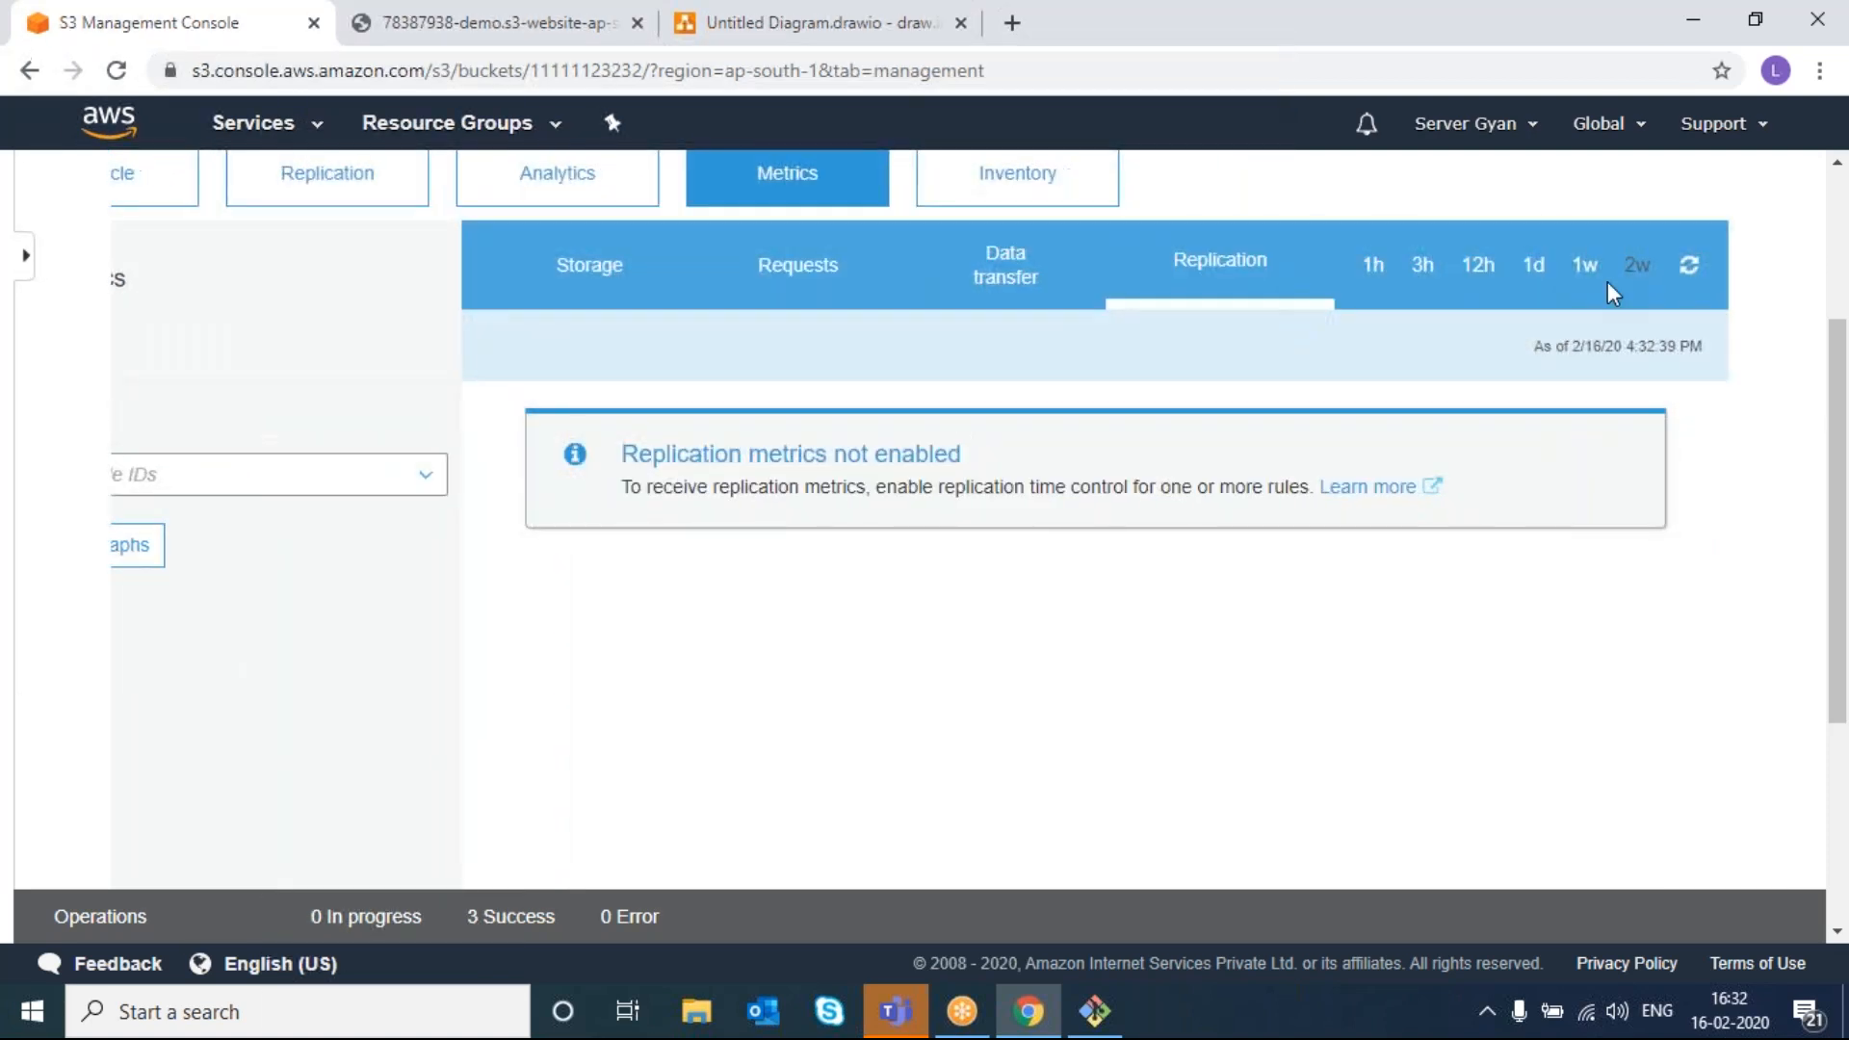
pyautogui.click(1587, 269)
pyautogui.click(1535, 270)
pyautogui.click(1641, 277)
pyautogui.scroll(3, 1464, 647)
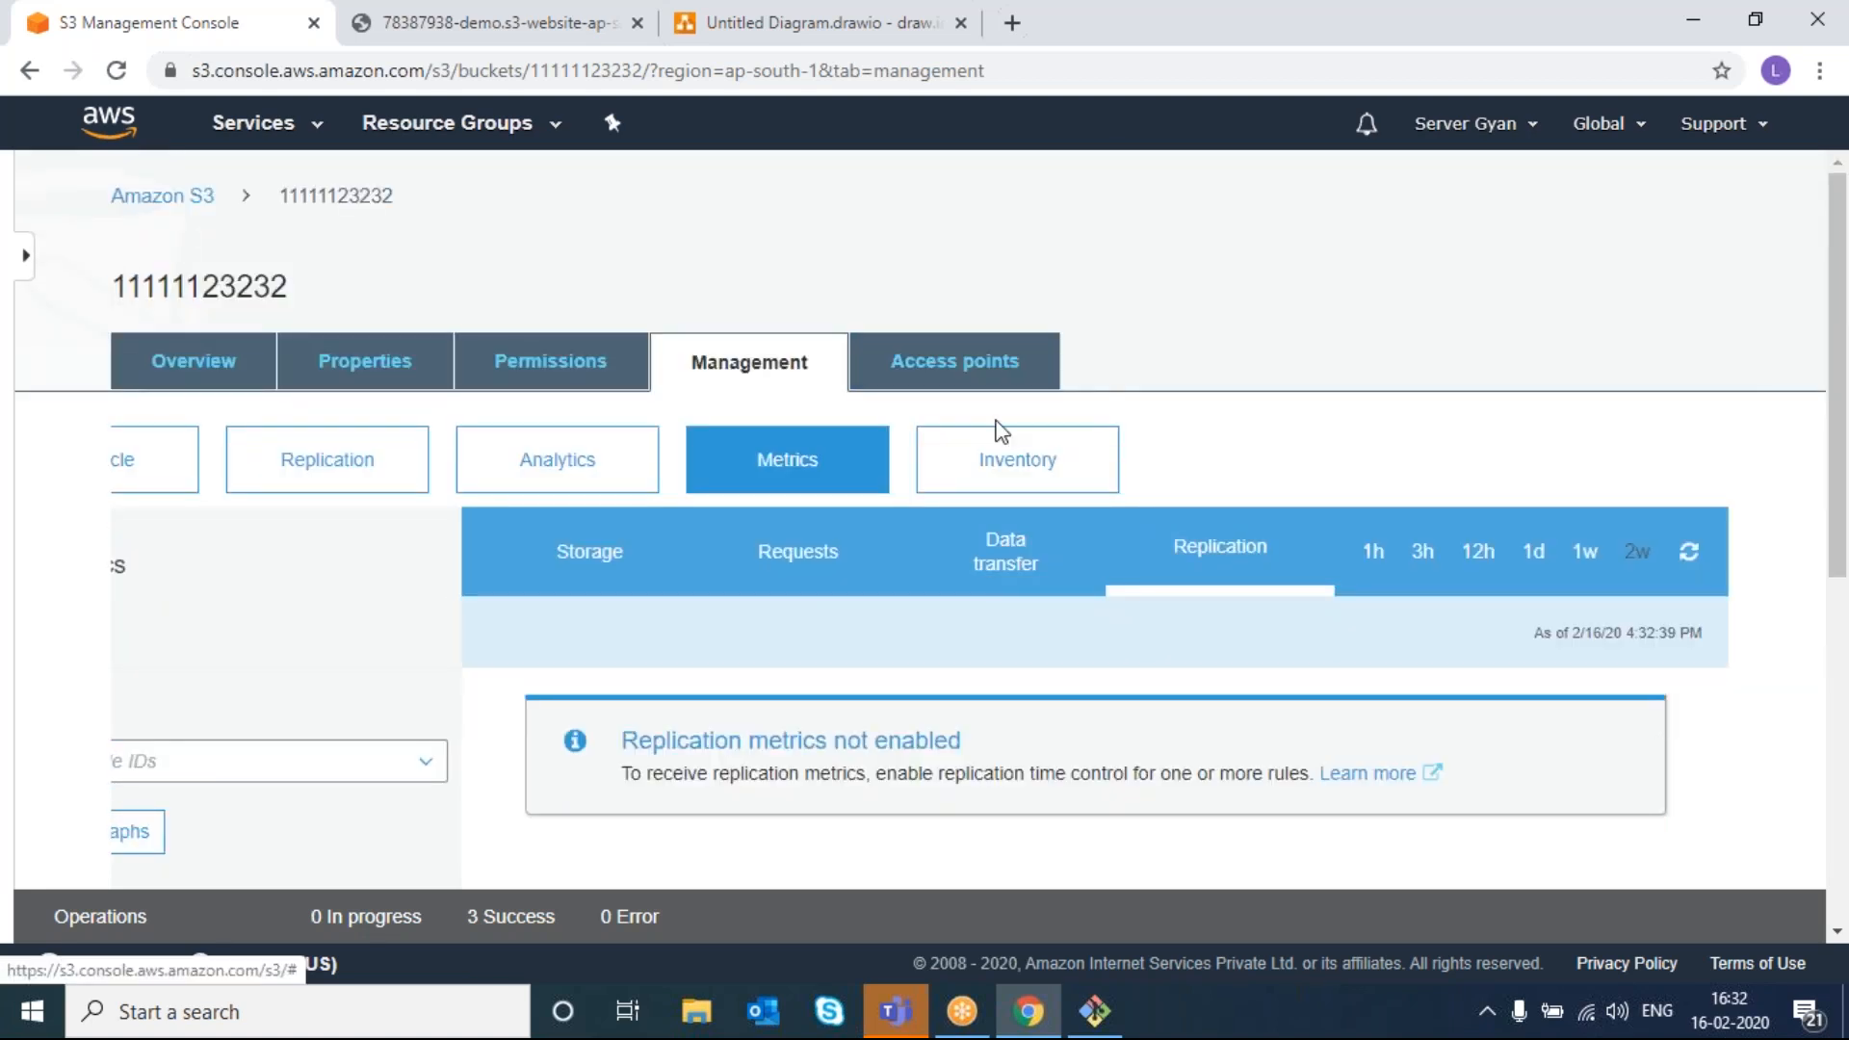
# - Look at the Inventory page, then show the bucket's Requests metrics
pyautogui.click(1000, 462)
pyautogui.scroll(-4, 598, 668)
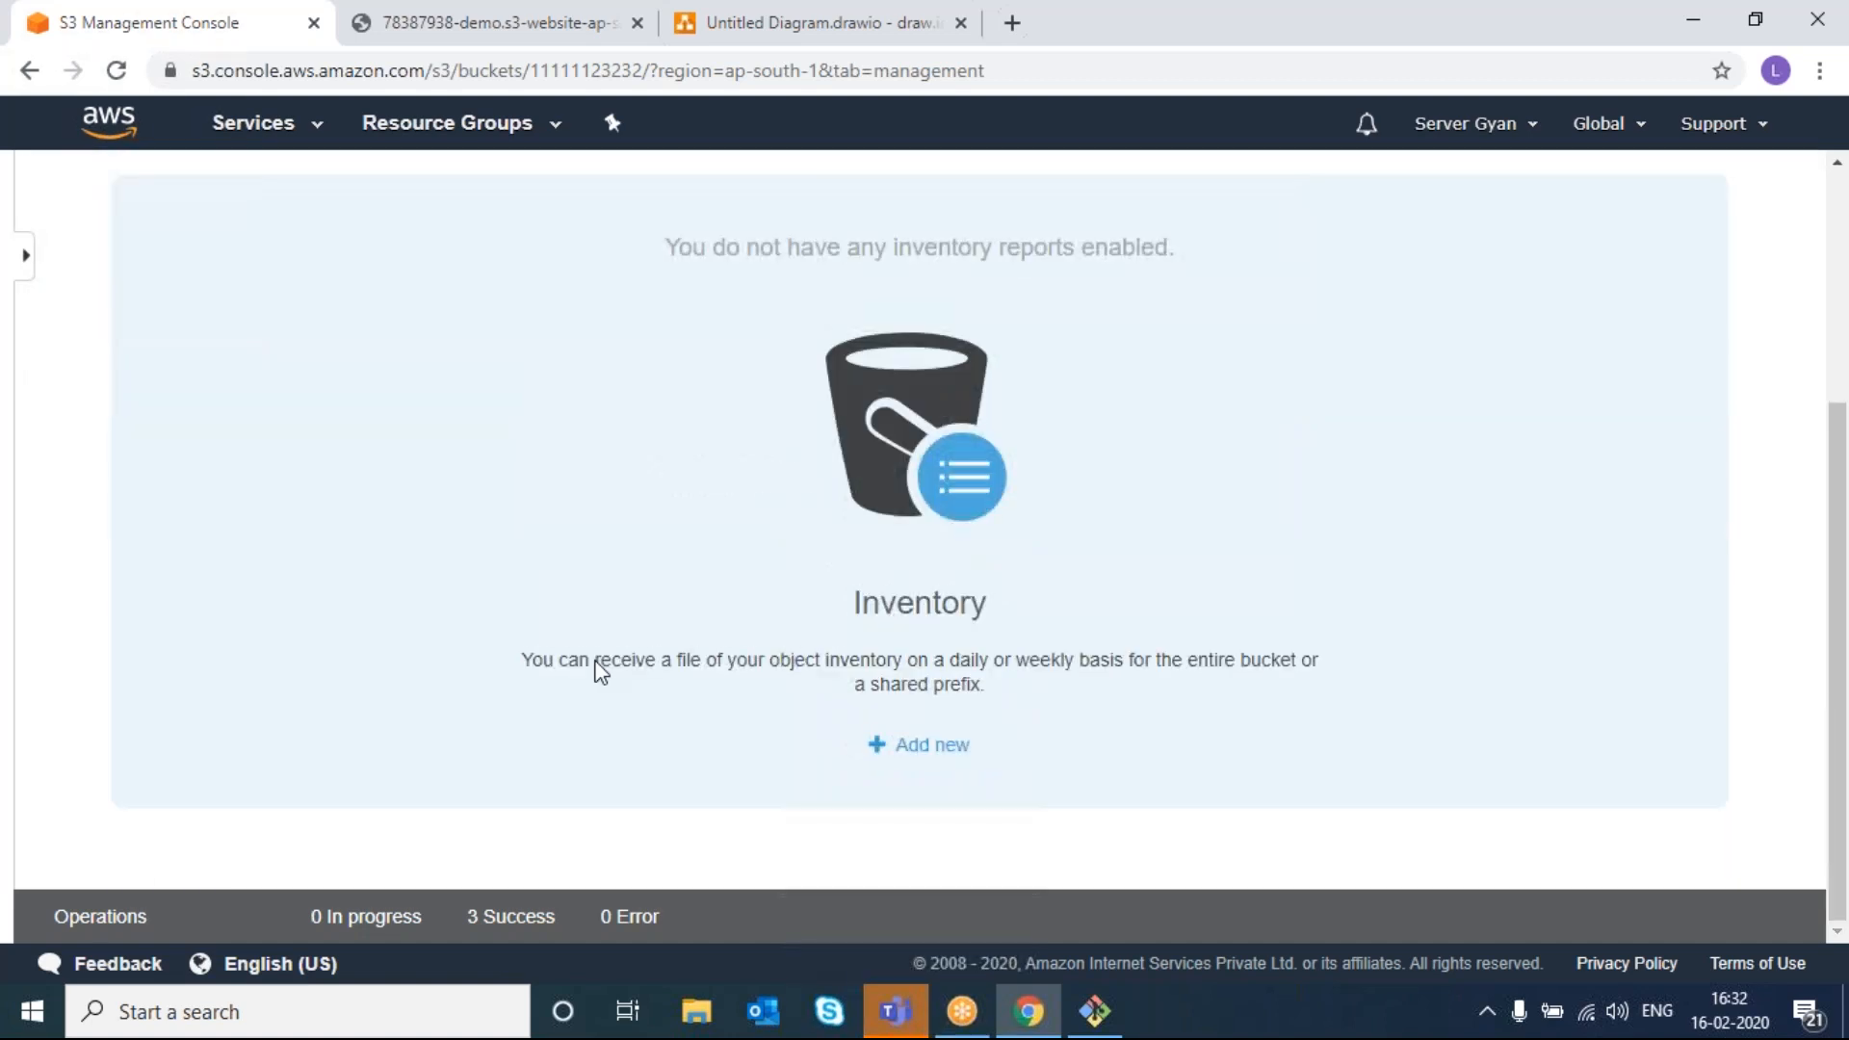
pyautogui.scroll(4, 599, 669)
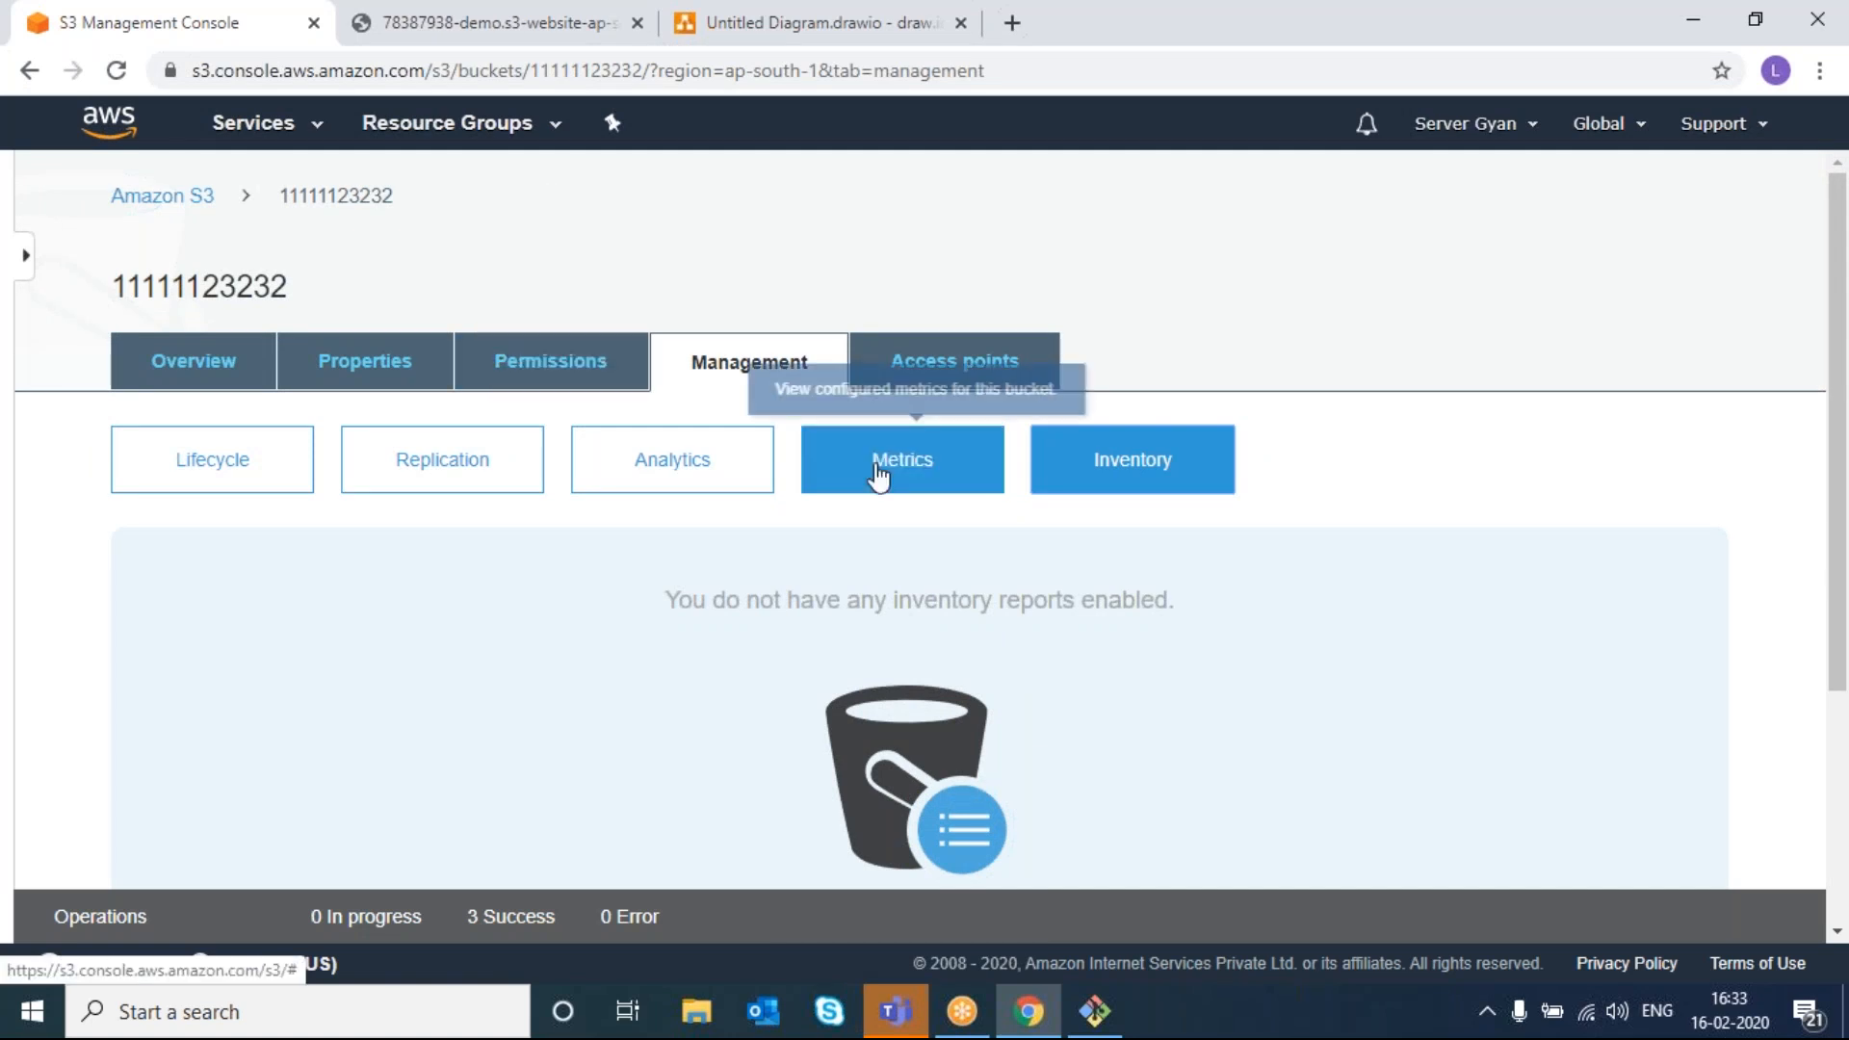
pyautogui.click(929, 472)
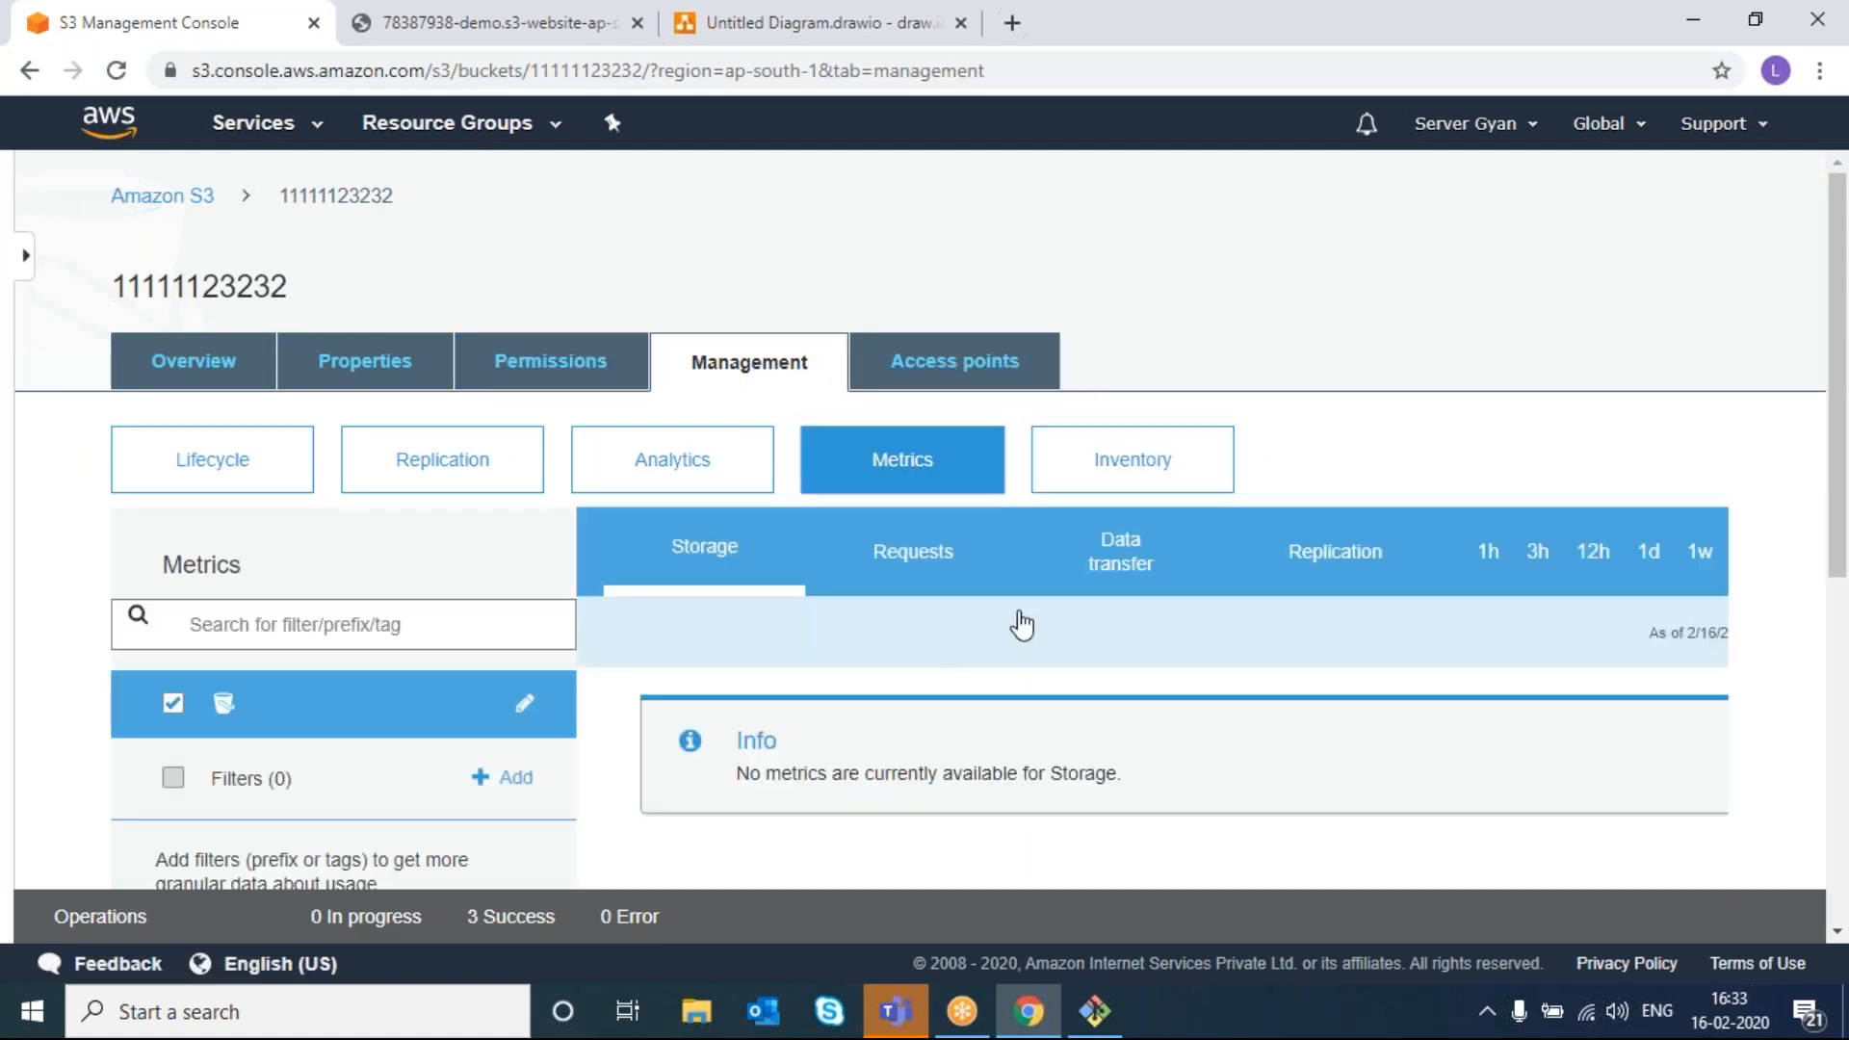
pyautogui.click(972, 553)
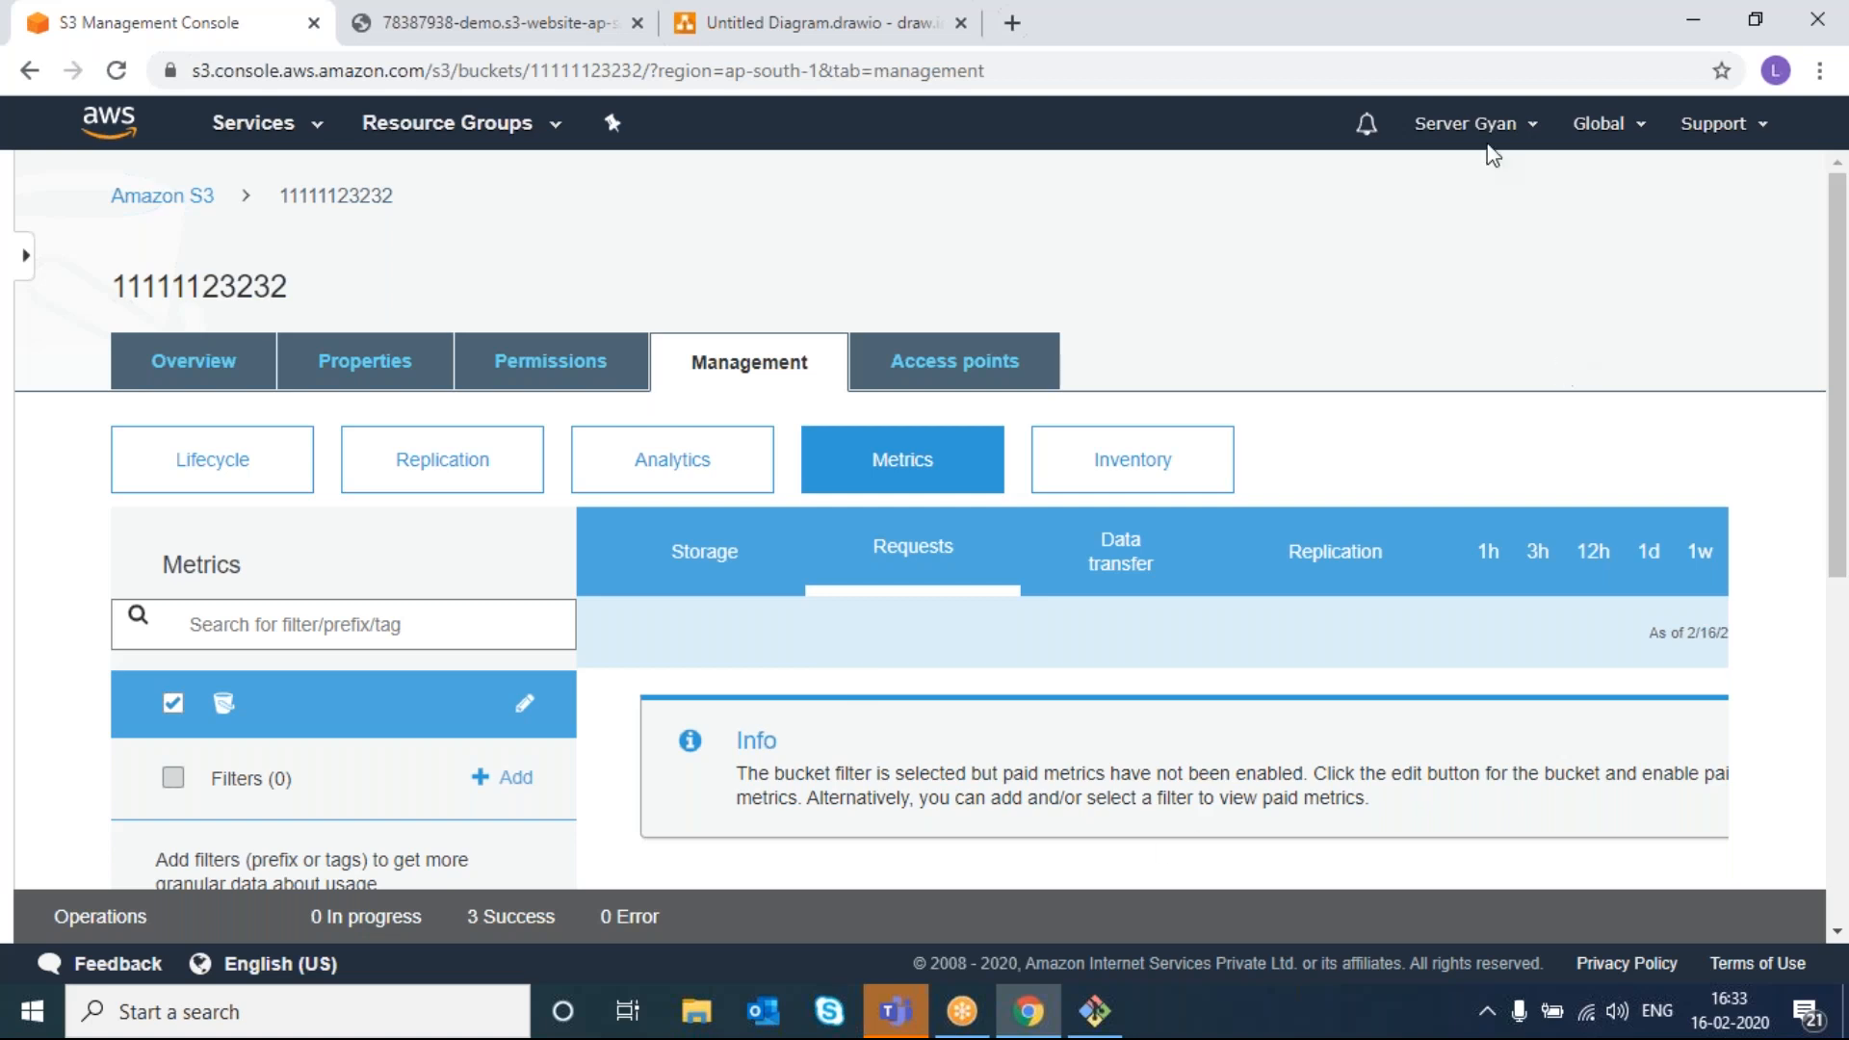
# - Reload the hosted website page in its browser tab and return to the S3 console
pyautogui.click(1432, 52)
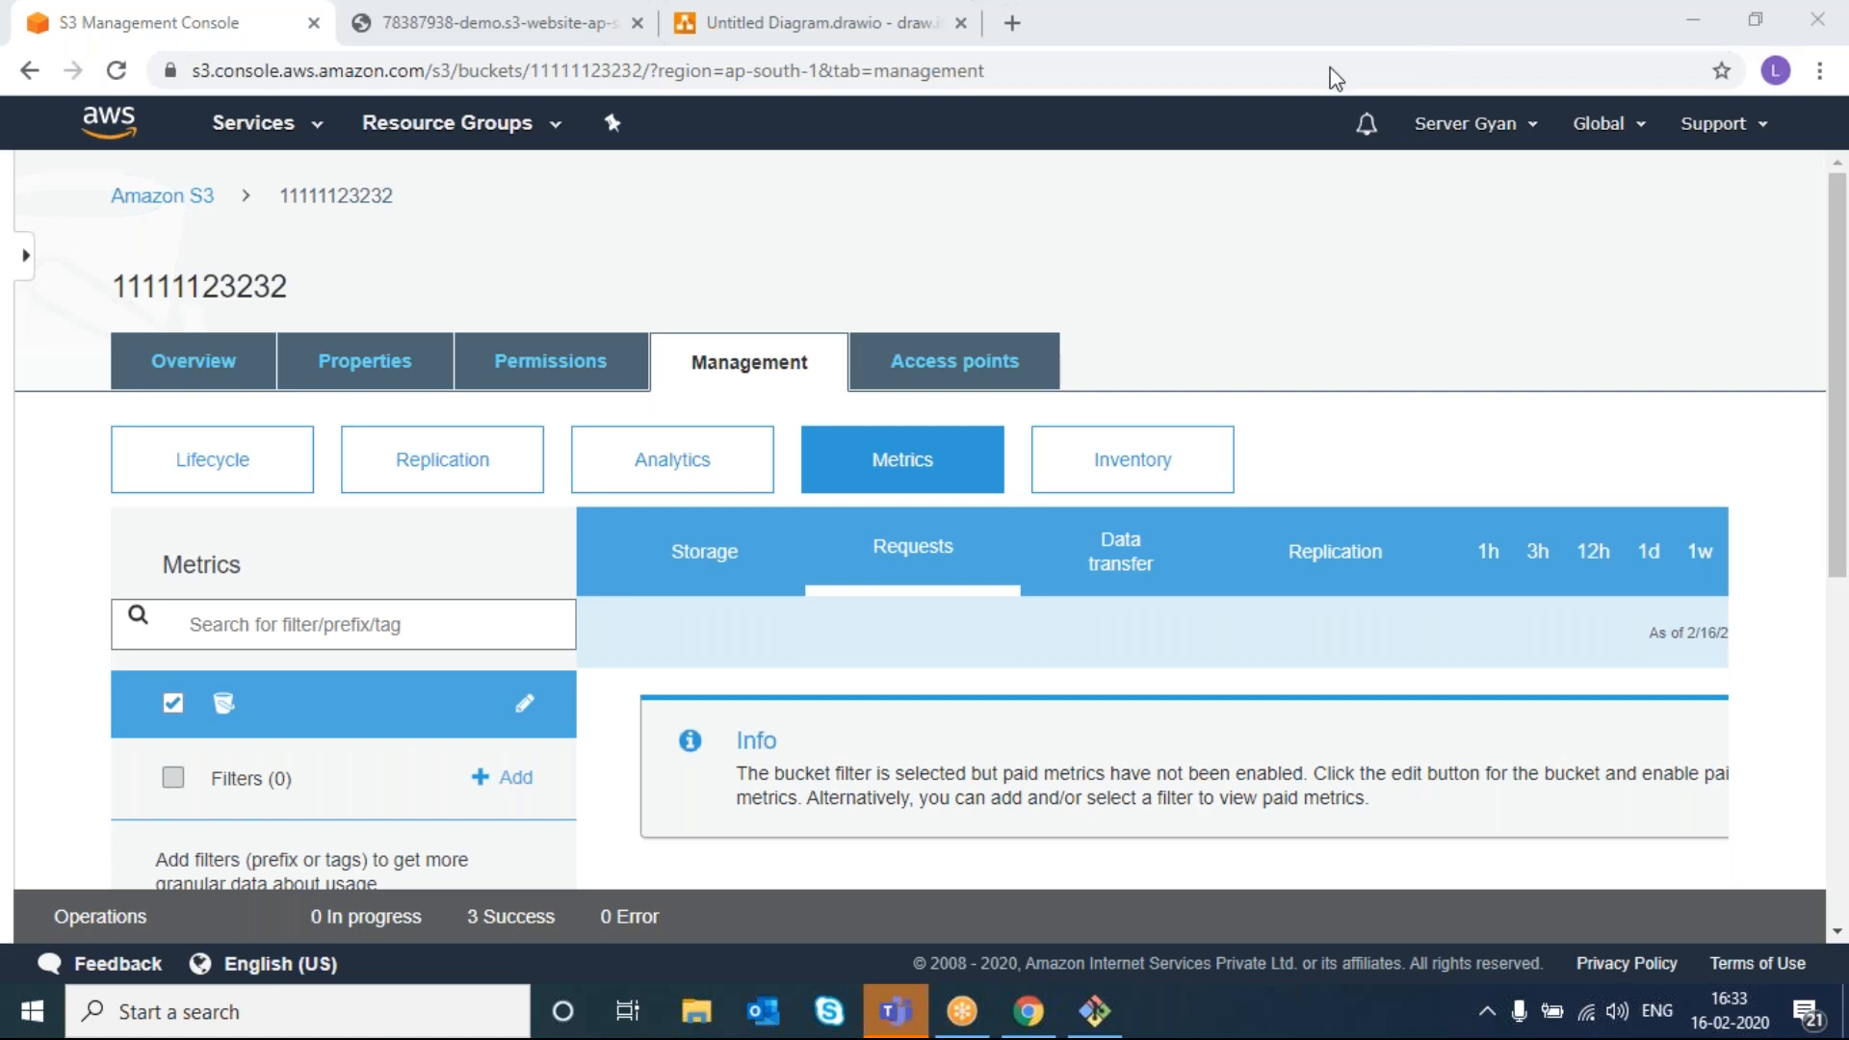
pyautogui.scroll(-1, 1048, 679)
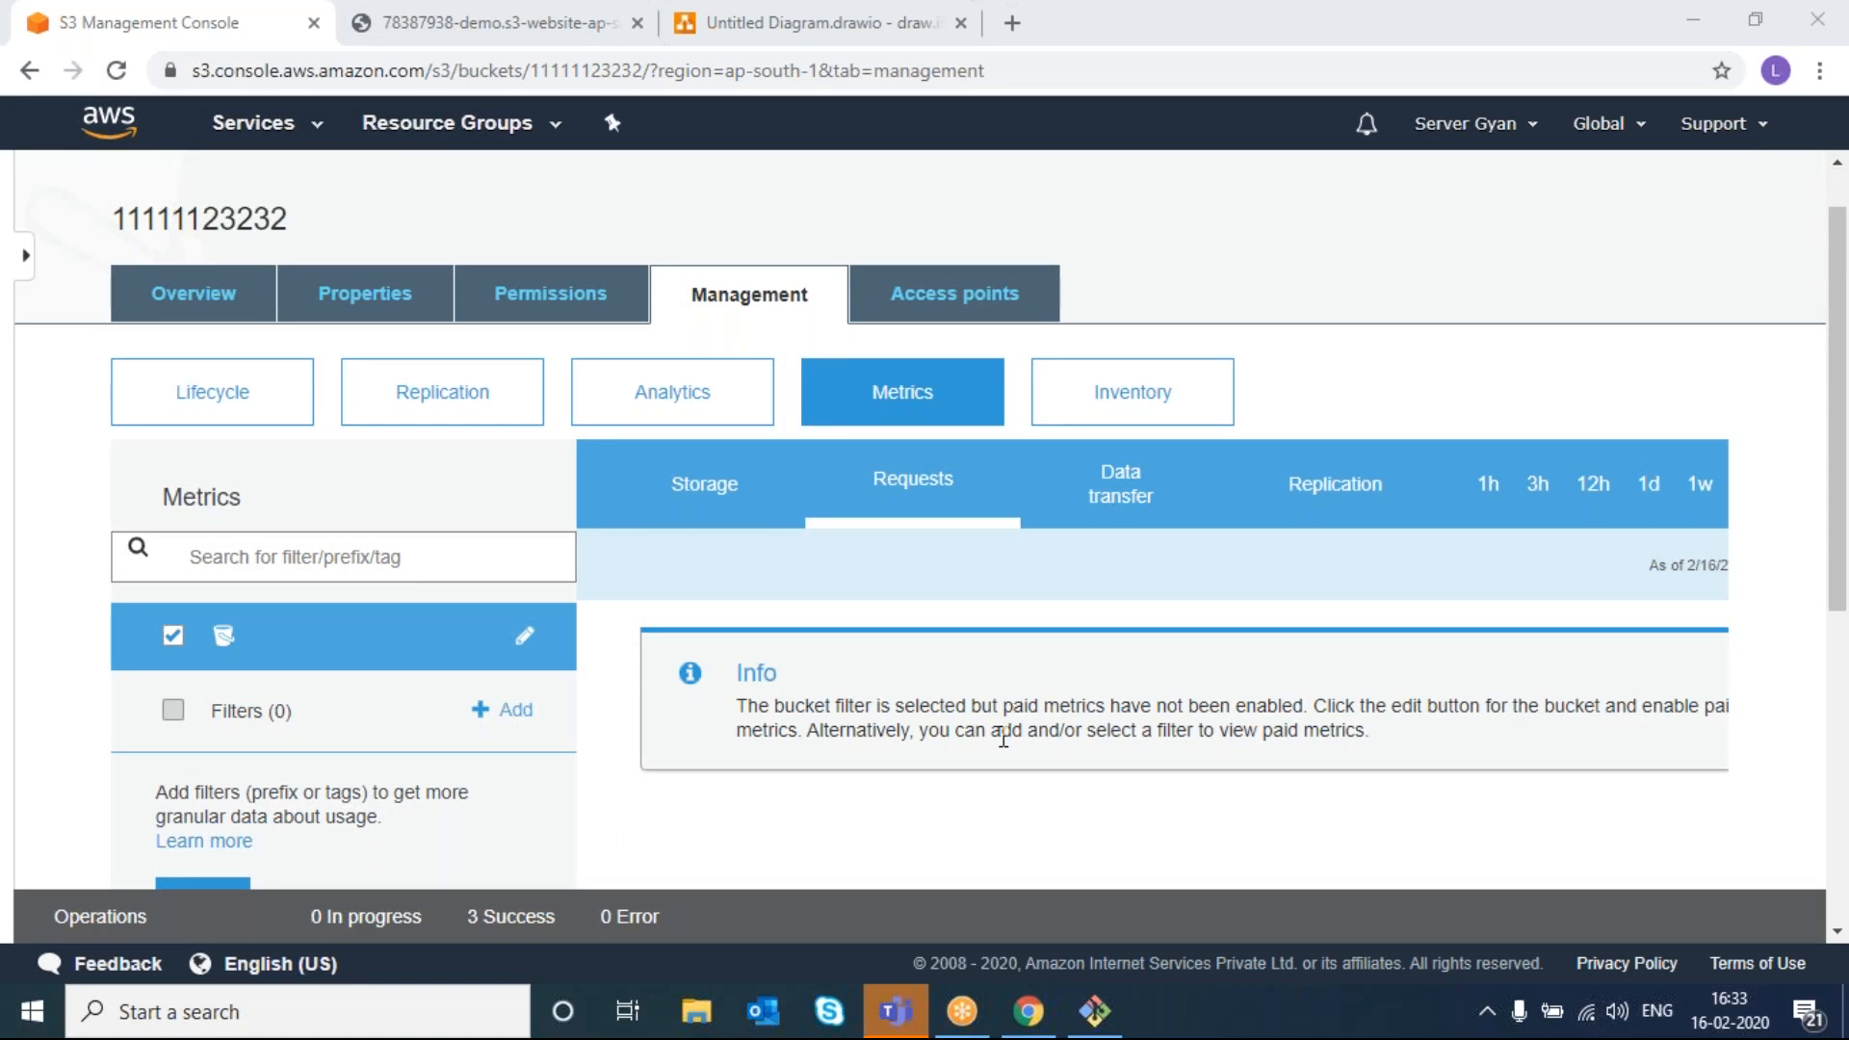
pyautogui.click(566, 21)
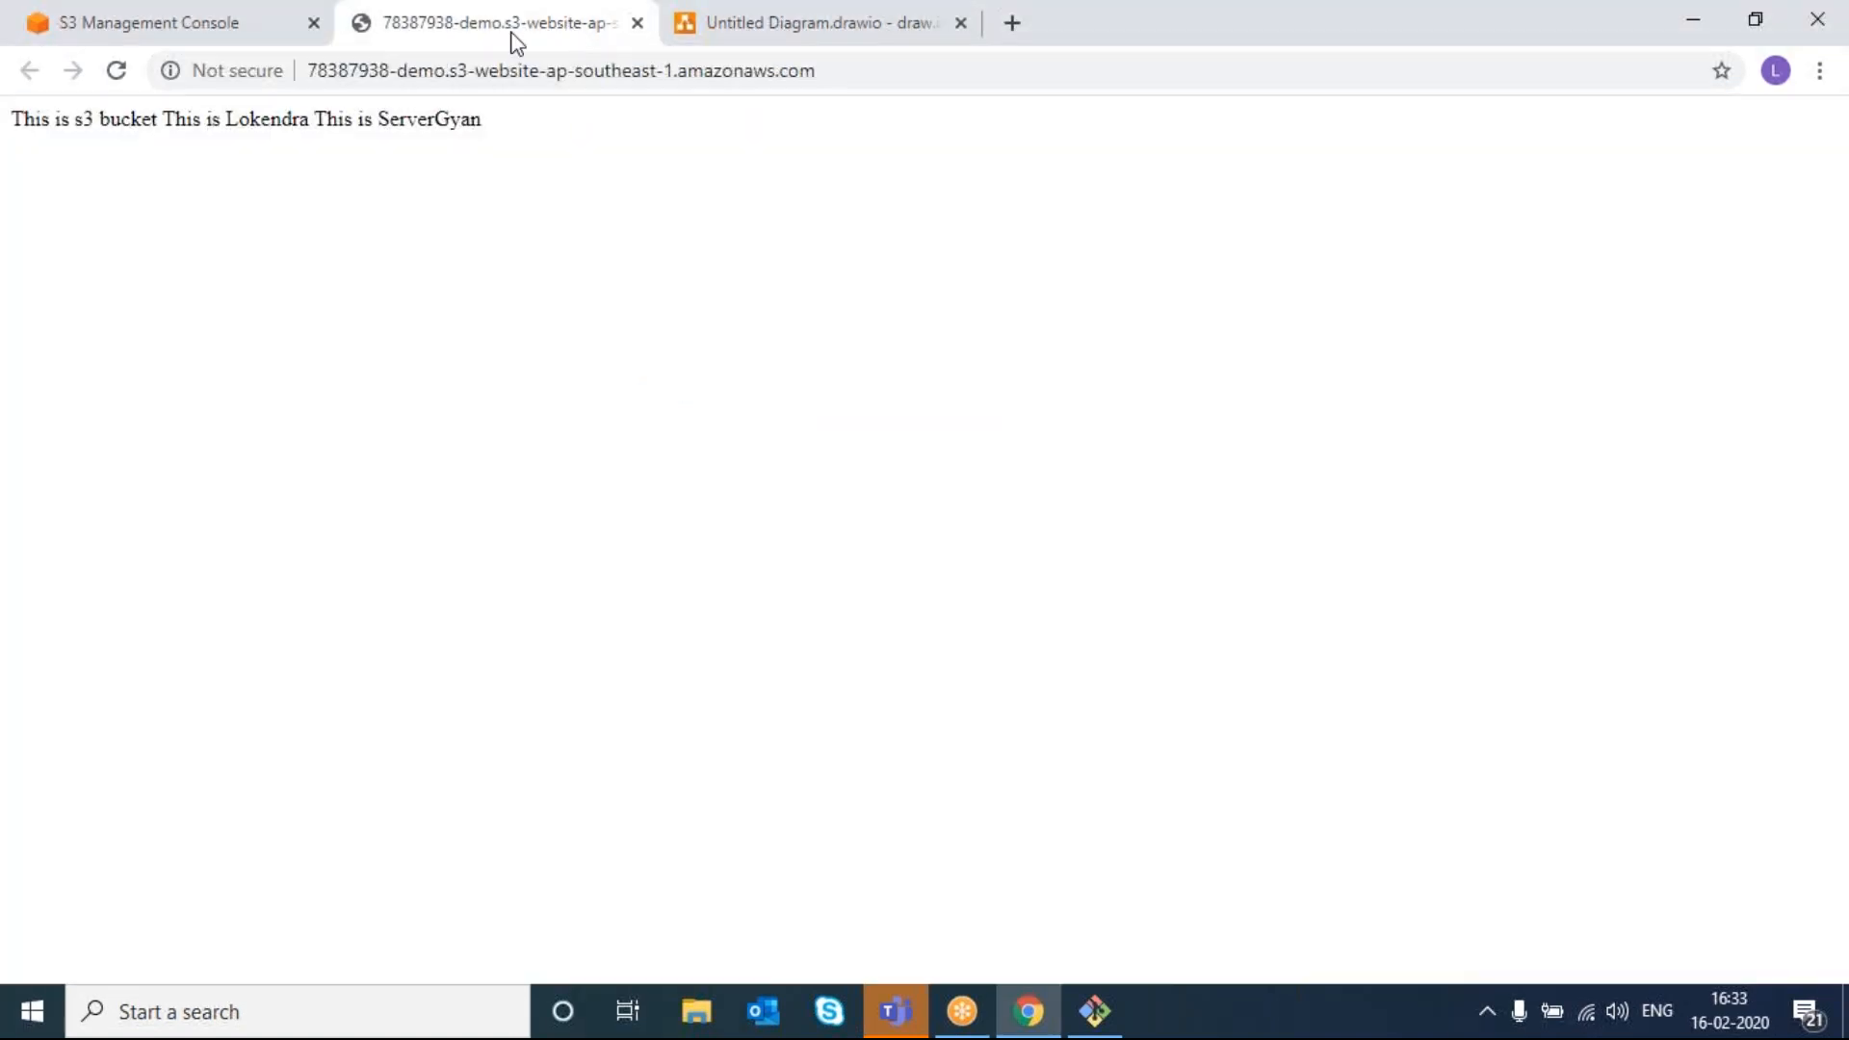
pyautogui.click(116, 72)
pyautogui.click(206, 29)
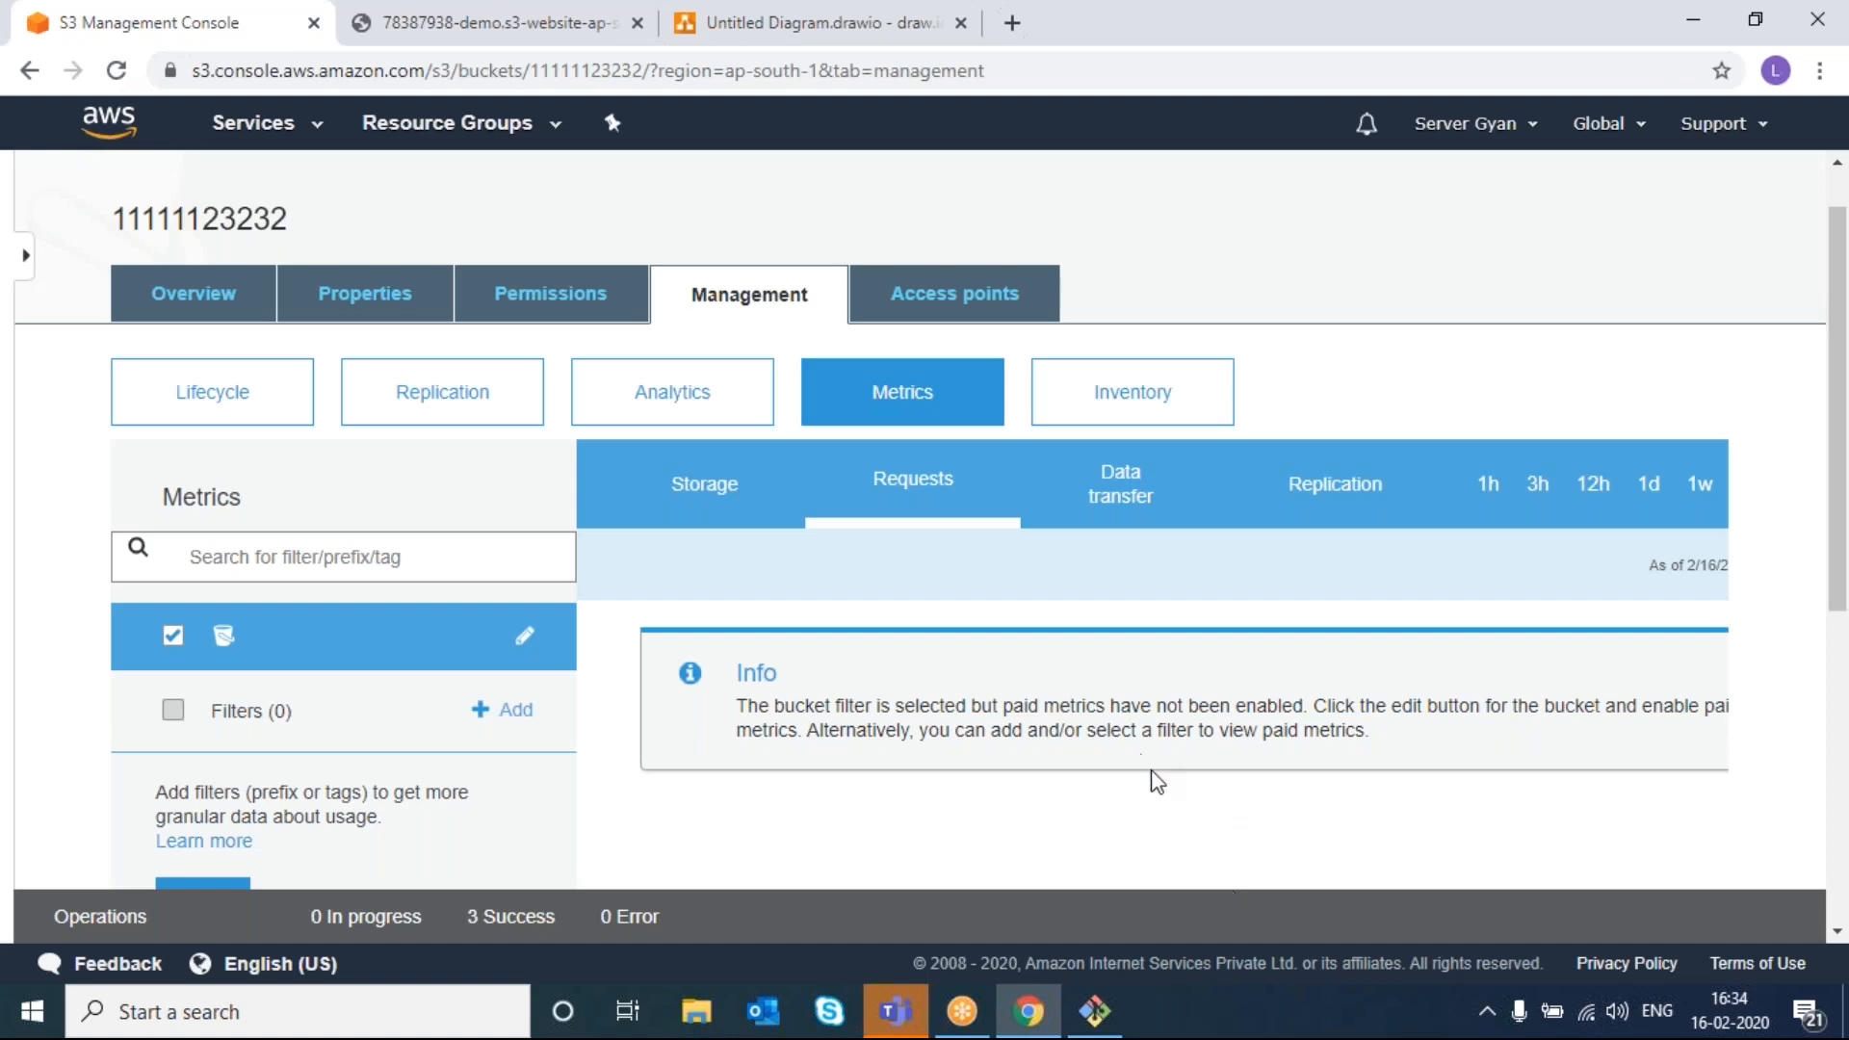
pyautogui.scroll(-3, 1156, 780)
pyautogui.scroll(4, 1156, 780)
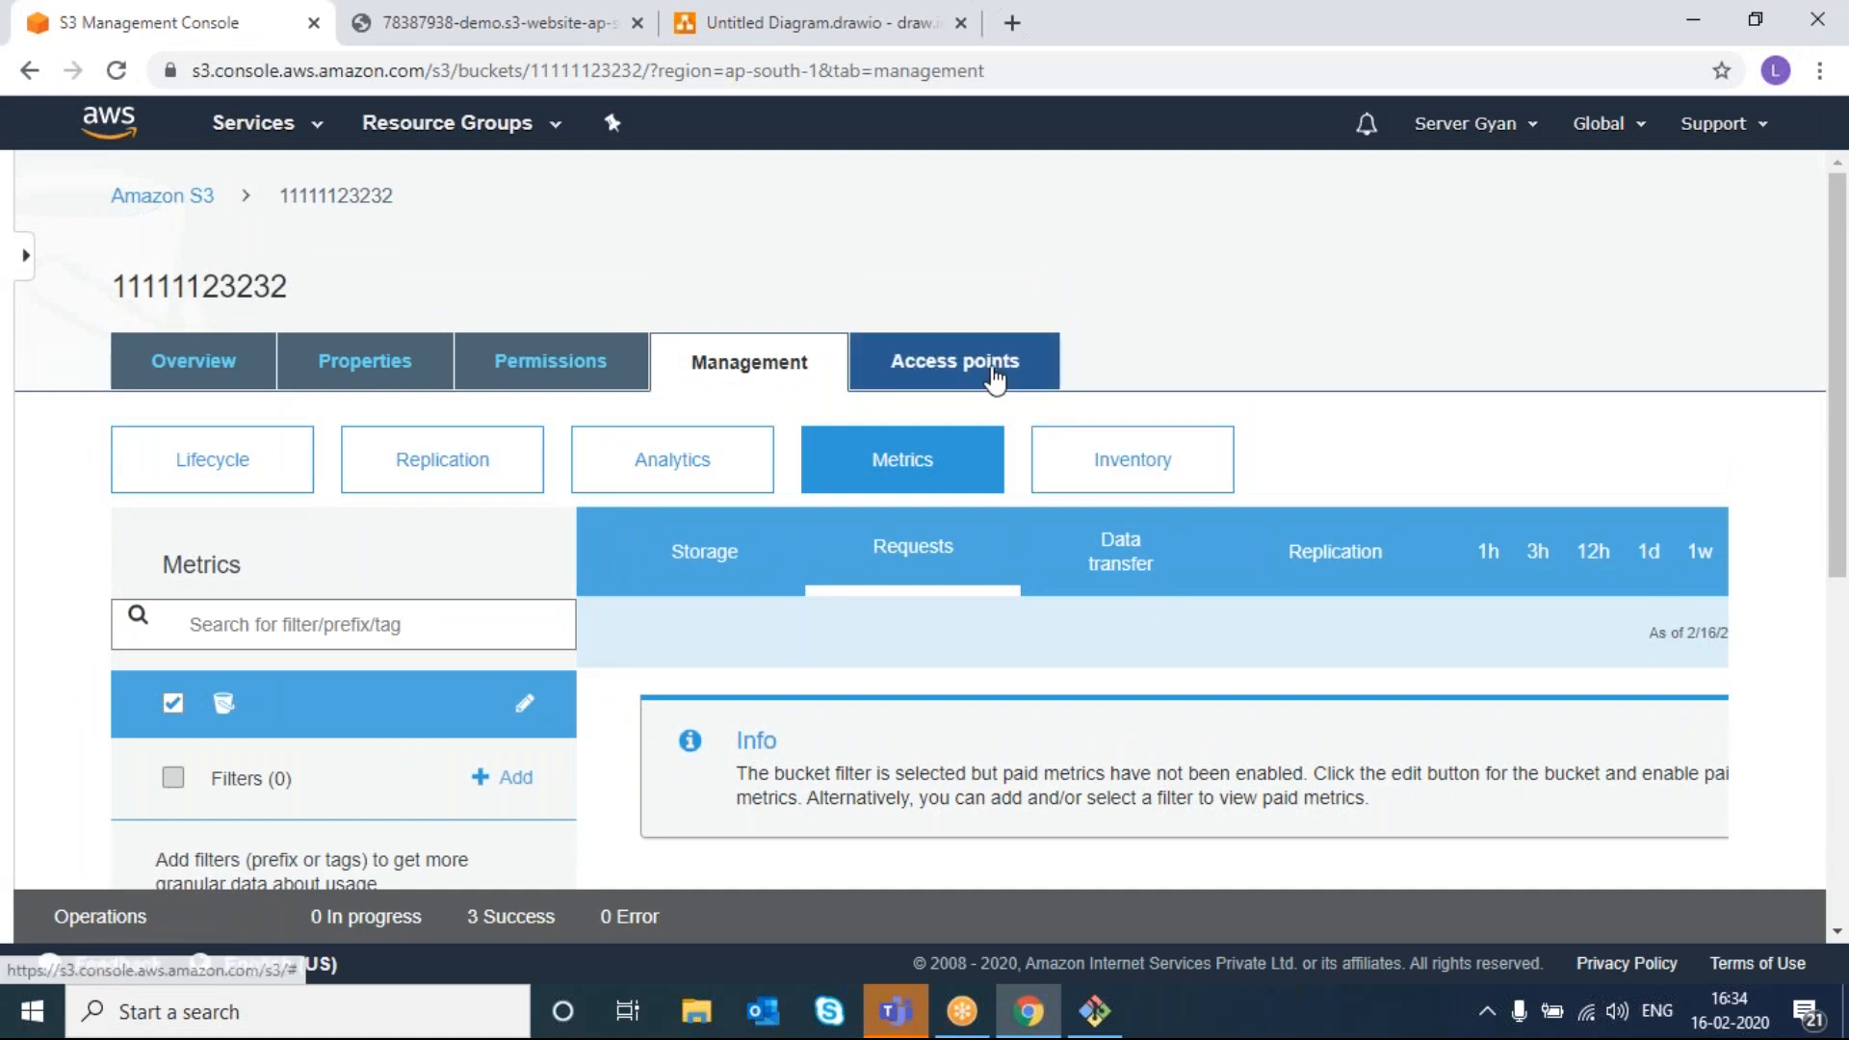
# - Show the bucket's Access points tab and read its description of VPC access points
pyautogui.click(995, 376)
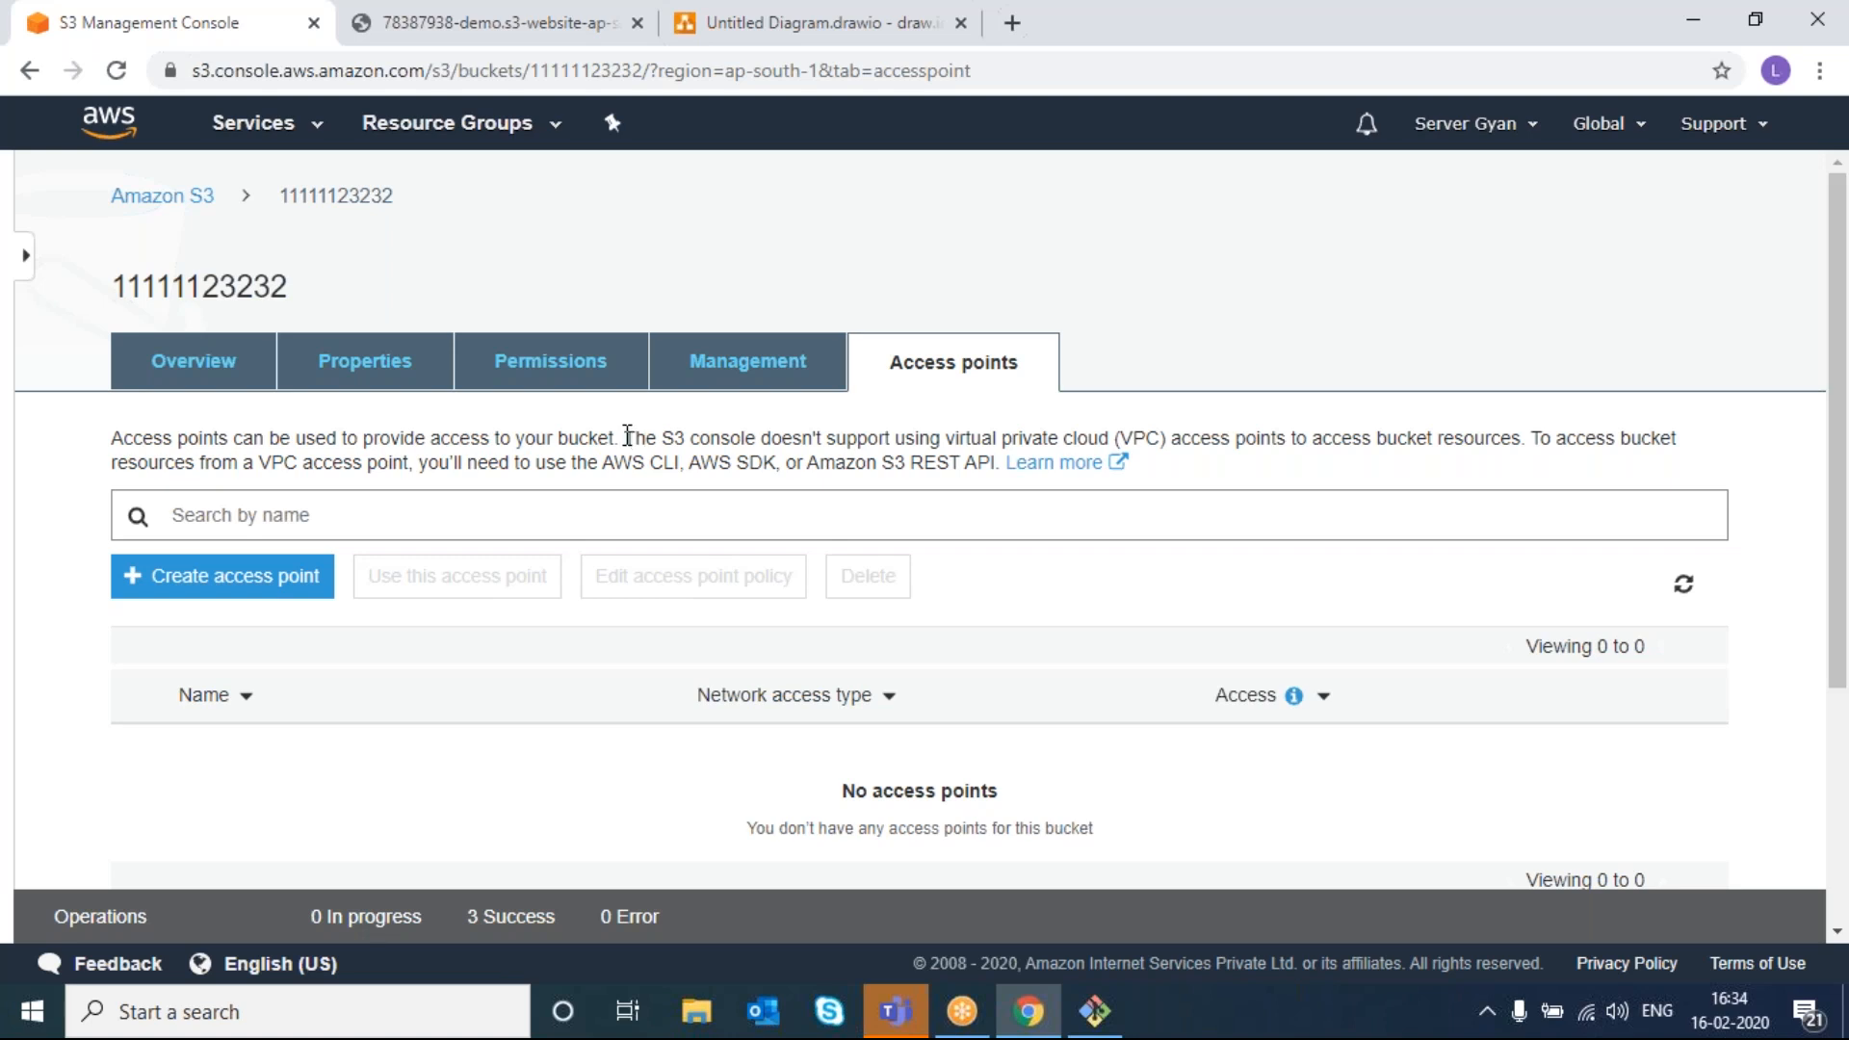
pyautogui.rightClick(986, 431)
pyautogui.click(943, 448)
pyautogui.rightClick(955, 444)
pyautogui.doubleClick(857, 438)
pyautogui.tripleClick(858, 439)
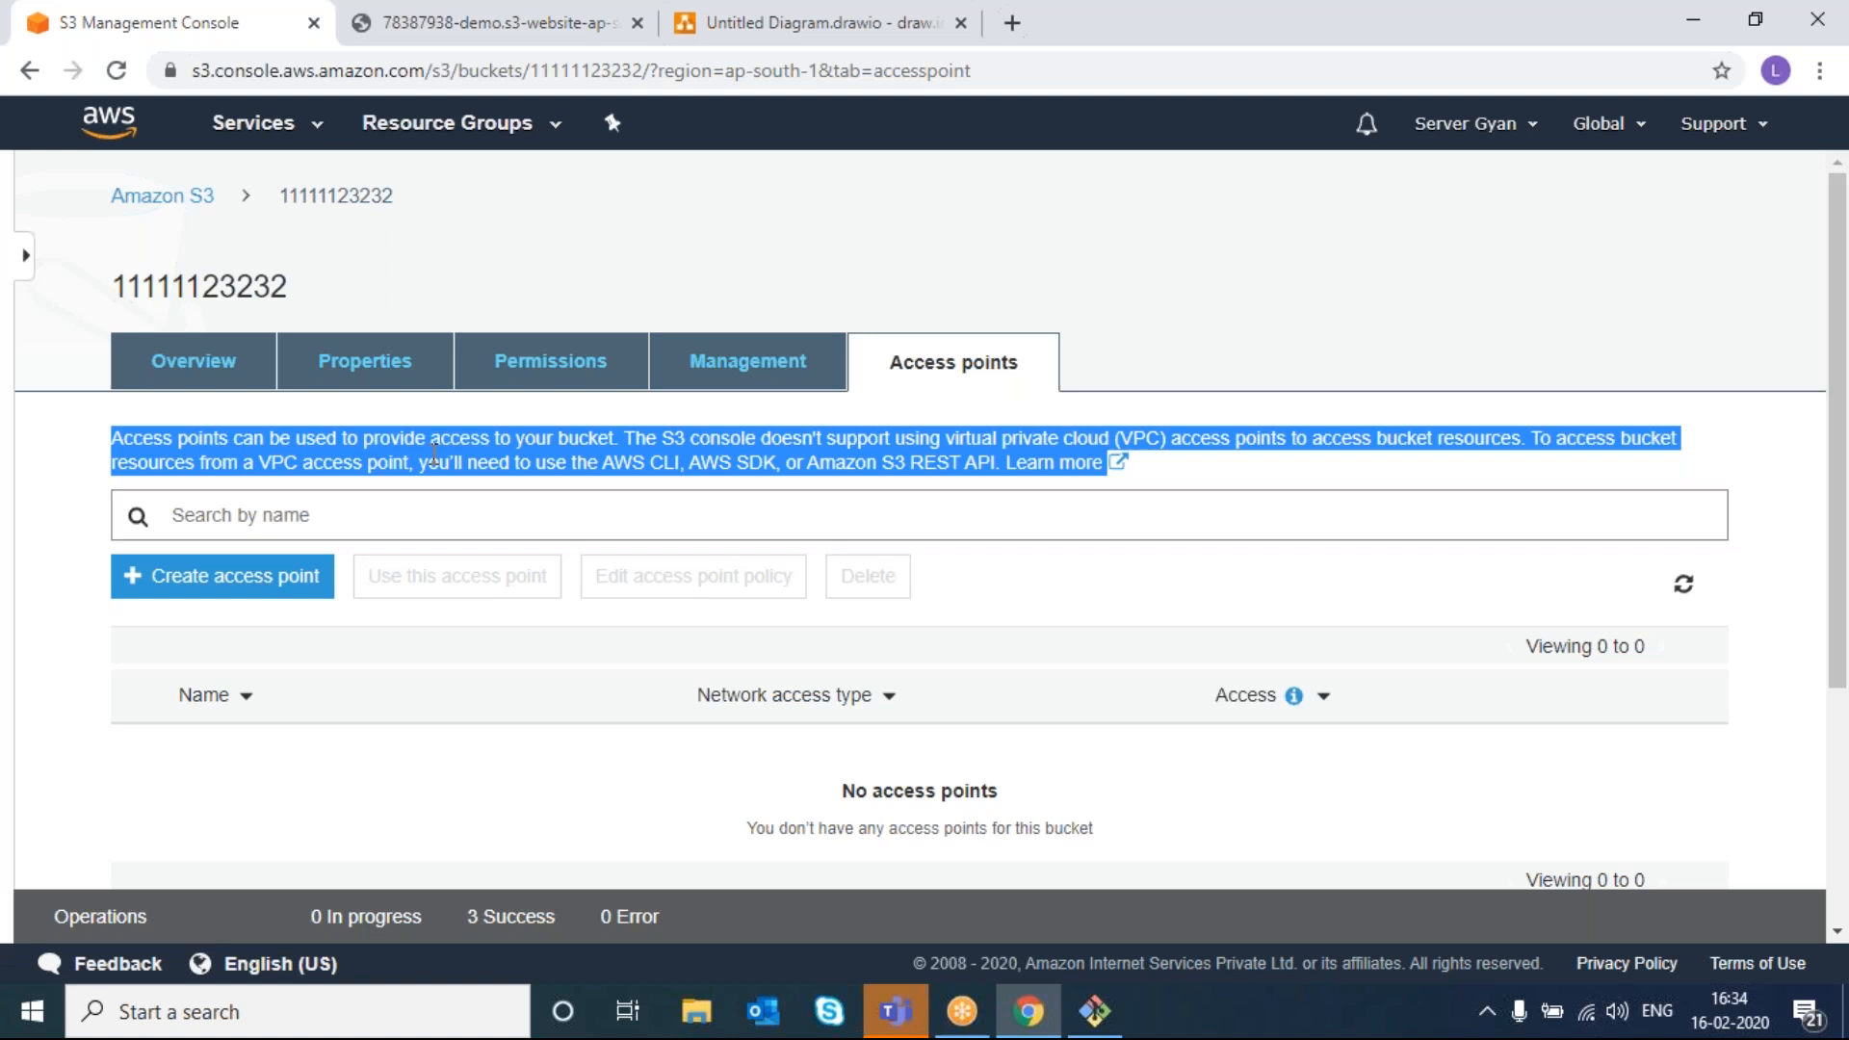
pyautogui.click(337, 464)
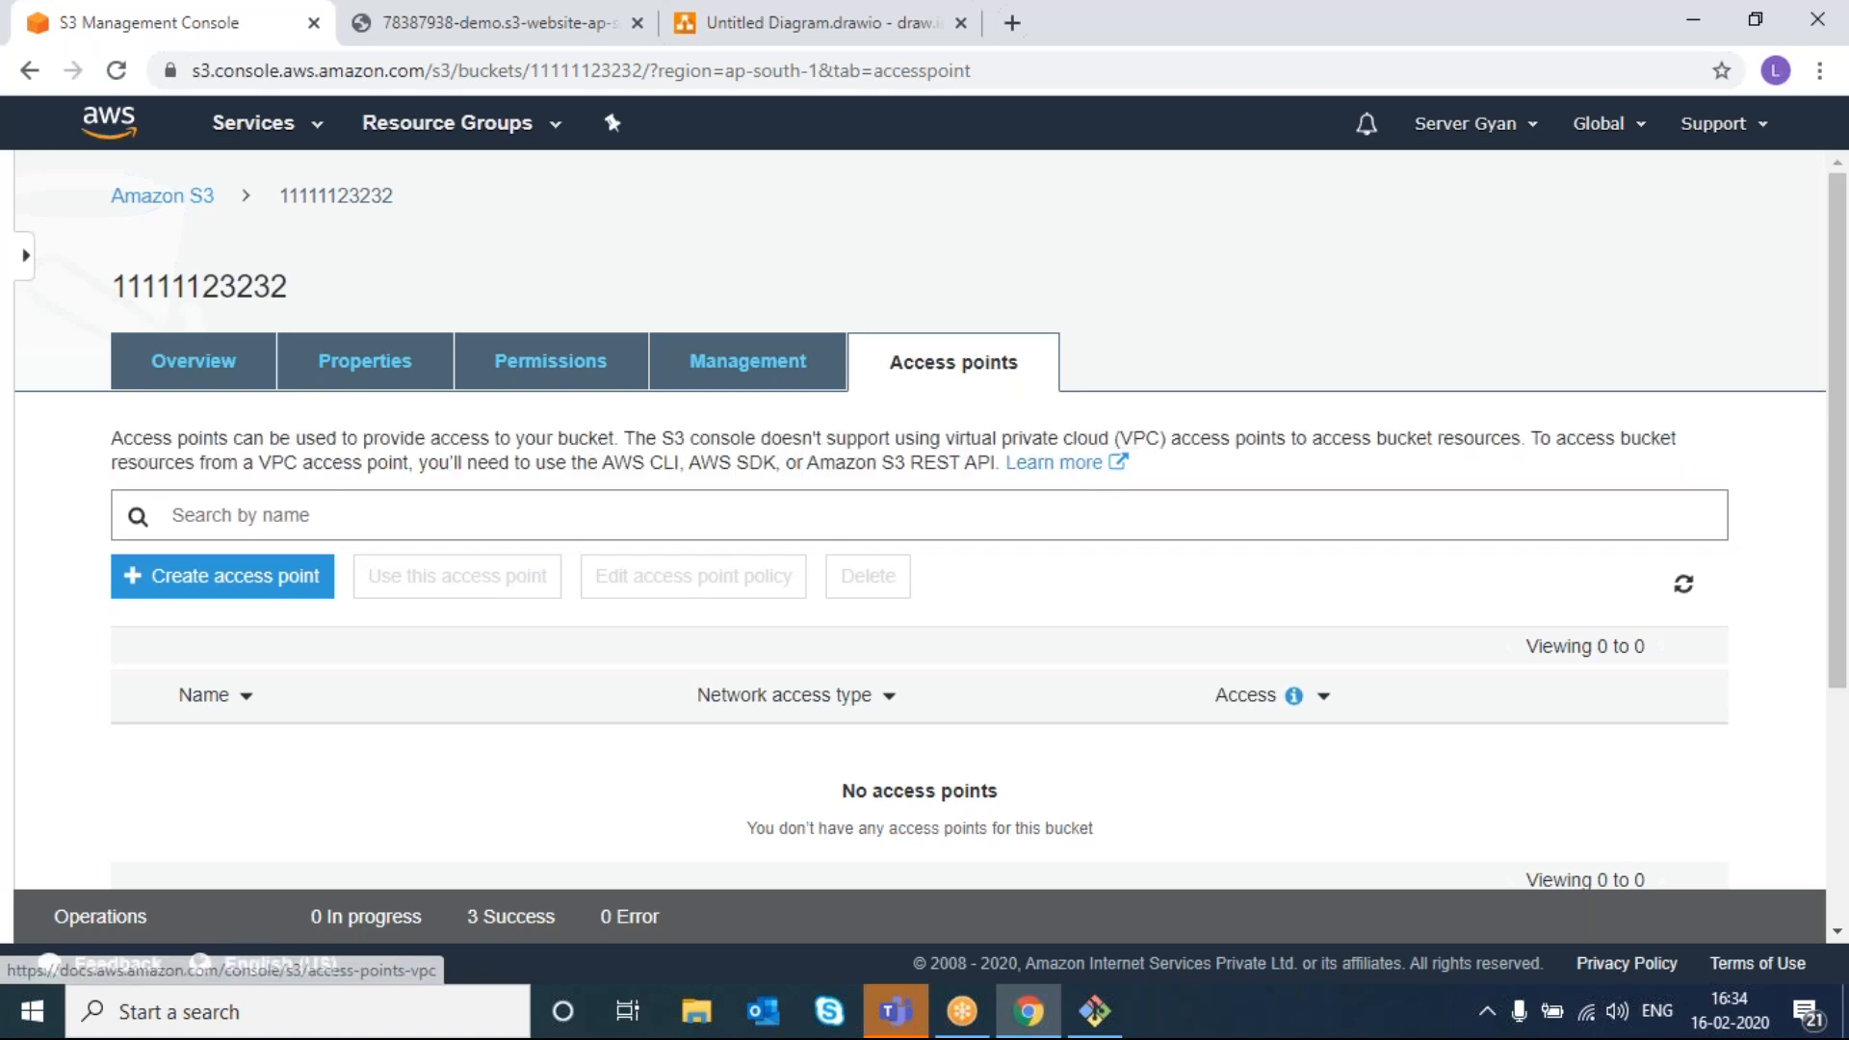
pyautogui.moveTo(1524, 438); pyautogui.dragTo(1050, 439)
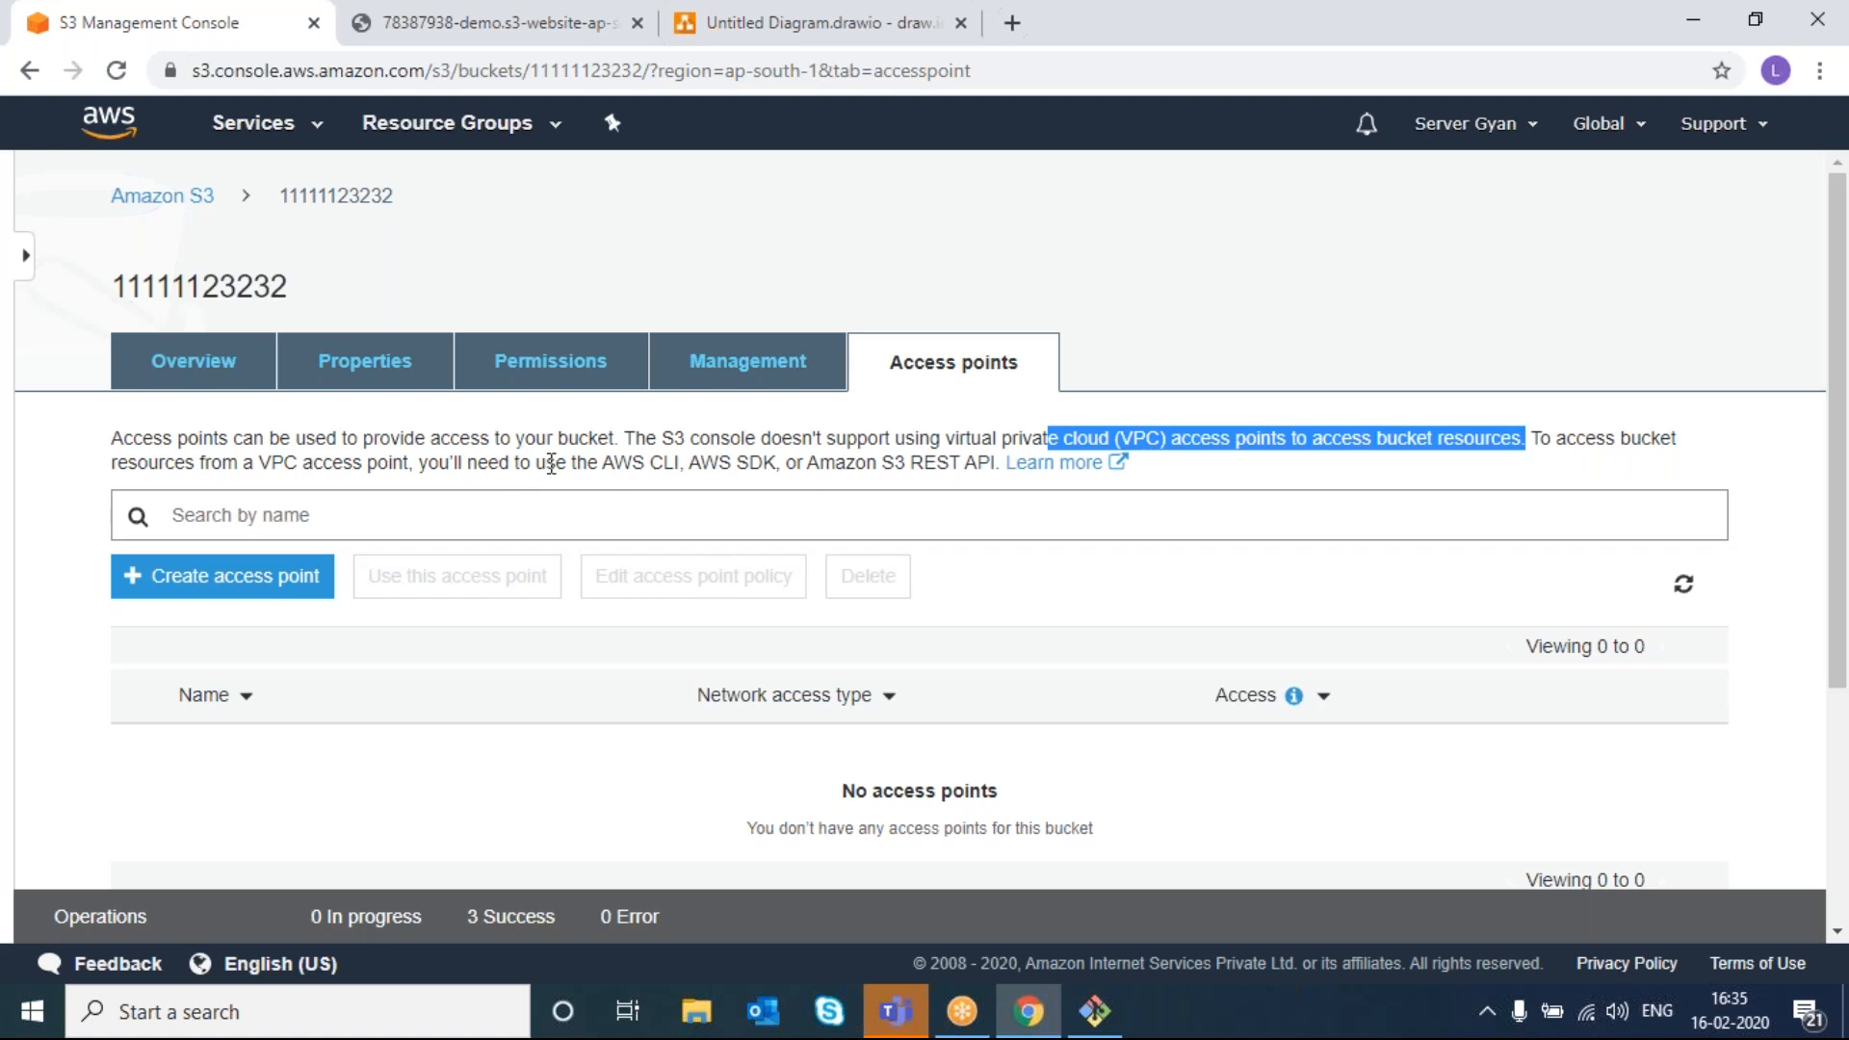
# - Inspect the Create access point form's name and VPC ID fields, then leave it unsaved
pyautogui.click(243, 584)
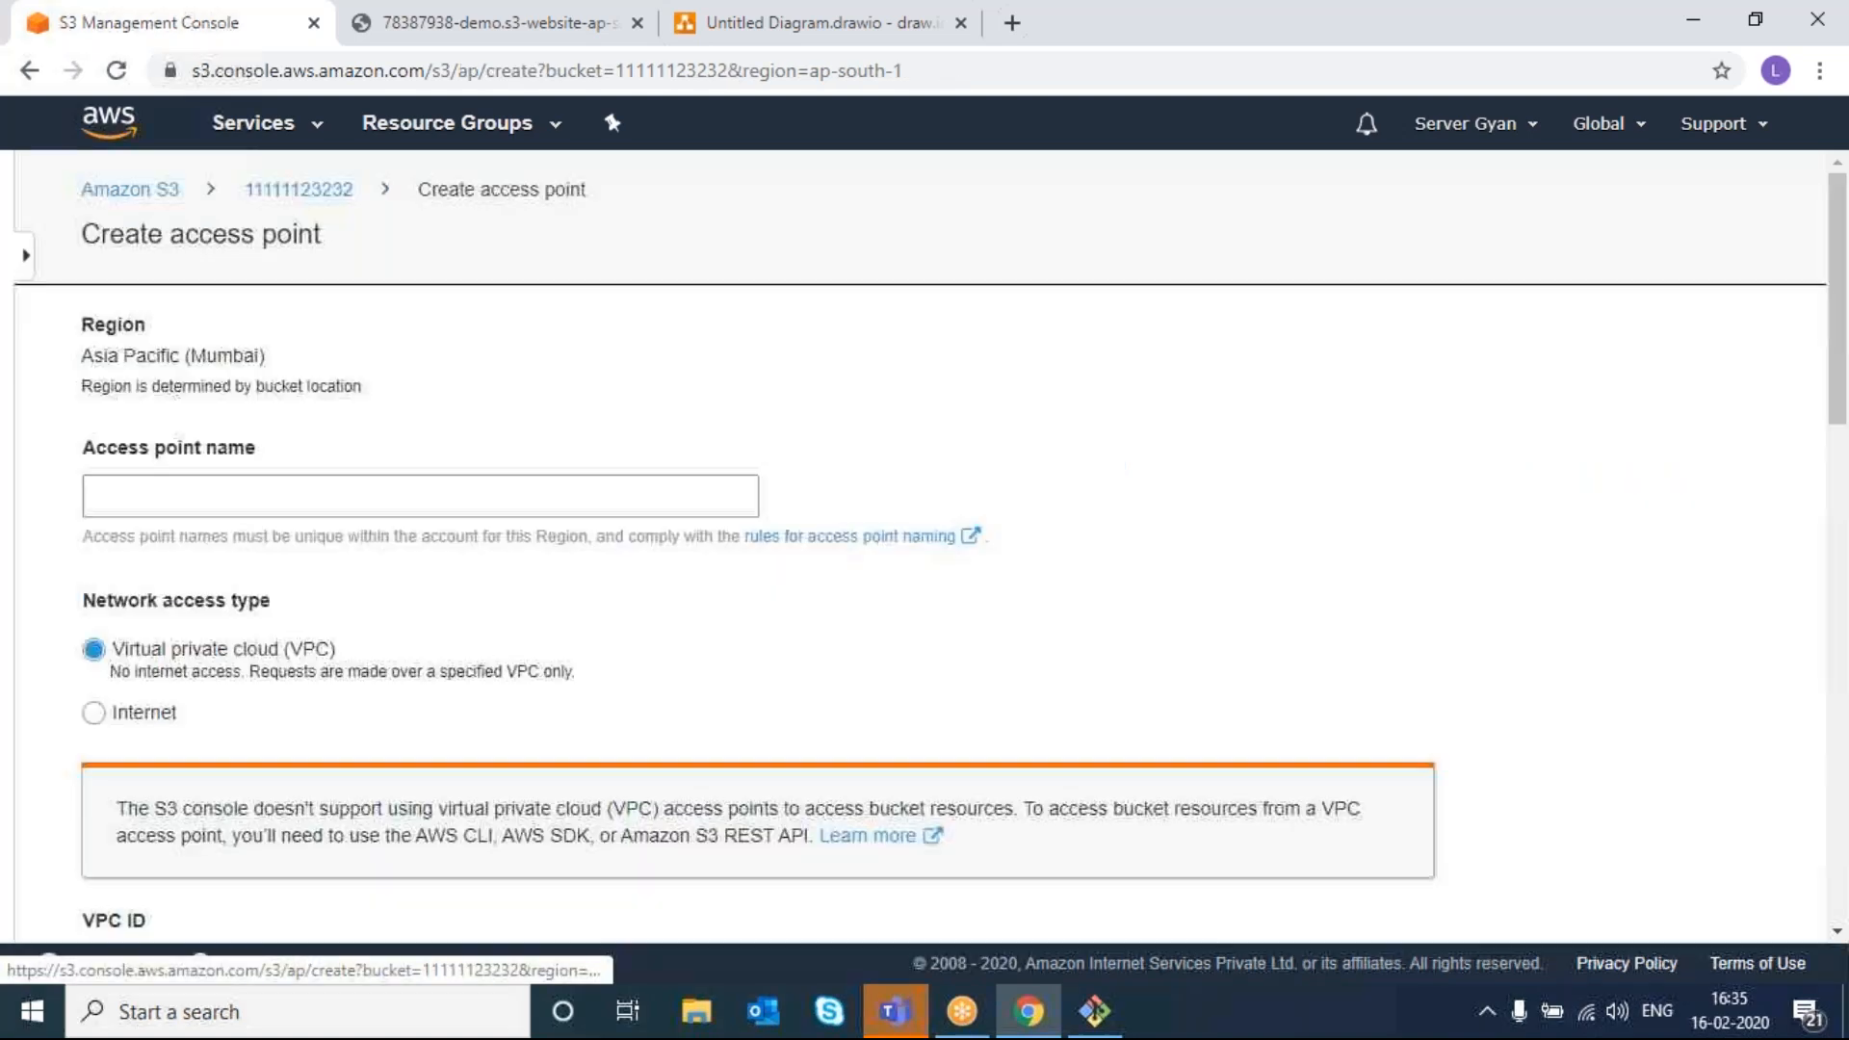
pyautogui.click(258, 499)
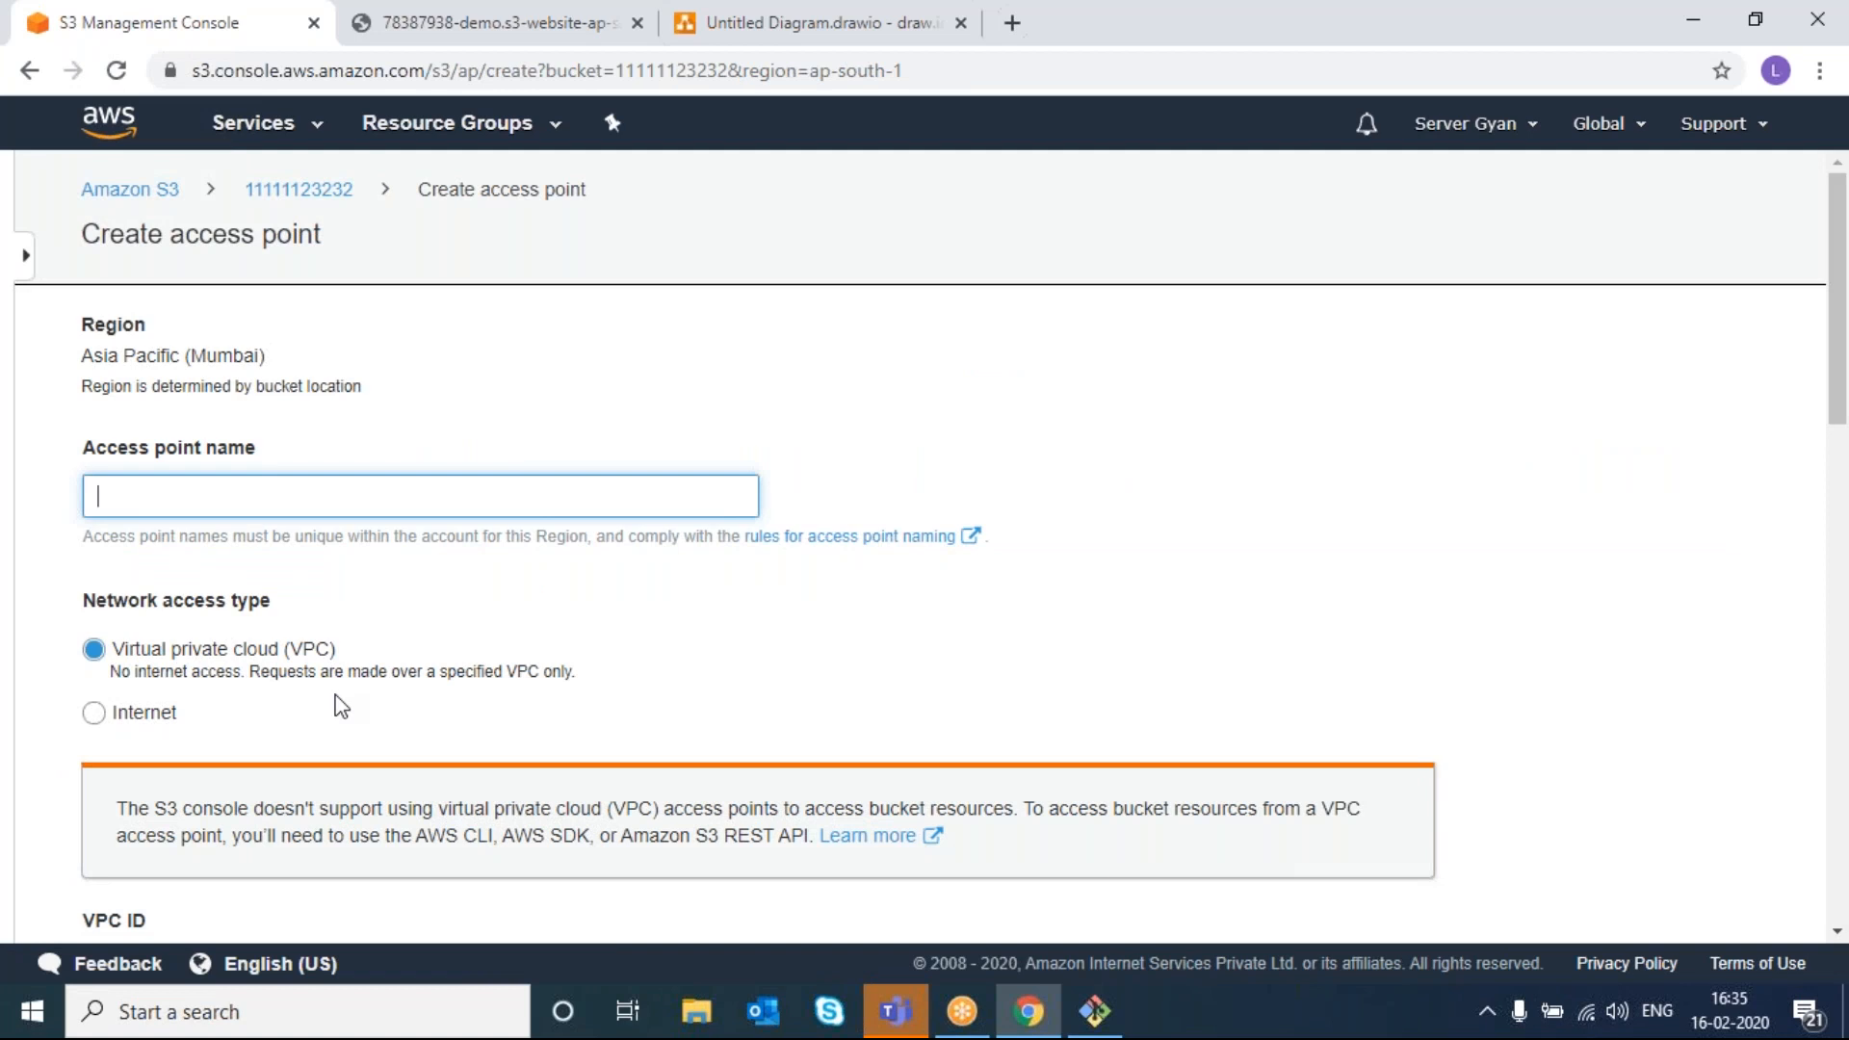
pyautogui.scroll(-2, 338, 706)
pyautogui.click(307, 766)
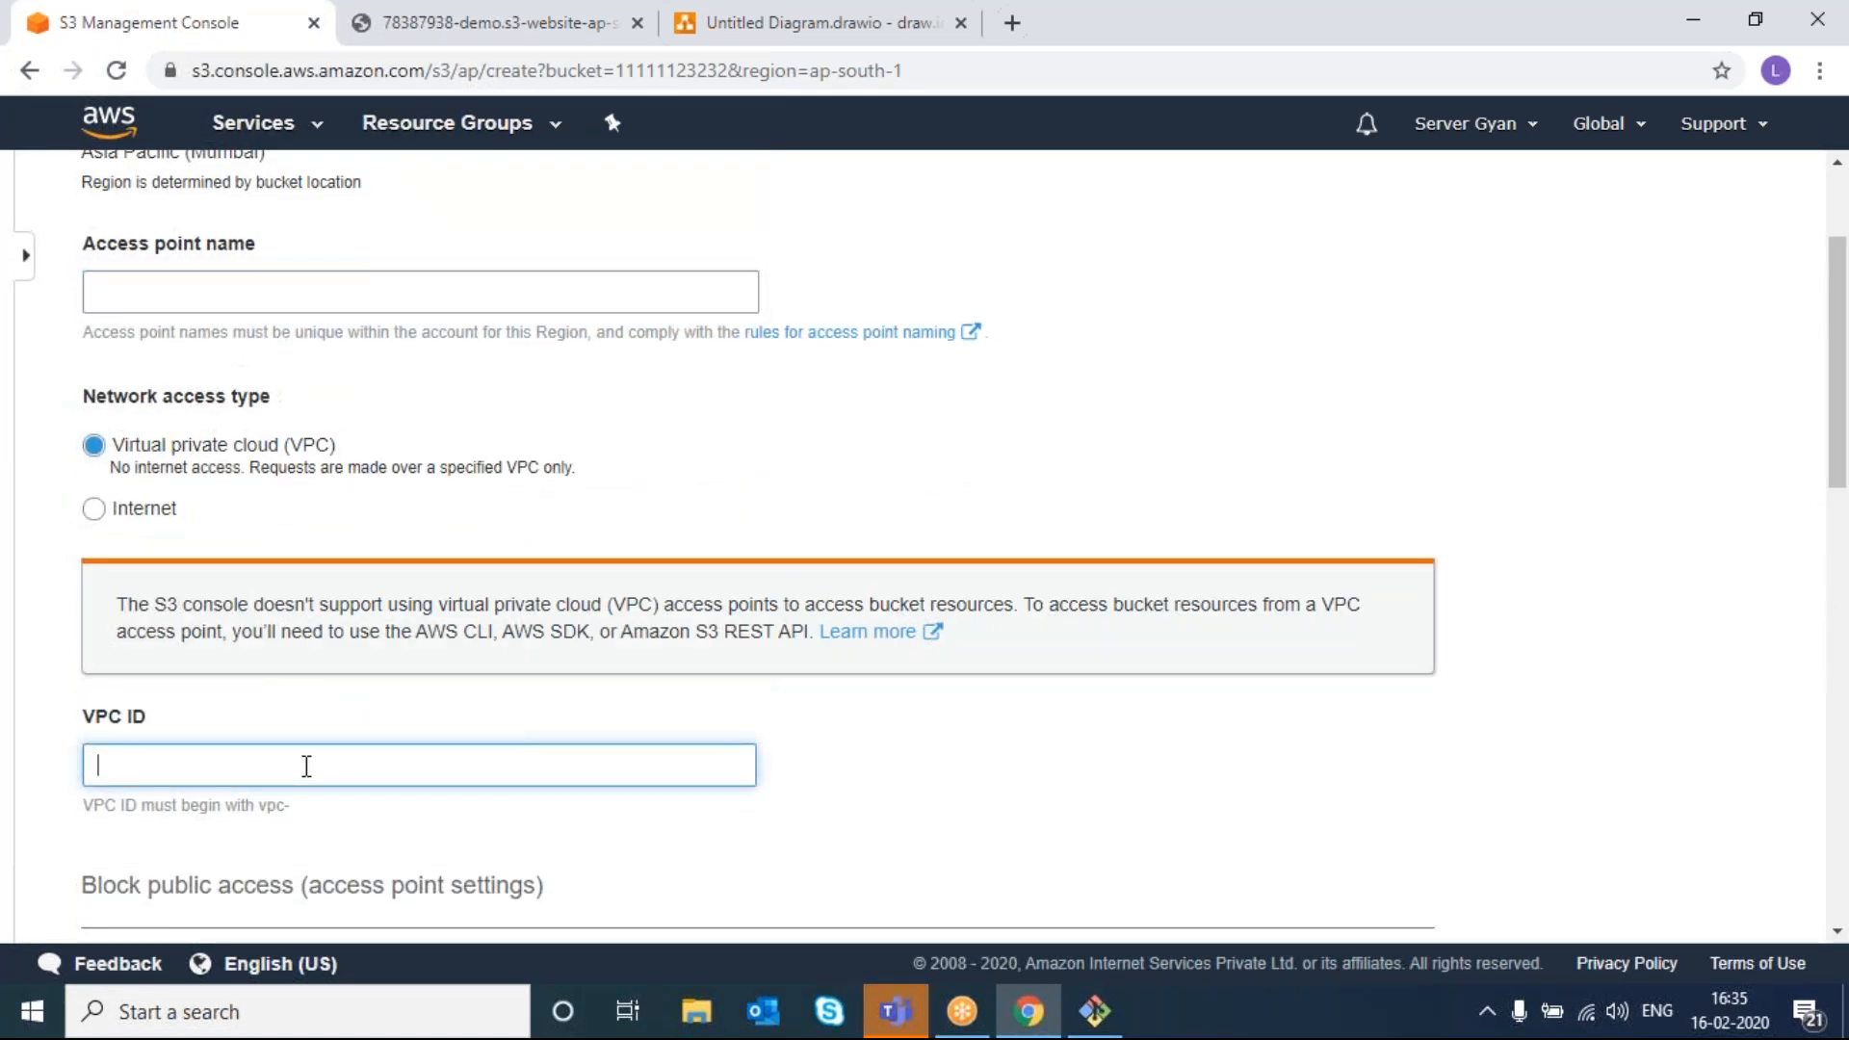
pyautogui.scroll(-1, 307, 766)
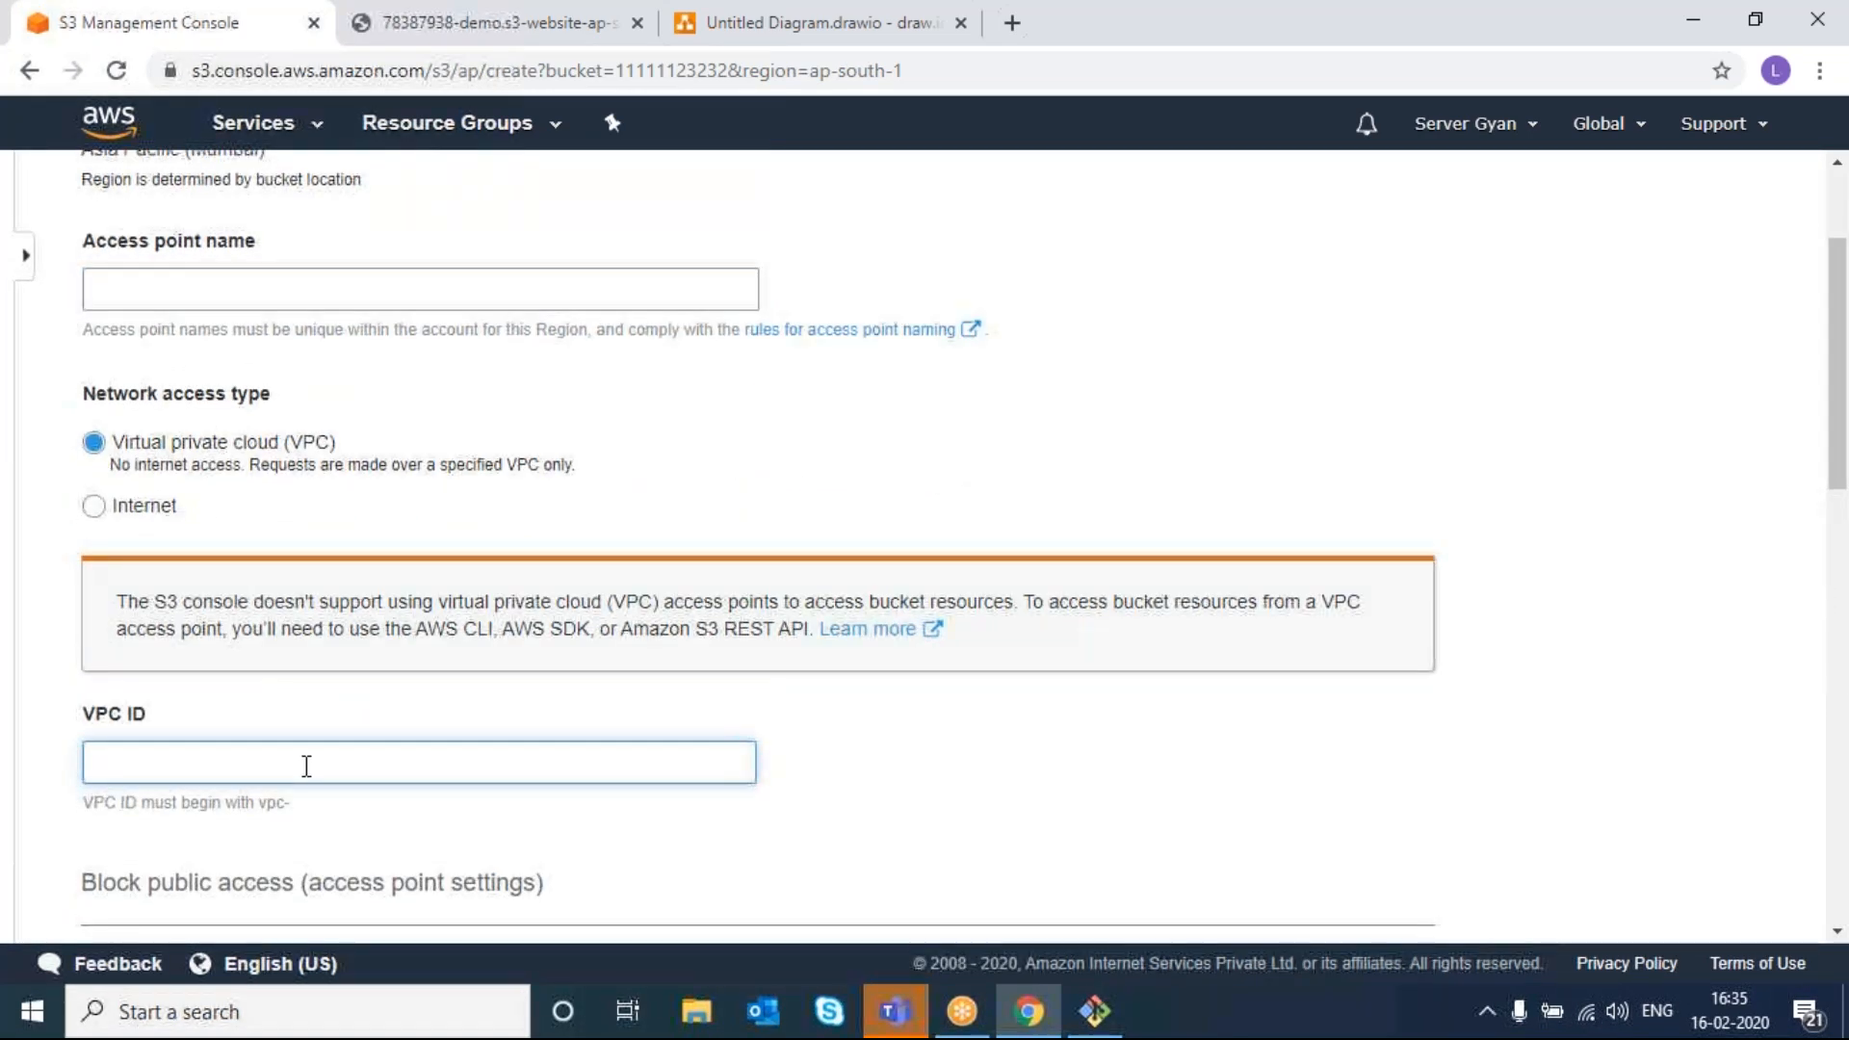
pyautogui.scroll(-3, 307, 766)
pyautogui.scroll(-10, 307, 766)
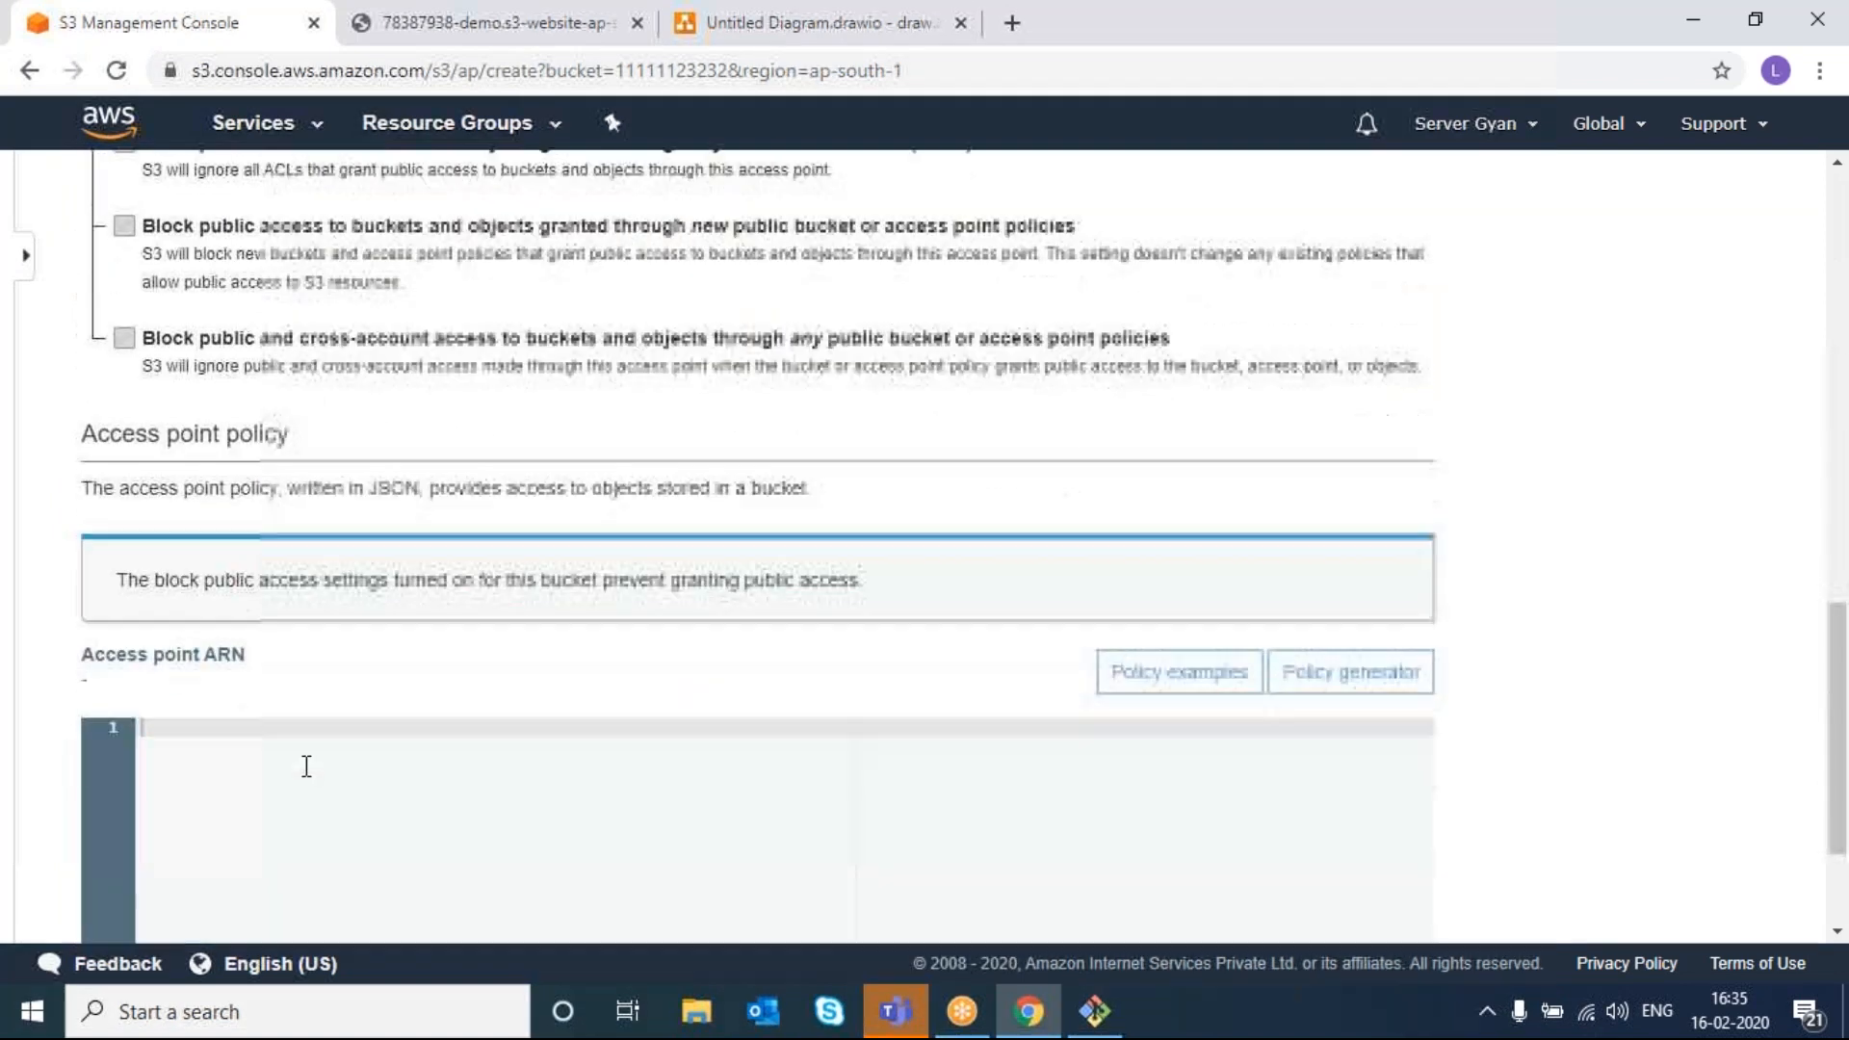
pyautogui.scroll(15, 306, 766)
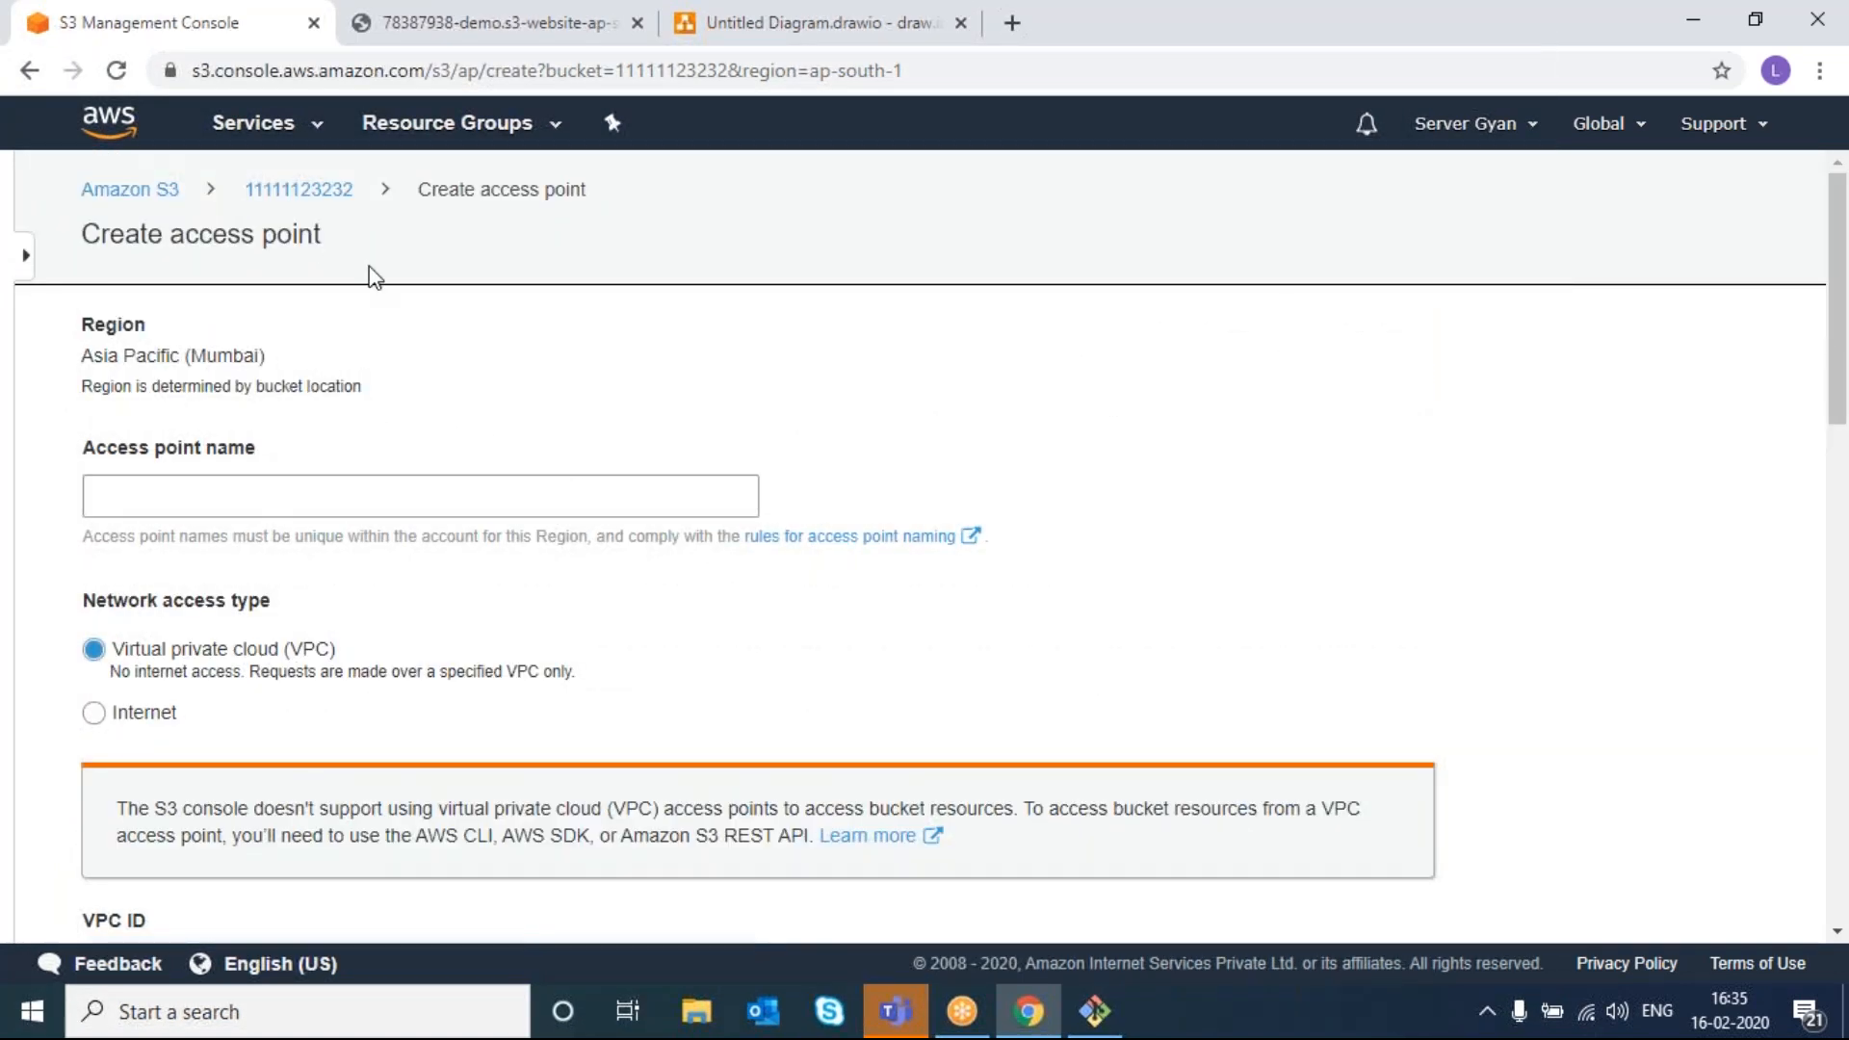
pyautogui.click(298, 189)
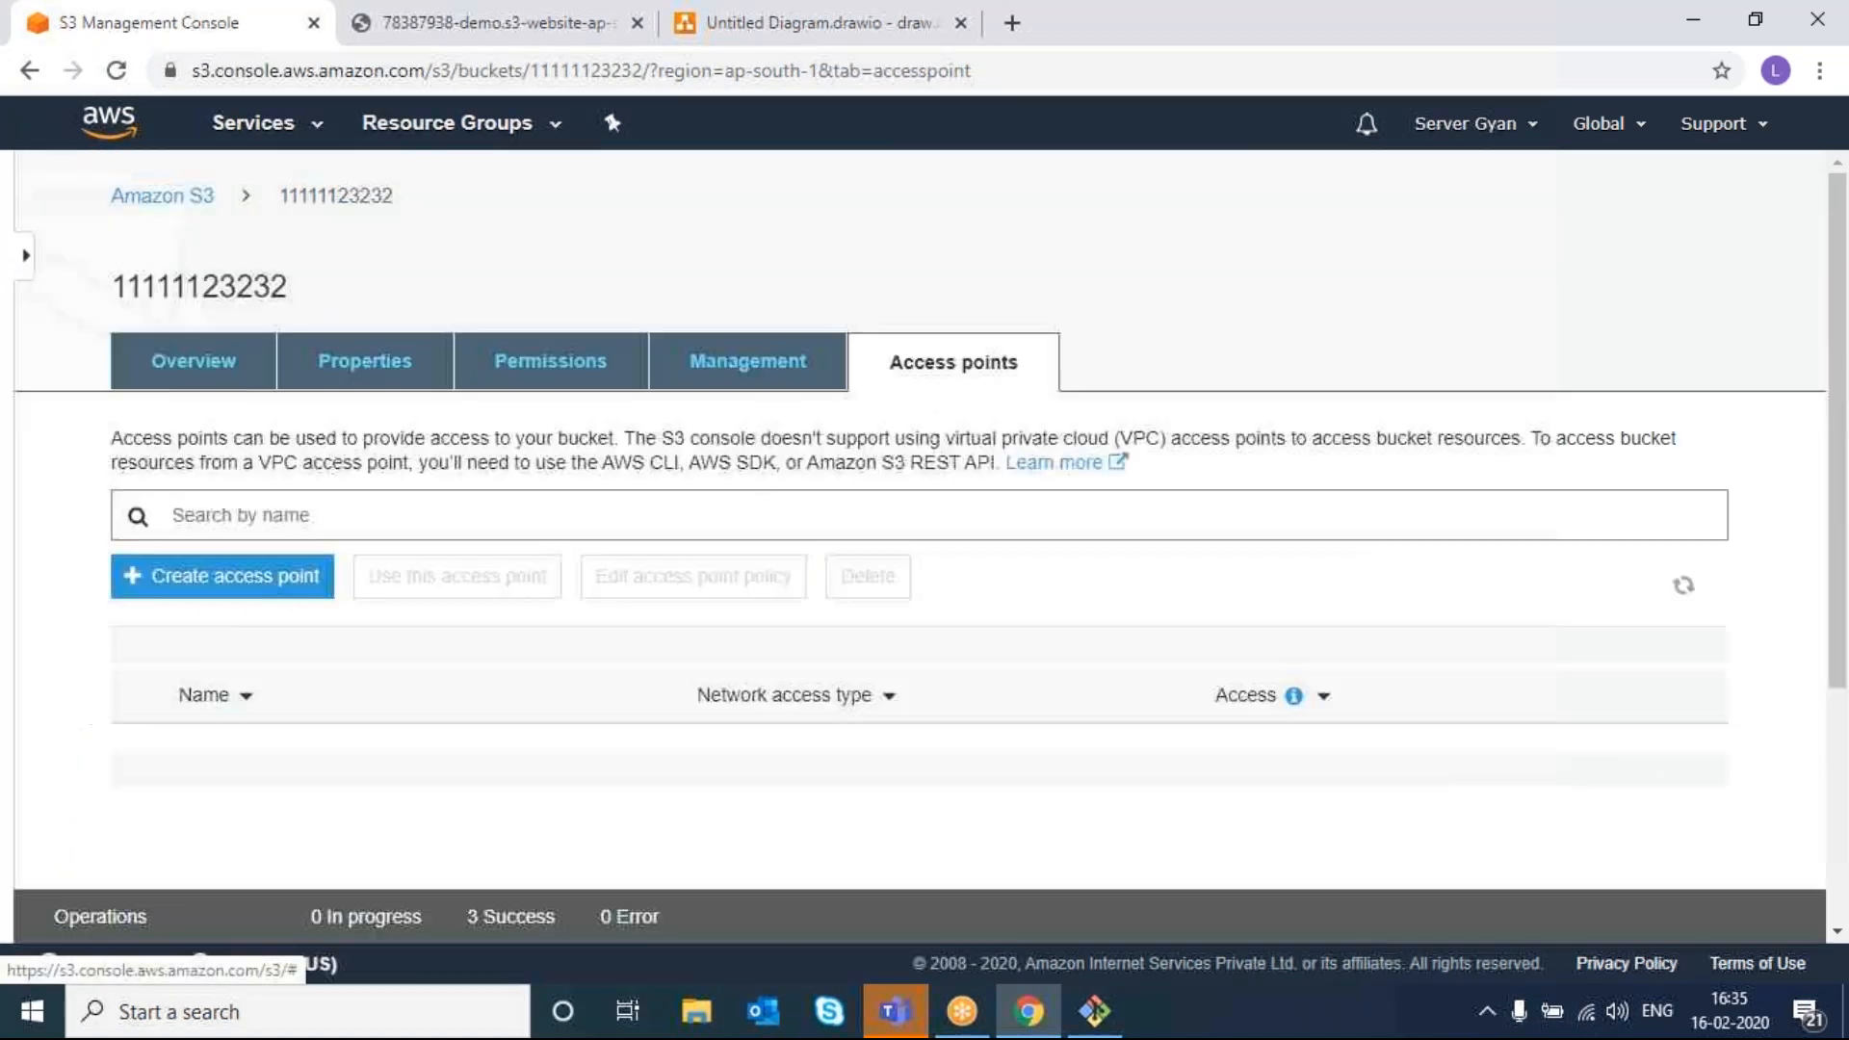
# - Open bucket 78387938-demo's Properties tab
pyautogui.click(168, 205)
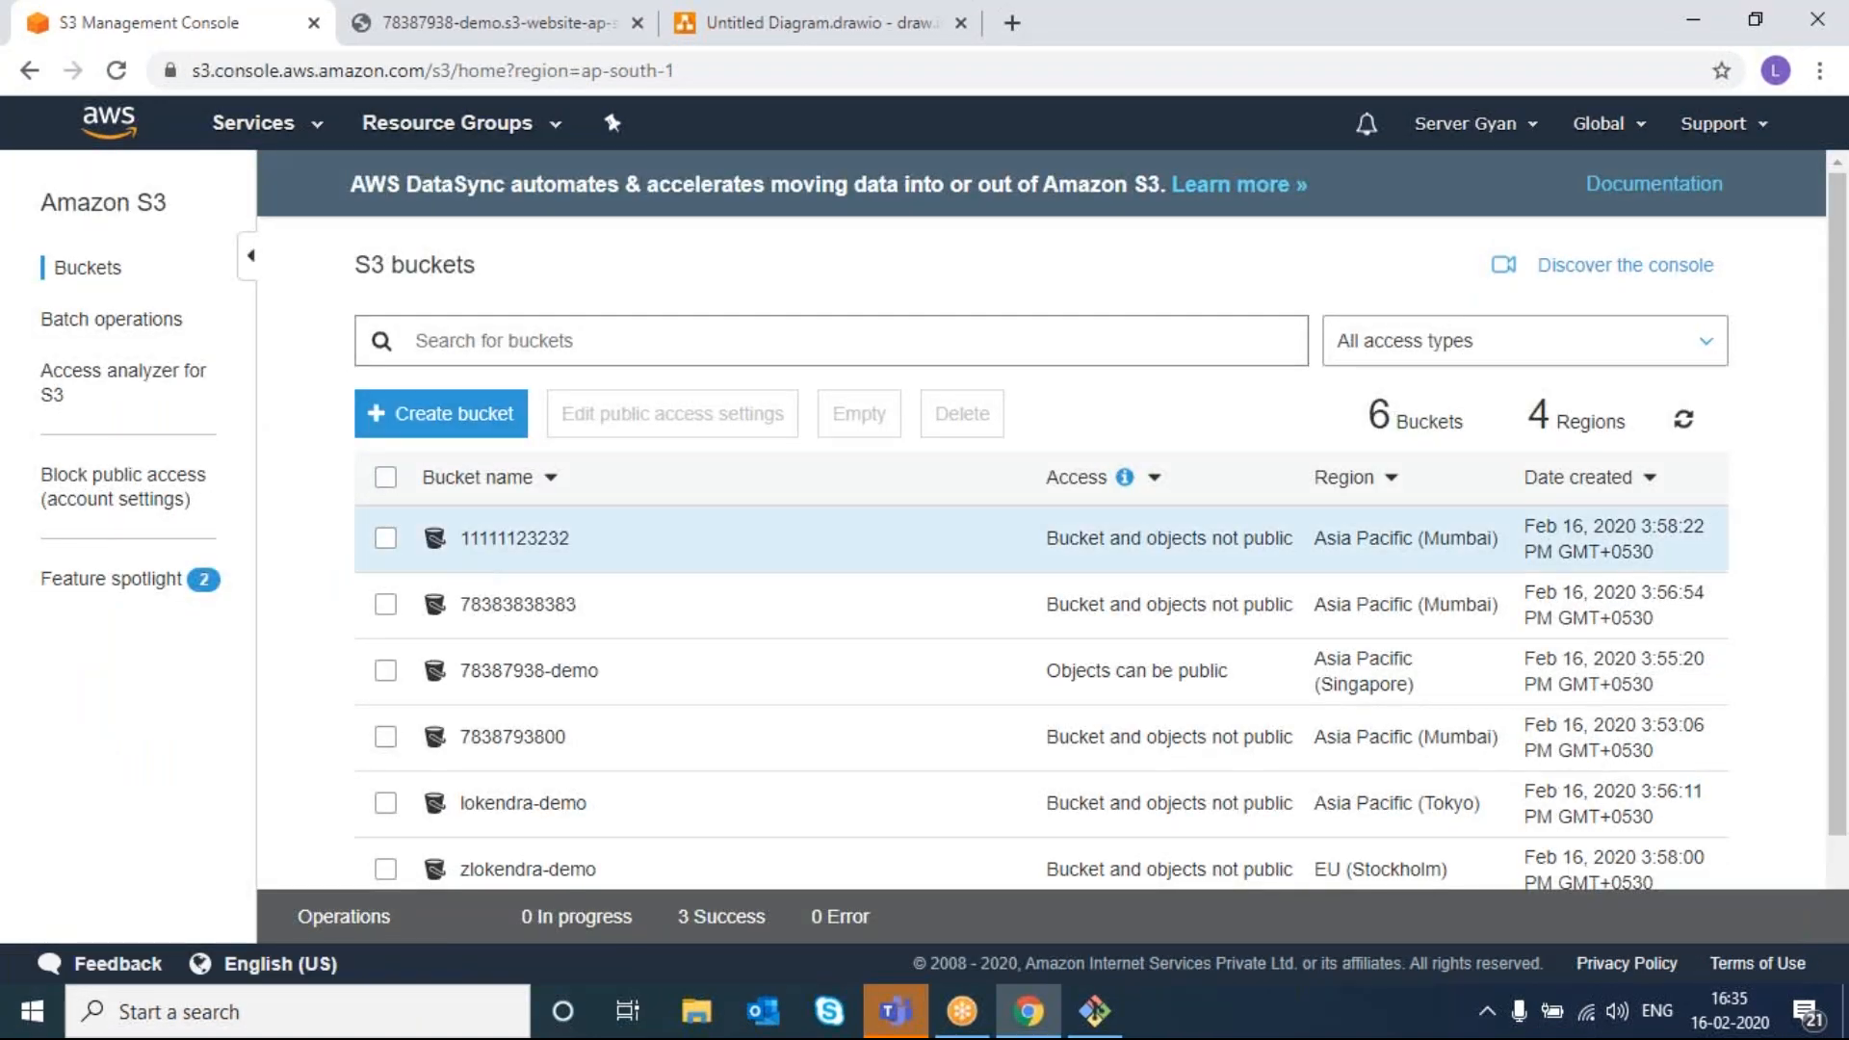
pyautogui.click(477, 670)
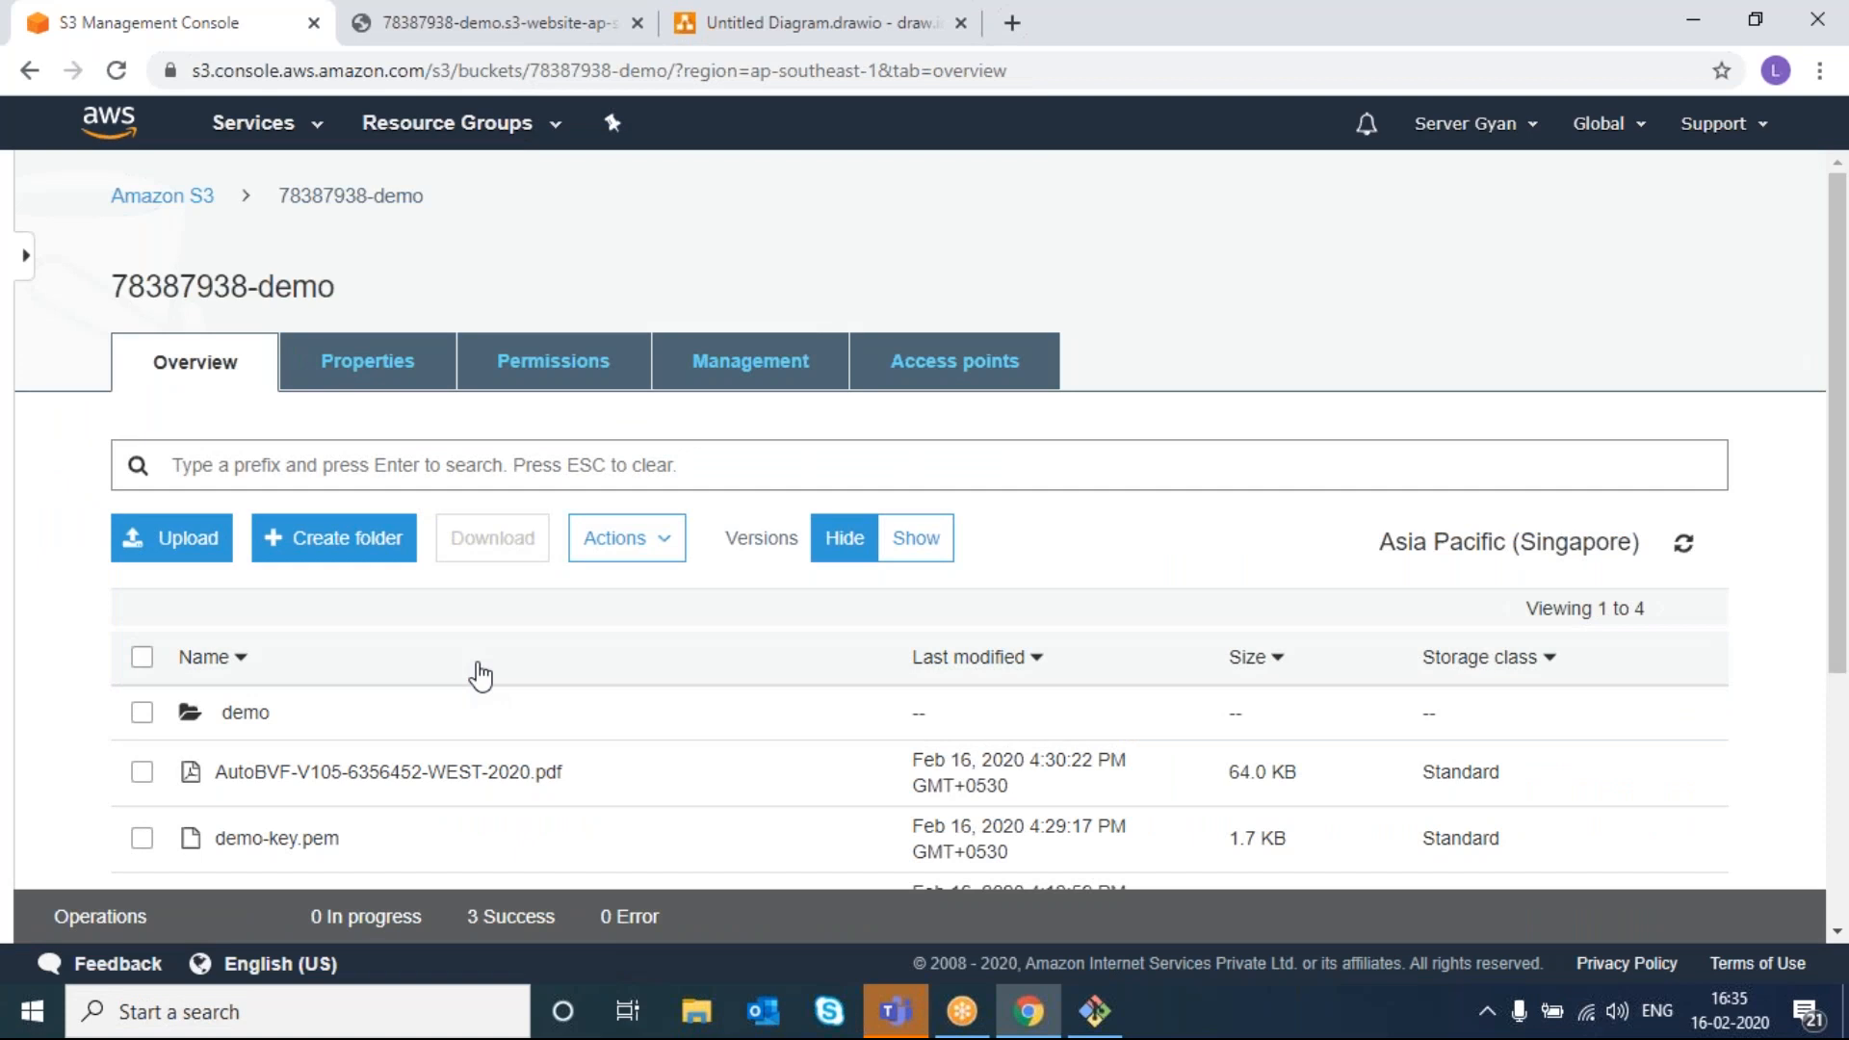
pyautogui.scroll(-3, 529, 743)
pyautogui.scroll(3, 475, 516)
pyautogui.click(356, 382)
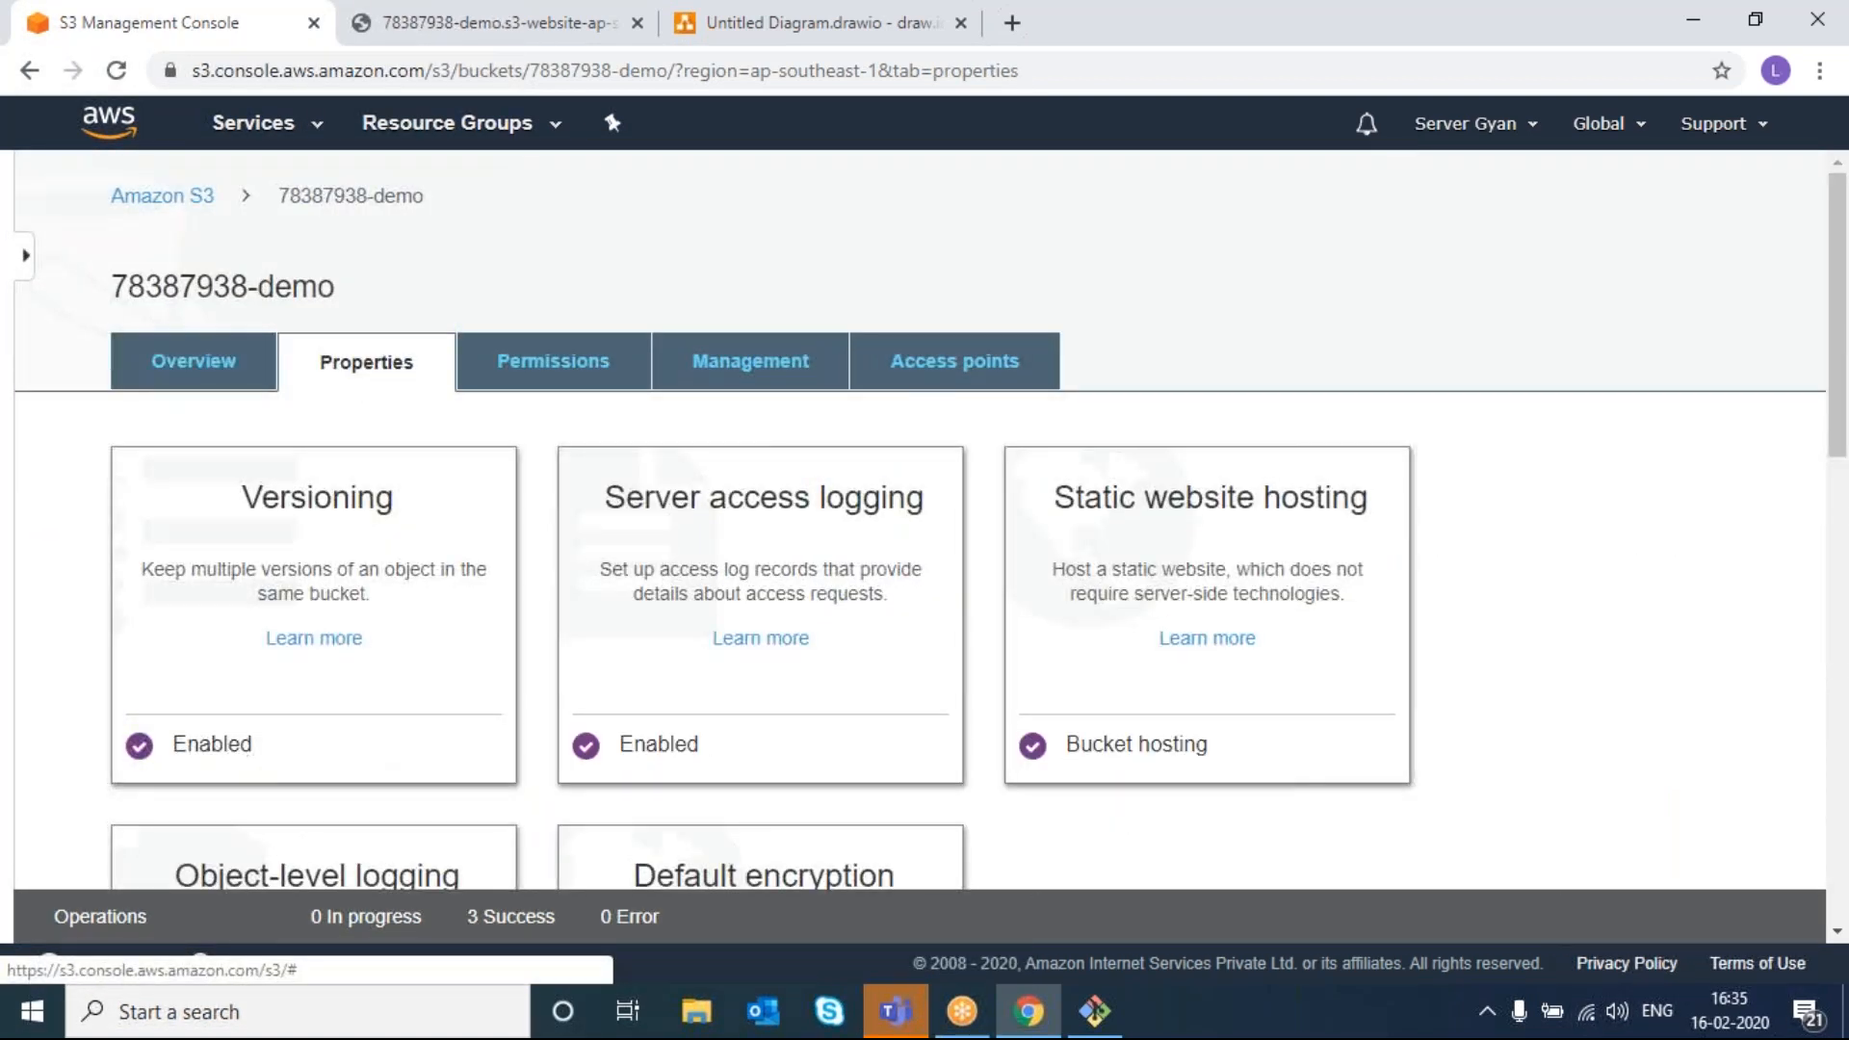
# - Inspect the Object-level logging settings and close them unchanged, leaving logging disabled
pyautogui.scroll(-1, 516, 611)
pyautogui.scroll(-2, 318, 713)
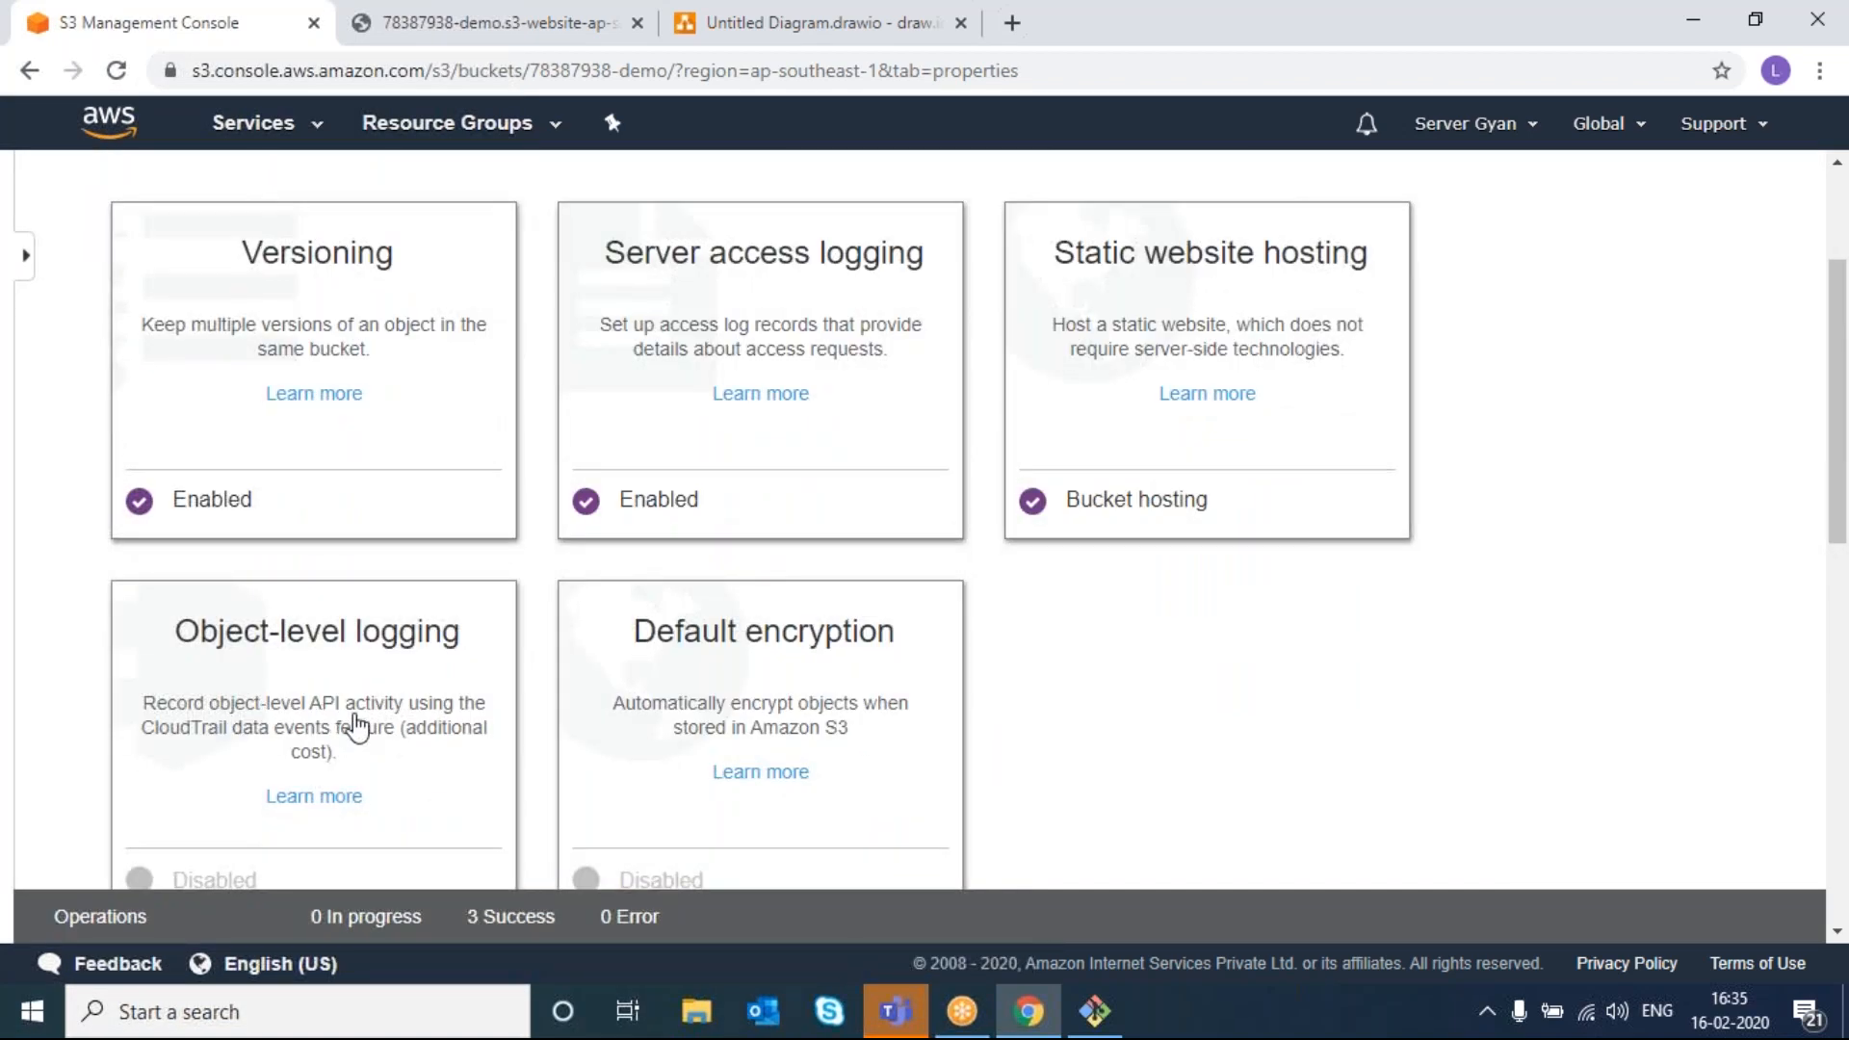
pyautogui.scroll(-1, 358, 721)
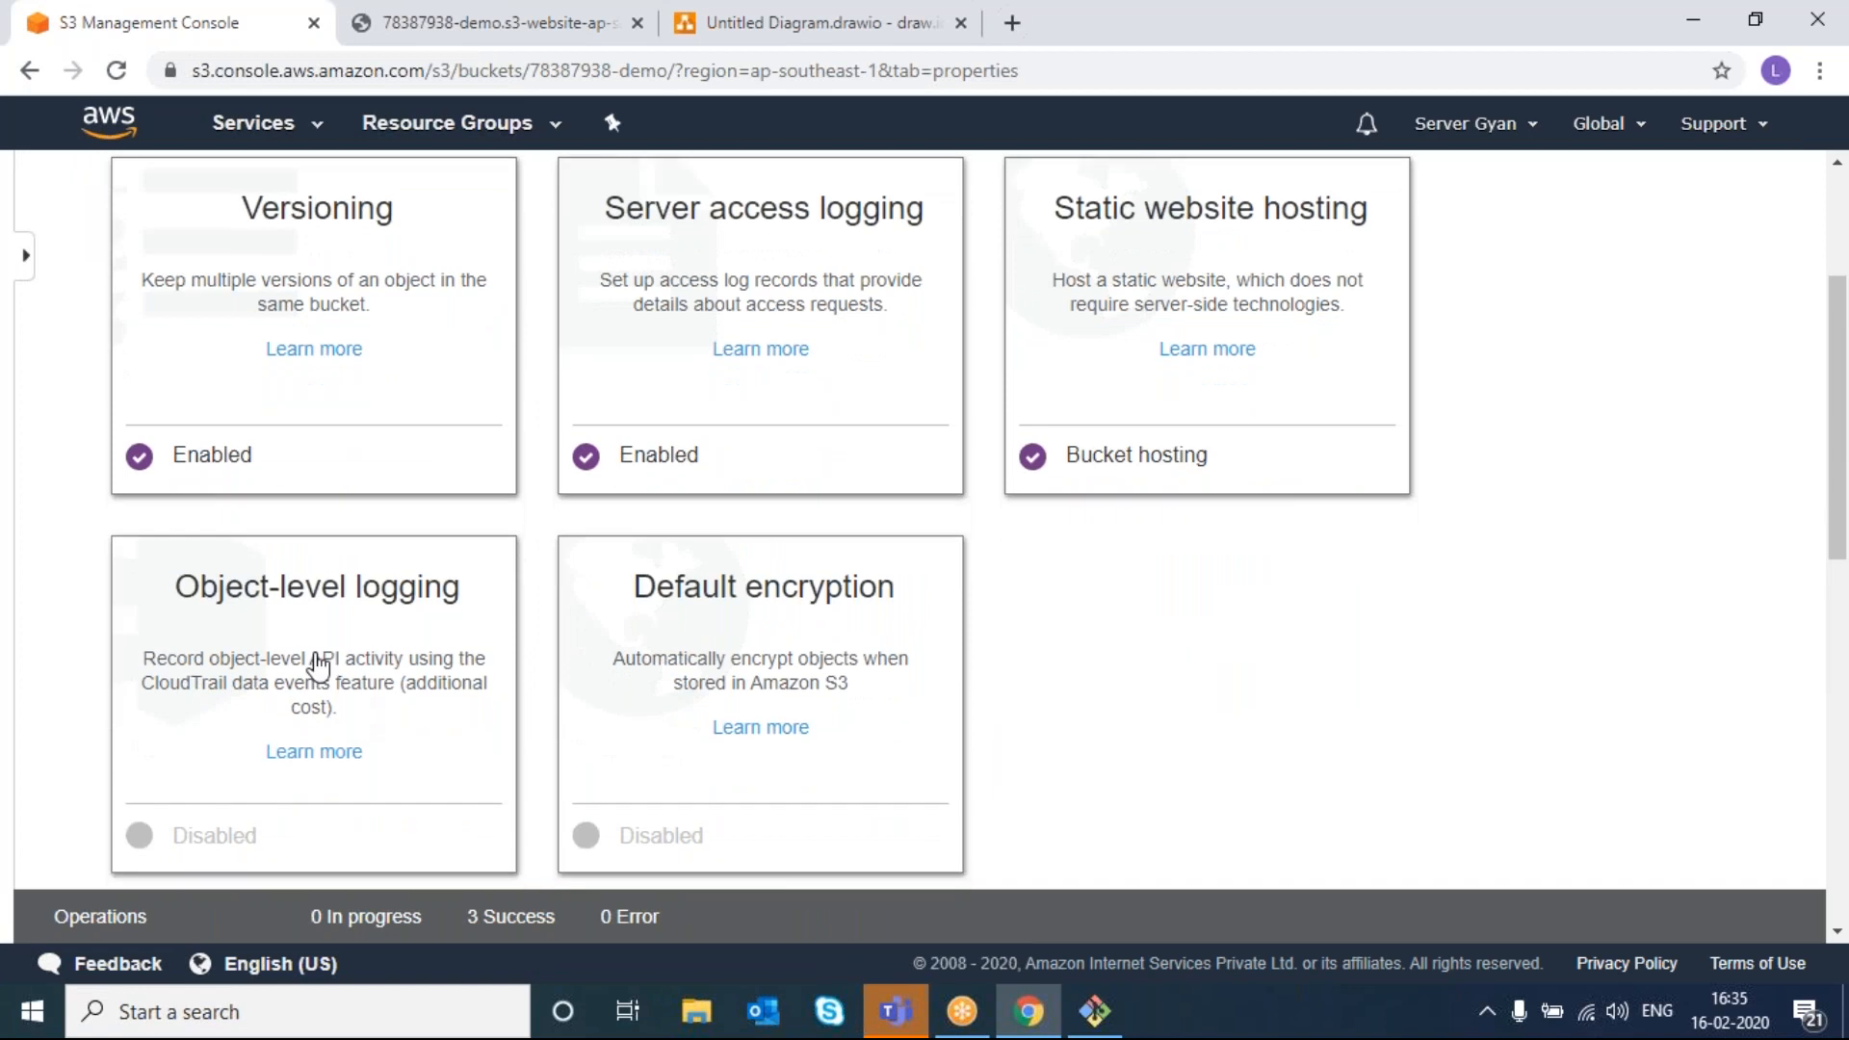
pyautogui.moveTo(142, 691); pyautogui.dragTo(227, 693)
pyautogui.click(225, 686)
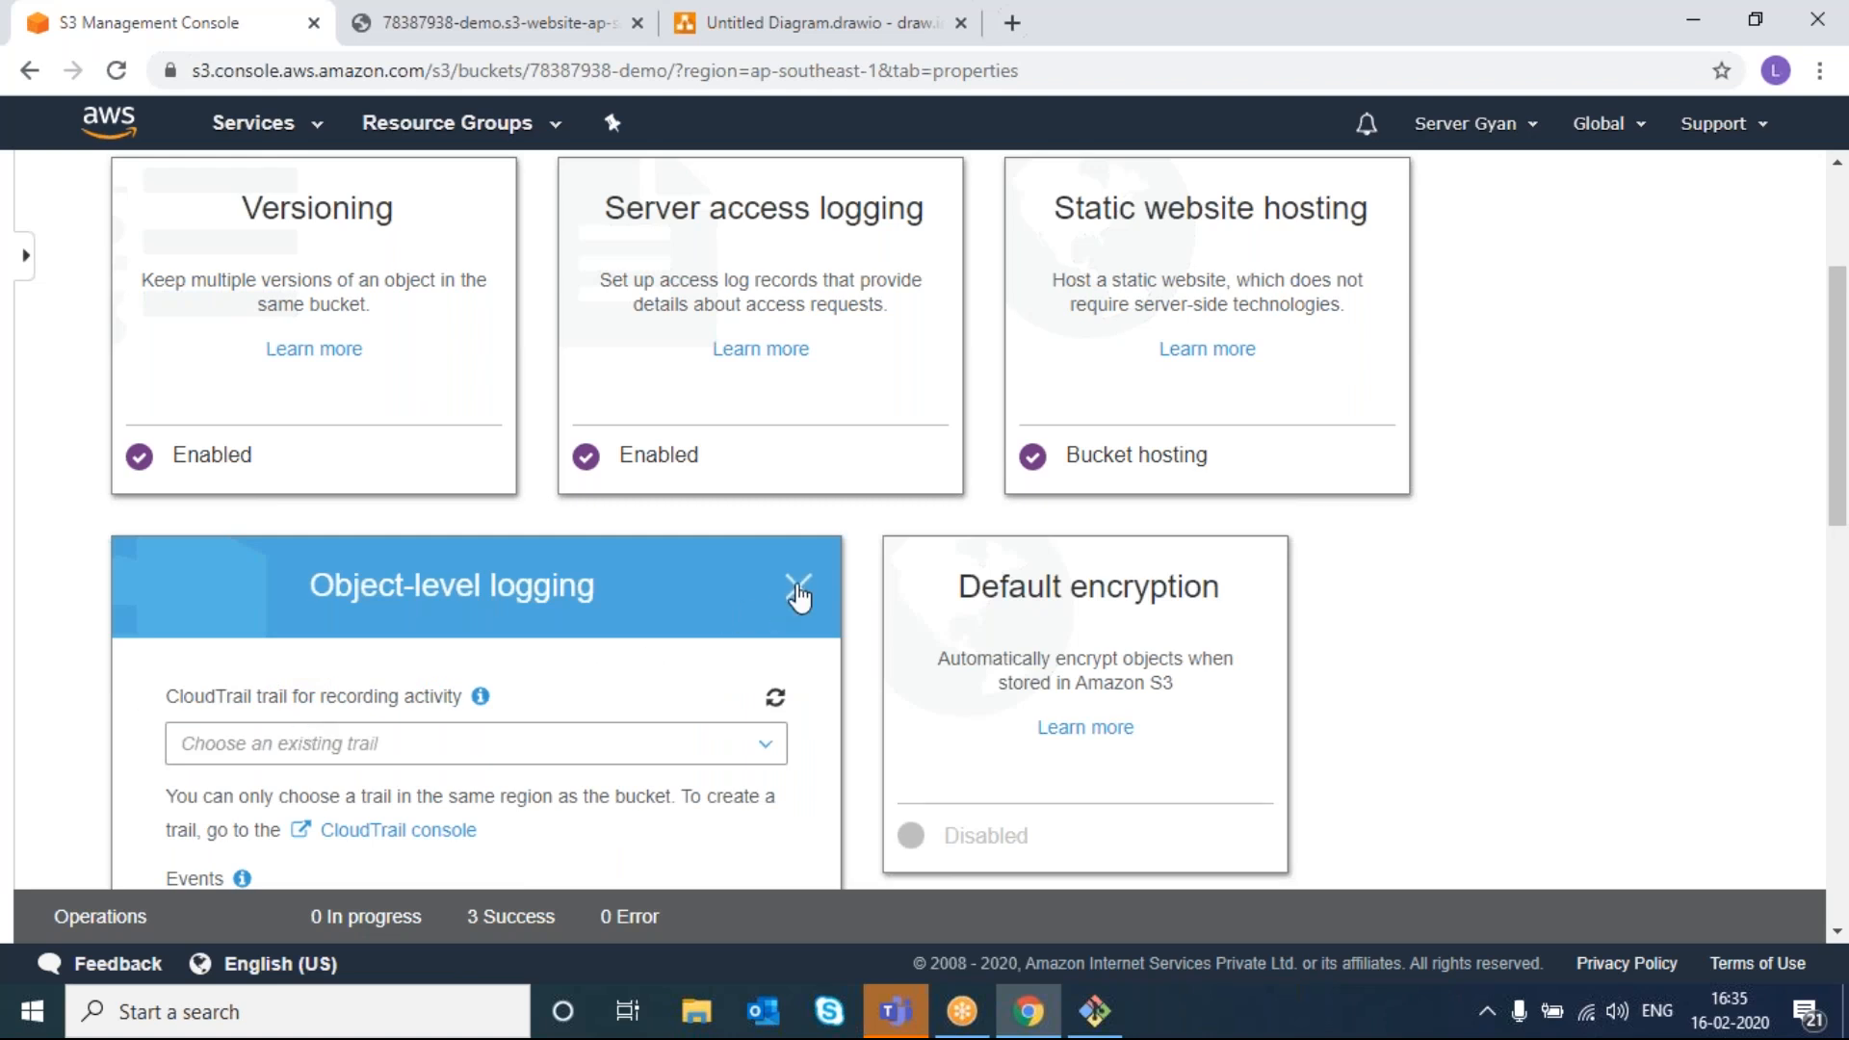
pyautogui.click(797, 589)
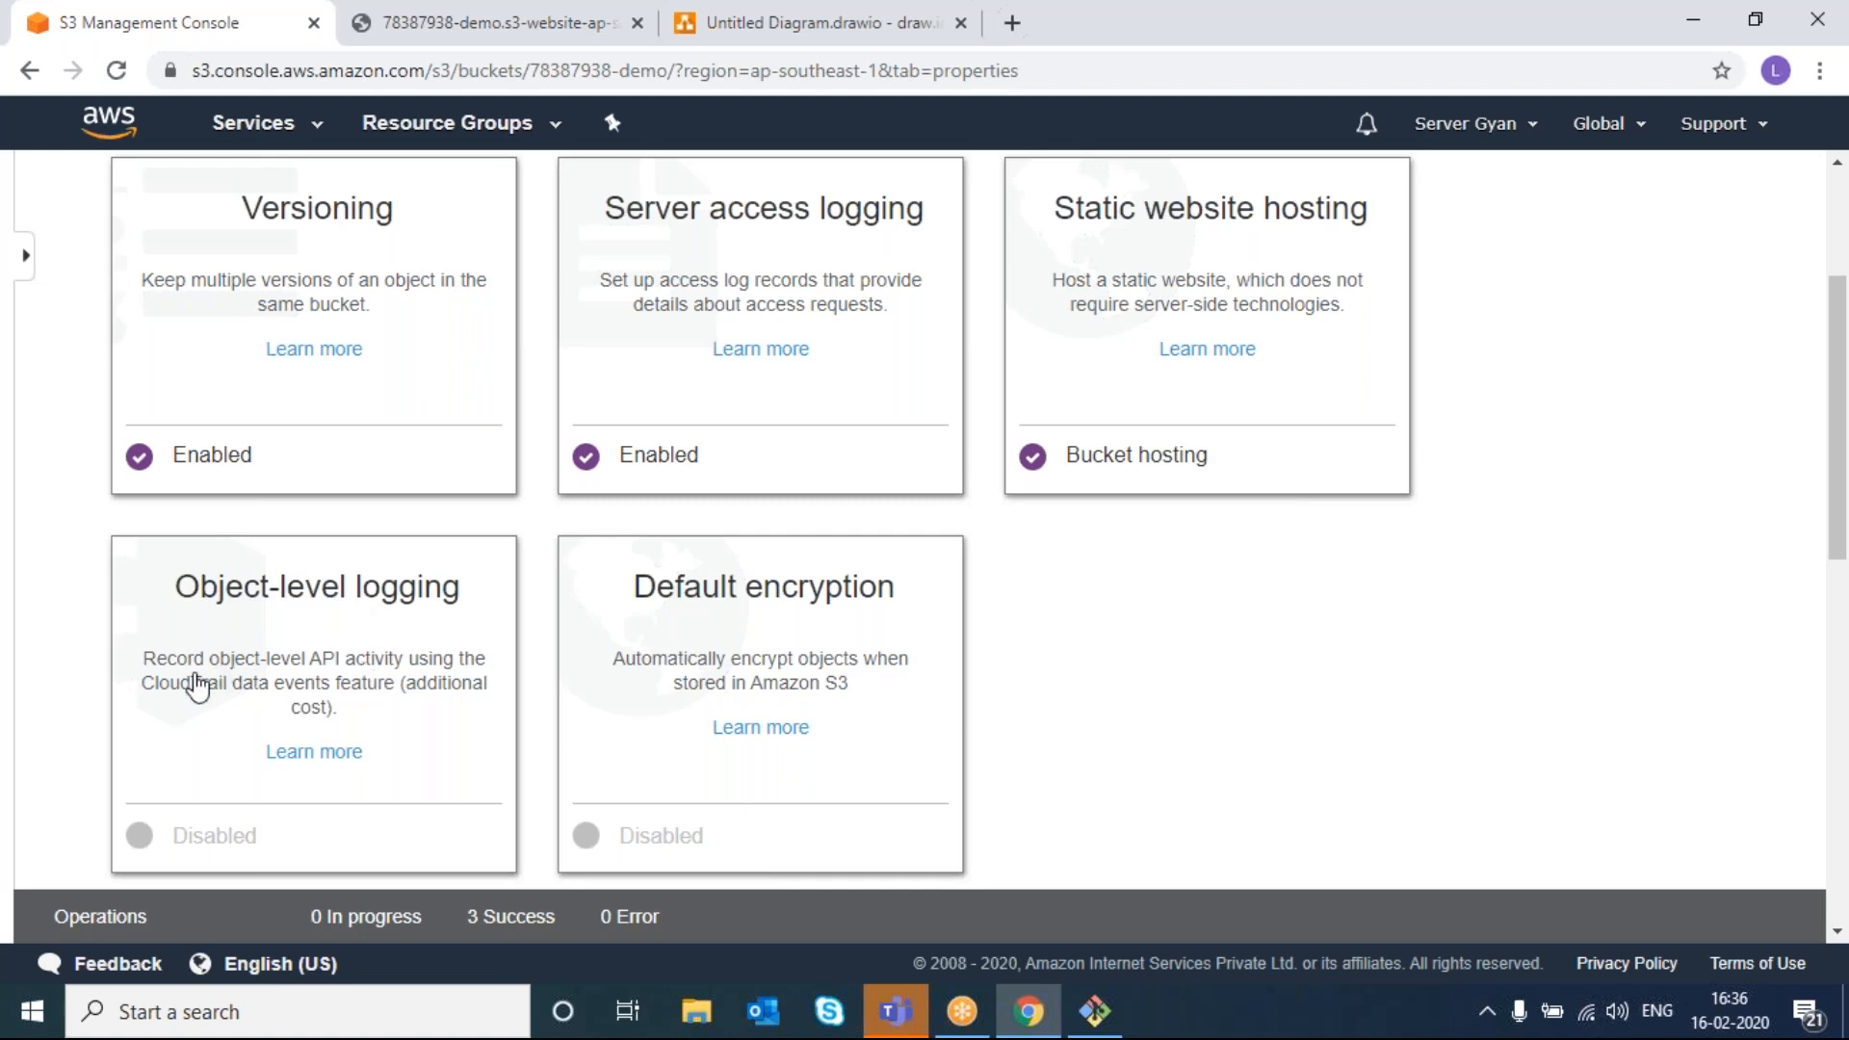
# - Reopen the object-level logging settings, check the CloudTrail trail list, and close them unchanged
pyautogui.moveTo(141, 690); pyautogui.dragTo(229, 685)
pyautogui.click(231, 694)
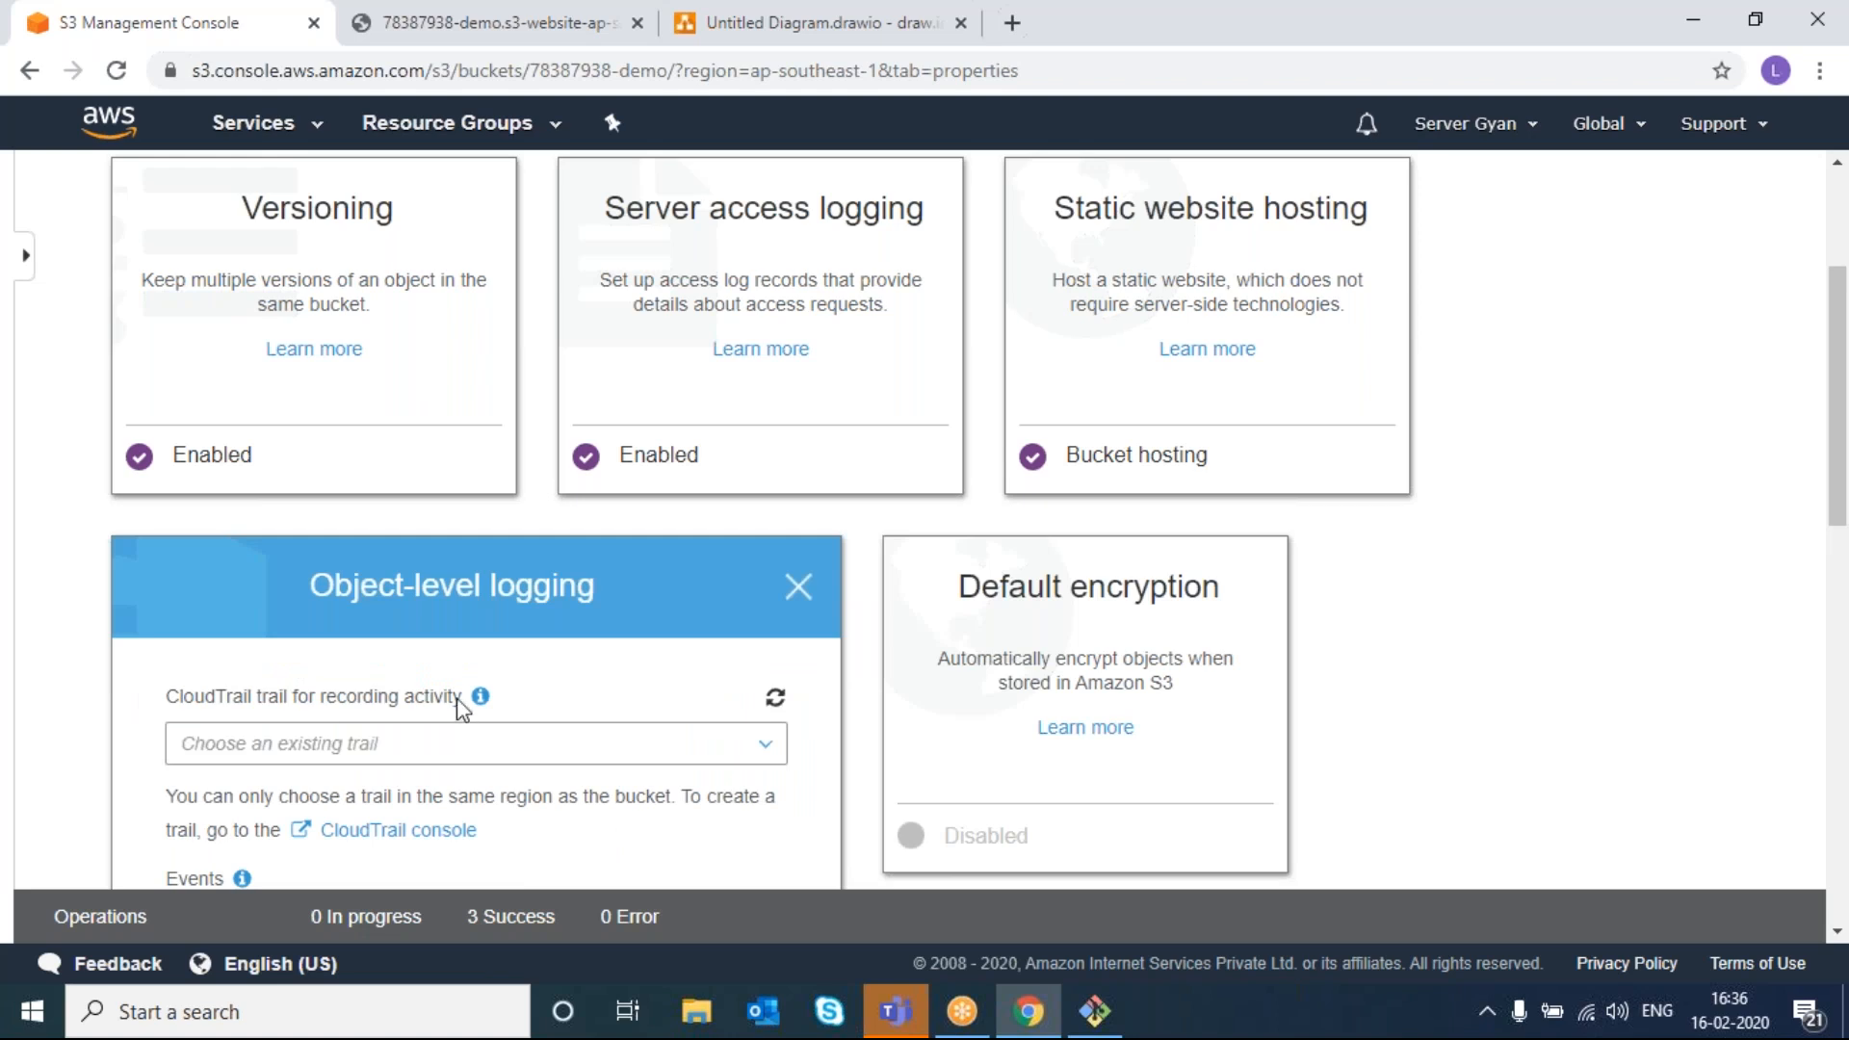
pyautogui.click(503, 755)
pyautogui.rightClick(503, 755)
pyautogui.click(503, 755)
pyautogui.click(503, 755)
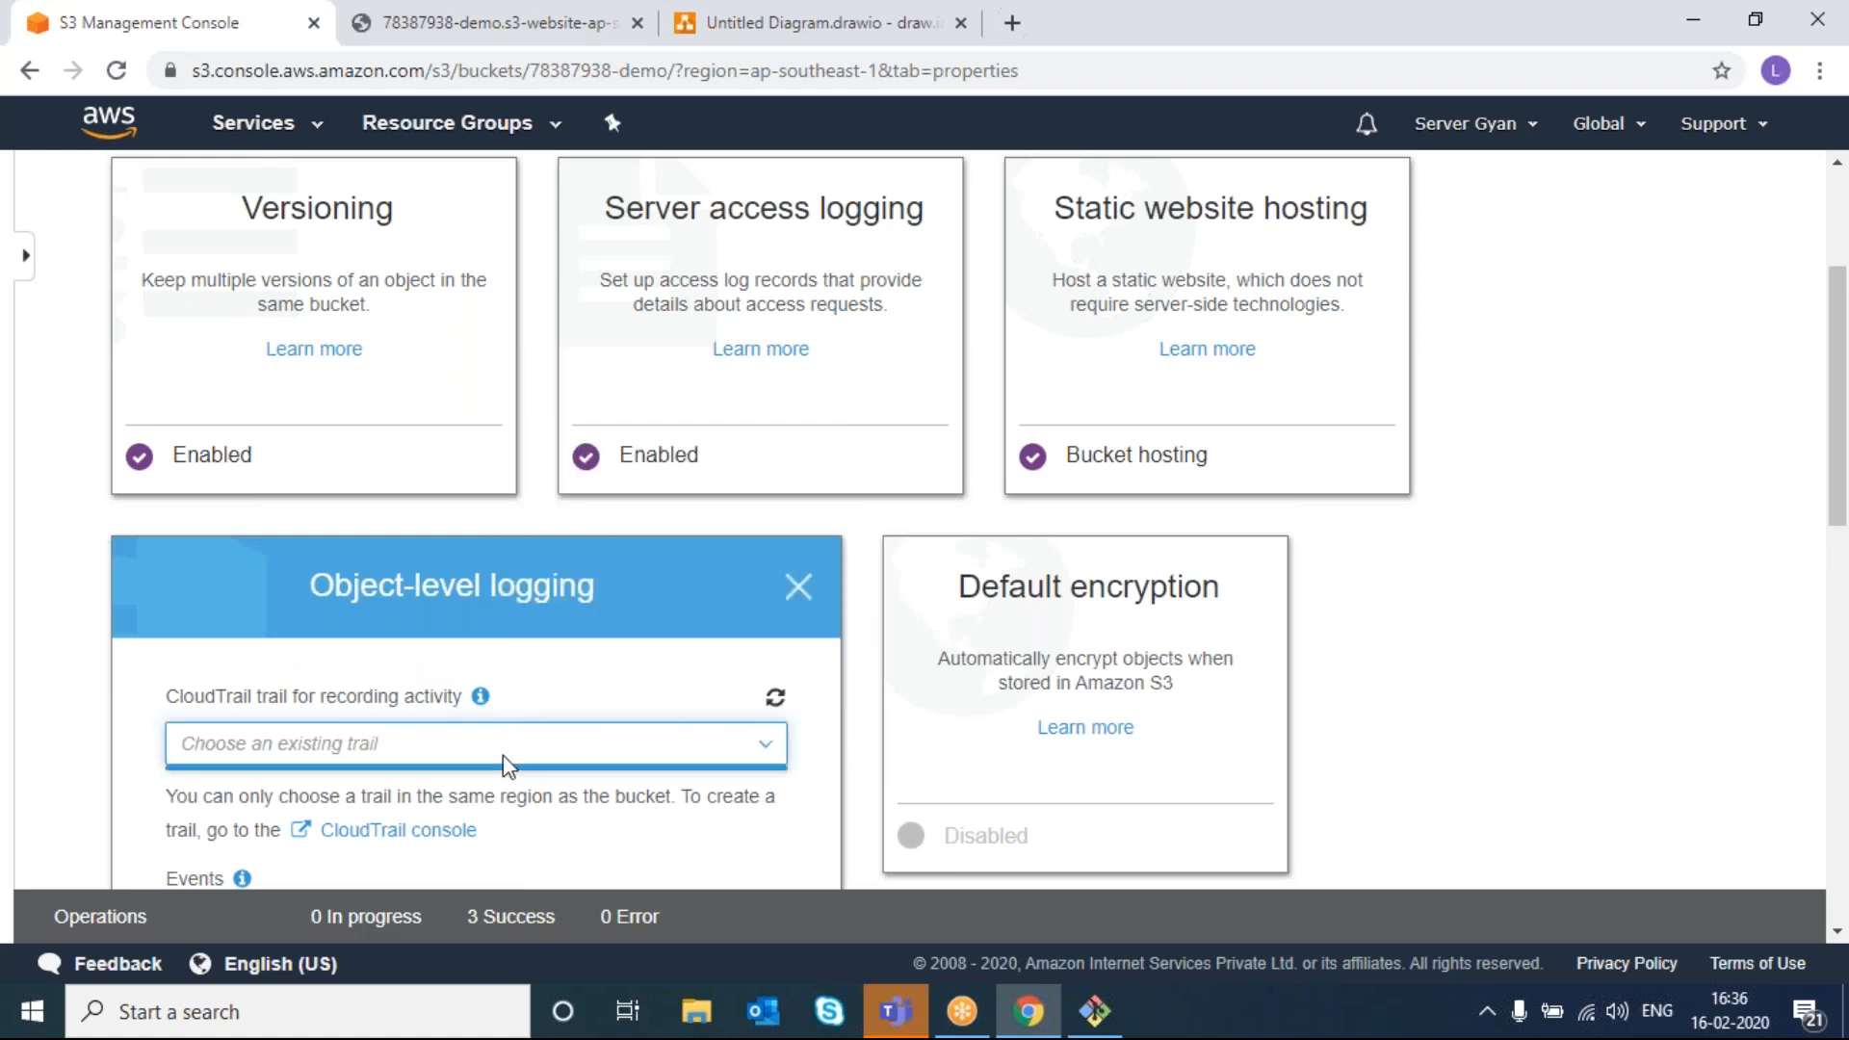
pyautogui.click(795, 587)
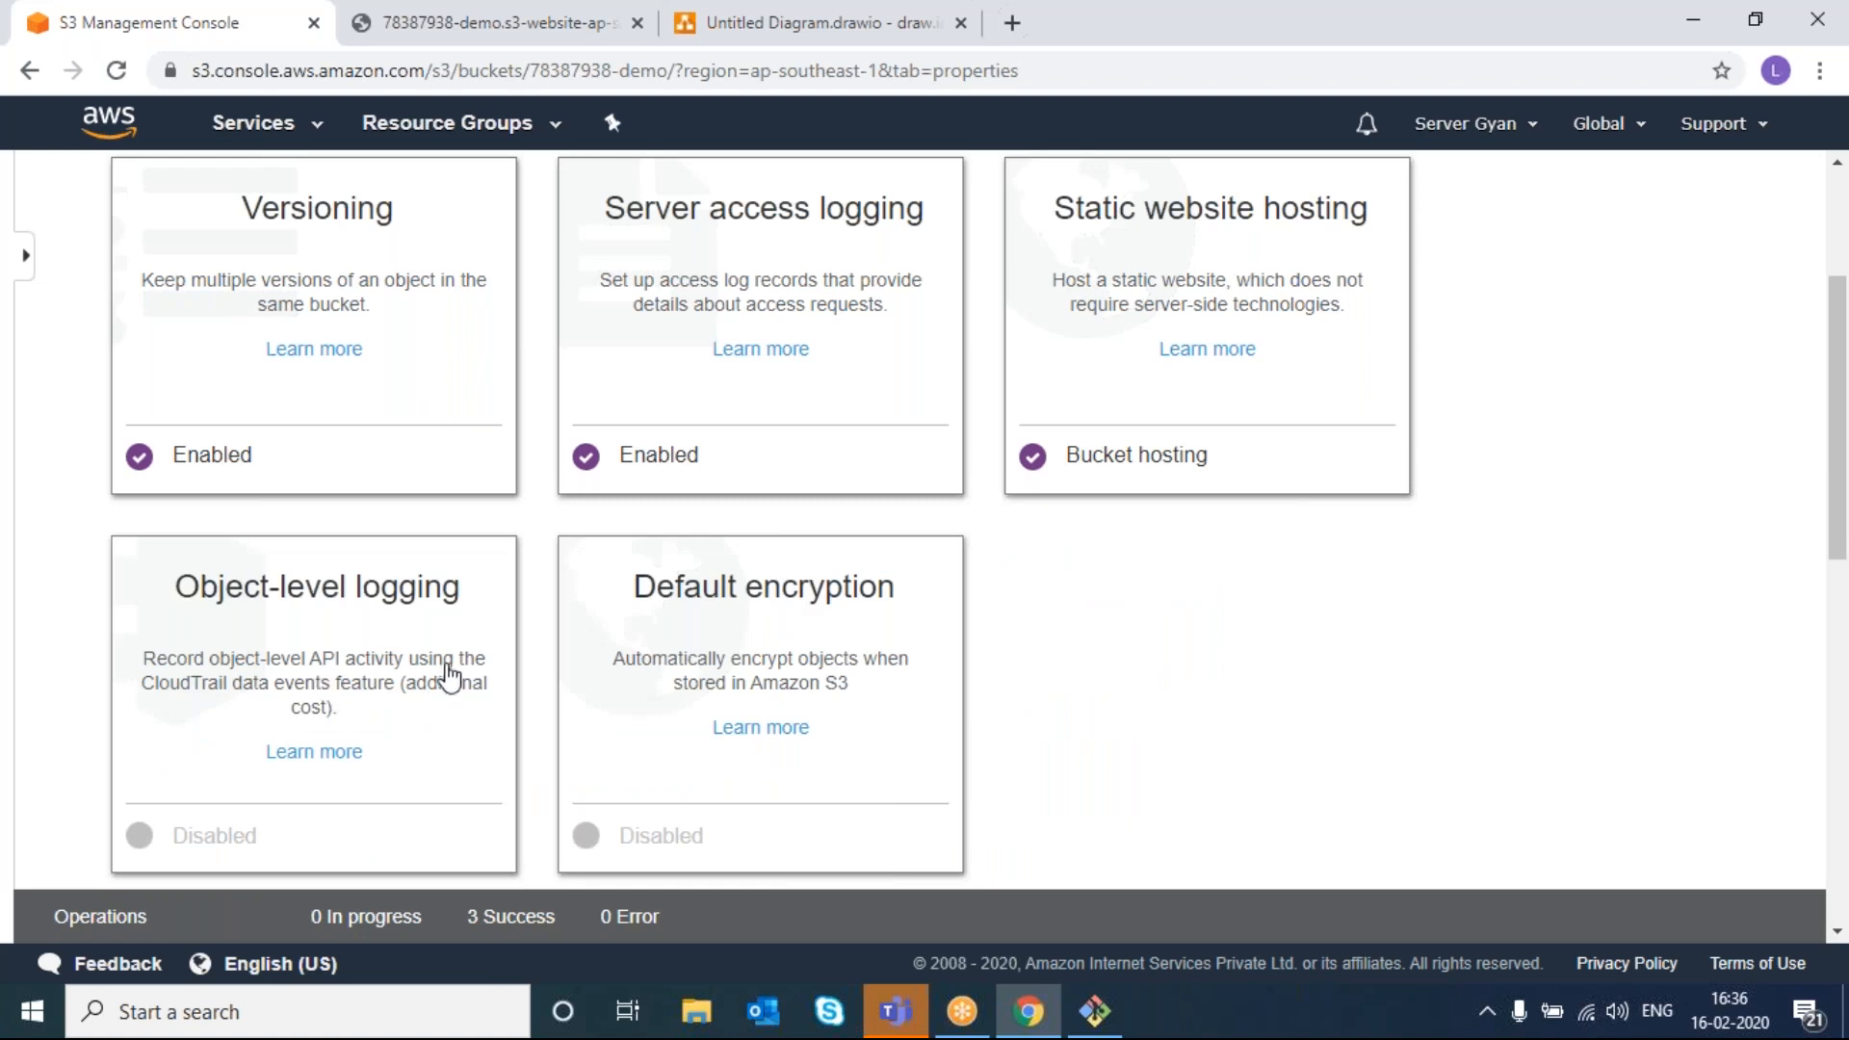
# - Set the bucket's default encryption to AWS-KMS with the aws/s3 key and save
pyautogui.click(685, 714)
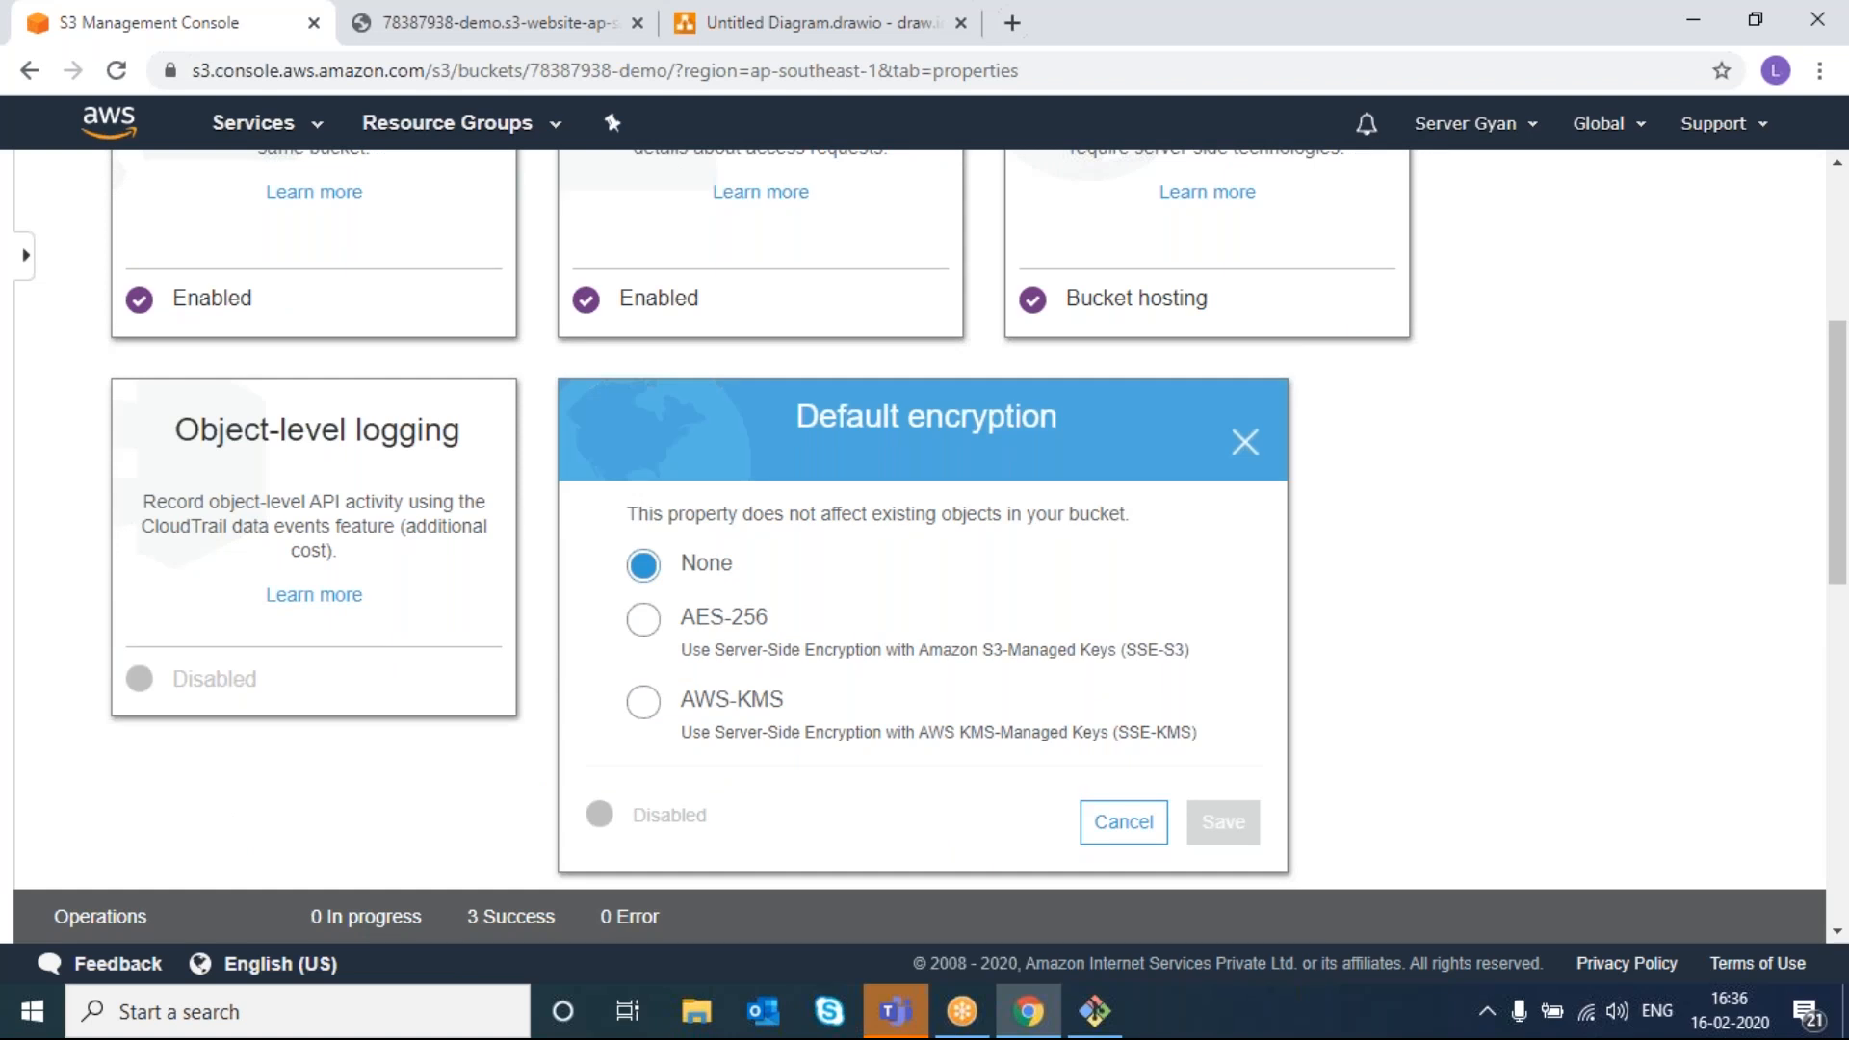
pyautogui.click(646, 715)
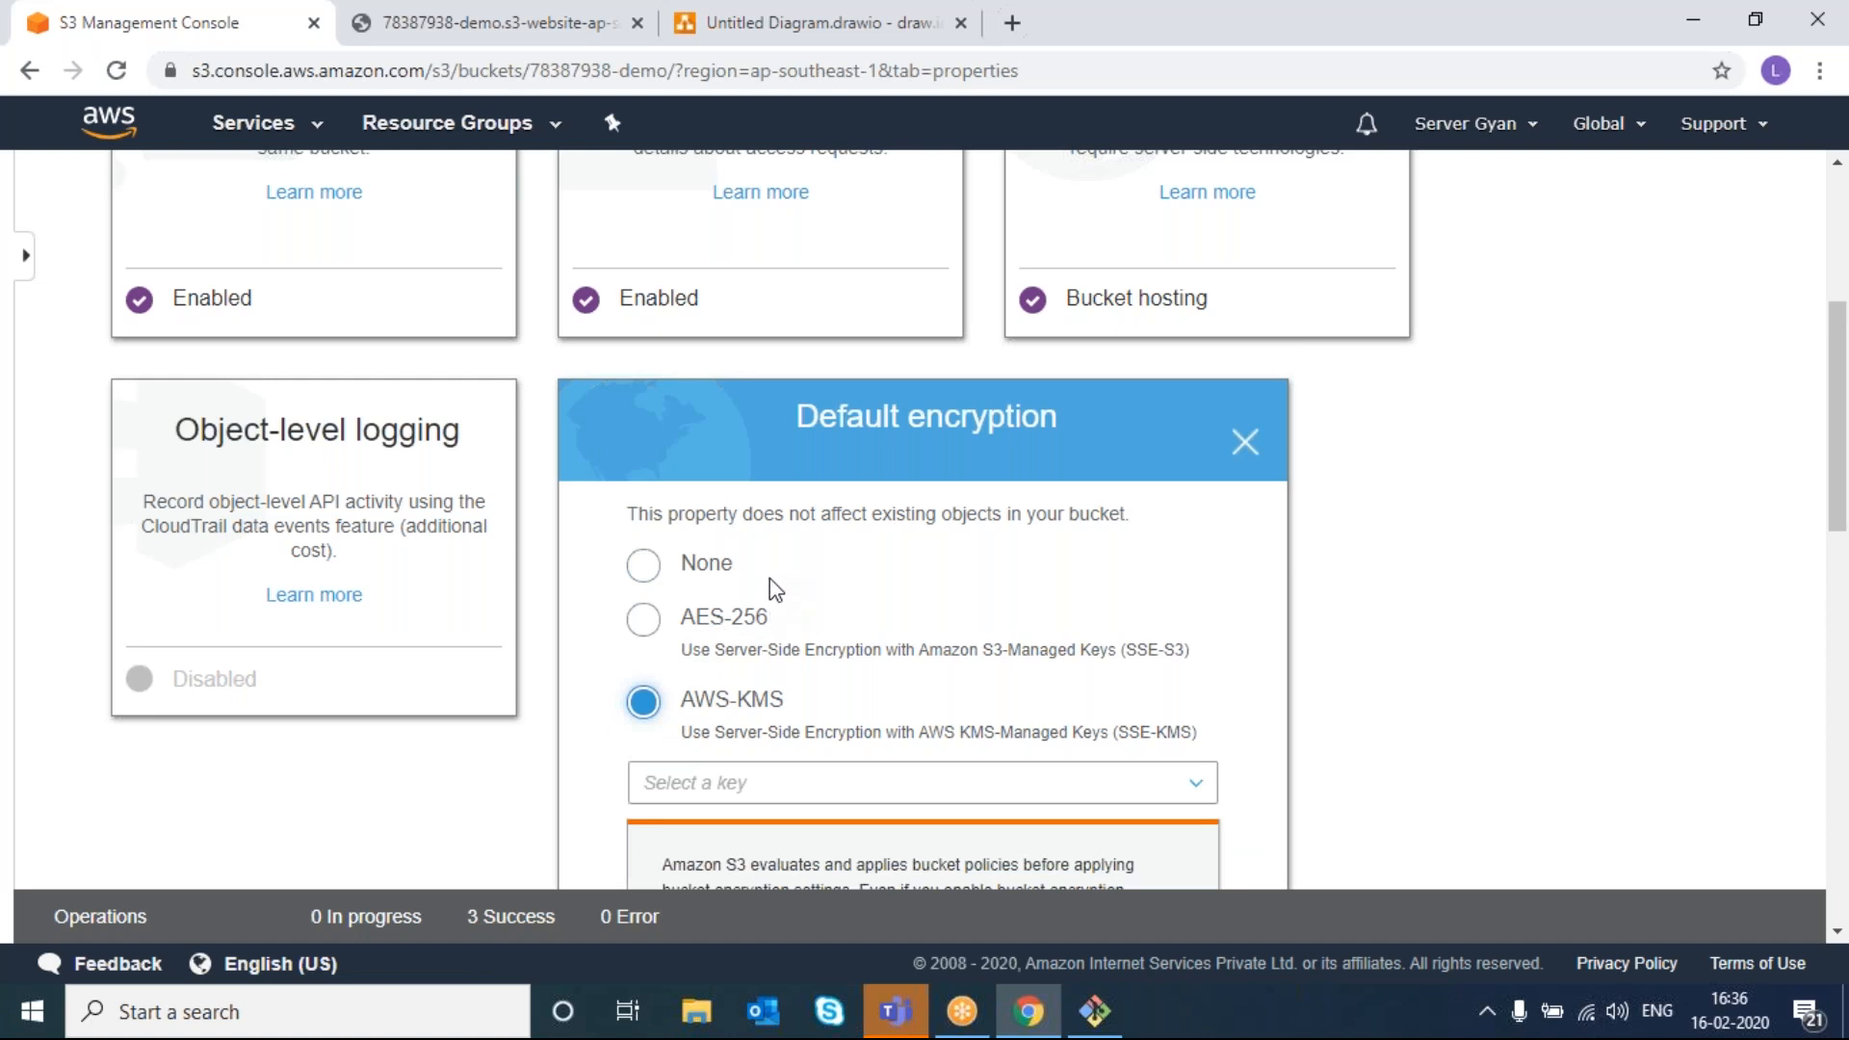
pyautogui.scroll(-2, 789, 627)
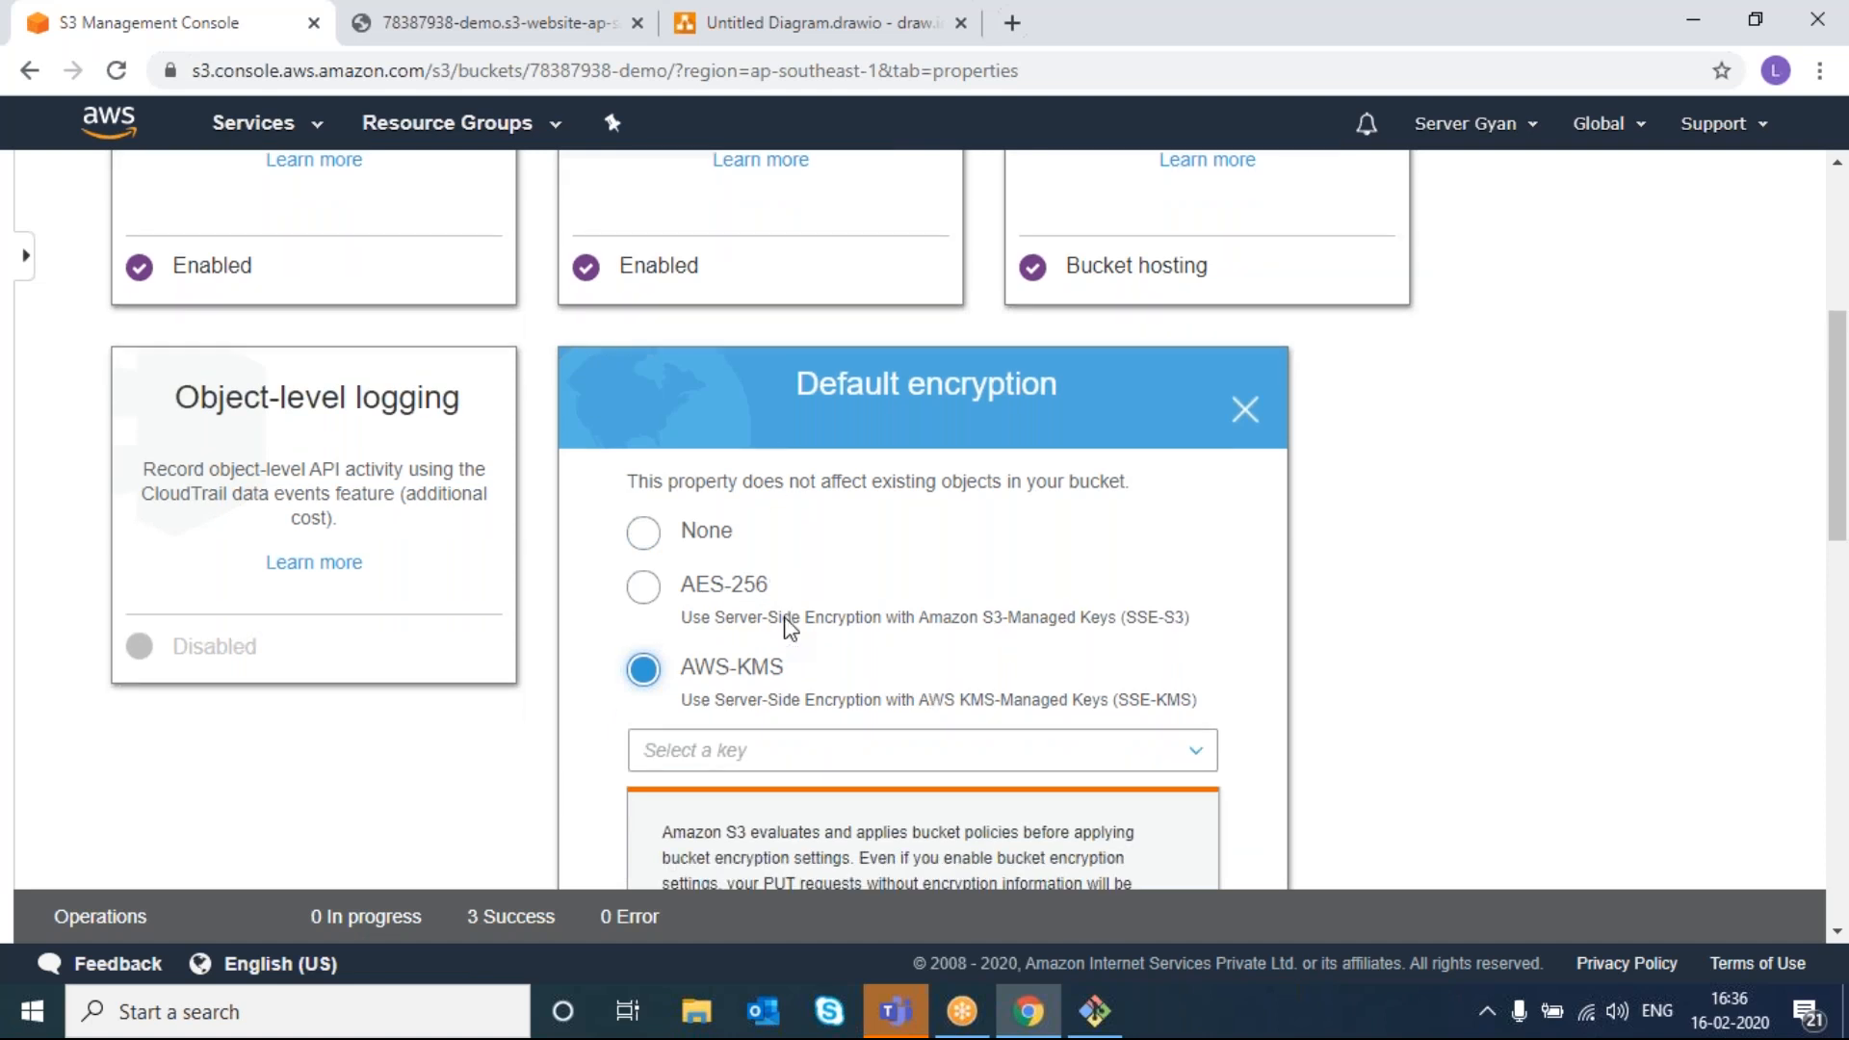
pyautogui.click(788, 631)
pyautogui.click(785, 631)
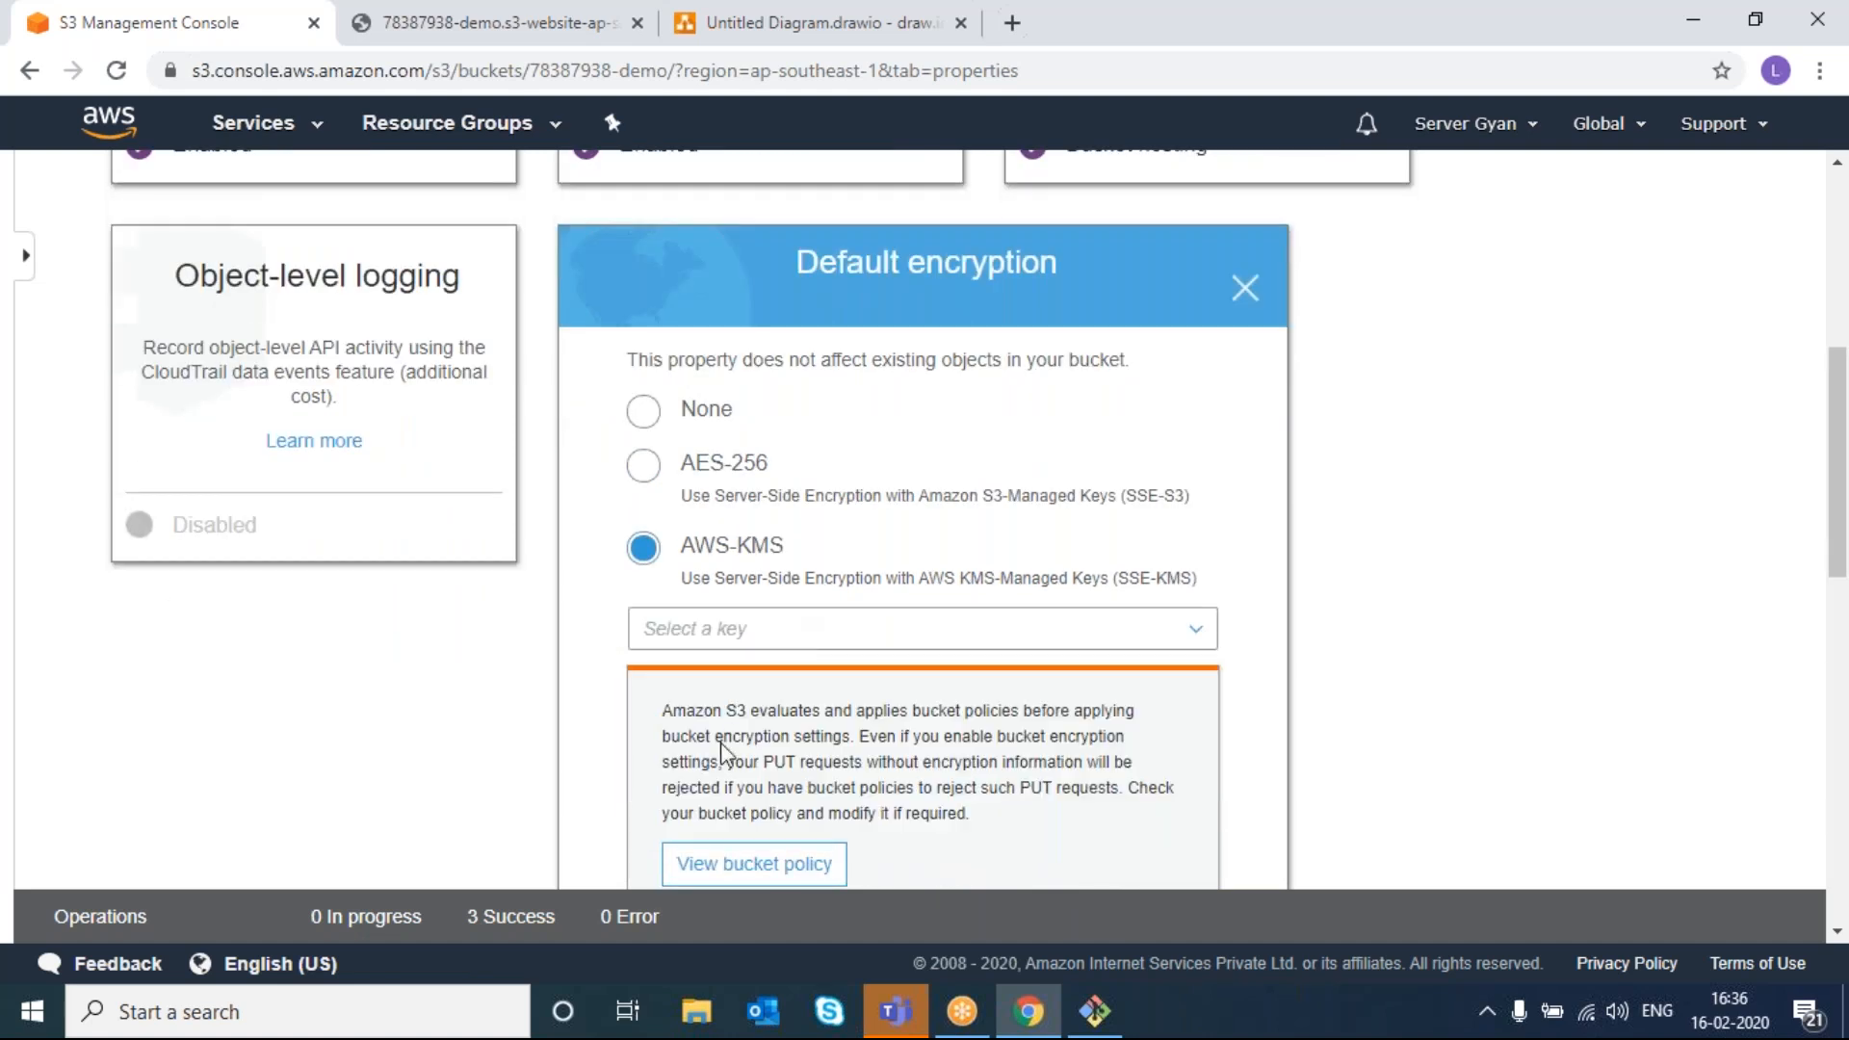
pyautogui.click(755, 628)
pyautogui.click(727, 764)
pyautogui.scroll(-3, 747, 713)
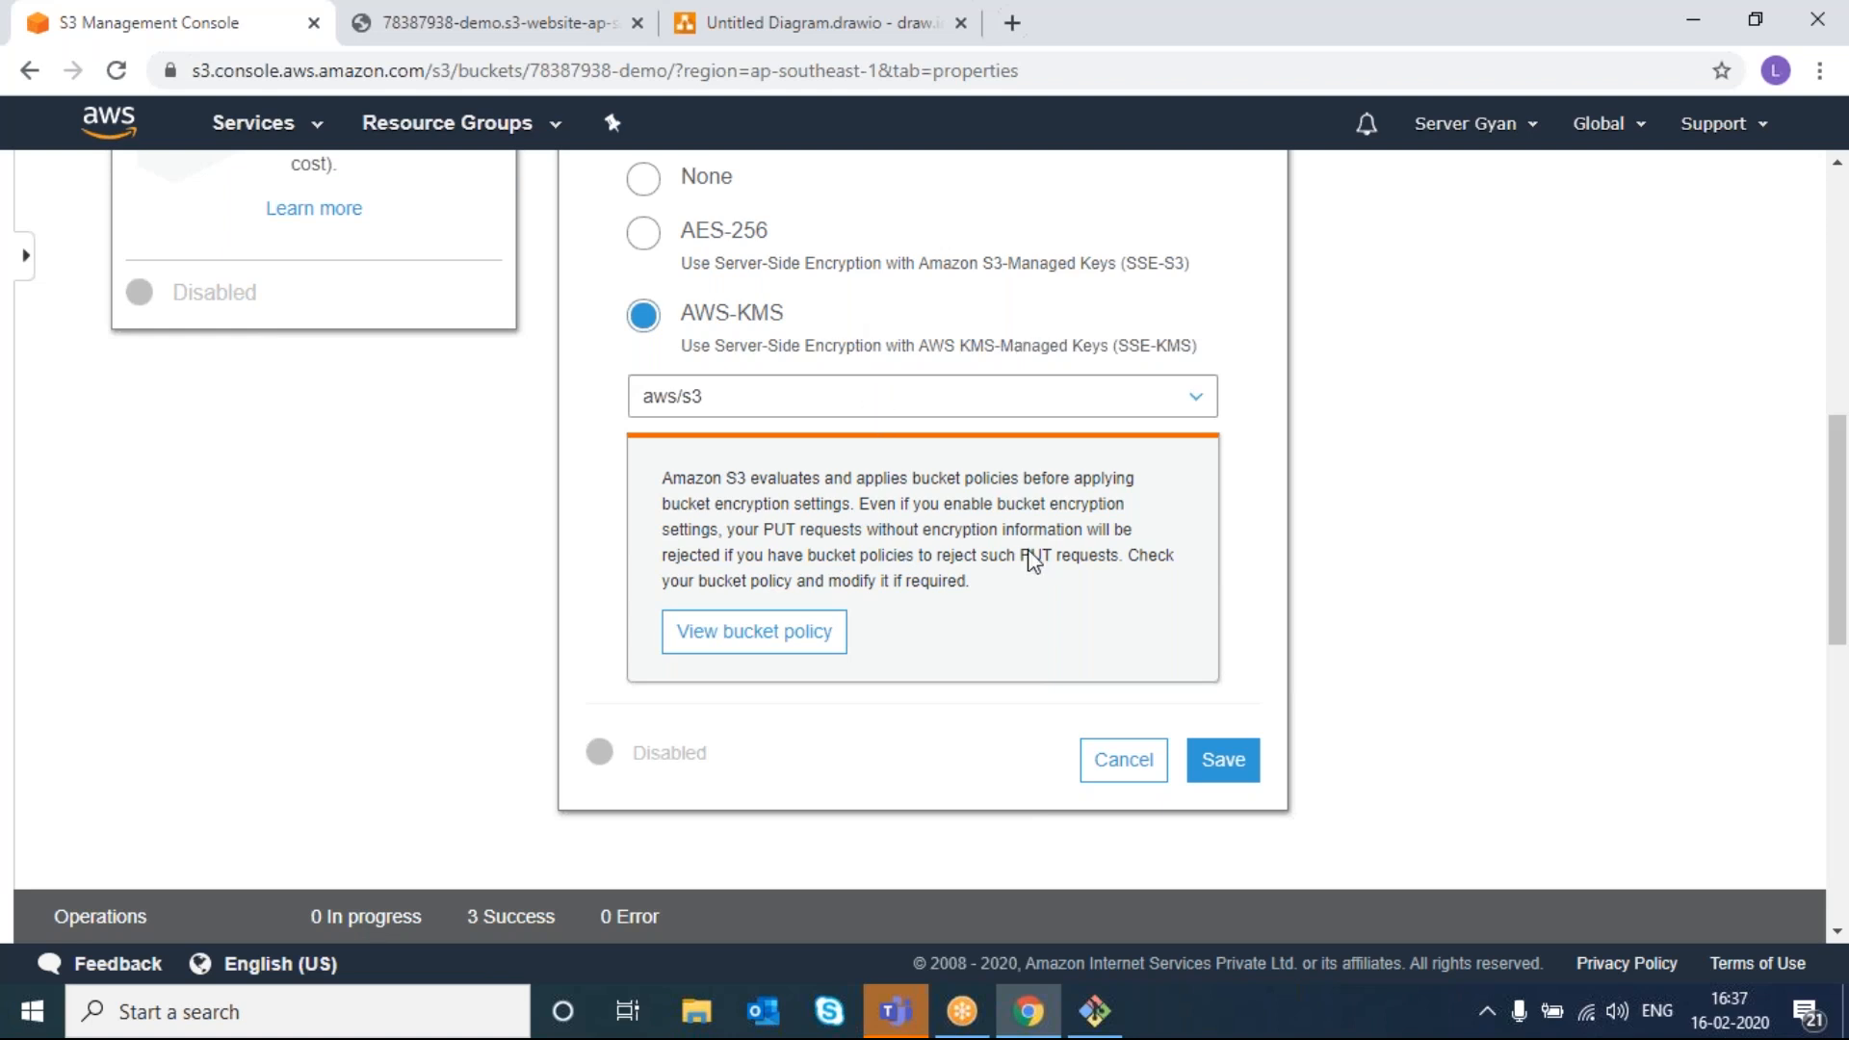
pyautogui.click(1228, 761)
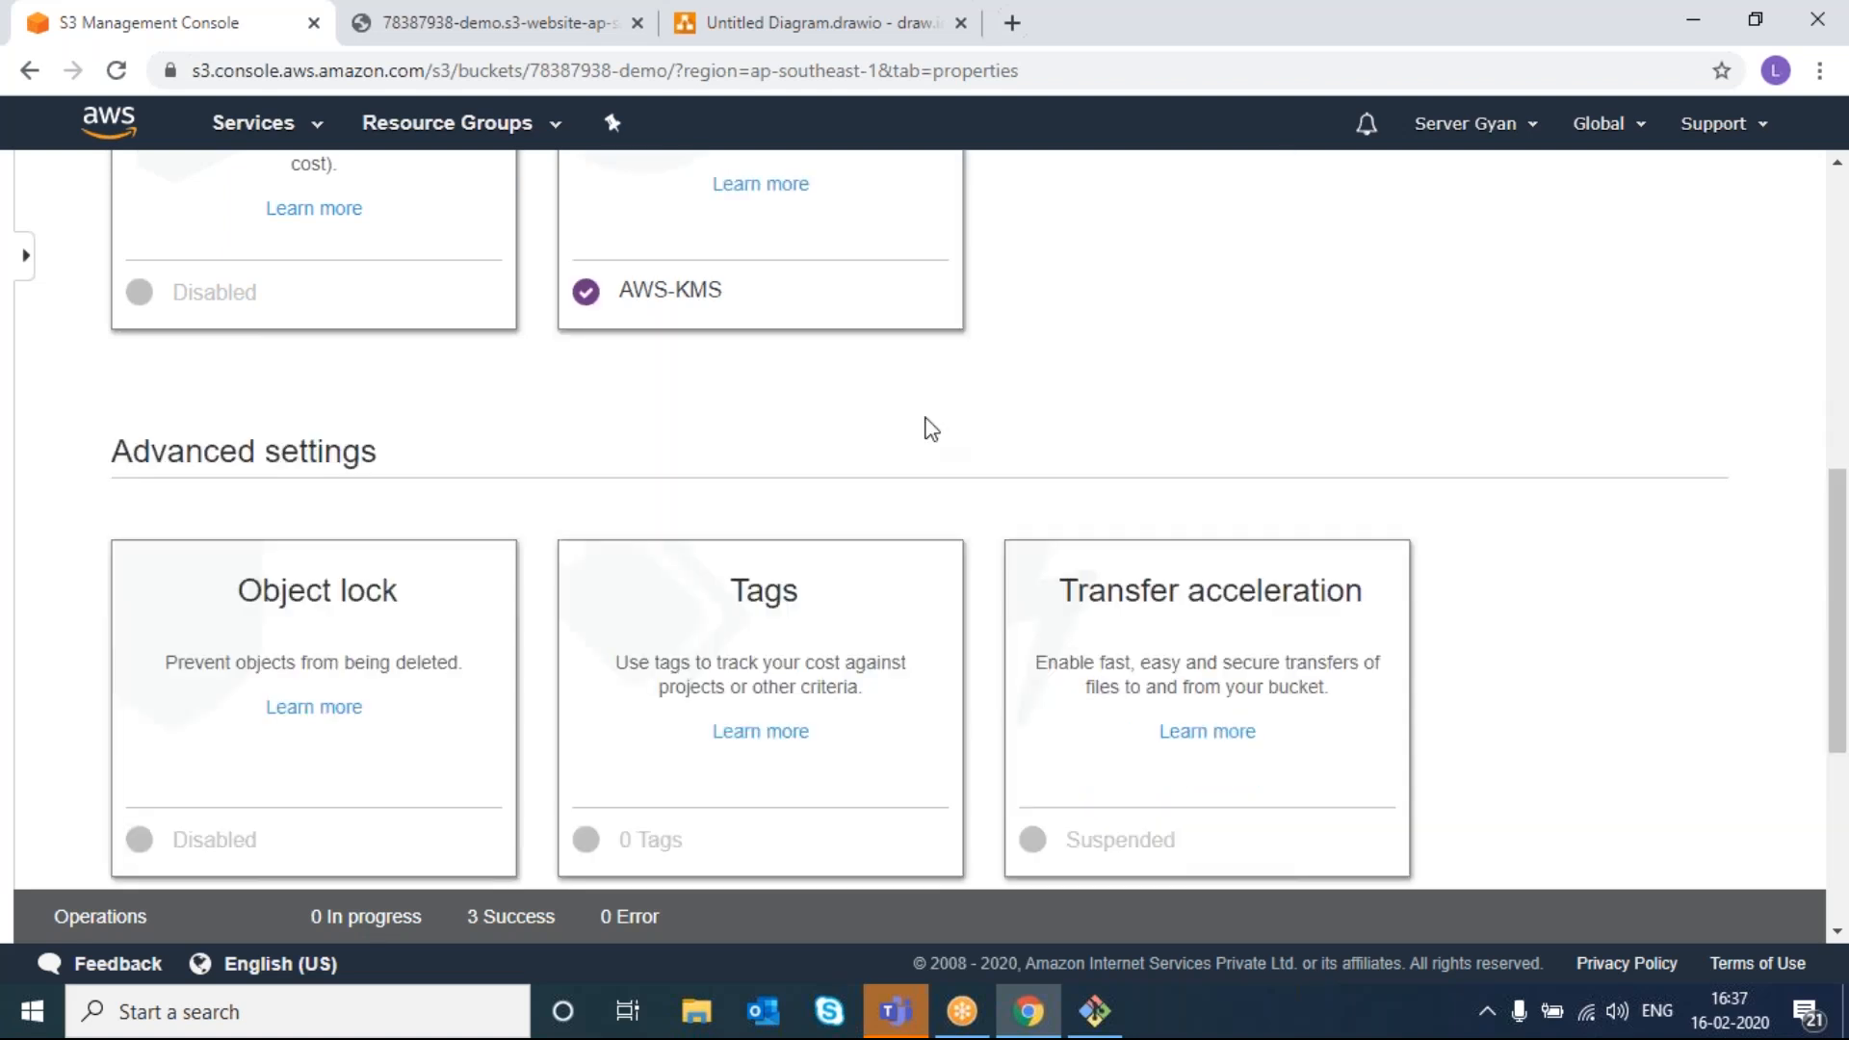
pyautogui.scroll(2, 928, 429)
pyautogui.scroll(-3, 927, 428)
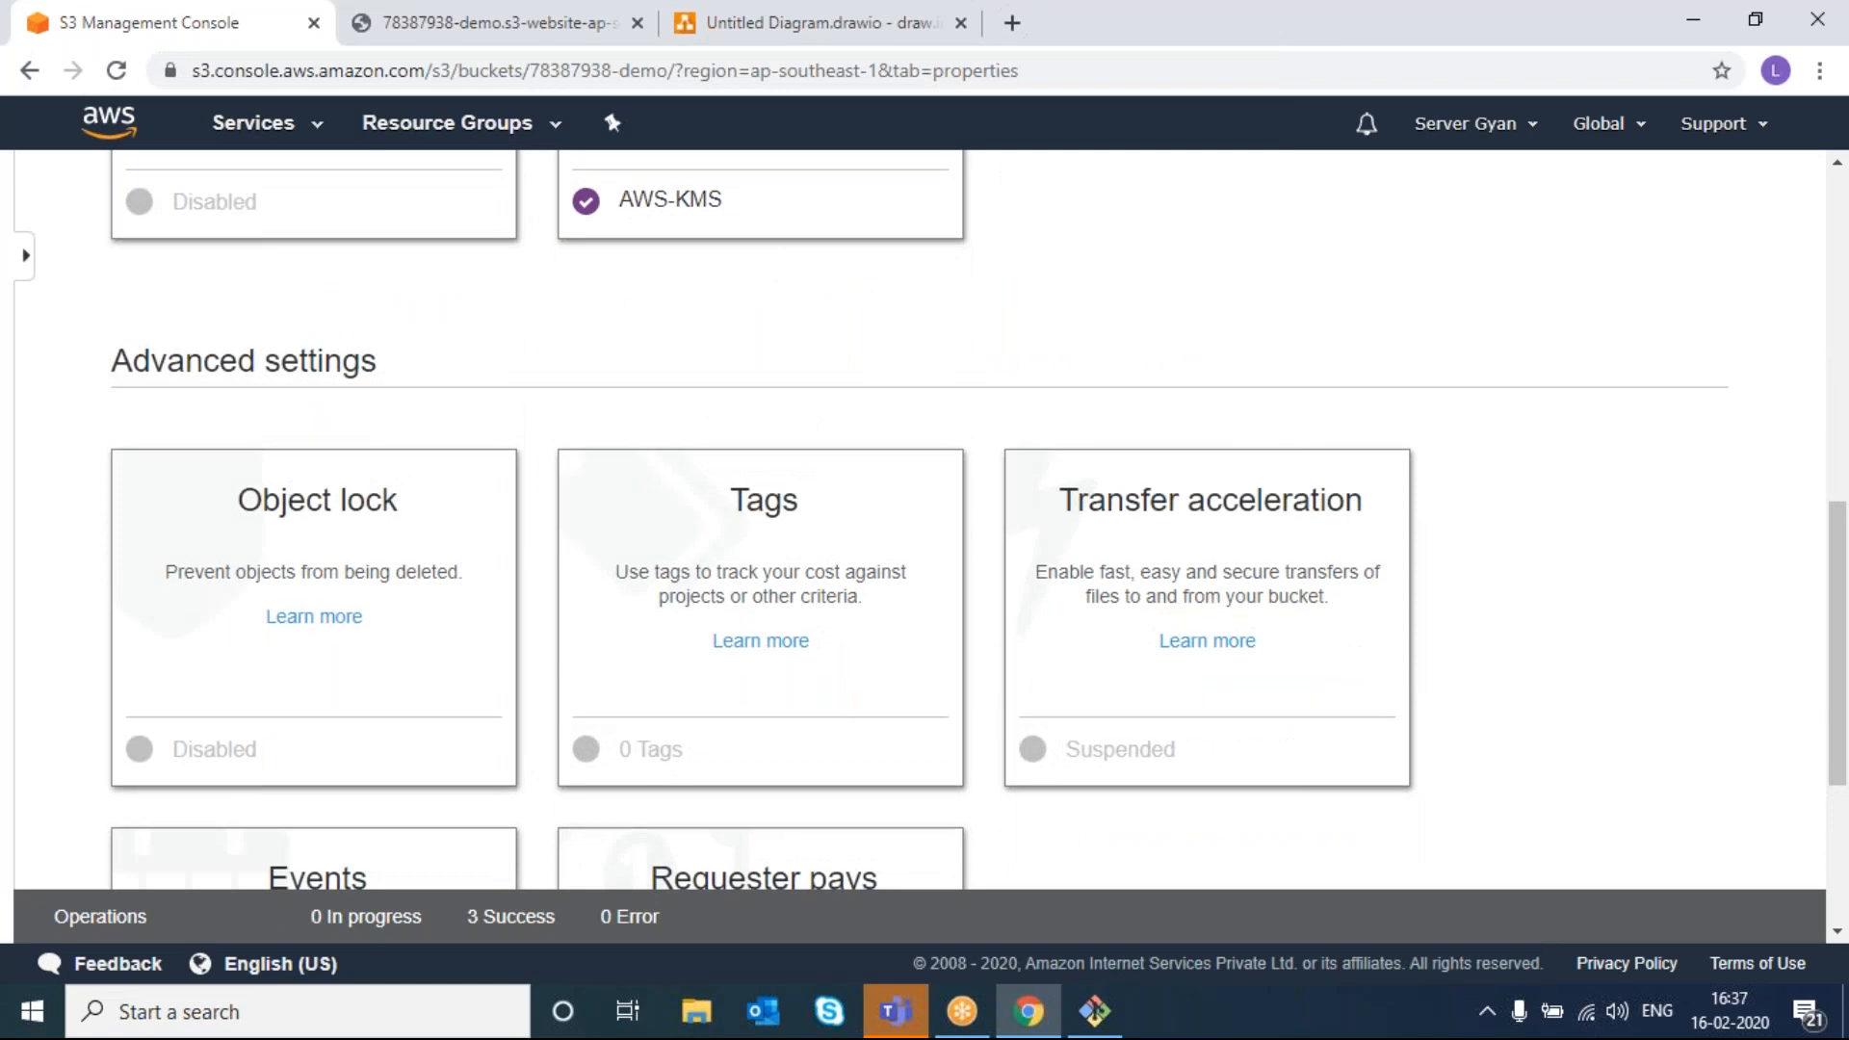
pyautogui.scroll(-1, 331, 517)
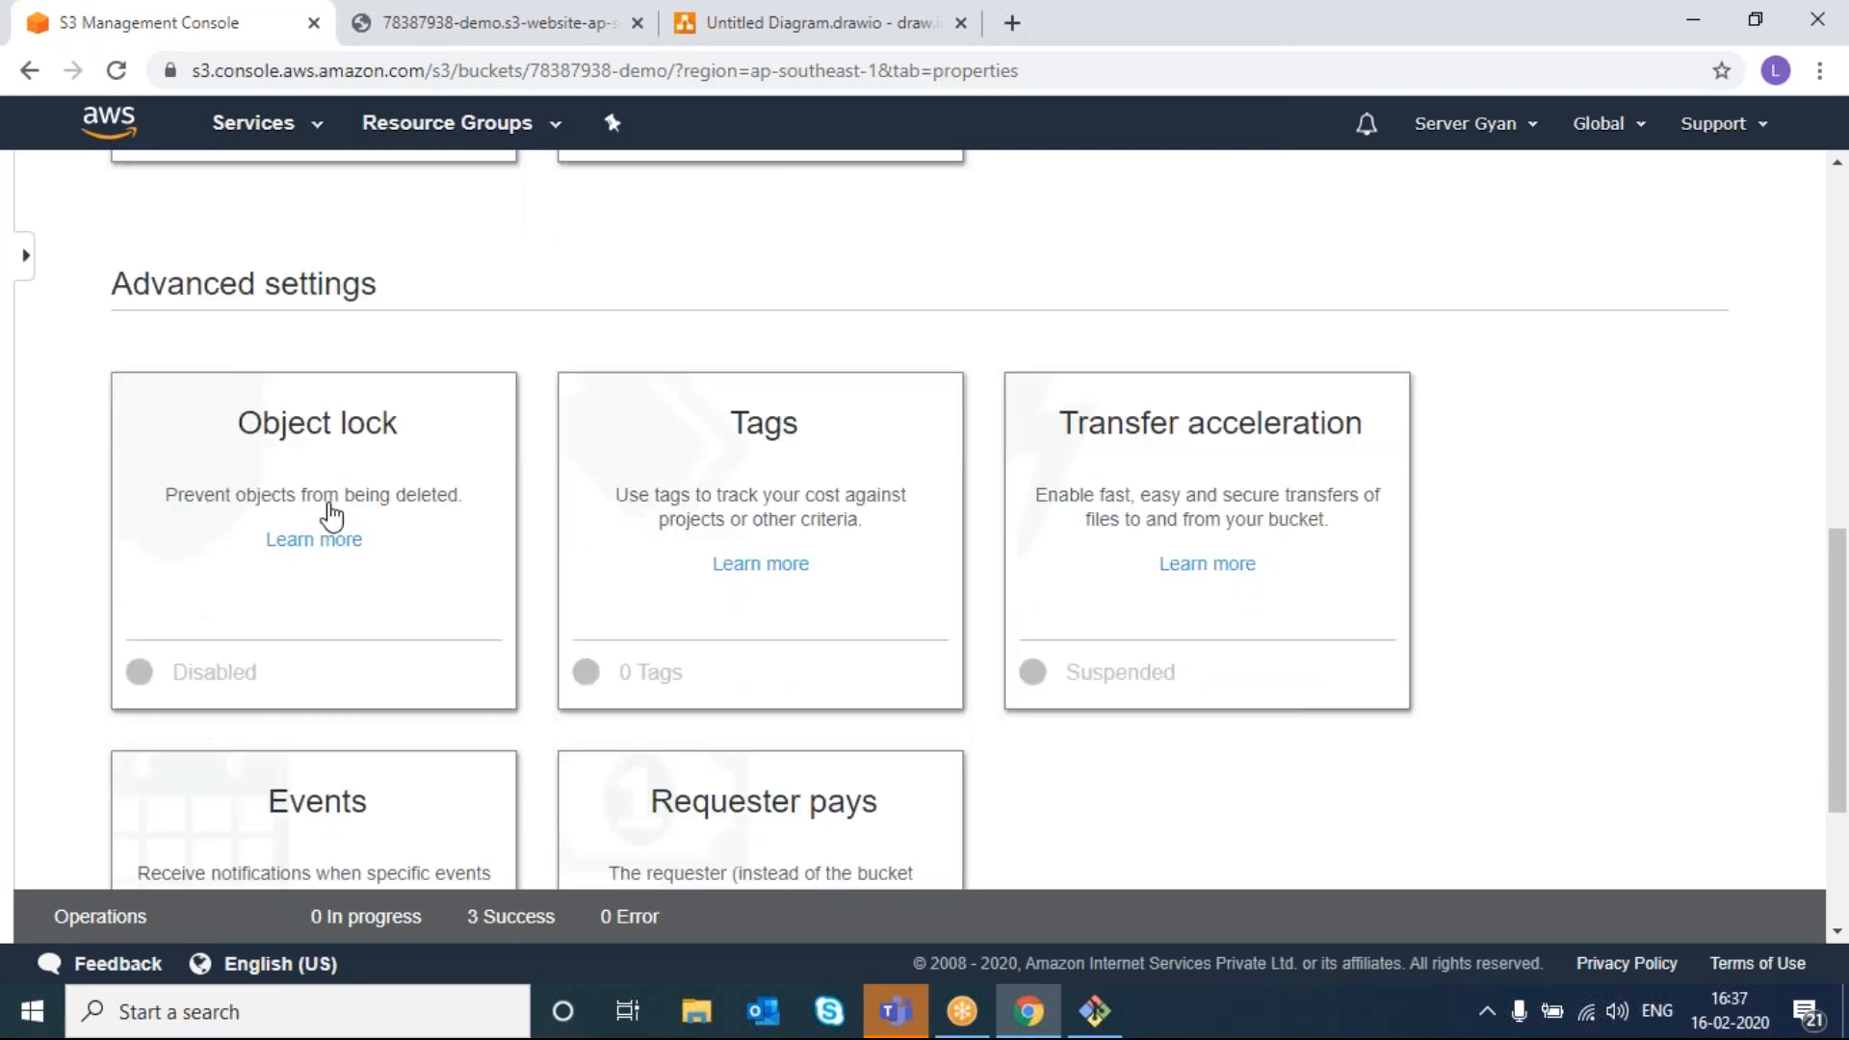
pyautogui.click(331, 517)
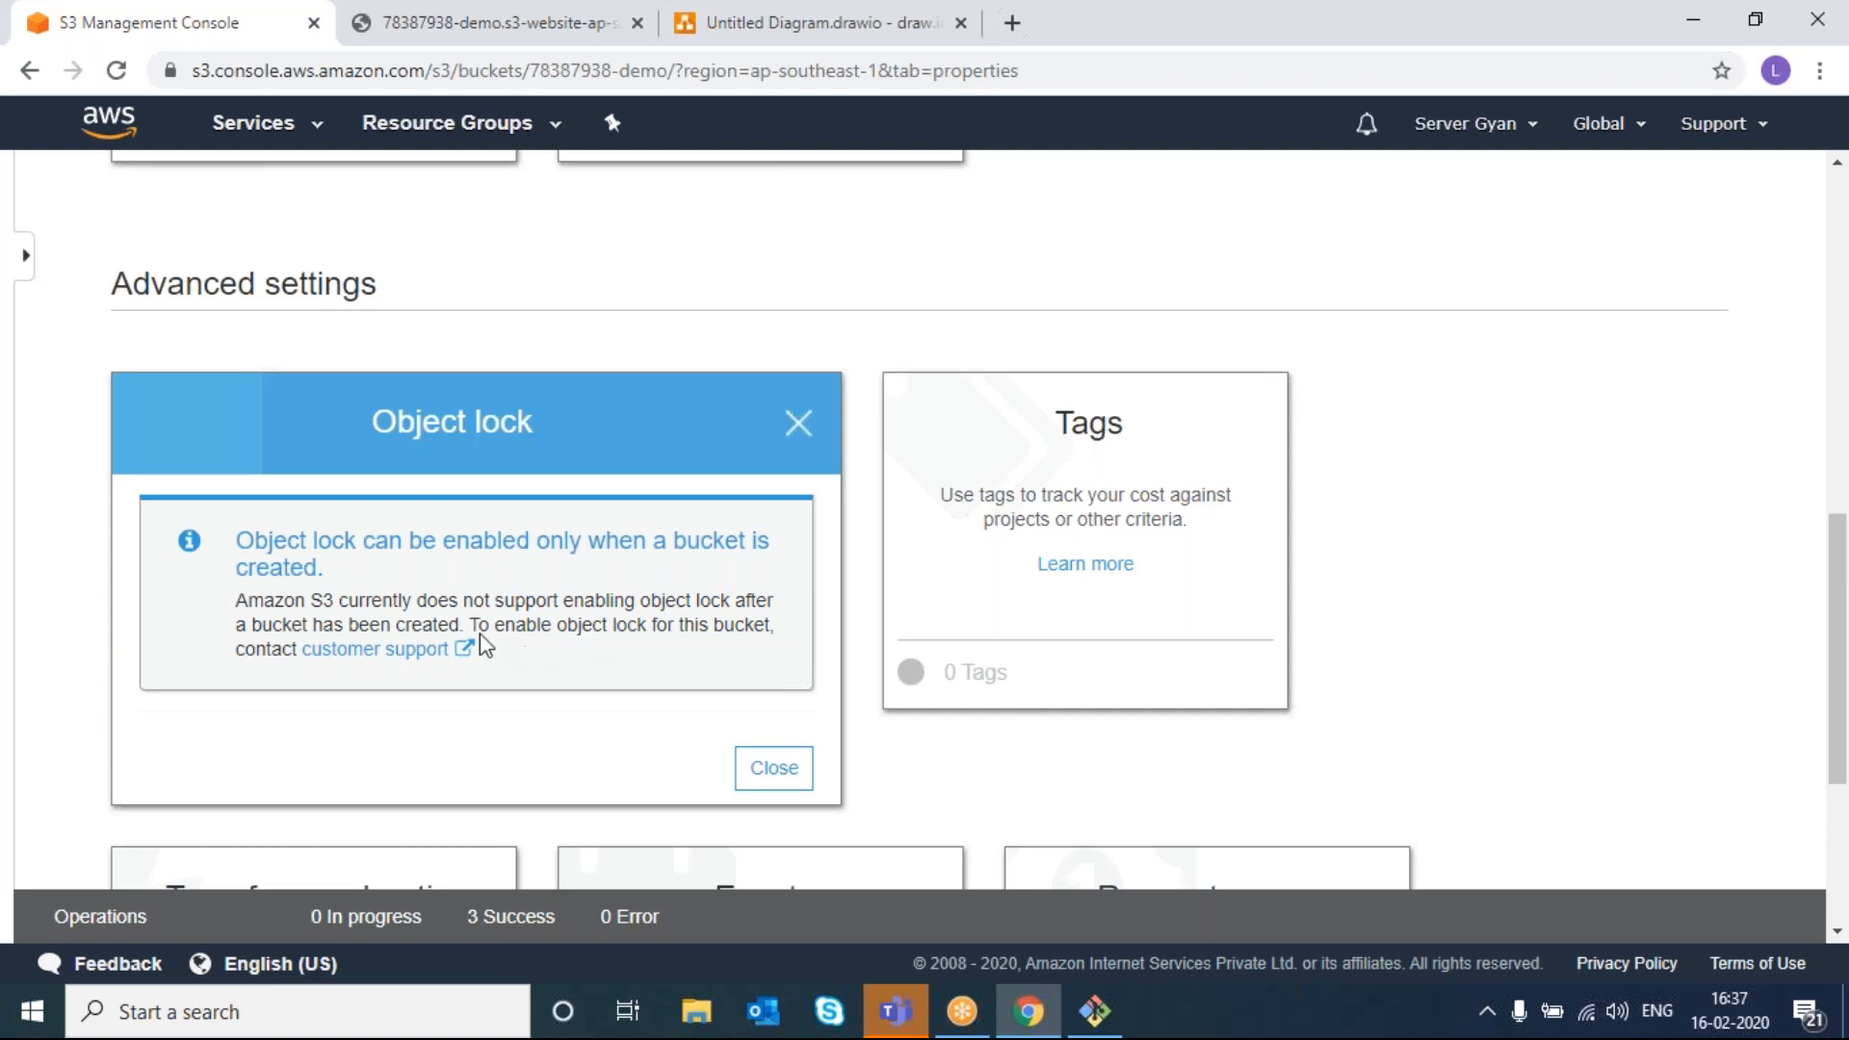
pyautogui.click(773, 770)
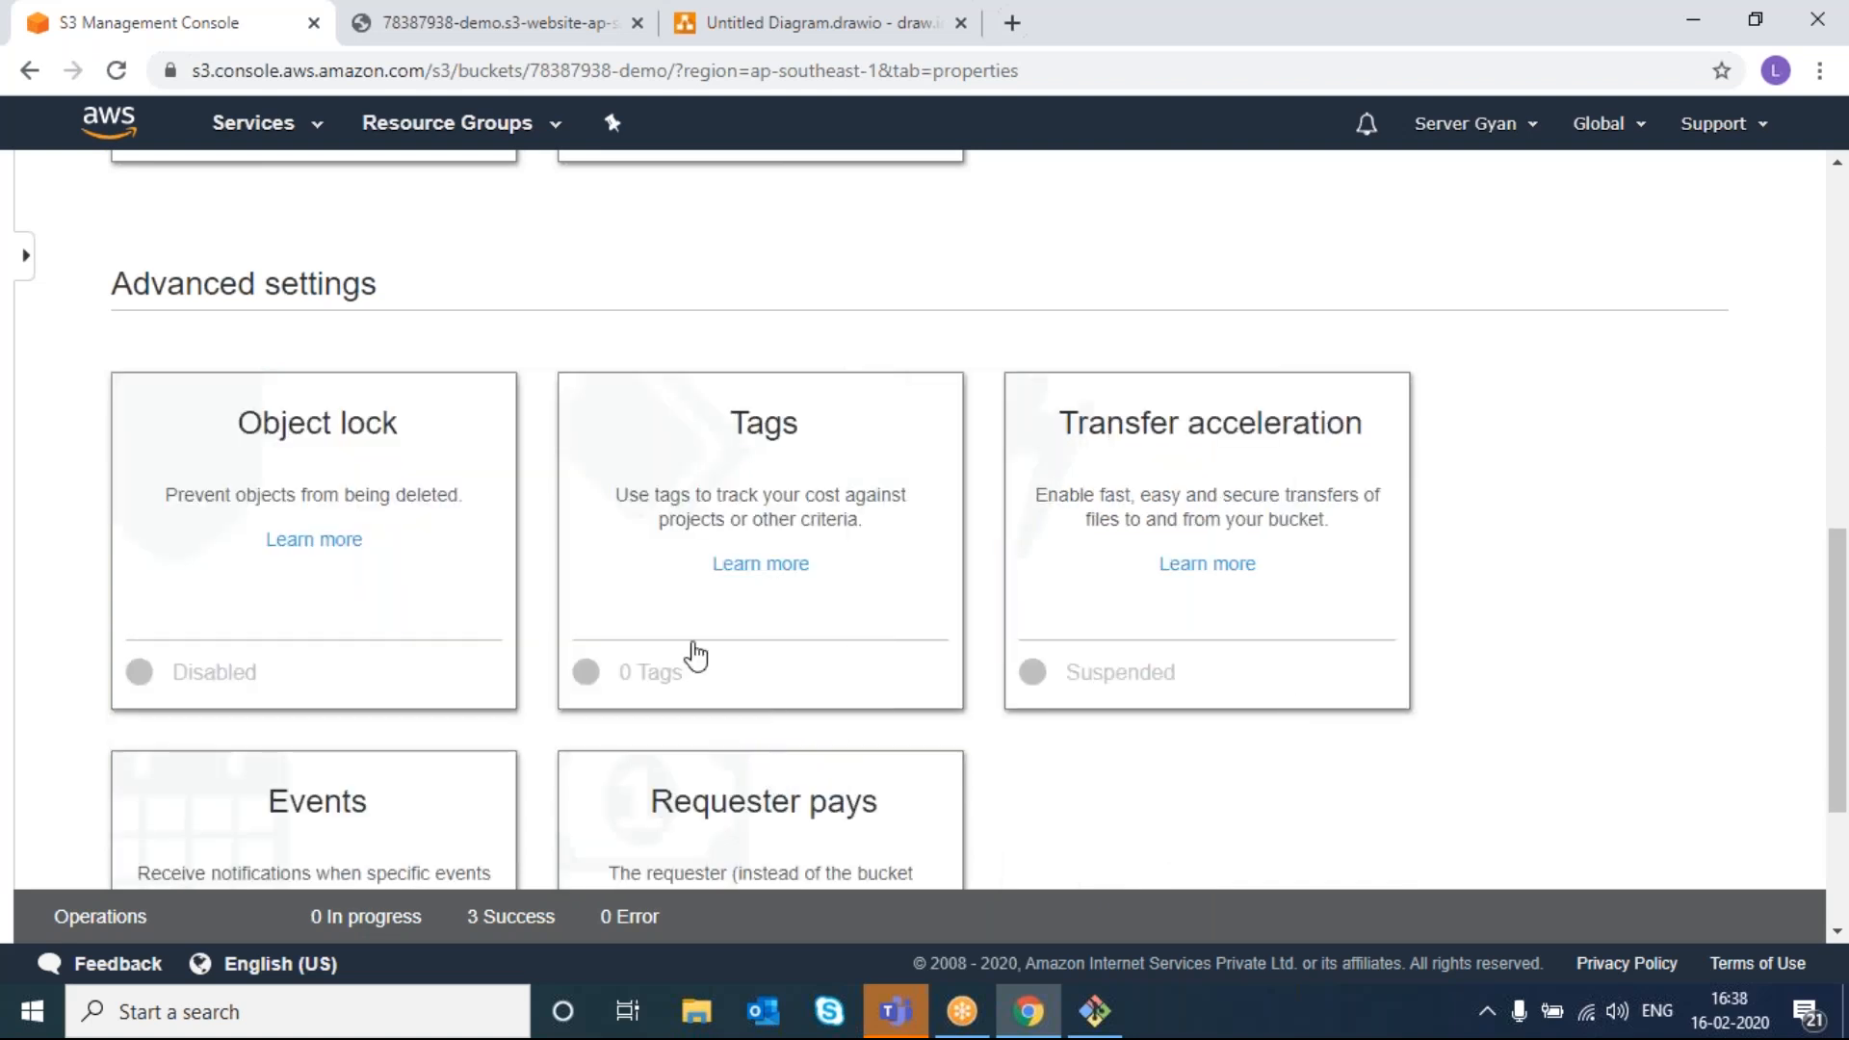
# - Start a new event notification for PUT, All object delete, Restore initiated and COPY events
pyautogui.scroll(-3, 695, 655)
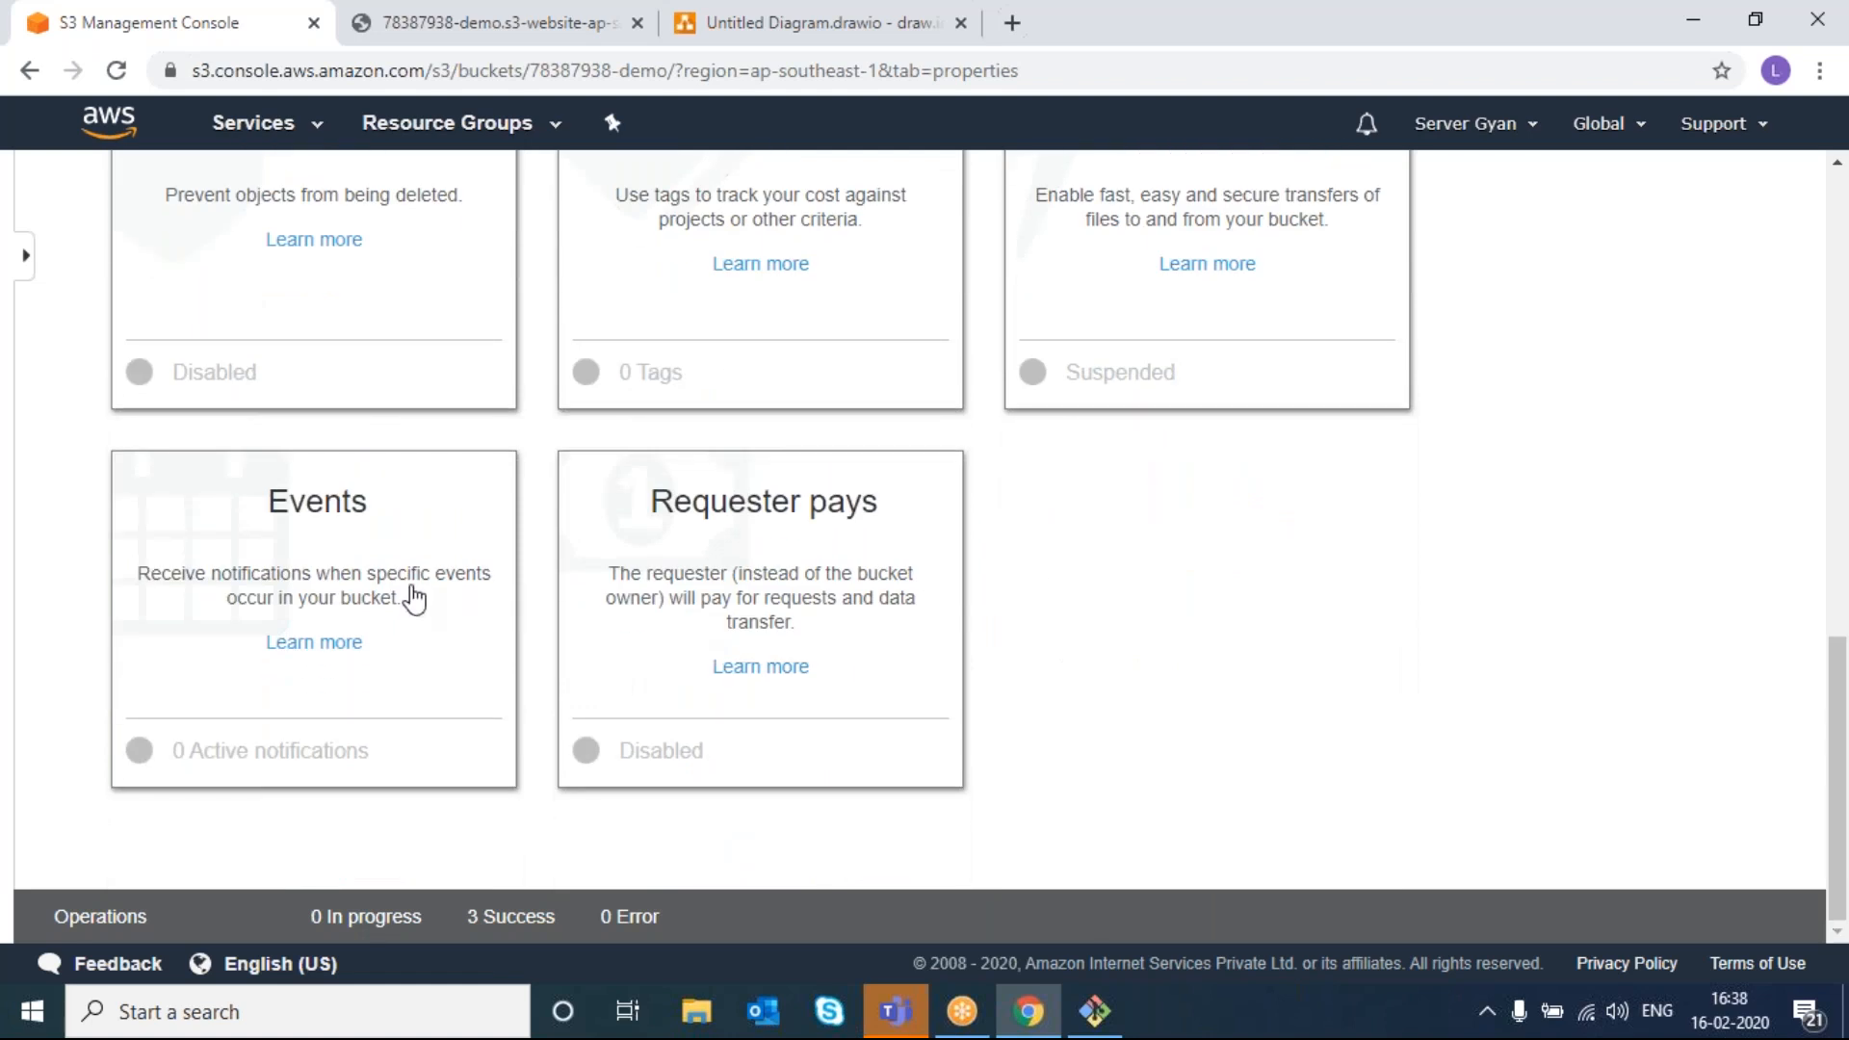
pyautogui.click(414, 599)
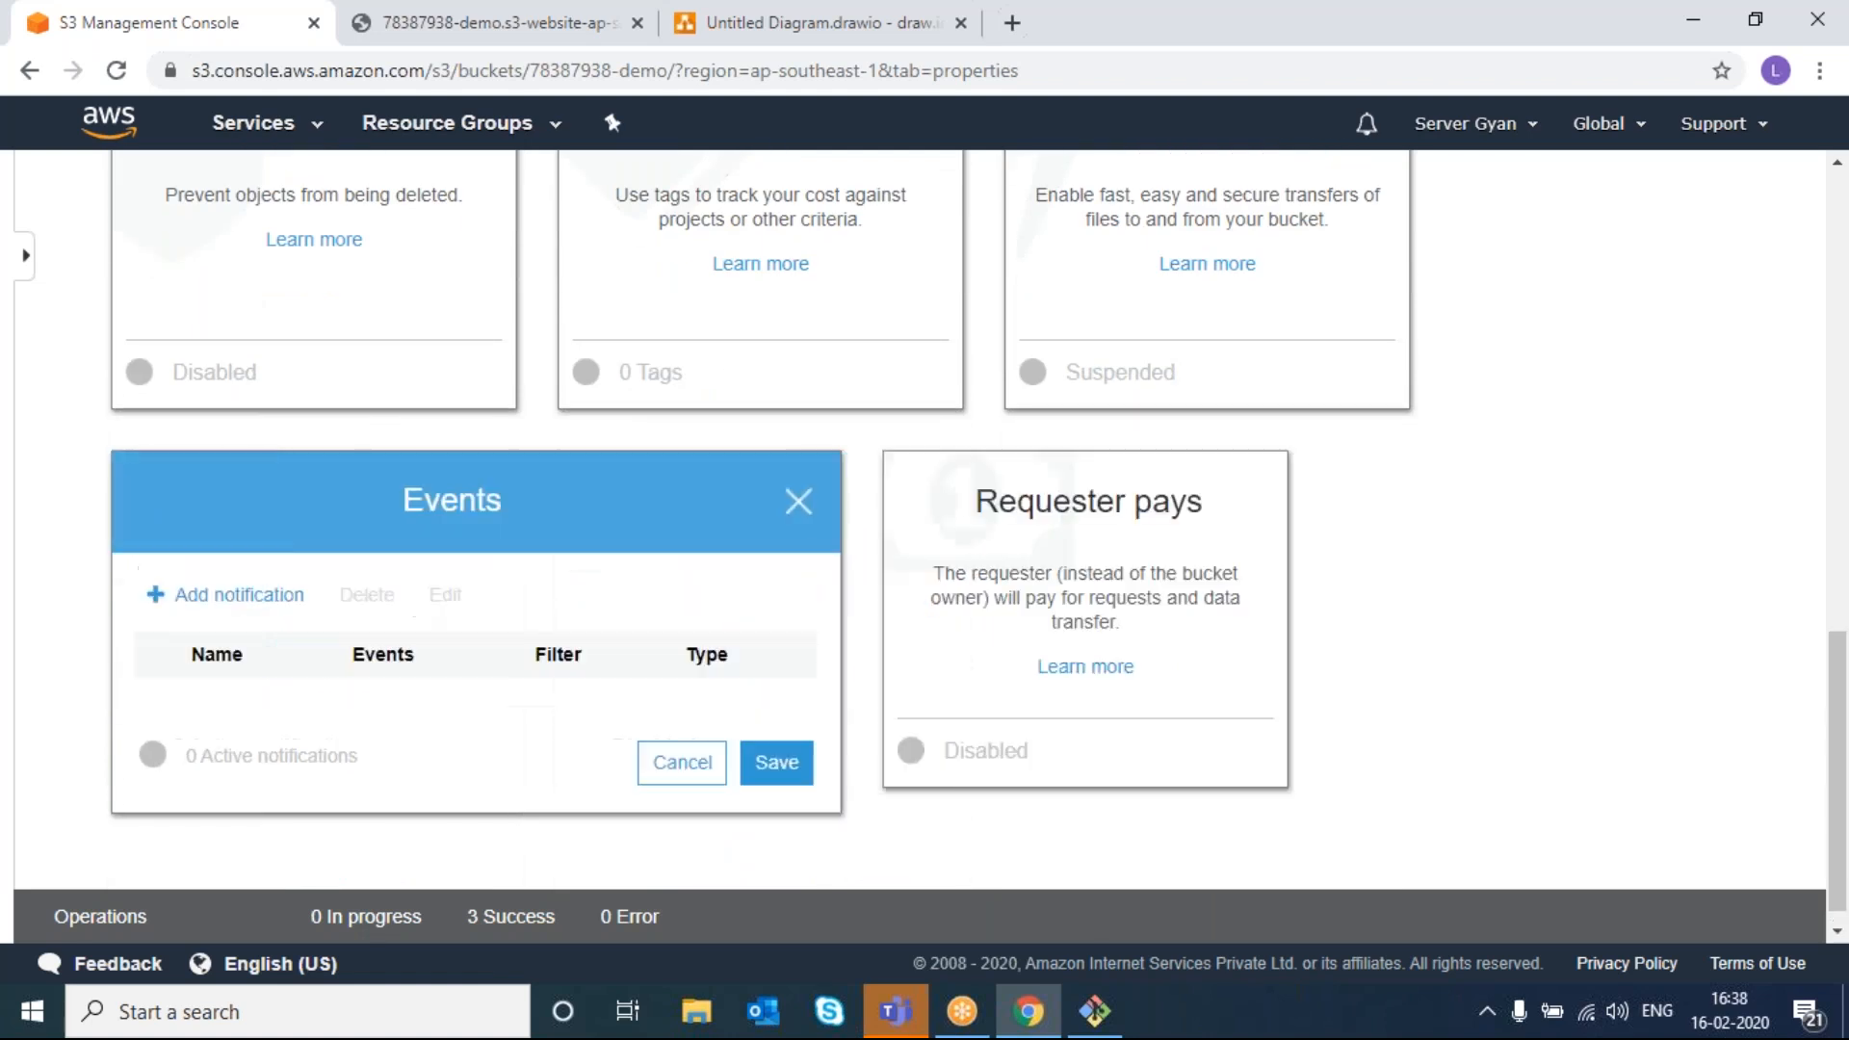
pyautogui.click(201, 605)
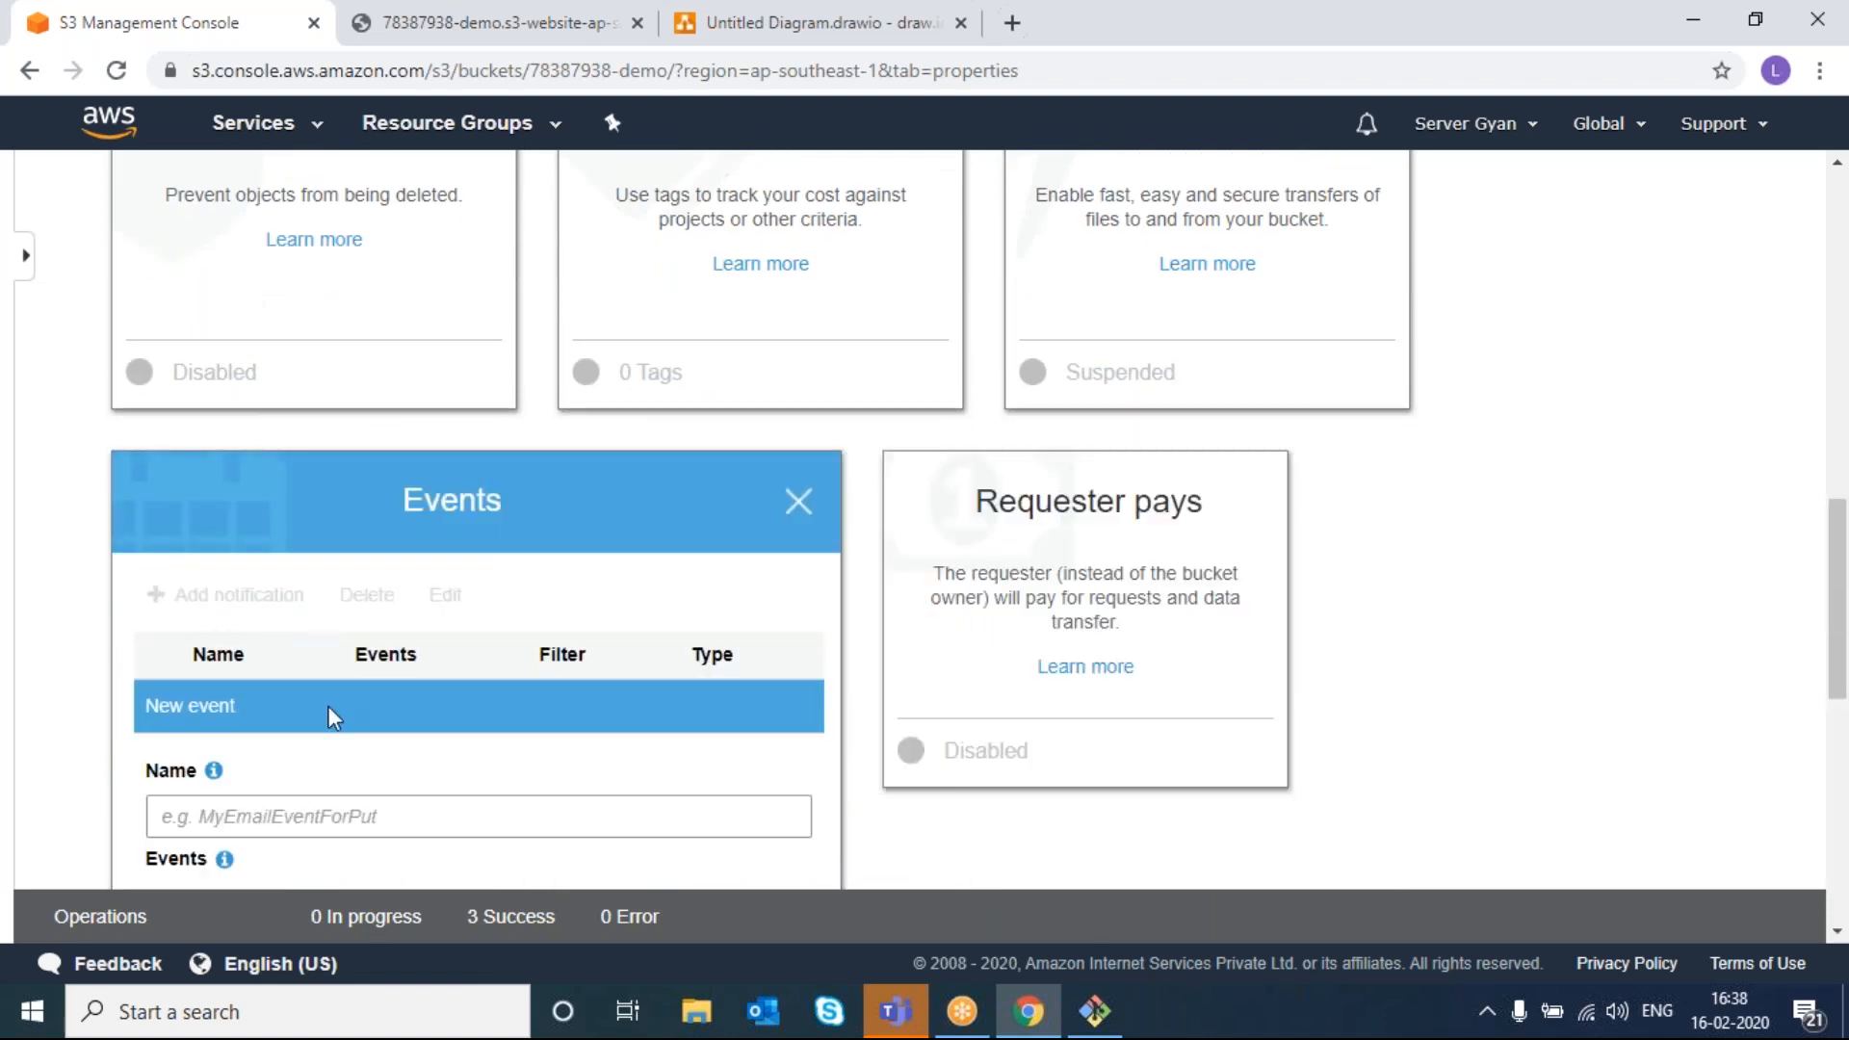
pyautogui.scroll(-3, 331, 717)
pyautogui.scroll(-3, 330, 717)
pyautogui.click(156, 514)
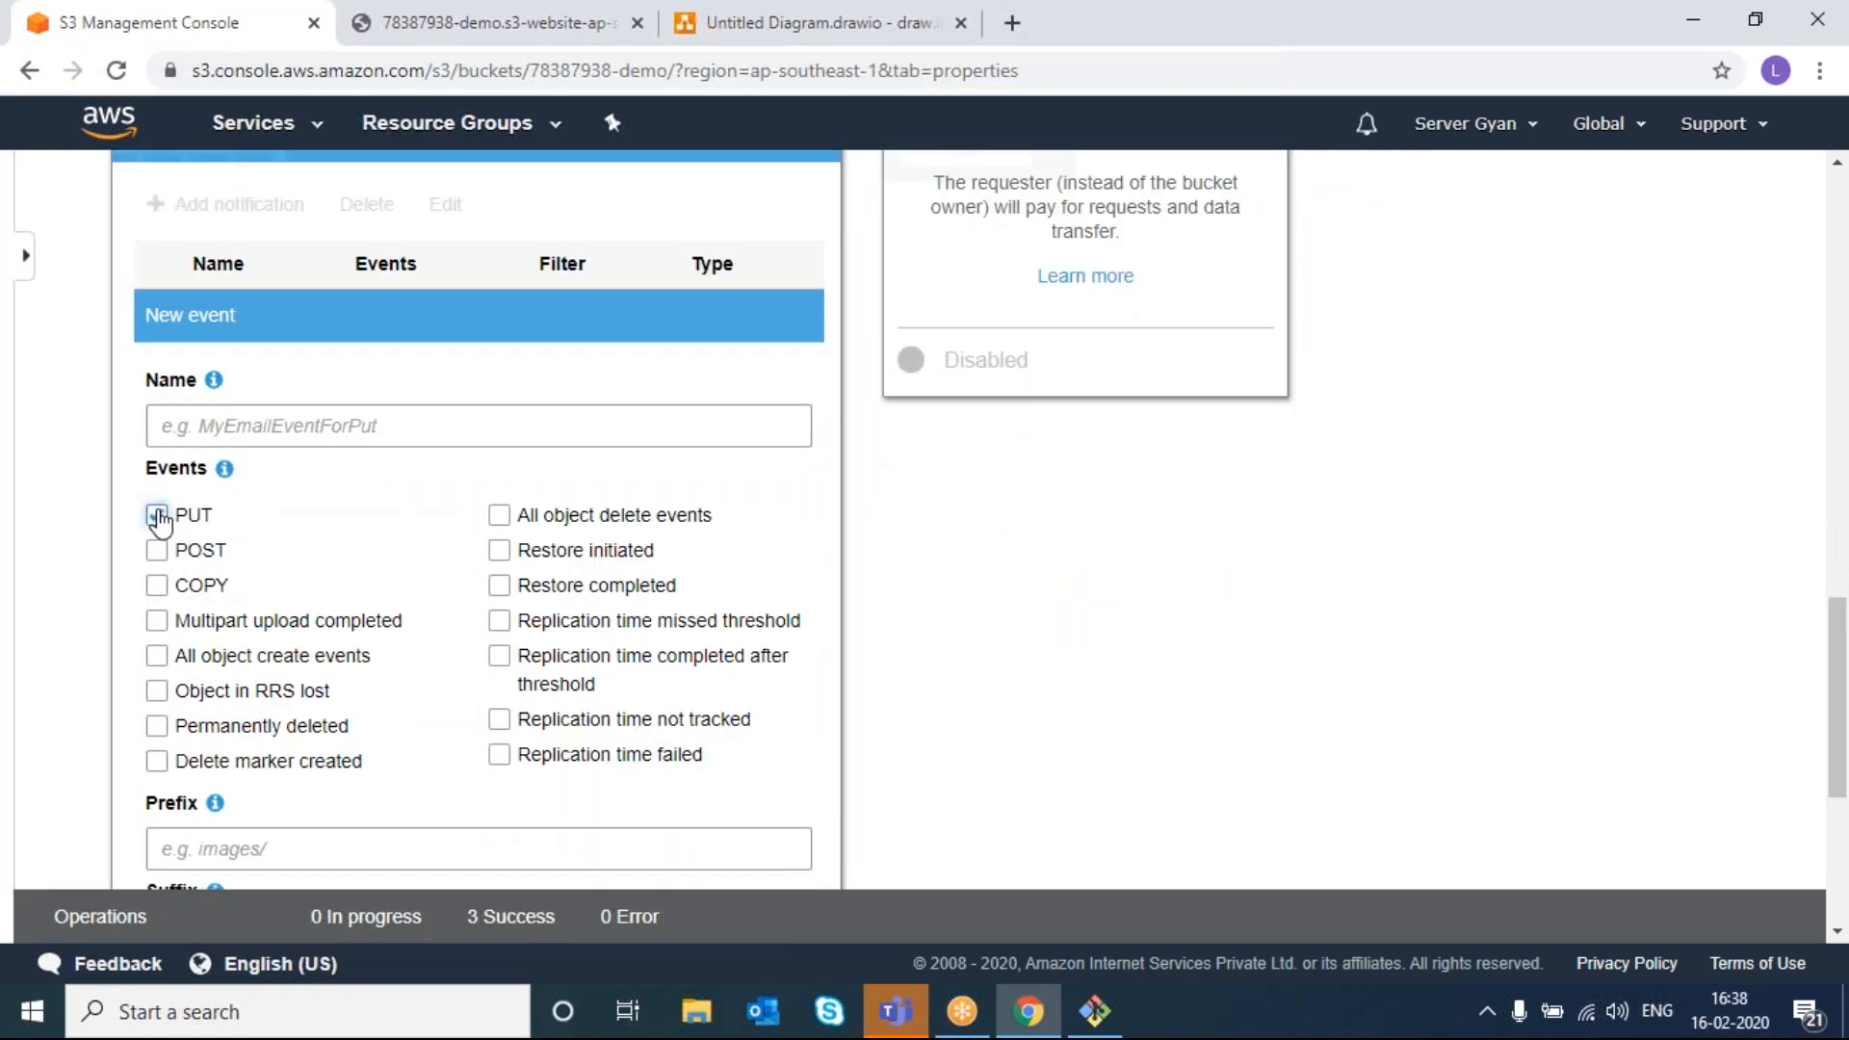
pyautogui.click(498, 520)
pyautogui.click(499, 551)
pyautogui.scroll(-5, 507, 709)
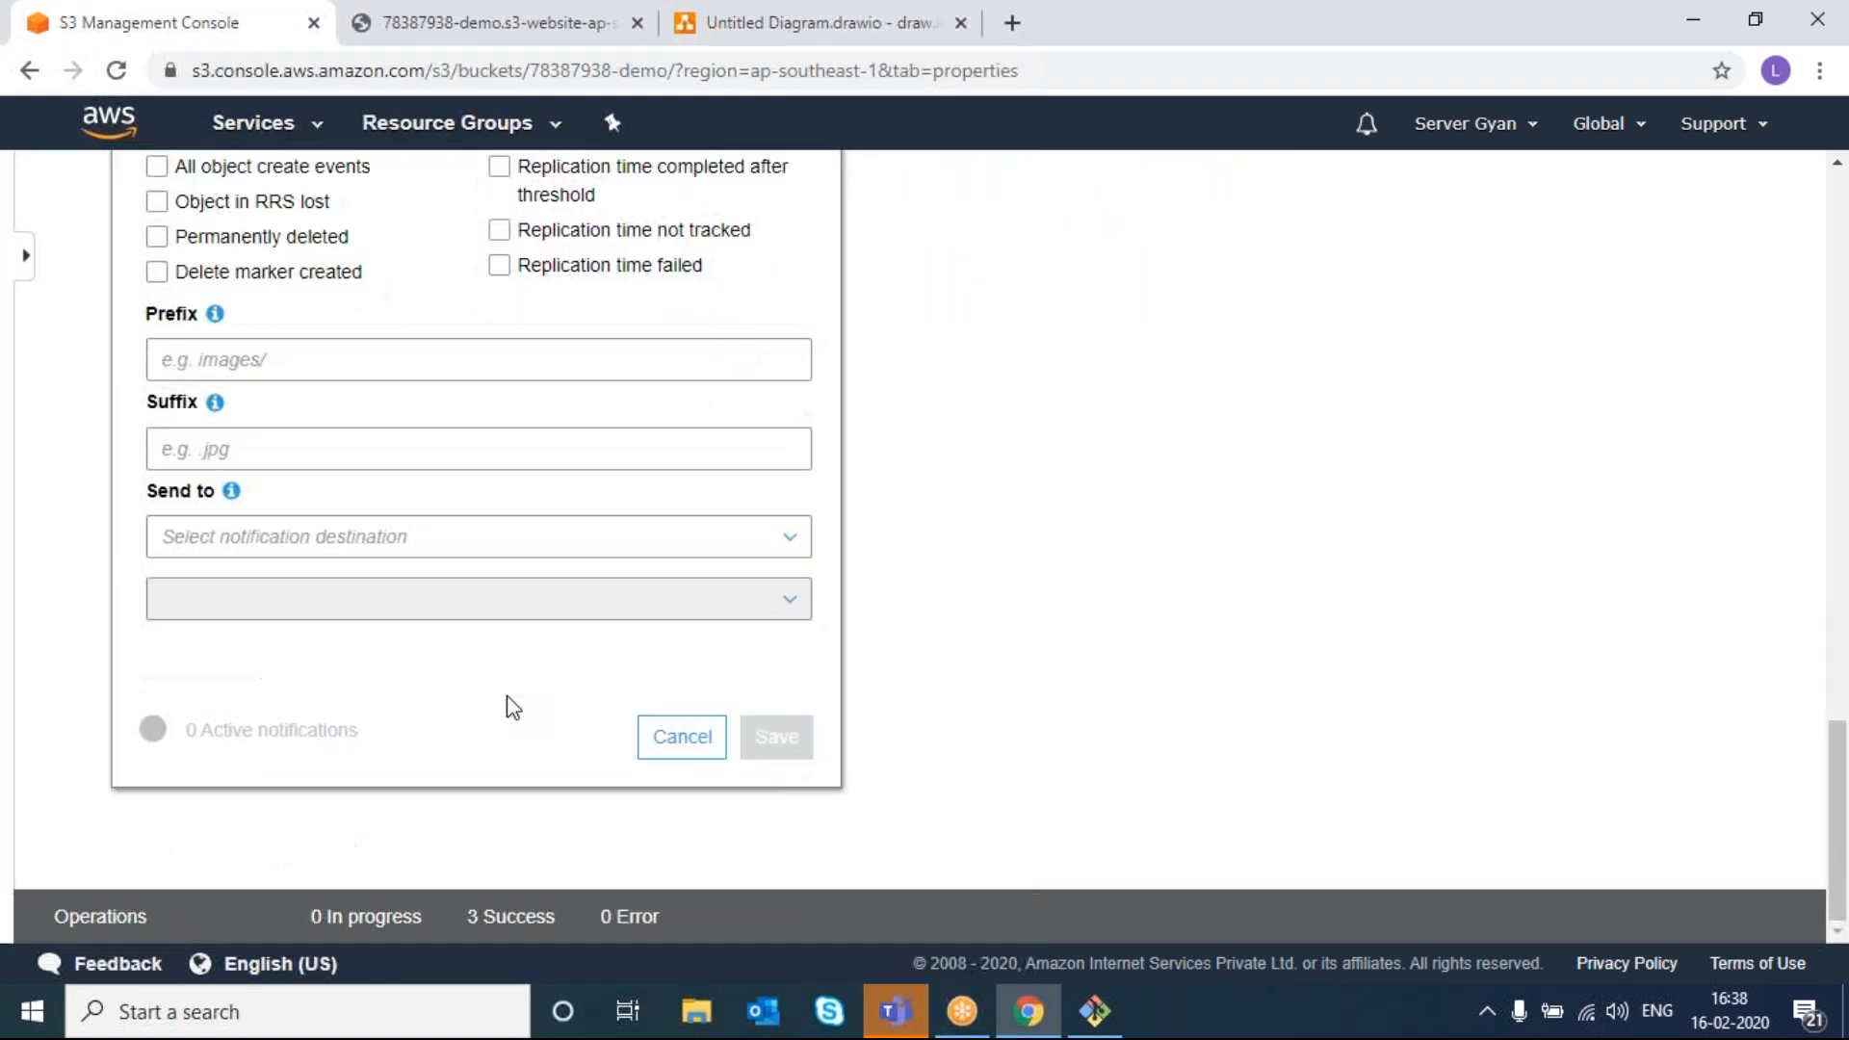
pyautogui.scroll(3, 508, 708)
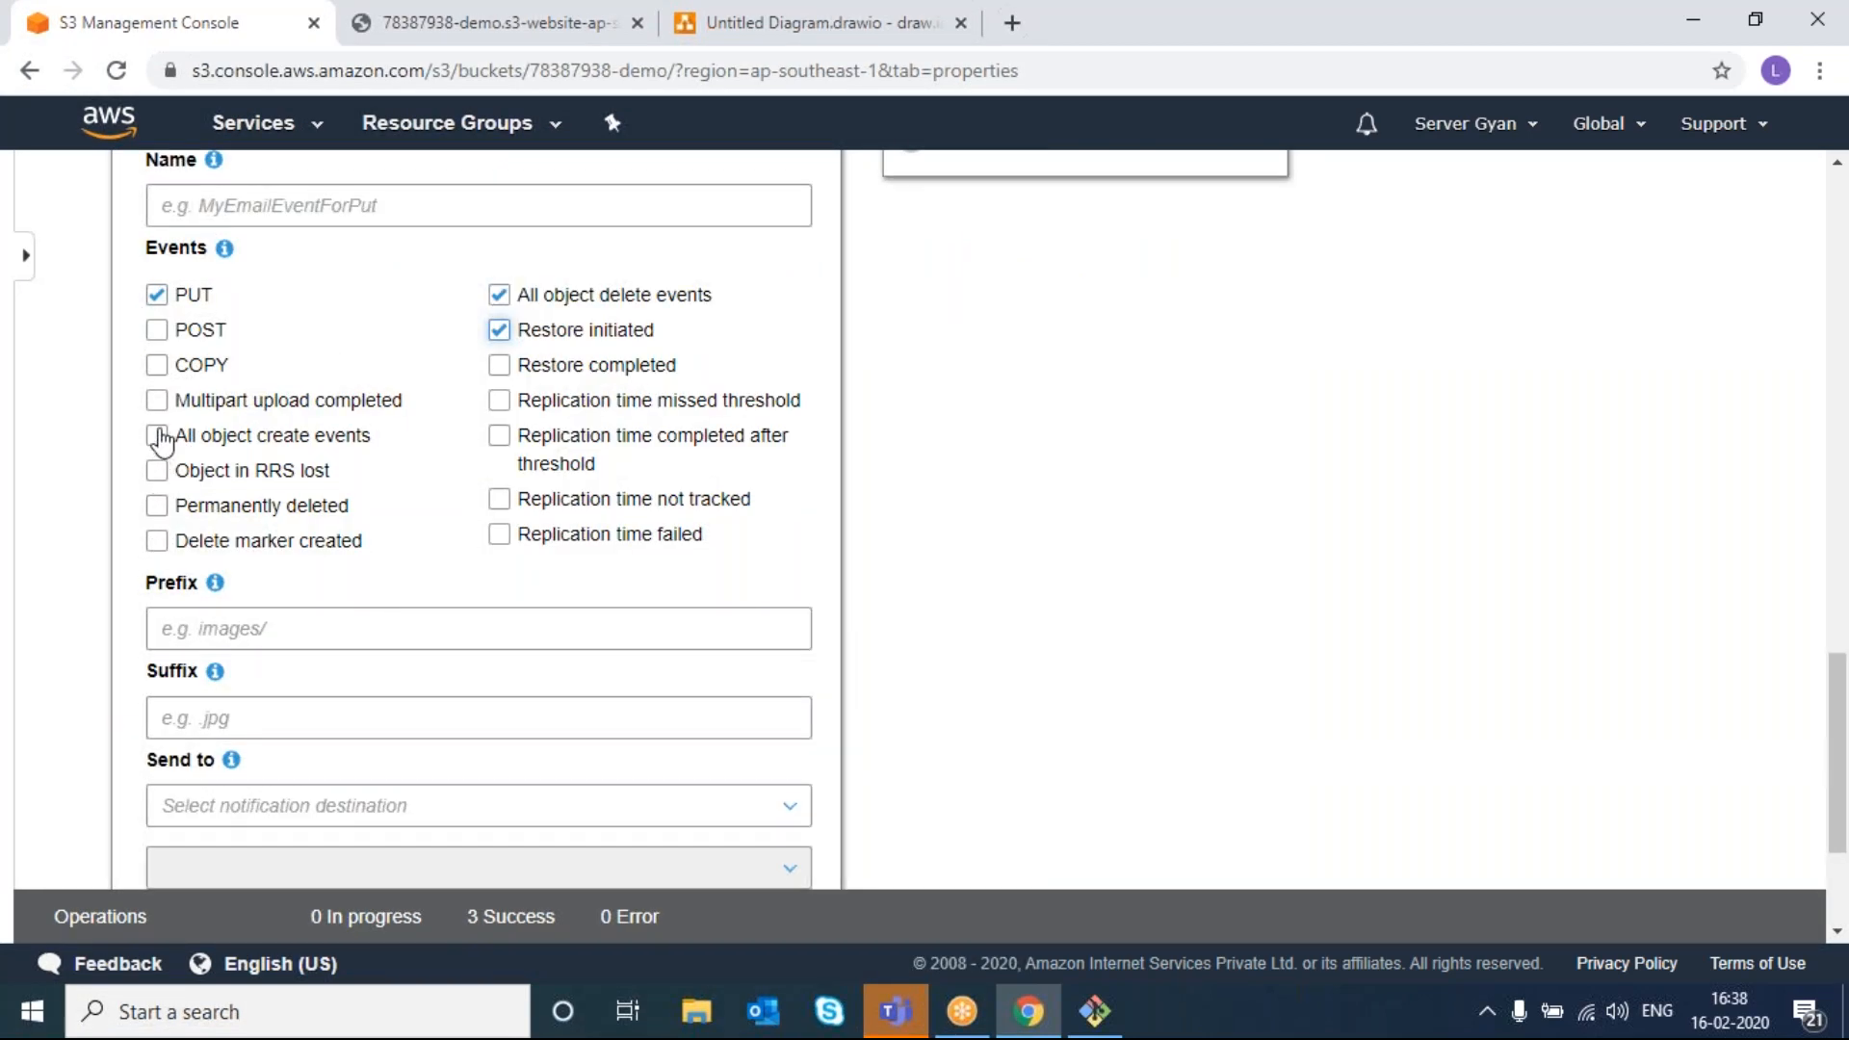
pyautogui.click(156, 368)
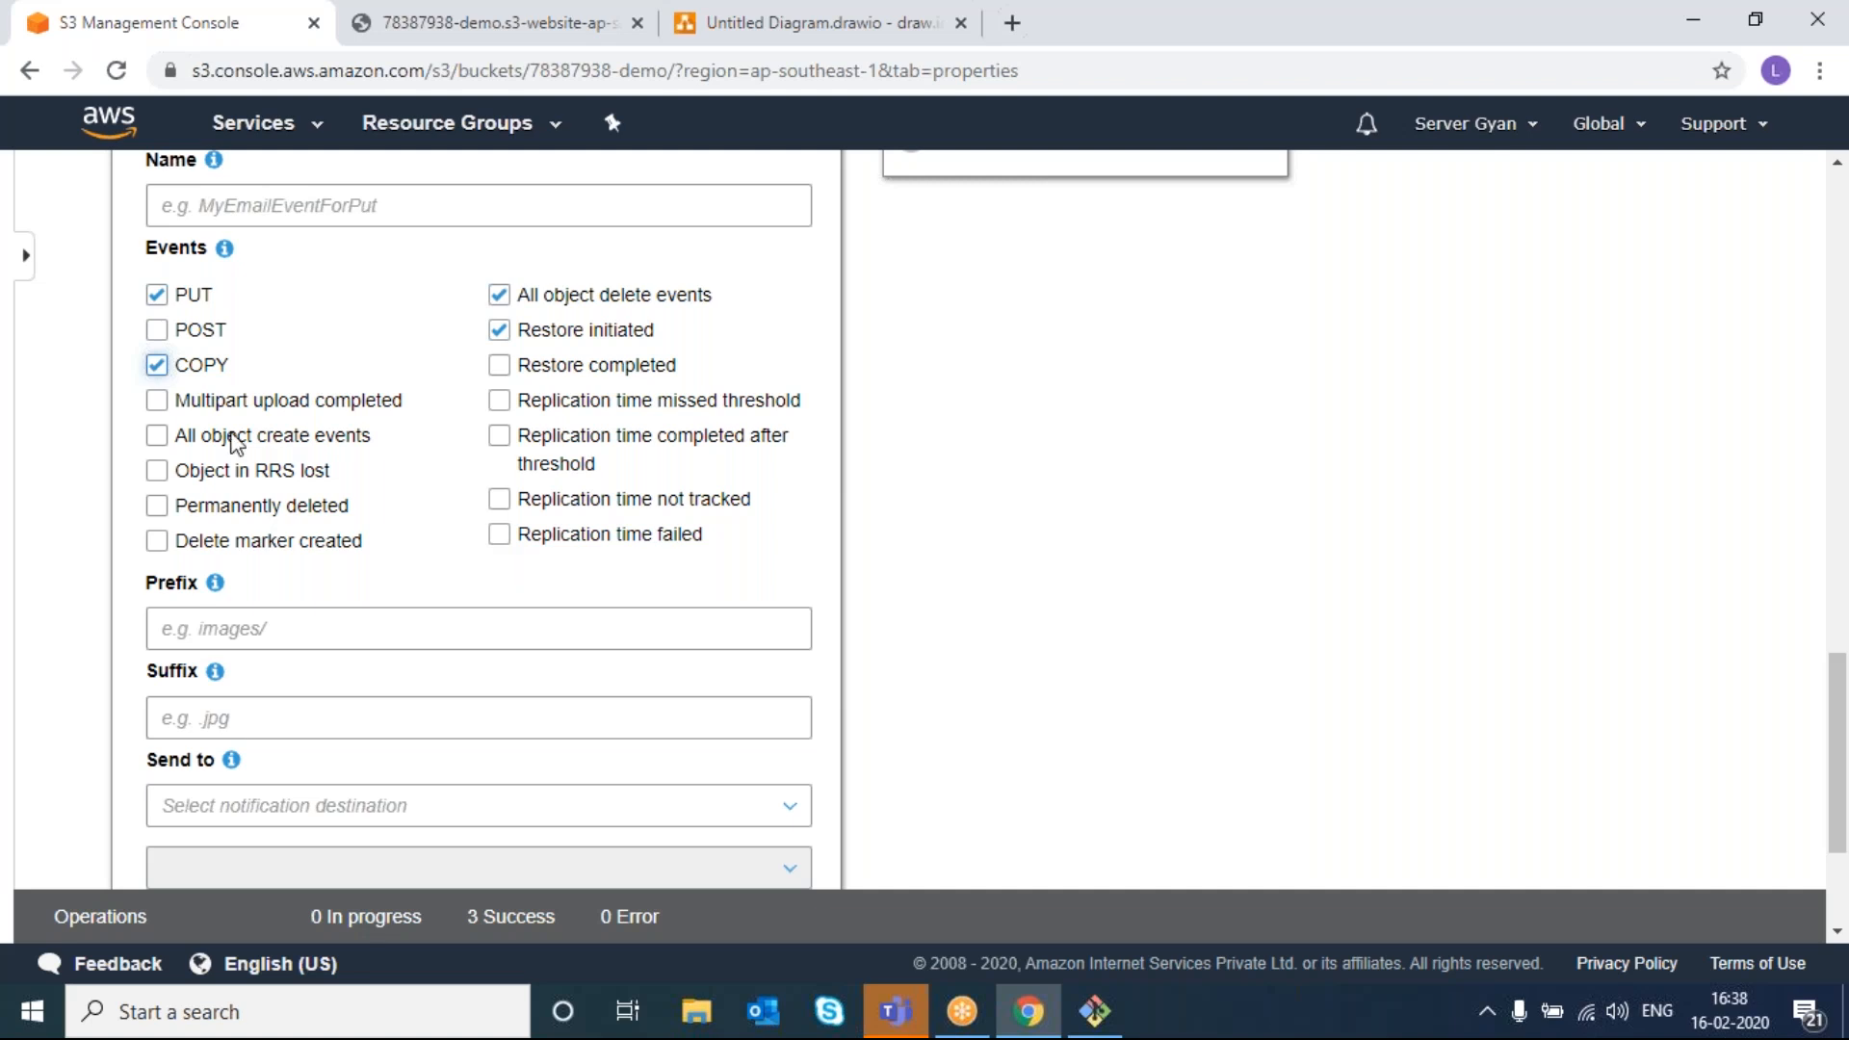
# - Point it at an SNS Topic by ARN, typing 'yfd6', then cancel the notification
pyautogui.scroll(-2, 465, 618)
pyautogui.click(466, 605)
pyautogui.rightClick(467, 617)
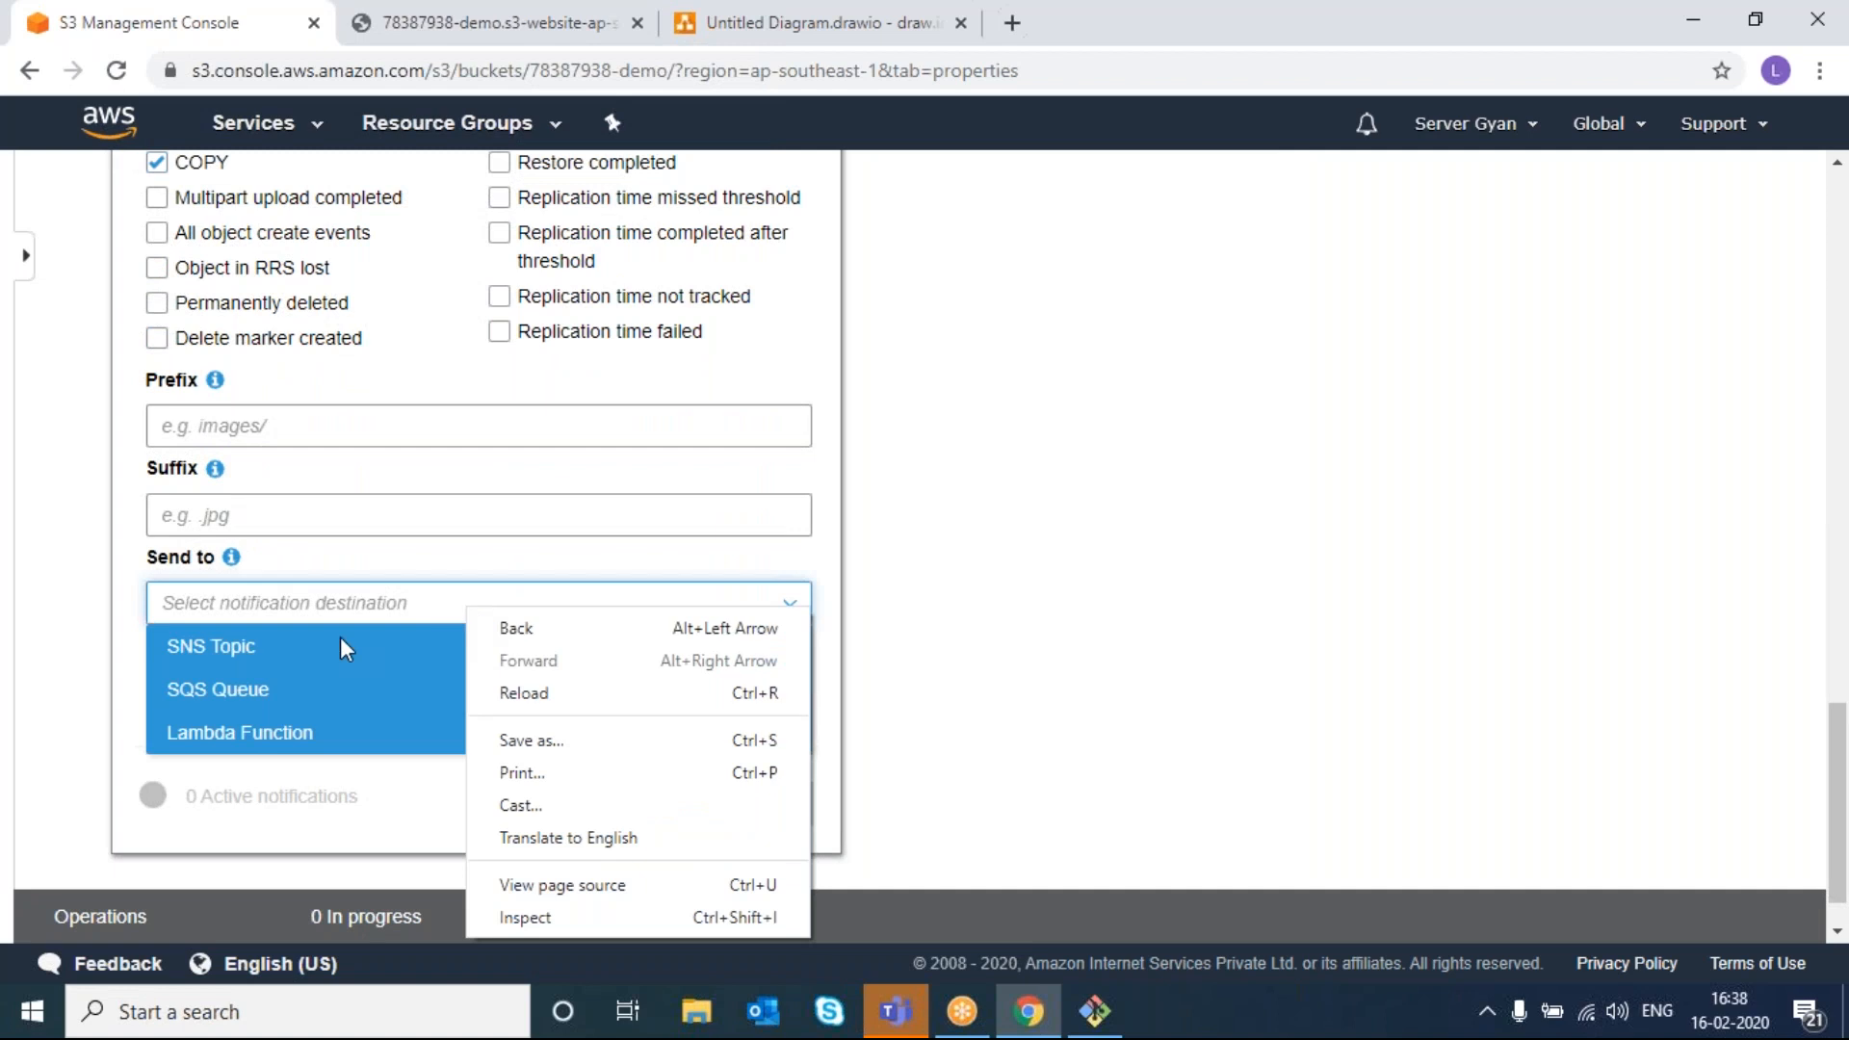
pyautogui.click(263, 664)
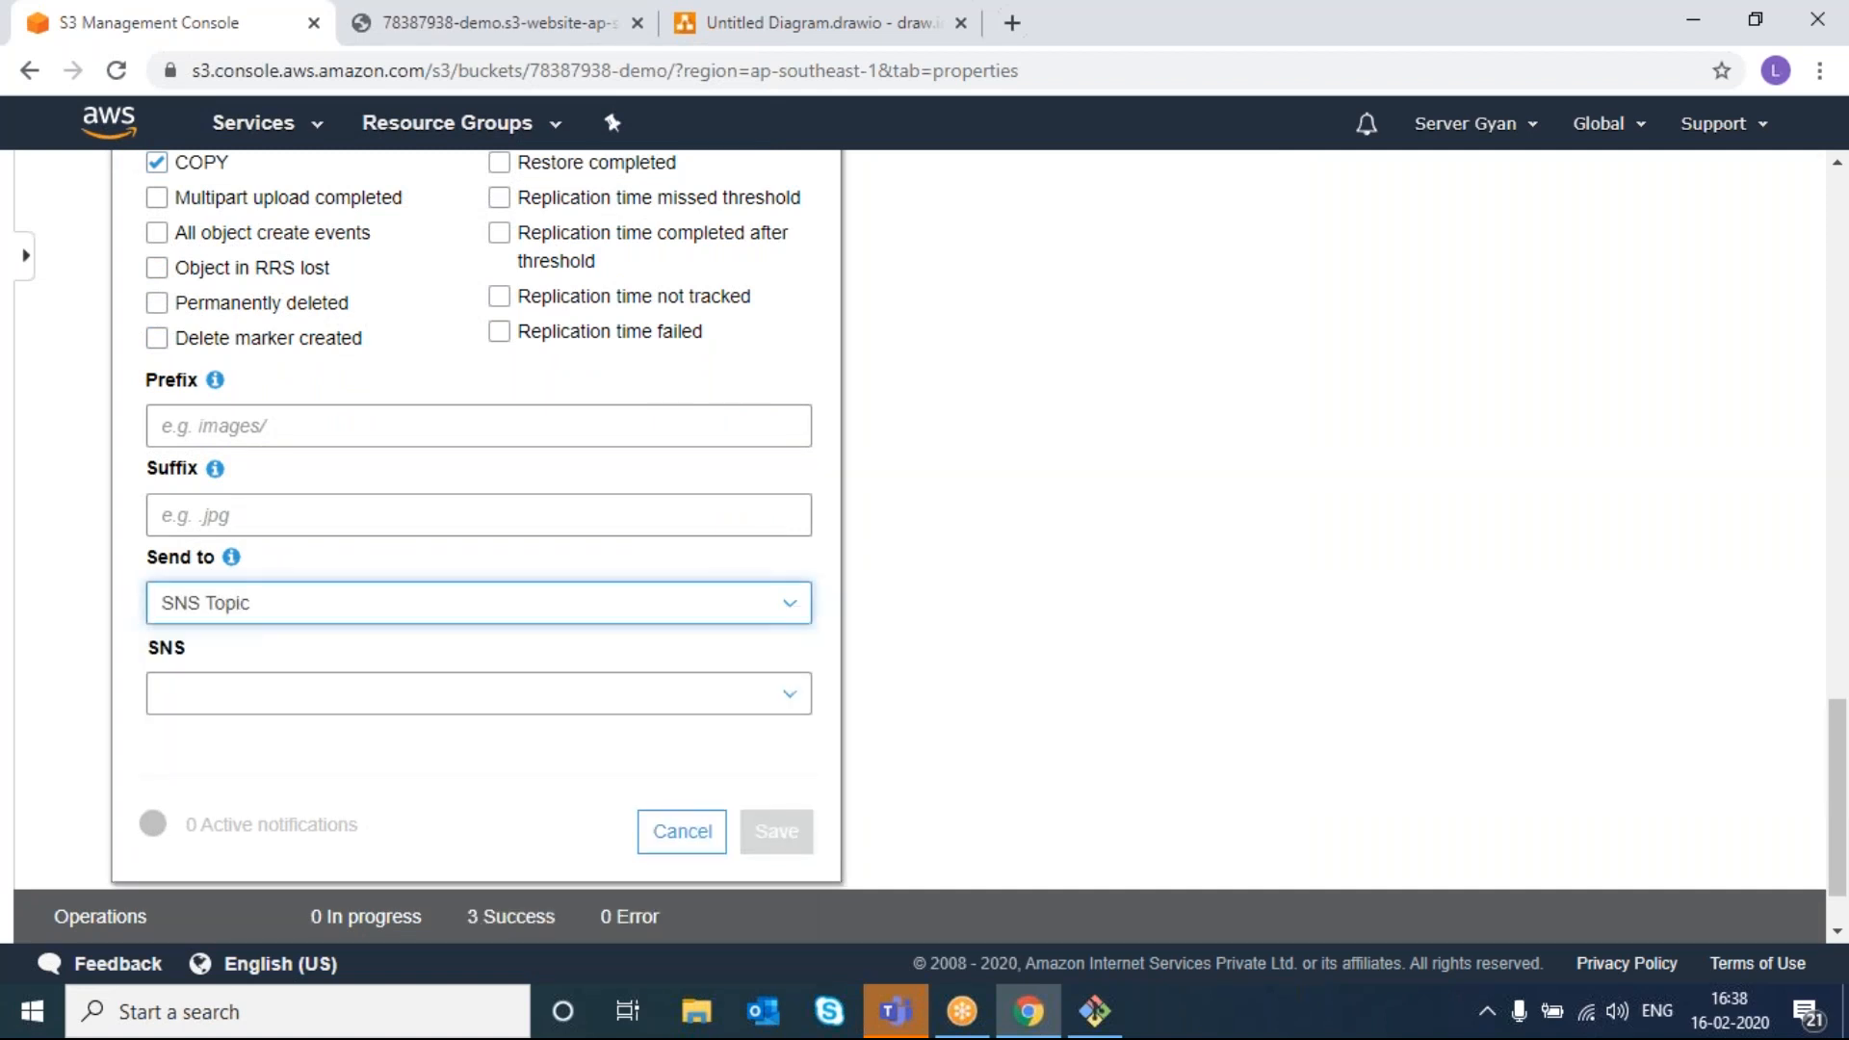
pyautogui.click(291, 693)
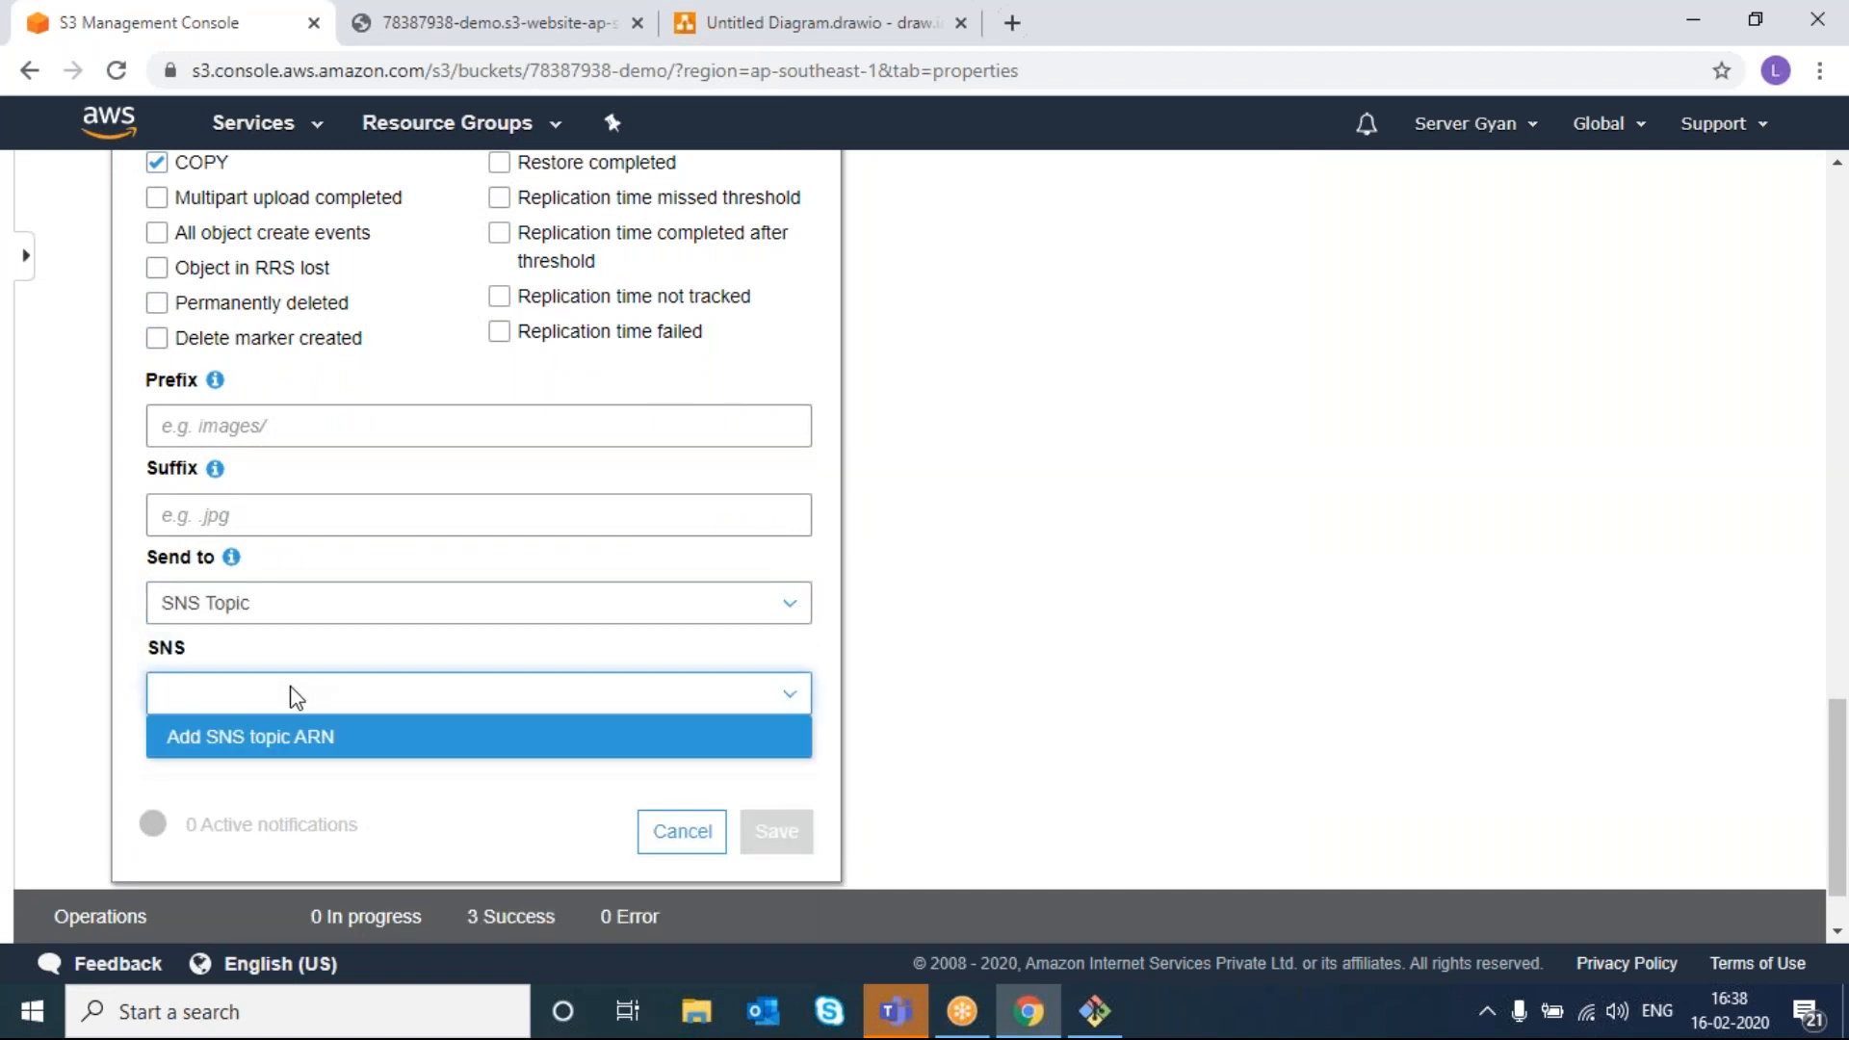
pyautogui.click(298, 736)
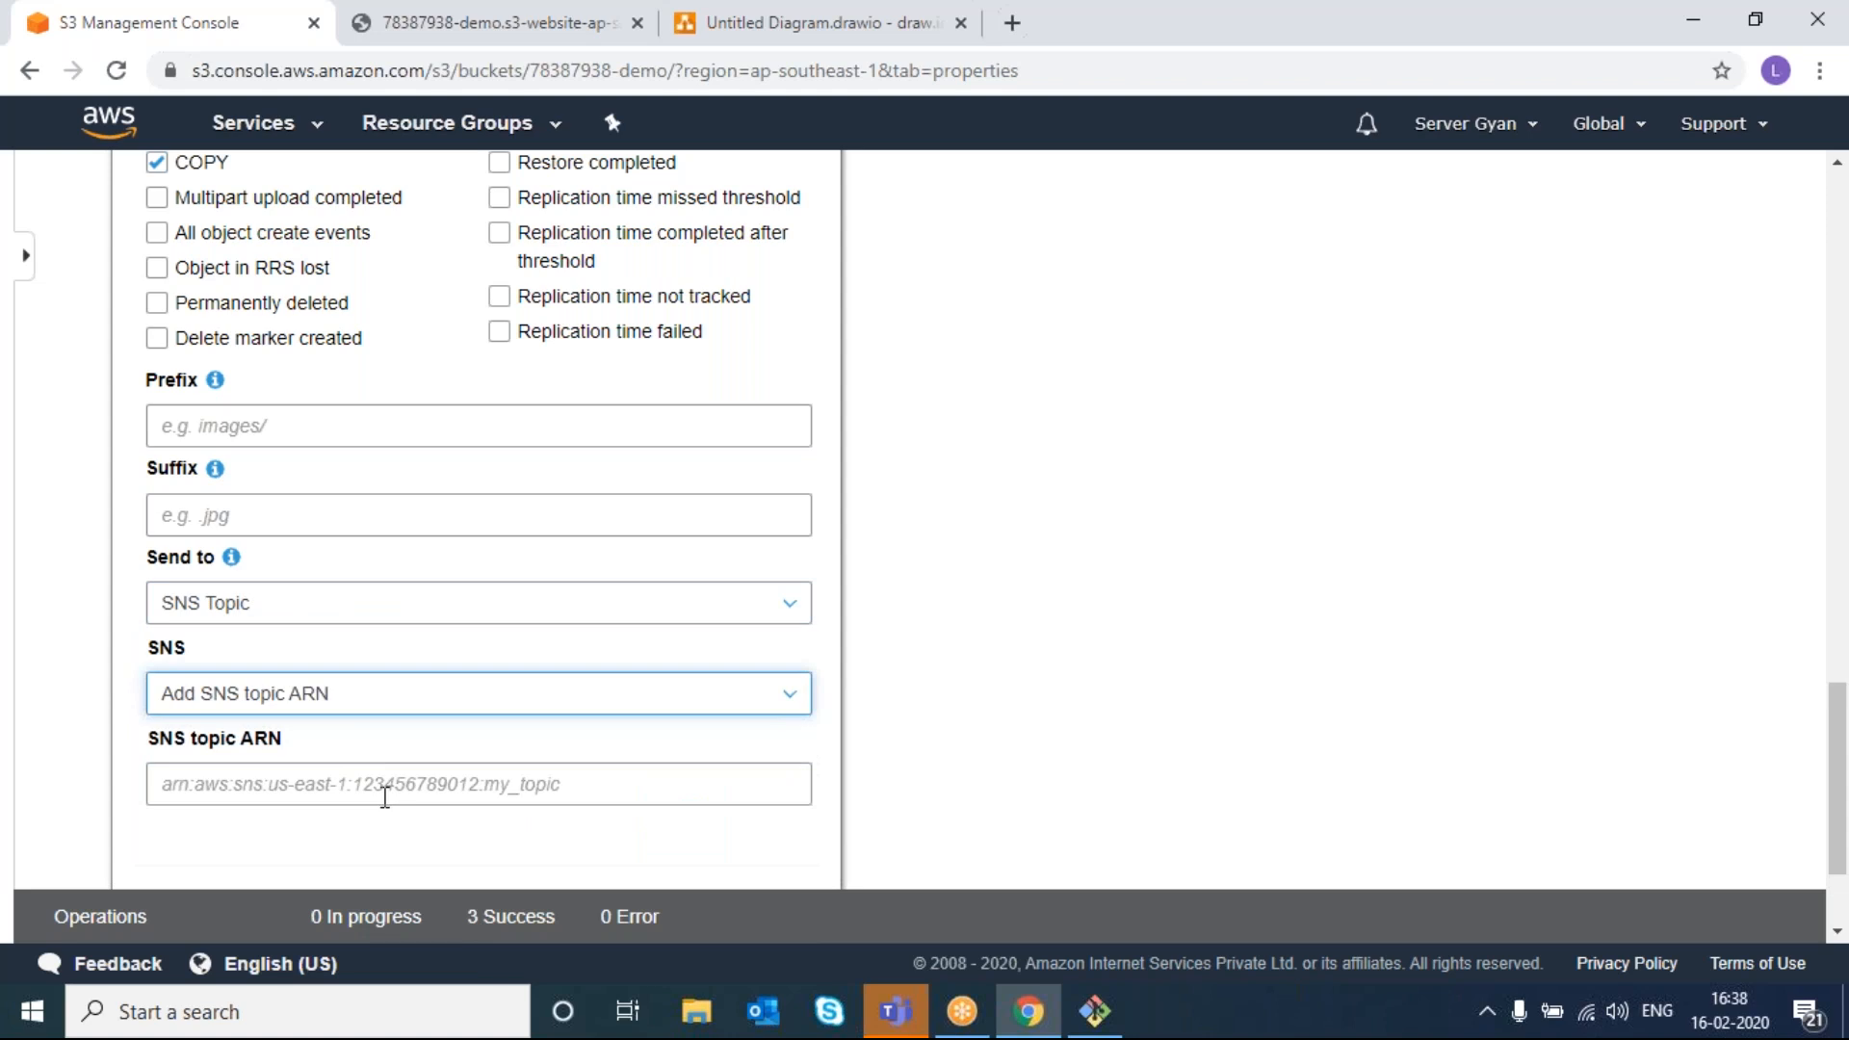
pyautogui.scroll(-2, 385, 797)
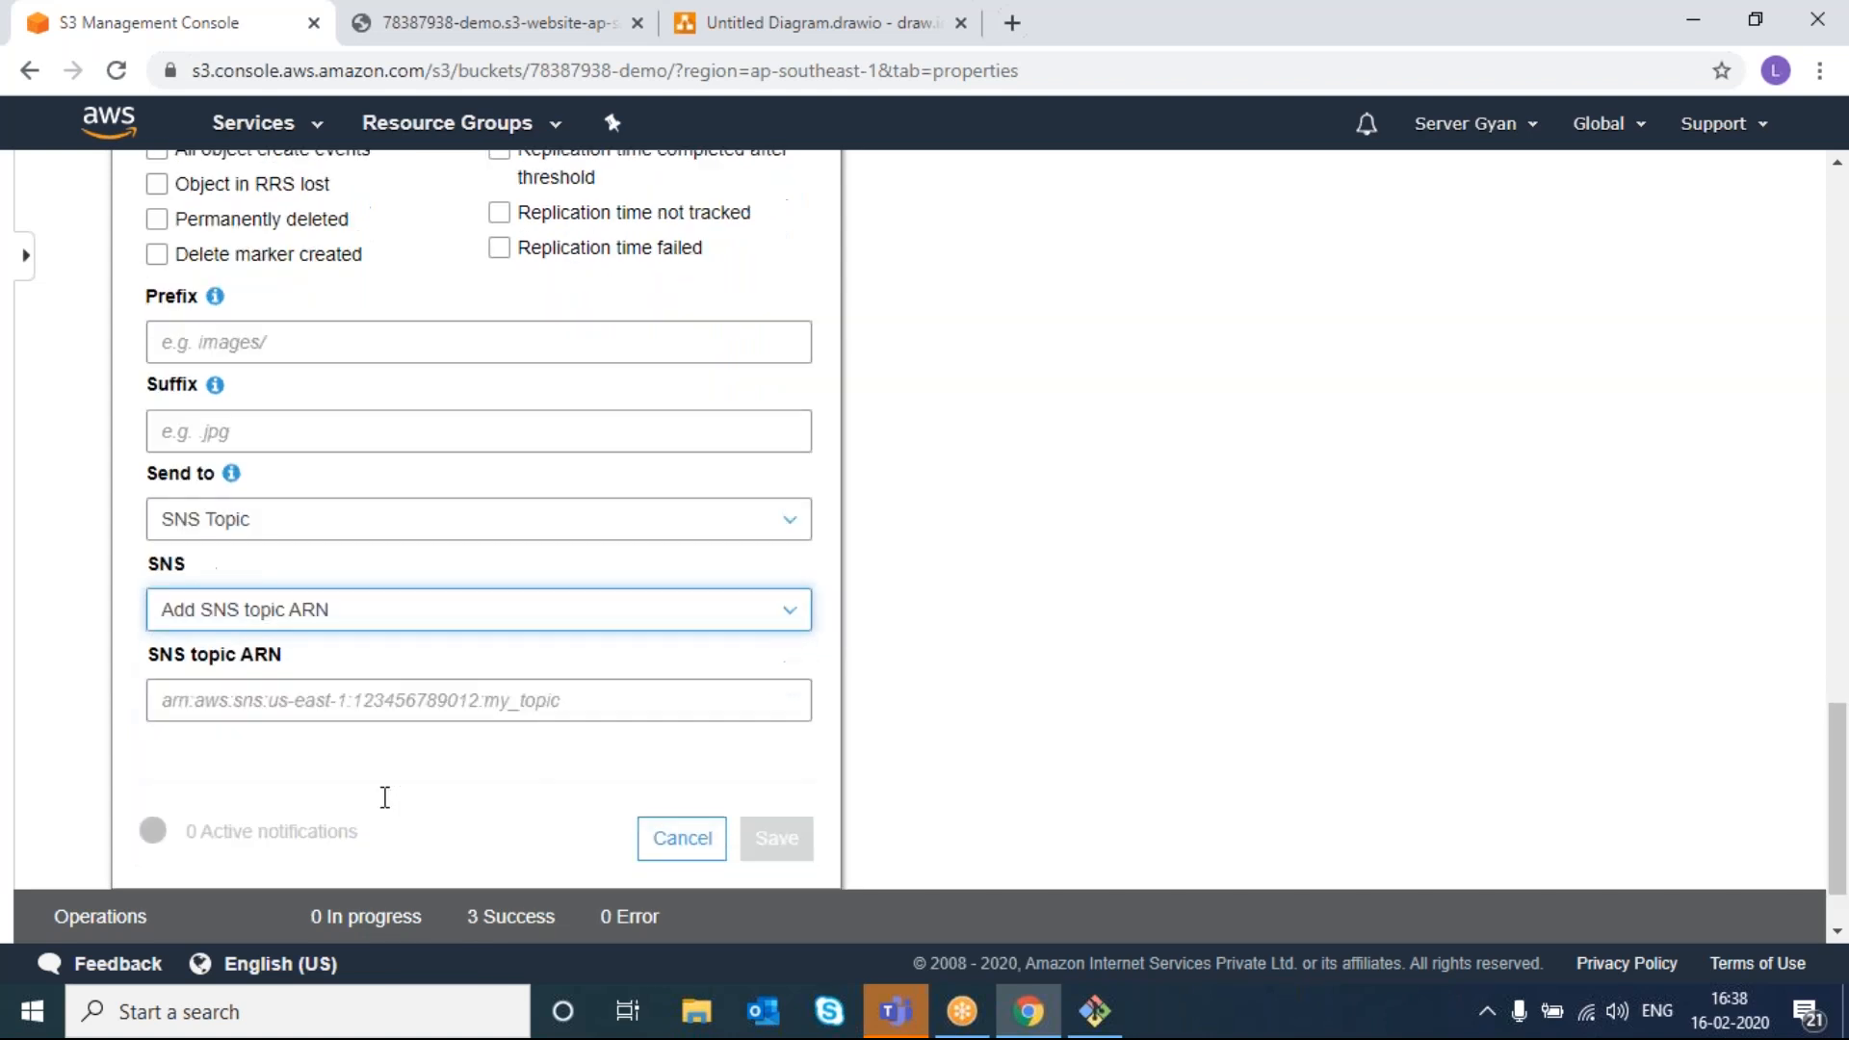
pyautogui.click(368, 614)
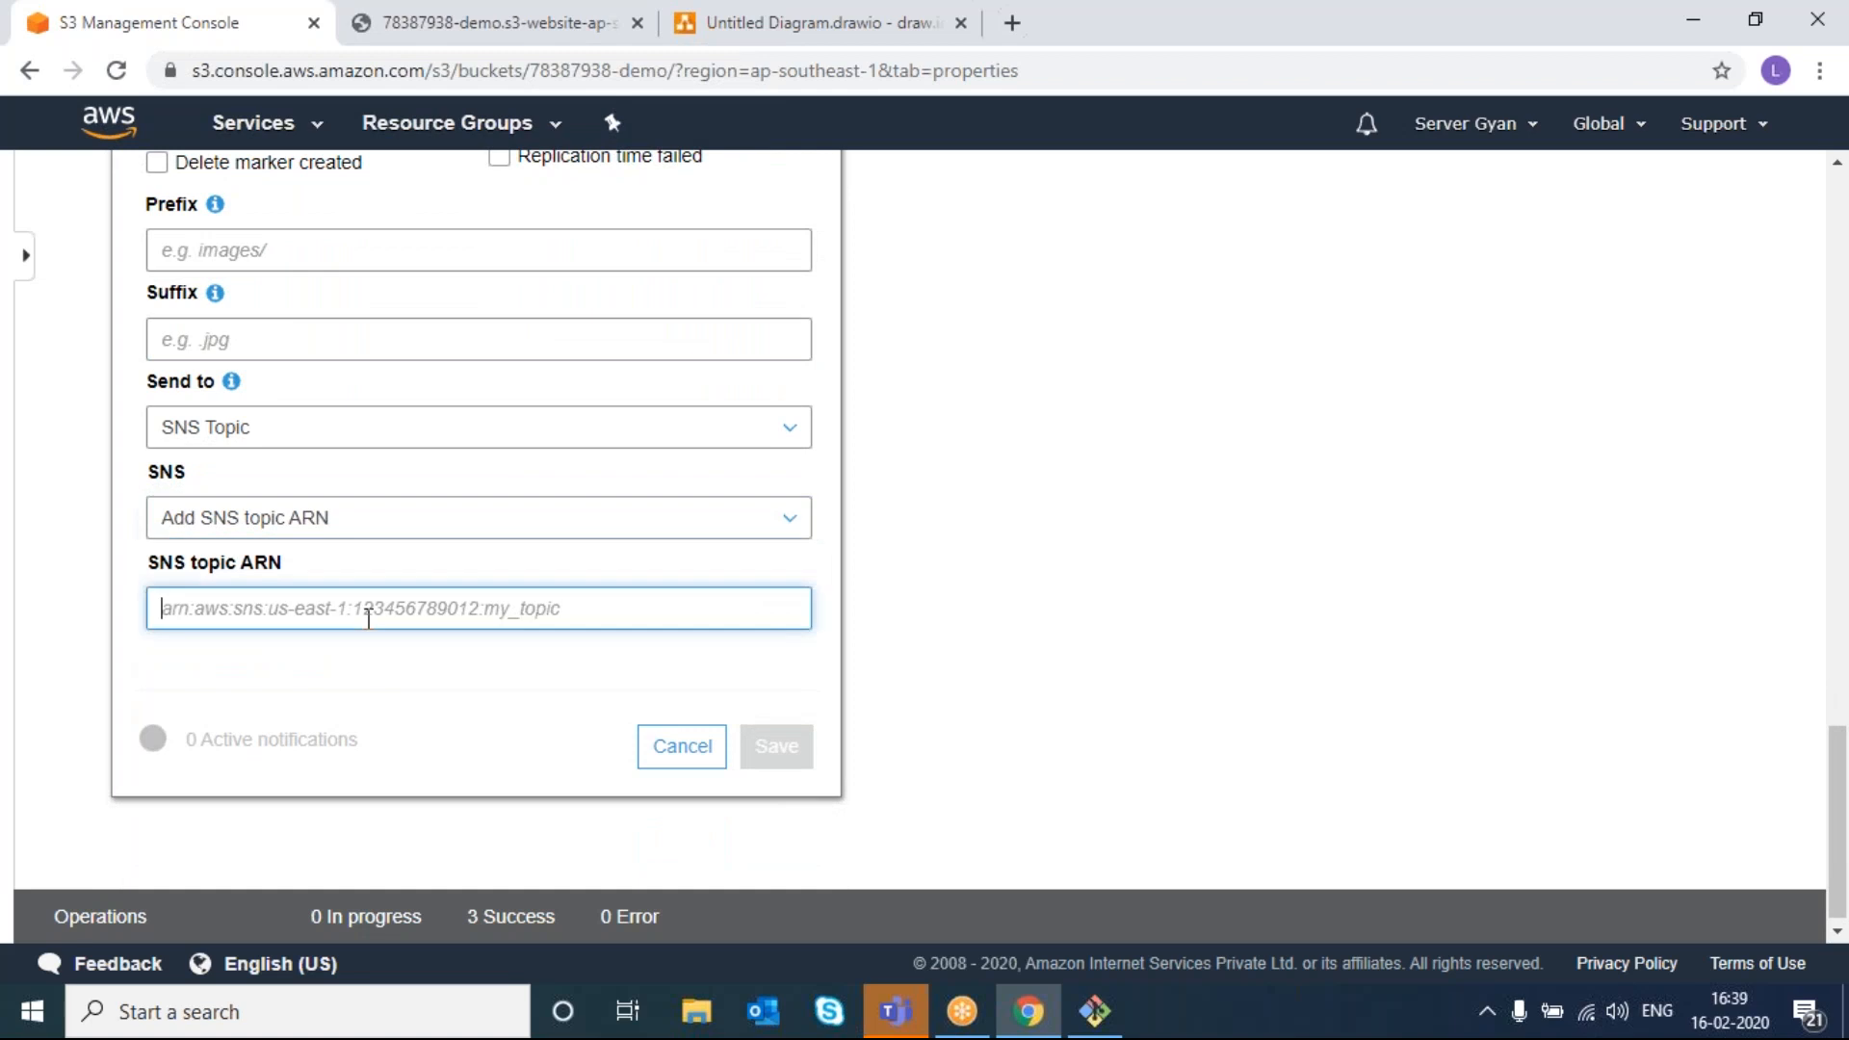
pyautogui.write('yfd6')
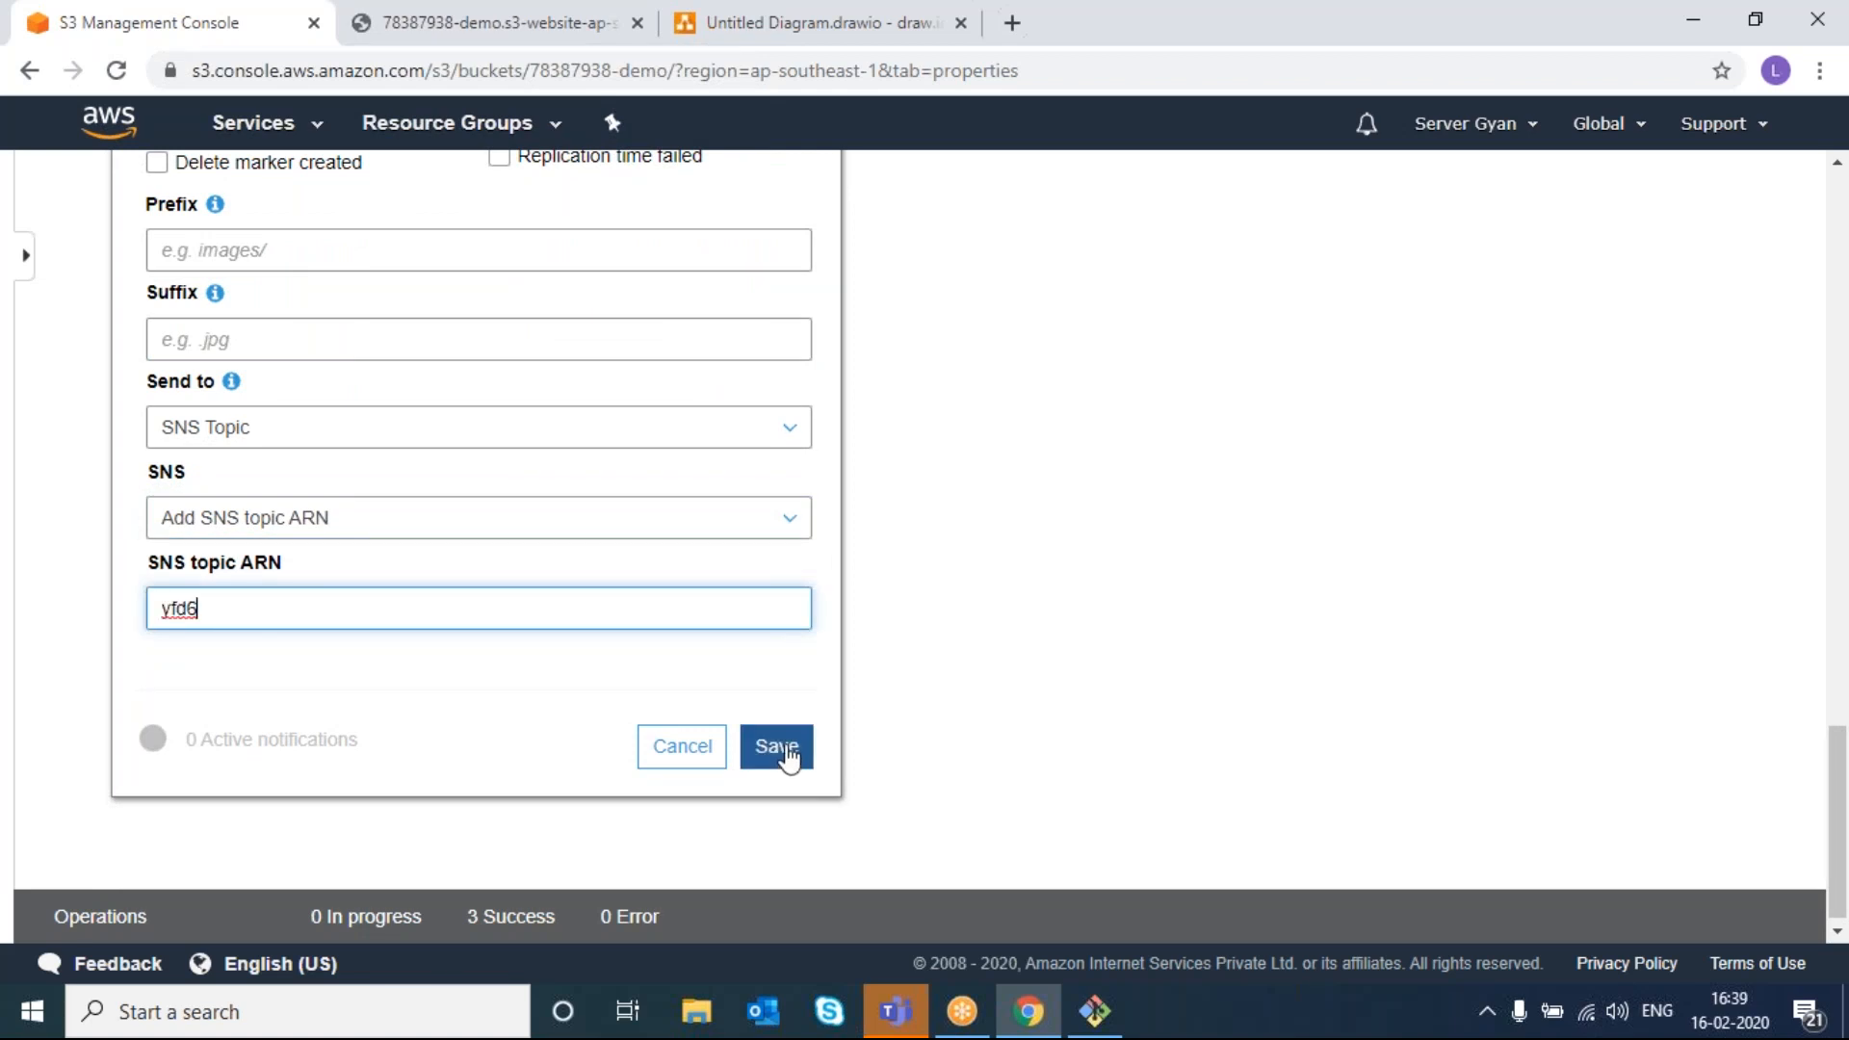
pyautogui.click(693, 766)
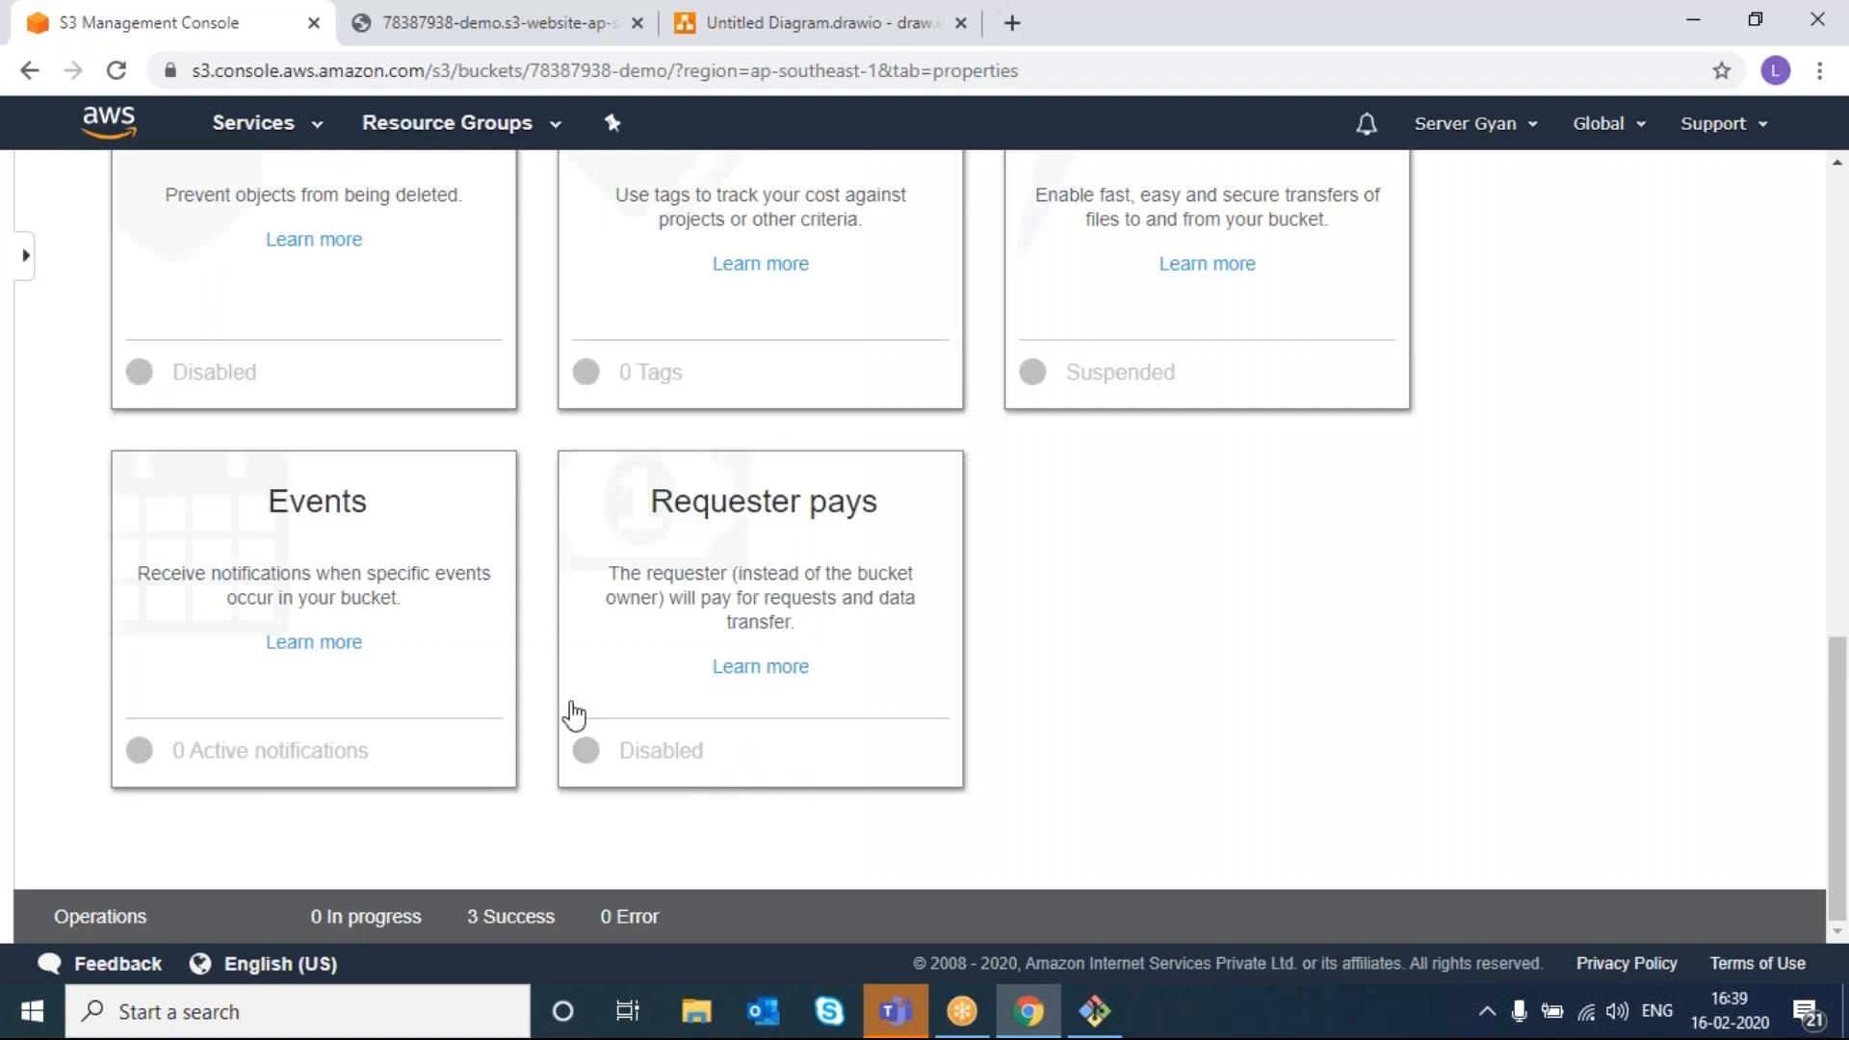
# - Draft another notification, toggling Delete marker and Permanently deleted event boxes, then close it unsaved
pyautogui.click(347, 566)
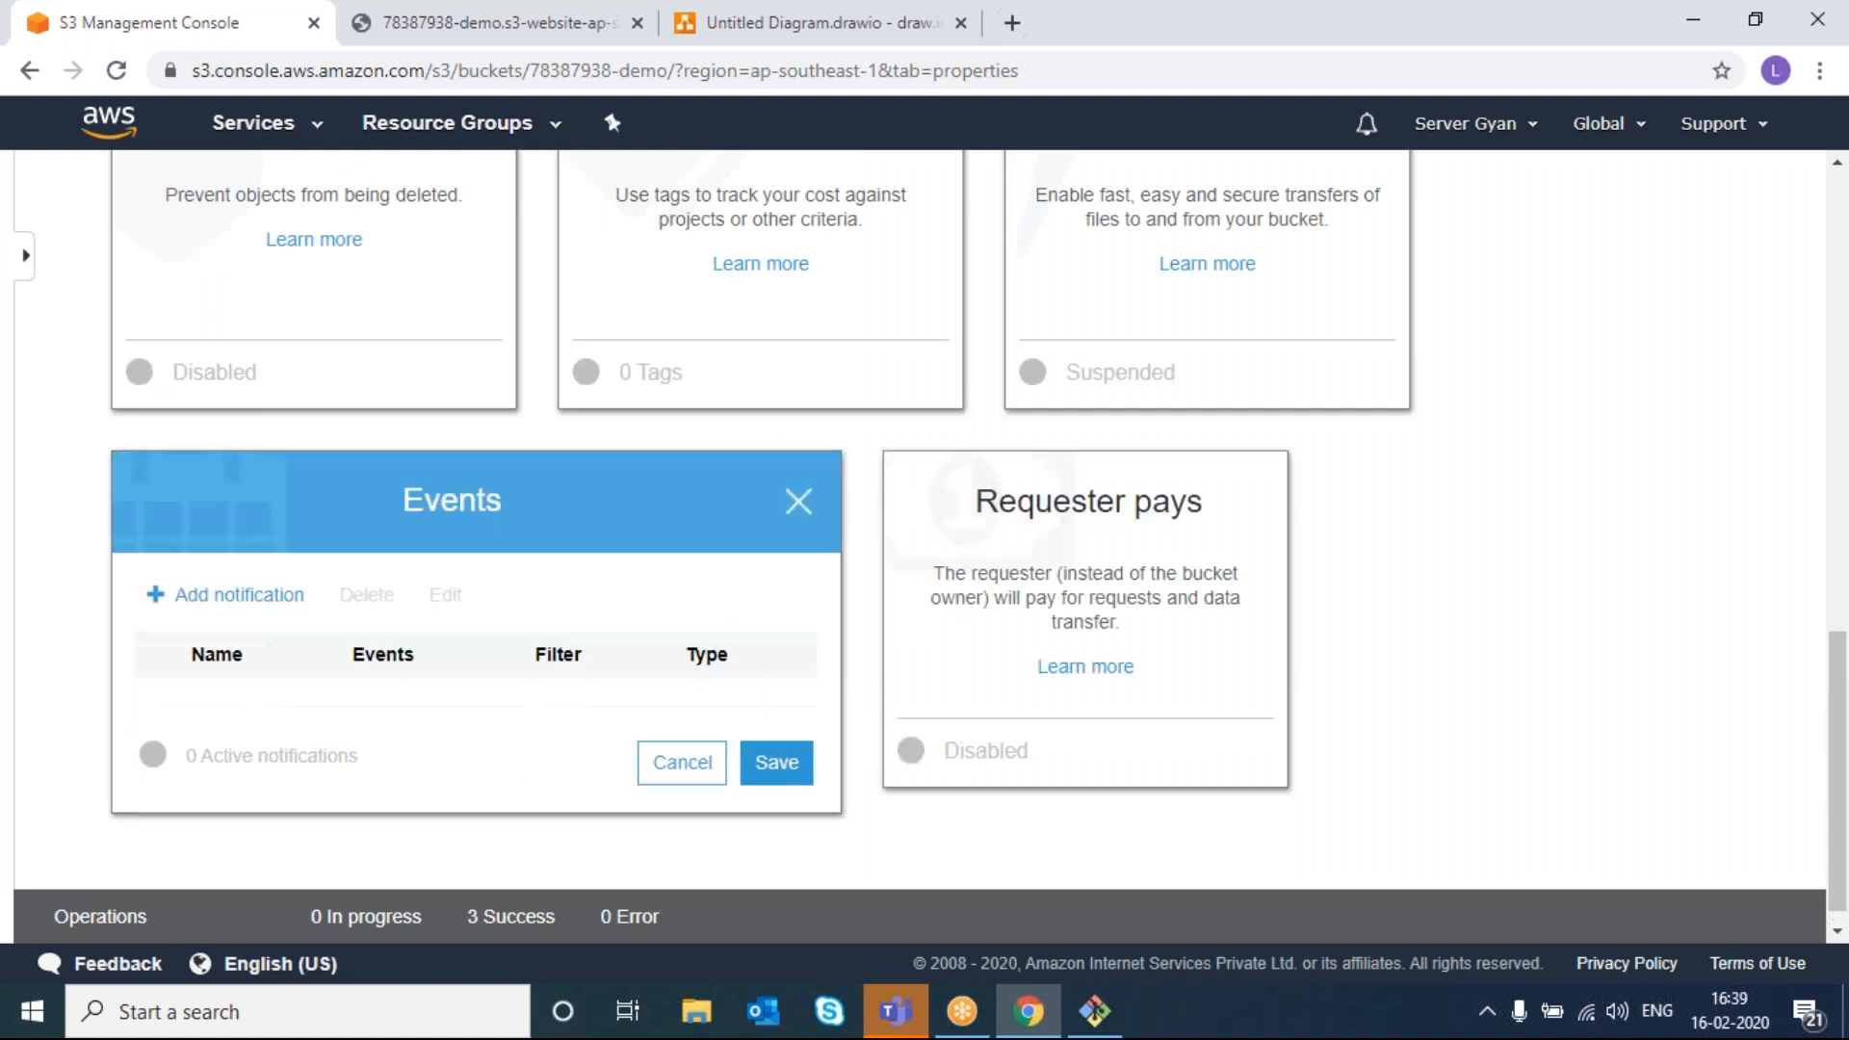
pyautogui.click(256, 597)
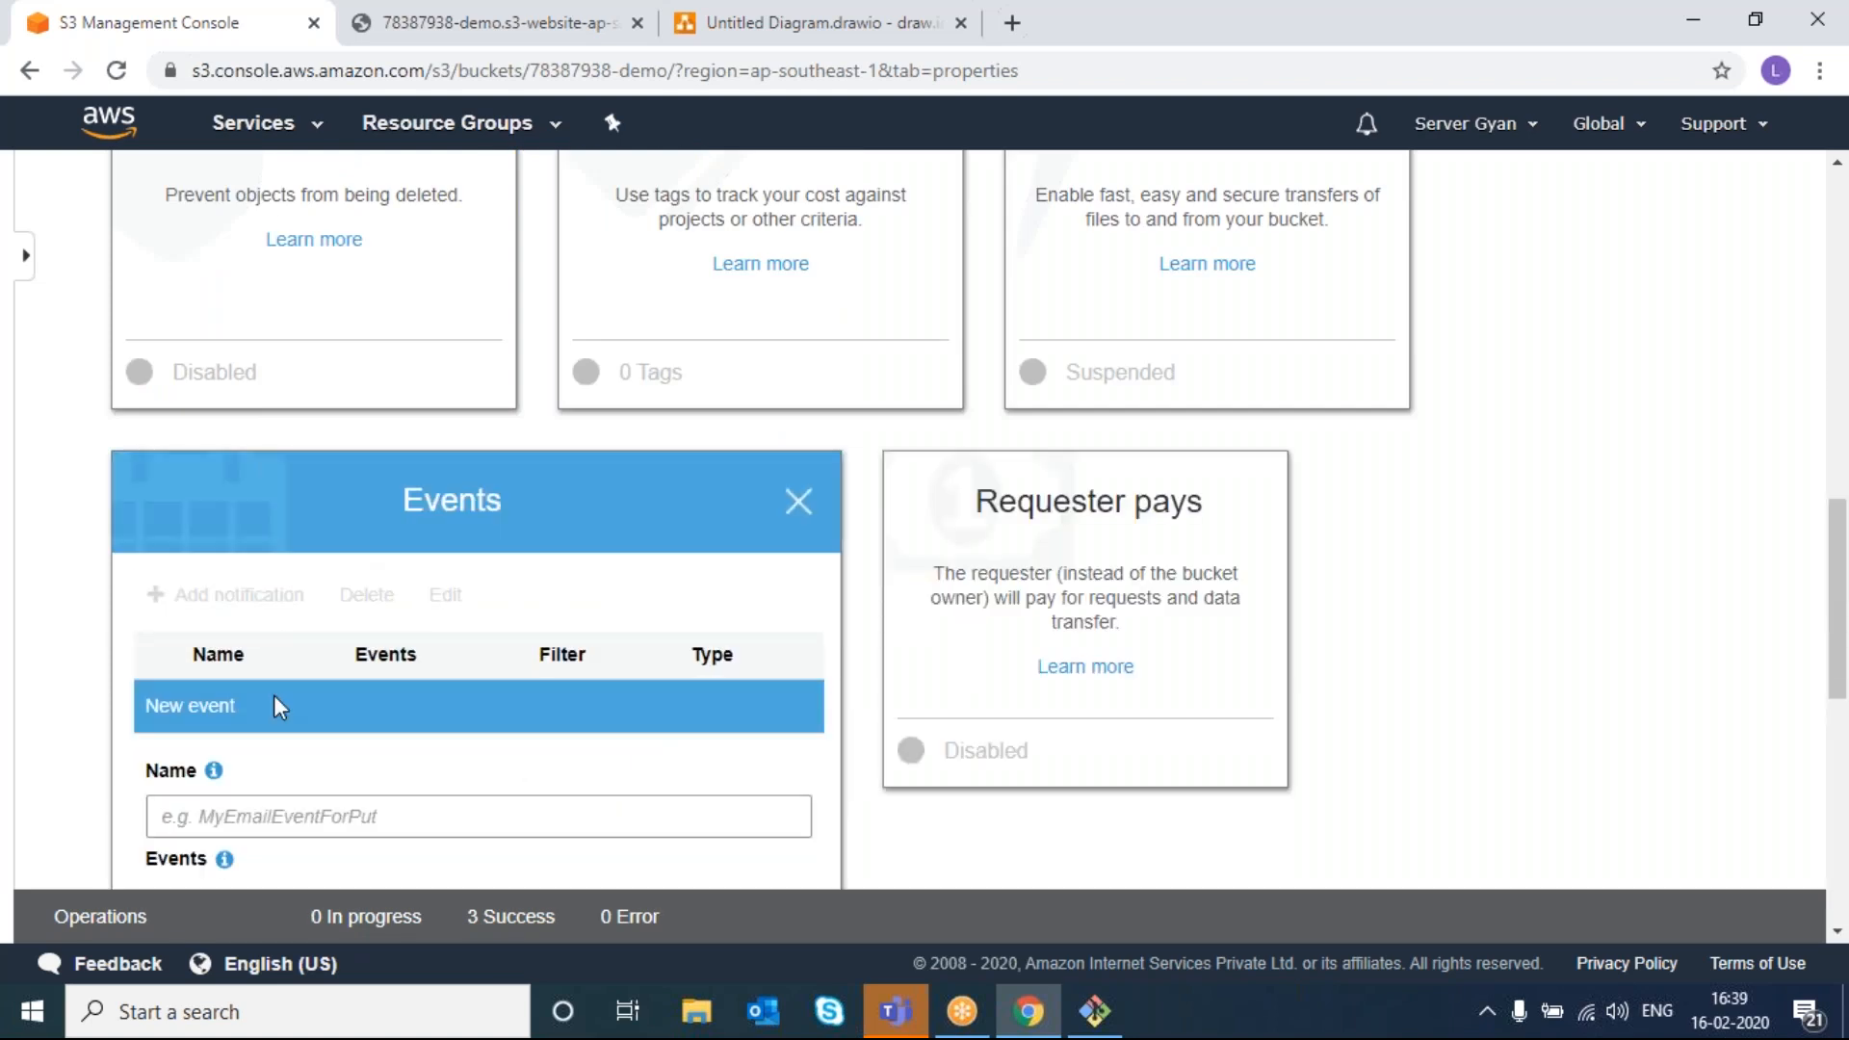
pyautogui.scroll(-4, 273, 697)
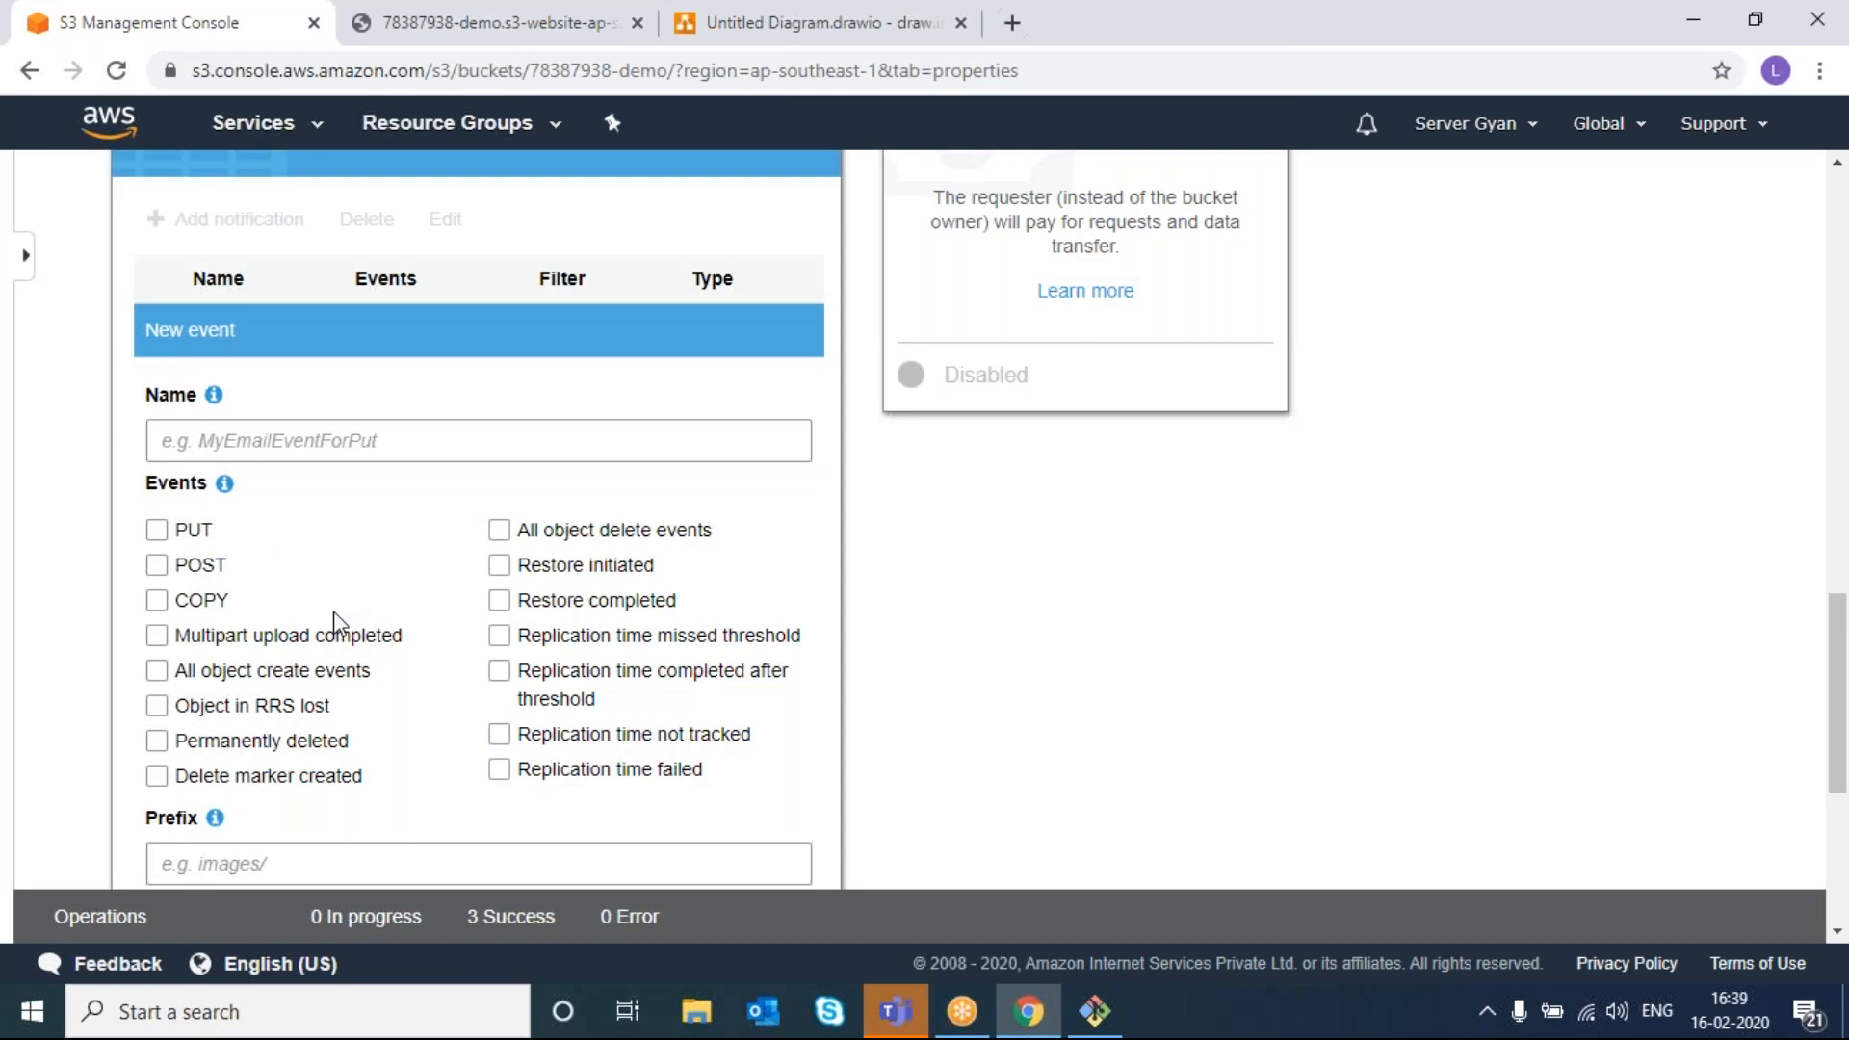
pyautogui.click(162, 779)
pyautogui.click(162, 778)
pyautogui.click(160, 747)
pyautogui.click(160, 747)
pyautogui.click(156, 708)
pyautogui.scroll(-1, 446, 804)
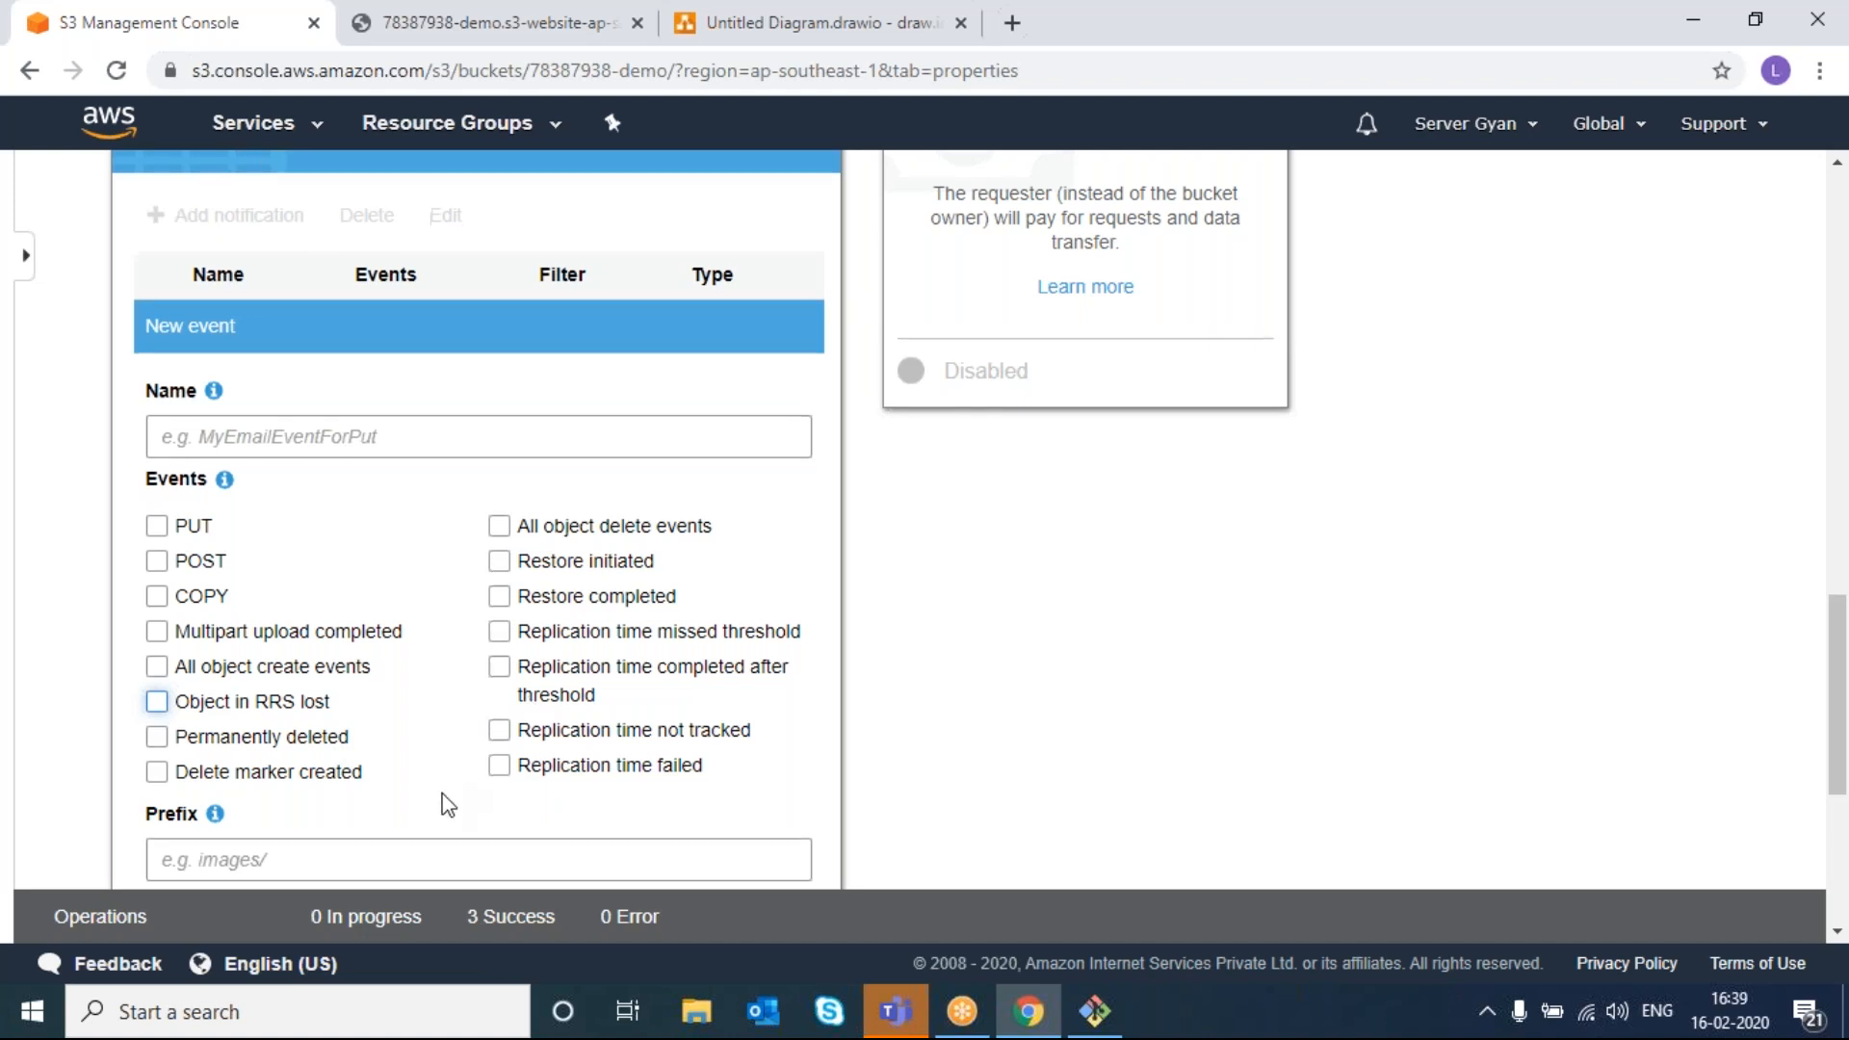
pyautogui.scroll(1, 310, 349)
pyautogui.scroll(2, 307, 341)
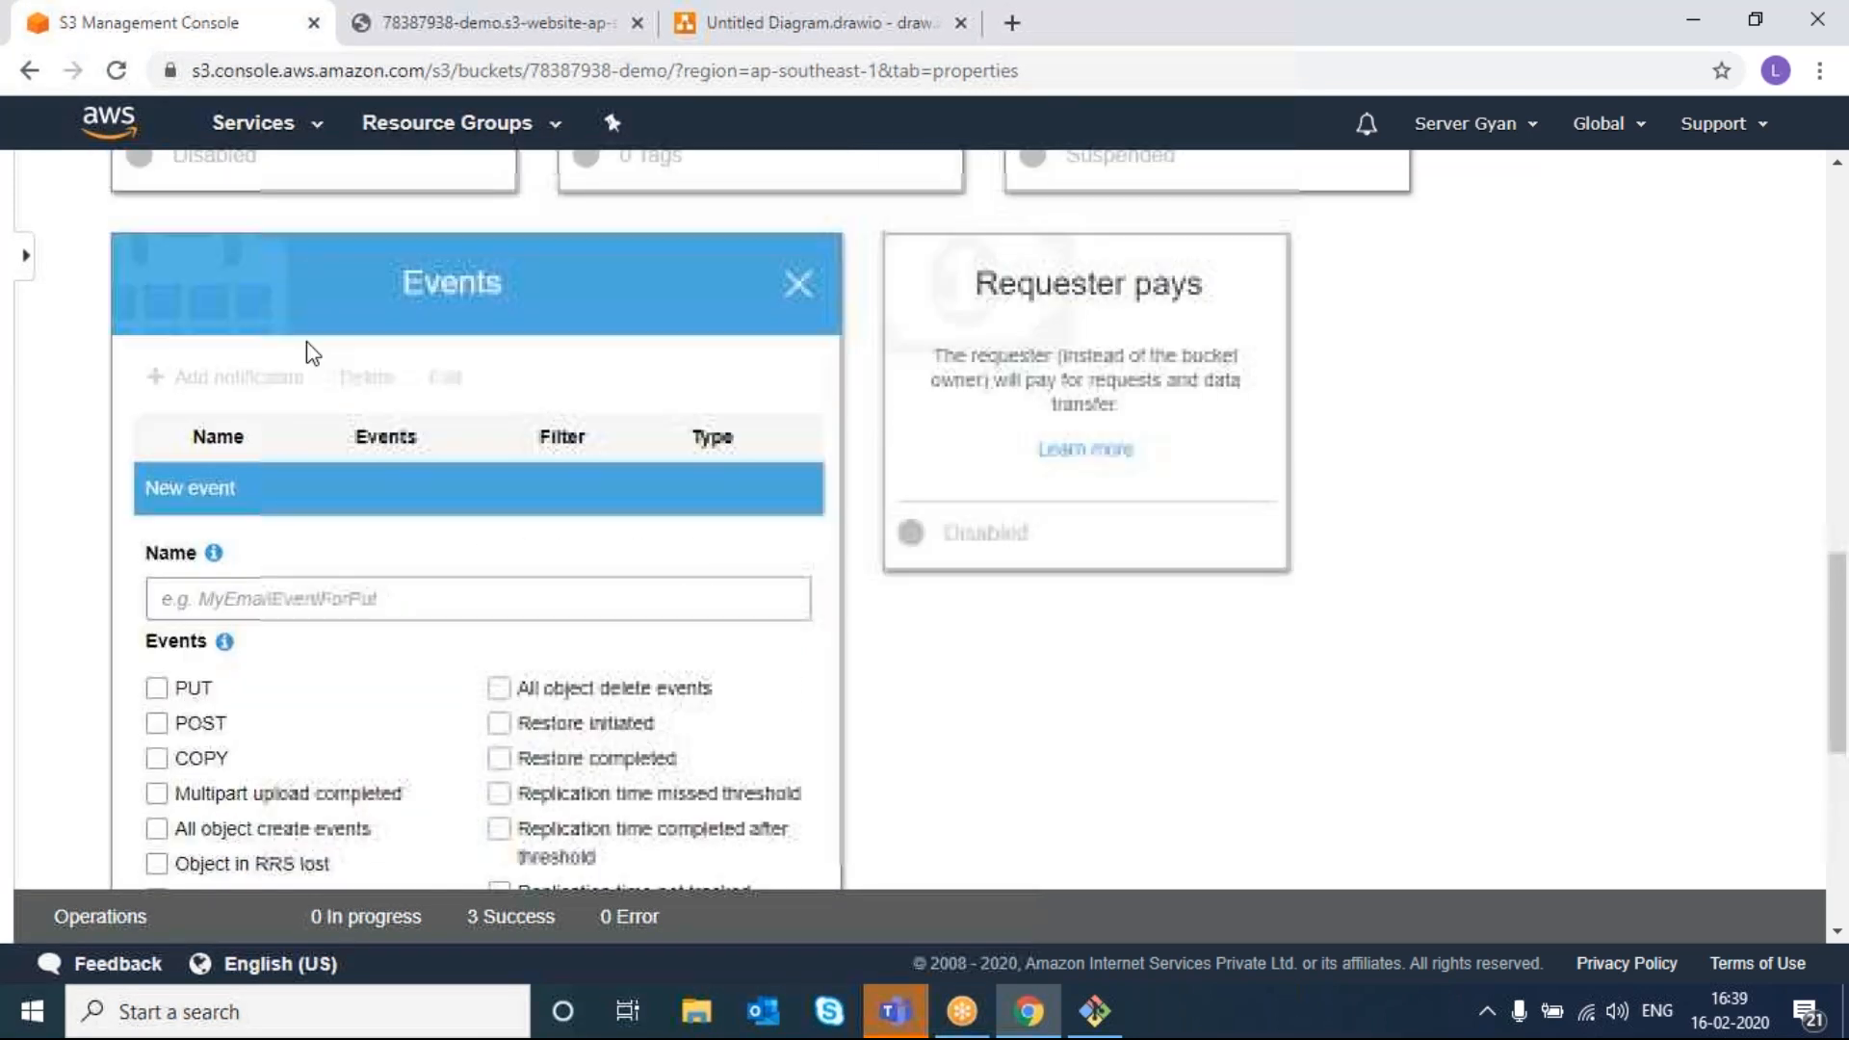
pyautogui.click(799, 286)
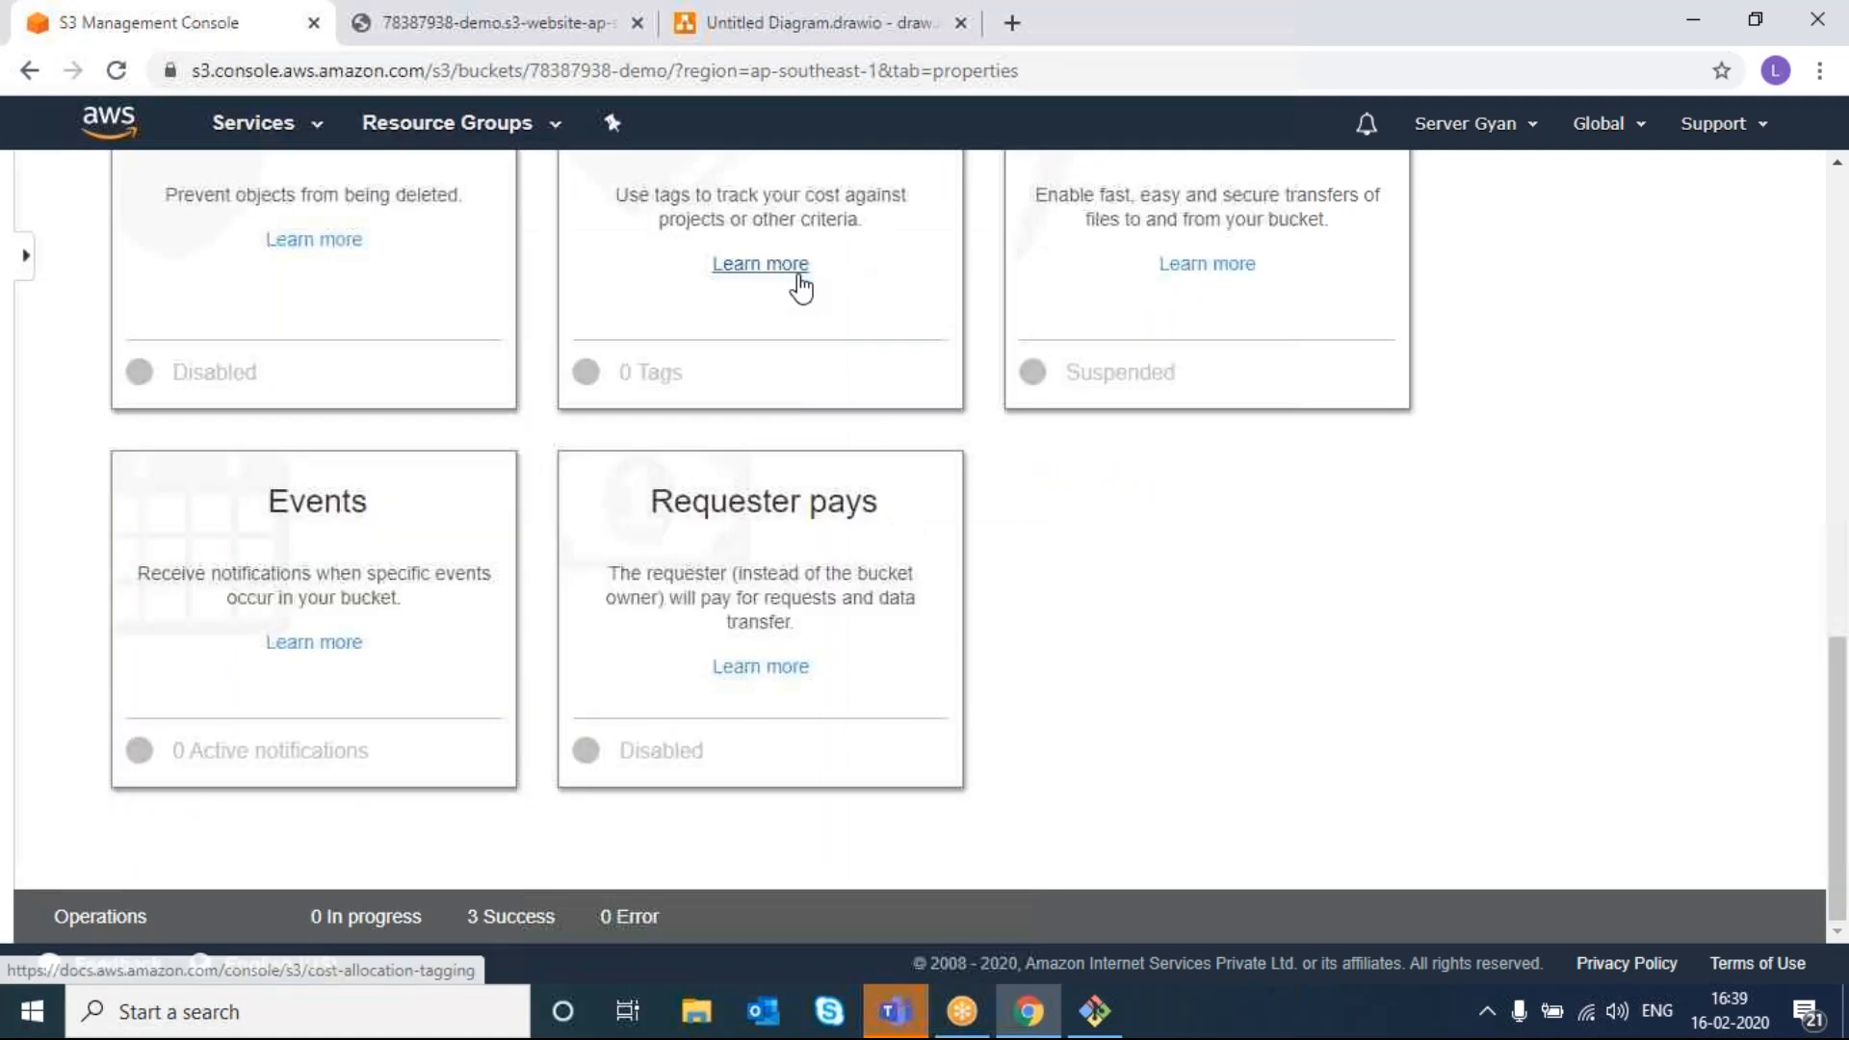
# - Try enabling requester pays, cancel it to keep Disabled, and view the bucket's Permissions tab
pyautogui.click(690, 564)
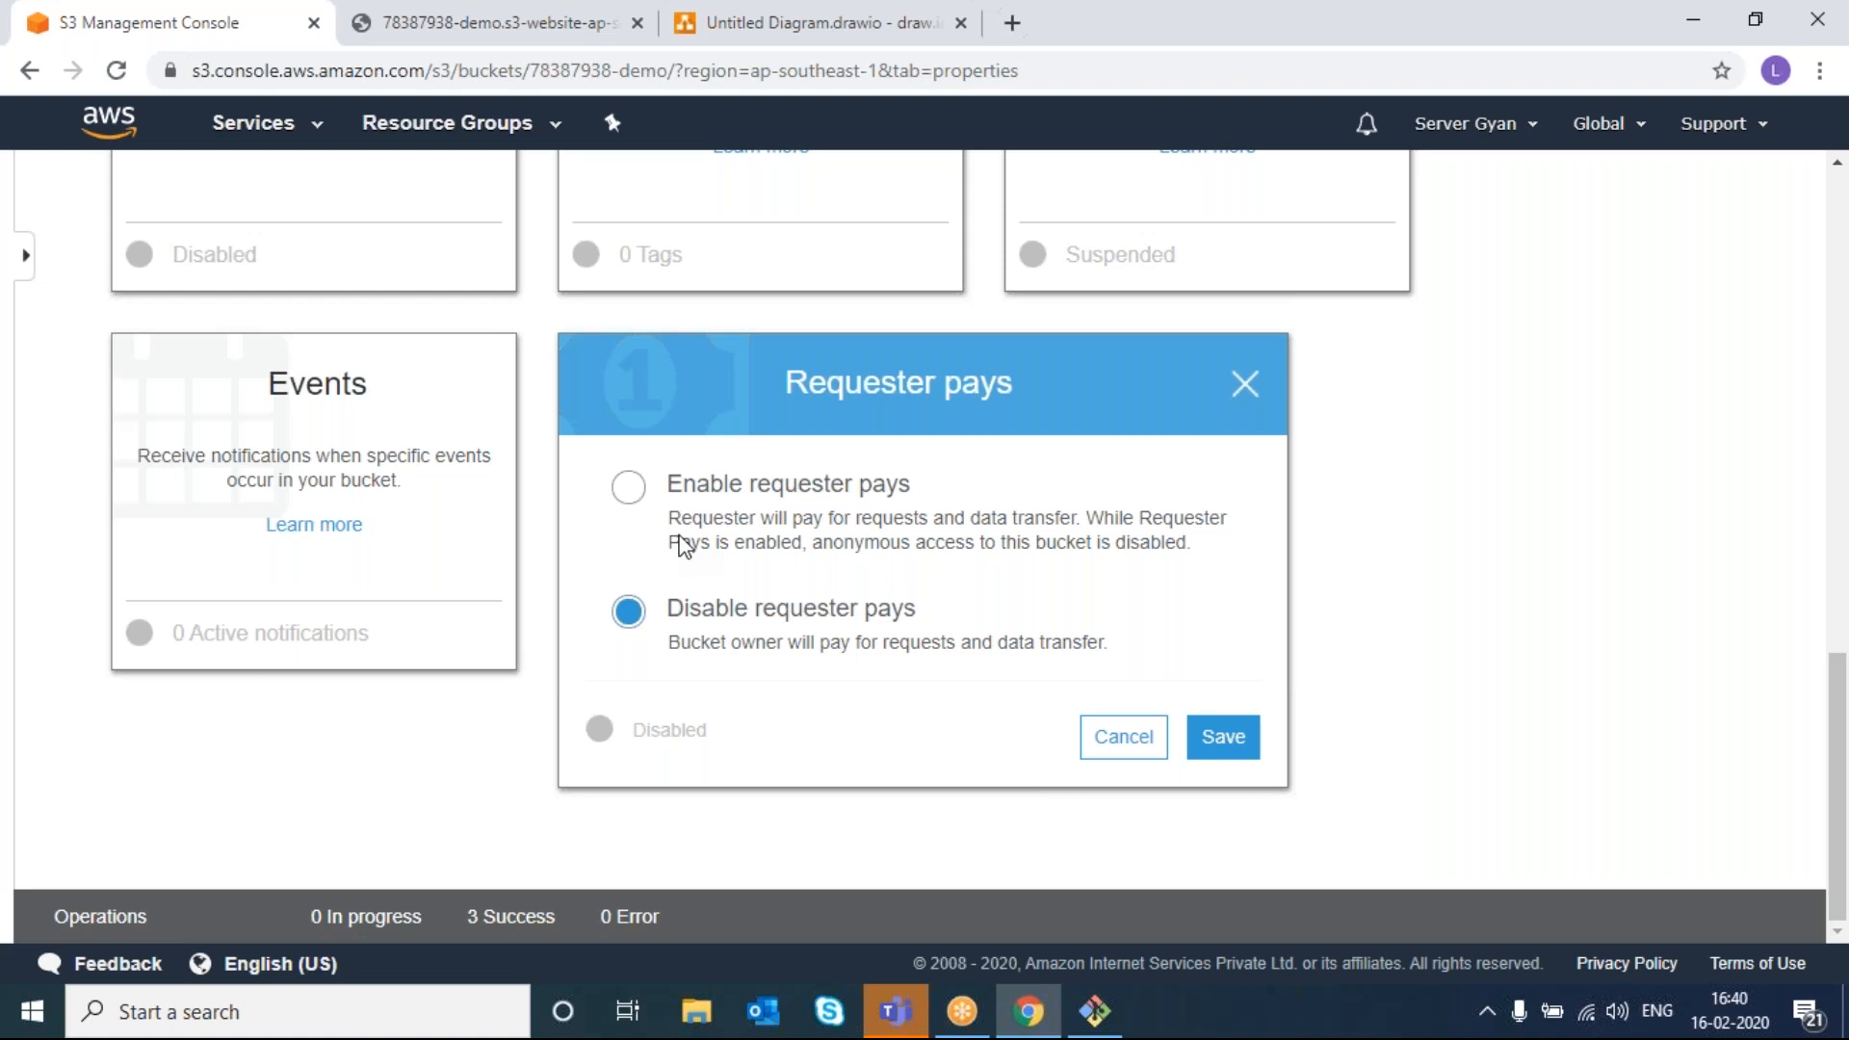
pyautogui.click(631, 489)
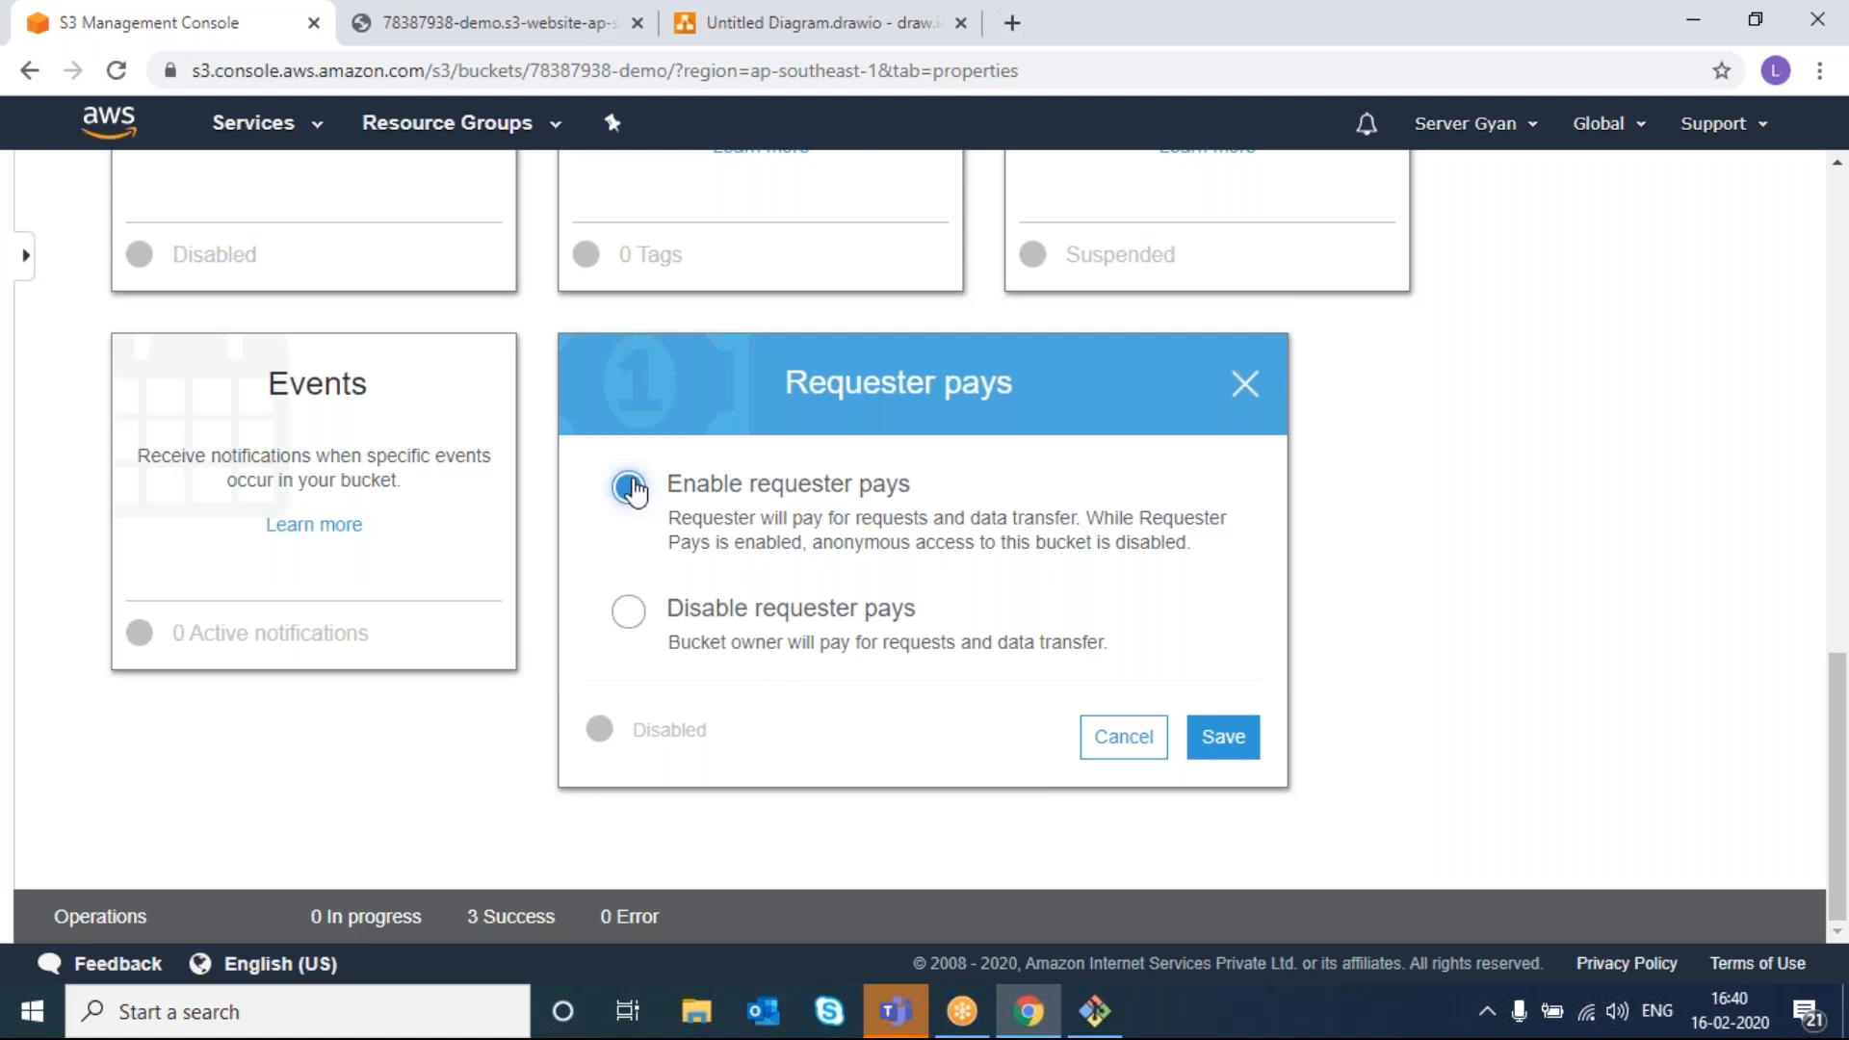
pyautogui.moveTo(664, 517); pyautogui.dragTo(1356, 557)
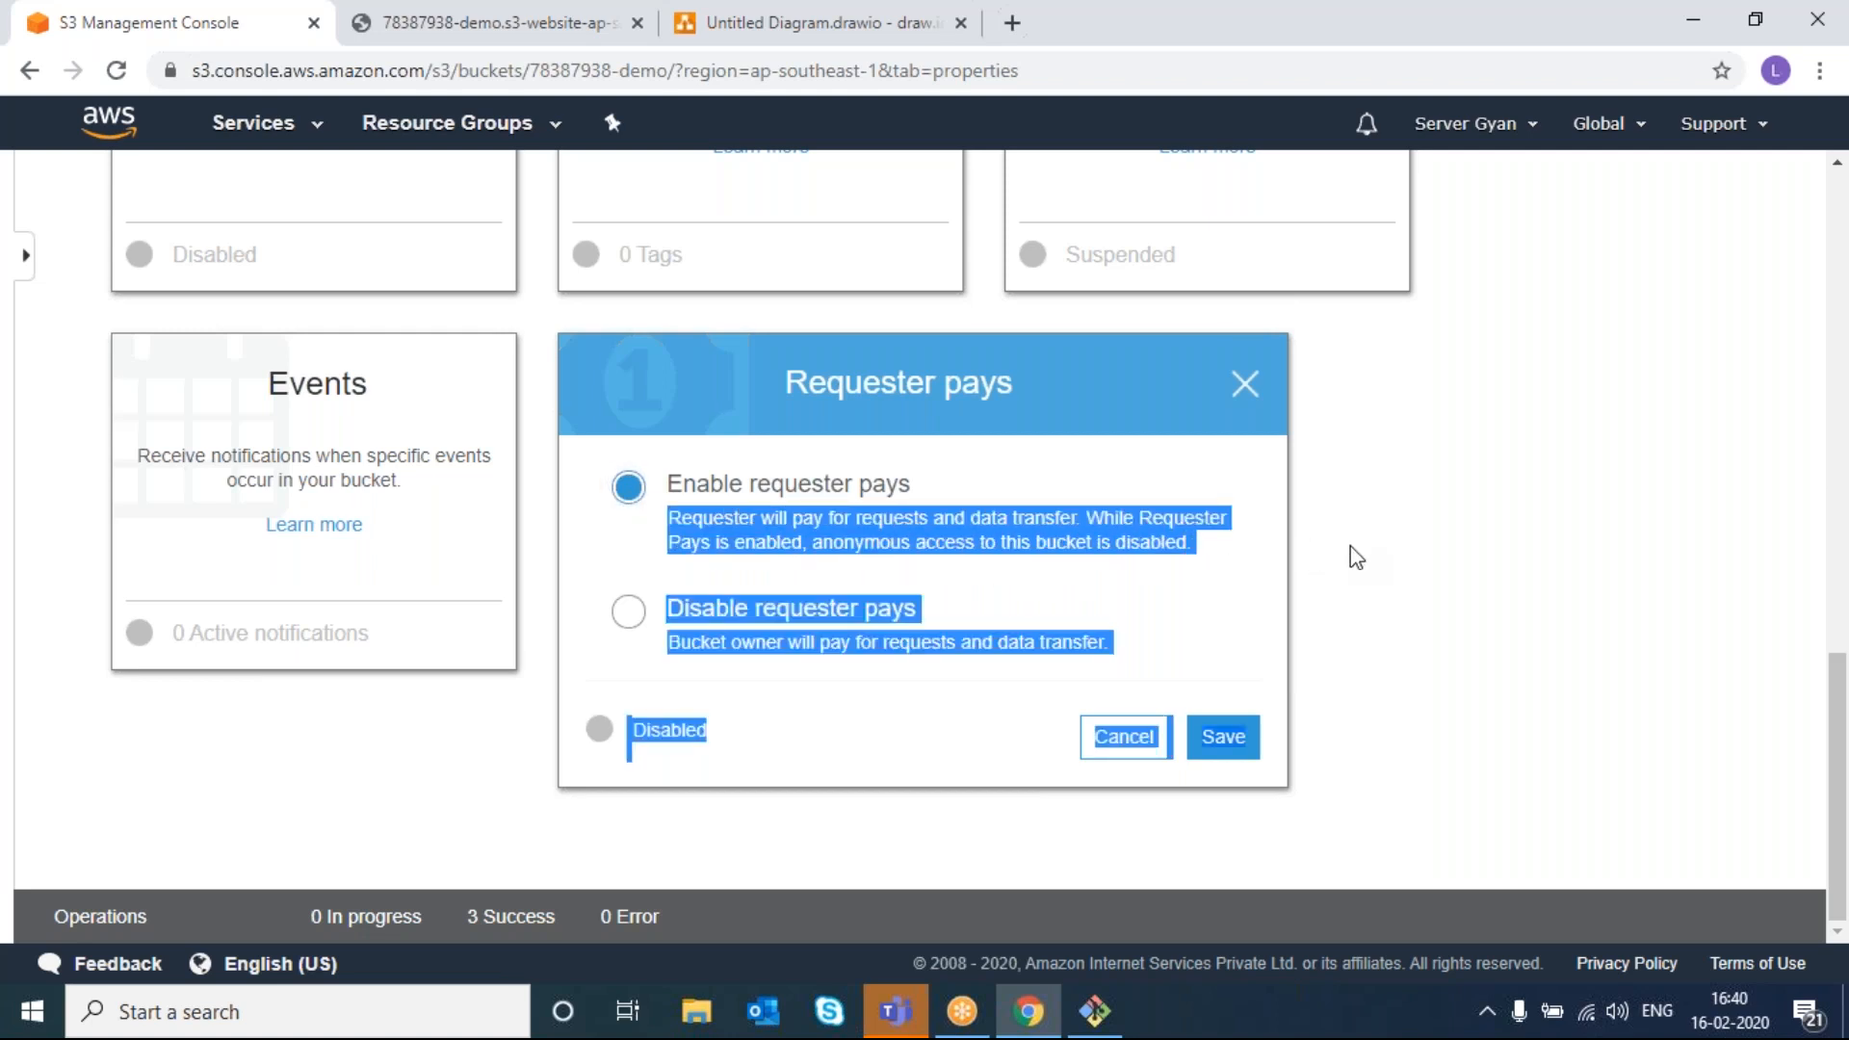
pyautogui.click(1221, 581)
pyautogui.moveTo(1191, 544); pyautogui.dragTo(919, 522)
pyautogui.moveTo(734, 518); pyautogui.dragTo(629, 520)
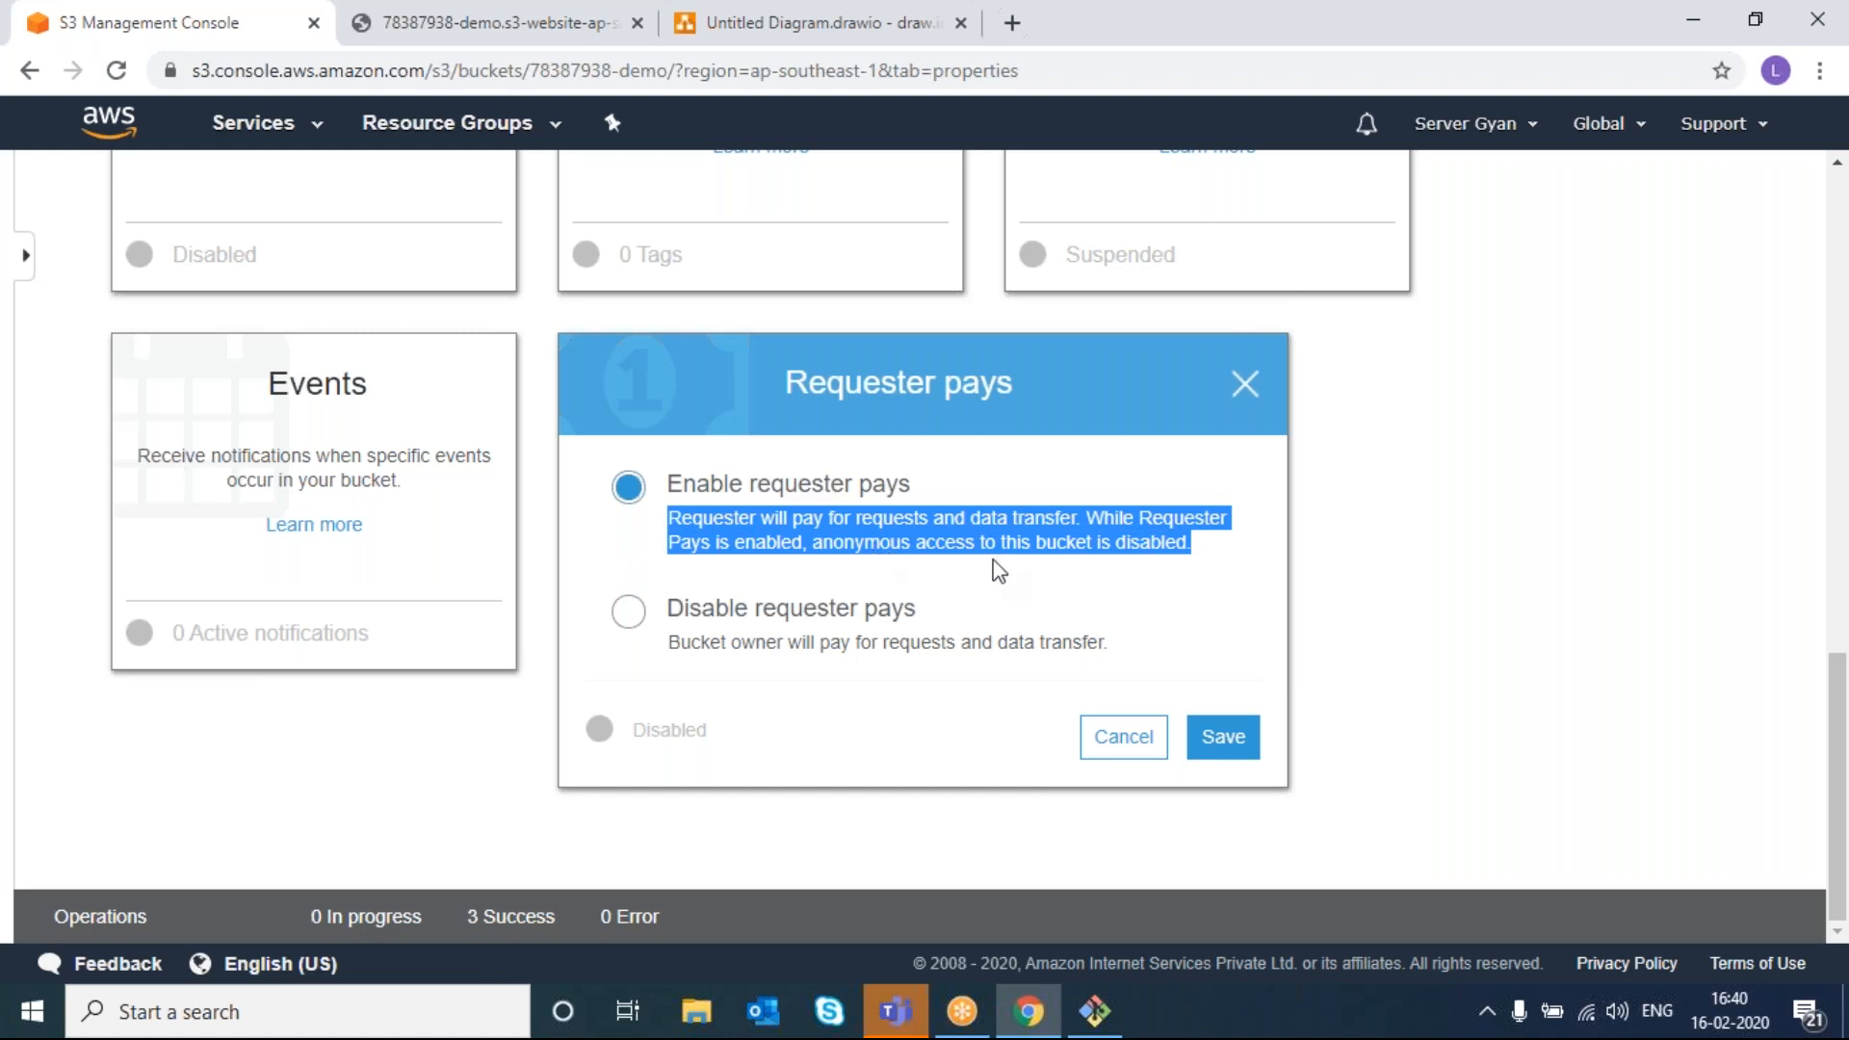
pyautogui.click(1123, 737)
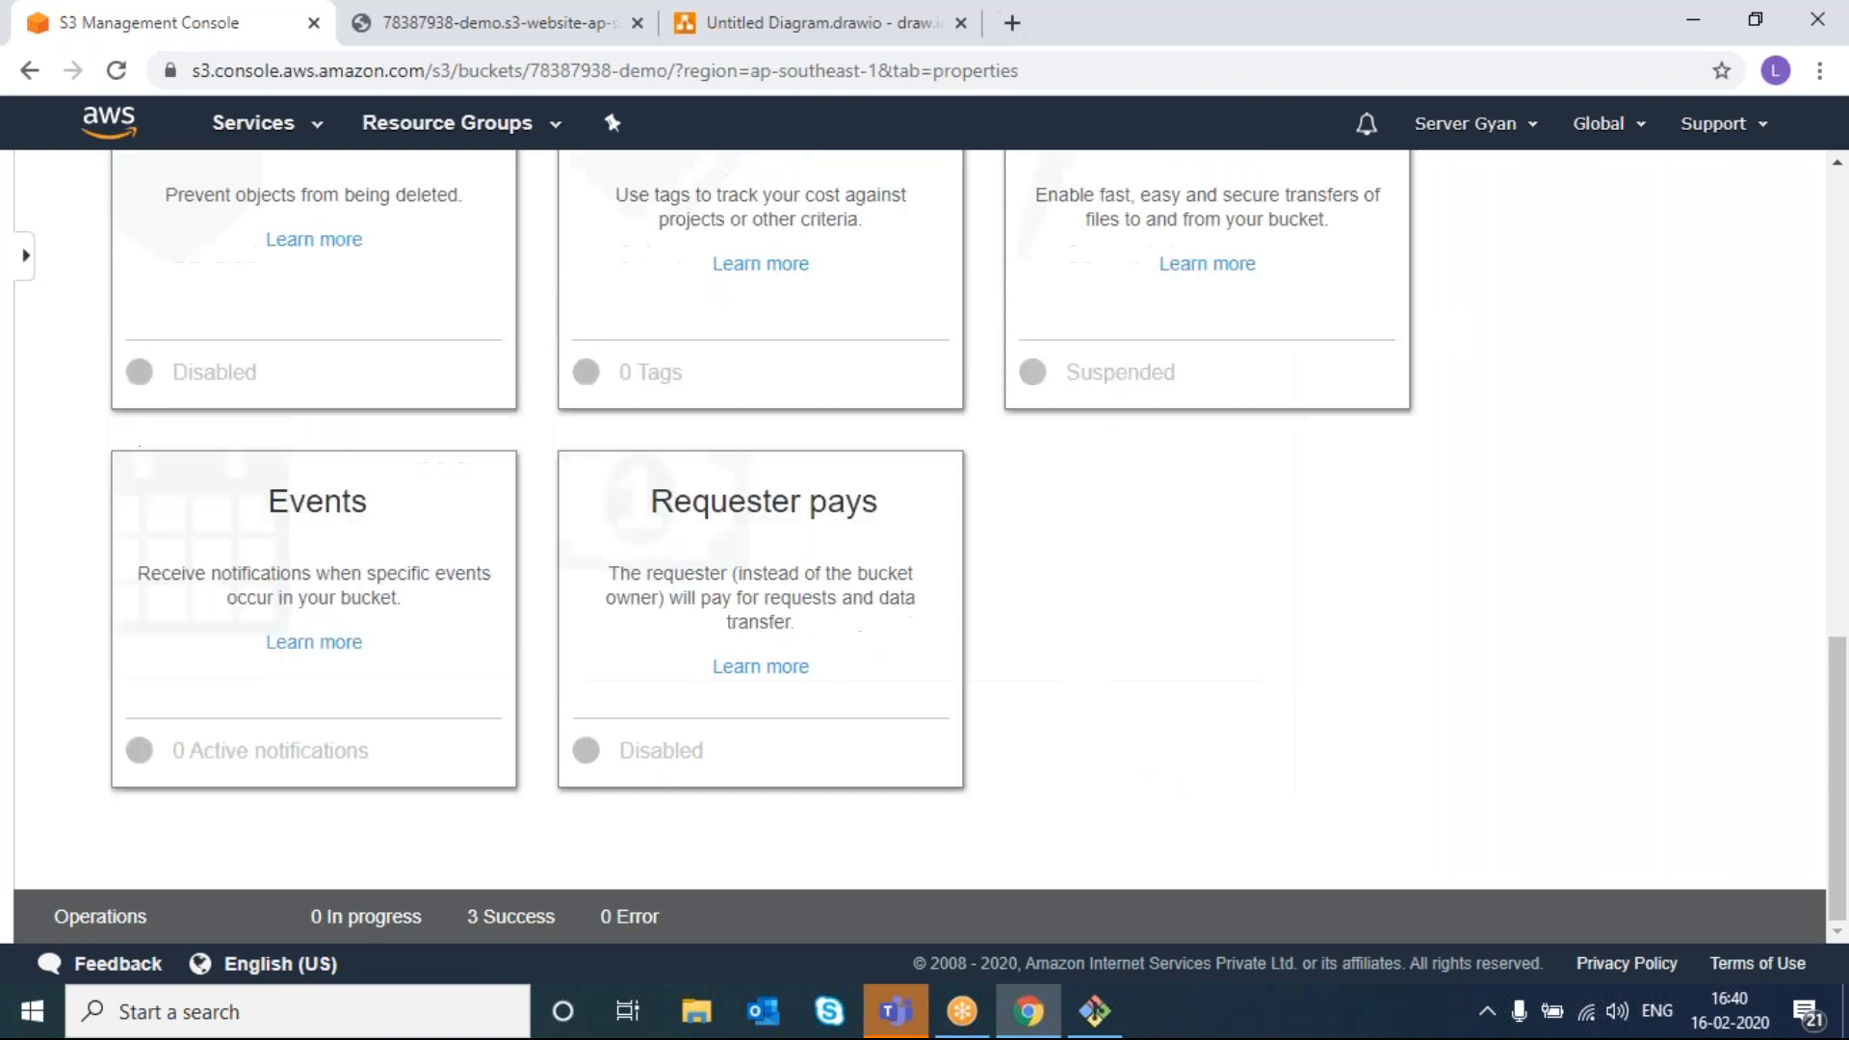
pyautogui.scroll(10, 548, 385)
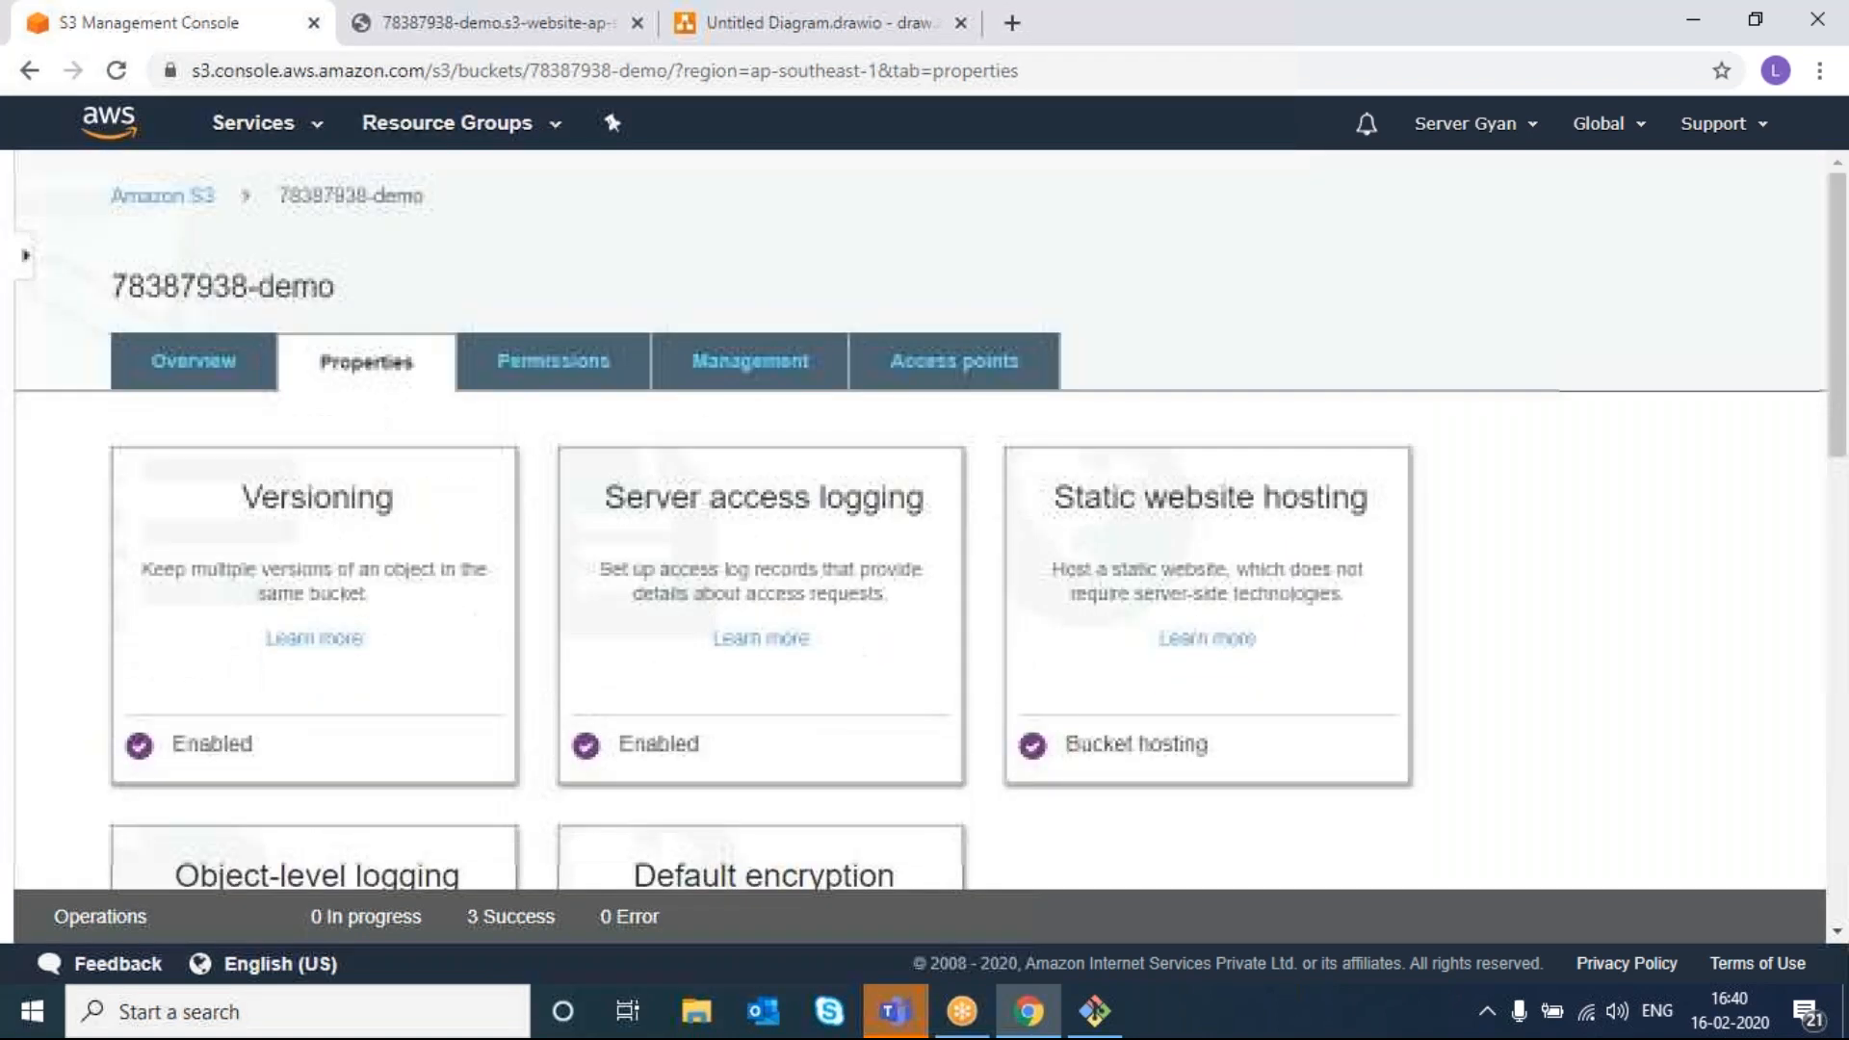
pyautogui.click(549, 371)
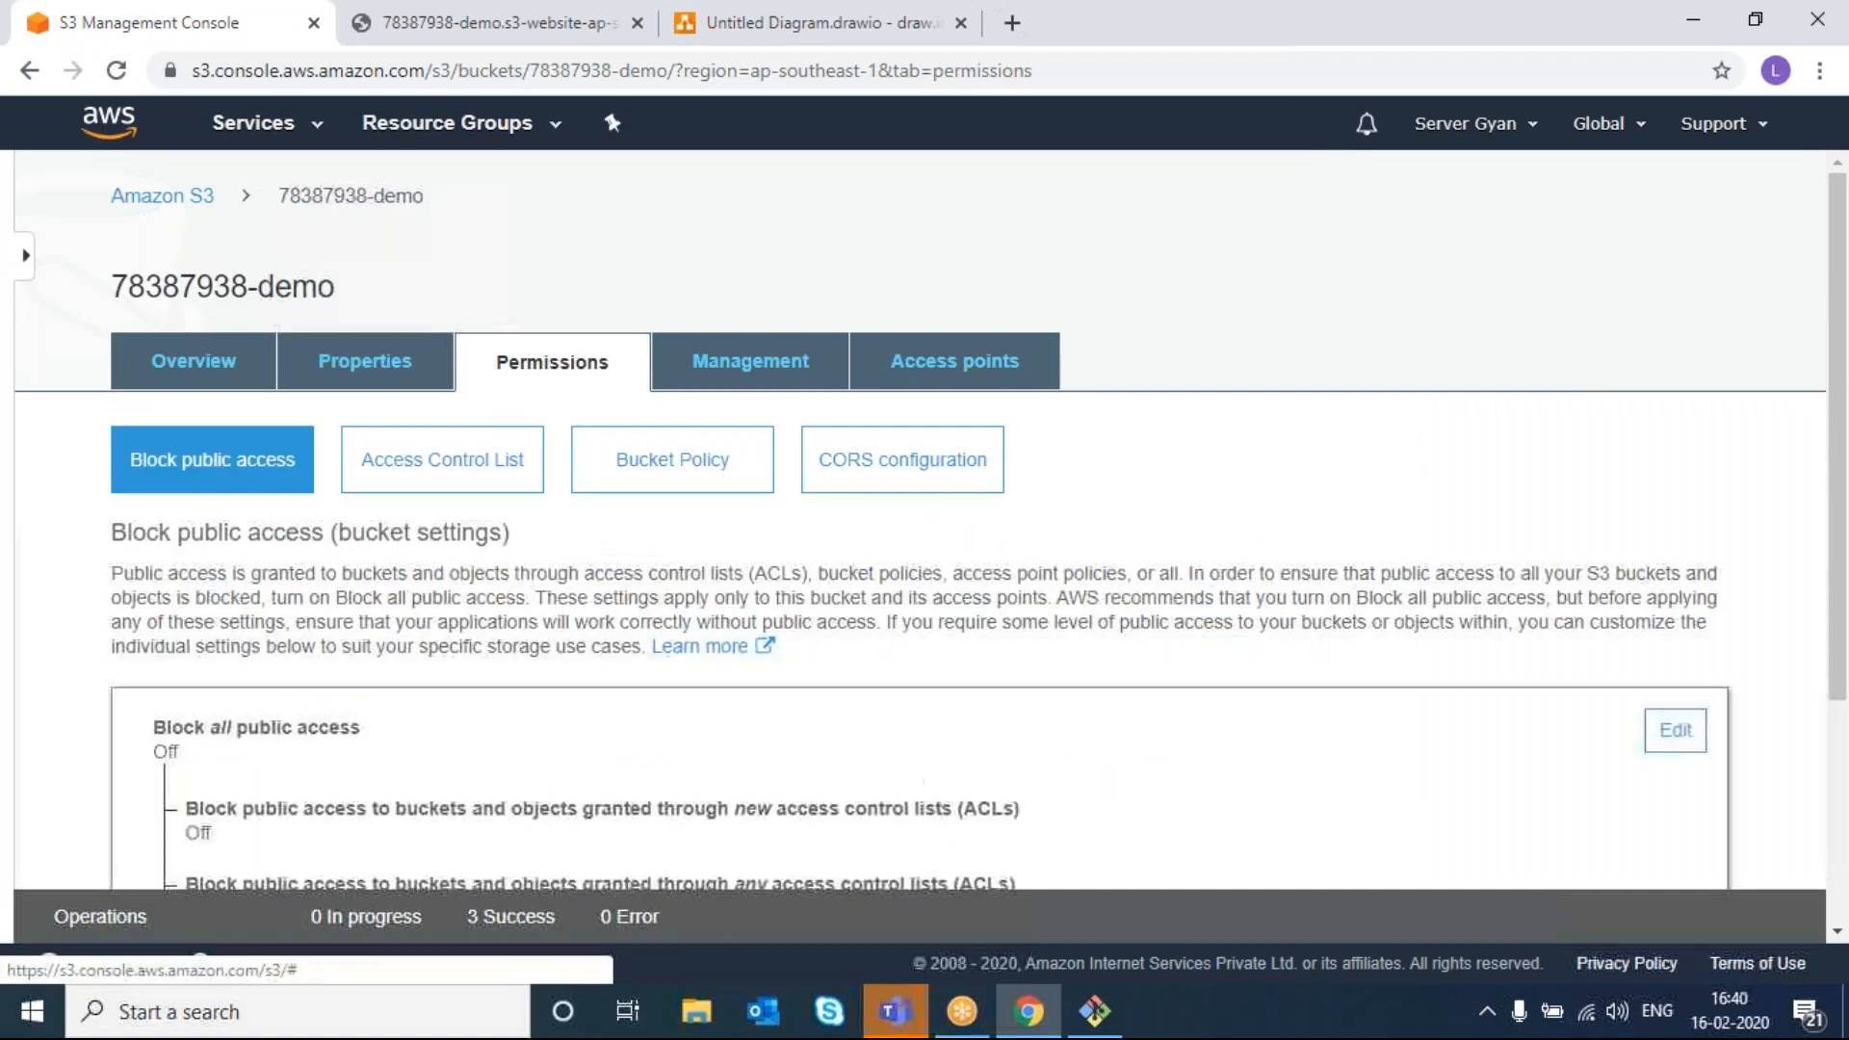
# - Review the Overview tab's four objects: demo folder, a PDF, demo-key.pem and index.html
pyautogui.click(188, 376)
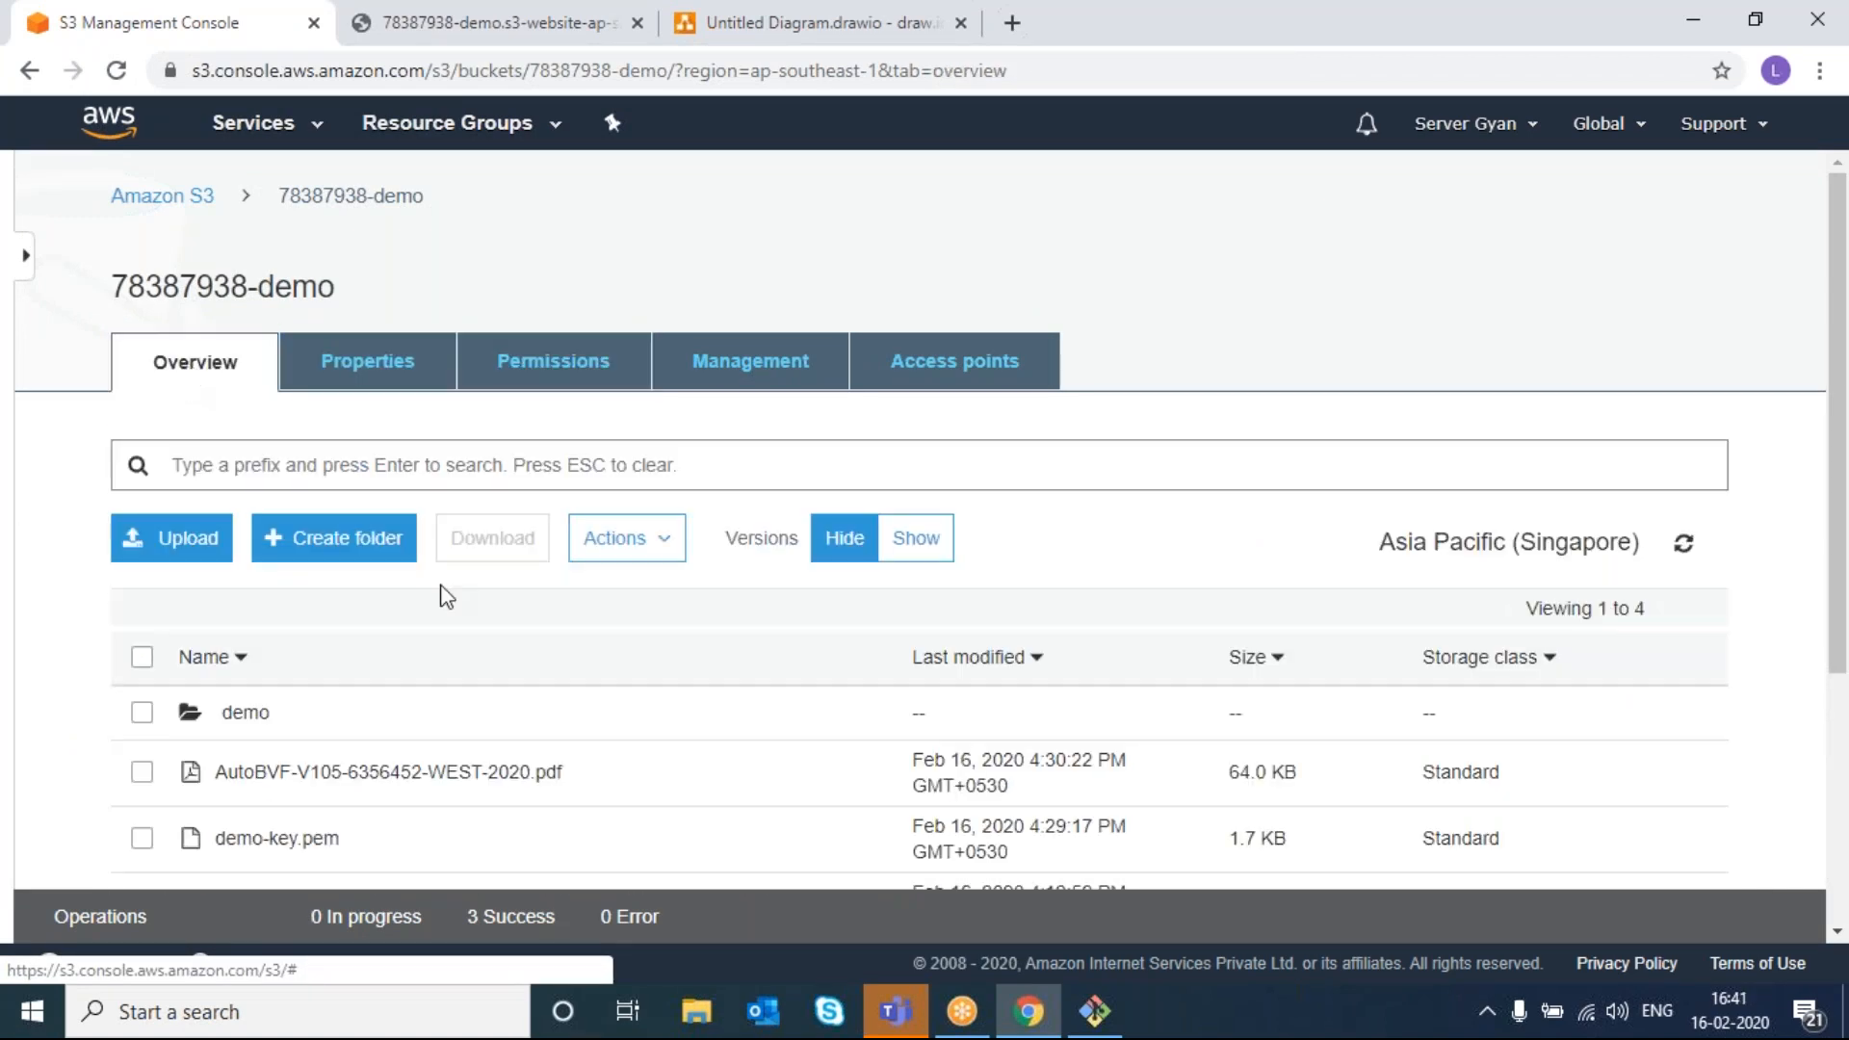
pyautogui.scroll(-3, 447, 597)
pyautogui.scroll(3, 446, 596)
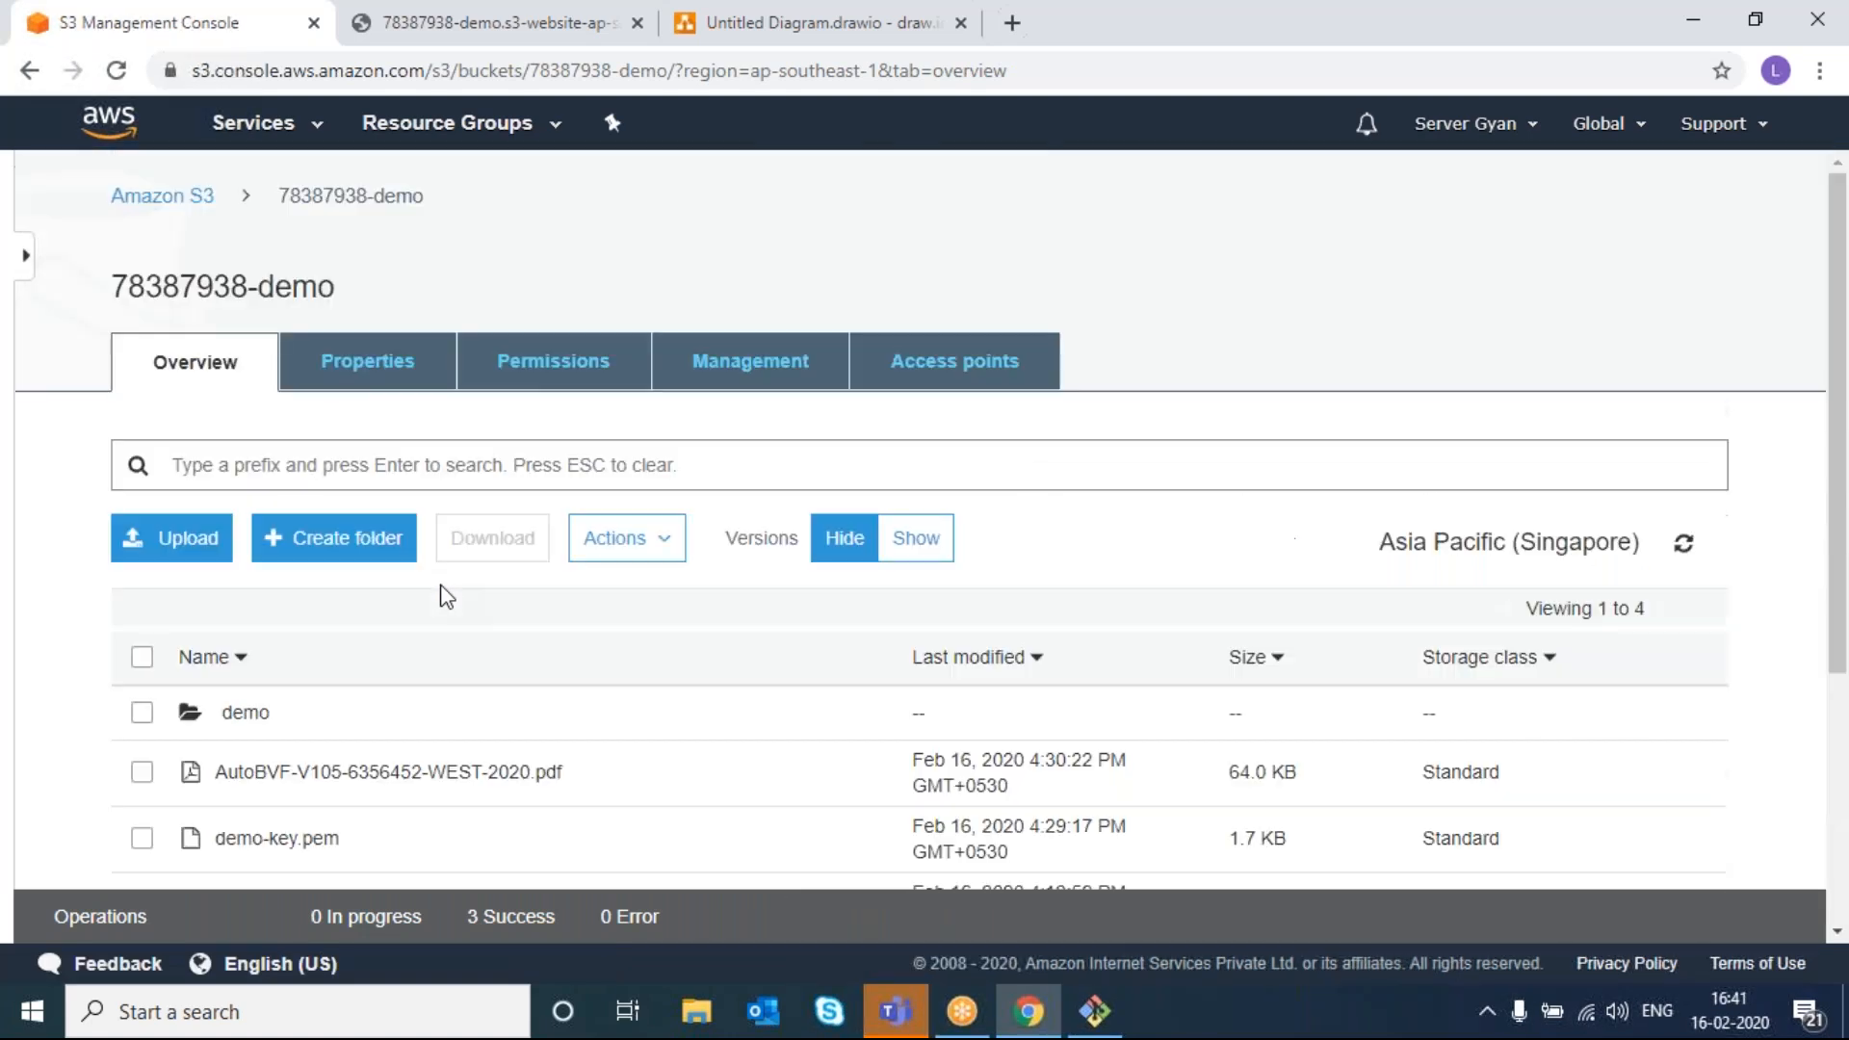
pyautogui.scroll(-3, 446, 596)
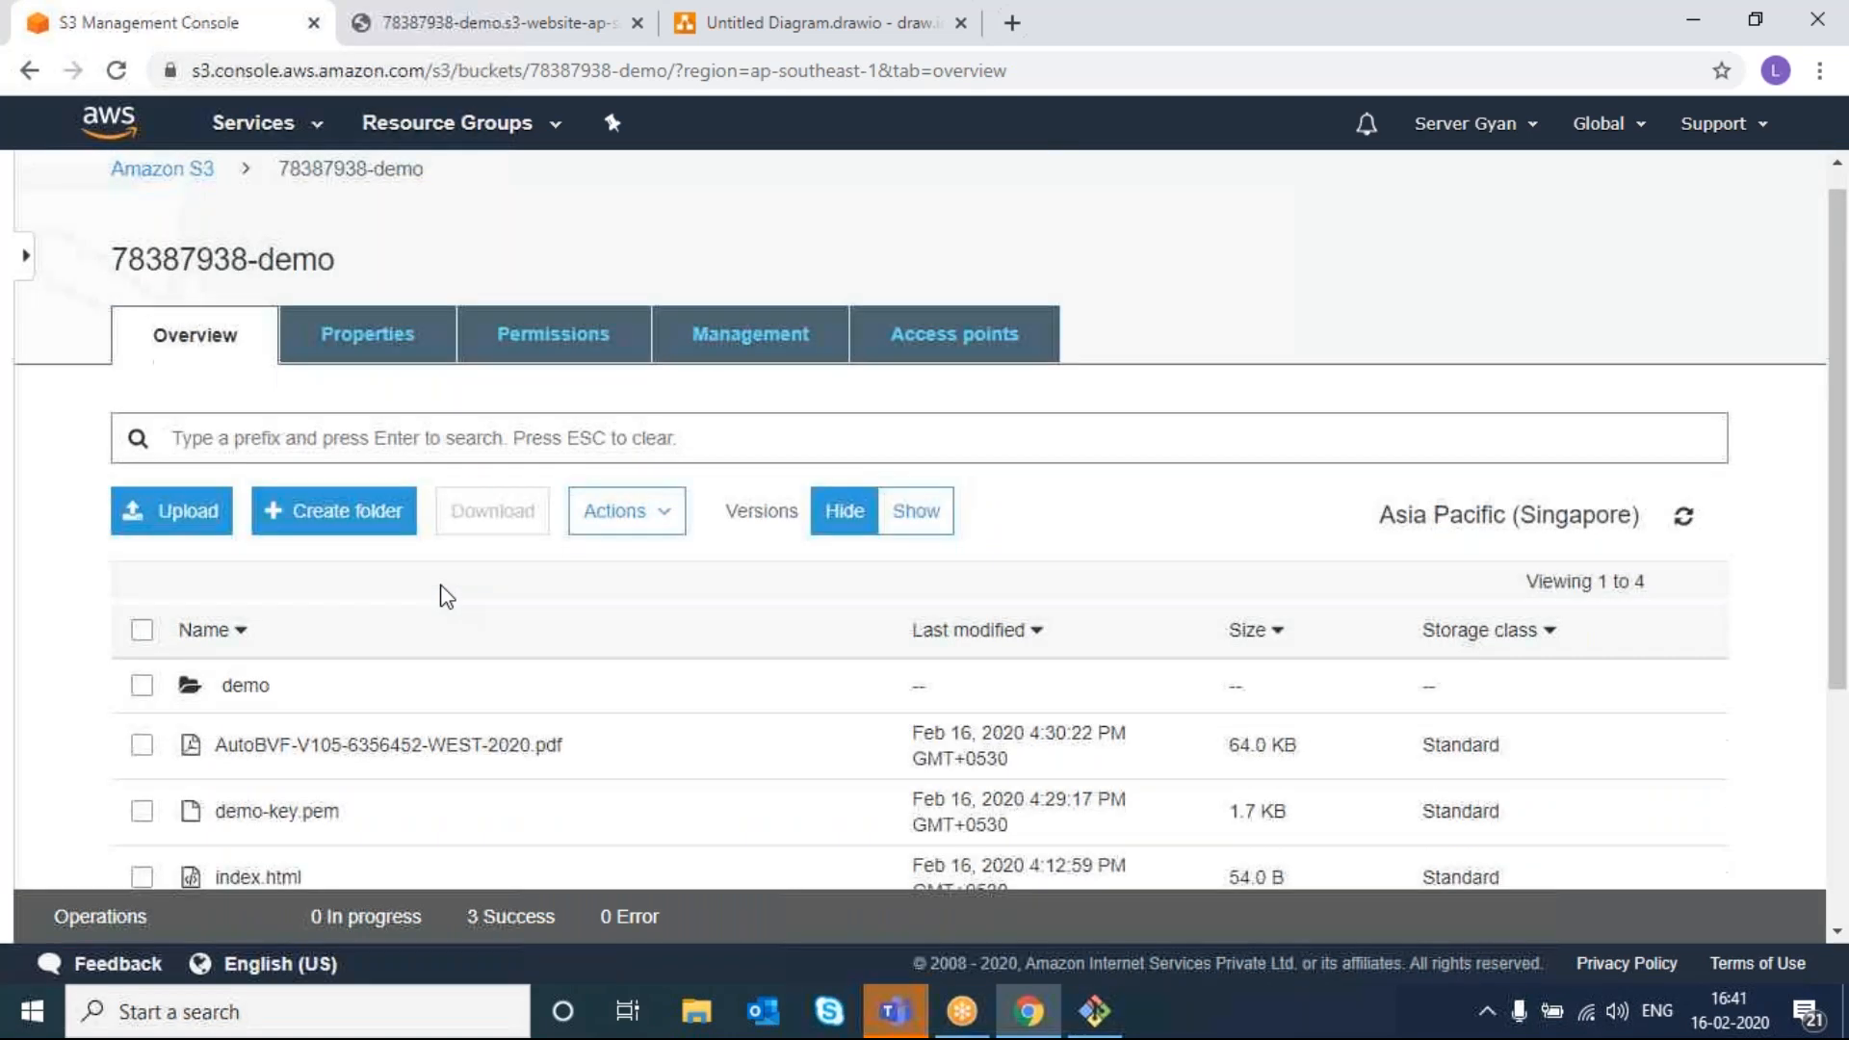
pyautogui.scroll(3, 446, 596)
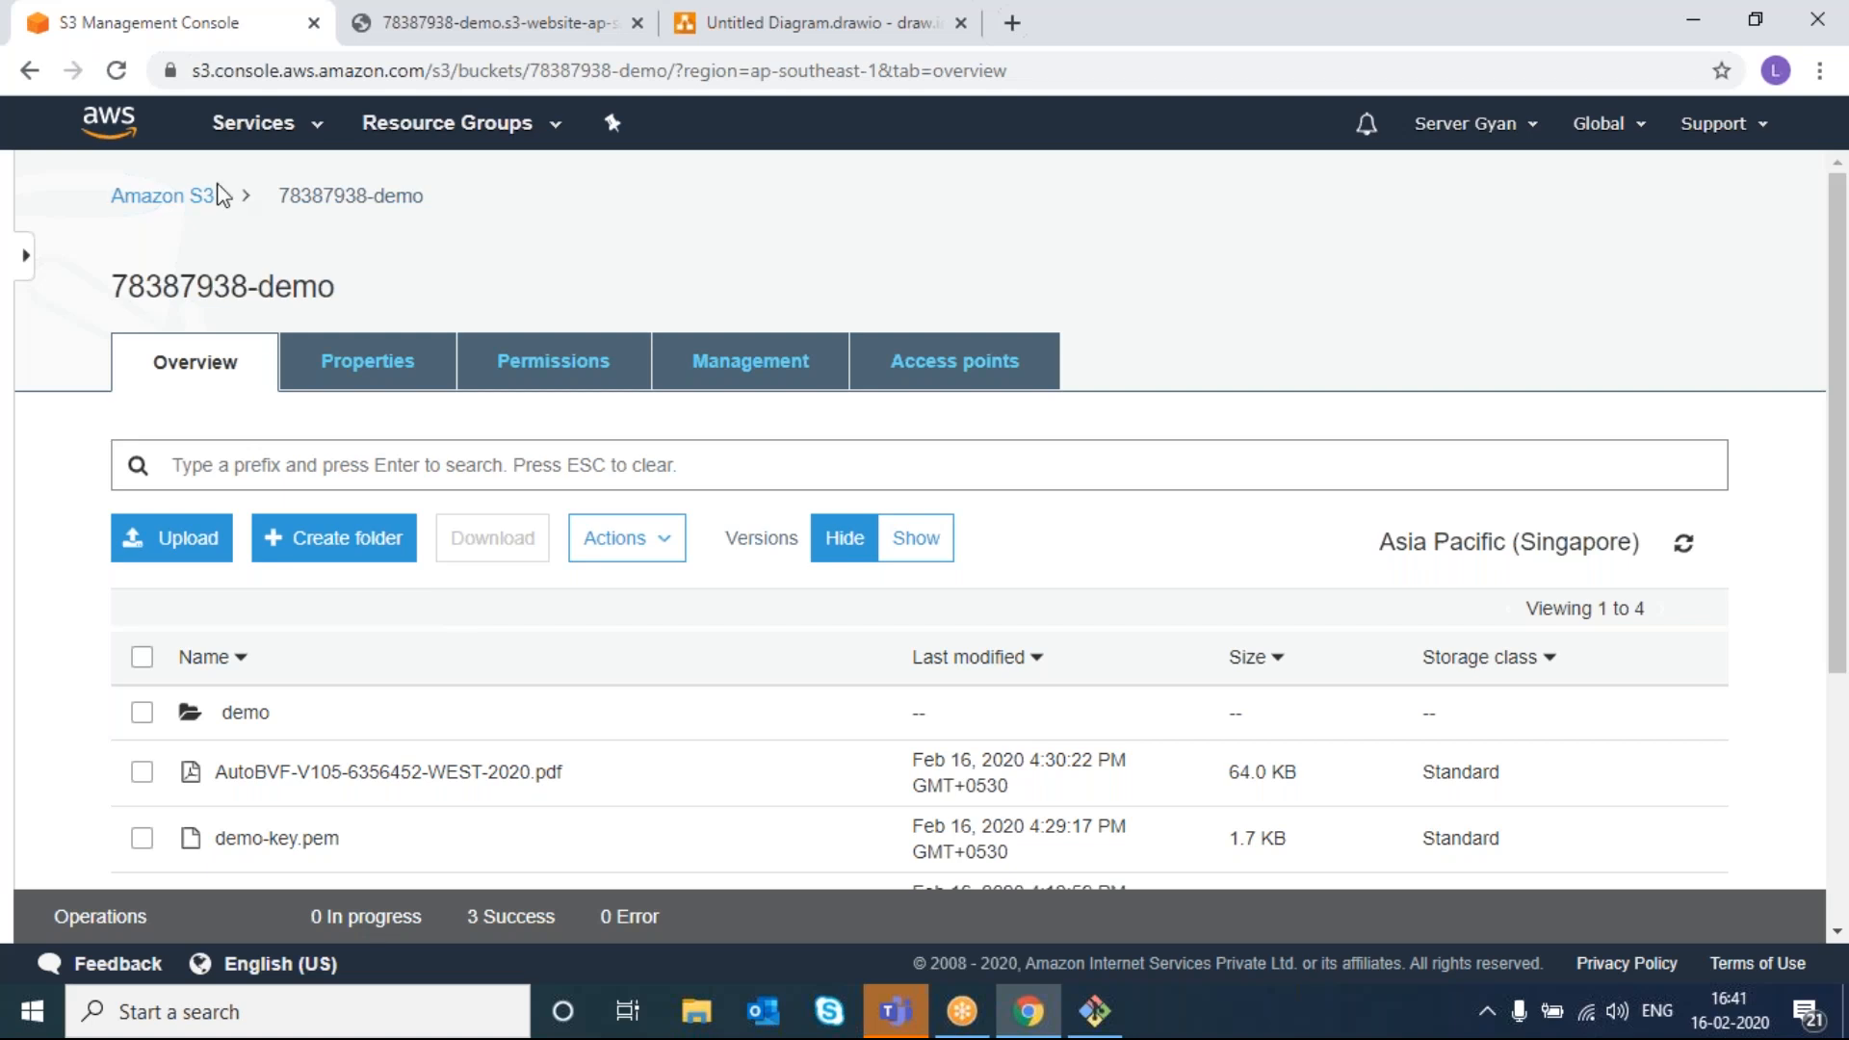
# - Back on the bucket list, delete the last bucket, pasting its name to confirm
pyautogui.click(152, 198)
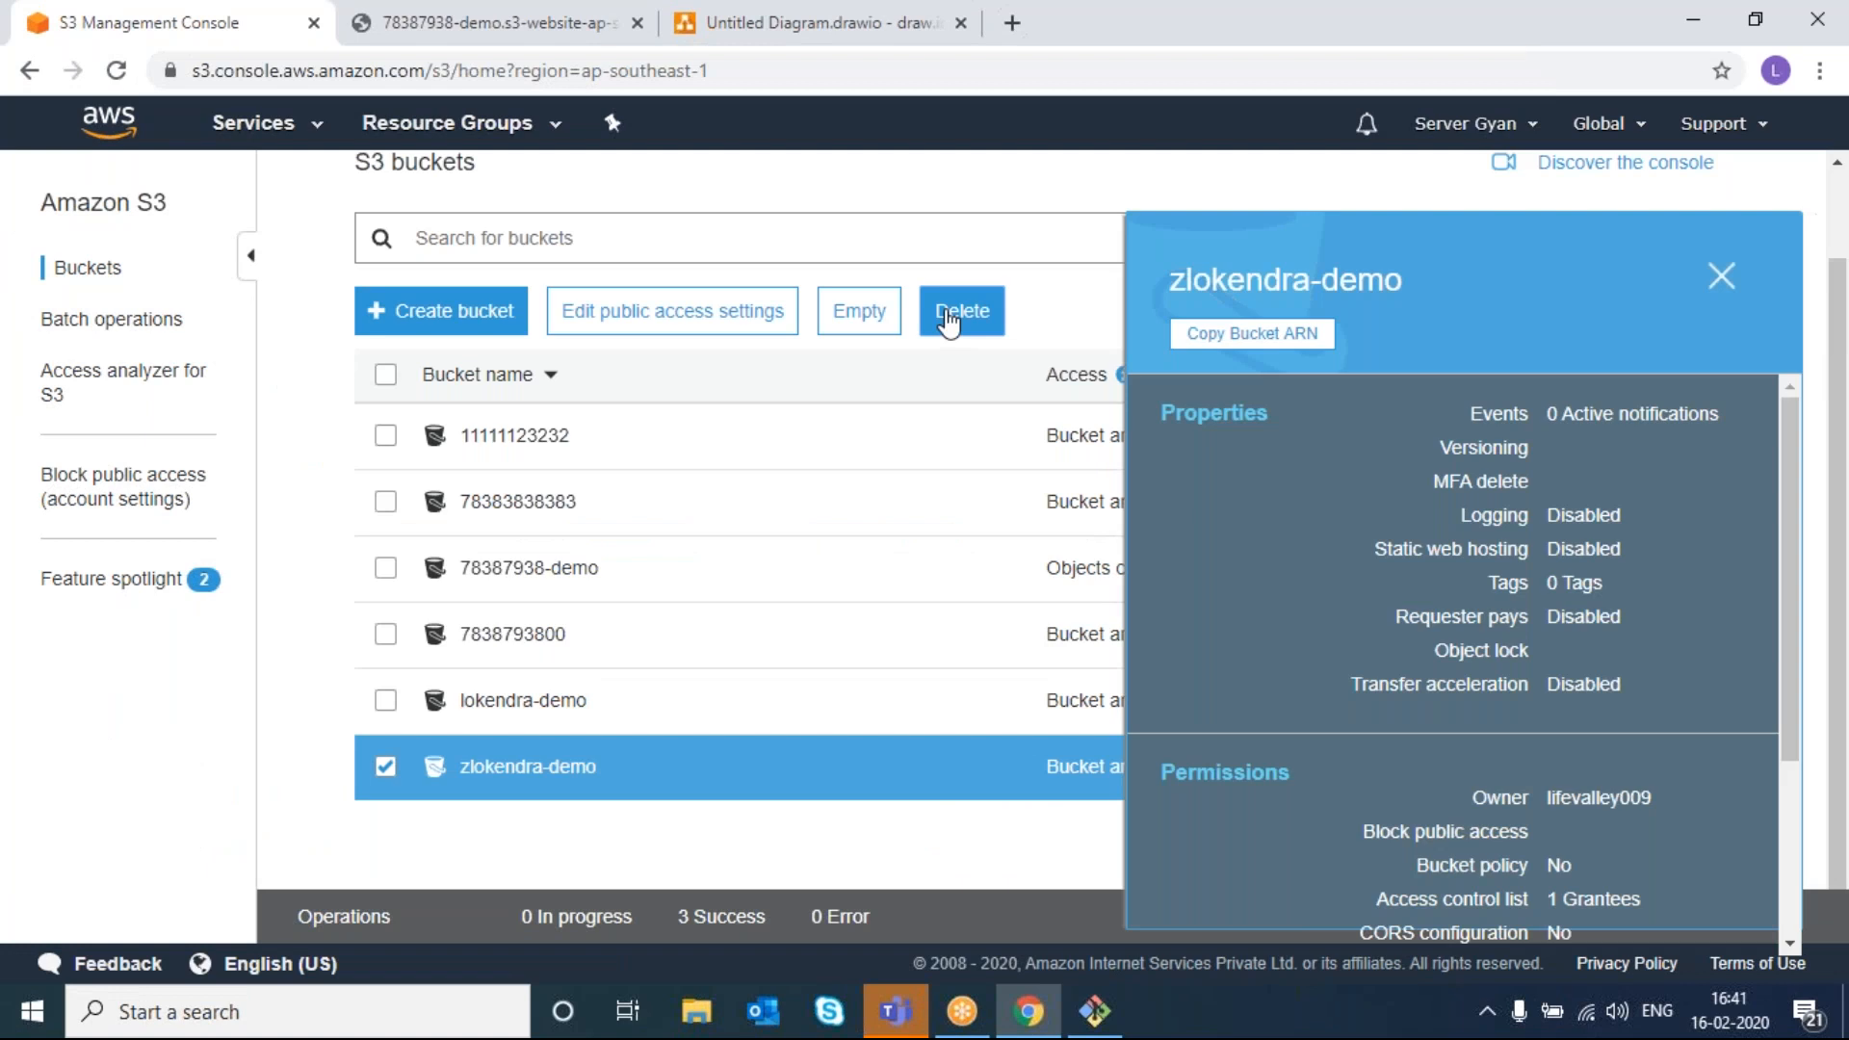
pyautogui.click(948, 318)
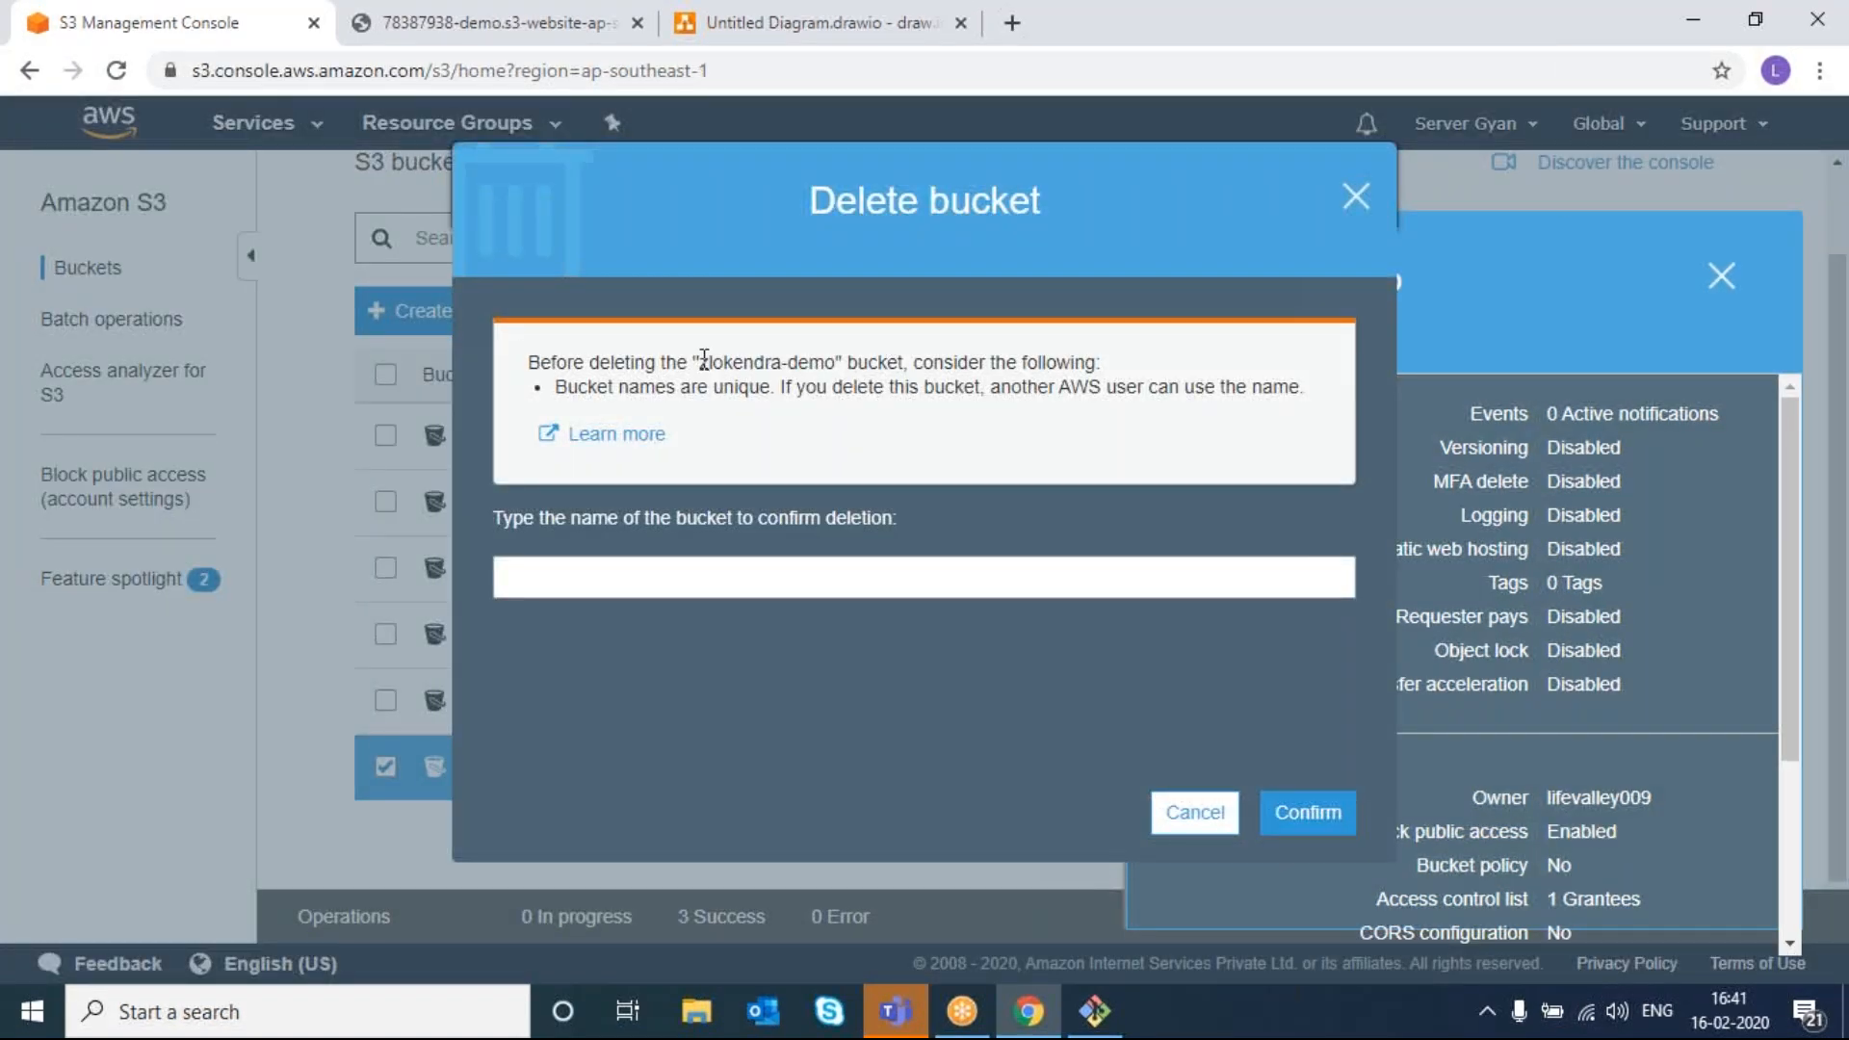
pyautogui.moveTo(704, 358); pyautogui.dragTo(834, 354)
pyautogui.hotkey('ctrl', 'c')
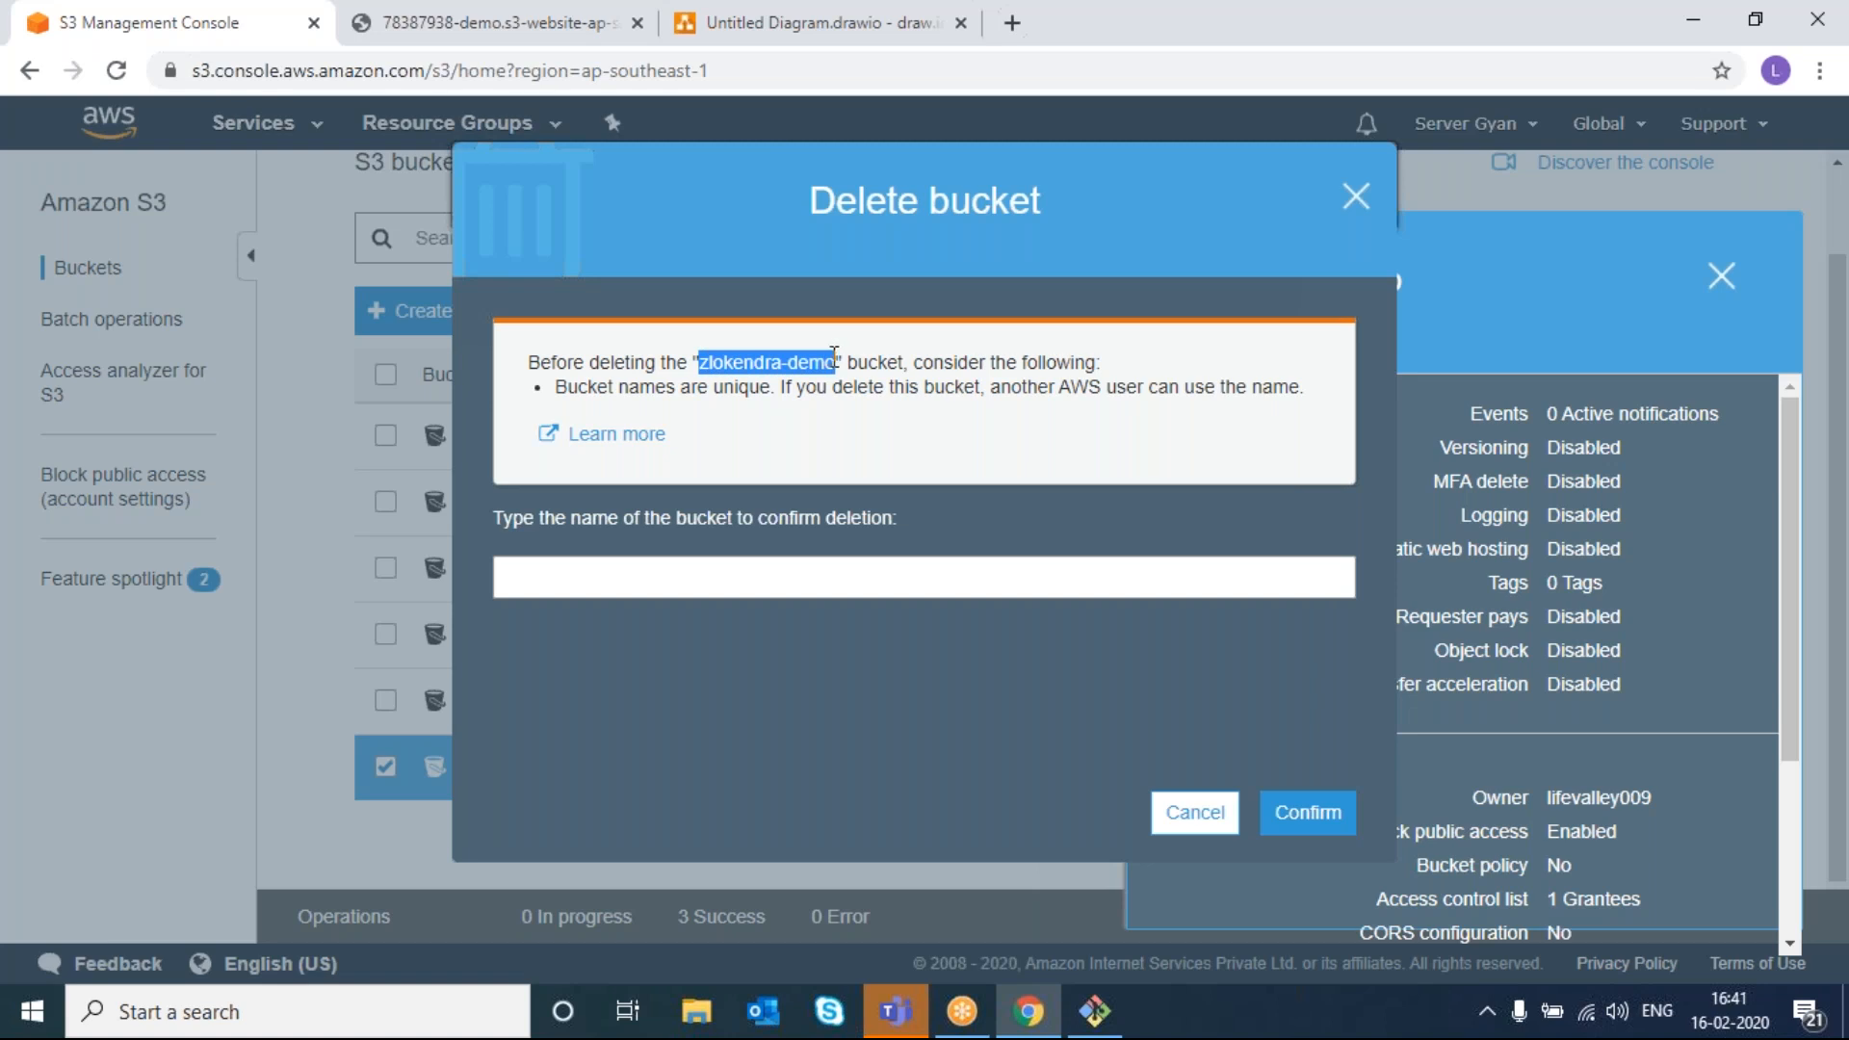
pyautogui.click(807, 569)
pyautogui.hotkey('ctrl', 'v')
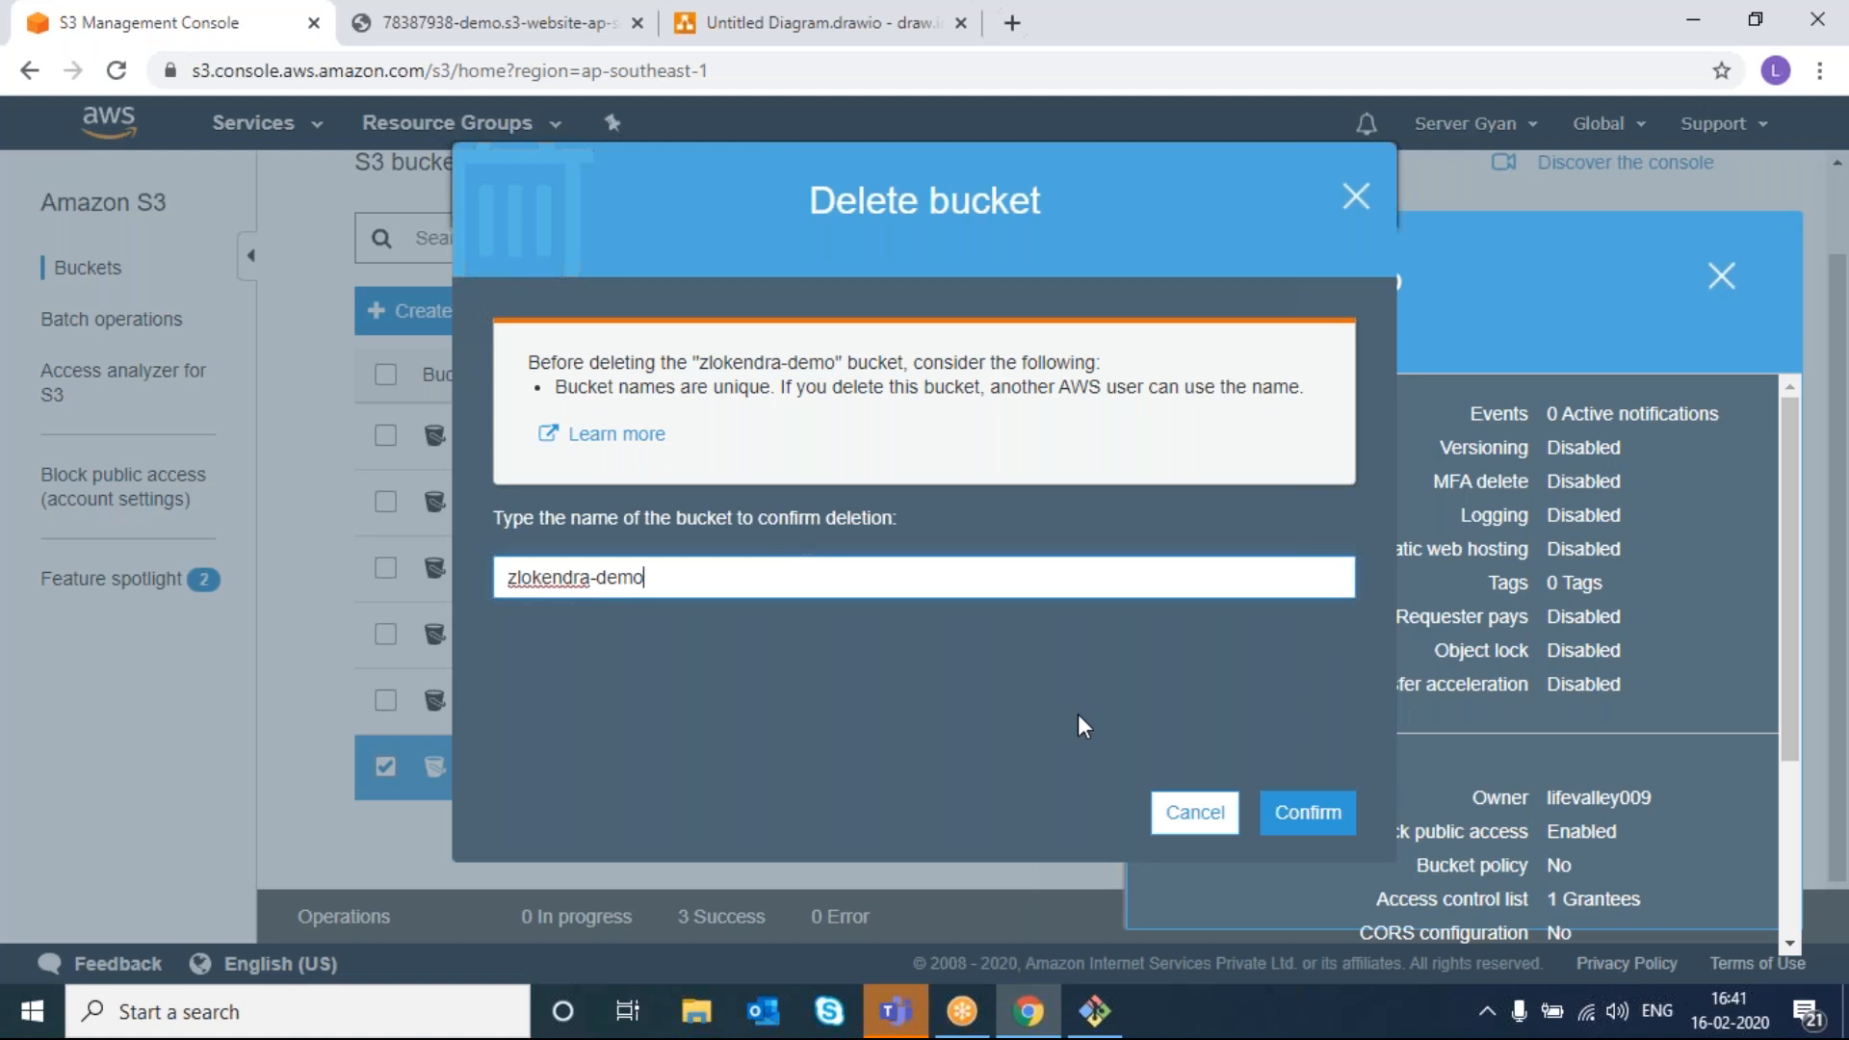
pyautogui.click(1302, 814)
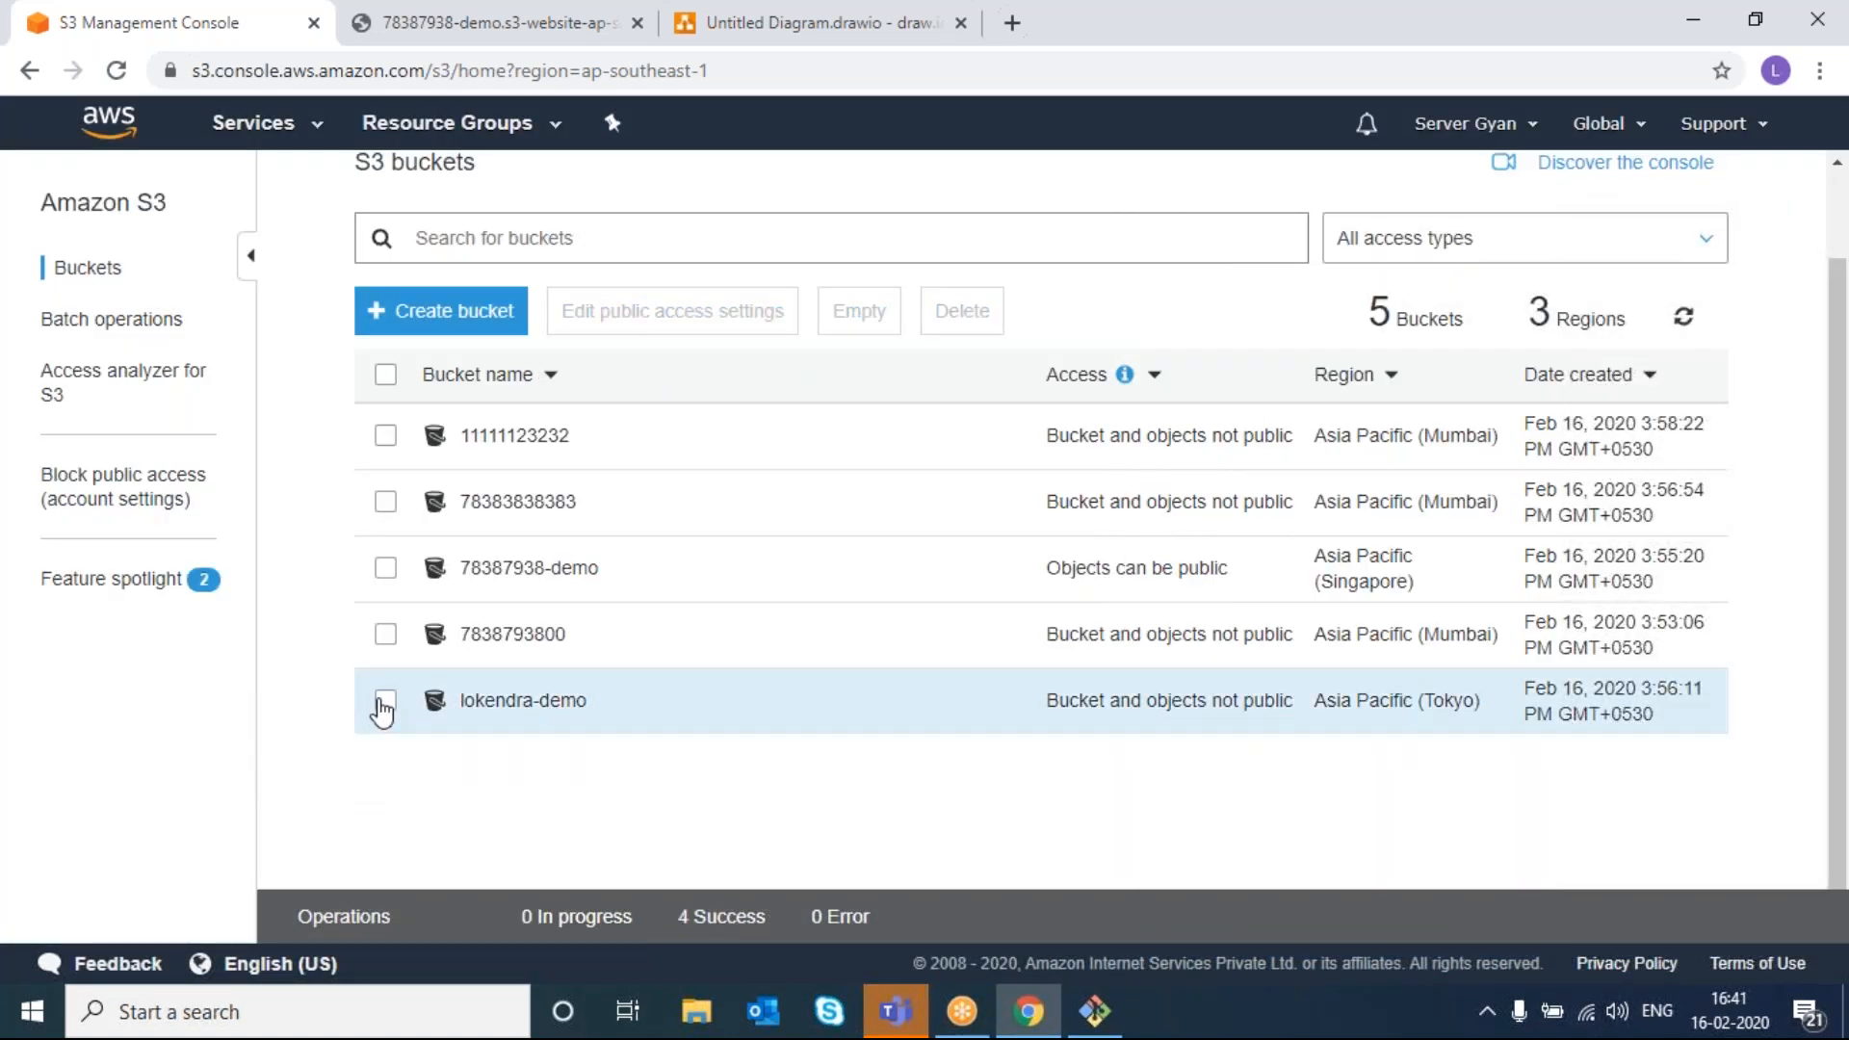
# - Check the Tokyo bucket's contents, then delete it with its pasted name as confirmation
pyautogui.click(482, 711)
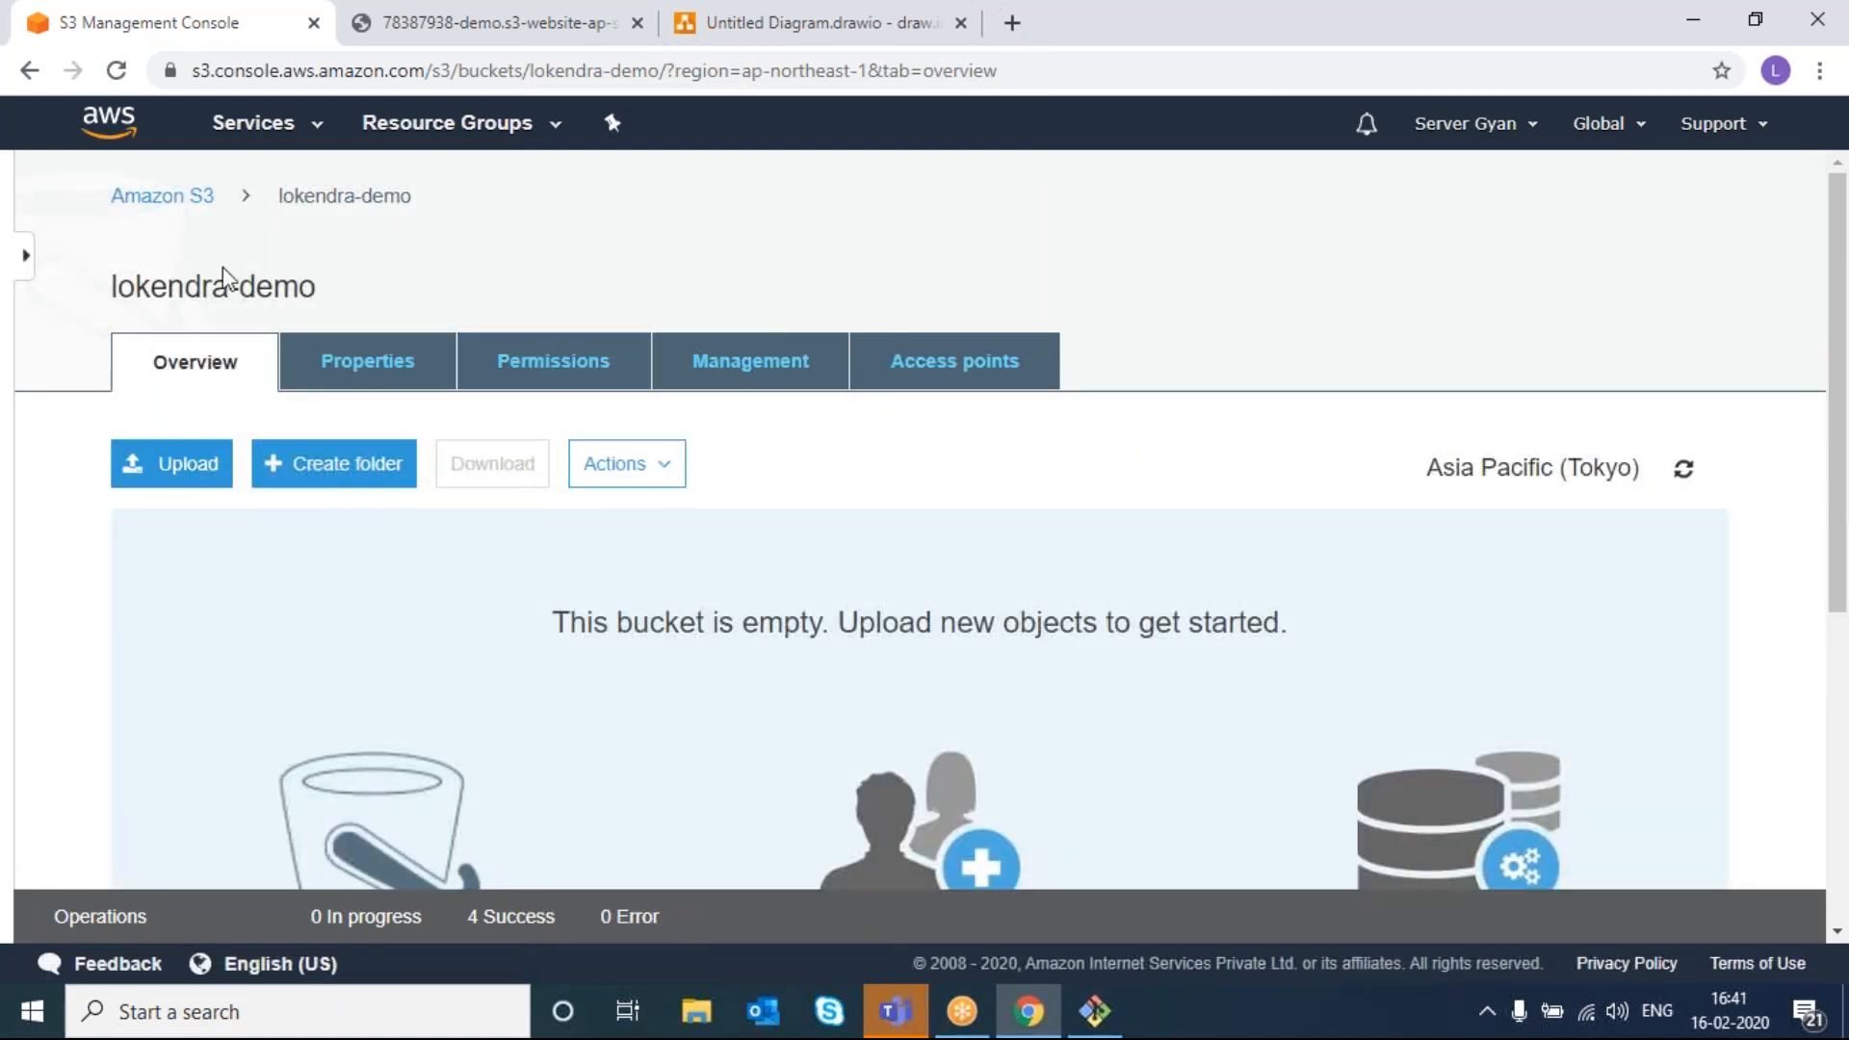
pyautogui.click(123, 202)
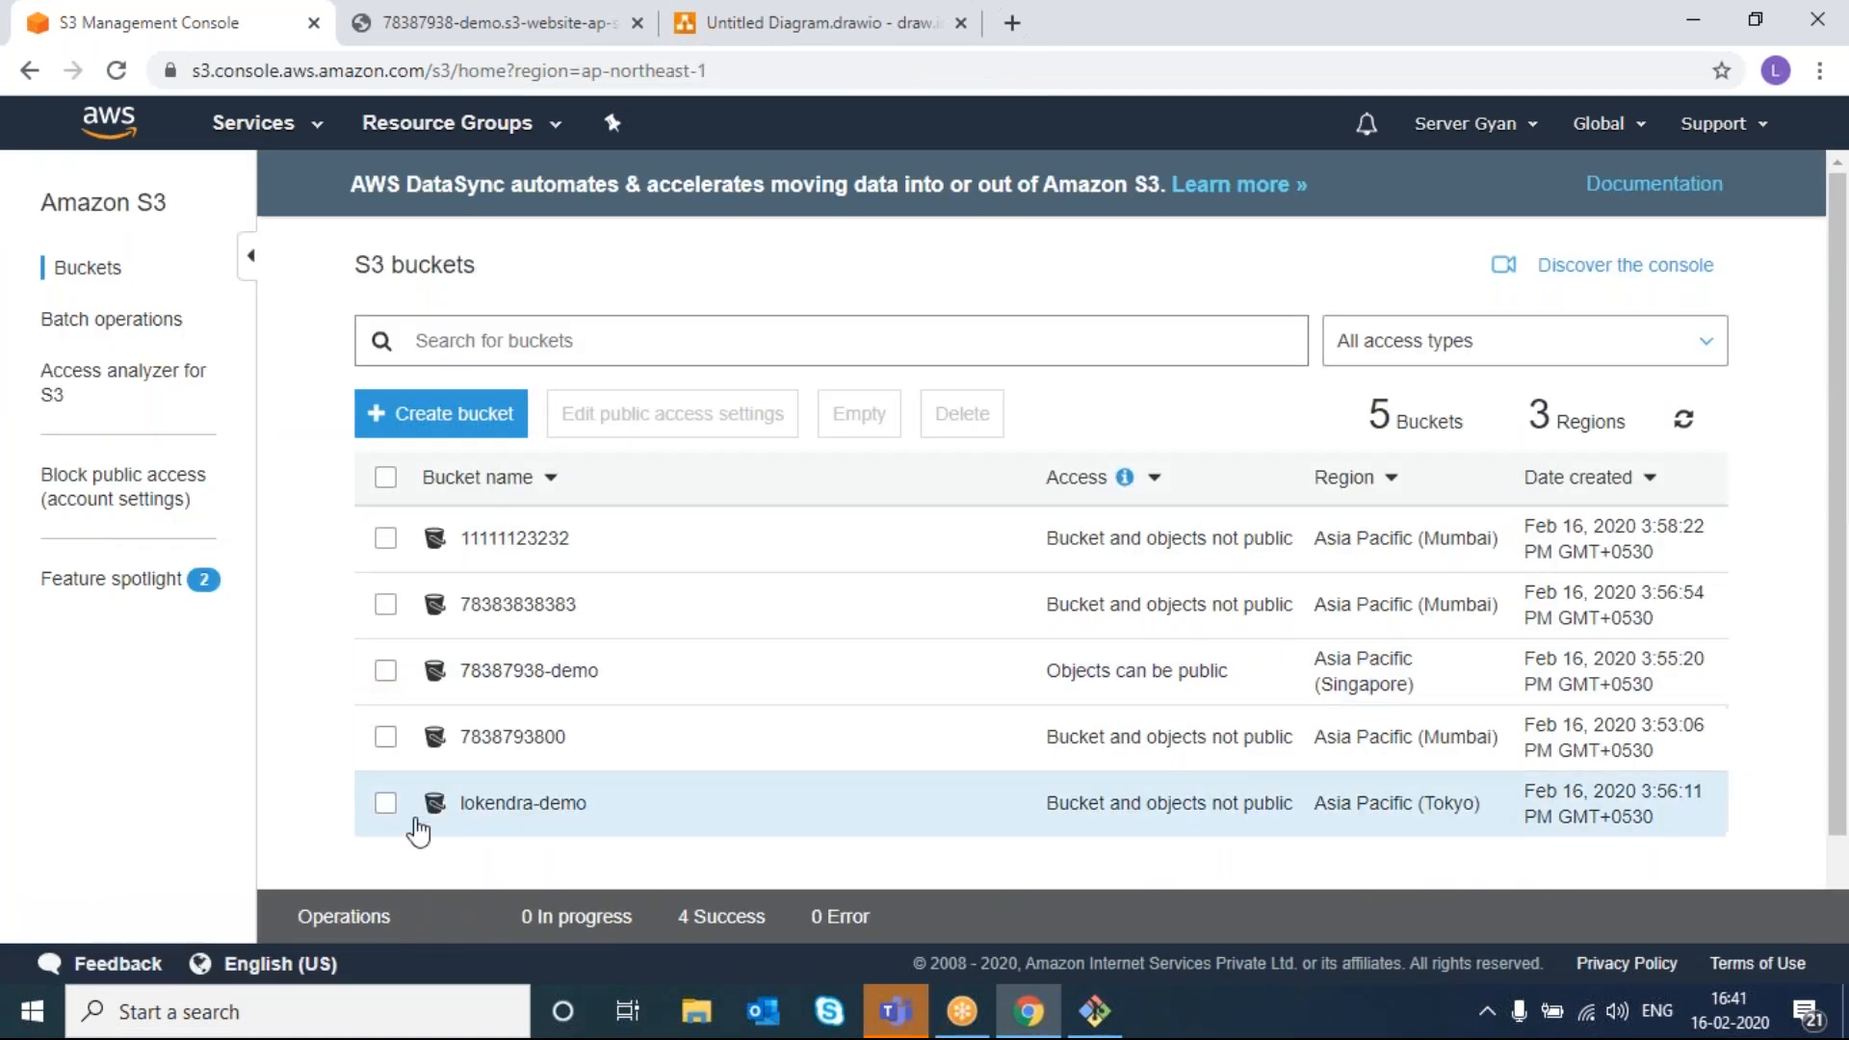
pyautogui.click(385, 803)
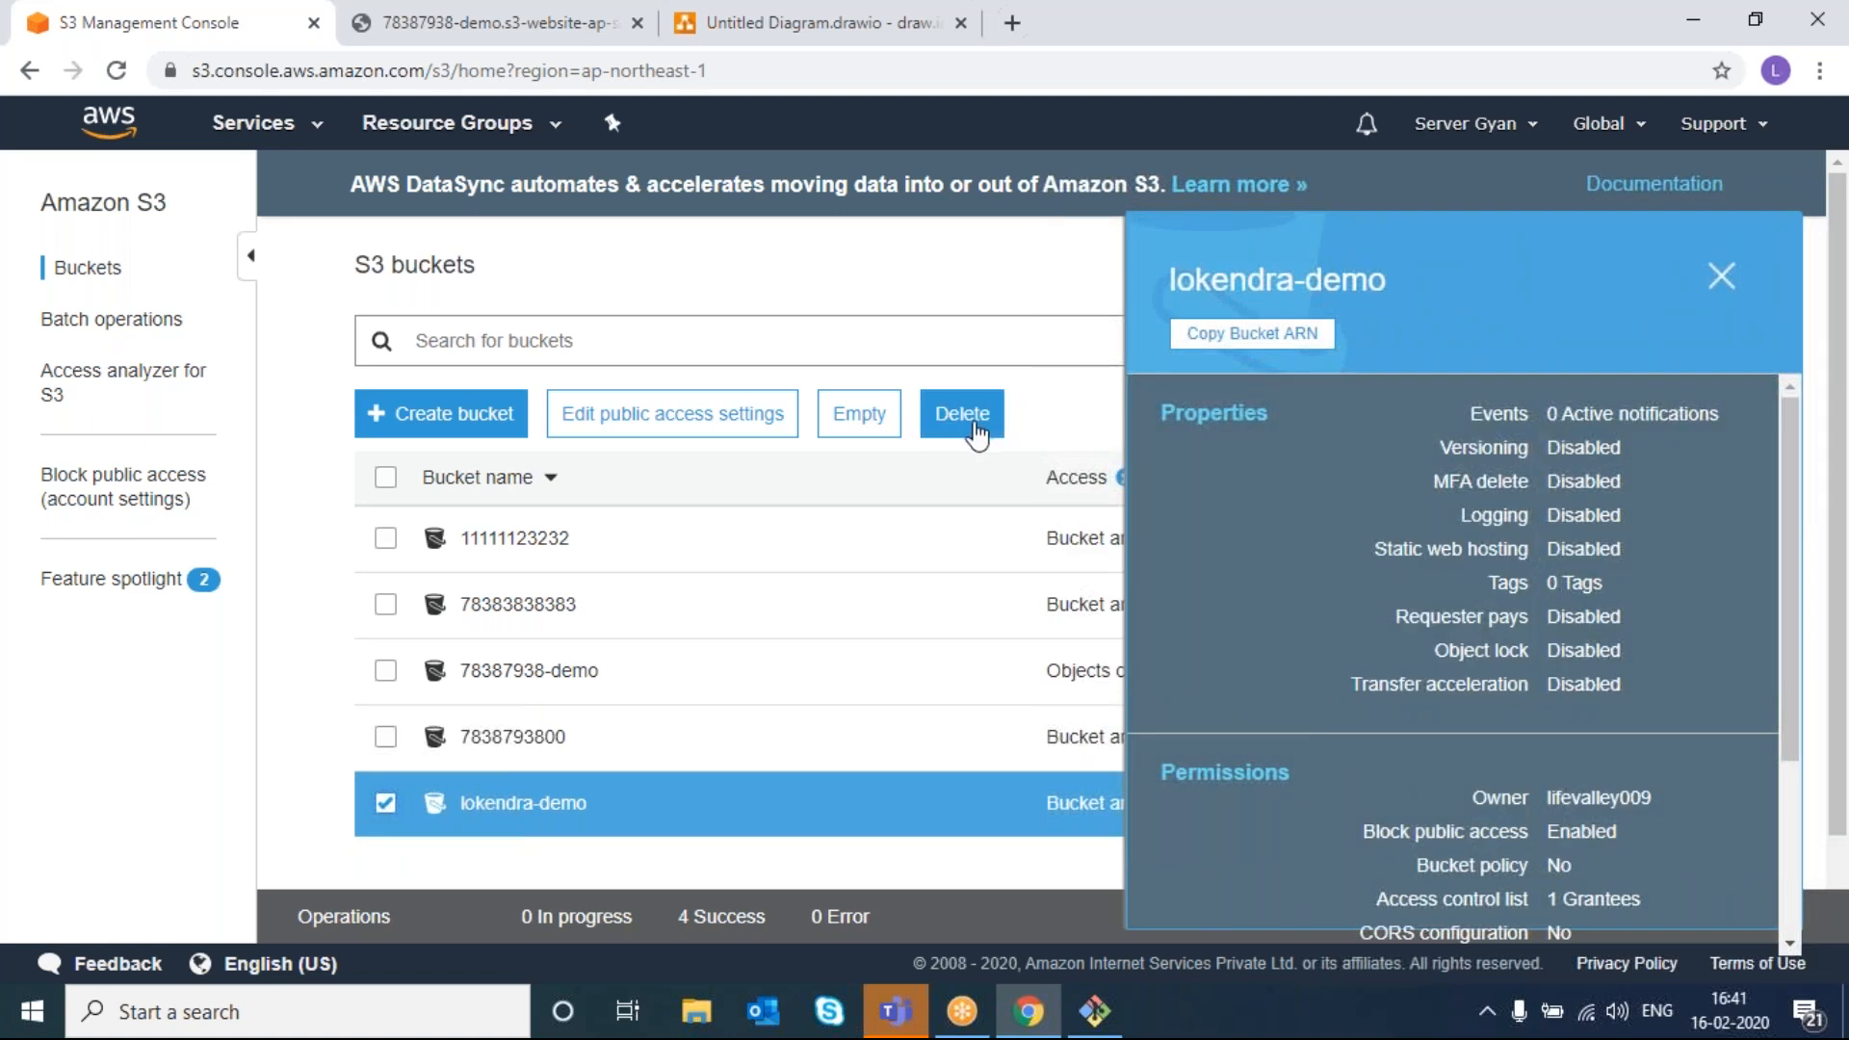
pyautogui.click(994, 411)
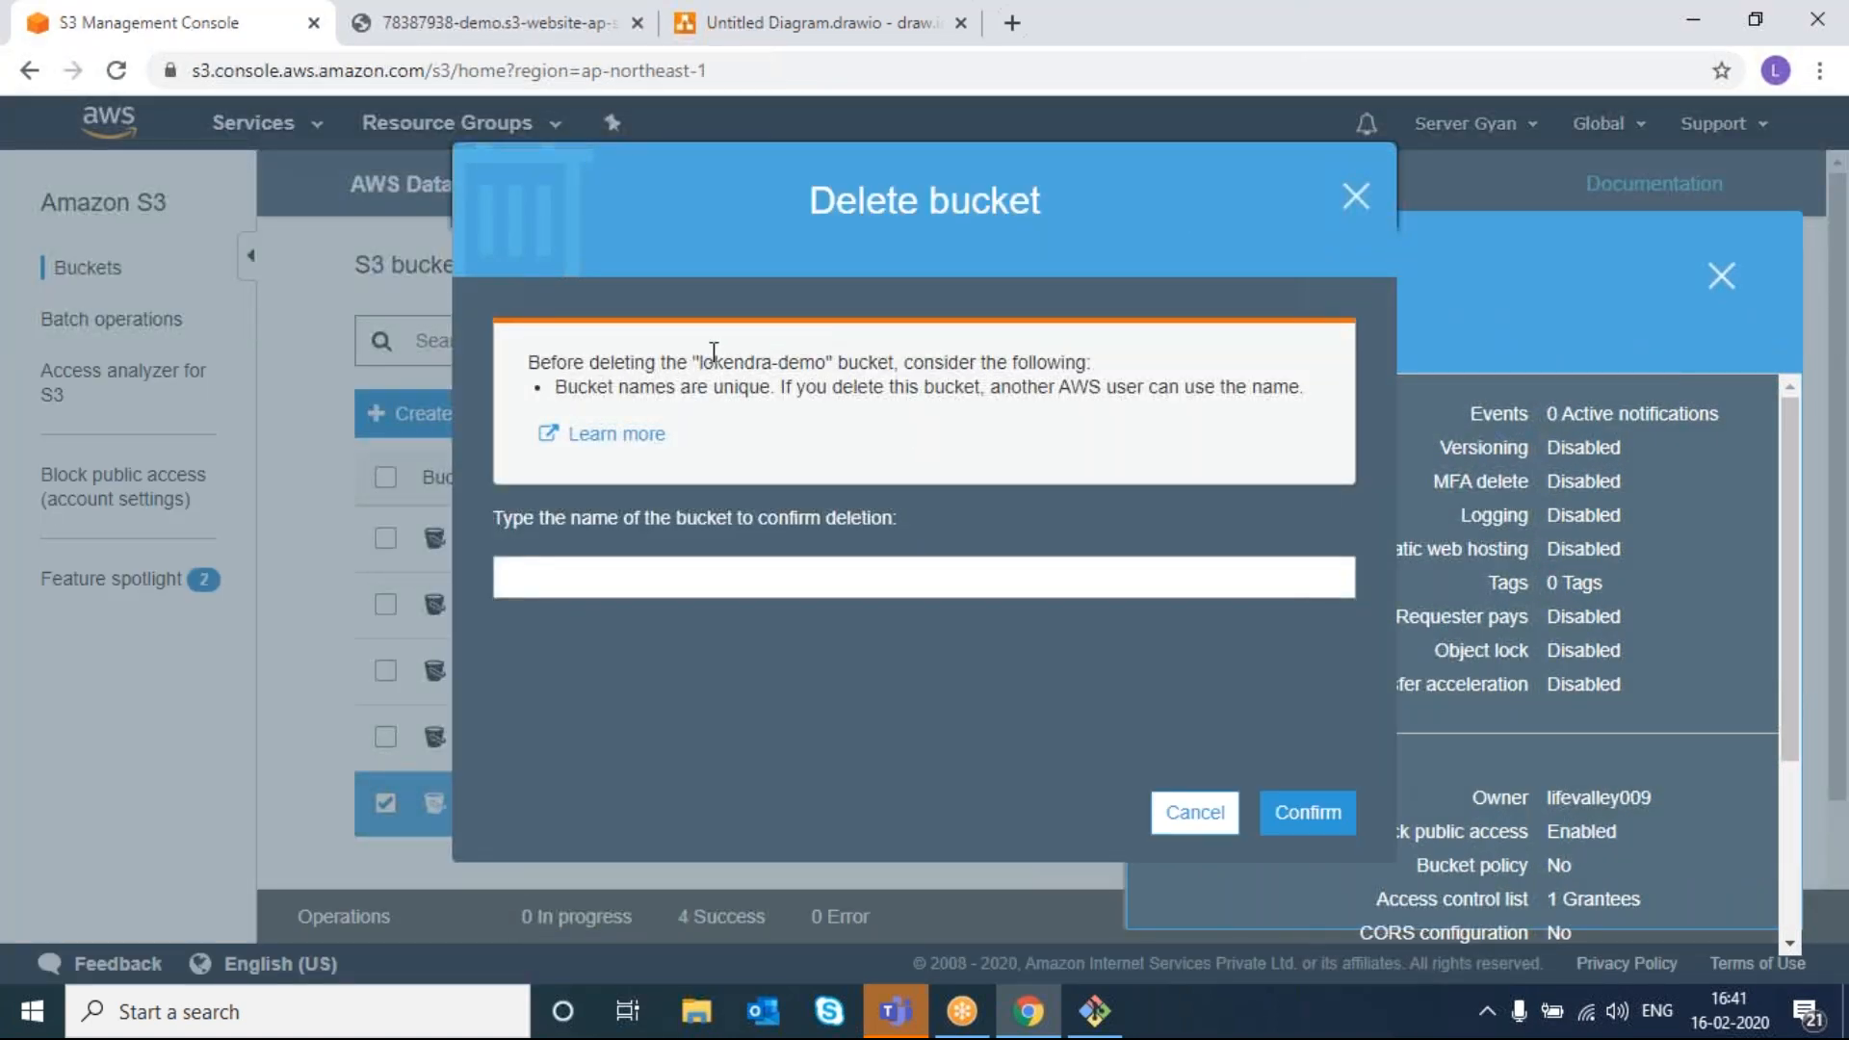
pyautogui.moveTo(700, 352); pyautogui.dragTo(828, 353)
pyautogui.hotkey('ctrl', 'c')
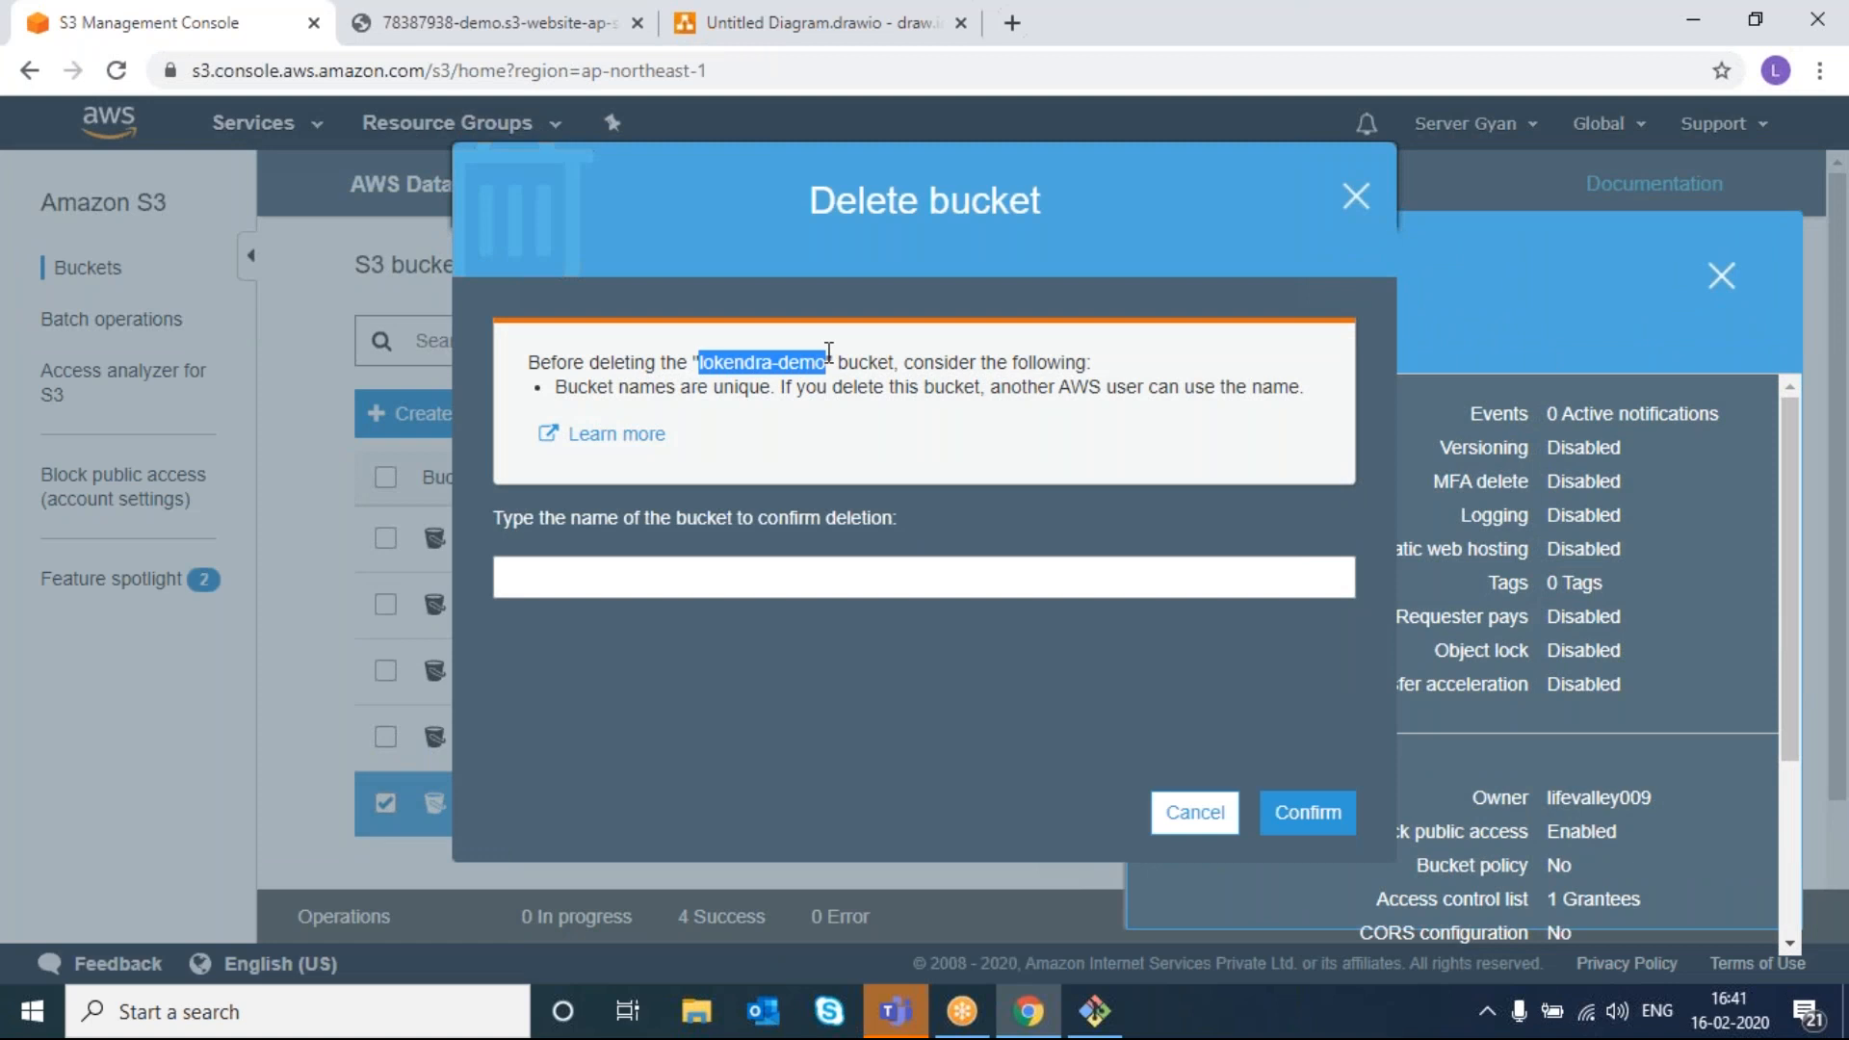
pyautogui.click(809, 576)
pyautogui.hotkey('ctrl', 'v')
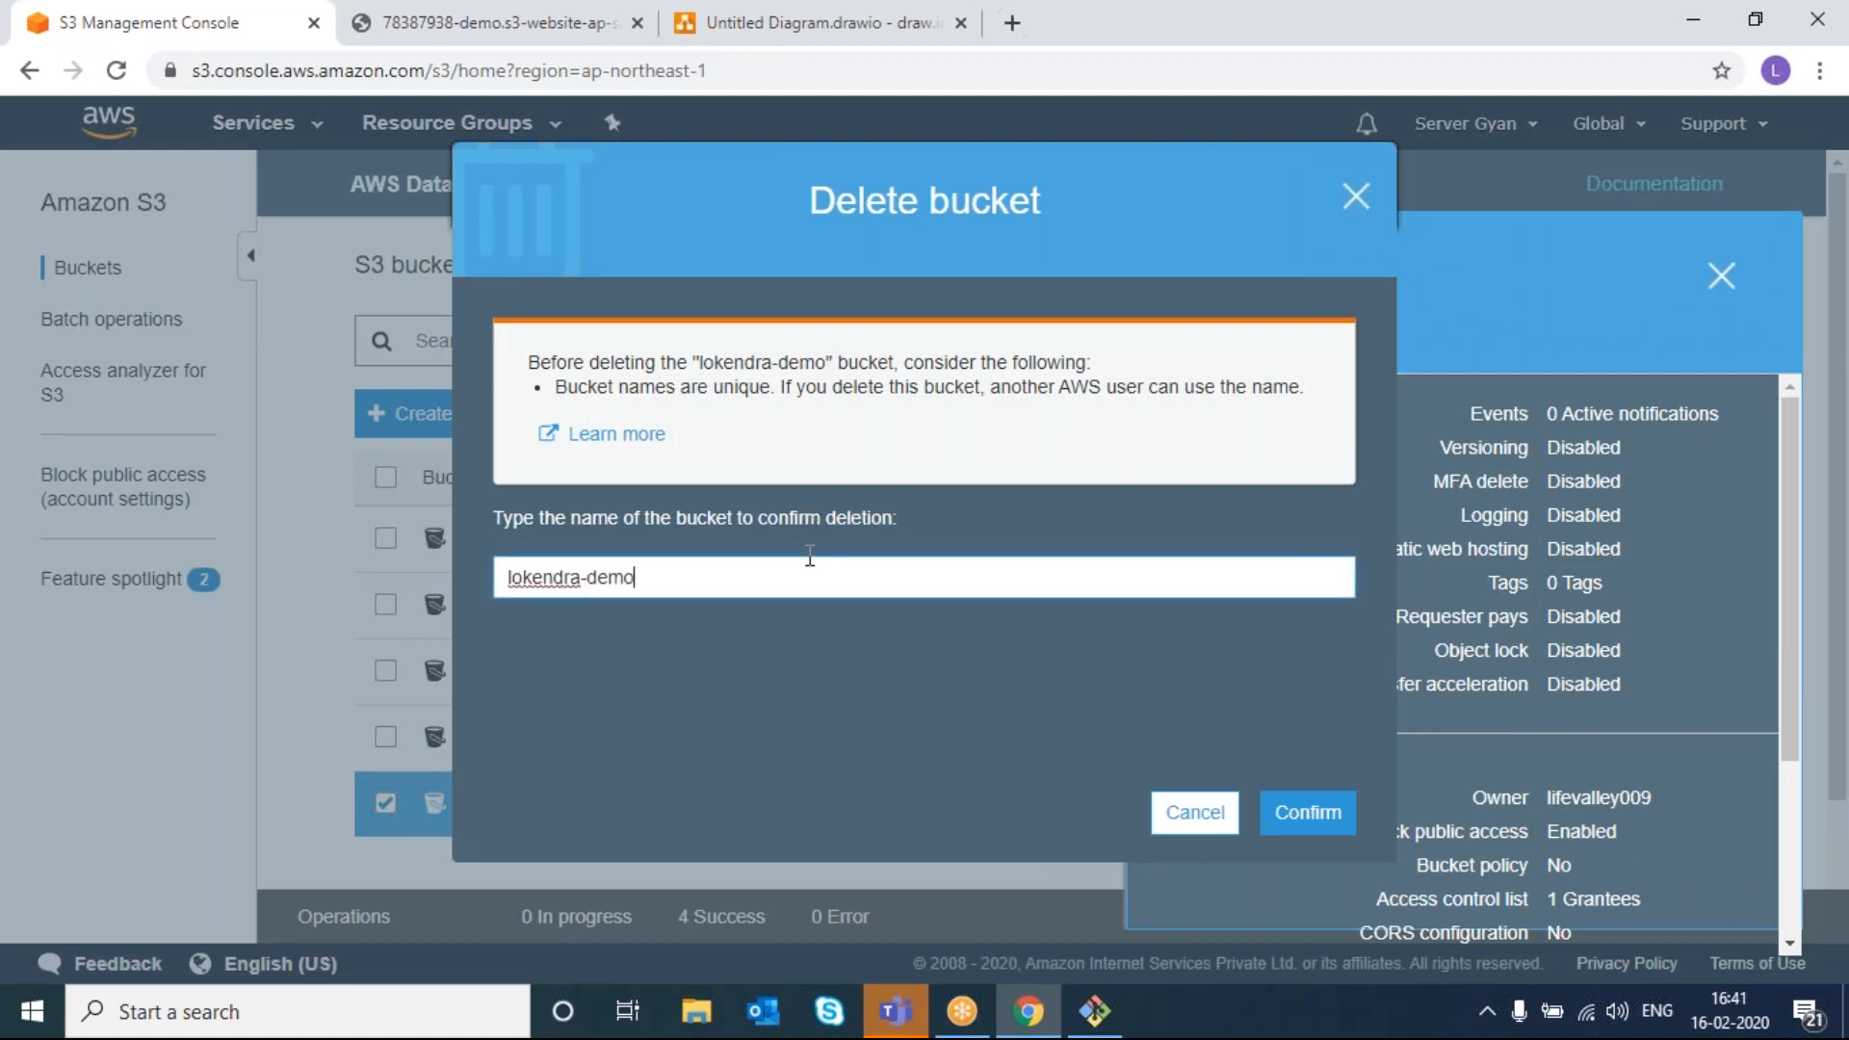
pyautogui.click(1310, 812)
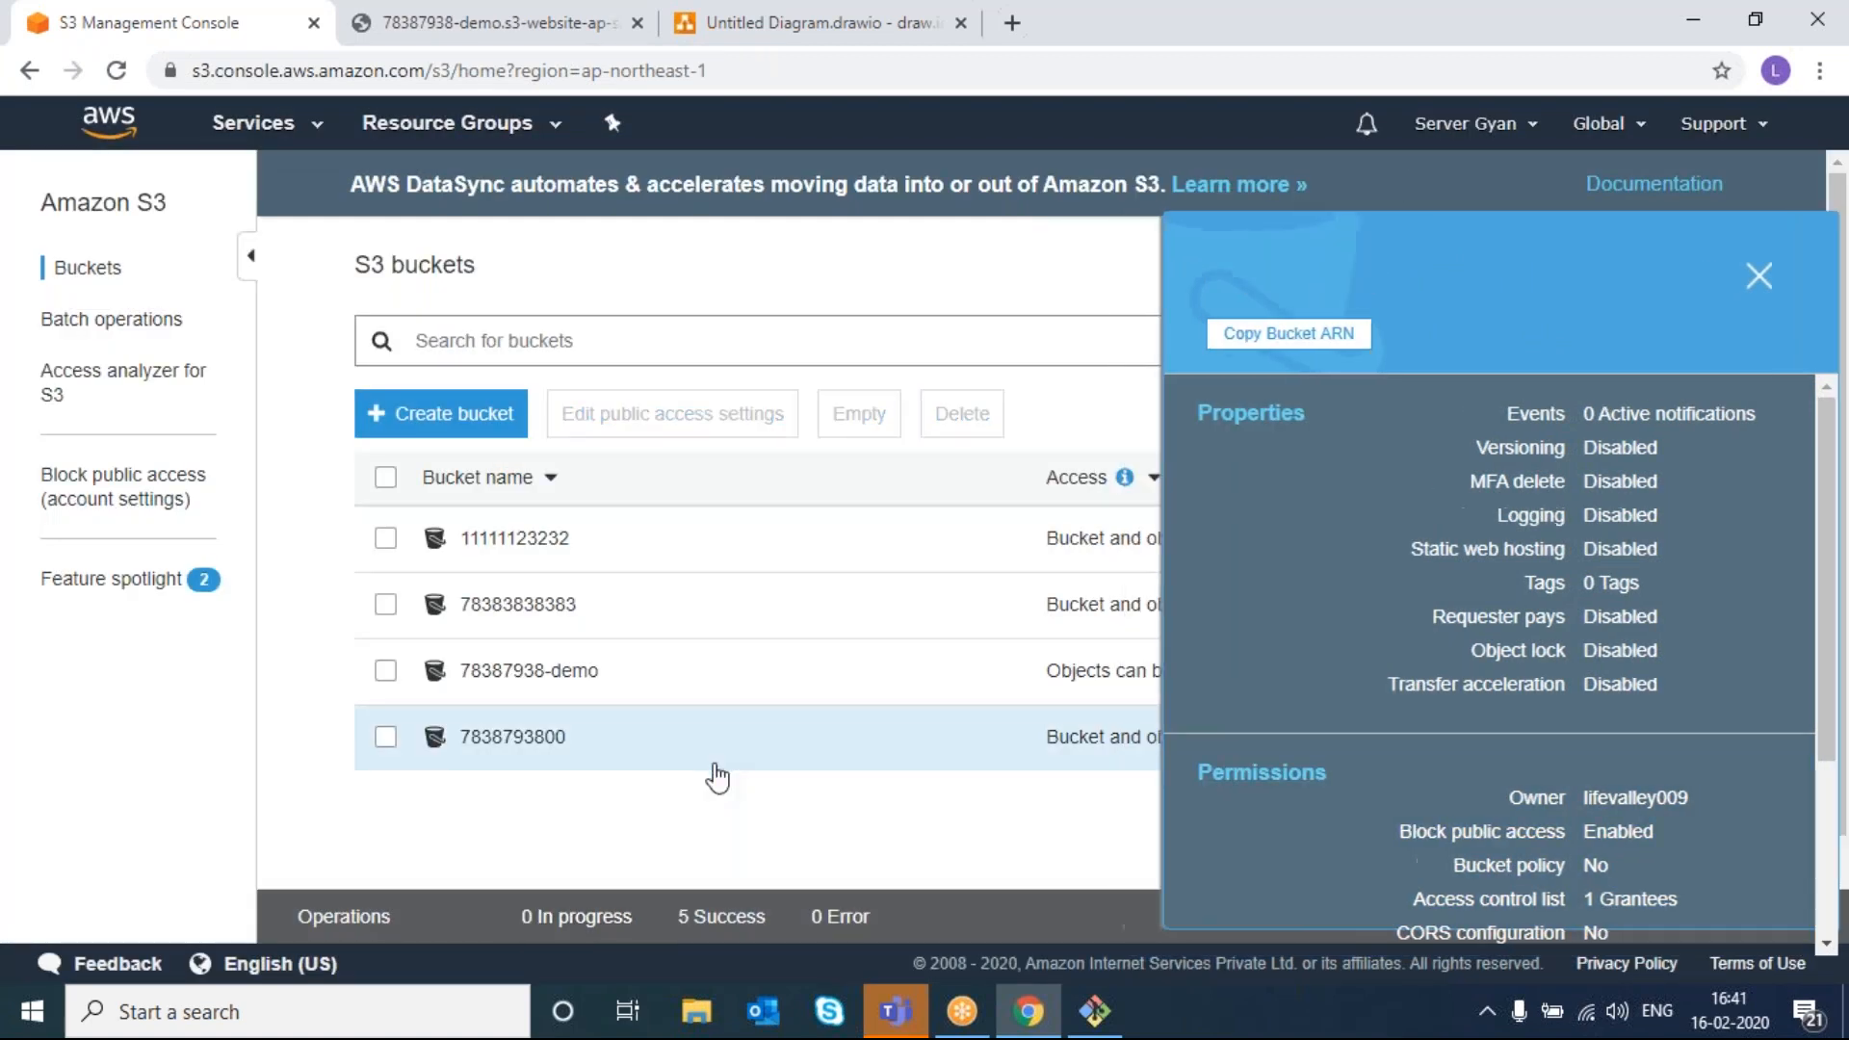
pyautogui.click(385, 740)
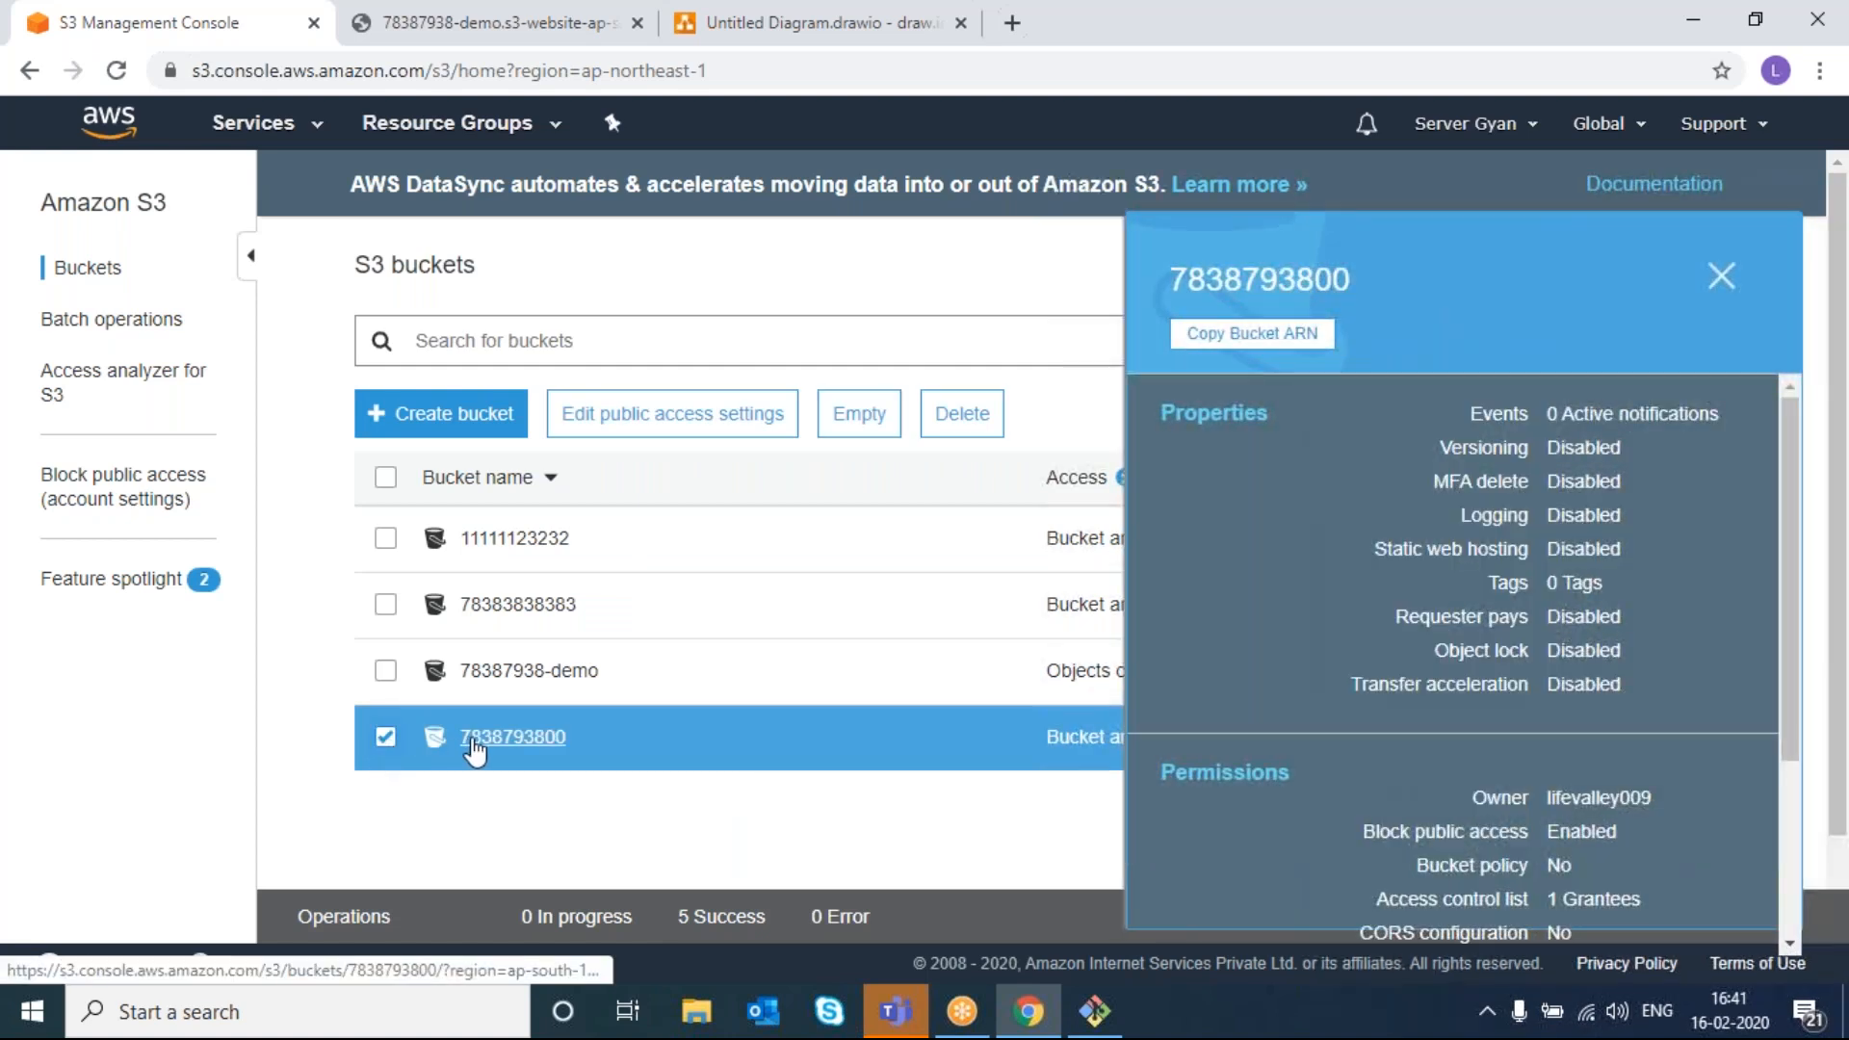
pyautogui.click(962, 414)
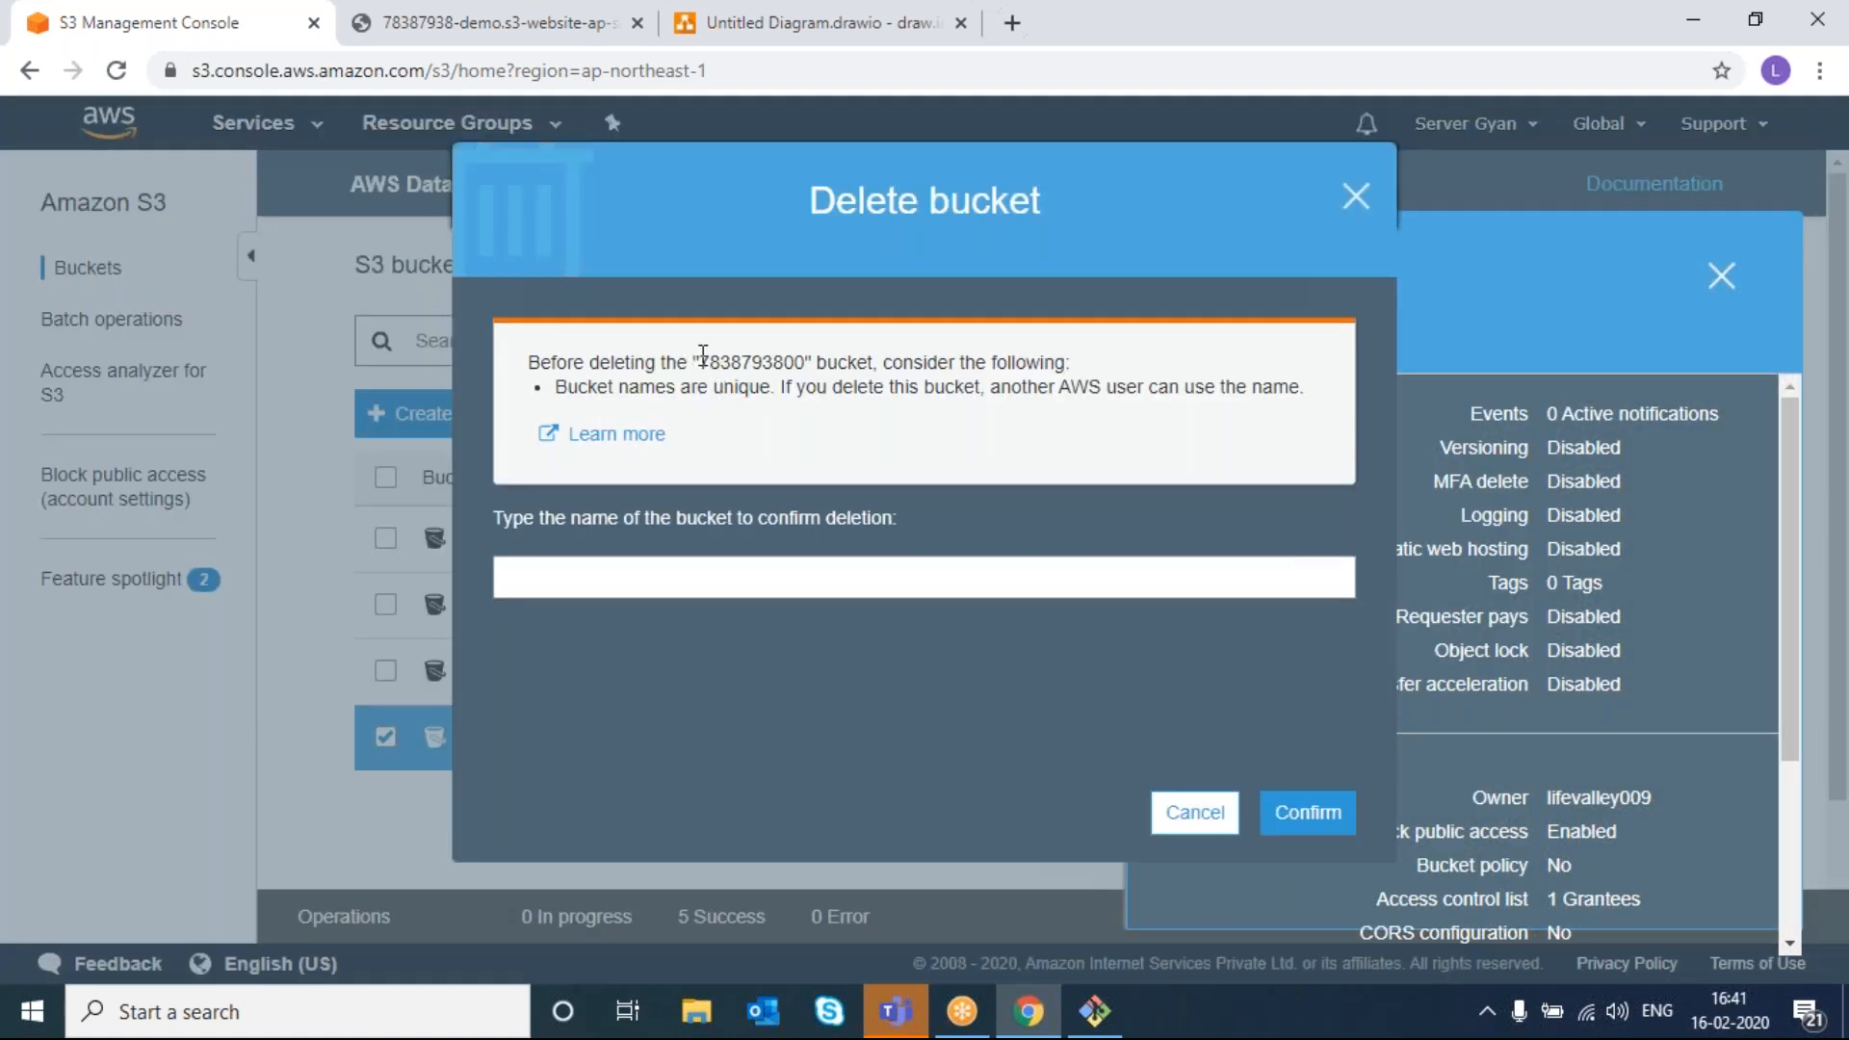
pyautogui.moveTo(703, 355); pyautogui.dragTo(804, 353)
pyautogui.hotkey('ctrl', 'c')
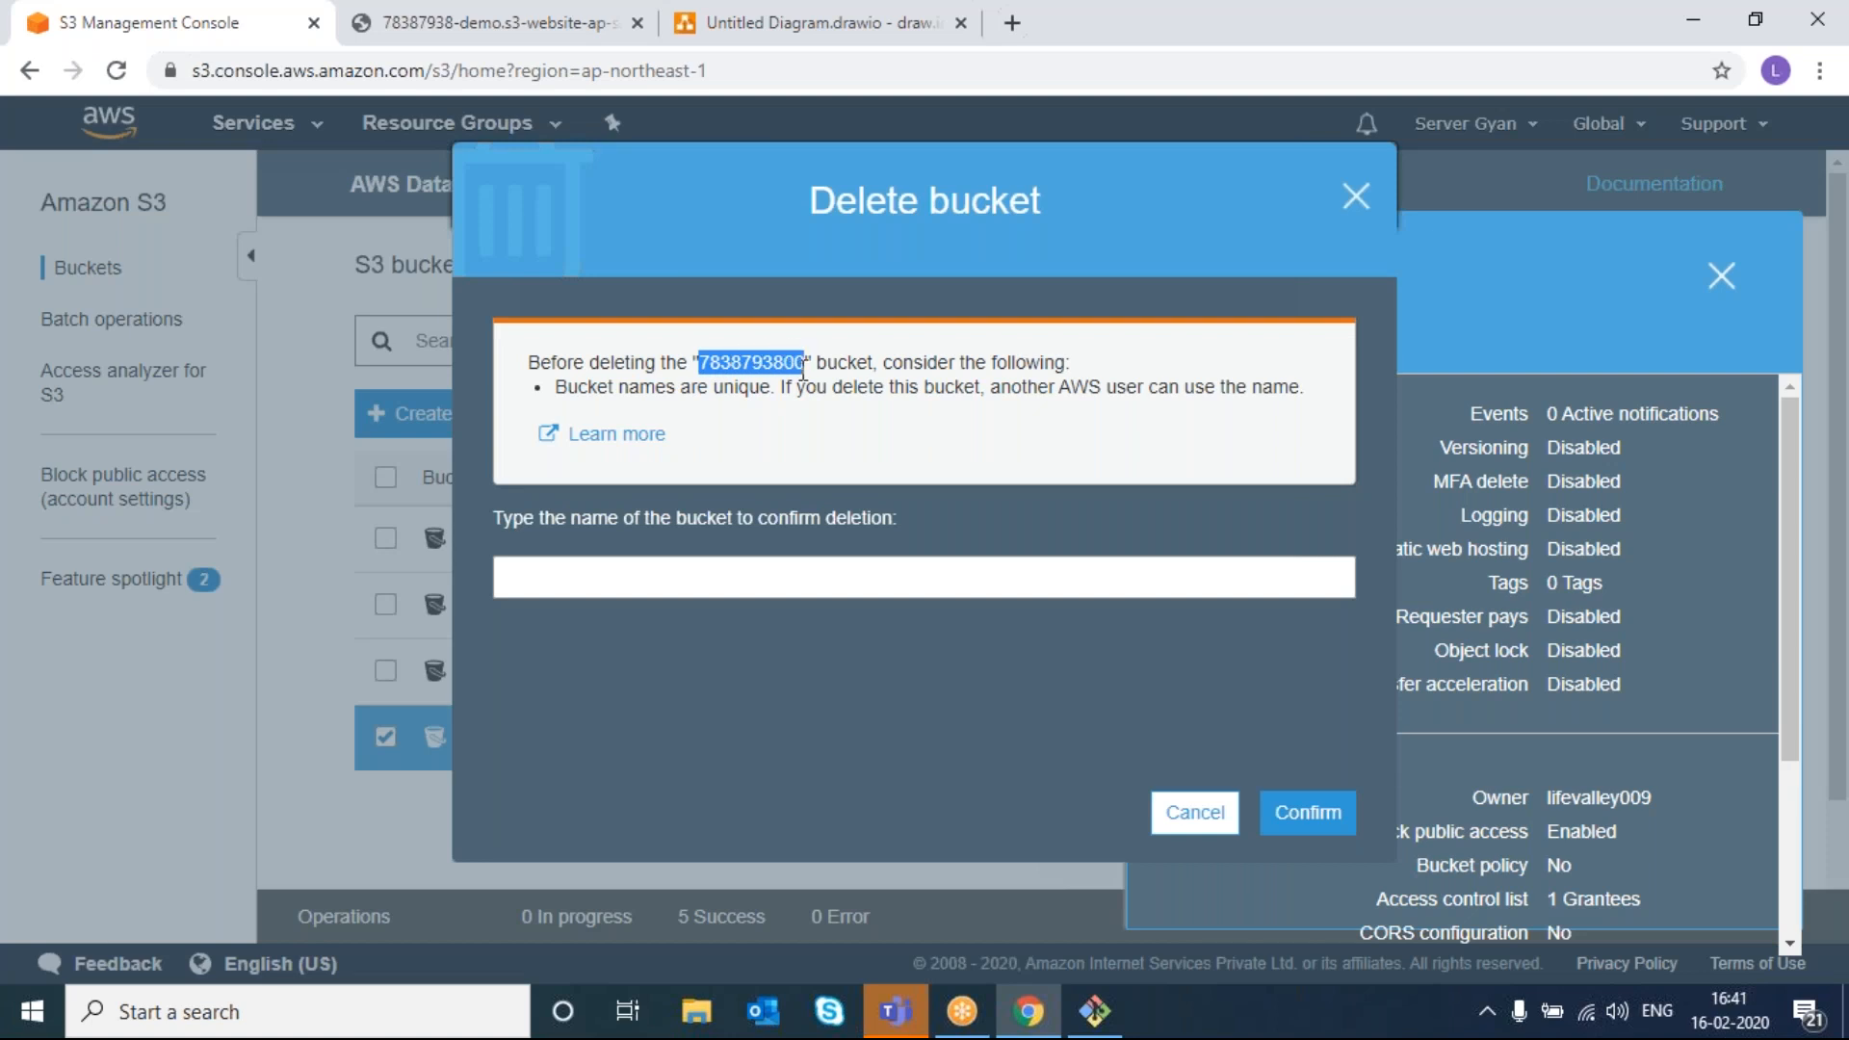
pyautogui.click(773, 587)
pyautogui.hotkey('ctrl', 'v')
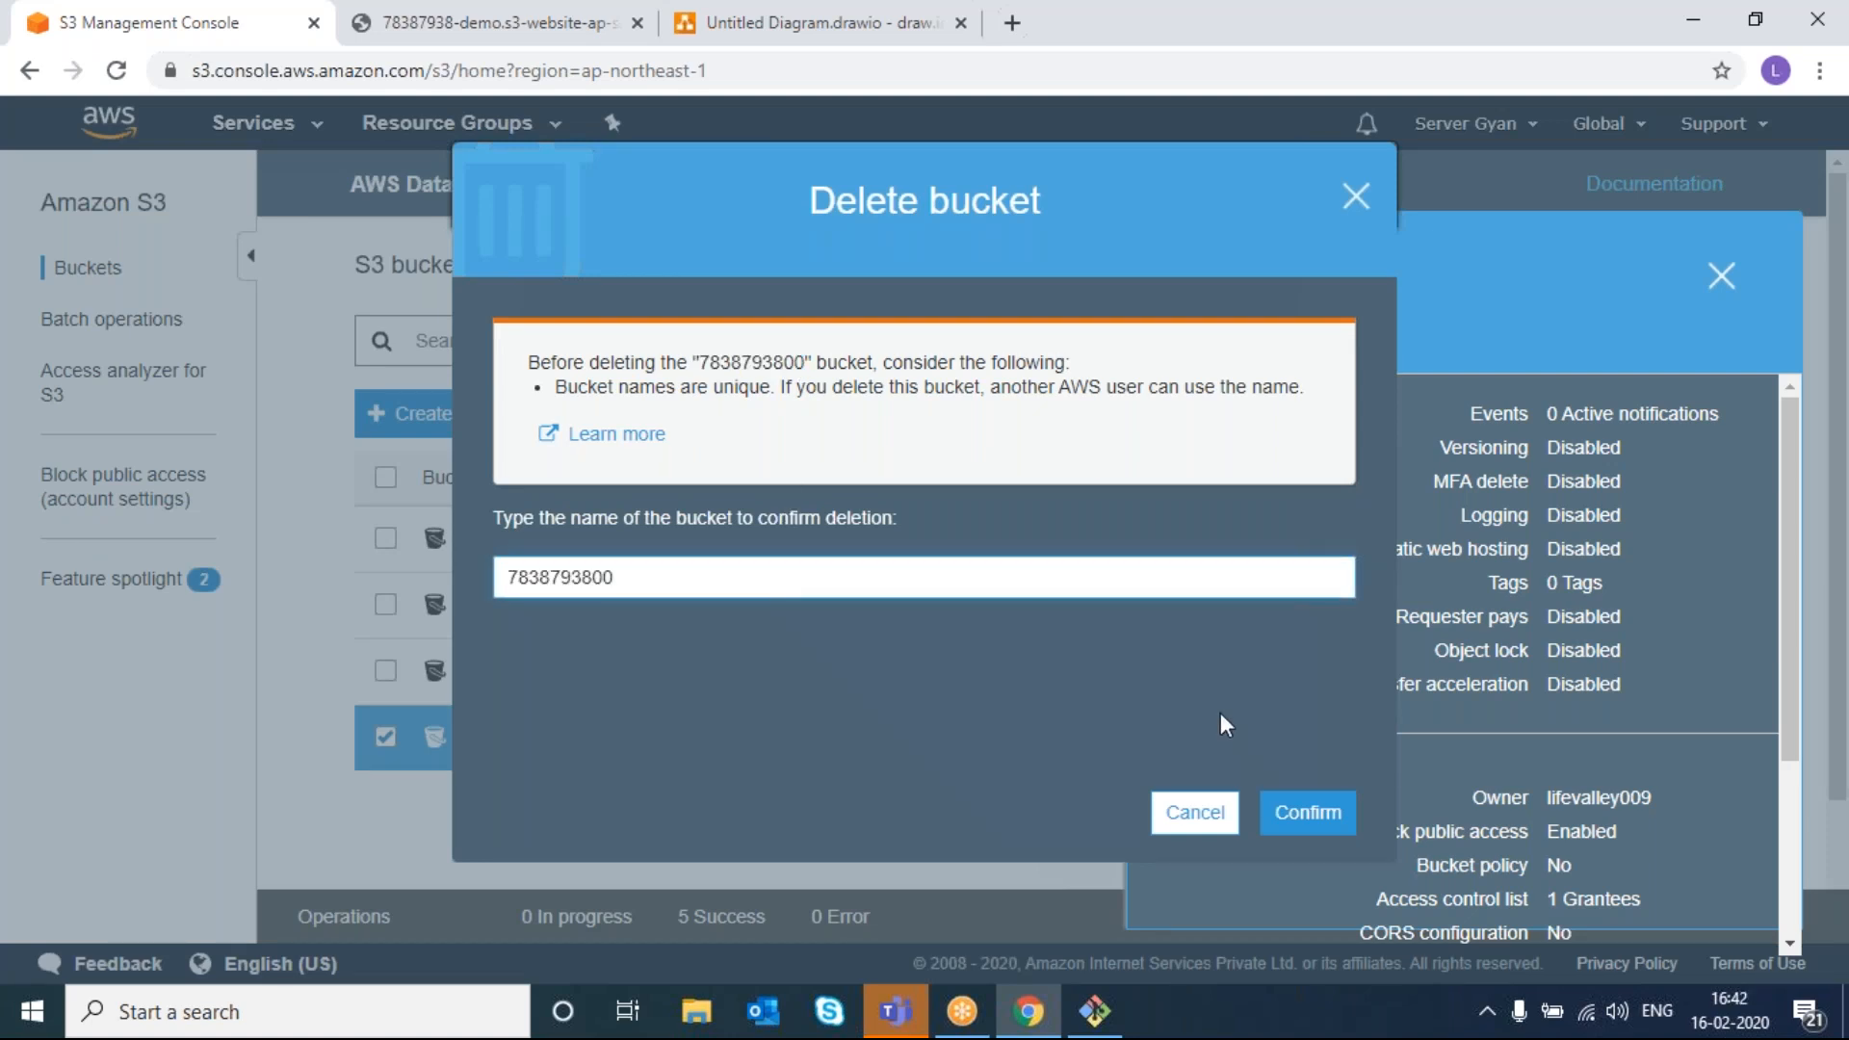
pyautogui.click(1302, 812)
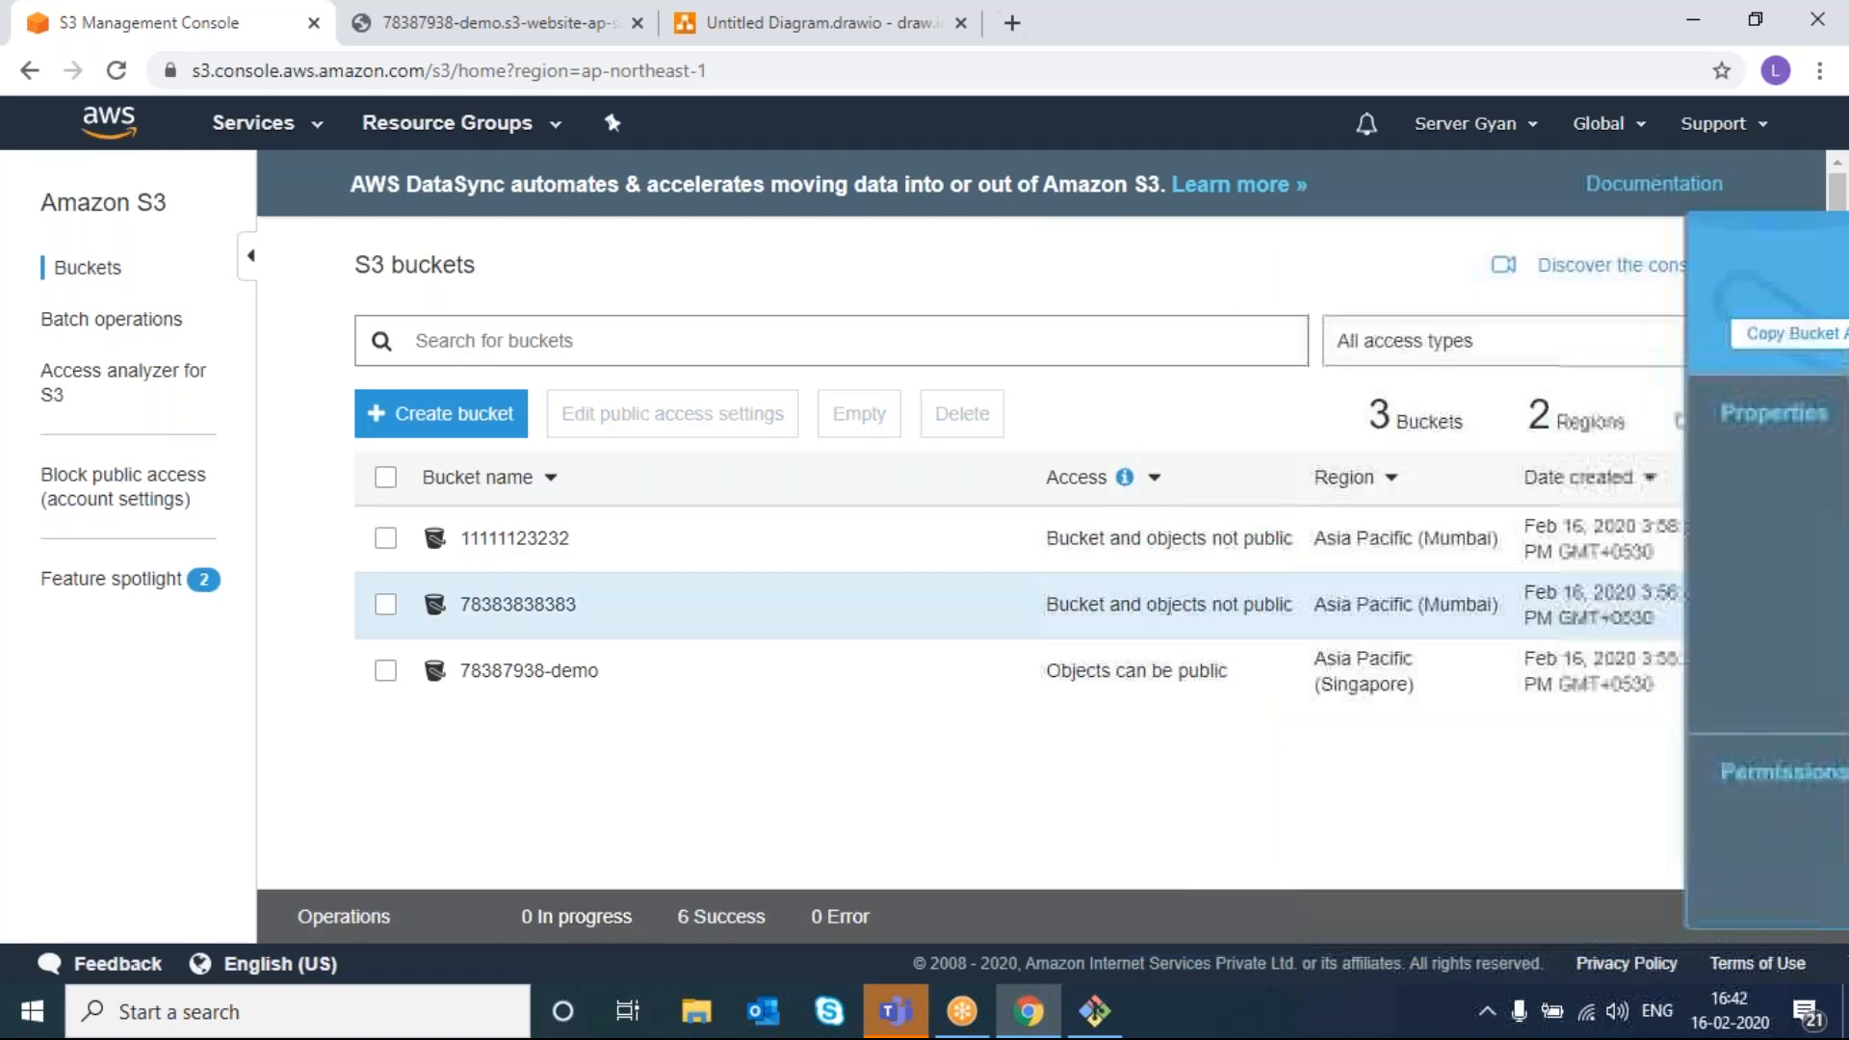
# - Delete the 78387938-demo bucket, pasting its name to confirm
pyautogui.click(385, 672)
pyautogui.click(948, 414)
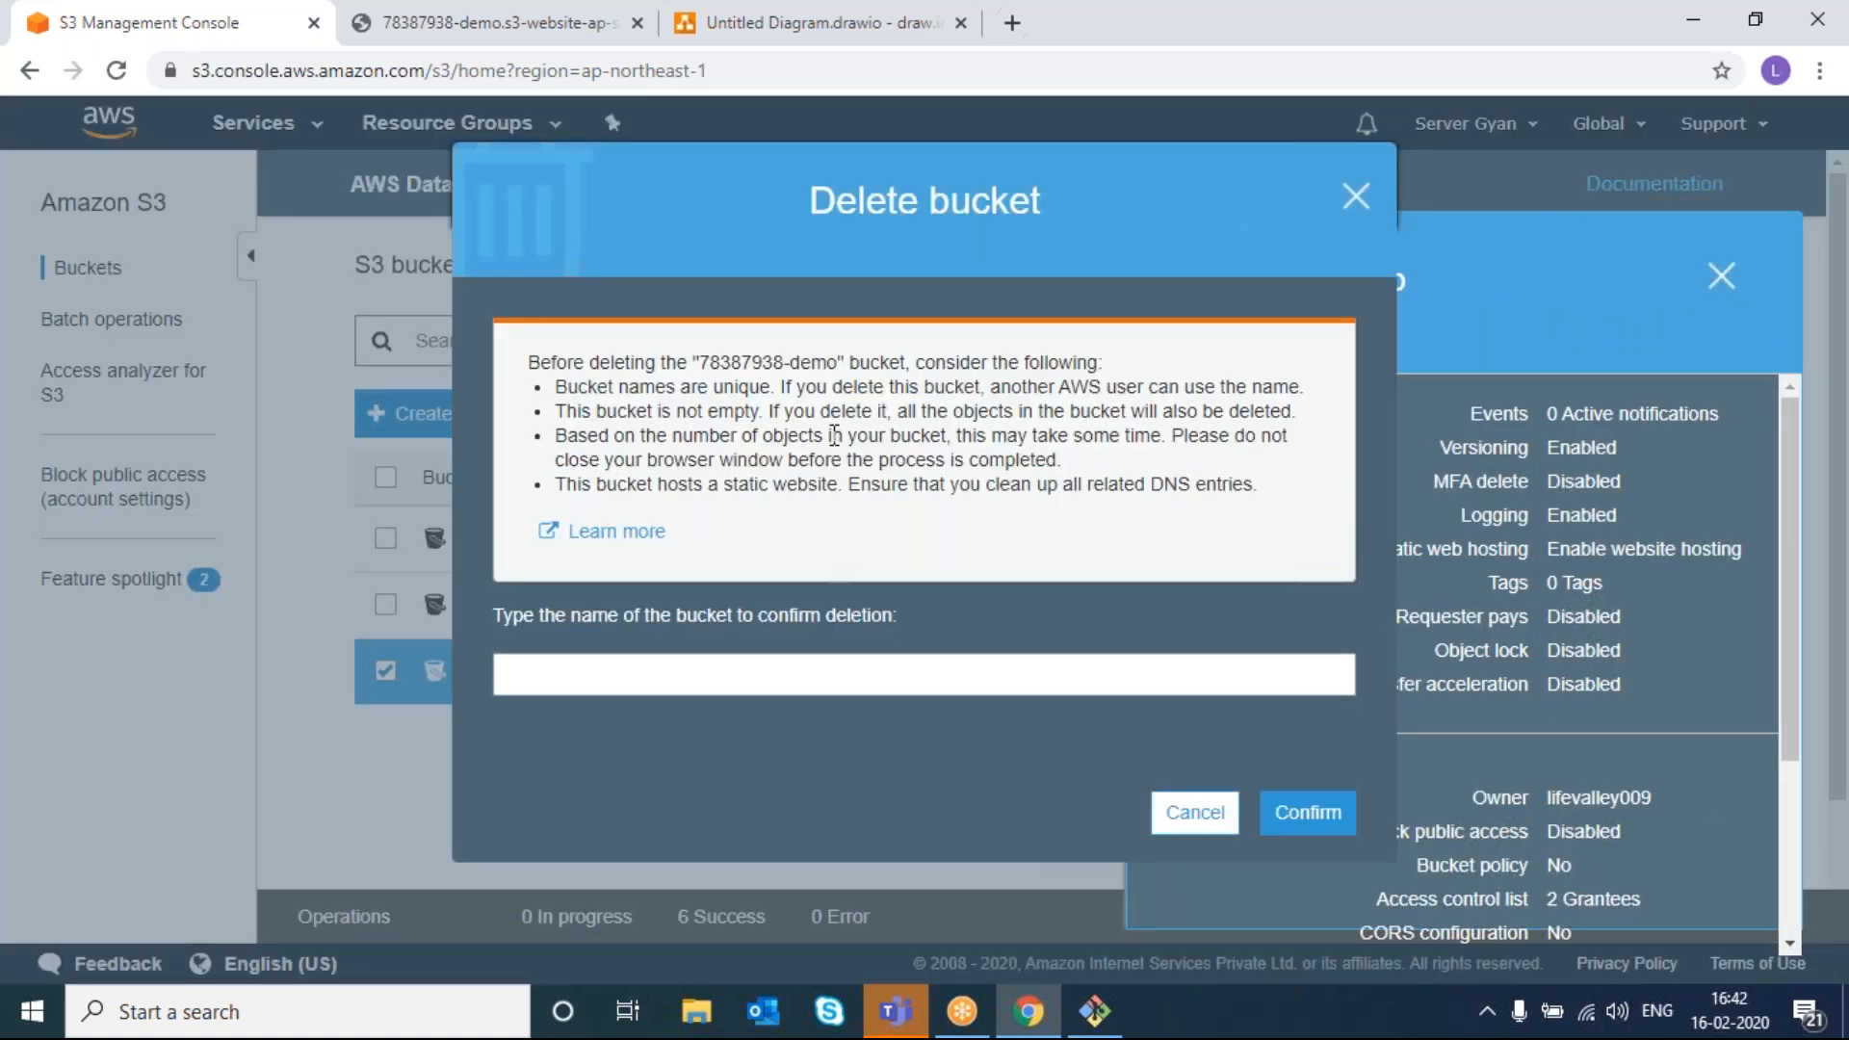
pyautogui.moveTo(698, 363); pyautogui.dragTo(836, 354)
pyautogui.hotkey('ctrl', 'c')
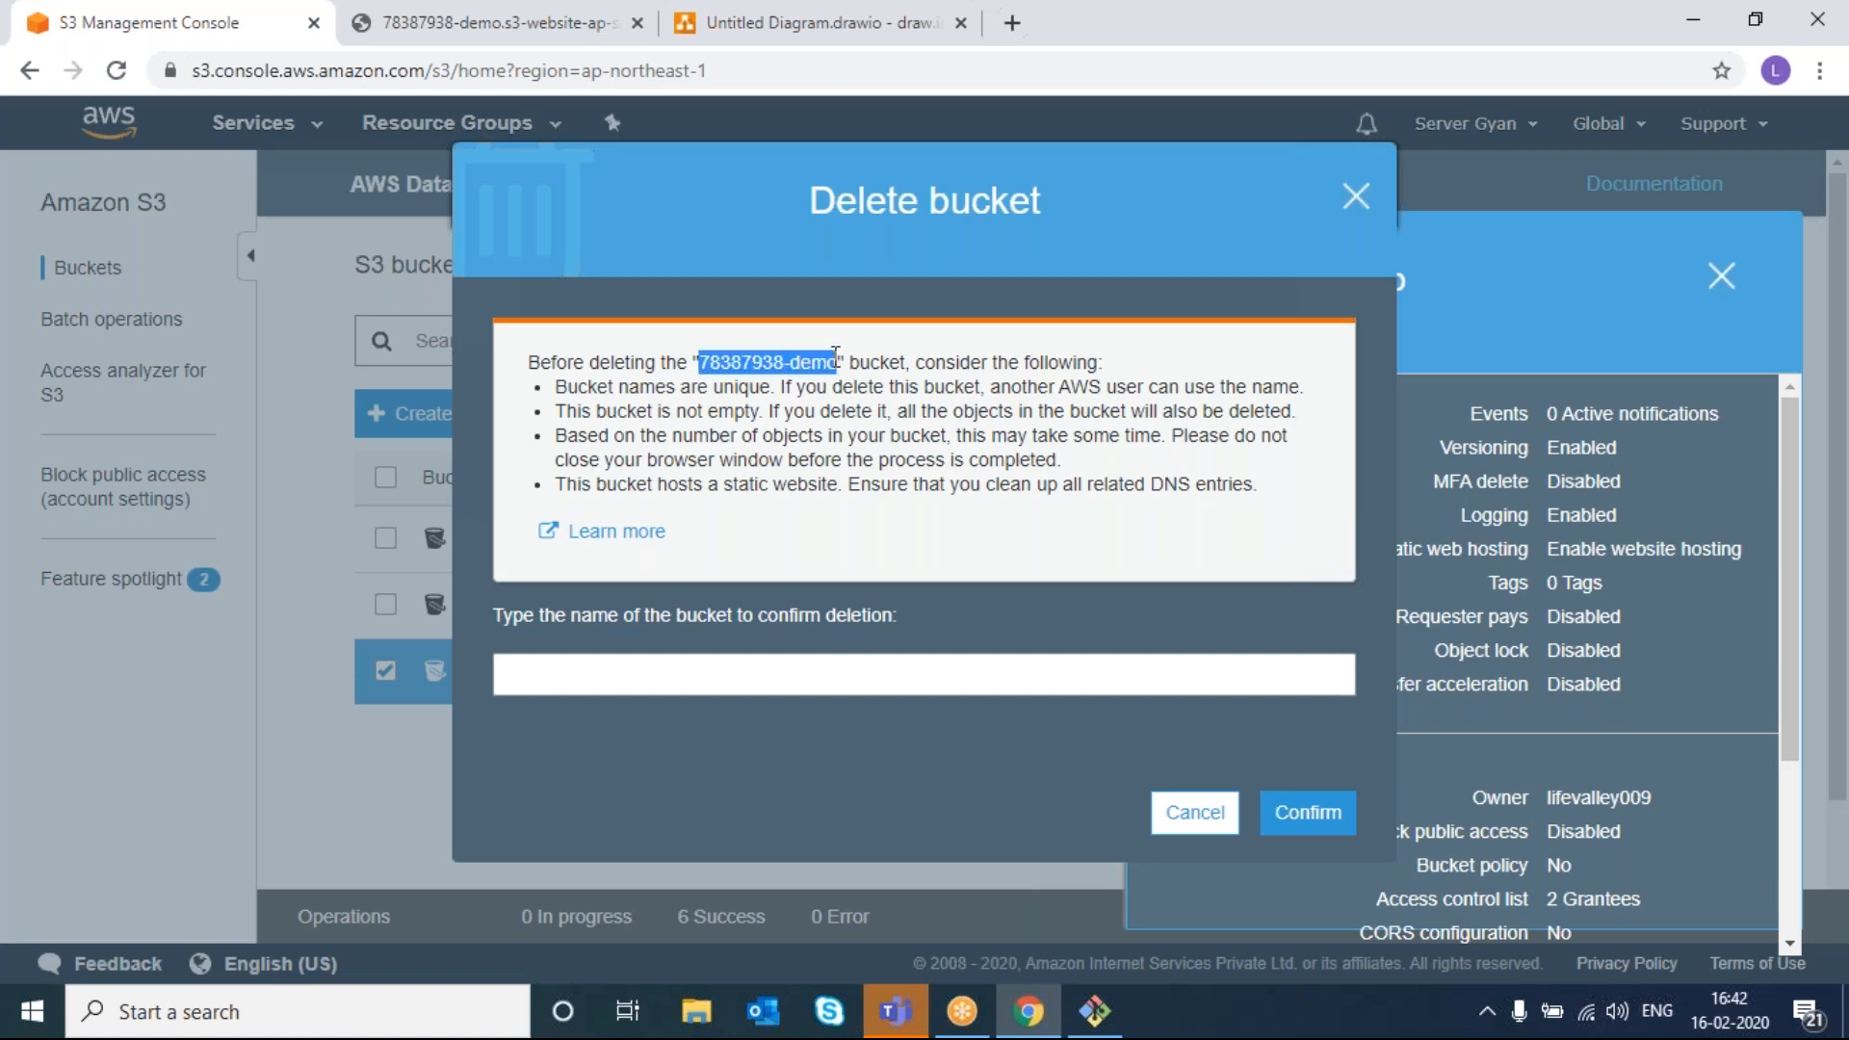
pyautogui.click(818, 665)
pyautogui.hotkey('ctrl', 'v')
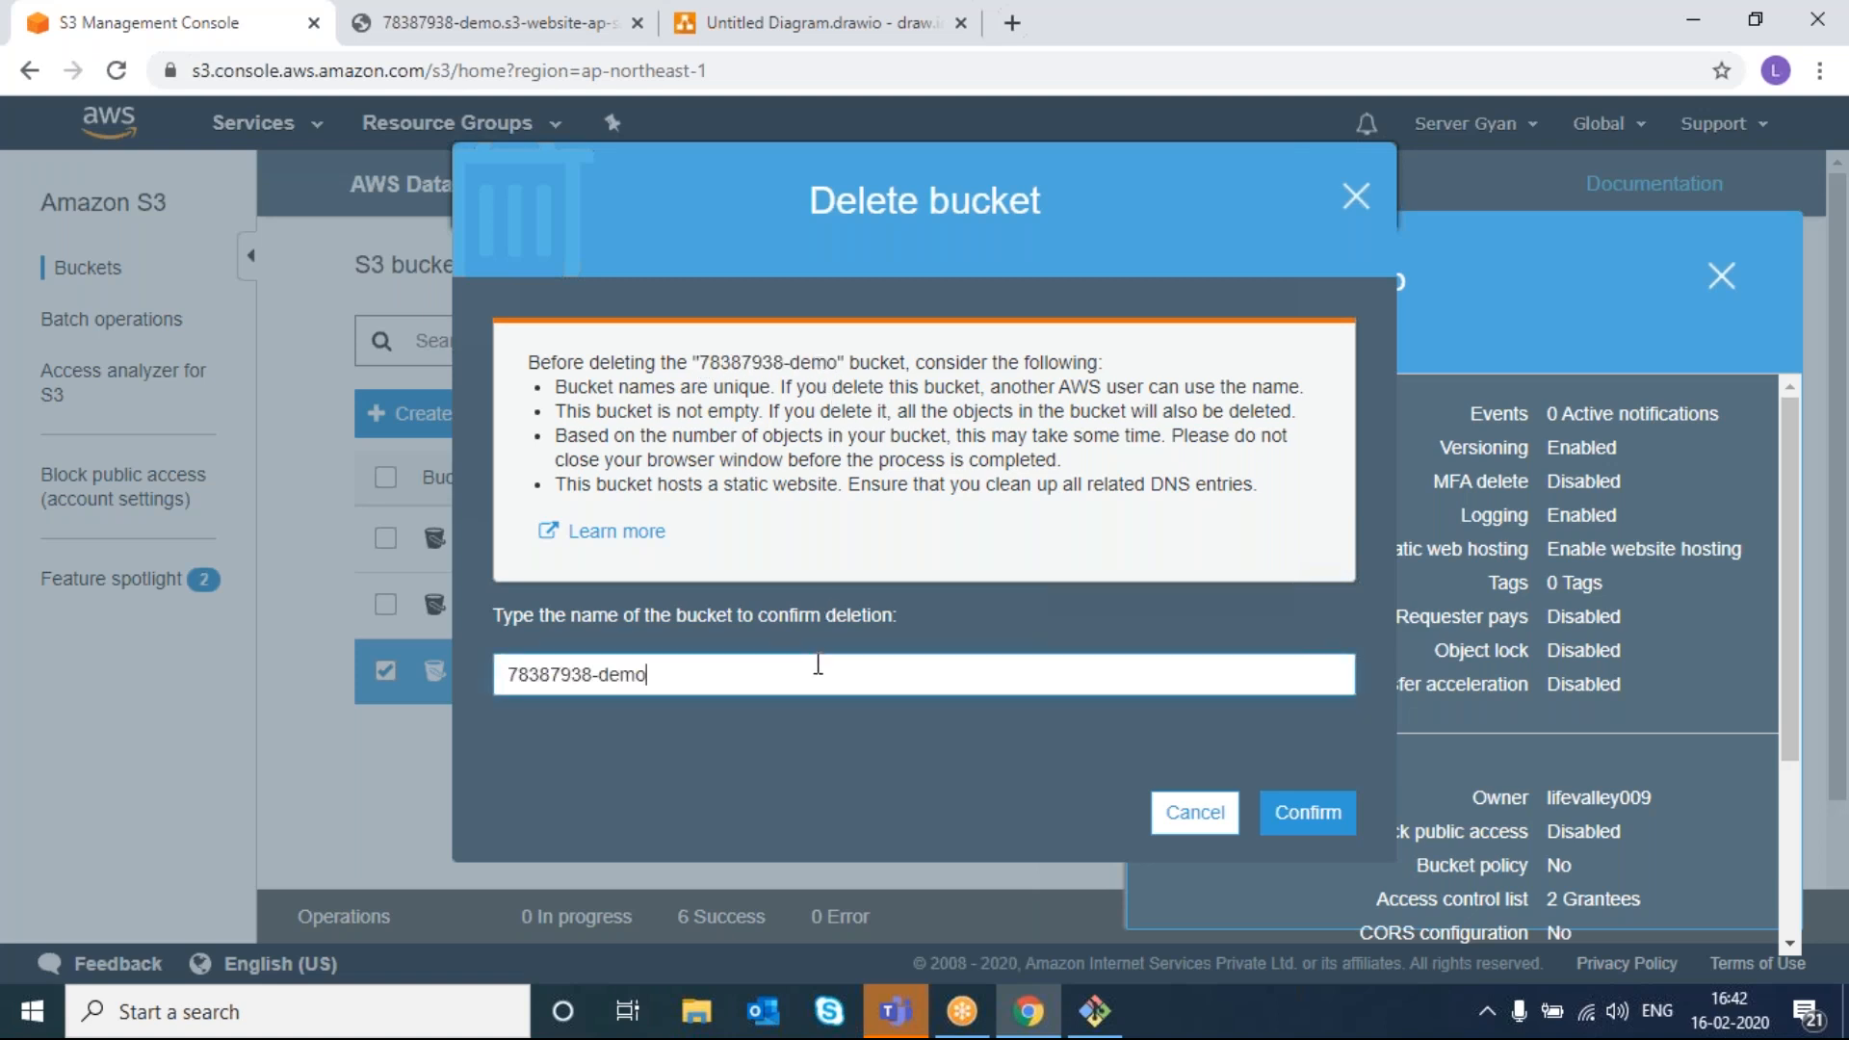
pyautogui.click(1317, 828)
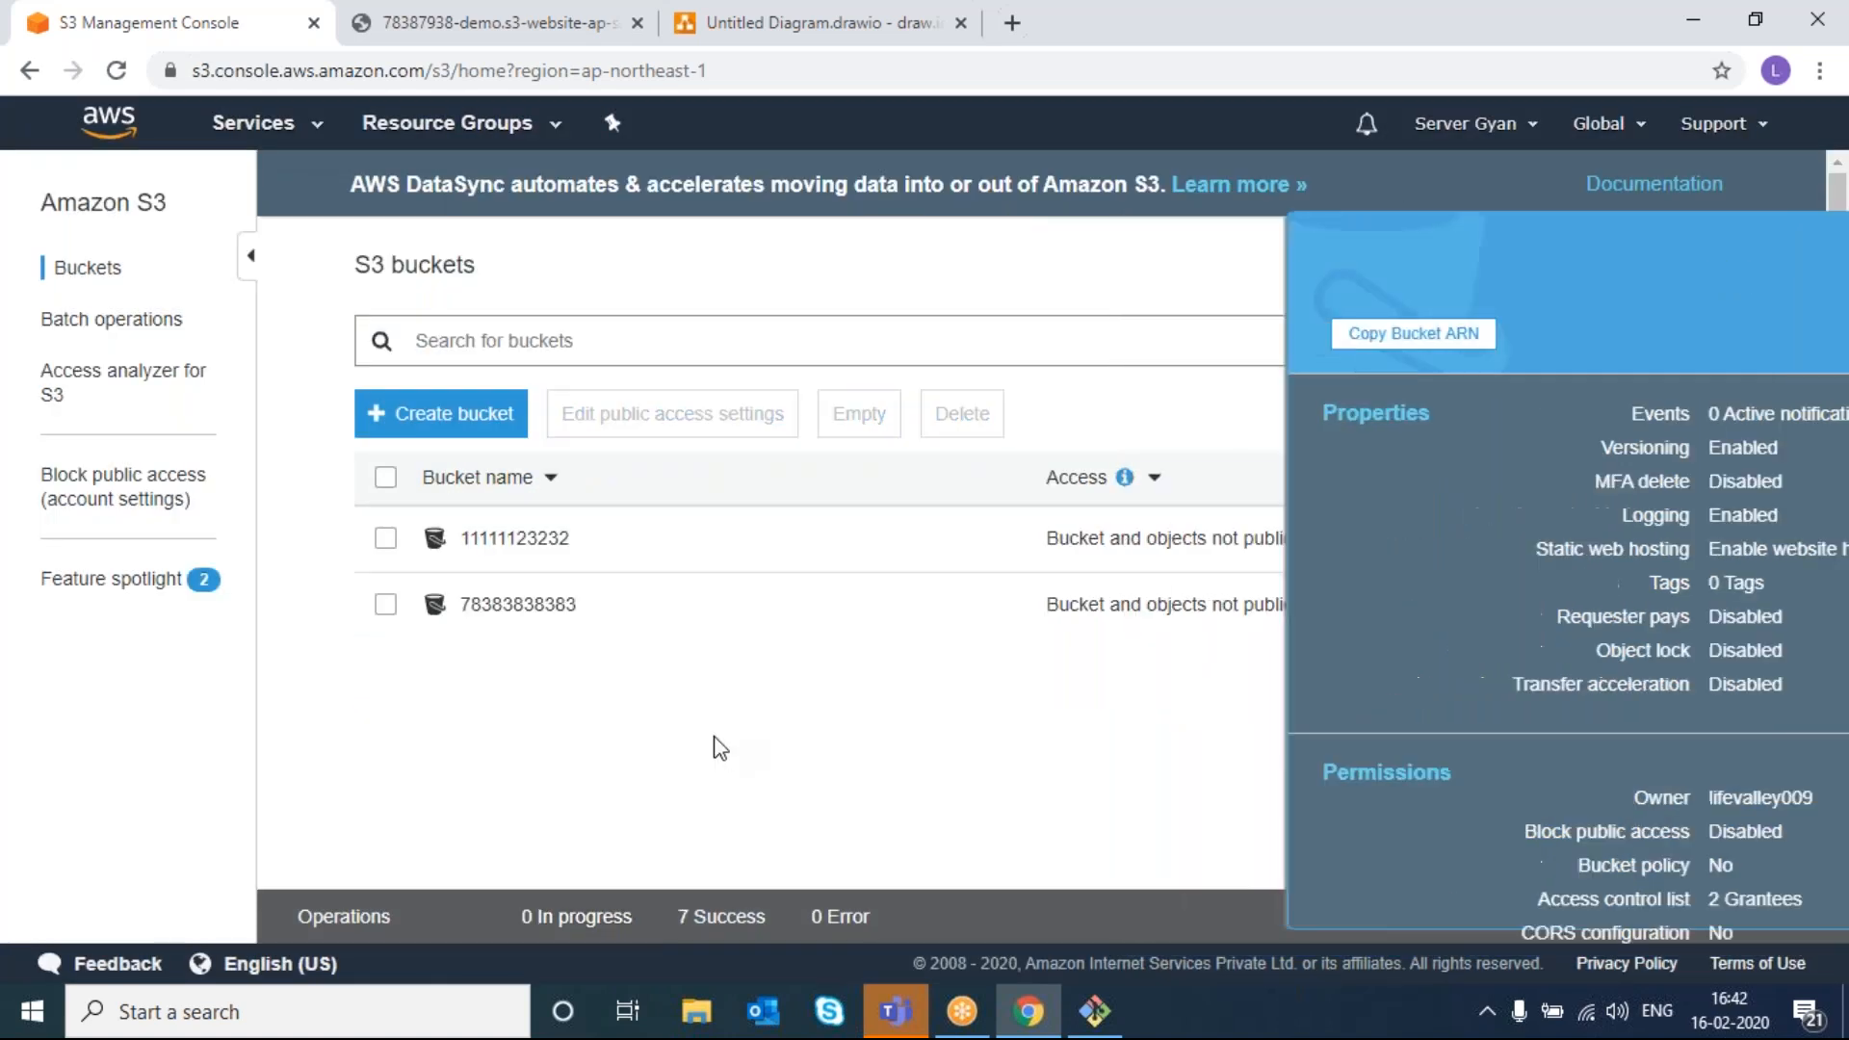
pyautogui.click(385, 604)
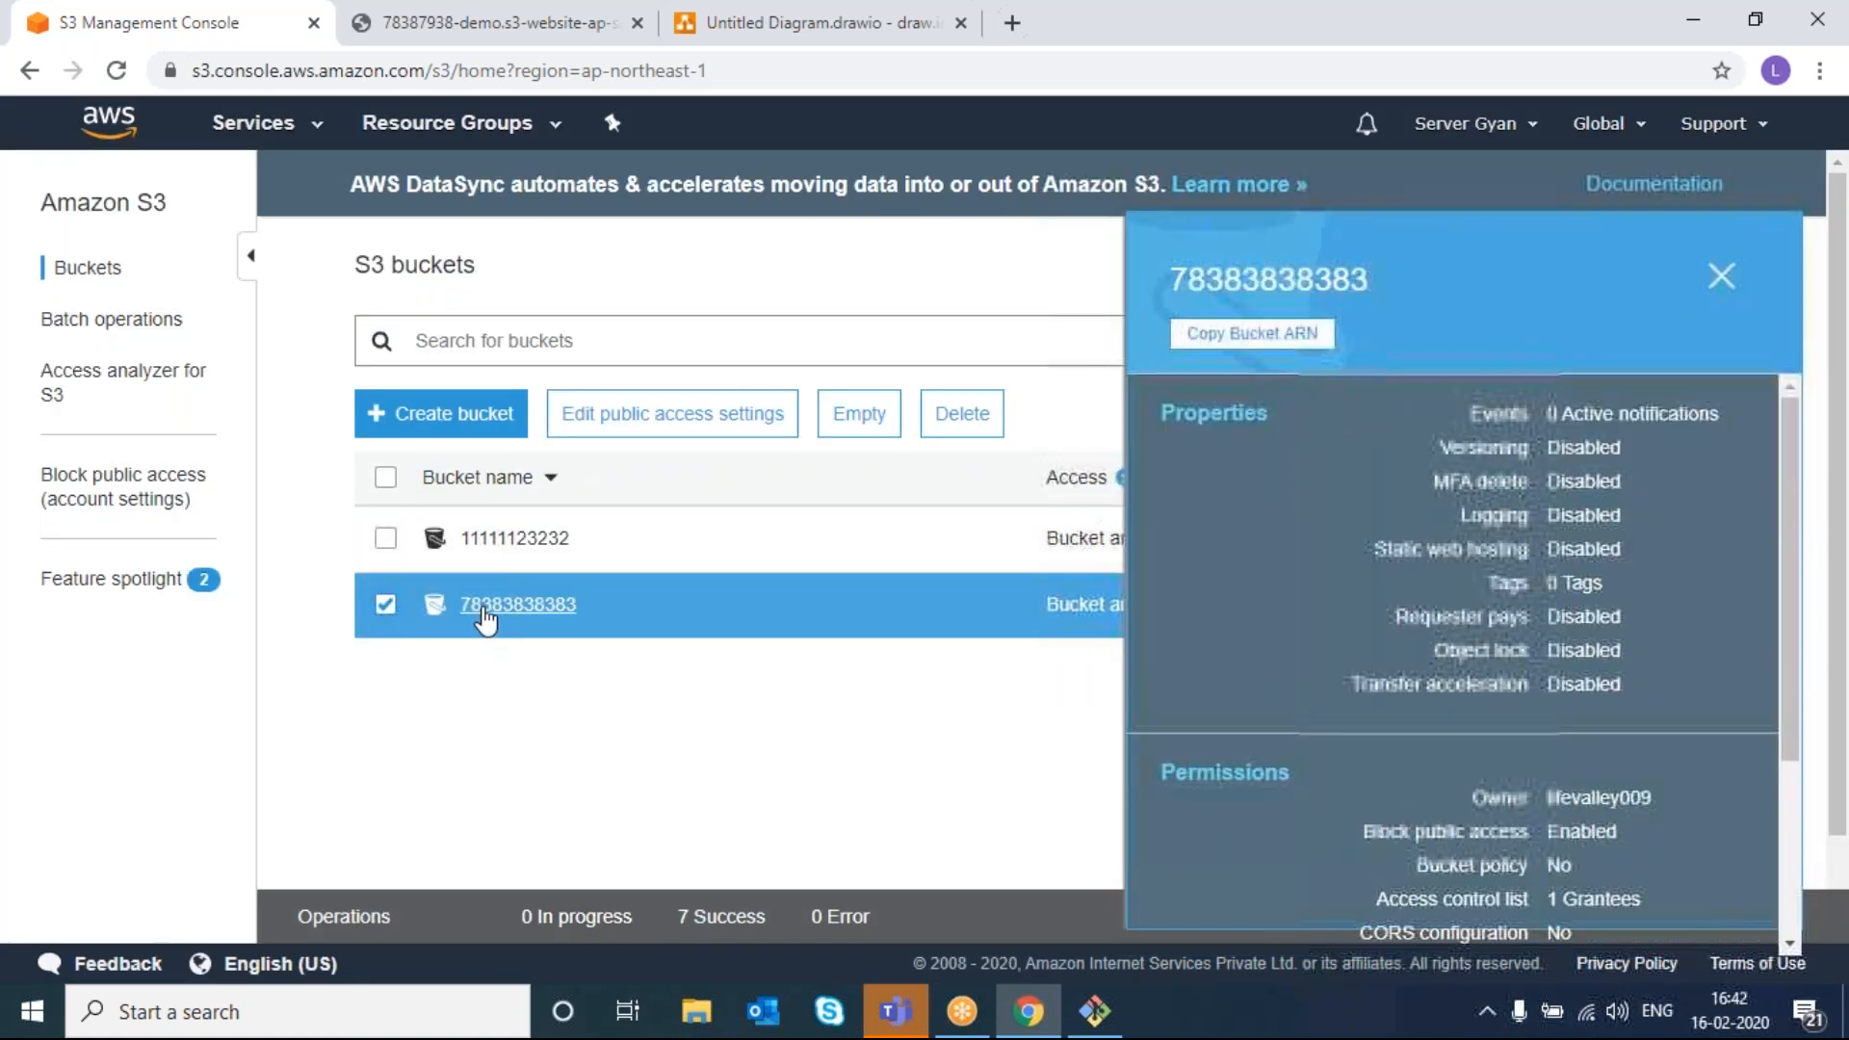
pyautogui.rightClick(483, 605)
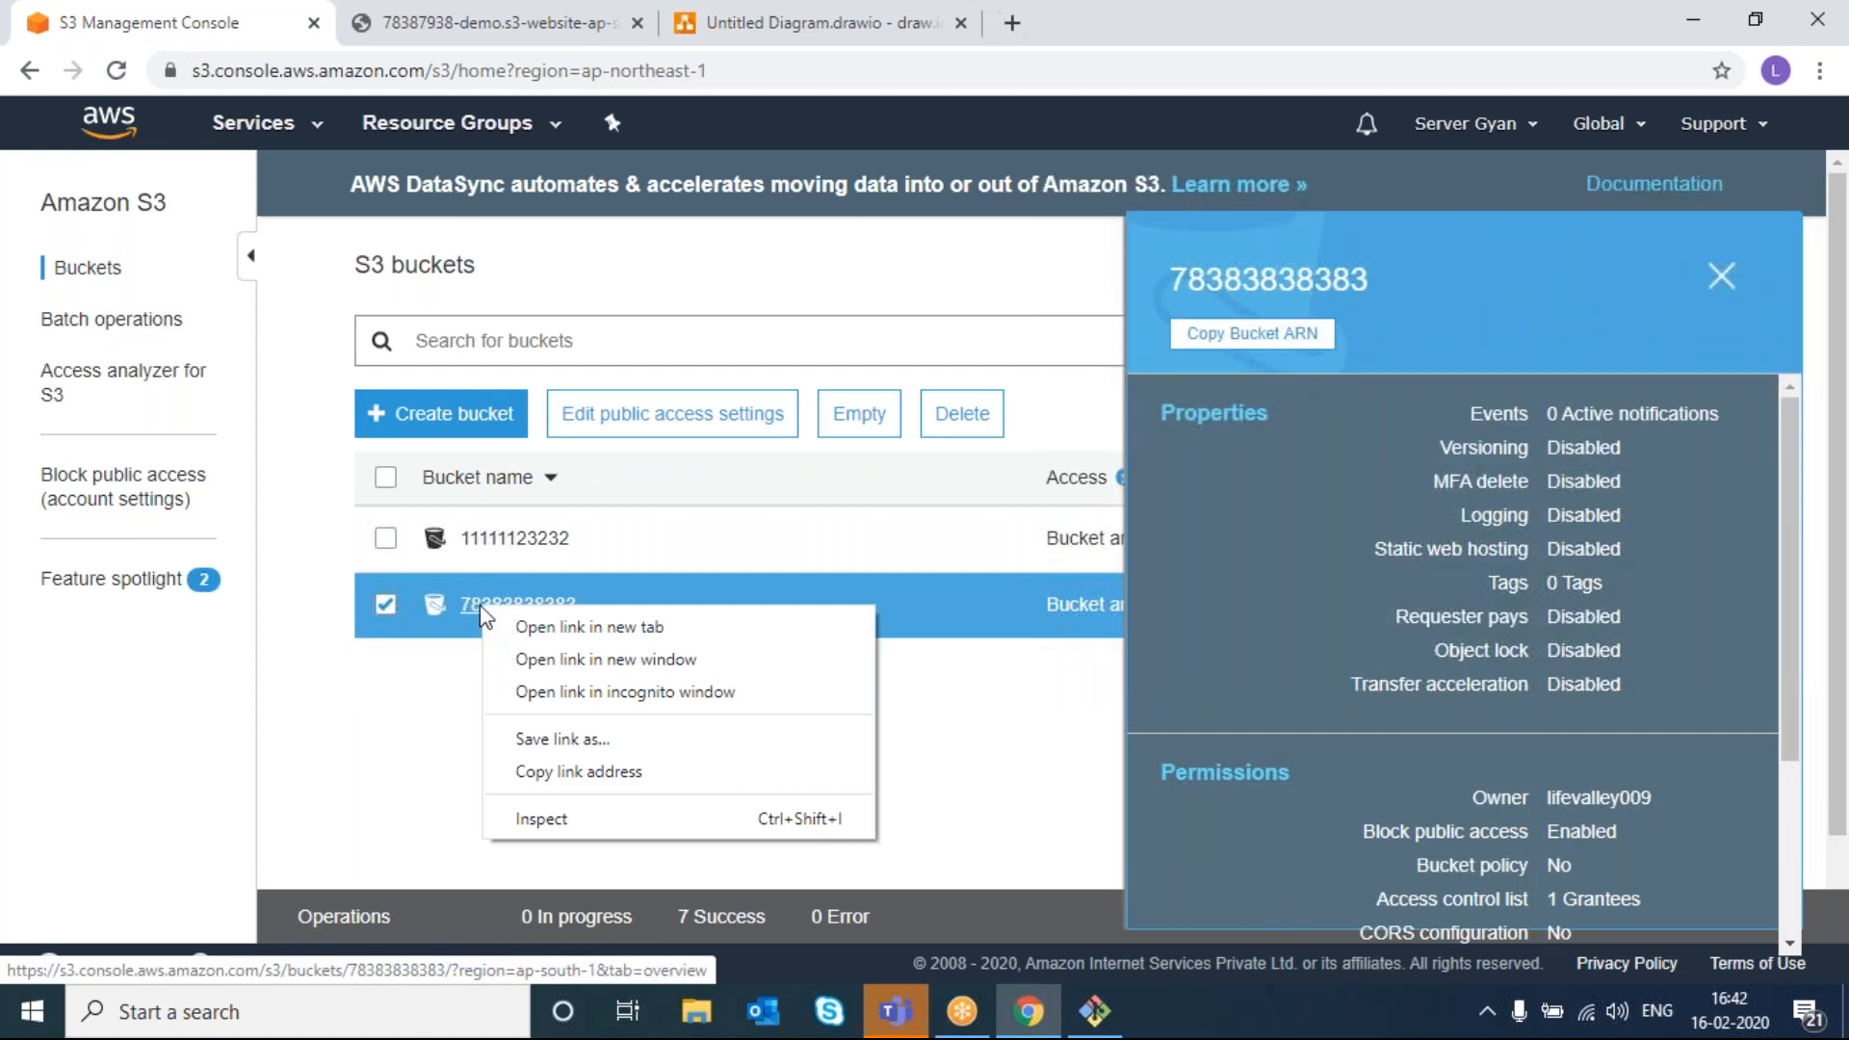
pyautogui.click(975, 419)
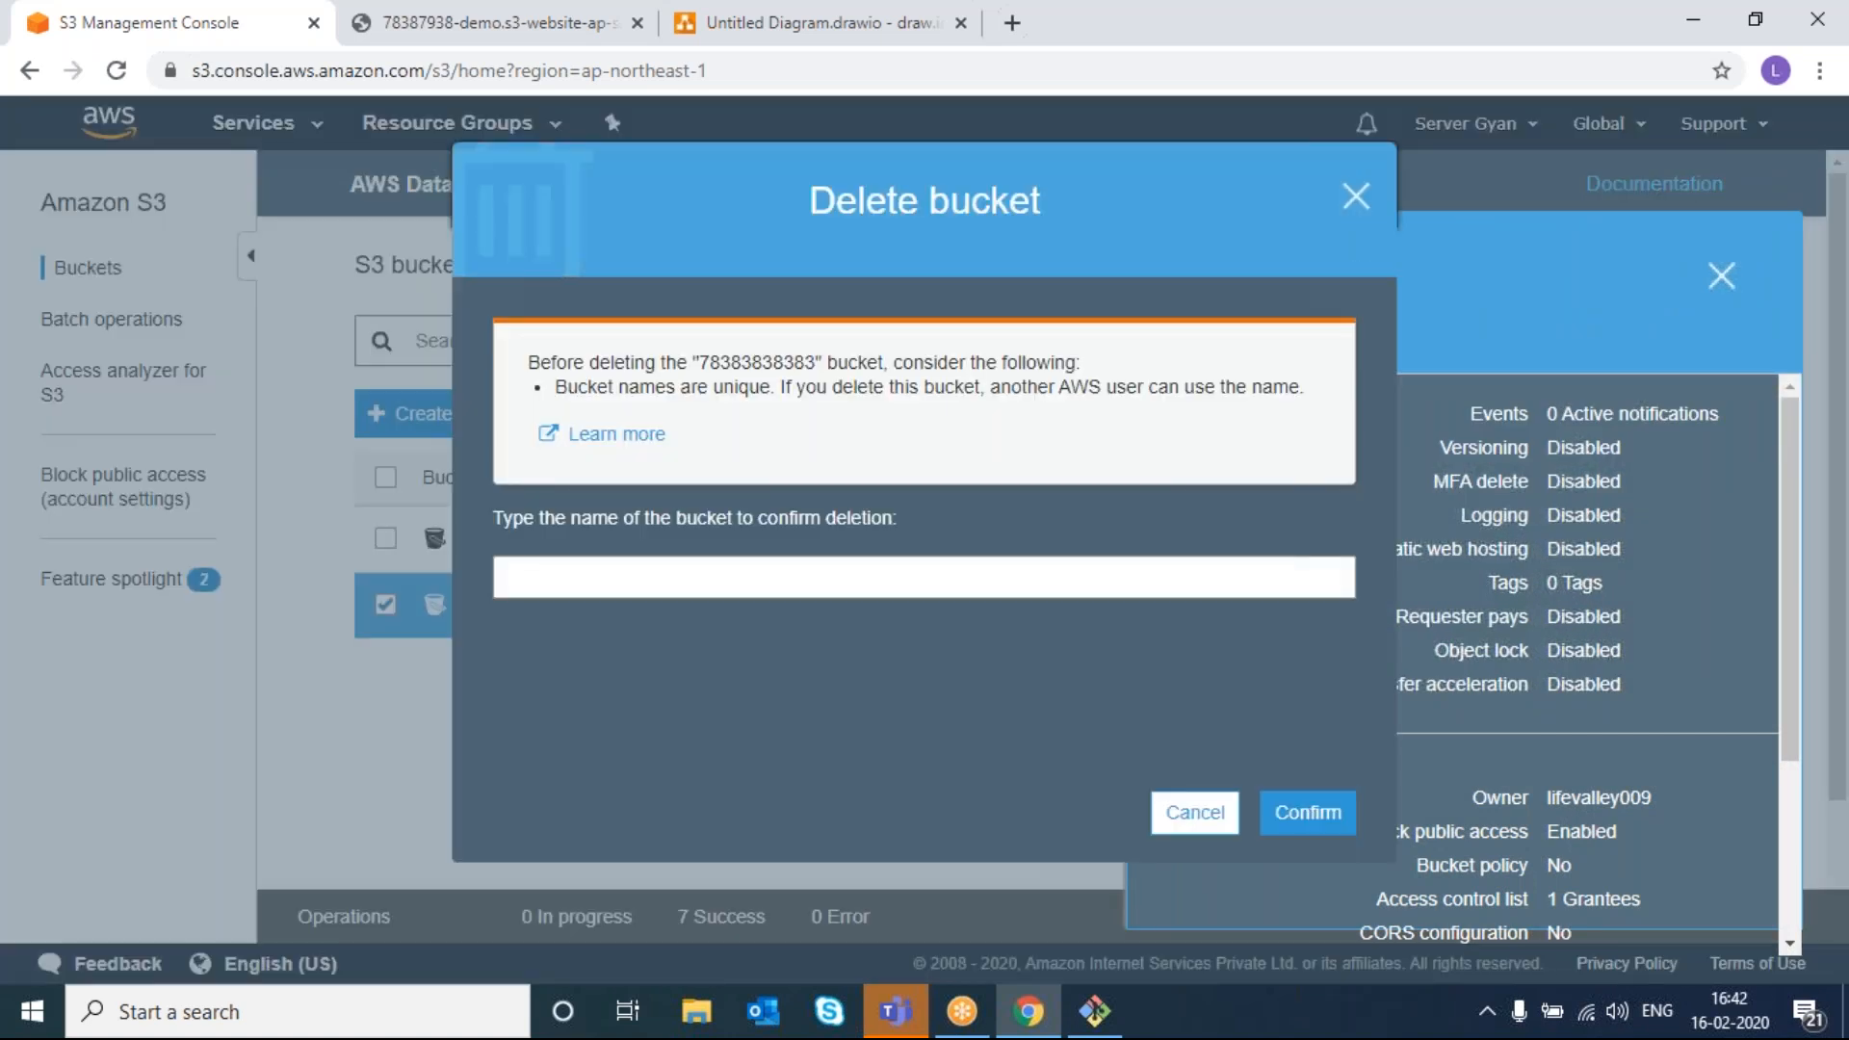
pyautogui.moveTo(697, 362); pyautogui.dragTo(819, 354)
pyautogui.hotkey('ctrl', 'c')
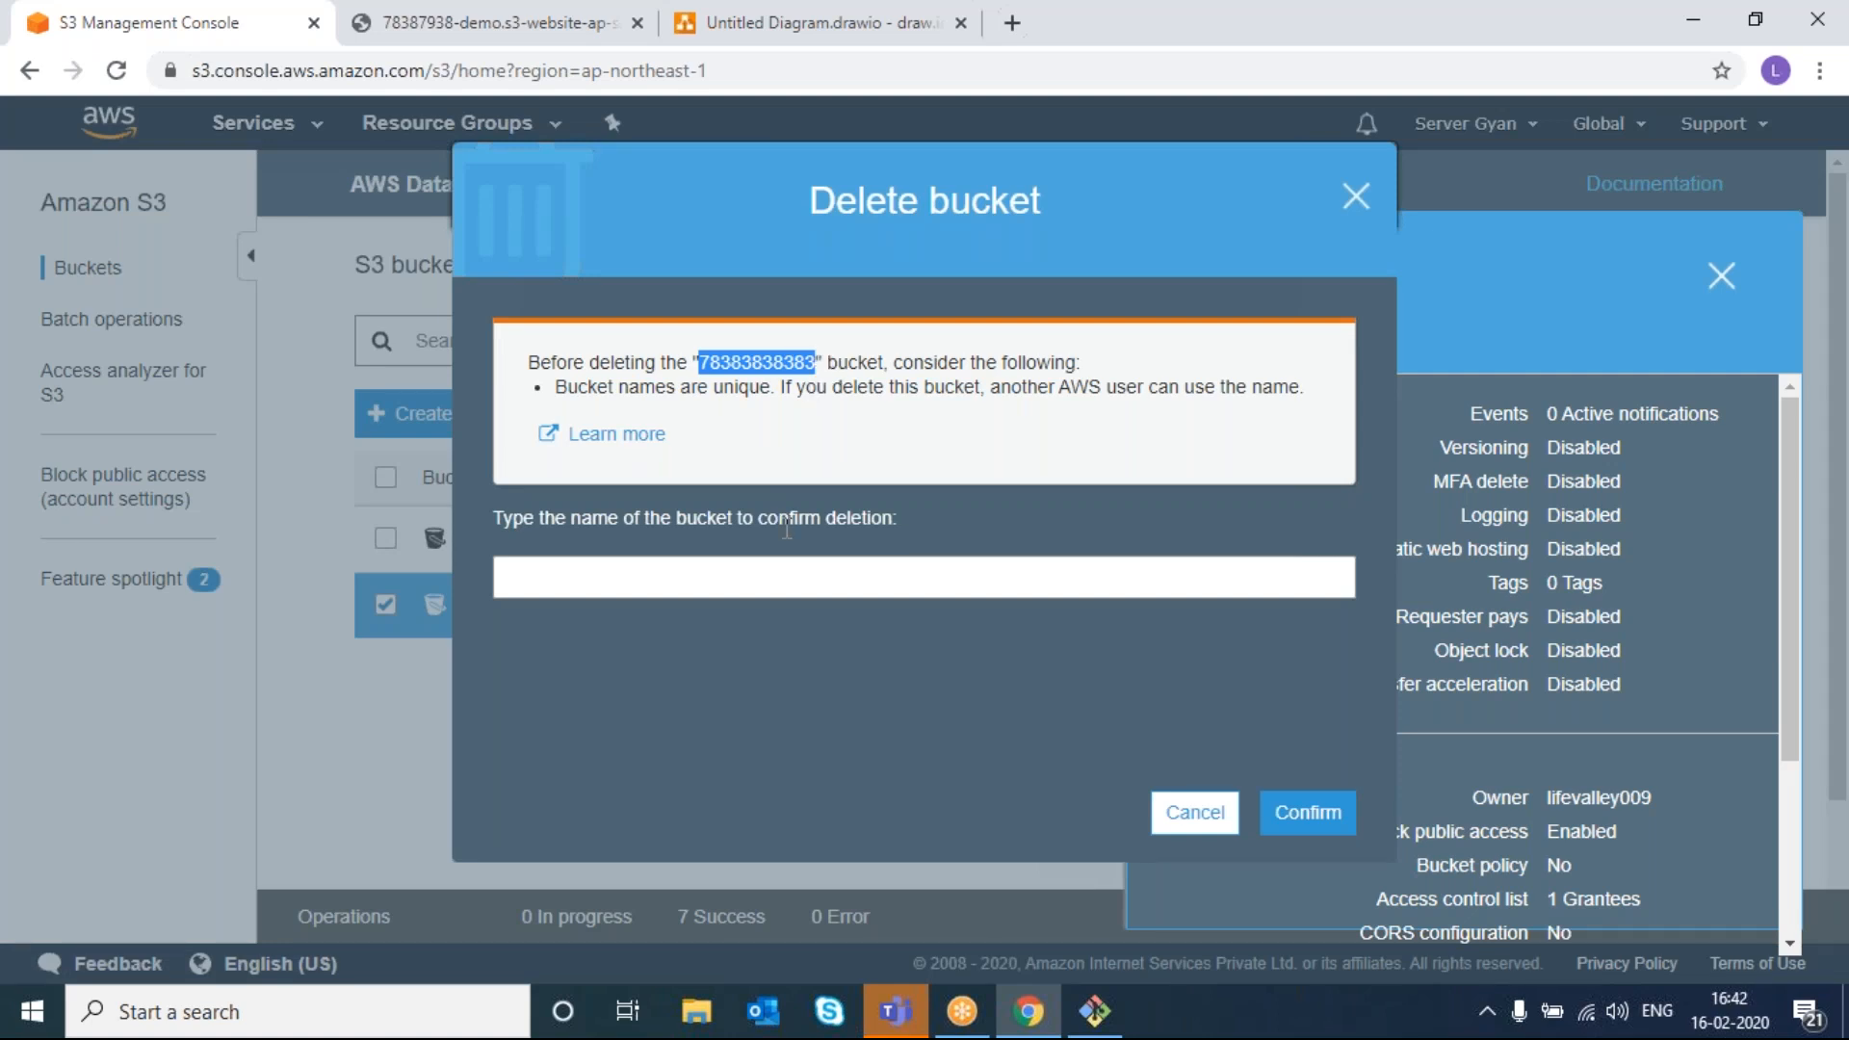
pyautogui.click(771, 578)
pyautogui.hotkey('ctrl', 'v')
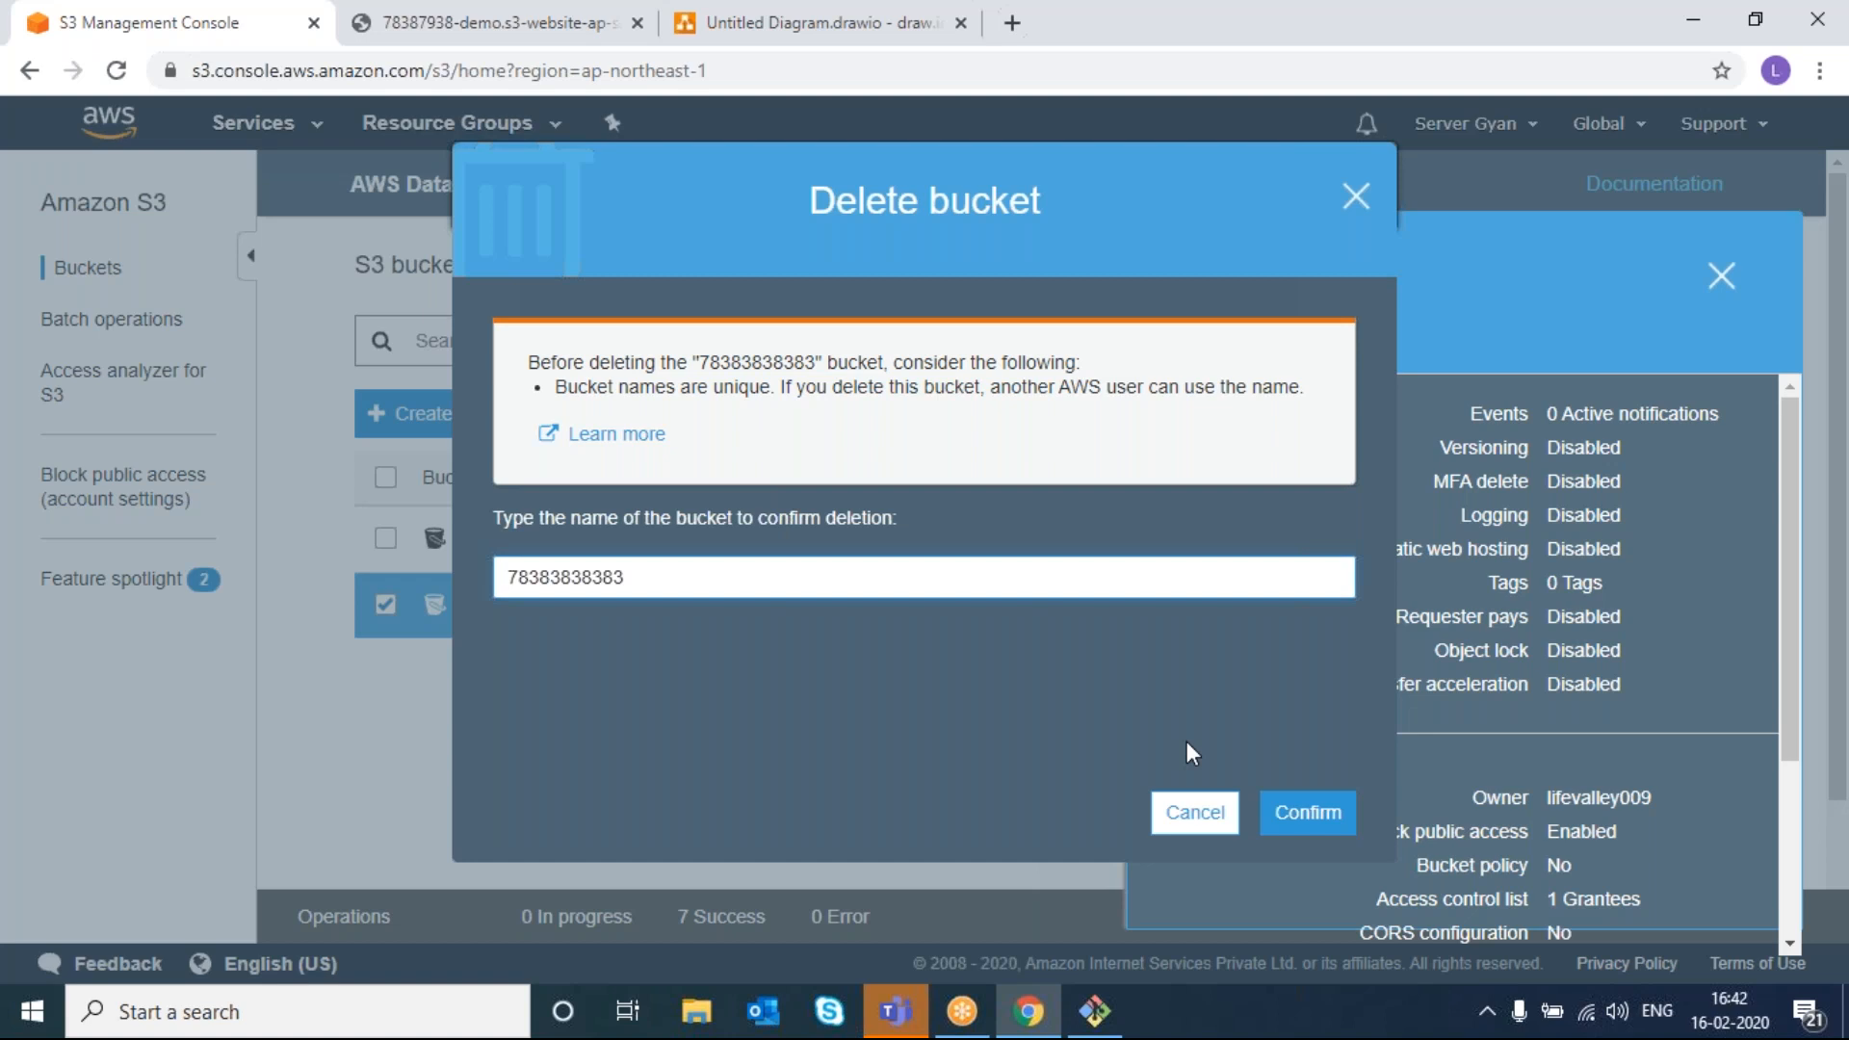
pyautogui.click(1301, 812)
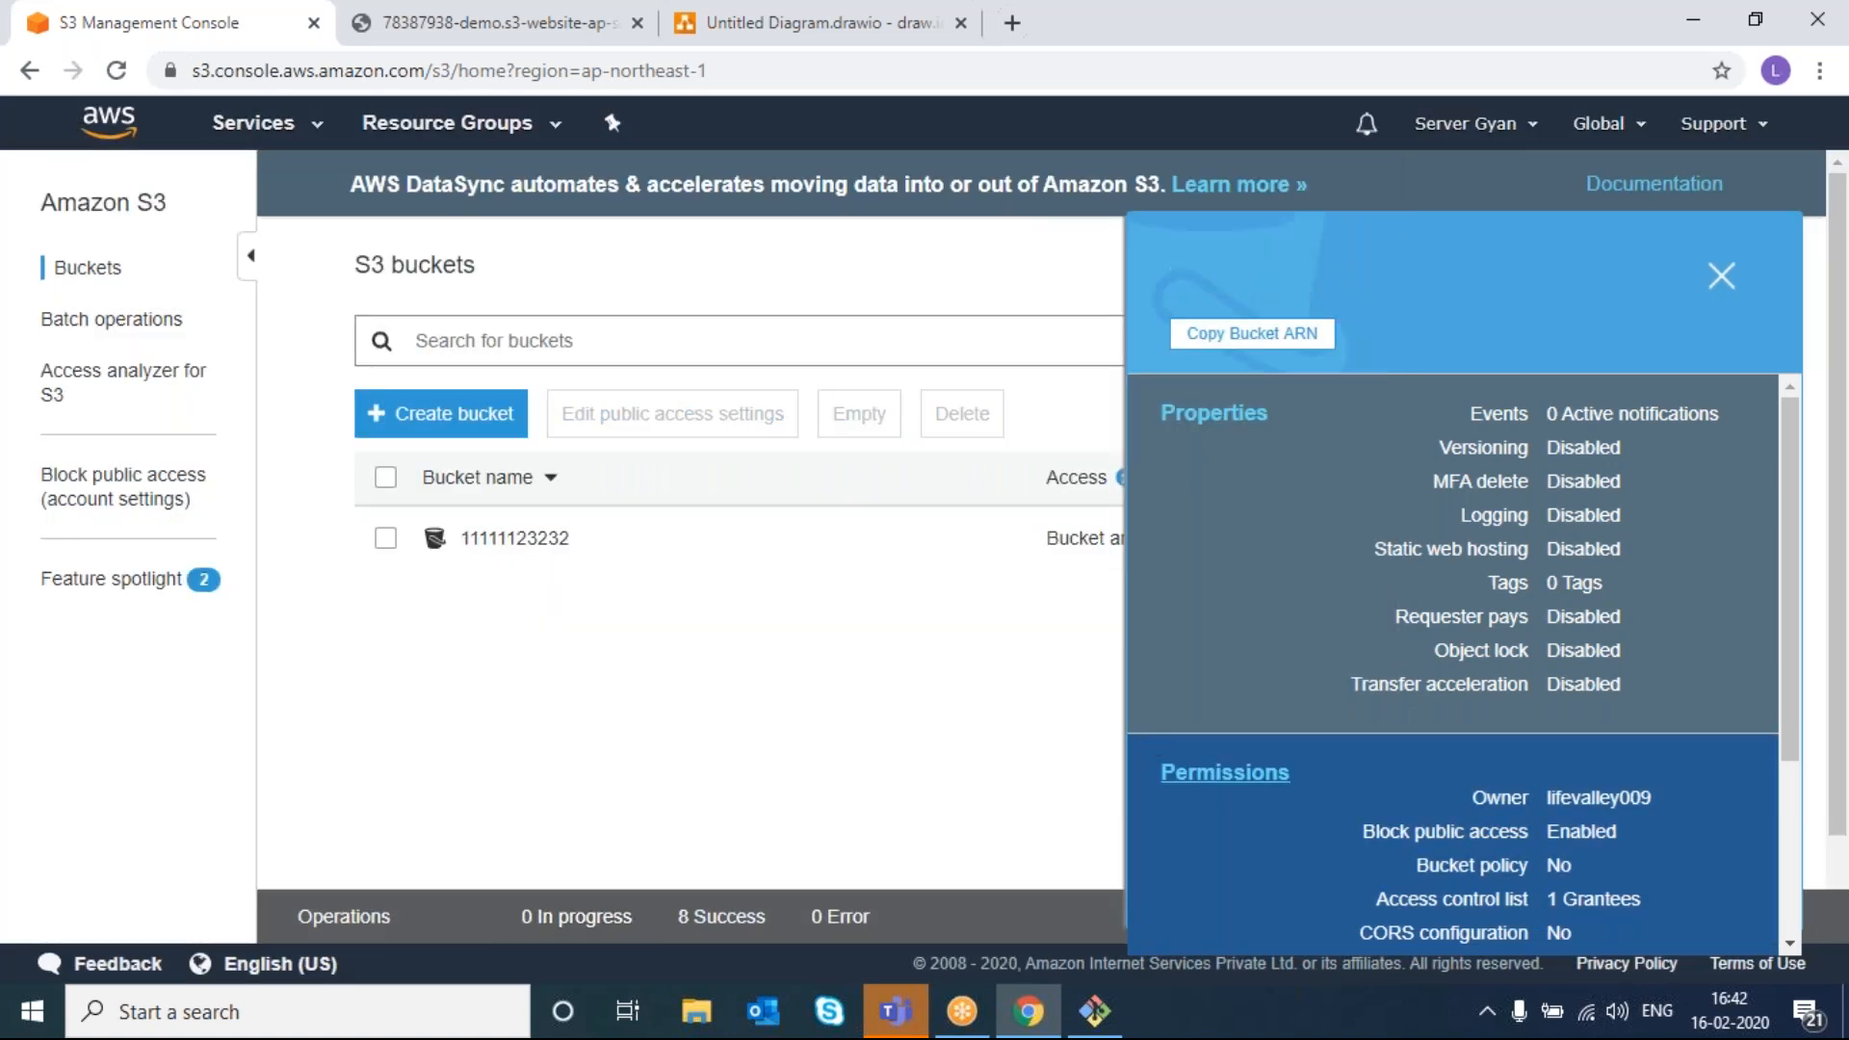
pyautogui.click(526, 545)
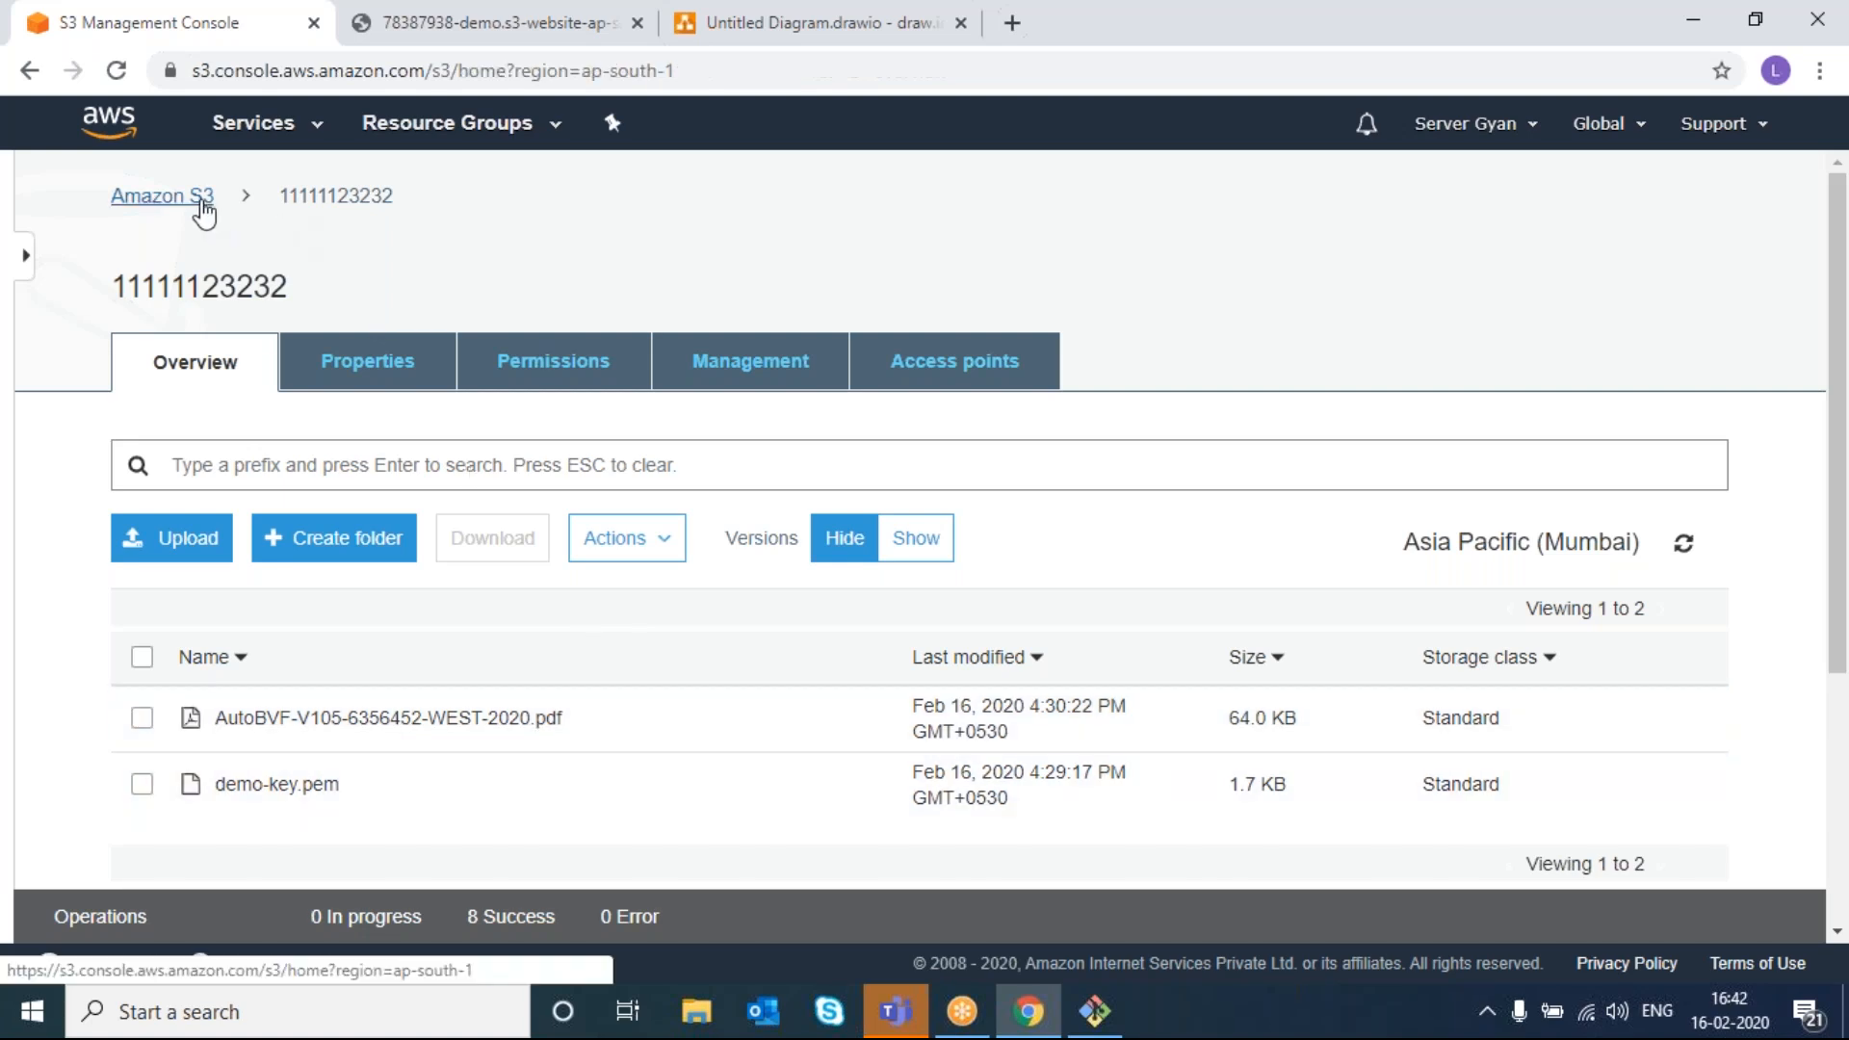
pyautogui.click(159, 197)
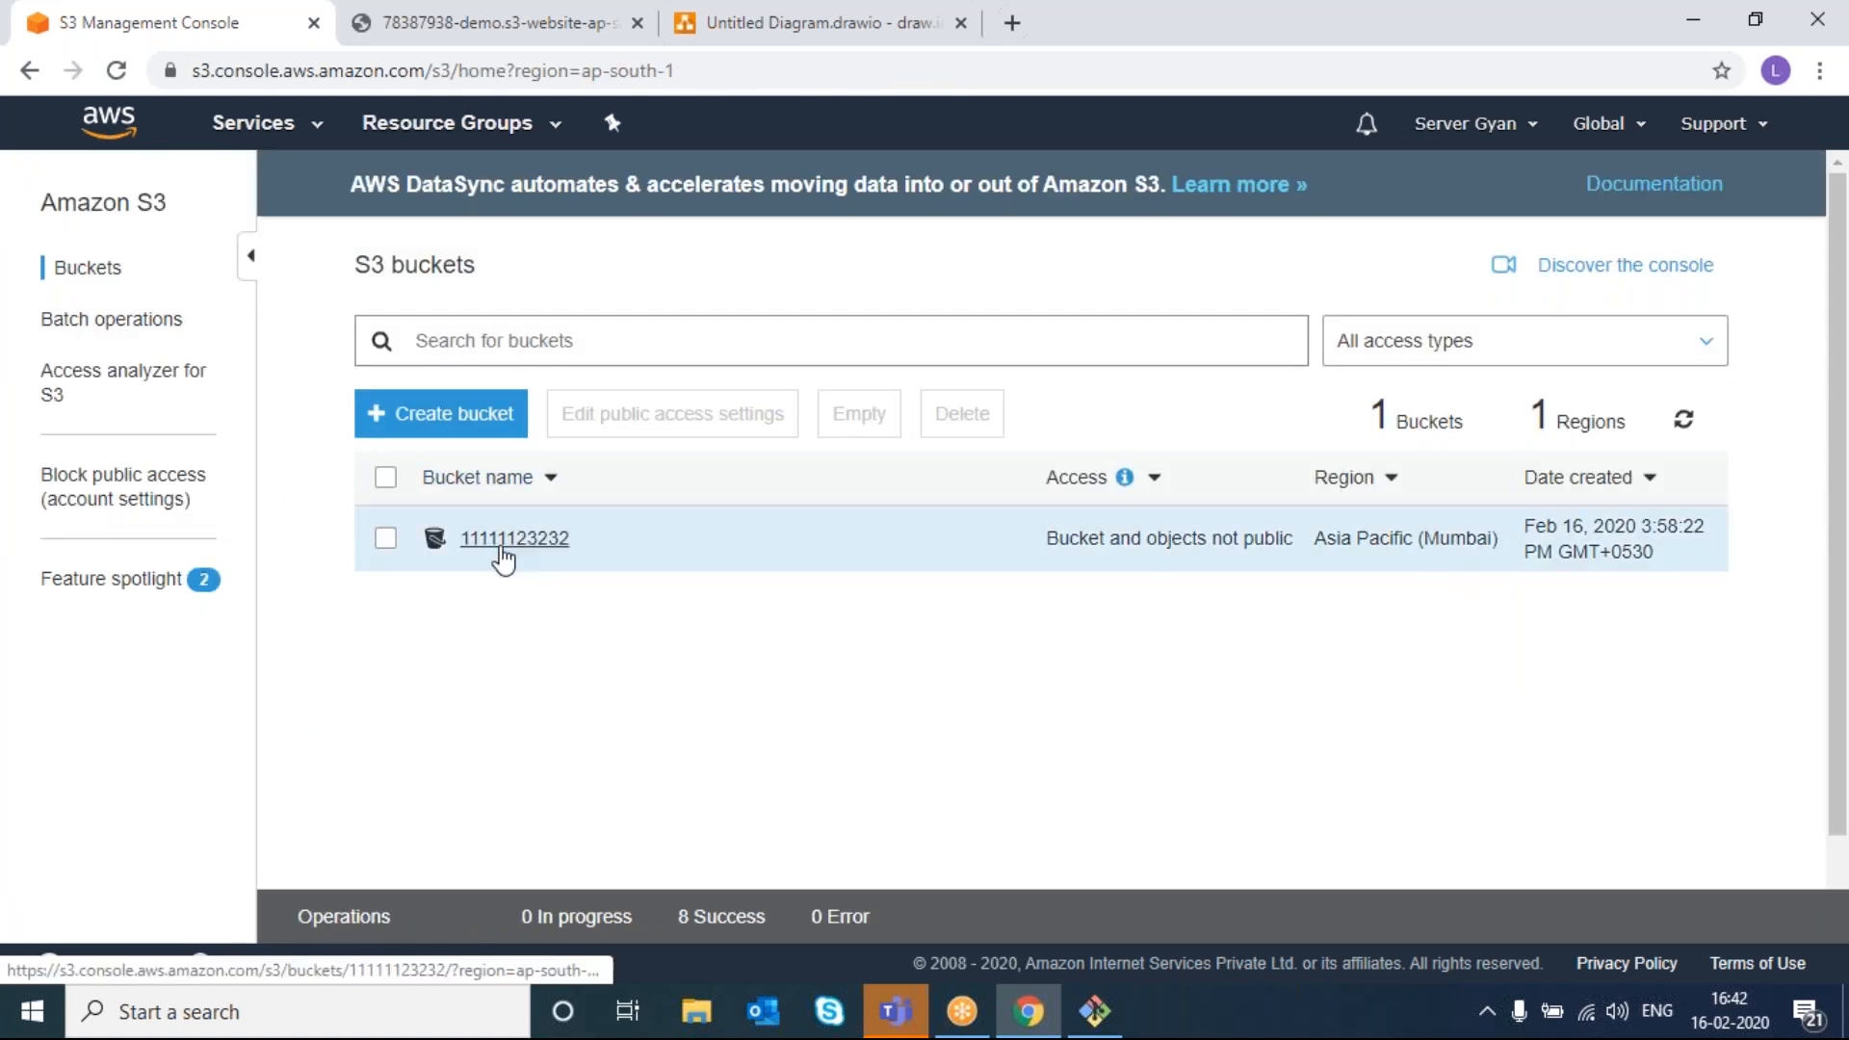
pyautogui.click(385, 537)
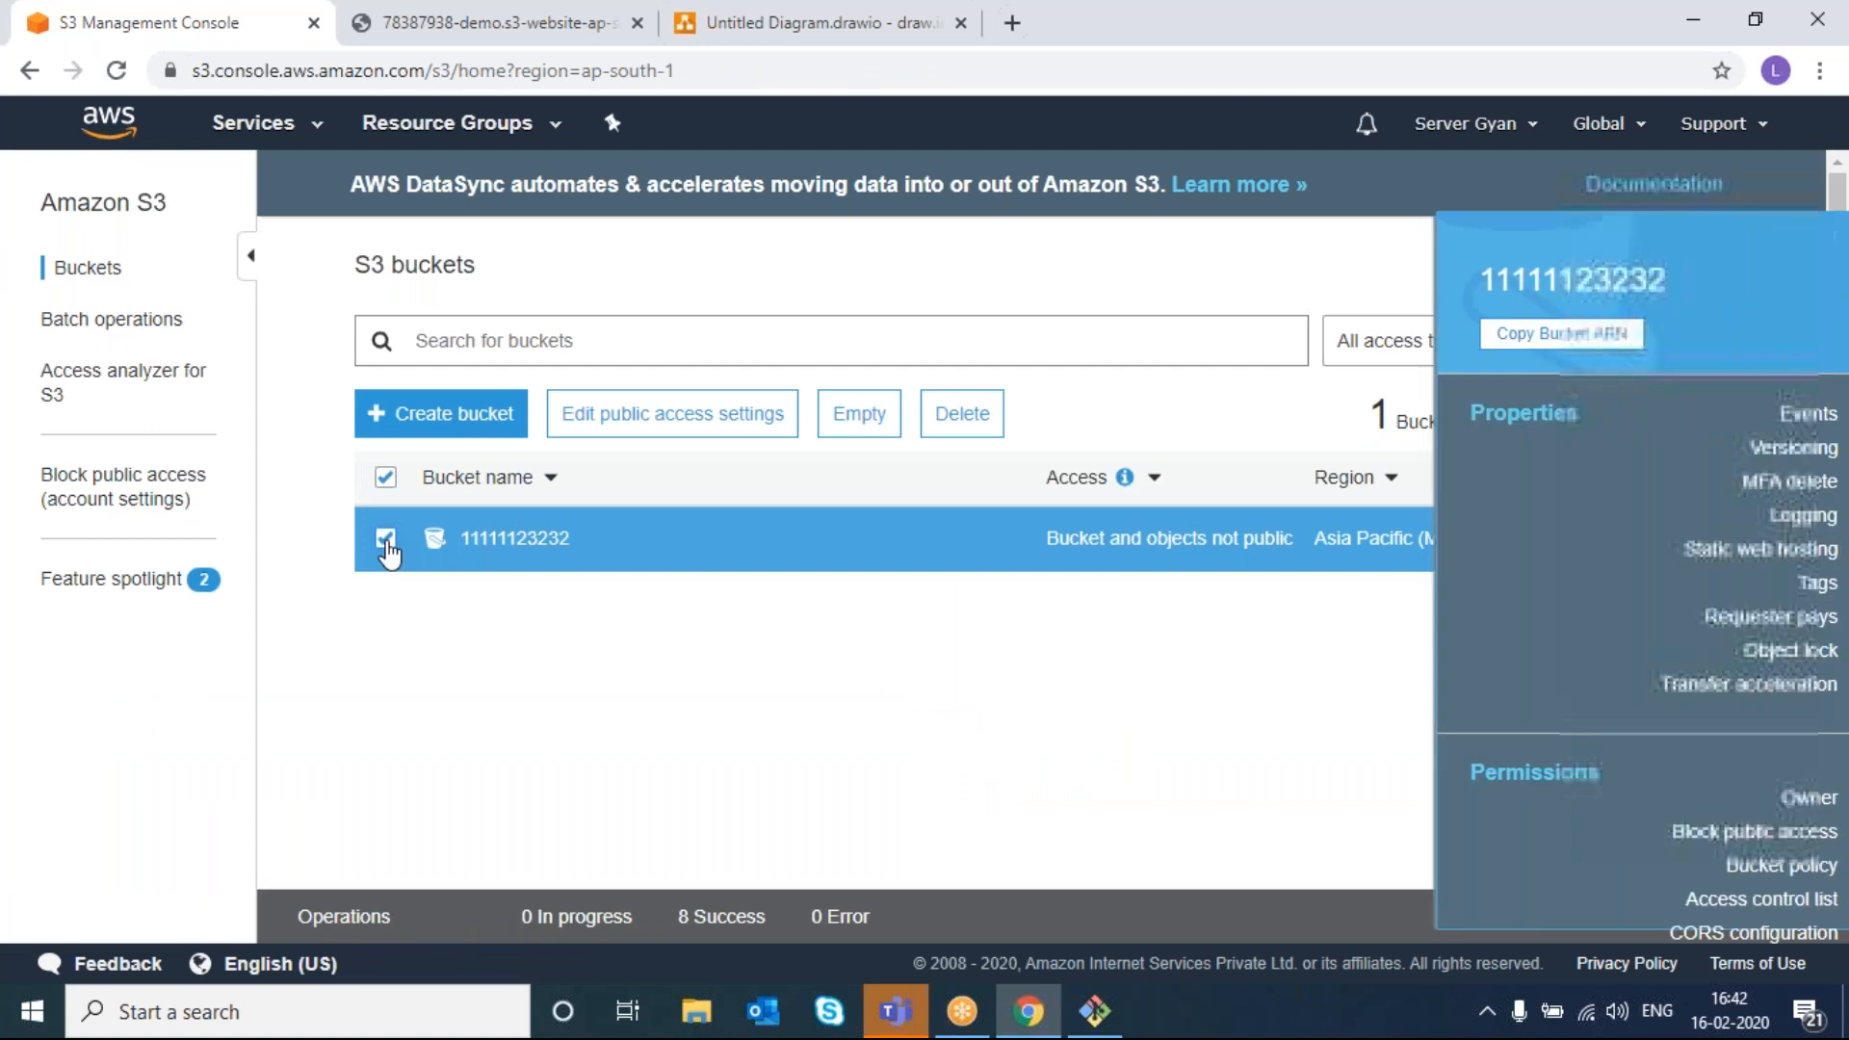
pyautogui.click(964, 420)
pyautogui.moveTo(698, 362); pyautogui.dragTo(809, 356)
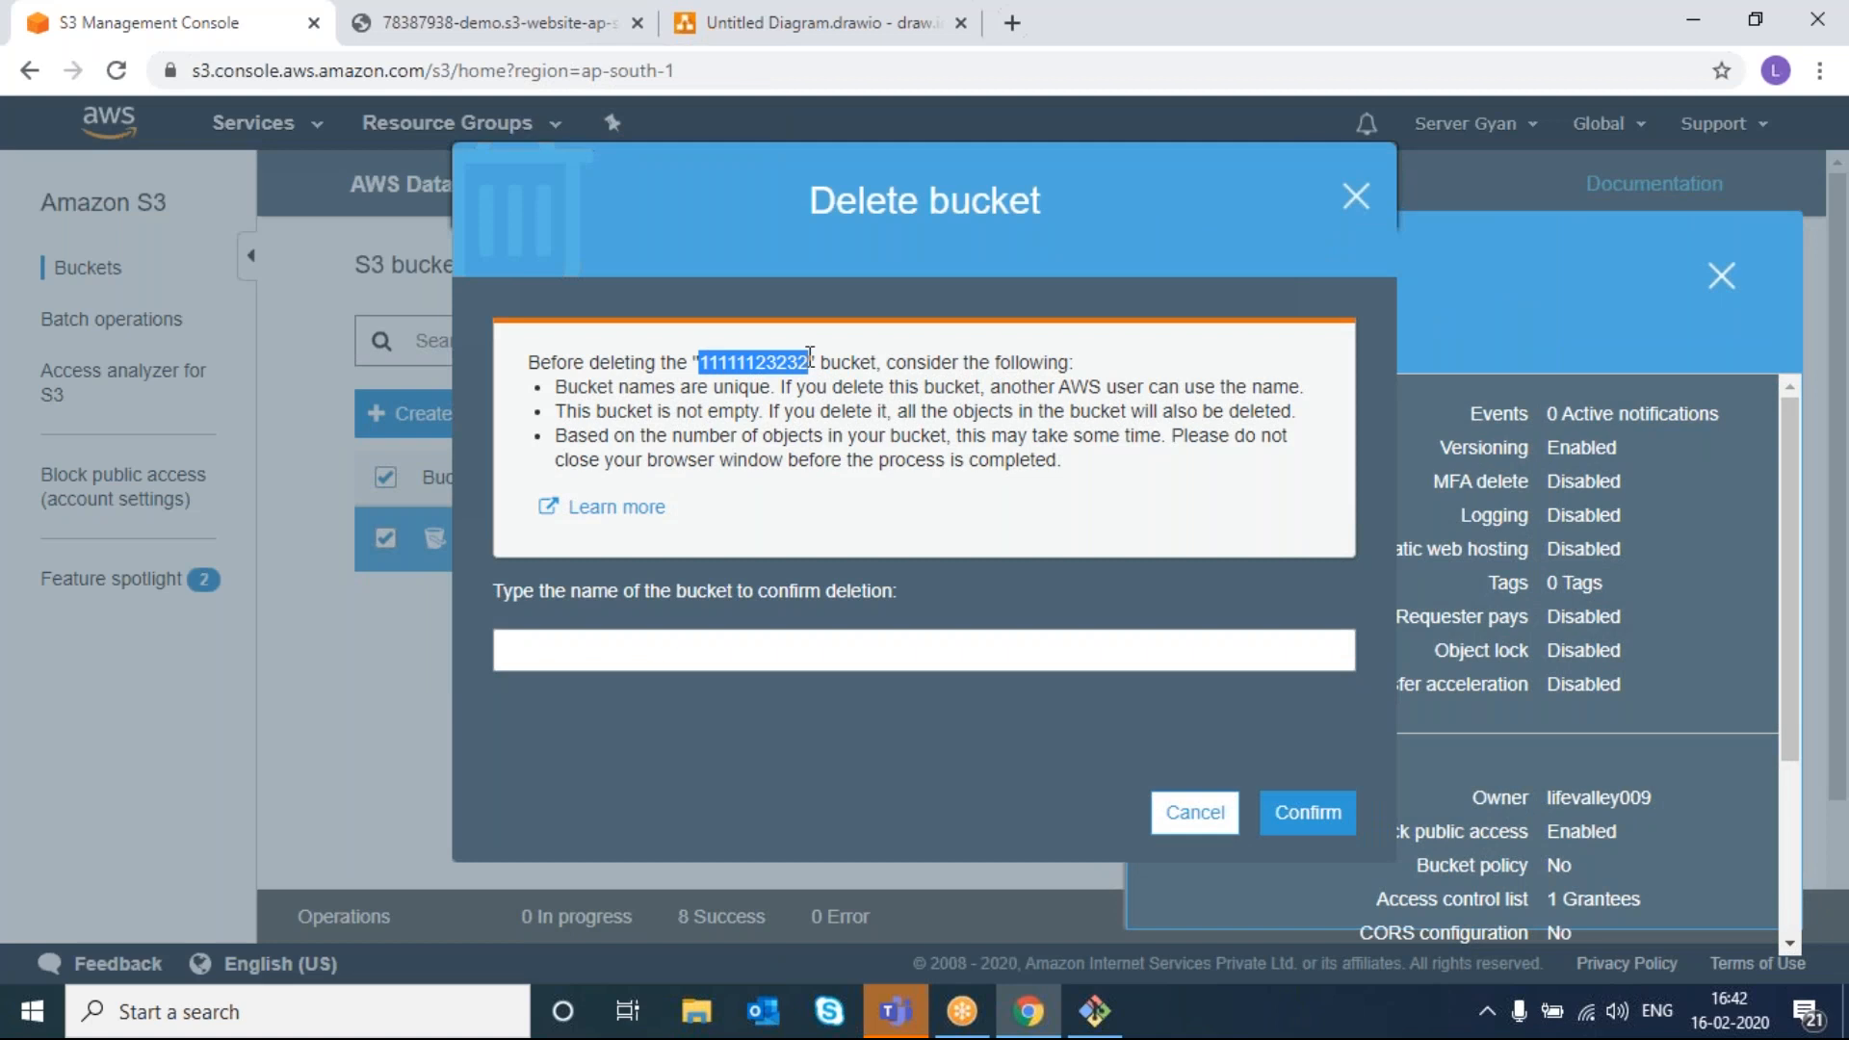
pyautogui.hotkey('ctrl', 'c')
pyautogui.click(781, 640)
pyautogui.hotkey('ctrl', 'v')
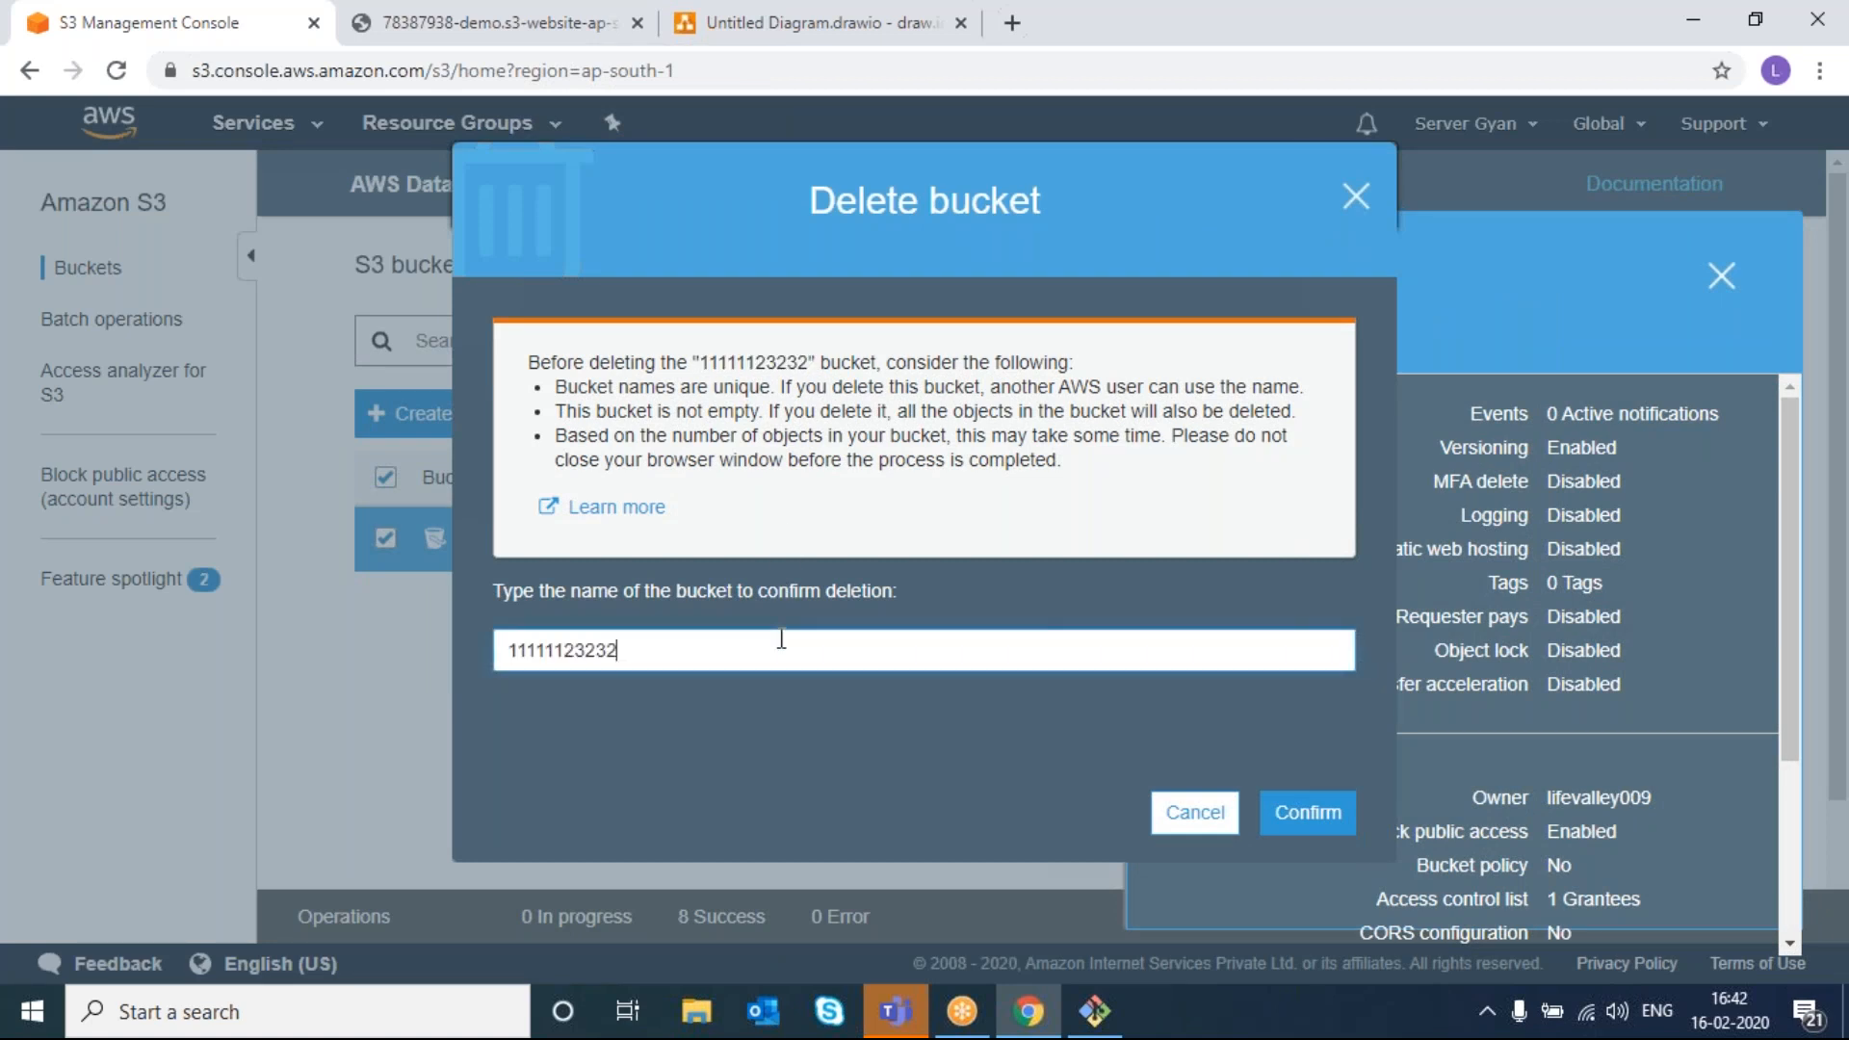
pyautogui.click(1314, 817)
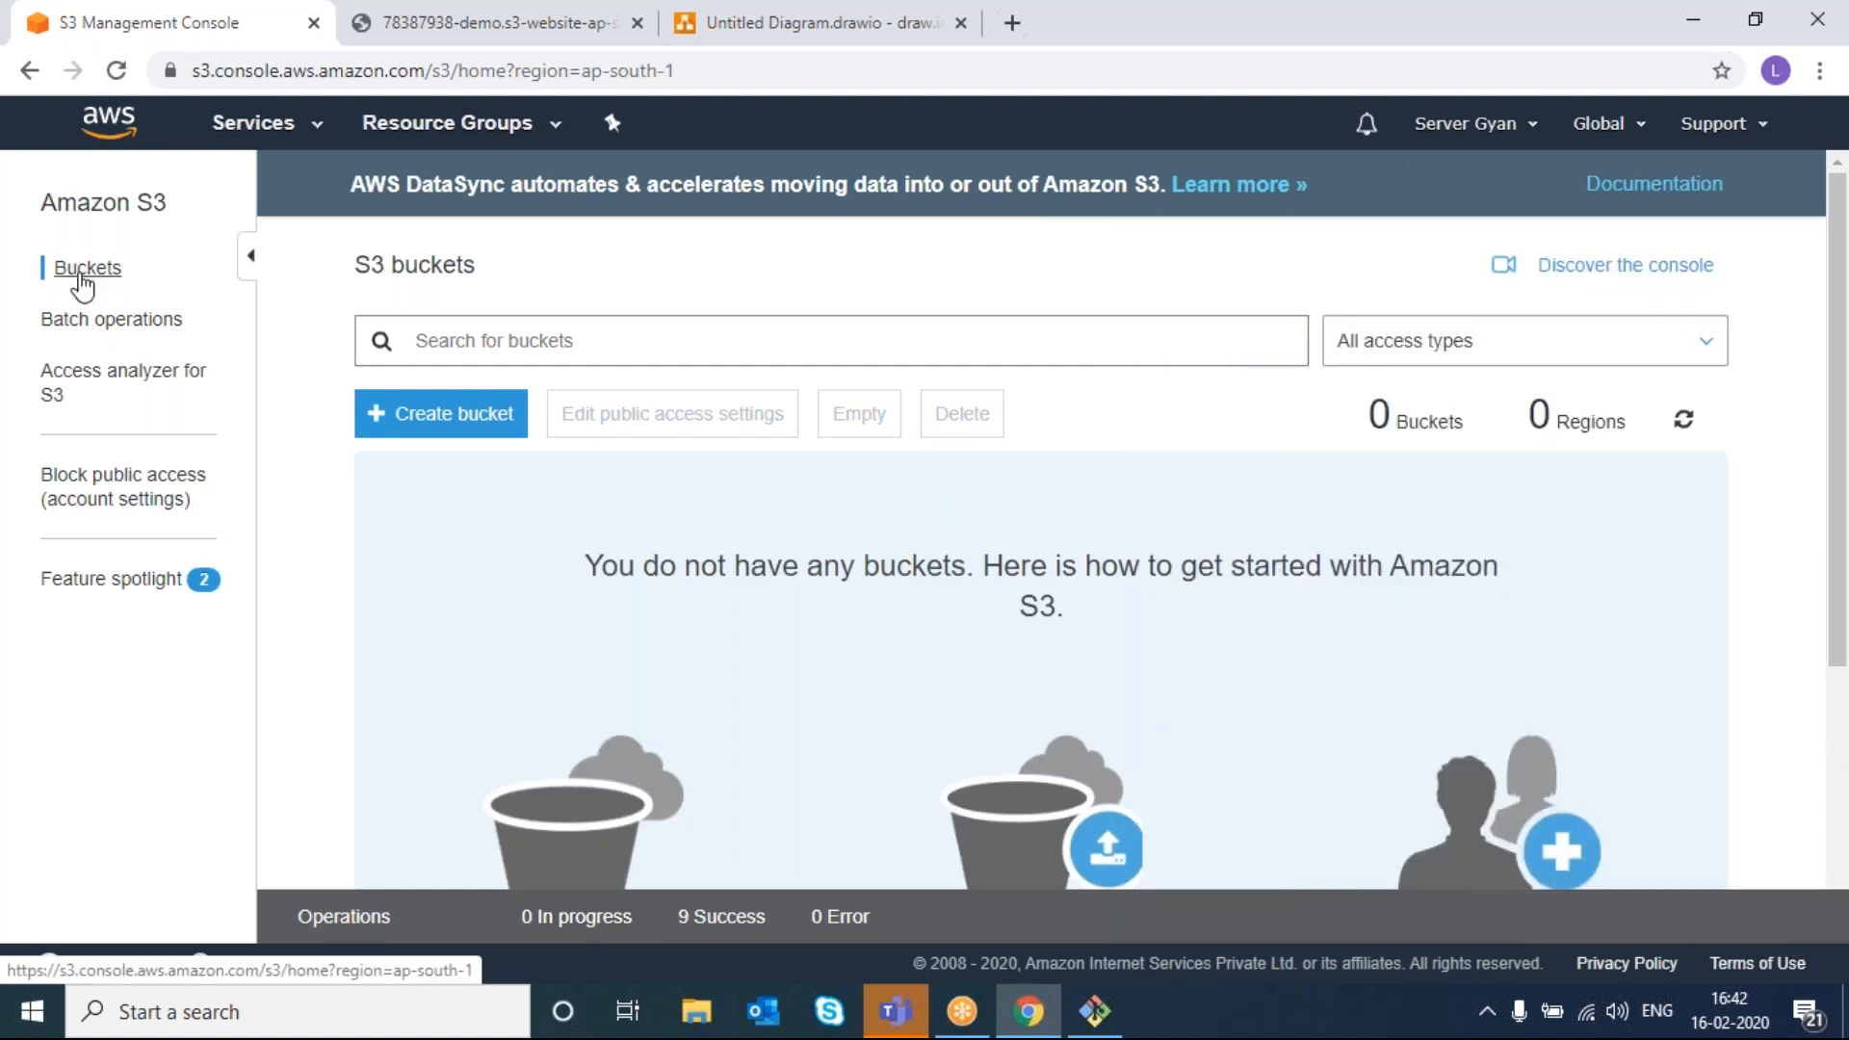
# - Show S3 Batch Operations with 0 jobs, dismissing the redesign notice and collapsing the navigation panel
pyautogui.click(89, 332)
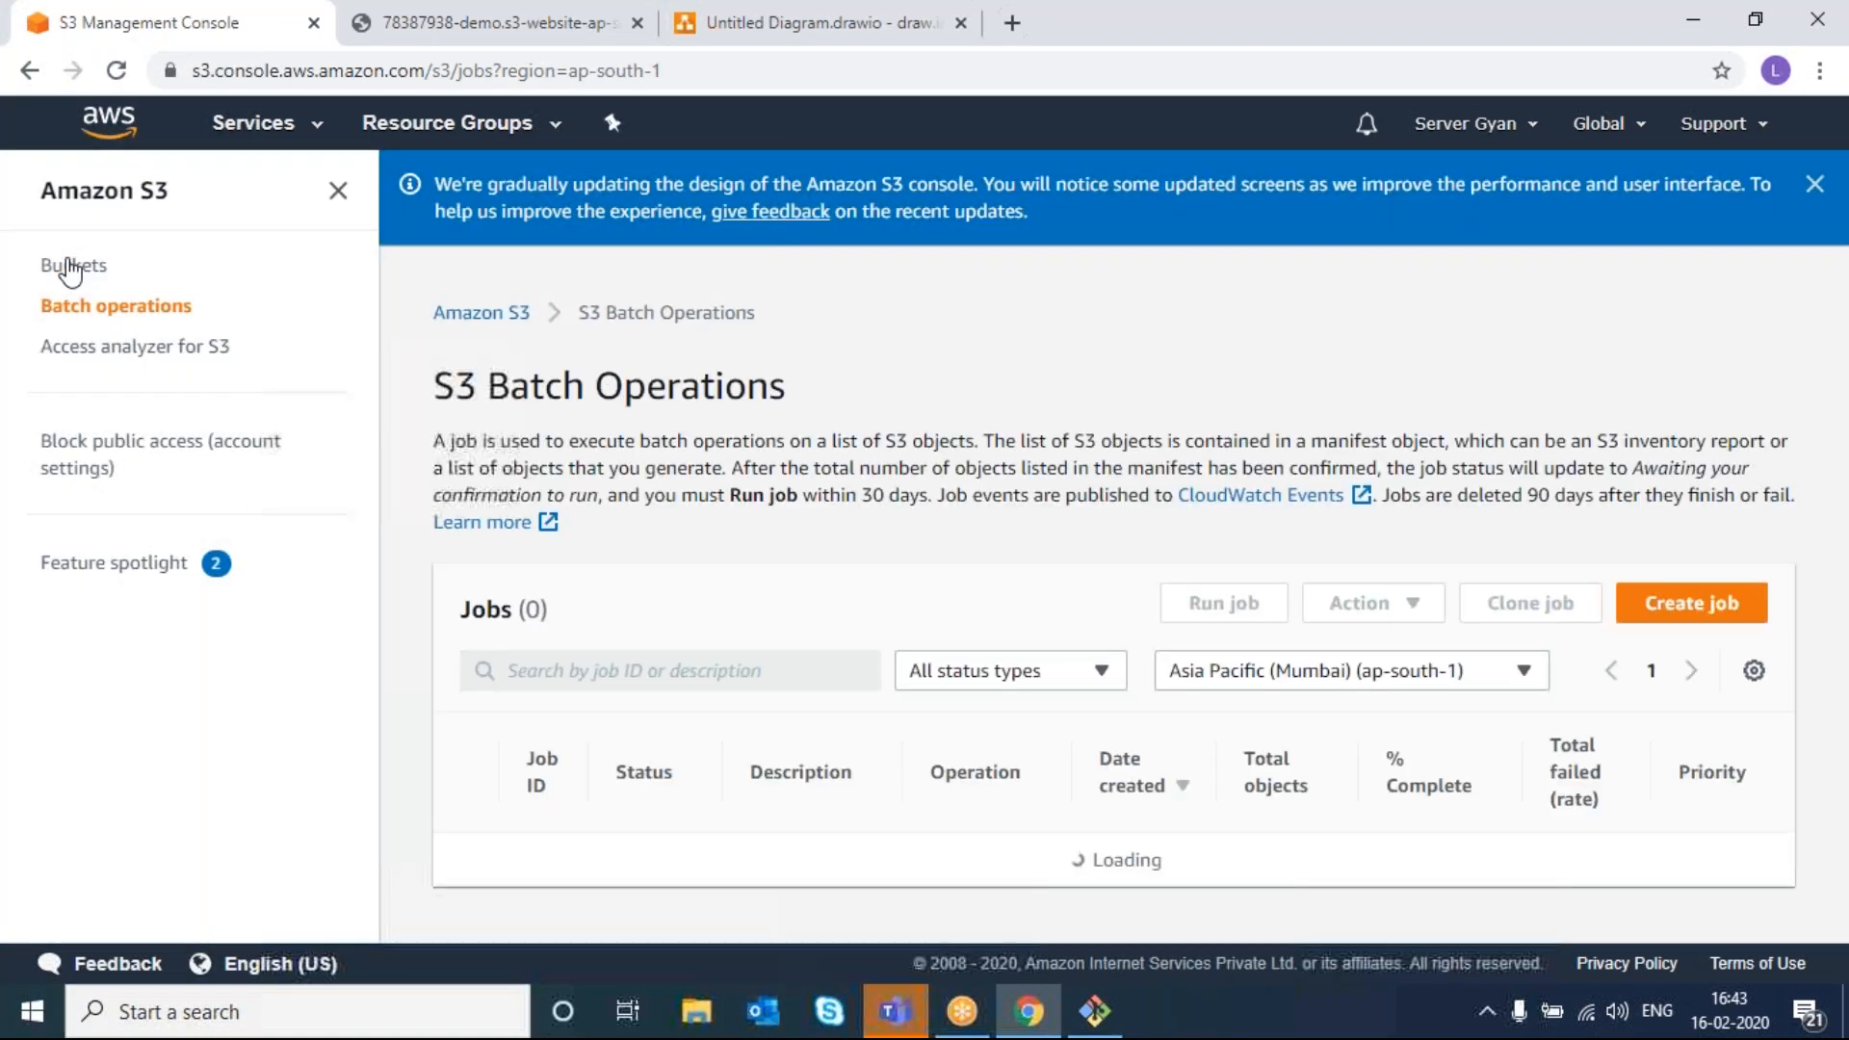
pyautogui.click(1791, 184)
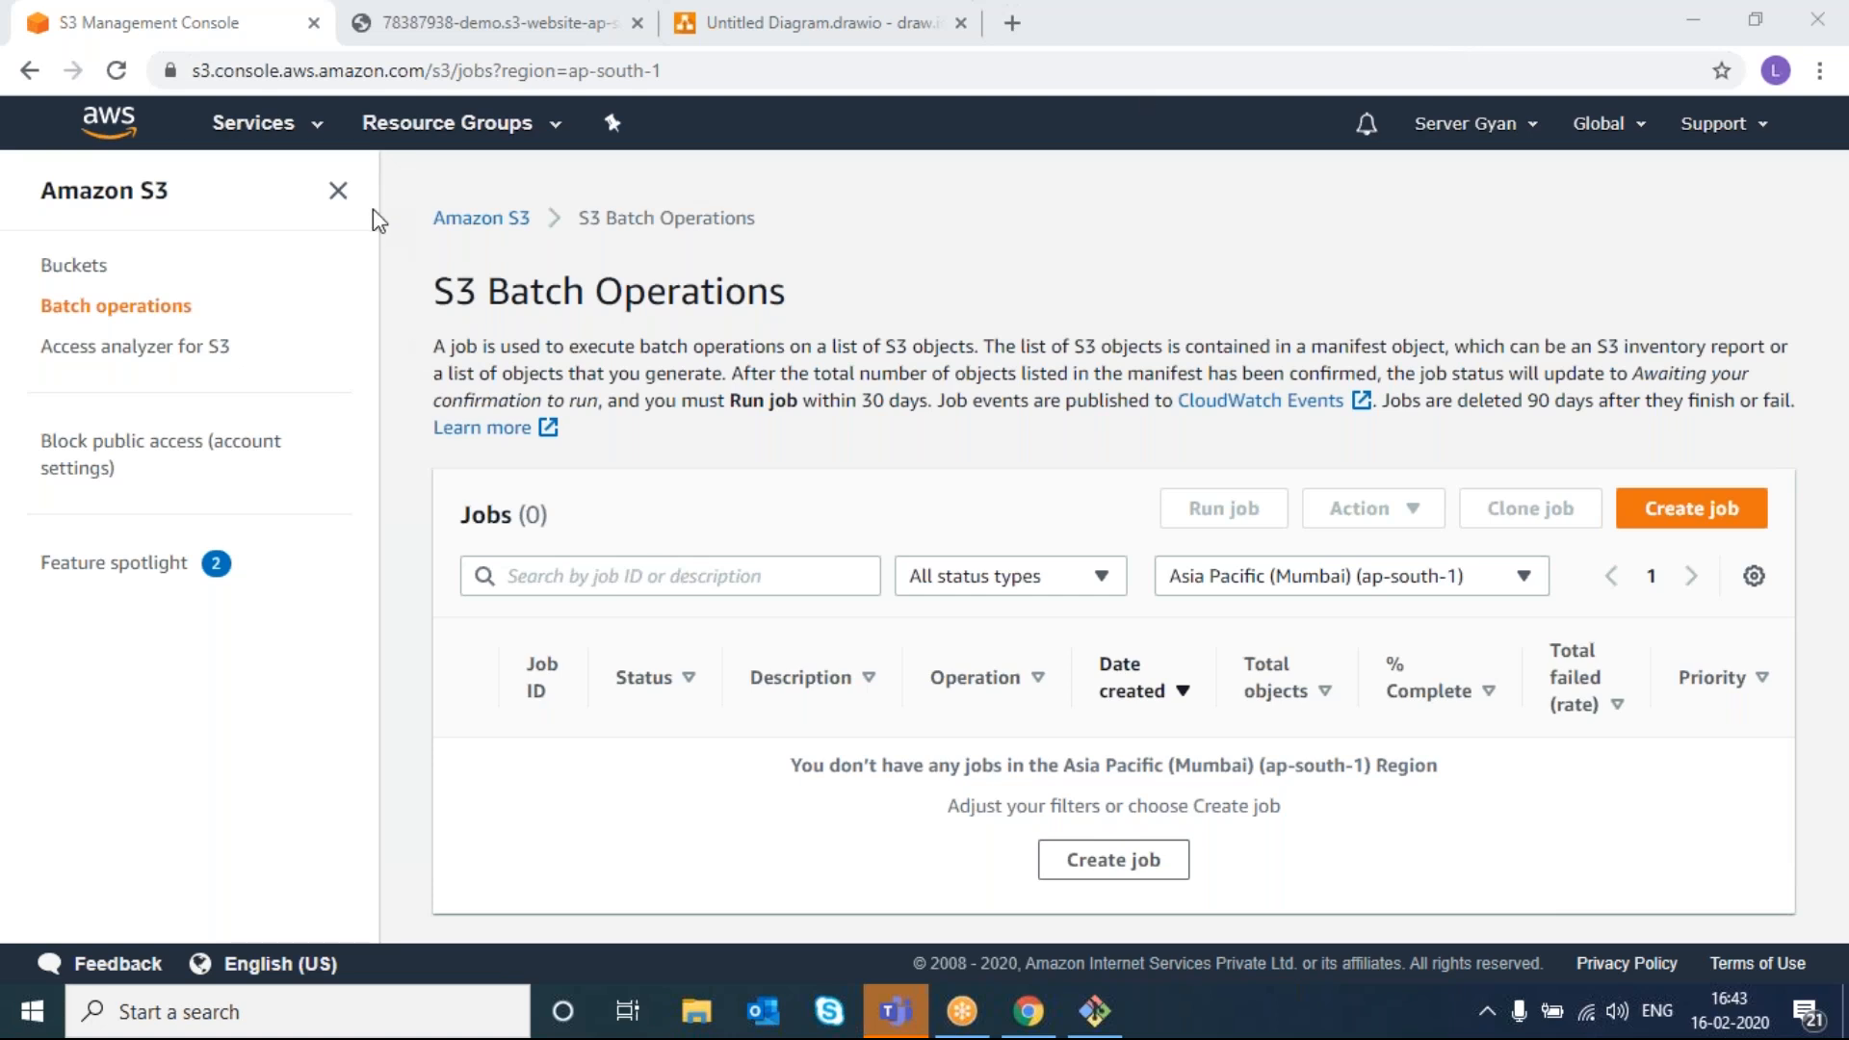
pyautogui.click(335, 190)
pyautogui.click(337, 190)
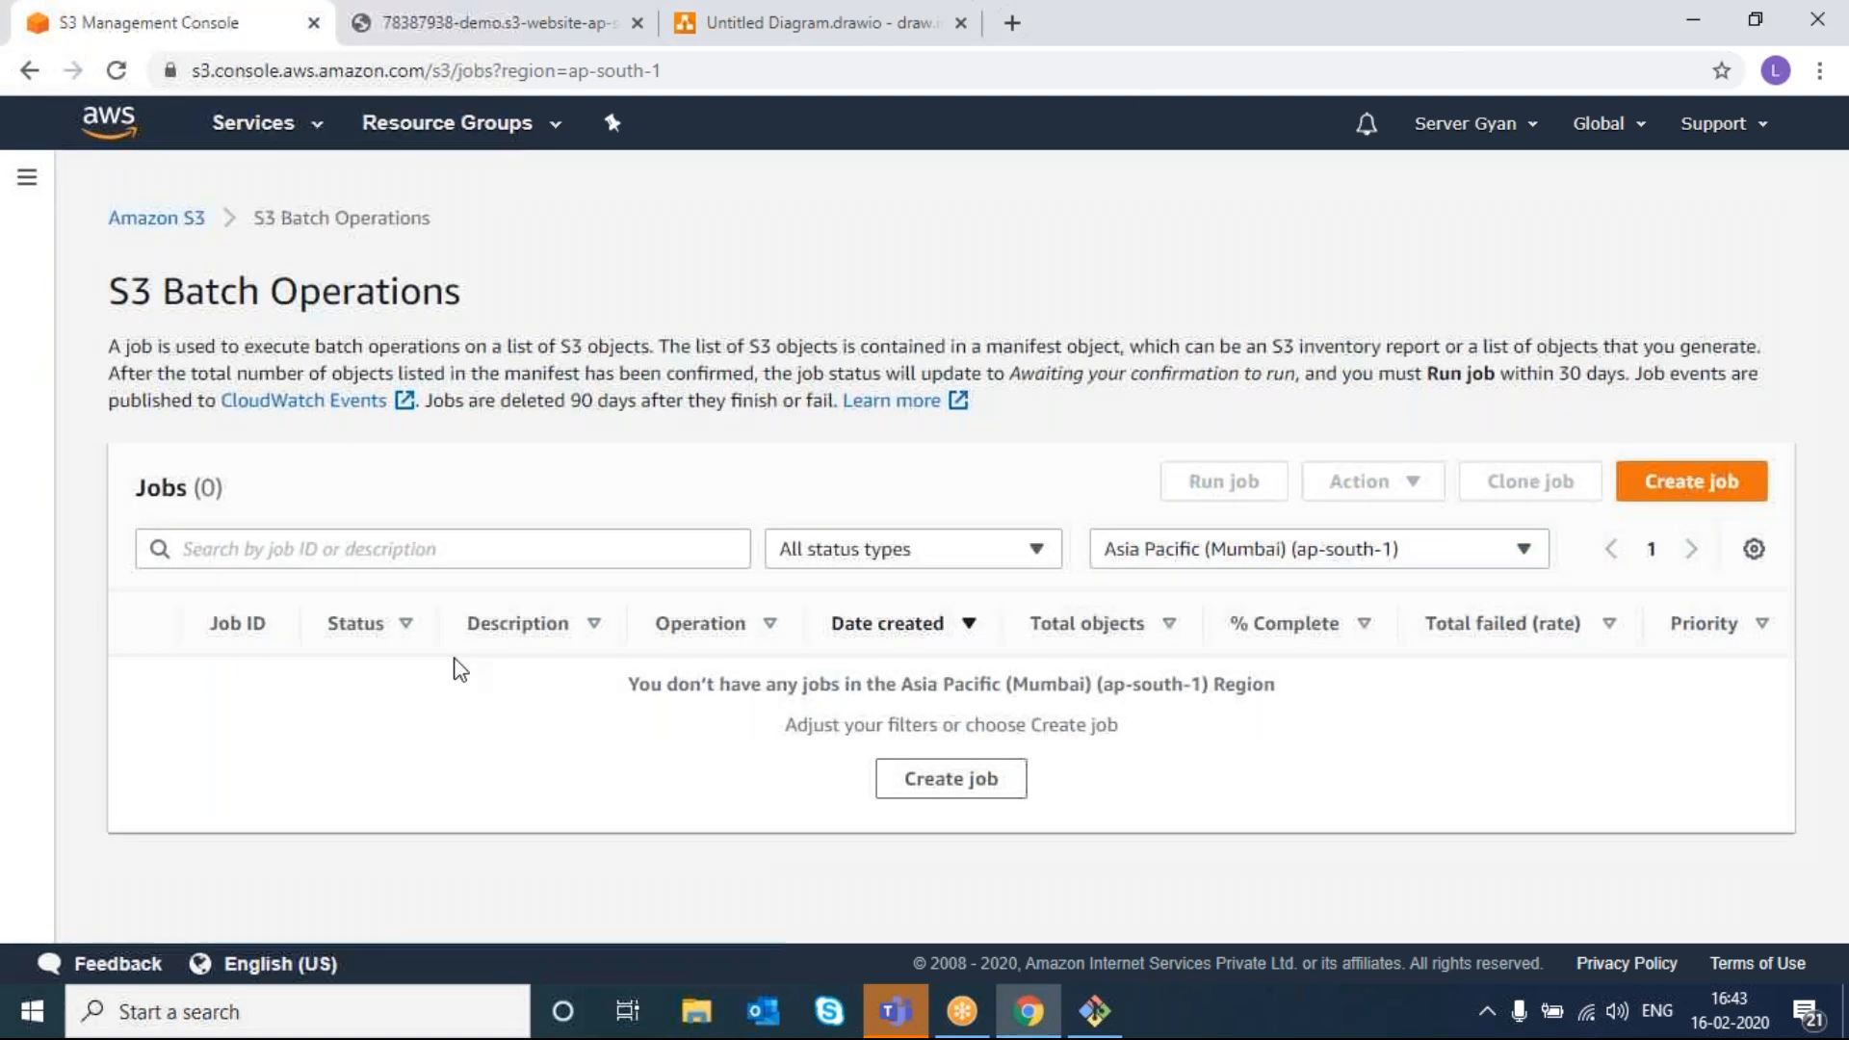
# - Go to the Mumbai EC2 dashboard through the Services menu's Compute section
pyautogui.click(253, 125)
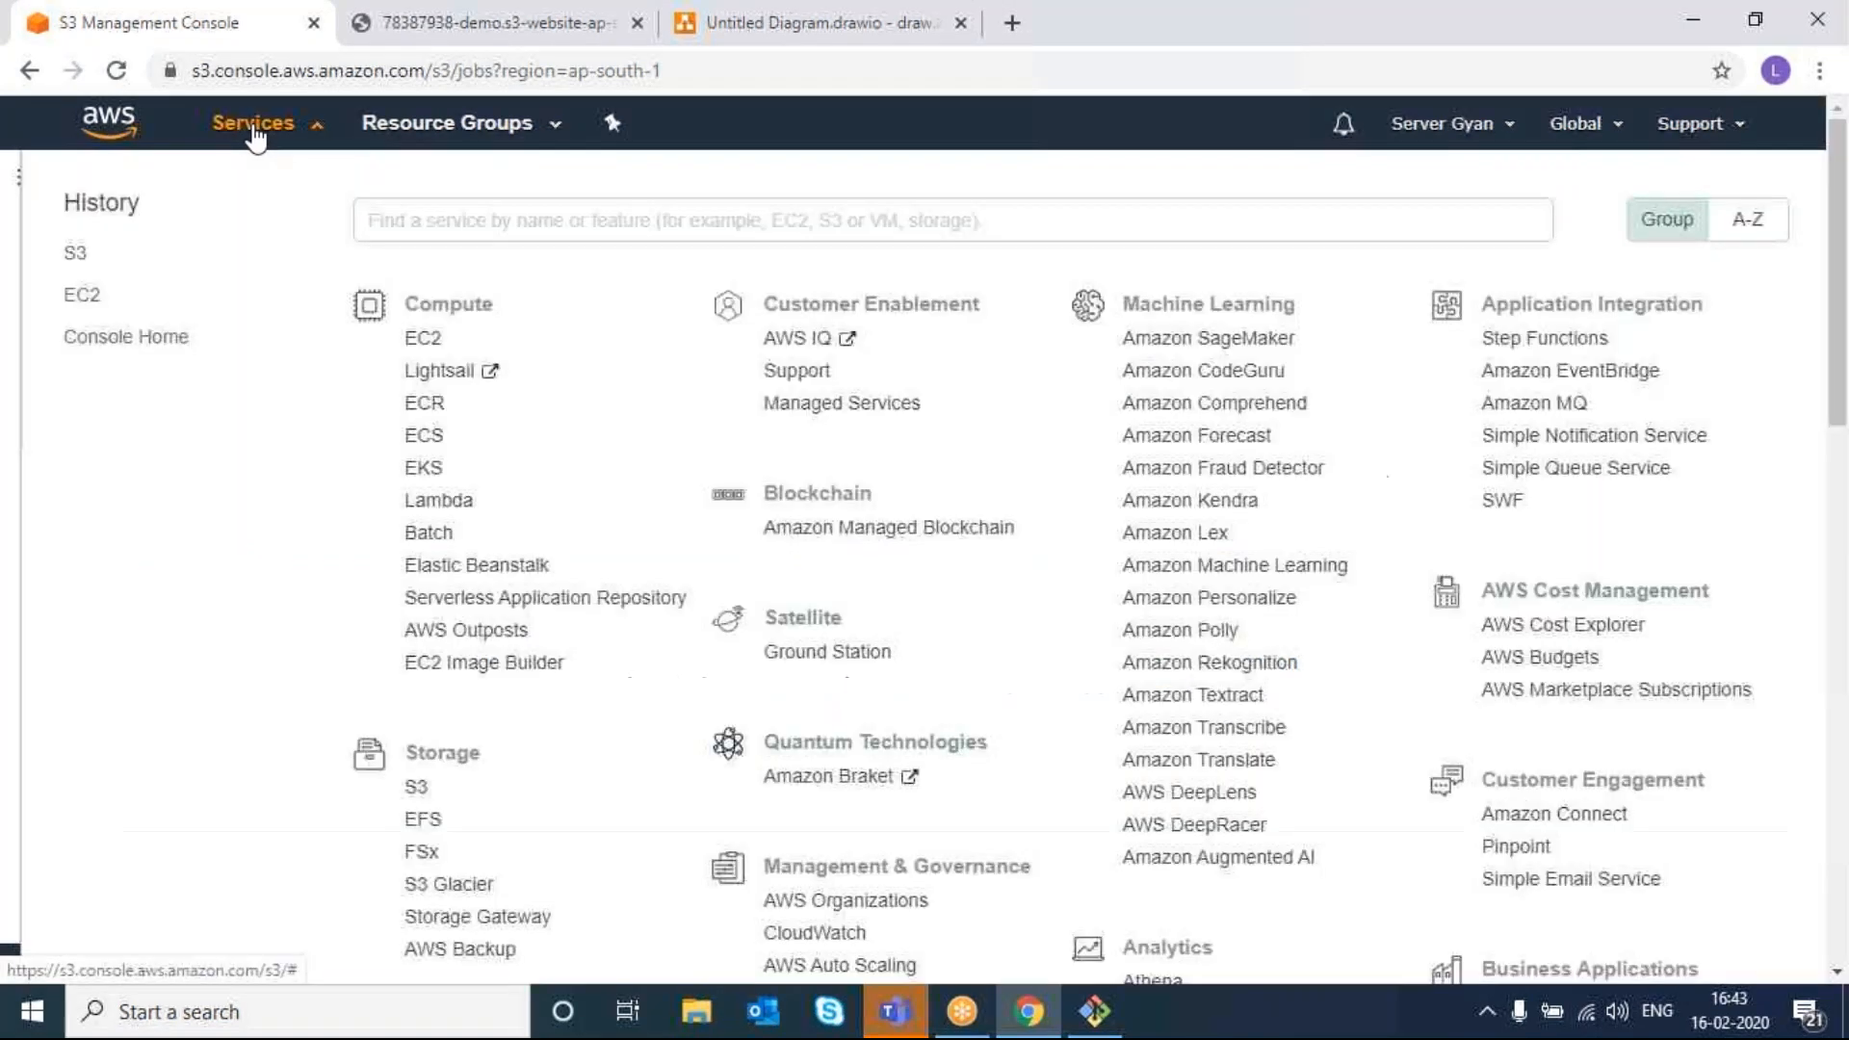
pyautogui.scroll(-1, 479, 661)
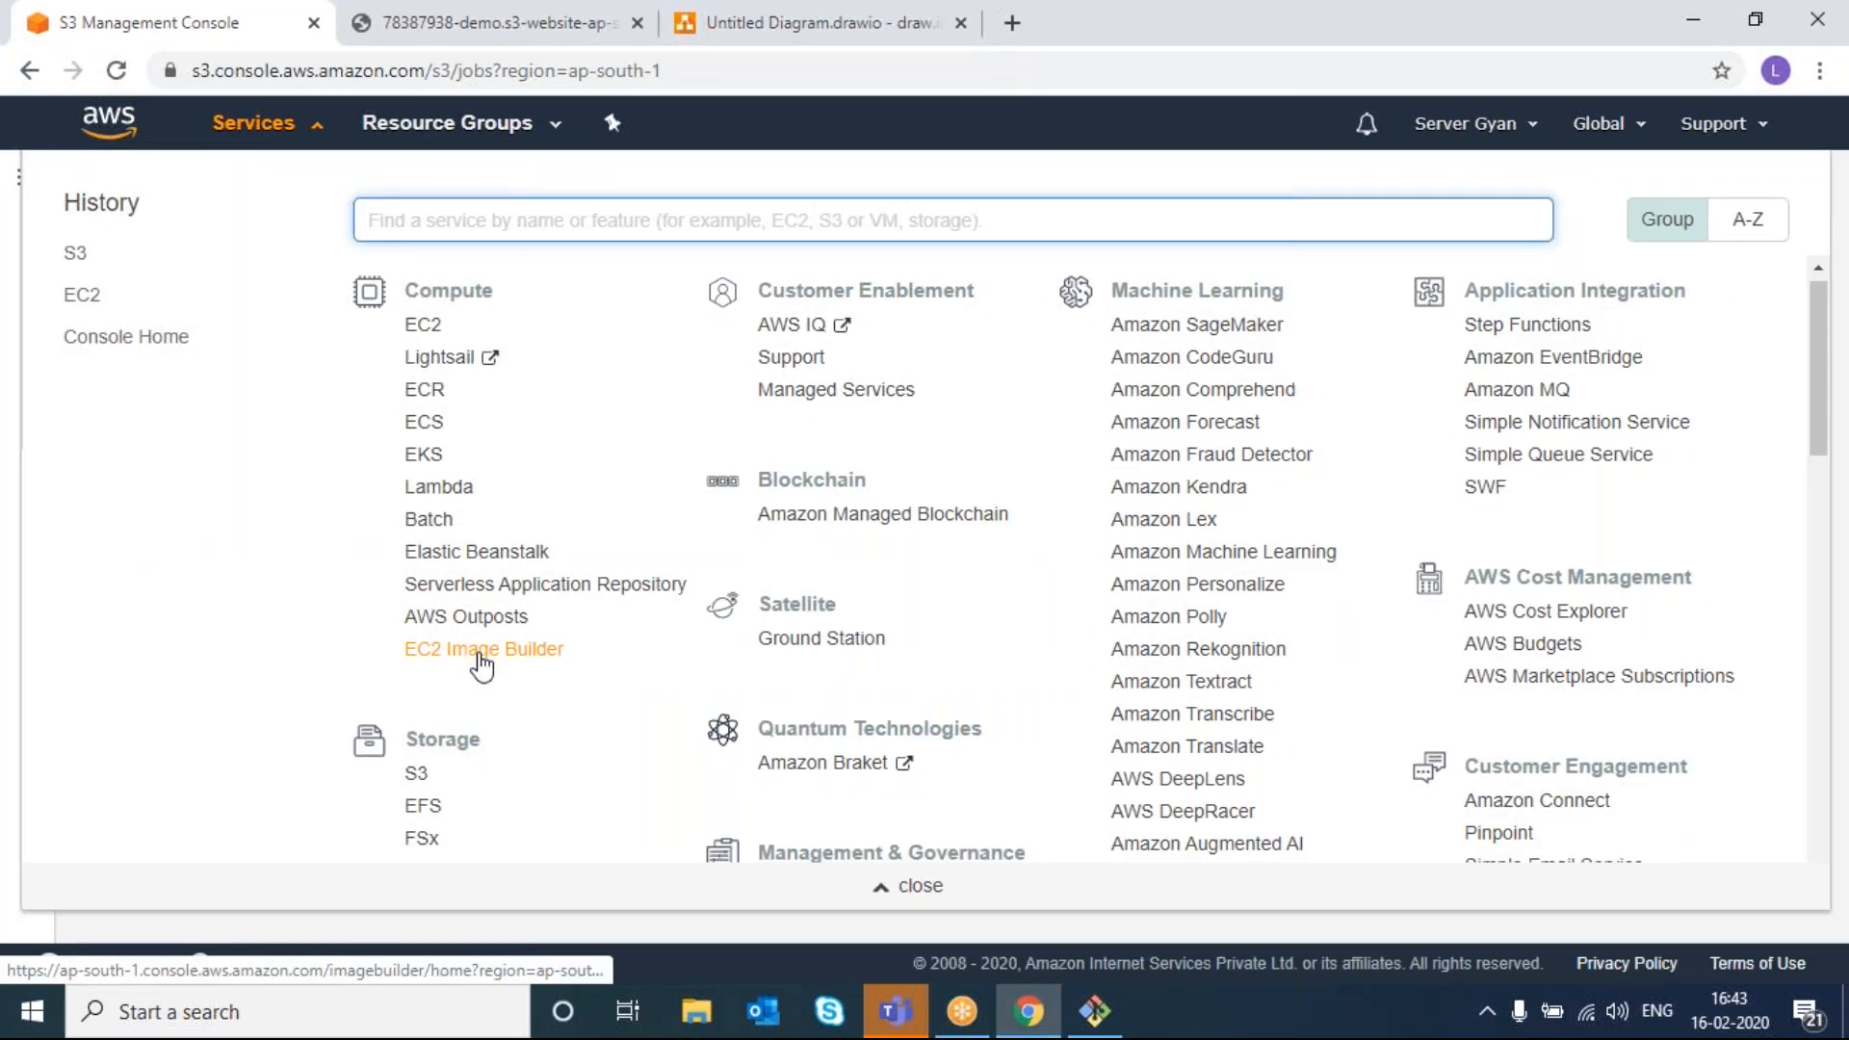
pyautogui.scroll(1, 479, 661)
pyautogui.scroll(1, 438, 354)
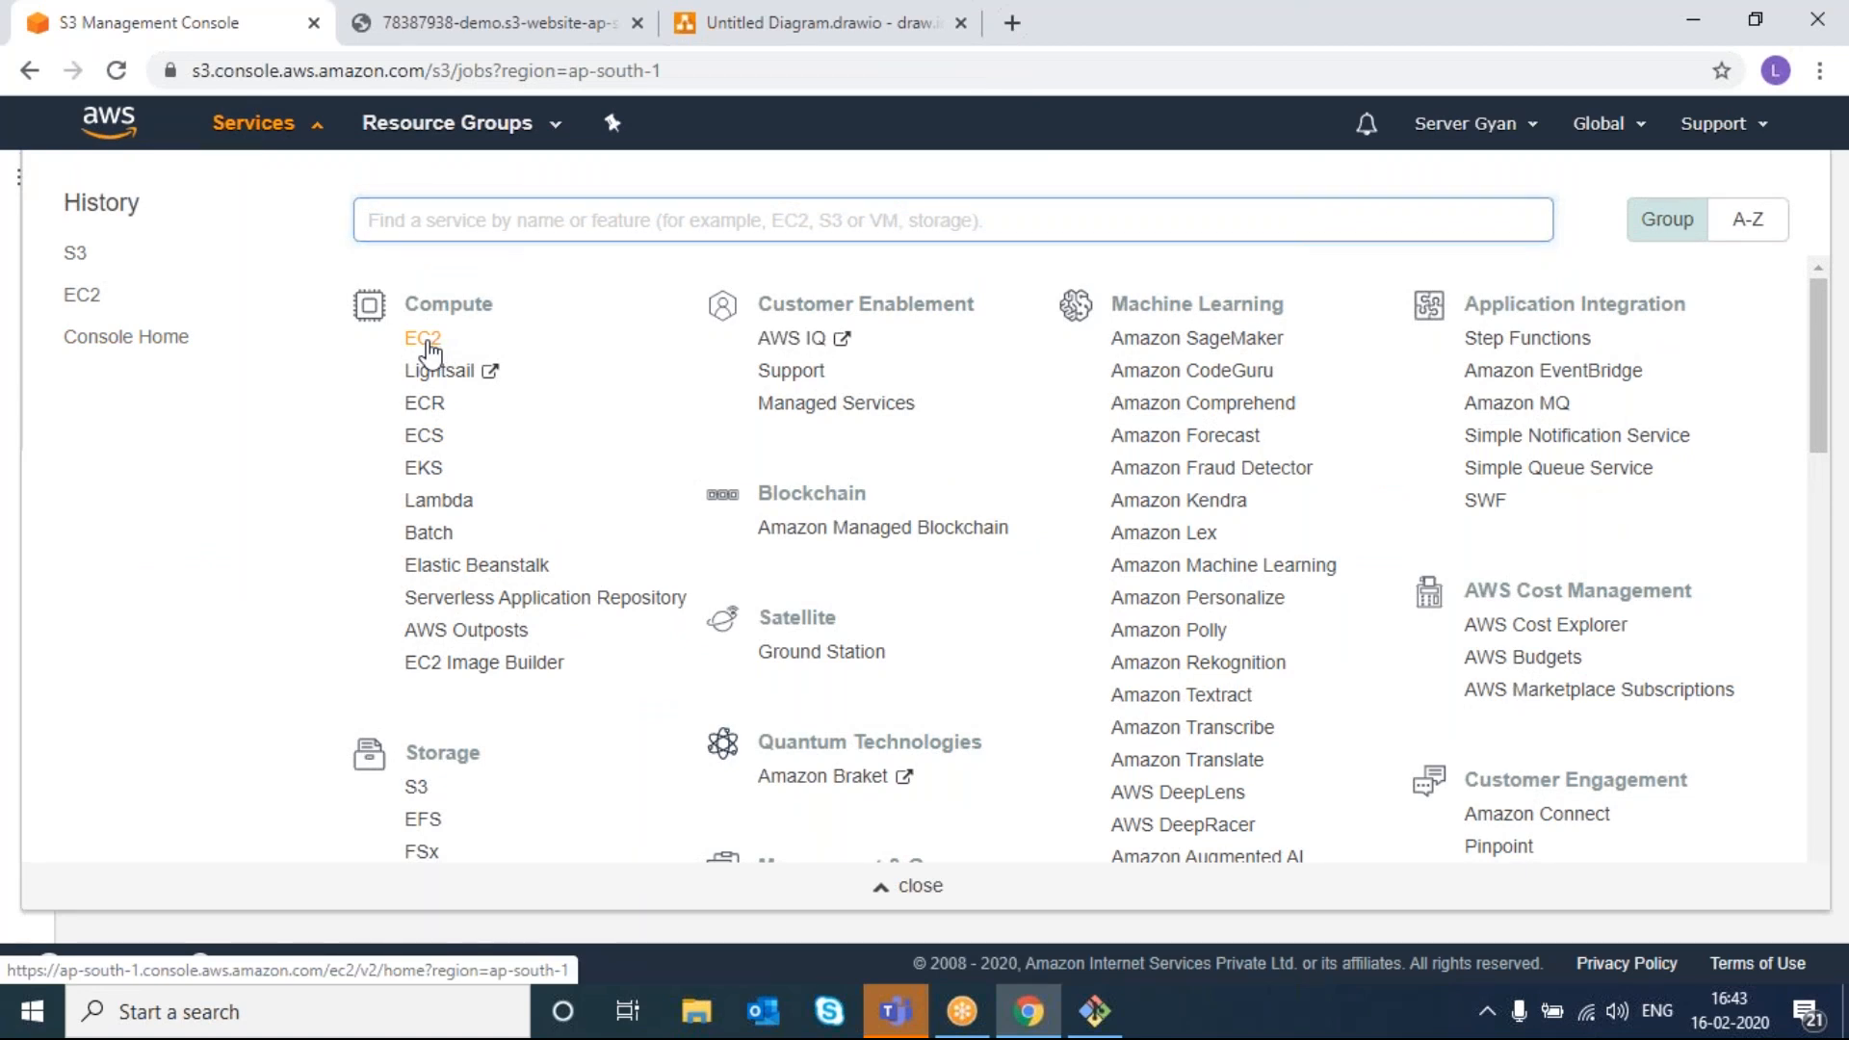
pyautogui.click(423, 339)
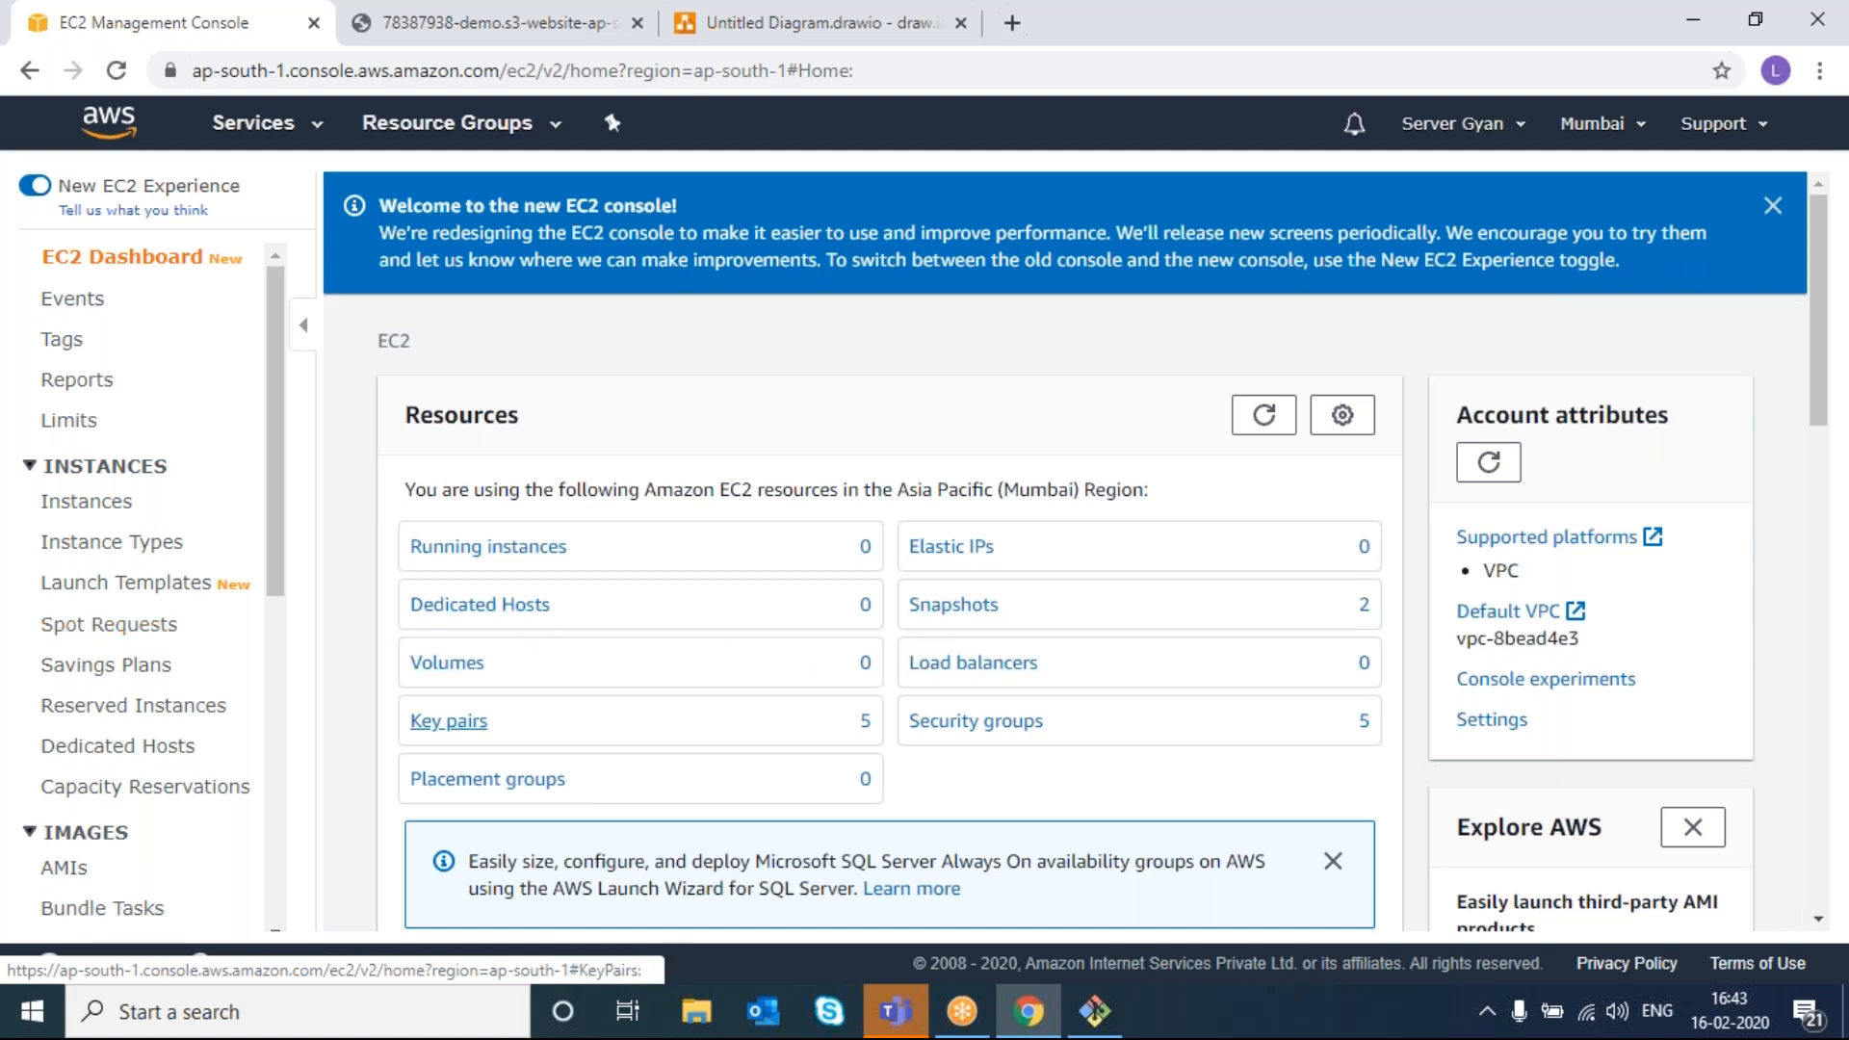
# - Glance at the AMIs, then select both EBS snapshots and delete them
pyautogui.click(83, 873)
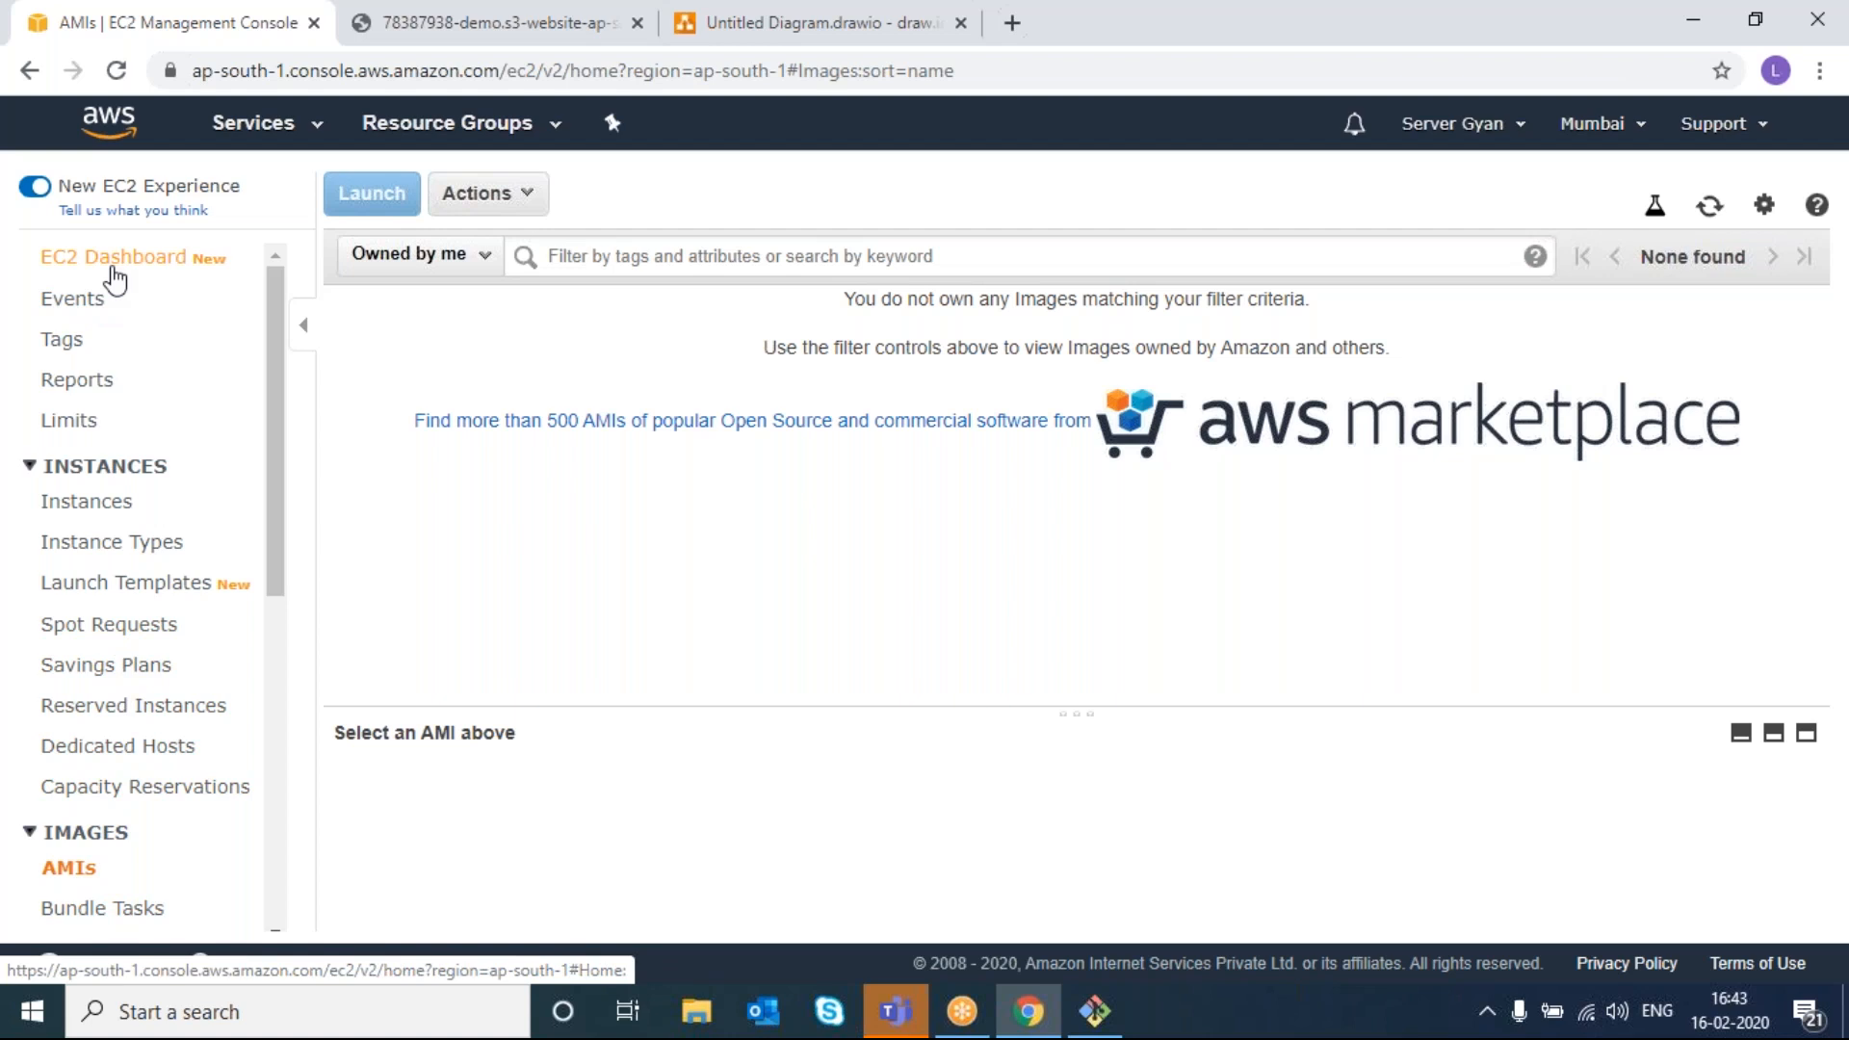
pyautogui.click(116, 279)
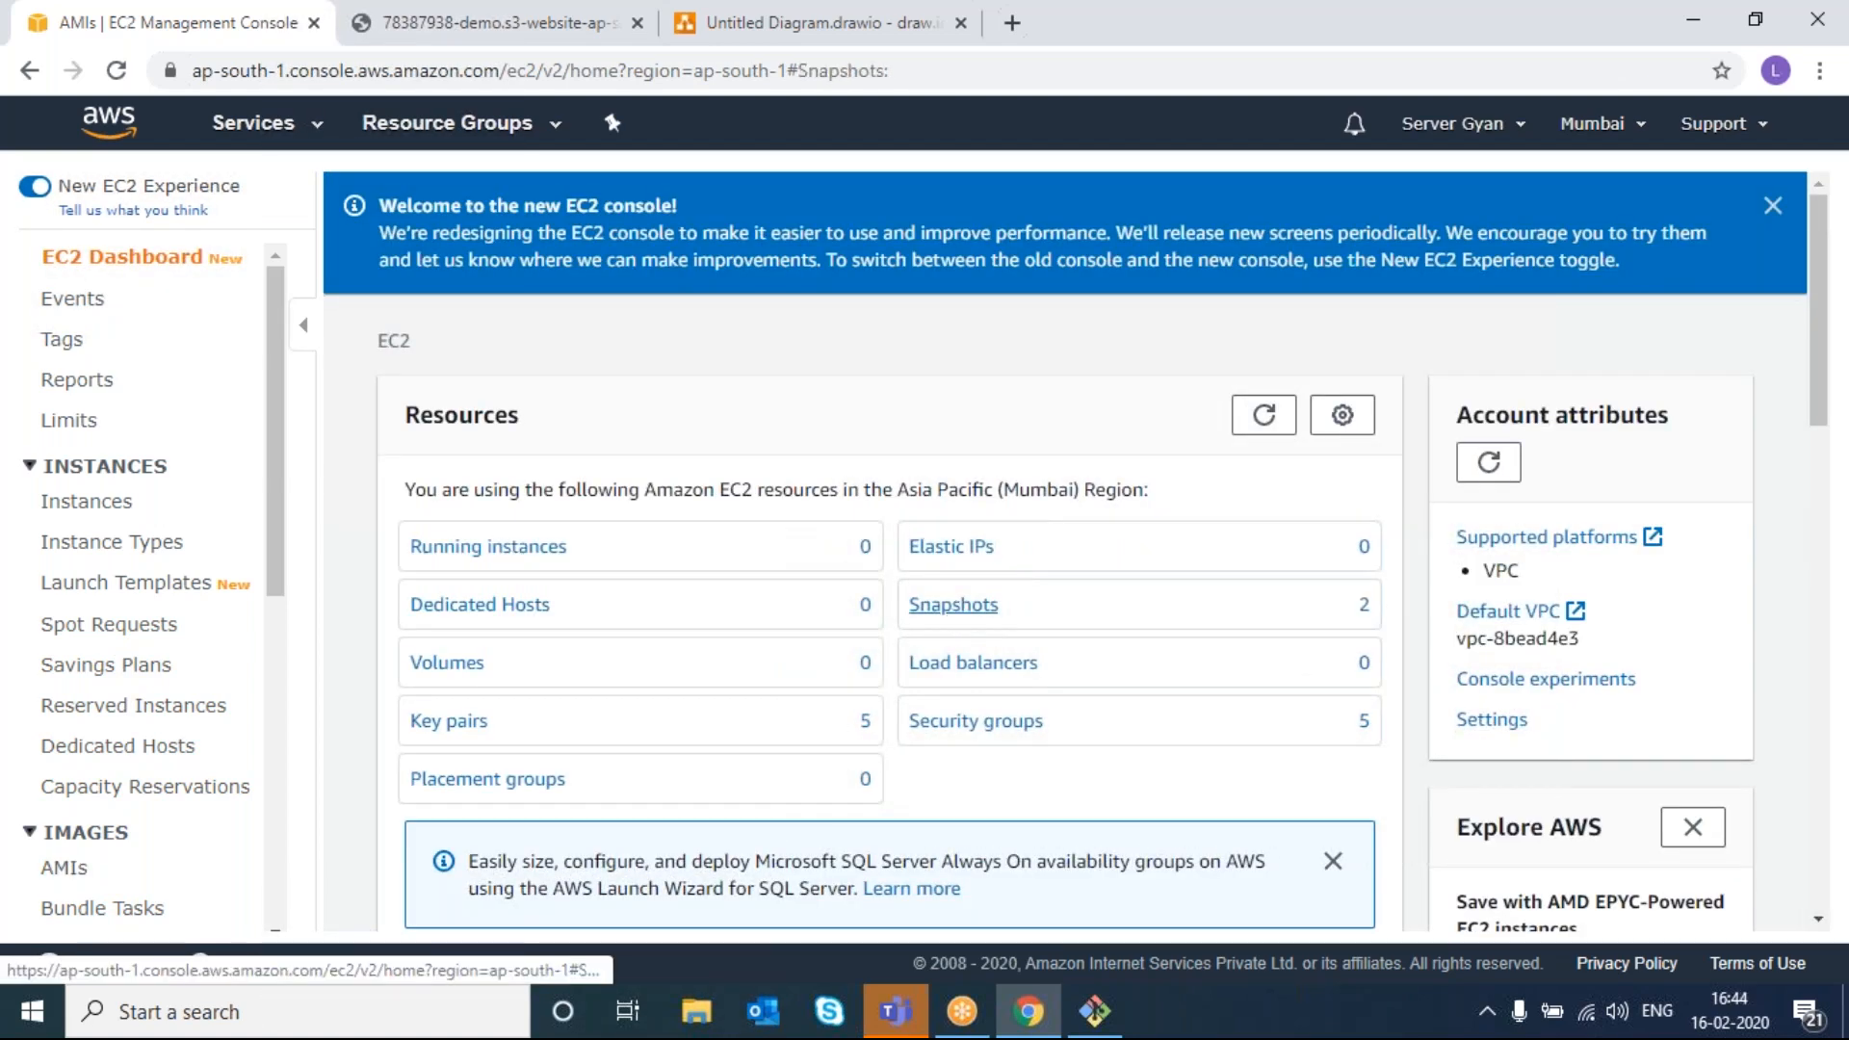
pyautogui.click(953, 604)
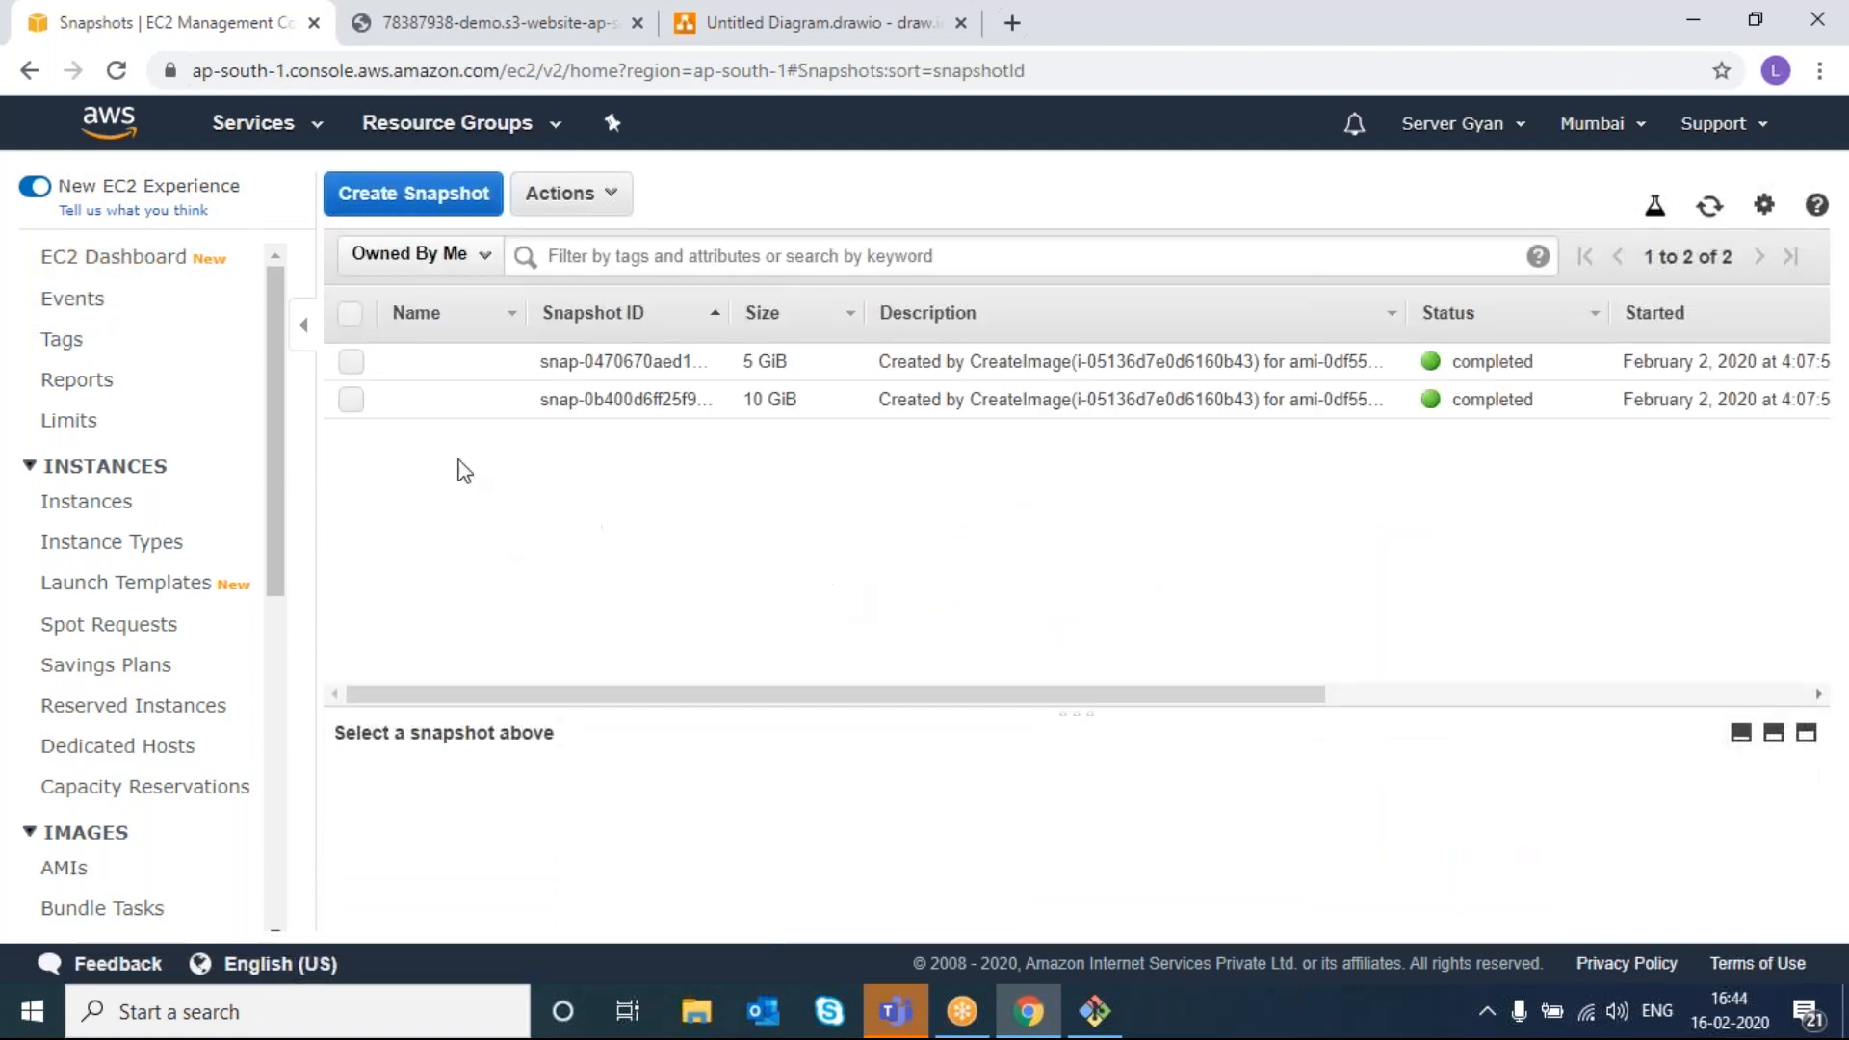
pyautogui.click(350, 314)
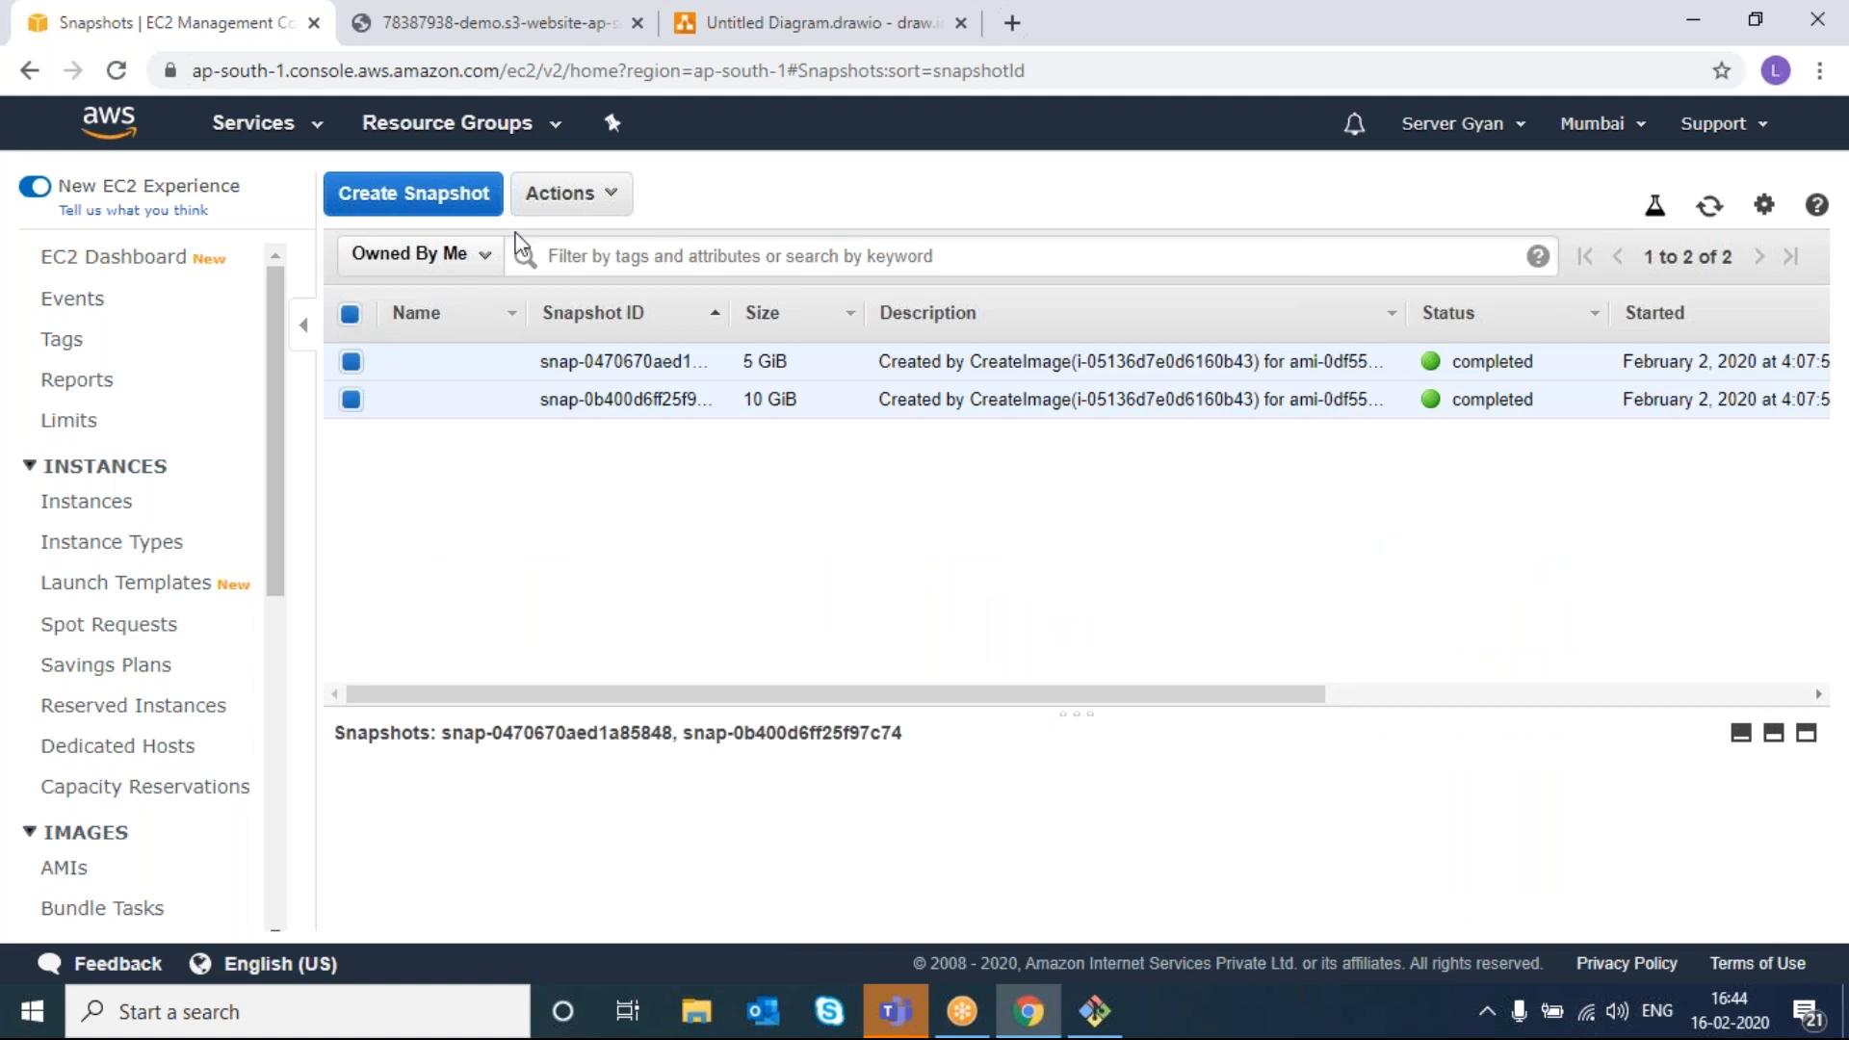
pyautogui.click(557, 194)
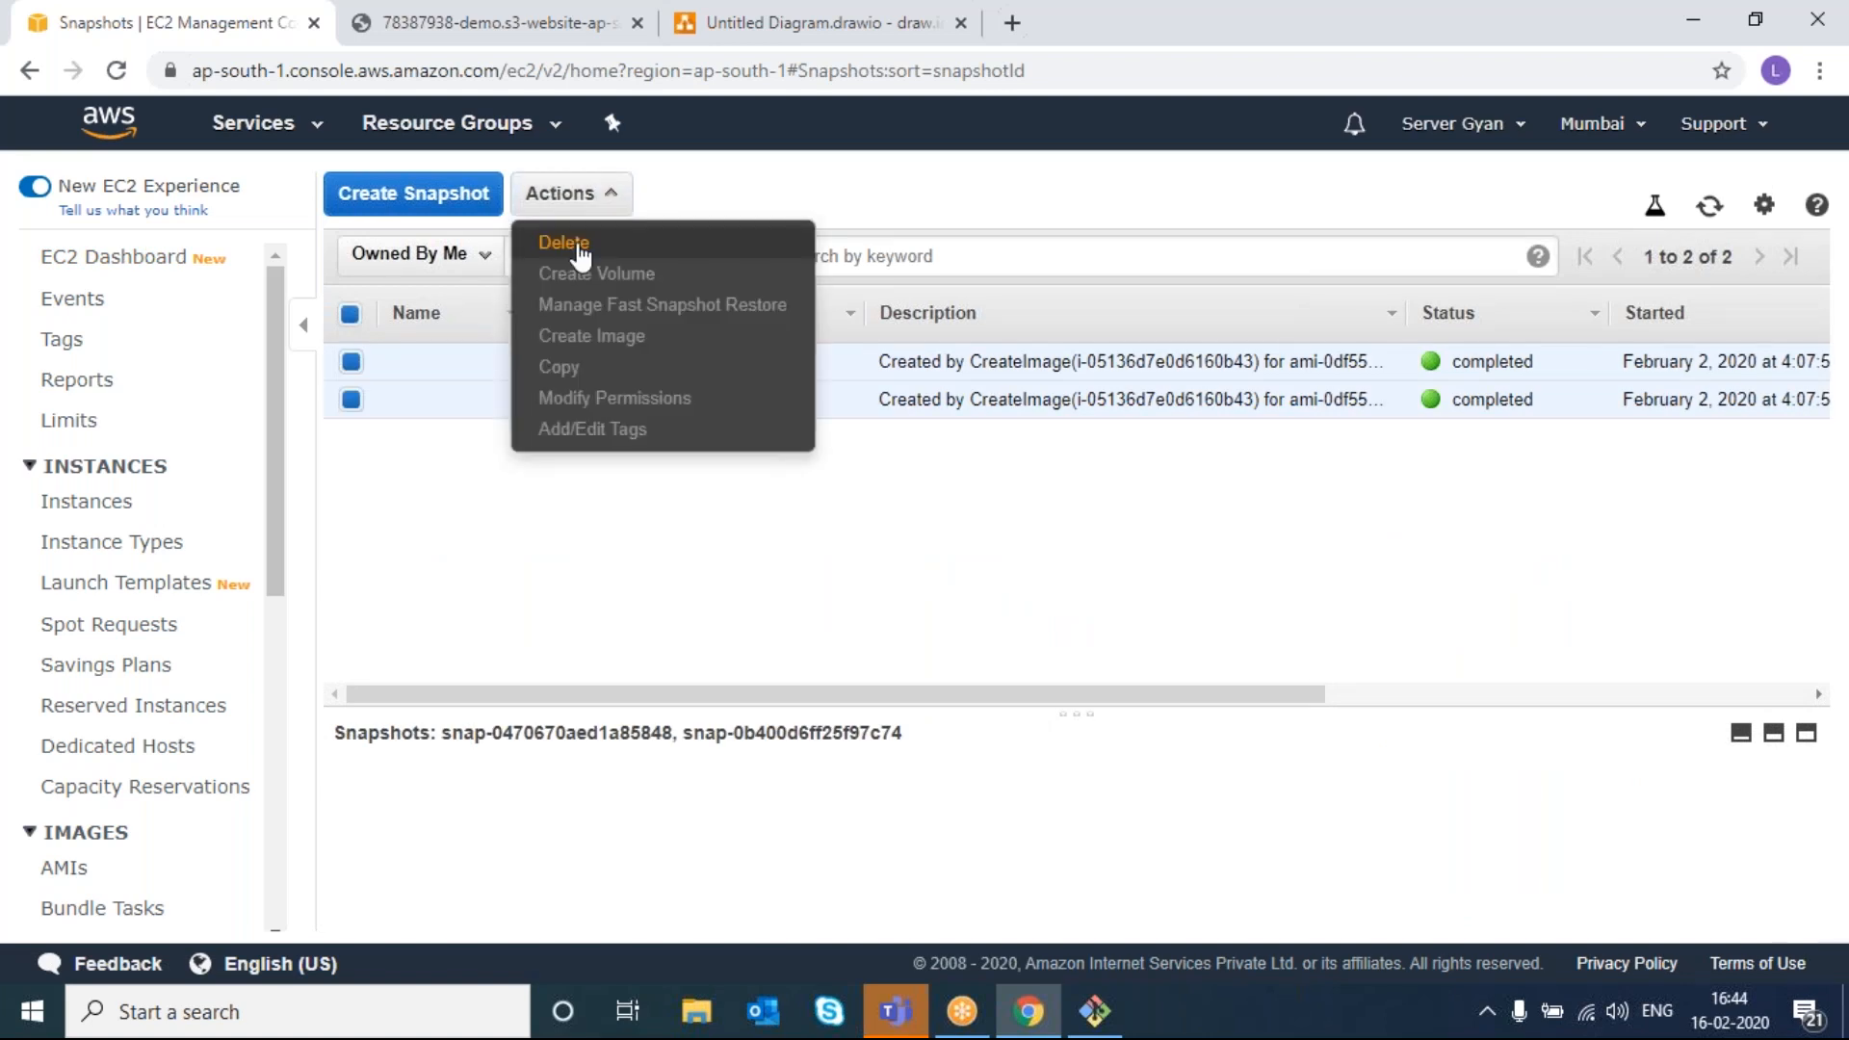
pyautogui.click(569, 245)
pyautogui.click(1288, 671)
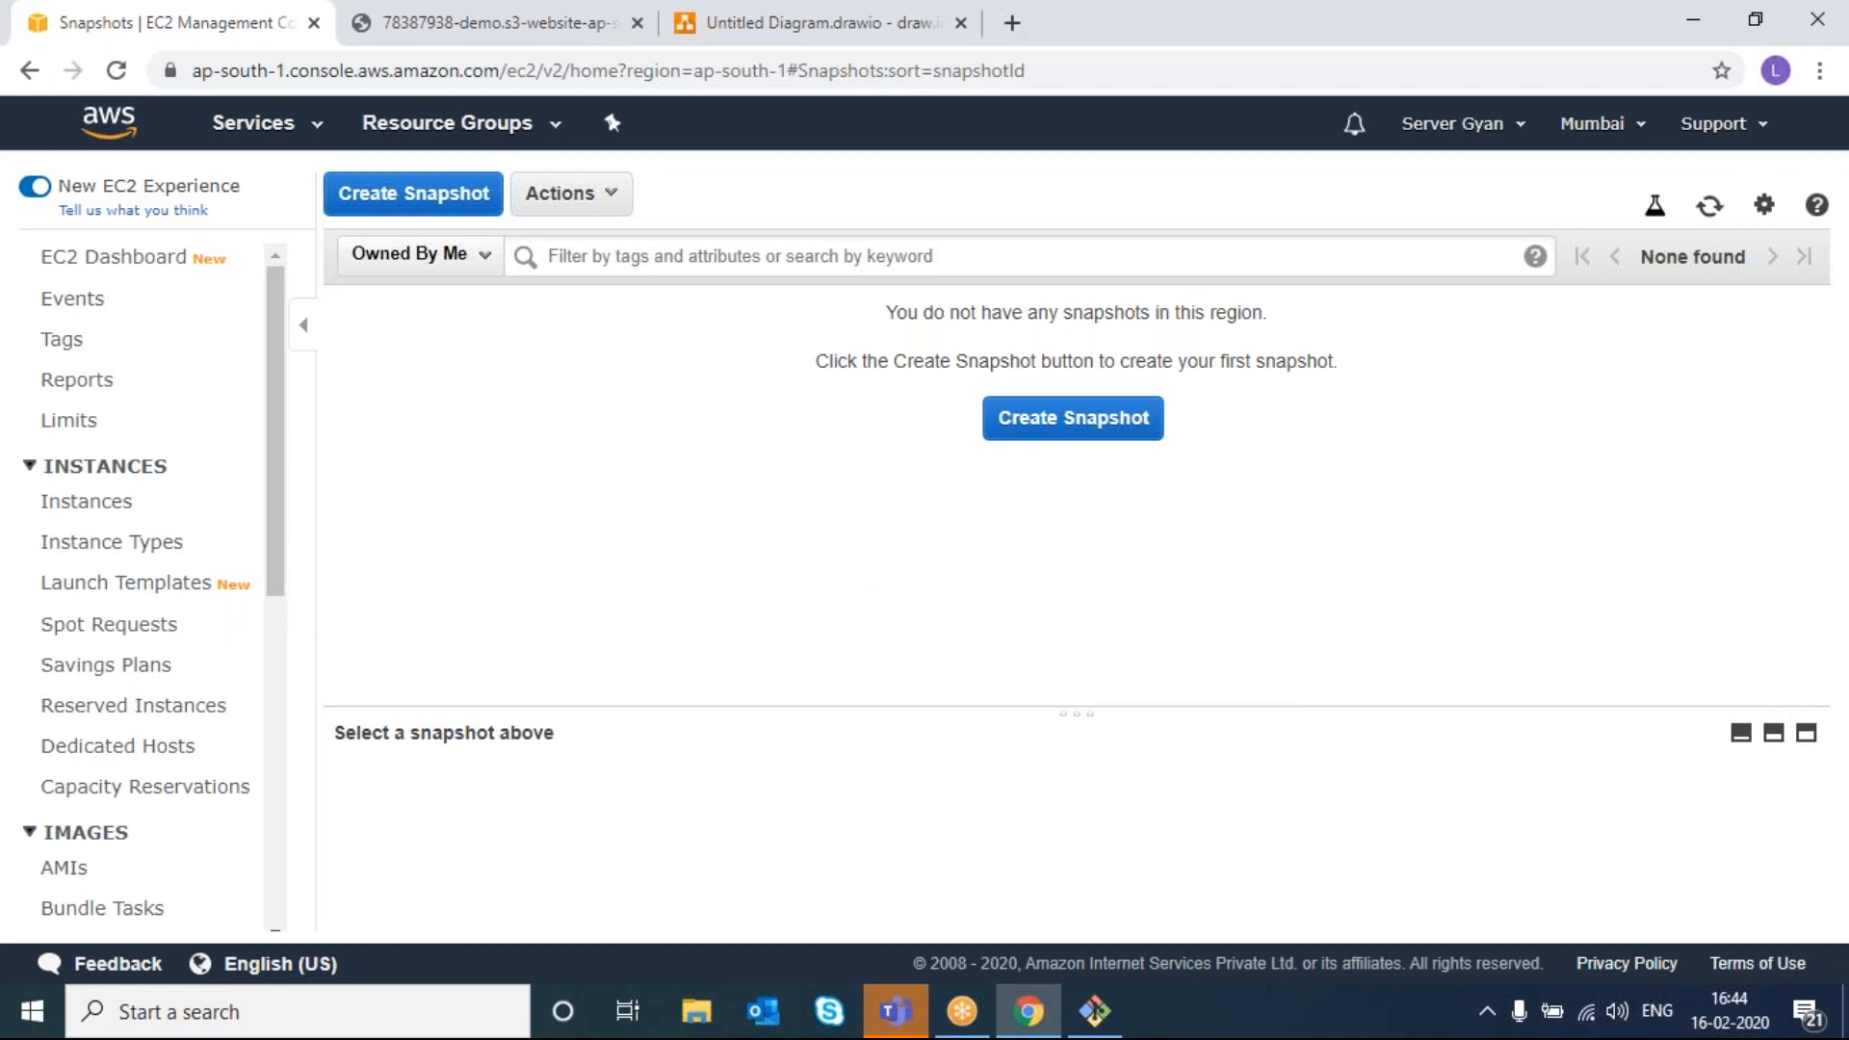
# - Scroll the Snapshots page to confirm no snapshots remain in the Mumbai region
pyautogui.scroll(-3, 154, 751)
pyautogui.scroll(-3, 156, 755)
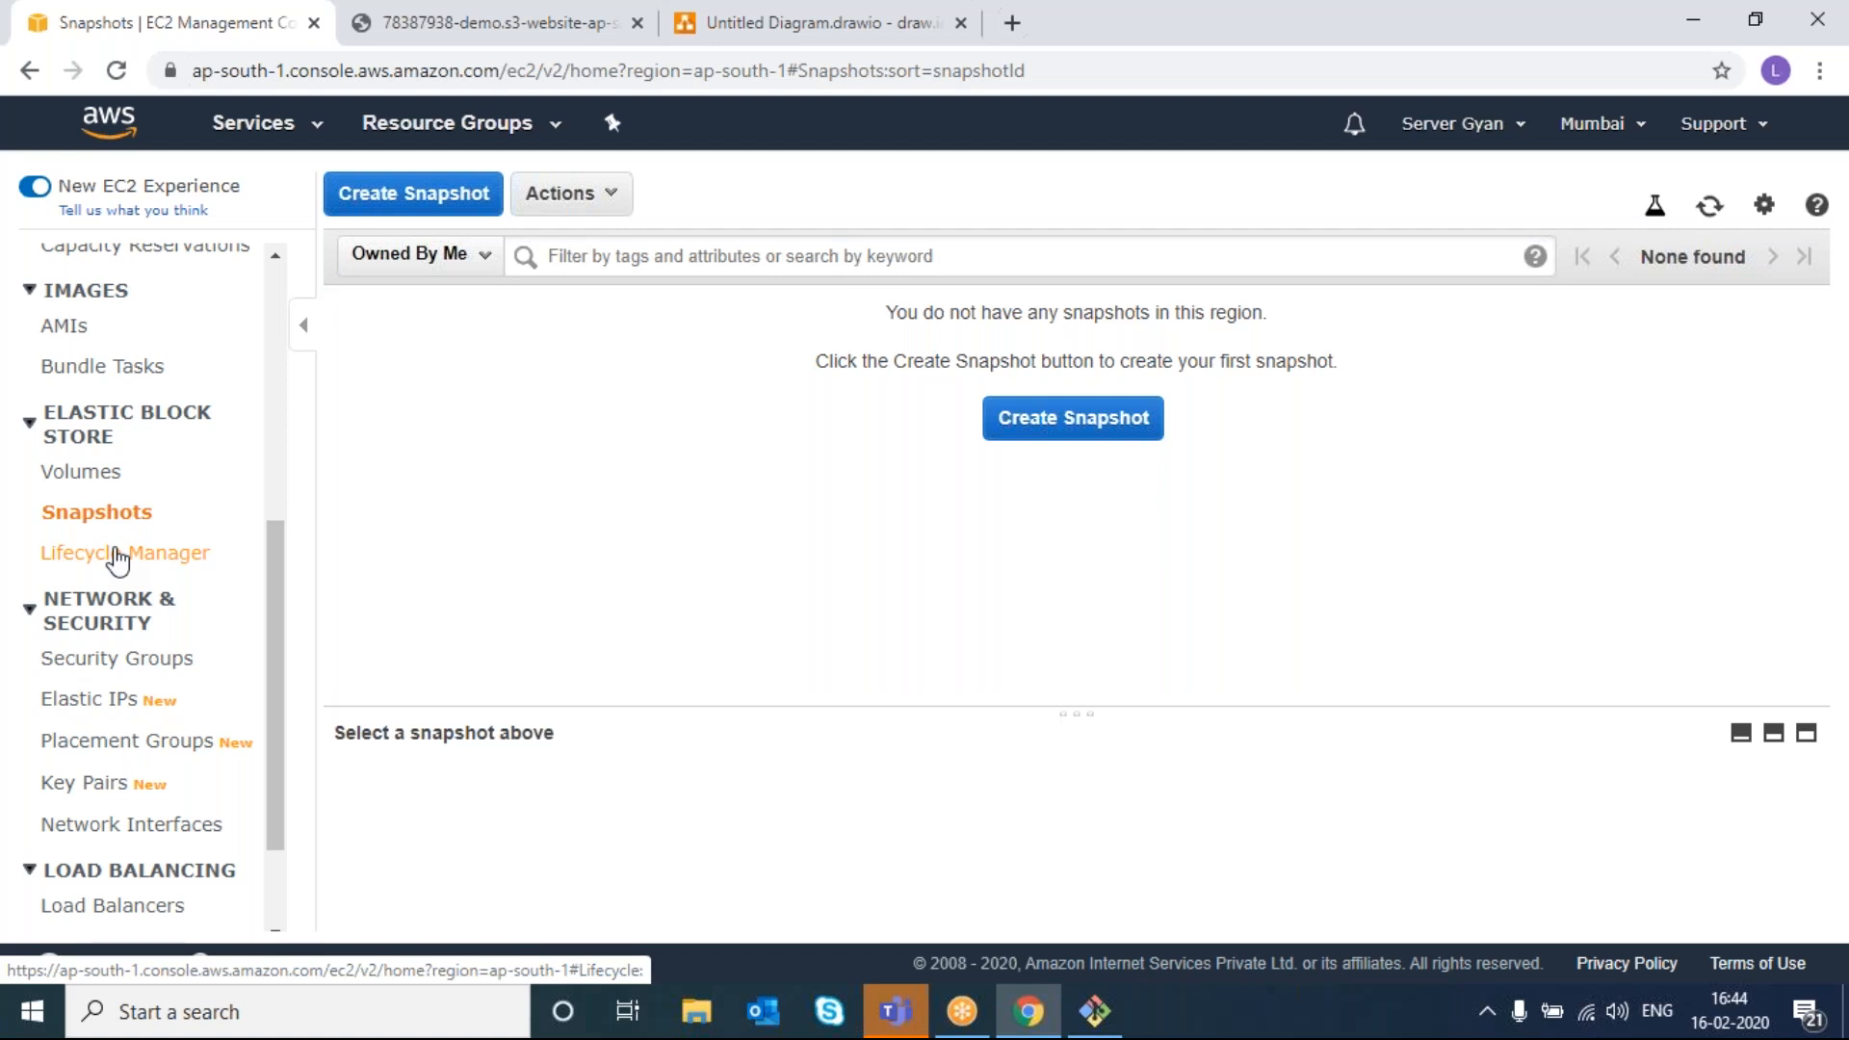
pyautogui.scroll(-3, 117, 559)
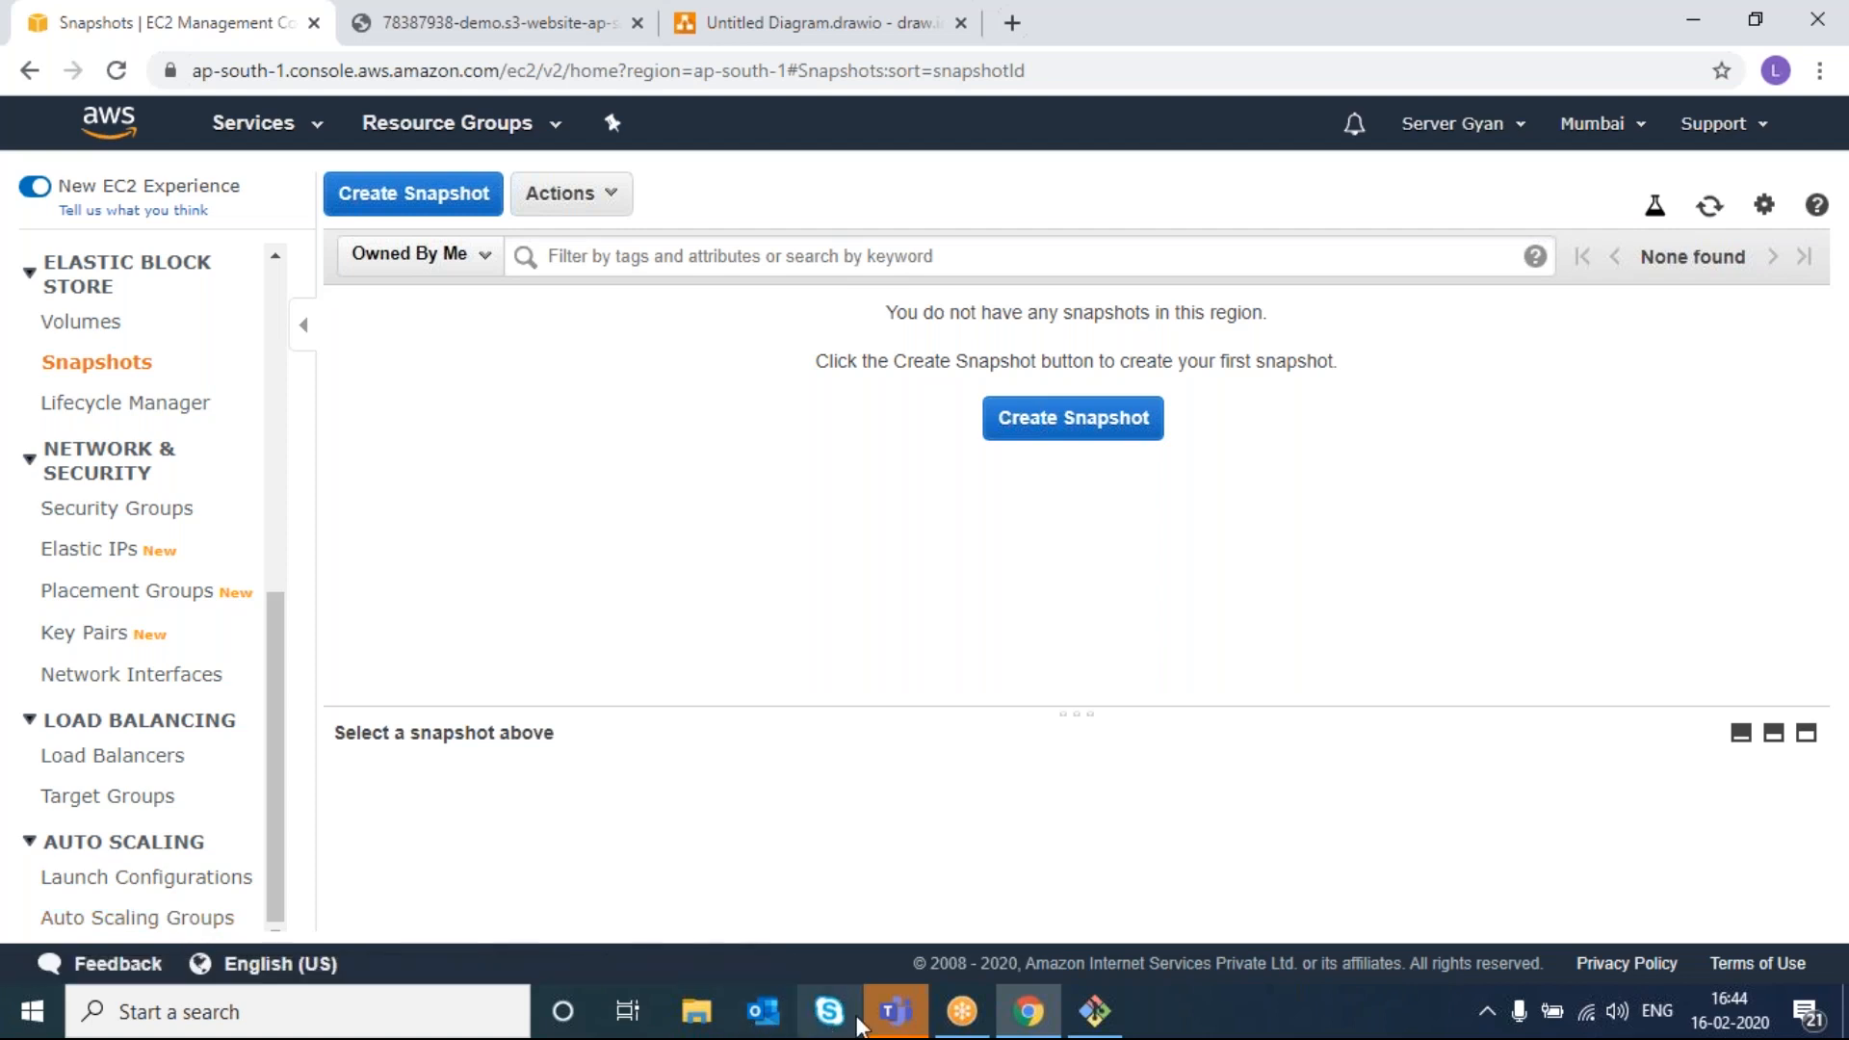
pyautogui.moveTo(1036, 1019)
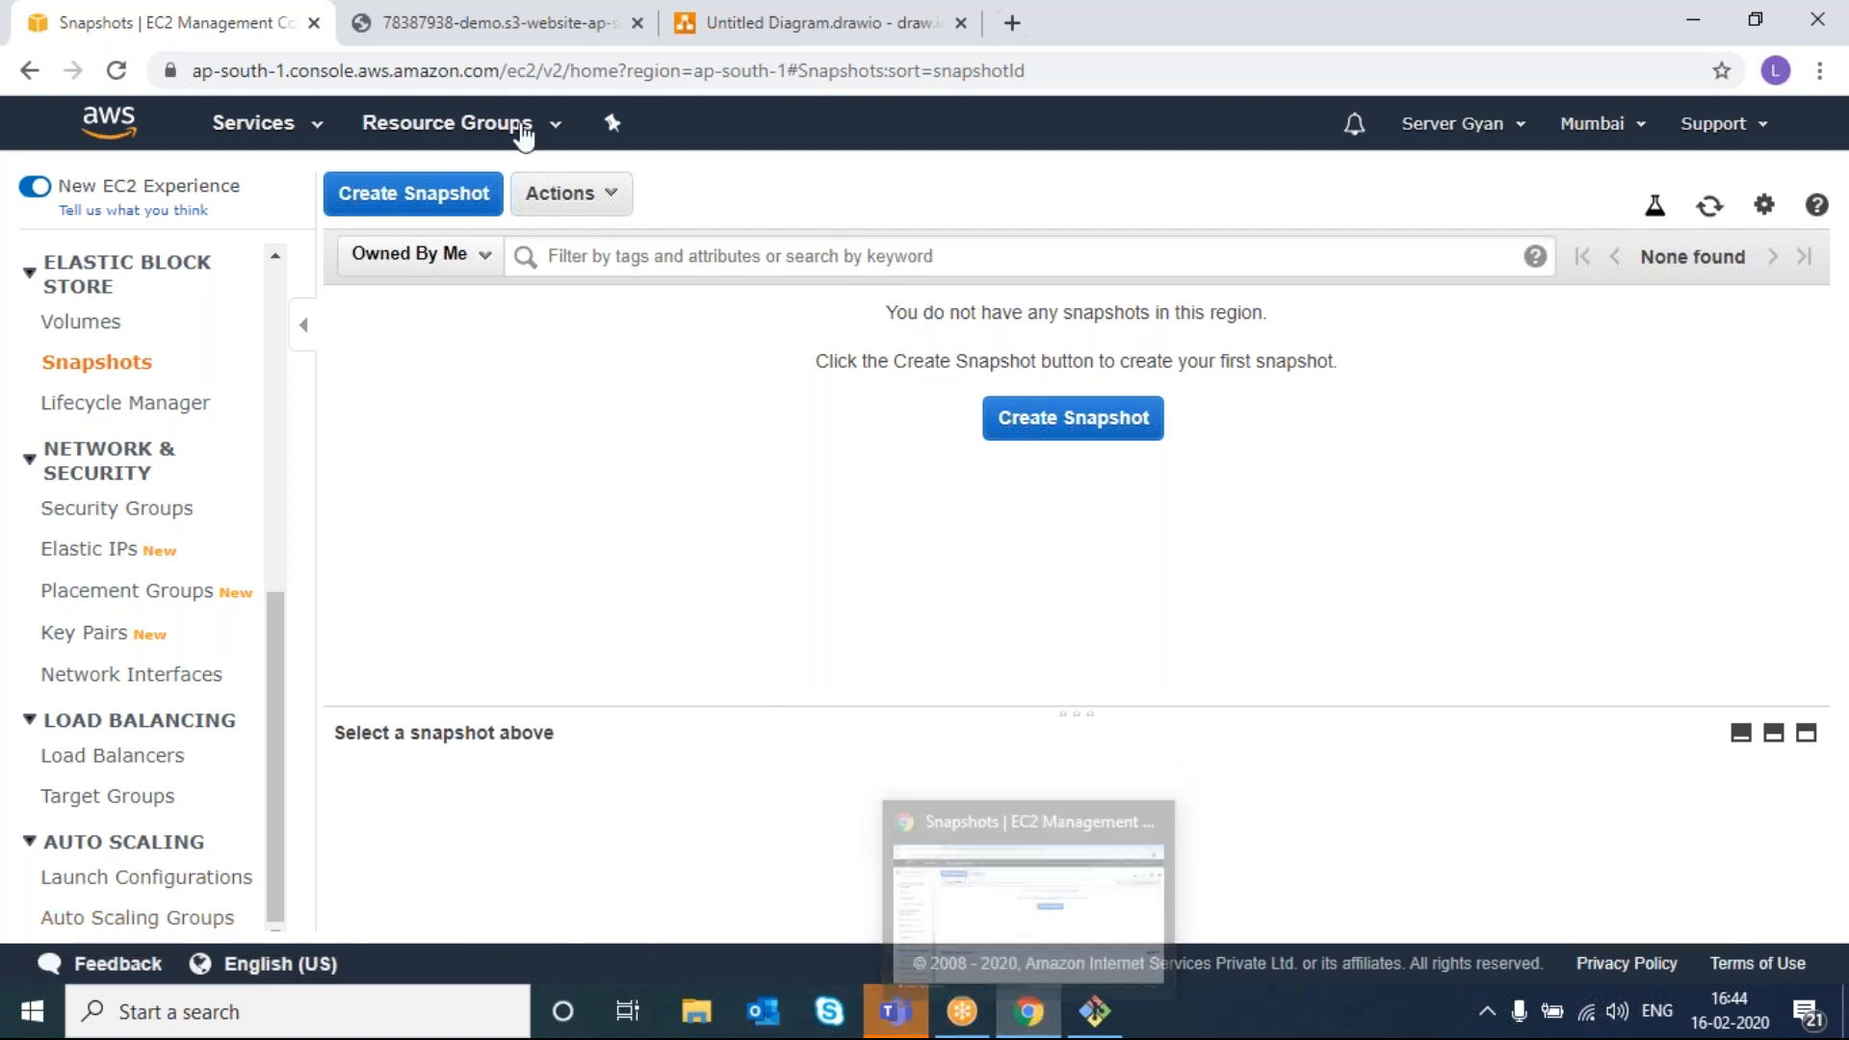
# - Close the S3 website tab, add Page-3 and draw a tall rounded rectangle container
pyautogui.click(583, 29)
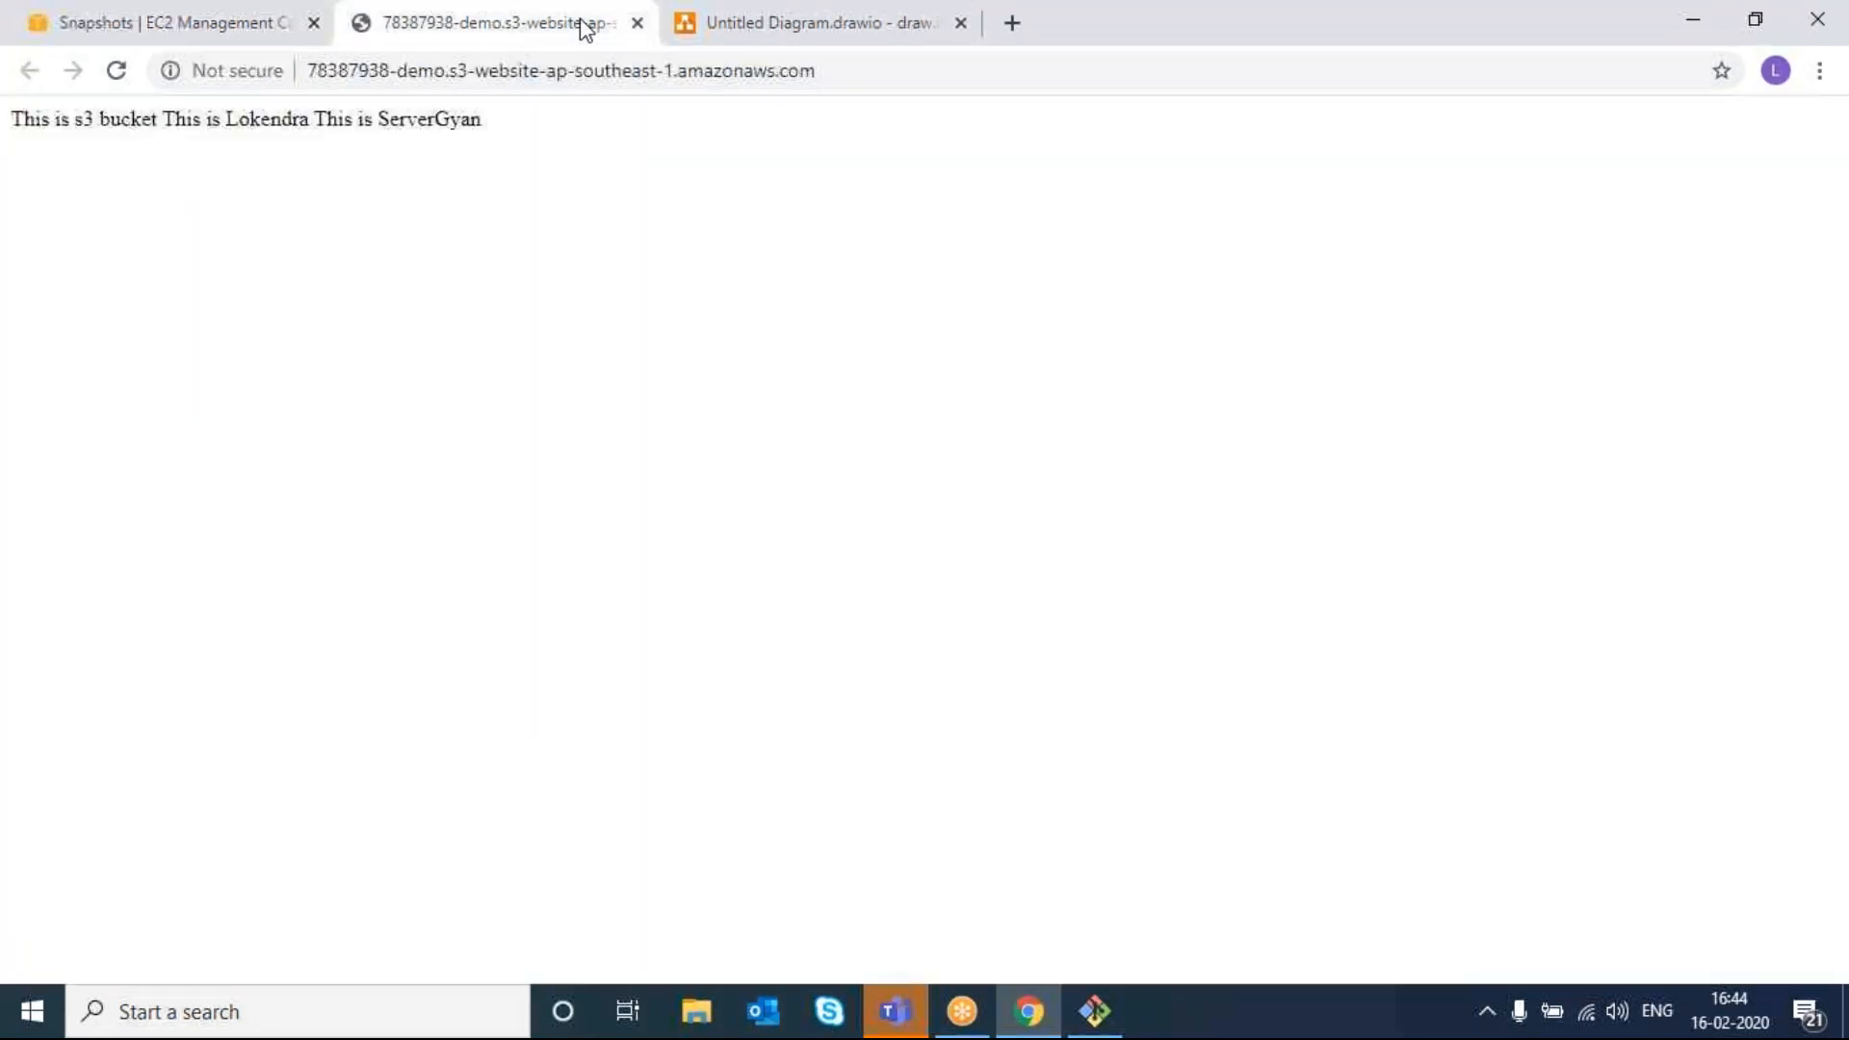
pyautogui.click(636, 25)
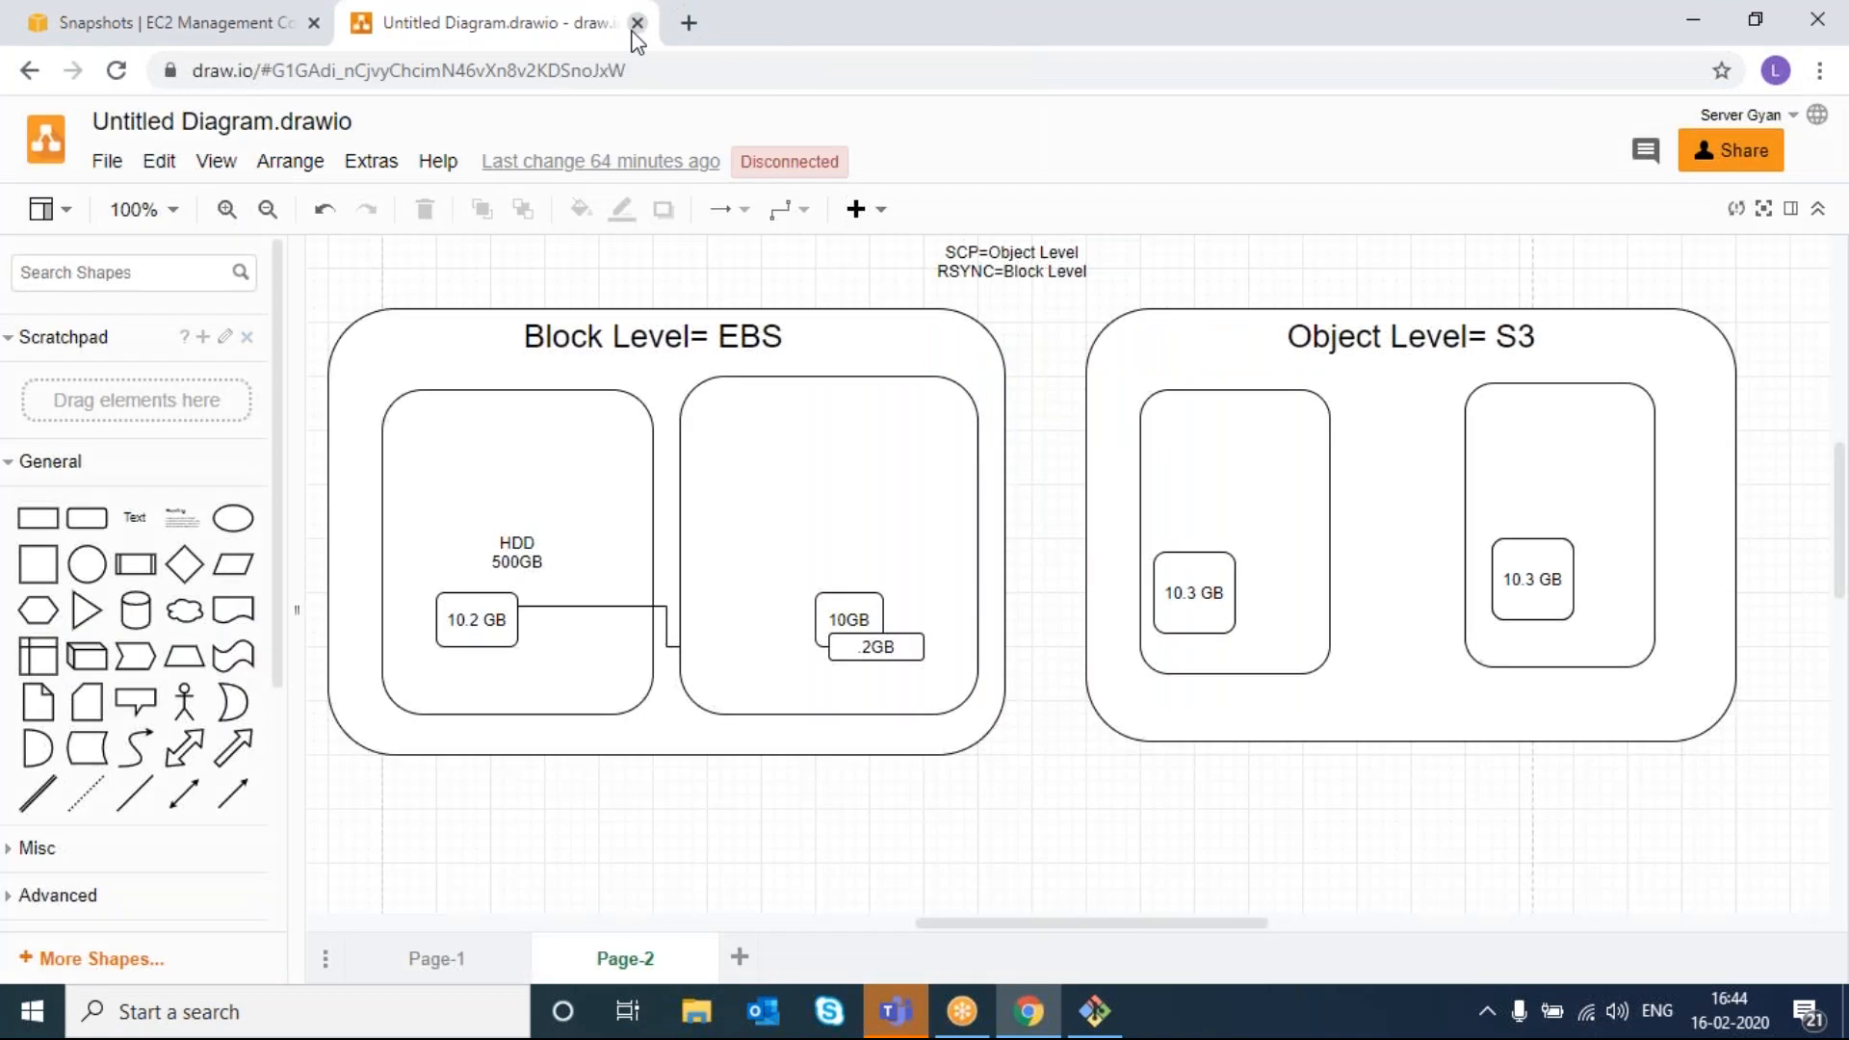
pyautogui.click(734, 956)
pyautogui.moveTo(229, 536)
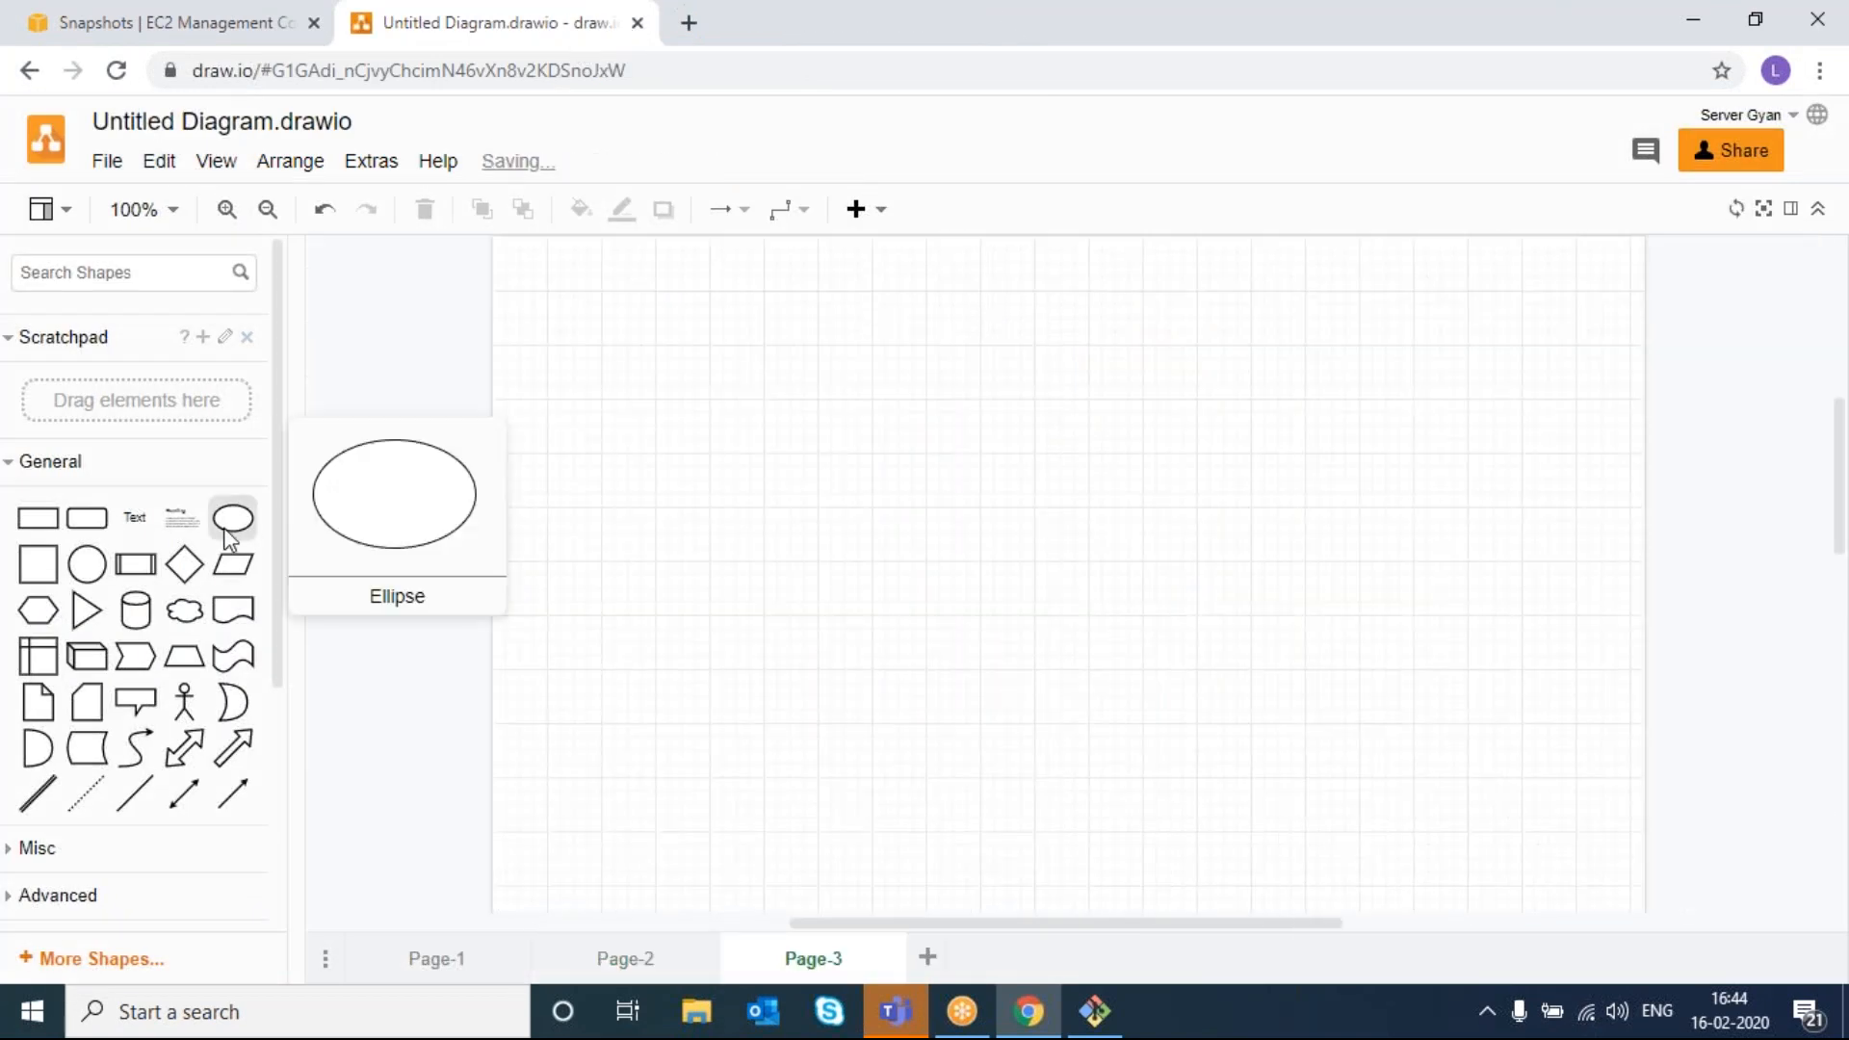
pyautogui.moveTo(87, 518); pyautogui.dragTo(1726, 860)
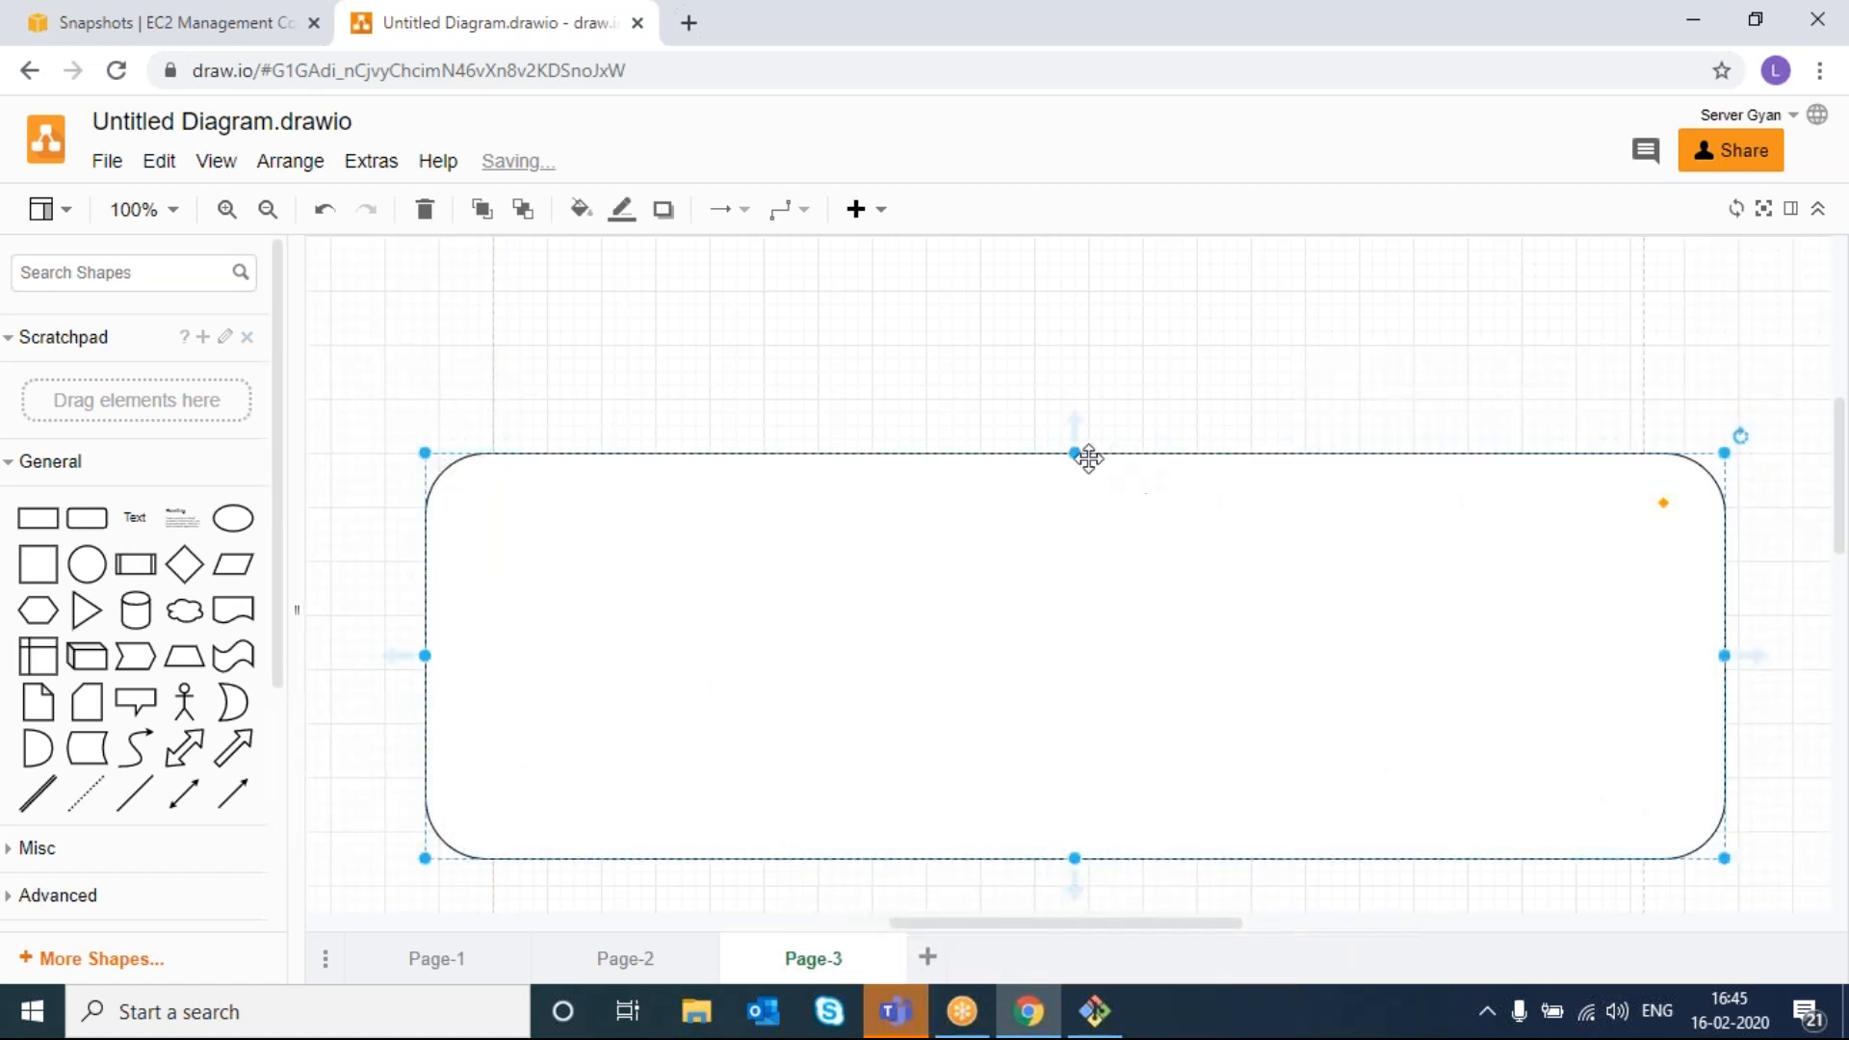
pyautogui.moveTo(1073, 451); pyautogui.dragTo(1066, 328)
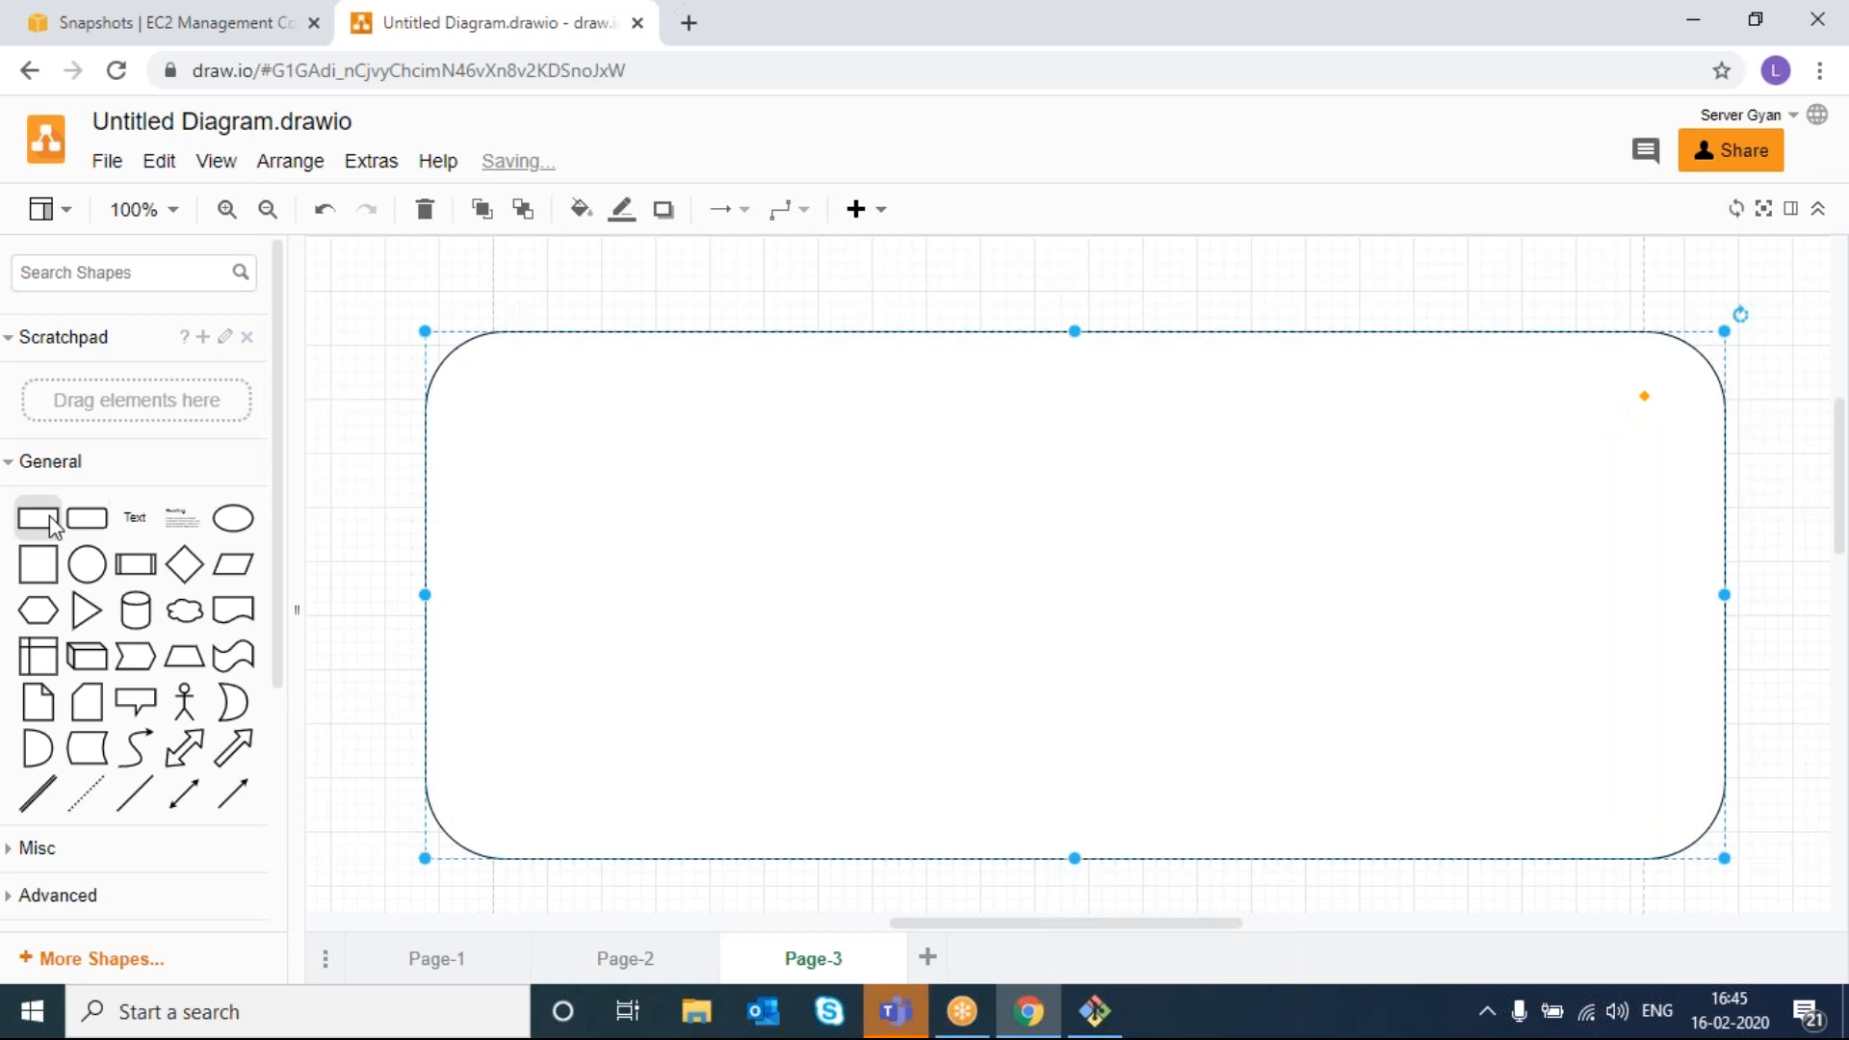
pyautogui.moveTo(85, 522); pyautogui.dragTo(493, 359)
pyautogui.doubleClick(530, 392)
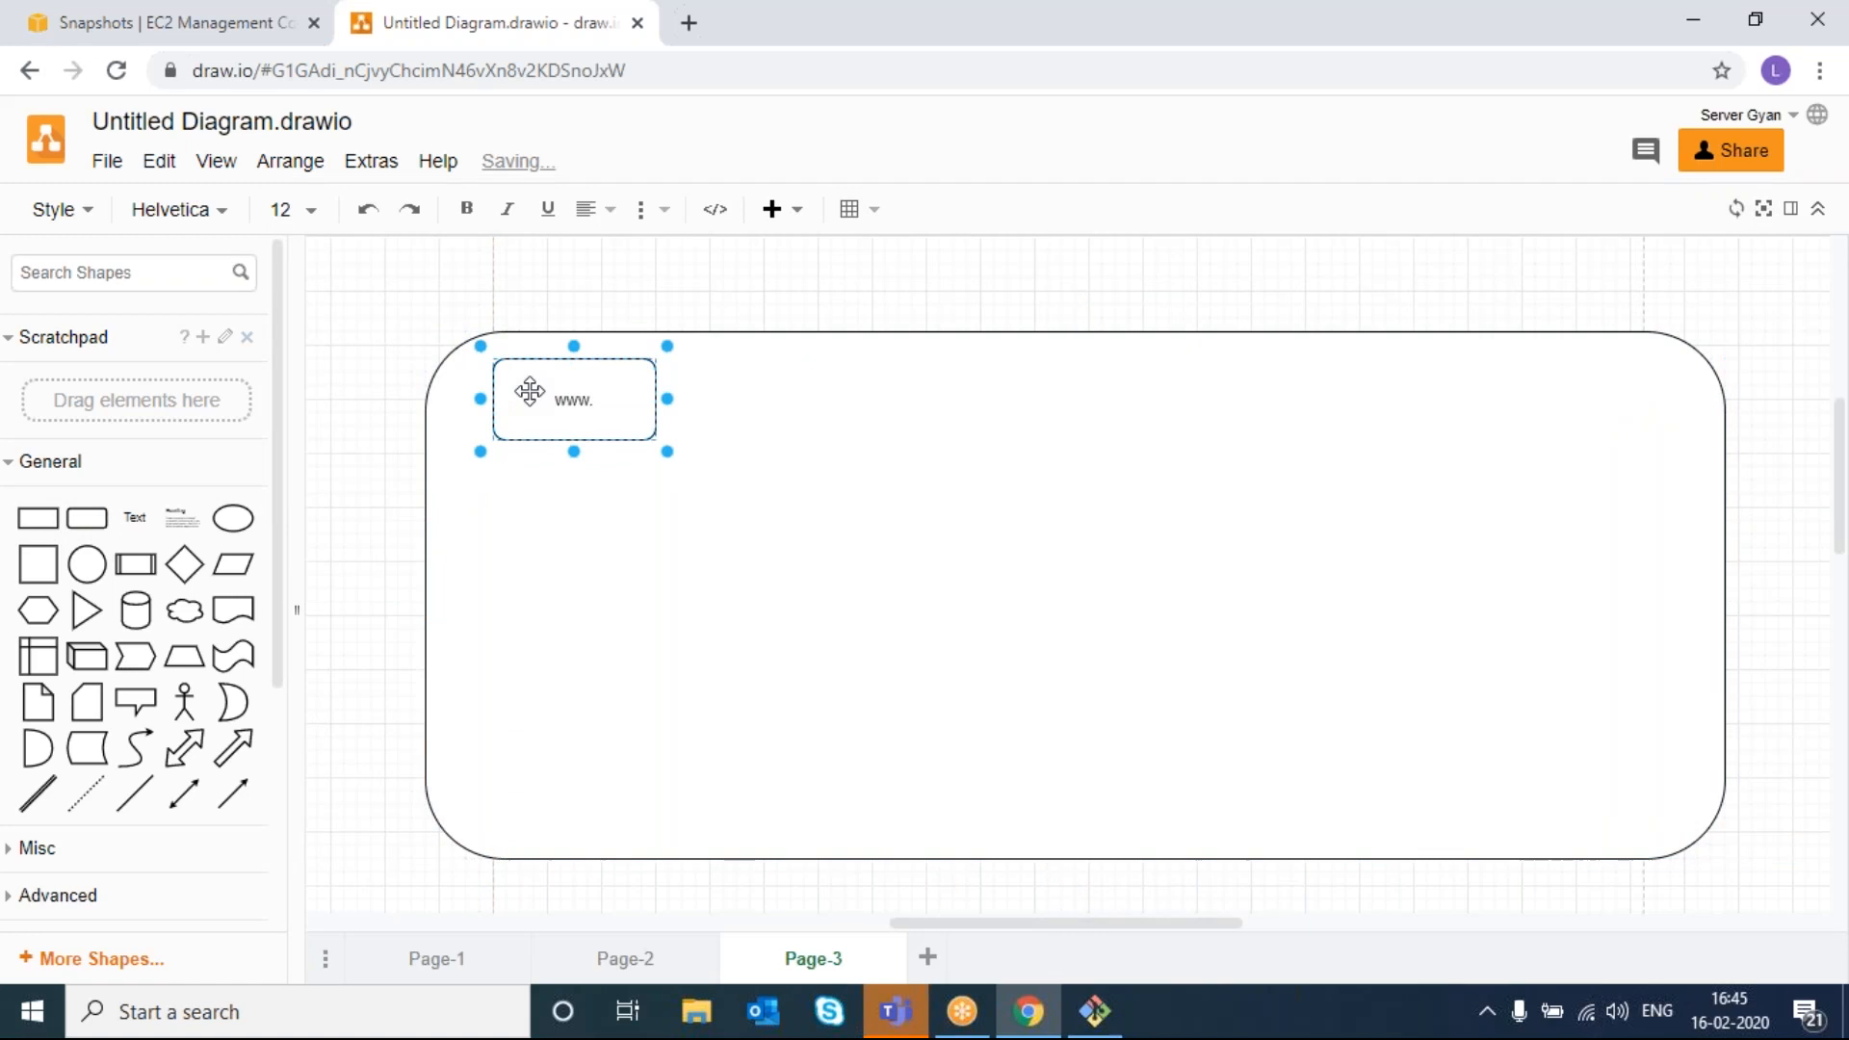
pyautogui.write('www.servergyan.com')
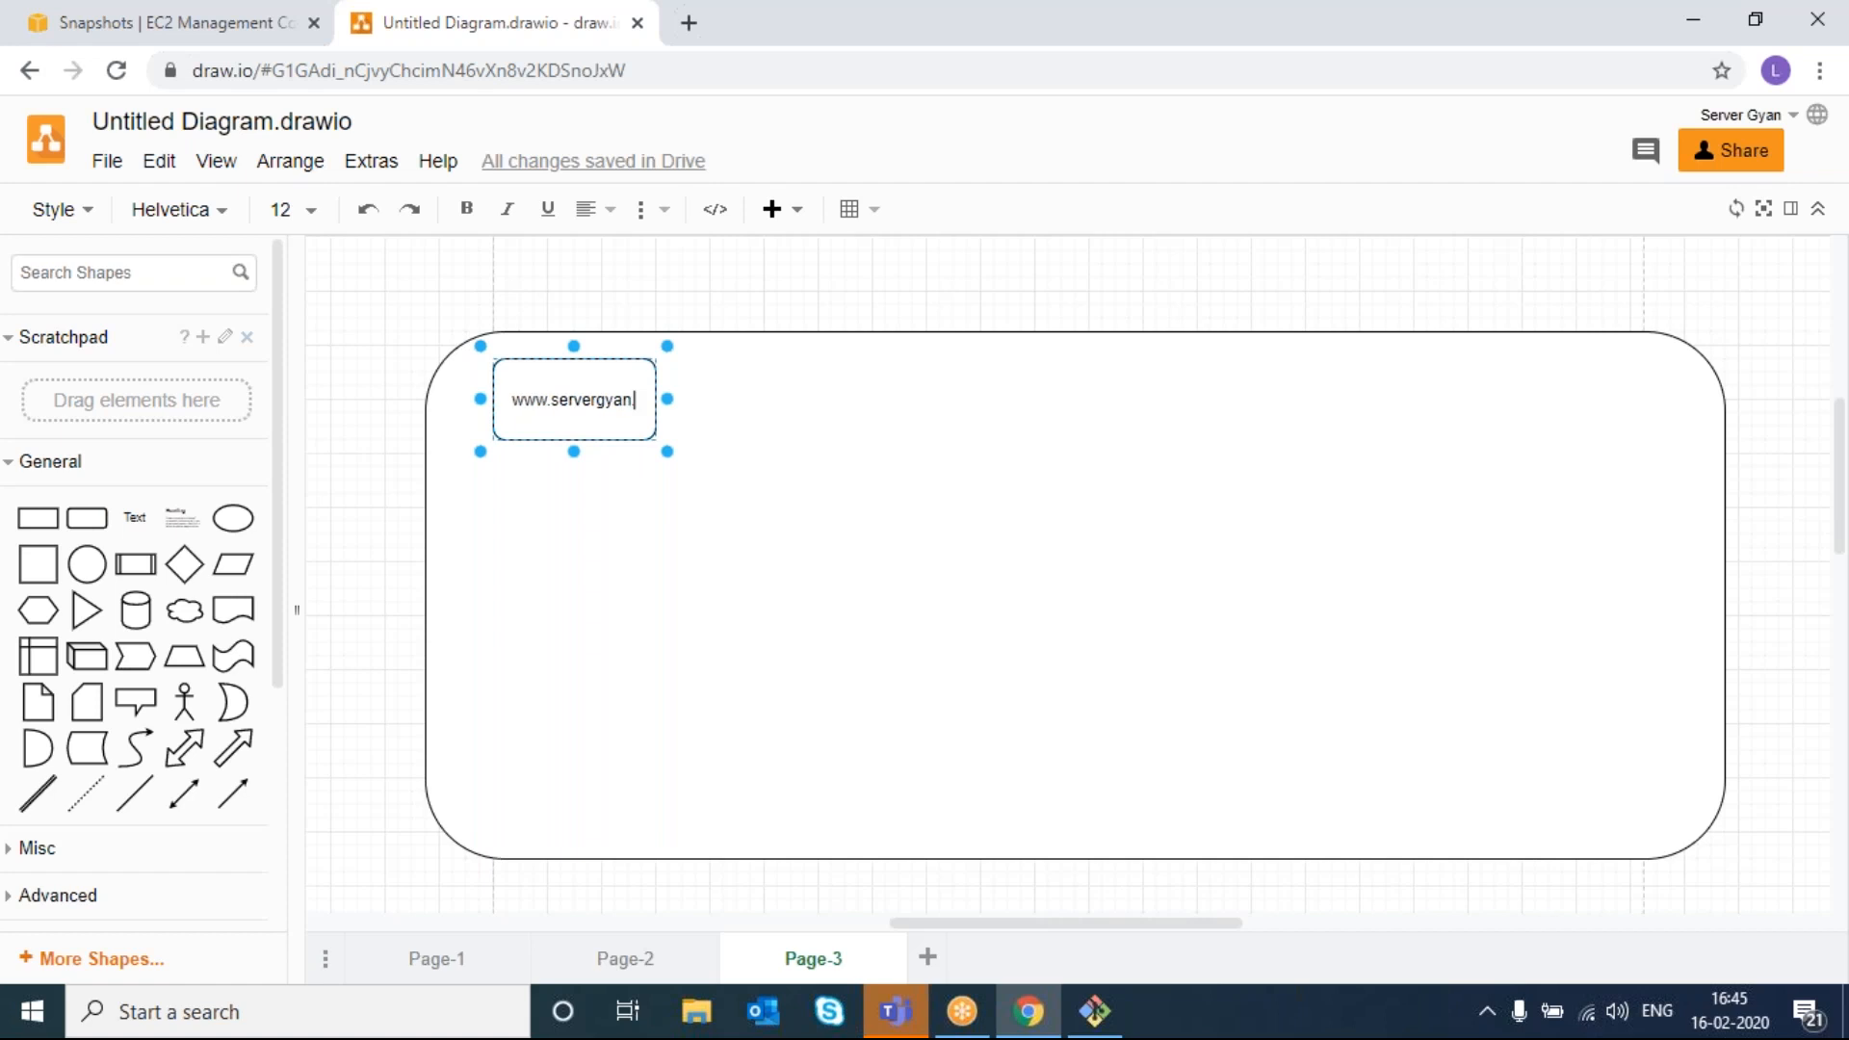
pyautogui.click(647, 529)
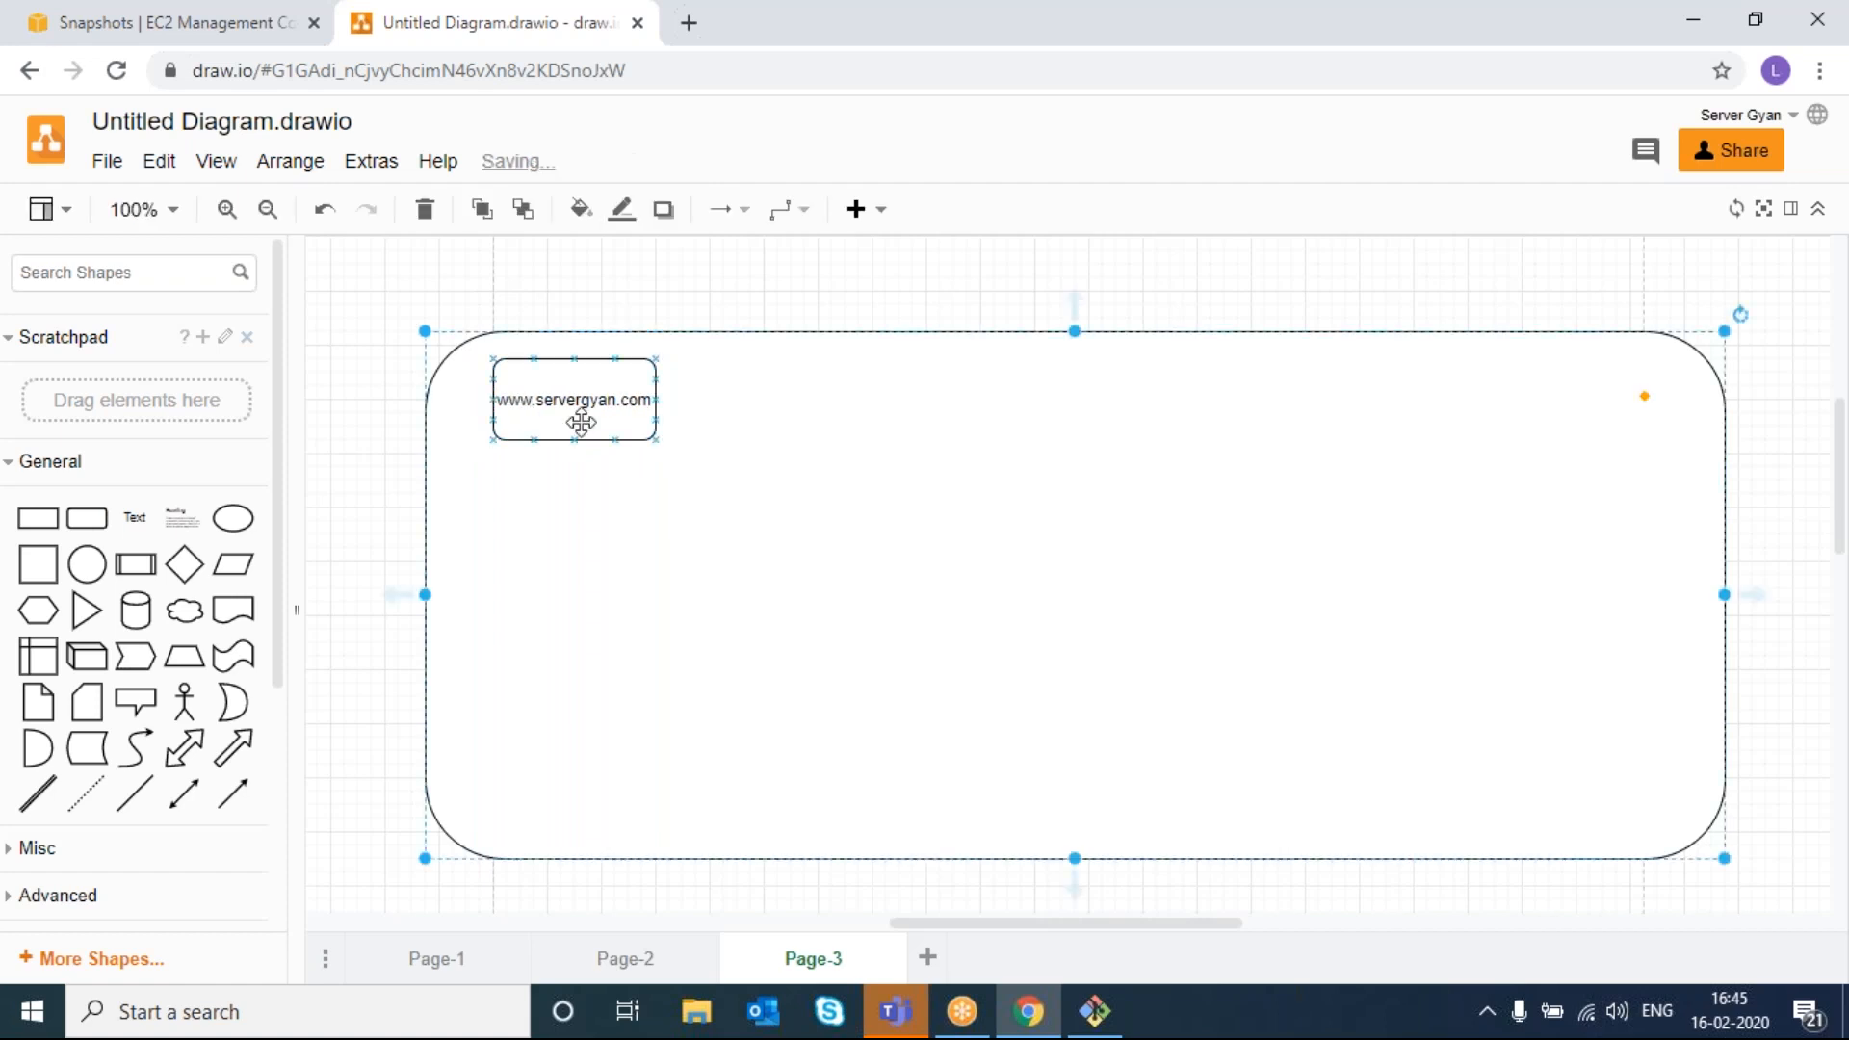
# - Search the shapes for 'actor' and place a stick-figure user inside the container
pyautogui.click(95, 272)
pyautogui.write('actor')
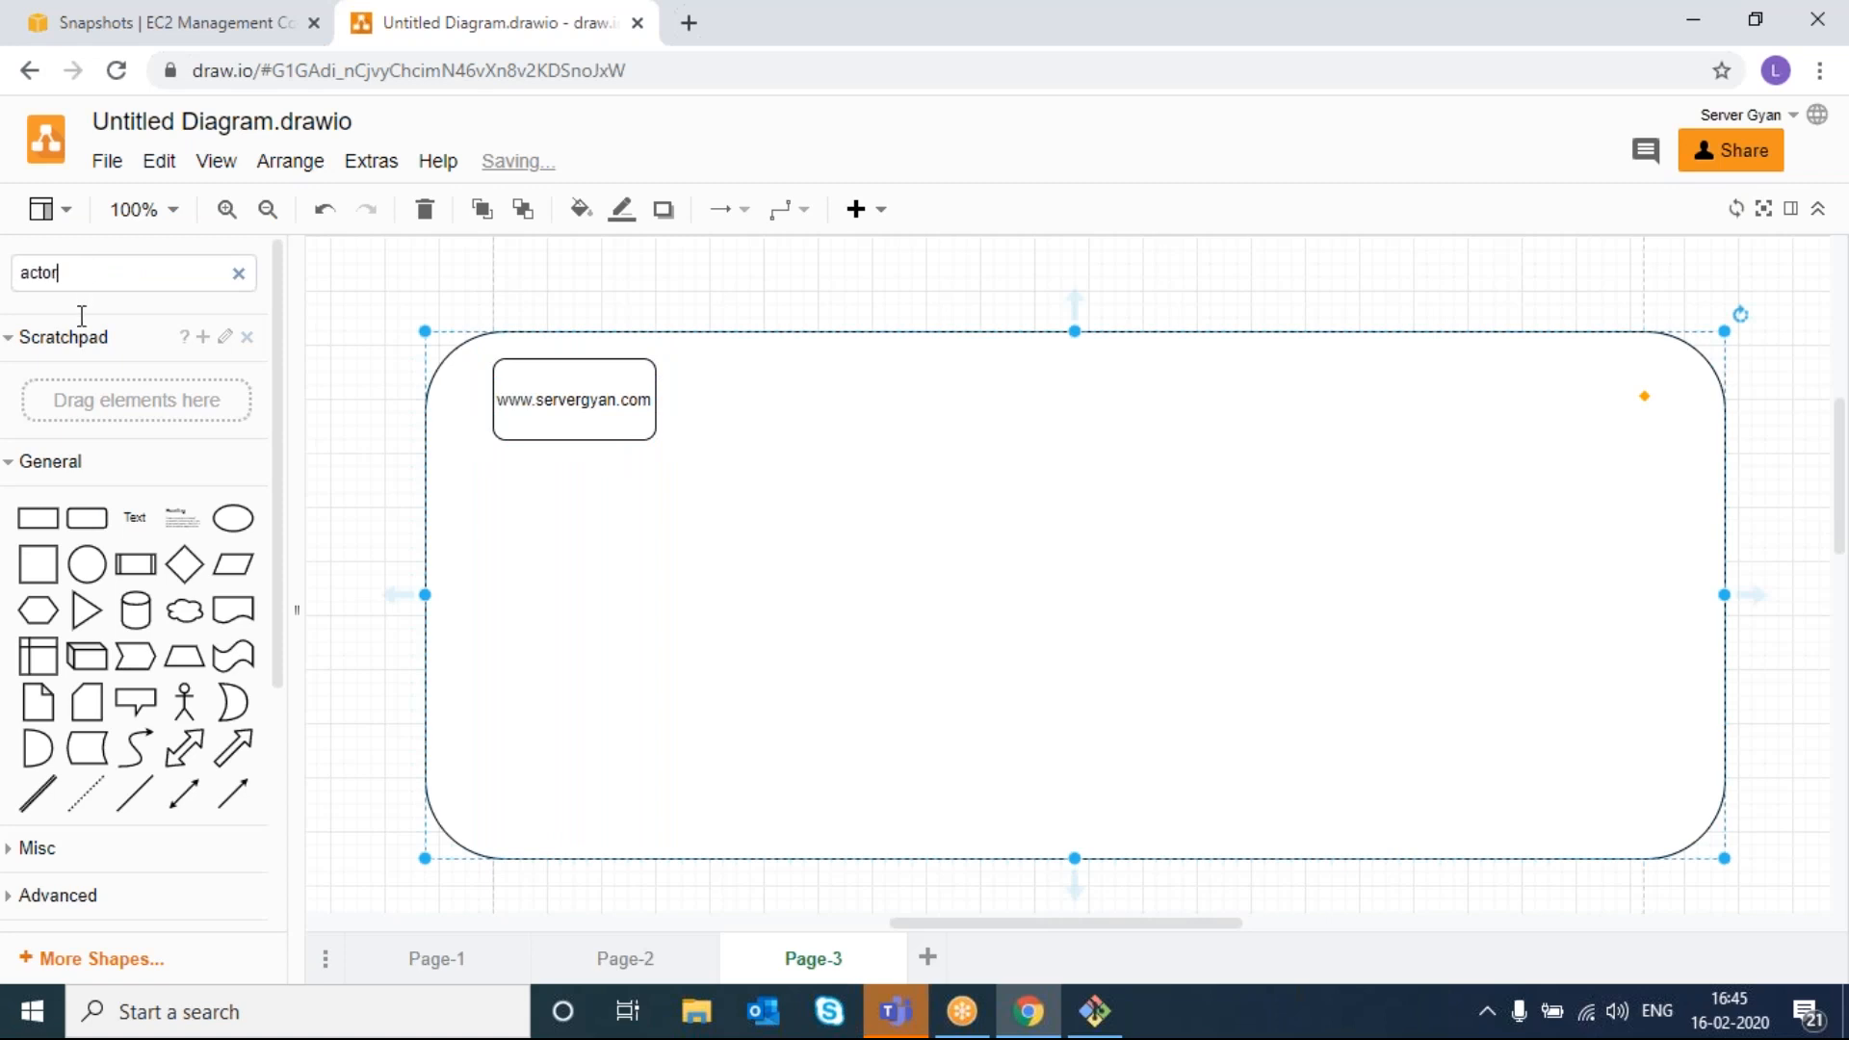
pyautogui.press('Return')
pyautogui.moveTo(36, 371); pyautogui.dragTo(487, 595)
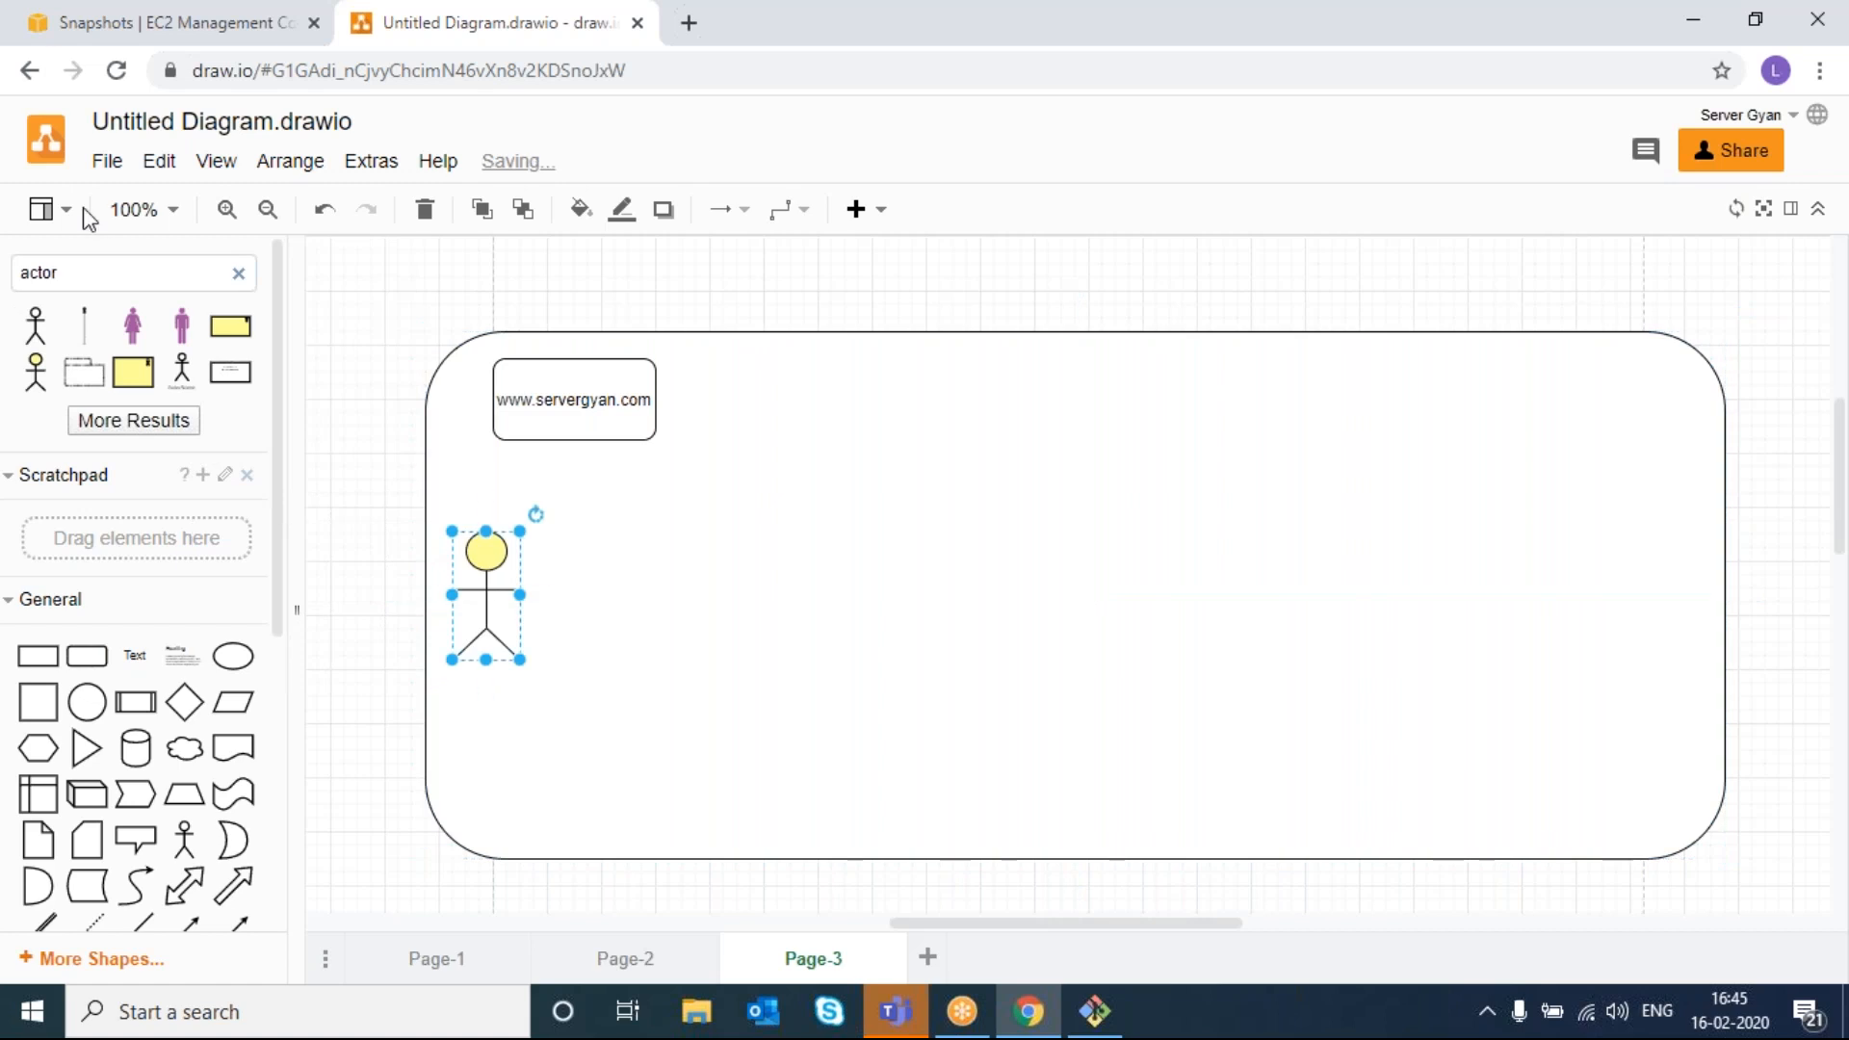
# - Add a DNS globe icon and an orange load-balancer icon to the right of the user
pyautogui.click(81, 258)
pyautogui.write('dns')
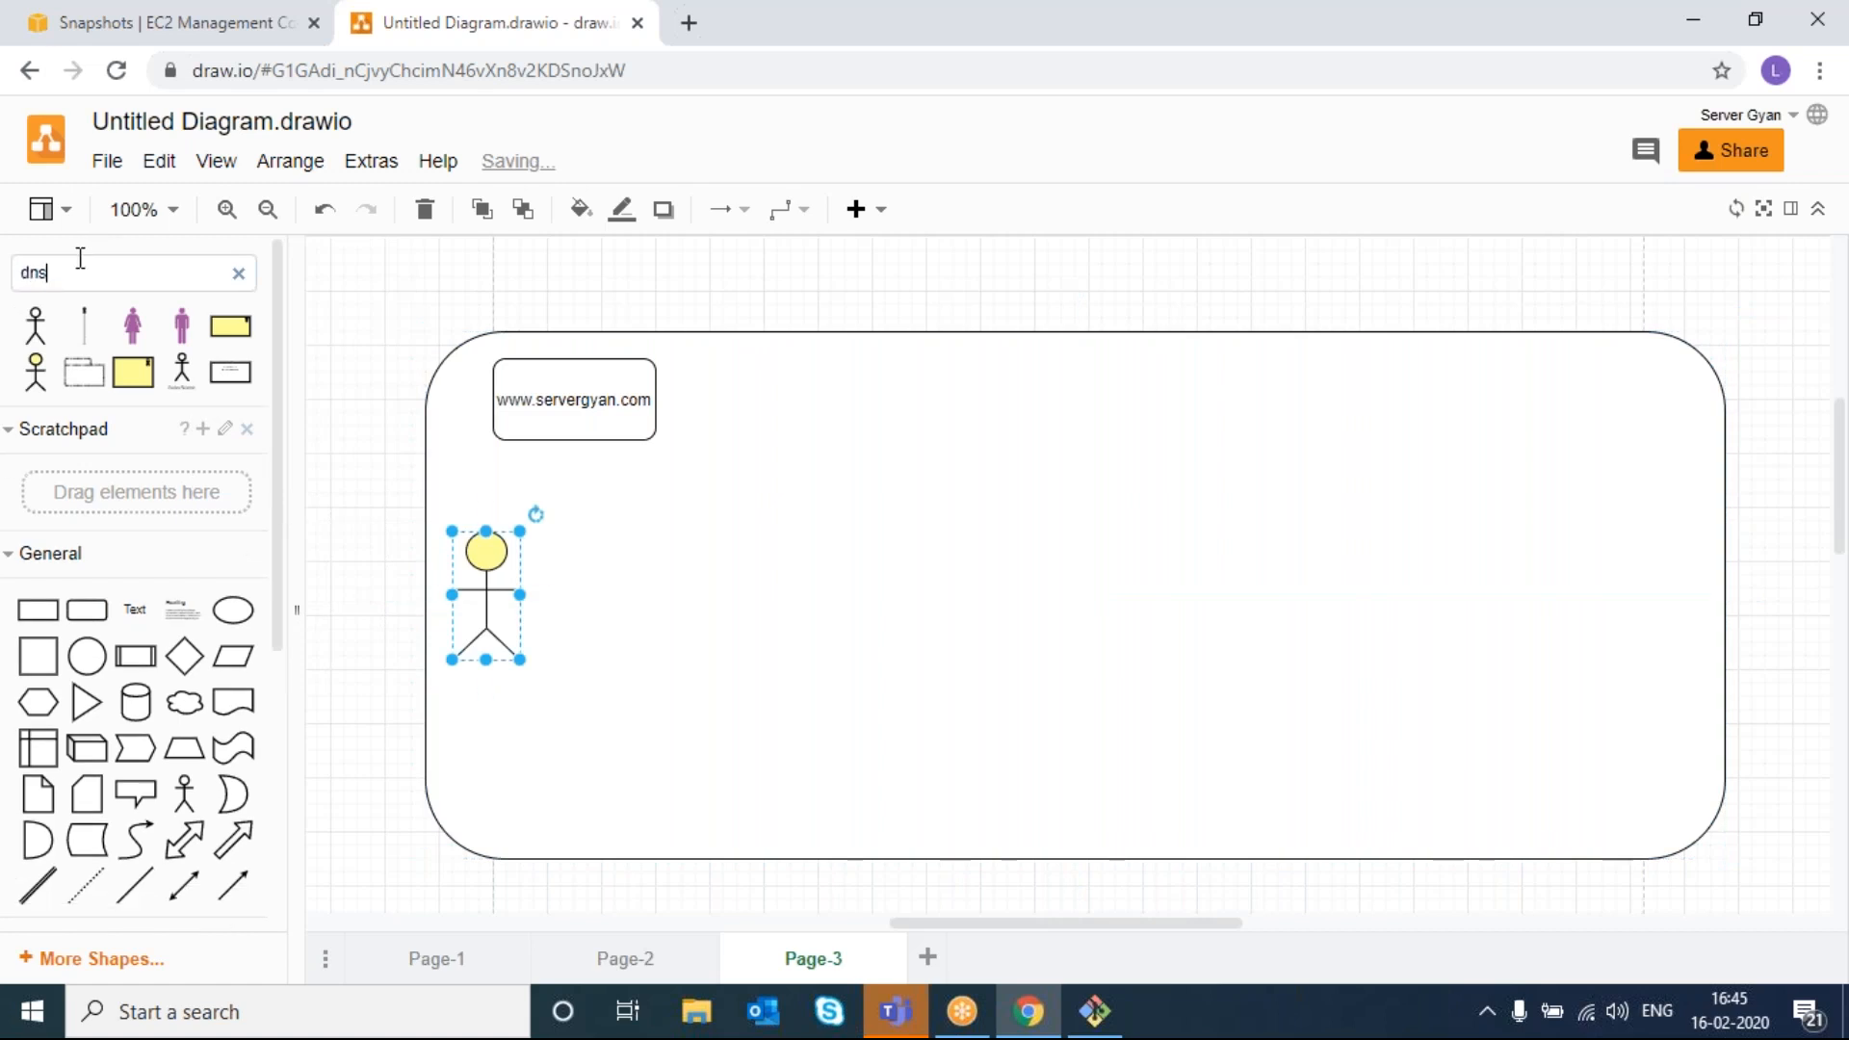
pyautogui.press('Return')
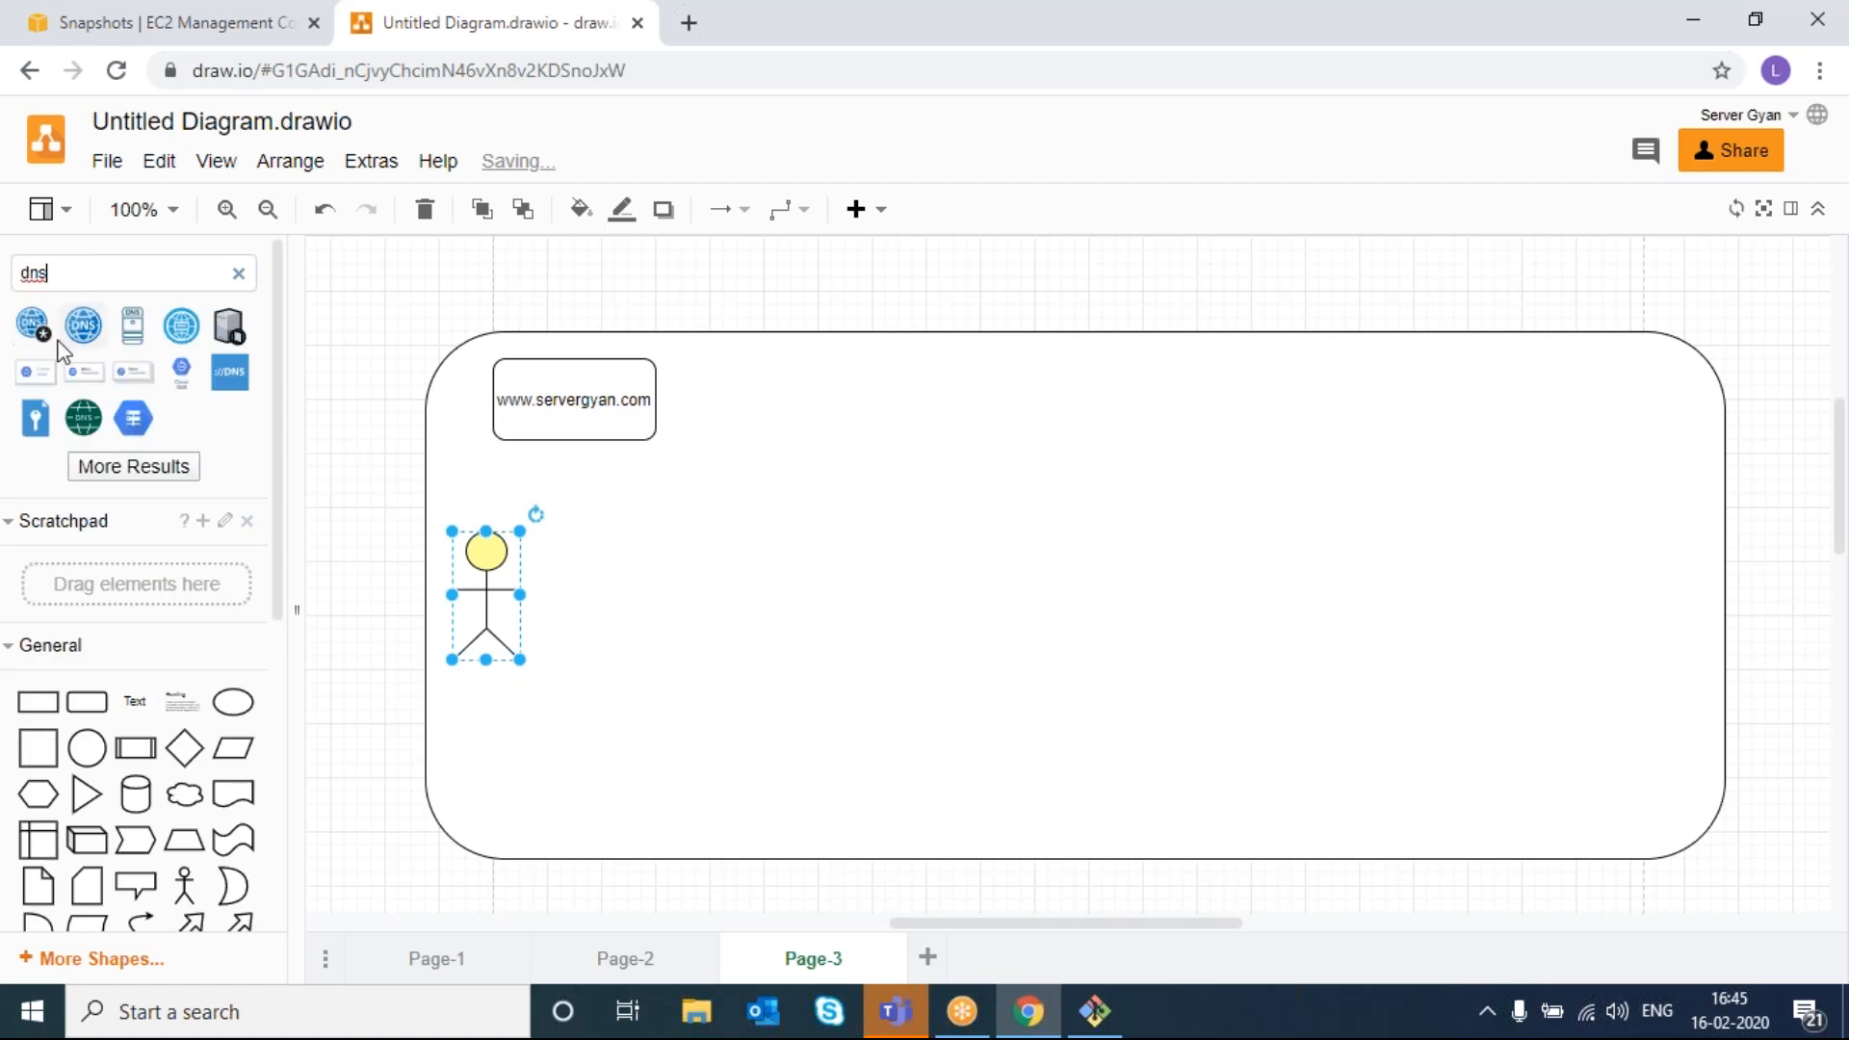
pyautogui.moveTo(83, 325); pyautogui.dragTo(621, 596)
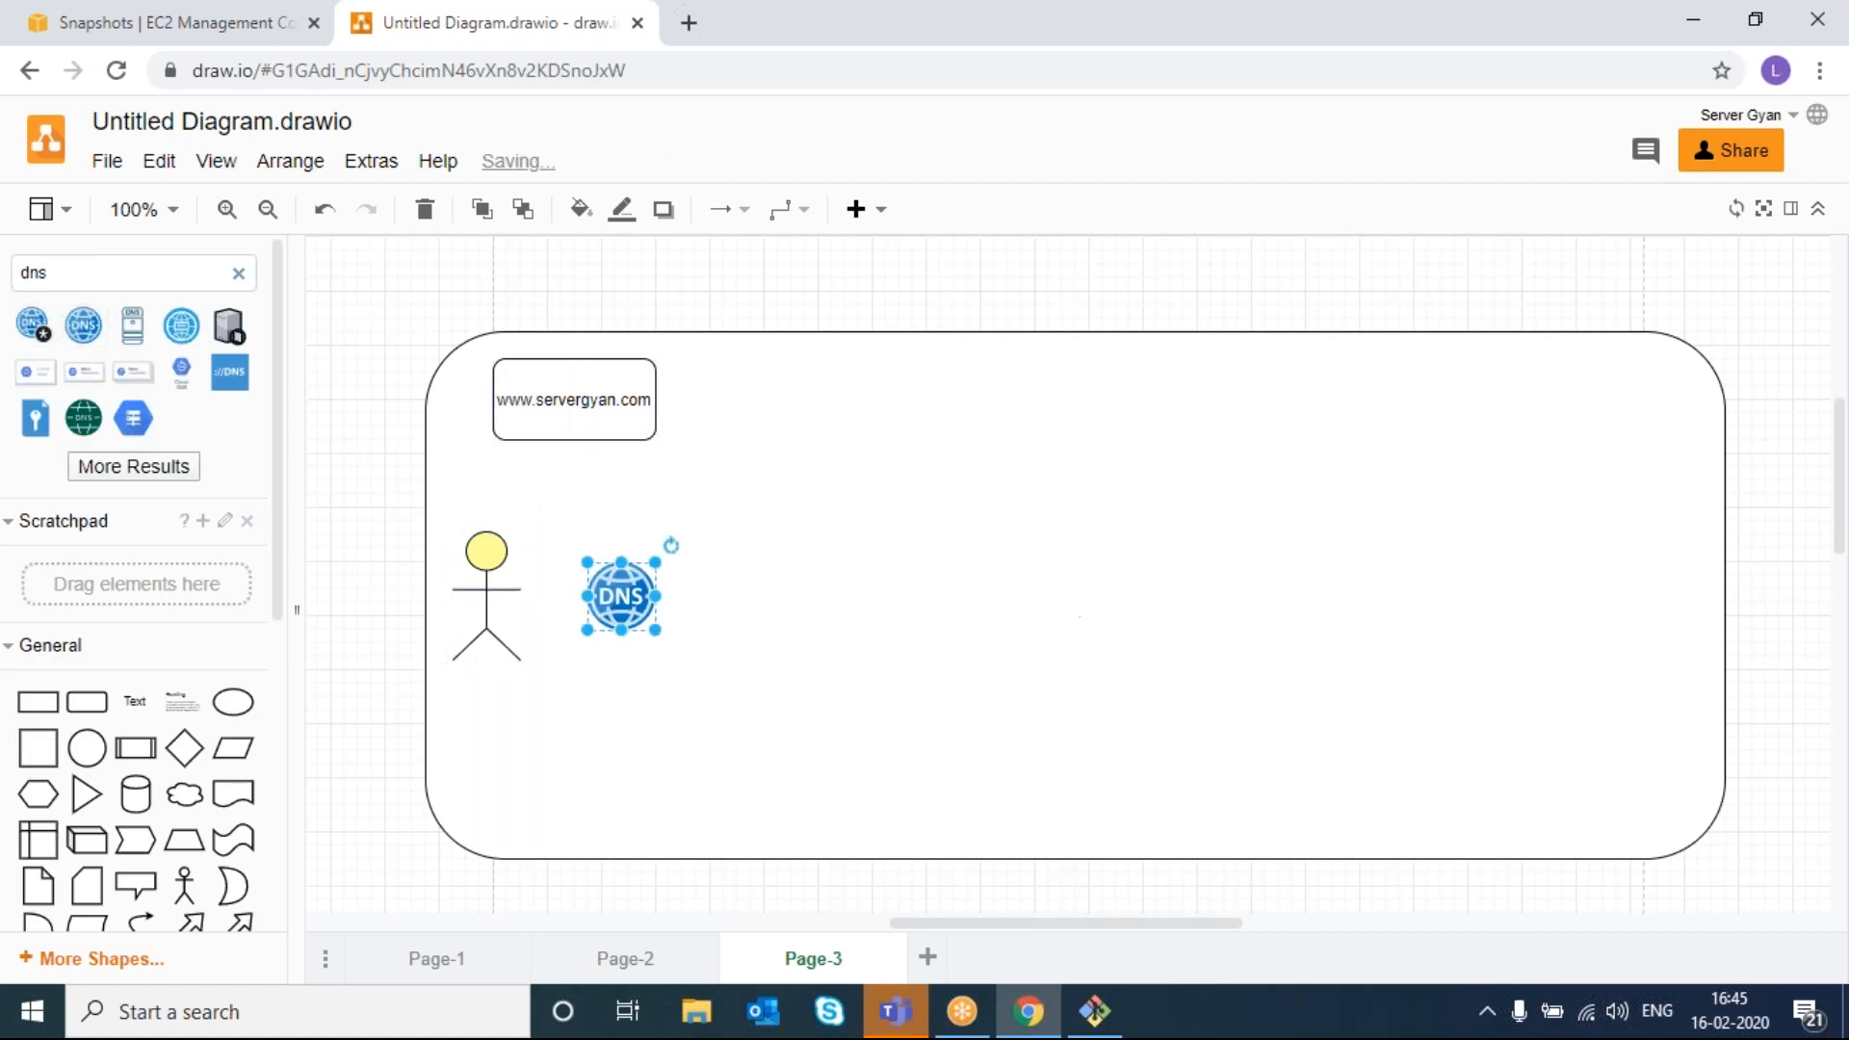
pyautogui.click(354, 563)
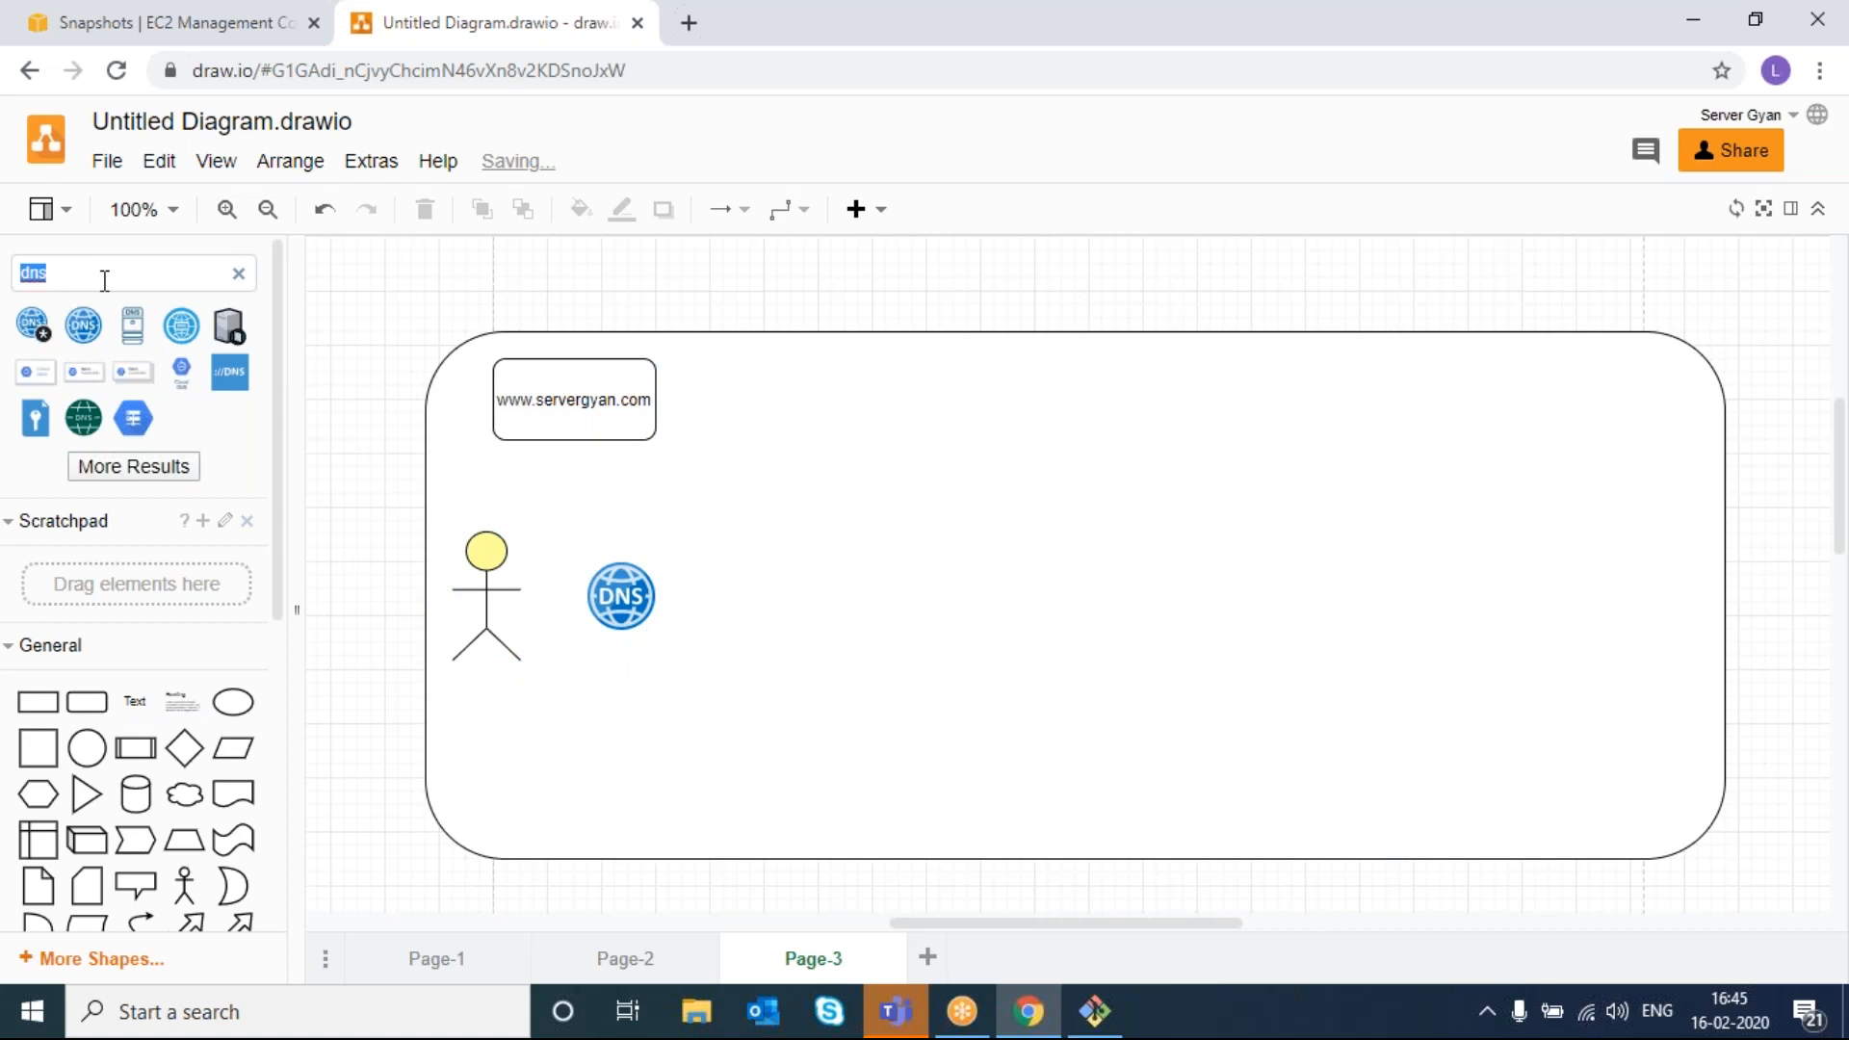
pyautogui.write('lo')
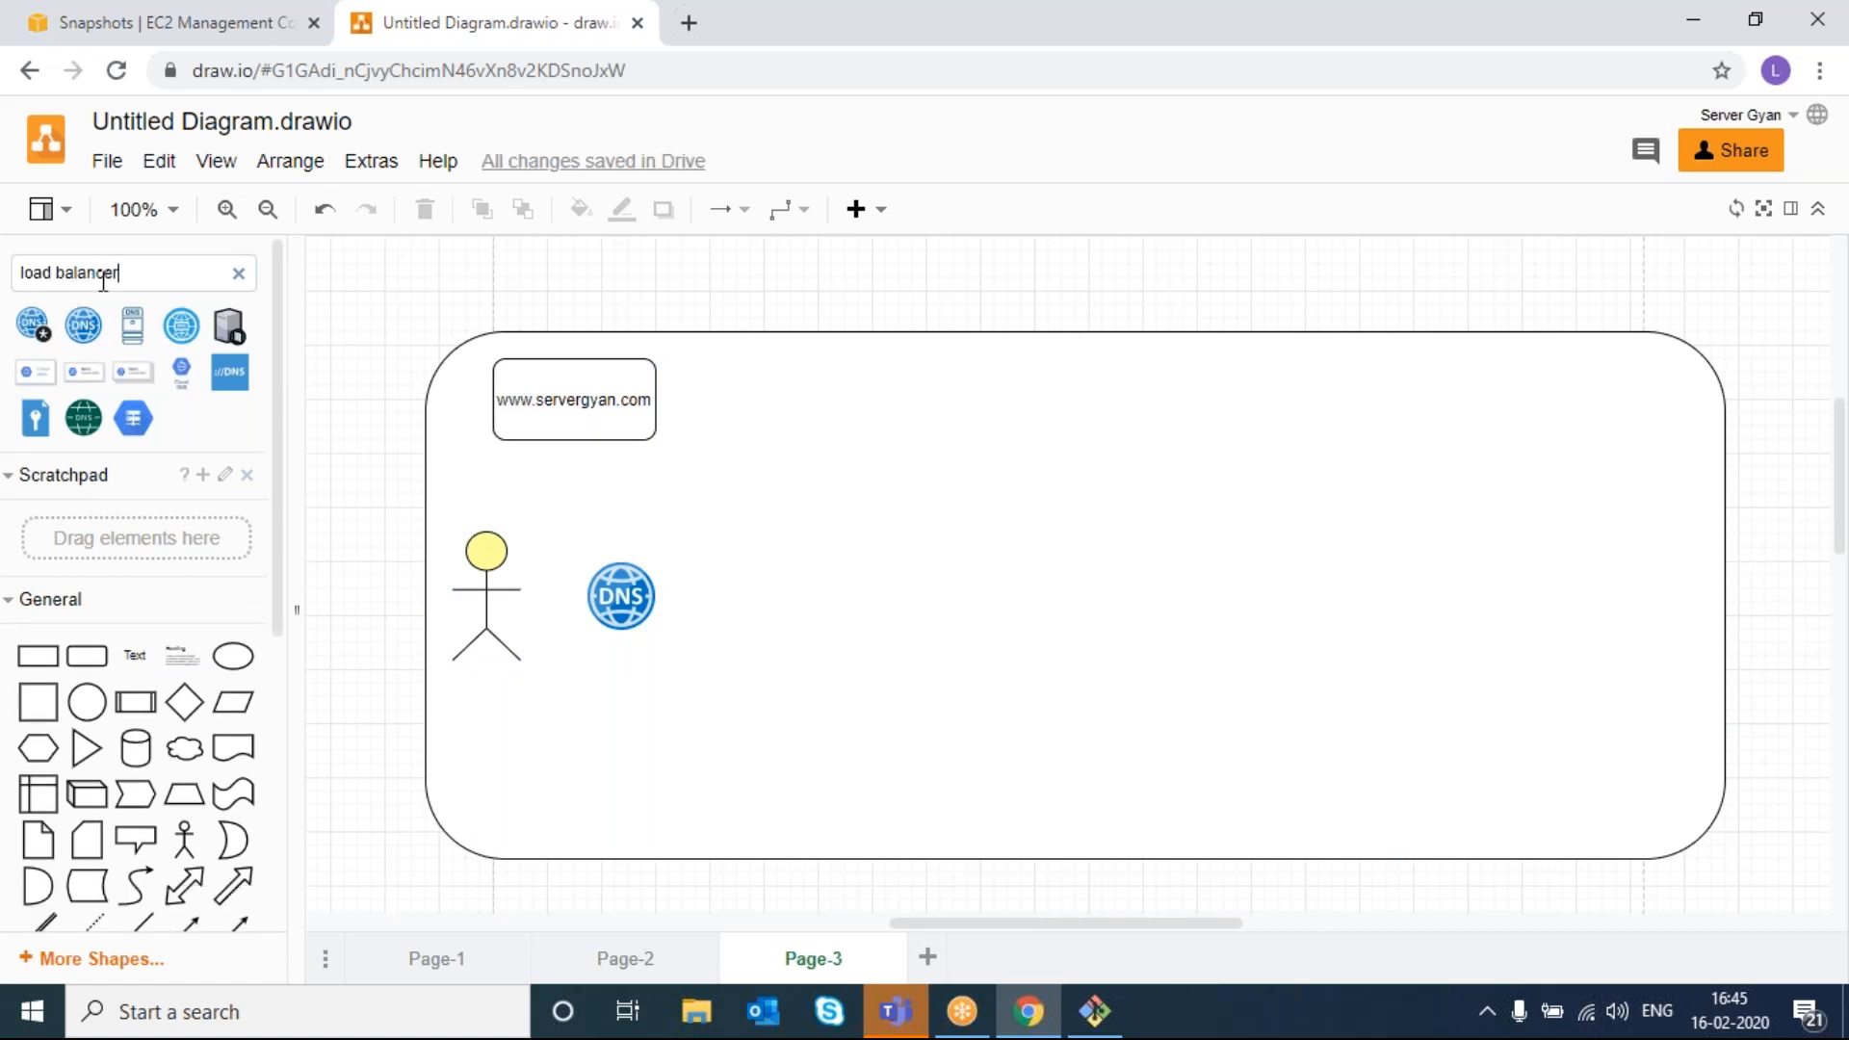
pyautogui.write('ad balancer')
pyautogui.press('Return')
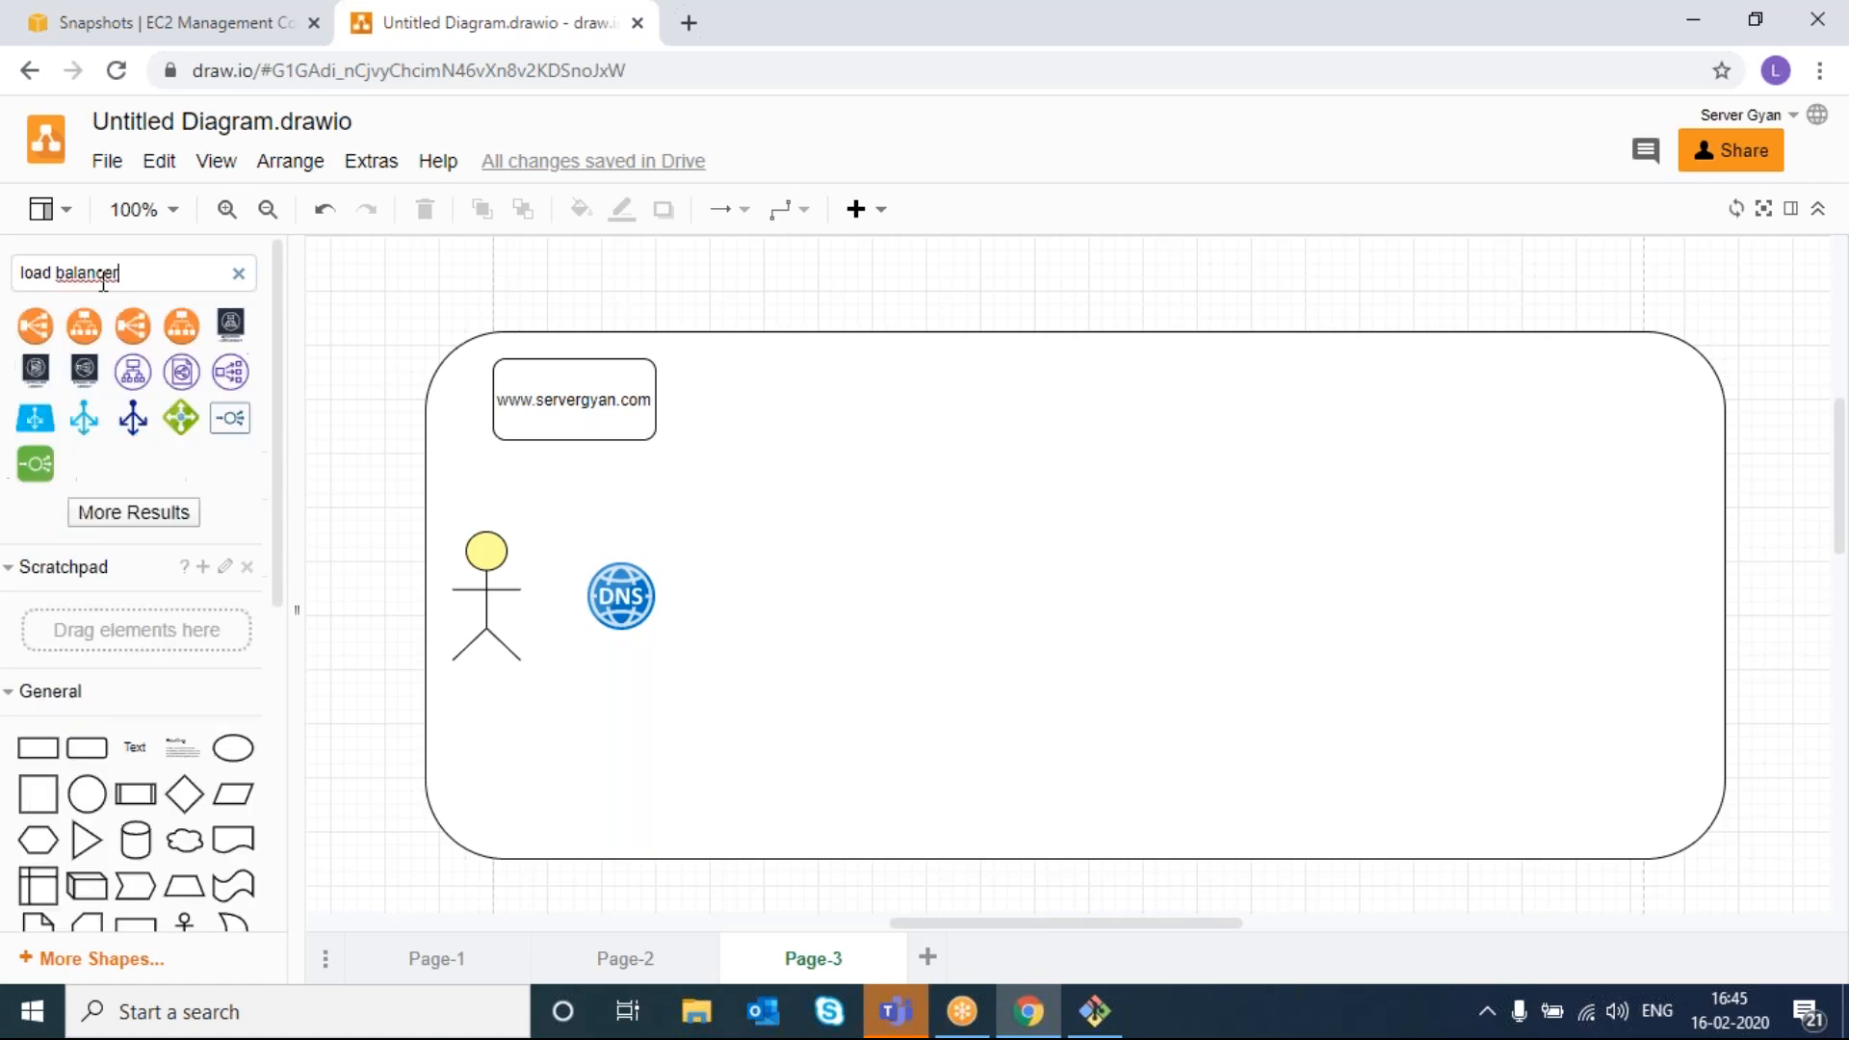
pyautogui.moveTo(29, 331); pyautogui.dragTo(814, 550)
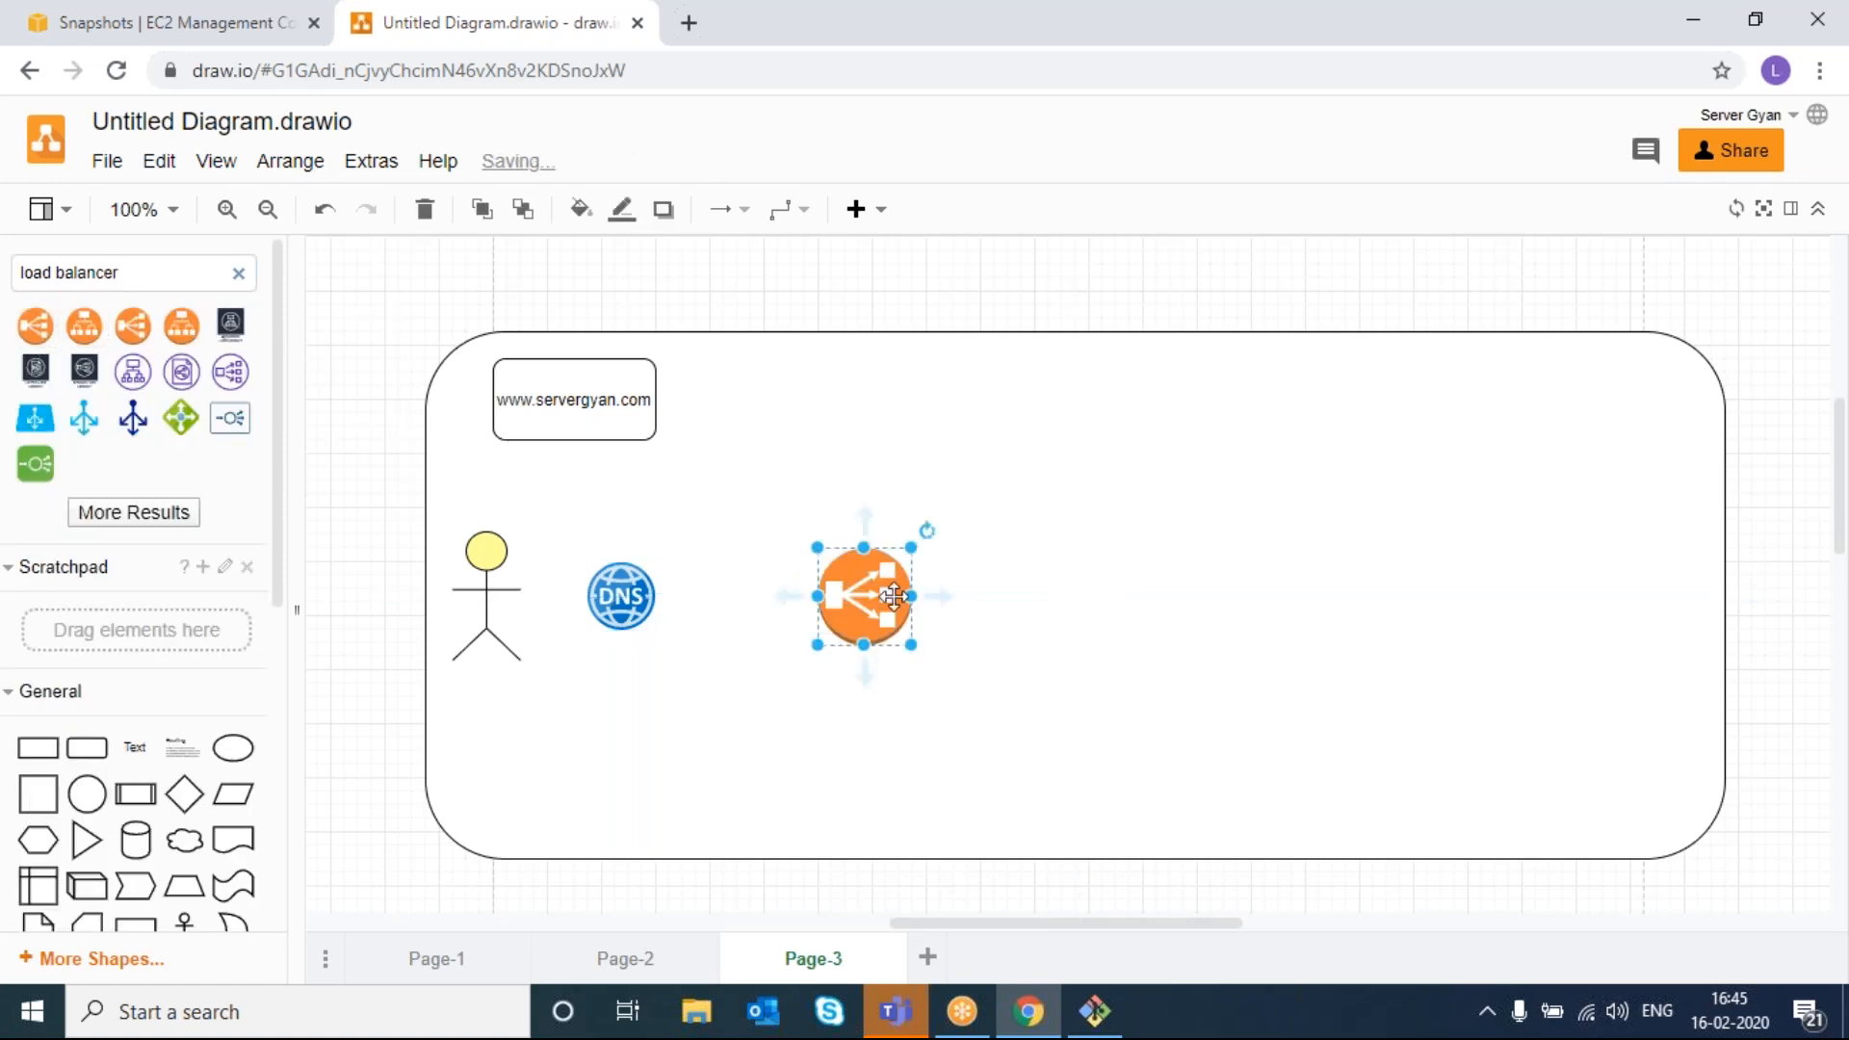
# - Search the shapes for 'instance' and place an orange instance box right of the load balancer
pyautogui.click(1066, 594)
pyautogui.doubleClick(173, 276)
pyautogui.rightClick(172, 278)
pyautogui.press('Escape')
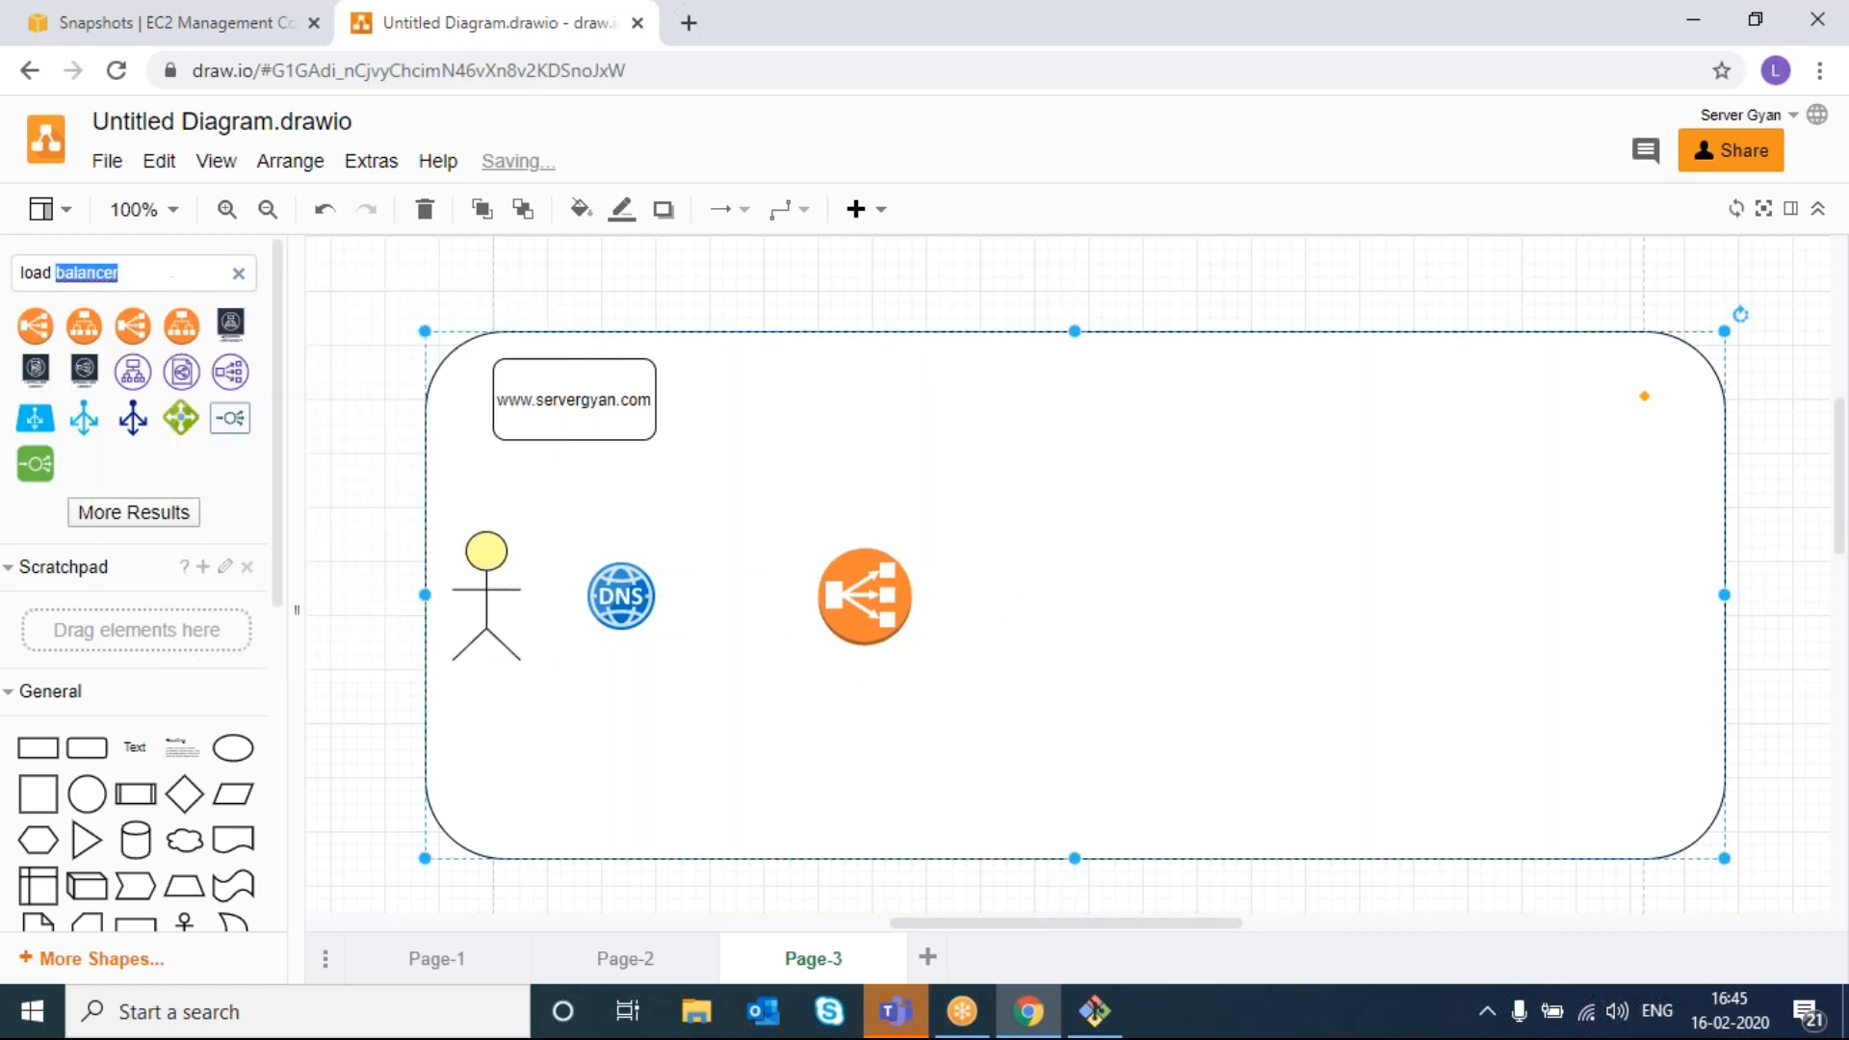
pyautogui.write('instance')
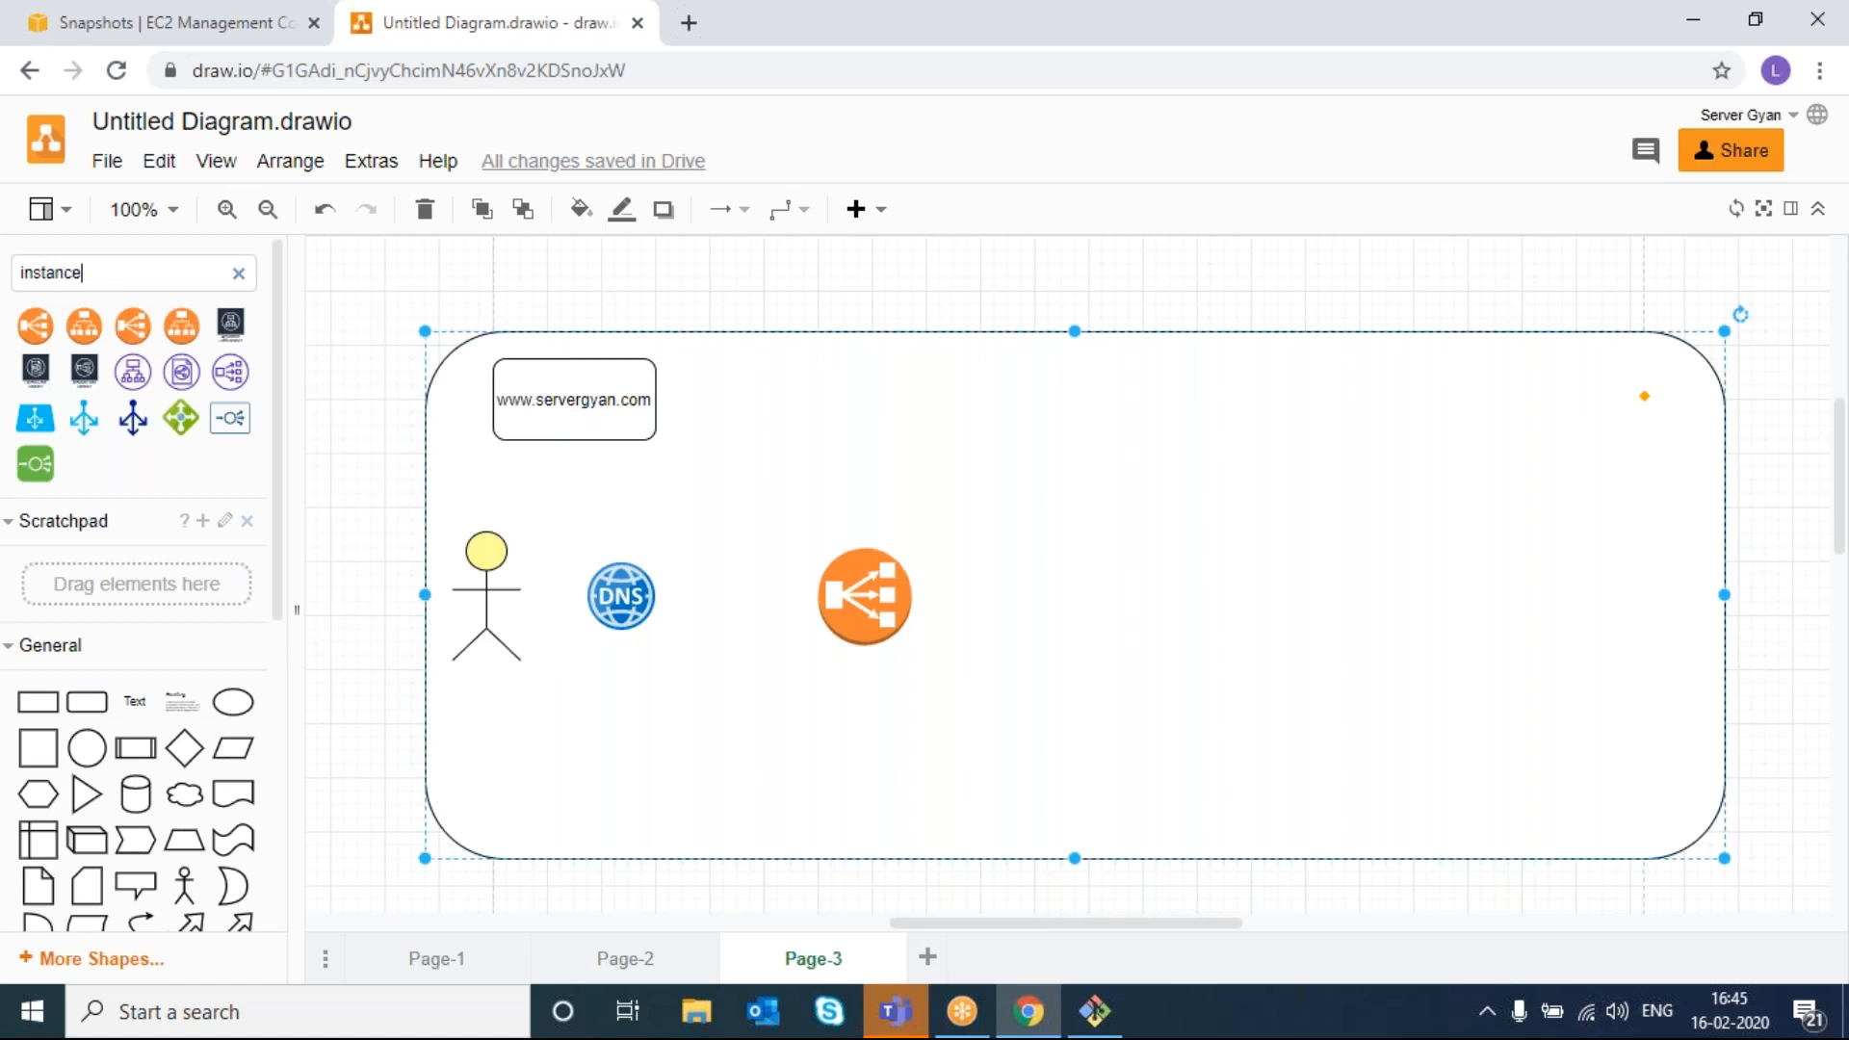
pyautogui.press('Return')
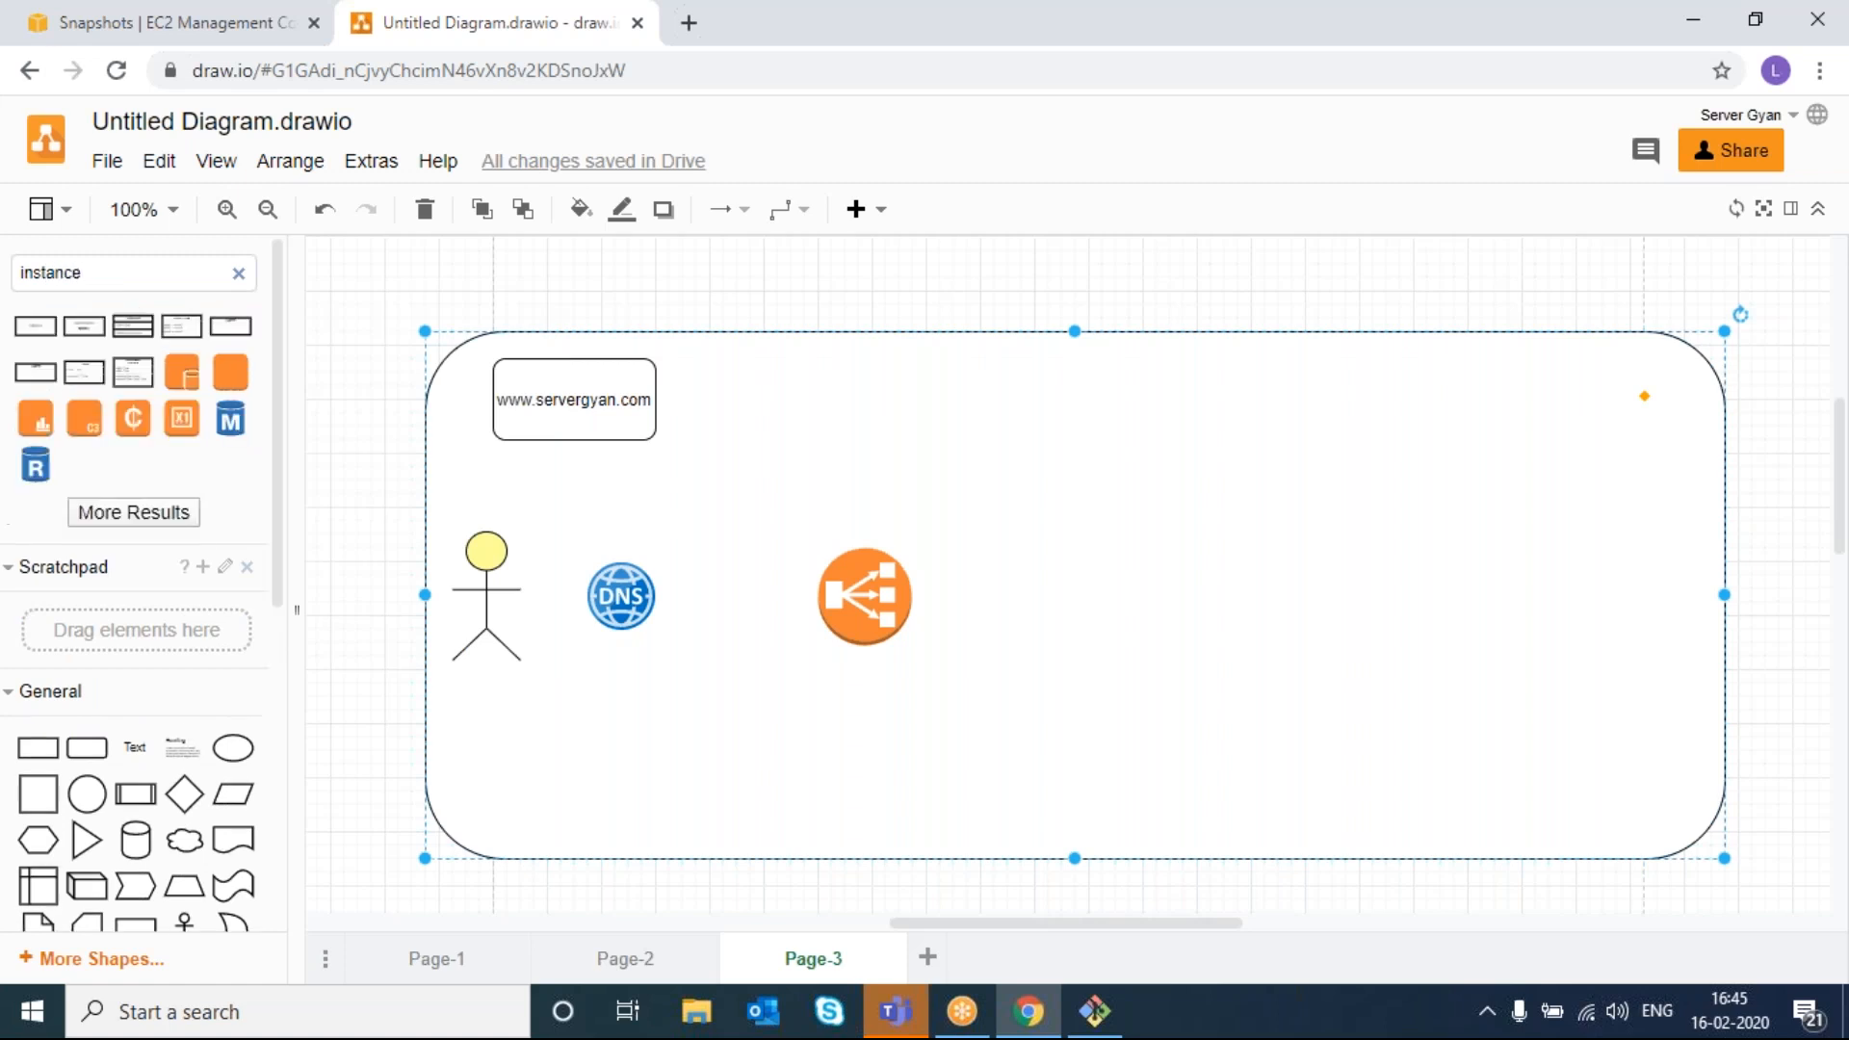
pyautogui.moveTo(230, 372); pyautogui.dragTo(1128, 449)
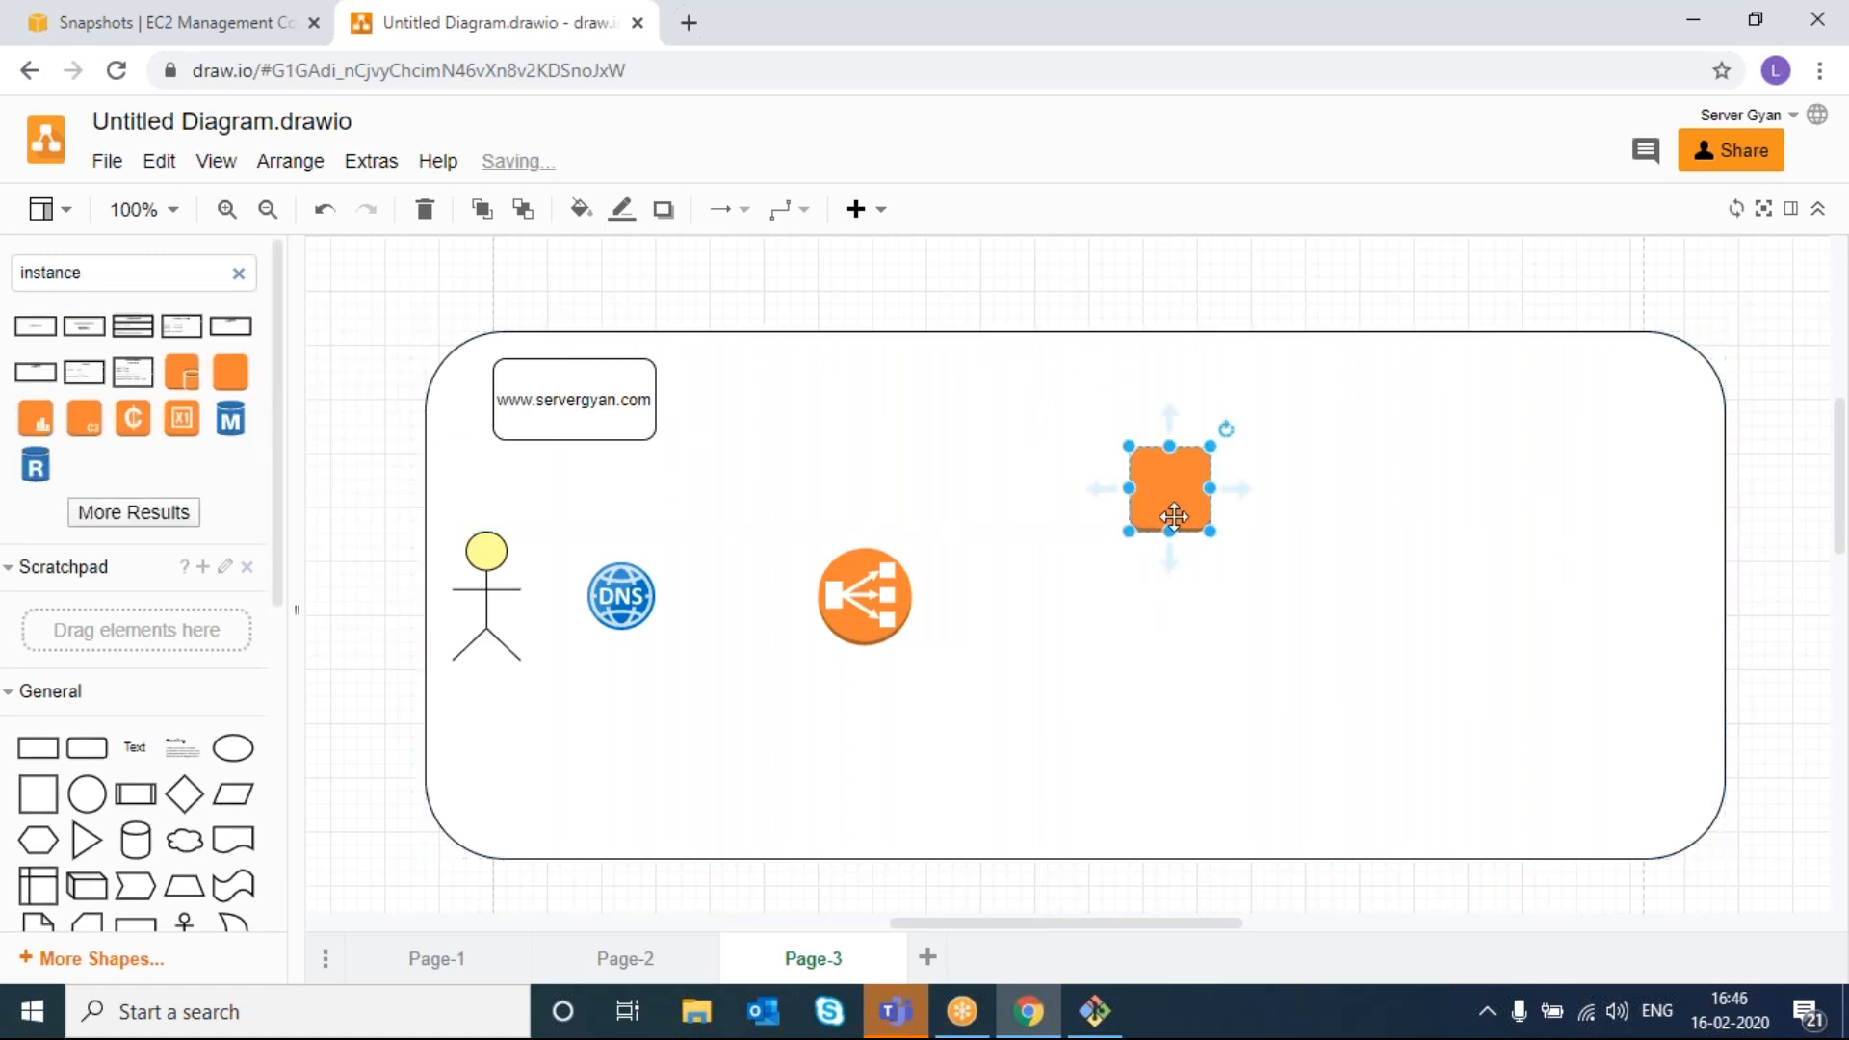
# - Paste copies of the instance box and arrange four equal boxes in a vertical column
pyautogui.hotkey('ctrl', 'v')
pyautogui.hotkey('ctrl', 'v')
pyautogui.hotkey('ctrl', 'v')
pyautogui.moveTo(1209, 570); pyautogui.dragTo(1197, 767)
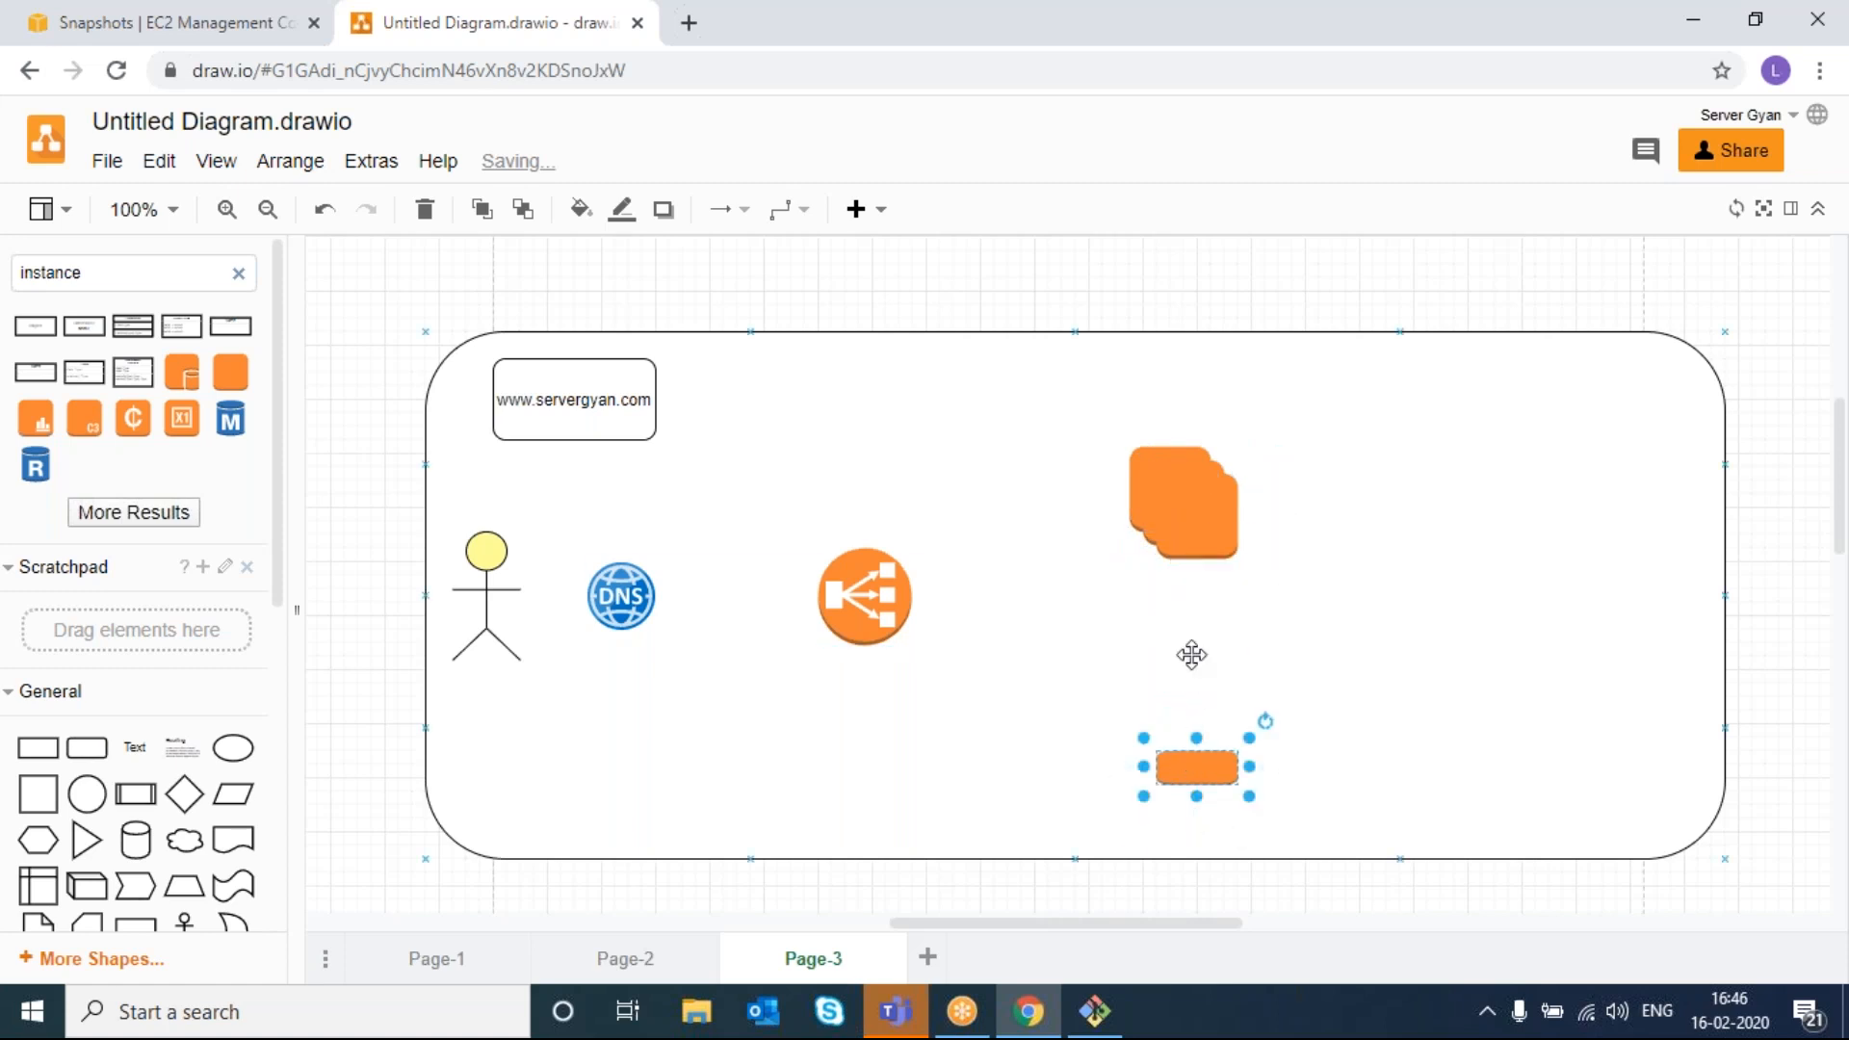
pyautogui.moveTo(1197, 549); pyautogui.dragTo(1193, 710)
pyautogui.moveTo(1191, 535); pyautogui.dragTo(1197, 601)
pyautogui.moveTo(1168, 478); pyautogui.dragTo(1187, 504)
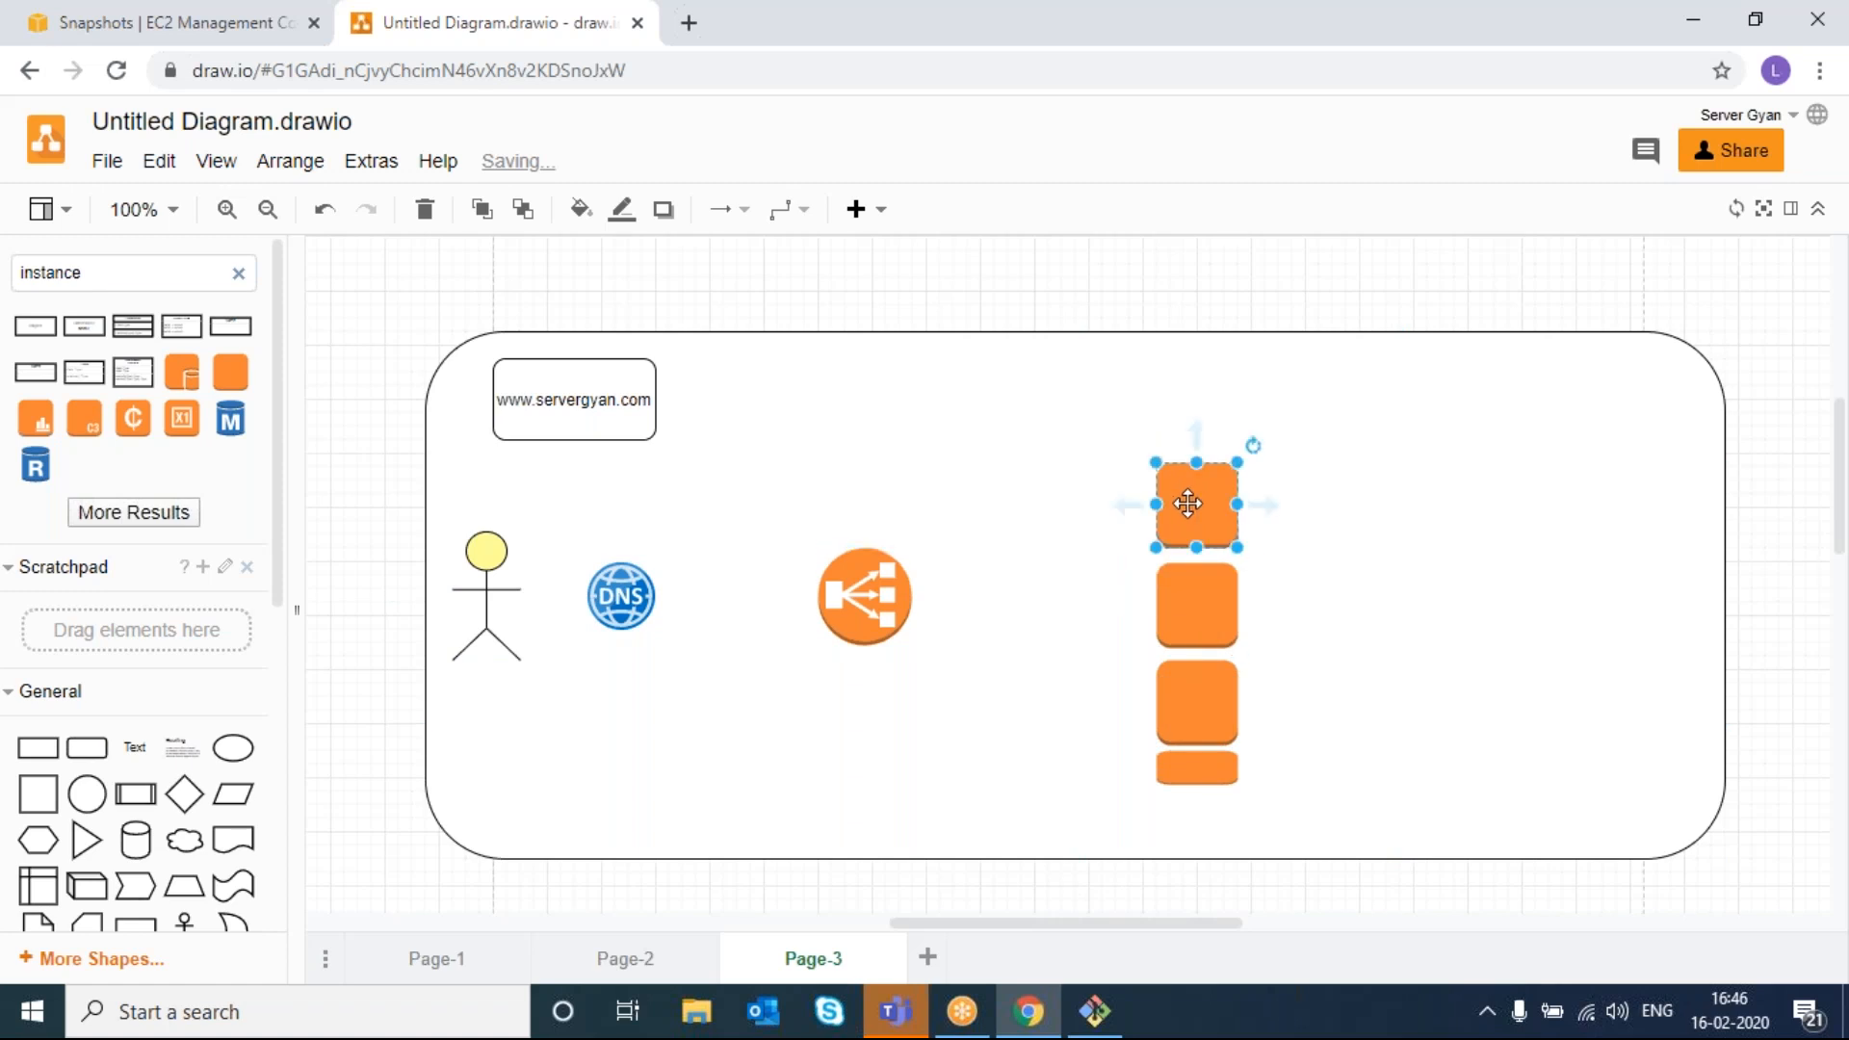
pyautogui.click(1222, 777)
pyautogui.moveTo(1199, 791); pyautogui.dragTo(1201, 819)
pyautogui.click(1360, 710)
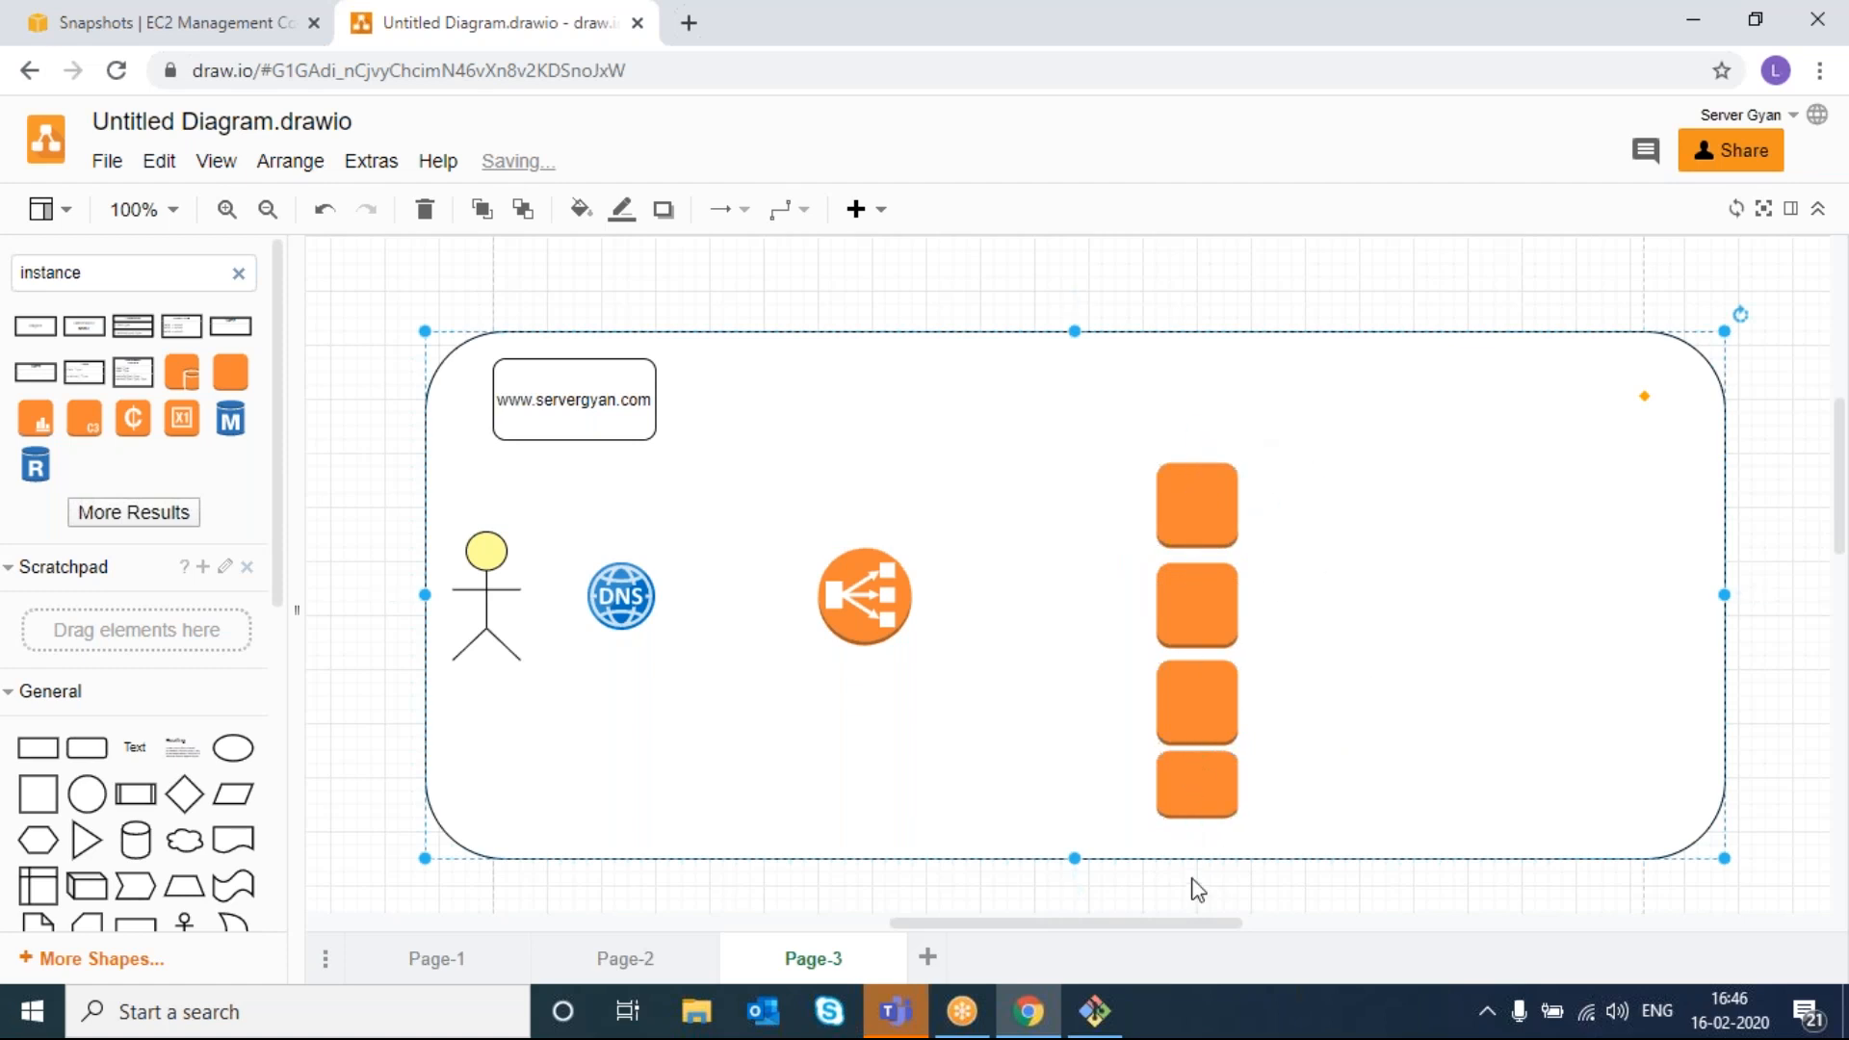
# - Draw arrows from the load balancer to each of the four instance boxes
pyautogui.moveTo(896, 570); pyautogui.dragTo(1158, 490)
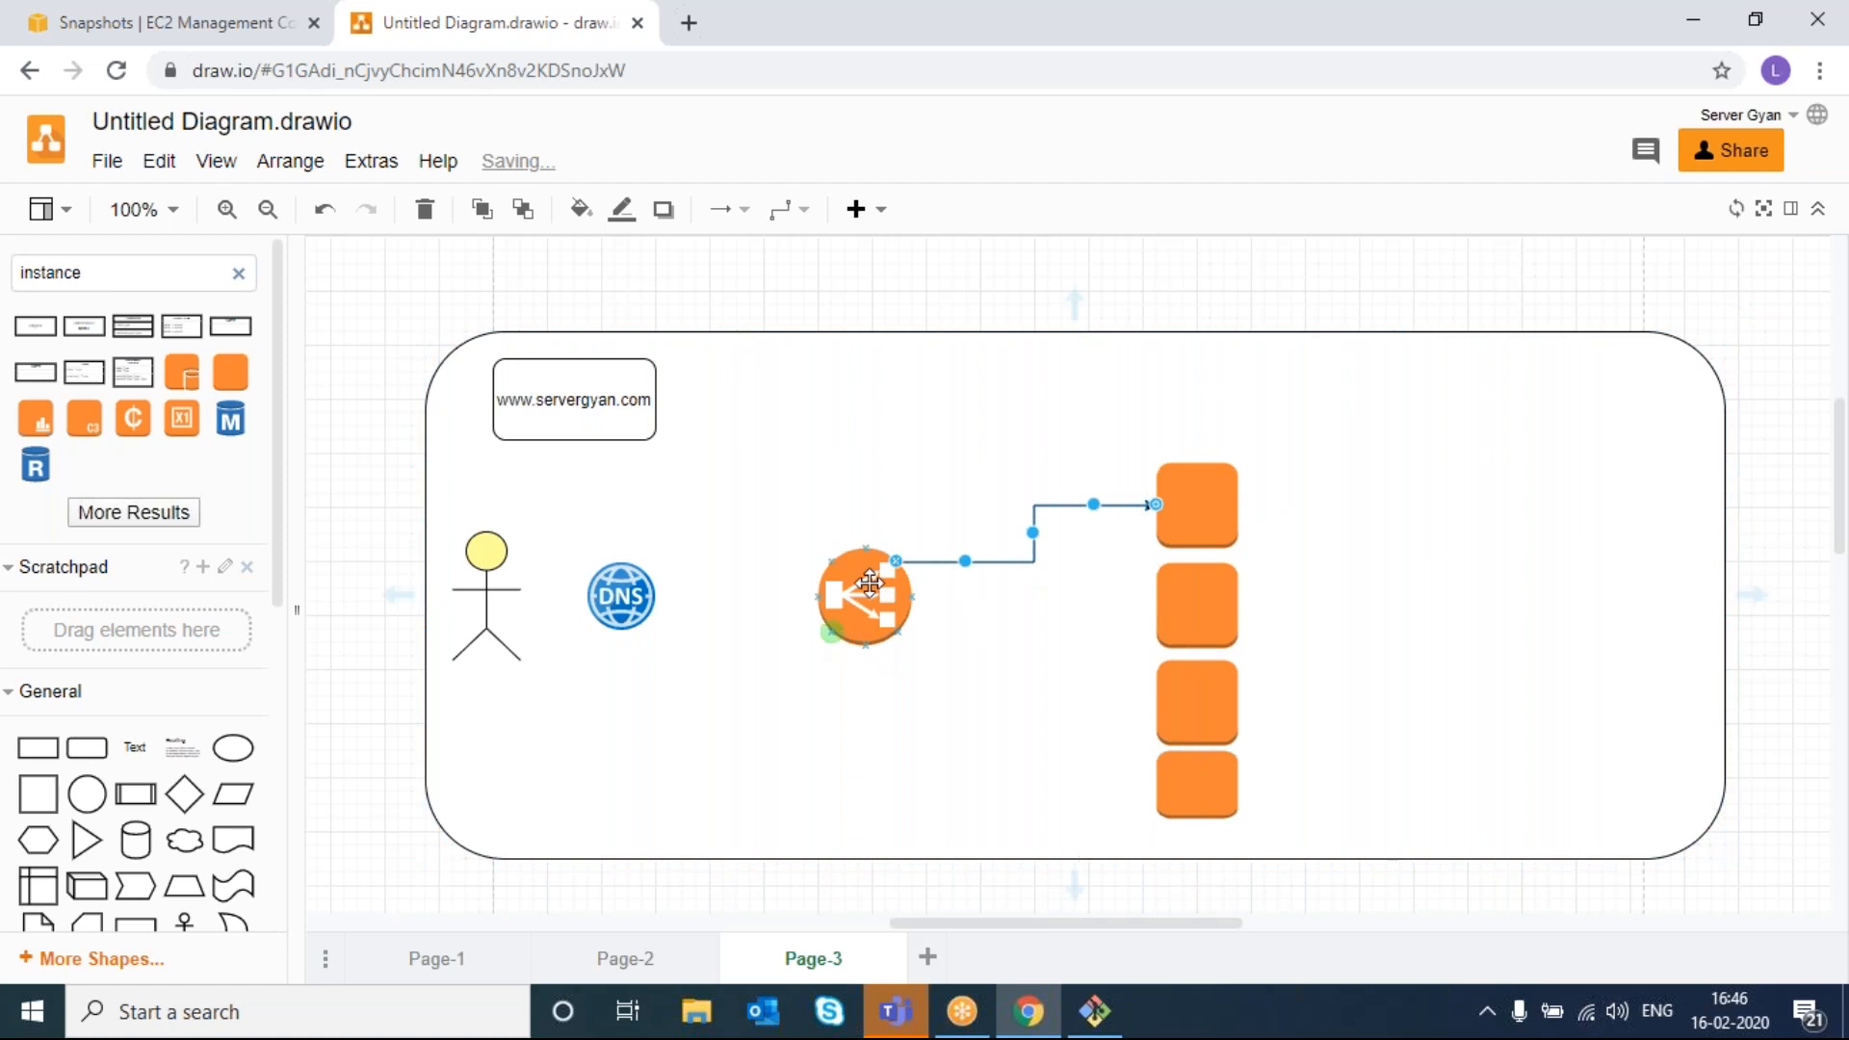
pyautogui.moveTo(930, 597); pyautogui.dragTo(1160, 622)
pyautogui.moveTo(900, 640); pyautogui.dragTo(1159, 708)
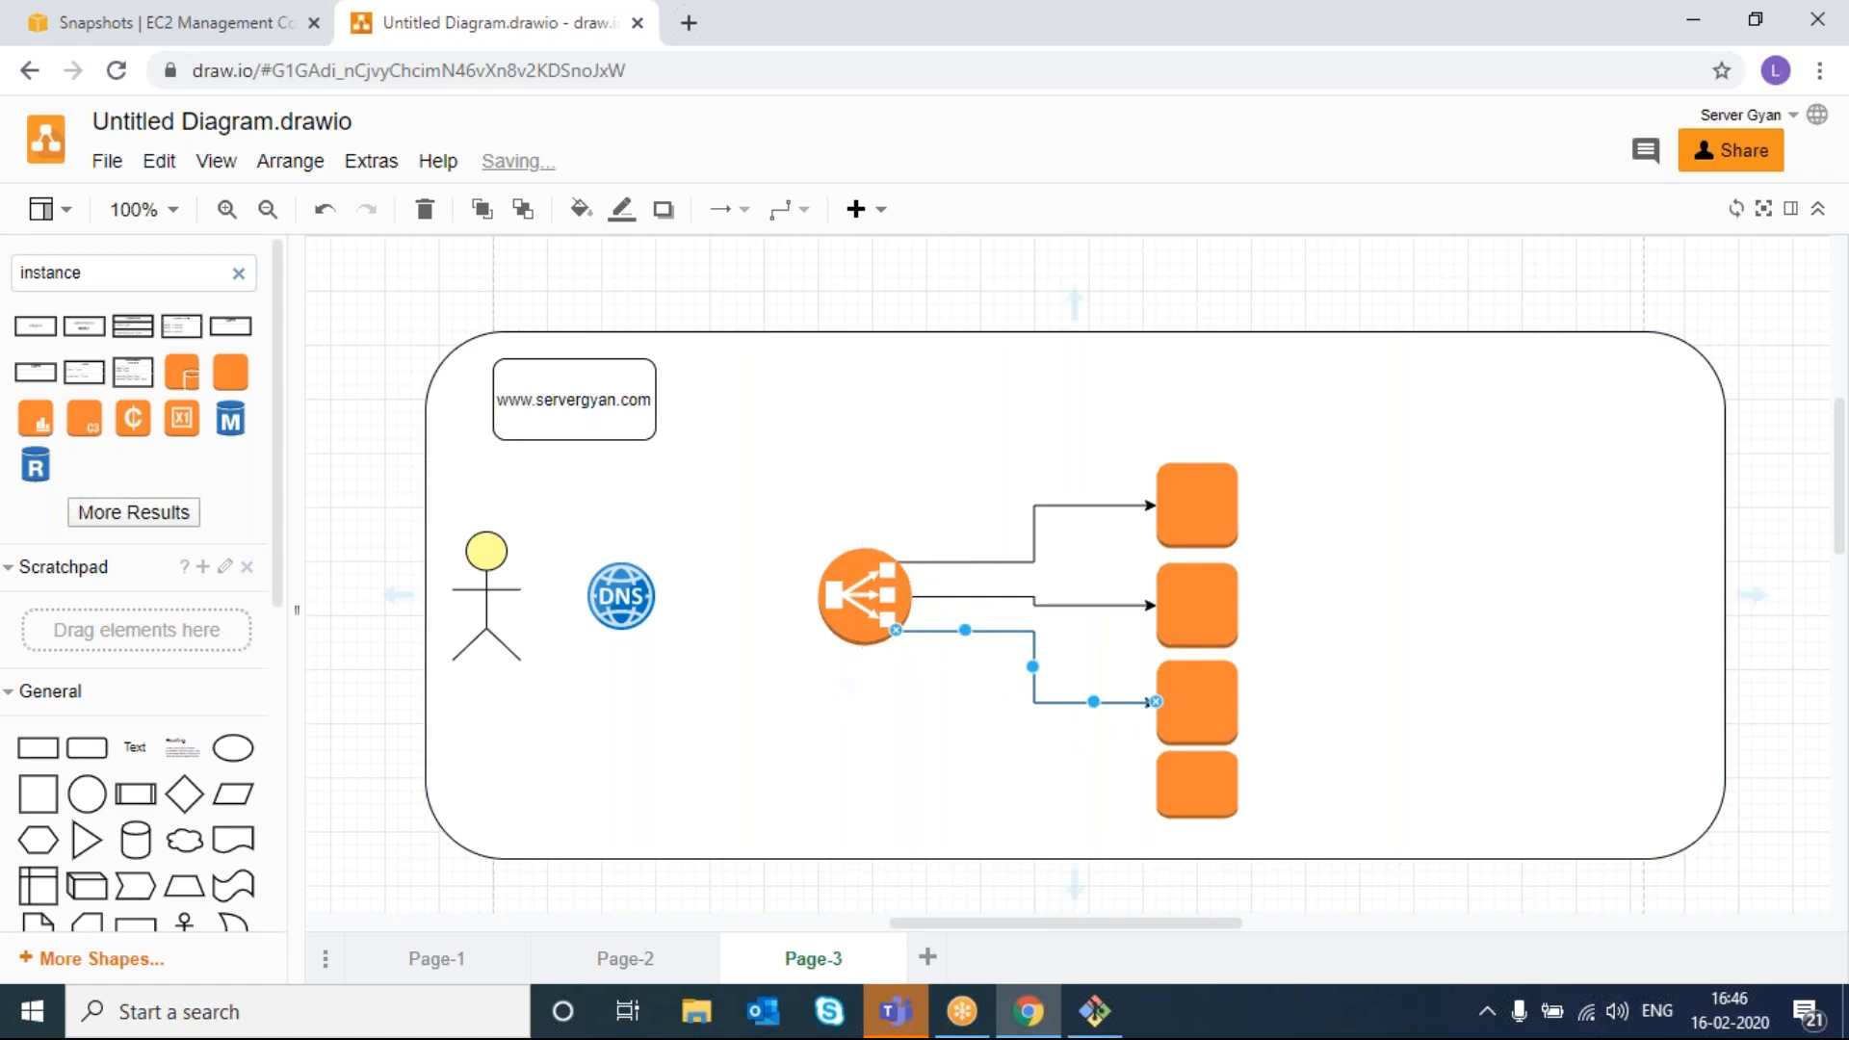
pyautogui.moveTo(866, 648); pyautogui.dragTo(1156, 782)
pyautogui.click(1315, 749)
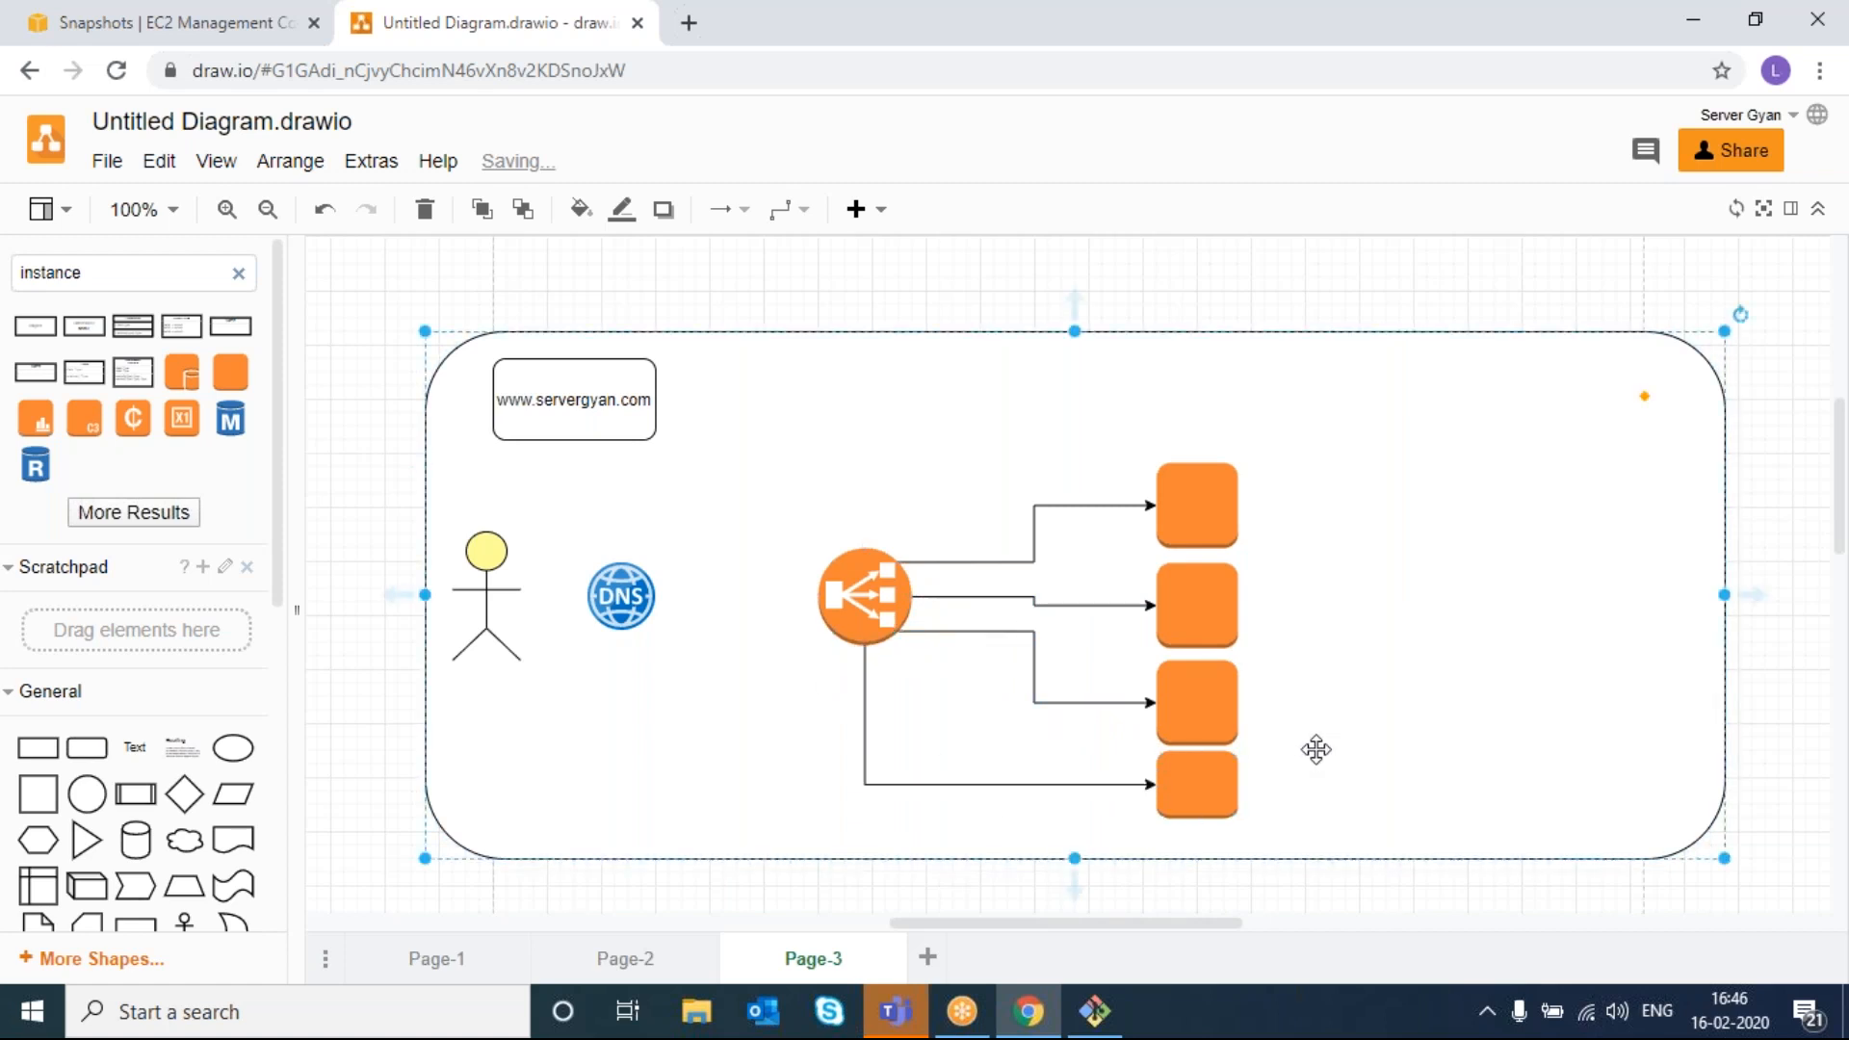
# - Delete the top instance box, leaving three
pyautogui.click(527, 424)
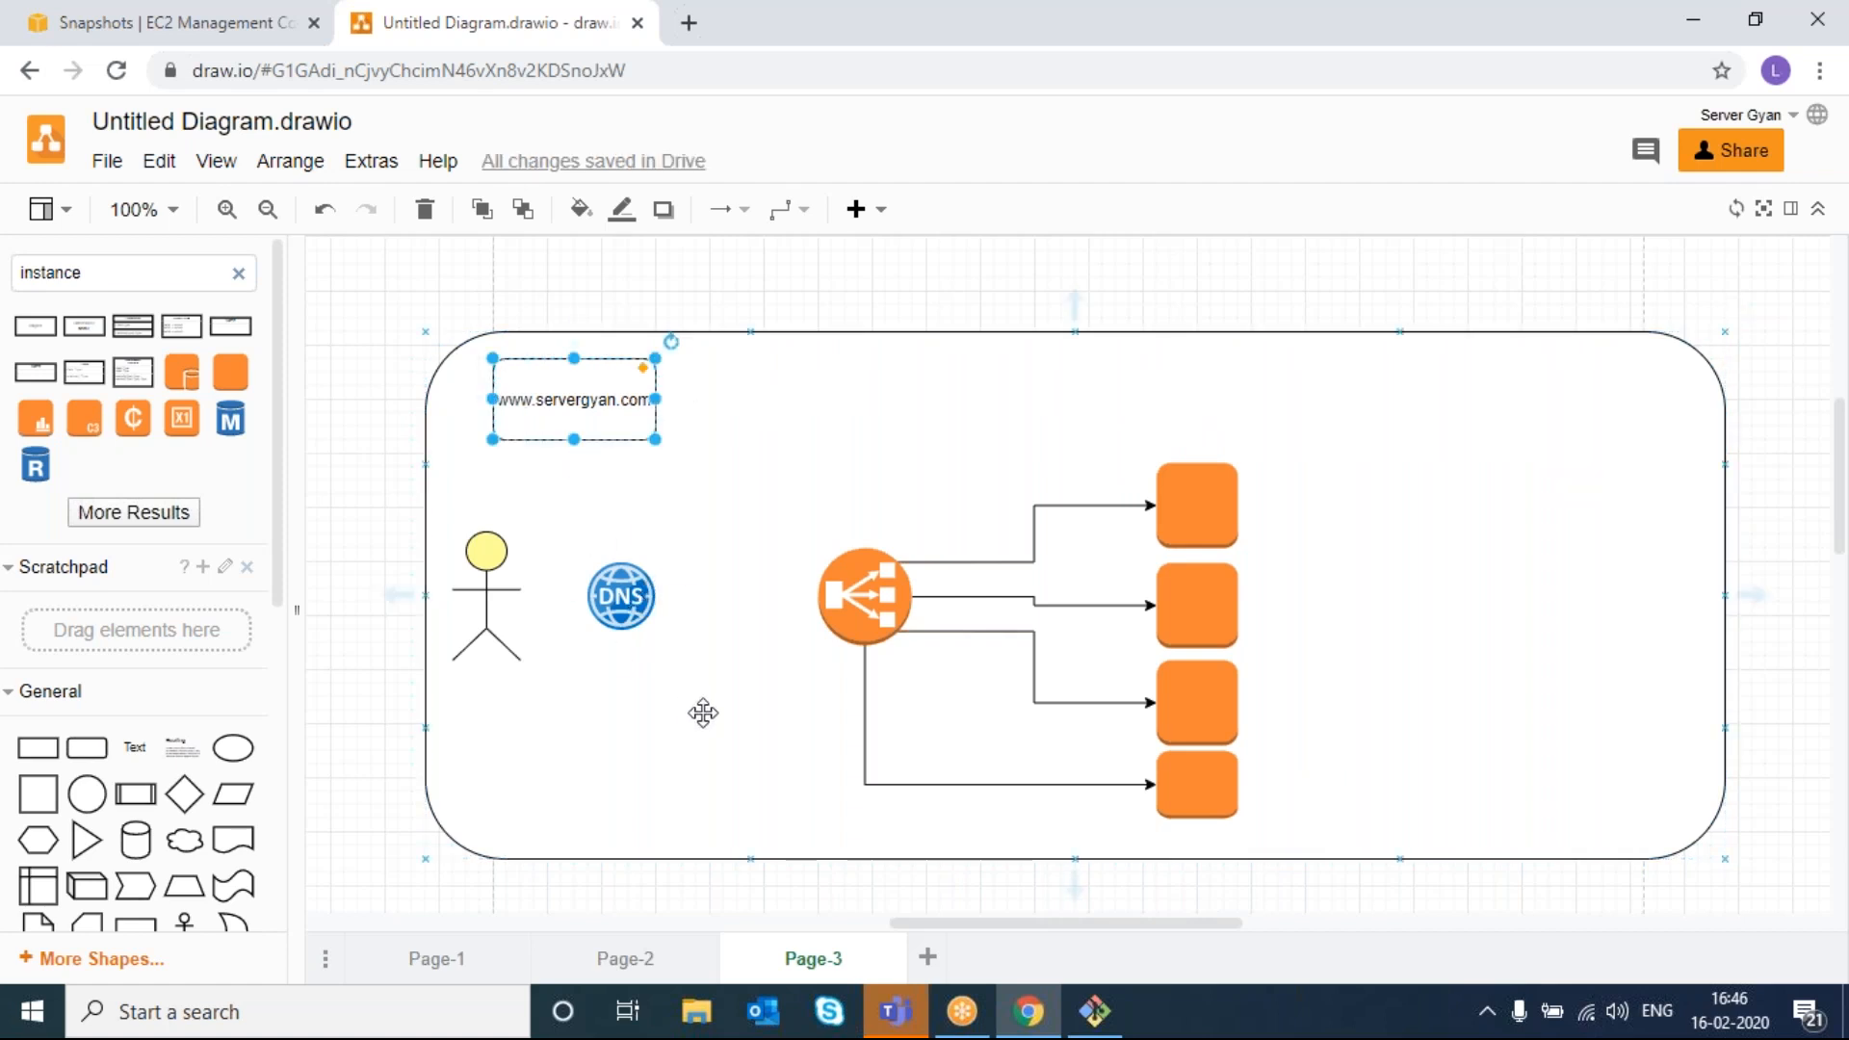
pyautogui.click(706, 771)
pyautogui.click(1206, 522)
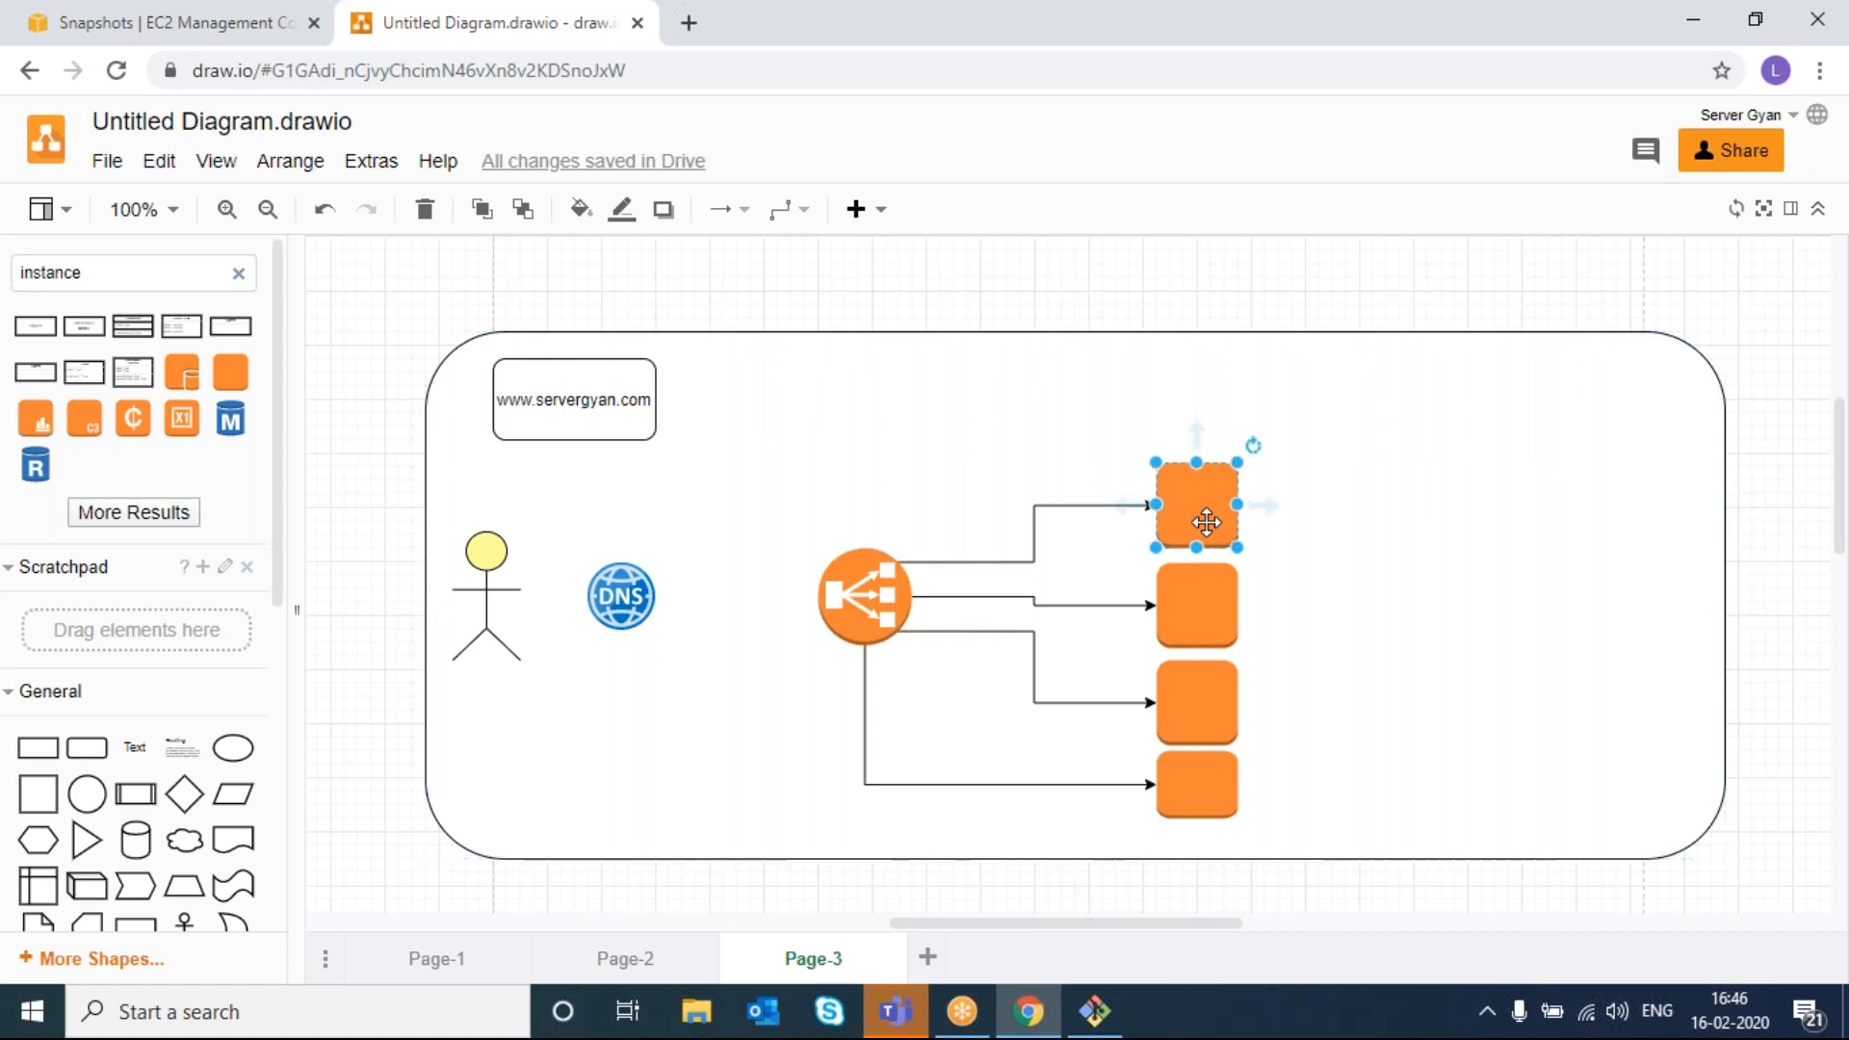
pyautogui.press('Delete')
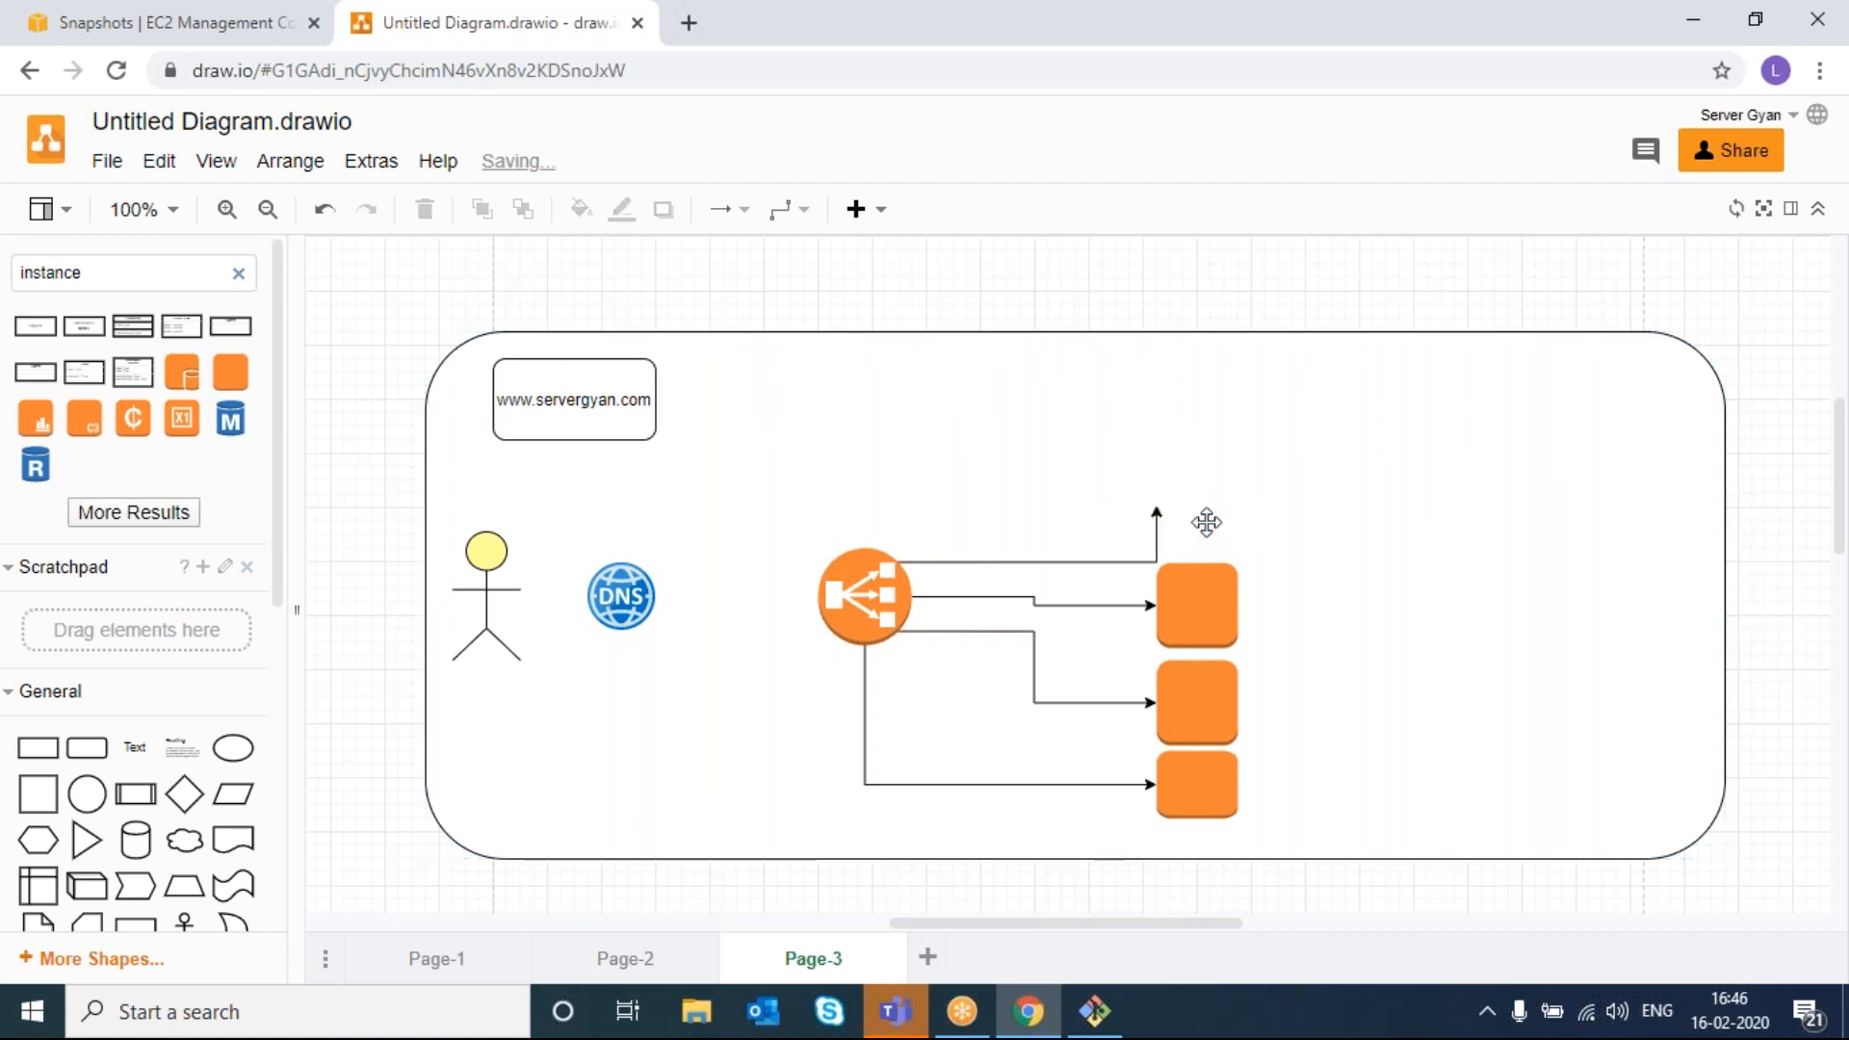
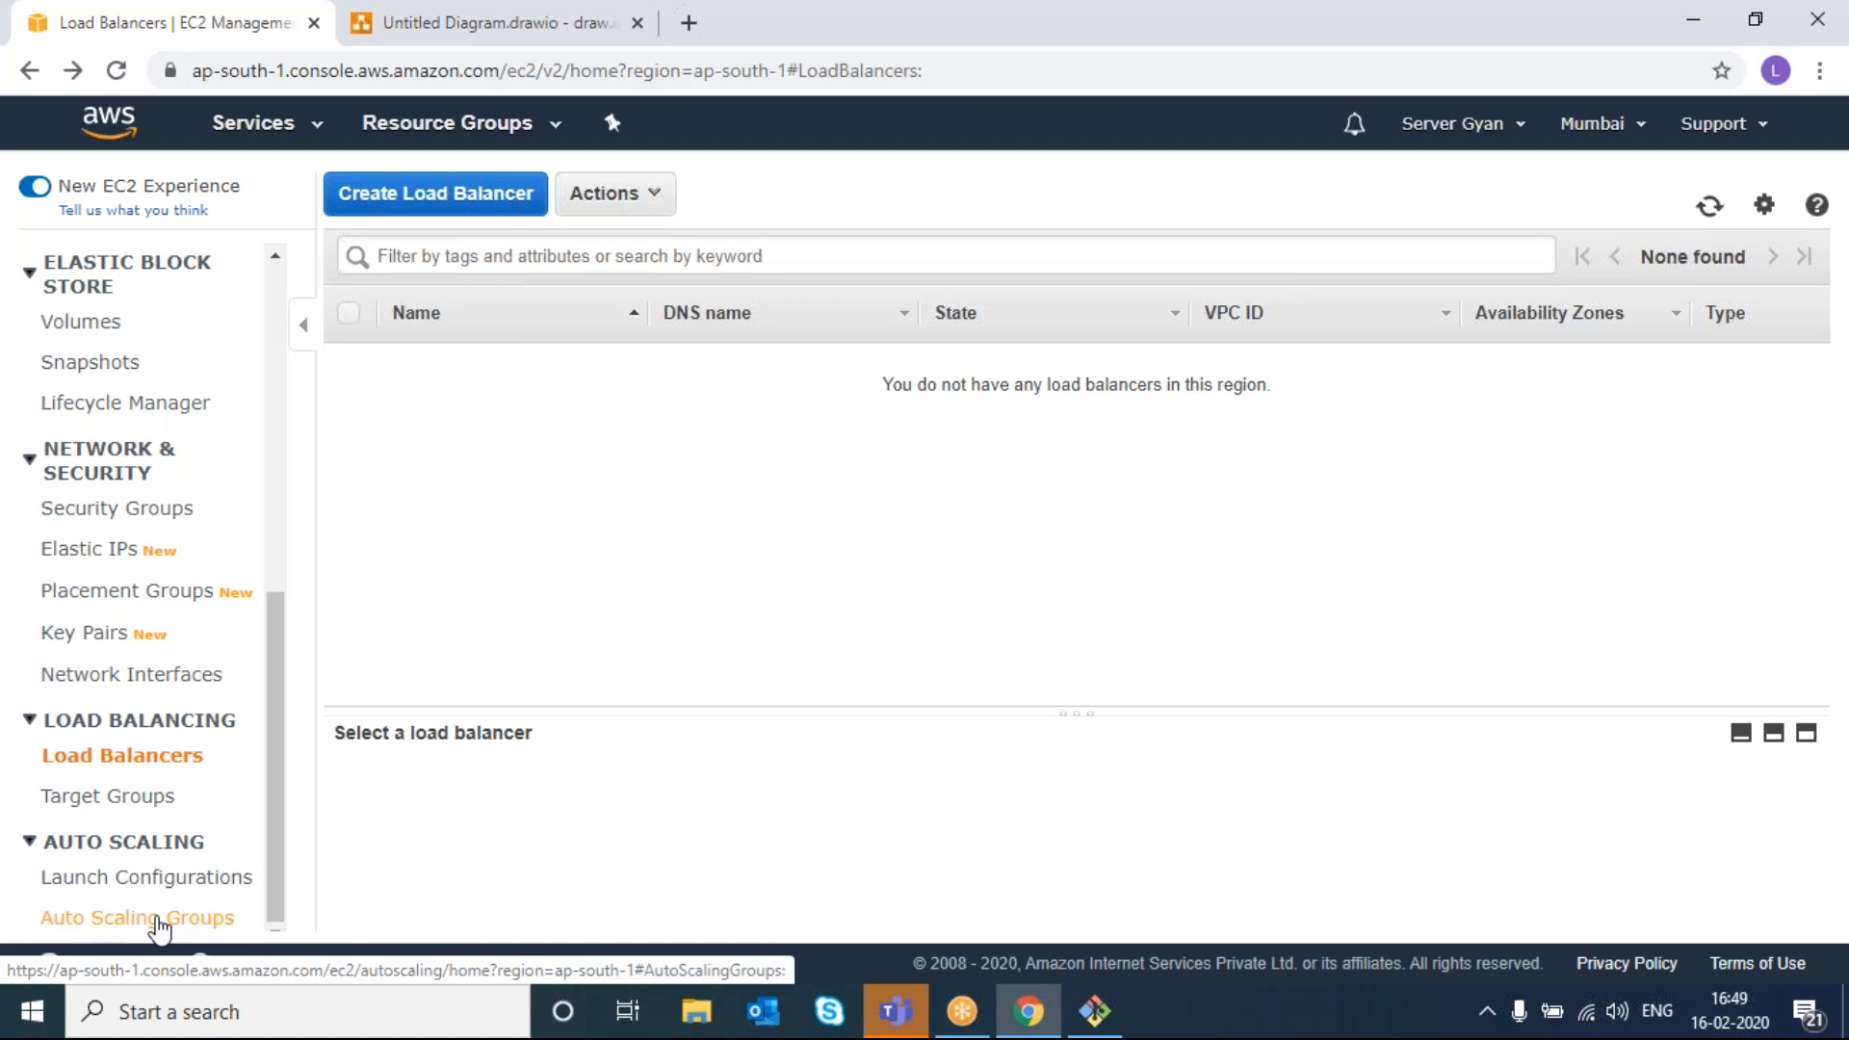
# - Go to Auto Scaling Groups under AUTO SCALING in the EC2 navigation
pyautogui.click(159, 920)
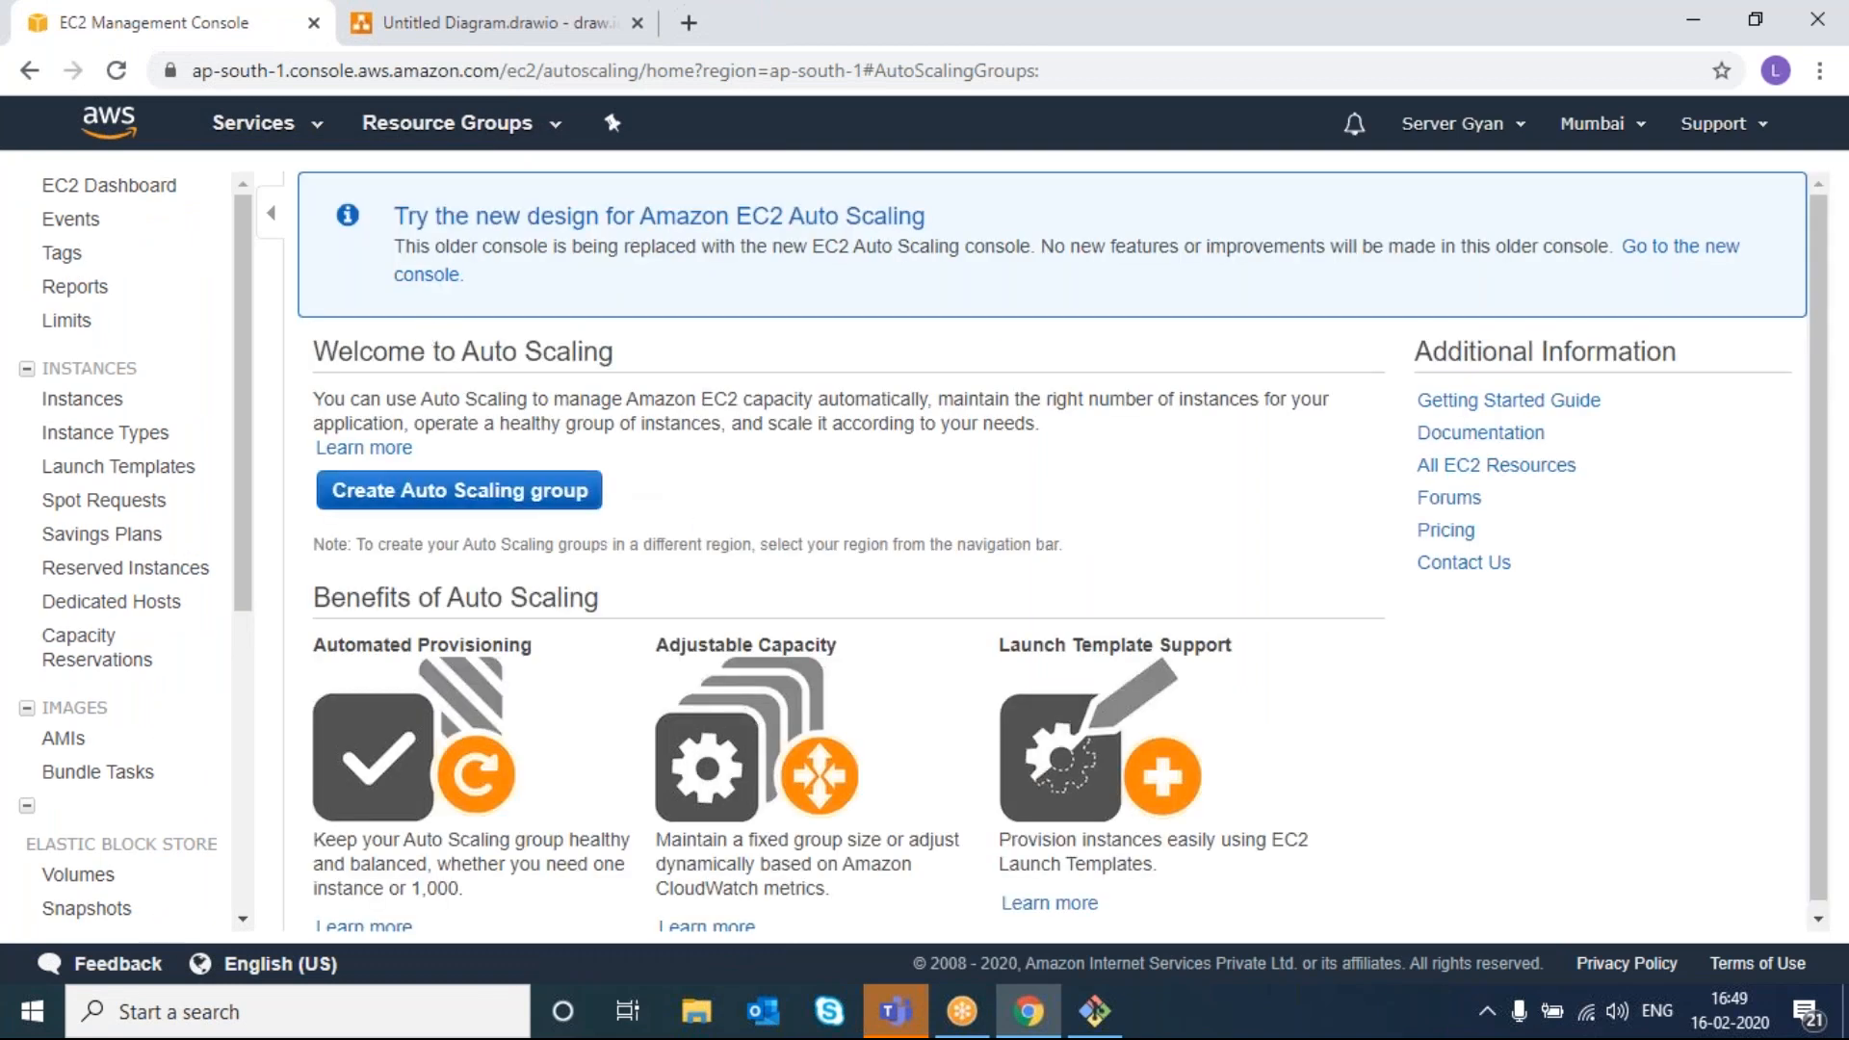
# - Highlight the Automated Provisioning, Adjustable Capacity and Launch Template Support features, then start a new Auto Scaling group
pyautogui.scroll(-1, 599, 487)
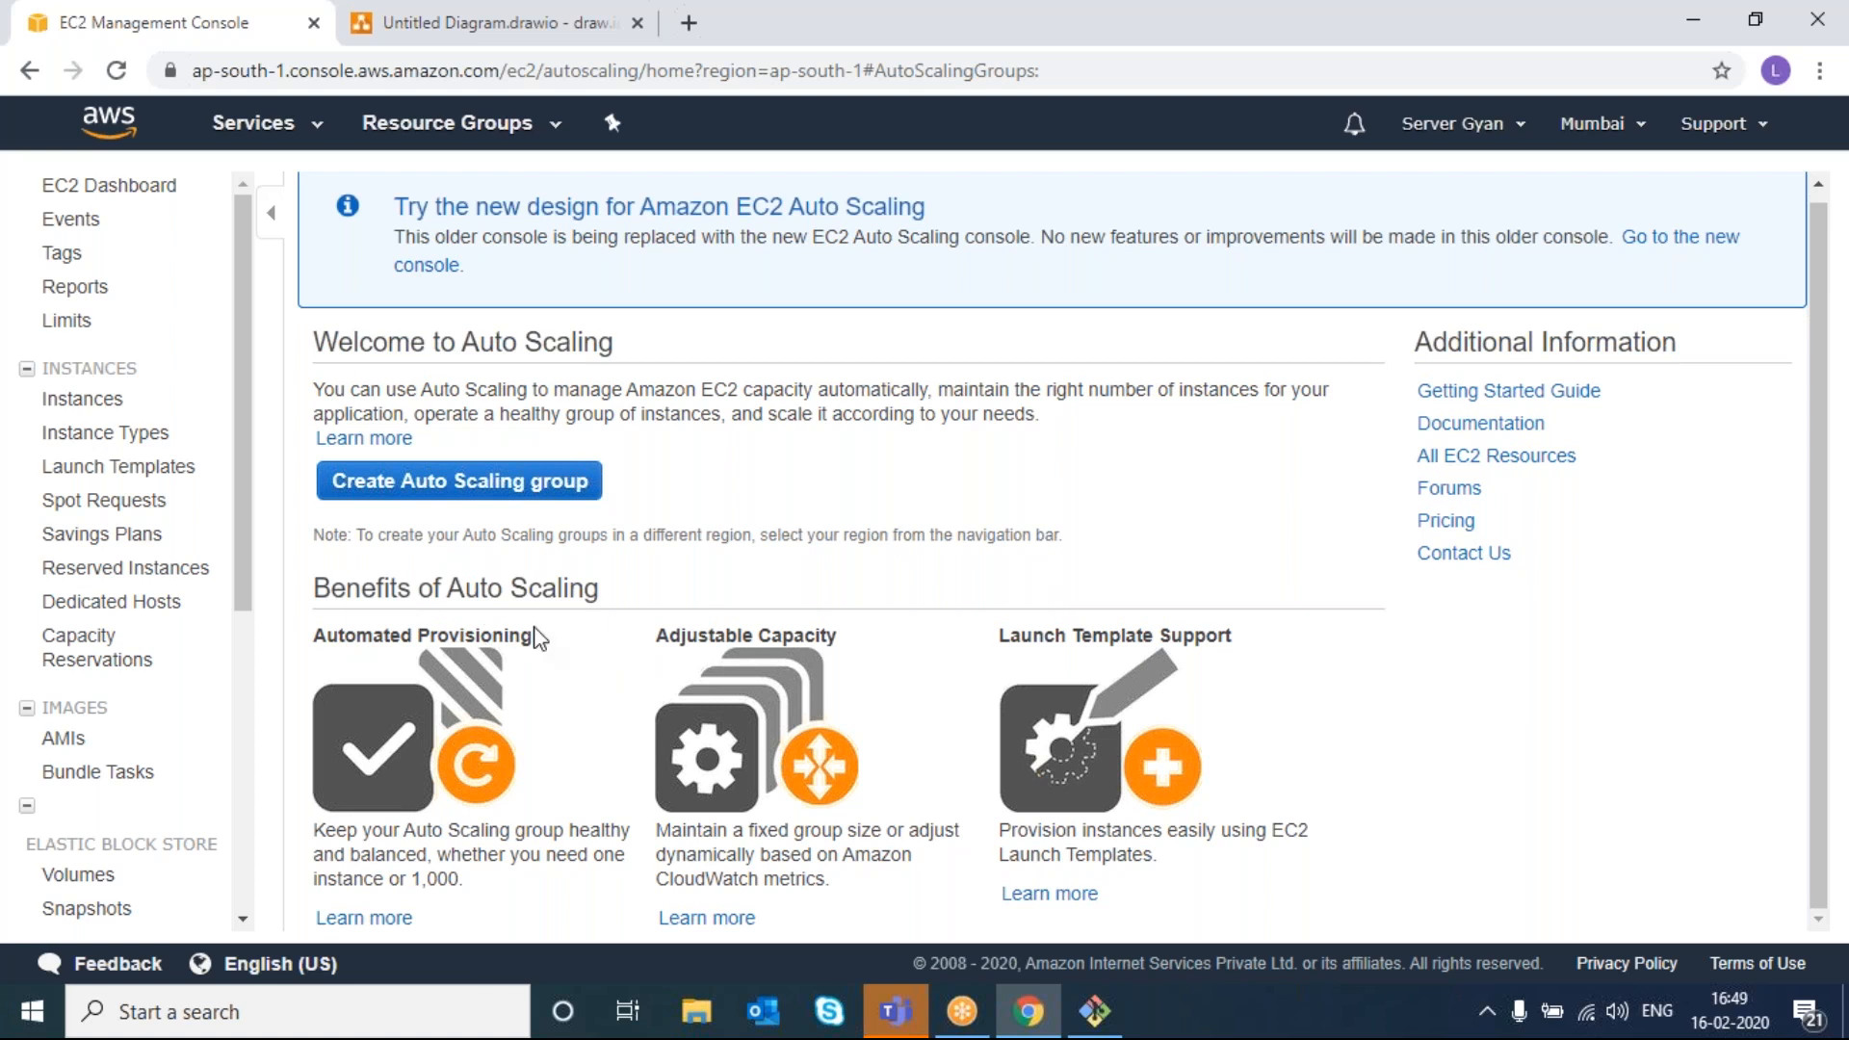
pyautogui.moveTo(312, 635); pyautogui.dragTo(539, 648)
pyautogui.click(646, 682)
pyautogui.moveTo(659, 630); pyautogui.dragTo(843, 647)
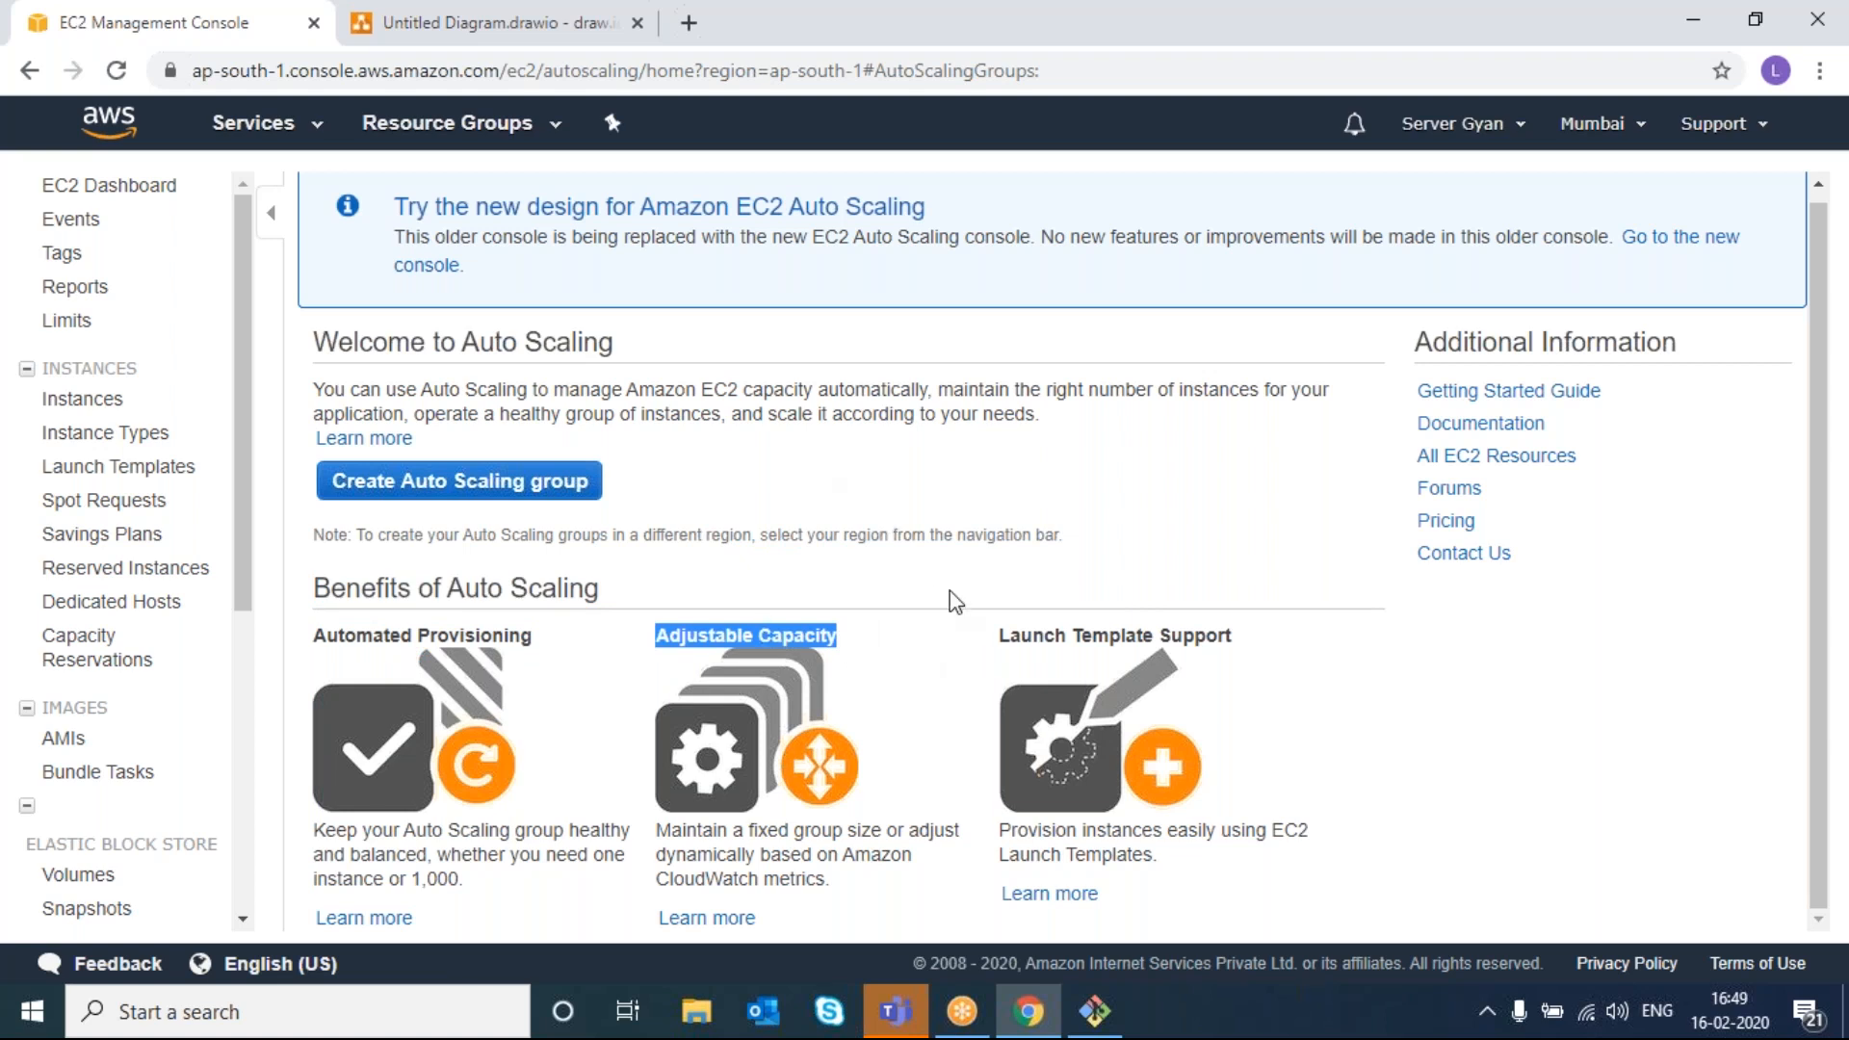
pyautogui.moveTo(999, 638); pyautogui.dragTo(1265, 637)
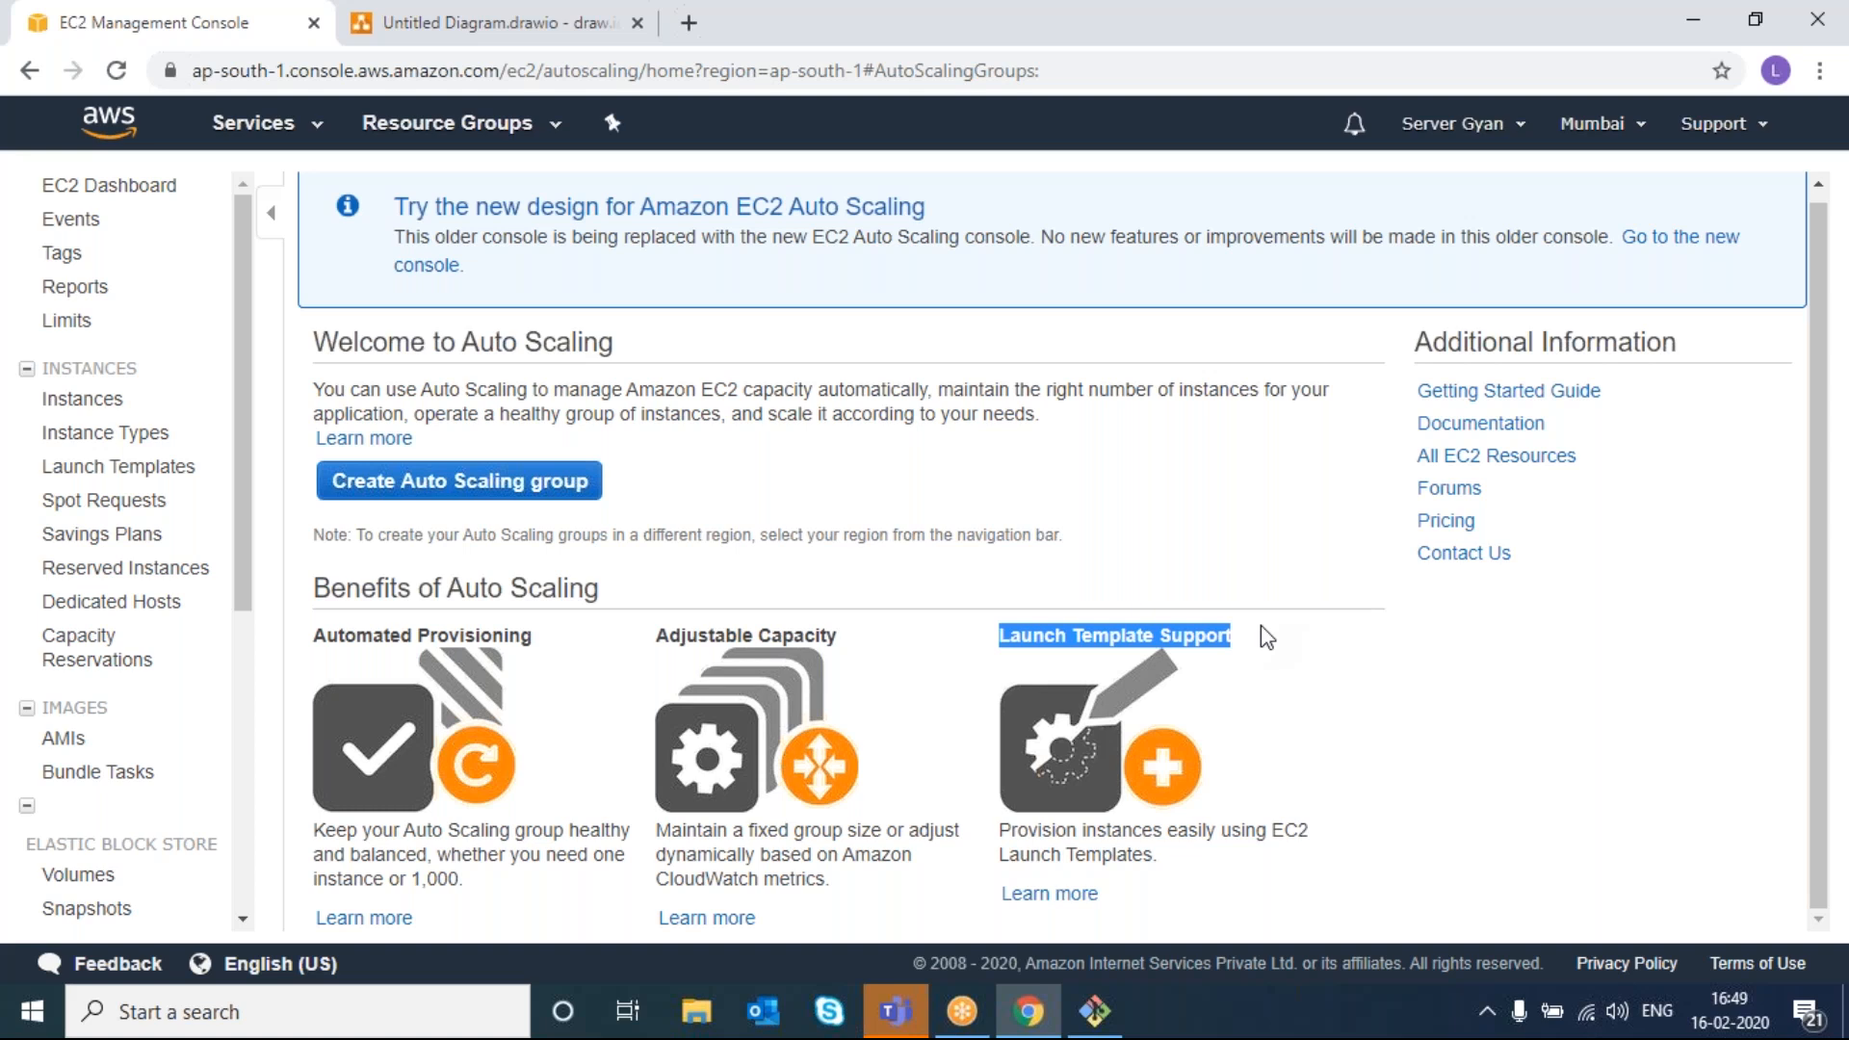
pyautogui.click(747, 472)
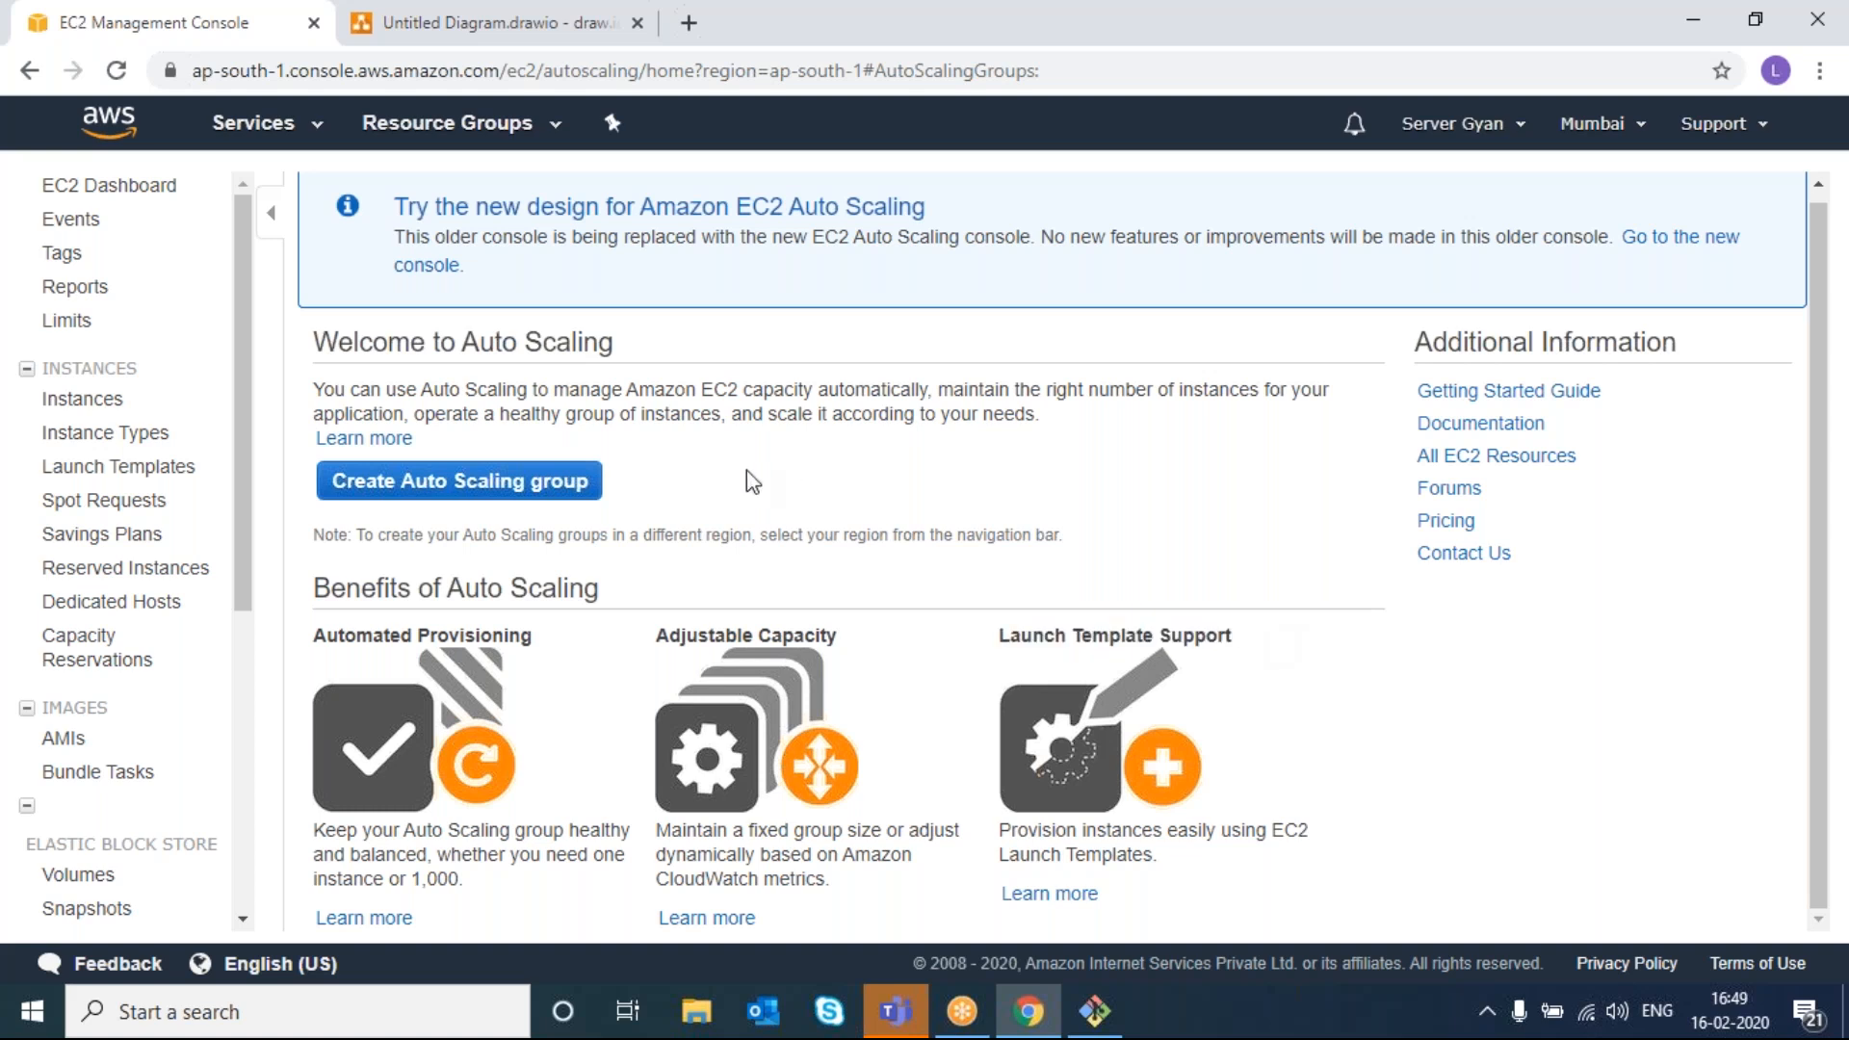
pyautogui.click(498, 481)
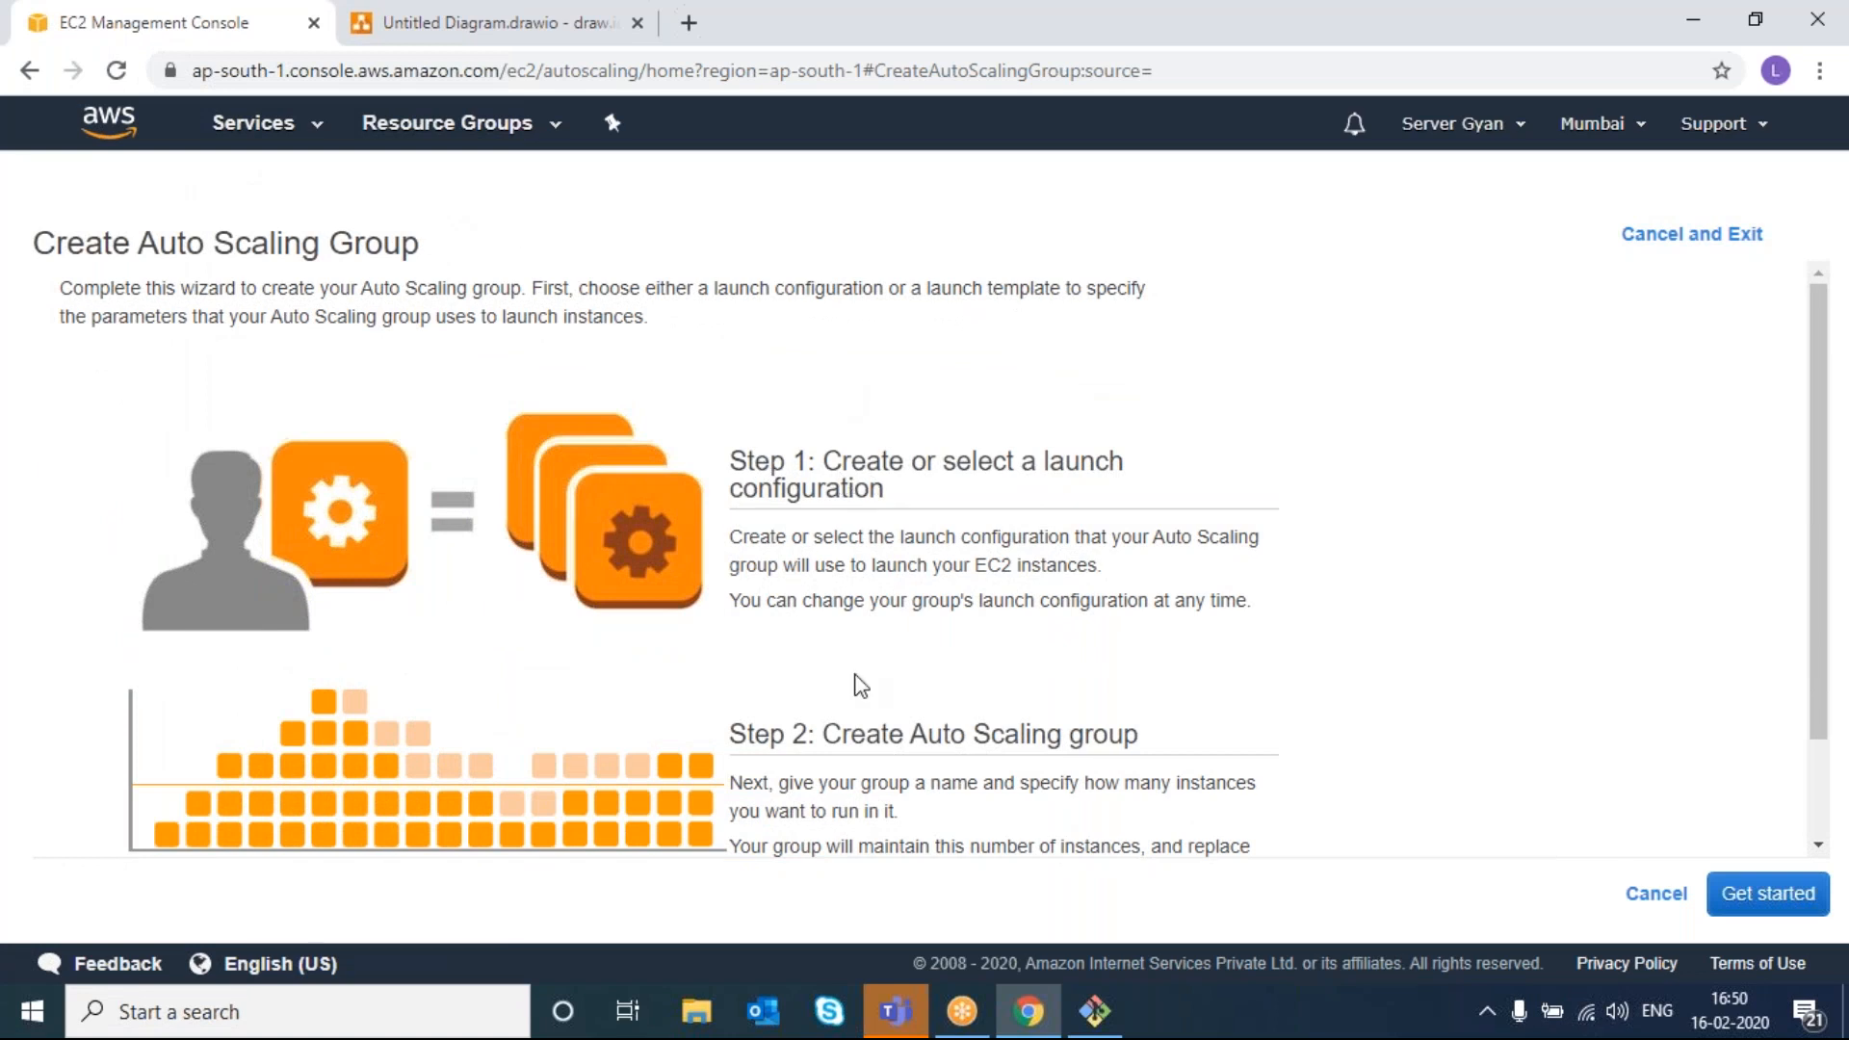
# - Highlight the wizard's Step 1 and Step 2 headings, then begin the launch configuration
pyautogui.moveTo(727, 458)
pyautogui.mouseDown()
pyautogui.moveTo(957, 495)
pyautogui.moveTo(726, 449)
pyautogui.mouseUp()
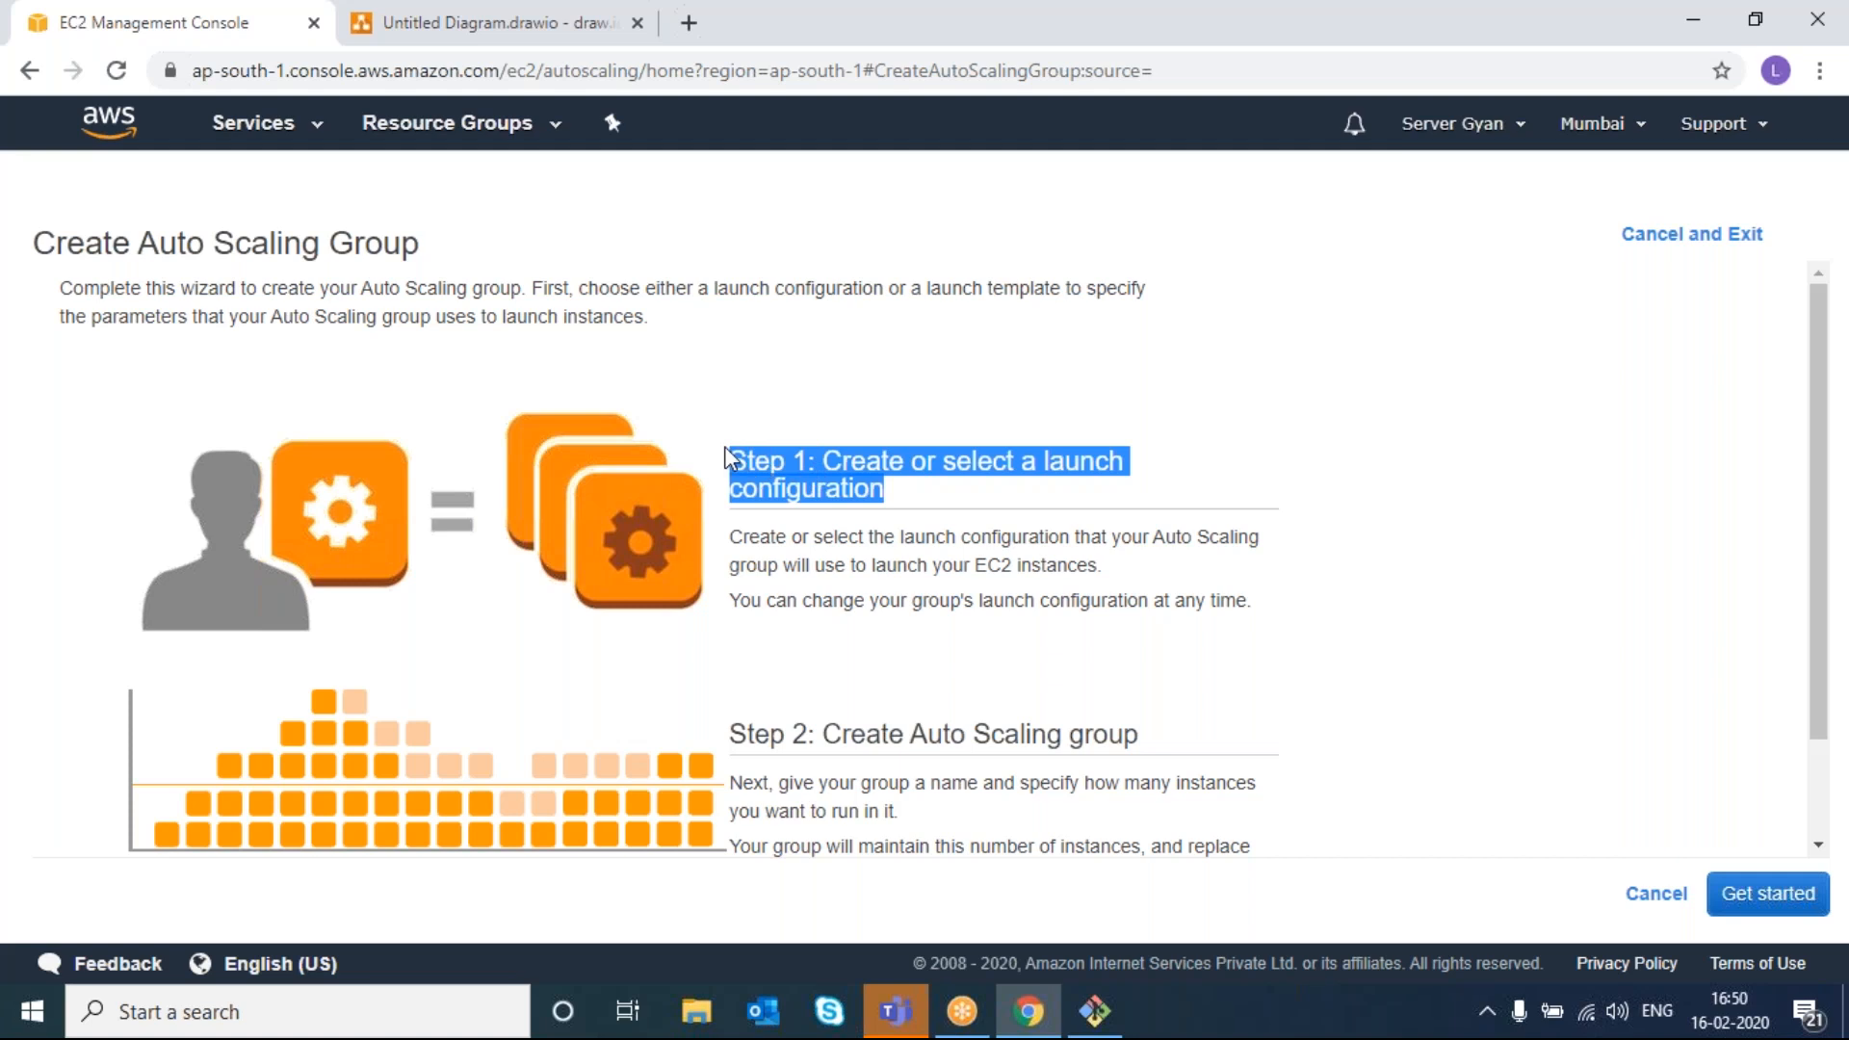
pyautogui.click(739, 456)
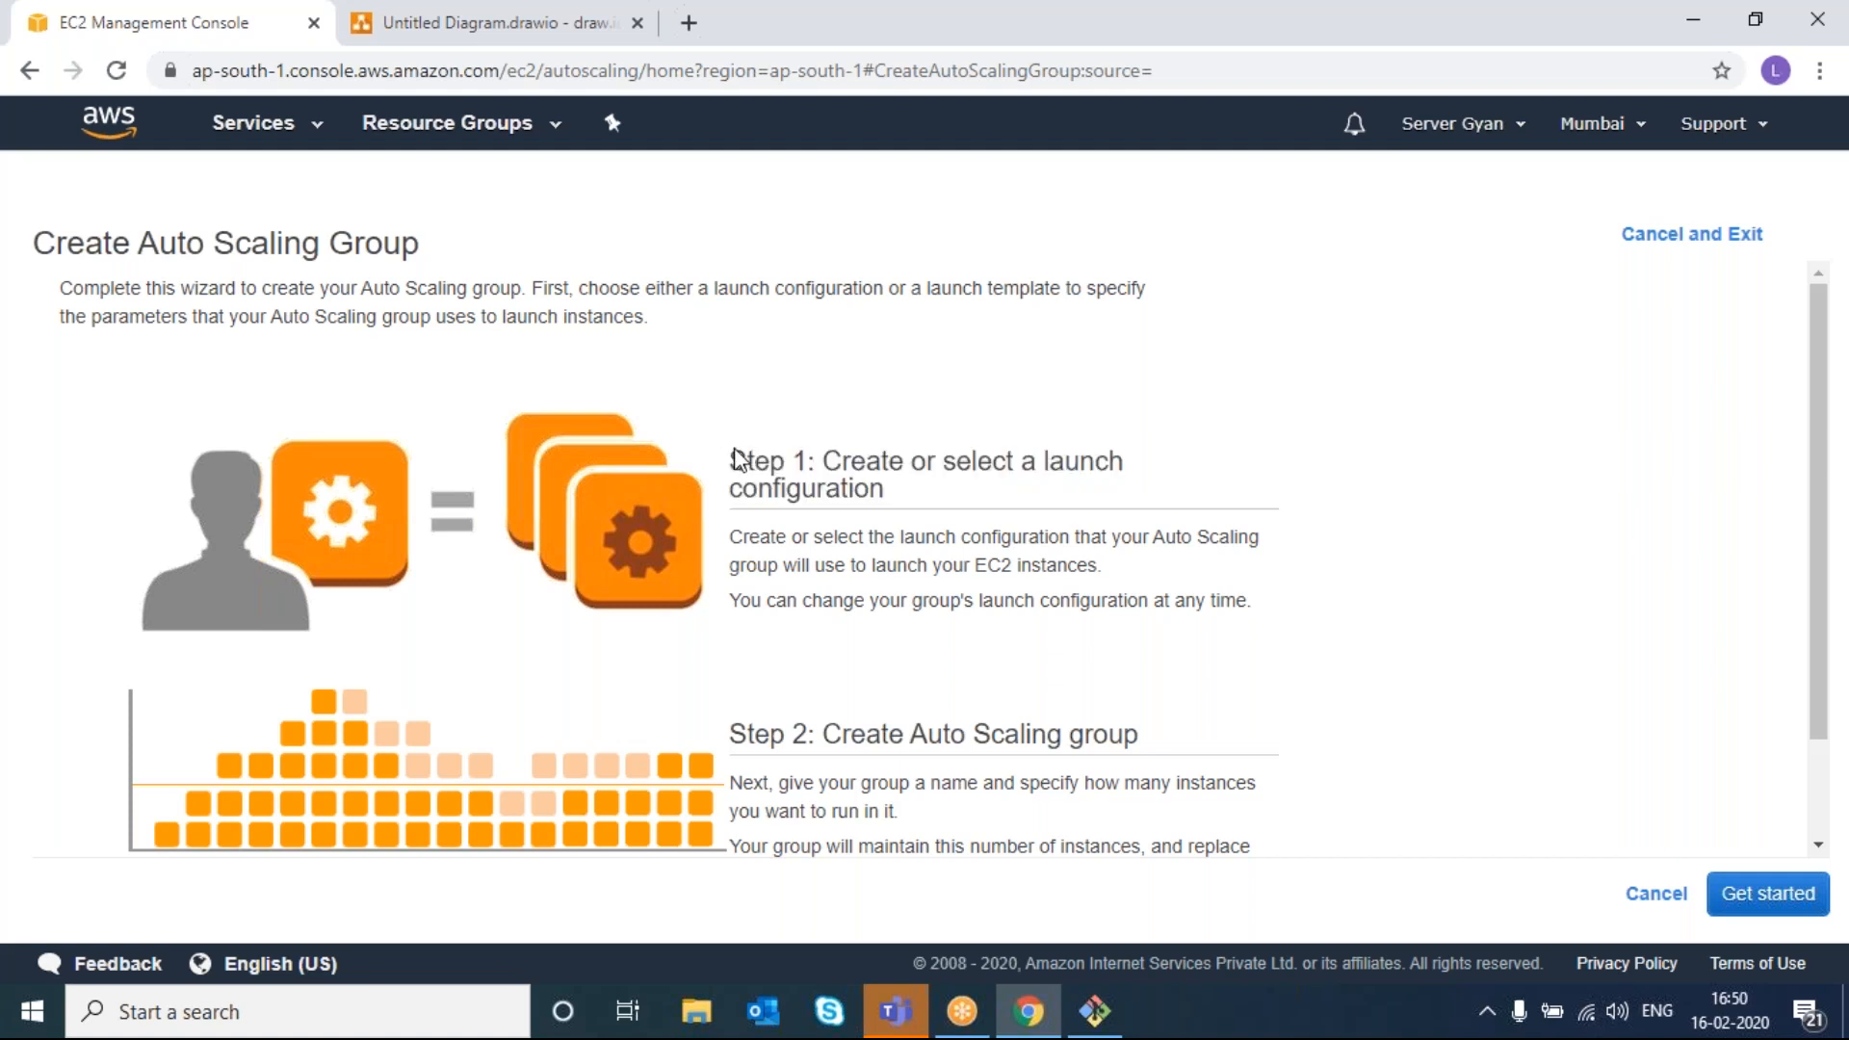
pyautogui.moveTo(730, 460); pyautogui.dragTo(942, 497)
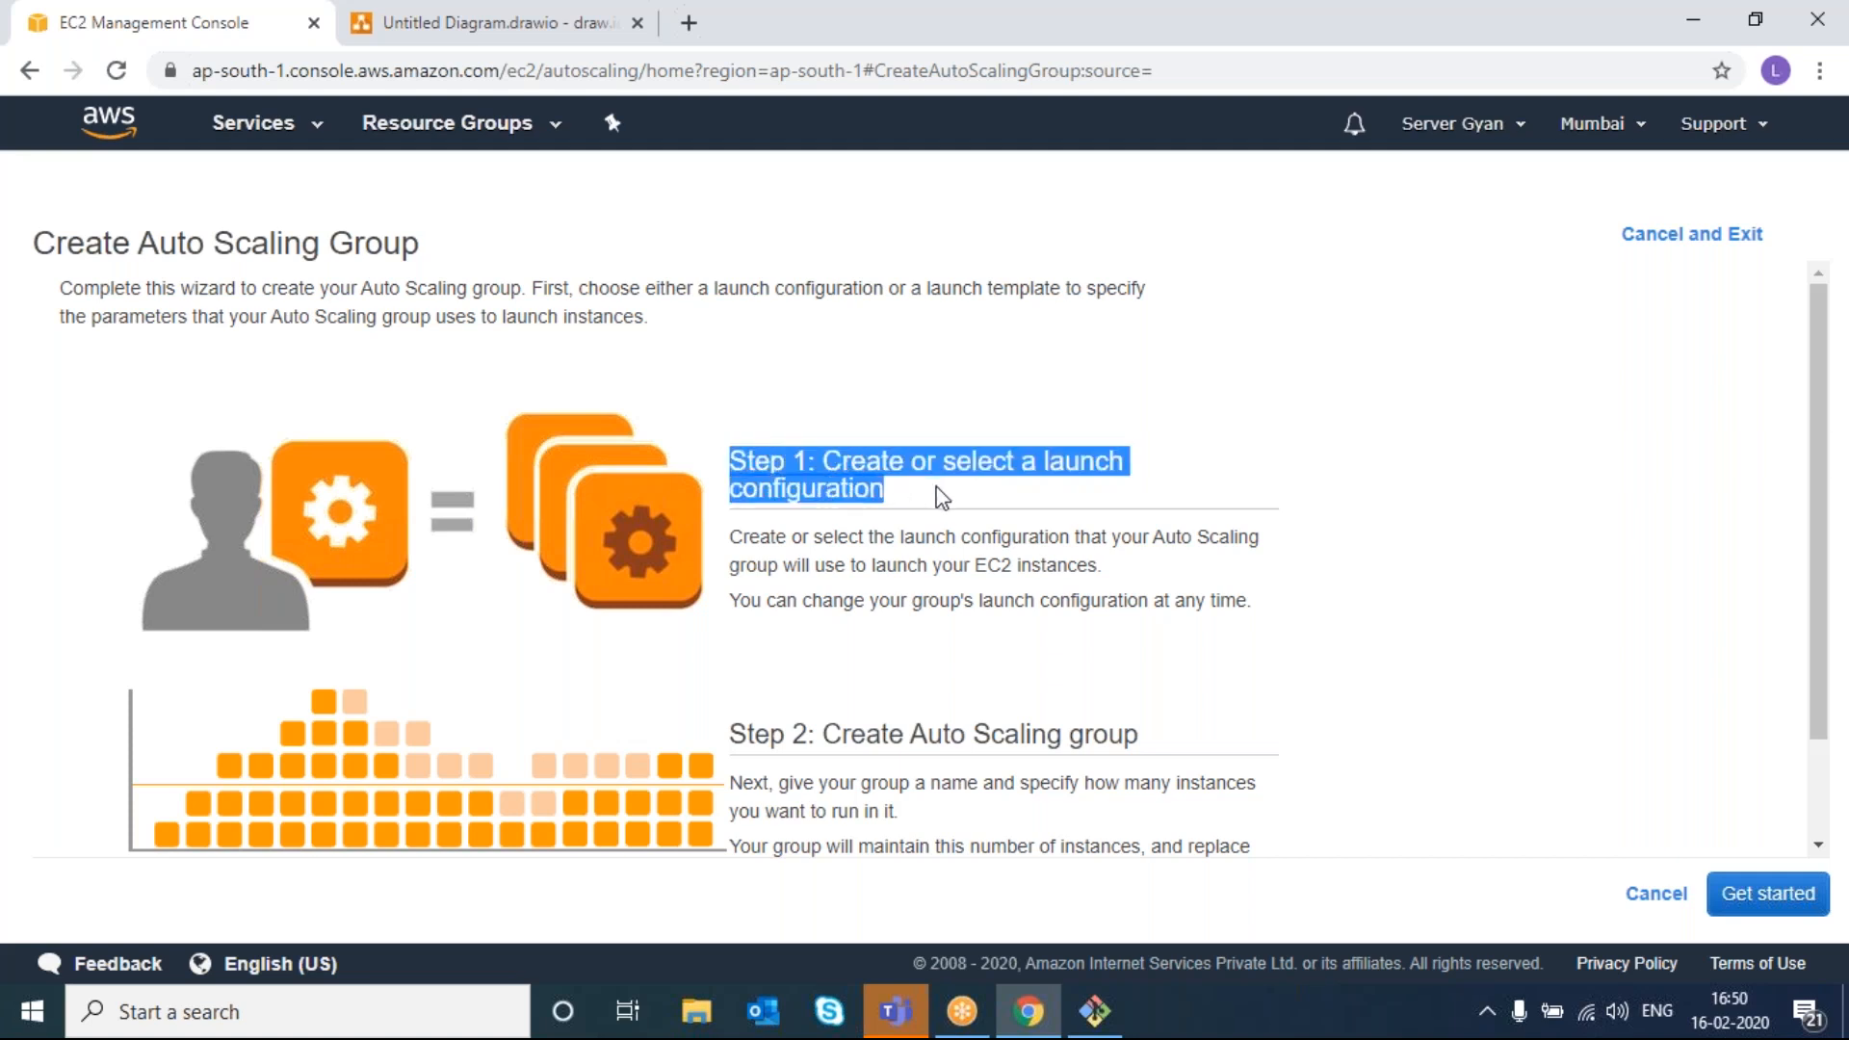
pyautogui.click(963, 609)
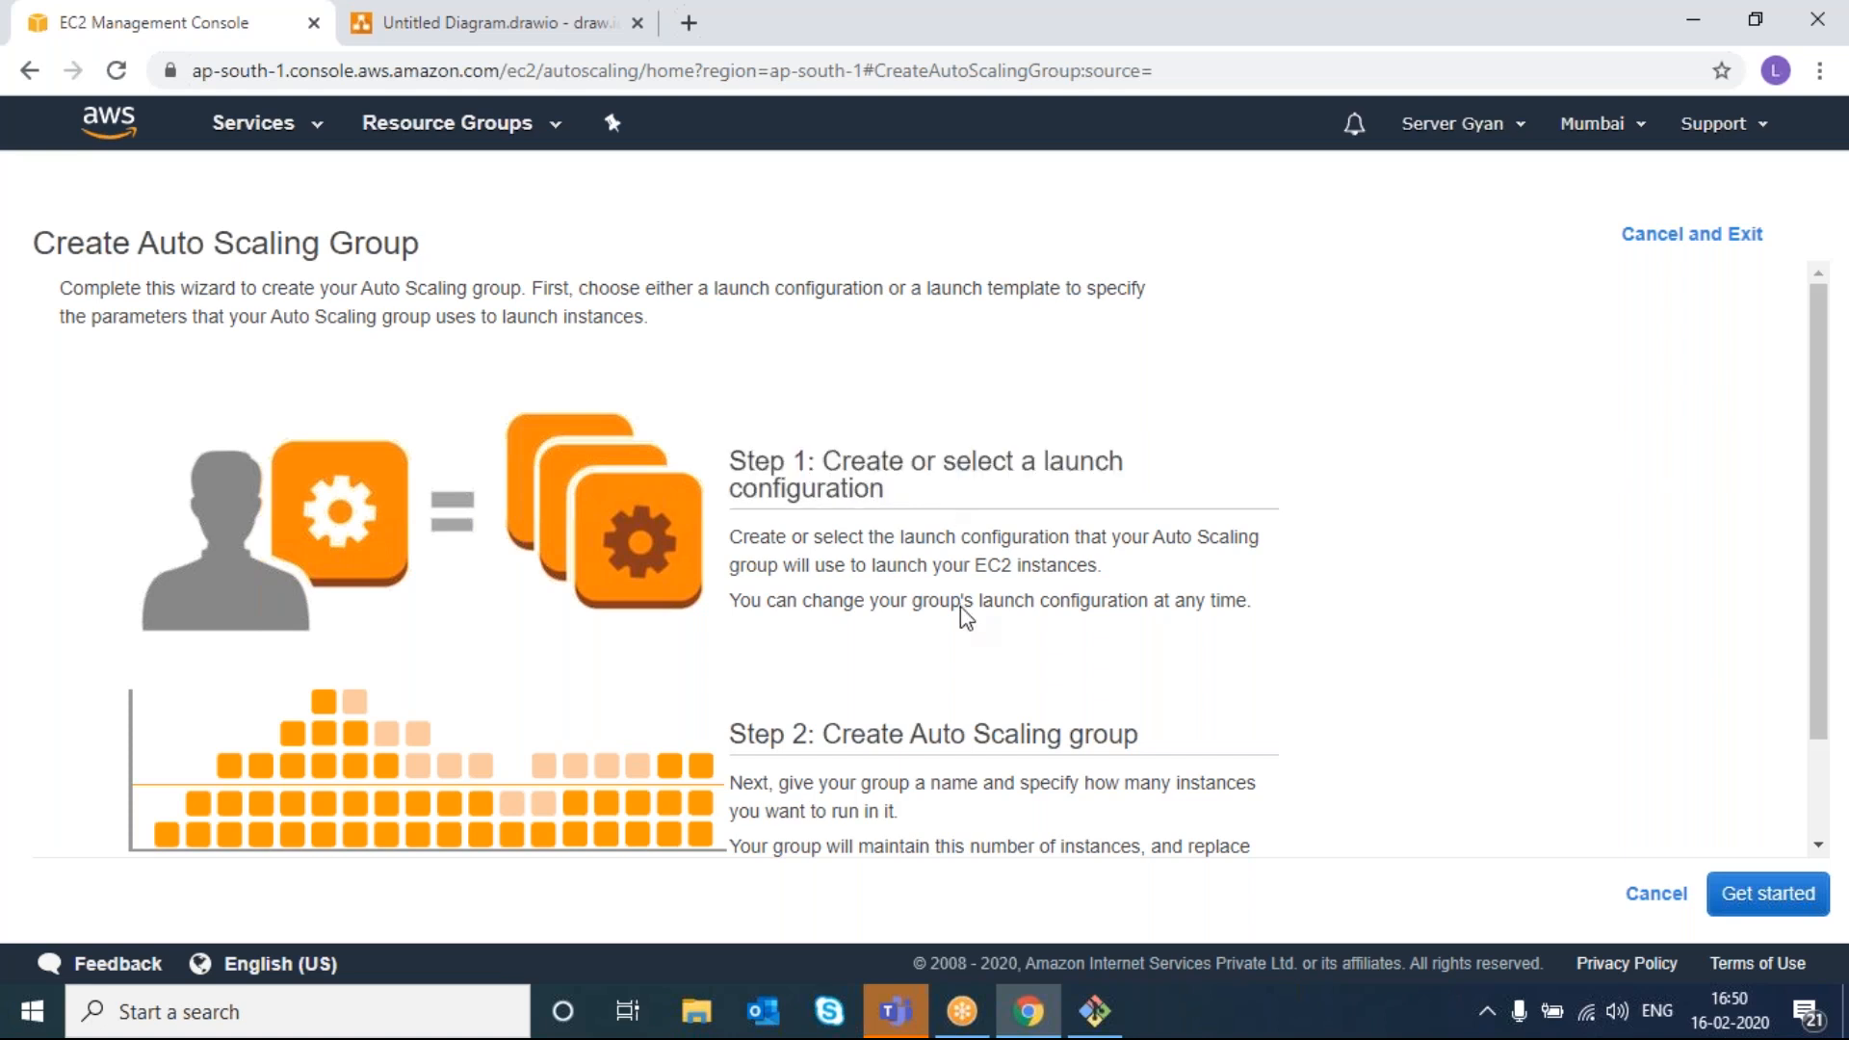
pyautogui.moveTo(824, 734); pyautogui.dragTo(1209, 748)
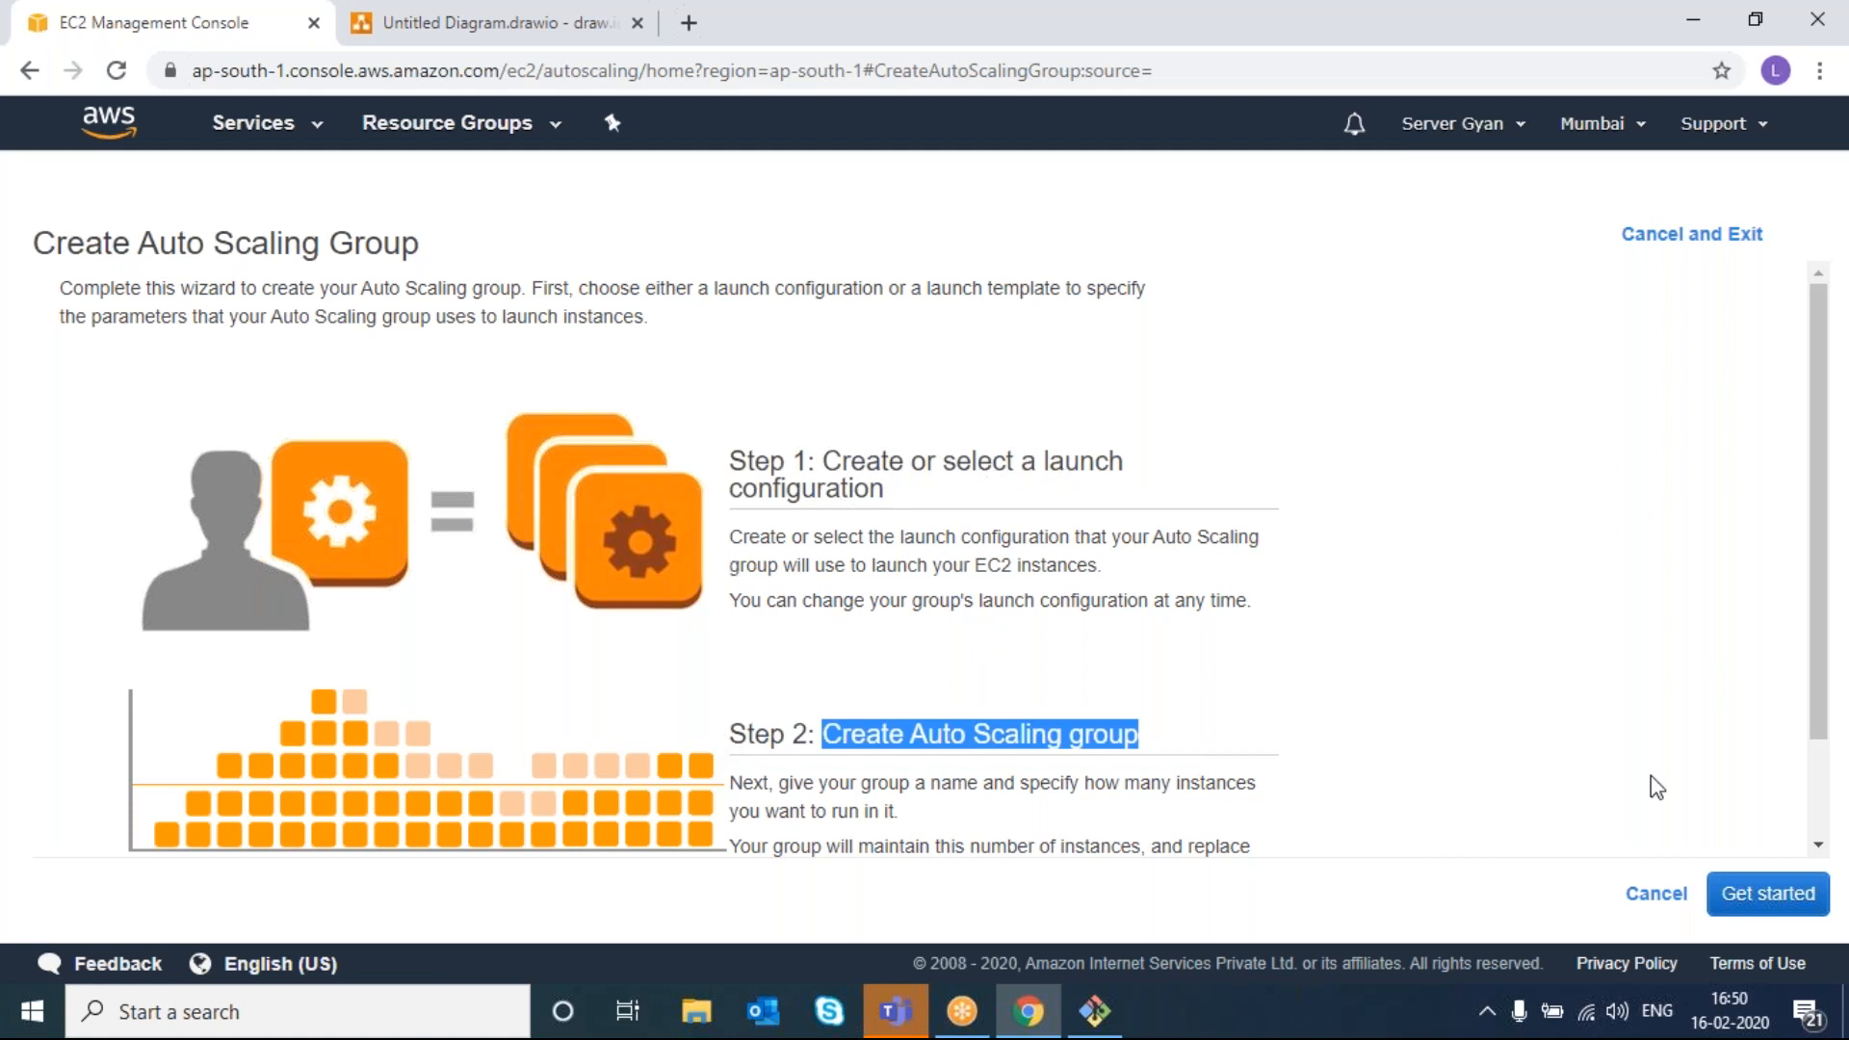
pyautogui.click(1762, 893)
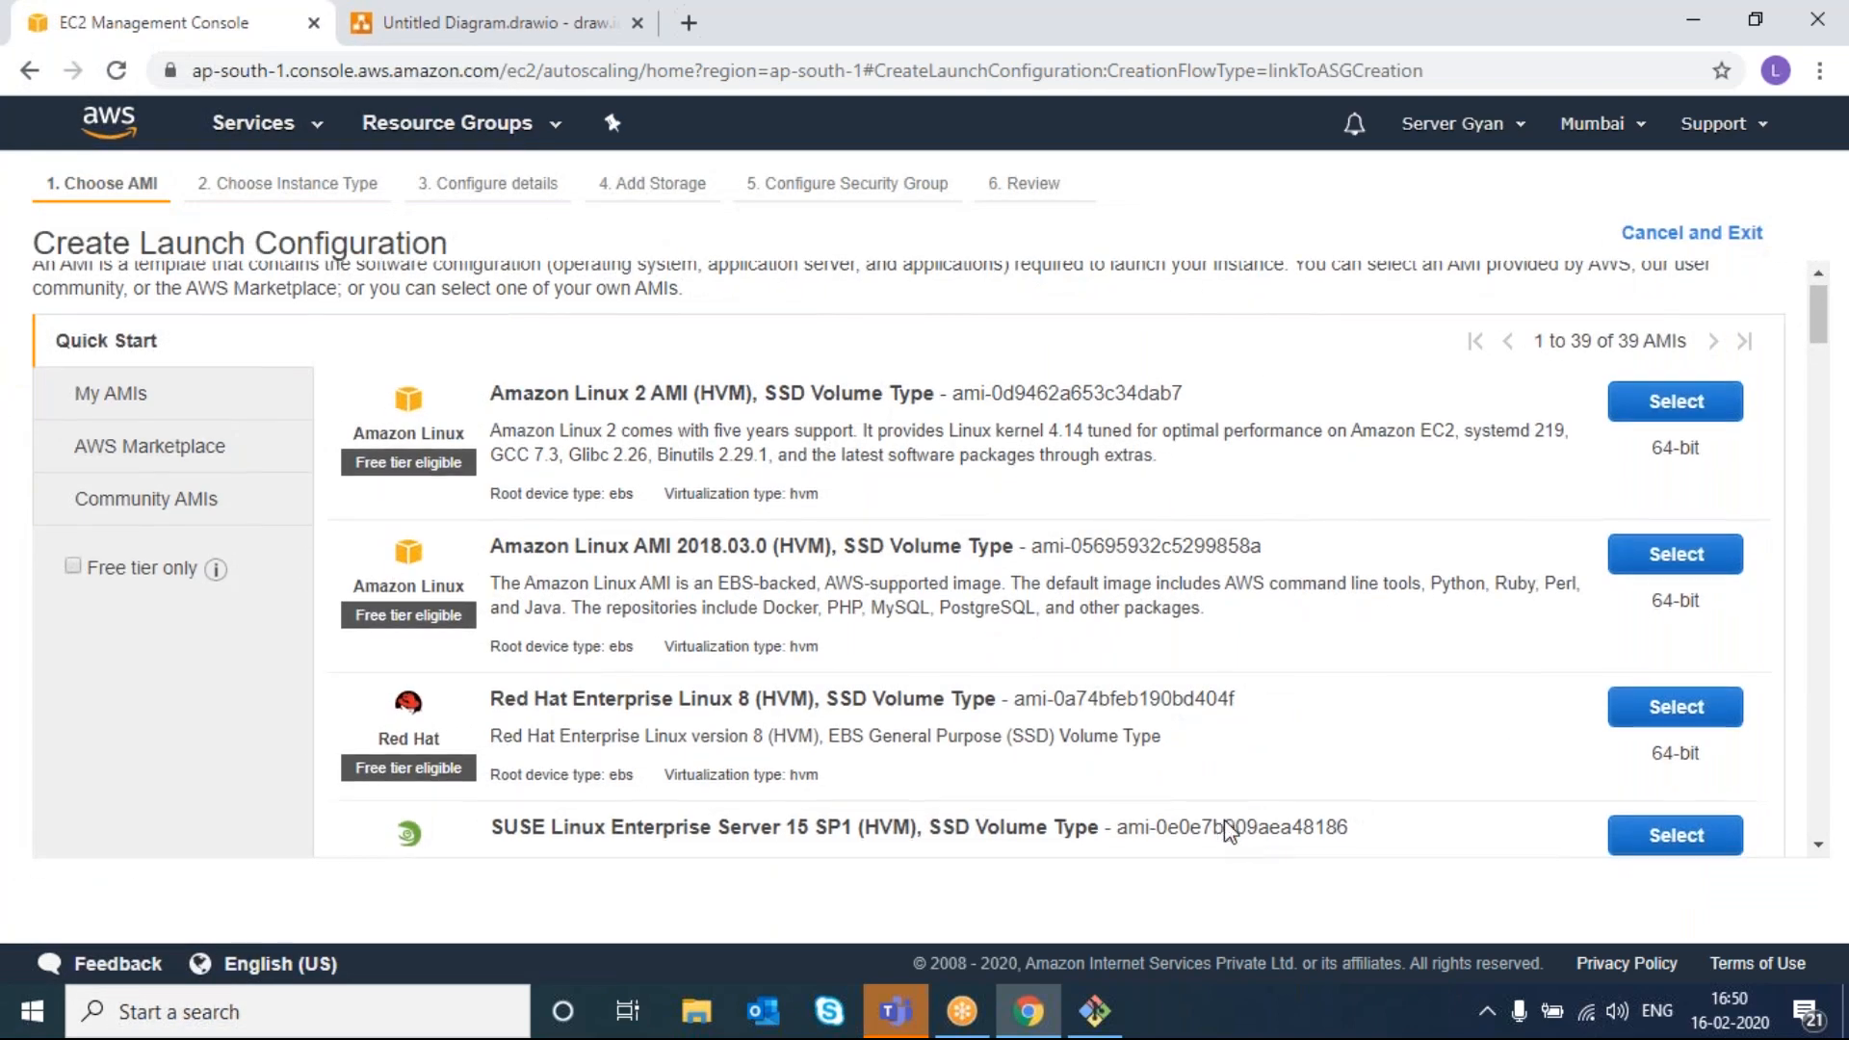
# - Choose the Ubuntu Server 18.04 AMI with t2.micro and name the launch configuration demo
pyautogui.scroll(-2, 1225, 828)
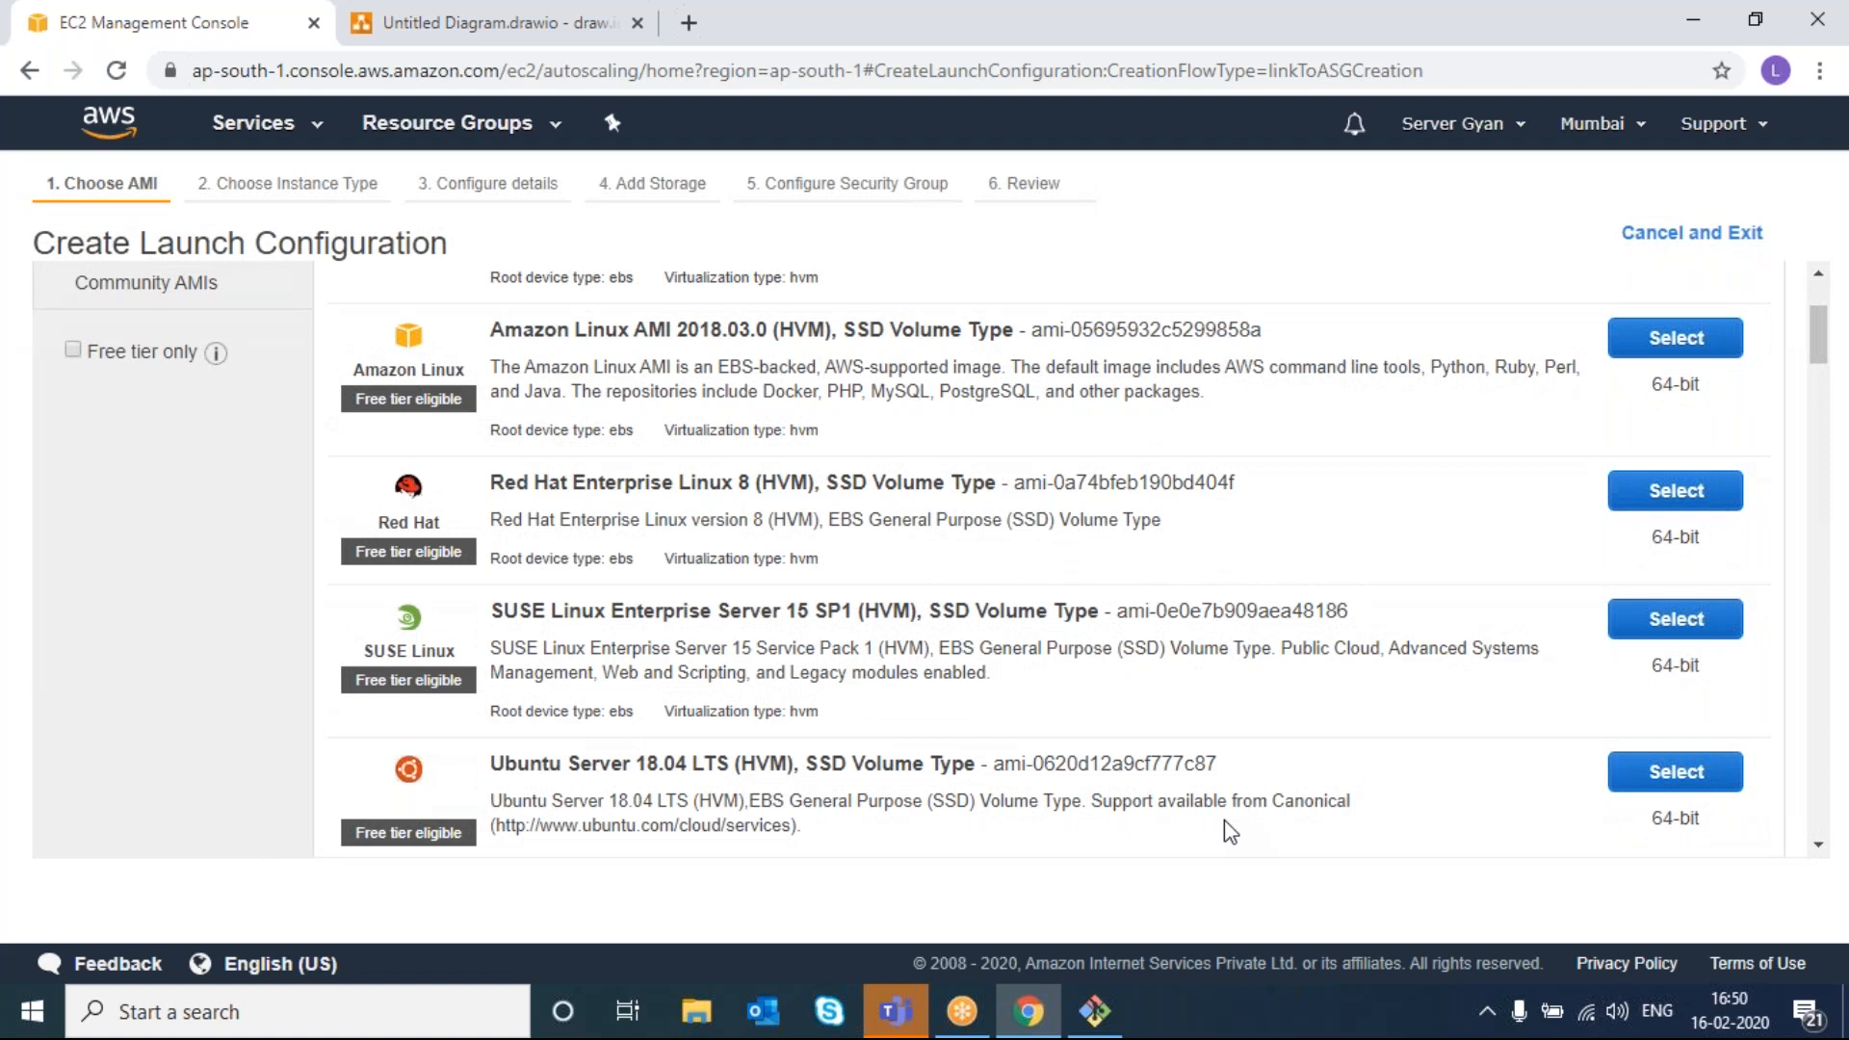
pyautogui.click(1688, 770)
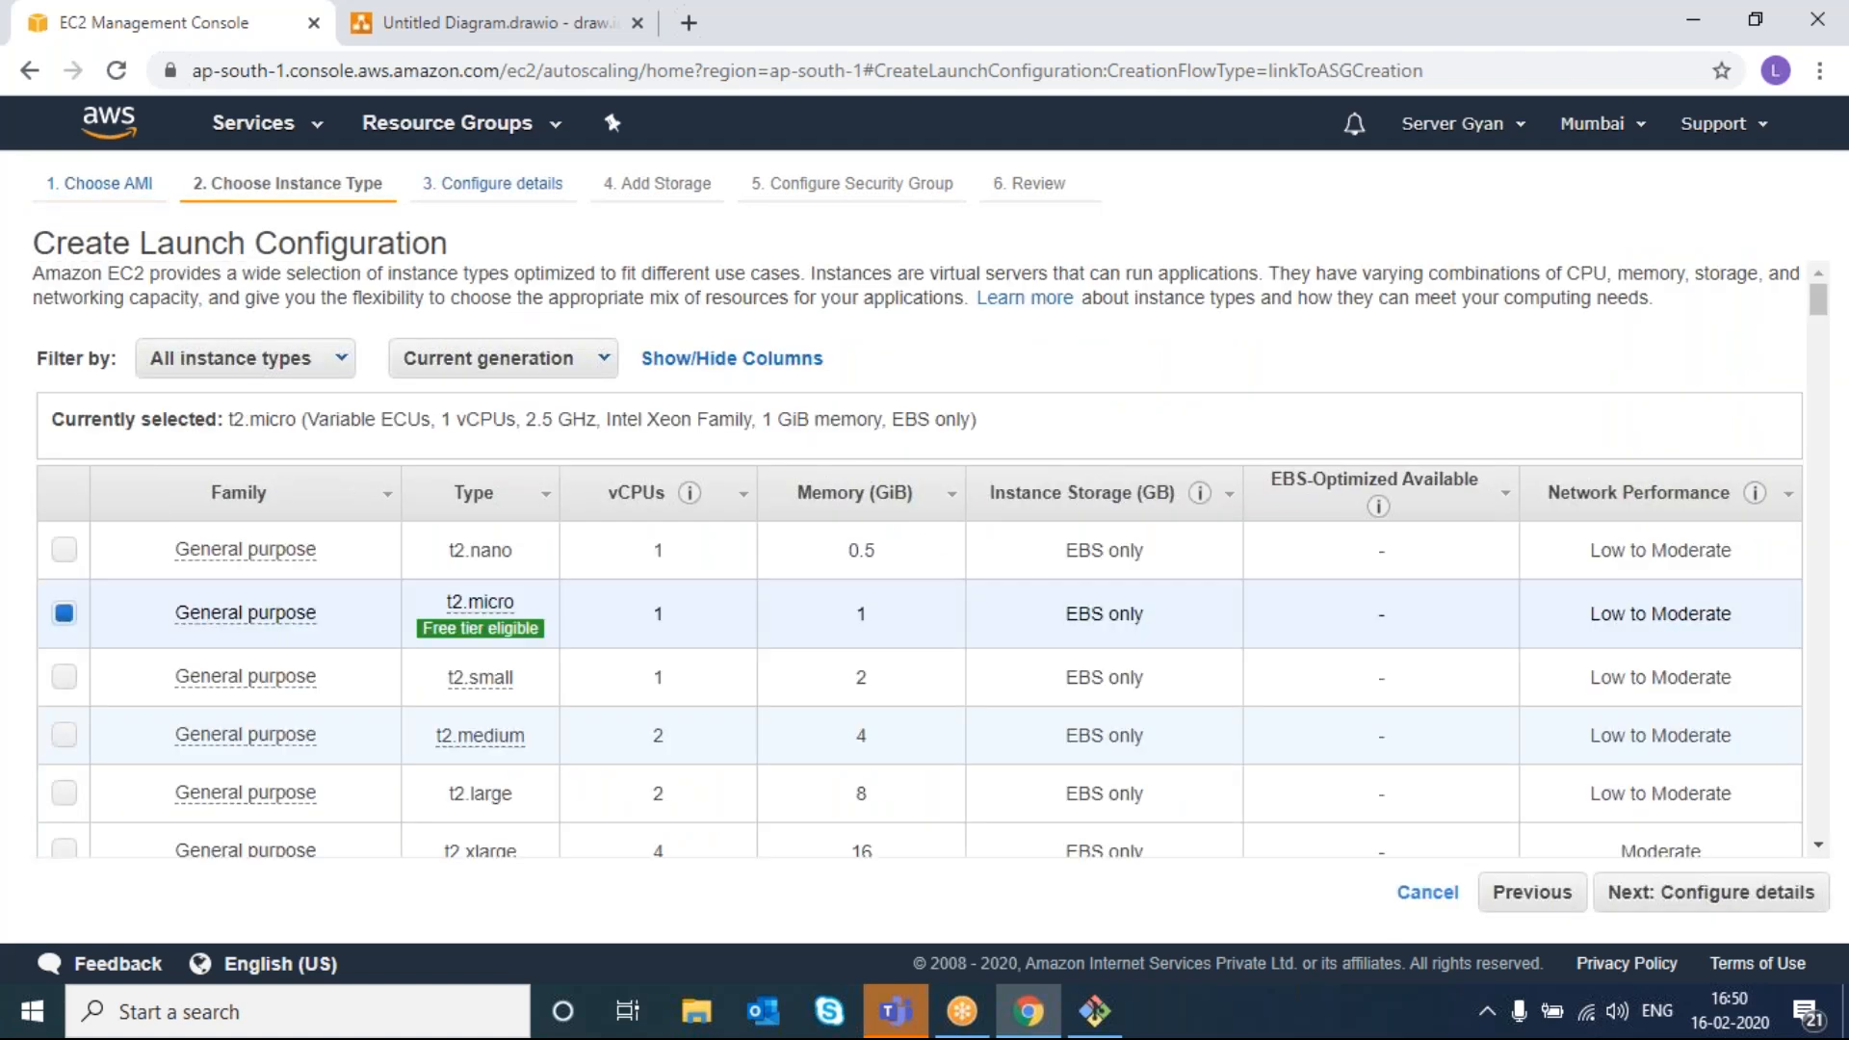
pyautogui.click(1712, 892)
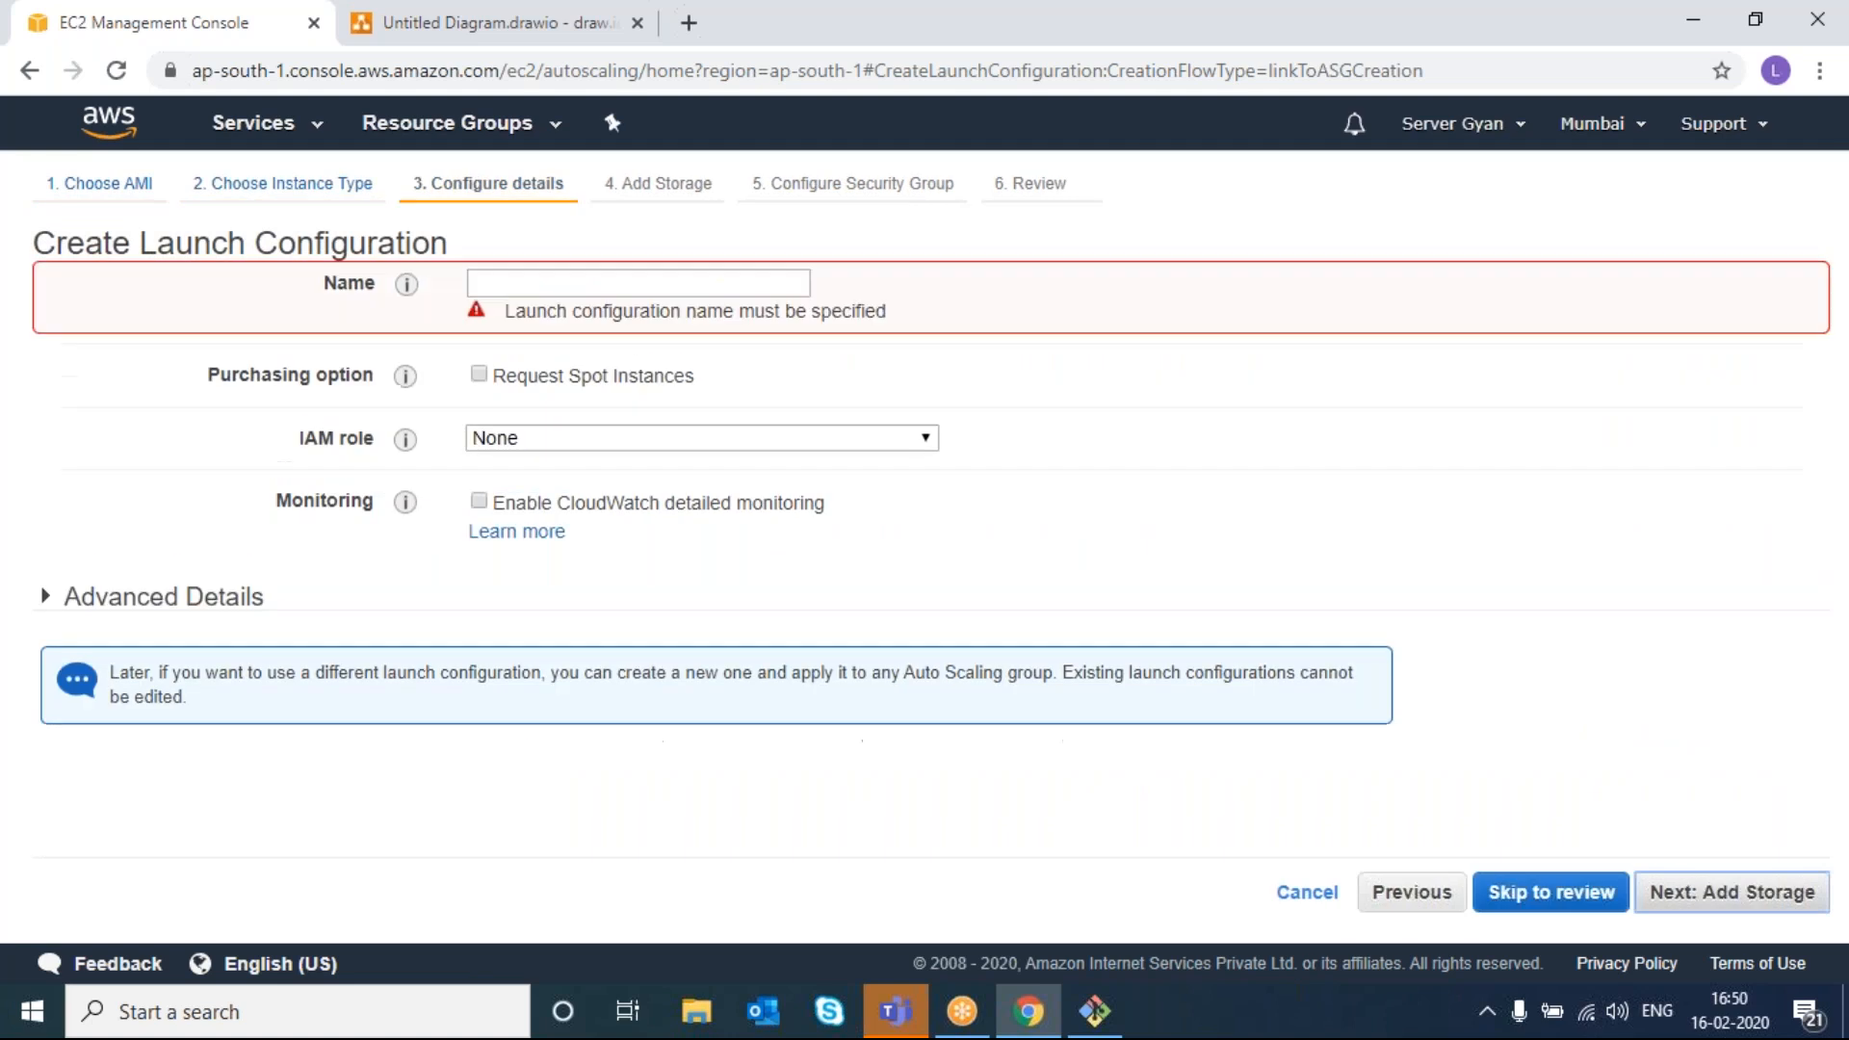
pyautogui.click(596, 280)
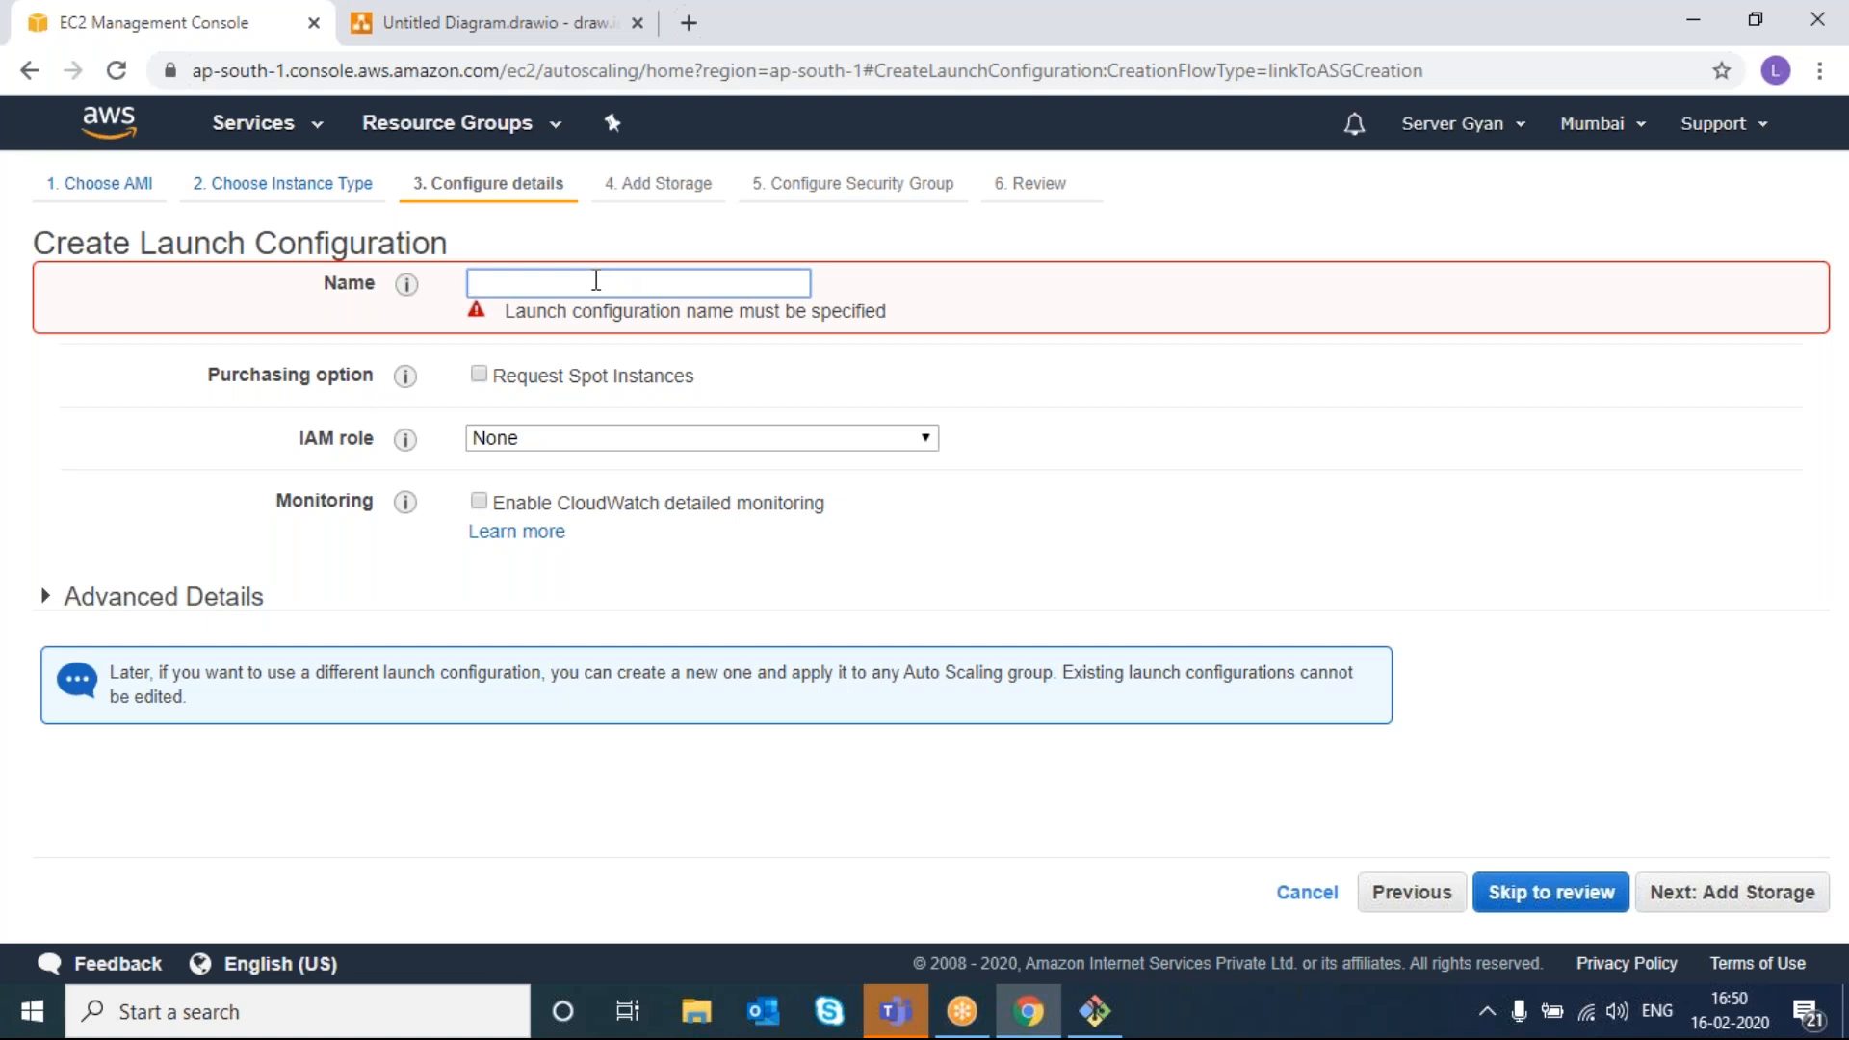
pyautogui.write('demo')
pyautogui.click(955, 529)
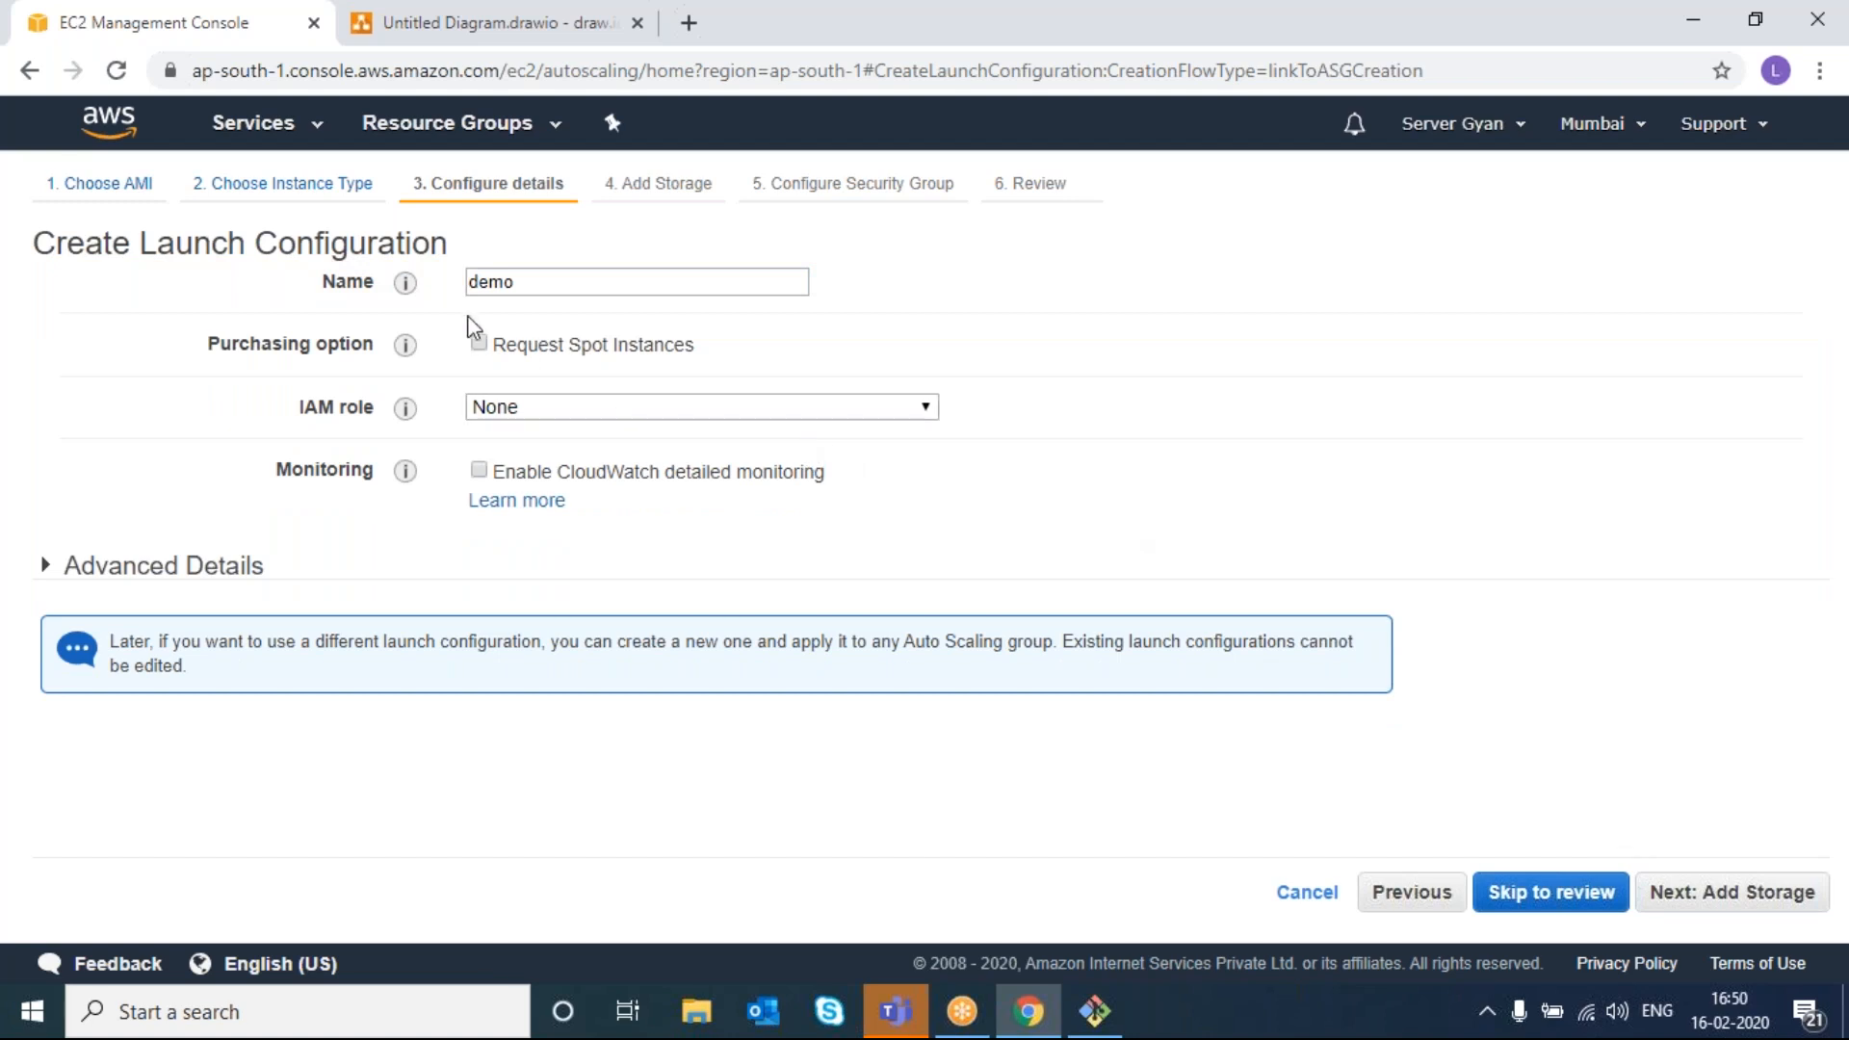
# - Leave spot requests off, keep default storage, and use the existing Demo SG security group
pyautogui.click(479, 343)
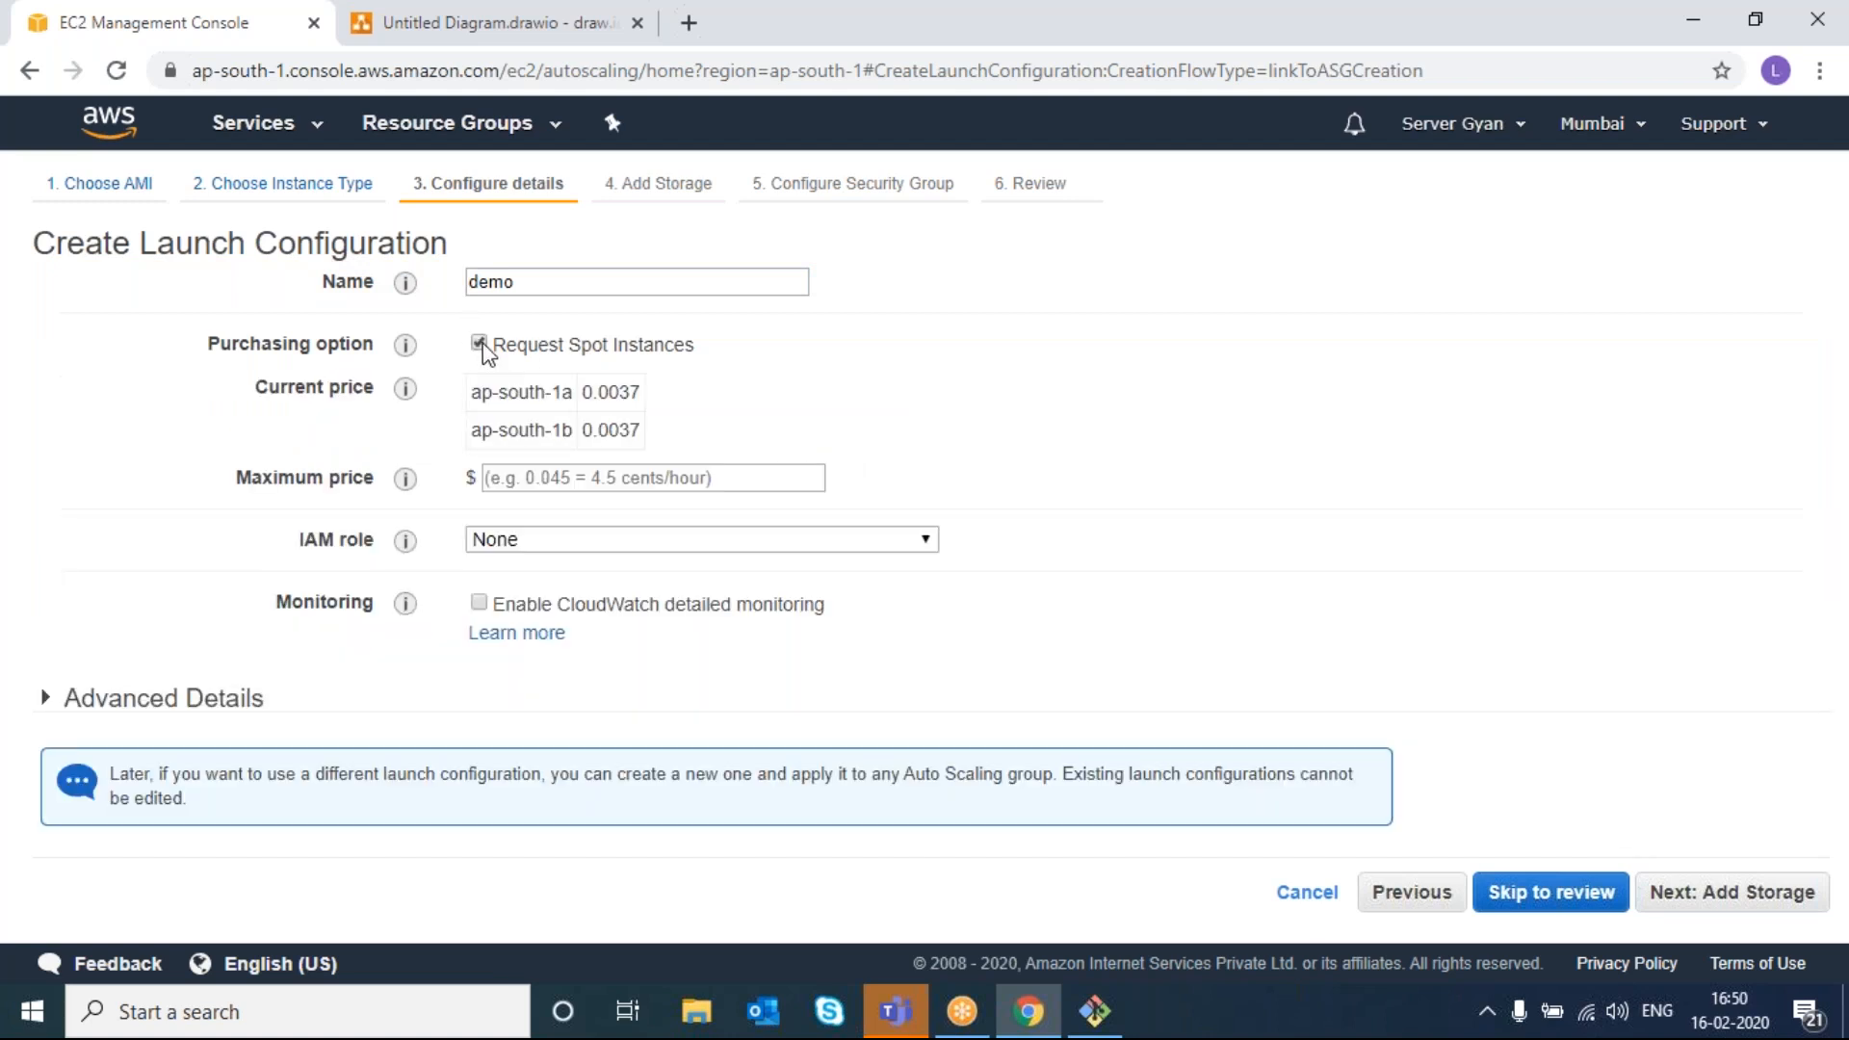
pyautogui.click(535, 475)
pyautogui.click(1115, 492)
pyautogui.click(482, 347)
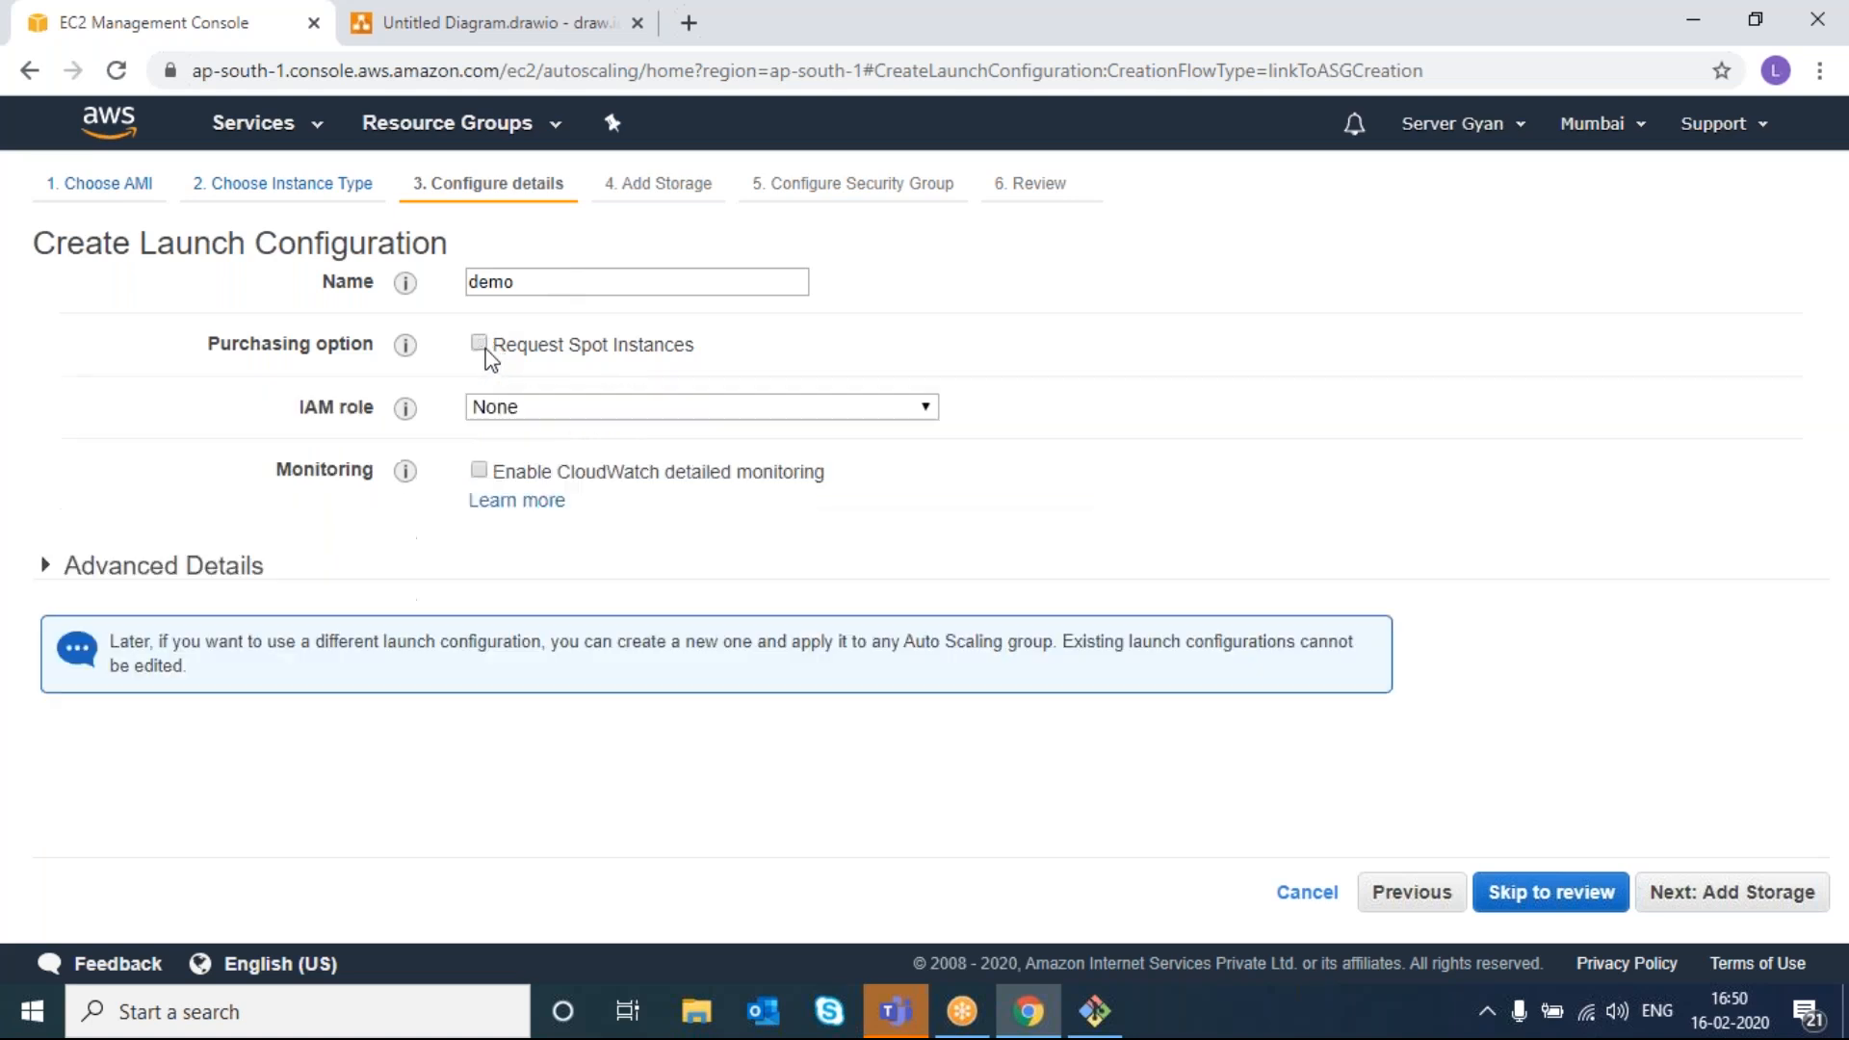
pyautogui.click(1740, 901)
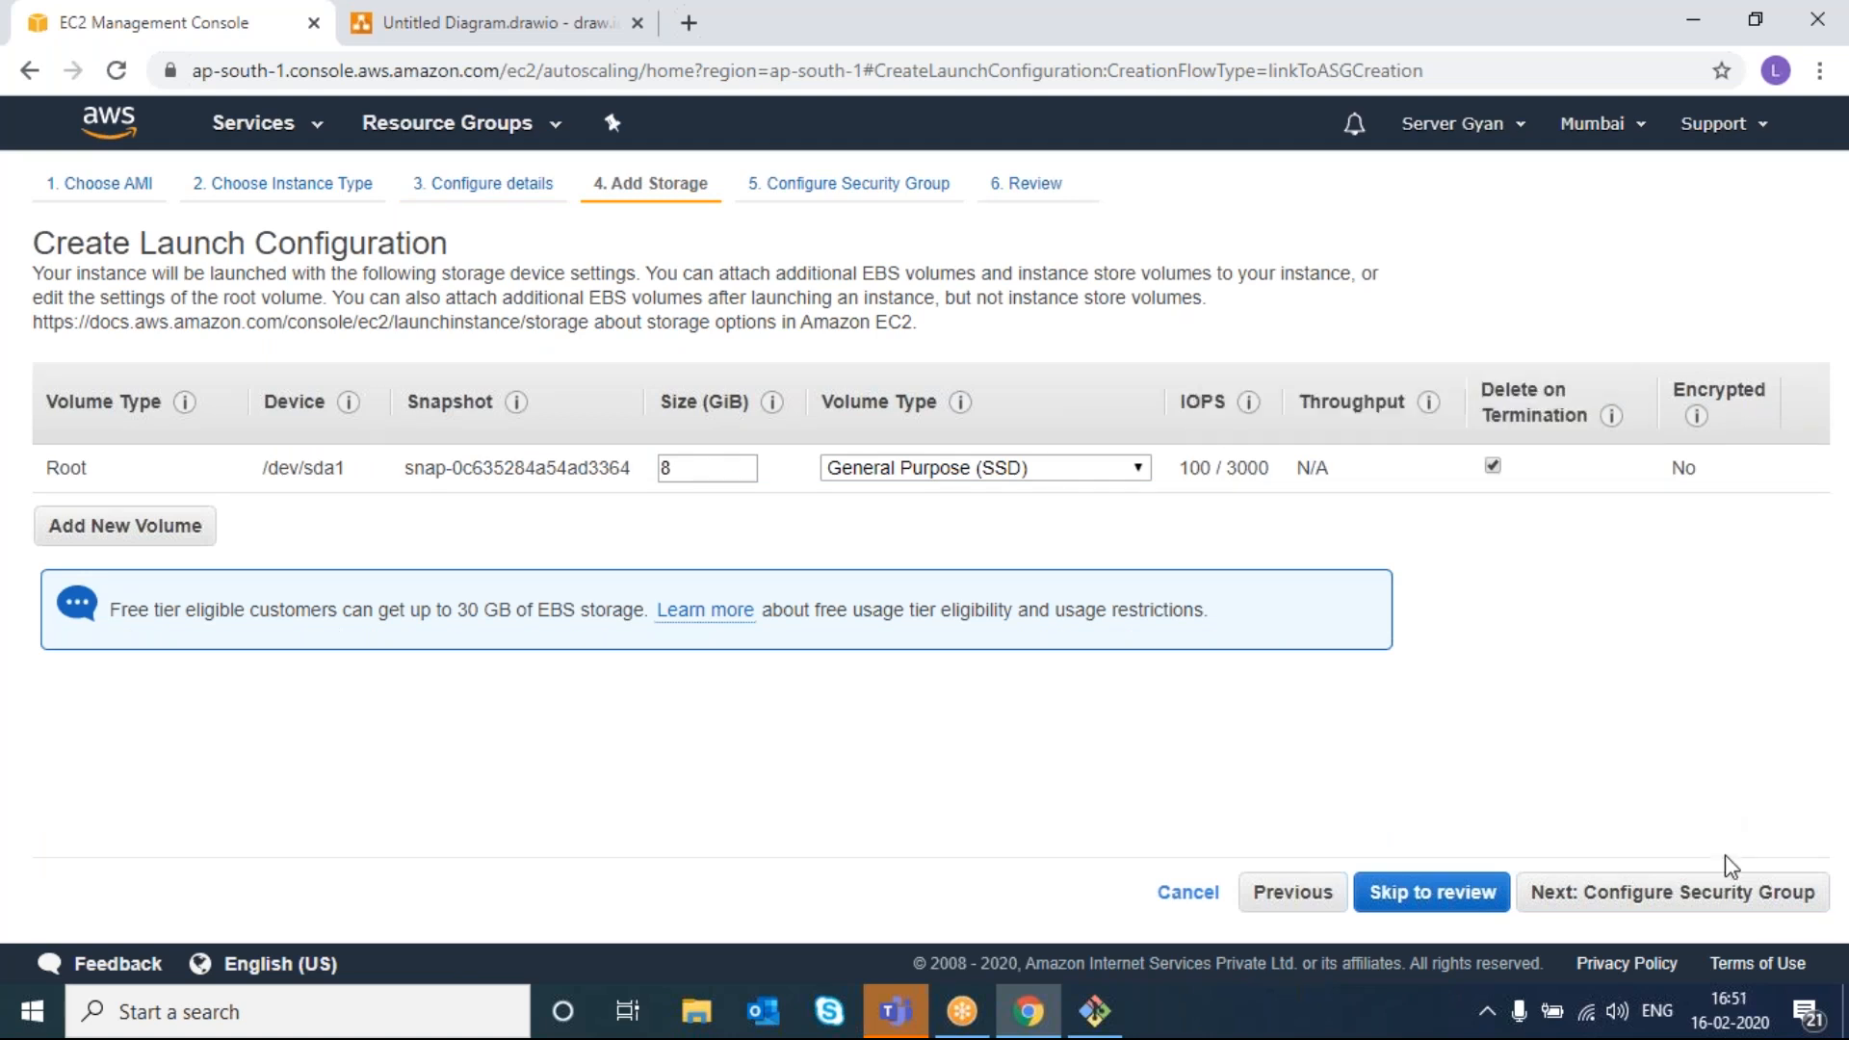
pyautogui.click(1727, 902)
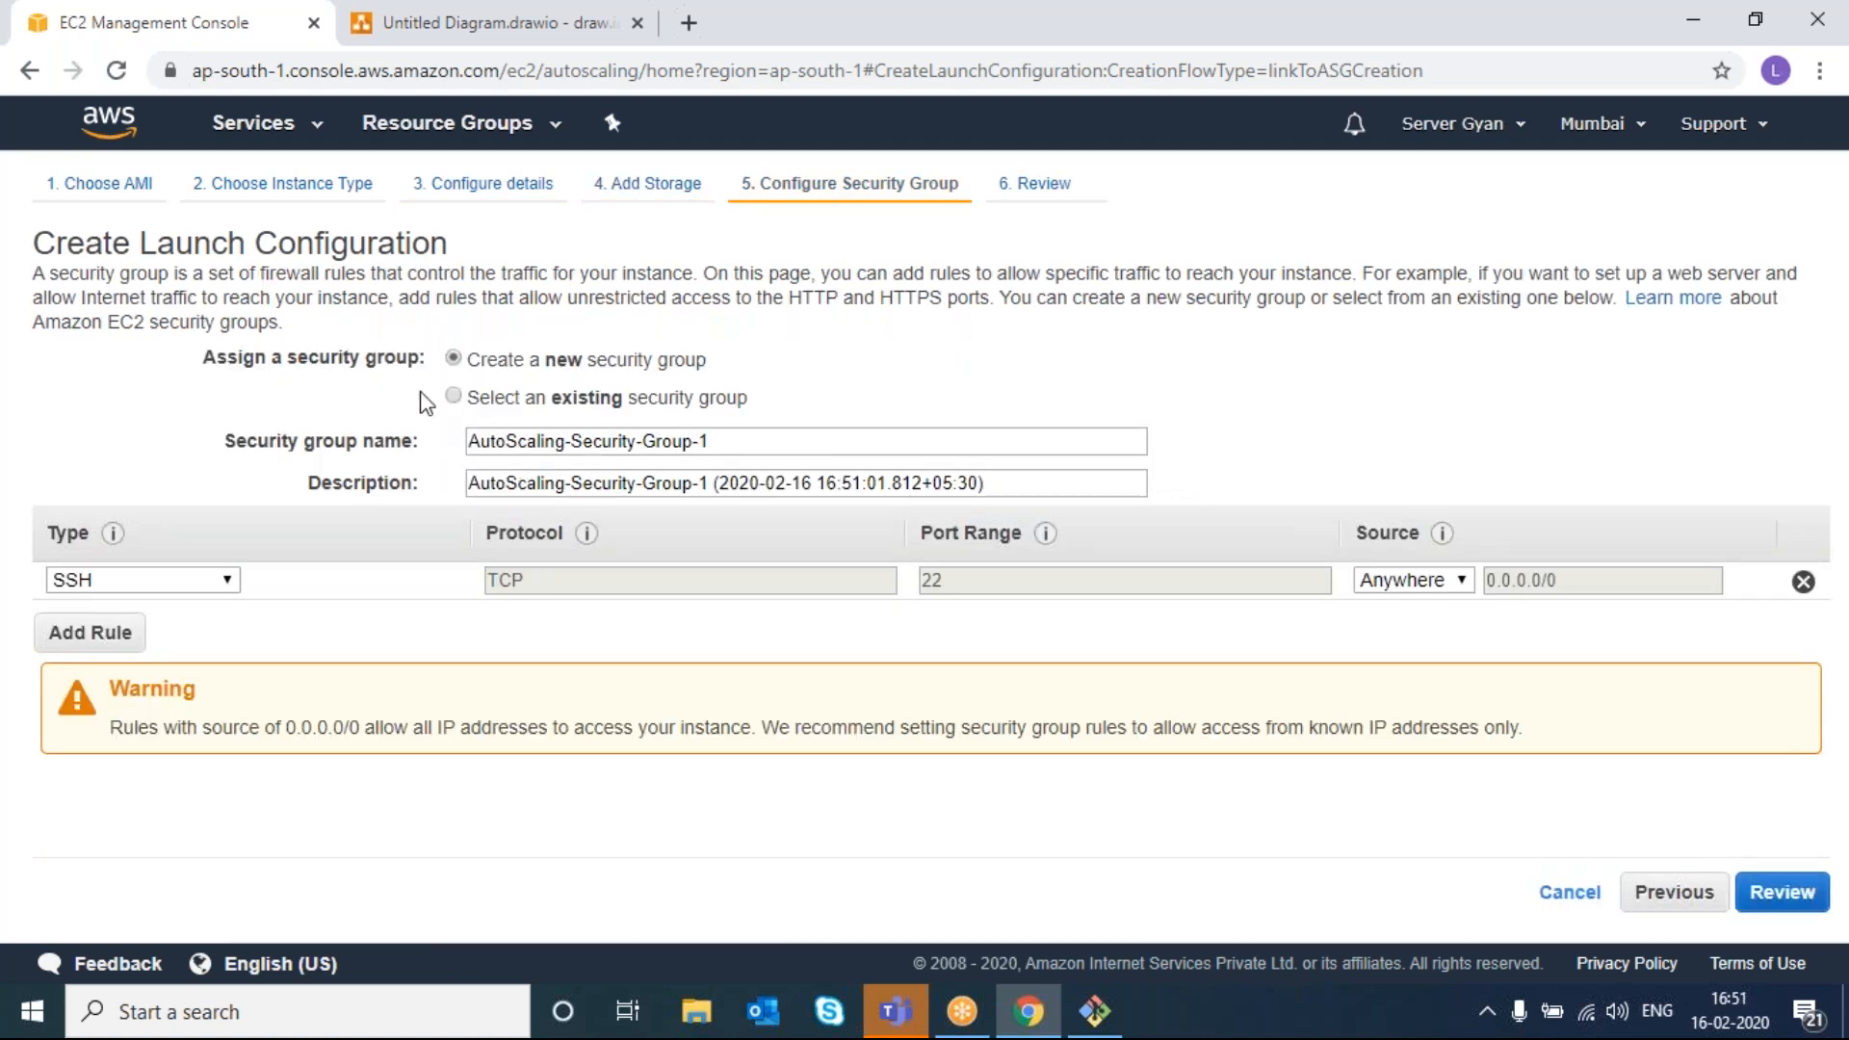
pyautogui.click(453, 397)
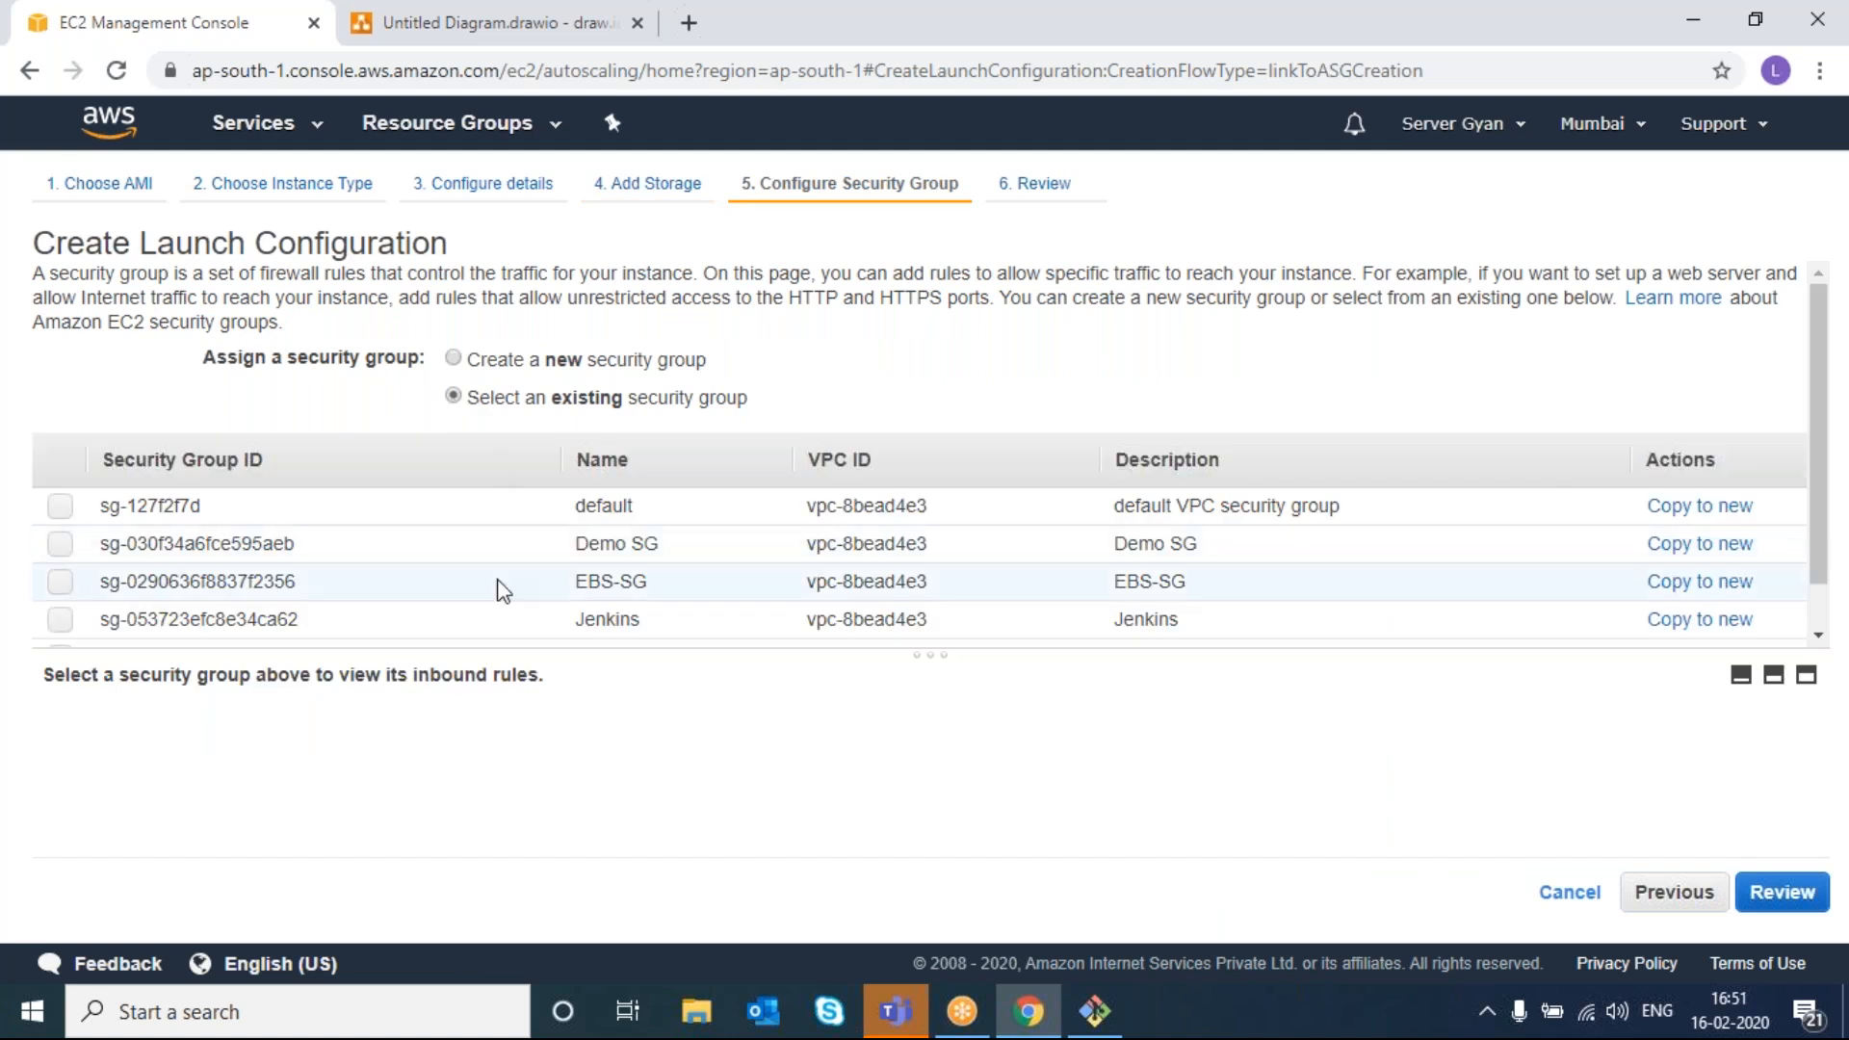
pyautogui.click(493, 543)
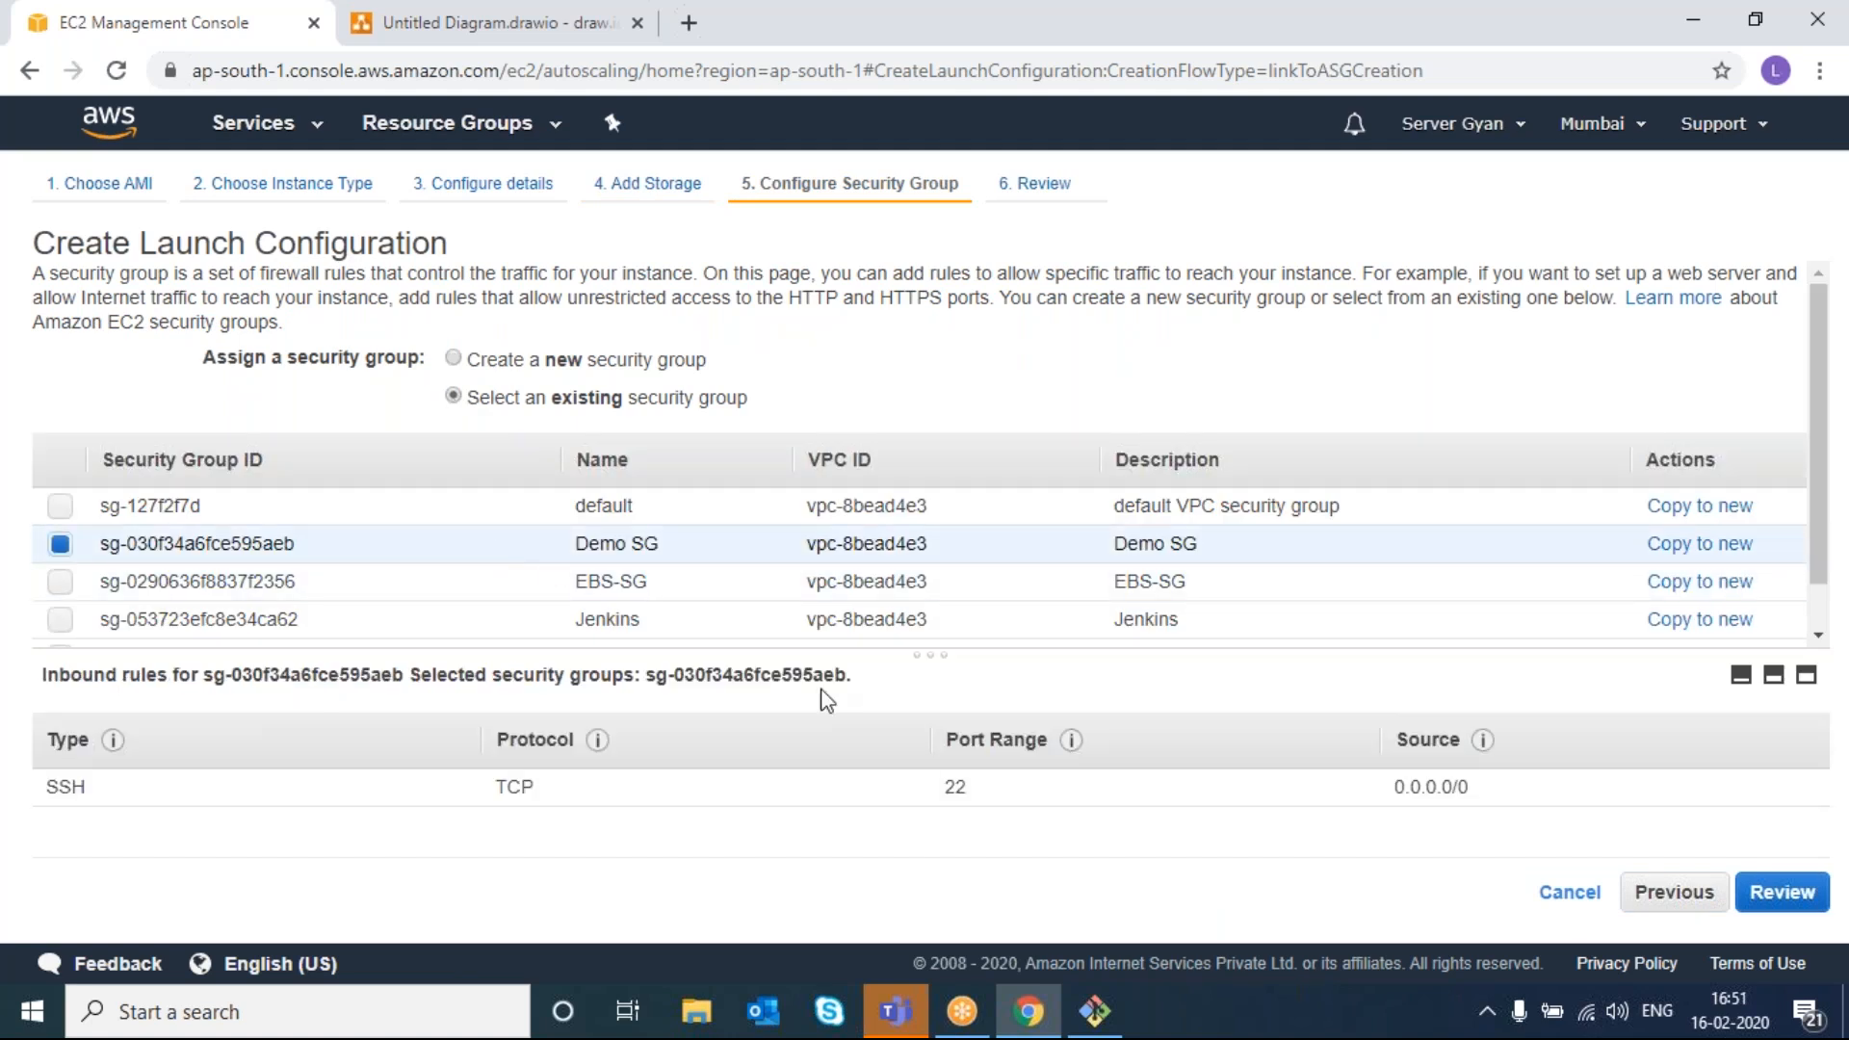
pyautogui.click(1775, 888)
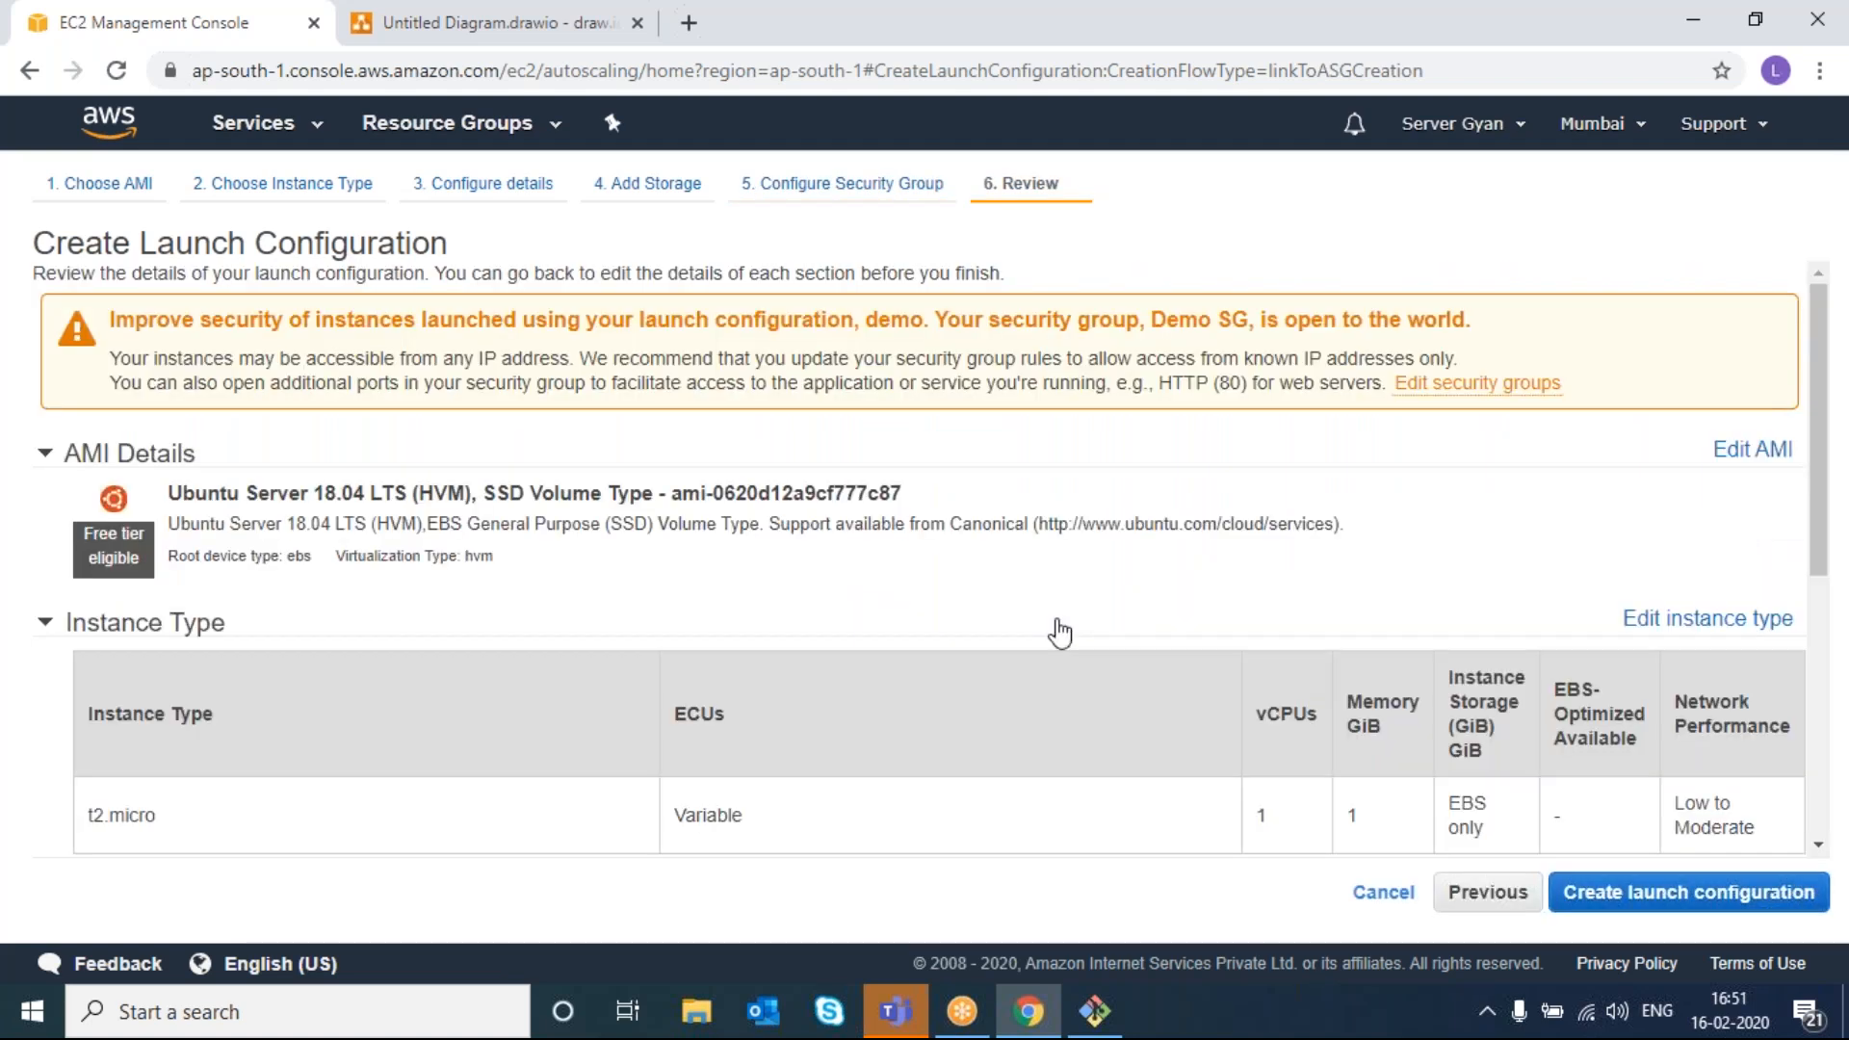
# - Create the demo launch configuration with key pair demo-key, acknowledging the private key file
pyautogui.scroll(-5, 825, 825)
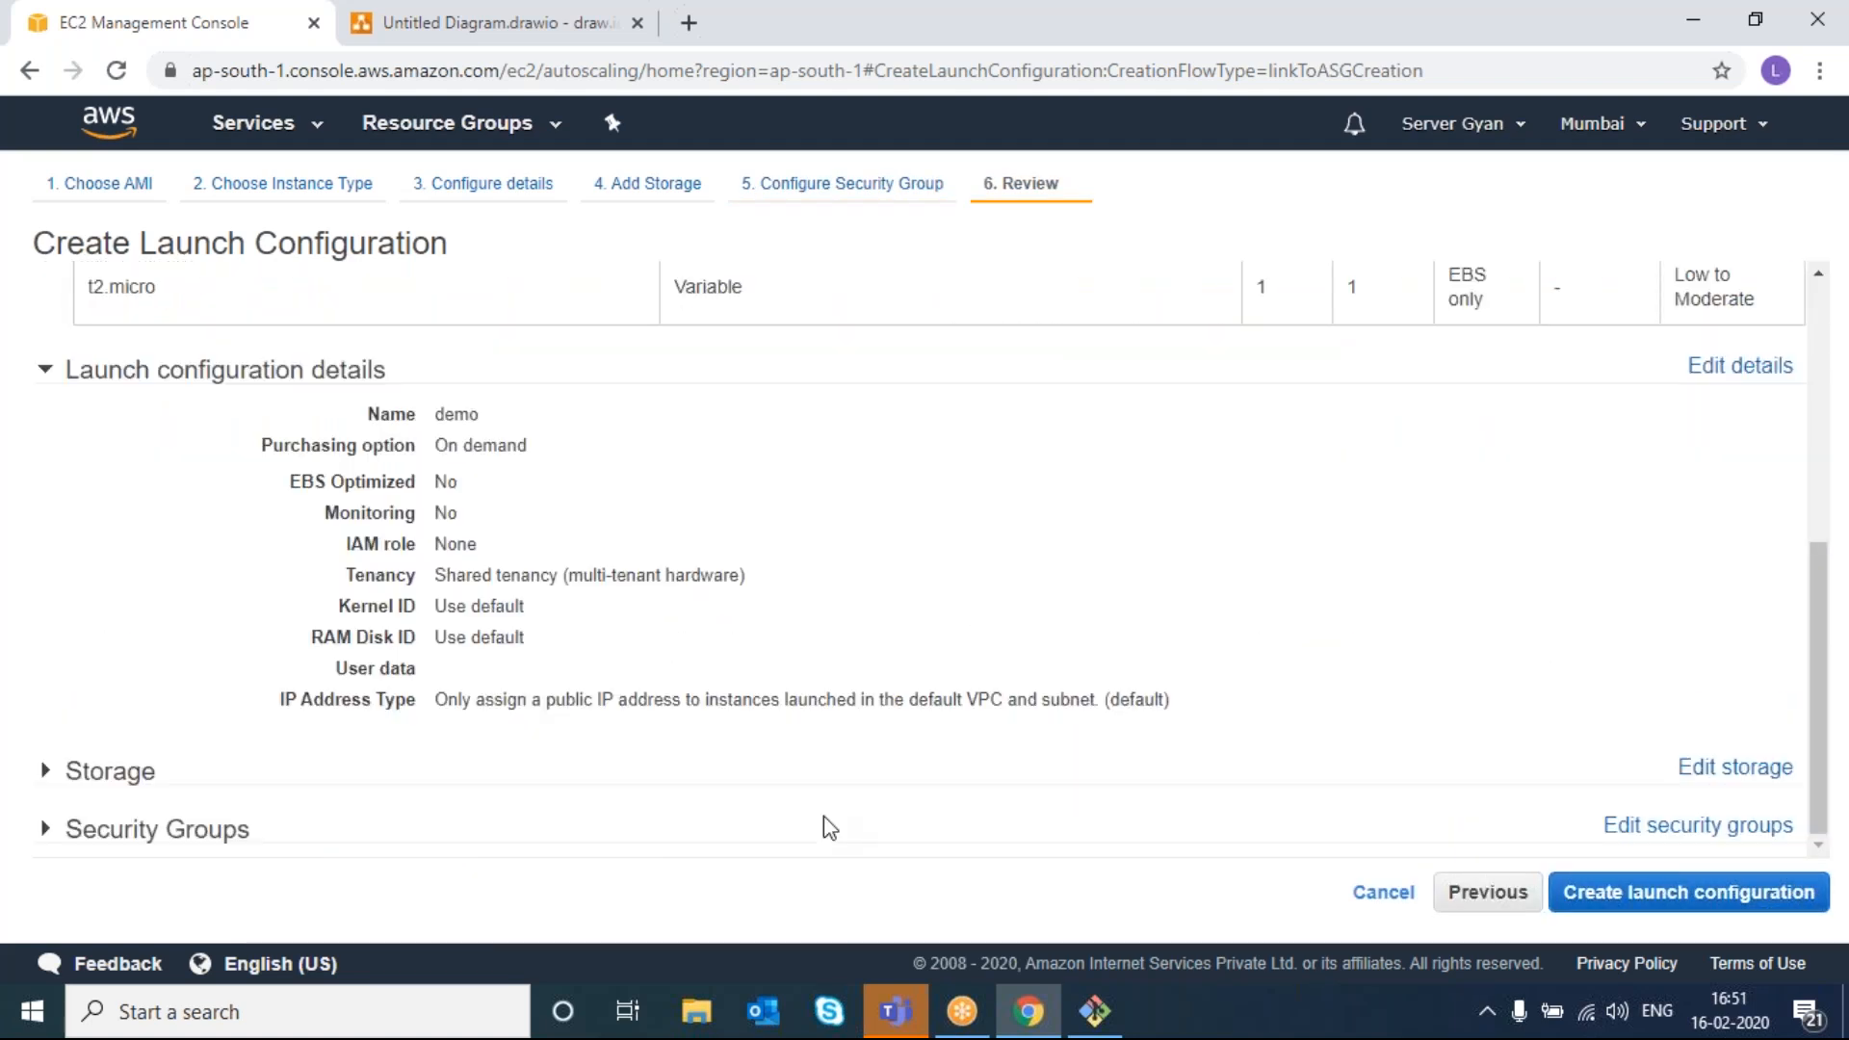
pyautogui.click(1648, 888)
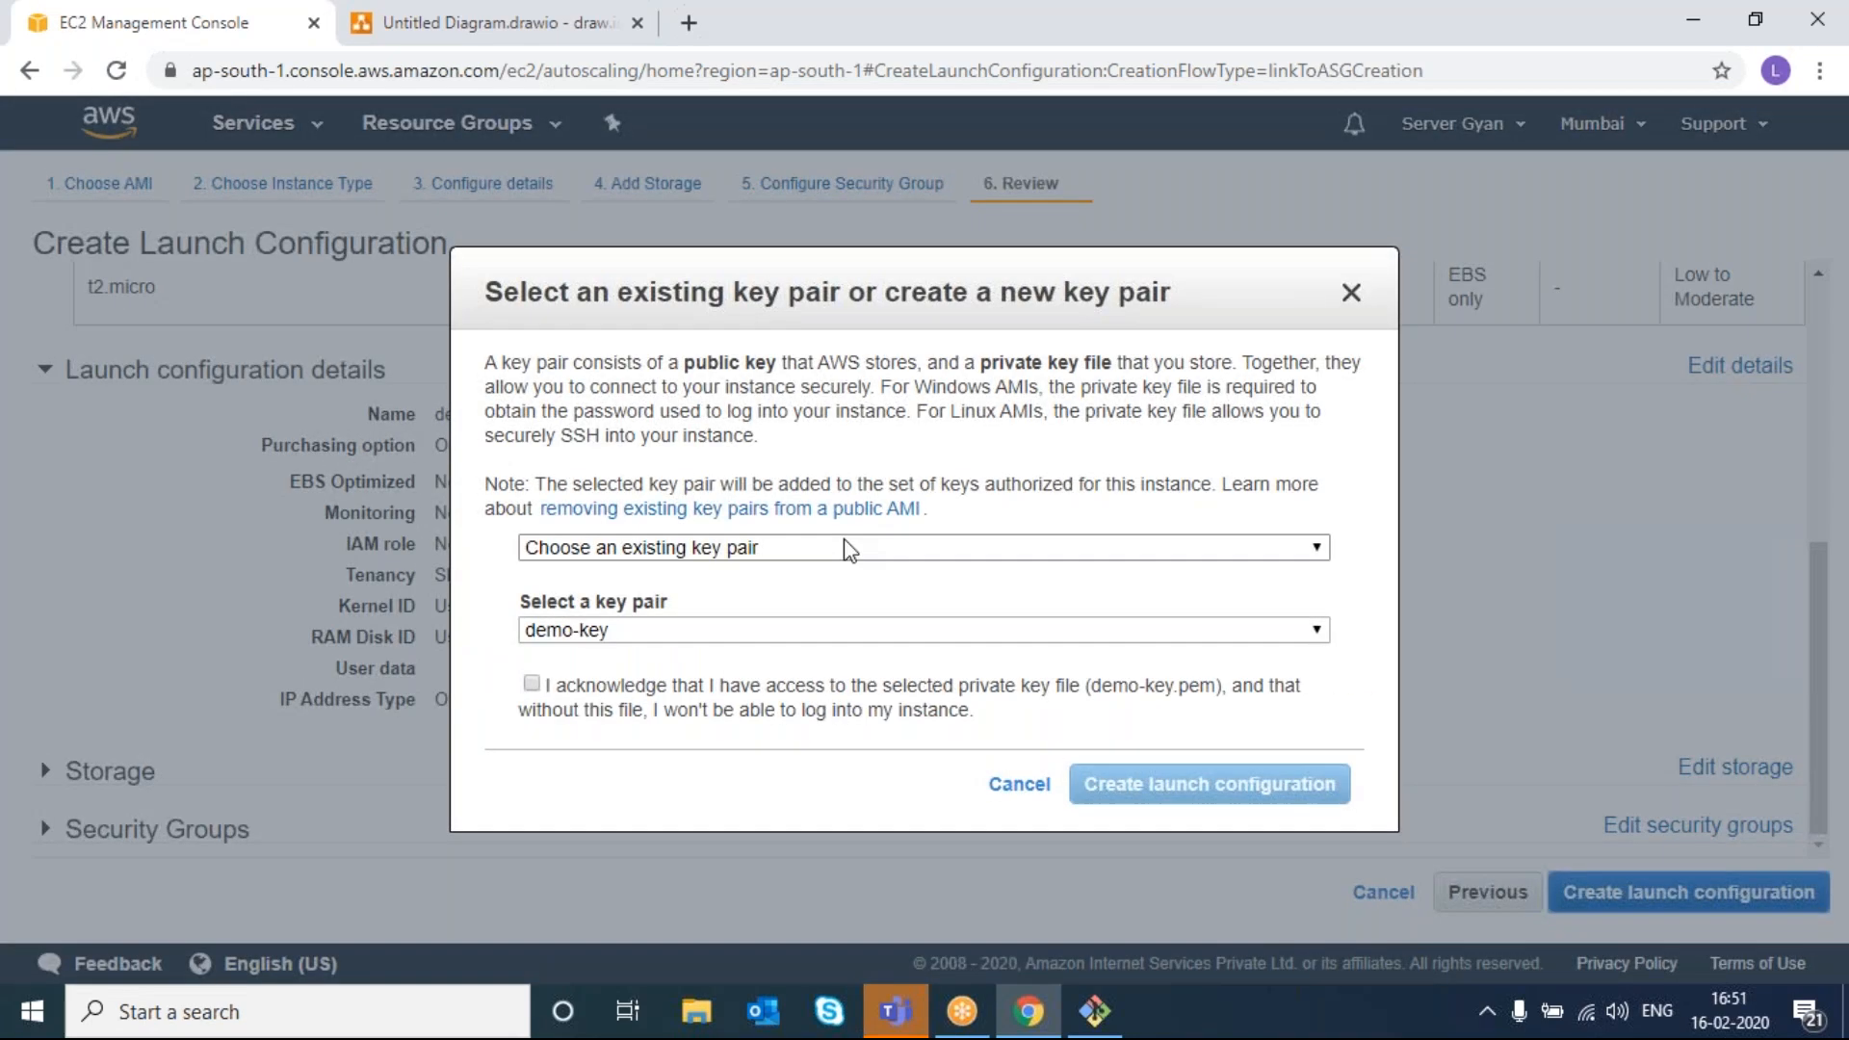
pyautogui.click(680, 634)
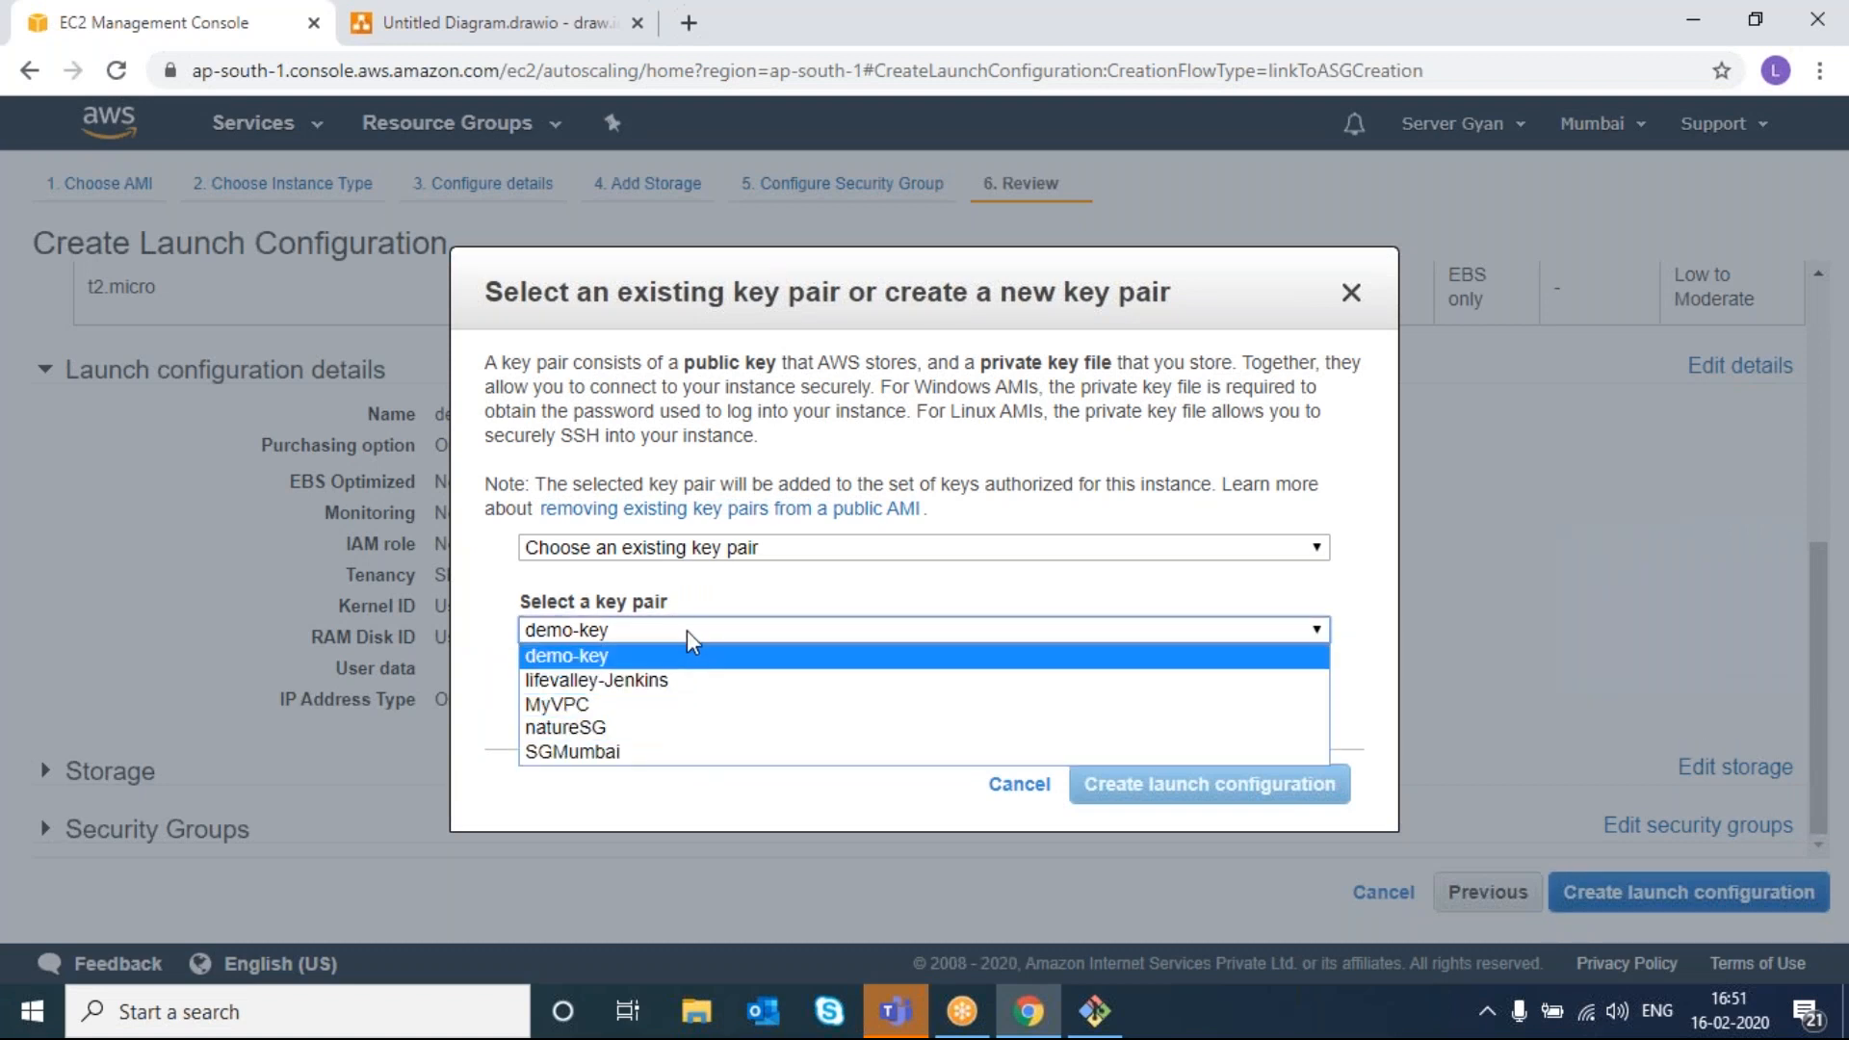
pyautogui.click(690, 657)
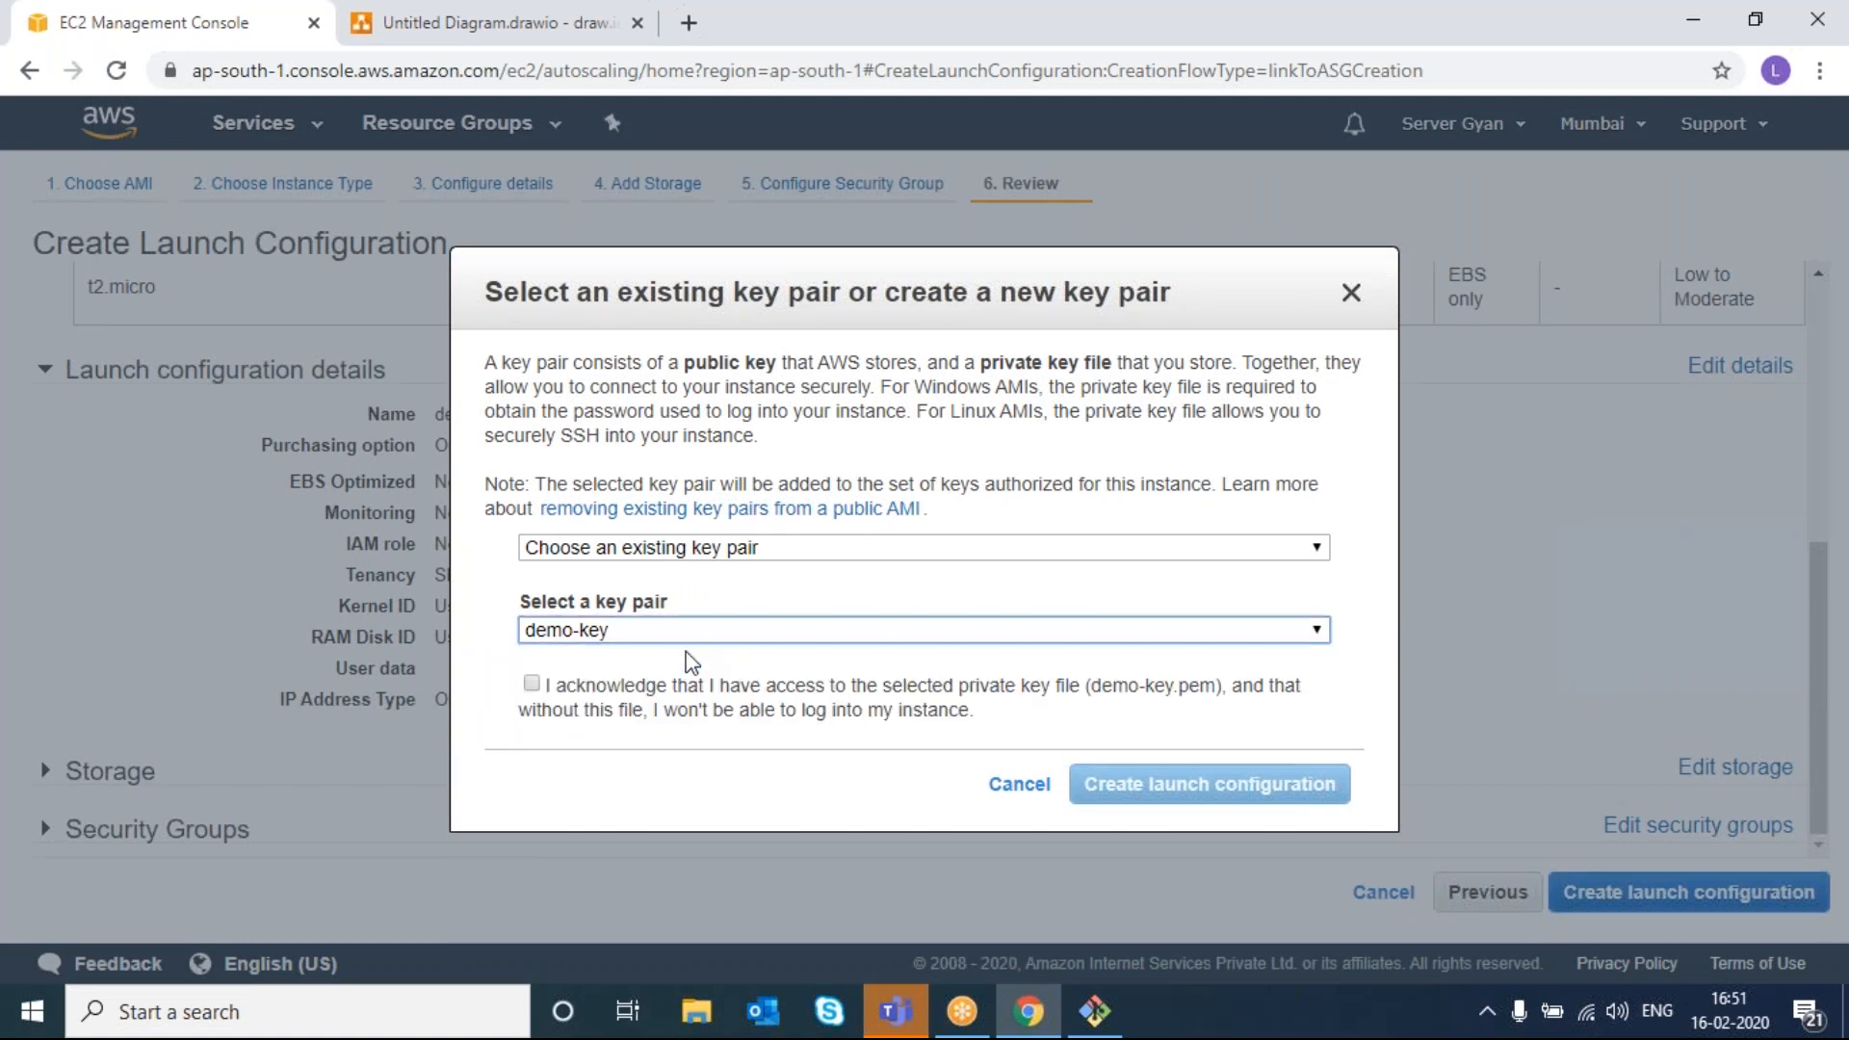
pyautogui.click(530, 684)
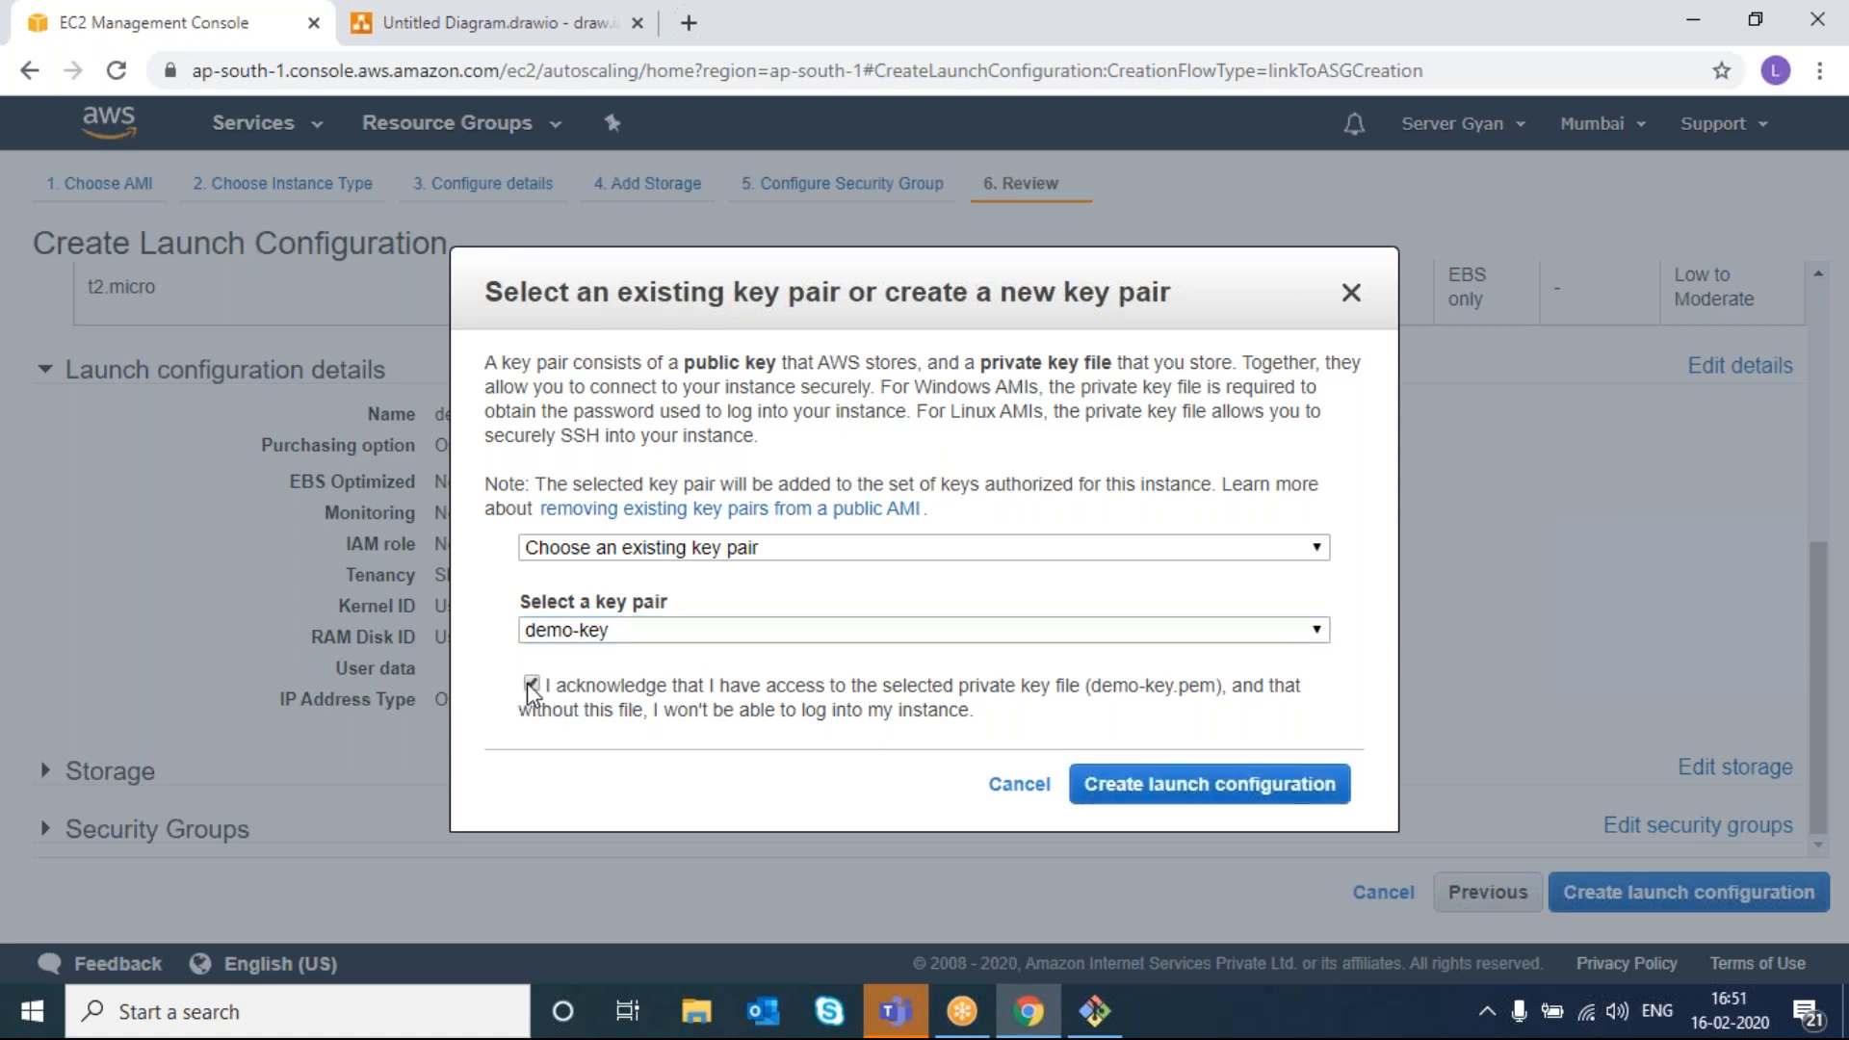
pyautogui.click(1206, 784)
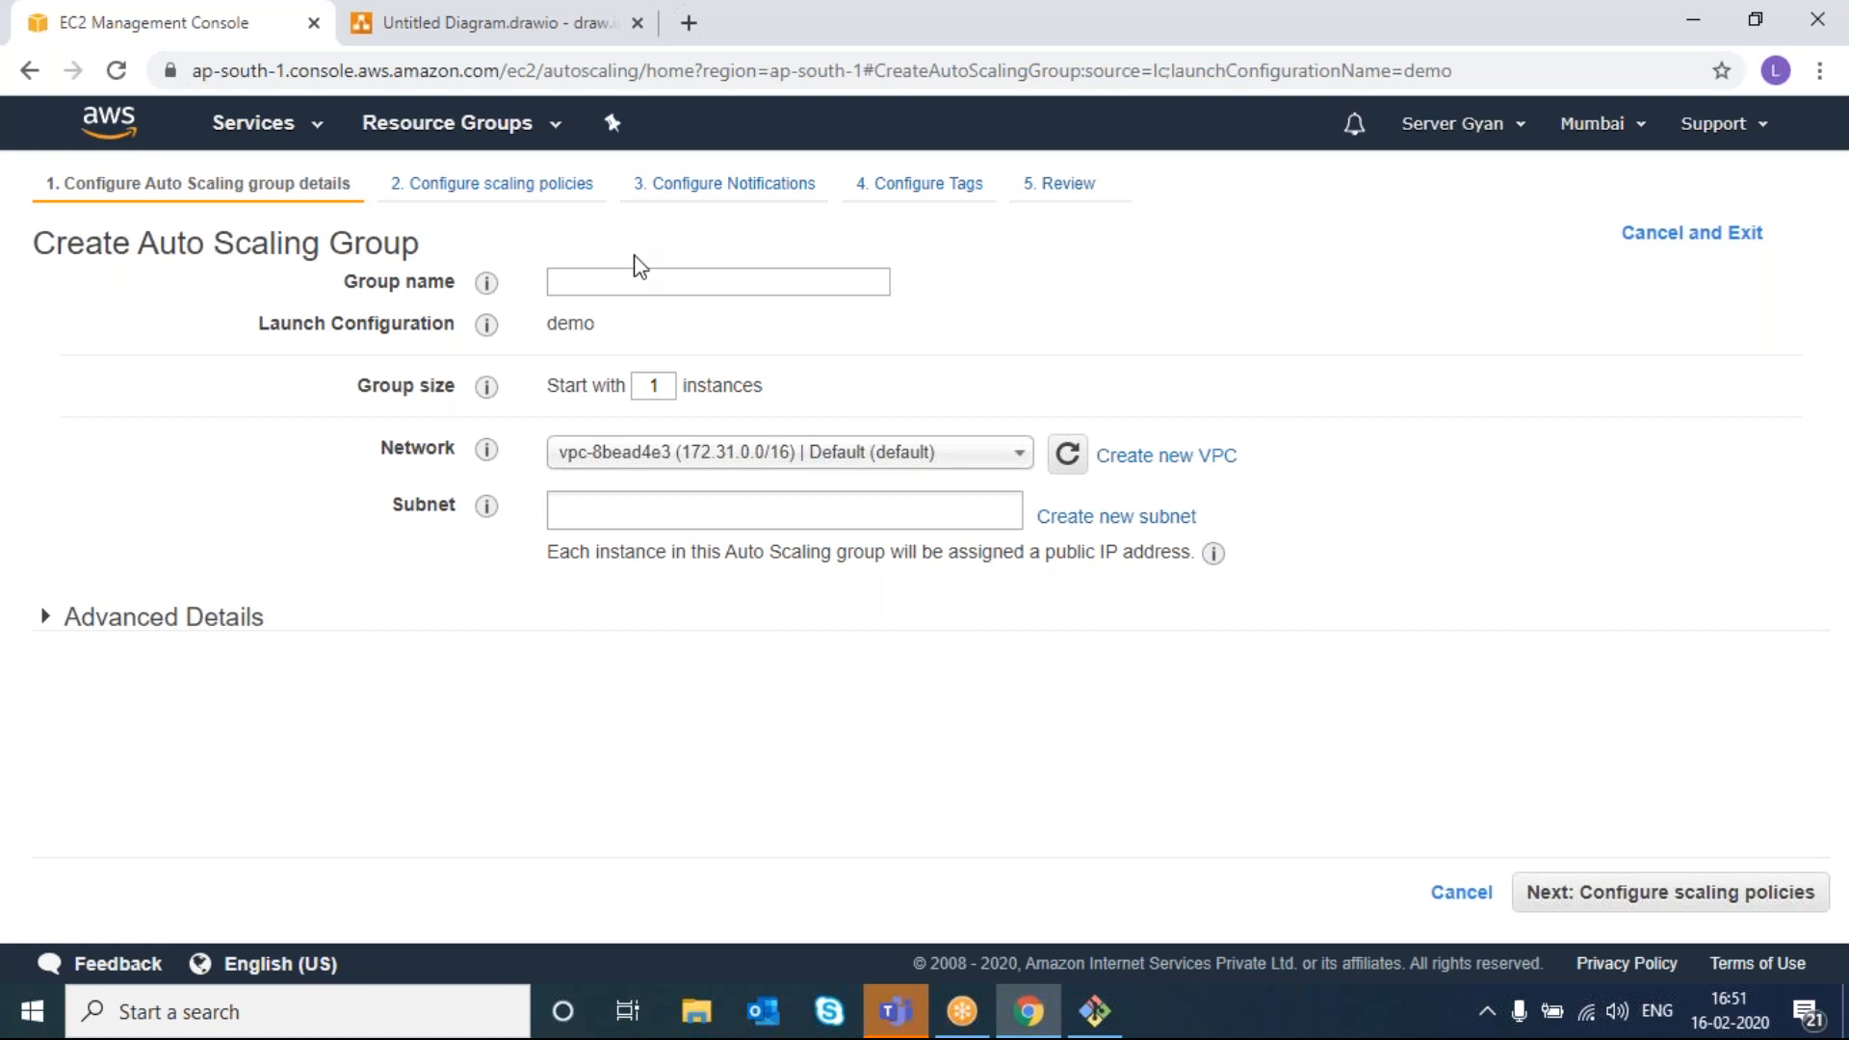
# - Name the group demo-ASG and set it to start with 2 instances
pyautogui.click(629, 279)
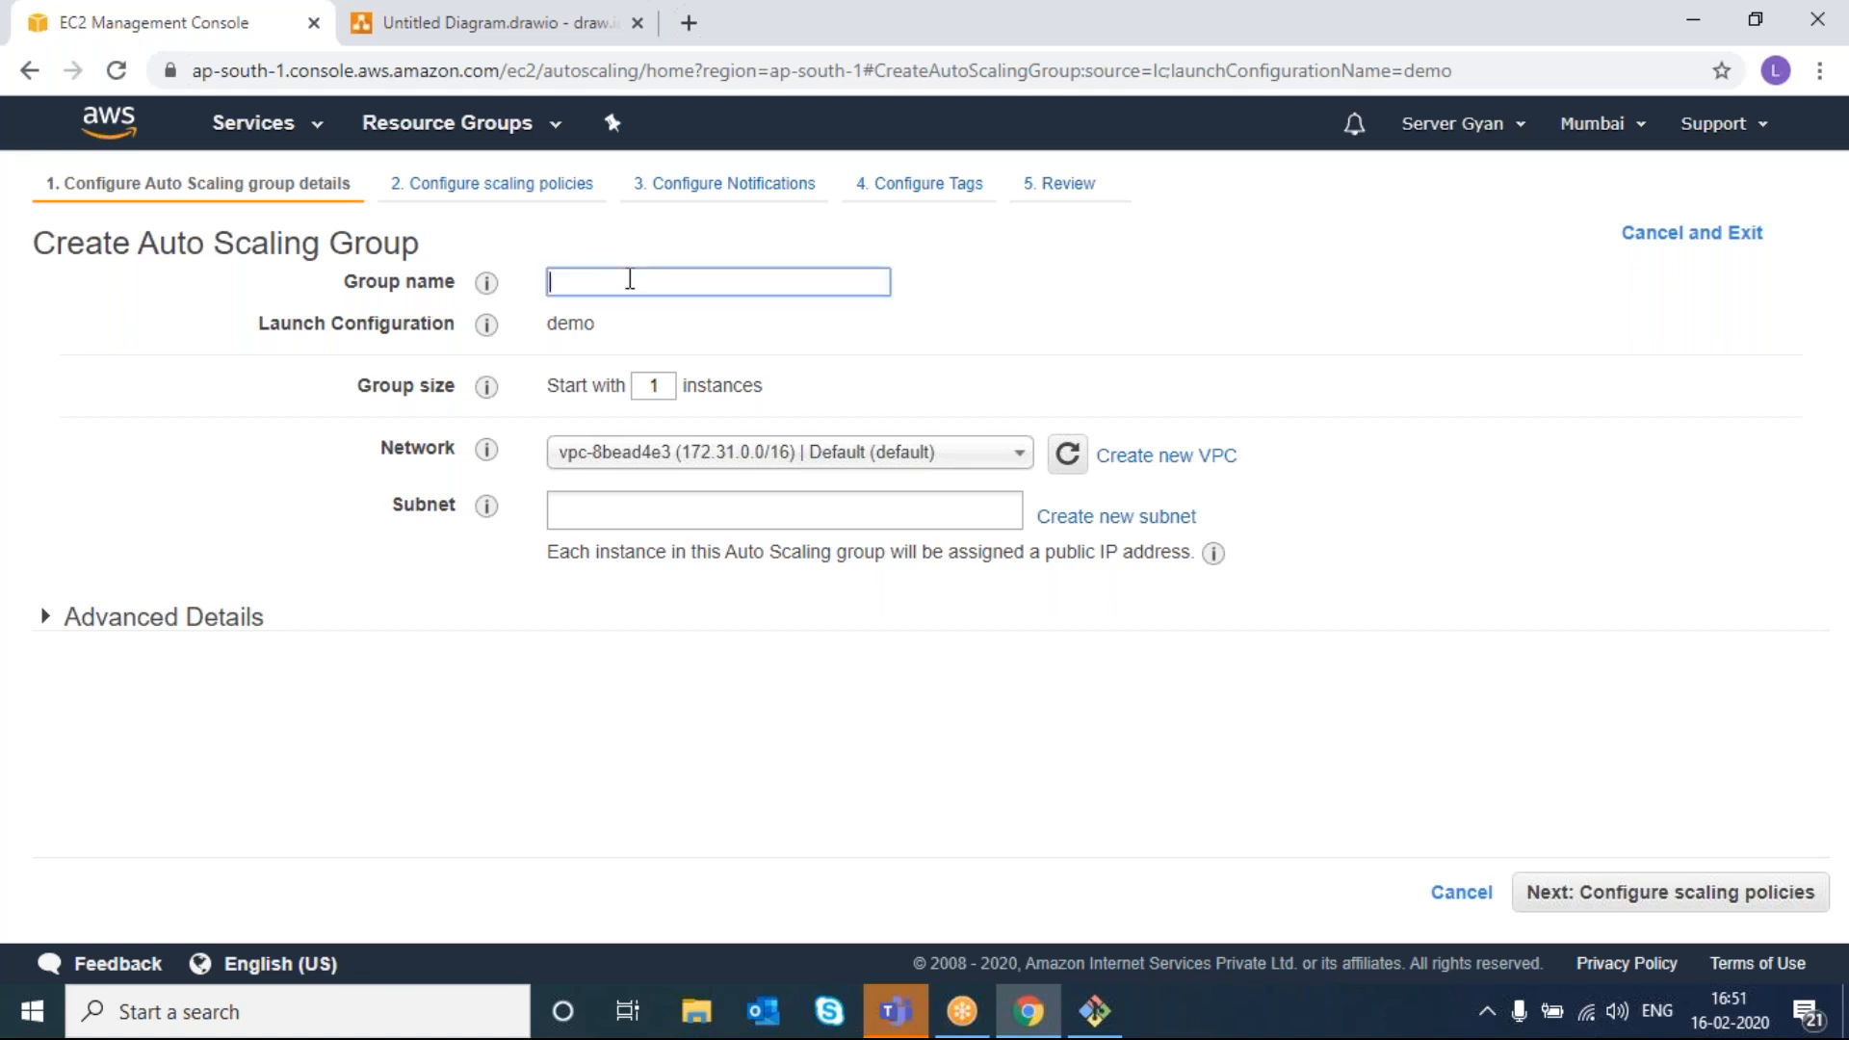
pyautogui.write('de')
pyautogui.press('BackSpace')
pyautogui.press('BackSpace')
pyautogui.write('demo-ASG')
pyautogui.doubleClick(670, 389)
pyautogui.write('2')
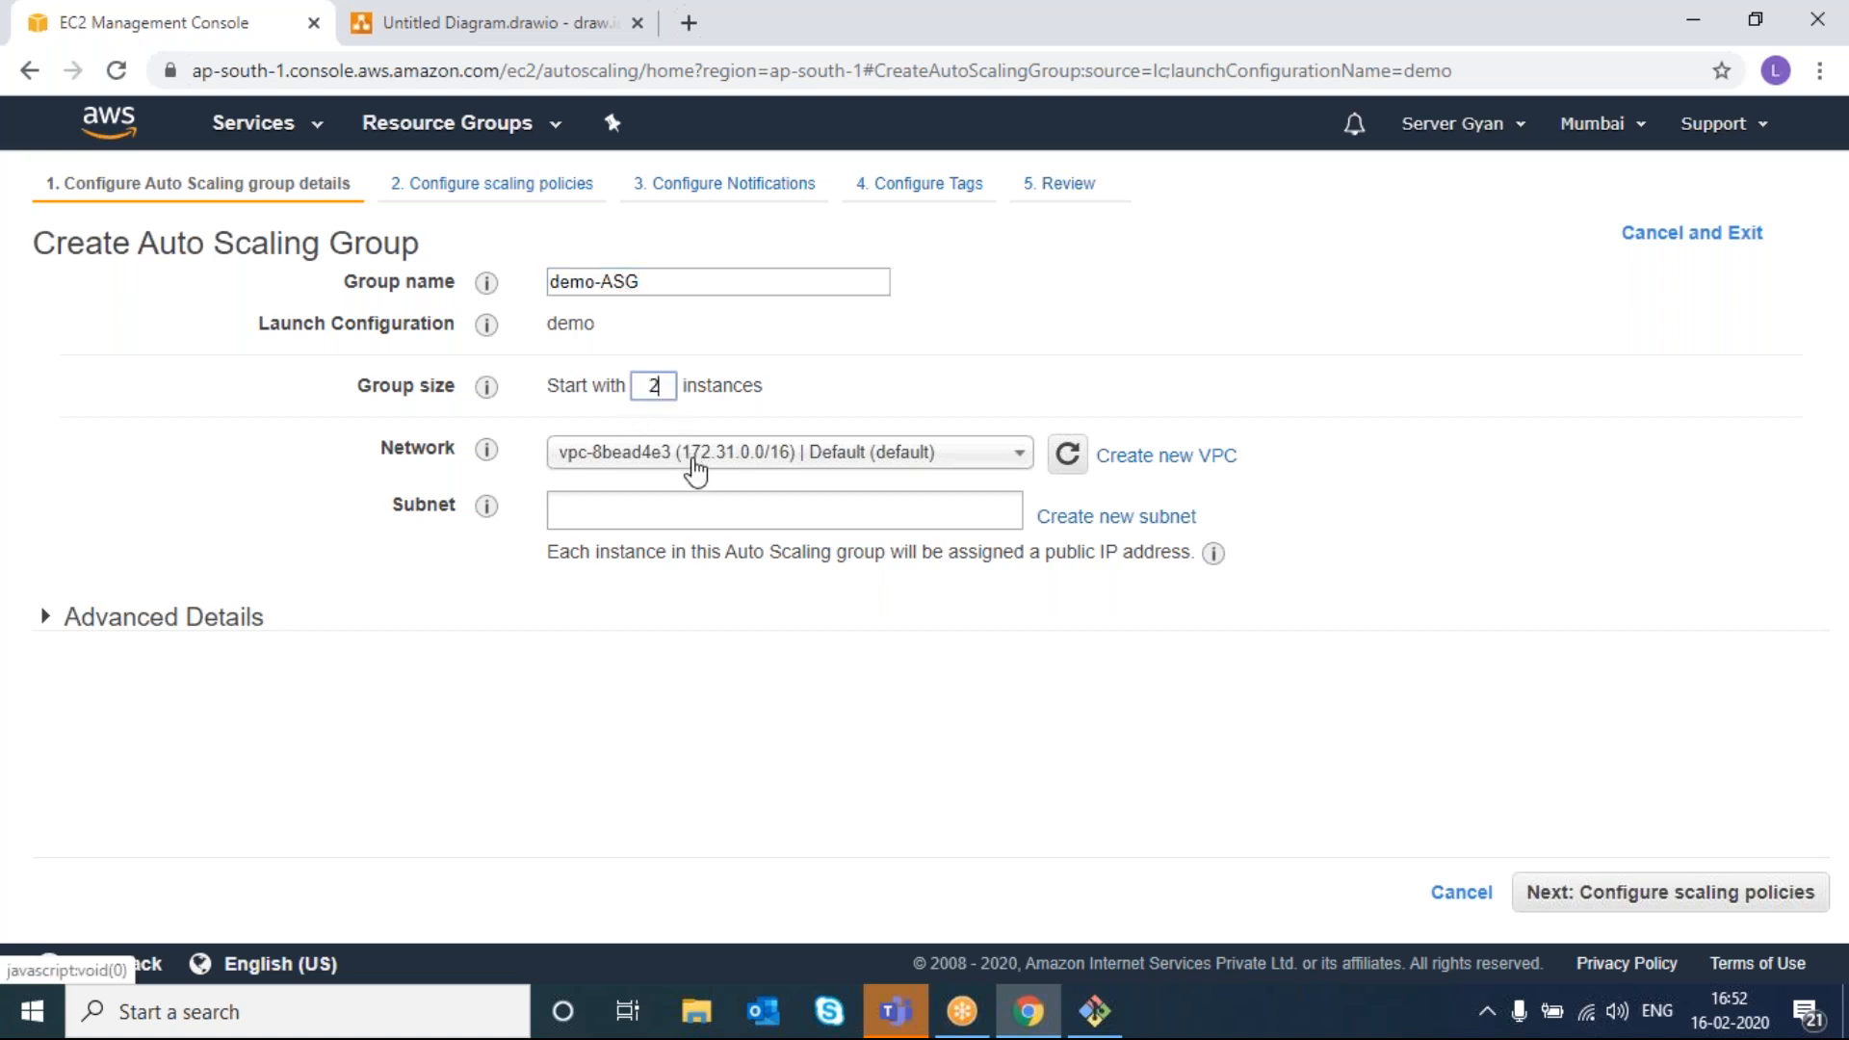
# - Add the ap-south-1c, ap-south-1a and ap-south-1b subnets to the group
pyautogui.click(784, 512)
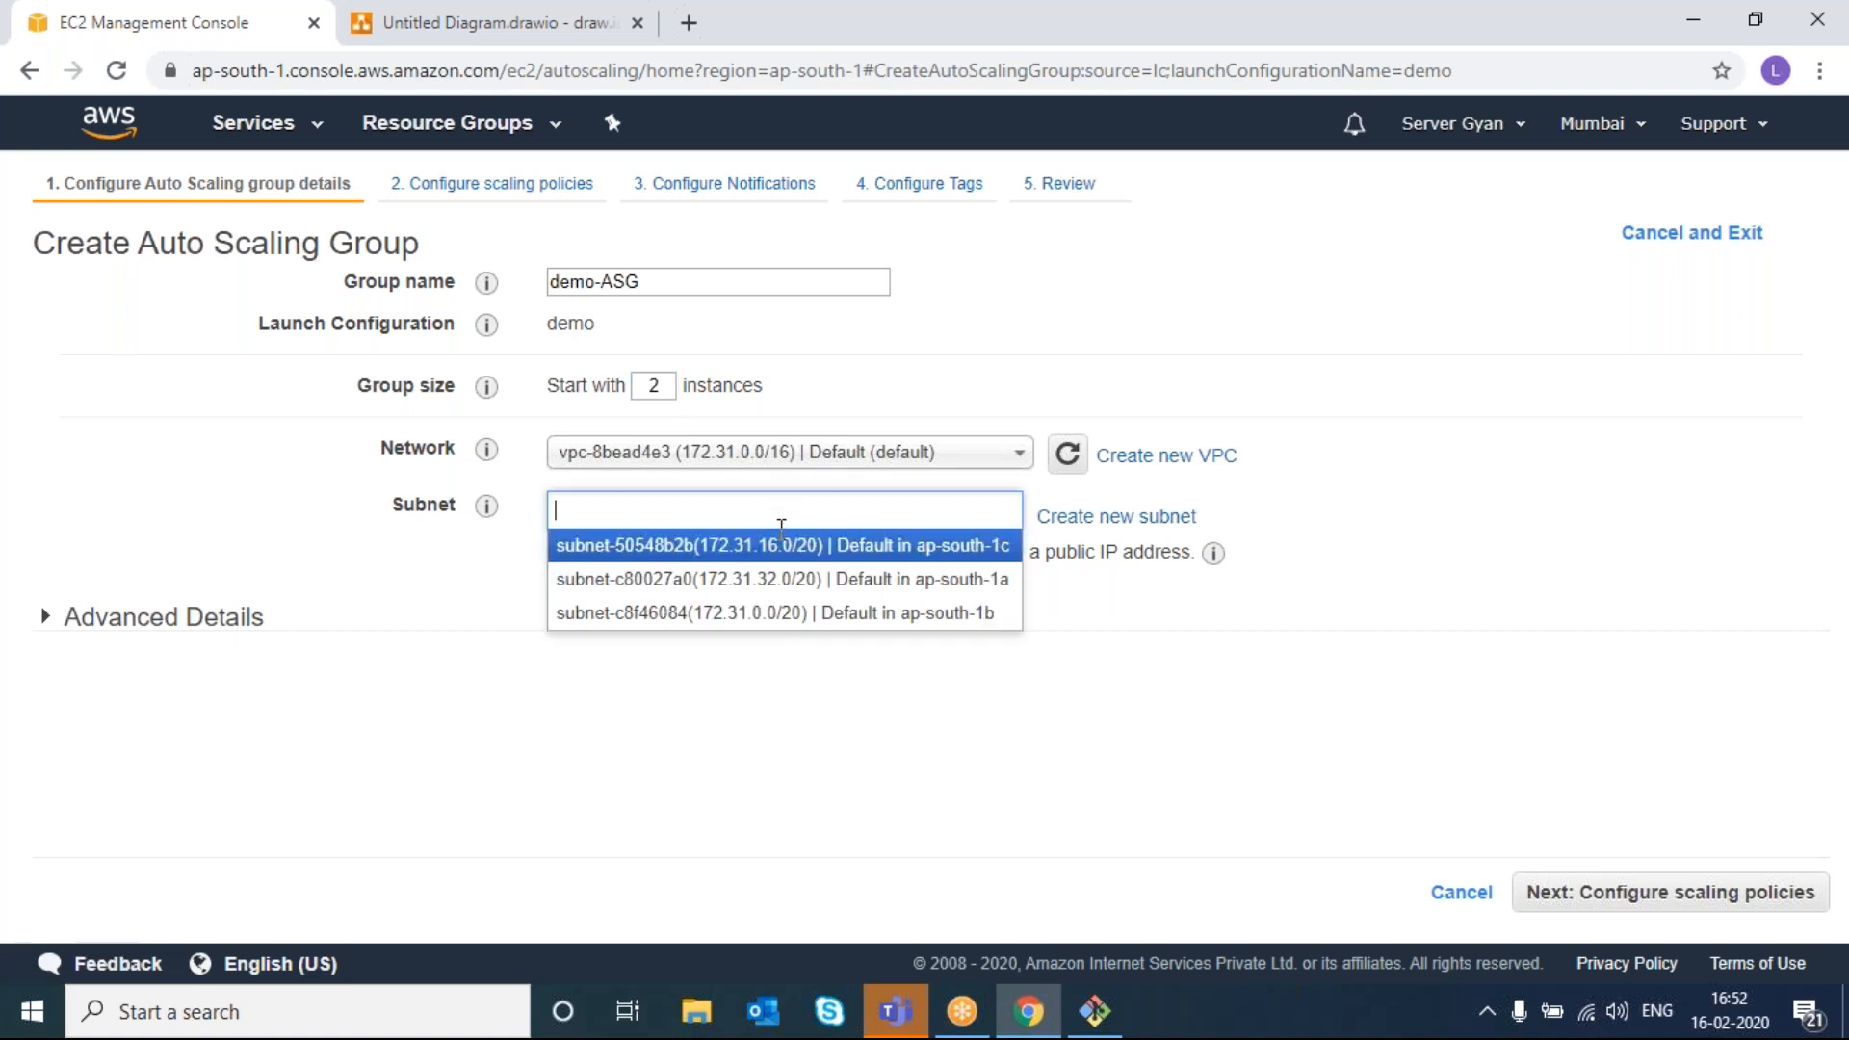
pyautogui.click(782, 545)
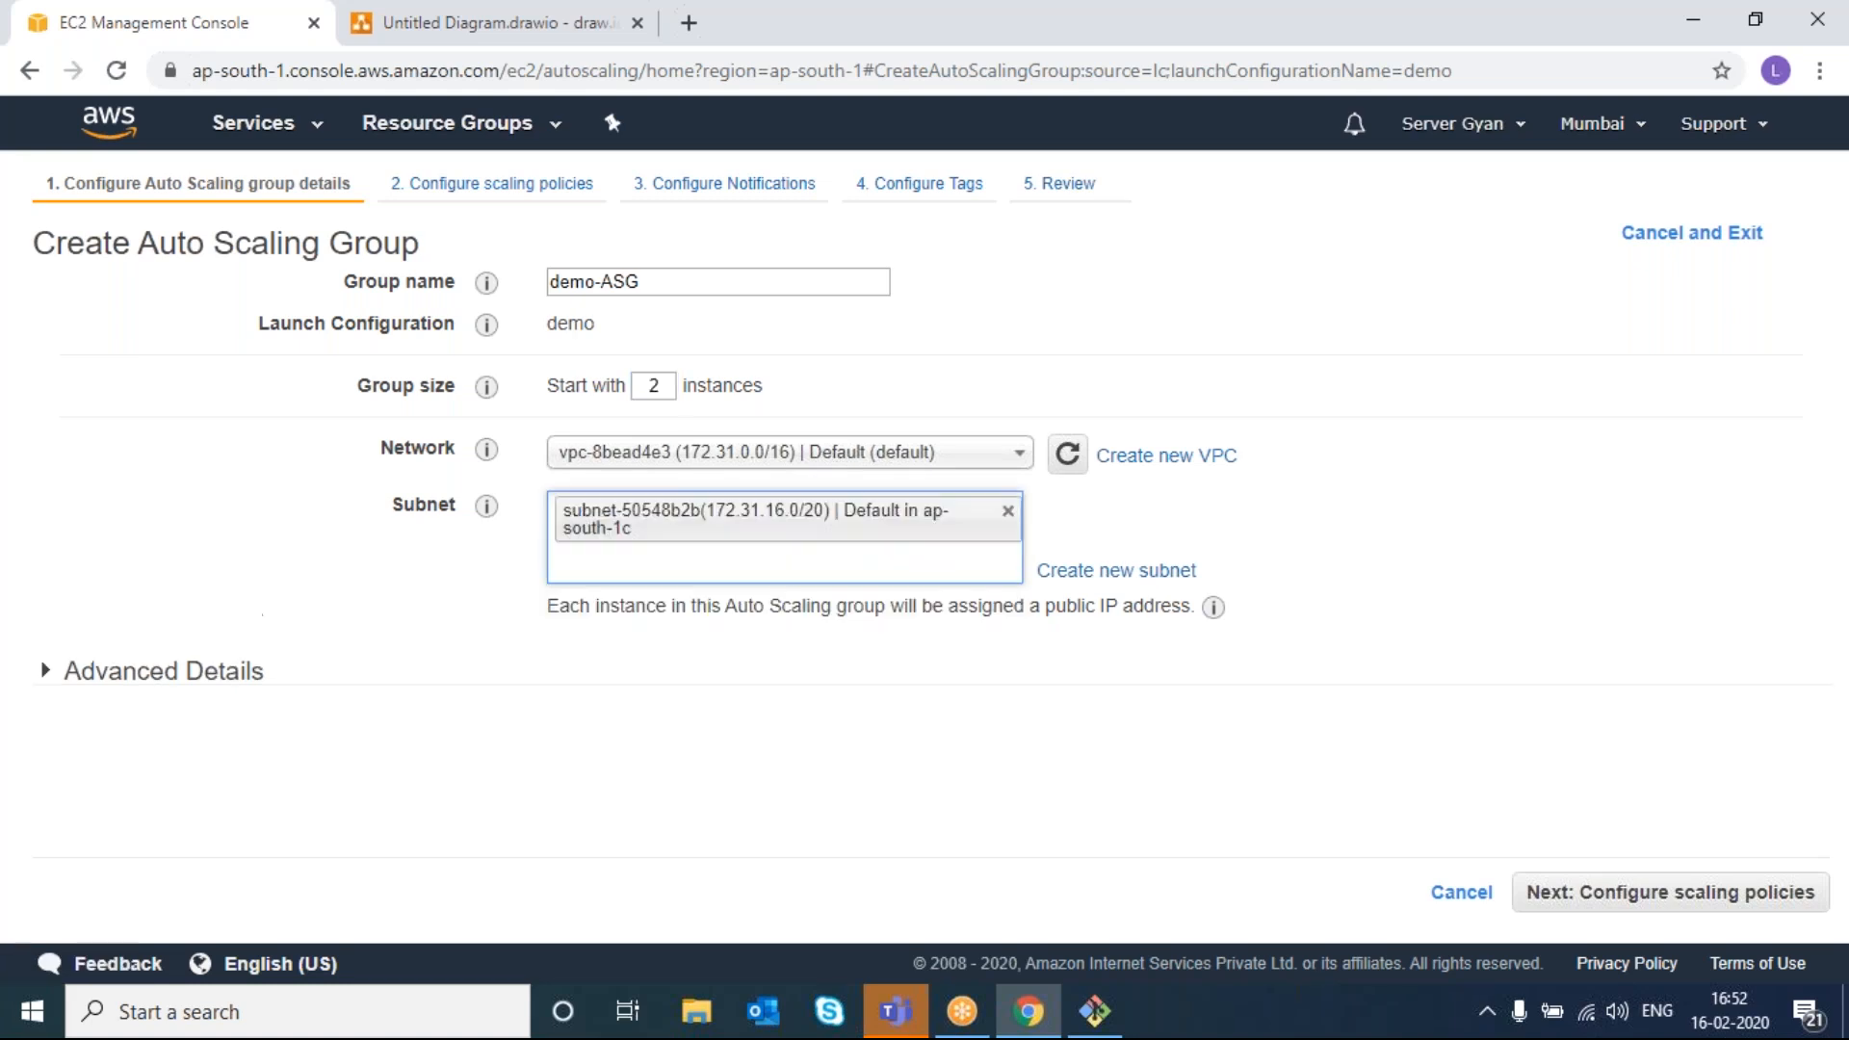
pyautogui.click(776, 564)
pyautogui.click(784, 606)
pyautogui.click(782, 621)
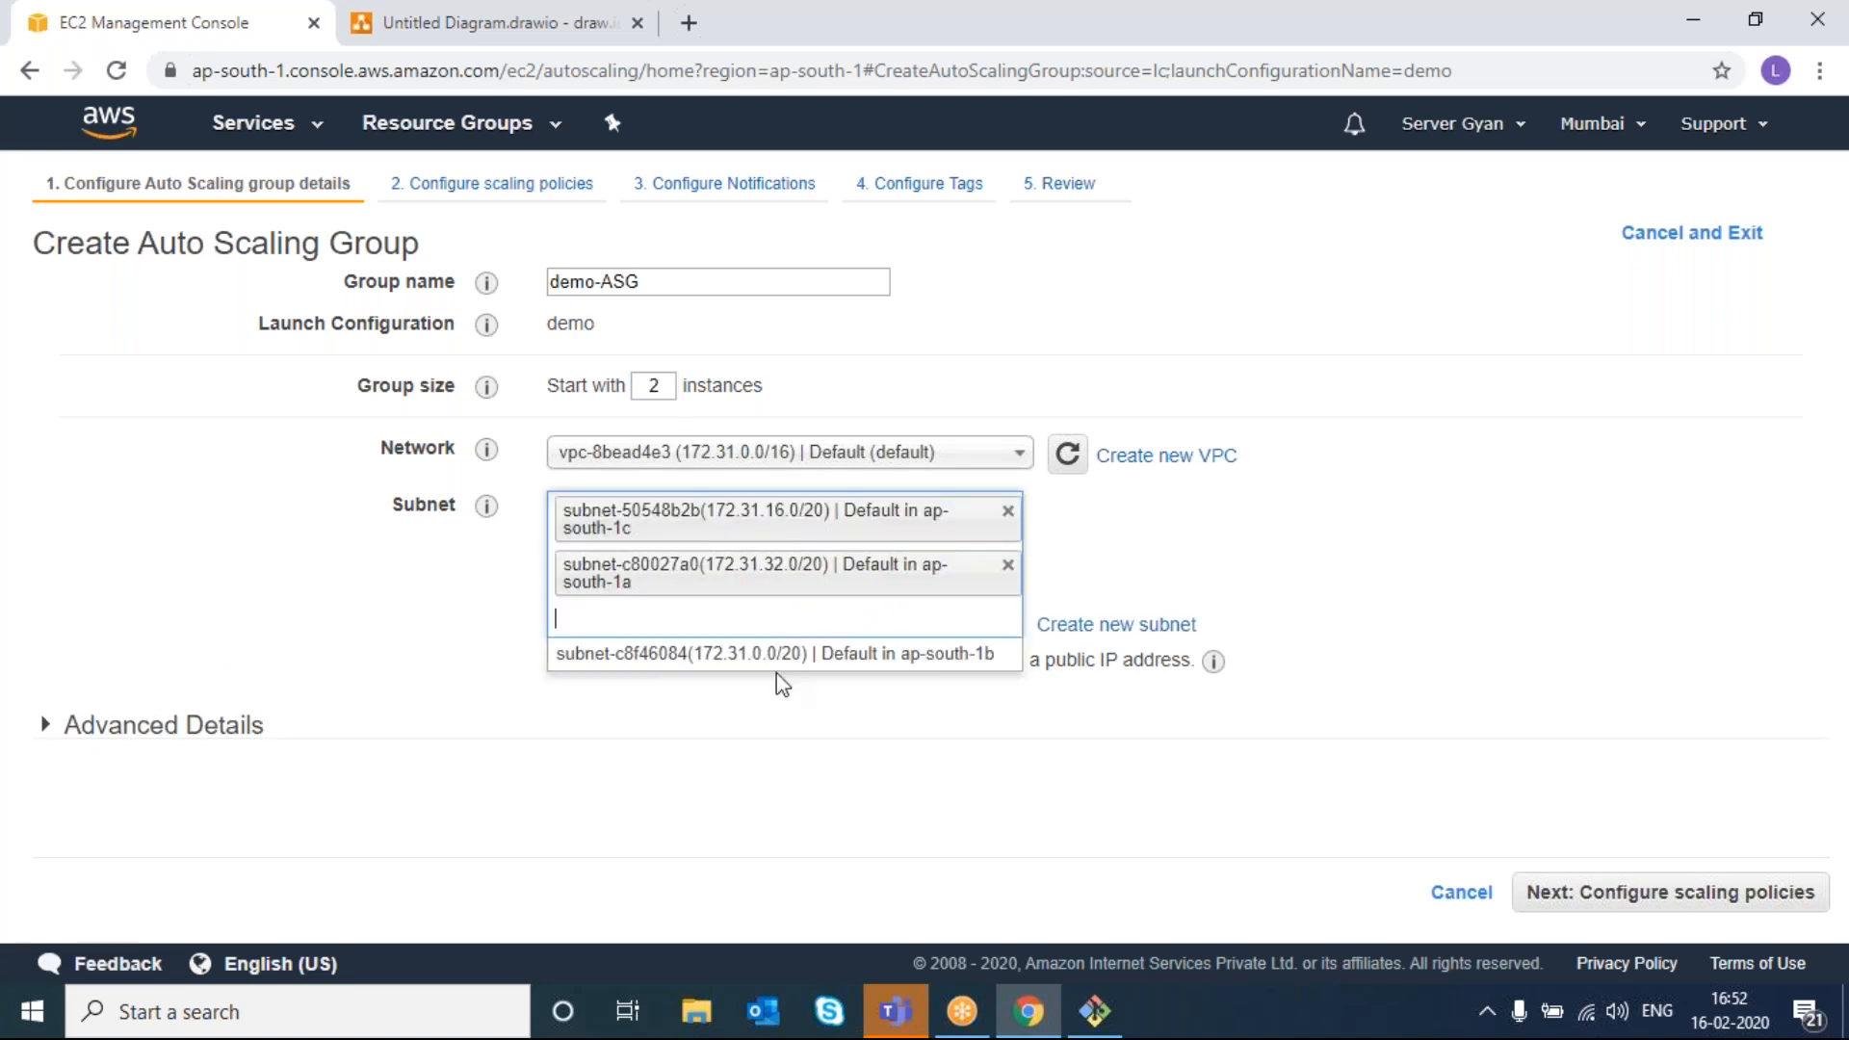
pyautogui.click(778, 659)
# - Leave load balancer traffic unchecked under Advanced Details
pyautogui.click(846, 784)
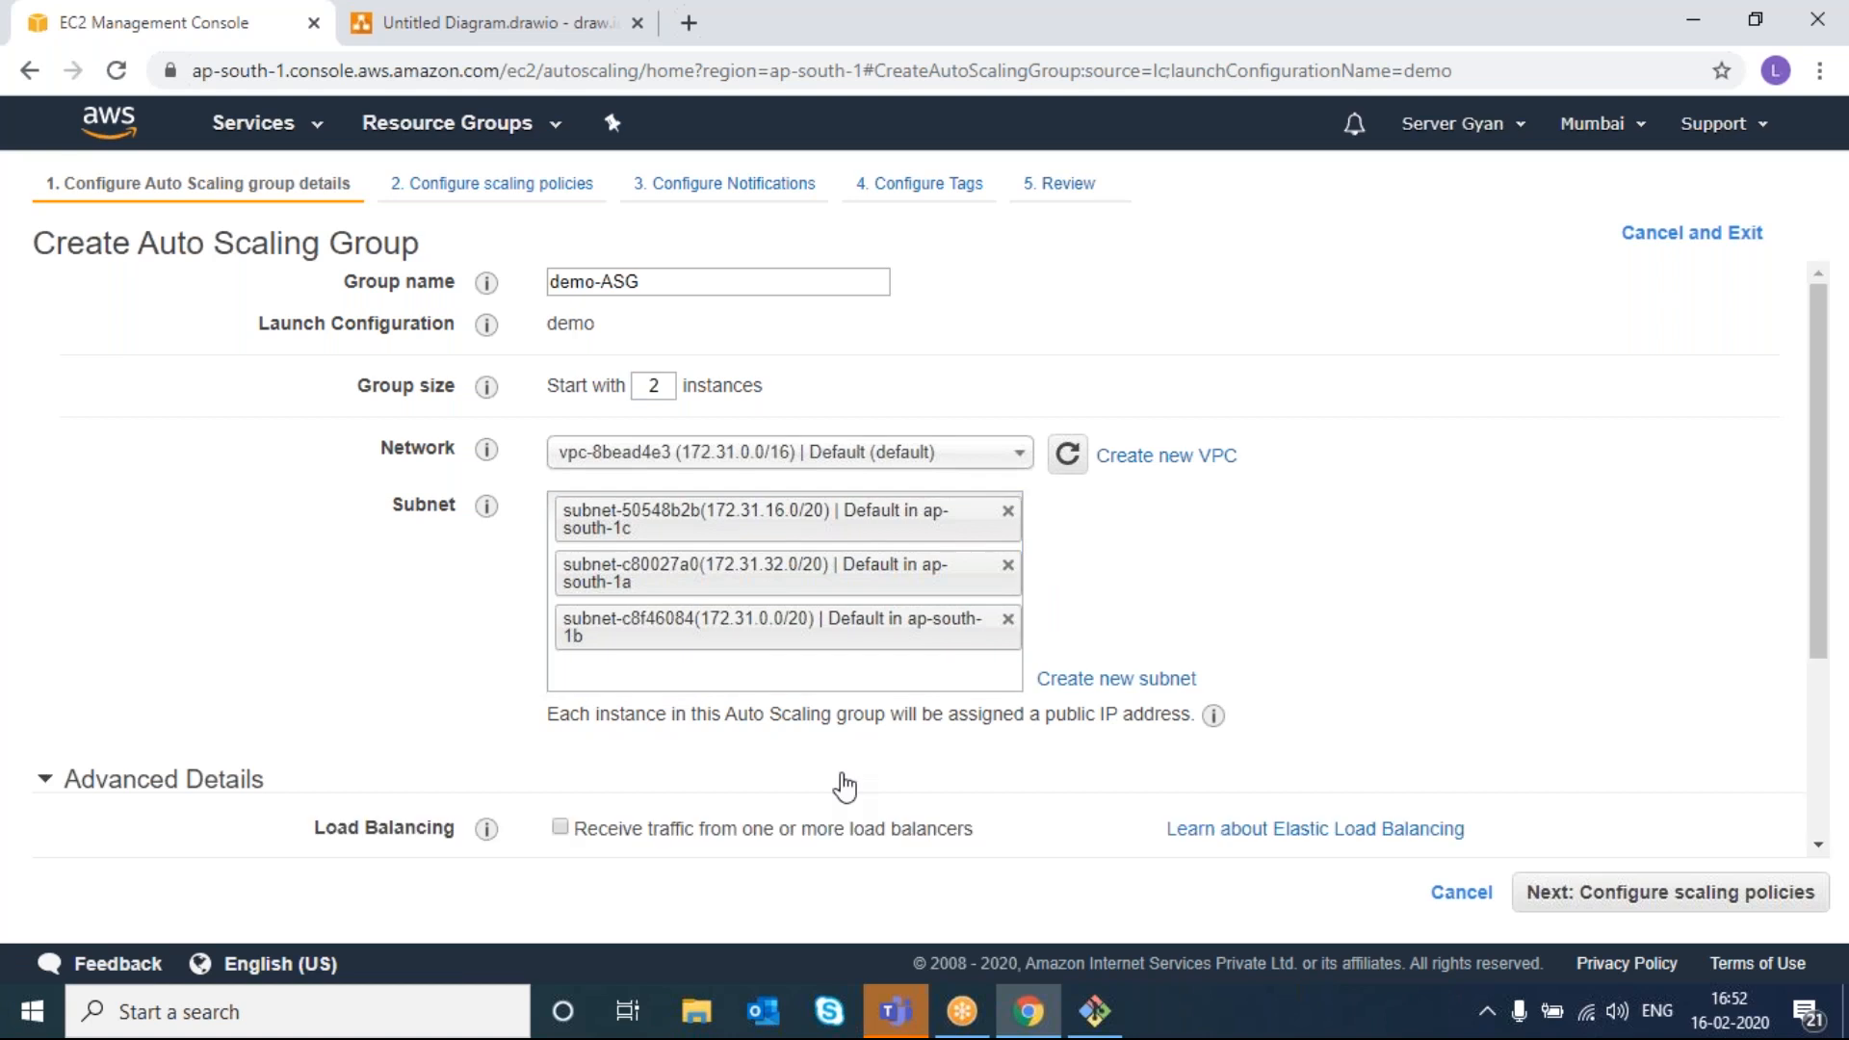
pyautogui.scroll(-3, 845, 787)
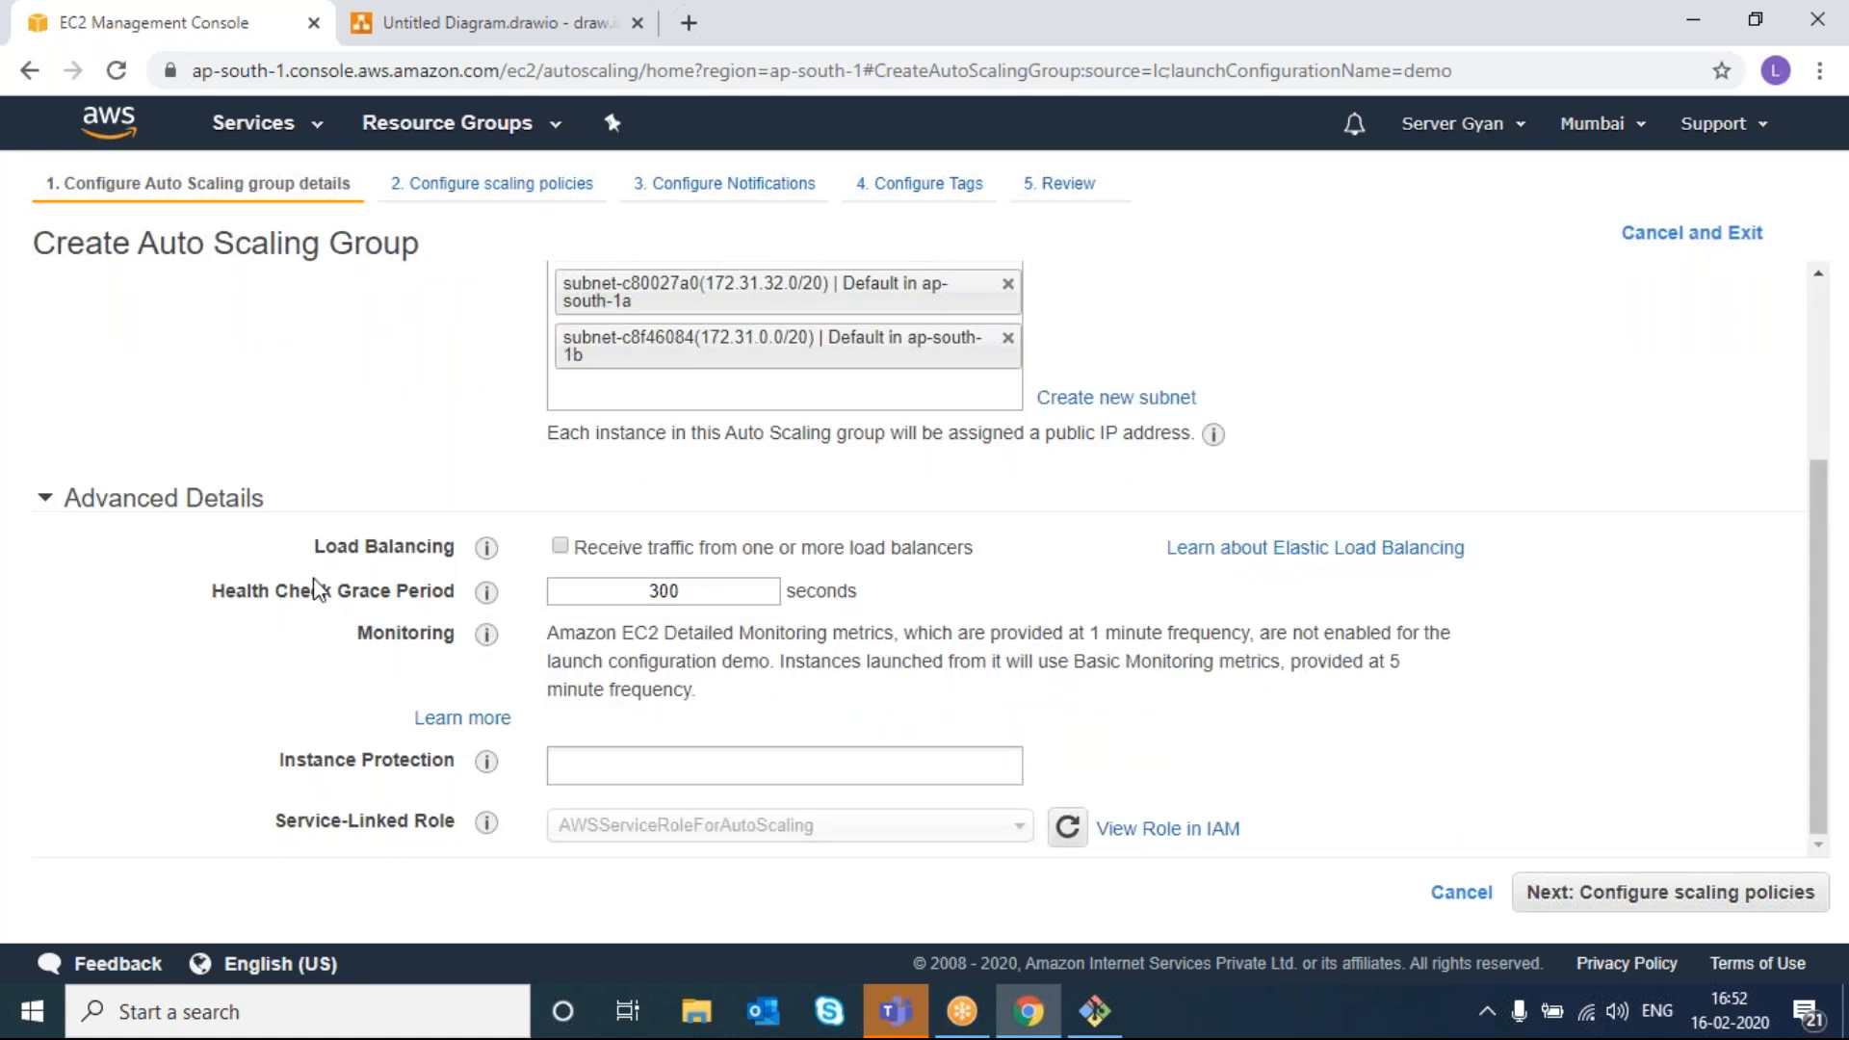
pyautogui.click(560, 546)
pyautogui.click(560, 546)
pyautogui.click(559, 546)
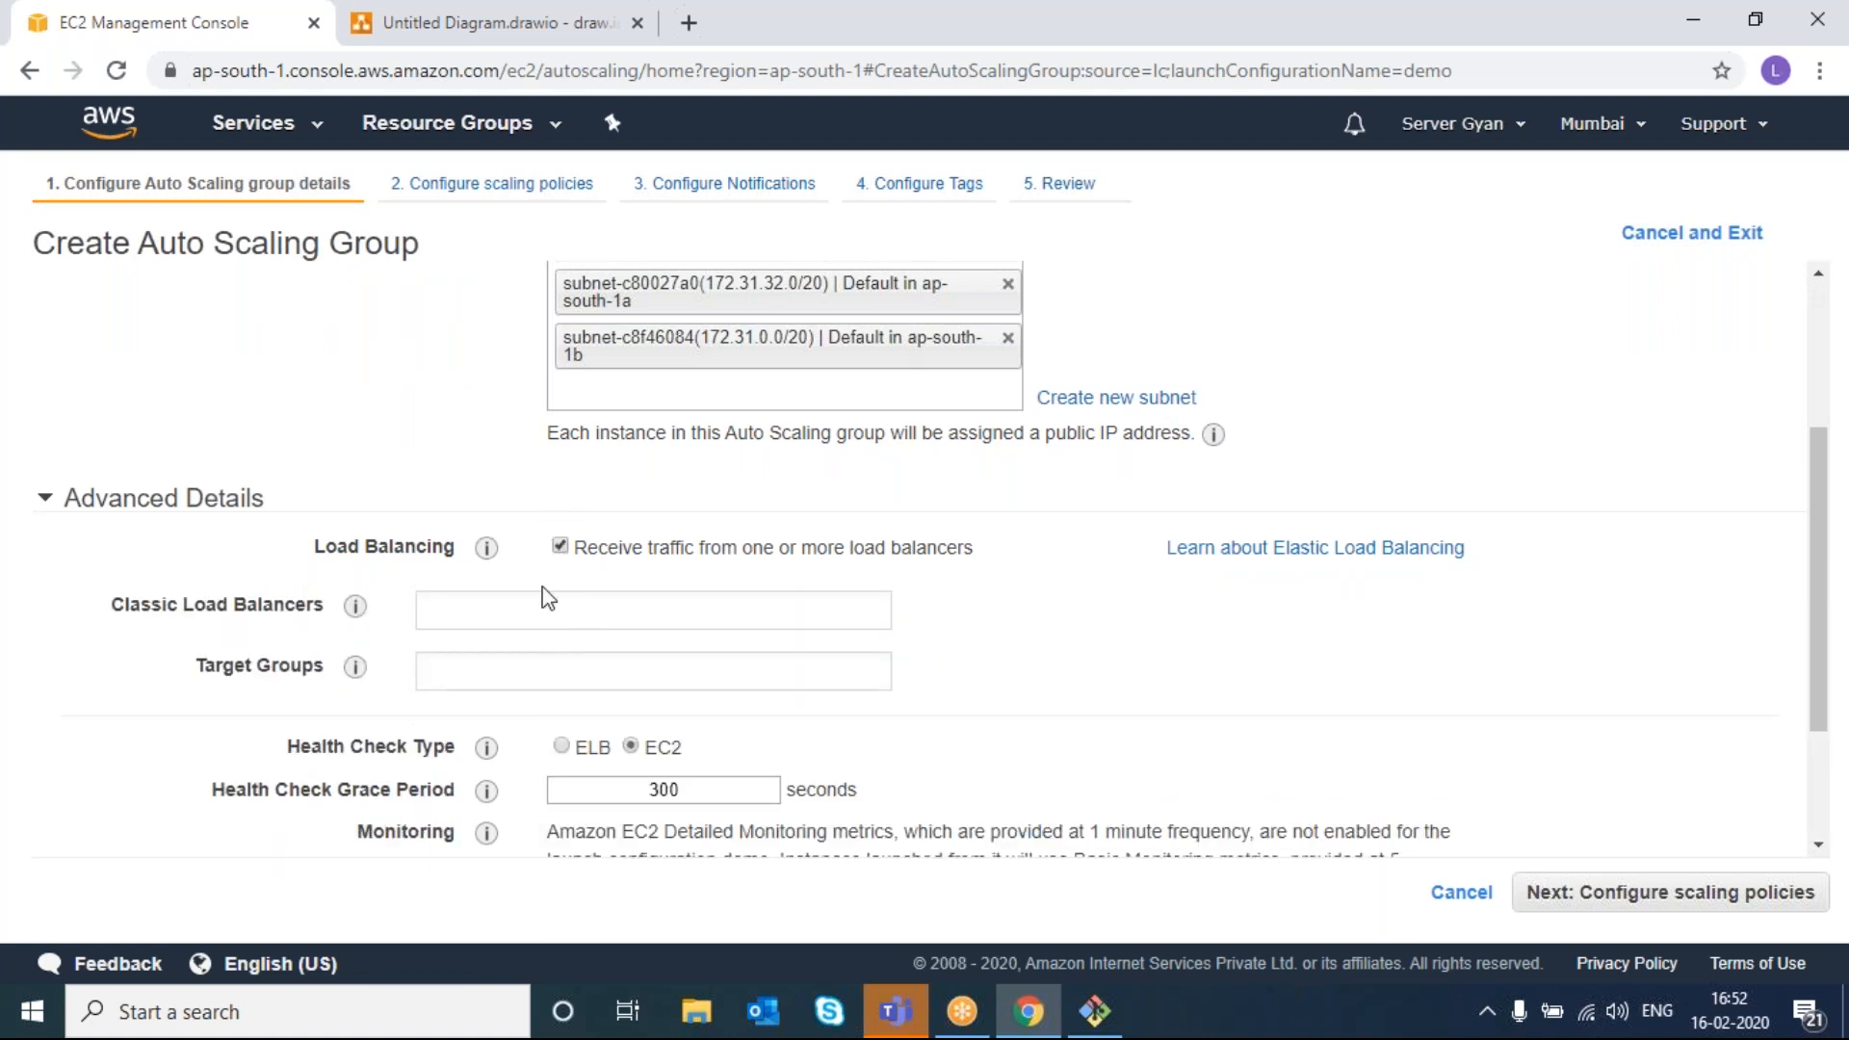
pyautogui.click(559, 546)
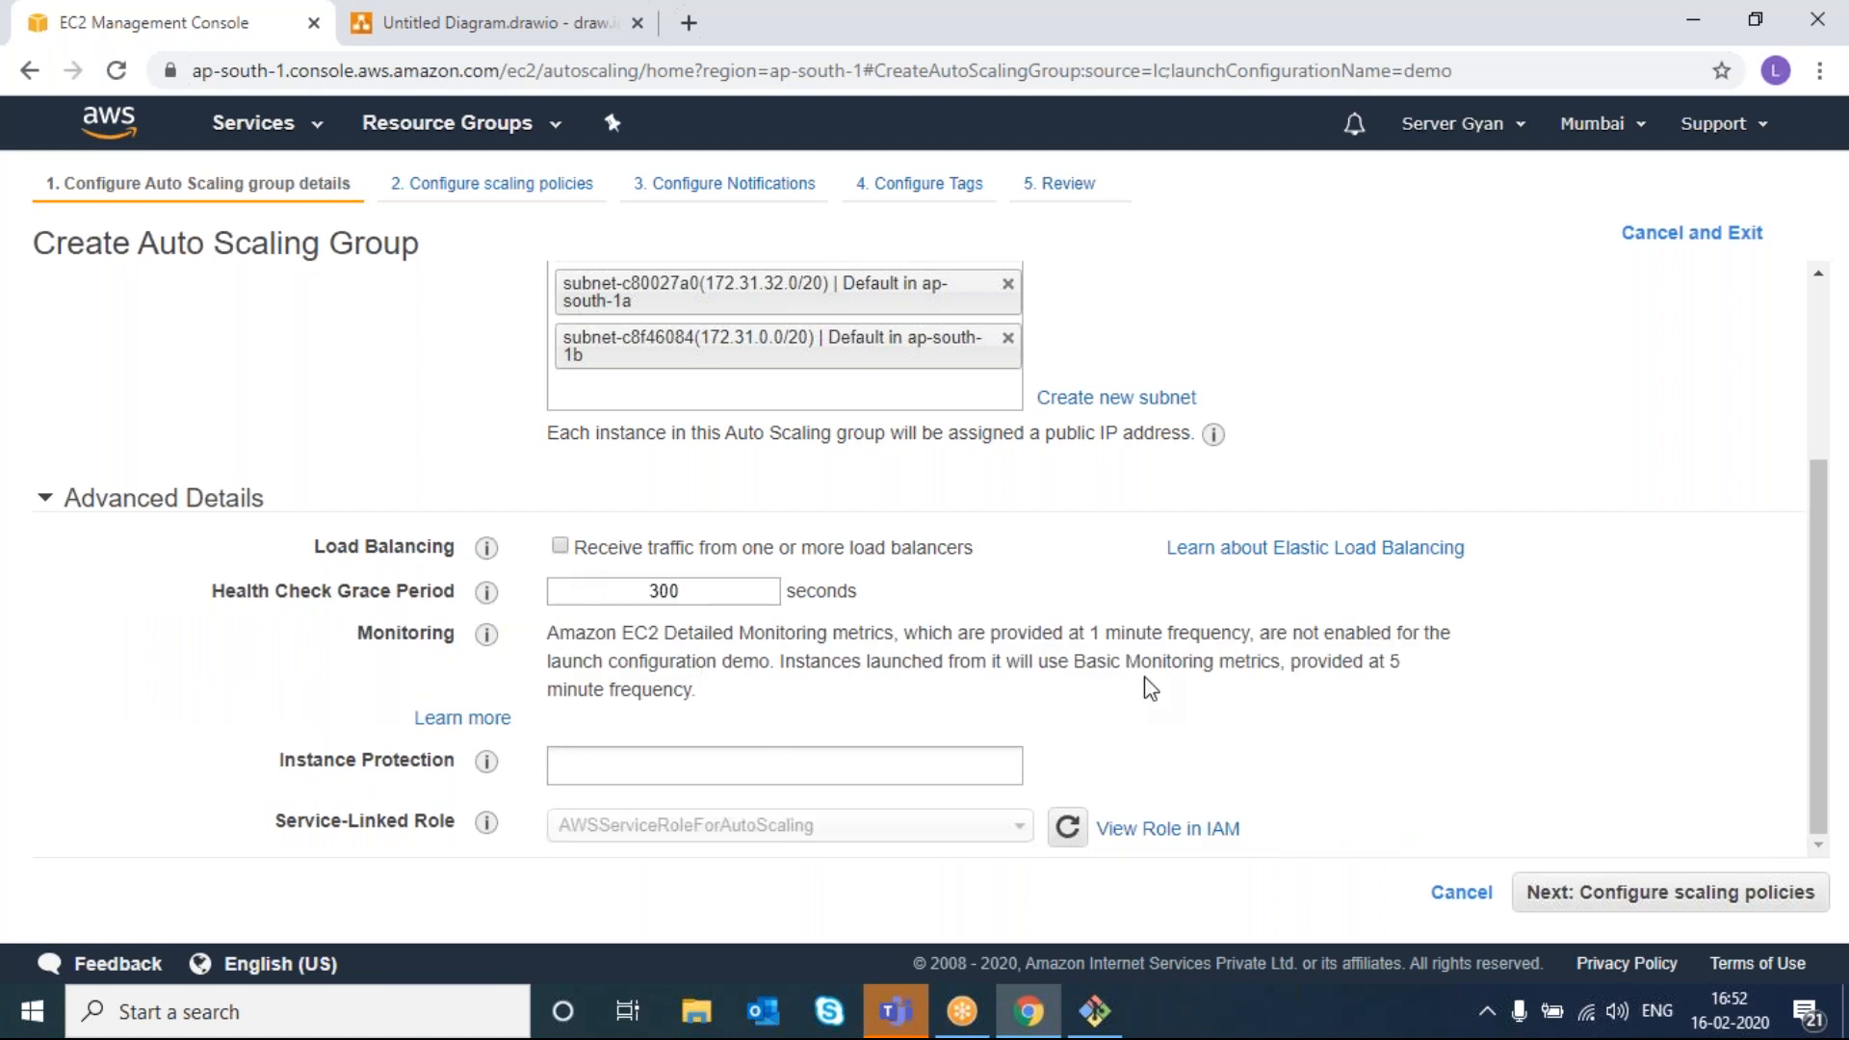
pyautogui.scroll(1, 798, 749)
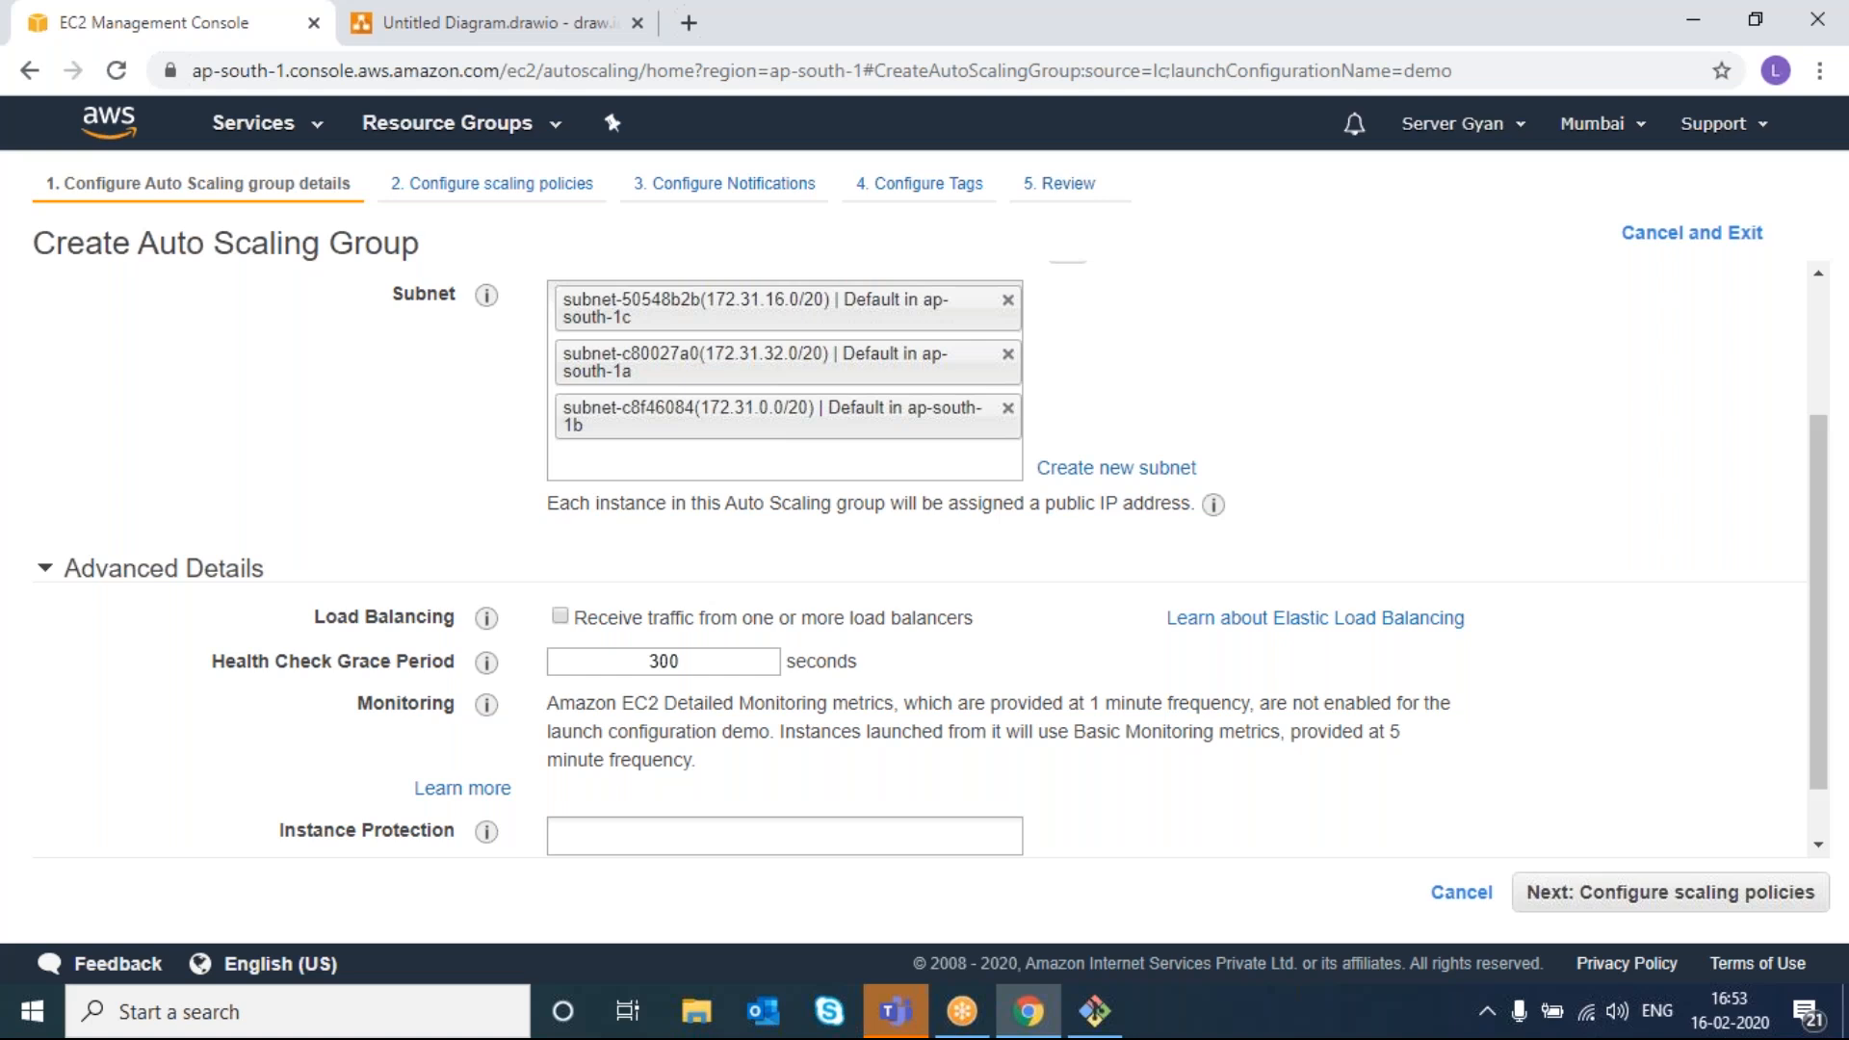
pyautogui.click(1647, 904)
pyautogui.moveTo(1608, 879); pyautogui.dragTo(847, 642)
# - Switch to scaling policies and set the maximum group size to 5
pyautogui.click(199, 411)
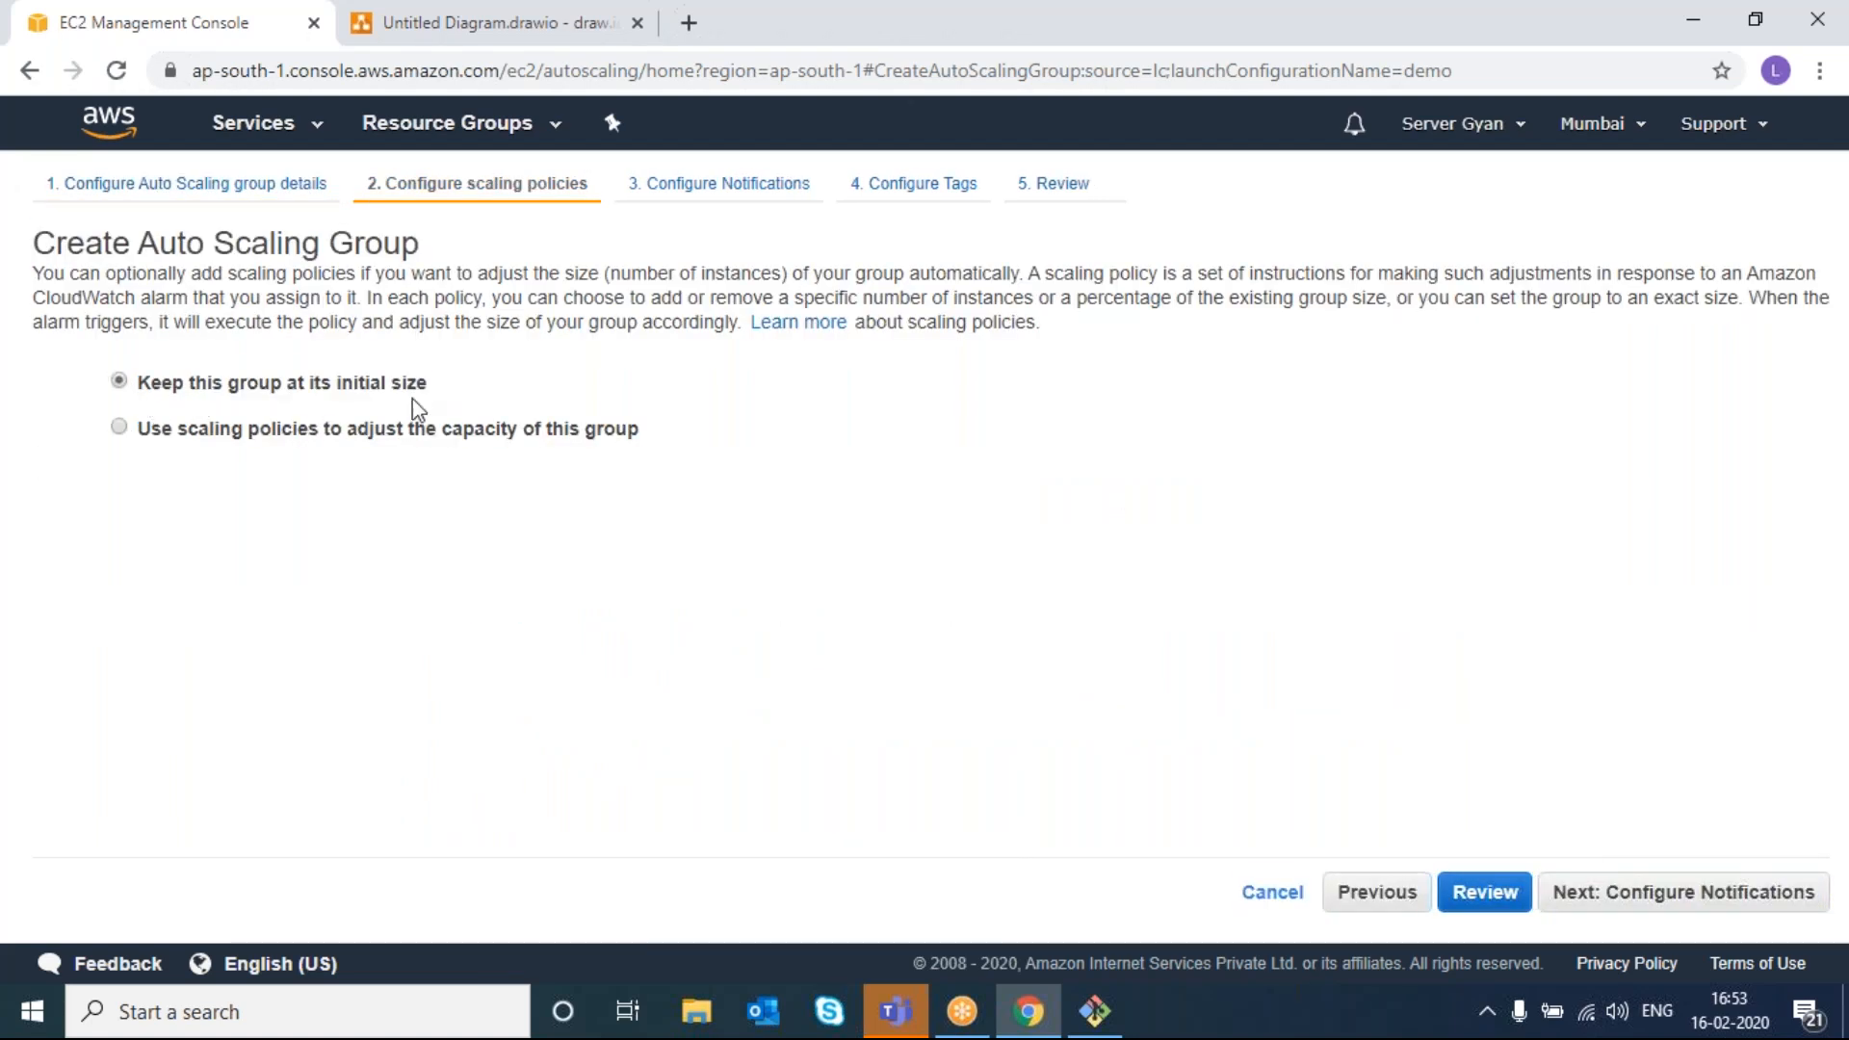
pyautogui.click(119, 430)
pyautogui.doubleClick(378, 501)
pyautogui.write('5')
pyautogui.click(473, 545)
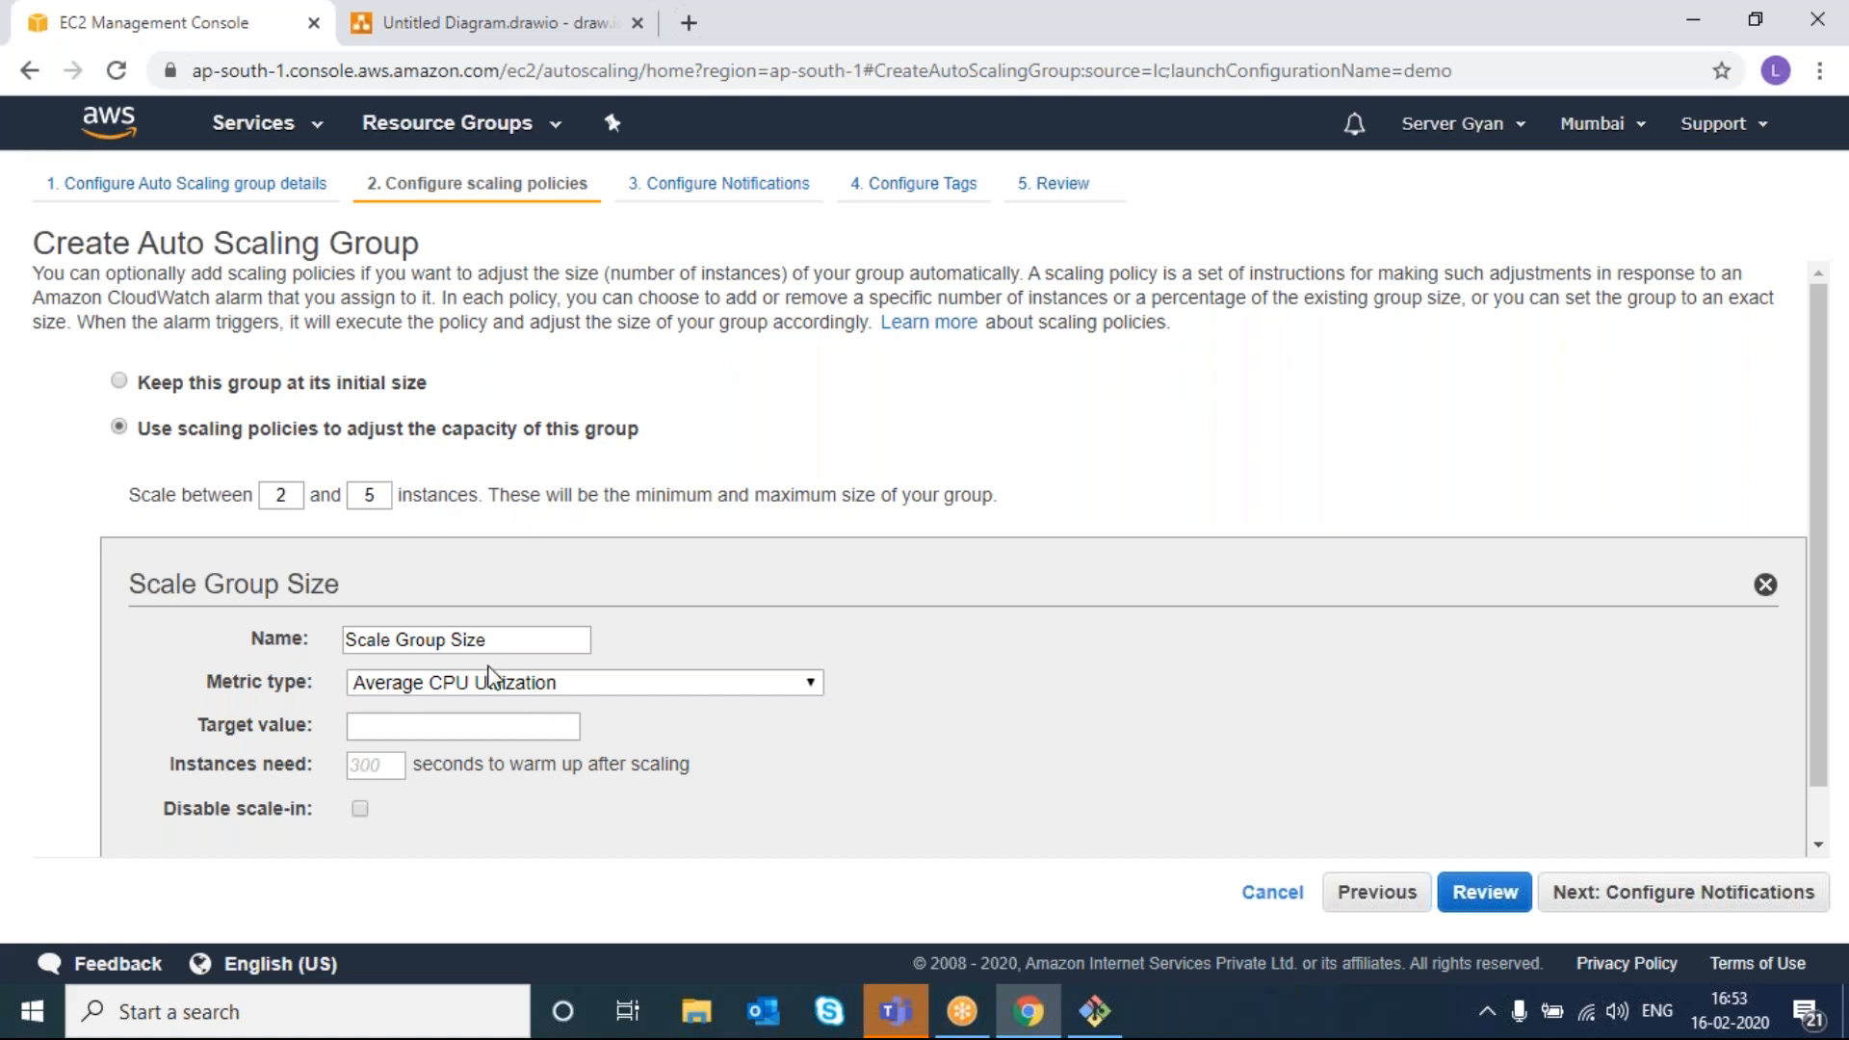
# - Target a value of 50 for the Average CPU Utilization metric
pyautogui.click(499, 729)
pyautogui.rightClick(499, 729)
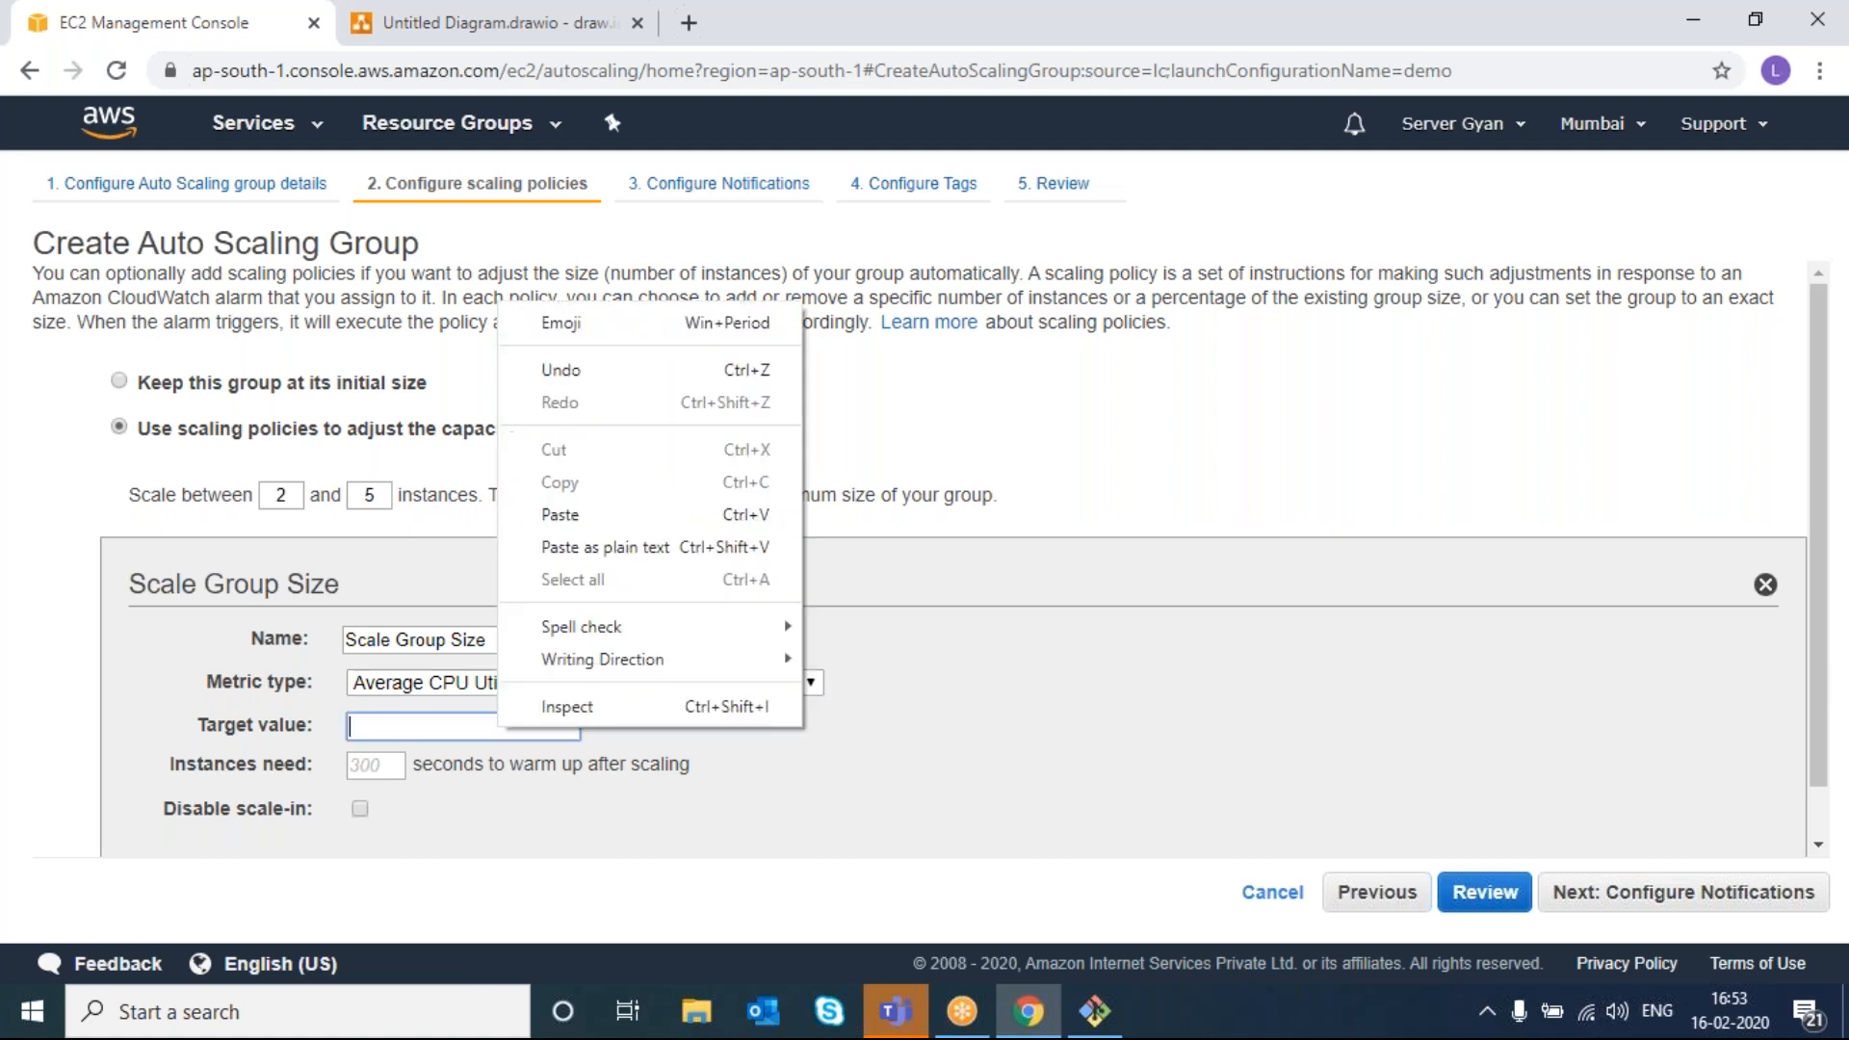
pyautogui.press('Escape')
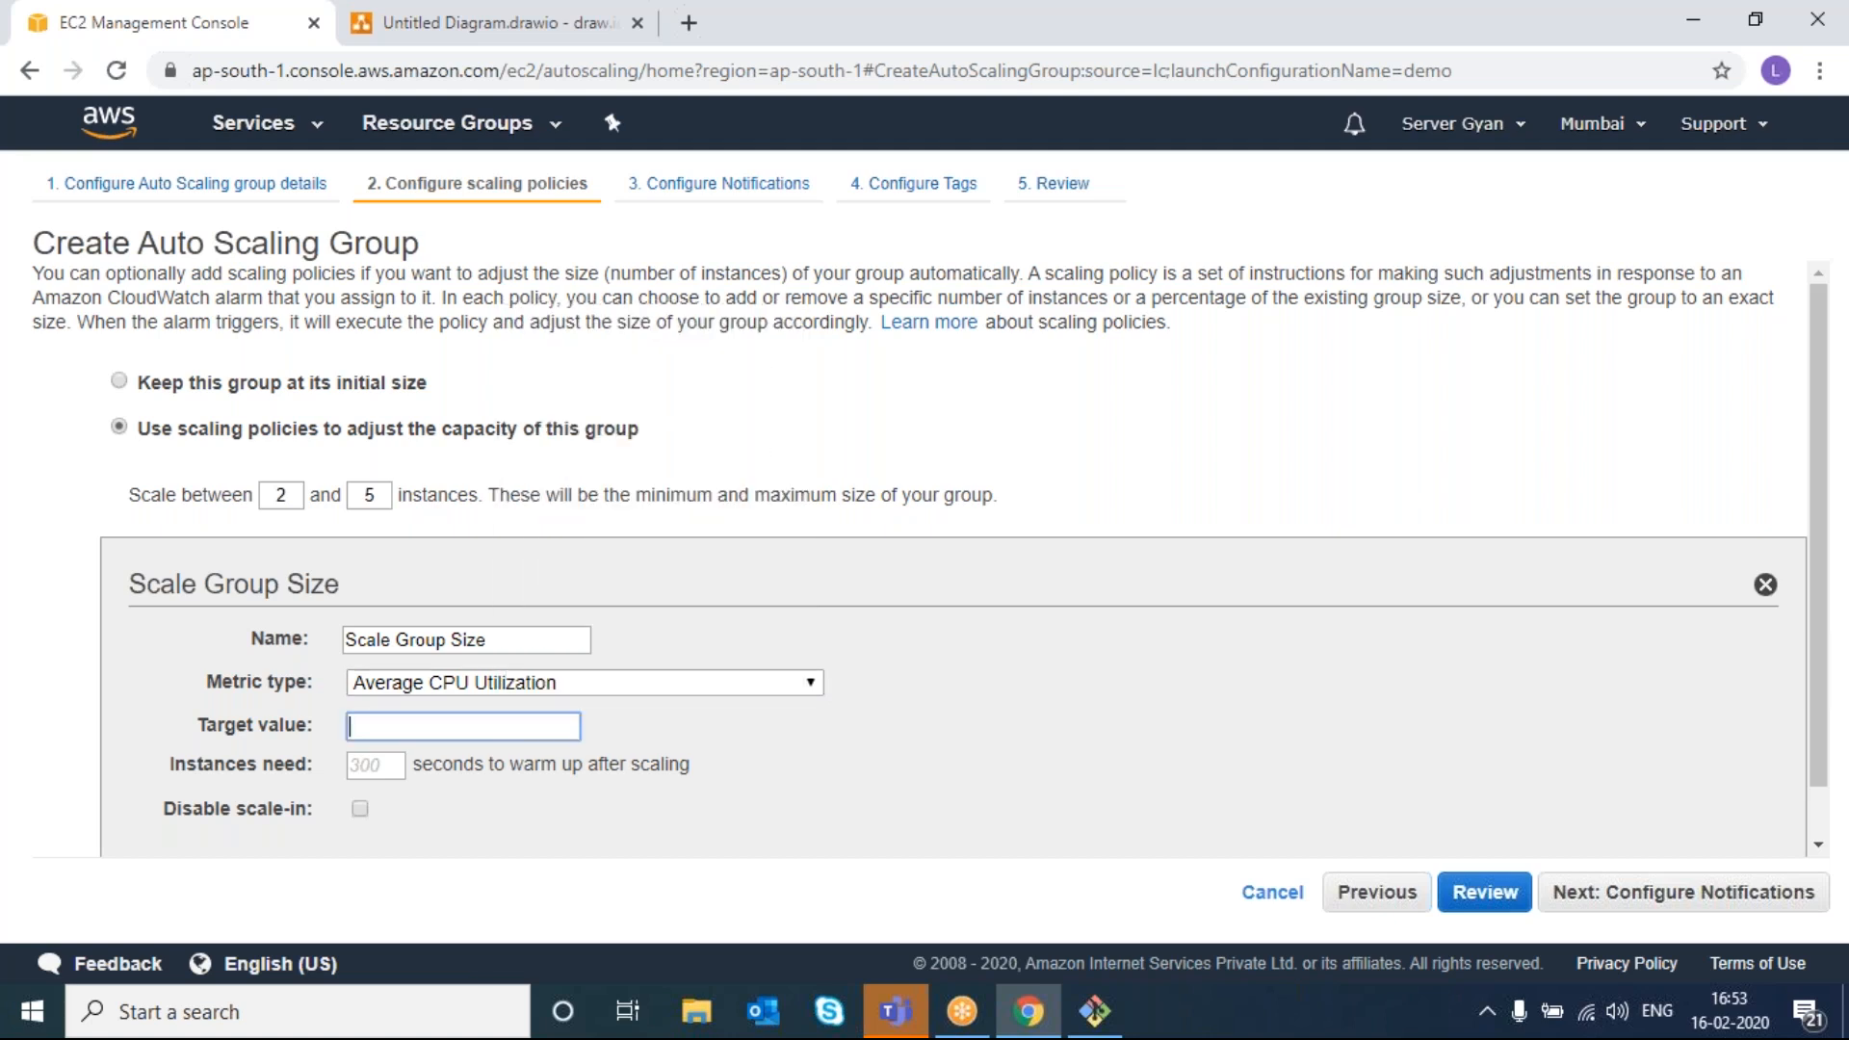
pyautogui.write('50')
pyautogui.click(947, 740)
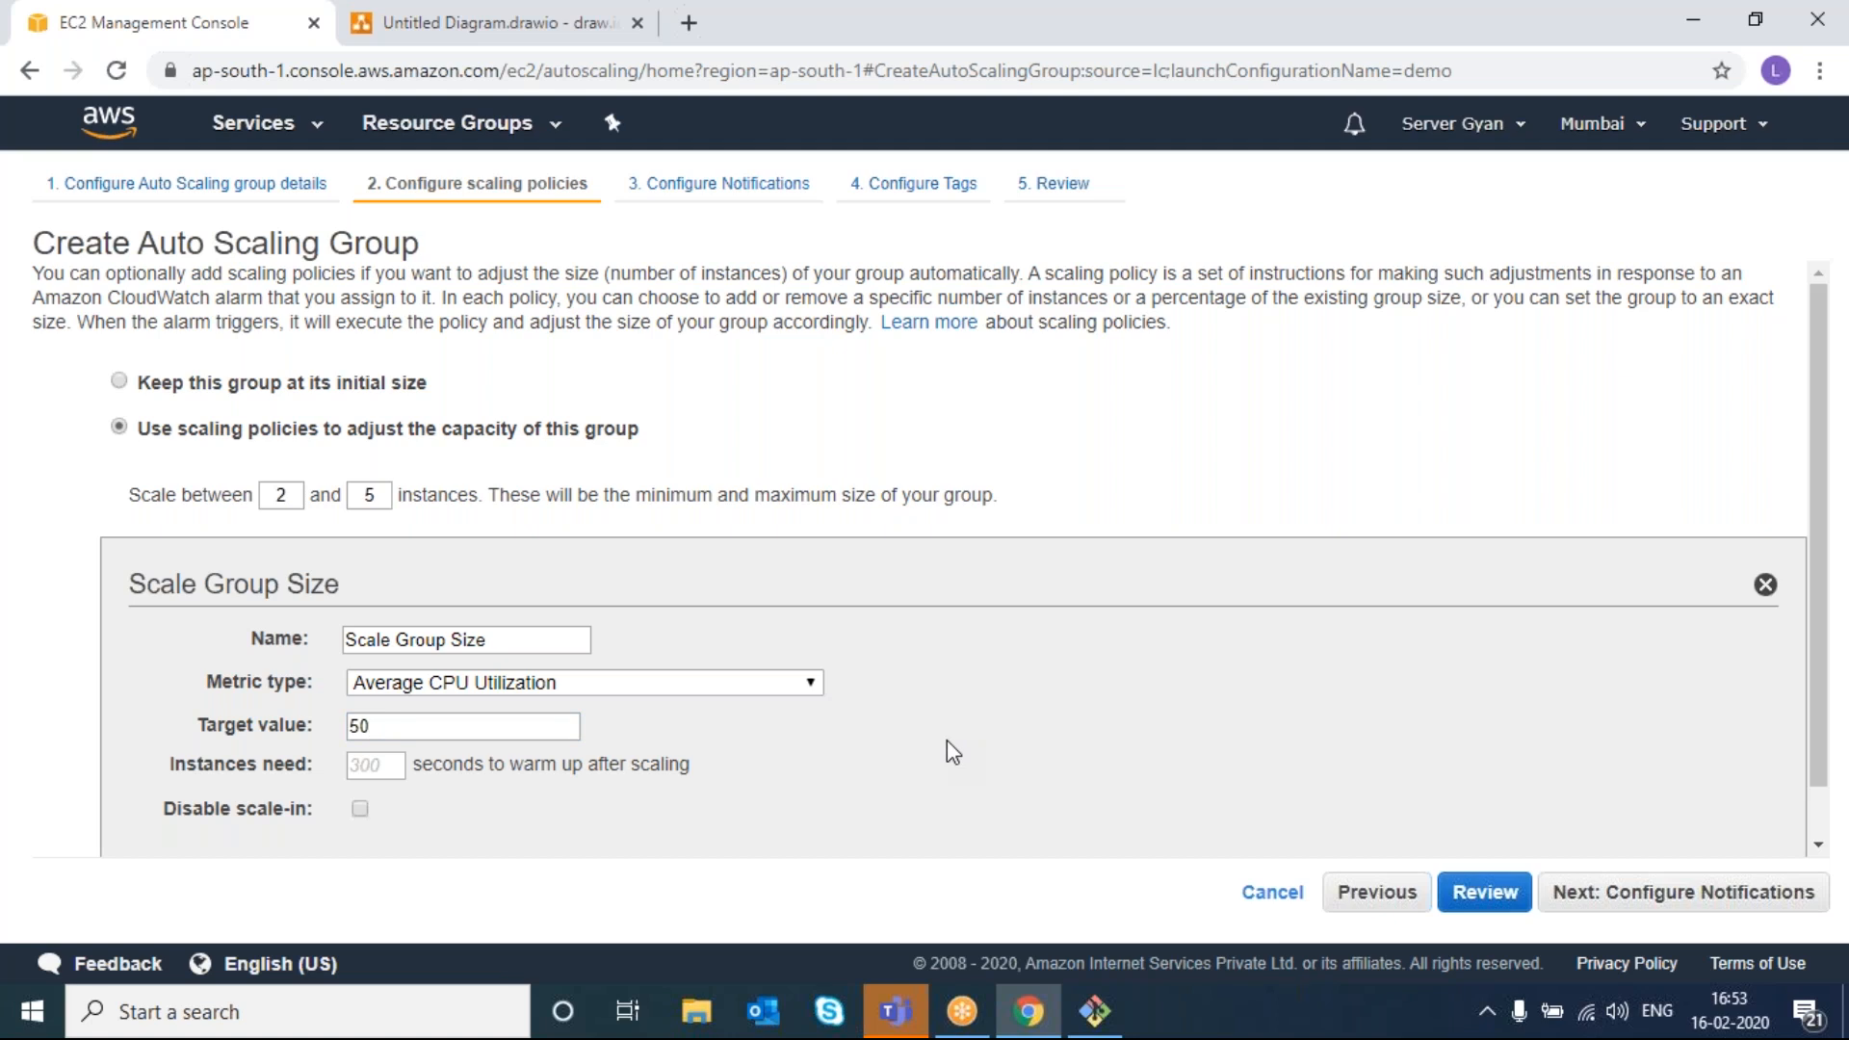
pyautogui.click(721, 683)
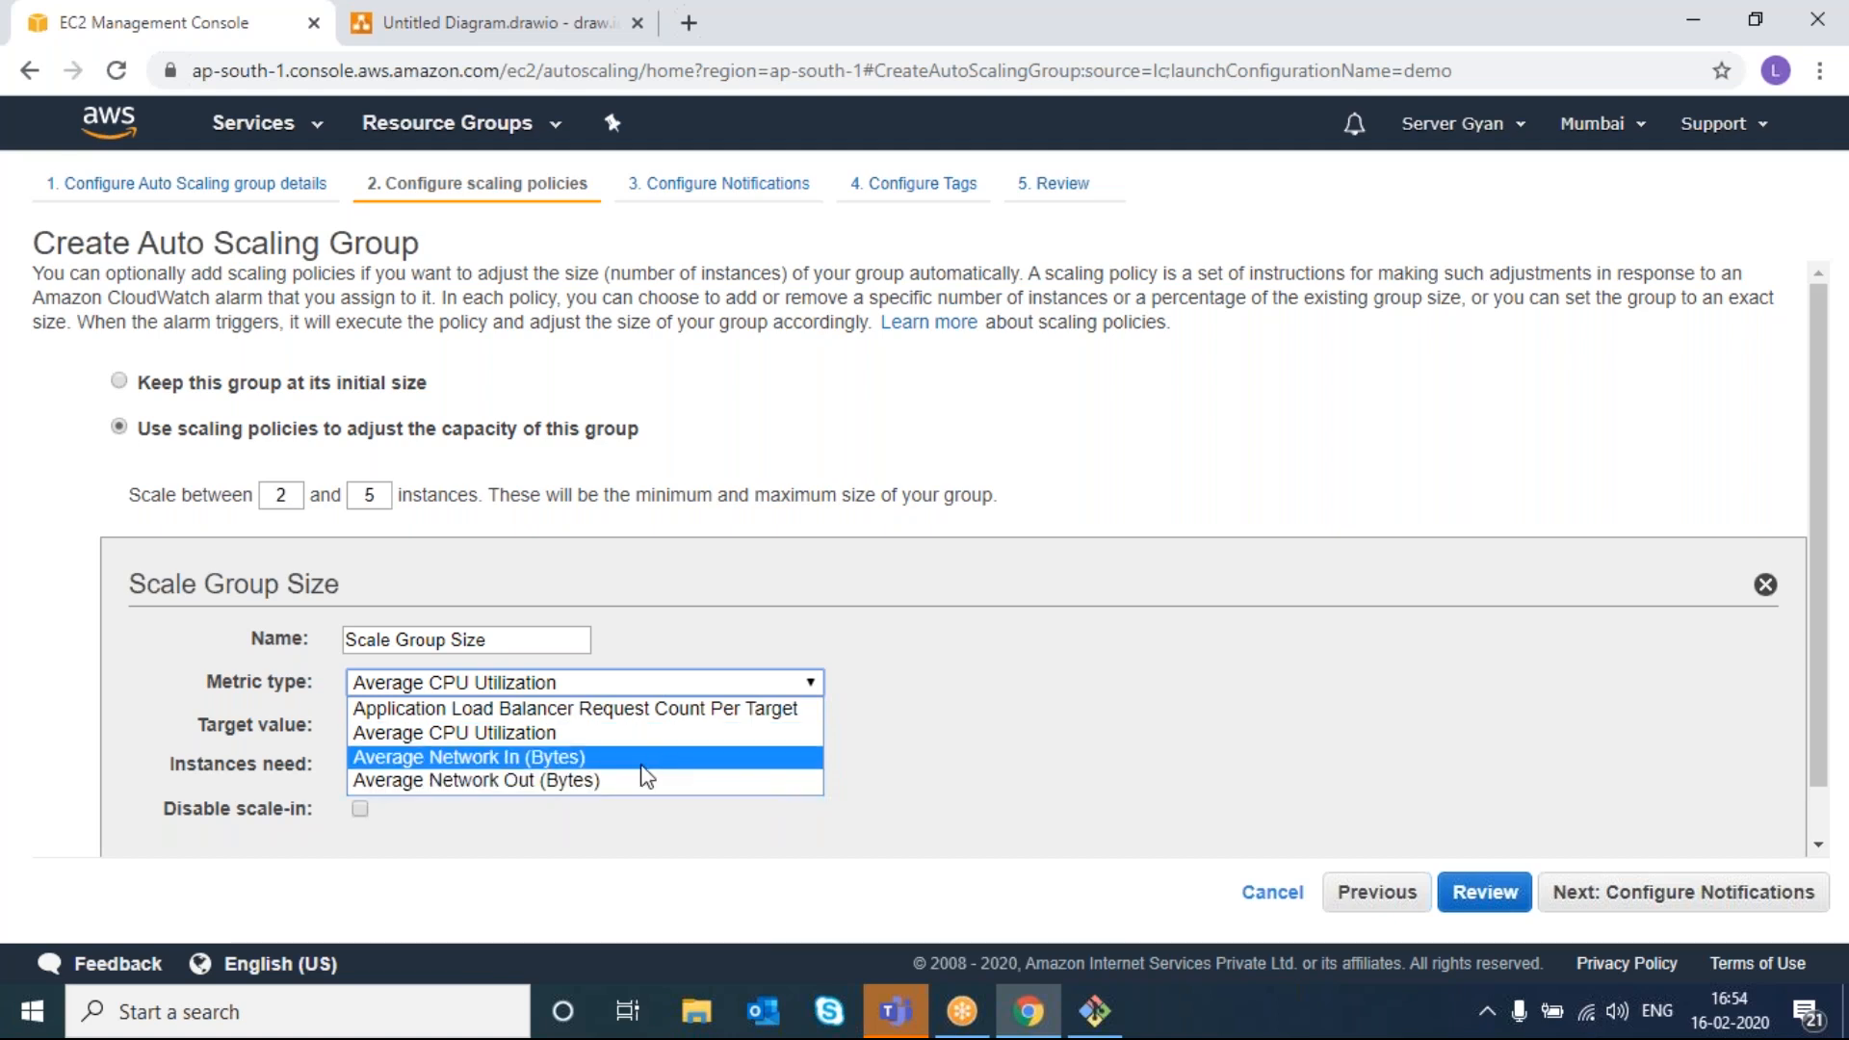
pyautogui.click(657, 739)
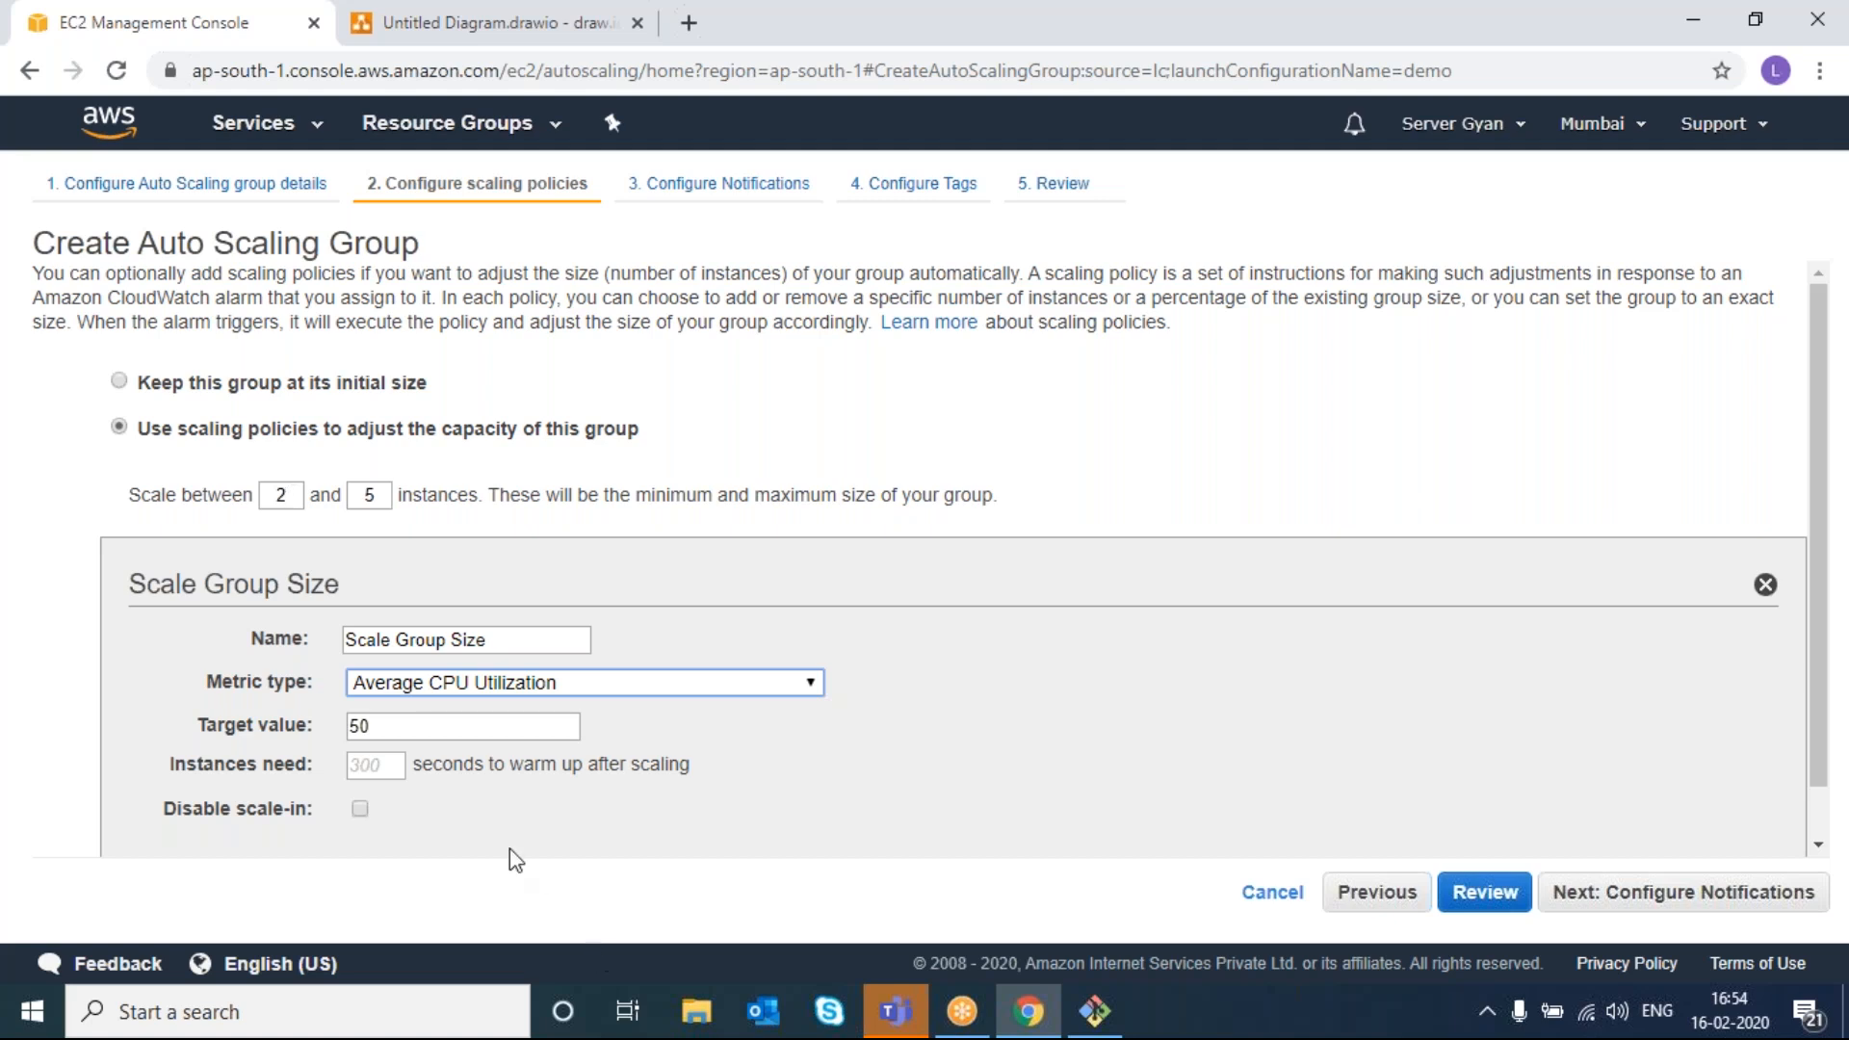
# - Give instances a 60-second warm-up after scaling
pyautogui.click(379, 764)
pyautogui.write('60')
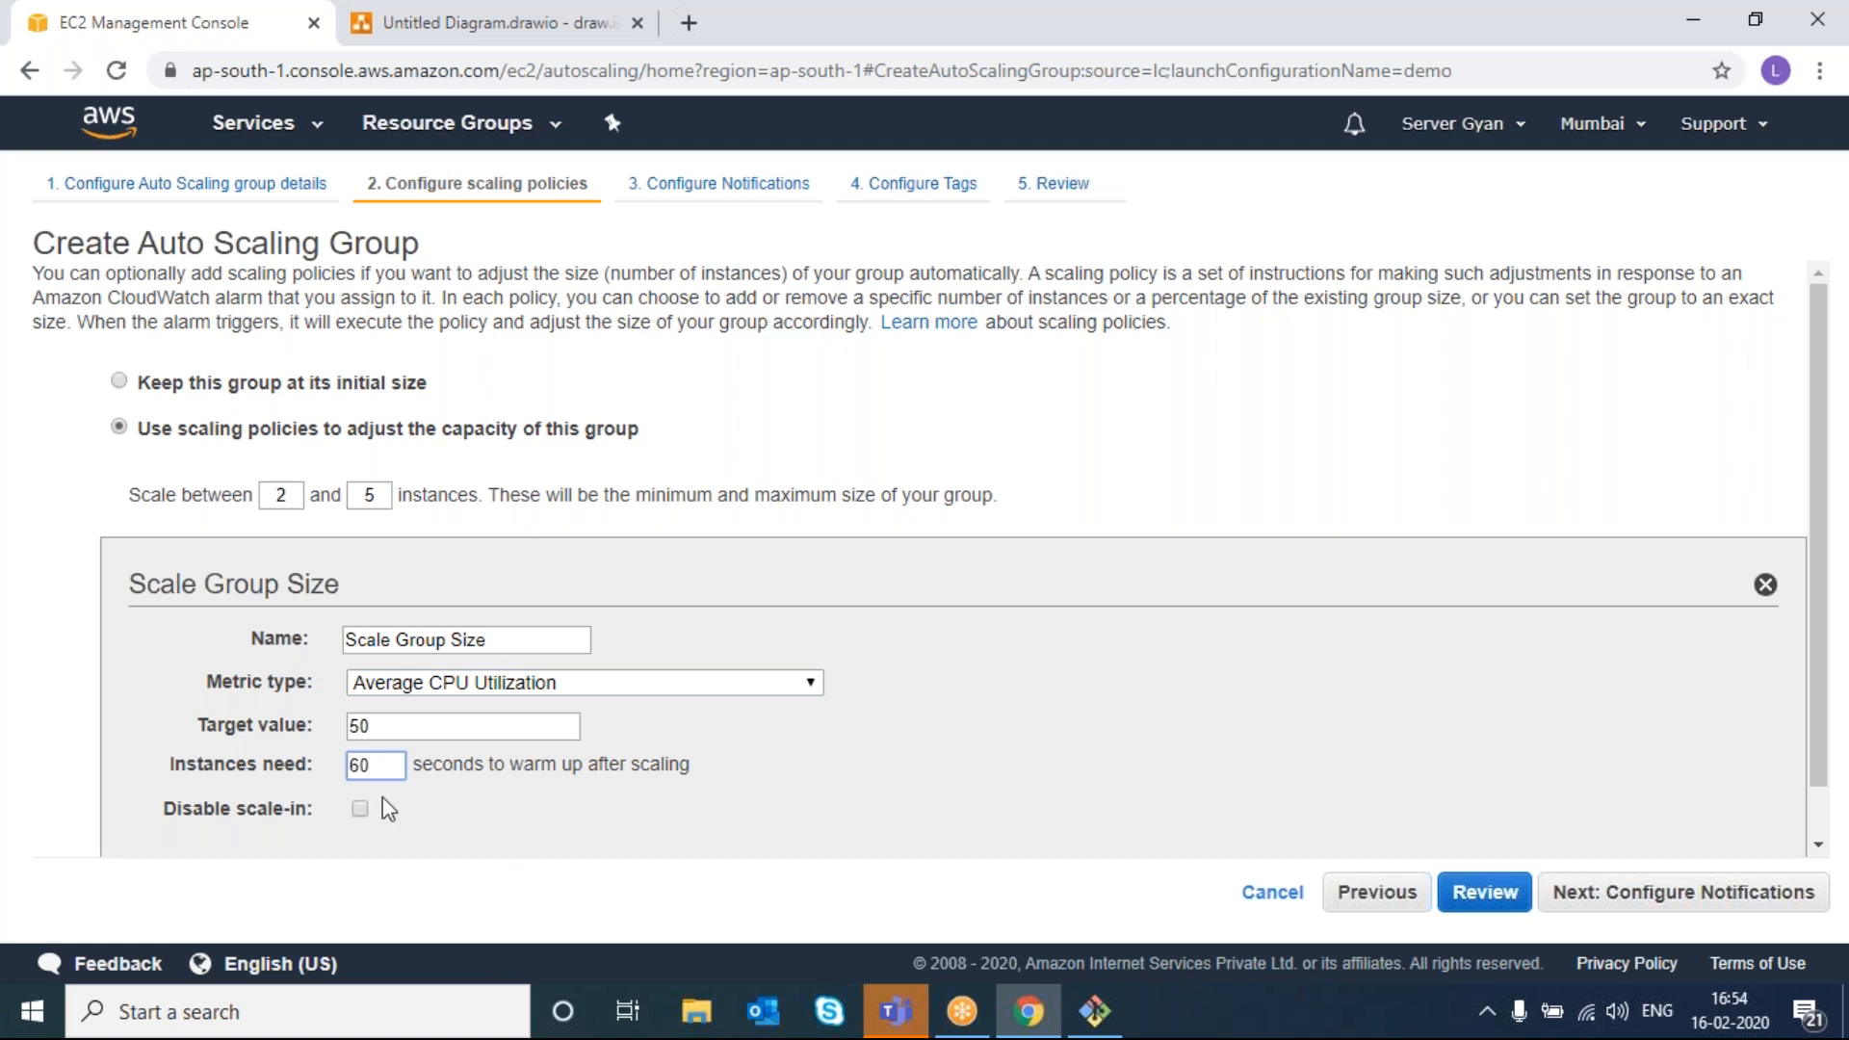
pyautogui.click(525, 809)
pyautogui.rightClick(1650, 903)
pyautogui.press('Escape')
pyautogui.click(1644, 893)
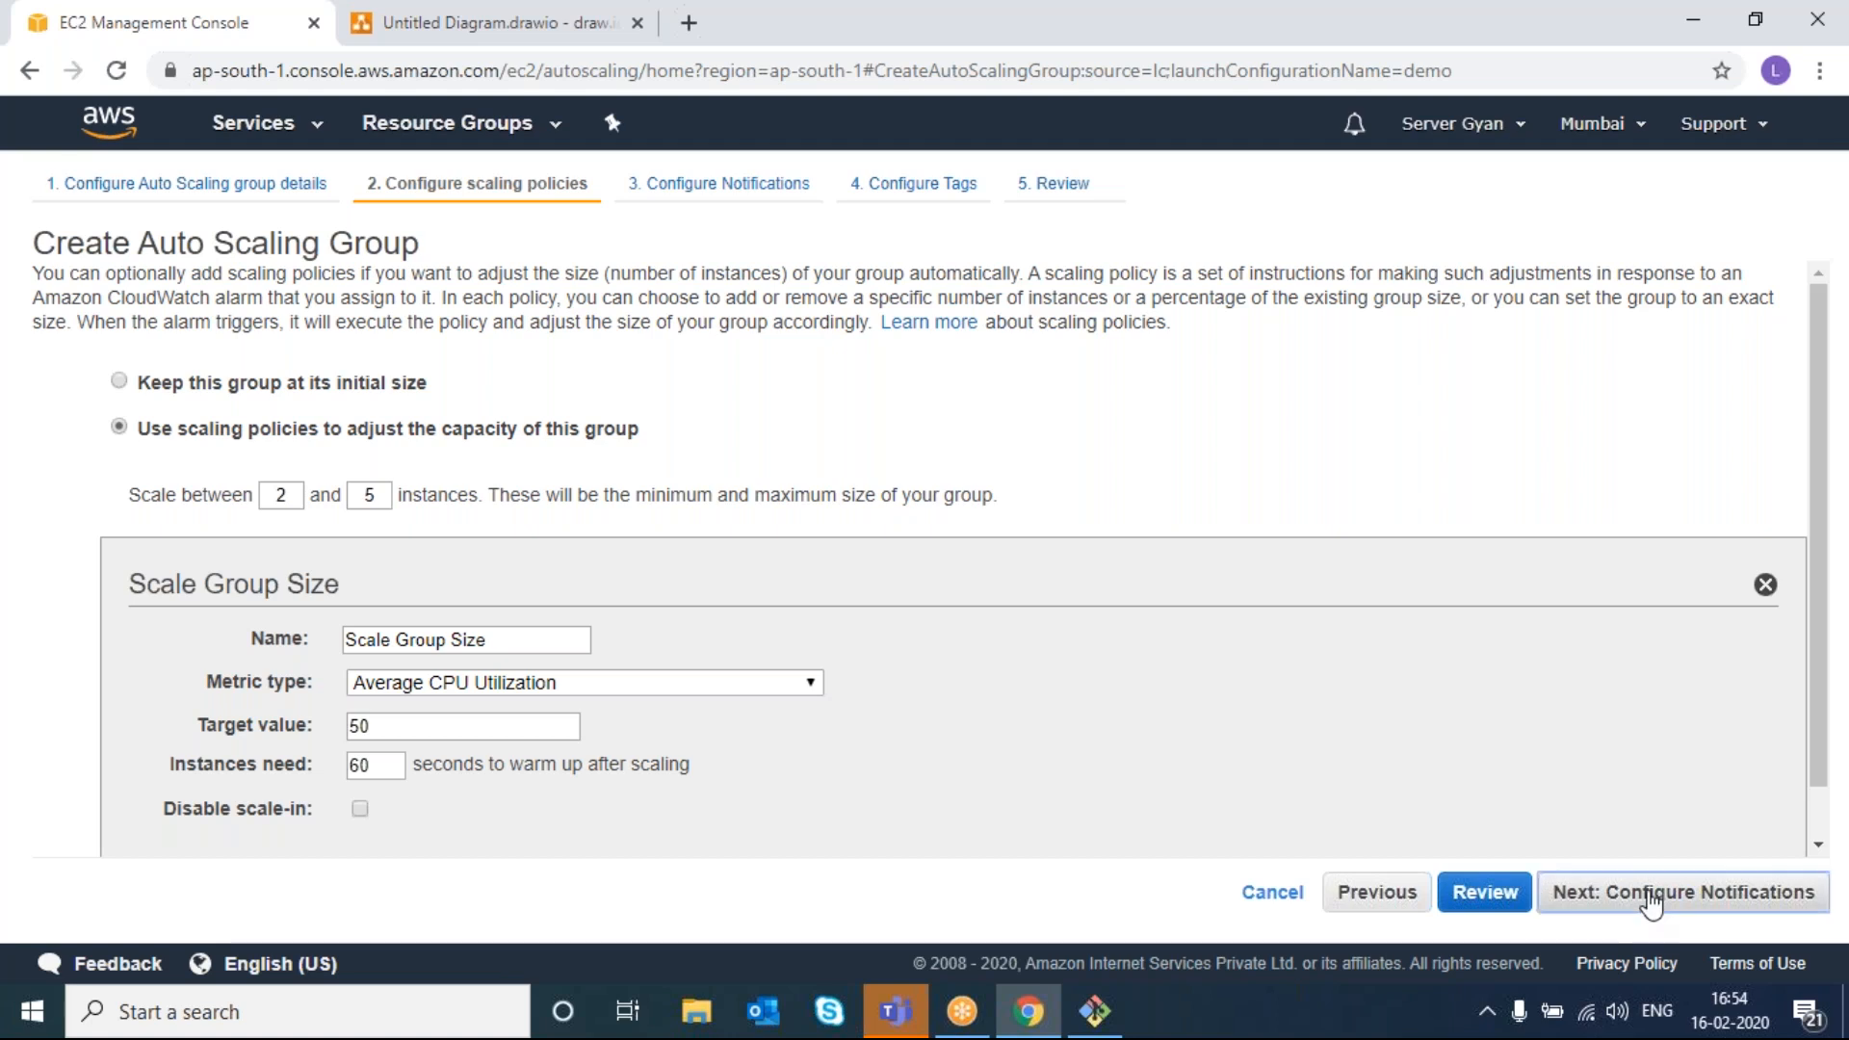
# - Skip notifications and tag new instances with Name = ASG-Demo
pyautogui.click(252, 443)
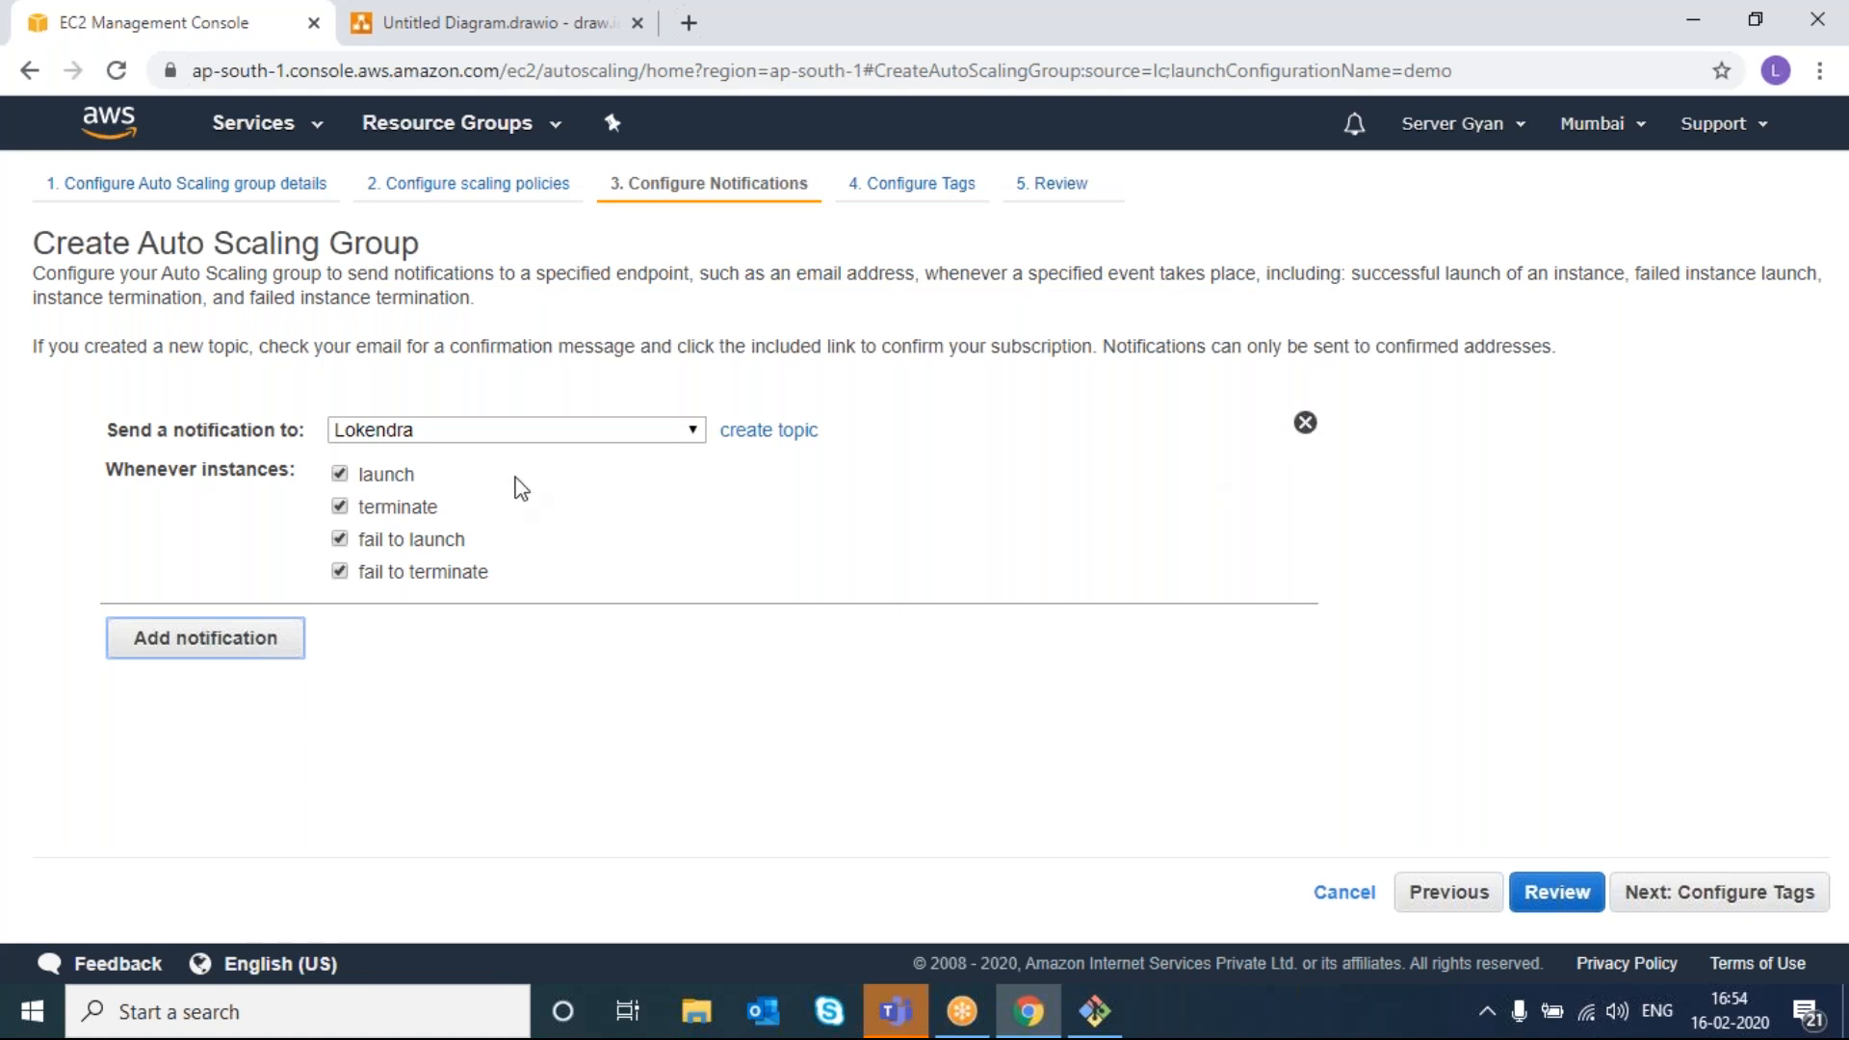
pyautogui.click(778, 682)
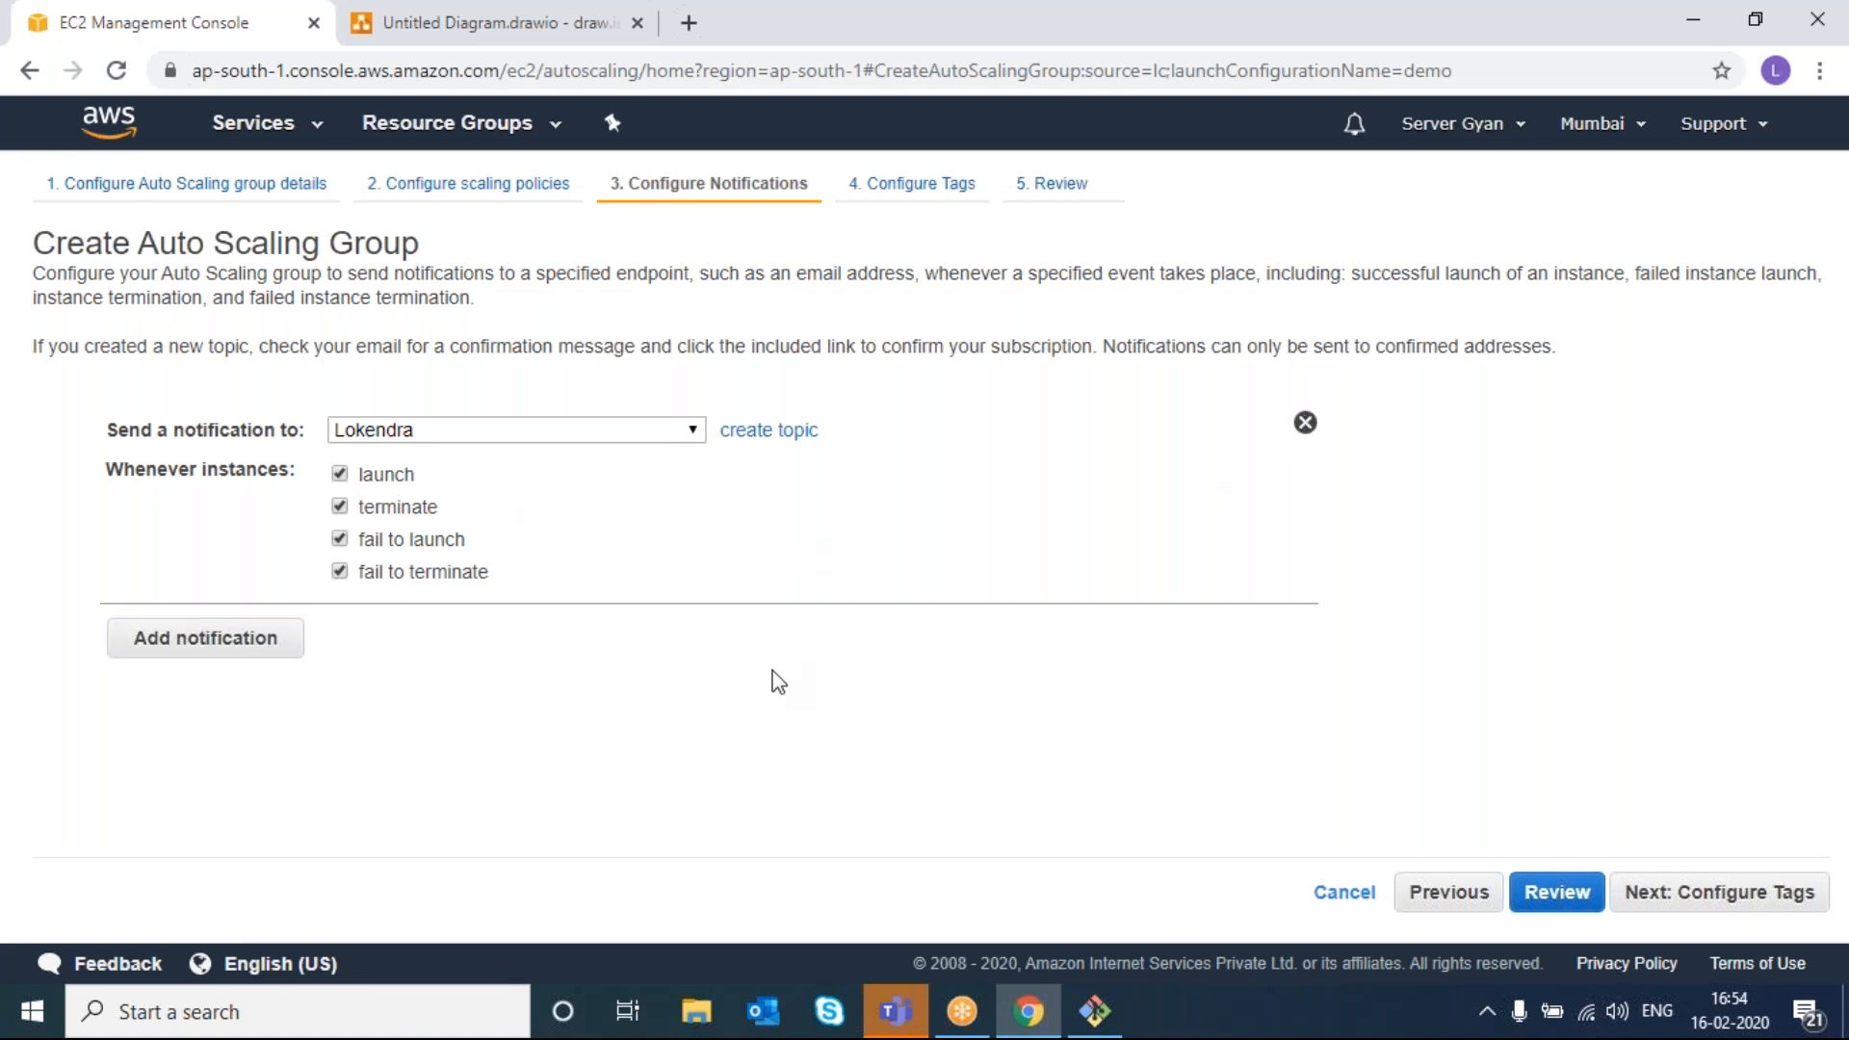
pyautogui.click(1686, 900)
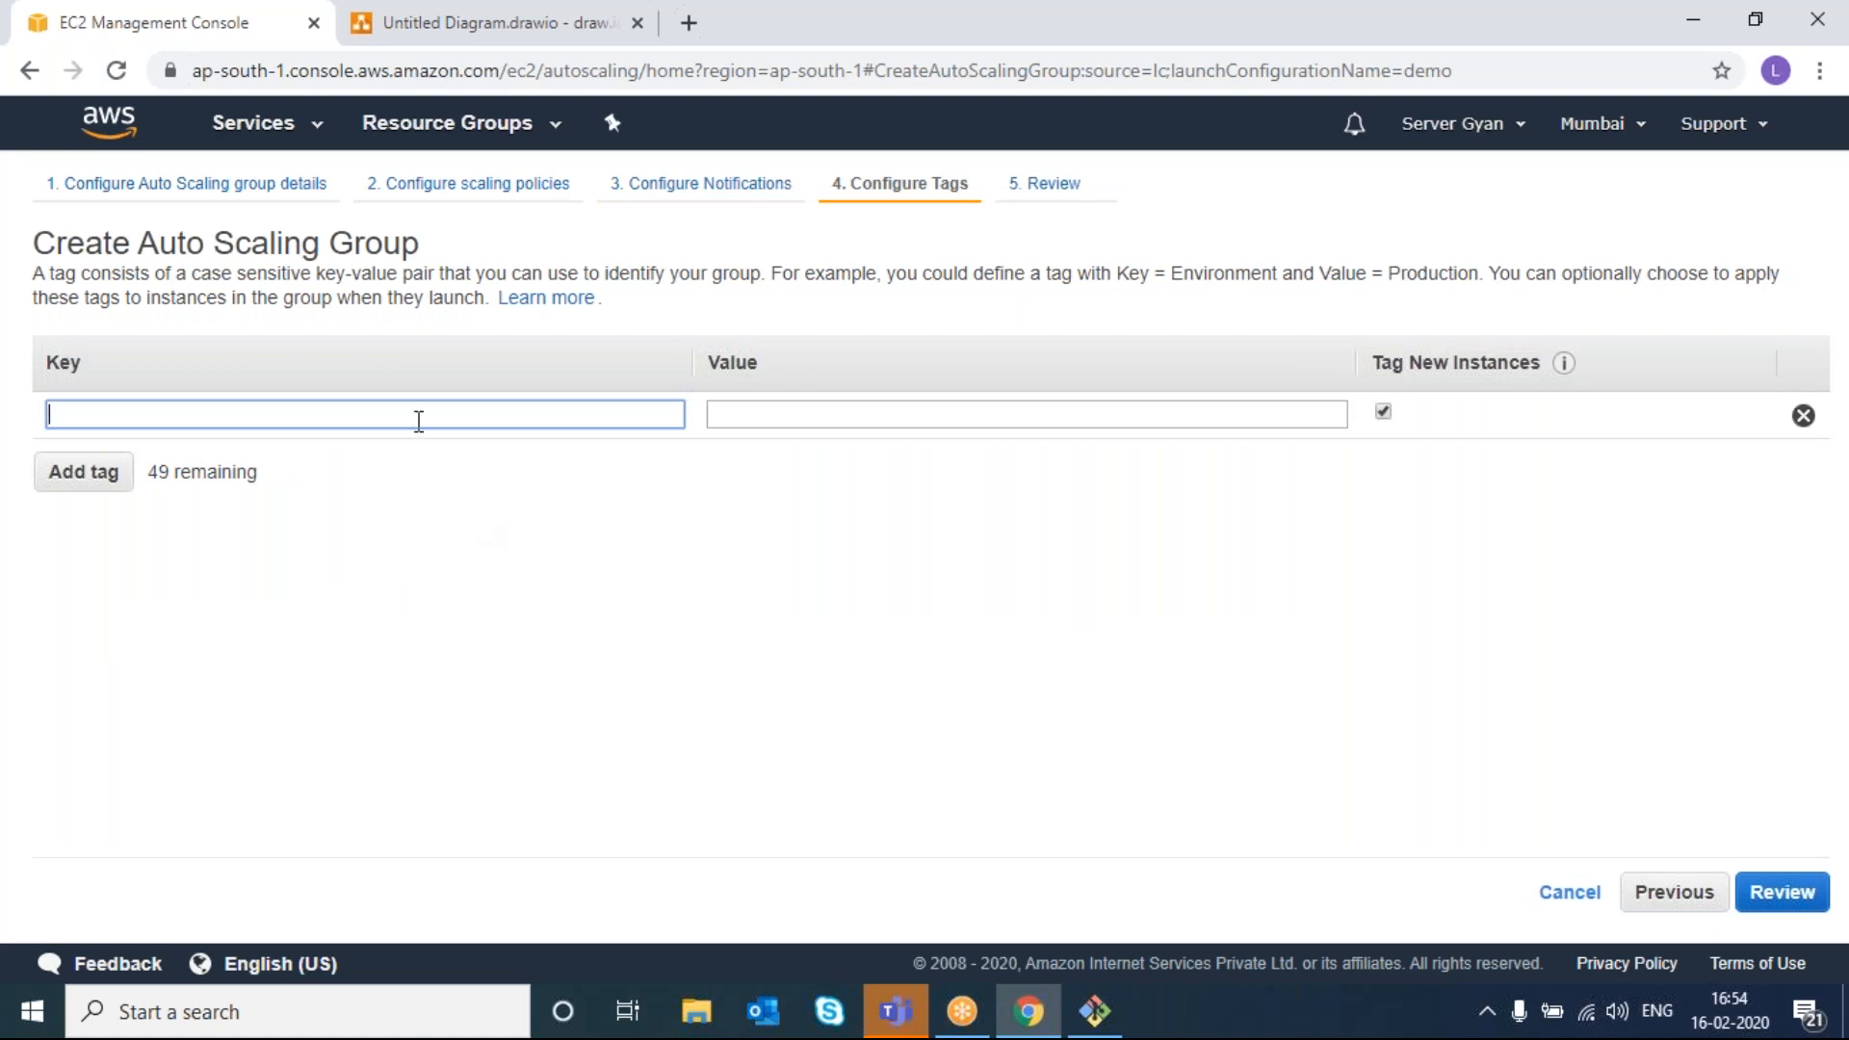
pyautogui.write('Nam')
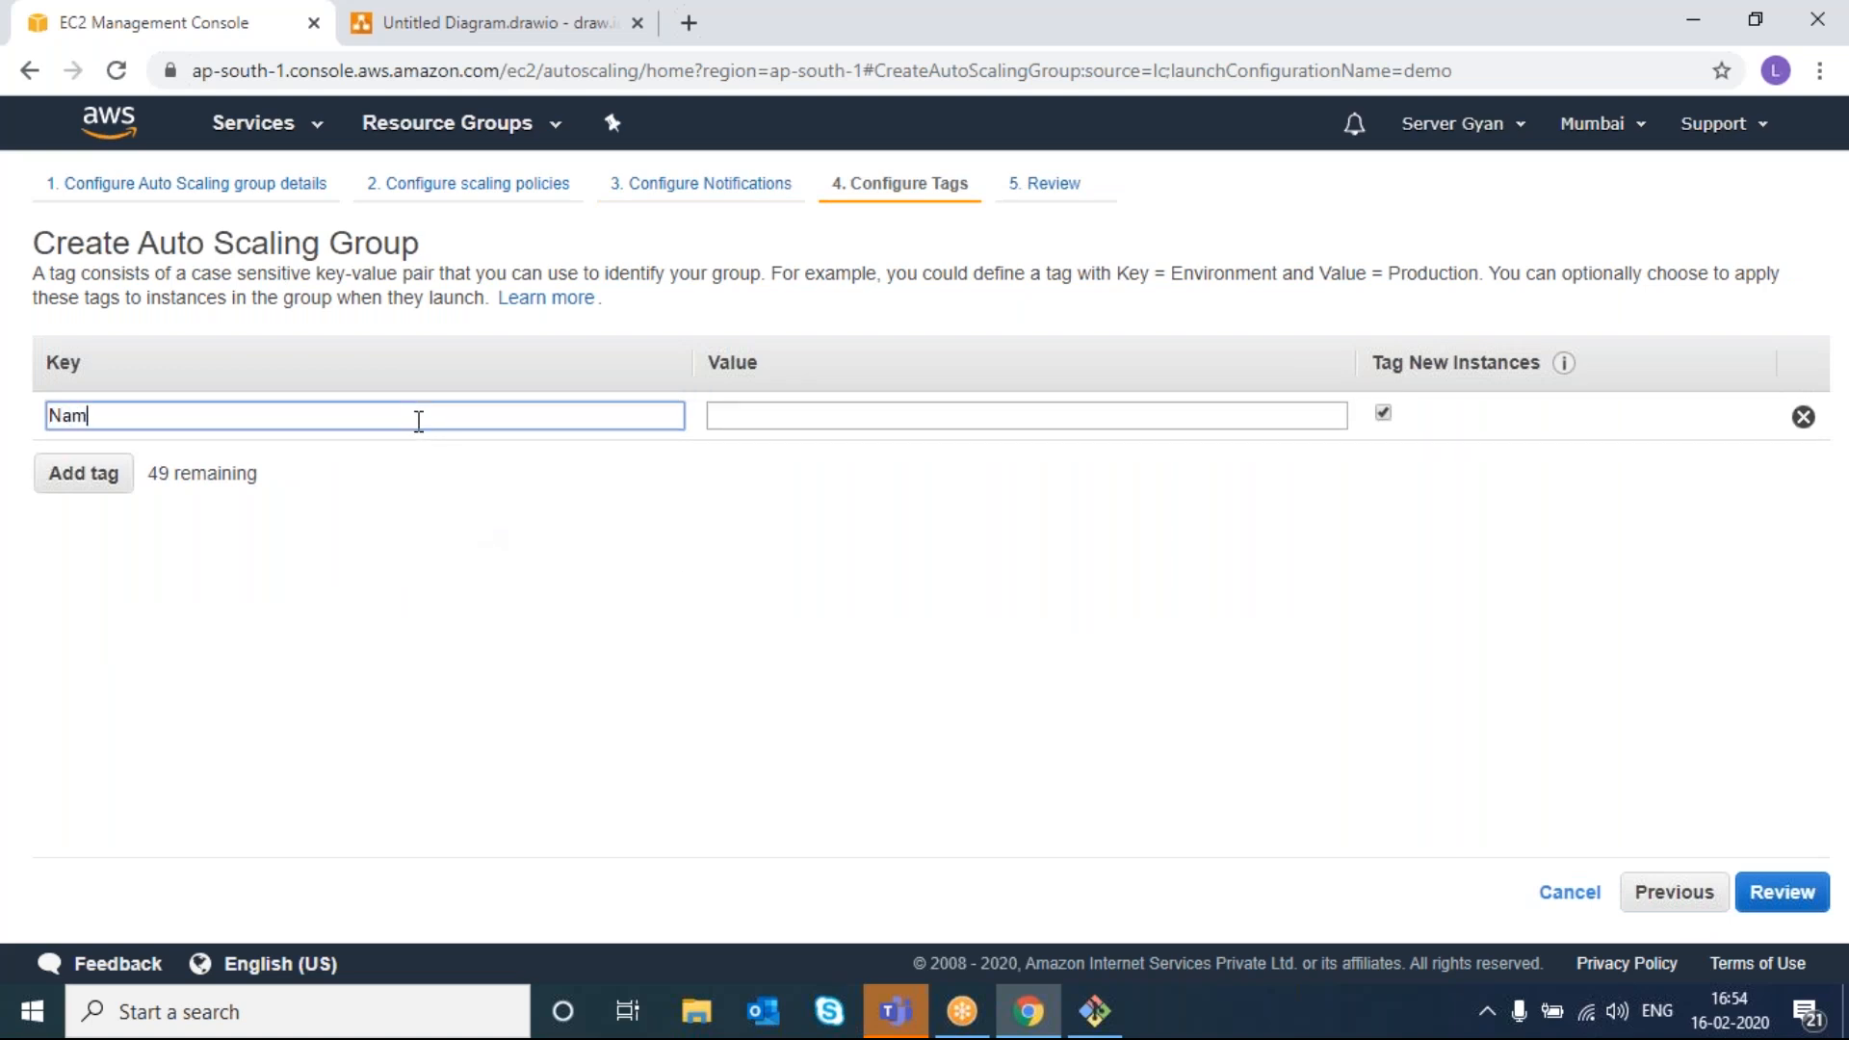
pyautogui.write('e')
pyautogui.press('Tab')
pyautogui.write('AG')
pyautogui.press('BackSpace')
pyautogui.write('SG-Demo')
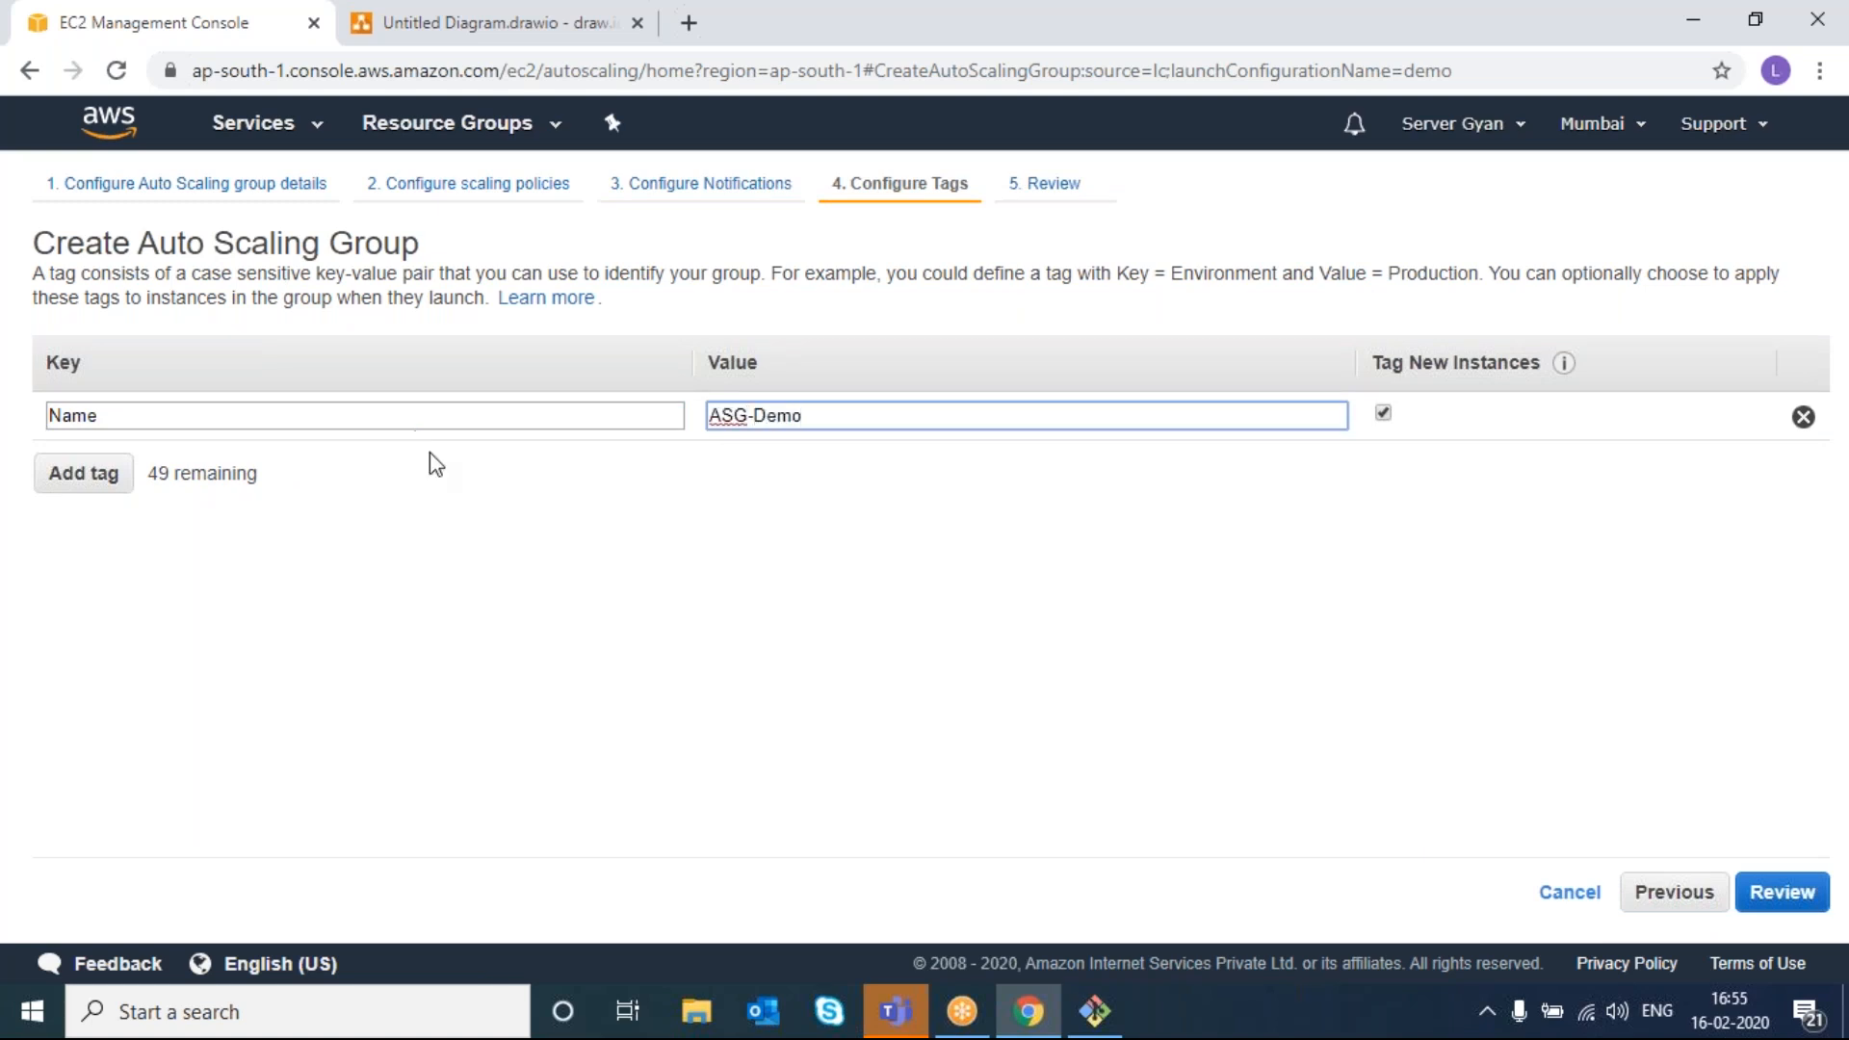
pyautogui.click(466, 574)
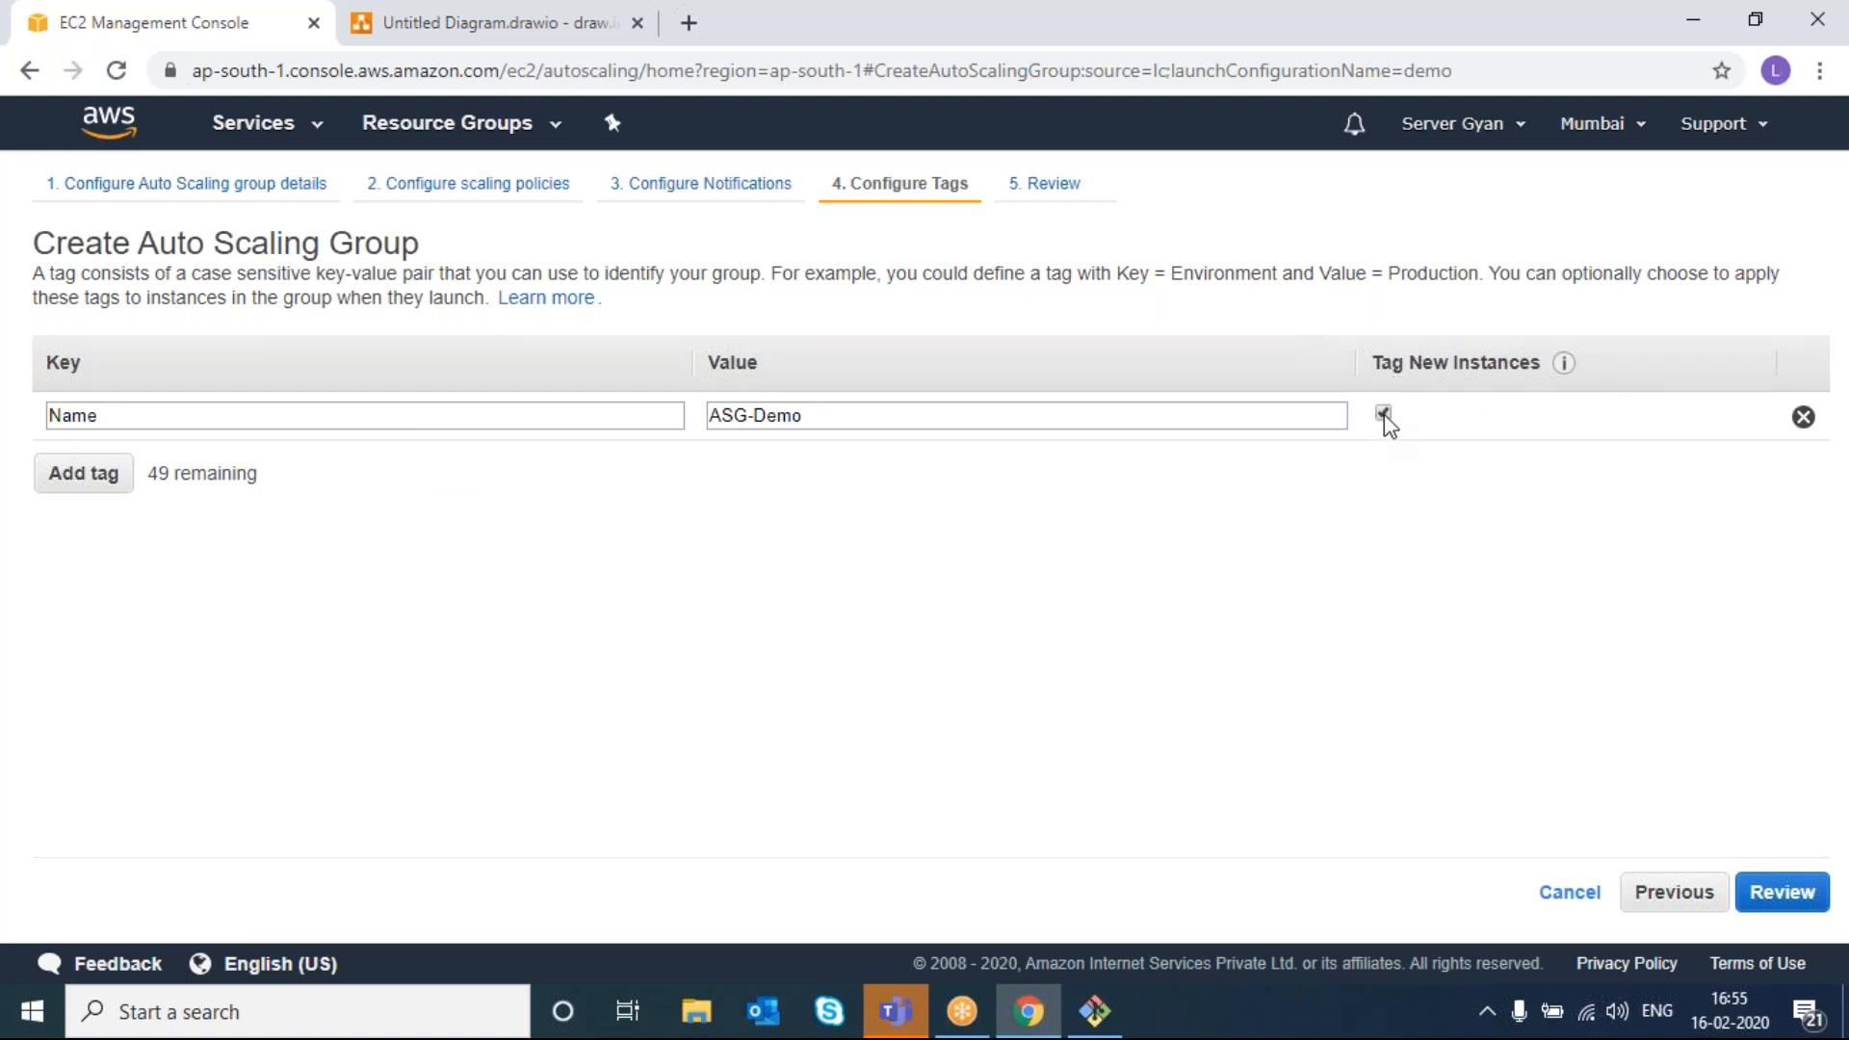
# - Check the review's group size 2, minimum 2 and maximum 5, then create demo-ASG
pyautogui.click(1812, 906)
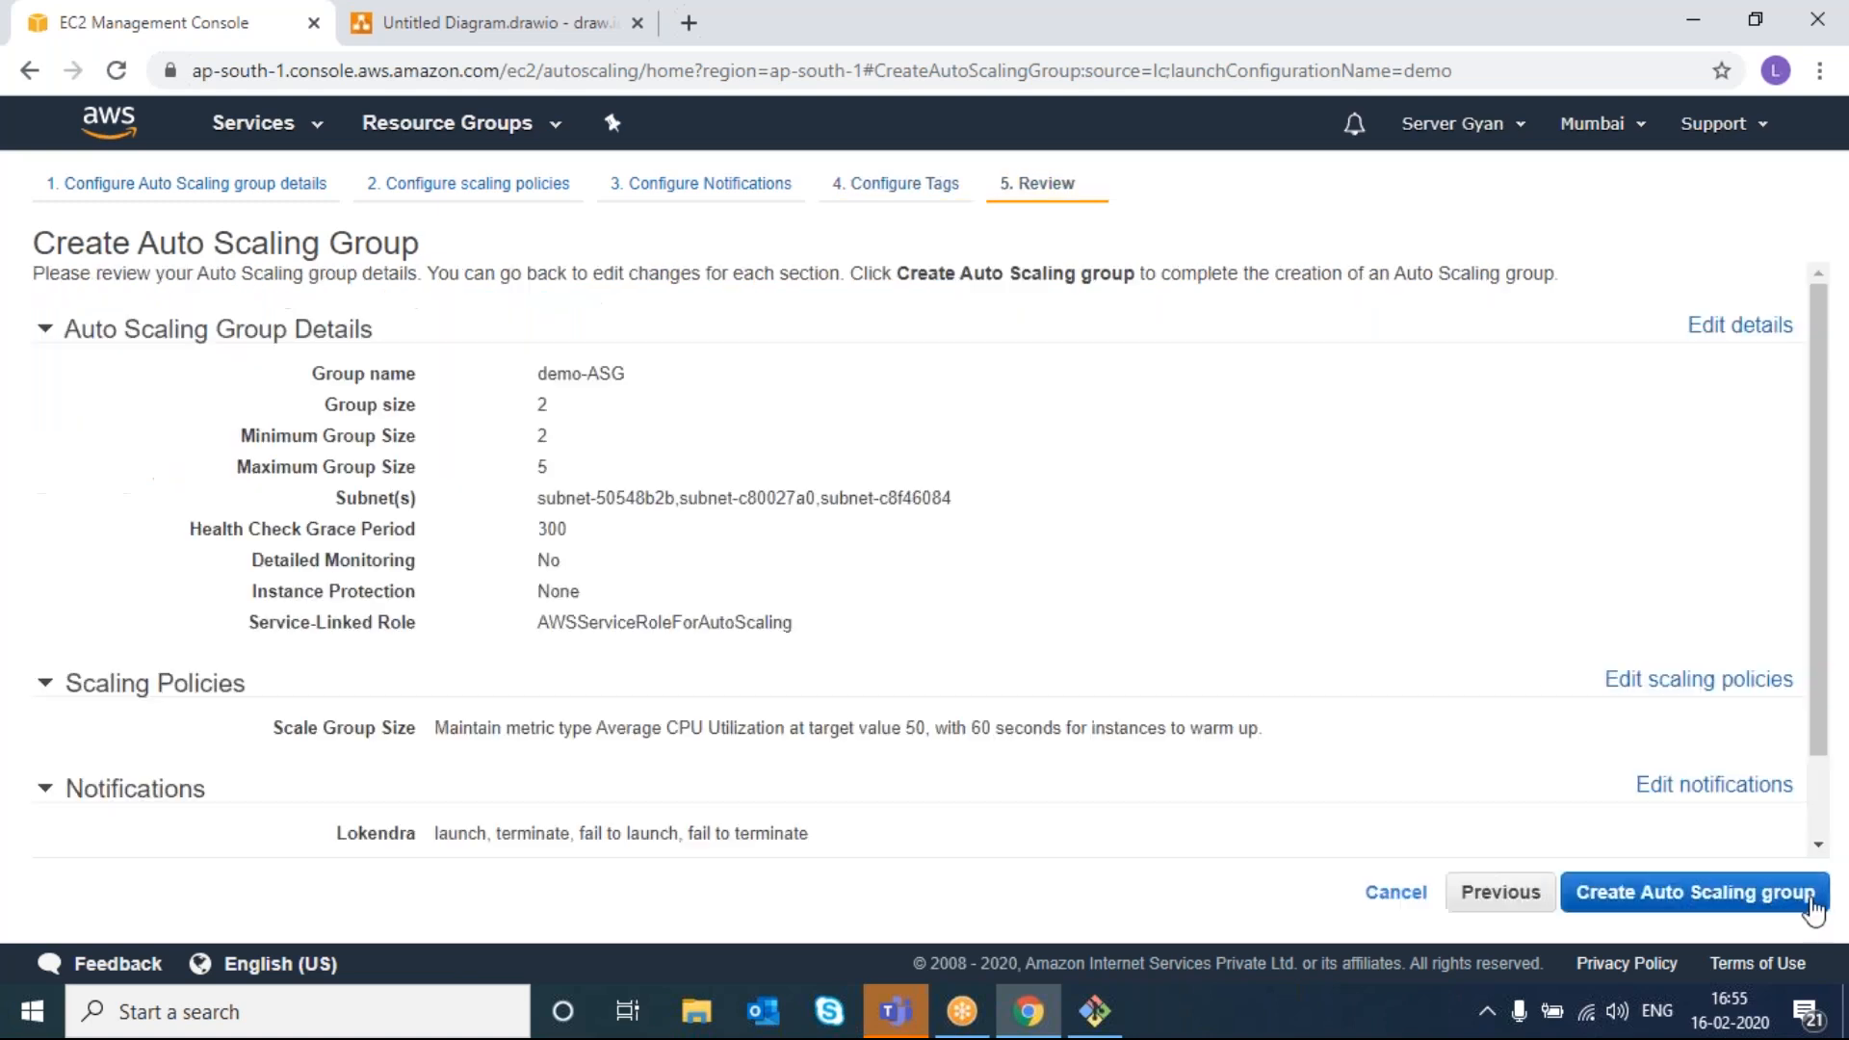
pyautogui.scroll(-2, 1002, 554)
pyautogui.scroll(2, 1002, 554)
pyautogui.scroll(-2, 1001, 554)
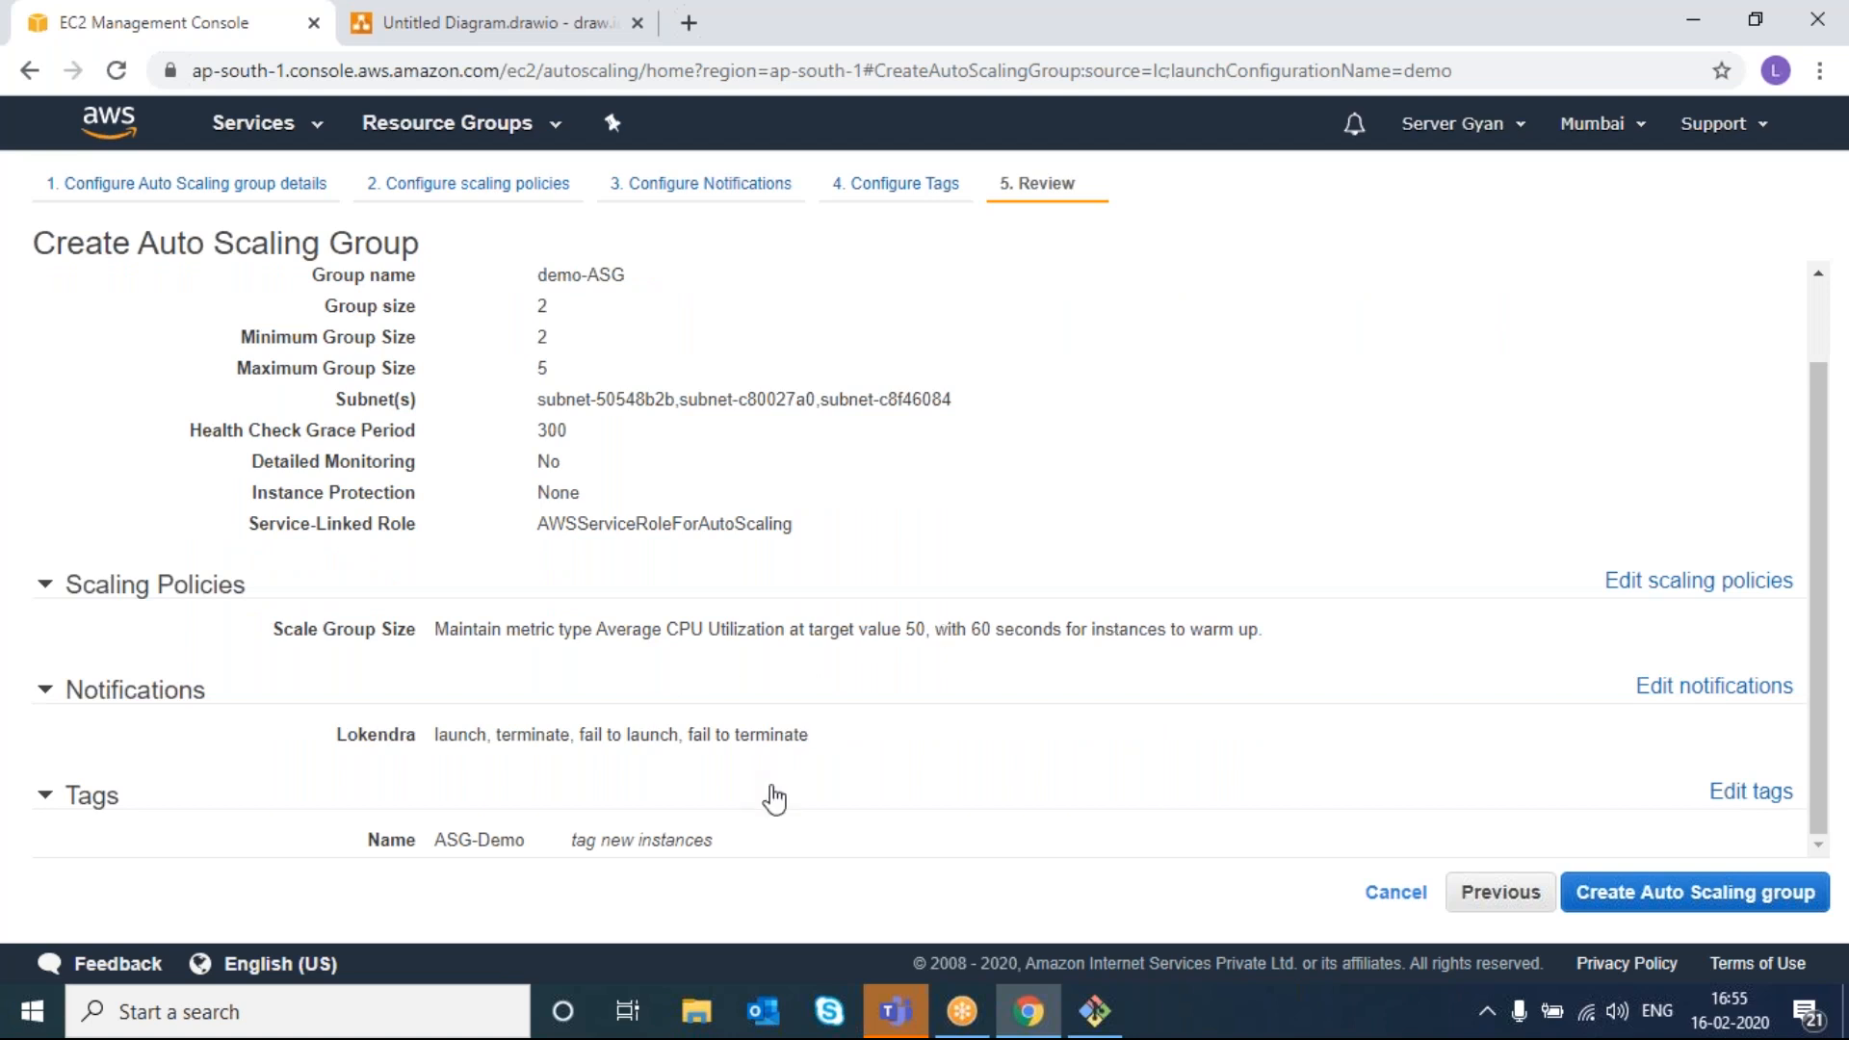
pyautogui.scroll(1, 519, 521)
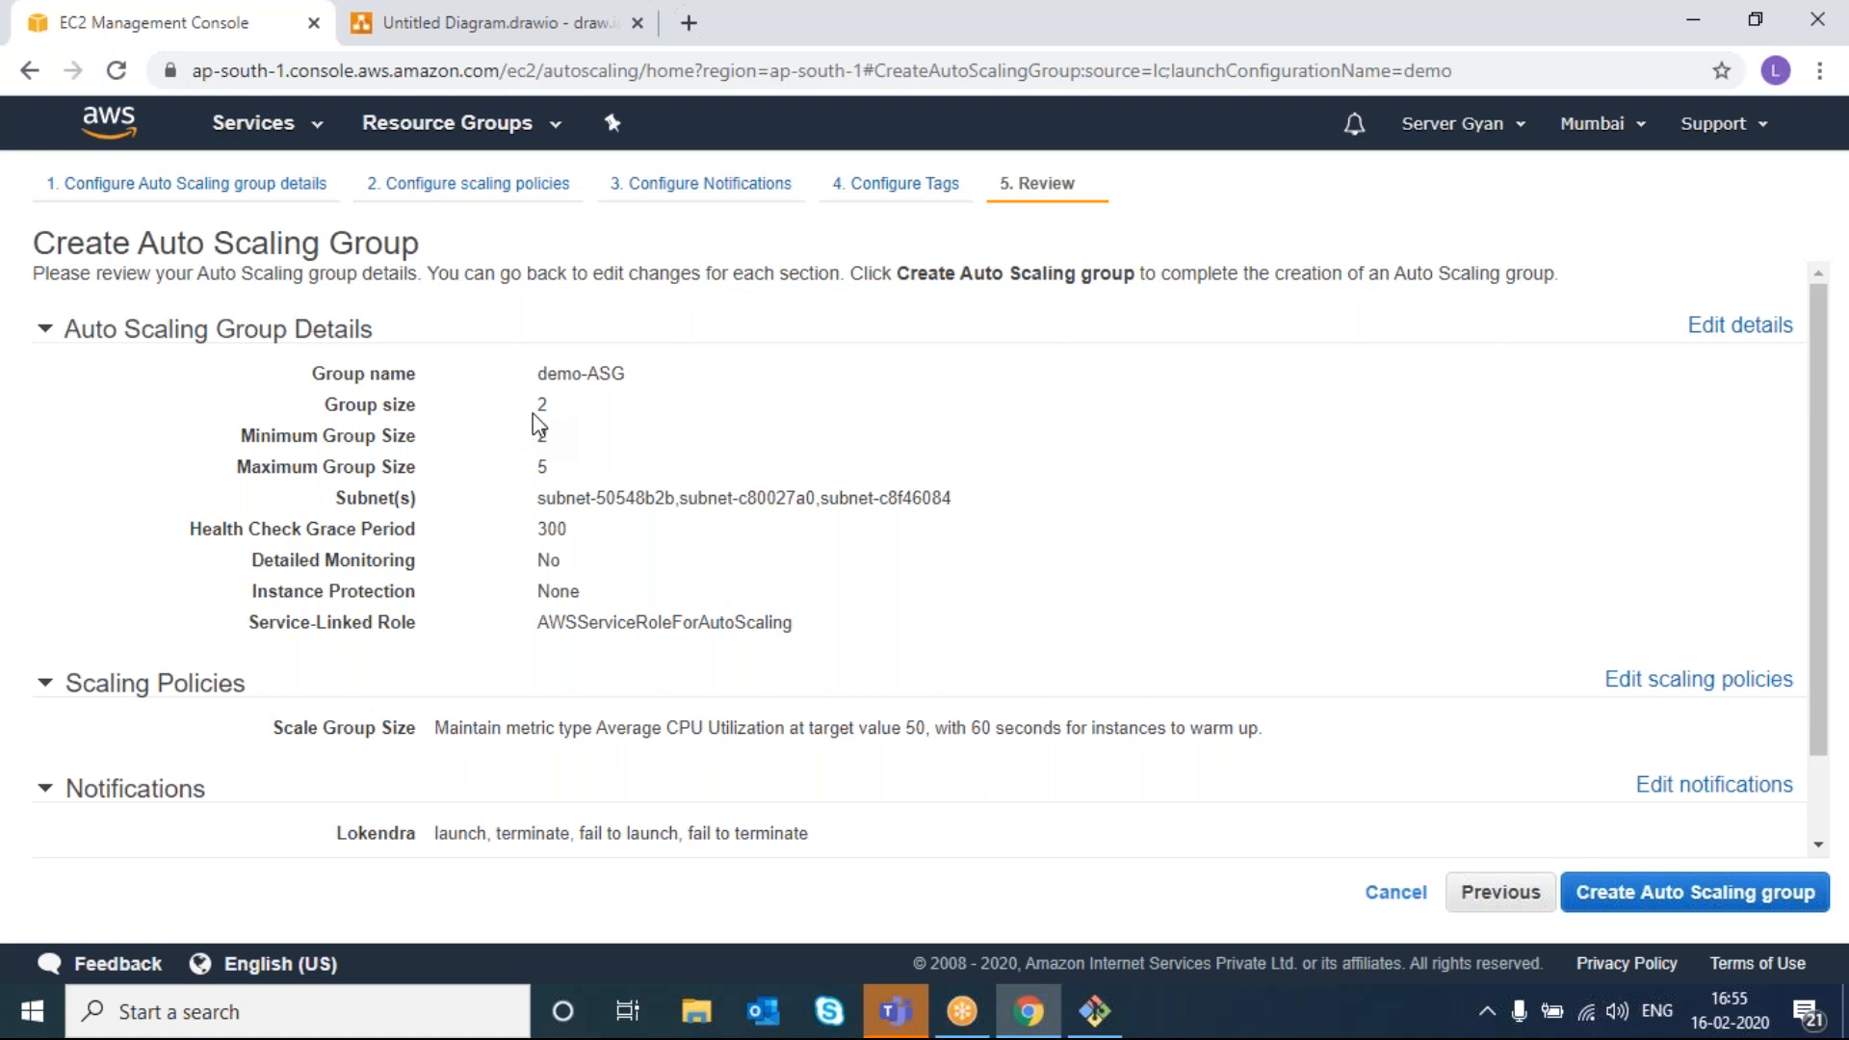
pyautogui.moveTo(536, 404); pyautogui.dragTo(537, 458)
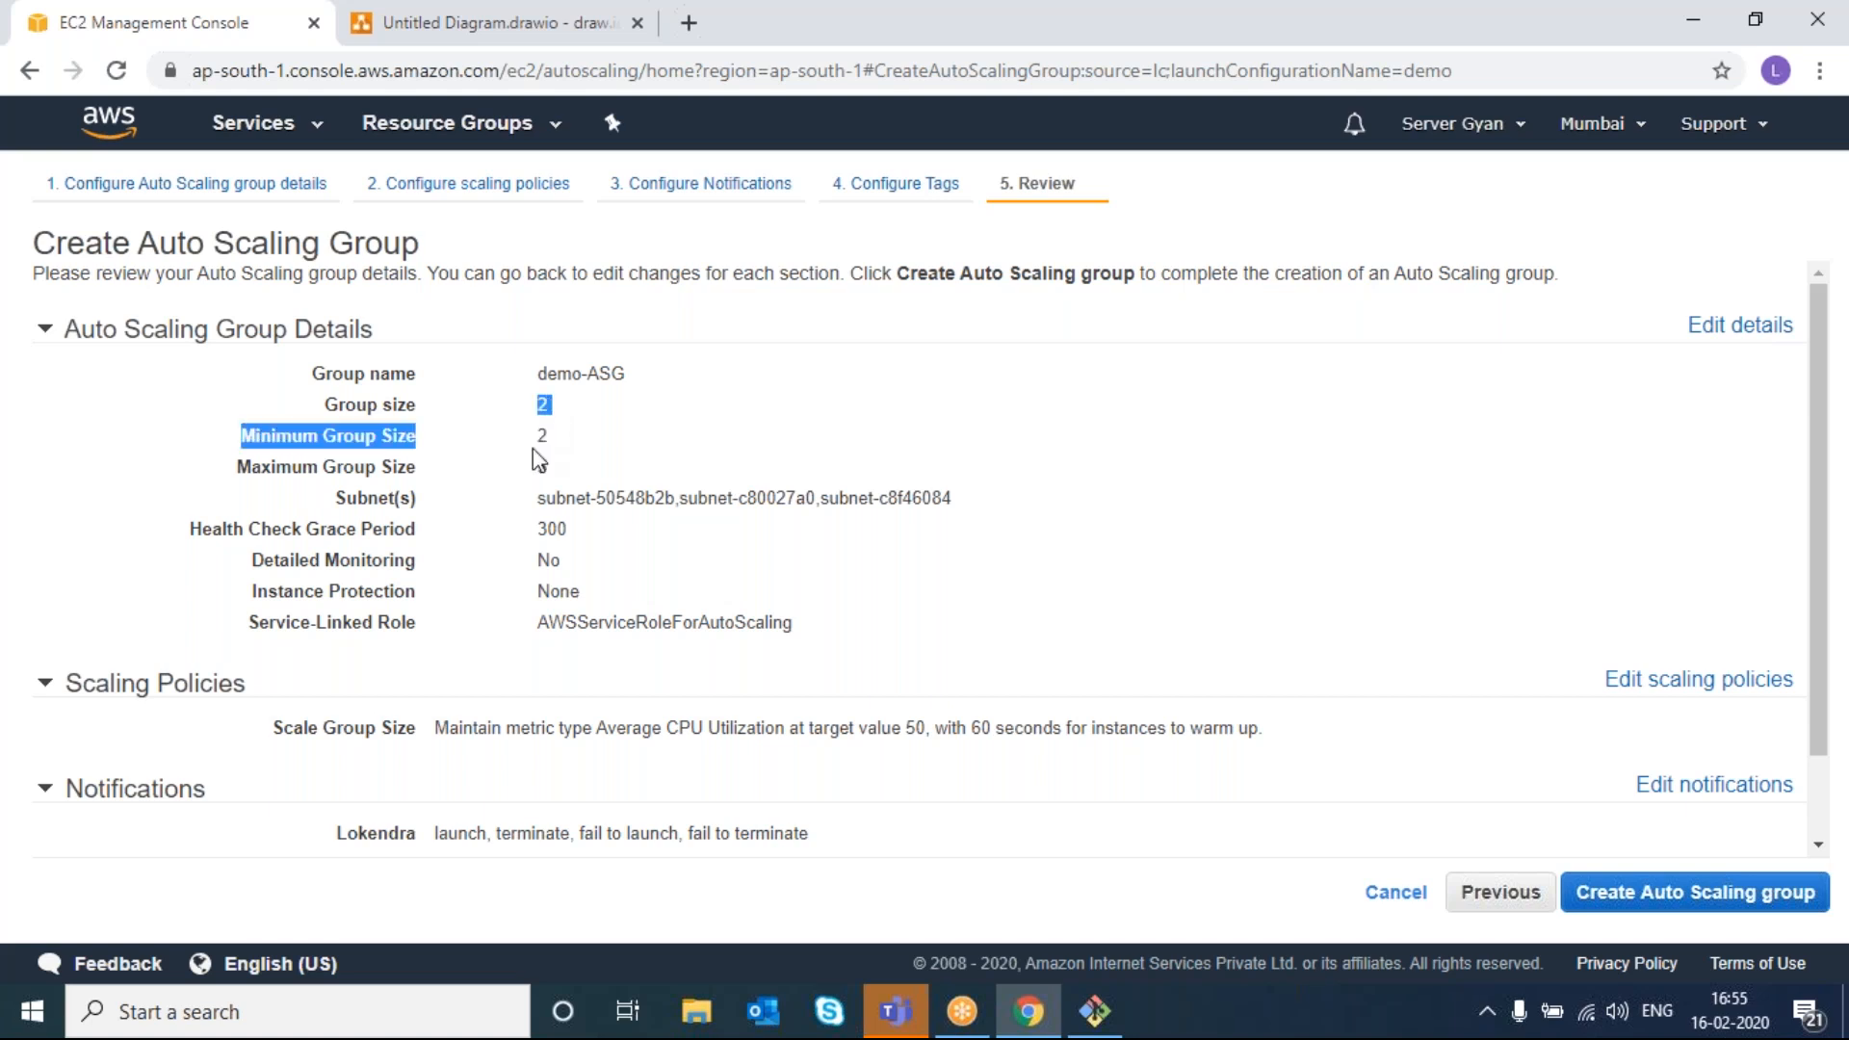
pyautogui.doubleClick(542, 468)
pyautogui.click(542, 435)
pyautogui.scroll(-1, 616, 616)
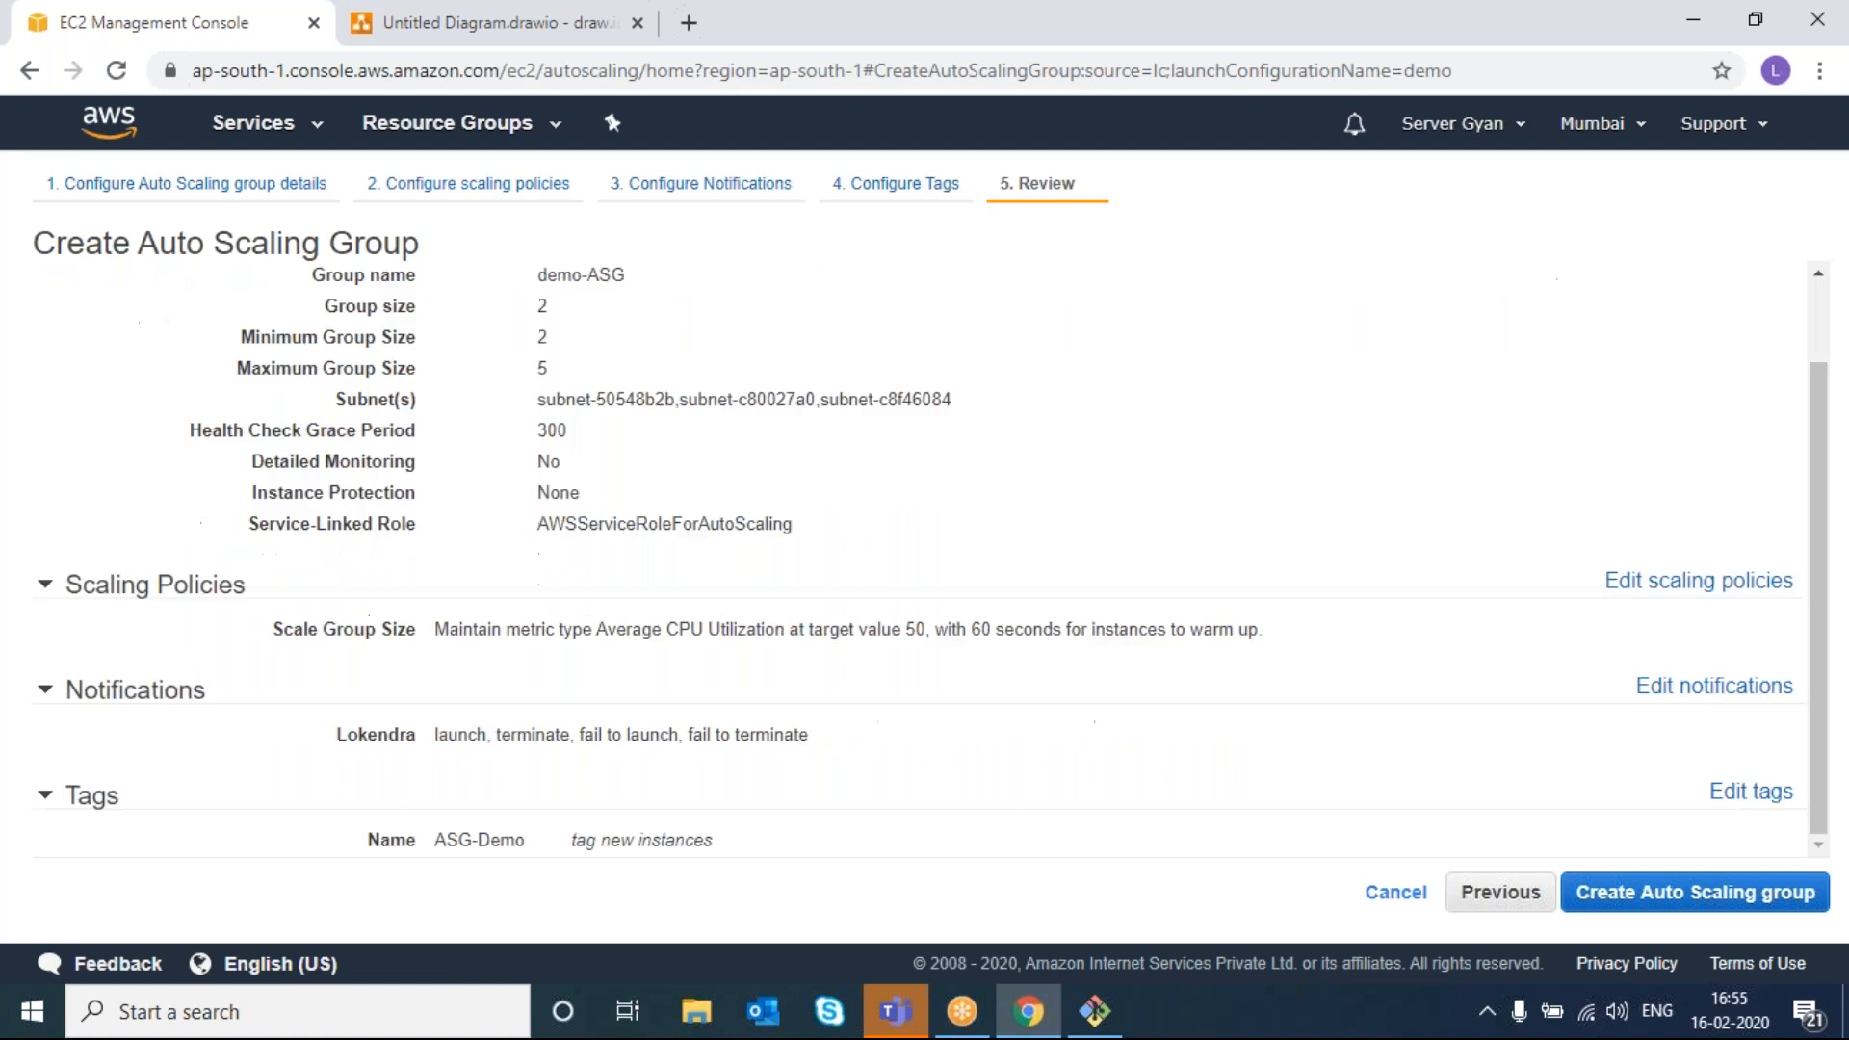
pyautogui.click(1766, 895)
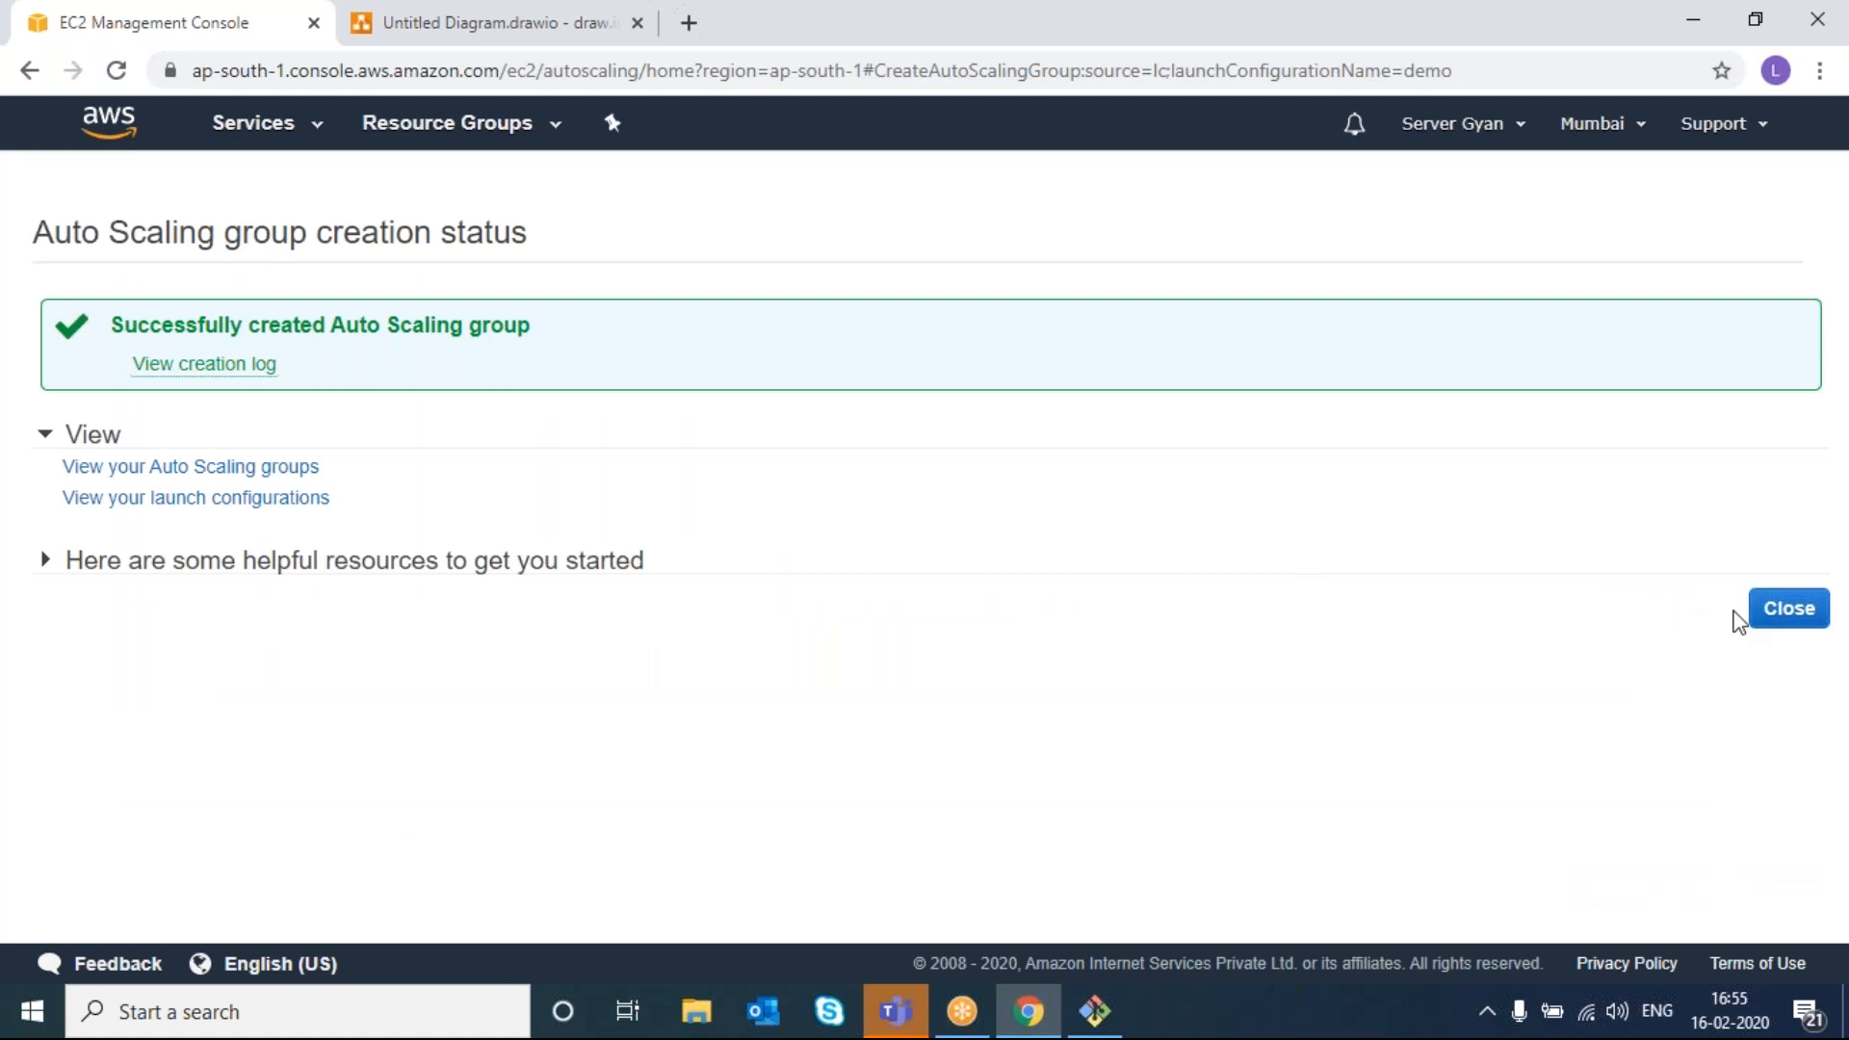
# - Close the status page and check the two ASG-Demo t2.micro instances in the Instances list
pyautogui.click(1762, 608)
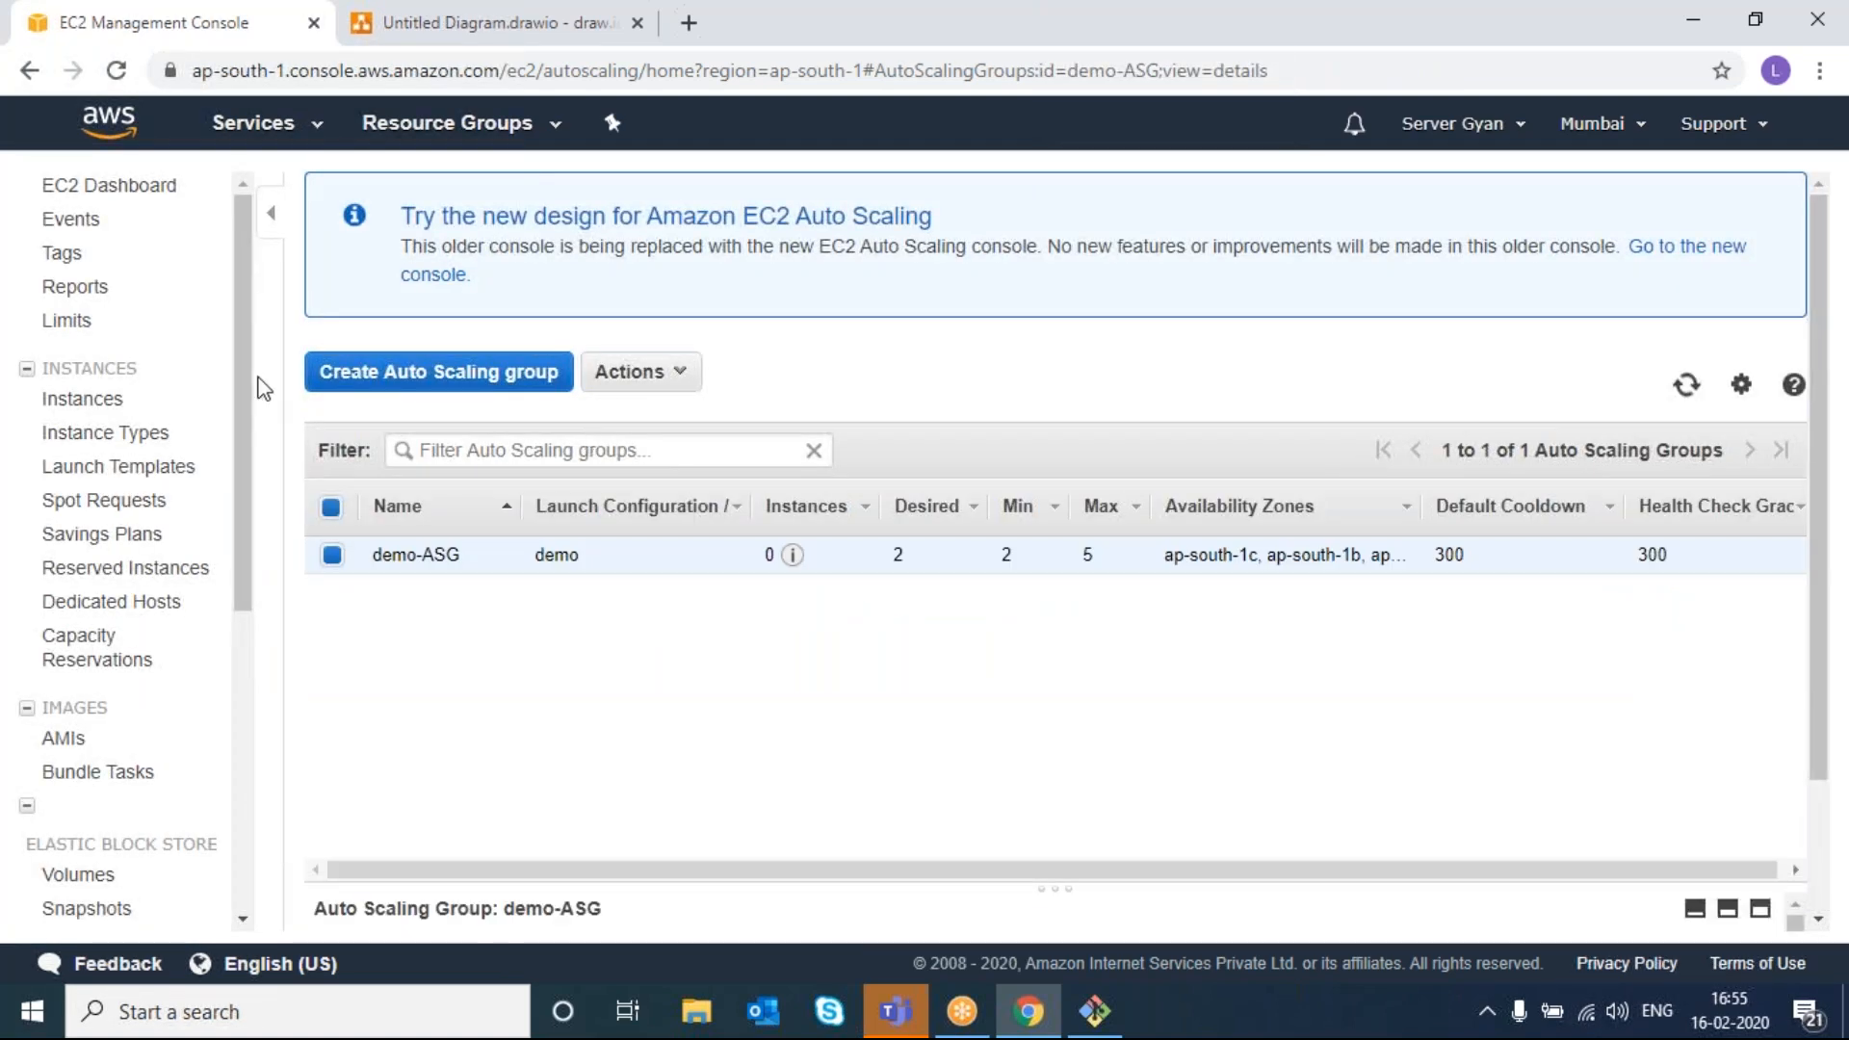
pyautogui.moveTo(793, 556)
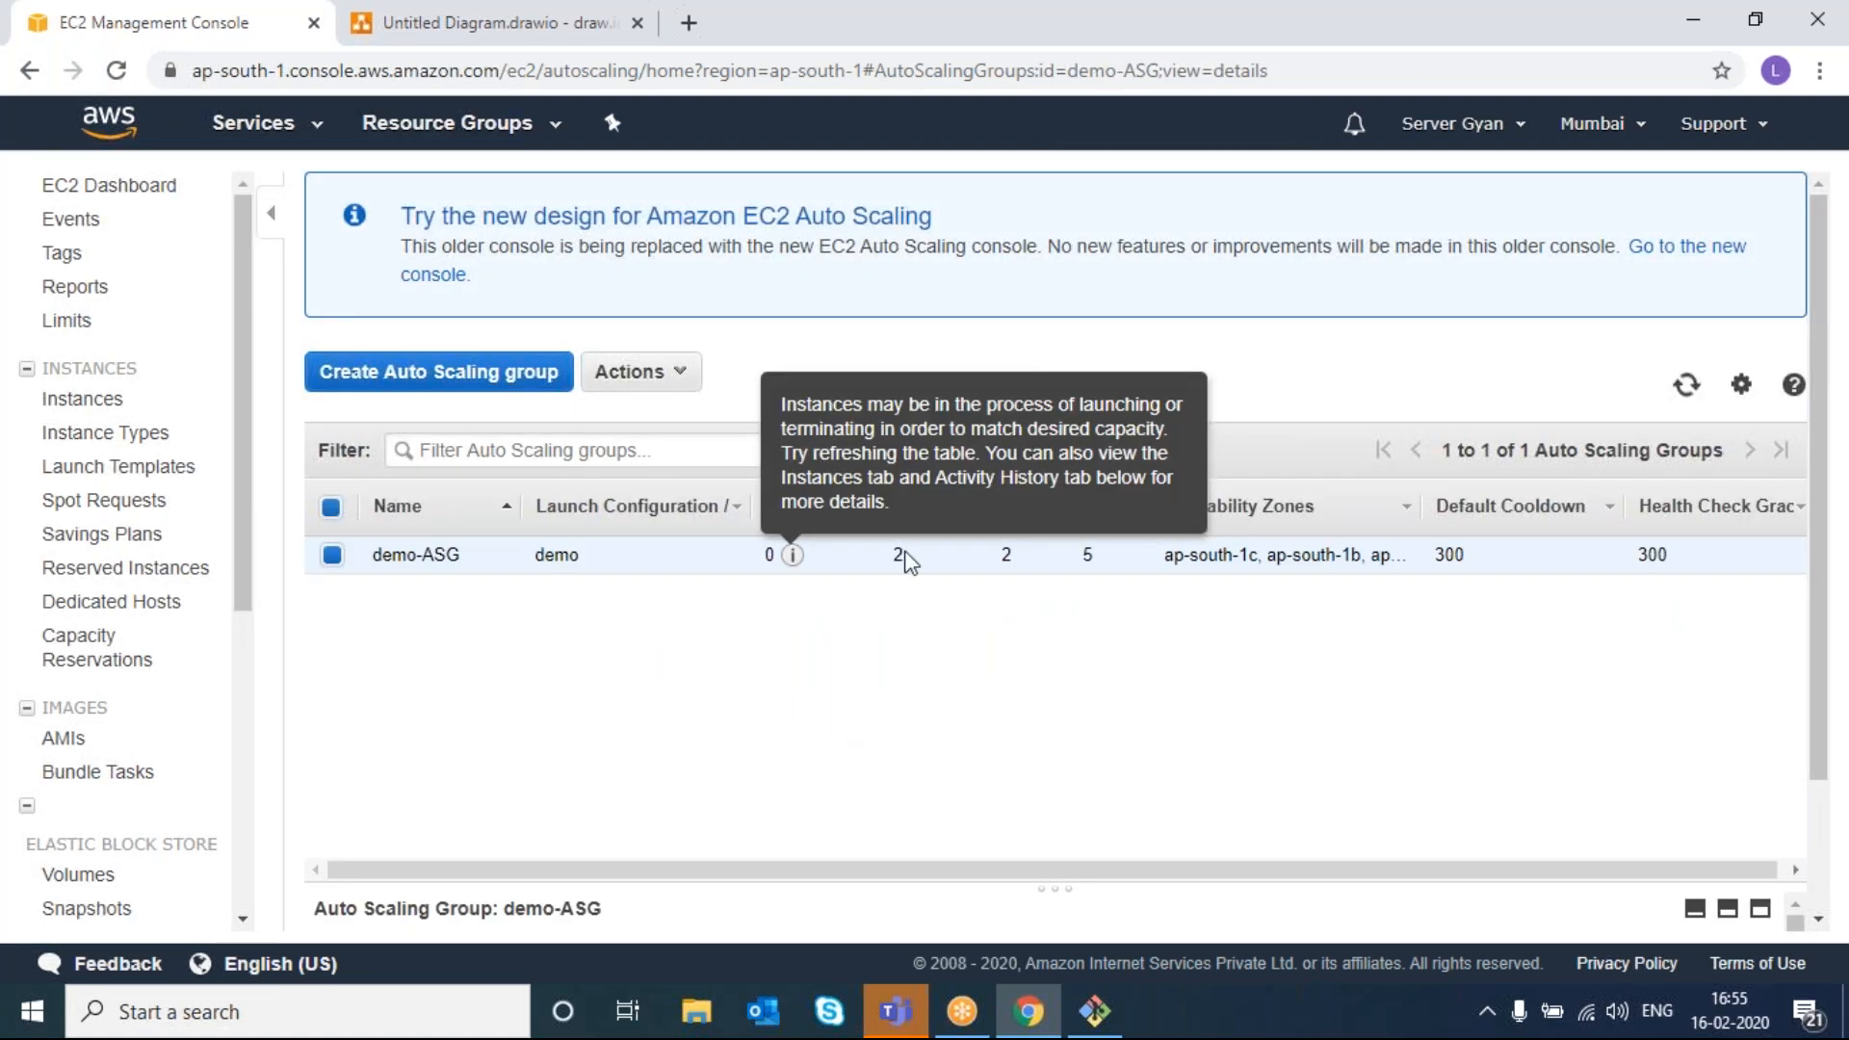
pyautogui.click(103, 412)
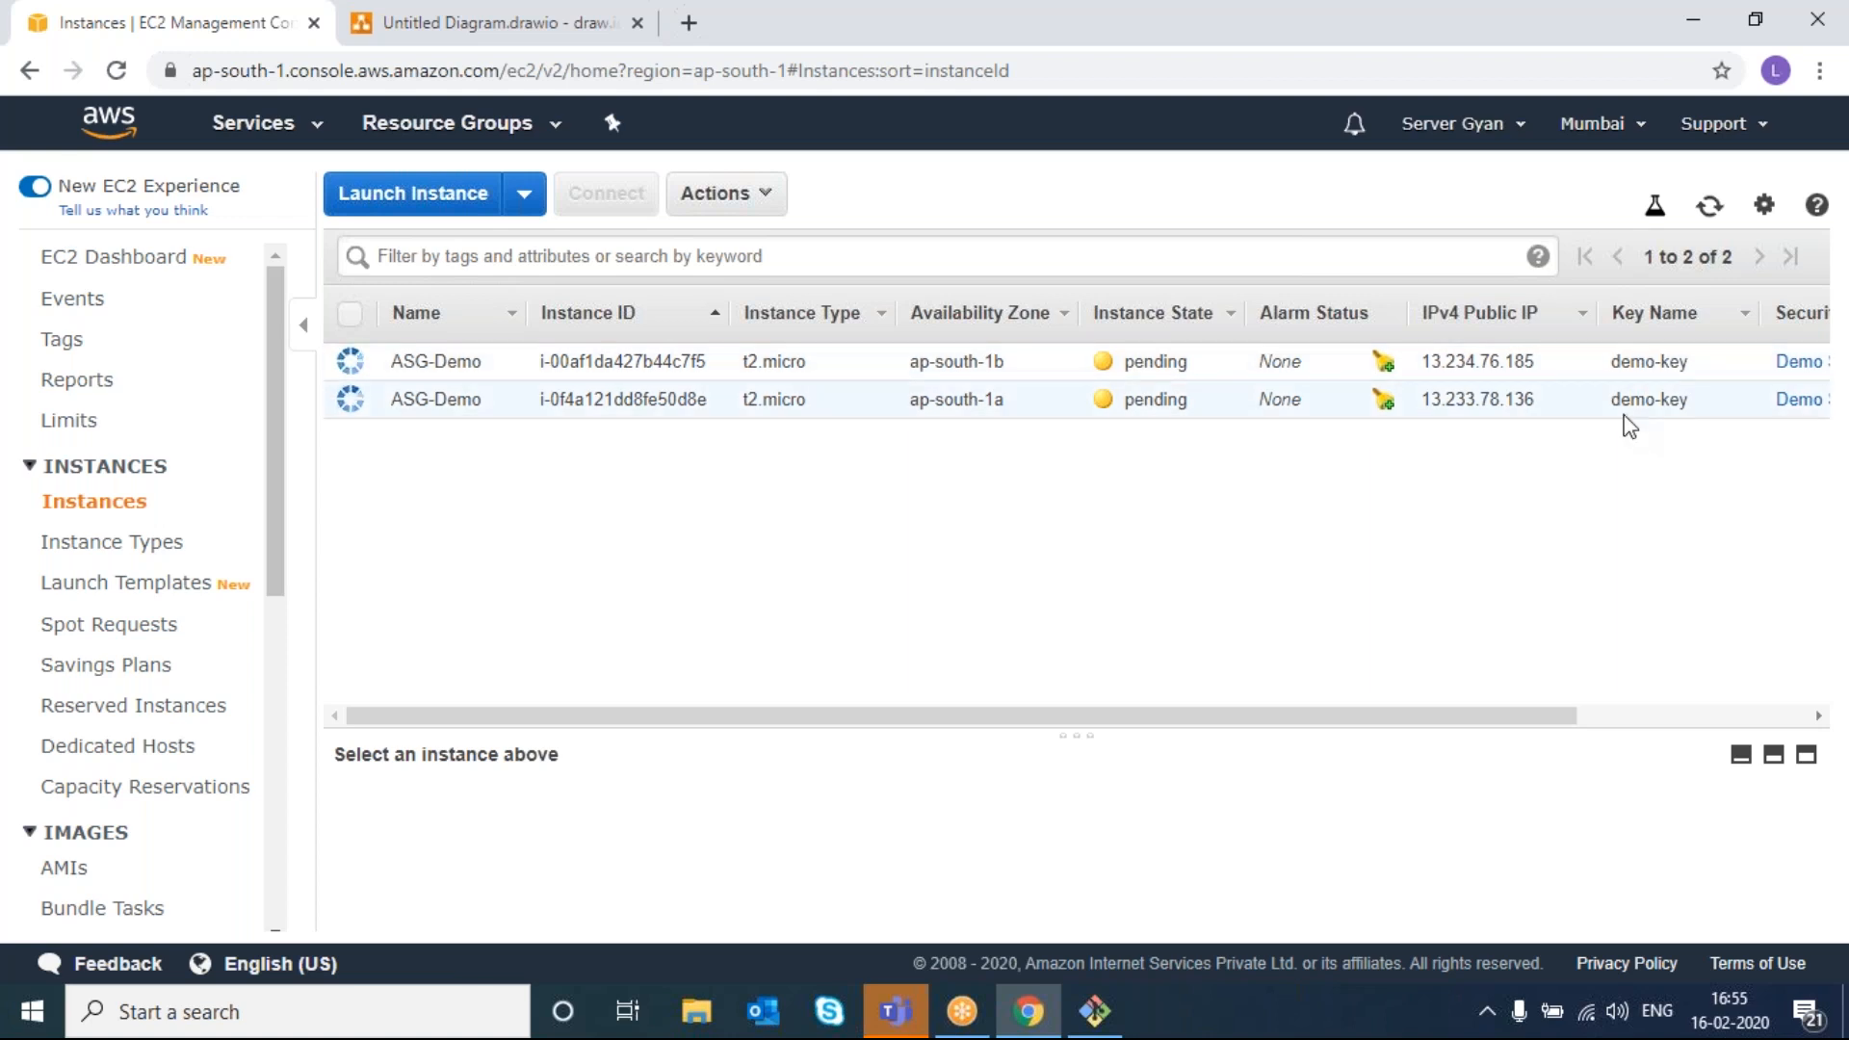
pyautogui.hscroll(5, 841, 412)
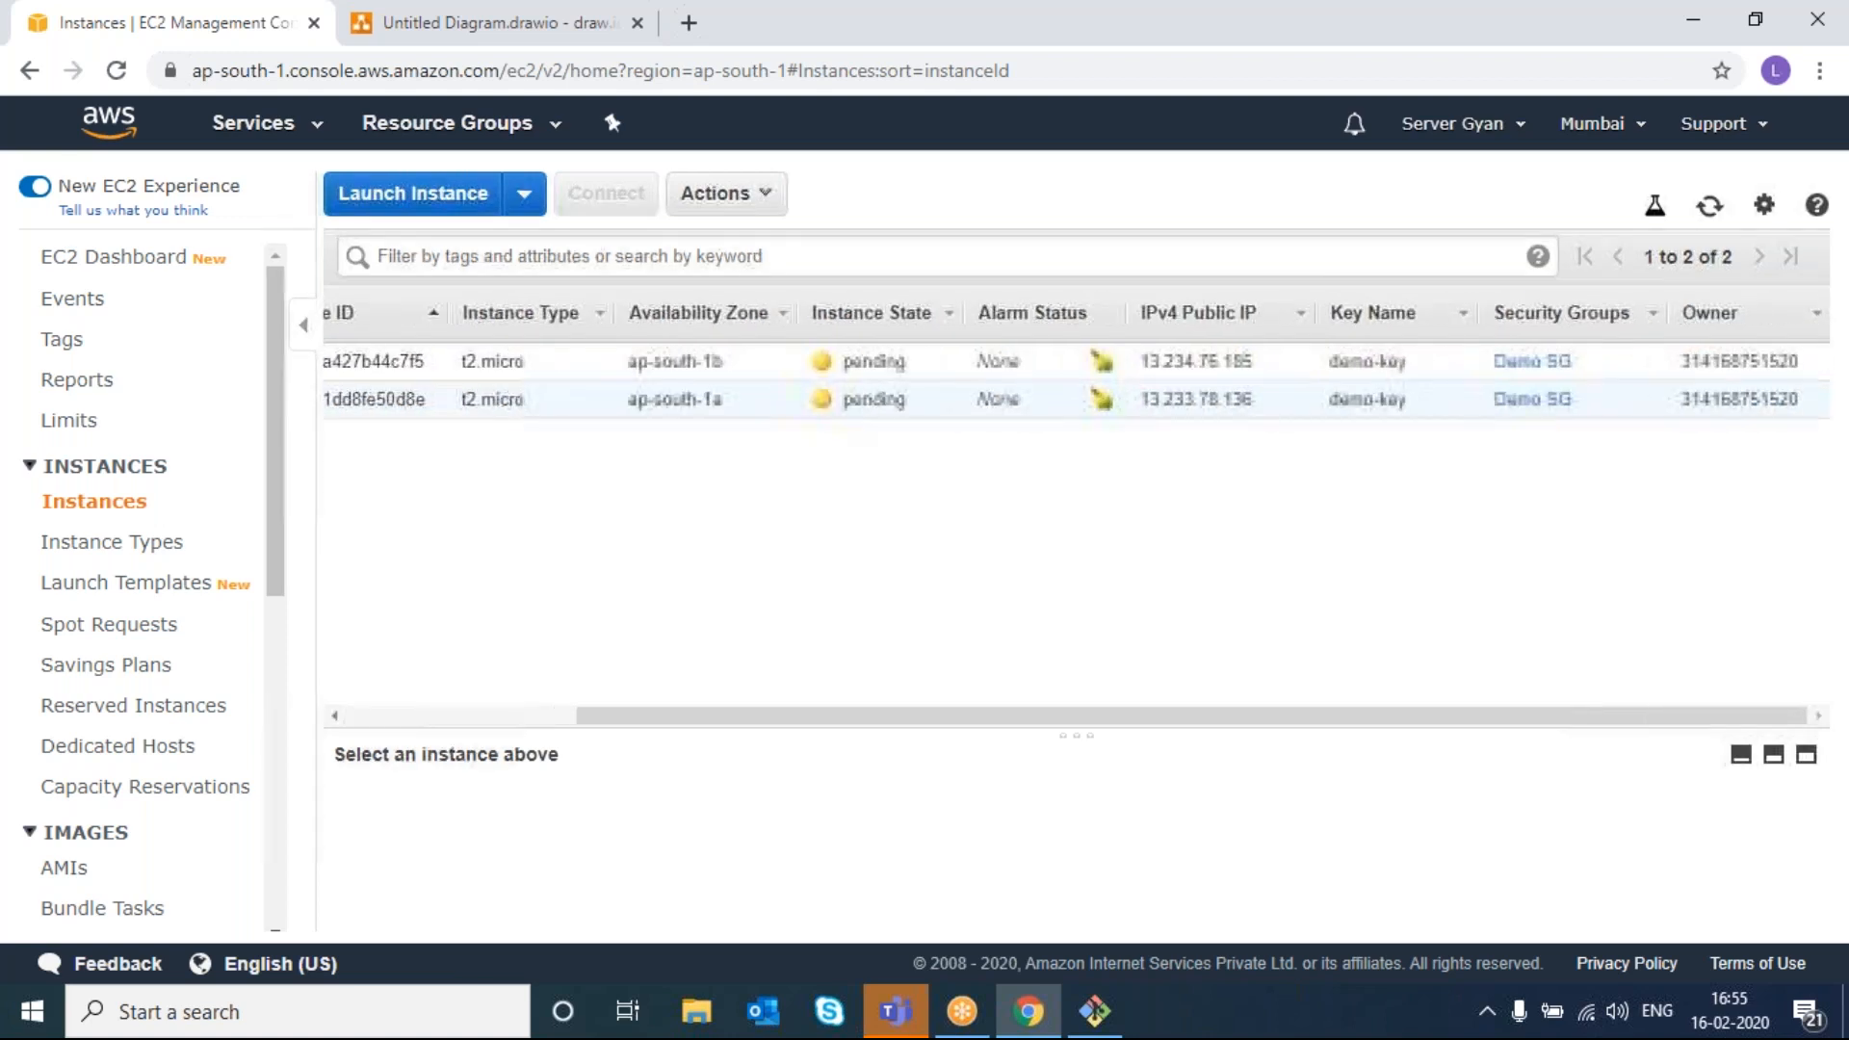
pyautogui.hscroll(-5, 842, 412)
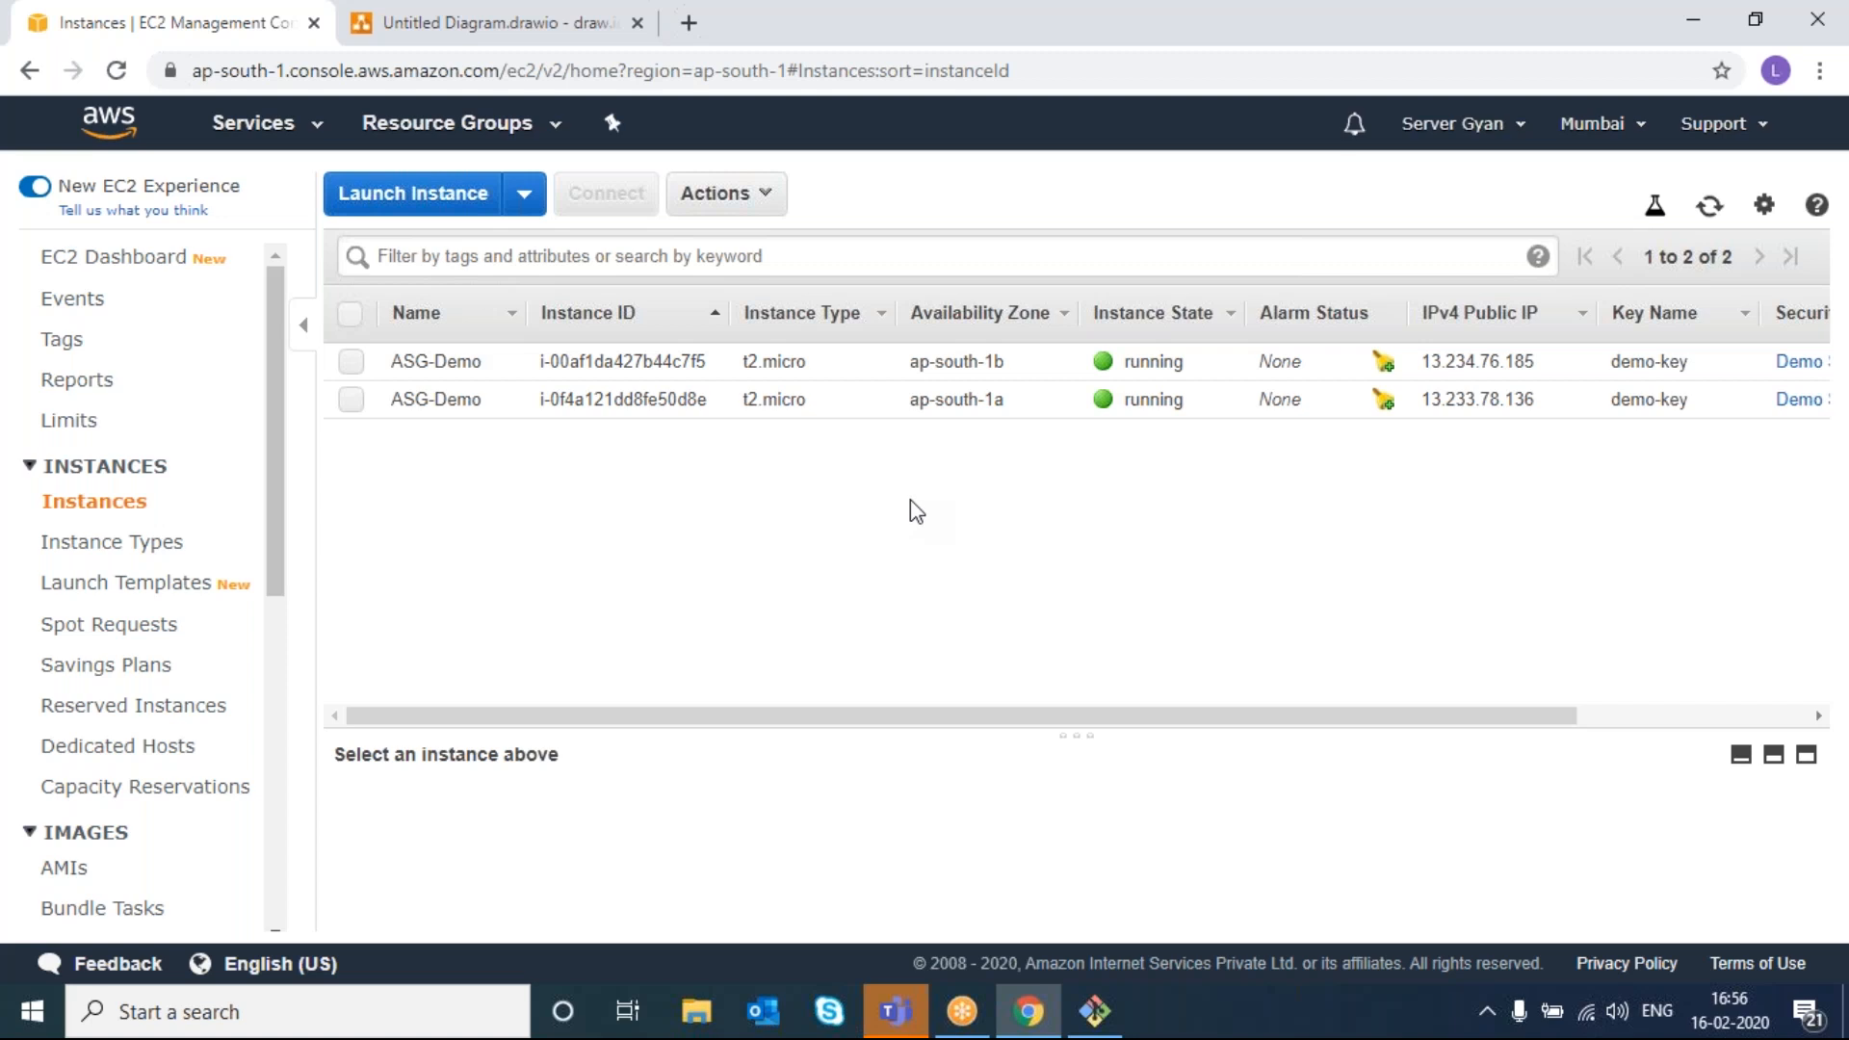
# - Terminate both ASG-Demo instances
pyautogui.click(351, 363)
pyautogui.click(350, 398)
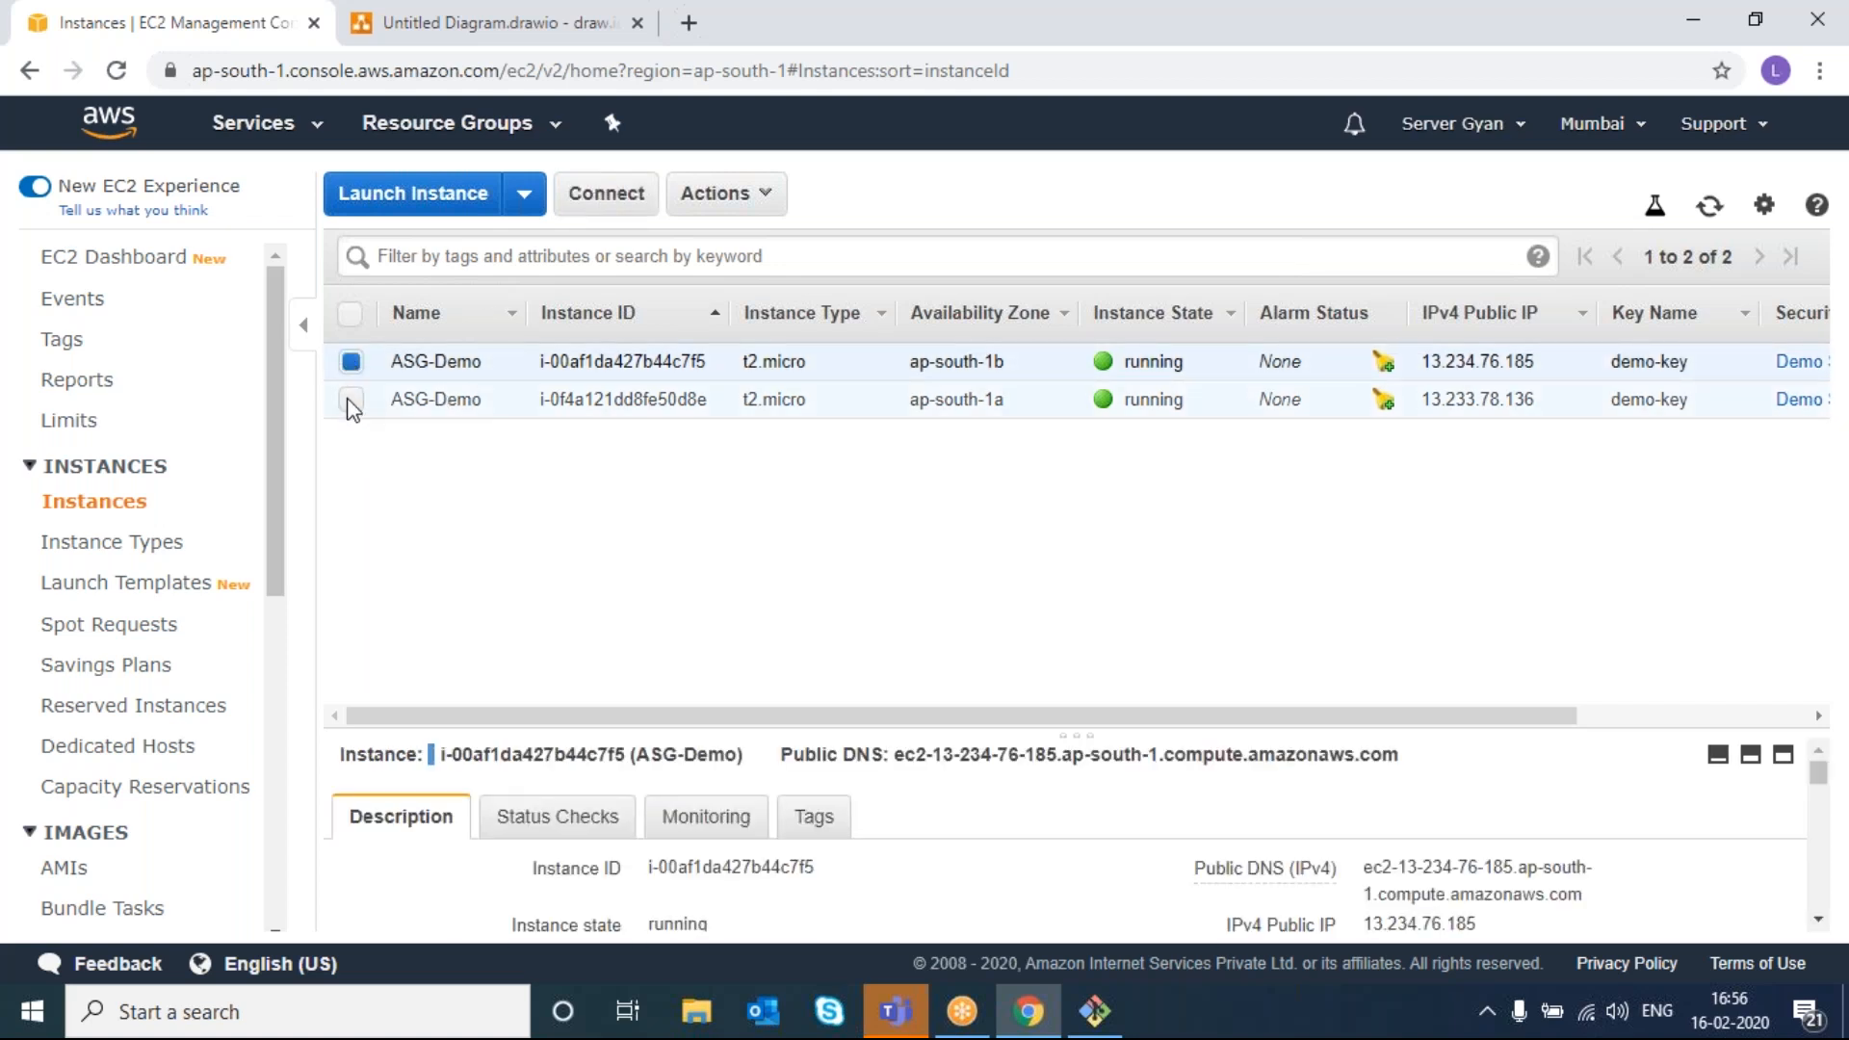
pyautogui.click(724, 194)
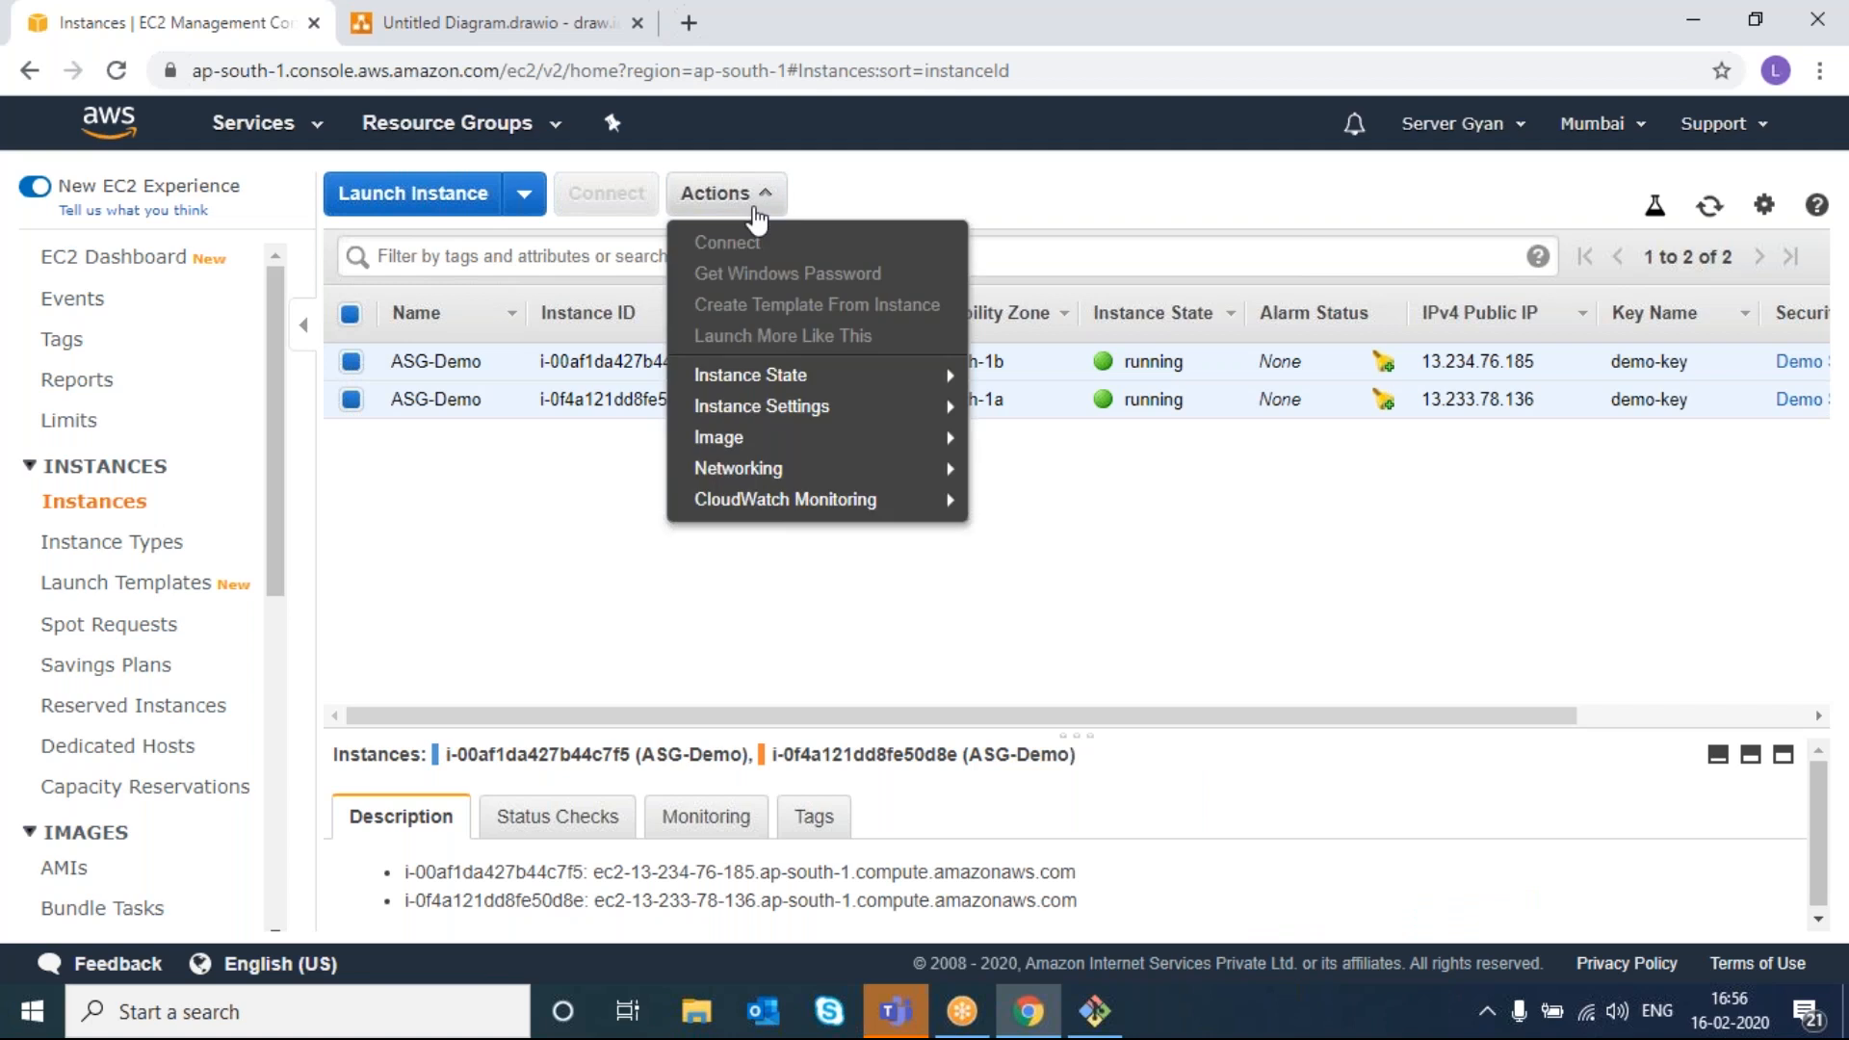
pyautogui.moveTo(770, 377)
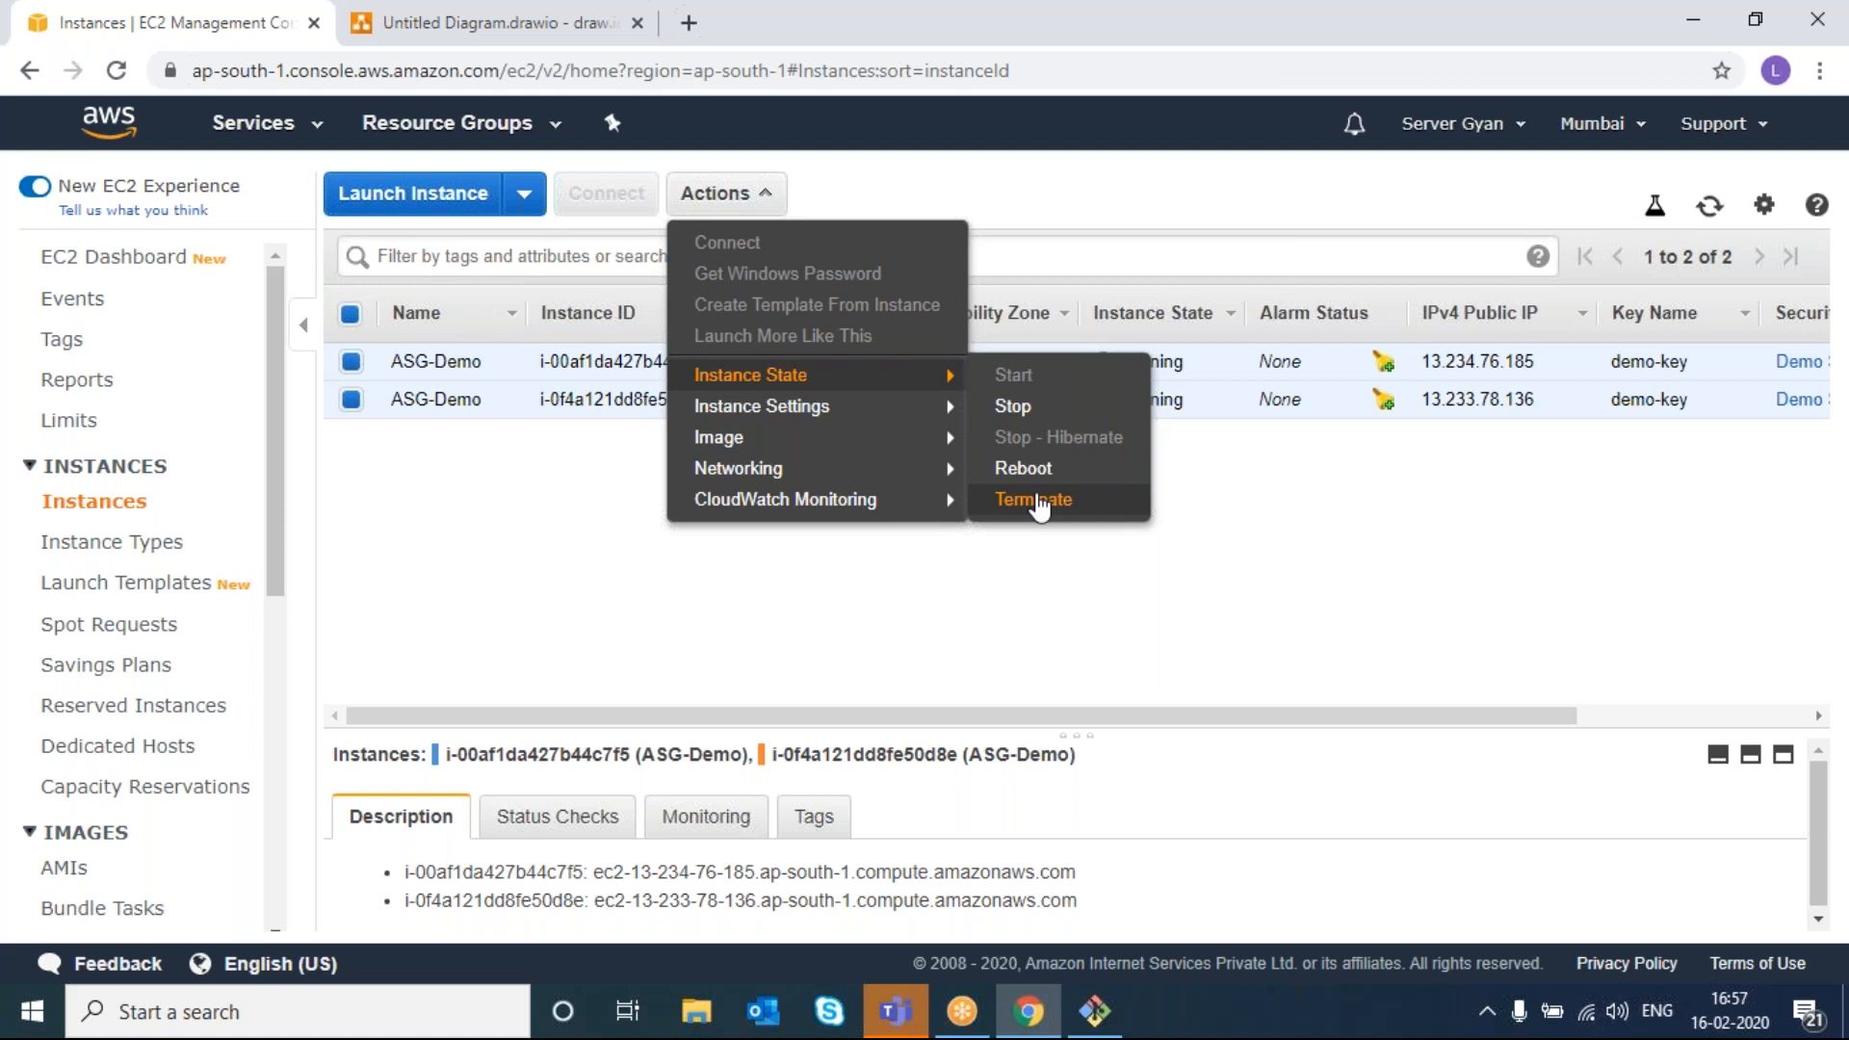
pyautogui.click(1033, 498)
pyautogui.click(1329, 736)
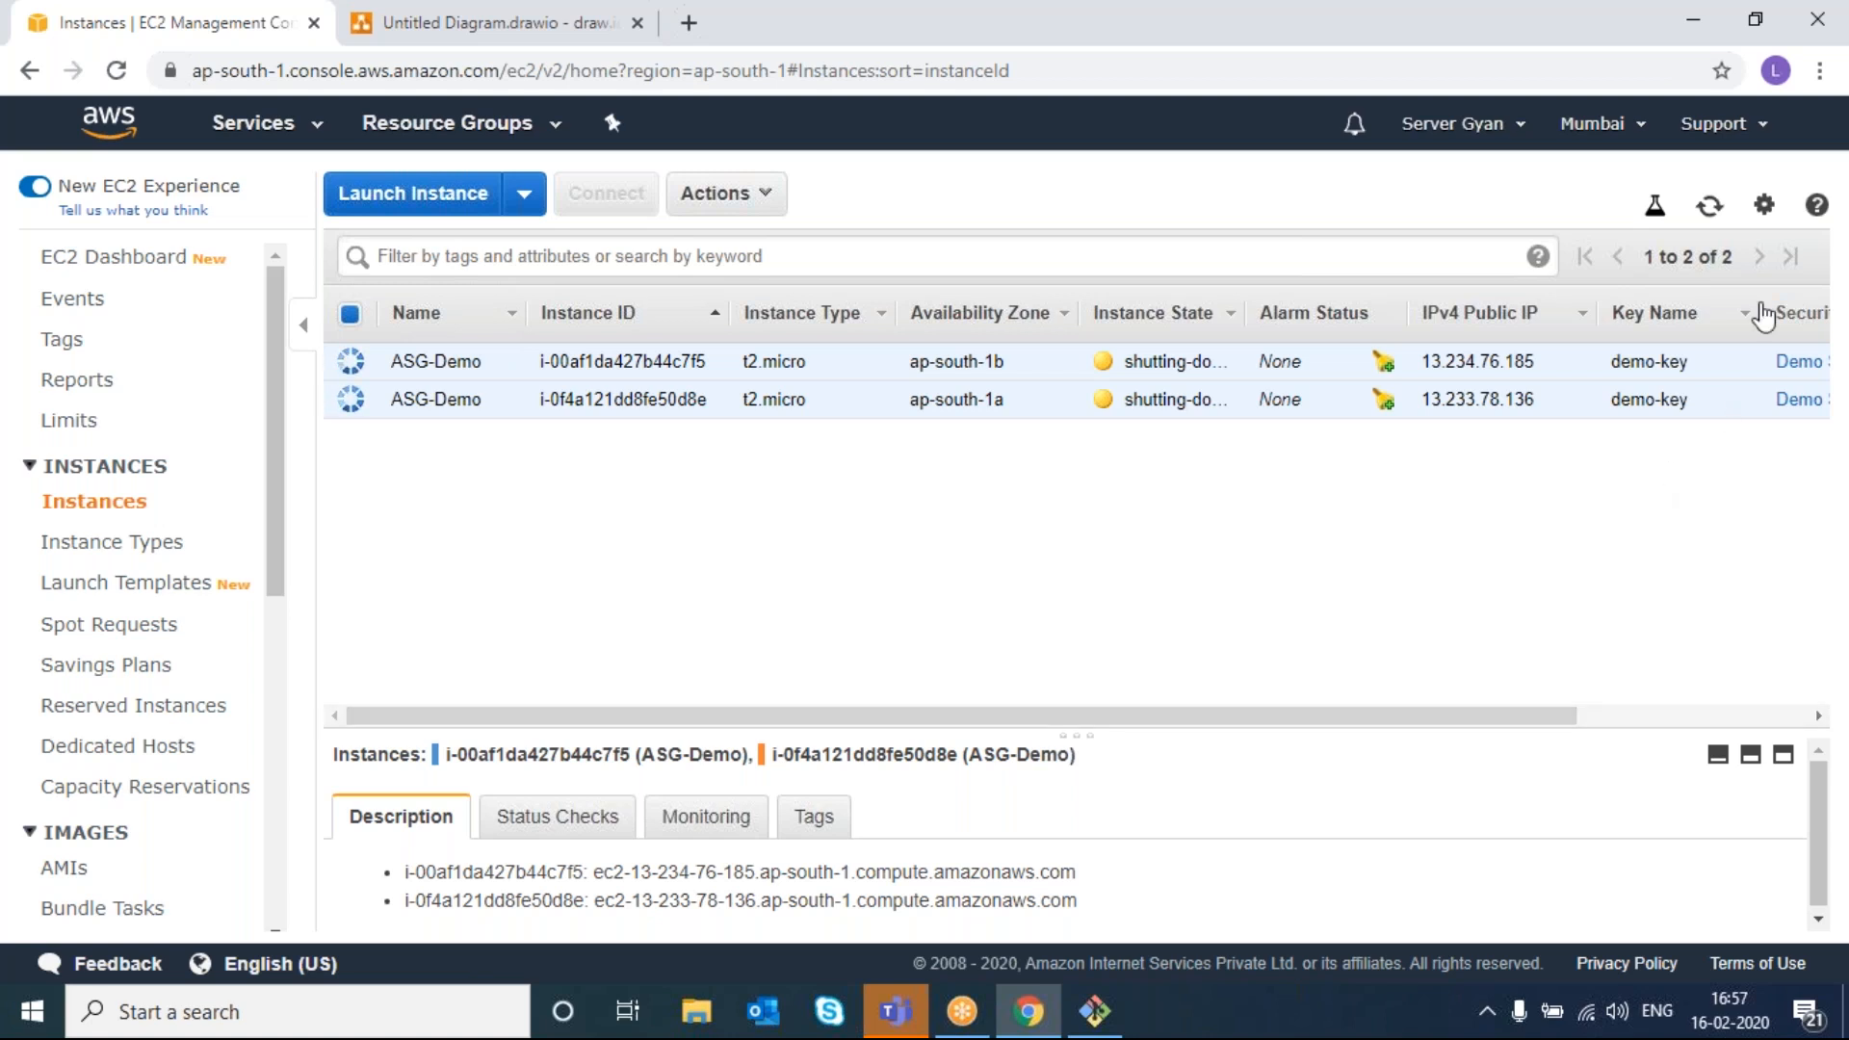
# - Refresh the instance list until both instances show as shutting down
pyautogui.click(1710, 207)
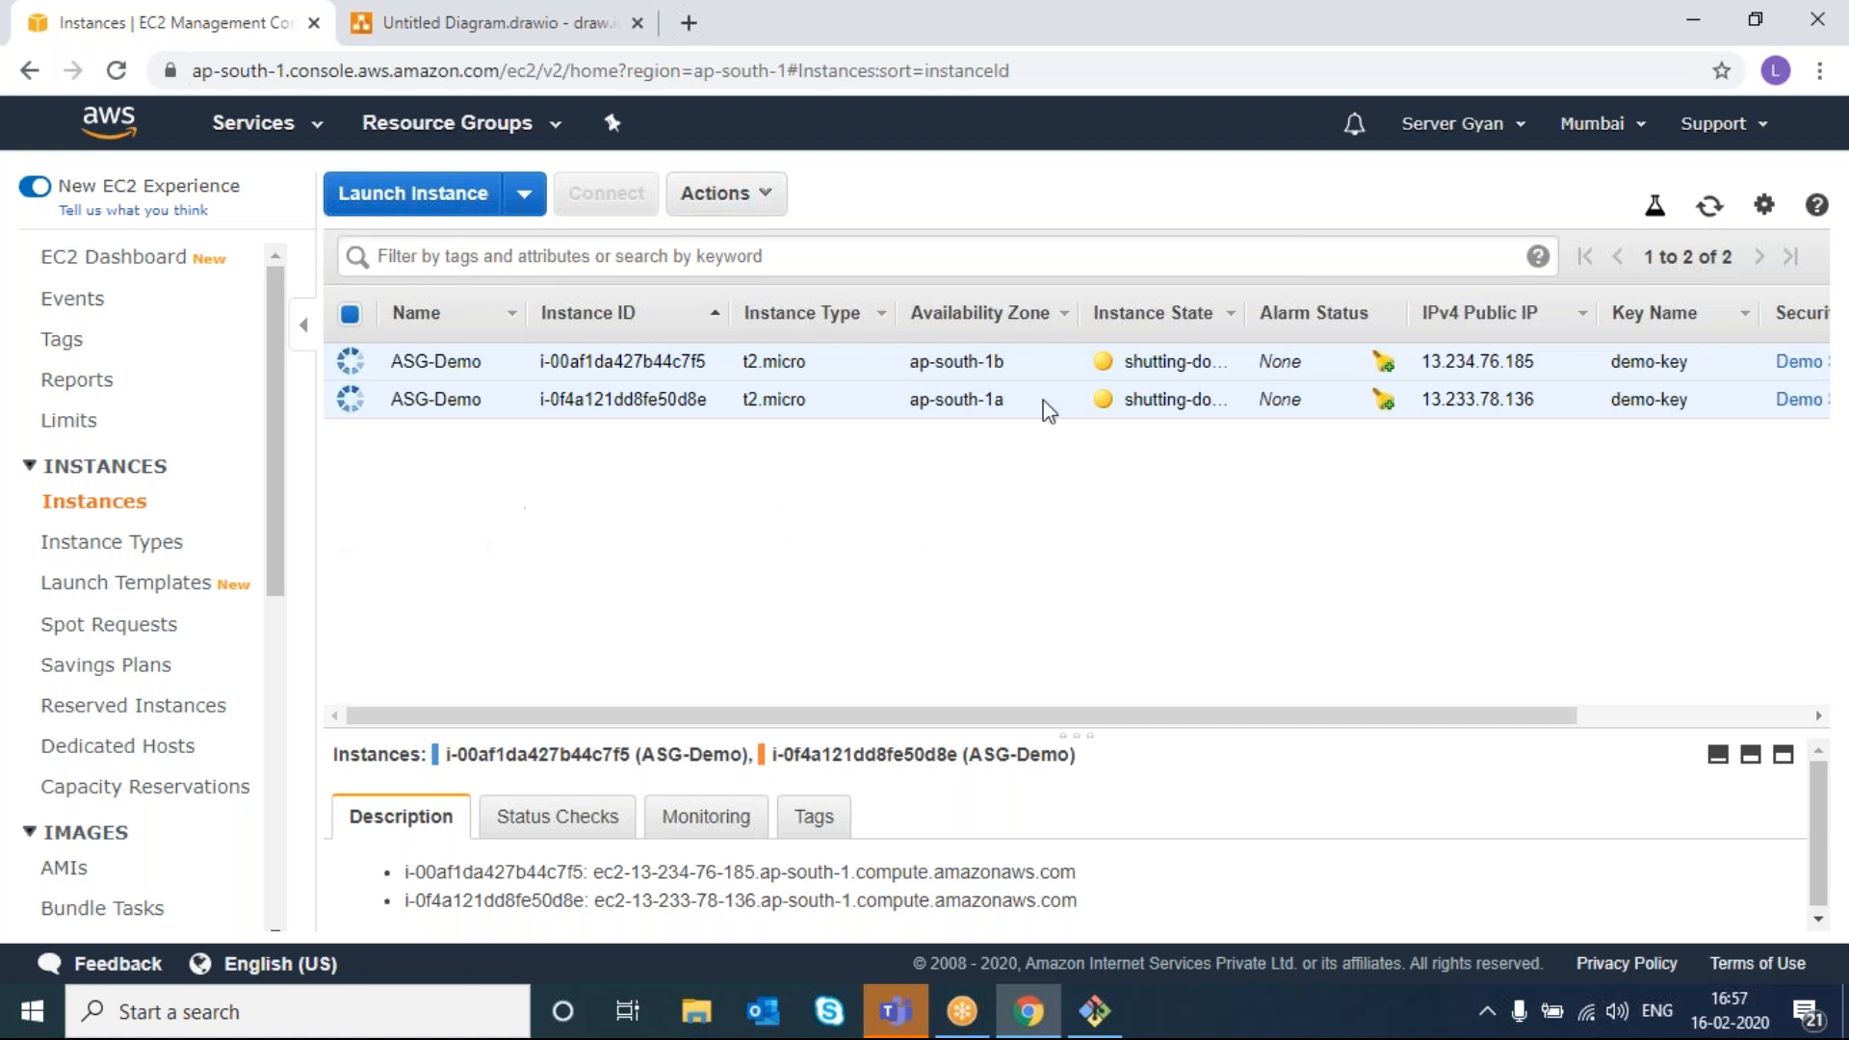
pyautogui.click(1711, 218)
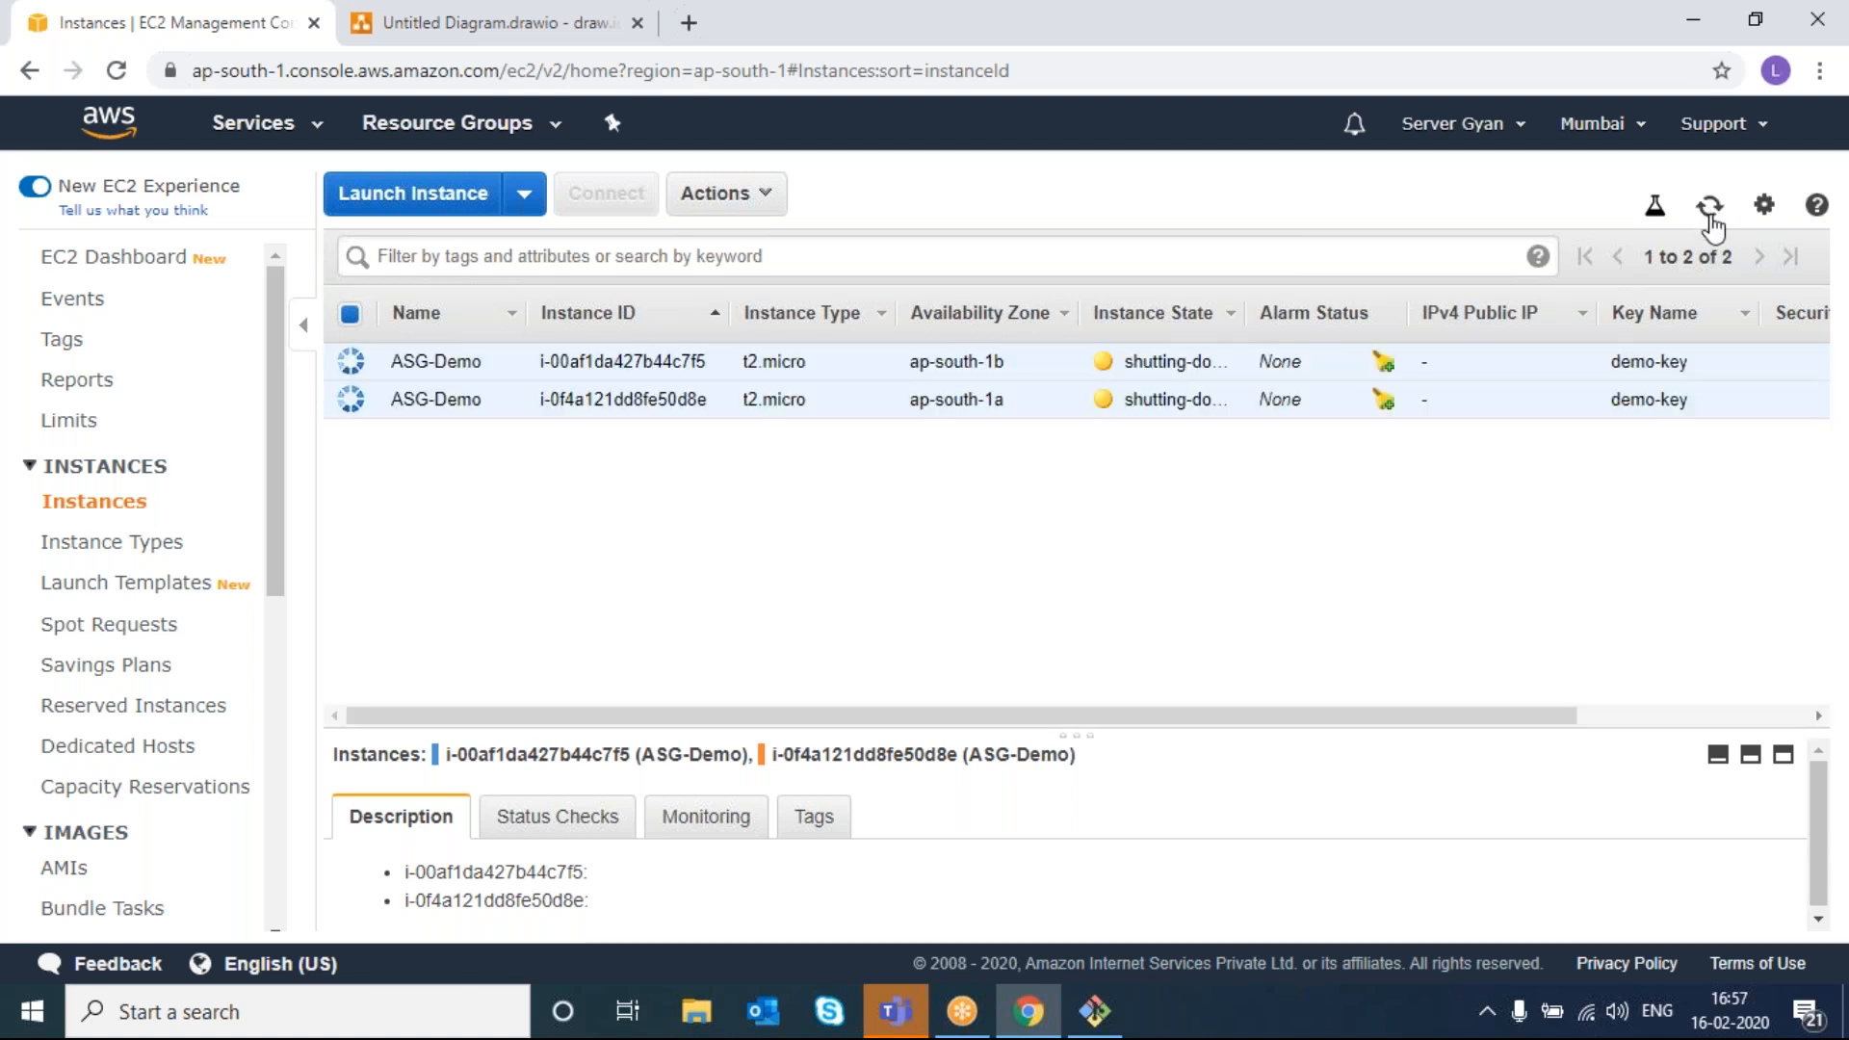
pyautogui.scroll(-7, 96, 674)
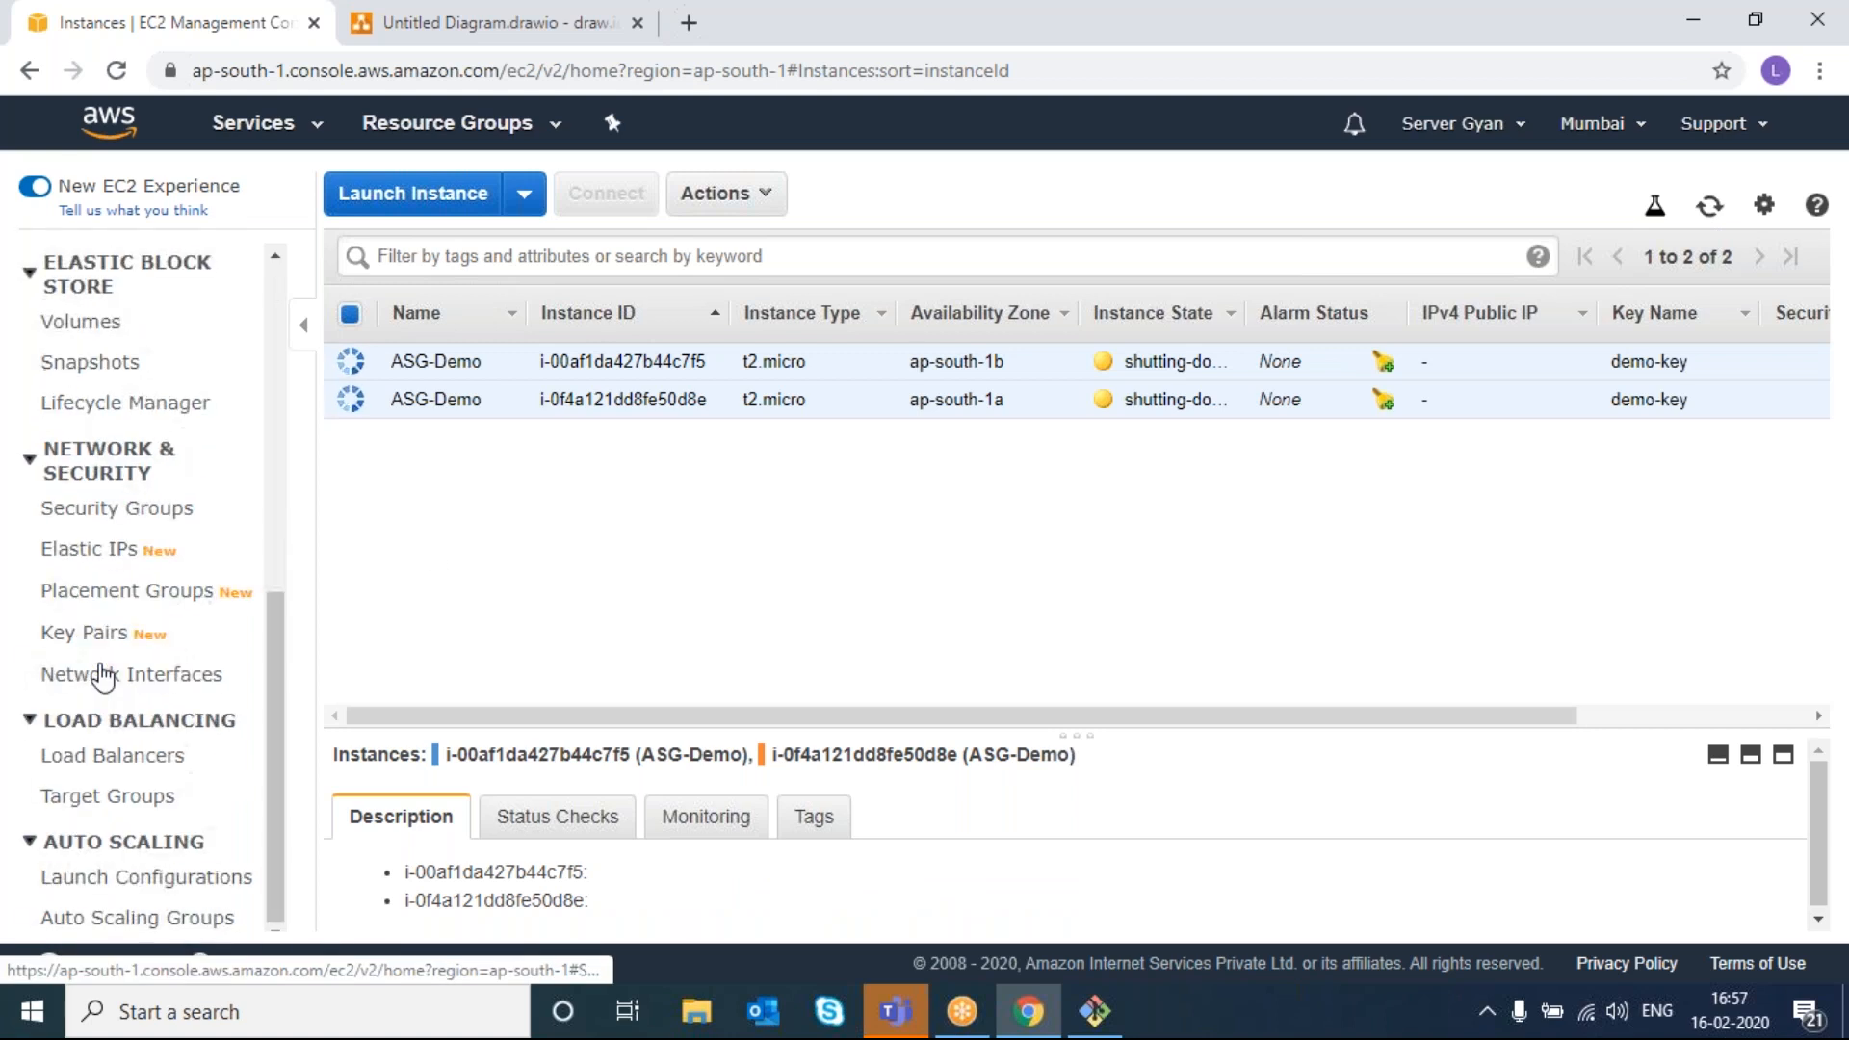
# - Set demo-ASG's health check grace period to 30 and save it
pyautogui.click(161, 924)
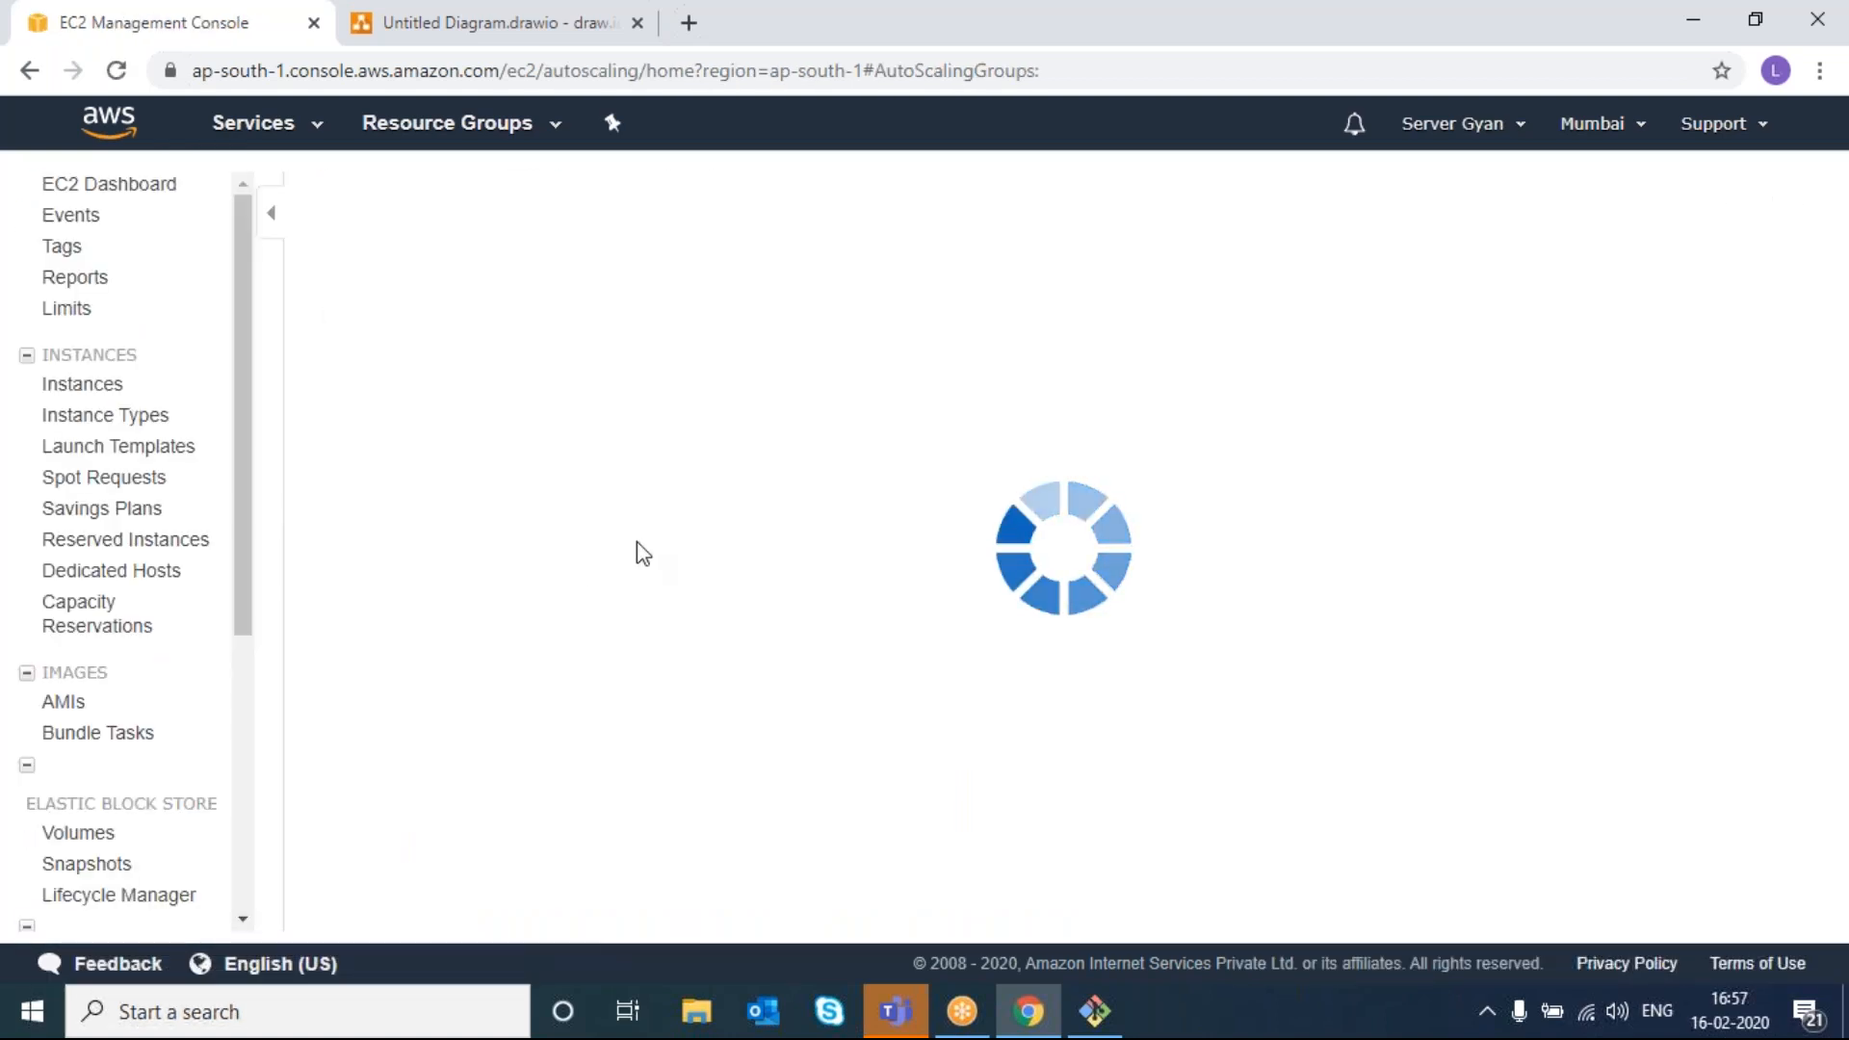
pyautogui.click(640, 372)
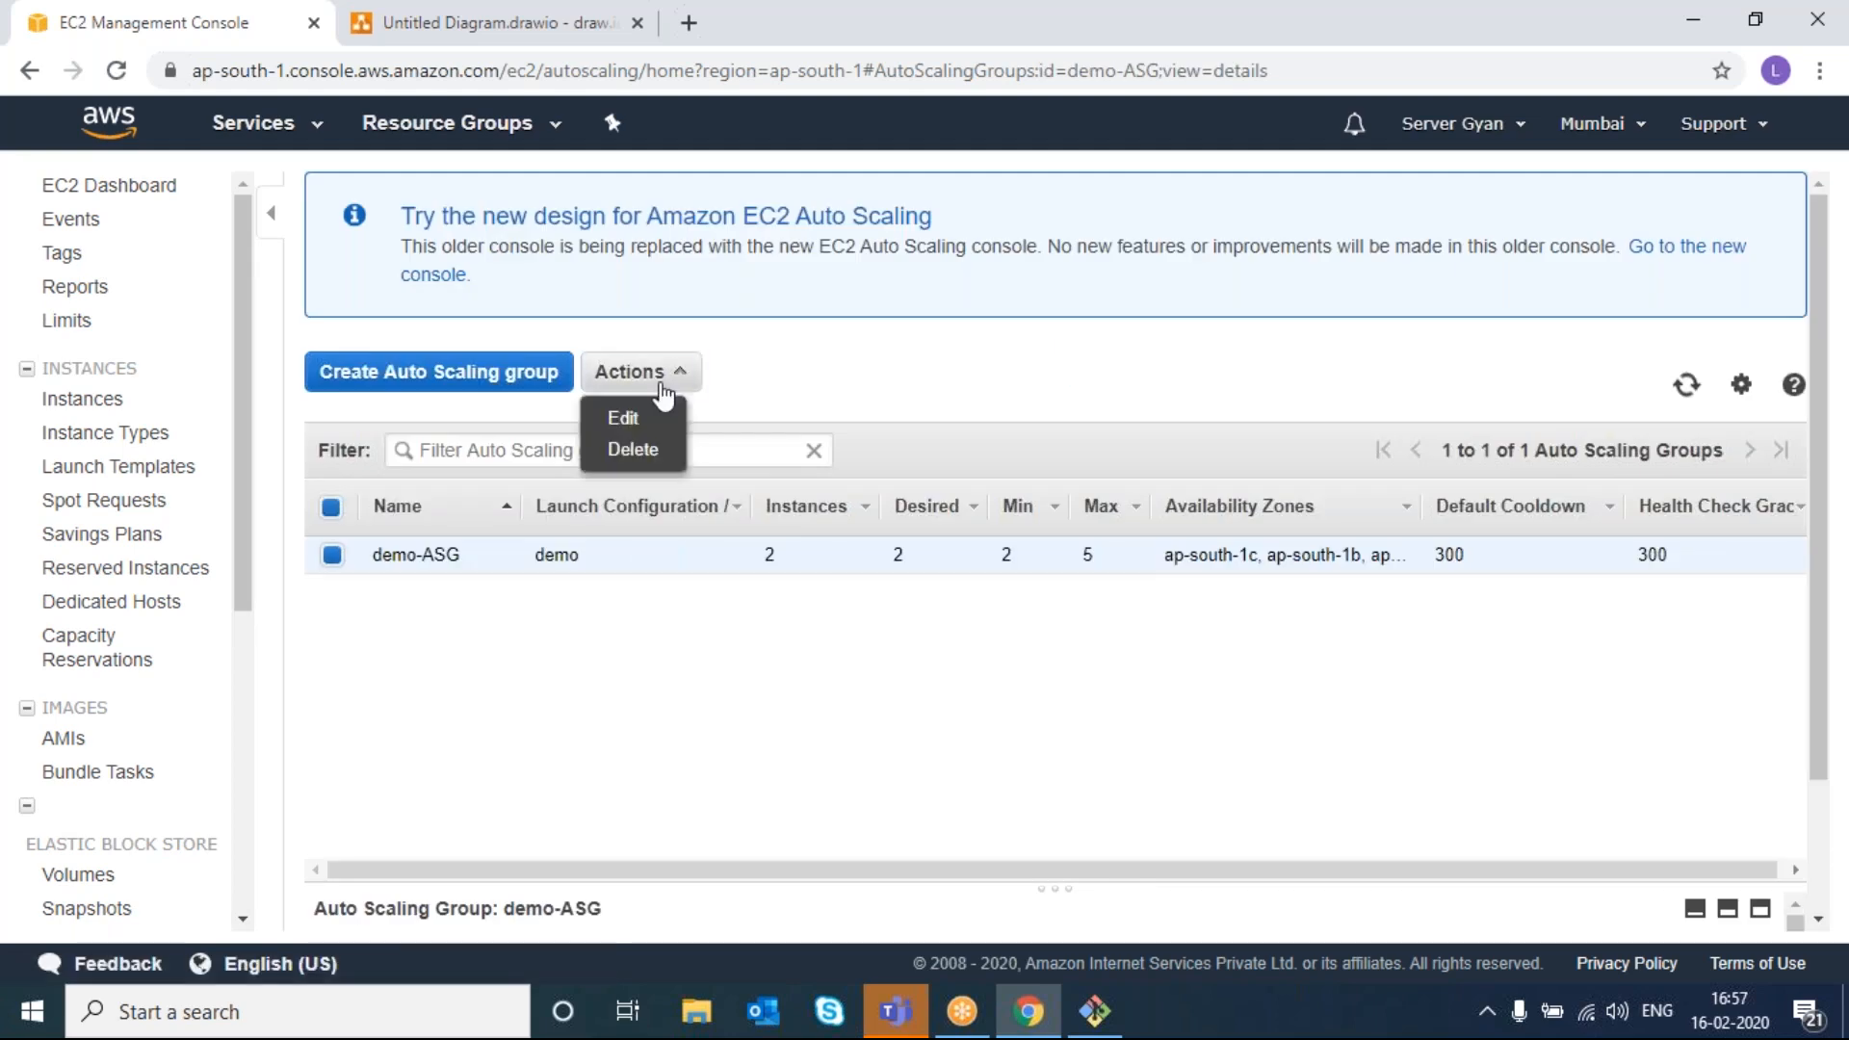
pyautogui.click(403, 628)
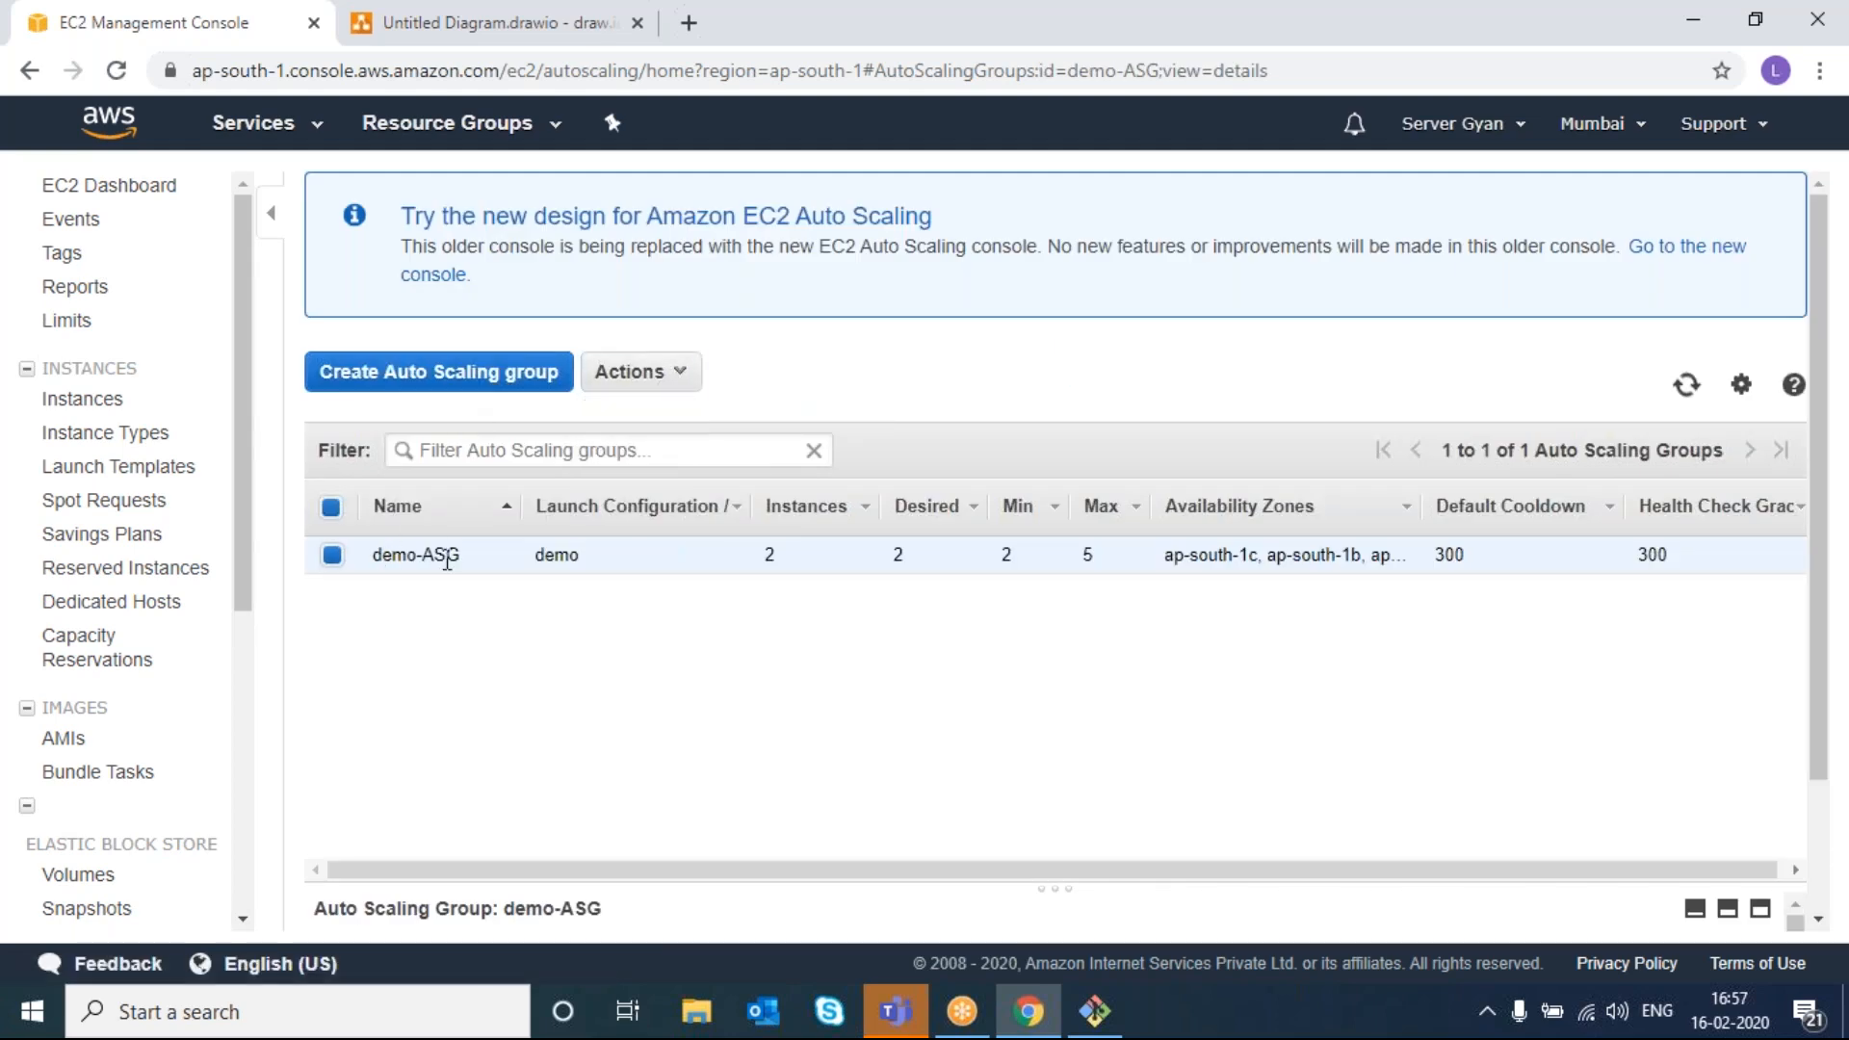
pyautogui.click(678, 377)
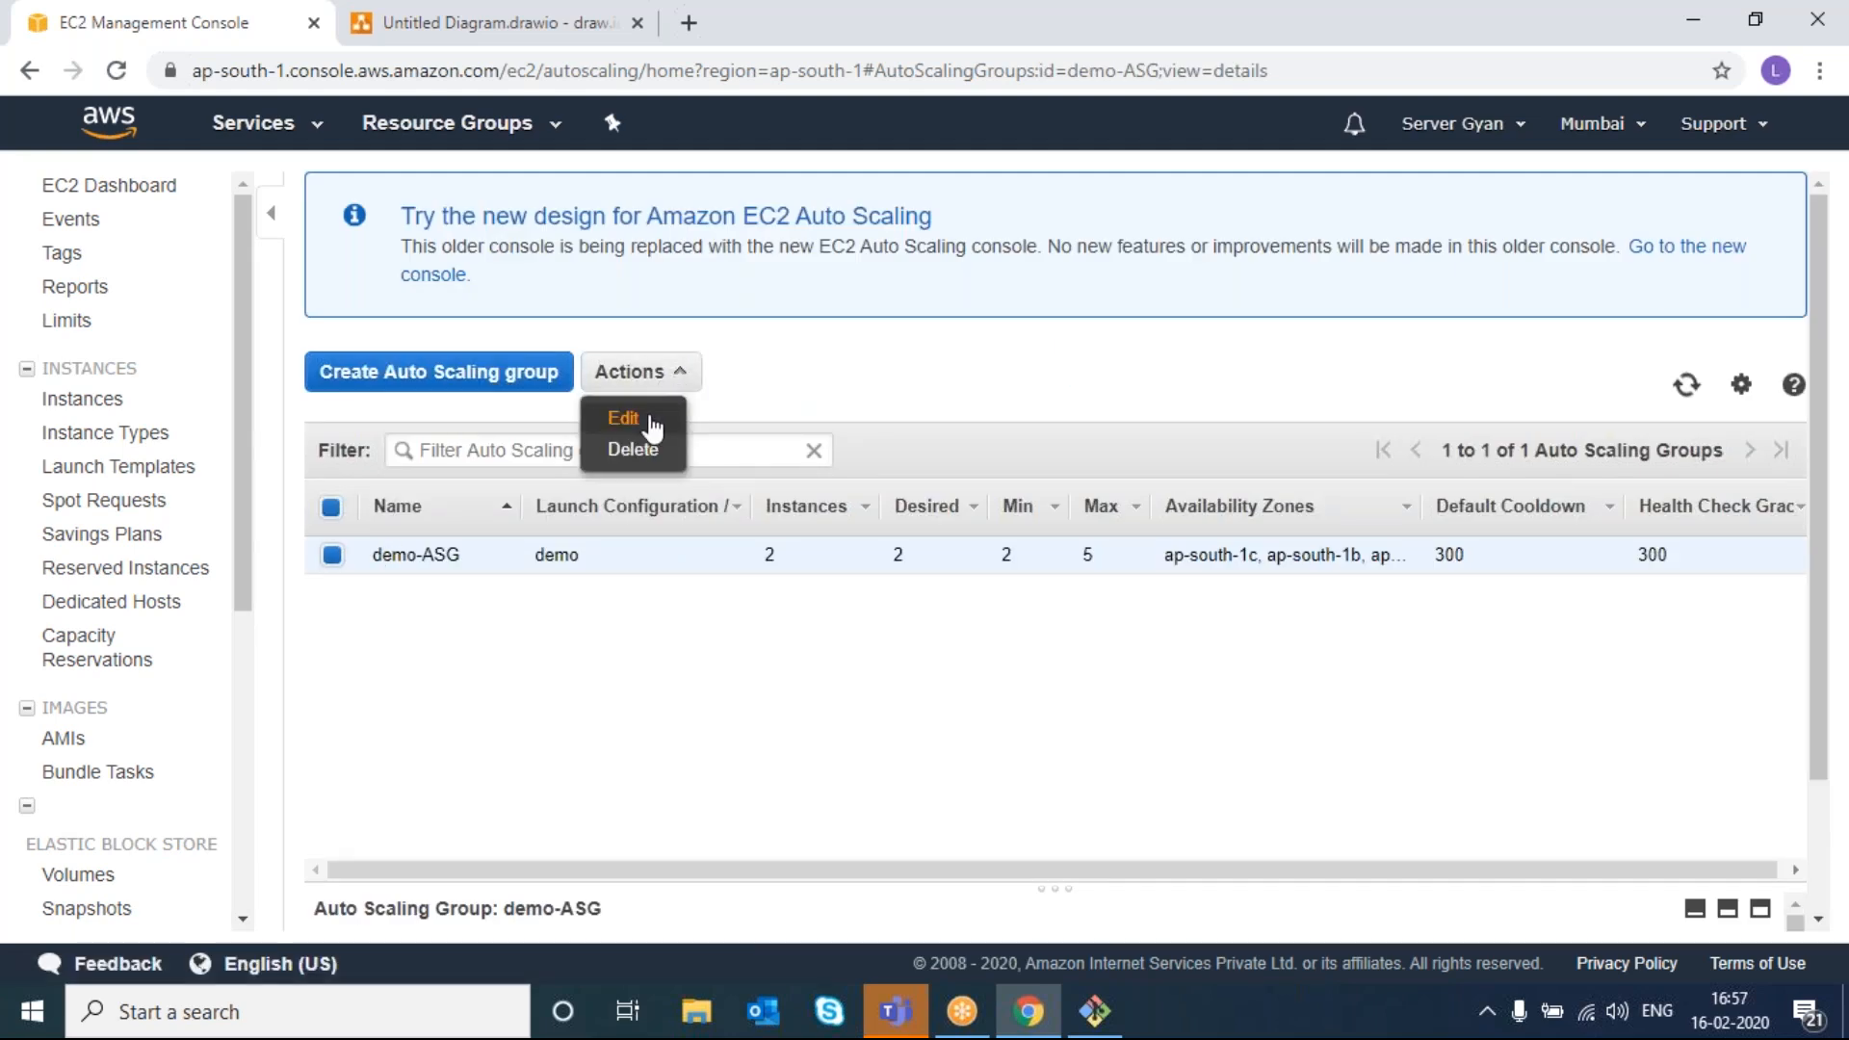
pyautogui.click(652, 427)
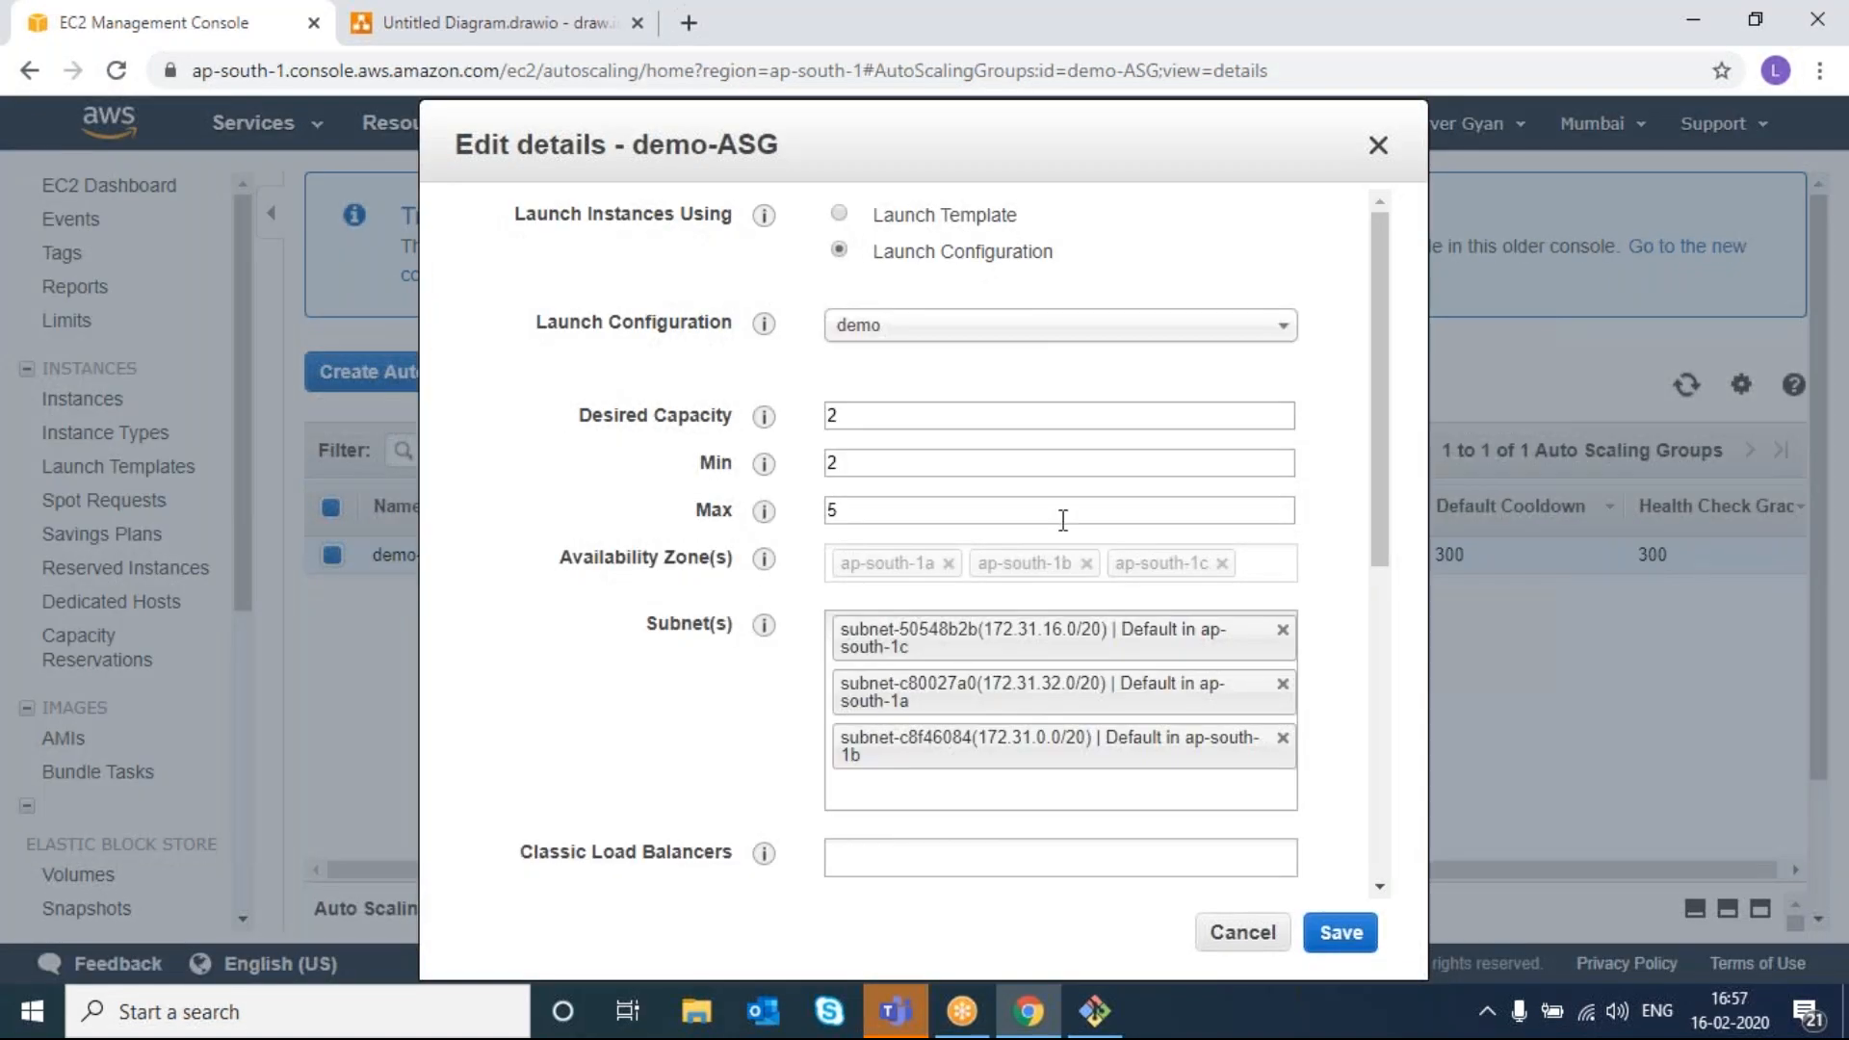
pyautogui.scroll(-4, 940, 574)
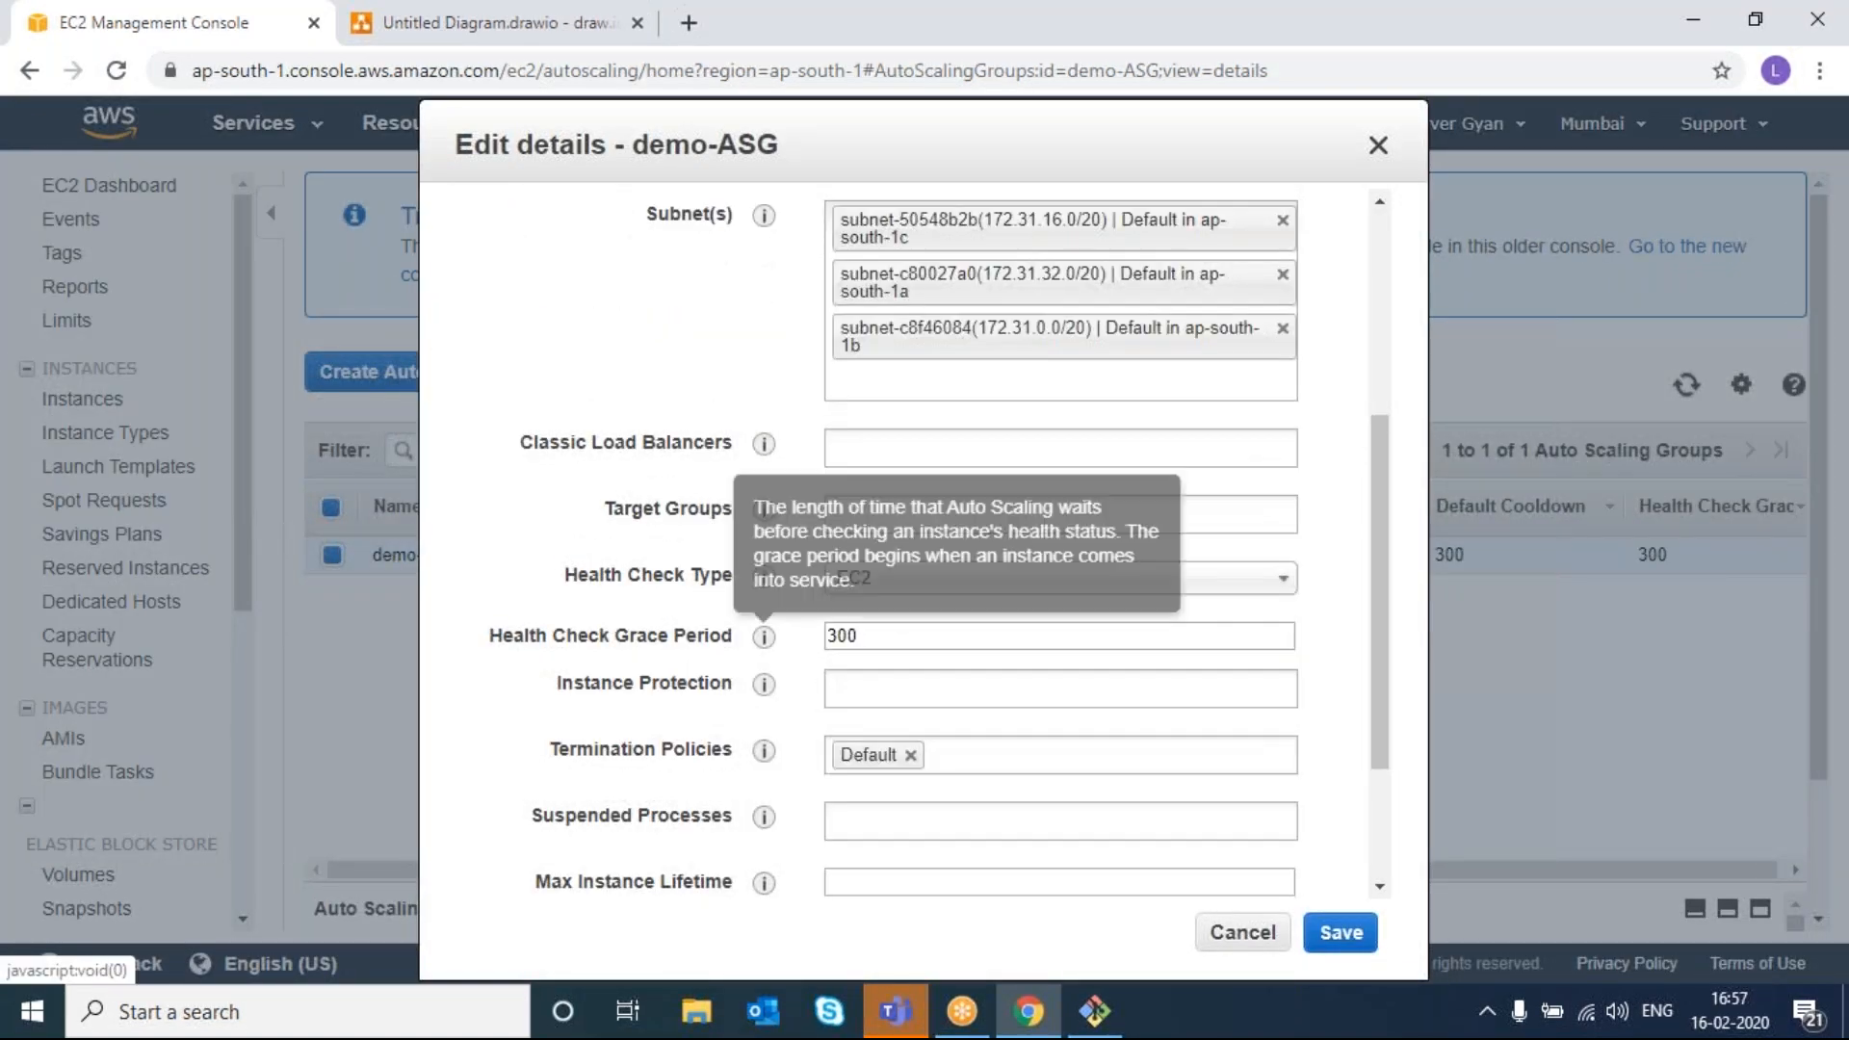
pyautogui.doubleClick(876, 634)
pyautogui.write('30')
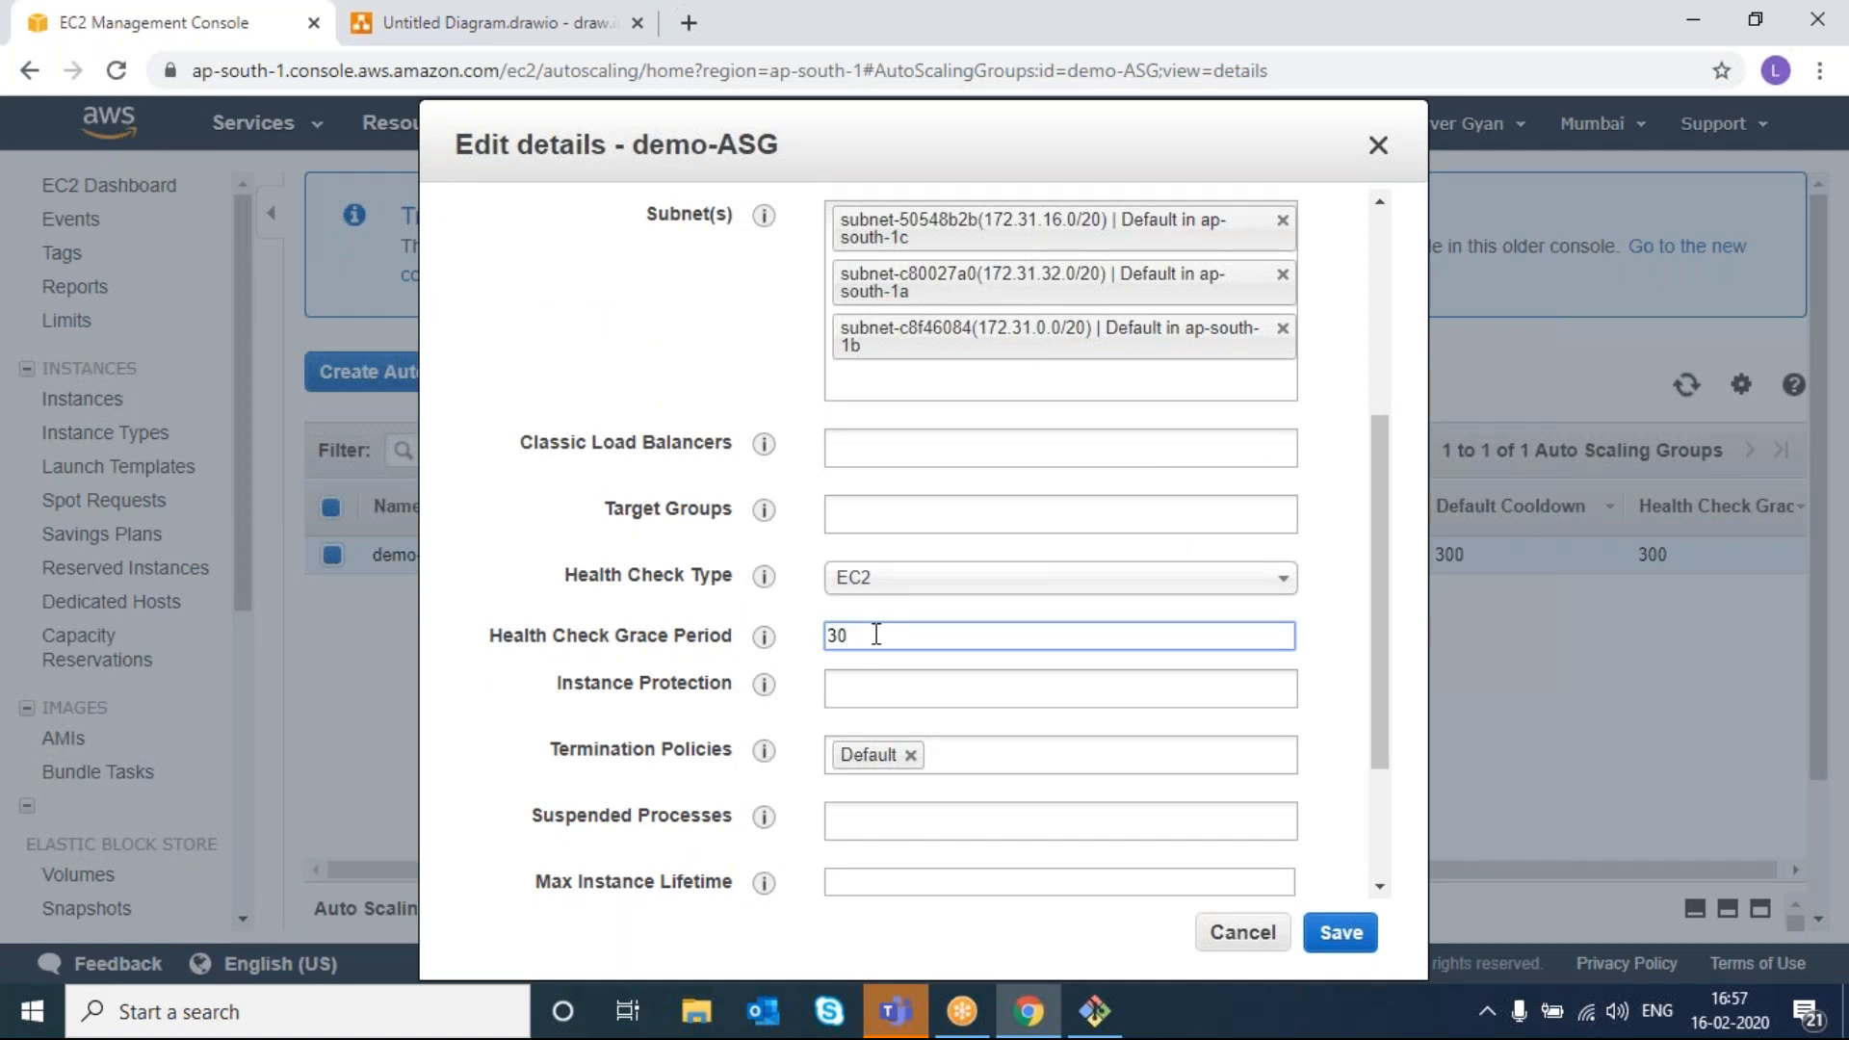
pyautogui.click(1341, 932)
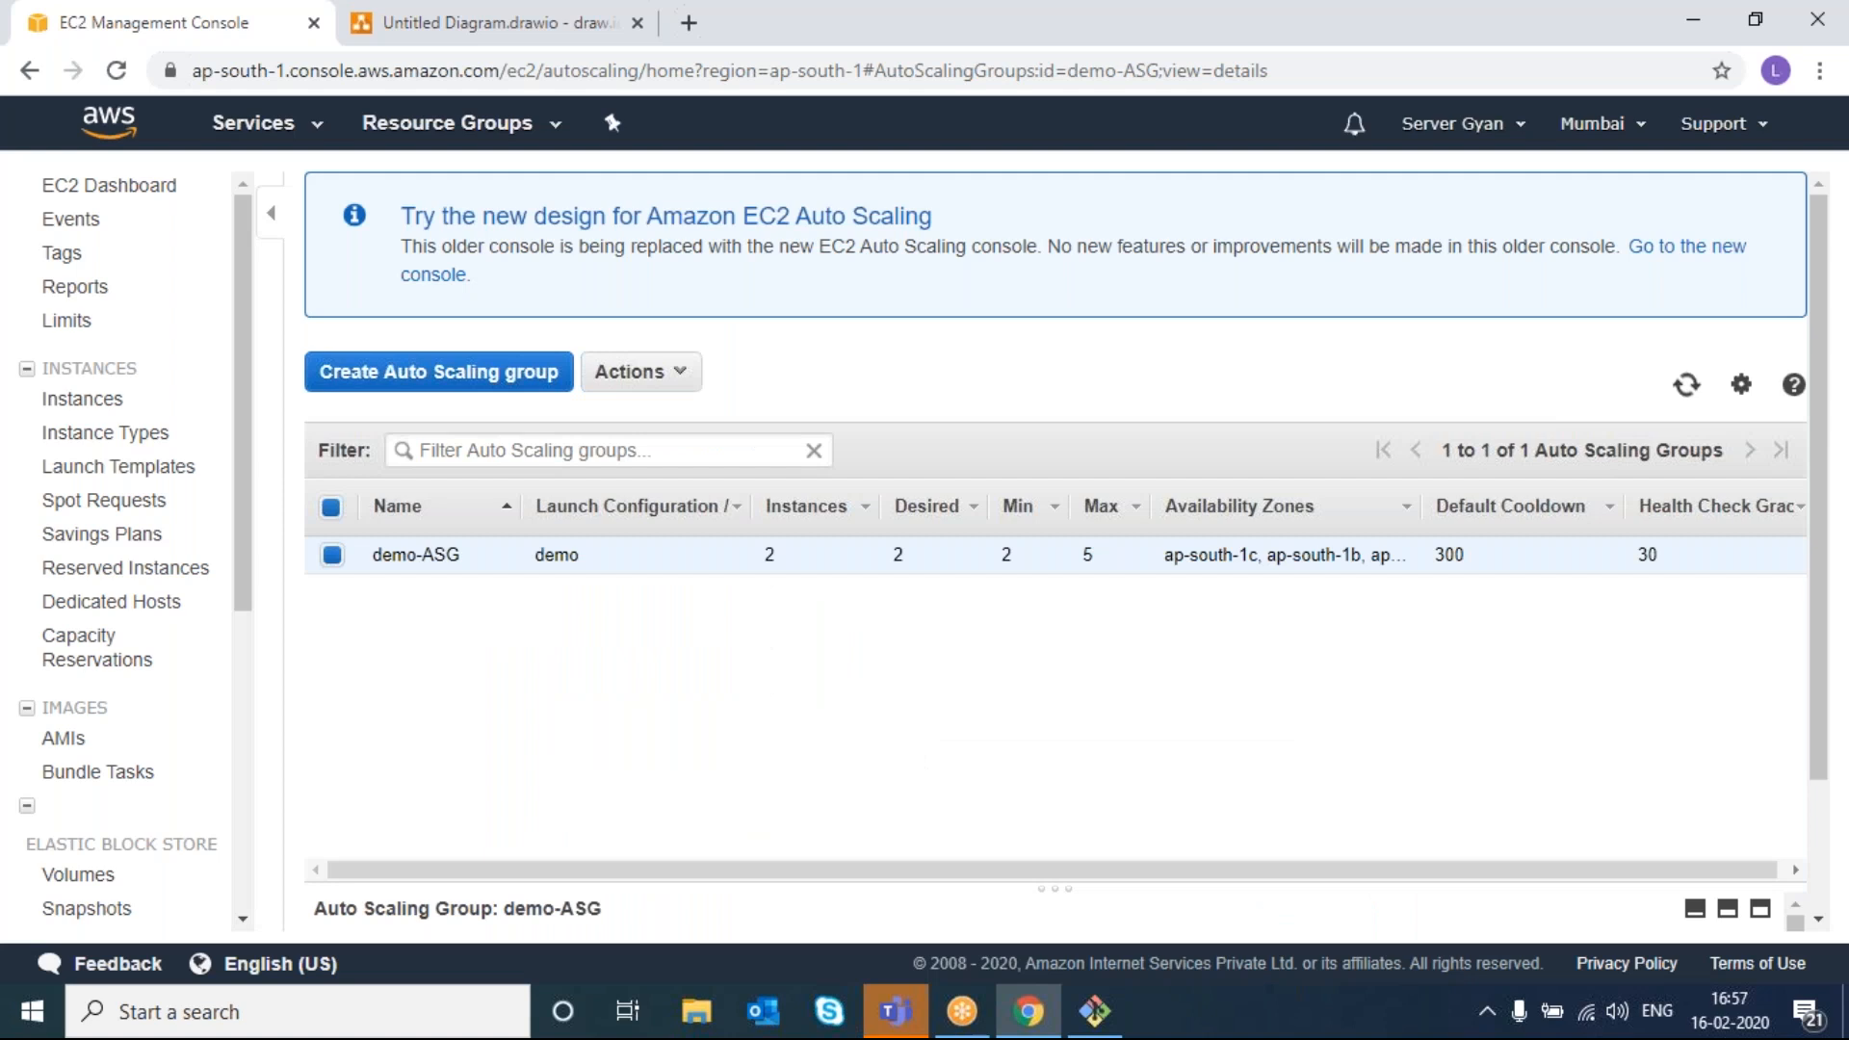
# - Shorten demo-ASG's default cooldown from 300 to 30 and save
pyautogui.click(660, 375)
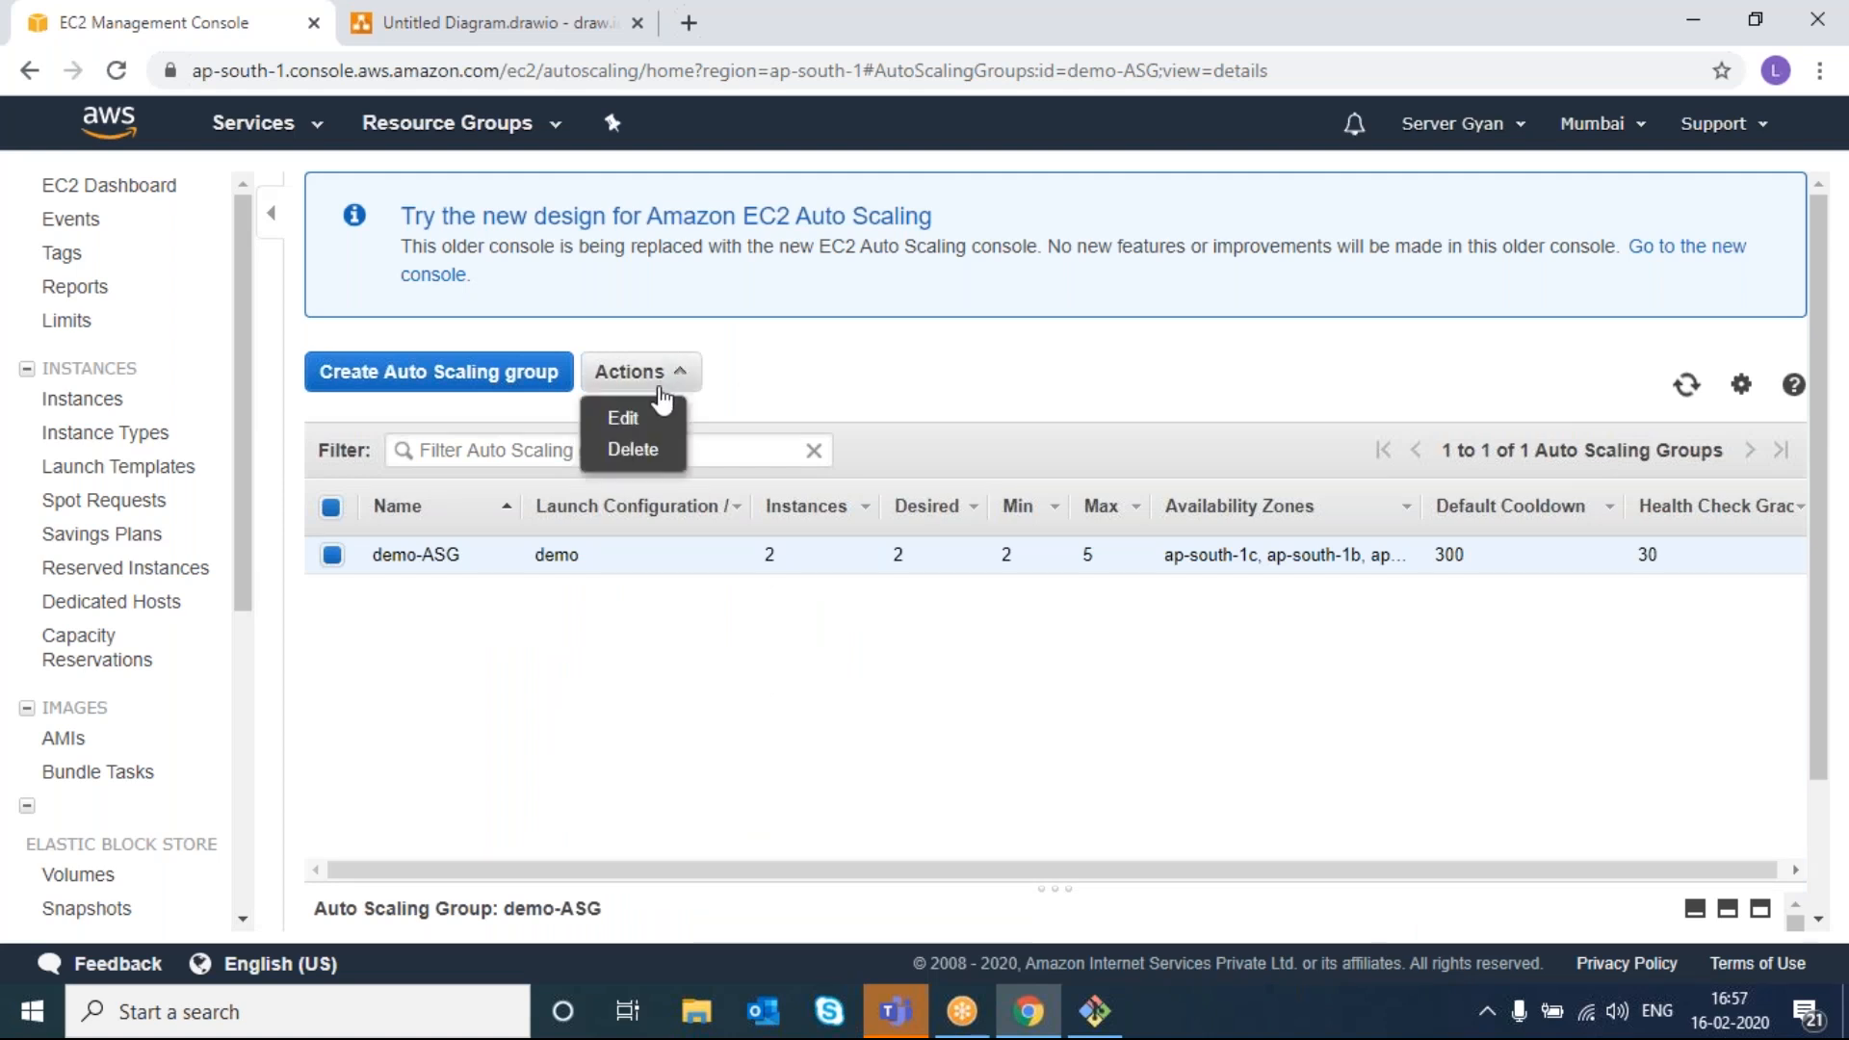
pyautogui.click(624, 418)
pyautogui.scroll(-5, 784, 694)
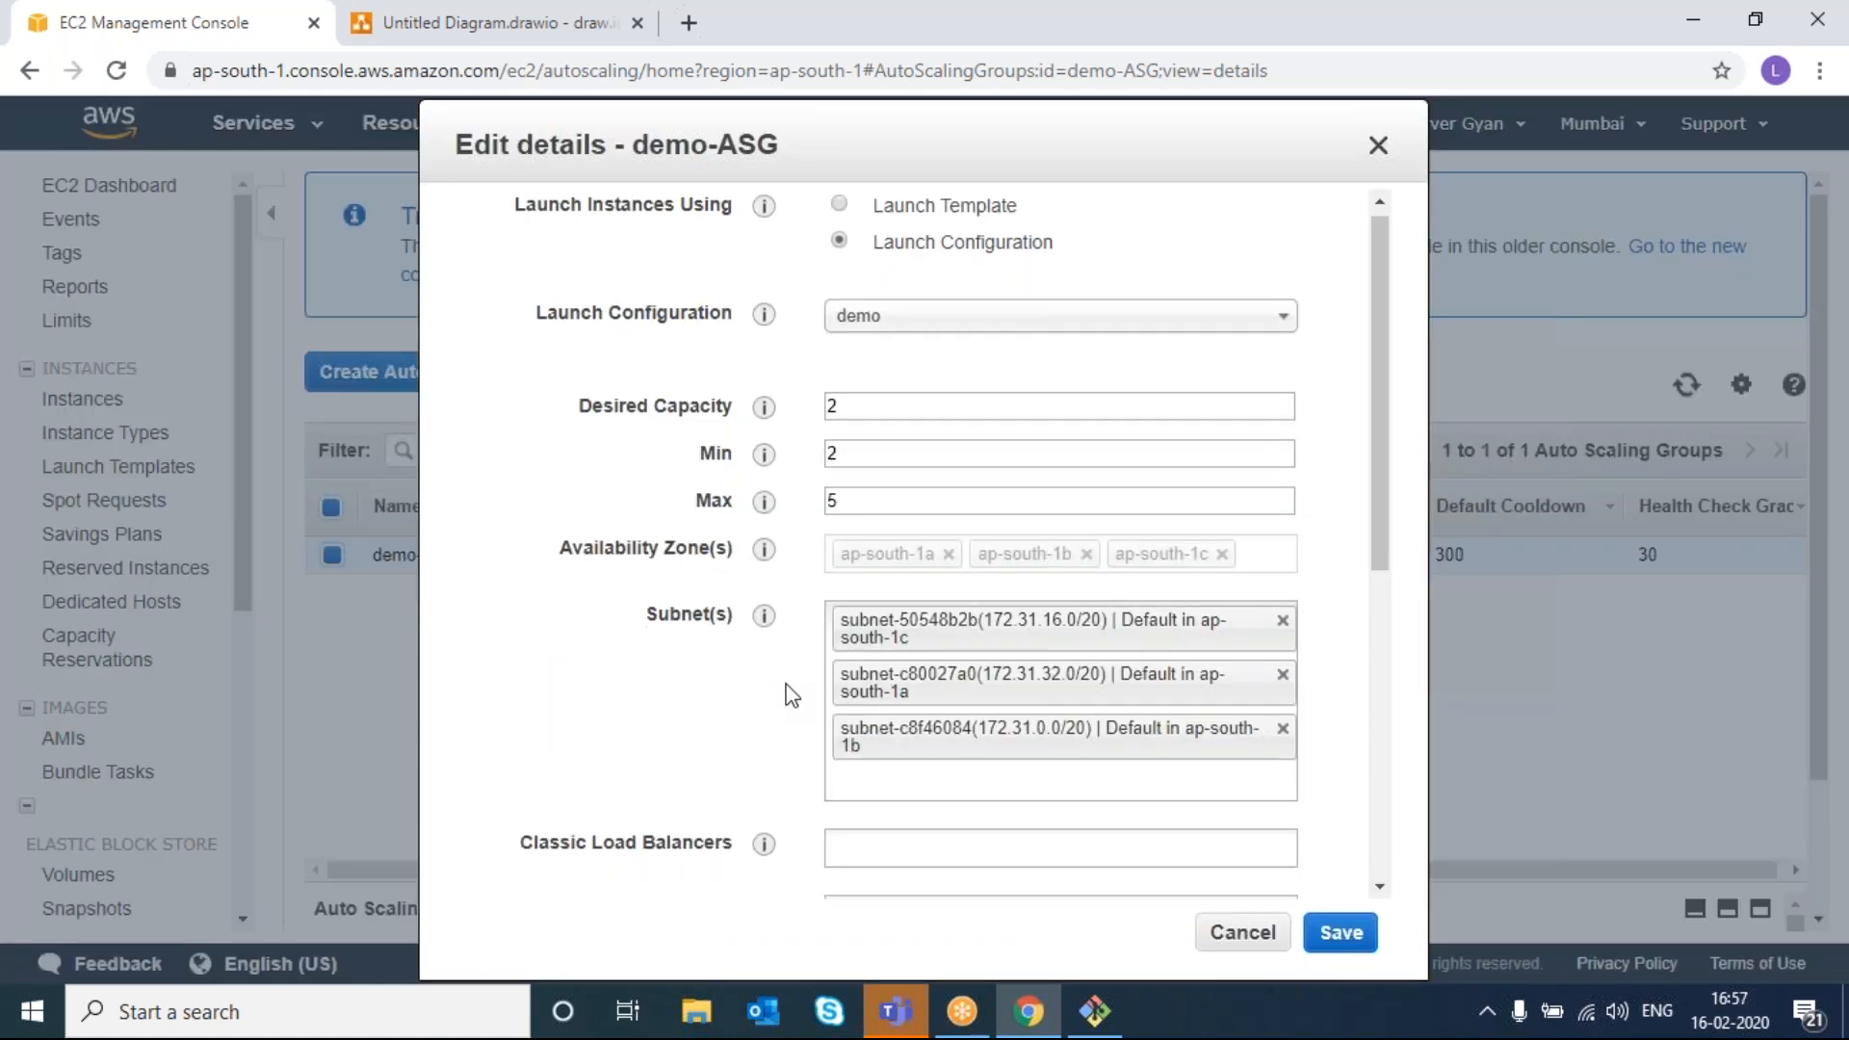
pyautogui.click(882, 764)
pyautogui.press('BackSpace')
pyautogui.moveTo(765, 767)
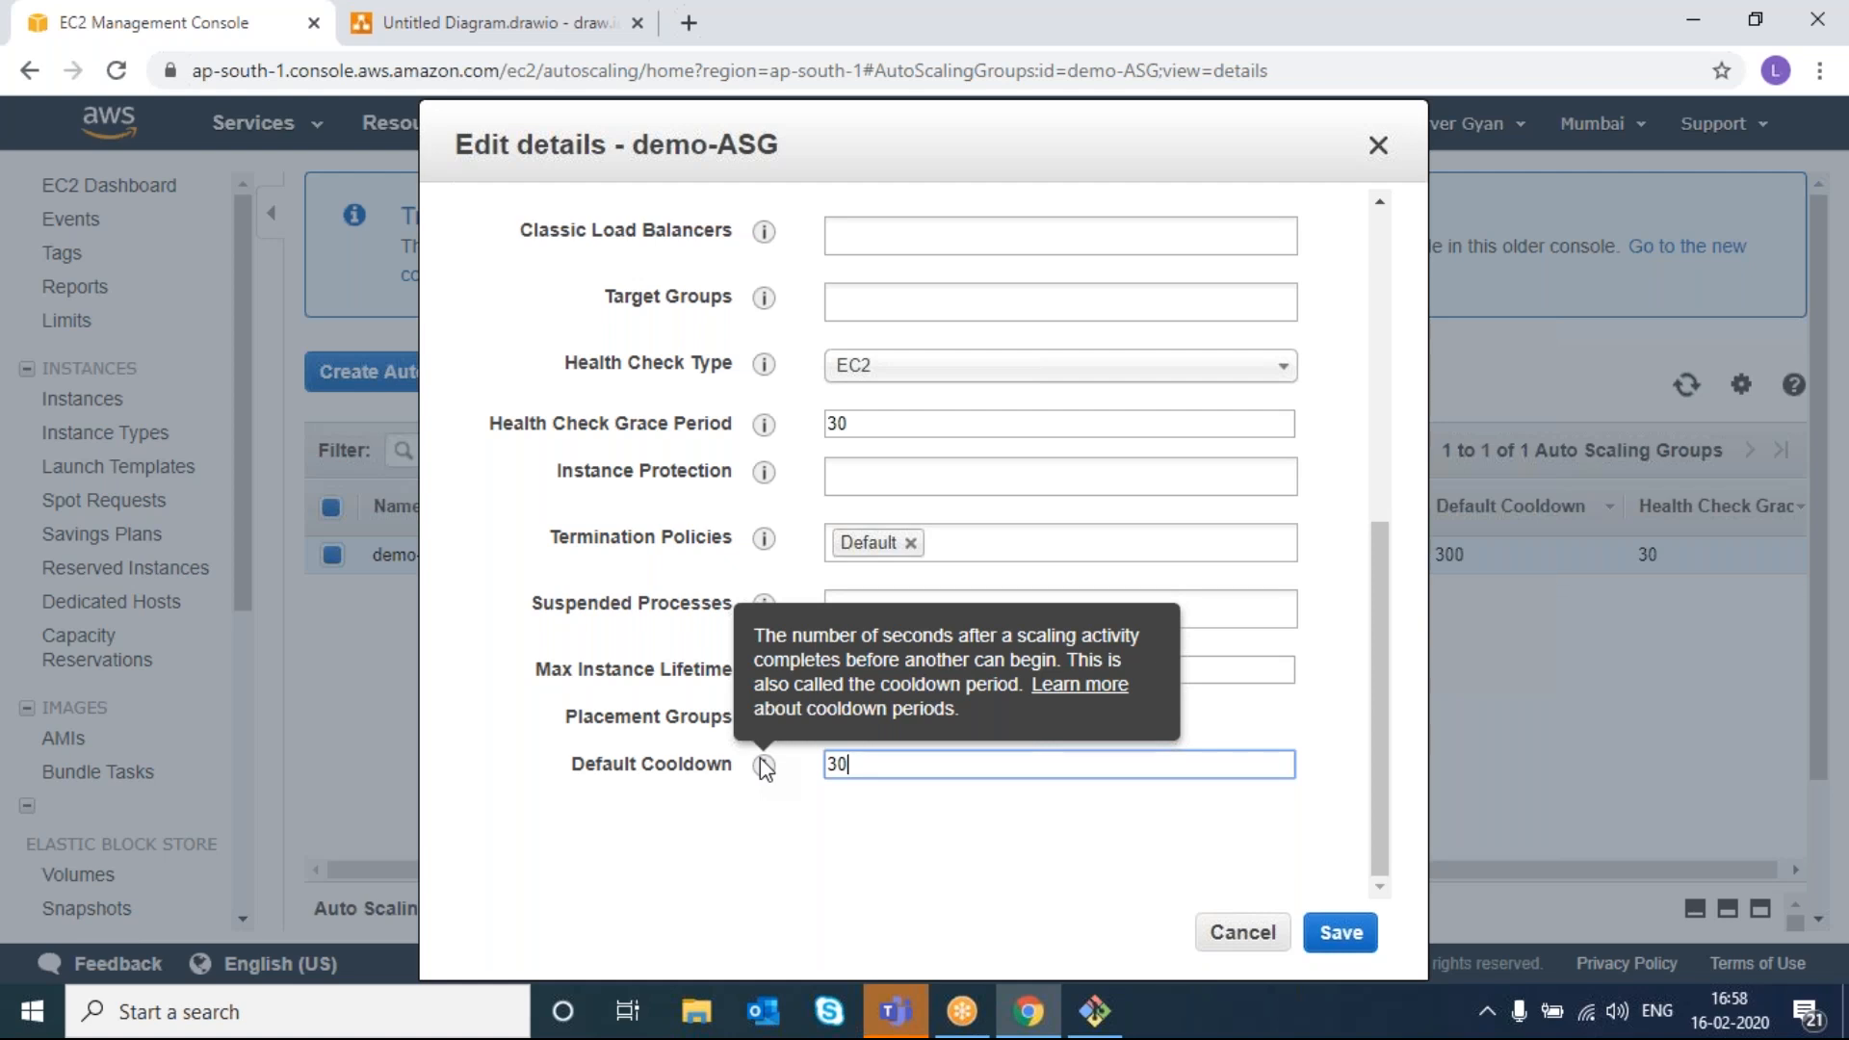
pyautogui.click(1341, 931)
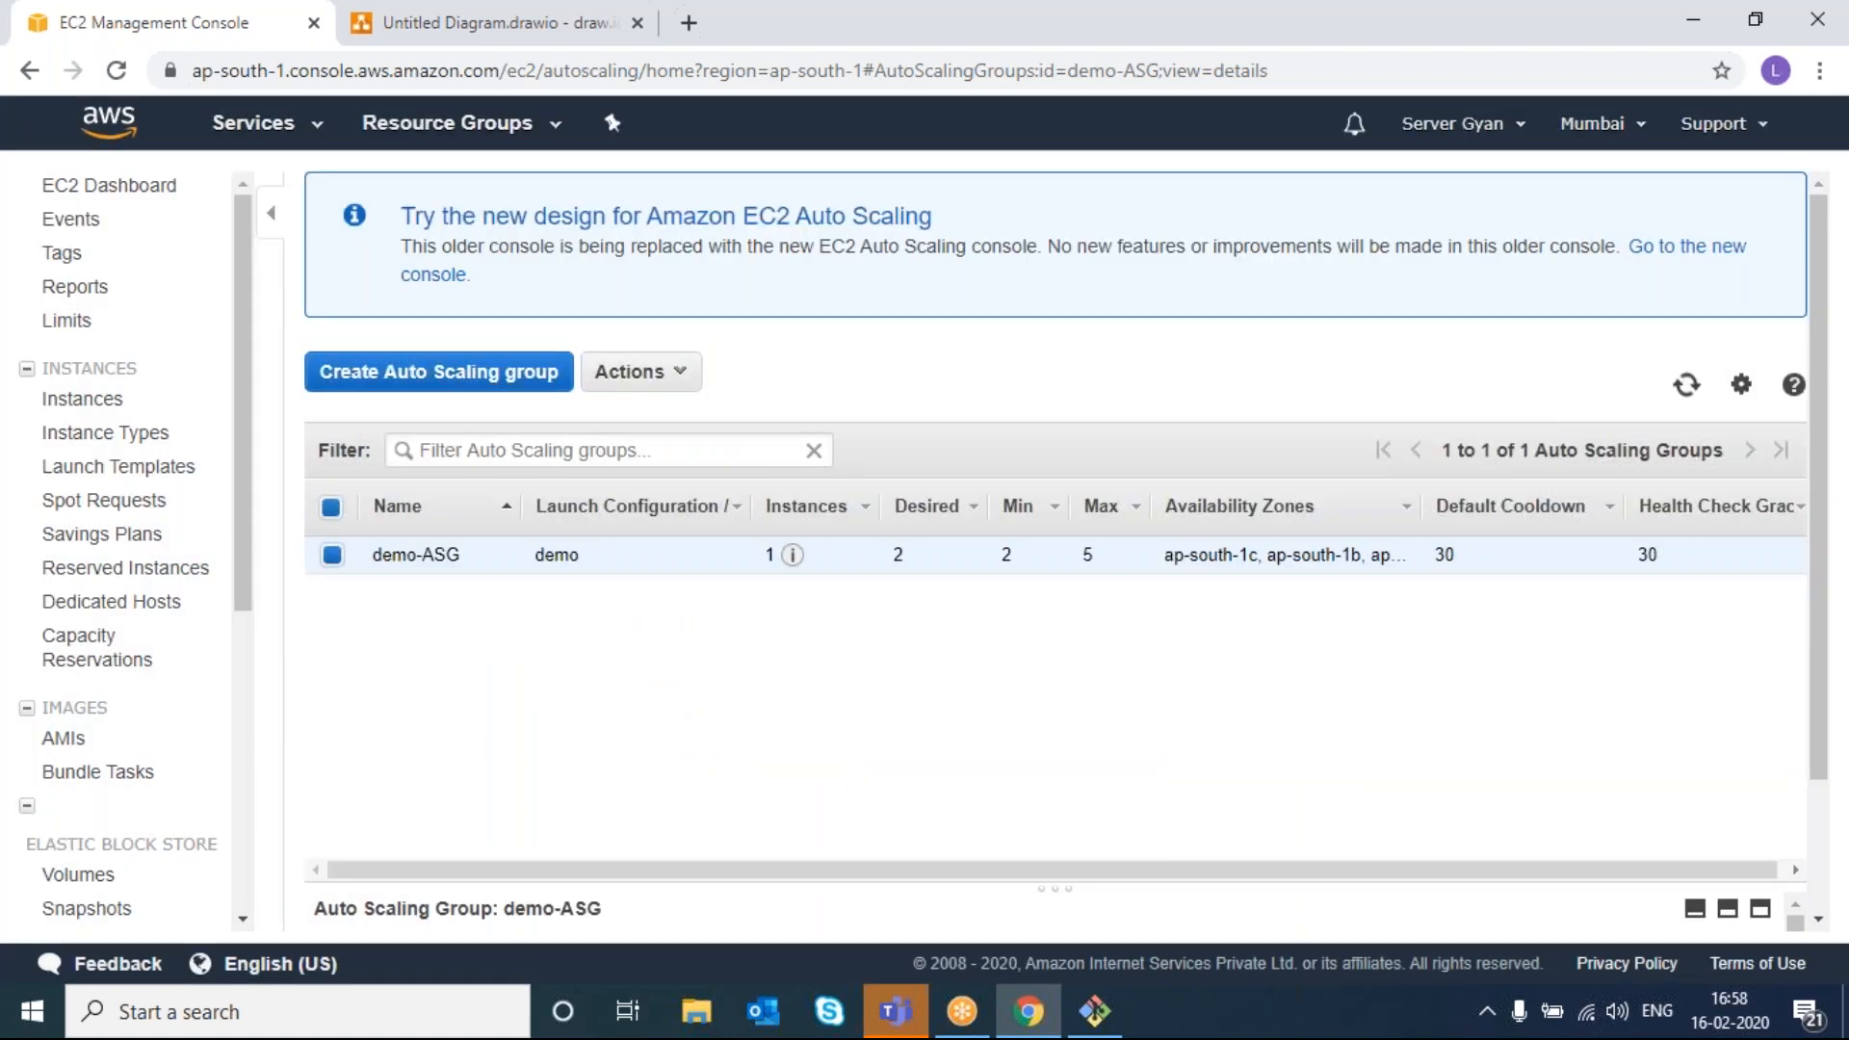
# - Go to the EC2 instances list and refresh it to confirm both ASG-Demo instances terminated
pyautogui.click(133, 414)
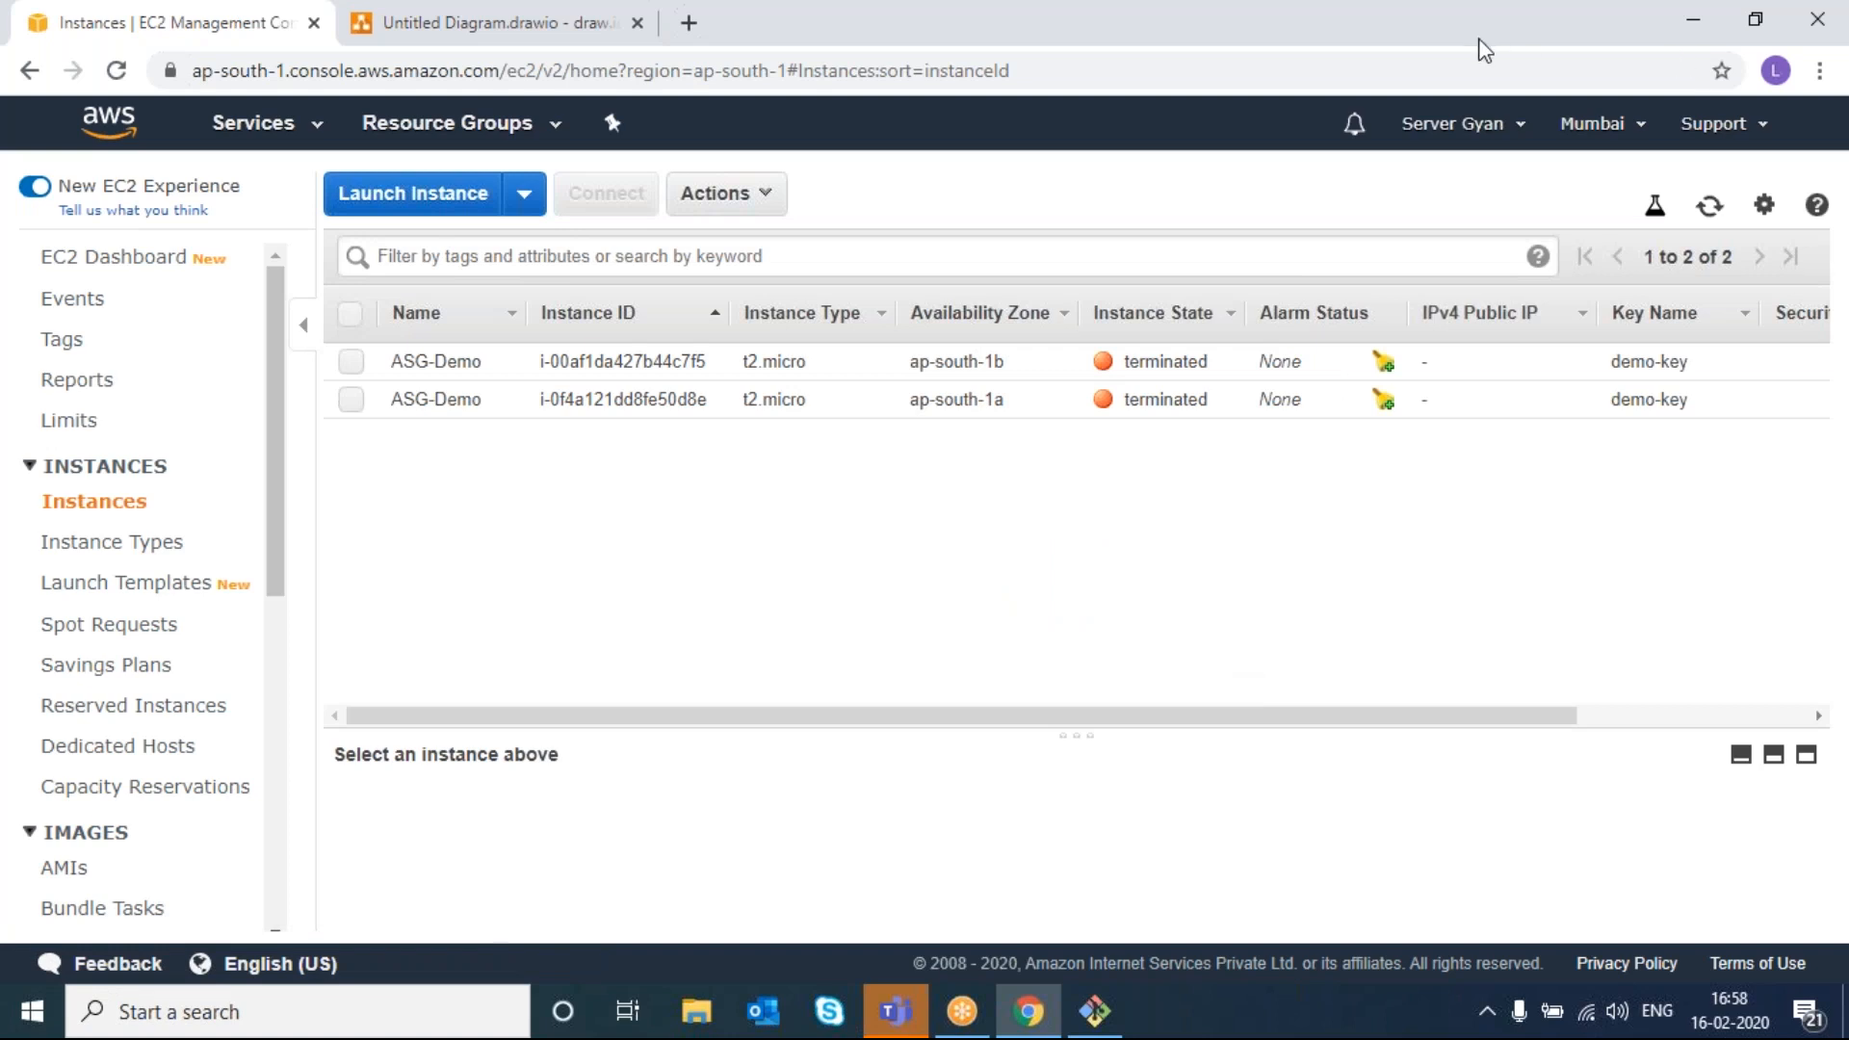
pyautogui.click(1418, 48)
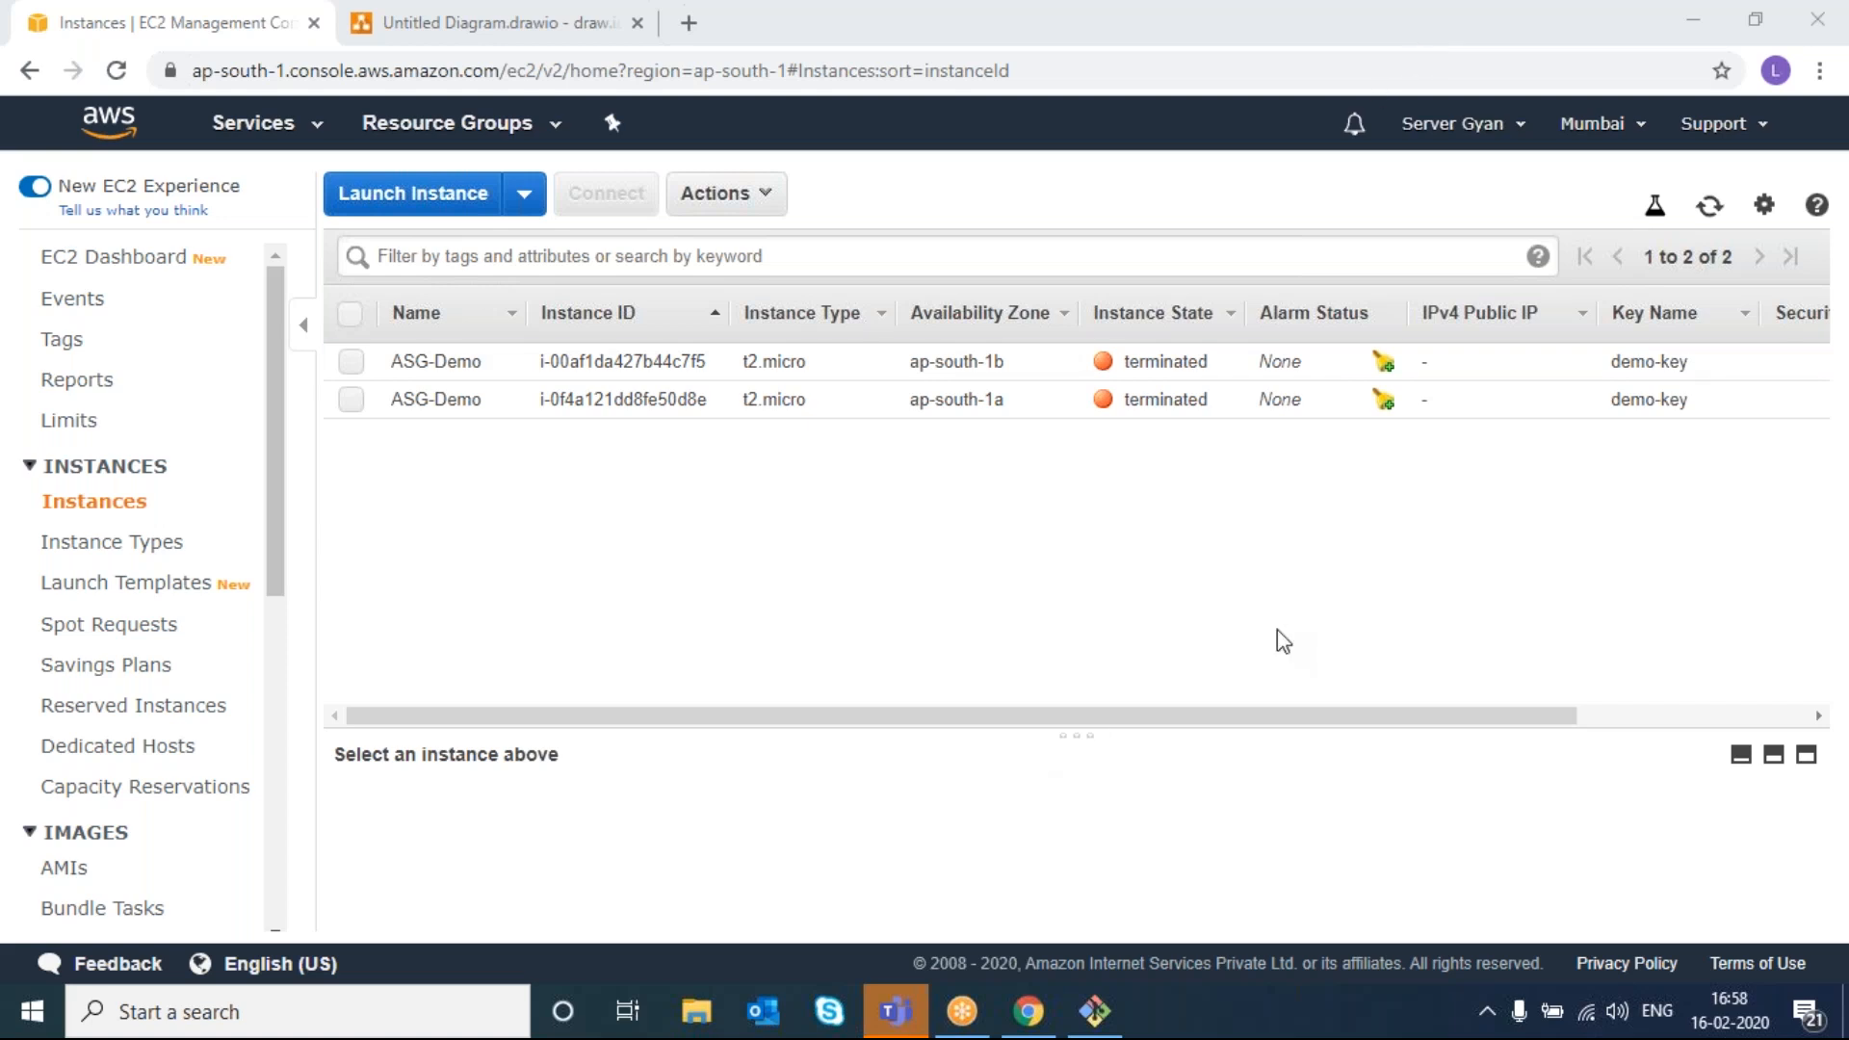
pyautogui.click(1711, 208)
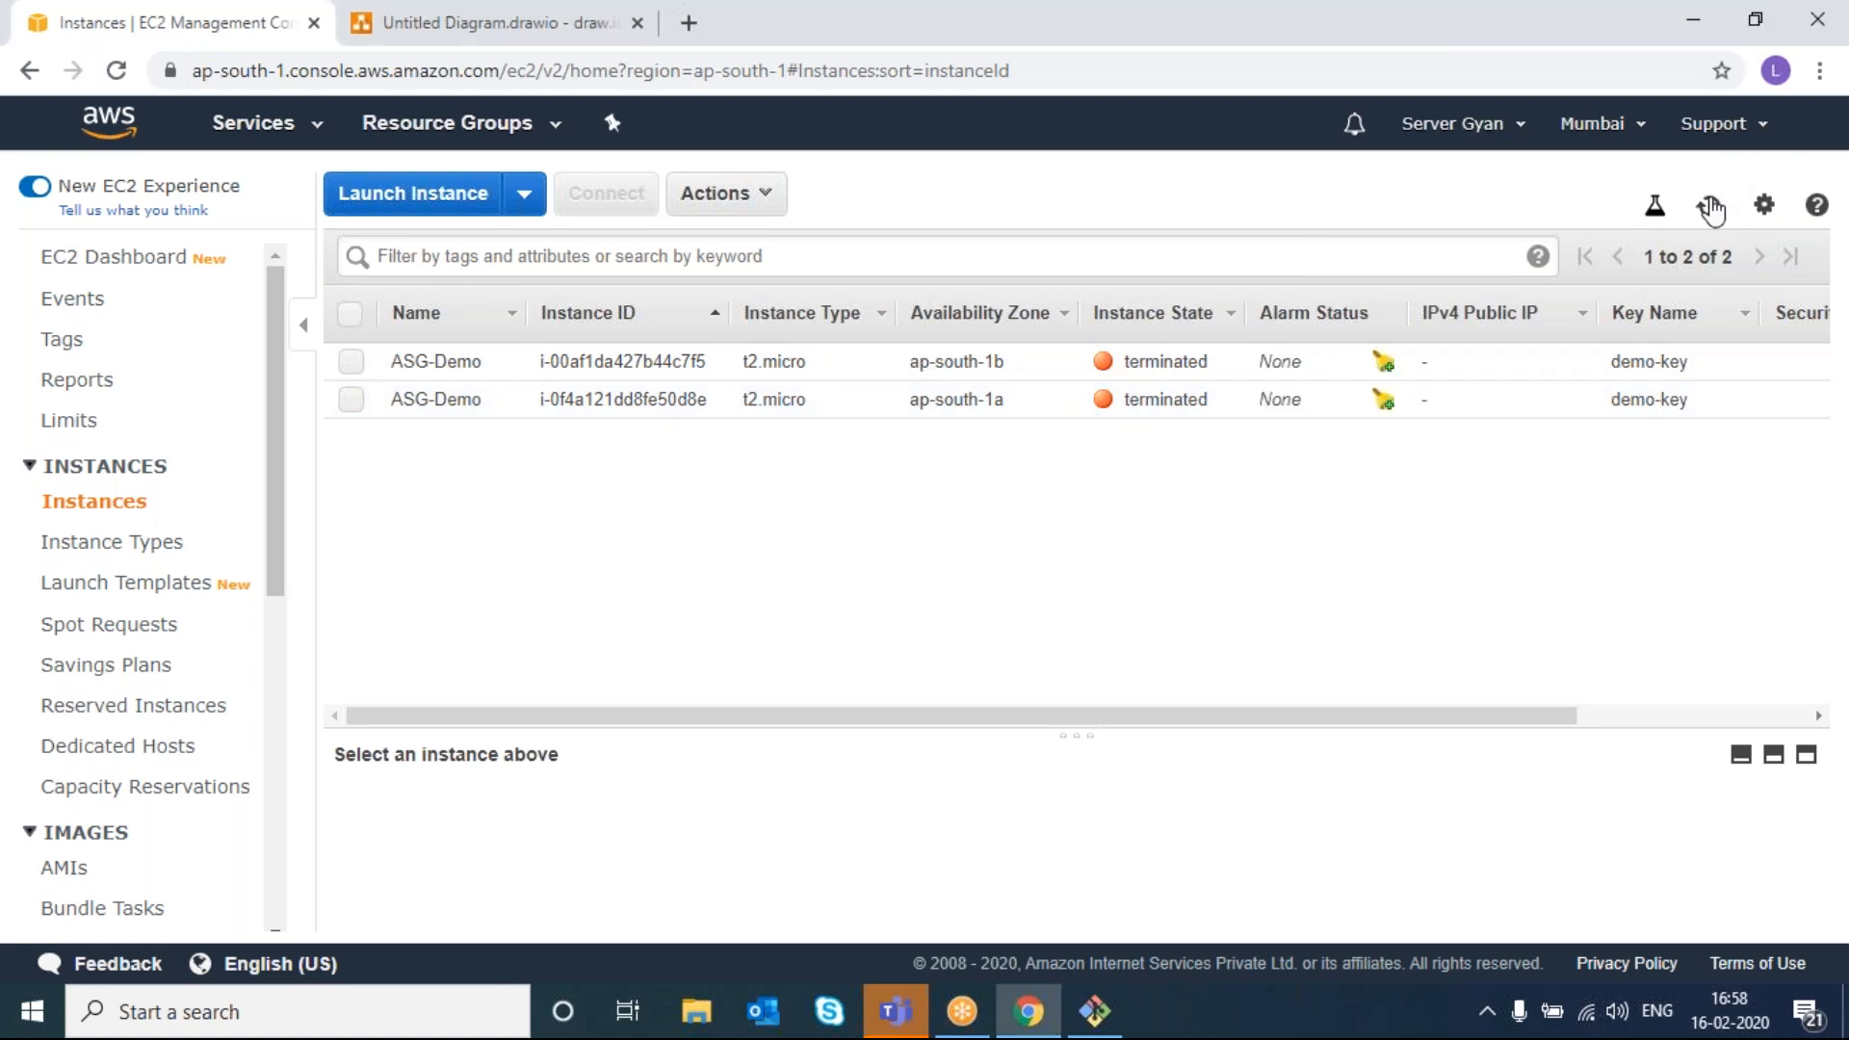
pyautogui.rightClick(1711, 208)
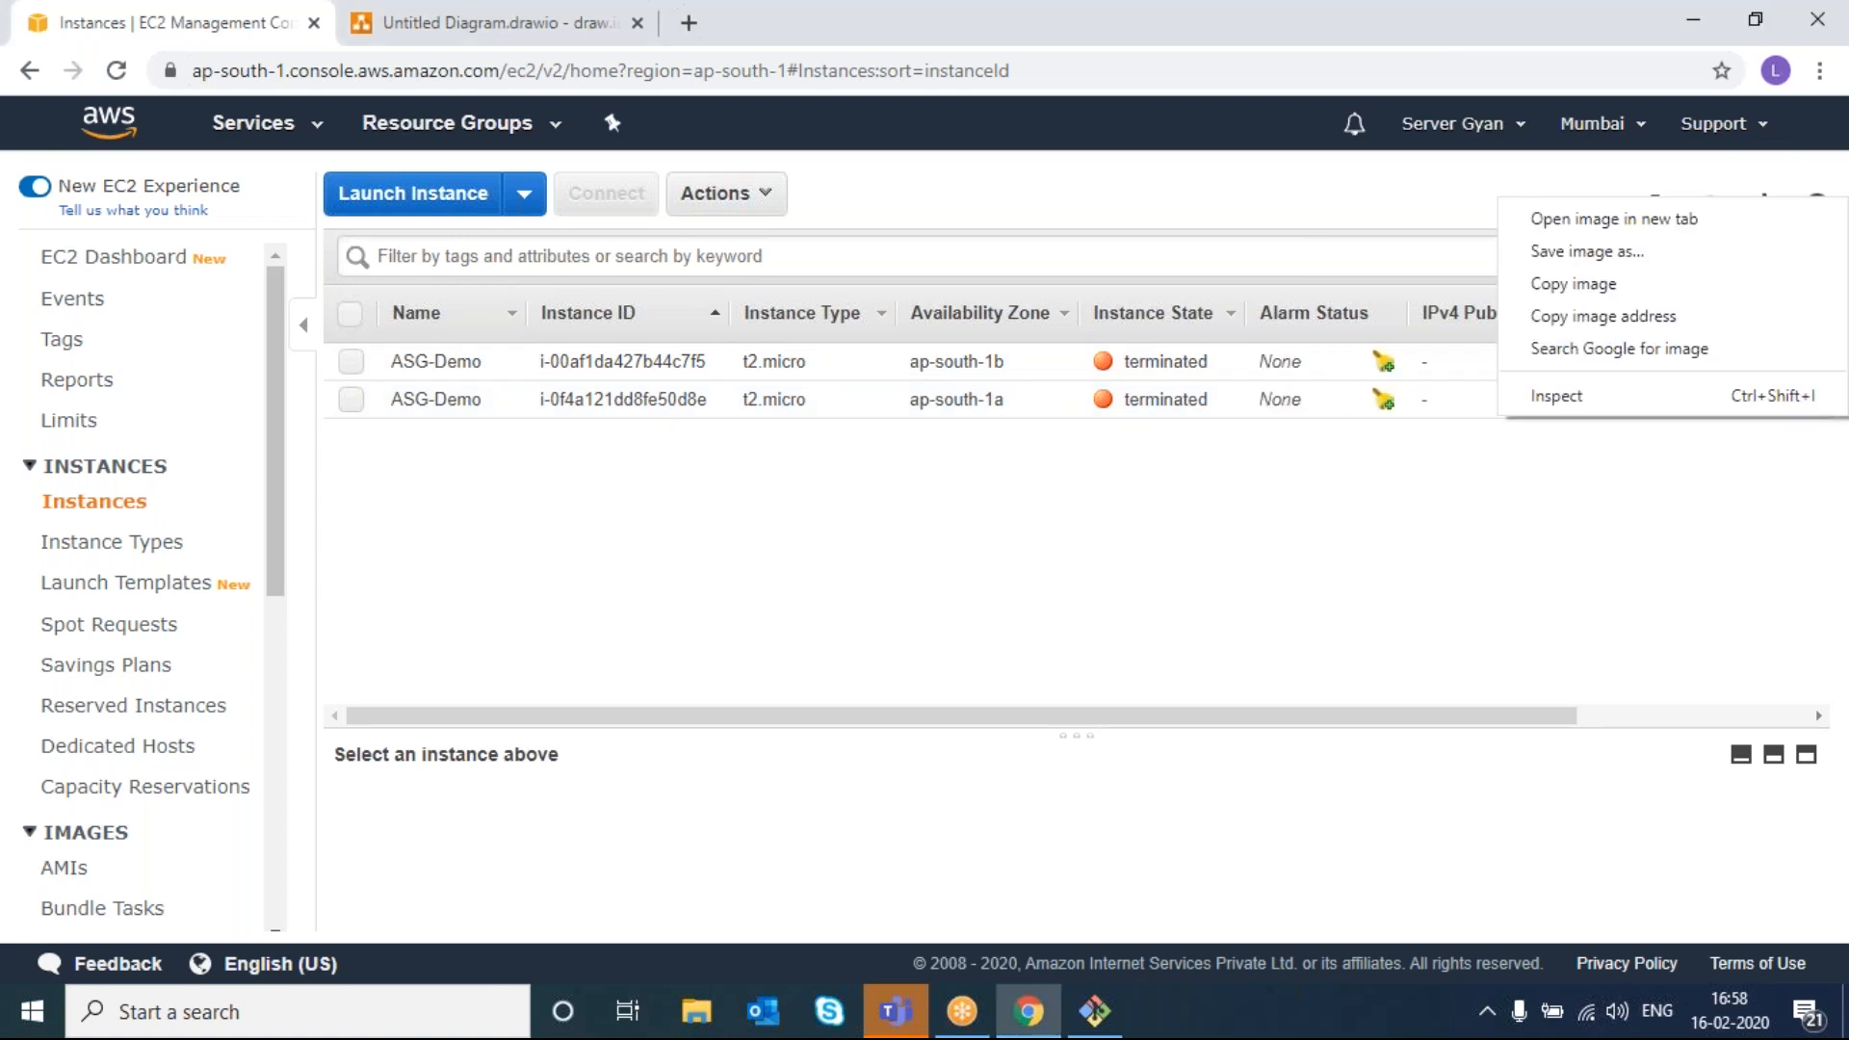
pyautogui.click(1711, 208)
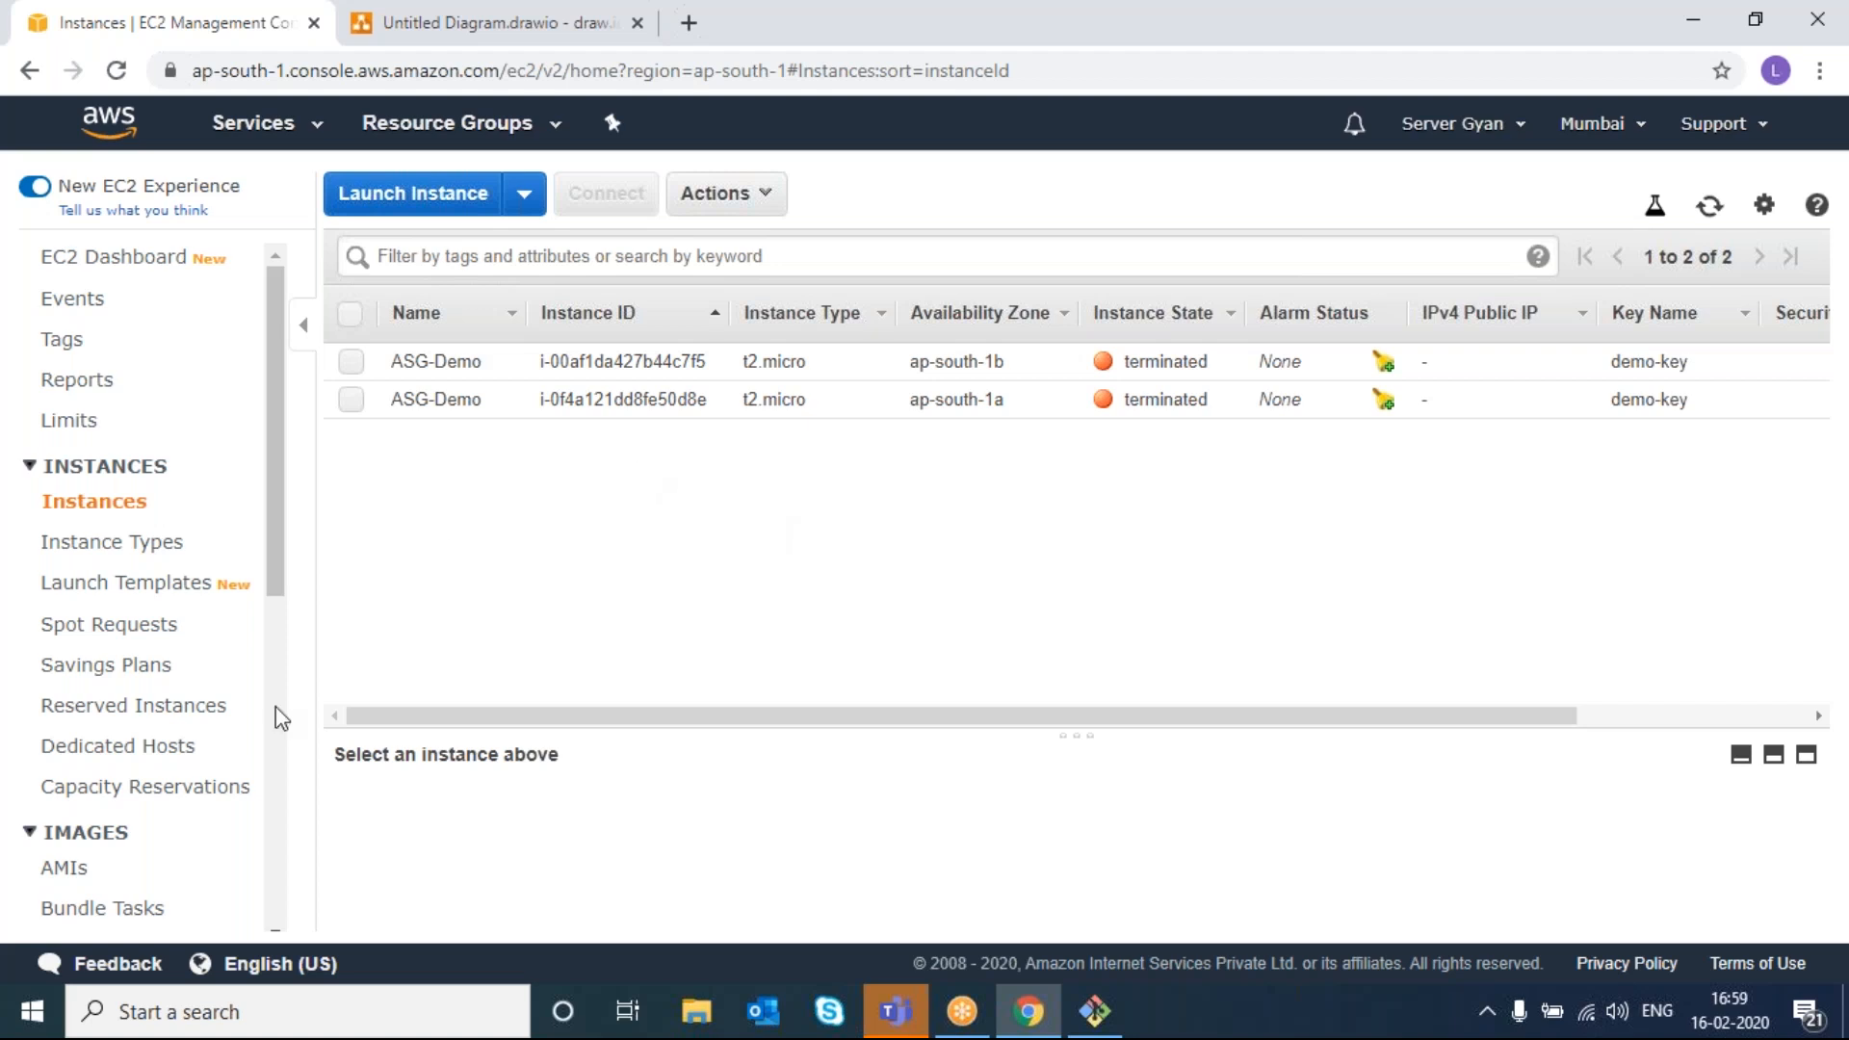
pyautogui.scroll(-8, 274, 718)
# - Refresh the Auto Scaling groups list to confirm demo-ASG is back at 2 instances
pyautogui.click(124, 916)
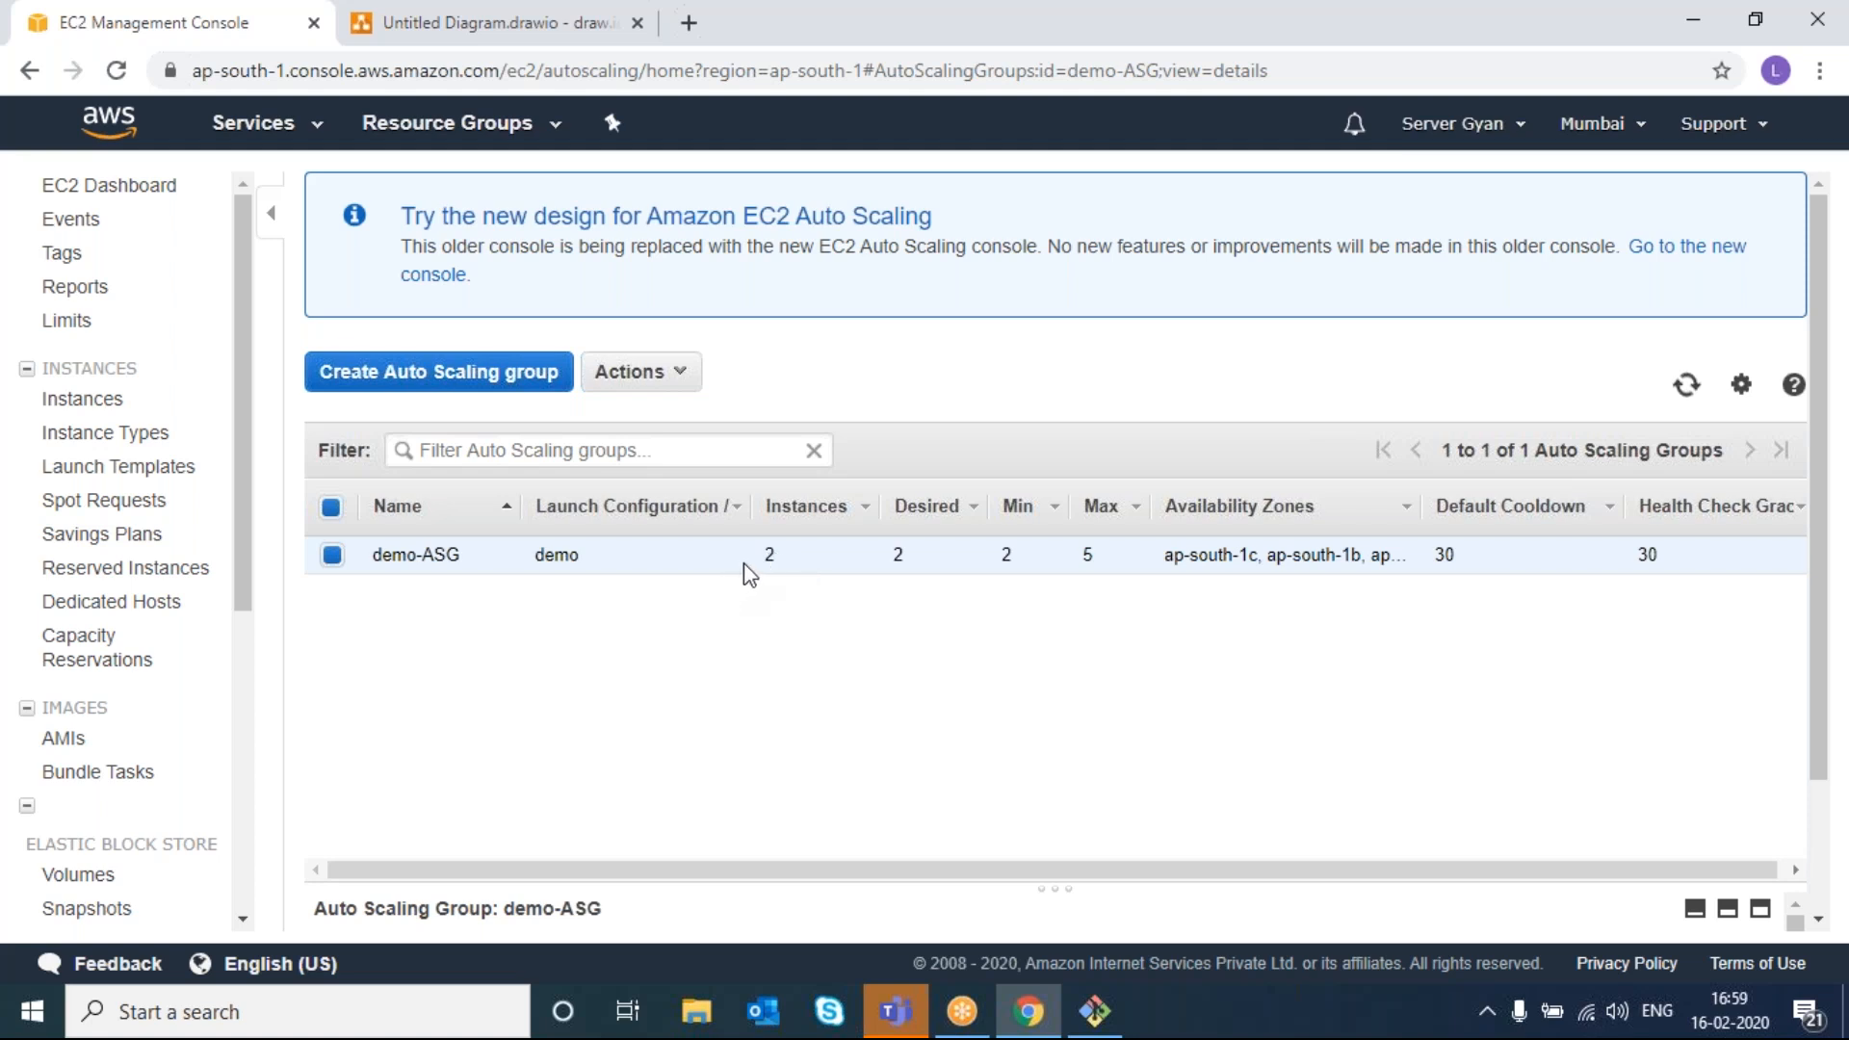
pyautogui.click(1693, 390)
pyautogui.scroll(-5, 91, 689)
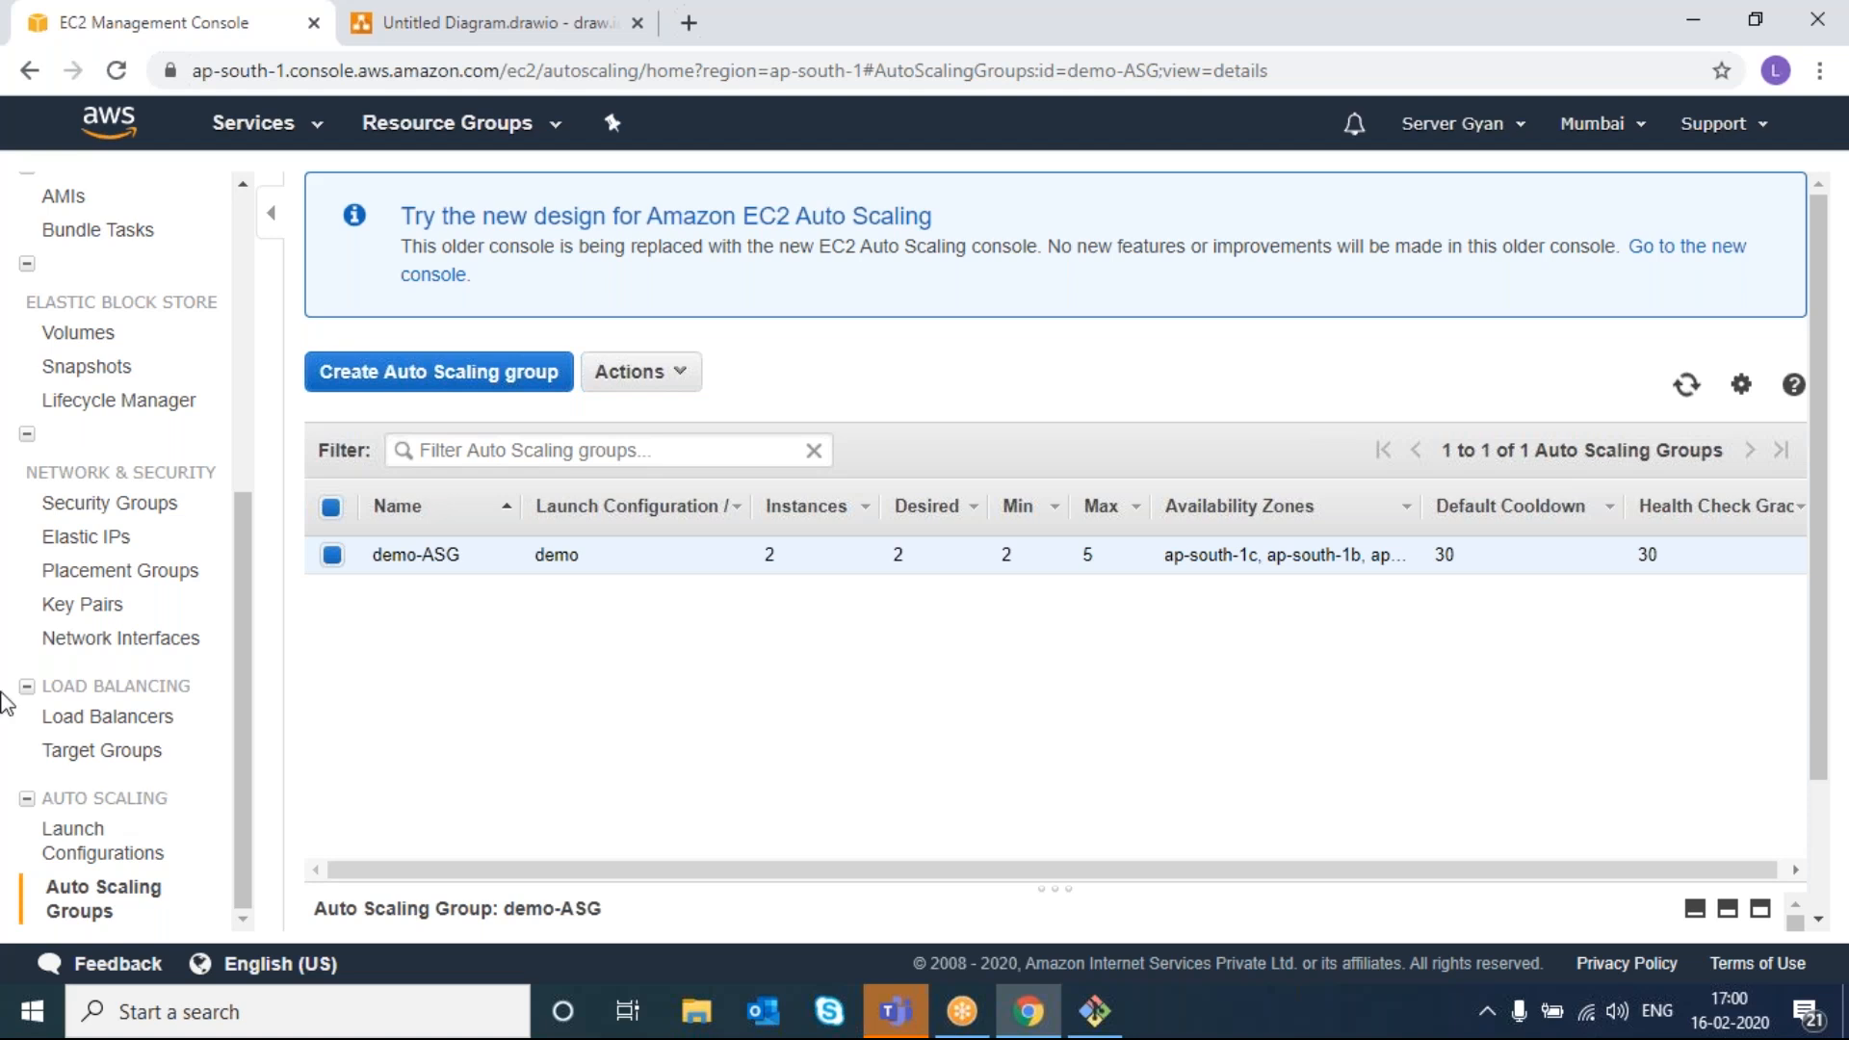
pyautogui.scroll(5, 140, 306)
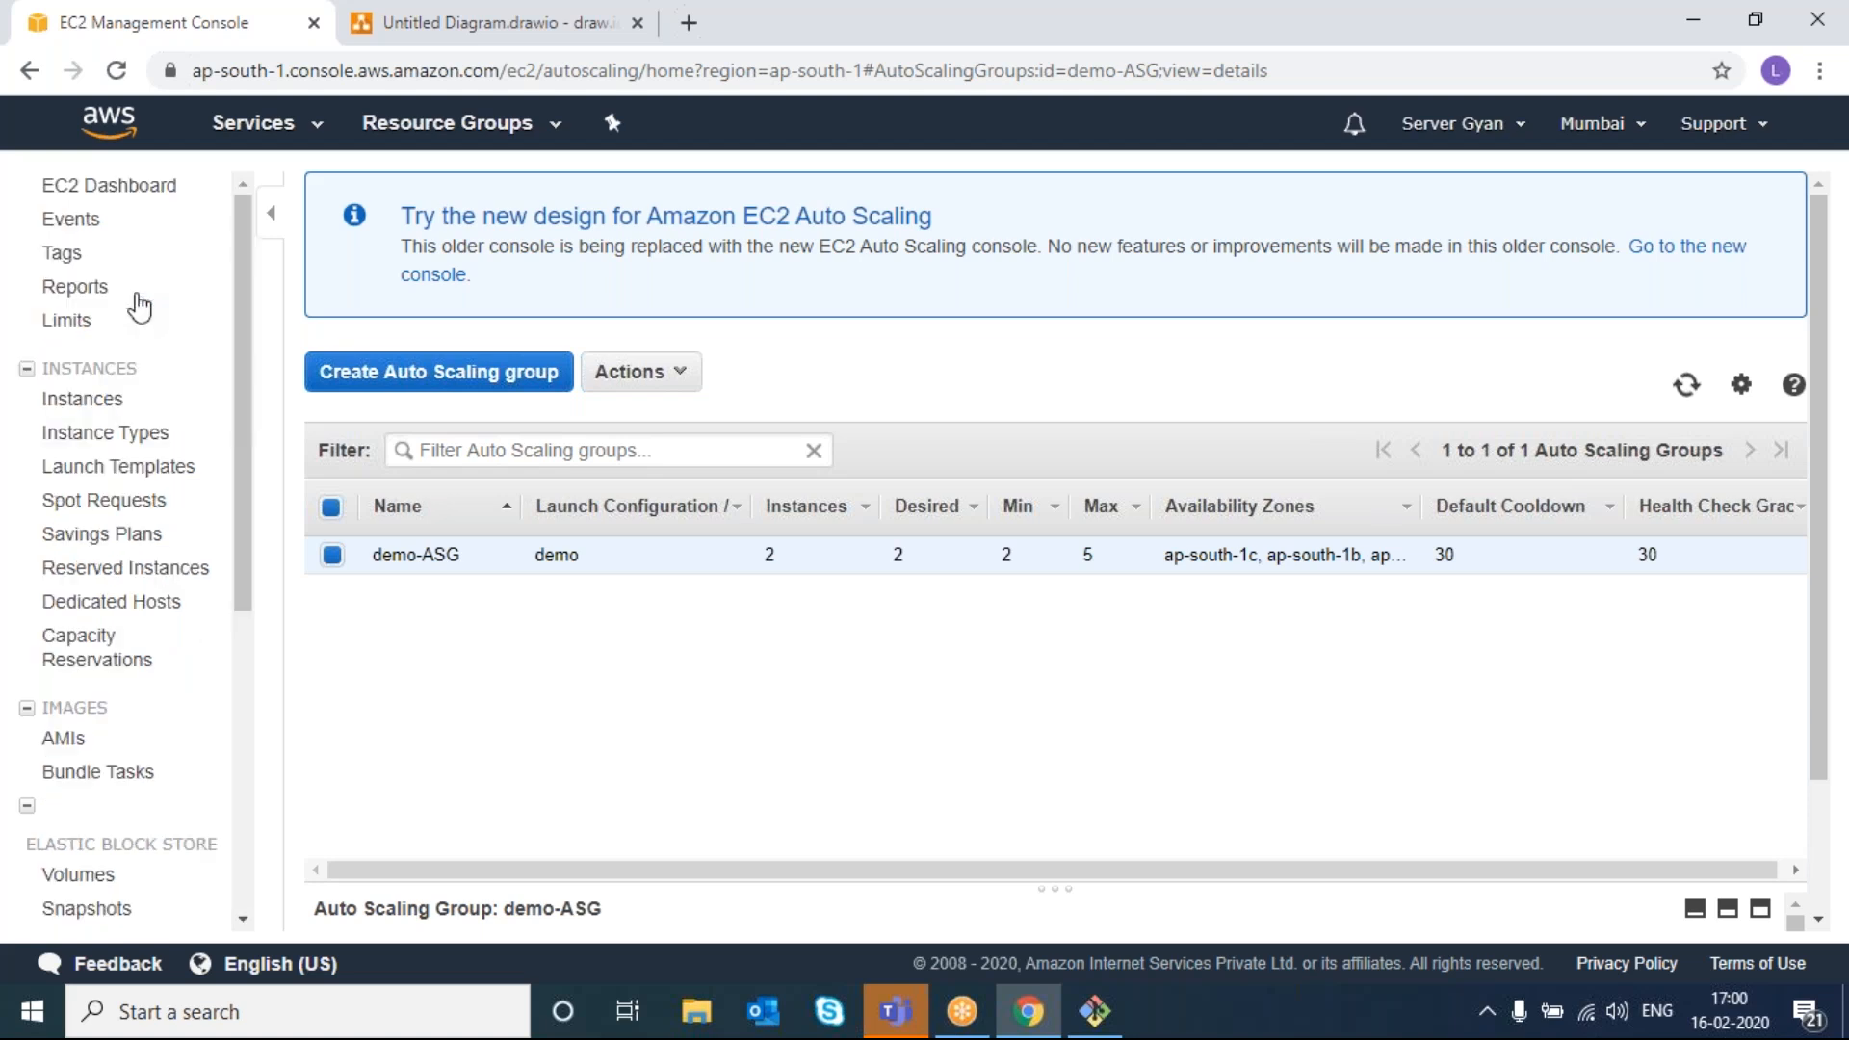
# - Terminate the running ASG-Demo instance i-0b94f80ce9a820050
pyautogui.click(83, 400)
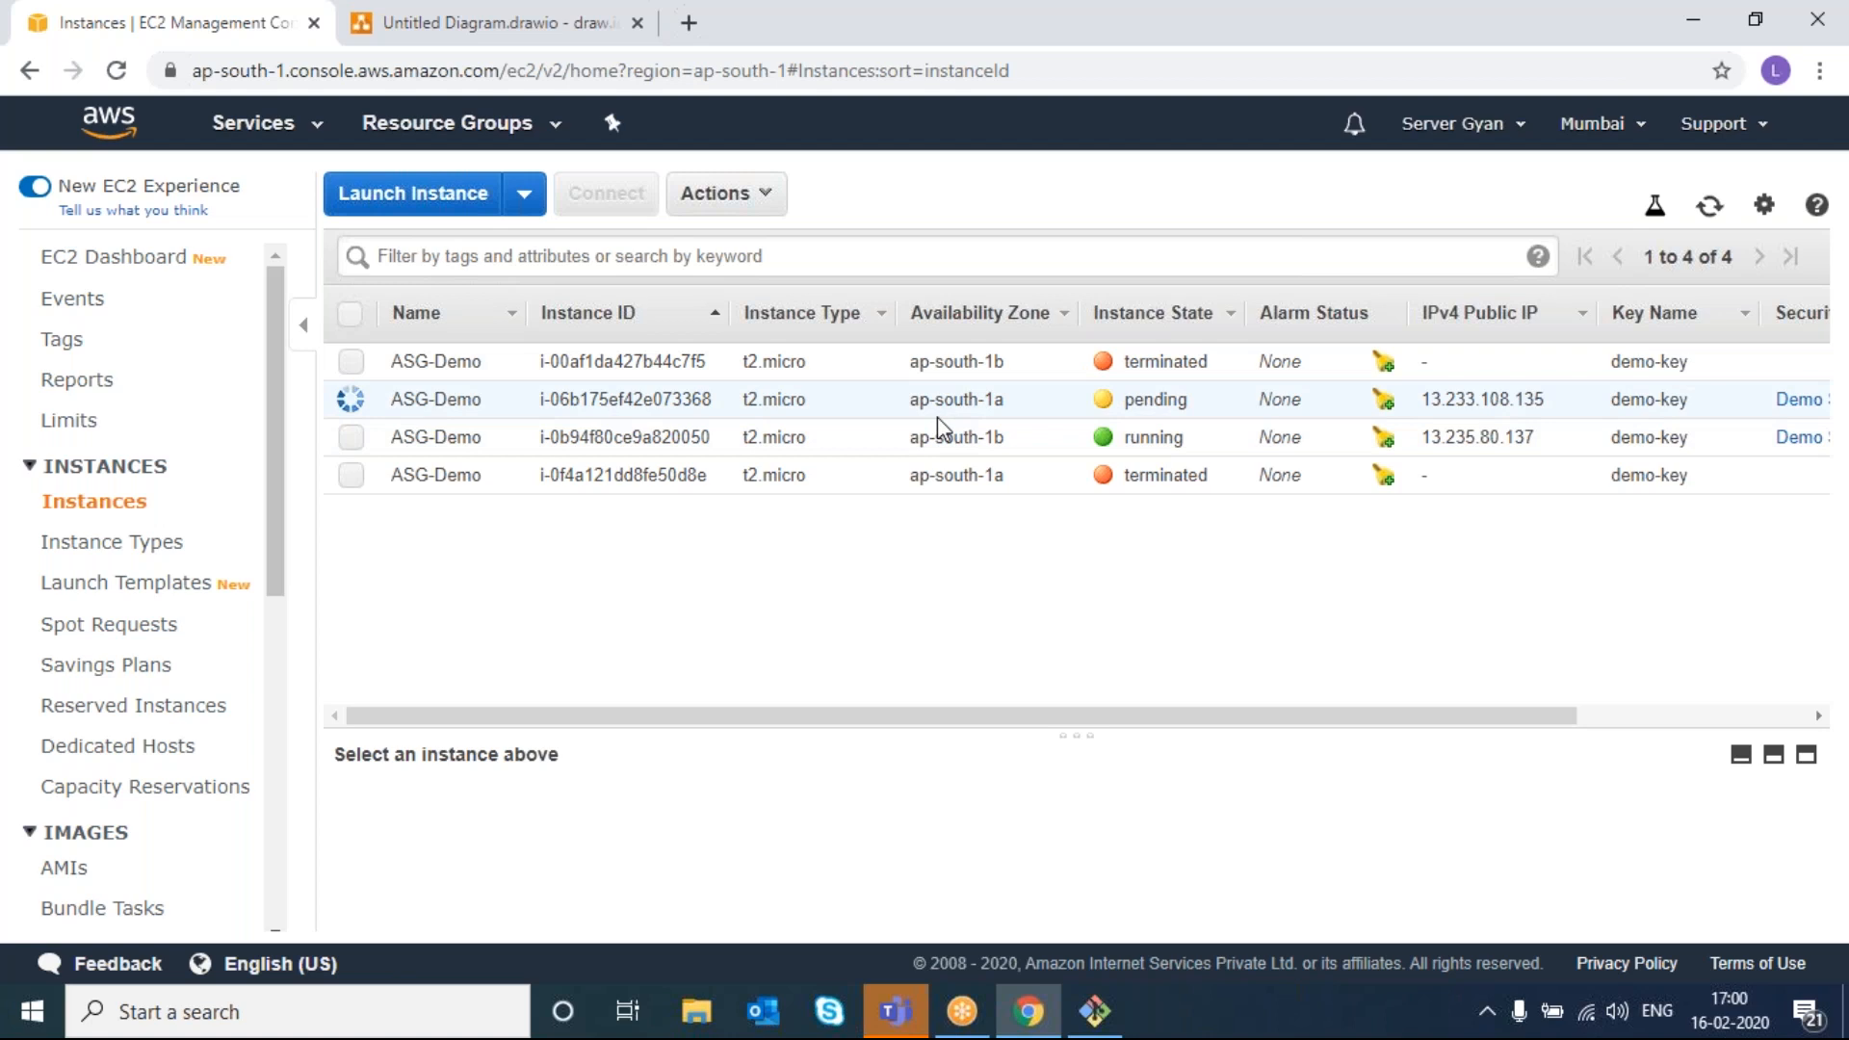
pyautogui.rightClick(360, 436)
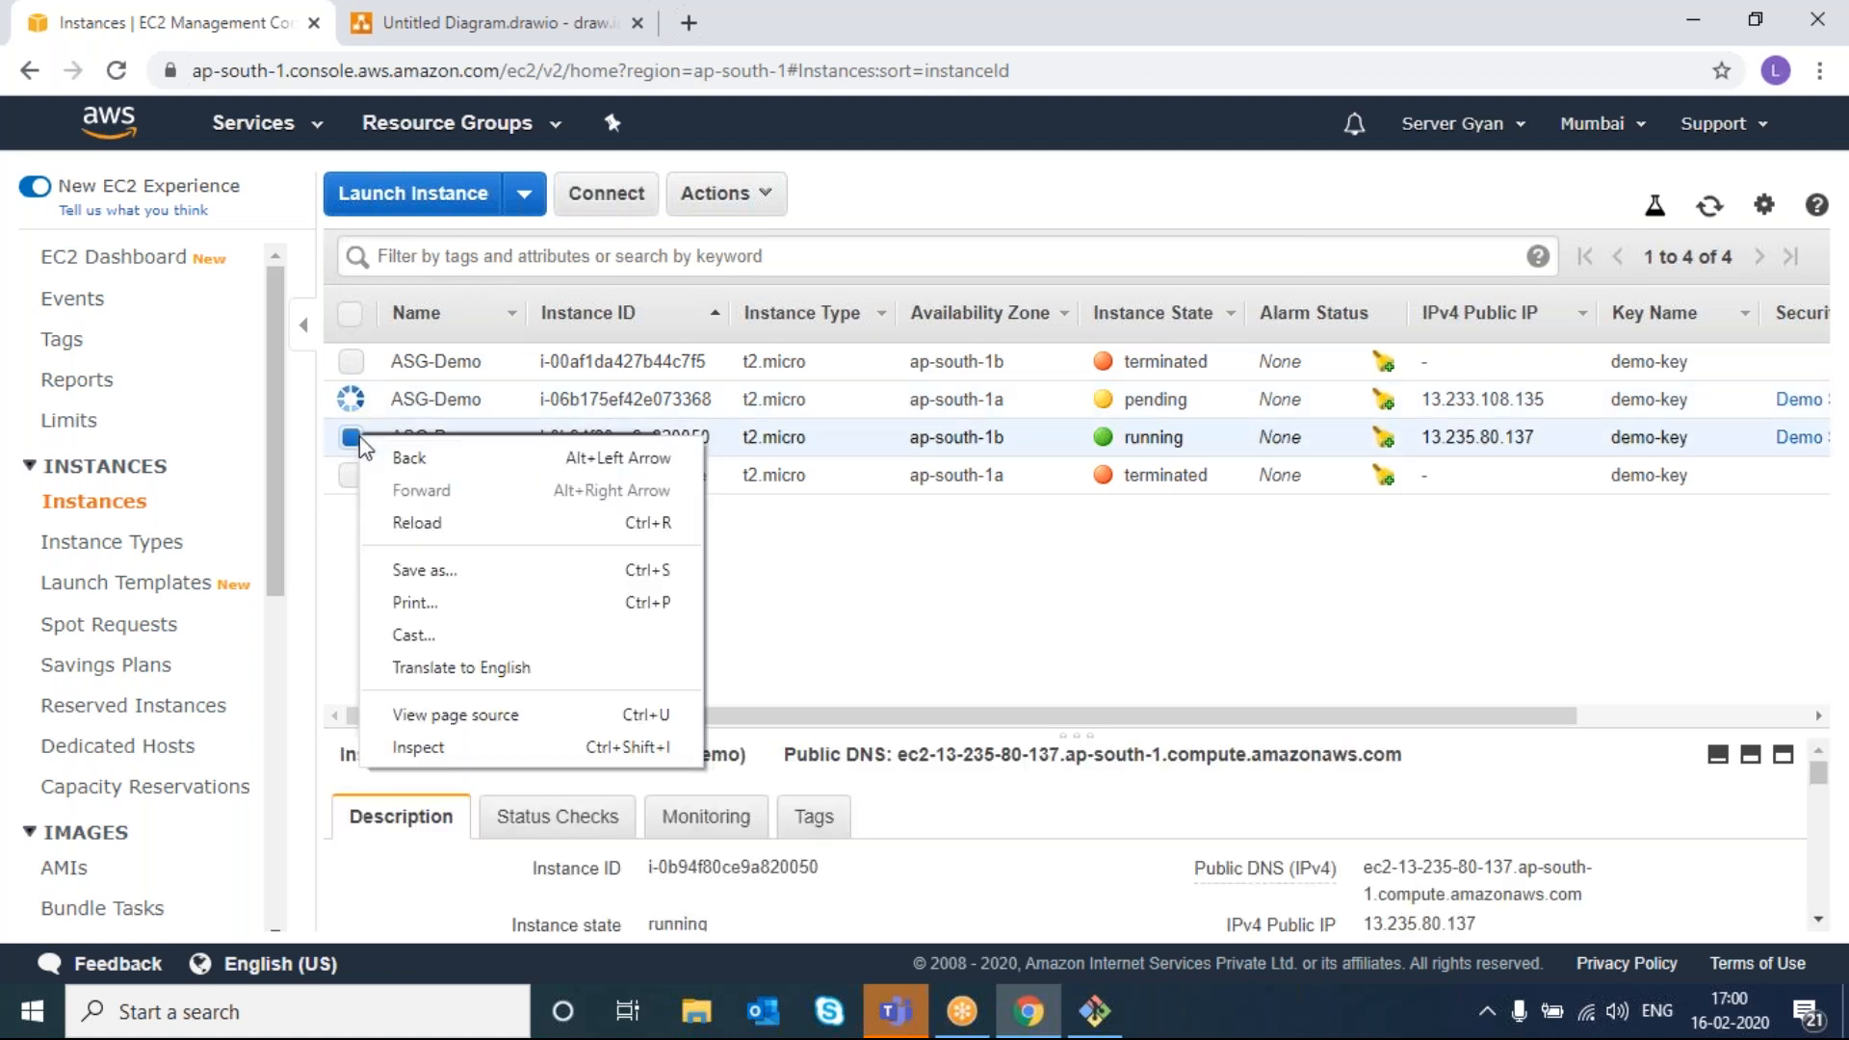
pyautogui.click(757, 195)
pyautogui.moveTo(819, 375)
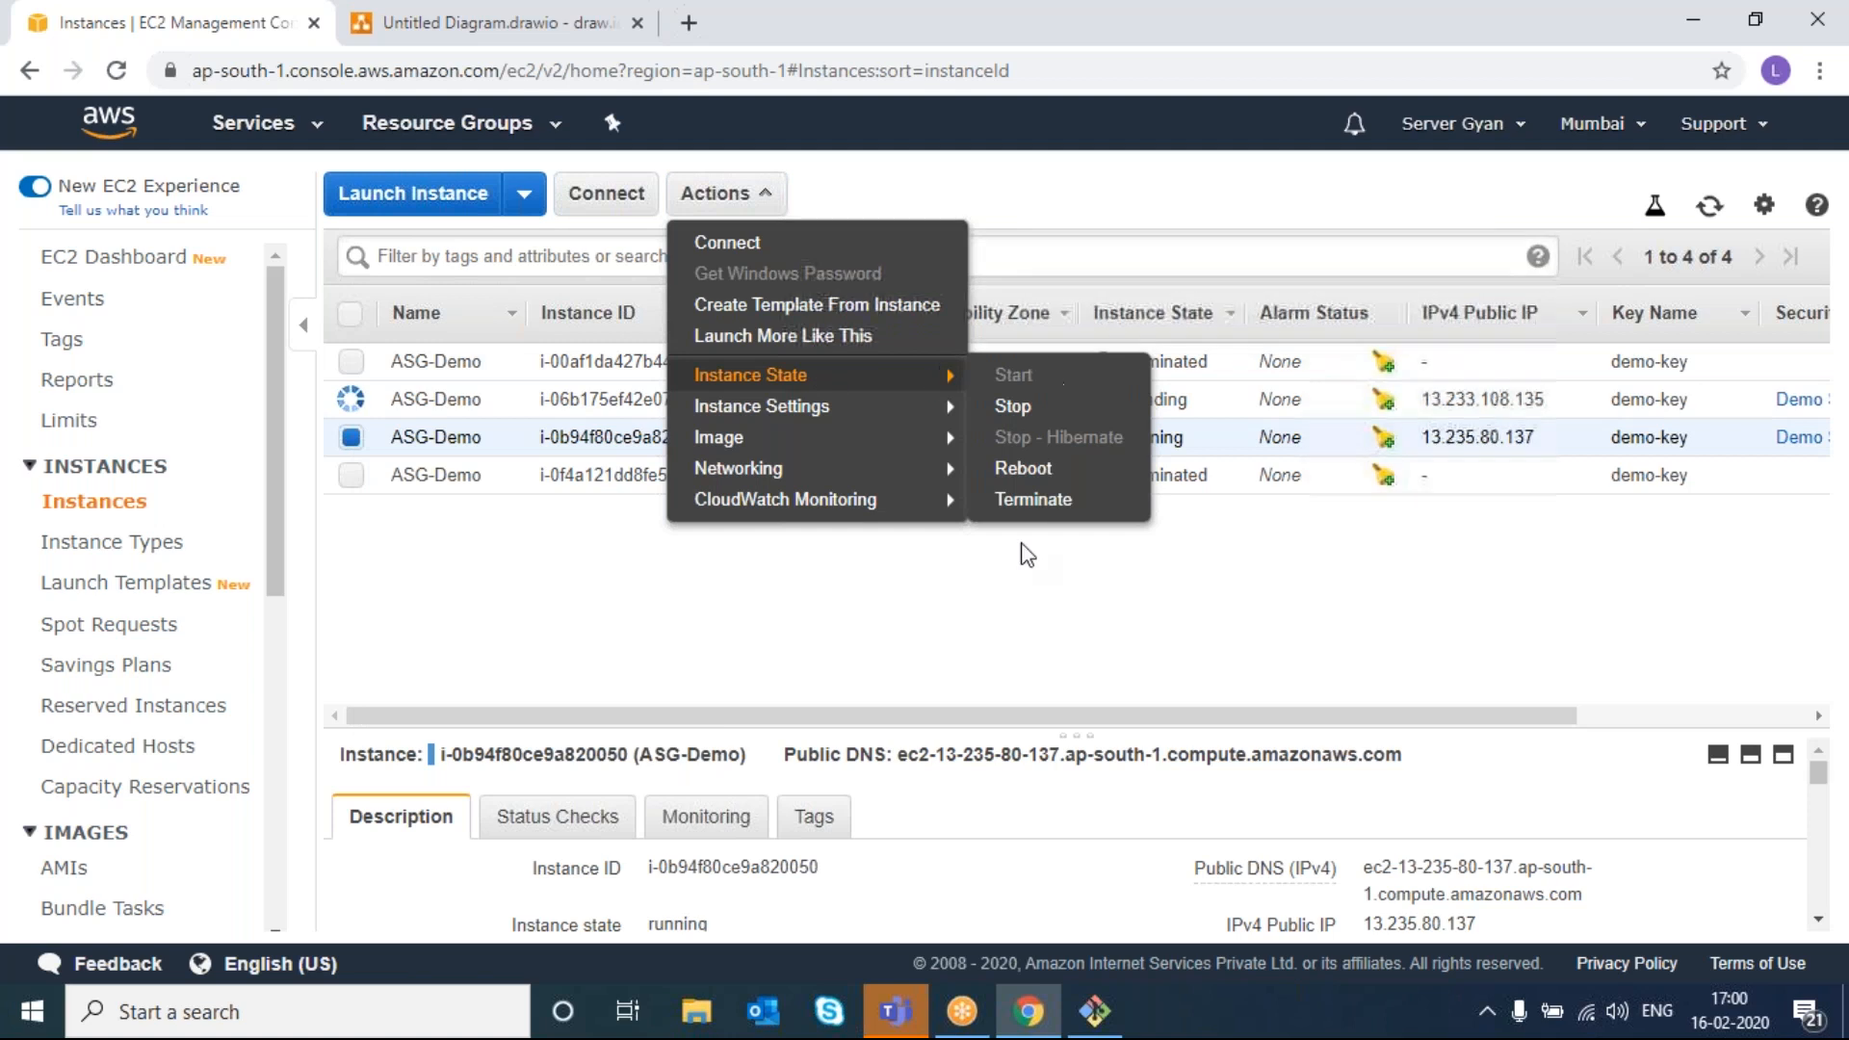
pyautogui.click(1036, 508)
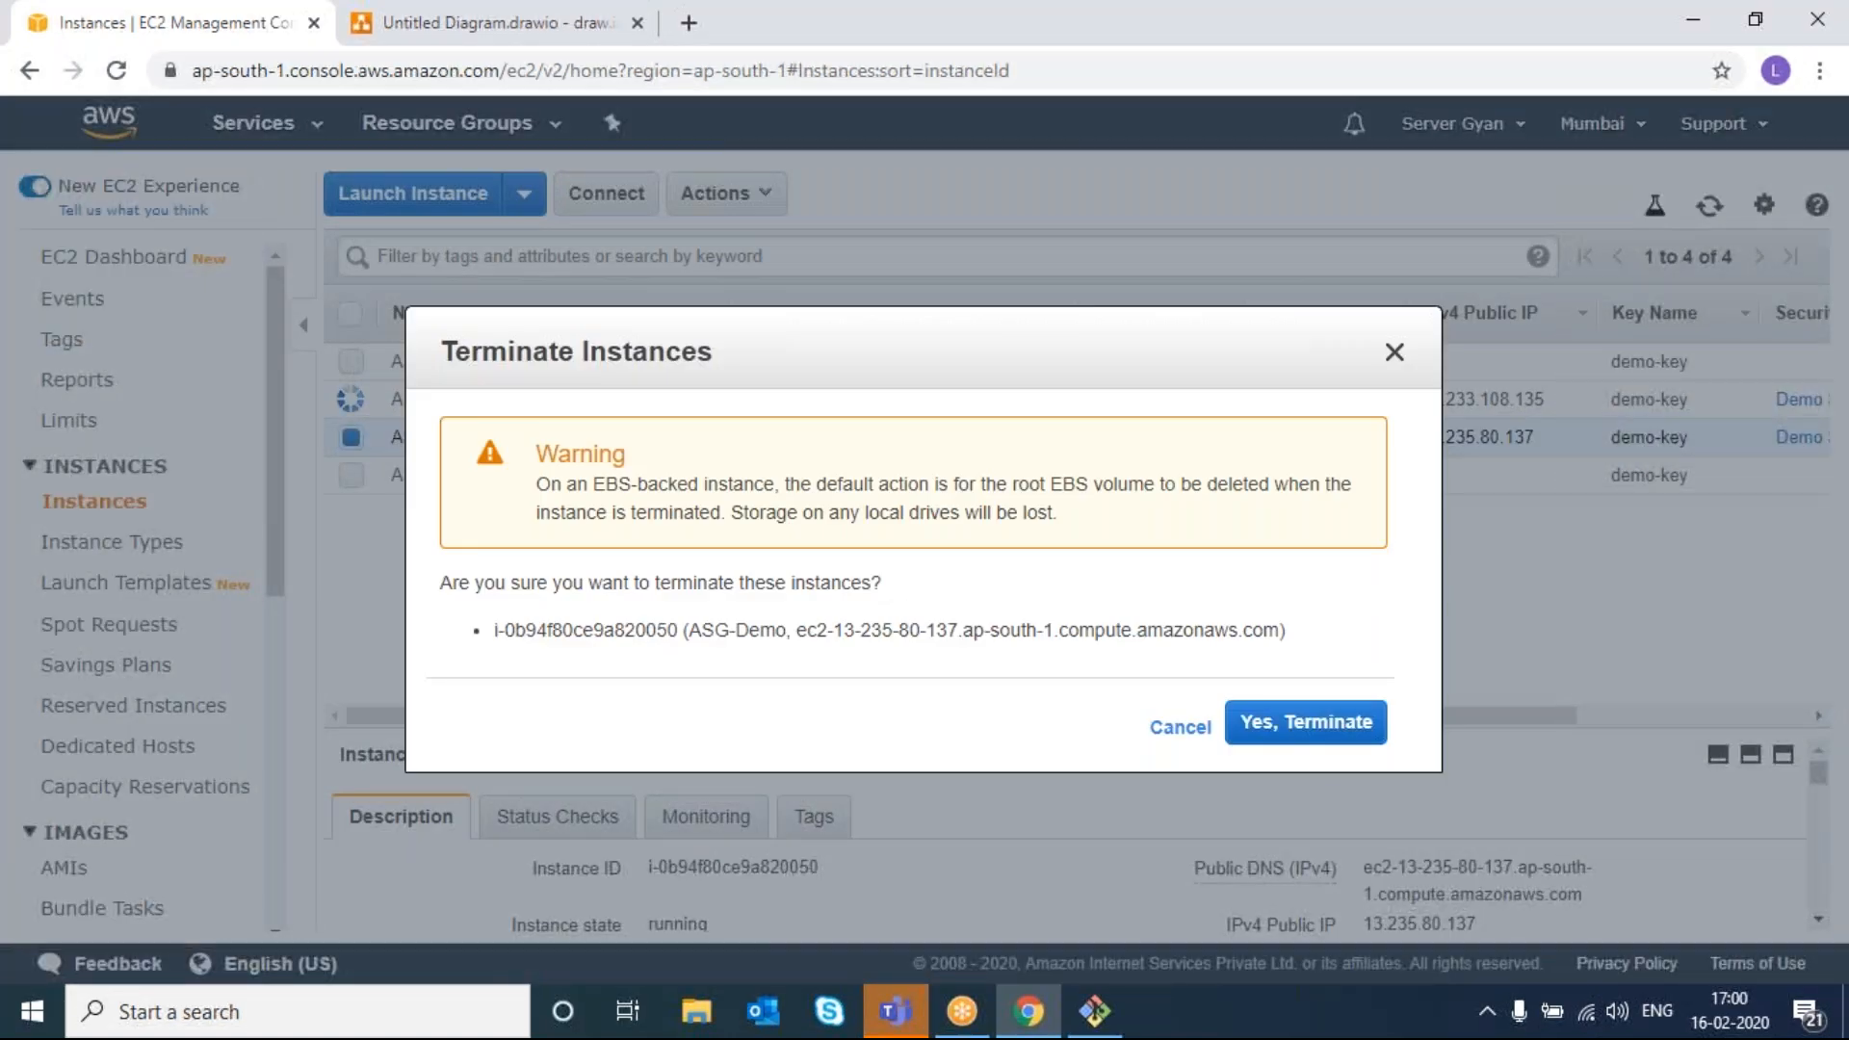
pyautogui.click(1327, 745)
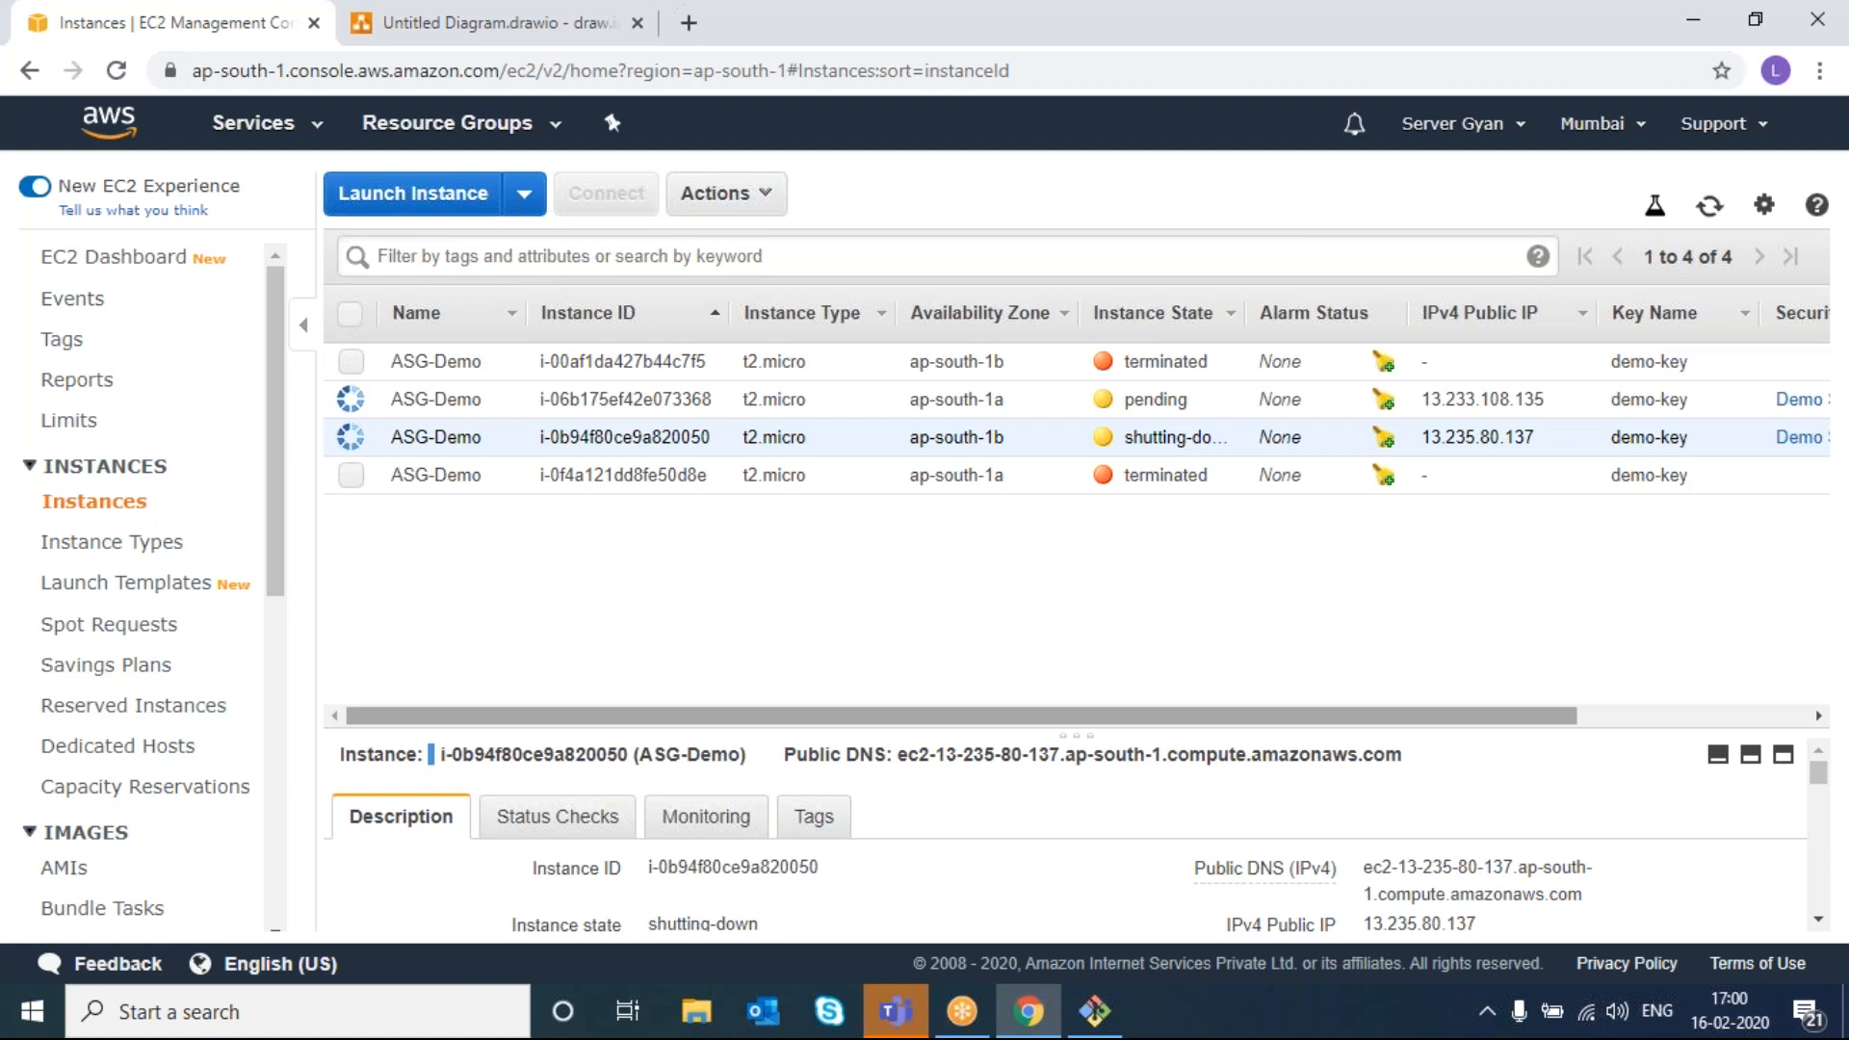
pyautogui.scroll(-7, 144, 664)
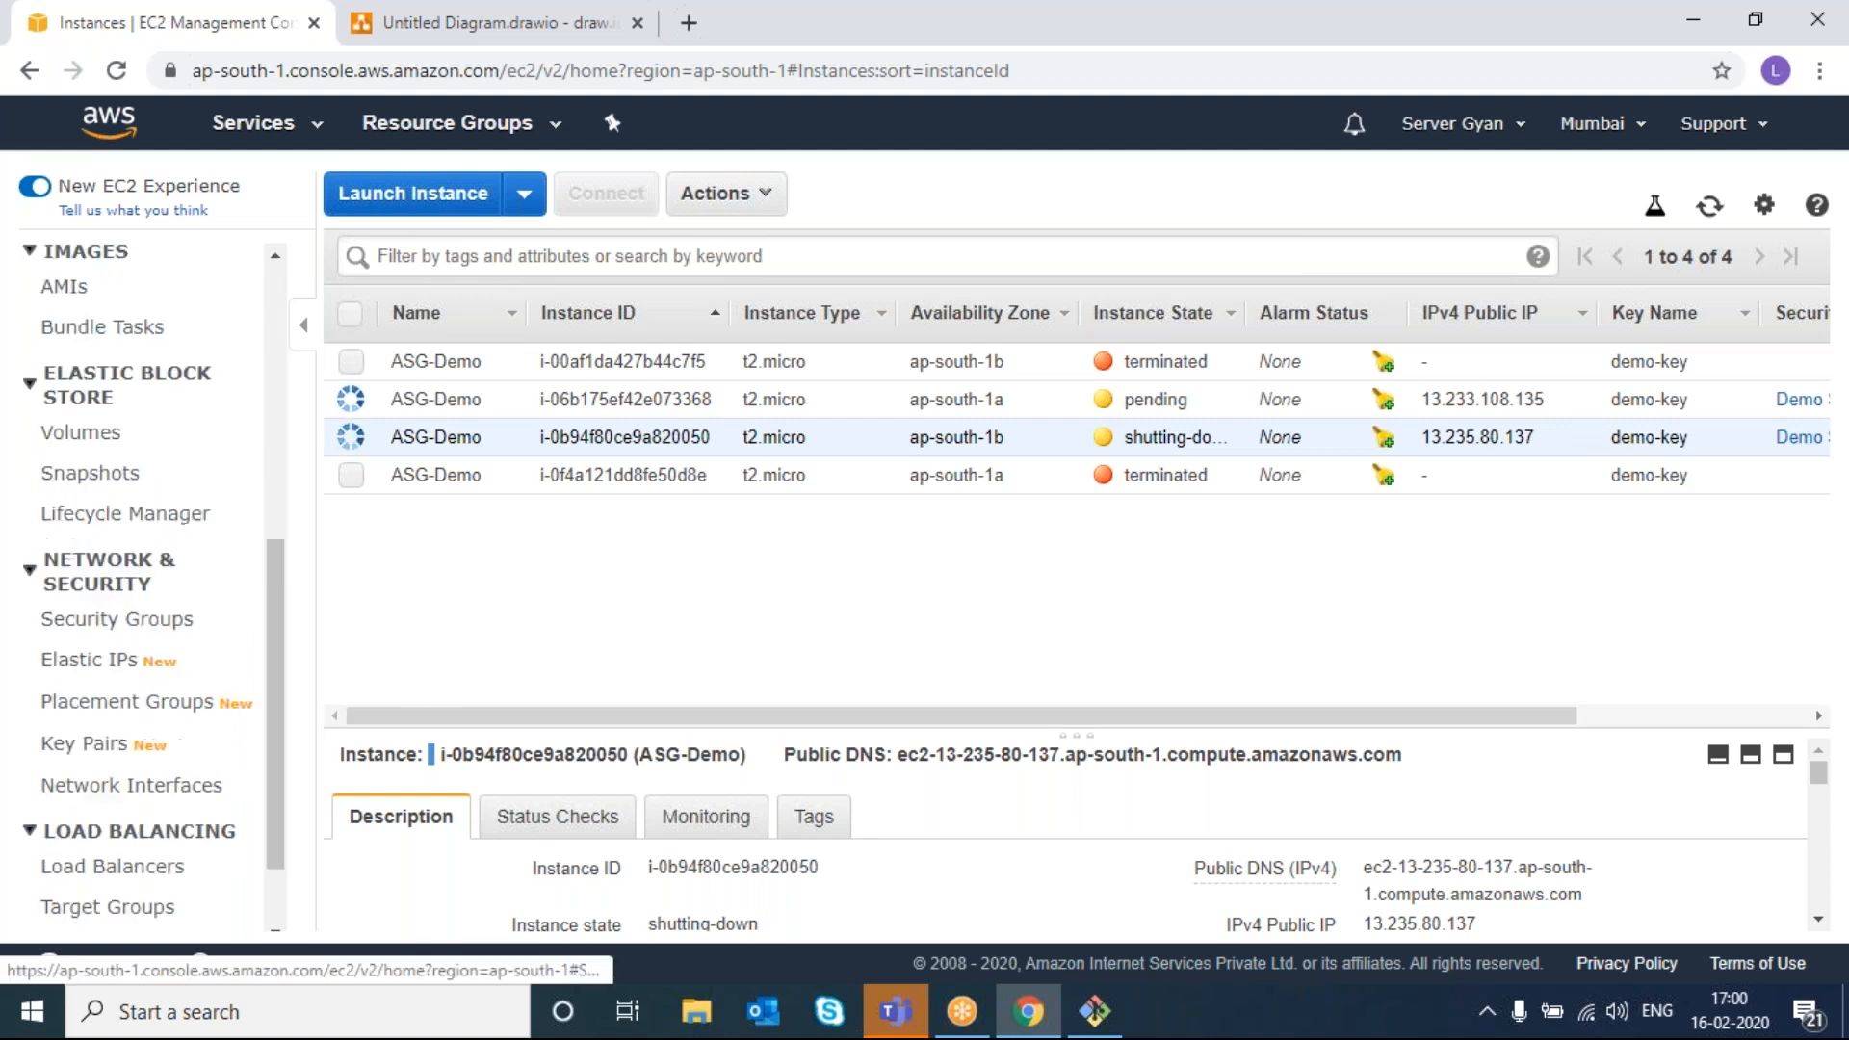
# - Check demo-ASG's actions, then return to the instances list showing replacement i-06b175ef42e073368 running
pyautogui.click(172, 915)
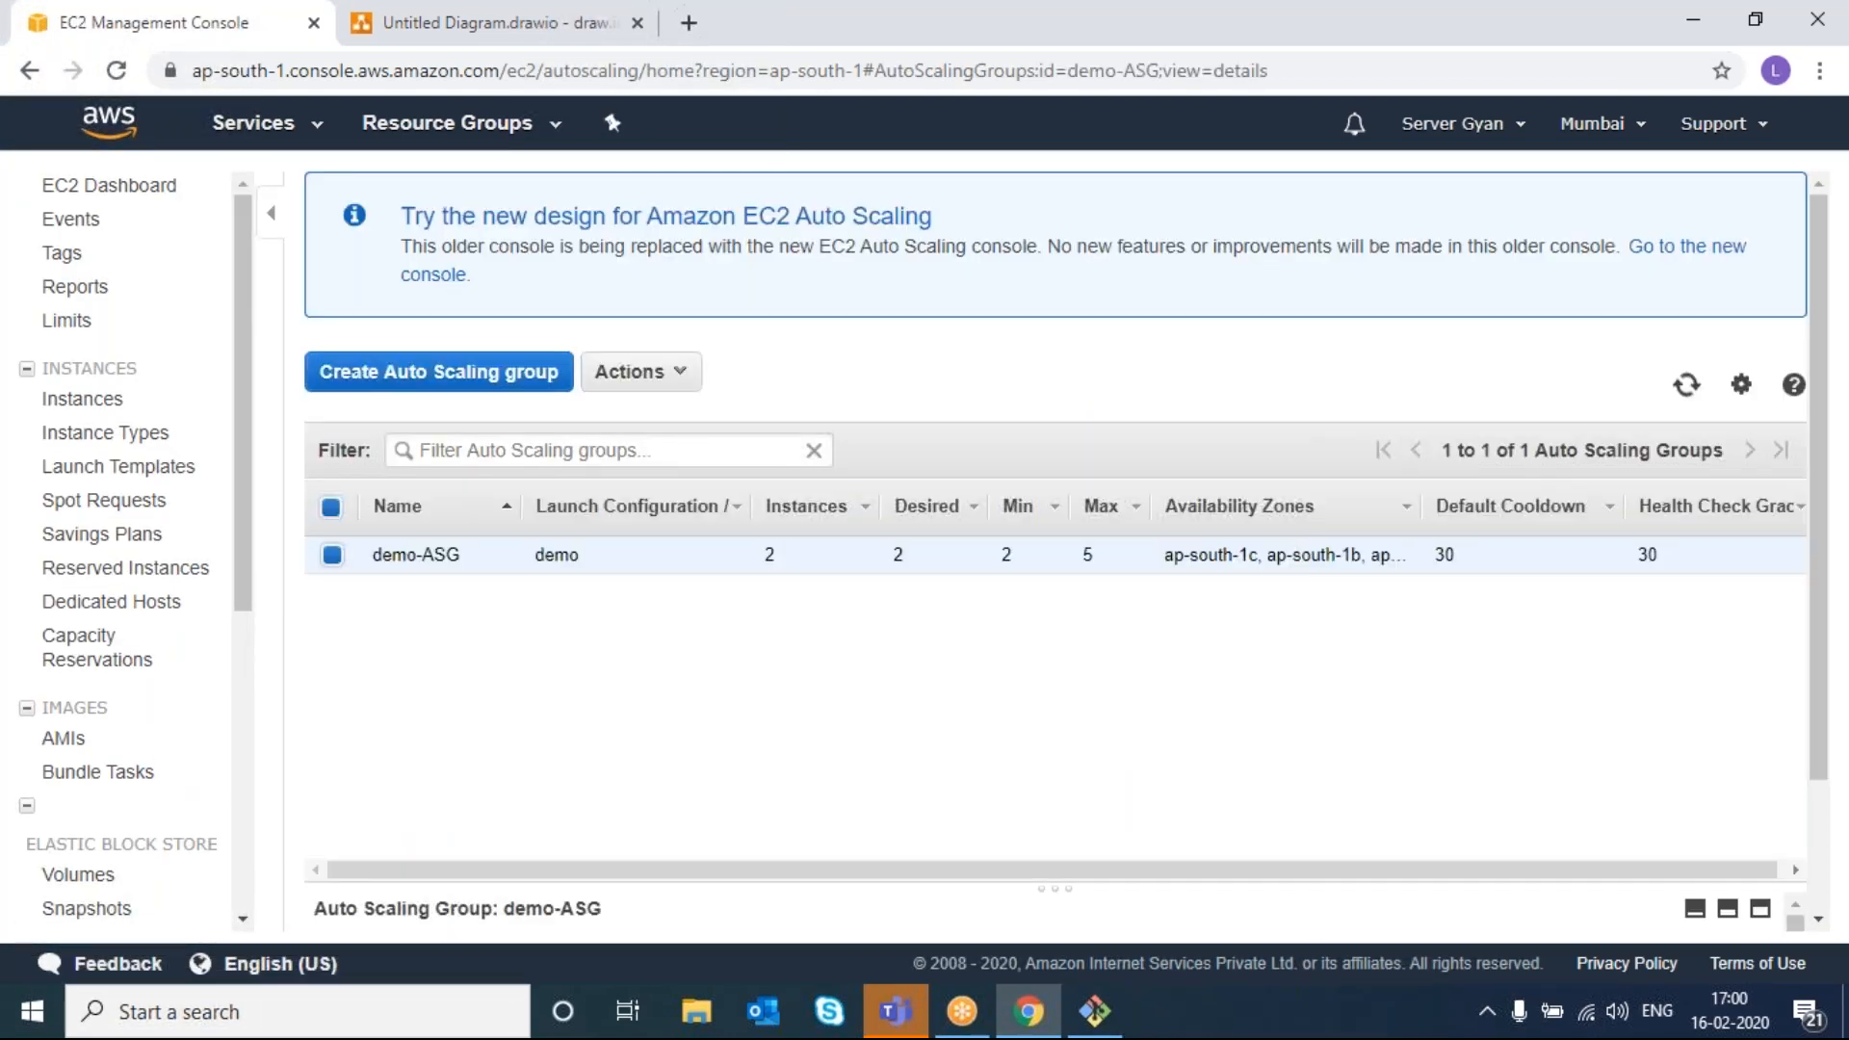
pyautogui.click(639, 377)
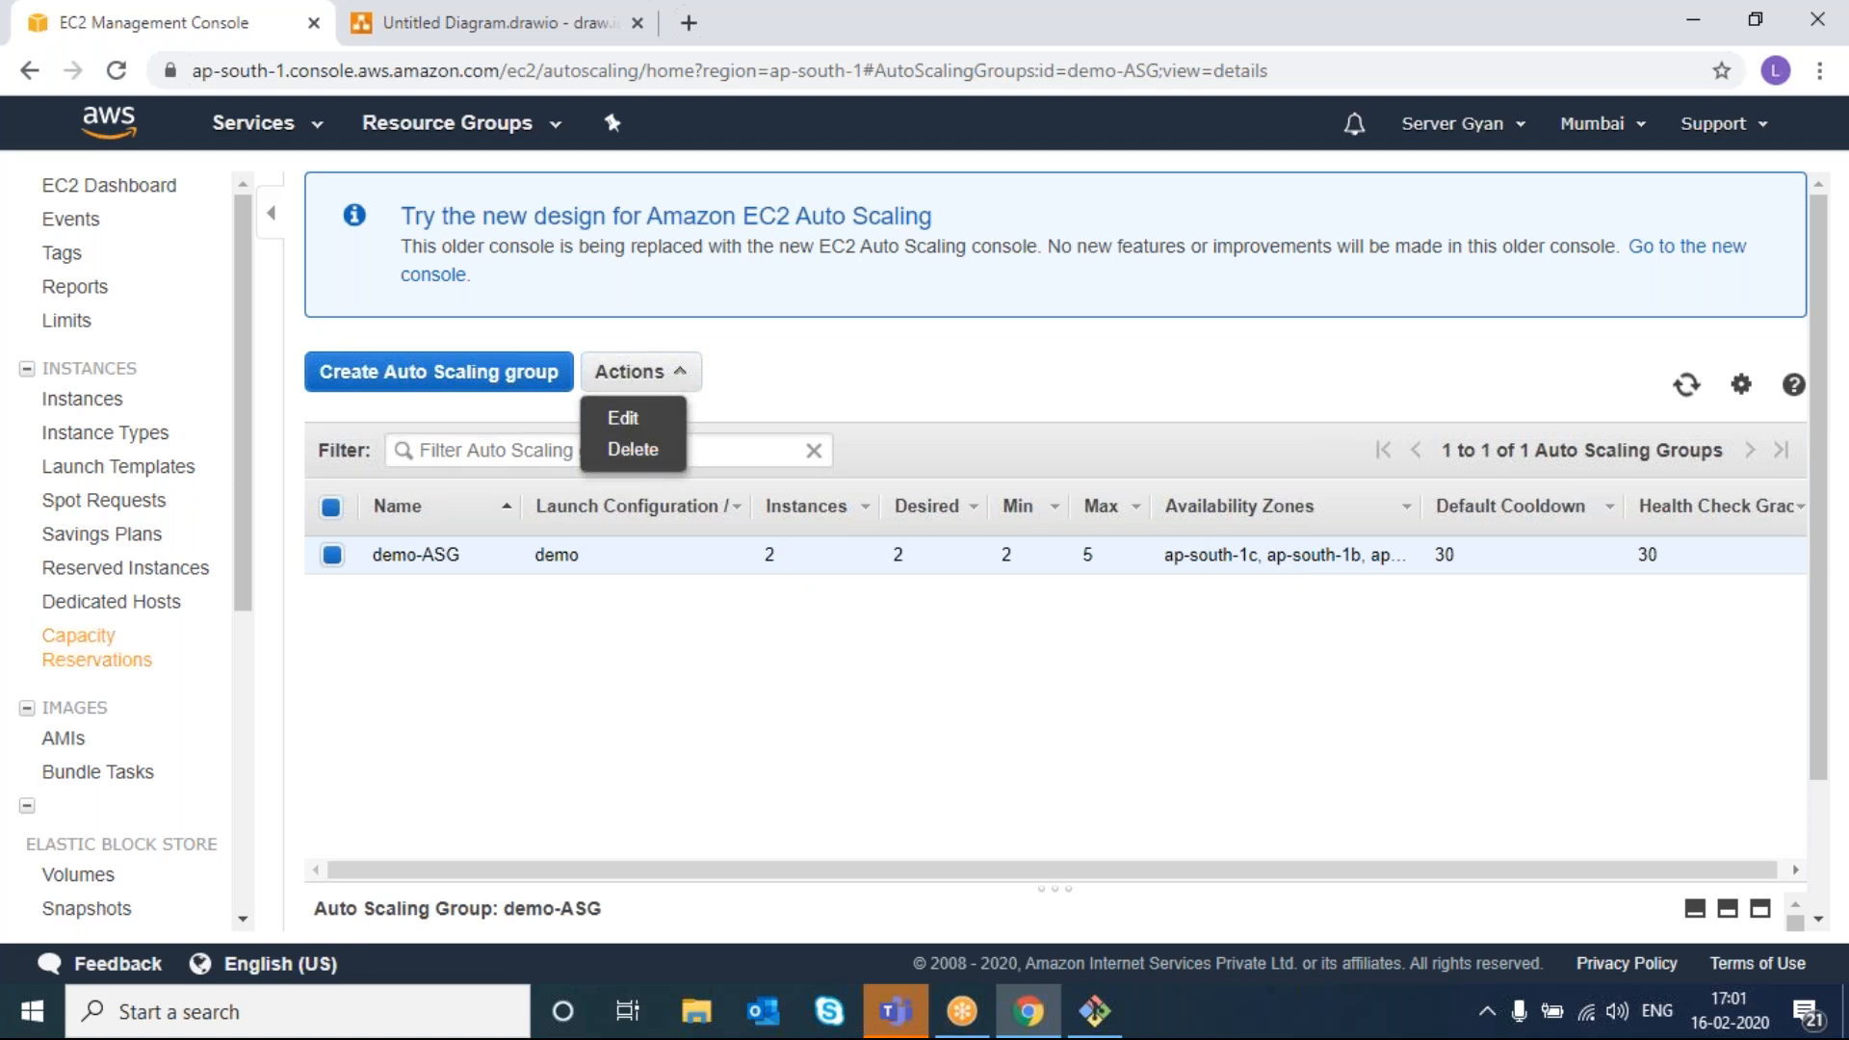
pyautogui.click(109, 402)
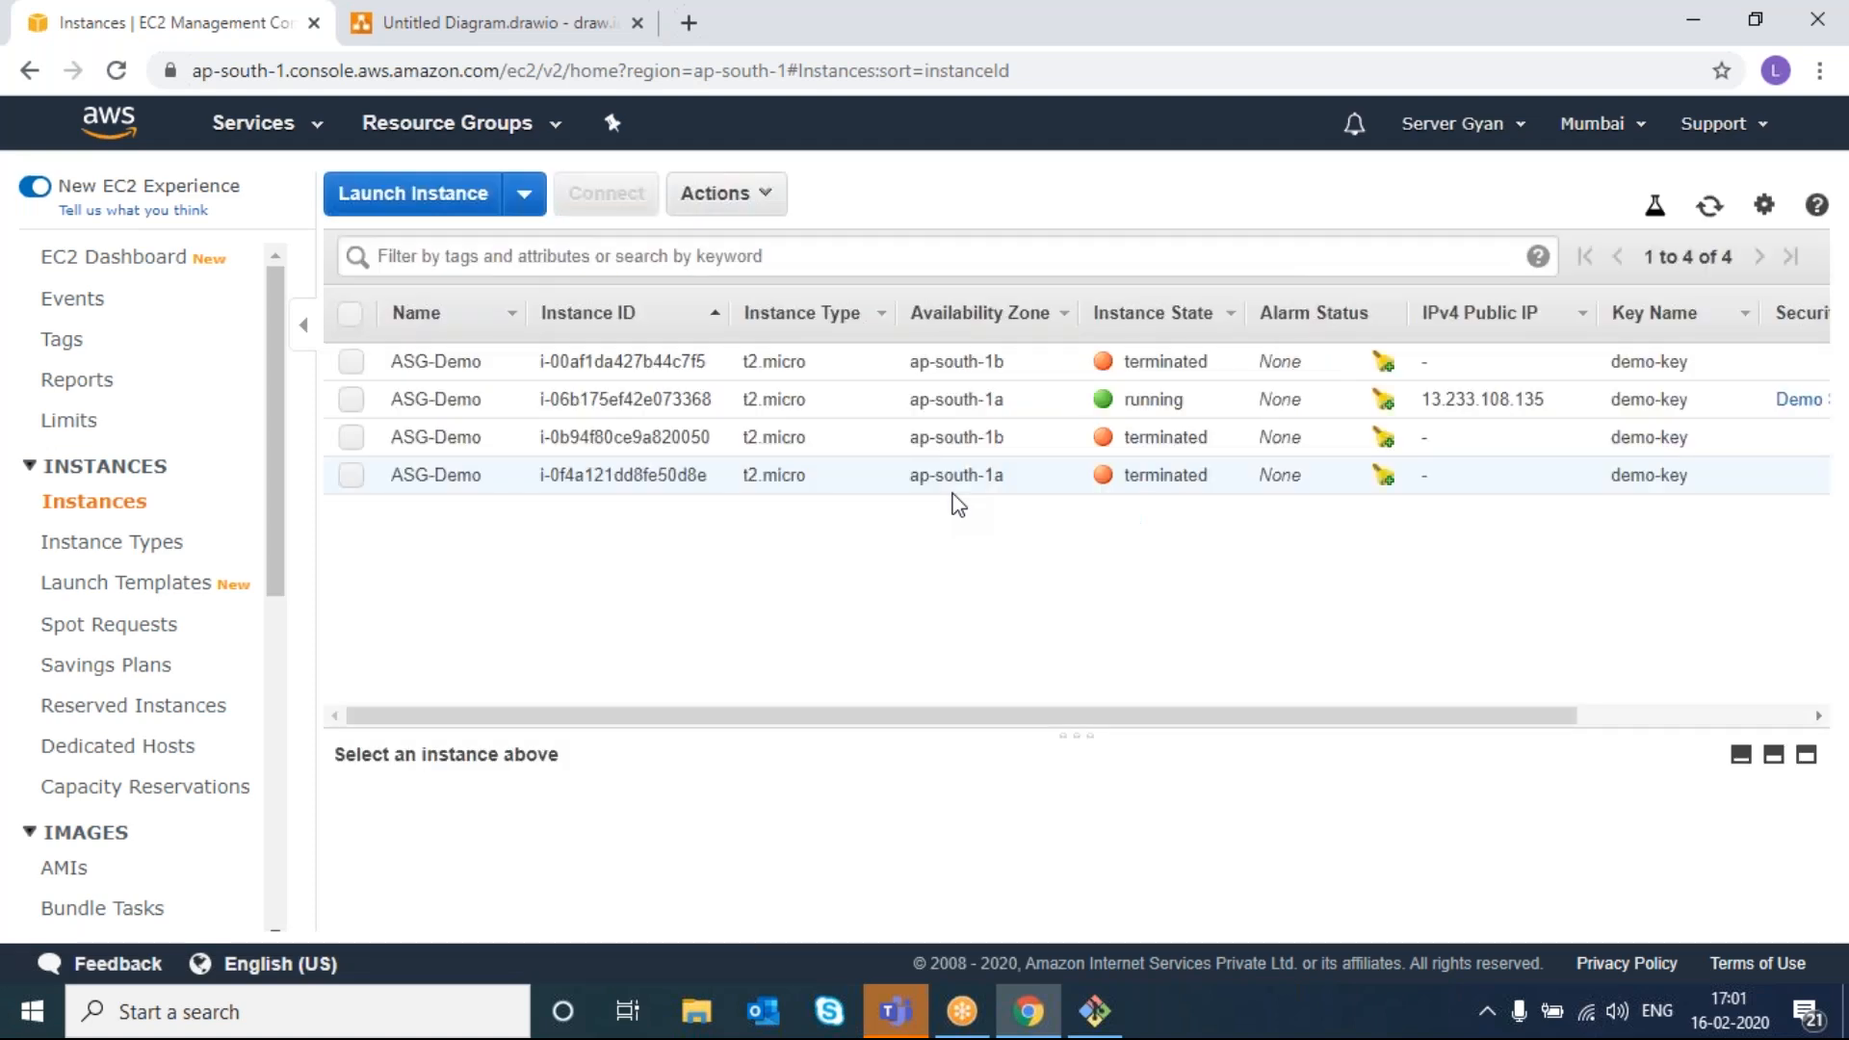
# - Terminate replacement instance i-06b175ef42e073368 and refresh until it shows shutting down
pyautogui.click(350, 398)
pyautogui.click(724, 193)
pyautogui.moveTo(809, 380)
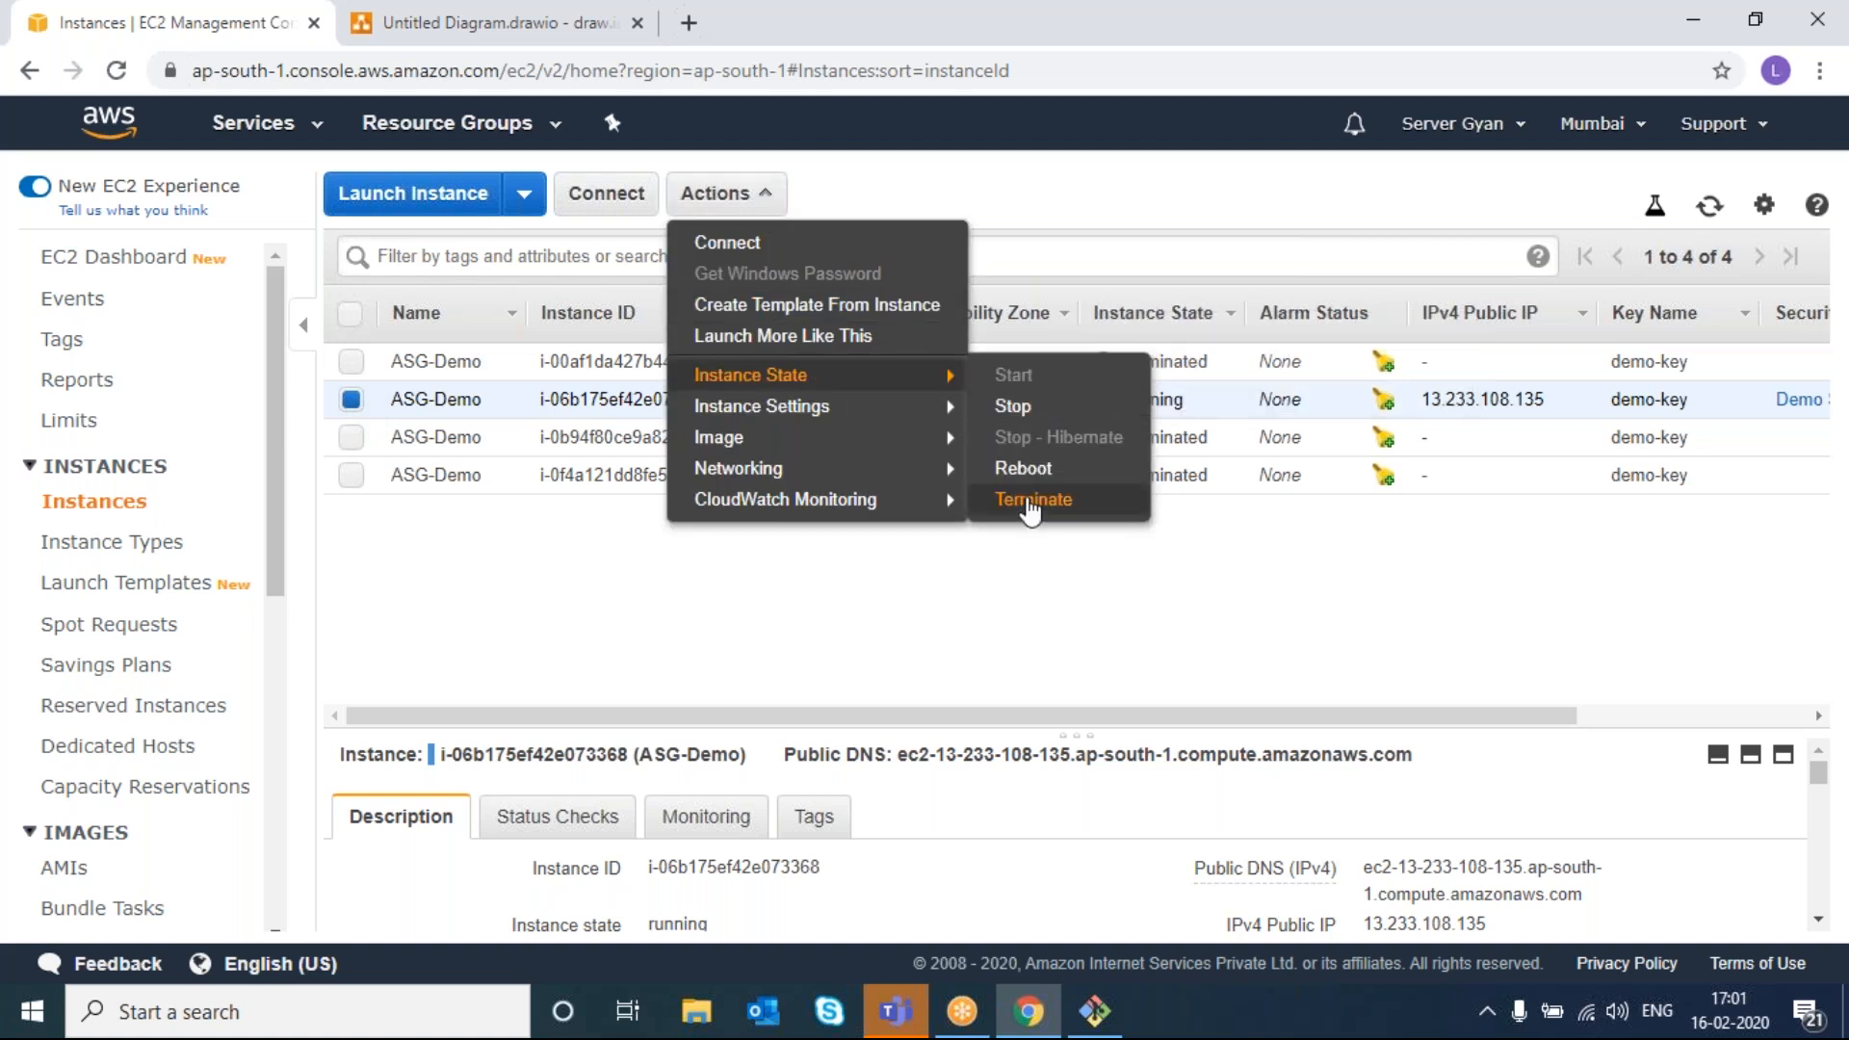
pyautogui.click(1030, 499)
pyautogui.click(1310, 722)
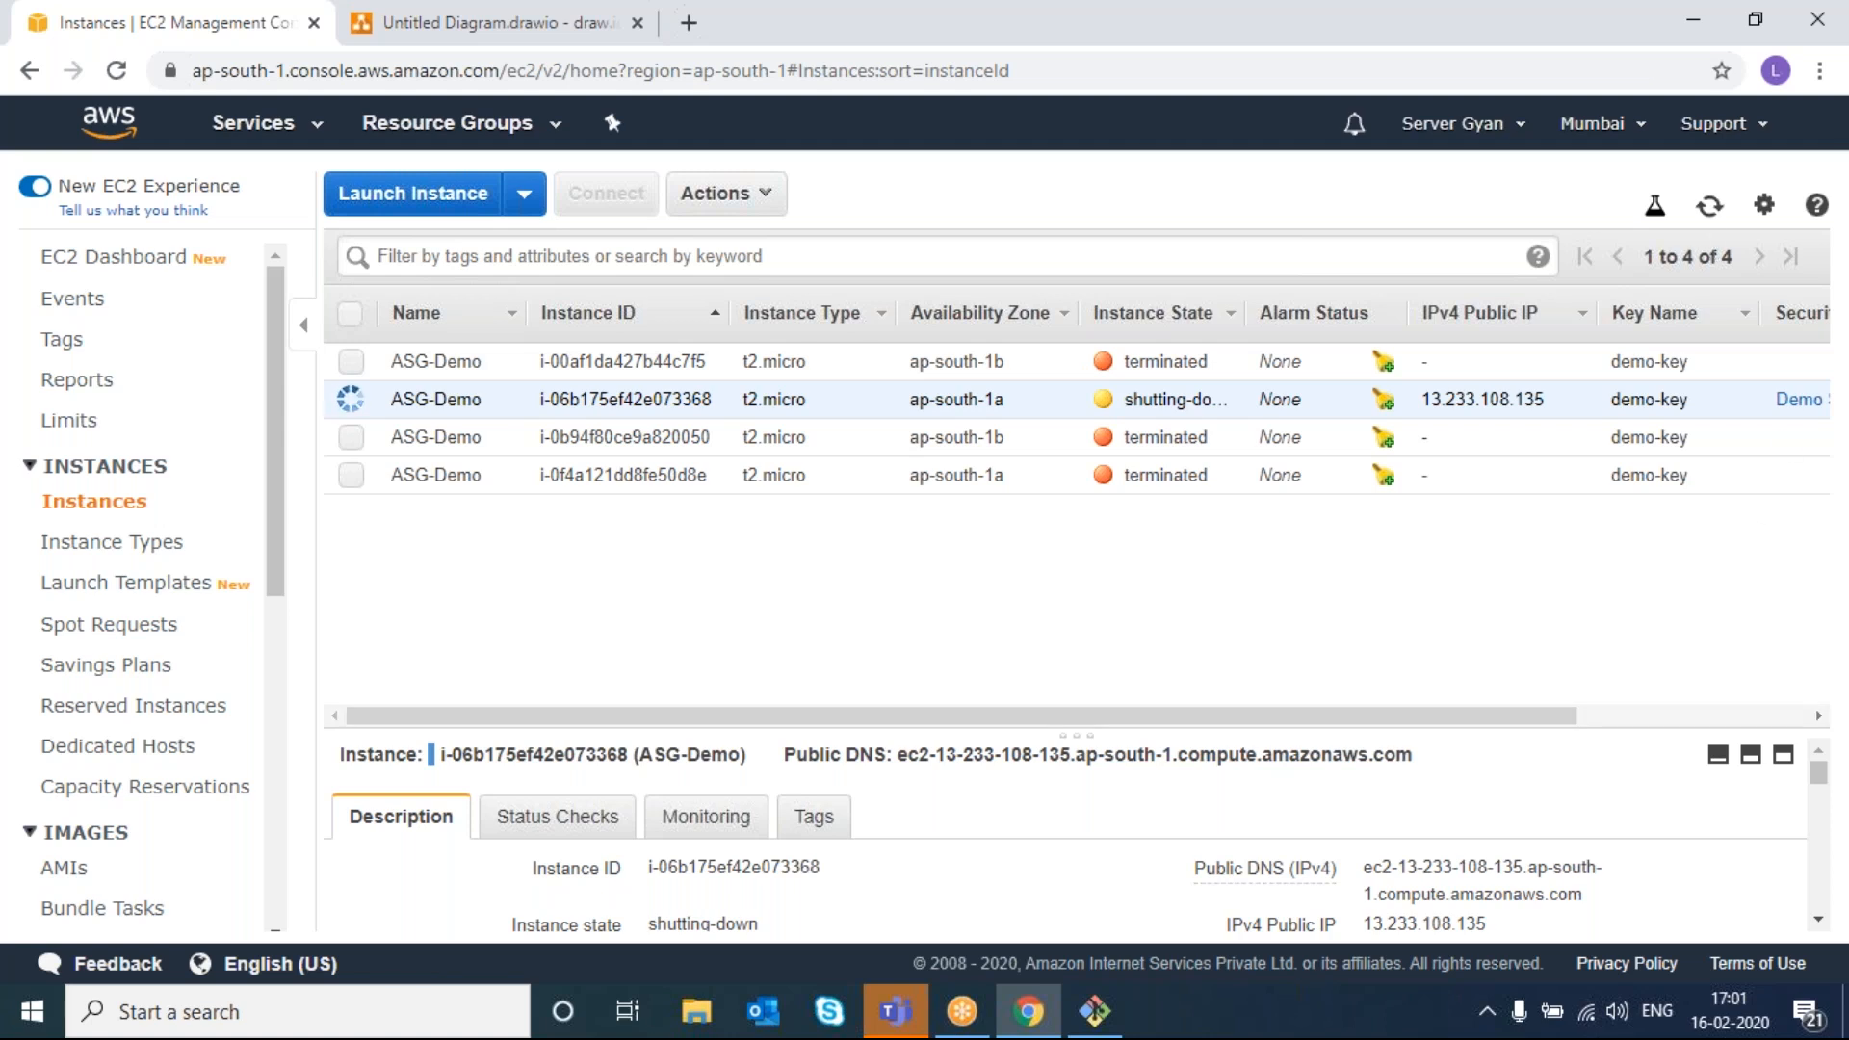
pyautogui.click(1709, 206)
pyautogui.click(1710, 206)
pyautogui.scroll(-7, 101, 684)
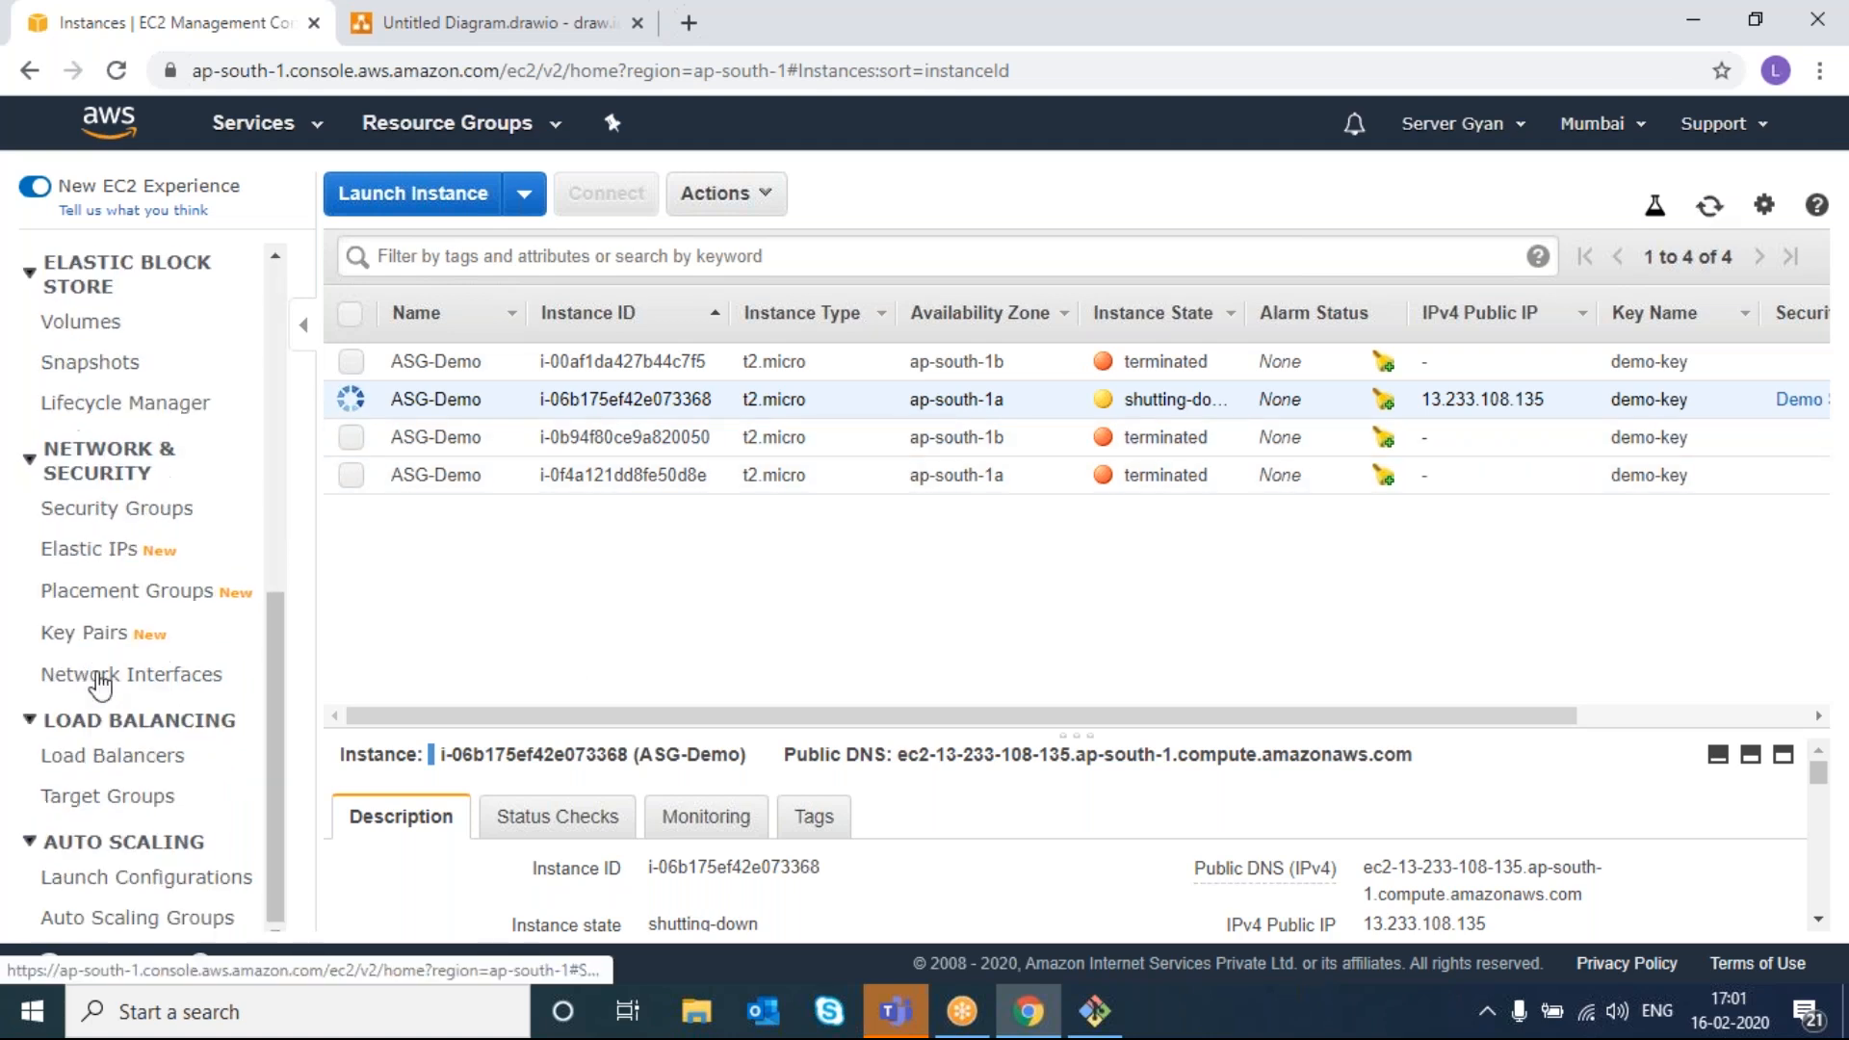
# - Check demo-ASG's actions, then return to the instances list with all four ASG-Demo instances terminated
pyautogui.click(125, 919)
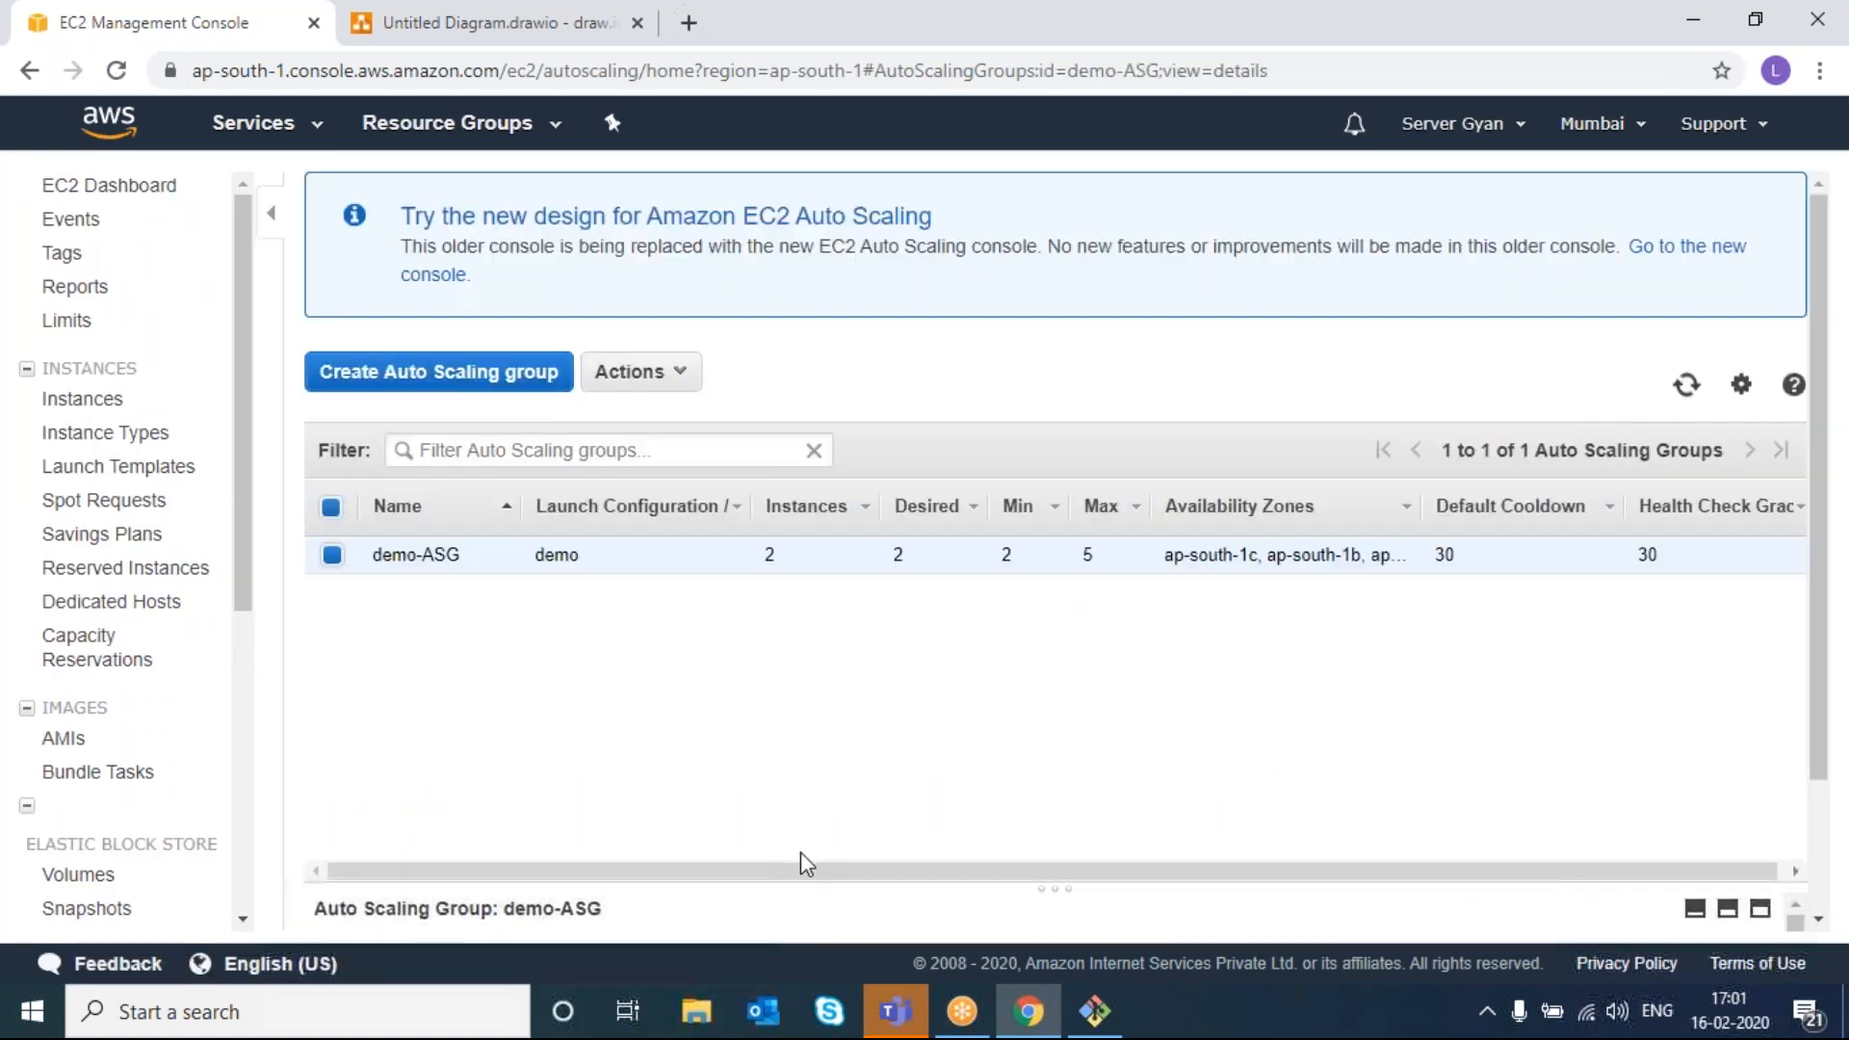
pyautogui.scroll(-5, 144, 879)
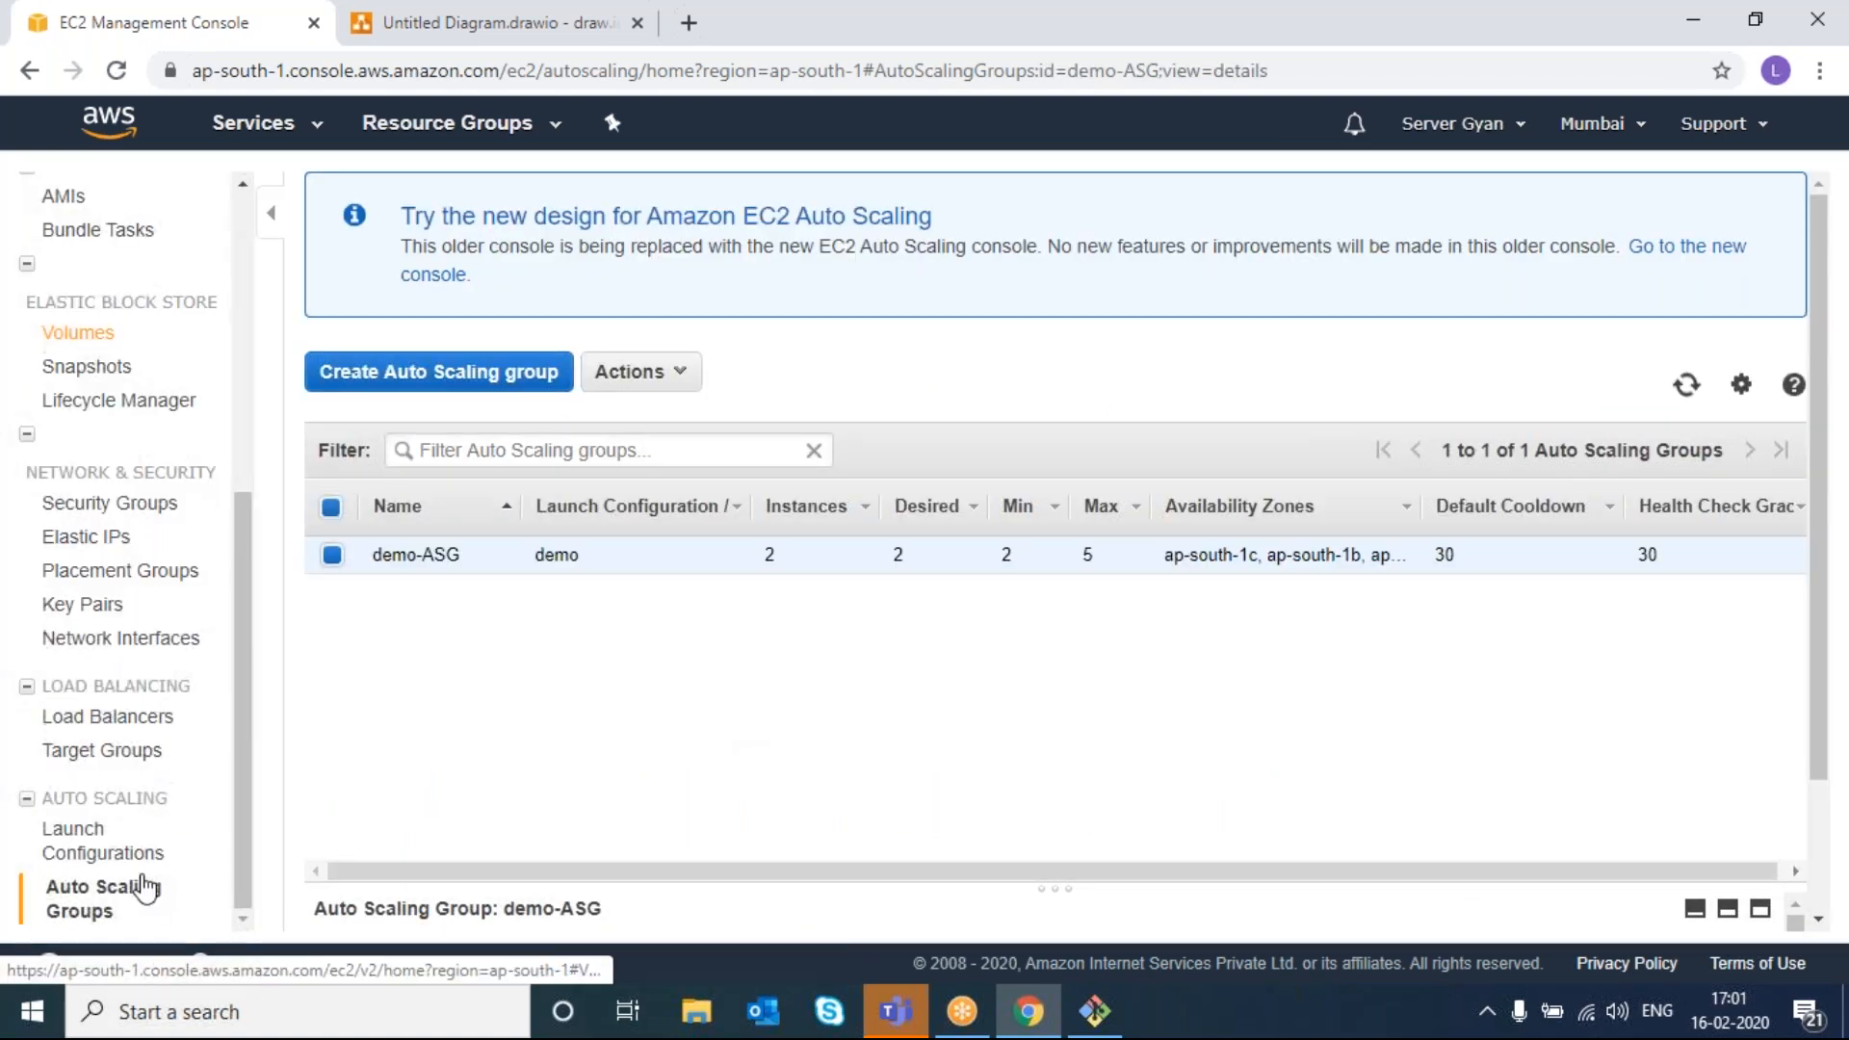
pyautogui.click(686, 376)
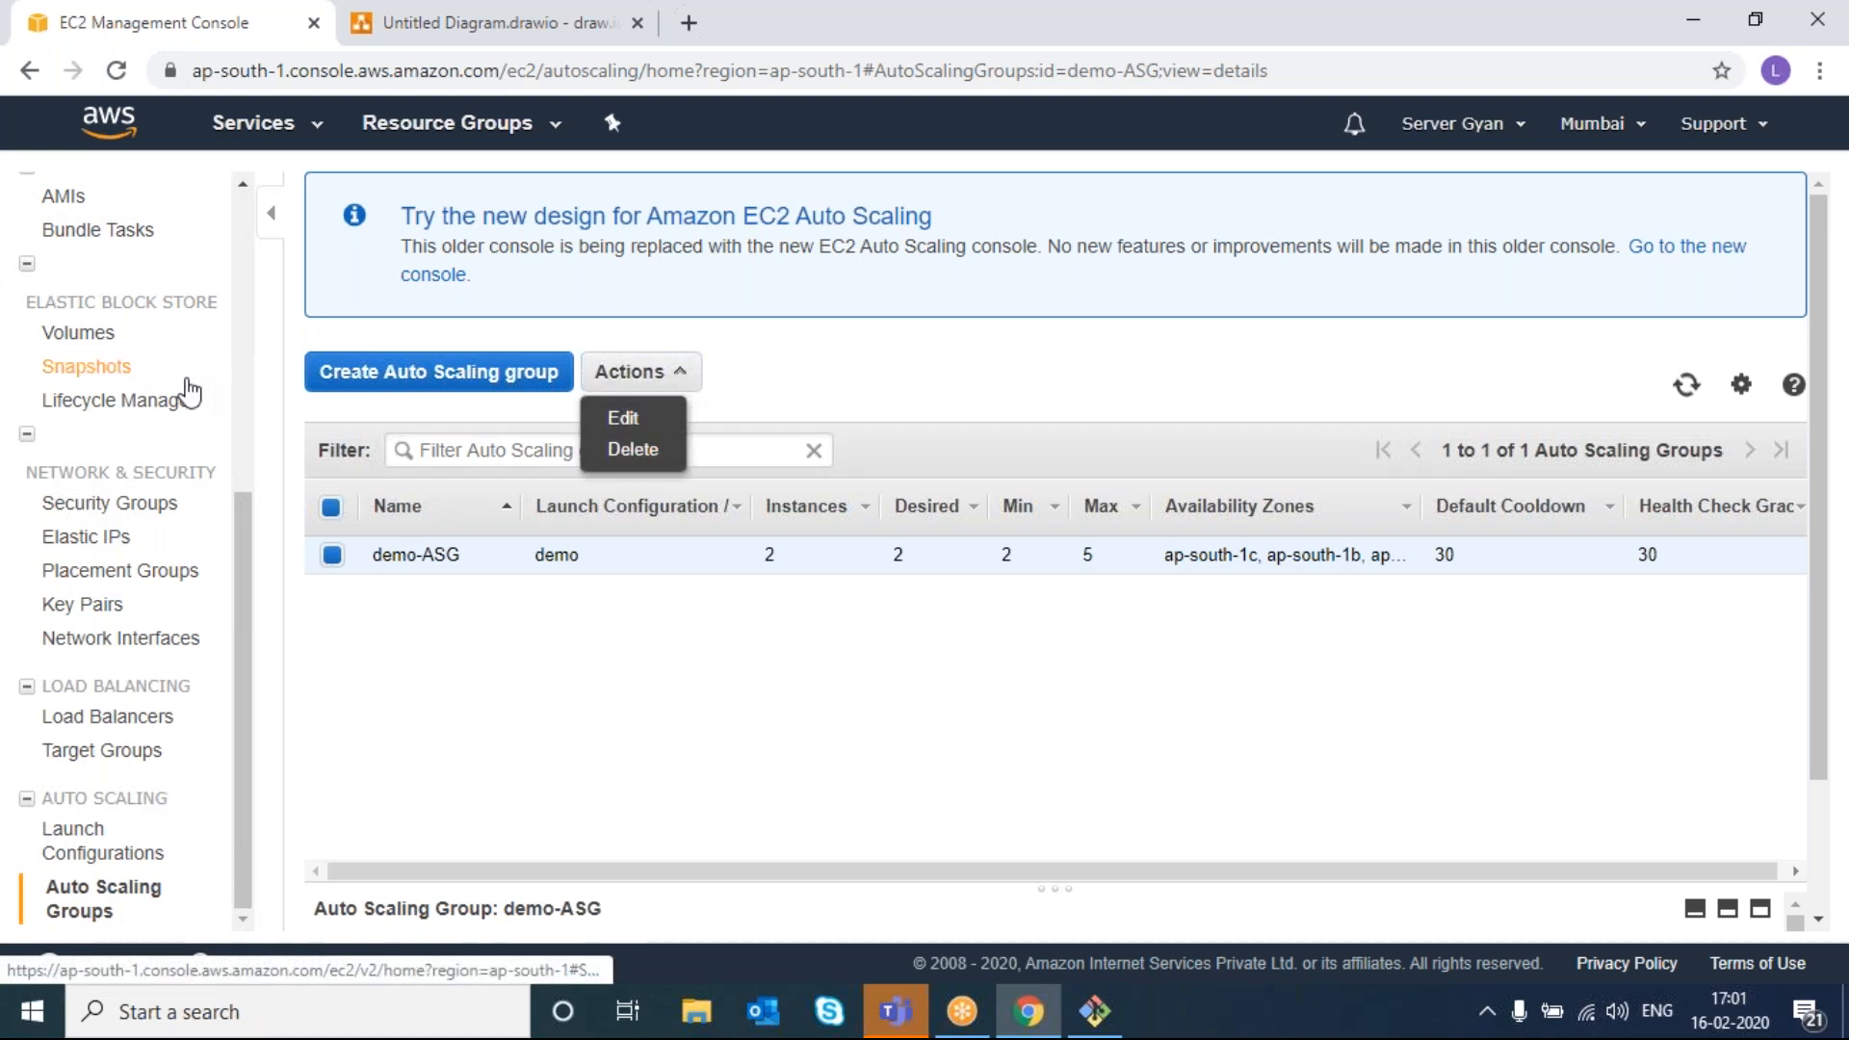
pyautogui.scroll(5, 178, 395)
pyautogui.click(118, 411)
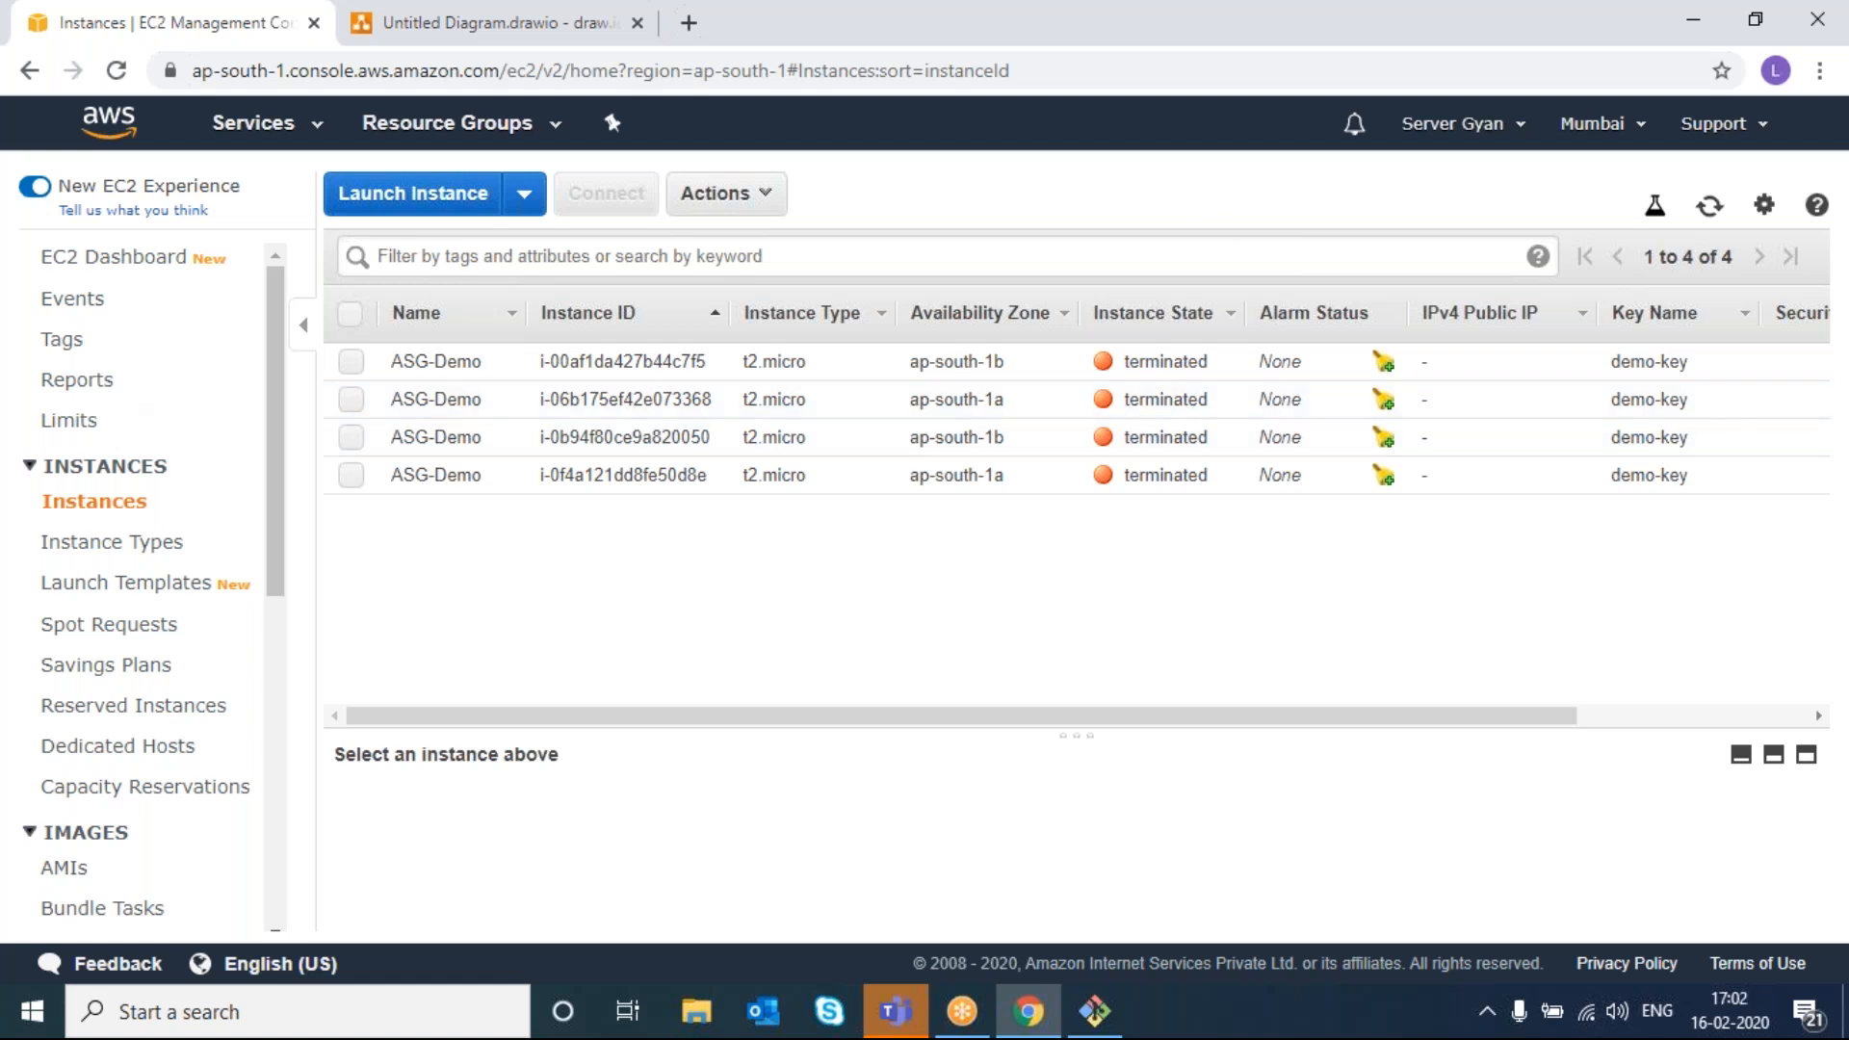
# - Refresh the instance list until new instance i-0531423f503ff7756 appears running in ap-south-1b
pyautogui.click(1707, 208)
pyautogui.click(1714, 205)
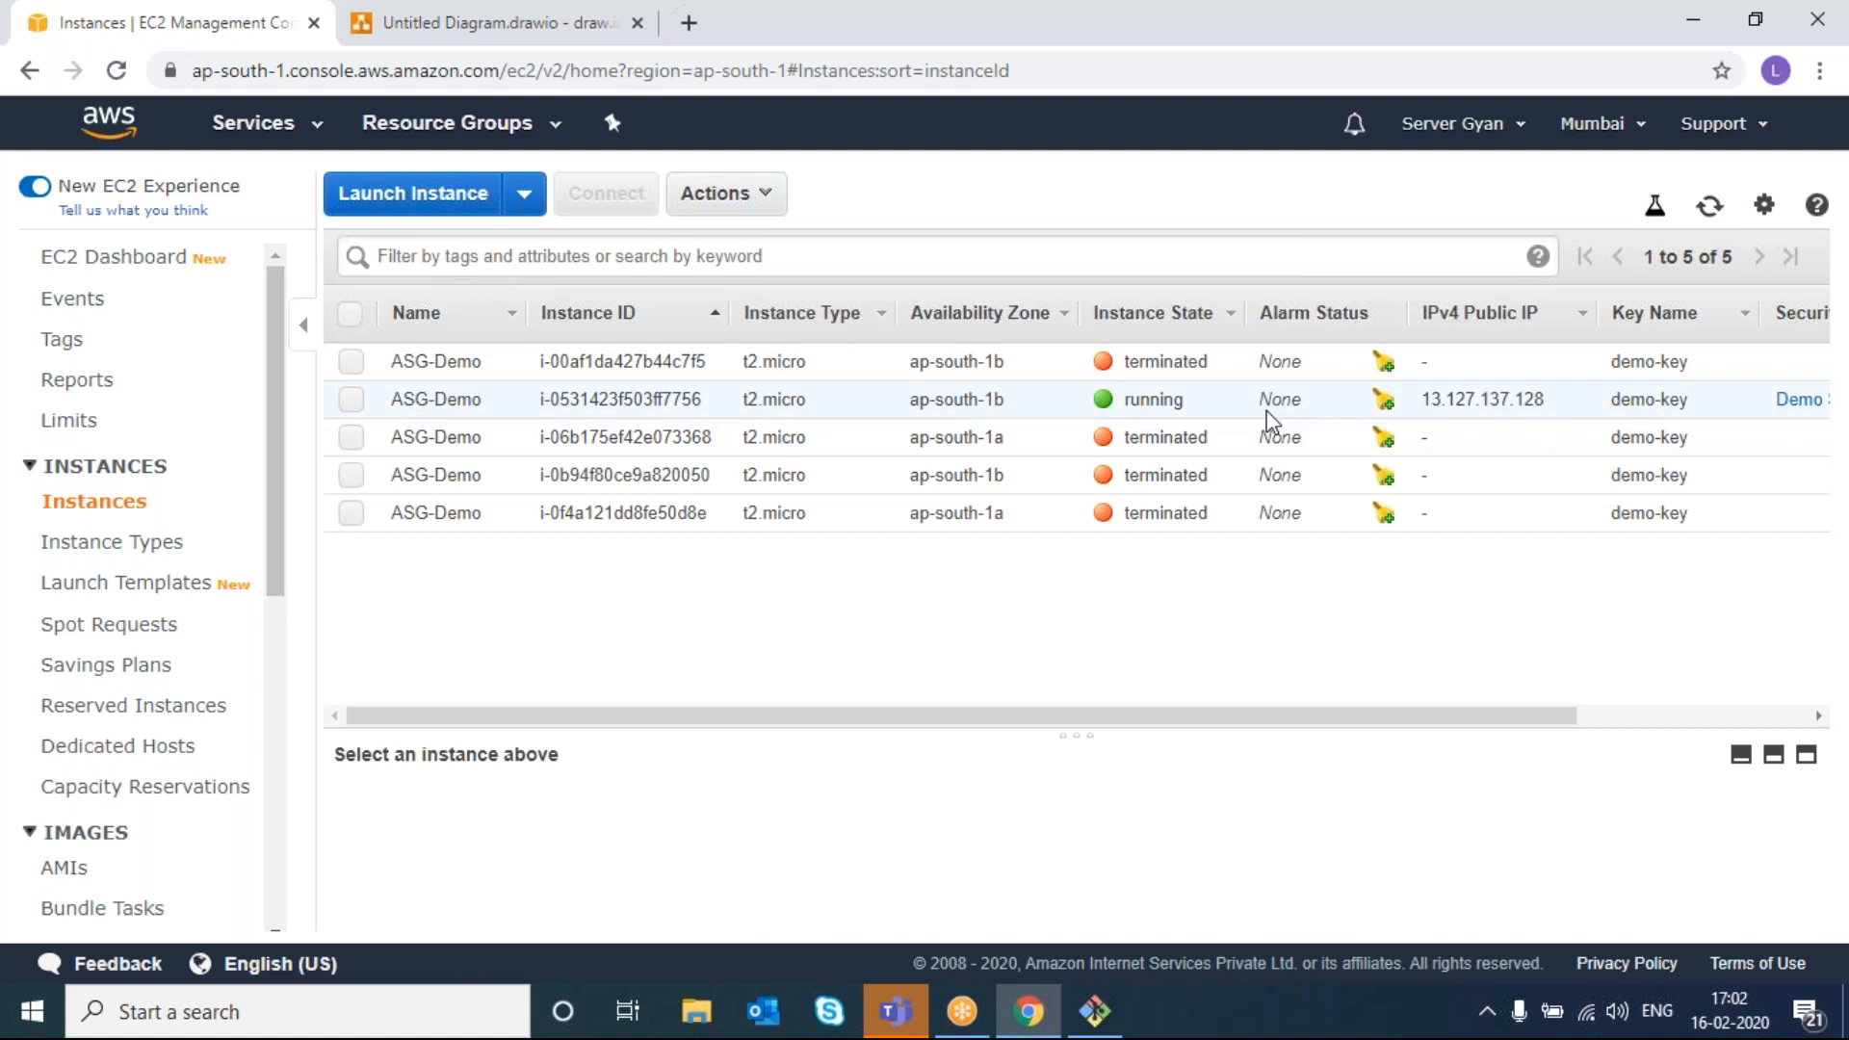
pyautogui.click(1713, 208)
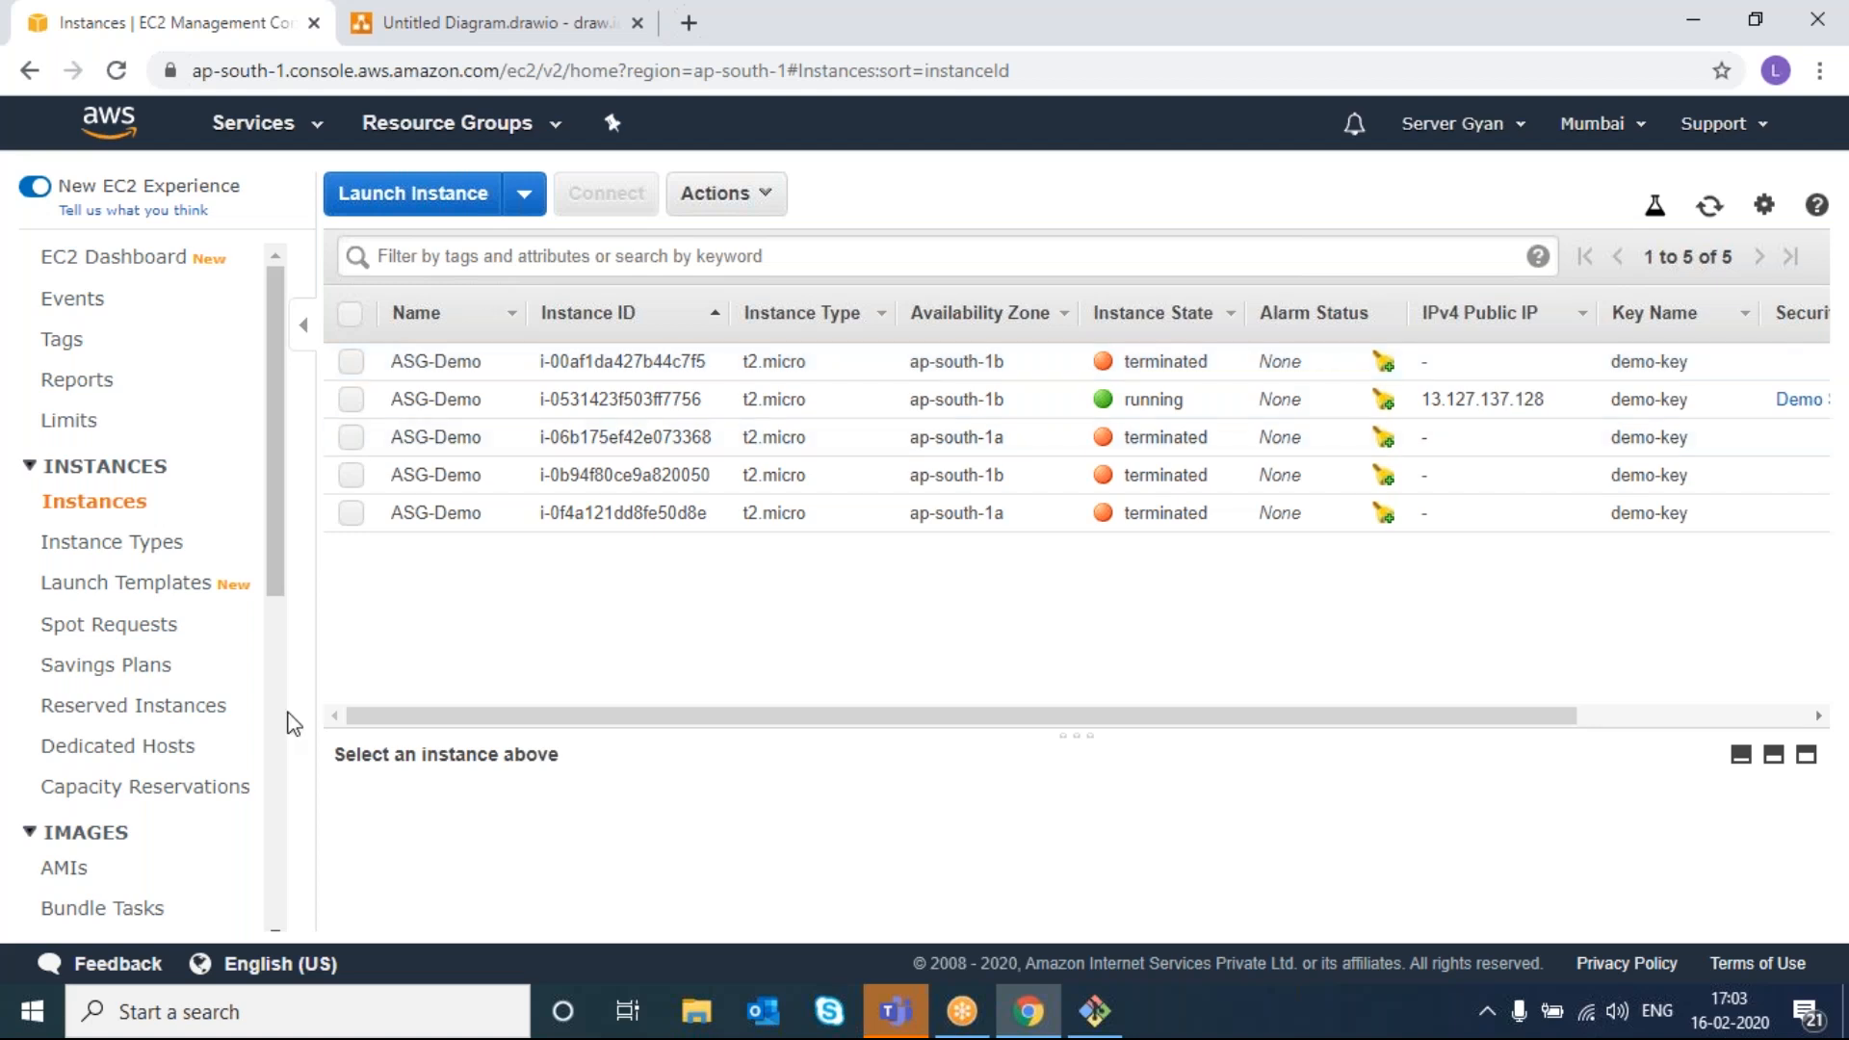
pyautogui.scroll(-1, 286, 724)
pyautogui.scroll(-6, 286, 724)
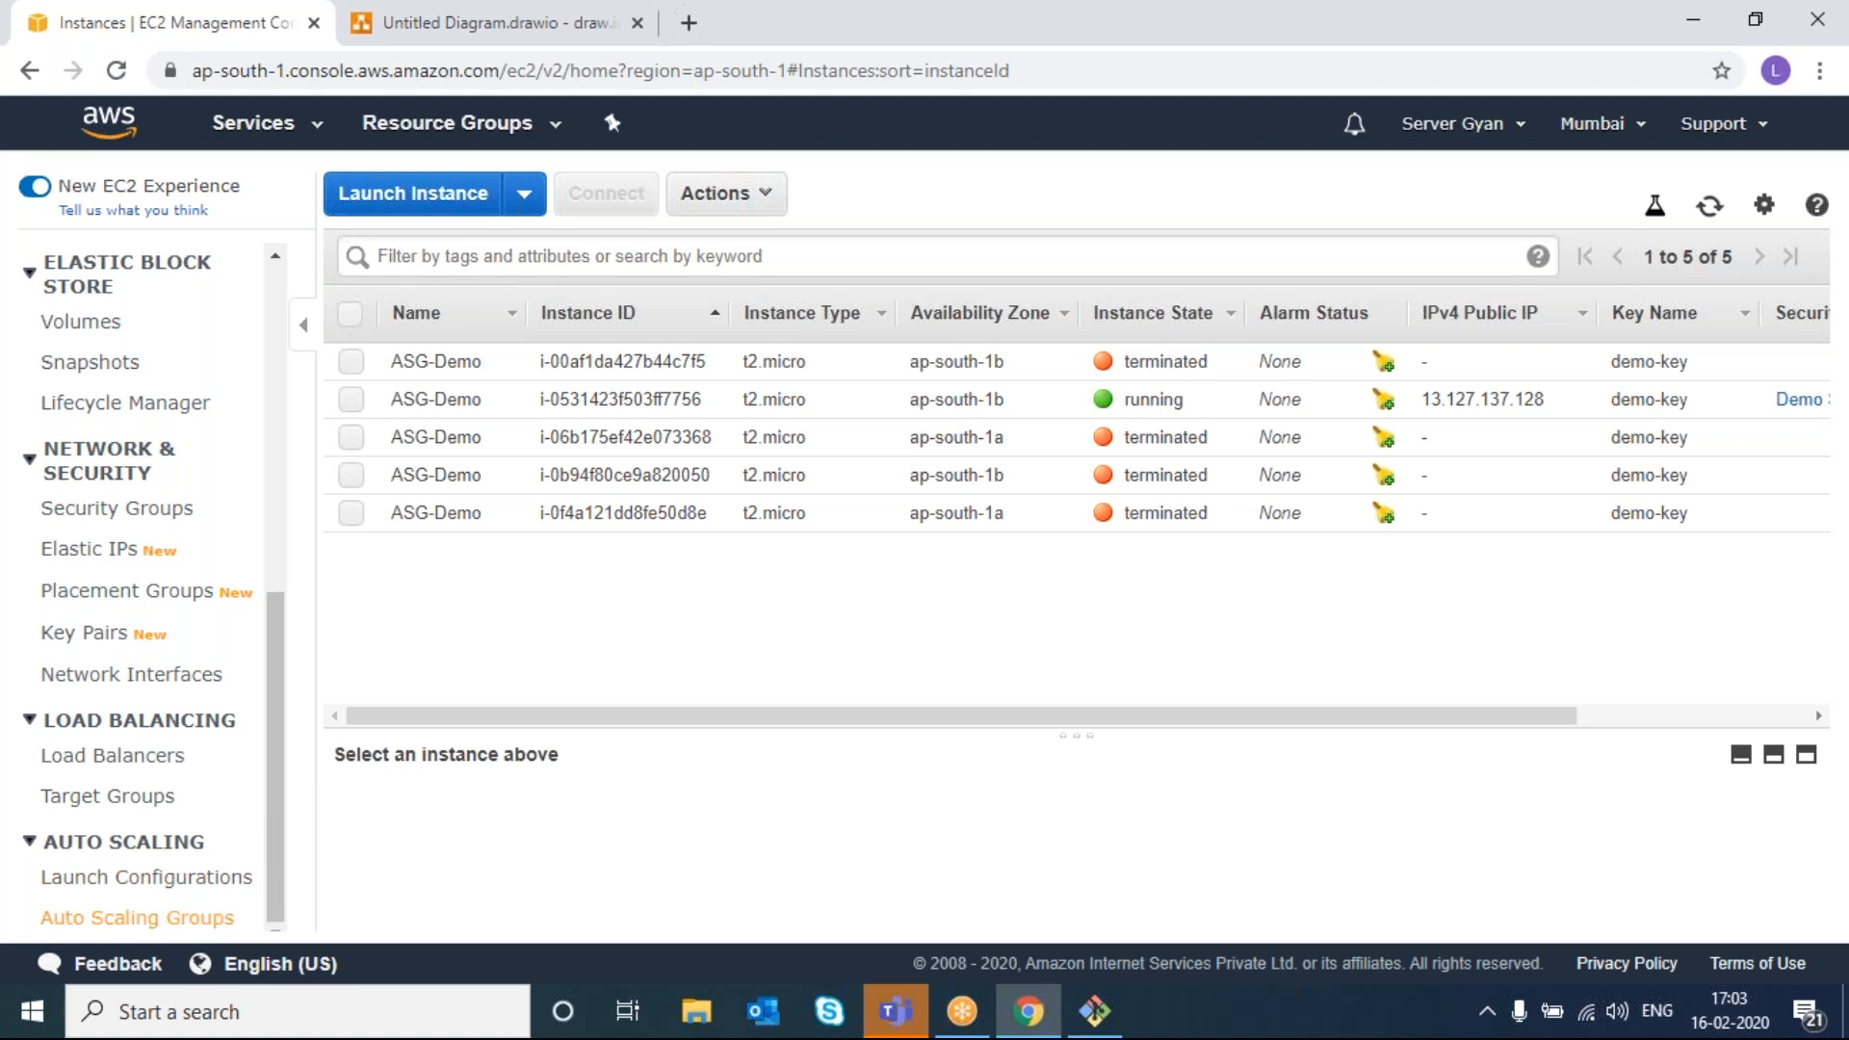
pyautogui.click(165, 918)
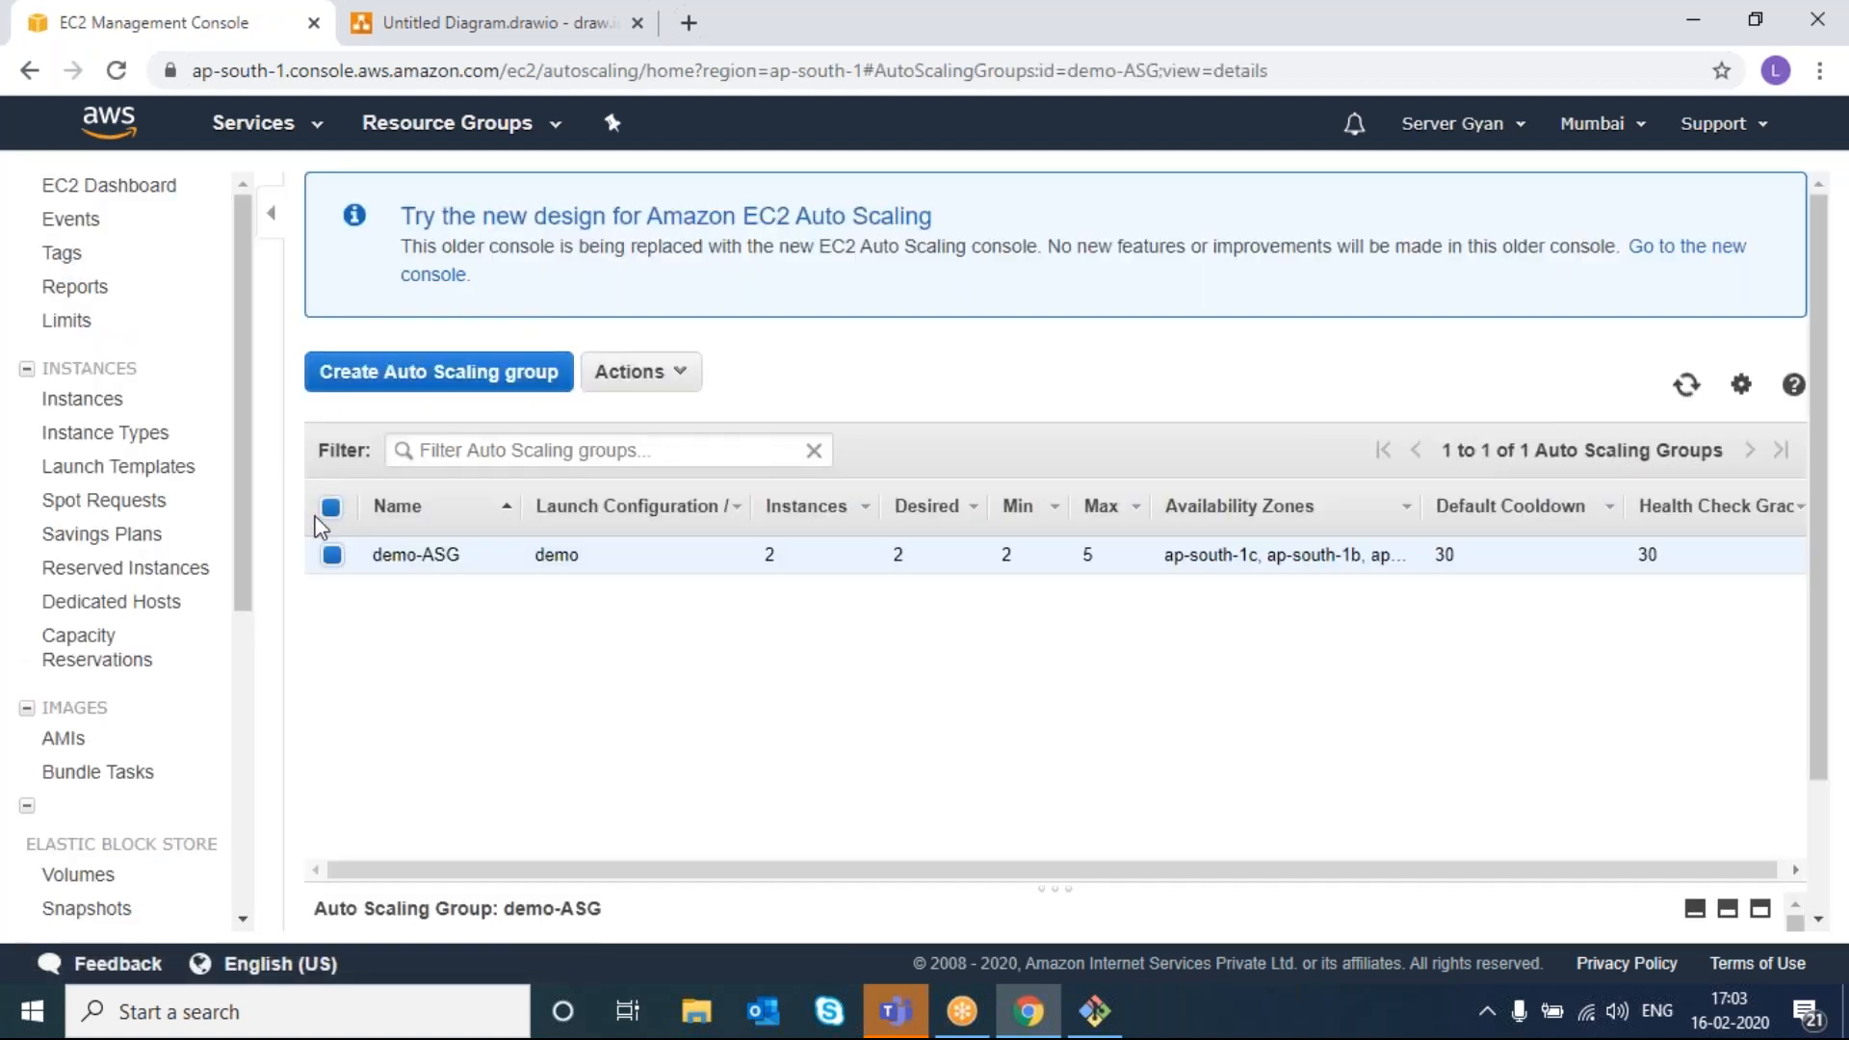
pyautogui.click(629, 378)
pyautogui.click(627, 385)
pyautogui.click(627, 390)
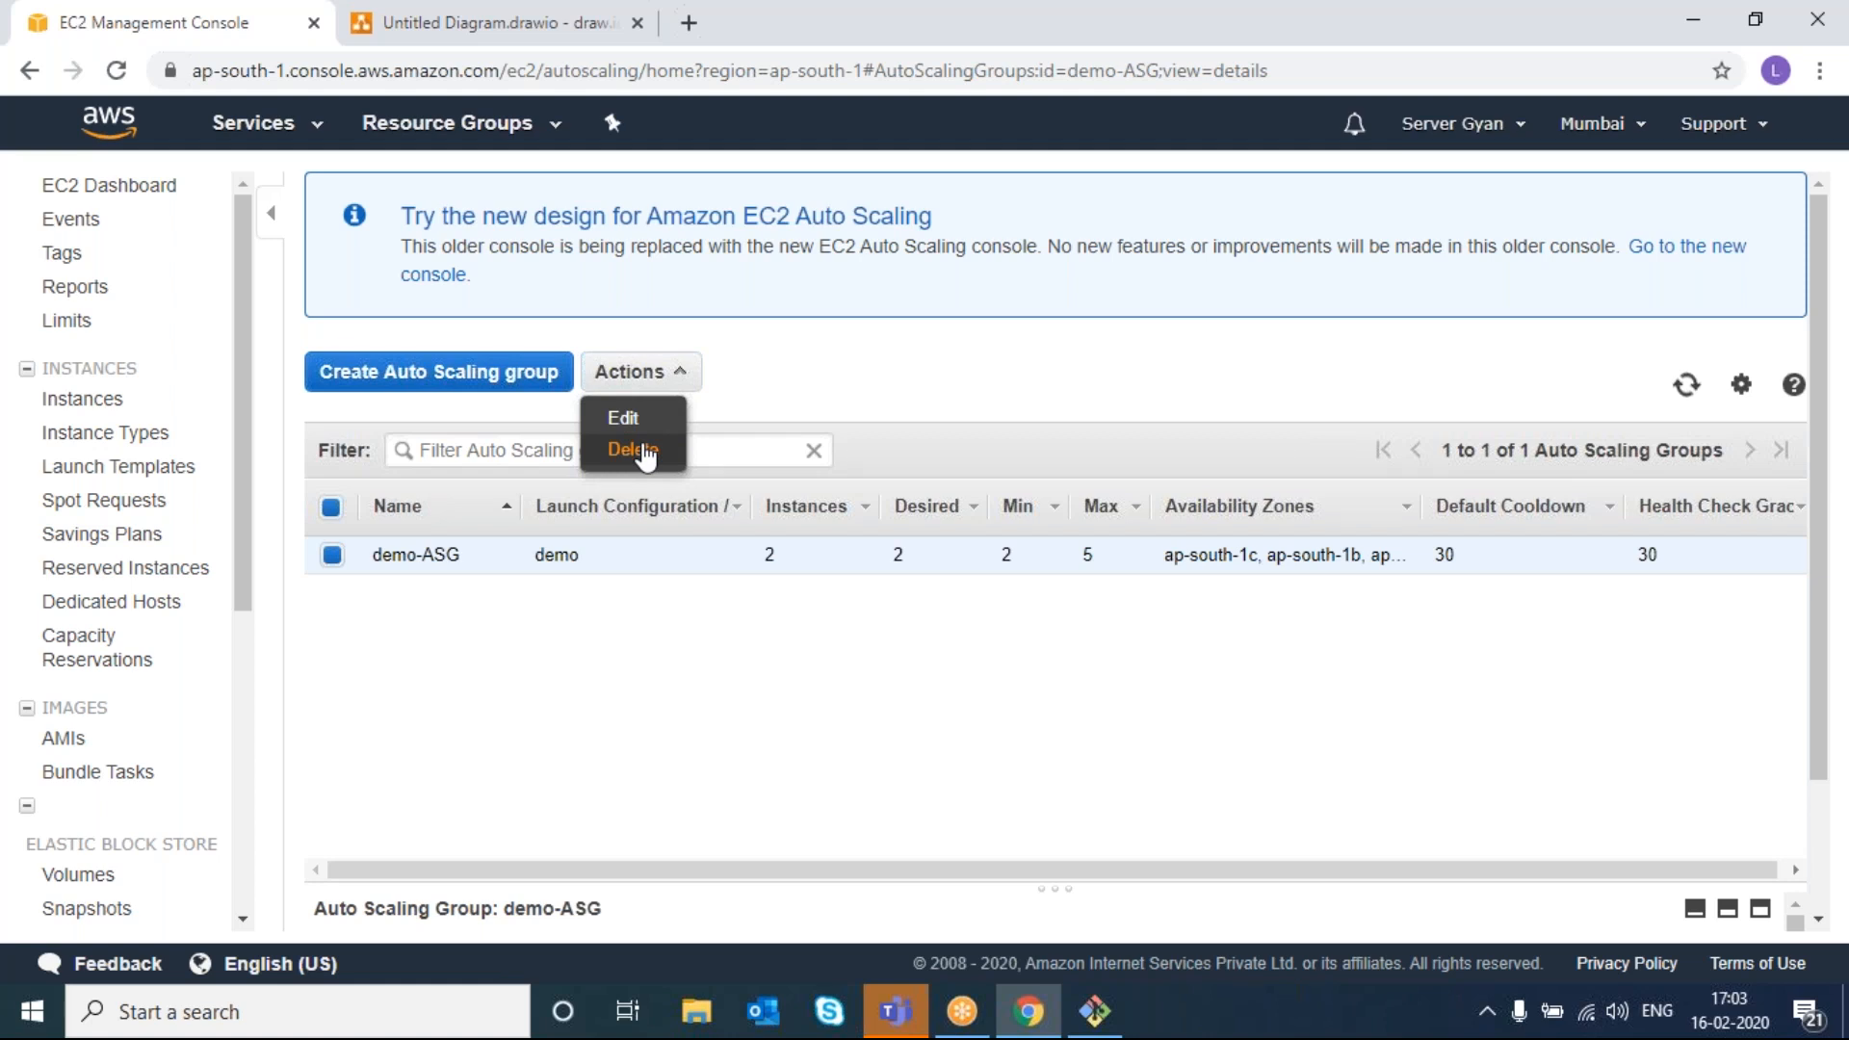
pyautogui.click(106, 400)
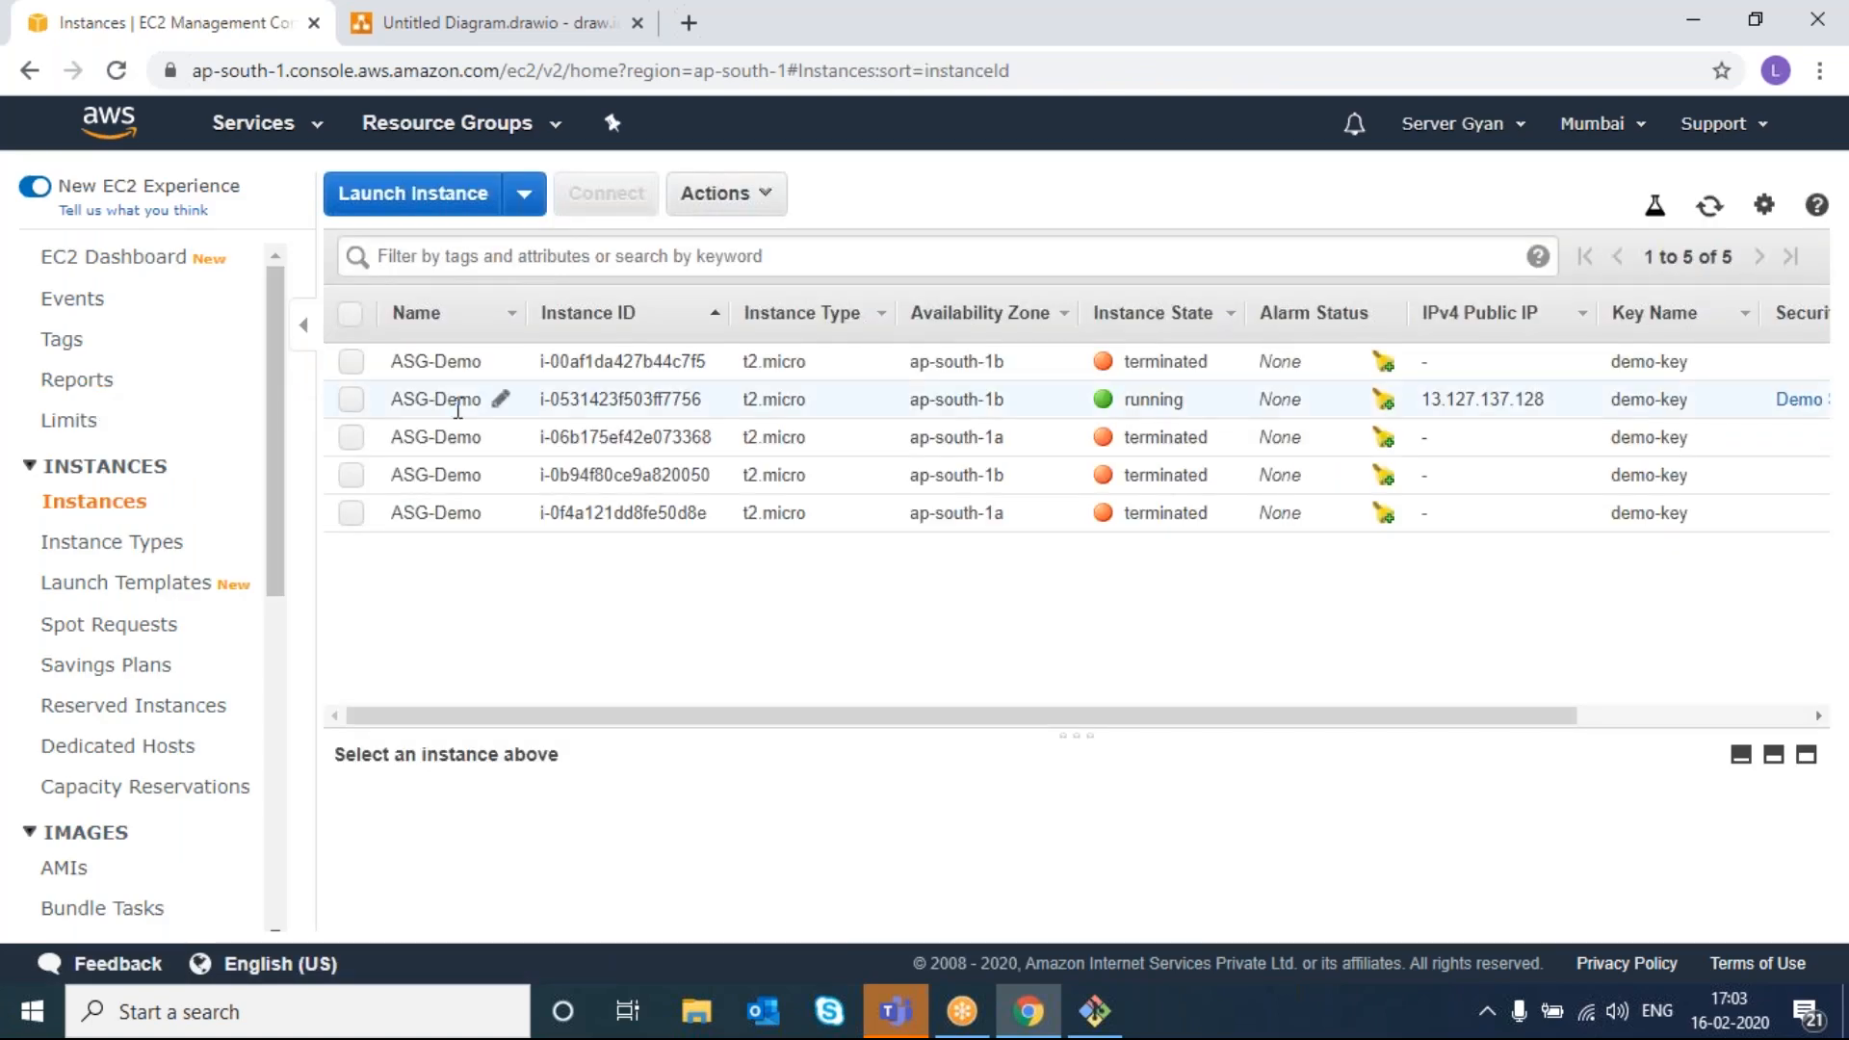
# - Review instance i-0531423f503ff7756's details in the enlarged panel: t2.micro, ap-south-1b, public IP 13.127.137.128
pyautogui.click(352, 399)
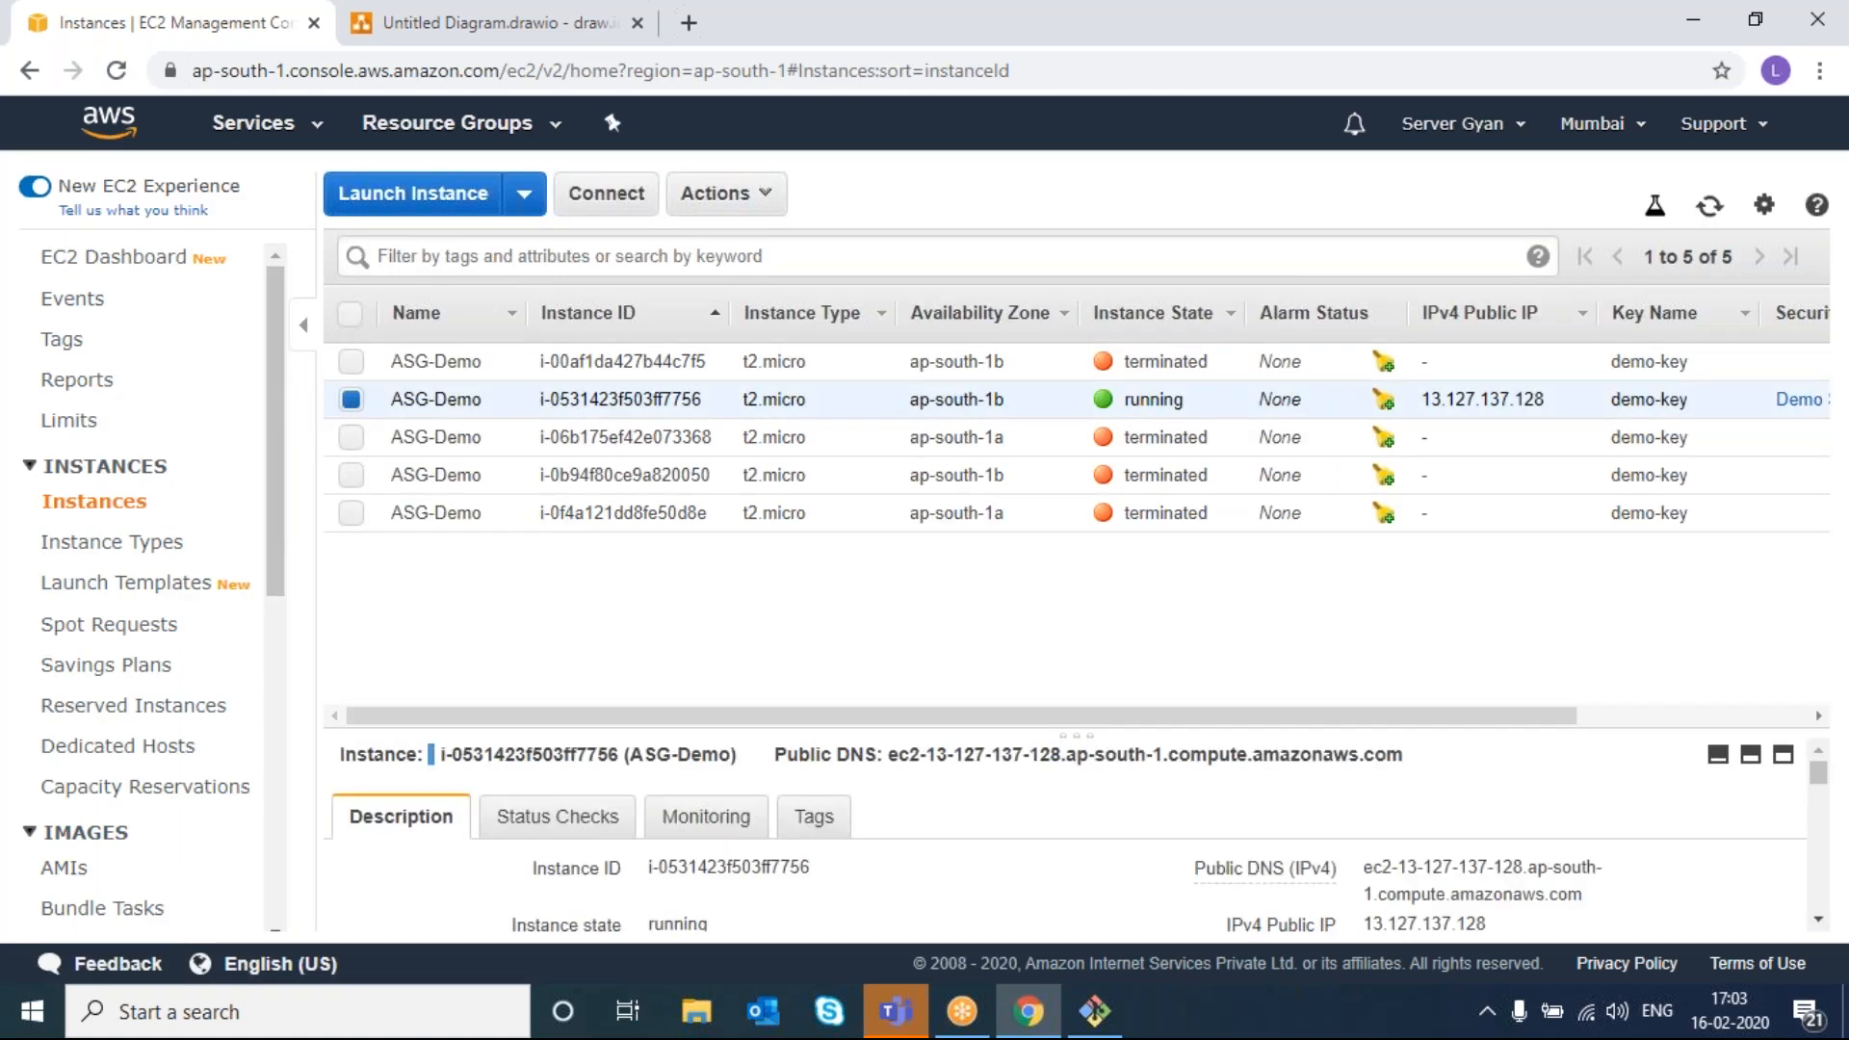
pyautogui.click(1783, 754)
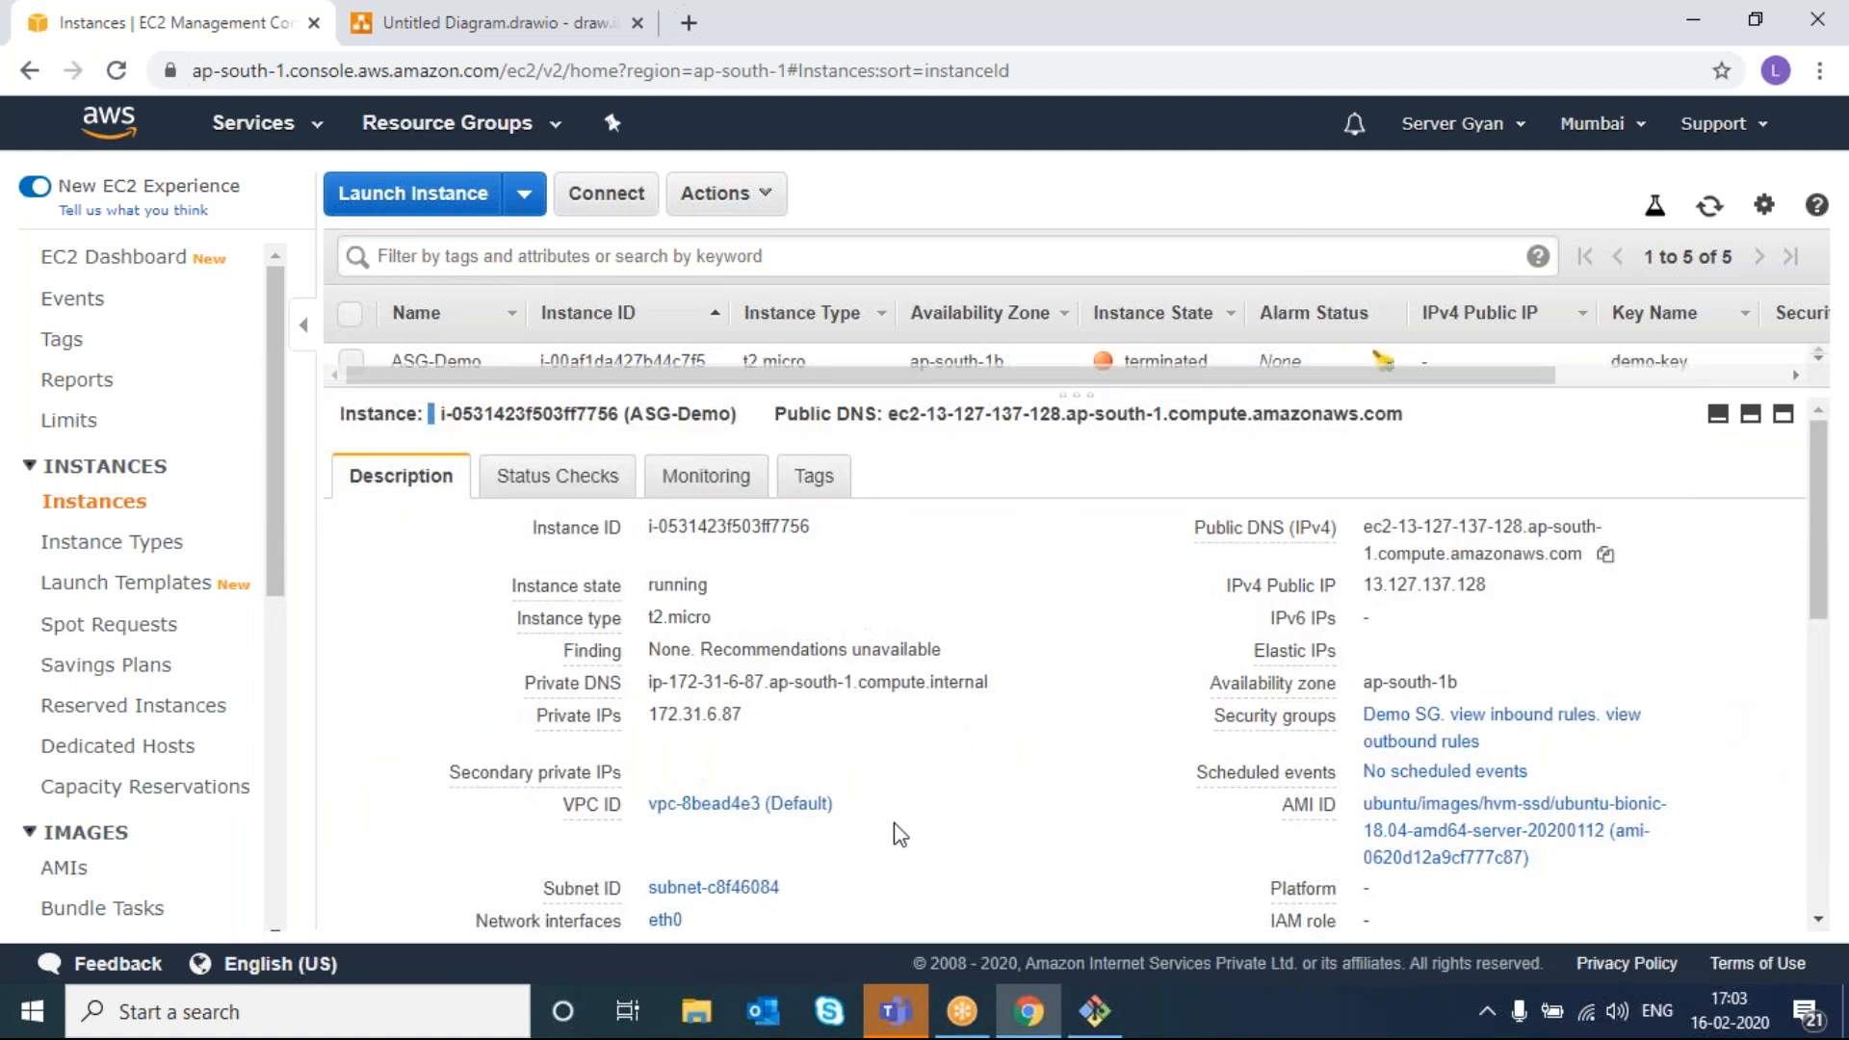
pyautogui.scroll(-3, 896, 834)
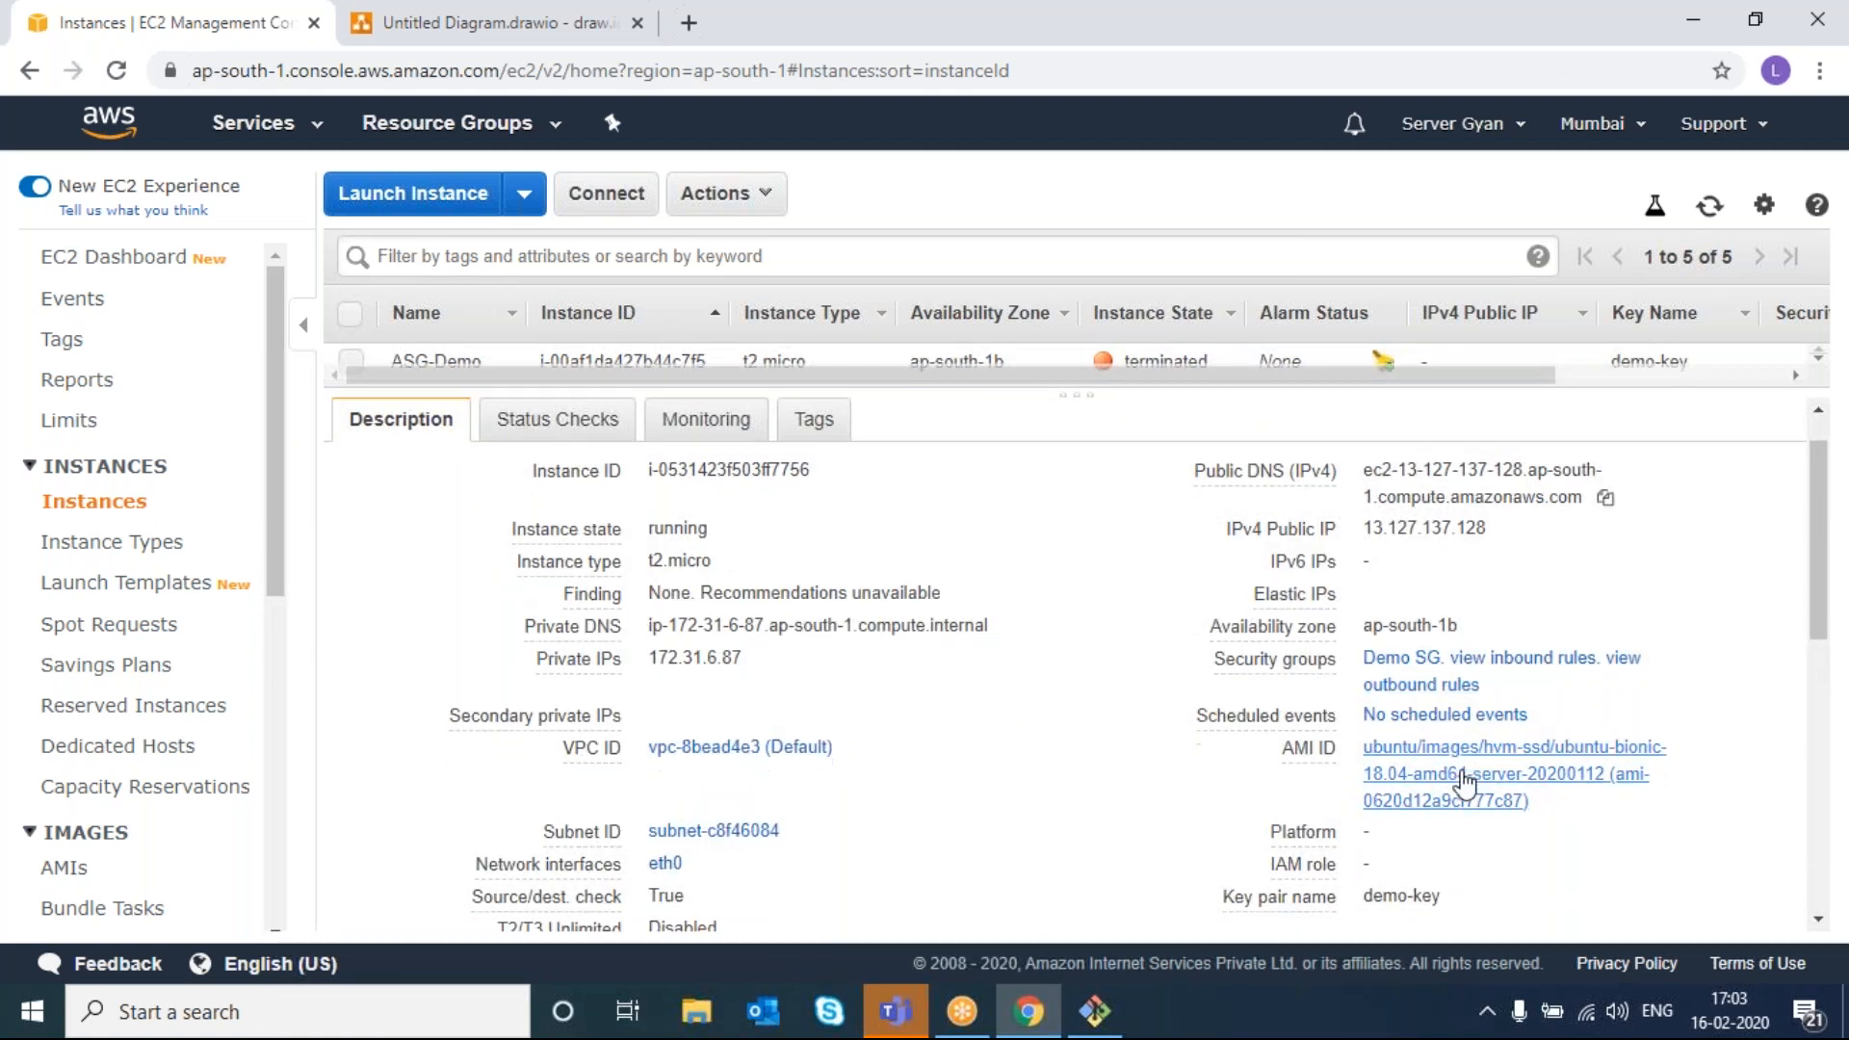
pyautogui.scroll(-10, 1465, 785)
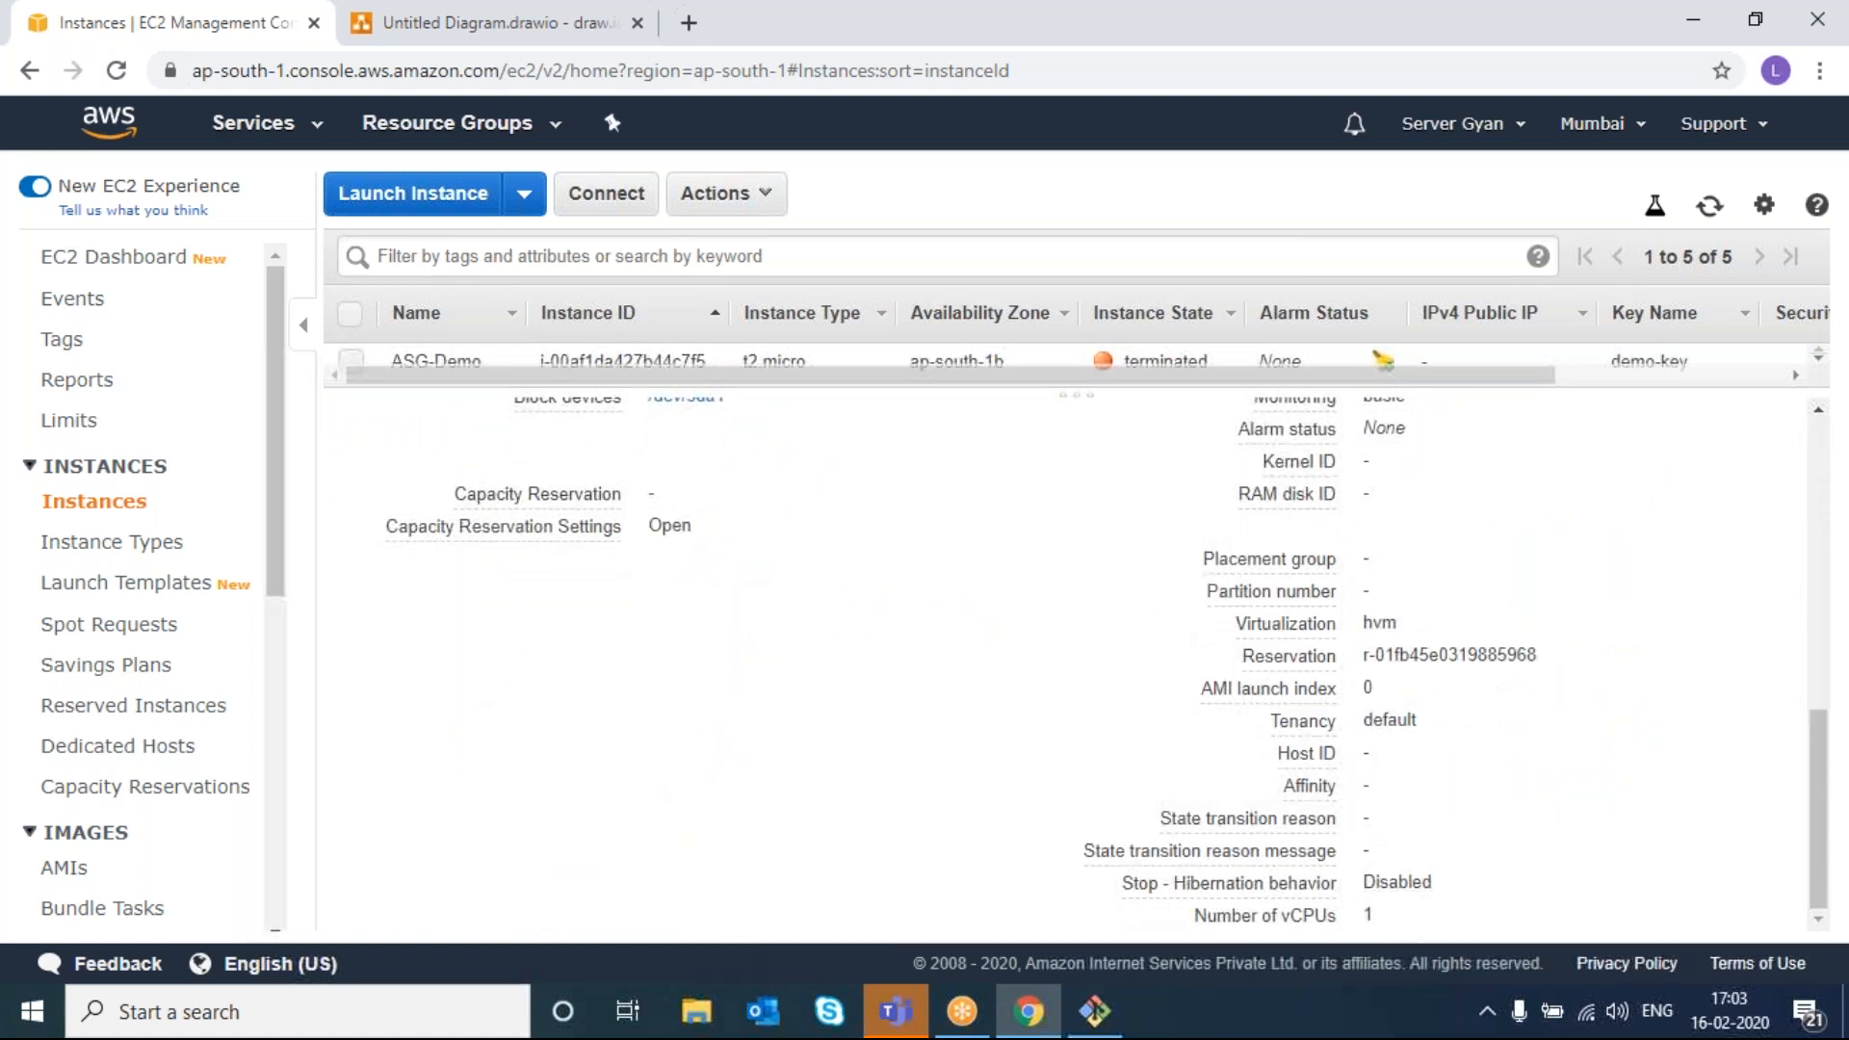
pyautogui.scroll(5, 1107, 665)
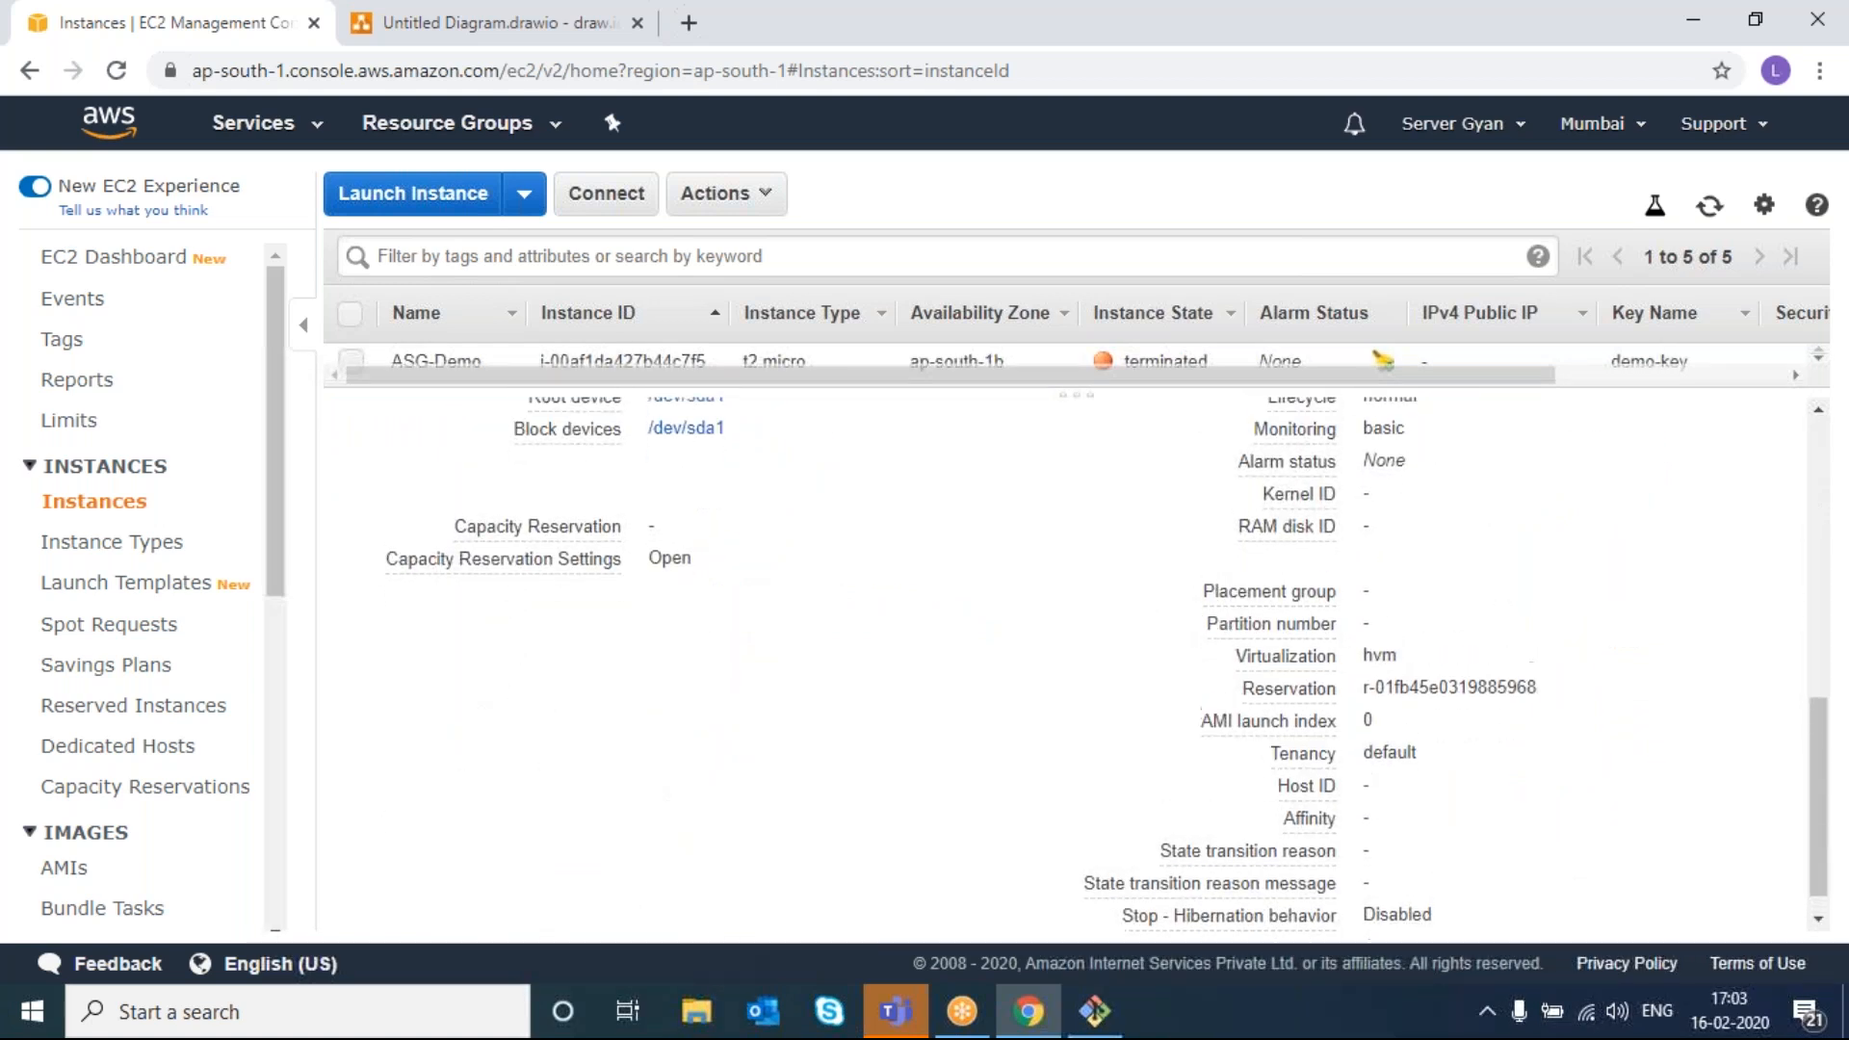
pyautogui.scroll(5, 1107, 665)
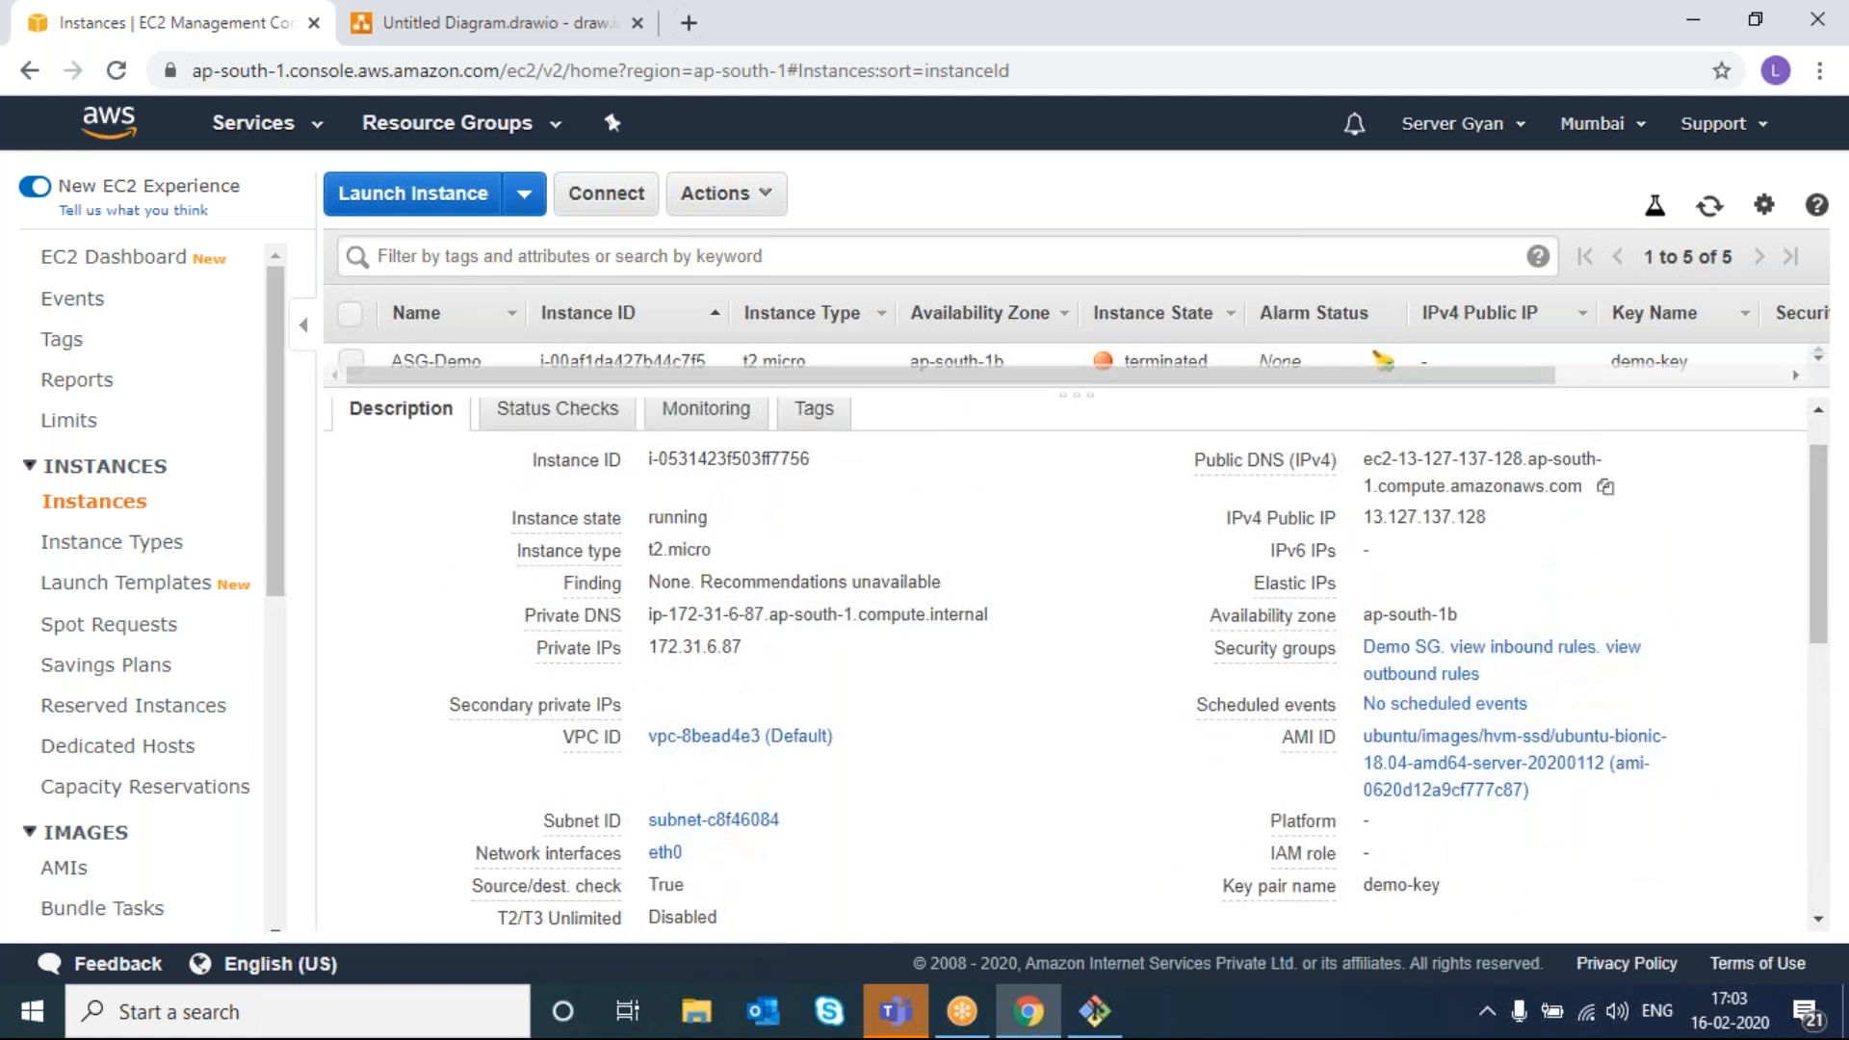
pyautogui.scroll(1, 1444, 771)
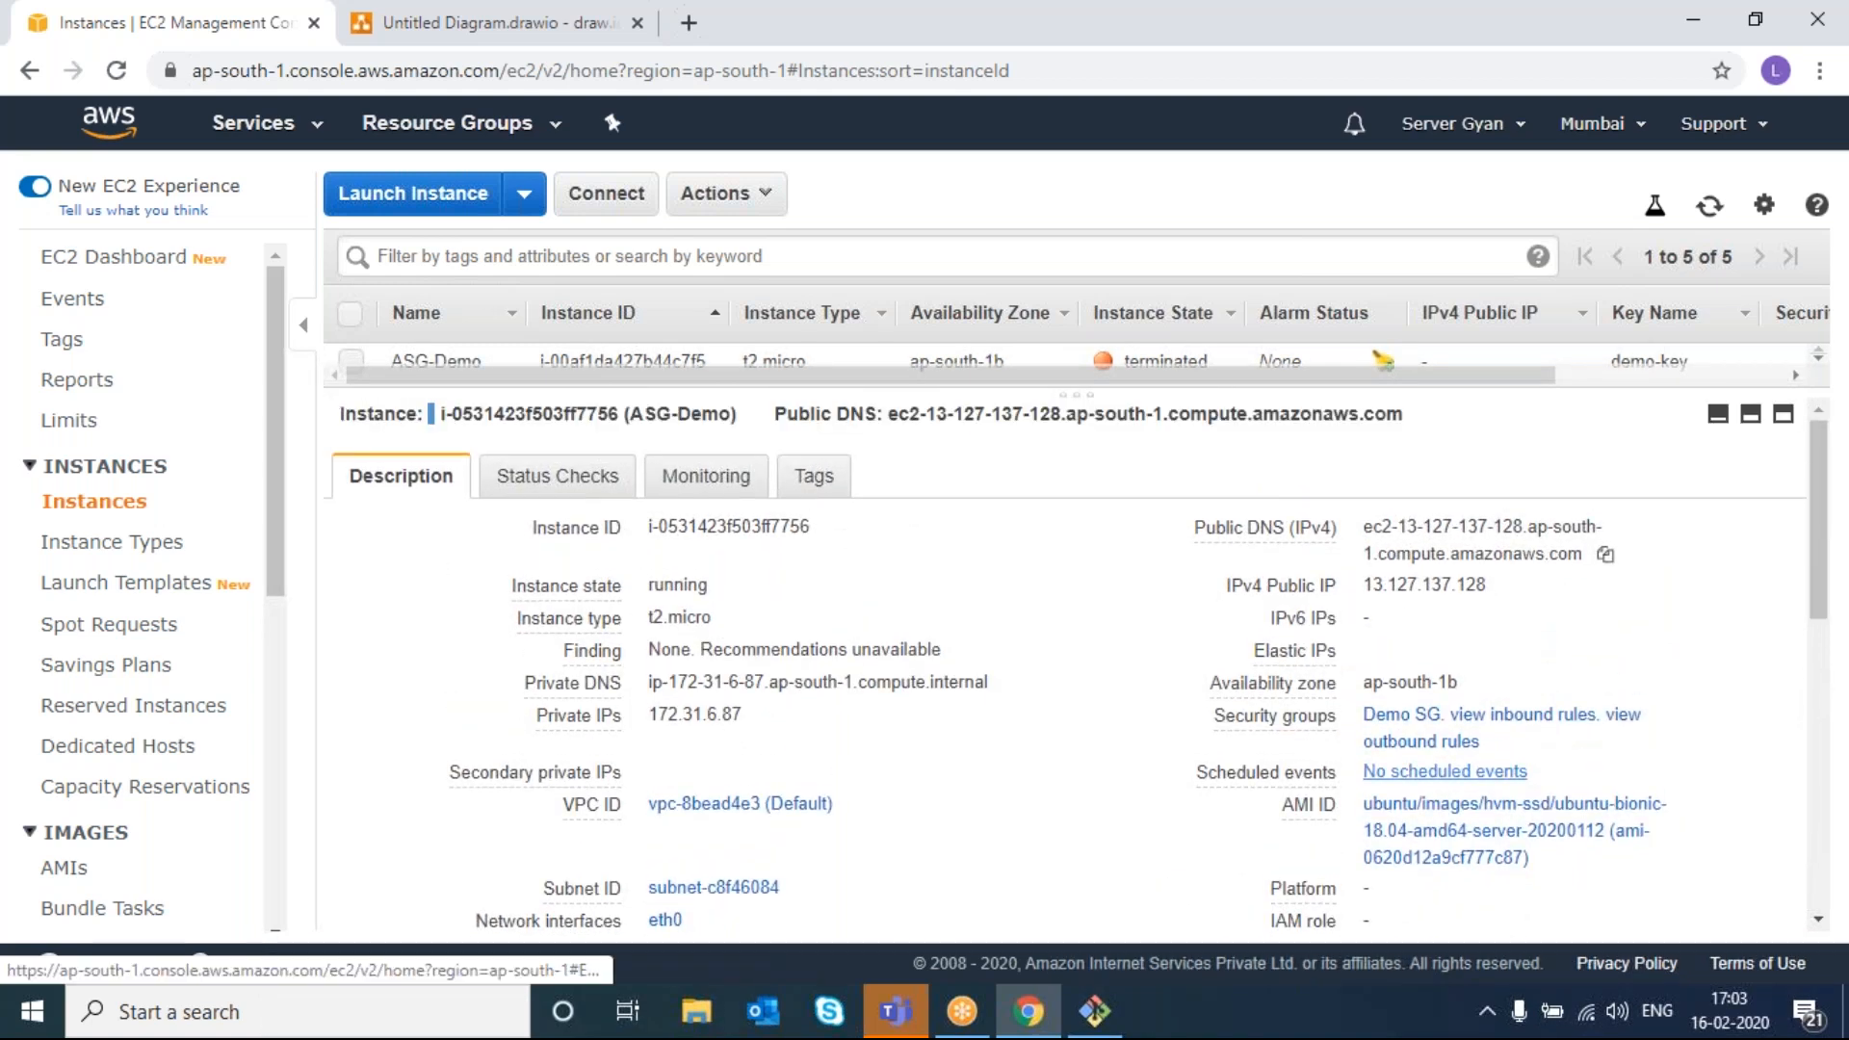
pyautogui.scroll(-10, 1444, 771)
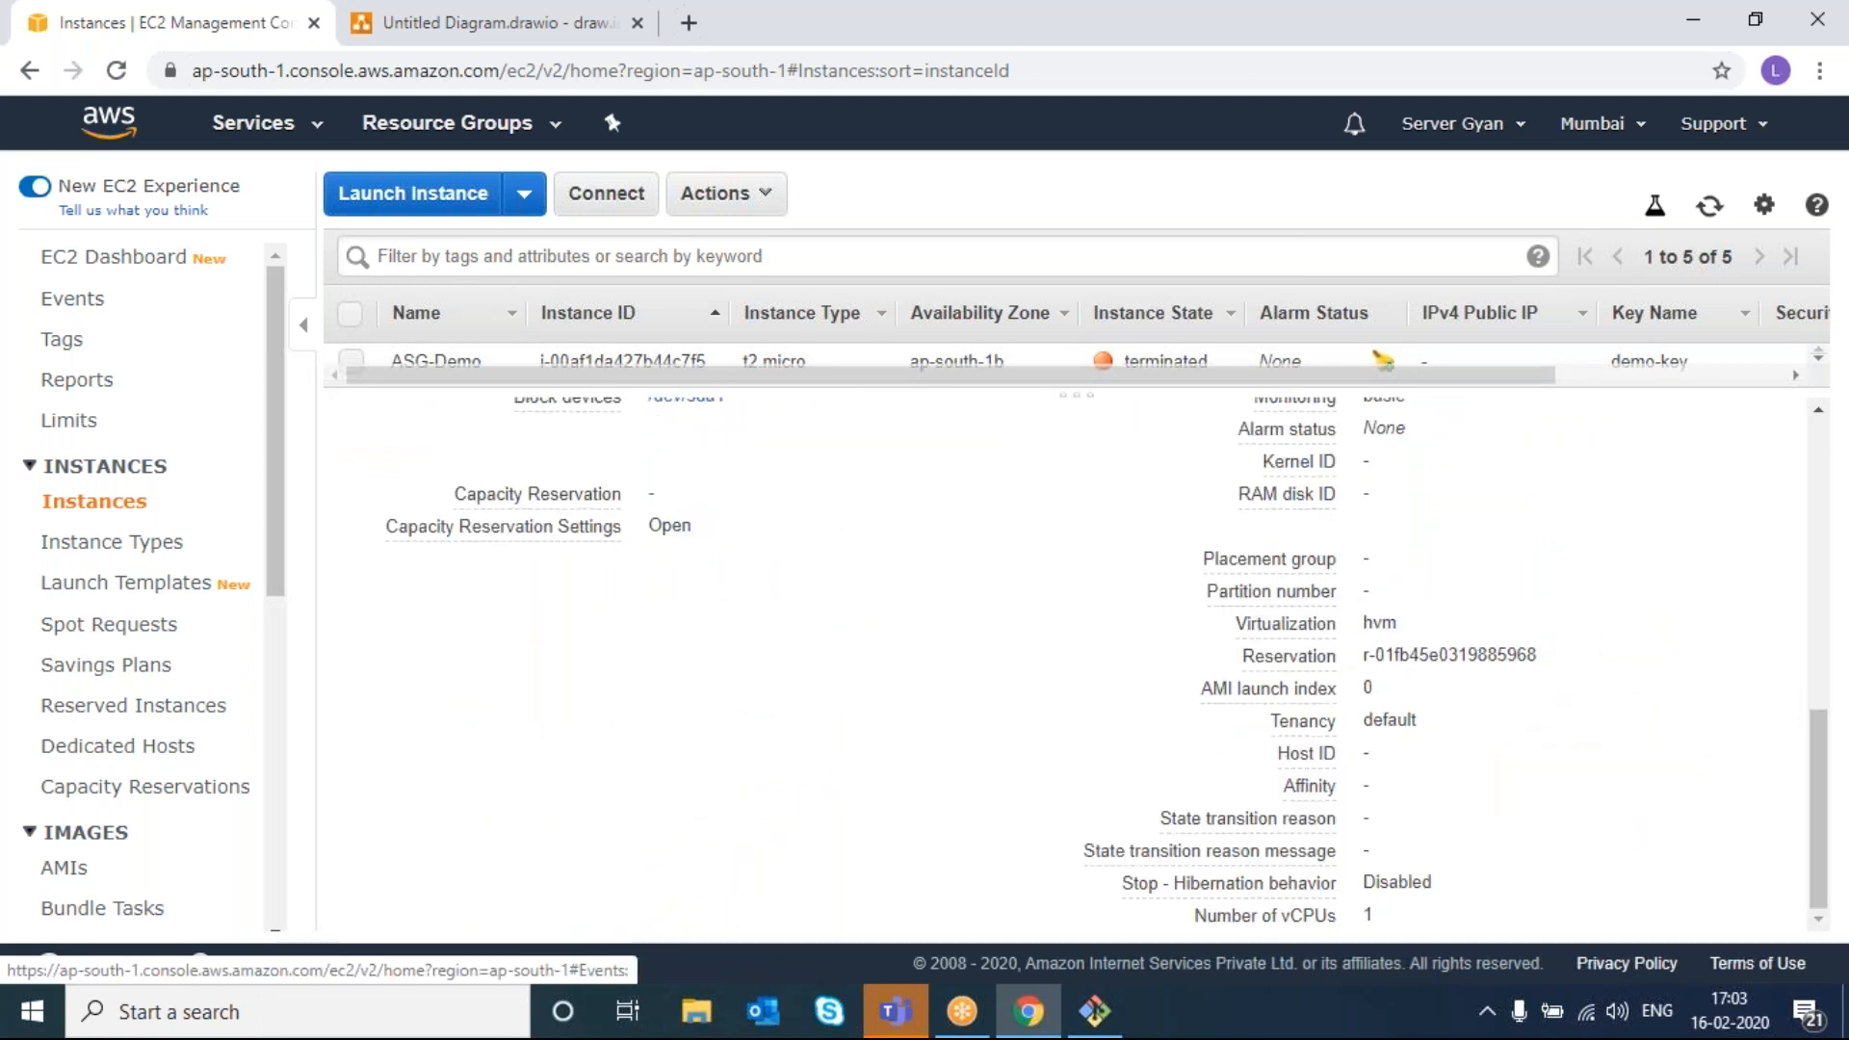
pyautogui.scroll(-6, 92, 757)
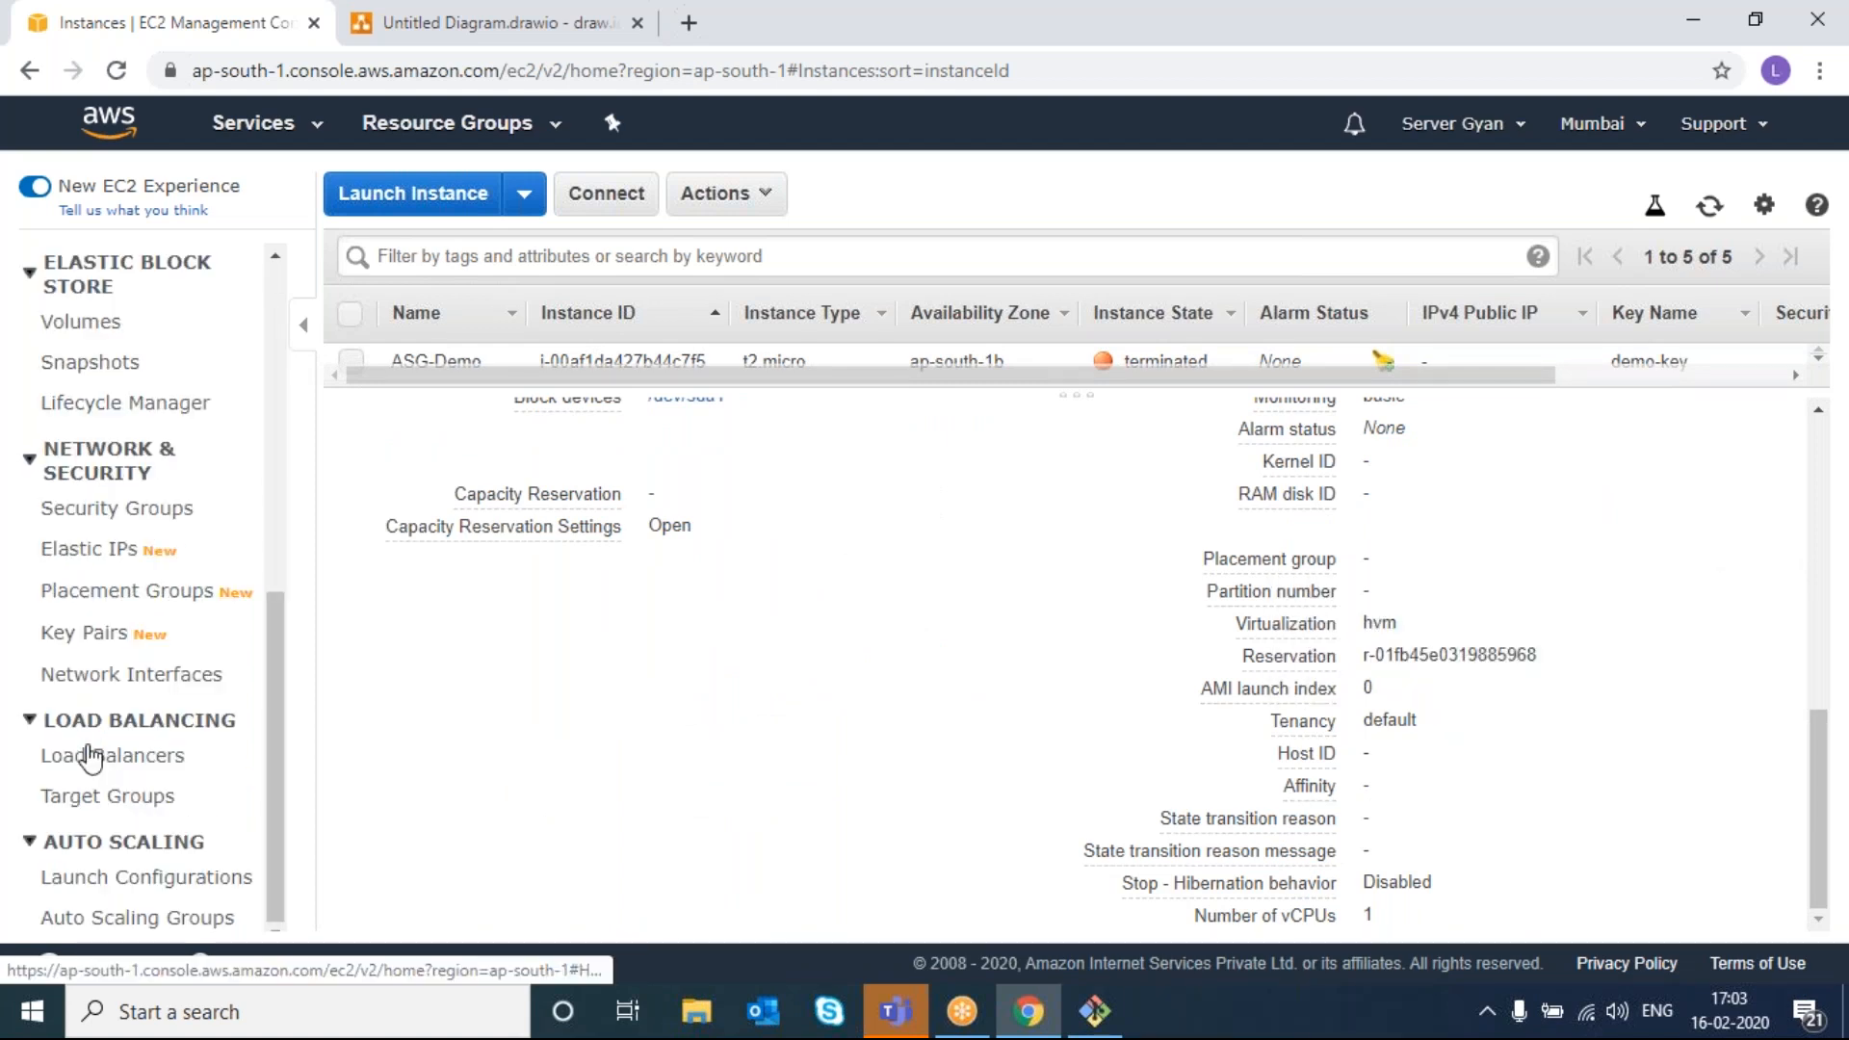
# - Delete the demo-ASG Auto Scaling group, then view the EC2 instances list with all rows shown
pyautogui.click(112, 920)
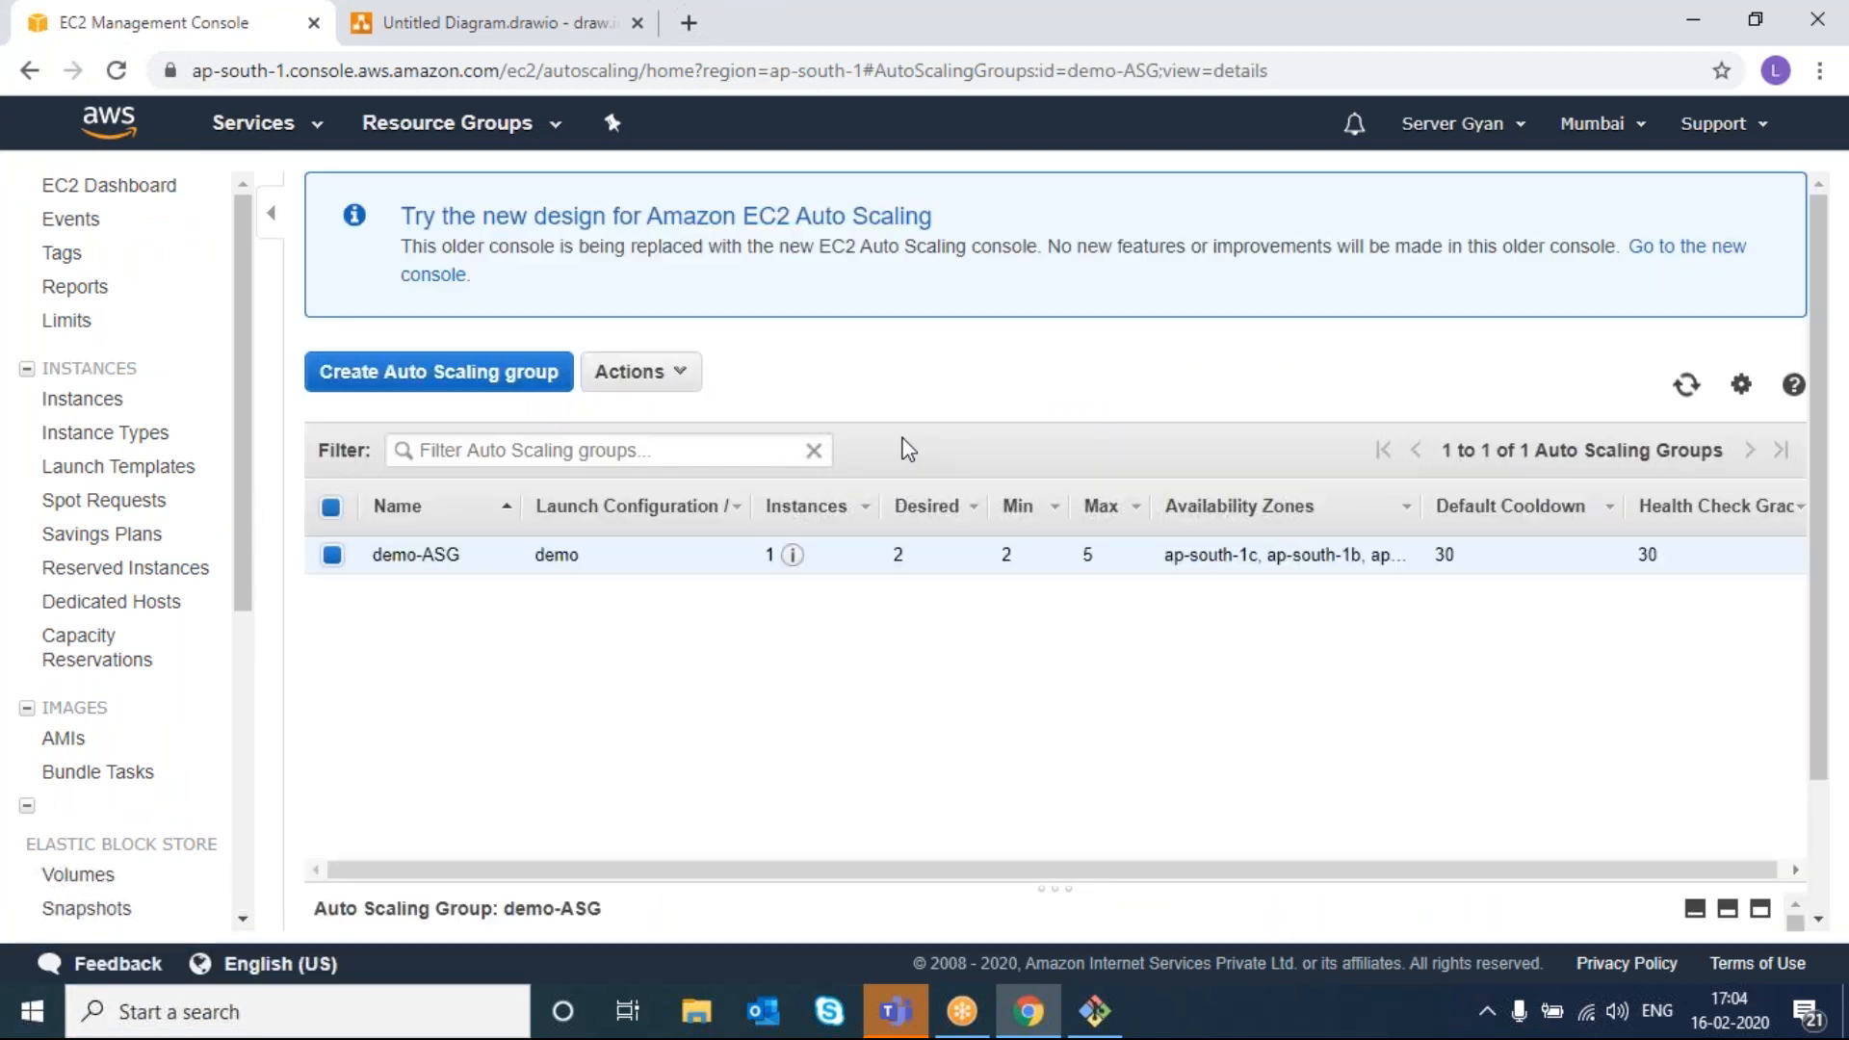
pyautogui.click(677, 382)
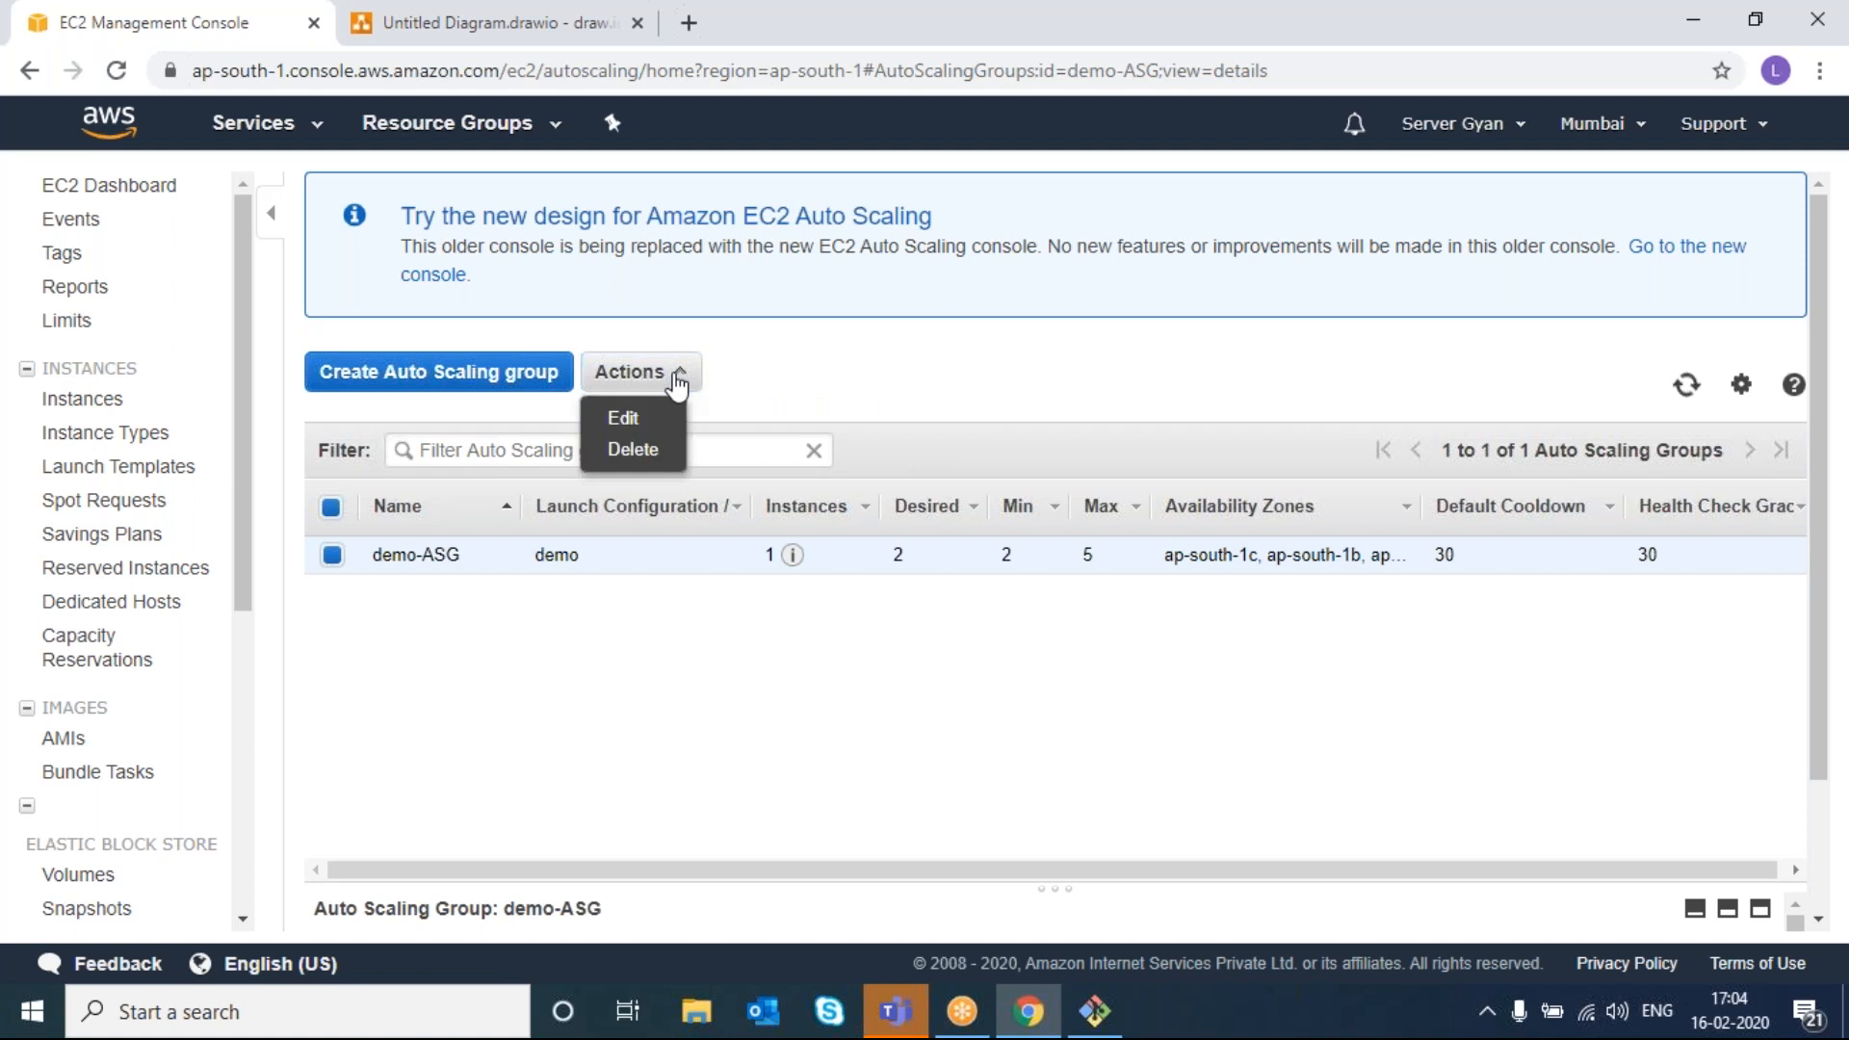
pyautogui.click(631, 449)
pyautogui.click(1086, 648)
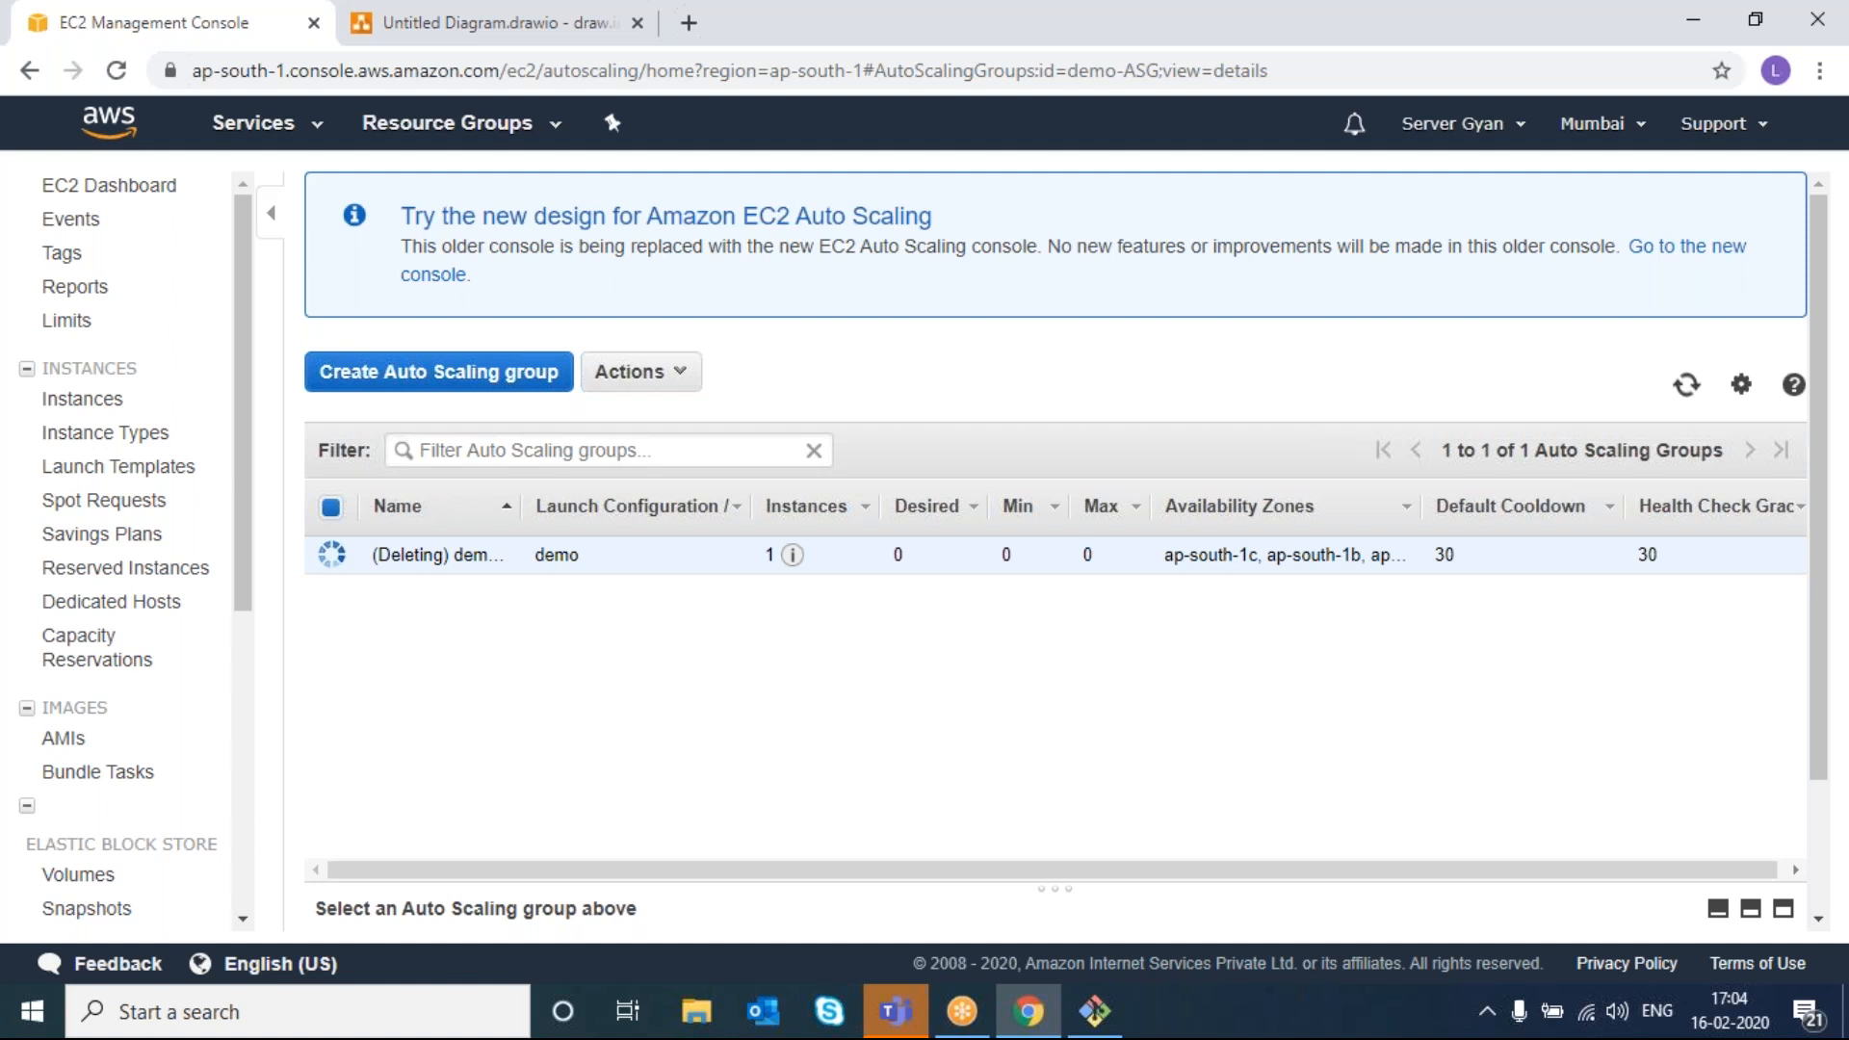
pyautogui.click(91, 399)
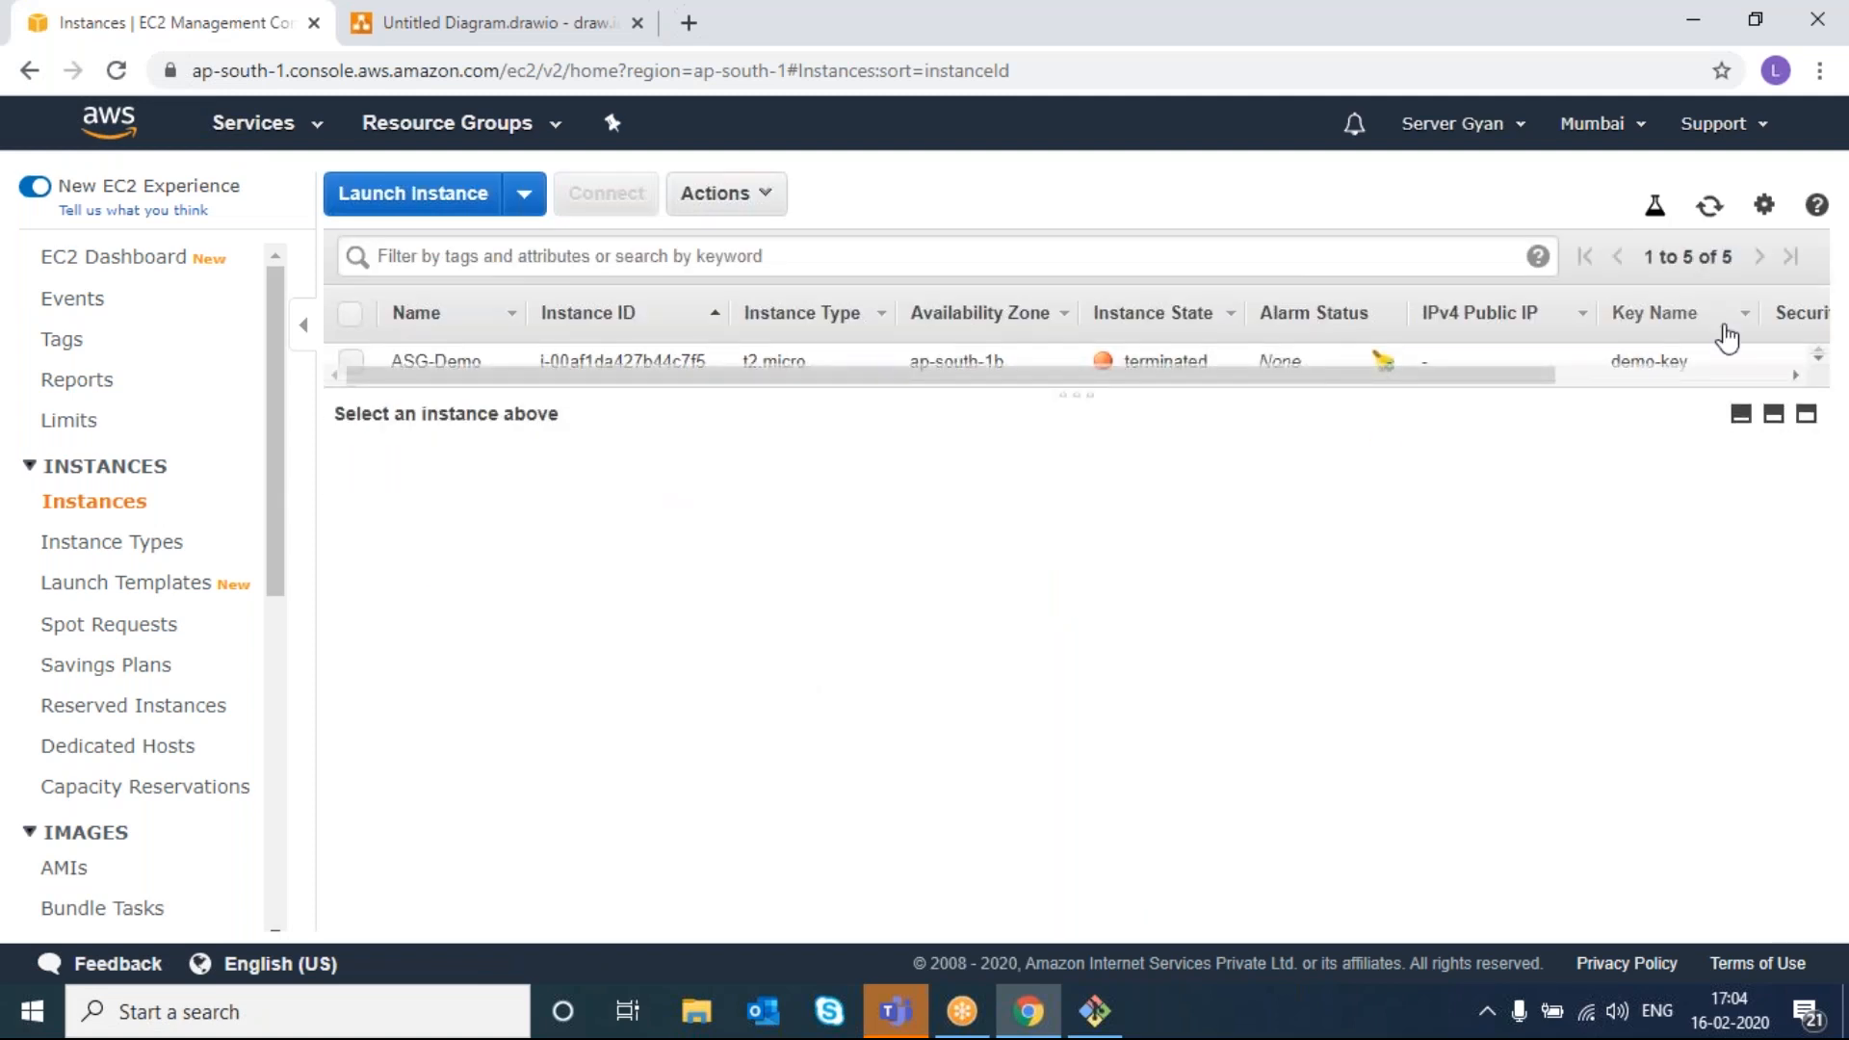
pyautogui.click(1772, 416)
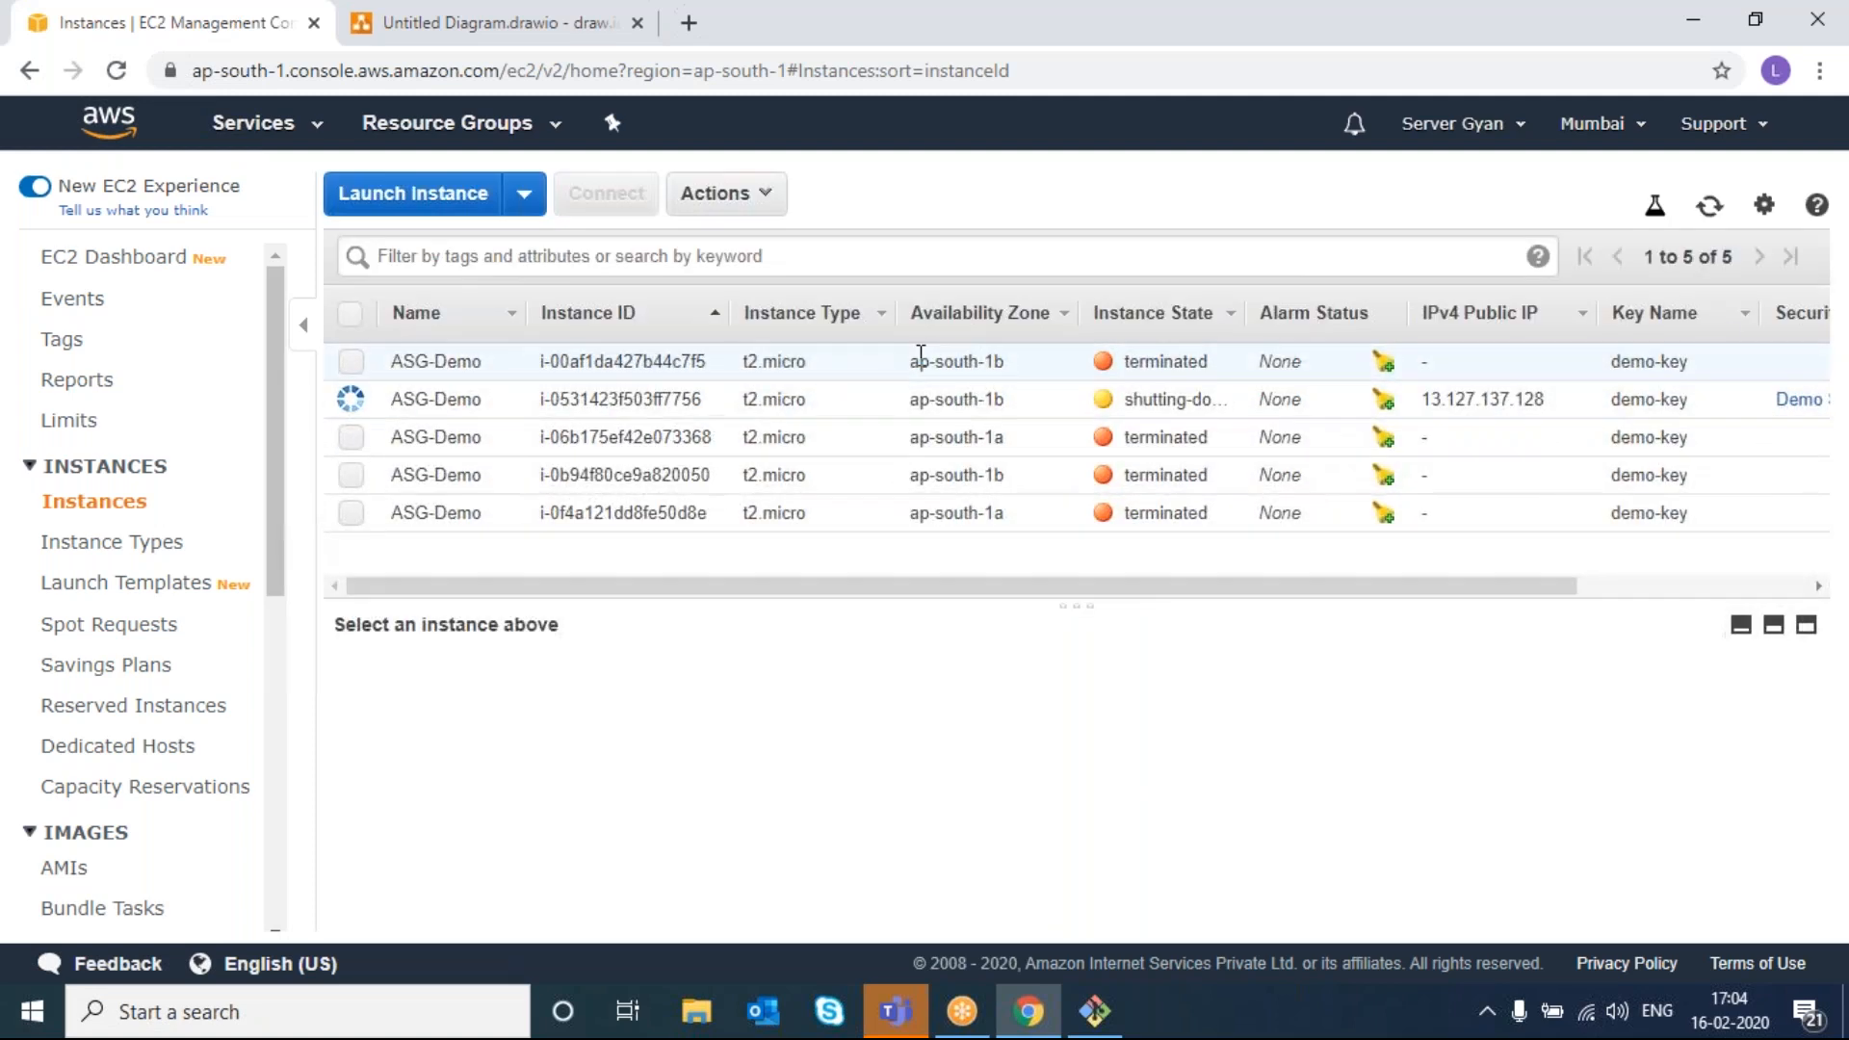